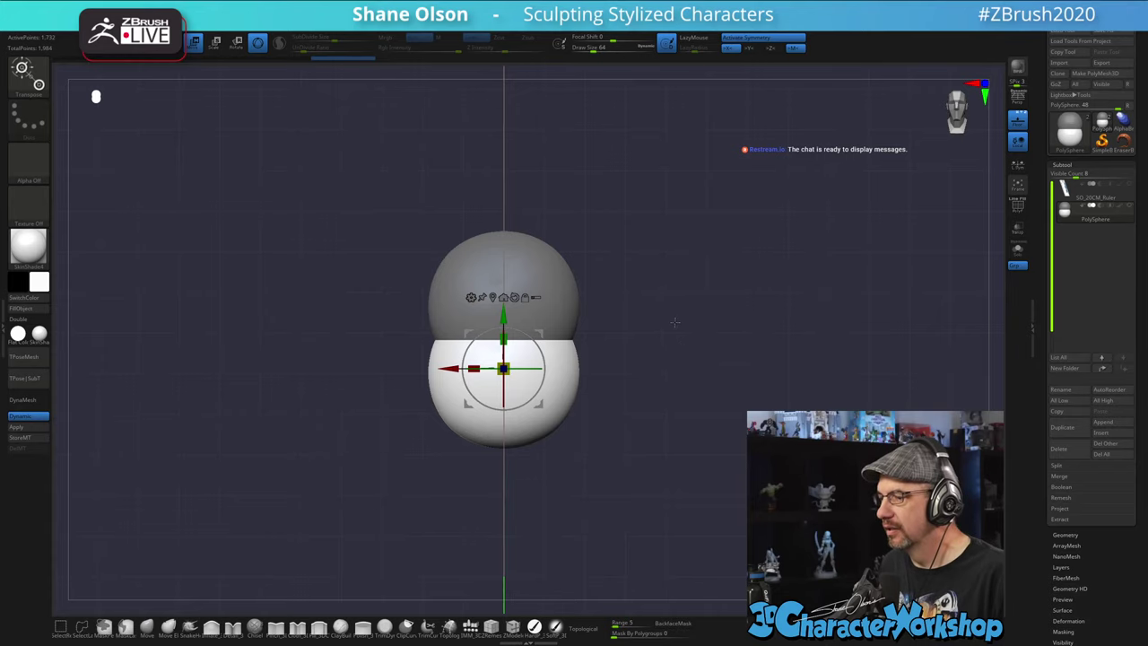
# - Narrow the sides of the unmasked lower sphere in front view with the Move brush at draw size 128
pyautogui.keyDown('alt'); pyautogui.moveTo(717, 262); pyautogui.dragTo(722, 278); pyautogui.keyUp('alt')
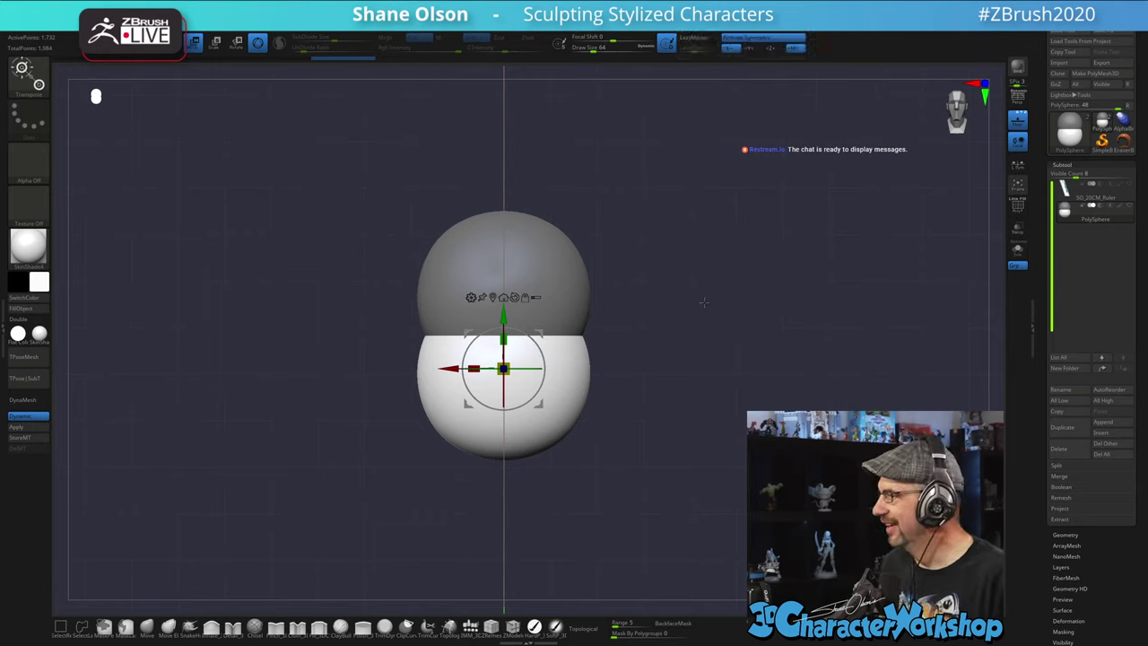
pyautogui.keyDown('alt'); pyautogui.moveTo(738, 266); pyautogui.dragTo(735, 260); pyautogui.keyUp('alt')
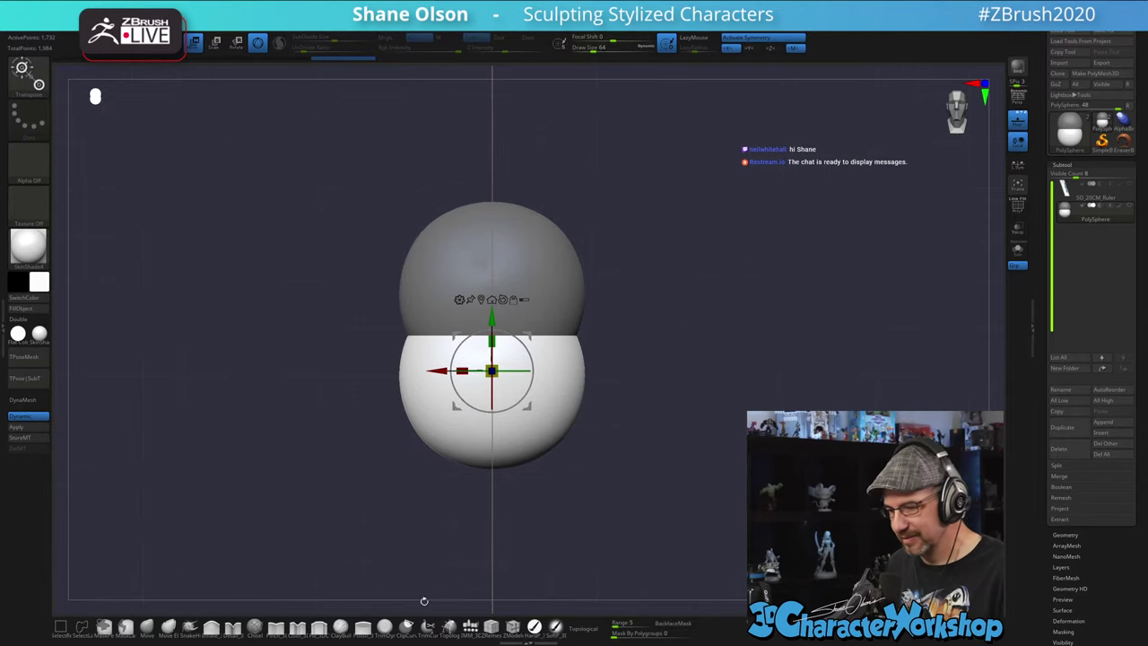
pyautogui.click(152, 625)
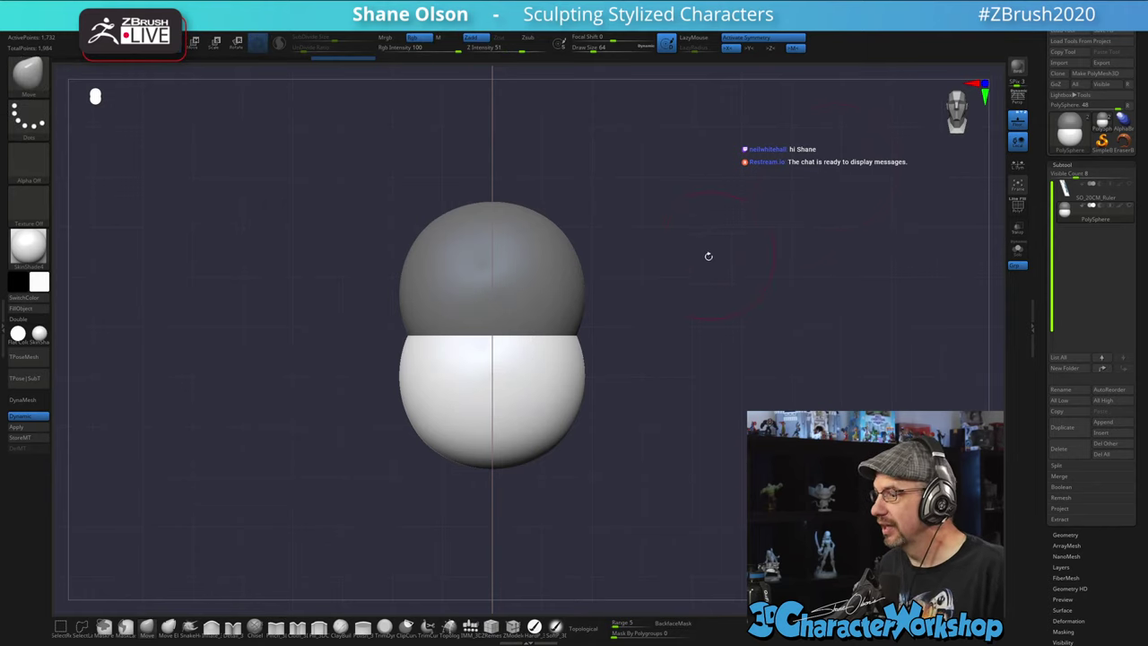
pyautogui.press('s')
pyautogui.click(703, 262)
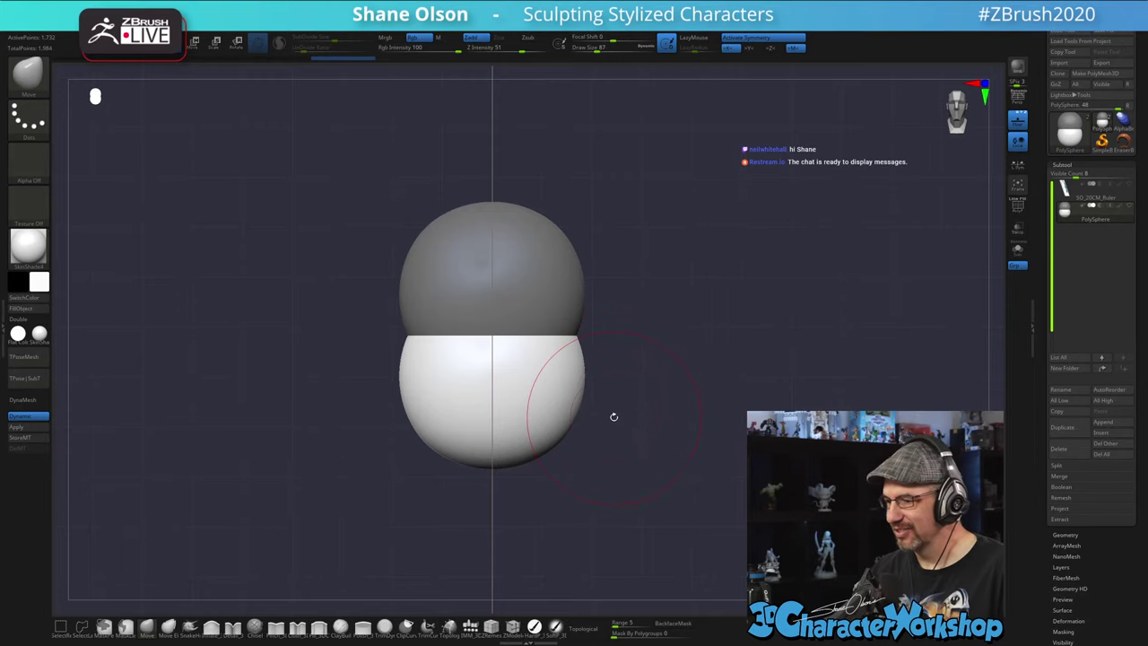
pyautogui.keyDown('alt'); pyautogui.moveTo(632, 457); pyautogui.dragTo(630, 439); pyautogui.keyUp('alt')
pyautogui.press('s')
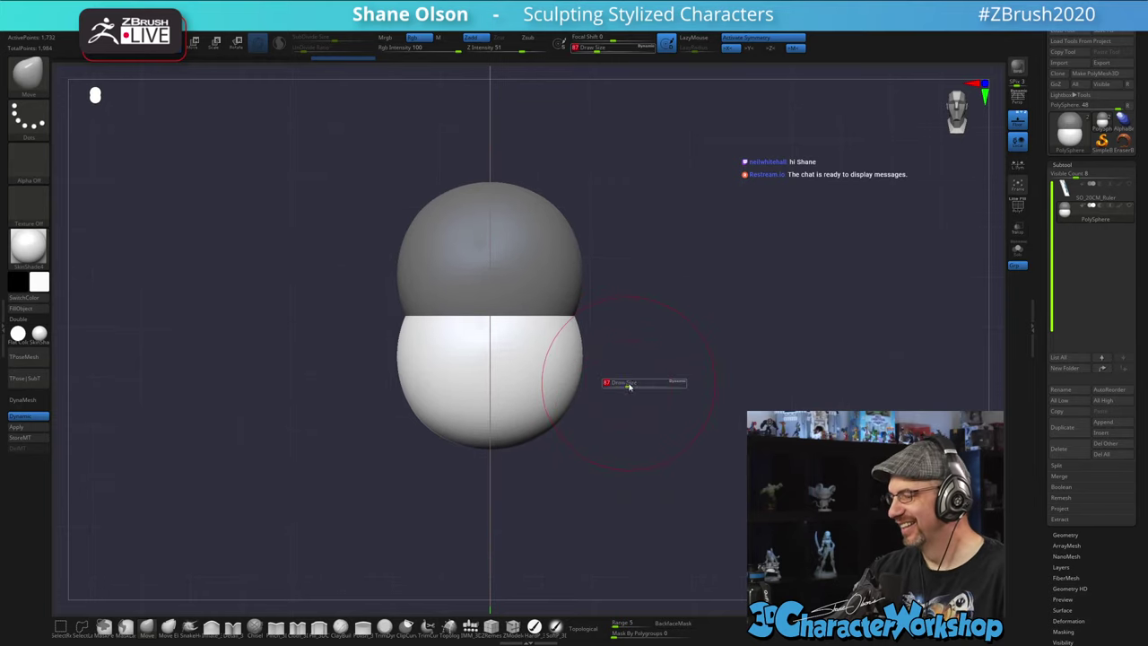
pyautogui.click(628, 385)
pyautogui.moveTo(576, 382); pyautogui.dragTo(553, 384)
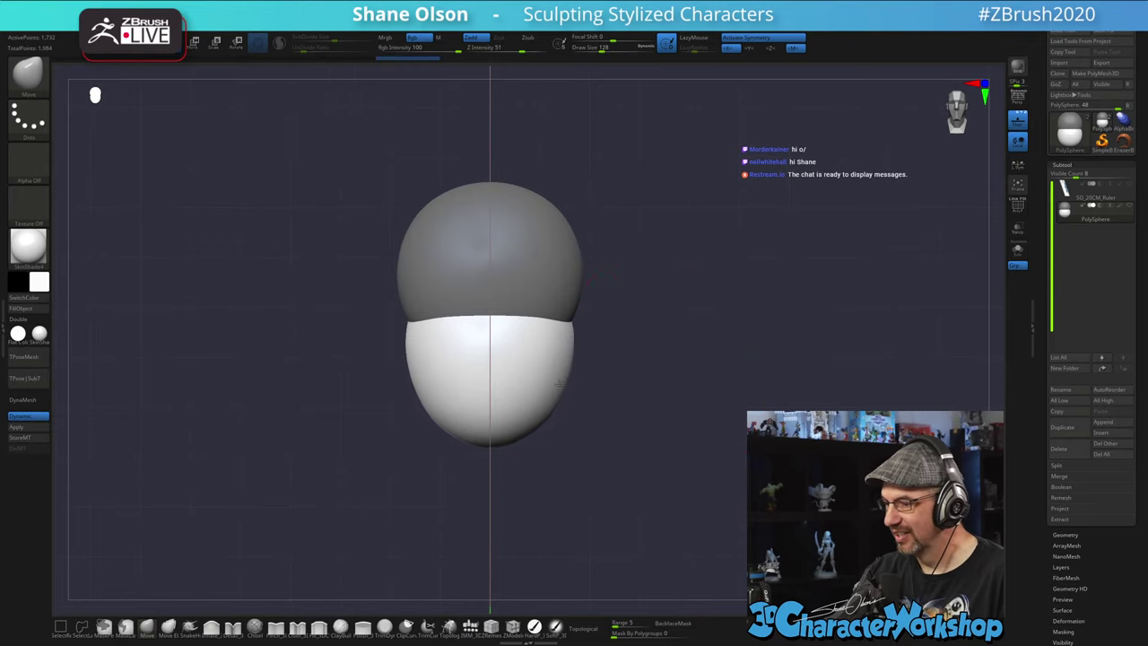
pyautogui.moveTo(627, 412); pyautogui.dragTo(565, 419)
# - Push the back of the lower sphere forward in side view to slope it toward the chin
pyautogui.moveTo(707, 398)
pyautogui.keyDown('alt'); pyautogui.mouseDown()
pyautogui.moveTo(651, 410)
pyautogui.moveTo(584, 387)
pyautogui.moveTo(547, 399)
pyautogui.mouseUp(); pyautogui.keyUp('alt')
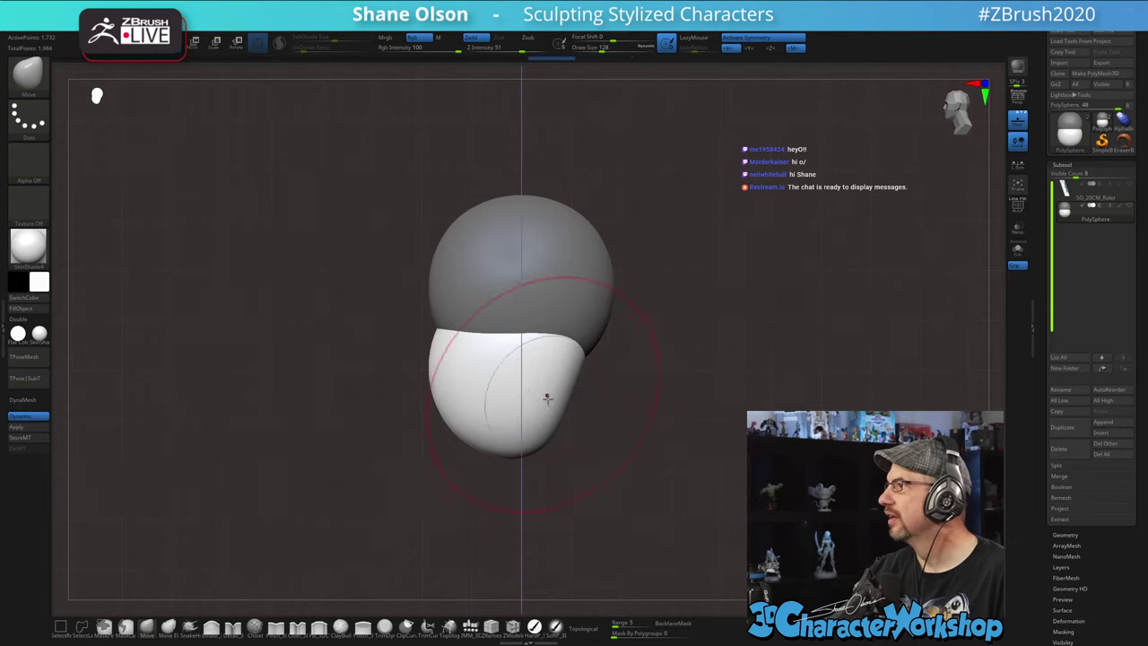
pyautogui.keyDown('alt'); pyautogui.moveTo(627, 412); pyautogui.dragTo(629, 439); pyautogui.keyUp('alt')
pyautogui.moveTo(569, 409); pyautogui.dragTo(555, 410)
pyautogui.moveTo(553, 427)
pyautogui.mouseDown()
pyautogui.moveTo(536, 428)
pyautogui.moveTo(560, 423)
pyautogui.mouseUp()
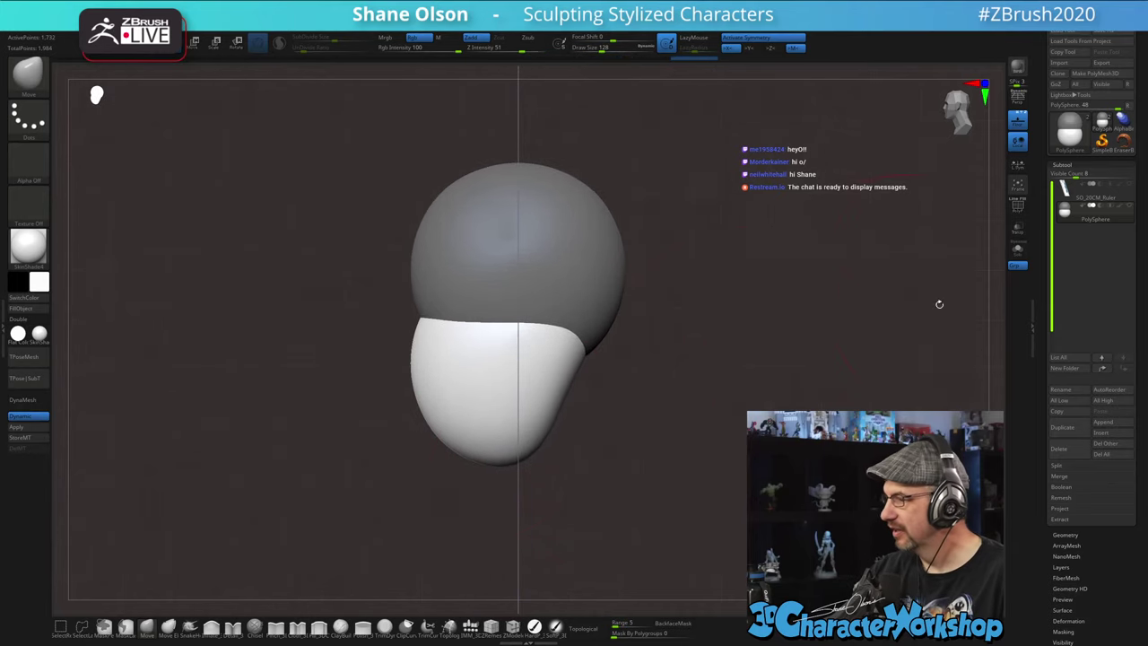
# - Hide the floor grid and reshape the front and underside of the lower face in side profile with the Move brush
pyautogui.click(1019, 122)
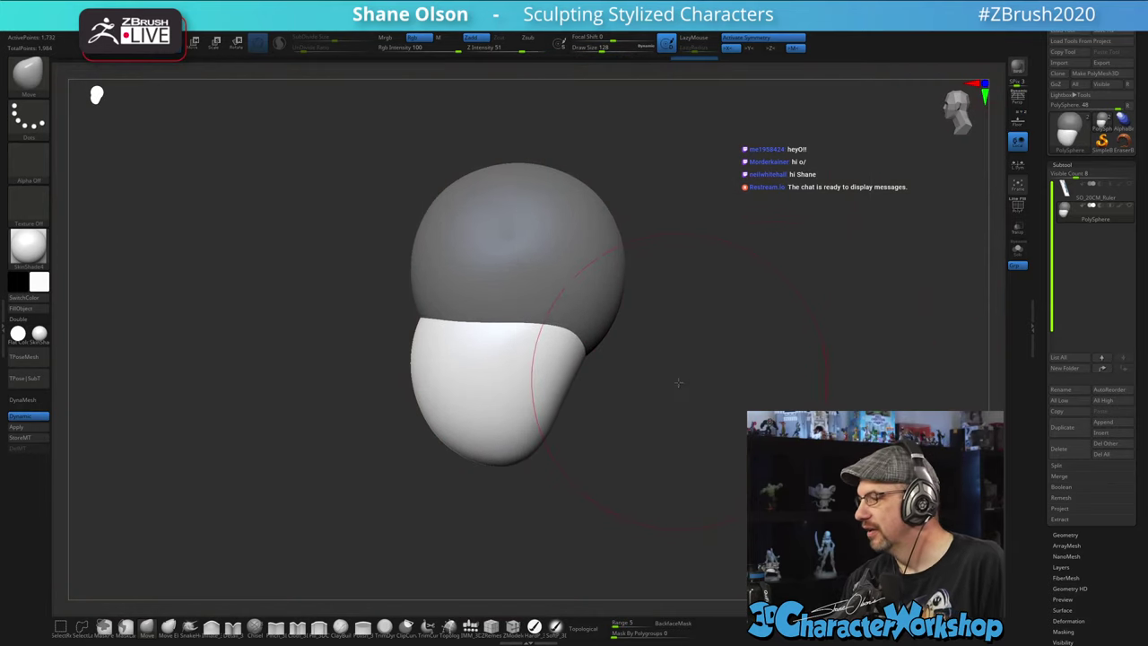
pyautogui.moveTo(676, 382)
pyautogui.keyDown('alt'); pyautogui.mouseDown()
pyautogui.moveTo(618, 351)
pyautogui.moveTo(571, 345)
pyautogui.moveTo(573, 319)
pyautogui.mouseUp(); pyautogui.keyUp('alt')
pyautogui.moveTo(535, 442); pyautogui.dragTo(490, 435)
pyautogui.moveTo(419, 315); pyautogui.dragTo(415, 303)
pyautogui.moveTo(402, 348); pyautogui.dragTo(410, 348)
pyautogui.moveTo(507, 439); pyautogui.dragTo(493, 434)
# - Invert the mask to free the cranium and flatten its crown slightly with the Move brush
pyautogui.keyDown('alt'); pyautogui.moveTo(641, 409); pyautogui.dragTo(630, 468); pyautogui.keyUp('alt')
pyautogui.keyDown('ctrl'); pyautogui.click(644, 414); pyautogui.keyUp('ctrl')
pyautogui.moveTo(504, 204); pyautogui.dragTo(501, 211)
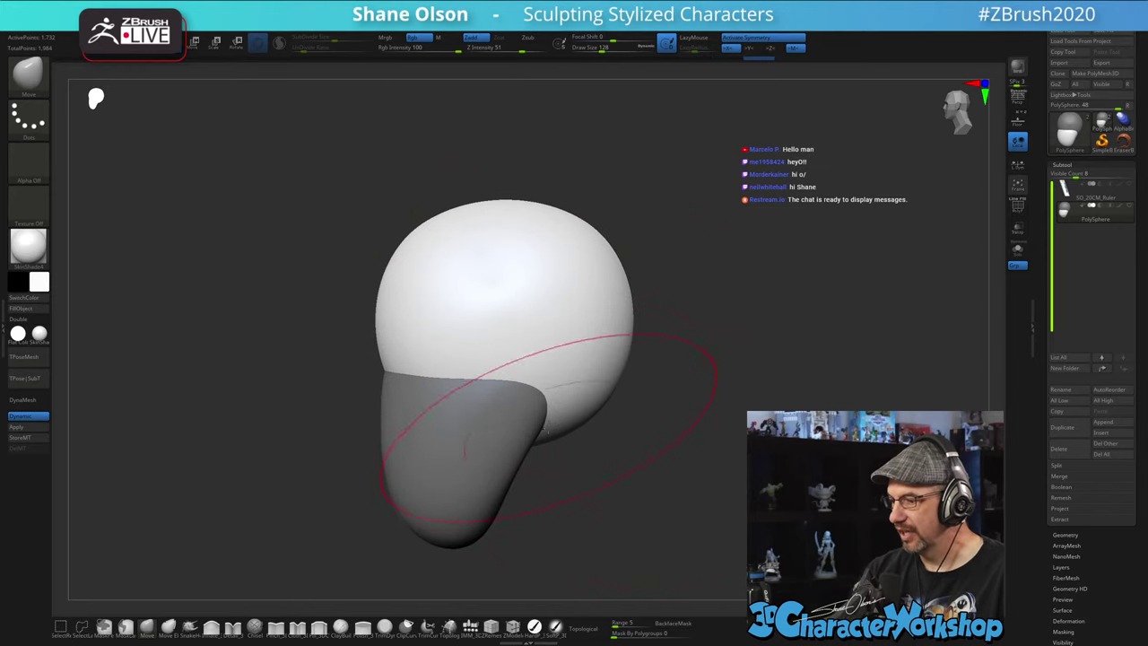
pyautogui.moveTo(549, 438); pyautogui.dragTo(664, 439)
pyautogui.moveTo(565, 399)
pyautogui.keyDown('alt'); pyautogui.mouseDown()
pyautogui.moveTo(704, 399)
pyautogui.moveTo(671, 395)
pyautogui.moveTo(673, 356)
pyautogui.moveTo(646, 321)
pyautogui.moveTo(612, 313)
pyautogui.moveTo(632, 315)
pyautogui.mouseUp(); pyautogui.keyUp('alt')
# - Narrow the jaw's sides in front view with the Move brush at draw size 83
pyautogui.press('s')
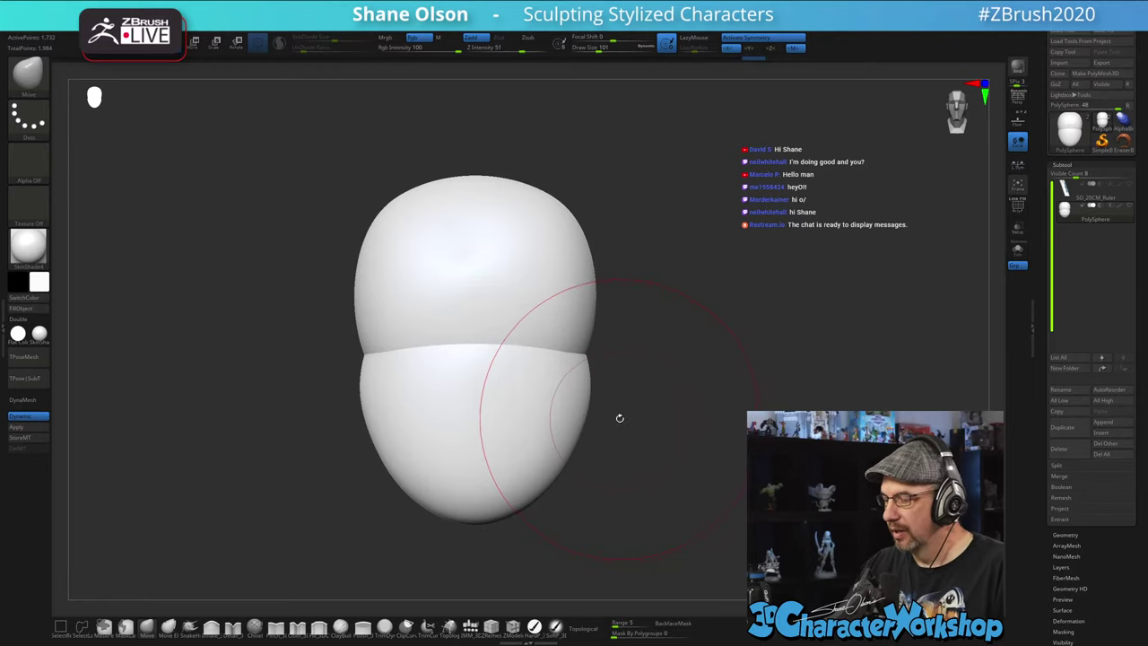
pyautogui.press('s')
pyautogui.moveTo(626, 425); pyautogui.dragTo(582, 395)
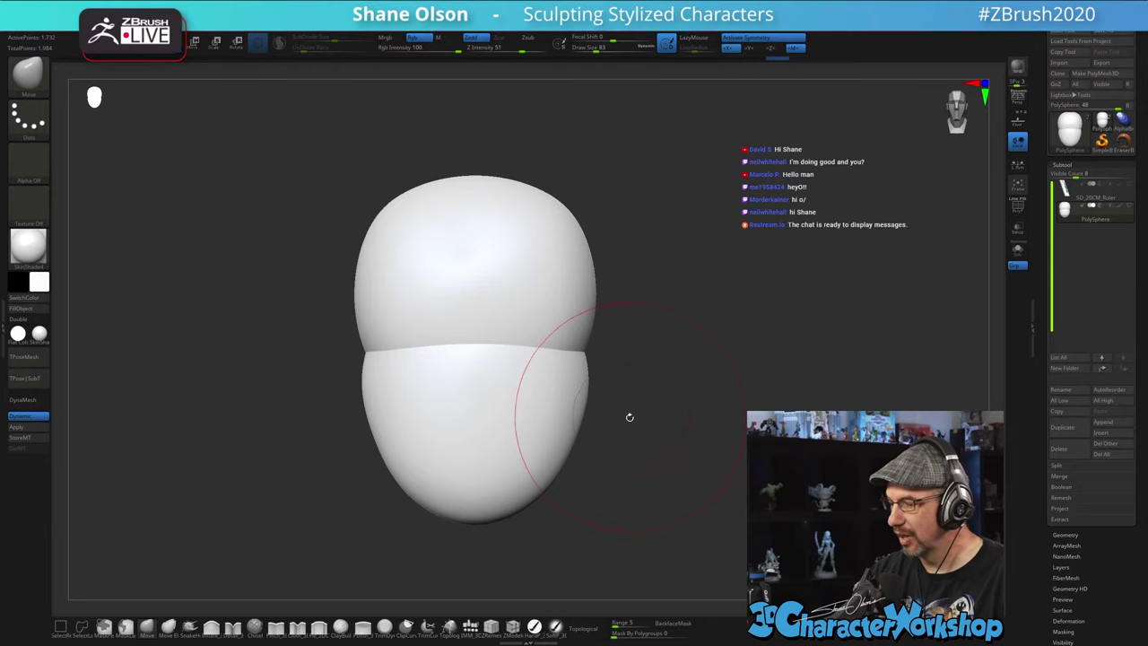
pyautogui.moveTo(630, 418); pyautogui.dragTo(592, 428)
# - Push up the underside of the jaw behind the chin in side profile
pyautogui.keyDown('alt'); pyautogui.moveTo(686, 455); pyautogui.dragTo(645, 459); pyautogui.keyUp('alt')
pyautogui.moveTo(558, 498)
pyautogui.mouseDown()
pyautogui.moveTo(534, 500)
pyautogui.moveTo(560, 469)
pyautogui.mouseUp()
pyautogui.keyDown('alt'); pyautogui.moveTo(629, 483); pyautogui.dragTo(607, 497); pyautogui.keyUp('alt')
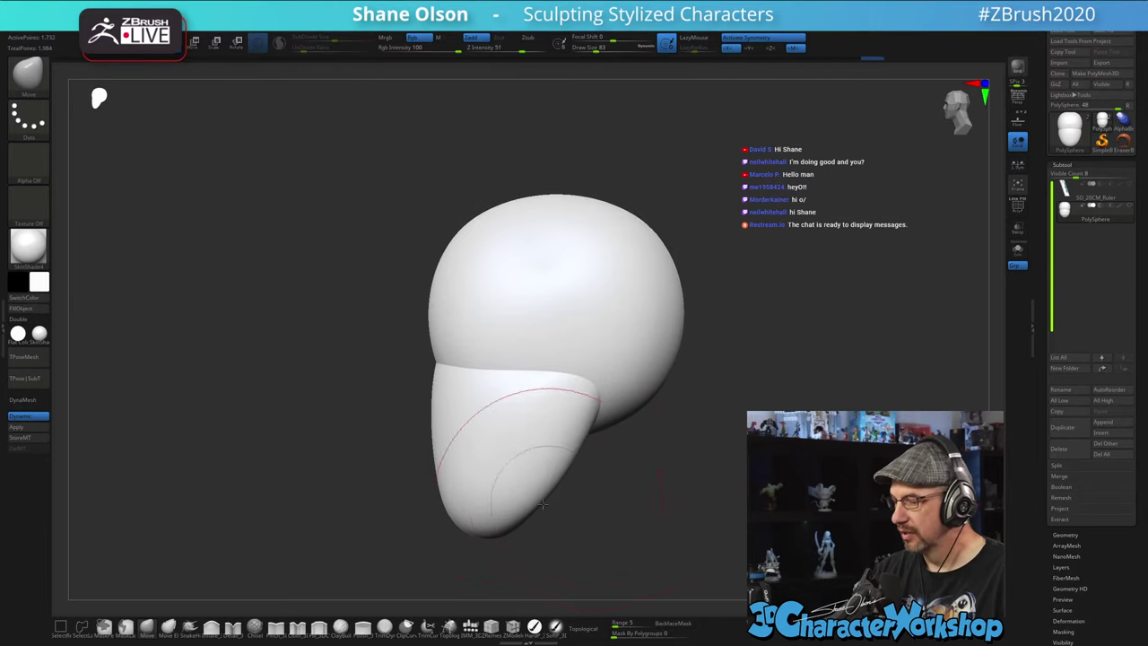
pyautogui.moveTo(520, 493)
pyautogui.mouseDown()
pyautogui.moveTo(528, 500)
pyautogui.moveTo(559, 469)
pyautogui.moveTo(658, 483)
pyautogui.mouseUp()
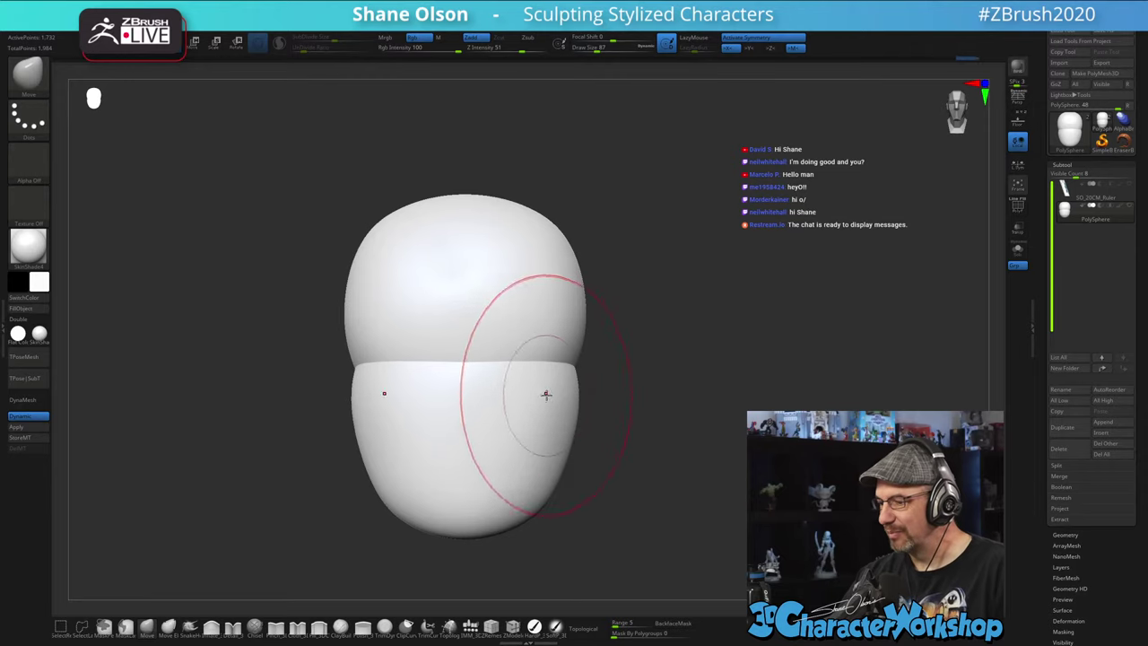
# - Pull the upper cheeks outward and, with Topological masking on, reshape the upper part of the jaw in side view
pyautogui.moveTo(546, 394); pyautogui.dragTo(566, 379)
pyautogui.moveTo(668, 423)
pyautogui.mouseDown()
pyautogui.moveTo(621, 422)
pyautogui.moveTo(653, 397)
pyautogui.moveTo(640, 382)
pyautogui.mouseUp()
pyautogui.click(587, 628)
pyautogui.moveTo(636, 438); pyautogui.dragTo(627, 431)
pyautogui.moveTo(565, 387); pyautogui.dragTo(549, 379)
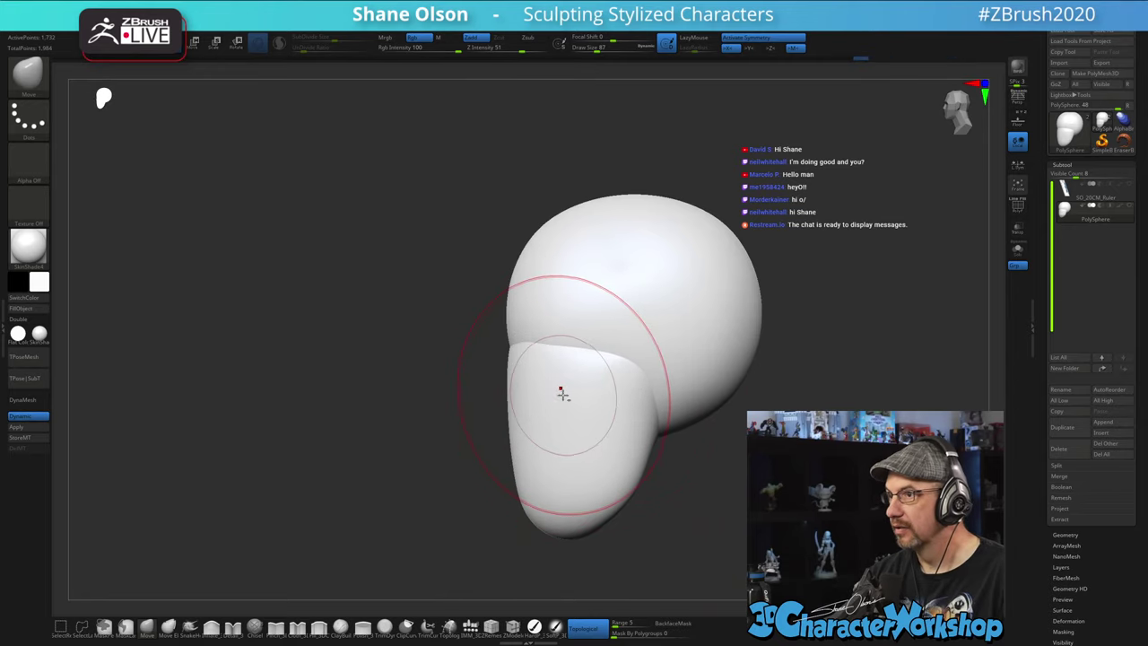
pyautogui.keyDown('ctrl'); pyautogui.moveTo(562, 392); pyautogui.dragTo(523, 443, button='right'); pyautogui.keyUp('ctrl')
pyautogui.moveTo(523, 443)
pyautogui.mouseDown(button='right')
pyautogui.moveTo(567, 421)
pyautogui.moveTo(540, 424)
pyautogui.mouseUp(button='right')
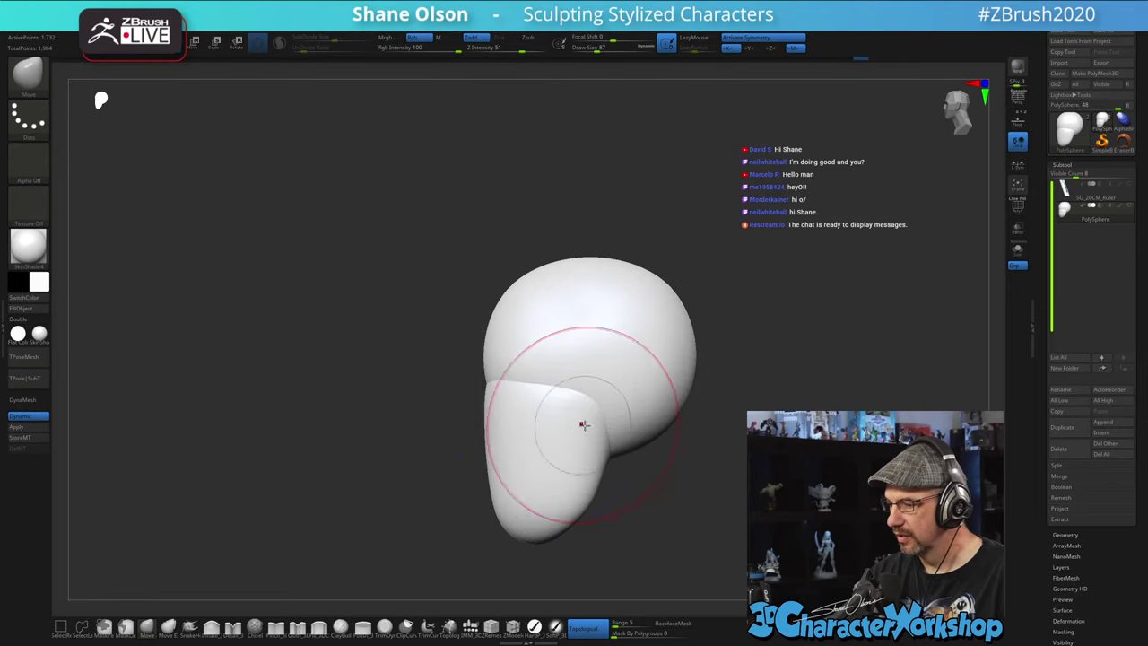
pyautogui.moveTo(587, 407); pyautogui.dragTo(582, 407)
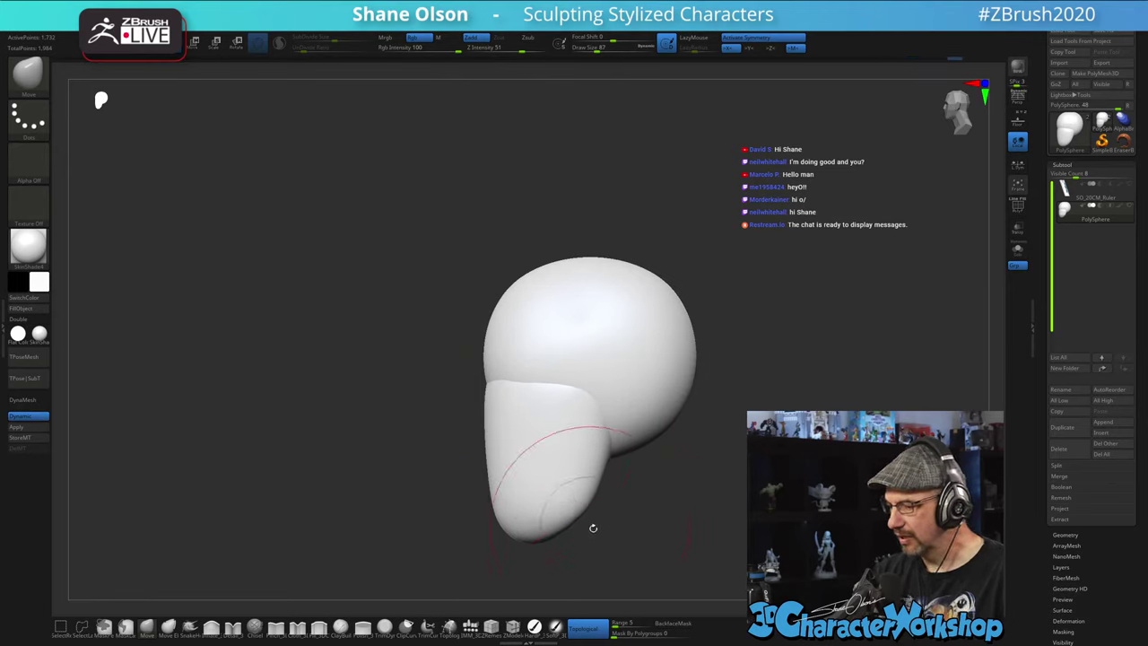
# - Taper the chin in front view with the Move brush at draw size 65, and enlarge the brush to 101
pyautogui.moveTo(592, 527); pyautogui.dragTo(636, 470, button='right')
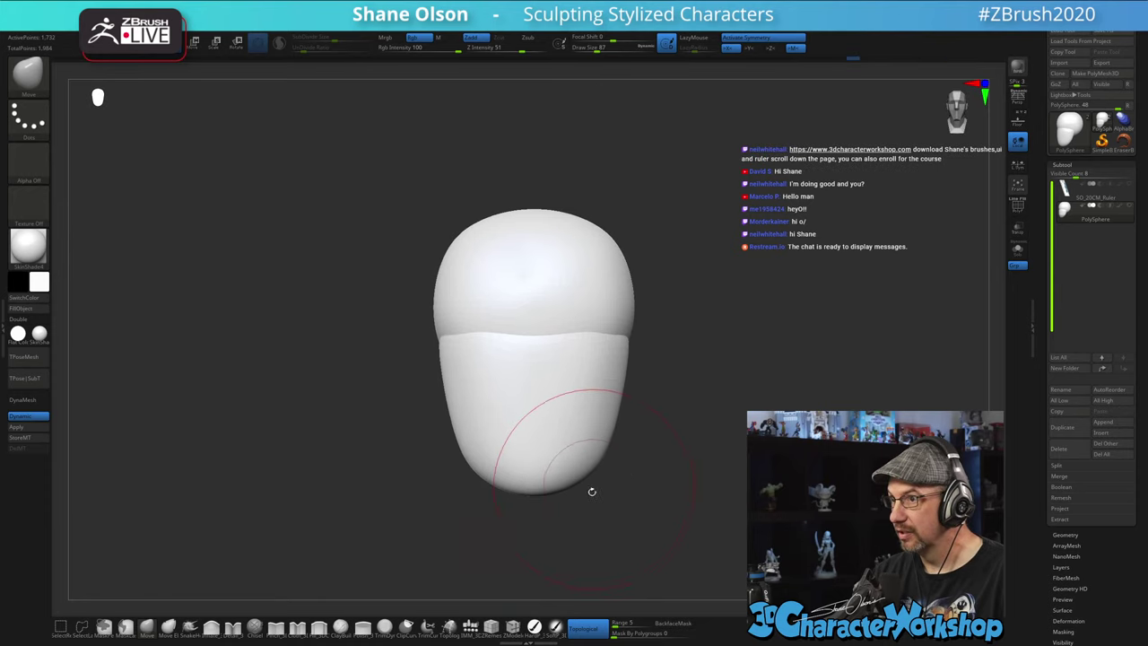
pyautogui.press('s')
pyautogui.moveTo(592, 492); pyautogui.dragTo(587, 468)
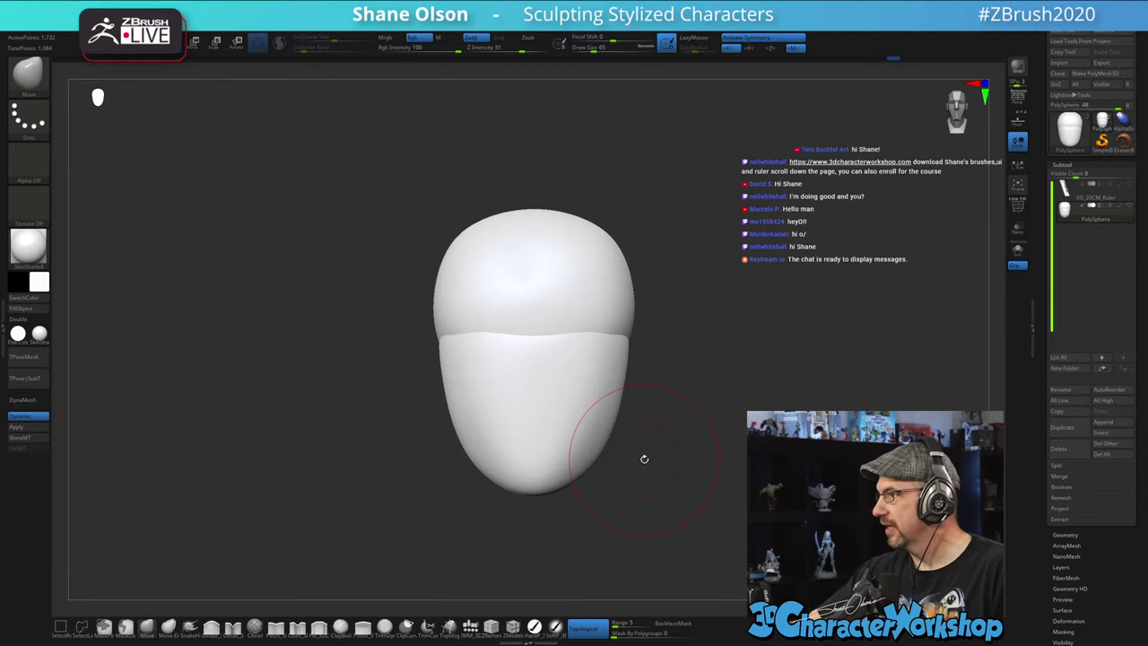
pyautogui.keyDown('ctrl'); pyautogui.moveTo(647, 449); pyautogui.dragTo(644, 455, button='right'); pyautogui.keyUp('ctrl')
pyautogui.press('s')
pyautogui.moveTo(618, 461); pyautogui.dragTo(625, 462)
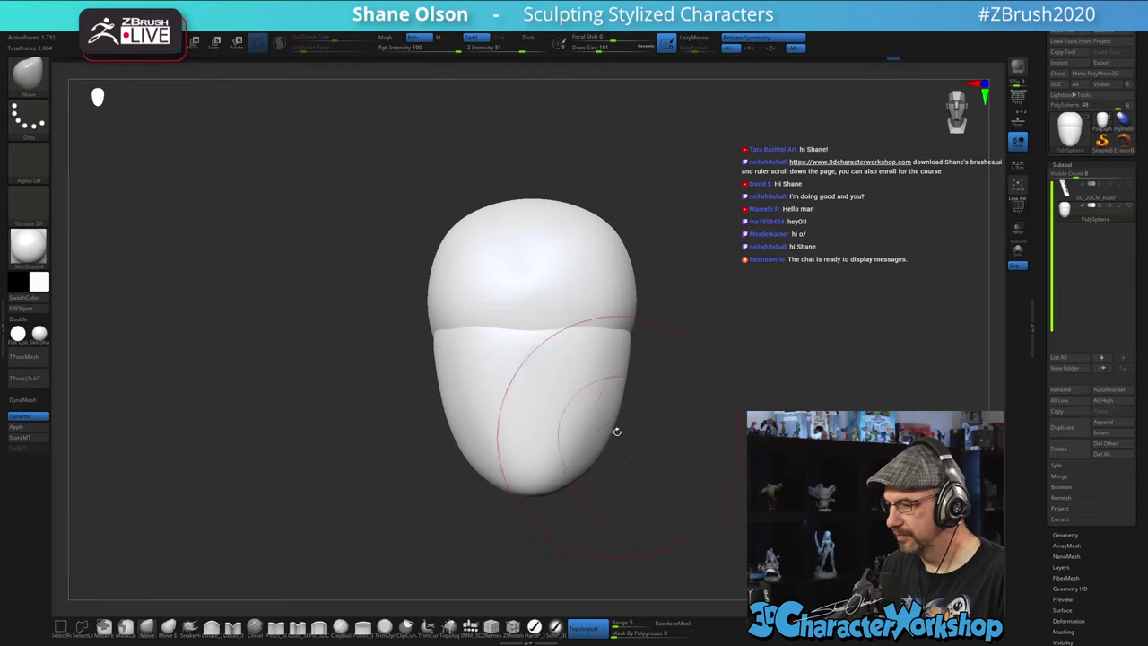
# - Push up the skull's underside behind the jaw at draw size 112 and nudge the jaw's rear edge forward
pyautogui.moveTo(623, 481); pyautogui.dragTo(646, 477, button='right')
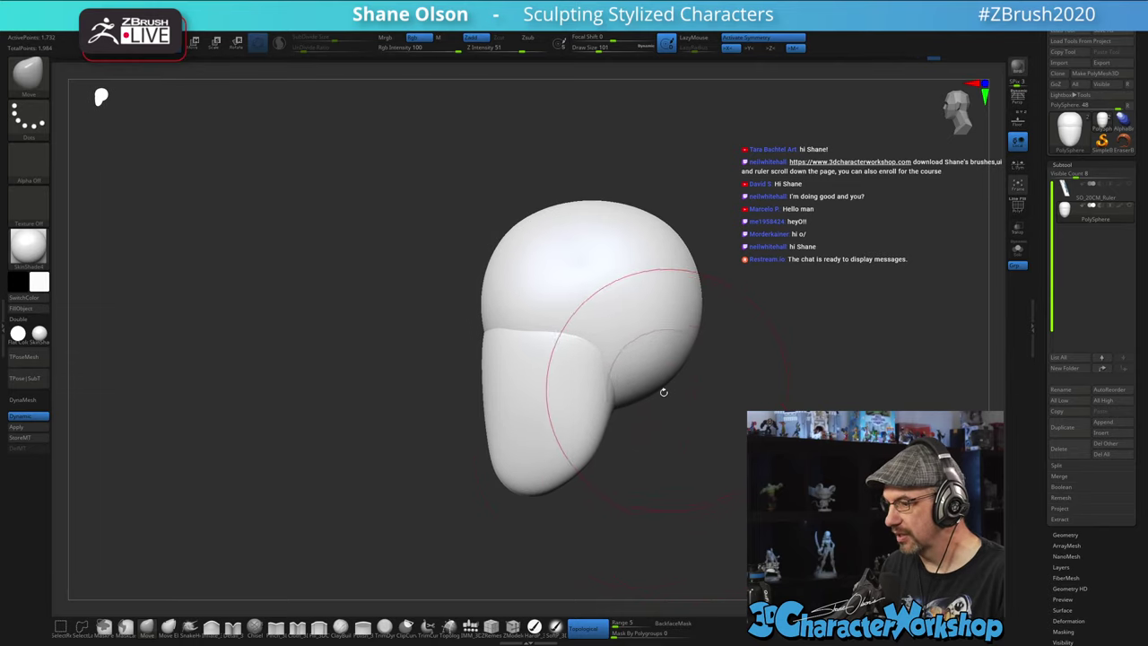
pyautogui.press('s')
pyautogui.moveTo(642, 405); pyautogui.dragTo(639, 380)
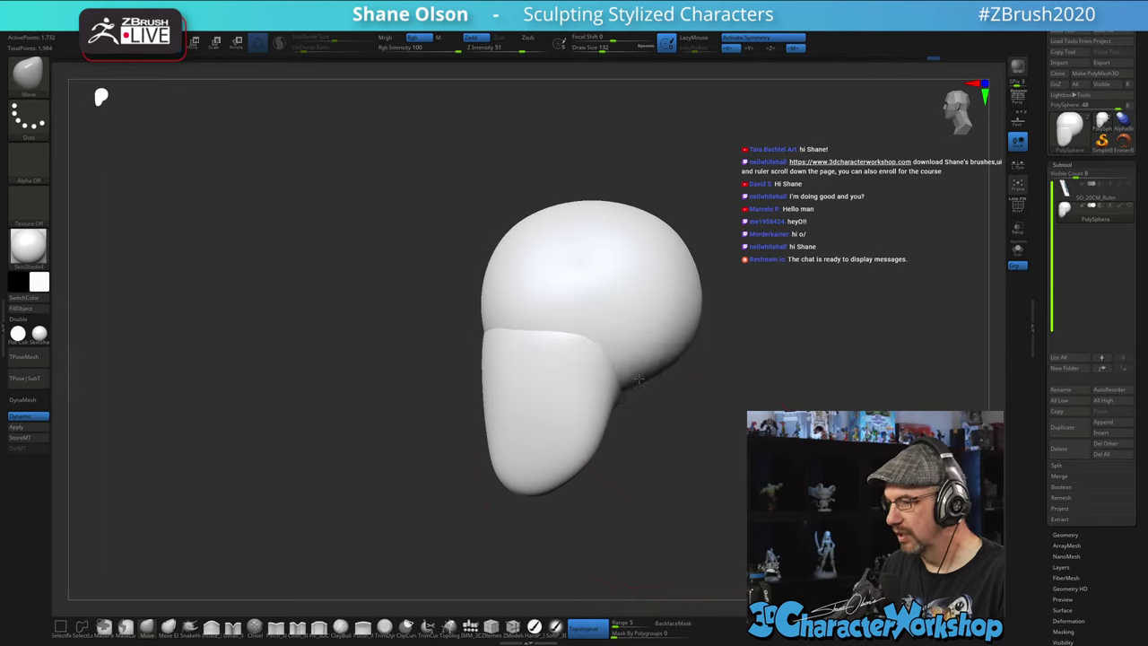
pyautogui.moveTo(722, 427)
pyautogui.mouseDown(button='right')
pyautogui.moveTo(790, 429)
pyautogui.moveTo(684, 408)
pyautogui.mouseUp(button='right')
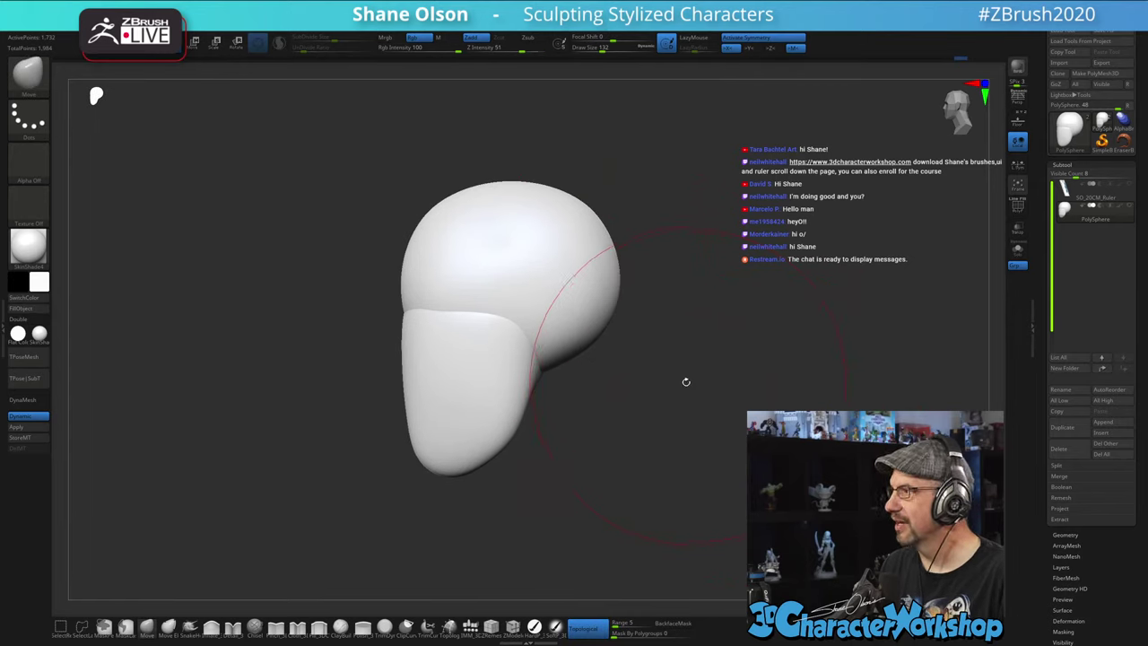
pyautogui.moveTo(681, 416)
pyautogui.keyDown('ctrl'); pyautogui.mouseDown(button='right')
pyautogui.moveTo(692, 405)
pyautogui.moveTo(670, 401)
pyautogui.mouseUp(button='right'); pyautogui.keyUp('ctrl')
pyautogui.moveTo(500, 380); pyautogui.dragTo(492, 385)
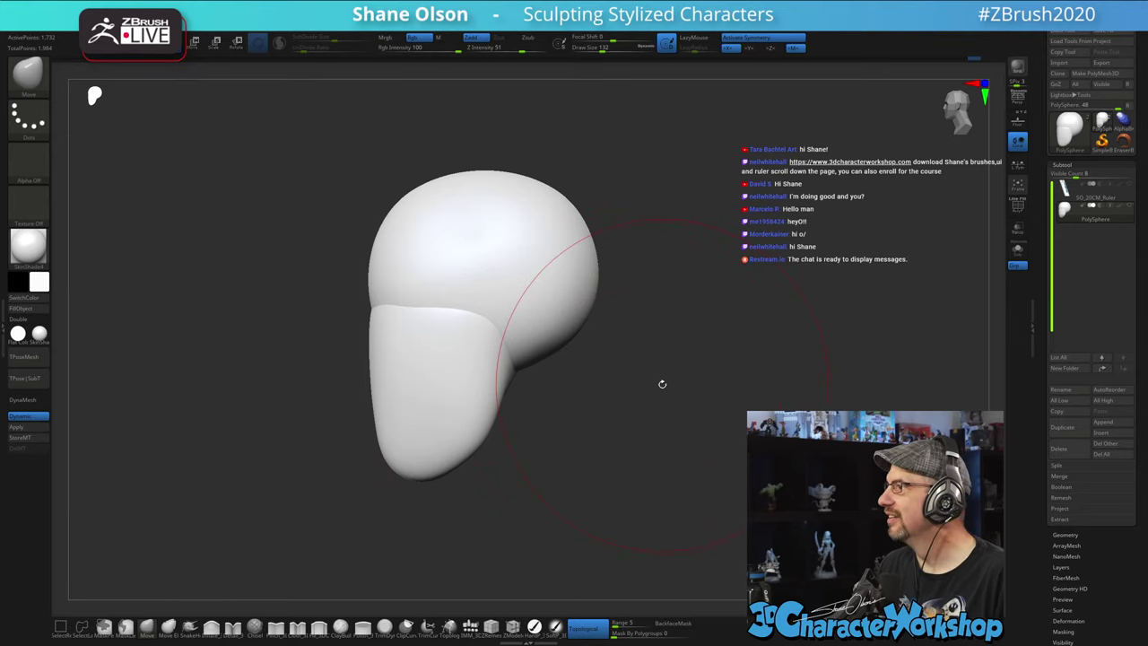
# - Turn off Topological masking and reduce the Move brush's draw size to 49
pyautogui.keyDown('shift'); pyautogui.moveTo(621, 461); pyautogui.dragTo(657, 455, button='right'); pyautogui.keyUp('shift')
pyautogui.keyDown('alt'); pyautogui.moveTo(636, 433); pyautogui.dragTo(683, 441); pyautogui.keyUp('alt')
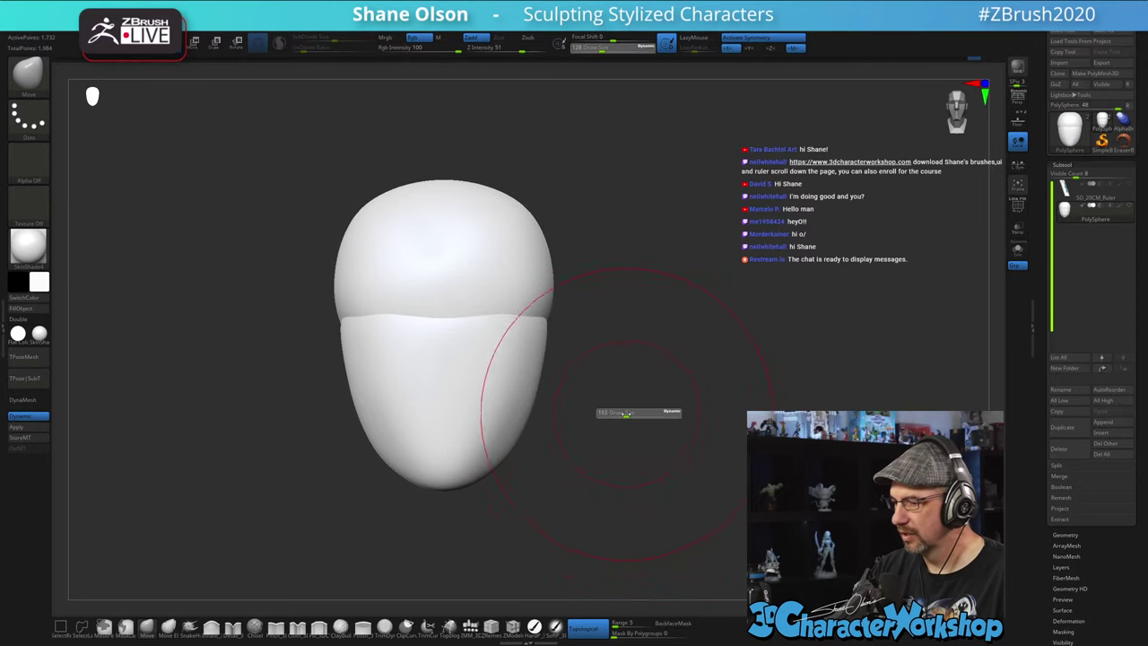
pyautogui.click(588, 628)
pyautogui.moveTo(657, 456); pyautogui.dragTo(631, 446)
pyautogui.press('s')
pyautogui.click(644, 441)
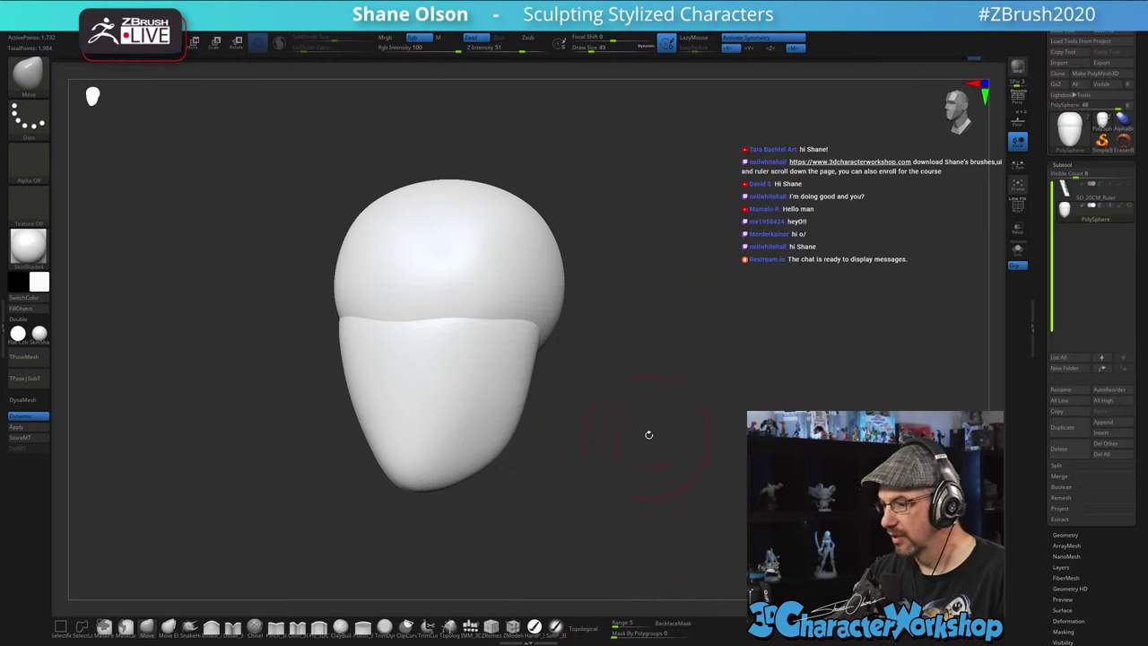
# - Refine the rear lower contour of the jaw with a small upward adjustment in side profile
pyautogui.moveTo(656, 396)
pyautogui.keyDown('alt'); pyautogui.mouseDown()
pyautogui.moveTo(694, 444)
pyautogui.moveTo(691, 484)
pyautogui.mouseUp(); pyautogui.keyUp('alt')
pyautogui.moveTo(477, 430); pyautogui.dragTo(479, 415)
pyautogui.moveTo(587, 456)
pyautogui.mouseDown()
pyautogui.moveTo(582, 475)
pyautogui.moveTo(627, 411)
pyautogui.mouseUp()
pyautogui.moveTo(673, 473)
pyautogui.mouseDown()
pyautogui.moveTo(647, 485)
pyautogui.moveTo(703, 508)
pyautogui.moveTo(726, 504)
pyautogui.moveTo(686, 439)
pyautogui.moveTo(659, 439)
pyautogui.mouseUp()
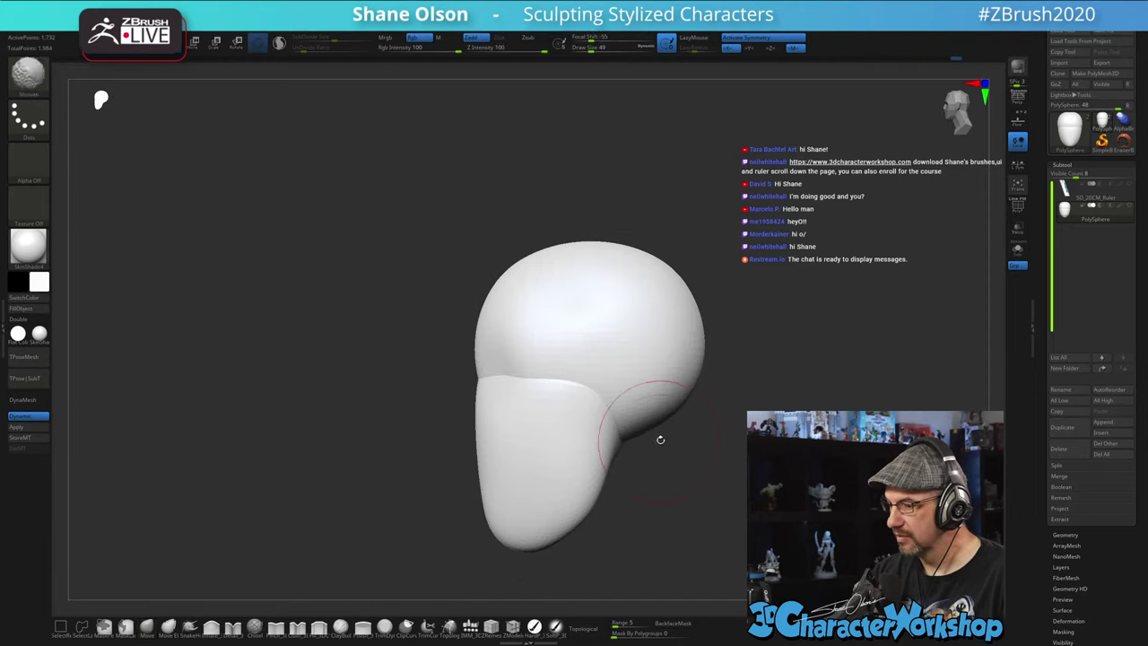
pyautogui.moveTo(506, 364); pyautogui.dragTo(551, 354, button='right')
pyautogui.moveTo(668, 431)
pyautogui.mouseDown()
pyautogui.moveTo(656, 469)
pyautogui.moveTo(613, 458)
pyautogui.mouseUp()
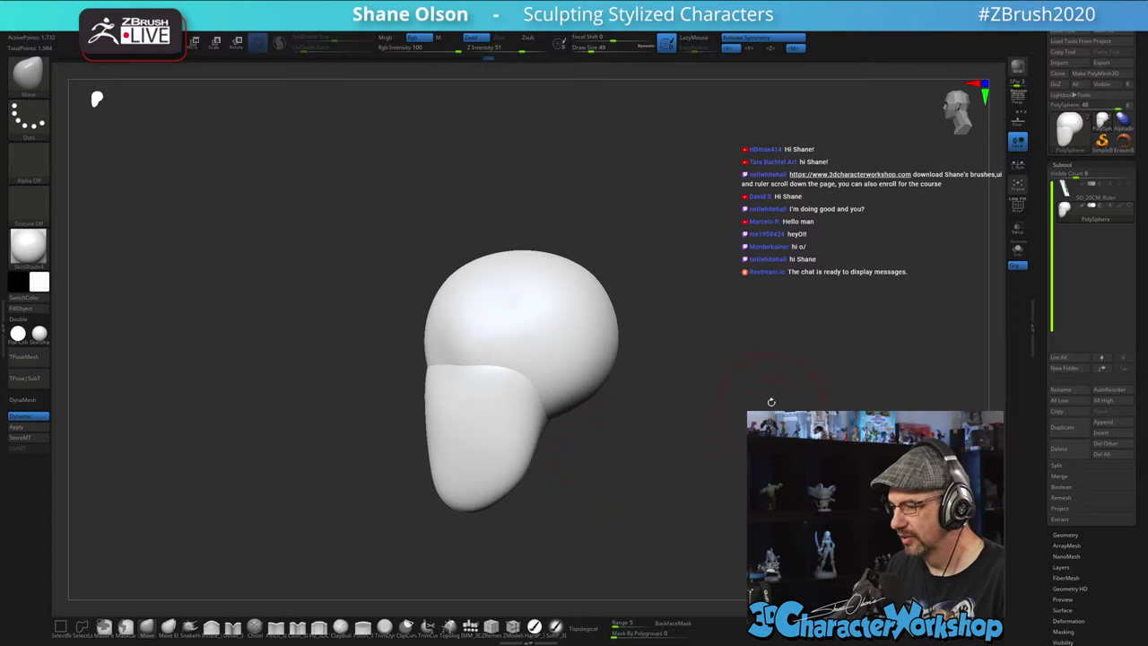
pyautogui.moveTo(769, 402)
pyautogui.mouseDown()
pyautogui.moveTo(848, 400)
pyautogui.moveTo(744, 389)
pyautogui.moveTo(710, 368)
pyautogui.mouseUp()
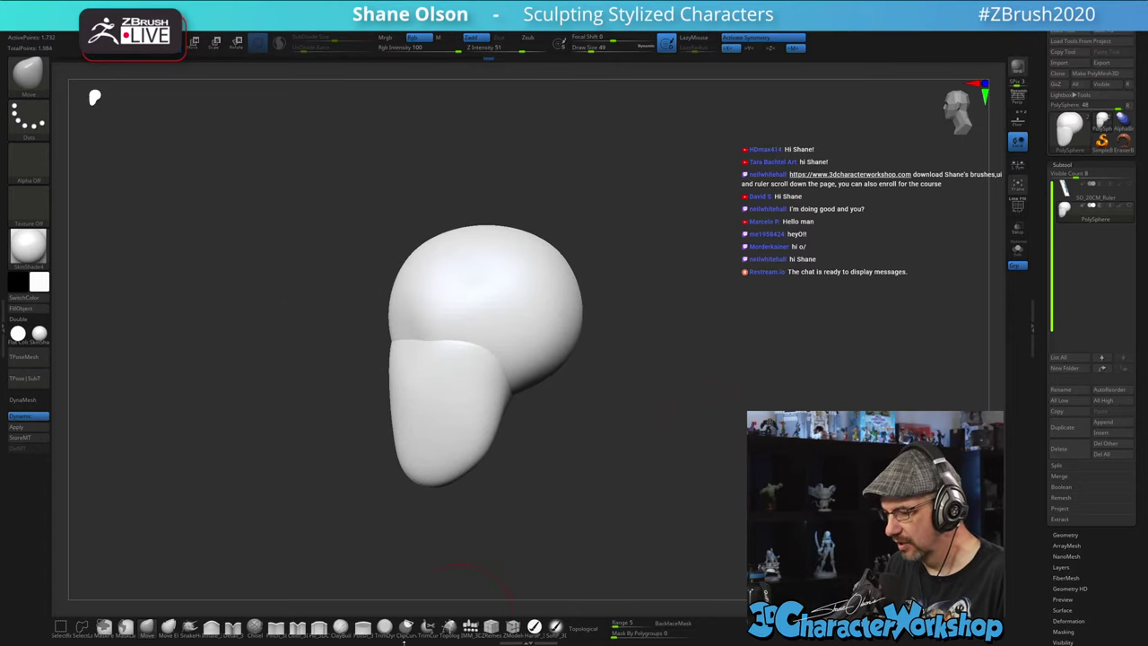
# - Insert an Appendage mesh from the IMM brush at the base of the skull, drawn from the back view
pyautogui.click(469, 623)
pyautogui.moveTo(360, 76); pyautogui.dragTo(372, 76)
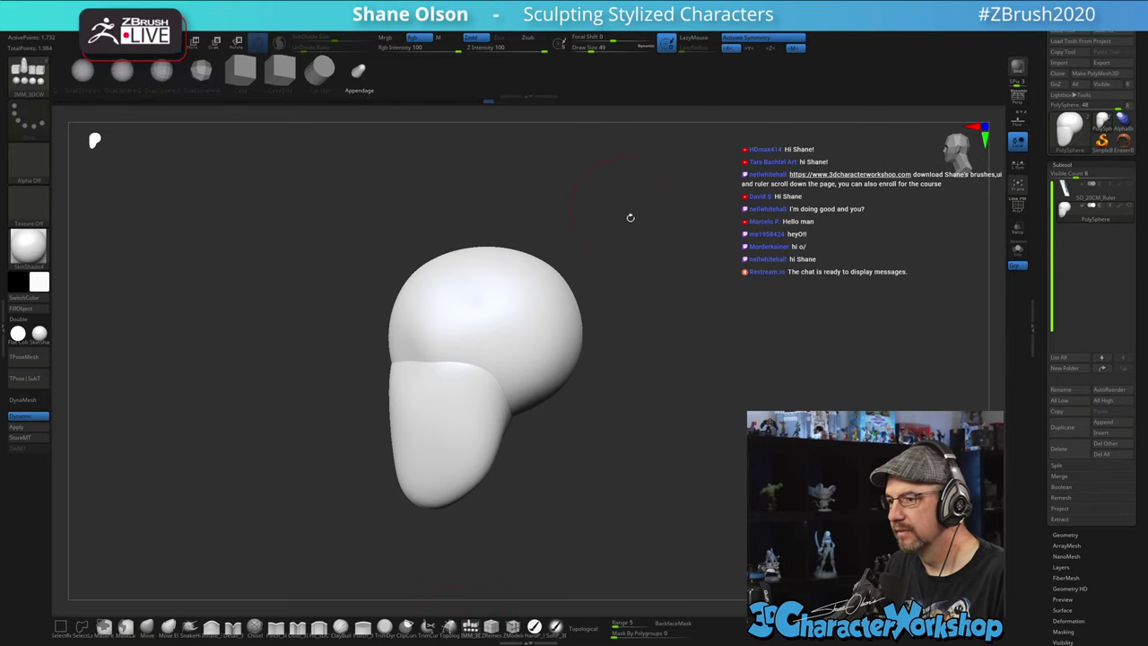
pyautogui.moveTo(685, 286); pyautogui.dragTo(638, 277)
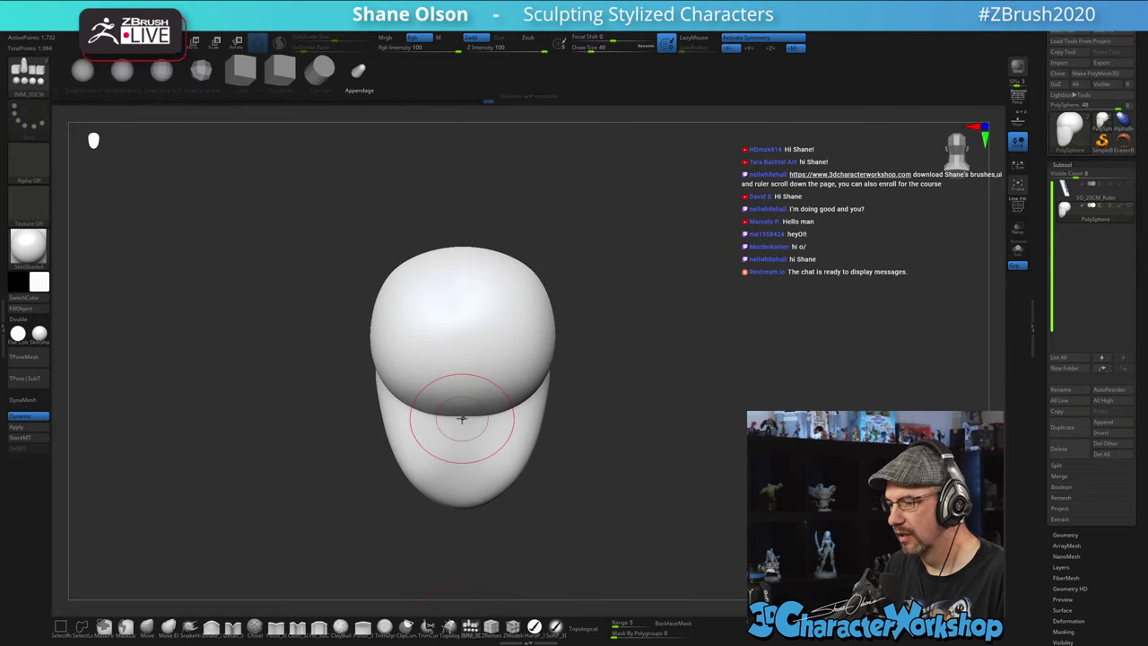
pyautogui.moveTo(464, 429); pyautogui.dragTo(490, 512)
# - Rotate the inserted appendage downward in side view so it slopes down and back from the skull as a neck
pyautogui.moveTo(682, 420); pyautogui.dragTo(710, 416)
pyautogui.keyDown('alt'); pyautogui.moveTo(732, 398); pyautogui.dragTo(738, 310); pyautogui.keyUp('alt')
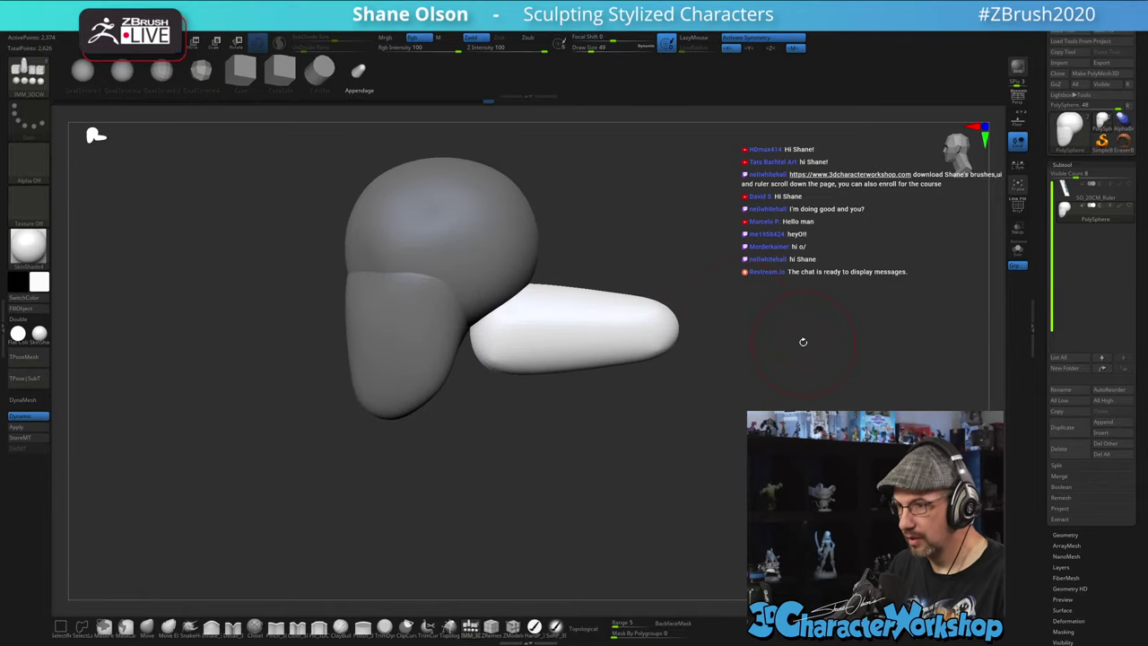
pyautogui.keyDown('alt'); pyautogui.moveTo(803, 342); pyautogui.dragTo(790, 334); pyautogui.keyUp('alt')
pyautogui.press('e')
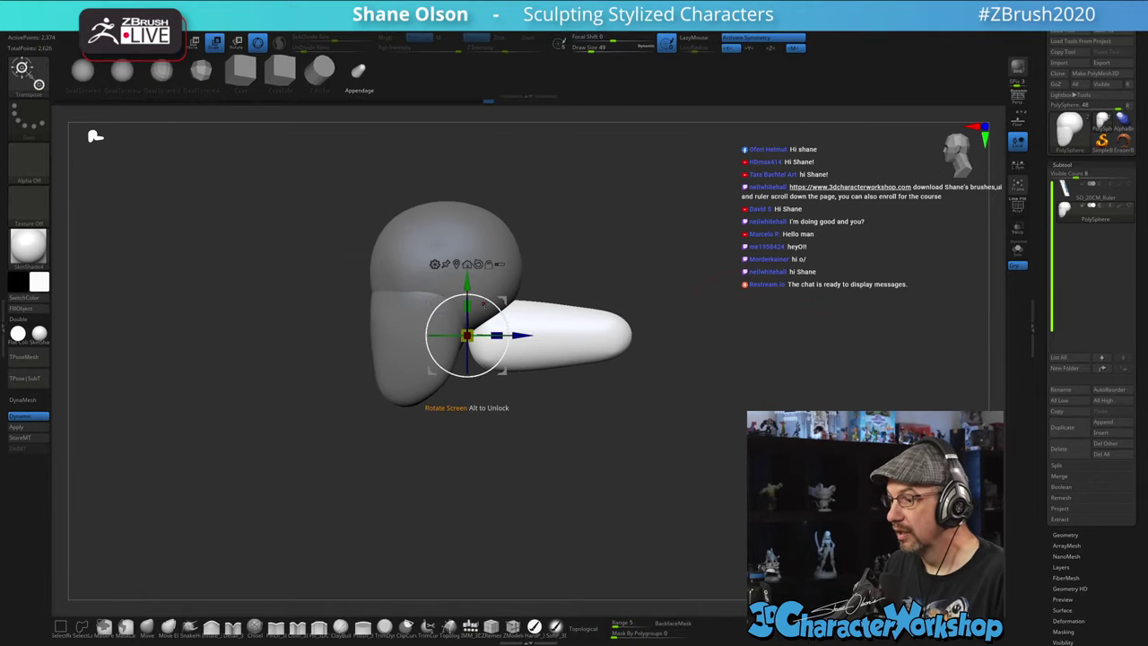
pyautogui.moveTo(498, 308); pyautogui.dragTo(578, 403)
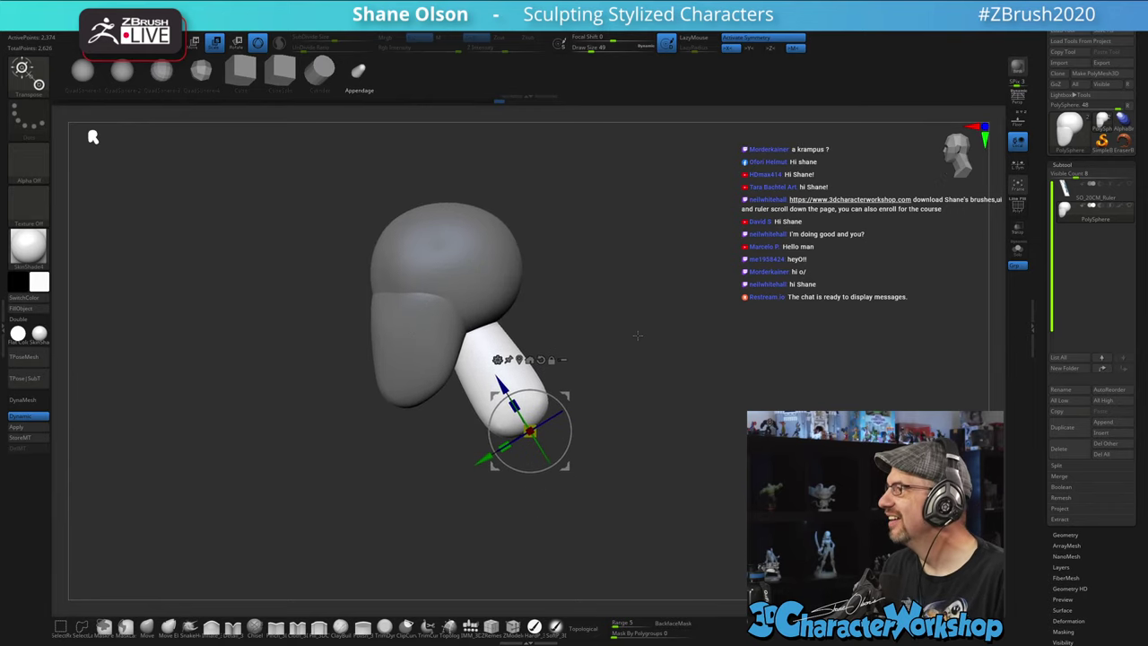
pyautogui.keyDown('alt'); pyautogui.moveTo(637, 335); pyautogui.dragTo(719, 313); pyautogui.keyUp('alt')
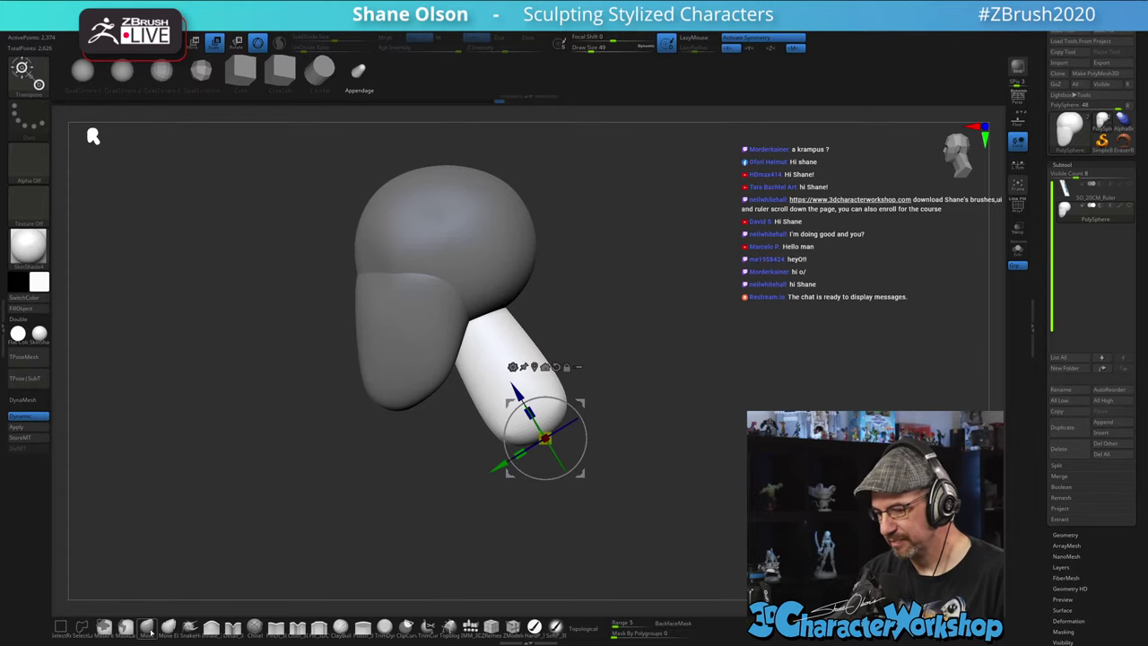
# - Thicken the lower end of the neck in side view using the Inflate brush with an enlarged draw size
pyautogui.click(215, 627)
pyautogui.press('s')
pyautogui.moveTo(606, 334); pyautogui.dragTo(616, 331)
pyautogui.press('s')
pyautogui.moveTo(515, 297); pyautogui.dragTo(497, 303)
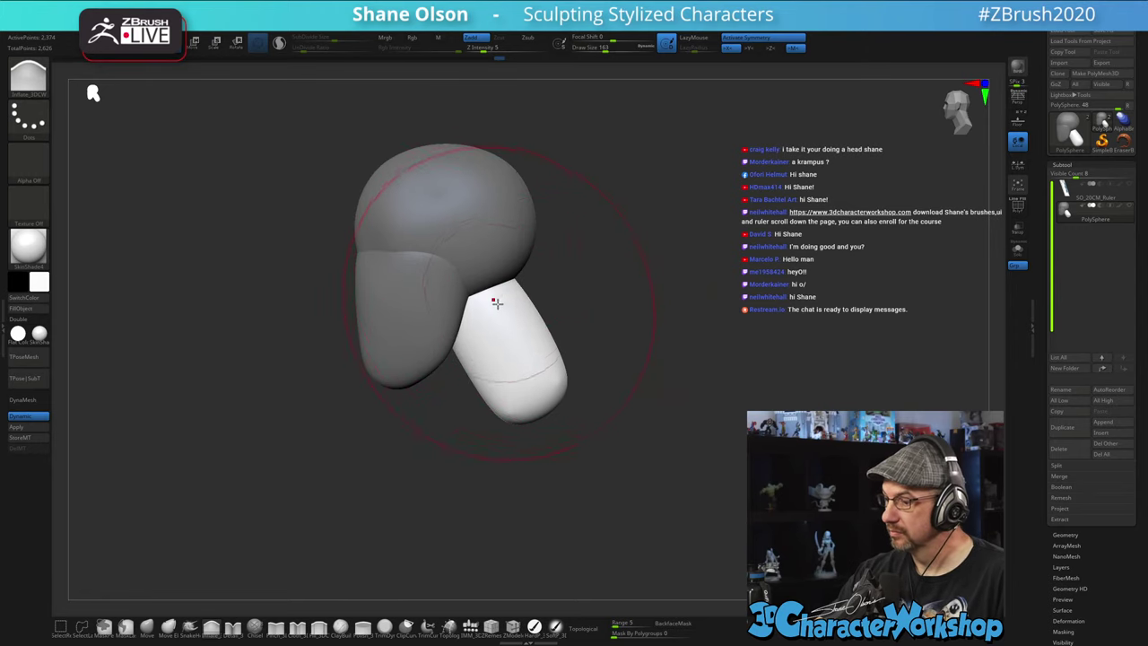
pyautogui.moveTo(540, 395); pyautogui.dragTo(540, 410)
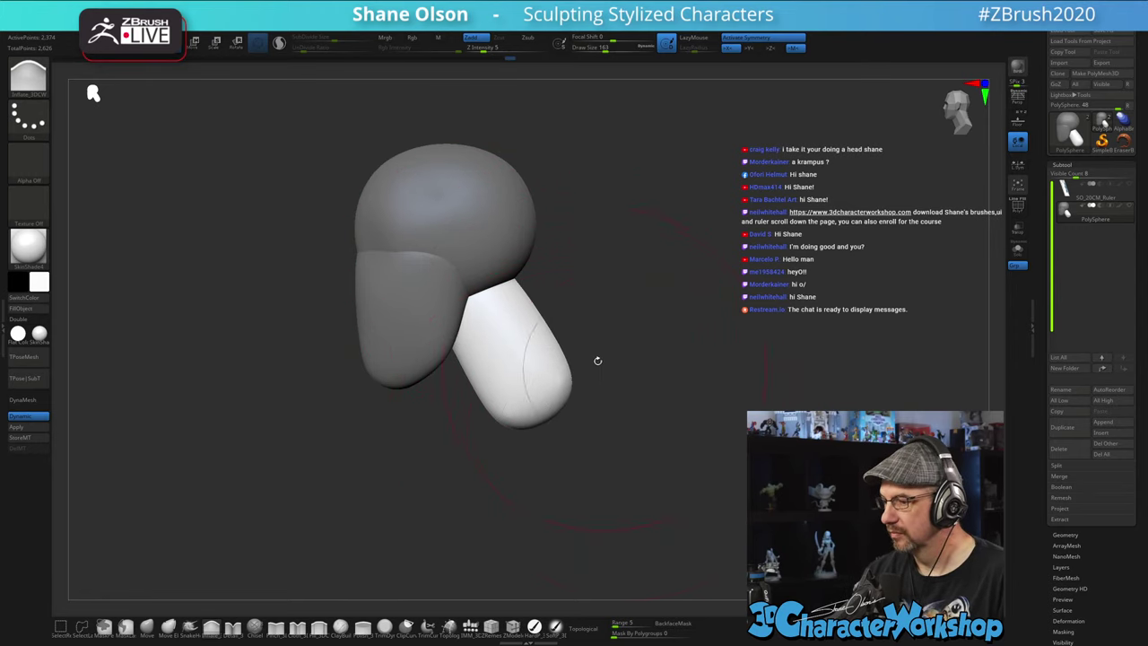
# - Flare the neck base backward and downward in side view and broaden it from behind with the Move brush
pyautogui.click(146, 625)
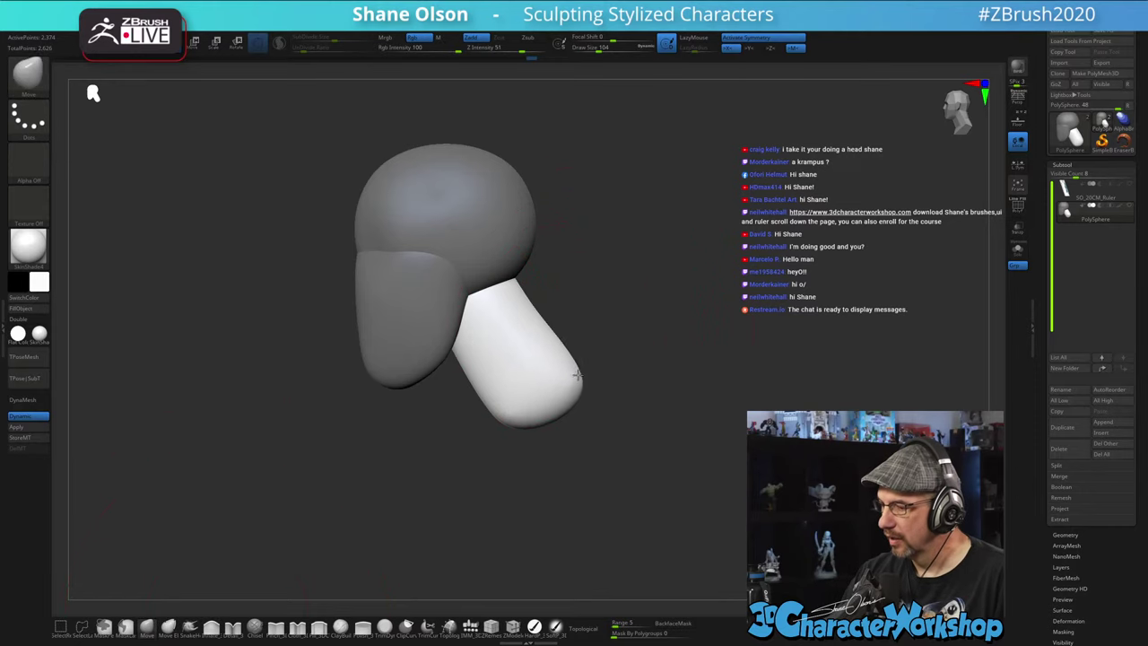
pyautogui.moveTo(513, 417); pyautogui.dragTo(508, 435)
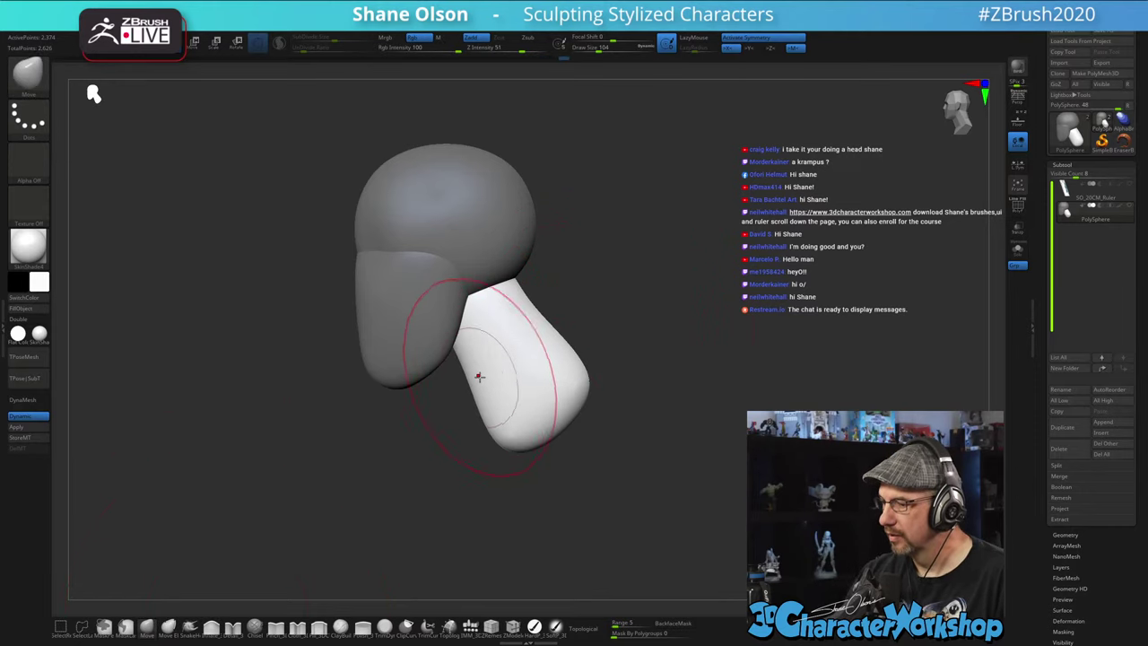
pyautogui.moveTo(567, 463); pyautogui.dragTo(516, 483)
pyautogui.keyDown('alt'); pyautogui.moveTo(606, 423); pyautogui.dragTo(581, 432); pyautogui.keyUp('alt')
pyautogui.moveTo(515, 448); pyautogui.dragTo(529, 446)
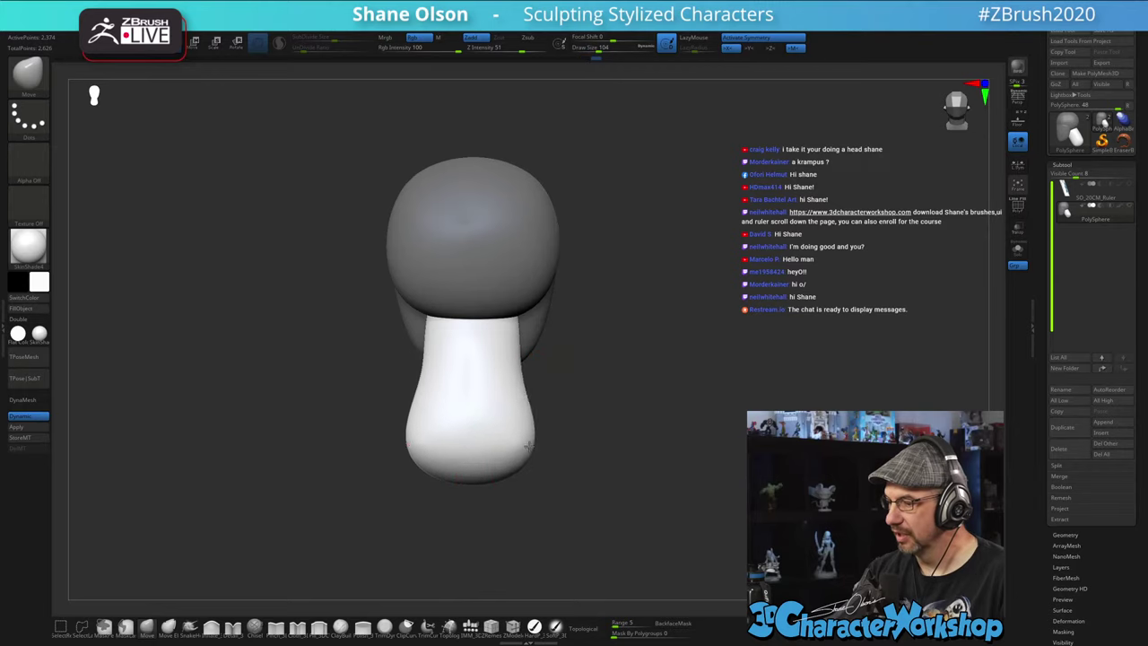
pyautogui.moveTo(521, 378); pyautogui.dragTo(529, 377)
# - Refine the side contours of the neck base from rear and front views with symmetrical Move strokes
pyautogui.moveTo(586, 423)
pyautogui.mouseDown()
pyautogui.moveTo(651, 431)
pyautogui.moveTo(648, 408)
pyautogui.moveTo(603, 394)
pyautogui.mouseUp()
pyautogui.moveTo(518, 453)
pyautogui.mouseDown()
pyautogui.moveTo(515, 463)
pyautogui.moveTo(512, 439)
pyautogui.mouseUp()
pyautogui.moveTo(548, 502); pyautogui.dragTo(627, 500)
pyautogui.moveTo(521, 440); pyautogui.dragTo(527, 439)
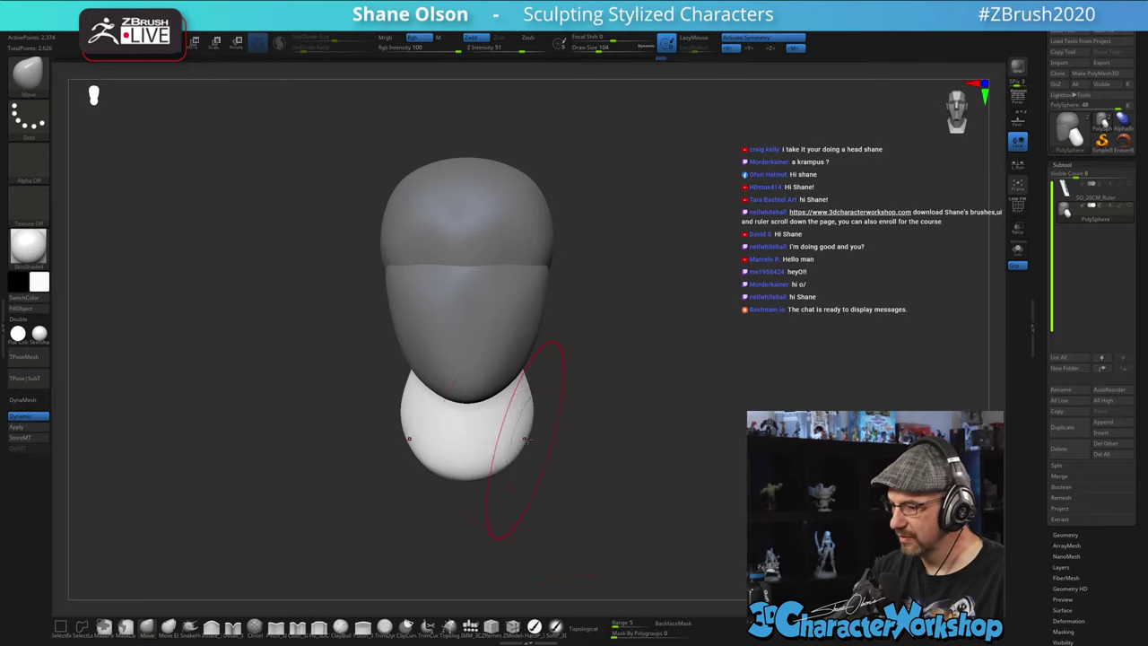
# - Clear the mask from the skull and jaw
pyautogui.moveTo(610, 471); pyautogui.dragTo(551, 474)
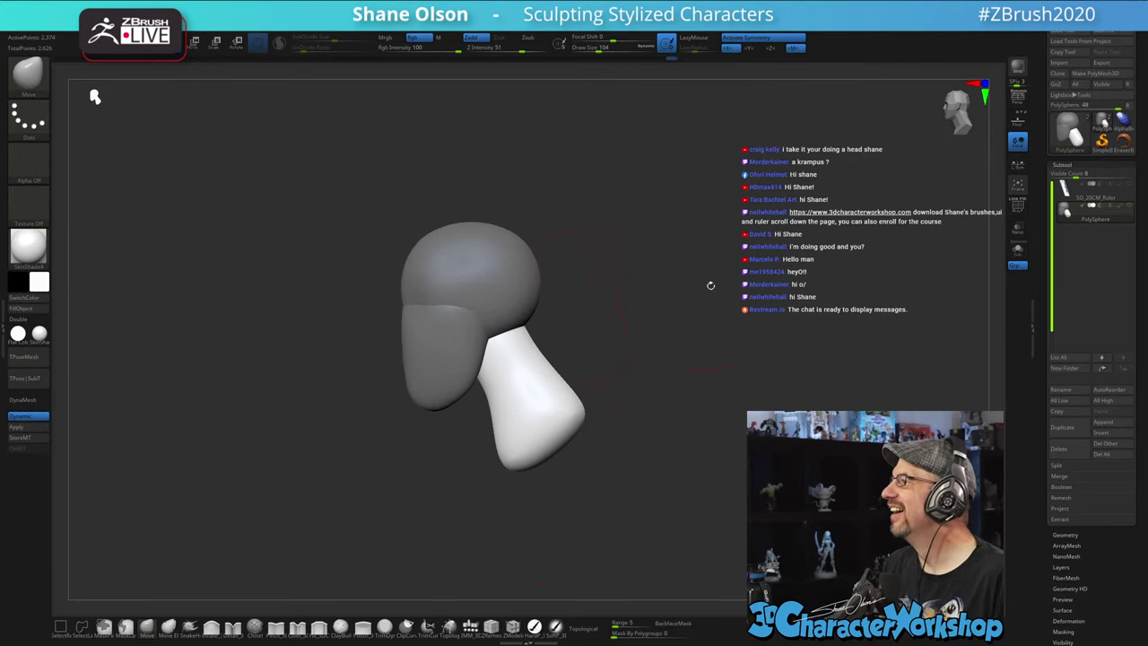
pyautogui.keyDown('alt'); pyautogui.moveTo(725, 275); pyautogui.dragTo(653, 275); pyautogui.keyUp('alt')
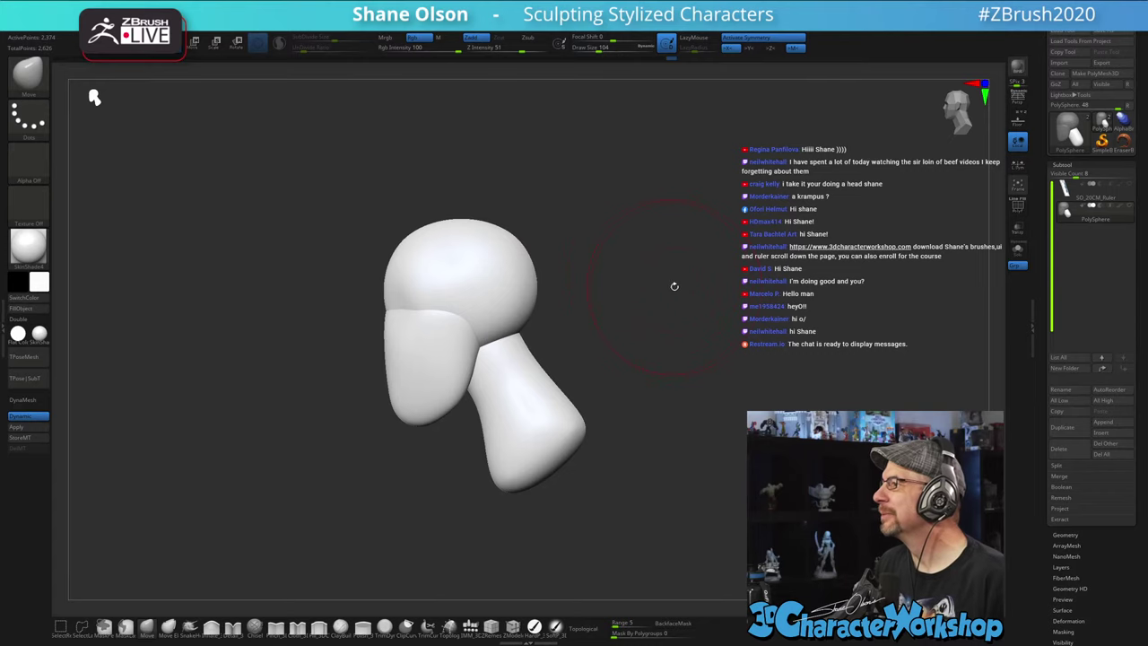
pyautogui.keyDown('alt'); pyautogui.moveTo(695, 297); pyautogui.dragTo(695, 302); pyautogui.keyUp('alt')
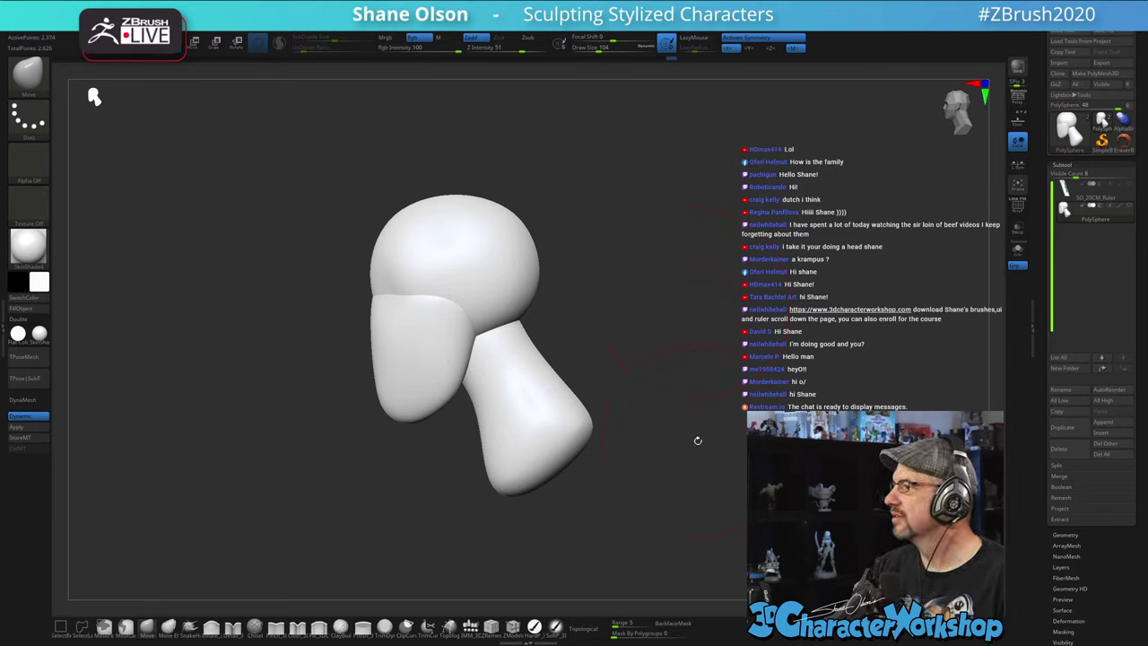
pyautogui.moveTo(697, 440)
pyautogui.mouseDown()
pyautogui.moveTo(727, 456)
pyautogui.moveTo(703, 456)
pyautogui.mouseUp()
# - Insert a small mirrored pair of QuadSphere-2 eyes on the front of the face and turn on the polyframe display
pyautogui.press('s')
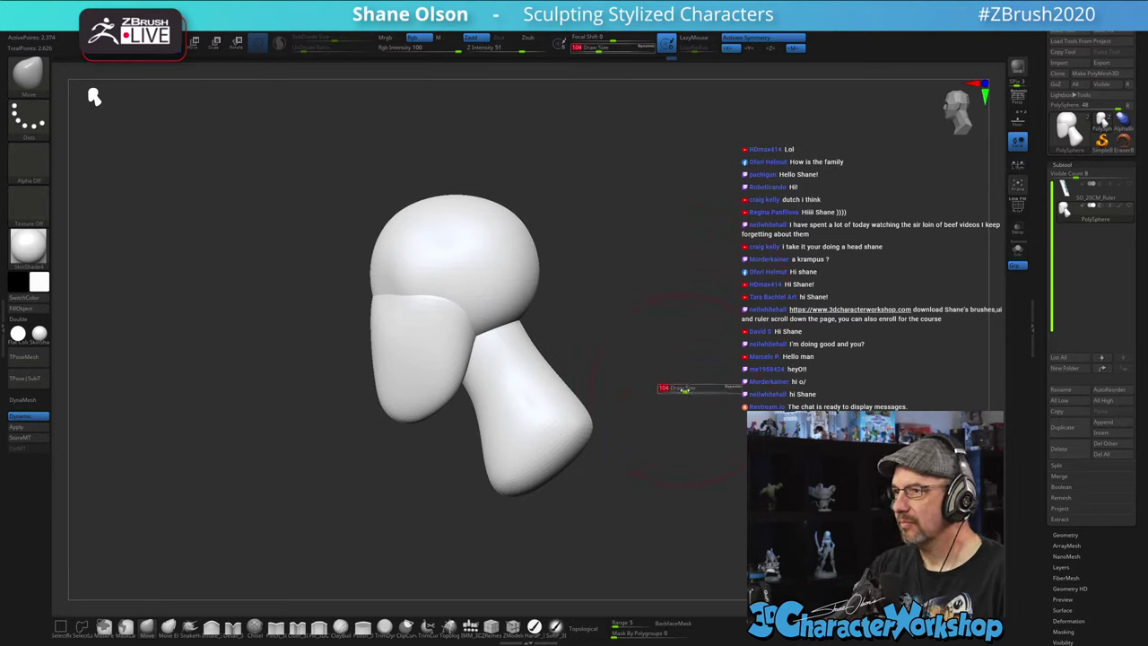
pyautogui.moveTo(690, 395); pyautogui.dragTo(678, 396)
pyautogui.click(470, 628)
pyautogui.moveTo(607, 345)
pyautogui.mouseDown()
pyautogui.moveTo(643, 318)
pyautogui.moveTo(612, 340)
pyautogui.moveTo(665, 356)
pyautogui.mouseUp()
pyautogui.click(110, 74)
pyautogui.press('s')
pyautogui.moveTo(665, 356)
pyautogui.mouseDown()
pyautogui.moveTo(680, 355)
pyautogui.moveTo(586, 344)
pyautogui.mouseUp()
pyautogui.press('s')
pyautogui.hotkey('shift', 'f')
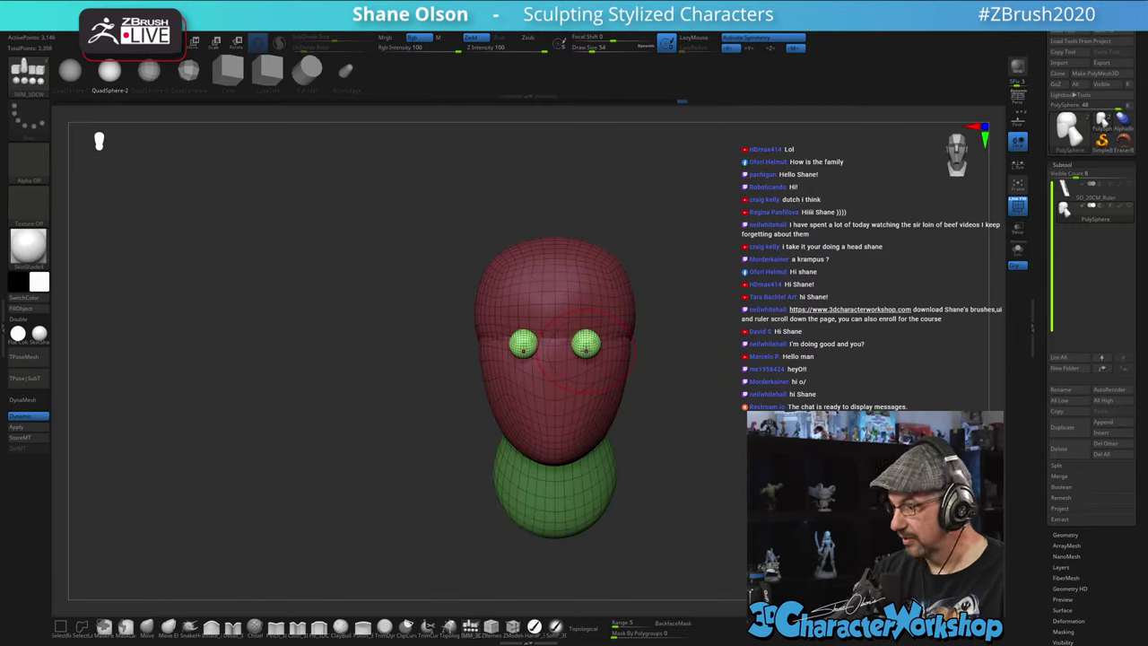
# - Undo the small eye spheres and insert a larger mirrored QuadSphere-2 pair along the seam between skull and jaw
pyautogui.hotkey('ctrl', 'z')
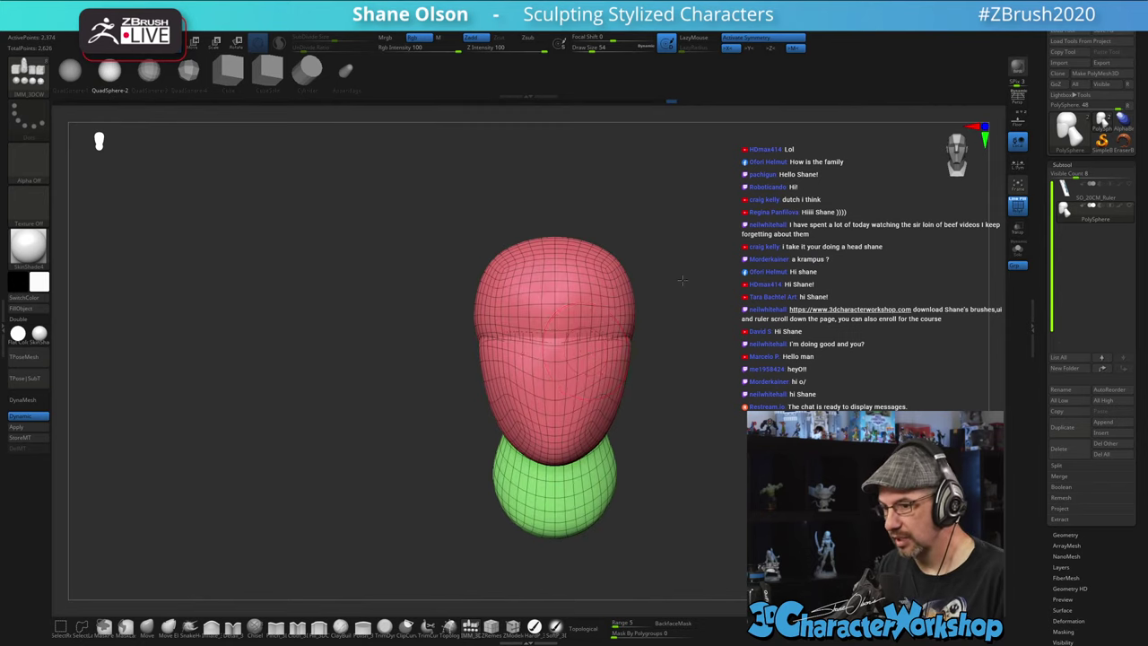
pyautogui.keyDown('alt'); pyautogui.moveTo(682, 281); pyautogui.dragTo(713, 288); pyautogui.keyUp('alt')
pyautogui.press('w')
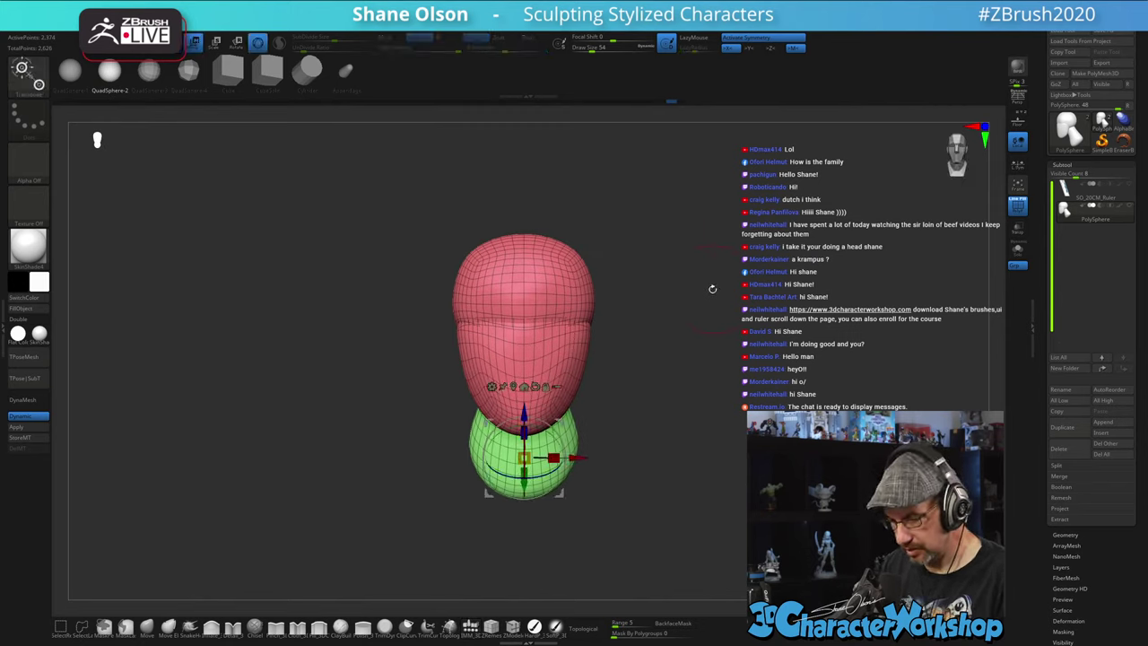
pyautogui.keyDown('alt'); pyautogui.click(533, 377); pyautogui.keyUp('alt')
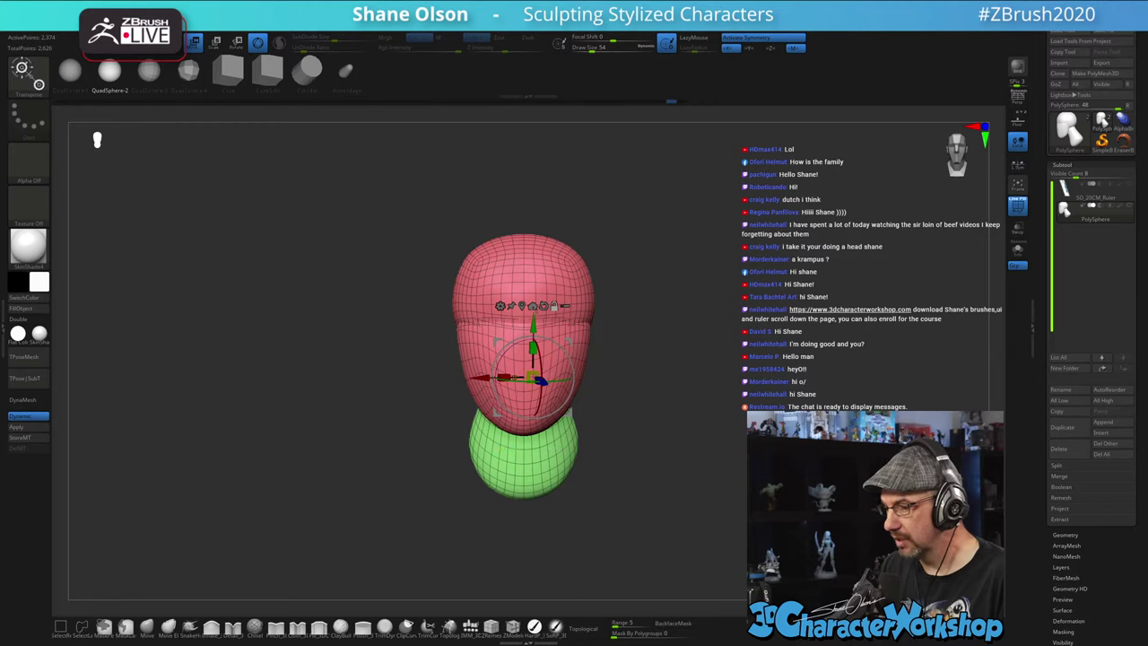
pyautogui.press('q')
pyautogui.moveTo(672, 334)
pyautogui.mouseDown()
pyautogui.moveTo(691, 336)
pyautogui.moveTo(672, 333)
pyautogui.mouseUp()
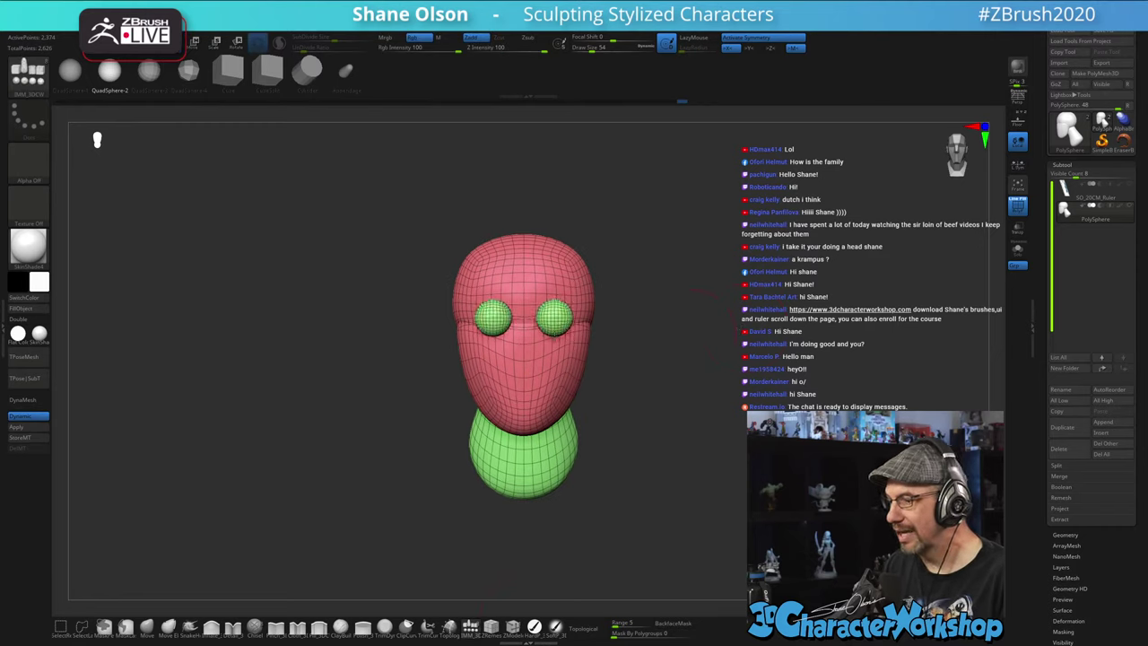
pyautogui.moveTo(579, 319); pyautogui.dragTo(583, 320)
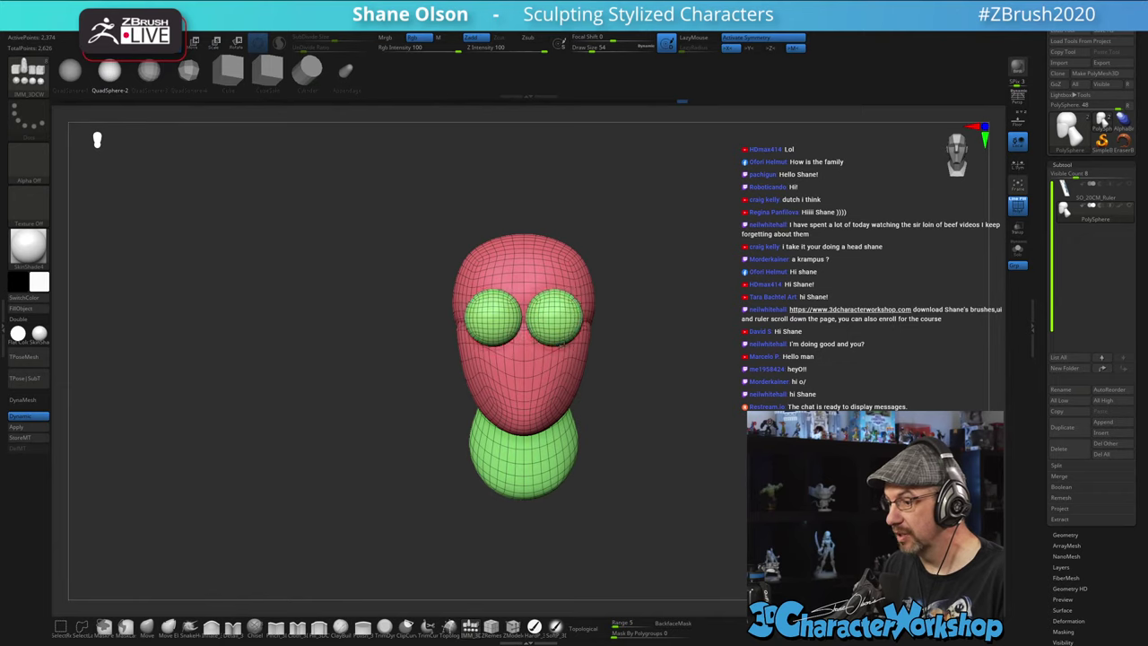
# - Move the eye spheres back in side view until only their fronts protrude from the face
pyautogui.moveTo(771, 338); pyautogui.dragTo(686, 342)
pyautogui.press('w')
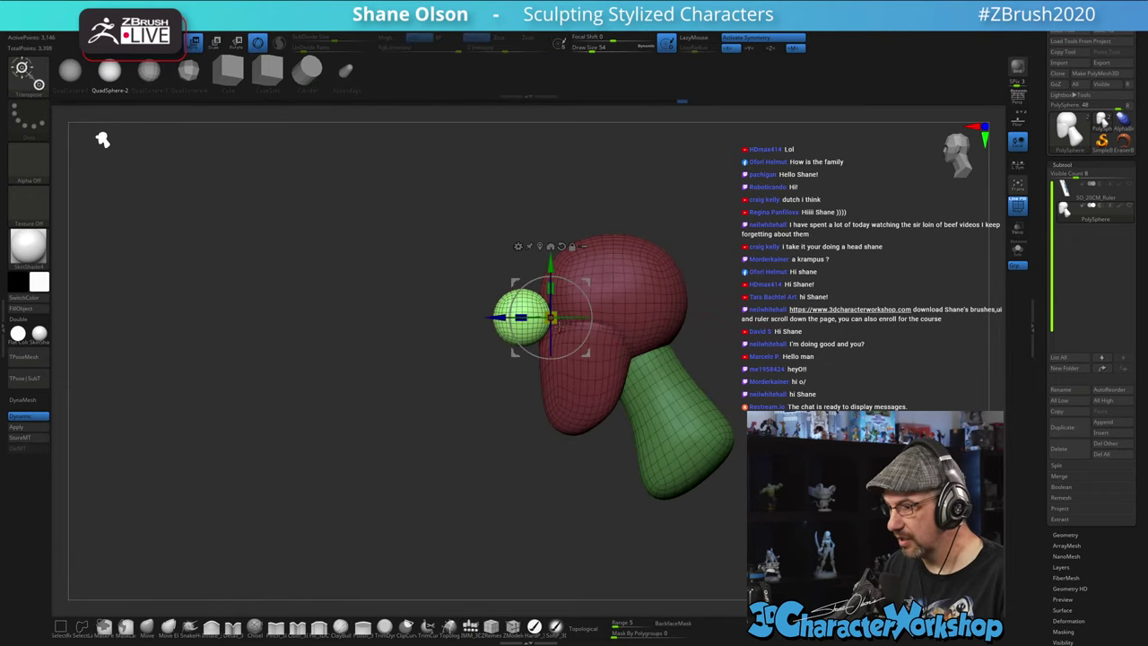
pyautogui.moveTo(498, 317); pyautogui.dragTo(552, 318)
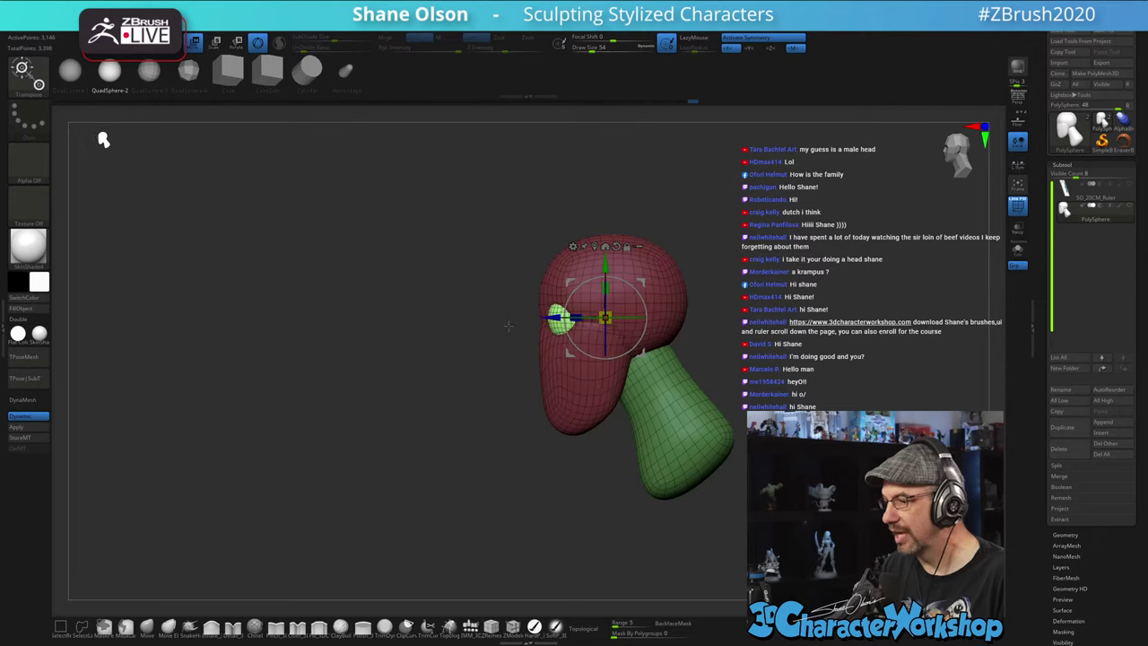
# - Nudge the mirrored eye spheres slightly closer together in front view
pyautogui.keyDown('alt'); pyautogui.moveTo(434, 308); pyautogui.dragTo(396, 326); pyautogui.keyUp('alt')
pyautogui.keyDown('shift'); pyautogui.moveTo(750, 296); pyautogui.dragTo(830, 297); pyautogui.keyUp('shift')
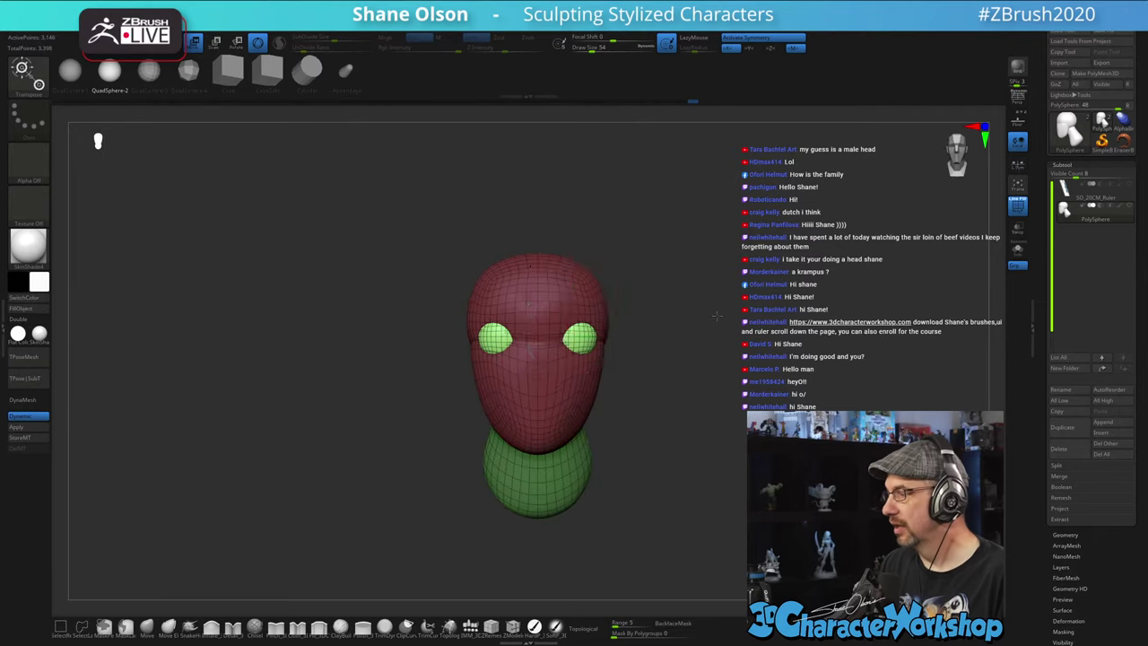
pyautogui.keyDown('alt'); pyautogui.moveTo(686, 323); pyautogui.dragTo(686, 345); pyautogui.keyUp('alt')
pyautogui.moveTo(517, 337); pyautogui.dragTo(512, 336)
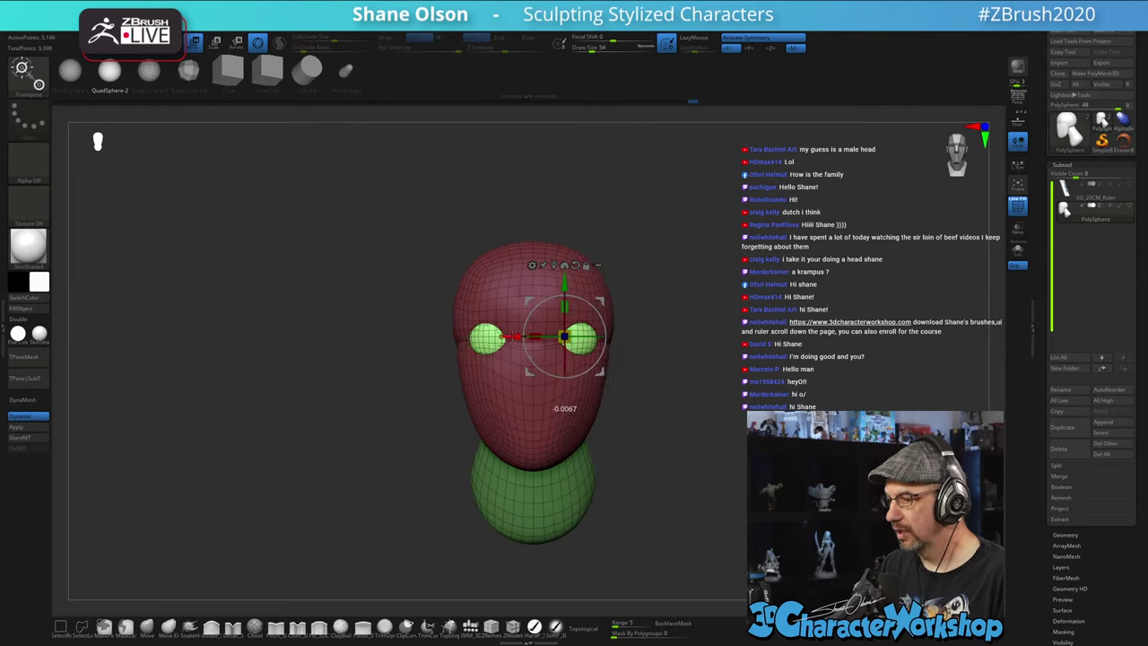
pyautogui.keyDown('alt'); pyautogui.moveTo(785, 318); pyautogui.dragTo(784, 328); pyautogui.keyUp('alt')
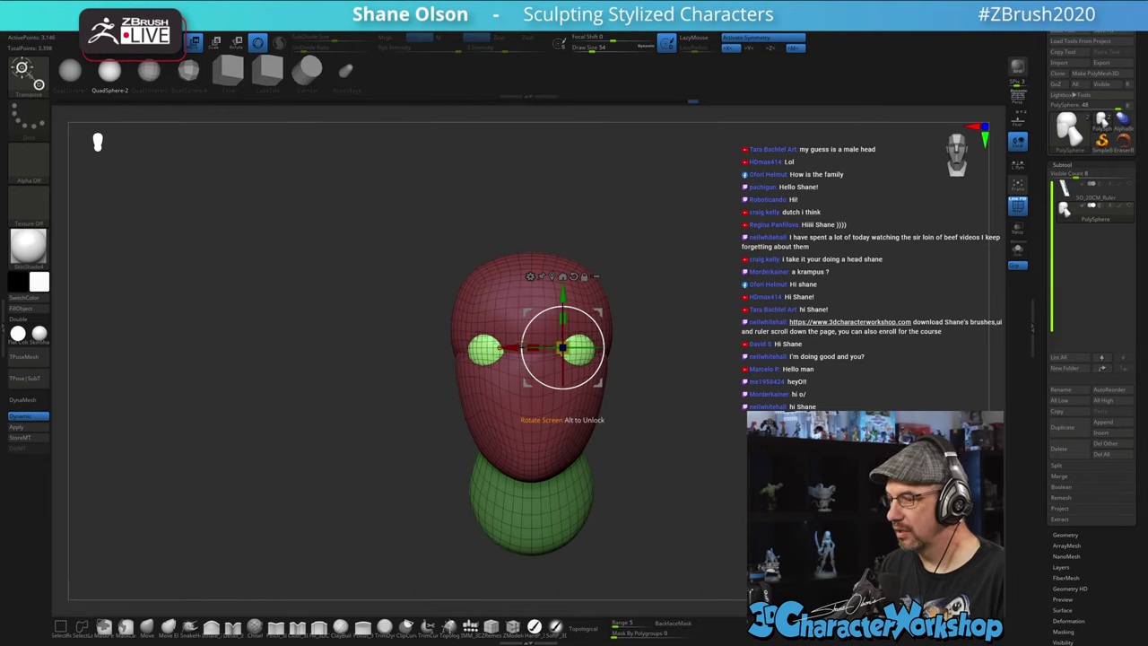
pyautogui.moveTo(511, 347); pyautogui.dragTo(508, 347)
pyautogui.keyDown('alt'); pyautogui.moveTo(705, 320); pyautogui.dragTo(670, 264); pyautogui.keyUp('alt')
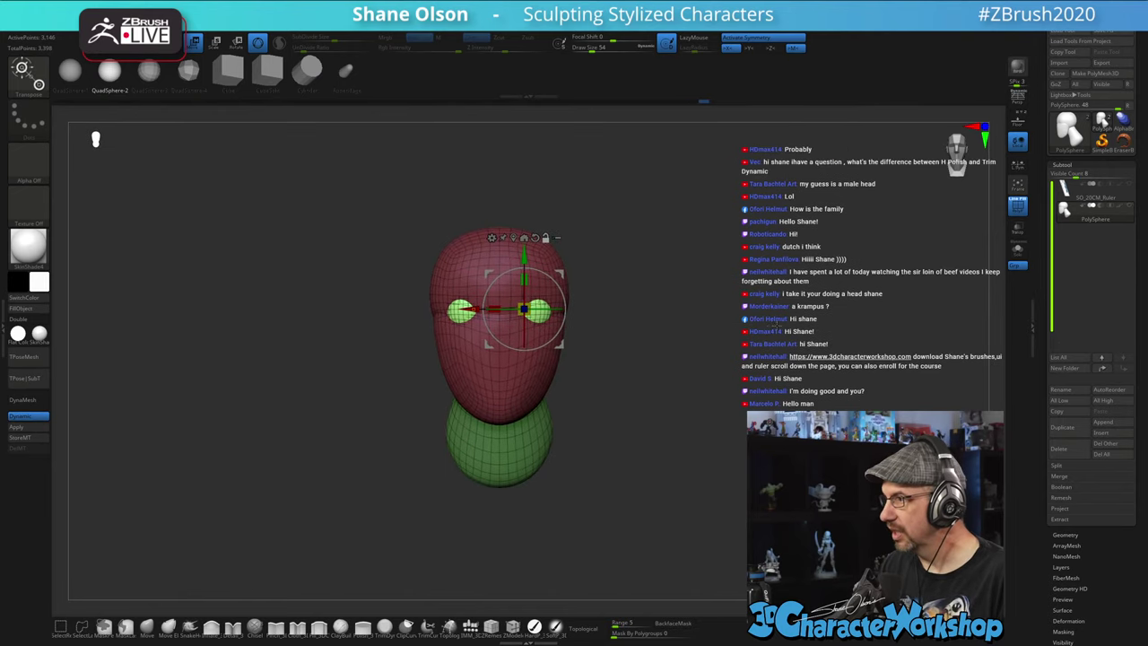
# - Split the unmasked eye spheres into their own subtool, keeping them visible with the head subtool active
pyautogui.moveTo(829, 328); pyautogui.dragTo(753, 332)
pyautogui.press('space')
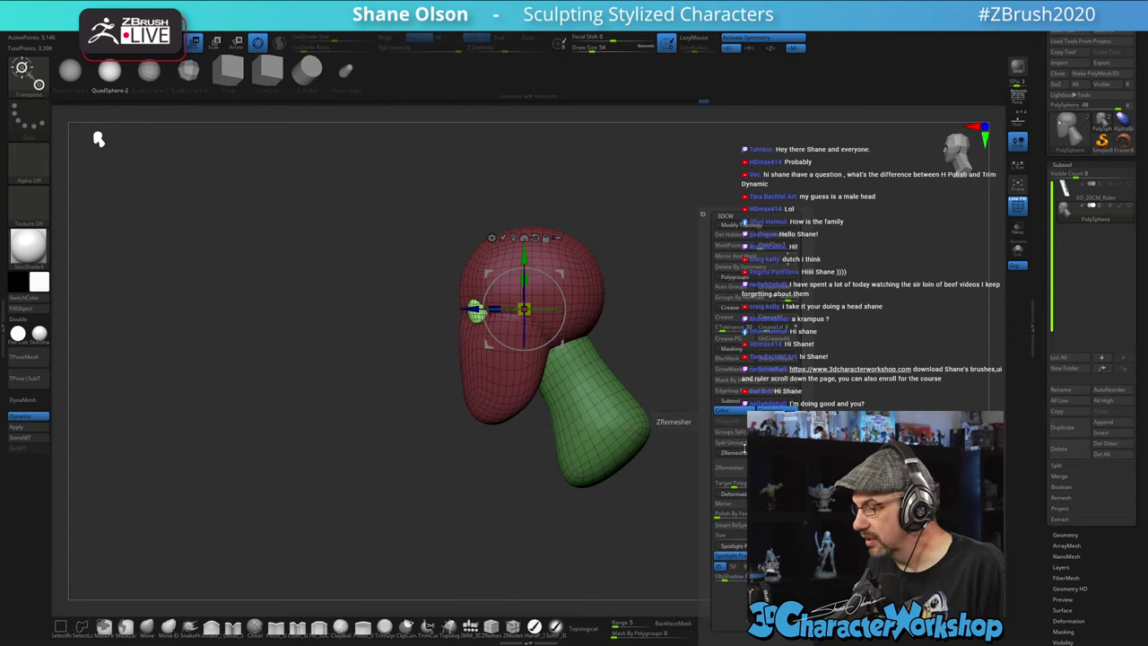
pyautogui.click(744, 445)
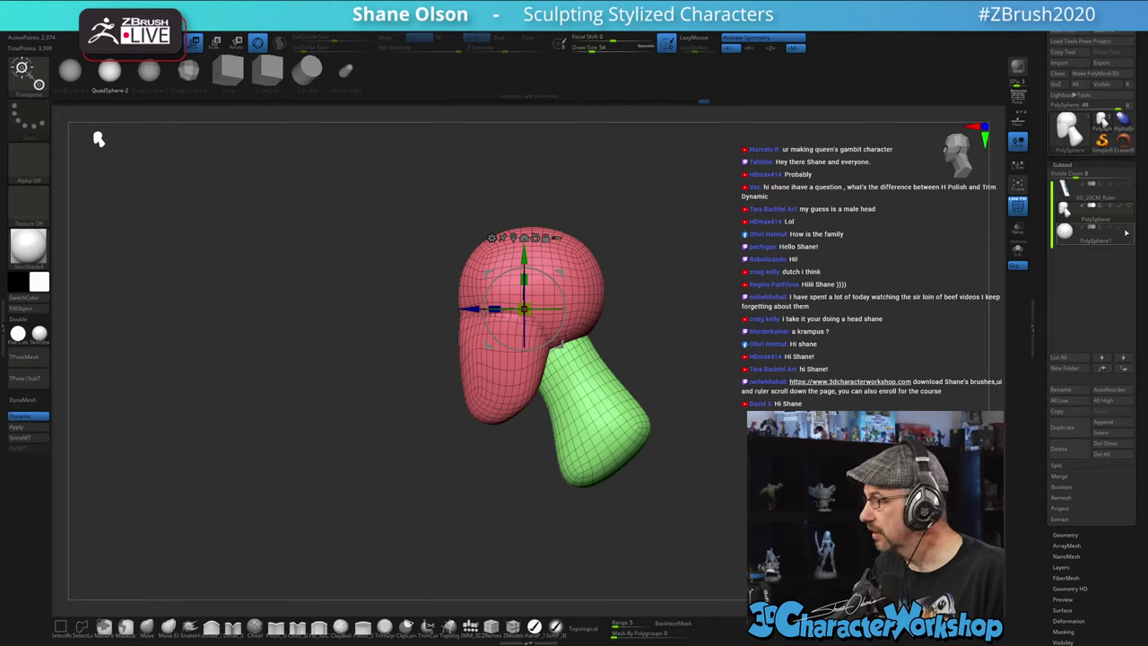
pyautogui.keyDown('alt'); pyautogui.moveTo(758, 313); pyautogui.dragTo(722, 290); pyautogui.keyUp('alt')
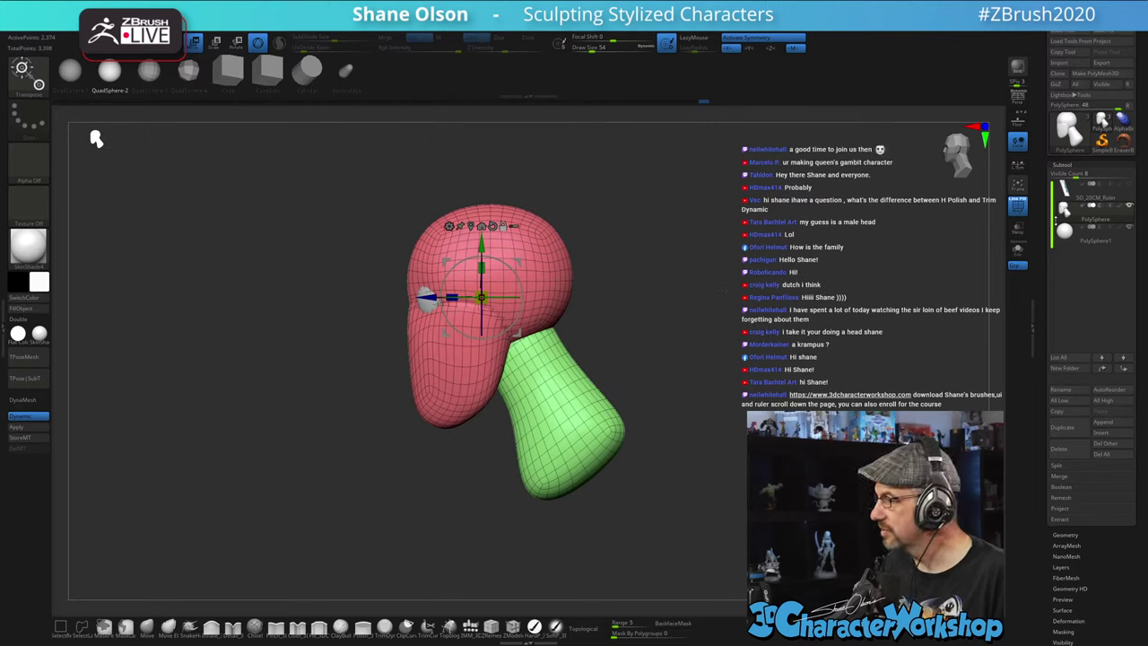
pyautogui.keyDown('alt'); pyautogui.moveTo(674, 278); pyautogui.dragTo(628, 331); pyautogui.keyUp('alt')
# - Apply Auto Groups to the head subtool to give the skull, jaw and neck separate polygroups
pyautogui.press('q')
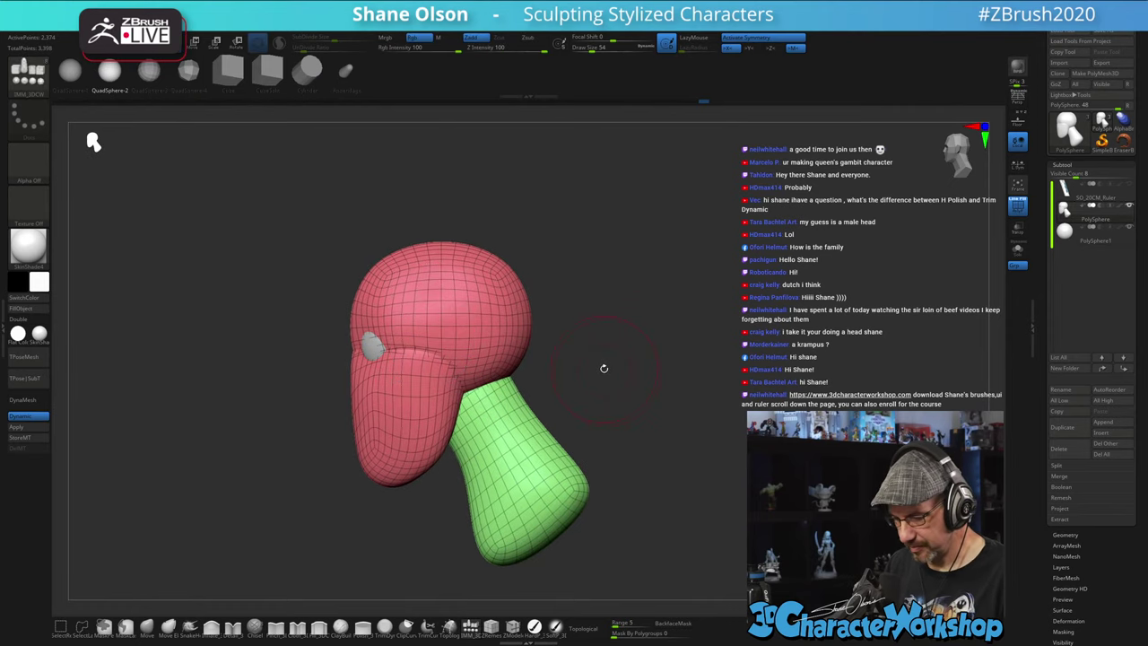
pyautogui.press('space')
pyautogui.click(598, 286)
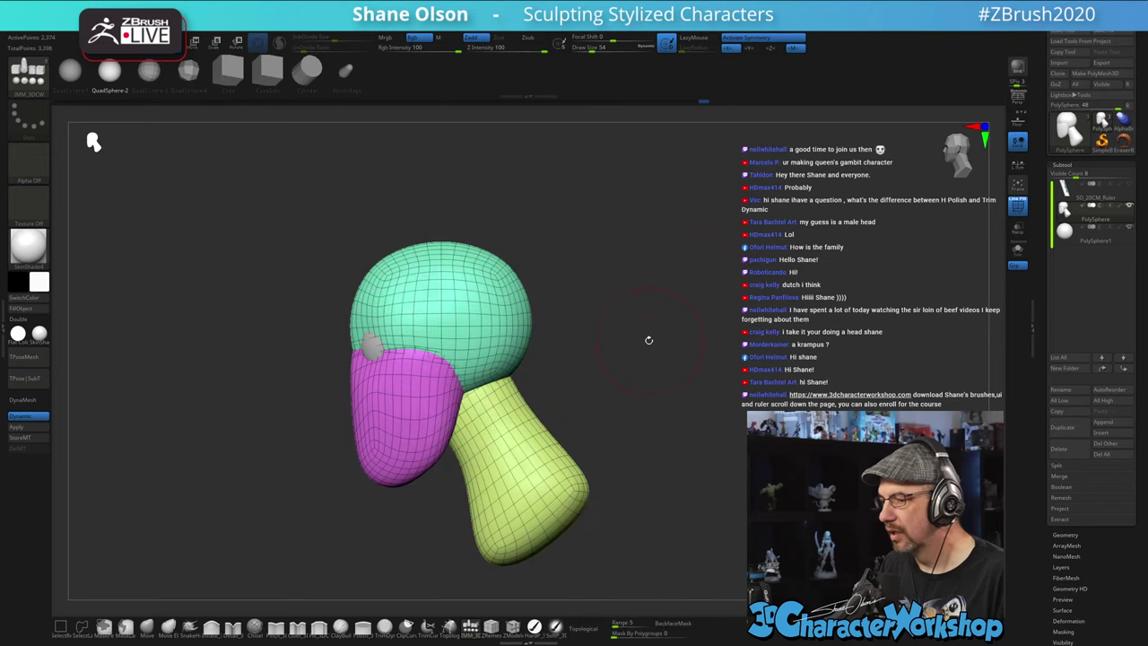
pyautogui.moveTo(648, 339); pyautogui.dragTo(649, 333)
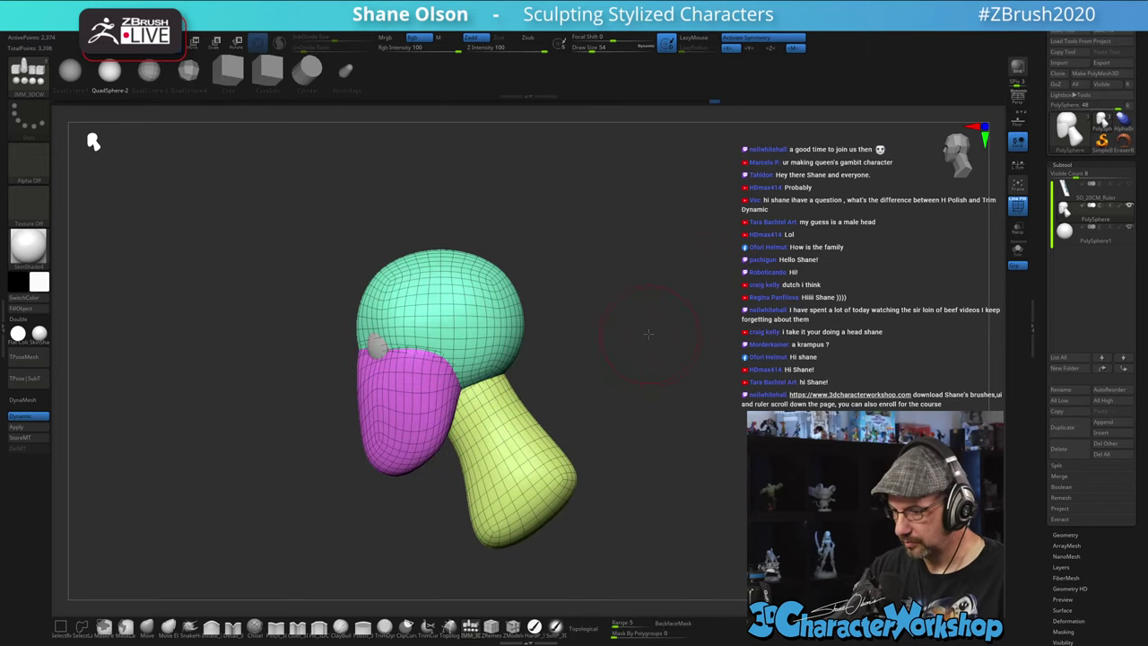
# - Push the head surface back around the eye with the Move brush, reducing the draw size to 48
pyautogui.click(148, 627)
pyautogui.press('s')
pyautogui.moveTo(261, 405); pyautogui.dragTo(266, 405)
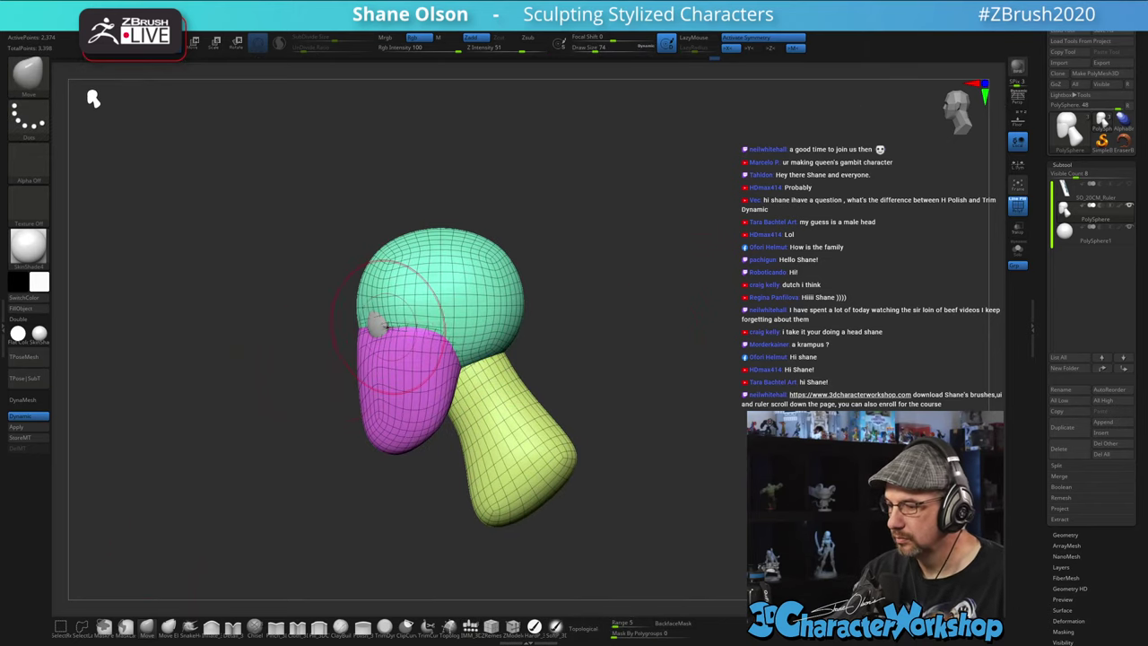
pyautogui.press('s')
pyautogui.moveTo(382, 320)
pyautogui.mouseDown()
pyautogui.moveTo(474, 322)
pyautogui.moveTo(449, 336)
pyautogui.mouseUp()
pyautogui.press('[')
pyautogui.press('[')
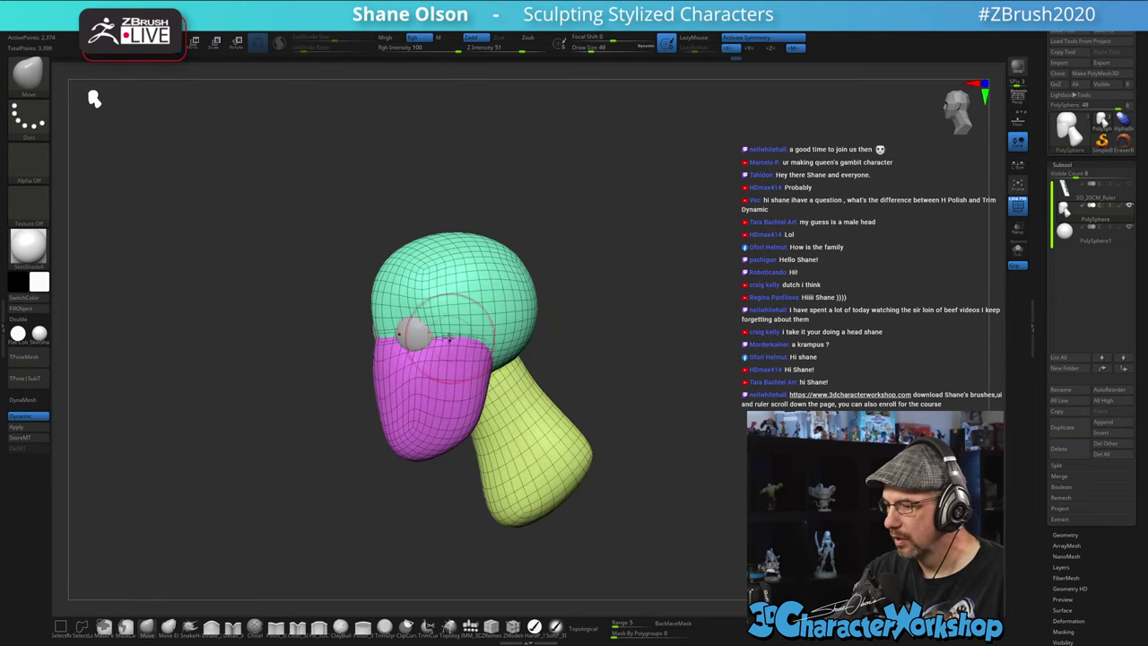
# - Make the eye subtool active and shift the mirrored eyes slightly inward in front view
pyautogui.moveTo(570, 366); pyautogui.dragTo(657, 376)
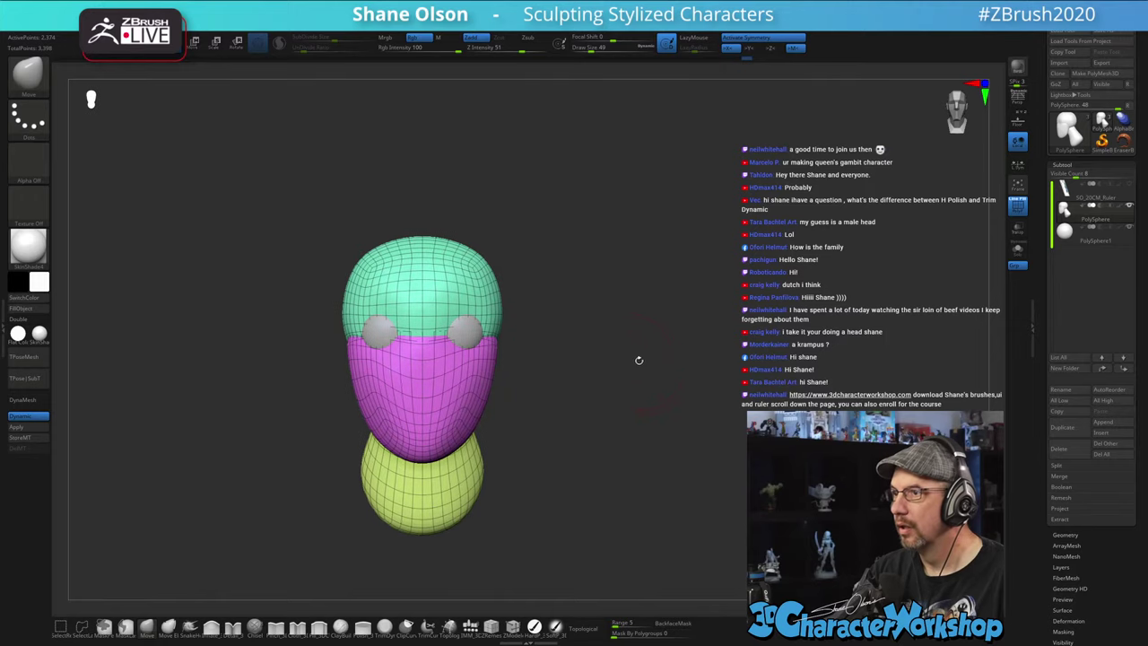
pyautogui.click(1074, 242)
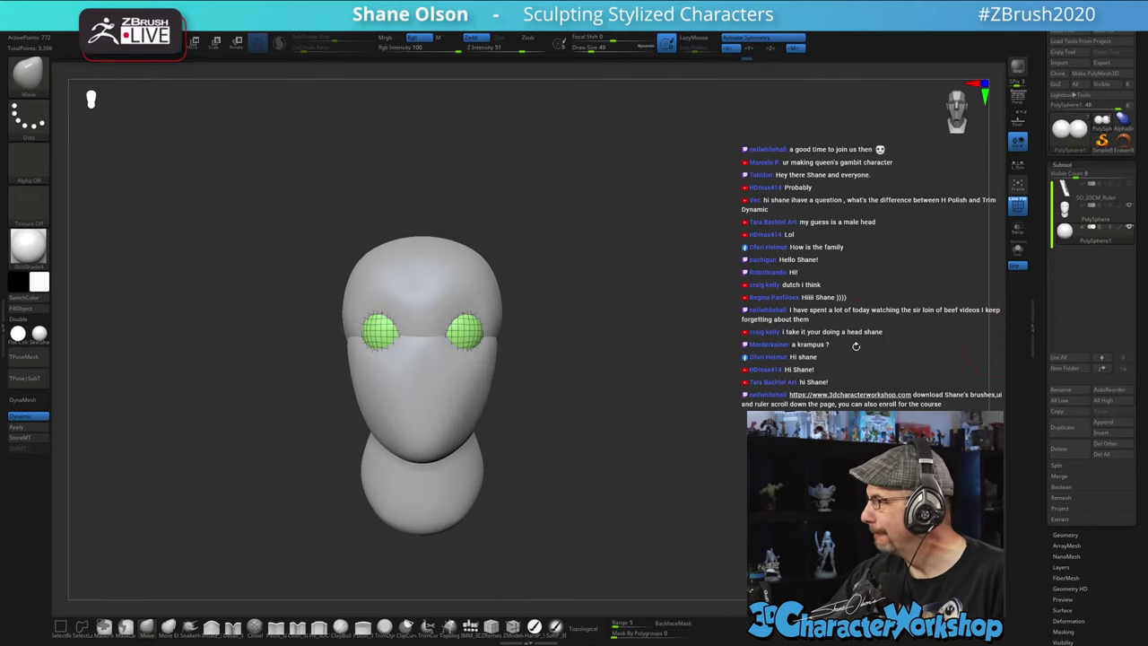
pyautogui.press('w')
pyautogui.keyDown('alt'); pyautogui.moveTo(607, 389); pyautogui.dragTo(624, 404); pyautogui.keyUp('alt')
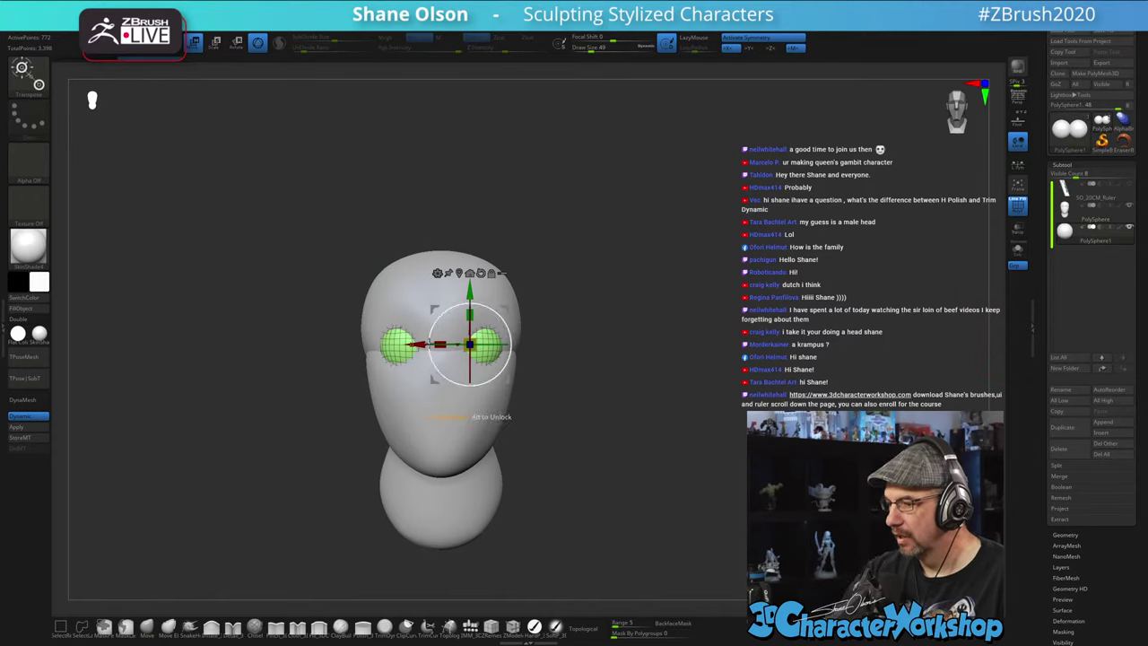
pyautogui.moveTo(423, 340); pyautogui.dragTo(420, 339)
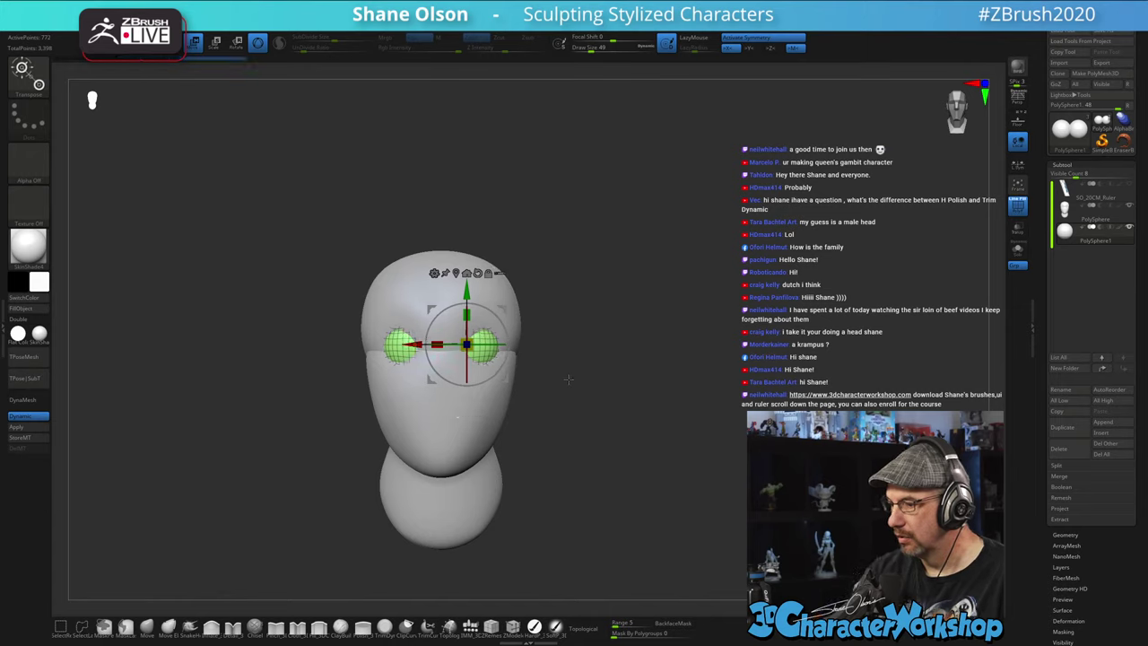
pyautogui.moveTo(568, 382)
pyautogui.keyDown('alt'); pyautogui.mouseDown()
pyautogui.moveTo(593, 378)
pyautogui.moveTo(507, 377)
pyautogui.moveTo(587, 379)
pyautogui.mouseUp(); pyautogui.keyUp('alt')
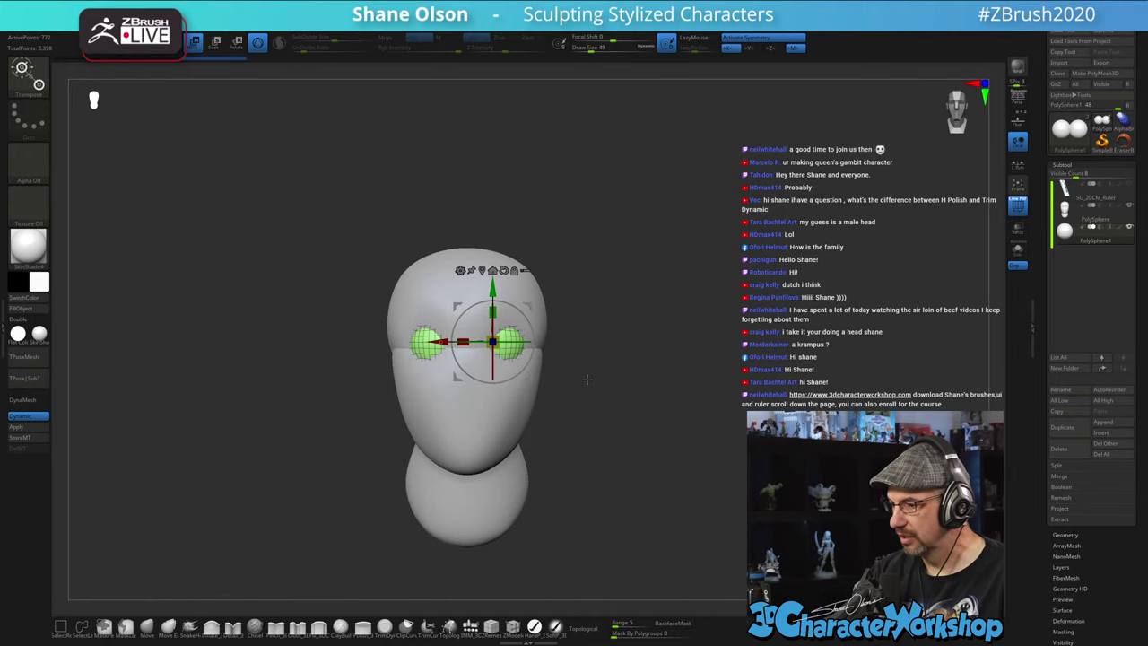
# - Nudge the mirrored eyes slightly down in front view and make the head subtool active
pyautogui.moveTo(497, 289); pyautogui.dragTo(496, 293)
pyautogui.press('q')
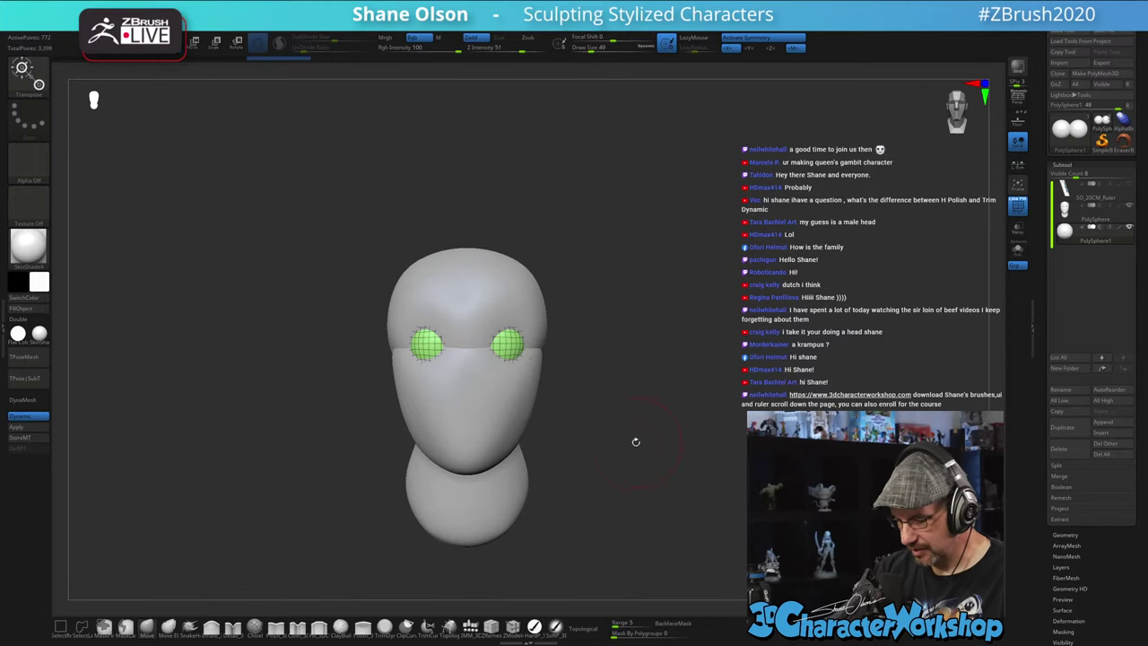
pyautogui.click(1067, 216)
# - Reshape the head surface around the eye with the Move brush, reducing the draw size to 27
pyautogui.moveTo(567, 352); pyautogui.dragTo(608, 369)
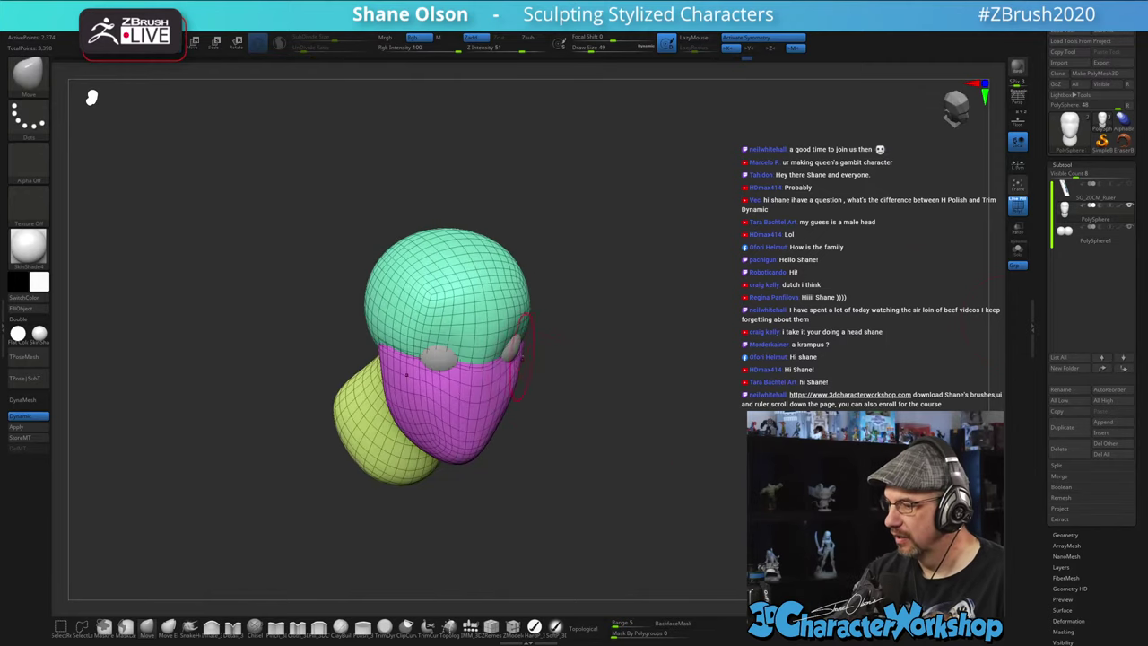
pyautogui.press('s')
pyautogui.moveTo(515, 354); pyautogui.dragTo(511, 354)
pyautogui.keyDown('shift'); pyautogui.moveTo(593, 392); pyautogui.dragTo(556, 366); pyautogui.keyUp('shift')
pyautogui.moveTo(526, 348); pyautogui.dragTo(525, 372, button='right')
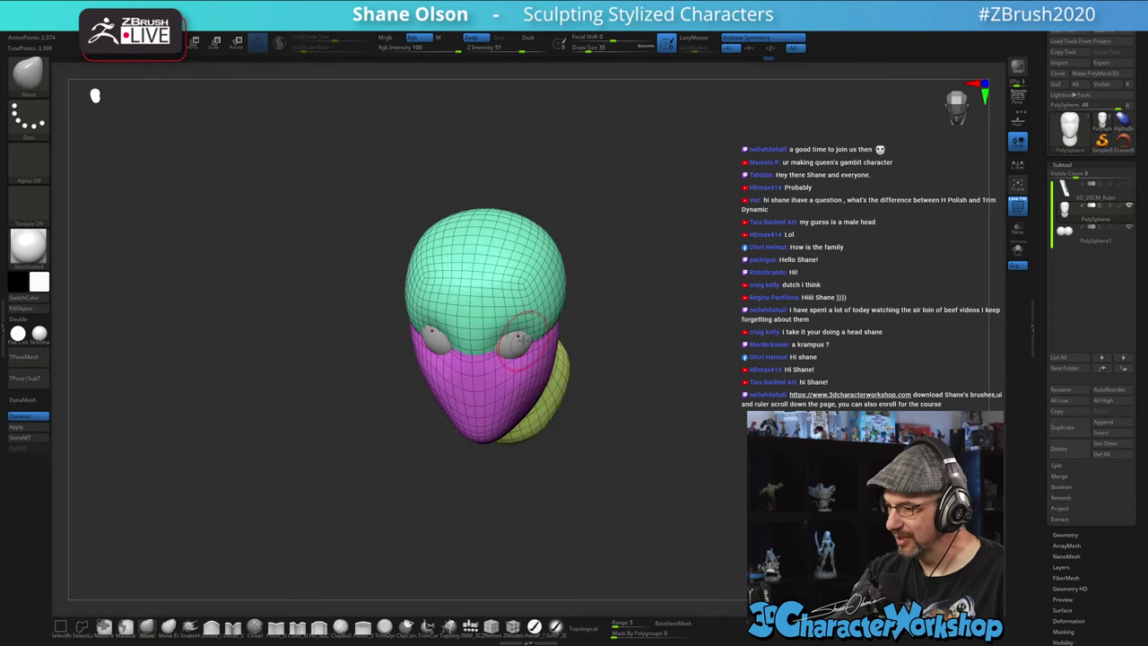
pyautogui.moveTo(531, 321); pyautogui.dragTo(517, 338)
pyautogui.moveTo(526, 333); pyautogui.dragTo(520, 297, button='right')
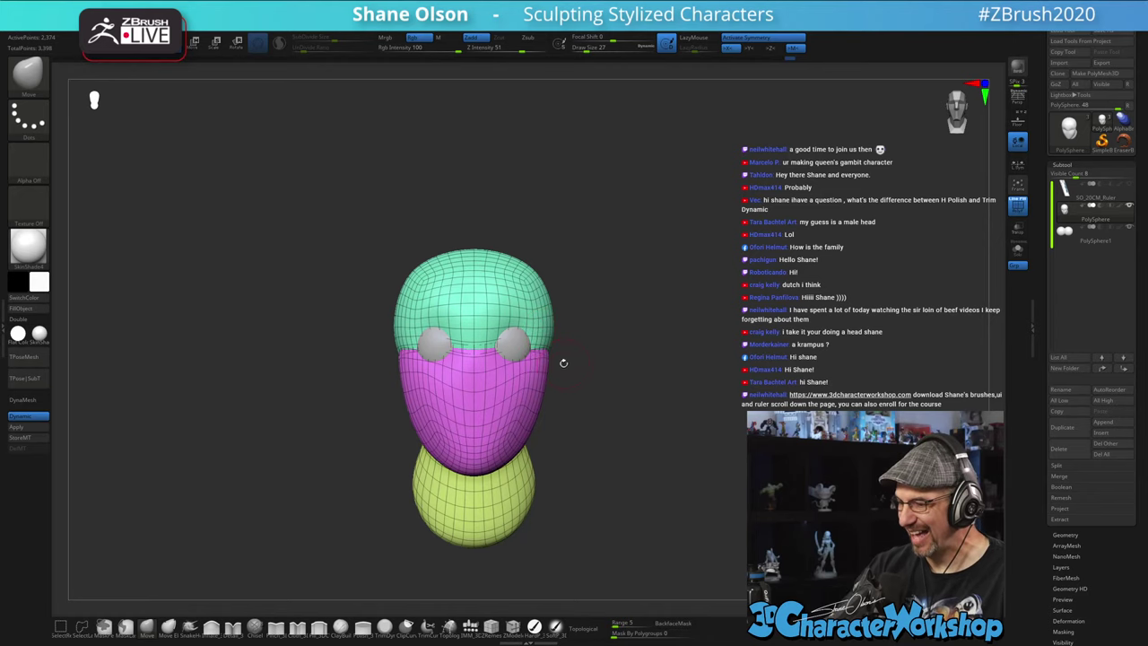
# - Examine the head shape and eye placement from front, side and three-quarter views
pyautogui.keyDown('alt'); pyautogui.moveTo(588, 387); pyautogui.dragTo(542, 363); pyautogui.keyUp('alt')
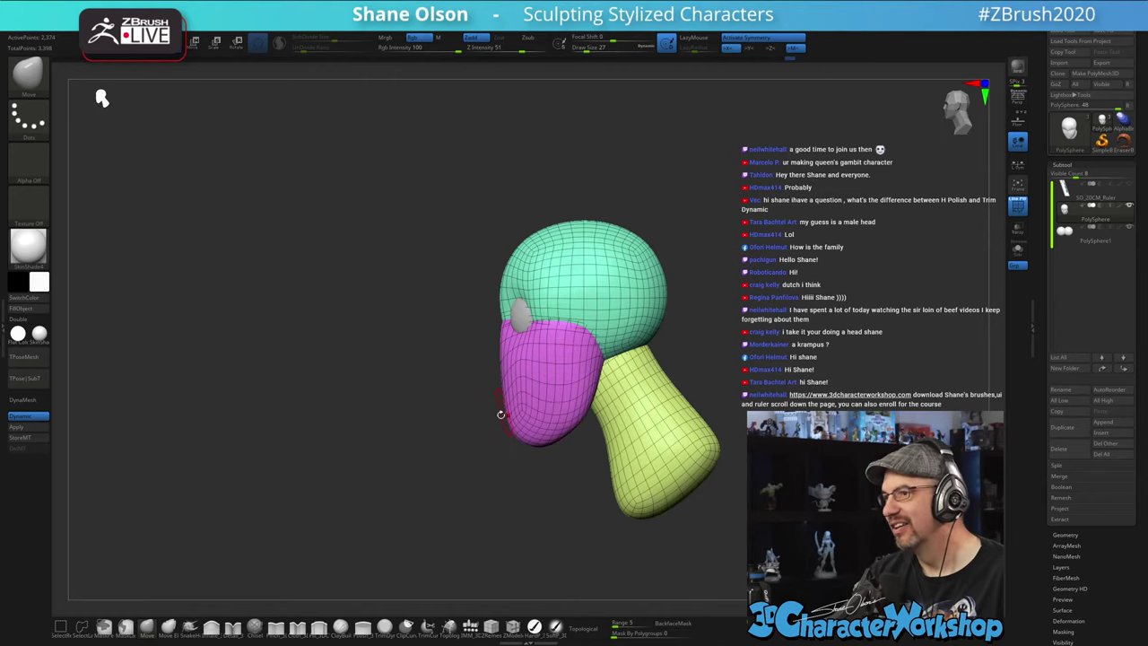
pyautogui.keyDown('shift'); pyautogui.moveTo(528, 491); pyautogui.dragTo(570, 494); pyautogui.keyUp('shift')
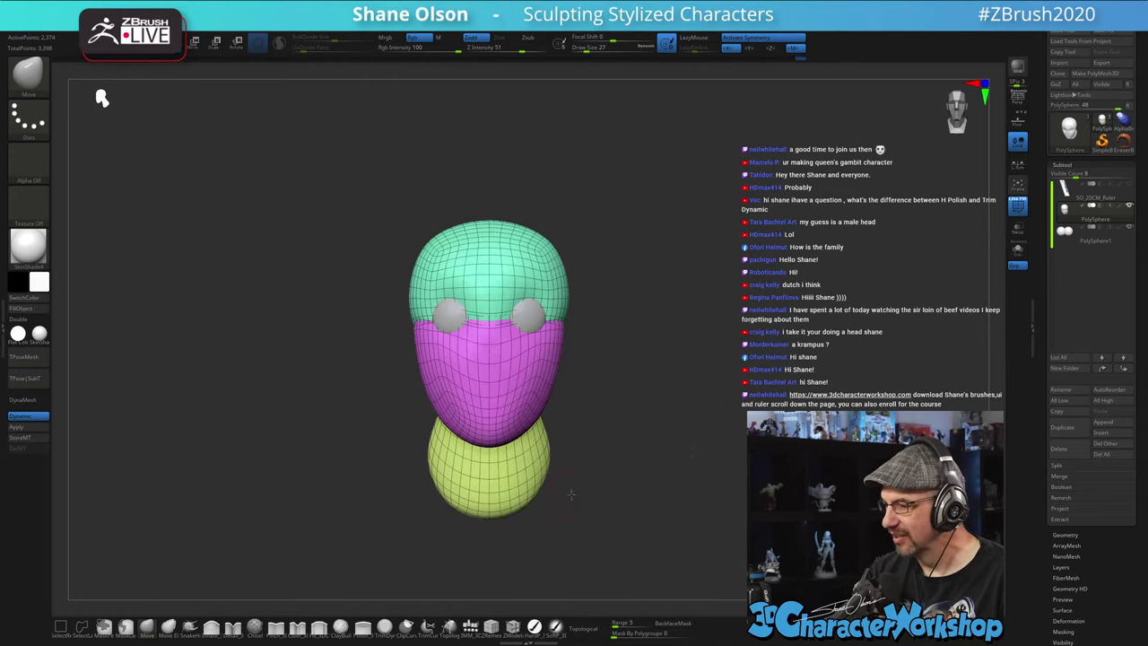
pyautogui.keyDown('alt'); pyautogui.moveTo(633, 400); pyautogui.dragTo(631, 430); pyautogui.keyUp('alt')
pyautogui.press('s')
pyautogui.click(606, 393)
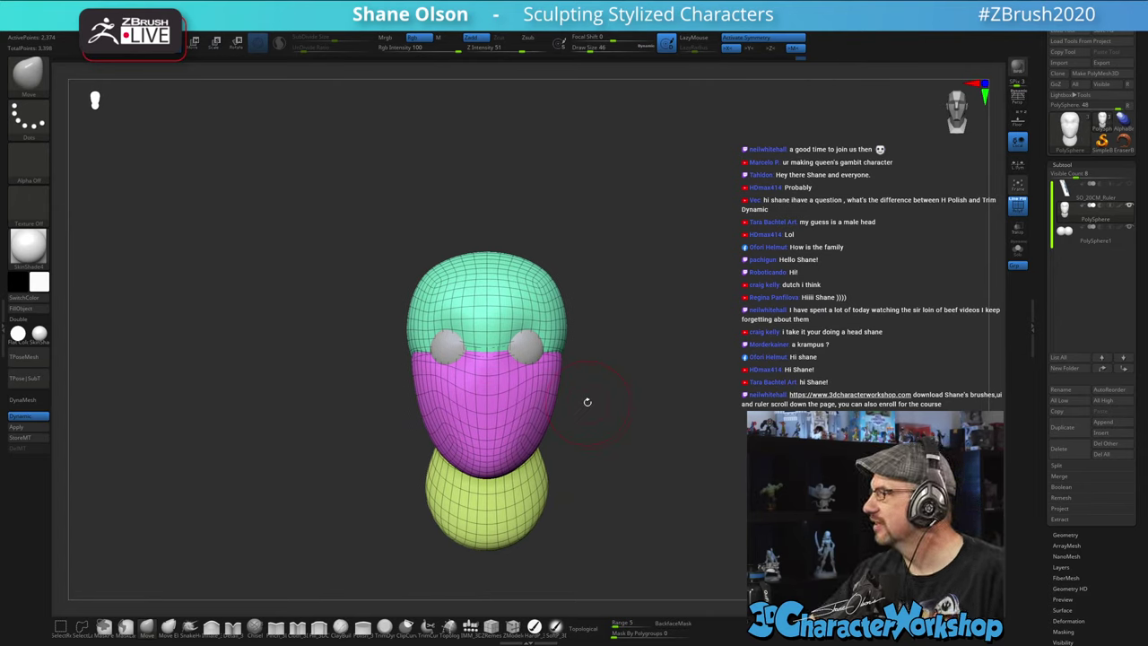
pyautogui.keyDown('alt'); pyautogui.moveTo(639, 273); pyautogui.dragTo(686, 296); pyautogui.keyUp('alt')
pyautogui.moveTo(686, 296); pyautogui.dragTo(631, 294)
pyautogui.keyDown('alt'); pyautogui.moveTo(747, 289); pyautogui.dragTo(703, 292); pyautogui.keyUp('alt')
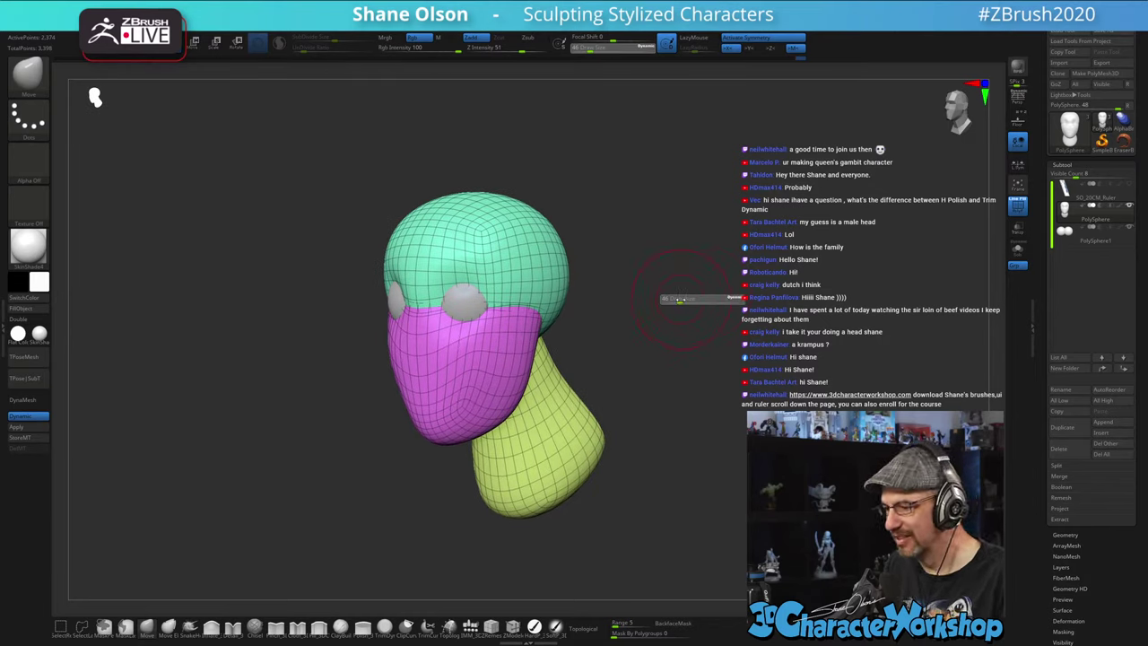
pyautogui.moveTo(690, 289); pyautogui.dragTo(810, 269)
# - Make the eye subtool active and lower both eyes by about 0.009
pyautogui.click(1063, 239)
pyautogui.press('w')
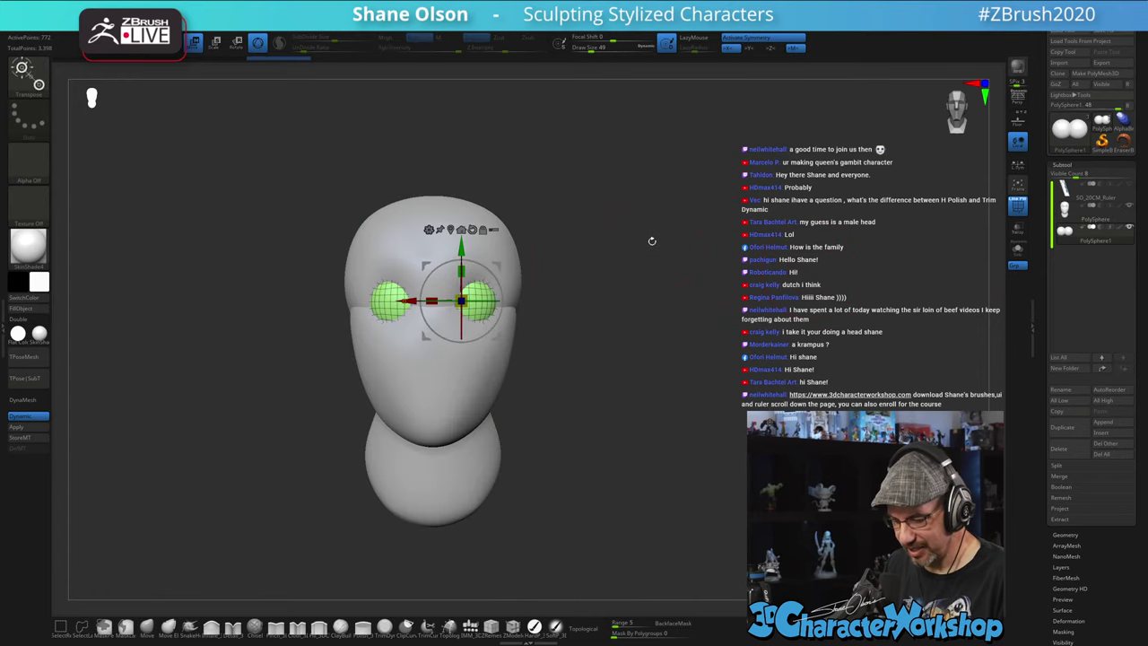
pyautogui.moveTo(463, 249); pyautogui.dragTo(464, 254)
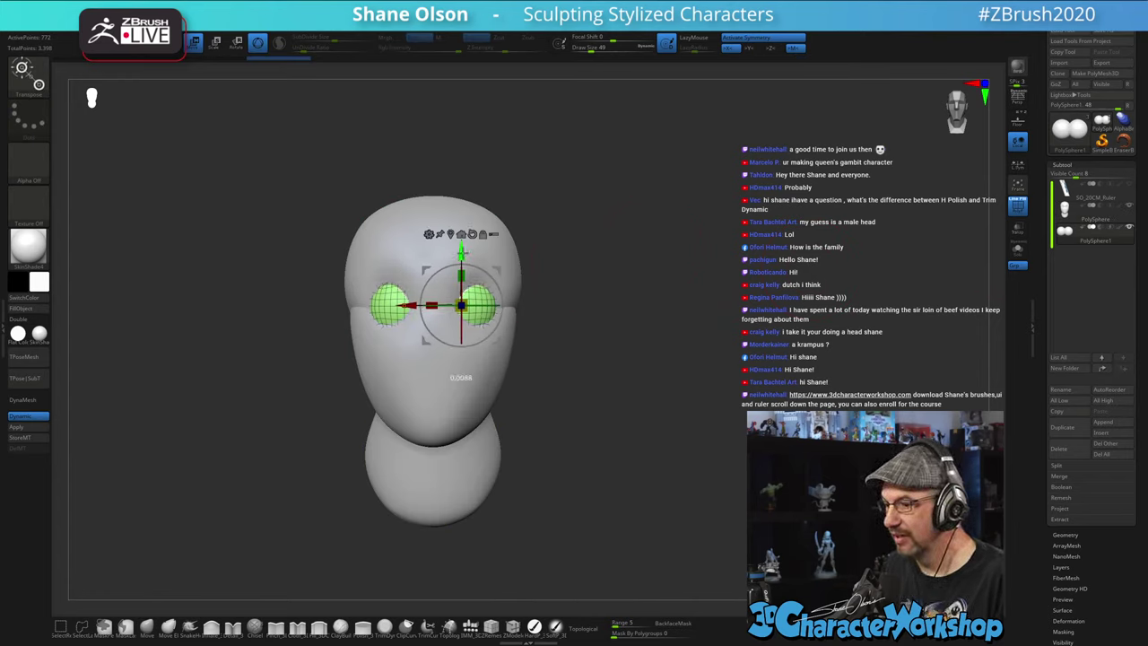
pyautogui.keyDown('shift'); pyautogui.moveTo(637, 307); pyautogui.dragTo(613, 309); pyautogui.keyUp('shift')
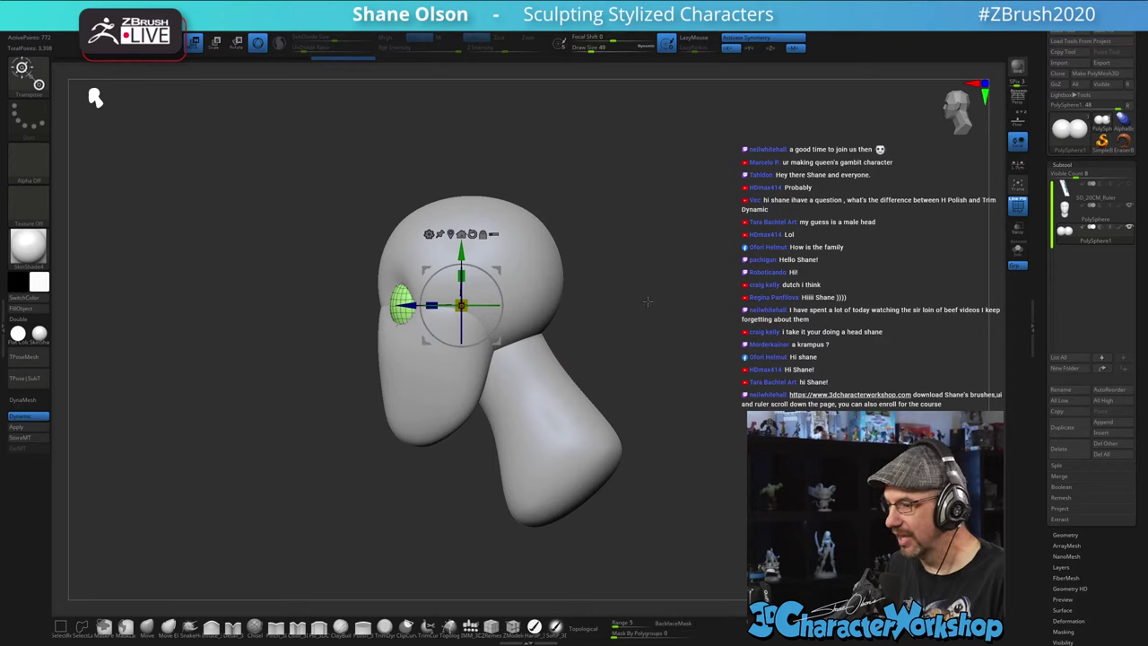
# - Adjust the head's brow and upper face profile in side view with the Move brush, raising the draw size to 51
pyautogui.press('q')
pyautogui.keyDown('alt'); pyautogui.click(437, 351); pyautogui.keyUp('alt')
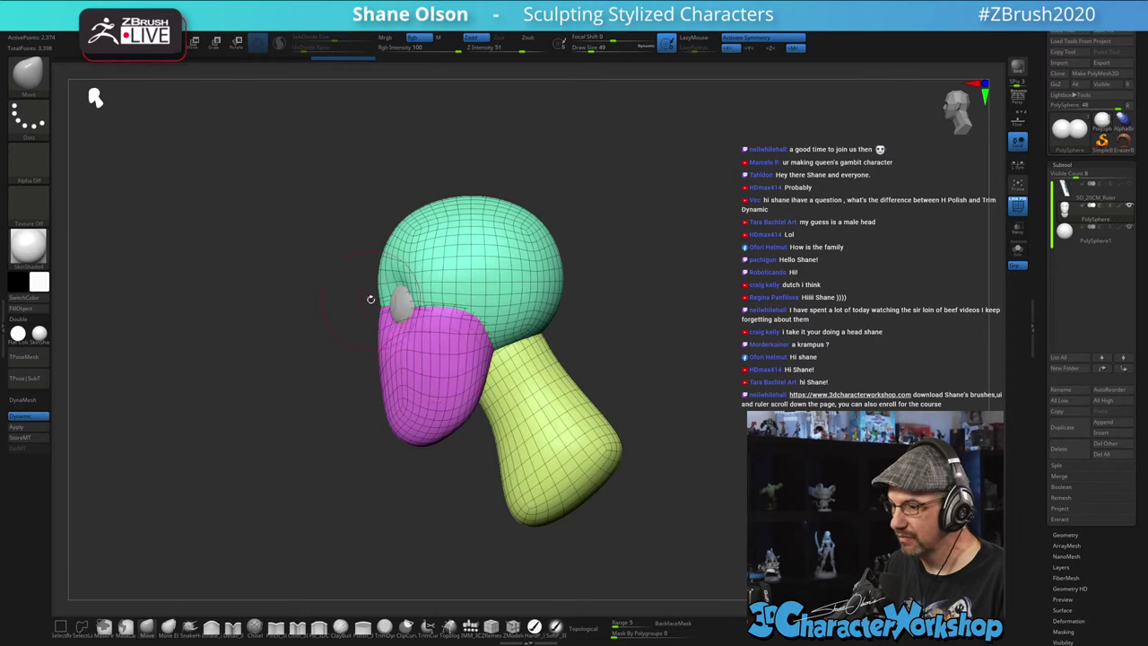
pyautogui.press('s')
pyautogui.moveTo(383, 278); pyautogui.dragTo(385, 270)
pyautogui.moveTo(380, 326); pyautogui.dragTo(378, 345)
pyautogui.press('s')
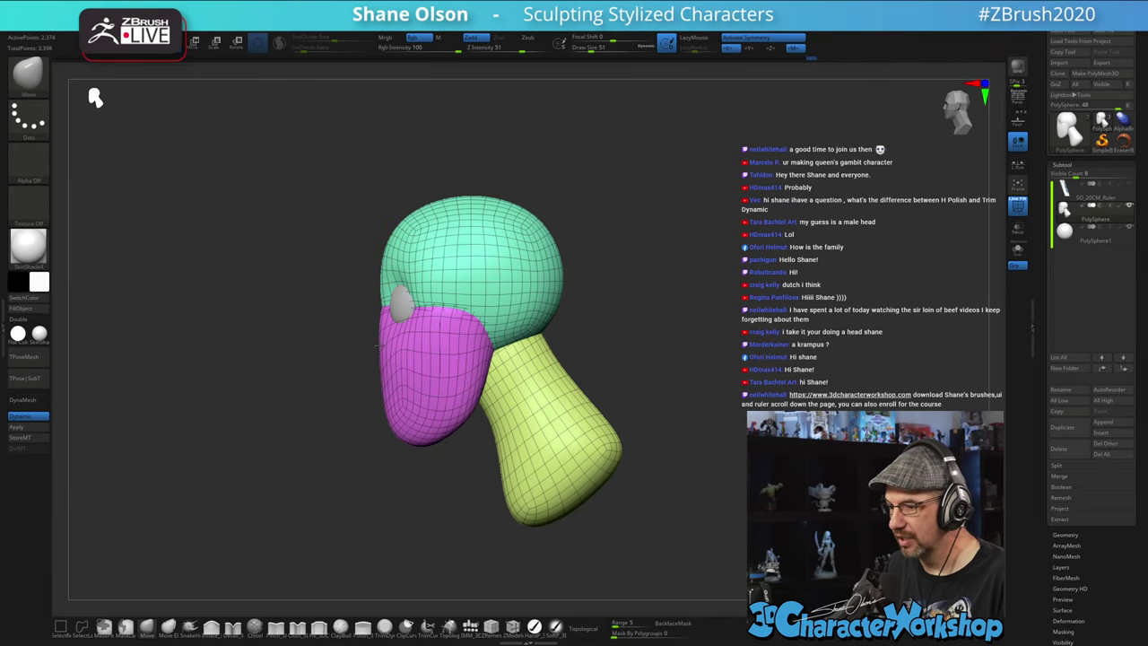
pyautogui.moveTo(301, 403); pyautogui.dragTo(340, 382)
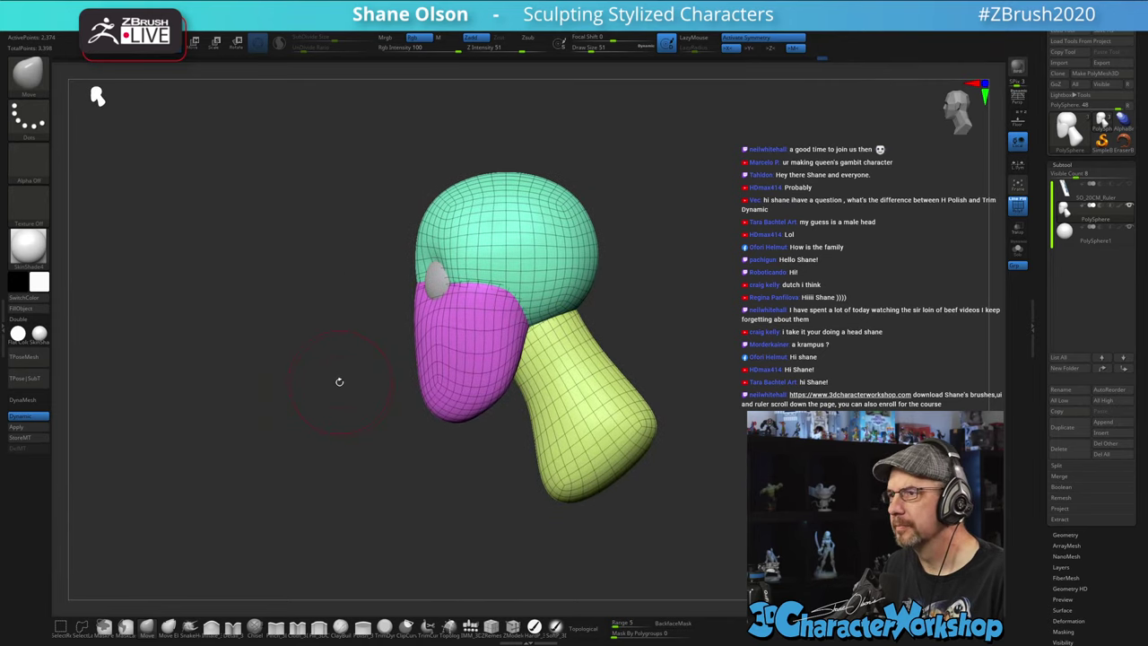
# - Insert mirrored Appendage meshes from the insert-mesh brush on the sides of the head as ears
pyautogui.click(470, 626)
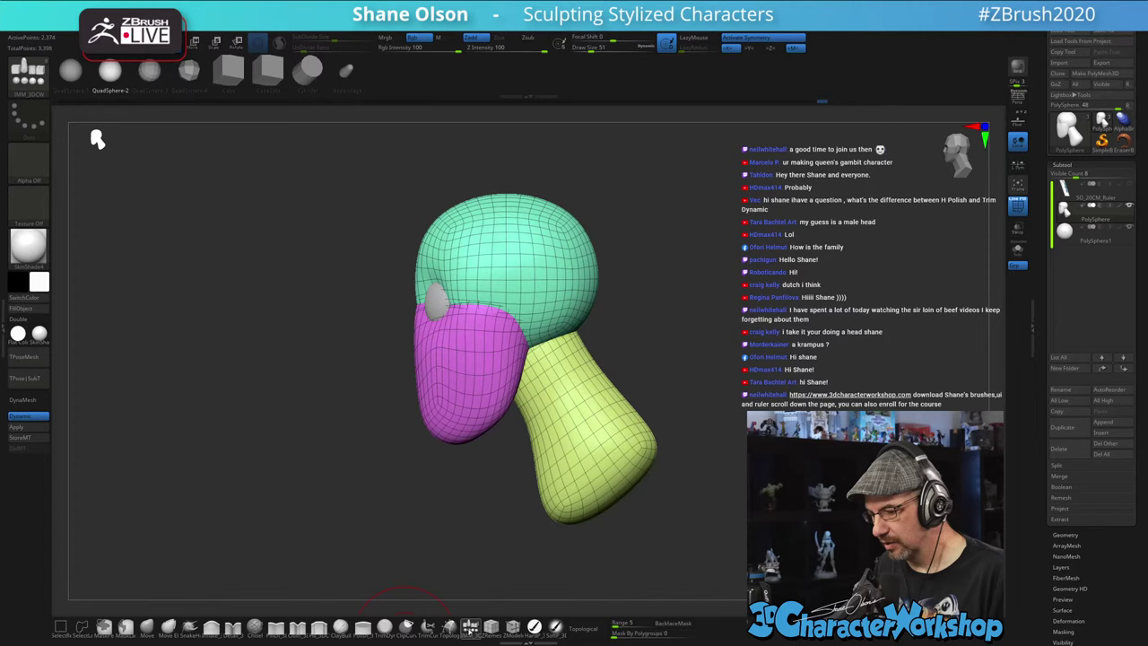
pyautogui.click(363, 82)
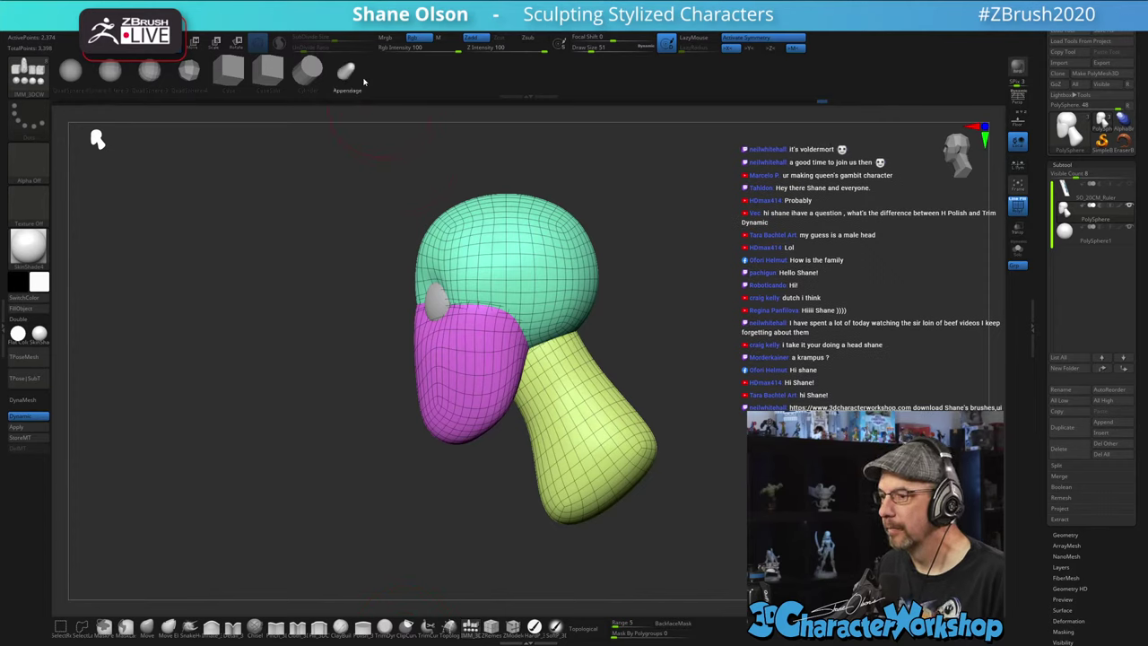
pyautogui.moveTo(689, 227); pyautogui.dragTo(678, 258)
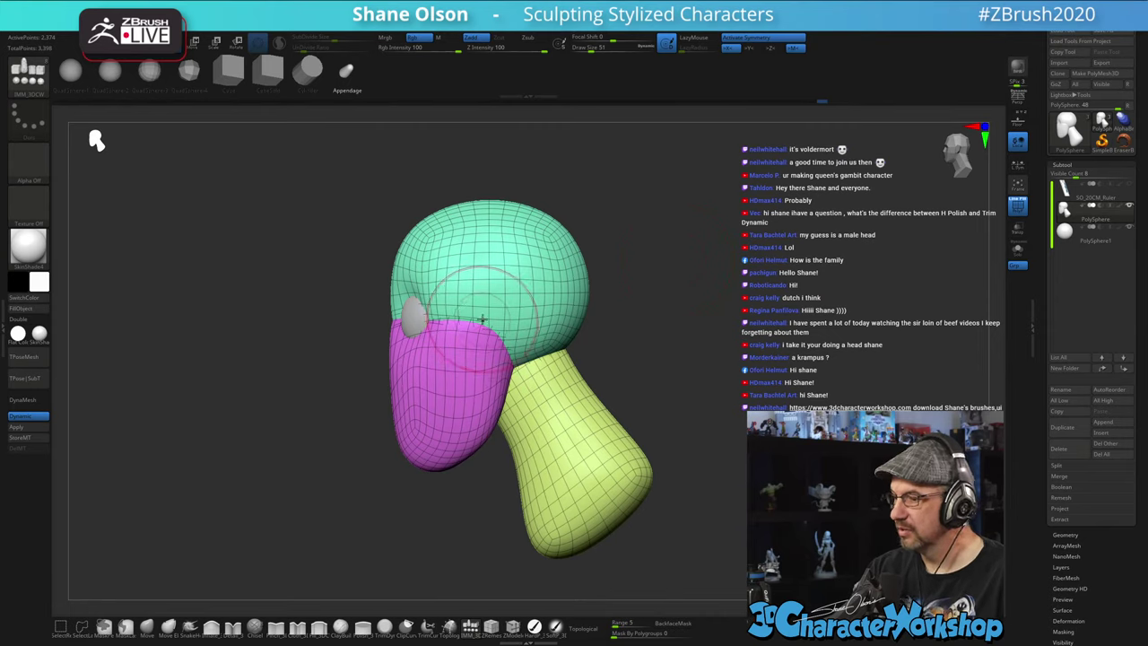
pyautogui.moveTo(482, 322); pyautogui.dragTo(485, 369)
pyautogui.moveTo(591, 336); pyautogui.dragTo(646, 434)
# - Flatten the mirrored ear appendages and position them against the sides of the head with the gizmo
pyautogui.press('w')
pyautogui.moveTo(461, 320); pyautogui.dragTo(479, 321)
pyautogui.moveTo(583, 404); pyautogui.dragTo(585, 363)
pyautogui.moveTo(695, 430); pyautogui.dragTo(715, 476)
pyautogui.keyDown('alt'); pyautogui.moveTo(690, 405); pyautogui.dragTo(687, 478); pyautogui.keyUp('alt')
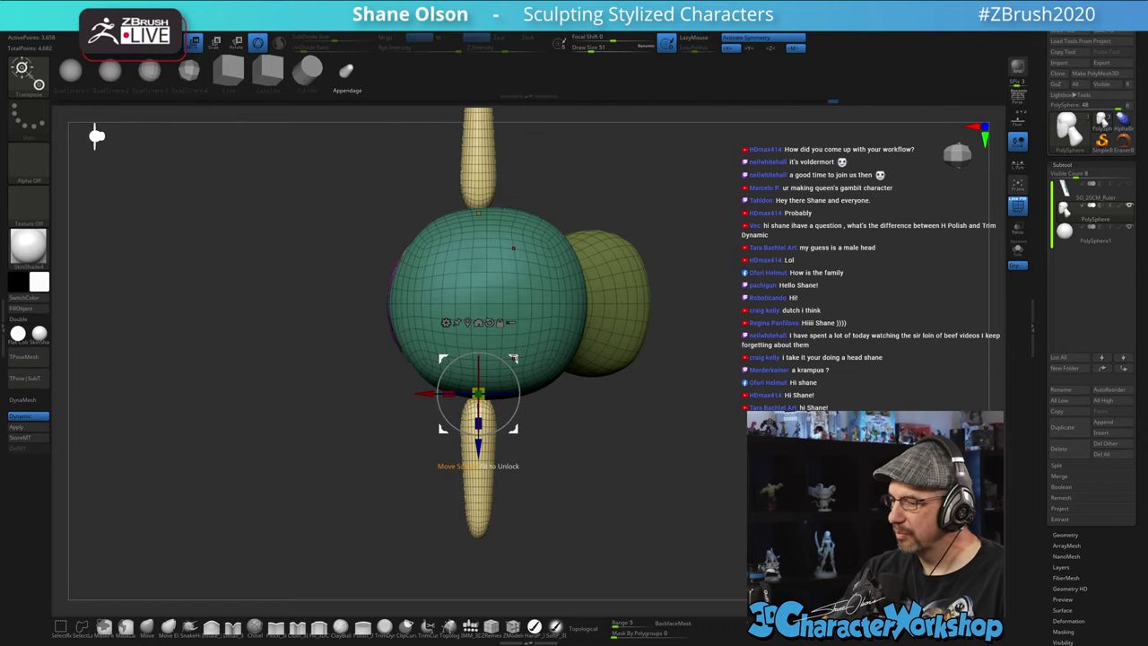
pyautogui.moveTo(514, 359)
pyautogui.mouseDown()
pyautogui.moveTo(518, 340)
pyautogui.moveTo(506, 337)
pyautogui.moveTo(515, 346)
pyautogui.mouseUp()
# - Stretch the ear appendages slightly longer outward from the head
pyautogui.moveTo(625, 496); pyautogui.dragTo(704, 469)
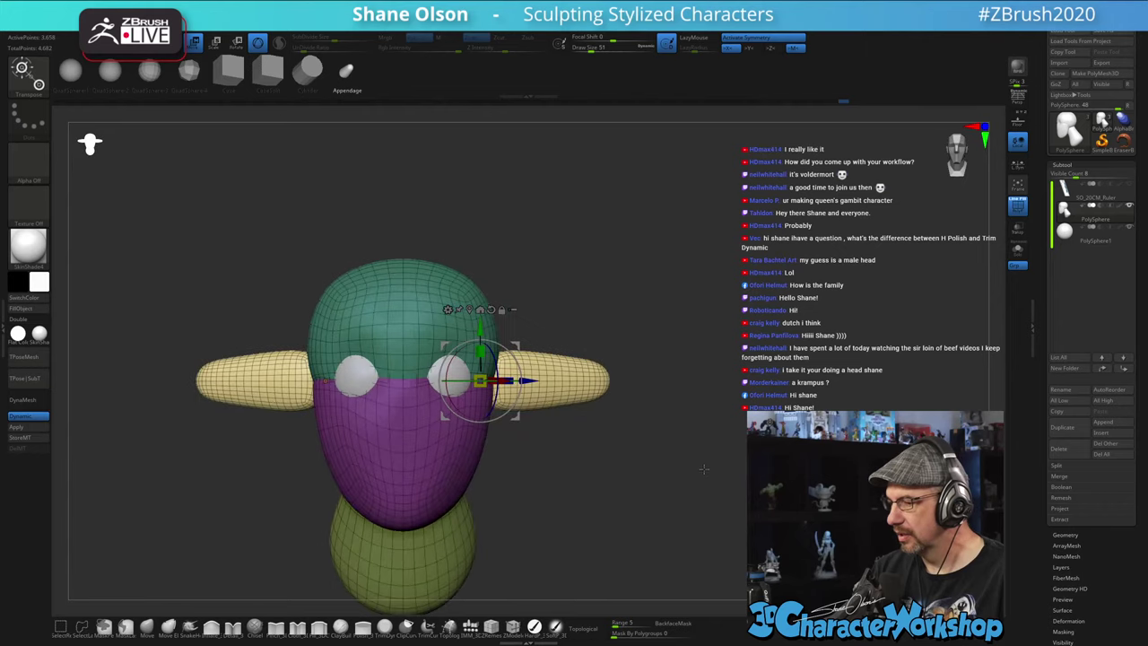
pyautogui.keyDown('alt'); pyautogui.moveTo(634, 413); pyautogui.dragTo(668, 423); pyautogui.keyUp('alt')
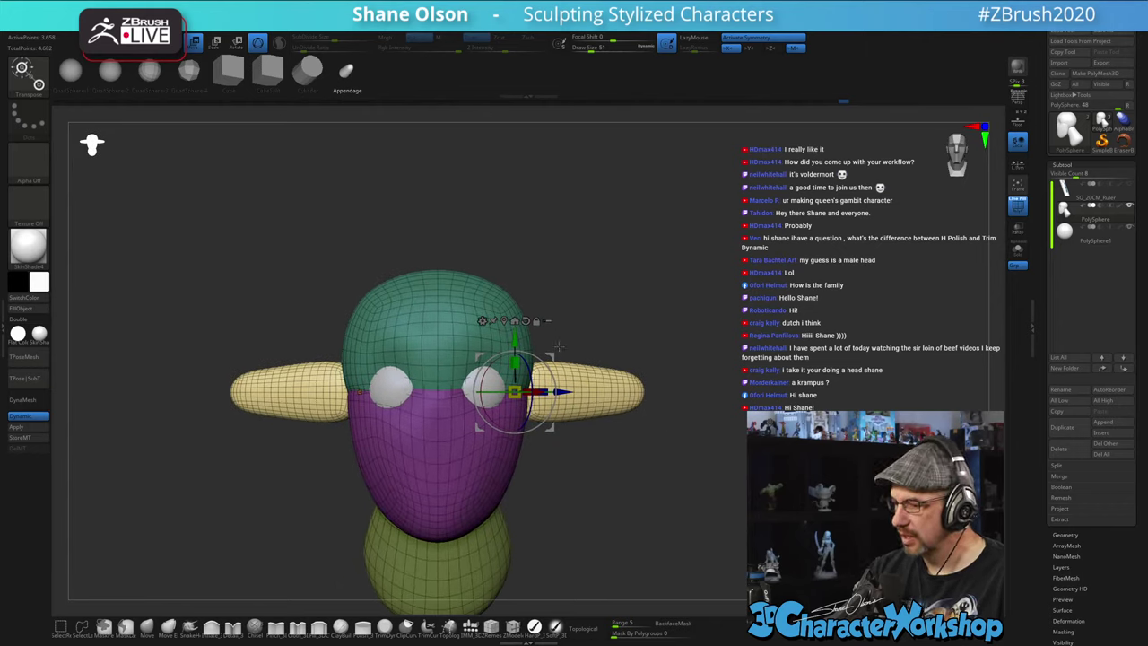
pyautogui.moveTo(611, 334); pyautogui.dragTo(545, 357)
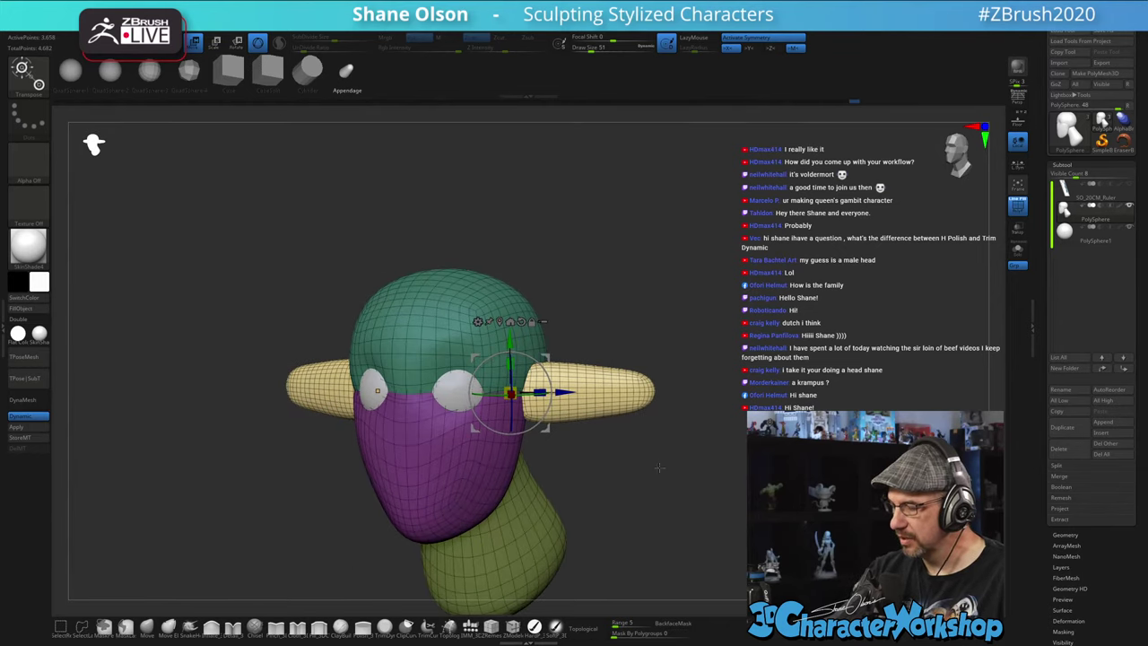
pyautogui.moveTo(656, 466); pyautogui.dragTo(651, 469)
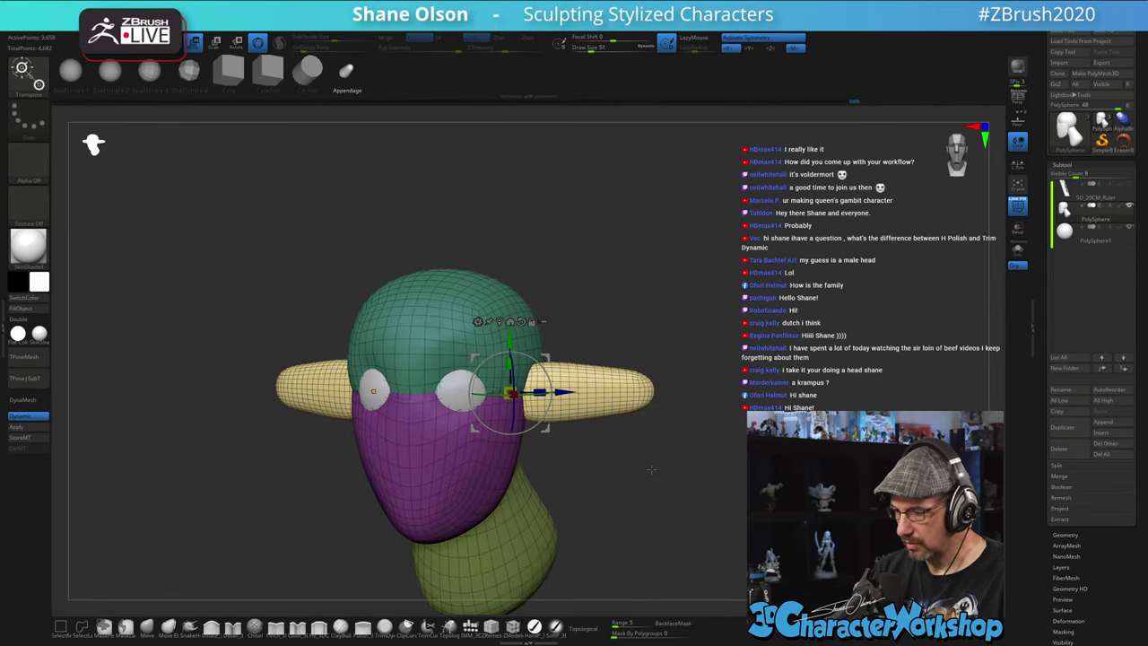
pyautogui.moveTo(540, 392); pyautogui.dragTo(541, 357)
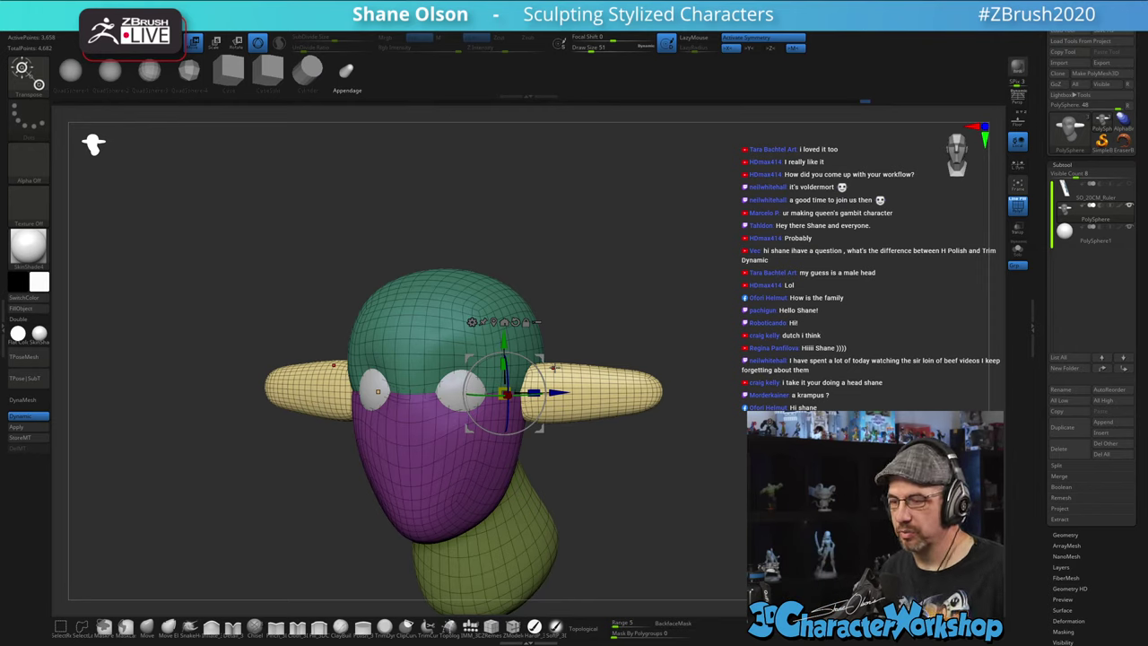
# - Rotate the ears slightly about their base in side view to tilt them
pyautogui.moveTo(651, 491); pyautogui.dragTo(451, 498)
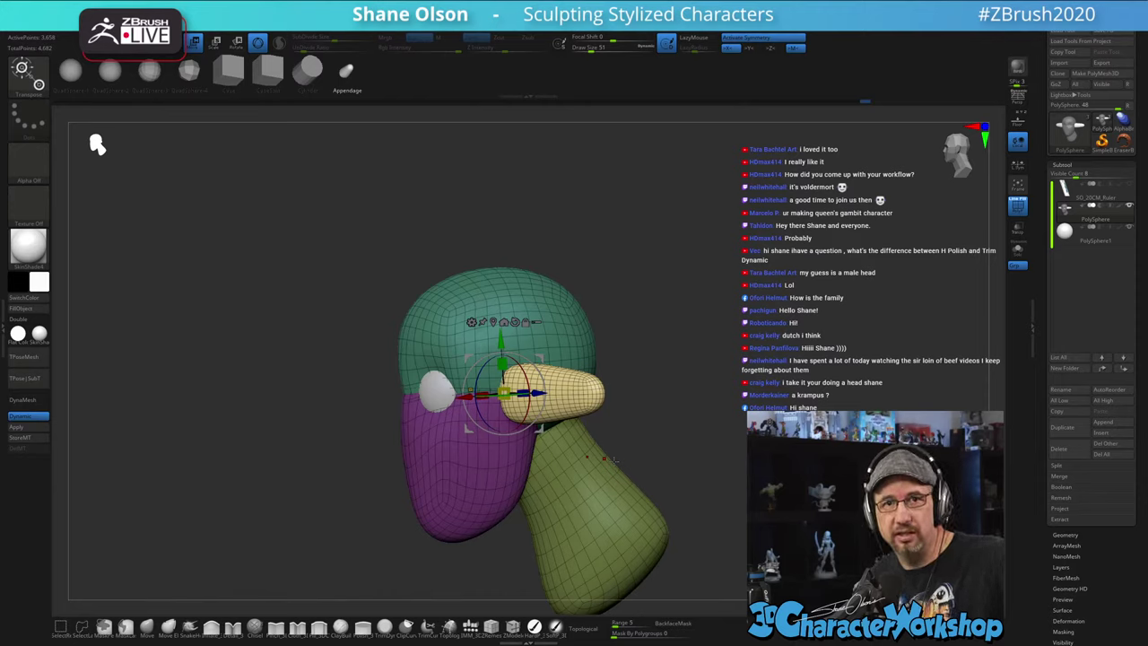
pyautogui.moveTo(662, 413); pyautogui.dragTo(672, 386)
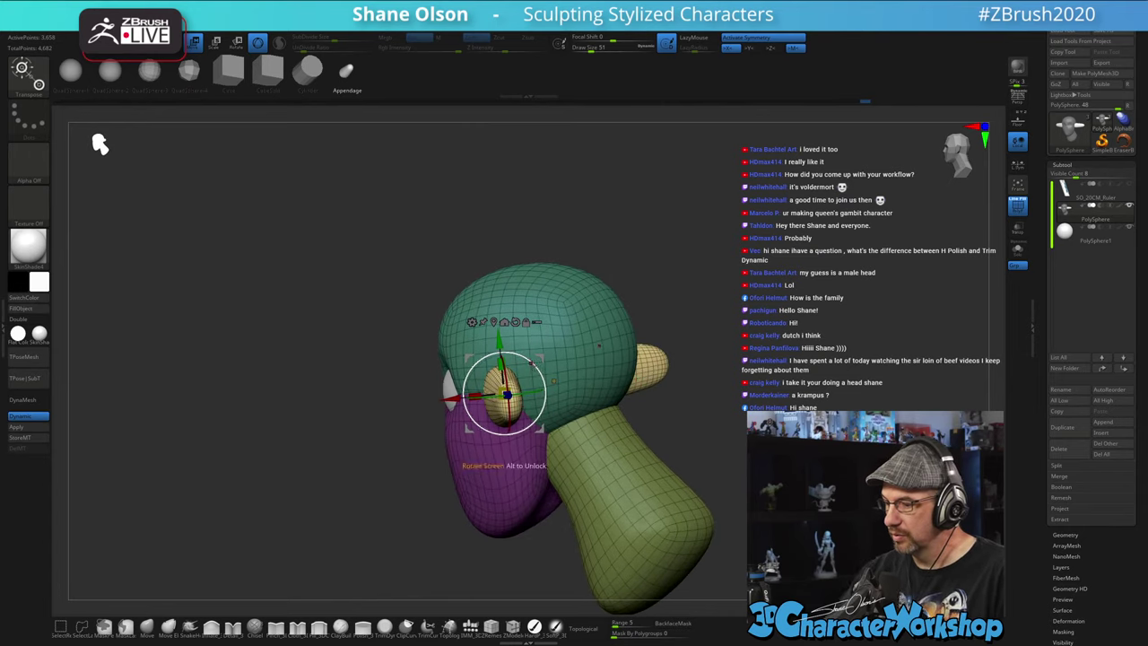
pyautogui.moveTo(534, 363); pyautogui.dragTo(525, 352)
pyautogui.moveTo(430, 530); pyautogui.dragTo(592, 494)
# - Switch to the Move brush and set MaskPen as the active masking brush
pyautogui.click(147, 625)
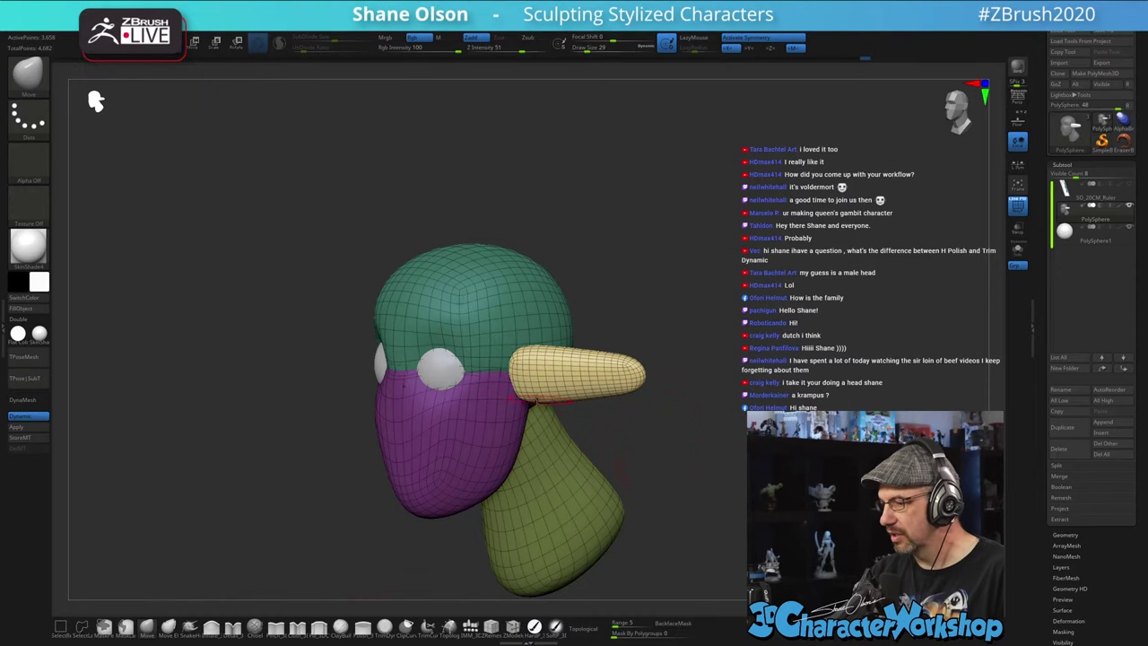
pyautogui.click(111, 627)
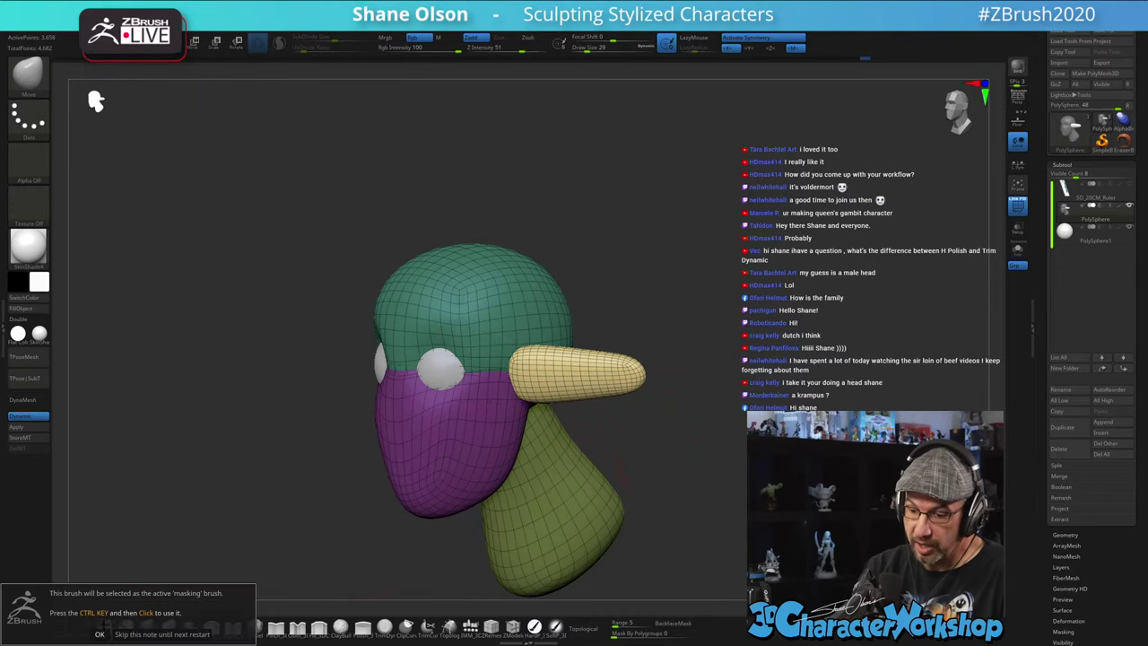
pyautogui.click(100, 634)
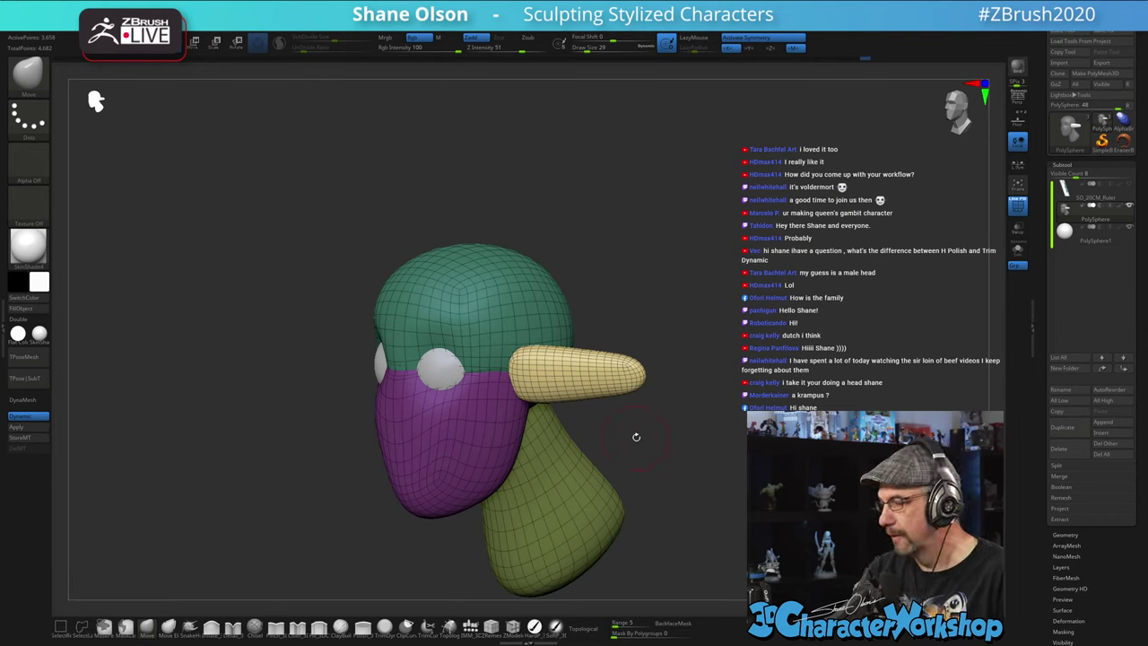
# - Clear the mask from the head and paint a mask along the front of the ears with draw size 20
pyautogui.moveTo(635, 436)
pyautogui.mouseDown()
pyautogui.moveTo(653, 426)
pyautogui.moveTo(643, 430)
pyautogui.mouseUp()
pyautogui.press('s')
pyautogui.moveTo(538, 380)
pyautogui.keyDown('ctrl'); pyautogui.mouseDown()
pyautogui.moveTo(574, 381)
pyautogui.moveTo(625, 425)
pyautogui.moveTo(691, 445)
pyautogui.moveTo(701, 471)
pyautogui.moveTo(661, 480)
pyautogui.mouseUp(); pyautogui.keyUp('ctrl')
pyautogui.moveTo(543, 523); pyautogui.dragTo(527, 515)
pyautogui.press('s')
pyautogui.moveTo(533, 508)
pyautogui.mouseDown()
pyautogui.moveTo(700, 469)
pyautogui.moveTo(706, 479)
pyautogui.moveTo(724, 450)
pyautogui.mouseUp()
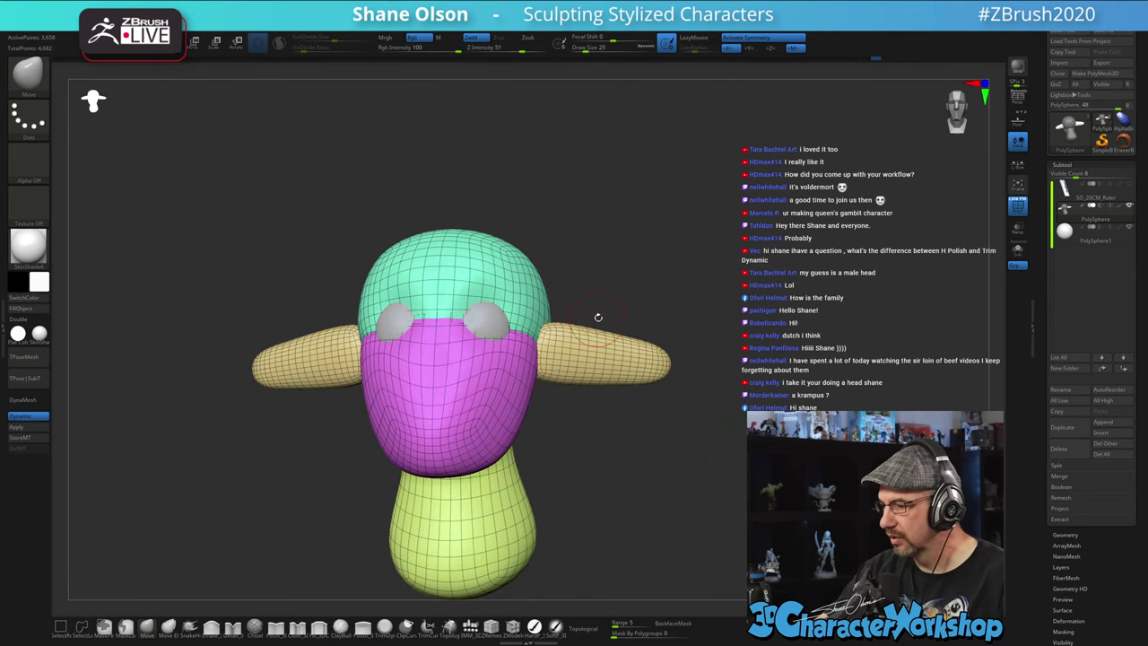
pyautogui.press('s')
pyautogui.keyDown('ctrl'); pyautogui.moveTo(556, 348); pyautogui.dragTo(648, 359); pyautogui.keyUp('ctrl')
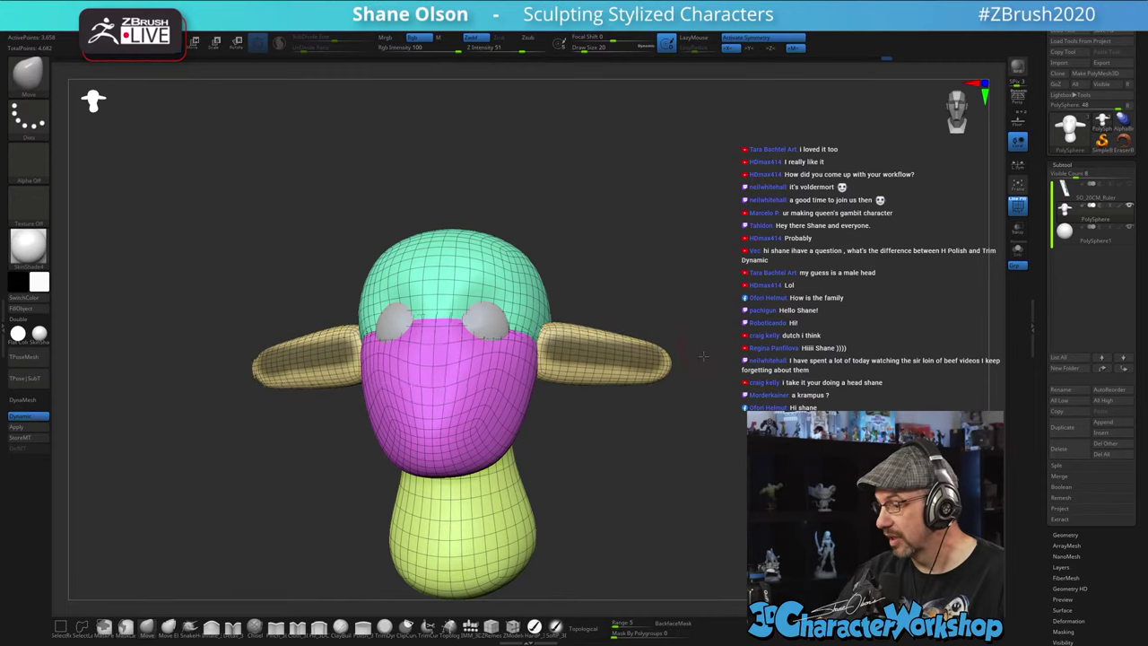
# - Isolate the ear polygroup and extend the painted mask toward the base of the ear
pyautogui.moveTo(751, 352)
pyautogui.mouseDown()
pyautogui.moveTo(691, 358)
pyautogui.moveTo(756, 382)
pyautogui.moveTo(734, 406)
pyautogui.moveTo(724, 400)
pyautogui.mouseUp()
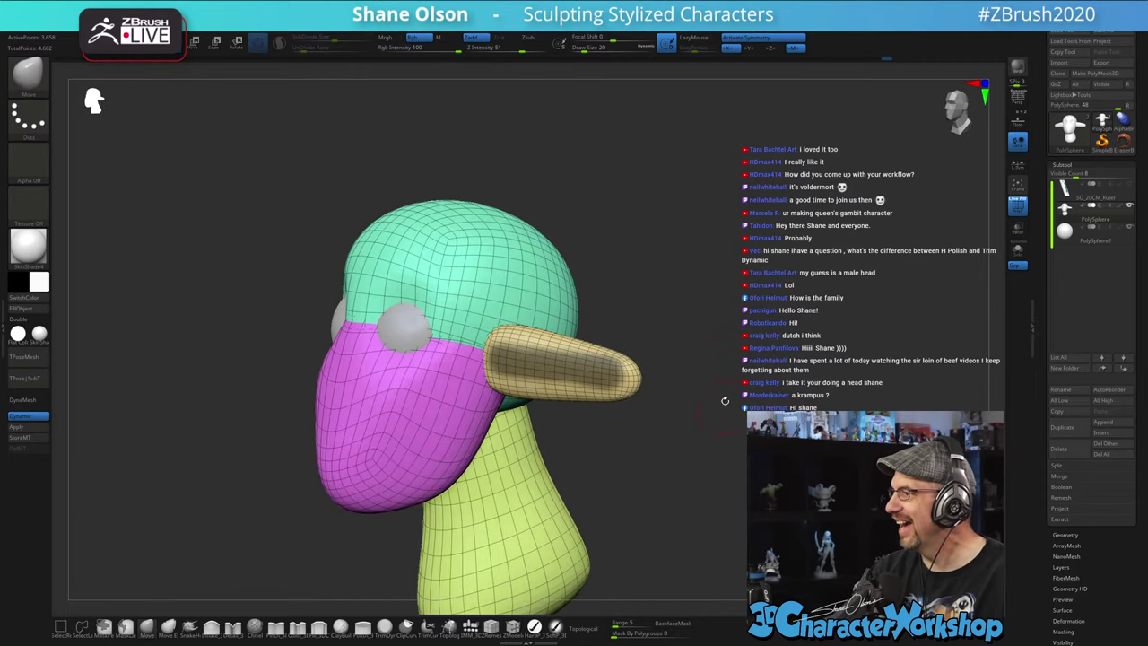
pyautogui.keyDown('alt'); pyautogui.moveTo(701, 334); pyautogui.dragTo(703, 344); pyautogui.keyUp('alt')
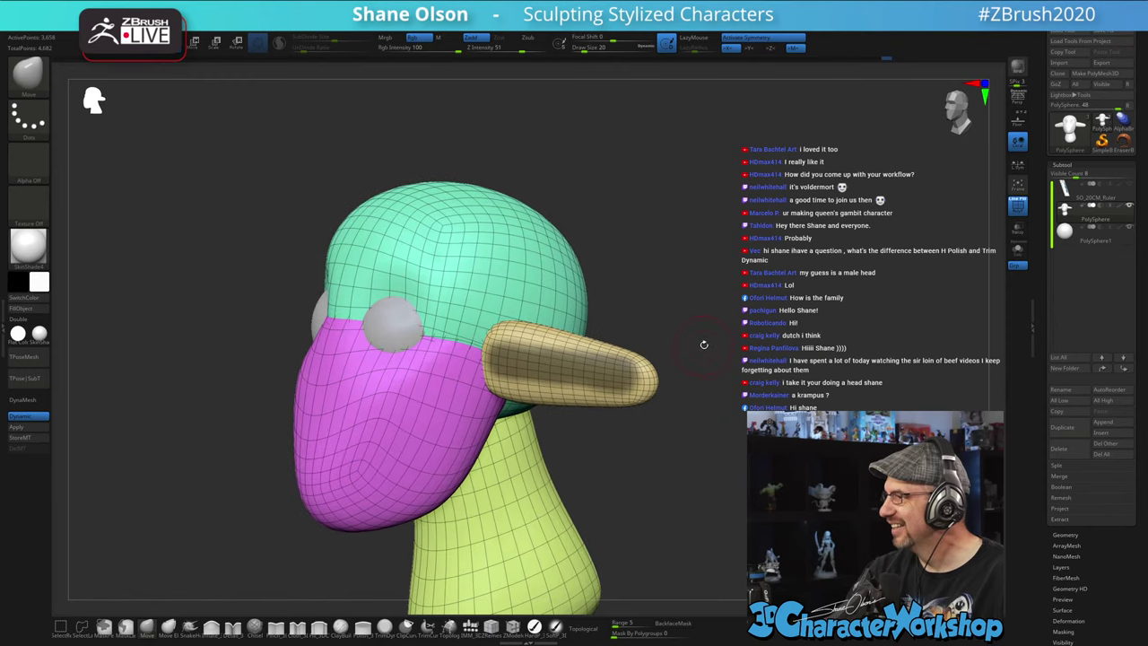
pyautogui.keyDown('ctrl'); pyautogui.keyDown('shift'); pyautogui.click(603, 345); pyautogui.keyUp('shift'); pyautogui.keyUp('ctrl')
pyautogui.moveTo(564, 311); pyautogui.dragTo(585, 311)
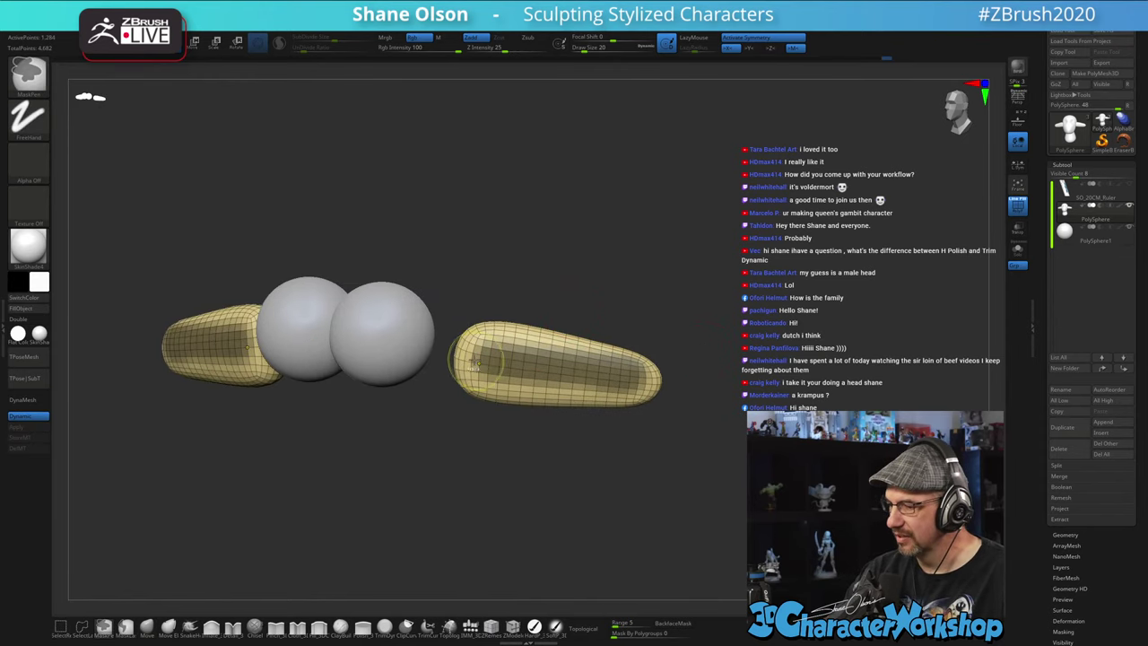
pyautogui.keyDown('ctrl'); pyautogui.moveTo(472, 348); pyautogui.dragTo(468, 372); pyautogui.keyUp('ctrl')
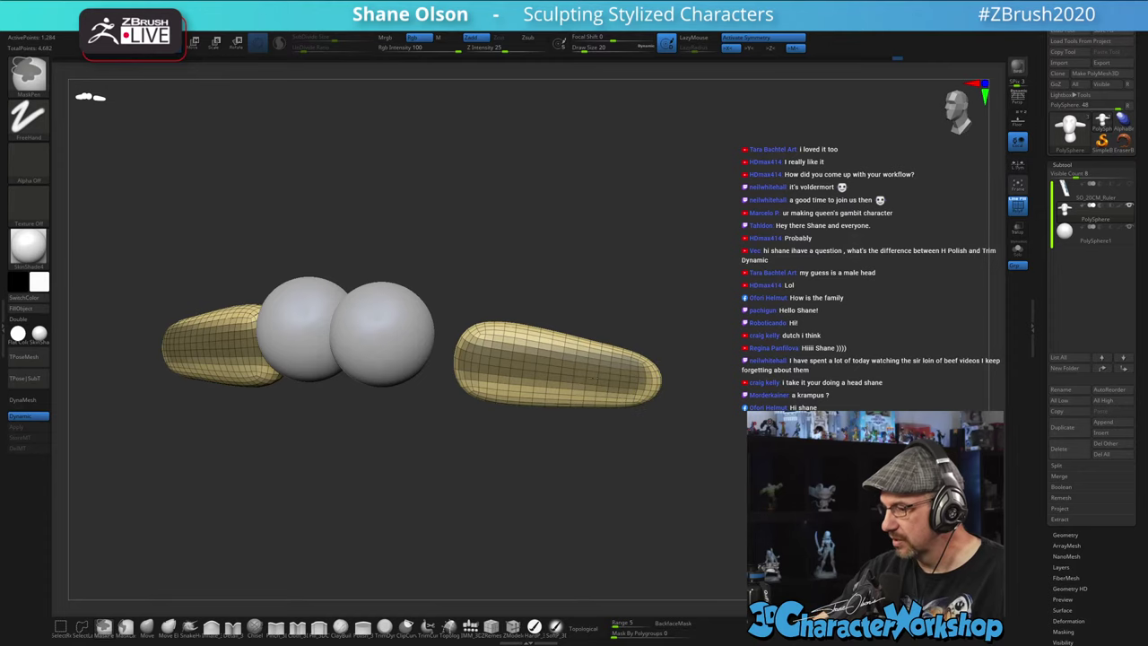
# - Unhide the whole head, invert the mask to free only the inner ear area, and activate the move gizmo
pyautogui.keyDown('ctrl'); pyautogui.keyDown('shift'); pyautogui.click(721, 444); pyautogui.keyUp('shift'); pyautogui.keyUp('ctrl')
pyautogui.moveTo(733, 442)
pyautogui.mouseDown()
pyautogui.moveTo(714, 443)
pyautogui.moveTo(733, 418)
pyautogui.mouseUp()
pyautogui.keyDown('ctrl'); pyautogui.click(728, 440); pyautogui.keyUp('ctrl')
pyautogui.press('w')
pyautogui.moveTo(665, 408); pyautogui.dragTo(358, 558)
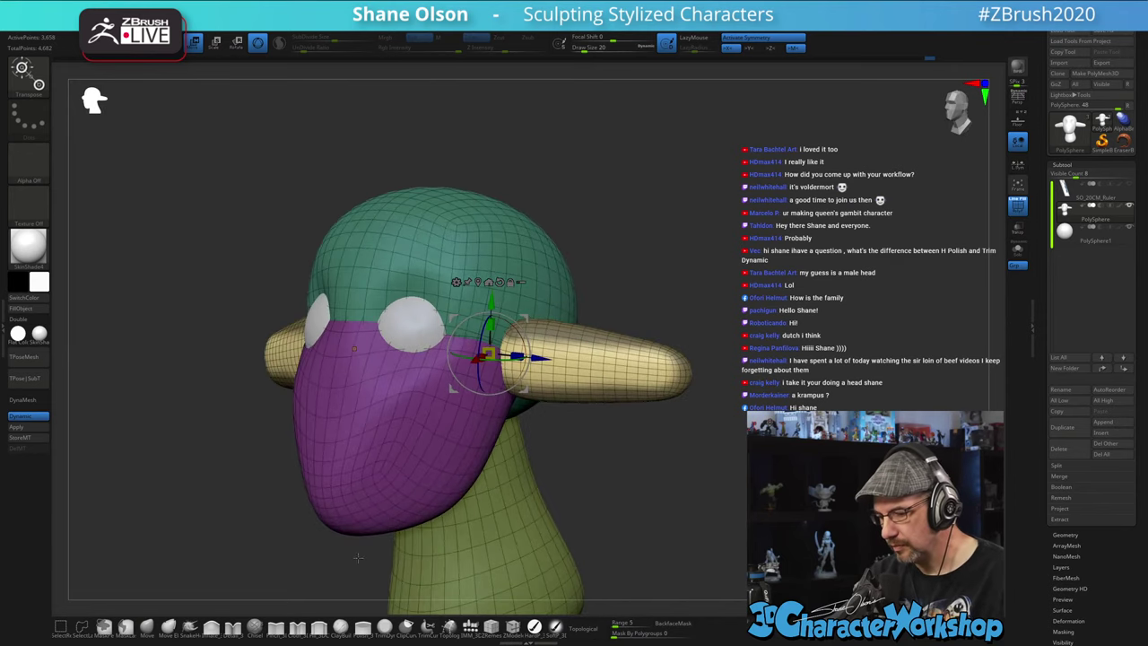
pyautogui.click(211, 628)
pyautogui.press('s')
pyautogui.moveTo(654, 464); pyautogui.dragTo(659, 461)
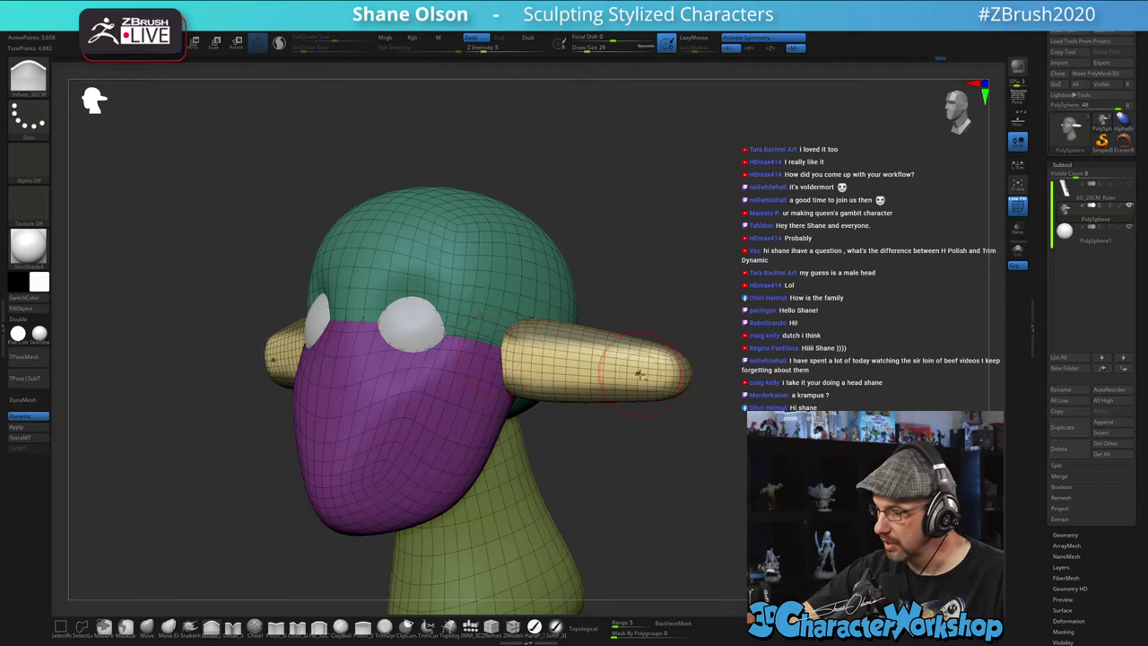
# - Carve a hollow along the unmasked front of the ears with the subtracting 3DCW brush at draw size 35
pyautogui.click(298, 628)
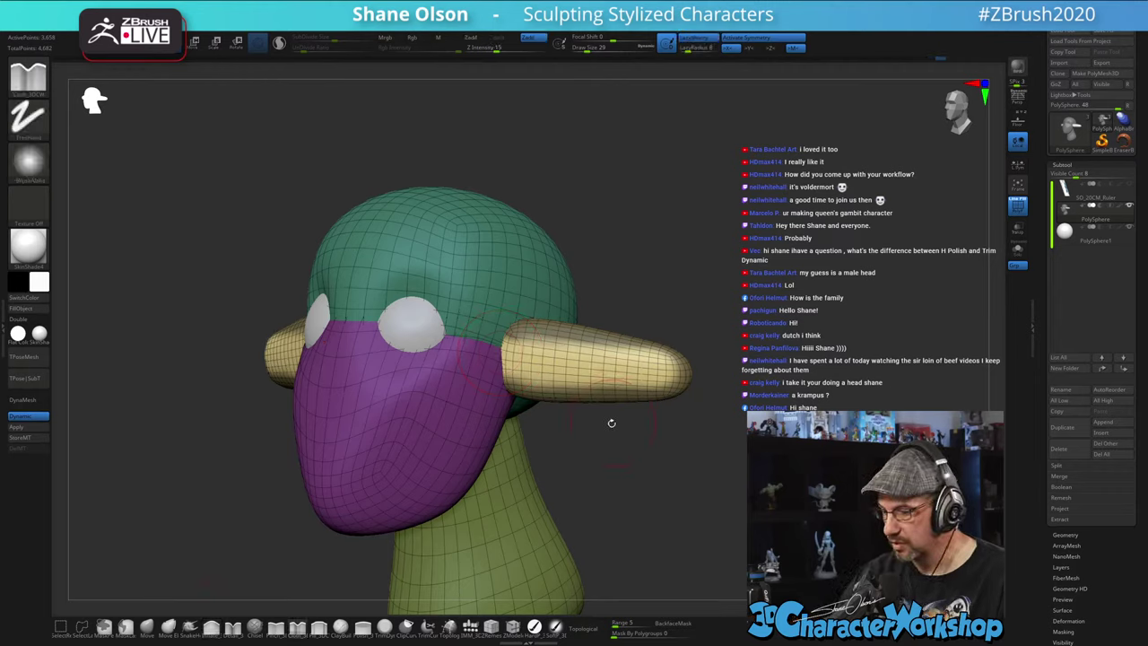
pyautogui.press('s')
pyautogui.moveTo(612, 425); pyautogui.dragTo(615, 425)
pyautogui.moveTo(531, 359); pyautogui.dragTo(666, 370)
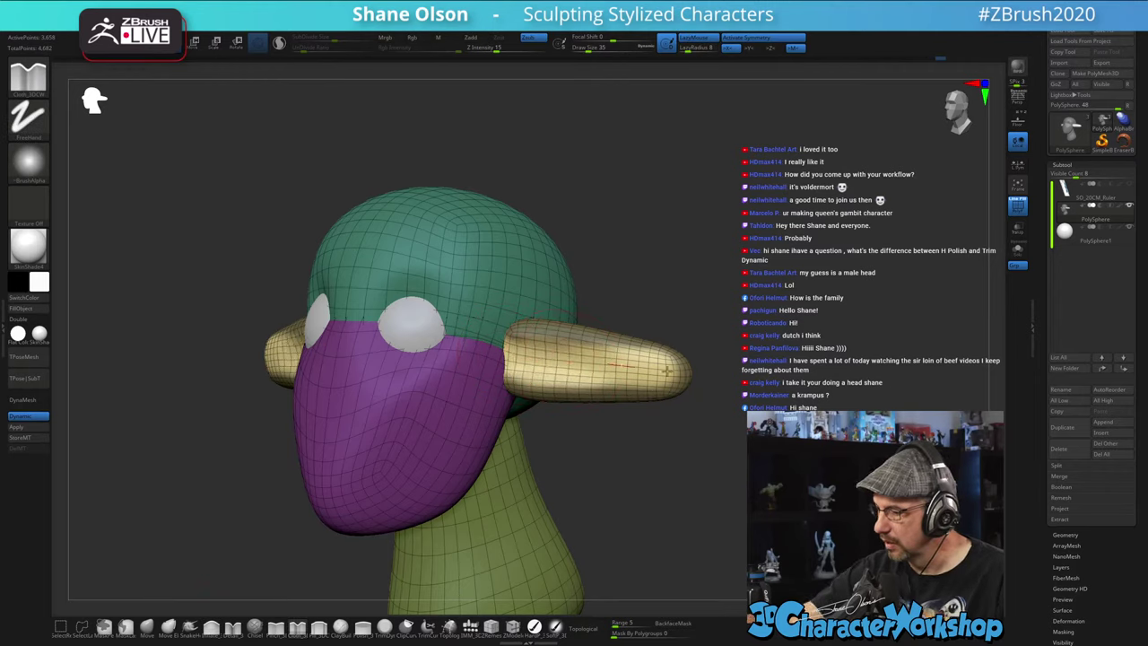
pyautogui.moveTo(582, 365)
pyautogui.mouseDown()
pyautogui.moveTo(656, 377)
pyautogui.moveTo(408, 325)
pyautogui.mouseUp()
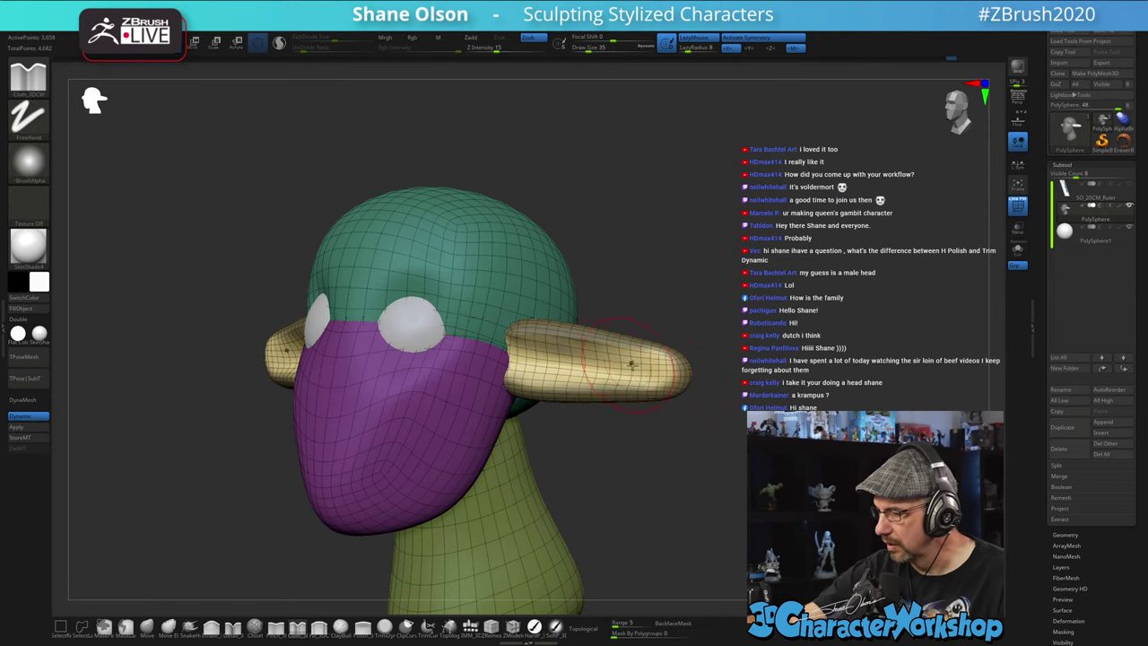
pyautogui.moveTo(635, 364); pyautogui.dragTo(436, 337)
# - Deepen the hollow from the ear base to the tip and smooth its surface
pyautogui.moveTo(684, 500)
pyautogui.mouseDown()
pyautogui.moveTo(896, 494)
pyautogui.moveTo(707, 478)
pyautogui.moveTo(729, 451)
pyautogui.moveTo(724, 432)
pyautogui.mouseUp()
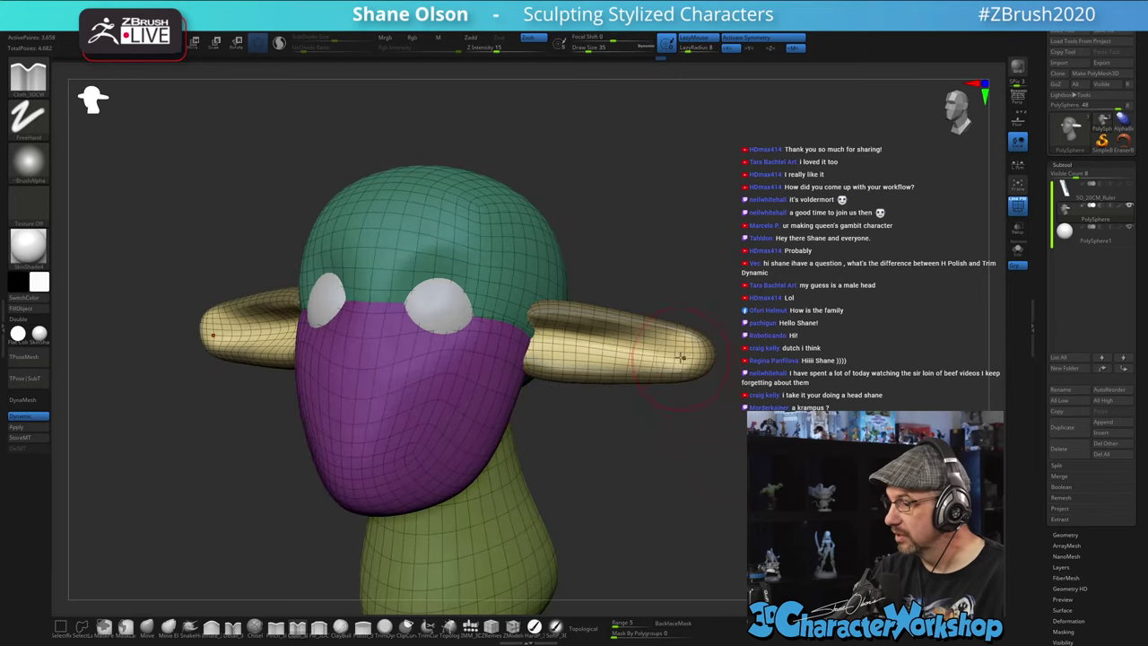
pyautogui.moveTo(687, 354); pyautogui.dragTo(612, 349)
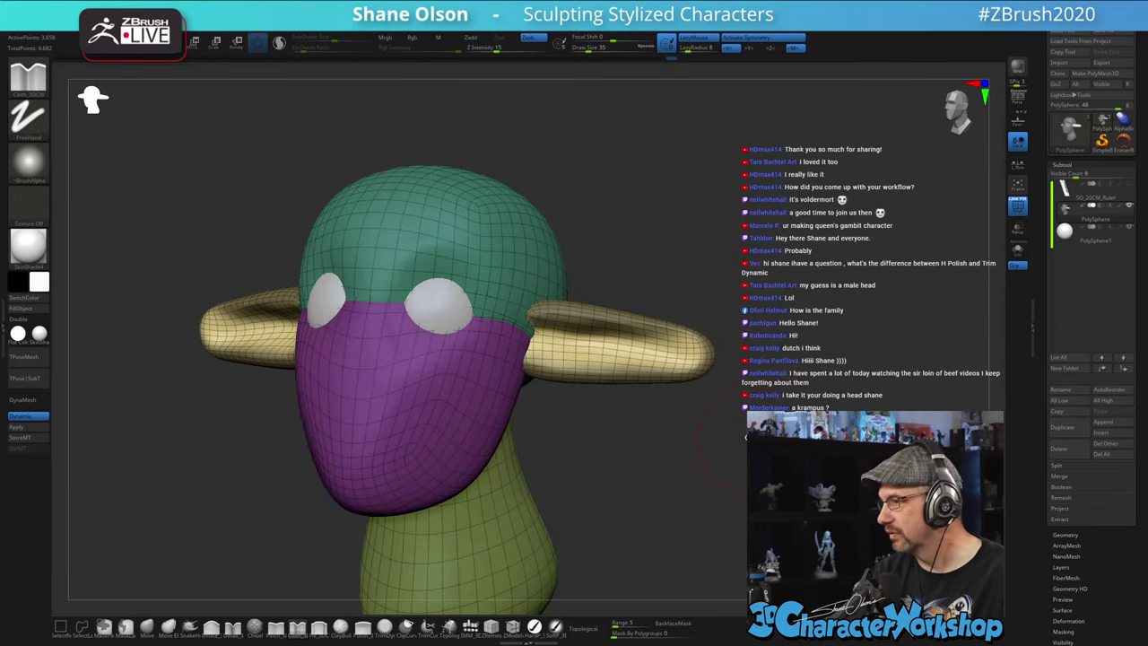
pyautogui.keyDown('shift'); pyautogui.moveTo(558, 337); pyautogui.dragTo(676, 357); pyautogui.keyUp('shift')
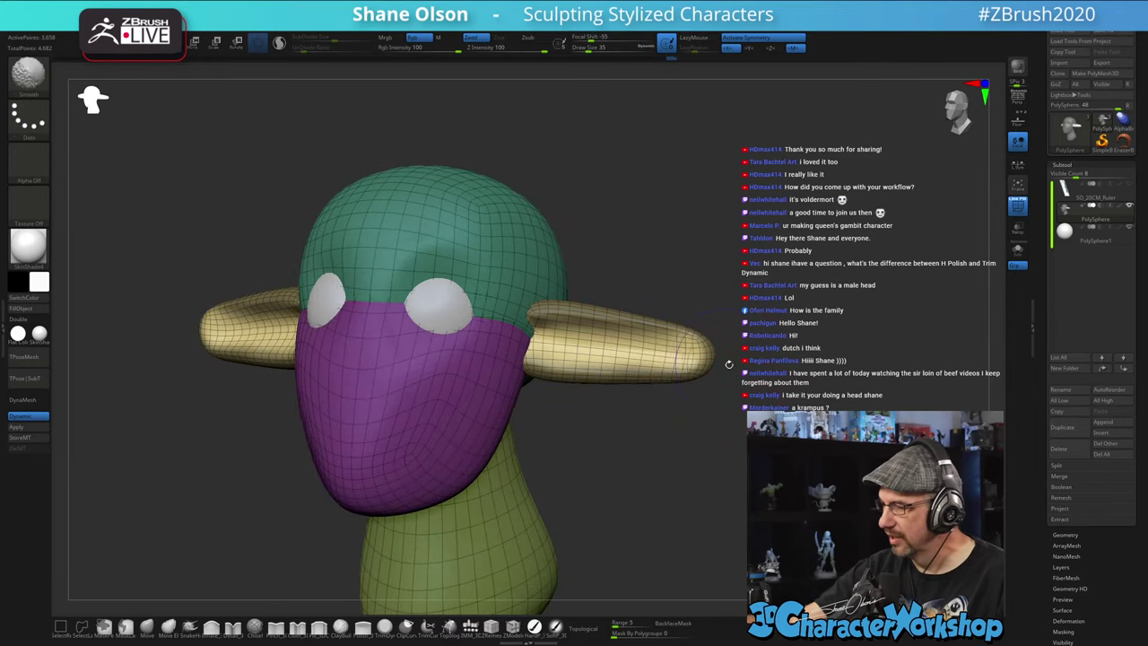
pyautogui.moveTo(538, 342); pyautogui.dragTo(692, 350)
pyautogui.moveTo(744, 485); pyautogui.dragTo(719, 437)
pyautogui.moveTo(575, 344); pyautogui.dragTo(696, 356)
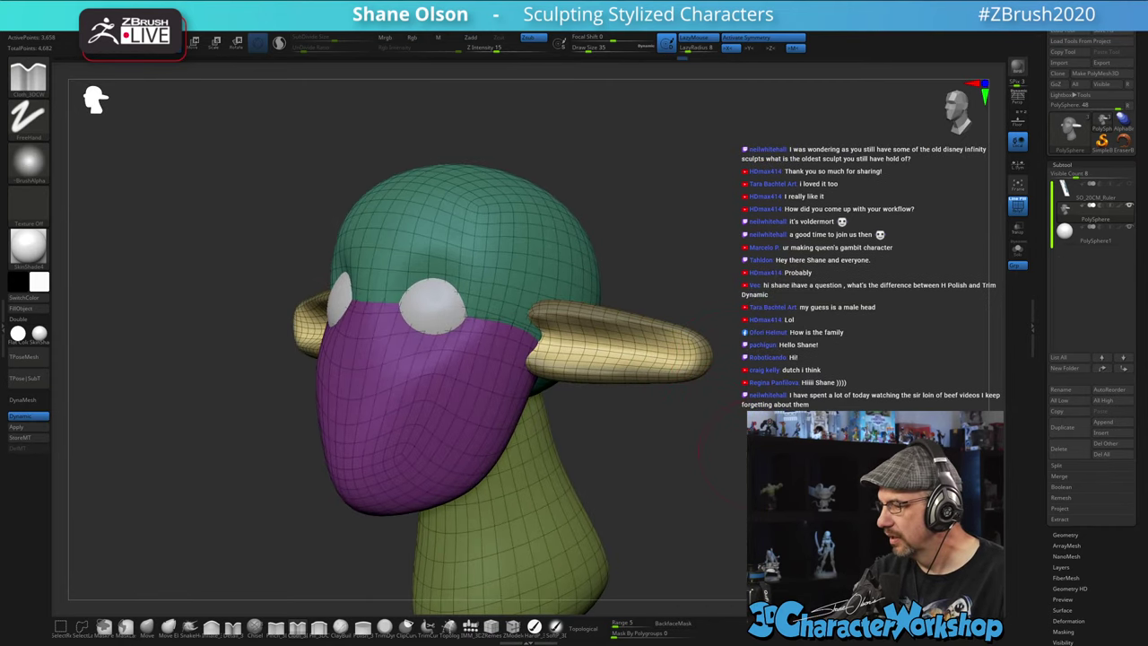
# - Clear the mask and pull the ear tips outward with the SnakeHook brush at draw size 41
pyautogui.moveTo(700, 440)
pyautogui.keyDown('shift'); pyautogui.mouseDown()
pyautogui.moveTo(759, 462)
pyautogui.moveTo(778, 437)
pyautogui.moveTo(773, 422)
pyautogui.mouseUp(); pyautogui.keyUp('shift')
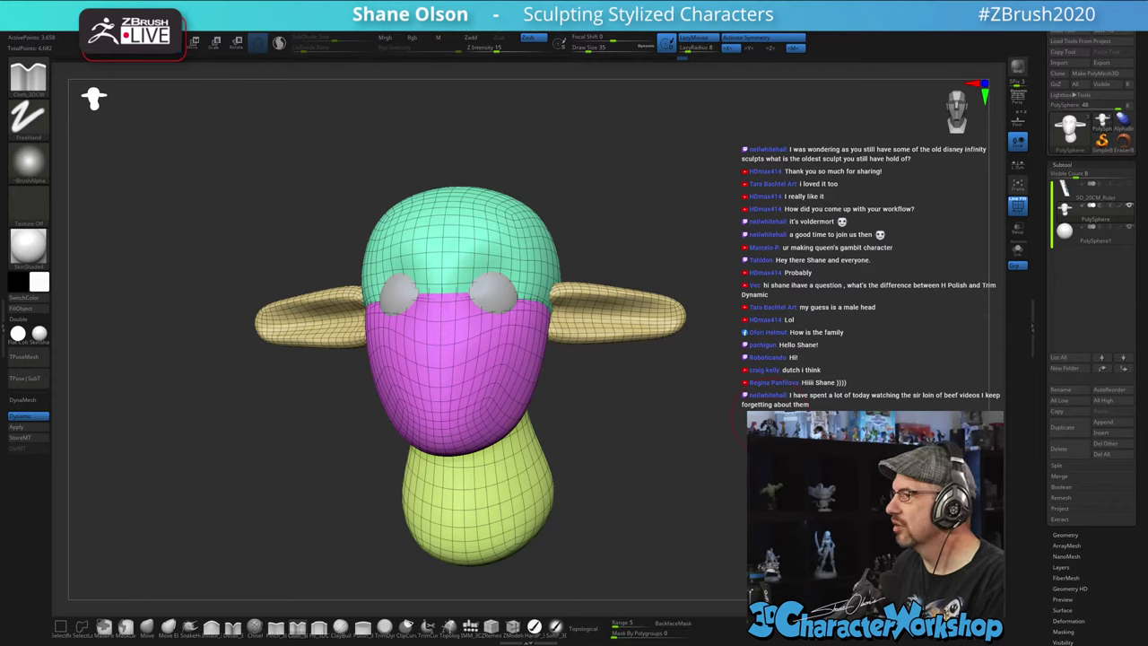
pyautogui.moveTo(773, 423); pyautogui.dragTo(717, 424)
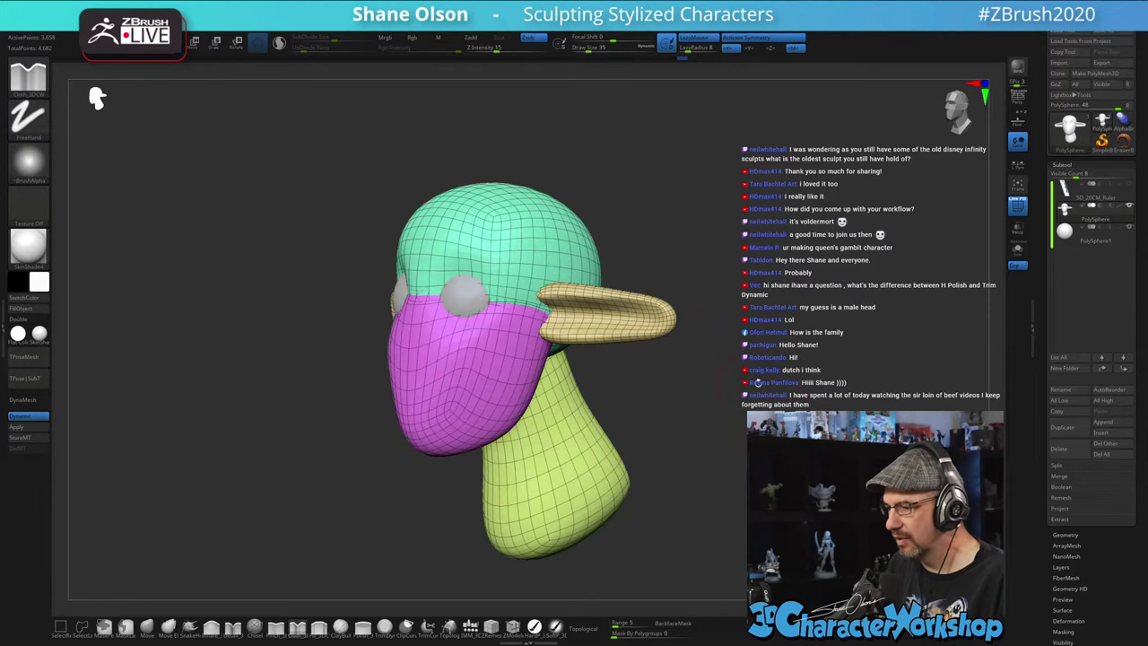
pyautogui.moveTo(758, 384); pyautogui.dragTo(769, 383)
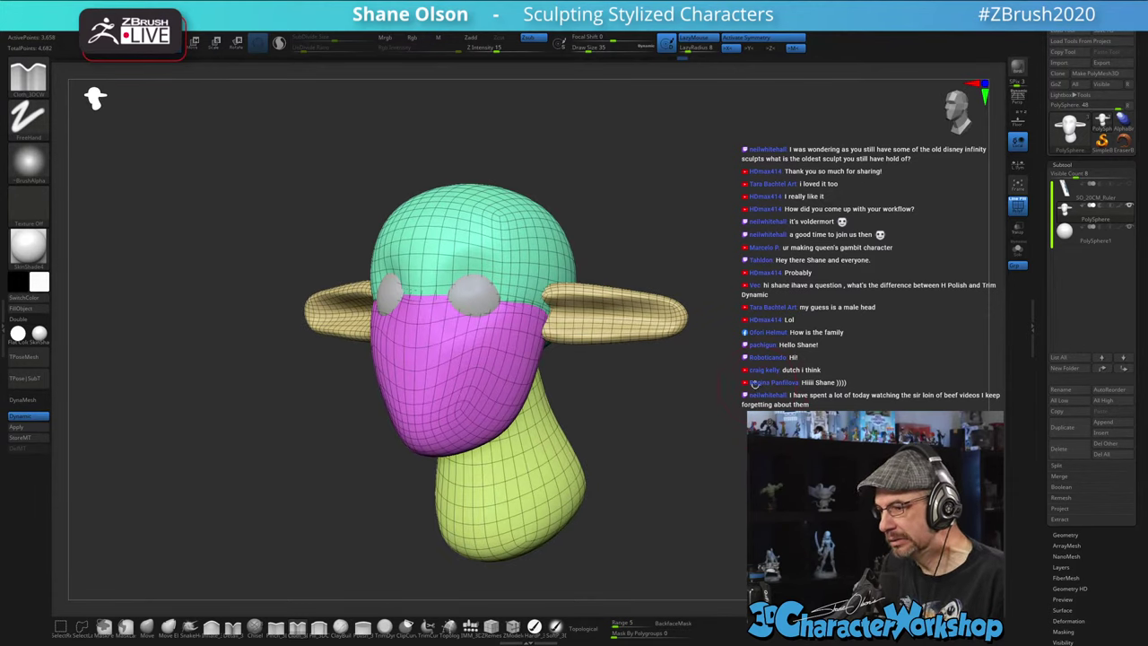
pyautogui.click(191, 625)
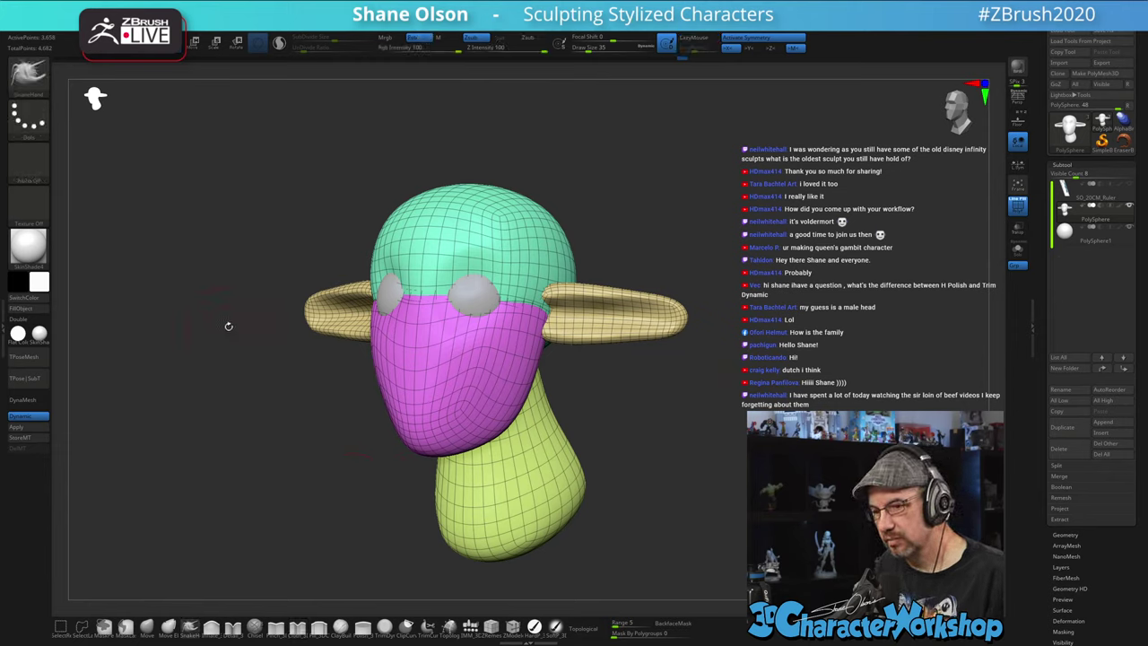
pyautogui.press('s')
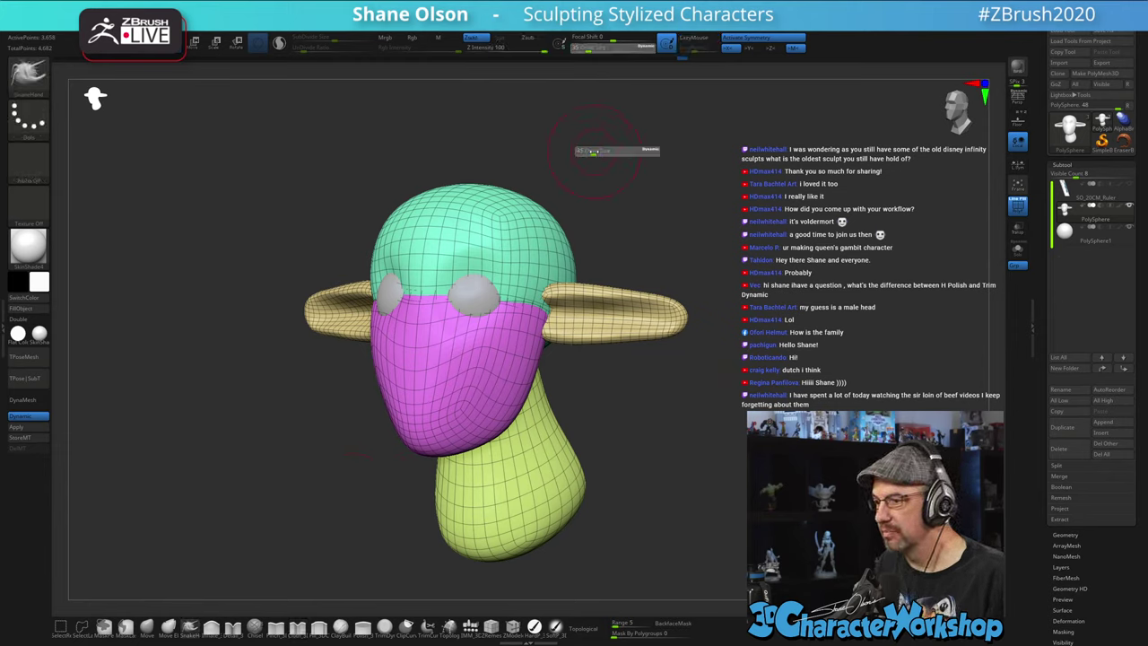
pyautogui.moveTo(592, 150); pyautogui.dragTo(628, 188)
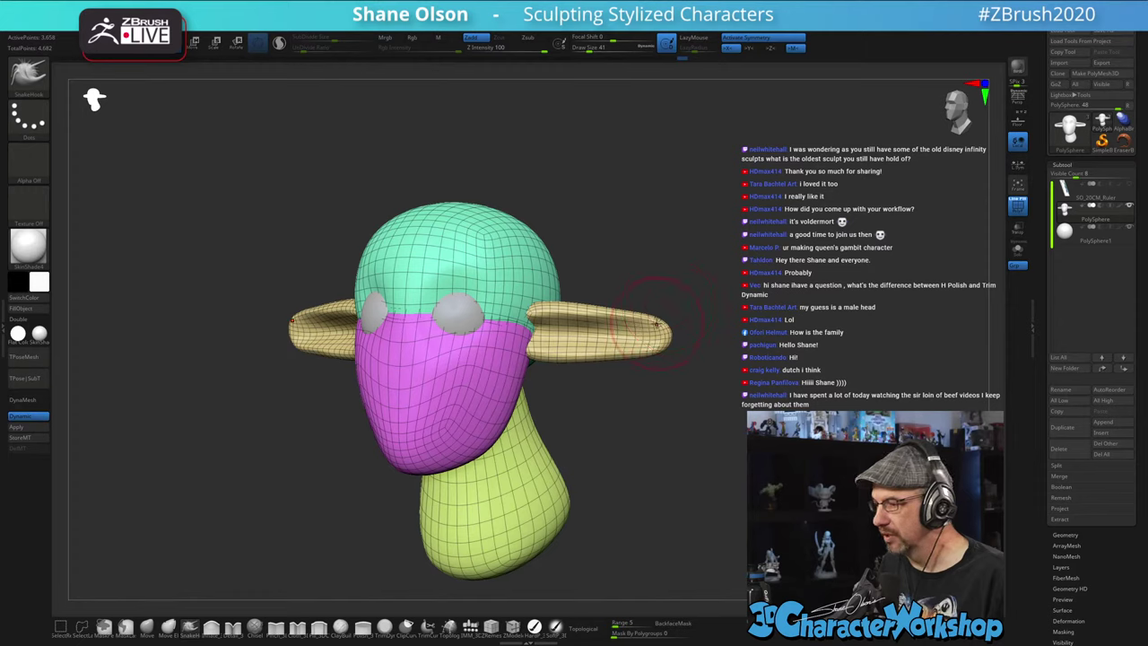
pyautogui.moveTo(657, 321)
pyautogui.mouseDown()
pyautogui.moveTo(686, 316)
pyautogui.moveTo(734, 376)
pyautogui.mouseUp()
pyautogui.moveTo(751, 335)
pyautogui.mouseDown()
pyautogui.moveTo(727, 328)
pyautogui.moveTo(719, 347)
pyautogui.moveTo(732, 333)
pyautogui.moveTo(679, 309)
pyautogui.mouseUp()
# - Bend the outer part of the ears into an upward curve with SnakeHook at draw size 37
pyautogui.press('s')
pyautogui.press('s')
pyautogui.press('s')
pyautogui.moveTo(678, 352)
pyautogui.mouseDown()
pyautogui.moveTo(692, 339)
pyautogui.moveTo(690, 348)
pyautogui.mouseUp()
pyautogui.moveTo(660, 384); pyautogui.dragTo(673, 365)
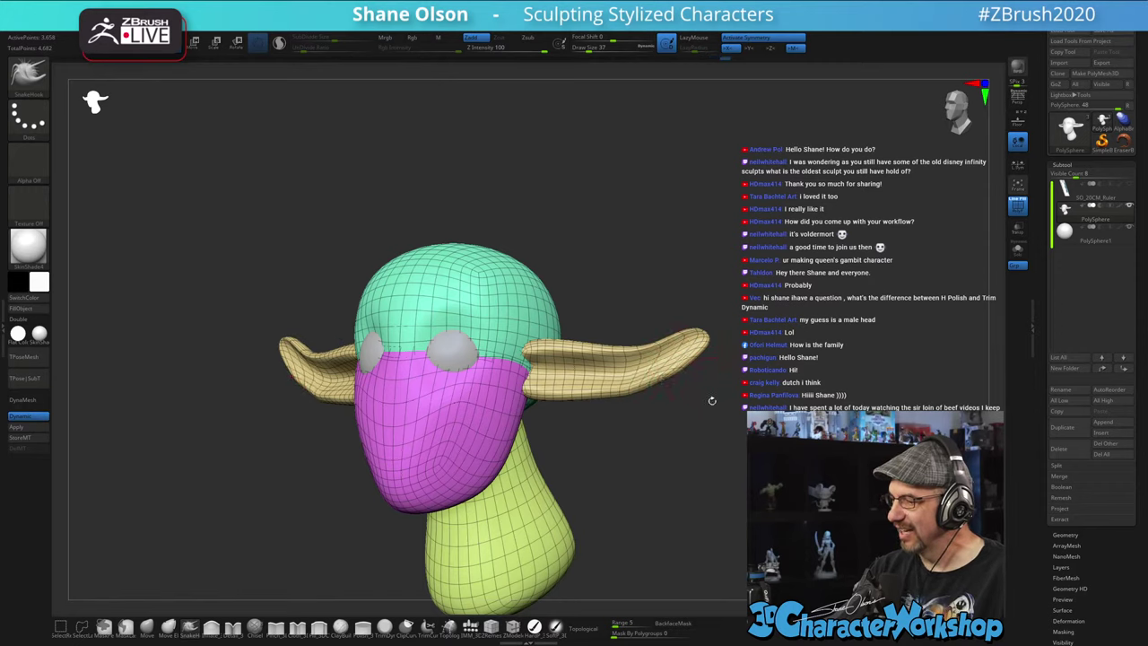
pyautogui.moveTo(712, 400)
pyautogui.mouseDown()
pyautogui.moveTo(758, 406)
pyautogui.moveTo(708, 436)
pyautogui.moveTo(668, 396)
pyautogui.mouseUp()
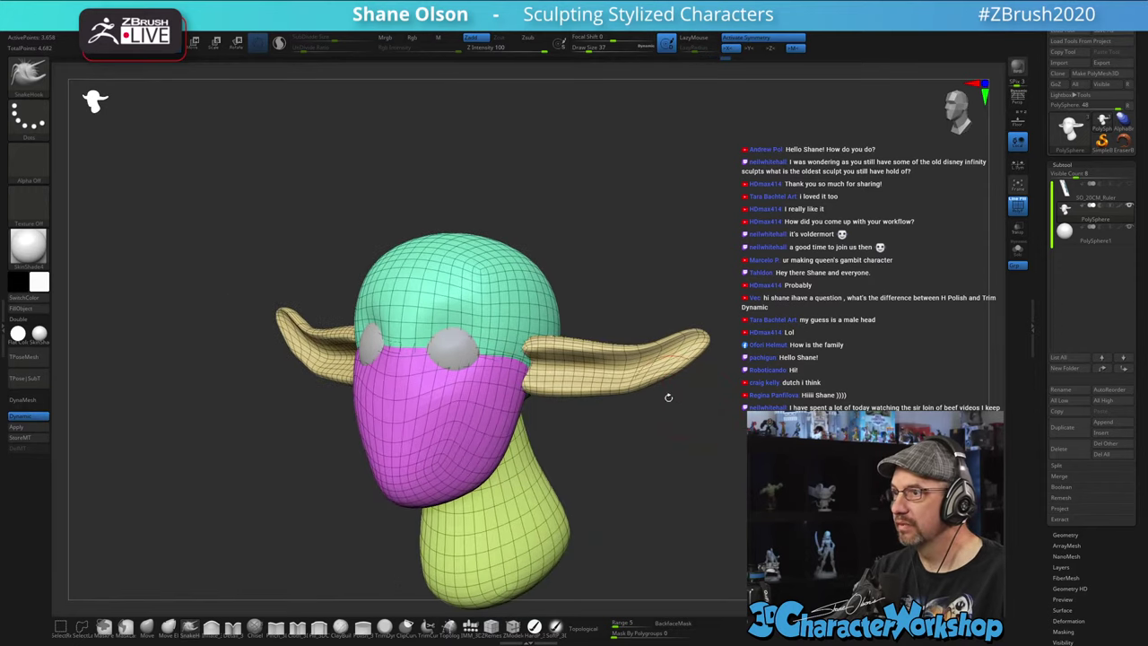
# - Try pulling the ear base toward the head with SnakeHook at draw size 41, and undo the stroke
pyautogui.press('s')
pyautogui.moveTo(581, 383); pyautogui.dragTo(523, 378)
pyautogui.press('s')
pyautogui.hotkey('ctrl', 'z')
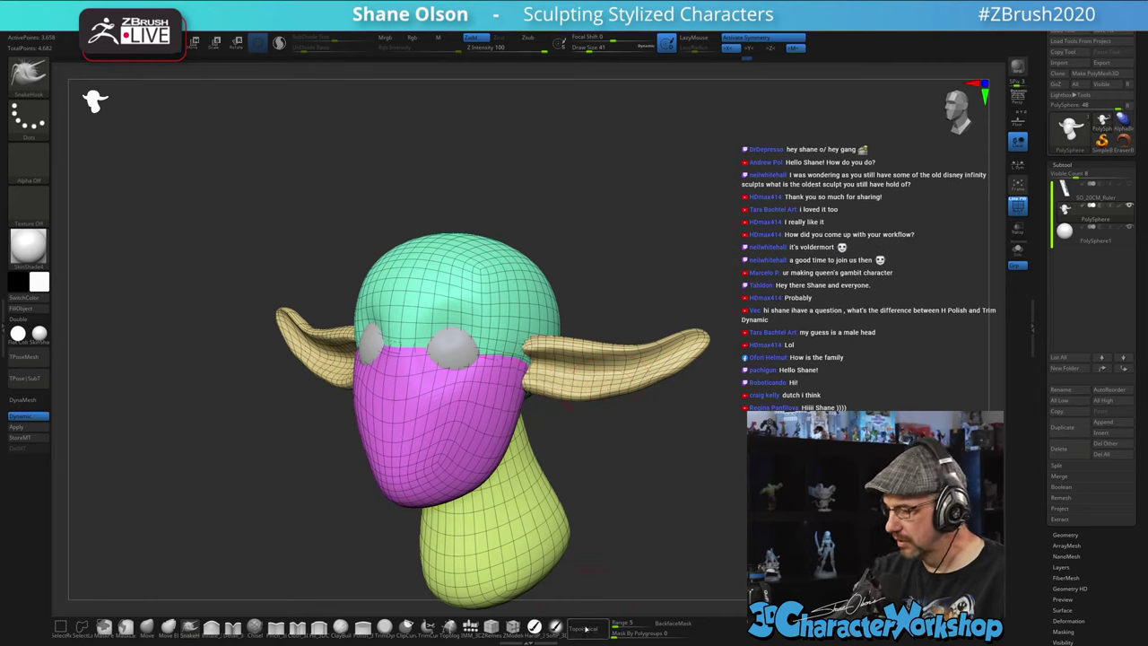
# - Turn on Topological auto masking for SnakeHook and reshape the ear bases at draw size 49
pyautogui.click(584, 628)
pyautogui.keyDown('alt'); pyautogui.moveTo(610, 408); pyautogui.dragTo(665, 415); pyautogui.keyUp('alt')
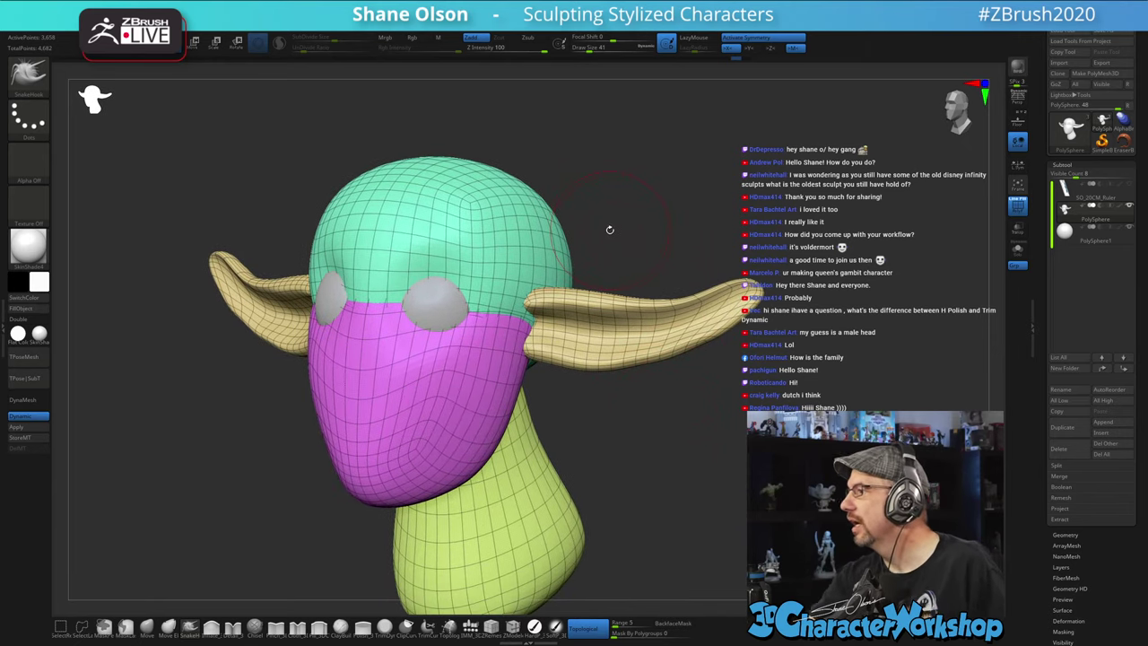
pyautogui.press('s')
pyautogui.moveTo(607, 272); pyautogui.dragTo(608, 272)
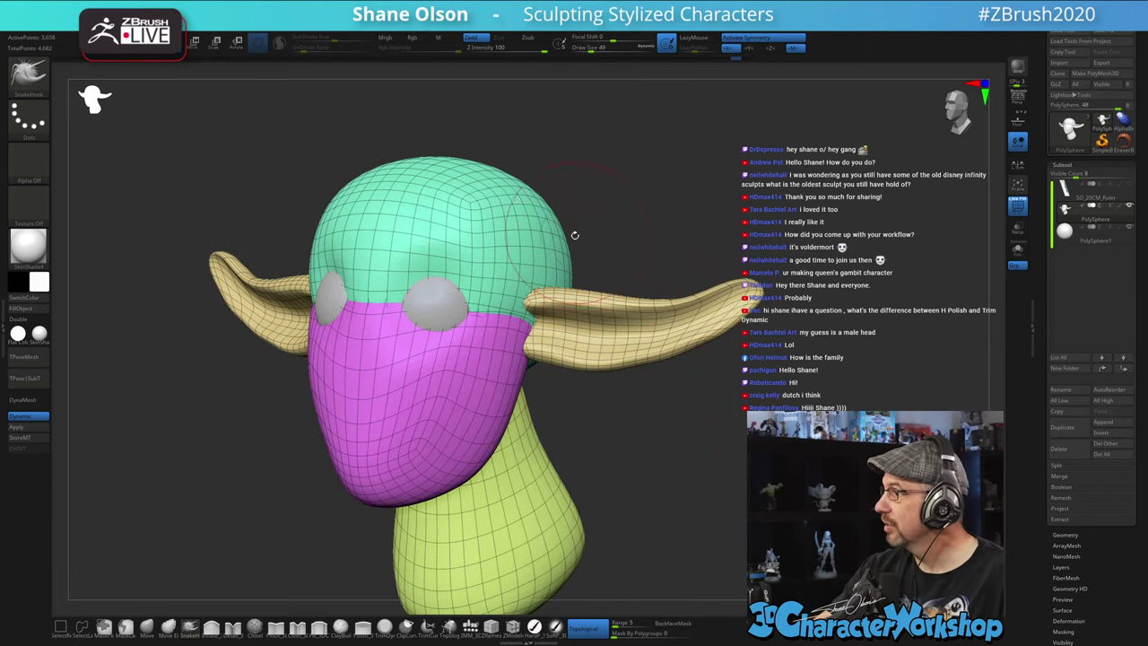
pyautogui.moveTo(537, 332); pyautogui.dragTo(551, 338)
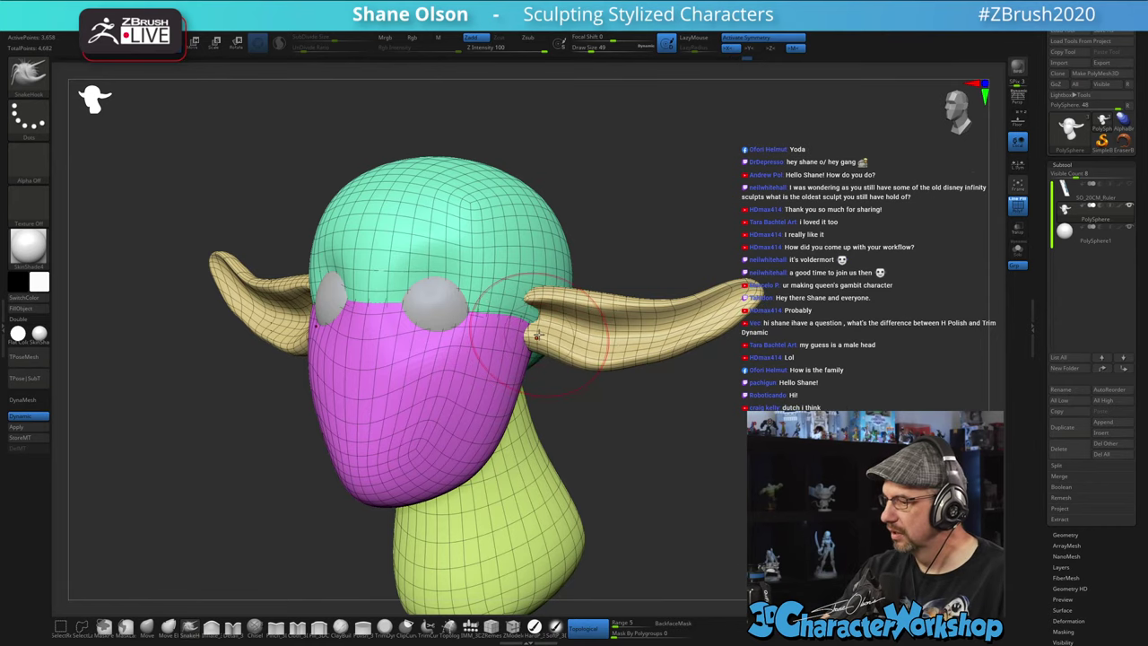
pyautogui.moveTo(632, 410); pyautogui.dragTo(654, 383)
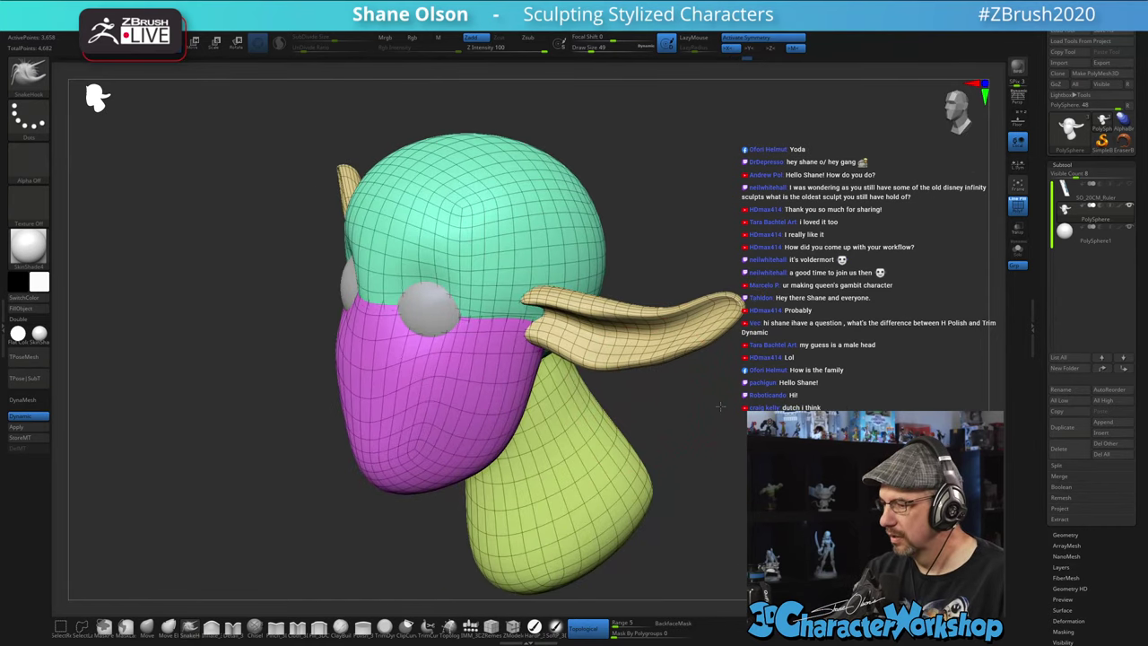
pyautogui.moveTo(720, 406)
pyautogui.mouseDown()
pyautogui.moveTo(756, 334)
pyautogui.moveTo(805, 360)
pyautogui.moveTo(727, 388)
pyautogui.moveTo(642, 376)
pyautogui.mouseUp()
# - Isolate the ear polygroup, set MaskLasso as the masking brush, and lasso a mask over the ear's upper rim
pyautogui.keyDown('ctrl'); pyautogui.keyDown('shift'); pyautogui.click(591, 335); pyautogui.keyUp('shift'); pyautogui.keyUp('ctrl')
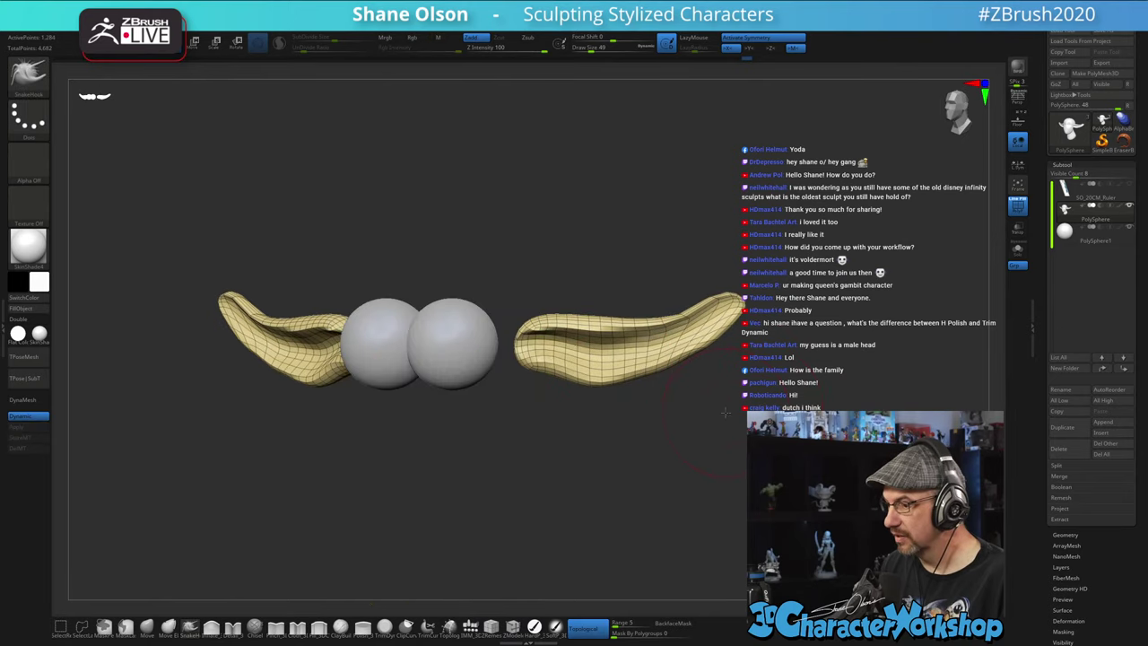
pyautogui.moveTo(674, 415); pyautogui.dragTo(719, 357)
pyautogui.moveTo(643, 266); pyautogui.dragTo(635, 231)
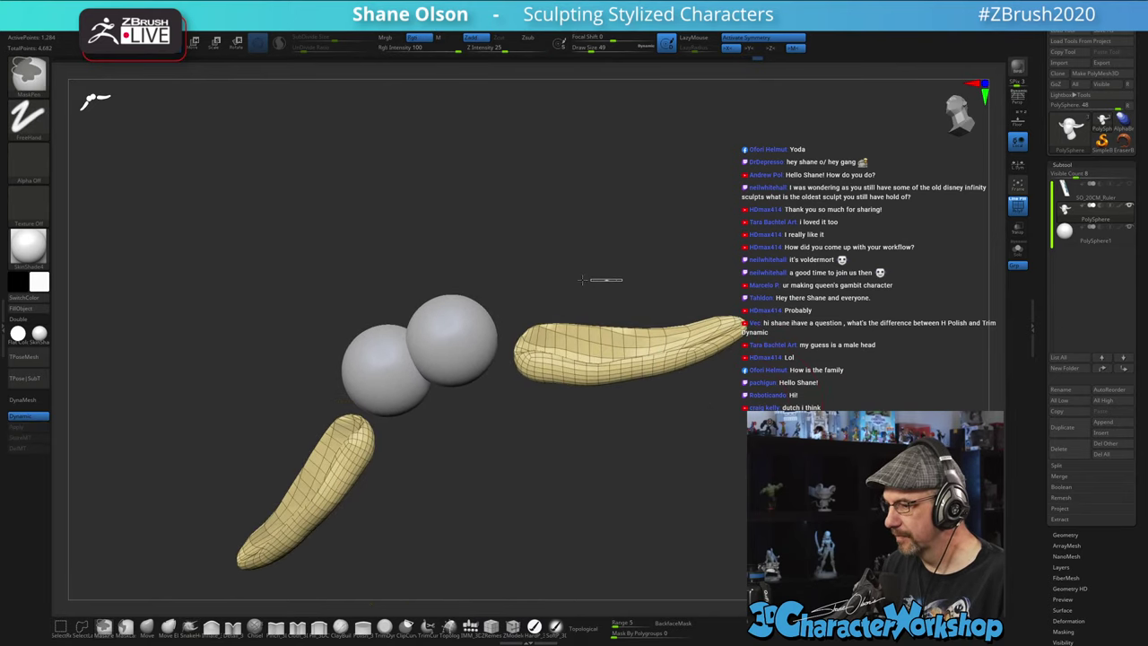
pyautogui.keyDown('ctrl'); pyautogui.moveTo(512, 333); pyautogui.dragTo(505, 339); pyautogui.keyUp('ctrl')
pyautogui.keyDown('ctrl'); pyautogui.moveTo(583, 252); pyautogui.dragTo(602, 264); pyautogui.keyUp('ctrl')
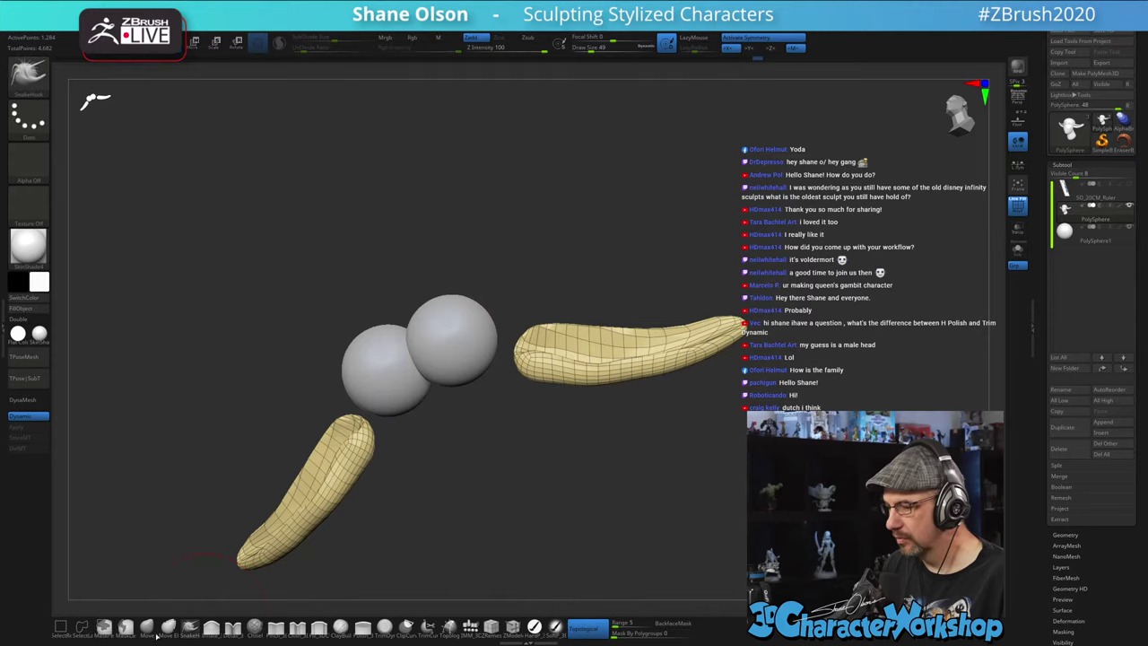
pyautogui.click(126, 627)
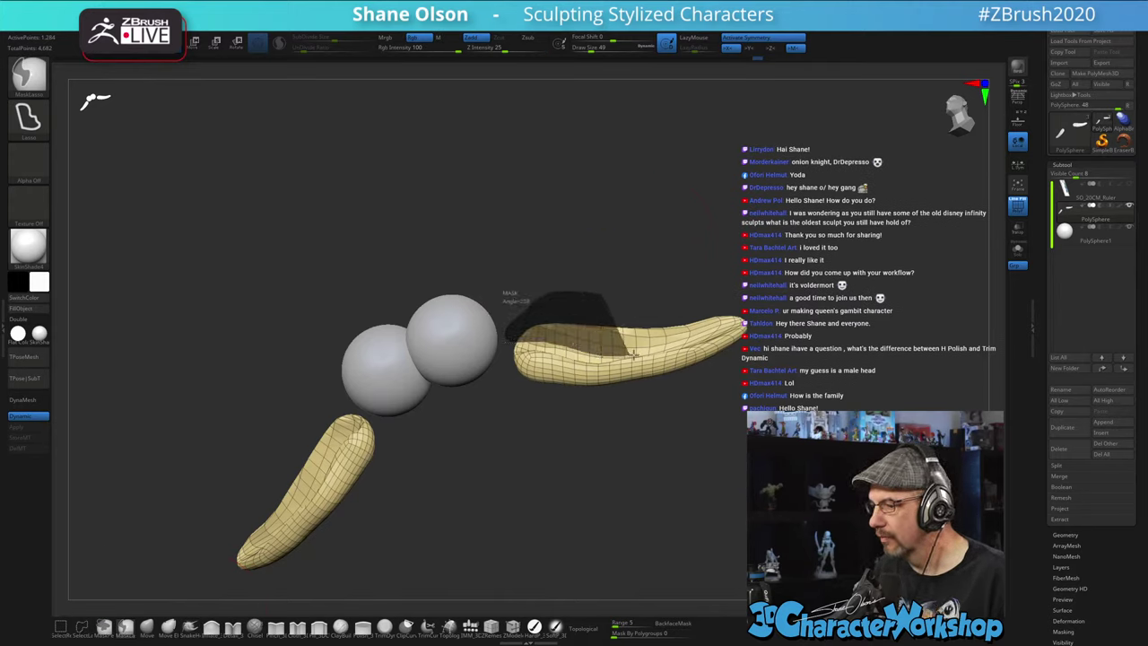
pyautogui.keyDown('ctrl'); pyautogui.moveTo(634, 354); pyautogui.dragTo(725, 224); pyautogui.keyUp('ctrl')
# - Invert the mask, reposition the ears' upper rim with the move gizmo, clear the mask, and return to Draw mode
pyautogui.moveTo(794, 353); pyautogui.dragTo(755, 372)
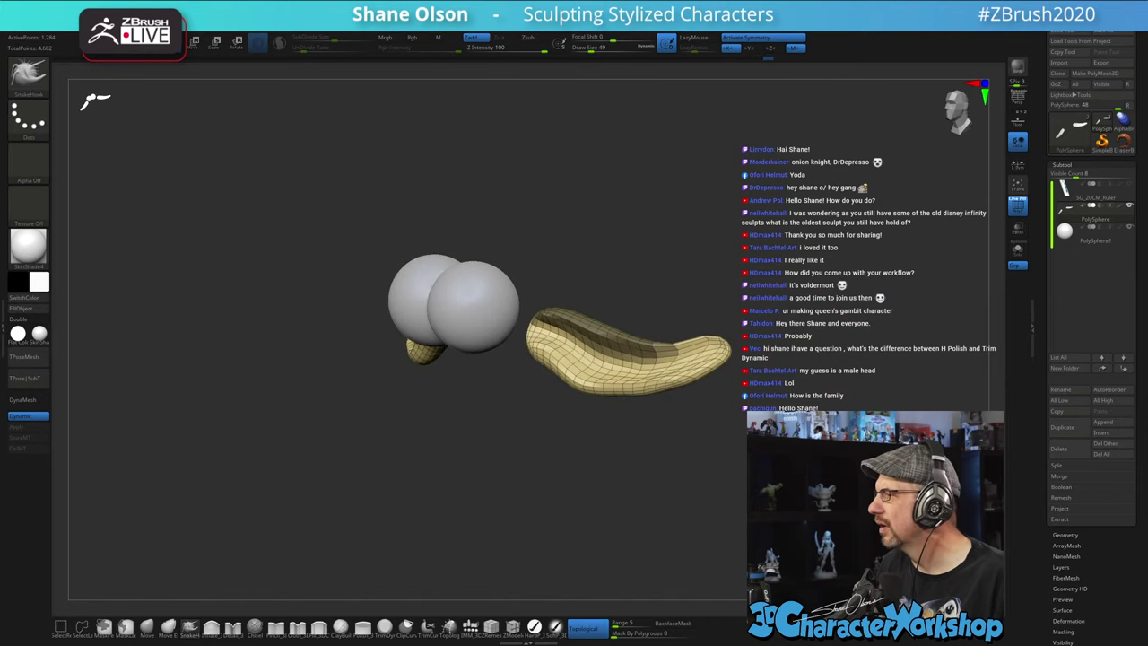
pyautogui.keyDown('ctrl'); pyautogui.click(833, 375); pyautogui.keyUp('ctrl')
pyautogui.moveTo(858, 336); pyautogui.dragTo(853, 316)
pyautogui.press('w')
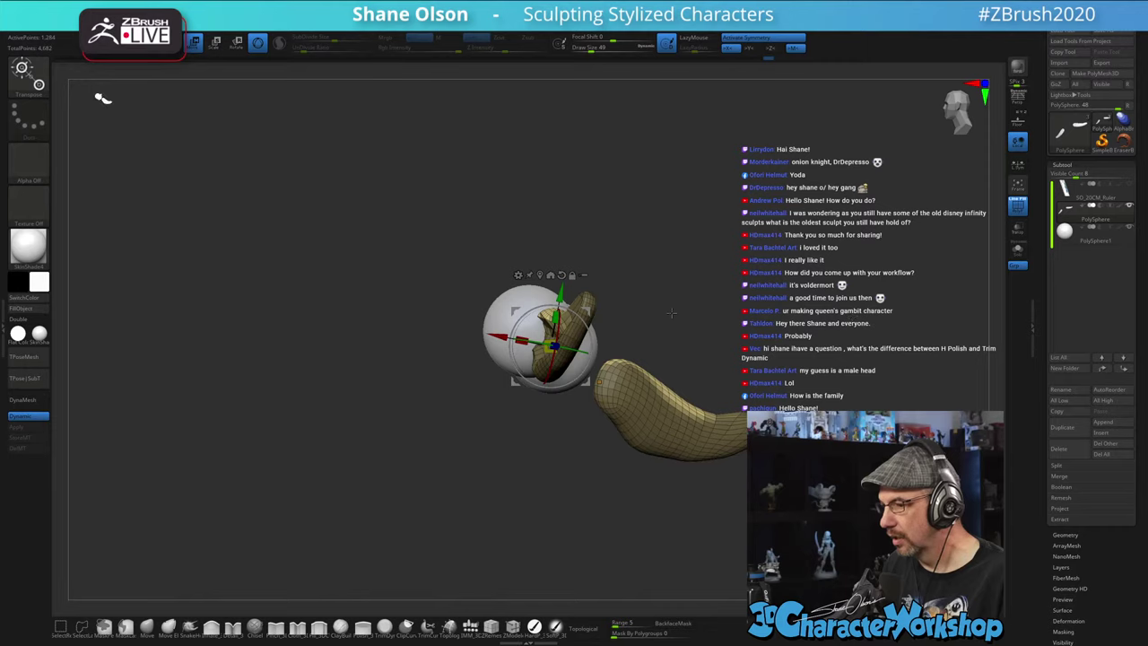
pyautogui.keyDown('alt'); pyautogui.moveTo(671, 313); pyautogui.dragTo(666, 319); pyautogui.keyUp('alt')
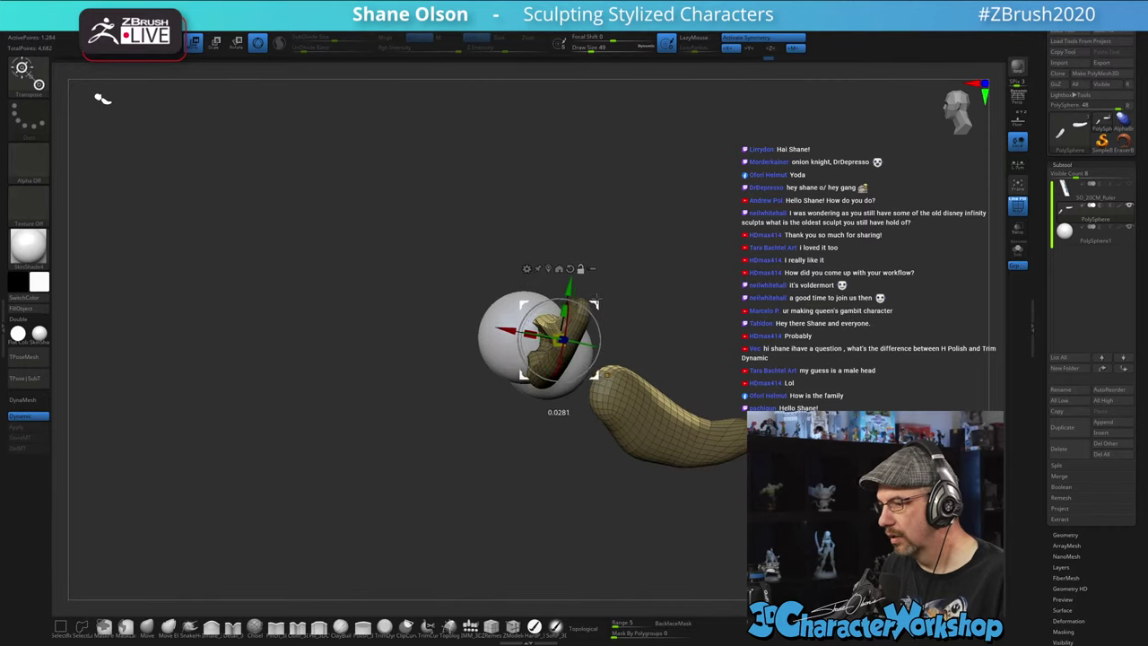
pyautogui.moveTo(596, 308); pyautogui.dragTo(569, 294)
pyautogui.moveTo(676, 305); pyautogui.dragTo(599, 298)
pyautogui.moveTo(664, 333)
pyautogui.mouseDown()
pyautogui.moveTo(758, 254)
pyautogui.moveTo(745, 310)
pyautogui.mouseUp()
pyautogui.keyDown('ctrl'); pyautogui.moveTo(713, 430); pyautogui.dragTo(751, 460); pyautogui.keyUp('ctrl')
pyautogui.press('q')
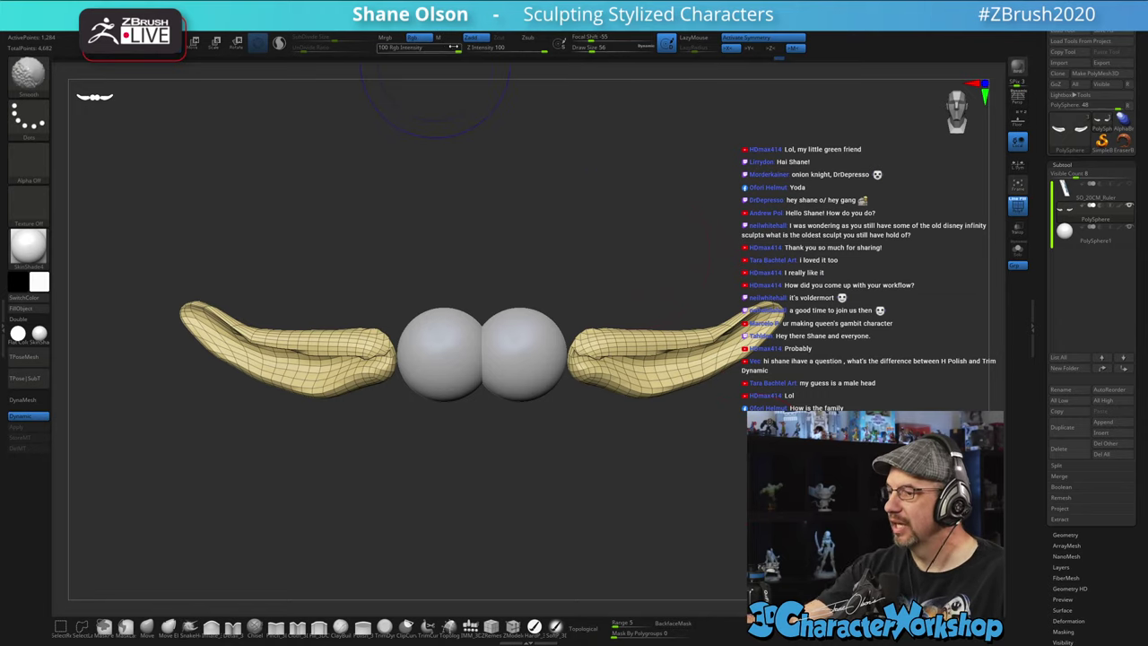
# - Lower the Smooth brush's Z Intensity and soften the inner folds of the isolated ears
pyautogui.keyDown('shift'); pyautogui.click(485, 48); pyautogui.keyUp('shift')
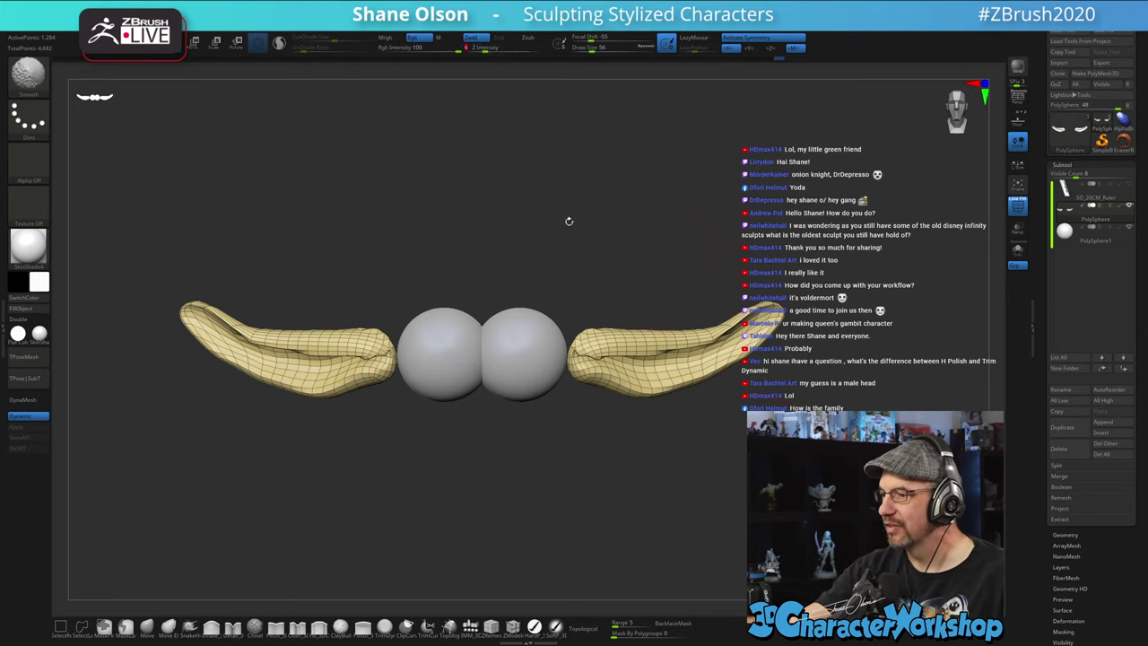
pyautogui.moveTo(638, 352)
pyautogui.keyDown('shift'); pyautogui.mouseDown()
pyautogui.moveTo(626, 350)
pyautogui.moveTo(695, 341)
pyautogui.mouseUp(); pyautogui.keyUp('shift')
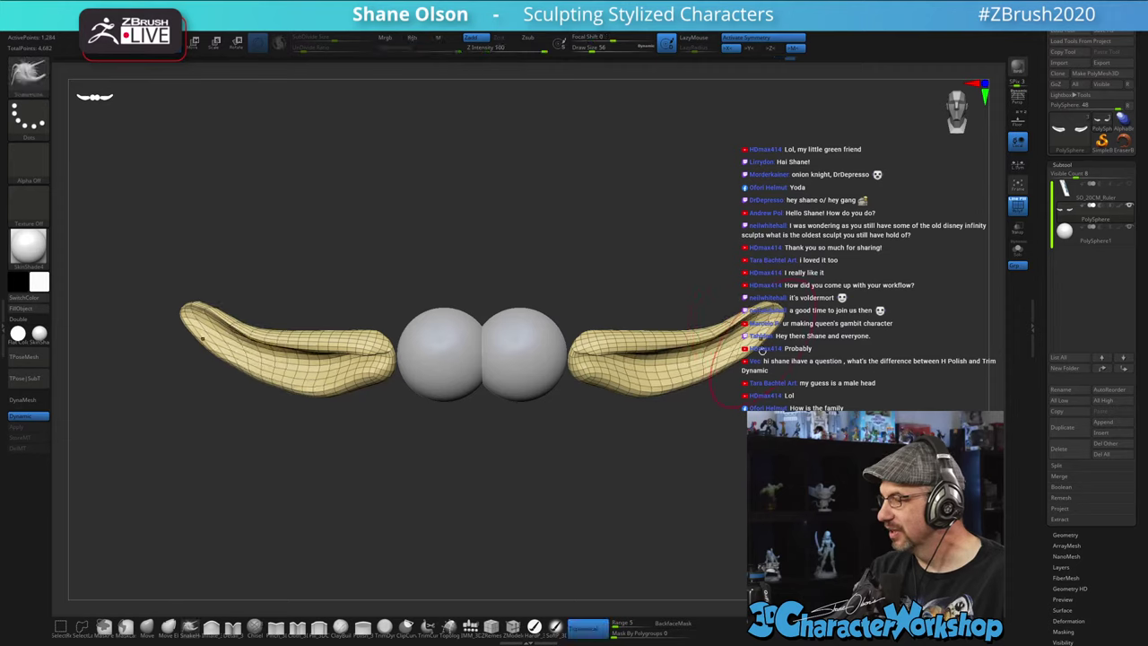
pyautogui.moveTo(789, 453)
pyautogui.mouseDown()
pyautogui.moveTo(641, 457)
pyautogui.moveTo(789, 462)
pyautogui.mouseUp()
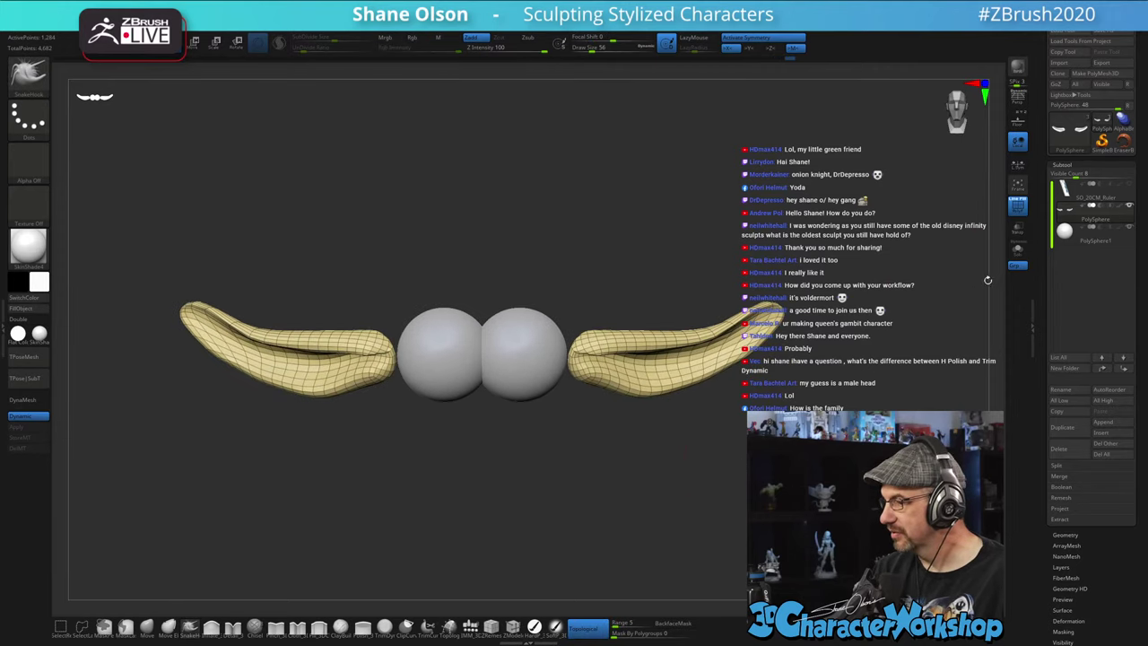
pyautogui.click(1017, 251)
pyautogui.click(1018, 251)
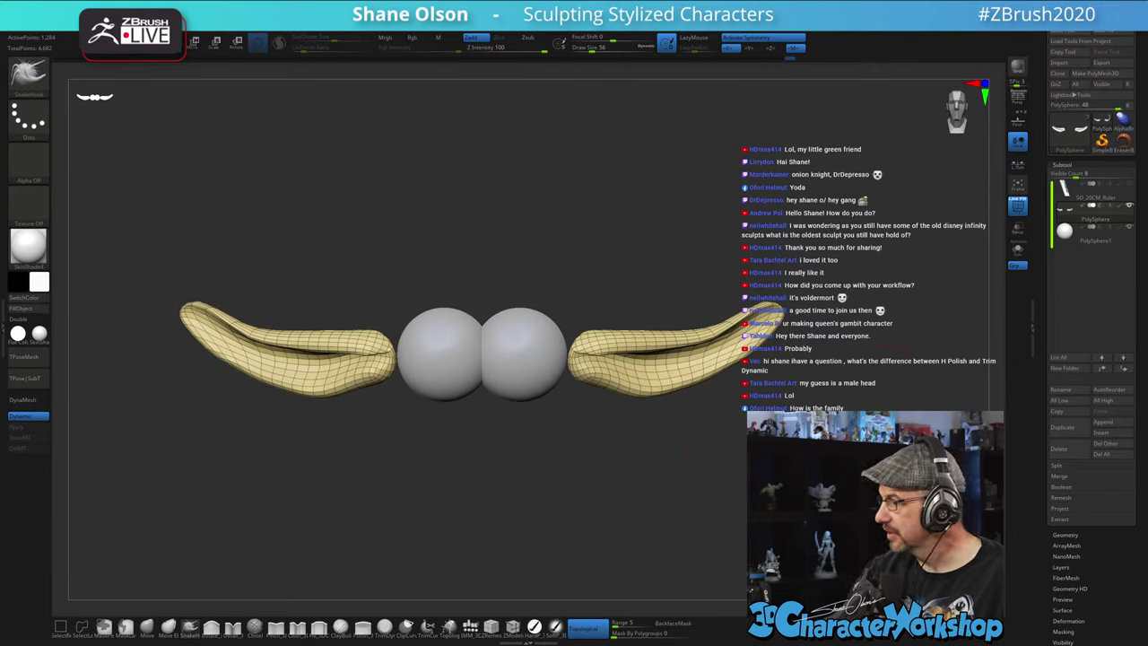
# - Unhide the whole head and draw the ear tips out to sharper points with SnakeHook at draw size 14
pyautogui.keyDown('ctrl'); pyautogui.keyDown('shift'); pyautogui.click(739, 538); pyautogui.keyUp('shift'); pyautogui.keyUp('ctrl')
pyautogui.moveTo(740, 538); pyautogui.dragTo(628, 574)
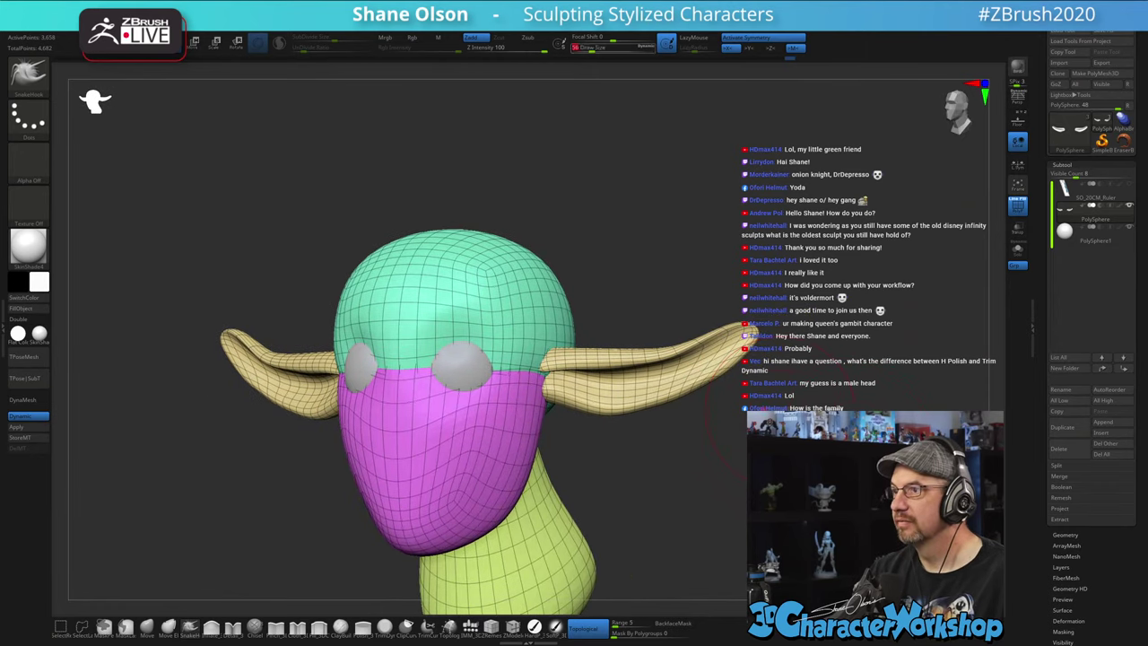
pyautogui.click(587, 50)
pyautogui.click(188, 630)
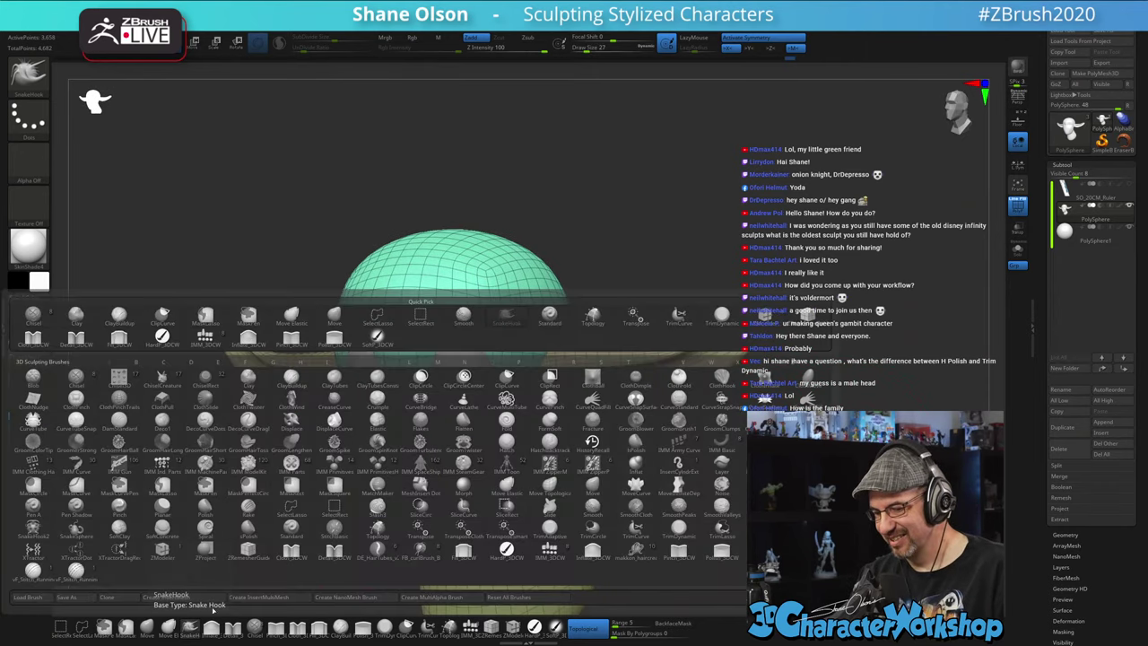
pyautogui.press('s')
pyautogui.click(772, 310)
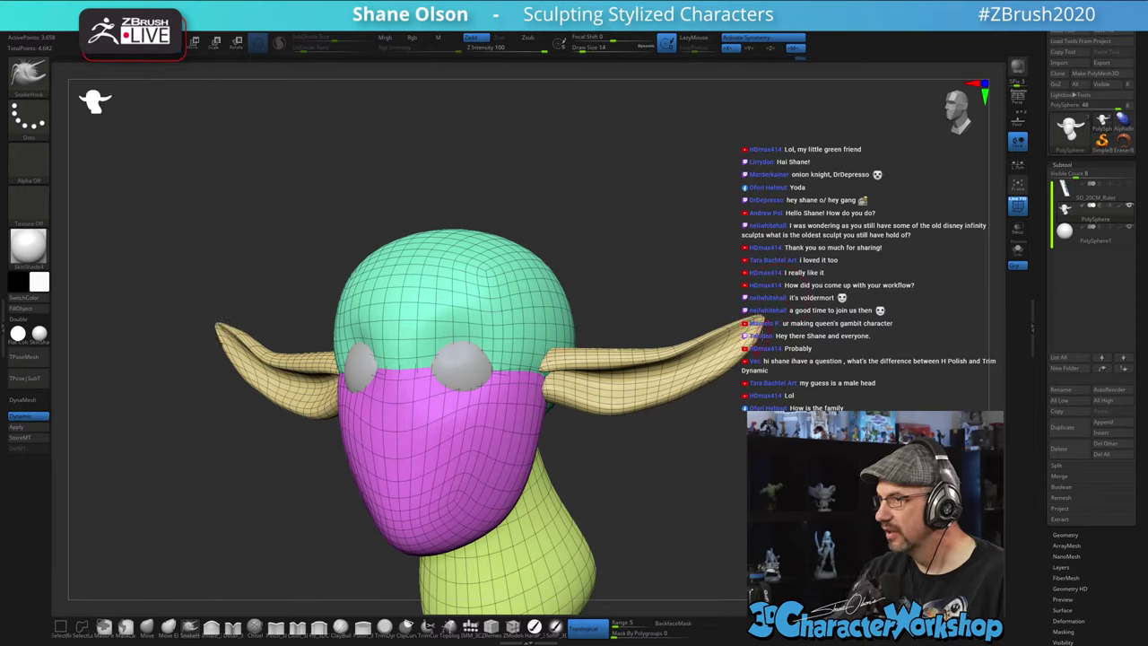
pyautogui.keyDown('alt'); pyautogui.moveTo(646, 556); pyautogui.dragTo(691, 515); pyautogui.keyUp('alt')
pyautogui.moveTo(830, 435); pyautogui.dragTo(724, 420)
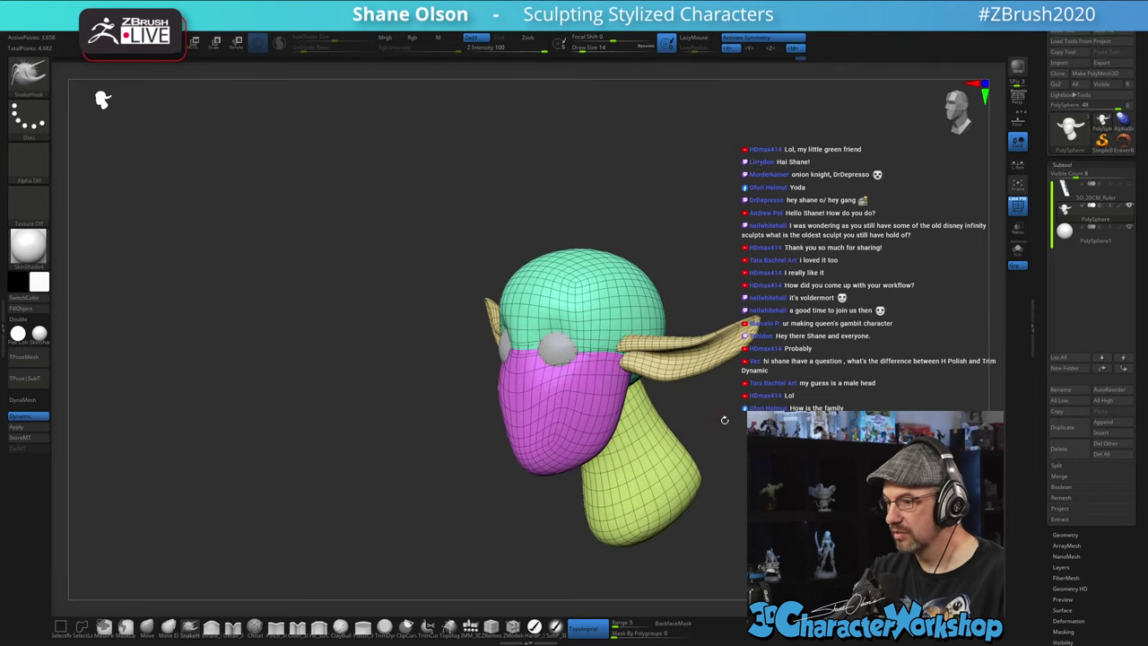
# - Insert the Appendage mesh from the IMM_3DCW brush at the centre of the face, just below the eyes, as a nose
pyautogui.click(472, 630)
pyautogui.keyDown('shift'); pyautogui.moveTo(399, 426); pyautogui.dragTo(452, 481); pyautogui.keyUp('shift')
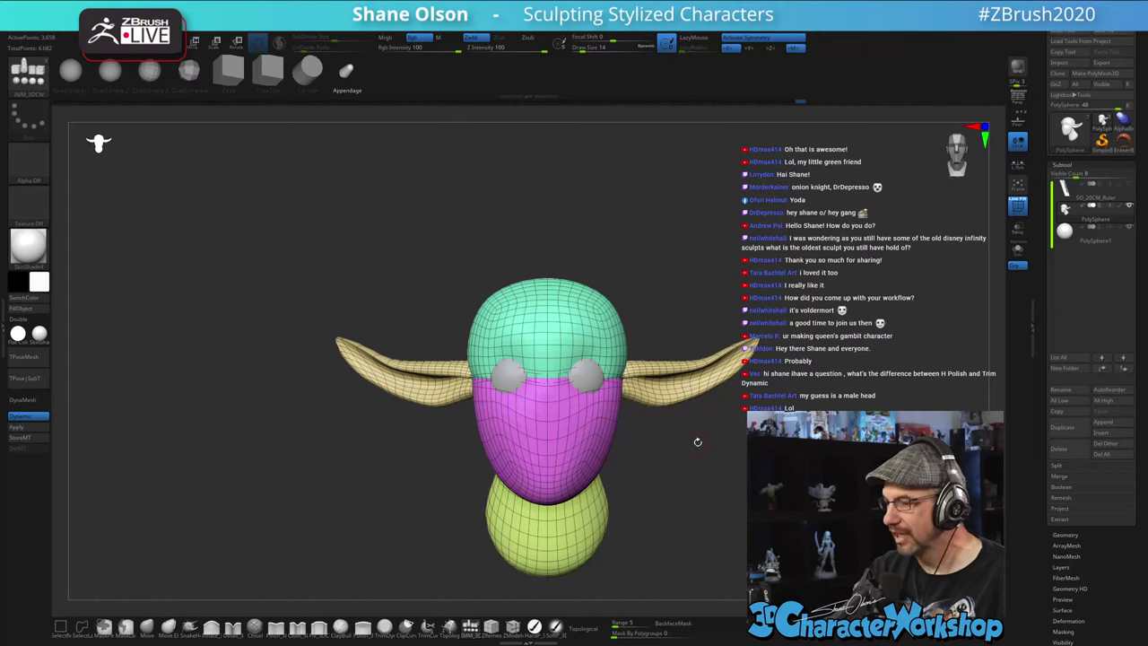
pyautogui.keyDown('alt'); pyautogui.moveTo(674, 435); pyautogui.dragTo(697, 427); pyautogui.keyUp('alt')
pyautogui.moveTo(571, 409); pyautogui.dragTo(573, 440)
pyautogui.hotkey('ctrl', 'z')
pyautogui.press('w')
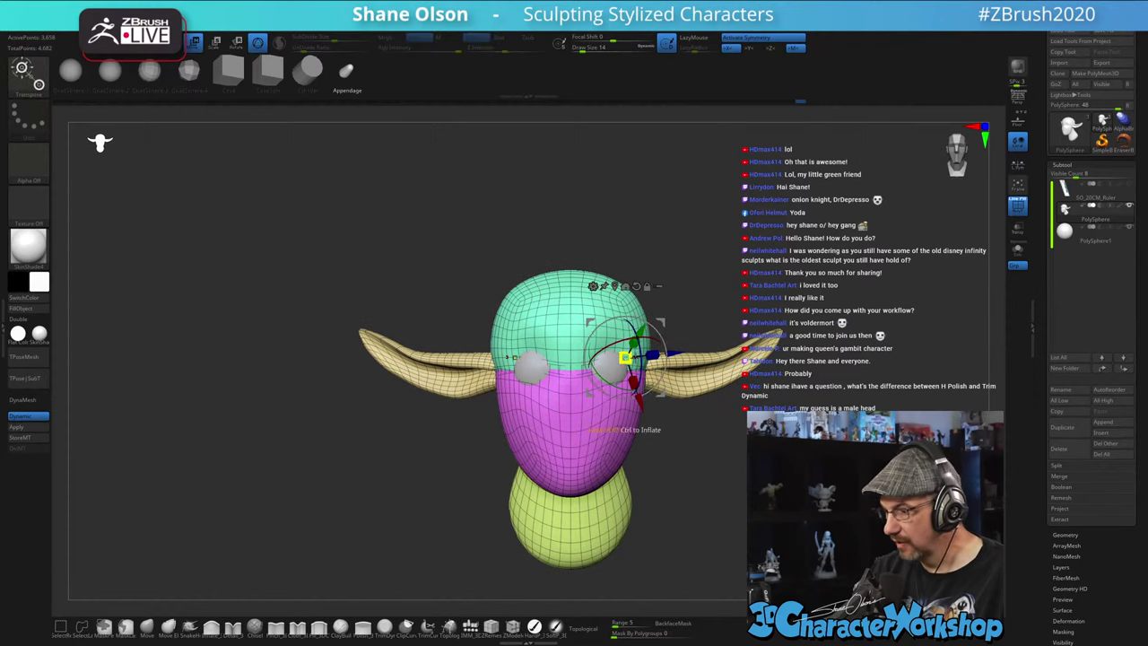
pyautogui.click(635, 286)
pyautogui.press('q')
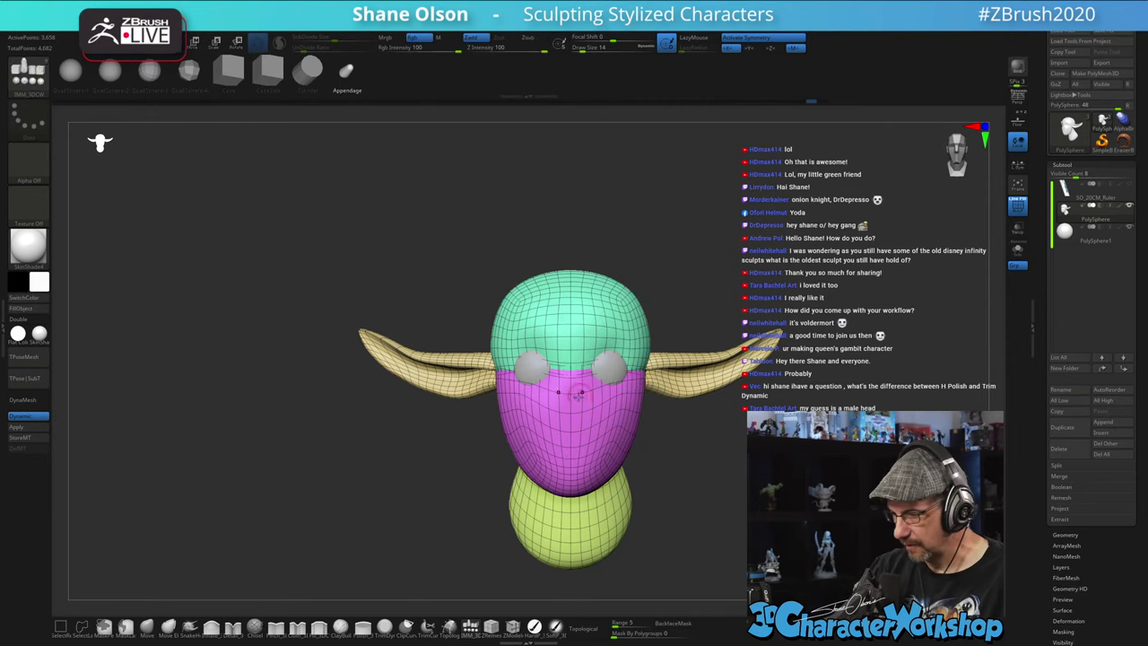
pyautogui.moveTo(570, 405); pyautogui.dragTo(572, 441)
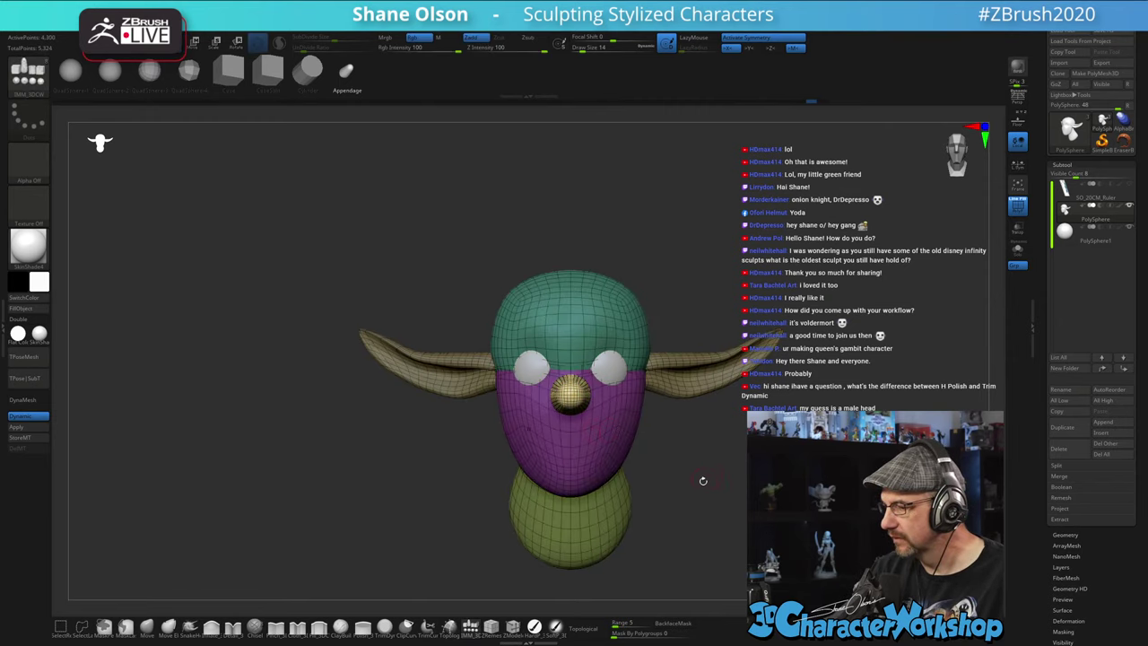
# - Move the inserted nose back along its length so its base sinks into the face
pyautogui.moveTo(702, 479); pyautogui.dragTo(668, 477)
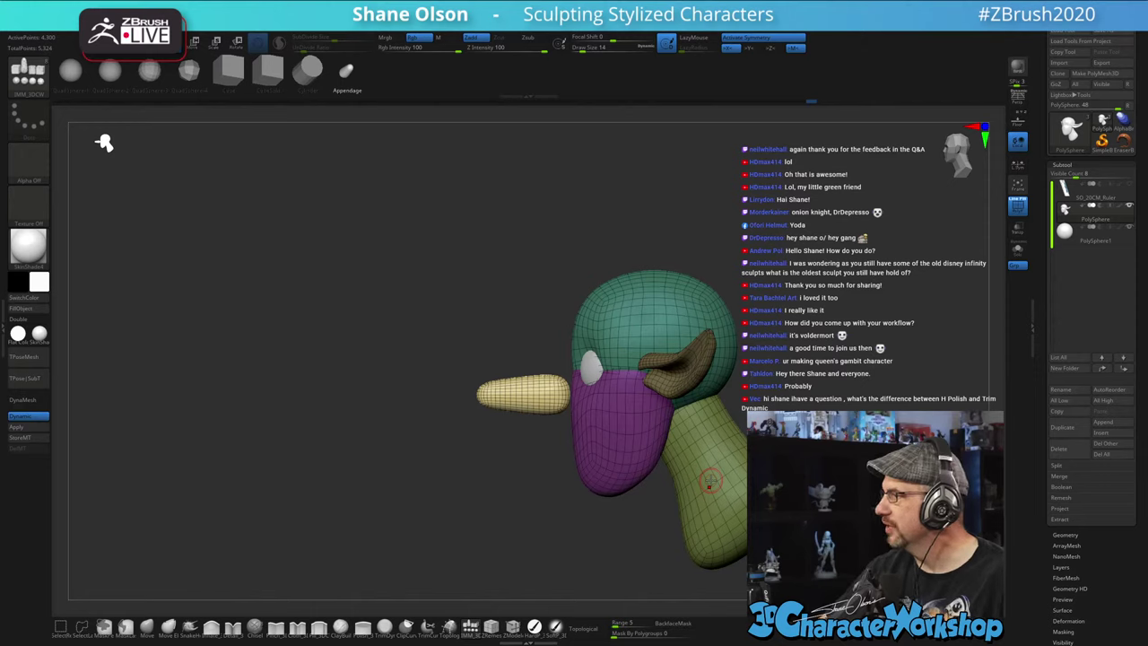
pyautogui.keyDown('alt'); pyautogui.moveTo(832, 337); pyautogui.dragTo(737, 333); pyautogui.keyUp('alt')
pyautogui.press('w')
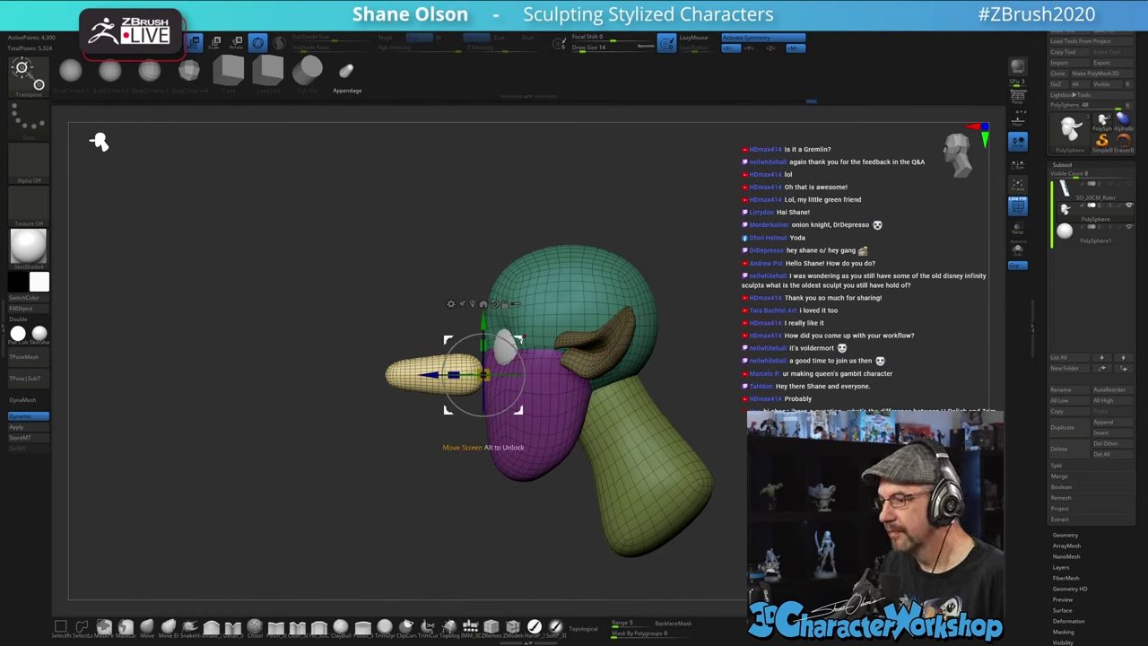
pyautogui.moveTo(518, 340)
pyautogui.mouseDown()
pyautogui.moveTo(546, 347)
pyautogui.moveTo(540, 338)
pyautogui.mouseUp()
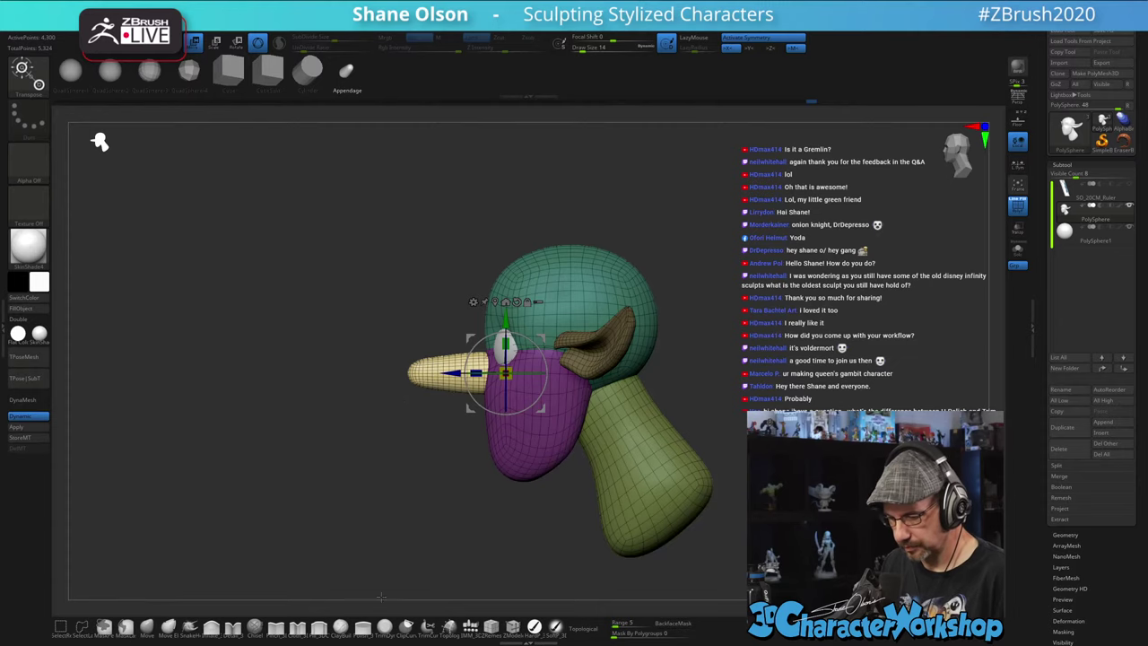
# - Shape the nose into a tapered, slightly upturned point with SnakeHook at draw size 37 and clear the mask
pyautogui.click(190, 626)
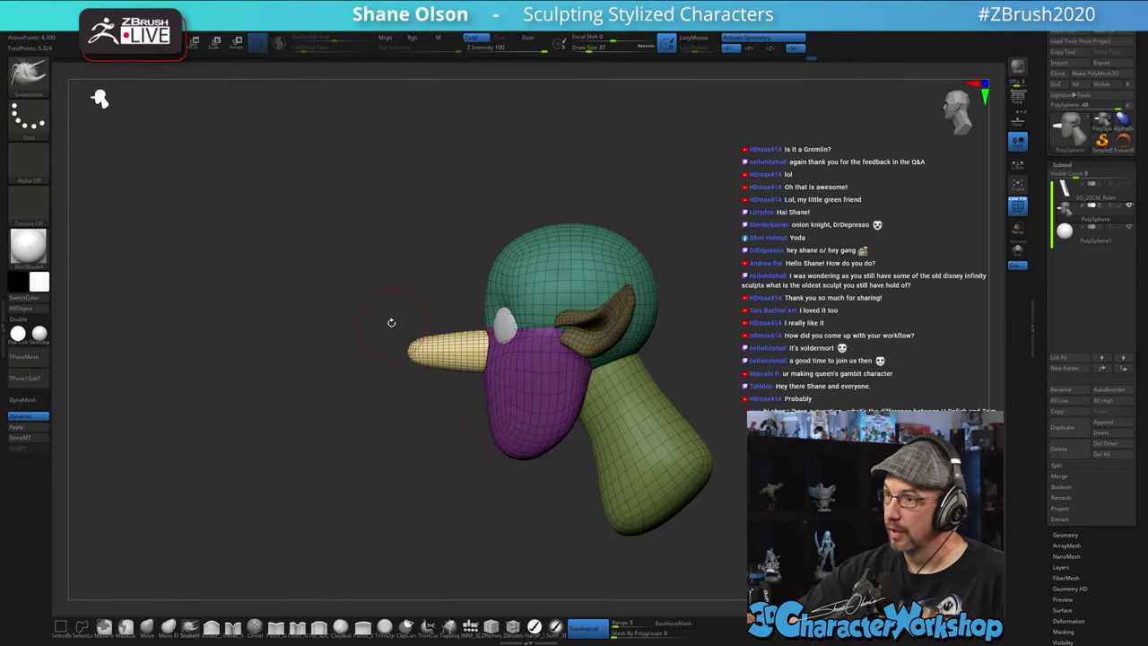
pyautogui.moveTo(390, 323)
pyautogui.keyDown('alt'); pyautogui.mouseDown()
pyautogui.moveTo(390, 346)
pyautogui.moveTo(358, 340)
pyautogui.moveTo(437, 343)
pyautogui.moveTo(377, 343)
pyautogui.moveTo(400, 343)
pyautogui.mouseUp(); pyautogui.keyUp('alt')
pyautogui.moveTo(440, 419)
pyautogui.mouseDown()
pyautogui.moveTo(976, 411)
pyautogui.moveTo(681, 401)
pyautogui.moveTo(794, 399)
pyautogui.moveTo(731, 391)
pyautogui.moveTo(830, 421)
pyautogui.moveTo(753, 430)
pyautogui.moveTo(731, 413)
pyautogui.moveTo(761, 403)
pyautogui.moveTo(758, 393)
pyautogui.moveTo(755, 407)
pyautogui.moveTo(713, 408)
pyautogui.moveTo(744, 427)
pyautogui.mouseUp()
pyautogui.press('space')
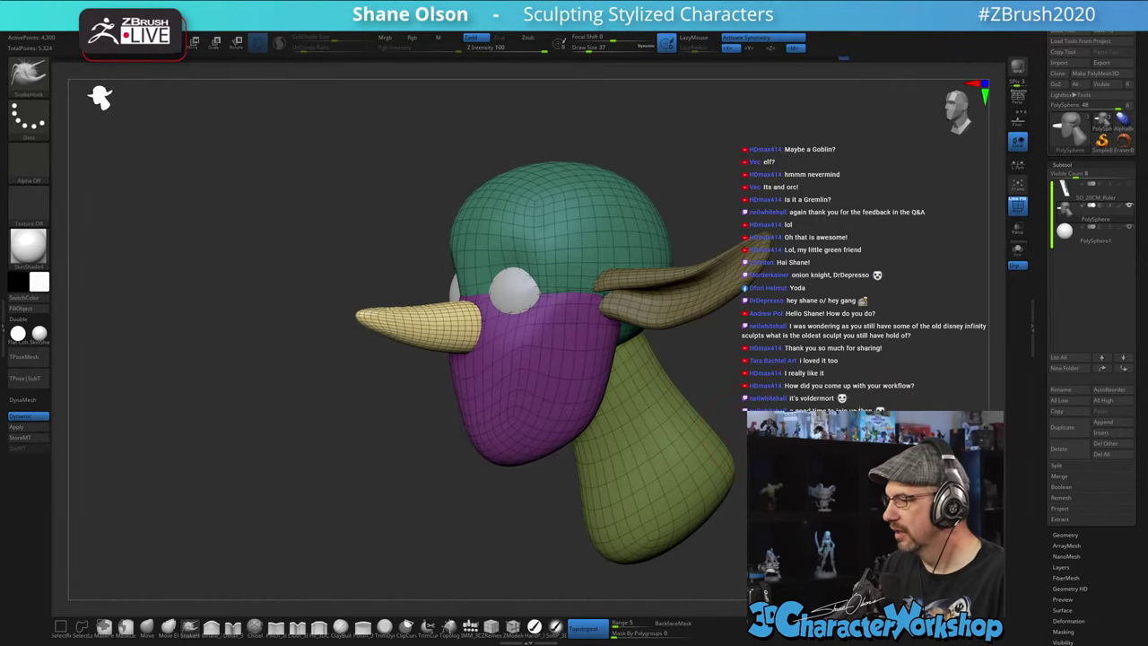
pyautogui.keyDown('alt'); pyautogui.moveTo(860, 399); pyautogui.dragTo(811, 374); pyautogui.keyUp('alt')
pyautogui.keyDown('ctrl'); pyautogui.click(796, 367); pyautogui.keyUp('ctrl')
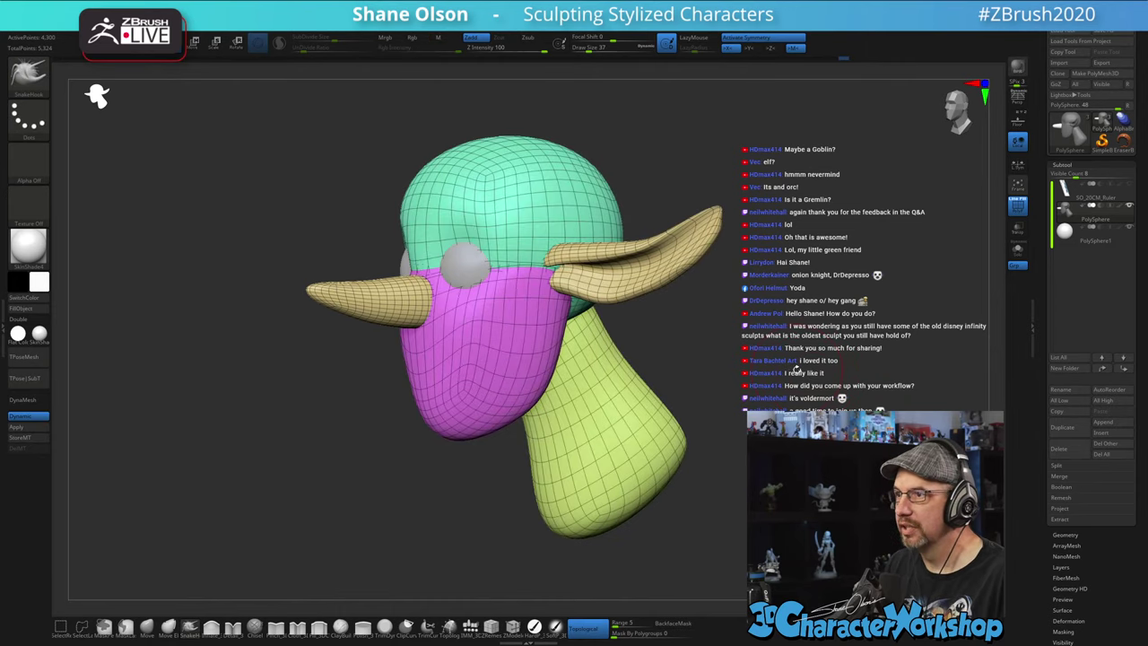
# - Examine the proportions of the head, nose and ears from the front, three-quarter and side views
pyautogui.moveTo(761, 358); pyautogui.dragTo(817, 328)
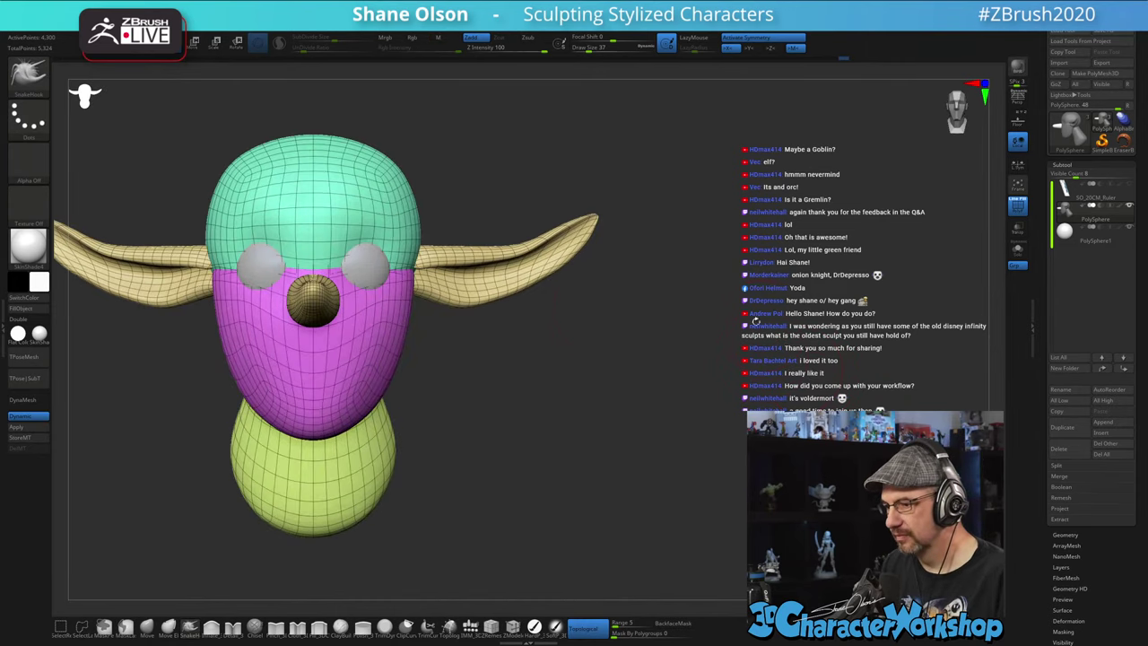
pyautogui.keyDown('alt'); pyautogui.moveTo(601, 330); pyautogui.dragTo(732, 372); pyautogui.keyUp('alt')
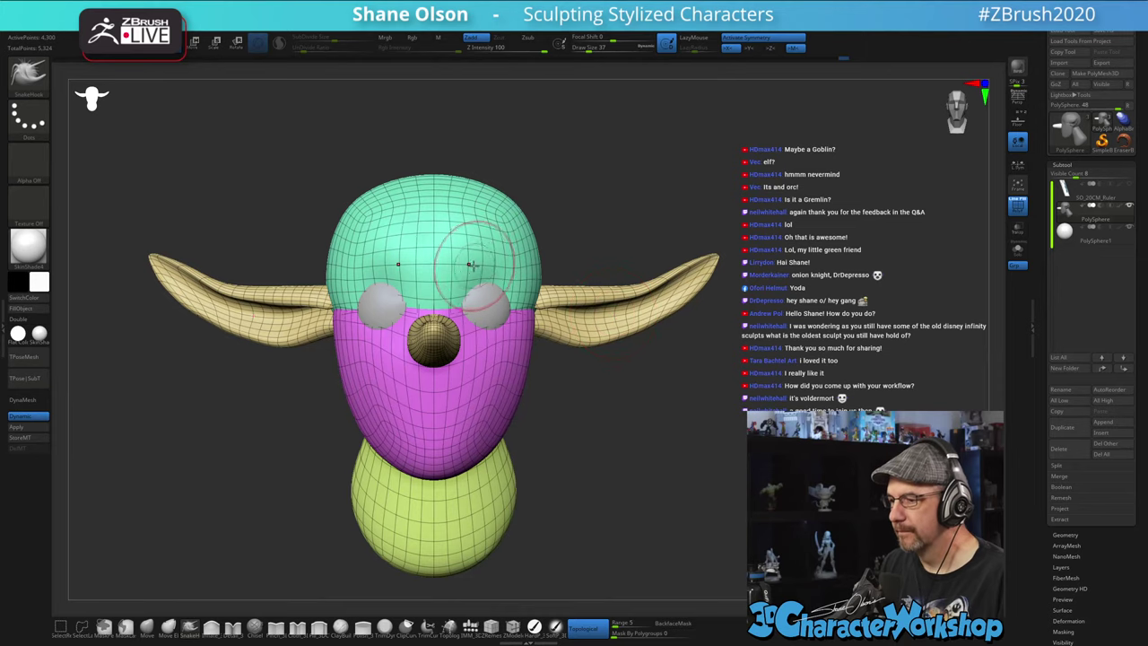
pyautogui.moveTo(692, 404)
pyautogui.mouseDown()
pyautogui.moveTo(679, 411)
pyautogui.moveTo(701, 408)
pyautogui.mouseUp()
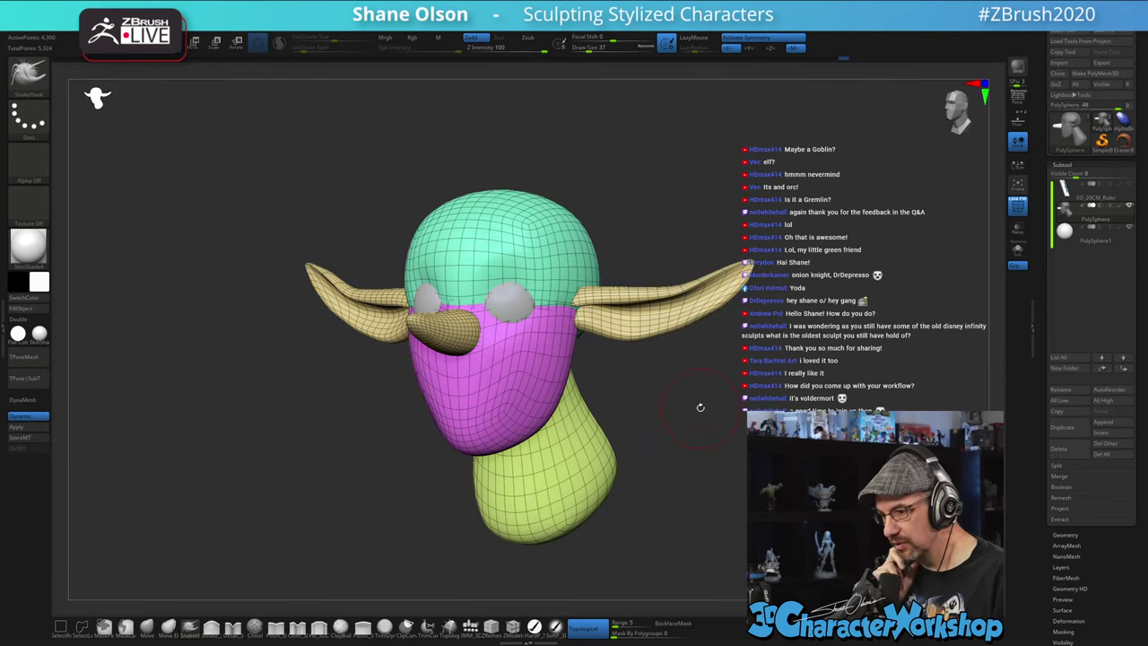
pyautogui.moveTo(698, 396)
pyautogui.keyDown('alt'); pyautogui.mouseDown()
pyautogui.moveTo(672, 354)
pyautogui.moveTo(708, 356)
pyautogui.moveTo(570, 347)
pyautogui.mouseUp(); pyautogui.keyUp('alt')
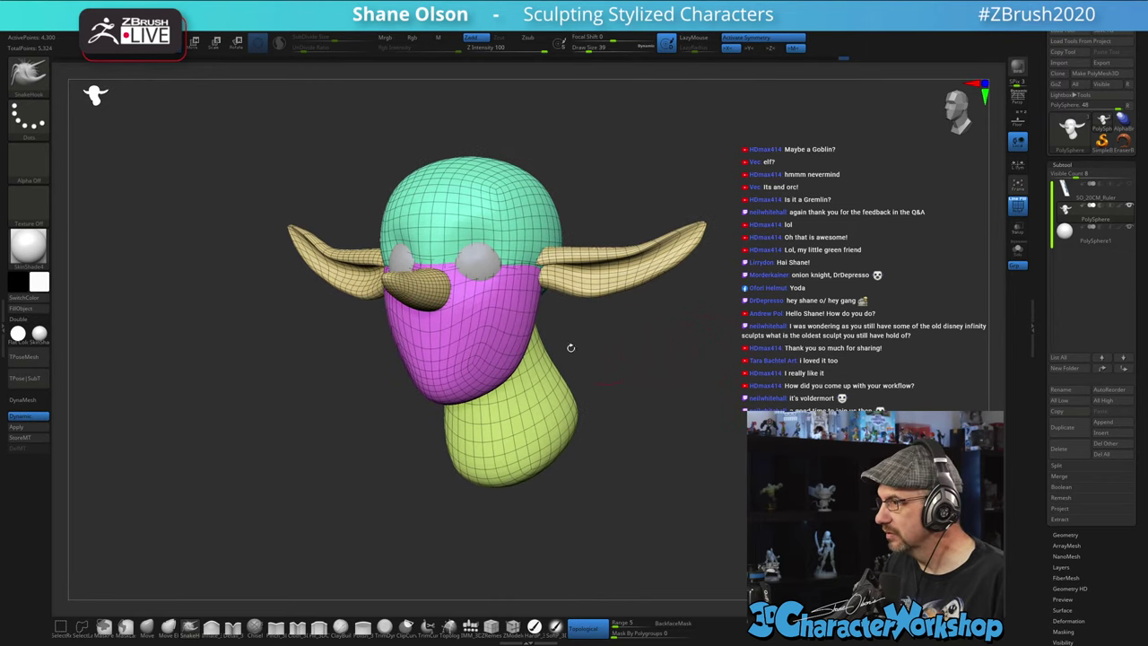
pyautogui.moveTo(346, 418)
pyautogui.mouseDown()
pyautogui.moveTo(380, 418)
pyautogui.moveTo(326, 418)
pyautogui.mouseUp()
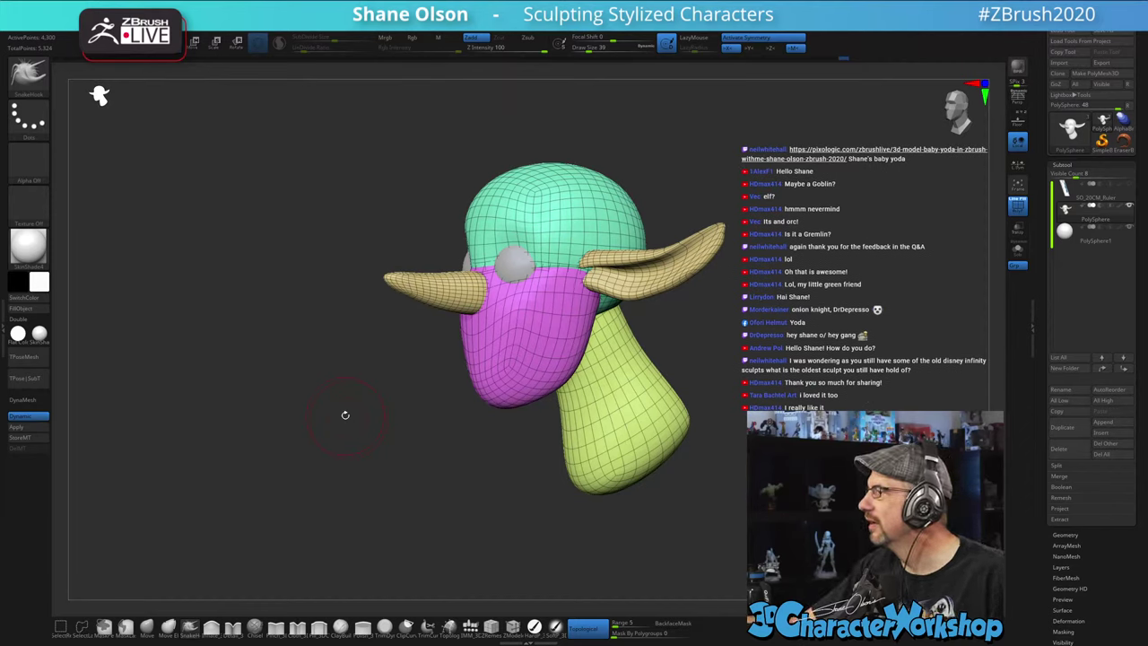
pyautogui.moveTo(726, 492)
pyautogui.mouseDown()
pyautogui.moveTo(714, 502)
pyautogui.moveTo(736, 470)
pyautogui.mouseUp()
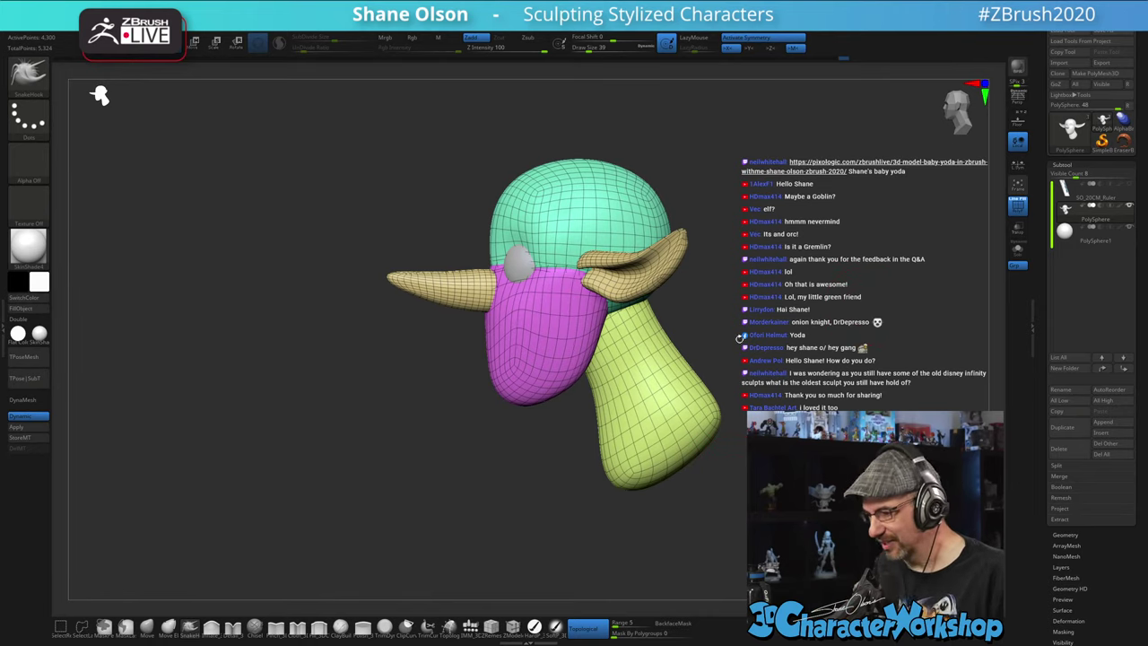
# - Apply the dynamic subdivision to the head as real geometry and duplicate the head subtool
pyautogui.click(27, 427)
pyautogui.moveTo(303, 433); pyautogui.dragTo(392, 412)
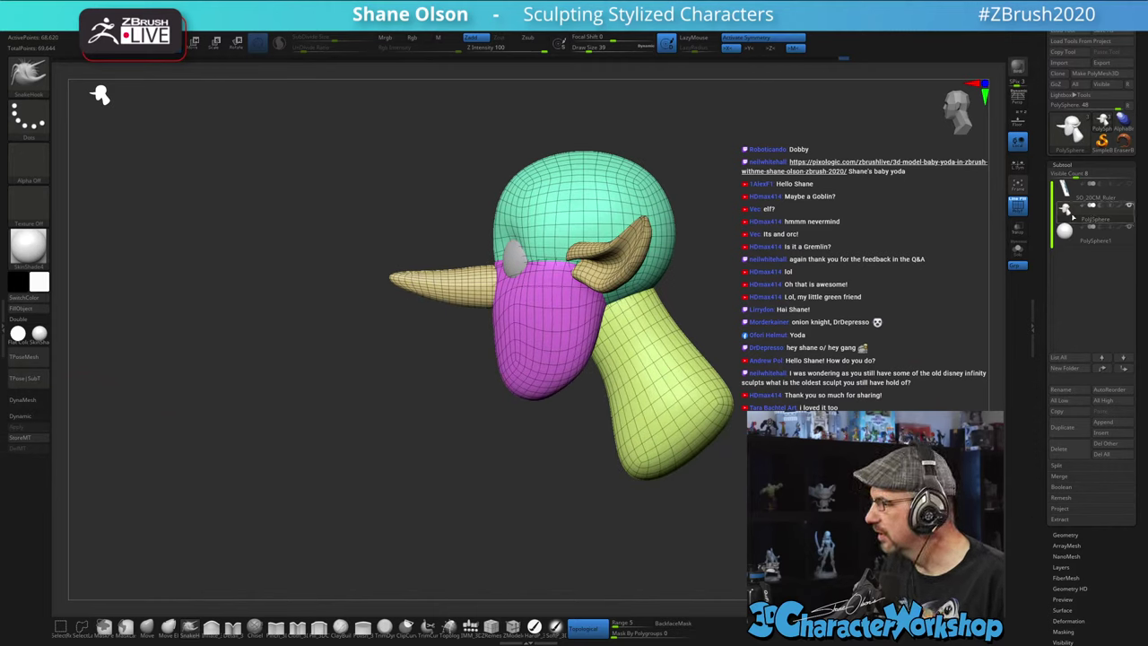
pyautogui.click(1073, 427)
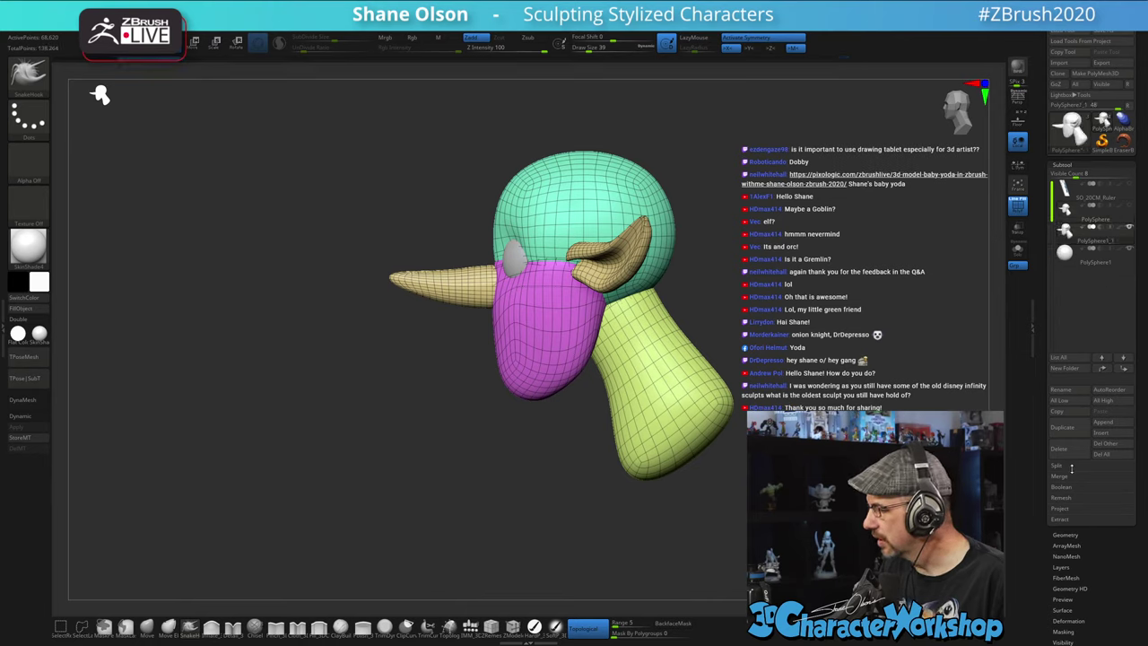
# - Delete the lower subdivision levels of the duplicated head
pyautogui.click(1064, 534)
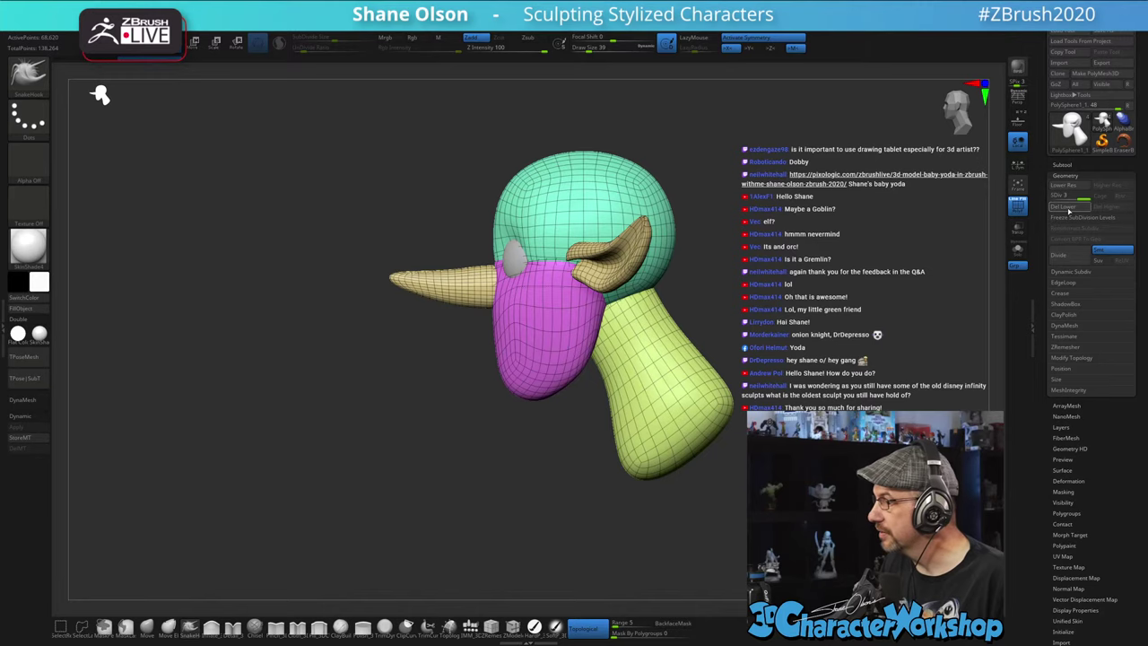
pyautogui.click(1068, 208)
pyautogui.moveTo(788, 267); pyautogui.dragTo(834, 289)
pyautogui.keyDown('alt'); pyautogui.moveTo(750, 336); pyautogui.dragTo(819, 315); pyautogui.keyUp('alt')
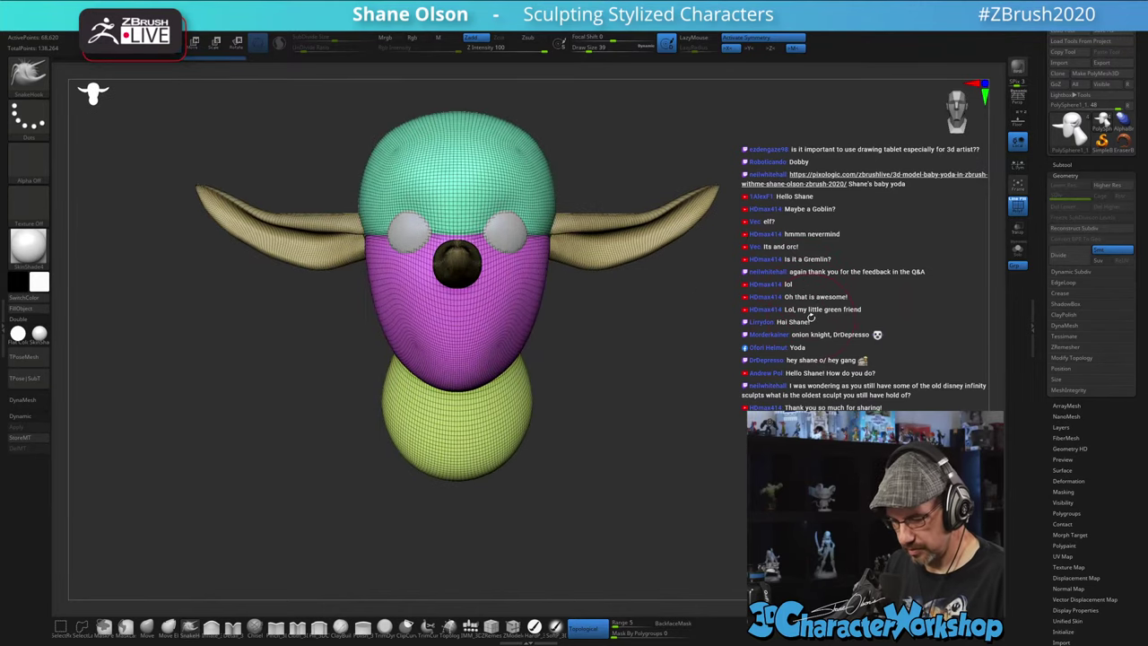
# - Fuse the duplicate's overlapping head, face, neck, ear and nose parts into one mesh with Remesh By Union
pyautogui.keyDown('alt'); pyautogui.moveTo(649, 343); pyautogui.dragTo(684, 355); pyautogui.keyUp('alt')
pyautogui.rightClick(685, 354)
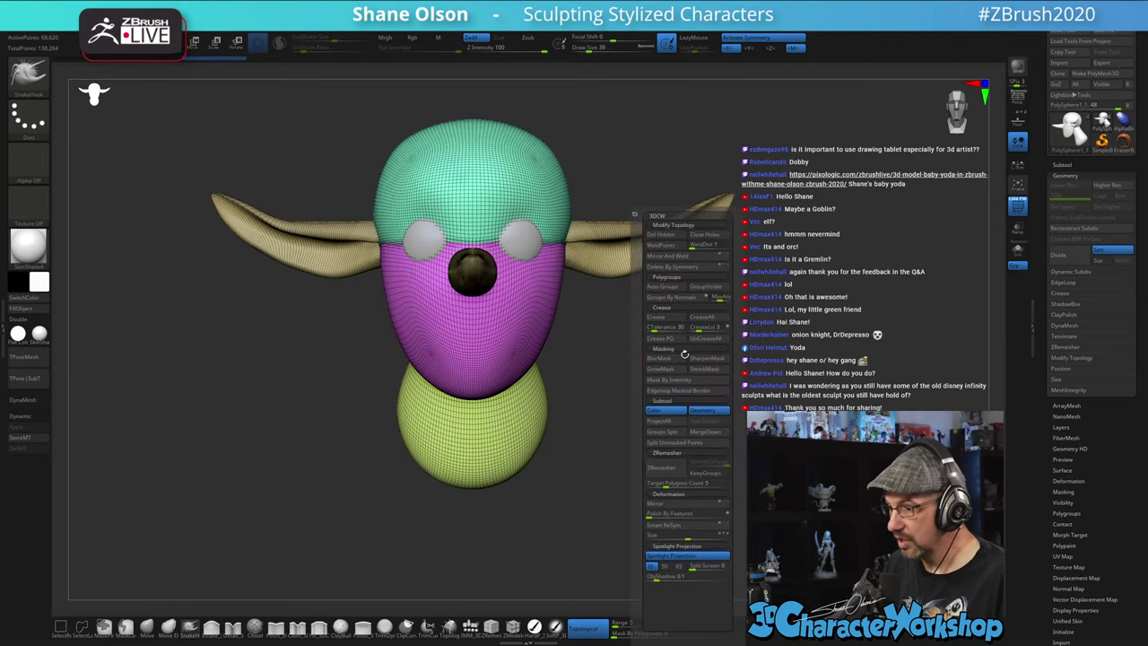
pyautogui.press('w')
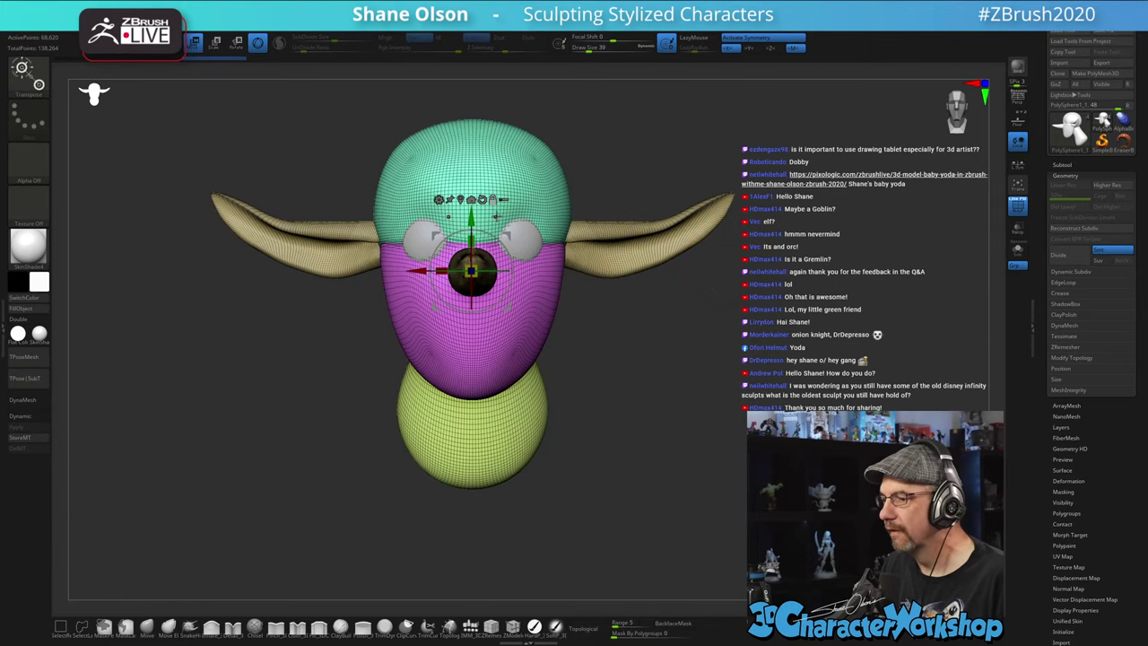
pyautogui.click(439, 199)
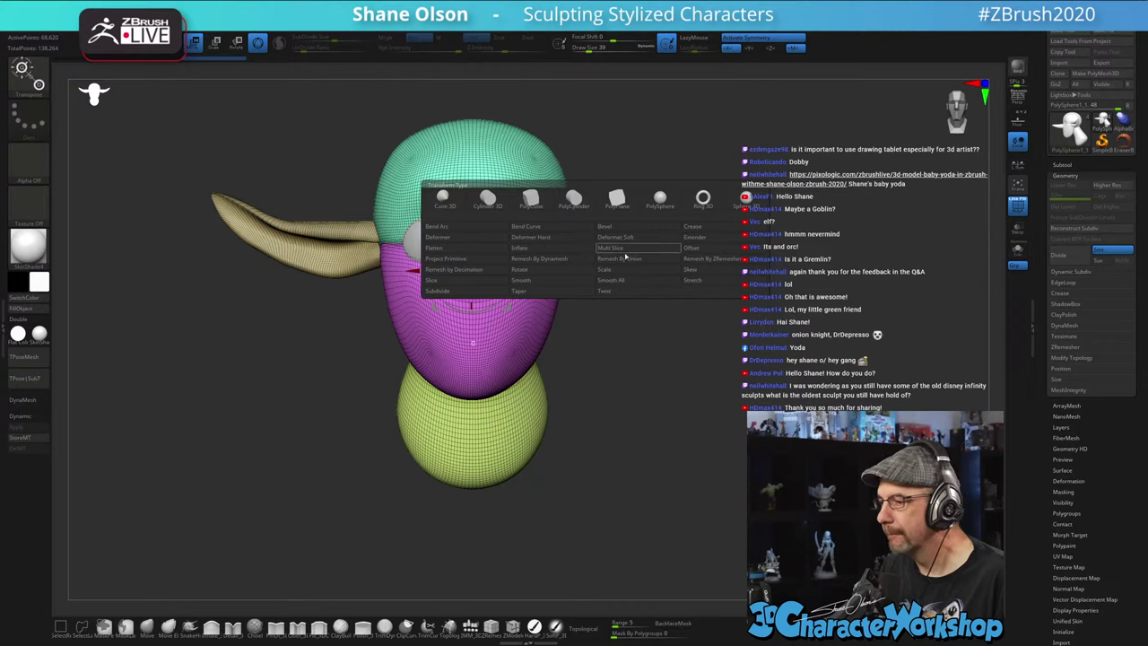
pyautogui.click(630, 260)
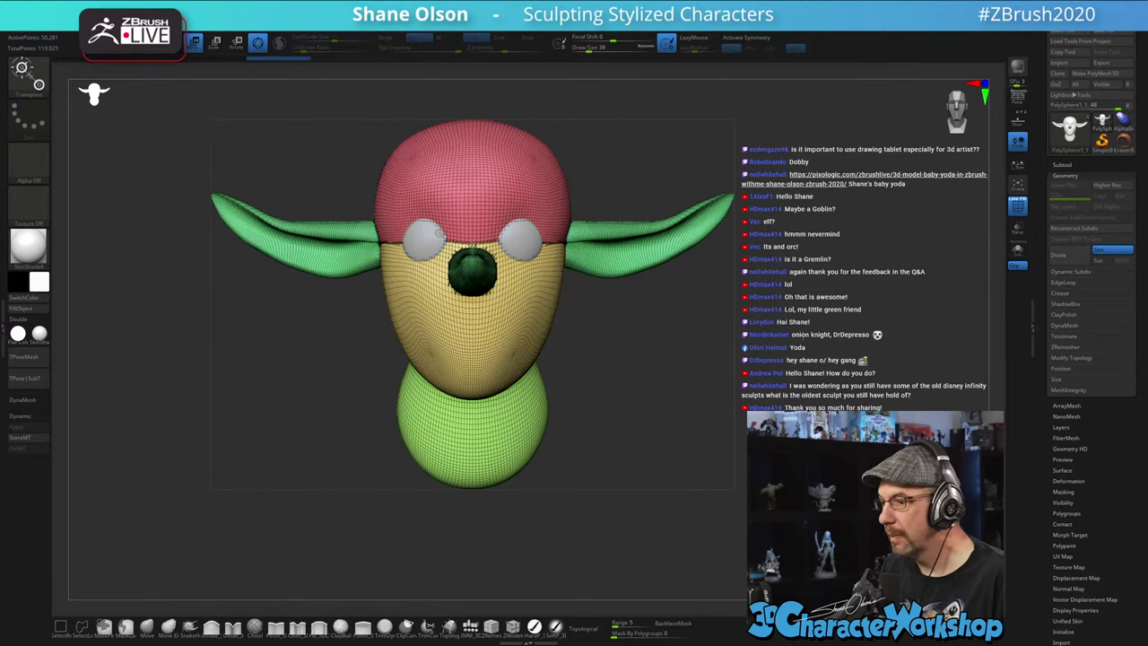
pyautogui.click(439, 232)
pyautogui.click(597, 247)
# - Turn symmetry back on, return to Draw mode and set the SnakeHook draw size to 29
pyautogui.moveTo(628, 350); pyautogui.dragTo(574, 350)
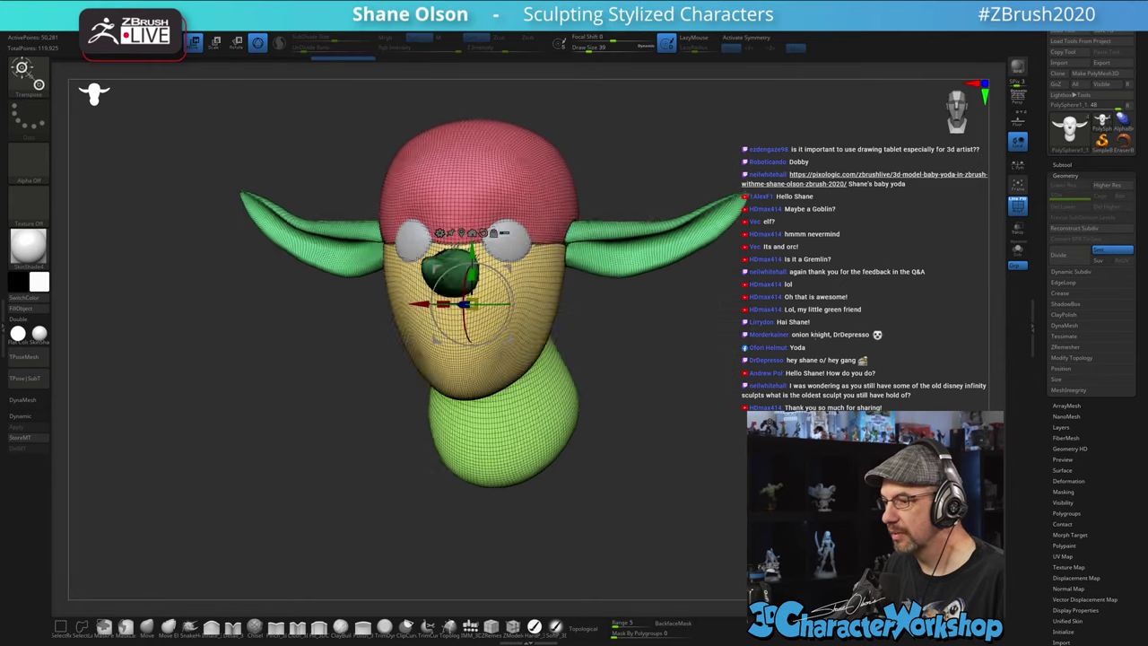
pyautogui.moveTo(723, 312)
pyautogui.mouseDown()
pyautogui.moveTo(750, 312)
pyautogui.moveTo(583, 319)
pyautogui.moveTo(749, 312)
pyautogui.moveTo(760, 316)
pyautogui.moveTo(657, 320)
pyautogui.moveTo(750, 324)
pyautogui.moveTo(789, 389)
pyautogui.moveTo(784, 362)
pyautogui.mouseUp()
pyautogui.press('x')
pyautogui.press('q')
pyautogui.press('s')
pyautogui.moveTo(783, 362)
pyautogui.mouseDown()
pyautogui.moveTo(750, 365)
pyautogui.moveTo(776, 367)
pyautogui.moveTo(764, 367)
pyautogui.mouseUp()
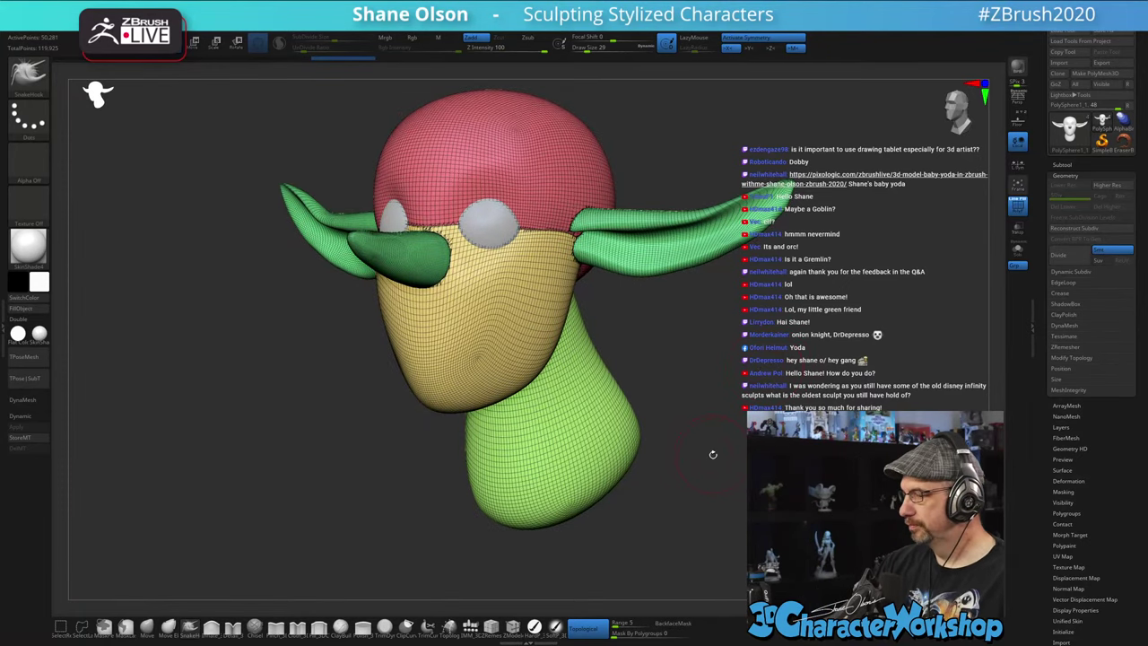
# - Set the draw size to 25 and assign the whole fused head to a single polygroup
pyautogui.moveTo(713, 455)
pyautogui.mouseDown()
pyautogui.moveTo(705, 465)
pyautogui.moveTo(716, 471)
pyautogui.moveTo(727, 443)
pyautogui.mouseUp()
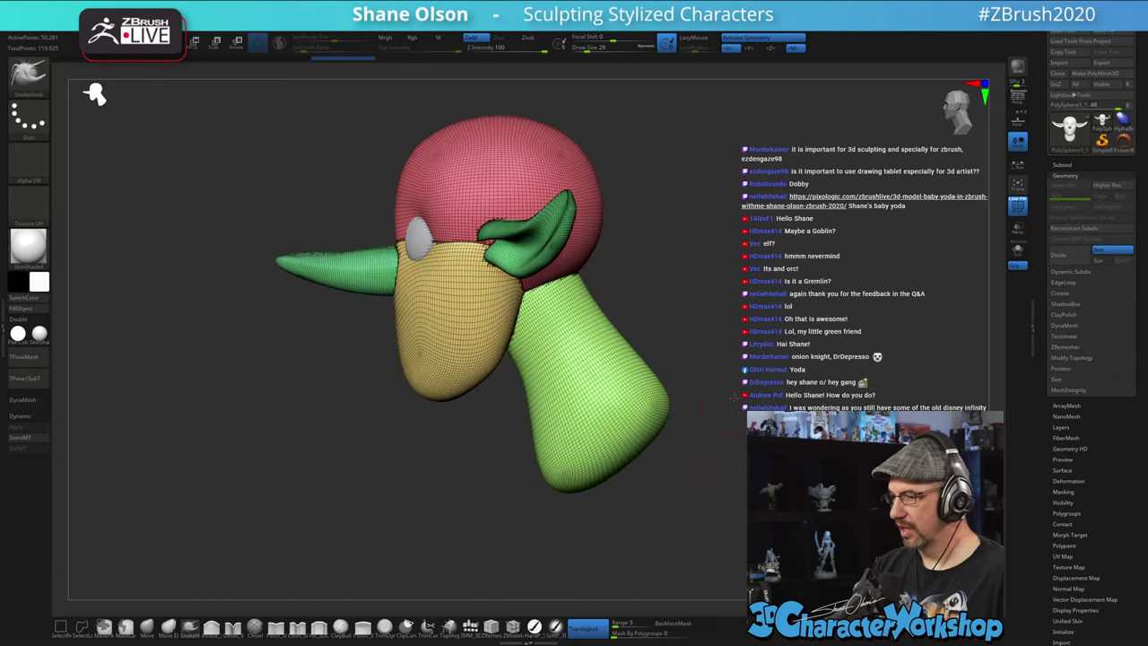
pyautogui.keyDown('alt'); pyautogui.moveTo(734, 398); pyautogui.dragTo(739, 435); pyautogui.keyUp('alt')
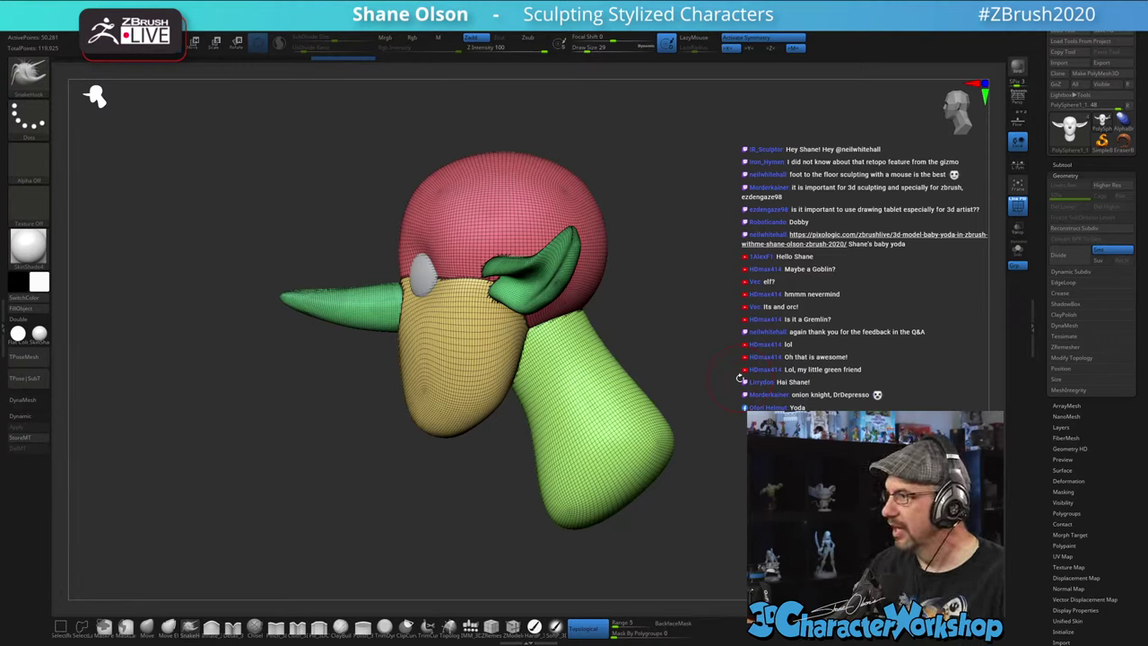
pyautogui.moveTo(743, 434)
pyautogui.mouseDown()
pyautogui.moveTo(884, 426)
pyautogui.moveTo(739, 418)
pyautogui.moveTo(737, 407)
pyautogui.moveTo(755, 422)
pyautogui.mouseUp()
pyautogui.press('s')
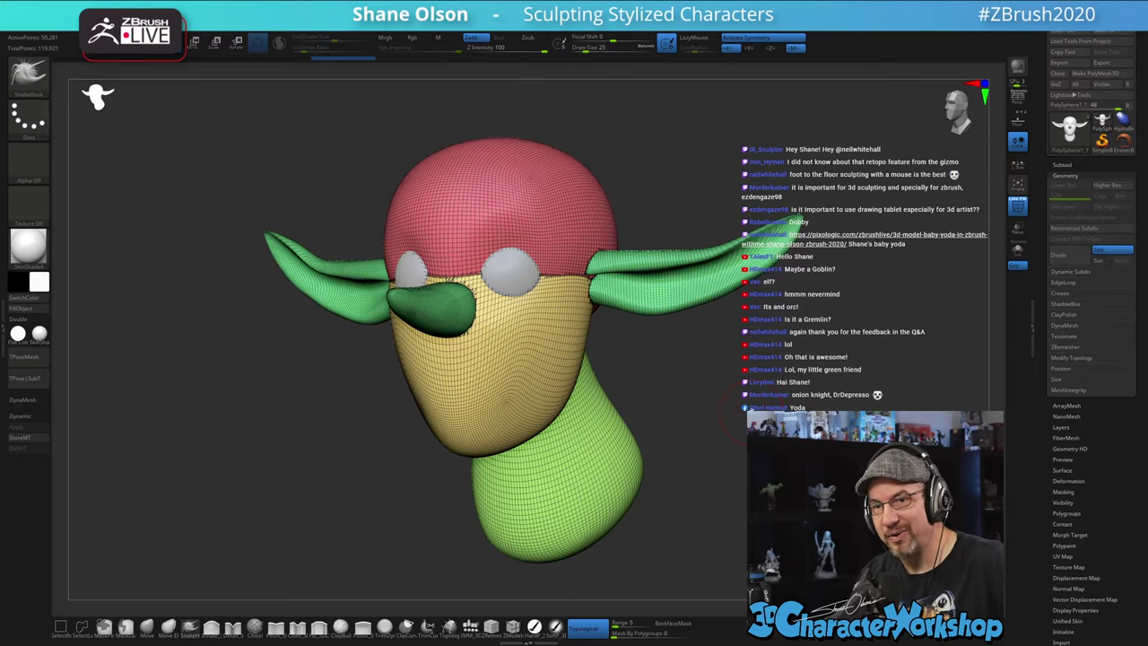
pyautogui.moveTo(739, 422); pyautogui.dragTo(718, 358)
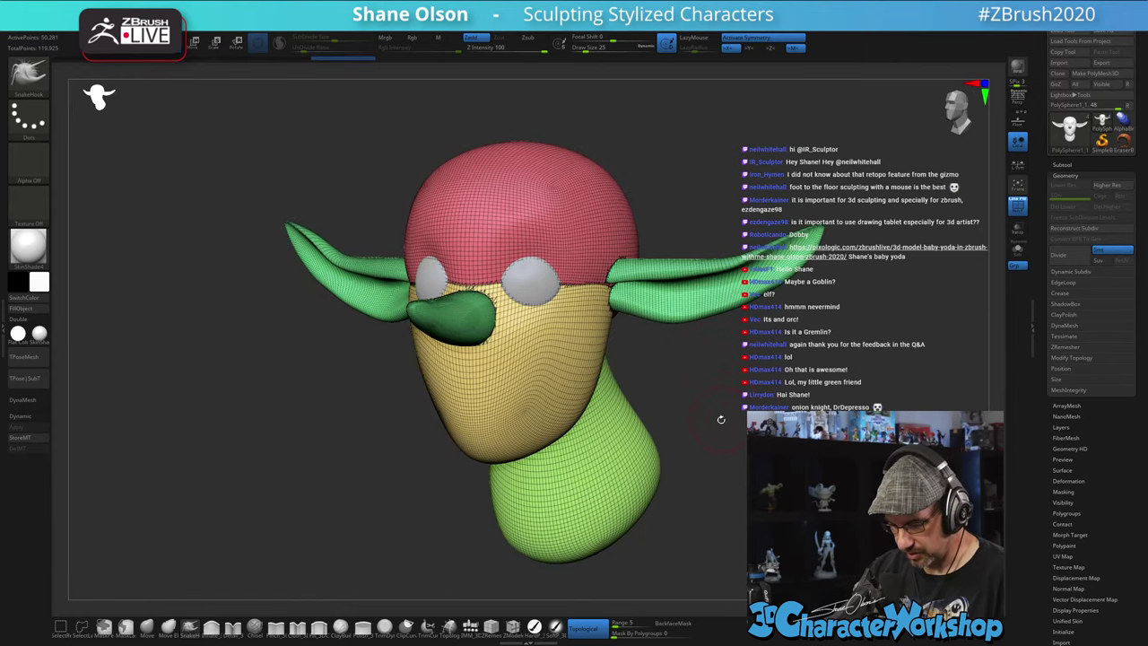
pyautogui.hotkey('ctrl', 'w')
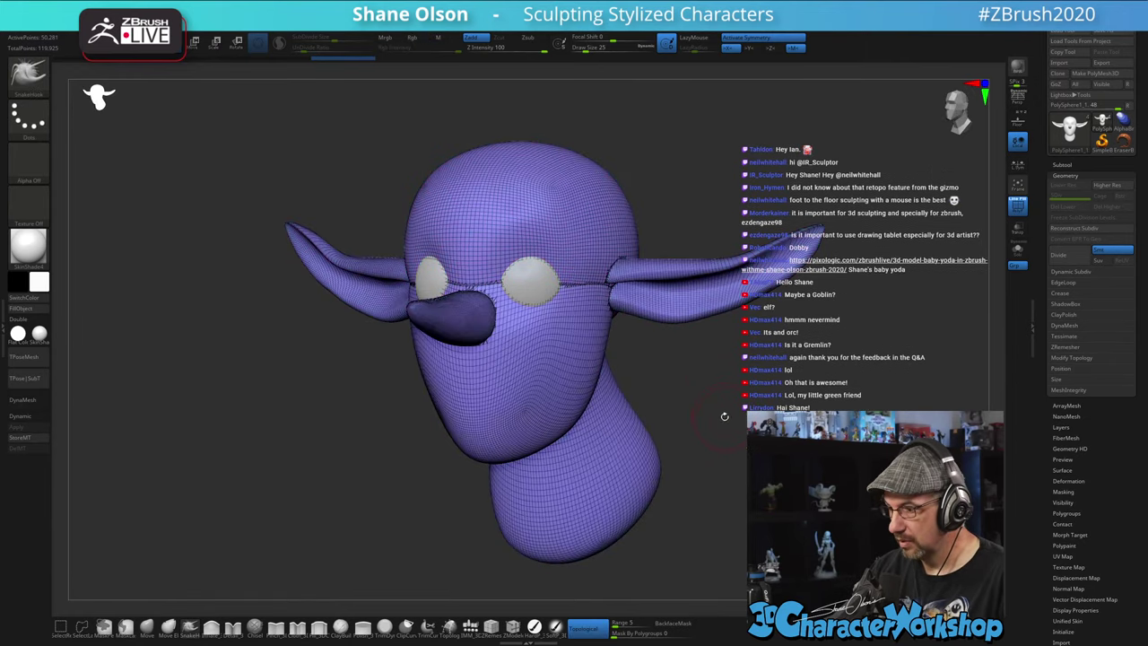
# - Undo the single polygroup assignment on the fused head and set the draw size to 13
pyautogui.moveTo(722, 424)
pyautogui.keyDown('alt'); pyautogui.mouseDown()
pyautogui.moveTo(762, 431)
pyautogui.moveTo(726, 409)
pyautogui.moveTo(731, 375)
pyautogui.moveTo(723, 423)
pyautogui.moveTo(690, 429)
pyautogui.moveTo(733, 406)
pyautogui.moveTo(712, 406)
pyautogui.moveTo(768, 425)
pyautogui.mouseUp(); pyautogui.keyUp('alt')
pyautogui.hotkey('ctrl', 'z')
pyautogui.press('s')
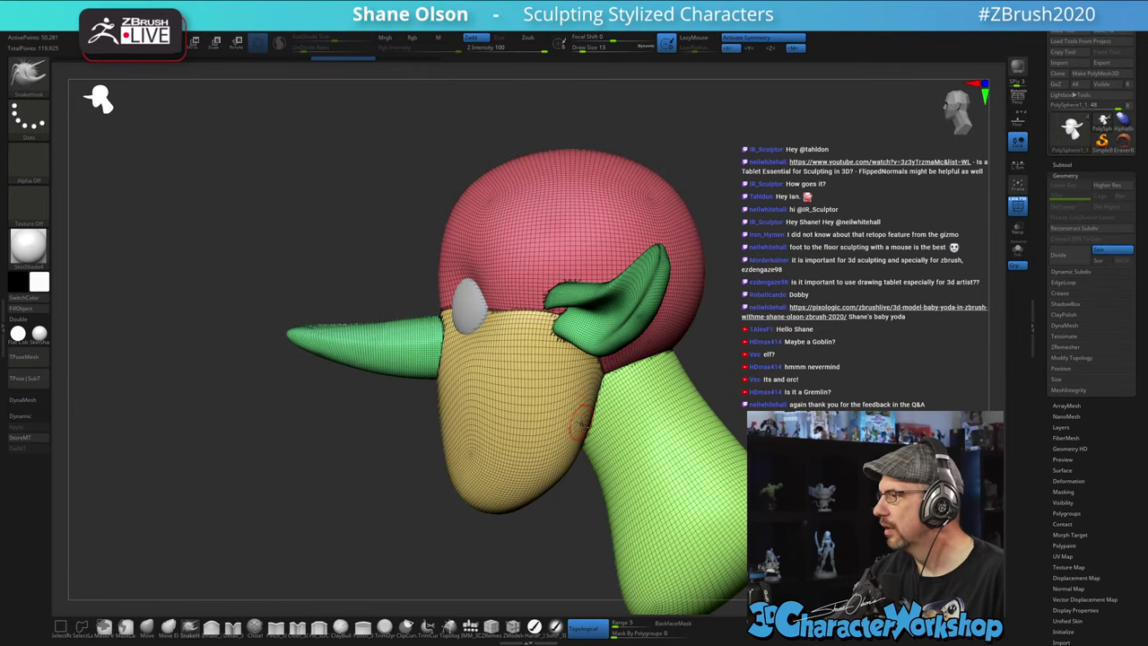
# - Paint a mask over a wide mouth shape on the front of the face and invert it so only the mouth stays editable
pyautogui.keyDown('alt'); pyautogui.moveTo(567, 427); pyautogui.dragTo(555, 397, button='right'); pyautogui.keyUp('alt')
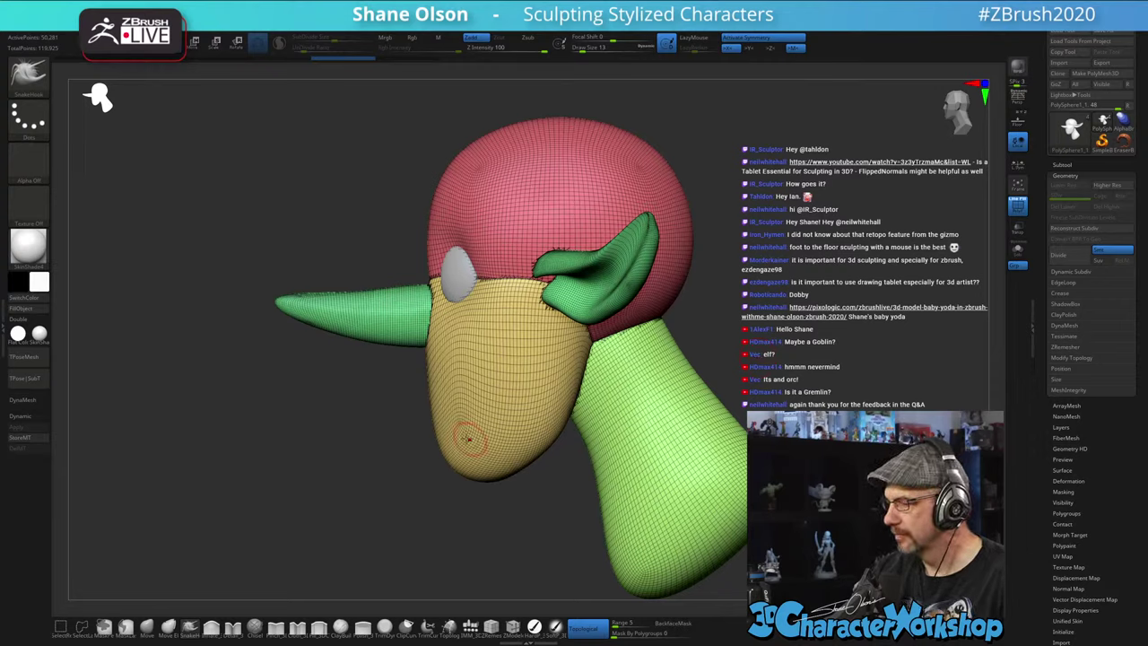
pyautogui.press('ctrl')
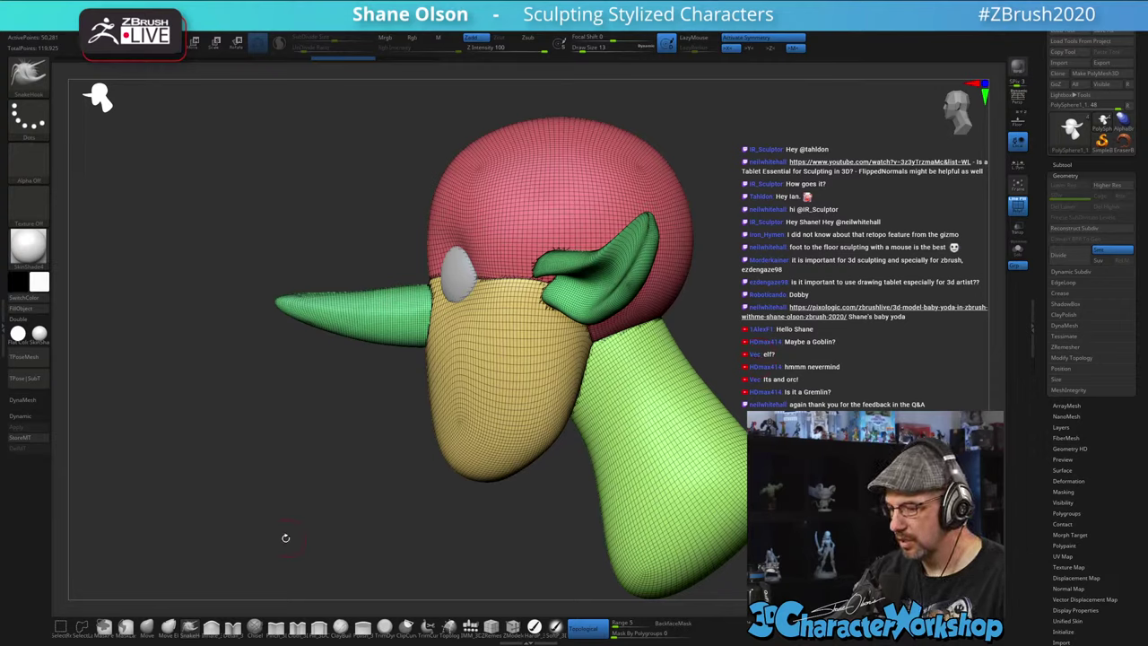
pyautogui.press('ctrl')
pyautogui.moveTo(419, 372)
pyautogui.keyDown('ctrl'); pyautogui.mouseDown()
pyautogui.moveTo(459, 367)
pyautogui.moveTo(500, 329)
pyautogui.moveTo(498, 376)
pyautogui.moveTo(461, 417)
pyautogui.moveTo(401, 436)
pyautogui.mouseUp(); pyautogui.keyUp('ctrl')
pyautogui.moveTo(491, 510)
pyautogui.mouseDown()
pyautogui.moveTo(530, 522)
pyautogui.moveTo(546, 513)
pyautogui.moveTo(493, 524)
pyautogui.moveTo(499, 533)
pyautogui.moveTo(512, 515)
pyautogui.mouseUp()
pyautogui.keyDown('ctrl'); pyautogui.click(794, 349); pyautogui.keyUp('ctrl')
pyautogui.moveTo(795, 351)
pyautogui.mouseDown()
pyautogui.moveTo(820, 357)
pyautogui.moveTo(775, 363)
pyautogui.moveTo(784, 351)
pyautogui.moveTo(765, 321)
pyautogui.mouseUp()
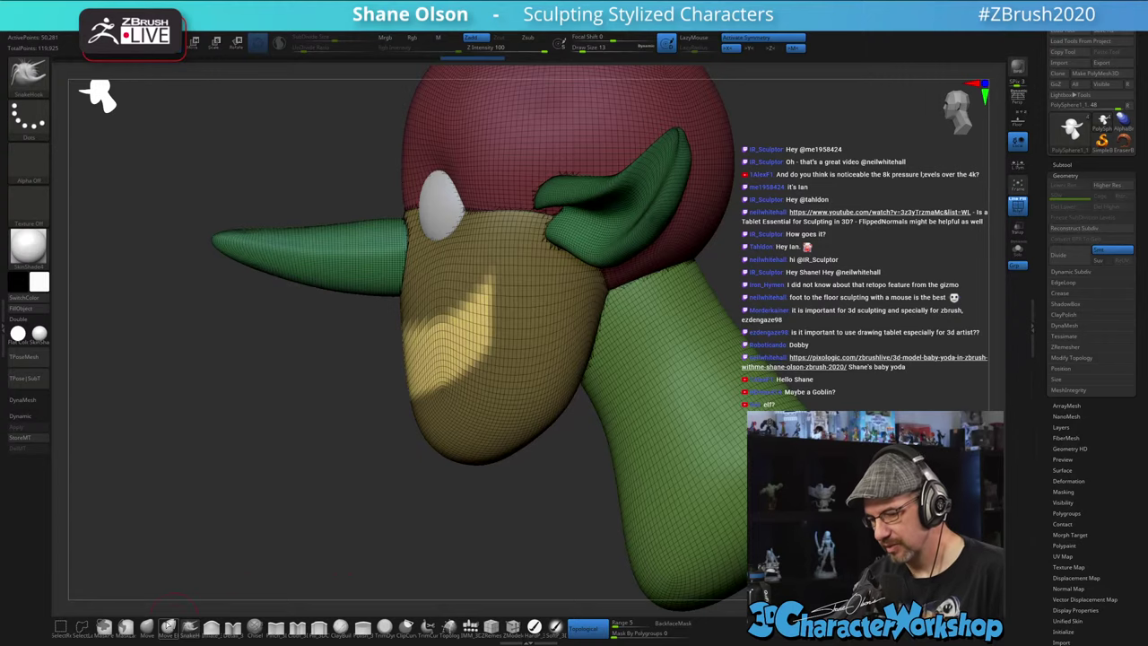
# - Push the unmasked mouth area back into the face with the Move brush at draw size 49 to form an open mouth
pyautogui.click(169, 626)
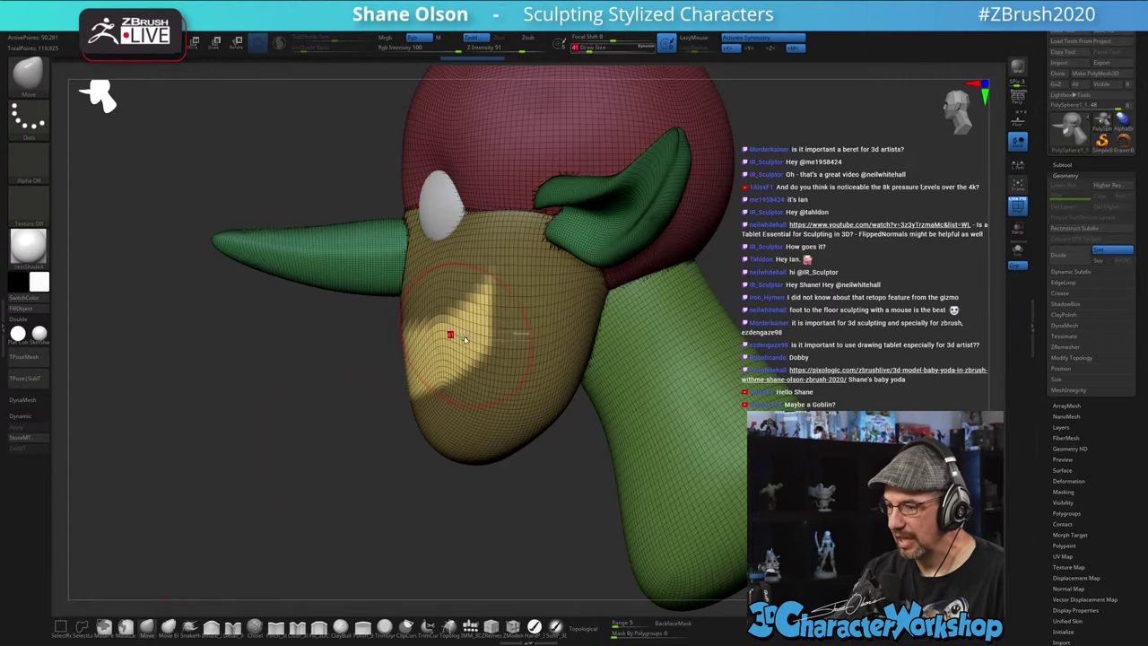
pyautogui.moveTo(465, 339); pyautogui.dragTo(474, 334)
pyautogui.moveTo(474, 334); pyautogui.dragTo(447, 337, button='right')
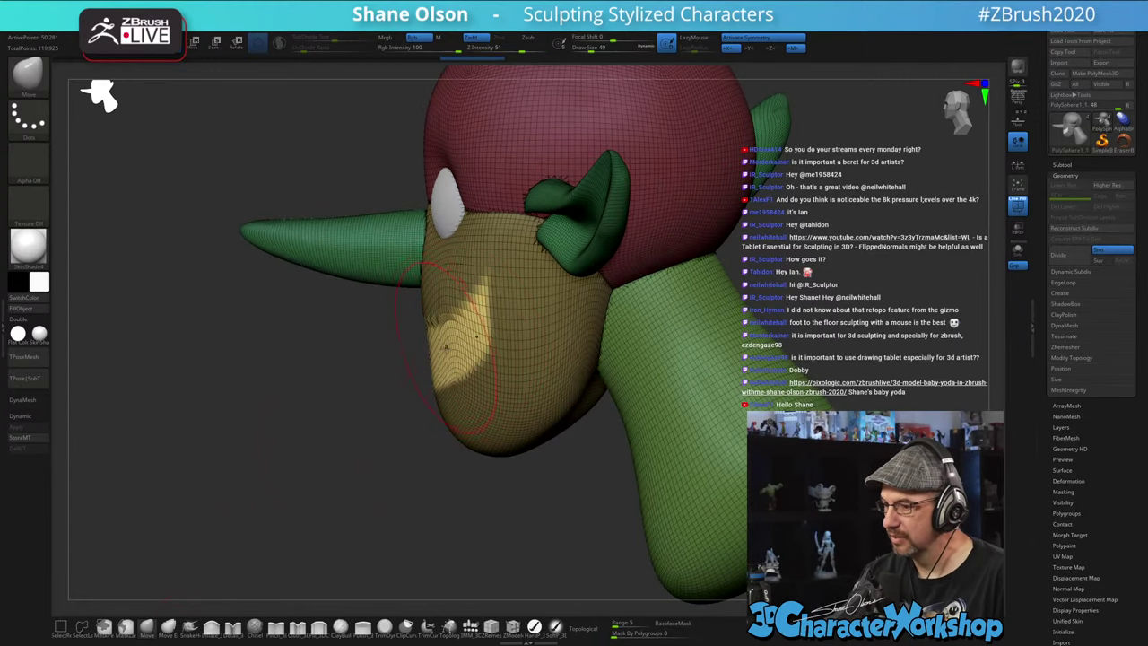
pyautogui.moveTo(447, 346); pyautogui.dragTo(485, 329)
pyautogui.moveTo(470, 333); pyautogui.dragTo(495, 336, button='right')
pyautogui.moveTo(457, 335); pyautogui.dragTo(512, 328)
pyautogui.moveTo(523, 332); pyautogui.dragTo(485, 334, button='right')
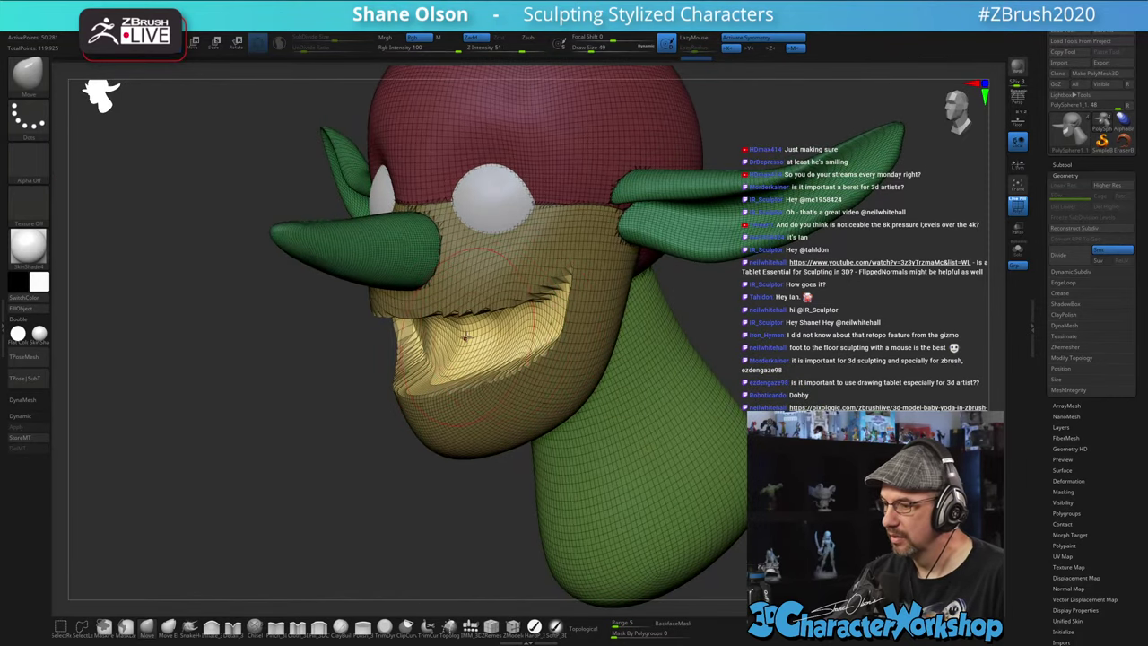
pyautogui.moveTo(484, 330)
pyautogui.mouseDown()
pyautogui.moveTo(456, 335)
pyautogui.moveTo(467, 321)
pyautogui.mouseUp()
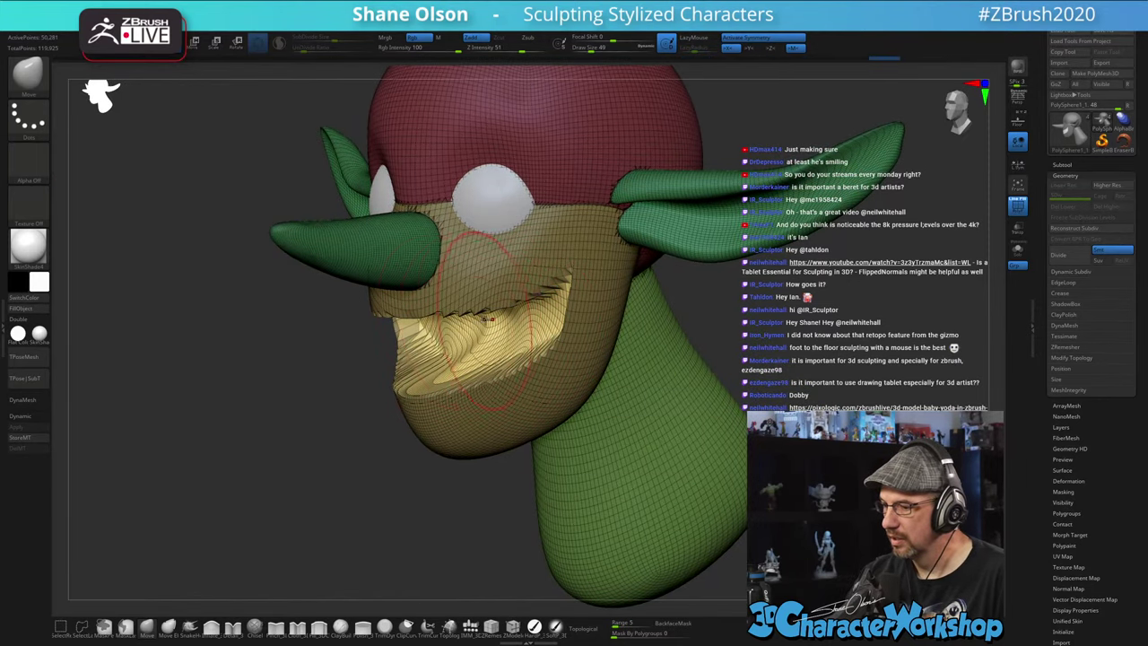
pyautogui.moveTo(706, 364)
pyautogui.mouseDown(button='right')
pyautogui.moveTo(843, 360)
pyautogui.moveTo(649, 360)
pyautogui.moveTo(660, 326)
pyautogui.moveTo(802, 325)
pyautogui.moveTo(717, 336)
pyautogui.moveTo(704, 380)
pyautogui.mouseUp(button='right')
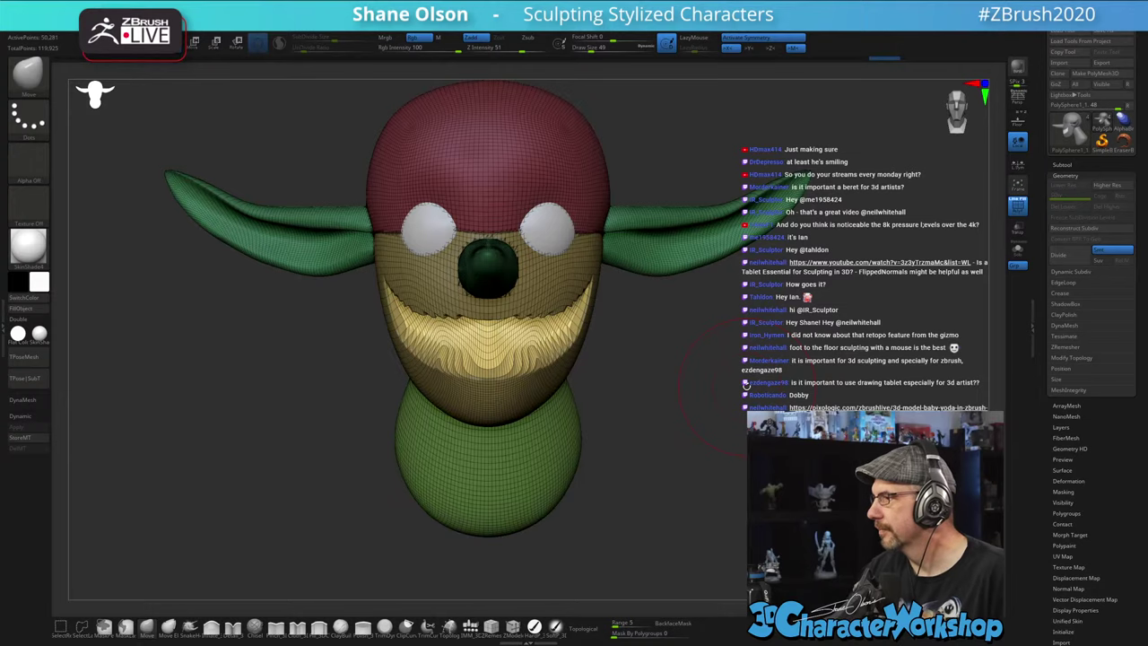
pyautogui.keyDown('alt'); pyautogui.moveTo(741, 373); pyautogui.dragTo(659, 412); pyautogui.keyUp('alt')
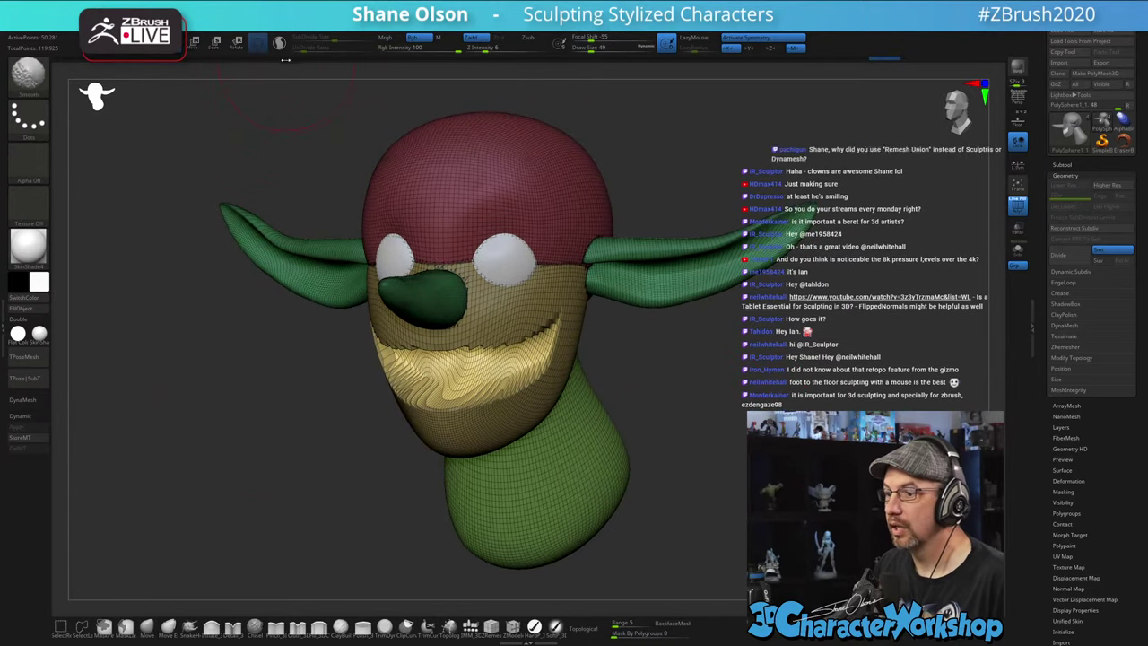
# - Save the head as a ZTool file in the Twitch\ZTLs folder on drive D
pyautogui.click(1104, 32)
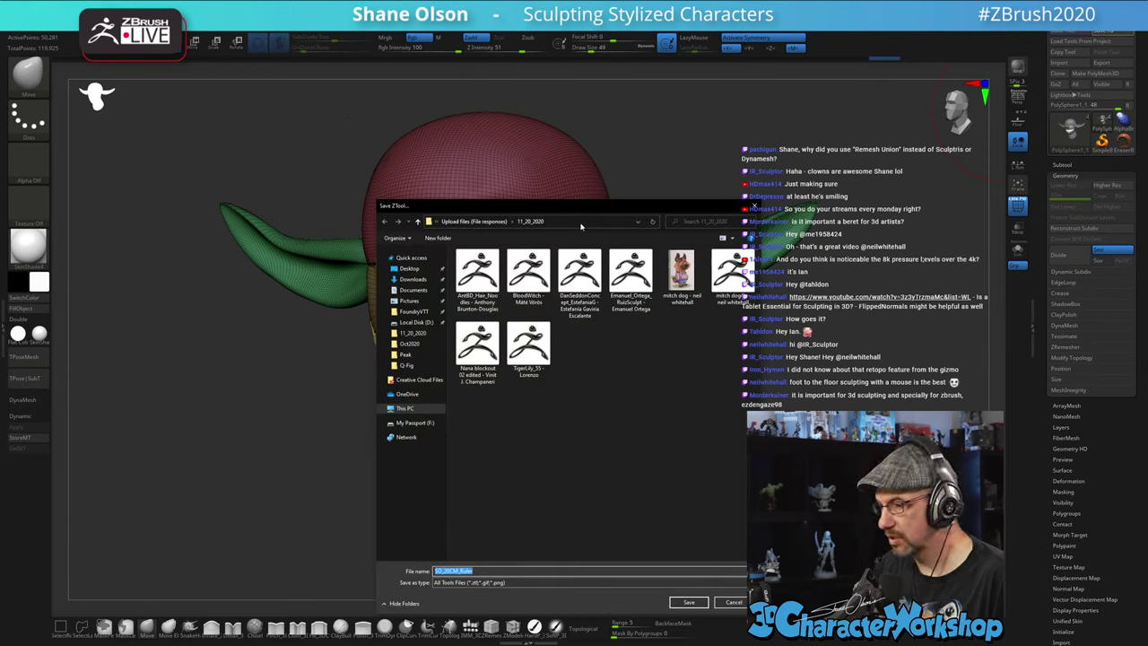
pyautogui.click(480, 223)
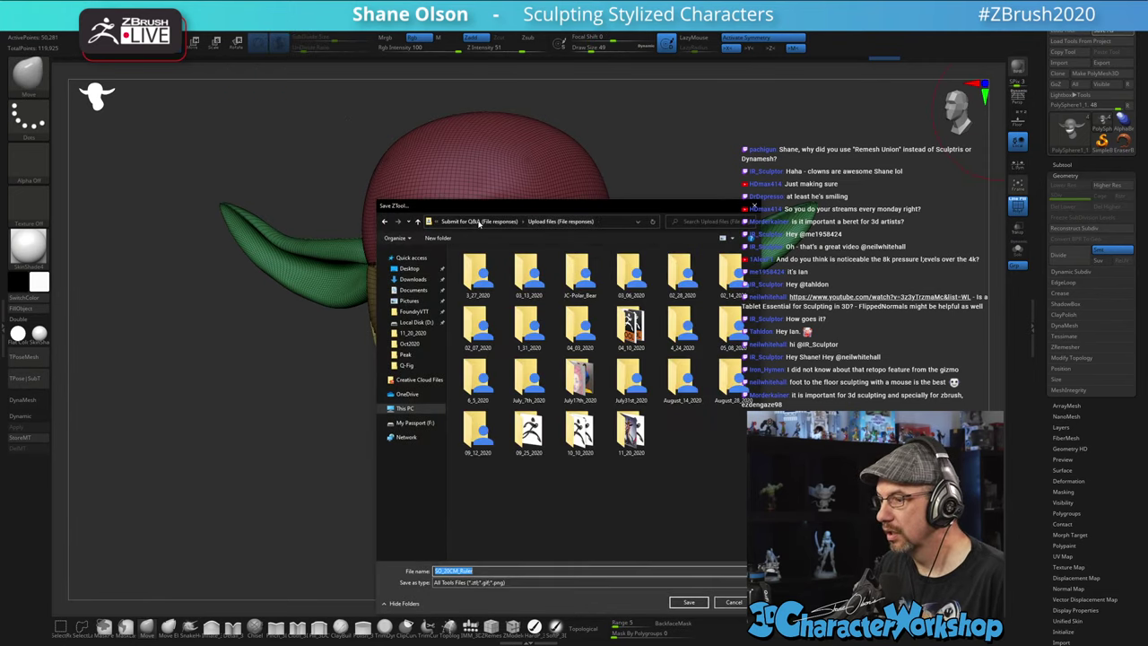
pyautogui.click(414, 322)
pyautogui.scroll(-8, 490, 422)
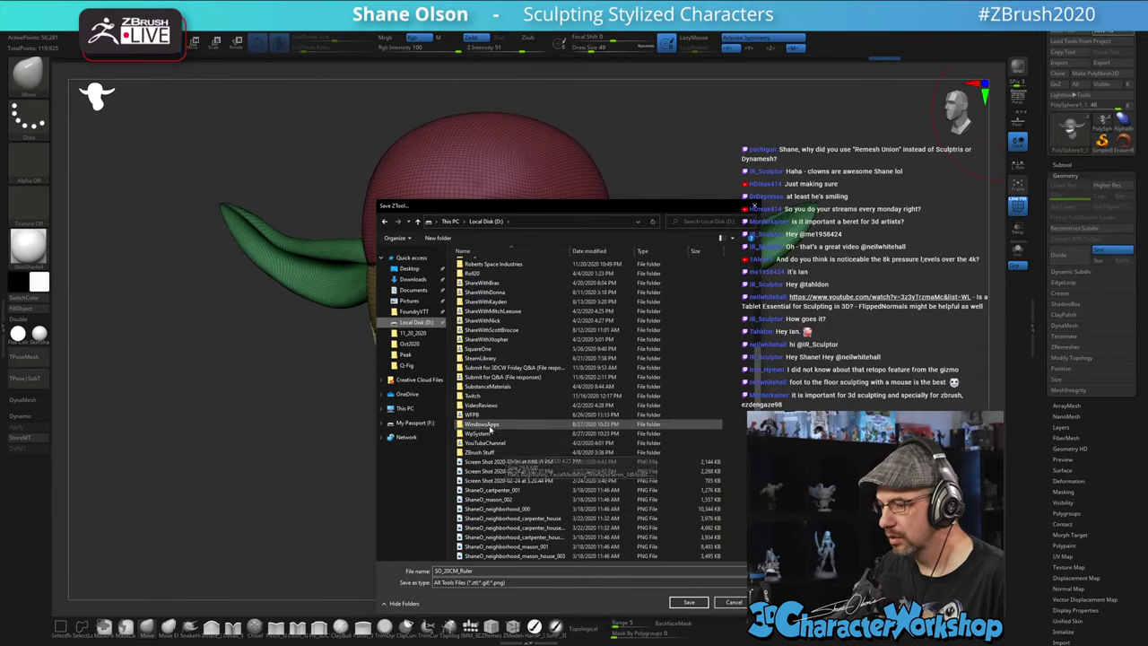
pyautogui.doubleClick(473, 395)
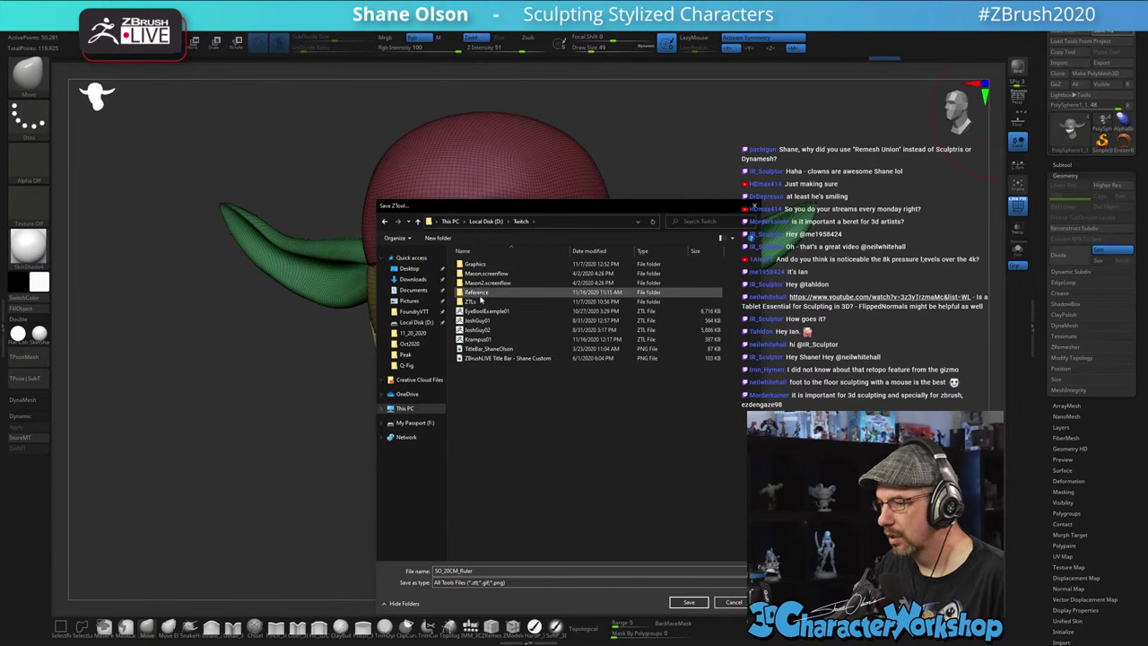
pyautogui.doubleClick(472, 301)
pyautogui.doubleClick(526, 571)
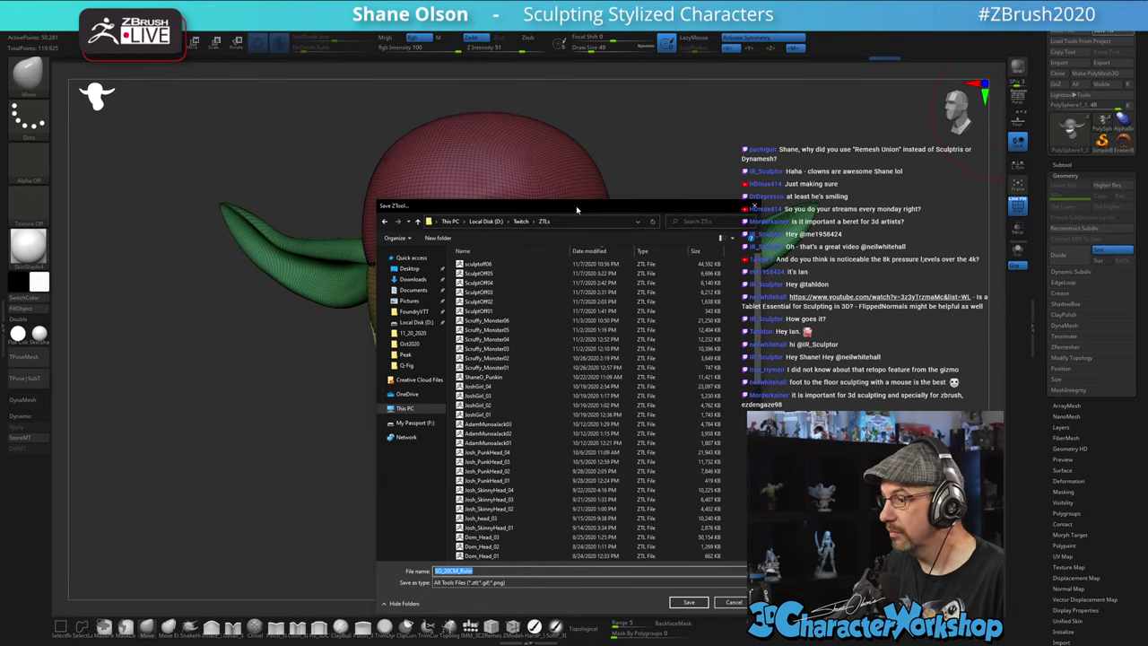
pyautogui.moveTo(578, 210); pyautogui.dragTo(574, 2)
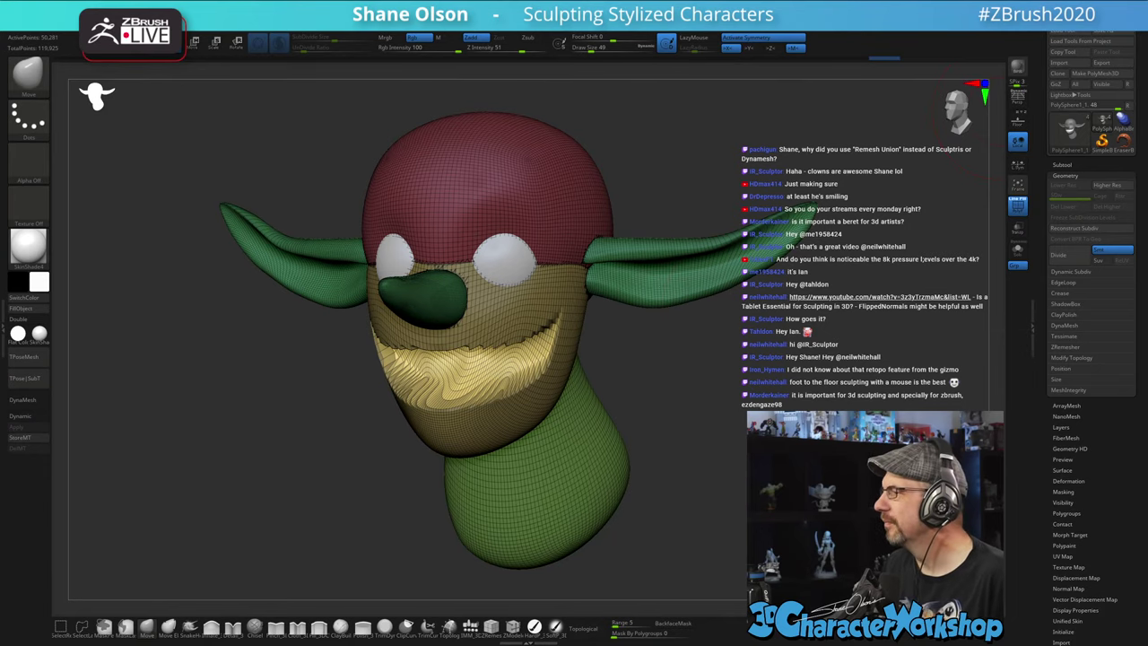
# - Set the Move brush's draw size to 31
pyautogui.moveTo(677, 430)
pyautogui.mouseDown()
pyautogui.moveTo(762, 430)
pyautogui.moveTo(679, 432)
pyautogui.mouseUp()
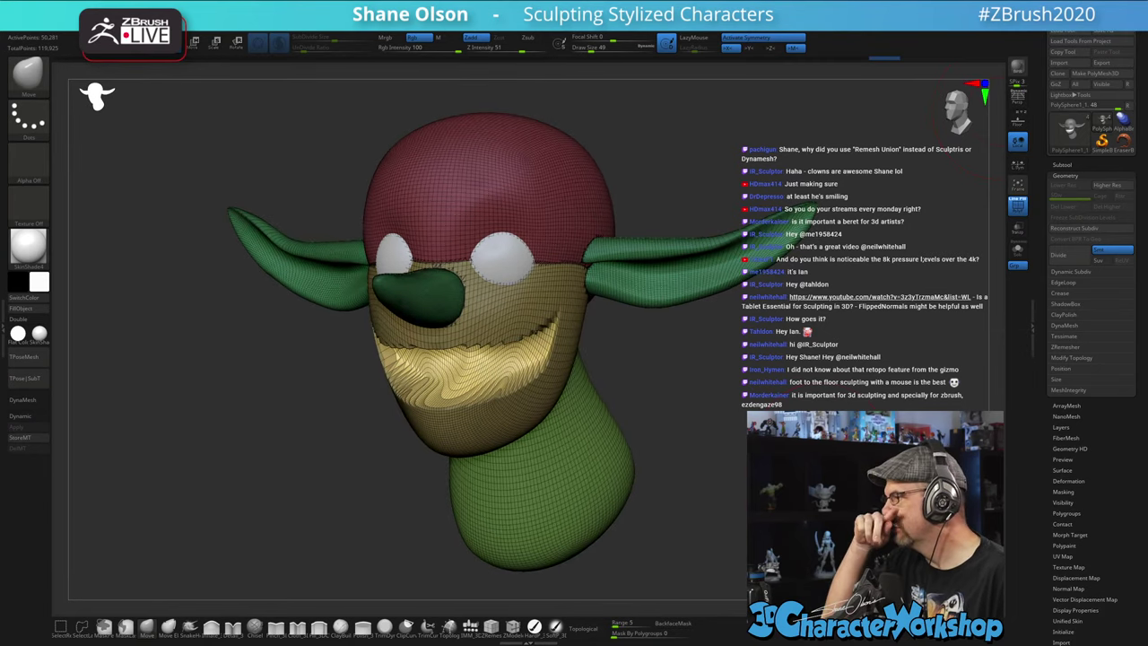
pyautogui.press('s')
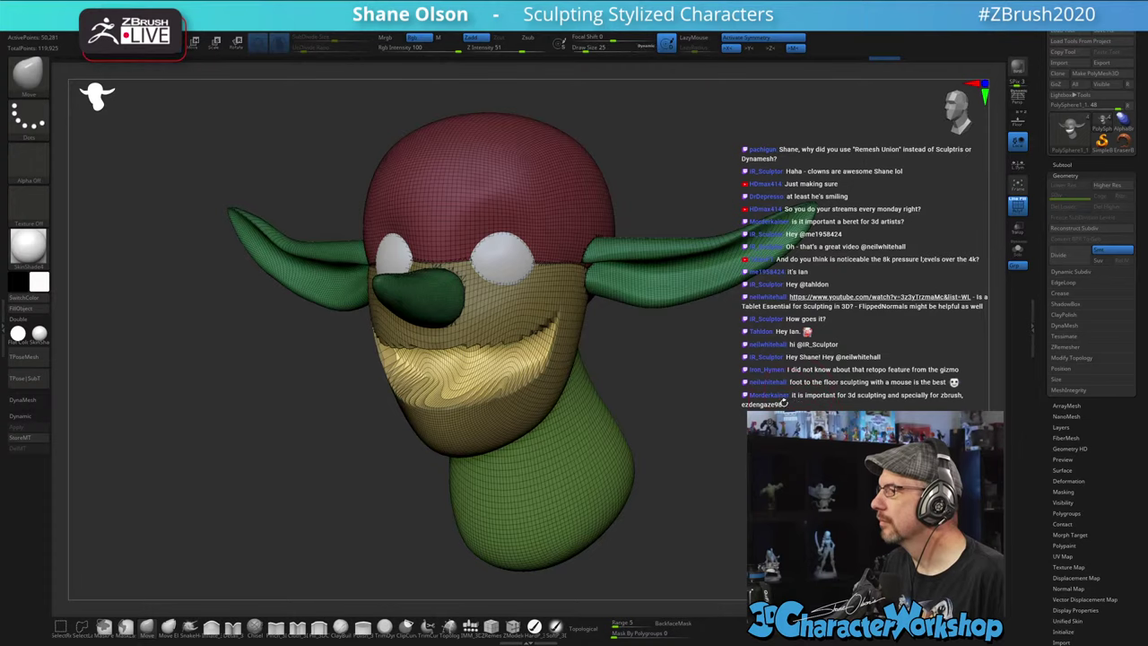
pyautogui.press('s')
pyautogui.moveTo(784, 404); pyautogui.dragTo(777, 398)
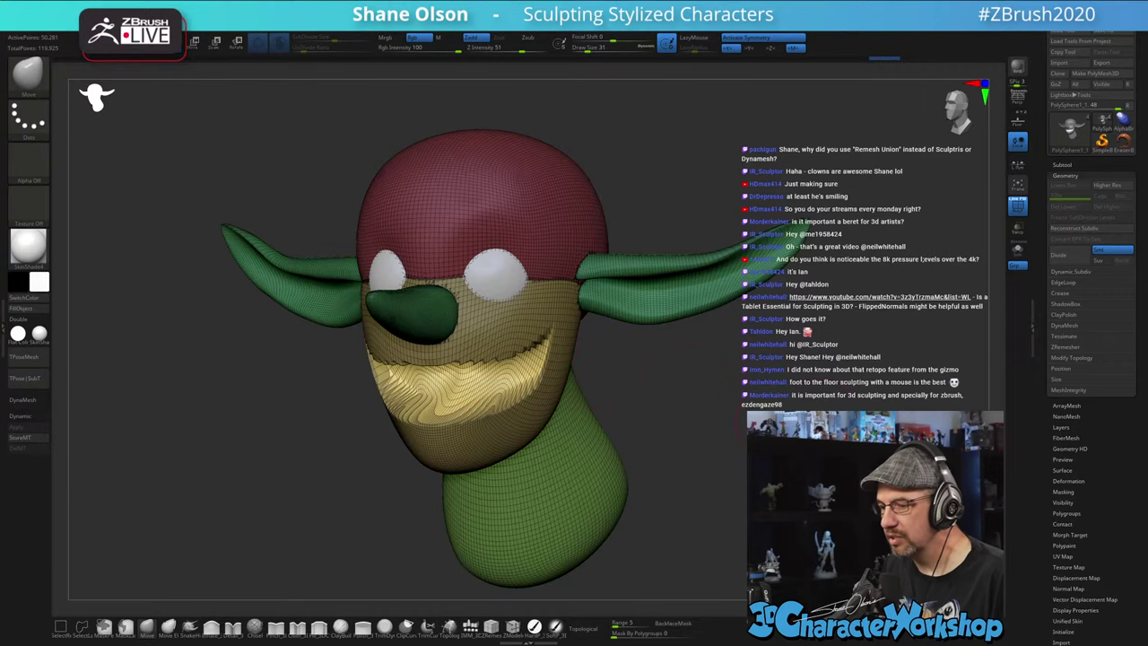
pyautogui.moveTo(794, 425)
pyautogui.mouseDown()
pyautogui.moveTo(728, 409)
pyautogui.moveTo(674, 415)
pyautogui.moveTo(788, 400)
pyautogui.moveTo(764, 418)
pyautogui.mouseUp()
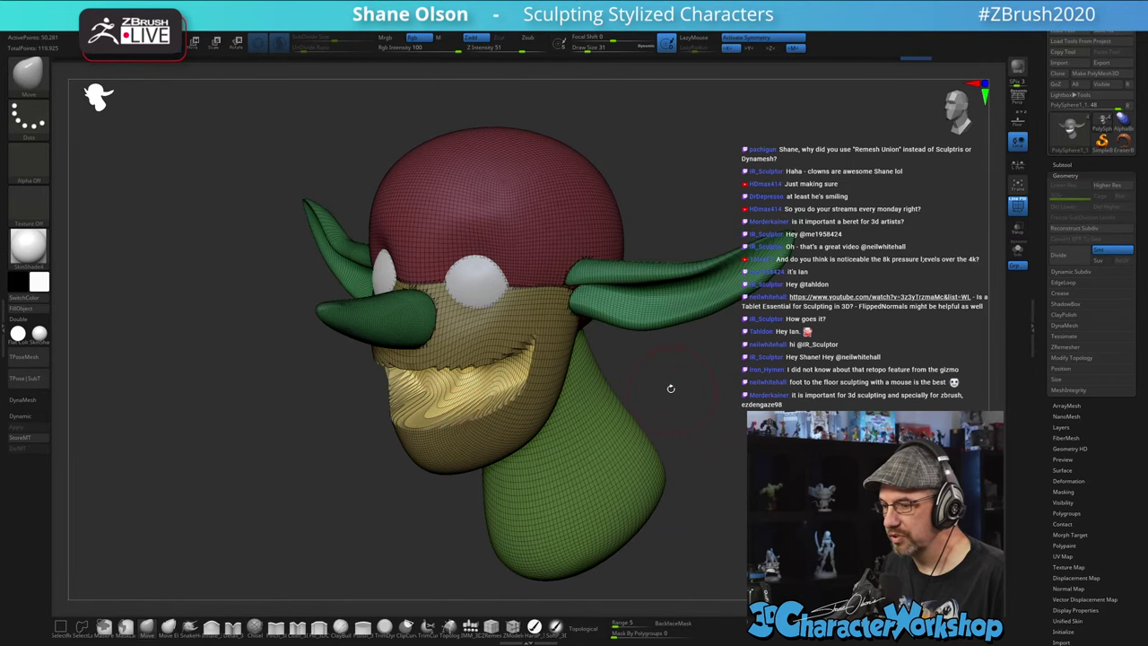
pyautogui.moveTo(671, 389); pyautogui.dragTo(772, 376)
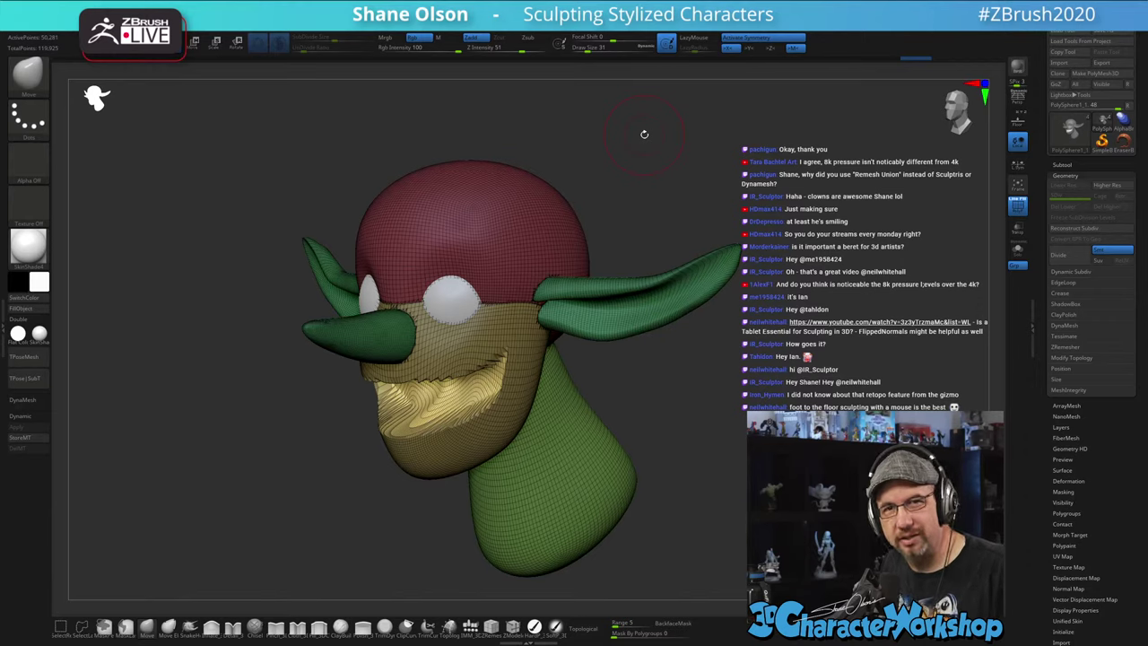
pyautogui.moveTo(669, 168); pyautogui.dragTo(667, 164)
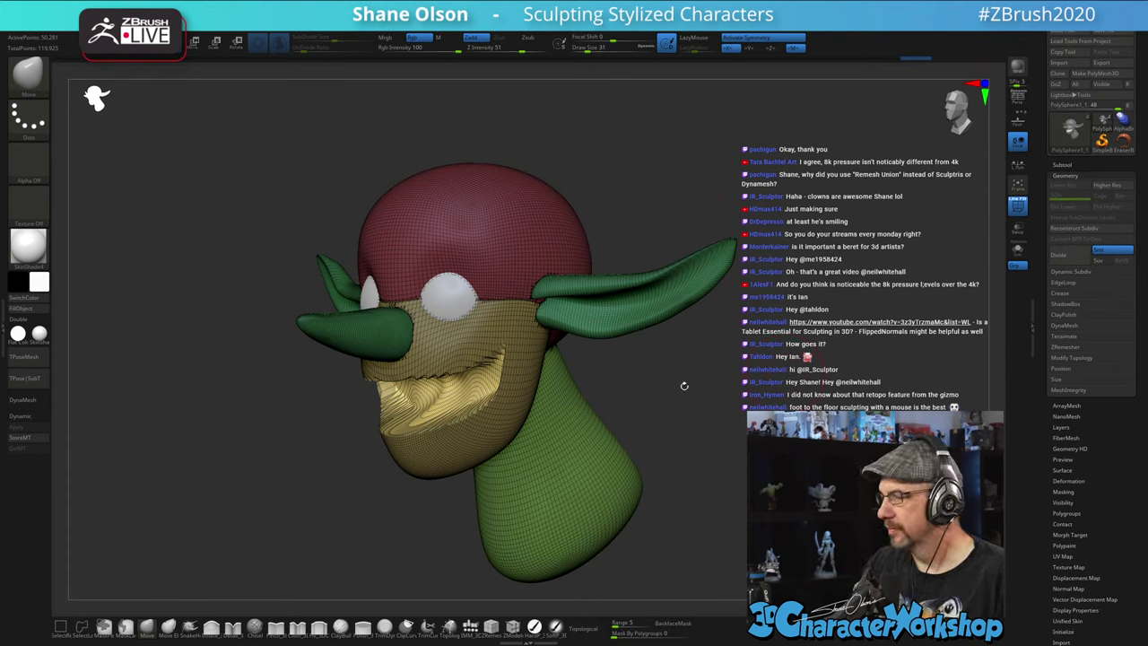
# - Lower the Smooth brush's Sculptris Pro SubDivide Size to about 0.115 and smooth the unmasked mouth cavity
pyautogui.press('shift')
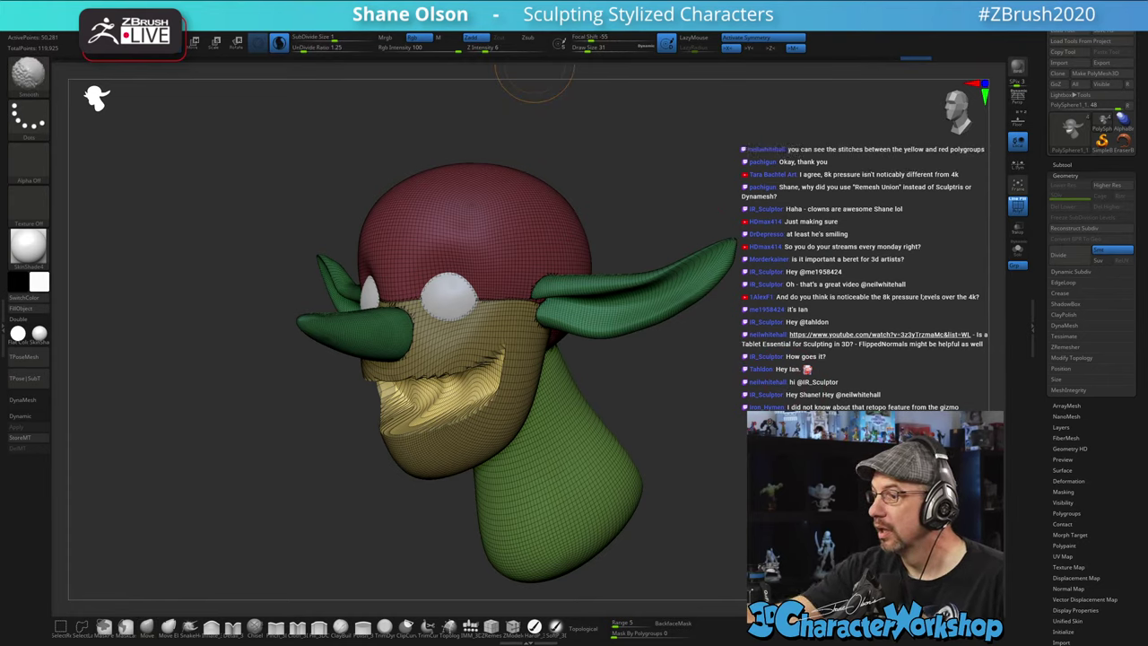
pyautogui.moveTo(524, 31)
pyautogui.click(510, 152)
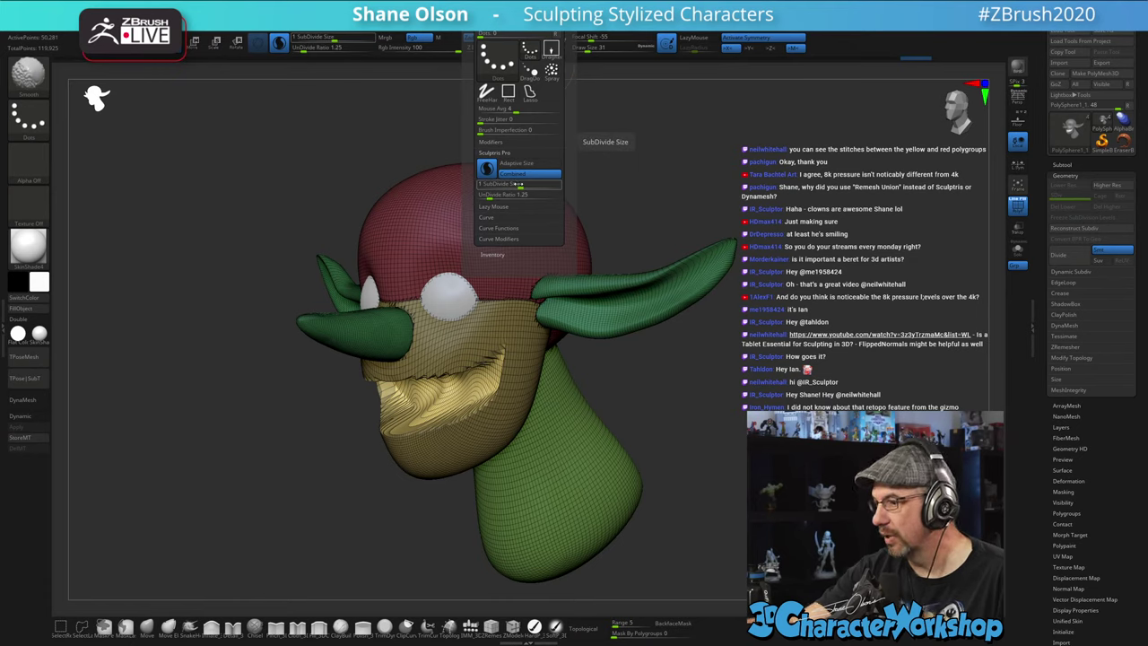
pyautogui.moveTo(520, 184); pyautogui.dragTo(505, 184)
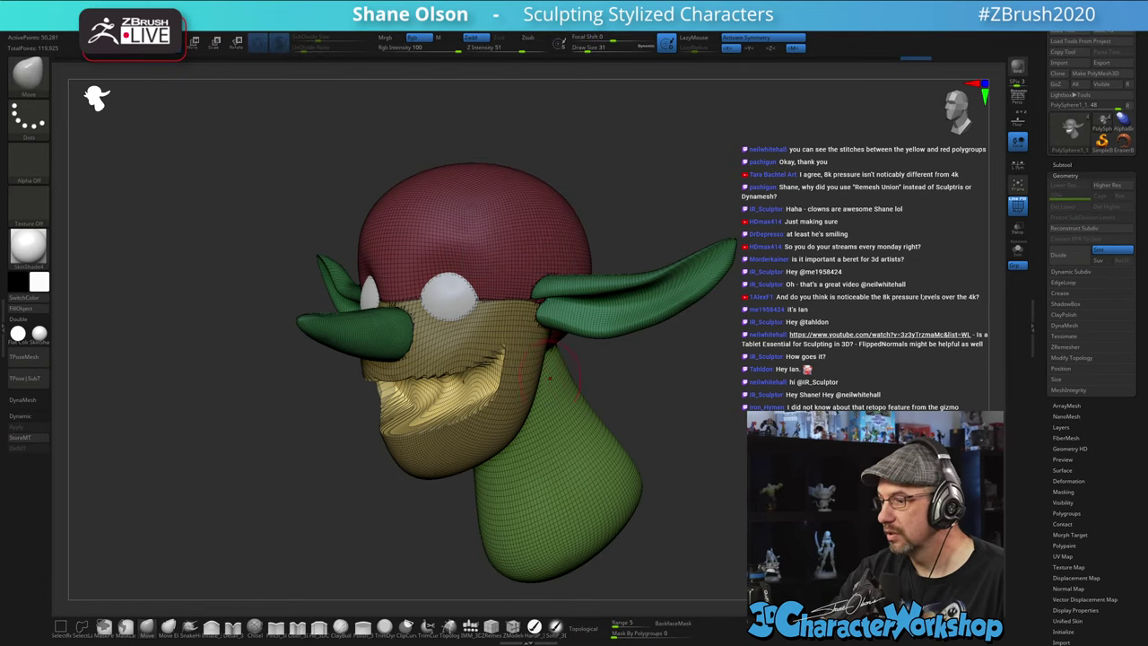
pyautogui.keyDown('shift'); pyautogui.moveTo(498, 394); pyautogui.dragTo(475, 394); pyautogui.keyUp('shift')
pyautogui.moveTo(635, 397)
pyautogui.mouseDown()
pyautogui.moveTo(659, 389)
pyautogui.moveTo(644, 397)
pyautogui.mouseUp()
pyautogui.keyDown('shift'); pyautogui.moveTo(489, 409); pyautogui.dragTo(438, 397); pyautogui.keyUp('shift')
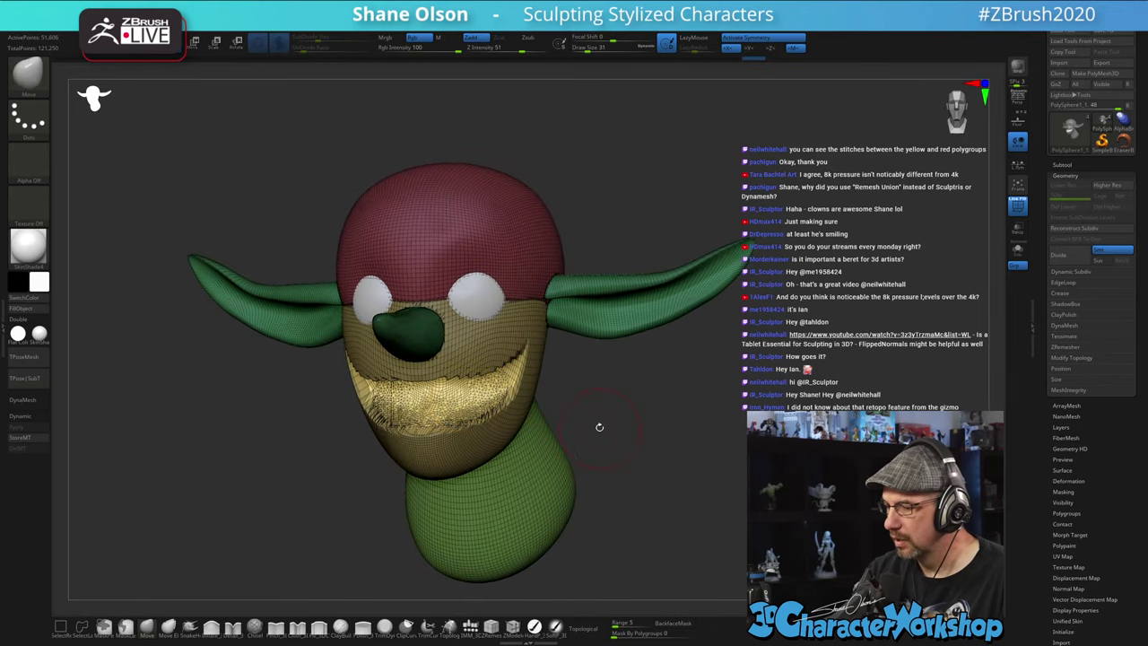
# - Set the Smooth brush's SubDivide Size to 0.06812 and smooth the mouth cavity with finer tessellation
pyautogui.press('shift')
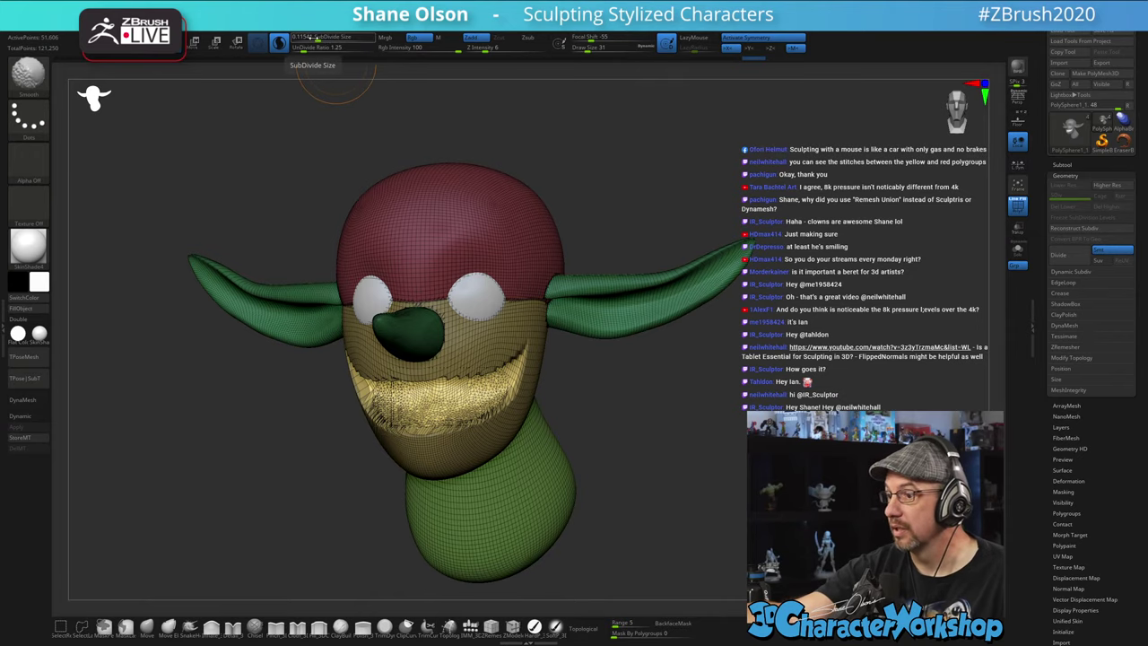
pyautogui.moveTo(317, 39); pyautogui.dragTo(313, 38)
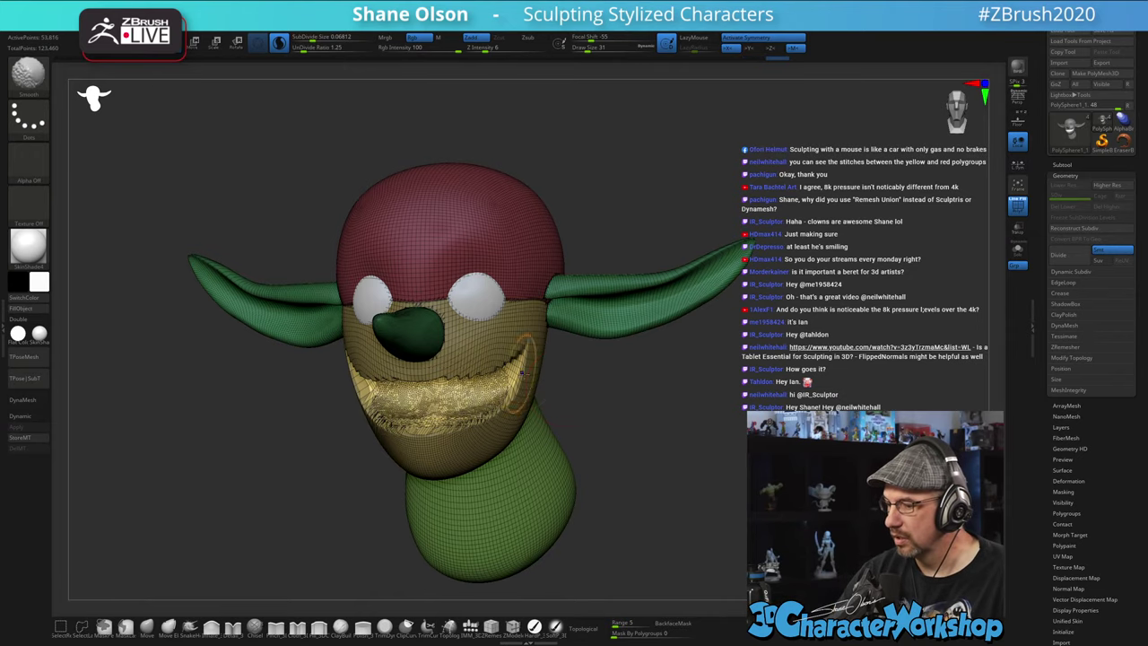
pyautogui.moveTo(629, 413); pyautogui.dragTo(640, 396)
pyautogui.moveTo(654, 444); pyautogui.dragTo(681, 429)
# - Clear the mask and smooth the mouth's edges and the surrounding lower face
pyautogui.keyDown('ctrl'); pyautogui.click(652, 438); pyautogui.keyUp('ctrl')
pyautogui.moveTo(455, 352)
pyautogui.keyDown('shift'); pyautogui.mouseDown()
pyautogui.moveTo(502, 331)
pyautogui.moveTo(478, 321)
pyautogui.moveTo(495, 420)
pyautogui.moveTo(455, 455)
pyautogui.moveTo(475, 417)
pyautogui.mouseUp(); pyautogui.keyUp('shift')
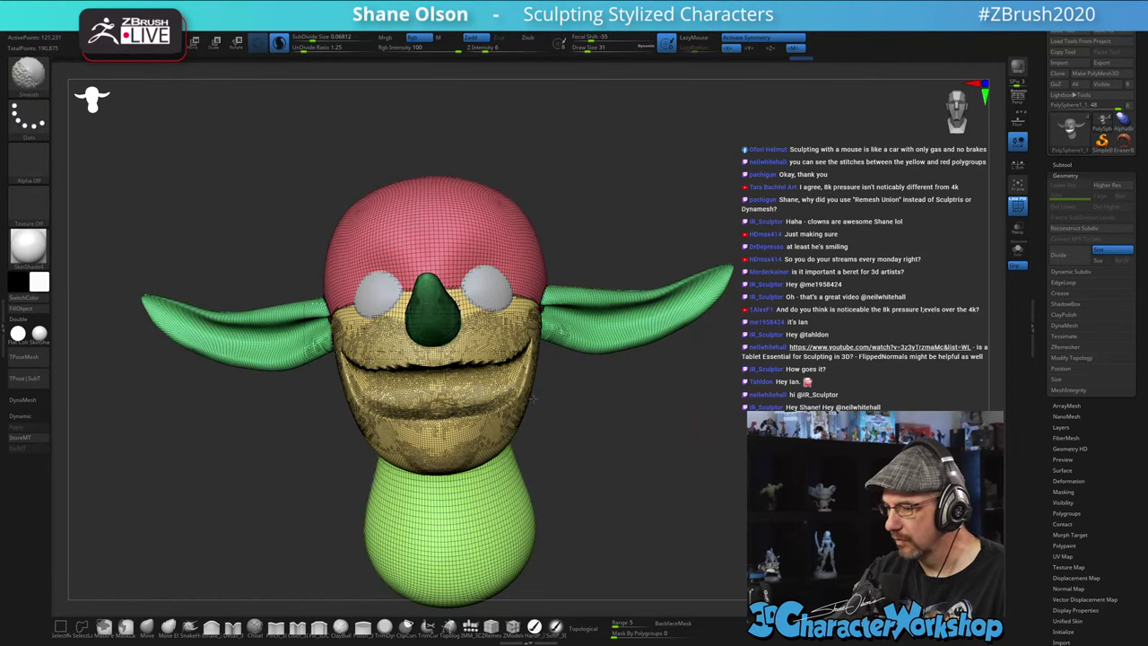
pyautogui.moveTo(674, 428); pyautogui.dragTo(587, 441)
pyautogui.moveTo(430, 348)
pyautogui.keyDown('shift'); pyautogui.mouseDown()
pyautogui.moveTo(470, 317)
pyautogui.moveTo(438, 343)
pyautogui.mouseUp(); pyautogui.keyUp('shift')
# - Raise the Smooth brush's Z Intensity to 39 and smooth the lips, mouth interior and chin
pyautogui.moveTo(489, 48); pyautogui.dragTo(514, 48)
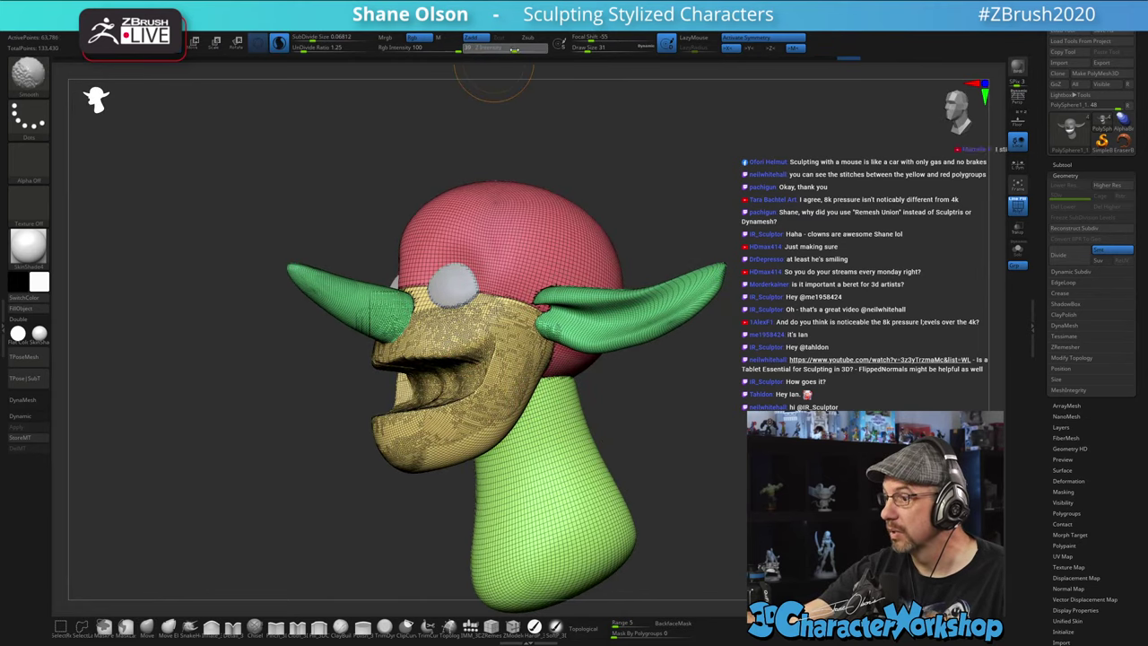
pyautogui.moveTo(411, 351)
pyautogui.keyDown('shift'); pyautogui.mouseDown()
pyautogui.moveTo(459, 333)
pyautogui.moveTo(496, 366)
pyautogui.moveTo(435, 442)
pyautogui.mouseUp(); pyautogui.keyUp('shift')
pyautogui.moveTo(648, 474)
pyautogui.mouseDown()
pyautogui.moveTo(686, 480)
pyautogui.moveTo(674, 477)
pyautogui.mouseUp()
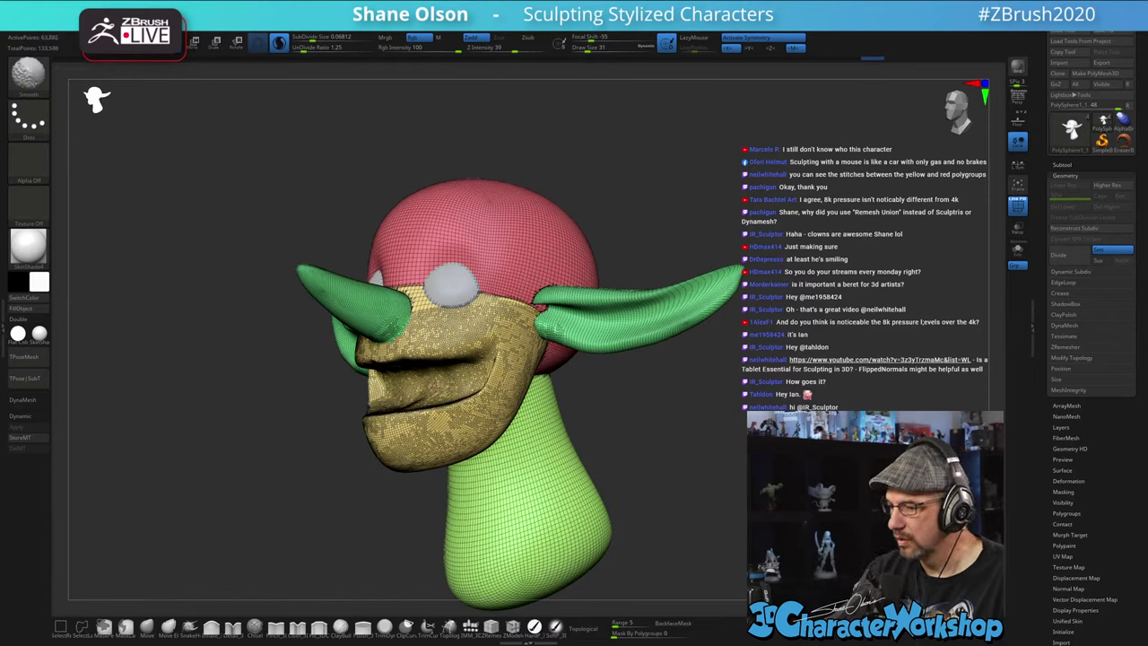
pyautogui.moveTo(695, 423); pyautogui.dragTo(625, 421)
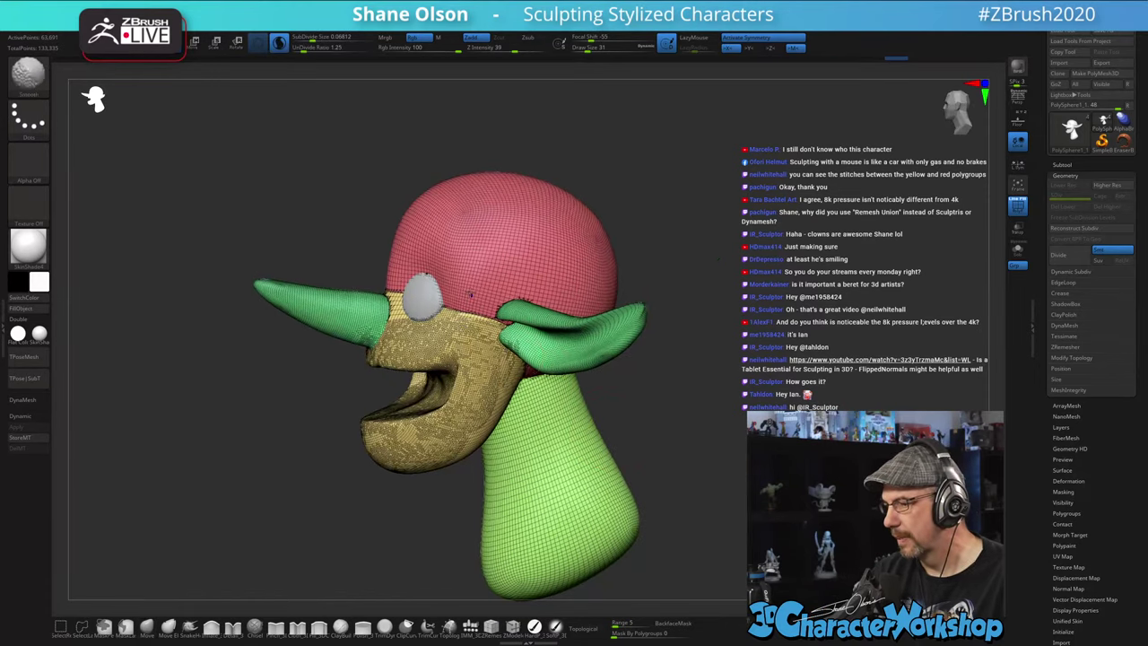
# - Smooth the seams between the cranium and face across the brow and temples, and where the jaw meets the neck
pyautogui.moveTo(460, 289)
pyautogui.keyDown('shift'); pyautogui.mouseDown()
pyautogui.moveTo(438, 254)
pyautogui.moveTo(393, 287)
pyautogui.moveTo(270, 294)
pyautogui.mouseUp(); pyautogui.keyUp('shift')
pyautogui.keyDown('shift'); pyautogui.moveTo(511, 282); pyautogui.dragTo(516, 377); pyautogui.keyUp('shift')
pyautogui.moveTo(696, 441); pyautogui.dragTo(614, 441)
pyautogui.moveTo(549, 402)
pyautogui.keyDown('shift'); pyautogui.mouseDown()
pyautogui.moveTo(536, 430)
pyautogui.moveTo(590, 372)
pyautogui.moveTo(587, 441)
pyautogui.mouseUp(); pyautogui.keyUp('shift')
pyautogui.moveTo(695, 449); pyautogui.dragTo(686, 386)
pyautogui.moveTo(489, 461)
pyautogui.keyDown('shift'); pyautogui.mouseDown()
pyautogui.moveTo(484, 516)
pyautogui.moveTo(485, 431)
pyautogui.mouseUp(); pyautogui.keyUp('shift')
# - Smooth the joins at the ear bases, the underside of the jaw and the base of the nose
pyautogui.moveTo(724, 414); pyautogui.dragTo(794, 390)
pyautogui.moveTo(686, 422)
pyautogui.keyDown('shift'); pyautogui.mouseDown()
pyautogui.moveTo(758, 422)
pyautogui.moveTo(704, 404)
pyautogui.mouseUp(); pyautogui.keyUp('shift')
pyautogui.keyDown('shift'); pyautogui.moveTo(619, 385); pyautogui.dragTo(605, 404); pyautogui.keyUp('shift')
pyautogui.keyDown('shift'); pyautogui.moveTo(489, 334); pyautogui.dragTo(498, 339); pyautogui.keyUp('shift')
pyautogui.moveTo(803, 381)
pyautogui.mouseDown()
pyautogui.moveTo(727, 380)
pyautogui.moveTo(744, 385)
pyautogui.mouseUp()
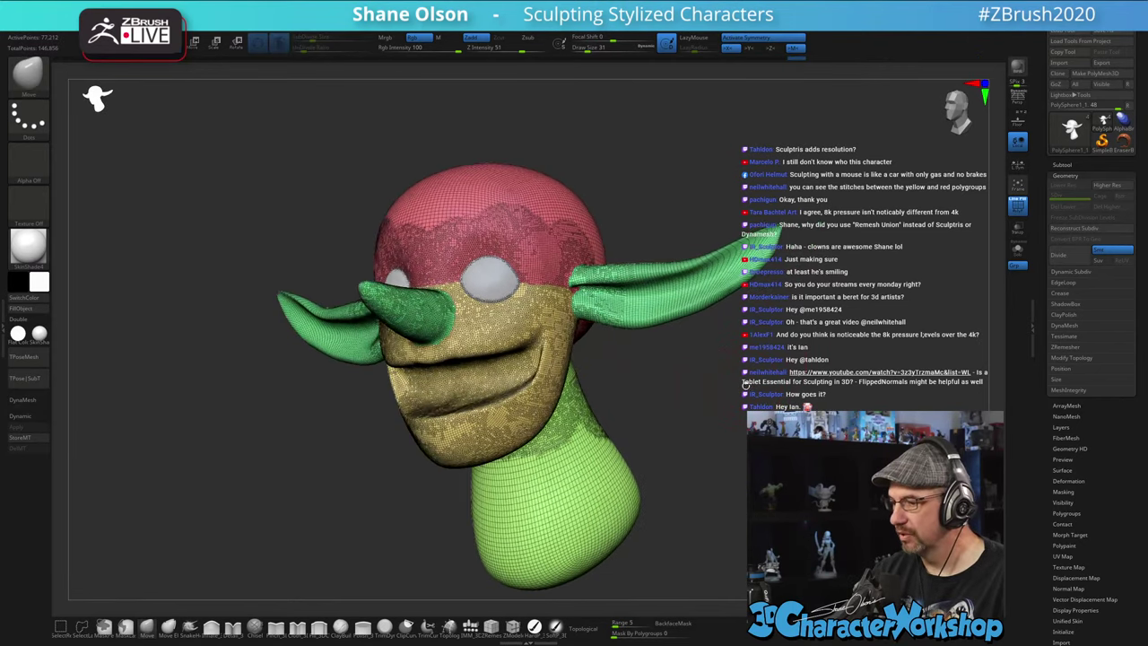
pyautogui.moveTo(681, 402); pyautogui.dragTo(675, 411)
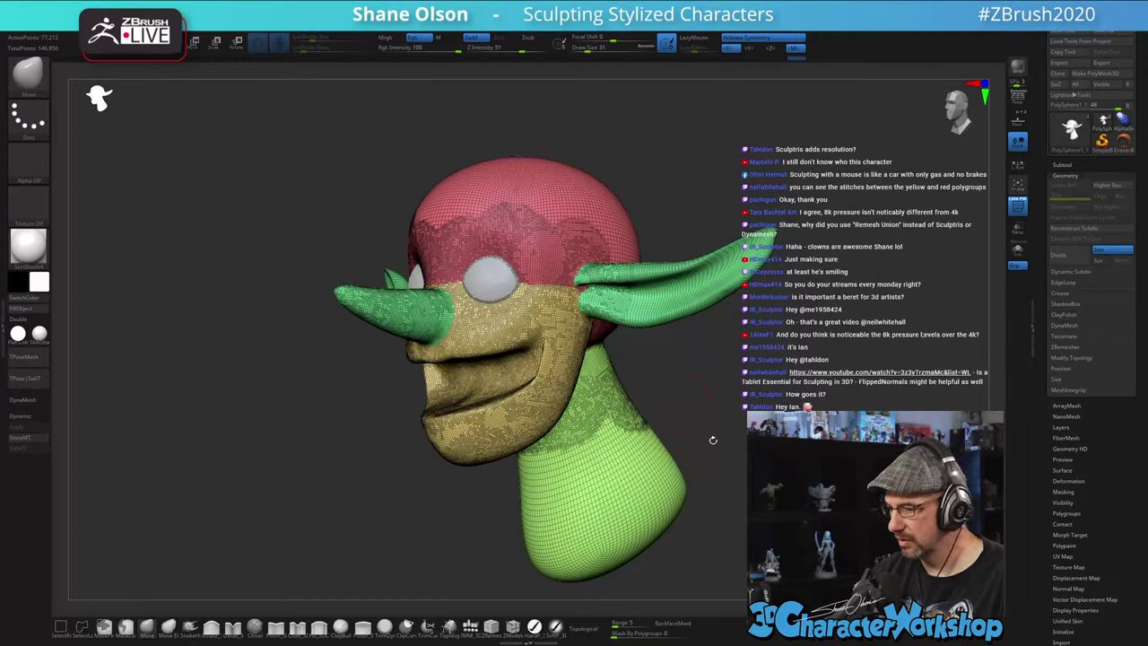
# - Smooth the sides of the neck and the ears to blend them into the head
pyautogui.moveTo(633, 446)
pyautogui.keyDown('shift'); pyautogui.mouseDown()
pyautogui.moveTo(574, 493)
pyautogui.moveTo(610, 462)
pyautogui.moveTo(672, 456)
pyautogui.mouseUp(); pyautogui.keyUp('shift')
pyautogui.moveTo(646, 511)
pyautogui.keyDown('shift'); pyautogui.mouseDown()
pyautogui.moveTo(610, 471)
pyautogui.moveTo(591, 405)
pyautogui.moveTo(646, 531)
pyautogui.moveTo(619, 534)
pyautogui.mouseUp(); pyautogui.keyUp('shift')
pyautogui.keyDown('shift'); pyautogui.moveTo(700, 303); pyautogui.dragTo(767, 247); pyautogui.keyUp('shift')
pyautogui.moveTo(779, 401); pyautogui.dragTo(511, 421)
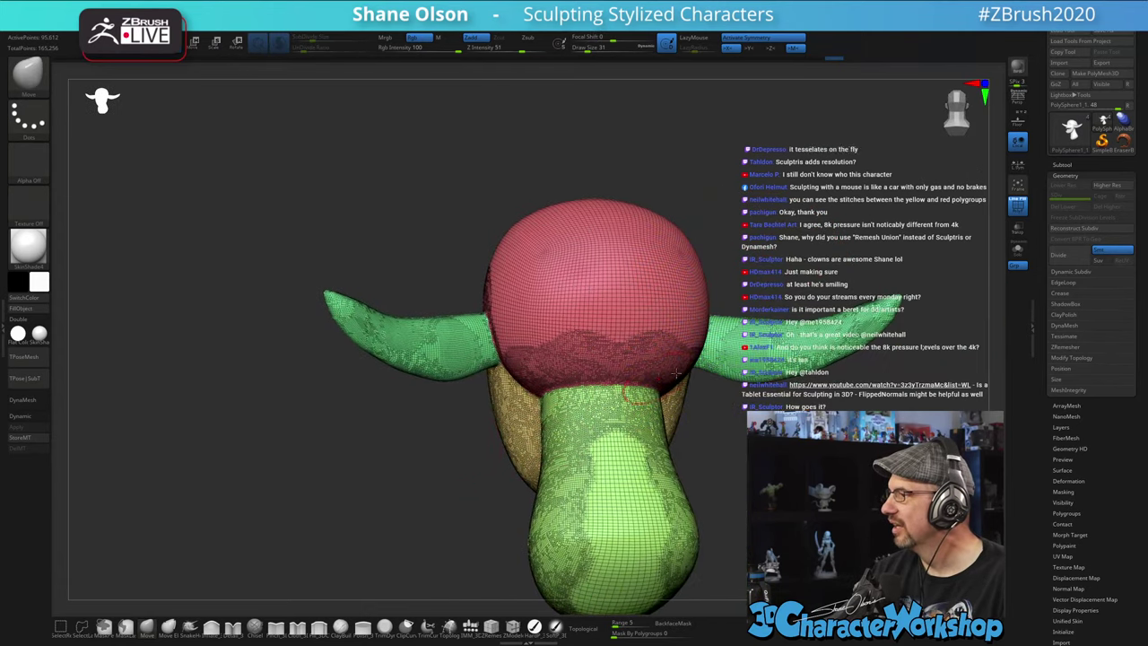
# - Smooth the ear base at the back of the head, the ear surface, and the forehead above the eye
pyautogui.keyDown('shift'); pyautogui.moveTo(459, 344); pyautogui.dragTo(363, 323); pyautogui.keyUp('shift')
pyautogui.moveTo(430, 425); pyautogui.dragTo(717, 413)
pyautogui.keyDown('alt'); pyautogui.moveTo(834, 394); pyautogui.dragTo(511, 404); pyautogui.keyUp('alt')
pyautogui.moveTo(713, 455)
pyautogui.mouseDown()
pyautogui.moveTo(691, 436)
pyautogui.moveTo(757, 439)
pyautogui.mouseUp()
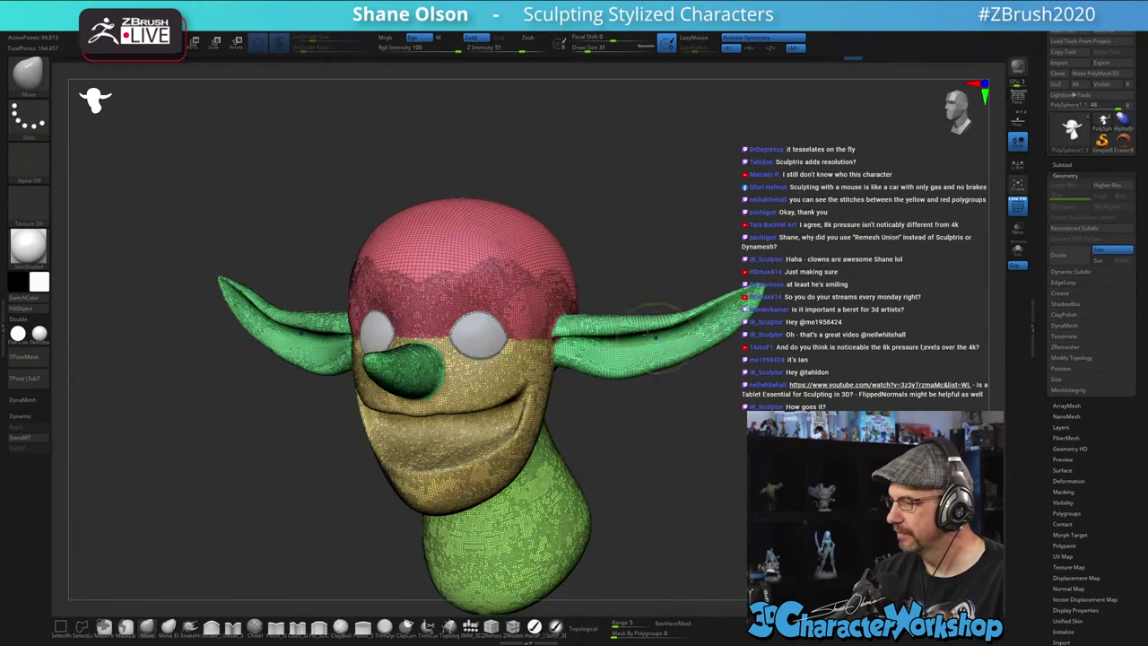
pyautogui.keyDown('shift'); pyautogui.moveTo(713, 319); pyautogui.dragTo(746, 309); pyautogui.keyUp('shift')
pyautogui.moveTo(708, 436); pyautogui.dragTo(605, 433)
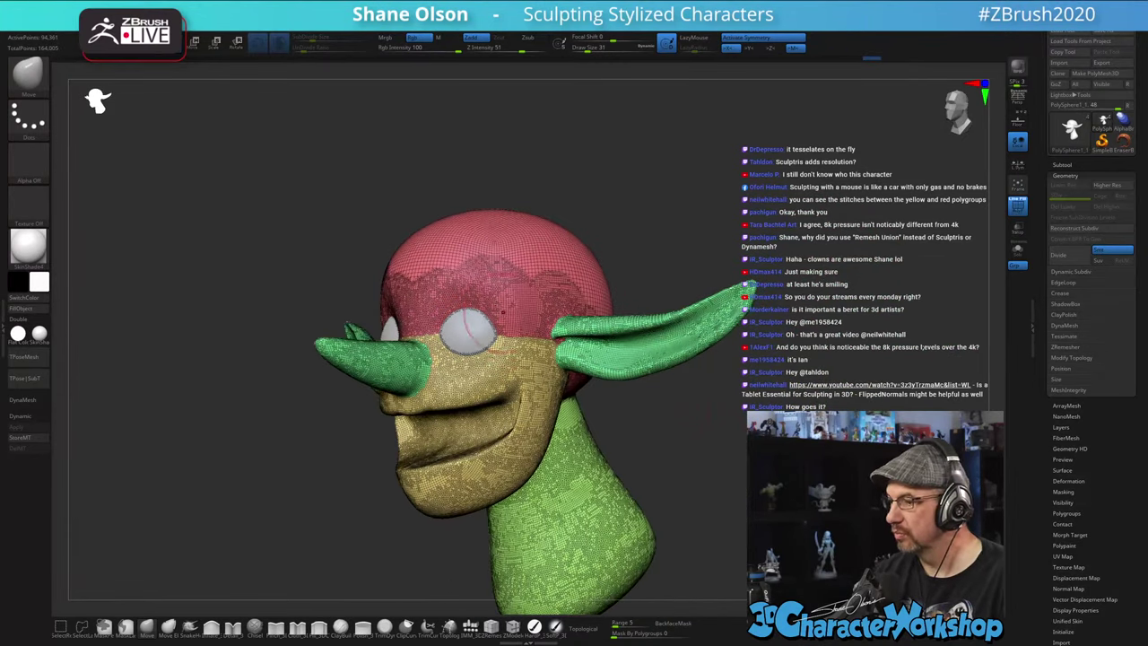
pyautogui.moveTo(439, 273)
pyautogui.keyDown('shift'); pyautogui.mouseDown()
pyautogui.moveTo(536, 269)
pyautogui.moveTo(606, 296)
pyautogui.mouseUp(); pyautogui.keyUp('shift')
# - Set the brush Draw Size to 22 and smooth the lower lip area and the base of the nose
pyautogui.moveTo(646, 413)
pyautogui.keyDown('alt'); pyautogui.mouseDown()
pyautogui.moveTo(732, 463)
pyautogui.moveTo(674, 599)
pyautogui.mouseUp(); pyautogui.keyUp('alt')
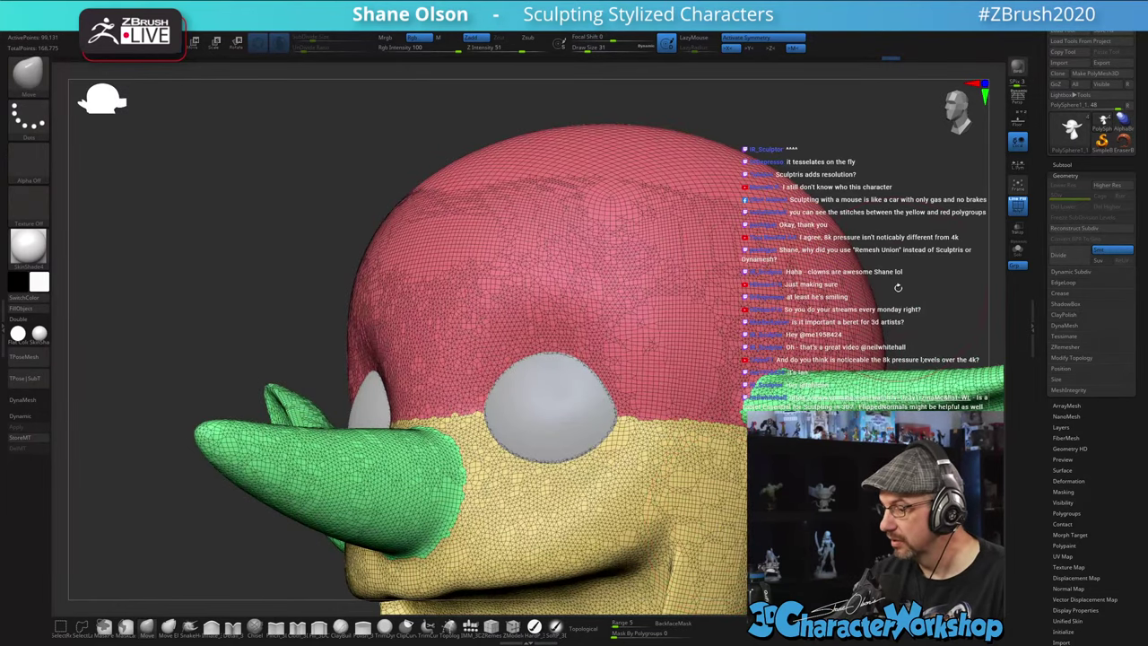
pyautogui.keyDown('alt'); pyautogui.moveTo(897, 285); pyautogui.dragTo(774, 166); pyautogui.keyUp('alt')
pyautogui.click(585, 49)
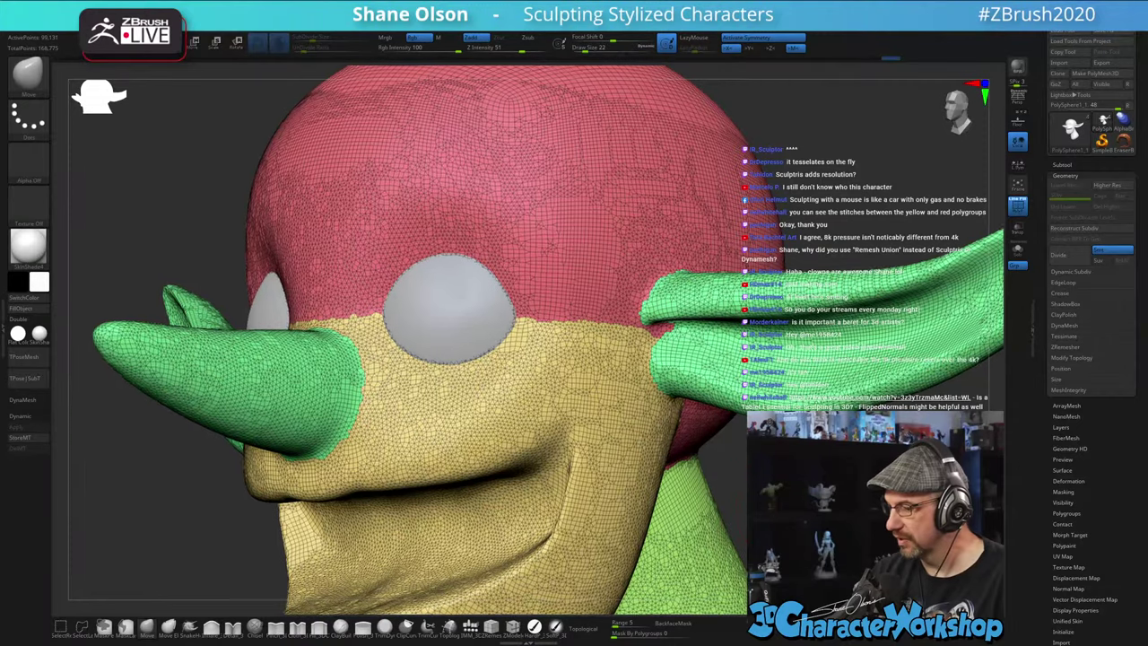
pyautogui.keyDown('alt'); pyautogui.moveTo(754, 543); pyautogui.dragTo(744, 438); pyautogui.keyUp('alt')
pyautogui.moveTo(718, 494); pyautogui.dragTo(731, 543)
pyautogui.moveTo(425, 493)
pyautogui.keyDown('shift'); pyautogui.mouseDown()
pyautogui.moveTo(358, 533)
pyautogui.moveTo(461, 436)
pyautogui.mouseUp(); pyautogui.keyUp('shift')
pyautogui.keyDown('shift'); pyautogui.moveTo(333, 385); pyautogui.dragTo(348, 369); pyautogui.keyUp('shift')
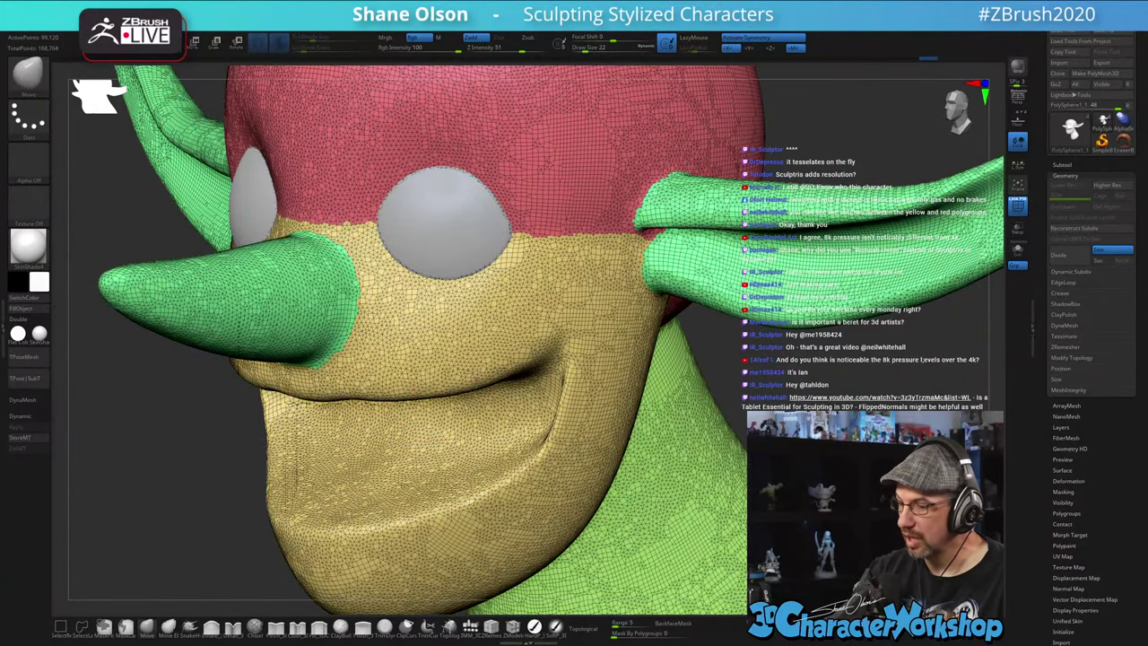
# - Smooth the inside of the open mouth and the underside of the upper lip toward the mouth corner
pyautogui.moveTo(700, 404); pyautogui.dragTo(529, 422)
pyautogui.keyDown('shift'); pyautogui.moveTo(373, 442); pyautogui.dragTo(409, 463); pyautogui.keyUp('shift')
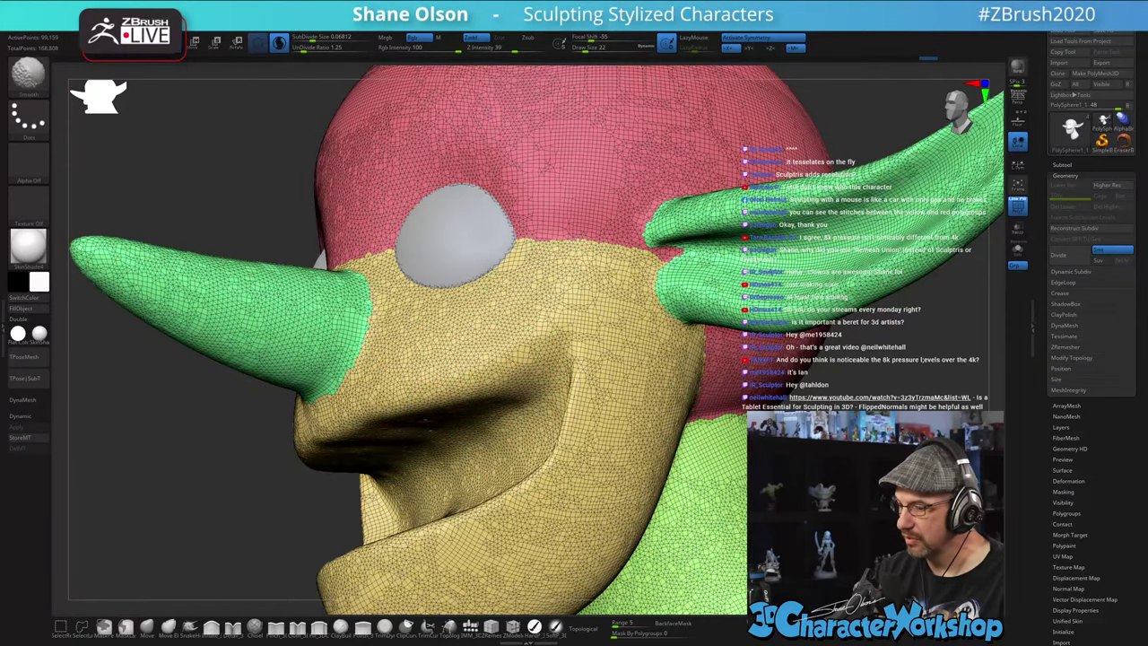
pyautogui.keyDown('shift'); pyautogui.moveTo(425, 419); pyautogui.dragTo(489, 408); pyautogui.keyUp('shift')
pyautogui.moveTo(543, 419); pyautogui.dragTo(696, 460, button='right')
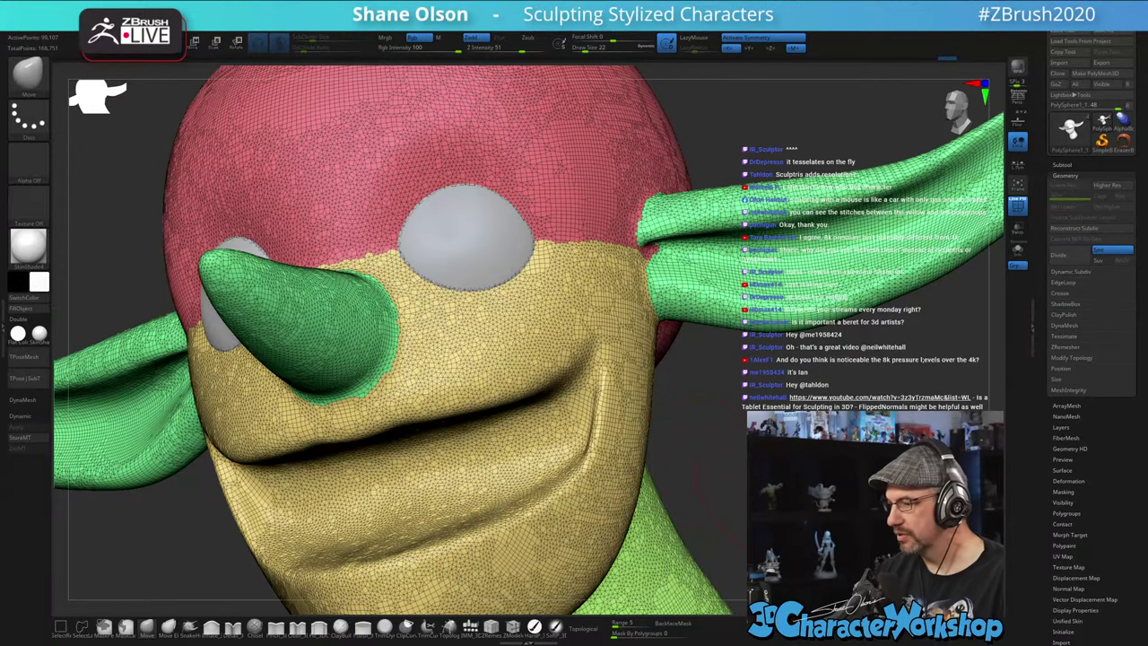
# - Hide the polygon wireframe and smooth the temple between the eye and the ear
pyautogui.keyDown('shift'); pyautogui.moveTo(746, 476); pyautogui.dragTo(830, 480); pyautogui.keyUp('shift')
pyautogui.keyDown('ctrl'); pyautogui.moveTo(727, 422); pyautogui.dragTo(725, 461, button='right'); pyautogui.keyUp('ctrl')
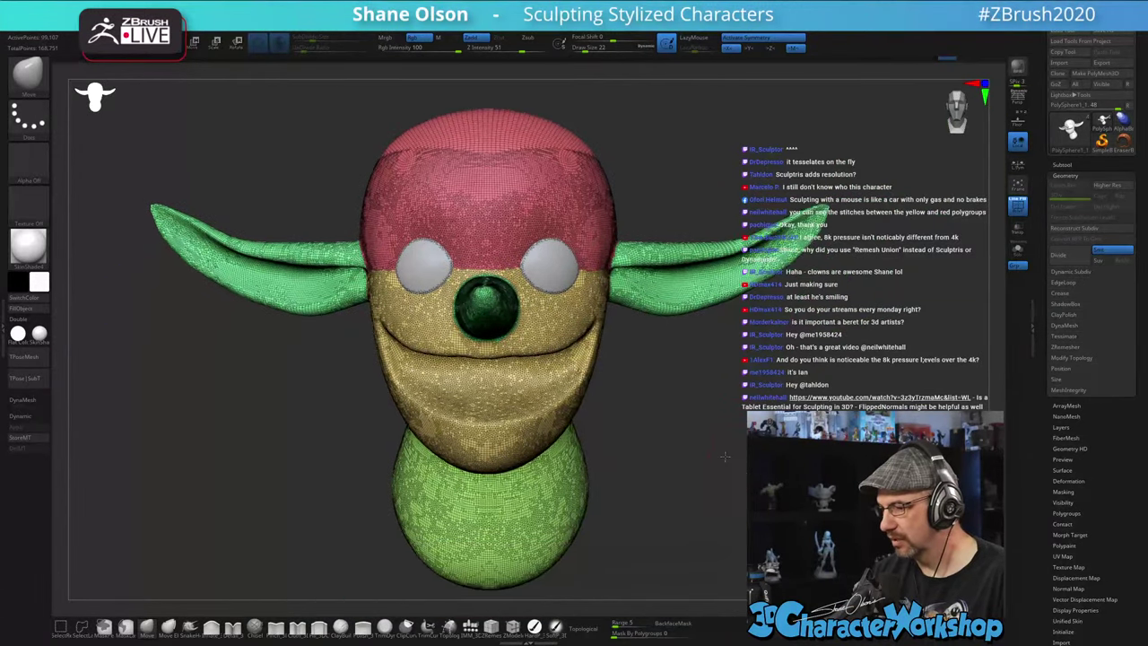
pyautogui.hotkey('shift', 'f')
pyautogui.moveTo(829, 466); pyautogui.dragTo(723, 444, button='right')
pyautogui.moveTo(723, 444); pyautogui.dragTo(759, 443)
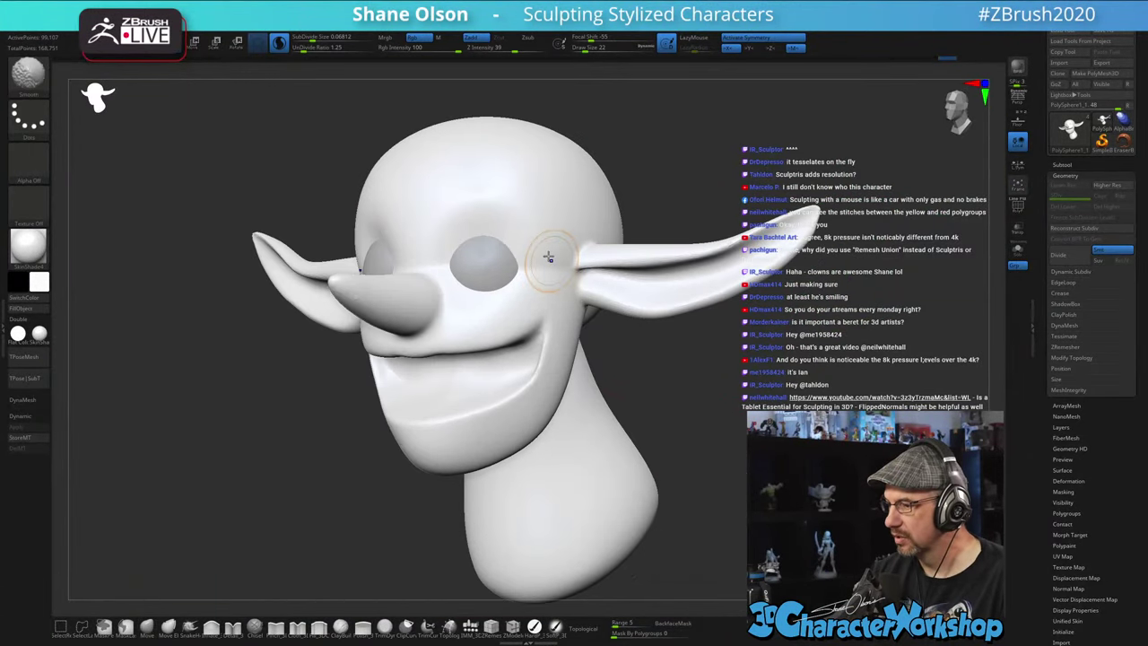
pyautogui.keyDown('shift'); pyautogui.moveTo(548, 257); pyautogui.dragTo(549, 286); pyautogui.keyUp('shift')
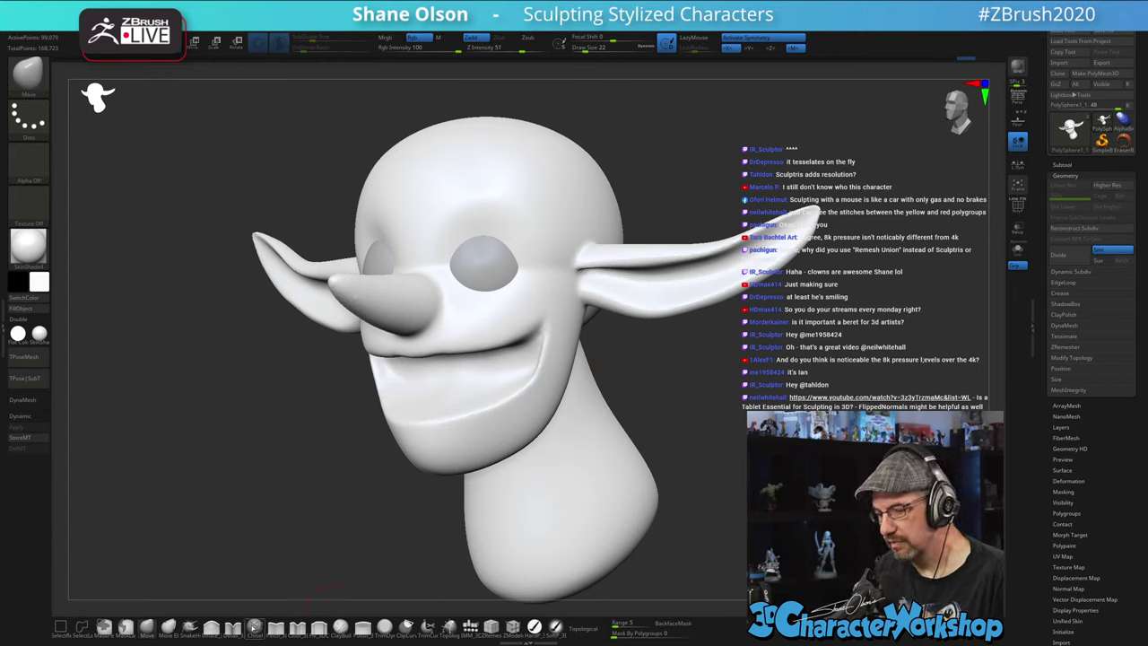
# - Pull a long spike out of the back of the neck with the SnakeHook brush, without Sculptris Pro
pyautogui.click(189, 627)
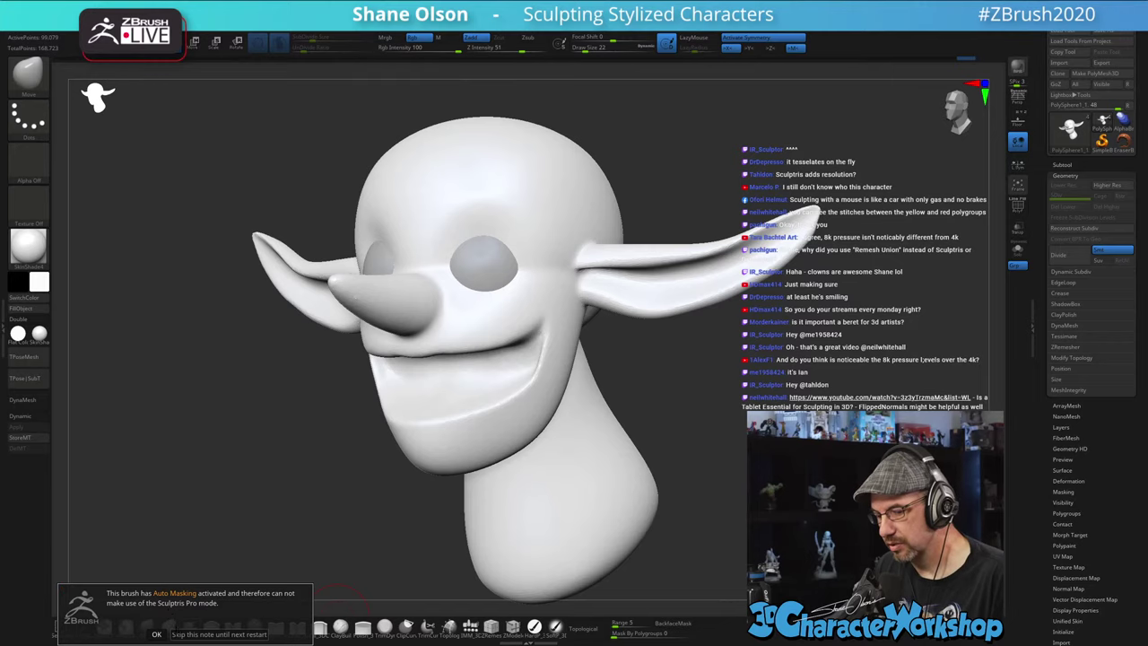
pyautogui.click(157, 634)
pyautogui.click(190, 627)
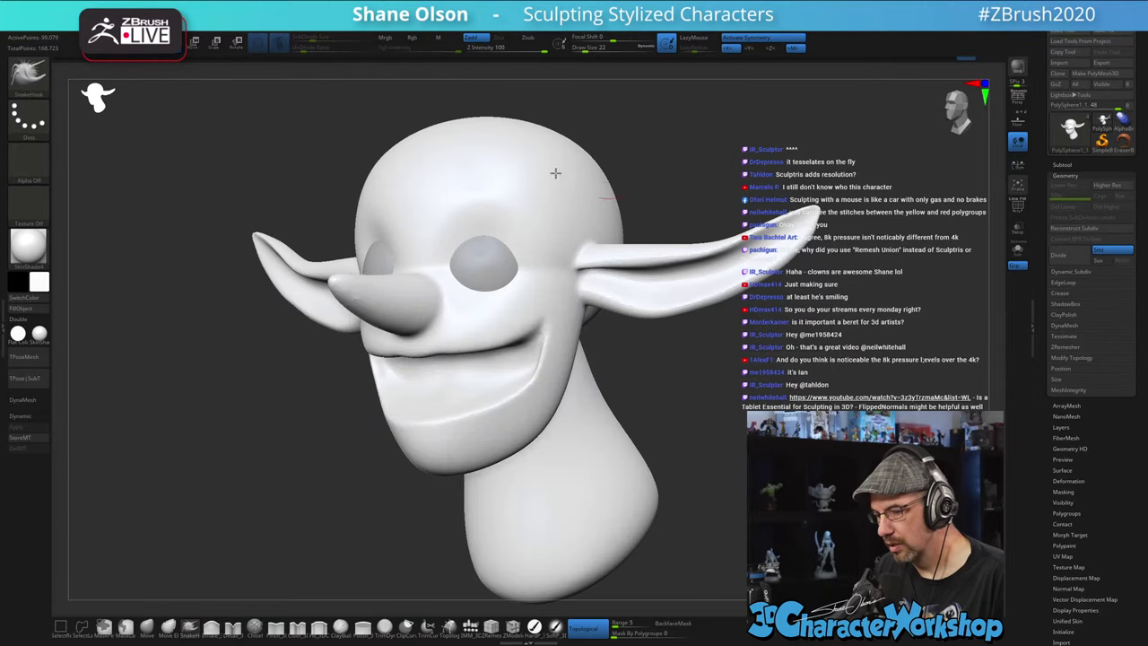
pyautogui.moveTo(610, 468); pyautogui.dragTo(715, 415)
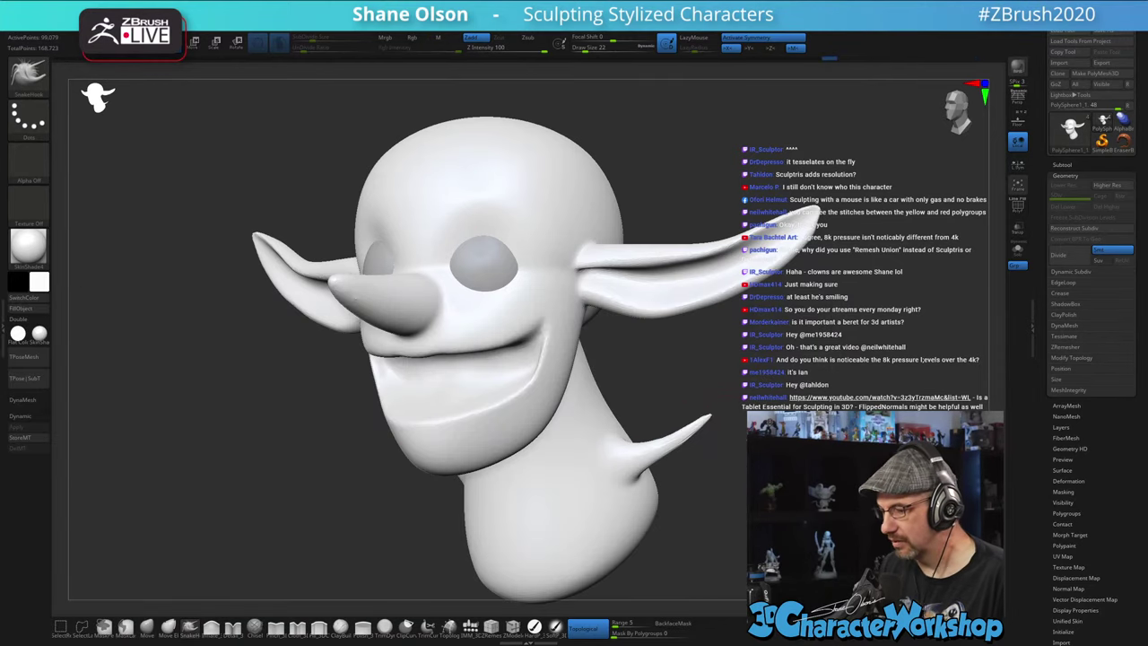
# - Show the polygon wireframe and examine the topology of the spike on the neck
pyautogui.hotkey('shift', 'f')
pyautogui.keyDown('ctrl'); pyautogui.moveTo(628, 377); pyautogui.dragTo(609, 427, button='right'); pyautogui.keyUp('ctrl')
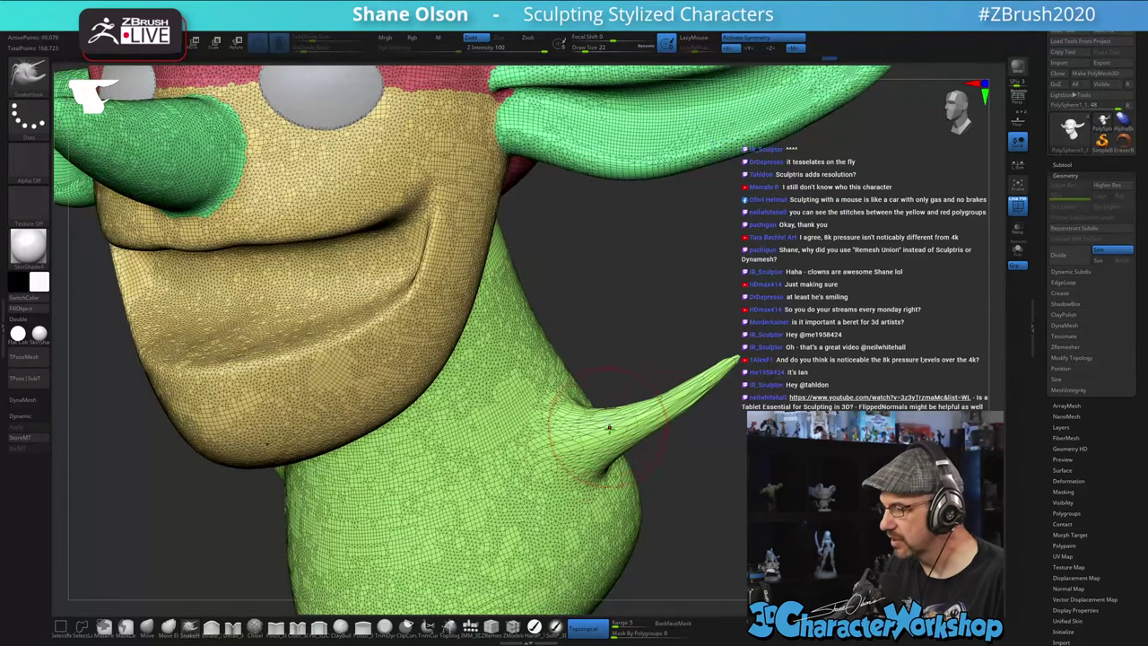
pyautogui.moveTo(686, 359); pyautogui.dragTo(680, 330, button='right')
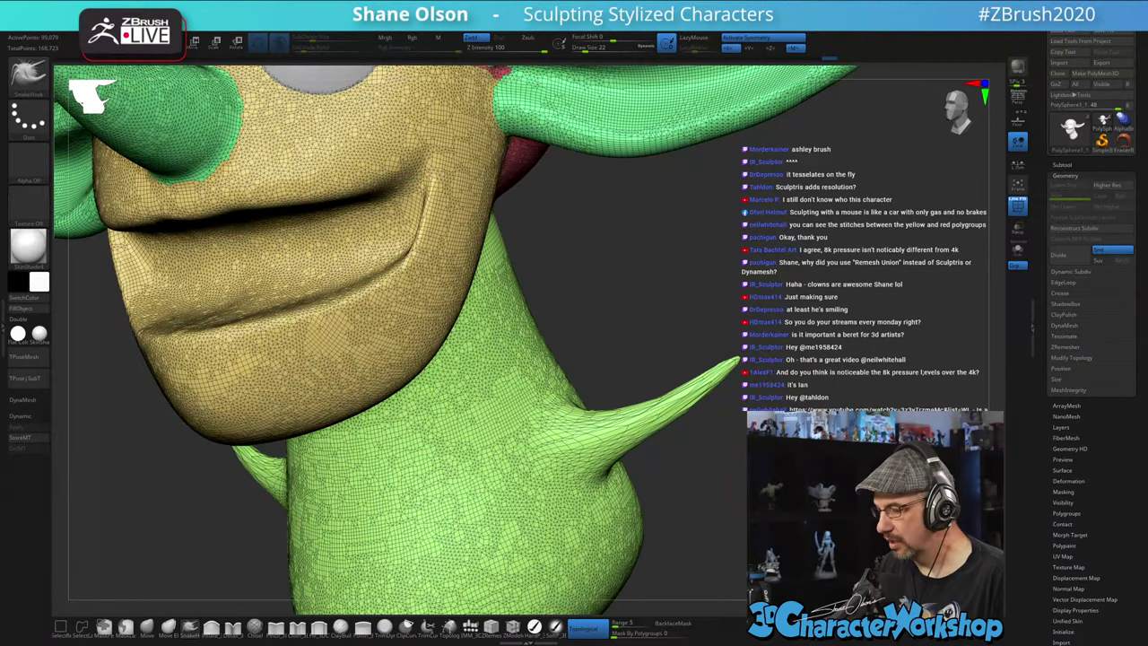
pyautogui.keyDown('ctrl'); pyautogui.moveTo(680, 330); pyautogui.dragTo(680, 292, button='right'); pyautogui.keyUp('ctrl')
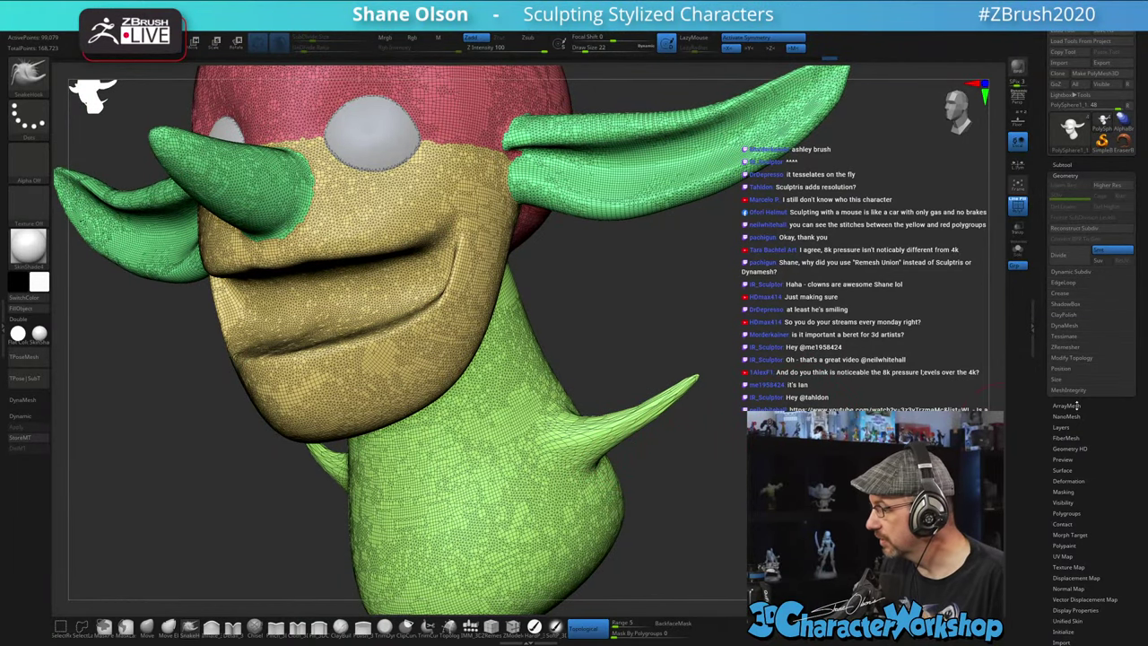
# - Try remeshing the head with DynaMesh at a resolution of 304, and undo both the remesh and the neck spike
pyautogui.click(1073, 326)
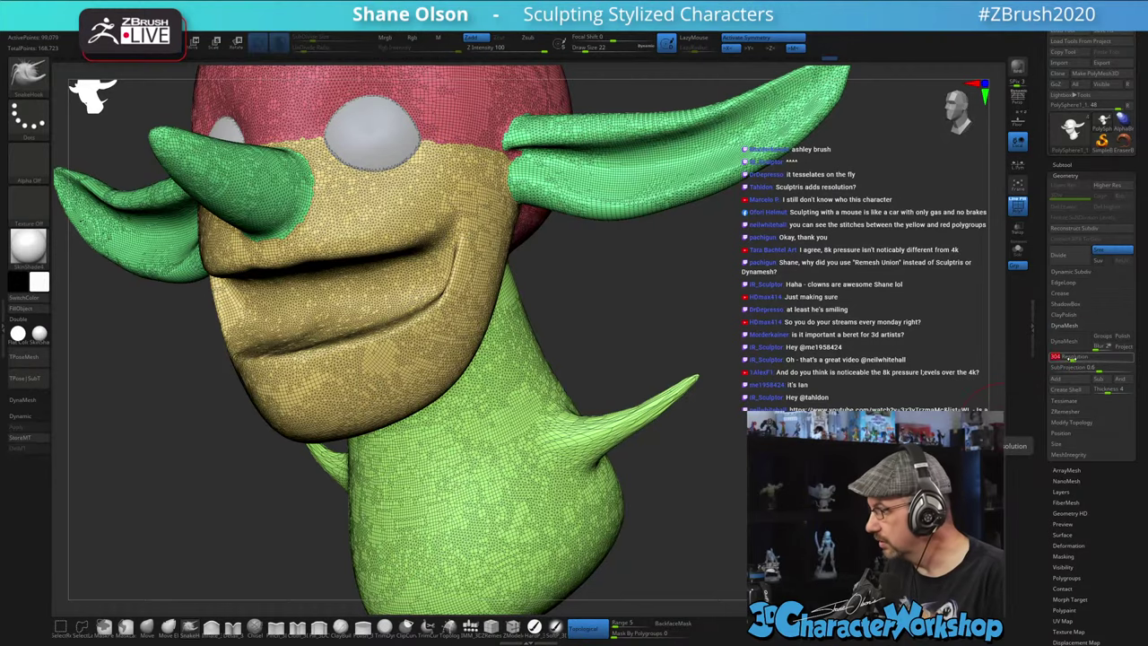
pyautogui.click(1069, 342)
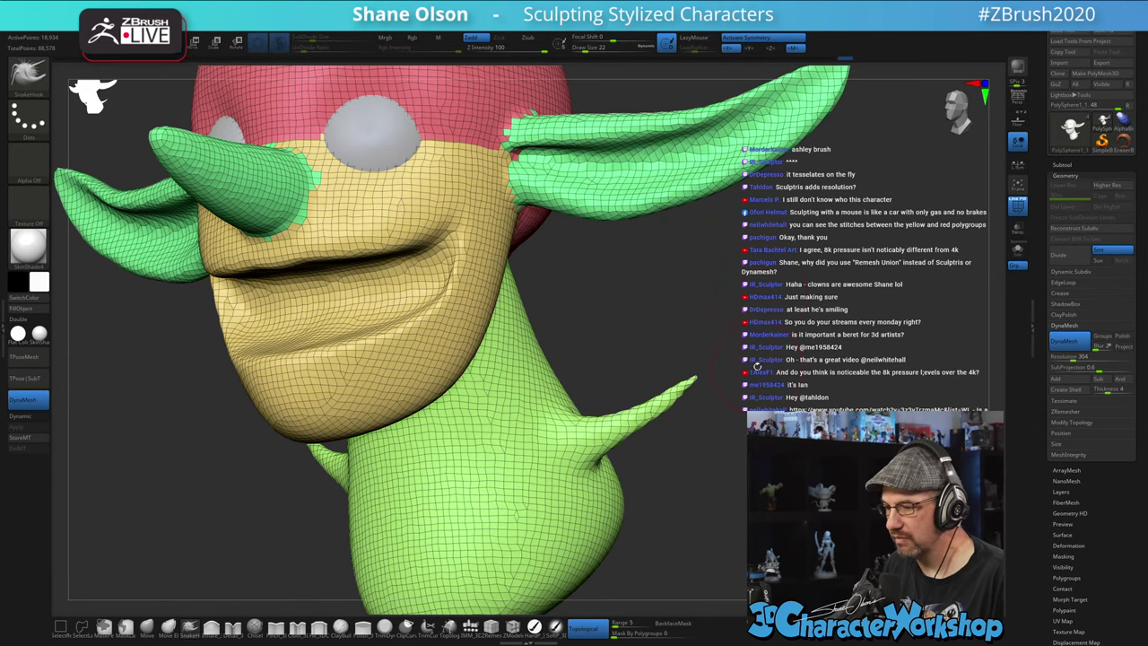
pyautogui.hotkey('ctrl', 'z')
pyautogui.hotkey('ctrl', 'z')
pyautogui.moveTo(732, 360)
pyautogui.mouseDown()
pyautogui.moveTo(730, 343)
pyautogui.moveTo(717, 355)
pyautogui.mouseUp()
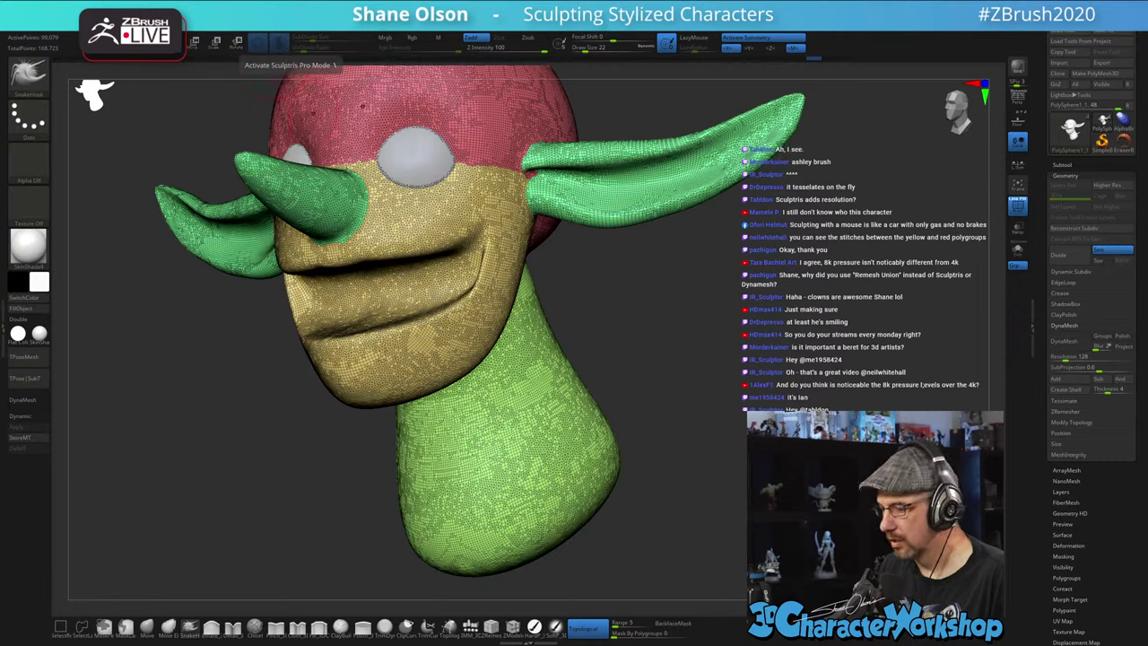
# - Turn off Topological masking, try pulling a neck spike with SnakeHook in Sculptris Pro mode, and undo it
pyautogui.click(586, 626)
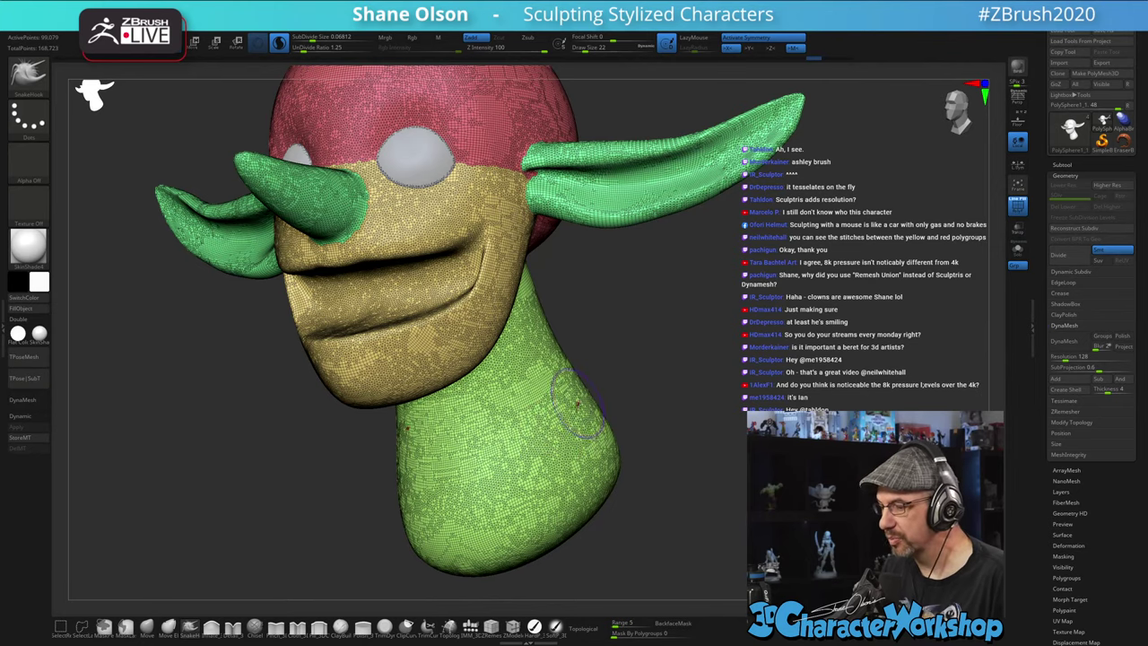
pyautogui.moveTo(571, 414)
pyautogui.mouseDown()
pyautogui.moveTo(646, 348)
pyautogui.moveTo(679, 281)
pyautogui.mouseUp()
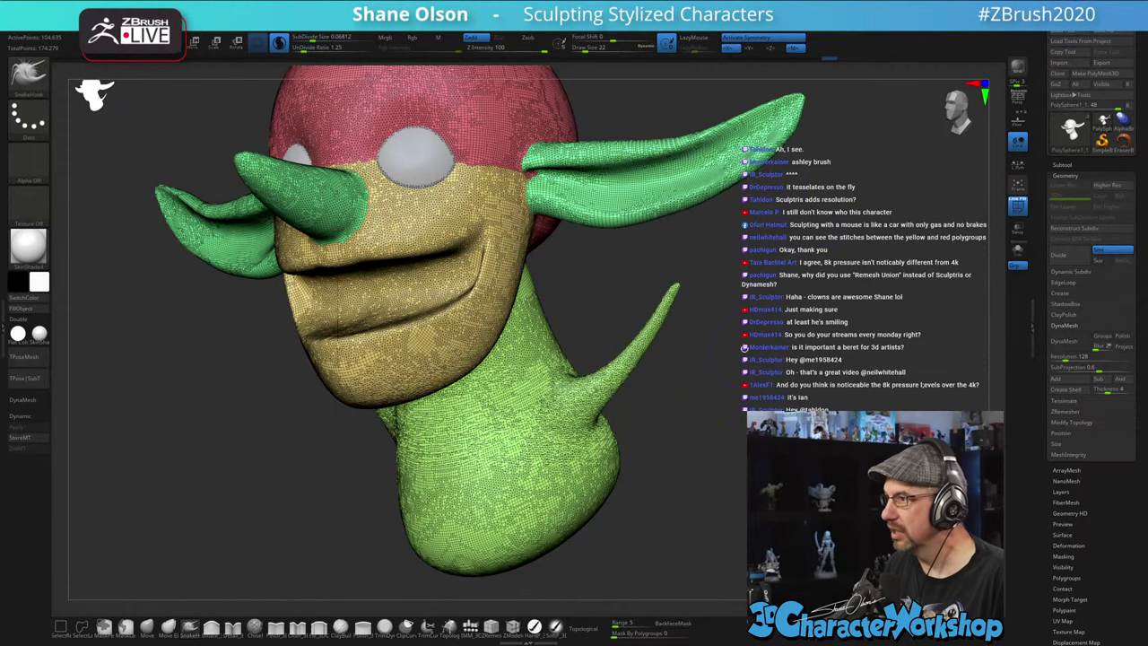
pyautogui.hotkey('ctrl', 'z')
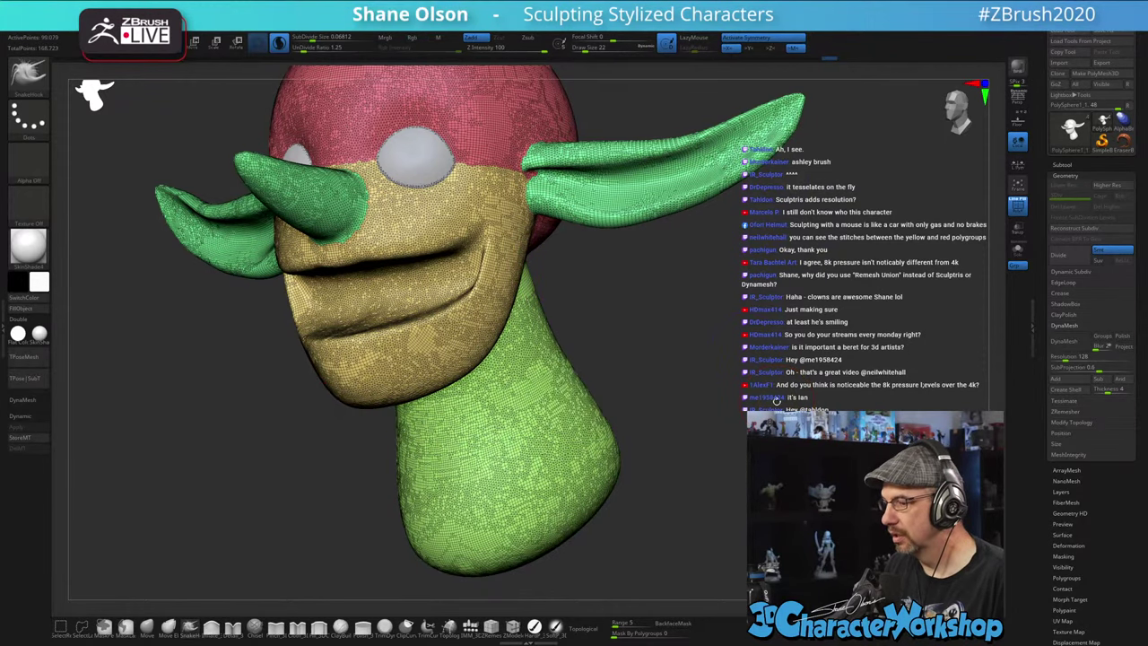
pyautogui.moveTo(777, 401)
pyautogui.mouseDown()
pyautogui.moveTo(596, 373)
pyautogui.moveTo(640, 376)
pyautogui.mouseUp()
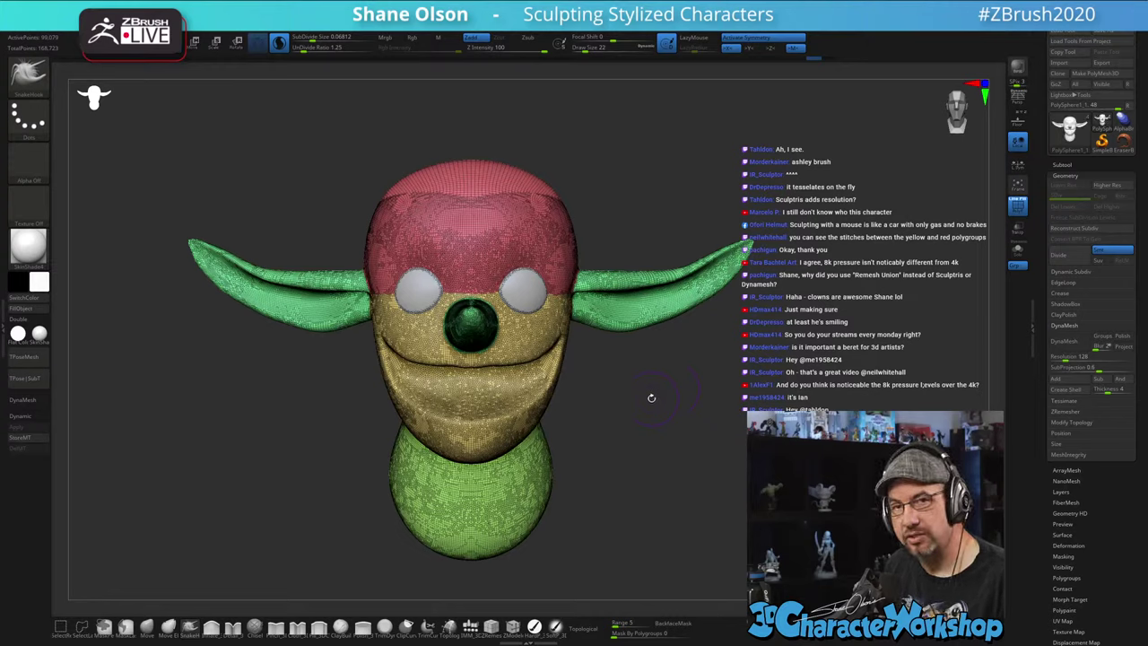
pyautogui.keyDown('alt'); pyautogui.moveTo(621, 437); pyautogui.dragTo(676, 465); pyautogui.keyUp('alt')
pyautogui.moveTo(717, 457)
pyautogui.mouseDown()
pyautogui.moveTo(683, 444)
pyautogui.moveTo(695, 428)
pyautogui.moveTo(709, 447)
pyautogui.moveTo(657, 388)
pyautogui.mouseUp()
pyautogui.press('s')
pyautogui.press('s')
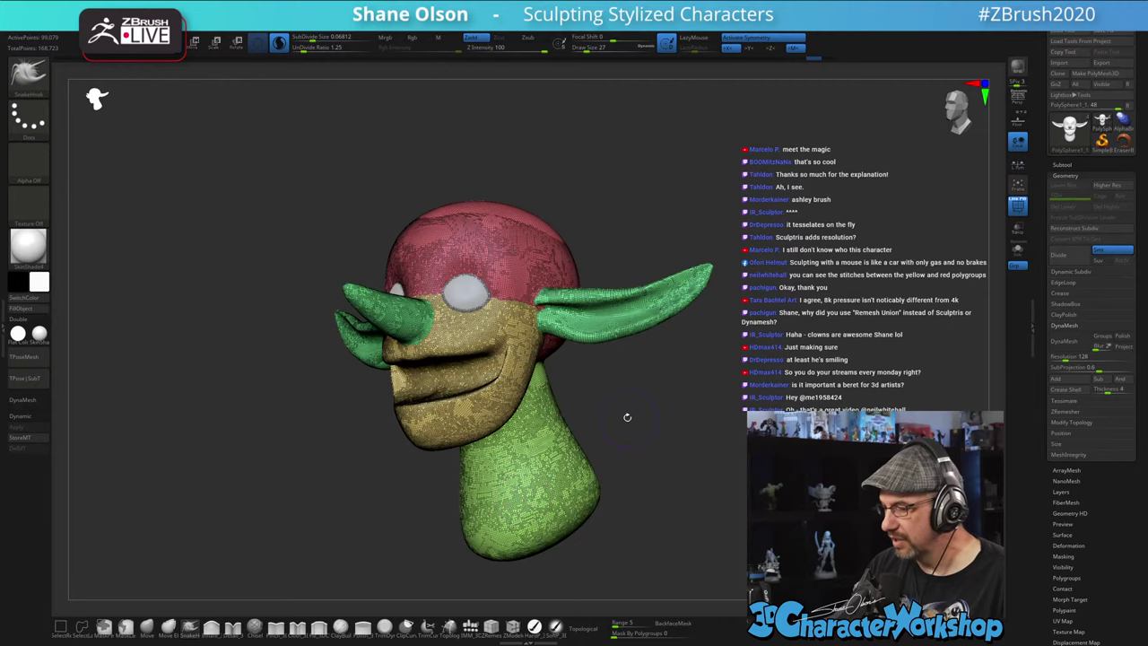
pyautogui.moveTo(629, 412)
pyautogui.mouseDown()
pyautogui.moveTo(633, 422)
pyautogui.moveTo(643, 413)
pyautogui.moveTo(637, 423)
pyautogui.moveTo(700, 408)
pyautogui.moveTo(739, 379)
pyautogui.mouseUp()
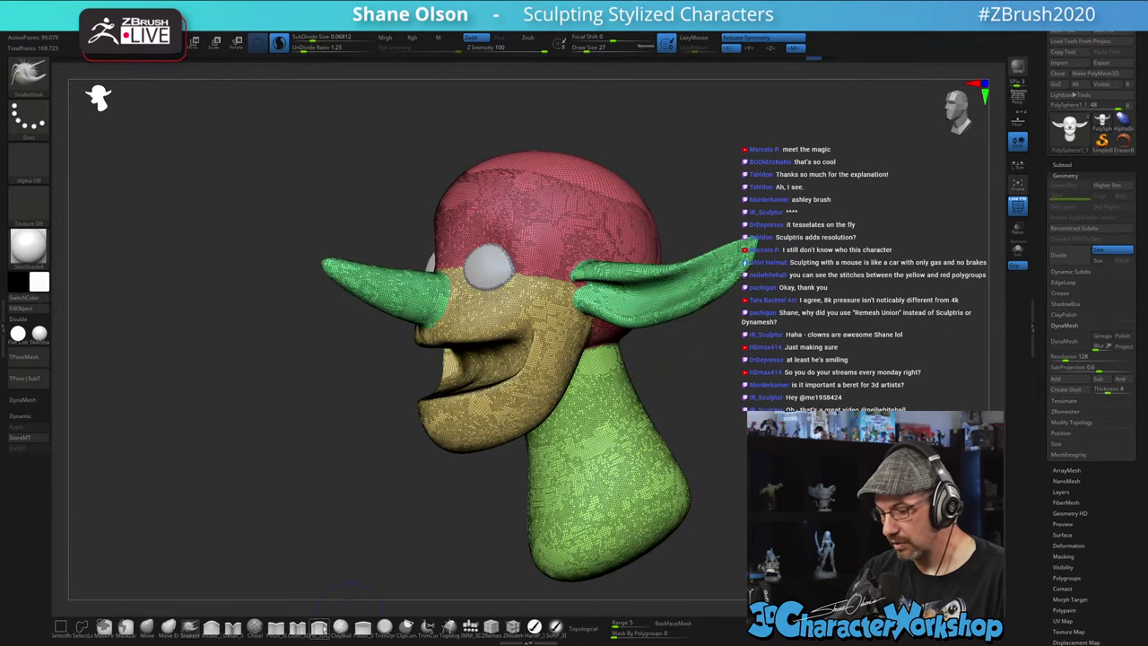
# - Build up a nostril wing at the side of the nose base with ClayBuildup at Draw Size 12, and smooth the strokes
pyautogui.click(321, 627)
pyautogui.press('s')
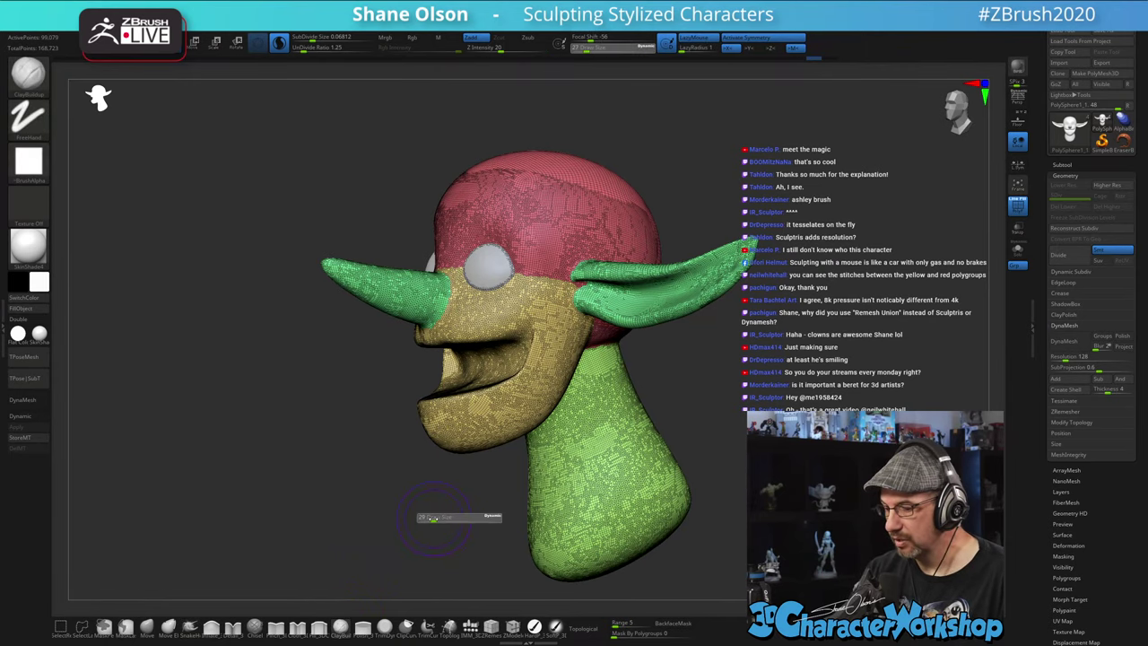
pyautogui.moveTo(430, 519); pyautogui.dragTo(485, 591)
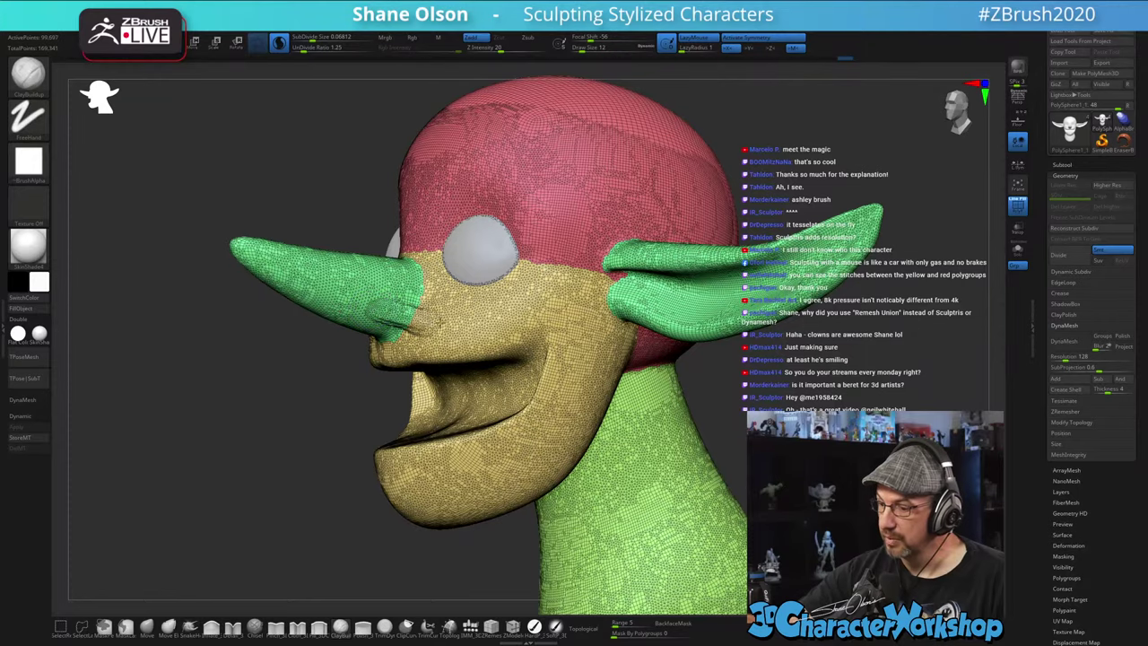
pyautogui.moveTo(492, 307)
pyautogui.mouseDown(button='right')
pyautogui.moveTo(520, 314)
pyautogui.moveTo(574, 294)
pyautogui.moveTo(497, 305)
pyautogui.mouseUp(button='right')
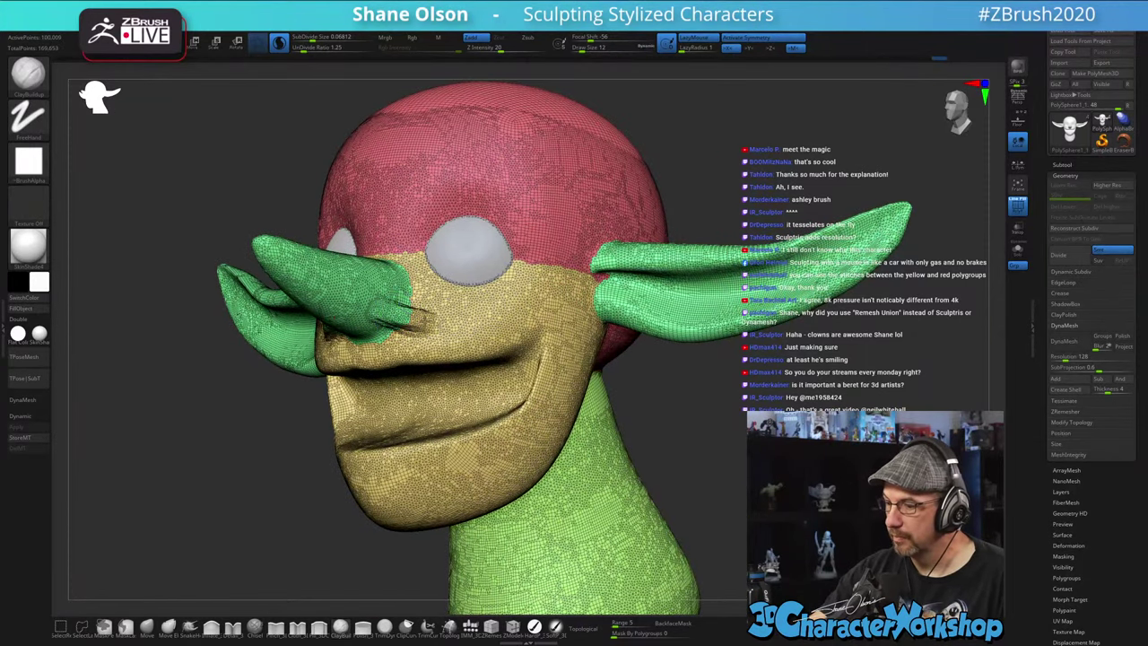
pyautogui.moveTo(399, 318)
pyautogui.keyDown('shift'); pyautogui.mouseDown()
pyautogui.moveTo(381, 310)
pyautogui.moveTo(411, 312)
pyautogui.mouseUp(); pyautogui.keyUp('shift')
pyautogui.moveTo(471, 300); pyautogui.dragTo(439, 298, button='right')
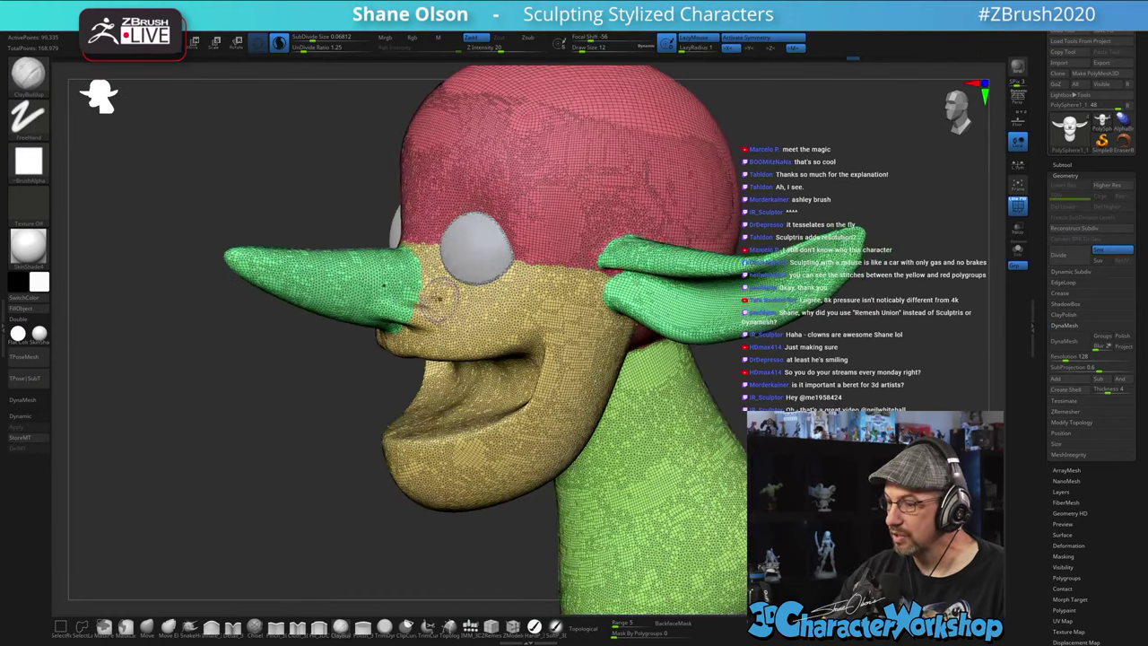
# - Reduce the Draw Size to 11 and sculpt the nostril wing and opening on the underside of the nose
pyautogui.moveTo(410, 291)
pyautogui.mouseDown()
pyautogui.moveTo(425, 296)
pyautogui.moveTo(409, 285)
pyautogui.mouseUp()
pyautogui.moveTo(457, 296); pyautogui.dragTo(469, 264, button='right')
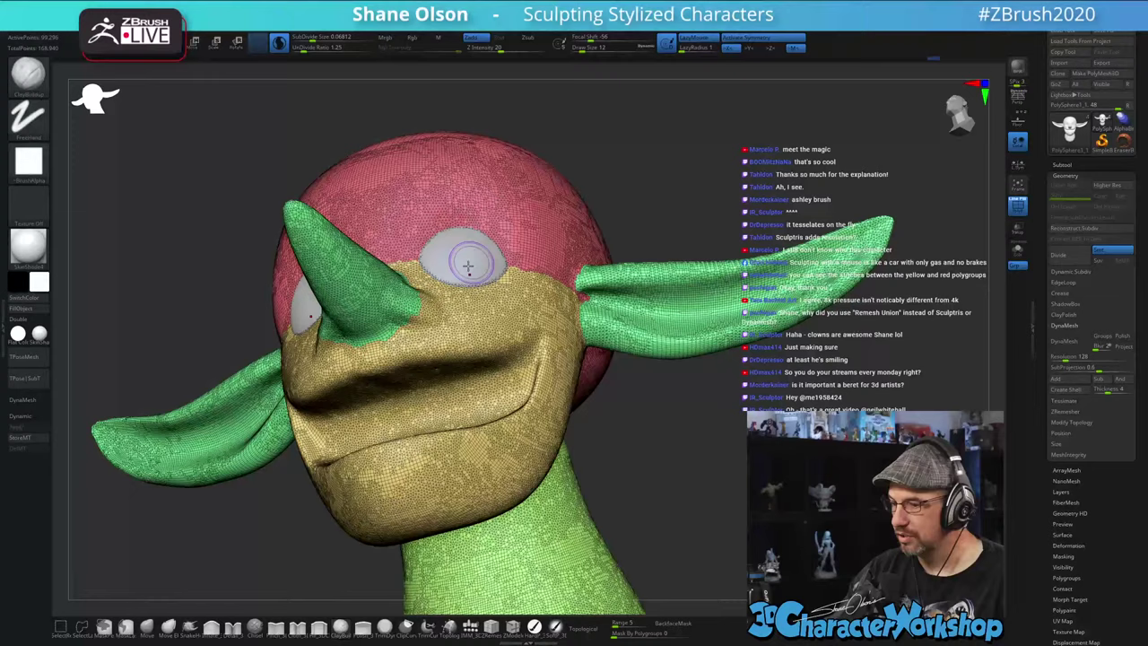
pyautogui.press('s')
pyautogui.click(403, 321)
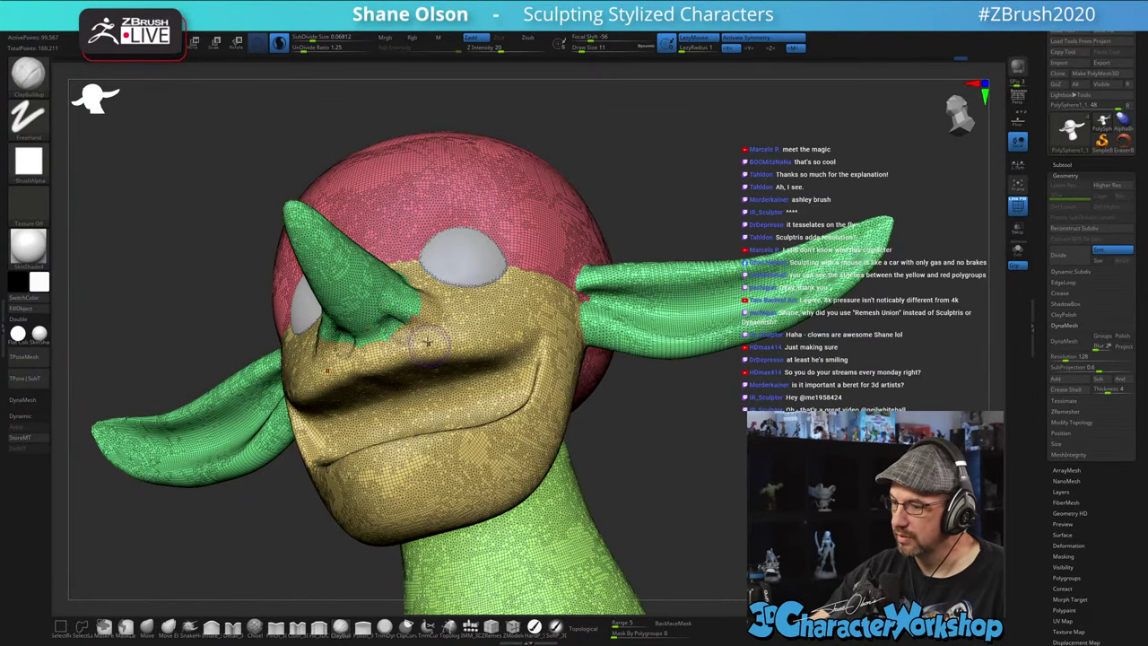
pyautogui.moveTo(429, 344); pyautogui.dragTo(406, 330)
pyautogui.moveTo(412, 330)
pyautogui.mouseDown(button='right')
pyautogui.moveTo(436, 328)
pyautogui.moveTo(400, 316)
pyautogui.mouseUp(button='right')
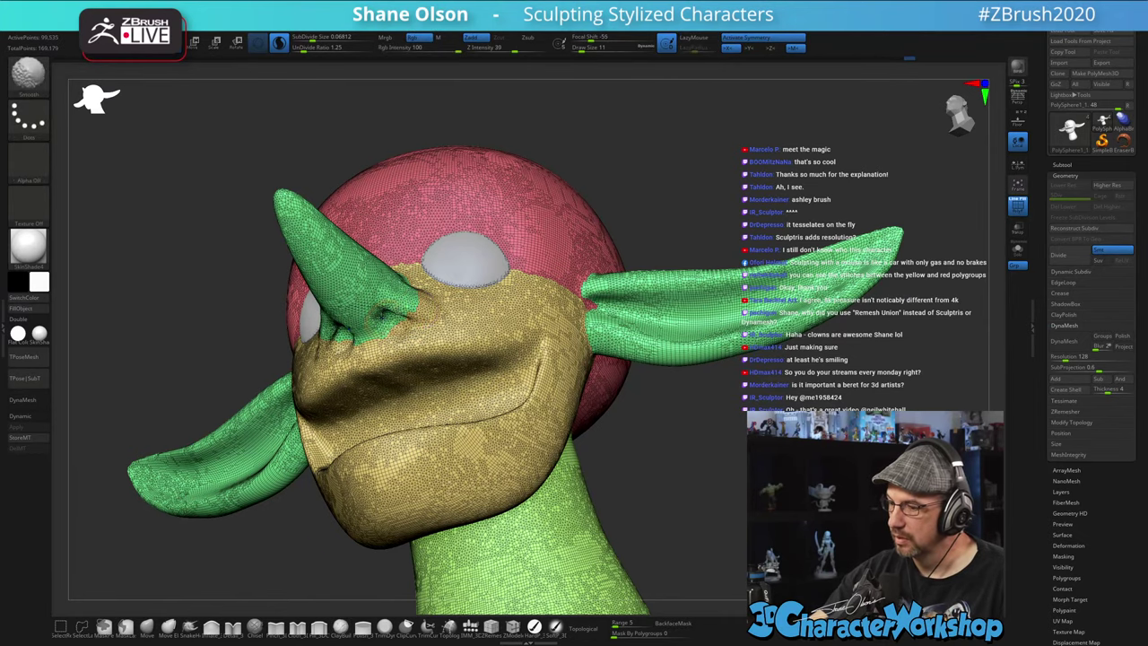
# - Hide the polygon wireframe and smooth the nostril wing where it blends into the nose and cheek
pyautogui.hotkey('shift', 'f')
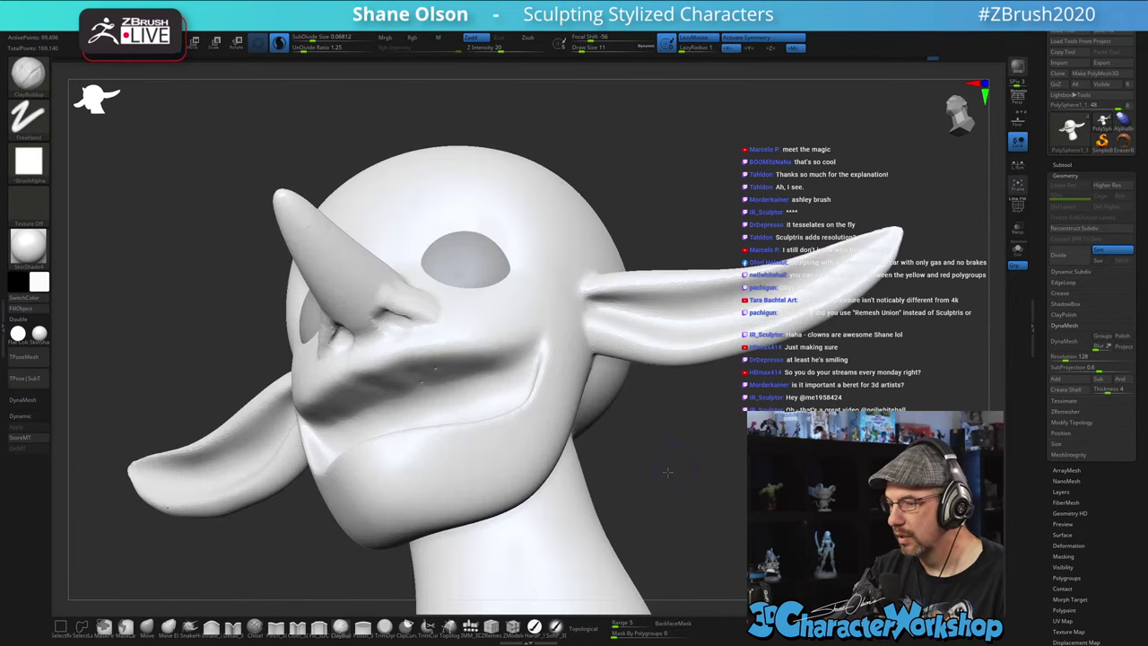
pyautogui.moveTo(669, 471); pyautogui.dragTo(647, 520)
pyautogui.keyDown('shift'); pyautogui.moveTo(381, 295); pyautogui.dragTo(405, 303); pyautogui.keyUp('shift')
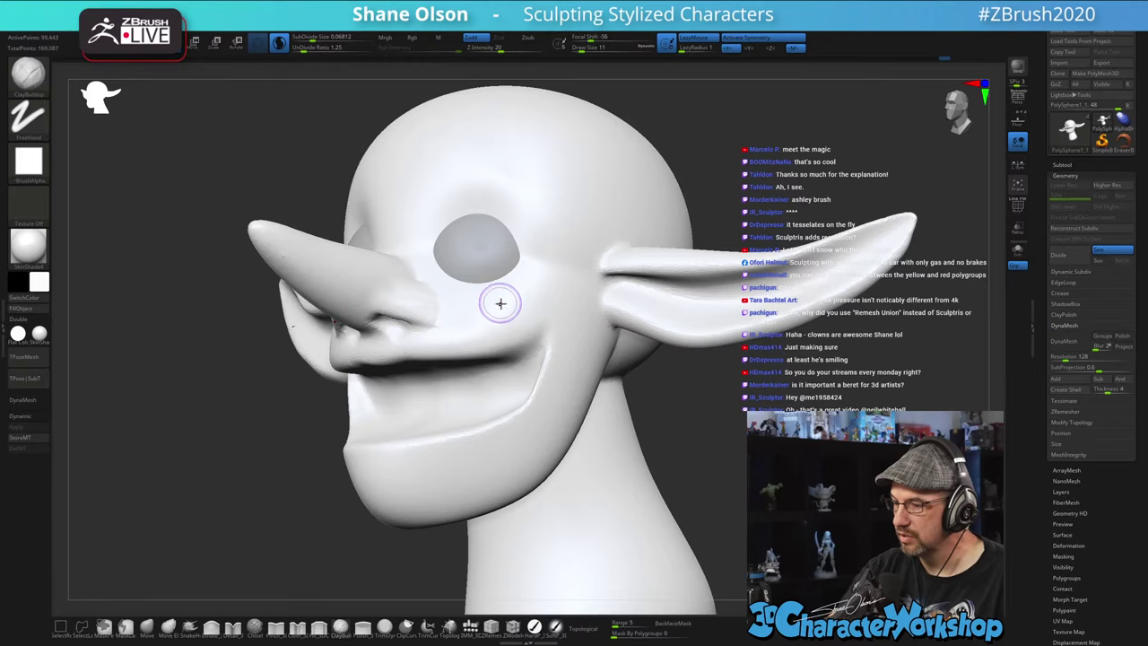
pyautogui.moveTo(499, 302); pyautogui.dragTo(476, 313, button='right')
pyautogui.moveTo(447, 275)
pyautogui.keyDown('shift'); pyautogui.mouseDown()
pyautogui.moveTo(438, 265)
pyautogui.moveTo(437, 286)
pyautogui.mouseUp(); pyautogui.keyUp('shift')
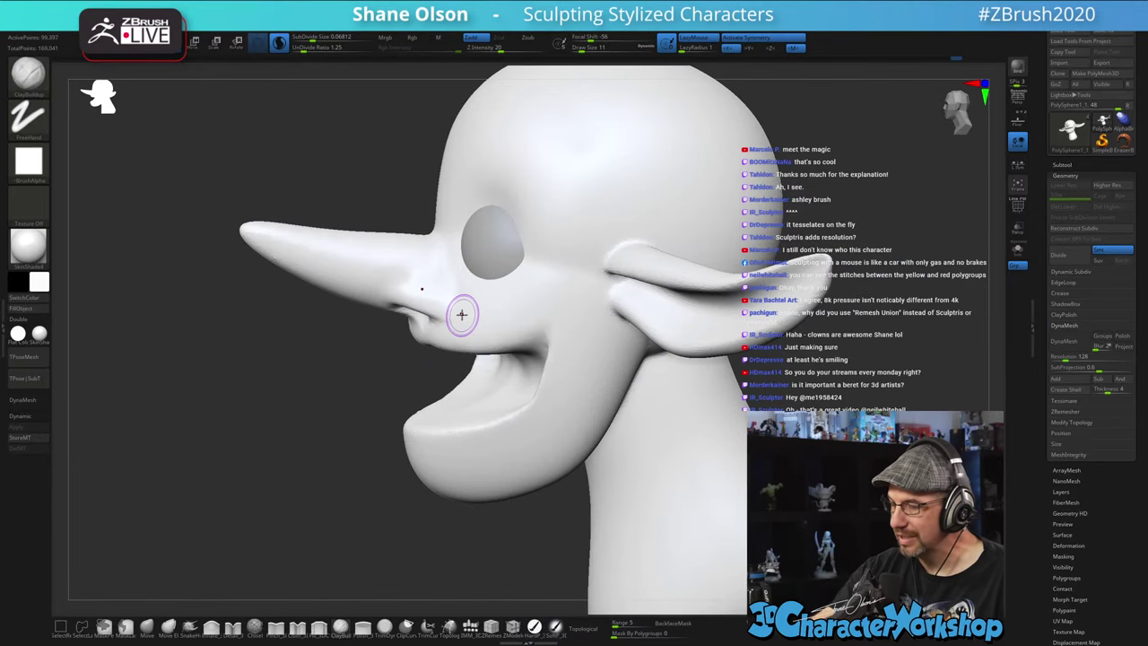
# - Add a ClayBuildup stroke to the recess beneath the upper lip and smooth the bumps across that surface
pyautogui.moveTo(461, 314); pyautogui.dragTo(534, 313, button='right')
pyautogui.moveTo(484, 350); pyautogui.dragTo(528, 291, button='right')
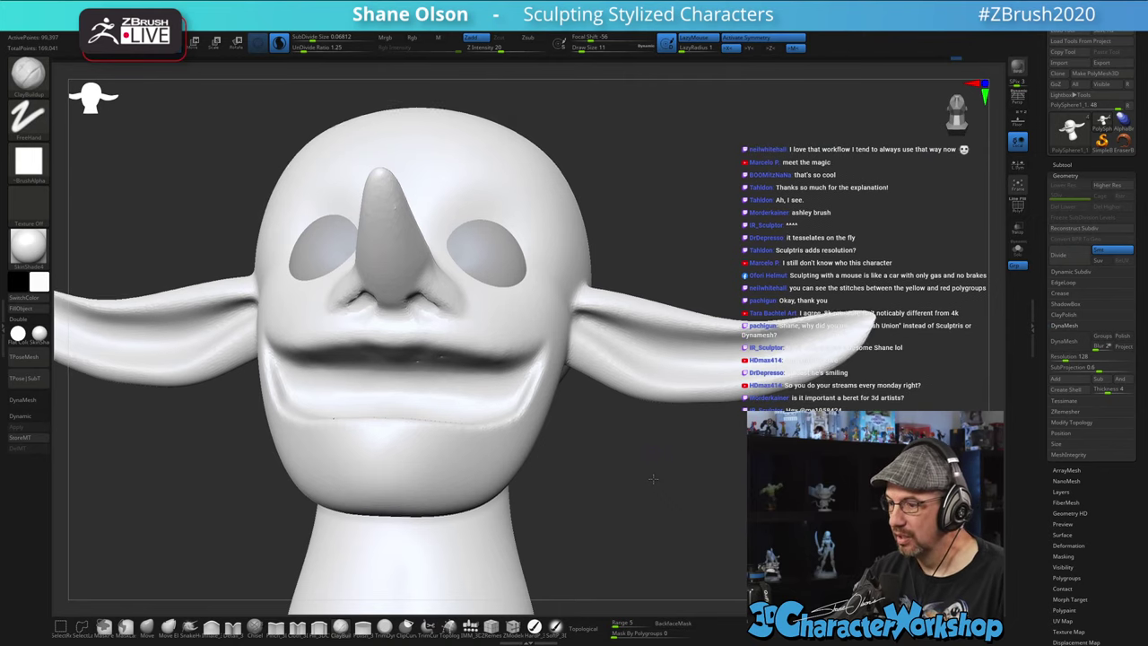
pyautogui.keyDown('ctrl'); pyautogui.moveTo(648, 476); pyautogui.dragTo(729, 557, button='right'); pyautogui.keyUp('ctrl')
pyautogui.moveTo(729, 557); pyautogui.dragTo(685, 491, button='right')
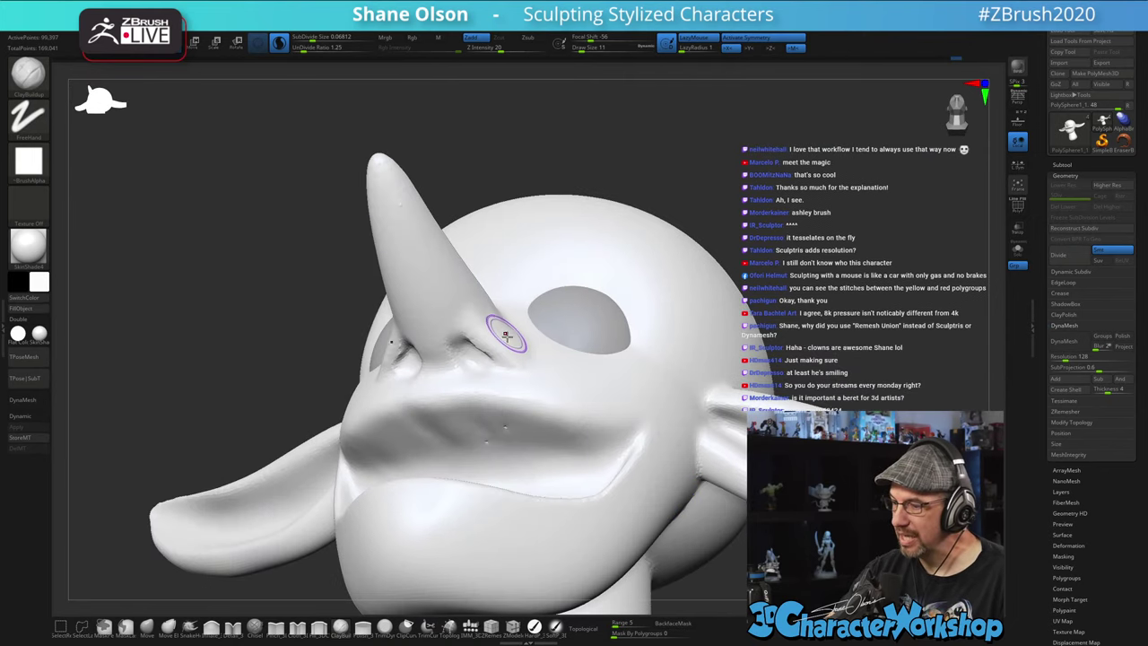
pyautogui.moveTo(509, 422)
pyautogui.mouseDown()
pyautogui.moveTo(524, 450)
pyautogui.moveTo(494, 461)
pyautogui.mouseUp()
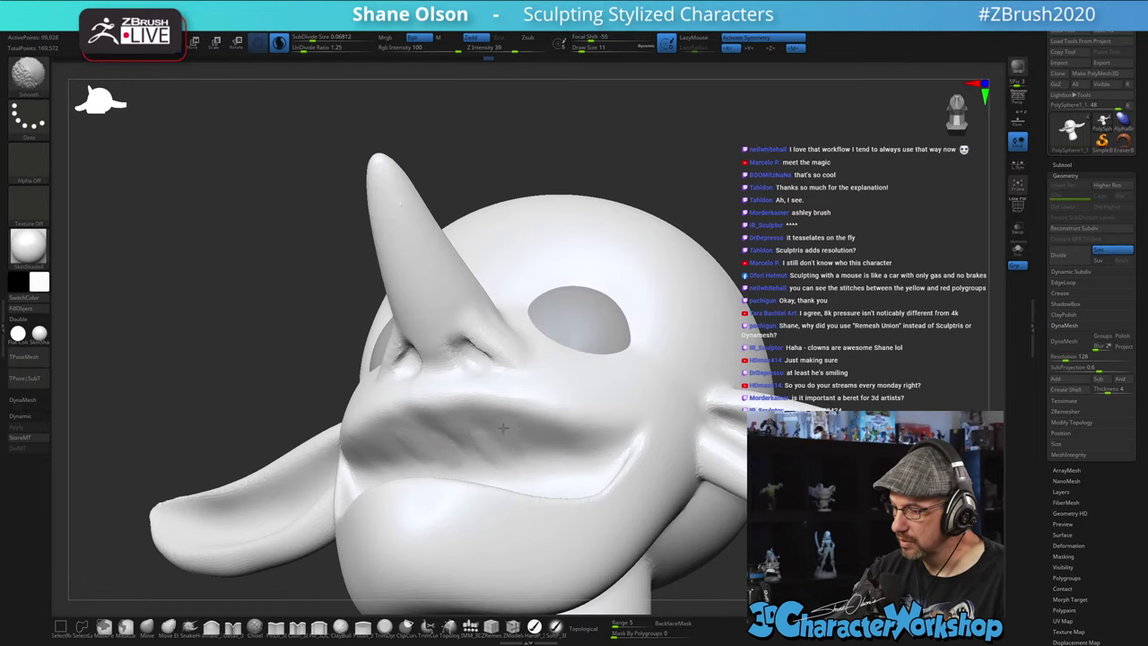
pyautogui.keyDown('shift'); pyautogui.moveTo(435, 428); pyautogui.dragTo(516, 433); pyautogui.keyUp('shift')
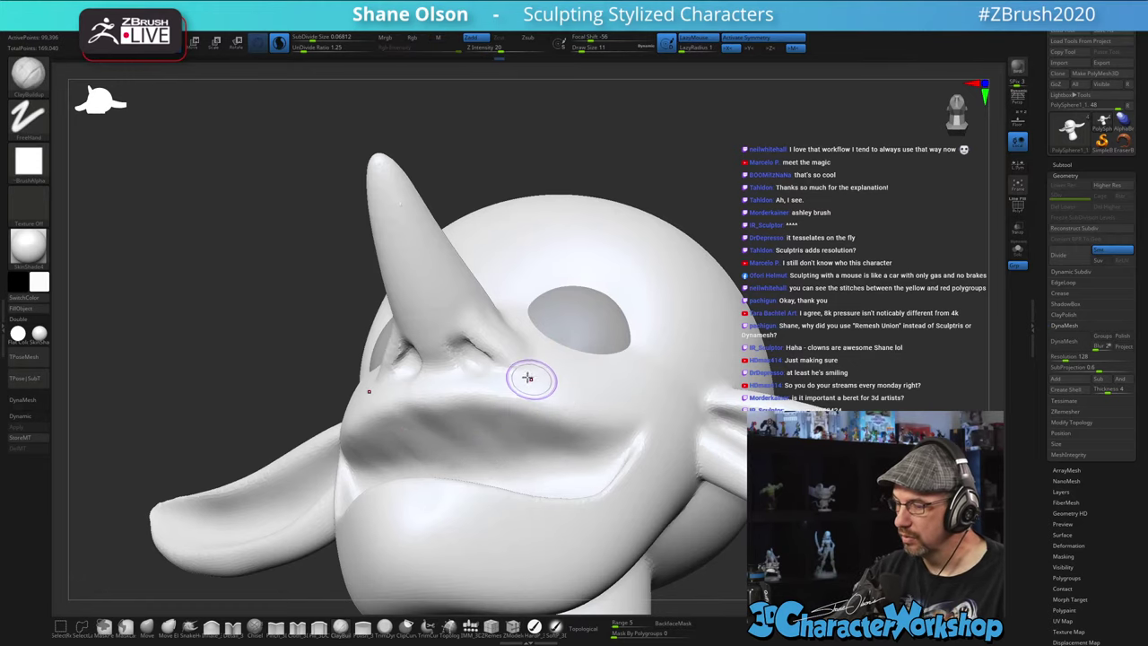
# - Smooth the nostril opening on the underside of the nose and the nostril wing around it
pyautogui.moveTo(511, 363); pyautogui.dragTo(543, 342, button='right')
pyautogui.press('shift')
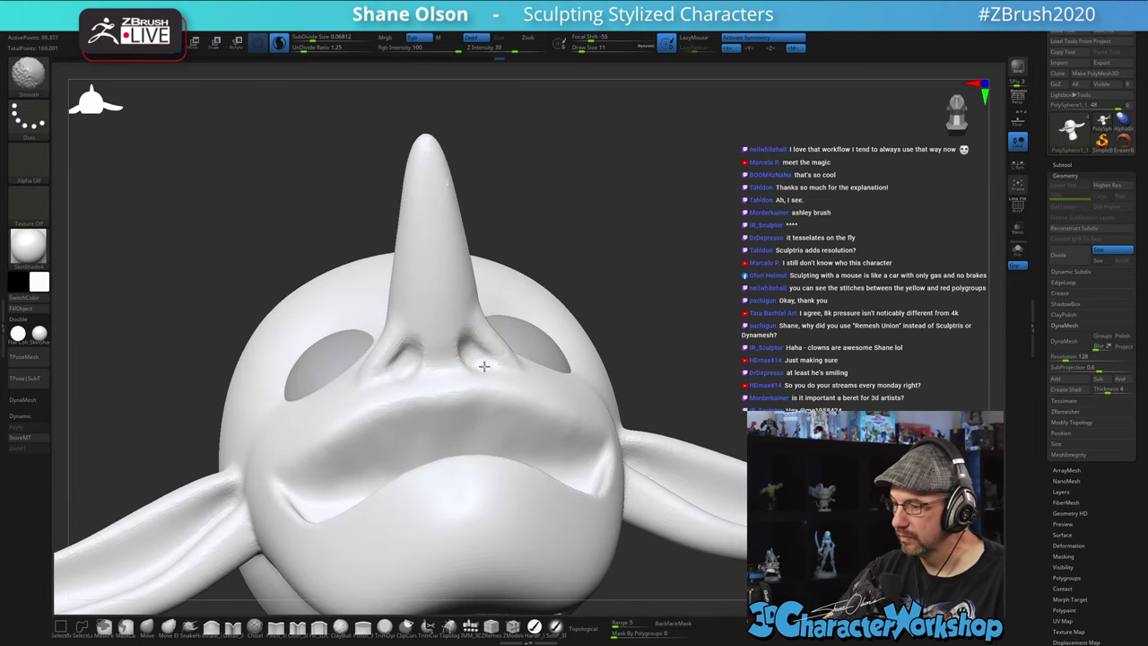
pyautogui.keyDown('shift'); pyautogui.moveTo(485, 365); pyautogui.dragTo(480, 363); pyautogui.keyUp('shift')
pyautogui.moveTo(549, 350)
pyautogui.mouseDown(button='right')
pyautogui.moveTo(535, 390)
pyautogui.moveTo(528, 381)
pyautogui.mouseUp(button='right')
pyautogui.moveTo(458, 361)
pyautogui.keyDown('shift'); pyautogui.mouseDown()
pyautogui.moveTo(452, 339)
pyautogui.moveTo(430, 327)
pyautogui.mouseUp(); pyautogui.keyUp('shift')
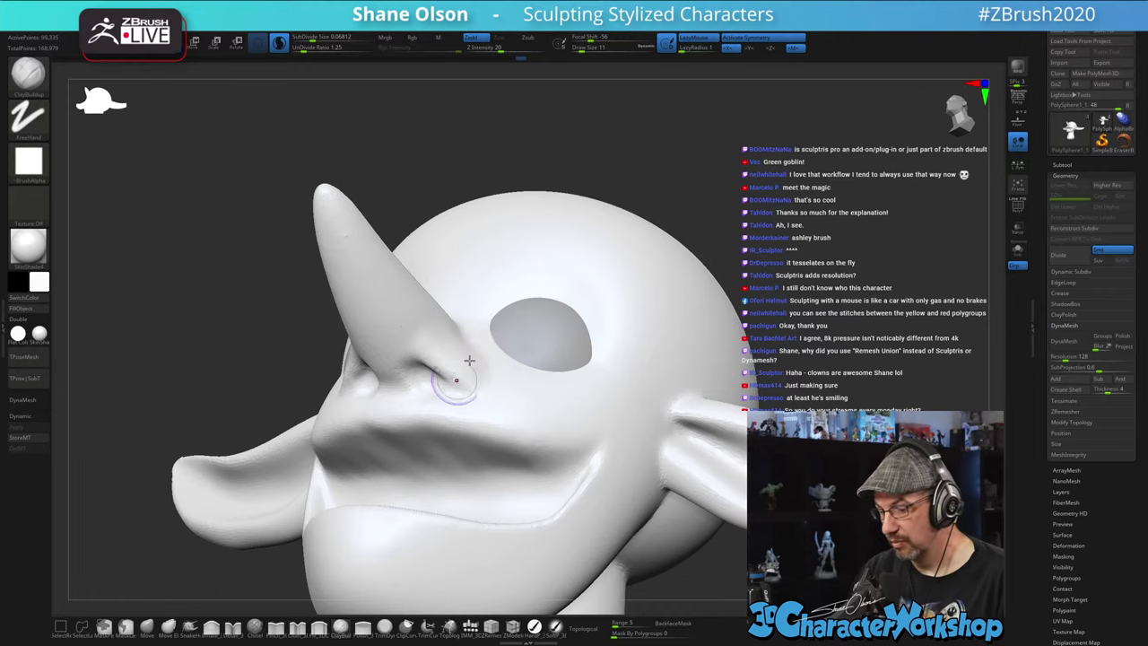
pyautogui.moveTo(484, 326); pyautogui.dragTo(480, 345, button='right')
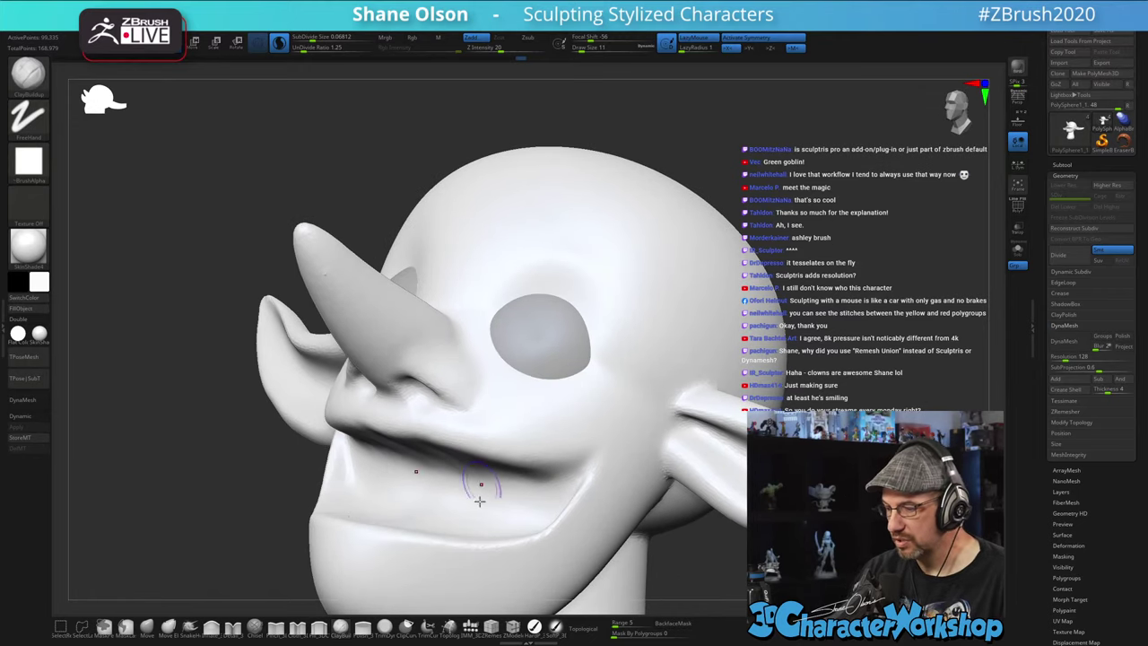
pyautogui.keyDown('ctrl'); pyautogui.moveTo(541, 416); pyautogui.dragTo(490, 331, button='right'); pyautogui.keyUp('ctrl')
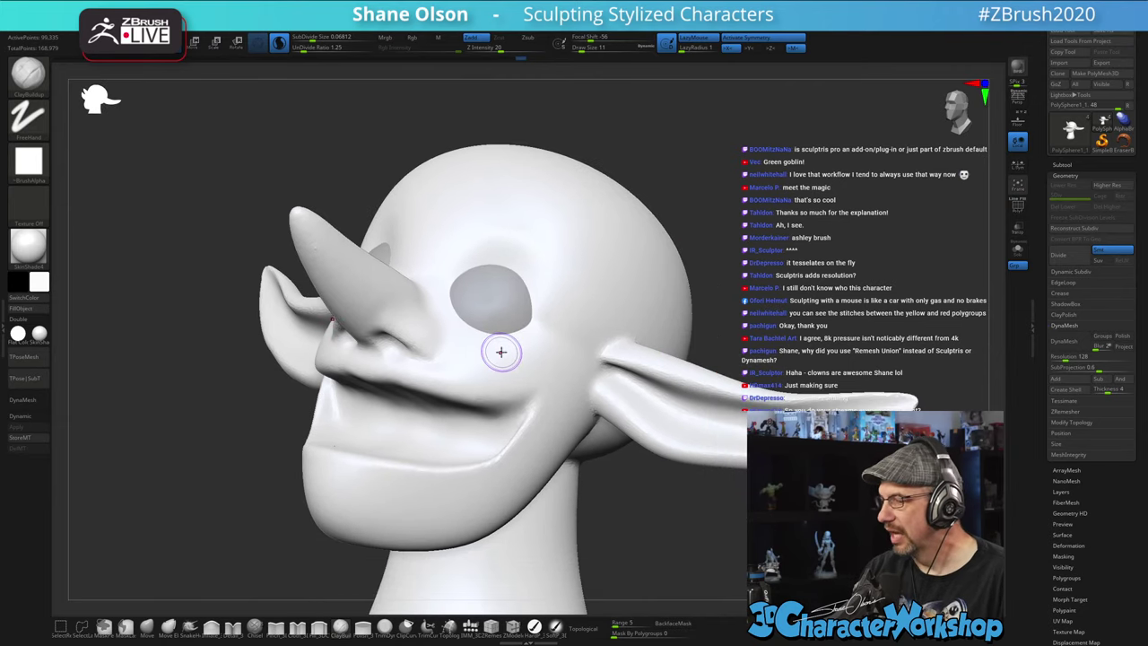
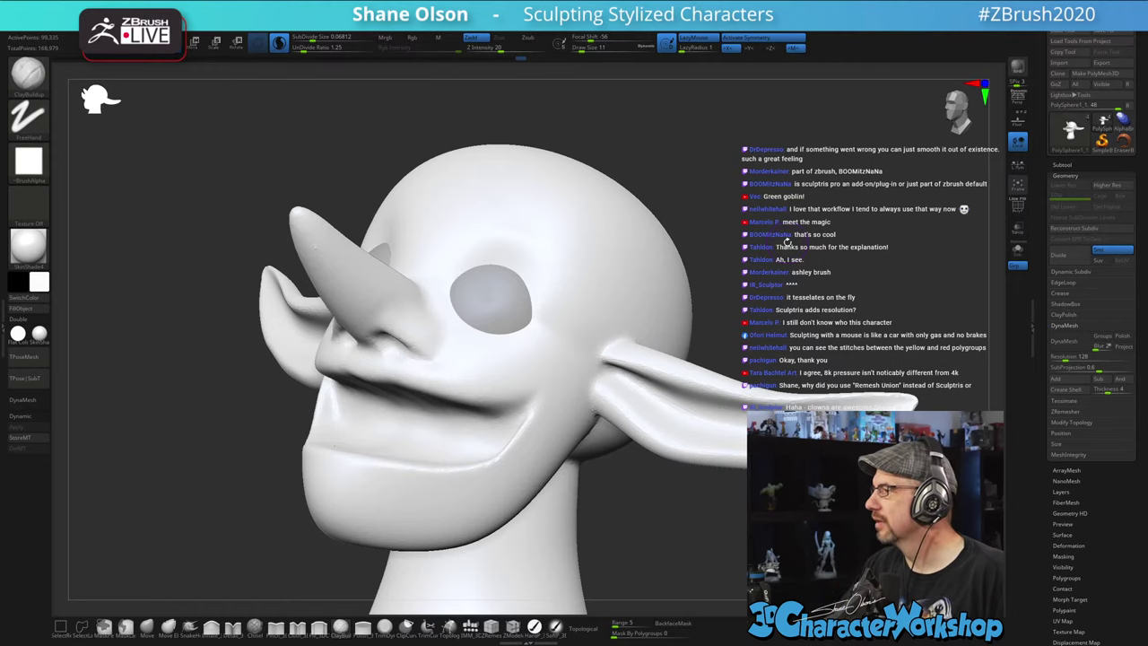
# - Switch to SnakeHook, set the Smooth brush's Z Intensity to 100, and smooth the rippled recess beneath the upper lip
pyautogui.moveTo(718, 514)
pyautogui.keyDown('alt'); pyautogui.mouseDown()
pyautogui.moveTo(691, 483)
pyautogui.moveTo(709, 476)
pyautogui.moveTo(691, 483)
pyautogui.moveTo(707, 496)
pyautogui.moveTo(671, 506)
pyautogui.mouseUp(); pyautogui.keyUp('alt')
pyautogui.click(148, 627)
pyautogui.press('s')
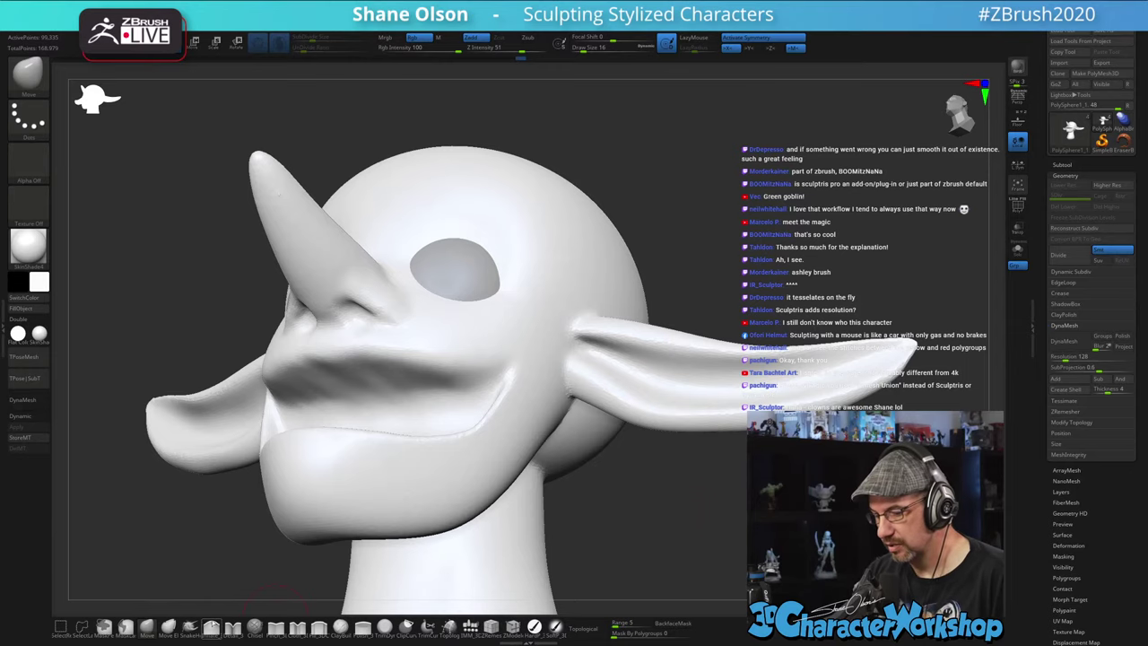
pyautogui.click(190, 626)
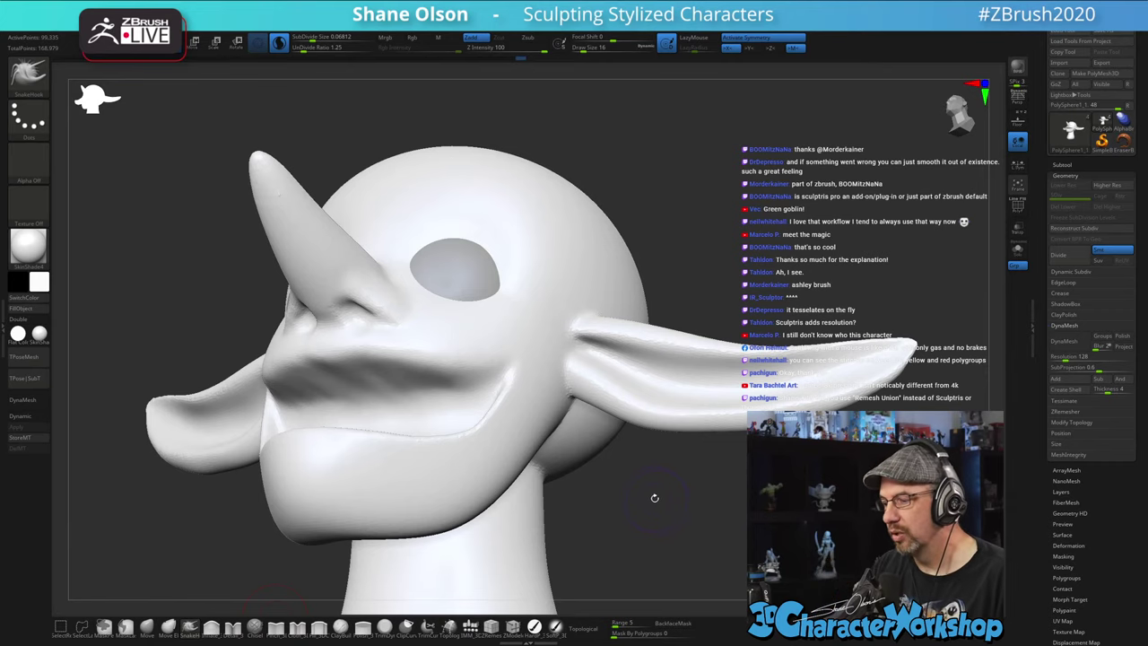
pyautogui.moveTo(663, 500)
pyautogui.keyDown('alt'); pyautogui.mouseDown()
pyautogui.moveTo(720, 510)
pyautogui.moveTo(702, 497)
pyautogui.mouseUp(); pyautogui.keyUp('alt')
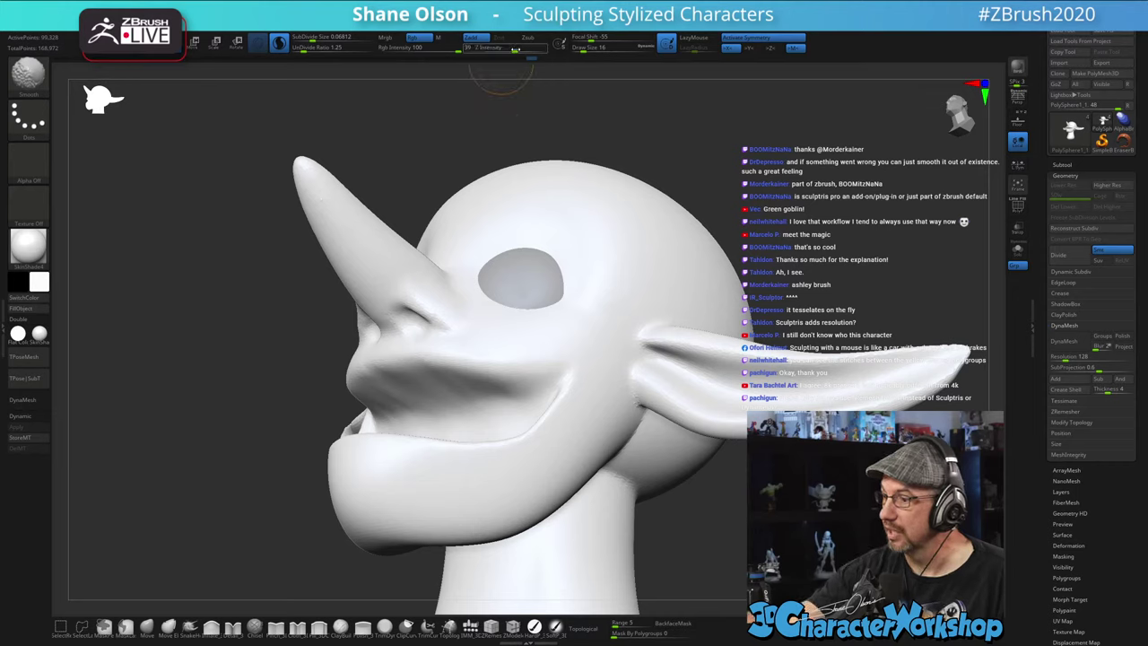
pyautogui.click(544, 54)
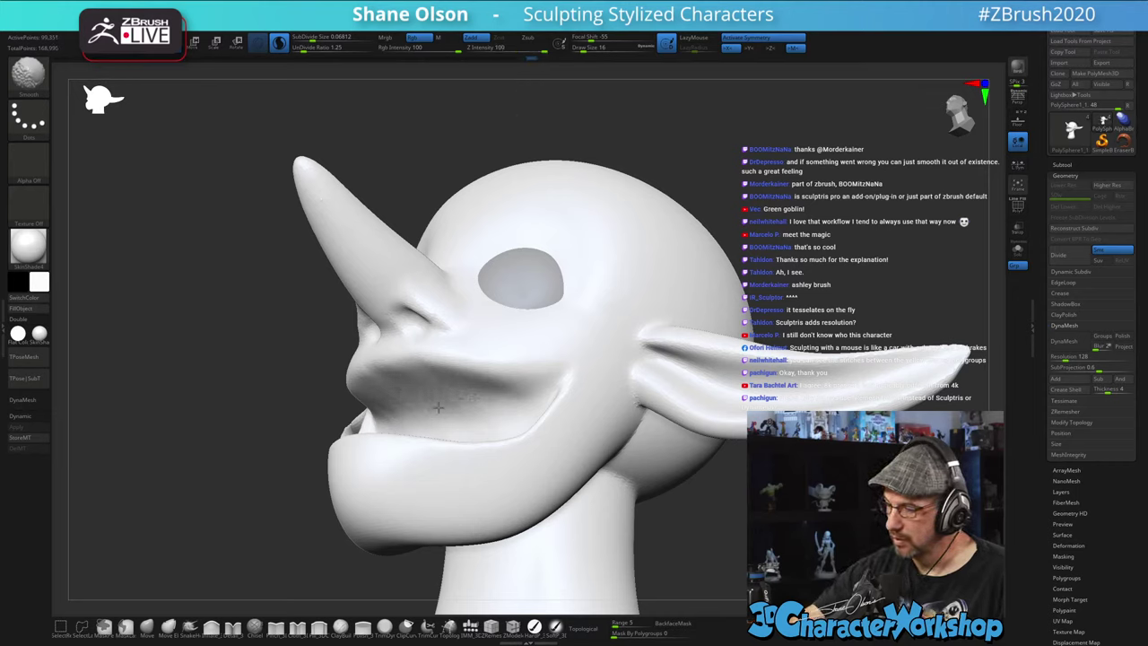
pyautogui.keyDown('shift'); pyautogui.moveTo(431, 397); pyautogui.dragTo(511, 382); pyautogui.keyUp('shift')
pyautogui.moveTo(517, 379); pyautogui.dragTo(524, 365, button='right')
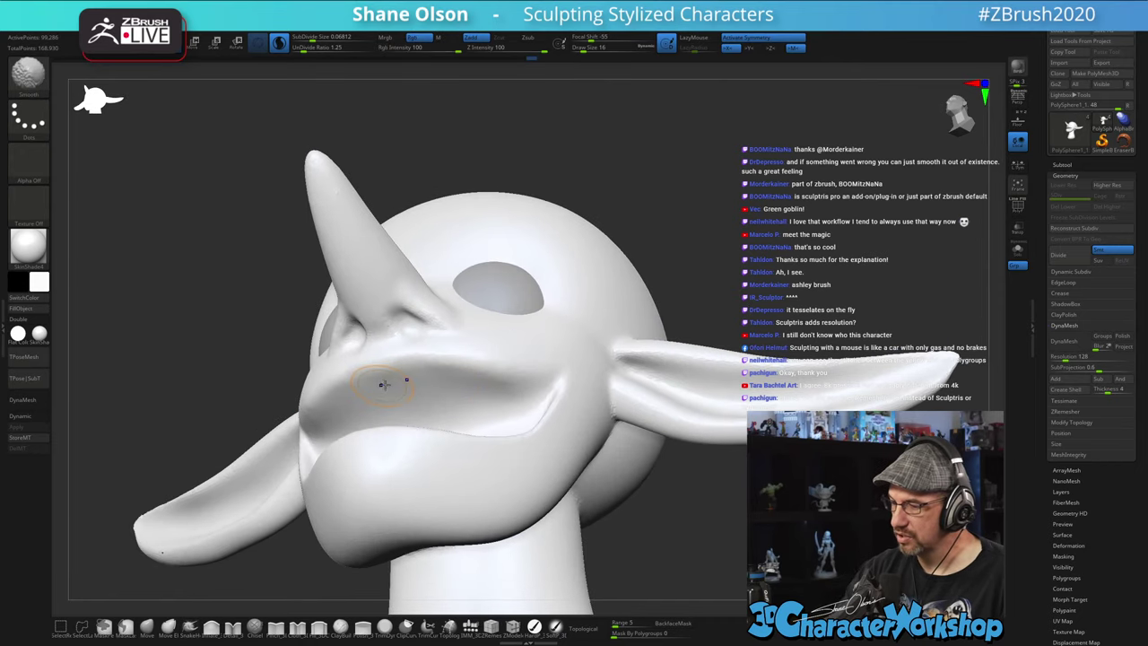
pyautogui.keyDown('shift'); pyautogui.moveTo(442, 378); pyautogui.dragTo(528, 389); pyautogui.keyUp('shift')
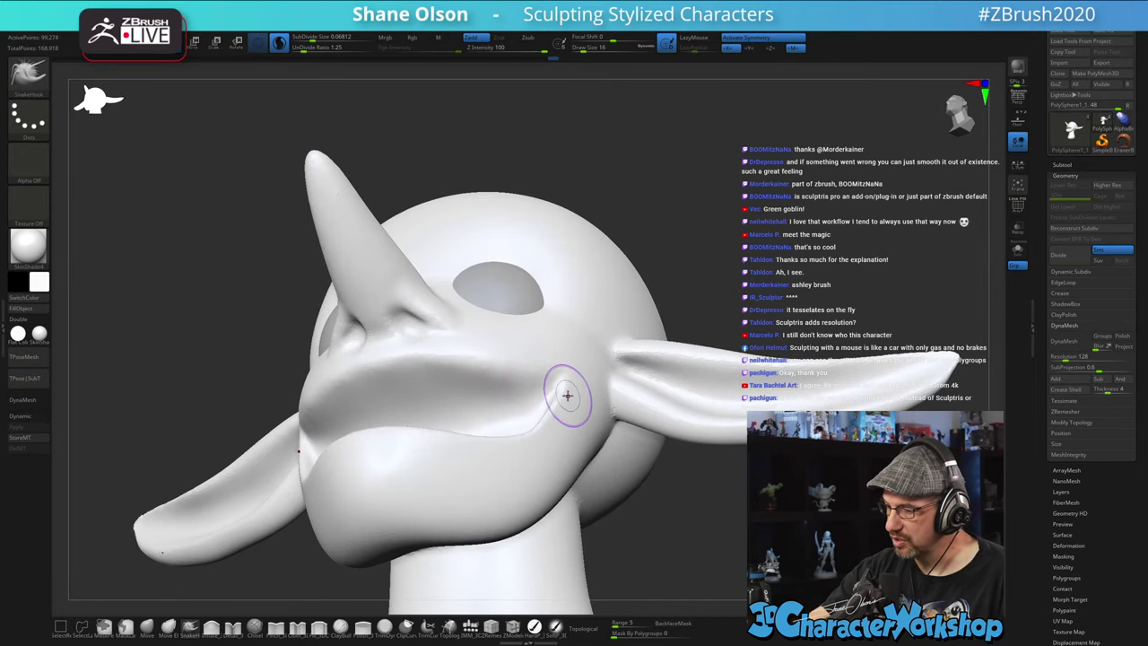
# - Smooth the upper lip area between the nose base and the cheek
pyautogui.moveTo(567, 395)
pyautogui.mouseDown(button='right')
pyautogui.moveTo(564, 428)
pyautogui.moveTo(576, 419)
pyautogui.mouseUp(button='right')
pyautogui.press('shift')
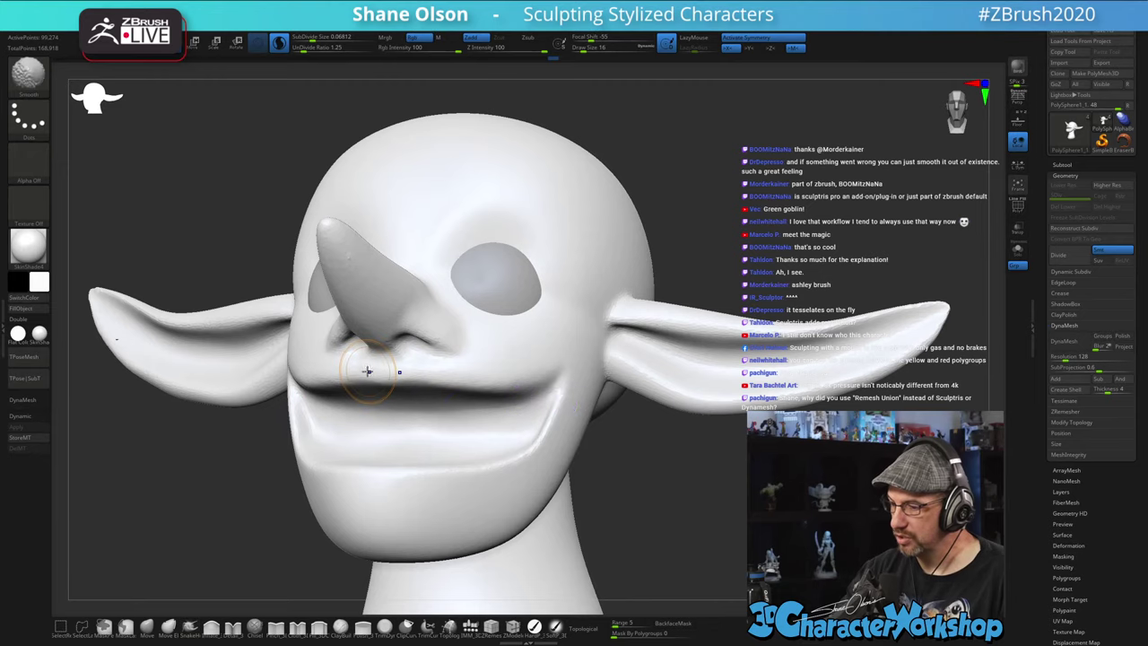
pyautogui.keyDown('shift'); pyautogui.moveTo(478, 360); pyautogui.dragTo(508, 379); pyautogui.keyUp('shift')
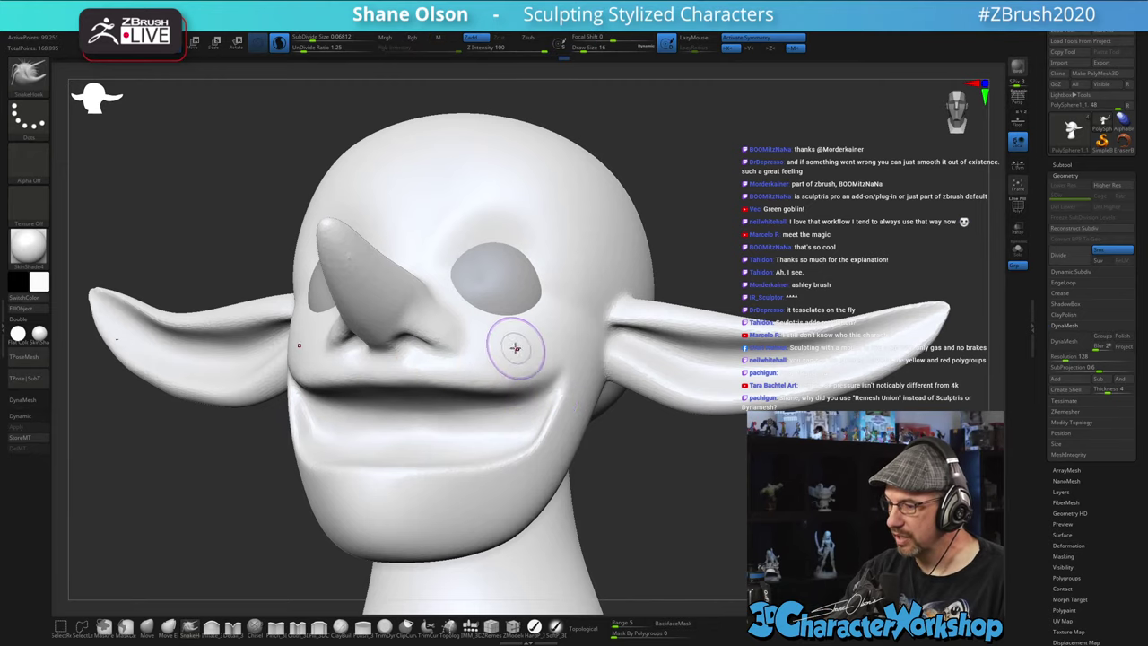
# - Pull the nostril wings outward at the nose base with SnakeHook at Draw Size 16
pyautogui.moveTo(515, 348); pyautogui.dragTo(507, 328, button='right')
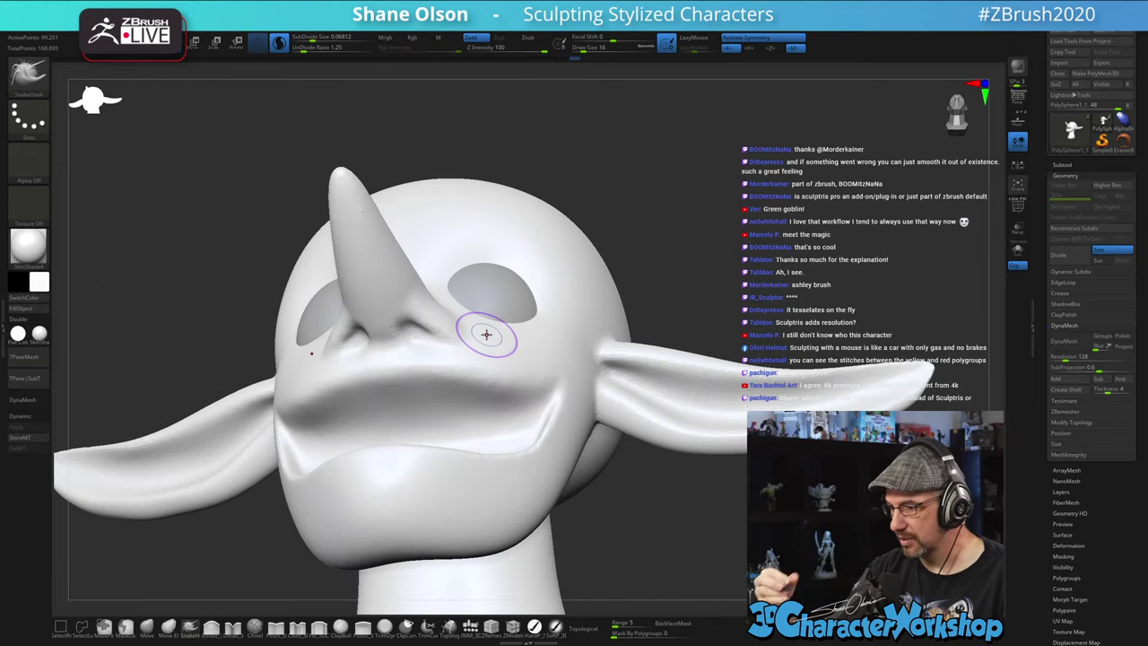
pyautogui.moveTo(485, 327); pyautogui.dragTo(491, 308, button='right')
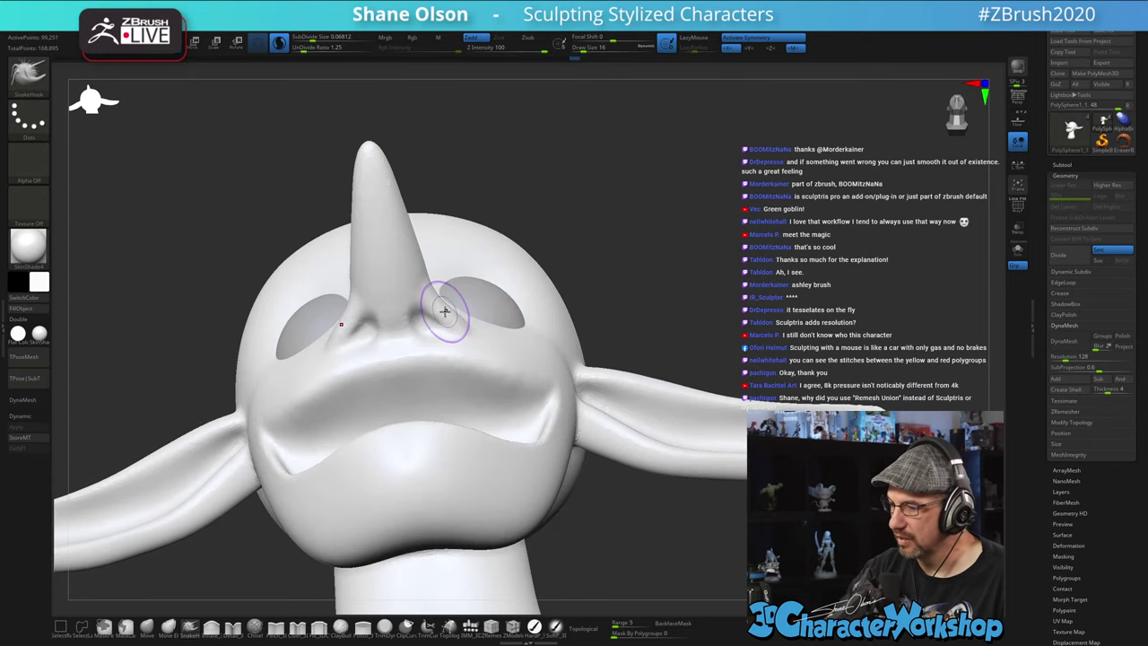
pyautogui.moveTo(442, 311); pyautogui.dragTo(448, 307)
pyautogui.moveTo(446, 306); pyautogui.dragTo(455, 299)
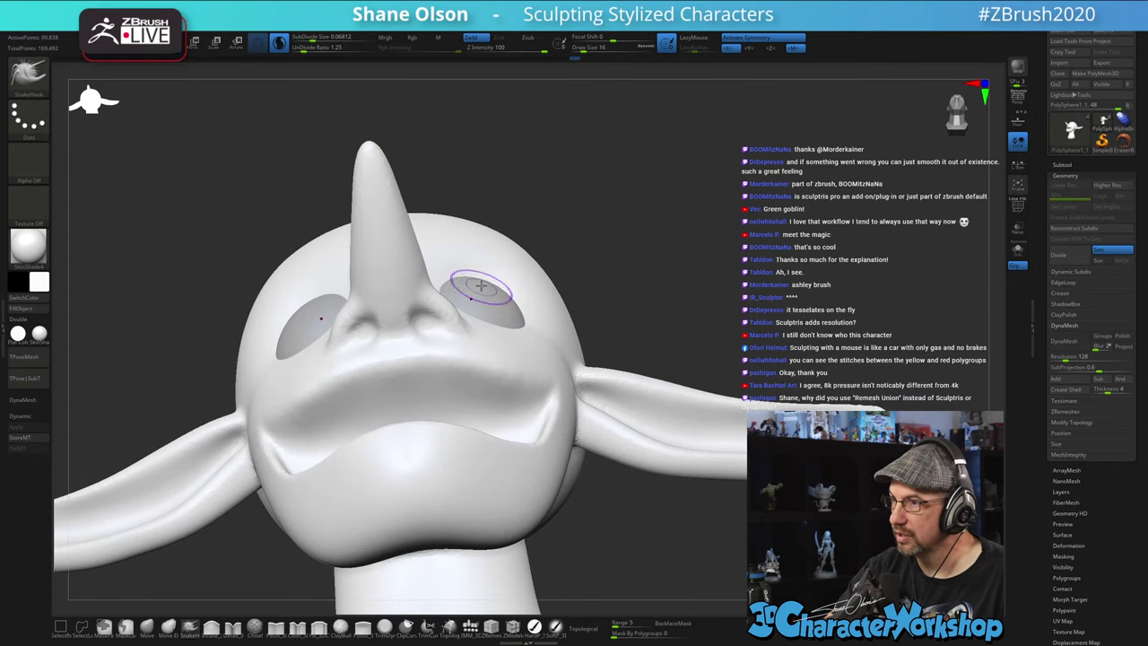
pyautogui.moveTo(471, 260)
pyautogui.mouseDown(button='right')
pyautogui.moveTo(452, 306)
pyautogui.moveTo(344, 344)
pyautogui.moveTo(398, 351)
pyautogui.moveTo(401, 335)
pyautogui.moveTo(429, 361)
pyautogui.moveTo(475, 369)
pyautogui.mouseUp(button='right')
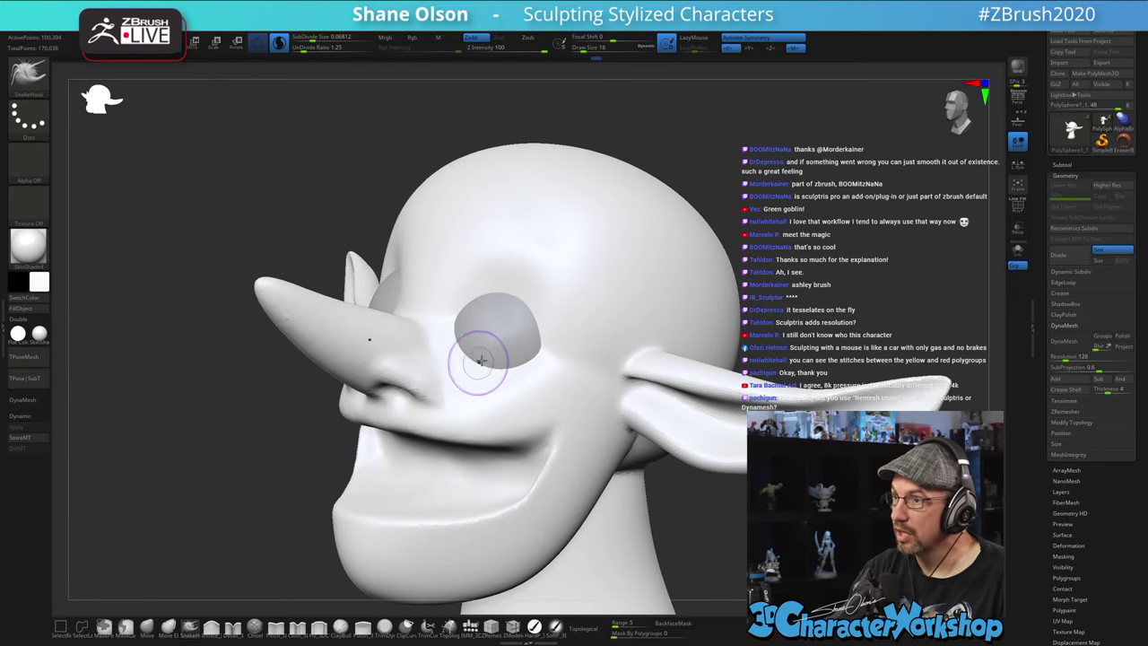
pyautogui.moveTo(556, 377); pyautogui.dragTo(547, 379, button='right')
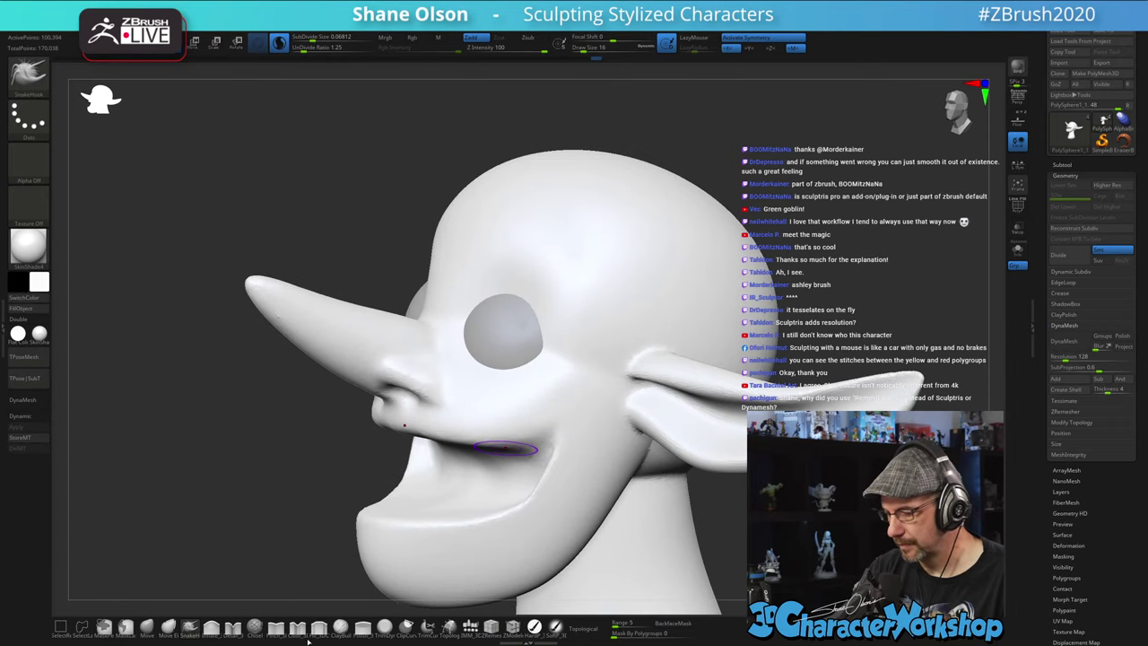
# - Switch to the custom Detail brush and carve a crease at the corner of the mouth toward the cheek
pyautogui.click(233, 628)
pyautogui.moveTo(567, 439); pyautogui.dragTo(619, 428, button='right')
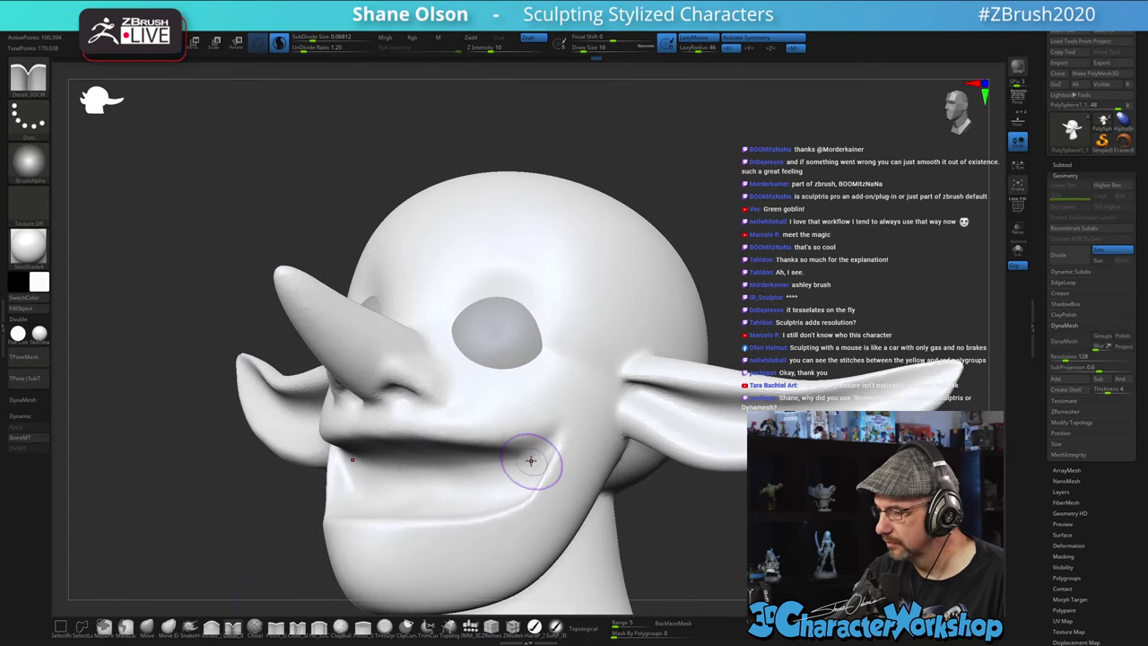
pyautogui.moveTo(518, 458); pyautogui.dragTo(571, 437)
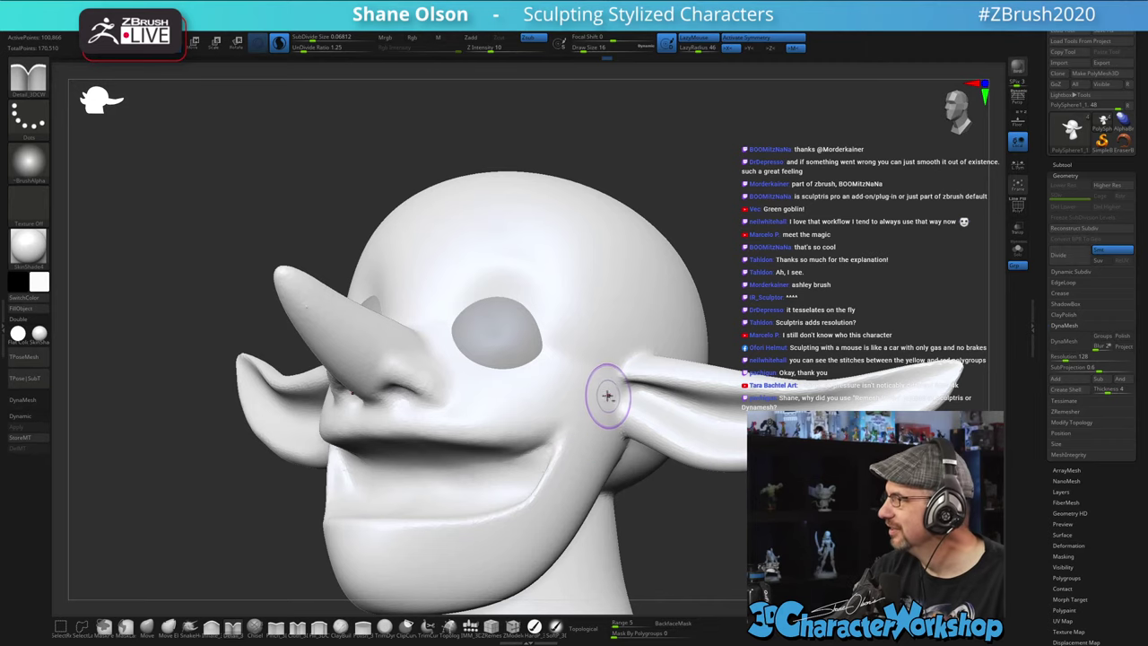
pyautogui.keyDown('alt'); pyautogui.moveTo(604, 394); pyautogui.dragTo(602, 374, button='right'); pyautogui.keyUp('alt')
pyautogui.keyDown('alt'); pyautogui.moveTo(637, 420); pyautogui.dragTo(625, 401, button='right'); pyautogui.keyUp('alt')
pyautogui.moveTo(520, 412); pyautogui.dragTo(554, 399, button='right')
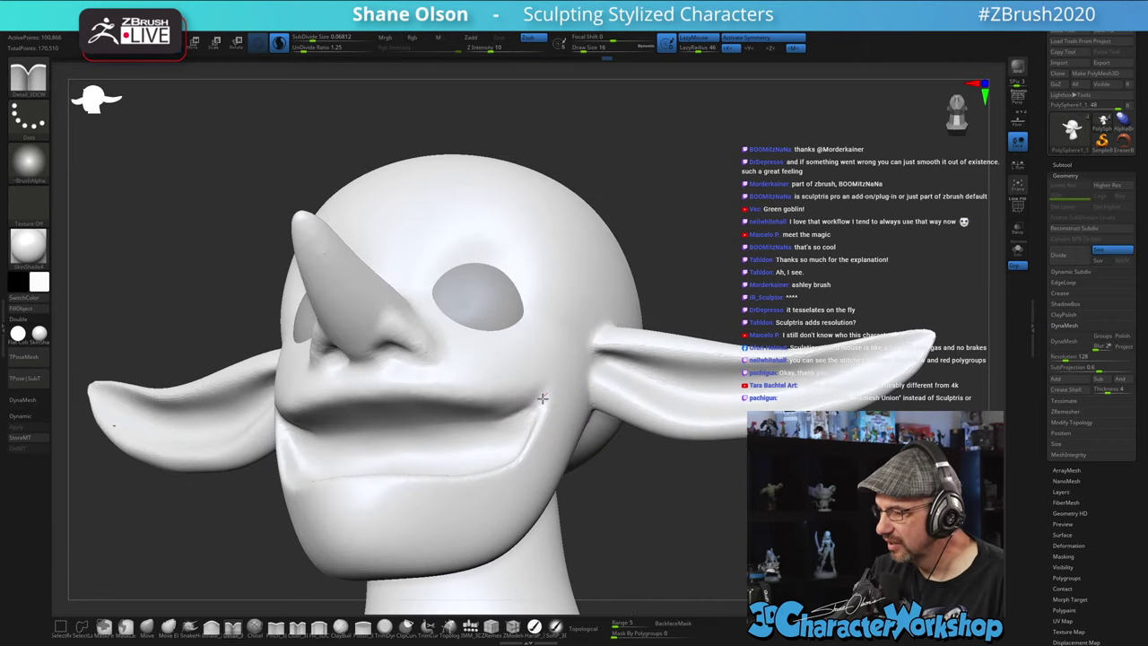
# - Carve the crease along the underside of the upper lip with the Detail brush and smooth the mouth surface below it
pyautogui.moveTo(487, 421); pyautogui.dragTo(354, 431)
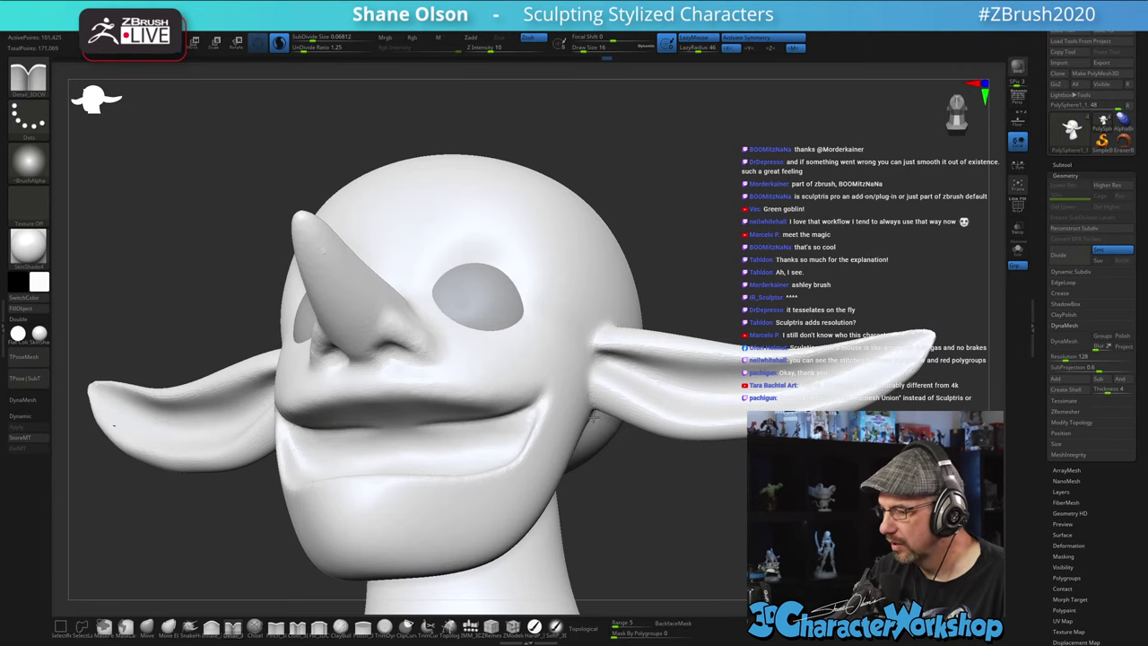
pyautogui.moveTo(593, 415); pyautogui.dragTo(540, 420, button='right')
pyautogui.keyDown('shift'); pyautogui.moveTo(455, 449); pyautogui.dragTo(444, 427); pyautogui.keyUp('shift')
pyautogui.moveTo(526, 440)
pyautogui.mouseDown(button='right')
pyautogui.moveTo(508, 446)
pyautogui.moveTo(549, 428)
pyautogui.moveTo(494, 423)
pyautogui.moveTo(495, 408)
pyautogui.mouseUp(button='right')
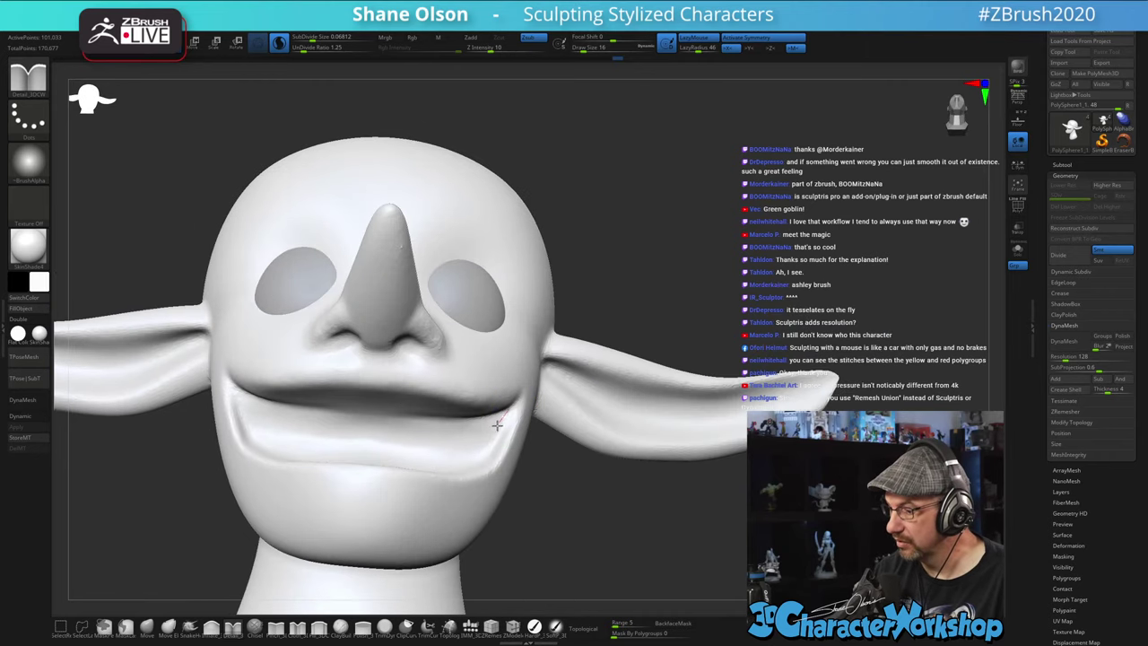
# - Carve the inner edge of the lower lip near the mouth corner and smooth the stroke
pyautogui.moveTo(504, 413); pyautogui.dragTo(493, 443)
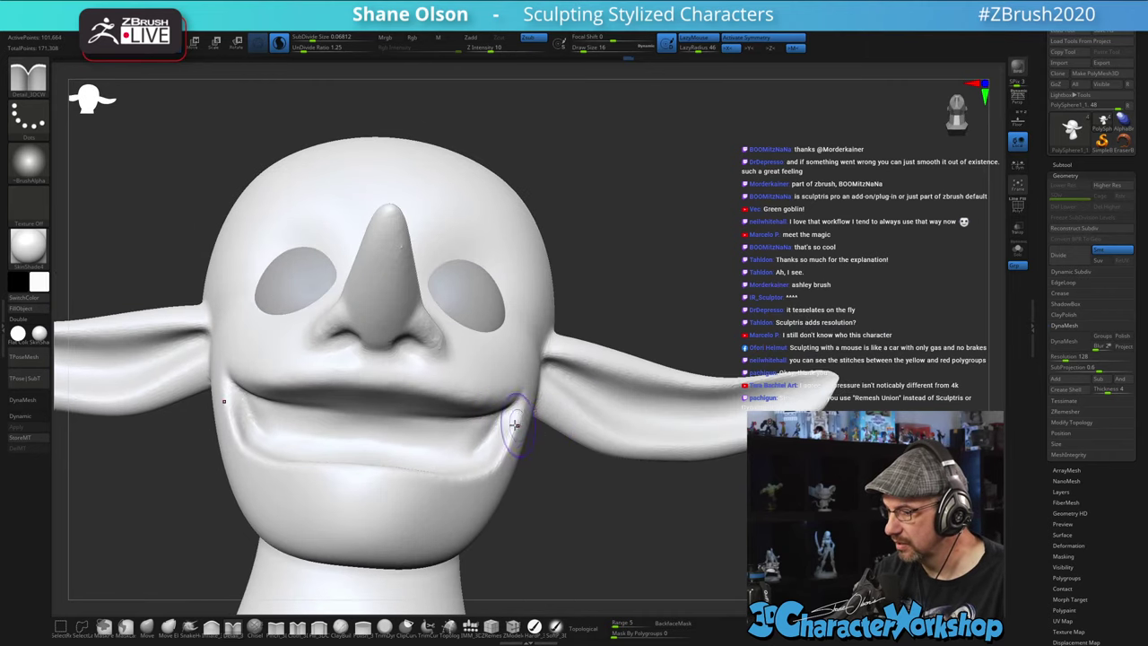
pyautogui.moveTo(515, 424); pyautogui.dragTo(487, 437, button='right')
pyautogui.keyDown('shift'); pyautogui.moveTo(487, 438); pyautogui.dragTo(492, 423); pyautogui.keyUp('shift')
pyautogui.moveTo(487, 437)
pyautogui.mouseDown(button='right')
pyautogui.moveTo(423, 434)
pyautogui.moveTo(487, 461)
pyautogui.mouseUp(button='right')
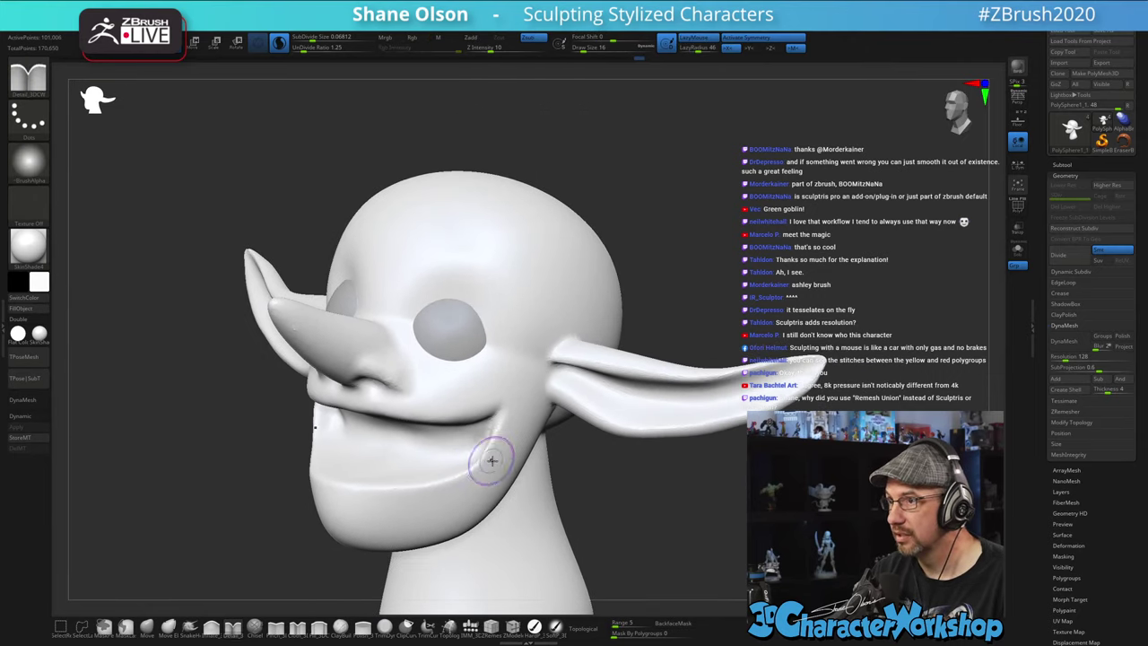
pyautogui.moveTo(580, 503); pyautogui.dragTo(664, 452, button='right')
# - Switch to the Move brush, enlarge the Draw Size to 54, and push the mouth corners and sides of the jaw inward
pyautogui.click(149, 629)
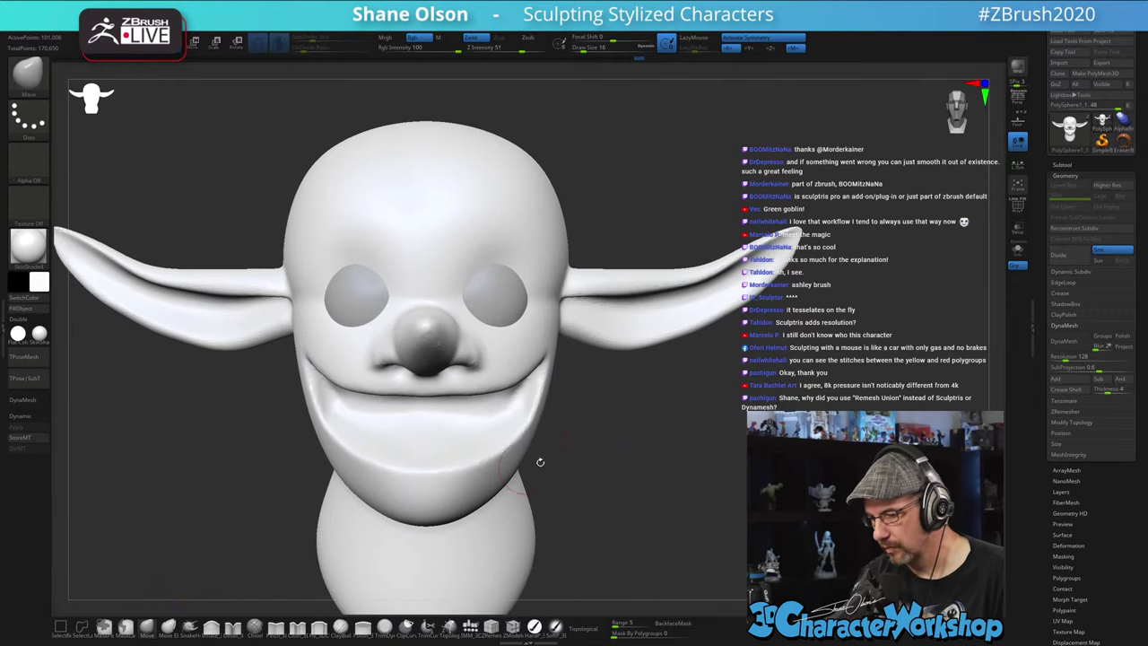
pyautogui.press('s')
pyautogui.moveTo(617, 439); pyautogui.dragTo(620, 436)
pyautogui.moveTo(620, 393); pyautogui.dragTo(568, 384, button='right')
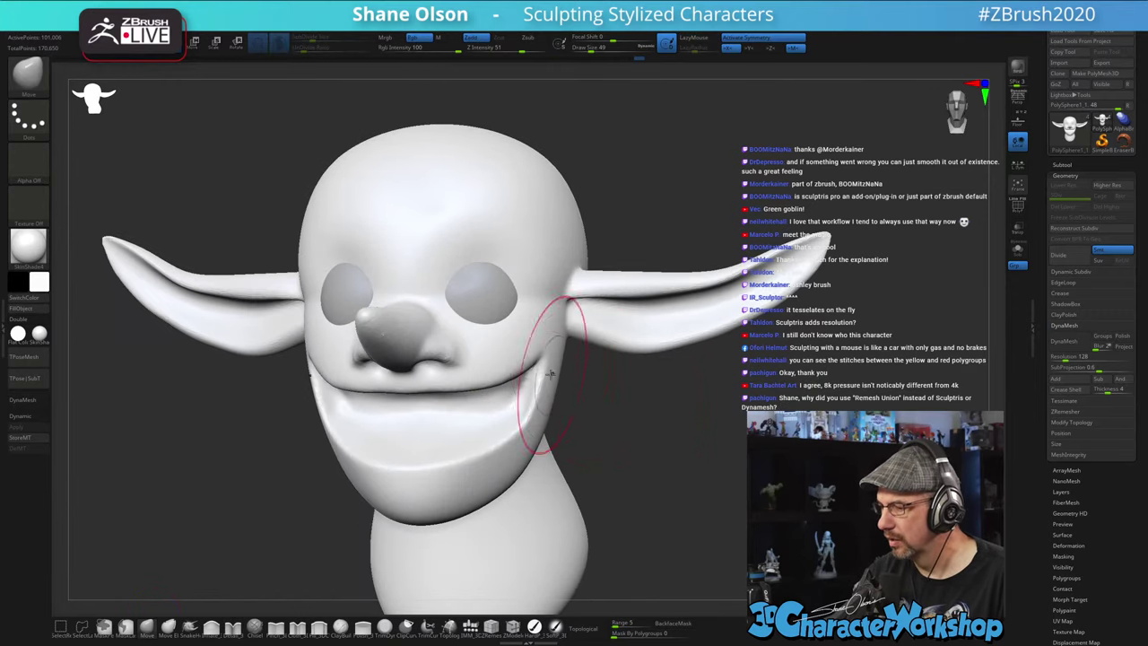
pyautogui.press('s')
pyautogui.moveTo(548, 375); pyautogui.dragTo(525, 374)
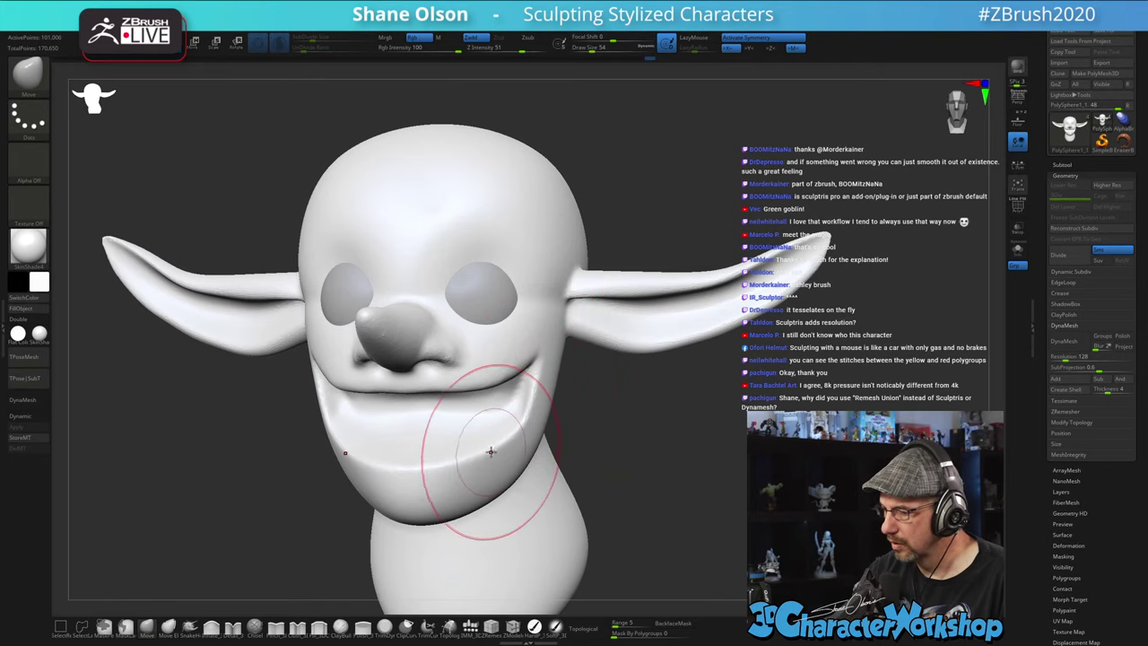
pyautogui.moveTo(493, 448)
pyautogui.mouseDown()
pyautogui.moveTo(521, 425)
pyautogui.moveTo(493, 443)
pyautogui.mouseUp()
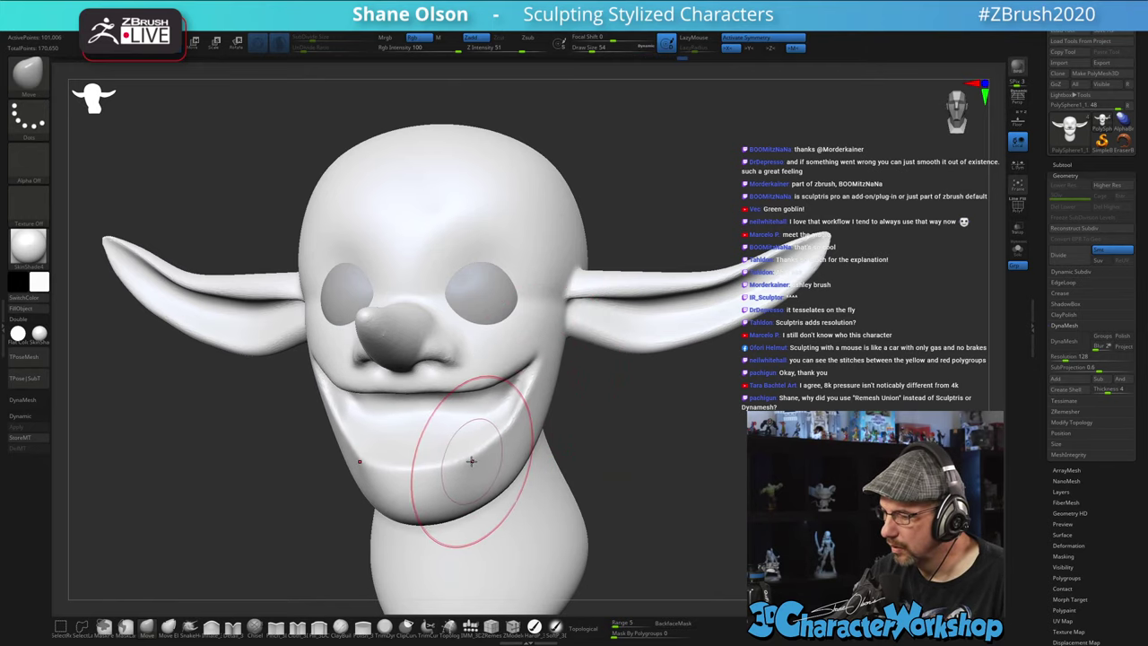
# - Reduce the Move brush to Draw Size 23 and adjust the face around the eyes and nose bridge
pyautogui.moveTo(488, 450); pyautogui.dragTo(541, 362, button='right')
pyautogui.moveTo(624, 403)
pyautogui.keyDown('ctrl'); pyautogui.mouseDown(button='right')
pyautogui.moveTo(625, 393)
pyautogui.moveTo(583, 421)
pyautogui.mouseUp(button='right'); pyautogui.keyUp('ctrl')
pyautogui.press('s')
pyautogui.moveTo(599, 425); pyautogui.dragTo(591, 424)
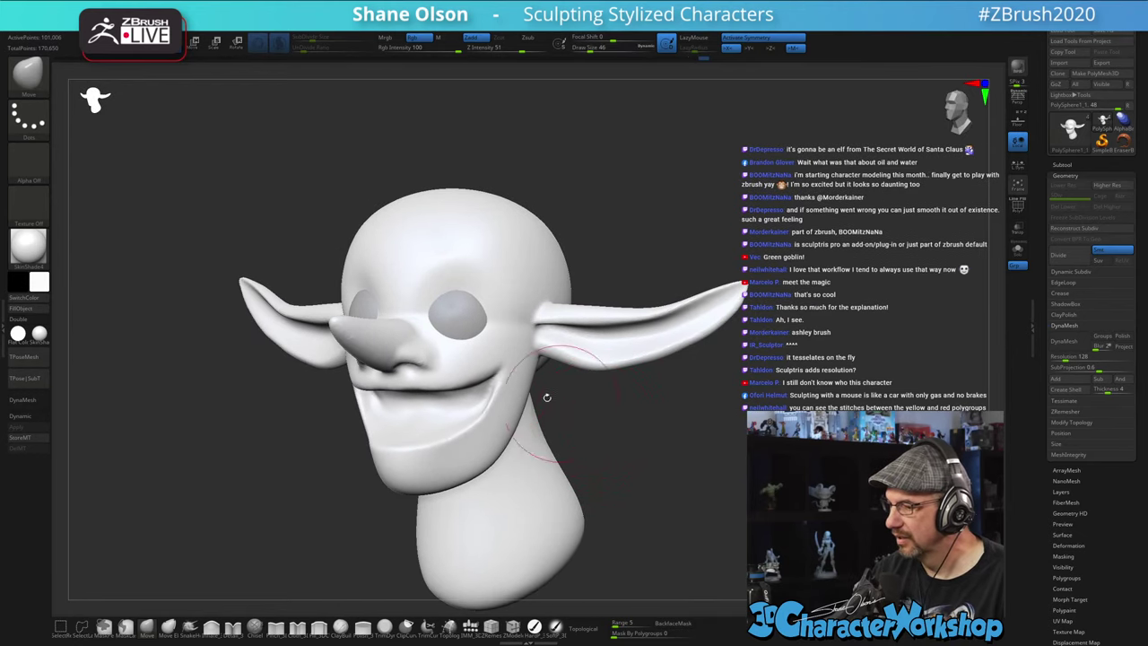
pyautogui.press('s')
pyautogui.moveTo(438, 298)
pyautogui.mouseDown()
pyautogui.moveTo(413, 304)
pyautogui.moveTo(425, 312)
pyautogui.mouseUp()
pyautogui.moveTo(508, 344)
pyautogui.mouseDown(button='right')
pyautogui.moveTo(619, 354)
pyautogui.moveTo(533, 365)
pyautogui.mouseUp(button='right')
pyautogui.press('s')
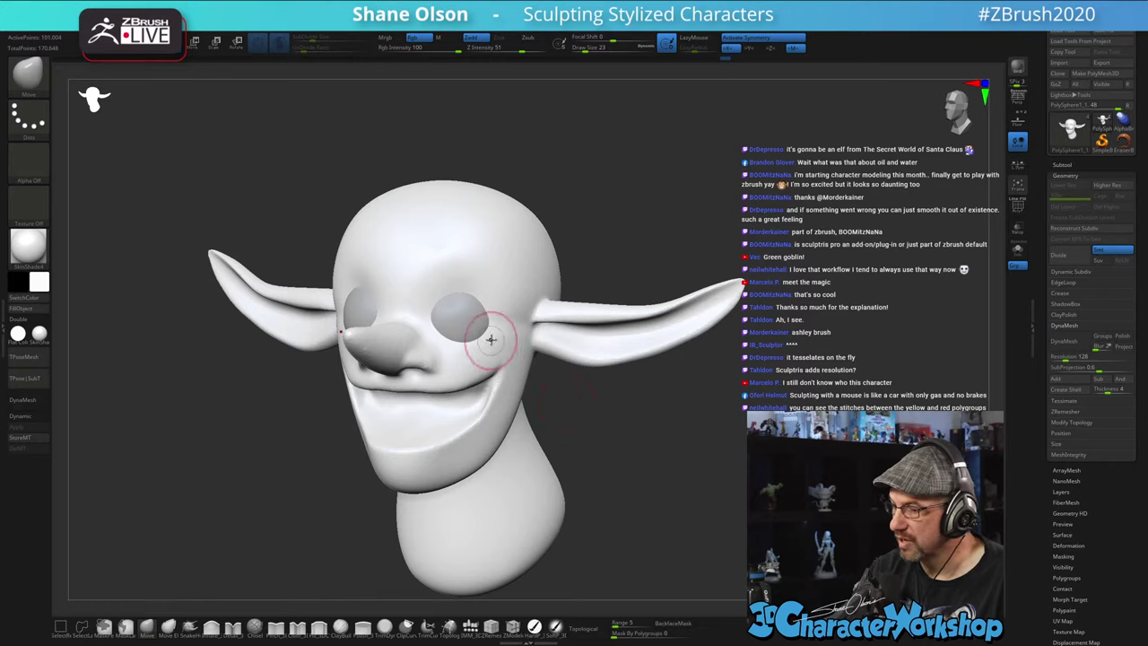
# - Set the Draw Size to 29, refine the lower cheek and jaw with the Move brush, and smooth the side of the chin
pyautogui.moveTo(461, 335); pyautogui.dragTo(407, 297, button='right')
pyautogui.moveTo(532, 388); pyautogui.dragTo(572, 416, button='right')
pyautogui.press('s')
pyautogui.moveTo(509, 382); pyautogui.dragTo(504, 372)
pyautogui.press('s')
pyautogui.moveTo(500, 461); pyautogui.dragTo(493, 461)
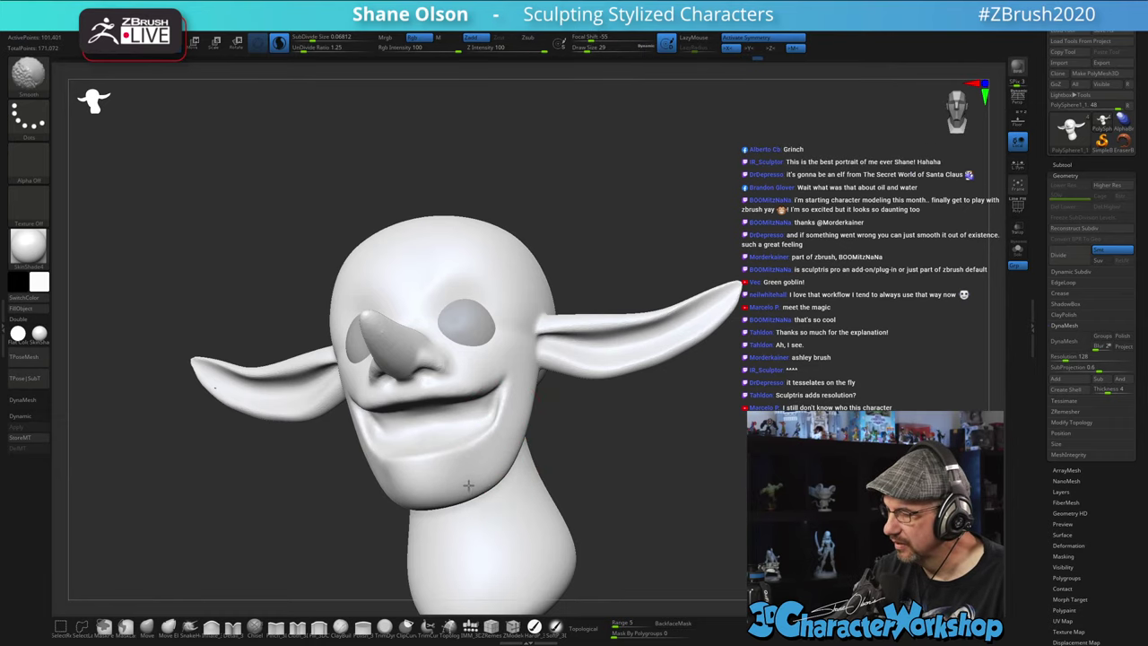
# - Reshape the underside of the jaw where it meets the front of the neck and smooth that junction
pyautogui.moveTo(474, 482)
pyautogui.mouseDown(button='right')
pyautogui.moveTo(671, 481)
pyautogui.moveTo(618, 485)
pyautogui.moveTo(651, 482)
pyautogui.moveTo(641, 473)
pyautogui.mouseUp(button='right')
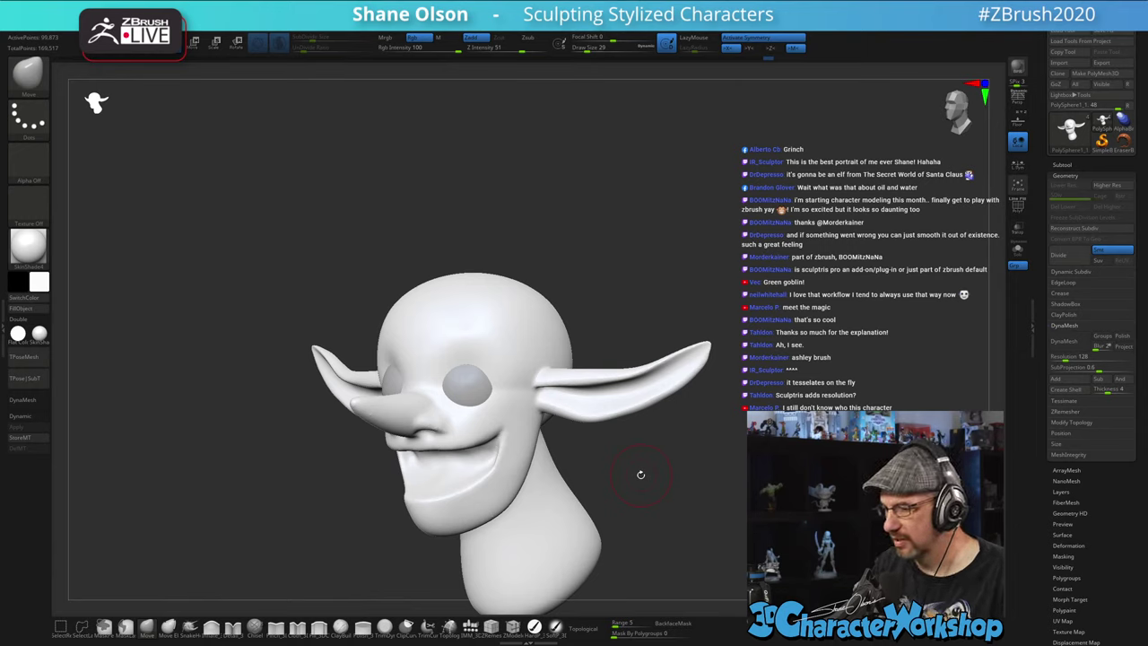
pyautogui.moveTo(725, 471); pyautogui.dragTo(700, 451)
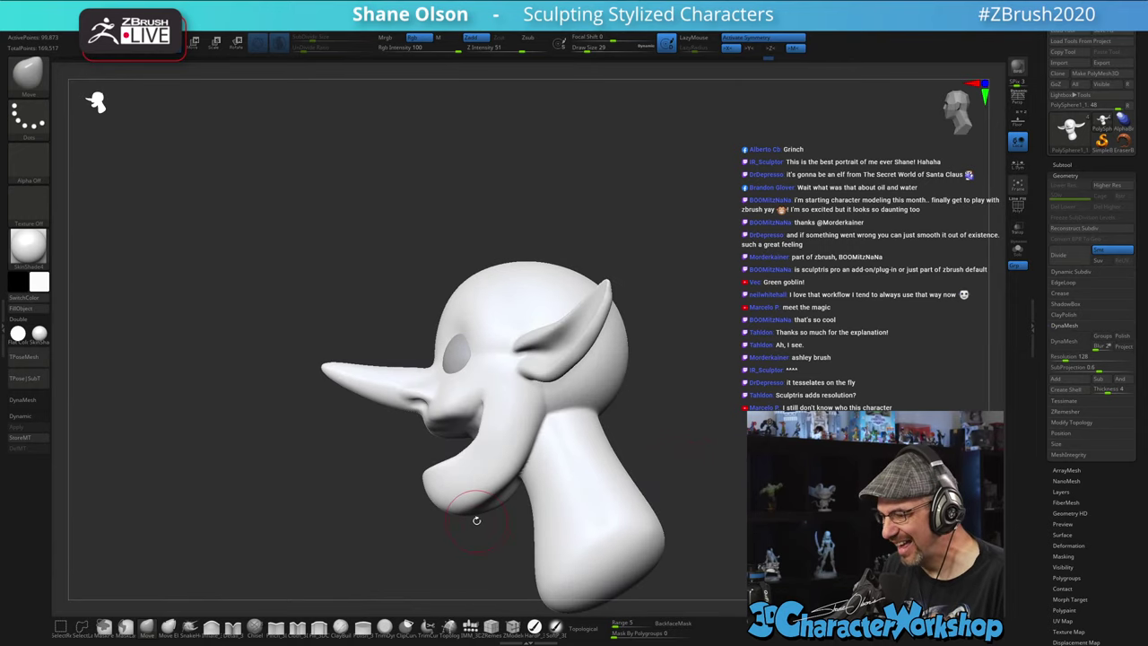
pyautogui.moveTo(477, 520); pyautogui.dragTo(463, 487)
pyautogui.keyDown('alt'); pyautogui.moveTo(755, 374); pyautogui.dragTo(742, 347); pyautogui.keyUp('alt')
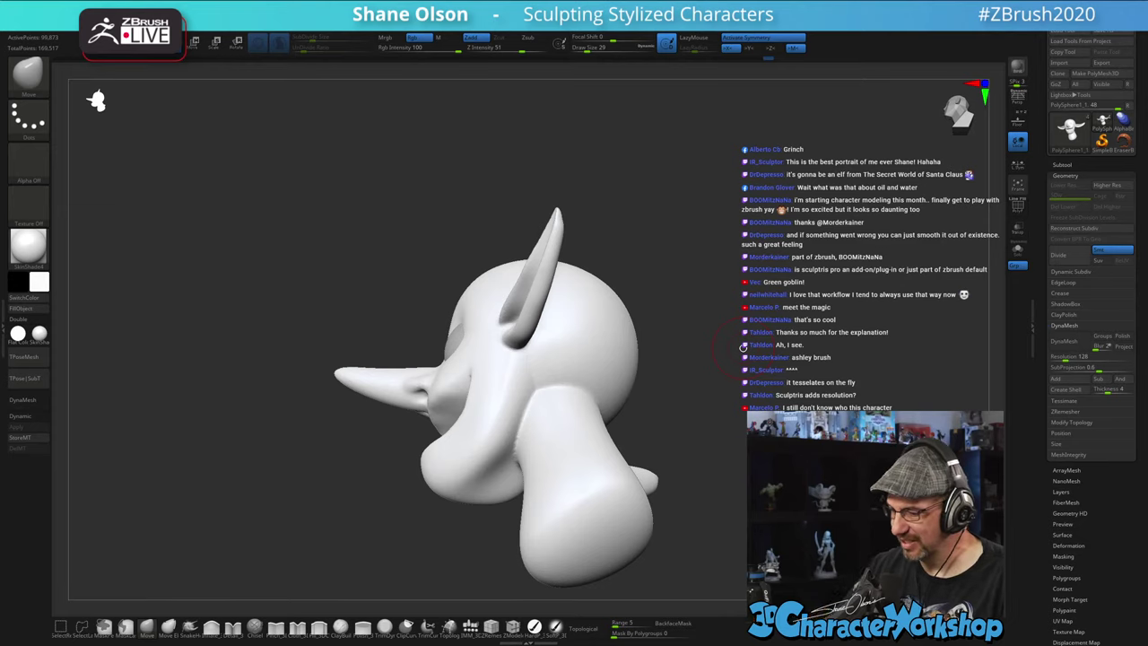
pyautogui.moveTo(452, 509); pyautogui.dragTo(485, 537, button='right')
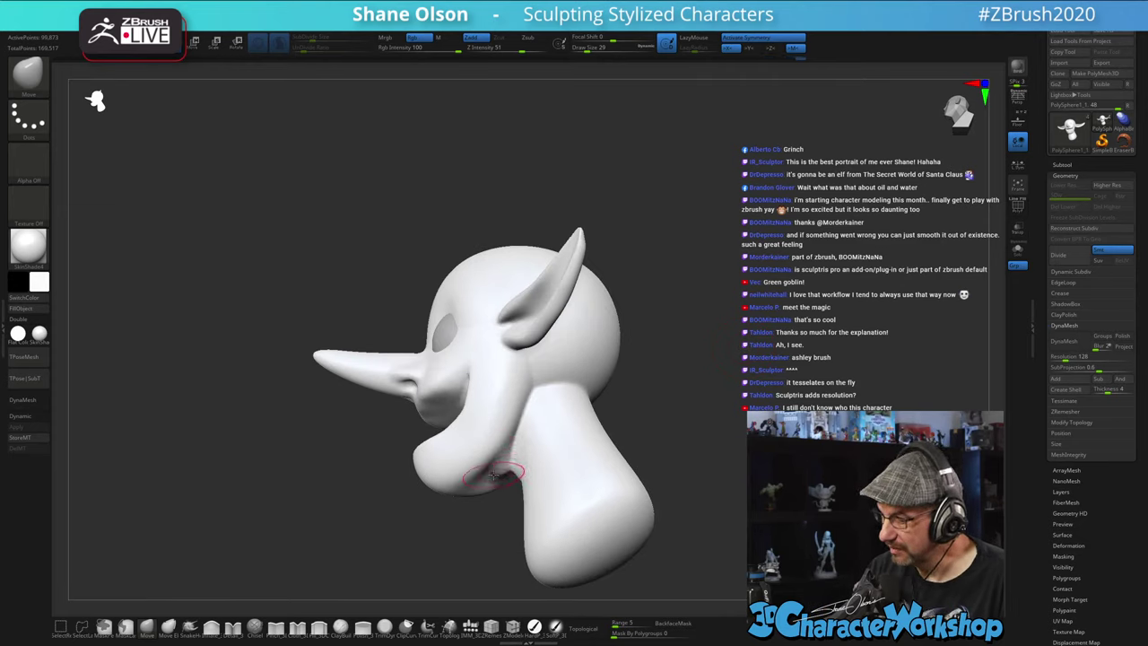
pyautogui.press('shift')
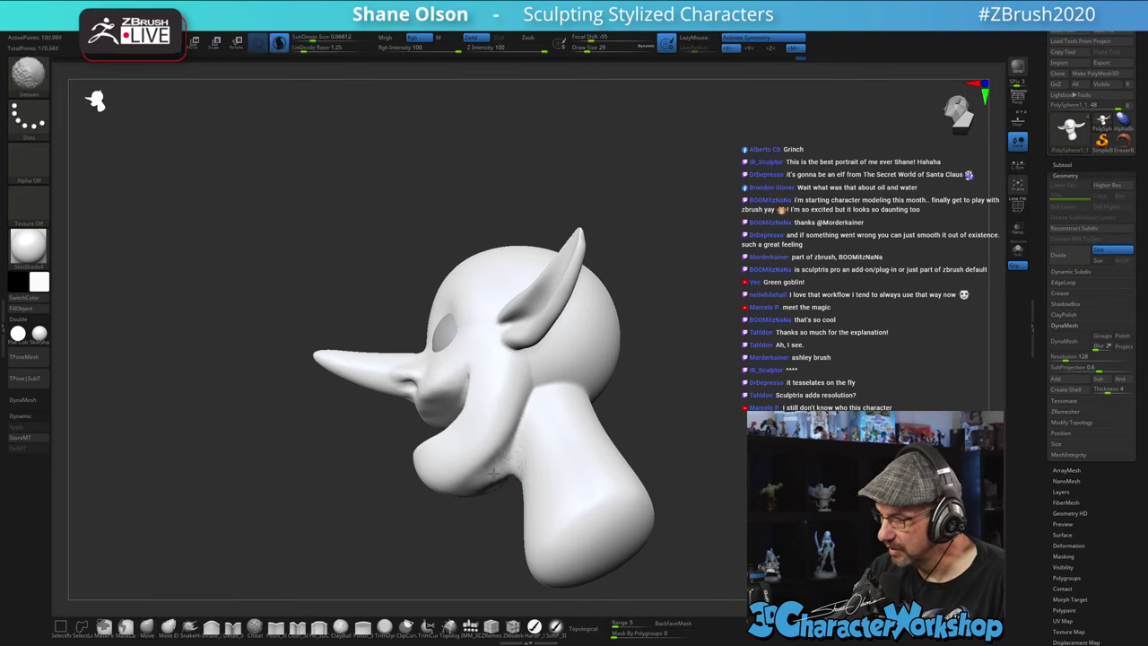
pyautogui.keyDown('shift'); pyautogui.moveTo(523, 459); pyautogui.dragTo(521, 468); pyautogui.keyUp('shift')
pyautogui.moveTo(521, 468); pyautogui.dragTo(529, 502, button='right')
# - Enlarge the Move brush to Draw Size 46, adjust the throat below the jaw, and smooth the neck up to behind the ear
pyautogui.press('s')
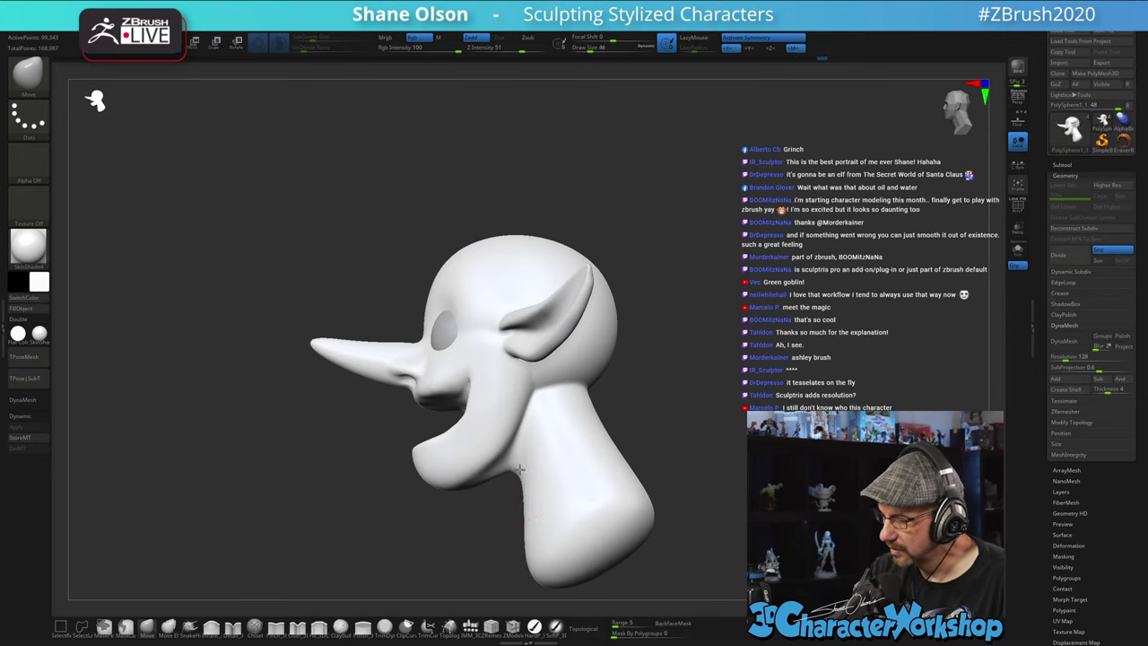
pyautogui.moveTo(498, 528); pyautogui.dragTo(506, 488)
pyautogui.press('shift')
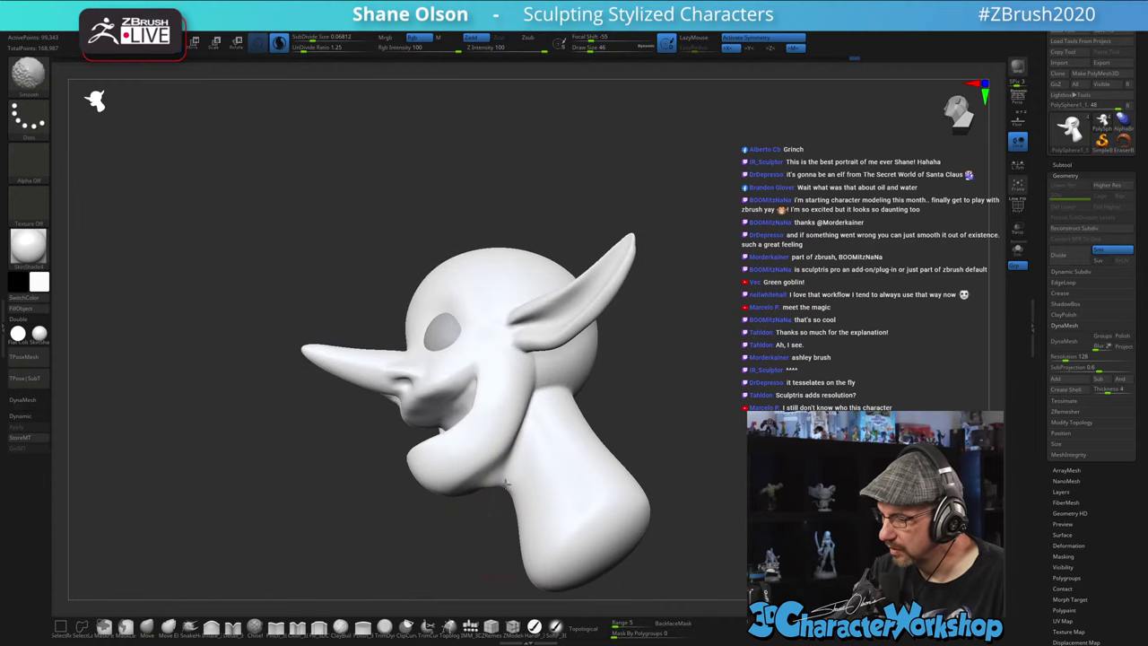
pyautogui.moveTo(516, 480); pyautogui.dragTo(584, 404, button='right')
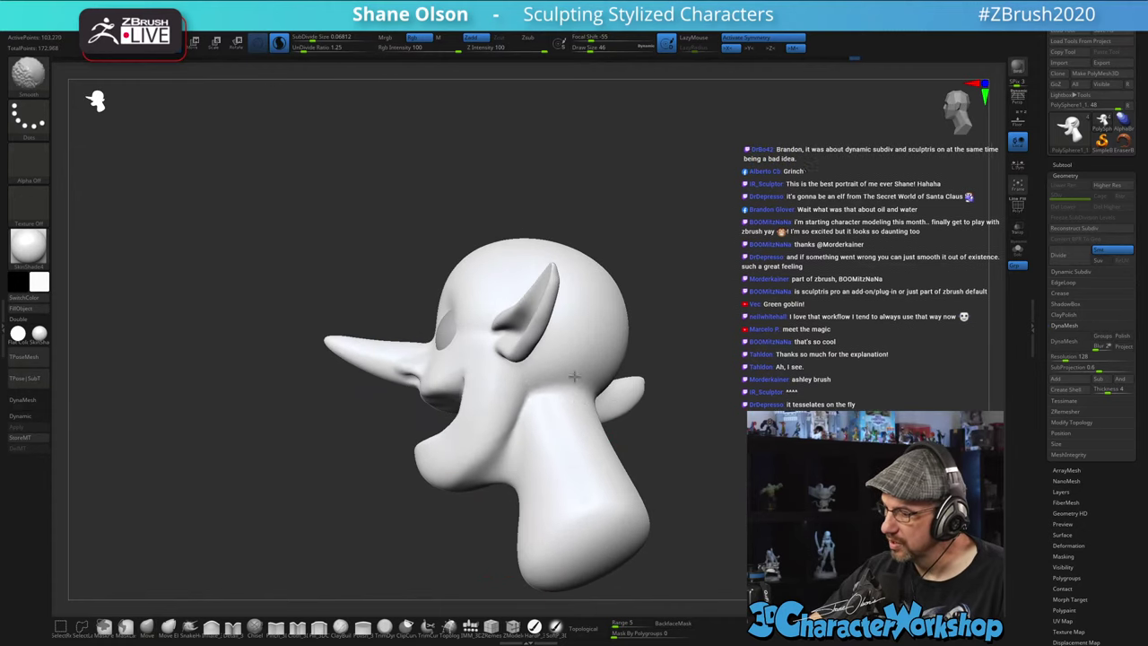
pyautogui.keyDown('shift'); pyautogui.moveTo(557, 372); pyautogui.dragTo(561, 401); pyautogui.keyUp('shift')
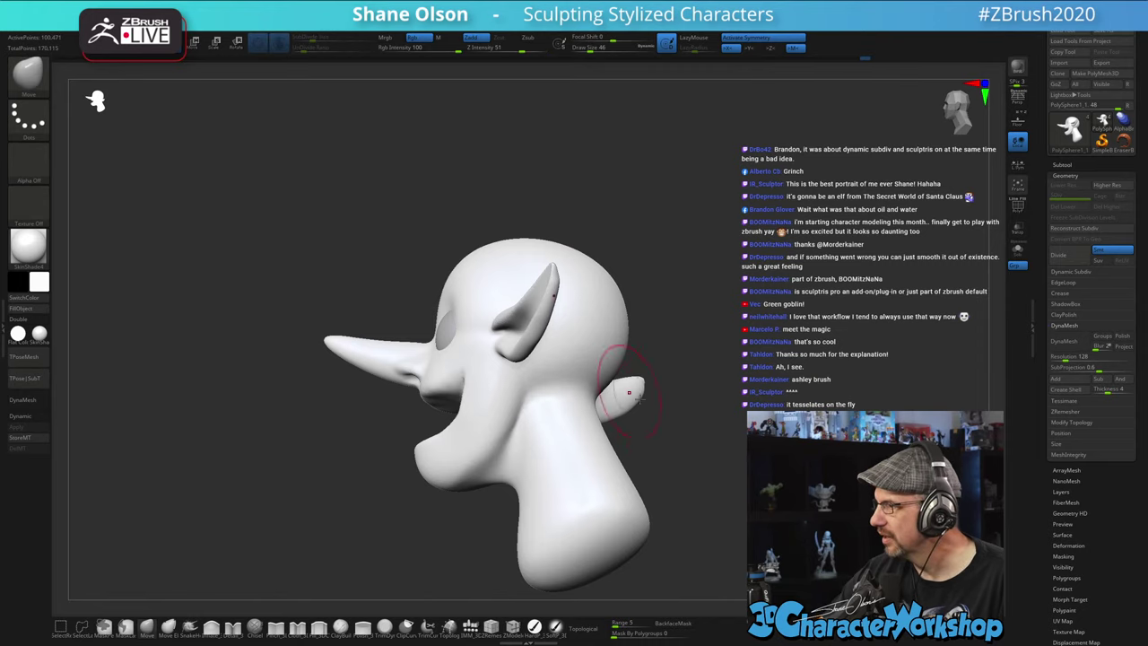
# - Enlarge the Move brush to Draw Size 54 and shift the neck backward in profile so it slants away from the jaw
pyautogui.moveTo(653, 406); pyautogui.dragTo(720, 440, button='right')
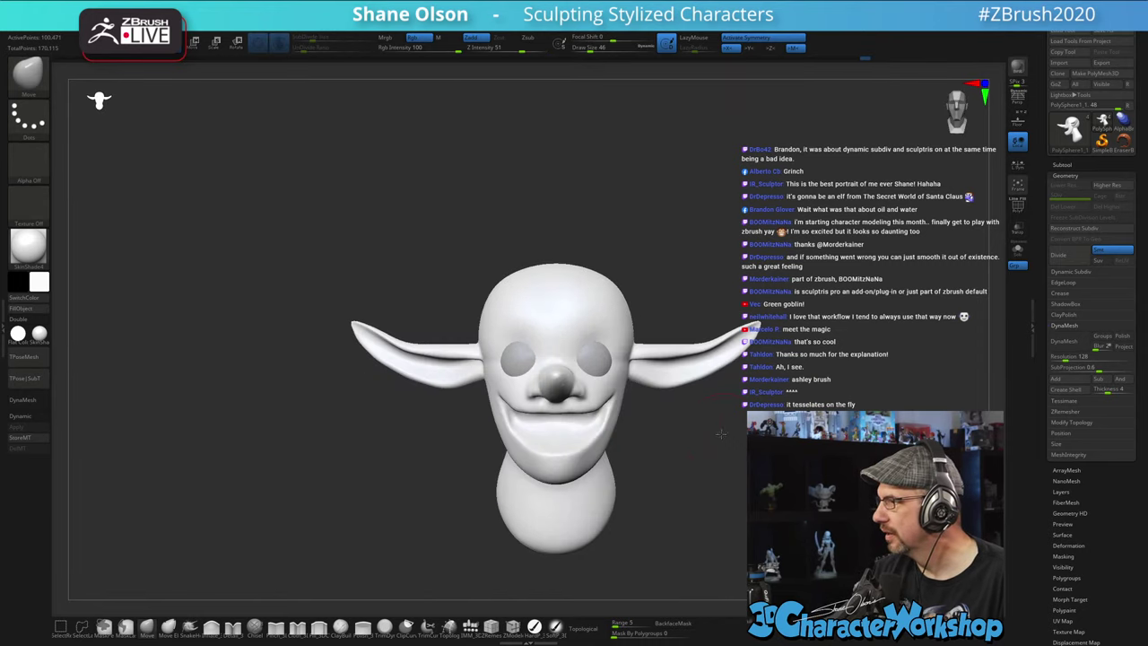
pyautogui.moveTo(721, 440); pyautogui.dragTo(668, 421)
pyautogui.moveTo(723, 392)
pyautogui.mouseDown(button='right')
pyautogui.moveTo(711, 399)
pyautogui.moveTo(714, 357)
pyautogui.mouseUp(button='right')
pyautogui.moveTo(666, 341)
pyautogui.mouseDown()
pyautogui.moveTo(657, 339)
pyautogui.moveTo(673, 346)
pyautogui.mouseUp()
pyautogui.press('s')
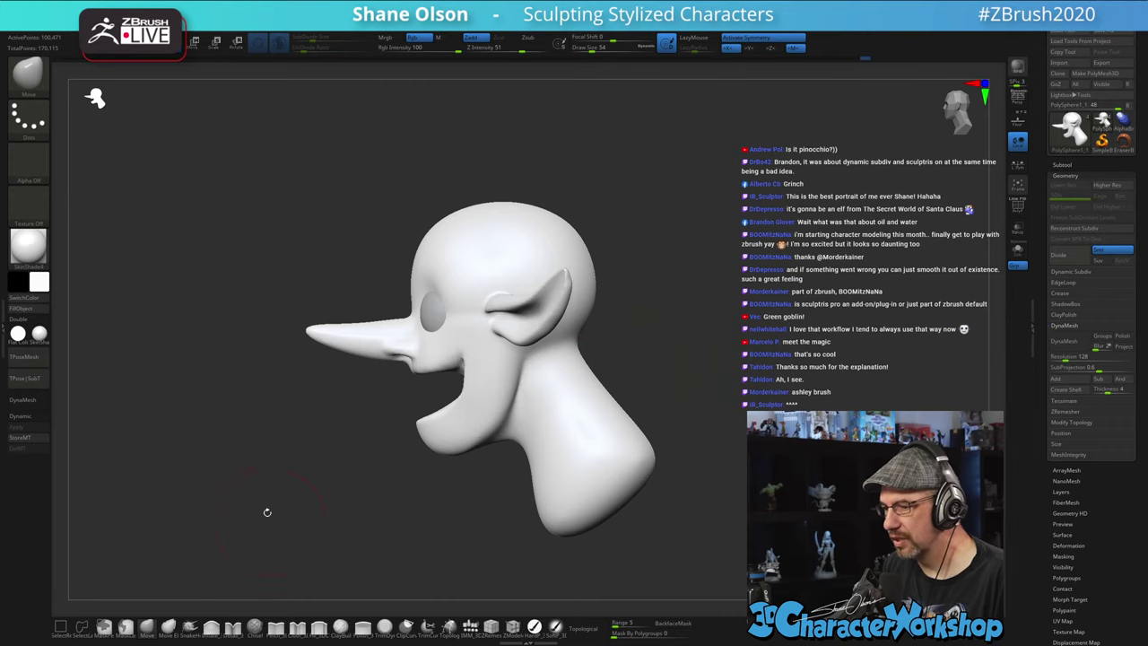
# - Switch to the SnakeHook brush and reshape the nose bridge and brow in profile, using Draw Sizes between 27 and 37
pyautogui.keyDown('alt'); pyautogui.moveTo(267, 512); pyautogui.dragTo(303, 529); pyautogui.keyUp('alt')
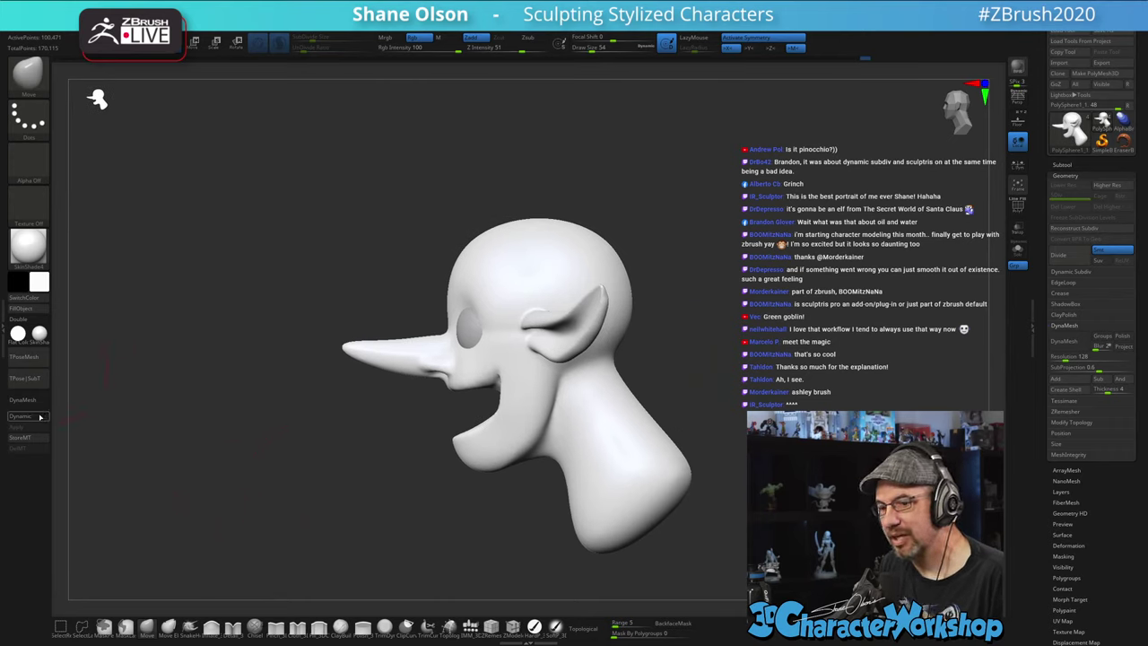
pyautogui.keyDown('alt'); pyautogui.moveTo(364, 215); pyautogui.dragTo(376, 274); pyautogui.keyUp('alt')
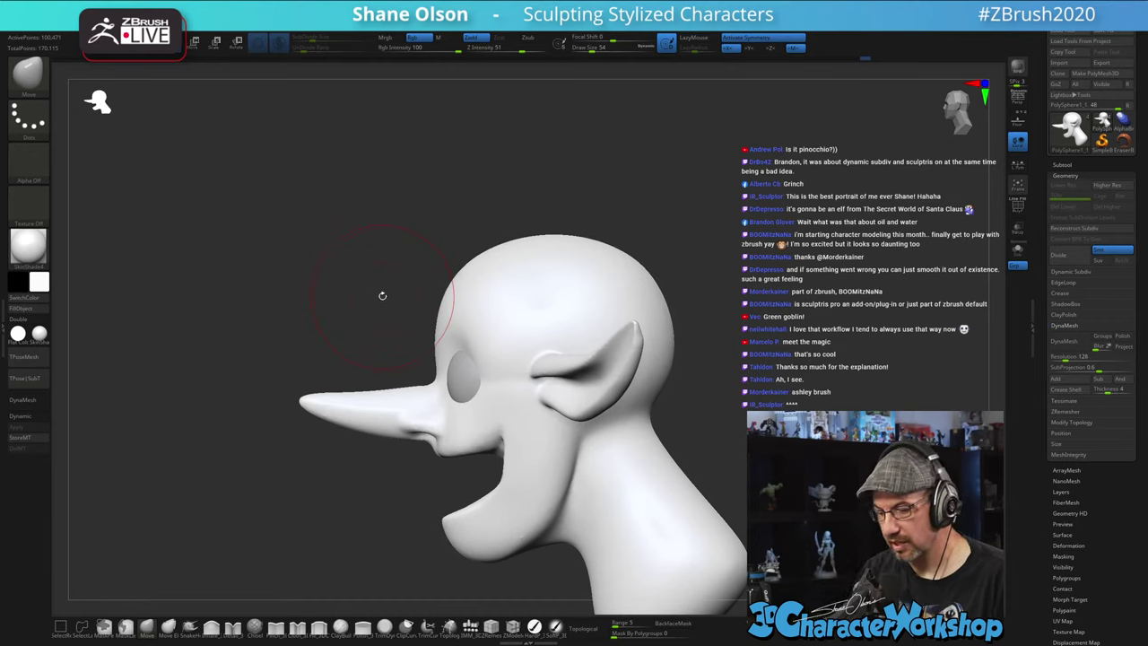
pyautogui.click(191, 628)
pyautogui.press('s')
pyautogui.moveTo(419, 337); pyautogui.dragTo(414, 338)
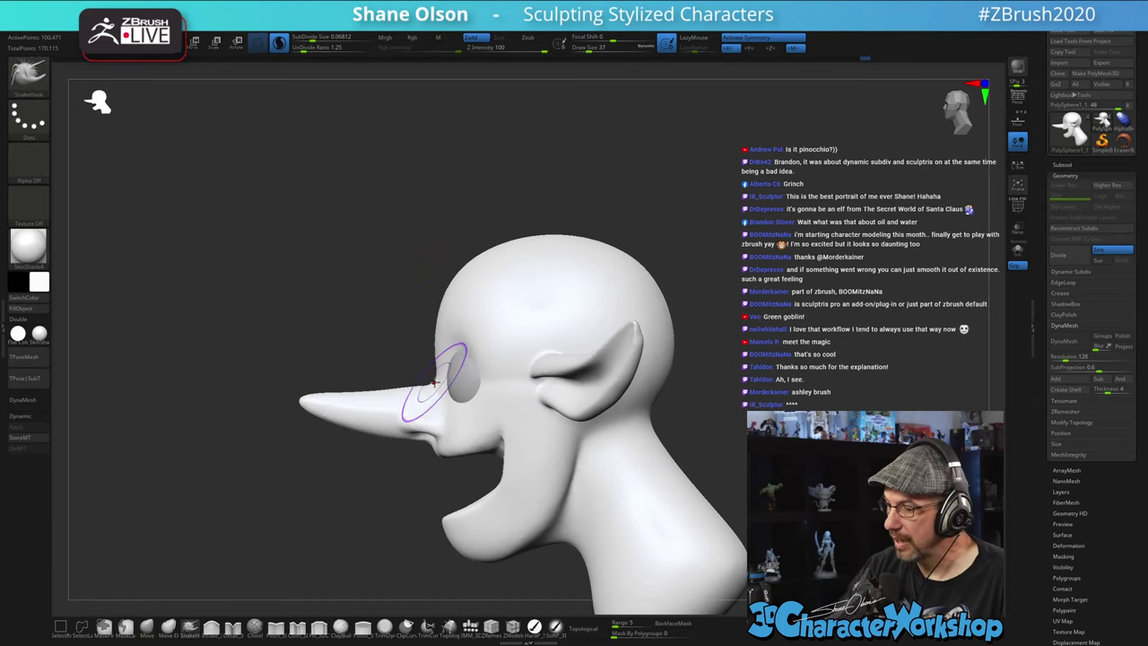
pyautogui.press('s')
pyautogui.moveTo(425, 390); pyautogui.dragTo(418, 388)
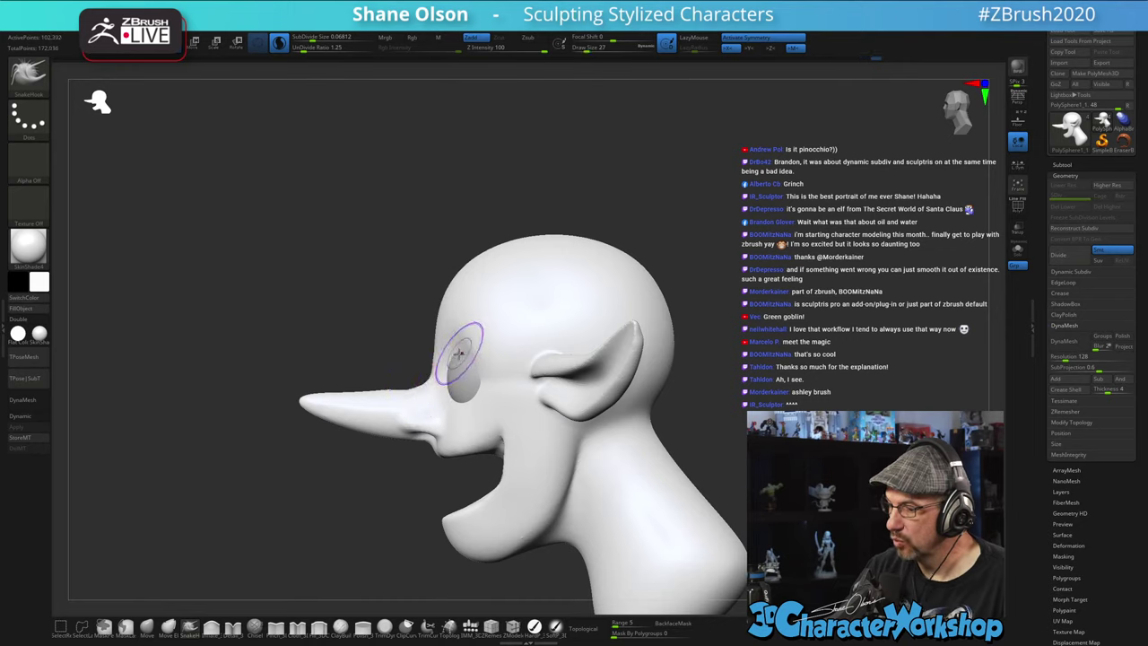
pyautogui.press('s')
pyautogui.moveTo(415, 325); pyautogui.dragTo(420, 327)
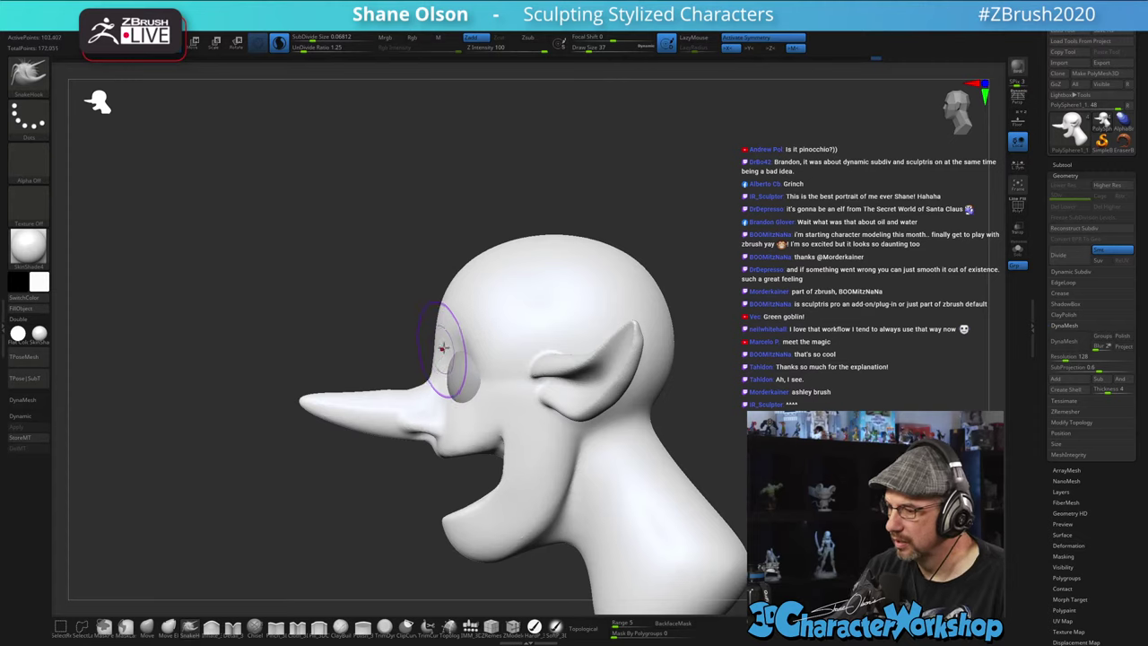
# - Select the eyes subtool and move the eyeballs slightly closer together with the Move gizmo
pyautogui.moveTo(443, 347)
pyautogui.mouseDown(button='right')
pyautogui.moveTo(539, 363)
pyautogui.moveTo(583, 392)
pyautogui.mouseUp(button='right')
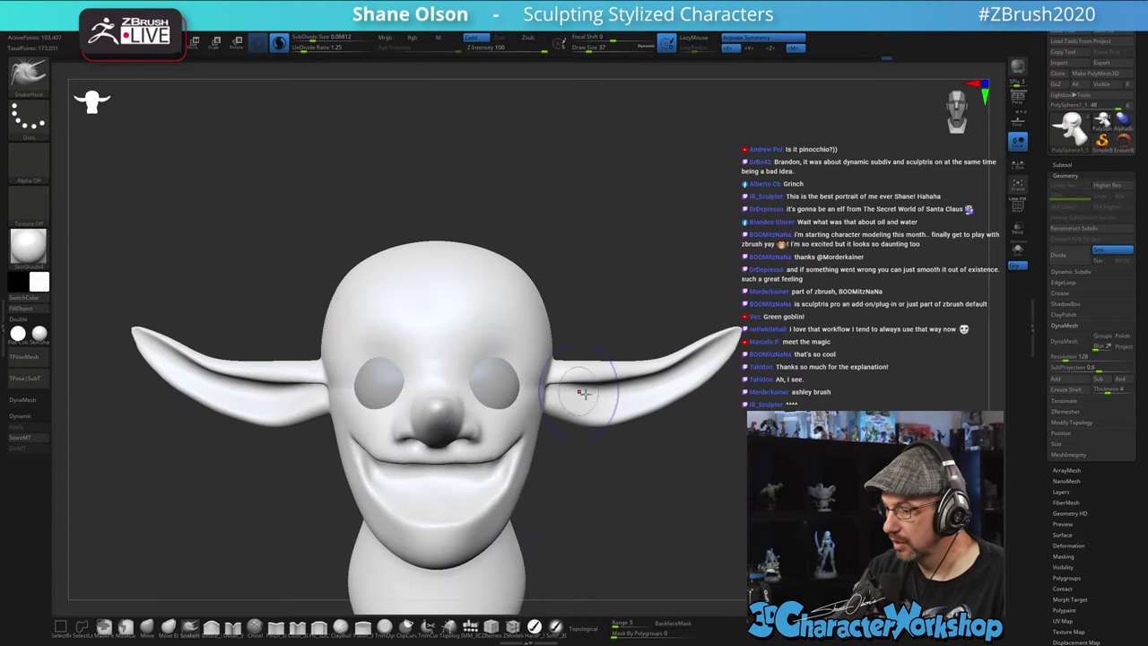
pyautogui.keyDown('alt'); pyautogui.click(499, 384); pyautogui.keyUp('alt')
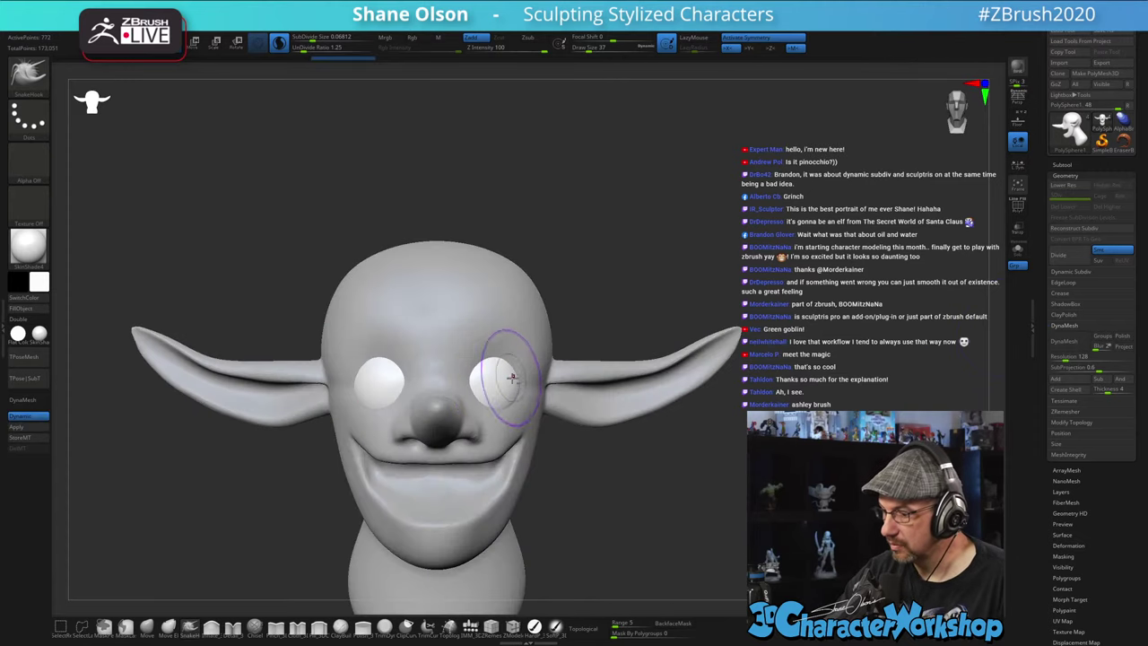
pyautogui.press('w')
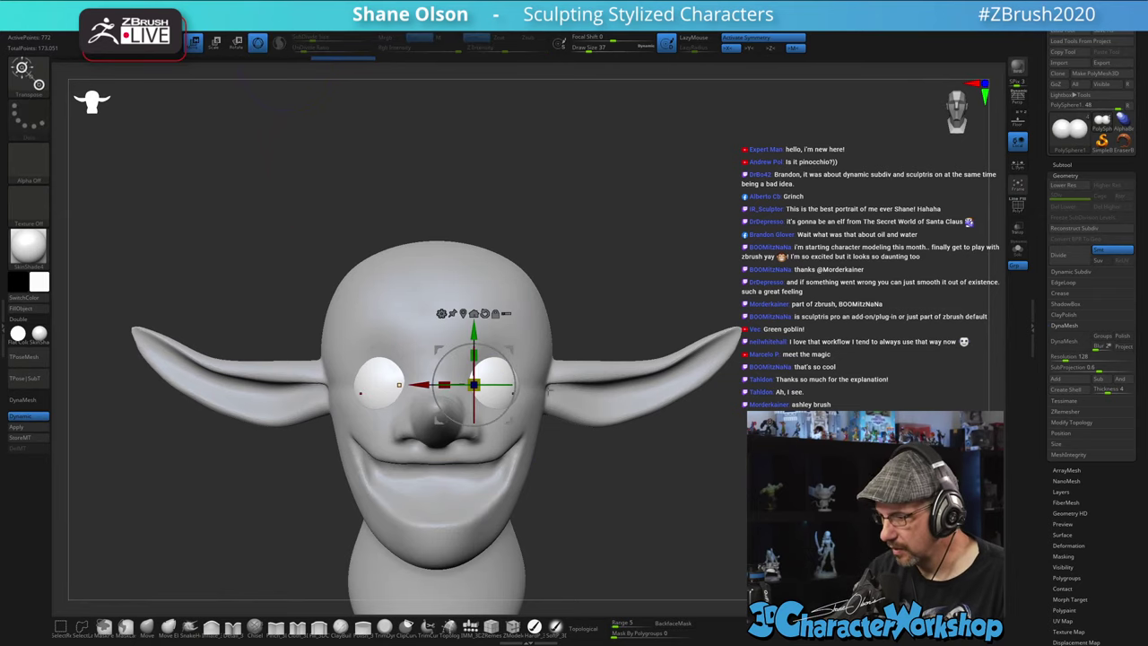
pyautogui.moveTo(422, 384); pyautogui.dragTo(417, 384)
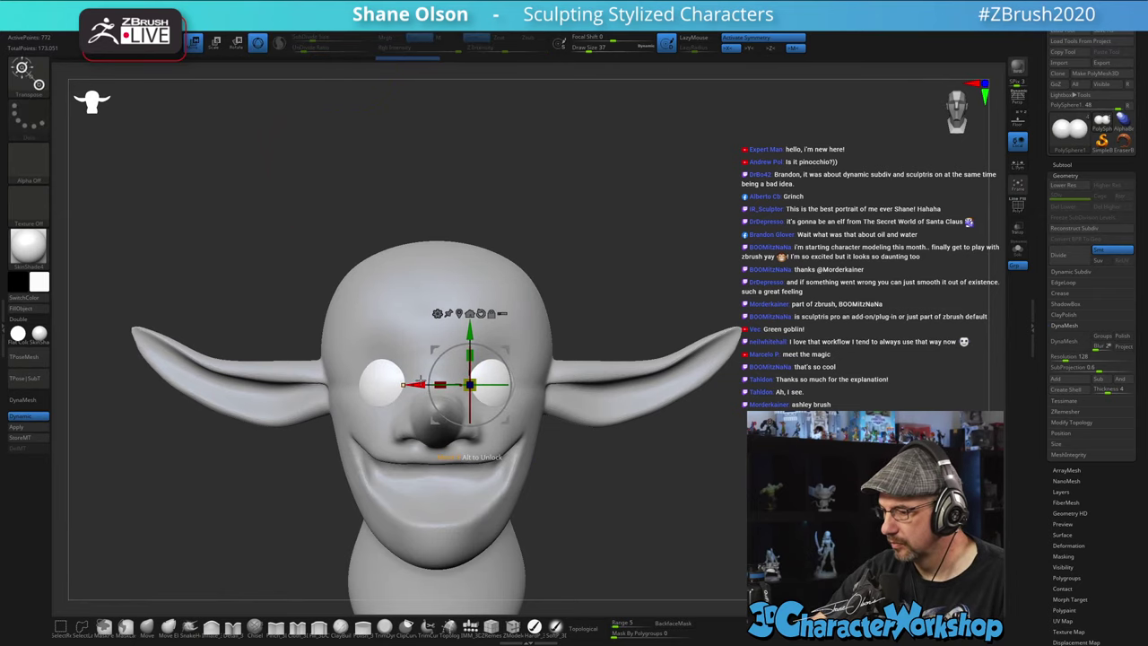
pyautogui.keyDown('ctrl'); pyautogui.moveTo(596, 497); pyautogui.dragTo(597, 474, button='right'); pyautogui.keyUp('ctrl')
pyautogui.keyDown('alt'); pyautogui.moveTo(597, 474); pyautogui.dragTo(636, 432, button='right'); pyautogui.keyUp('alt')
# - Reselect the head and, using the Move brush at Draw Size 101, push the sides of the skull and the ears inward
pyautogui.click(147, 627)
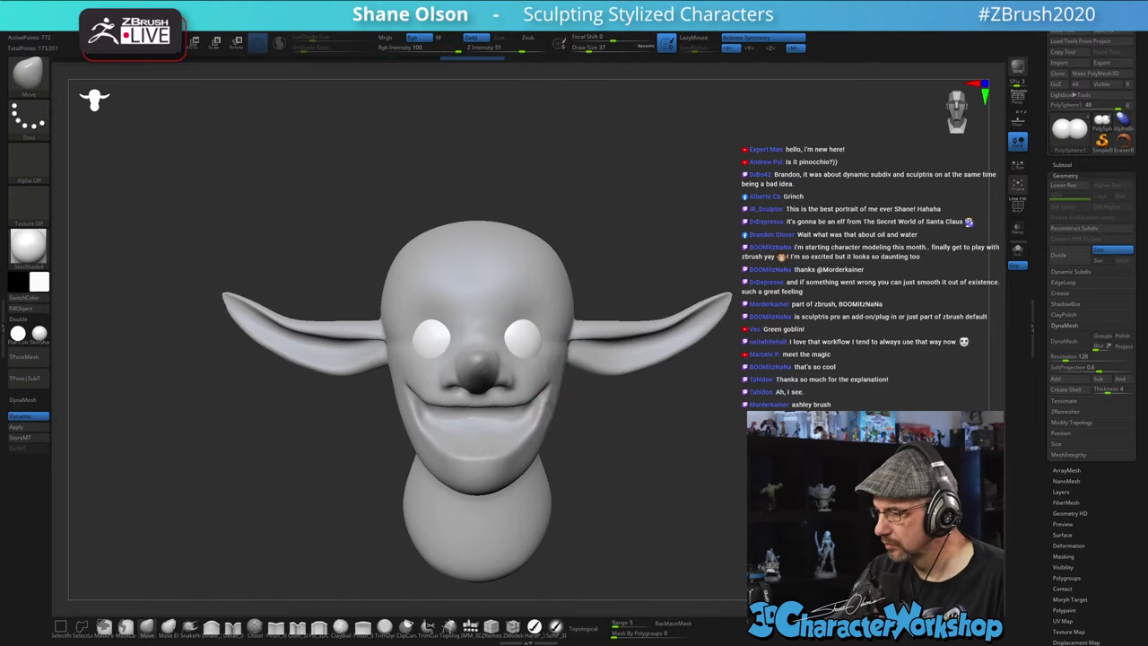
pyautogui.keyDown('alt'); pyautogui.click(550, 405); pyautogui.keyUp('alt')
pyautogui.press('s')
pyautogui.moveTo(578, 412); pyautogui.dragTo(588, 411)
pyautogui.moveTo(603, 331); pyautogui.dragTo(596, 332)
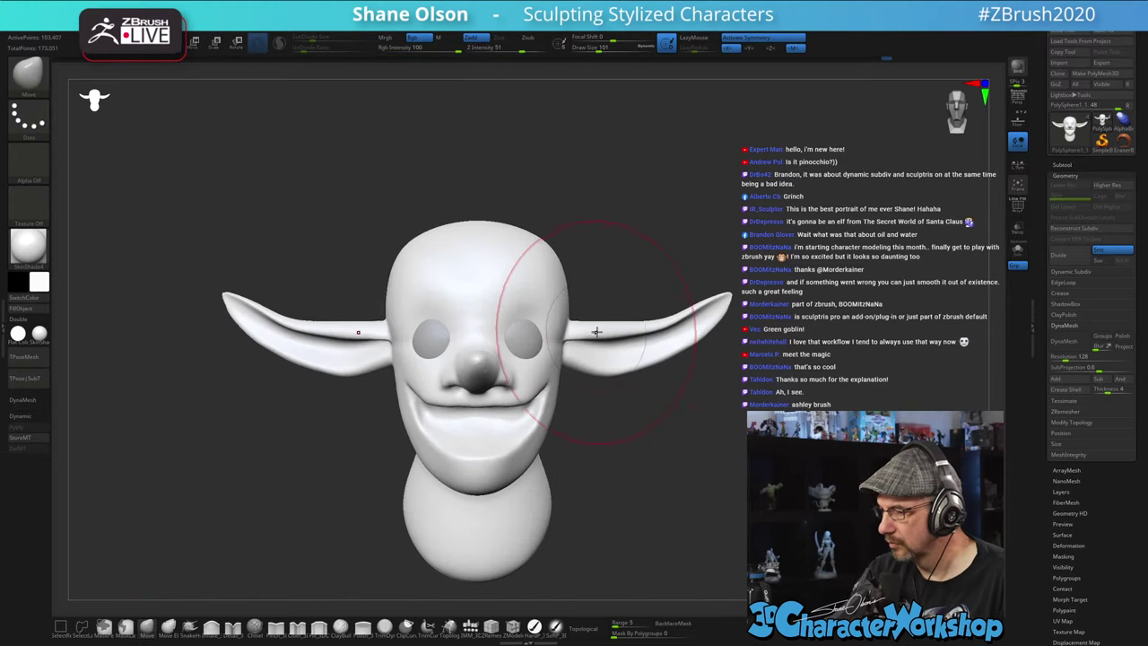
pyautogui.moveTo(568, 274); pyautogui.dragTo(558, 267)
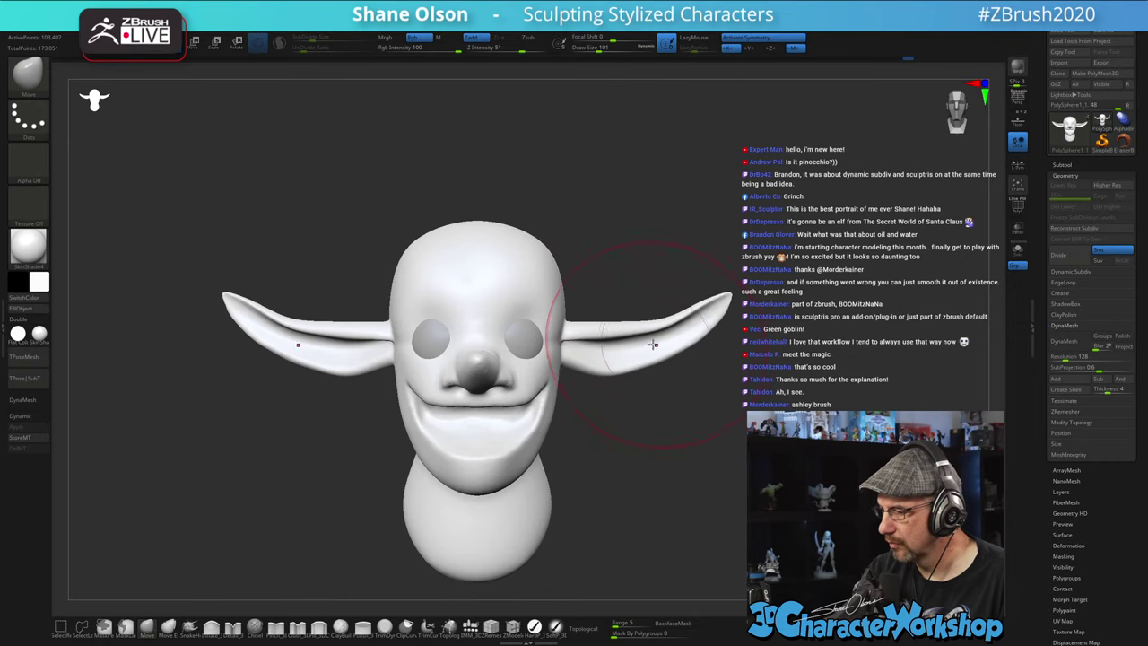
pyautogui.moveTo(652, 345); pyautogui.dragTo(677, 324)
pyautogui.moveTo(707, 410)
pyautogui.mouseDown()
pyautogui.moveTo(691, 437)
pyautogui.moveTo(759, 436)
pyautogui.moveTo(695, 431)
pyautogui.moveTo(701, 380)
pyautogui.moveTo(674, 389)
pyautogui.moveTo(671, 406)
pyautogui.mouseUp()
# - Reduce the Move brush to Draw Size 54 and push the ear bases and temples inward from the front view
pyautogui.press('s')
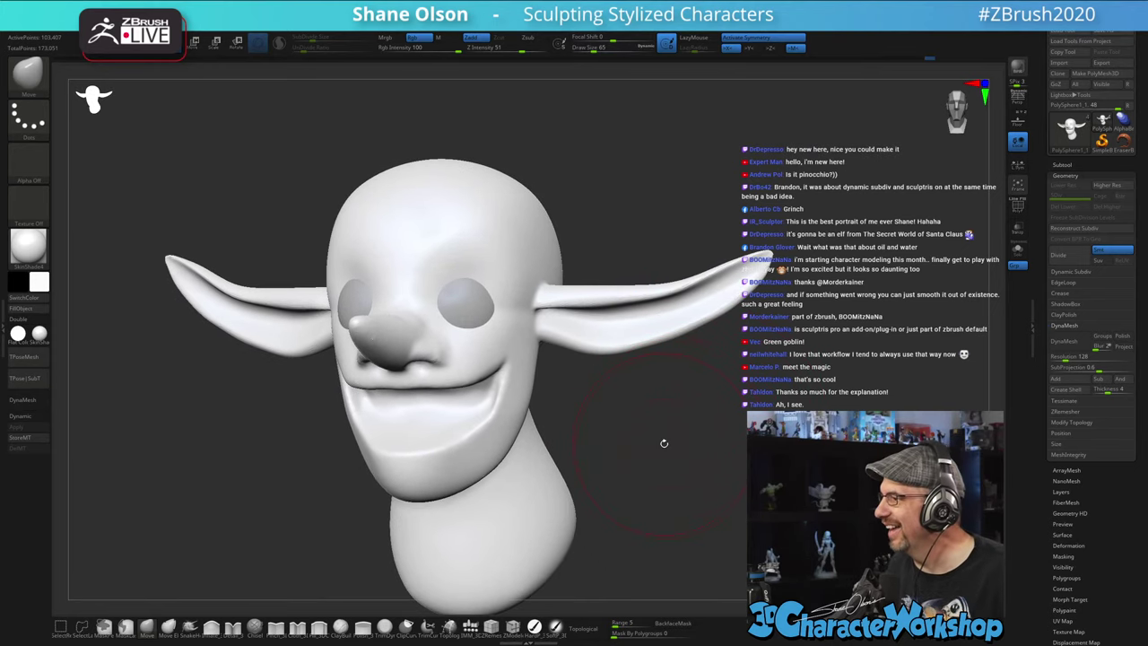
pyautogui.moveTo(612, 434)
pyautogui.mouseDown()
pyautogui.moveTo(637, 418)
pyautogui.moveTo(627, 414)
pyautogui.mouseUp()
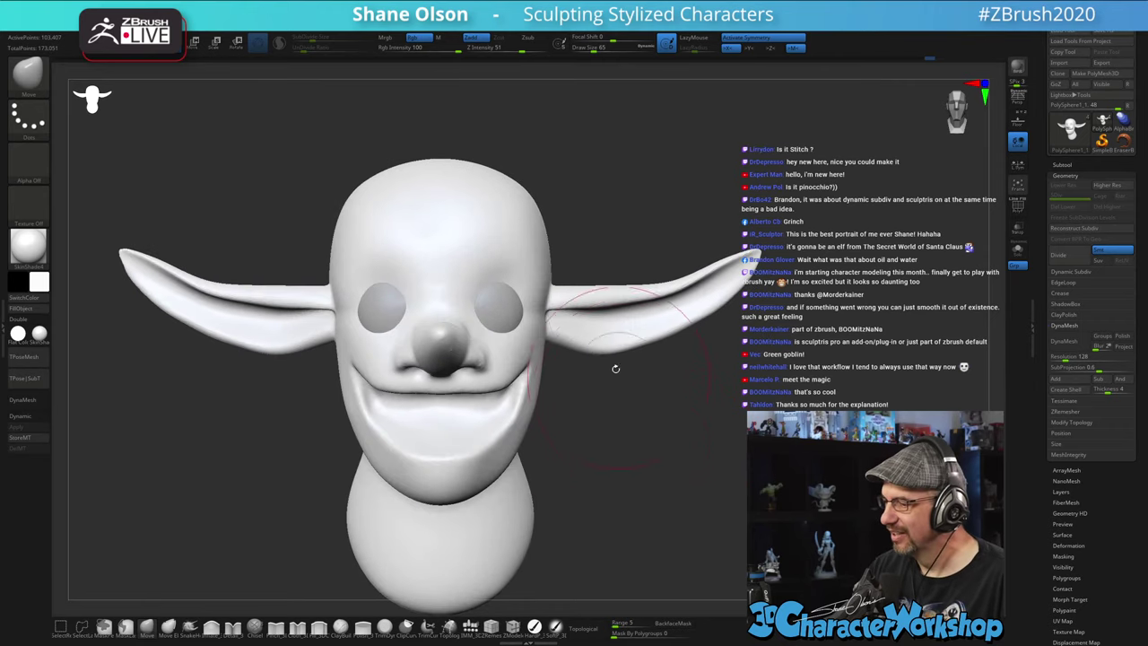
pyautogui.press('s')
pyautogui.moveTo(582, 312); pyautogui.dragTo(579, 313)
pyautogui.moveTo(576, 300); pyautogui.dragTo(577, 294)
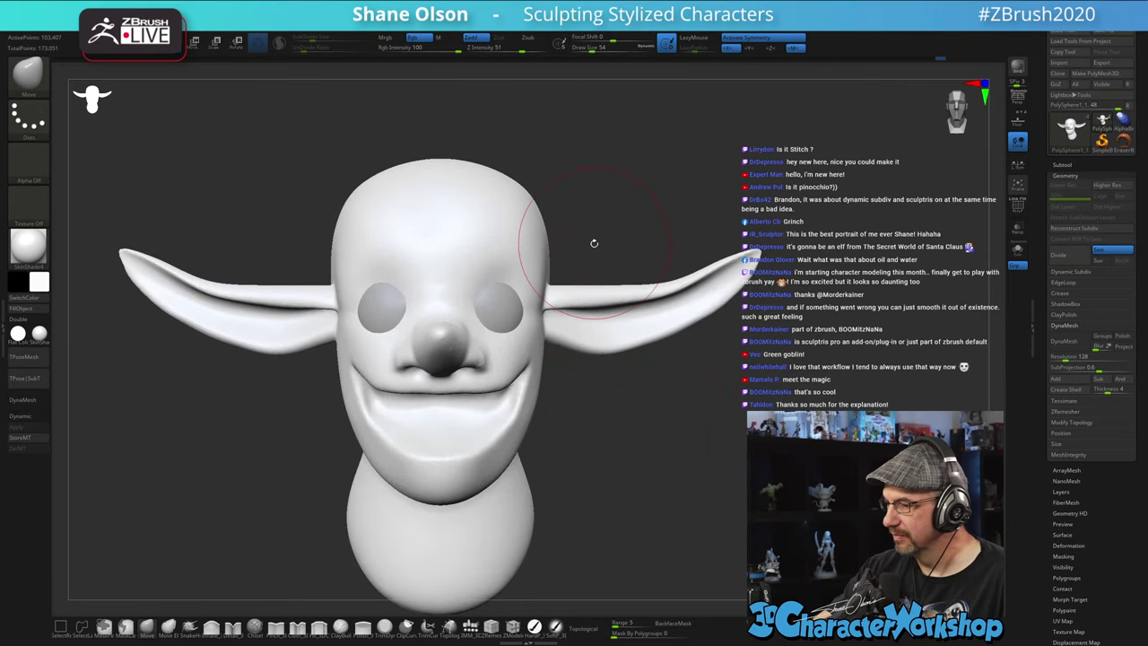
pyautogui.moveTo(594, 243); pyautogui.dragTo(570, 260)
# - Switch to the custom 3DCW brush at Draw Size 20 and sculpt angled brow ridges above the eyes toward the nose bridge
pyautogui.moveTo(634, 407)
pyautogui.mouseDown()
pyautogui.moveTo(672, 411)
pyautogui.moveTo(666, 431)
pyautogui.moveTo(641, 433)
pyautogui.moveTo(600, 408)
pyautogui.moveTo(609, 443)
pyautogui.moveTo(636, 471)
pyautogui.mouseUp()
pyautogui.click(276, 628)
pyautogui.press('s')
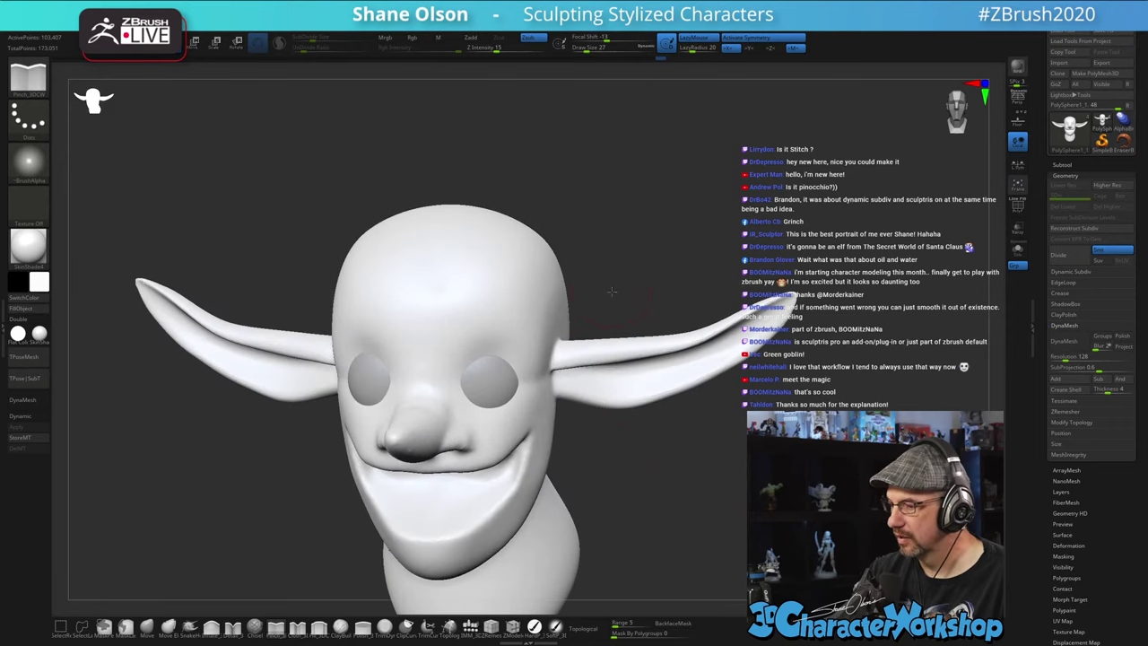
pyautogui.moveTo(614, 275)
pyautogui.keyDown('alt'); pyautogui.mouseDown()
pyautogui.moveTo(620, 318)
pyautogui.moveTo(620, 288)
pyautogui.mouseUp(); pyautogui.keyUp('alt')
pyautogui.press('s')
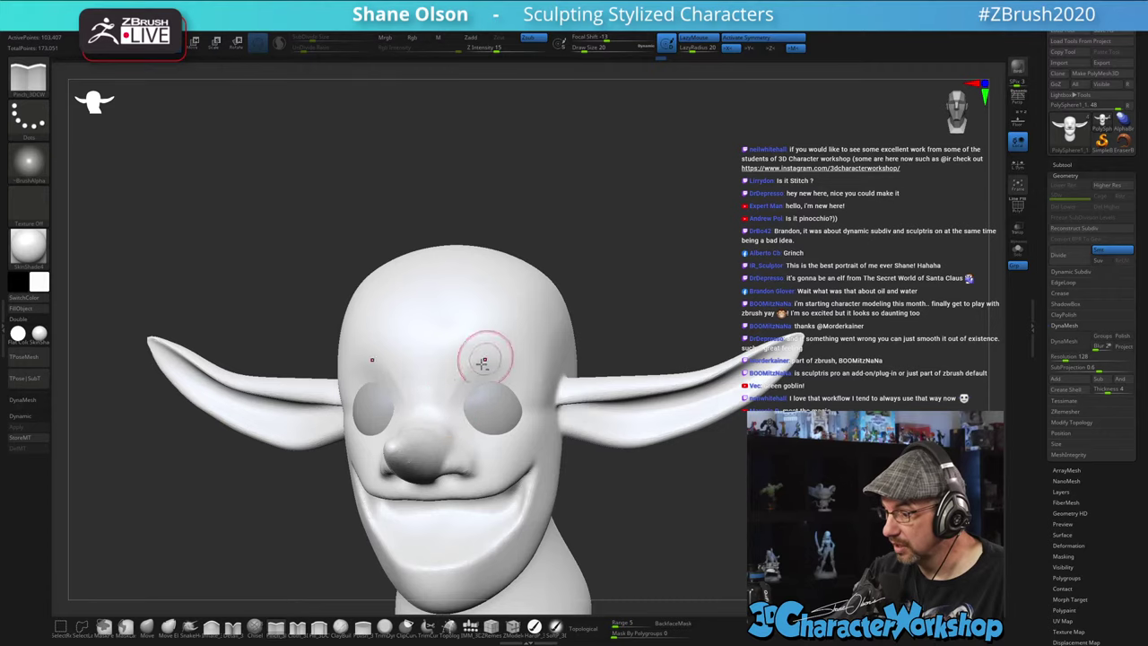
pyautogui.moveTo(604, 487)
pyautogui.mouseDown()
pyautogui.moveTo(630, 520)
pyautogui.moveTo(658, 505)
pyautogui.mouseUp()
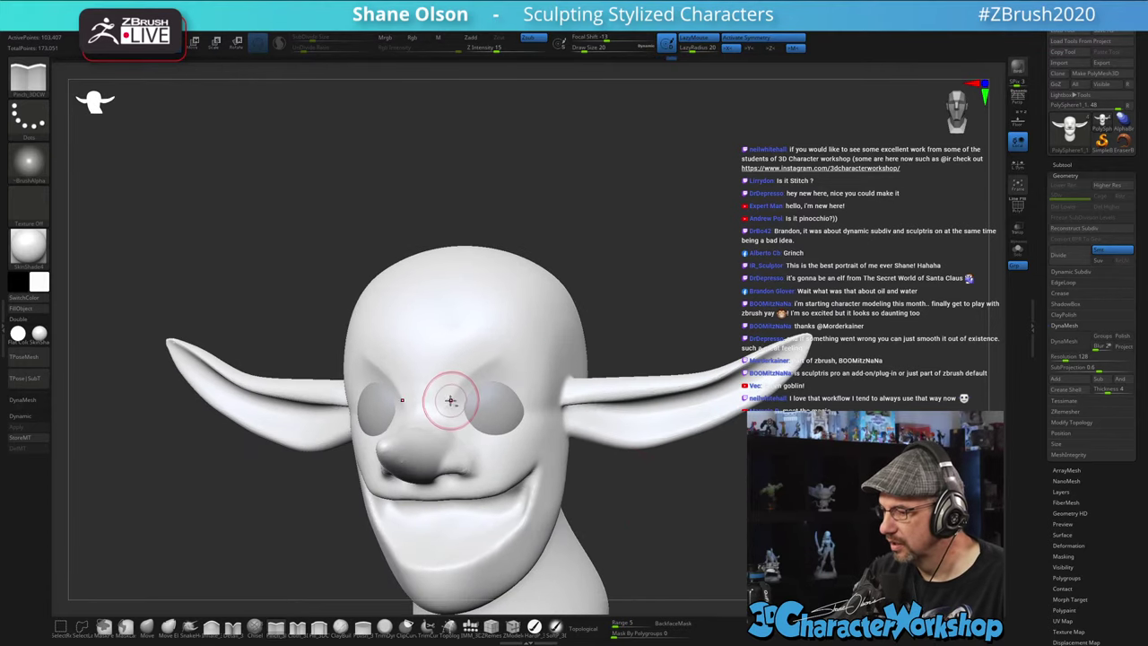
pyautogui.moveTo(642, 301); pyautogui.dragTo(615, 299)
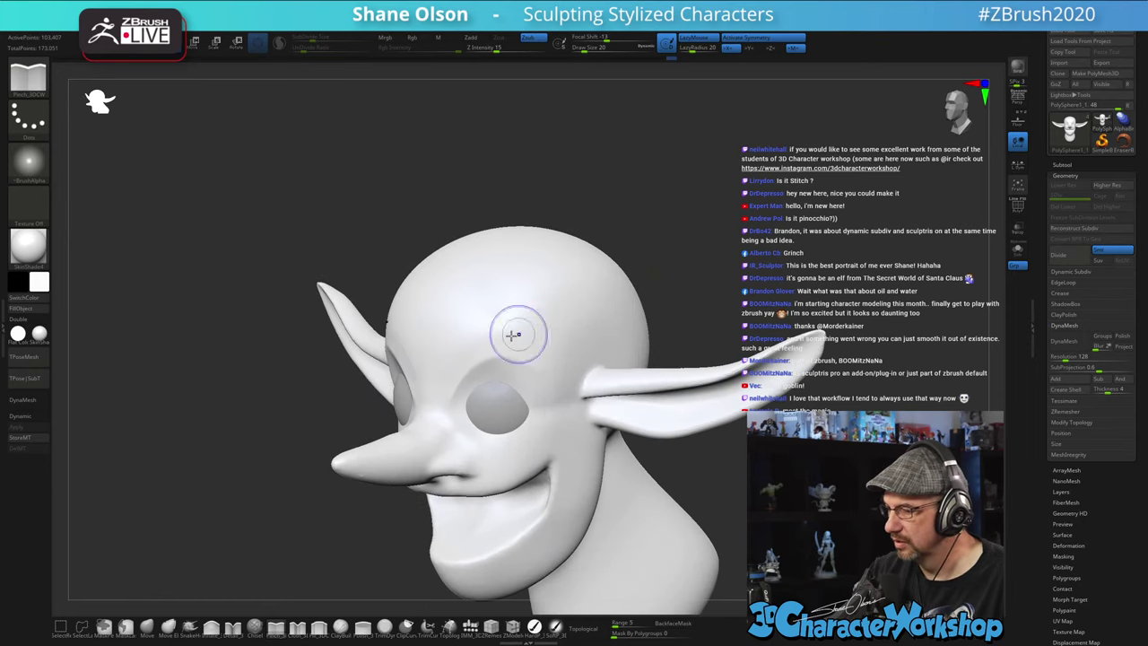
pyautogui.moveTo(562, 336); pyautogui.dragTo(574, 323, button='right')
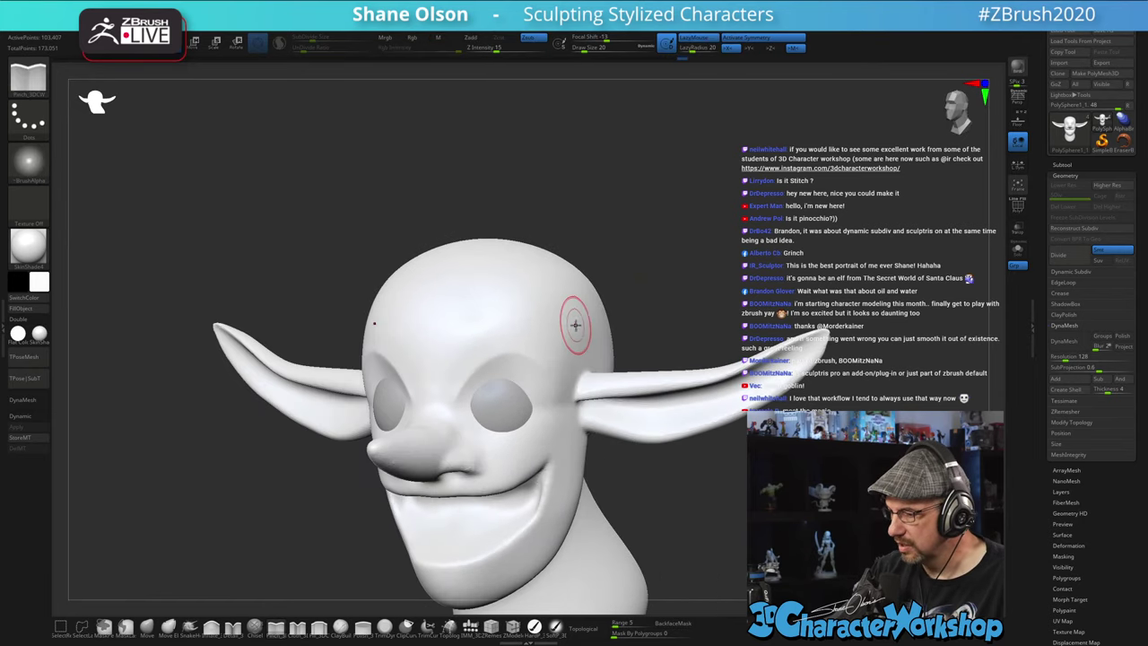
# - Turn on the PolyFrame display to inspect the mesh around the eyes and reduce the Draw Size to 14
pyautogui.hotkey('shift', 'f')
pyautogui.moveTo(667, 270)
pyautogui.keyDown('alt'); pyautogui.mouseDown()
pyautogui.moveTo(656, 319)
pyautogui.moveTo(709, 293)
pyautogui.moveTo(685, 272)
pyautogui.mouseUp(); pyautogui.keyUp('alt')
pyautogui.press('s')
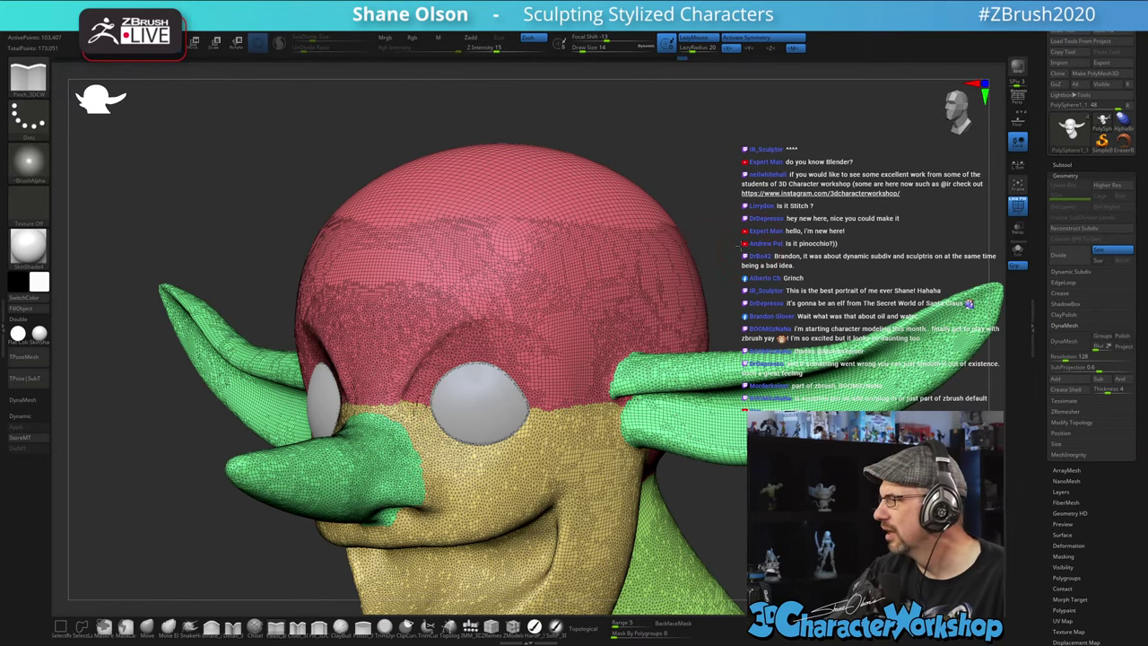
# - Turn off the PolyFrame display and smooth the brow ridges above the eyes from the front view
pyautogui.moveTo(738, 245); pyautogui.dragTo(736, 269)
pyautogui.moveTo(744, 348)
pyautogui.keyDown('alt'); pyautogui.mouseDown()
pyautogui.moveTo(734, 276)
pyautogui.moveTo(797, 301)
pyautogui.mouseUp(); pyautogui.keyUp('alt')
pyautogui.hotkey('shift', 'f')
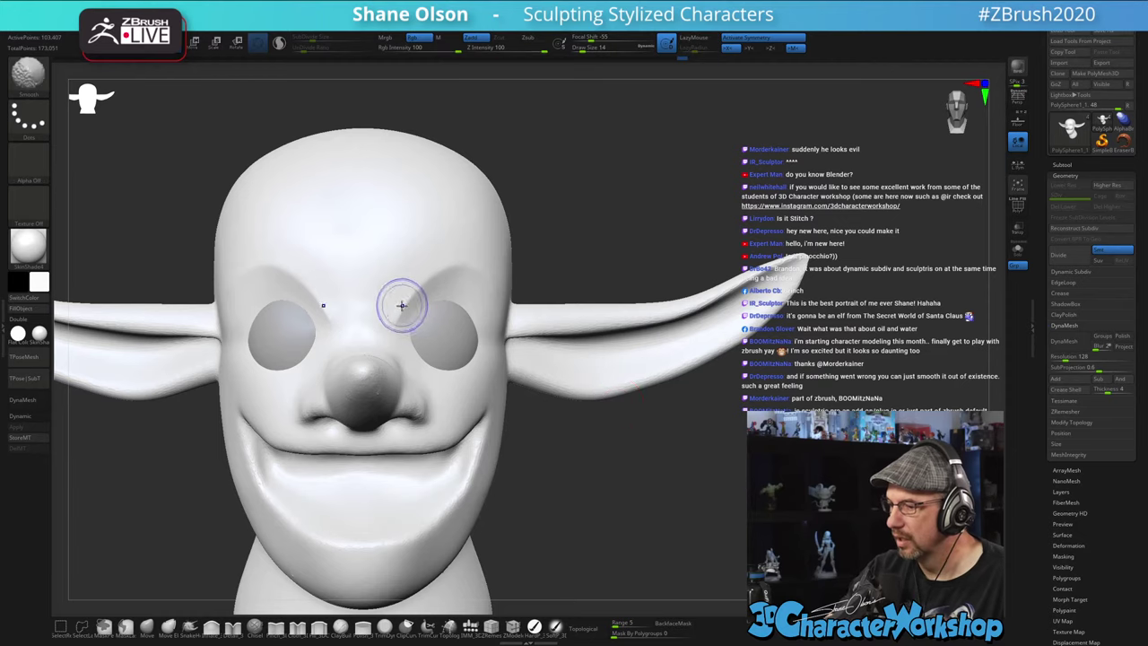
pyautogui.moveTo(444, 258)
pyautogui.keyDown('shift'); pyautogui.mouseDown()
pyautogui.moveTo(389, 310)
pyautogui.moveTo(429, 267)
pyautogui.mouseUp(); pyautogui.keyUp('shift')
# - Switch to the Polish 3DCW brush at Draw Size 14 and smooth the side of the nose above the nostril
pyautogui.moveTo(615, 479); pyautogui.dragTo(528, 473)
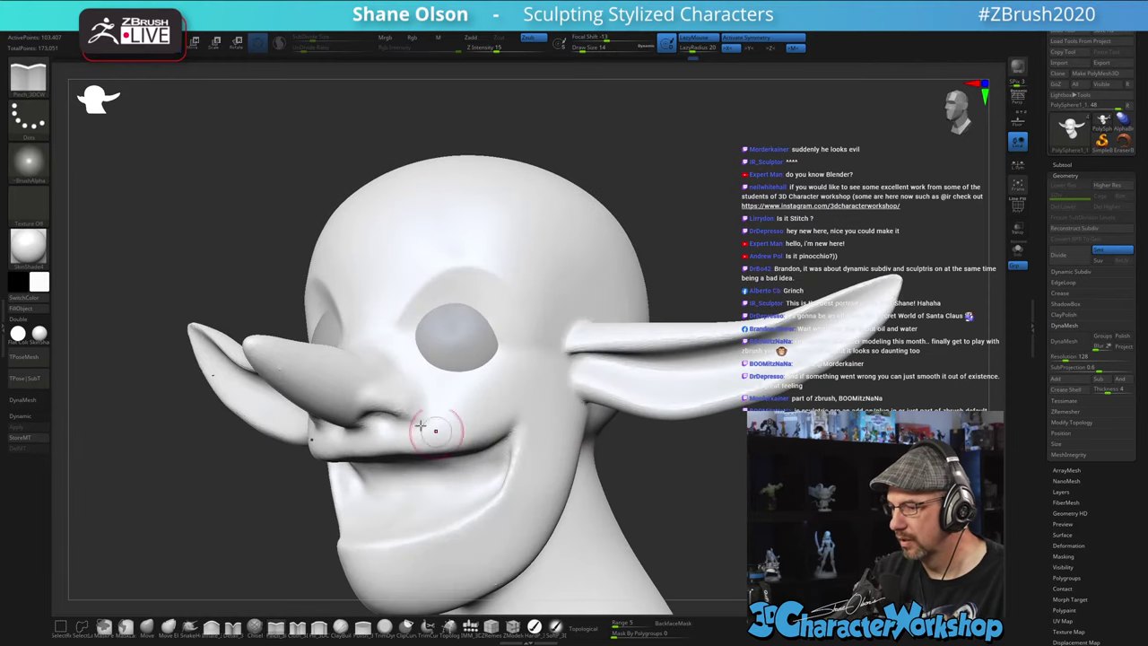
pyautogui.click(362, 626)
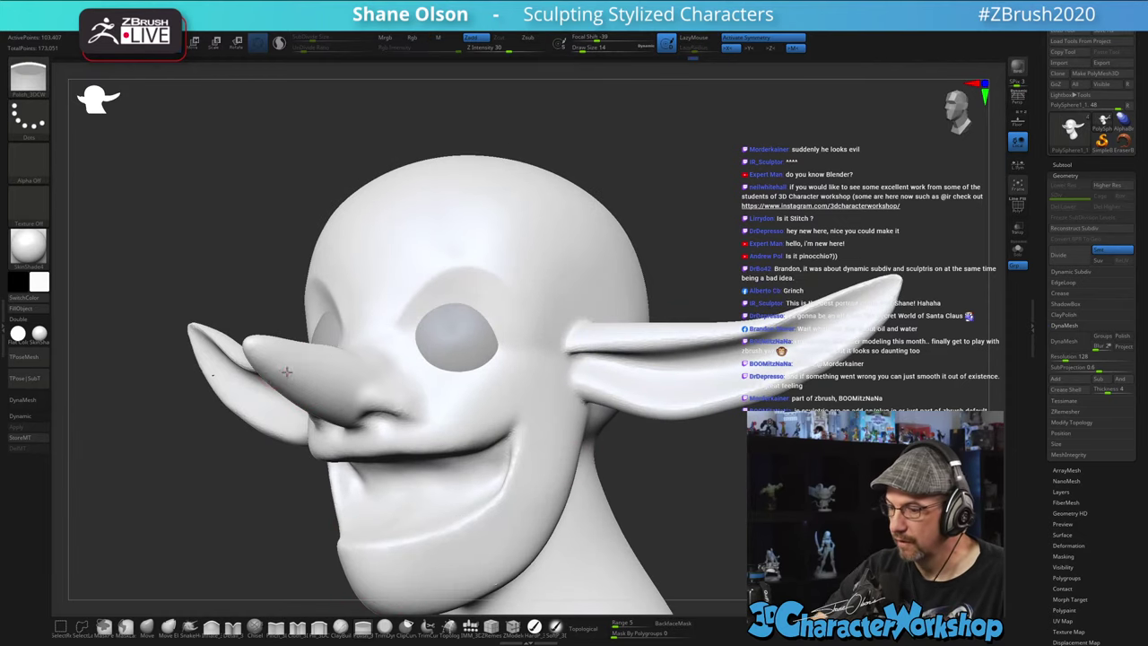
pyautogui.keyDown('shift'); pyautogui.moveTo(347, 396); pyautogui.dragTo(345, 403); pyautogui.keyUp('shift')
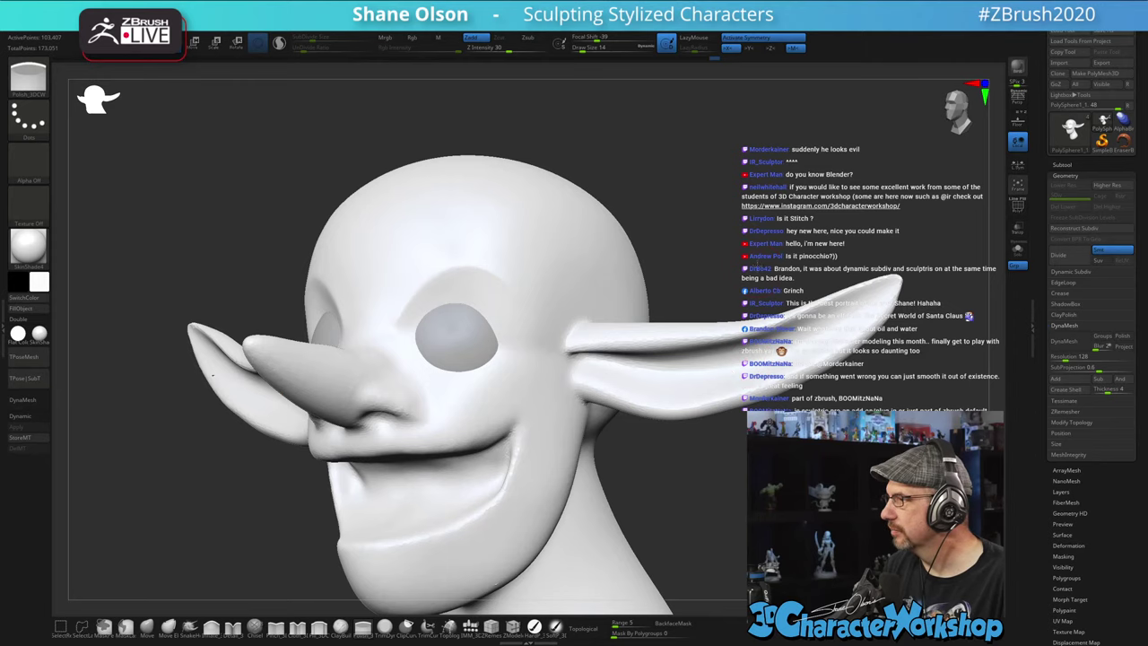
pyautogui.moveTo(758, 266); pyautogui.dragTo(834, 309)
pyautogui.moveTo(755, 447)
pyautogui.mouseDown()
pyautogui.moveTo(735, 439)
pyautogui.moveTo(746, 439)
pyautogui.mouseUp()
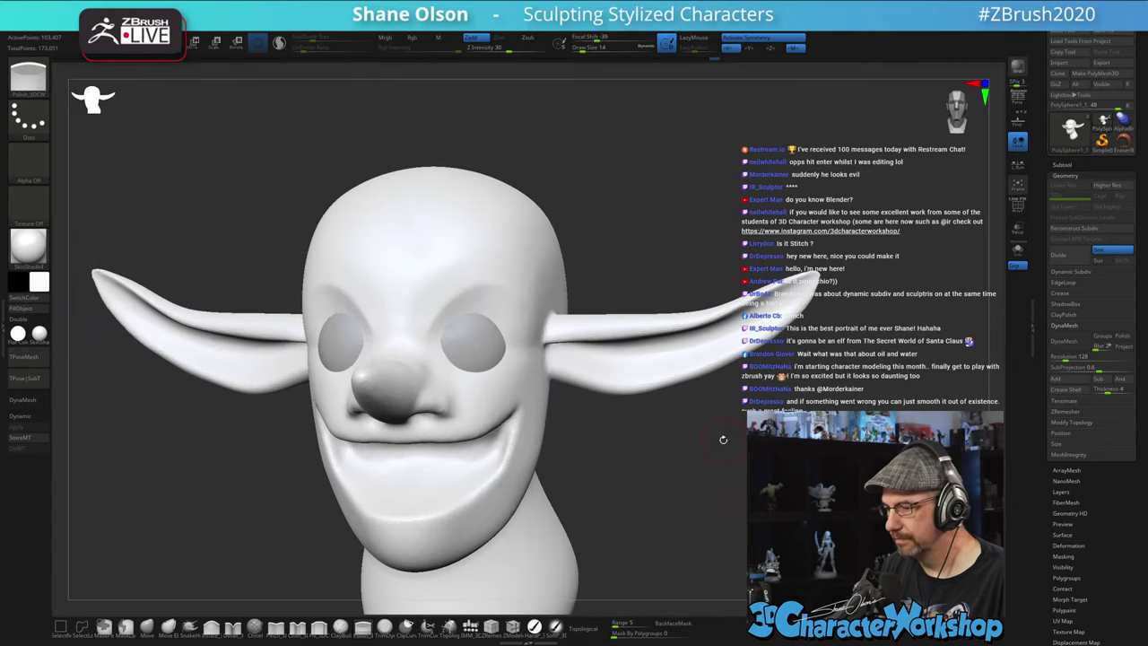
# - Select the Move brush with Draw Size 22 and smooth the skin beneath the outer side of the eye
pyautogui.click(147, 625)
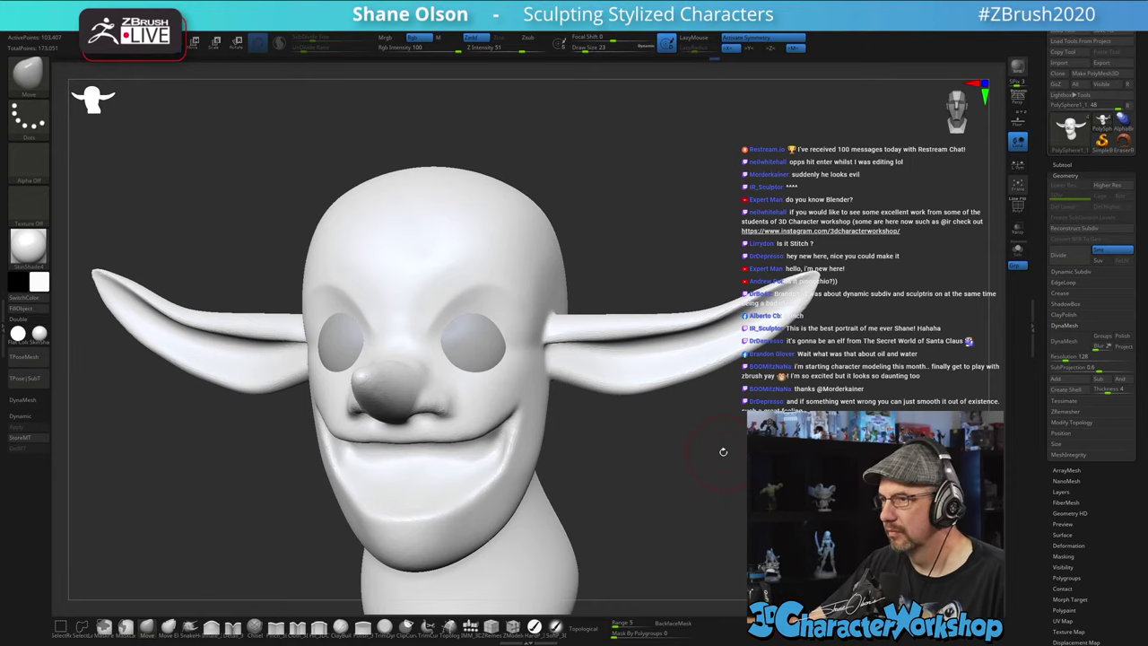
pyautogui.moveTo(619, 425); pyautogui.dragTo(480, 420)
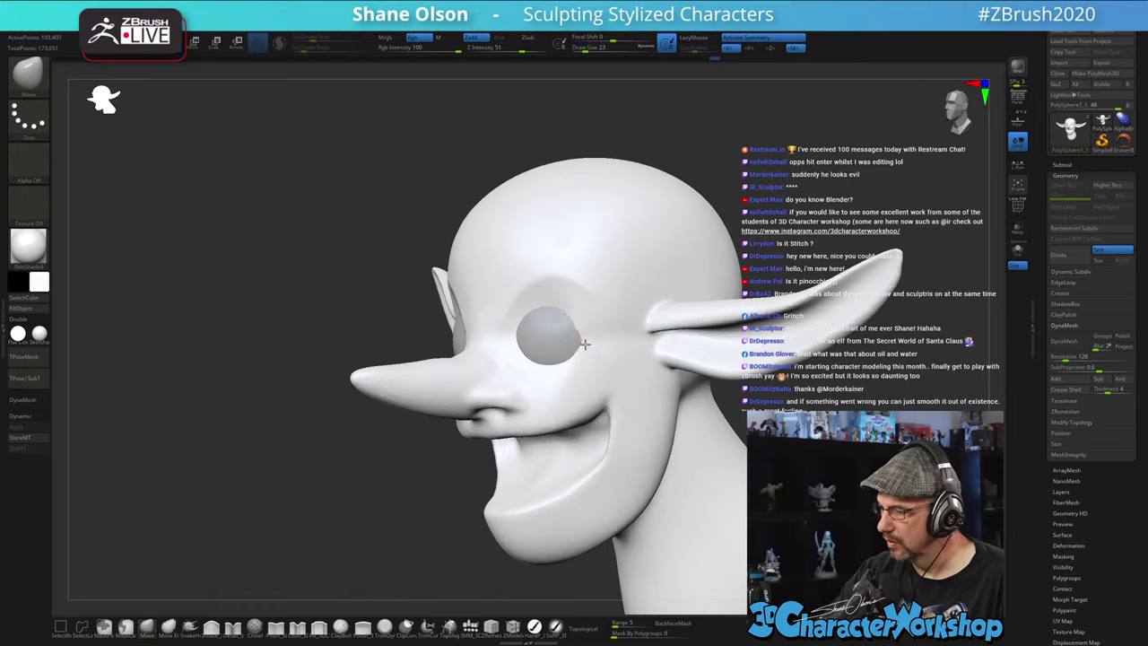
pyautogui.moveTo(584, 325); pyautogui.dragTo(591, 322, button='right')
pyautogui.press('s')
pyautogui.moveTo(575, 330); pyautogui.dragTo(592, 338)
pyautogui.press('s')
pyautogui.moveTo(617, 332)
pyautogui.mouseDown(button='right')
pyautogui.moveTo(597, 338)
pyautogui.moveTo(628, 335)
pyautogui.mouseUp(button='right')
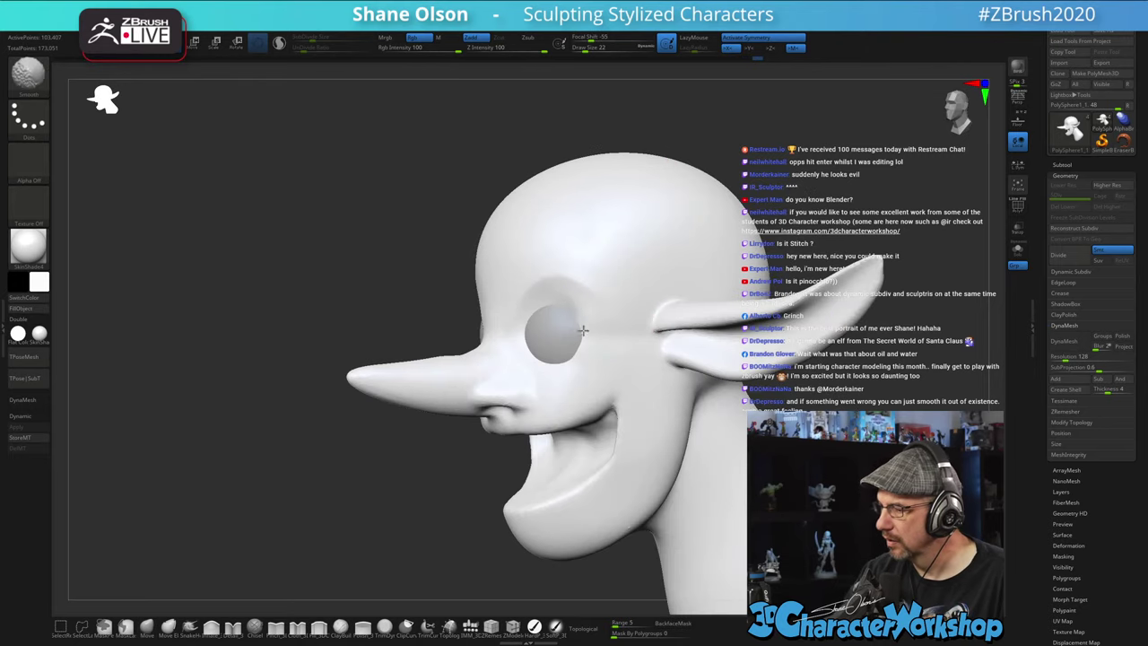
pyautogui.keyDown('shift'); pyautogui.moveTo(556, 357); pyautogui.dragTo(564, 373); pyautogui.keyUp('shift')
pyautogui.moveTo(592, 353); pyautogui.dragTo(616, 352, button='right')
pyautogui.moveTo(586, 314)
pyautogui.keyDown('alt'); pyautogui.mouseDown(button='right')
pyautogui.moveTo(586, 287)
pyautogui.moveTo(565, 302)
pyautogui.mouseUp(button='right'); pyautogui.keyUp('alt')
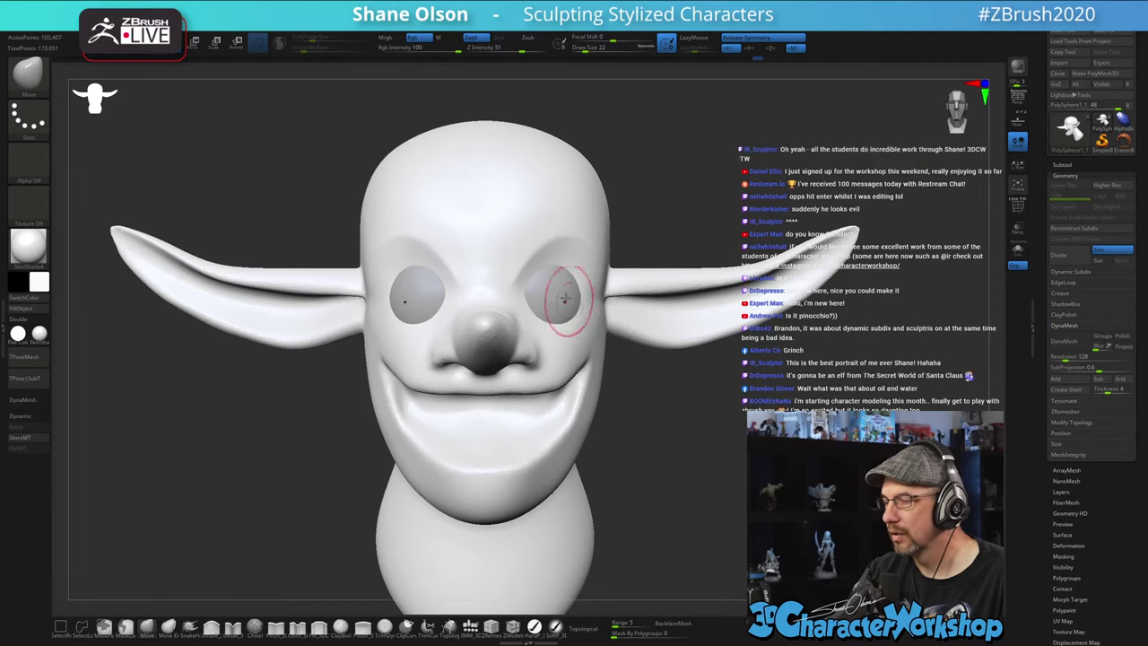
# - Increase the Move brush's Draw Size to 31 for shaping the area around the eyes
pyautogui.press('s')
pyautogui.click(552, 274)
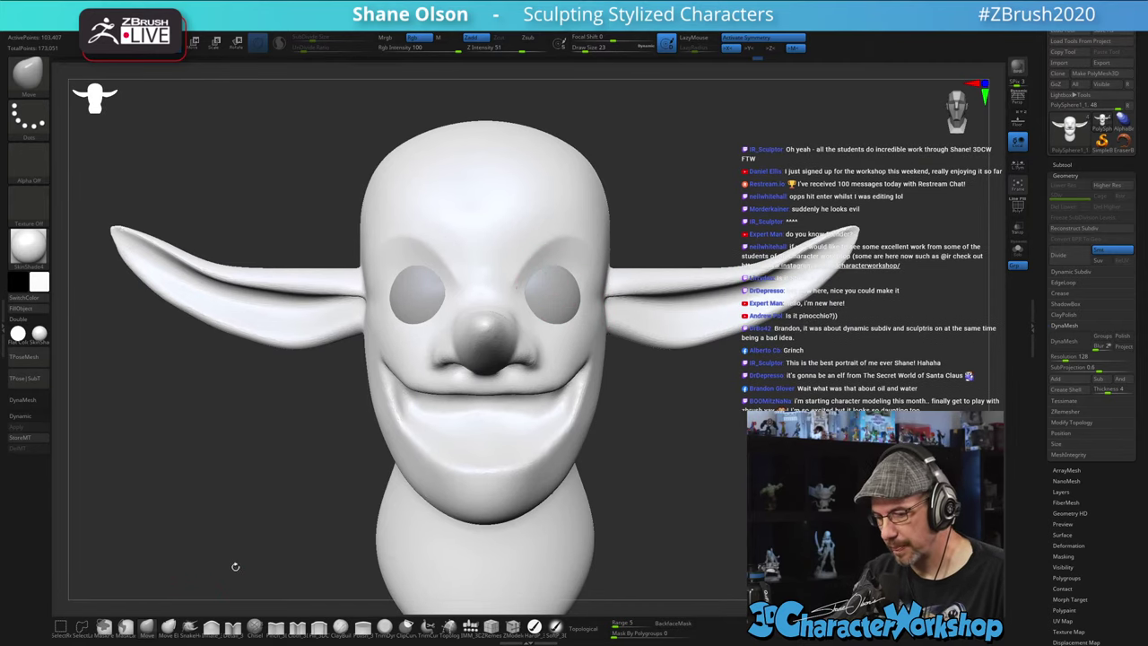
pyautogui.moveTo(567, 298)
pyautogui.mouseDown(button='right')
pyautogui.moveTo(555, 293)
pyautogui.moveTo(556, 333)
pyautogui.moveTo(541, 332)
pyautogui.mouseUp(button='right')
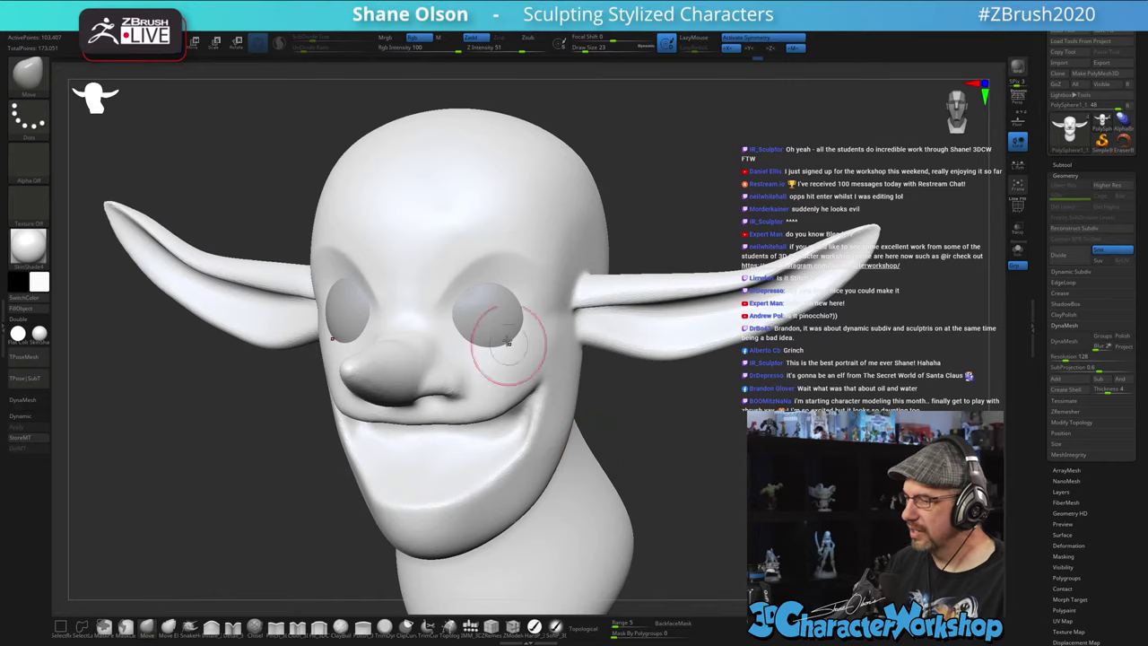
pyautogui.press('s')
pyautogui.moveTo(477, 303); pyautogui.dragTo(489, 308)
pyautogui.press('s')
pyautogui.click(488, 307)
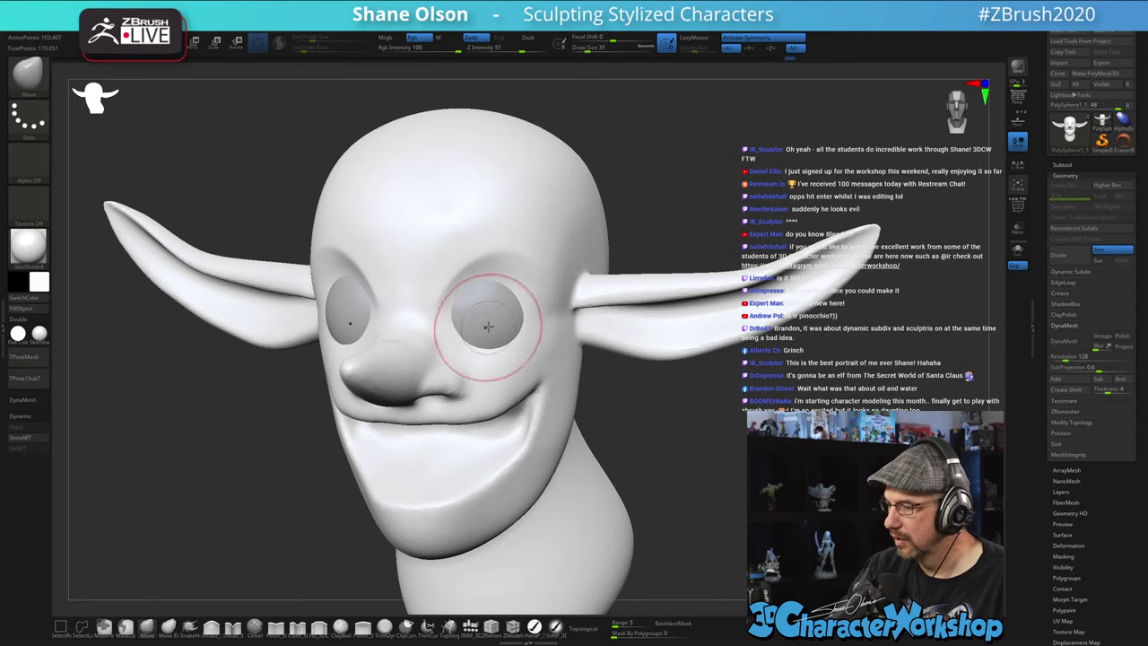
# - Adjust the face around the eye and cheek with the Move brush, reducing the draw size to 18
pyautogui.moveTo(487, 323)
pyautogui.mouseDown(button='right')
pyautogui.moveTo(471, 317)
pyautogui.moveTo(487, 307)
pyautogui.moveTo(483, 327)
pyautogui.mouseUp(button='right')
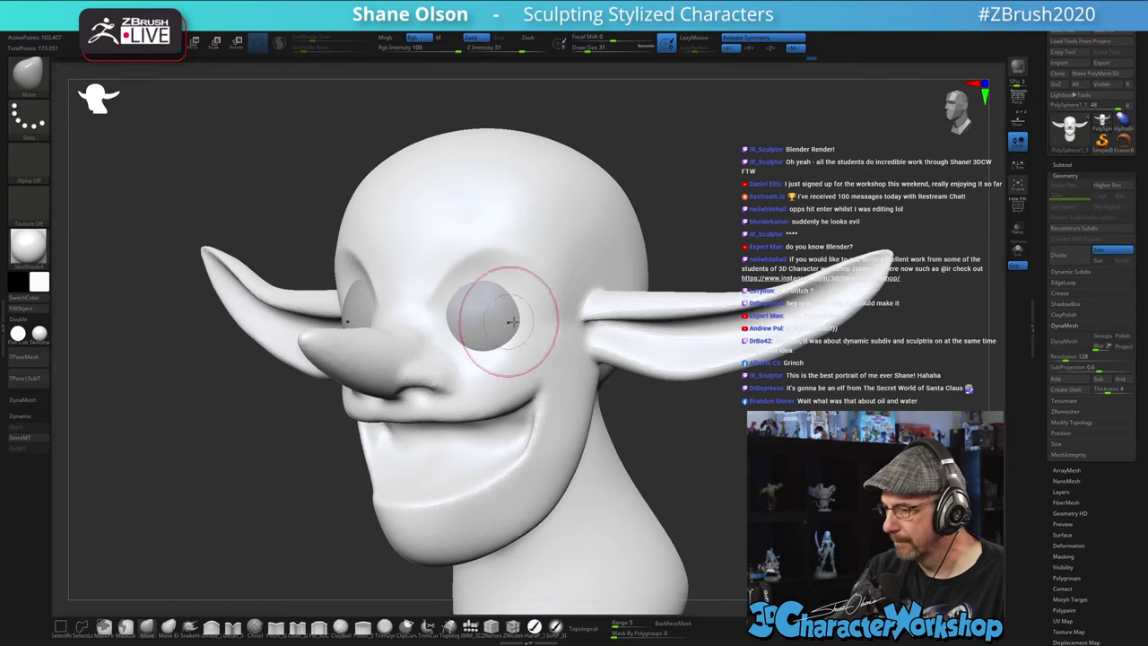
pyautogui.moveTo(545, 308)
pyautogui.mouseDown(button='right')
pyautogui.moveTo(530, 330)
pyautogui.moveTo(514, 307)
pyautogui.moveTo(550, 310)
pyautogui.moveTo(517, 294)
pyautogui.mouseUp(button='right')
pyautogui.press('[')
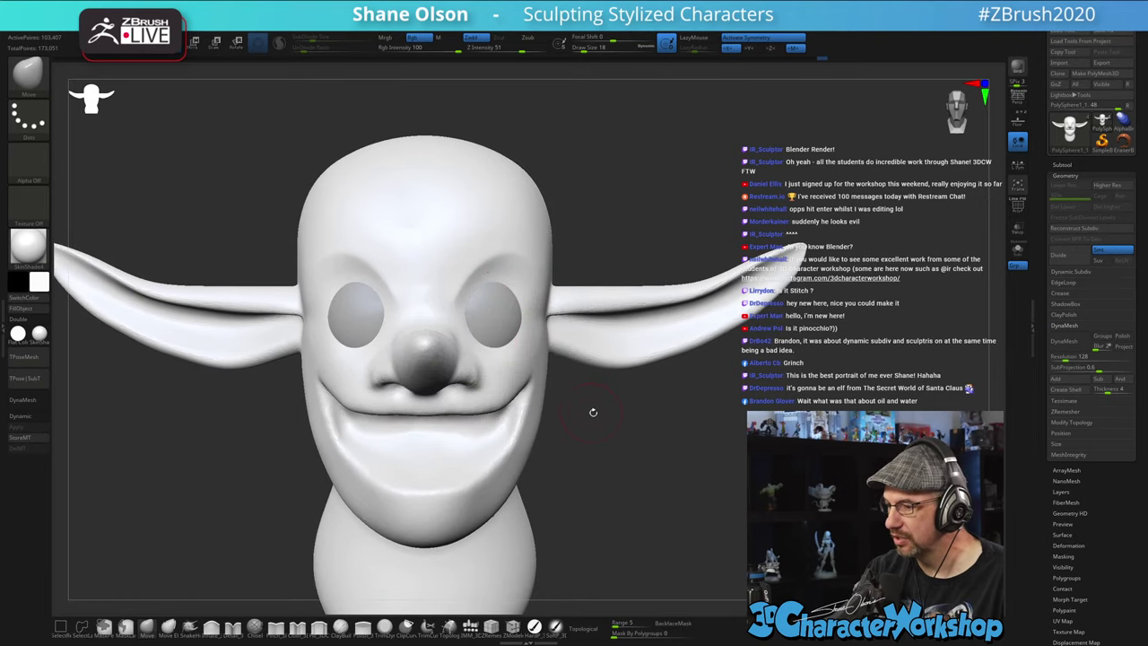
pyautogui.press('s')
pyautogui.moveTo(593, 413); pyautogui.dragTo(598, 414)
pyautogui.press('s')
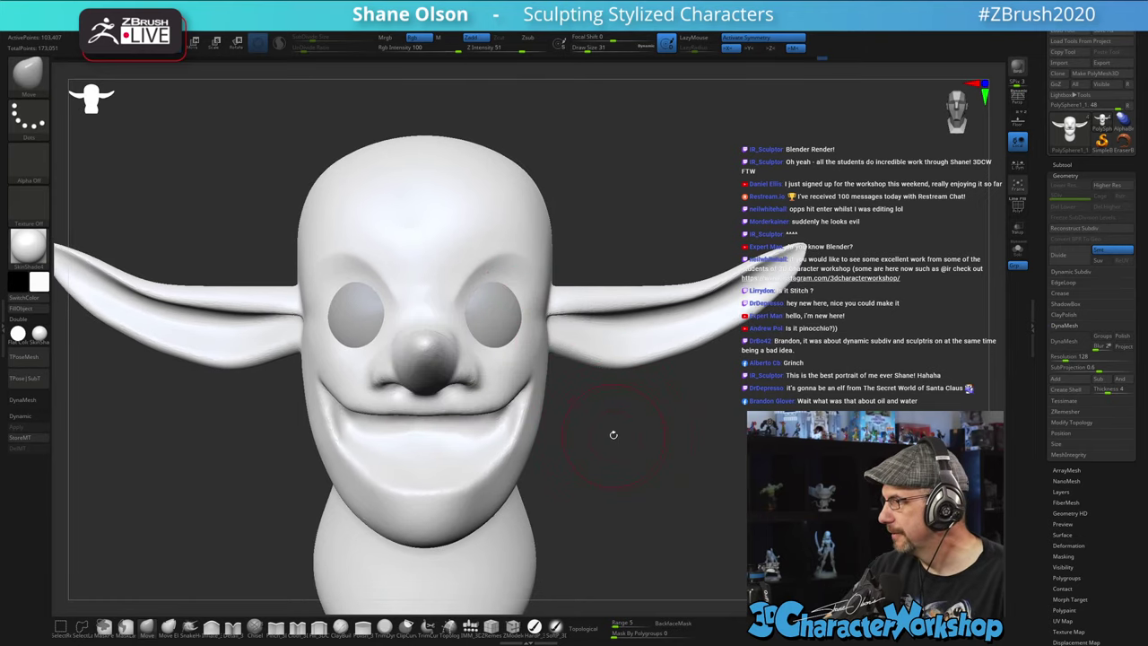
# - Smooth and refine the bridge of the long nose in profile, using the Move brush at a draw size of 18
pyautogui.moveTo(612, 435); pyautogui.dragTo(570, 434, button='right')
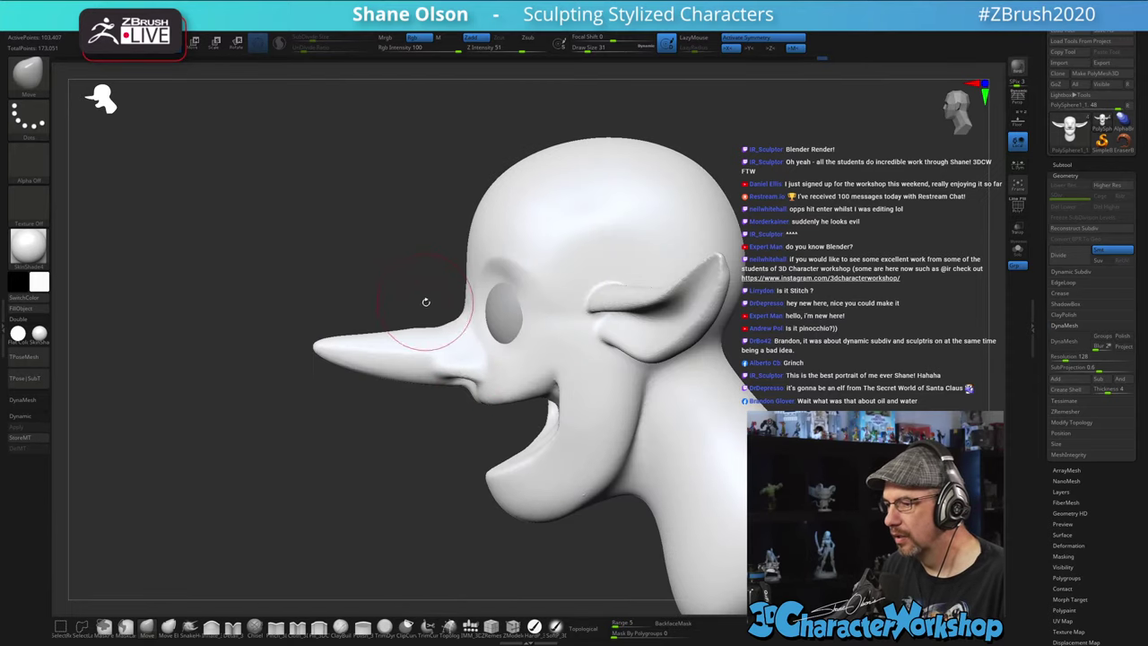
pyautogui.keyDown('shift'); pyautogui.moveTo(421, 327); pyautogui.dragTo(417, 329); pyautogui.keyUp('shift')
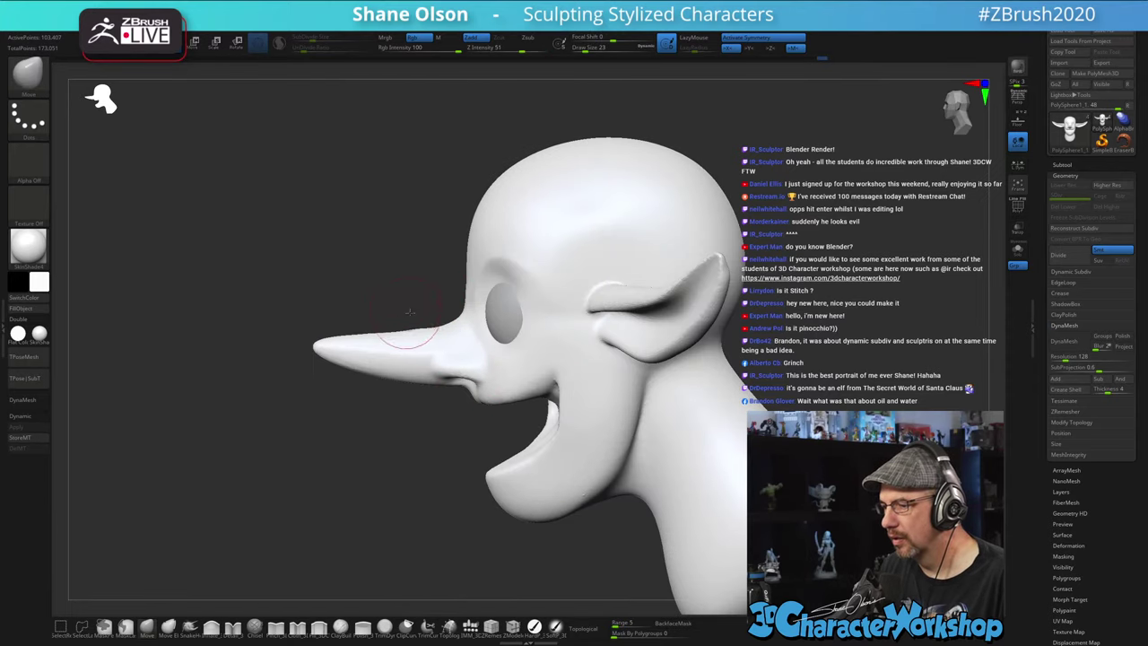
pyautogui.moveTo(408, 321); pyautogui.dragTo(422, 341, button='right')
pyautogui.moveTo(409, 470); pyautogui.dragTo(394, 457, button='right')
pyautogui.press('ctrl')
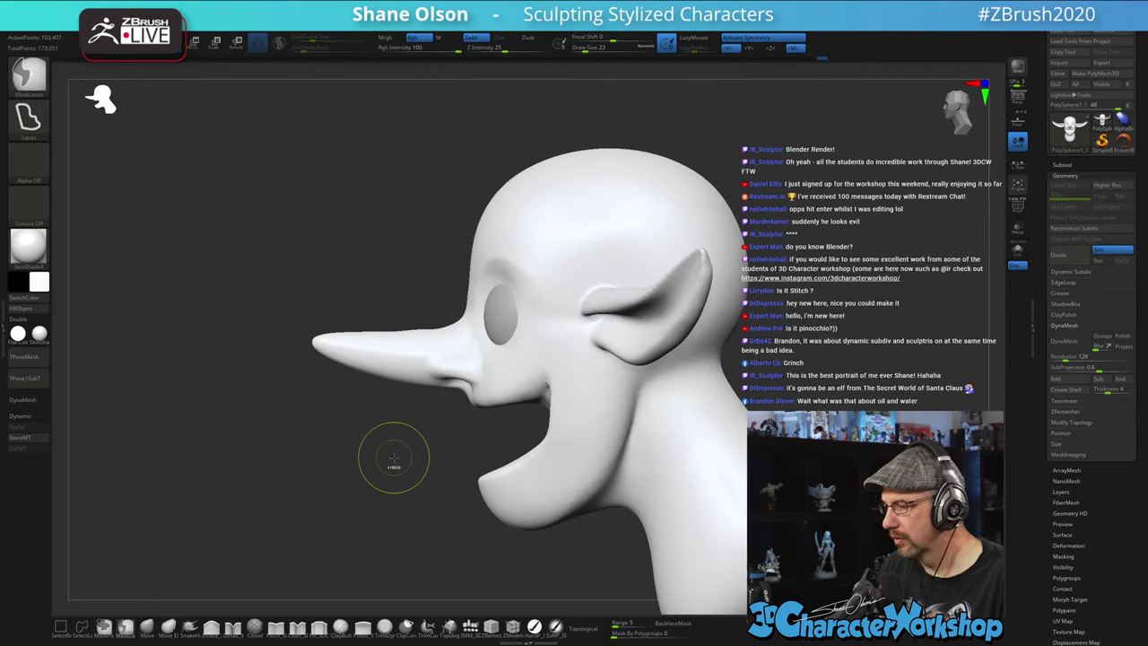
pyautogui.press('s')
pyautogui.moveTo(429, 307); pyautogui.dragTo(426, 306)
pyautogui.moveTo(424, 292); pyautogui.dragTo(425, 321, button='right')
pyautogui.keyDown('shift'); pyautogui.moveTo(425, 328); pyautogui.dragTo(431, 331); pyautogui.keyUp('shift')
pyautogui.moveTo(425, 269)
pyautogui.mouseDown(button='right')
pyautogui.moveTo(428, 236)
pyautogui.moveTo(427, 254)
pyautogui.mouseUp(button='right')
pyautogui.moveTo(409, 457)
pyautogui.mouseDown(button='right')
pyautogui.moveTo(408, 441)
pyautogui.moveTo(409, 451)
pyautogui.mouseUp(button='right')
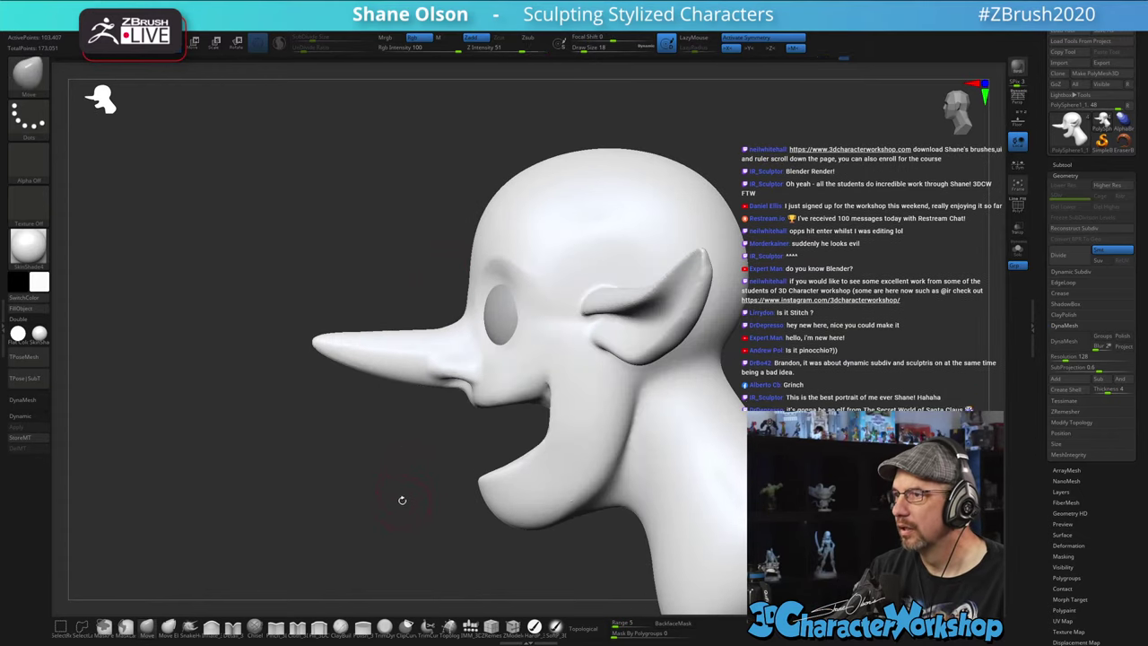
# - Carve a fold from above the nostril wing out across the cheek with the Detail brush at draw size 8
pyautogui.moveTo(403, 500); pyautogui.dragTo(412, 457, button='right')
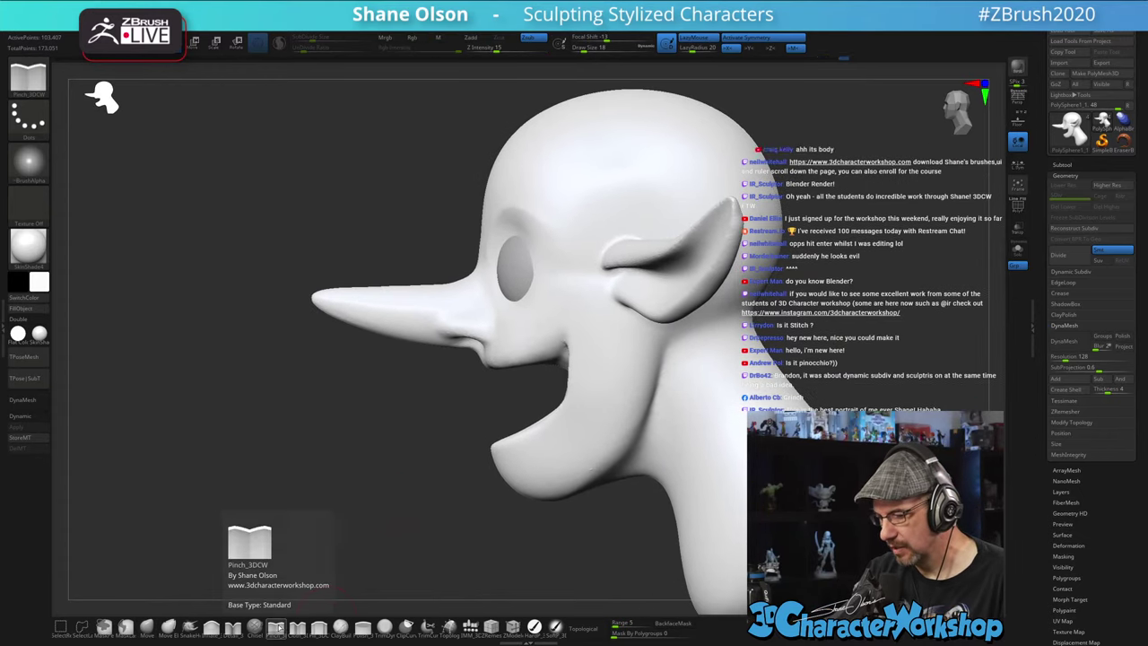
pyautogui.click(233, 627)
pyautogui.moveTo(353, 431)
pyautogui.mouseDown(button='right')
pyautogui.moveTo(369, 459)
pyautogui.moveTo(391, 464)
pyautogui.mouseUp(button='right')
pyautogui.press('s')
pyautogui.moveTo(391, 465); pyautogui.dragTo(388, 465)
pyautogui.moveTo(394, 456)
pyautogui.keyDown('ctrl'); pyautogui.mouseDown(button='right')
pyautogui.moveTo(381, 479)
pyautogui.moveTo(303, 479)
pyautogui.mouseUp(button='right'); pyautogui.keyUp('ctrl')
pyautogui.press('s')
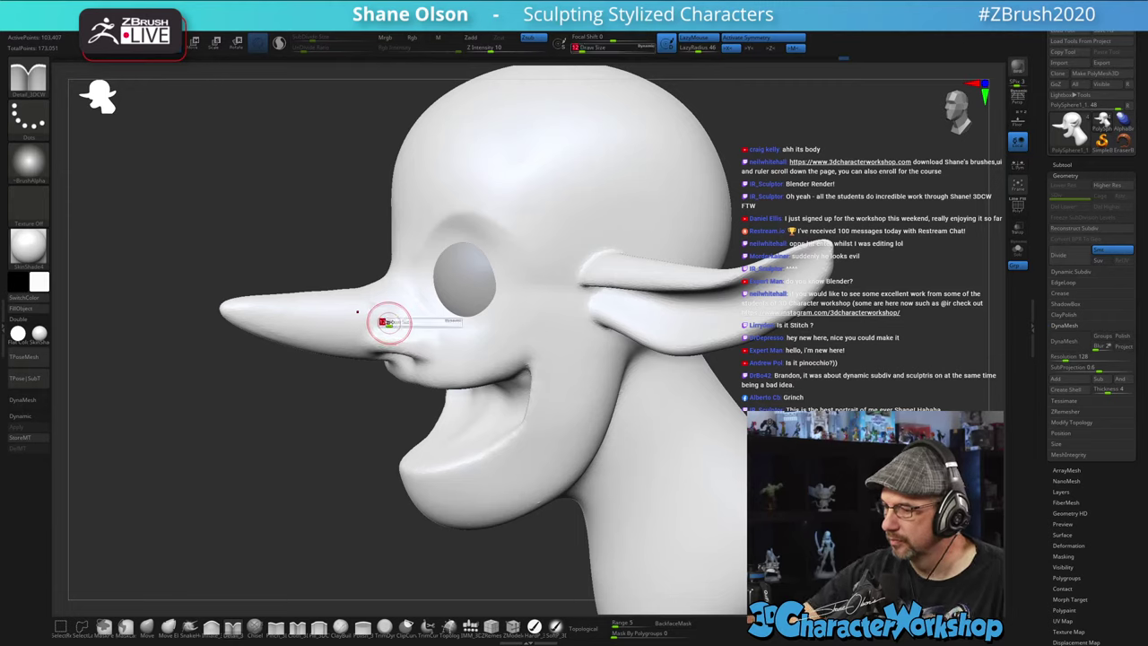
pyautogui.moveTo(385, 323); pyautogui.dragTo(377, 324)
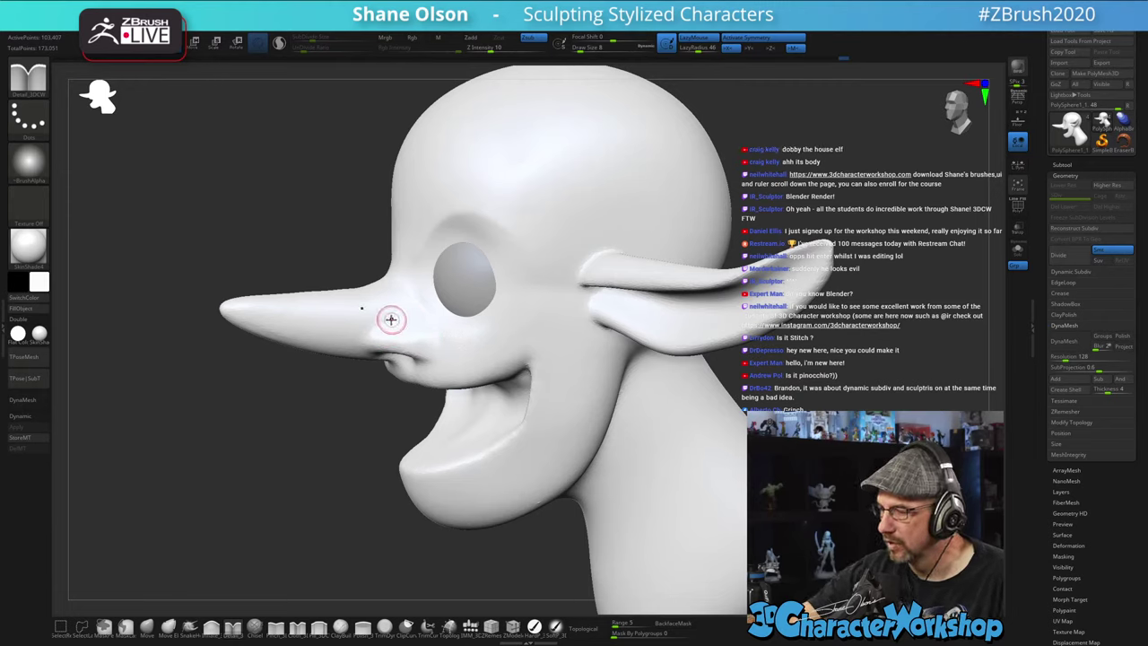
pyautogui.moveTo(491, 350); pyautogui.dragTo(495, 351)
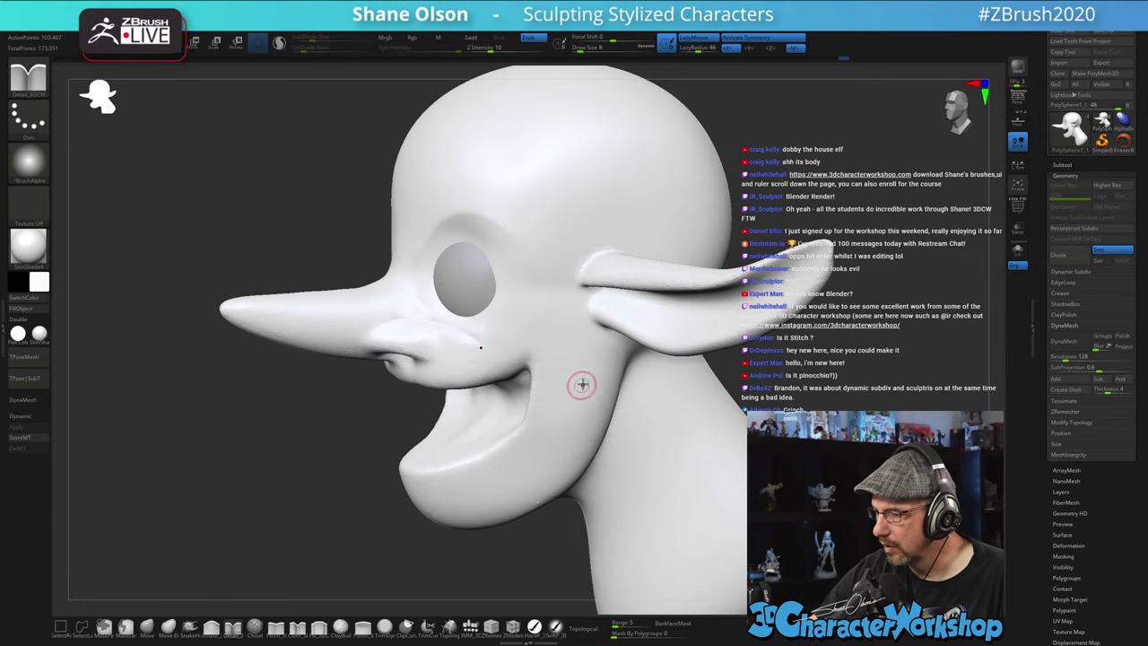
pyautogui.moveTo(582, 385)
pyautogui.mouseDown(button='right')
pyautogui.moveTo(694, 363)
pyautogui.moveTo(519, 363)
pyautogui.moveTo(487, 332)
pyautogui.mouseUp(button='right')
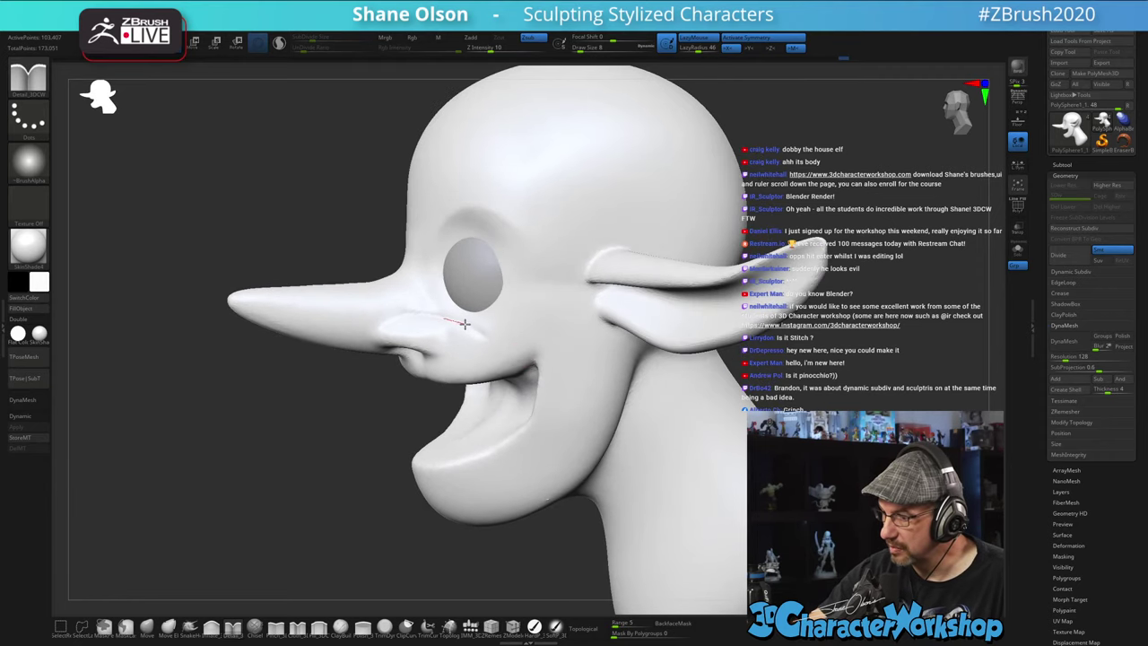
pyautogui.moveTo(558, 353); pyautogui.dragTo(568, 322, button='right')
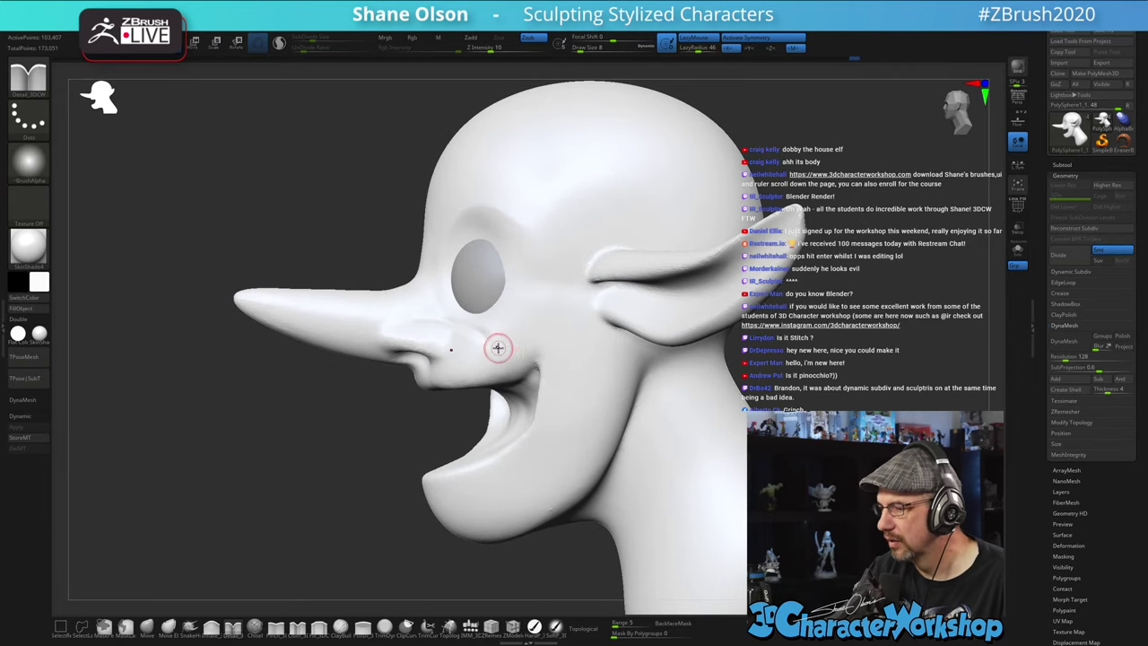
# - Carve a smile crease rising from the mouth corner into the cheek and smooth the area below it
pyautogui.moveTo(557, 362); pyautogui.dragTo(553, 349, button='right')
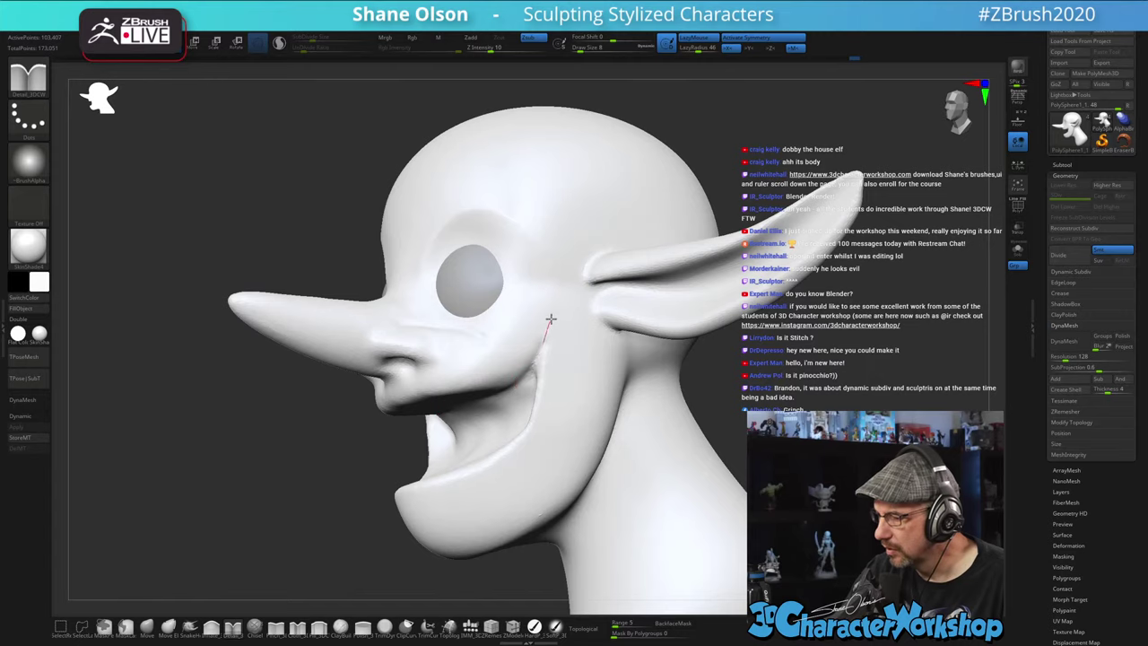
pyautogui.moveTo(548, 386); pyautogui.dragTo(549, 387, button='right')
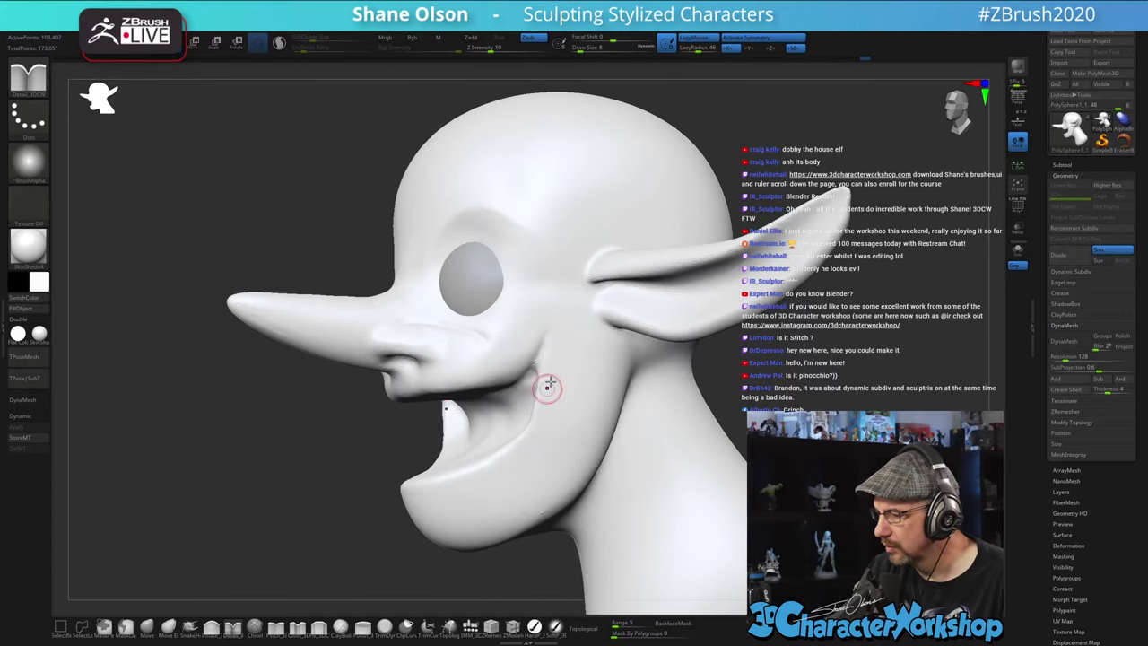
pyautogui.keyDown('shift'); pyautogui.moveTo(542, 388); pyautogui.dragTo(526, 394); pyautogui.keyUp('shift')
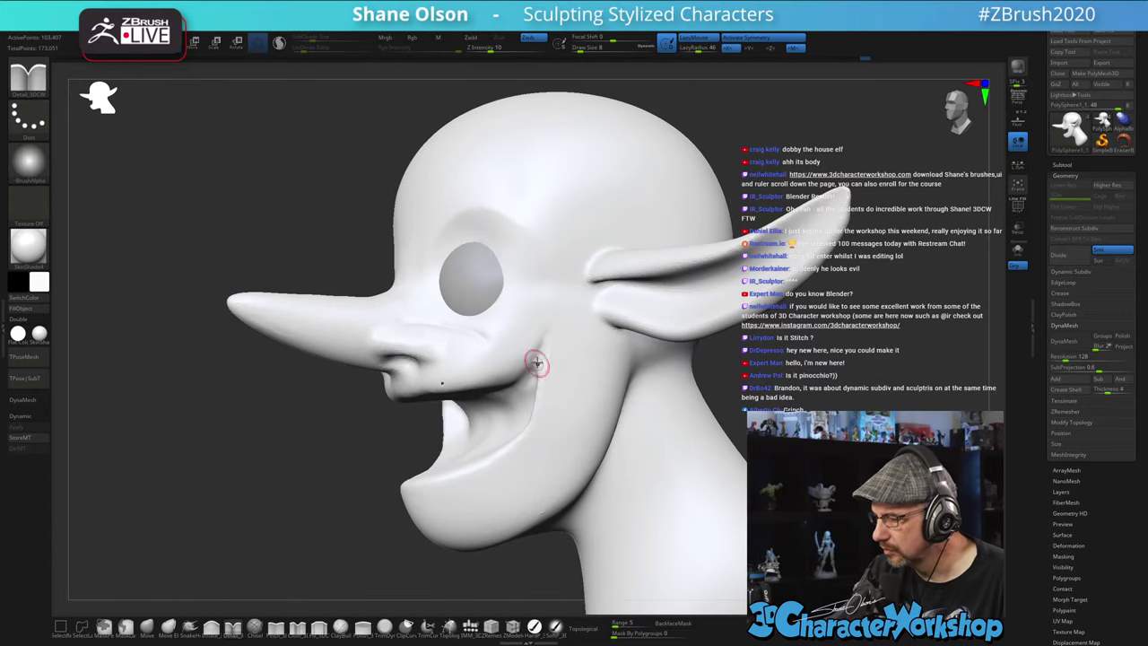
# - Turn on Sculptris Pro and deepen the crease at the mouth corner and the cheek fold with the Detail brush
pyautogui.click(280, 43)
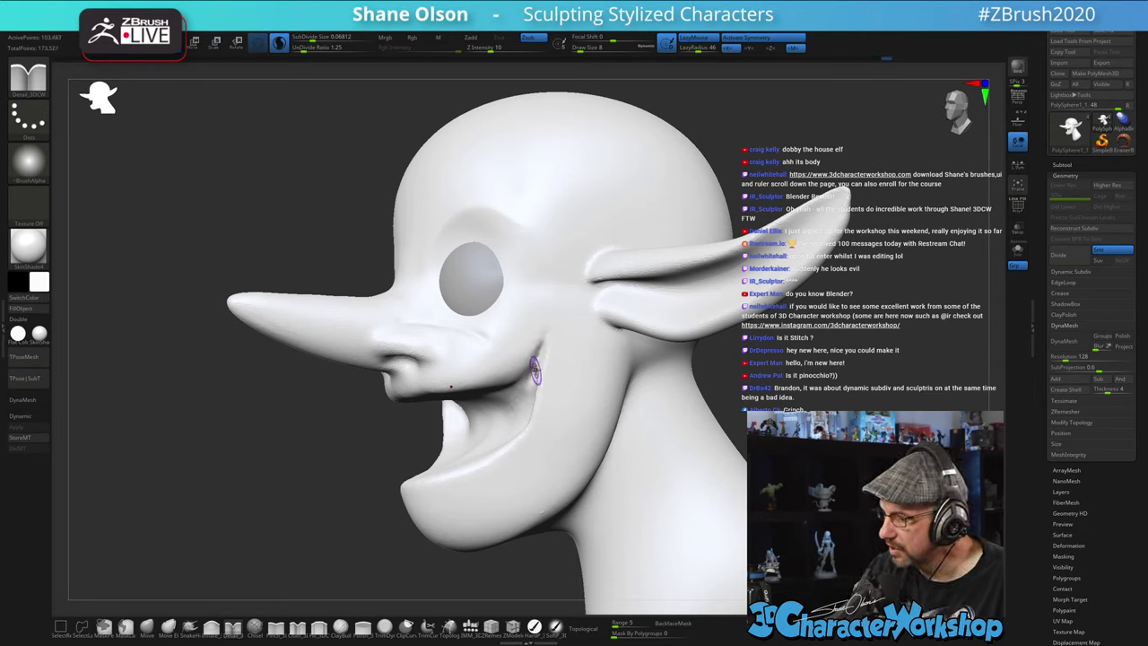
pyautogui.keyDown('shift'); pyautogui.moveTo(535, 370); pyautogui.dragTo(536, 365); pyautogui.keyUp('shift')
pyautogui.moveTo(532, 374)
pyautogui.mouseDown(button='right')
pyautogui.moveTo(570, 369)
pyautogui.moveTo(549, 360)
pyautogui.mouseUp(button='right')
pyautogui.moveTo(511, 408); pyautogui.dragTo(509, 410)
pyautogui.moveTo(569, 369)
pyautogui.mouseDown(button='right')
pyautogui.moveTo(566, 403)
pyautogui.moveTo(580, 395)
pyautogui.mouseUp(button='right')
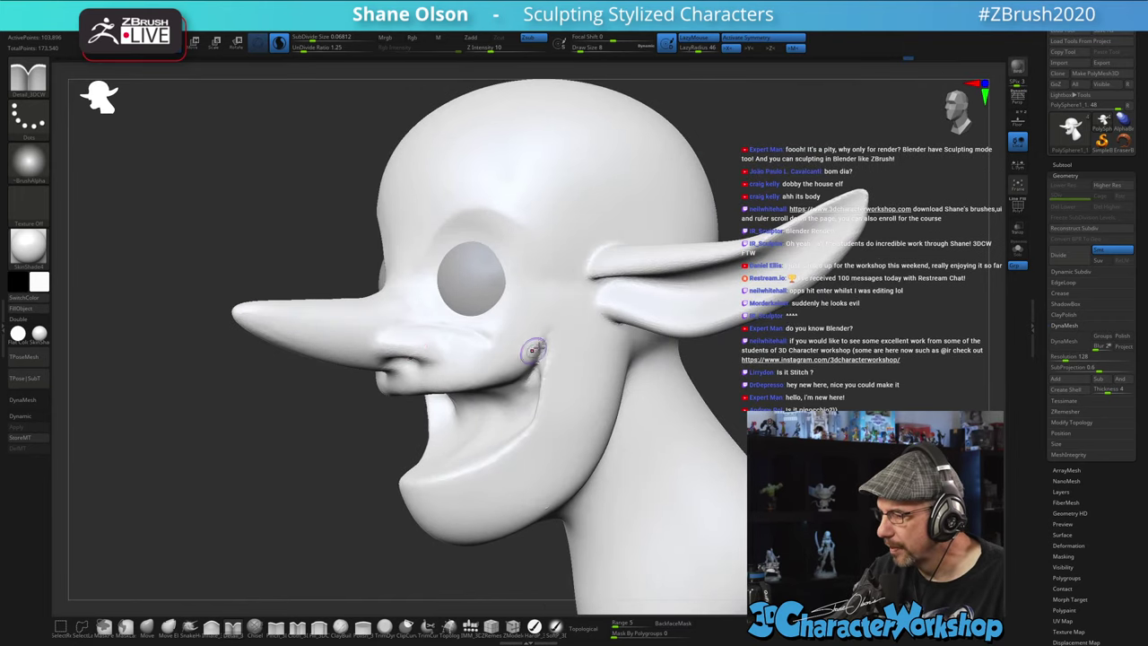
pyautogui.moveTo(565, 341); pyautogui.dragTo(558, 338, button='right')
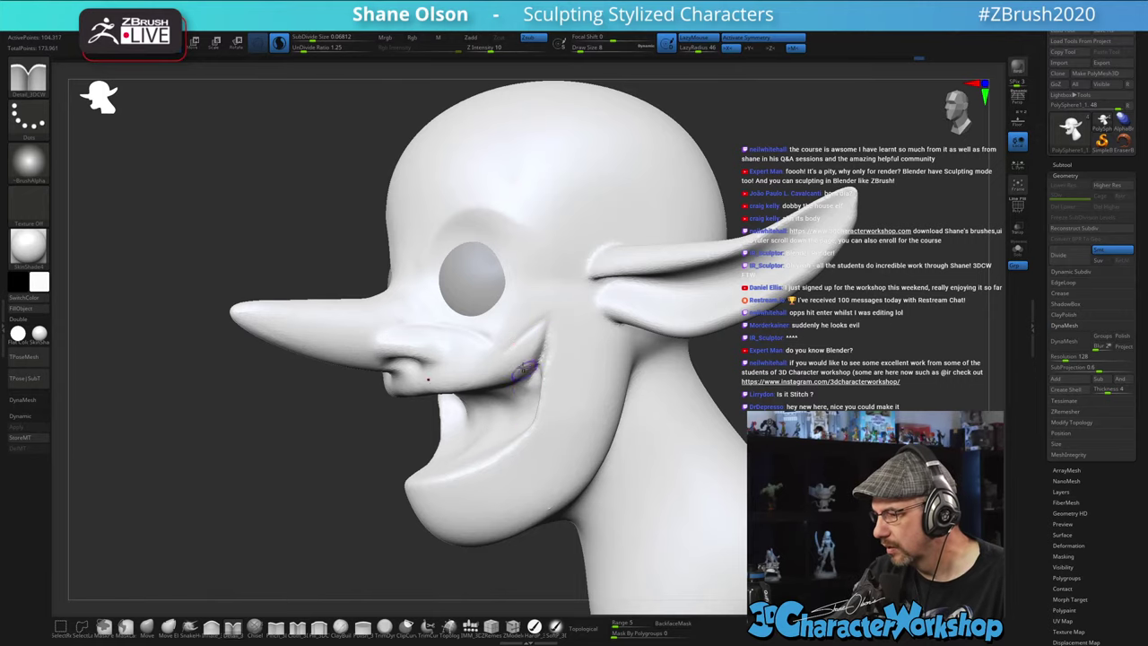
pyautogui.moveTo(479, 336); pyautogui.dragTo(534, 366)
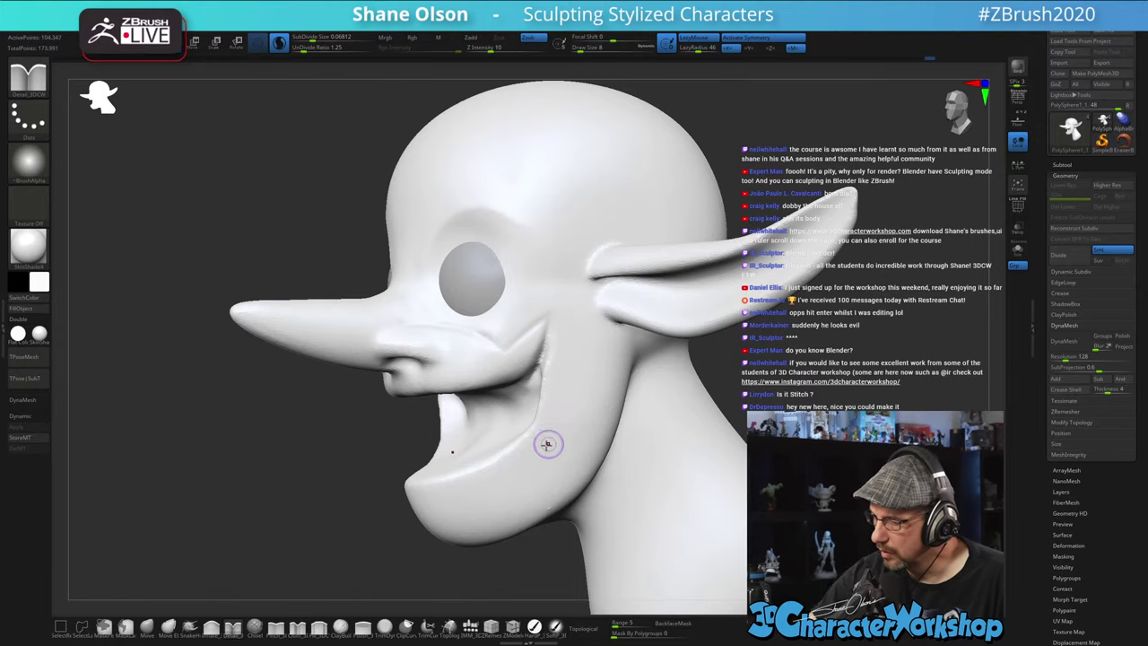
# - Check the smile creases from the front and from underneath, and switch to the Move brush at draw size 51
pyautogui.moveTo(549, 444)
pyautogui.mouseDown(button='right')
pyautogui.moveTo(587, 443)
pyautogui.moveTo(554, 452)
pyautogui.moveTo(556, 343)
pyautogui.mouseUp(button='right')
pyautogui.moveTo(686, 470); pyautogui.dragTo(697, 411, button='right')
pyautogui.moveTo(709, 439)
pyautogui.mouseDown(button='right')
pyautogui.moveTo(697, 443)
pyautogui.moveTo(706, 440)
pyautogui.mouseUp(button='right')
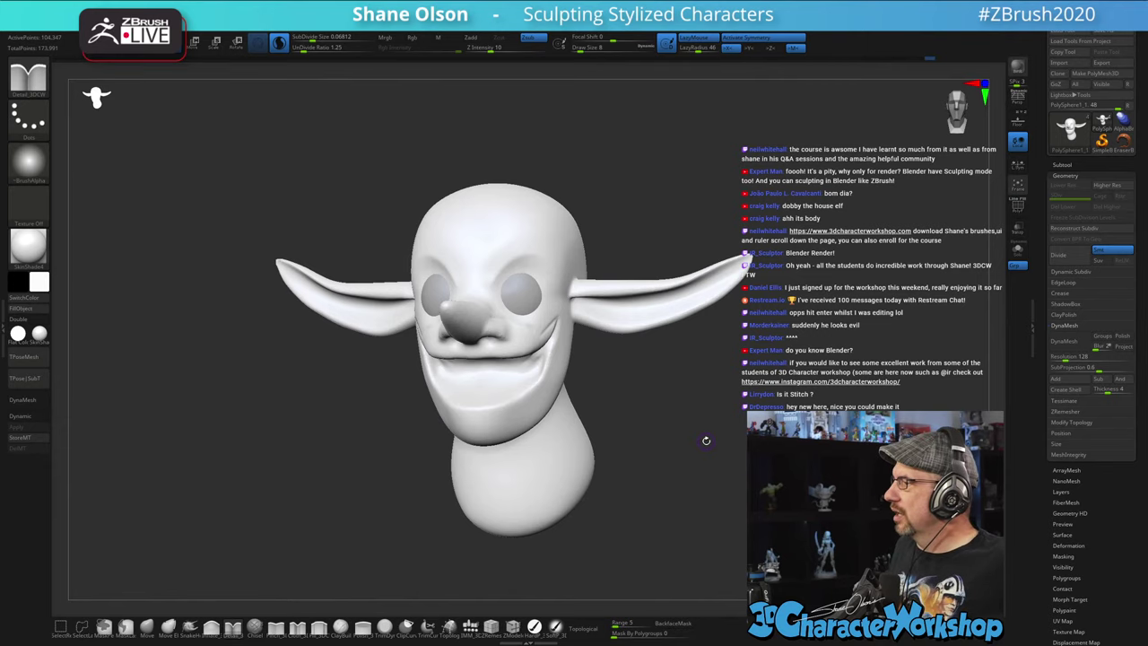
pyautogui.moveTo(620, 387); pyautogui.dragTo(625, 389, button='right')
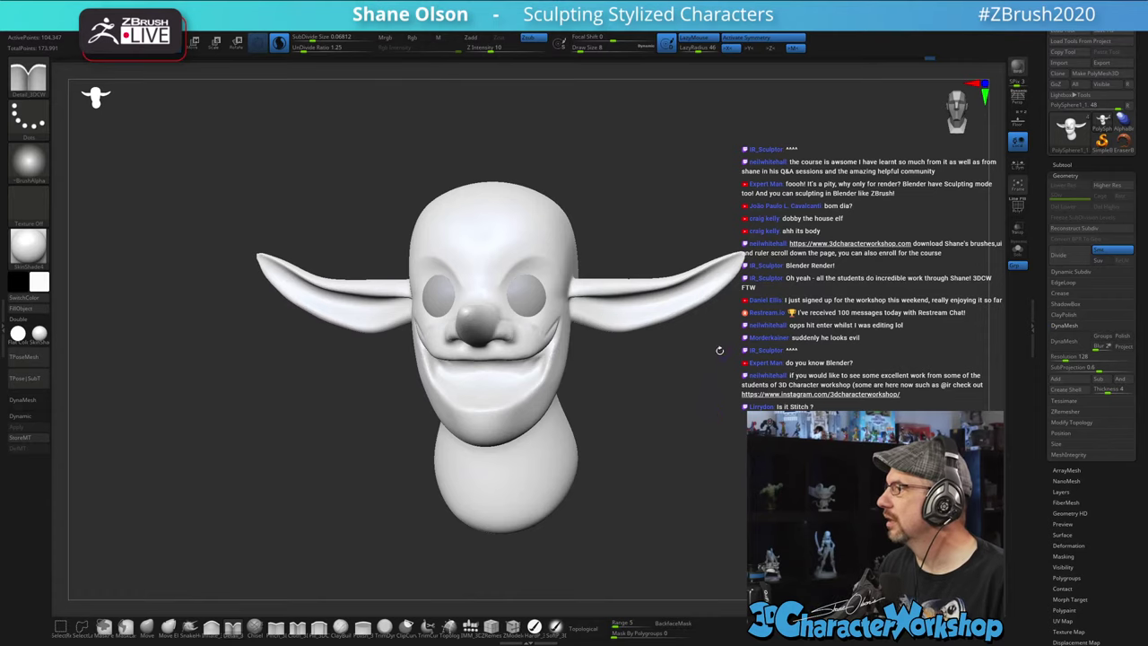
pyautogui.moveTo(726, 390); pyautogui.dragTo(751, 387, button='right')
pyautogui.click(148, 636)
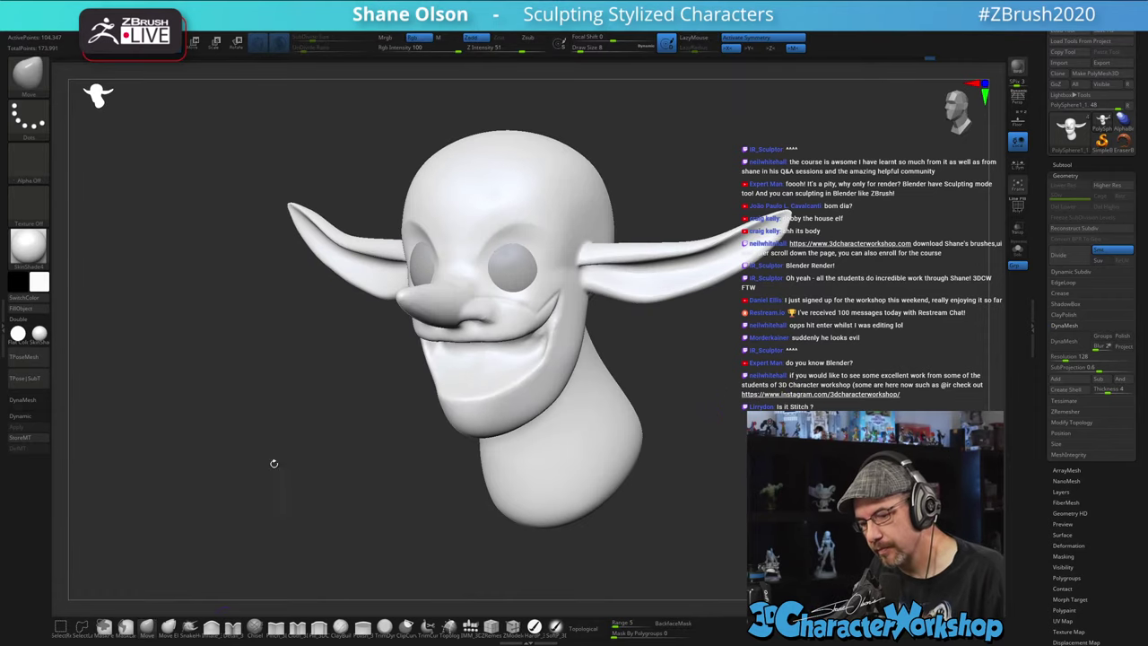
pyautogui.press('s')
pyautogui.click(293, 440)
pyautogui.keyDown('alt'); pyautogui.moveTo(651, 321); pyautogui.dragTo(643, 399, button='right'); pyautogui.keyUp('alt')
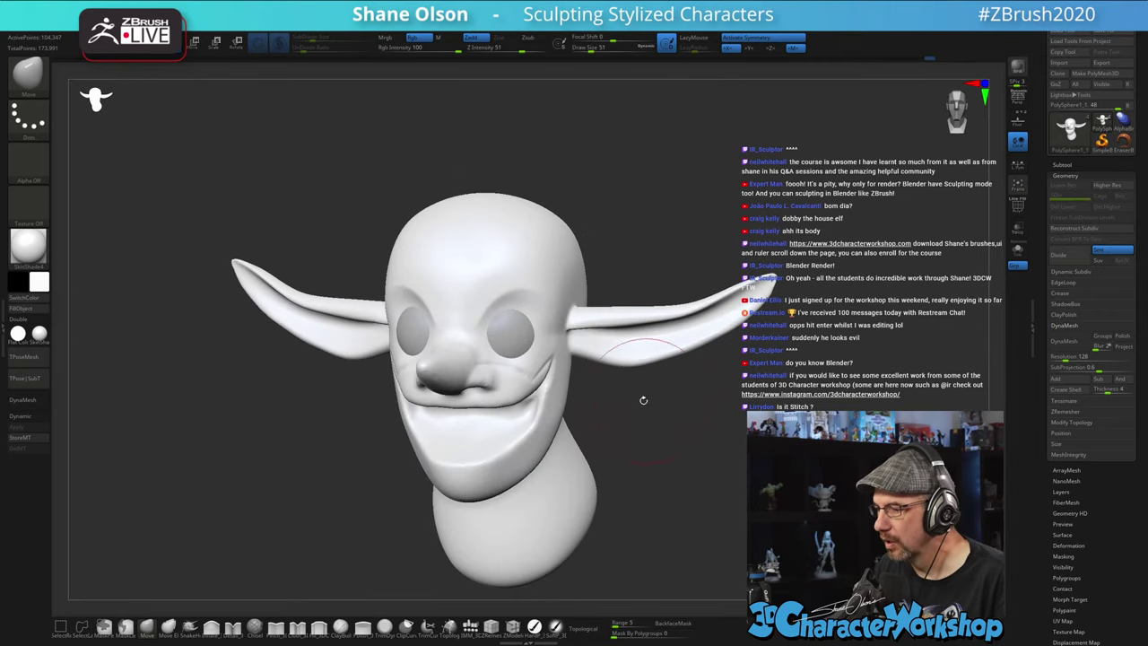
pyautogui.moveTo(546, 373); pyautogui.dragTo(541, 370)
pyautogui.moveTo(643, 431)
pyautogui.mouseDown(button='right')
pyautogui.moveTo(666, 457)
pyautogui.moveTo(630, 350)
pyautogui.mouseUp(button='right')
pyautogui.moveTo(642, 295); pyautogui.dragTo(664, 257, button='right')
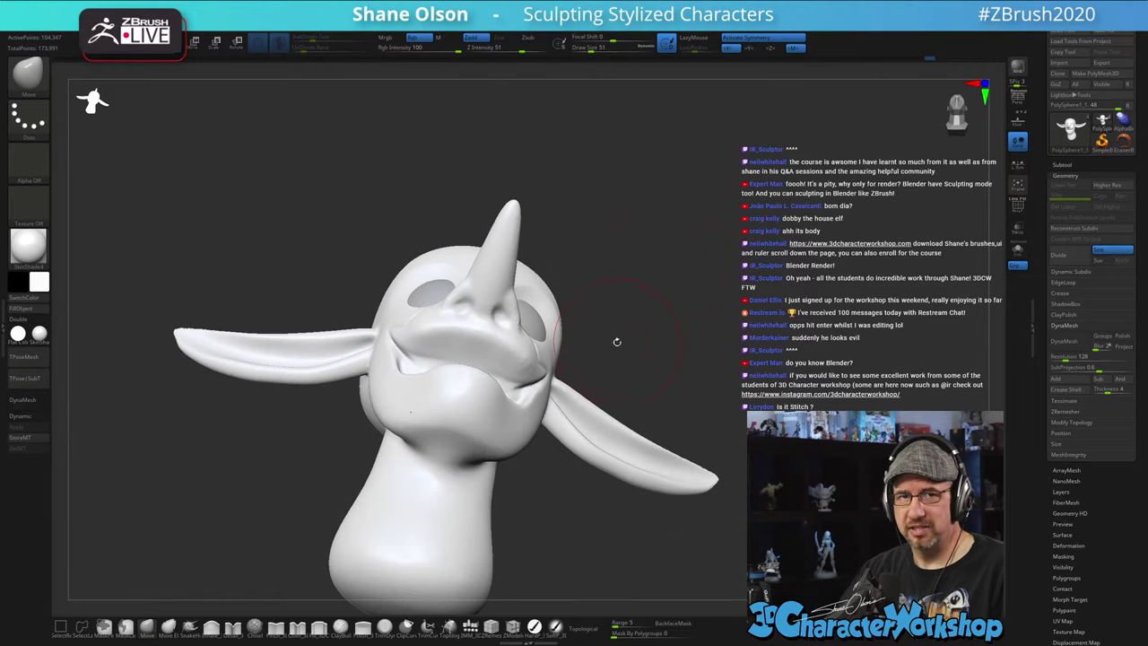
pyautogui.moveTo(617, 341)
pyautogui.mouseDown(button='right')
pyautogui.moveTo(607, 362)
pyautogui.moveTo(600, 331)
pyautogui.mouseUp(button='right')
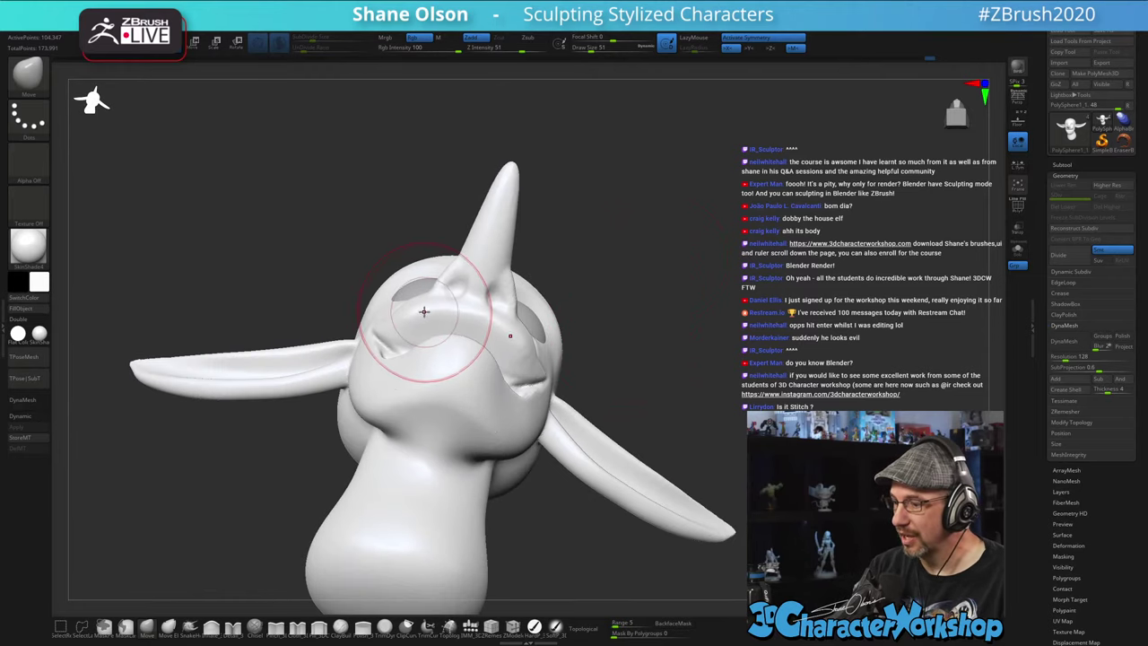
# - Reshape the upper lip and mouth line from below and from the side with the Move brush at draw size 27
pyautogui.moveTo(605, 279)
pyautogui.mouseDown(button='right')
pyautogui.moveTo(607, 313)
pyautogui.moveTo(582, 332)
pyautogui.mouseUp(button='right')
pyautogui.press('s')
pyautogui.moveTo(737, 349); pyautogui.dragTo(735, 349)
pyautogui.moveTo(538, 354); pyautogui.dragTo(514, 309, button='right')
pyautogui.moveTo(626, 272); pyautogui.dragTo(506, 338, button='right')
pyautogui.press('s')
pyautogui.moveTo(494, 324); pyautogui.dragTo(482, 326)
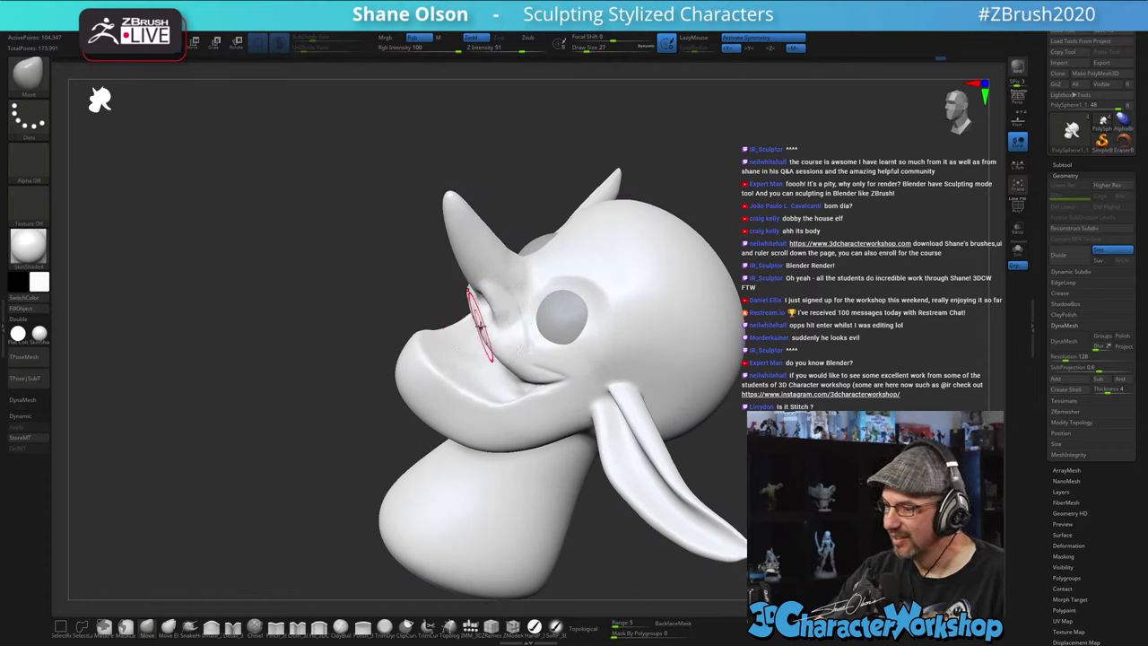
pyautogui.moveTo(509, 369)
pyautogui.mouseDown(button='right')
pyautogui.moveTo(531, 330)
pyautogui.moveTo(484, 333)
pyautogui.mouseUp(button='right')
pyautogui.press('s')
pyautogui.moveTo(480, 333); pyautogui.dragTo(482, 333)
pyautogui.moveTo(520, 361); pyautogui.dragTo(578, 300, button='right')
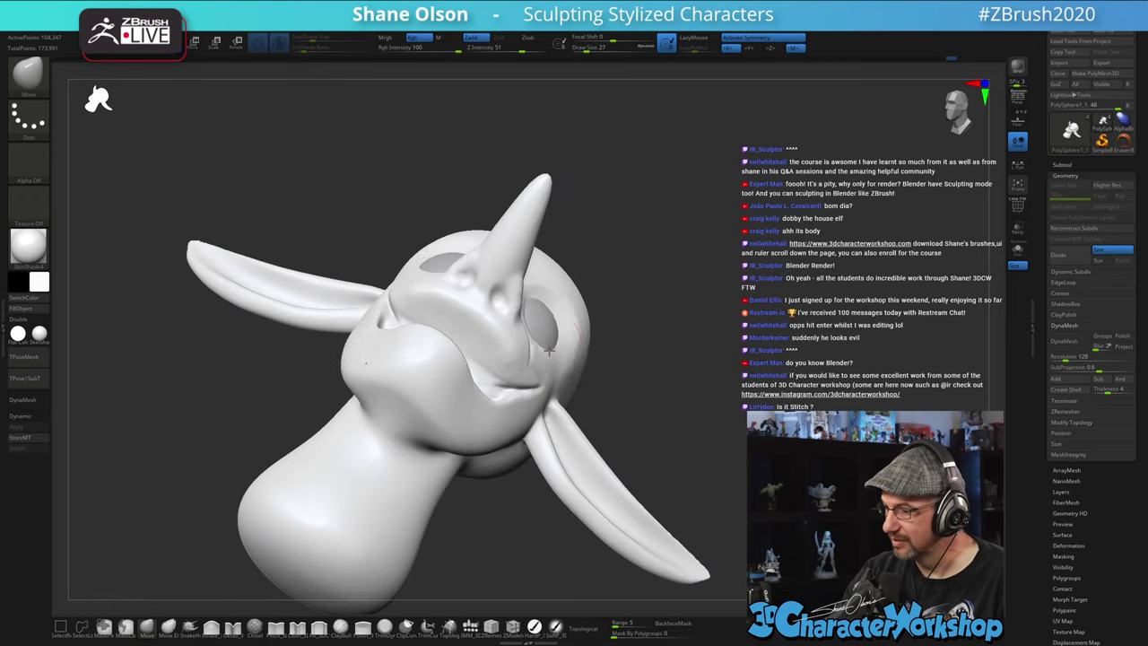
# - Sharpen the lip edges and the cheek fold beside the nostril with the Pinch brush at draw size 17
pyautogui.click(281, 628)
pyautogui.keyDown('ctrl'); pyautogui.moveTo(621, 337); pyautogui.dragTo(631, 361, button='right'); pyautogui.keyUp('ctrl')
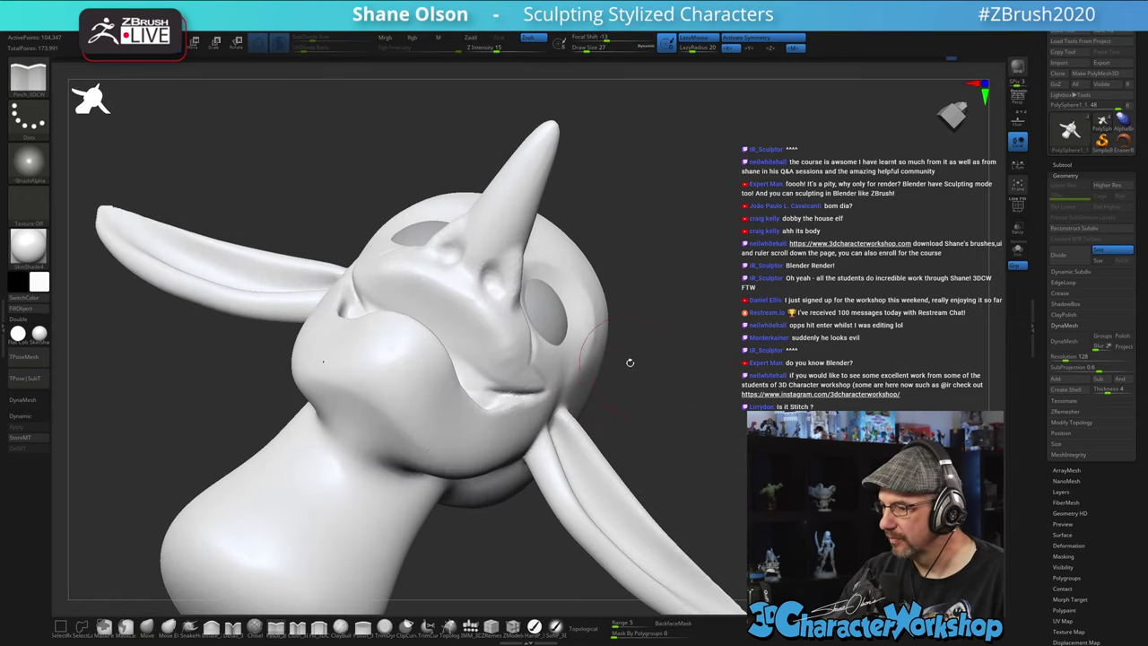
pyautogui.press('s')
pyautogui.moveTo(633, 368); pyautogui.dragTo(628, 369)
pyautogui.moveTo(642, 379)
pyautogui.mouseDown(button='right')
pyautogui.moveTo(685, 451)
pyautogui.moveTo(632, 464)
pyautogui.mouseUp(button='right')
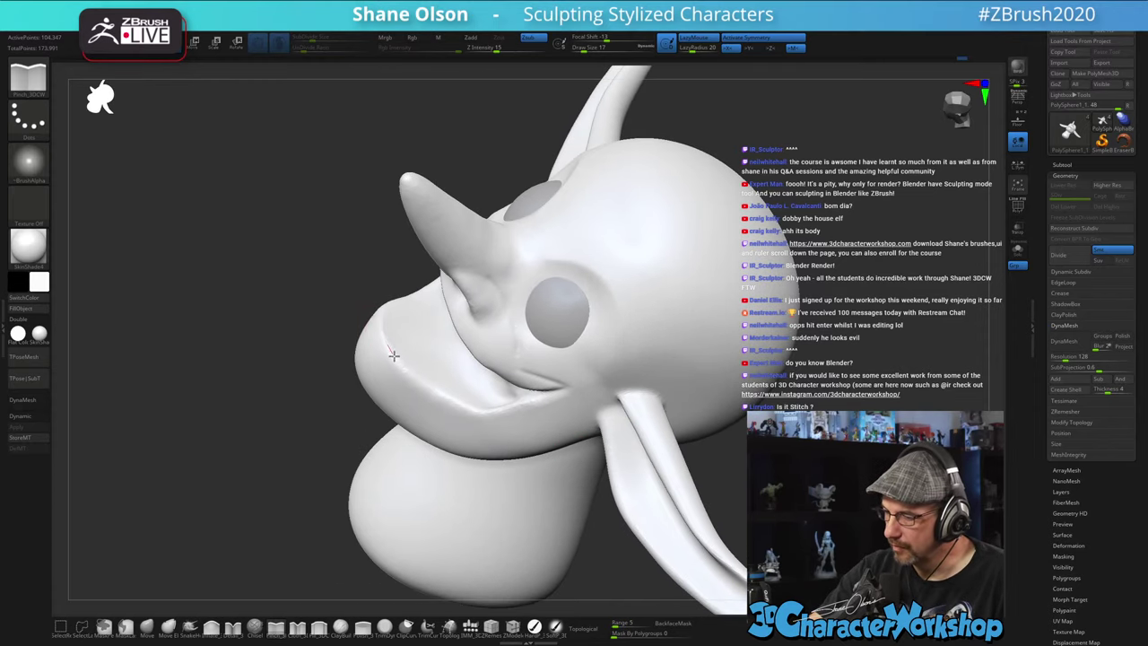
pyautogui.moveTo(525, 440)
pyautogui.mouseDown(button='right')
pyautogui.moveTo(543, 416)
pyautogui.moveTo(504, 404)
pyautogui.mouseUp(button='right')
pyautogui.moveTo(606, 448); pyautogui.dragTo(585, 395, button='right')
pyautogui.moveTo(502, 329)
pyautogui.mouseDown()
pyautogui.moveTo(514, 355)
pyautogui.moveTo(577, 378)
pyautogui.mouseUp()
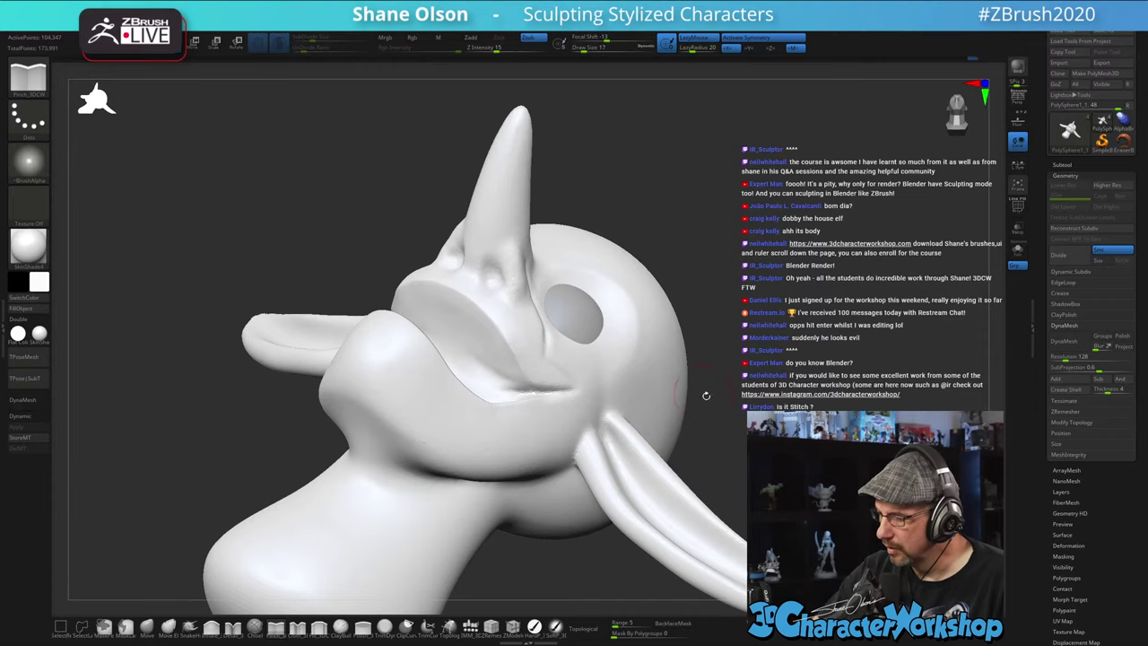
# - Adjust the upper lip and the mouth corner with the Move brush, reducing the draw size from 25 to 14
pyautogui.moveTo(707, 395)
pyautogui.mouseDown(button='right')
pyautogui.moveTo(443, 402)
pyautogui.moveTo(447, 484)
pyautogui.mouseUp(button='right')
pyautogui.keyDown('shift'); pyautogui.moveTo(723, 438); pyautogui.dragTo(717, 458, button='right'); pyautogui.keyUp('shift')
pyautogui.moveTo(793, 453)
pyautogui.mouseDown(button='right')
pyautogui.moveTo(733, 444)
pyautogui.moveTo(765, 374)
pyautogui.moveTo(703, 415)
pyautogui.mouseUp(button='right')
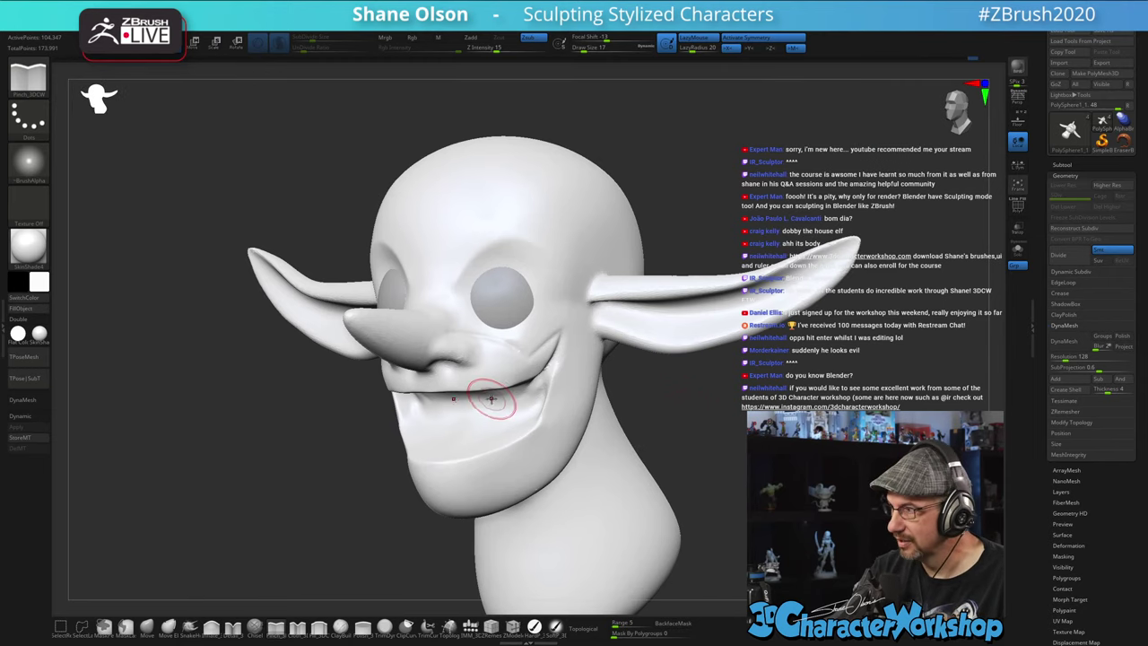
pyautogui.moveTo(557, 391); pyautogui.dragTo(616, 377, button='right')
pyautogui.moveTo(679, 425)
pyautogui.mouseDown(button='right')
pyautogui.moveTo(730, 422)
pyautogui.moveTo(733, 465)
pyautogui.moveTo(682, 410)
pyautogui.mouseUp(button='right')
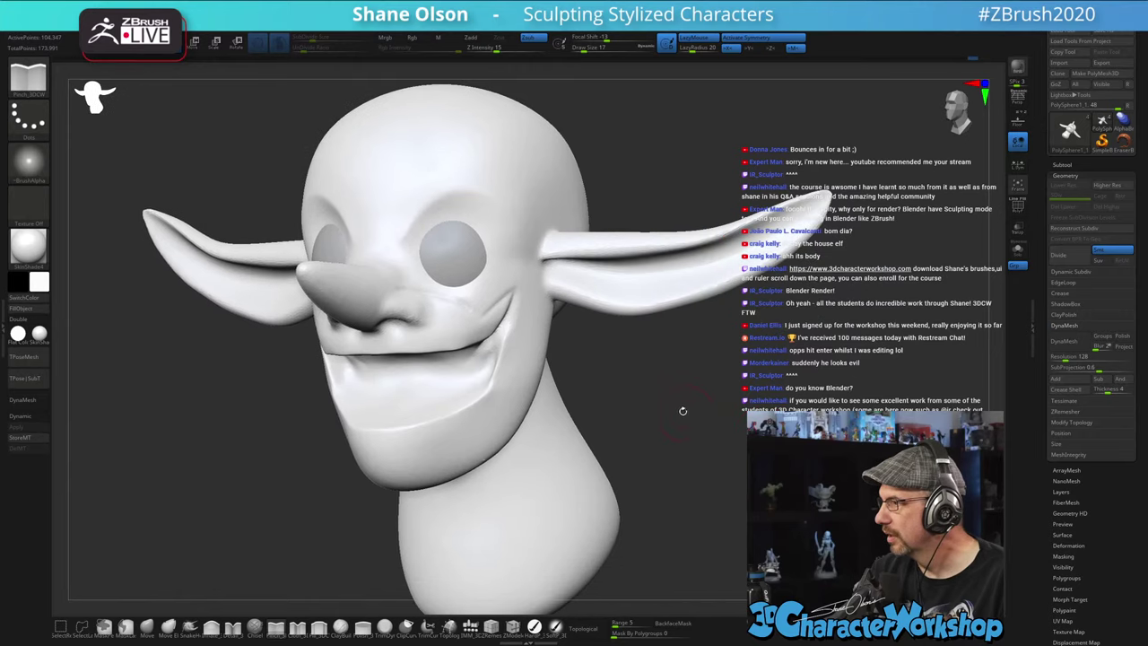
pyautogui.click(151, 625)
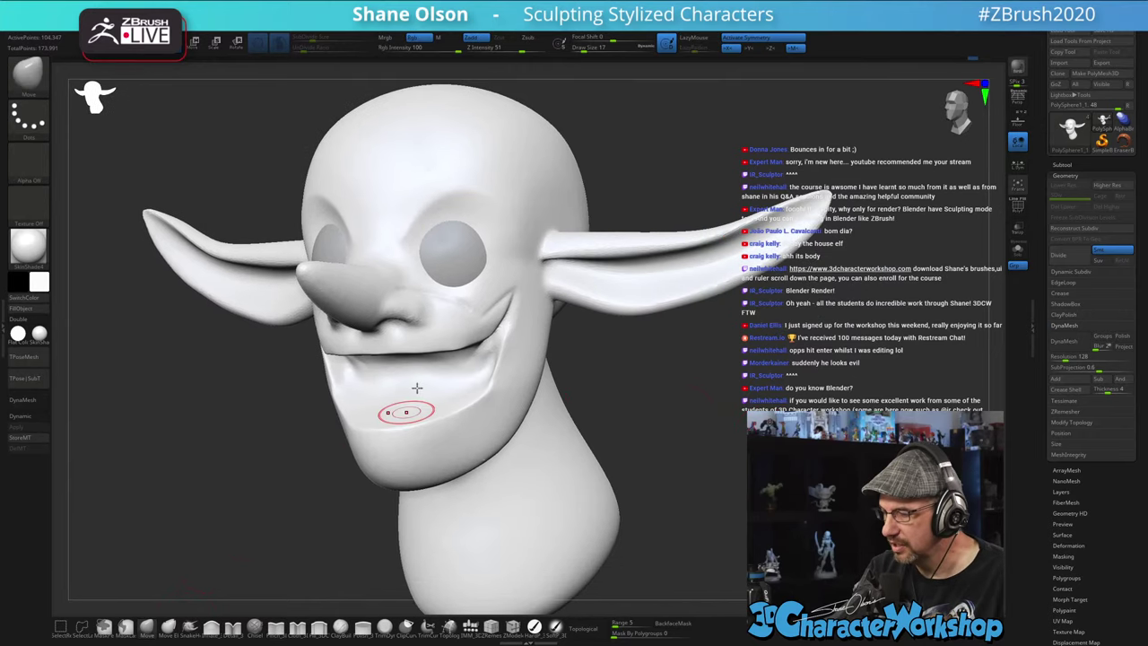
pyautogui.press('s')
pyautogui.moveTo(396, 340)
pyautogui.mouseDown()
pyautogui.moveTo(379, 357)
pyautogui.moveTo(401, 350)
pyautogui.mouseUp()
pyautogui.press('s')
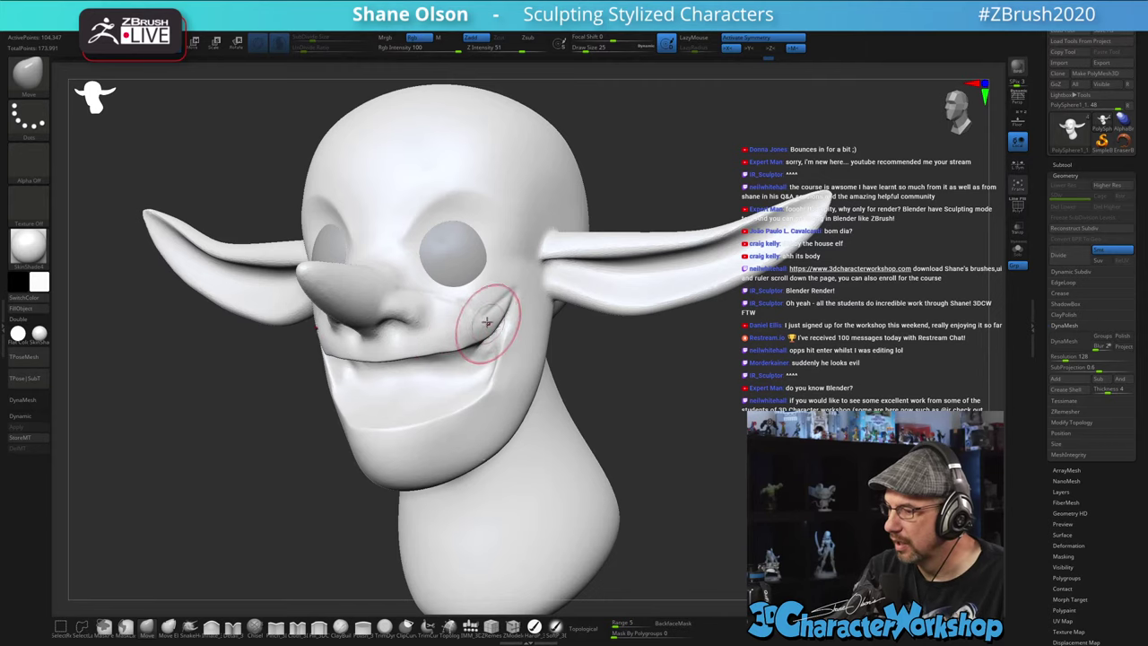
pyautogui.moveTo(489, 320); pyautogui.dragTo(476, 314, button='right')
pyautogui.moveTo(455, 342); pyautogui.dragTo(473, 338)
pyautogui.press('s')
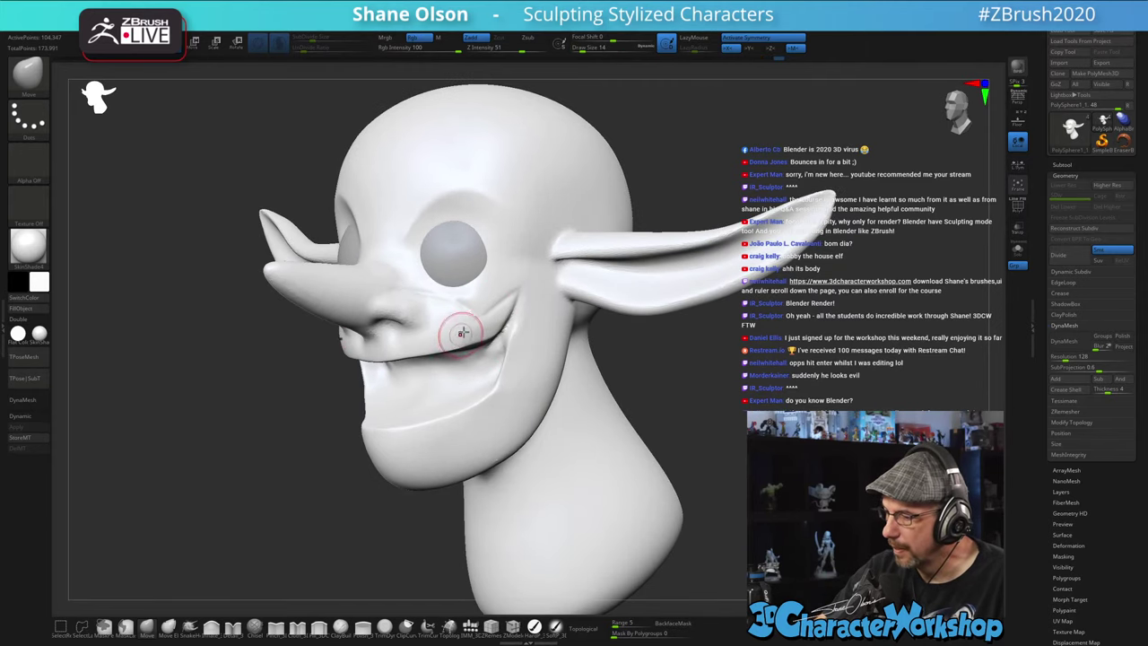
# - Push the chin and lower jaw back in profile with a large Move brush, starting at draw size 77
pyautogui.moveTo(470, 321); pyautogui.dragTo(513, 328, button='right')
pyautogui.moveTo(586, 400); pyautogui.dragTo(543, 405, button='right')
pyautogui.keyDown('ctrl'); pyautogui.moveTo(506, 516); pyautogui.dragTo(476, 487, button='right'); pyautogui.keyUp('ctrl')
pyautogui.press('s')
pyautogui.moveTo(474, 487); pyautogui.dragTo(494, 486)
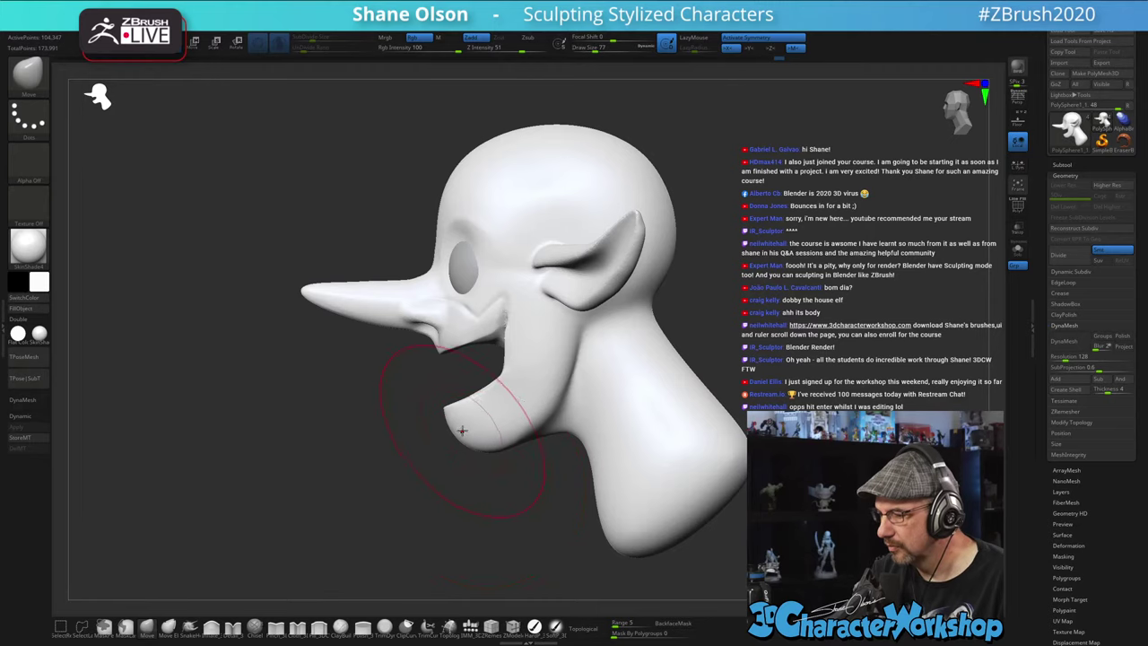
pyautogui.press('s')
pyautogui.moveTo(459, 423); pyautogui.dragTo(469, 421)
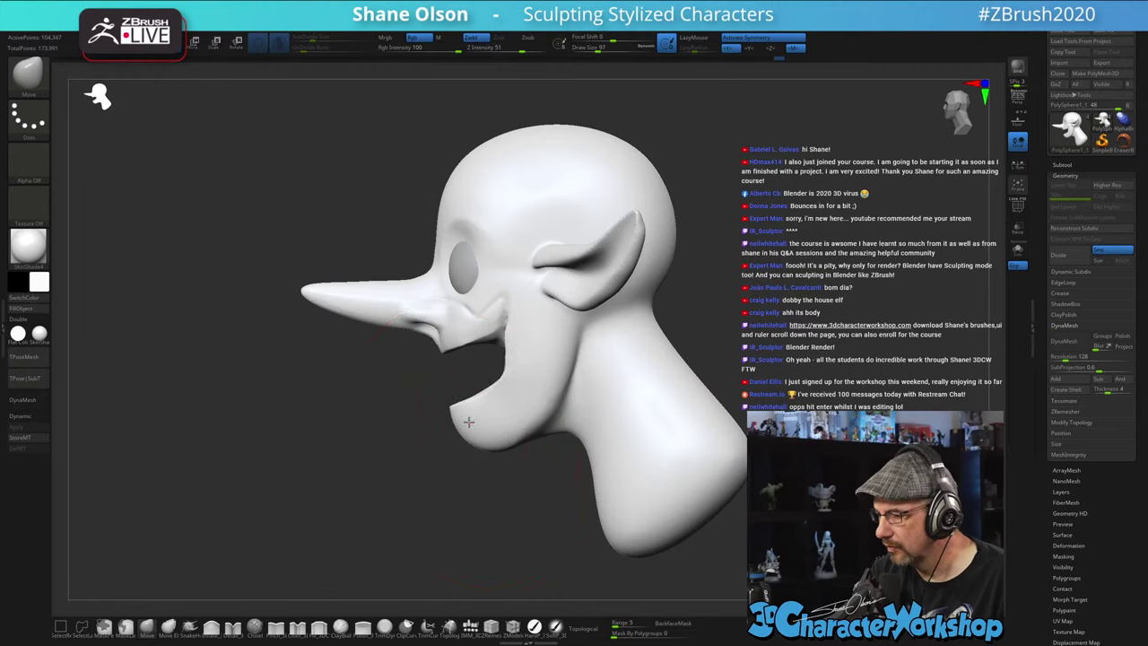
# - Turn on Topological masking for the Move brush and reshape the jaw from the front at draw size 80
pyautogui.click(587, 630)
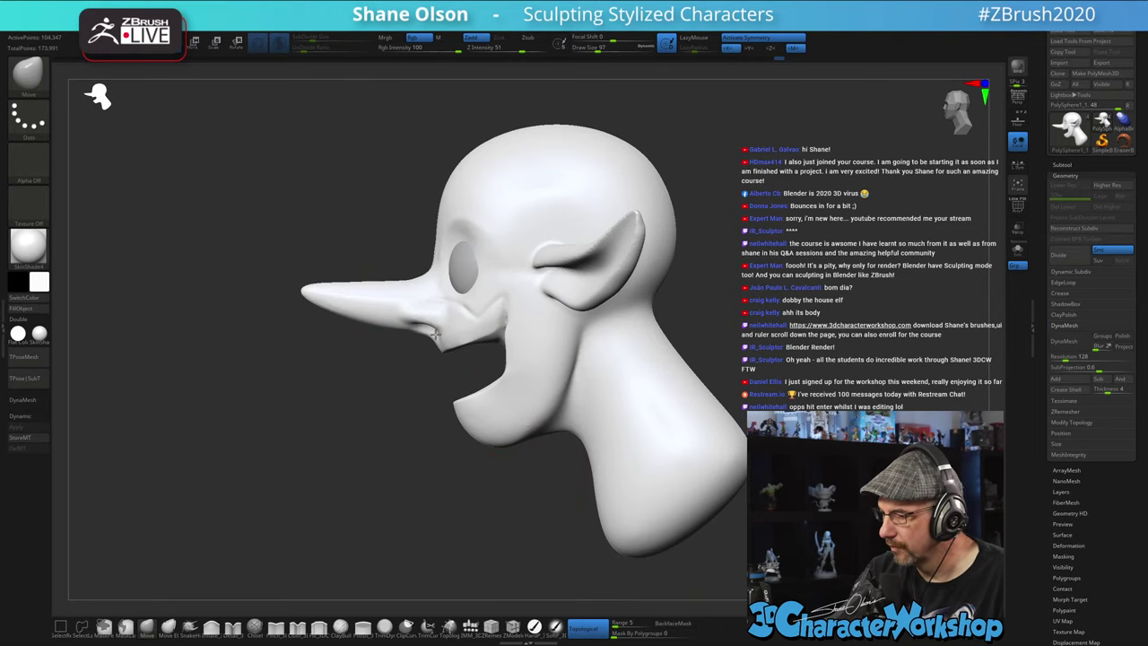
pyautogui.moveTo(482, 494)
pyautogui.keyDown('alt'); pyautogui.mouseDown()
pyautogui.moveTo(675, 413)
pyautogui.moveTo(713, 417)
pyautogui.moveTo(741, 437)
pyautogui.moveTo(687, 436)
pyautogui.moveTo(706, 388)
pyautogui.moveTo(692, 391)
pyautogui.moveTo(681, 365)
pyautogui.moveTo(697, 366)
pyautogui.mouseUp(); pyautogui.keyUp('alt')
pyautogui.press('s')
pyautogui.click(659, 400)
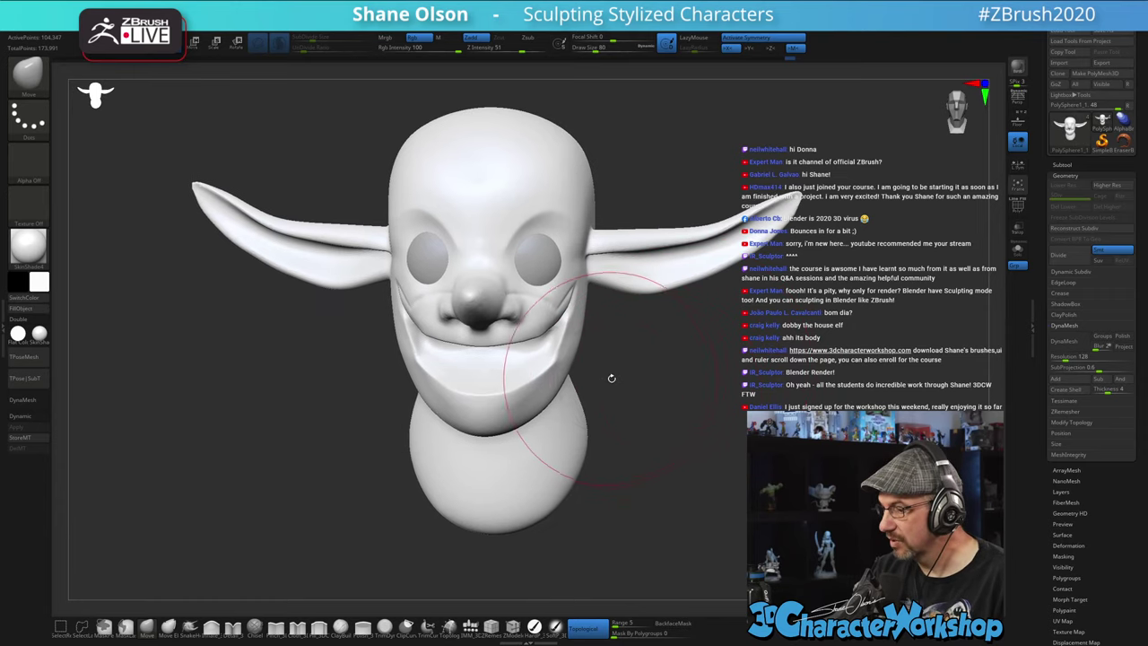
pyautogui.moveTo(620, 369); pyautogui.dragTo(605, 364)
pyautogui.moveTo(583, 373)
pyautogui.mouseDown(button='right')
pyautogui.moveTo(572, 376)
pyautogui.moveTo(580, 356)
pyautogui.mouseUp(button='right')
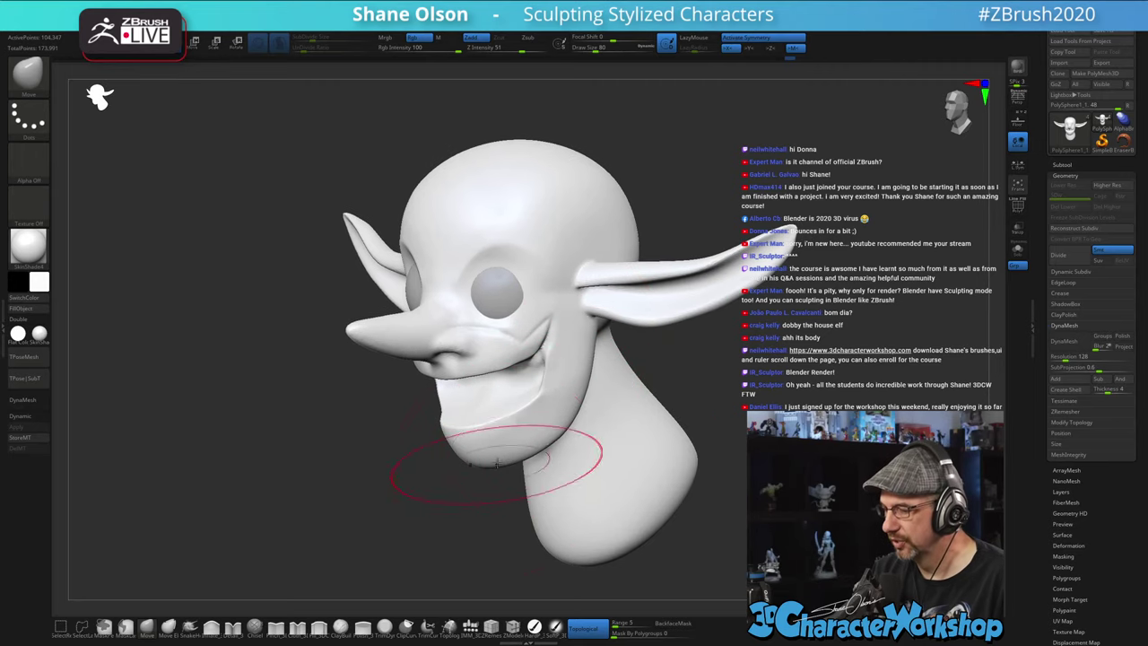
# - Pull the chin down into a longer shape with the Move brush at draw size 51, working from three-quarter and side views
pyautogui.moveTo(497, 464); pyautogui.dragTo(507, 437, button='right')
pyautogui.press('s')
pyautogui.moveTo(500, 466); pyautogui.dragTo(484, 474)
pyautogui.press('s')
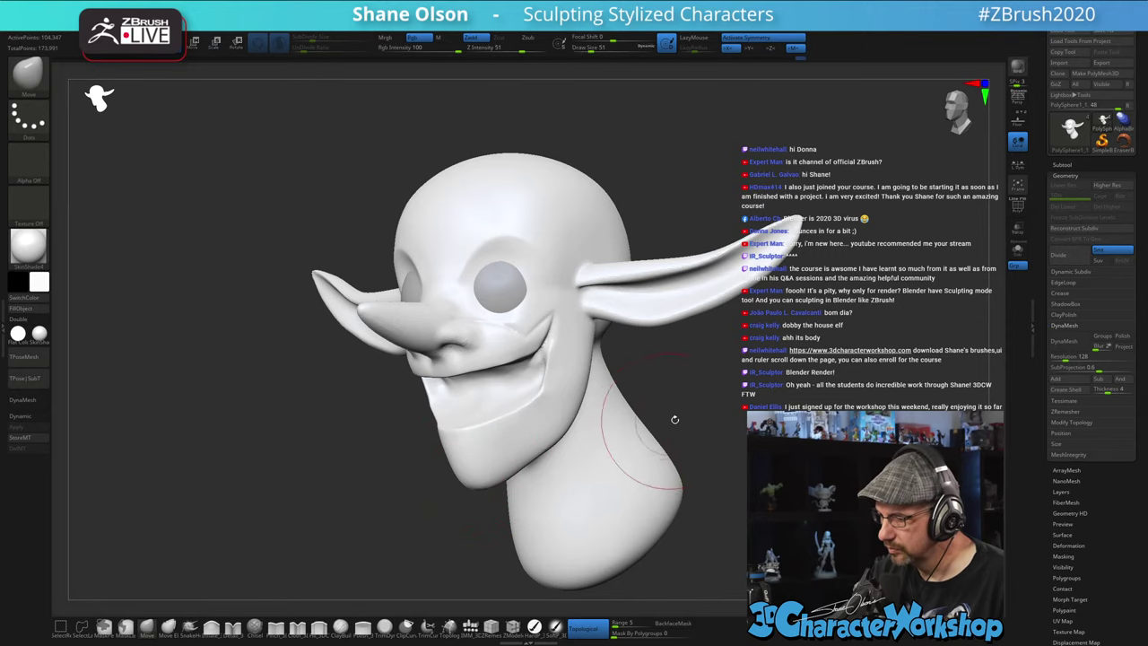
pyautogui.moveTo(675, 419)
pyautogui.mouseDown(button='right')
pyautogui.moveTo(702, 411)
pyautogui.moveTo(672, 421)
pyautogui.mouseUp(button='right')
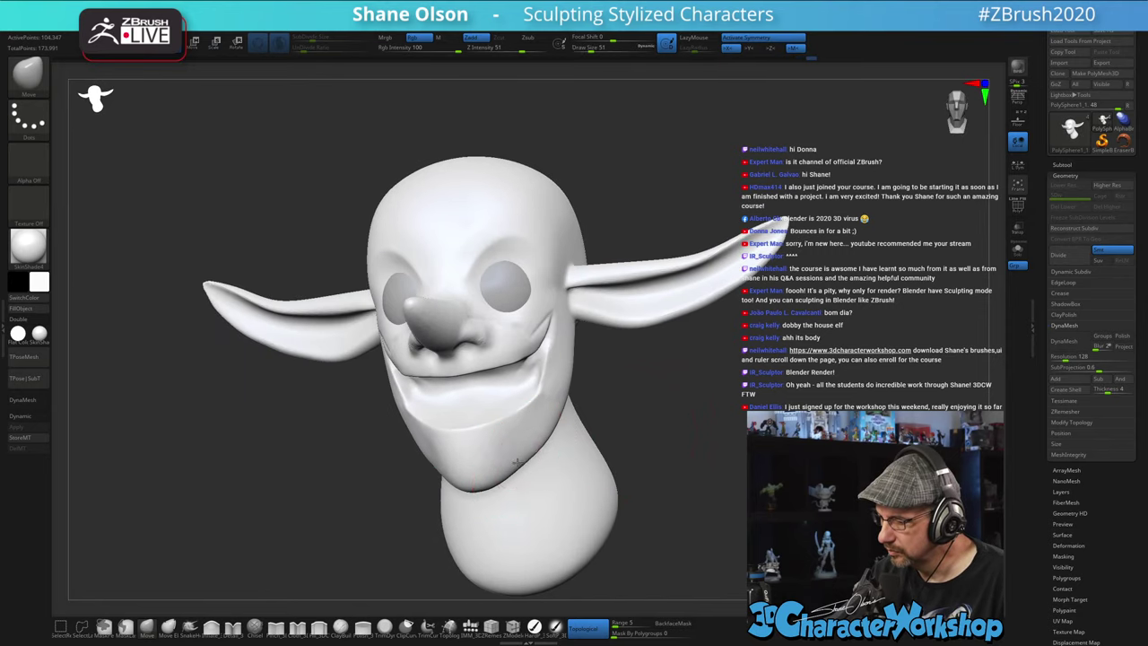
pyautogui.moveTo(639, 416)
pyautogui.mouseDown()
pyautogui.moveTo(628, 409)
pyautogui.moveTo(508, 482)
pyautogui.mouseUp()
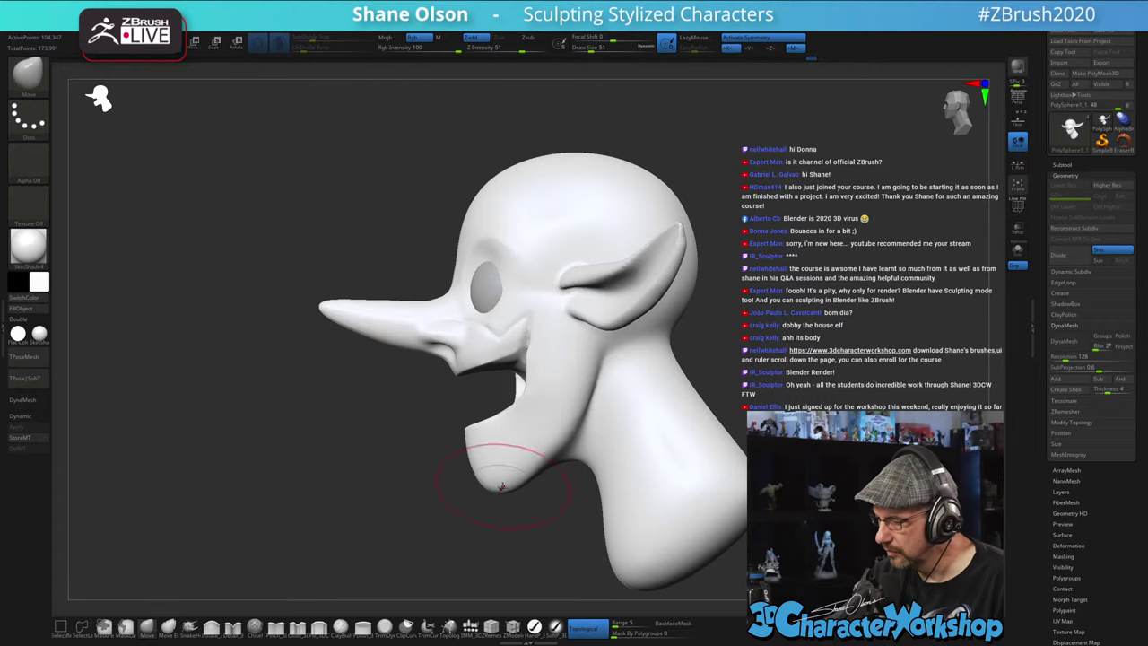
pyautogui.moveTo(583, 427); pyautogui.dragTo(601, 432, button='right')
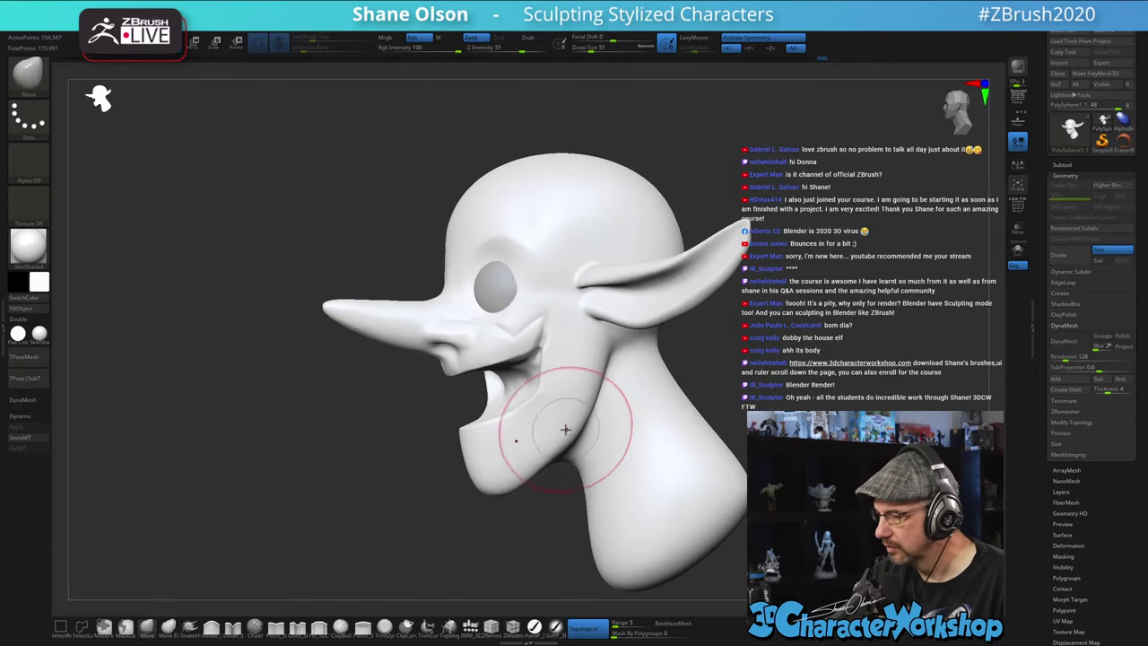
# - Narrow the chin to a point and reshape the cheeks beside the mouth corners with the Move brush at draw size 41
pyautogui.moveTo(760, 357)
pyautogui.mouseDown()
pyautogui.moveTo(797, 380)
pyautogui.moveTo(710, 397)
pyautogui.moveTo(762, 395)
pyautogui.moveTo(685, 383)
pyautogui.moveTo(656, 464)
pyautogui.moveTo(659, 423)
pyautogui.moveTo(673, 416)
pyautogui.mouseUp()
pyautogui.press('s')
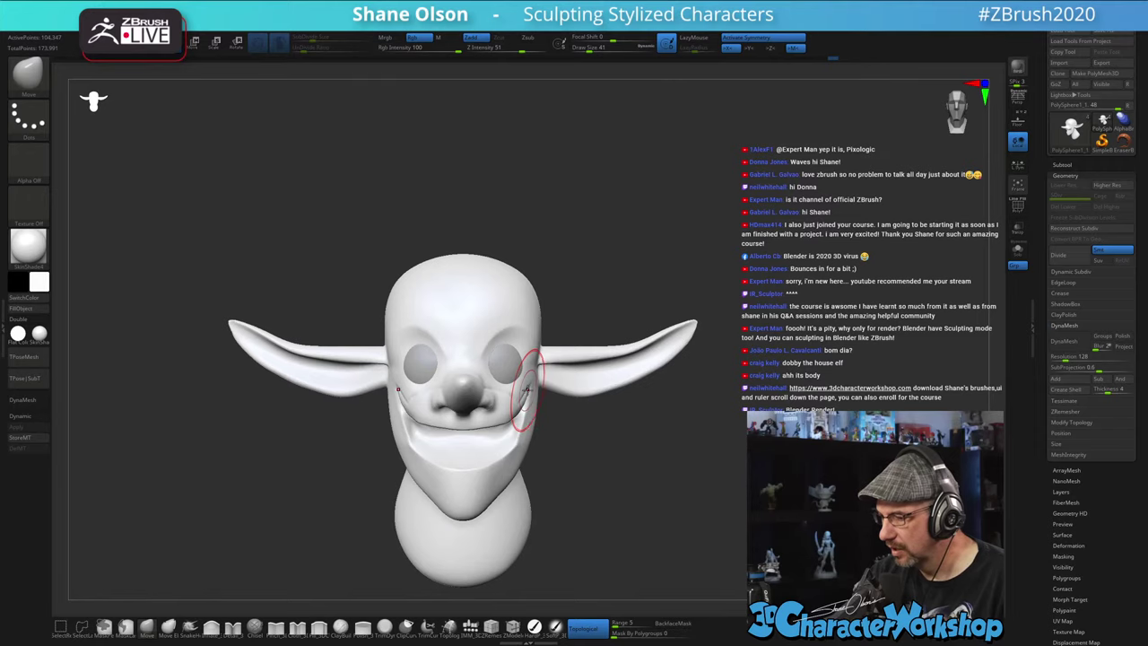
pyautogui.moveTo(615, 478)
pyautogui.mouseDown()
pyautogui.moveTo(552, 463)
pyautogui.moveTo(610, 453)
pyautogui.moveTo(605, 441)
pyautogui.moveTo(584, 451)
pyautogui.moveTo(607, 422)
pyautogui.moveTo(600, 438)
pyautogui.moveTo(528, 379)
pyautogui.mouseUp()
pyautogui.press('s')
pyautogui.press('s')
pyautogui.moveTo(598, 416)
pyautogui.mouseDown(button='right')
pyautogui.moveTo(624, 420)
pyautogui.moveTo(556, 408)
pyautogui.moveTo(620, 421)
pyautogui.moveTo(612, 425)
pyautogui.mouseUp(button='right')
pyautogui.click(318, 630)
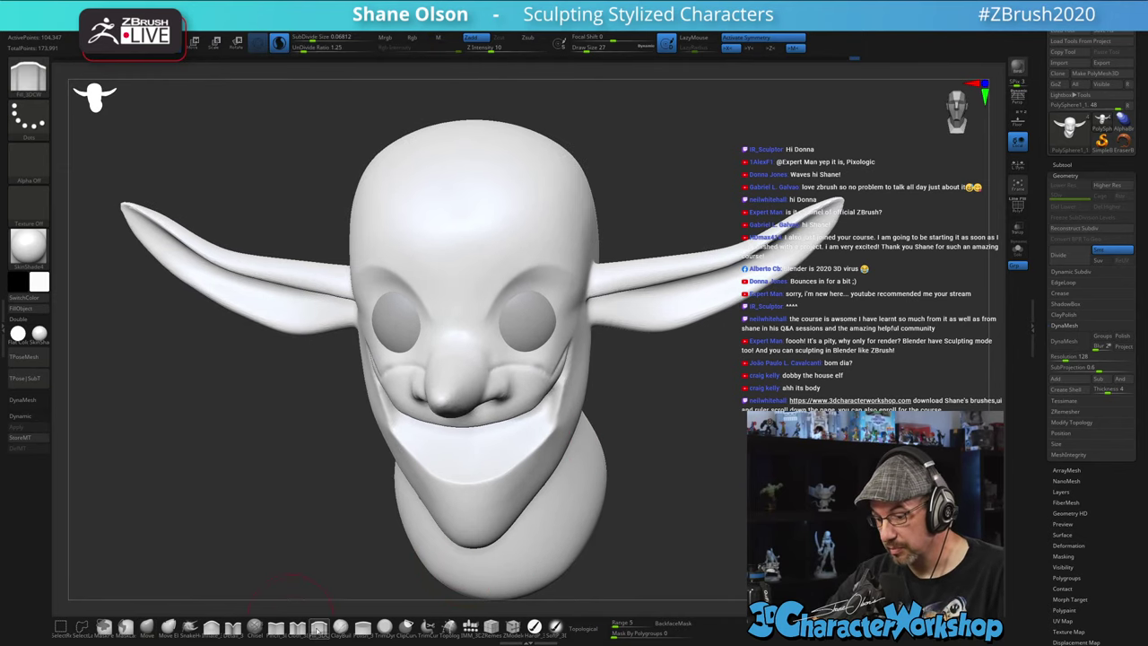
pyautogui.press('s')
pyautogui.moveTo(534, 364); pyautogui.dragTo(530, 364)
pyautogui.moveTo(530, 343)
pyautogui.keyDown('alt'); pyautogui.mouseDown(button='right')
pyautogui.moveTo(506, 366)
pyautogui.moveTo(502, 344)
pyautogui.mouseUp(button='right'); pyautogui.keyUp('alt')
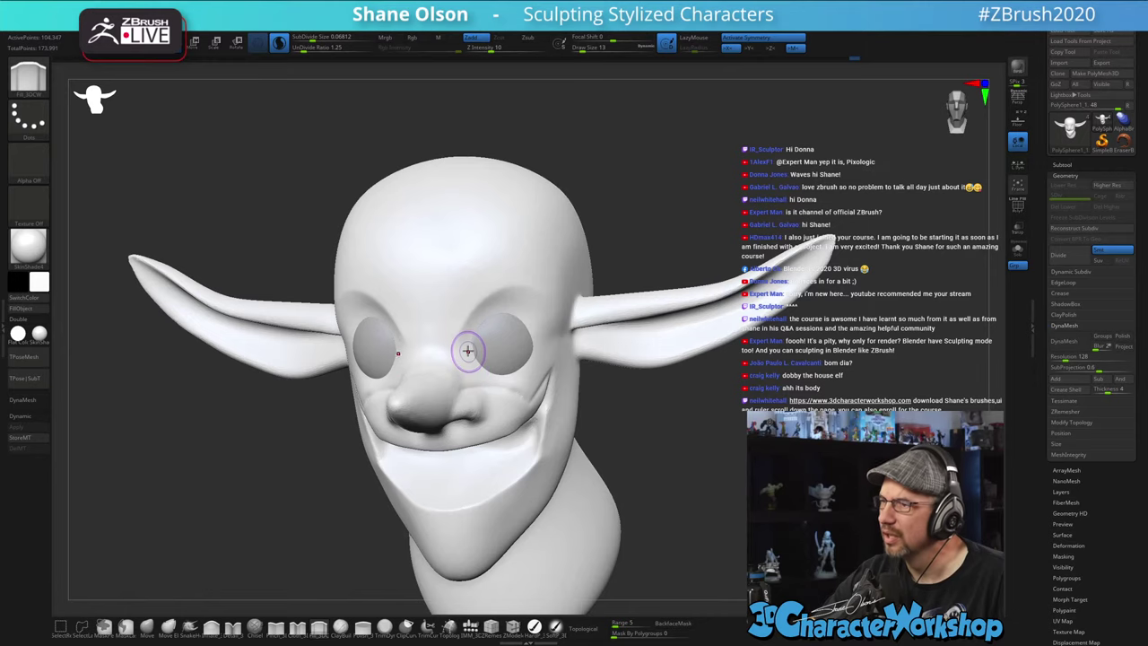
# - Slim the long nose and its bridge from above using the topological Move brush at draw size 35, then reduce it to 22
pyautogui.moveTo(467, 350); pyautogui.dragTo(517, 436, button='right')
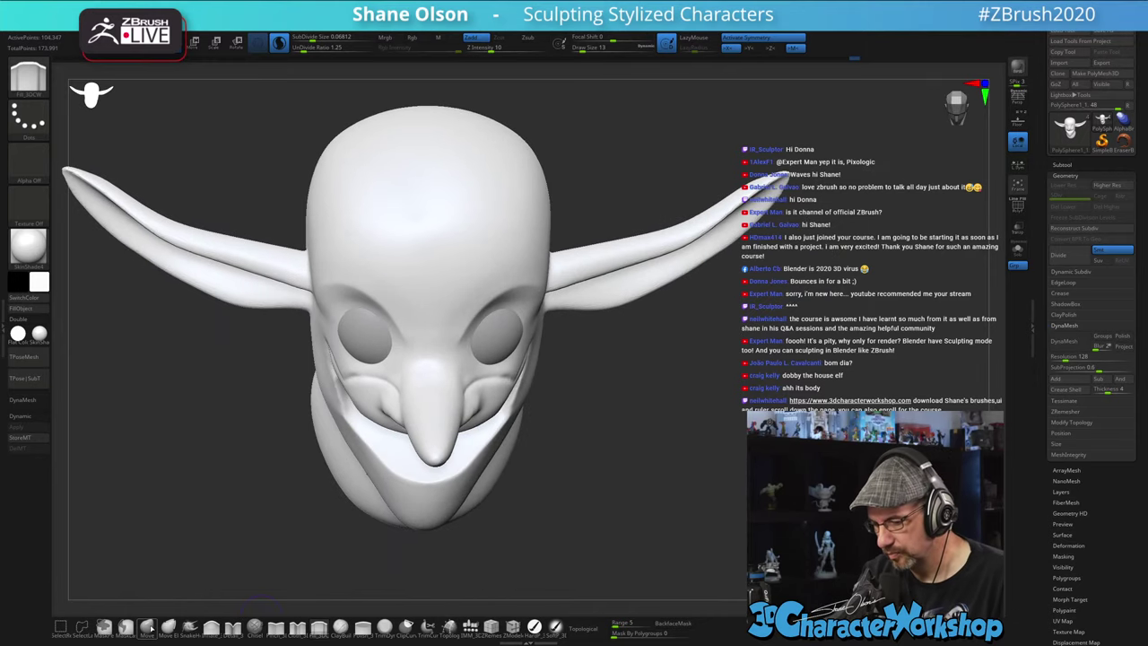
pyautogui.click(583, 626)
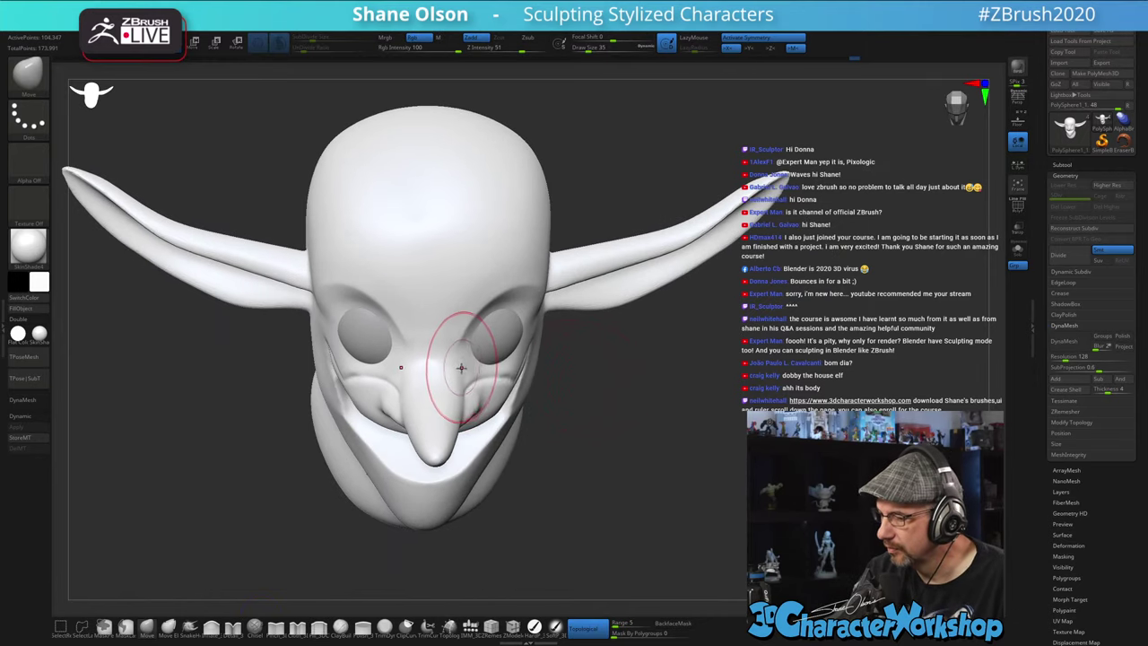
pyautogui.moveTo(472, 363); pyautogui.dragTo(447, 417, button='right')
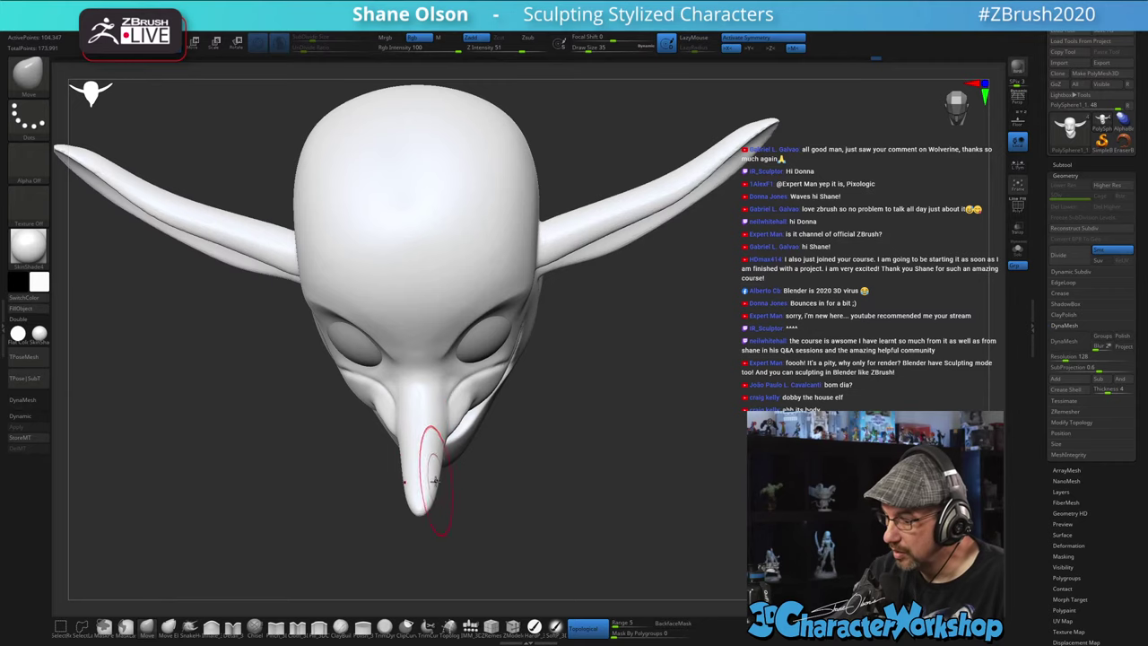
pyautogui.moveTo(446, 456); pyautogui.dragTo(440, 439)
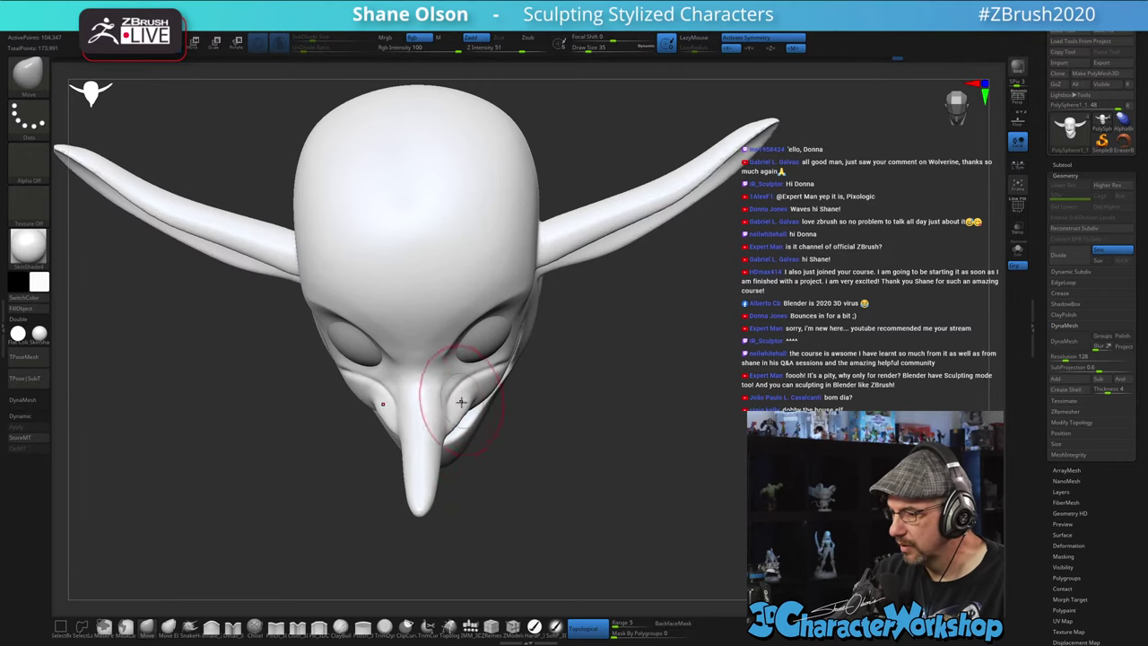
pyautogui.press('[')
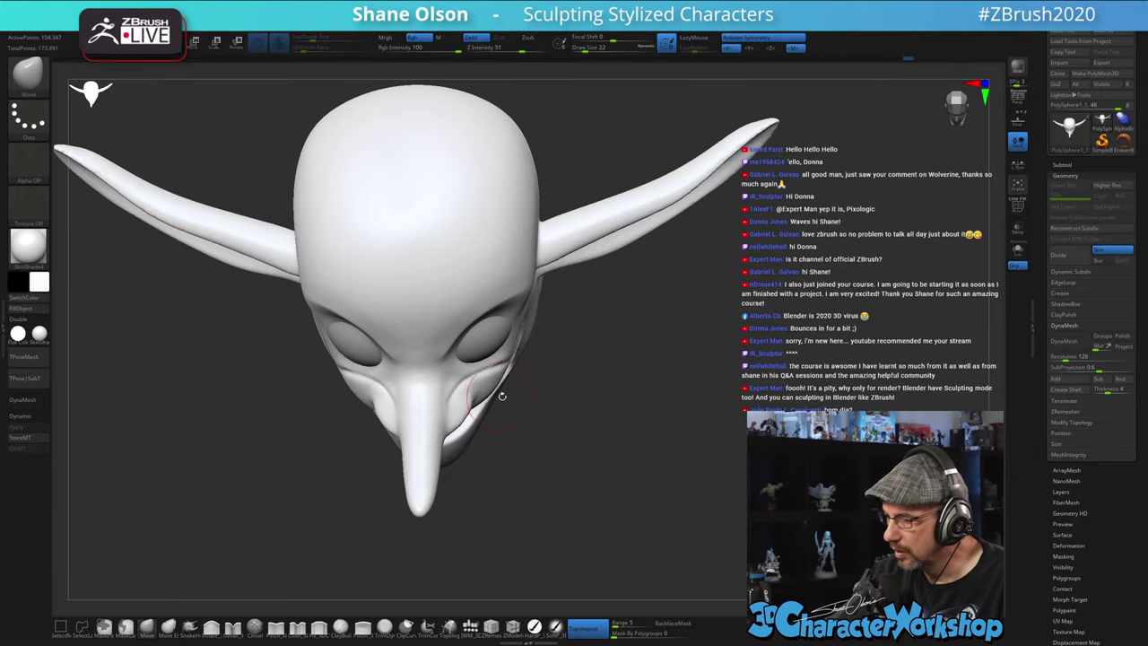
pyautogui.moveTo(502, 395)
pyautogui.mouseDown(button='right')
pyautogui.moveTo(494, 350)
pyautogui.moveTo(464, 316)
pyautogui.moveTo(522, 391)
pyautogui.mouseUp(button='right')
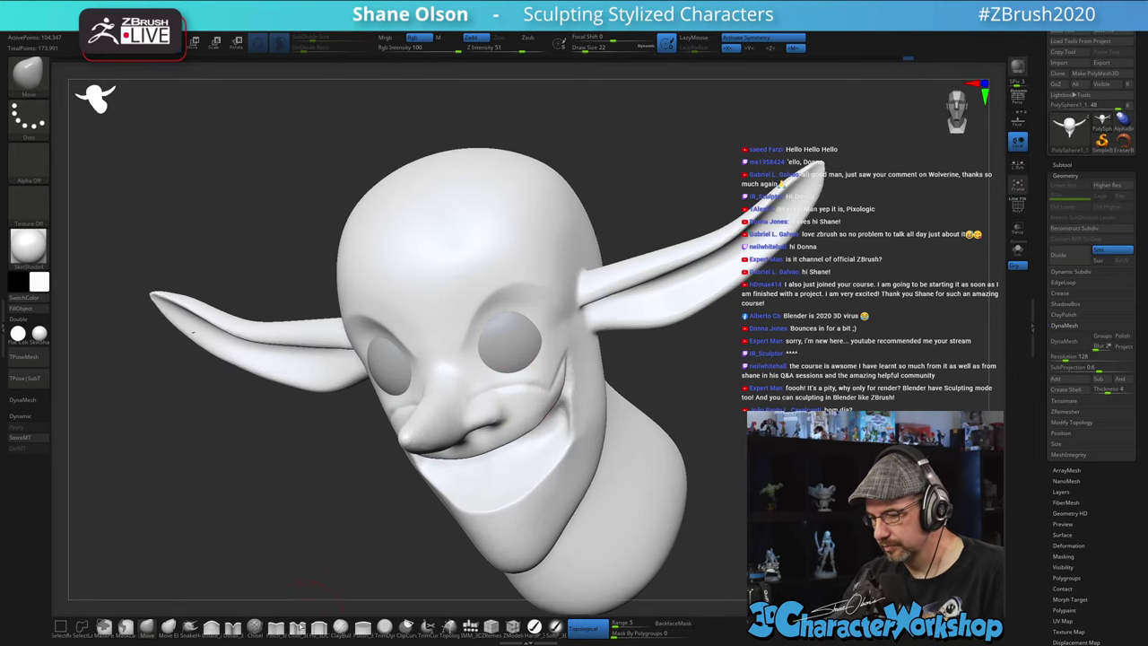
# - Carve the cheek fold above the nostril and toward the mouth corner with the Detail brush at draw size 7
pyautogui.click(254, 623)
pyautogui.click(235, 628)
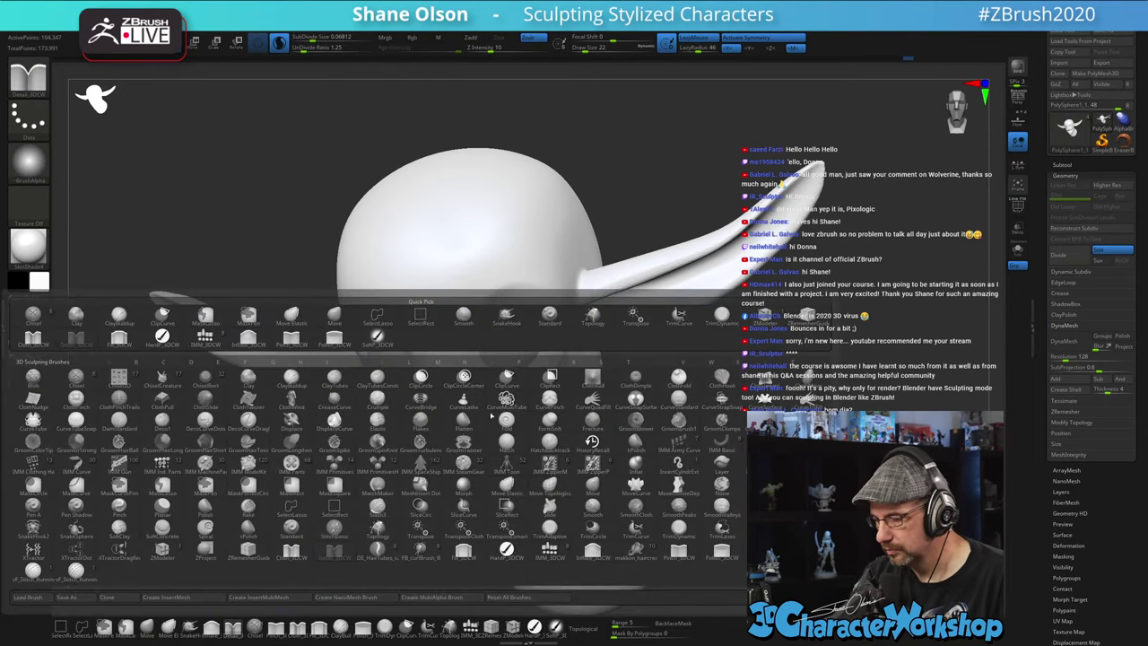
pyautogui.press('s')
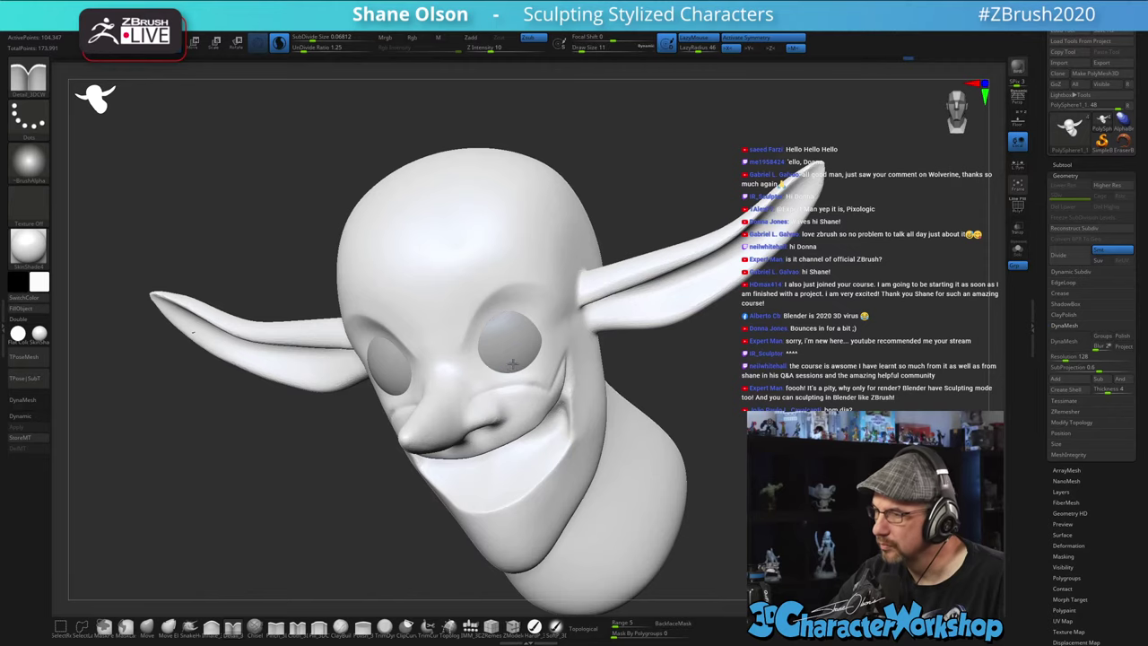
pyautogui.keyDown('alt'); pyautogui.moveTo(507, 362); pyautogui.dragTo(500, 395, button='right'); pyautogui.keyUp('alt')
pyautogui.press('s')
pyautogui.moveTo(506, 453); pyautogui.dragTo(499, 454)
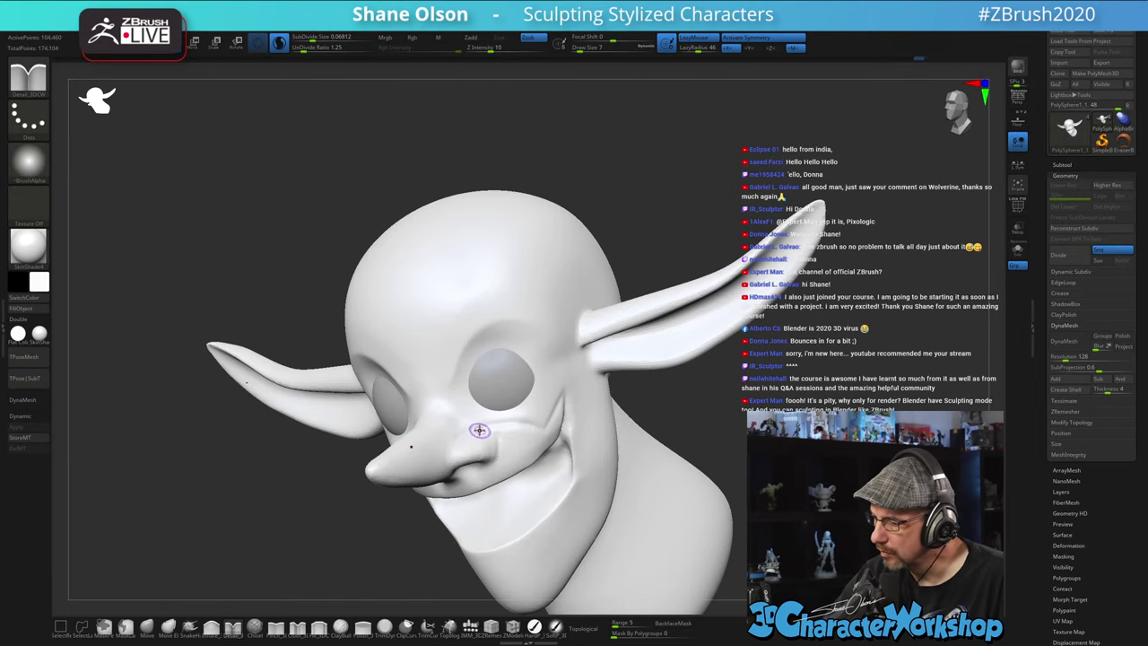
pyautogui.moveTo(516, 449); pyautogui.dragTo(519, 445)
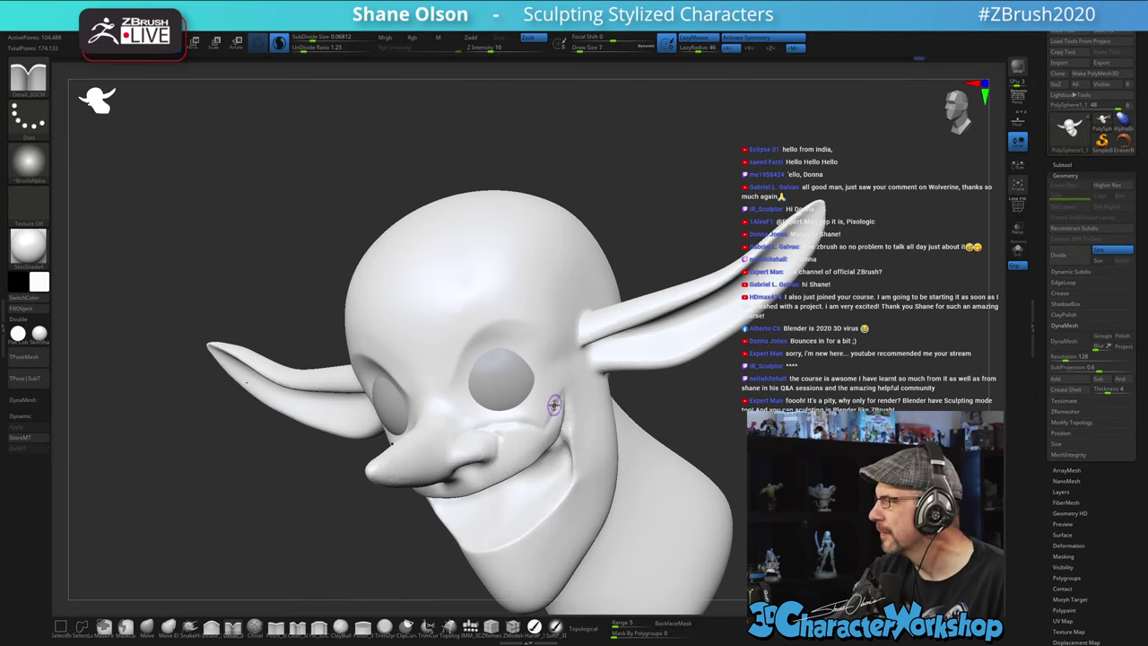
# - Deepen the crease under the eye from the side with the Detail brush at draw size 11, then reduce it to 8
pyautogui.moveTo(677, 404); pyautogui.dragTo(580, 369)
pyautogui.moveTo(780, 372)
pyautogui.mouseDown()
pyautogui.moveTo(697, 378)
pyautogui.moveTo(697, 338)
pyautogui.mouseUp()
pyautogui.press('s')
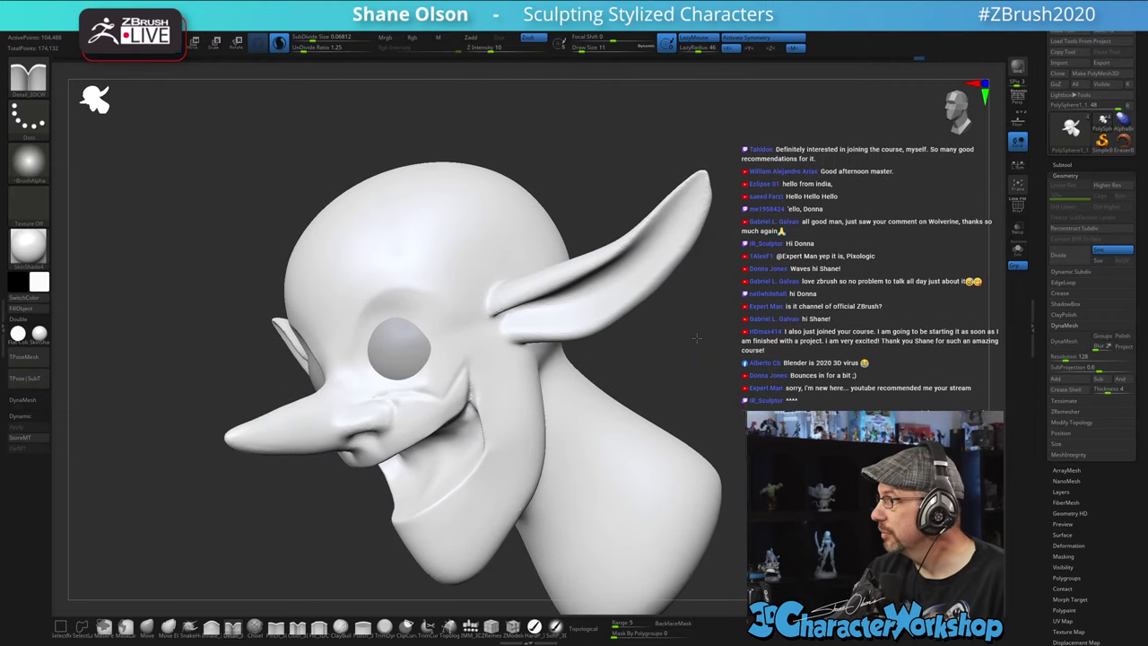
pyautogui.moveTo(697, 338); pyautogui.dragTo(703, 339, button='right')
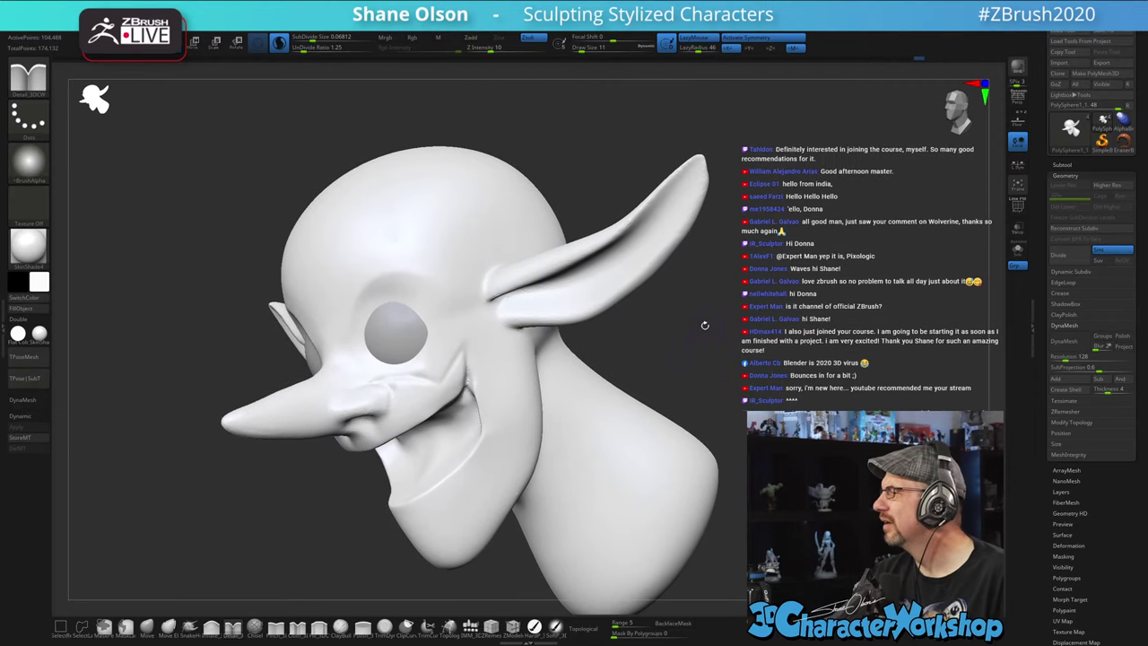
pyautogui.moveTo(705, 326)
pyautogui.keyDown('alt'); pyautogui.mouseDown()
pyautogui.moveTo(715, 347)
pyautogui.moveTo(701, 347)
pyautogui.mouseUp(); pyautogui.keyUp('alt')
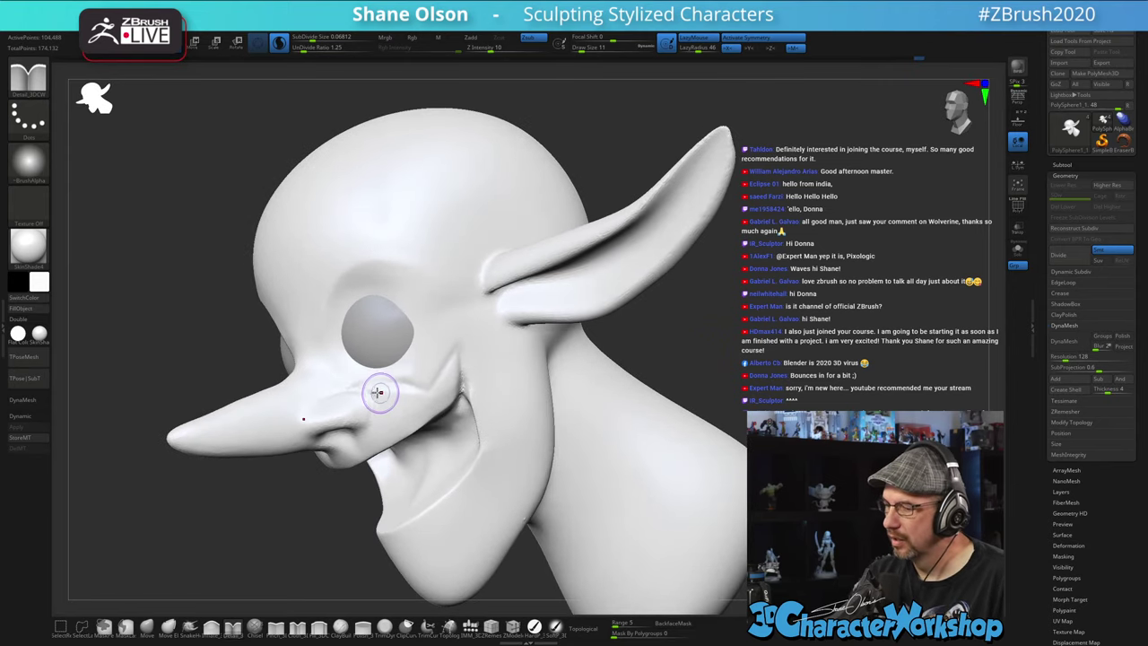
pyautogui.moveTo(370, 391); pyautogui.dragTo(414, 396)
pyautogui.press('s')
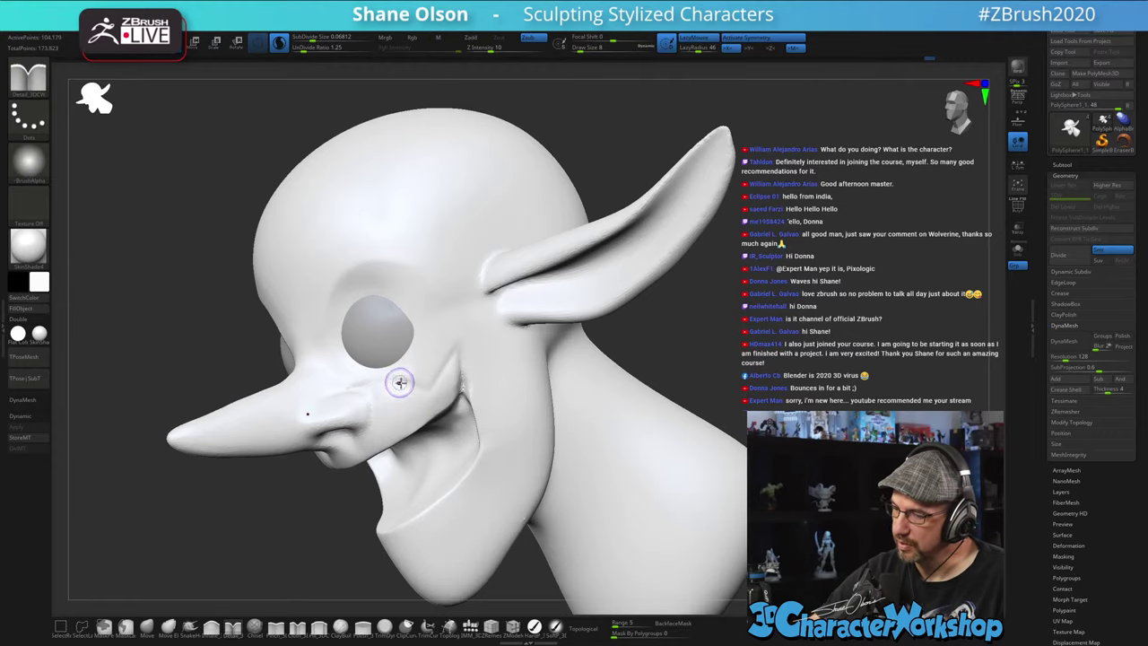
# - Build up the area between the nose bridge and the lower eye rim with the Fill brush at draw size 11
pyautogui.moveTo(400, 382); pyautogui.dragTo(415, 389, button='right')
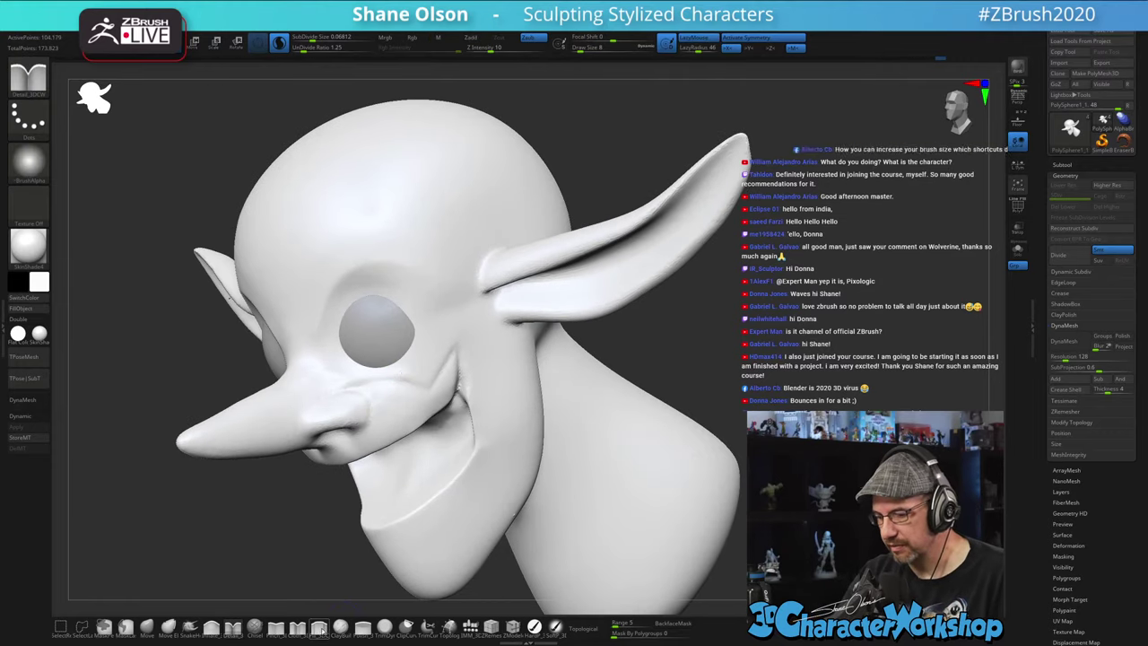
pyautogui.click(319, 628)
pyautogui.press('s')
pyautogui.moveTo(360, 370); pyautogui.dragTo(335, 373)
pyautogui.press('s')
pyautogui.press('s')
pyautogui.moveTo(688, 375); pyautogui.dragTo(725, 386)
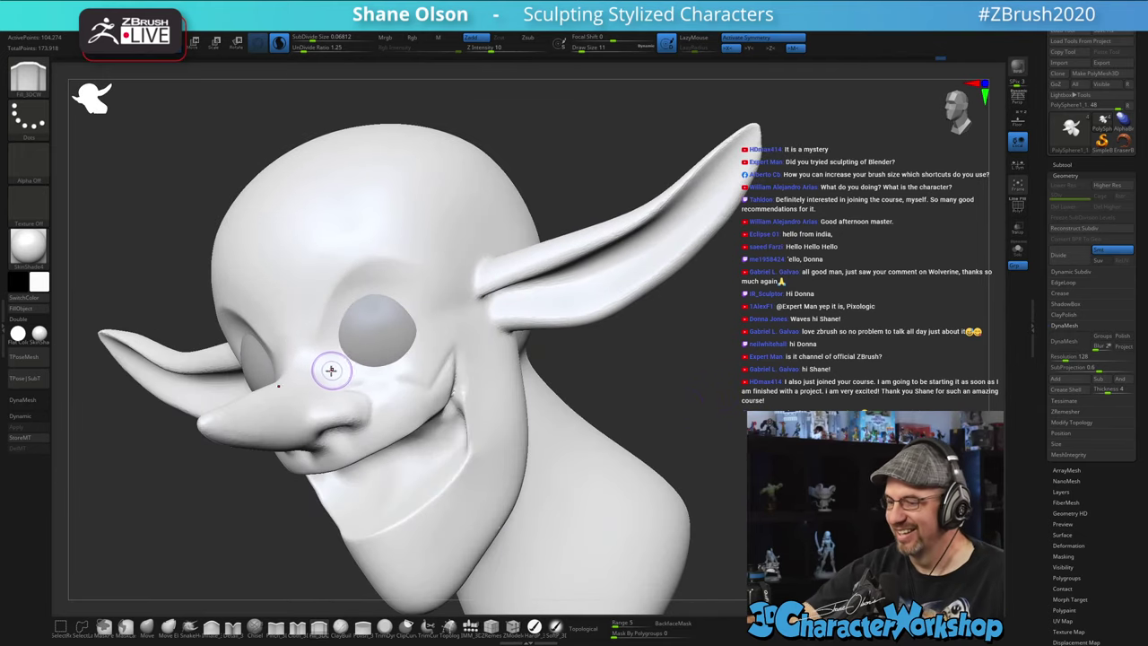
pyautogui.moveTo(330, 371); pyautogui.dragTo(393, 377)
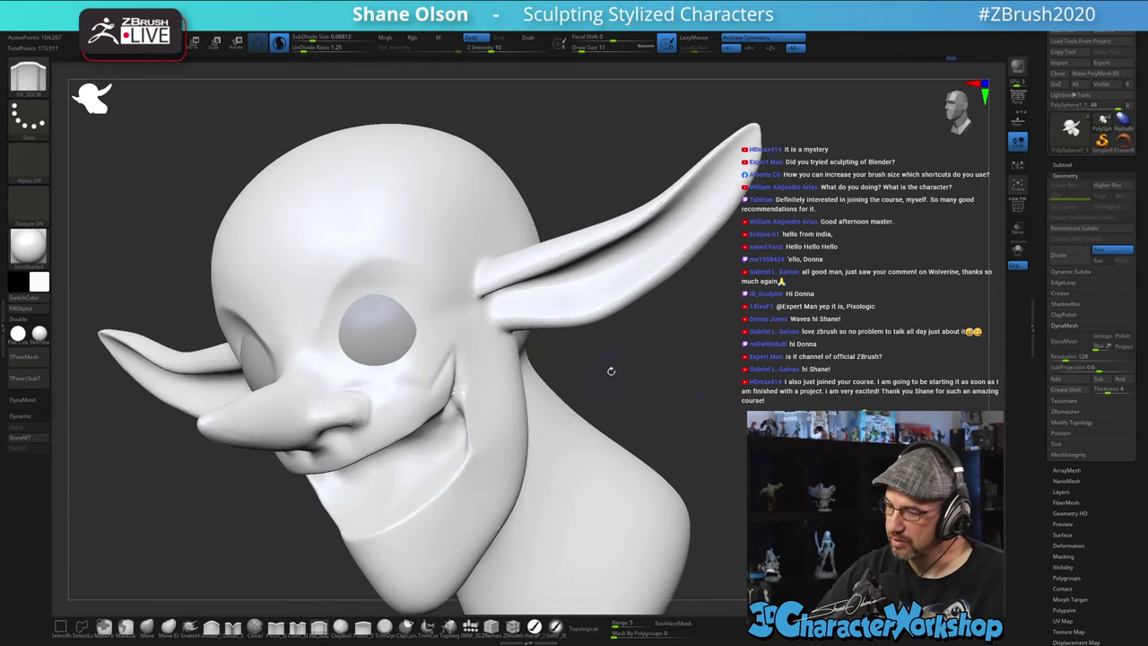
pyautogui.moveTo(611, 370)
pyautogui.mouseDown()
pyautogui.moveTo(668, 373)
pyautogui.moveTo(624, 375)
pyautogui.mouseUp()
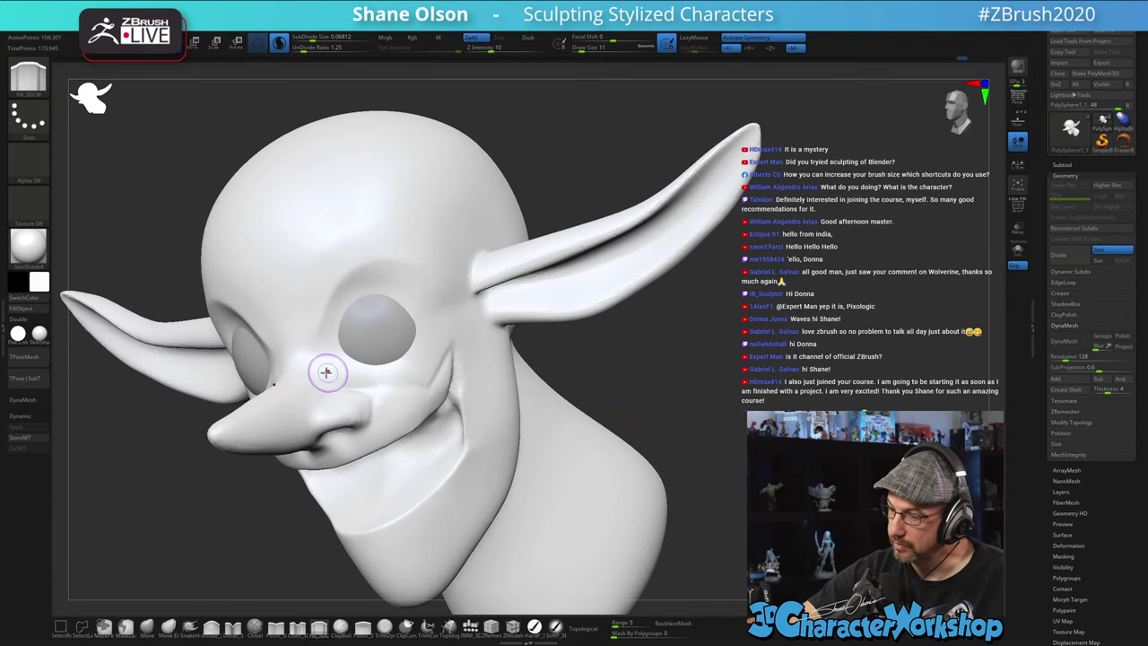
# - Fill in the lower eye rim and the upper cheek beneath it with the Fill brush at draw size 11
pyautogui.moveTo(622, 403)
pyautogui.mouseDown()
pyautogui.moveTo(692, 385)
pyautogui.moveTo(644, 410)
pyautogui.mouseUp()
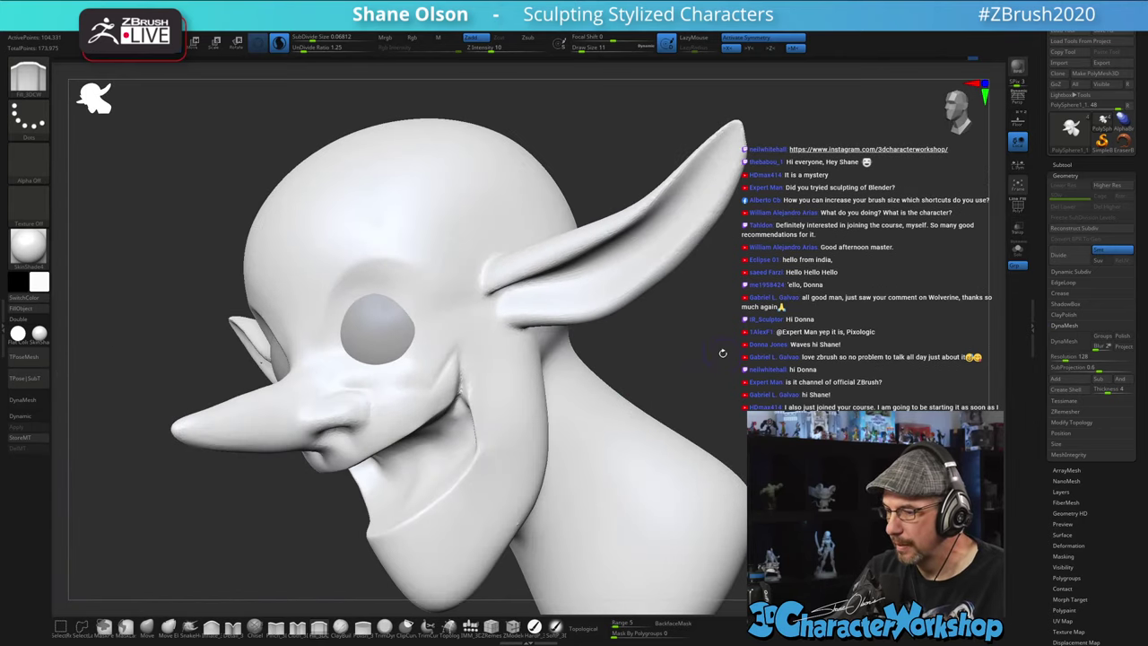
pyautogui.keyDown('alt'); pyautogui.moveTo(723, 354); pyautogui.dragTo(702, 365); pyautogui.keyUp('alt')
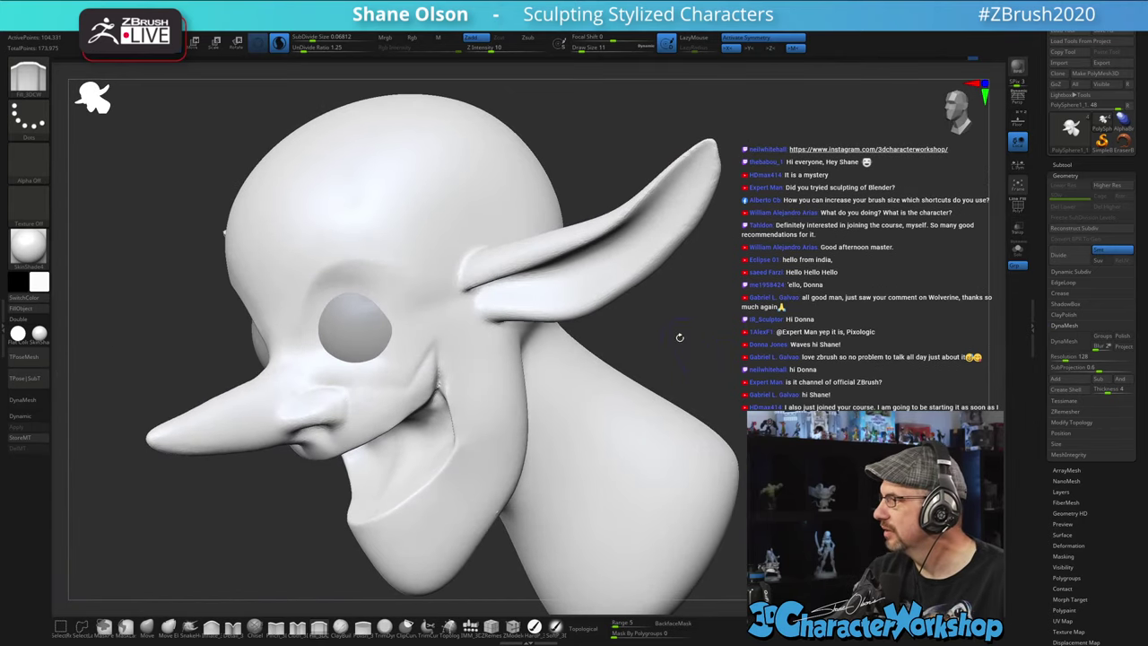
pyautogui.moveTo(161, 339); pyautogui.dragTo(230, 352)
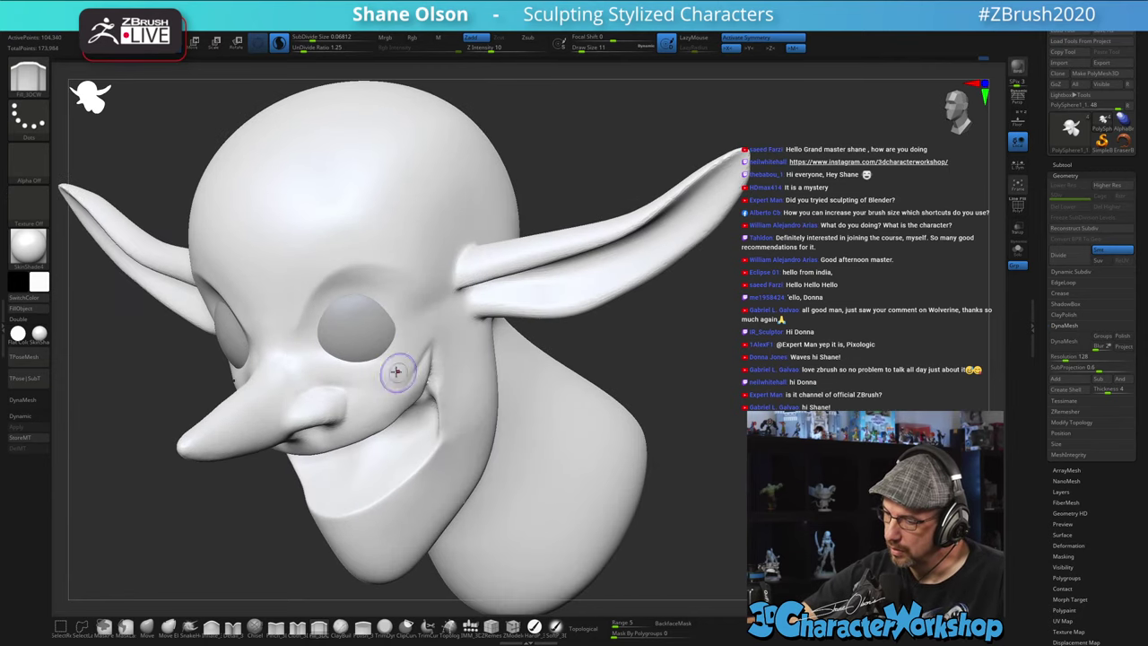
pyautogui.moveTo(642, 392)
pyautogui.mouseDown()
pyautogui.moveTo(656, 363)
pyautogui.moveTo(623, 395)
pyautogui.mouseUp()
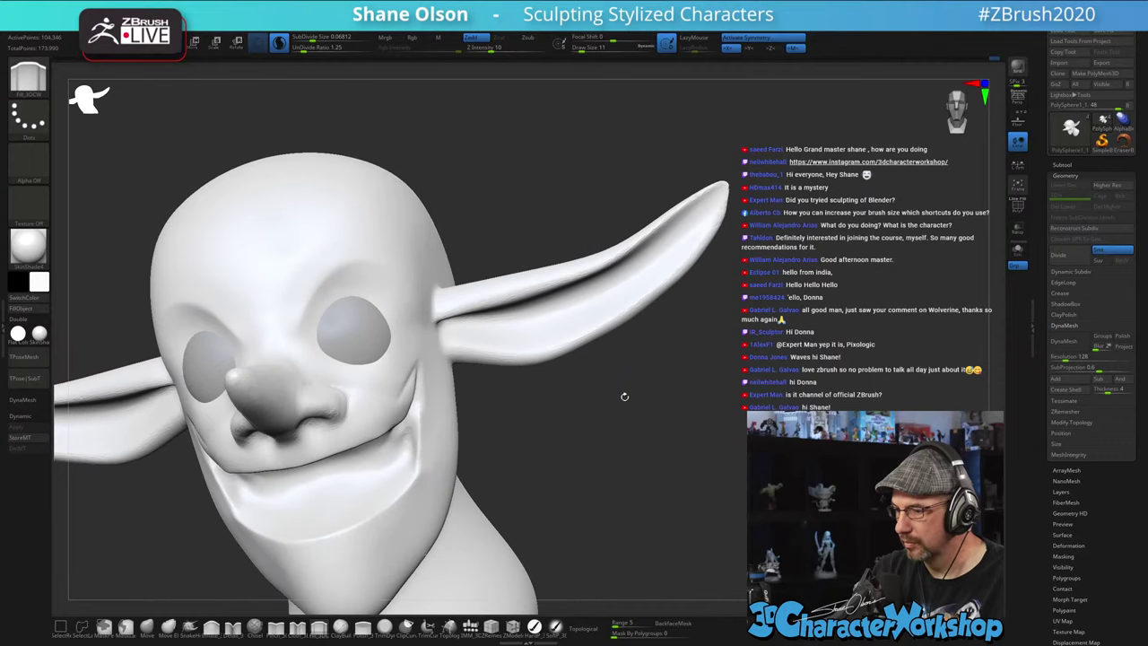
pyautogui.moveTo(350, 348)
pyautogui.mouseDown()
pyautogui.moveTo(375, 352)
pyautogui.moveTo(345, 348)
pyautogui.mouseUp()
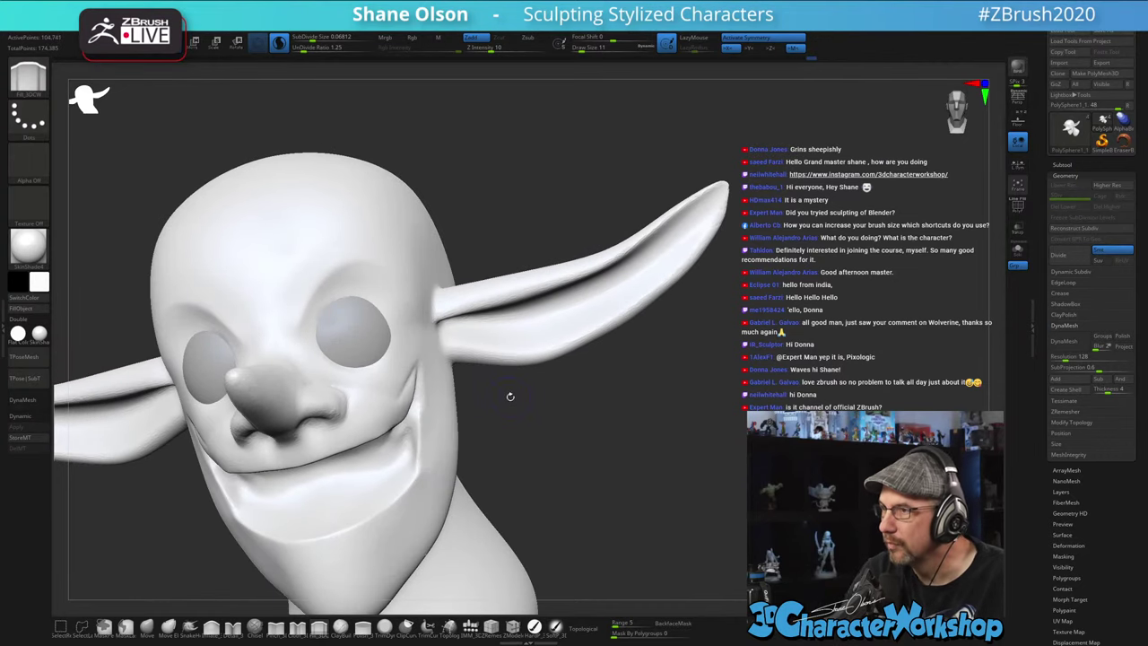
pyautogui.moveTo(511, 397); pyautogui.dragTo(493, 397)
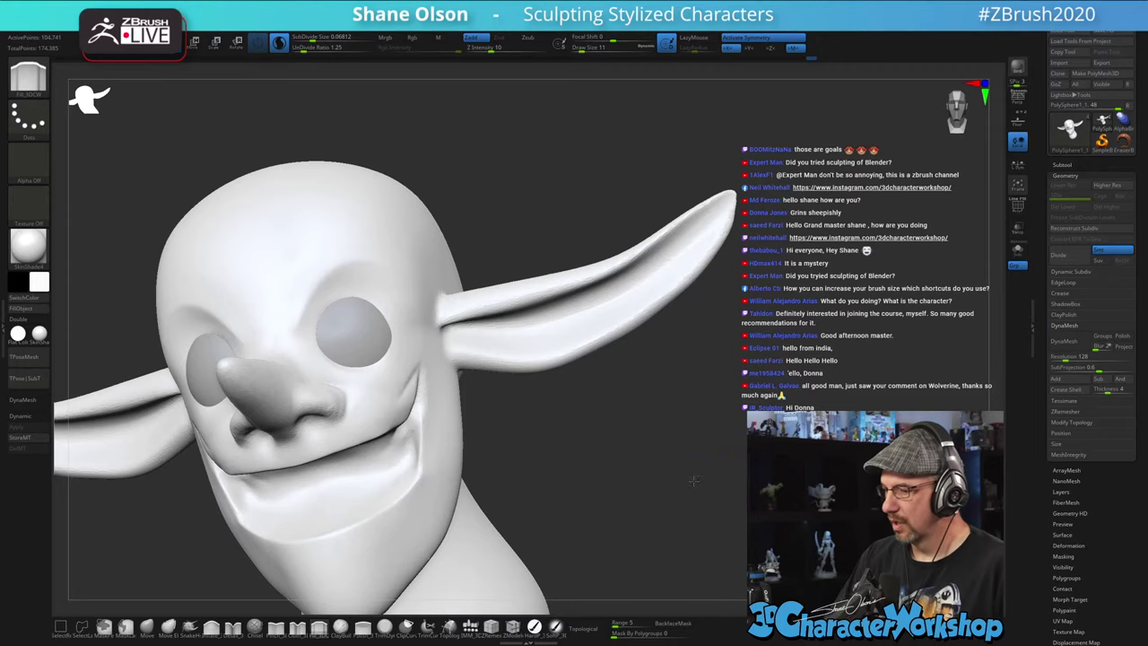
# - Tighten the cheek crease at the corner of the grin with the Pinch brush at draw size 11
pyautogui.moveTo(694, 481)
pyautogui.mouseDown()
pyautogui.moveTo(637, 477)
pyautogui.moveTo(697, 455)
pyautogui.moveTo(681, 444)
pyautogui.moveTo(730, 412)
pyautogui.moveTo(651, 411)
pyautogui.mouseUp()
pyautogui.click(298, 628)
pyautogui.press('s')
pyautogui.moveTo(511, 401); pyautogui.dragTo(511, 346)
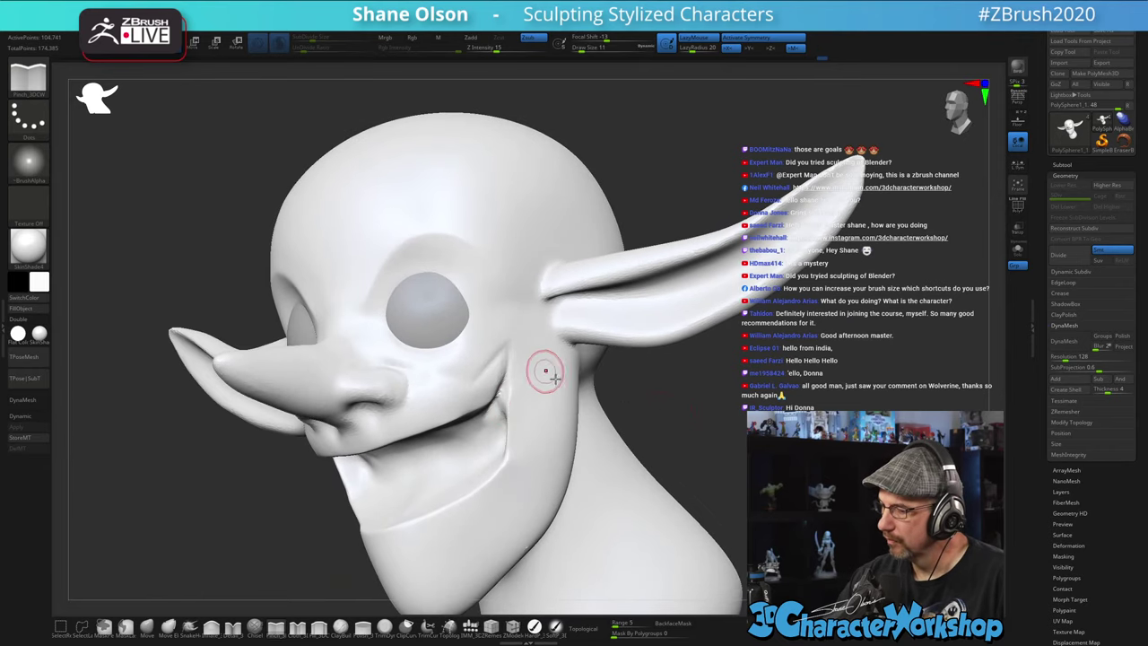
pyautogui.moveTo(703, 414); pyautogui.dragTo(666, 420)
pyautogui.moveTo(495, 395); pyautogui.dragTo(516, 352)
pyautogui.moveTo(526, 343); pyautogui.dragTo(530, 397, button='right')
# - Sharpen the mouth edge from the grin's corner down toward the lower lip with the Pinch brush at draw size 6
pyautogui.press('s')
pyautogui.moveTo(530, 397); pyautogui.dragTo(497, 400)
pyautogui.press('s')
pyautogui.moveTo(497, 377)
pyautogui.mouseDown()
pyautogui.moveTo(455, 467)
pyautogui.moveTo(478, 433)
pyautogui.moveTo(465, 442)
pyautogui.moveTo(466, 476)
pyautogui.moveTo(481, 468)
pyautogui.mouseUp()
pyautogui.moveTo(616, 402)
pyautogui.keyDown('ctrl'); pyautogui.mouseDown(button='right')
pyautogui.moveTo(610, 423)
pyautogui.moveTo(705, 354)
pyautogui.moveTo(721, 416)
pyautogui.moveTo(702, 459)
pyautogui.moveTo(720, 454)
pyautogui.moveTo(689, 424)
pyautogui.moveTo(717, 438)
pyautogui.moveTo(657, 428)
pyautogui.moveTo(659, 410)
pyautogui.moveTo(658, 419)
pyautogui.moveTo(683, 416)
pyautogui.moveTo(643, 425)
pyautogui.mouseUp(button='right'); pyautogui.keyUp('ctrl')
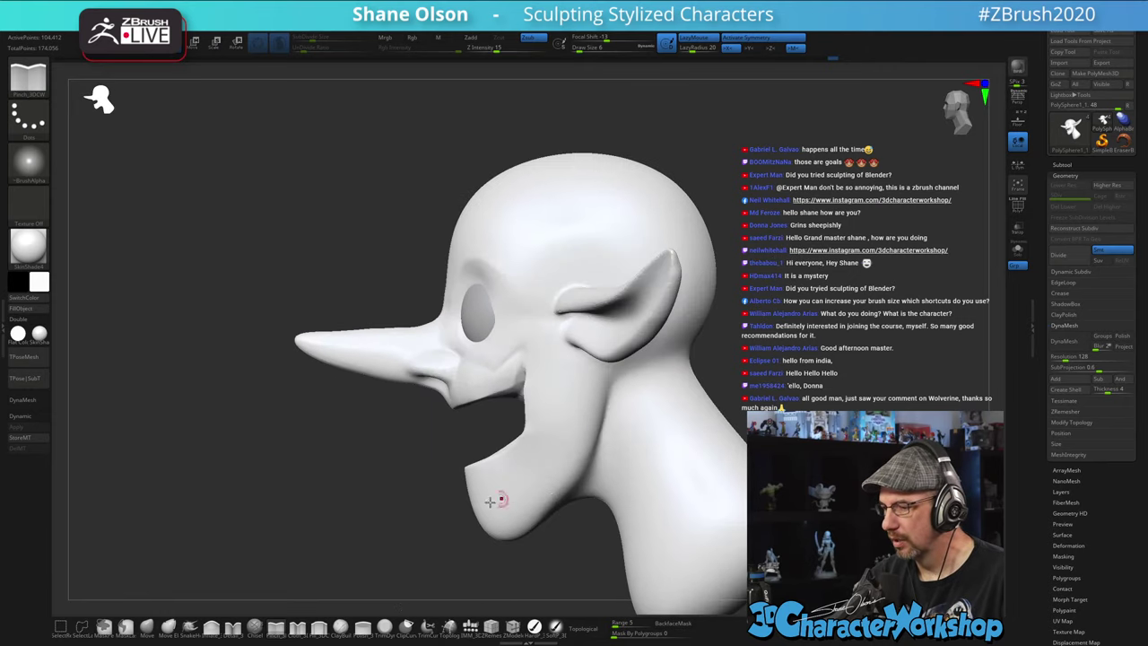
# - Push the top of the long nose down into a concave profile curve with the topological Move brush at draw size 41
pyautogui.click(144, 626)
pyautogui.press('s')
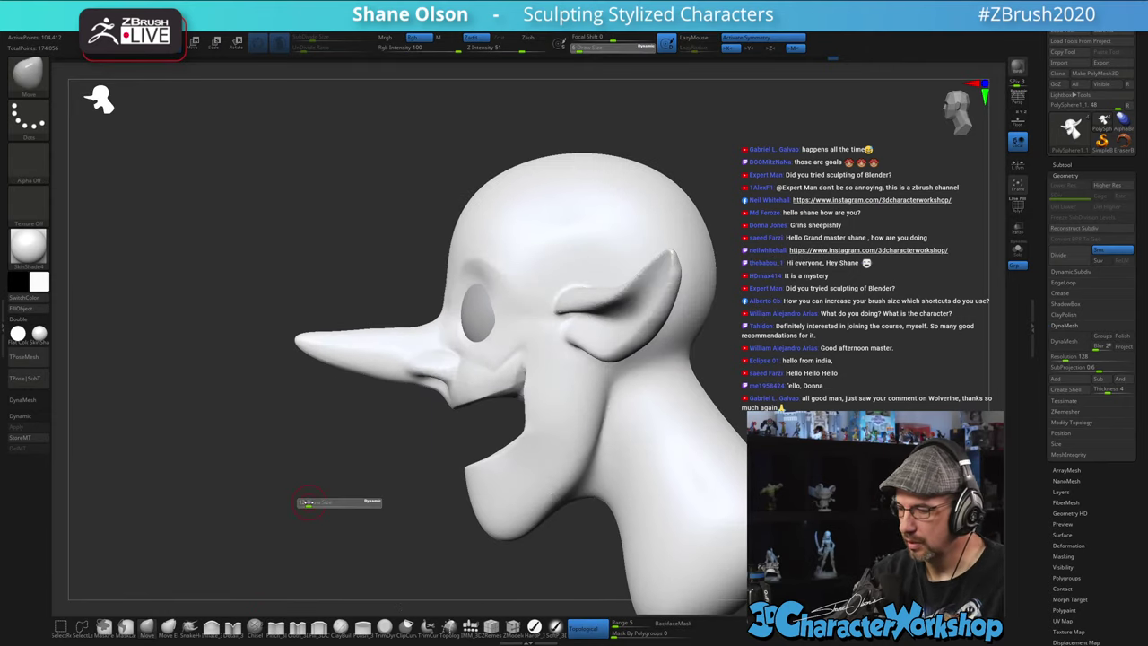
pyautogui.press('s')
pyautogui.click(377, 323)
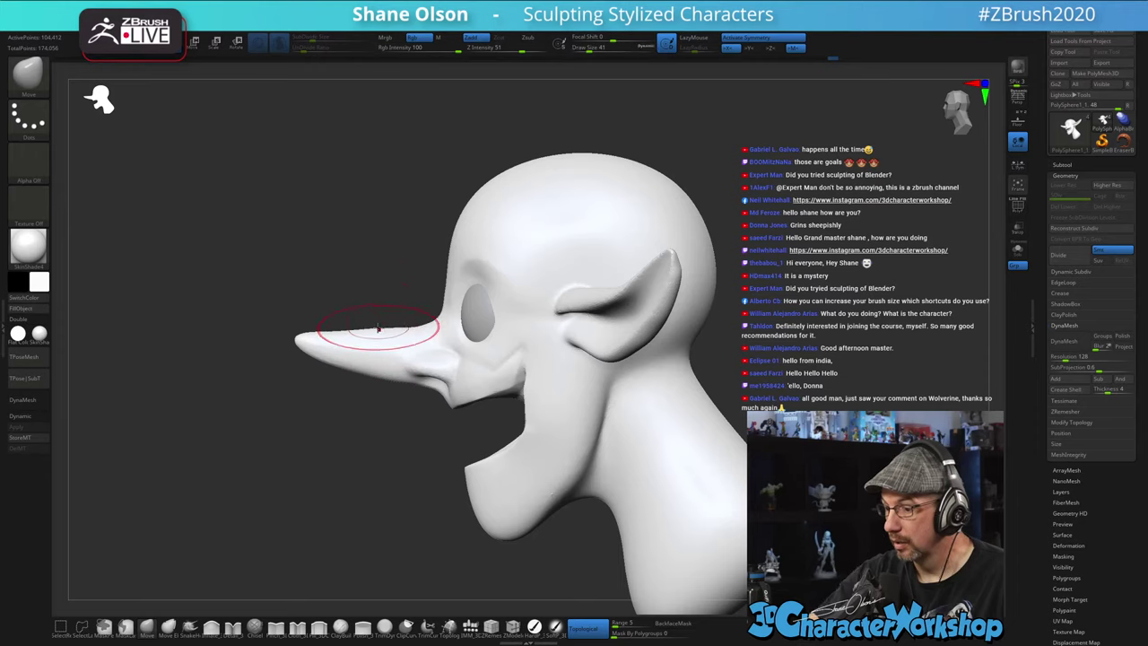
pyautogui.moveTo(382, 329)
pyautogui.mouseDown()
pyautogui.moveTo(414, 329)
pyautogui.moveTo(366, 339)
pyautogui.mouseUp()
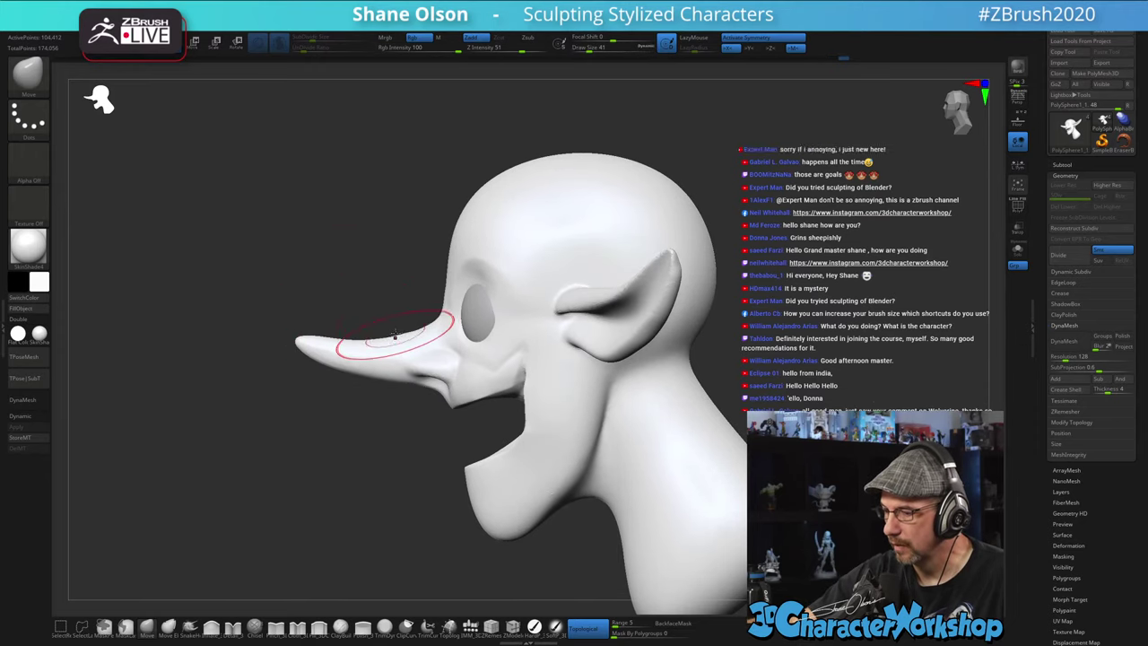
# - Smooth the upper side of the nose near its tip and set the Move brush's draw size to 23
pyautogui.press('s')
pyautogui.click(362, 315)
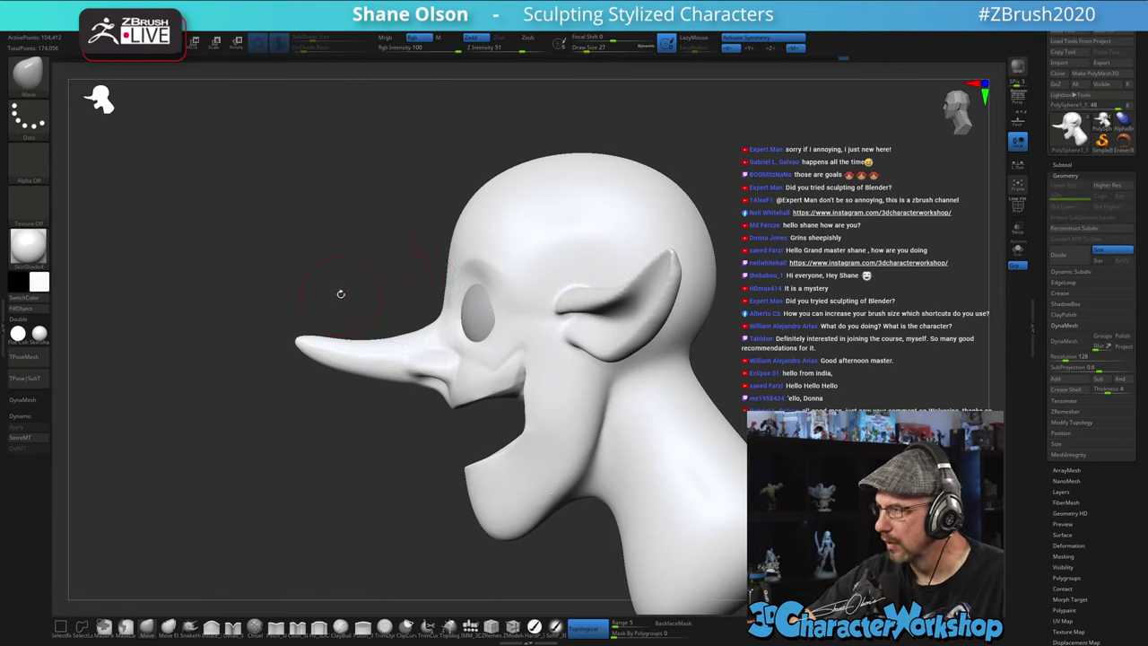
pyautogui.keyDown('alt'); pyautogui.moveTo(341, 293); pyautogui.dragTo(355, 337); pyautogui.keyUp('alt')
pyautogui.keyDown('shift'); pyautogui.moveTo(314, 378); pyautogui.dragTo(320, 370); pyautogui.keyUp('shift')
pyautogui.press('s')
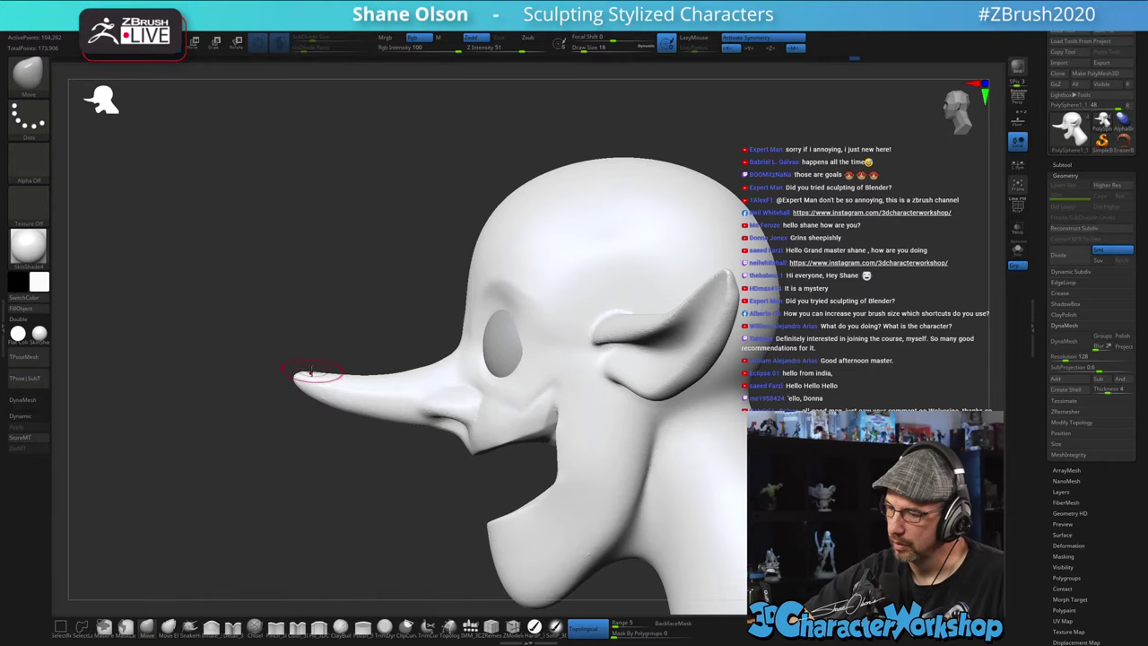
pyautogui.click(341, 352)
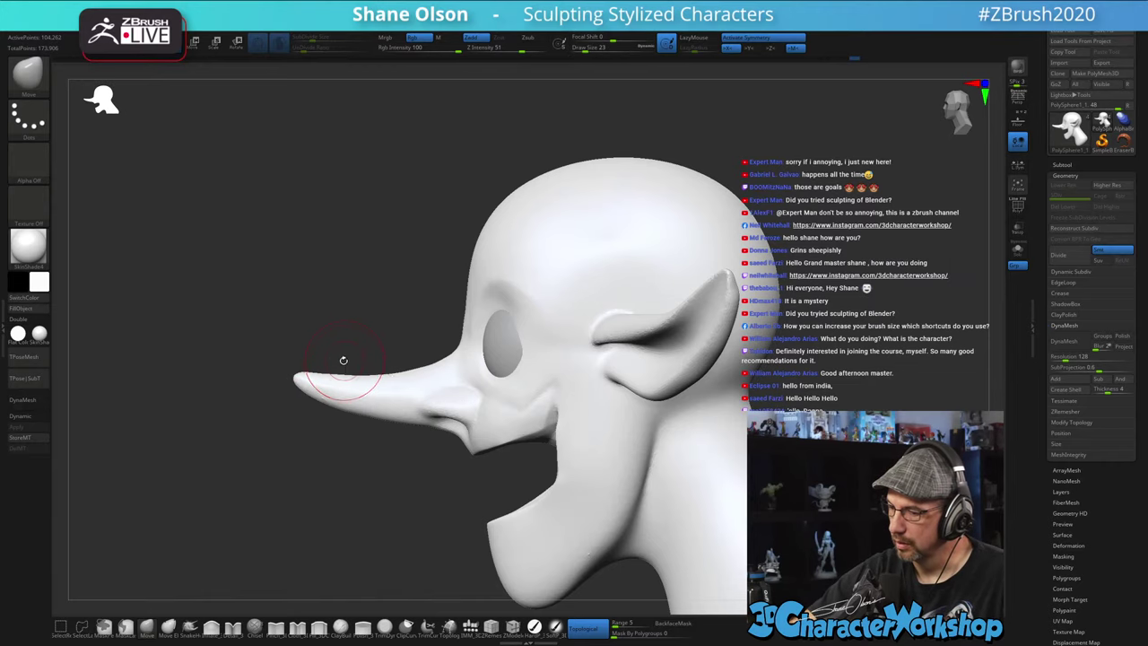
# - Flatten the cheek and upper lip between the nostril and the mouth corner with the TrimDynamic brush at draw size 7
pyautogui.moveTo(392, 293)
pyautogui.keyDown('alt'); pyautogui.mouseDown()
pyautogui.moveTo(409, 284)
pyautogui.moveTo(378, 269)
pyautogui.moveTo(511, 274)
pyautogui.moveTo(583, 260)
pyautogui.mouseUp(); pyautogui.keyUp('alt')
pyautogui.keyDown('alt'); pyautogui.moveTo(673, 479); pyautogui.dragTo(821, 486); pyautogui.keyUp('alt')
pyautogui.moveTo(821, 486)
pyautogui.mouseDown()
pyautogui.moveTo(709, 479)
pyautogui.moveTo(741, 473)
pyautogui.moveTo(722, 423)
pyautogui.moveTo(713, 448)
pyautogui.moveTo(673, 446)
pyautogui.mouseUp()
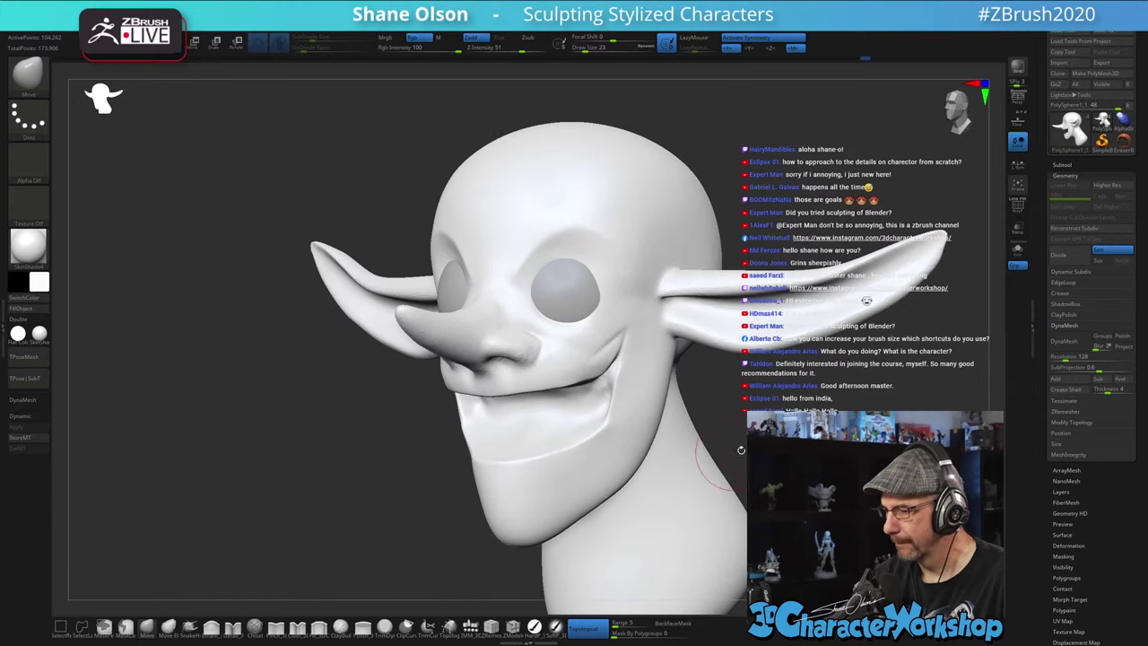
pyautogui.keyDown('alt'); pyautogui.moveTo(762, 445); pyautogui.dragTo(687, 436); pyautogui.keyUp('alt')
pyautogui.click(385, 628)
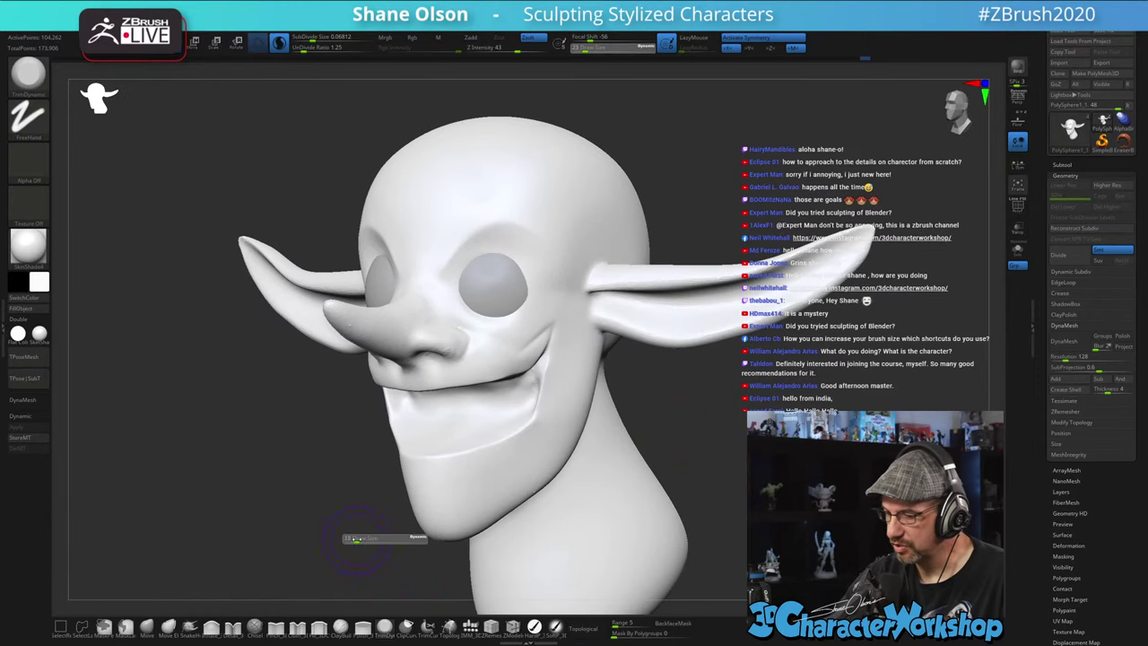
pyautogui.keyDown('alt'); pyautogui.moveTo(708, 434); pyautogui.dragTo(731, 471); pyautogui.keyUp('alt')
pyautogui.press('s')
pyautogui.moveTo(500, 378); pyautogui.dragTo(494, 378)
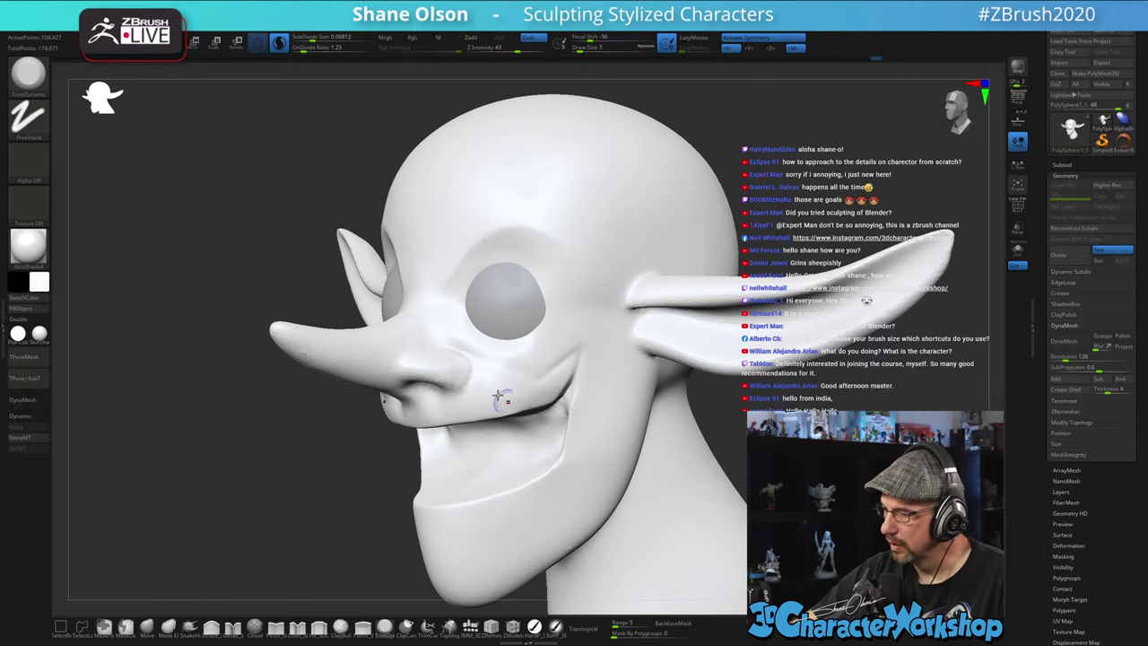
pyautogui.moveTo(498, 395); pyautogui.dragTo(522, 397)
pyautogui.moveTo(720, 435)
pyautogui.mouseDown()
pyautogui.moveTo(685, 435)
pyautogui.moveTo(758, 438)
pyautogui.moveTo(726, 469)
pyautogui.mouseUp()
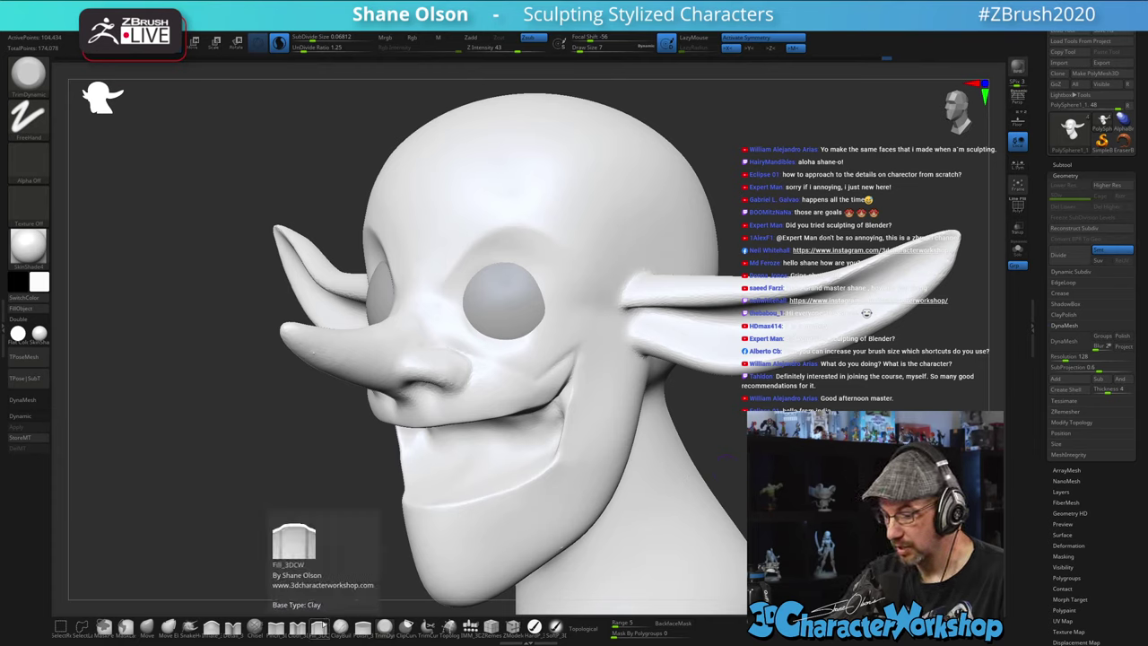
# - Build up a fold under the eye toward its outer corner with the ClayBuildup brush at draw size 8, and smooth it
pyautogui.click(340, 626)
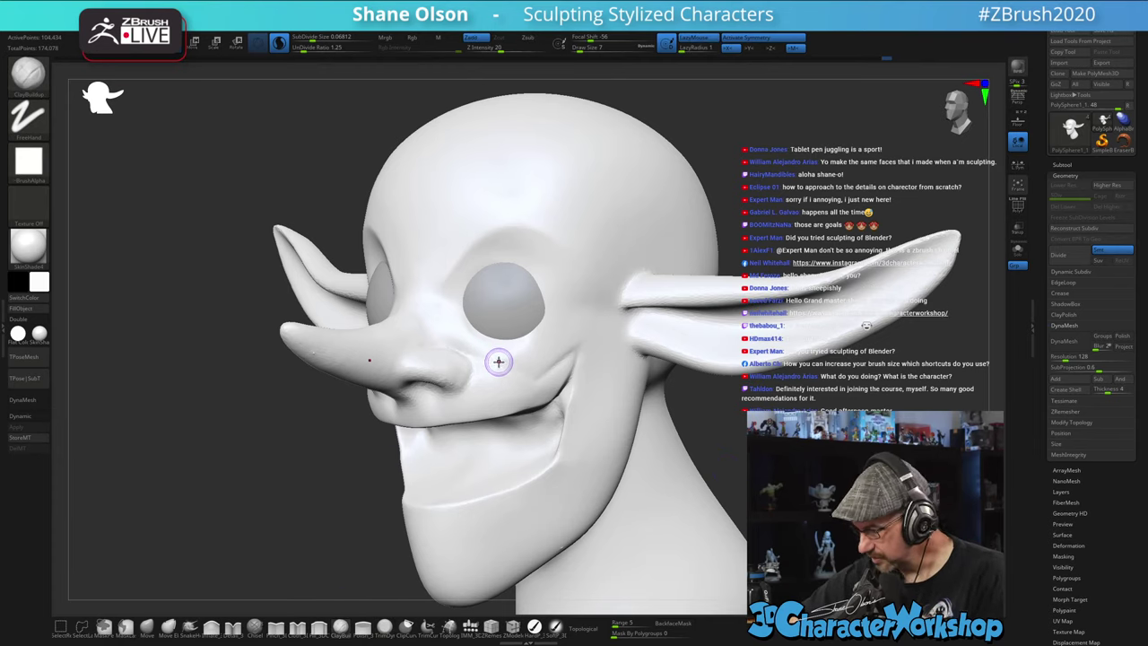
pyautogui.keyDown('alt'); pyautogui.moveTo(505, 339); pyautogui.dragTo(426, 343, button='right'); pyautogui.keyUp('alt')
pyautogui.moveTo(394, 346); pyautogui.dragTo(450, 368)
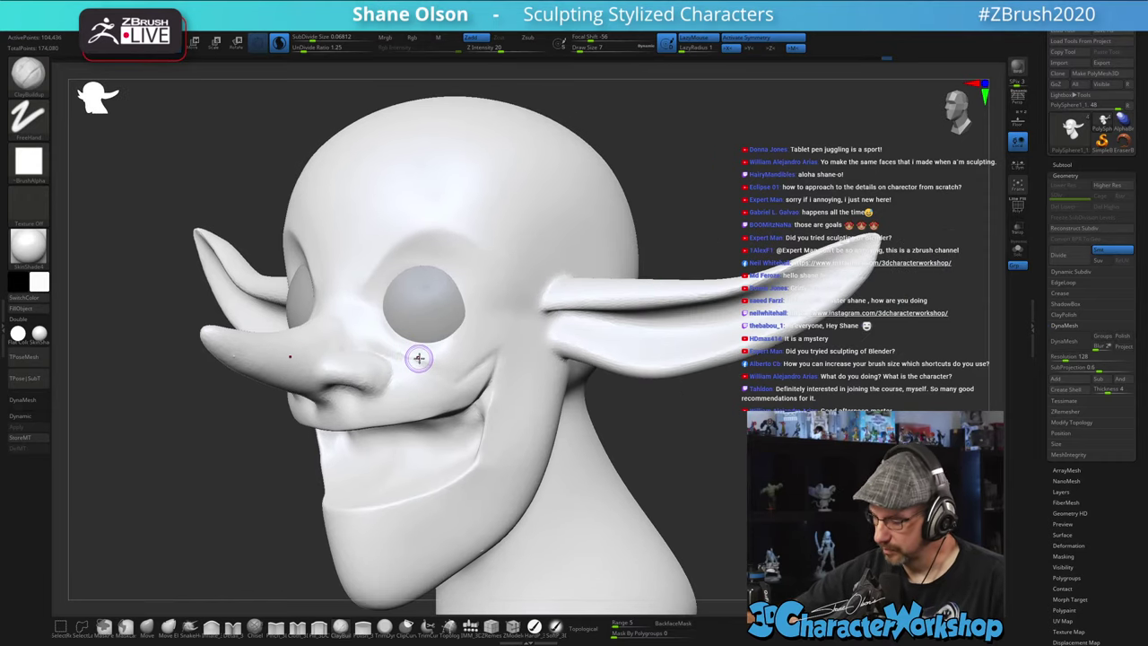
pyautogui.press(']')
pyautogui.moveTo(387, 344); pyautogui.dragTo(456, 366)
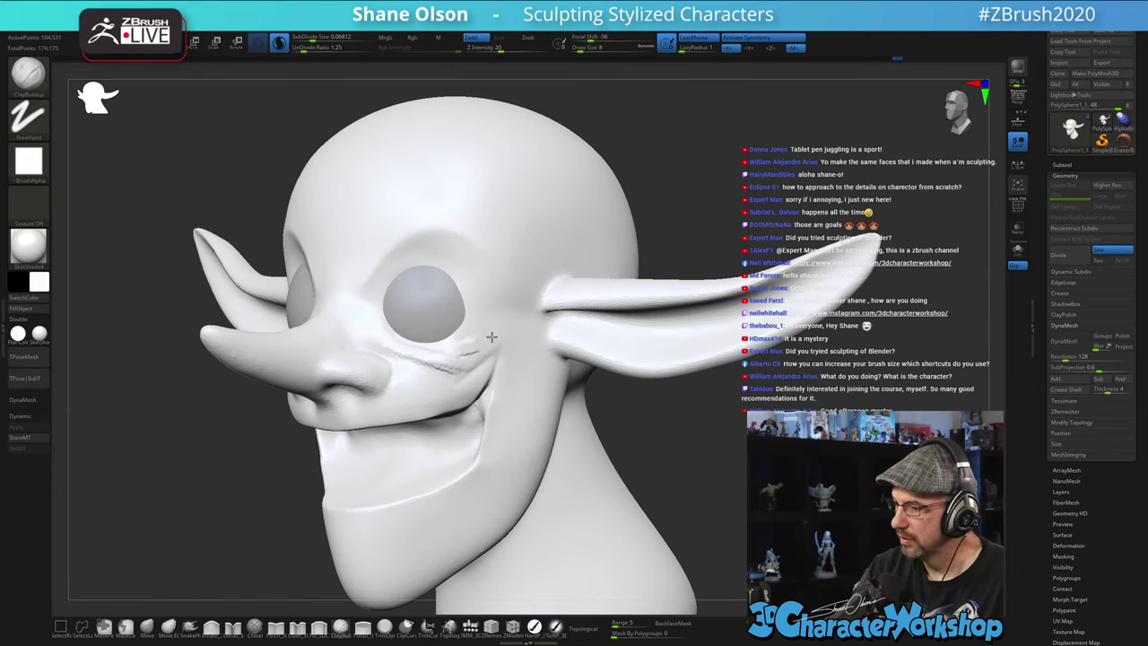
pyautogui.moveTo(464, 350); pyautogui.dragTo(493, 334)
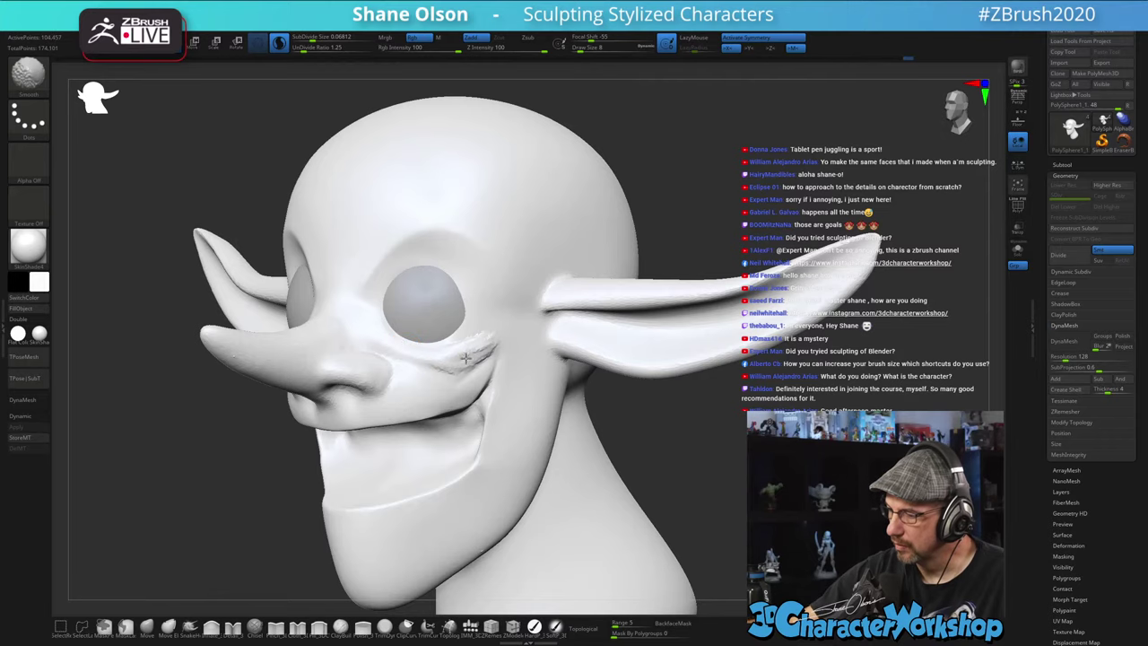
pyautogui.keyDown('shift'); pyautogui.moveTo(465, 358); pyautogui.dragTo(473, 334); pyautogui.keyUp('shift')
pyautogui.moveTo(505, 326); pyautogui.dragTo(498, 330, button='right')
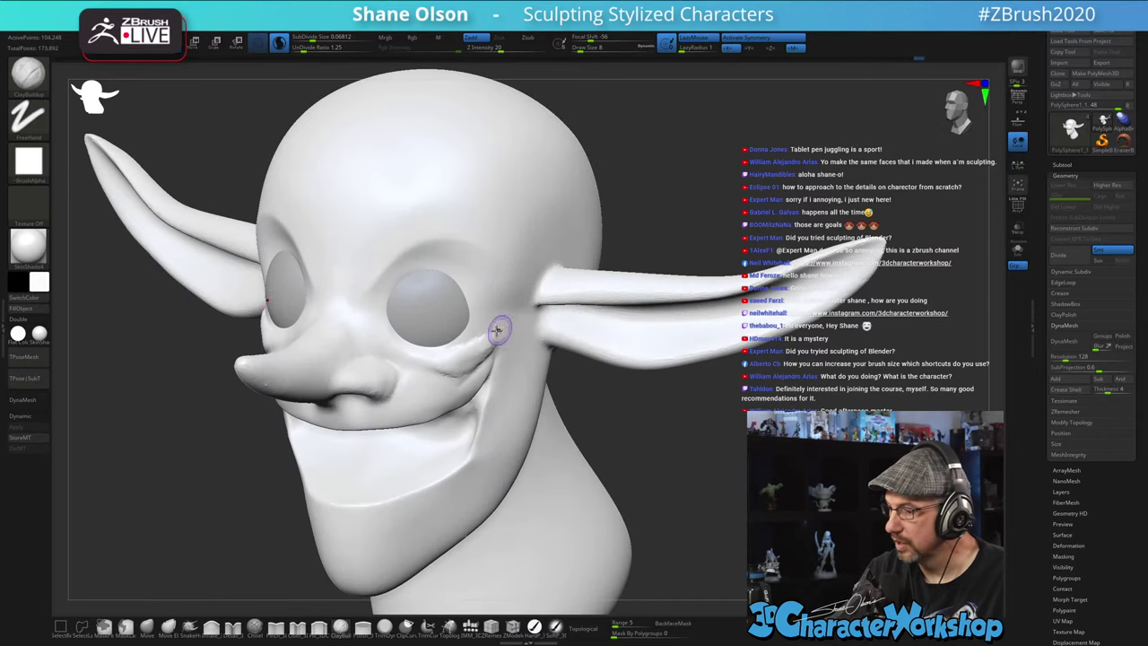
# - Thicken the under-eye fold and extend it up past the outer eye corner with ClayBuildup strokes, smoothing them into the cheek
pyautogui.moveTo(427, 354); pyautogui.dragTo(498, 312)
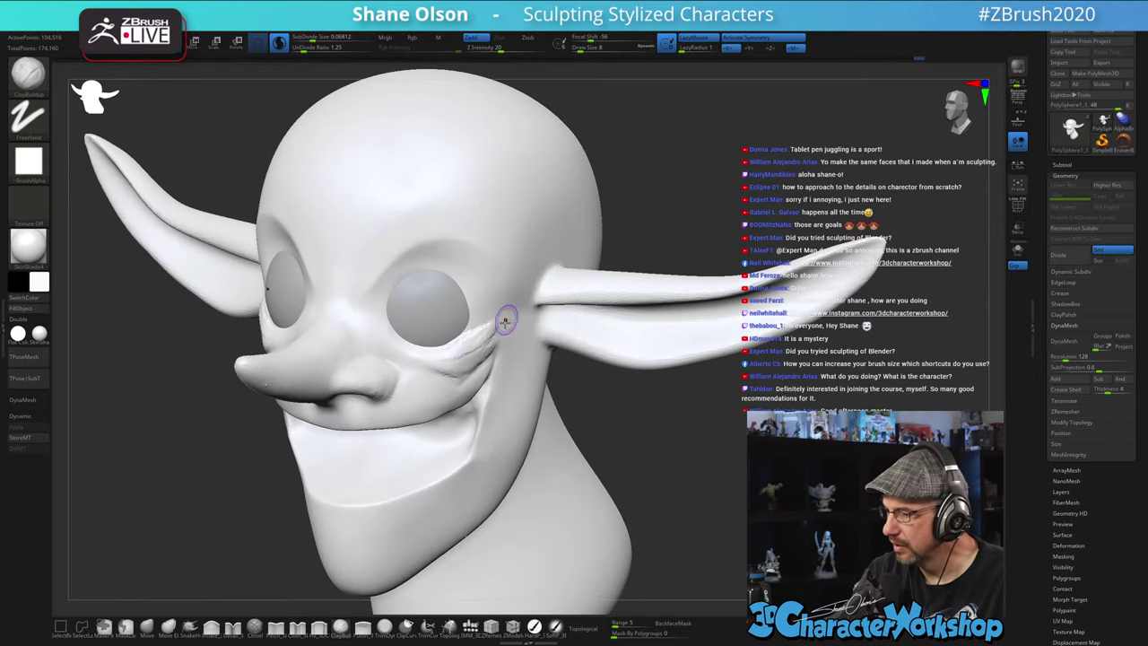
pyautogui.press('shift')
pyautogui.moveTo(513, 319)
pyautogui.mouseDown(button='right')
pyautogui.moveTo(512, 366)
pyautogui.moveTo(548, 369)
pyautogui.moveTo(538, 345)
pyautogui.mouseUp(button='right')
pyautogui.moveTo(468, 364); pyautogui.dragTo(504, 332)
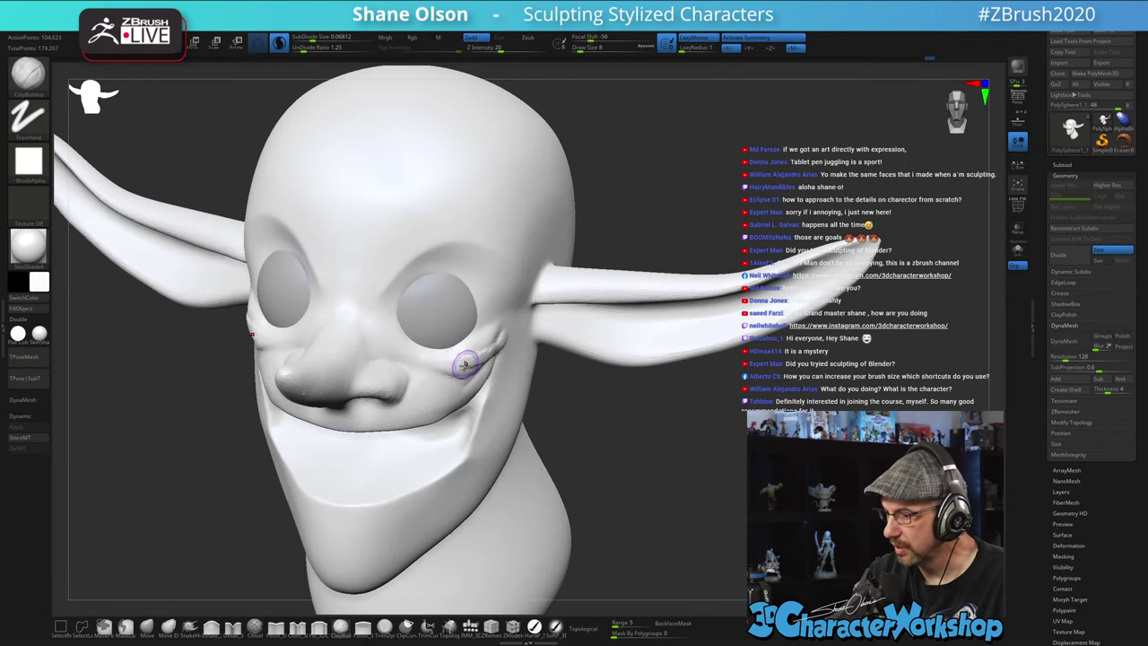
pyautogui.moveTo(504, 333); pyautogui.dragTo(500, 339, button='right')
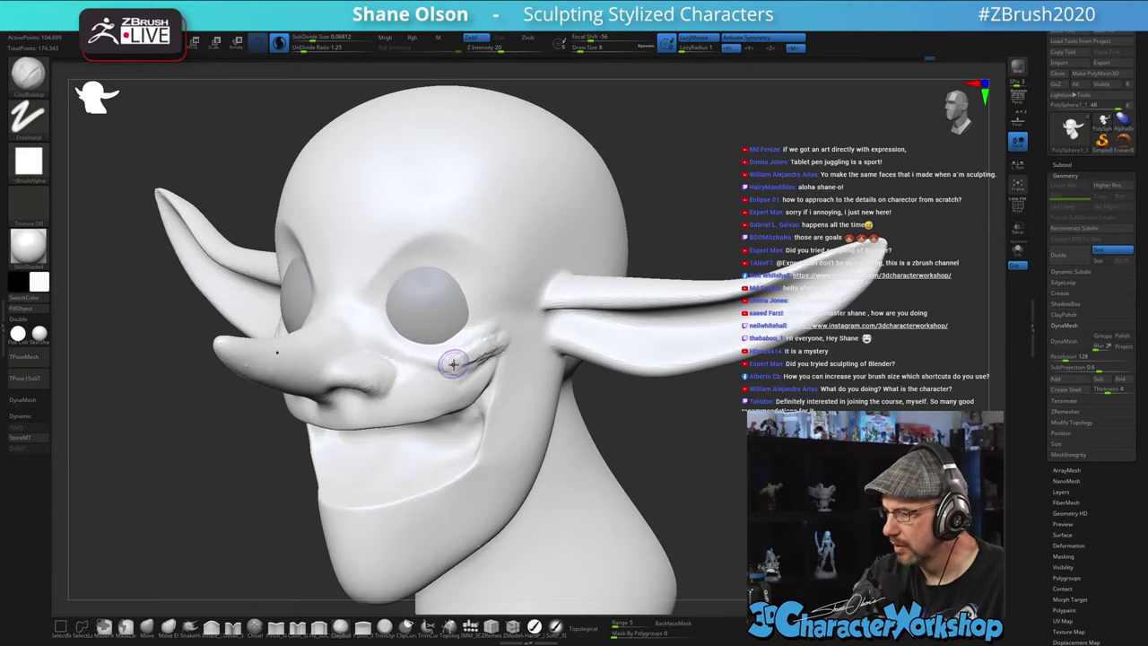
pyautogui.press('shift')
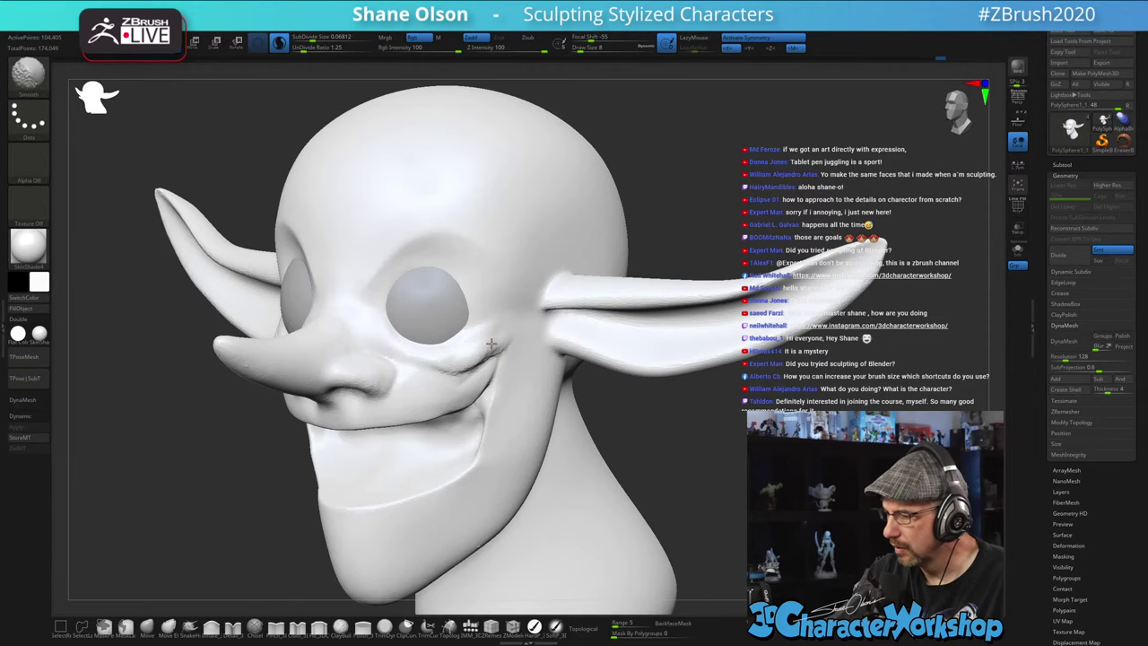
pyautogui.keyDown('shift'); pyautogui.moveTo(491, 345); pyautogui.dragTo(504, 338); pyautogui.keyUp('shift')
pyautogui.moveTo(503, 338)
pyautogui.mouseDown(button='right')
pyautogui.moveTo(477, 343)
pyautogui.moveTo(494, 343)
pyautogui.mouseUp(button='right')
pyautogui.press('shift')
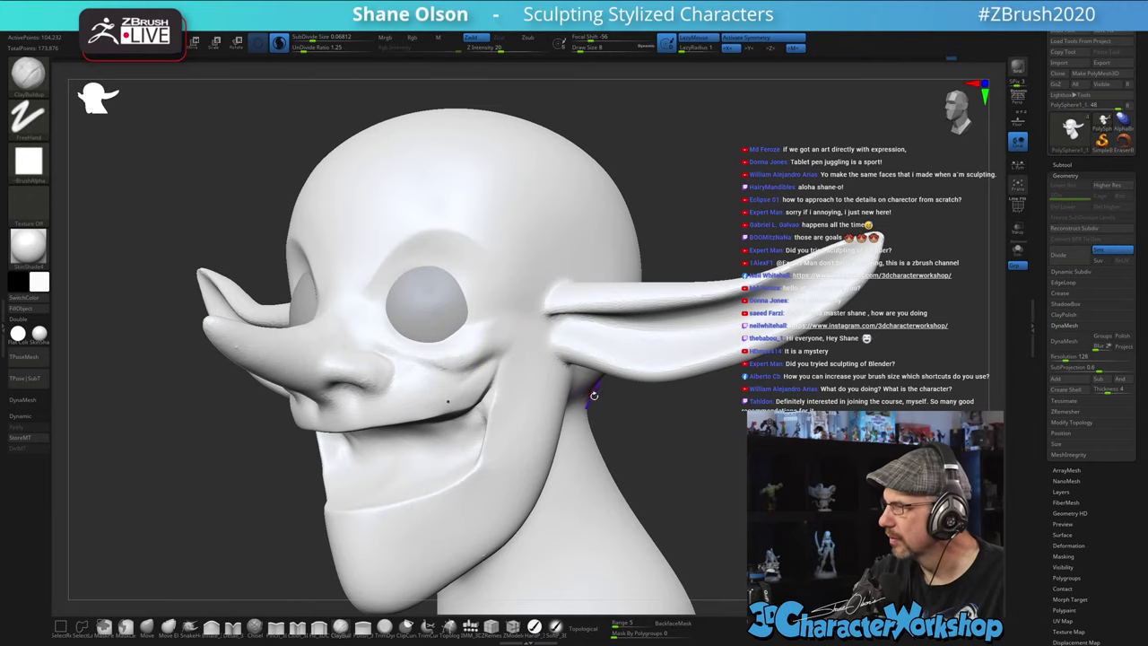
# - Add volume between the outer eye corner and the ear with the ClayBuildup brush at draw size 16, and smooth it
pyautogui.keyDown('ctrl'); pyautogui.moveTo(593, 395); pyautogui.dragTo(582, 380, button='right'); pyautogui.keyUp('ctrl')
pyautogui.moveTo(694, 438)
pyautogui.mouseDown(button='right')
pyautogui.moveTo(679, 451)
pyautogui.moveTo(698, 439)
pyautogui.moveTo(678, 409)
pyautogui.mouseUp(button='right')
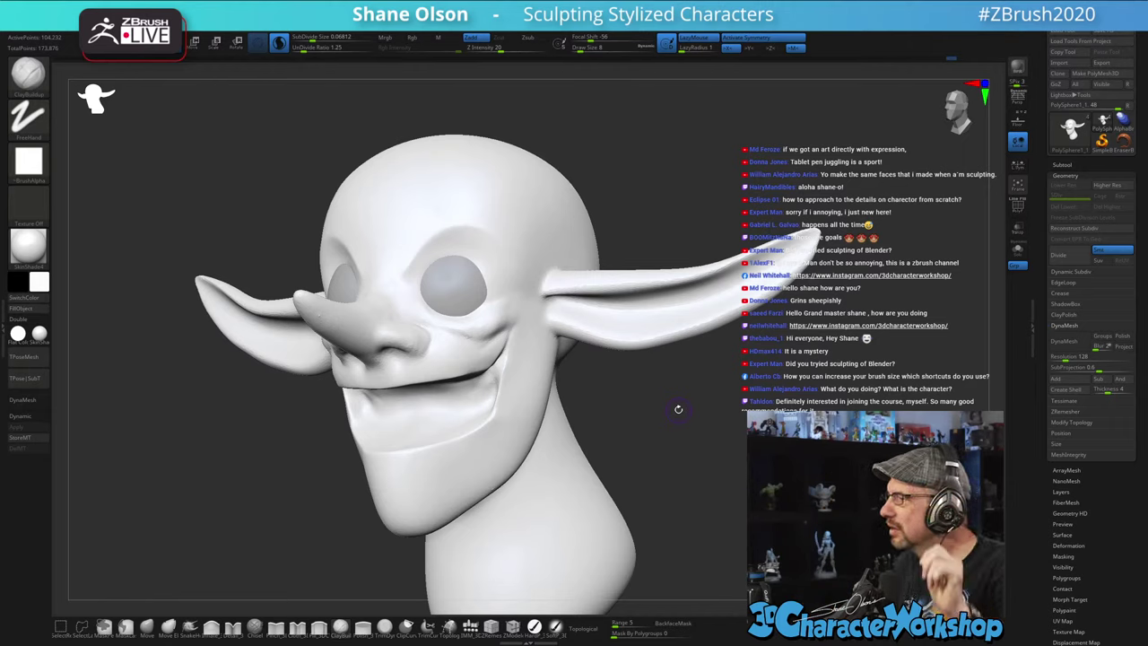
pyautogui.moveTo(699, 411); pyautogui.dragTo(679, 396, button='right')
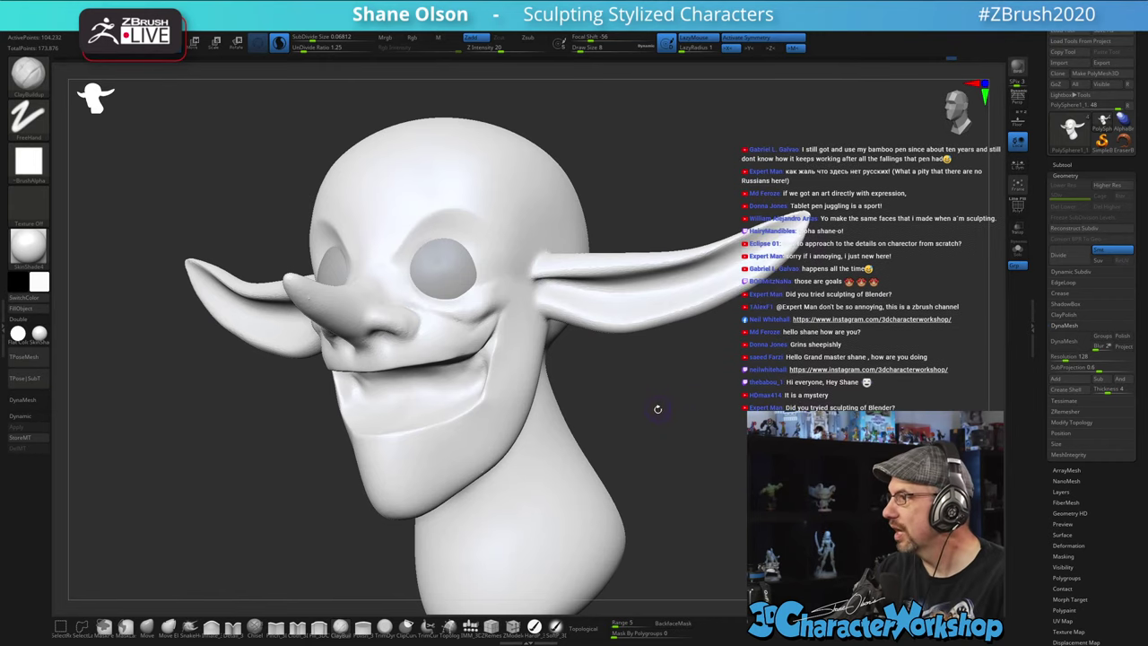
pyautogui.moveTo(656, 409); pyautogui.dragTo(658, 430)
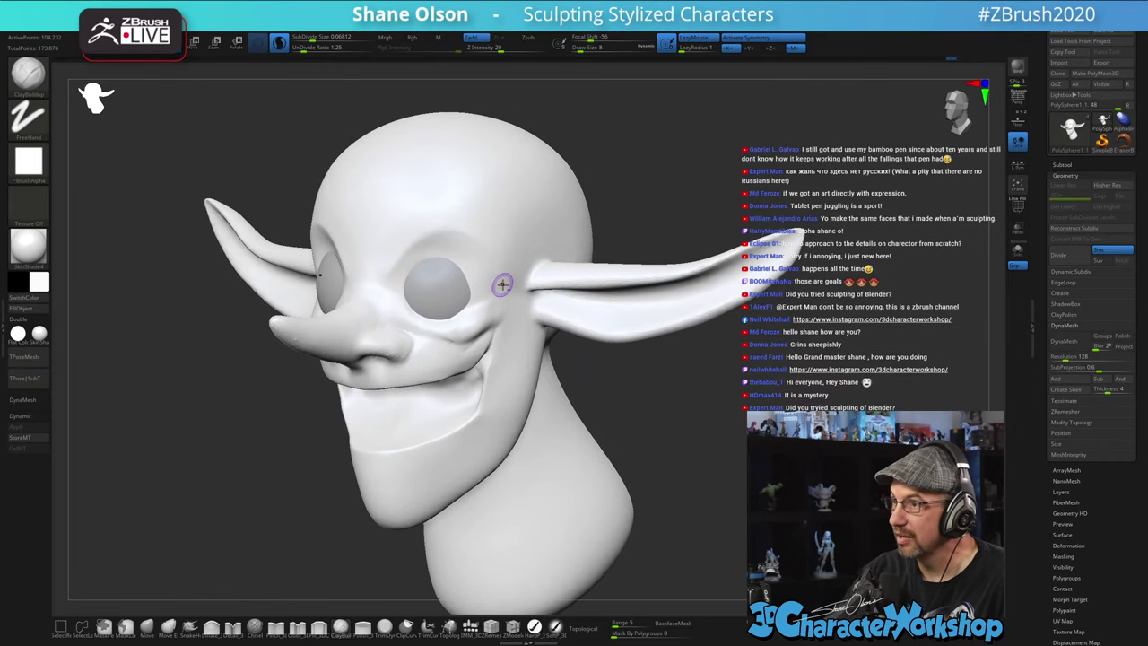
pyautogui.moveTo(504, 285)
pyautogui.mouseDown(button='right')
pyautogui.moveTo(497, 306)
pyautogui.moveTo(512, 300)
pyautogui.mouseUp(button='right')
pyautogui.press('s')
pyautogui.moveTo(490, 321); pyautogui.dragTo(493, 321)
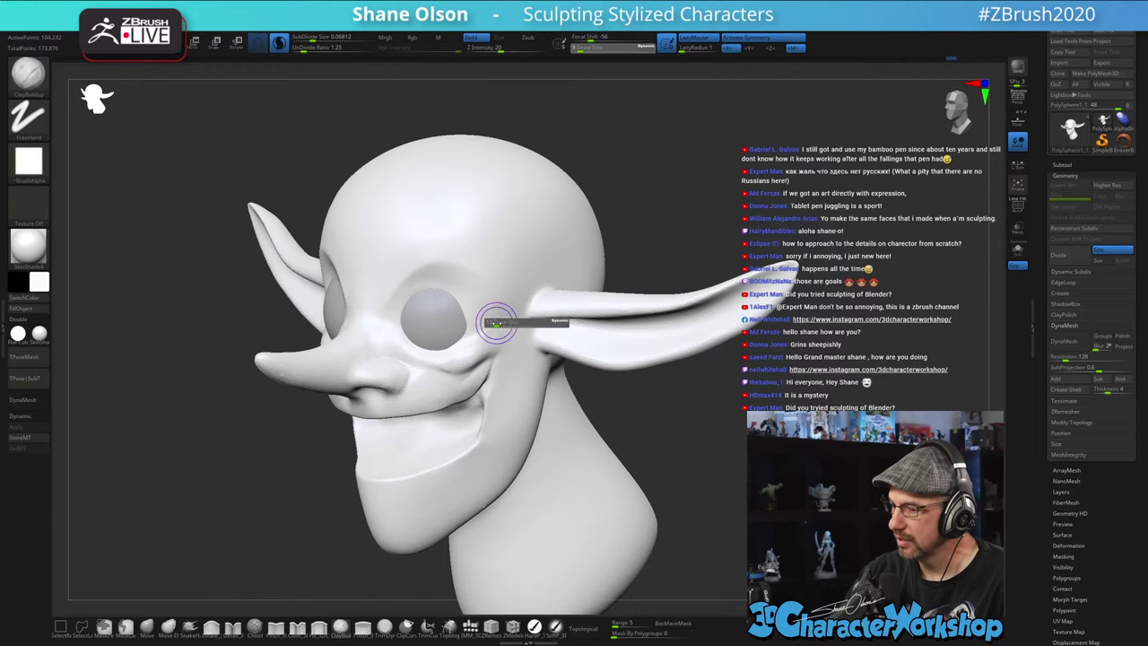
pyautogui.press('shift')
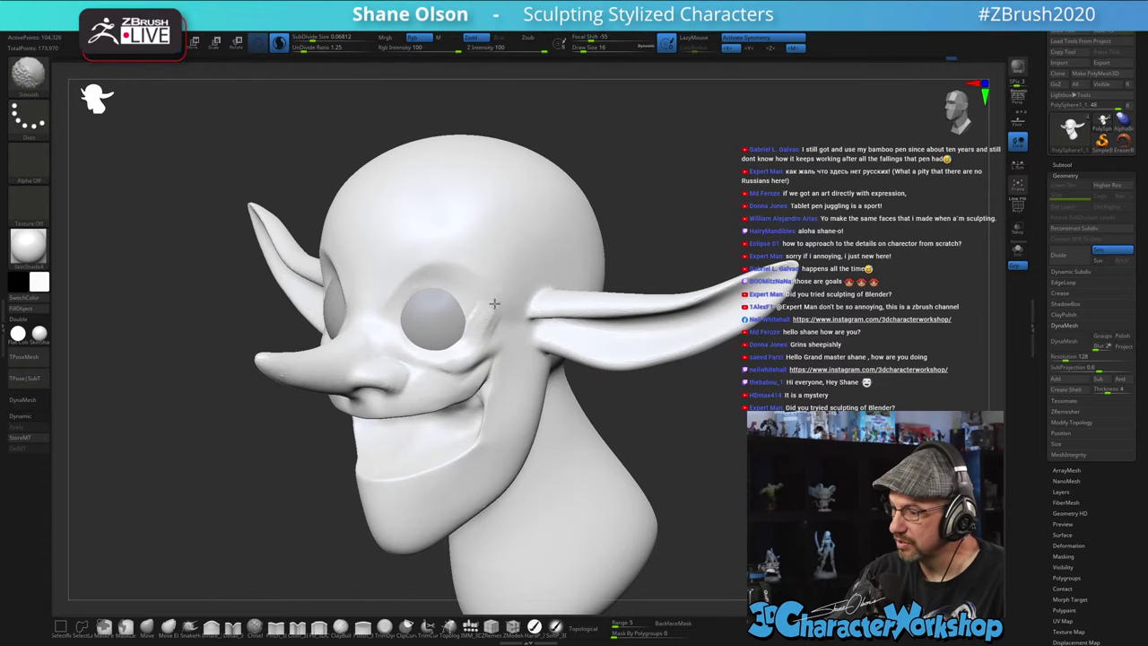
pyautogui.keyDown('shift'); pyautogui.moveTo(479, 308); pyautogui.dragTo(489, 312); pyautogui.keyUp('shift')
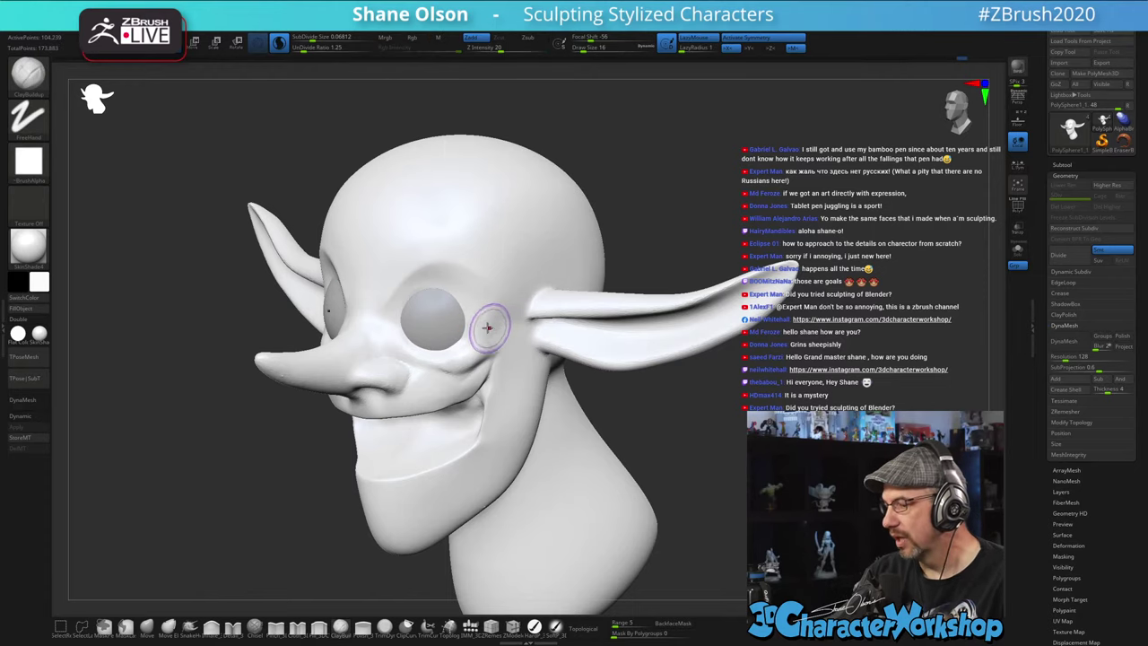
# - Add clay just below the outer eye corner where the cheek fold ends, and blend it smoothly
pyautogui.moveTo(464, 324)
pyautogui.mouseDown(button='right')
pyautogui.moveTo(488, 320)
pyautogui.moveTo(466, 323)
pyautogui.mouseUp(button='right')
pyautogui.moveTo(484, 335)
pyautogui.mouseDown()
pyautogui.moveTo(461, 350)
pyautogui.moveTo(497, 321)
pyautogui.mouseUp()
pyautogui.press('shift')
pyautogui.moveTo(497, 321); pyautogui.dragTo(477, 324, button='right')
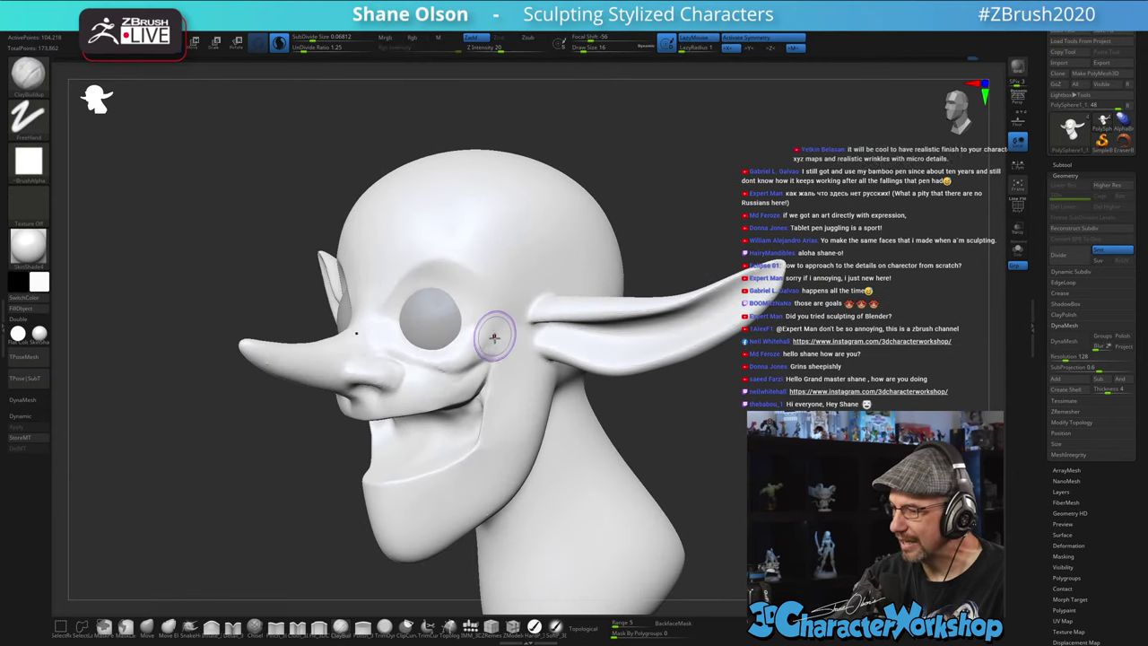
# - Build up the end of the cheek fold near the outer eye corner and smooth it into the under-eye area
pyautogui.moveTo(494, 335); pyautogui.dragTo(500, 323)
pyautogui.press('shift')
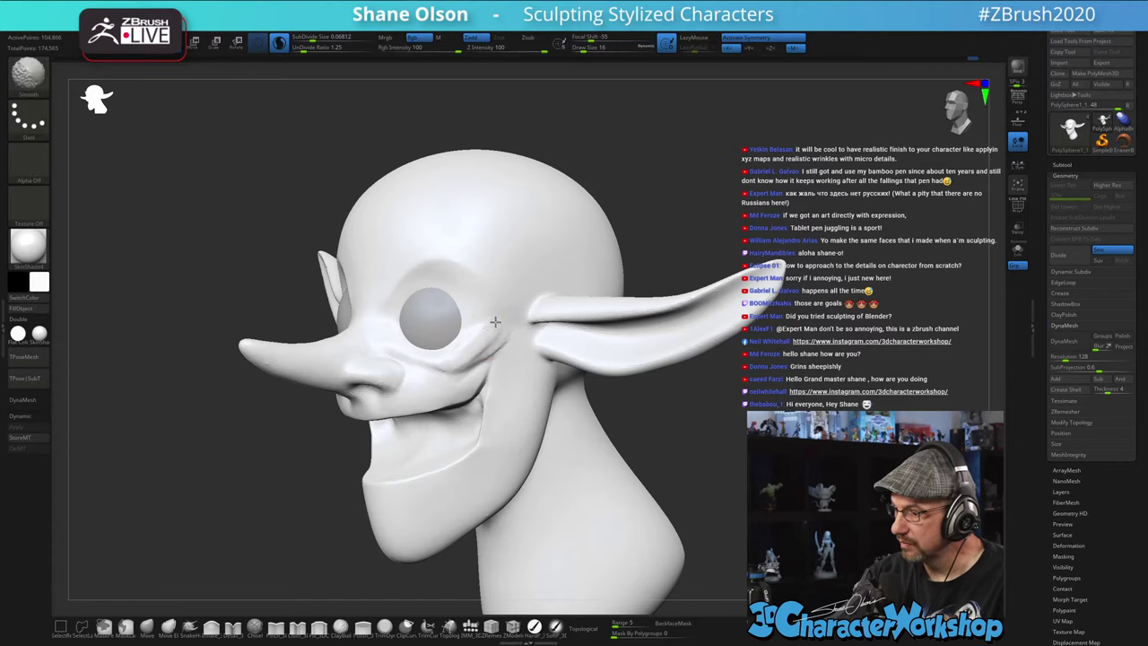
pyautogui.moveTo(451, 349)
pyautogui.keyDown('shift'); pyautogui.mouseDown()
pyautogui.moveTo(440, 347)
pyautogui.moveTo(463, 344)
pyautogui.mouseUp(); pyautogui.keyUp('shift')
pyautogui.moveTo(500, 341)
pyautogui.mouseDown(button='right')
pyautogui.moveTo(531, 332)
pyautogui.moveTo(463, 328)
pyautogui.mouseUp(button='right')
pyautogui.moveTo(504, 331)
pyautogui.keyDown('shift'); pyautogui.mouseDown()
pyautogui.moveTo(511, 308)
pyautogui.moveTo(512, 319)
pyautogui.mouseUp(); pyautogui.keyUp('shift')
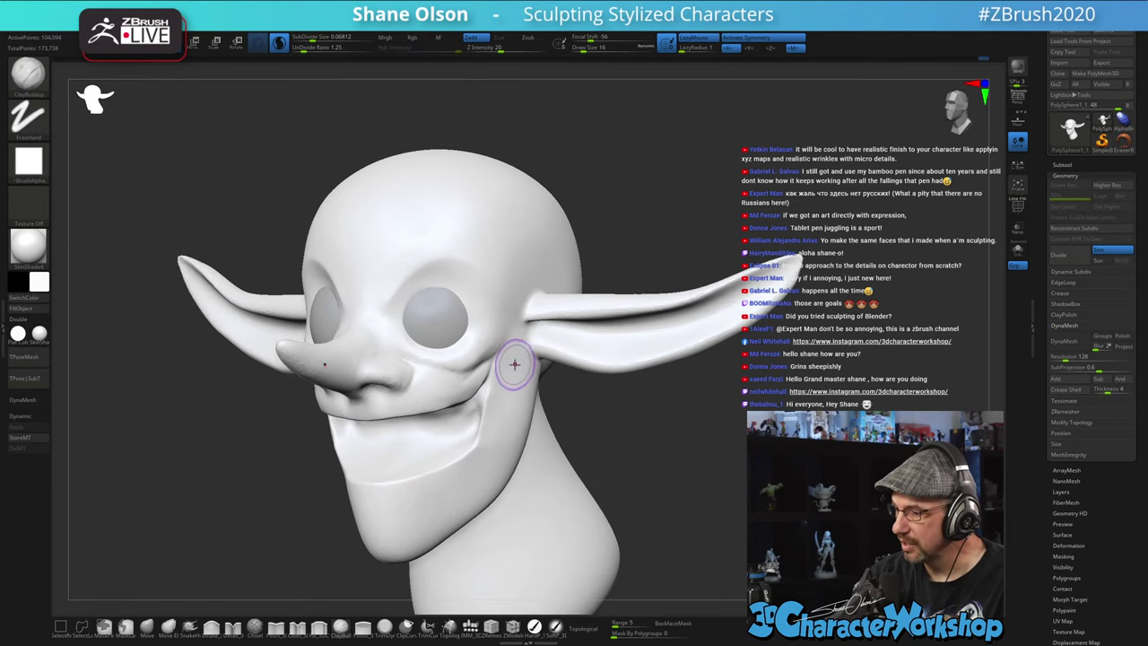
# - Add clay along the outer side of the eye with ClayBuildup and smooth it back toward the ear
pyautogui.moveTo(514, 364)
pyautogui.mouseDown(button='right')
pyautogui.moveTo(512, 374)
pyautogui.moveTo(527, 356)
pyautogui.mouseUp(button='right')
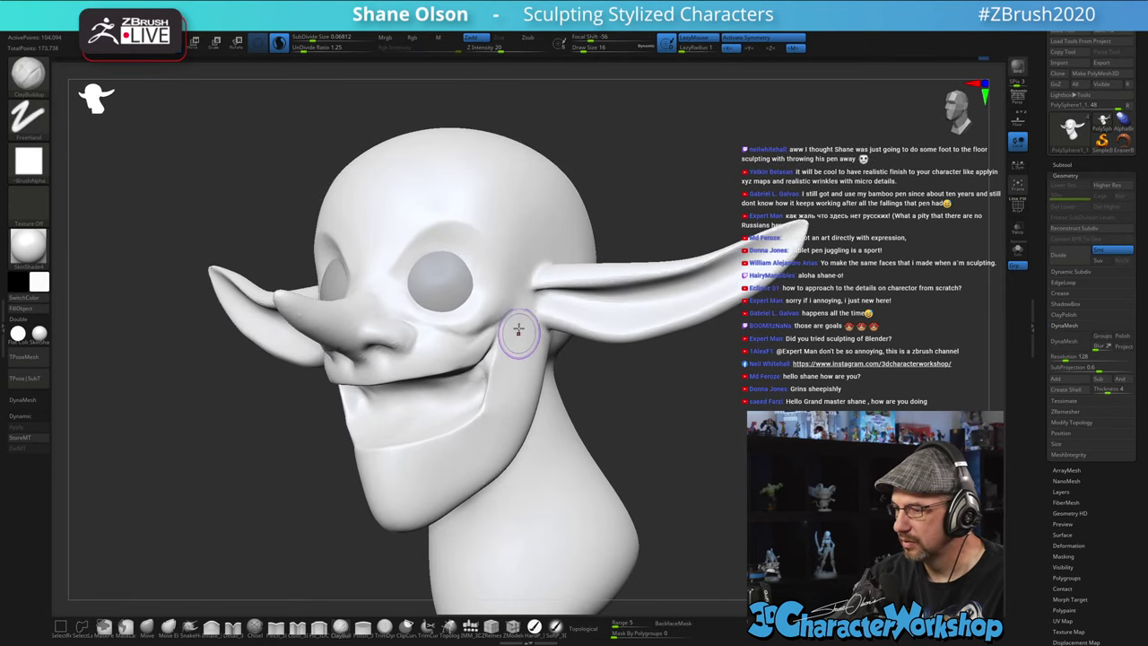
pyautogui.moveTo(492, 285); pyautogui.dragTo(485, 320)
pyautogui.keyDown('shift'); pyautogui.moveTo(488, 314); pyautogui.dragTo(477, 311); pyautogui.keyUp('shift')
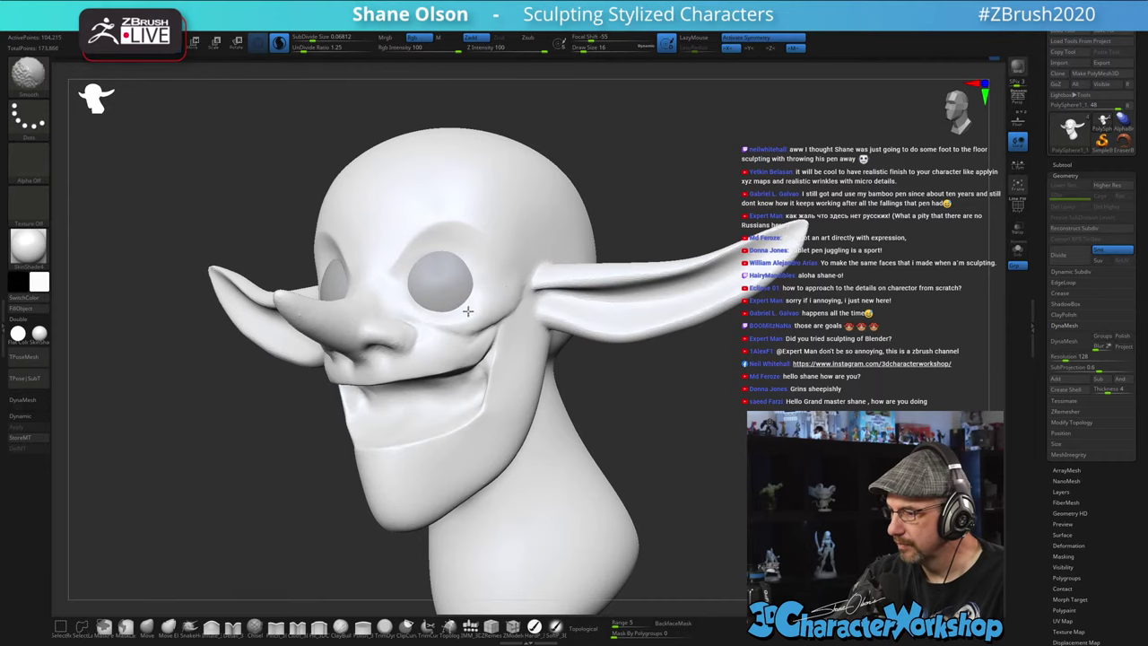
pyautogui.keyDown('shift'); pyautogui.moveTo(468, 311); pyautogui.dragTo(536, 292); pyautogui.keyUp('shift')
pyautogui.moveTo(604, 400)
pyautogui.mouseDown(button='right')
pyautogui.moveTo(691, 398)
pyautogui.moveTo(618, 394)
pyautogui.mouseUp(button='right')
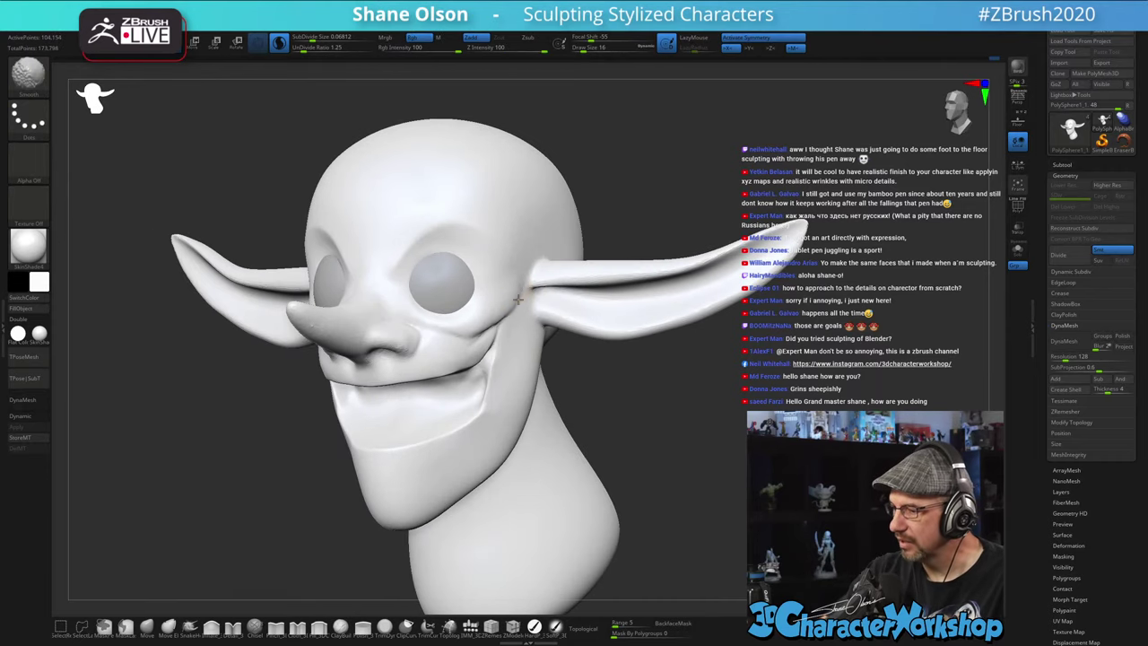
pyautogui.keyDown('shift'); pyautogui.moveTo(518, 286); pyautogui.dragTo(516, 331); pyautogui.keyUp('shift')
pyautogui.moveTo(586, 400)
pyautogui.mouseDown(button='right')
pyautogui.moveTo(654, 435)
pyautogui.moveTo(599, 447)
pyautogui.moveTo(660, 430)
pyautogui.mouseUp(button='right')
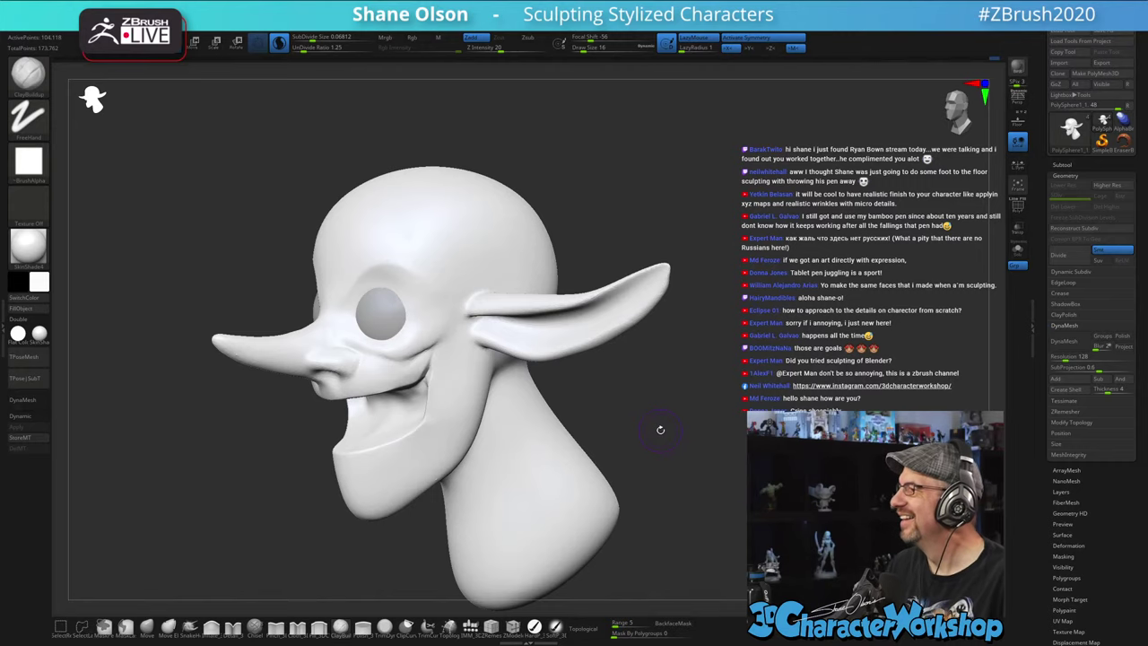
# - Tighten the crease below the under-eye fold with the Pinch brush at draw size 7, and smooth the fold
pyautogui.keyDown('alt'); pyautogui.moveTo(694, 407); pyautogui.dragTo(715, 416, button='right'); pyautogui.keyUp('alt')
pyautogui.press('s')
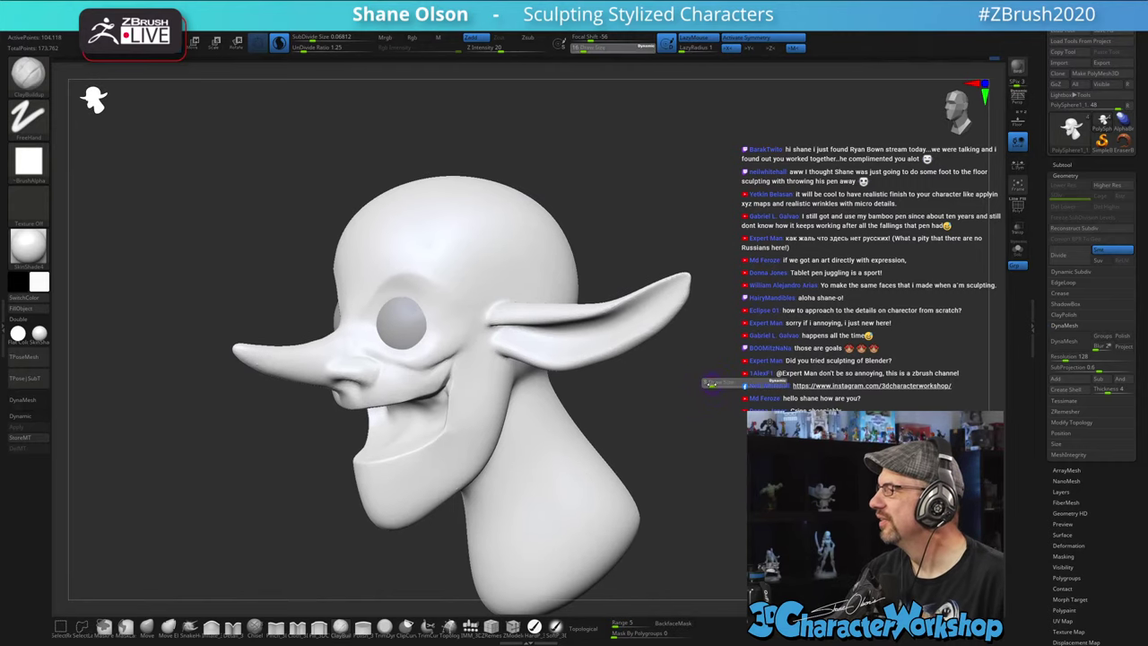
pyautogui.moveTo(712, 384); pyautogui.dragTo(707, 383)
pyautogui.moveTo(708, 374)
pyautogui.keyDown('ctrl'); pyautogui.mouseDown(button='right')
pyautogui.moveTo(706, 386)
pyautogui.moveTo(716, 356)
pyautogui.mouseUp(button='right'); pyautogui.keyUp('ctrl')
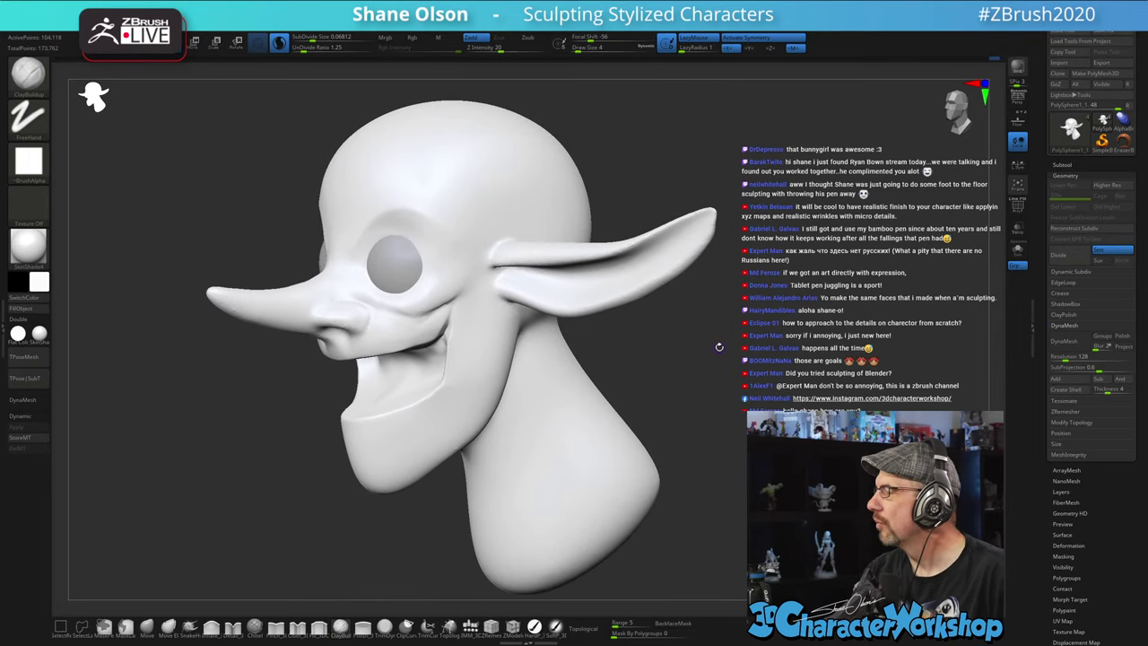
pyautogui.moveTo(699, 418); pyautogui.dragTo(714, 415, button='right')
pyautogui.moveTo(645, 402); pyautogui.dragTo(605, 429, button='right')
pyautogui.rightClick(603, 430)
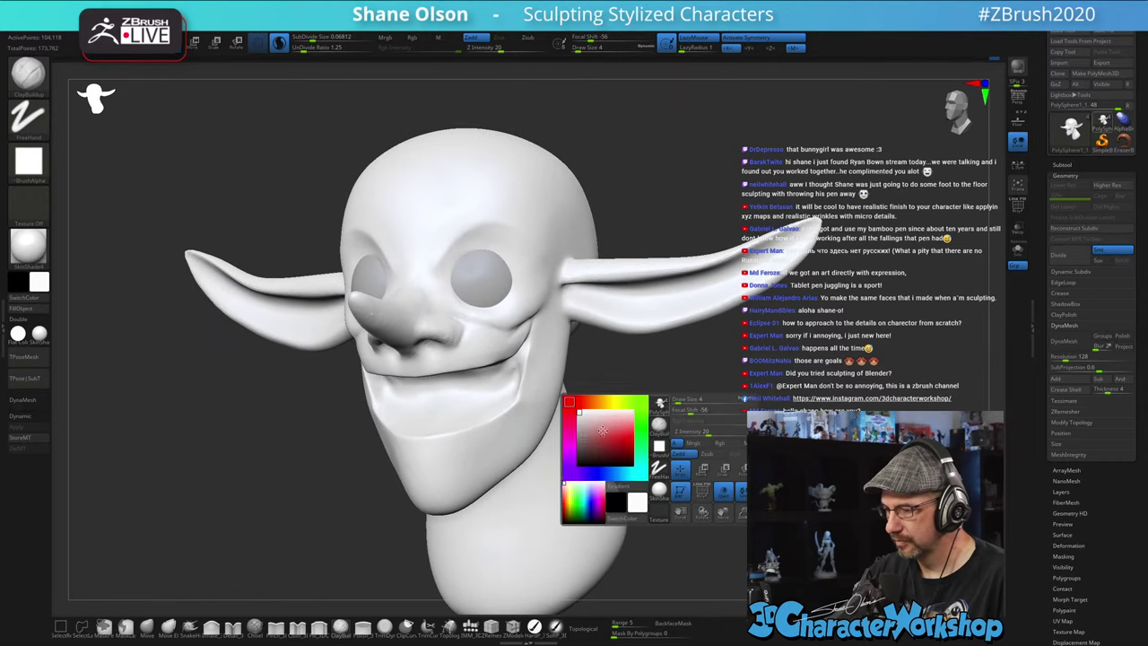
pyautogui.click(276, 628)
pyautogui.moveTo(700, 386)
pyautogui.keyDown('ctrl'); pyautogui.mouseDown(button='right')
pyautogui.moveTo(692, 453)
pyautogui.moveTo(691, 436)
pyautogui.moveTo(636, 424)
pyautogui.mouseUp(button='right'); pyautogui.keyUp('ctrl')
pyautogui.press('s')
pyautogui.click(695, 452)
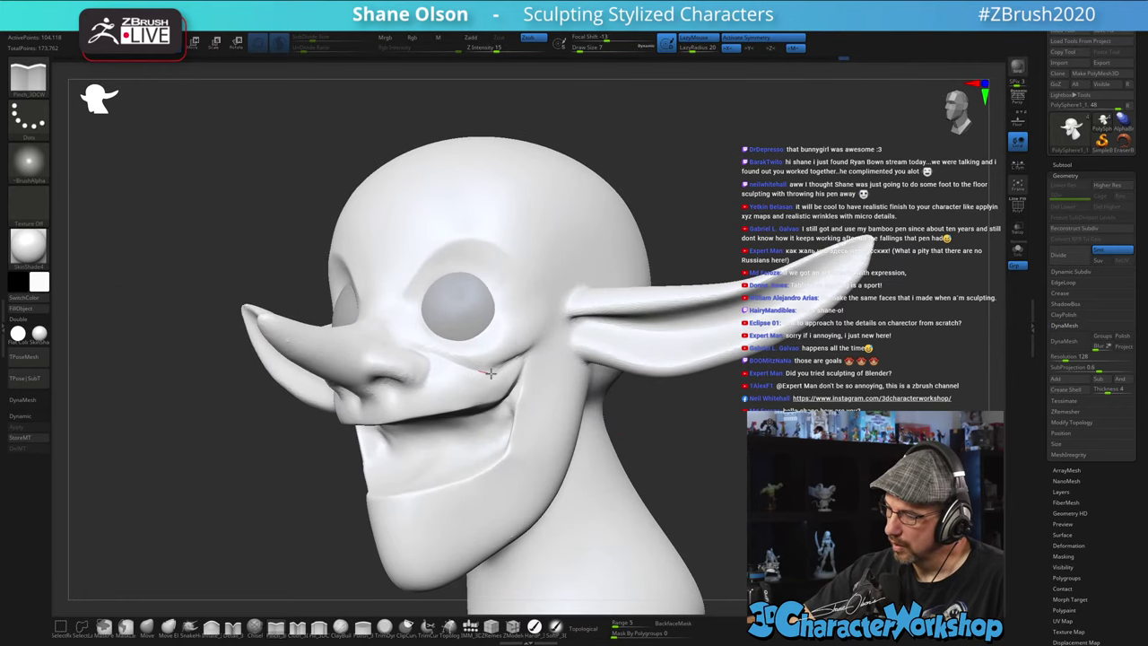
pyautogui.moveTo(583, 345); pyautogui.dragTo(538, 336, button='right')
pyautogui.keyDown('shift'); pyautogui.moveTo(513, 355); pyautogui.dragTo(449, 346); pyautogui.keyUp('shift')
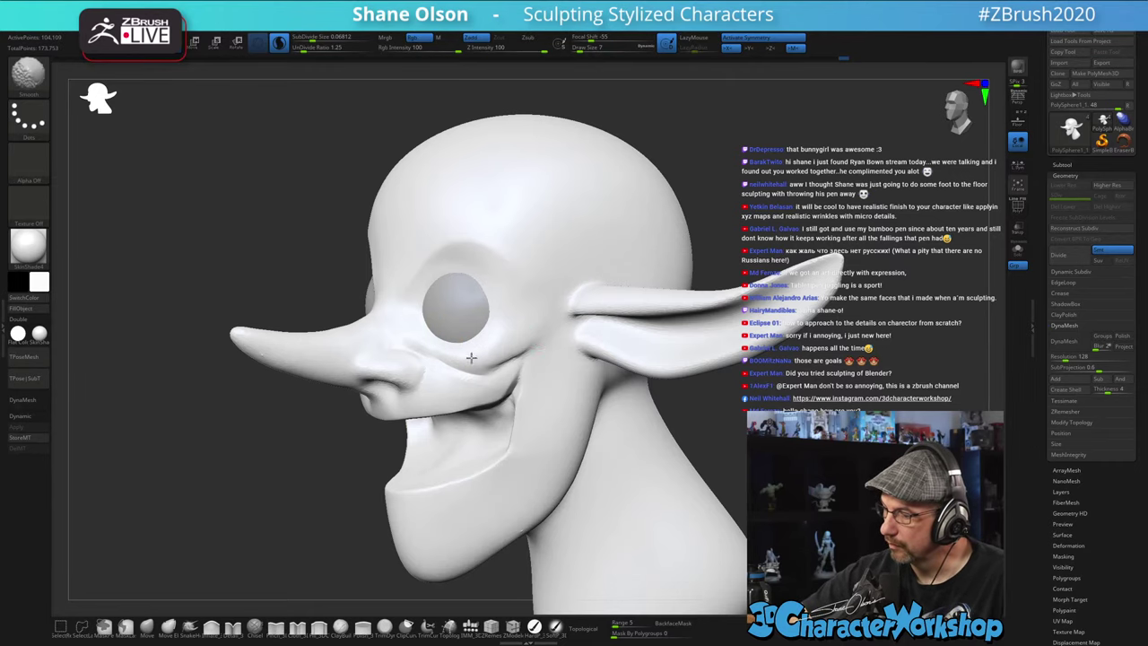
# - Refine the outer end of the under-eye crease with short pinch and smoothing strokes
pyautogui.moveTo(545, 317); pyautogui.dragTo(541, 320, button='right')
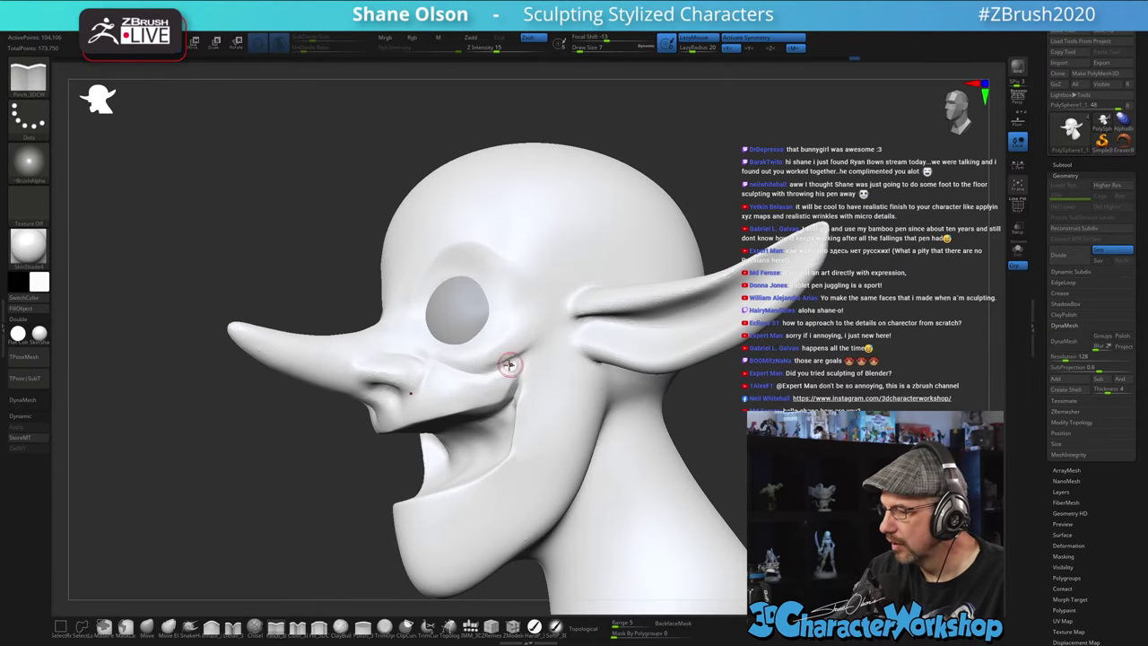
pyautogui.keyDown('shift'); pyautogui.moveTo(510, 365); pyautogui.dragTo(511, 353); pyautogui.keyUp('shift')
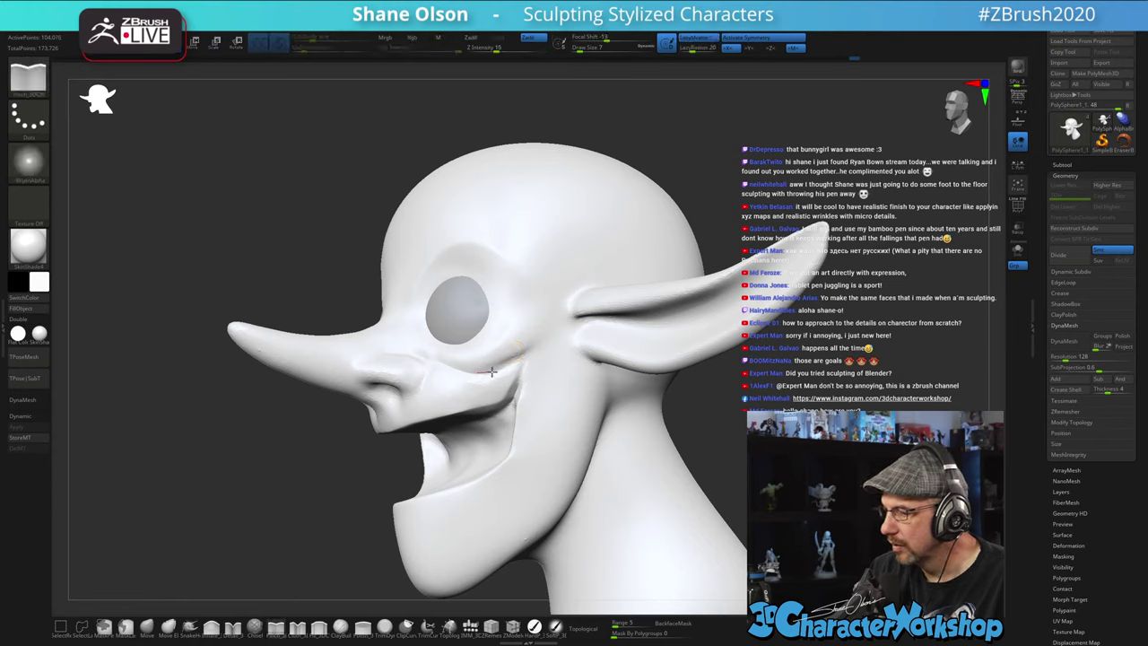
pyautogui.press('shift')
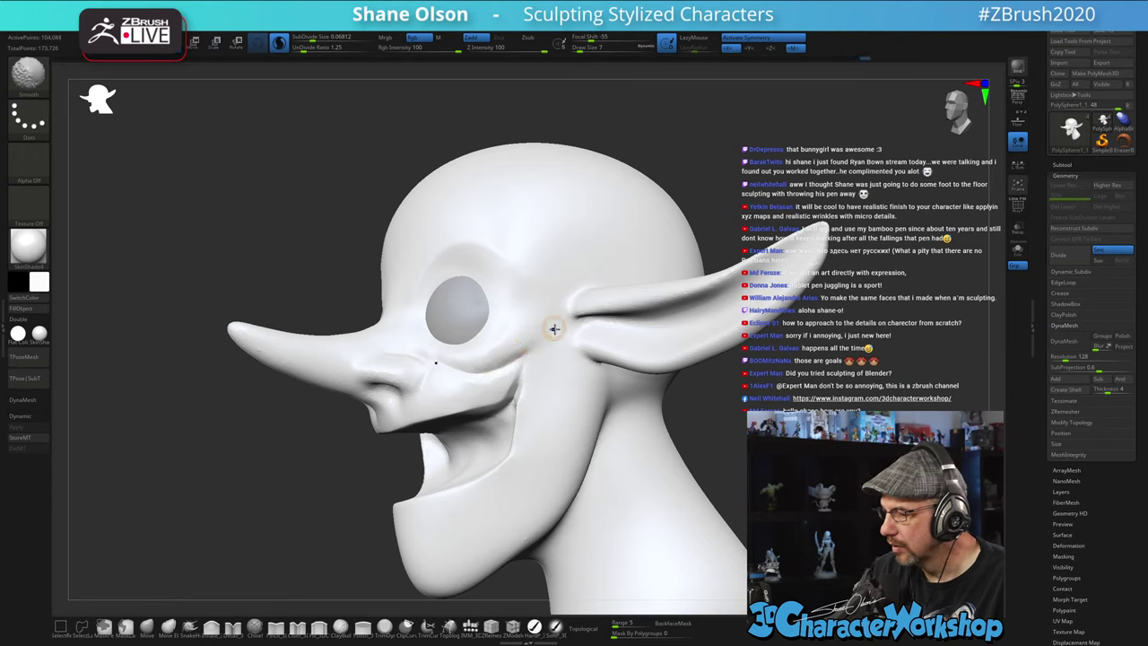
pyautogui.moveTo(539, 367); pyautogui.dragTo(574, 369, button='right')
pyautogui.moveTo(541, 364); pyautogui.dragTo(527, 356)
pyautogui.moveTo(570, 416)
pyautogui.mouseDown(button='right')
pyautogui.moveTo(550, 450)
pyautogui.moveTo(587, 434)
pyautogui.moveTo(585, 416)
pyautogui.moveTo(542, 411)
pyautogui.moveTo(535, 372)
pyautogui.moveTo(525, 436)
pyautogui.moveTo(567, 391)
pyautogui.moveTo(572, 345)
pyautogui.mouseUp(button='right')
# - Switch to the Move brush at draw size 8 and smooth the cheek and the area beneath the eye
pyautogui.click(148, 627)
pyautogui.press('s')
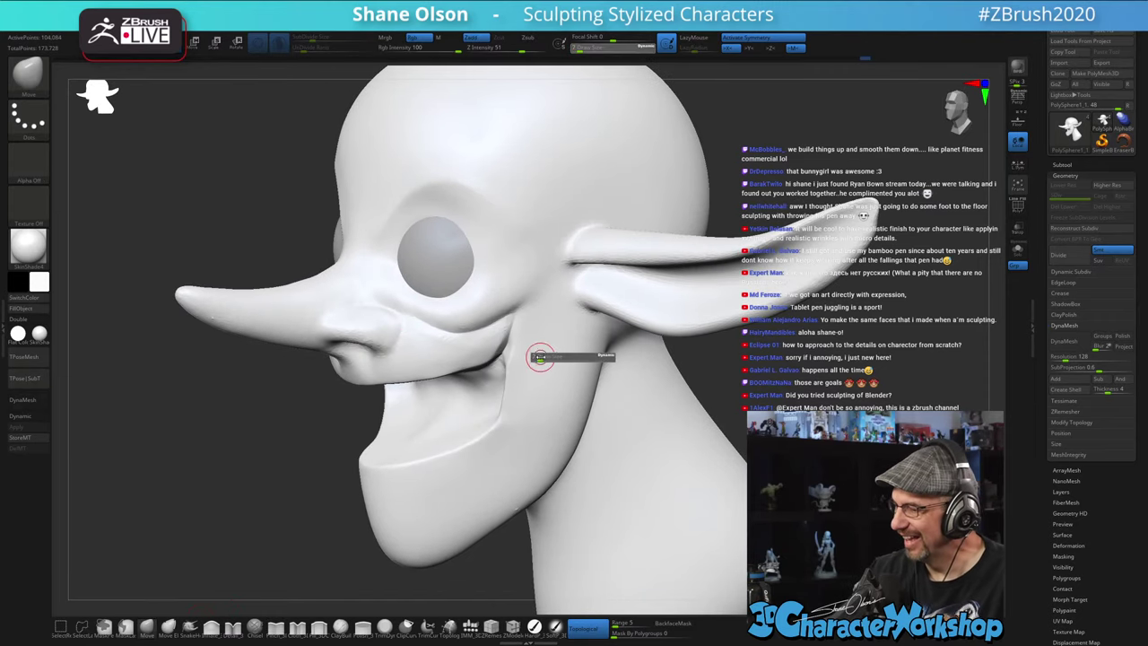
pyautogui.moveTo(540, 357); pyautogui.dragTo(542, 357)
pyautogui.keyDown('ctrl'); pyautogui.moveTo(541, 331); pyautogui.dragTo(523, 365, button='right'); pyautogui.keyUp('ctrl')
pyautogui.press('s')
pyautogui.moveTo(522, 365); pyautogui.dragTo(520, 363)
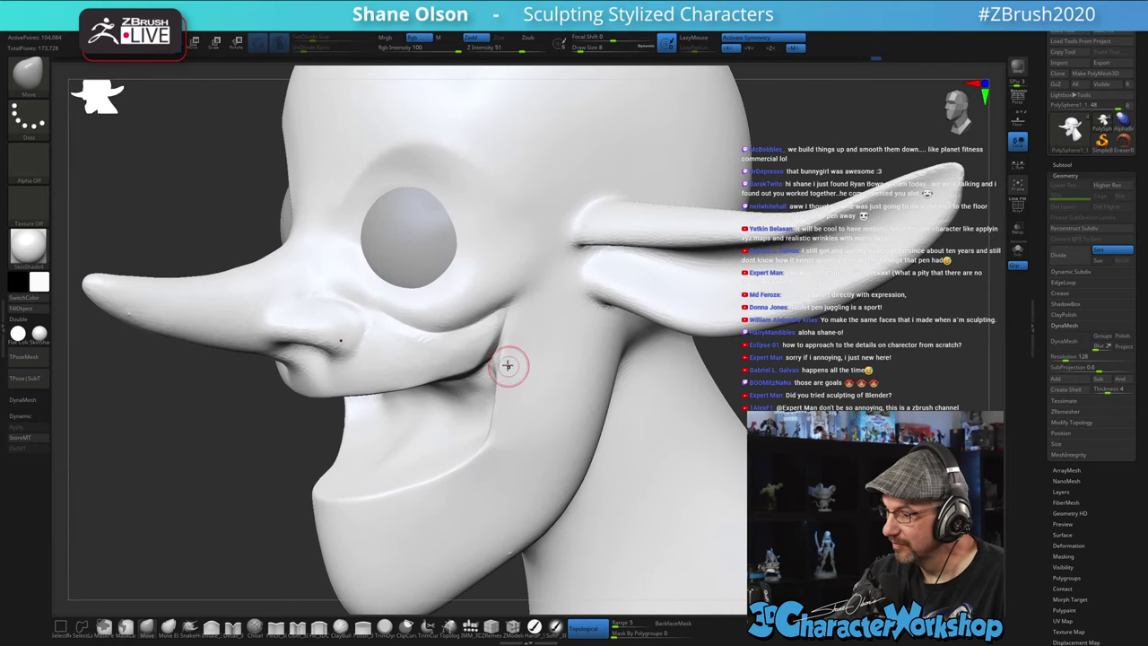
pyautogui.moveTo(541, 382); pyautogui.dragTo(509, 351, button='right')
pyautogui.moveTo(434, 341)
pyautogui.keyDown('shift'); pyautogui.mouseDown()
pyautogui.moveTo(414, 337)
pyautogui.moveTo(484, 337)
pyautogui.mouseUp(); pyautogui.keyUp('shift')
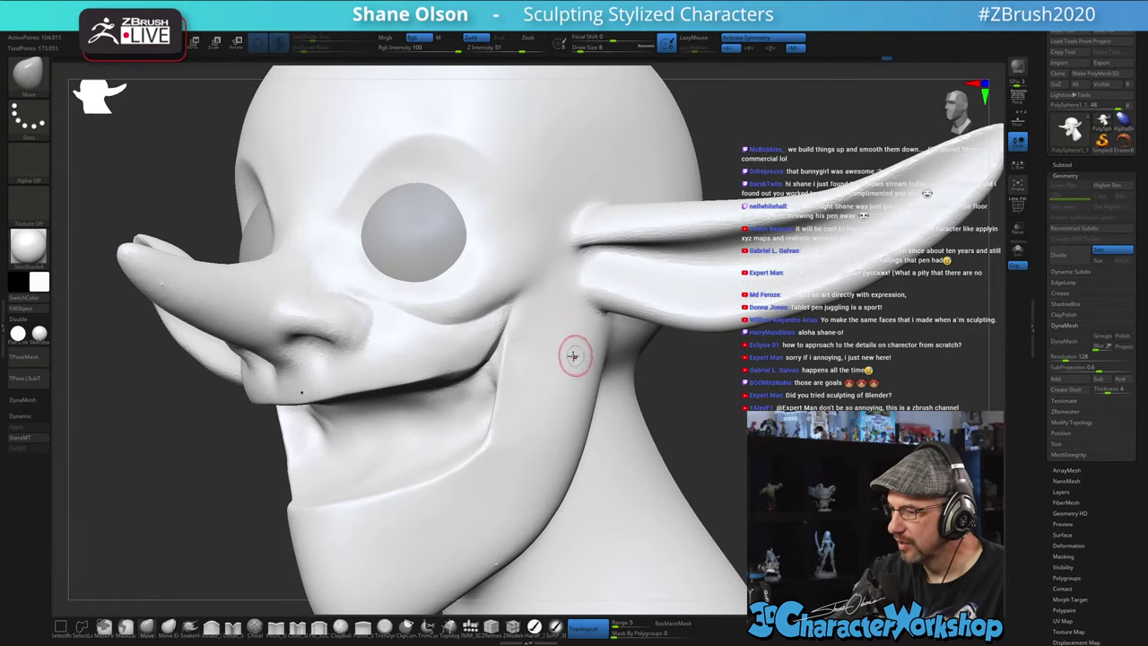
pyautogui.moveTo(571, 356); pyautogui.dragTo(561, 374, button='right')
pyautogui.keyDown('shift'); pyautogui.moveTo(416, 308); pyautogui.dragTo(356, 274); pyautogui.keyUp('shift')
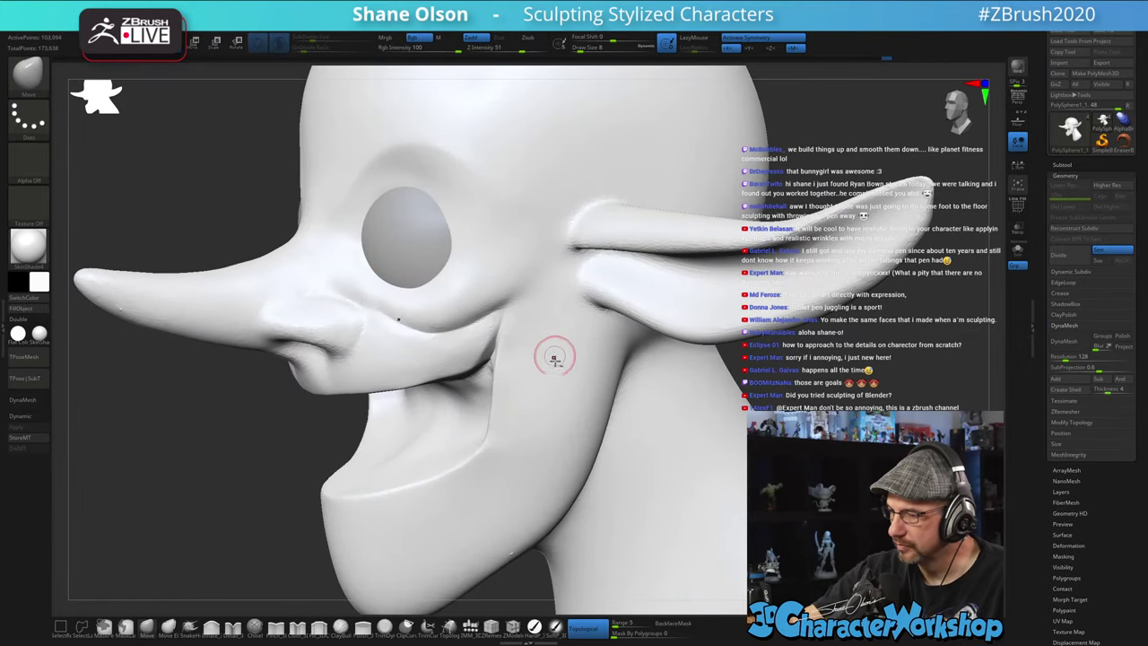
# - Pinch the crease running from beside the nose to the inner end of the under-eye fold
pyautogui.moveTo(553, 358)
pyautogui.keyDown('ctrl'); pyautogui.mouseDown(button='right')
pyautogui.moveTo(532, 350)
pyautogui.moveTo(594, 370)
pyautogui.mouseUp(button='right'); pyautogui.keyUp('ctrl')
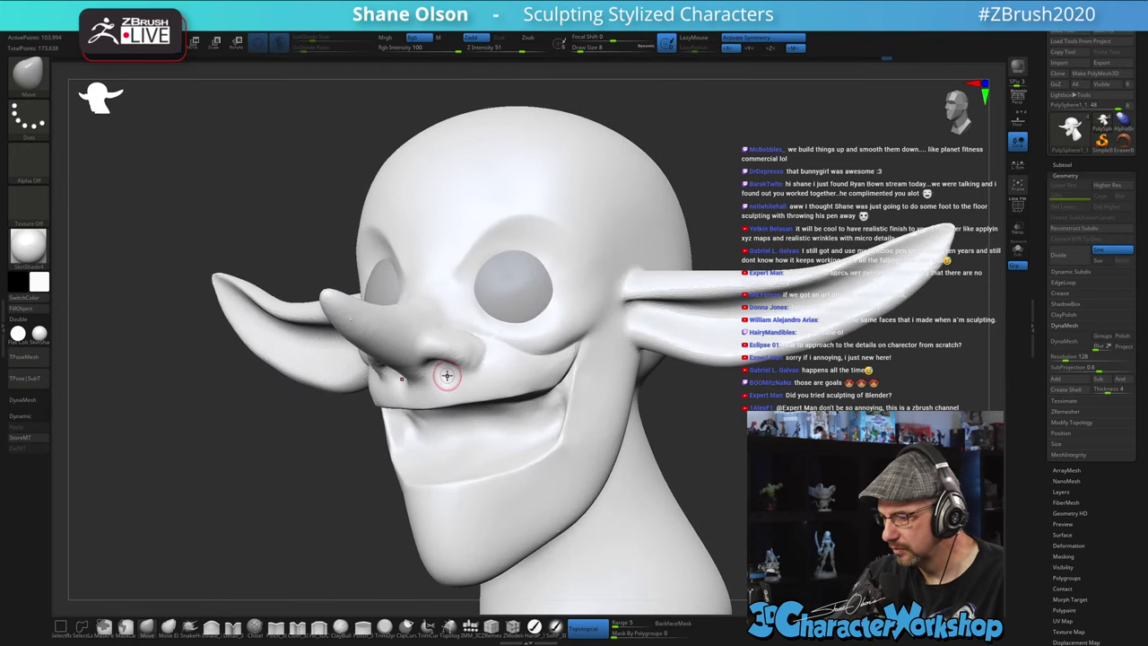
pyautogui.click(276, 628)
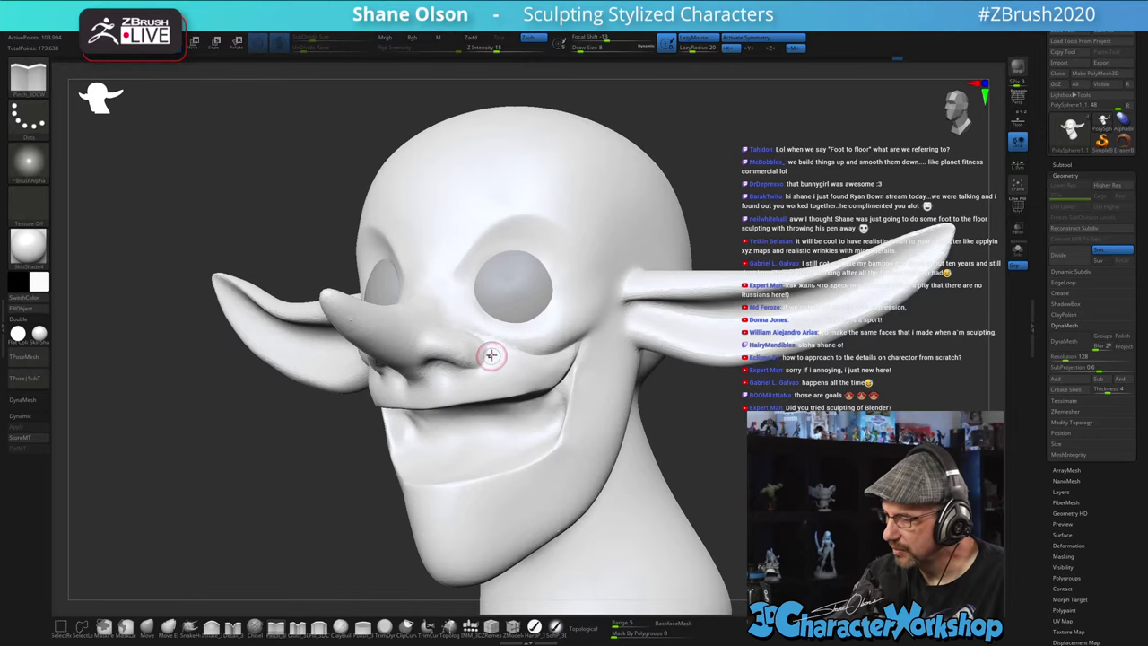
pyautogui.moveTo(491, 356)
pyautogui.mouseDown(button='right')
pyautogui.moveTo(515, 327)
pyautogui.moveTo(458, 325)
pyautogui.mouseUp(button='right')
pyautogui.moveTo(456, 326); pyautogui.dragTo(491, 338)
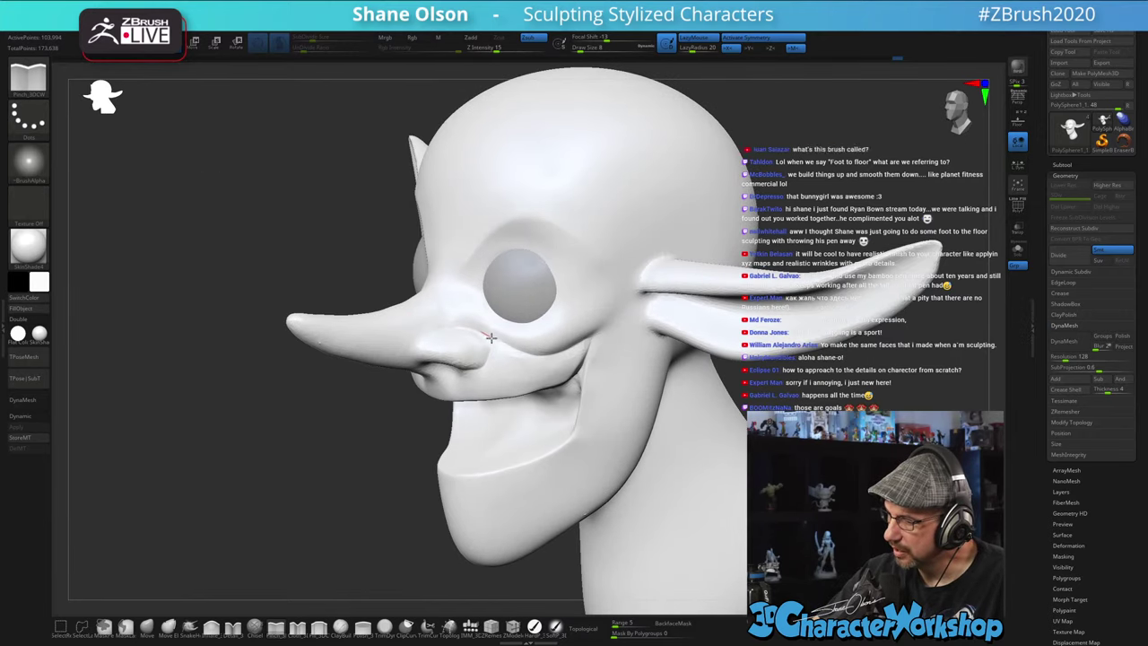
pyautogui.moveTo(516, 355); pyautogui.dragTo(568, 328, button='right')
pyautogui.moveTo(667, 451)
pyautogui.mouseDown(button='right')
pyautogui.moveTo(739, 423)
pyautogui.moveTo(647, 425)
pyautogui.mouseUp(button='right')
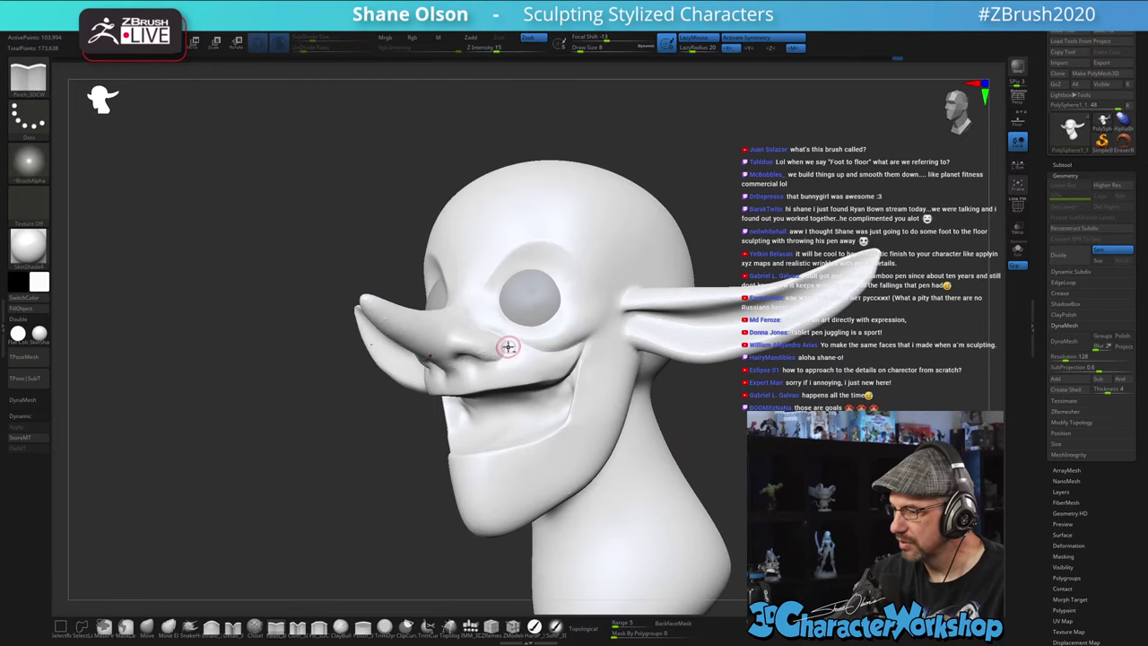
# - Smooth the cheek beside the nostril and the upper lip below the nose
pyautogui.moveTo(508, 346)
pyautogui.keyDown('ctrl'); pyautogui.mouseDown(button='right')
pyautogui.moveTo(510, 372)
pyautogui.moveTo(496, 344)
pyautogui.moveTo(498, 364)
pyautogui.mouseUp(button='right'); pyautogui.keyUp('ctrl')
pyautogui.keyDown('shift'); pyautogui.moveTo(499, 365); pyautogui.dragTo(489, 349); pyautogui.keyUp('shift')
pyautogui.moveTo(508, 341); pyautogui.dragTo(522, 348, button='right')
pyautogui.moveTo(477, 378)
pyautogui.keyDown('shift'); pyautogui.mouseDown()
pyautogui.moveTo(462, 378)
pyautogui.moveTo(470, 372)
pyautogui.mouseUp(); pyautogui.keyUp('shift')
pyautogui.moveTo(481, 367)
pyautogui.mouseDown(button='right')
pyautogui.moveTo(505, 350)
pyautogui.moveTo(485, 369)
pyautogui.mouseUp(button='right')
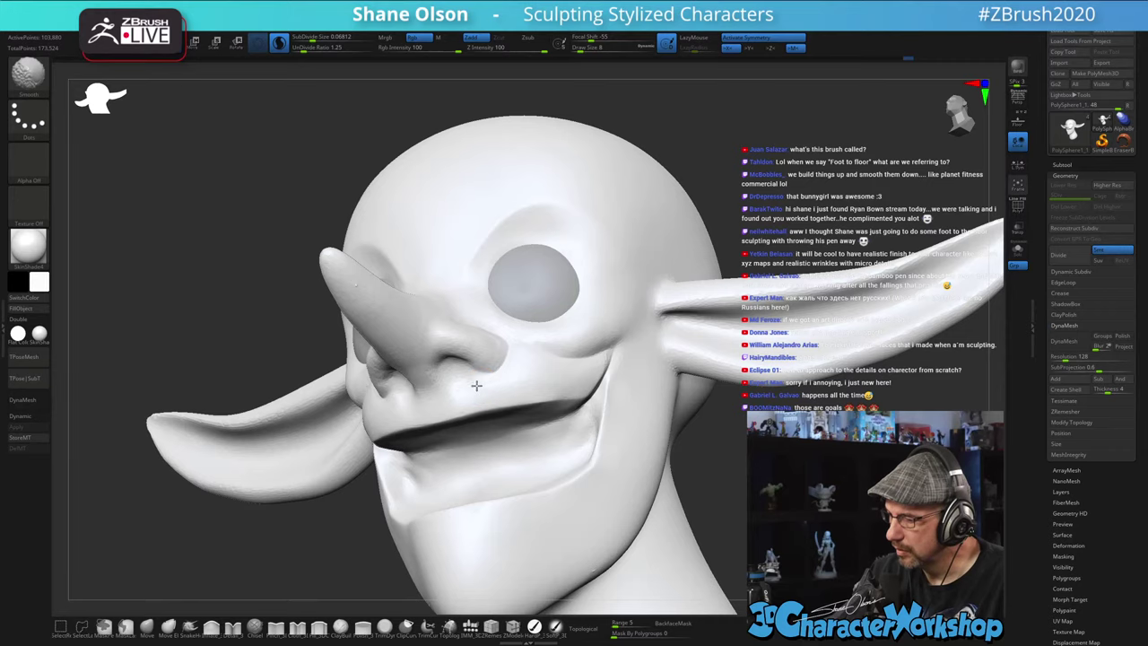
pyautogui.keyDown('shift'); pyautogui.moveTo(435, 396); pyautogui.dragTo(441, 393); pyautogui.keyUp('shift')
pyautogui.moveTo(536, 379)
pyautogui.mouseDown(button='right')
pyautogui.moveTo(512, 395)
pyautogui.moveTo(534, 379)
pyautogui.moveTo(515, 360)
pyautogui.moveTo(520, 369)
pyautogui.moveTo(464, 369)
pyautogui.mouseUp(button='right')
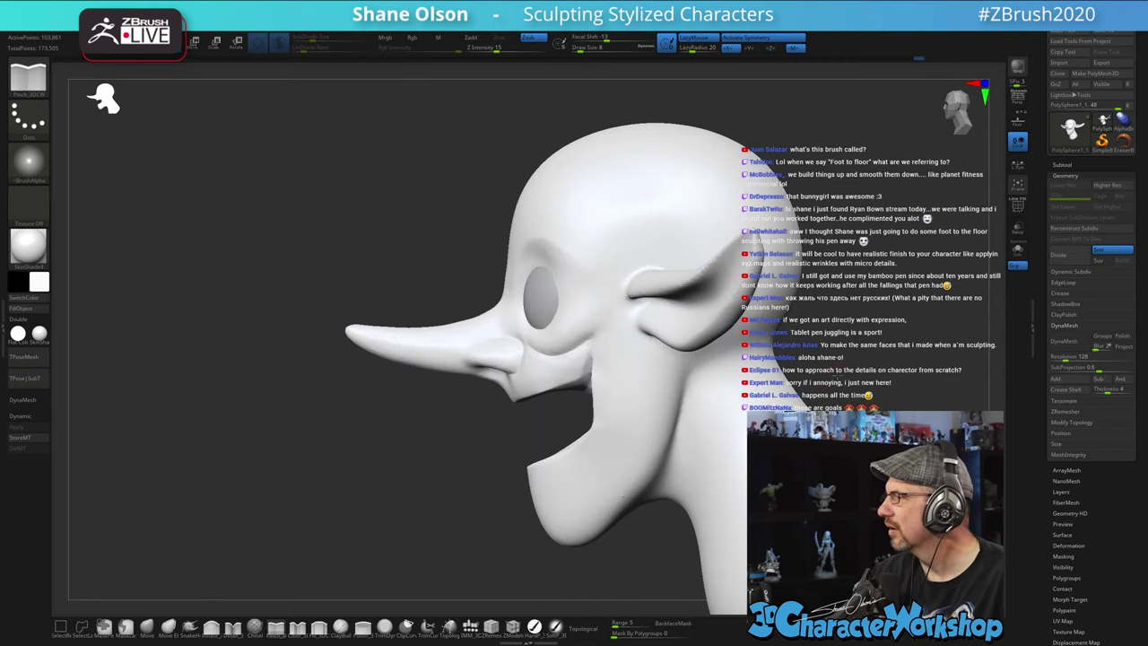
pyautogui.moveTo(838, 375)
pyautogui.keyDown('alt'); pyautogui.mouseDown(button='right')
pyautogui.moveTo(777, 348)
pyautogui.moveTo(696, 353)
pyautogui.moveTo(643, 449)
pyautogui.mouseUp(button='right'); pyautogui.keyUp('alt')
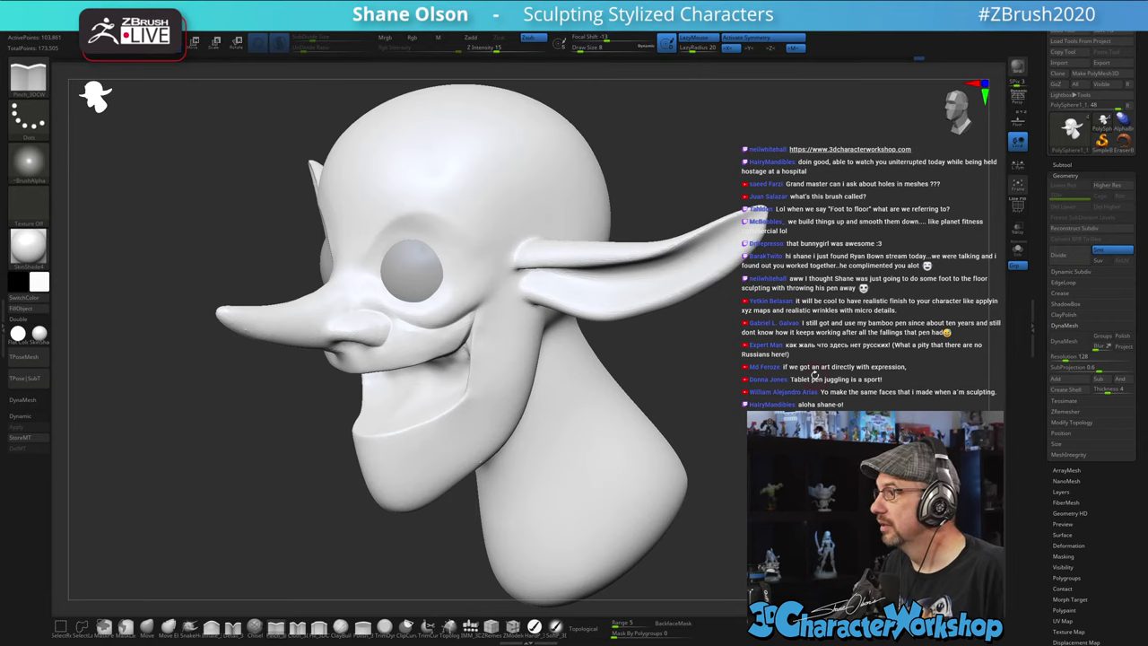
pyautogui.moveTo(738, 406)
pyautogui.mouseDown()
pyautogui.moveTo(812, 410)
pyautogui.moveTo(753, 412)
pyautogui.mouseUp()
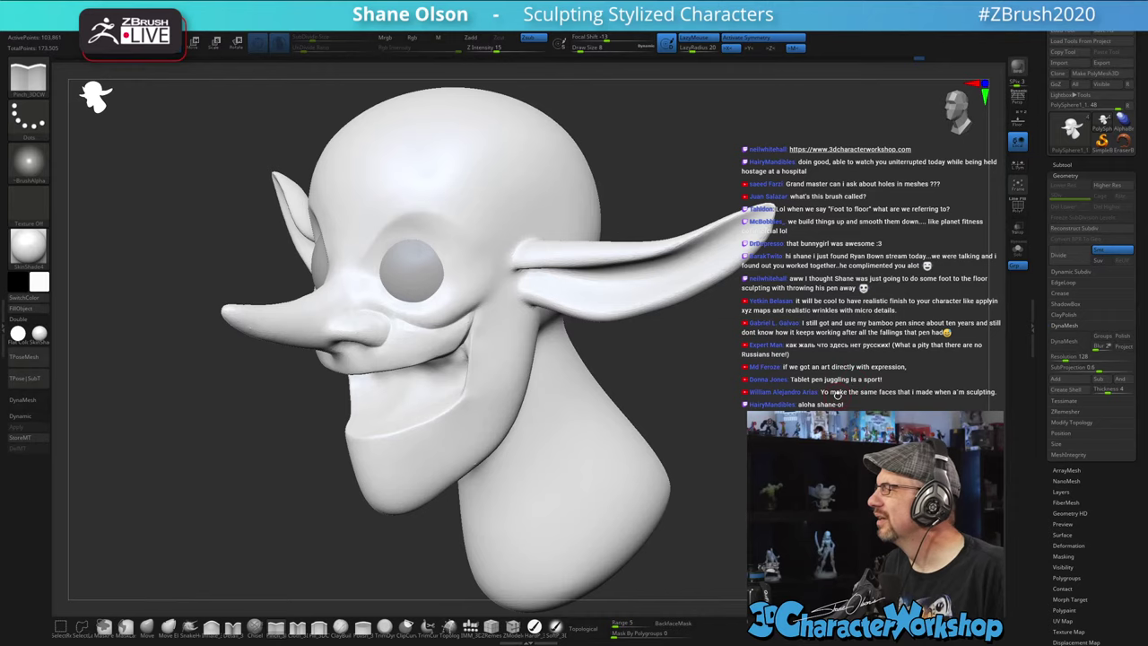
pyautogui.moveTo(695, 486)
pyautogui.mouseDown()
pyautogui.moveTo(702, 421)
pyautogui.moveTo(744, 423)
pyautogui.moveTo(710, 394)
pyautogui.moveTo(740, 392)
pyautogui.moveTo(651, 389)
pyautogui.moveTo(708, 390)
pyautogui.mouseUp()
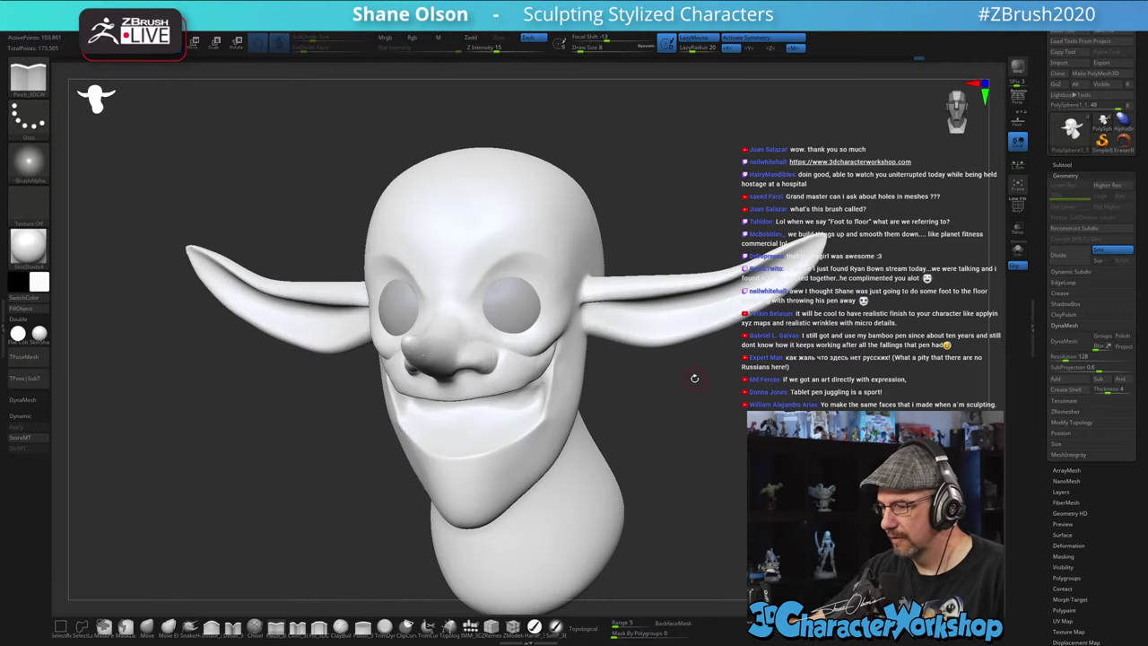
pyautogui.moveTo(672, 386); pyautogui.dragTo(753, 366)
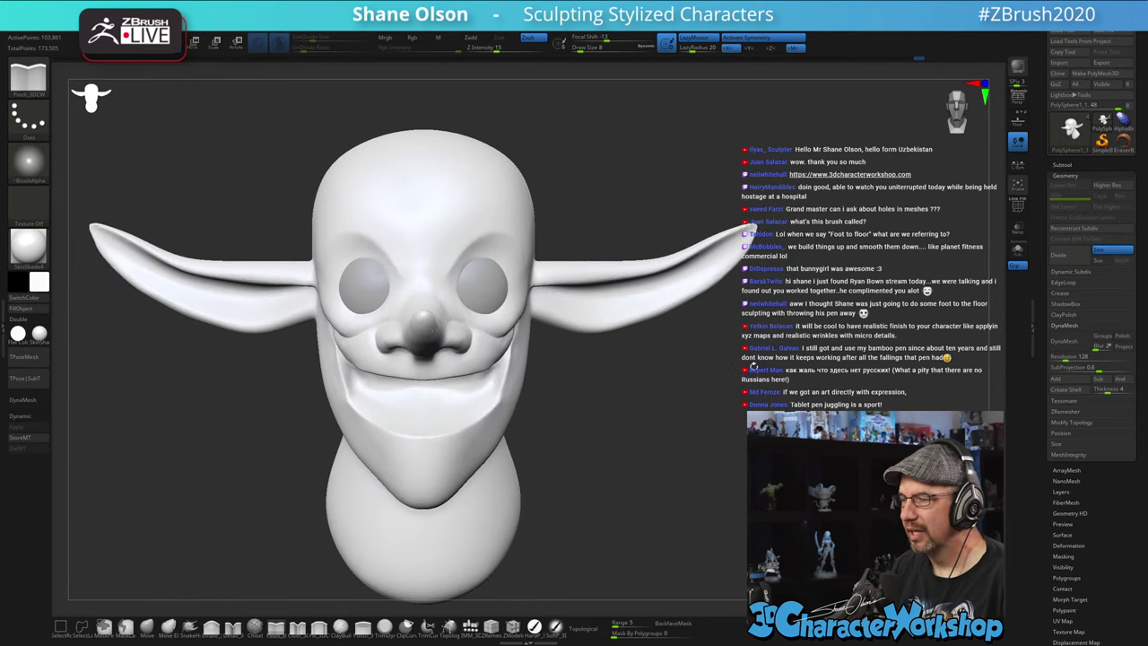
# - Make the eyeballs the active subtool, bring up the move gizmo and enable local symmetry
pyautogui.keyDown('alt'); pyautogui.moveTo(680, 392); pyautogui.dragTo(713, 396); pyautogui.keyUp('alt')
pyautogui.keyDown('alt'); pyautogui.click(514, 290); pyautogui.keyUp('alt')
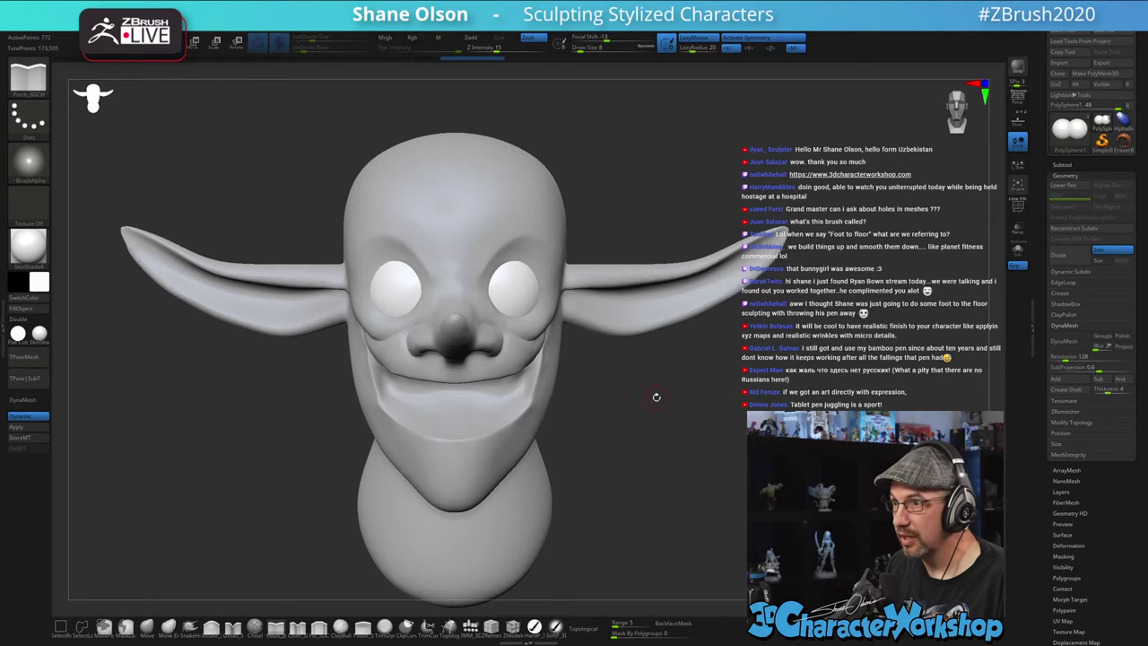
pyautogui.moveTo(657, 397); pyautogui.dragTo(657, 397)
pyautogui.press('w')
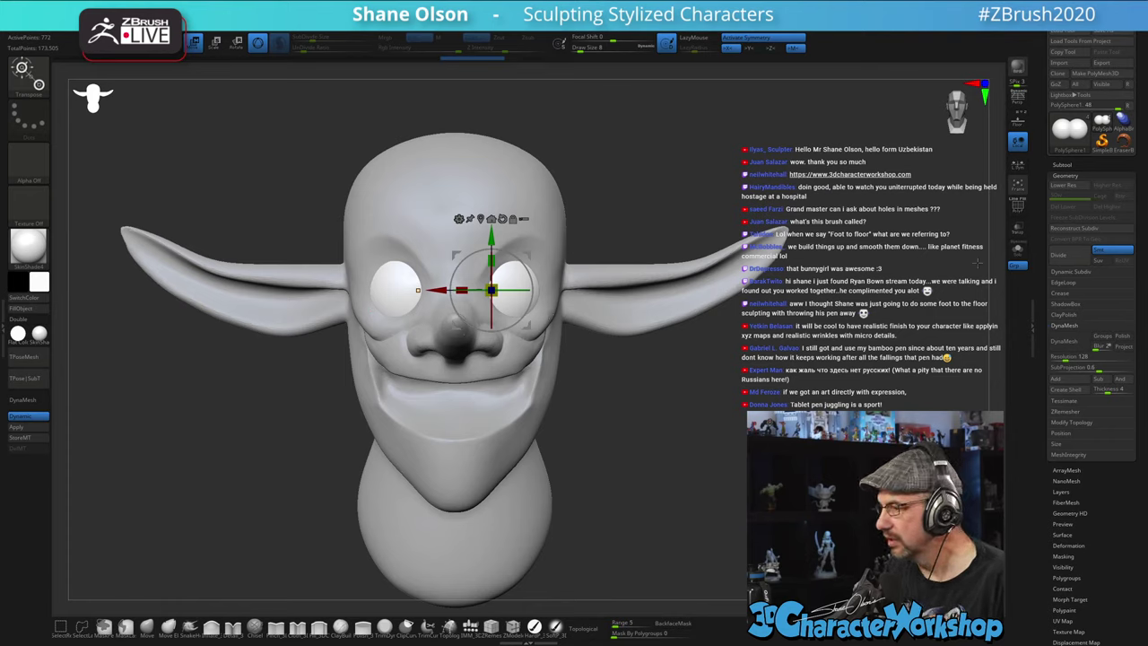
pyautogui.click(1017, 249)
pyautogui.click(1016, 251)
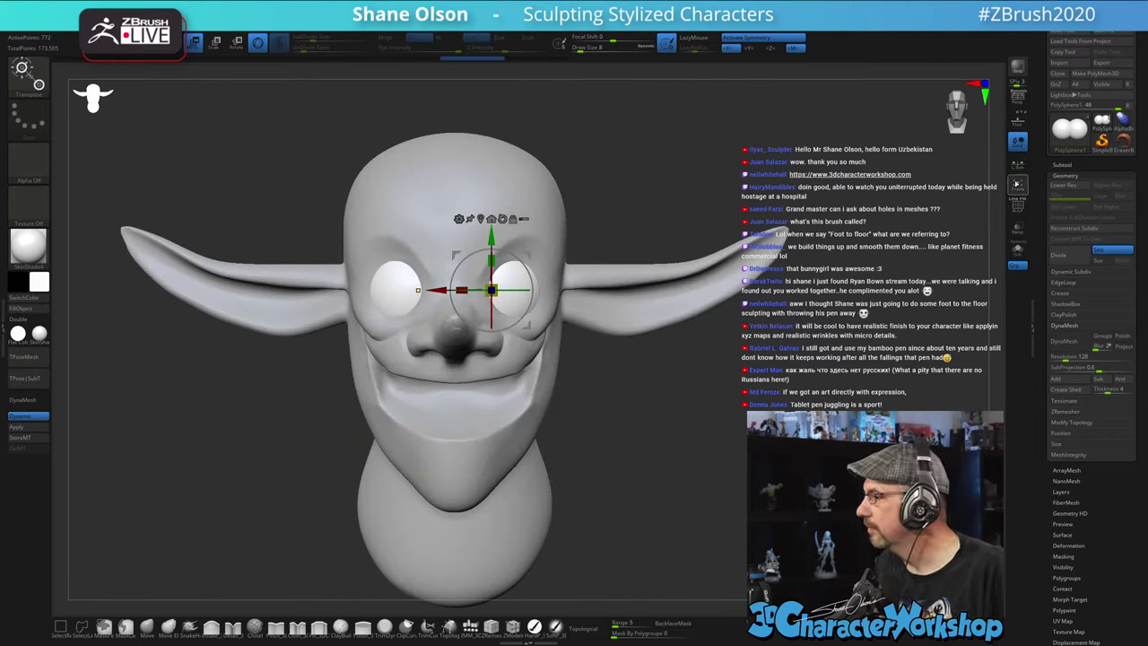
pyautogui.click(1016, 165)
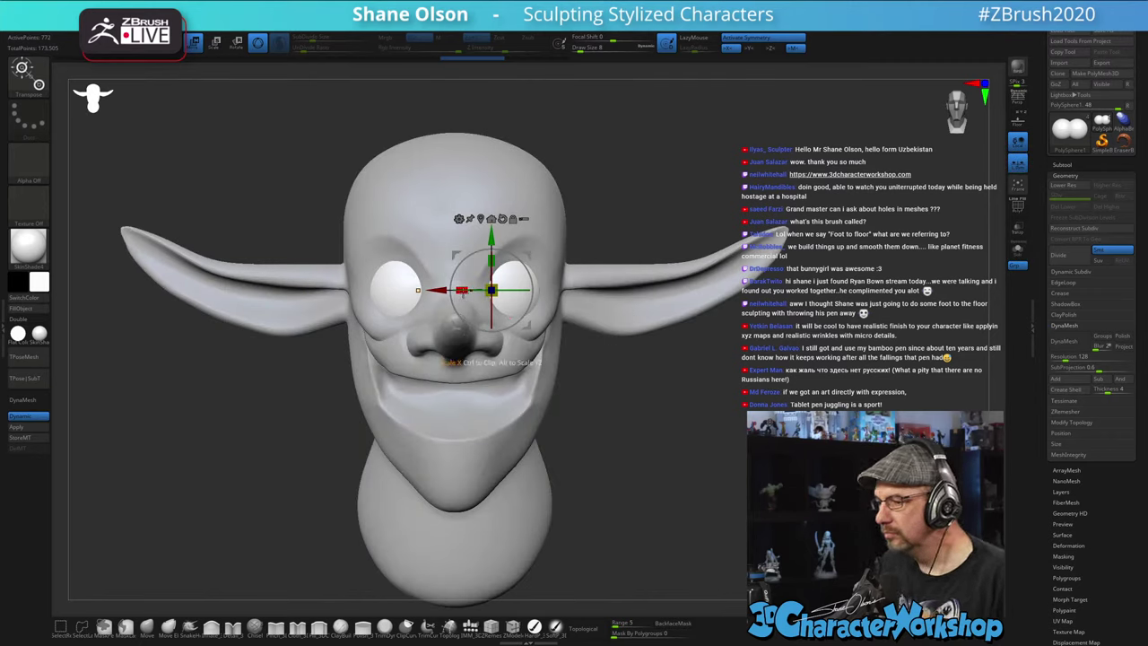
# - Scale both eyeballs narrower along X, adjust their Y scale slightly, and check their shape in profile
pyautogui.moveTo(462, 291); pyautogui.dragTo(472, 293)
pyautogui.moveTo(674, 395); pyautogui.dragTo(697, 394)
pyautogui.moveTo(491, 261); pyautogui.dragTo(492, 260)
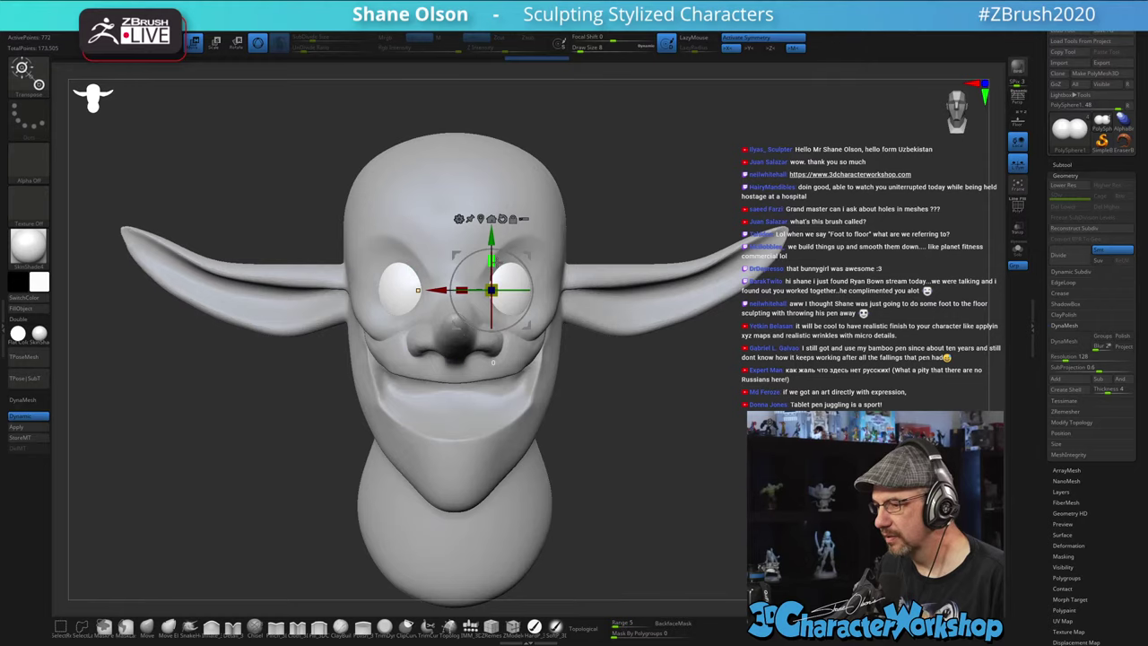
pyautogui.moveTo(725, 466); pyautogui.dragTo(672, 475)
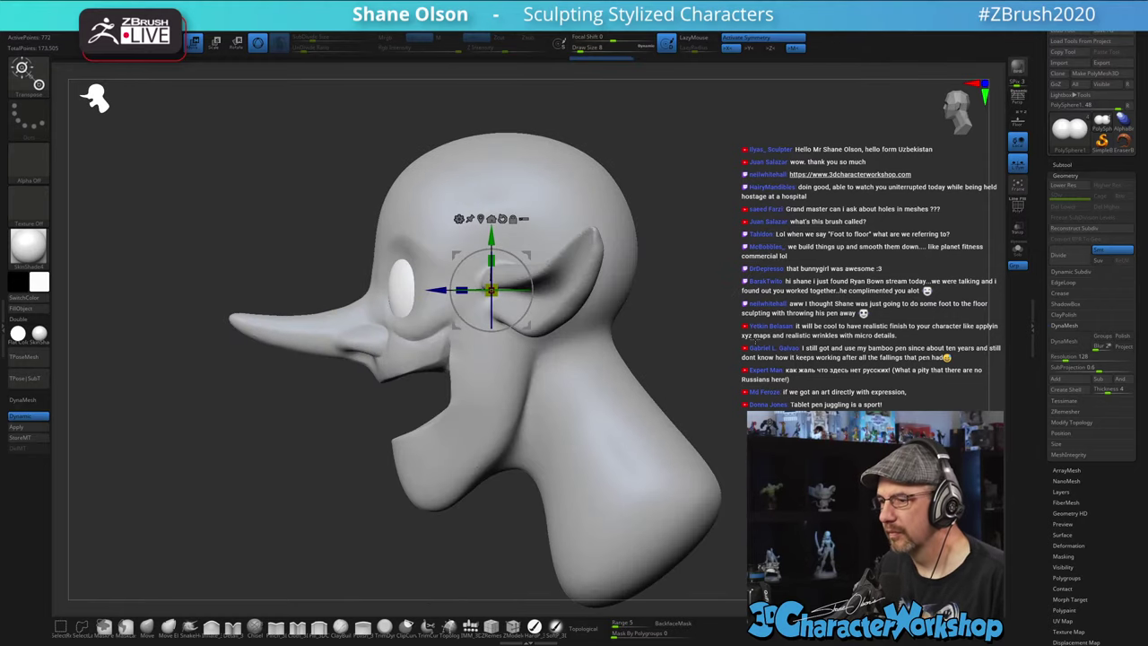
pyautogui.keyDown('alt'); pyautogui.moveTo(503, 529); pyautogui.dragTo(499, 341); pyautogui.keyUp('alt')
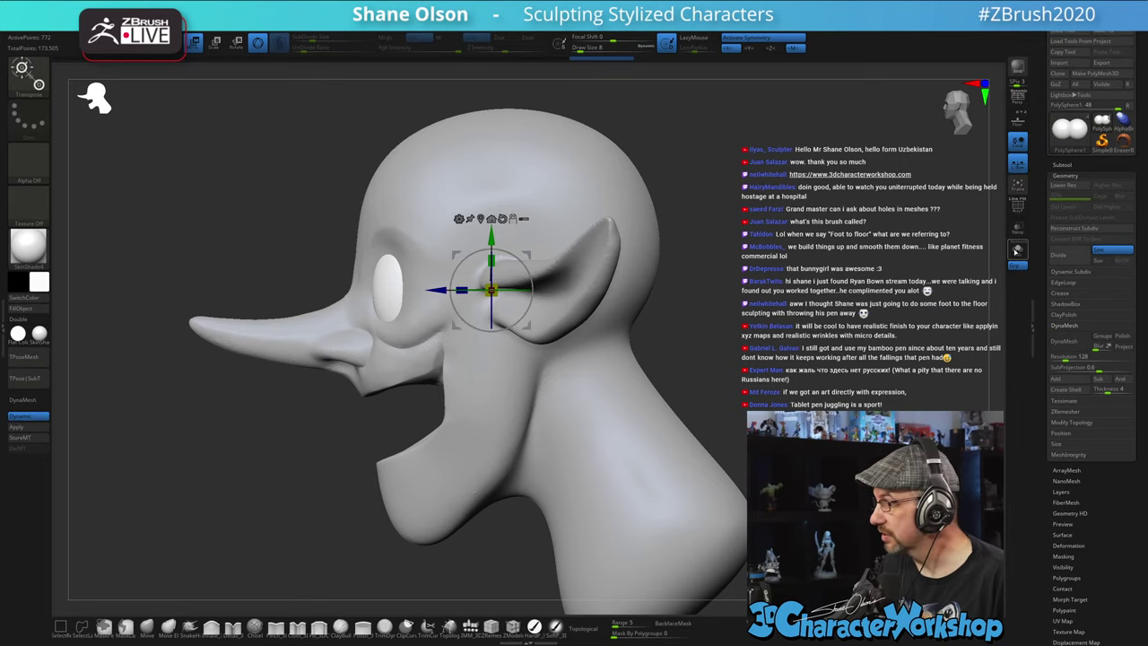
# - Isolate the eyeballs to shift their gizmo pivot forward, show the head again, and nudge both eyeballs slightly along the depth axis
pyautogui.click(1017, 252)
pyautogui.keyDown('alt'); pyautogui.moveTo(436, 289); pyautogui.dragTo(406, 290); pyautogui.keyUp('alt')
pyautogui.click(1018, 252)
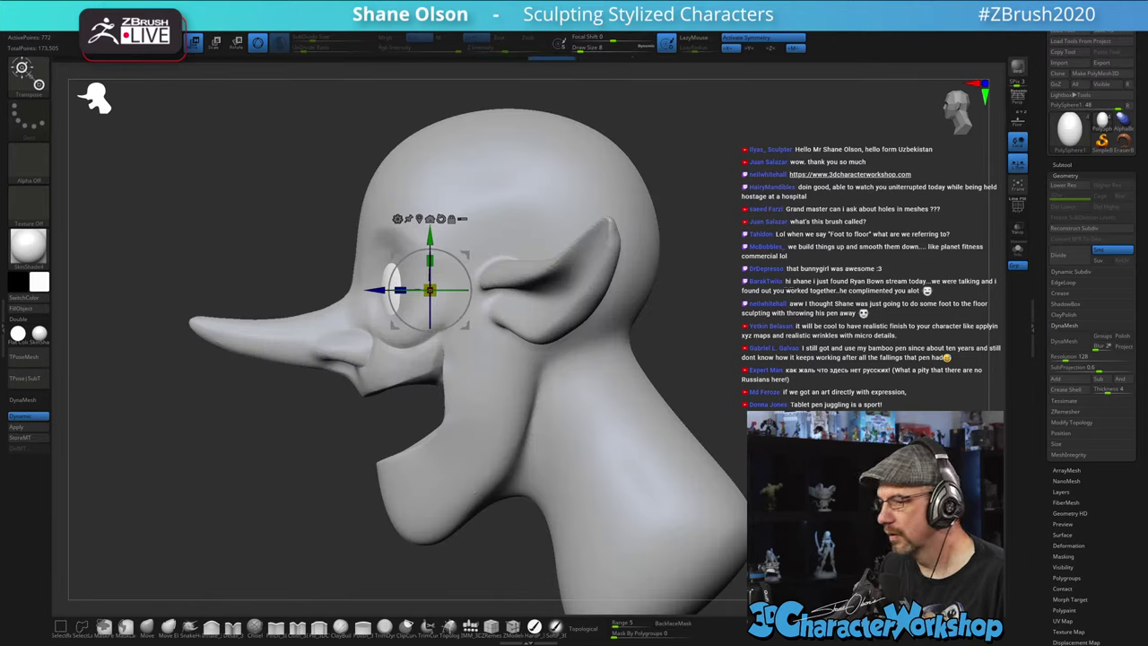
pyautogui.moveTo(225, 475)
pyautogui.mouseDown()
pyautogui.moveTo(332, 475)
pyautogui.moveTo(224, 475)
pyautogui.mouseUp()
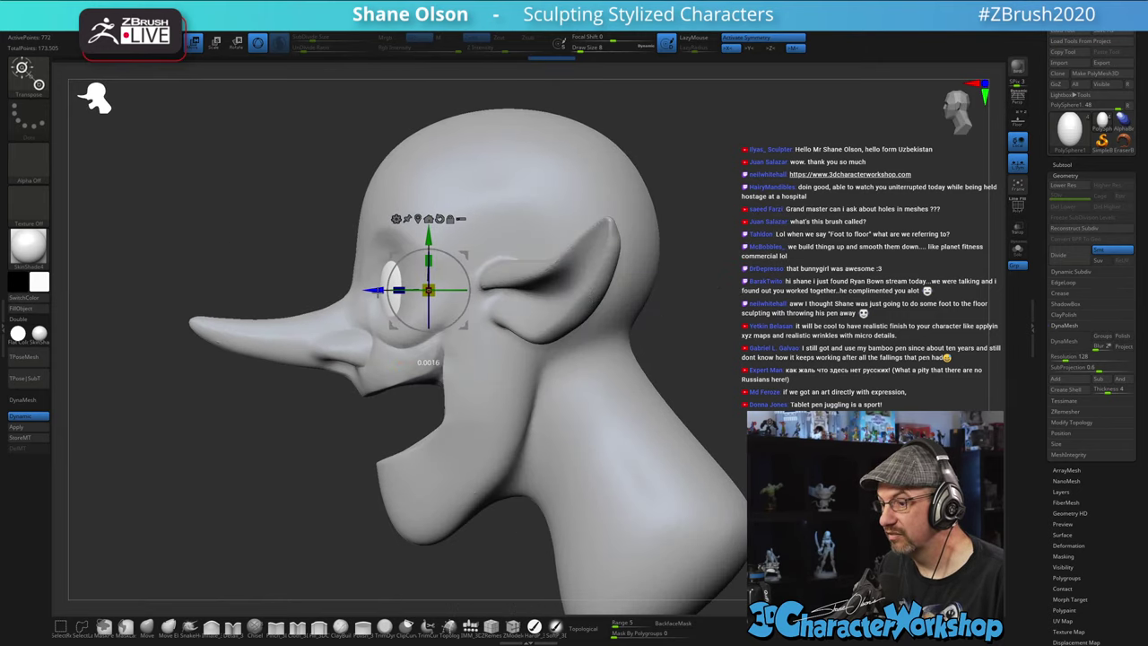
pyautogui.moveTo(376, 290); pyautogui.dragTo(377, 291)
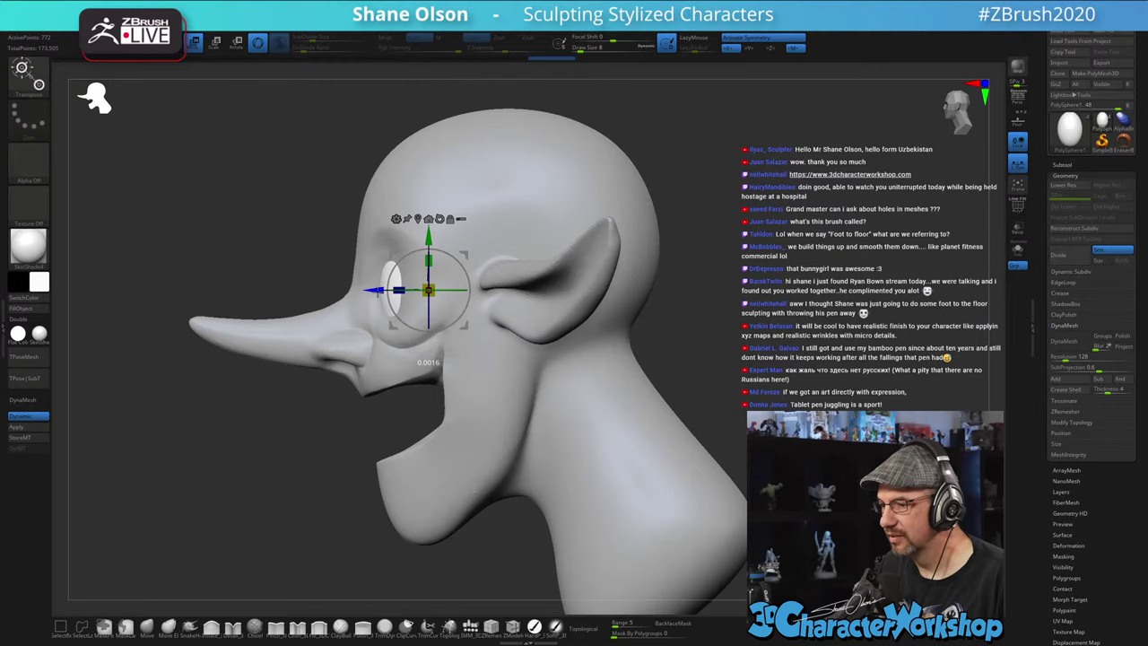
pyautogui.keyDown('alt'); pyautogui.moveTo(831, 314); pyautogui.dragTo(830, 290); pyautogui.keyUp('alt')
pyautogui.moveTo(698, 400); pyautogui.dragTo(669, 435)
pyautogui.moveTo(377, 290); pyautogui.dragTo(374, 290)
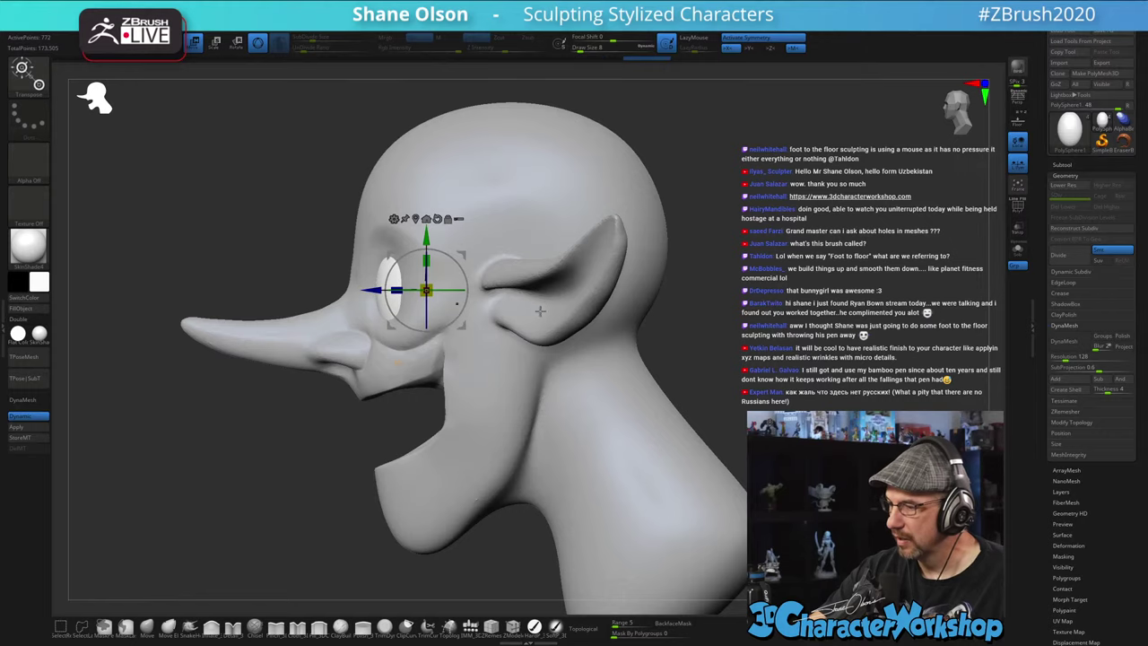
# - Make the head the active subtool and choose the Move brush with a draw size of 18
pyautogui.keyDown('alt'); pyautogui.moveTo(732, 418); pyautogui.dragTo(733, 400); pyautogui.keyUp('alt')
pyautogui.moveTo(734, 401)
pyautogui.keyDown('alt'); pyautogui.mouseDown()
pyautogui.moveTo(727, 439)
pyautogui.moveTo(737, 399)
pyautogui.moveTo(777, 395)
pyautogui.mouseUp(); pyautogui.keyUp('alt')
pyautogui.press('q')
pyautogui.moveTo(668, 392)
pyautogui.mouseDown()
pyautogui.moveTo(712, 391)
pyautogui.moveTo(683, 389)
pyautogui.mouseUp()
pyautogui.keyDown('alt'); pyautogui.click(542, 306); pyautogui.keyUp('alt')
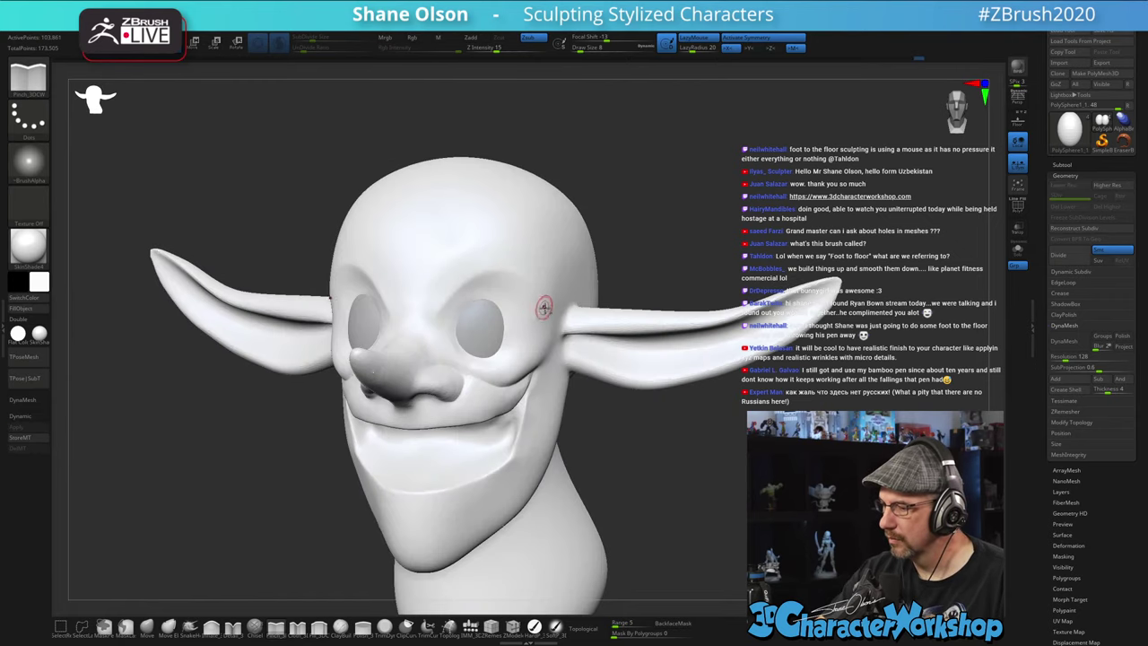
pyautogui.moveTo(685, 467); pyautogui.dragTo(653, 475)
pyautogui.click(148, 628)
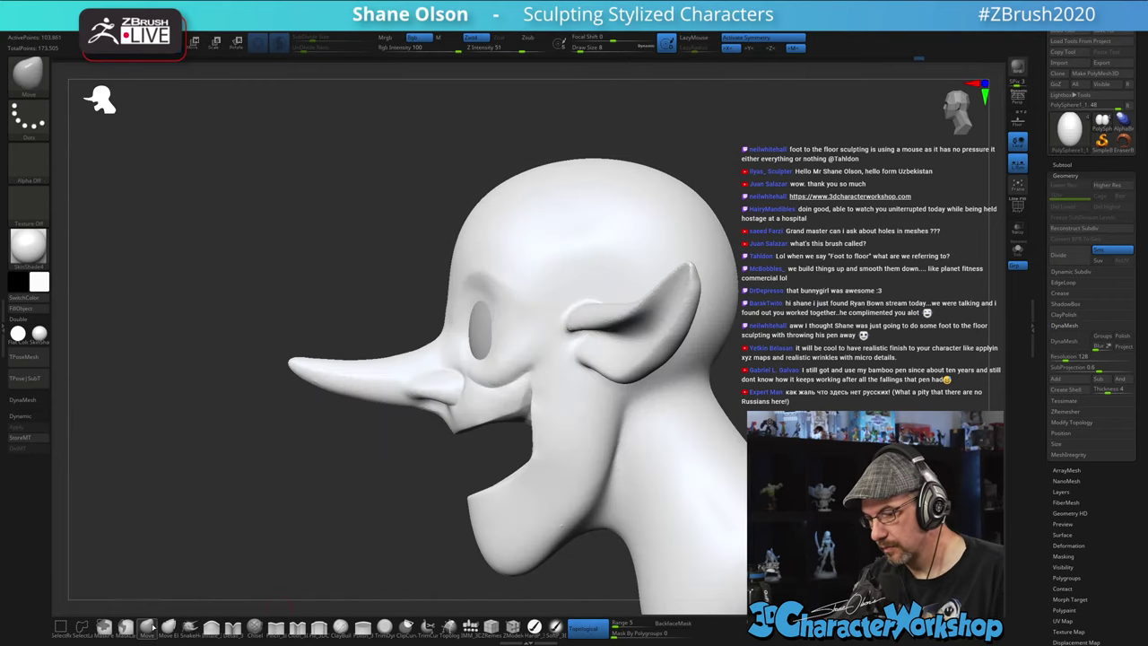
pyautogui.press('s')
pyautogui.moveTo(437, 455); pyautogui.dragTo(439, 455)
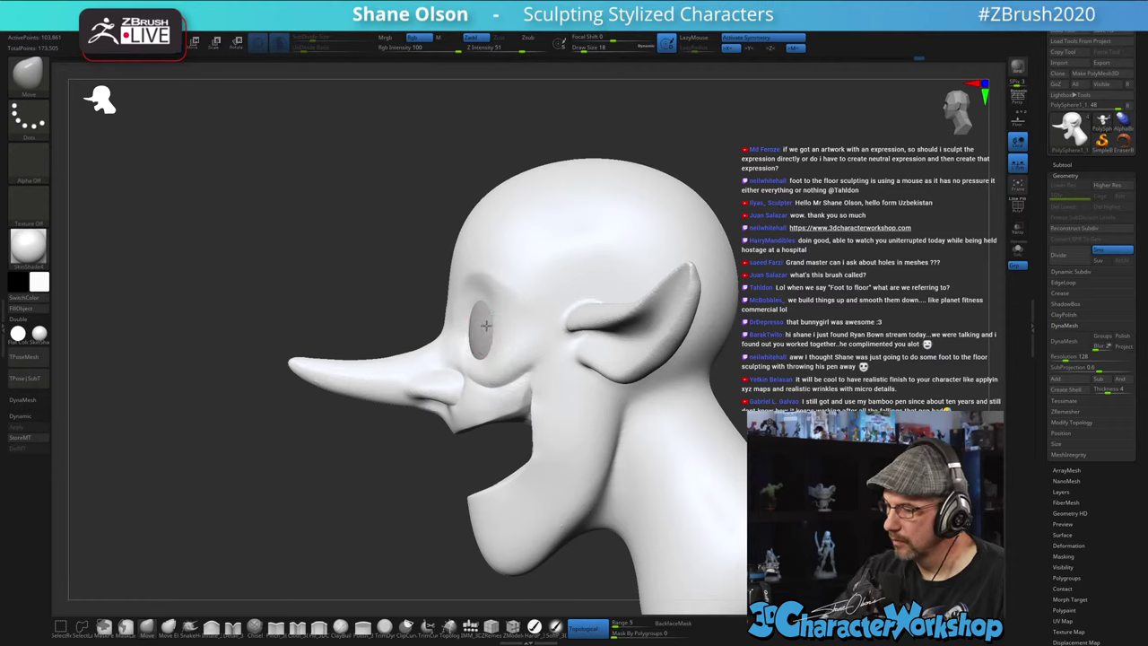
pyautogui.keyDown('ctrl'); pyautogui.moveTo(501, 316); pyautogui.dragTo(461, 303, button='right'); pyautogui.keyUp('ctrl')
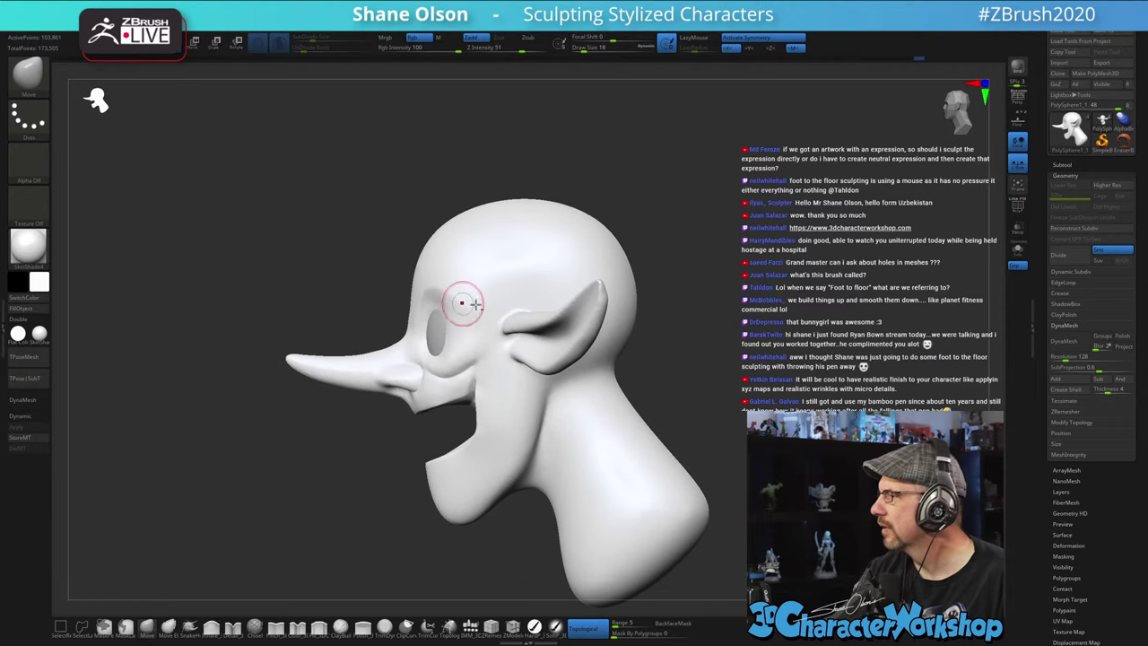
# - Enlarge the Move brush to draw size 49 and adjust the side of the skull above the ears
pyautogui.moveTo(689, 338); pyautogui.dragTo(727, 349)
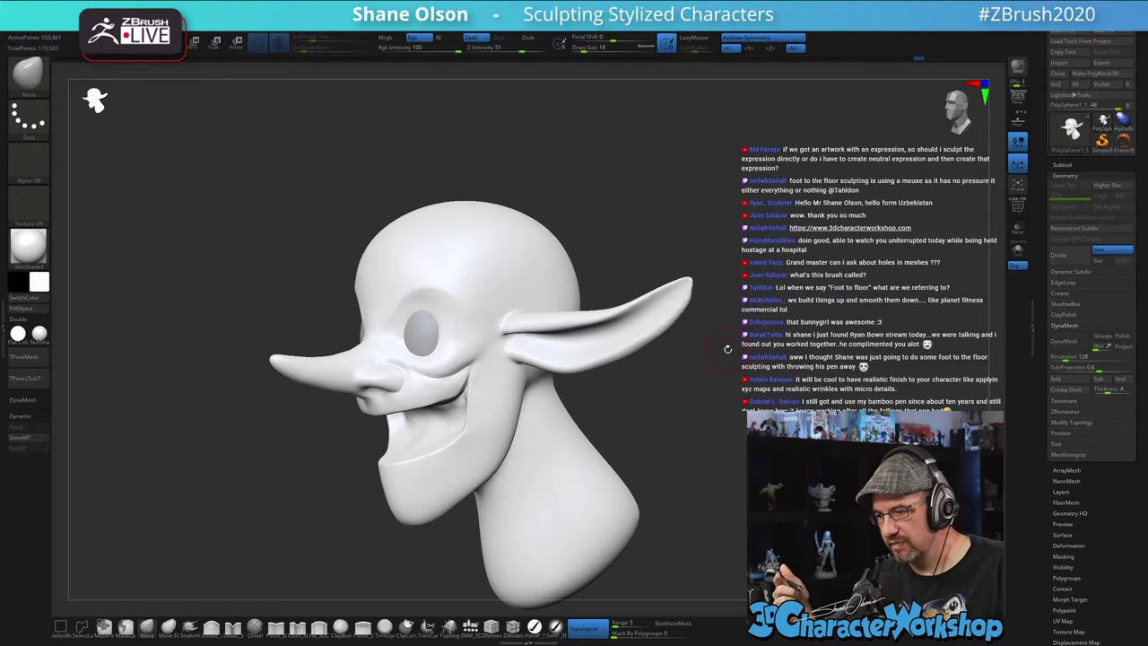
pyautogui.moveTo(685, 451); pyautogui.dragTo(709, 449)
pyautogui.moveTo(603, 416)
pyautogui.keyDown('alt'); pyautogui.mouseDown()
pyautogui.moveTo(694, 440)
pyautogui.moveTo(648, 443)
pyautogui.moveTo(658, 454)
pyautogui.moveTo(638, 443)
pyautogui.moveTo(653, 444)
pyautogui.moveTo(629, 460)
pyautogui.mouseUp(); pyautogui.keyUp('alt')
pyautogui.press('s')
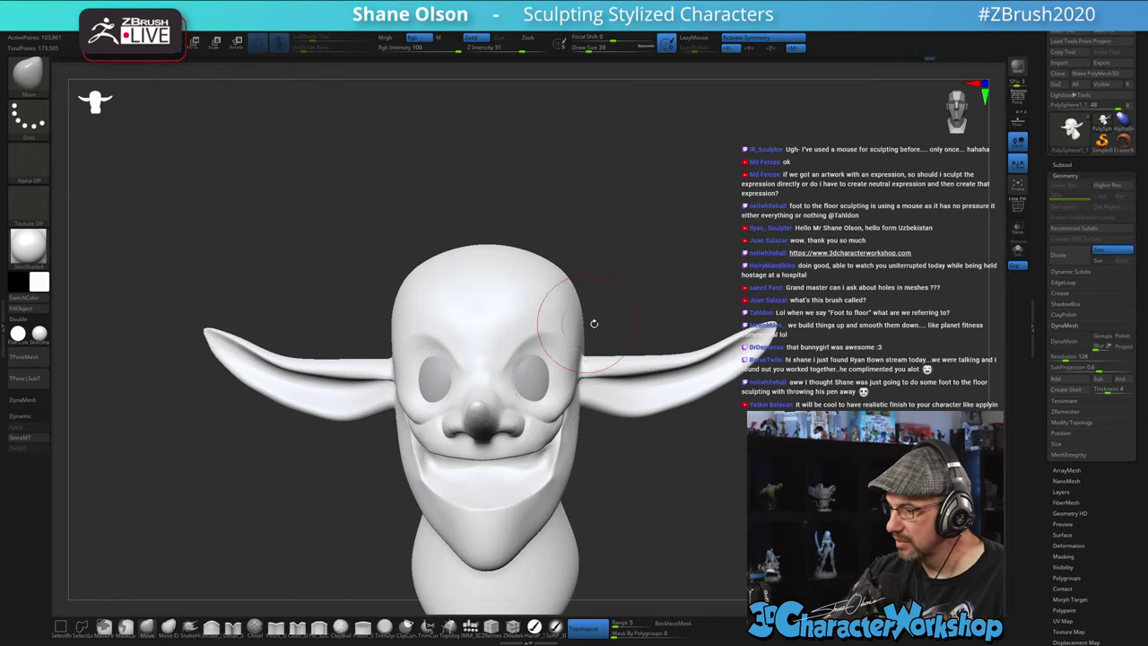
pyautogui.moveTo(684, 292); pyautogui.dragTo(669, 290)
pyautogui.press('s')
pyautogui.moveTo(579, 333); pyautogui.dragTo(566, 322)
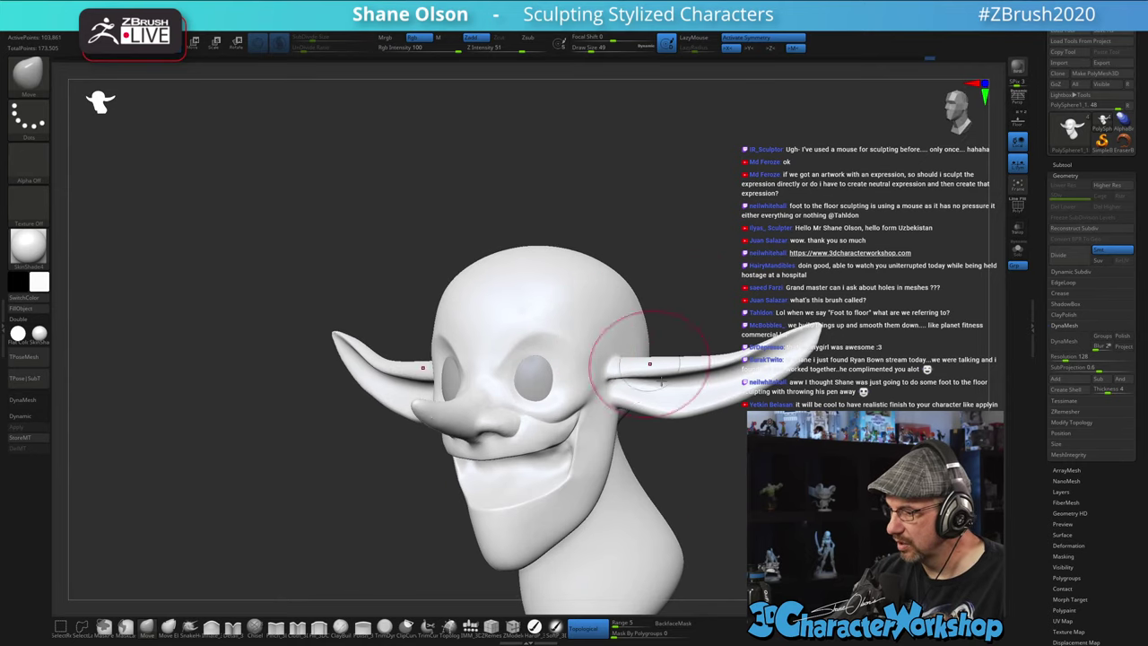
# - Reshape the ears where they join the head with a large Move brush
pyautogui.moveTo(720, 473)
pyautogui.mouseDown()
pyautogui.moveTo(778, 472)
pyautogui.moveTo(733, 477)
pyautogui.mouseUp()
pyautogui.press('s')
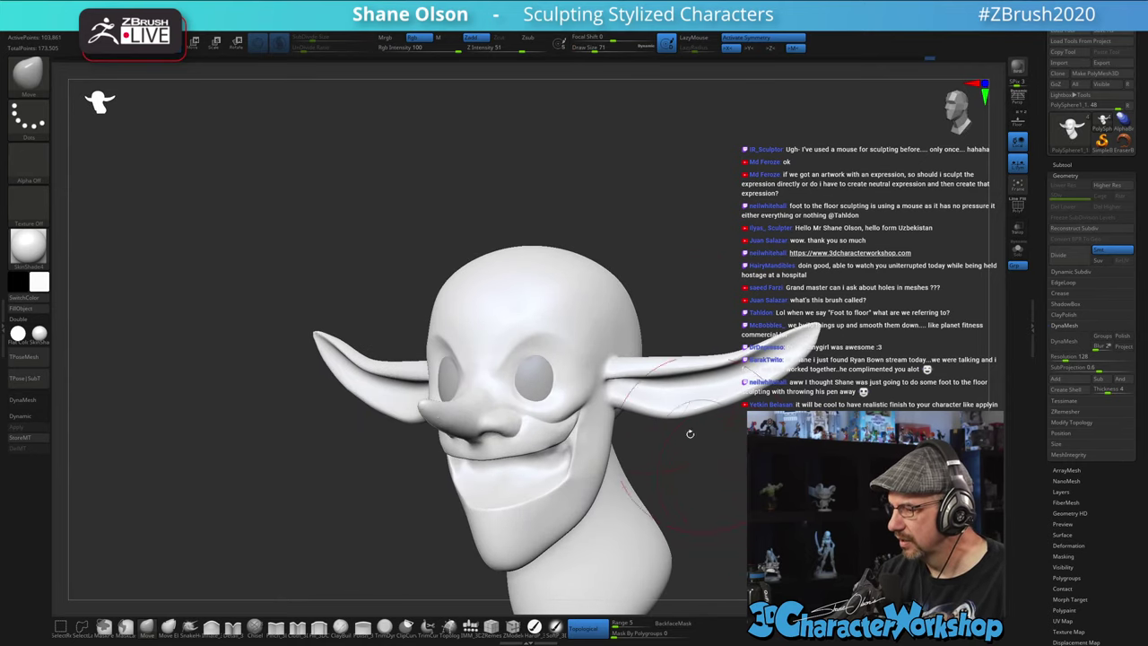
pyautogui.moveTo(689, 434)
pyautogui.mouseDown()
pyautogui.moveTo(728, 436)
pyautogui.moveTo(717, 441)
pyautogui.mouseUp()
pyautogui.moveTo(647, 385); pyautogui.dragTo(602, 382)
pyautogui.press('s')
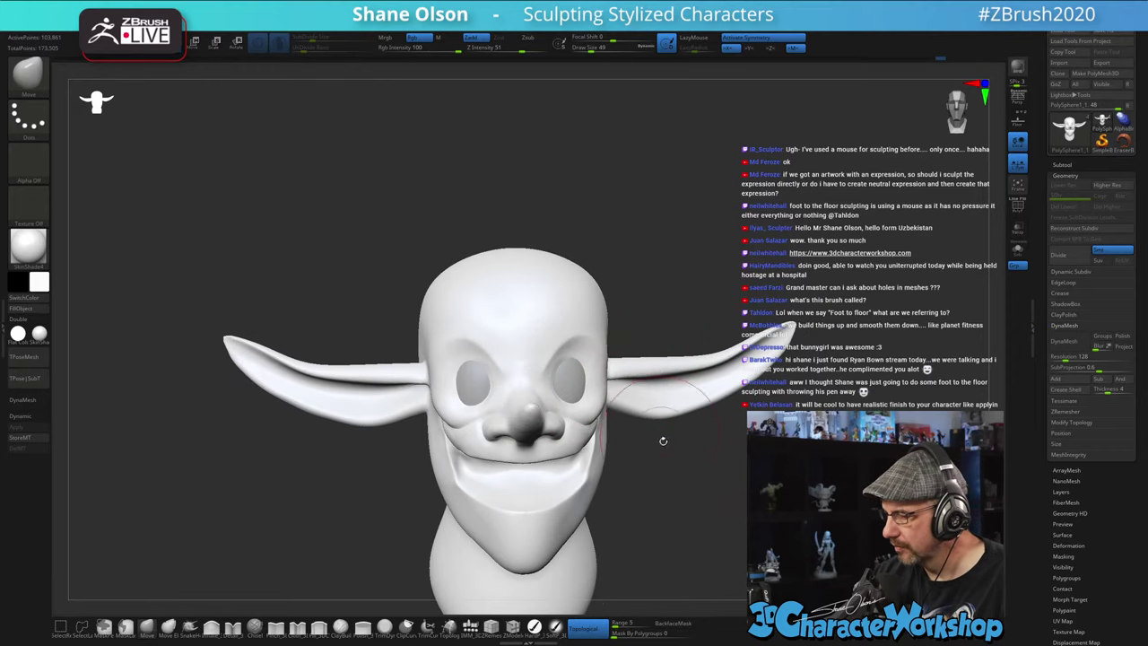
# - Shorten the long nose by pushing it back toward the face in profile with a large Move brush
pyautogui.moveTo(663, 440); pyautogui.dragTo(622, 456)
pyautogui.moveTo(529, 475); pyautogui.dragTo(617, 385)
pyautogui.moveTo(678, 435)
pyautogui.keyDown('alt'); pyautogui.mouseDown()
pyautogui.moveTo(686, 455)
pyautogui.moveTo(679, 411)
pyautogui.moveTo(674, 446)
pyautogui.moveTo(643, 461)
pyautogui.mouseUp(); pyautogui.keyUp('alt')
pyautogui.keyDown('alt'); pyautogui.moveTo(492, 477); pyautogui.dragTo(492, 500); pyautogui.keyUp('alt')
pyautogui.moveTo(465, 343)
pyautogui.mouseDown()
pyautogui.moveTo(447, 375)
pyautogui.moveTo(456, 372)
pyautogui.mouseUp()
pyautogui.press('s')
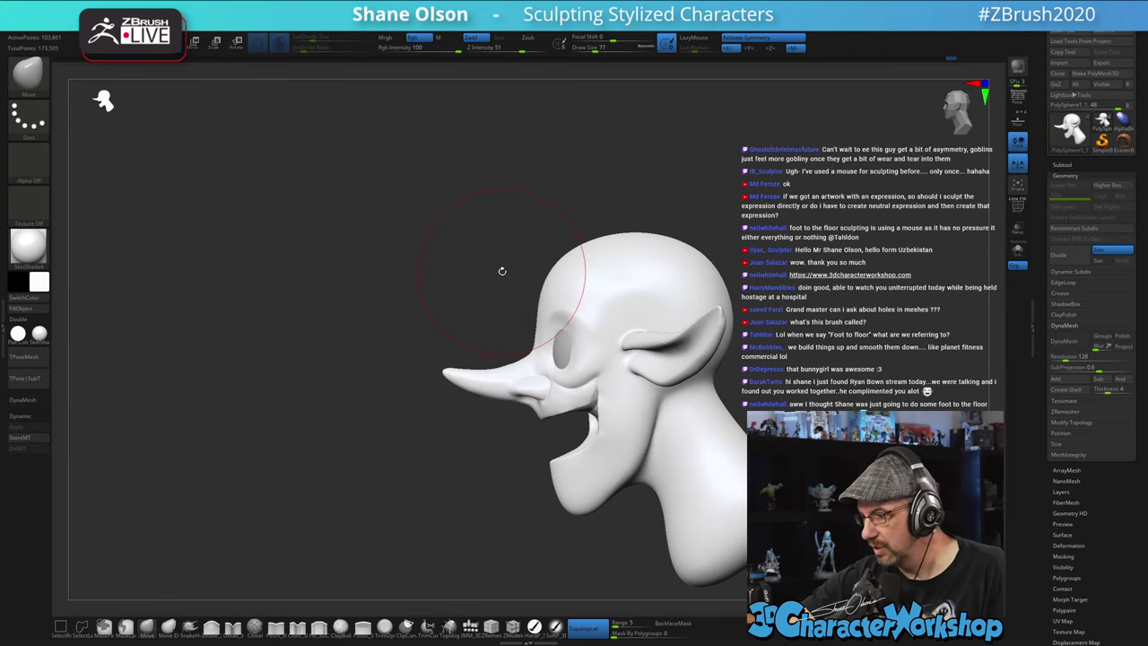
pyautogui.press('s')
pyautogui.moveTo(475, 316); pyautogui.dragTo(472, 316)
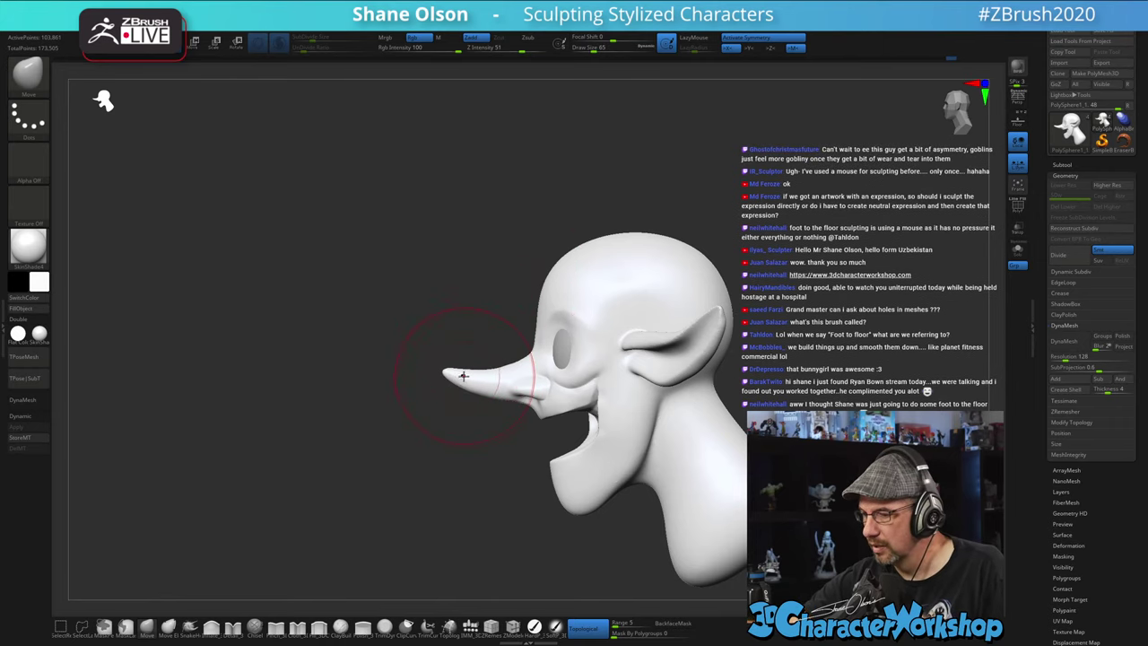
# - Refine the nose tip, pull it to a sharper point with the SnakeHook brush, and smooth the nose
pyautogui.press('s')
pyautogui.moveTo(463, 375); pyautogui.dragTo(456, 373)
pyautogui.keyDown('shift'); pyautogui.moveTo(449, 372); pyautogui.dragTo(452, 373); pyautogui.keyUp('shift')
pyautogui.press('s')
pyautogui.click(190, 628)
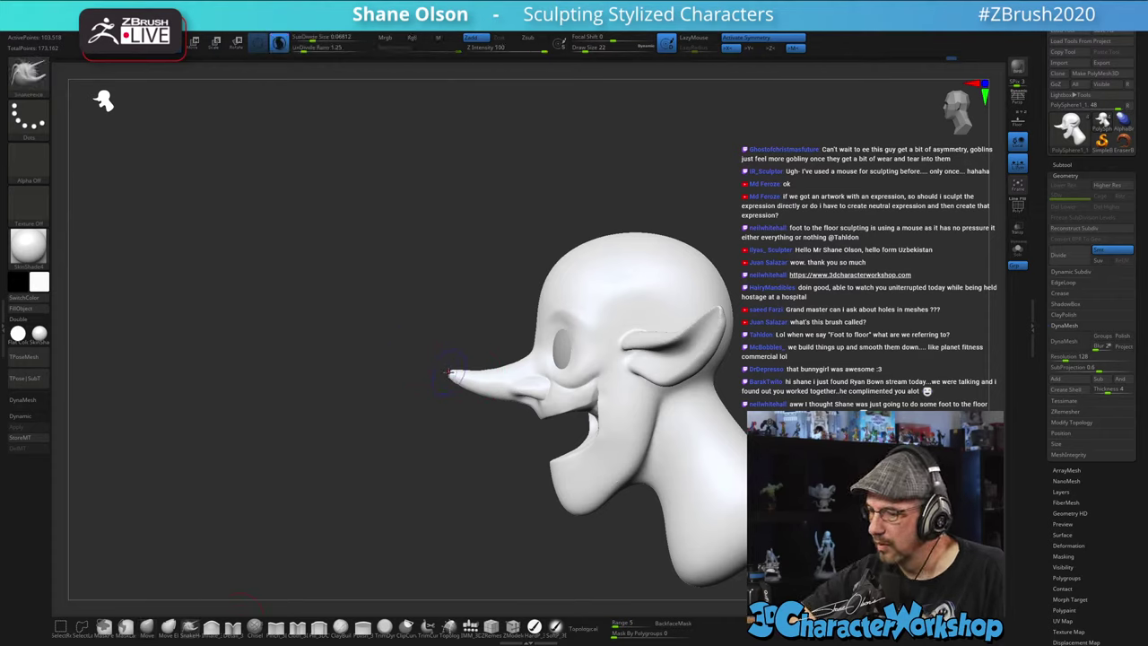
pyautogui.press('shift')
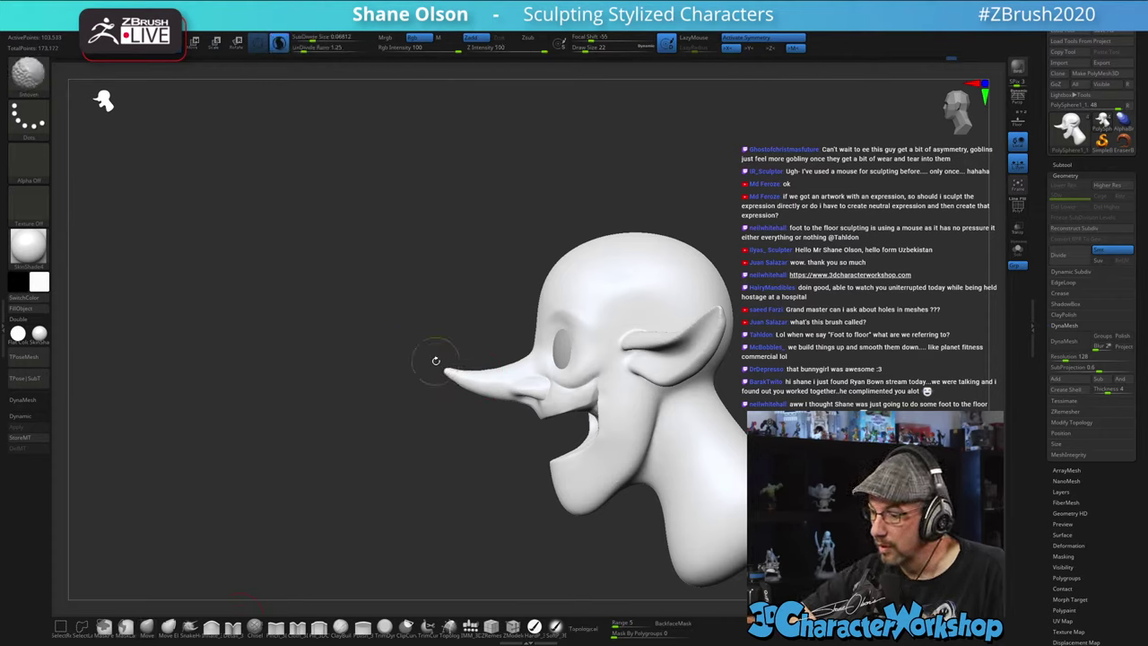
pyautogui.moveTo(480, 382)
pyautogui.keyDown('shift'); pyautogui.mouseDown()
pyautogui.moveTo(454, 371)
pyautogui.moveTo(487, 324)
pyautogui.moveTo(559, 285)
pyautogui.moveTo(628, 341)
pyautogui.moveTo(701, 372)
pyautogui.moveTo(710, 433)
pyautogui.moveTo(687, 465)
pyautogui.mouseUp(); pyautogui.keyUp('shift')
# - Reshape the top profile of the nose and its bridge below the brow with the Move brush
pyautogui.moveTo(524, 501)
pyautogui.keyDown('alt'); pyautogui.mouseDown()
pyautogui.moveTo(508, 446)
pyautogui.moveTo(511, 493)
pyautogui.mouseUp(); pyautogui.keyUp('alt')
pyautogui.click(148, 625)
pyautogui.press('s')
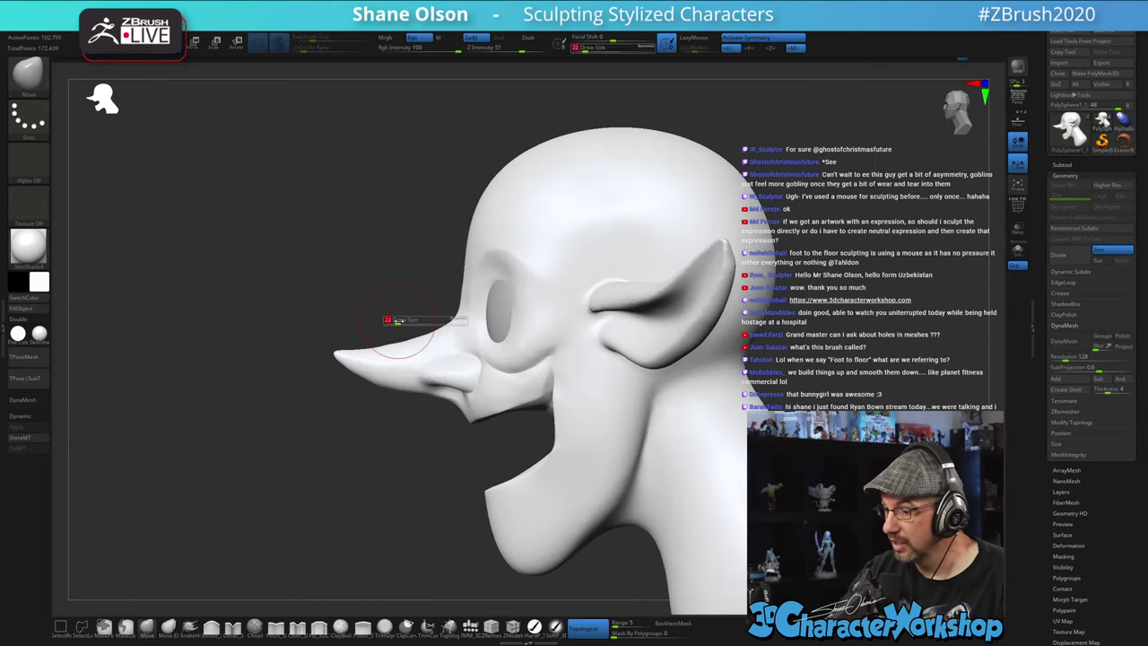
pyautogui.moveTo(395, 323); pyautogui.dragTo(396, 345)
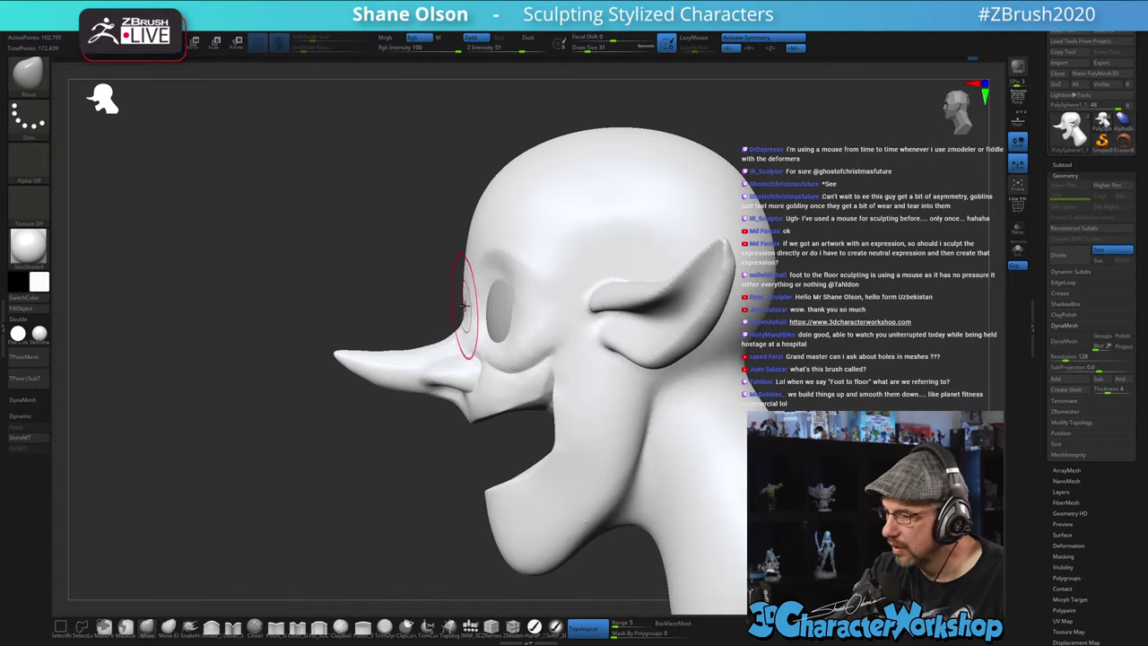
pyautogui.press('s')
pyautogui.moveTo(464, 331); pyautogui.dragTo(459, 332)
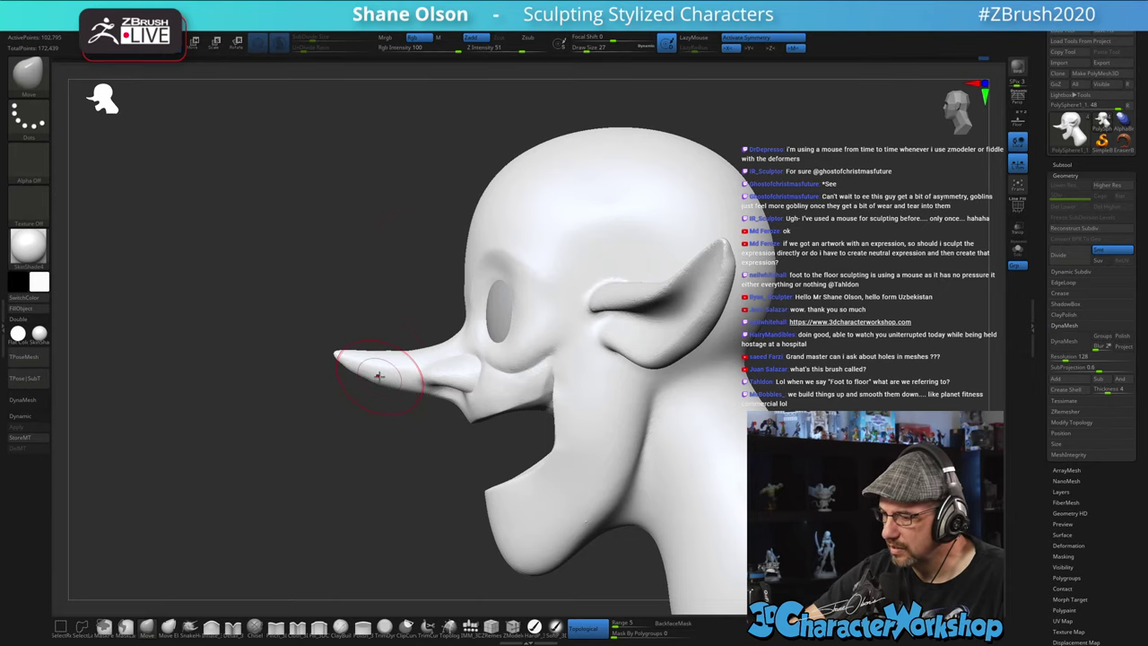
# - Adjust the brow area between the eyes with the Move brush and smooth its transition into the bridge of the nose
pyautogui.keyDown('alt'); pyautogui.moveTo(439, 269); pyautogui.dragTo(400, 270); pyautogui.keyUp('alt')
pyautogui.moveTo(786, 444); pyautogui.dragTo(729, 440)
pyautogui.moveTo(397, 299)
pyautogui.mouseDown(button='right')
pyautogui.moveTo(417, 271)
pyautogui.moveTo(410, 288)
pyautogui.moveTo(383, 280)
pyautogui.moveTo(408, 272)
pyautogui.moveTo(395, 281)
pyautogui.mouseUp(button='right')
pyautogui.press(']')
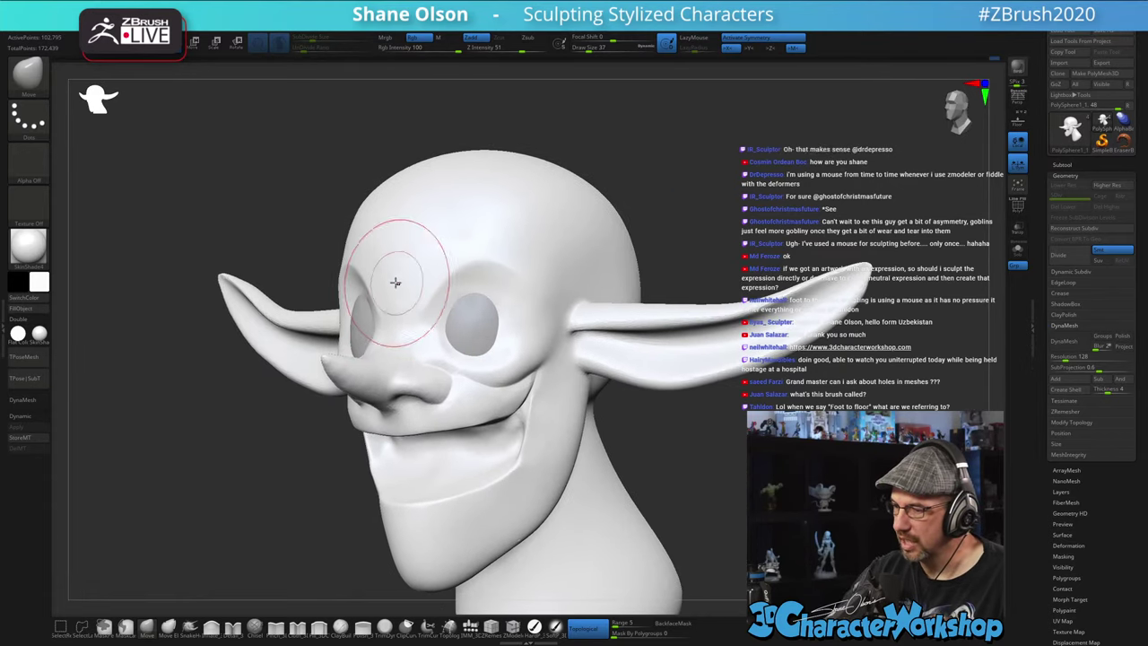
pyautogui.press('s')
pyautogui.moveTo(393, 300); pyautogui.dragTo(390, 300)
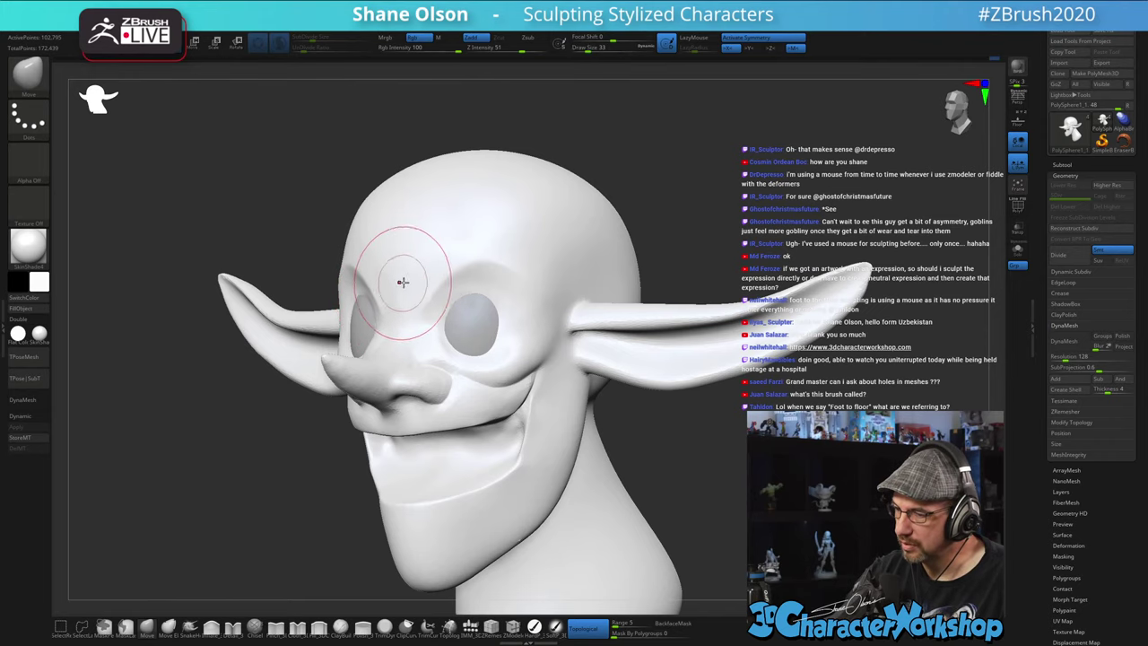
pyautogui.moveTo(402, 283)
pyautogui.mouseDown(button='right')
pyautogui.moveTo(418, 314)
pyautogui.moveTo(443, 269)
pyautogui.mouseUp(button='right')
pyautogui.press('s')
pyautogui.moveTo(425, 279)
pyautogui.mouseDown()
pyautogui.moveTo(392, 300)
pyautogui.moveTo(405, 282)
pyautogui.mouseUp()
pyautogui.moveTo(413, 272); pyautogui.dragTo(404, 341, button='right')
pyautogui.moveTo(407, 341)
pyautogui.keyDown('shift'); pyautogui.mouseDown()
pyautogui.moveTo(417, 315)
pyautogui.moveTo(412, 330)
pyautogui.mouseUp(); pyautogui.keyUp('shift')
pyautogui.moveTo(414, 328)
pyautogui.mouseDown(button='right')
pyautogui.moveTo(529, 291)
pyautogui.moveTo(551, 346)
pyautogui.moveTo(550, 395)
pyautogui.mouseUp(button='right')
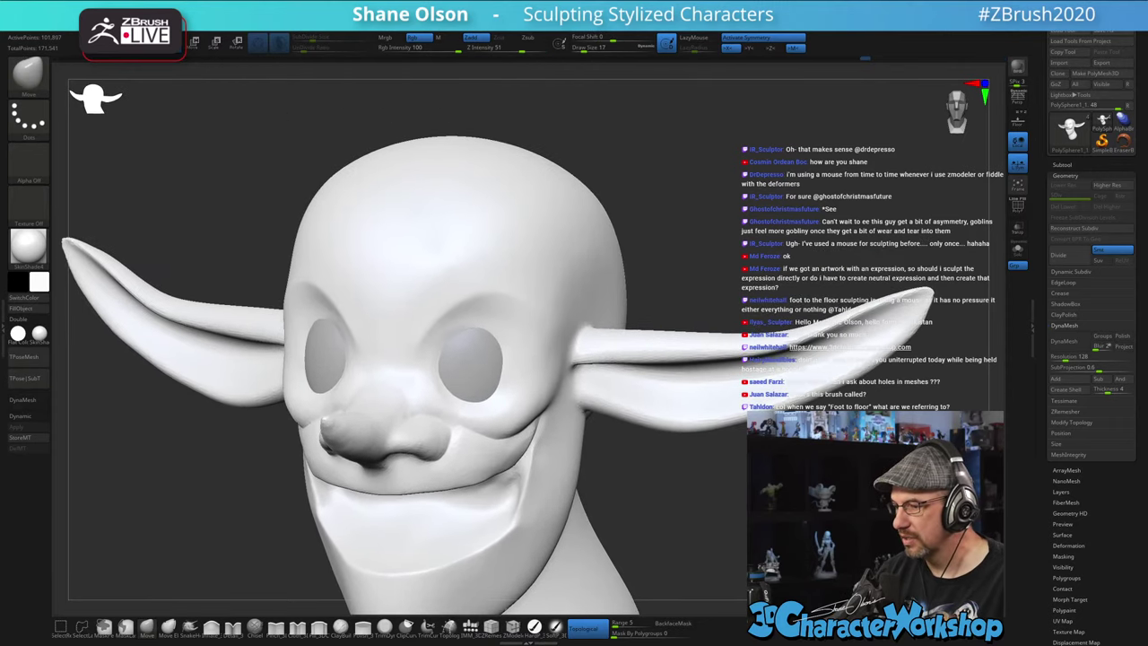
# - Carve the creases beside the nostril and along the under-eye fold with the fine detail brush at draw size 7
pyautogui.moveTo(659, 484); pyautogui.dragTo(640, 446, button='right')
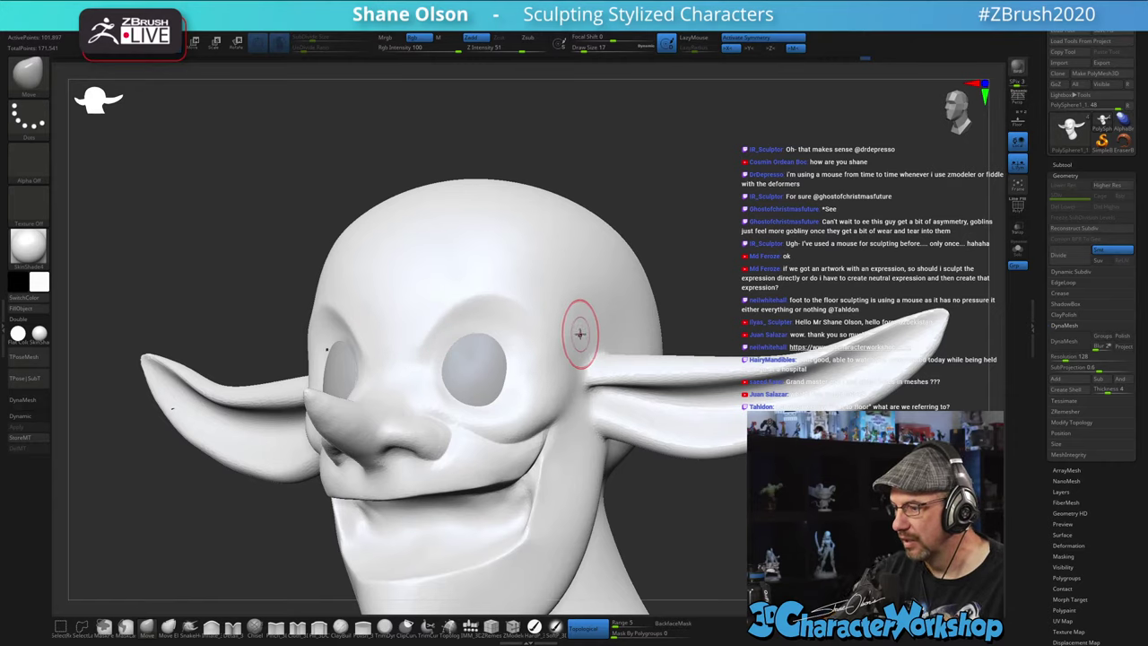
pyautogui.moveTo(715, 507)
pyautogui.mouseDown()
pyautogui.moveTo(671, 536)
pyautogui.moveTo(684, 539)
pyautogui.moveTo(679, 511)
pyautogui.mouseUp()
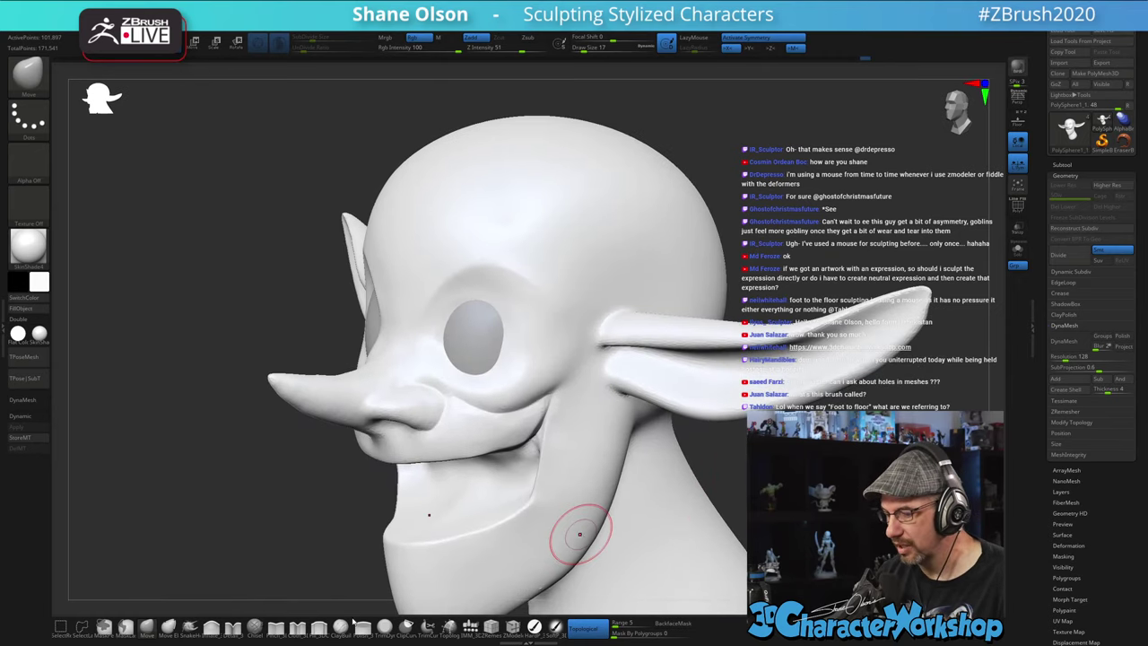
pyautogui.click(235, 629)
pyautogui.press('s')
pyautogui.moveTo(429, 345); pyautogui.dragTo(427, 350)
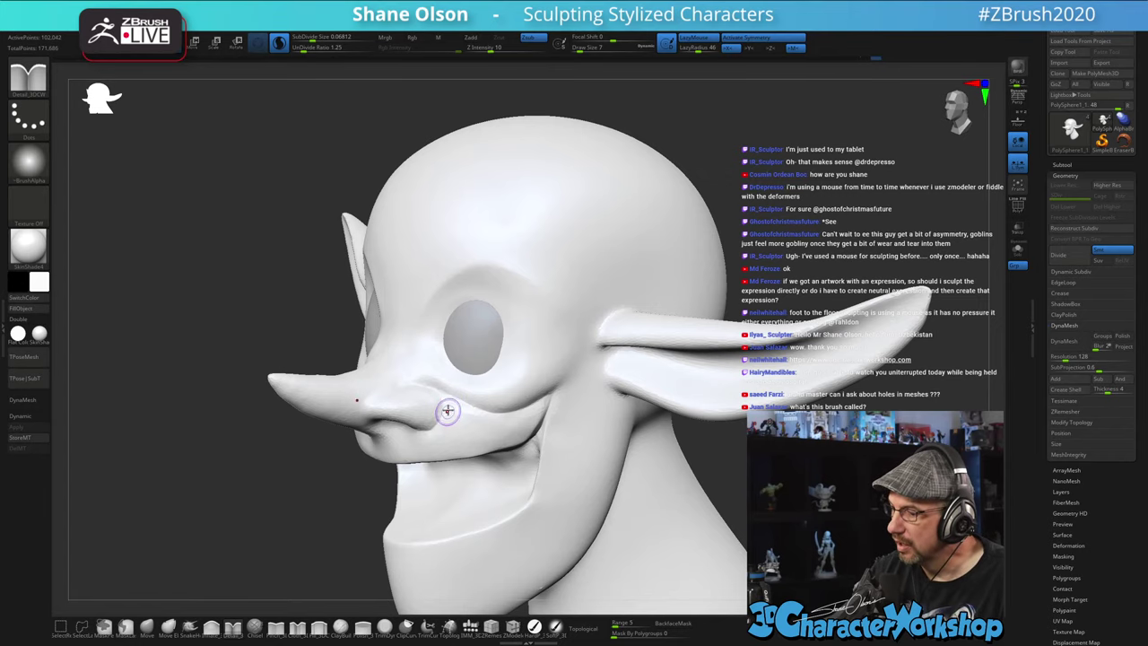
pyautogui.moveTo(485, 427); pyautogui.dragTo(486, 422, button='right')
pyautogui.moveTo(432, 375); pyautogui.dragTo(433, 386, button='right')
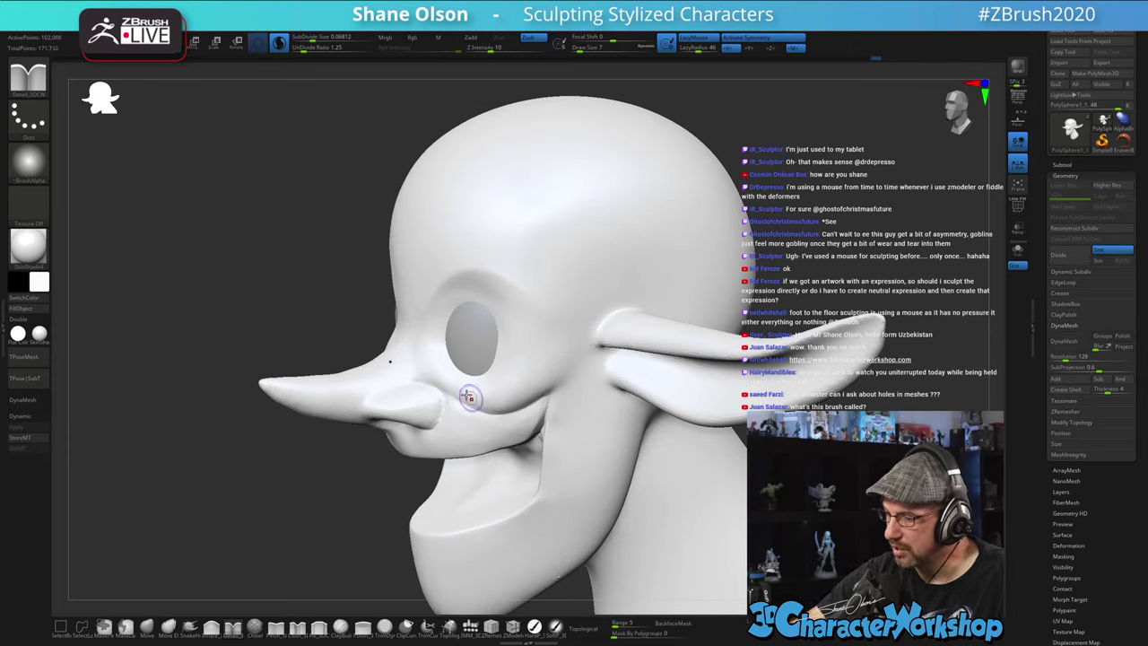
pyautogui.moveTo(434, 386); pyautogui.dragTo(459, 398, button='right')
pyautogui.moveTo(461, 400)
pyautogui.mouseDown()
pyautogui.moveTo(494, 418)
pyautogui.moveTo(537, 411)
pyautogui.mouseUp()
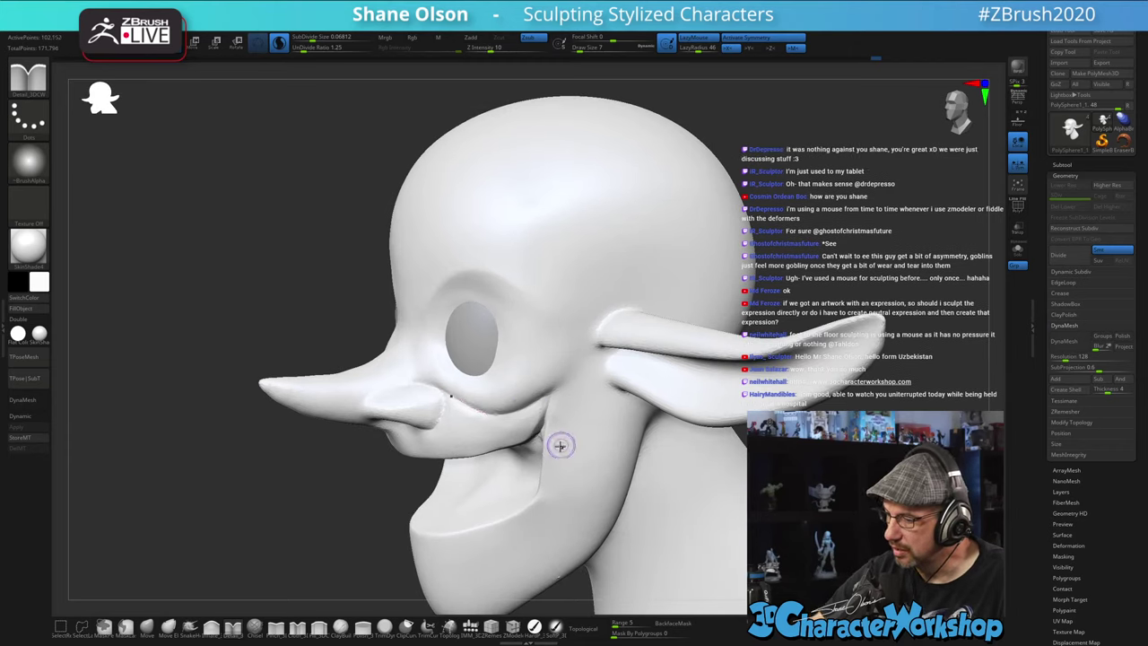
# - Smooth the cheek between the nostril and the corner of the mouth
pyautogui.moveTo(549, 434)
pyautogui.mouseDown(button='right')
pyautogui.moveTo(548, 414)
pyautogui.moveTo(565, 400)
pyautogui.moveTo(554, 404)
pyautogui.mouseUp(button='right')
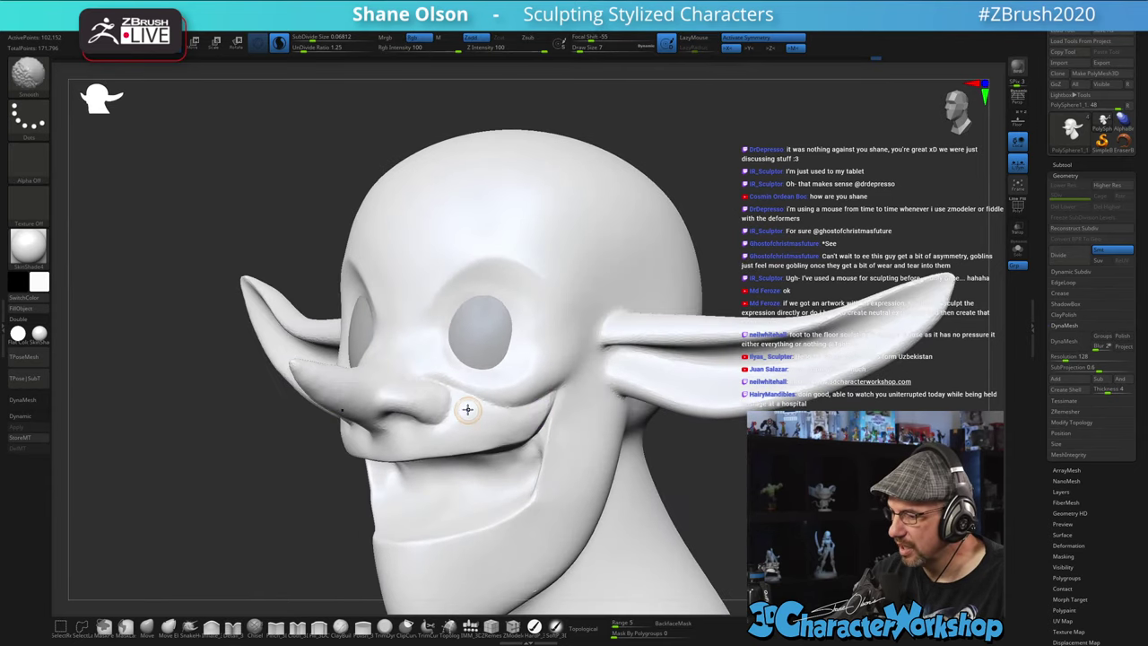
pyautogui.keyDown('shift'); pyautogui.moveTo(471, 410); pyautogui.dragTo(508, 423); pyautogui.keyUp('shift')
pyautogui.moveTo(543, 366)
pyautogui.keyDown('ctrl'); pyautogui.mouseDown(button='right')
pyautogui.moveTo(536, 385)
pyautogui.moveTo(543, 362)
pyautogui.moveTo(530, 340)
pyautogui.mouseUp(button='right'); pyautogui.keyUp('ctrl')
pyautogui.moveTo(692, 414)
pyautogui.mouseDown(button='right')
pyautogui.moveTo(669, 416)
pyautogui.moveTo(717, 436)
pyautogui.moveTo(695, 426)
pyautogui.mouseUp(button='right')
pyautogui.moveTo(337, 514); pyautogui.dragTo(368, 496, button='right')
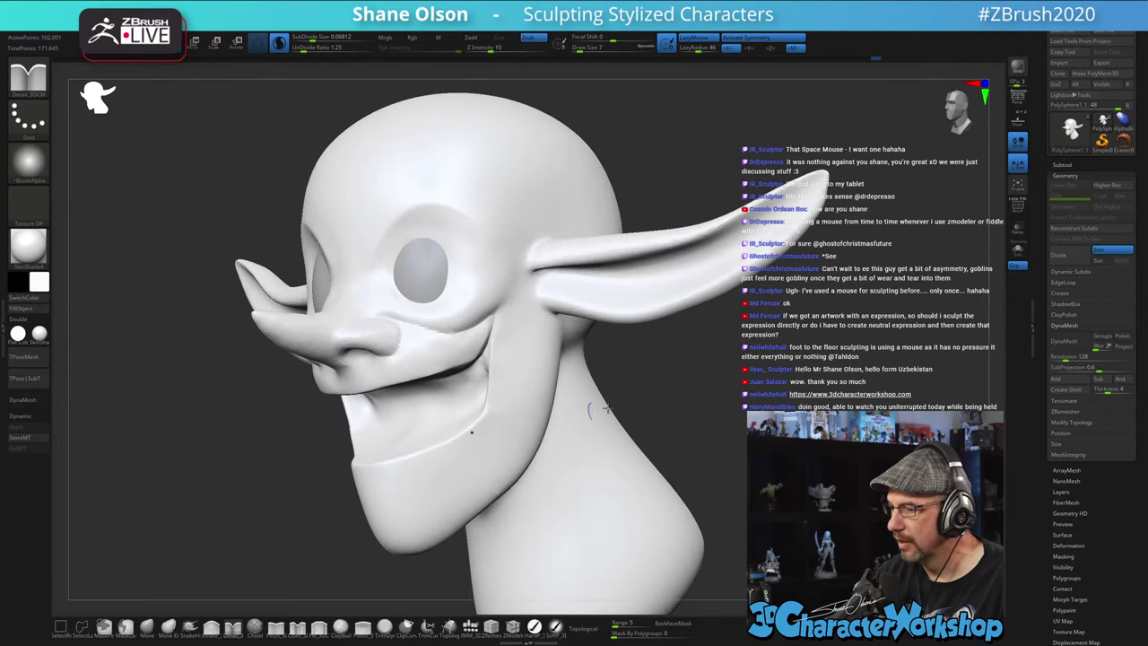
# - Try to sharpen and smooth the crease at the corner of the mouth
pyautogui.moveTo(699, 399)
pyautogui.mouseDown(button='right')
pyautogui.moveTo(675, 383)
pyautogui.moveTo(702, 392)
pyautogui.moveTo(705, 420)
pyautogui.moveTo(704, 401)
pyautogui.mouseUp(button='right')
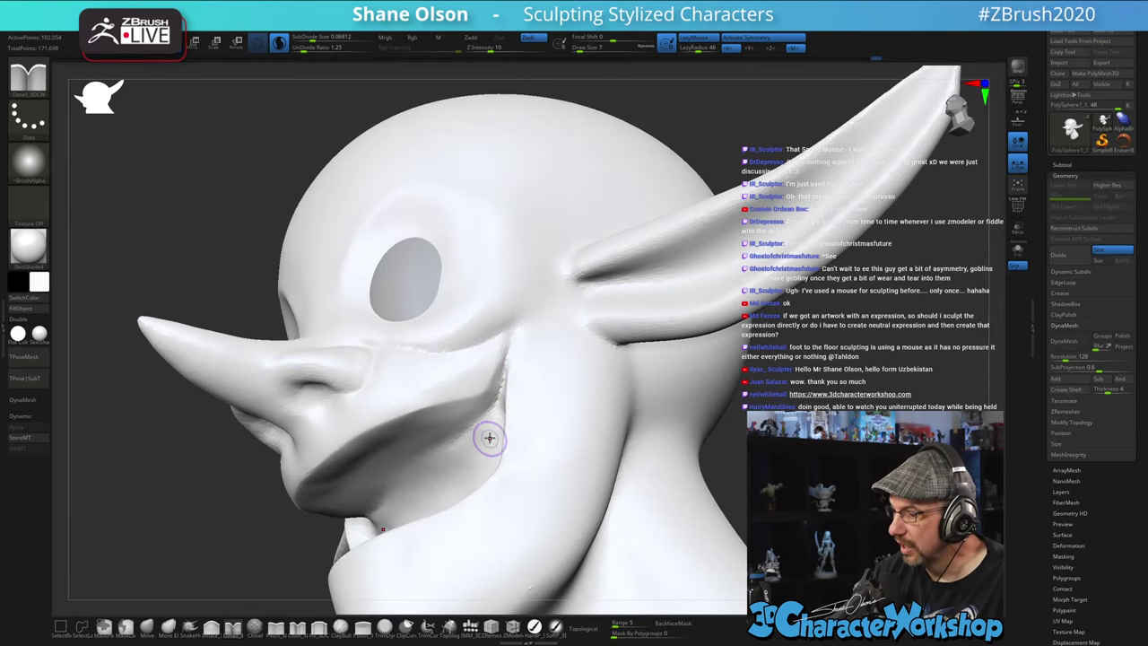
pyautogui.keyDown('shift'); pyautogui.moveTo(524, 406); pyautogui.dragTo(523, 403); pyautogui.keyUp('shift')
pyautogui.moveTo(523, 402)
pyautogui.mouseDown(button='right')
pyautogui.moveTo(528, 387)
pyautogui.moveTo(518, 417)
pyautogui.moveTo(508, 365)
pyautogui.mouseUp(button='right')
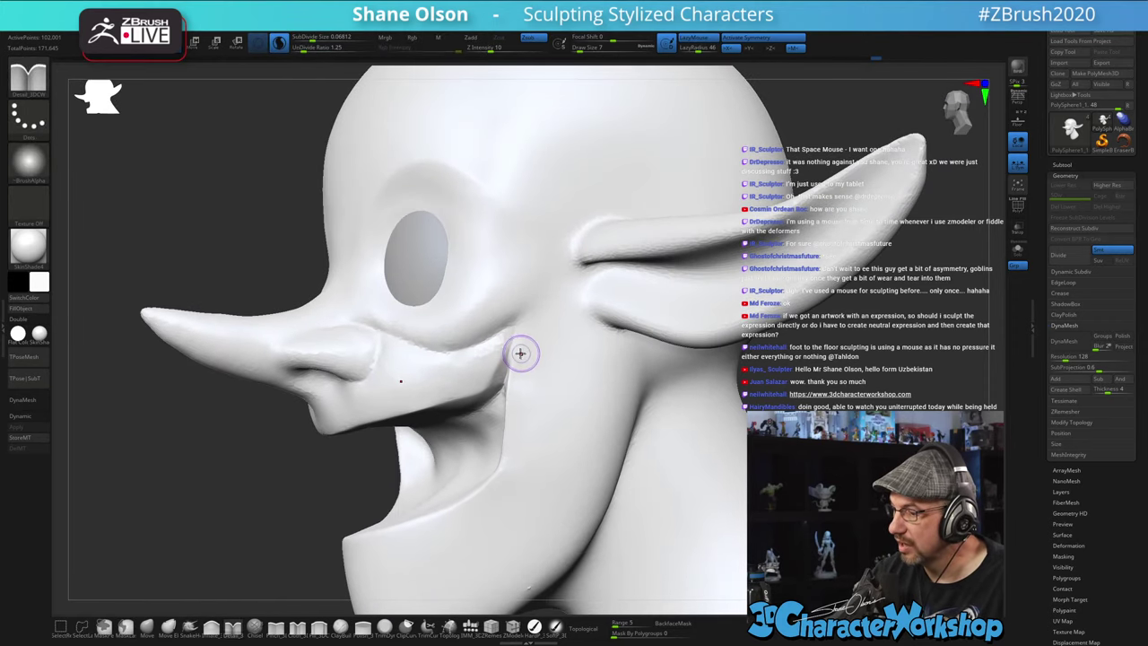
# - Set the detail brush's draw size to 4 and check the mouth corner and the whole head from several angles
pyautogui.press('s')
pyautogui.moveTo(520, 351); pyautogui.dragTo(516, 350)
pyautogui.moveTo(516, 332); pyautogui.dragTo(503, 374, button='right')
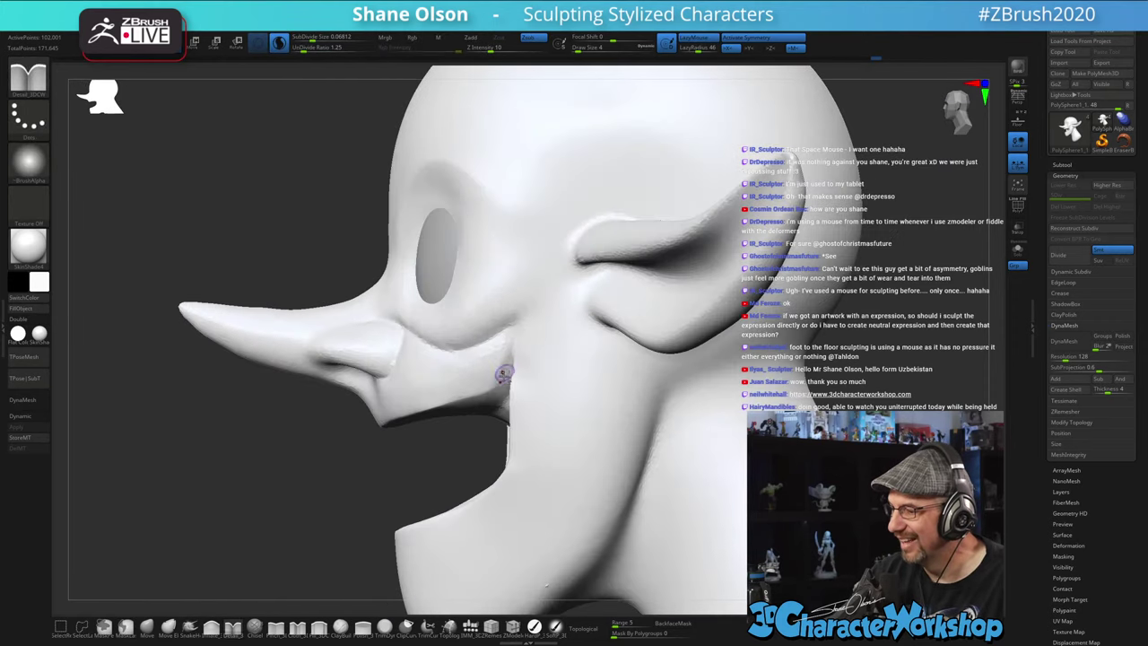
pyautogui.moveTo(531, 328)
pyautogui.mouseDown(button='right')
pyautogui.moveTo(545, 326)
pyautogui.moveTo(543, 362)
pyautogui.moveTo(633, 428)
pyautogui.moveTo(589, 428)
pyautogui.moveTo(626, 427)
pyautogui.moveTo(626, 456)
pyautogui.moveTo(717, 460)
pyautogui.moveTo(730, 475)
pyautogui.moveTo(697, 461)
pyautogui.moveTo(698, 477)
pyautogui.moveTo(687, 459)
pyautogui.moveTo(698, 503)
pyautogui.mouseUp(button='right')
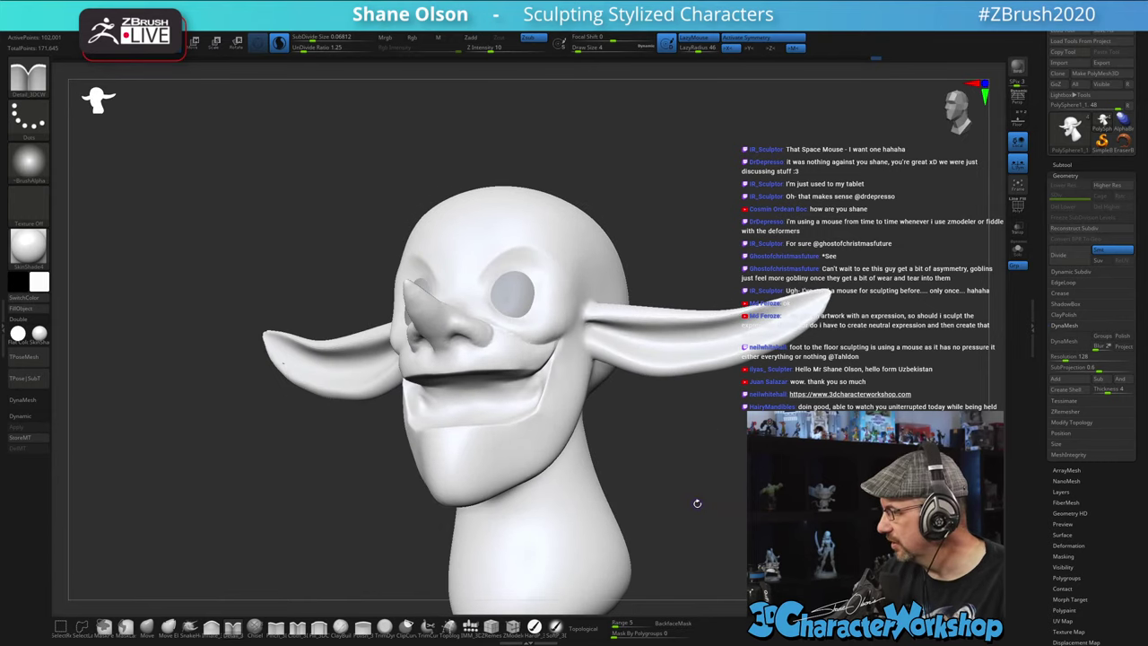
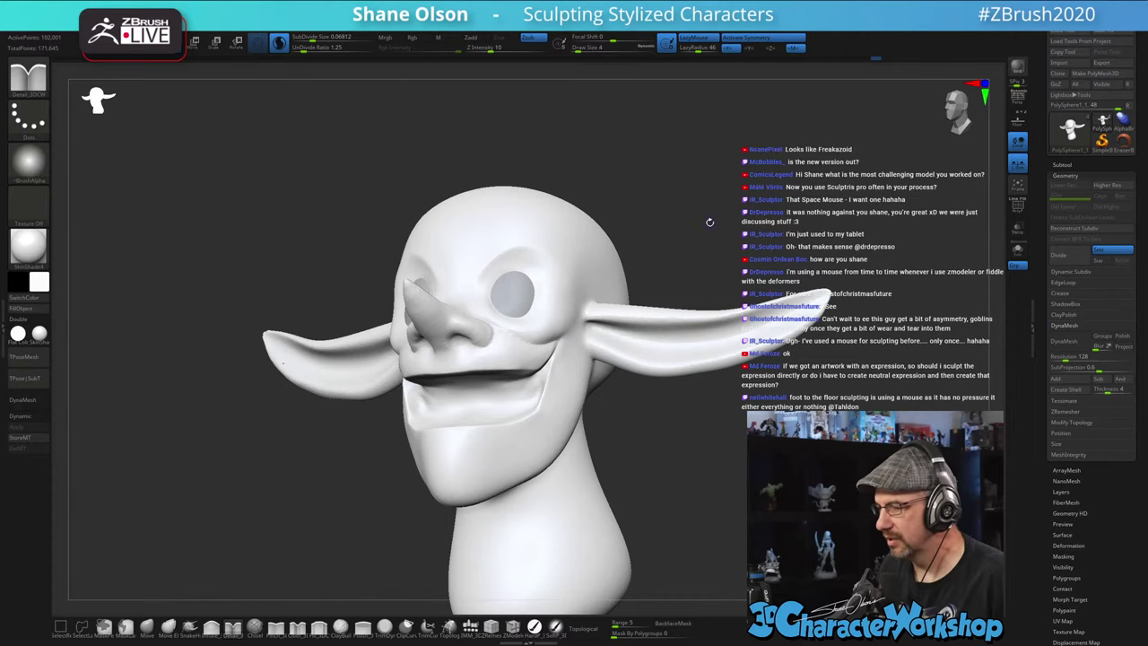
# - Adjust the face around the brow, eye and cheek with the Move brush at draw size 20
pyautogui.moveTo(710, 221); pyautogui.dragTo(701, 242)
pyautogui.moveTo(484, 486); pyautogui.dragTo(366, 499)
pyautogui.click(146, 627)
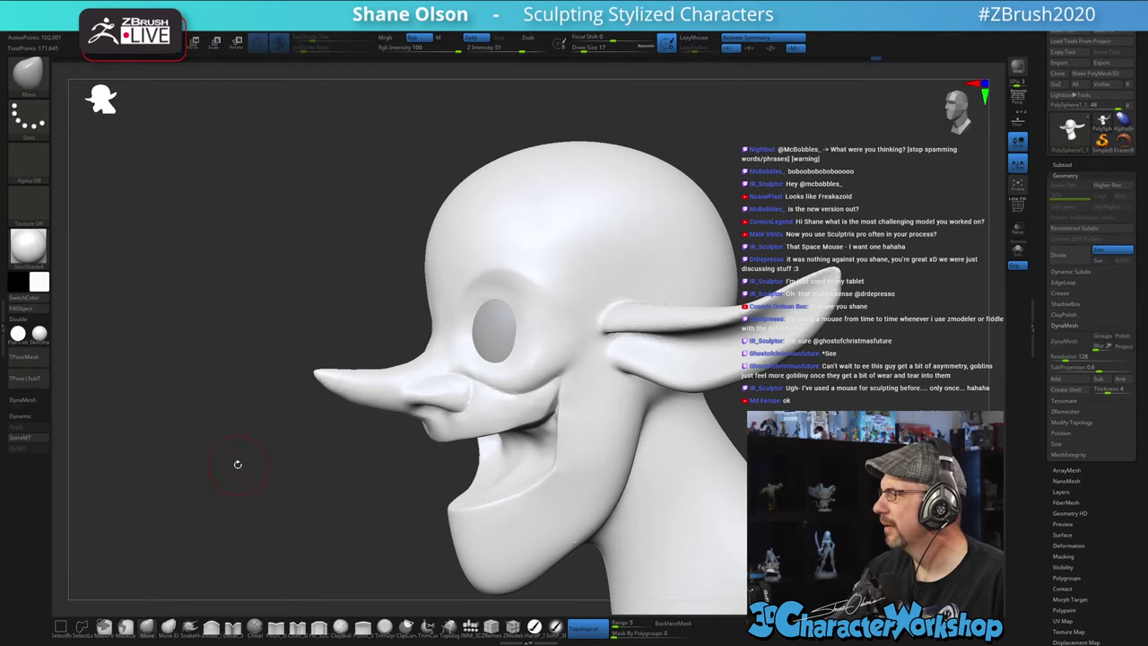
pyautogui.moveTo(820, 388)
pyautogui.mouseDown()
pyautogui.moveTo(807, 381)
pyautogui.moveTo(795, 401)
pyautogui.moveTo(805, 397)
pyautogui.moveTo(729, 411)
pyautogui.mouseUp()
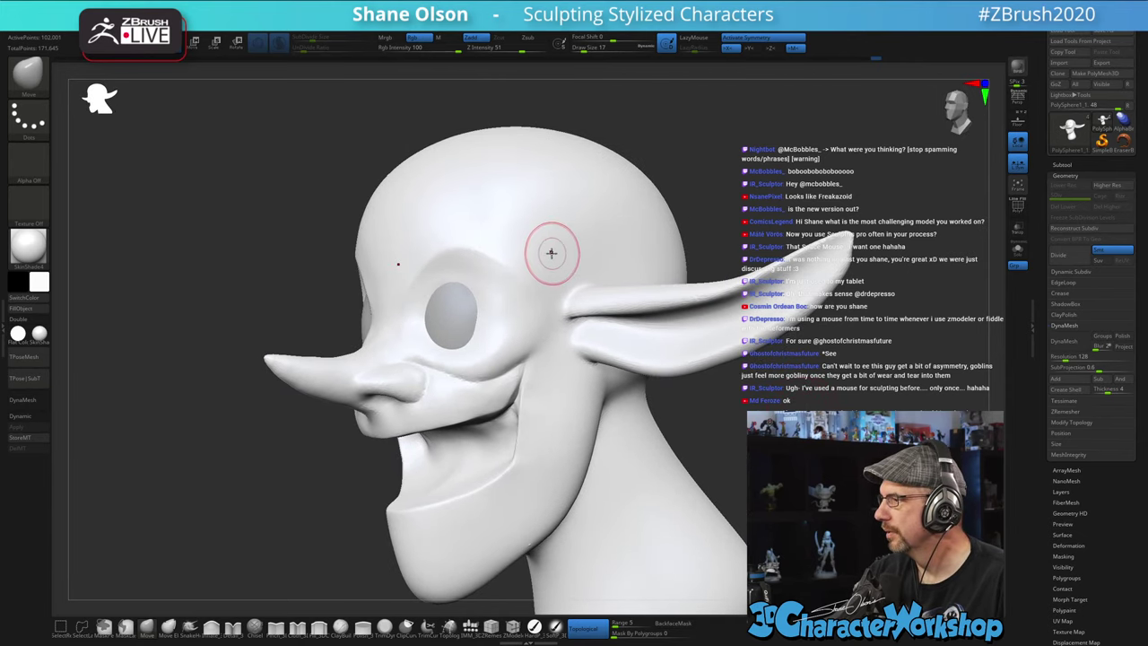
pyautogui.press('s')
pyautogui.moveTo(415, 363); pyautogui.dragTo(416, 363)
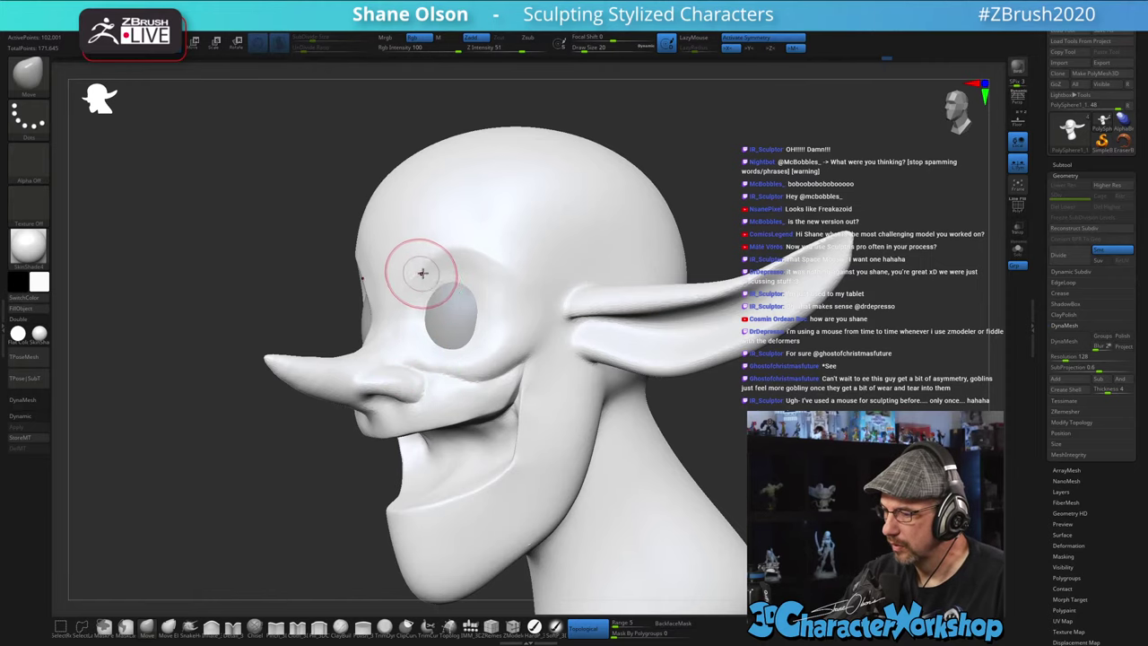
pyautogui.moveTo(441, 342); pyautogui.dragTo(448, 368, button='right')
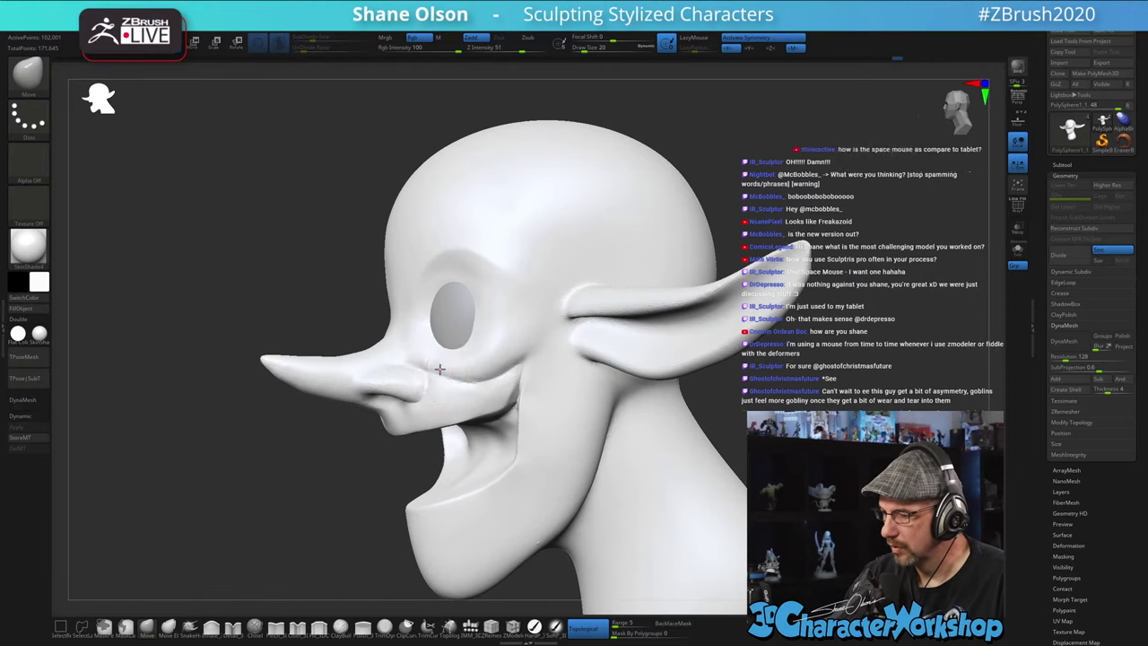
pyautogui.moveTo(399, 336)
pyautogui.mouseDown(button='right')
pyautogui.moveTo(389, 358)
pyautogui.moveTo(420, 361)
pyautogui.moveTo(423, 351)
pyautogui.mouseUp(button='right')
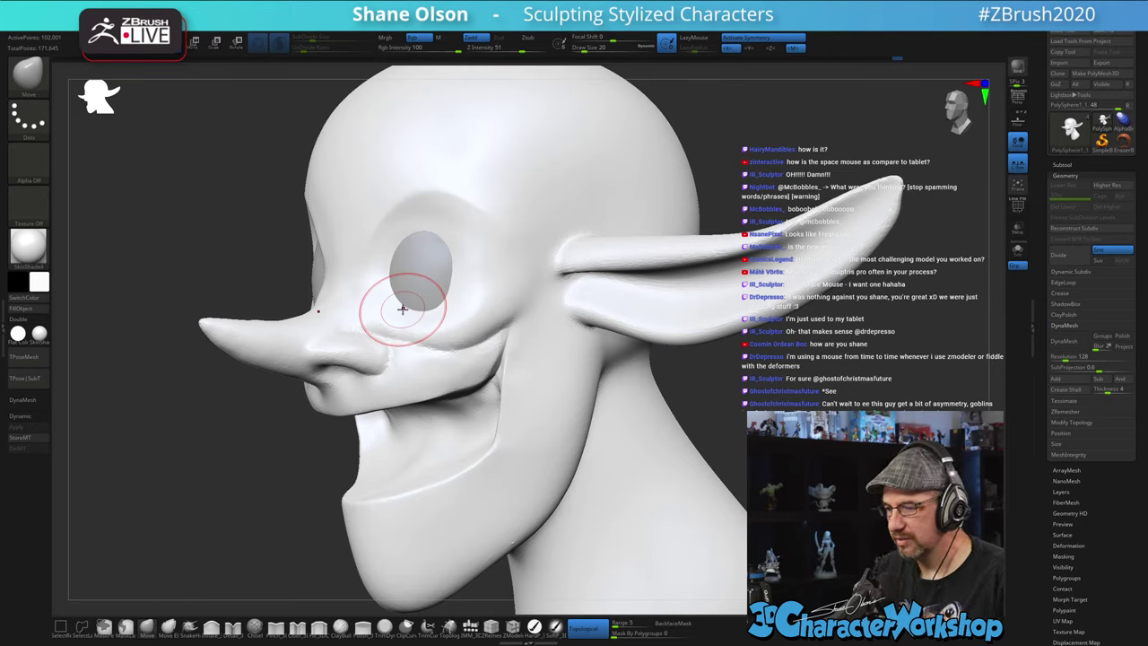
# - Carve the crease over the nostril and where it meets the cheek with the fine detail brush at draw size 7
pyautogui.click(233, 627)
pyautogui.press('s')
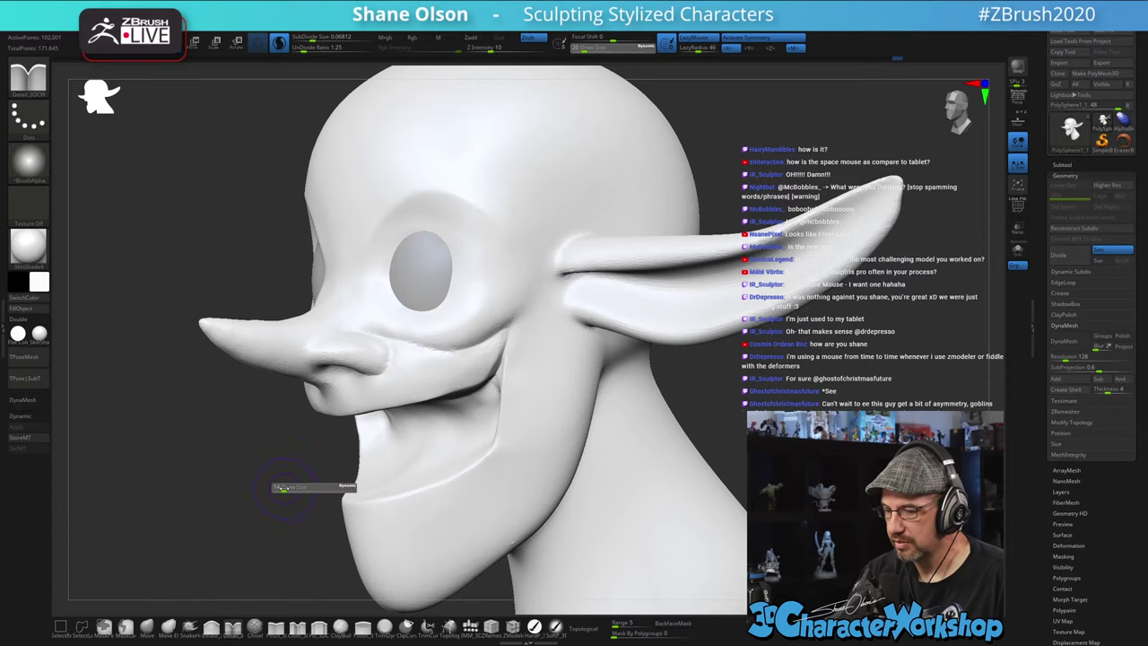
pyautogui.moveTo(285, 488)
pyautogui.mouseDown()
pyautogui.moveTo(305, 525)
pyautogui.moveTo(310, 494)
pyautogui.mouseUp()
pyautogui.press('s')
pyautogui.moveTo(333, 305)
pyautogui.mouseDown()
pyautogui.moveTo(316, 303)
pyautogui.moveTo(385, 319)
pyautogui.mouseUp()
pyautogui.click(332, 305)
pyautogui.moveTo(417, 346)
pyautogui.mouseDown(button='right')
pyautogui.moveTo(432, 311)
pyautogui.moveTo(430, 364)
pyautogui.mouseUp(button='right')
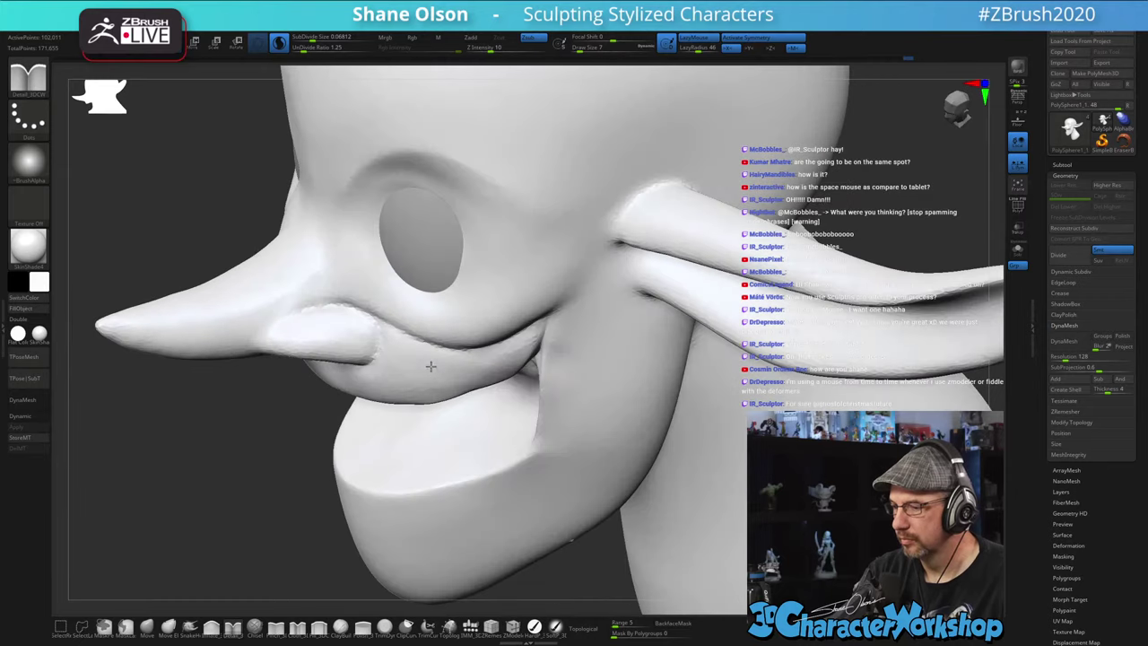
pyautogui.moveTo(299, 311); pyautogui.dragTo(365, 313)
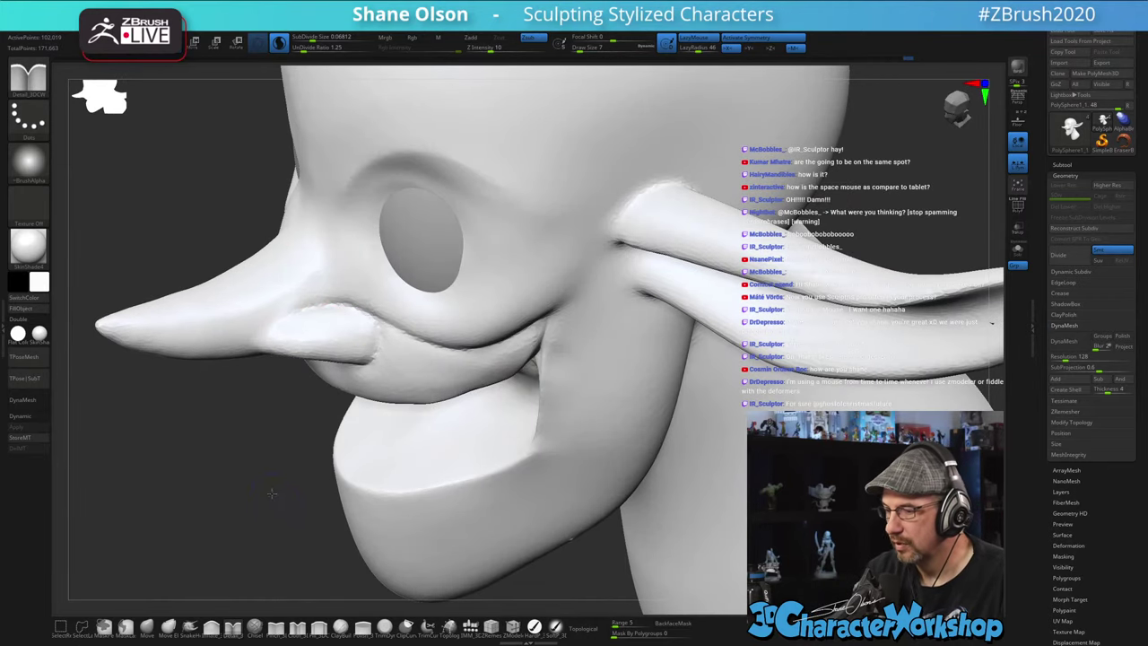
pyautogui.moveTo(282, 522)
pyautogui.keyDown('ctrl'); pyautogui.mouseDown(button='right')
pyautogui.moveTo(272, 494)
pyautogui.moveTo(291, 464)
pyautogui.moveTo(334, 455)
pyautogui.mouseUp(button='right'); pyautogui.keyUp('ctrl')
pyautogui.keyDown('shift'); pyautogui.moveTo(520, 469); pyautogui.dragTo(493, 529, button='right'); pyautogui.keyUp('shift')
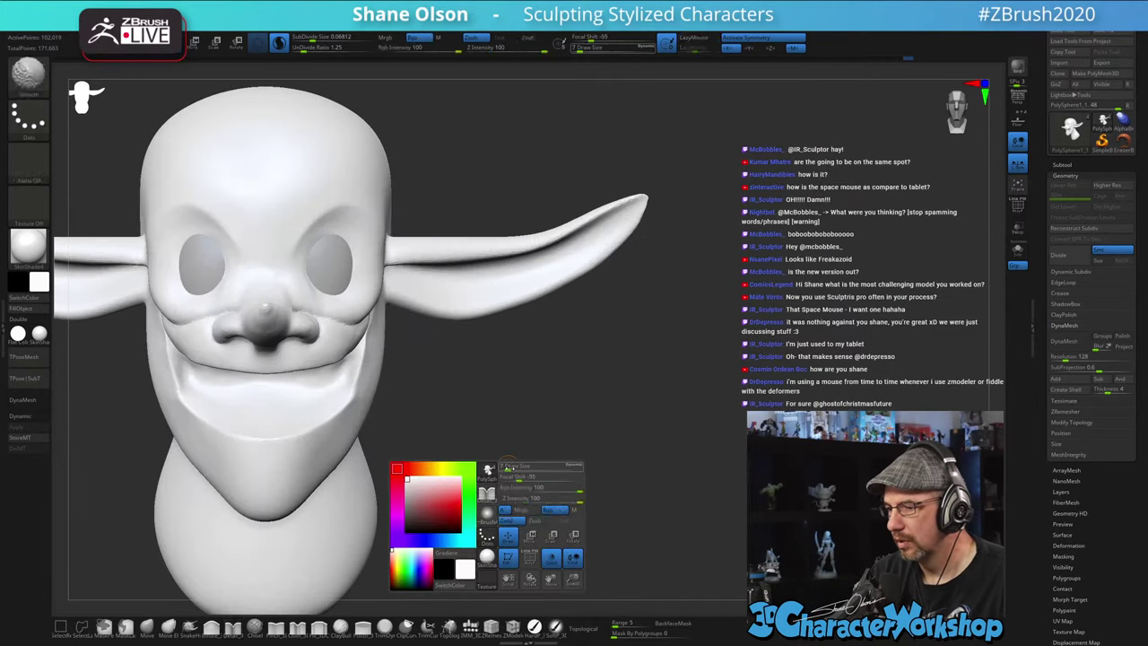
# - Set the detail brush's draw size to 9 and smooth the area at the inner corner of the eye
pyautogui.keyDown('alt'); pyautogui.moveTo(629, 440); pyautogui.dragTo(717, 438, button='right'); pyautogui.keyUp('alt')
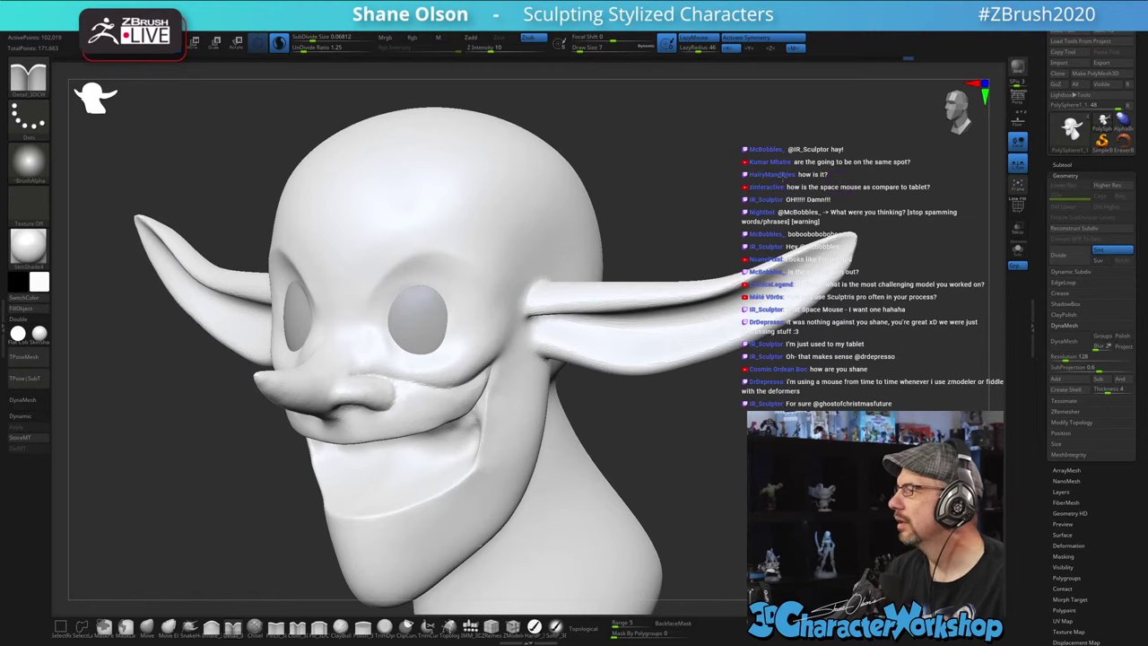
pyautogui.keyDown('alt'); pyautogui.moveTo(782, 178); pyautogui.dragTo(722, 187, button='right'); pyautogui.keyUp('alt')
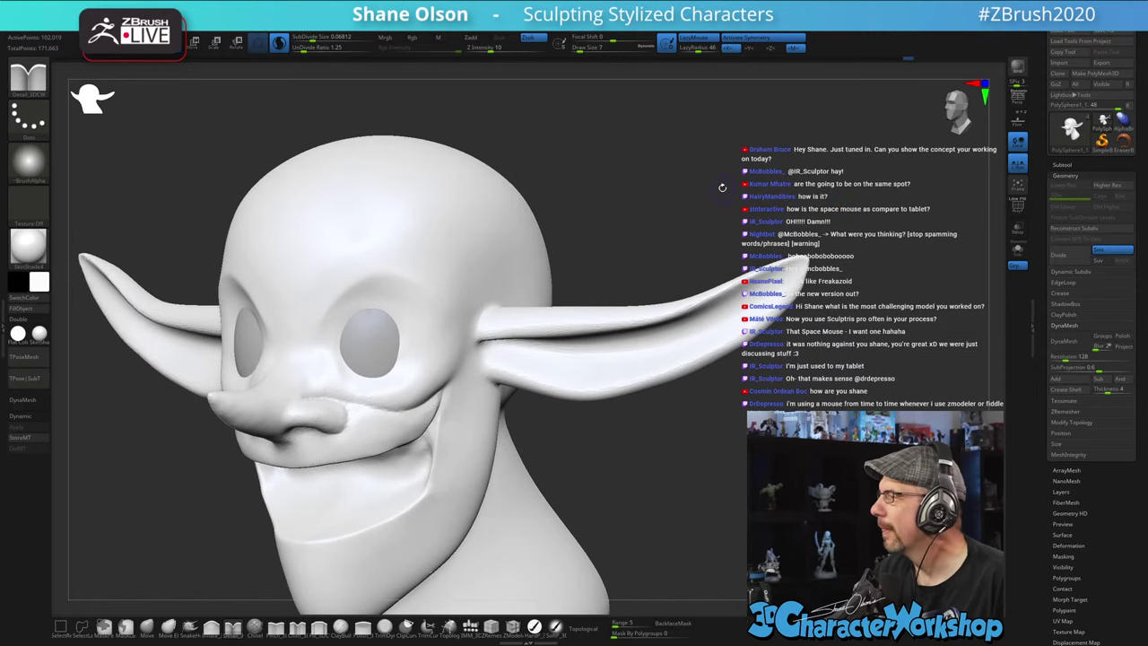
pyautogui.moveTo(743, 440); pyautogui.dragTo(555, 427, button='right')
pyautogui.press('s')
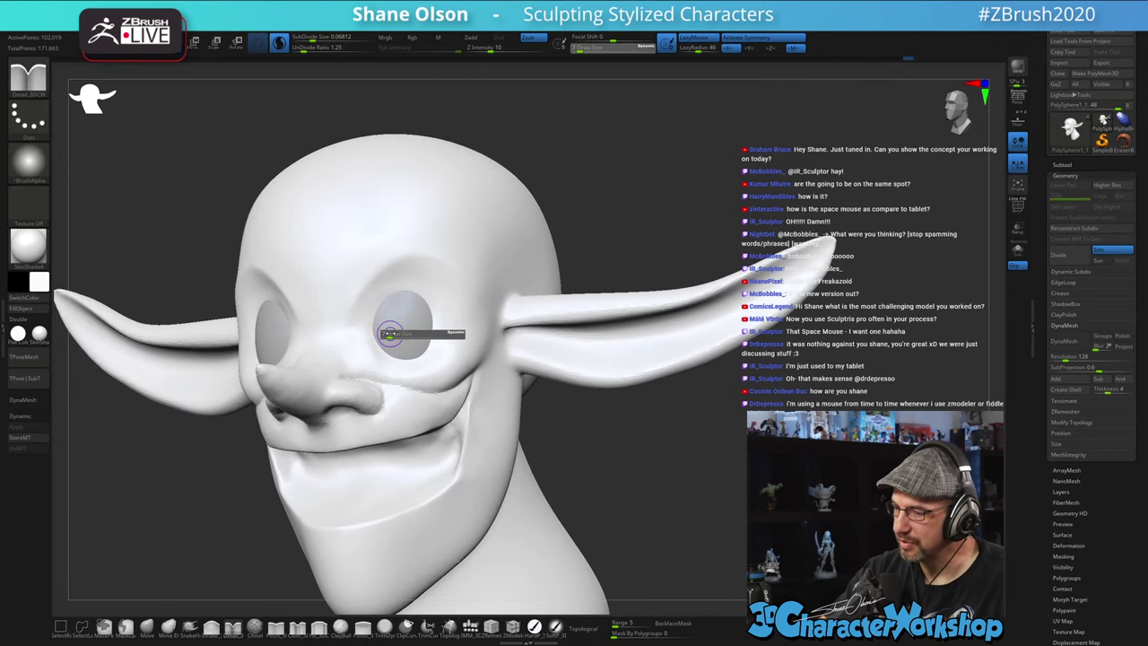
pyautogui.moveTo(384, 334); pyautogui.dragTo(387, 333)
pyautogui.keyDown('shift'); pyautogui.moveTo(375, 341); pyautogui.dragTo(369, 326); pyautogui.keyUp('shift')
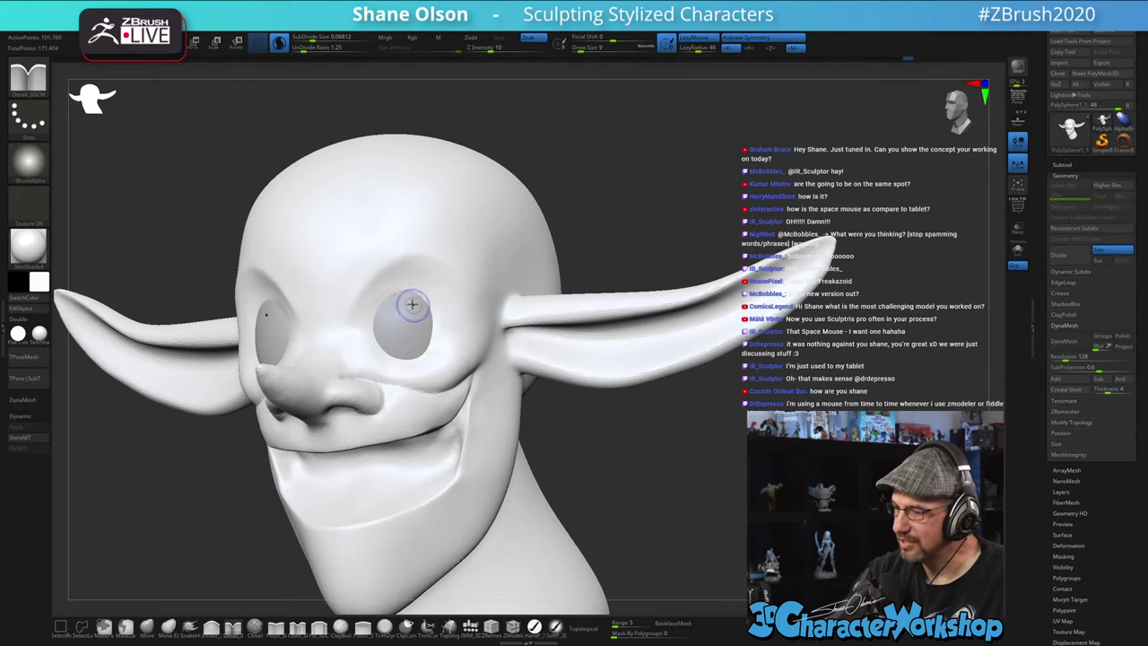
pyautogui.moveTo(406, 314)
pyautogui.mouseDown(button='right')
pyautogui.moveTo(468, 312)
pyautogui.moveTo(404, 328)
pyautogui.mouseUp(button='right')
pyautogui.keyDown('alt'); pyautogui.moveTo(318, 473); pyautogui.dragTo(326, 442, button='right'); pyautogui.keyUp('alt')
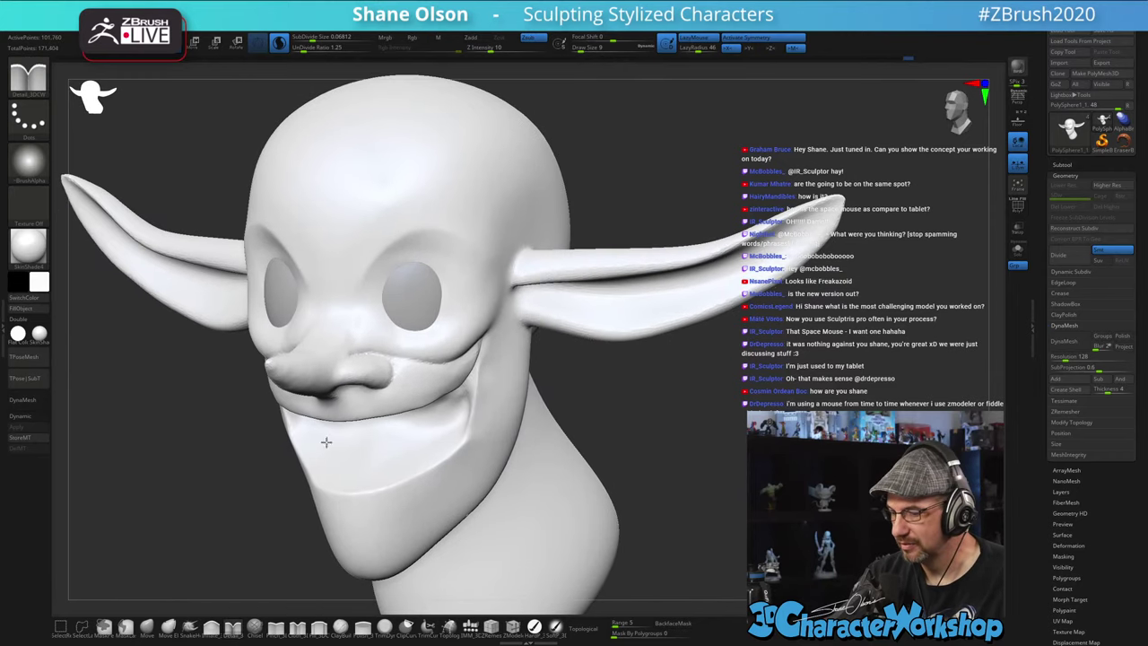
# - Build up upper and lower eyelid volume around the eyeballs with the ClayBuildup brush at draw size 9
pyautogui.click(342, 630)
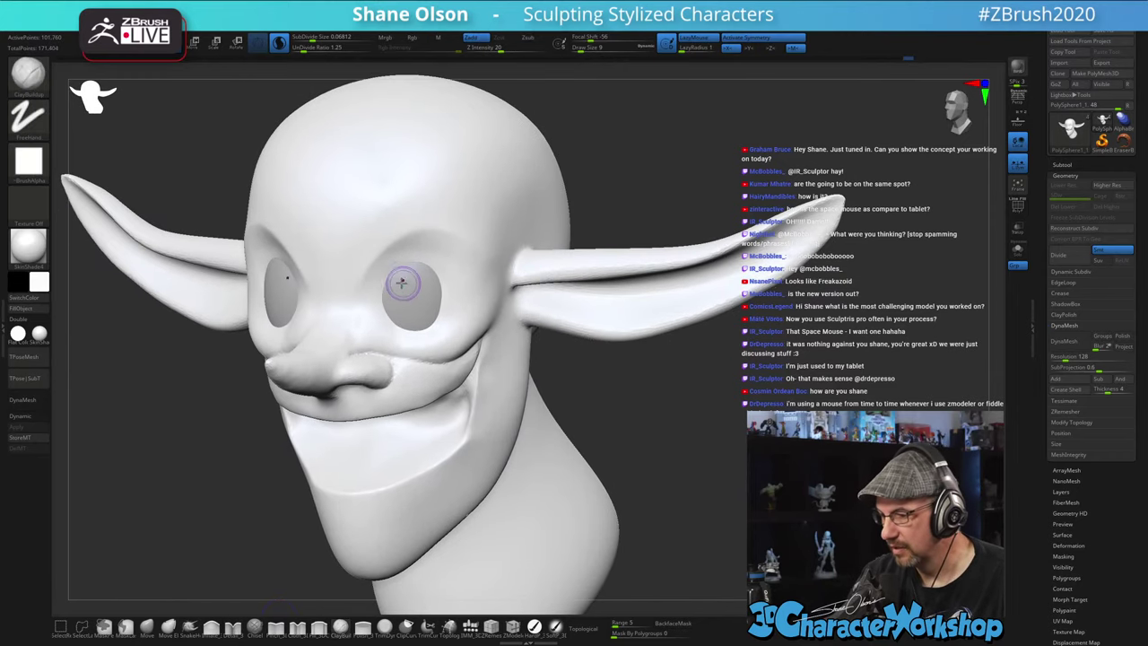
pyautogui.keyDown('alt'); pyautogui.moveTo(410, 278); pyautogui.dragTo(424, 285, button='right'); pyautogui.keyUp('alt')
pyautogui.moveTo(416, 260)
pyautogui.mouseDown()
pyautogui.moveTo(398, 288)
pyautogui.moveTo(438, 331)
pyautogui.moveTo(460, 309)
pyautogui.moveTo(434, 331)
pyautogui.mouseUp()
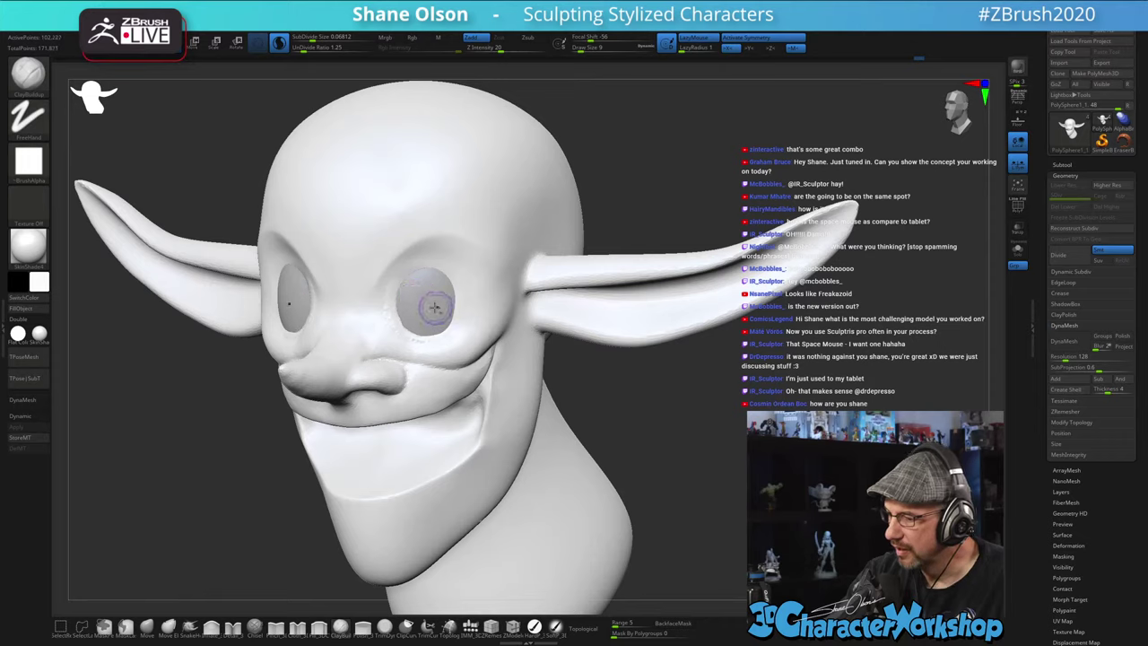
pyautogui.moveTo(396, 289)
pyautogui.mouseDown()
pyautogui.moveTo(423, 266)
pyautogui.moveTo(458, 295)
pyautogui.moveTo(448, 319)
pyautogui.moveTo(461, 289)
pyautogui.mouseUp()
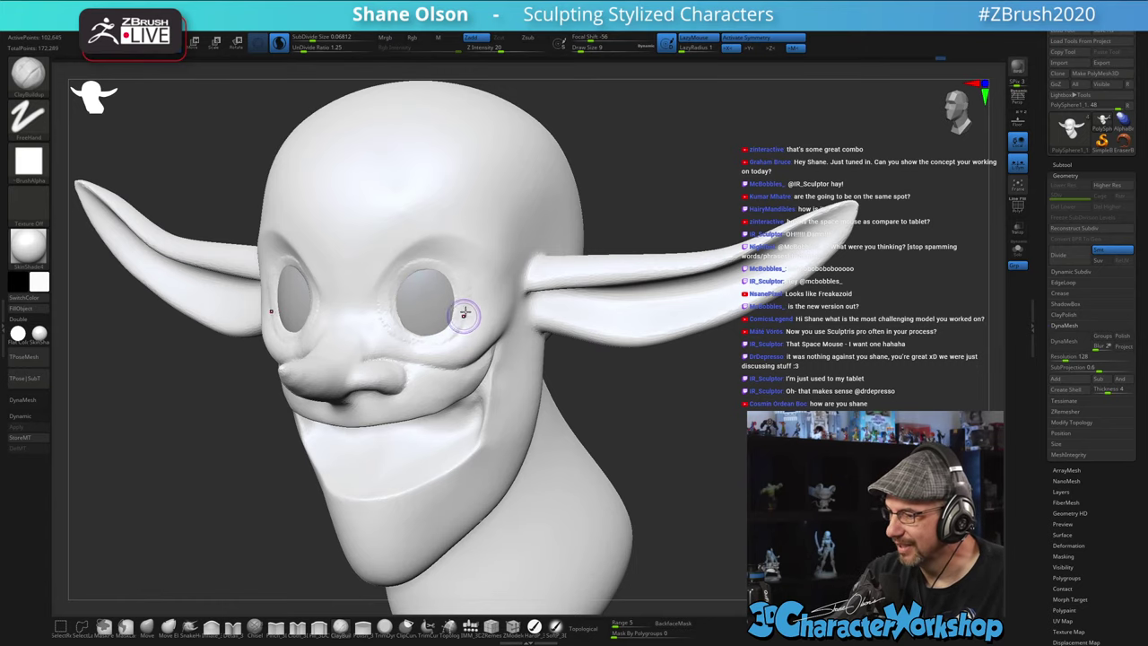
pyautogui.moveTo(398, 272)
pyautogui.mouseDown()
pyautogui.moveTo(437, 257)
pyautogui.moveTo(456, 277)
pyautogui.mouseUp()
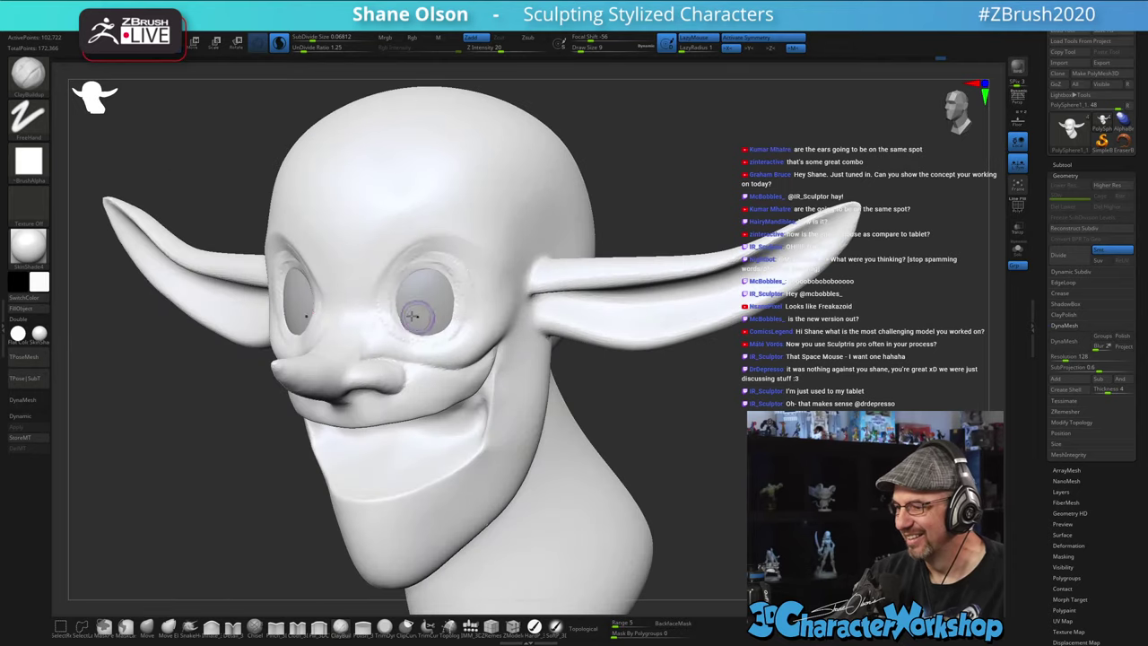
pyautogui.moveTo(392, 301); pyautogui.dragTo(461, 331)
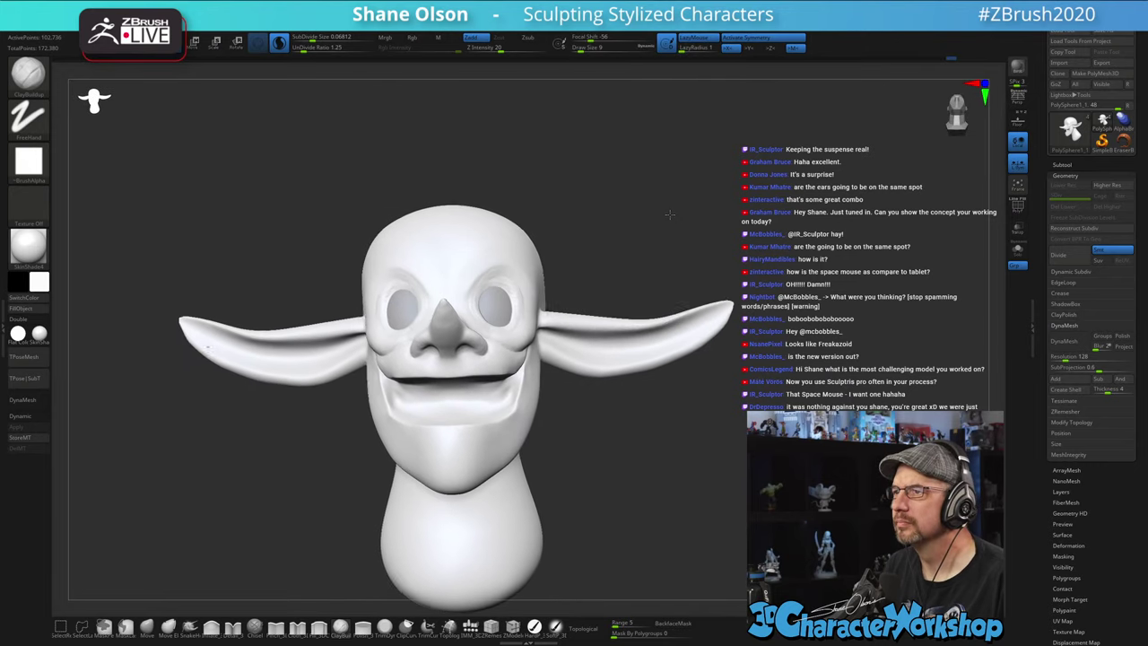
pyautogui.keyDown('shift'); pyautogui.moveTo(666, 223); pyautogui.dragTo(664, 221); pyautogui.keyUp('shift')
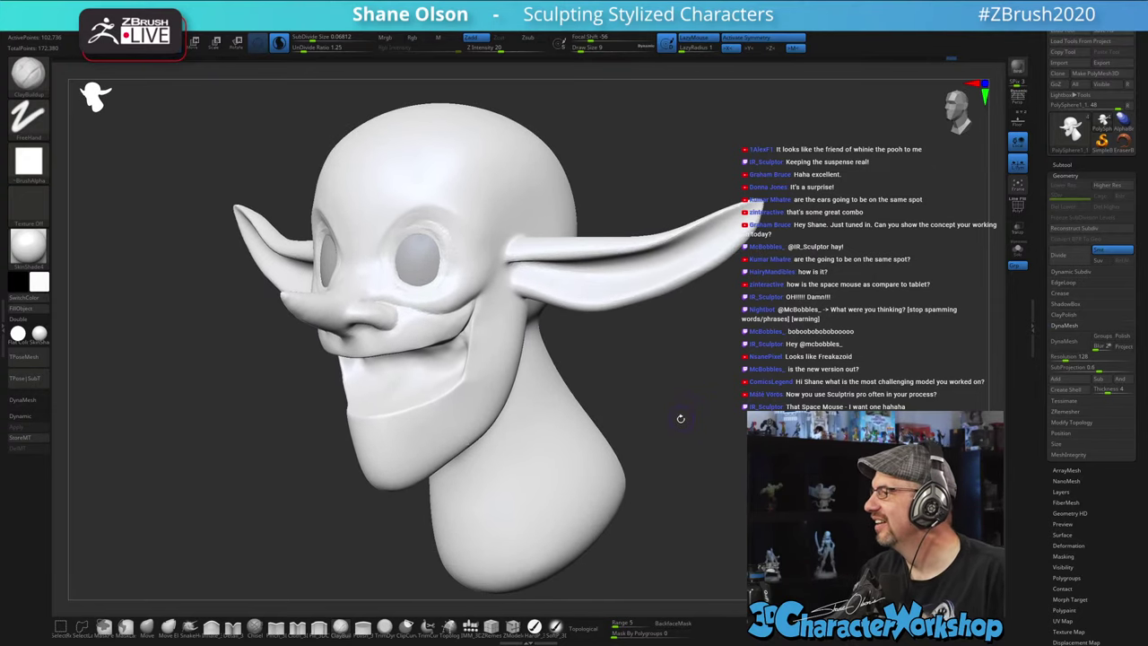
# - Adjust the lower lip edge and the jaw near the mouth corner with the Move brush at draw size 20
pyautogui.click(148, 626)
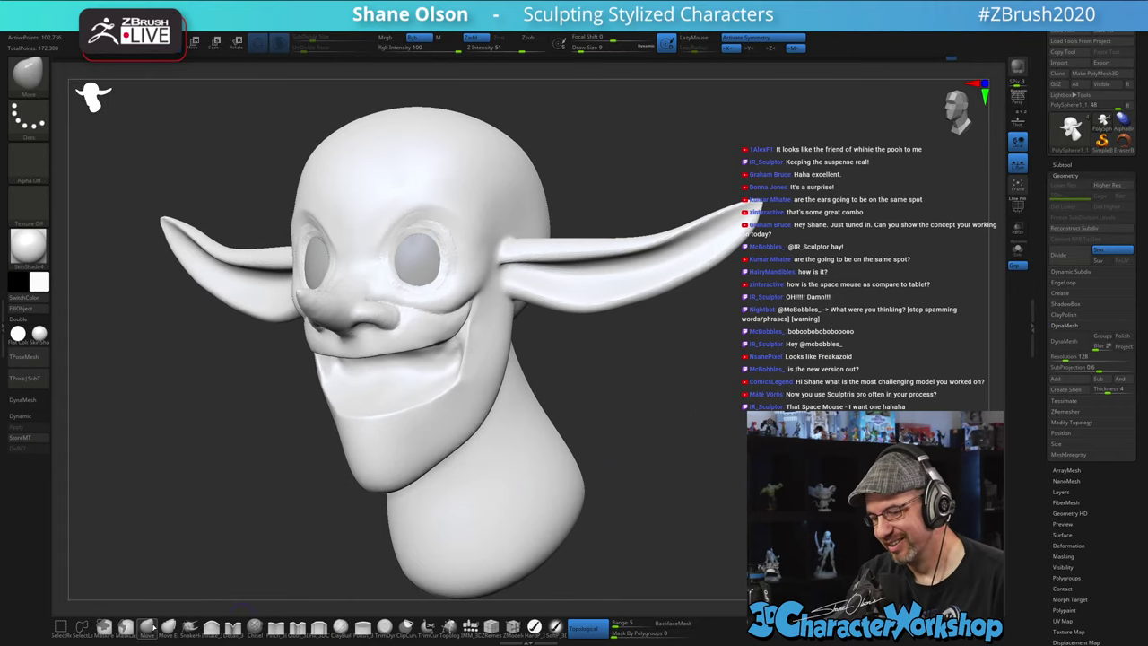
pyautogui.press('s')
pyautogui.moveTo(578, 391); pyautogui.dragTo(582, 391)
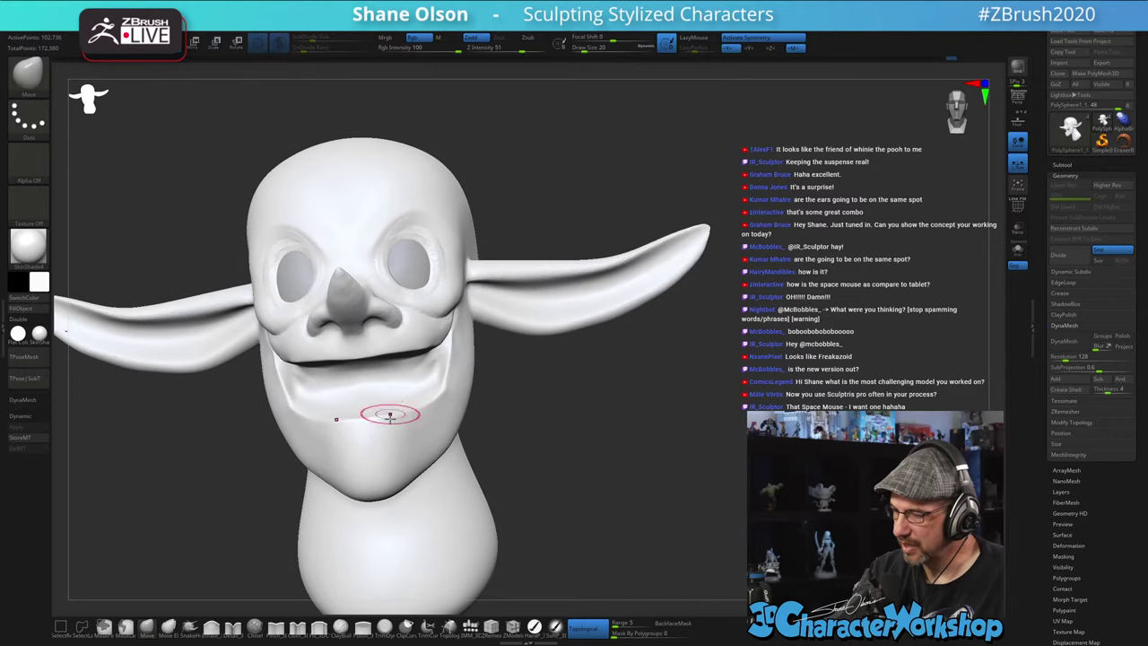
pyautogui.press('s')
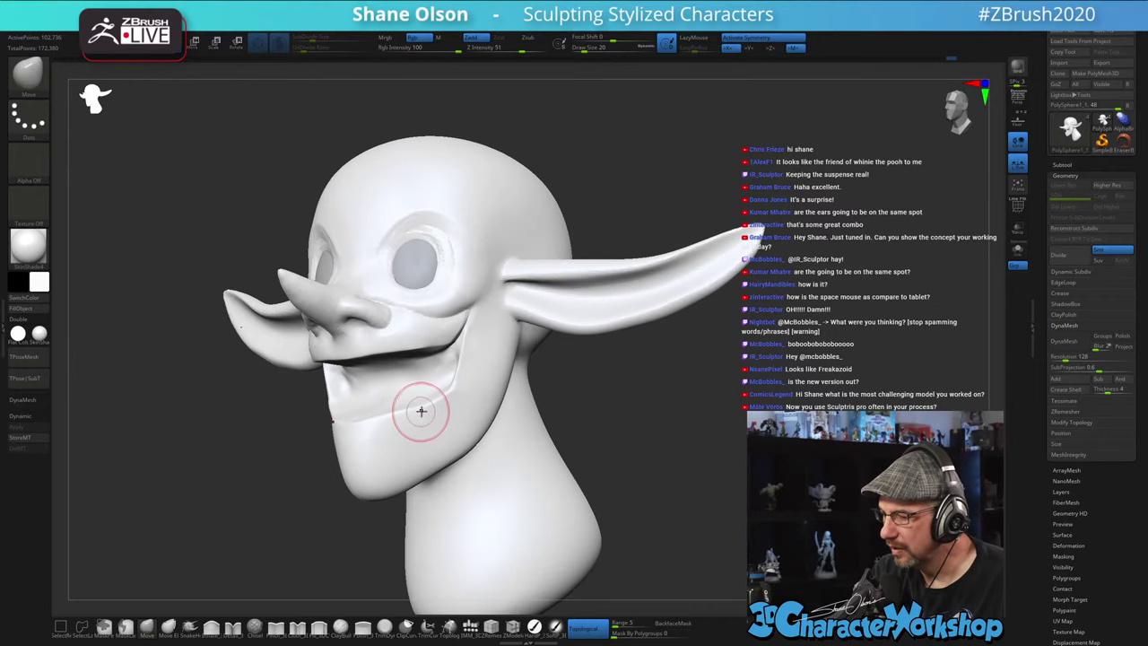
pyautogui.moveTo(422, 412); pyautogui.dragTo(435, 405)
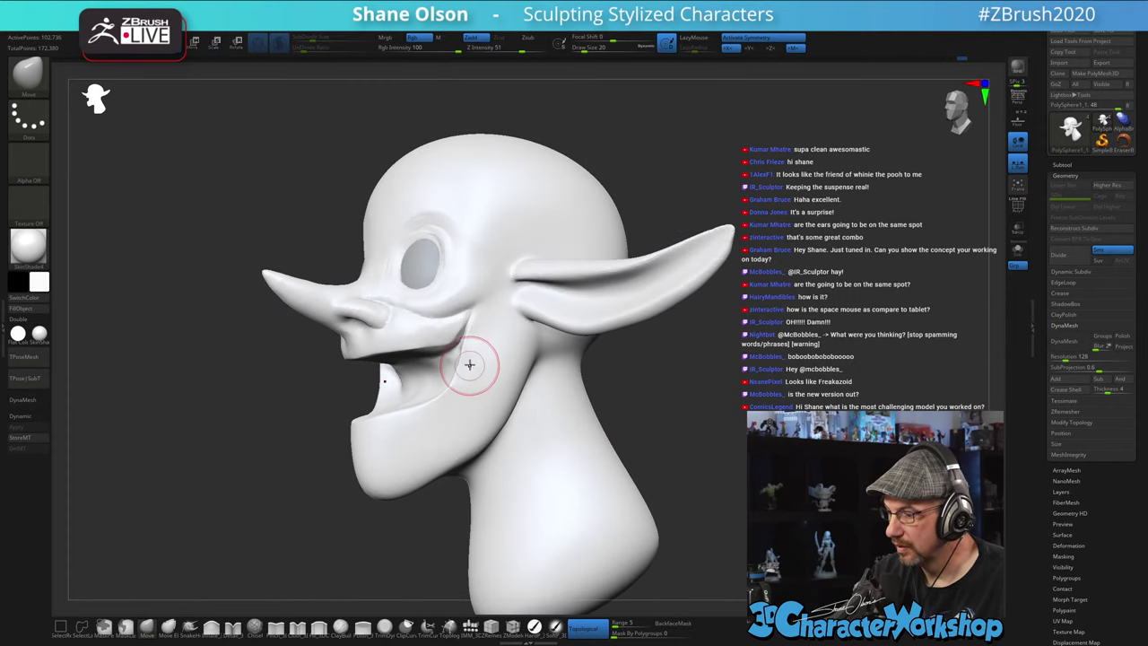
pyautogui.keyDown('shift'); pyautogui.click(504, 391); pyautogui.keyUp('shift')
pyautogui.keyDown('alt'); pyautogui.moveTo(566, 391); pyautogui.dragTo(630, 418); pyautogui.keyUp('alt')
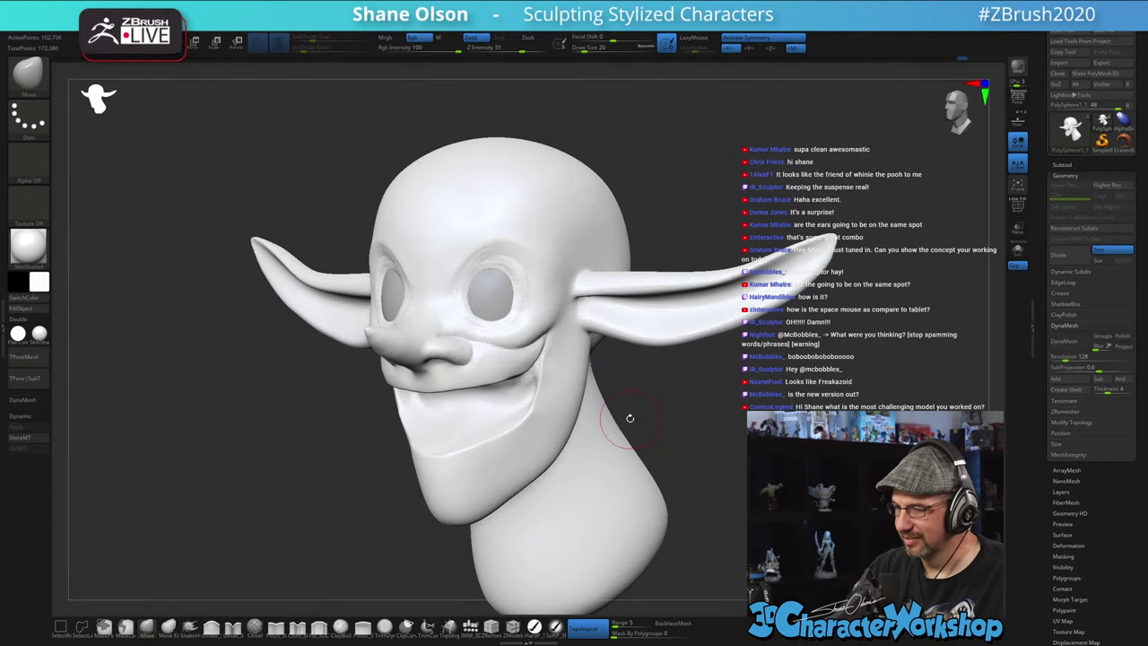
pyautogui.keyDown('alt'); pyautogui.moveTo(333, 445); pyautogui.dragTo(353, 405); pyautogui.keyUp('alt')
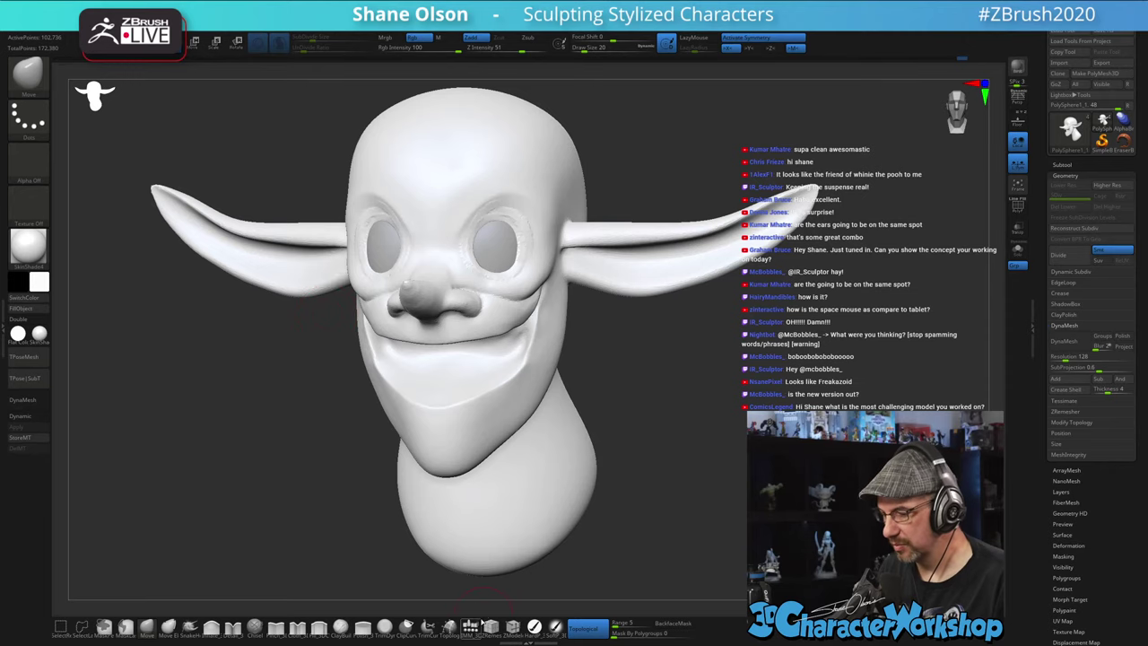
# - Insert a small QuadSphere-2 mesh under the middle of the upper lip as the base of a front tooth
pyautogui.click(480, 623)
pyautogui.click(109, 75)
pyautogui.moveTo(207, 420); pyautogui.dragTo(184, 340)
pyautogui.moveTo(694, 400); pyautogui.dragTo(706, 380)
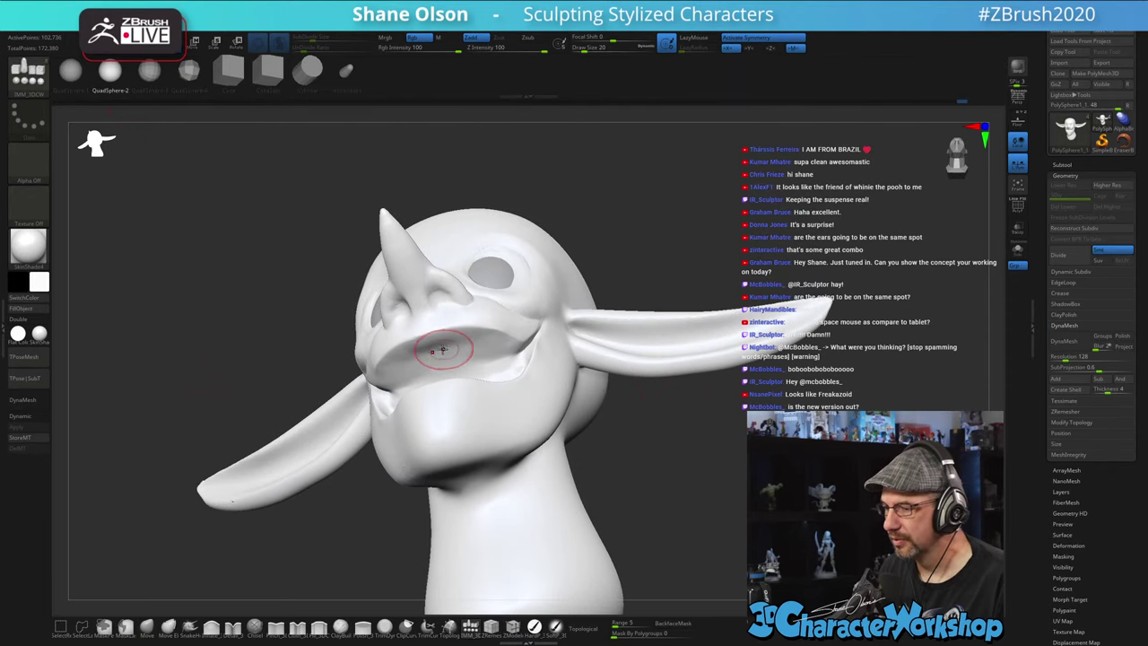
pyautogui.moveTo(436, 352); pyautogui.dragTo(447, 361)
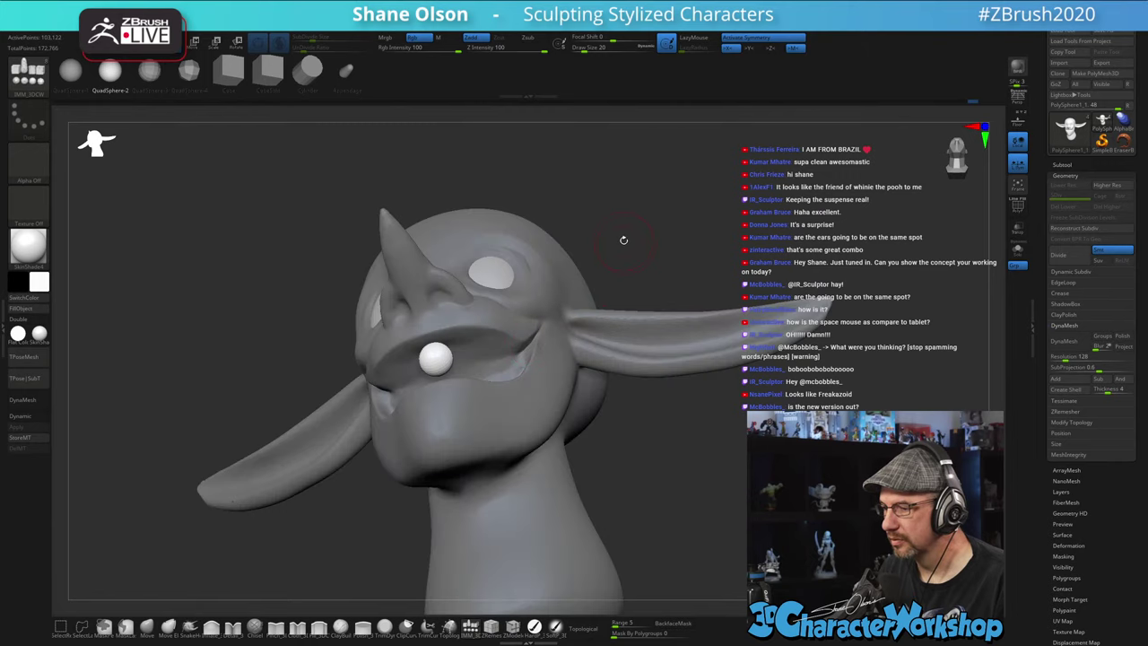
pyautogui.moveTo(622, 240); pyautogui.dragTo(641, 316)
pyautogui.keyDown('alt'); pyautogui.moveTo(715, 446); pyautogui.dragTo(742, 434); pyautogui.keyUp('alt')
pyautogui.moveTo(741, 434); pyautogui.dragTo(778, 407)
pyautogui.keyDown('alt'); pyautogui.moveTo(674, 424); pyautogui.dragTo(663, 439); pyautogui.keyUp('alt')
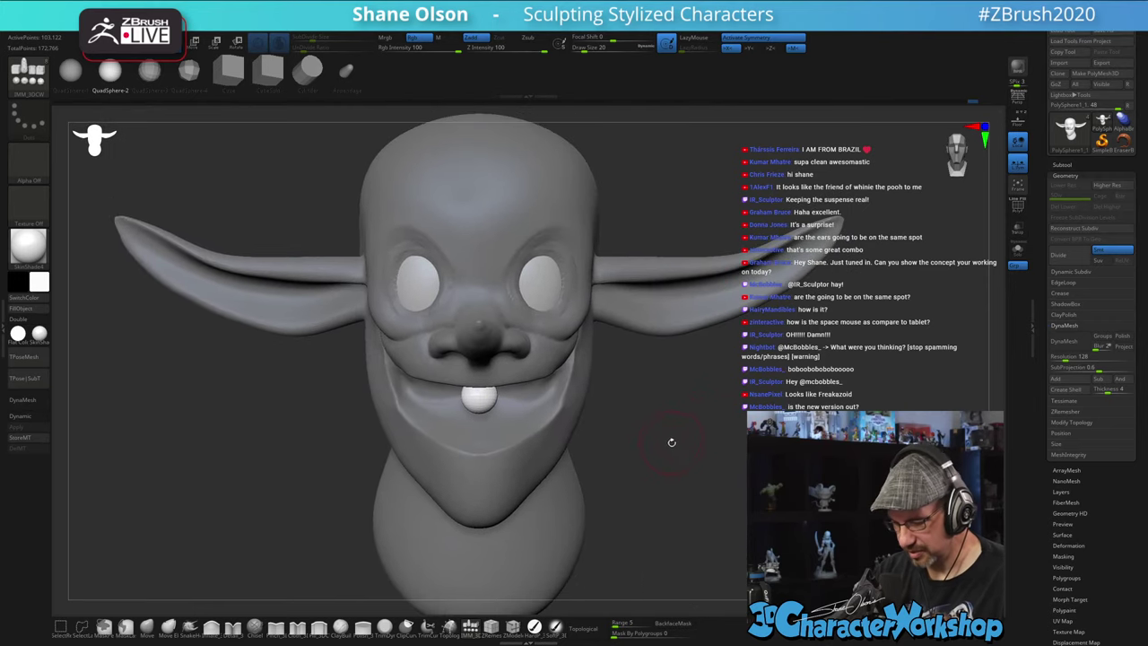
# - Split the unmasked tooth sphere into its own subtool and make it the active one
pyautogui.press('w')
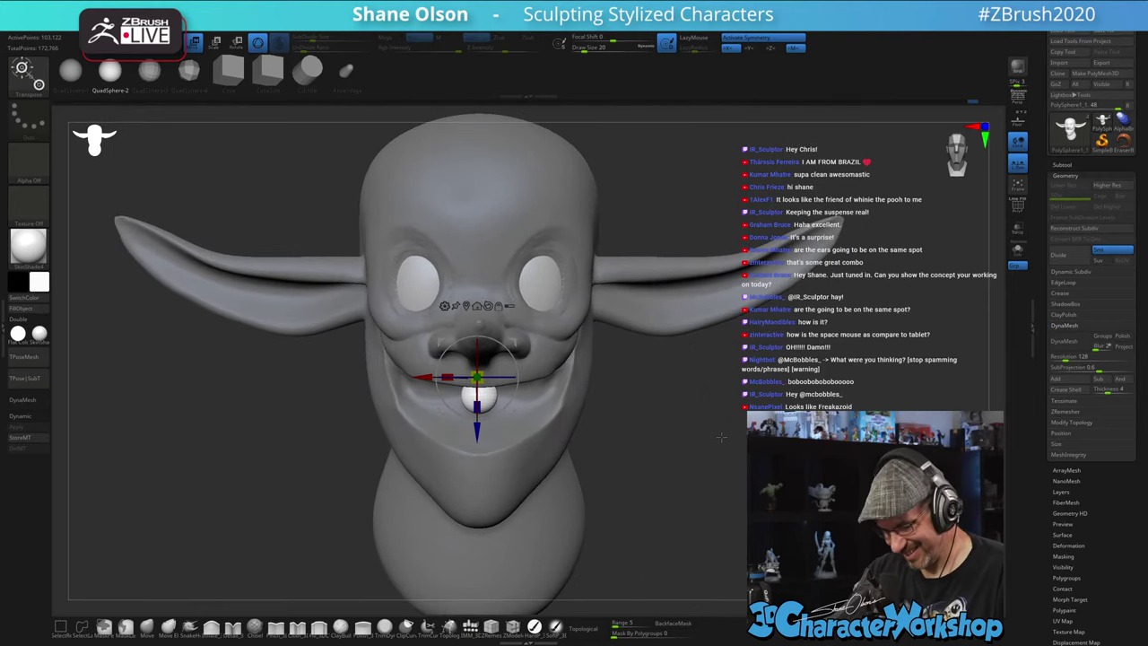
pyautogui.press('space')
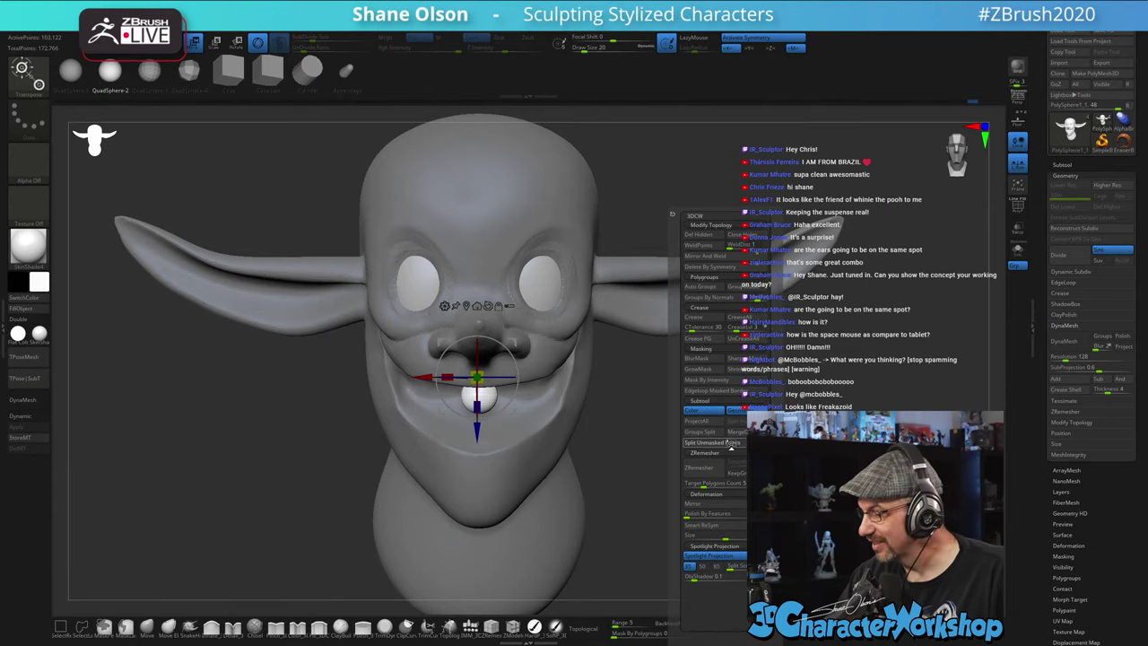
pyautogui.click(730, 443)
pyautogui.press('Down')
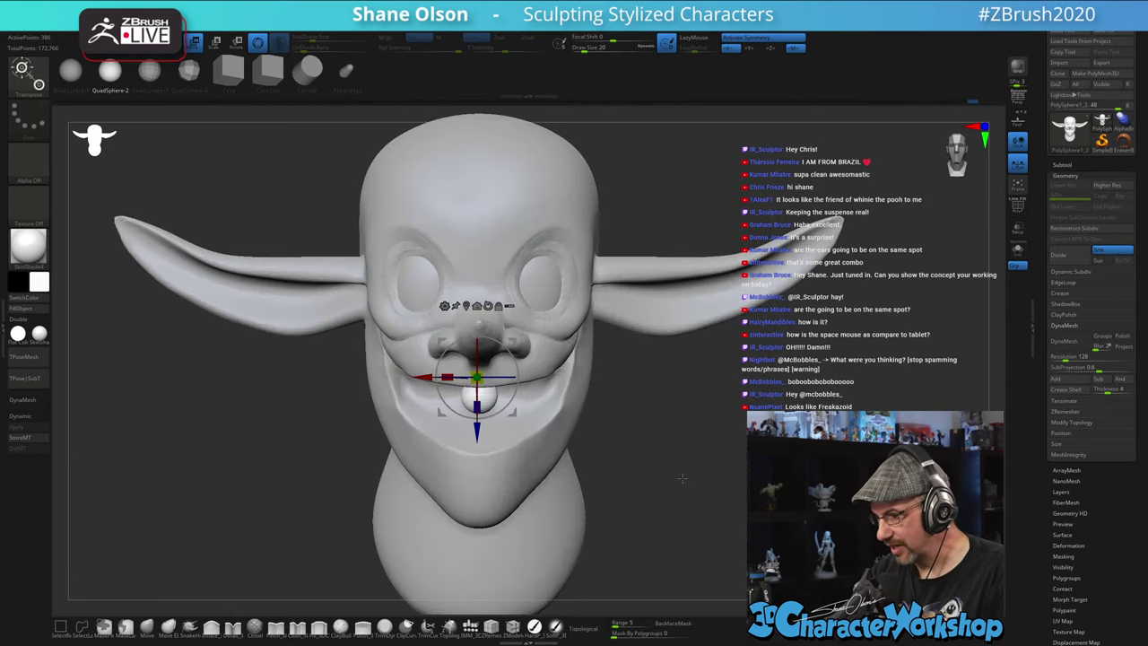
# - Flatten the tooth sphere front to back and tilt it in the side view to follow the upper lip
pyautogui.moveTo(672, 485); pyautogui.dragTo(641, 469)
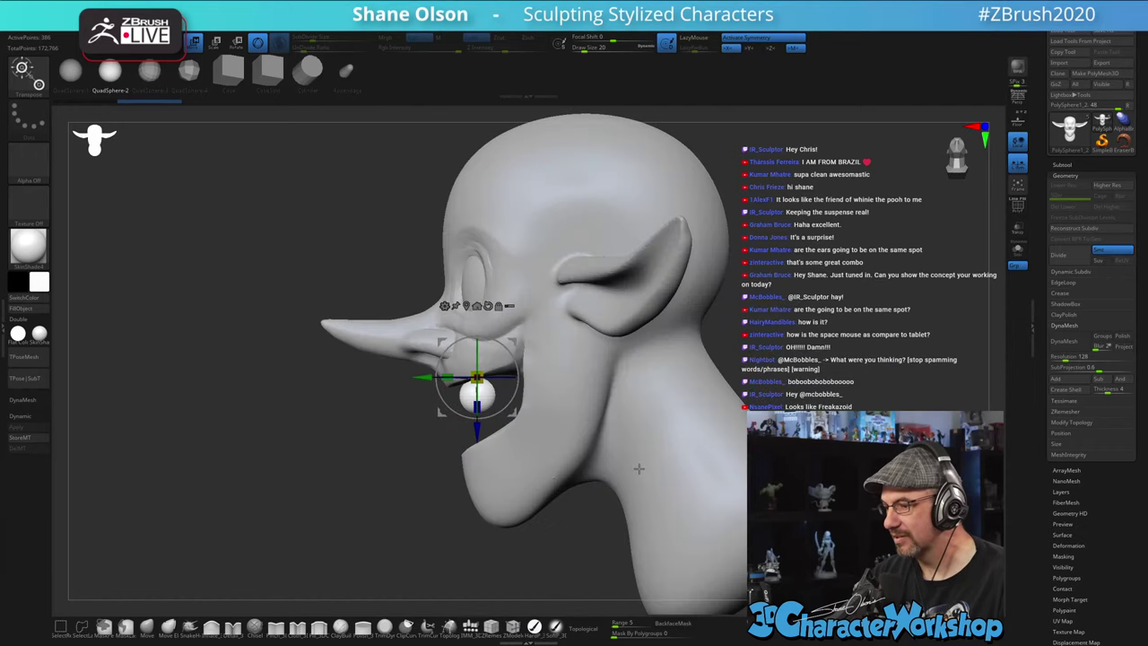
pyautogui.moveTo(447, 378); pyautogui.dragTo(414, 376)
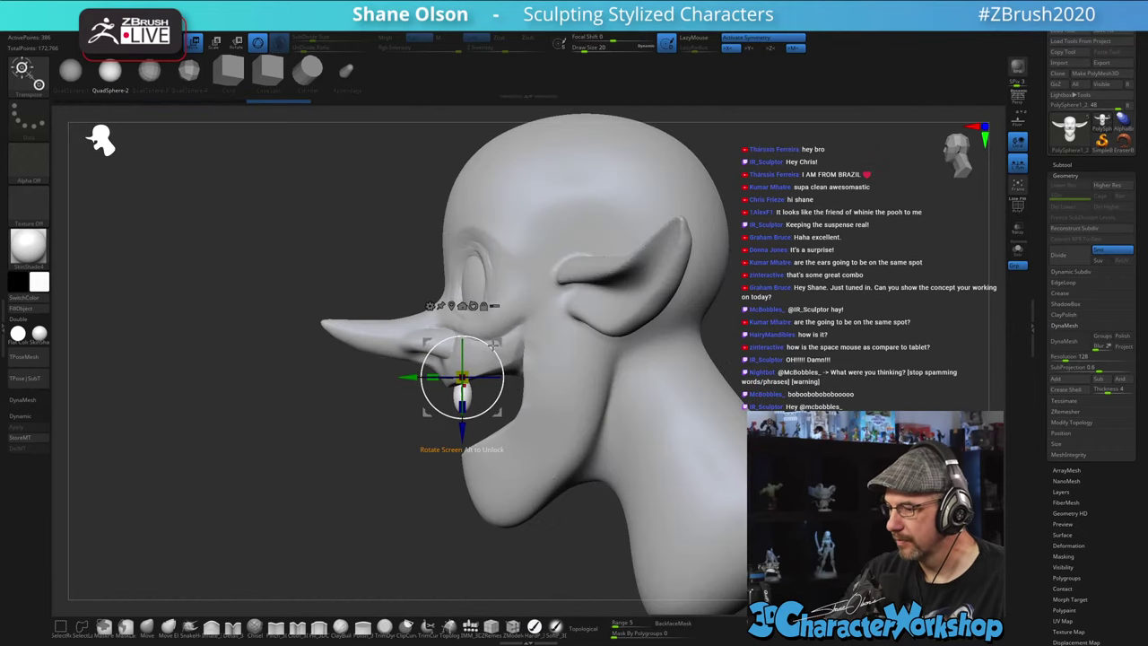
pyautogui.moveTo(494, 351); pyautogui.dragTo(496, 338)
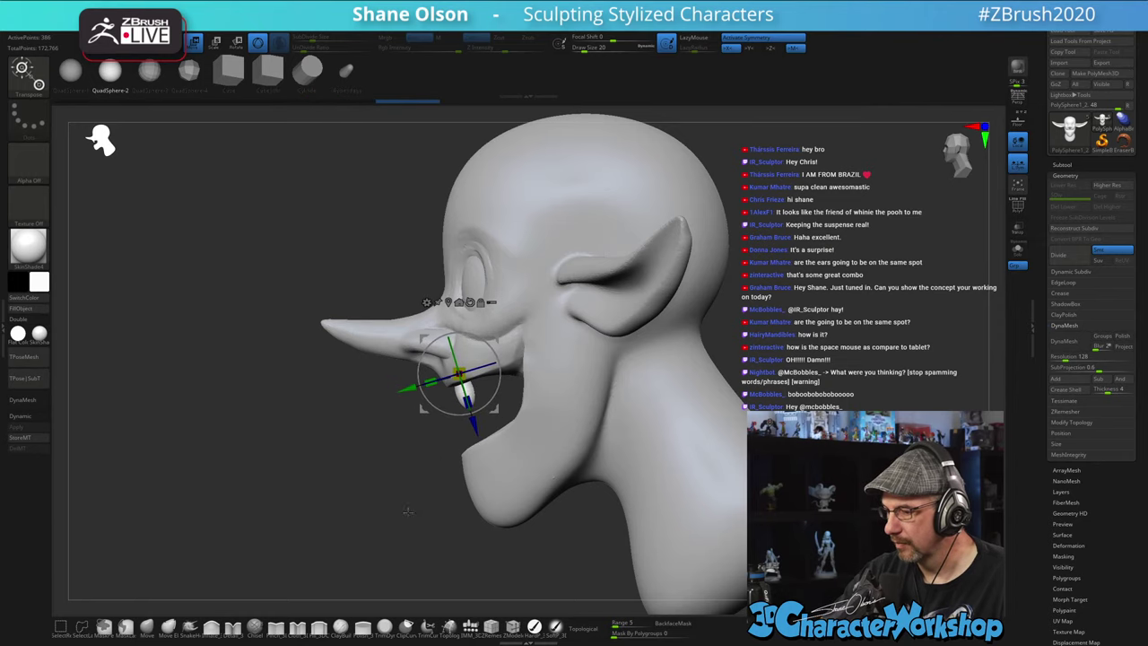
# - Widen the flattened tooth sphere sideways beneath the upper lip and center it there in the underside view
pyautogui.moveTo(406, 508); pyautogui.dragTo(495, 485)
pyautogui.moveTo(691, 447); pyautogui.dragTo(675, 407)
pyautogui.moveTo(610, 544); pyautogui.dragTo(625, 503)
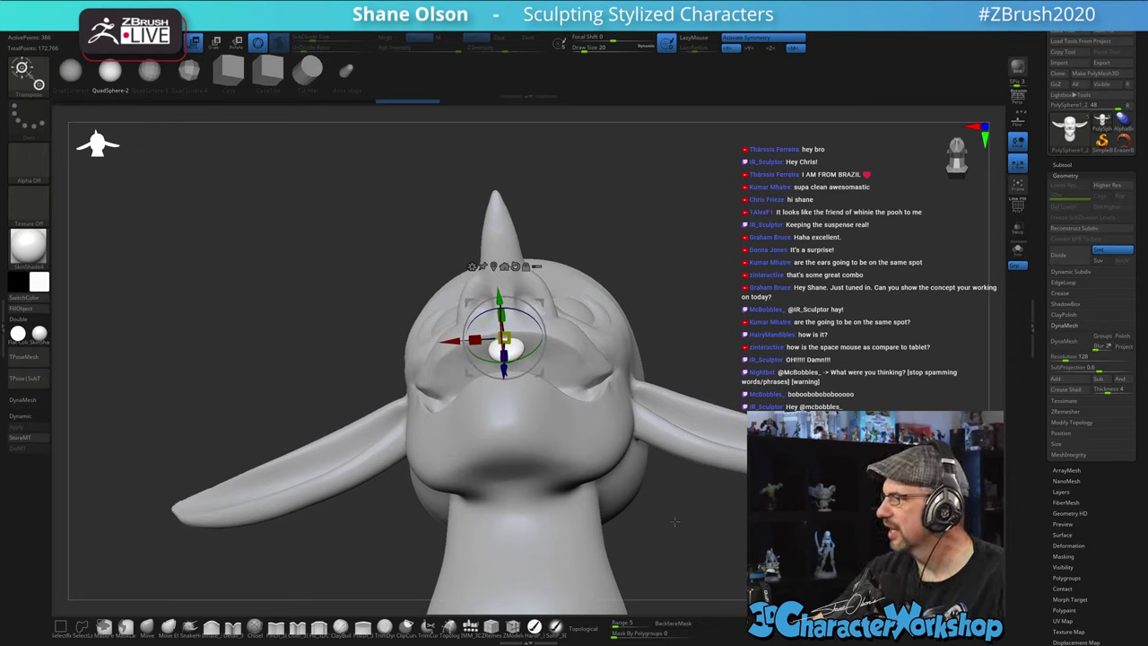
pyautogui.moveTo(673, 311); pyautogui.dragTo(679, 333)
pyautogui.moveTo(434, 354); pyautogui.dragTo(416, 356)
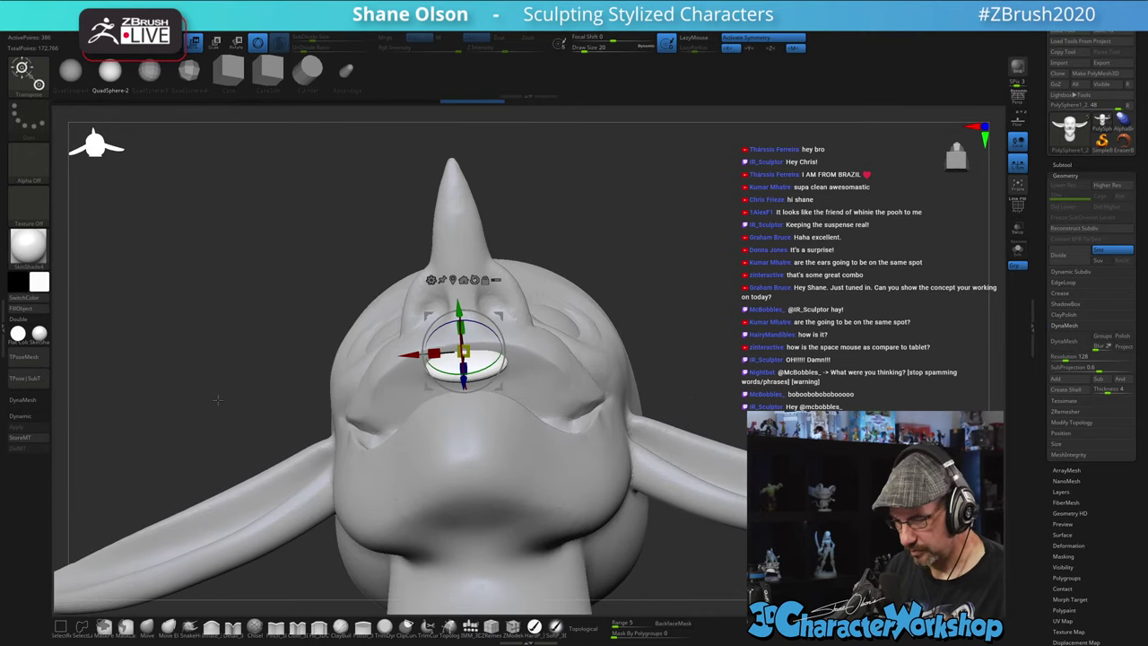
# - Show the polyframe and pull the tooth shape's ends sideways with the SnakeHook brush into a curved strip along the upper lip
pyautogui.click(192, 625)
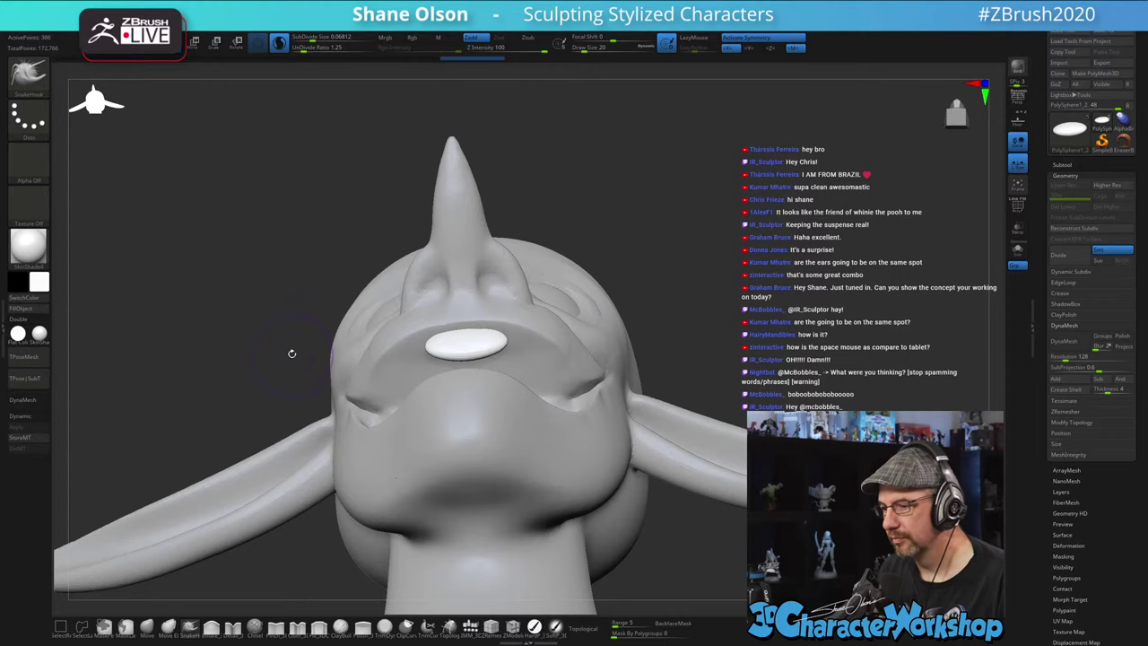
pyautogui.hotkey('shift', 'f')
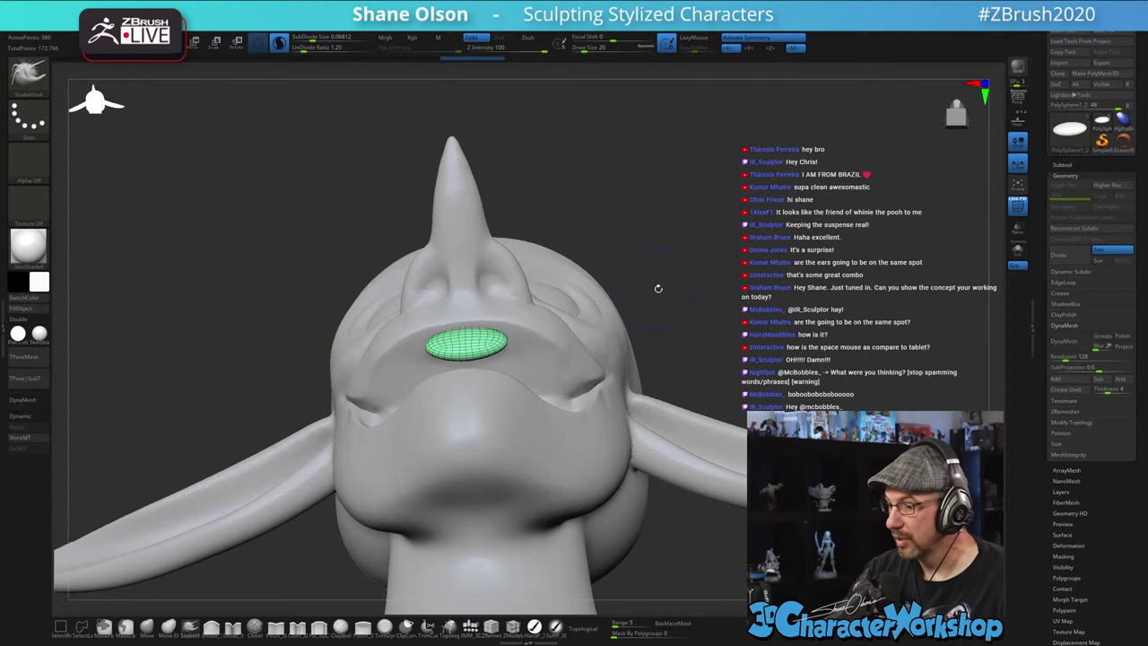
pyautogui.keyDown('shift'); pyautogui.moveTo(494, 342); pyautogui.dragTo(482, 345); pyautogui.keyUp('shift')
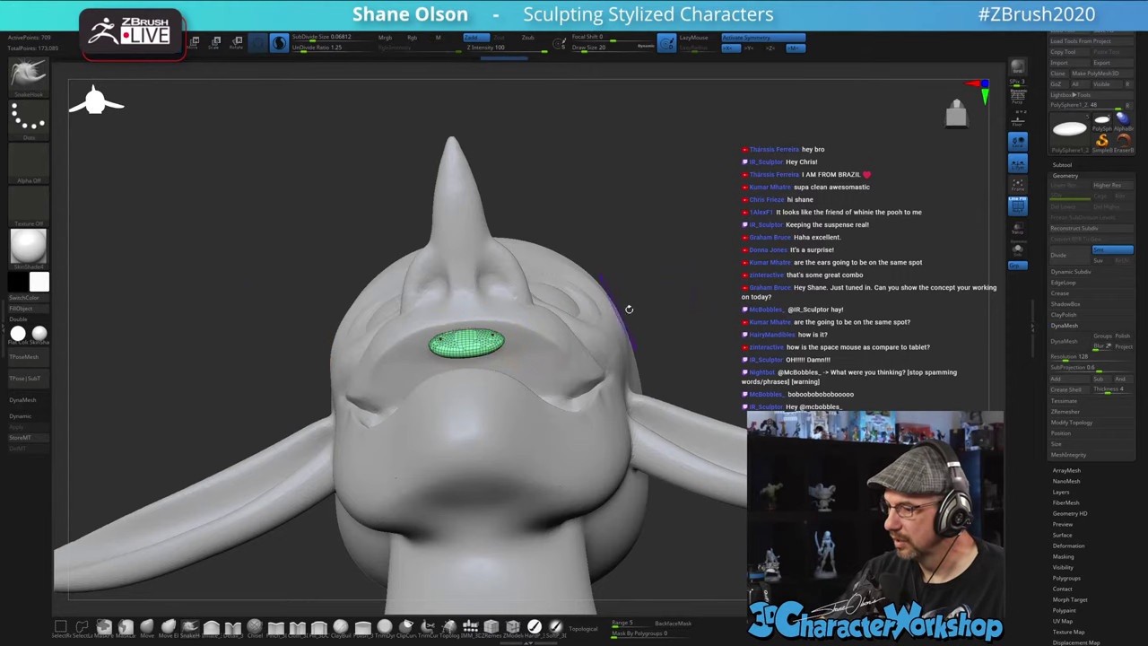
pyautogui.moveTo(683, 310)
pyautogui.mouseDown()
pyautogui.moveTo(583, 354)
pyautogui.moveTo(682, 311)
pyautogui.moveTo(644, 255)
pyautogui.mouseUp()
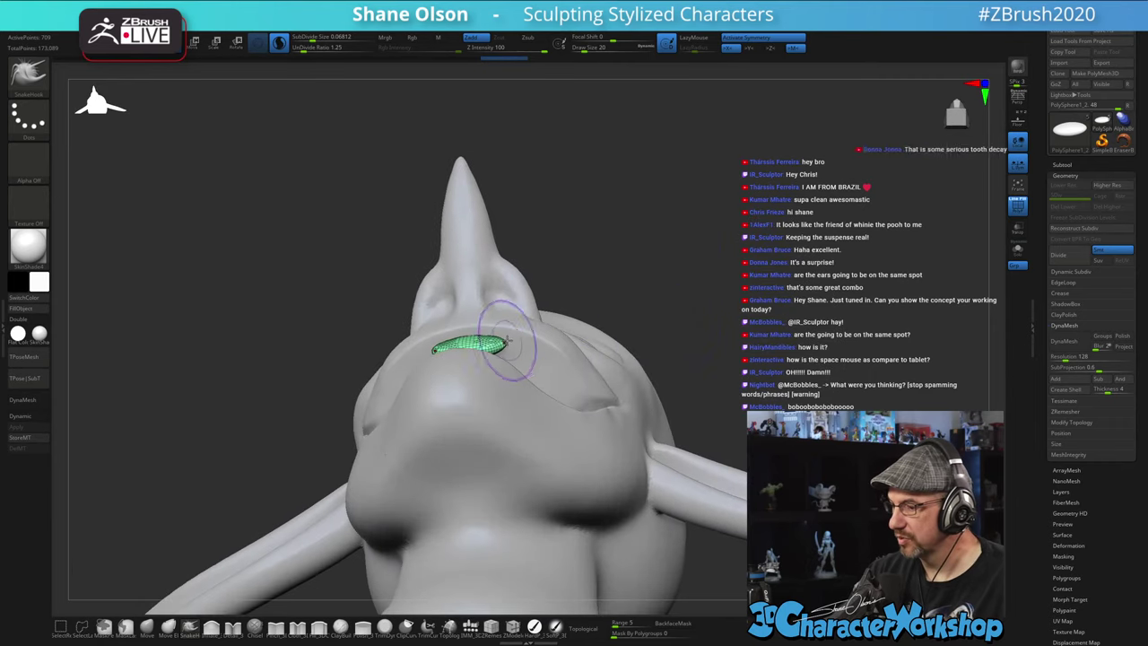
pyautogui.moveTo(499, 340); pyautogui.dragTo(549, 360)
pyautogui.moveTo(645, 309); pyautogui.dragTo(685, 314)
pyautogui.moveTo(509, 333); pyautogui.dragTo(514, 329)
pyautogui.moveTo(685, 314); pyautogui.dragTo(645, 310)
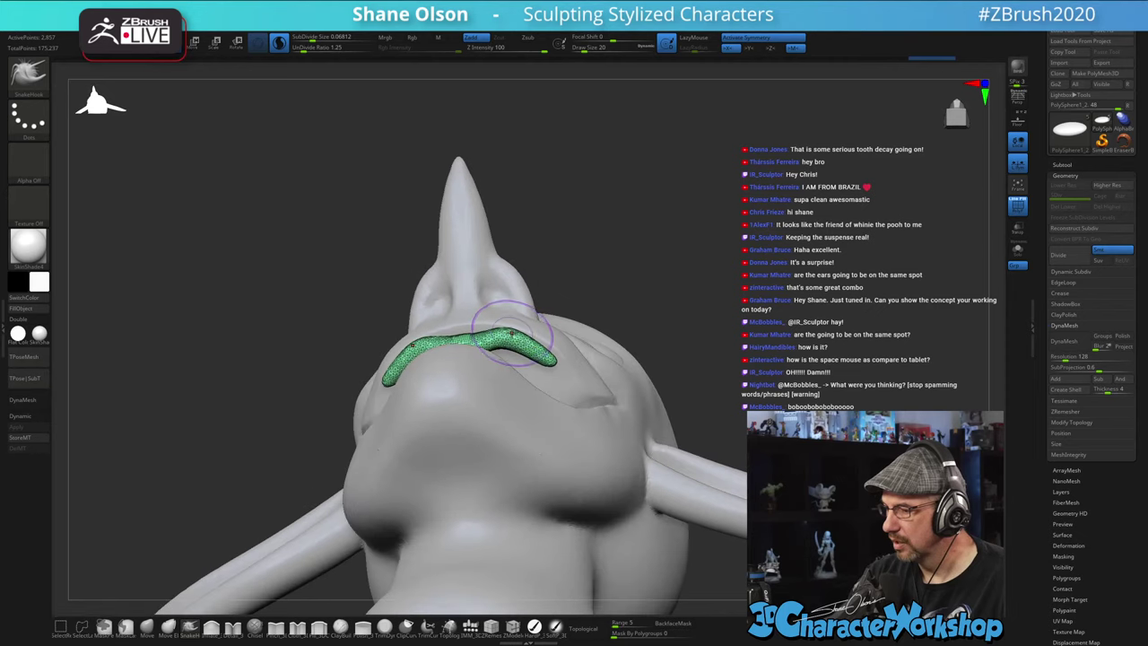
# - Extend the strip's ends back along the lip toward the mouth corners with the SnakeHook brush
pyautogui.moveTo(550, 358); pyautogui.dragTo(561, 368)
pyautogui.moveTo(657, 306)
pyautogui.mouseDown()
pyautogui.moveTo(538, 327)
pyautogui.moveTo(616, 342)
pyautogui.mouseUp()
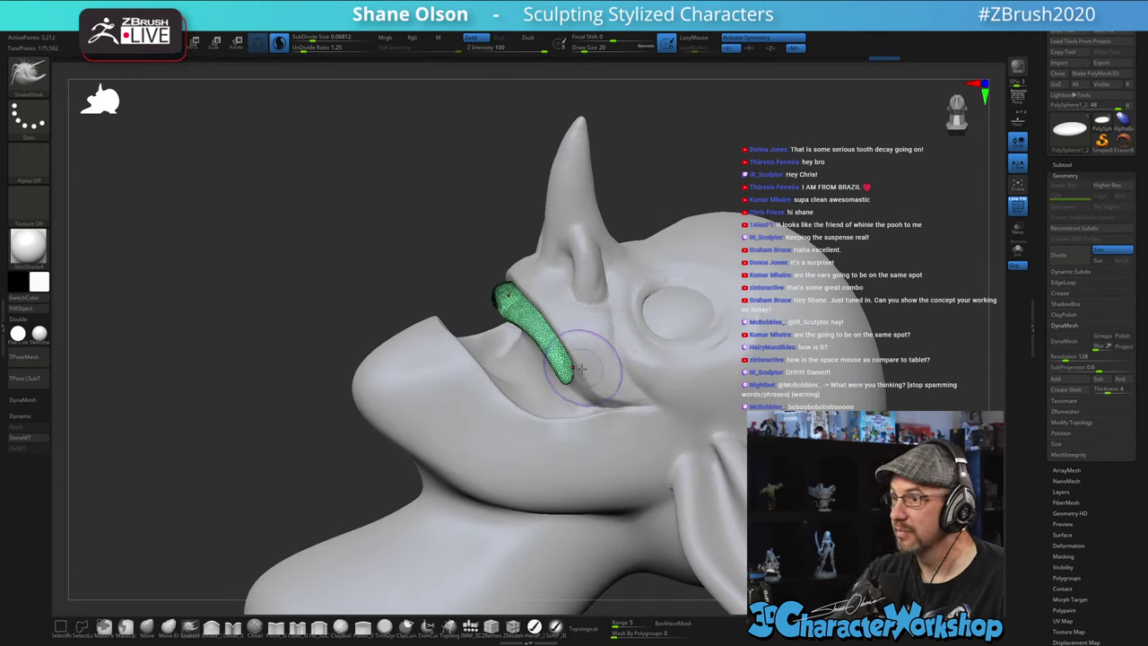
pyautogui.moveTo(596, 358)
pyautogui.mouseDown()
pyautogui.moveTo(623, 343)
pyautogui.moveTo(608, 359)
pyautogui.mouseUp()
pyautogui.press('s')
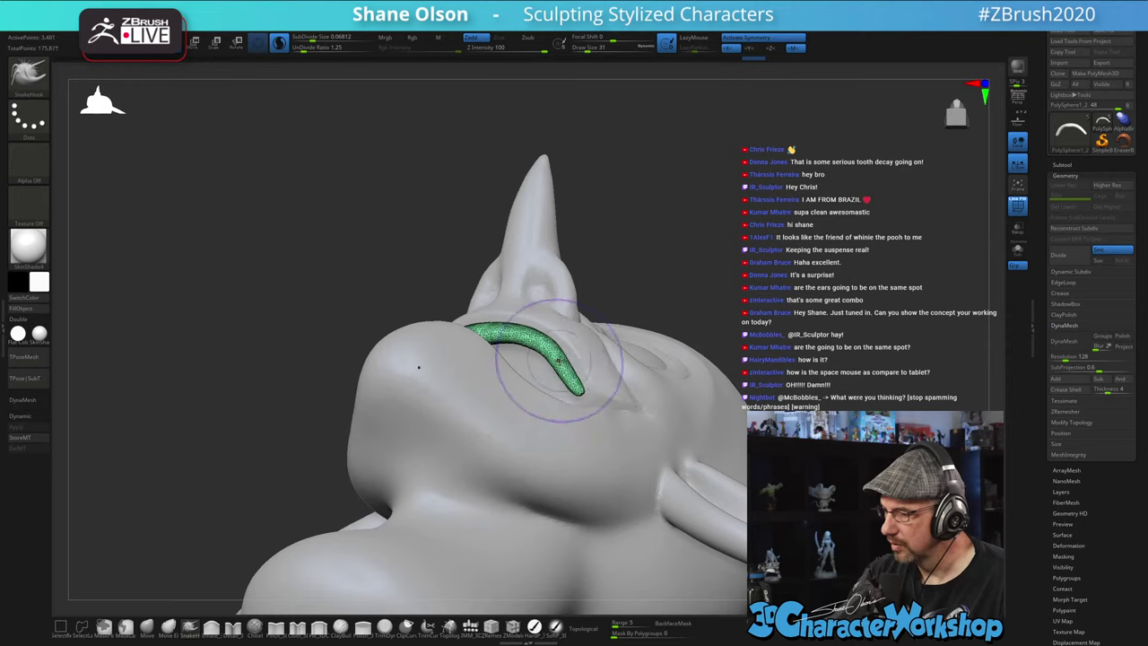
pyautogui.moveTo(628, 323)
pyautogui.mouseDown()
pyautogui.moveTo(562, 332)
pyautogui.moveTo(512, 357)
pyautogui.mouseUp()
pyautogui.press('s')
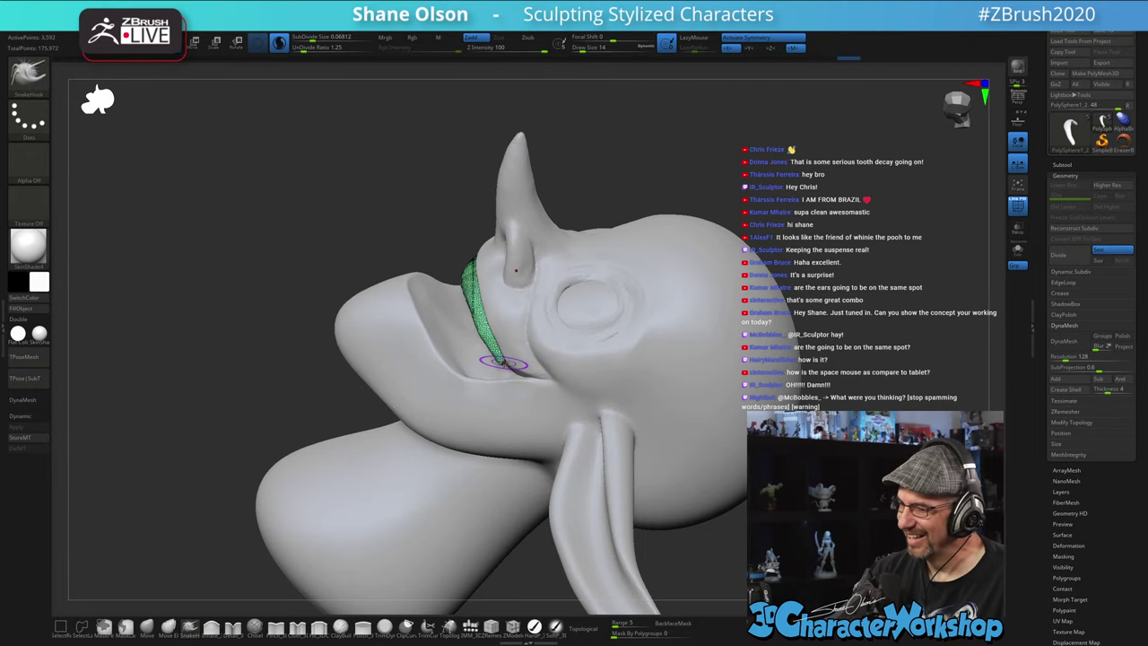
# - Refine the gum strip's curve and tapered ends against the lip with SnakeHook at draw size 22 and a weakened Smooth brush
pyautogui.moveTo(522, 313)
pyautogui.mouseDown(button='right')
pyautogui.moveTo(520, 335)
pyautogui.moveTo(537, 327)
pyautogui.moveTo(513, 344)
pyautogui.mouseUp(button='right')
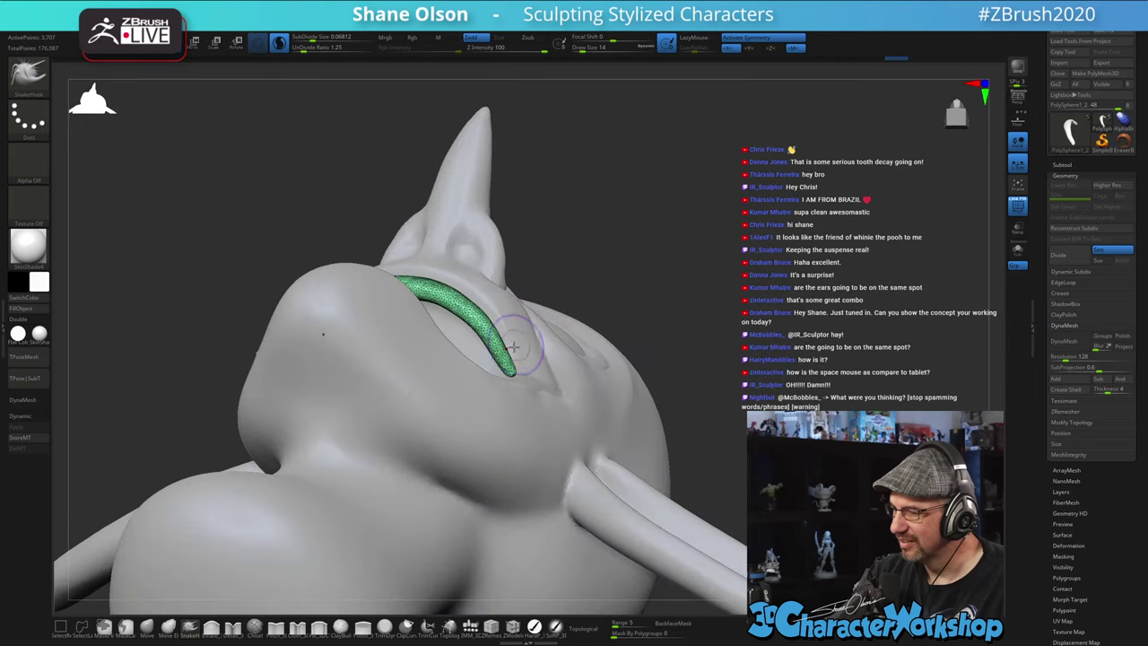
pyautogui.press('s')
pyautogui.moveTo(512, 350); pyautogui.dragTo(520, 351)
pyautogui.moveTo(504, 347)
pyautogui.mouseDown(button='right')
pyautogui.moveTo(511, 321)
pyautogui.moveTo(508, 348)
pyautogui.mouseUp(button='right')
pyautogui.press('s')
pyautogui.moveTo(509, 348); pyautogui.dragTo(508, 339)
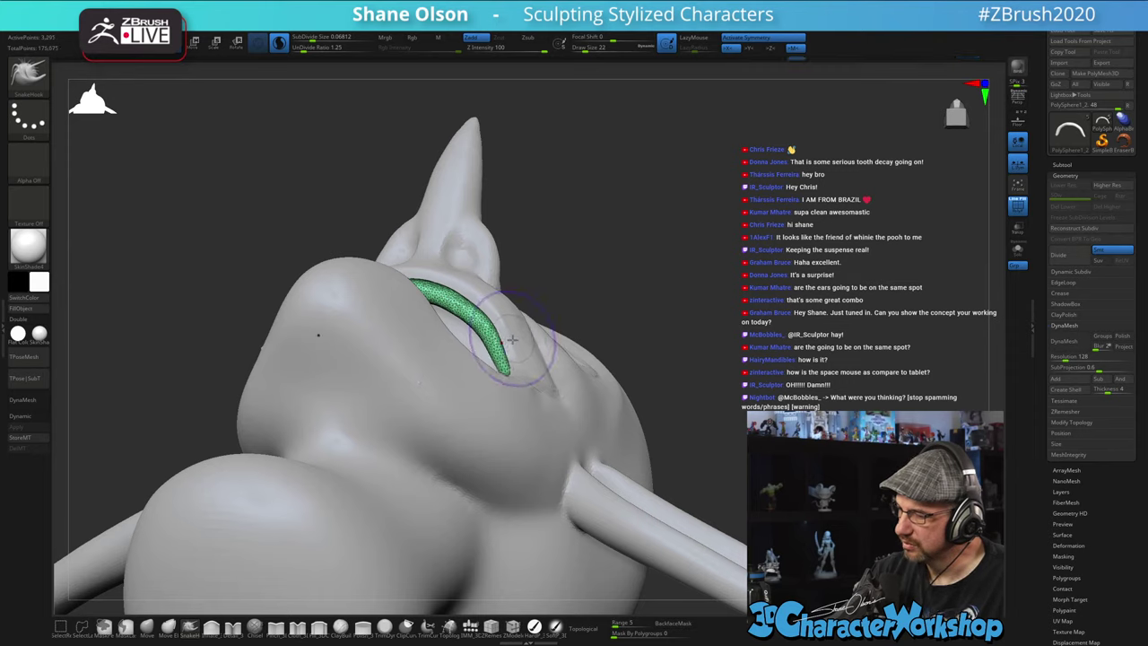
pyautogui.keyDown('shift'); pyautogui.click(473, 49); pyautogui.keyUp('shift')
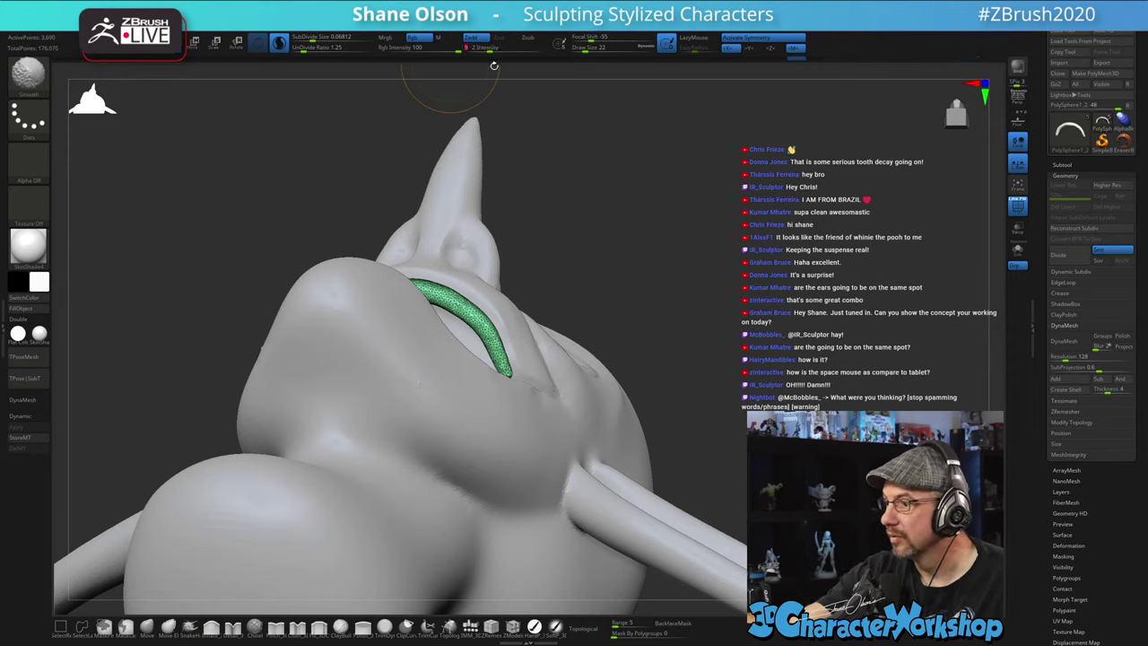
pyautogui.keyDown('shift'); pyautogui.moveTo(515, 388); pyautogui.dragTo(520, 378); pyautogui.keyUp('shift')
# - Pull a short front tooth down from the middle of the gum strip with the SnakeHook brush at draw size 12
pyautogui.moveTo(549, 361)
pyautogui.mouseDown(button='right')
pyautogui.moveTo(569, 333)
pyautogui.moveTo(557, 379)
pyautogui.moveTo(615, 403)
pyautogui.moveTo(654, 385)
pyautogui.moveTo(636, 378)
pyautogui.mouseUp(button='right')
pyautogui.moveTo(450, 369)
pyautogui.mouseDown(button='right')
pyautogui.moveTo(451, 392)
pyautogui.moveTo(455, 379)
pyautogui.moveTo(425, 367)
pyautogui.mouseUp(button='right')
pyautogui.press('s')
pyautogui.moveTo(425, 366); pyautogui.dragTo(424, 365)
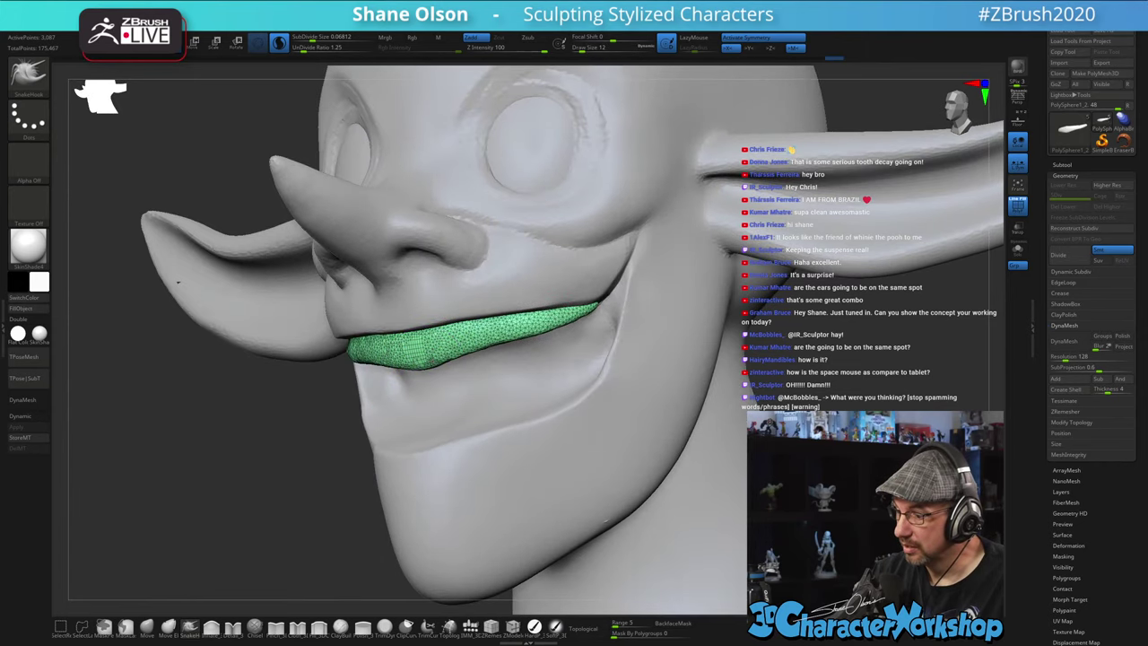
pyautogui.moveTo(424, 385); pyautogui.dragTo(422, 368, button='right')
pyautogui.moveTo(423, 366); pyautogui.dragTo(421, 380)
pyautogui.moveTo(473, 369); pyautogui.dragTo(450, 366, button='right')
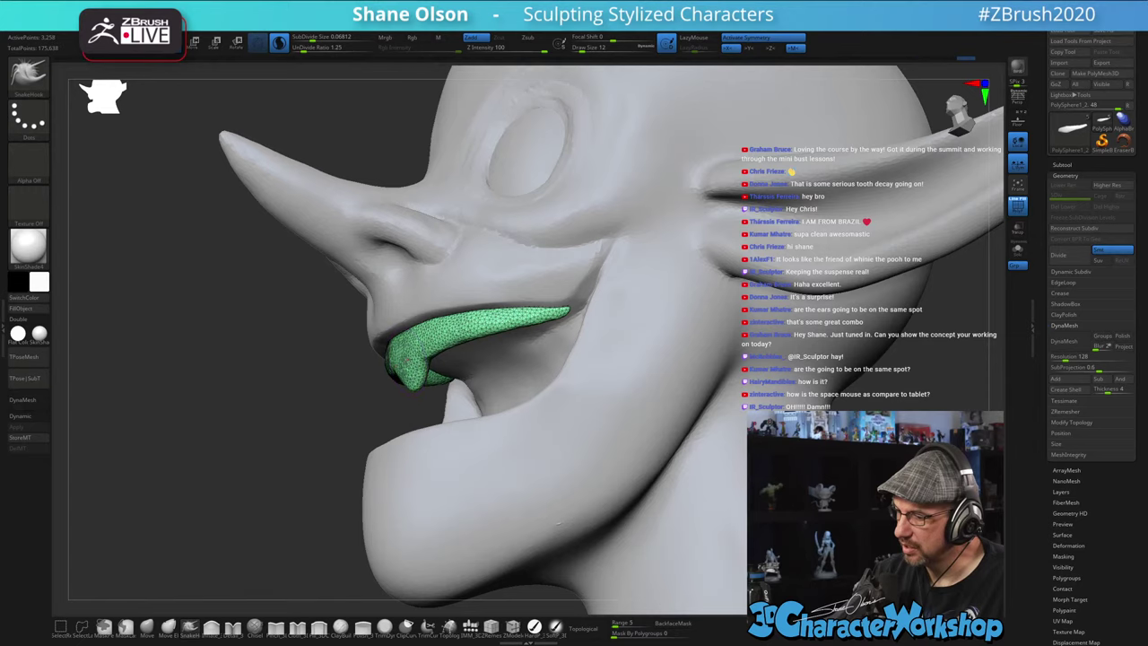
# - Pull a pair of long fangs down from the gum strip on either side of the front tooth
pyautogui.moveTo(506, 366)
pyautogui.mouseDown(button='right')
pyautogui.moveTo(530, 362)
pyautogui.moveTo(493, 357)
pyautogui.mouseUp(button='right')
pyautogui.press('s')
pyautogui.moveTo(475, 367); pyautogui.dragTo(471, 367)
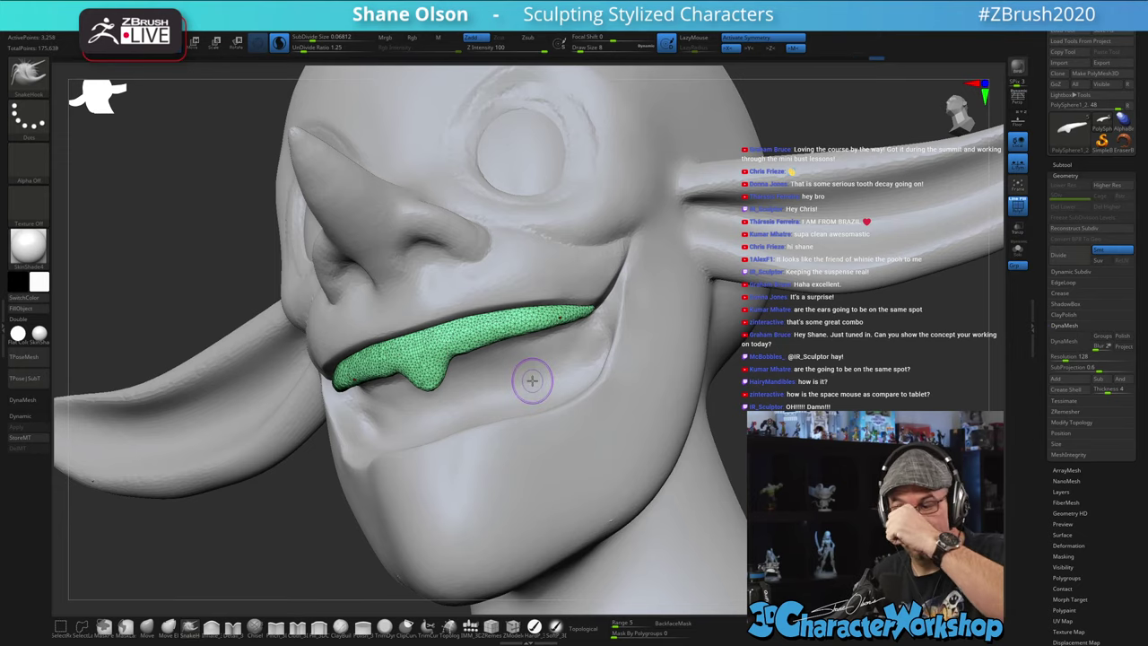
pyautogui.press(']')
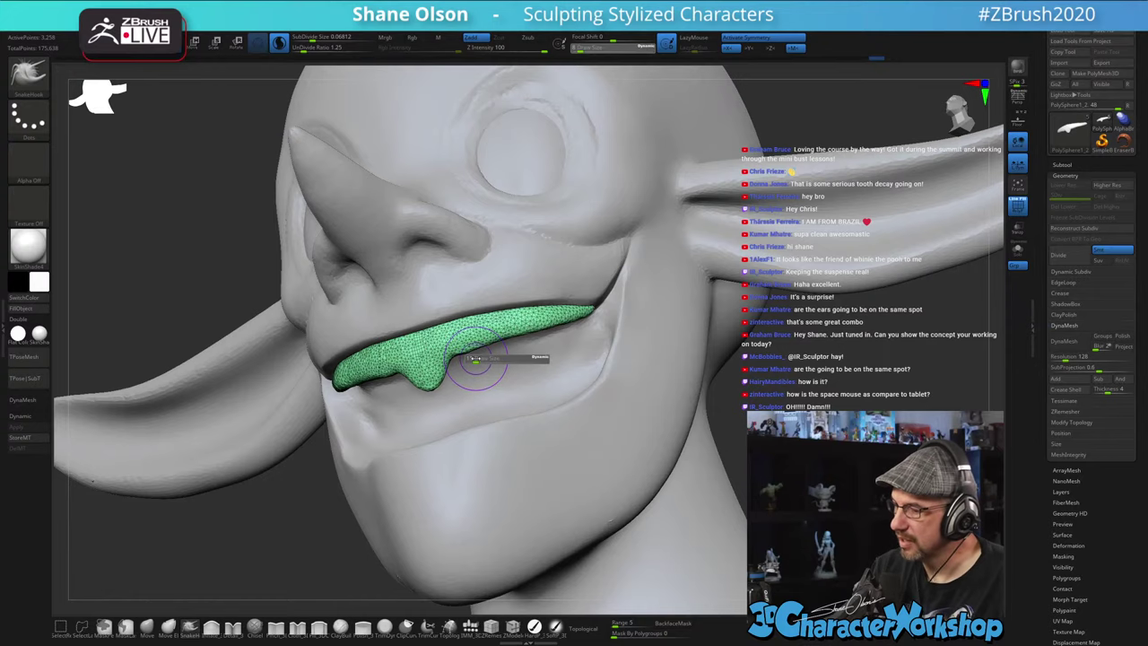
pyautogui.moveTo(531, 367); pyautogui.dragTo(574, 373)
pyautogui.moveTo(496, 352)
pyautogui.mouseDown()
pyautogui.moveTo(495, 385)
pyautogui.moveTo(520, 377)
pyautogui.moveTo(476, 378)
pyautogui.moveTo(491, 365)
pyautogui.mouseUp()
pyautogui.press('s')
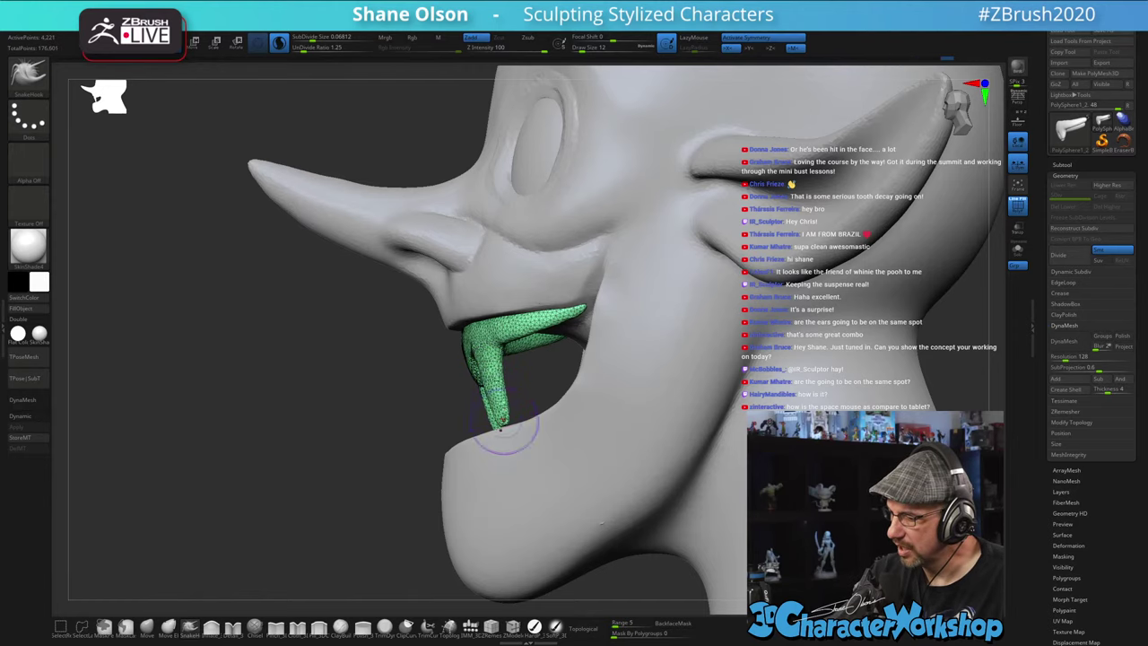
# - Lengthen the fangs past the lower lip and curve them outward around it with SnakeHook at draw size 14
pyautogui.moveTo(513, 391); pyautogui.dragTo(562, 381)
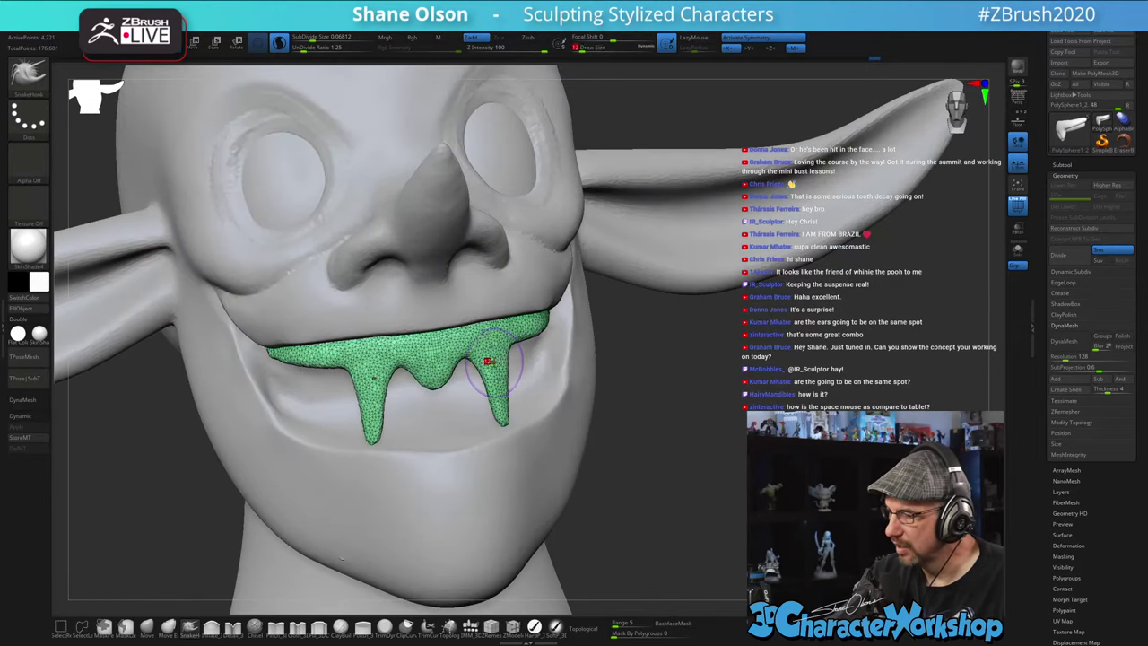
pyautogui.moveTo(489, 362); pyautogui.dragTo(495, 358)
pyautogui.moveTo(494, 362); pyautogui.dragTo(495, 347)
pyautogui.moveTo(495, 375); pyautogui.dragTo(506, 392, button='right')
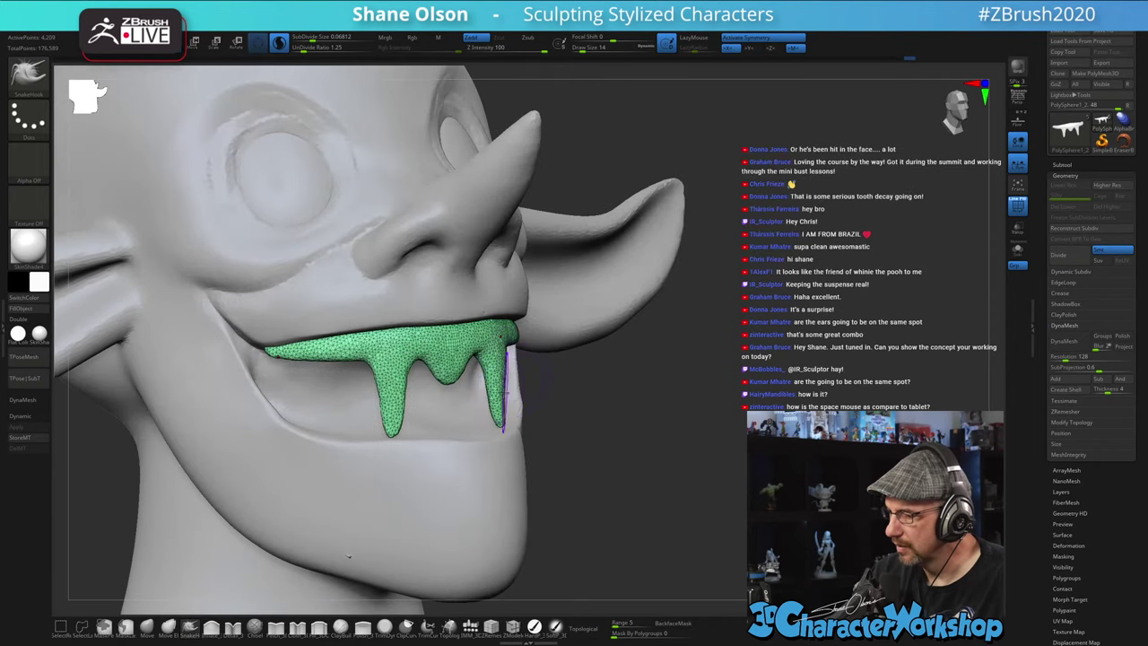
pyautogui.moveTo(499, 389); pyautogui.dragTo(509, 422)
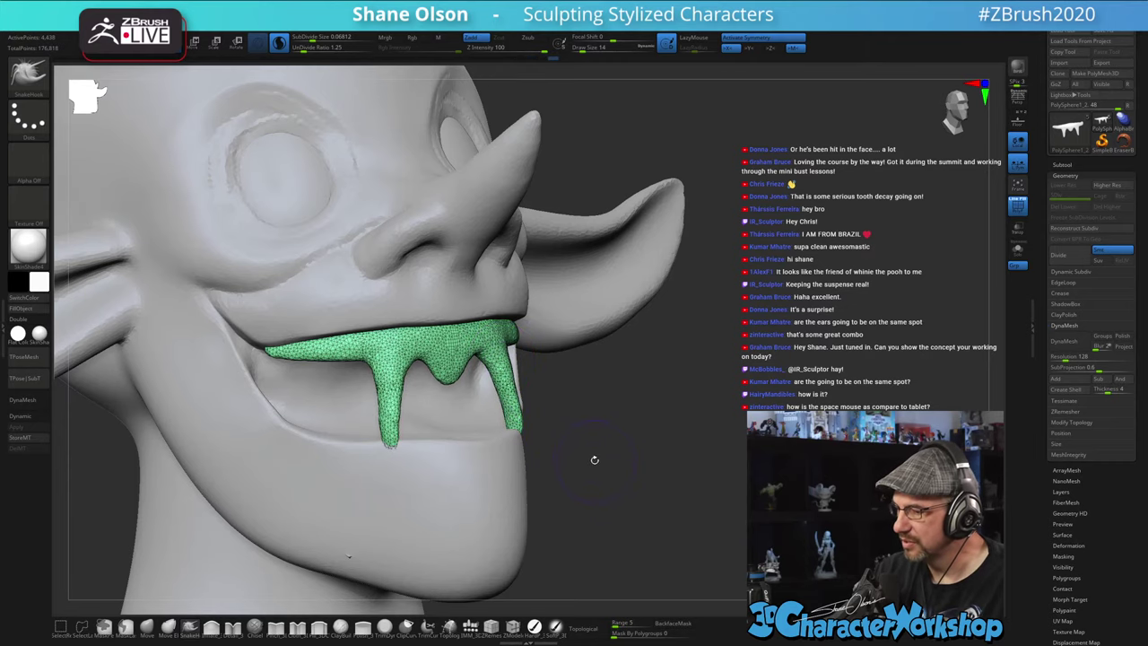
pyautogui.moveTo(597, 439); pyautogui.dragTo(562, 443)
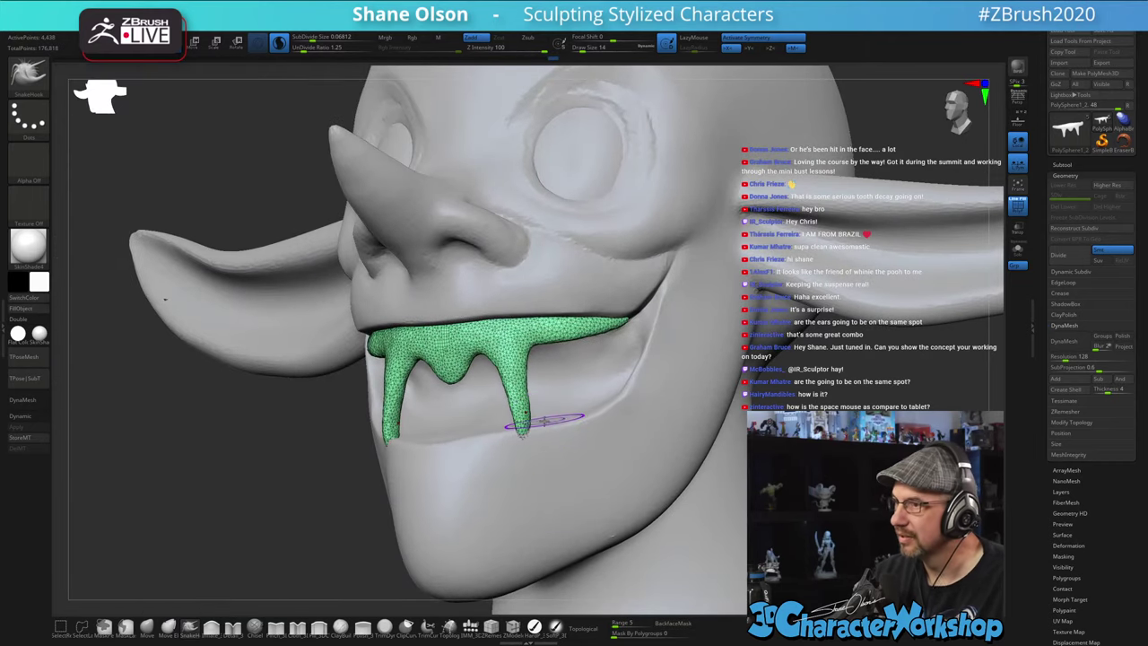
pyautogui.moveTo(543, 421); pyautogui.dragTo(526, 438, button='right')
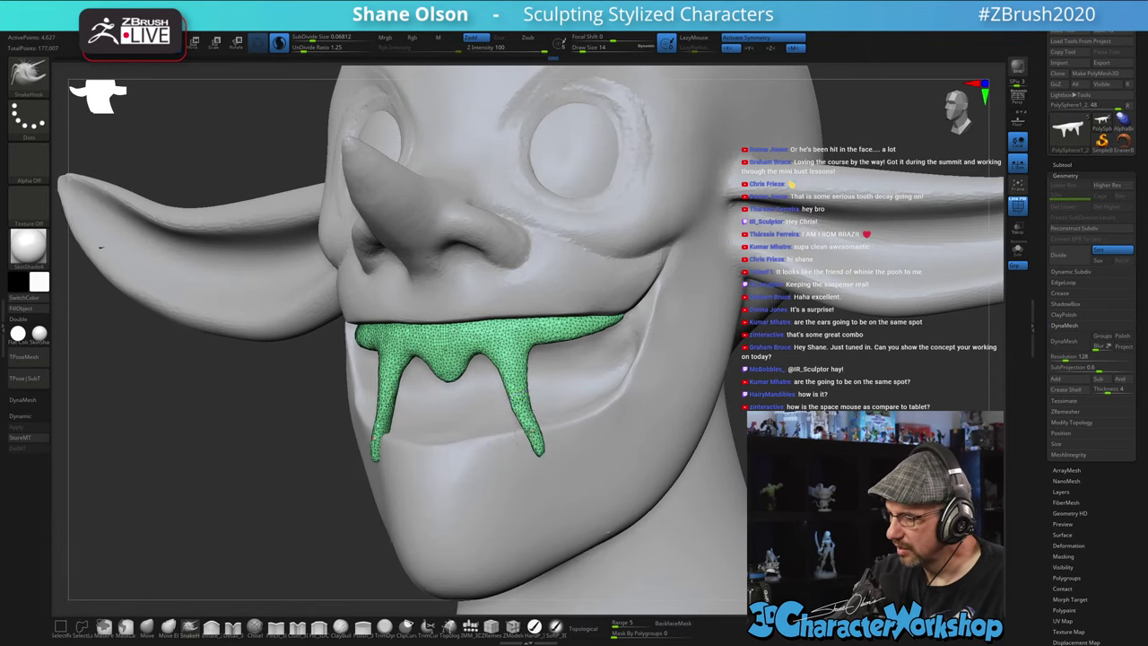
pyautogui.moveTo(508, 377); pyautogui.dragTo(512, 396)
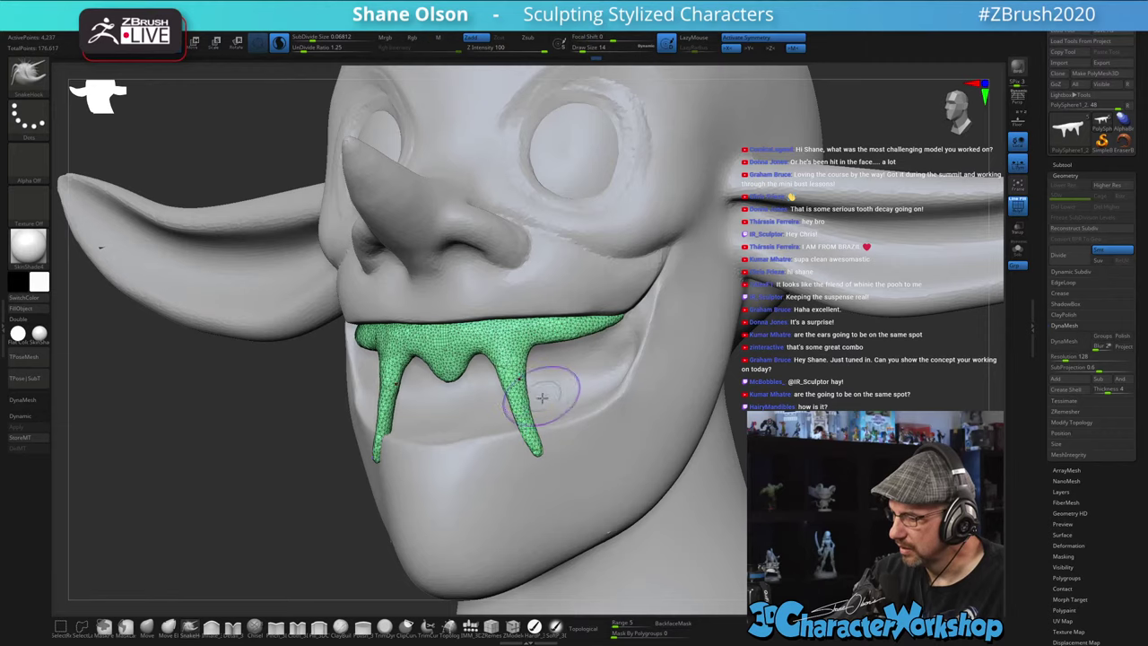
# - Thicken the gum strip and both fangs with the Inflate brush at Z Intensity 5
pyautogui.moveTo(558, 435)
pyautogui.mouseDown(button='right')
pyautogui.moveTo(583, 432)
pyautogui.moveTo(569, 381)
pyautogui.moveTo(554, 380)
pyautogui.moveTo(584, 411)
pyautogui.mouseUp(button='right')
pyautogui.click(212, 626)
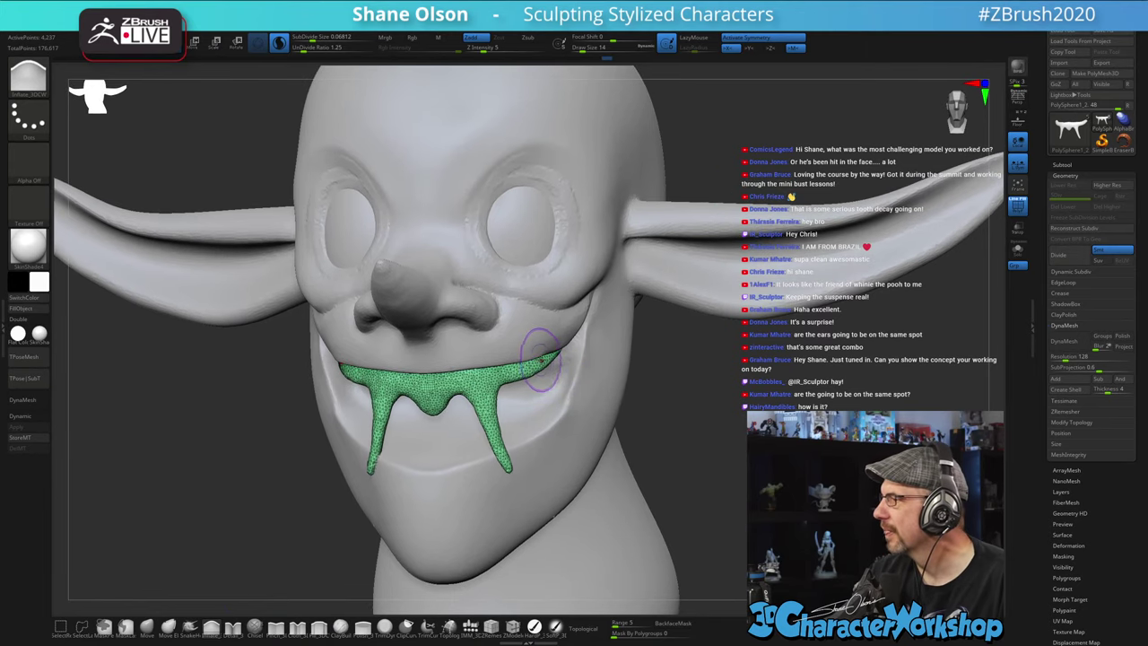
pyautogui.moveTo(543, 356); pyautogui.dragTo(542, 361)
pyautogui.moveTo(487, 419)
pyautogui.mouseDown()
pyautogui.moveTo(486, 404)
pyautogui.moveTo(503, 451)
pyautogui.mouseUp()
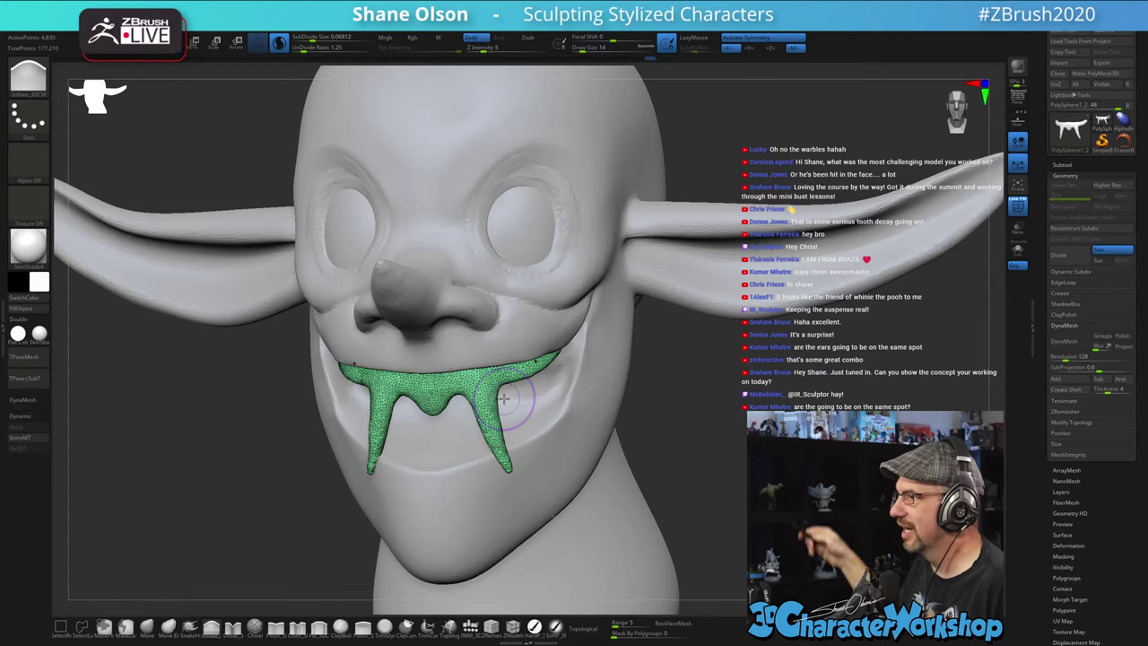
pyautogui.moveTo(712, 442); pyautogui.dragTo(662, 461)
pyautogui.moveTo(529, 423)
pyautogui.mouseDown()
pyautogui.moveTo(546, 425)
pyautogui.moveTo(527, 437)
pyautogui.moveTo(544, 419)
pyautogui.mouseUp()
pyautogui.moveTo(472, 414)
pyautogui.mouseDown()
pyautogui.moveTo(487, 463)
pyautogui.moveTo(543, 431)
pyautogui.moveTo(537, 439)
pyautogui.mouseUp()
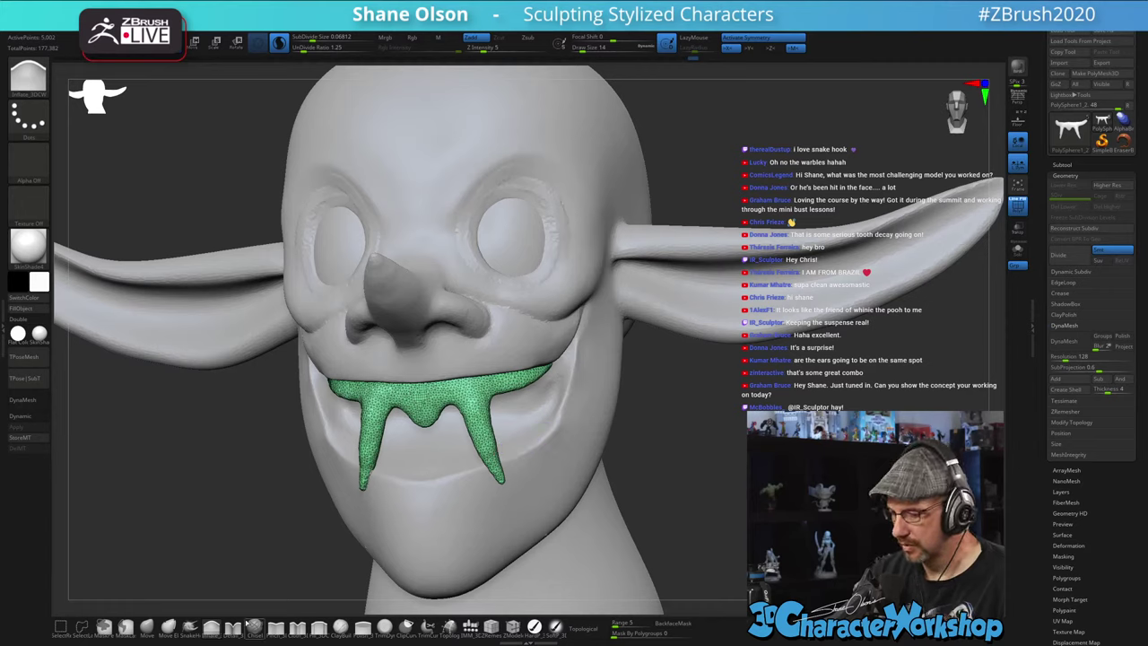
# - Bend the fang tips outward with the SnakeHook brush and adjust the fangs' curve at a larger draw size
pyautogui.click(192, 626)
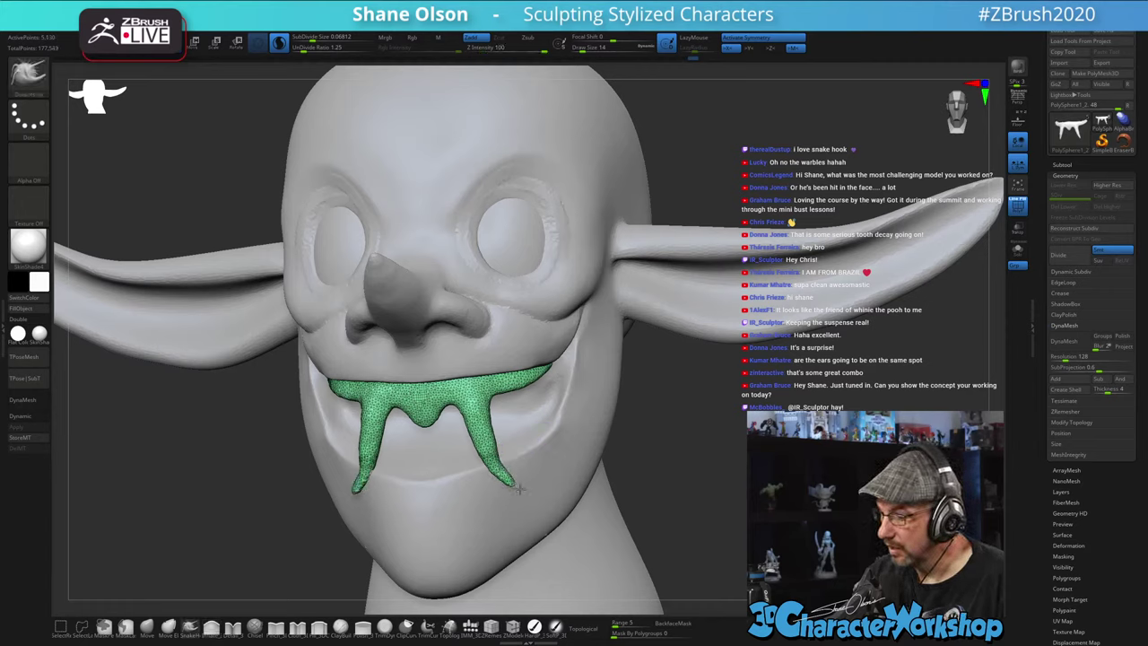
pyautogui.moveTo(519, 489)
pyautogui.mouseDown()
pyautogui.moveTo(482, 434)
pyautogui.moveTo(497, 452)
pyautogui.moveTo(487, 419)
pyautogui.mouseUp()
pyautogui.moveTo(540, 433); pyautogui.dragTo(582, 421, button='right')
pyautogui.press('s')
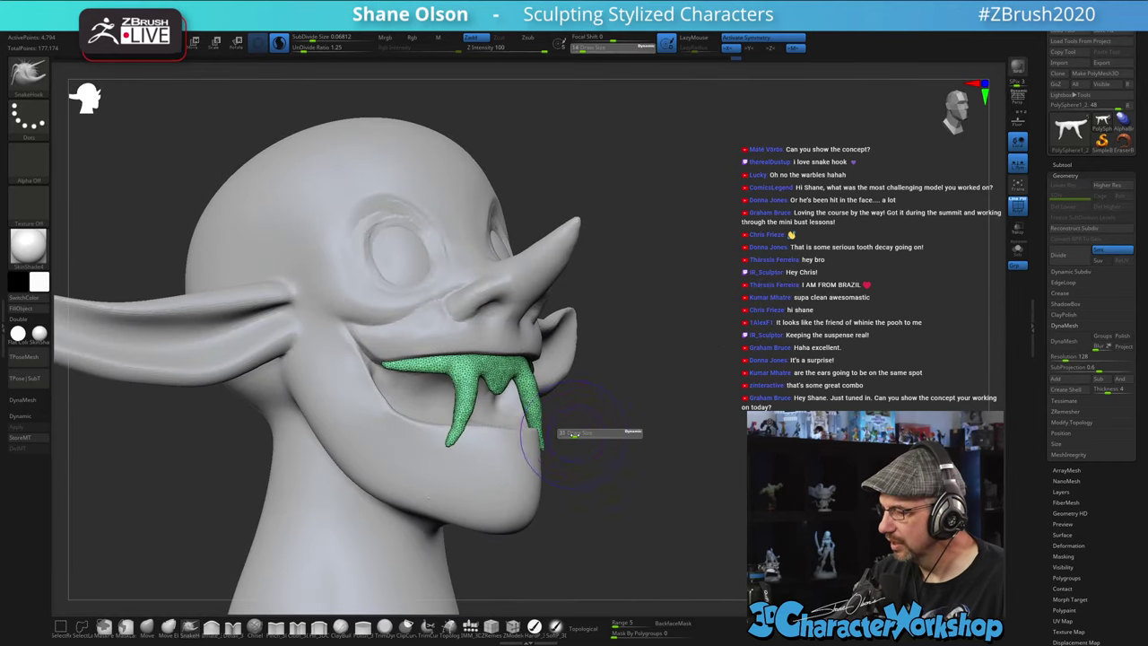
pyautogui.moveTo(574, 435); pyautogui.dragTo(573, 435)
pyautogui.moveTo(594, 446)
pyautogui.mouseDown(button='right')
pyautogui.moveTo(562, 454)
pyautogui.moveTo(592, 377)
pyautogui.mouseUp(button='right')
# - Pull small pointed teeth down from the gum strip behind the fangs with a reduced SnakeHook brush size
pyautogui.press('s')
pyautogui.moveTo(580, 366); pyautogui.dragTo(579, 366)
pyautogui.press('s')
pyautogui.press('s')
pyautogui.moveTo(581, 361); pyautogui.dragTo(582, 368)
pyautogui.moveTo(617, 371); pyautogui.dragTo(614, 372, button='right')
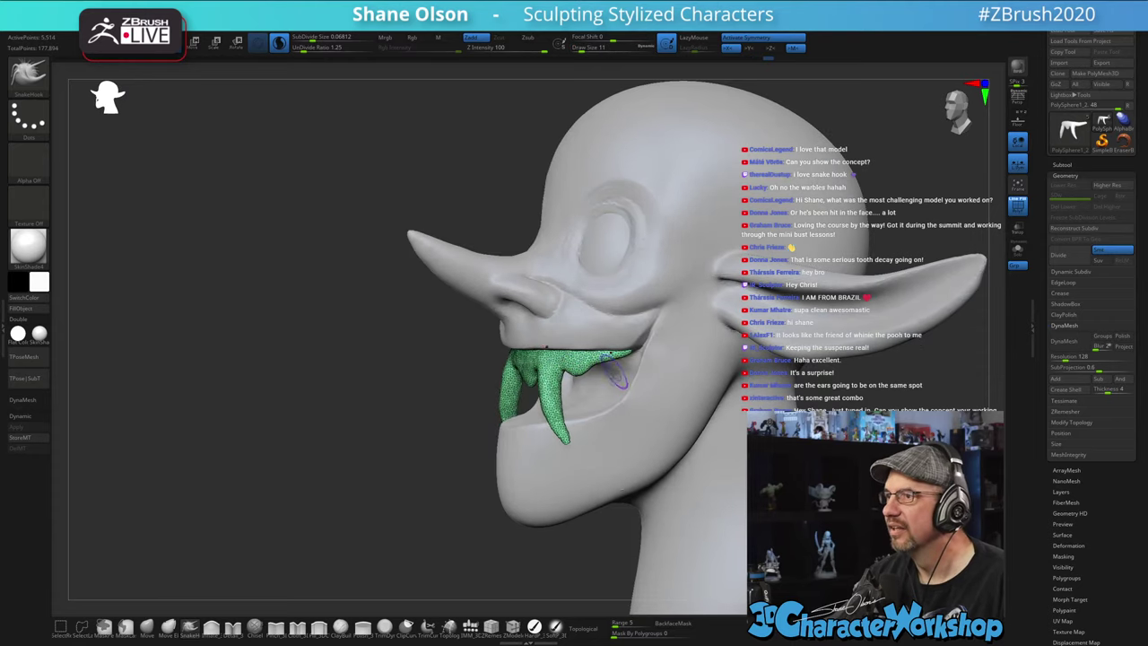
pyautogui.press('[')
pyautogui.press('[')
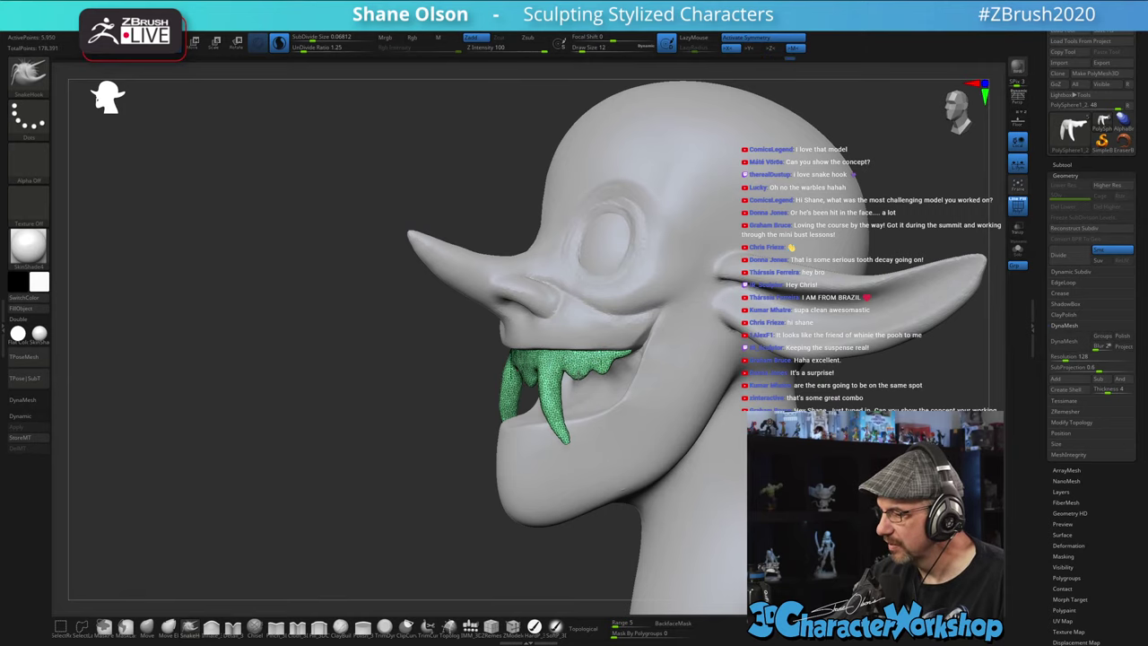
# - Shape the small rear teeth and the strip's end toward the mouth corner with SnakeHook at draw size 16
pyautogui.moveTo(609, 388)
pyautogui.mouseDown(button='right')
pyautogui.moveTo(688, 384)
pyautogui.moveTo(613, 386)
pyautogui.moveTo(627, 382)
pyautogui.mouseUp(button='right')
pyautogui.moveTo(628, 382)
pyautogui.keyDown('ctrl'); pyautogui.mouseDown(button='right')
pyautogui.moveTo(600, 378)
pyautogui.moveTo(628, 349)
pyautogui.mouseUp(button='right'); pyautogui.keyUp('ctrl')
pyautogui.press('s')
pyautogui.moveTo(627, 350); pyautogui.dragTo(631, 350)
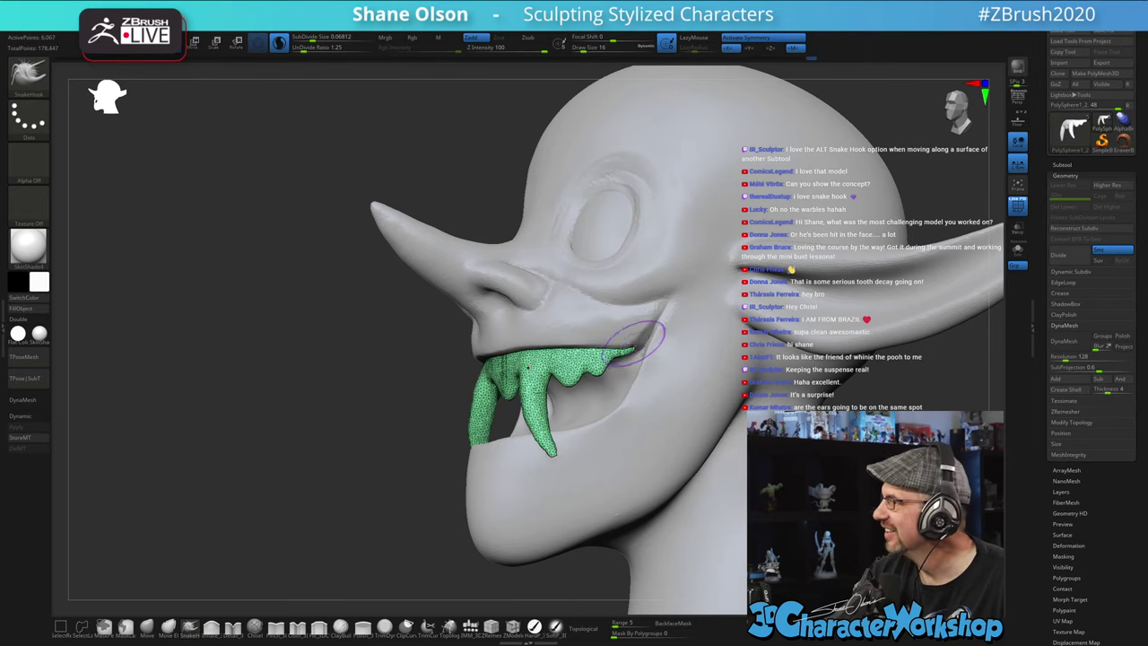
pyautogui.moveTo(633, 347)
pyautogui.mouseDown(button='right')
pyautogui.moveTo(640, 357)
pyautogui.moveTo(609, 405)
pyautogui.moveTo(606, 390)
pyautogui.mouseUp(button='right')
# - Try reshaping a small tooth behind the fang with SnakeHook at draw size 12, and undo the stroke
pyautogui.press('s')
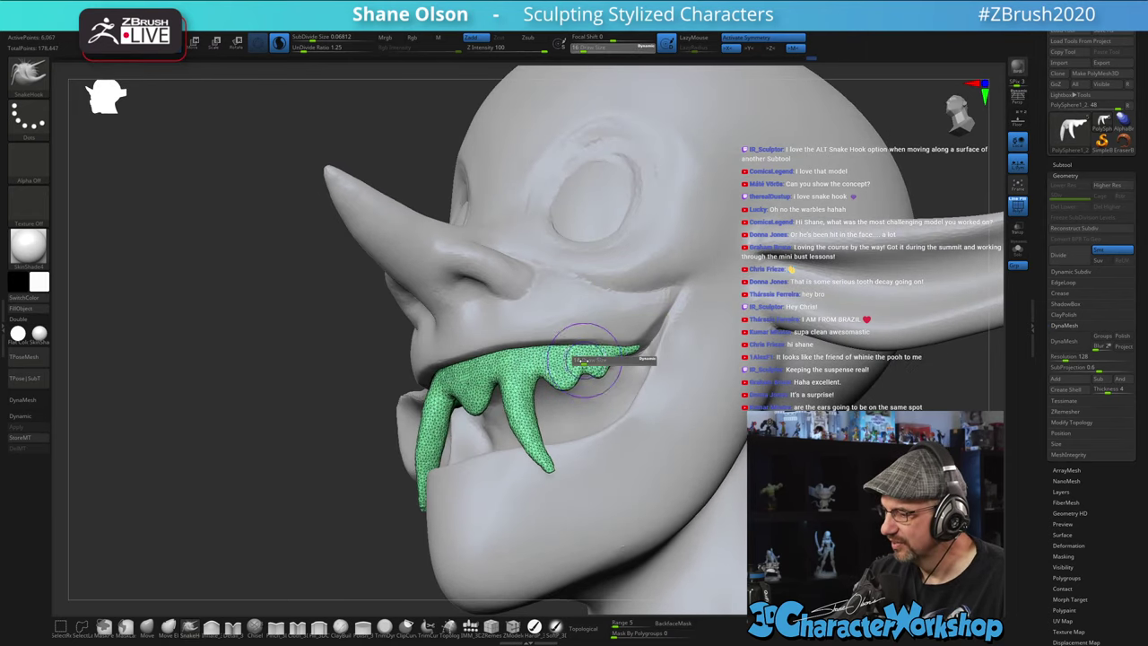
pyautogui.moveTo(583, 361); pyautogui.dragTo(582, 360)
pyautogui.keyDown('alt'); pyautogui.moveTo(595, 385); pyautogui.dragTo(583, 406, button='right'); pyautogui.keyUp('alt')
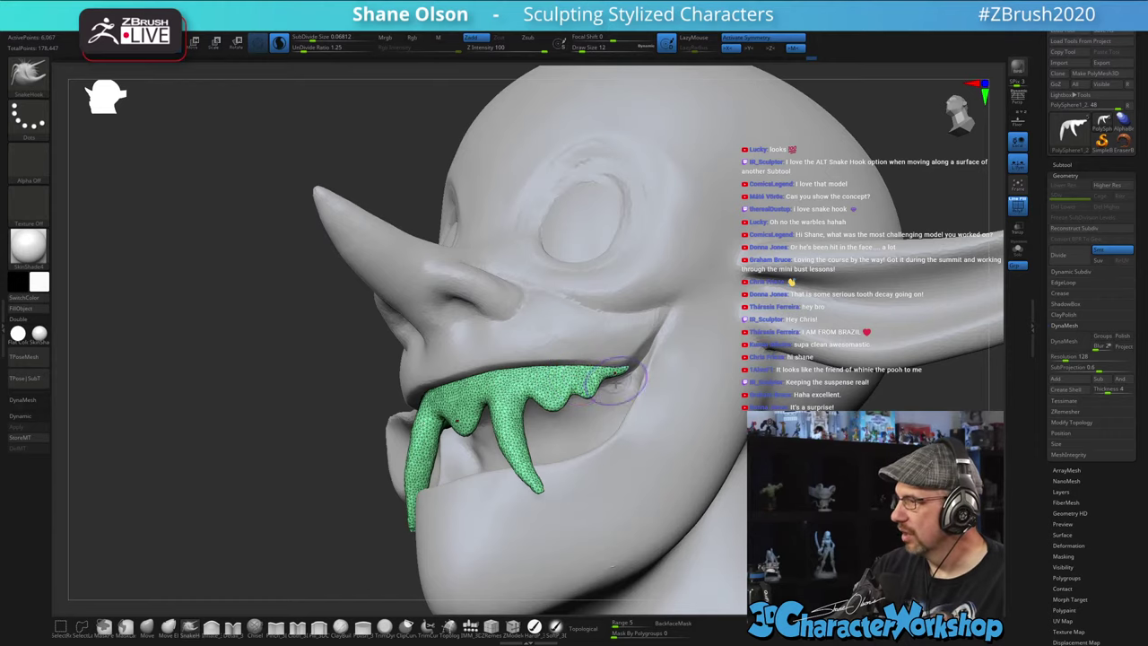
pyautogui.moveTo(553, 388); pyautogui.dragTo(561, 371)
pyautogui.hotkey('ctrl', 'z')
pyautogui.moveTo(596, 443); pyautogui.dragTo(624, 438, button='right')
pyautogui.moveTo(568, 385); pyautogui.dragTo(638, 391, button='right')
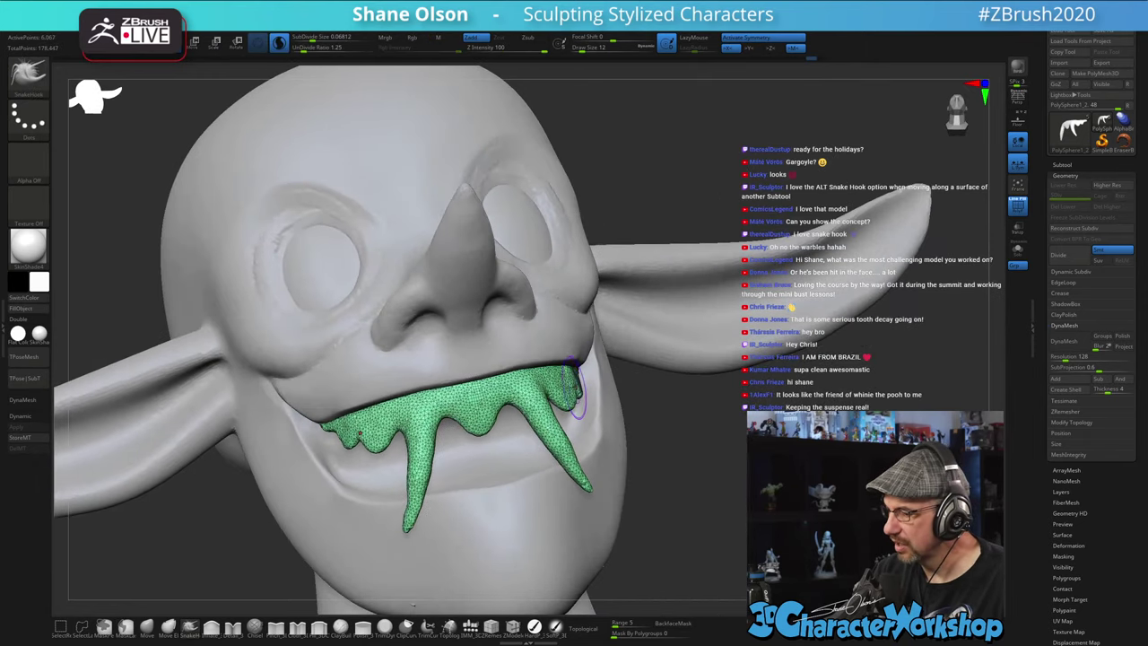
# - Refine the small rear teeth near the mouth corner with the SnakeHook brush at draw size 8
pyautogui.moveTo(571, 386); pyautogui.dragTo(581, 397)
pyautogui.moveTo(602, 396)
pyautogui.mouseDown(button='right')
pyautogui.moveTo(529, 392)
pyautogui.moveTo(575, 377)
pyautogui.moveTo(529, 397)
pyautogui.mouseUp(button='right')
pyautogui.press('[')
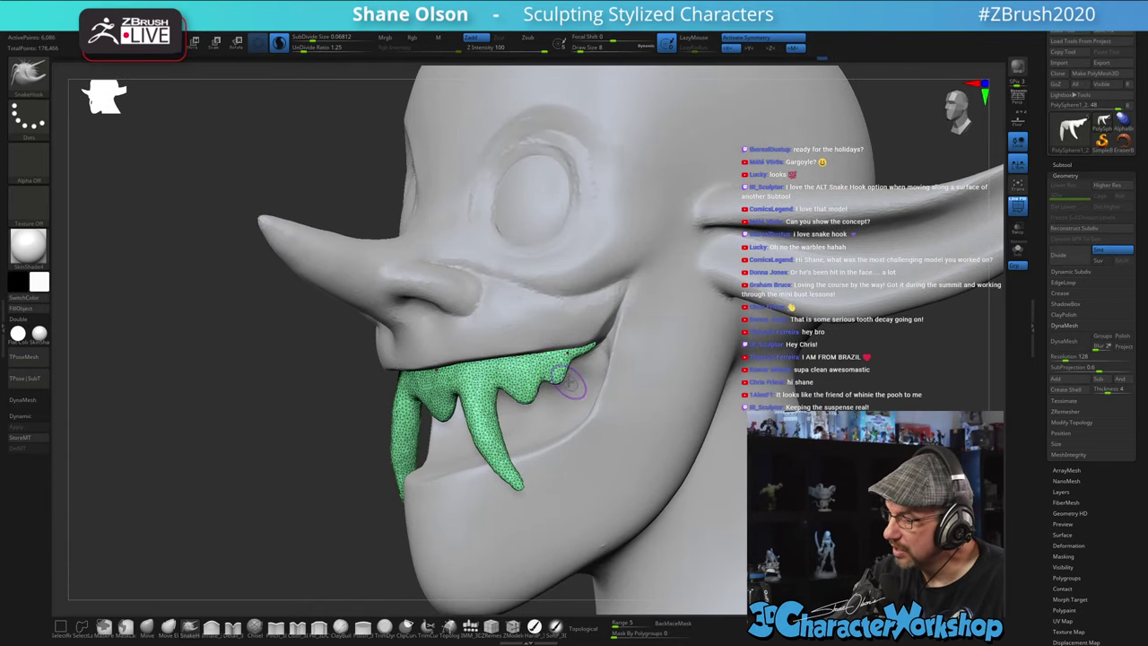
pyautogui.moveTo(563, 377); pyautogui.dragTo(558, 383)
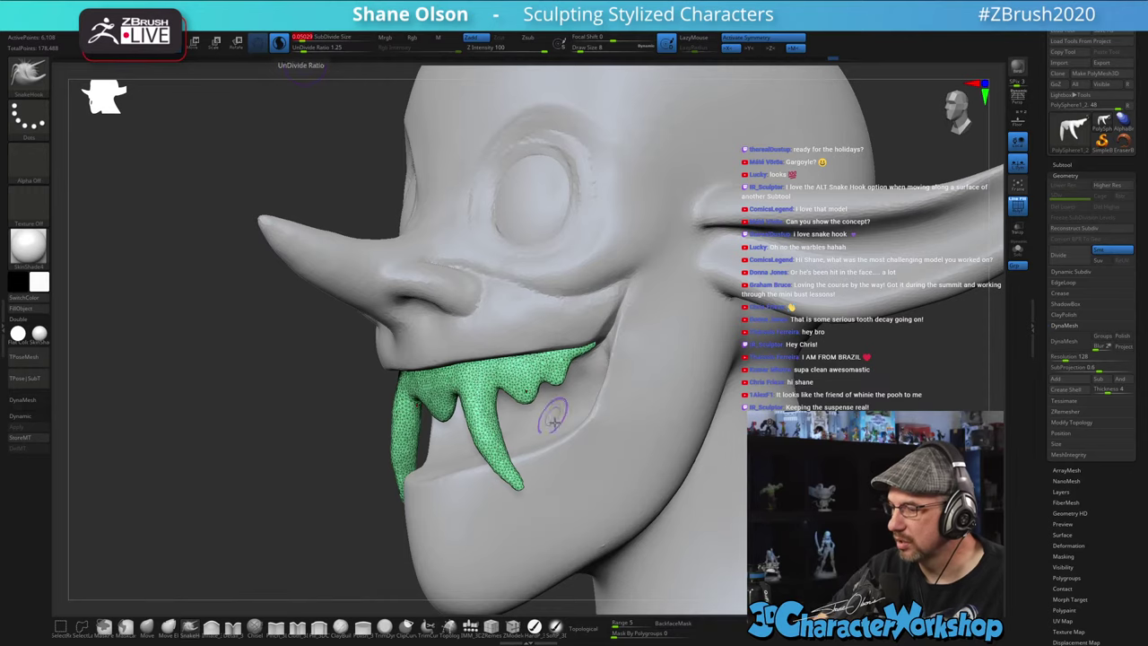
# - Set the SubDivide Size to 0.05029 and the UnDivide Ratio to 1.13793, and smooth the fang tips
pyautogui.keyDown('shift'); pyautogui.moveTo(522, 485); pyautogui.dragTo(515, 466); pyautogui.keyUp('shift')
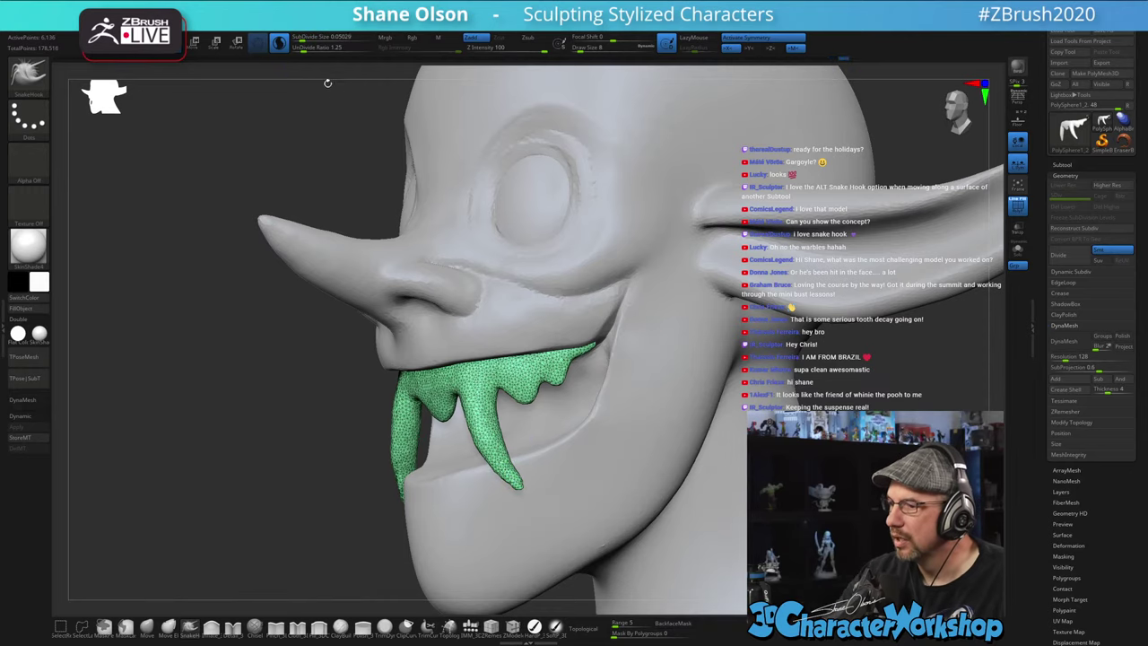
pyautogui.click(299, 50)
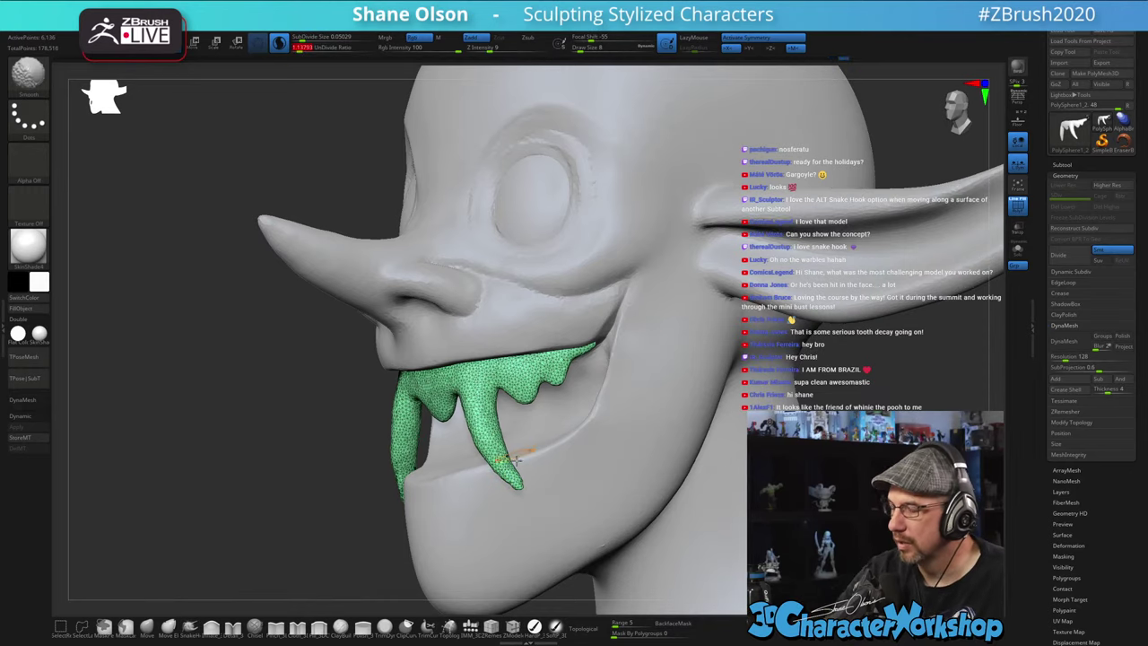
pyautogui.moveTo(511, 465)
pyautogui.keyDown('shift'); pyautogui.mouseDown()
pyautogui.moveTo(481, 410)
pyautogui.moveTo(504, 456)
pyautogui.mouseUp(); pyautogui.keyUp('shift')
# - Smooth the fang shafts at draw size 7 and the gum strip with its small teeth at draw size 11
pyautogui.moveTo(495, 432)
pyautogui.mouseDown(button='right')
pyautogui.moveTo(556, 429)
pyautogui.moveTo(538, 429)
pyautogui.mouseUp(button='right')
pyautogui.press('s')
pyautogui.click(492, 428)
pyautogui.moveTo(485, 417)
pyautogui.keyDown('shift'); pyautogui.mouseDown()
pyautogui.moveTo(464, 379)
pyautogui.moveTo(500, 449)
pyautogui.mouseUp(); pyautogui.keyUp('shift')
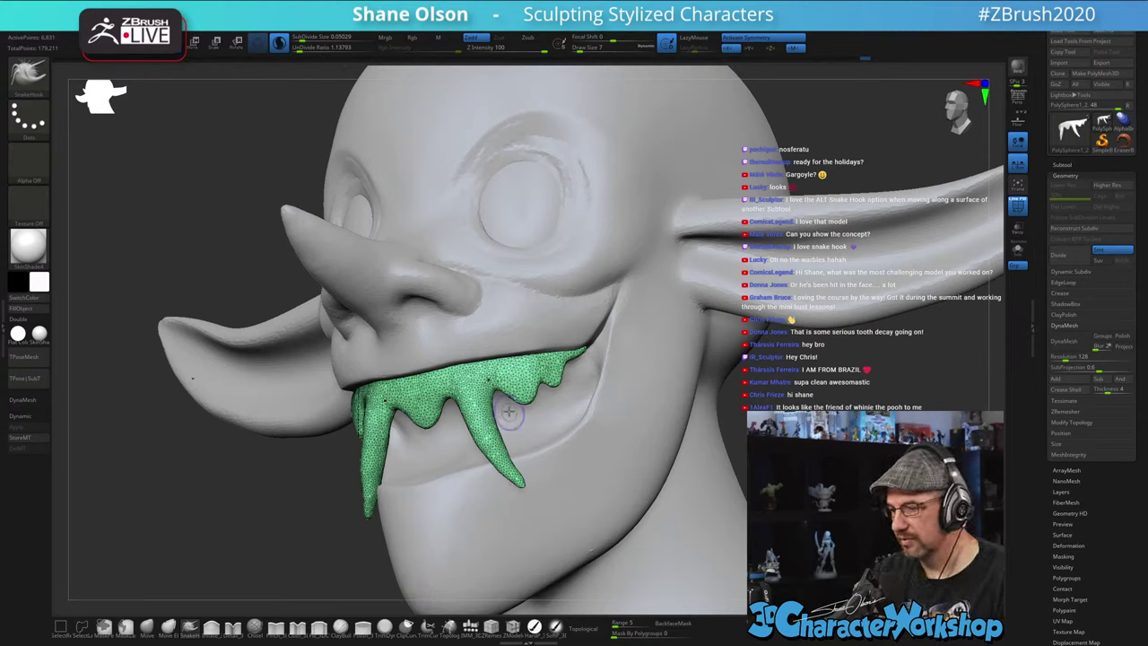
pyautogui.press('s')
pyautogui.click(523, 382)
pyautogui.moveTo(523, 380)
pyautogui.keyDown('shift'); pyautogui.mouseDown()
pyautogui.moveTo(517, 366)
pyautogui.moveTo(380, 409)
pyautogui.mouseUp(); pyautogui.keyUp('shift')
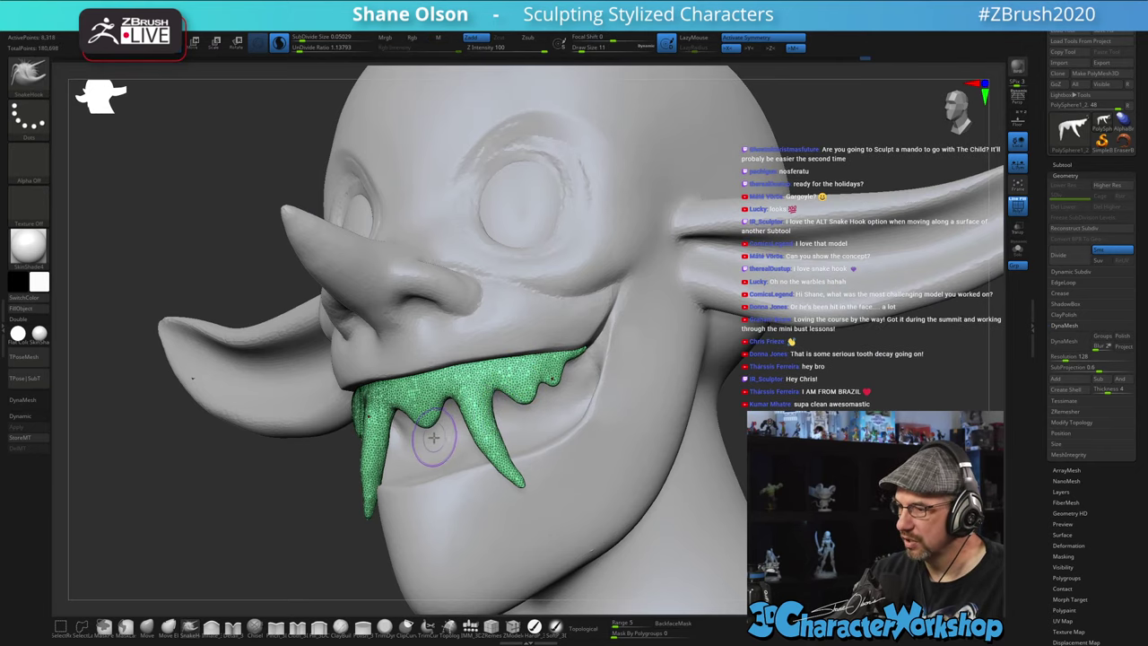
# - Pull a tiny extra tooth down between the front teeth and each fang with SnakeHook, reducing the draw size to 5
pyautogui.keyDown('alt'); pyautogui.moveTo(443, 431); pyautogui.dragTo(472, 416, button='right'); pyautogui.keyUp('alt')
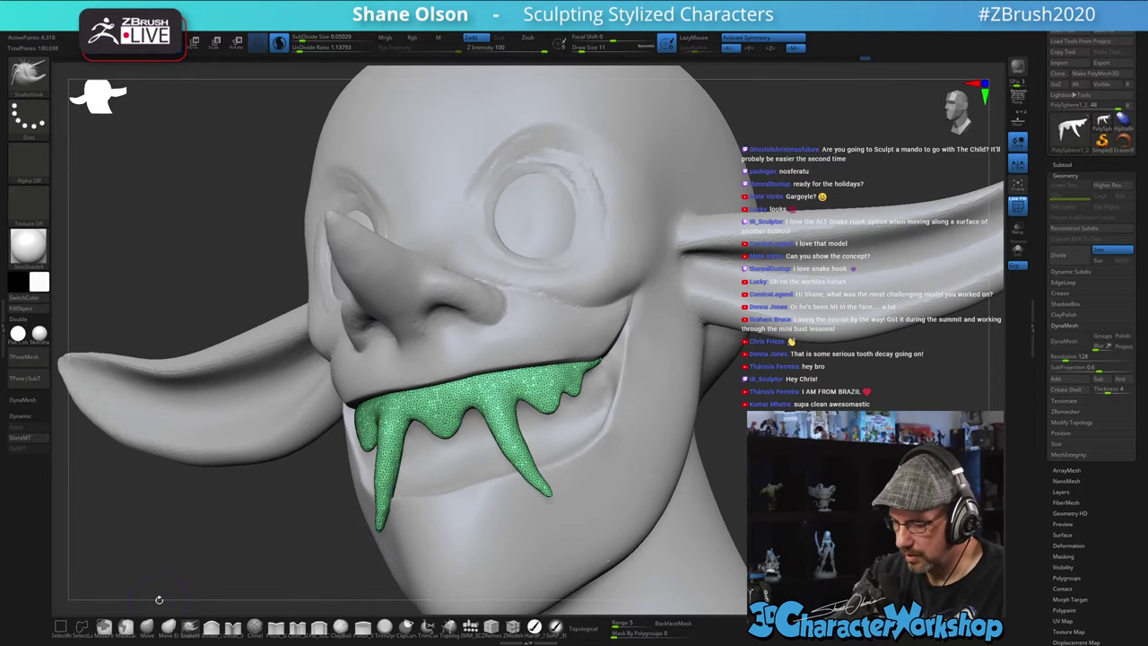
pyautogui.moveTo(493, 384)
pyautogui.mouseDown()
pyautogui.moveTo(498, 412)
pyautogui.moveTo(447, 425)
pyautogui.moveTo(472, 418)
pyautogui.mouseUp()
pyautogui.press('s')
pyautogui.moveTo(475, 417); pyautogui.dragTo(476, 394, button='right')
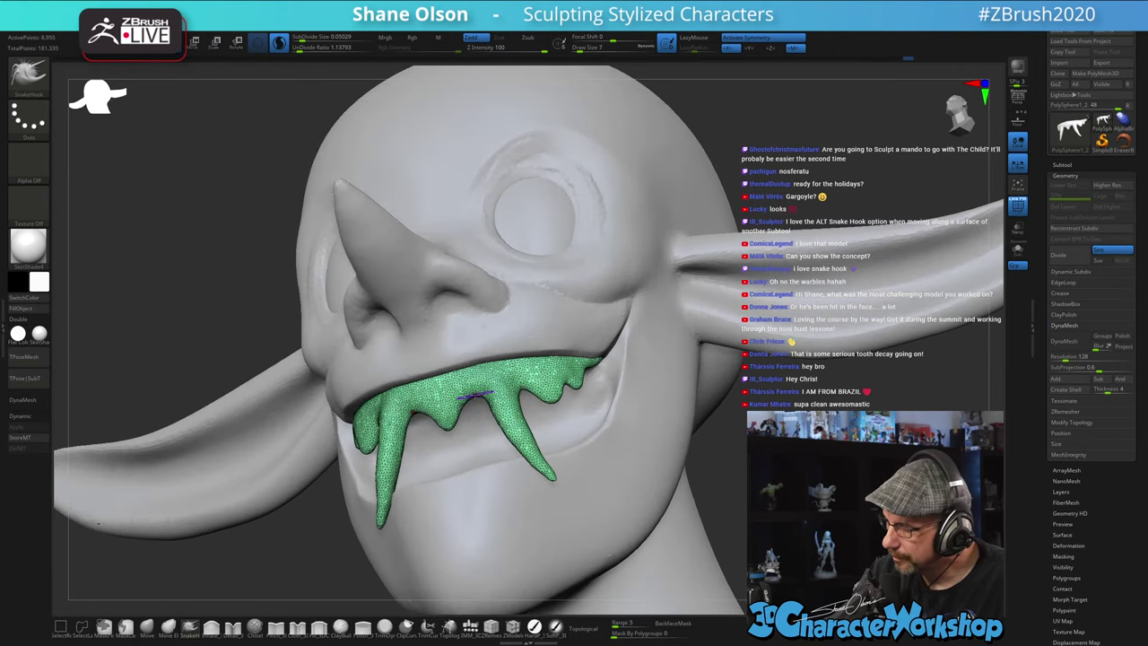
pyautogui.press('s')
pyautogui.moveTo(475, 396); pyautogui.dragTo(477, 400)
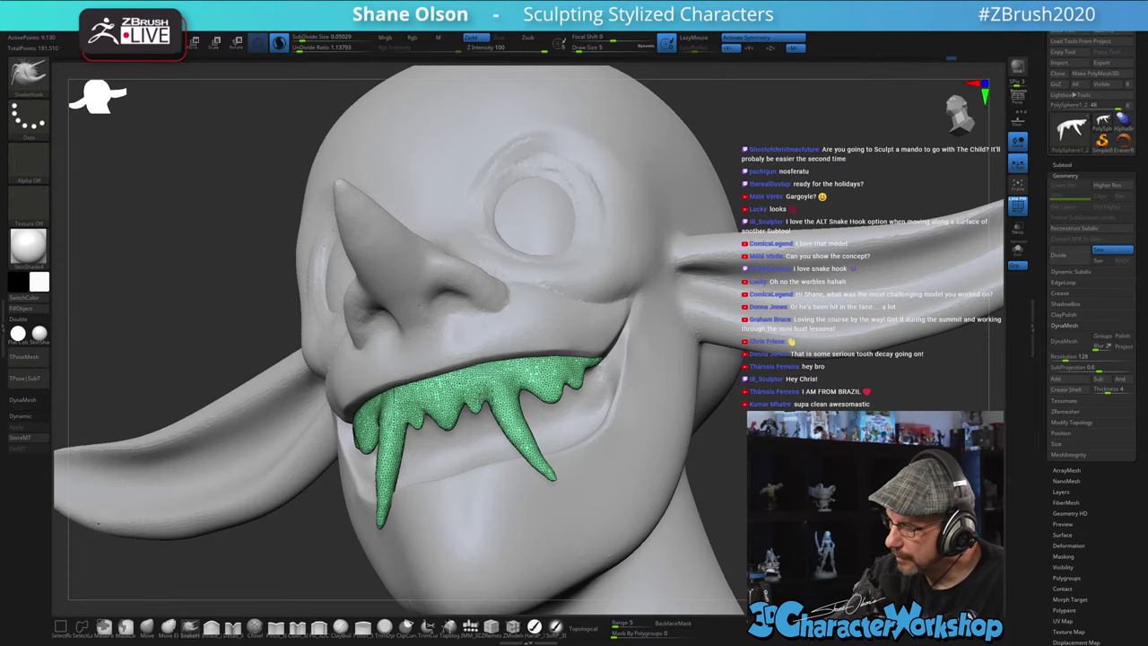
# - Reshape the front teeth along the gum strip's curve from below with a resized SnakeHook brush
pyautogui.moveTo(525, 388); pyautogui.dragTo(518, 428, button='right')
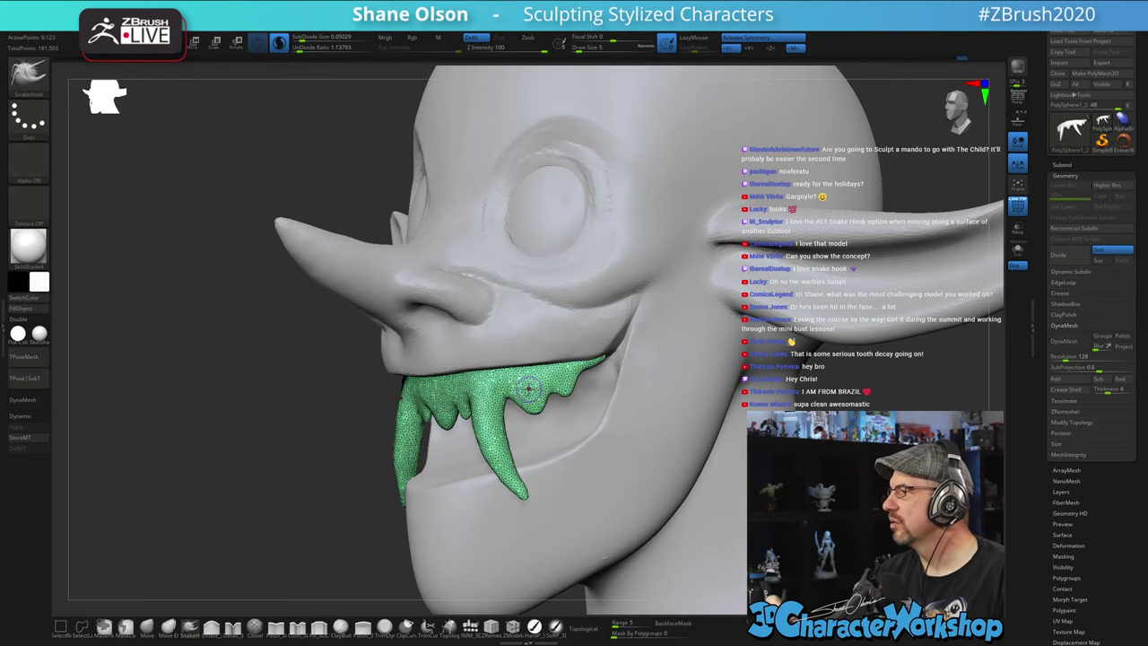
pyautogui.keyDown('alt'); pyautogui.moveTo(530, 421); pyautogui.dragTo(515, 437, button='right'); pyautogui.keyUp('alt')
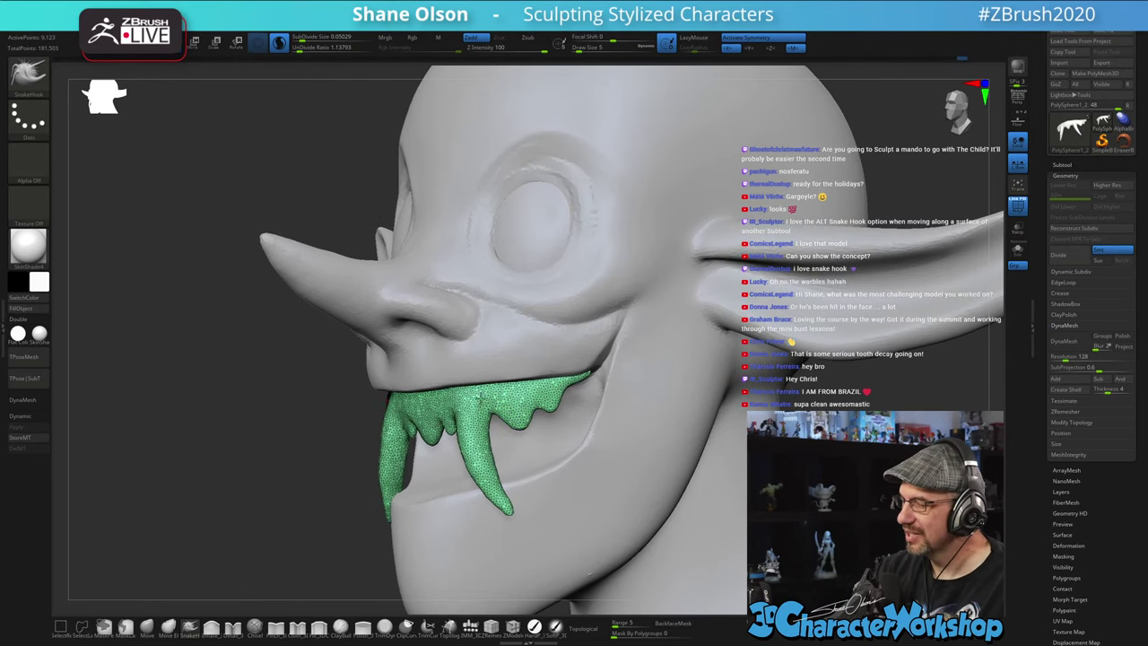
pyautogui.moveTo(480, 400)
pyautogui.mouseDown(button='right')
pyautogui.moveTo(494, 376)
pyautogui.moveTo(462, 377)
pyautogui.mouseUp(button='right')
pyautogui.press('s')
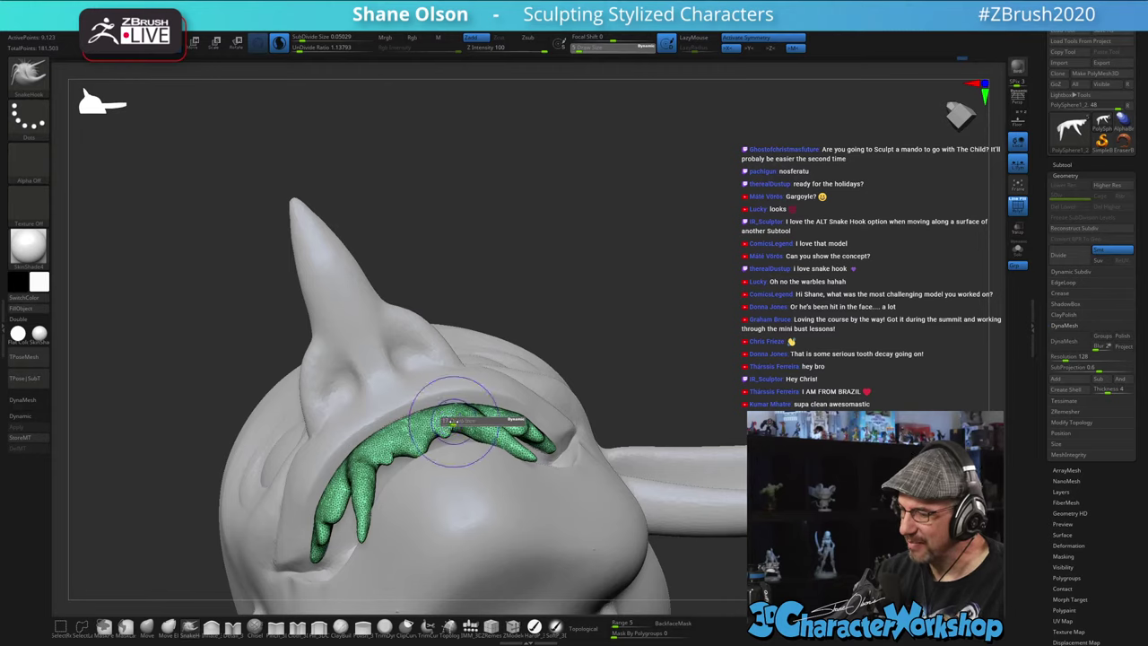
pyautogui.moveTo(453, 421)
pyautogui.mouseDown()
pyautogui.moveTo(477, 438)
pyautogui.moveTo(451, 439)
pyautogui.mouseUp()
pyautogui.moveTo(449, 421)
pyautogui.mouseDown(button='right')
pyautogui.moveTo(479, 440)
pyautogui.moveTo(456, 418)
pyautogui.mouseUp(button='right')
pyautogui.press('s')
pyautogui.moveTo(456, 418); pyautogui.dragTo(480, 418)
# - Adjust the fangs' placement and curve around the lower lip with SnakeHook, enlarging the draw size to 23
pyautogui.moveTo(567, 366); pyautogui.dragTo(551, 376, button='right')
pyautogui.press('s')
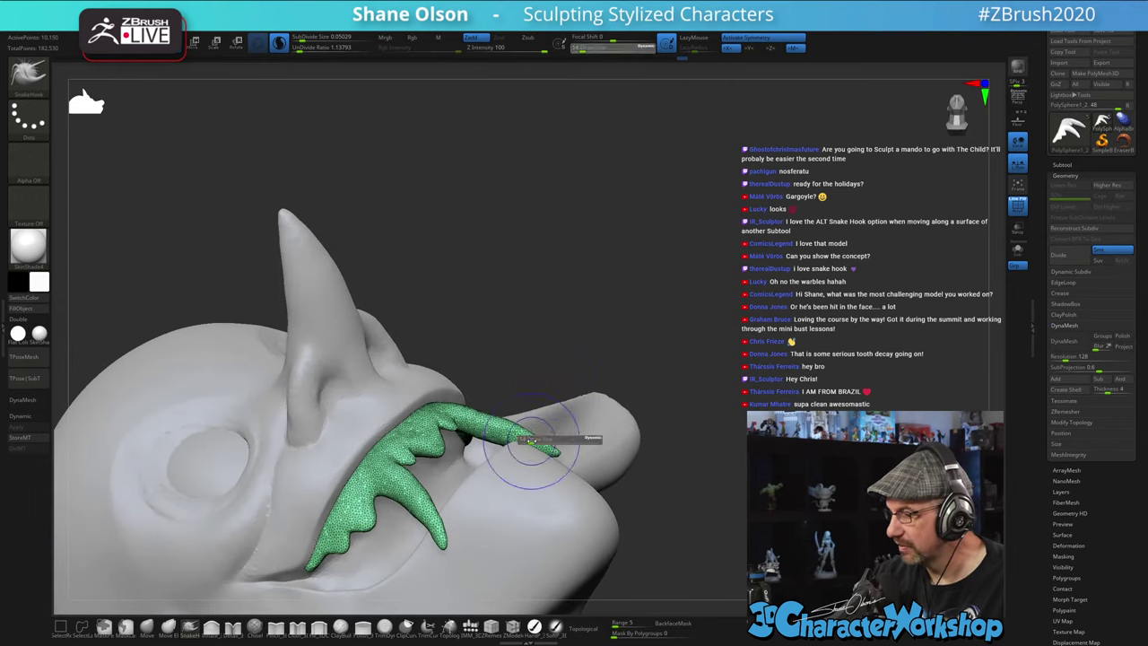
pyautogui.moveTo(530, 450); pyautogui.dragTo(545, 445)
pyautogui.moveTo(562, 408)
pyautogui.mouseDown(button='right')
pyautogui.moveTo(540, 361)
pyautogui.moveTo(582, 389)
pyautogui.moveTo(540, 578)
pyautogui.moveTo(515, 538)
pyautogui.moveTo(538, 552)
pyautogui.mouseUp(button='right')
pyautogui.press('s')
pyautogui.moveTo(538, 426); pyautogui.dragTo(549, 403)
pyautogui.press('s')
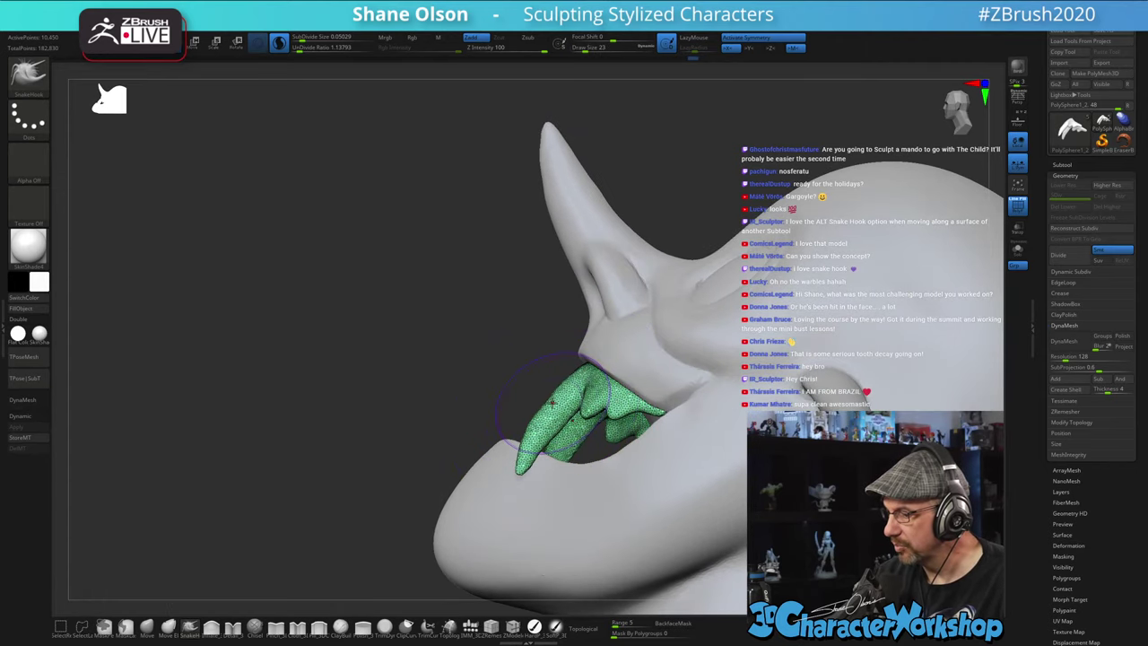
pyautogui.moveTo(538, 421)
pyautogui.mouseDown(button='right')
pyautogui.moveTo(558, 429)
pyautogui.moveTo(593, 404)
pyautogui.moveTo(583, 381)
pyautogui.moveTo(601, 438)
pyautogui.moveTo(531, 425)
pyautogui.mouseUp(button='right')
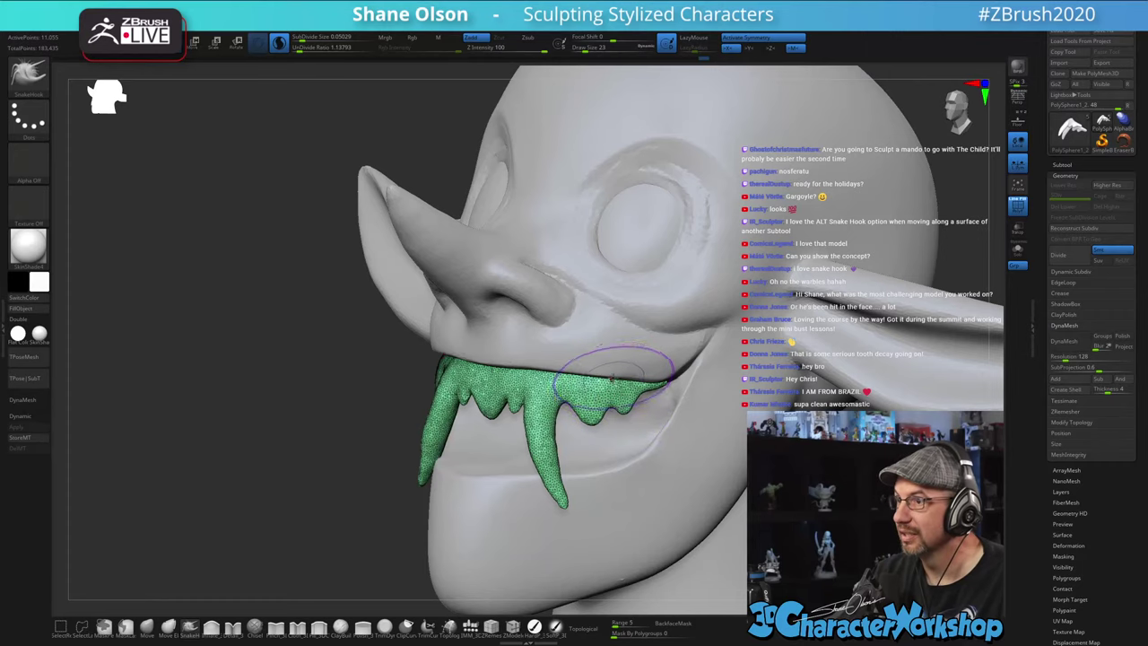
# - Thicken the fangs from root to tip with the Inflate brush at Z Intensity 5, using draw sizes 14 to 17
pyautogui.keyDown('alt'); pyautogui.moveTo(617, 366); pyautogui.dragTo(569, 423, button='right'); pyautogui.keyUp('alt')
pyautogui.click(213, 628)
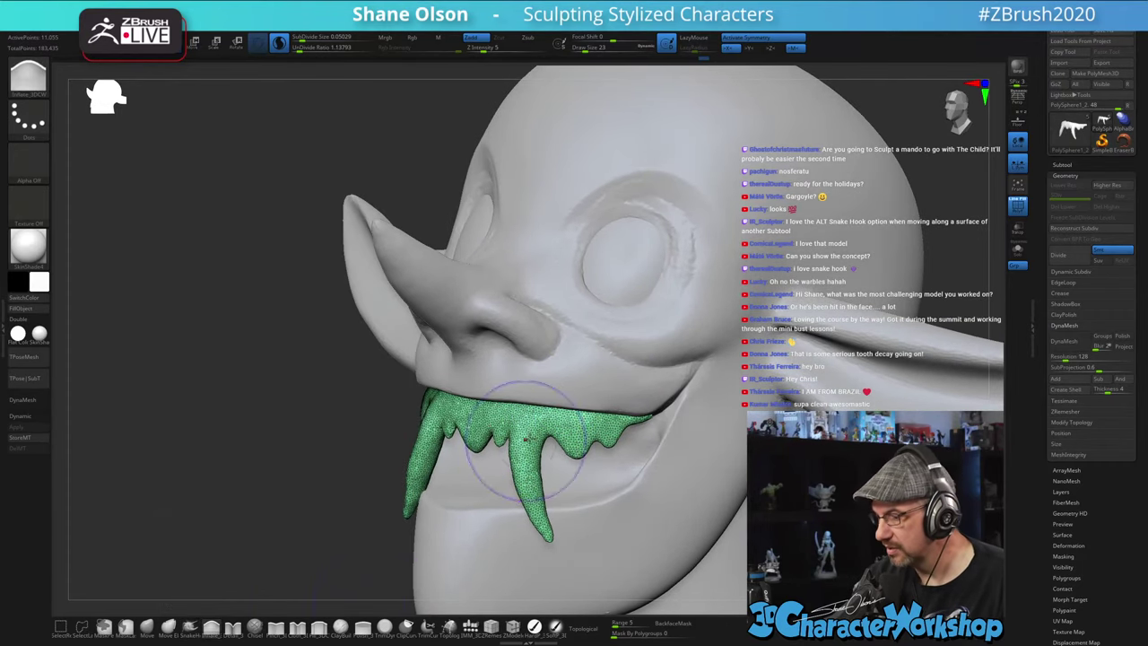
pyautogui.moveTo(527, 432)
pyautogui.mouseDown()
pyautogui.moveTo(541, 461)
pyautogui.moveTo(534, 475)
pyautogui.mouseUp()
pyautogui.press('s')
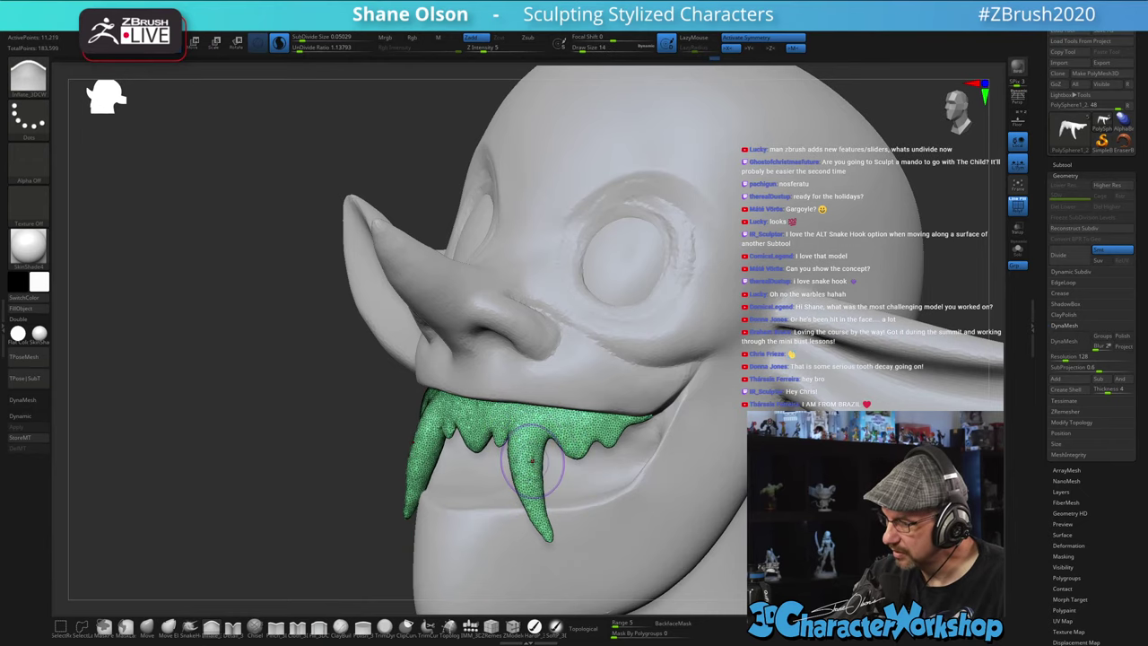
pyautogui.keyDown('alt'); pyautogui.moveTo(542, 426); pyautogui.dragTo(486, 406, button='right'); pyautogui.keyUp('alt')
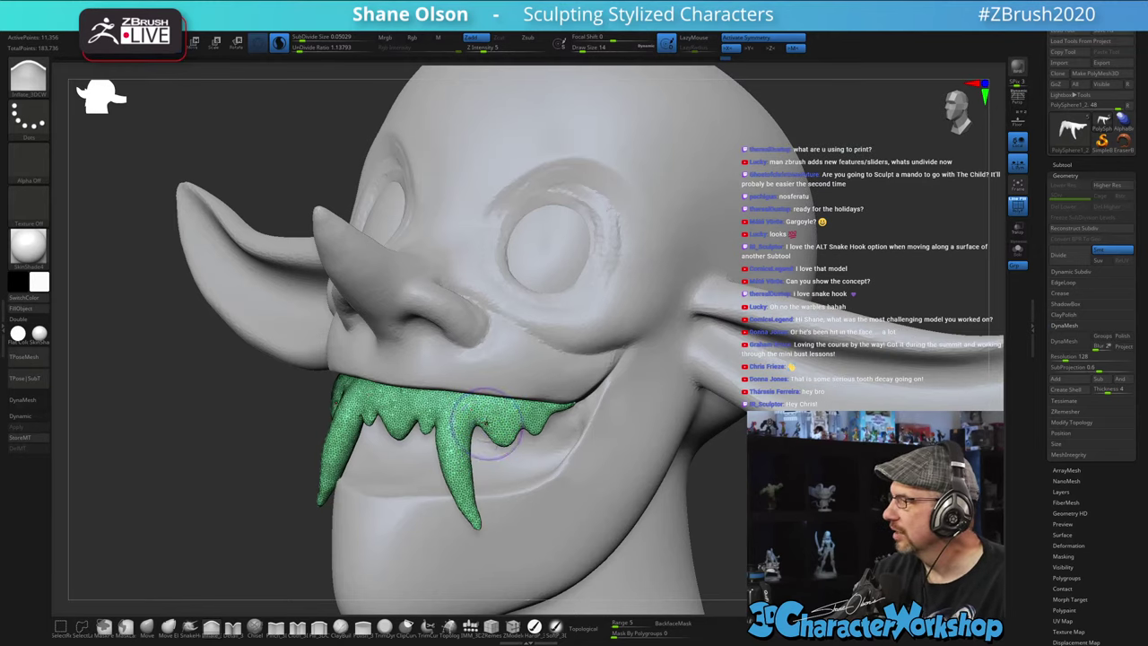
pyautogui.press(']')
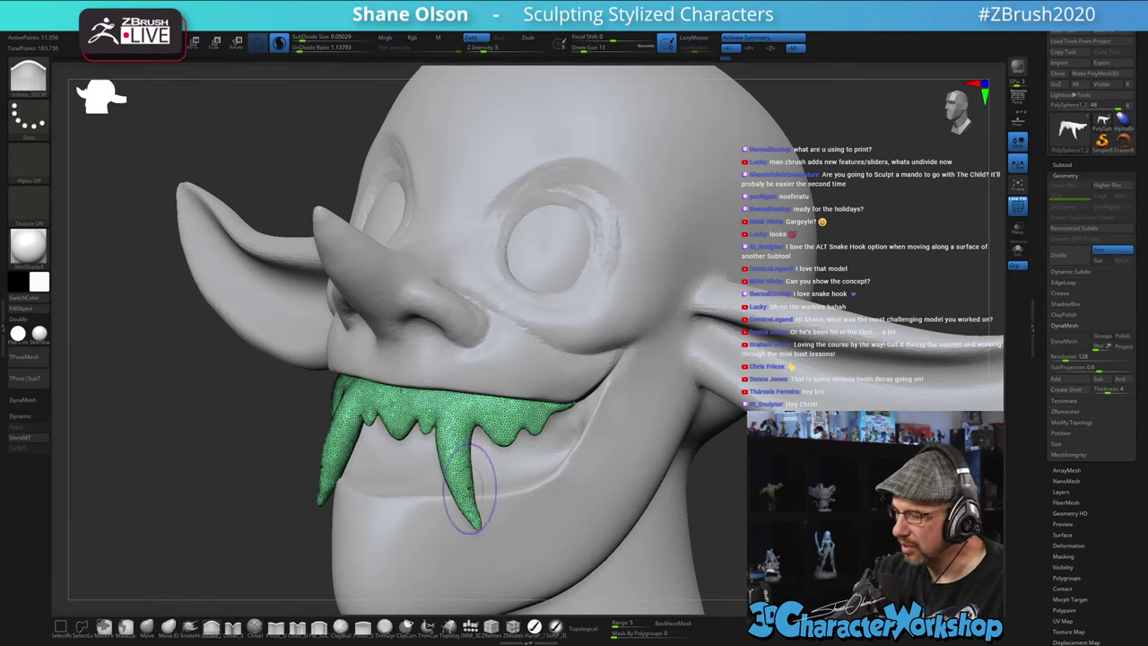
pyautogui.moveTo(477, 495)
pyautogui.mouseDown()
pyautogui.moveTo(466, 498)
pyautogui.moveTo(459, 374)
pyautogui.moveTo(474, 499)
pyautogui.mouseUp()
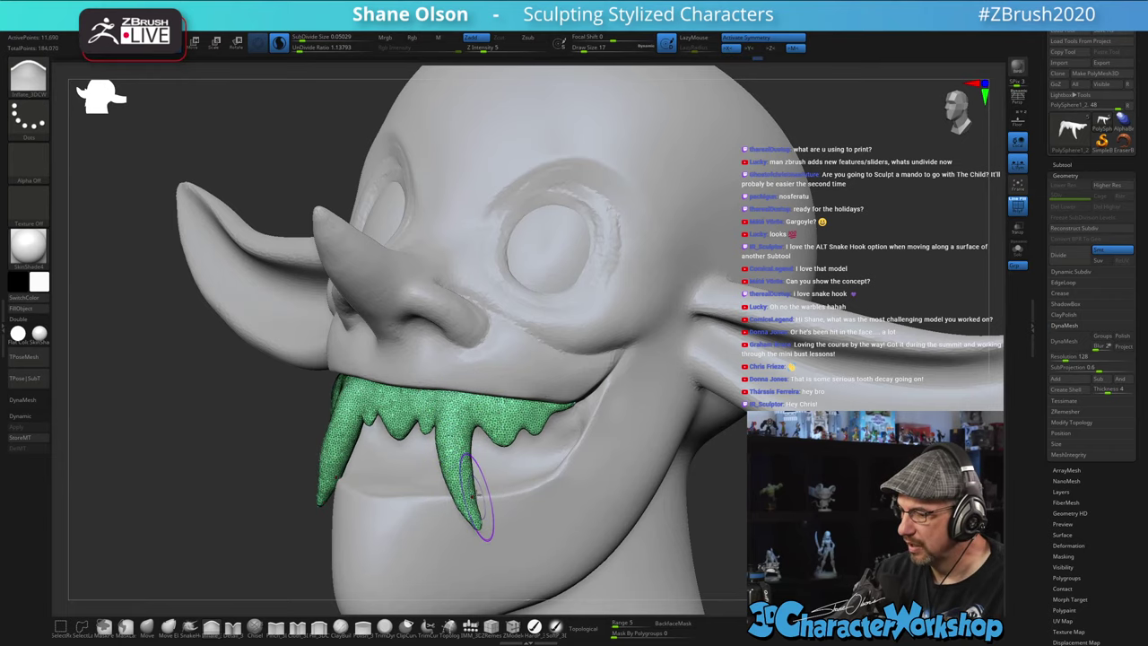
# - Smooth the inflated fangs from the front and side at draw size 17
pyautogui.moveTo(498, 488)
pyautogui.mouseDown(button='right')
pyautogui.moveTo(504, 476)
pyautogui.moveTo(494, 478)
pyautogui.mouseUp(button='right')
pyautogui.keyDown('alt'); pyautogui.moveTo(494, 478); pyautogui.dragTo(506, 526, button='right'); pyautogui.keyUp('alt')
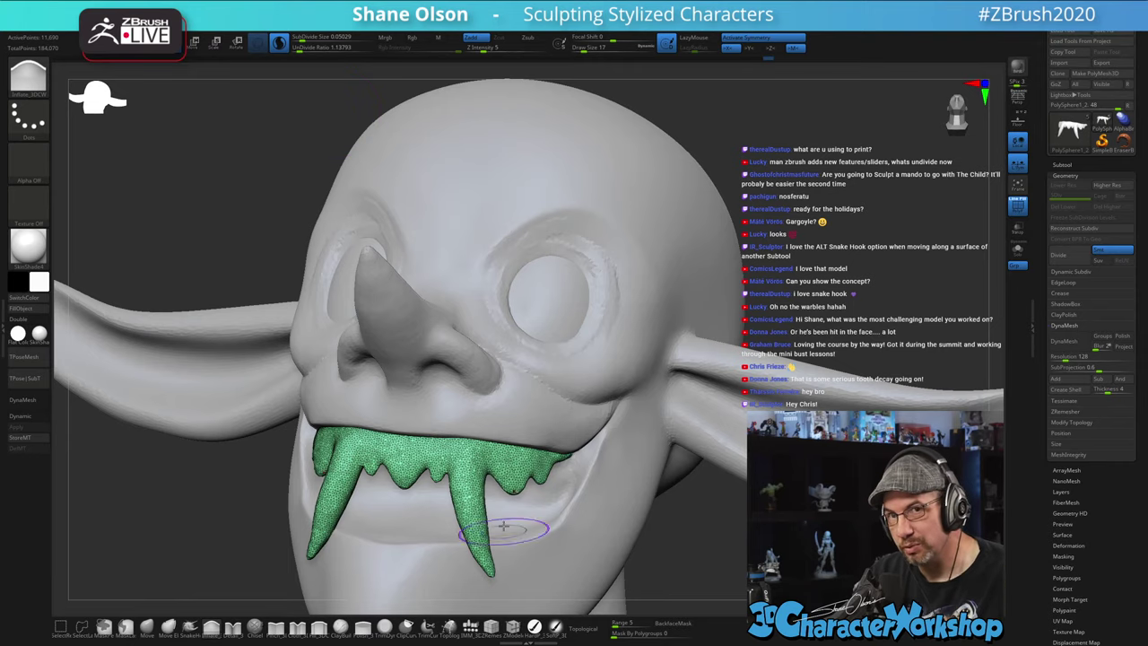
pyautogui.moveTo(495, 473)
pyautogui.mouseDown(button='right')
pyautogui.moveTo(514, 467)
pyautogui.moveTo(517, 435)
pyautogui.mouseUp(button='right')
pyautogui.keyDown('shift'); pyautogui.moveTo(485, 542); pyautogui.dragTo(479, 522); pyautogui.keyUp('shift')
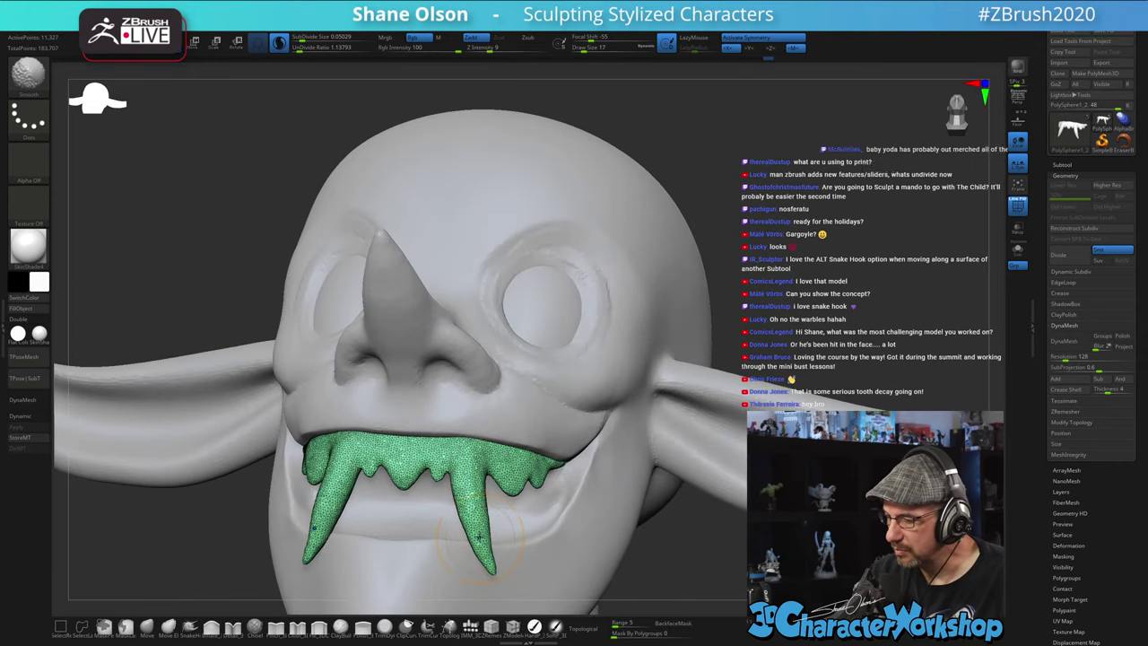
pyautogui.moveTo(518, 533); pyautogui.dragTo(476, 547, button='right')
pyautogui.press('shift')
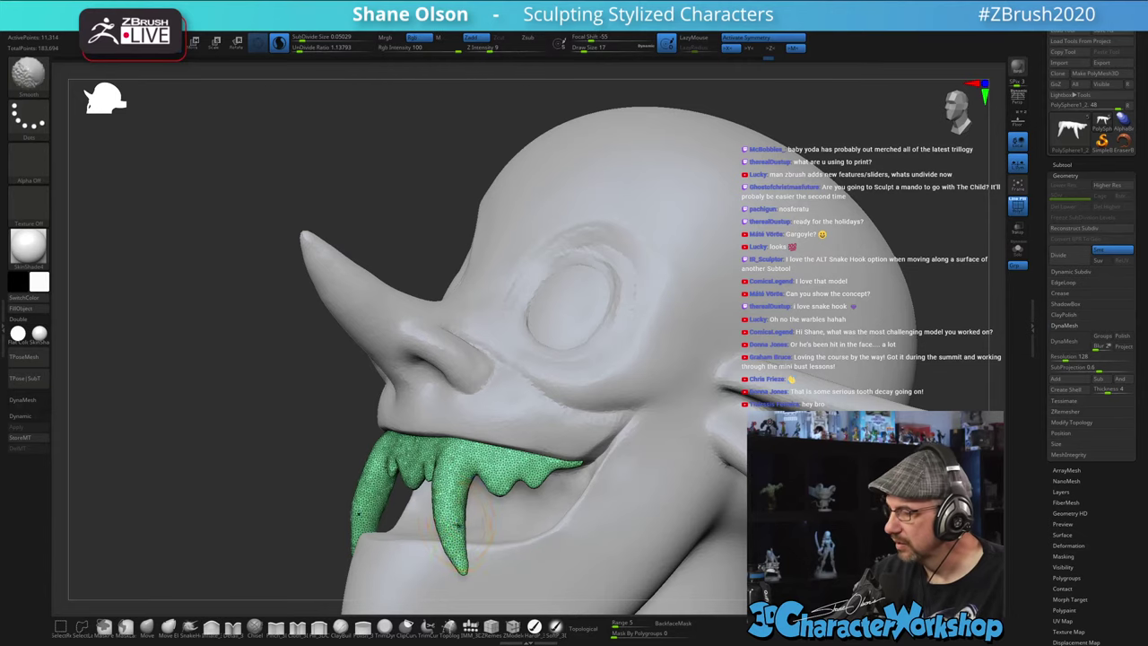
pyautogui.keyDown('ctrl'); pyautogui.moveTo(526, 520); pyautogui.dragTo(553, 467, button='right'); pyautogui.keyUp('ctrl')
pyautogui.moveTo(544, 400)
pyautogui.mouseDown(button='right')
pyautogui.moveTo(590, 387)
pyautogui.moveTo(554, 406)
pyautogui.moveTo(537, 442)
pyautogui.mouseUp(button='right')
pyautogui.keyDown('alt'); pyautogui.moveTo(537, 442); pyautogui.dragTo(572, 411, button='right'); pyautogui.keyUp('alt')
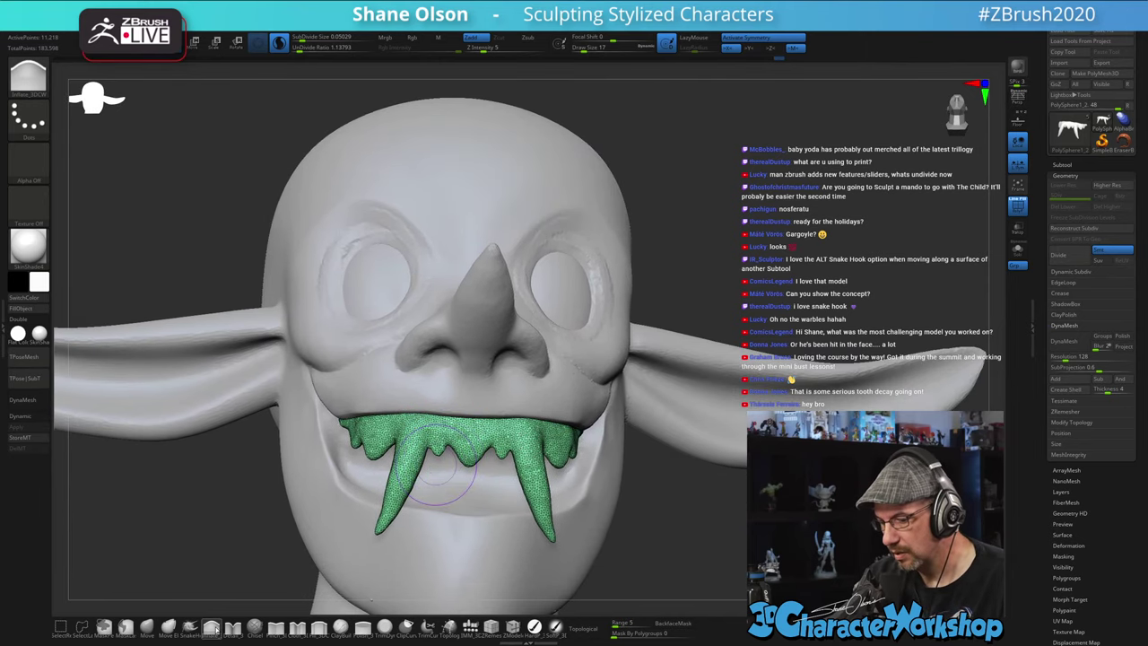
# - Inflate the central front tooth with a smaller brush and smooth the gum above the fangs at draw size 8
pyautogui.press('b')
pyautogui.press('[')
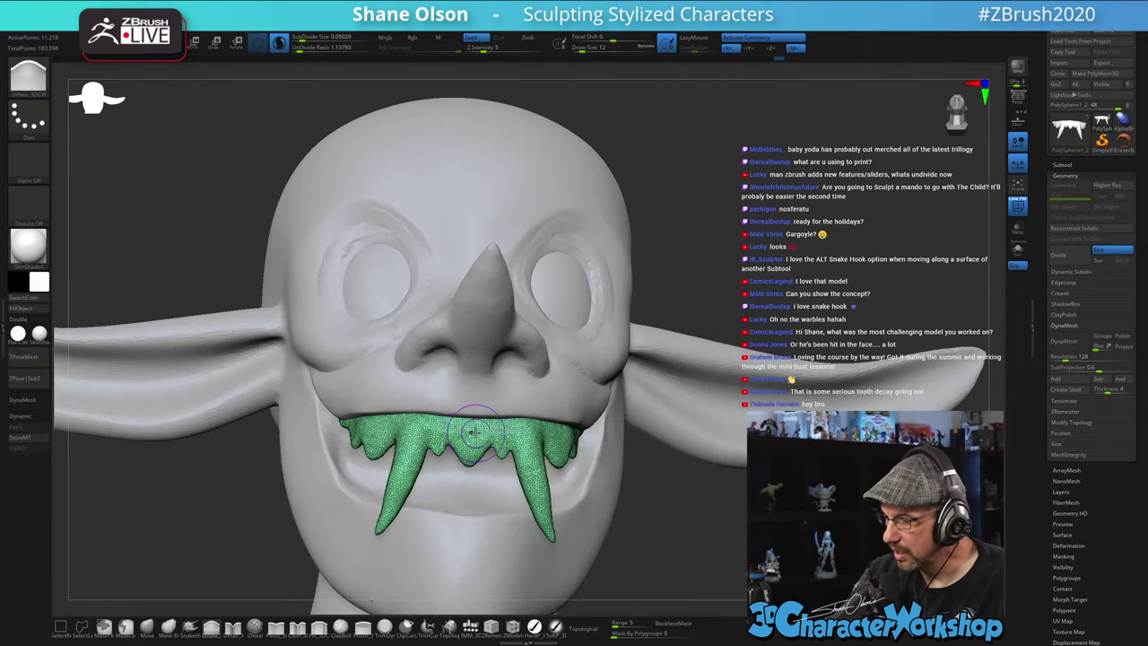
pyautogui.press('s')
pyautogui.moveTo(472, 450); pyautogui.dragTo(472, 430)
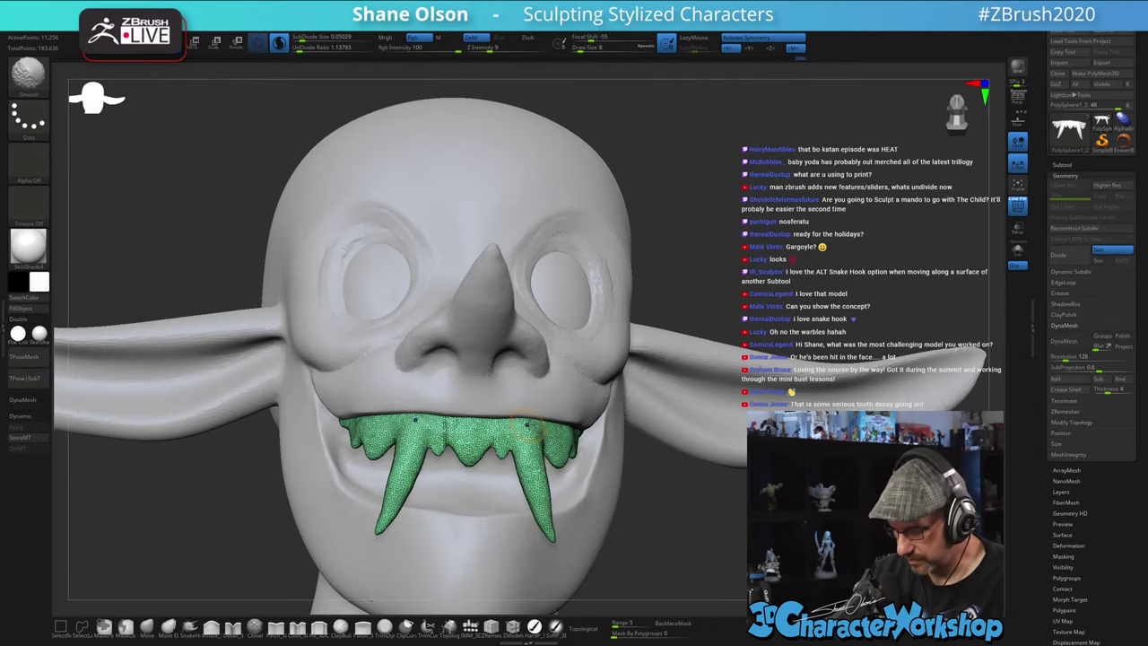
# - Hide the wireframe display and inflate the tiny teeth beside the fangs at draw size 5
pyautogui.hotkey('shift', 'f')
pyautogui.moveTo(525, 413); pyautogui.dragTo(453, 426, button='right')
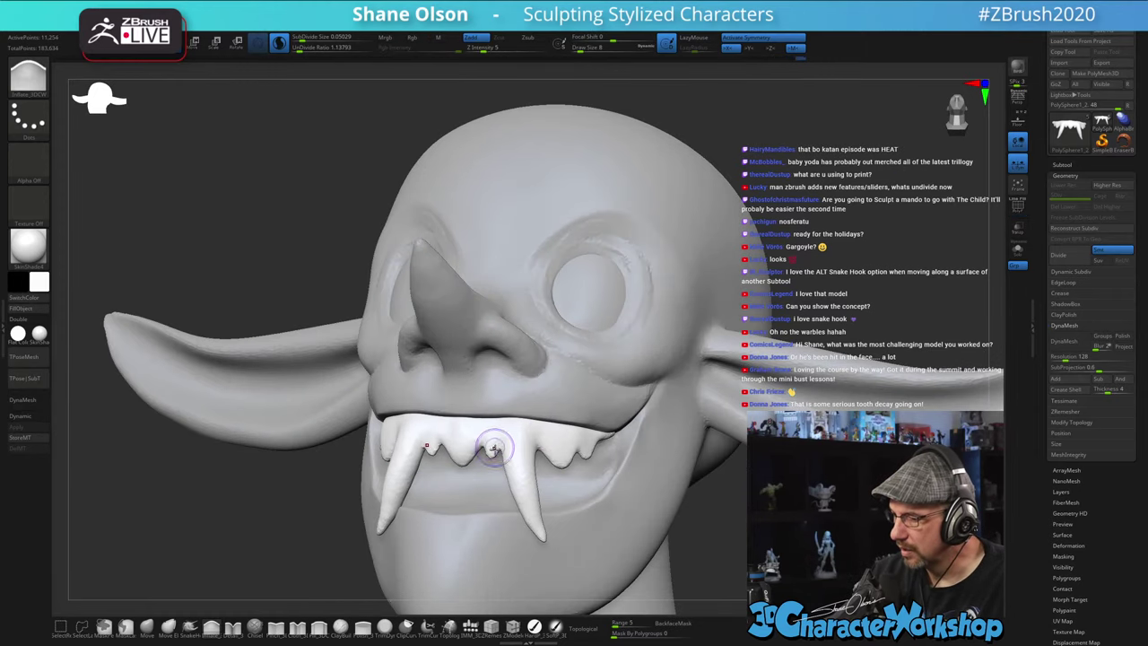
pyautogui.press('s')
pyautogui.moveTo(495, 448); pyautogui.dragTo(493, 448)
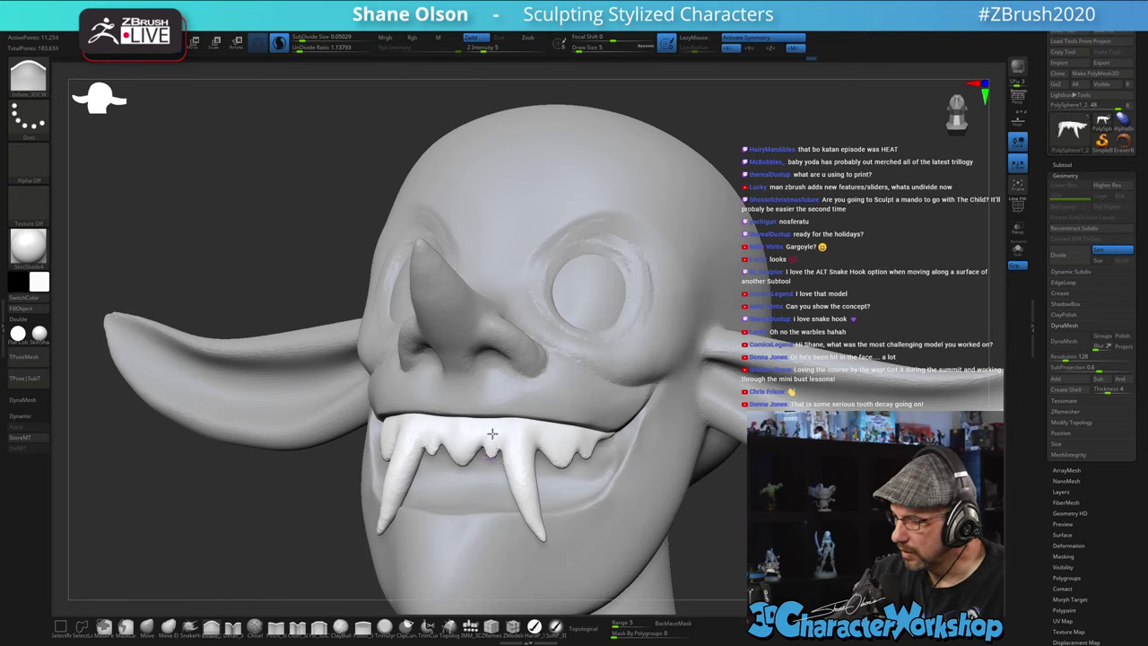
# - Carve gum detail above the front teeth with the Detail brush at Z Intensity 10, smoothing the strokes
pyautogui.click(277, 632)
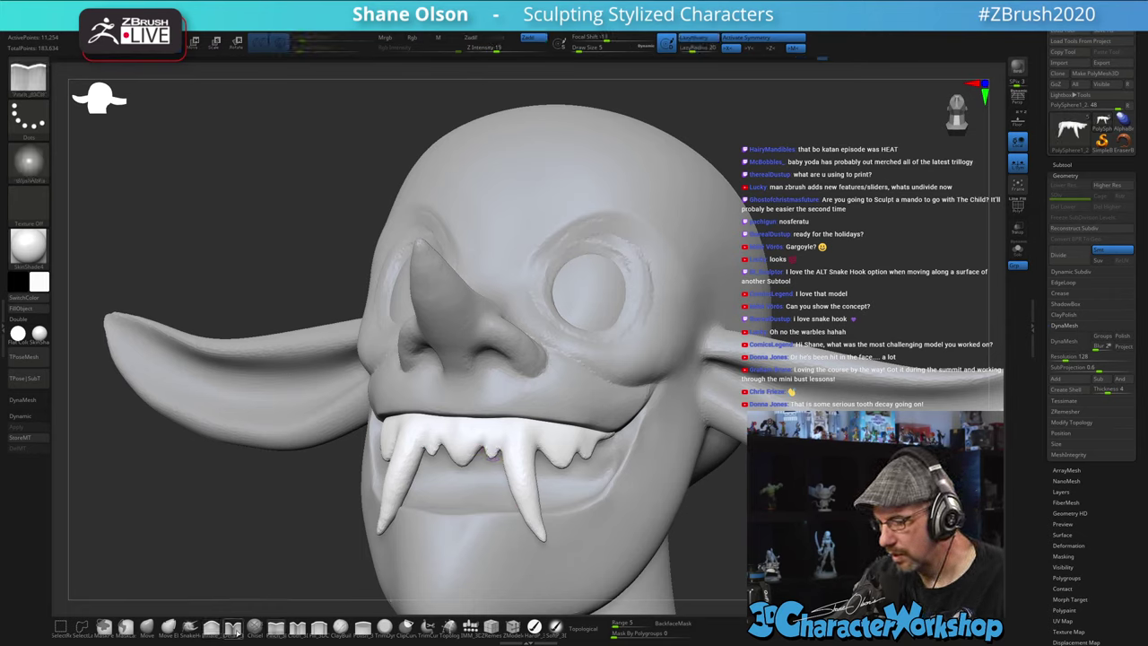
pyautogui.click(233, 629)
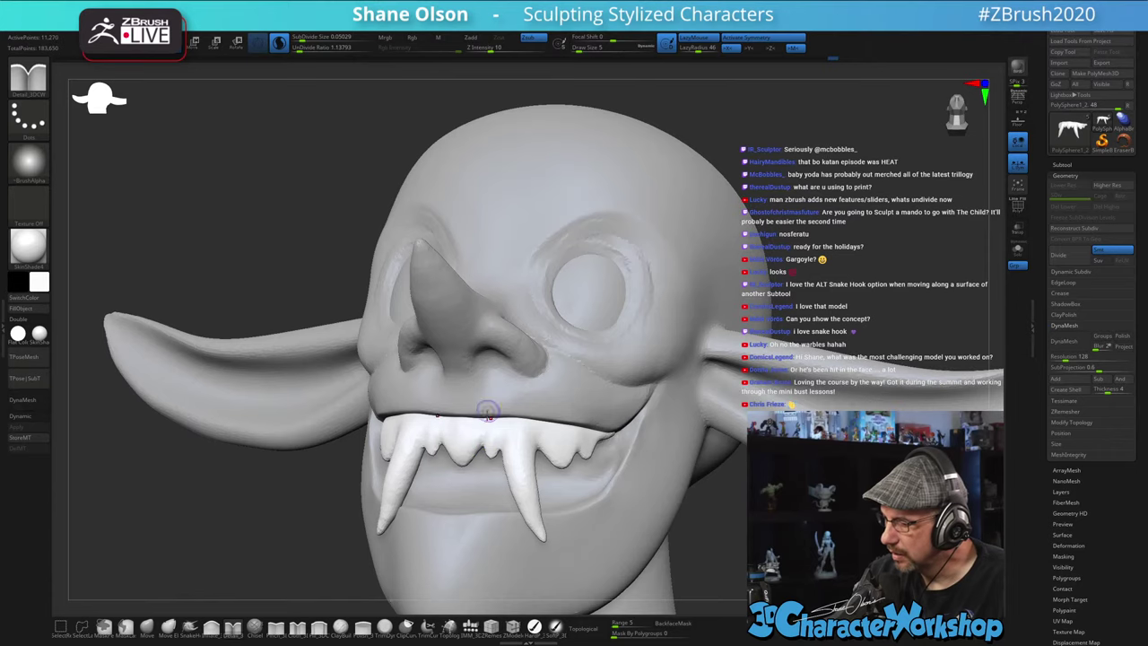
pyautogui.moveTo(497, 413); pyautogui.dragTo(485, 435, button='right')
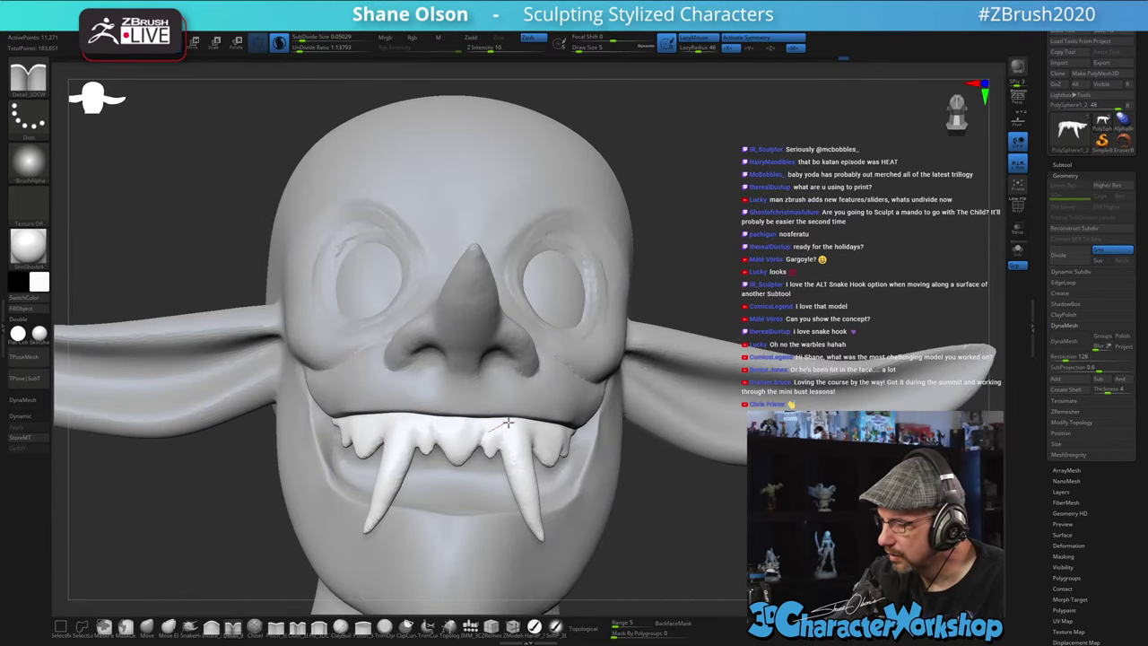
pyautogui.moveTo(500, 410); pyautogui.dragTo(434, 434, button='right')
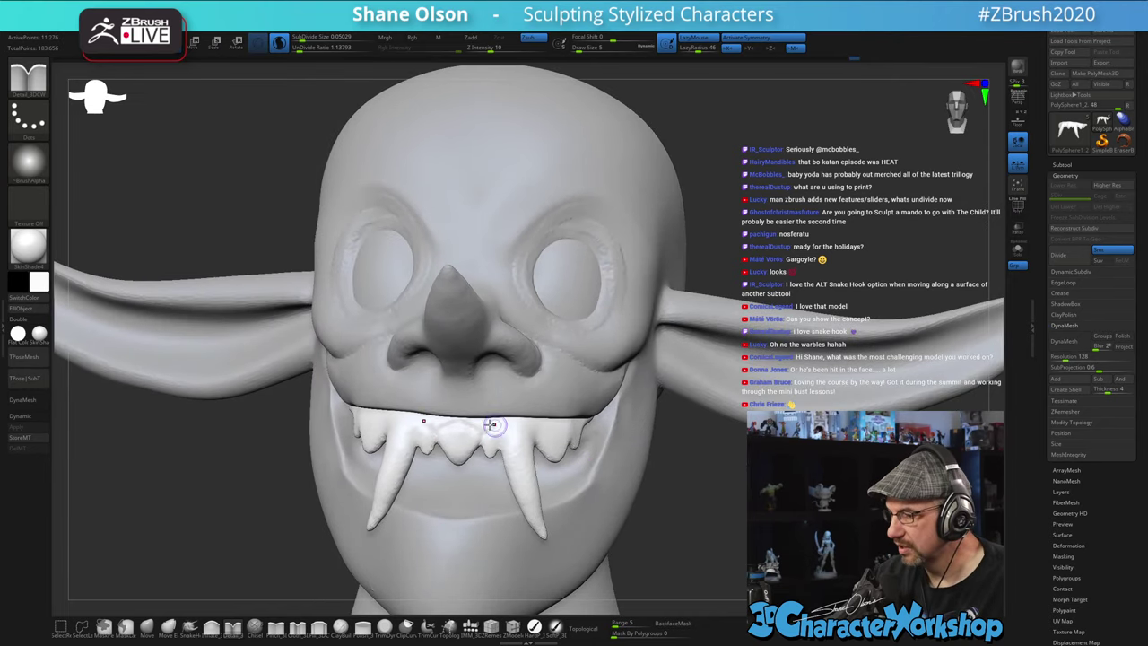
pyautogui.keyDown('shift'); pyautogui.moveTo(495, 425); pyautogui.dragTo(482, 423); pyautogui.keyUp('shift')
# - Carve gum detail above the fang and side teeth toward the mouth corner with the Detail brush at draw size 5
pyautogui.moveTo(620, 405)
pyautogui.mouseDown(button='right')
pyautogui.moveTo(554, 395)
pyautogui.moveTo(482, 430)
pyautogui.mouseUp(button='right')
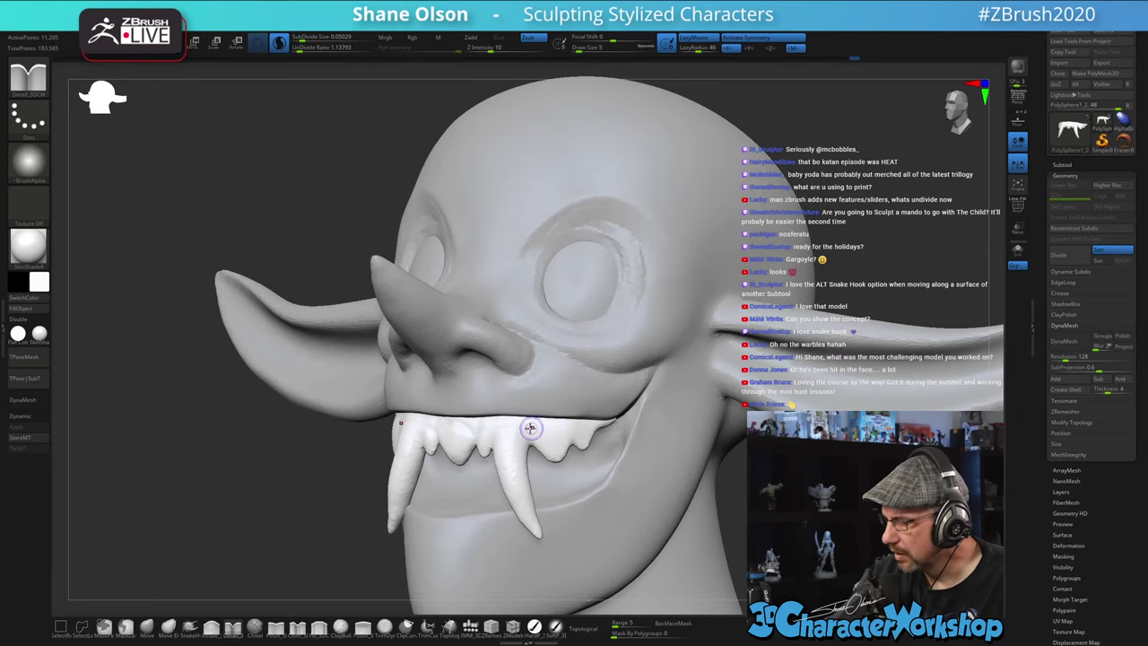
pyautogui.moveTo(489, 404)
pyautogui.mouseDown(button='right')
pyautogui.moveTo(541, 407)
pyautogui.moveTo(553, 395)
pyautogui.moveTo(540, 401)
pyautogui.mouseUp(button='right')
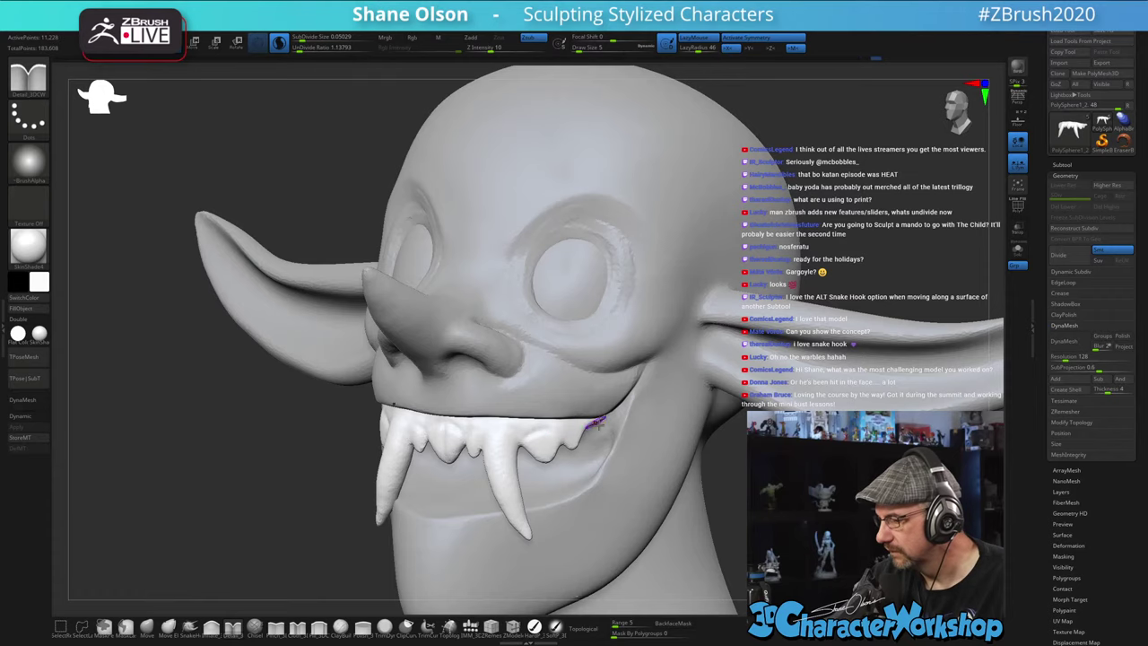
pyautogui.moveTo(600, 426); pyautogui.dragTo(566, 429, button='right')
pyautogui.moveTo(559, 436); pyautogui.dragTo(569, 420)
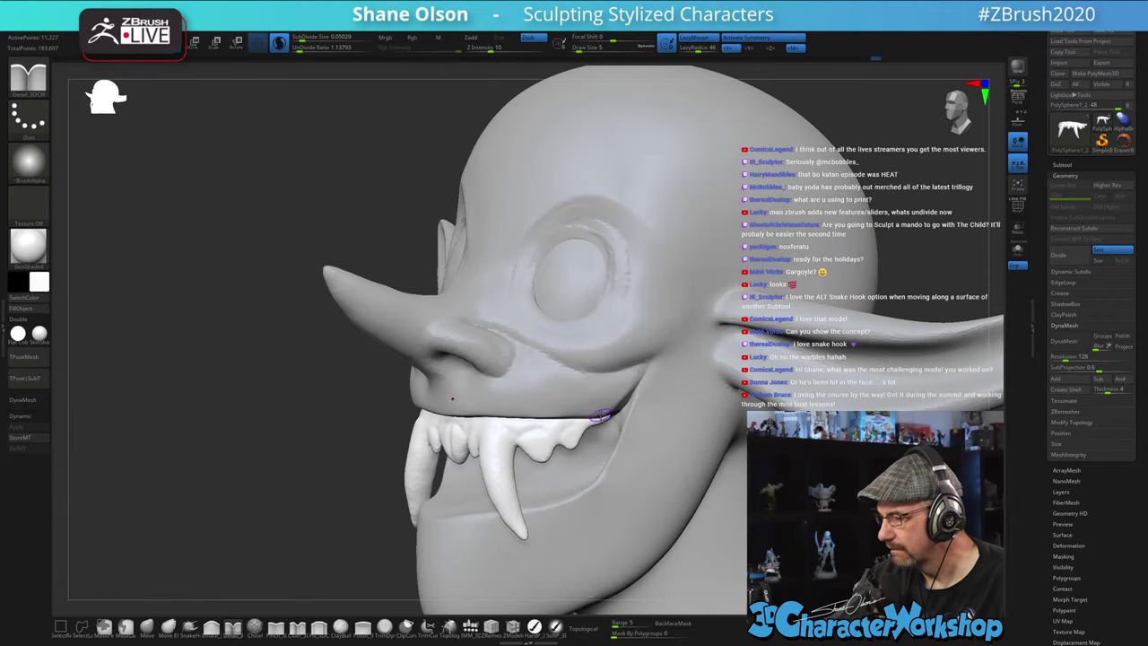
pyautogui.moveTo(572, 382)
pyautogui.keyDown('ctrl'); pyautogui.mouseDown(button='right')
pyautogui.moveTo(577, 361)
pyautogui.moveTo(490, 341)
pyautogui.moveTo(500, 366)
pyautogui.moveTo(512, 328)
pyautogui.mouseUp(button='right'); pyautogui.keyUp('ctrl')
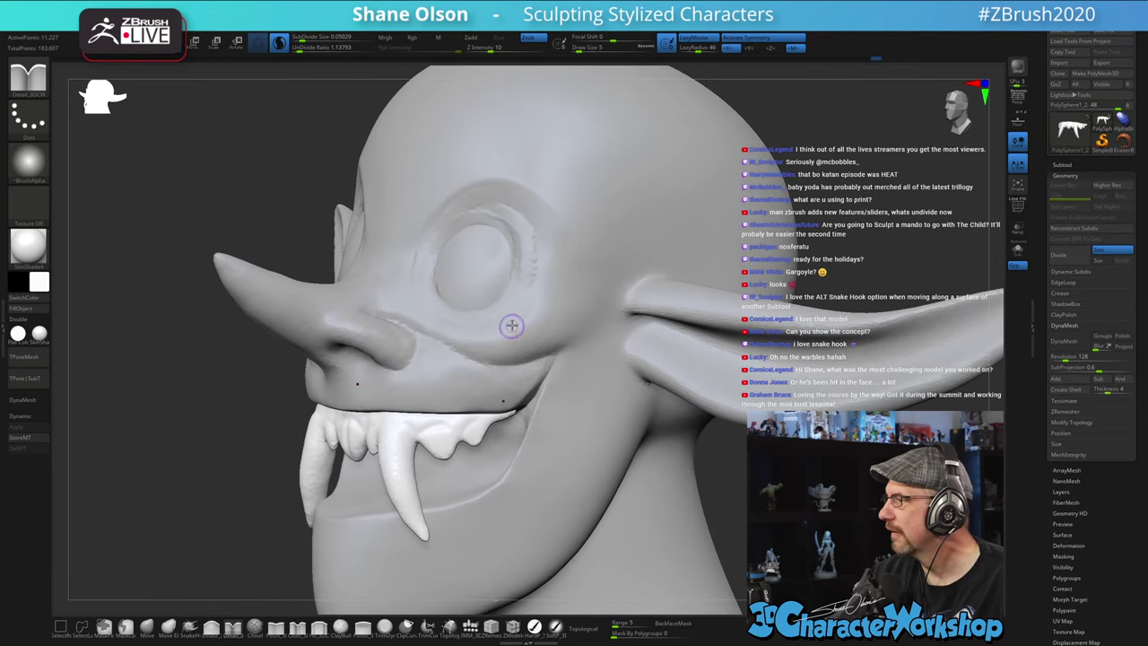
pyautogui.keyDown('ctrl'); pyautogui.moveTo(499, 289); pyautogui.dragTo(486, 343, button='right'); pyautogui.keyUp('ctrl')
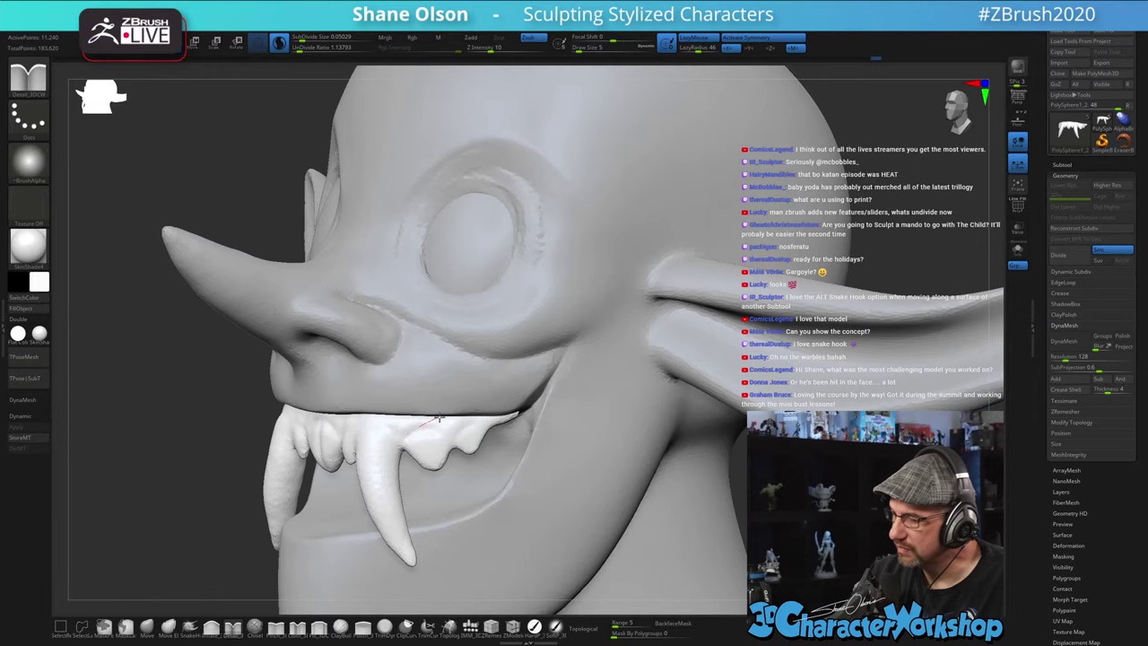
pyautogui.moveTo(472, 400)
pyautogui.mouseDown(button='right')
pyautogui.moveTo(459, 405)
pyautogui.moveTo(480, 367)
pyautogui.moveTo(477, 377)
pyautogui.mouseUp(button='right')
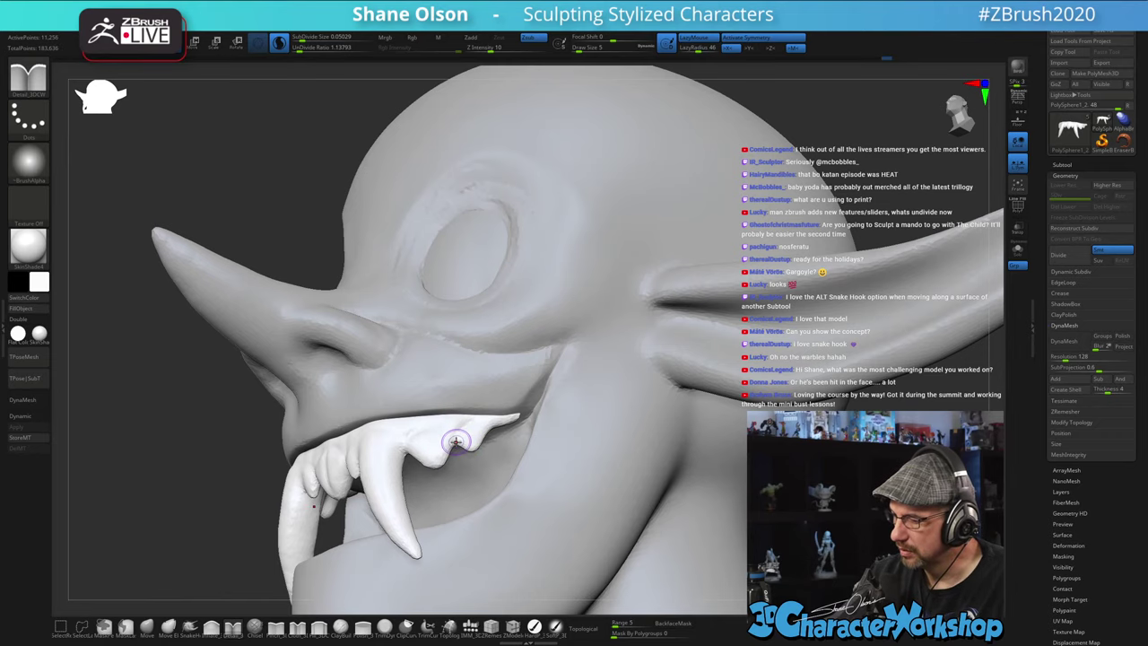
pyautogui.moveTo(473, 379); pyautogui.dragTo(437, 423, button='right')
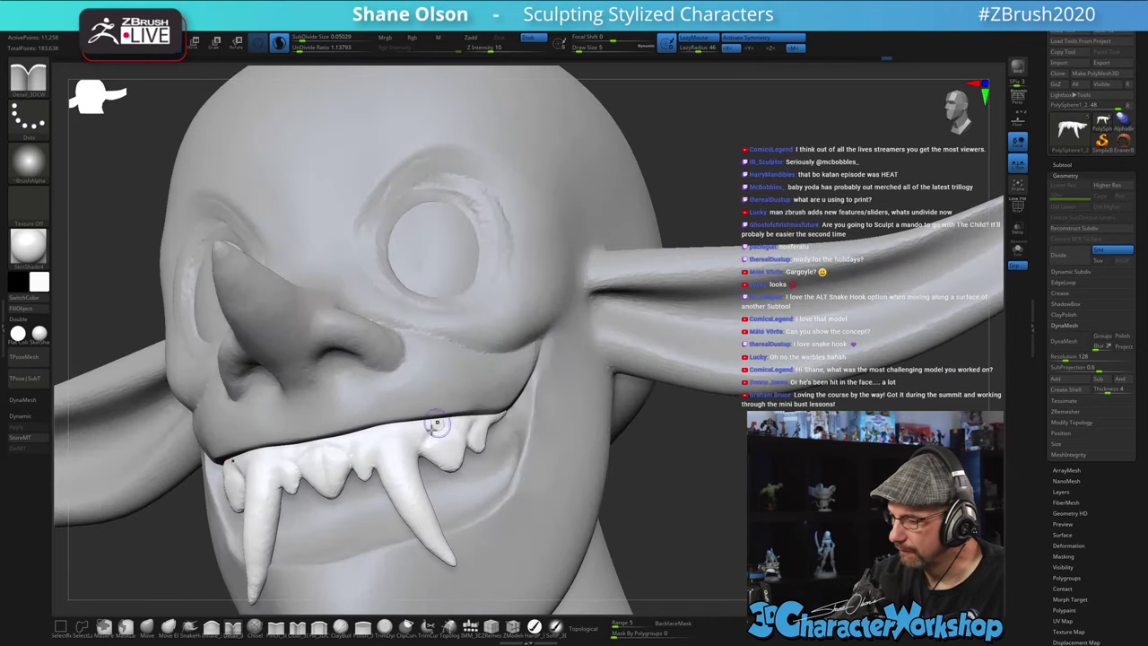
# - Carve gum creases between the fangs and small front teeth, smoothing the gum strip above the central tooth
pyautogui.moveTo(388, 432); pyautogui.dragTo(393, 432, button='right')
pyautogui.moveTo(374, 465); pyautogui.dragTo(374, 454)
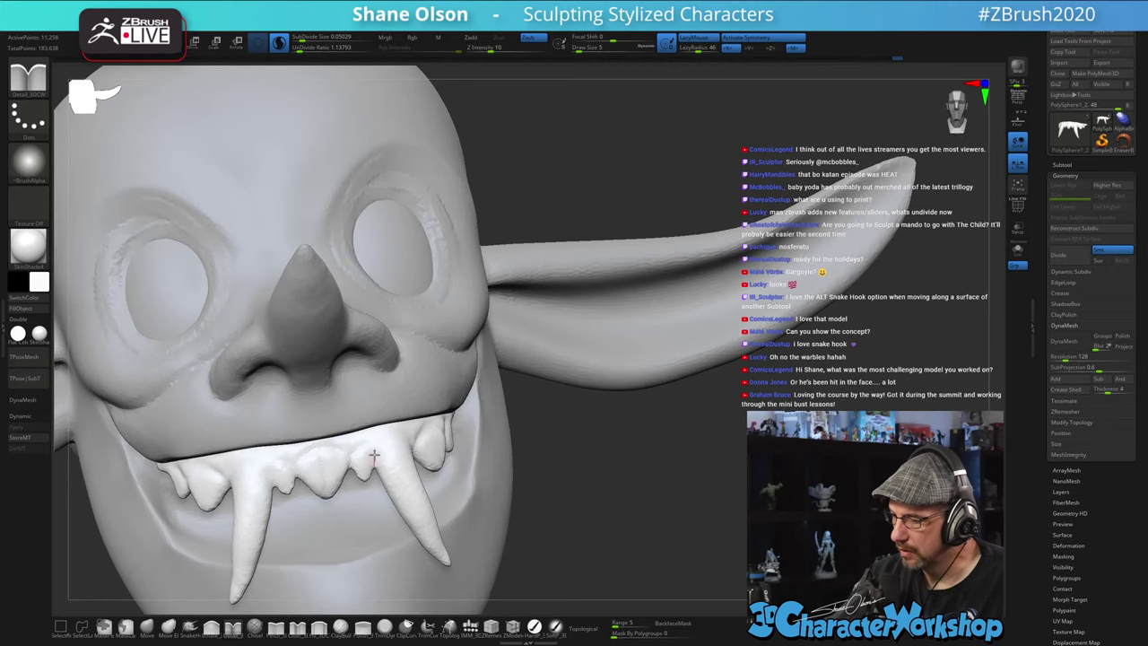
pyautogui.moveTo(391, 403); pyautogui.dragTo(380, 416, button='right')
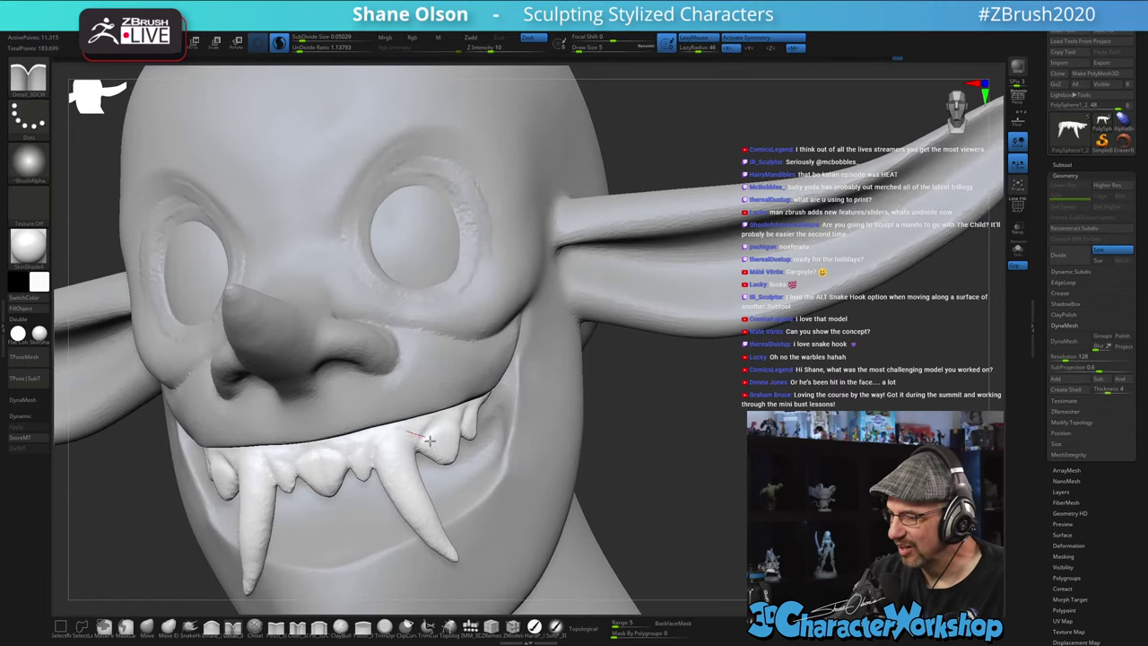
pyautogui.moveTo(468, 434)
pyautogui.mouseDown(button='right')
pyautogui.moveTo(459, 442)
pyautogui.moveTo(409, 404)
pyautogui.mouseUp(button='right')
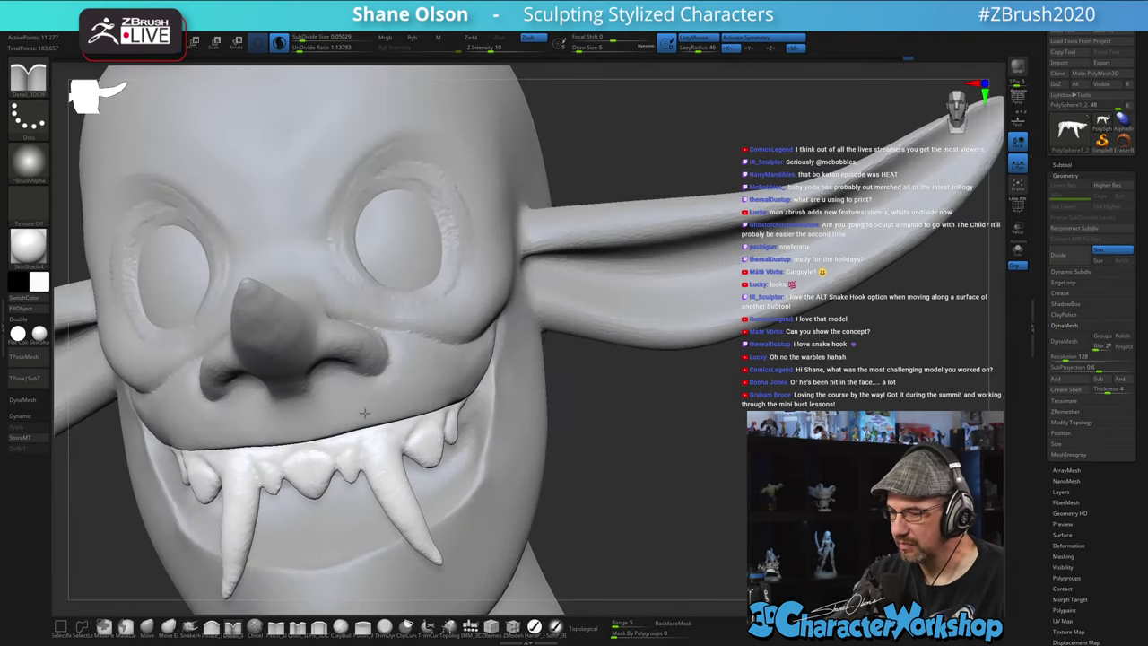
pyautogui.keyDown('alt'); pyautogui.moveTo(314, 453); pyautogui.dragTo(385, 446, button='right'); pyautogui.keyUp('alt')
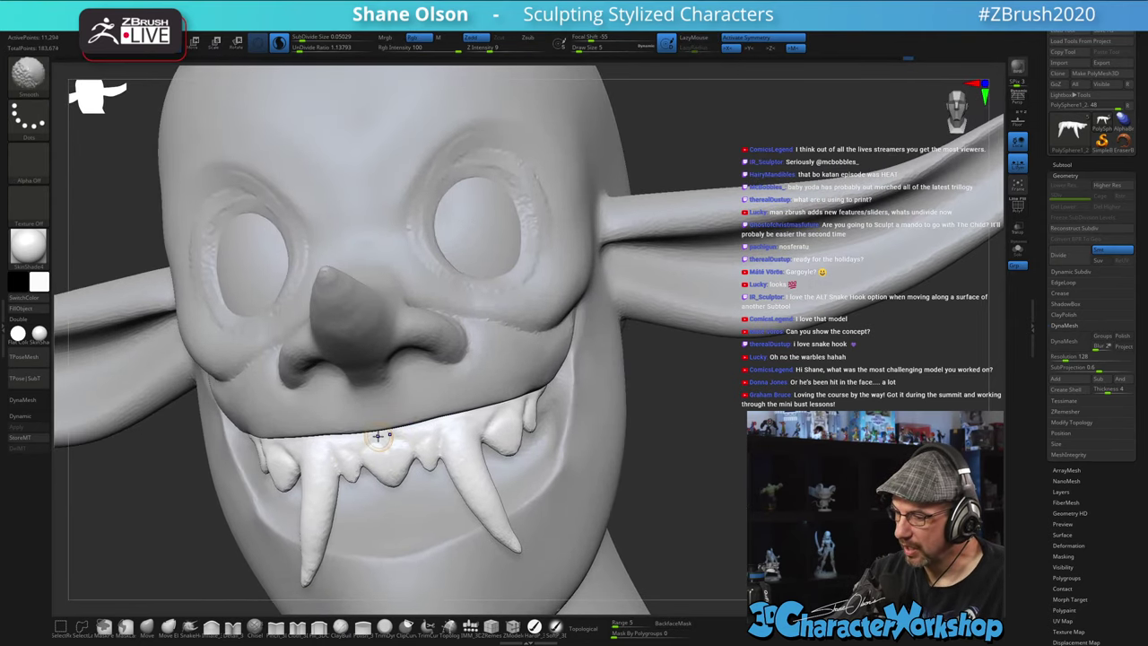
pyautogui.keyDown('shift'); pyautogui.moveTo(382, 437); pyautogui.dragTo(425, 431); pyautogui.keyUp('shift')
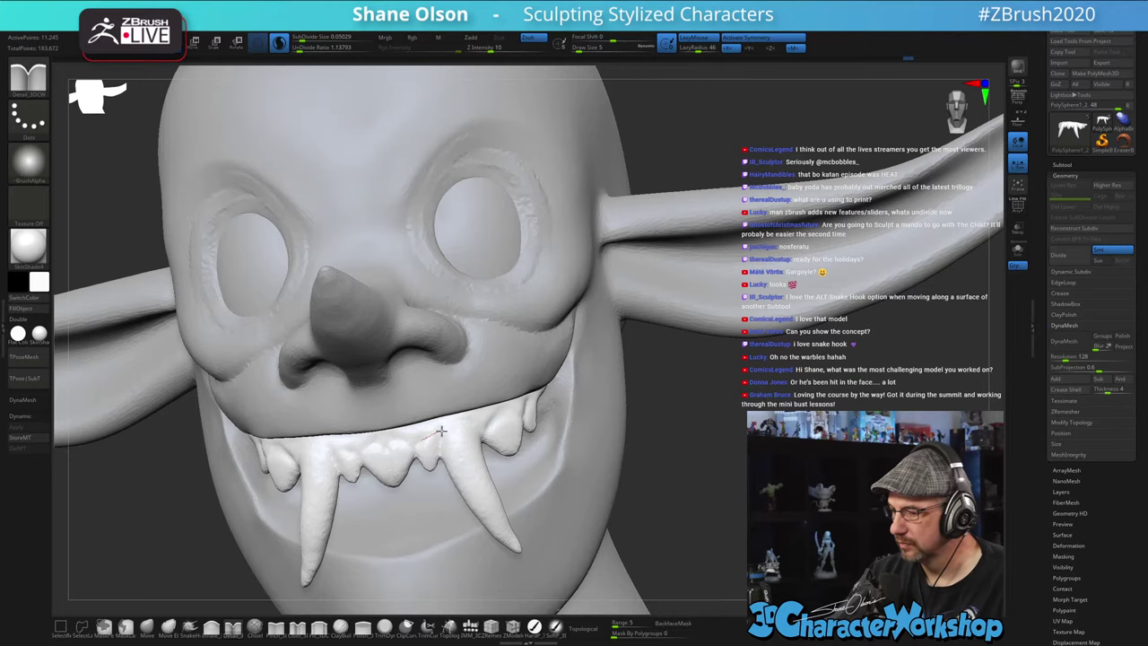
pyautogui.moveTo(467, 384); pyautogui.dragTo(445, 427, button='right')
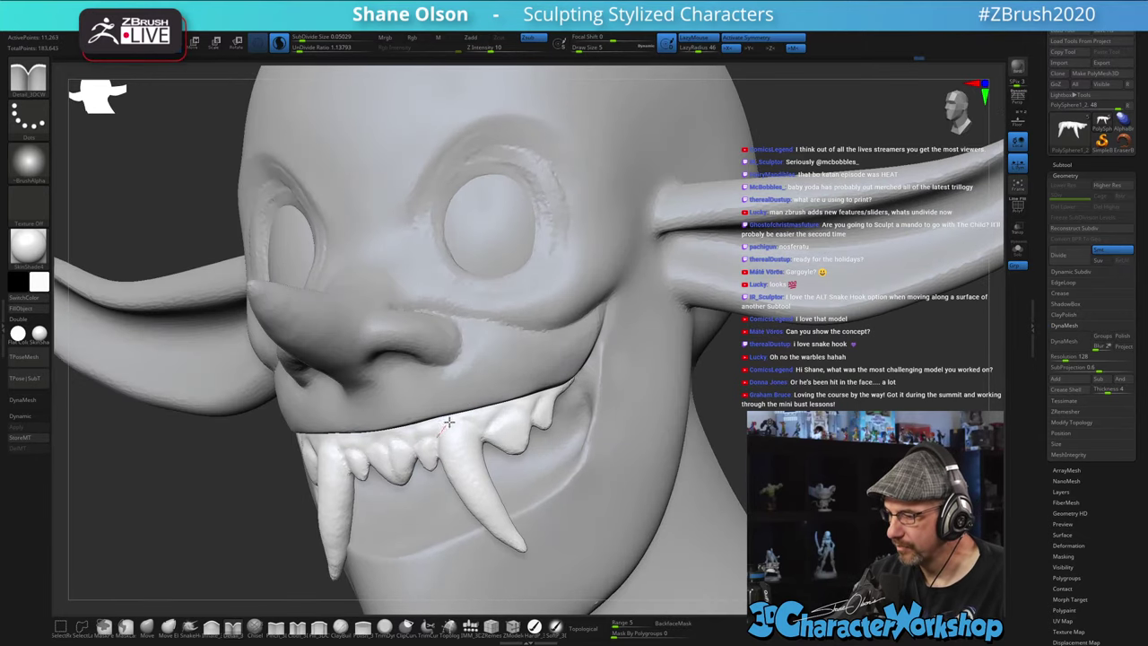
pyautogui.moveTo(509, 365)
pyautogui.mouseDown(button='right')
pyautogui.moveTo(492, 368)
pyautogui.moveTo(546, 404)
pyautogui.mouseUp(button='right')
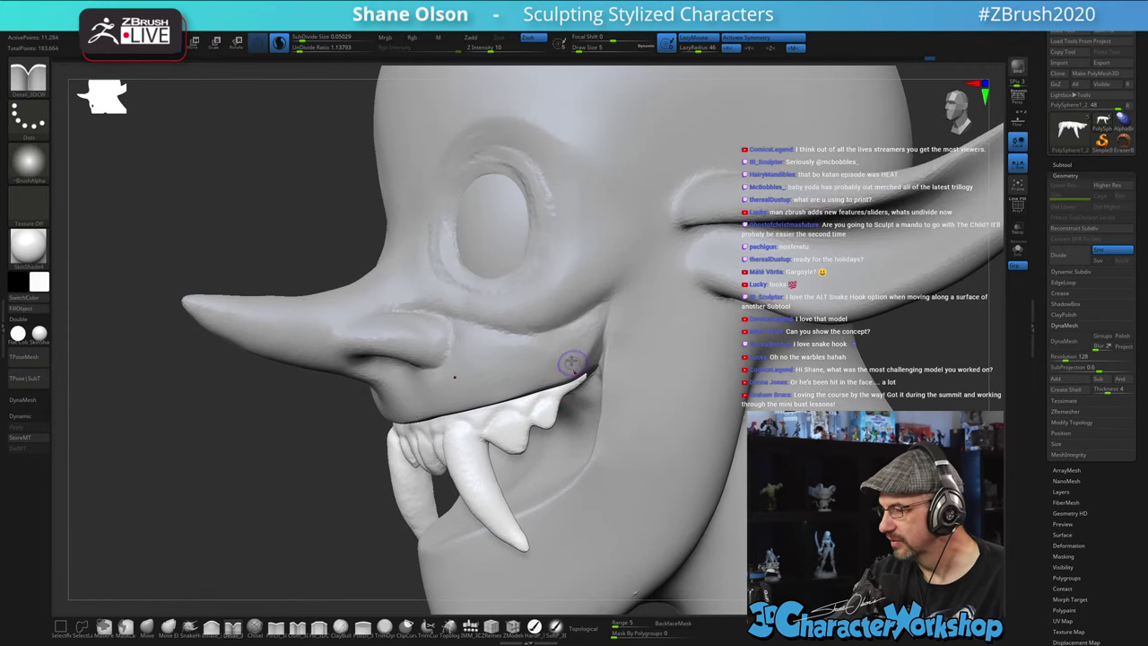
# - Pull the small teeth behind the fangs into sharper points with the Snake Hook brush at draw size 6
pyautogui.moveTo(572, 362)
pyautogui.mouseDown(button='right')
pyautogui.moveTo(544, 337)
pyautogui.moveTo(471, 329)
pyautogui.moveTo(466, 309)
pyautogui.mouseUp(button='right')
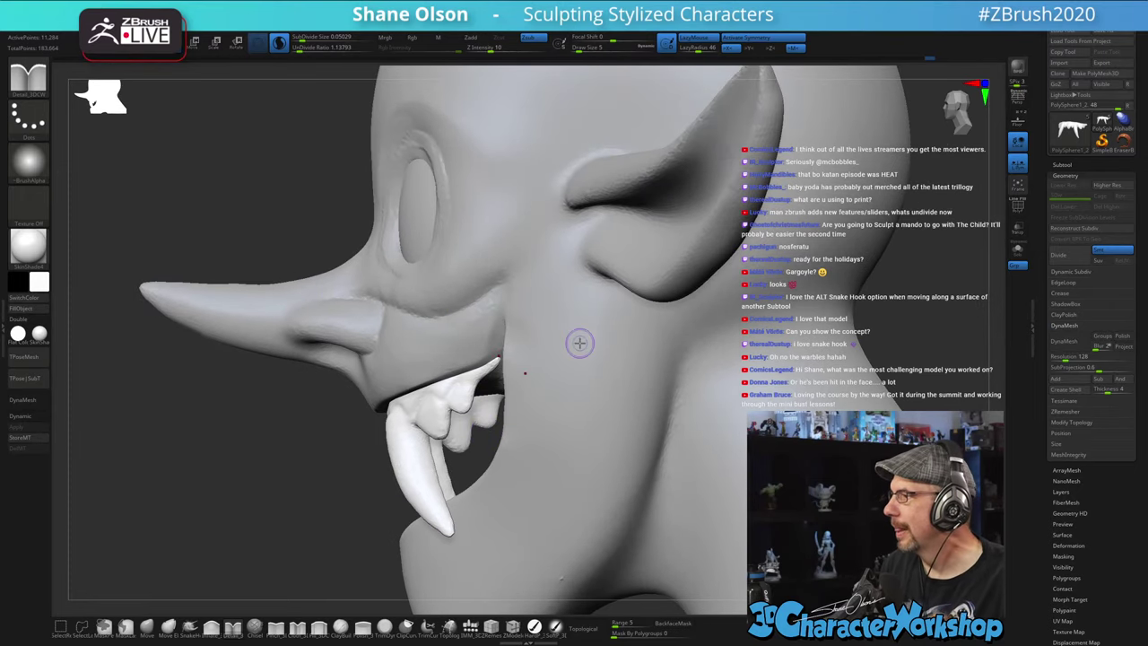
pyautogui.keyDown('ctrl'); pyautogui.moveTo(295, 197); pyautogui.dragTo(343, 188, button='right'); pyautogui.keyUp('ctrl')
pyautogui.moveTo(571, 401)
pyautogui.mouseDown(button='right')
pyautogui.moveTo(642, 418)
pyautogui.moveTo(643, 440)
pyautogui.moveTo(694, 454)
pyautogui.moveTo(578, 459)
pyautogui.mouseUp(button='right')
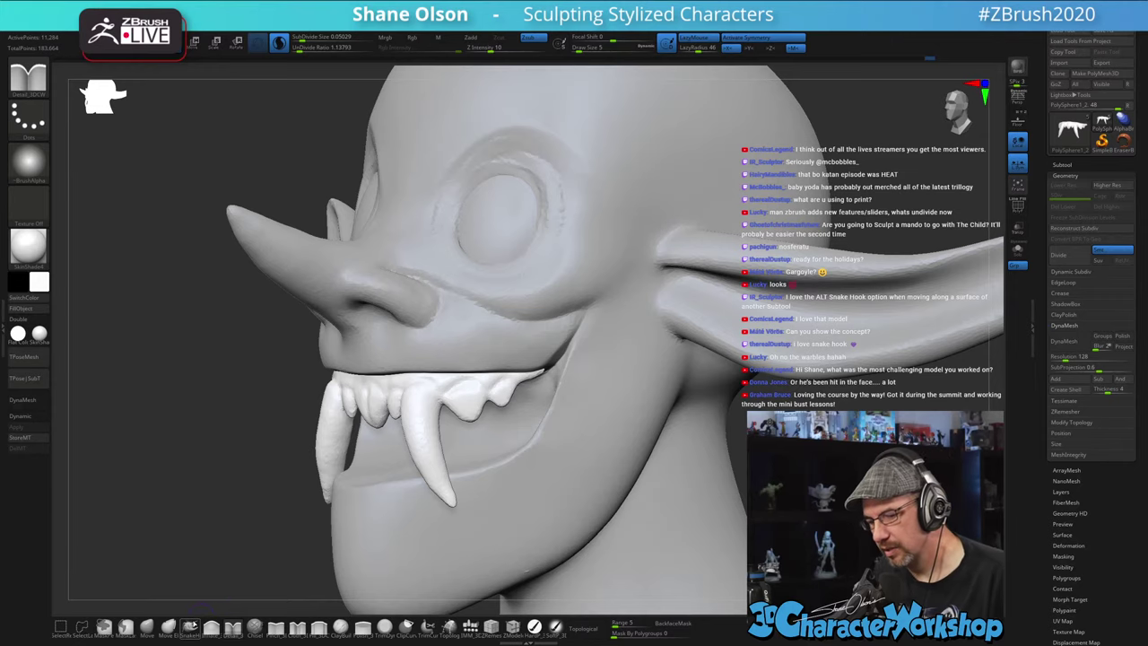
pyautogui.click(192, 625)
pyautogui.moveTo(495, 443); pyautogui.dragTo(470, 436, button='right')
pyautogui.press('s')
pyautogui.moveTo(478, 433); pyautogui.dragTo(480, 434)
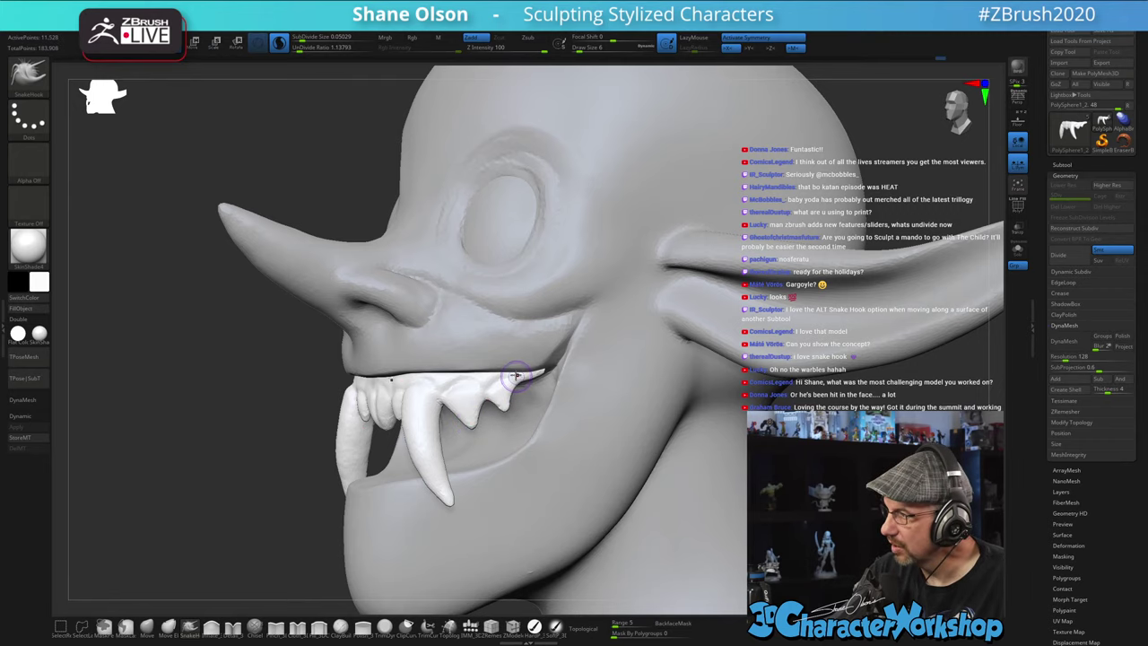
pyautogui.moveTo(495, 380); pyautogui.dragTo(520, 384, button='right')
pyautogui.keyDown('alt'); pyautogui.moveTo(427, 383); pyautogui.dragTo(504, 398, button='right'); pyautogui.keyUp('alt')
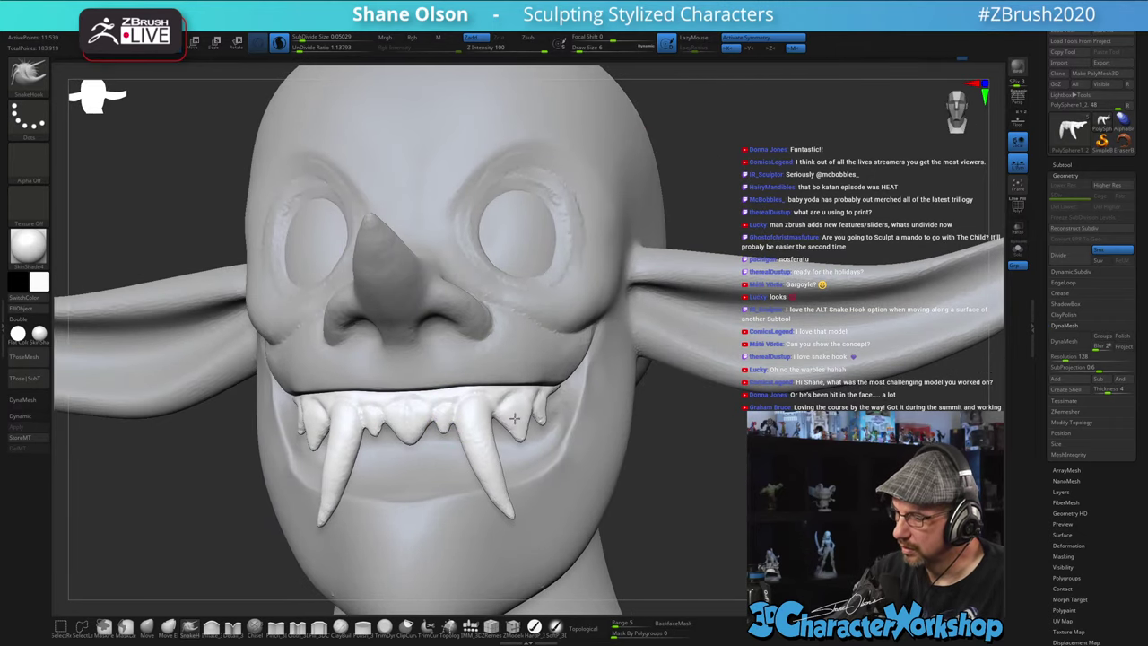
# - Refine the fang tips with the Snake Hook brush at draw size 8
pyautogui.moveTo(514, 418); pyautogui.dragTo(508, 466, button='right')
pyautogui.press('s')
pyautogui.moveTo(499, 499); pyautogui.dragTo(506, 512)
pyautogui.moveTo(541, 451); pyautogui.dragTo(631, 440, button='right')
pyautogui.moveTo(729, 468)
pyautogui.mouseDown(button='right')
pyautogui.moveTo(687, 474)
pyautogui.moveTo(683, 443)
pyautogui.moveTo(633, 487)
pyautogui.moveTo(579, 504)
pyautogui.moveTo(612, 507)
pyautogui.moveTo(650, 486)
pyautogui.moveTo(654, 512)
pyautogui.moveTo(720, 443)
pyautogui.moveTo(708, 475)
pyautogui.mouseUp(button='right')
# - Select the head mesh and smooth the chin and lower jaw from both sides at draw size 8
pyautogui.press('s')
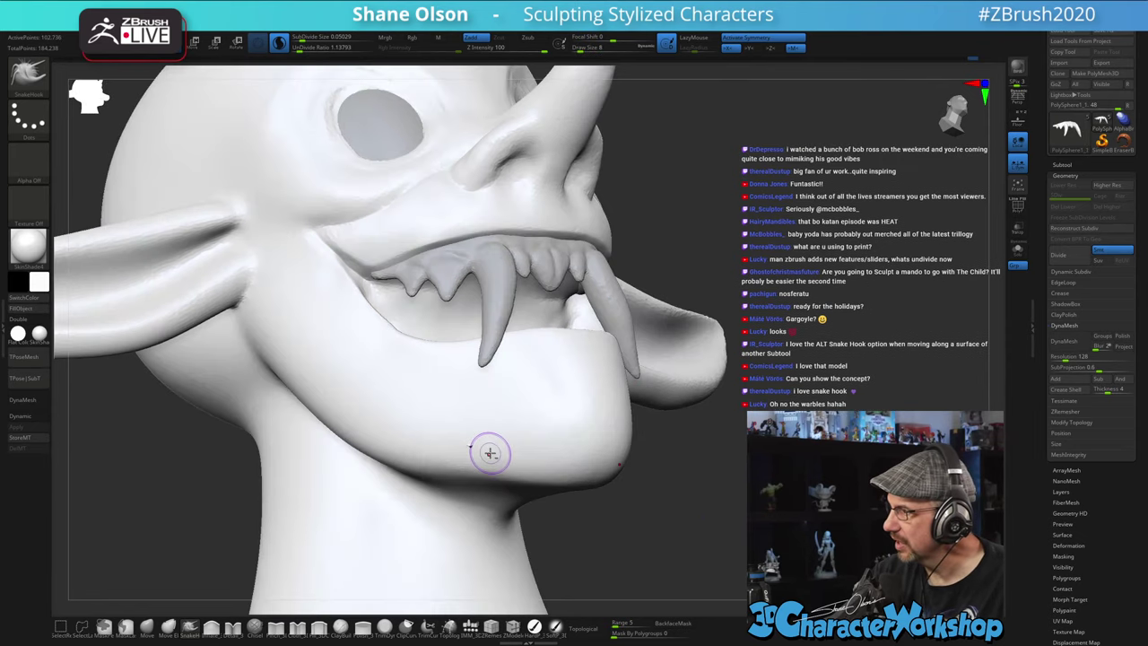
pyautogui.keyDown('alt'); pyautogui.click(481, 450); pyautogui.keyUp('alt')
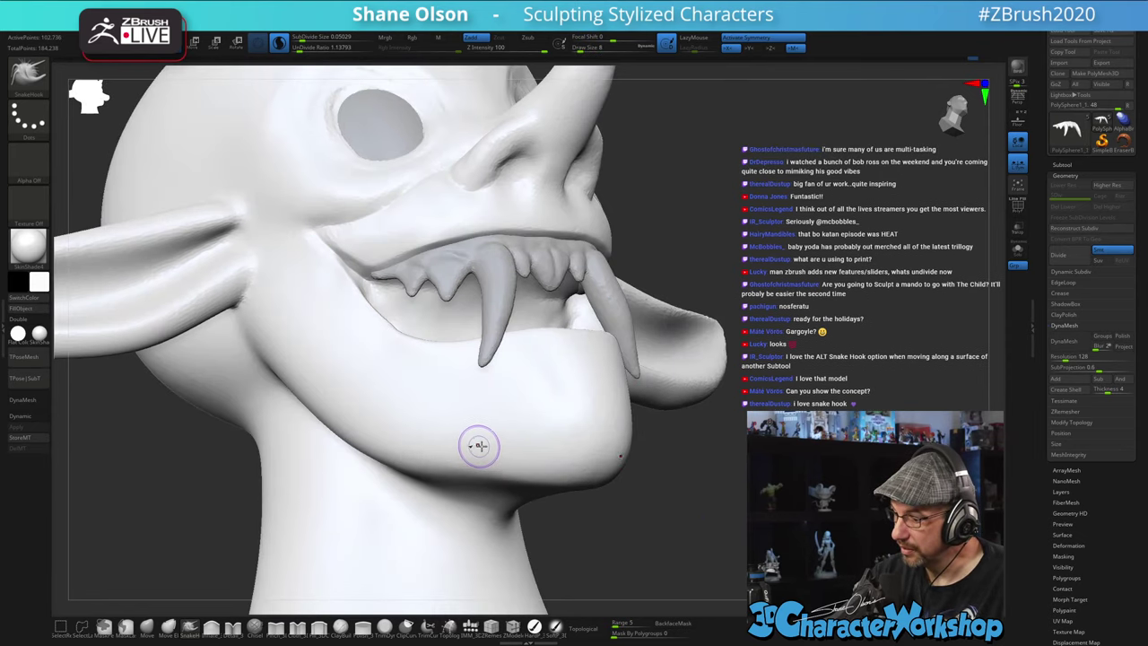
pyautogui.keyDown('alt'); pyautogui.moveTo(694, 503); pyautogui.dragTo(729, 468, button='right'); pyautogui.keyUp('alt')
pyautogui.moveTo(729, 468); pyautogui.dragTo(685, 499, button='right')
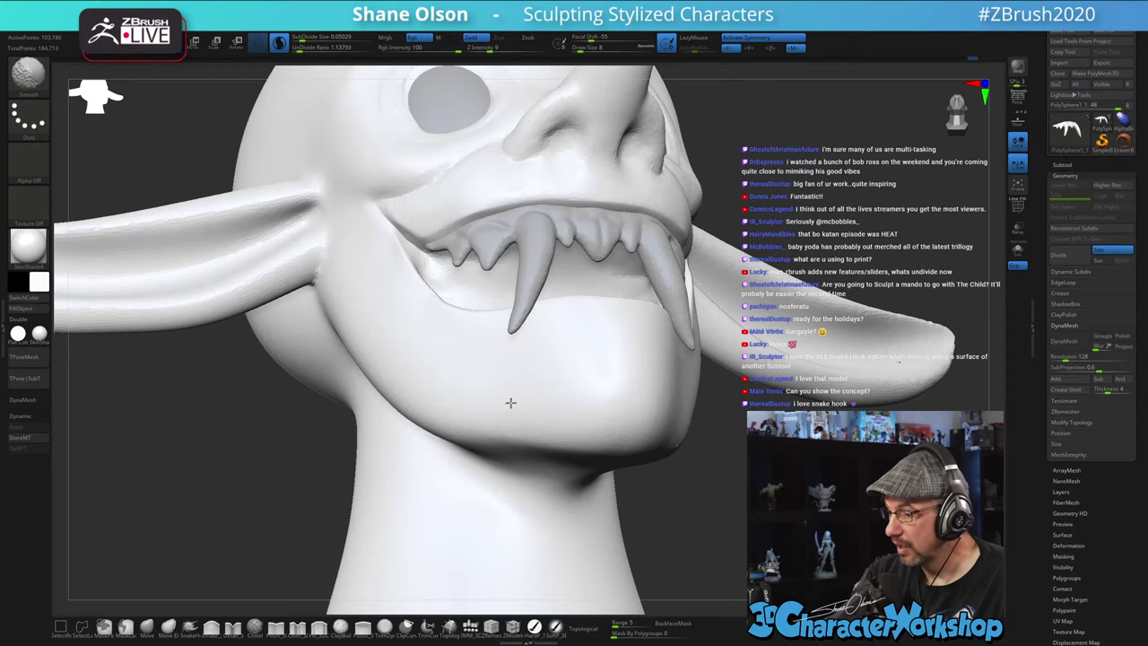
pyautogui.keyDown('shift'); pyautogui.moveTo(510, 403); pyautogui.dragTo(587, 410); pyautogui.keyUp('shift')
pyautogui.moveTo(735, 515); pyautogui.dragTo(720, 517, button='right')
pyautogui.moveTo(723, 409); pyautogui.dragTo(718, 432, button='right')
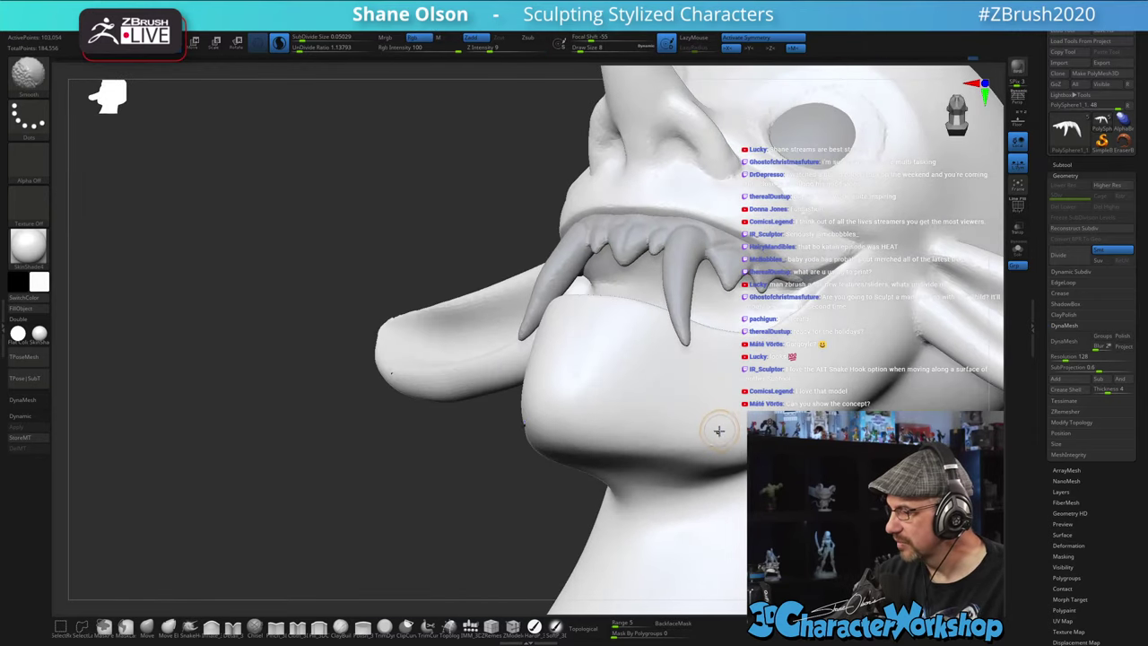
pyautogui.keyDown('shift'); pyautogui.moveTo(715, 415); pyautogui.dragTo(716, 409); pyautogui.keyUp('shift')
pyautogui.moveTo(716, 409)
pyautogui.mouseDown(button='right')
pyautogui.moveTo(700, 400)
pyautogui.moveTo(522, 416)
pyautogui.mouseUp(button='right')
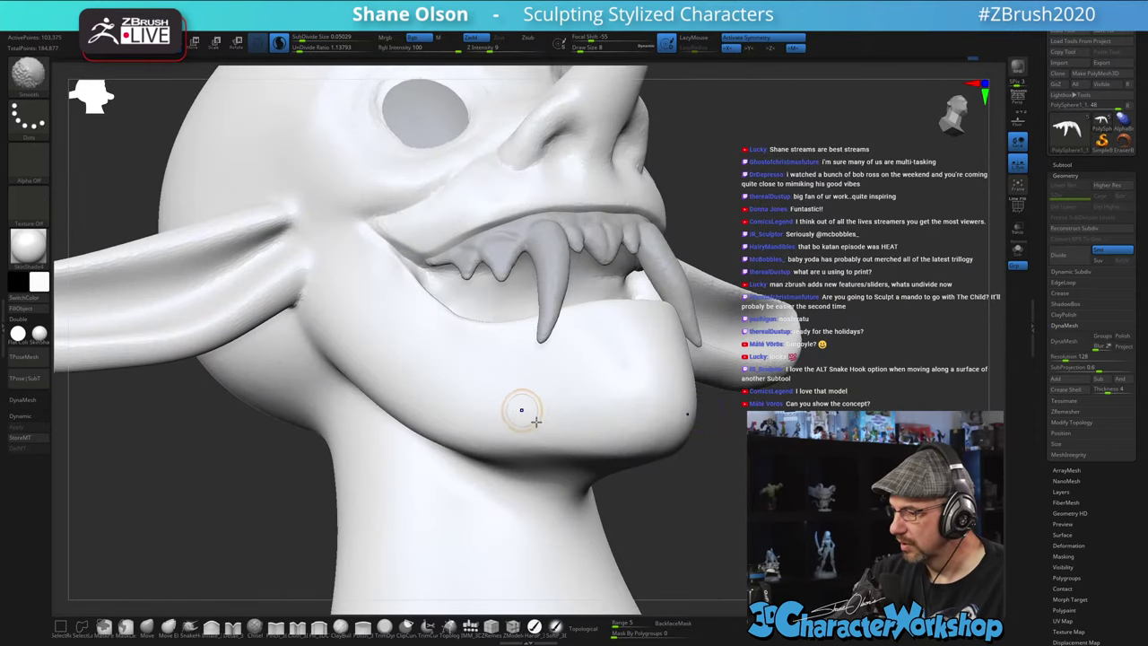
pyautogui.keyDown('shift'); pyautogui.moveTo(529, 415); pyautogui.dragTo(606, 421); pyautogui.keyUp('shift')
pyautogui.moveTo(741, 503); pyautogui.dragTo(729, 512, button='right')
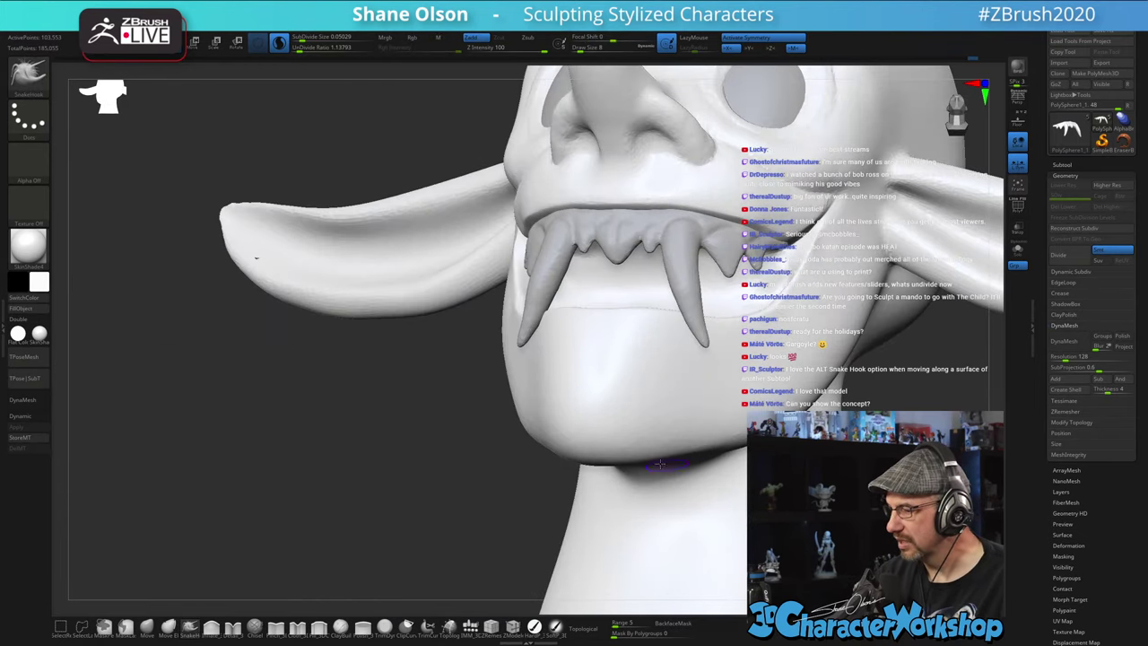
# - Flatten the side of the chin along the lower jaw with the Polish brush at Z Intensity 30
pyautogui.click(363, 626)
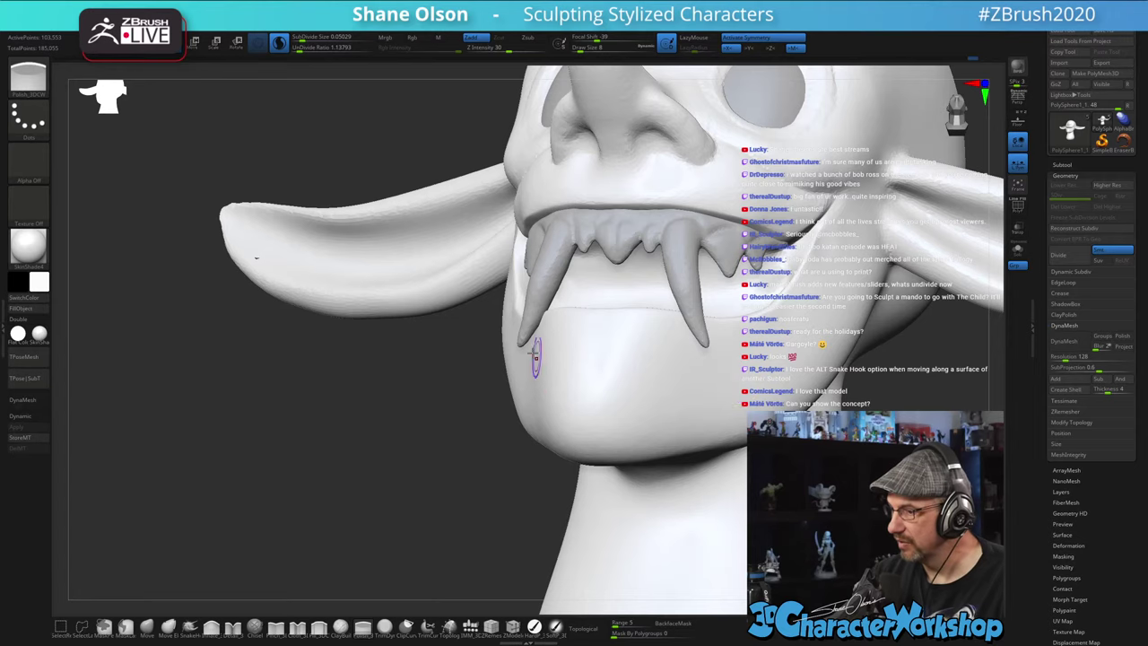
pyautogui.moveTo(605, 389); pyautogui.dragTo(717, 394, button='right')
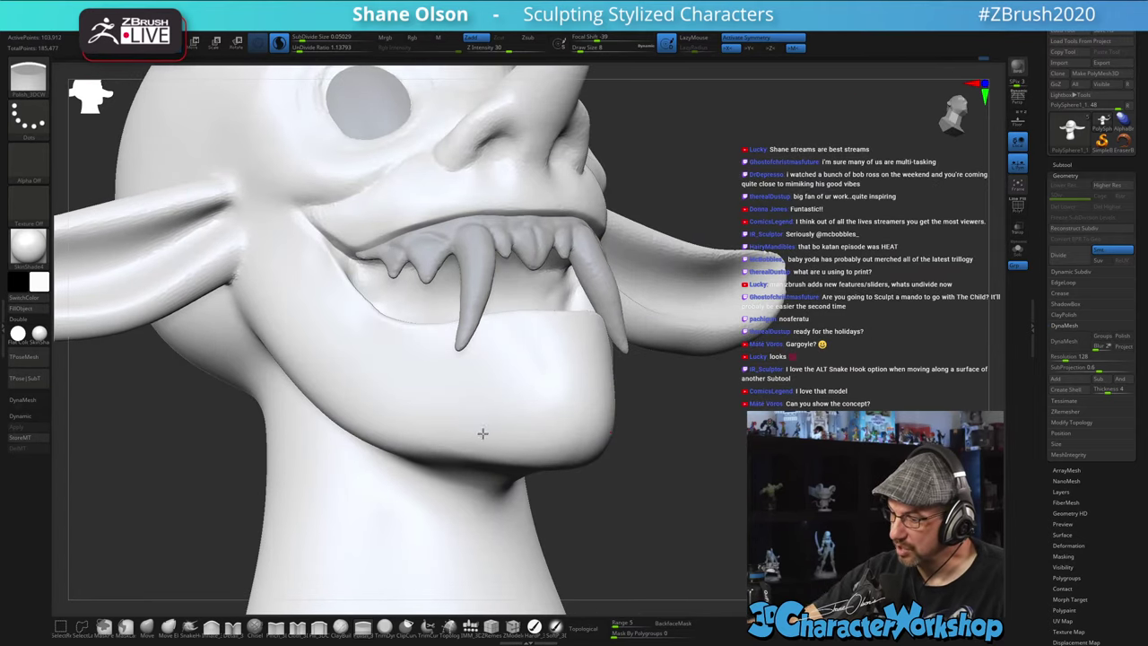
pyautogui.moveTo(482, 433); pyautogui.dragTo(520, 436)
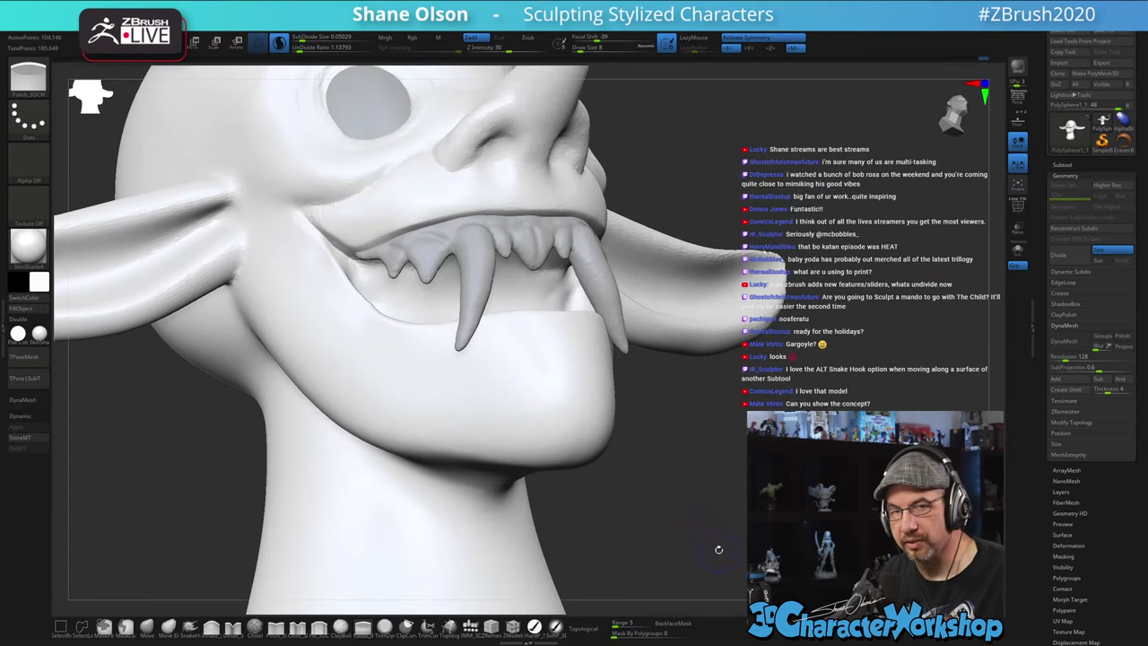
pyautogui.moveTo(738, 485)
pyautogui.keyDown('ctrl'); pyautogui.mouseDown(button='right')
pyautogui.moveTo(705, 455)
pyautogui.moveTo(740, 464)
pyautogui.mouseUp(button='right'); pyautogui.keyUp('ctrl')
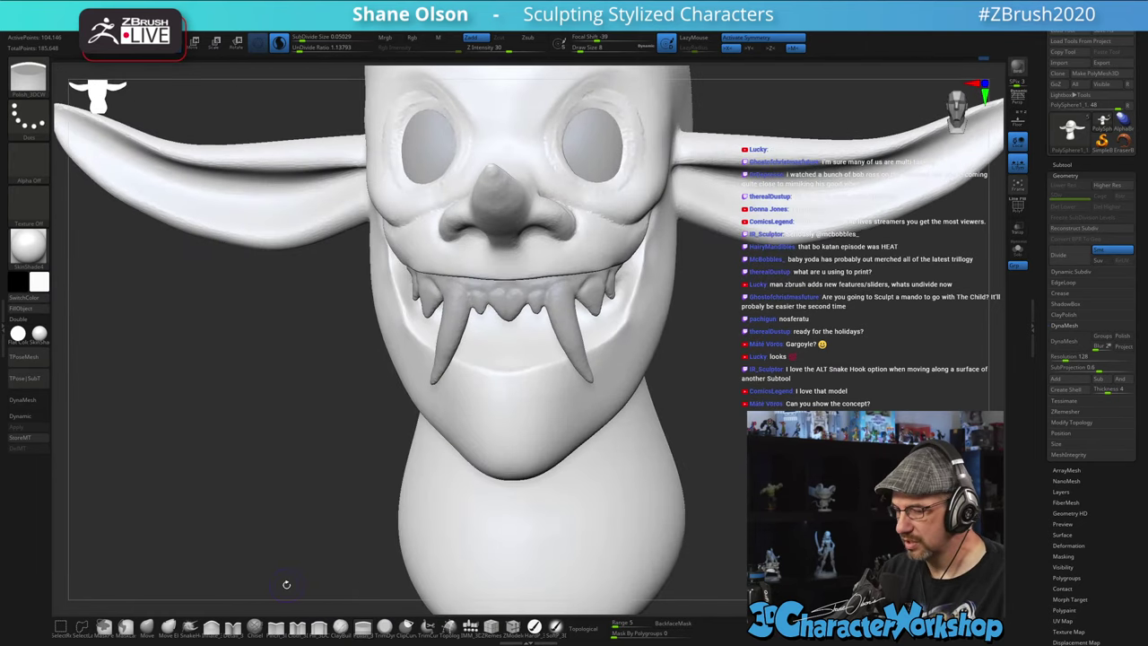
# - Reshape the chin's lower edge from the front with the Move brush, raising the draw size from 27 to 39
pyautogui.click(147, 627)
pyautogui.press('s')
pyautogui.moveTo(295, 522); pyautogui.dragTo(302, 523)
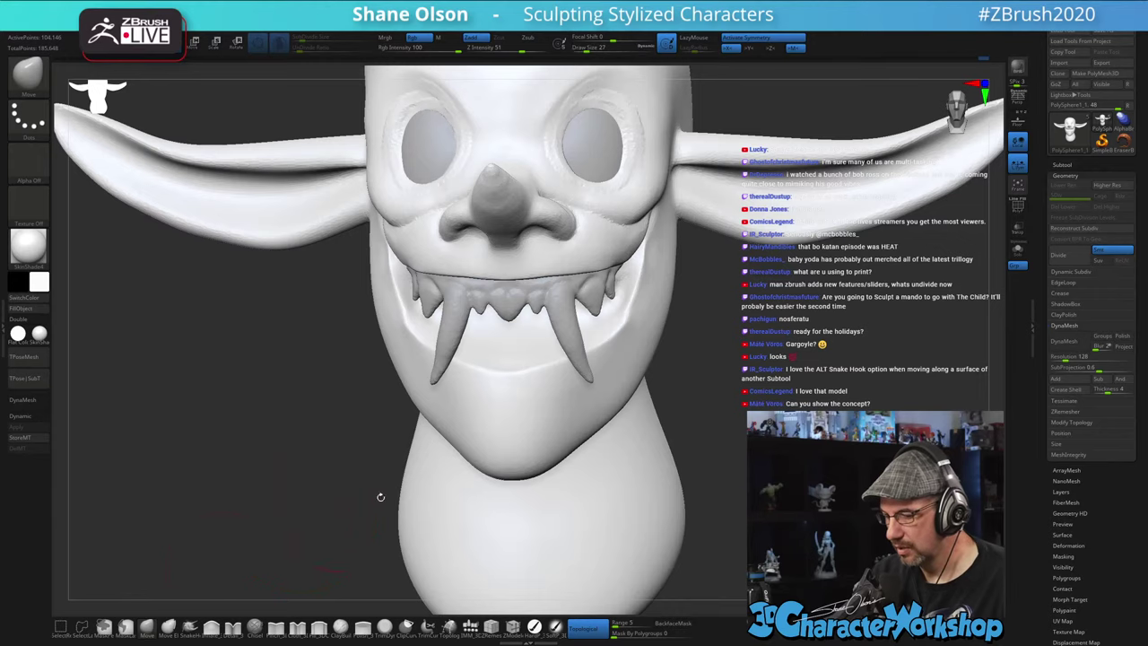
pyautogui.moveTo(735, 404); pyautogui.dragTo(732, 413, button='right')
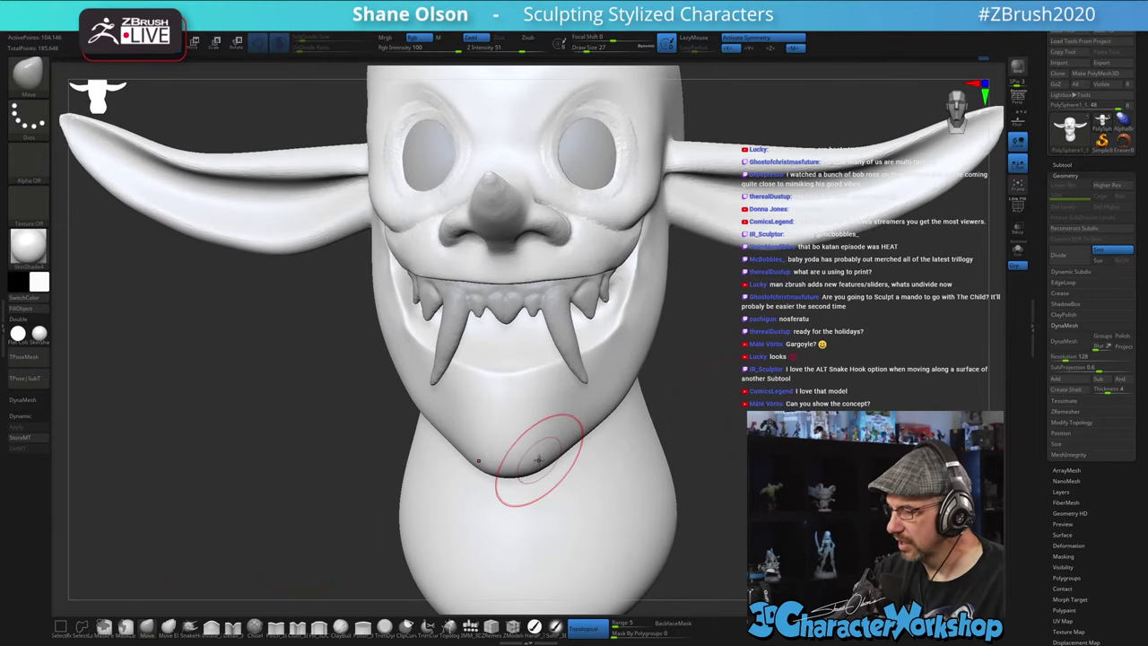
pyautogui.moveTo(537, 464)
pyautogui.mouseDown()
pyautogui.moveTo(556, 441)
pyautogui.moveTo(540, 455)
pyautogui.mouseUp()
pyautogui.press('s')
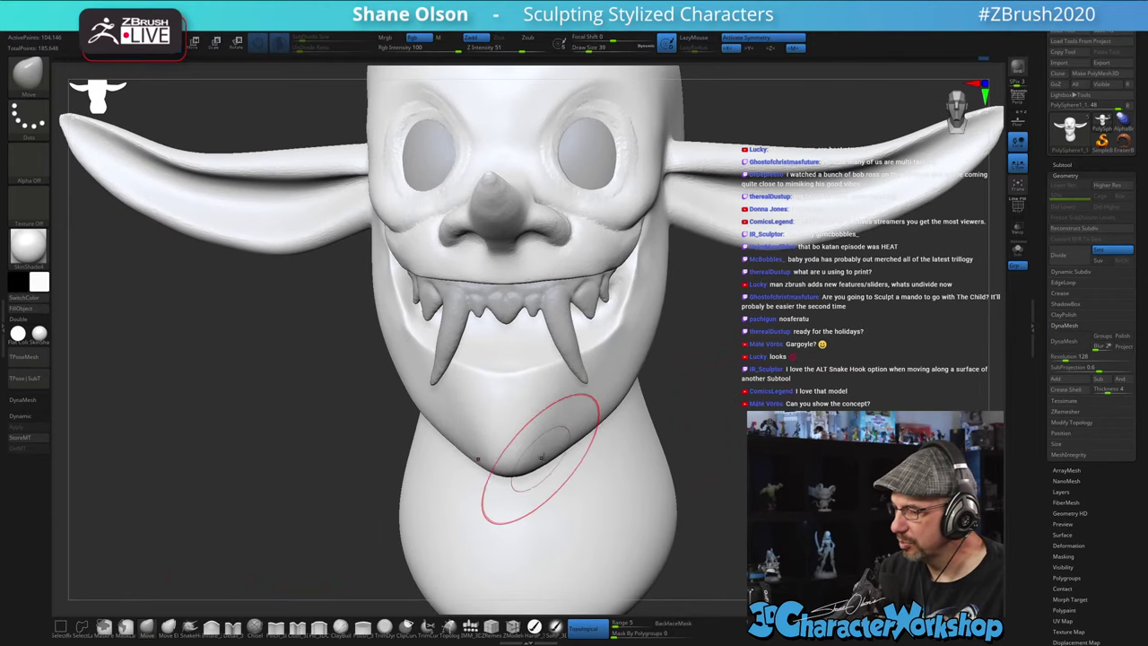
# - Reduce the Move brush's draw size to 22 and smooth the underside of the pointed nose from the side
pyautogui.moveTo(737, 447); pyautogui.dragTo(798, 375)
pyautogui.keyDown('alt'); pyautogui.moveTo(798, 375); pyautogui.dragTo(690, 454); pyautogui.keyUp('alt')
pyautogui.moveTo(700, 453)
pyautogui.mouseDown()
pyautogui.moveTo(789, 448)
pyautogui.moveTo(690, 452)
pyautogui.moveTo(718, 451)
pyautogui.moveTo(710, 458)
pyautogui.moveTo(684, 428)
pyautogui.moveTo(689, 445)
pyautogui.moveTo(698, 432)
pyautogui.moveTo(690, 460)
pyautogui.mouseUp()
pyautogui.press('s')
pyautogui.click(688, 432)
pyautogui.moveTo(690, 460); pyautogui.dragTo(671, 454)
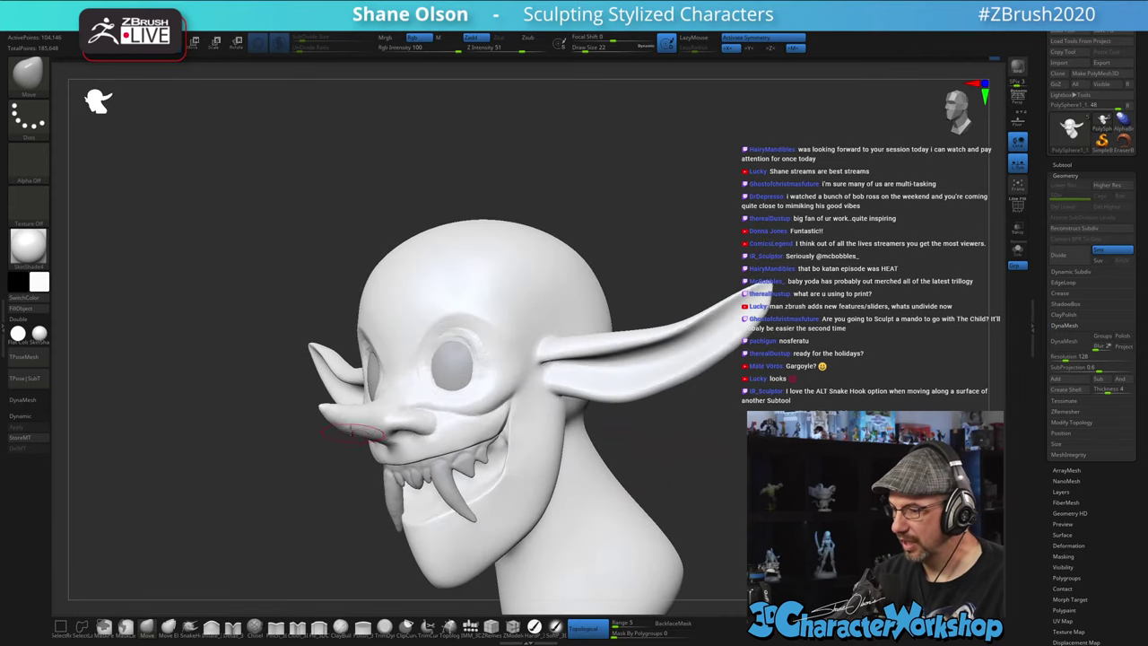
pyautogui.moveTo(359, 425)
pyautogui.keyDown('shift'); pyautogui.mouseDown()
pyautogui.moveTo(346, 421)
pyautogui.moveTo(379, 423)
pyautogui.mouseUp(); pyautogui.keyUp('shift')
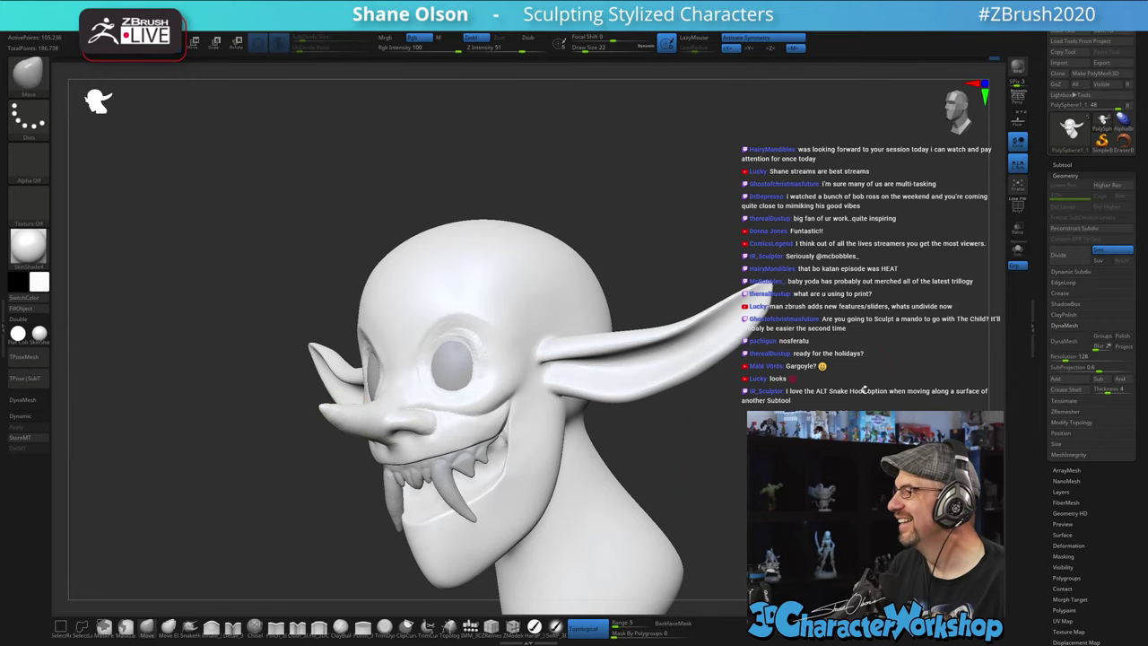
pyautogui.keyDown('alt'); pyautogui.moveTo(864, 389); pyautogui.dragTo(779, 410); pyautogui.keyUp('alt')
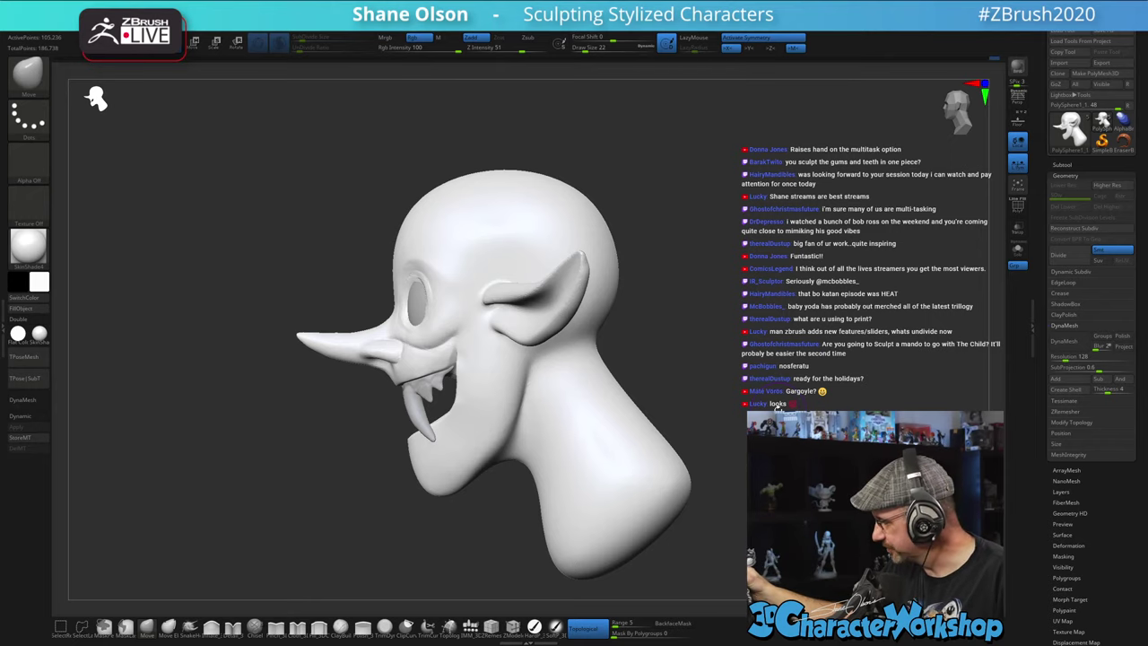
pyautogui.moveTo(824, 342)
pyautogui.mouseDown()
pyautogui.moveTo(888, 340)
pyautogui.moveTo(767, 360)
pyautogui.moveTo(850, 394)
pyautogui.moveTo(742, 401)
pyautogui.moveTo(760, 443)
pyautogui.moveTo(814, 486)
pyautogui.moveTo(771, 430)
pyautogui.moveTo(719, 428)
pyautogui.moveTo(763, 430)
pyautogui.mouseUp()
pyautogui.keyDown('alt'); pyautogui.moveTo(628, 437); pyautogui.dragTo(791, 445); pyautogui.keyUp('alt')
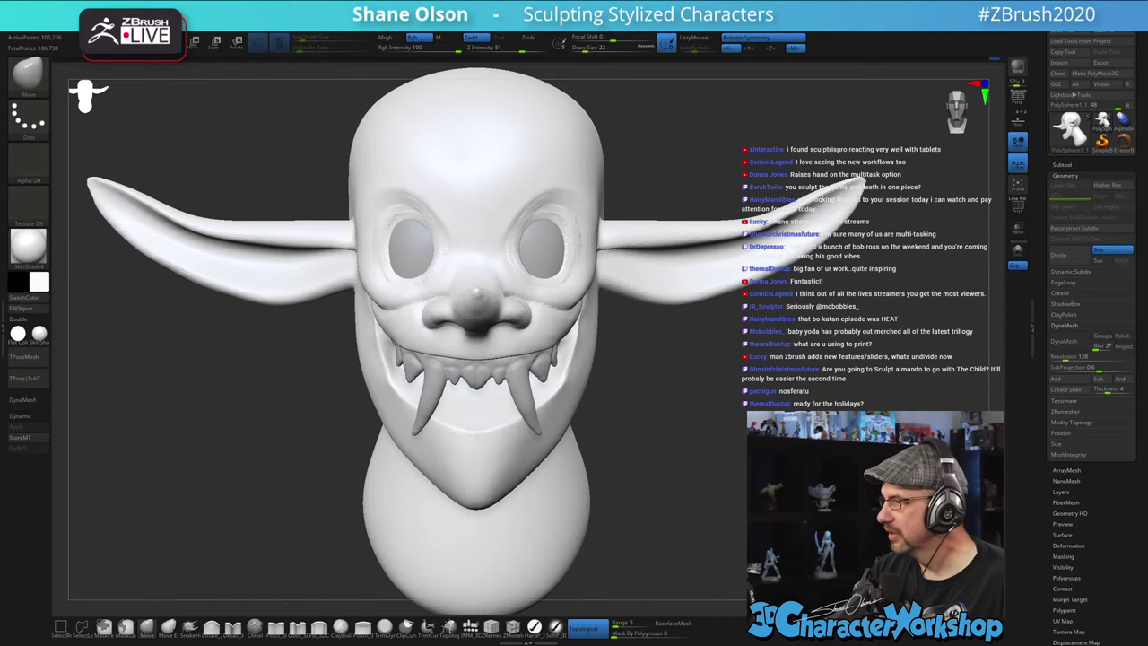
# - Select the upper teeth mesh, set the draw size to 14 and smooth the gums along the upper lip toward the mouth corner
pyautogui.keyDown('alt'); pyautogui.moveTo(686, 411); pyautogui.dragTo(703, 412); pyautogui.keyUp('alt')
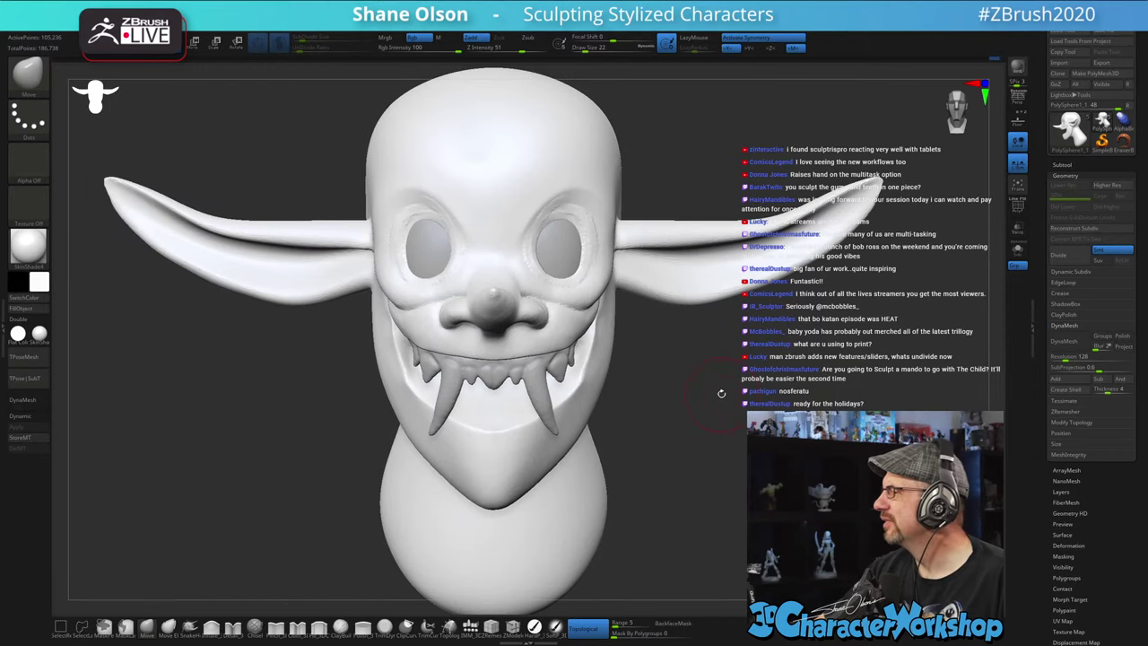
pyautogui.keyDown('alt'); pyautogui.moveTo(859, 345); pyautogui.dragTo(858, 408); pyautogui.keyUp('alt')
pyautogui.keyDown('alt'); pyautogui.click(554, 413); pyautogui.keyUp('alt')
pyautogui.moveTo(708, 423); pyautogui.dragTo(660, 421)
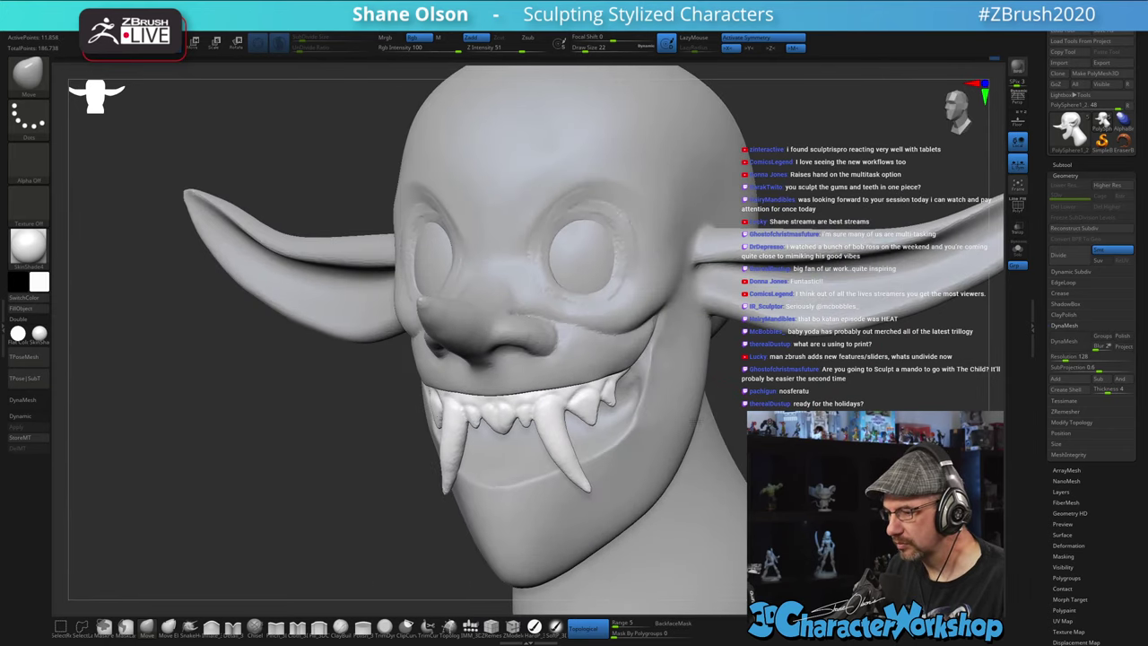
pyautogui.press('s')
pyautogui.moveTo(523, 398); pyautogui.dragTo(520, 398)
pyautogui.keyDown('shift'); pyautogui.moveTo(492, 403); pyautogui.dragTo(500, 404); pyautogui.keyUp('shift')
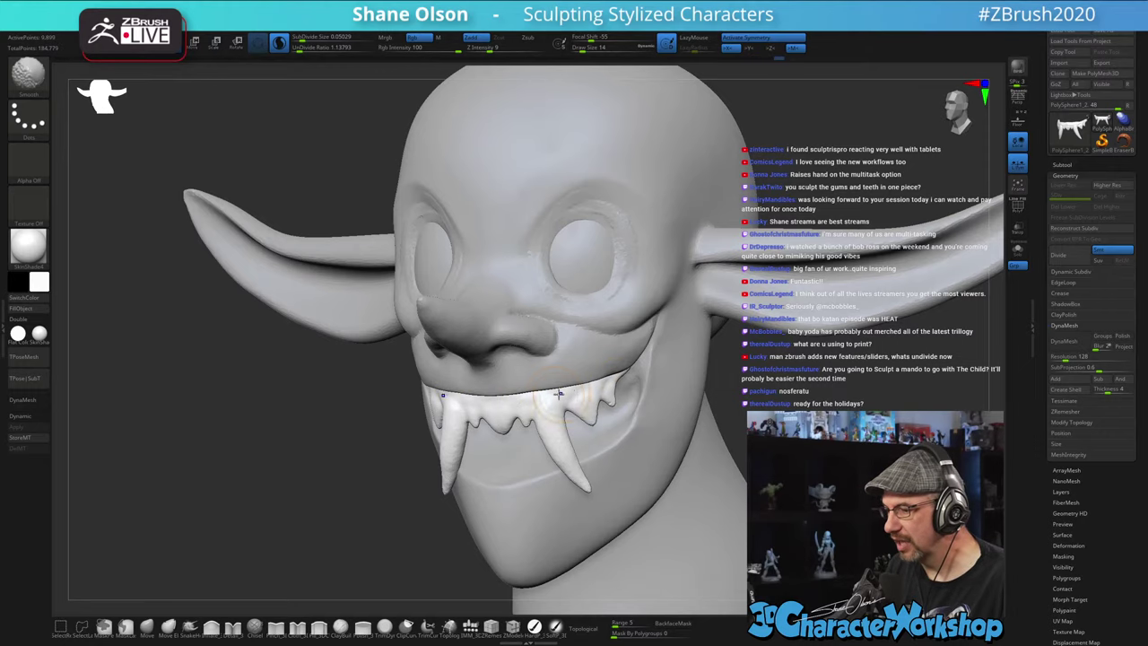
pyautogui.keyDown('shift'); pyautogui.moveTo(613, 377); pyautogui.dragTo(615, 373); pyautogui.keyUp('shift')
# - Smooth the small front teeth and the large fang from the side, ending in a front view of the whole head
pyautogui.moveTo(720, 395)
pyautogui.mouseDown()
pyautogui.moveTo(680, 394)
pyautogui.moveTo(804, 395)
pyautogui.moveTo(723, 431)
pyautogui.mouseUp()
pyautogui.press('shift')
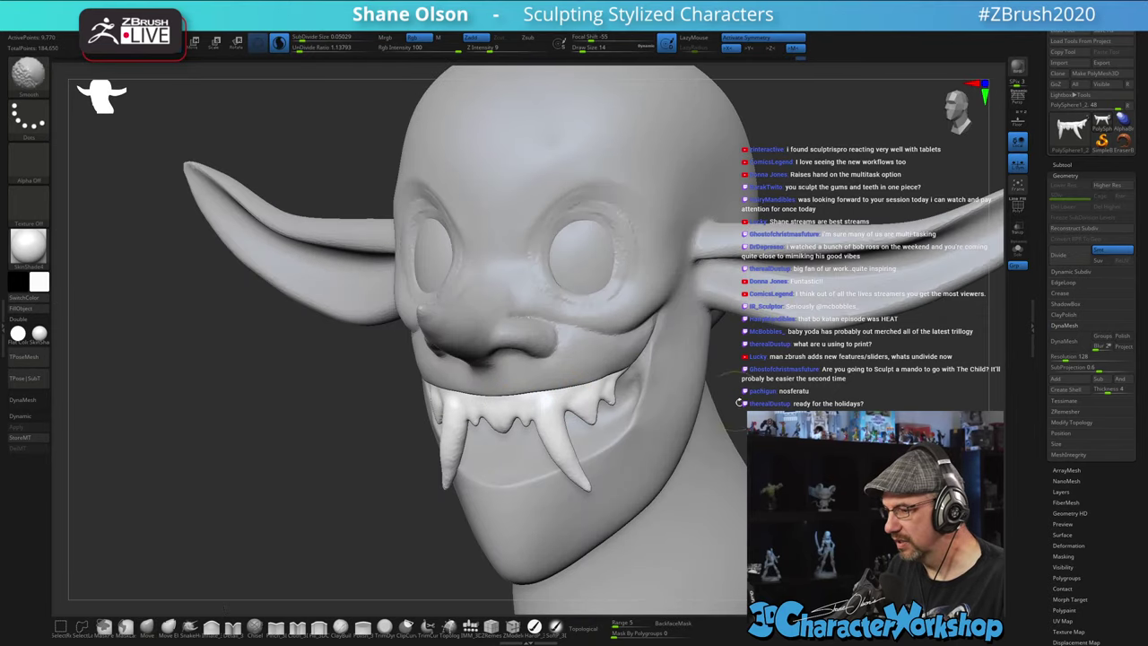
pyautogui.moveTo(739, 403); pyautogui.dragTo(702, 404)
pyautogui.press('shift')
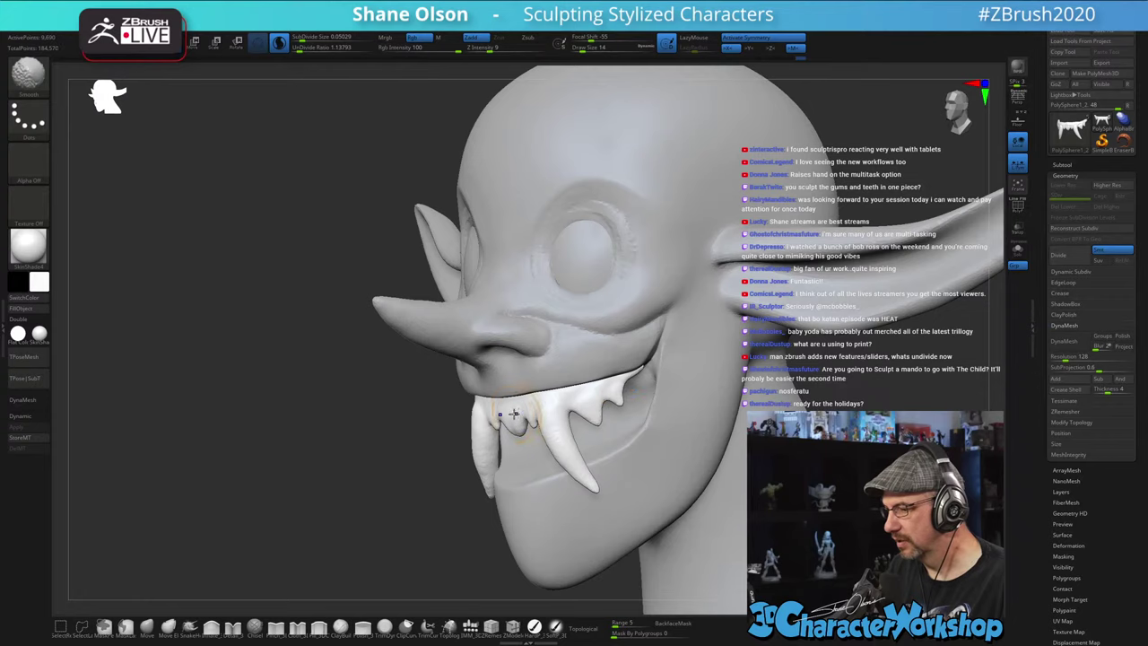
pyautogui.press('shift')
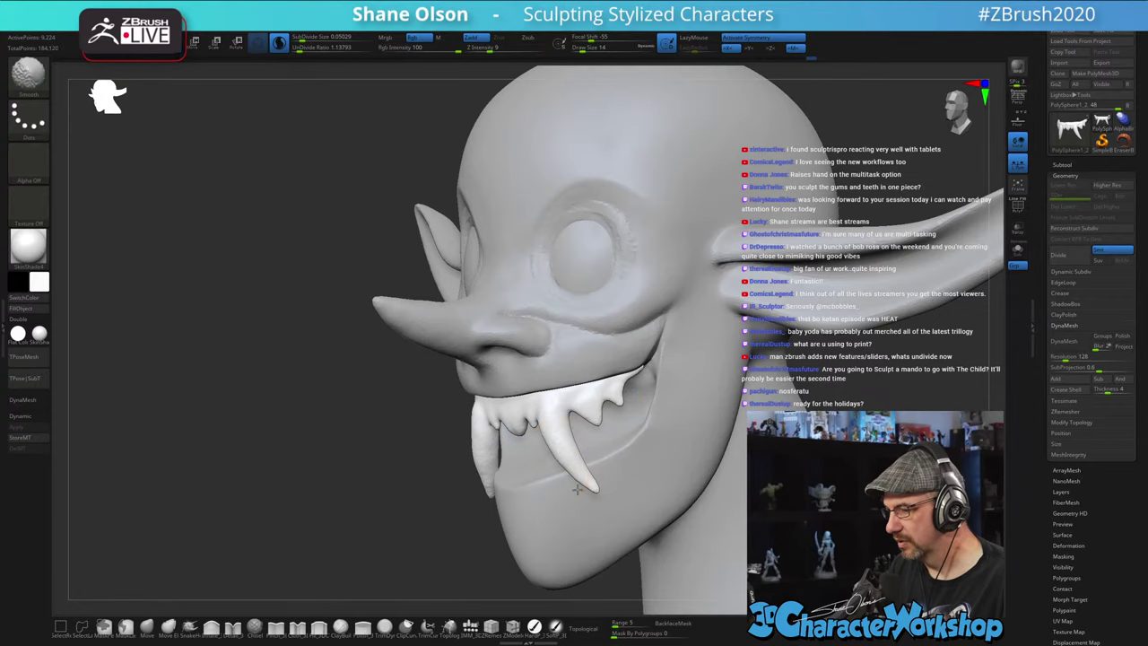
pyautogui.moveTo(379, 476); pyautogui.dragTo(300, 387)
pyautogui.moveTo(300, 387); pyautogui.dragTo(352, 400)
pyautogui.moveTo(696, 410)
pyautogui.mouseDown()
pyautogui.moveTo(729, 397)
pyautogui.moveTo(724, 384)
pyautogui.moveTo(753, 386)
pyautogui.moveTo(755, 402)
pyautogui.moveTo(731, 405)
pyautogui.moveTo(761, 374)
pyautogui.moveTo(699, 409)
pyautogui.mouseUp()
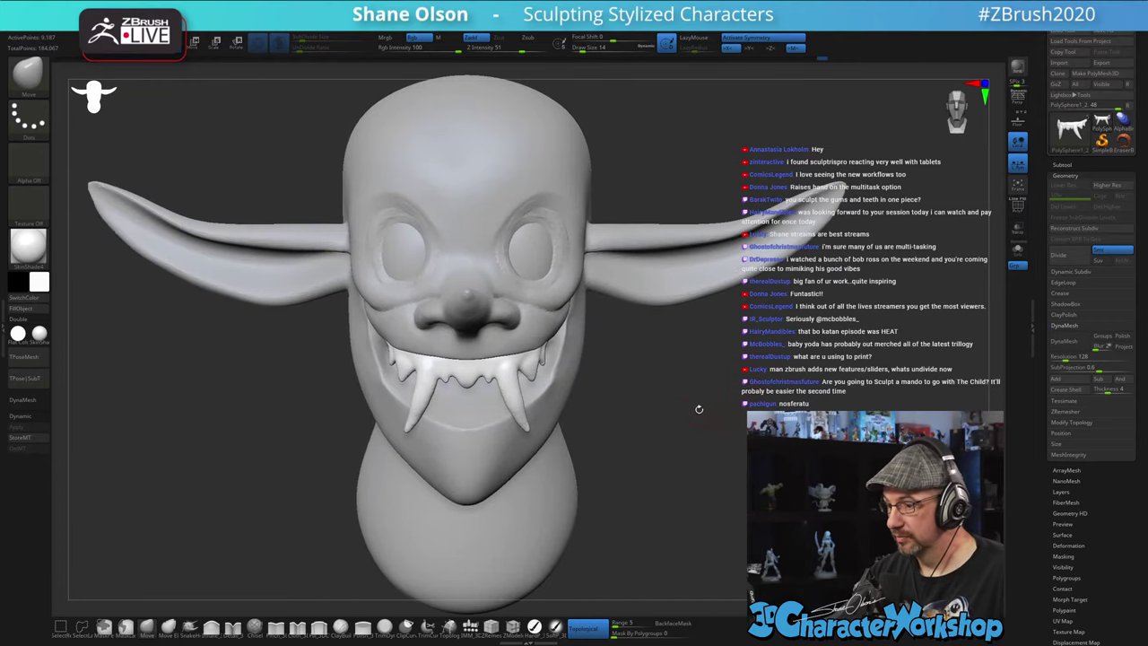
# - Insert a small QuadSphere-2 sphere between the fangs inside the lower mouth and split it into its own subtool
pyautogui.click(471, 626)
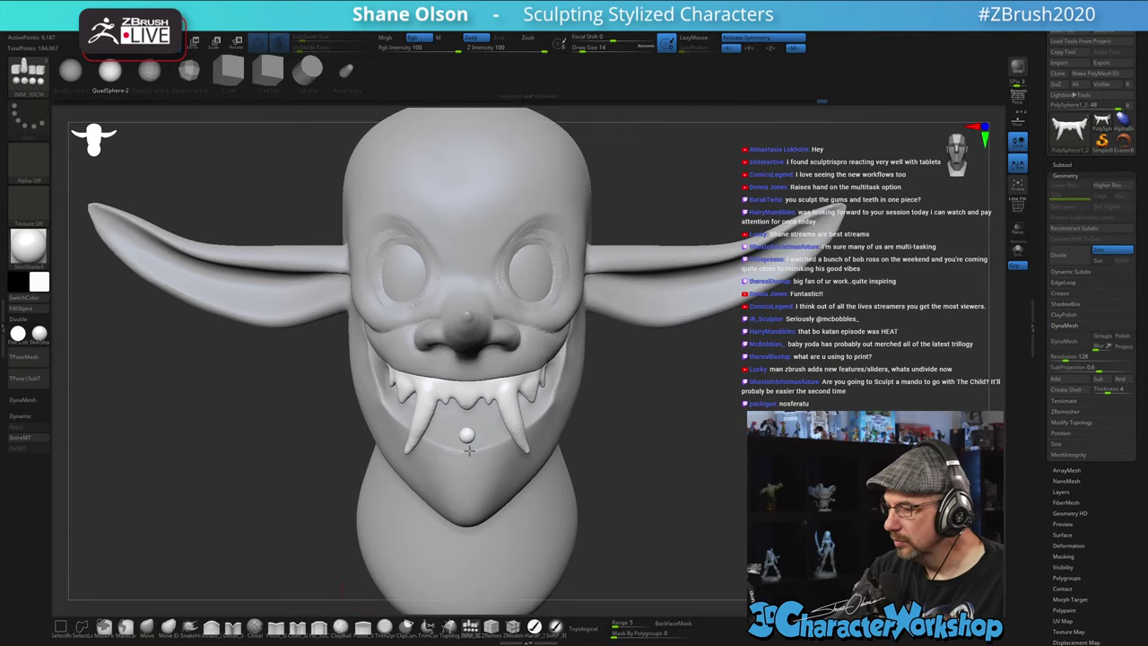
pyautogui.moveTo(468, 454); pyautogui.dragTo(469, 458)
pyautogui.press('3')
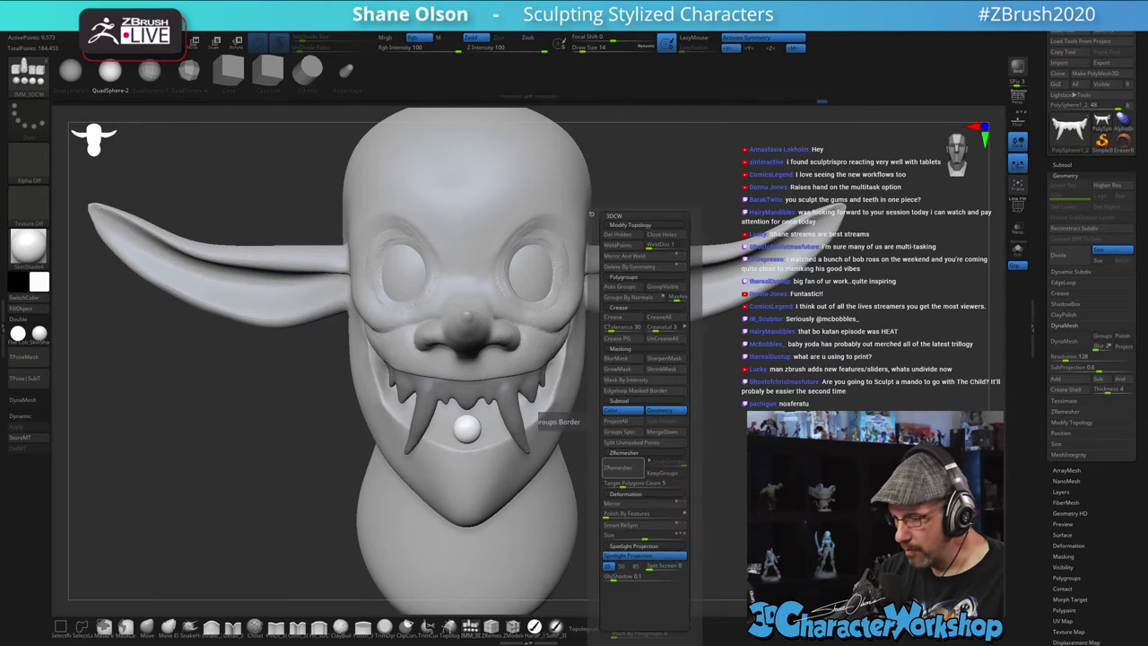
pyautogui.click(666, 433)
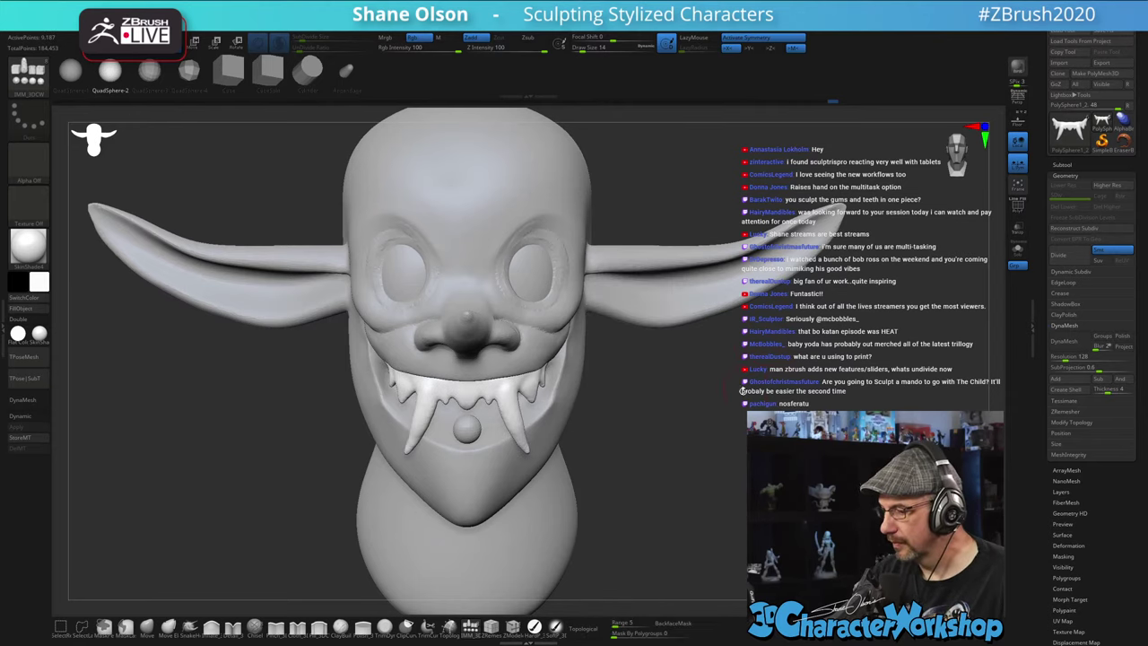
# - Select the new sphere, show its polyframe and stretch it sideways along the lower lip with the SnakeHook brush at draw size 16
pyautogui.press('w')
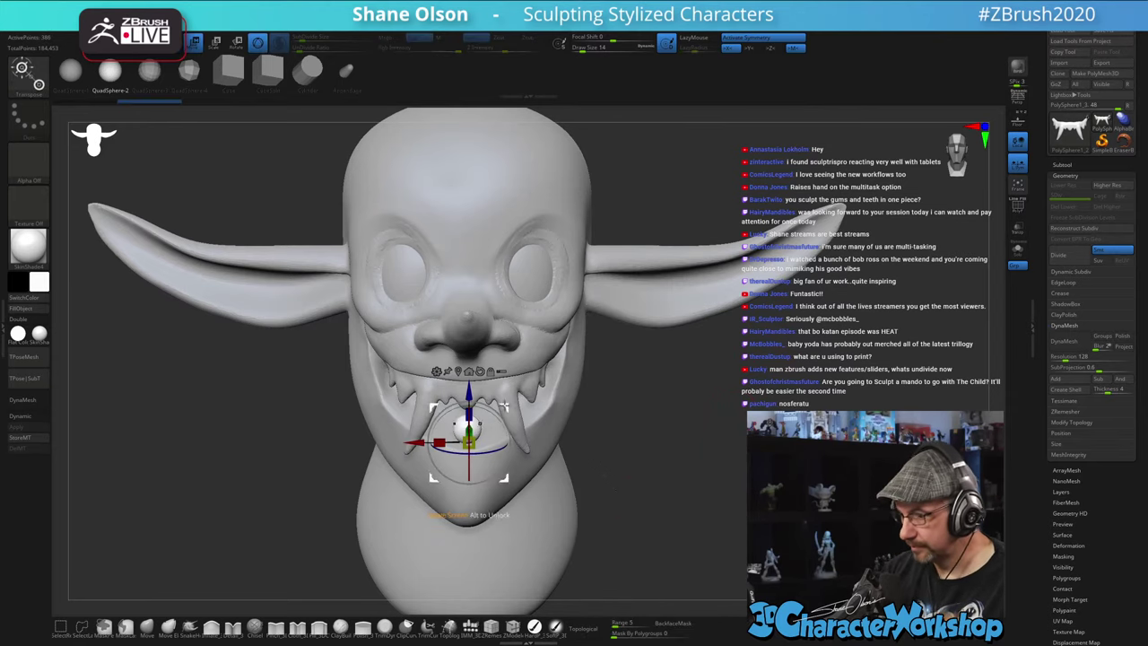
pyautogui.moveTo(653, 450); pyautogui.dragTo(698, 475)
pyautogui.moveTo(773, 366); pyautogui.dragTo(751, 325)
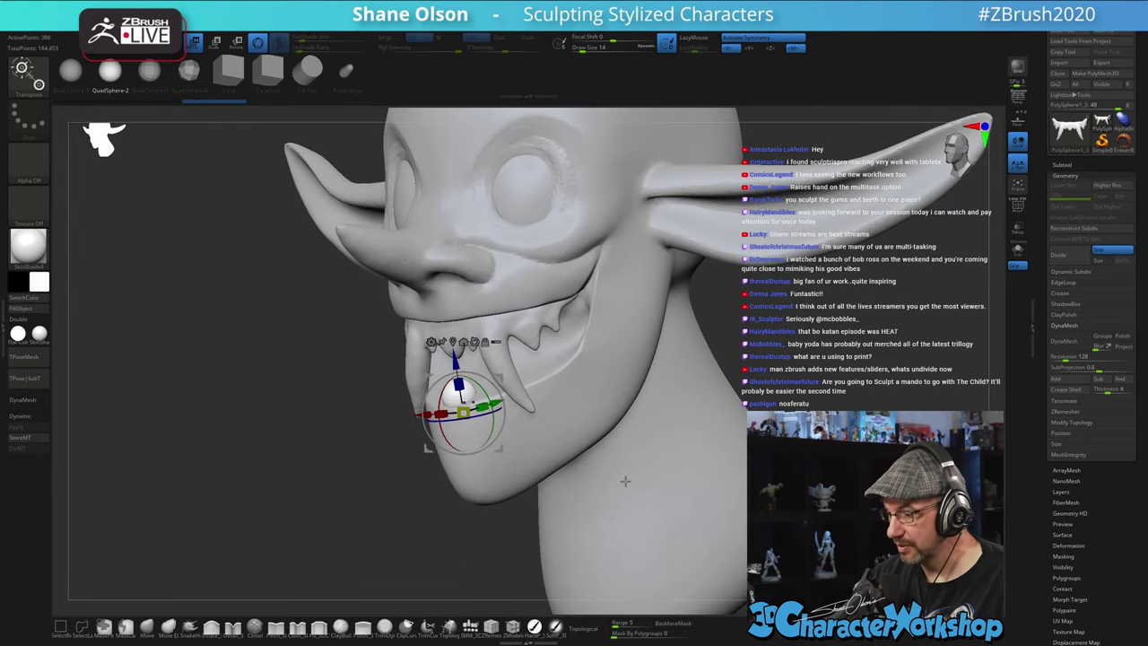
pyautogui.click(188, 632)
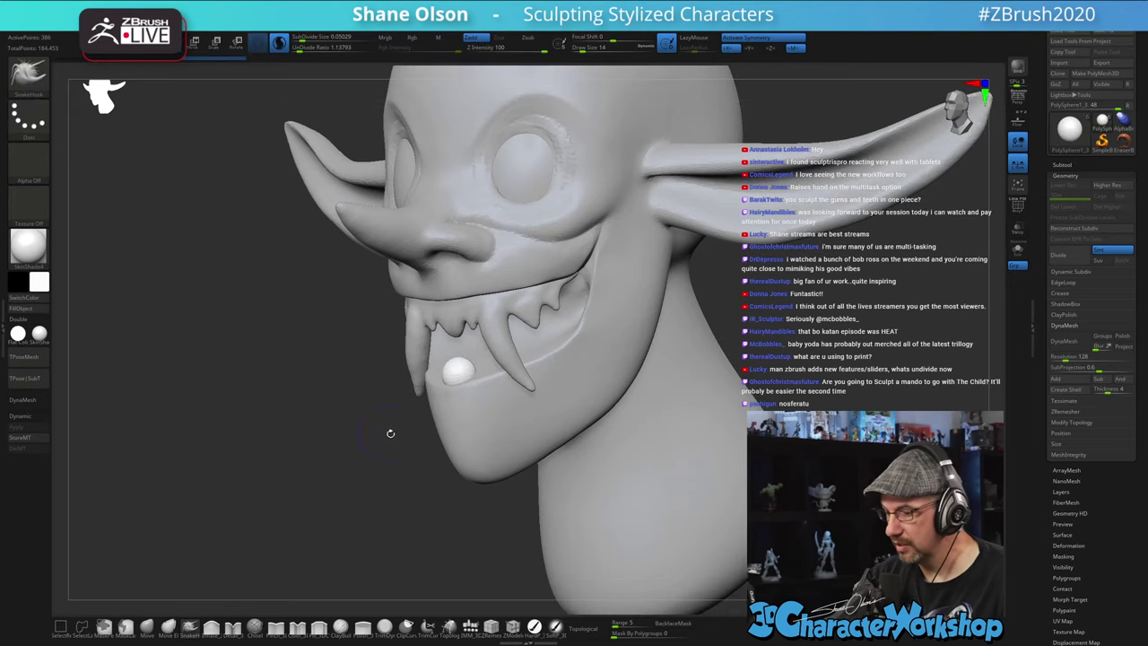
pyautogui.press('s')
pyautogui.moveTo(385, 443); pyautogui.dragTo(387, 443)
pyautogui.hotkey('shift', 'f')
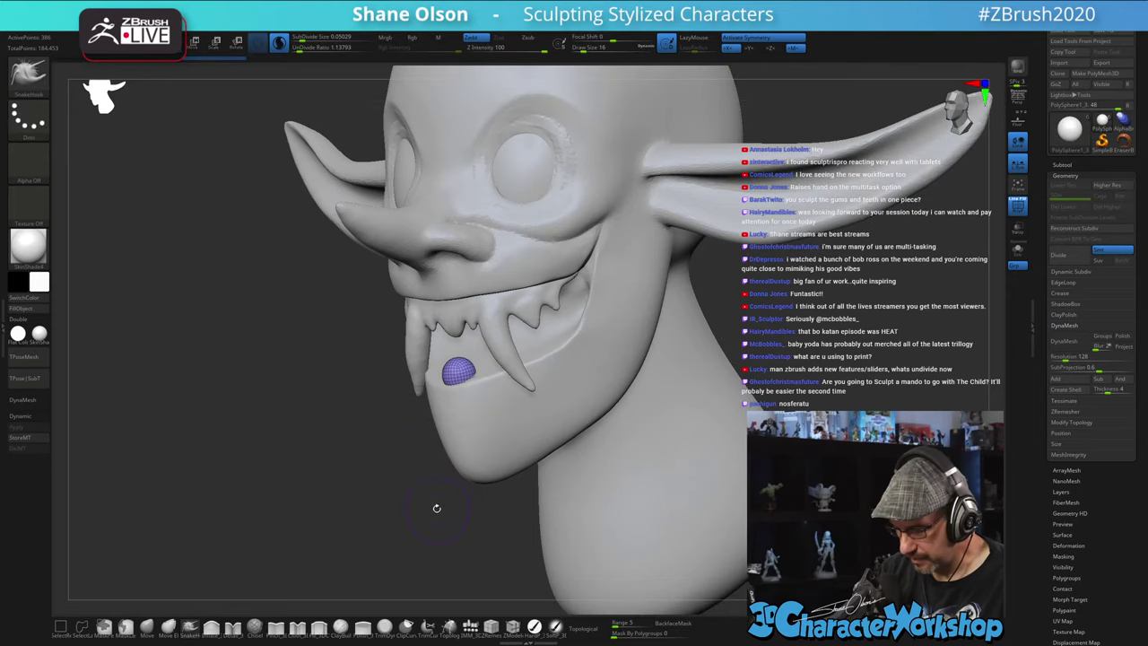
pyautogui.moveTo(436, 508); pyautogui.dragTo(450, 505)
pyautogui.moveTo(472, 372); pyautogui.dragTo(499, 360)
pyautogui.moveTo(629, 352); pyautogui.dragTo(686, 356)
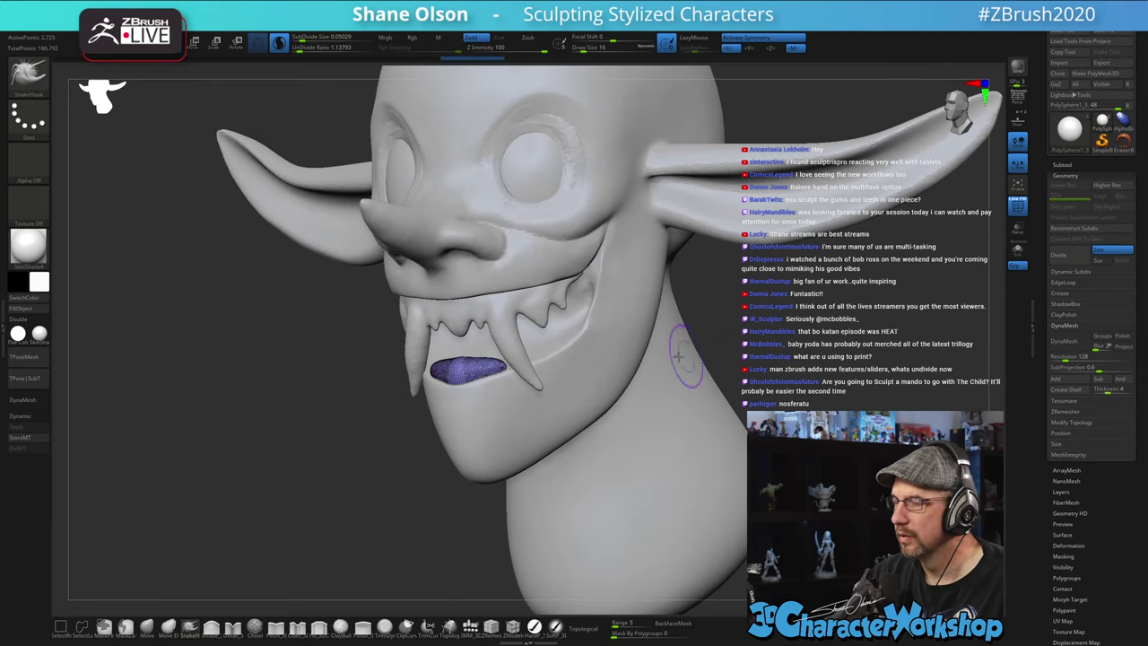
# - Stretch the lower gum piece outward toward the corner of the mouth with the SnakeHook brush
pyautogui.moveTo(501, 364); pyautogui.dragTo(514, 360)
pyautogui.moveTo(700, 353); pyautogui.dragTo(693, 400)
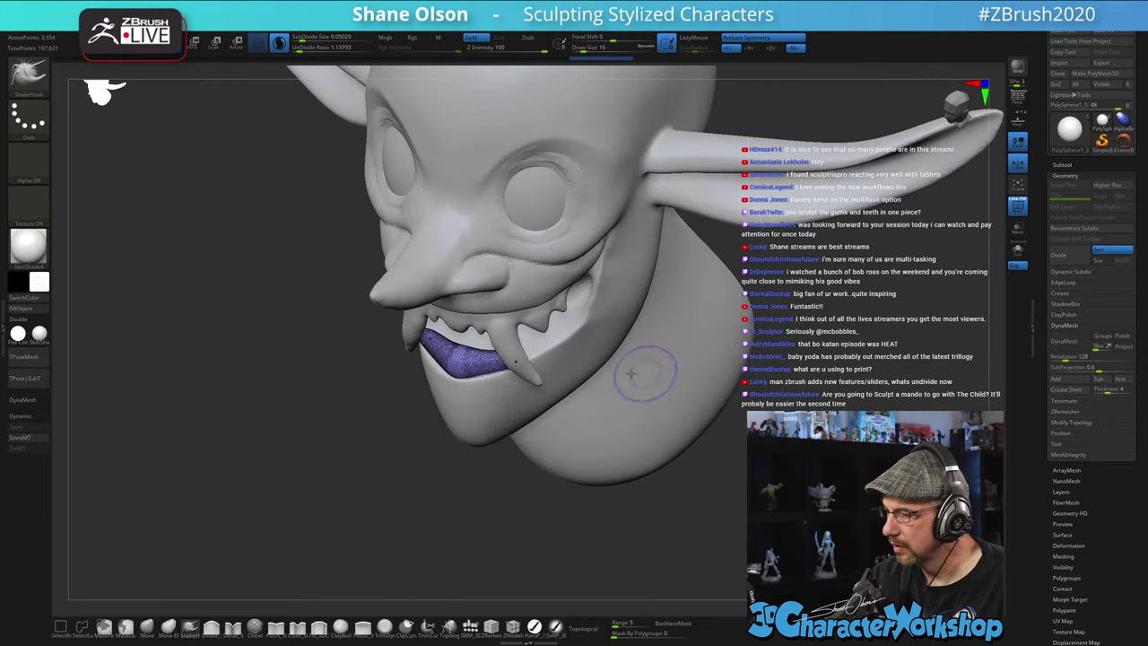
pyautogui.moveTo(502, 364); pyautogui.dragTo(514, 361)
pyautogui.moveTo(785, 353); pyautogui.dragTo(761, 361)
pyautogui.keyDown('alt'); pyautogui.moveTo(699, 332); pyautogui.dragTo(717, 355); pyautogui.keyUp('alt')
pyautogui.press('s')
pyautogui.click(707, 357)
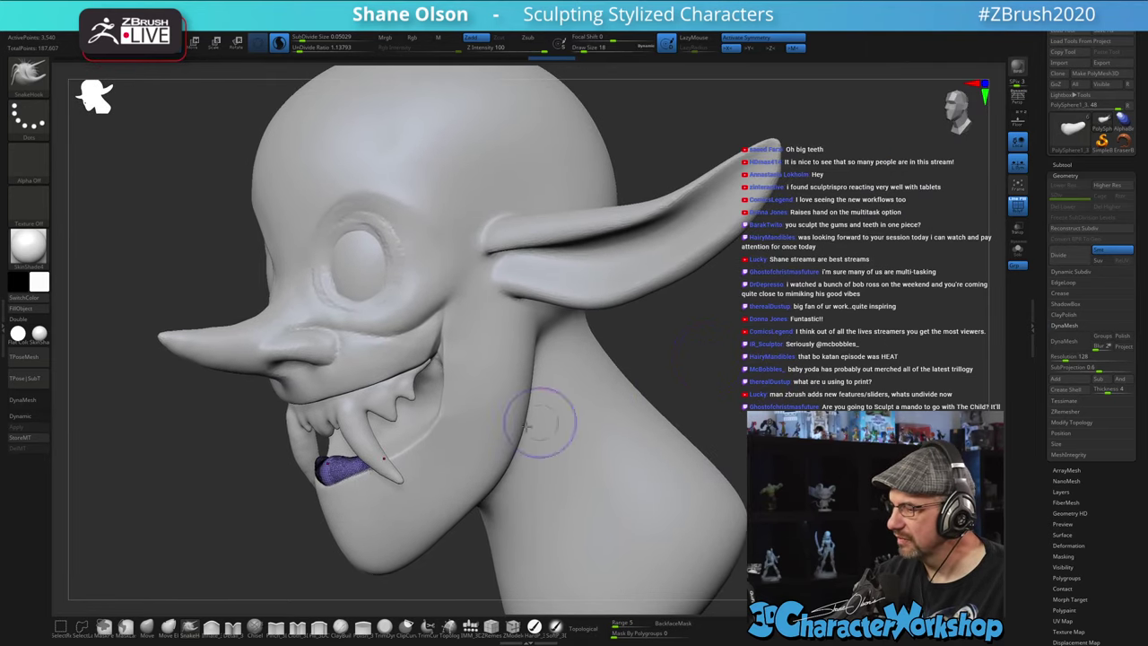
# - Enlarge the brush and pull the end of the lower gum back behind the upper fang along the jaw
pyautogui.moveTo(423, 428); pyautogui.dragTo(458, 432, button='right')
pyautogui.press('s')
pyautogui.click(431, 439)
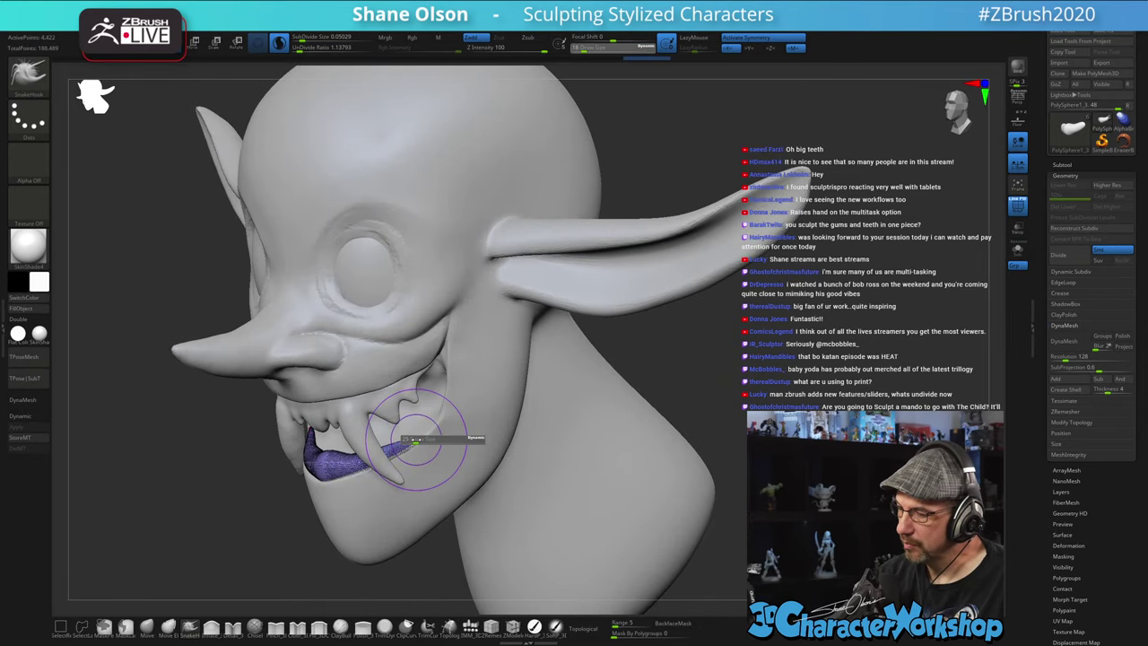
pyautogui.moveTo(421, 437); pyautogui.dragTo(437, 427)
pyautogui.moveTo(442, 437); pyautogui.dragTo(488, 434, button='right')
# - Extend and reshape the lower gum so its end follows the lip line into the mouth corner
pyautogui.moveTo(341, 452); pyautogui.dragTo(413, 448, button='right')
pyautogui.press('s')
pyautogui.keyDown('shift'); pyautogui.moveTo(348, 461); pyautogui.dragTo(395, 455); pyautogui.keyUp('shift')
pyautogui.click(366, 456)
pyautogui.moveTo(403, 473)
pyautogui.mouseDown(button='right')
pyautogui.moveTo(399, 513)
pyautogui.moveTo(464, 462)
pyautogui.mouseUp(button='right')
pyautogui.moveTo(473, 420); pyautogui.dragTo(408, 410, button='right')
pyautogui.moveTo(466, 408); pyautogui.dragTo(471, 401)
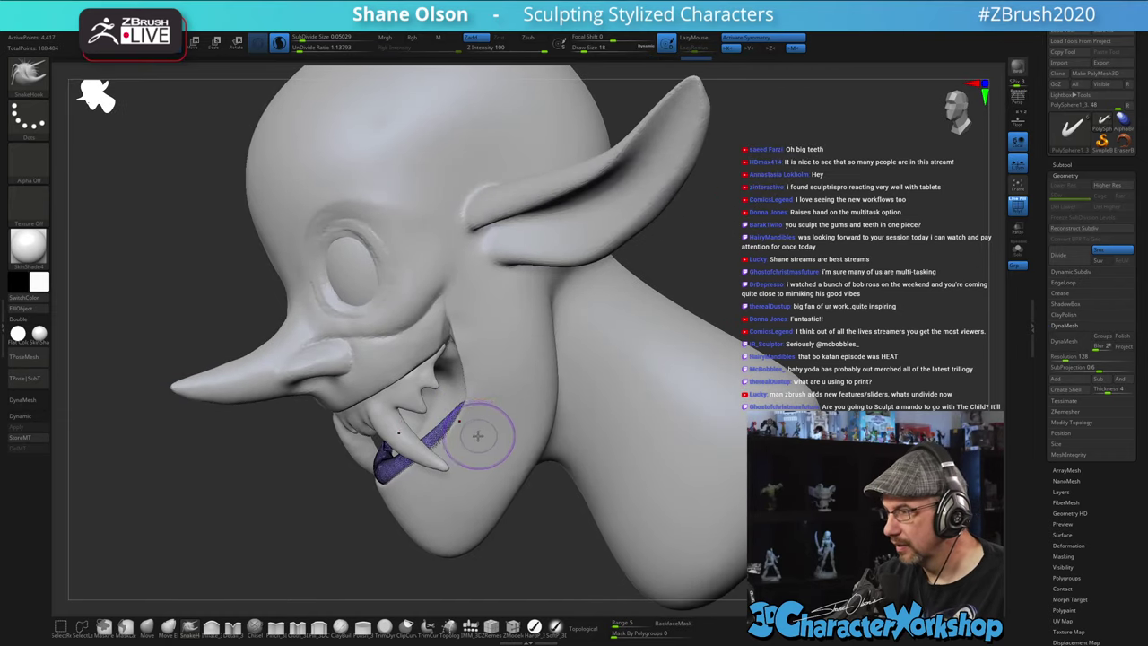
pyautogui.moveTo(476, 433)
pyautogui.mouseDown(button='right')
pyautogui.moveTo(492, 415)
pyautogui.moveTo(480, 426)
pyautogui.mouseUp(button='right')
pyautogui.moveTo(611, 423); pyautogui.dragTo(643, 410, button='right')
pyautogui.press('s')
pyautogui.moveTo(648, 449); pyautogui.dragTo(643, 446)
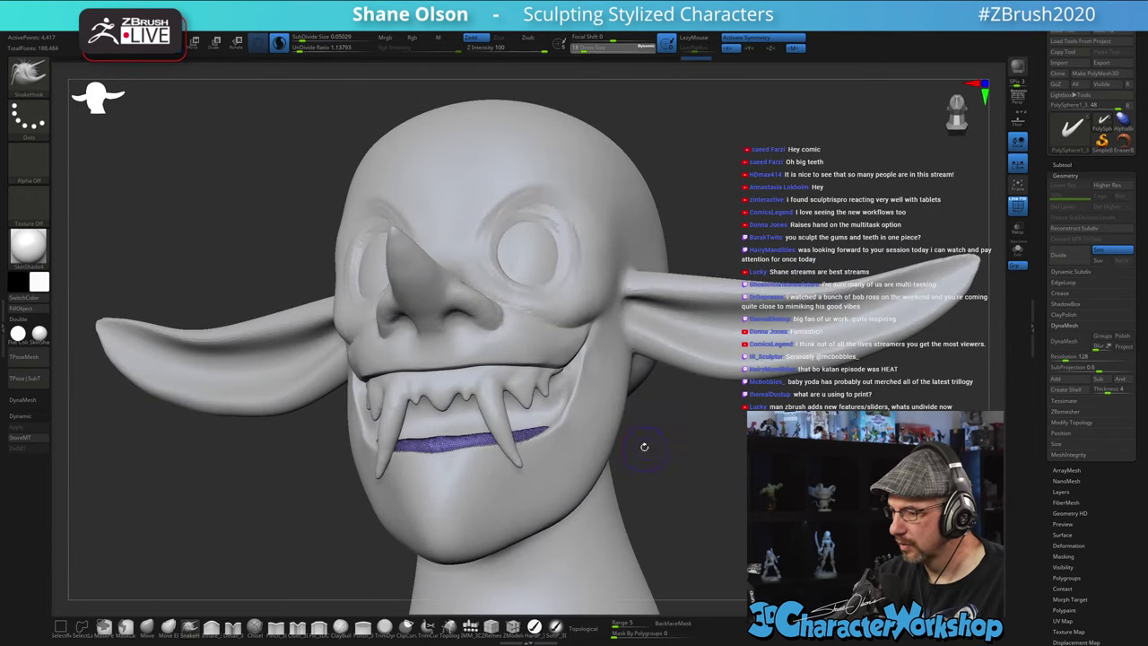
# - Pull a pair of front teeth up out of the lower gum with SnakeHook at brush size 11
pyautogui.moveTo(468, 396)
pyautogui.keyDown('ctrl'); pyautogui.mouseDown(button='right')
pyautogui.moveTo(464, 424)
pyautogui.moveTo(502, 420)
pyautogui.mouseUp(button='right'); pyautogui.keyUp('ctrl')
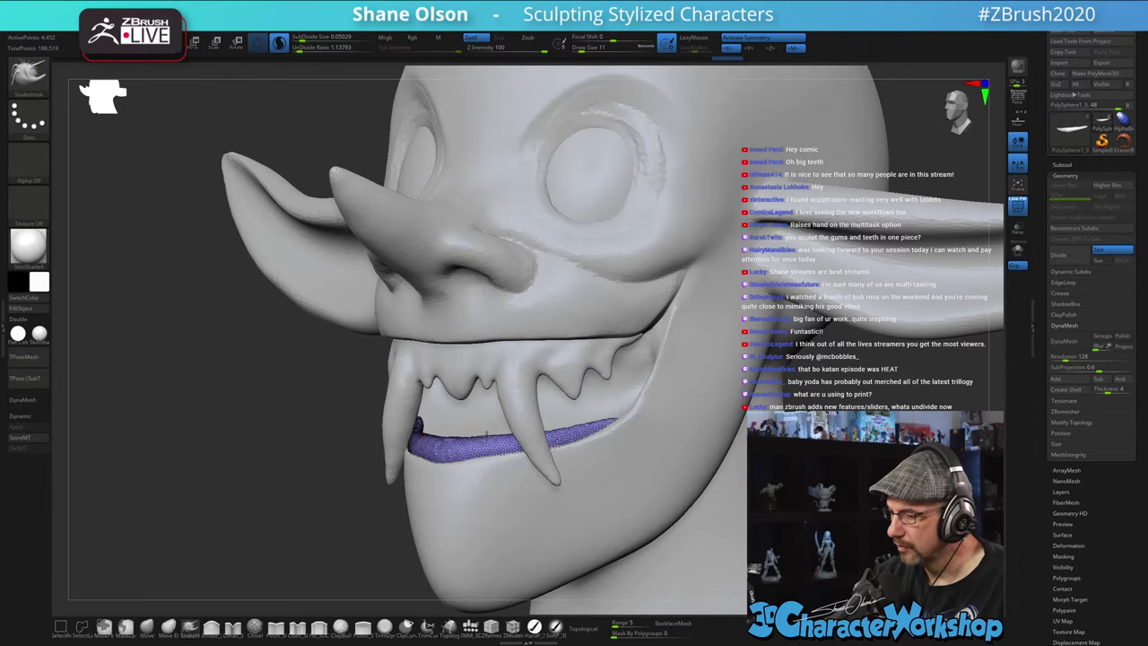
pyautogui.moveTo(486, 420); pyautogui.dragTo(495, 391)
pyautogui.moveTo(516, 395); pyautogui.dragTo(489, 405, button='right')
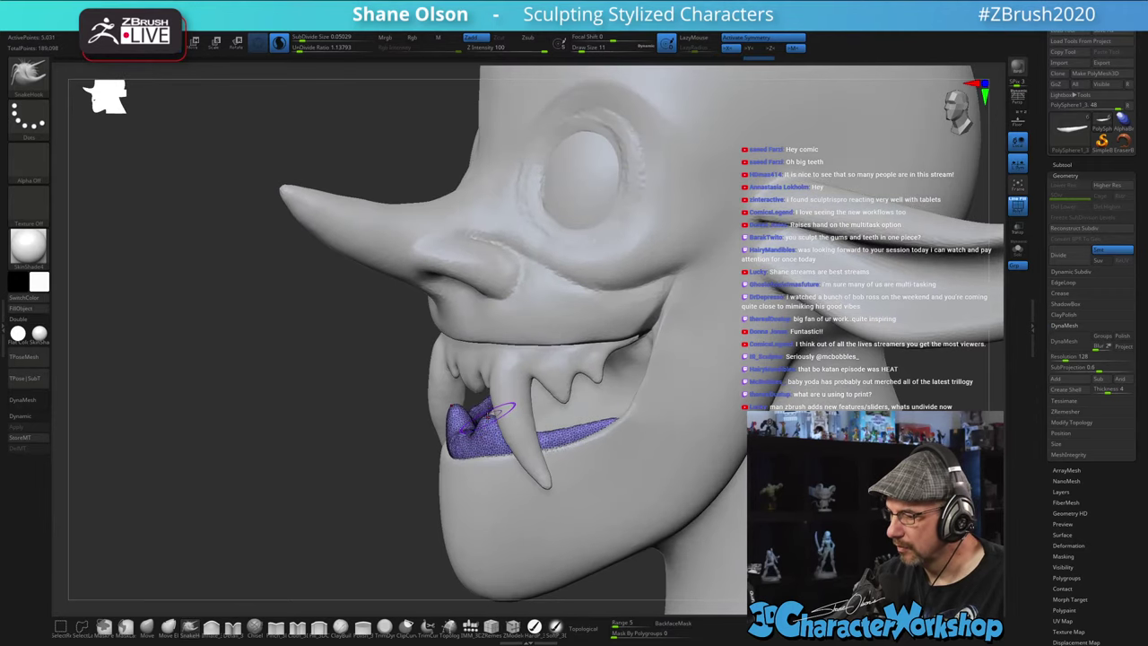
pyautogui.moveTo(481, 416)
pyautogui.mouseDown()
pyautogui.moveTo(485, 404)
pyautogui.moveTo(460, 385)
pyautogui.mouseUp()
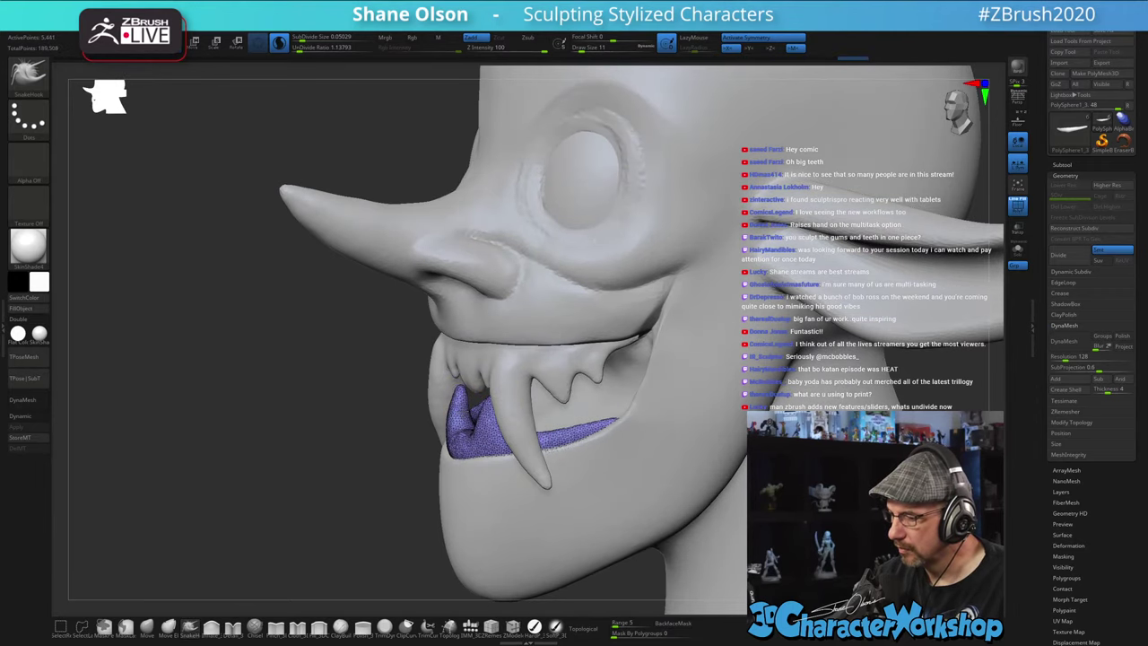
pyautogui.moveTo(547, 429); pyautogui.dragTo(648, 421, button='right')
pyautogui.moveTo(592, 475)
pyautogui.keyDown('ctrl'); pyautogui.mouseDown(button='right')
pyautogui.moveTo(592, 439)
pyautogui.moveTo(655, 447)
pyautogui.moveTo(618, 447)
pyautogui.mouseUp(button='right'); pyautogui.keyUp('ctrl')
pyautogui.keyDown('shift'); pyautogui.moveTo(513, 425); pyautogui.dragTo(518, 415); pyautogui.keyUp('shift')
pyautogui.keyDown('ctrl'); pyautogui.moveTo(519, 402); pyautogui.dragTo(519, 448, button='right'); pyautogui.keyUp('ctrl')
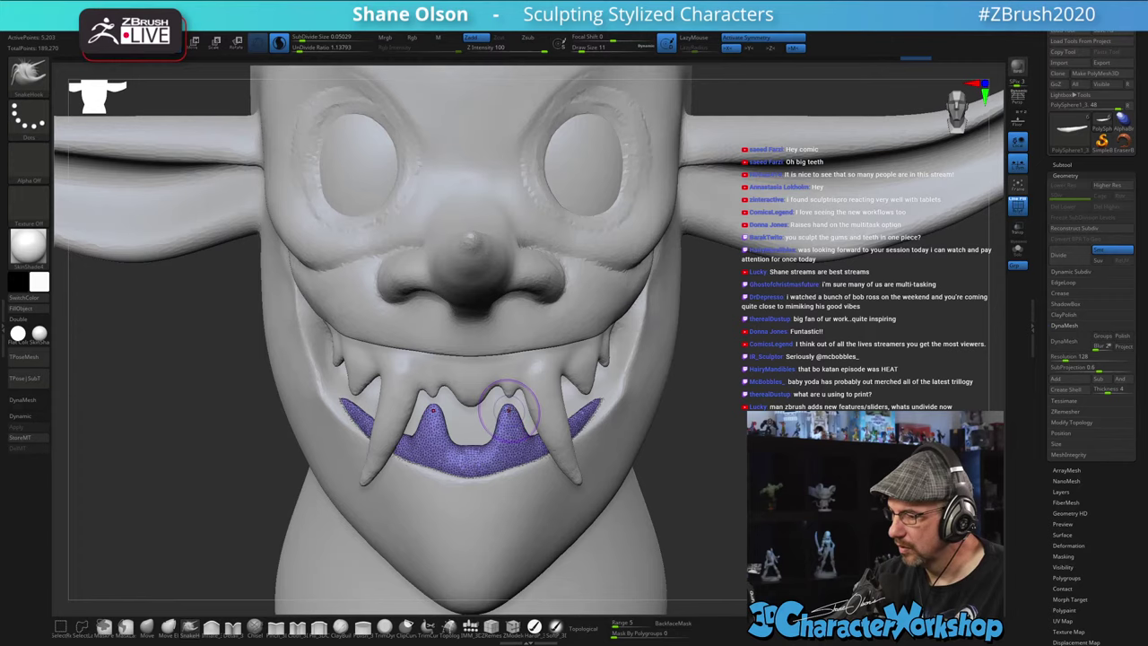
# - Reshape the two lower front teeth from the front, bringing them taller and slightly closer together with brush size 14
pyautogui.press('s')
pyautogui.moveTo(509, 410); pyautogui.dragTo(512, 410)
pyautogui.moveTo(510, 411); pyautogui.dragTo(501, 404)
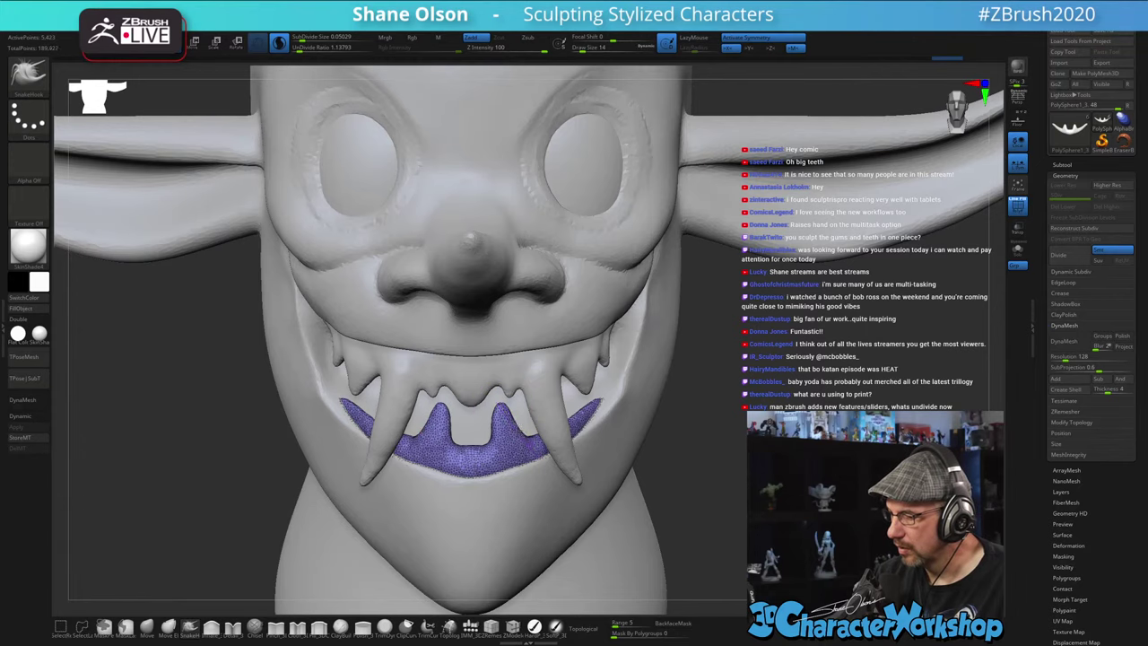
pyautogui.moveTo(525, 440)
pyautogui.mouseDown(button='right')
pyautogui.moveTo(514, 449)
pyautogui.moveTo(480, 430)
pyautogui.moveTo(477, 414)
pyautogui.mouseUp(button='right')
pyautogui.press('s')
pyautogui.moveTo(475, 451); pyautogui.dragTo(472, 451)
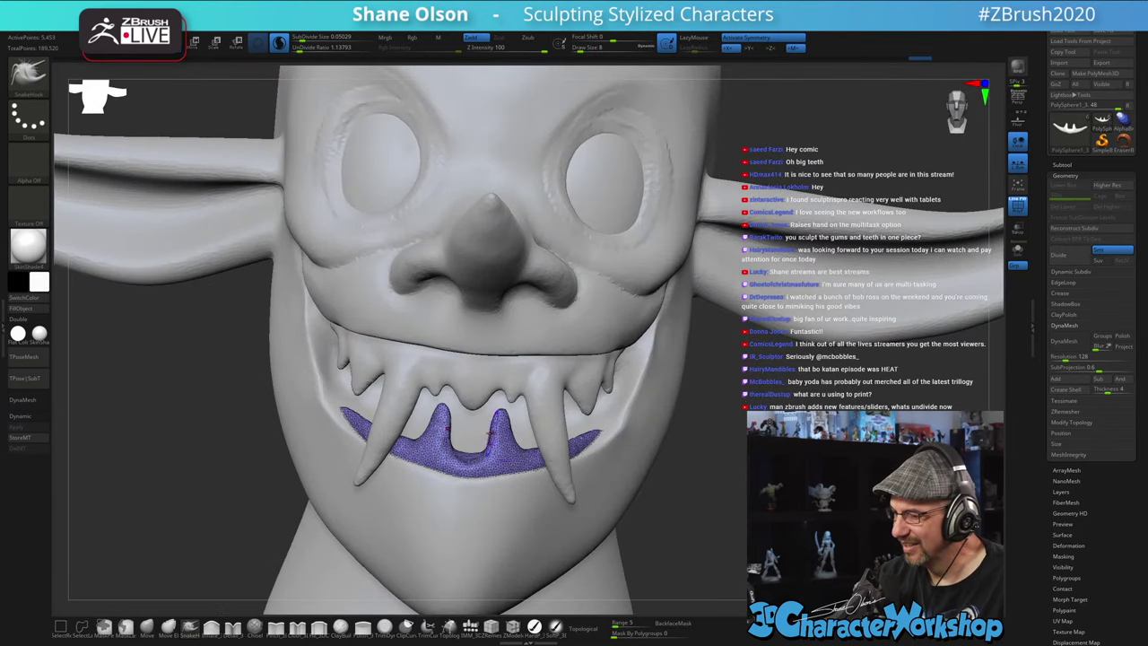
# - Push the gum down between the two lower front teeth with brush size 14 to deepen the gap
pyautogui.moveTo(480, 434); pyautogui.dragTo(469, 465, button='right')
pyautogui.press('s')
pyautogui.moveTo(466, 461); pyautogui.dragTo(471, 461)
pyautogui.moveTo(466, 456); pyautogui.dragTo(465, 493)
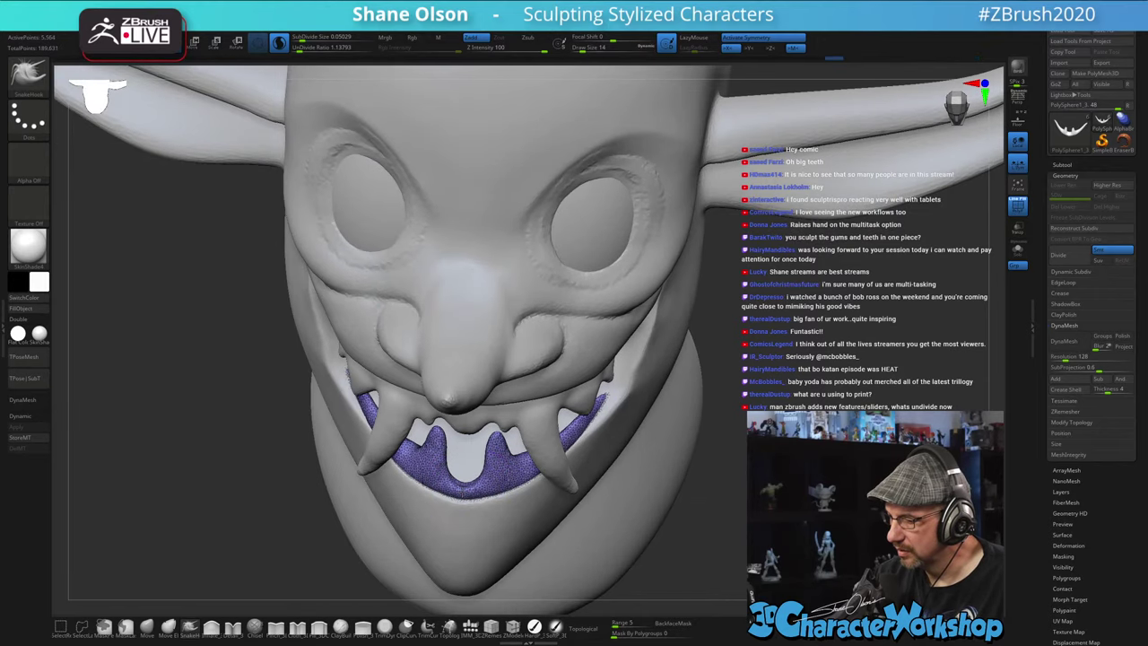
pyautogui.moveTo(470, 462); pyautogui.dragTo(496, 441, button='right')
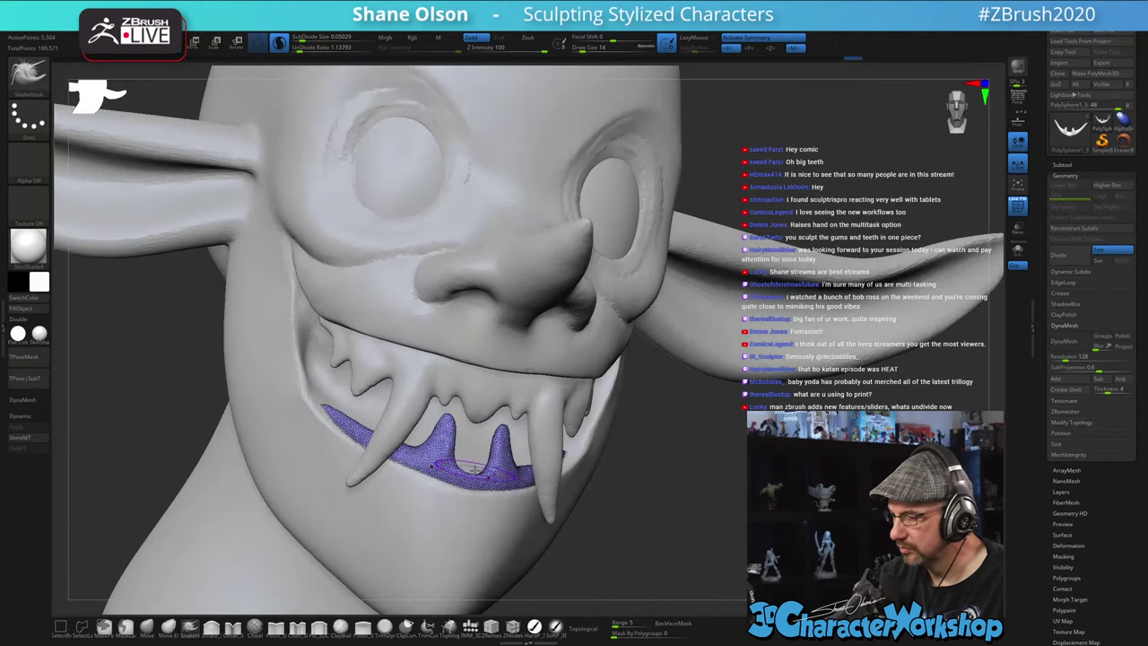
# - Sharpen the tips of the lower front teeth and refine the gum between them with smaller brush sizes
pyautogui.press('s')
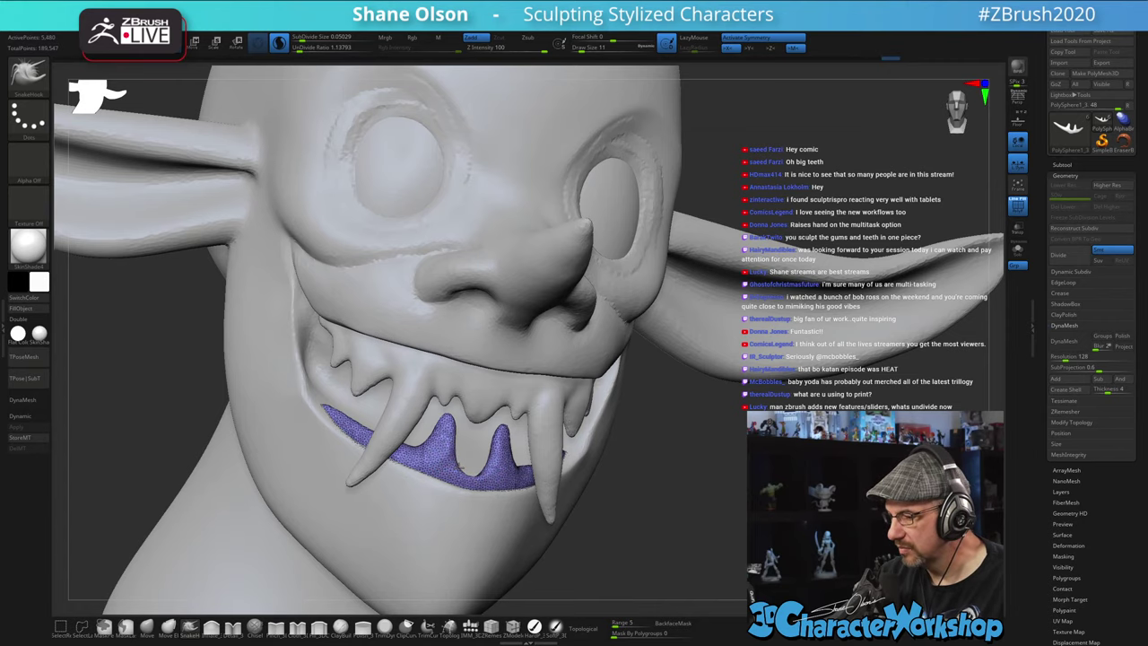
pyautogui.moveTo(451, 425); pyautogui.dragTo(454, 403)
pyautogui.moveTo(475, 405); pyautogui.dragTo(457, 415, button='right')
pyautogui.press('s')
pyautogui.moveTo(457, 451)
pyautogui.mouseDown()
pyautogui.moveTo(414, 450)
pyautogui.moveTo(487, 484)
pyautogui.mouseUp()
pyautogui.moveTo(526, 461)
pyautogui.mouseDown(button='right')
pyautogui.moveTo(438, 468)
pyautogui.moveTo(492, 466)
pyautogui.mouseUp(button='right')
pyautogui.moveTo(576, 465); pyautogui.dragTo(485, 468, button='right')
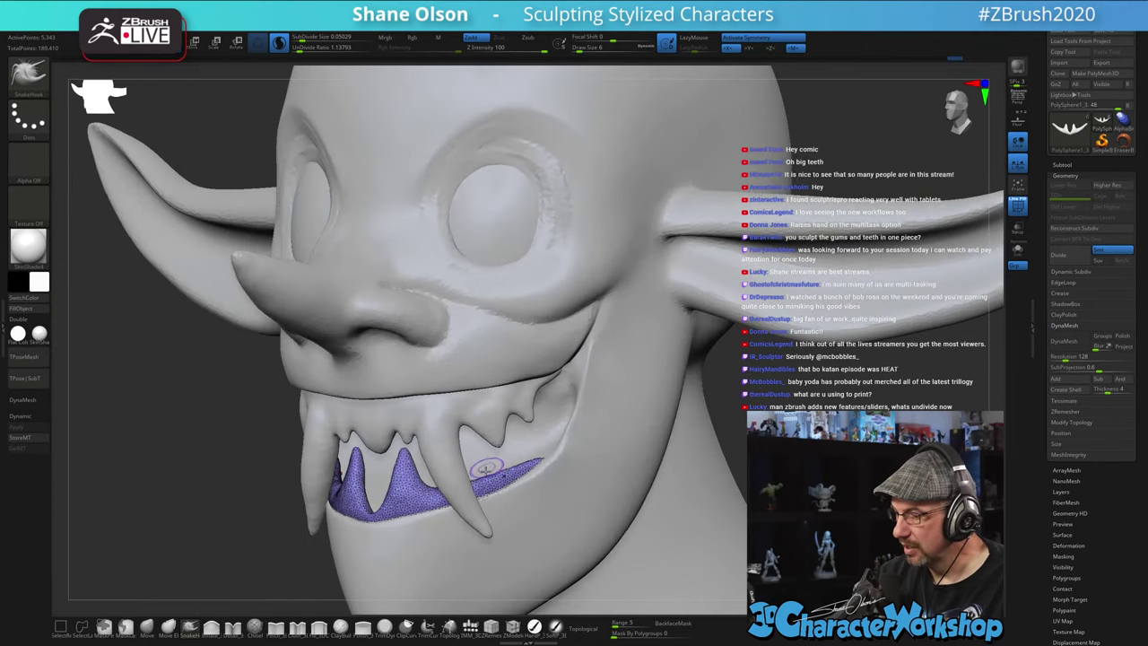
# - Pull a side tooth up from the lower gum behind the upper fang and smooth the gum beside it
pyautogui.press('s')
pyautogui.moveTo(487, 478); pyautogui.dragTo(478, 460)
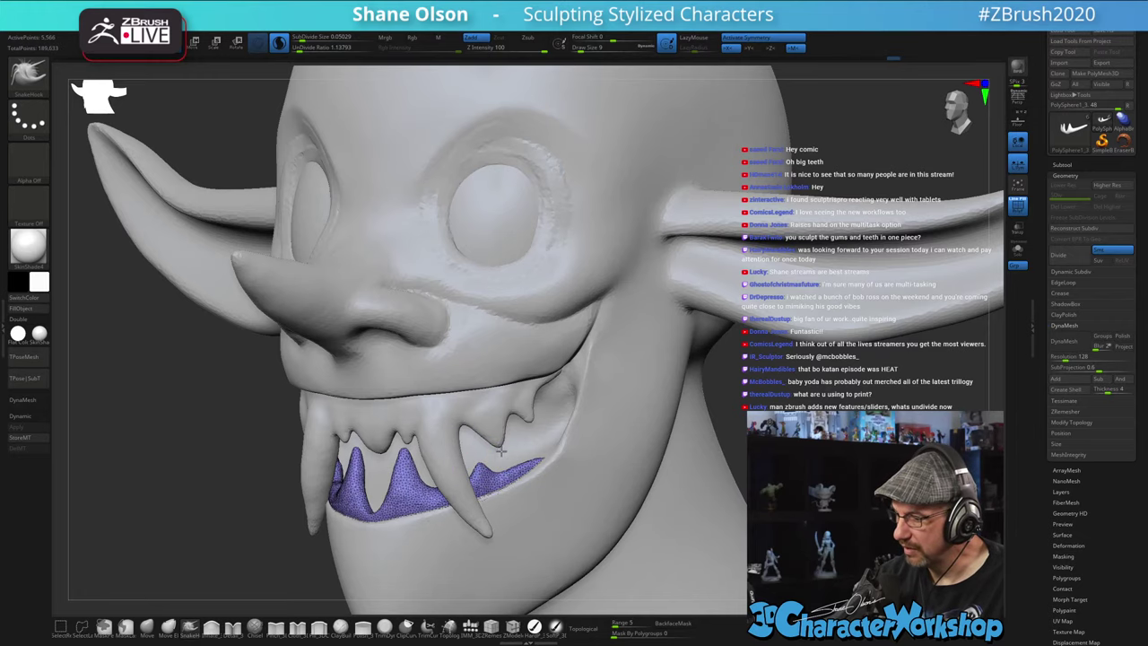
pyautogui.moveTo(497, 453); pyautogui.dragTo(465, 460, button='right')
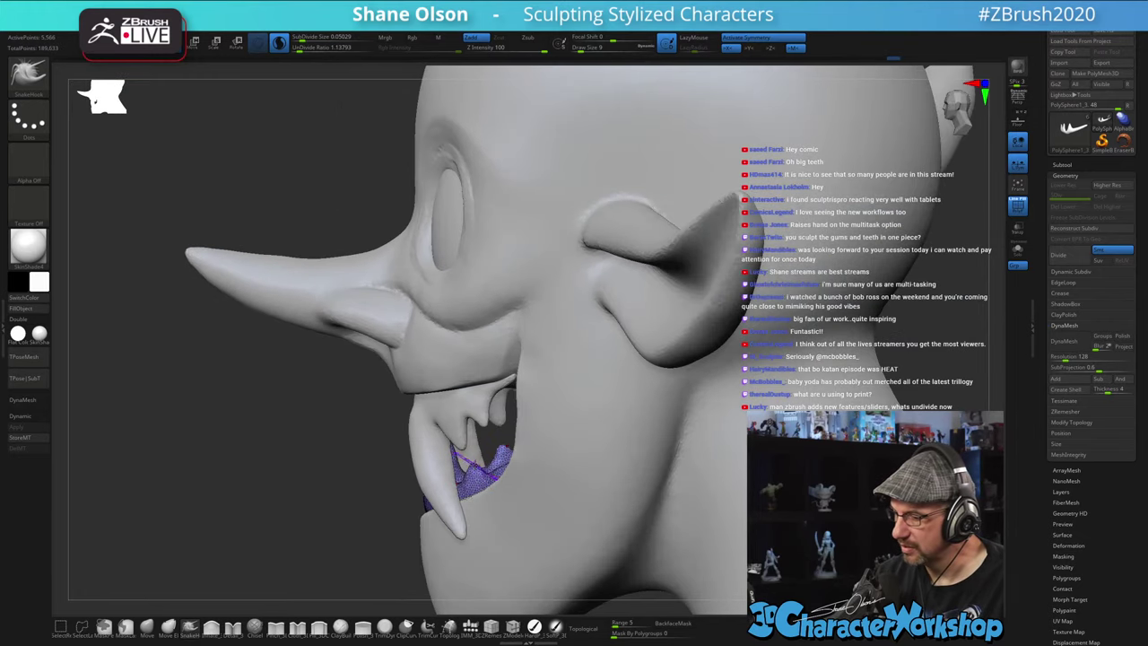
pyautogui.press('s')
pyautogui.moveTo(481, 466); pyautogui.dragTo(467, 456)
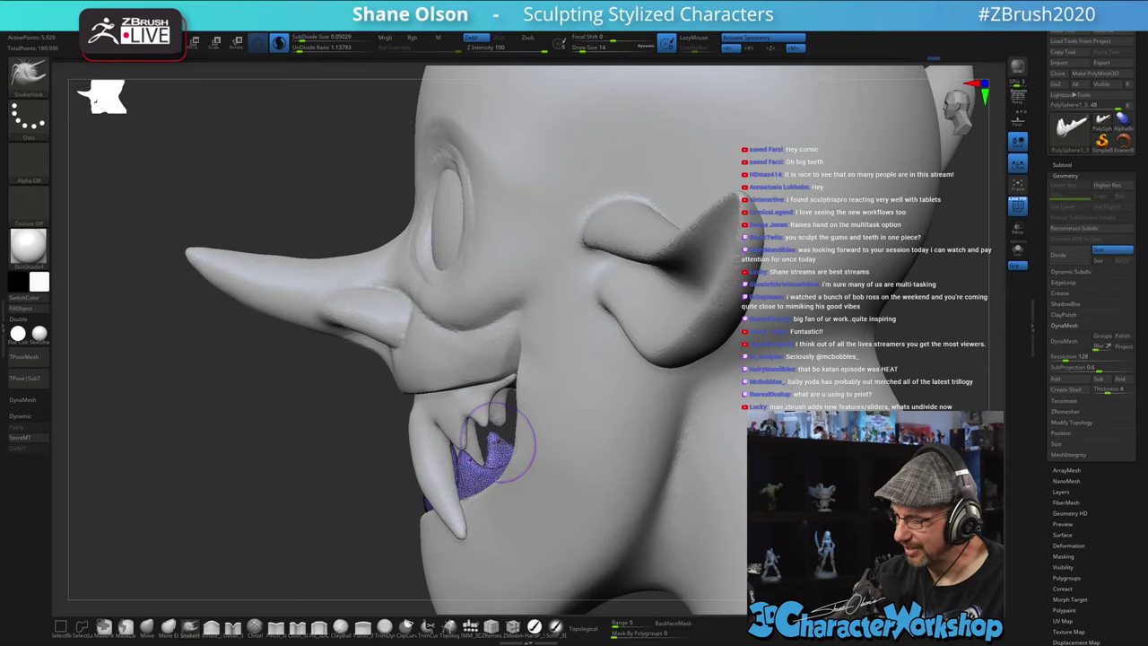
pyautogui.moveTo(497, 442)
pyautogui.mouseDown(button='right')
pyautogui.moveTo(543, 439)
pyautogui.moveTo(522, 437)
pyautogui.mouseUp(button='right')
pyautogui.keyDown('shift'); pyautogui.moveTo(520, 441); pyautogui.dragTo(487, 446); pyautogui.keyUp('shift')
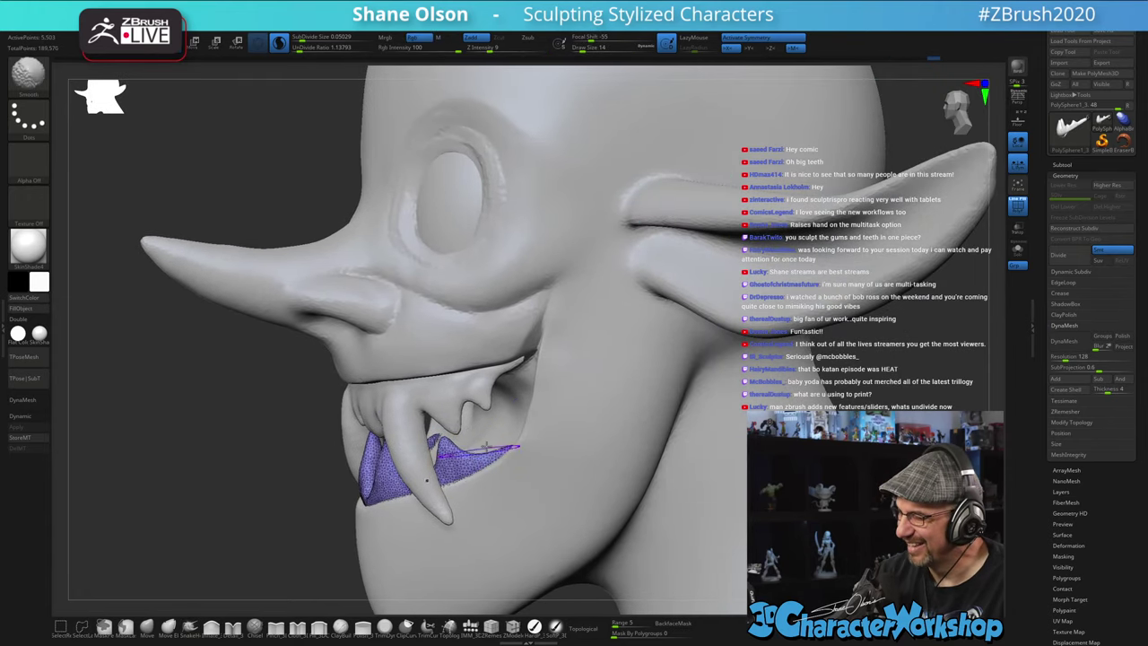
# - Pull a second, smaller side tooth up from the lower gum near the mouth corner
pyautogui.moveTo(488, 431); pyautogui.dragTo(506, 420, button='right')
pyautogui.press('s')
pyautogui.moveTo(504, 453); pyautogui.dragTo(497, 446)
pyautogui.press('s')
pyautogui.moveTo(497, 454); pyautogui.dragTo(491, 445)
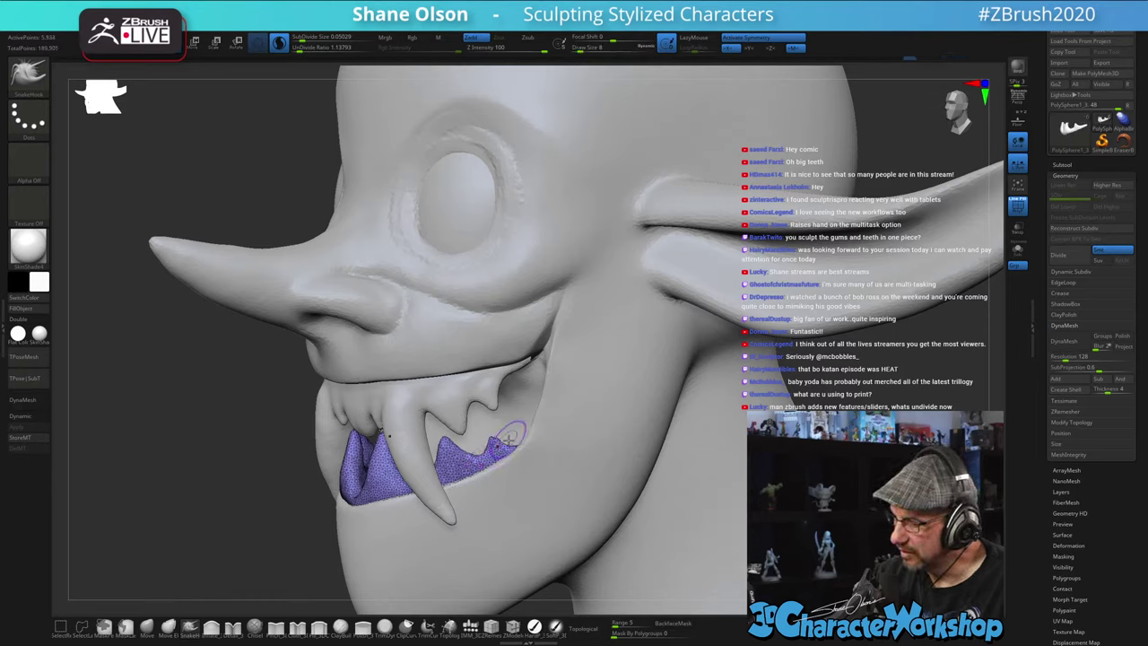
pyautogui.keyDown('ctrl'); pyautogui.moveTo(534, 431); pyautogui.dragTo(538, 404, button='right'); pyautogui.keyUp('ctrl')
pyautogui.moveTo(538, 403)
pyautogui.mouseDown(button='right')
pyautogui.moveTo(613, 441)
pyautogui.moveTo(607, 453)
pyautogui.moveTo(636, 468)
pyautogui.moveTo(653, 462)
pyautogui.moveTo(619, 470)
pyautogui.moveTo(618, 487)
pyautogui.moveTo(606, 481)
pyautogui.mouseUp(button='right')
# - Turn off the polyframe display and adjust the lower front teeth in profile with SnakeHook at brush size 18
pyautogui.hotkey('shift', 'f')
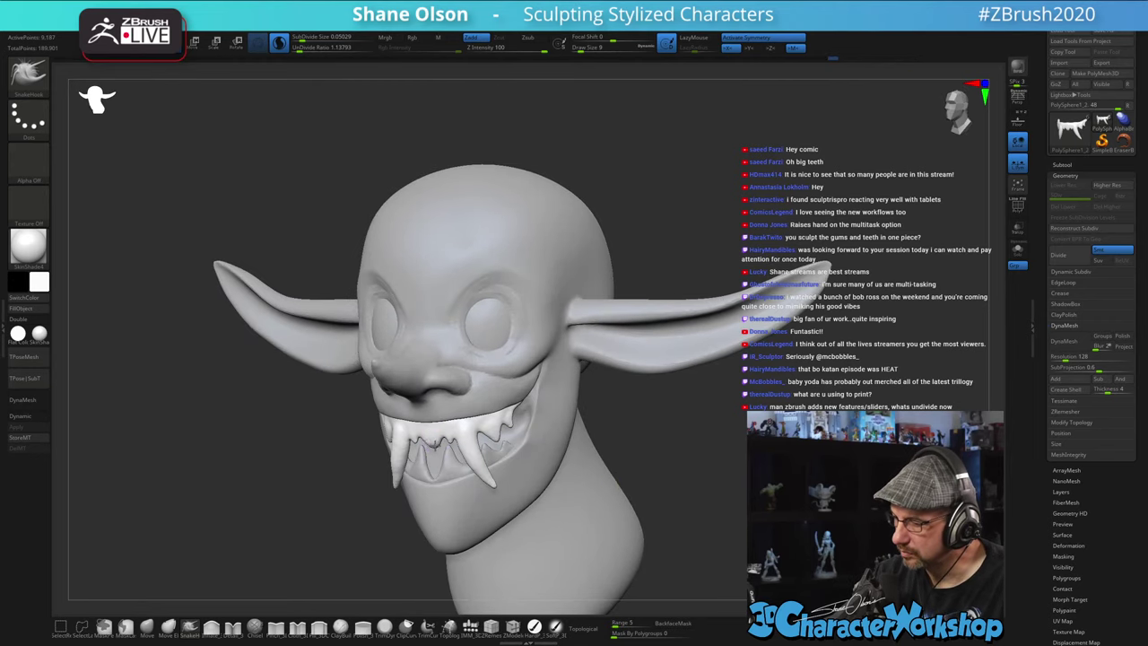
pyautogui.moveTo(660, 469)
pyautogui.keyDown('ctrl'); pyautogui.mouseDown(button='right')
pyautogui.moveTo(653, 461)
pyautogui.moveTo(686, 454)
pyautogui.moveTo(643, 461)
pyautogui.moveTo(641, 502)
pyautogui.mouseUp(button='right'); pyautogui.keyUp('ctrl')
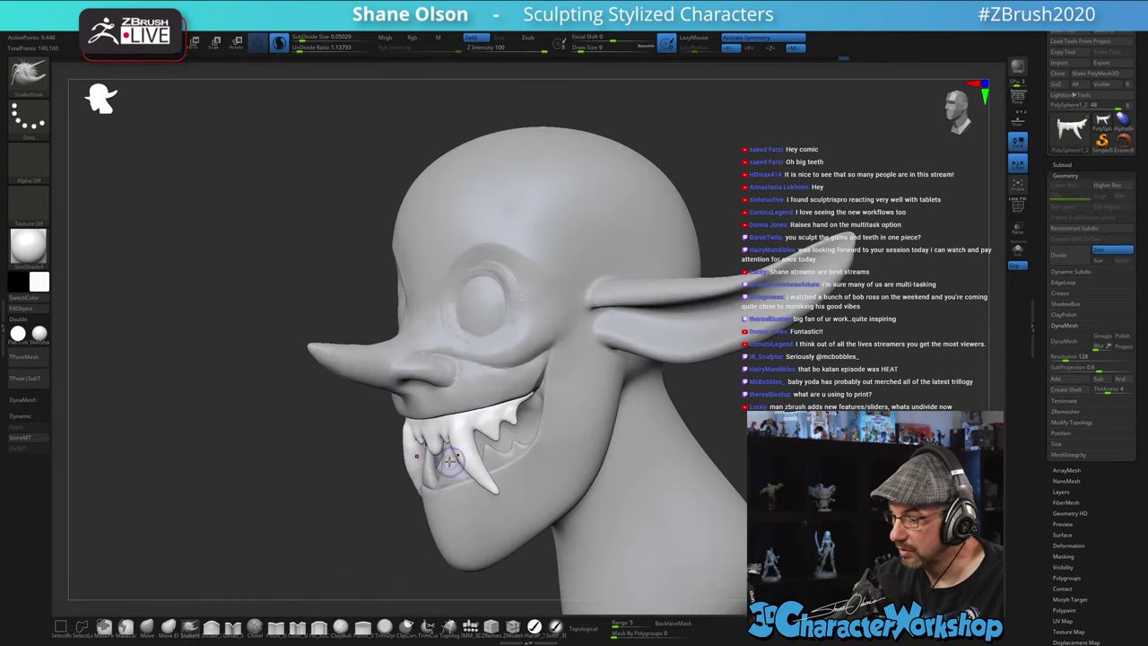
pyautogui.moveTo(452, 459)
pyautogui.mouseDown(button='right')
pyautogui.moveTo(425, 457)
pyautogui.moveTo(459, 466)
pyautogui.mouseUp(button='right')
pyautogui.press('s')
pyautogui.moveTo(436, 460); pyautogui.dragTo(429, 455)
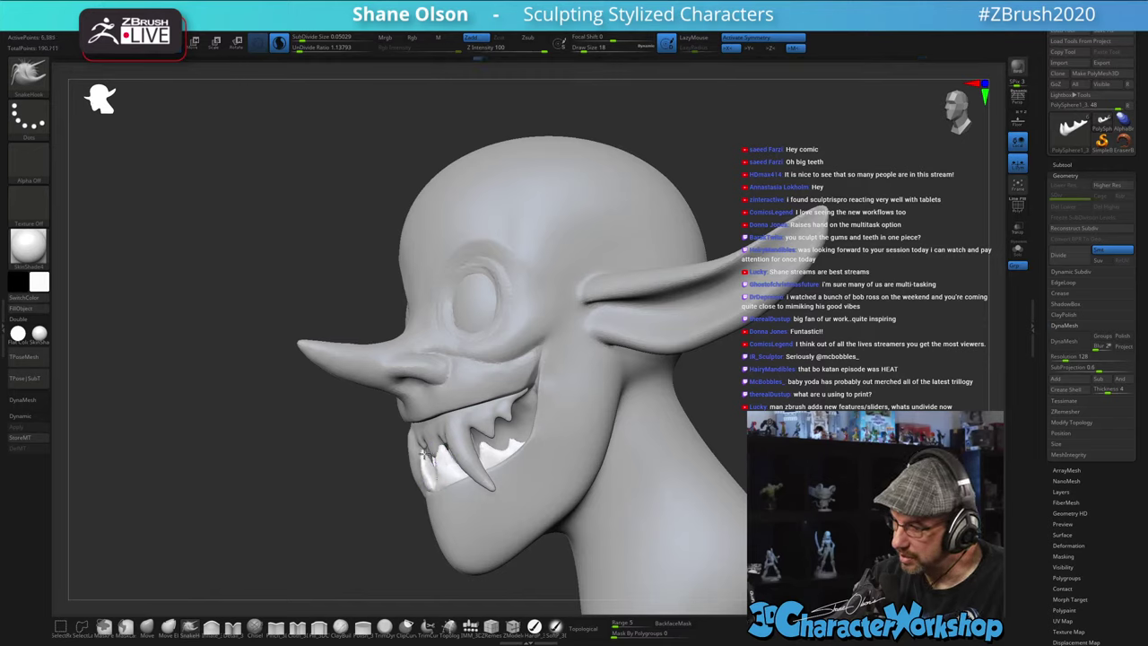
pyautogui.moveTo(419, 453); pyautogui.dragTo(433, 468)
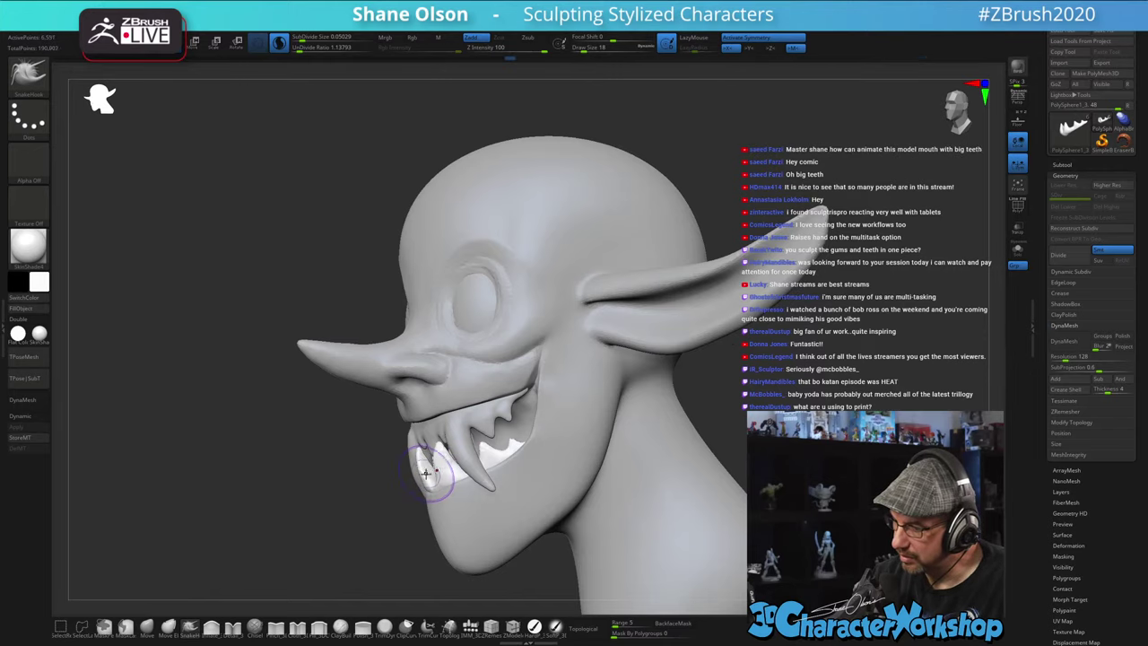
pyautogui.moveTo(432, 459); pyautogui.dragTo(499, 429, button='right')
# - Isolate the lower teeth, then reshape and smooth the front teeth into curved points
pyautogui.moveTo(585, 440)
pyautogui.keyDown('alt'); pyautogui.mouseDown(button='right')
pyautogui.moveTo(674, 408)
pyautogui.moveTo(679, 426)
pyautogui.moveTo(607, 435)
pyautogui.moveTo(604, 482)
pyautogui.mouseUp(button='right'); pyautogui.keyUp('alt')
pyautogui.click(1017, 258)
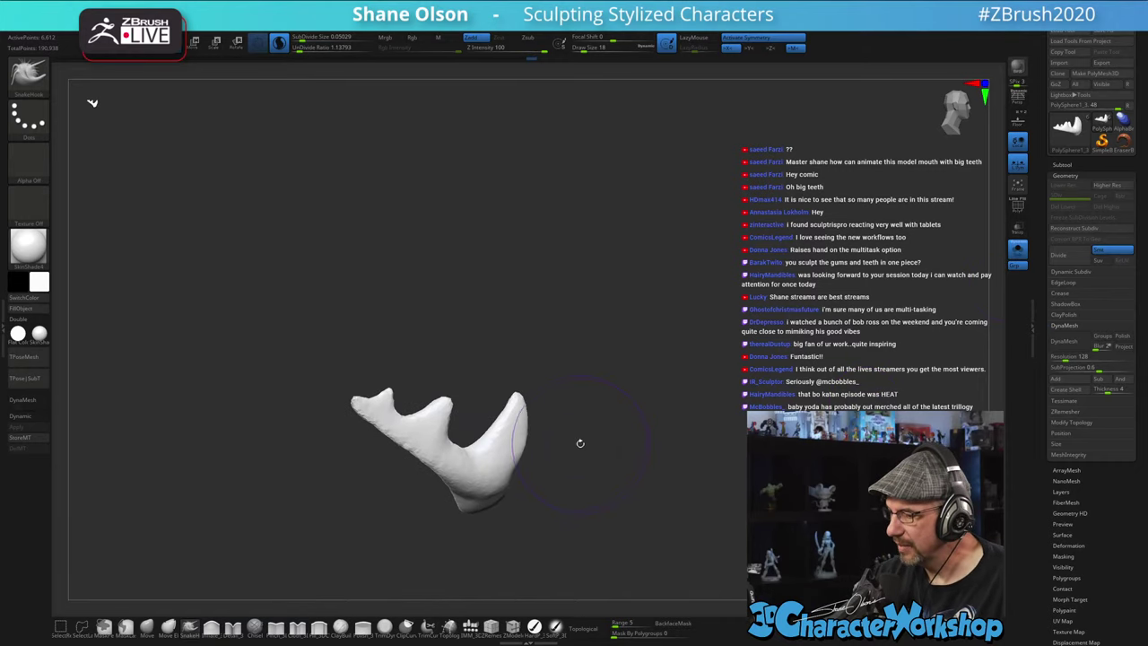
pyautogui.press('s')
pyautogui.click(558, 443)
pyautogui.moveTo(500, 423); pyautogui.dragTo(524, 412)
pyautogui.moveTo(619, 430); pyautogui.dragTo(553, 435, button='right')
pyautogui.keyDown('shift'); pyautogui.moveTo(545, 419); pyautogui.dragTo(525, 390); pyautogui.keyUp('shift')
pyautogui.moveTo(574, 382); pyautogui.dragTo(516, 380, button='right')
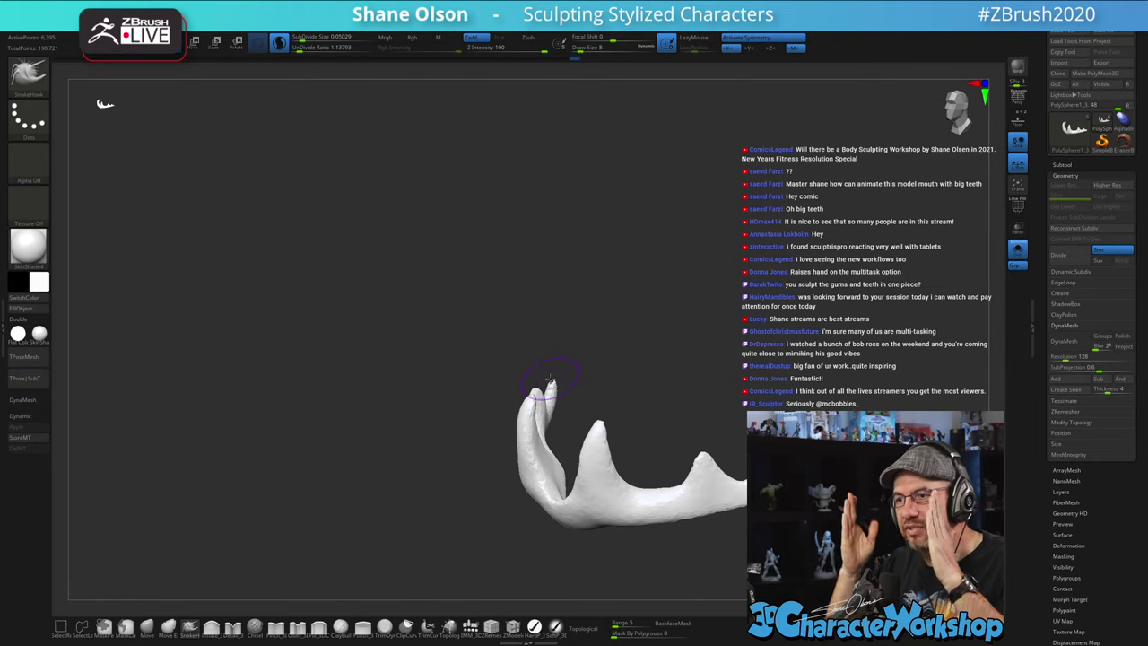
# - Smooth the tips and sides of the isolated lower teeth from several angles
pyautogui.moveTo(596, 429); pyautogui.dragTo(601, 454, button='right')
pyautogui.keyDown('shift'); pyautogui.moveTo(572, 395); pyautogui.dragTo(574, 391); pyautogui.keyUp('shift')
pyautogui.moveTo(602, 378); pyautogui.dragTo(582, 394, button='right')
pyautogui.moveTo(572, 397)
pyautogui.keyDown('shift'); pyautogui.mouseDown()
pyautogui.moveTo(557, 413)
pyautogui.moveTo(562, 402)
pyautogui.mouseUp(); pyautogui.keyUp('shift')
pyautogui.moveTo(602, 405)
pyautogui.mouseDown(button='right')
pyautogui.moveTo(546, 394)
pyautogui.moveTo(552, 376)
pyautogui.mouseUp(button='right')
pyautogui.moveTo(569, 381)
pyautogui.keyDown('shift'); pyautogui.mouseDown()
pyautogui.moveTo(557, 401)
pyautogui.moveTo(572, 376)
pyautogui.mouseUp(); pyautogui.keyUp('shift')
pyautogui.moveTo(593, 382)
pyautogui.mouseDown(button='right')
pyautogui.moveTo(630, 387)
pyautogui.moveTo(614, 394)
pyautogui.moveTo(655, 366)
pyautogui.moveTo(612, 406)
pyautogui.moveTo(646, 398)
pyautogui.moveTo(648, 376)
pyautogui.moveTo(640, 383)
pyautogui.mouseUp(button='right')
pyautogui.keyDown('shift'); pyautogui.moveTo(546, 460); pyautogui.dragTo(591, 390); pyautogui.keyUp('shift')
pyautogui.moveTo(693, 358); pyautogui.dragTo(683, 357, button='right')
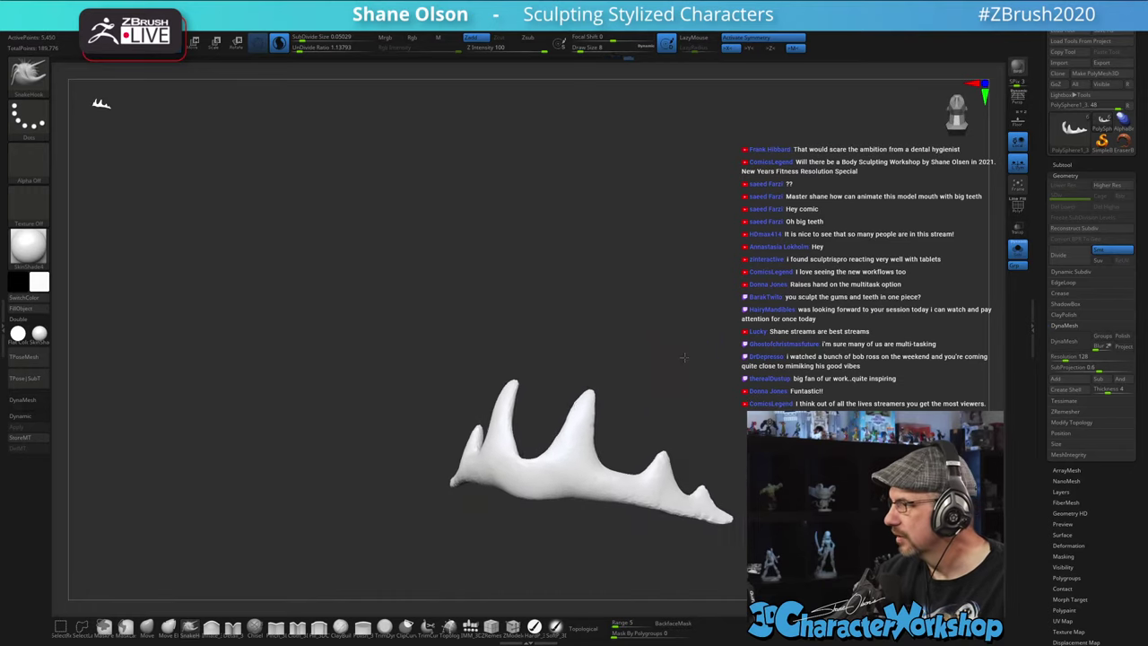
# - Thicken the isolated lower gum and the bases of its teeth with the Inflate brush at size 11
pyautogui.moveTo(683, 357)
pyautogui.mouseDown()
pyautogui.moveTo(638, 346)
pyautogui.moveTo(671, 380)
pyautogui.moveTo(667, 413)
pyautogui.moveTo(589, 383)
pyautogui.moveTo(556, 354)
pyautogui.moveTo(531, 369)
pyautogui.moveTo(578, 384)
pyautogui.moveTo(508, 376)
pyautogui.moveTo(661, 402)
pyautogui.moveTo(640, 455)
pyautogui.mouseUp()
pyautogui.moveTo(659, 405); pyautogui.dragTo(610, 405)
pyautogui.moveTo(589, 543)
pyautogui.keyDown('alt'); pyautogui.mouseDown()
pyautogui.moveTo(604, 525)
pyautogui.moveTo(587, 544)
pyautogui.mouseUp(); pyautogui.keyUp('alt')
pyautogui.click(211, 629)
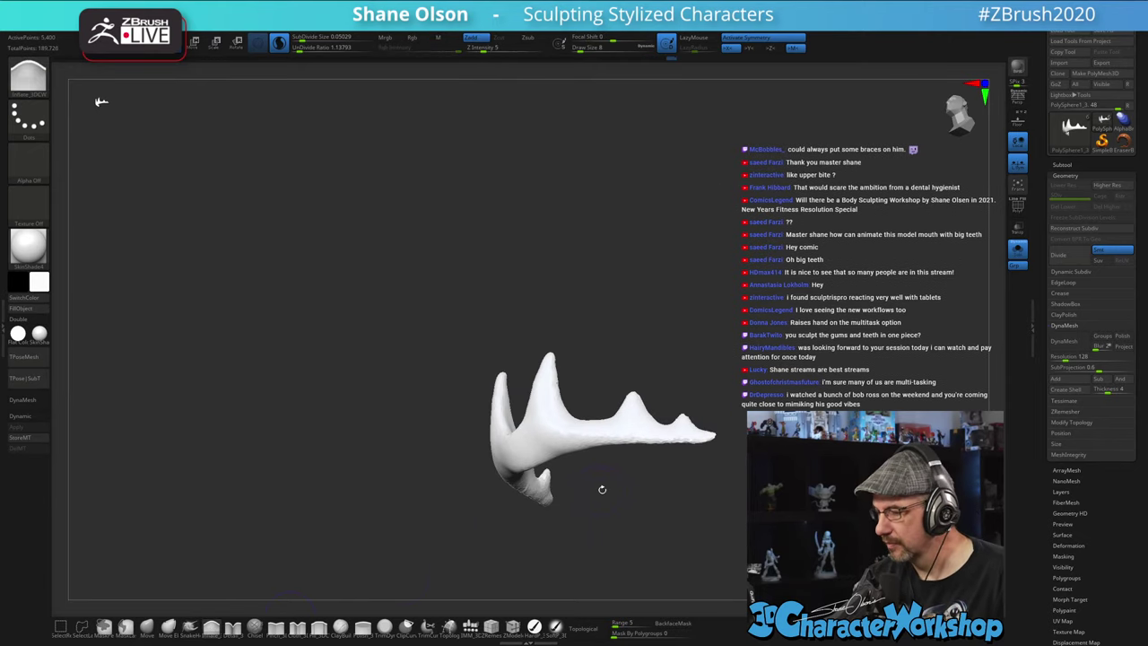
pyautogui.moveTo(602, 487)
pyautogui.mouseDown()
pyautogui.moveTo(613, 492)
pyautogui.moveTo(603, 529)
pyautogui.mouseUp()
pyautogui.press('s')
pyautogui.moveTo(530, 485); pyautogui.dragTo(531, 419)
pyautogui.moveTo(579, 537); pyautogui.dragTo(601, 548)
pyautogui.moveTo(567, 398); pyautogui.dragTo(618, 392)
pyautogui.moveTo(521, 402); pyautogui.dragTo(511, 448)
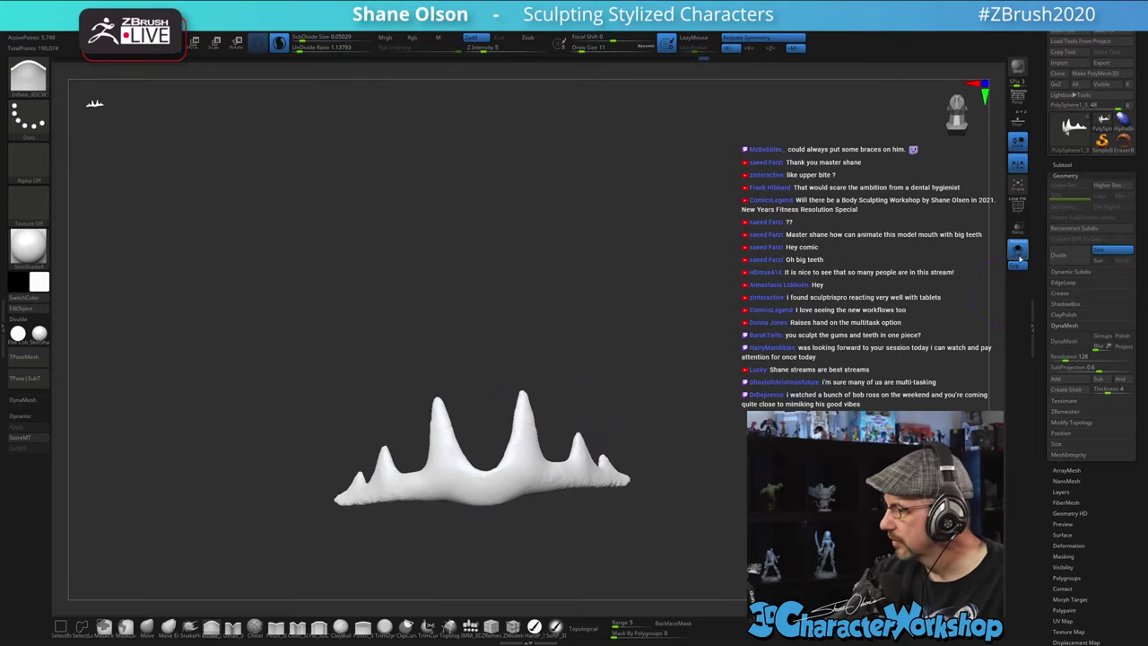
# - Show the whole head again and examine how the lower teeth fit in the mouth from several sides
pyautogui.click(1017, 250)
pyautogui.moveTo(815, 533); pyautogui.dragTo(724, 533)
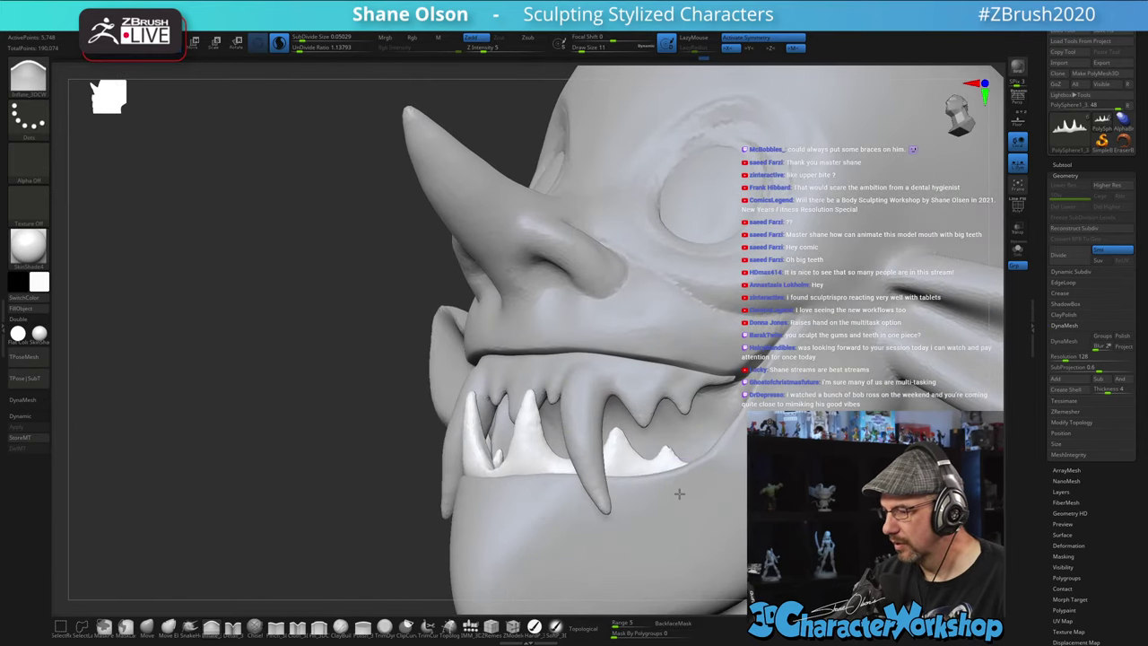
pyautogui.keyDown('ctrl'); pyautogui.moveTo(679, 492); pyautogui.dragTo(704, 430, button='right'); pyautogui.keyUp('ctrl')
pyautogui.moveTo(530, 534); pyautogui.dragTo(703, 515)
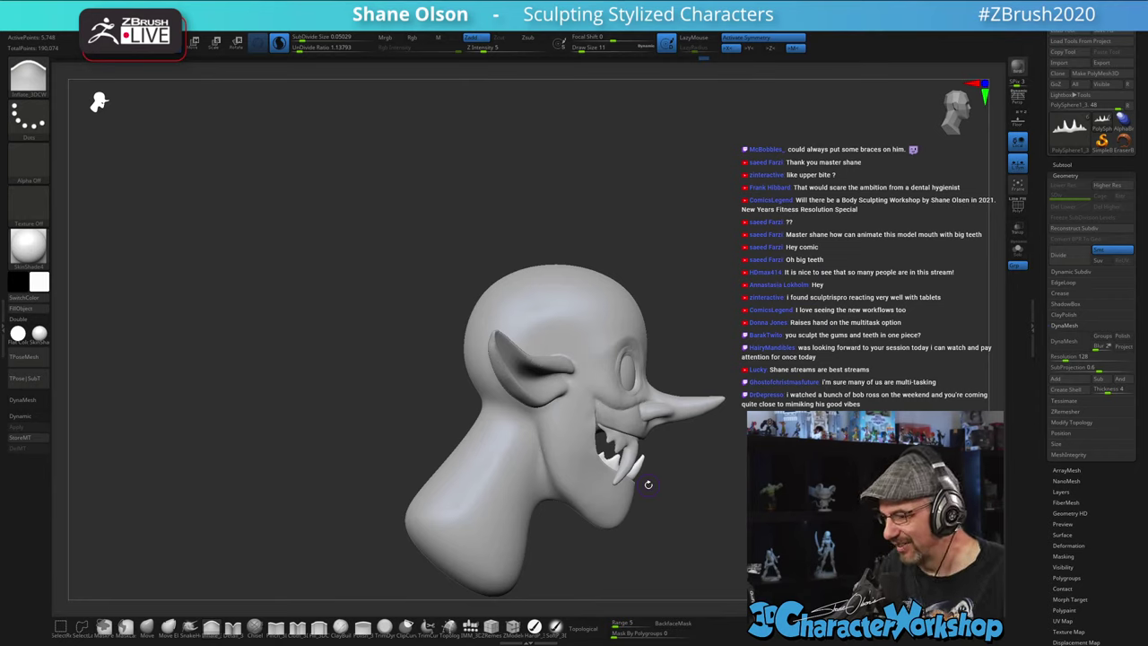
pyautogui.moveTo(647, 485); pyautogui.dragTo(602, 513)
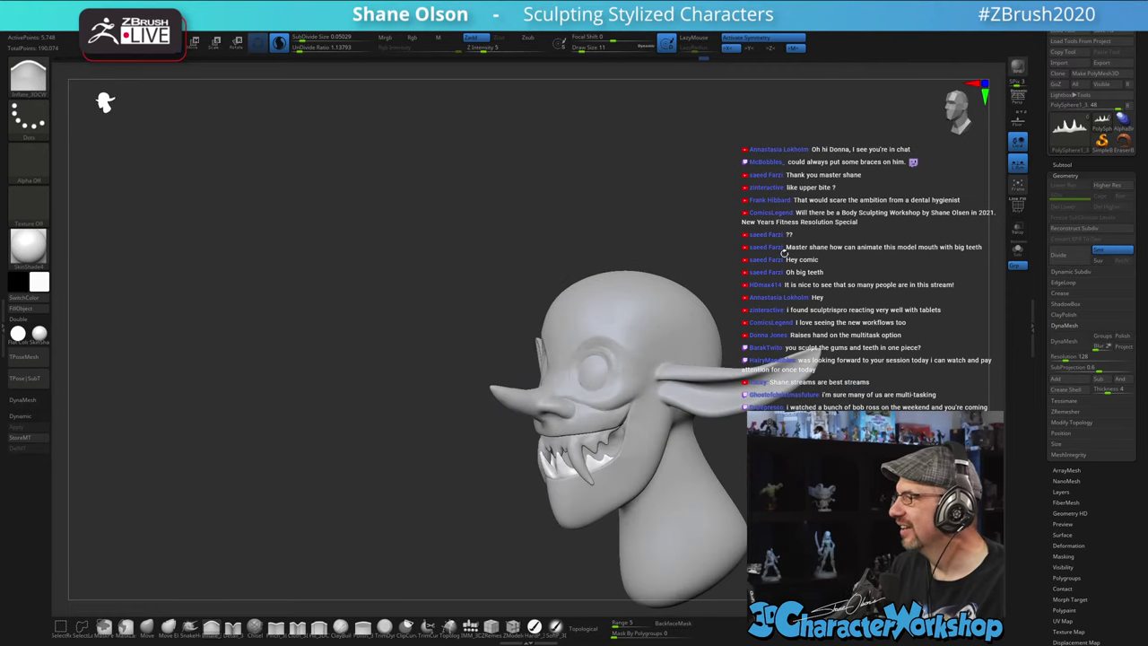
pyautogui.keyDown('alt'); pyautogui.moveTo(783, 253); pyautogui.dragTo(601, 200); pyautogui.keyUp('alt')
pyautogui.moveTo(663, 224)
pyautogui.keyDown('alt'); pyautogui.mouseDown()
pyautogui.moveTo(694, 187)
pyautogui.moveTo(767, 192)
pyautogui.mouseUp(); pyautogui.keyUp('alt')
pyautogui.moveTo(603, 190)
pyautogui.keyDown('alt'); pyautogui.mouseDown()
pyautogui.moveTo(706, 198)
pyautogui.moveTo(690, 199)
pyautogui.moveTo(697, 193)
pyautogui.mouseUp(); pyautogui.keyUp('alt')
# - Choose the hard paint brush at size 22 and fill the teeth with white, selecting the upper teeth as well
pyautogui.press('s')
pyautogui.click(685, 199)
pyautogui.moveTo(728, 529)
pyautogui.keyDown('alt'); pyautogui.mouseDown()
pyautogui.moveTo(679, 547)
pyautogui.moveTo(611, 521)
pyautogui.mouseUp(); pyautogui.keyUp('alt')
pyautogui.click(536, 628)
pyautogui.moveTo(330, 452); pyautogui.dragTo(302, 421)
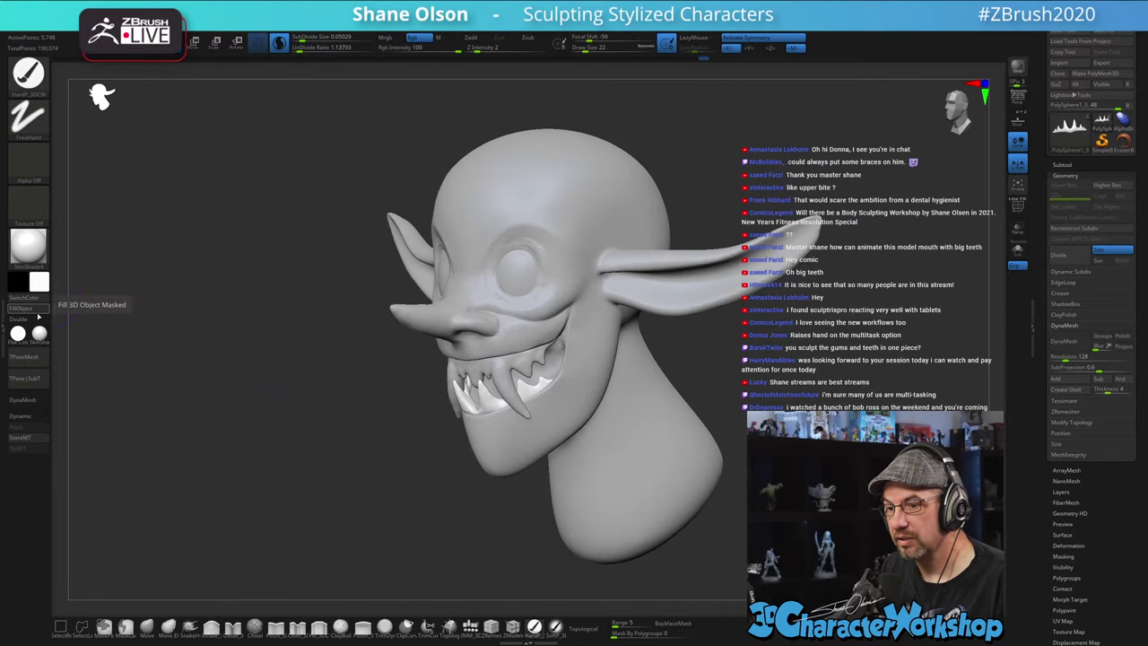
pyautogui.keyDown('alt'); pyautogui.click(474, 401); pyautogui.keyUp('alt')
pyautogui.keyDown('alt'); pyautogui.click(501, 378); pyautogui.keyUp('alt')
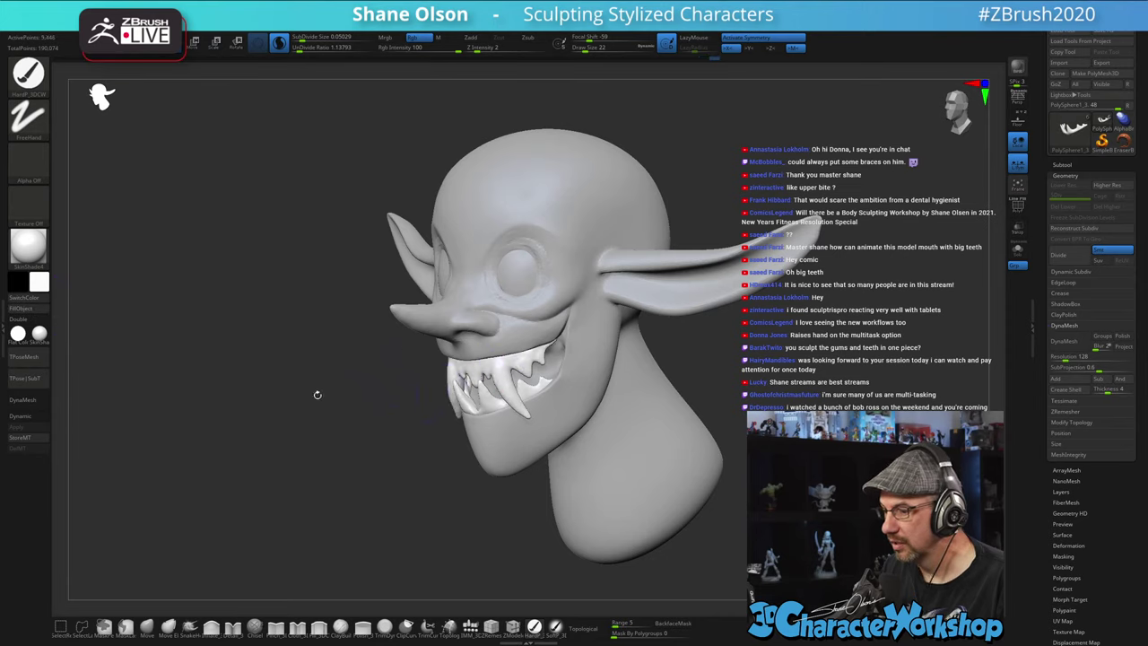
pyautogui.click(32, 309)
pyautogui.keyDown('alt'); pyautogui.moveTo(249, 351); pyautogui.dragTo(280, 306); pyautogui.keyUp('alt')
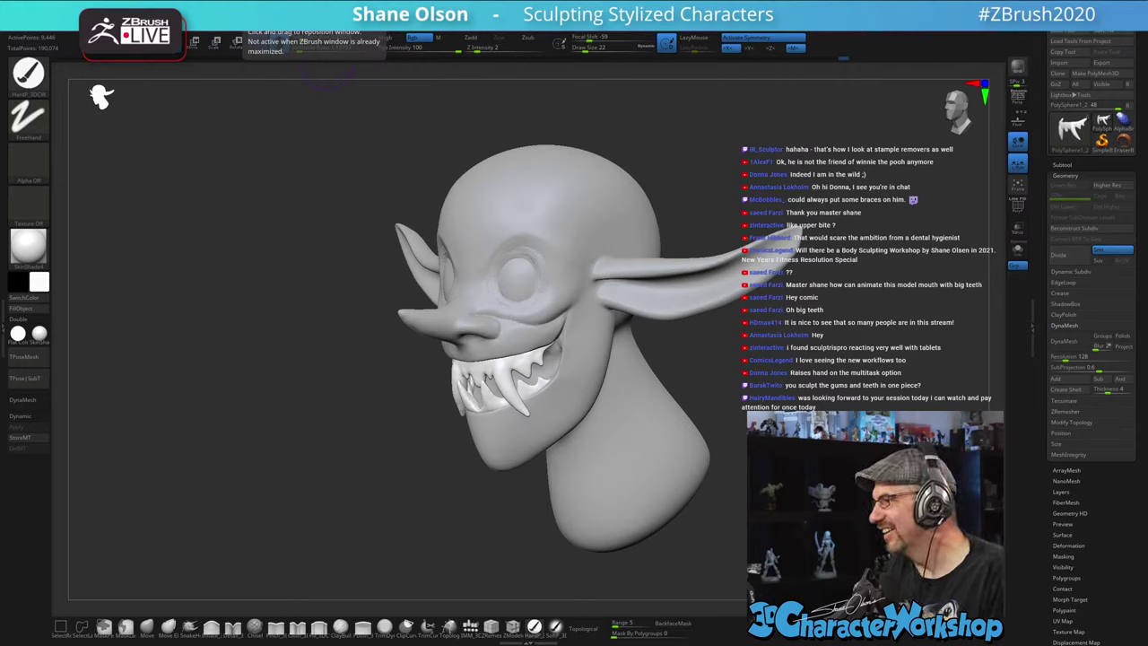
pyautogui.hotkey('alt', 'Tab')
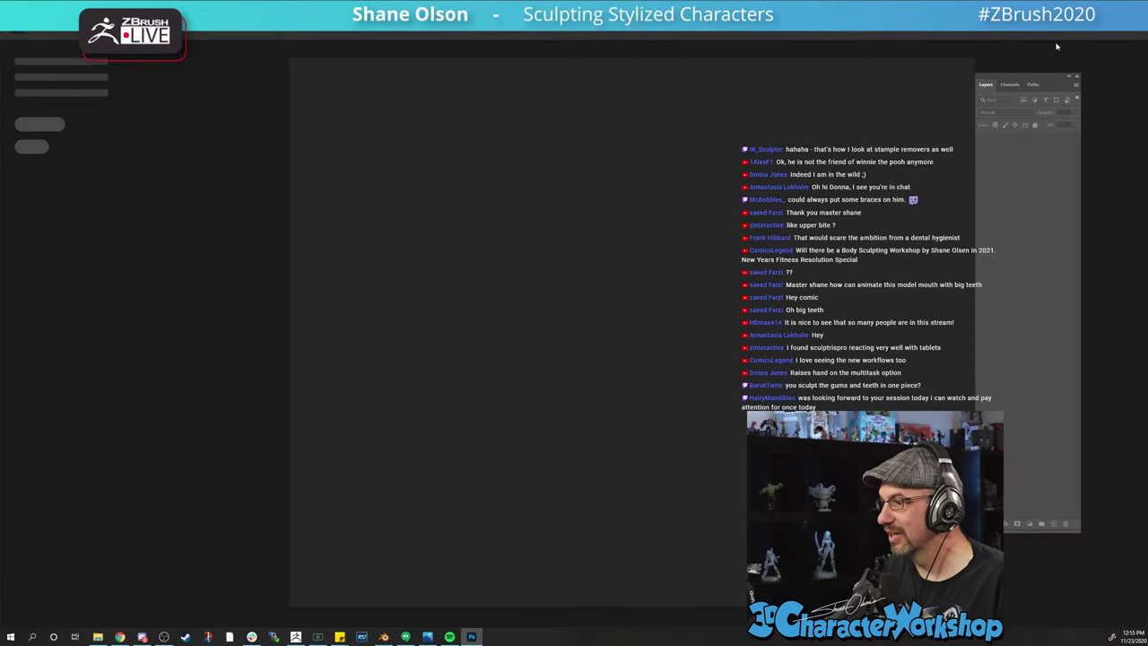
pyautogui.hotkey('alt', 'Tab')
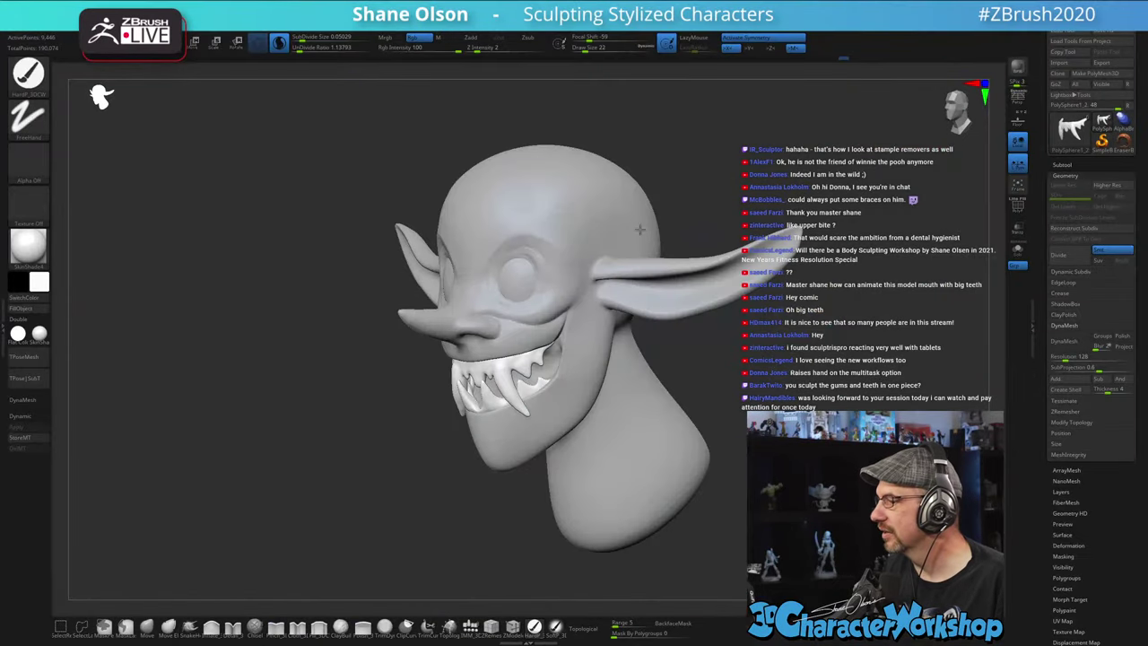
pyautogui.hotkey('alt', 'Tab')
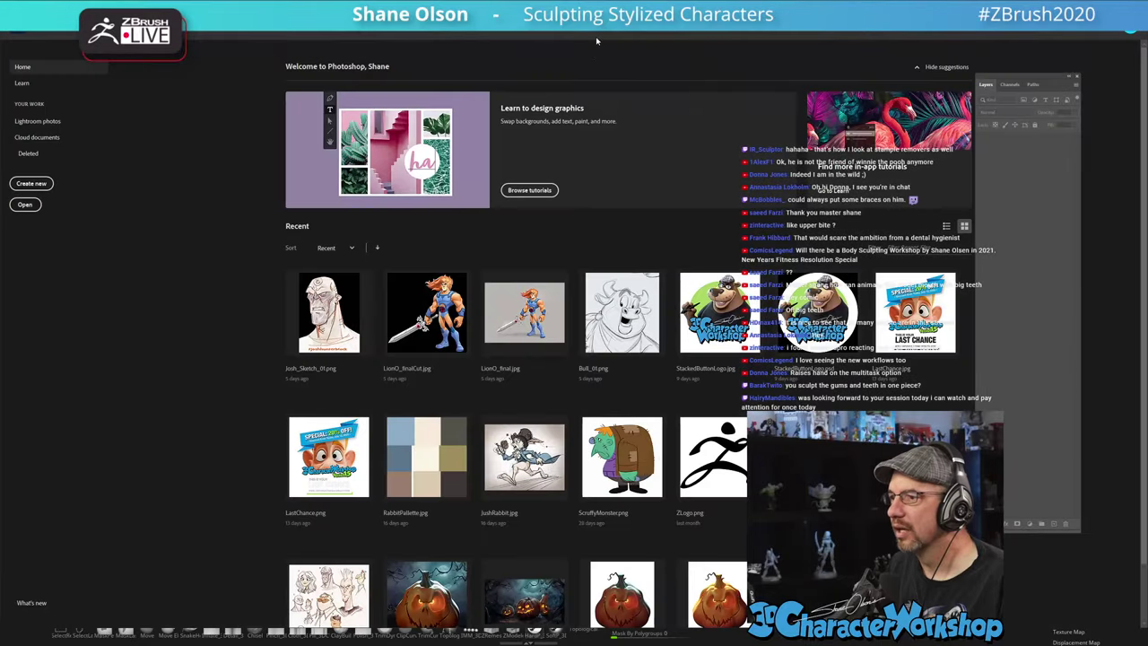
pyautogui.hotkey('alt', 'Tab')
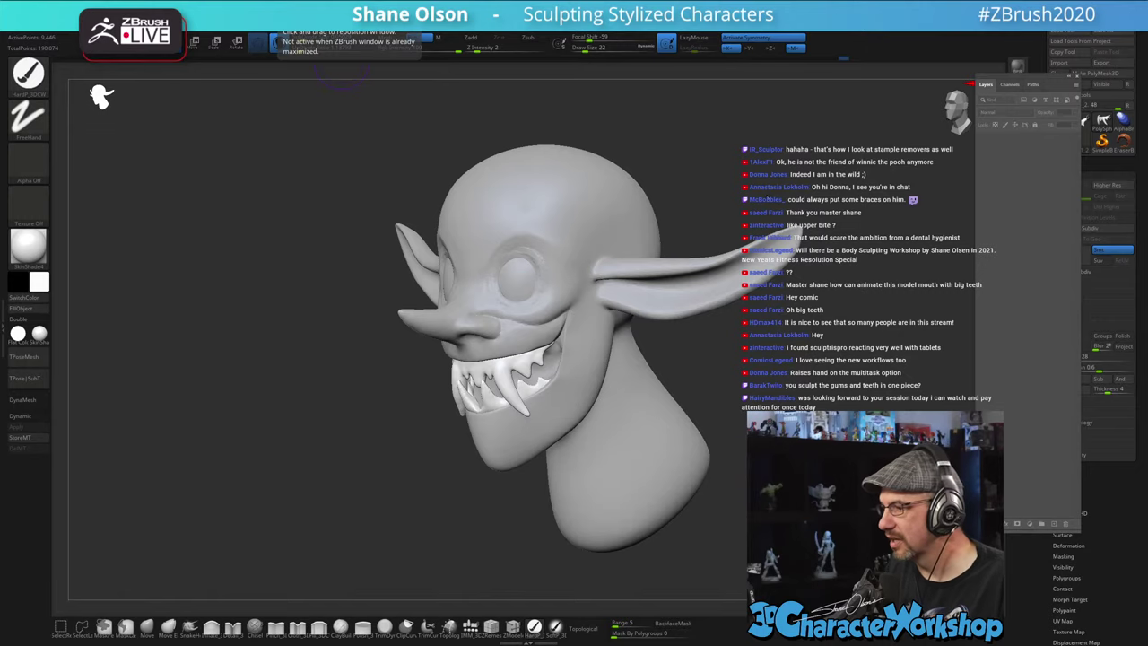
# - Check the head from the front and three-quarter views and make the head mesh the active subtool
pyautogui.moveTo(765, 181); pyautogui.dragTo(702, 163)
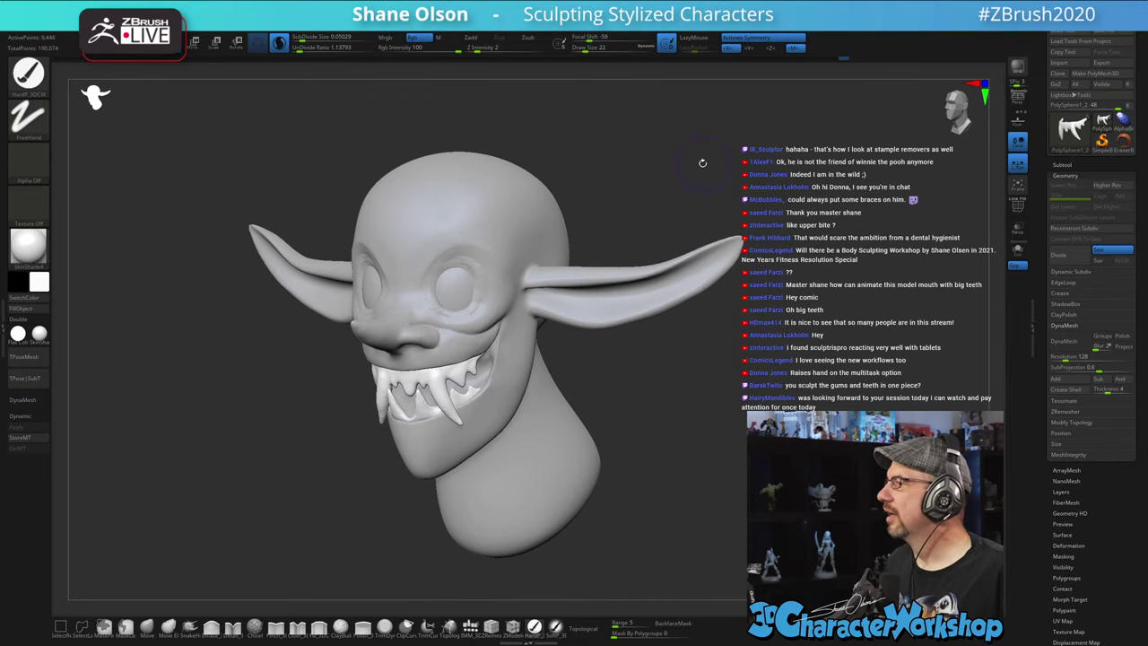
pyautogui.keyDown('alt'); pyautogui.moveTo(683, 185); pyautogui.dragTo(714, 207); pyautogui.keyUp('alt')
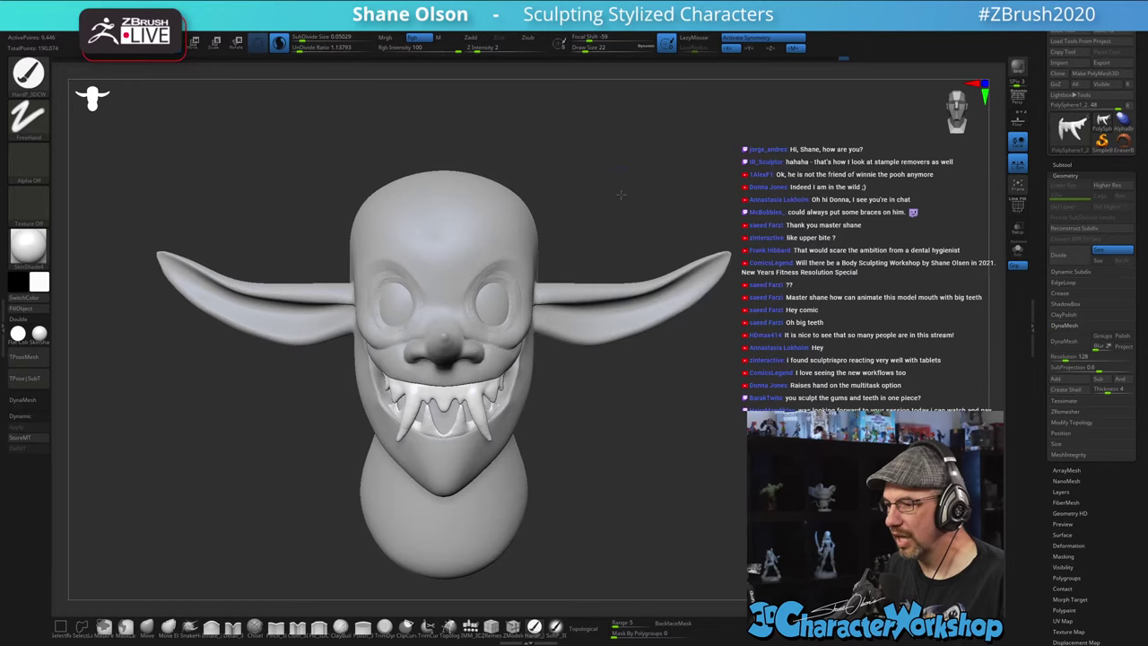
pyautogui.keyDown('alt'); pyautogui.moveTo(621, 195); pyautogui.dragTo(657, 271); pyautogui.keyUp('alt')
pyautogui.moveTo(640, 219); pyautogui.dragTo(578, 225)
pyautogui.keyDown('alt'); pyautogui.click(509, 264); pyautogui.keyUp('alt')
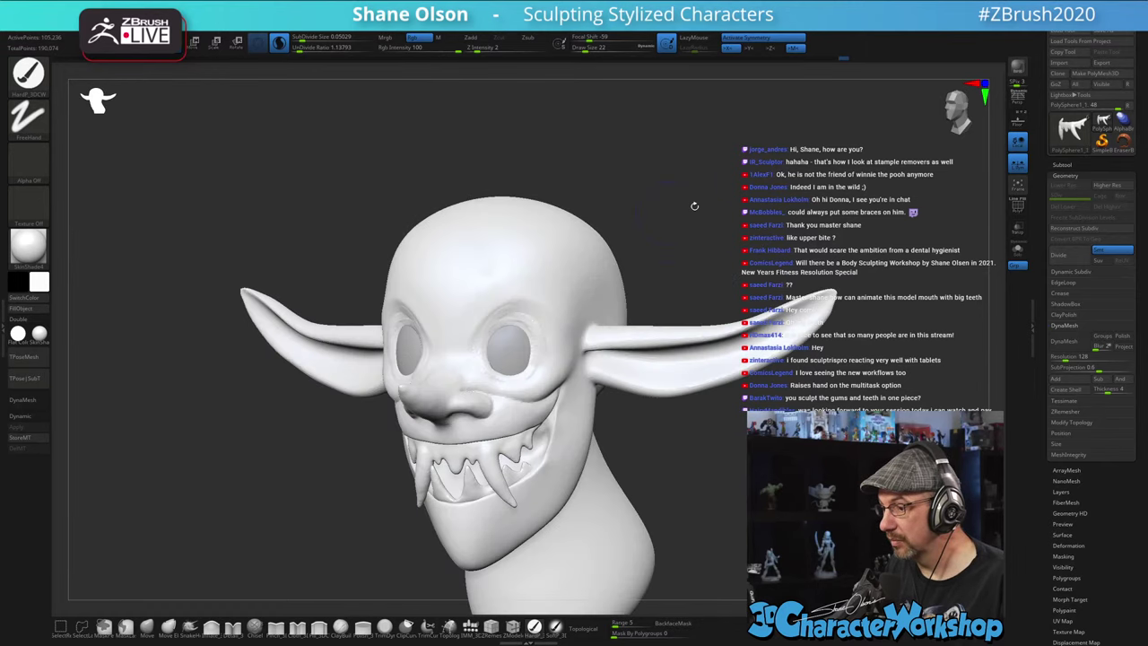
pyautogui.keyDown('alt'); pyautogui.moveTo(706, 219); pyautogui.dragTo(690, 249); pyautogui.keyUp('alt')
pyautogui.keyDown('alt'); pyautogui.moveTo(739, 525); pyautogui.dragTo(734, 461); pyautogui.keyUp('alt')
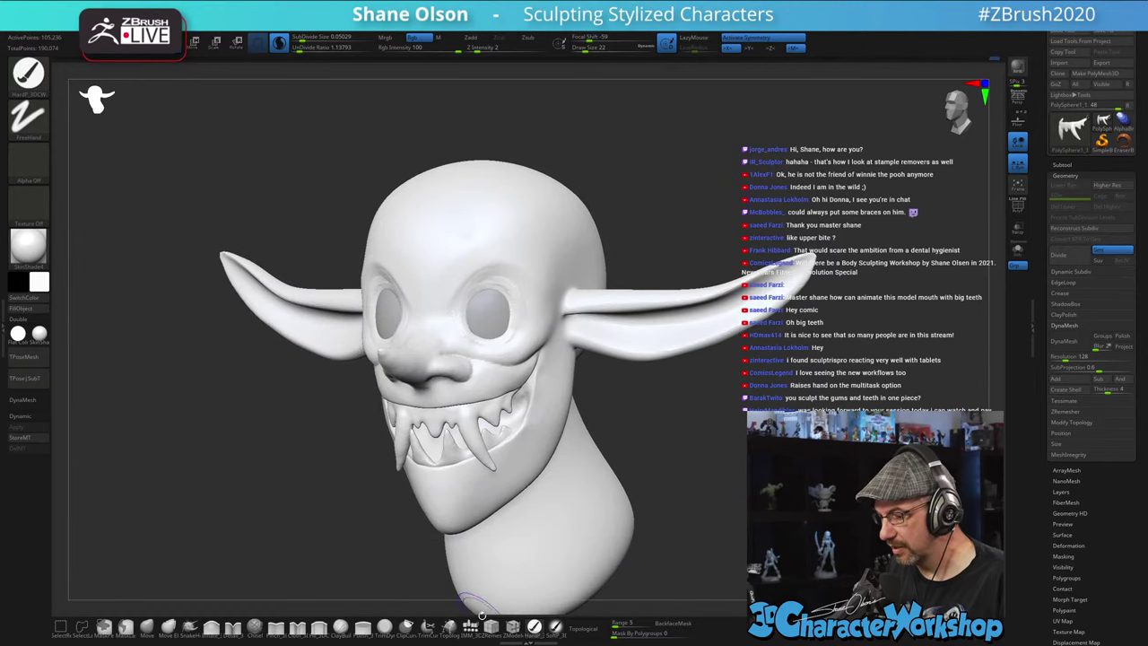
# - Choose the hair insert-mesh brush with its Wide_cover1 strand and set the draw size to 14
pyautogui.click(470, 625)
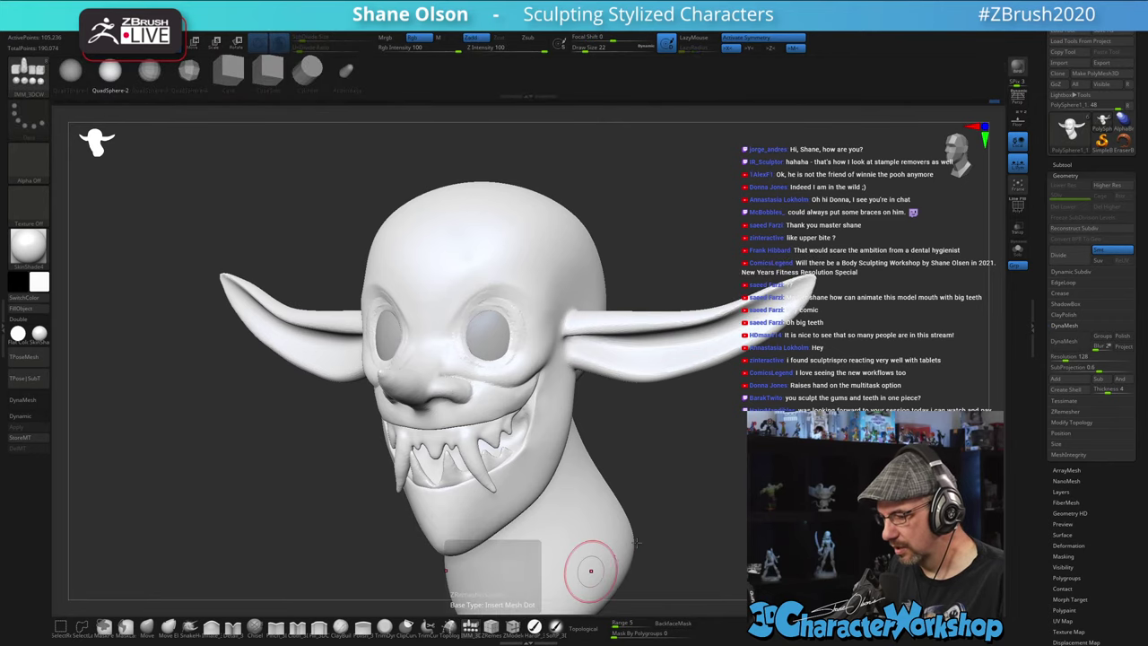
pyautogui.keyDown('alt'); pyautogui.moveTo(703, 466); pyautogui.dragTo(727, 409); pyautogui.keyUp('alt')
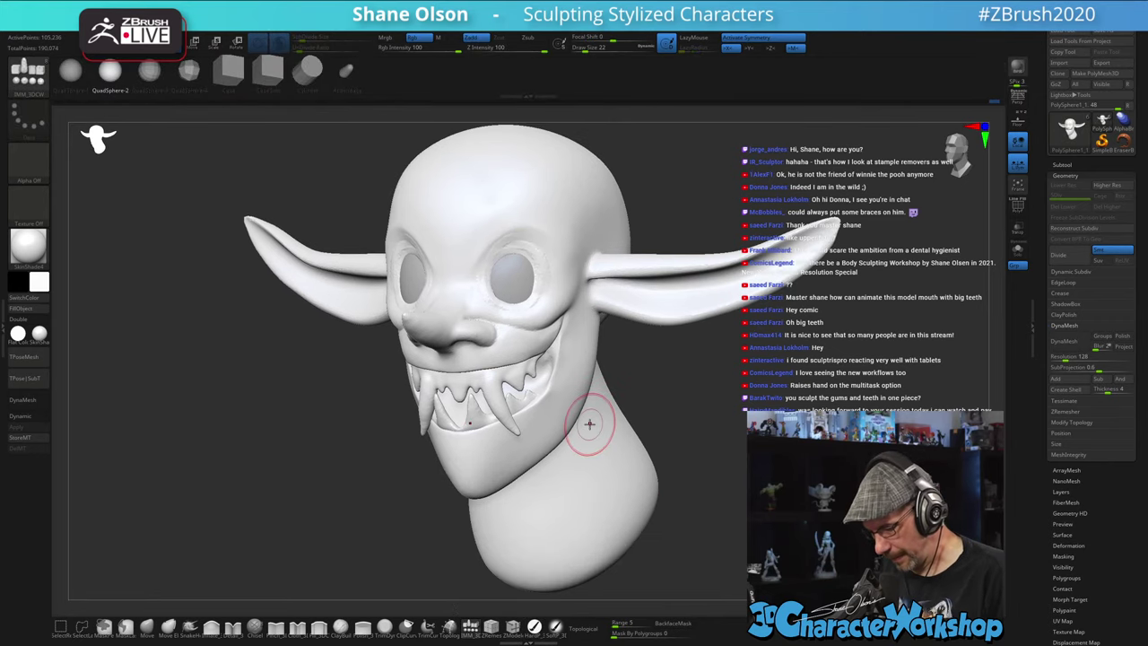
pyautogui.press('b')
pyautogui.click(688, 546)
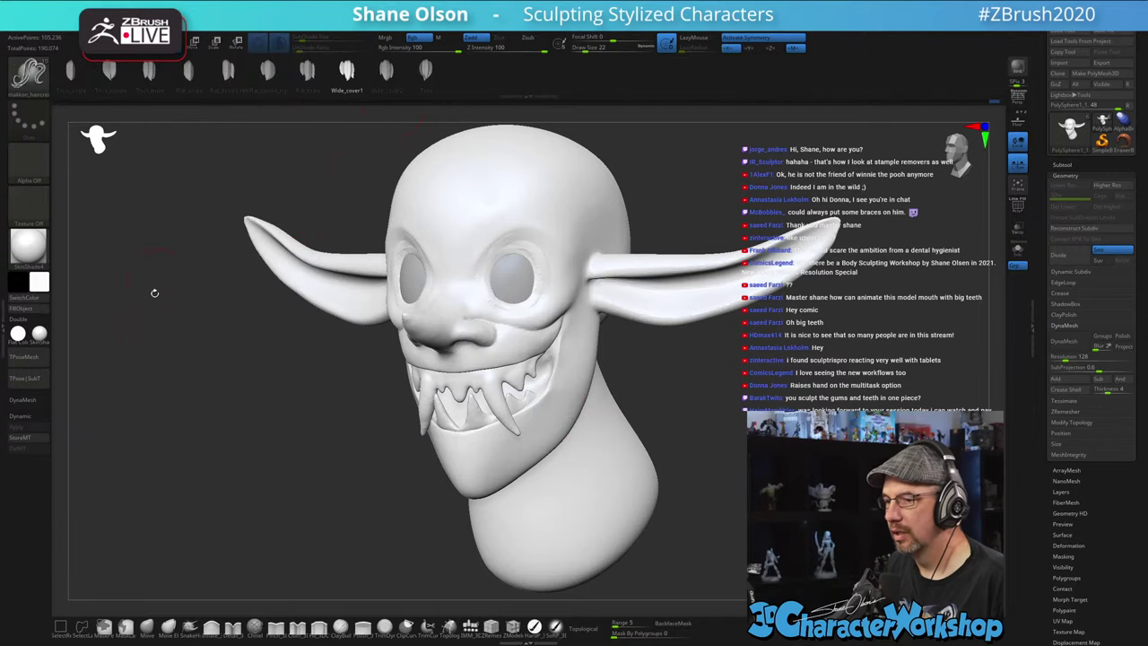
pyautogui.keyDown('alt'); pyautogui.moveTo(159, 363); pyautogui.dragTo(208, 359); pyautogui.keyUp('alt')
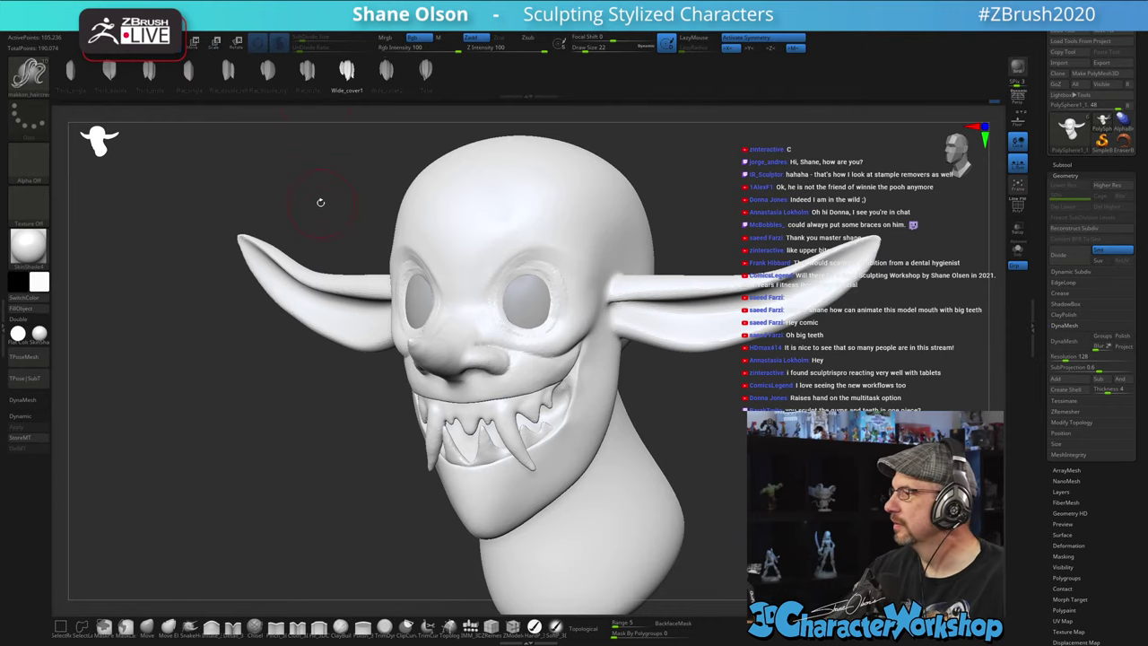
pyautogui.moveTo(754, 381); pyautogui.dragTo(690, 413)
pyautogui.keyDown('alt'); pyautogui.moveTo(762, 412); pyautogui.dragTo(733, 444); pyautogui.keyUp('alt')
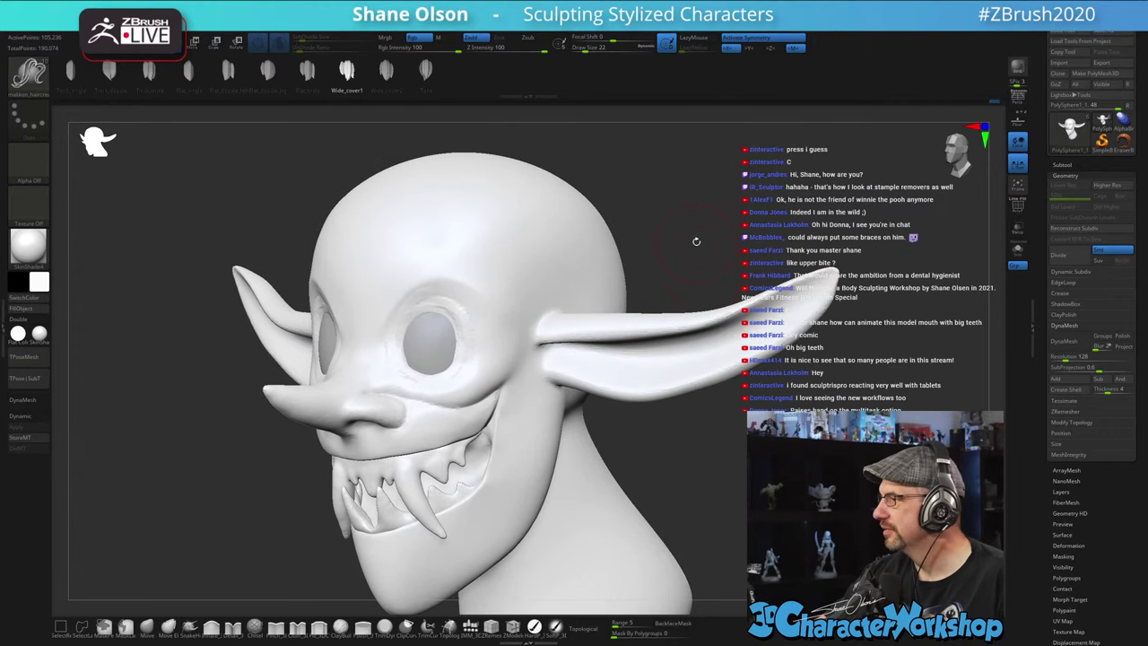
pyautogui.moveTo(689, 252)
pyautogui.keyDown('alt'); pyautogui.mouseDown()
pyautogui.moveTo(686, 324)
pyautogui.moveTo(708, 282)
pyautogui.moveTo(697, 289)
pyautogui.mouseUp(); pyautogui.keyUp('alt')
pyautogui.press('s')
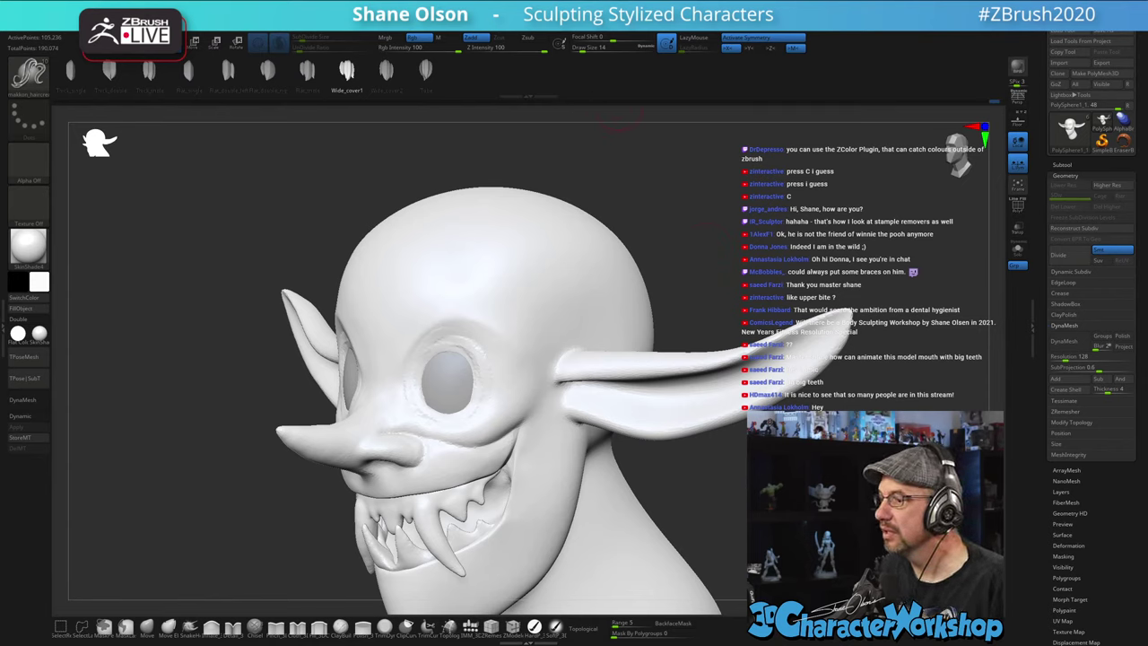
# - Open the ZColor plugin's palette, look over its colour swatches and close it again
pyautogui.moveTo(585, 18)
pyautogui.click(587, 270)
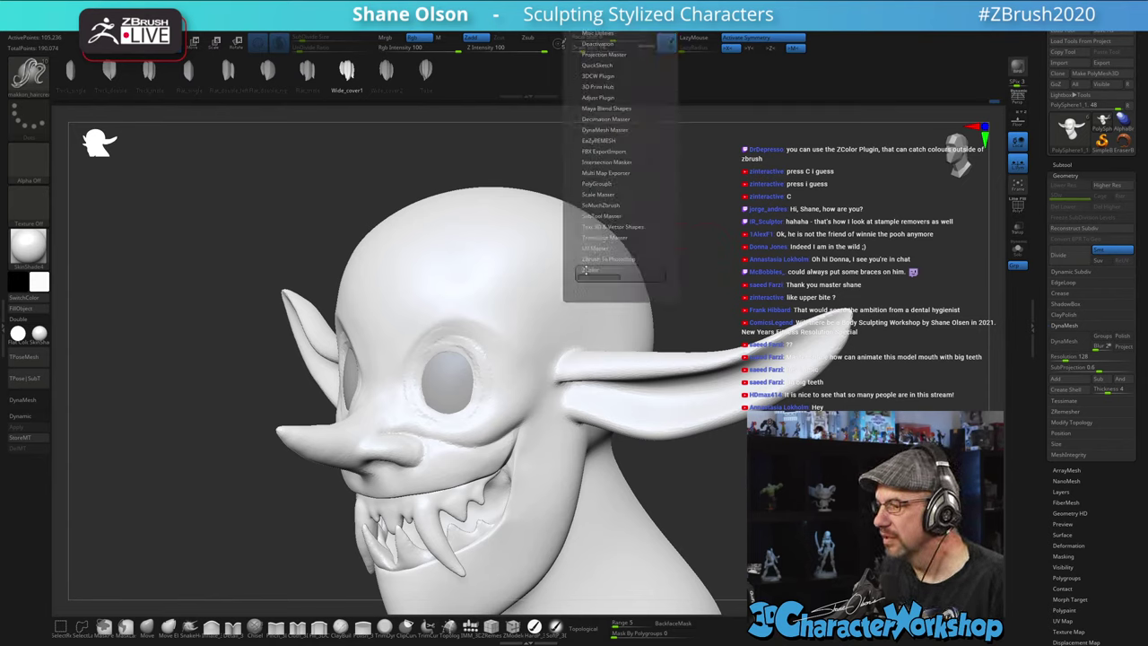
pyautogui.click(598, 287)
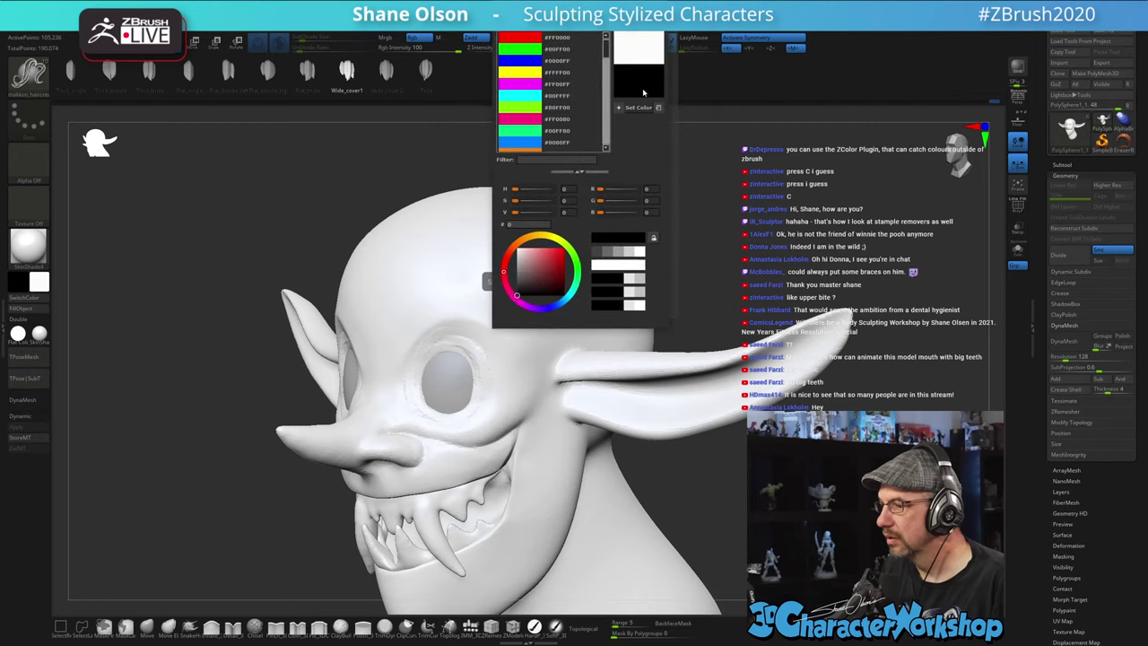
pyautogui.moveTo(590, 9); pyautogui.dragTo(852, 163)
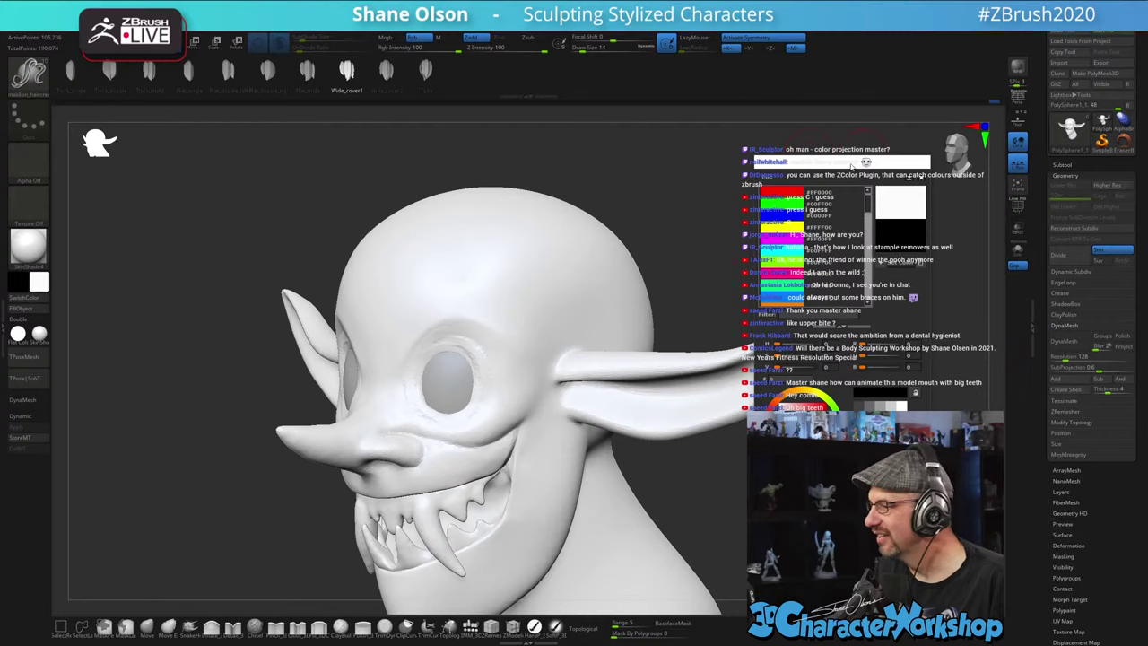
pyautogui.moveTo(863, 161); pyautogui.dragTo(821, 126)
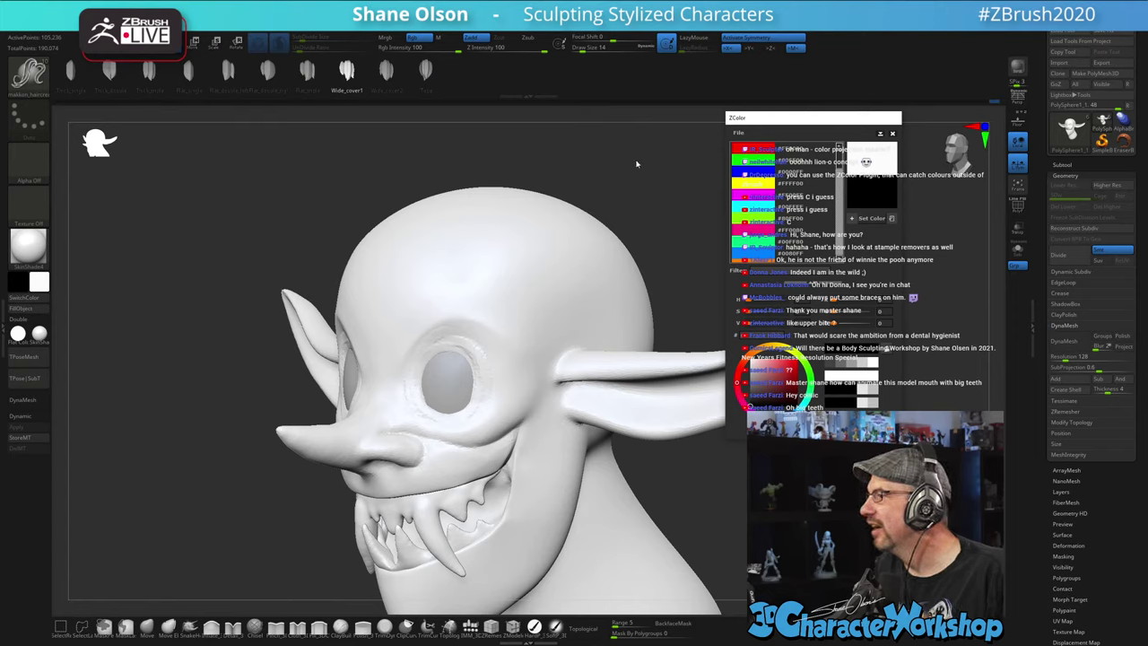
pyautogui.moveTo(778, 118); pyautogui.dragTo(755, 108)
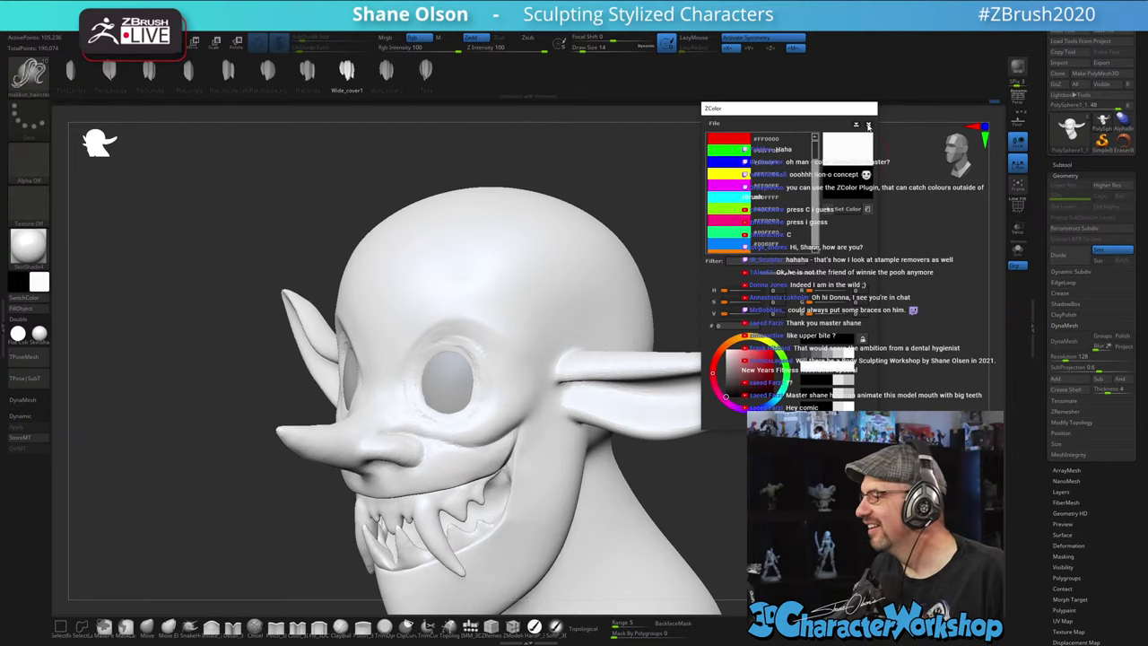
pyautogui.click(866, 124)
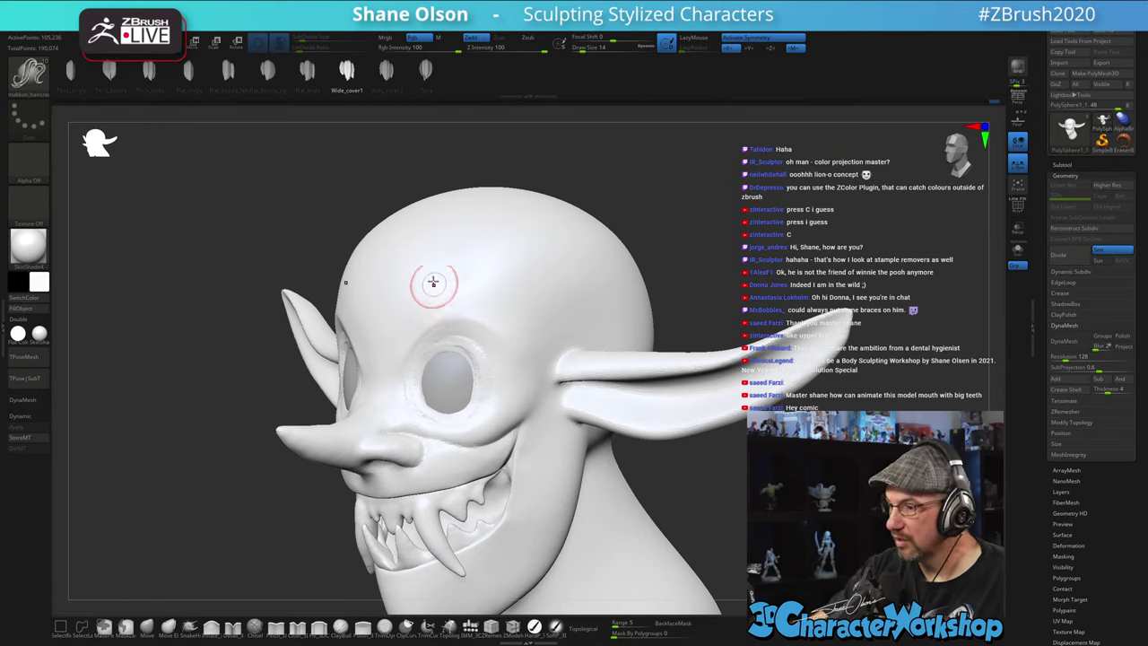
# - Undo a trial hair strand above the eye and level the size curve in the stroke's Curve Modifiers
pyautogui.moveTo(440, 306); pyautogui.dragTo(445, 229)
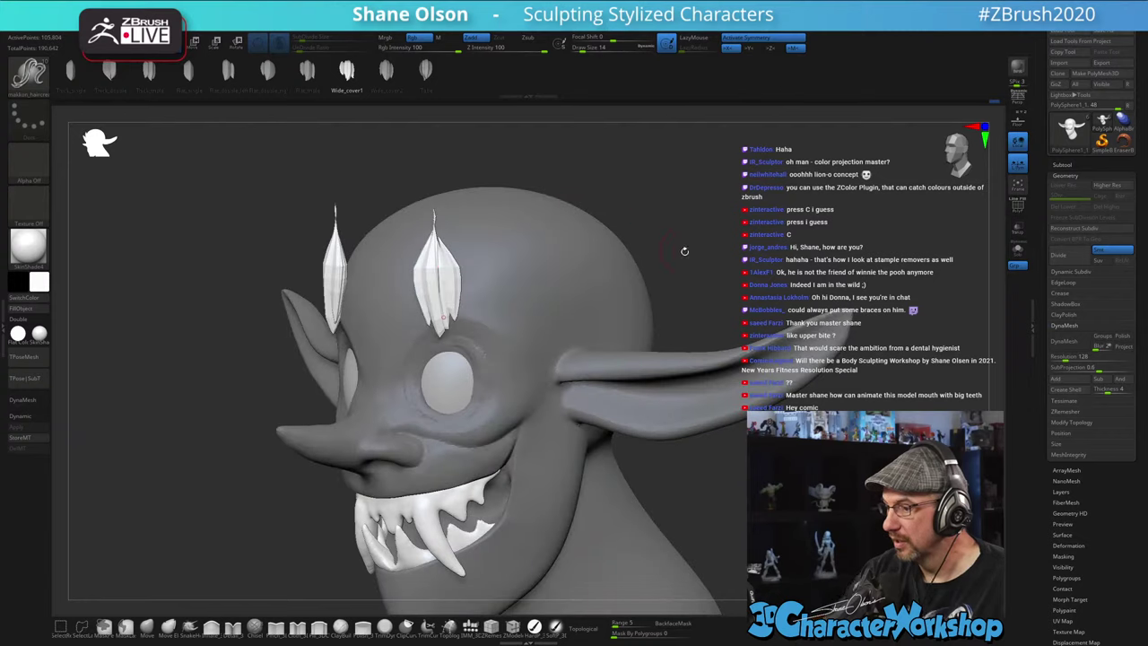
pyautogui.hotkey('ctrl', 'z')
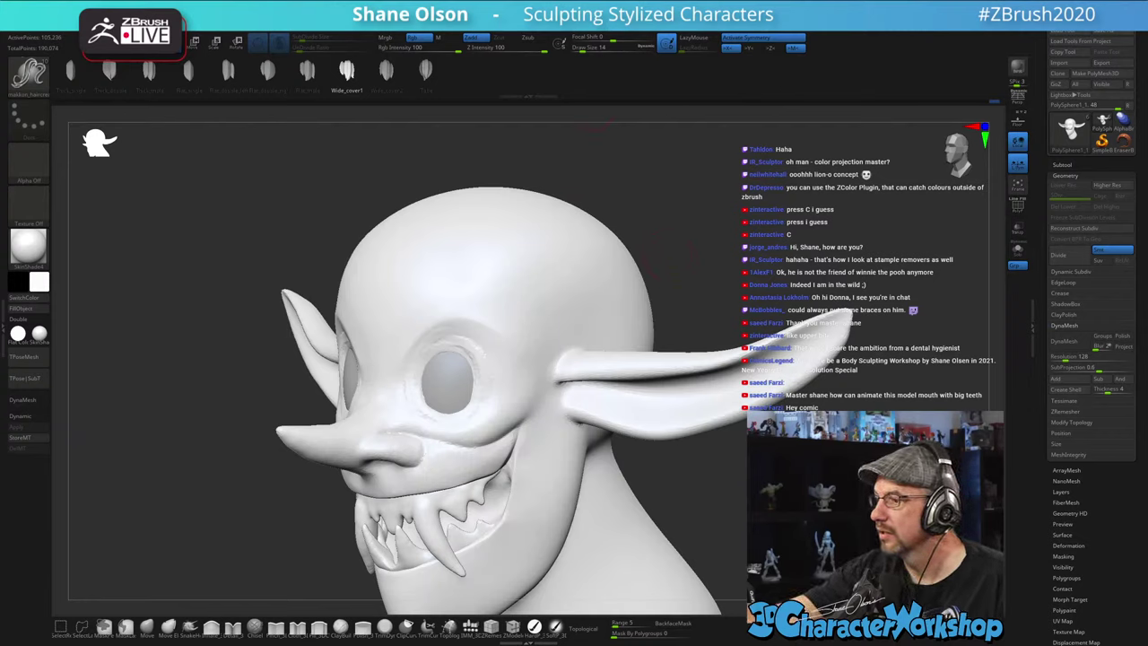
pyautogui.click(499, 27)
pyautogui.click(512, 239)
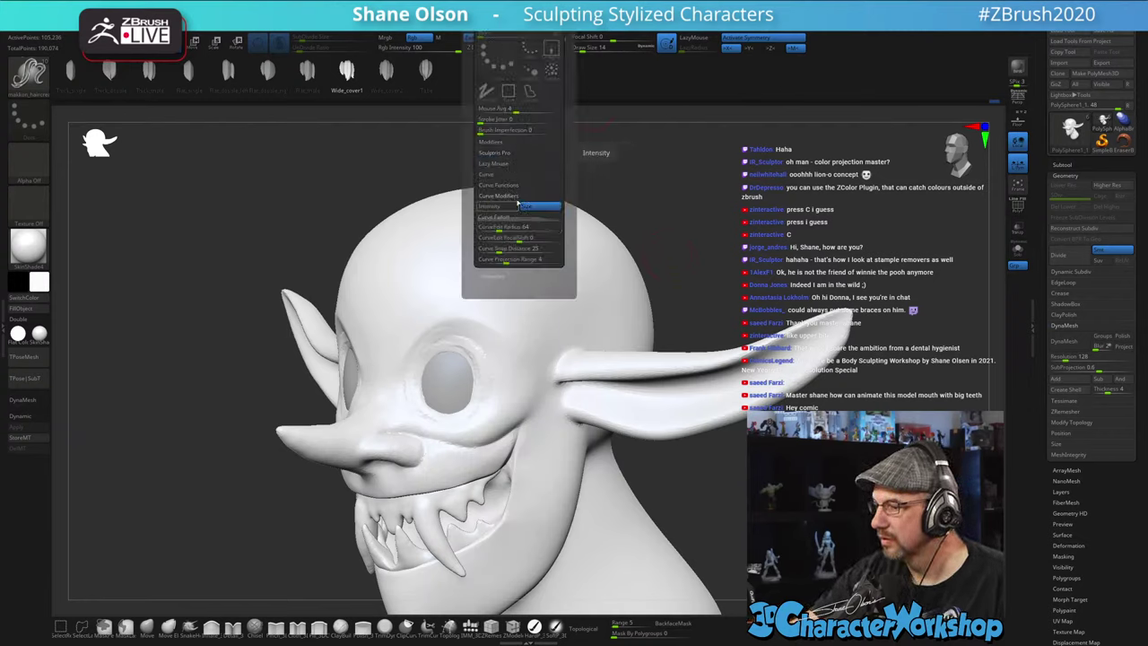
pyautogui.click(518, 218)
pyautogui.moveTo(557, 280); pyautogui.dragTo(564, 248)
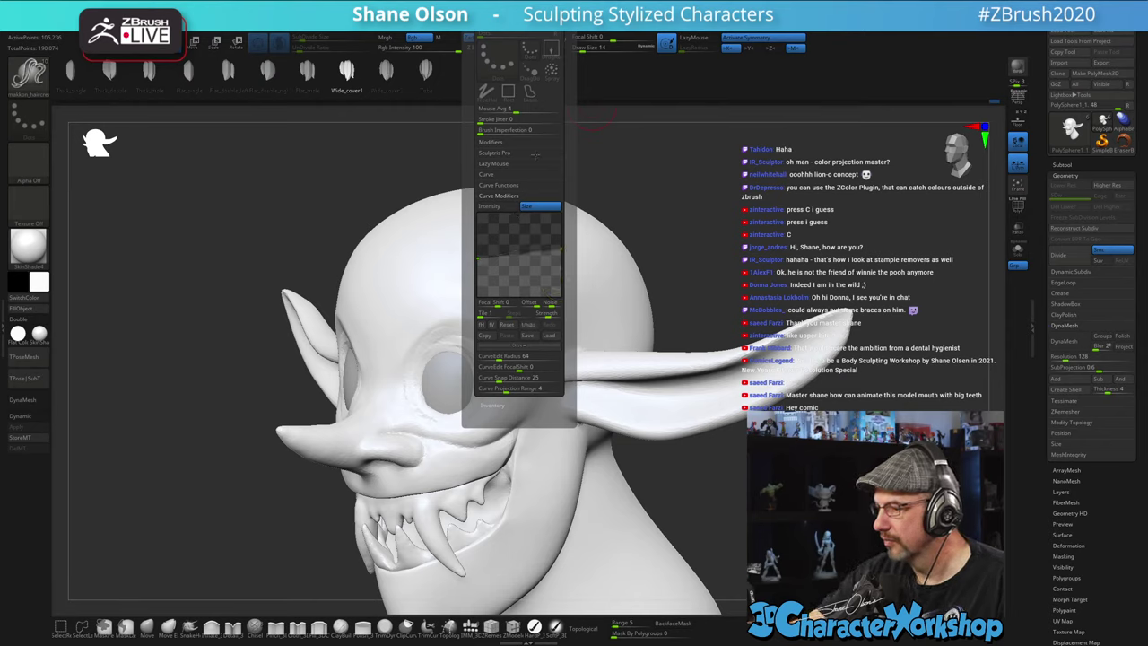
pyautogui.moveTo(477, 258); pyautogui.dragTo(479, 247)
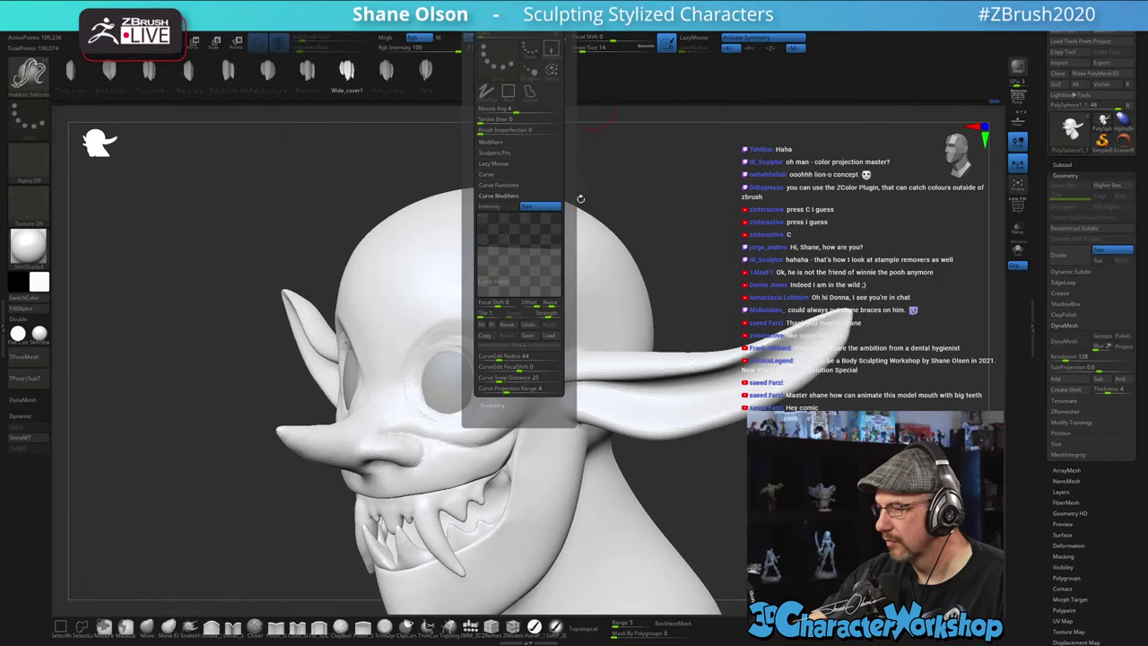
# - Insert mirrored Wide_cover1 hair strands on the forehead above both eyes and check them from the front
pyautogui.moveTo(454, 321); pyautogui.dragTo(463, 248)
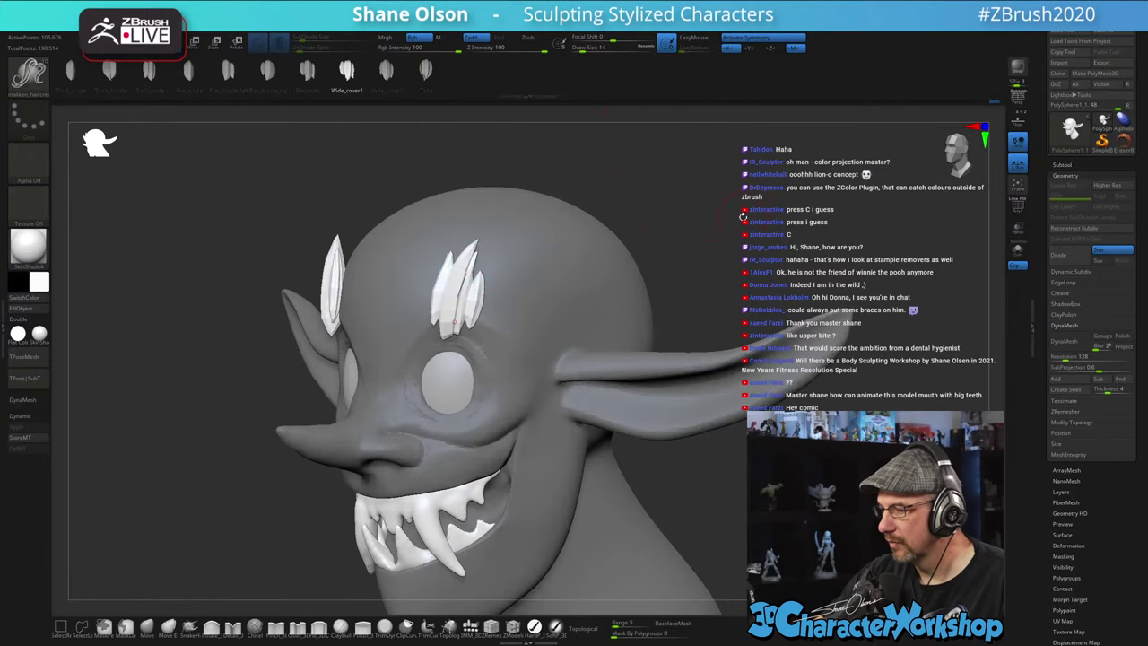
pyautogui.moveTo(644, 272); pyautogui.dragTo(777, 294)
pyautogui.moveTo(690, 263); pyautogui.dragTo(697, 303)
pyautogui.keyDown('alt'); pyautogui.moveTo(703, 477); pyautogui.dragTo(702, 499); pyautogui.keyUp('alt')
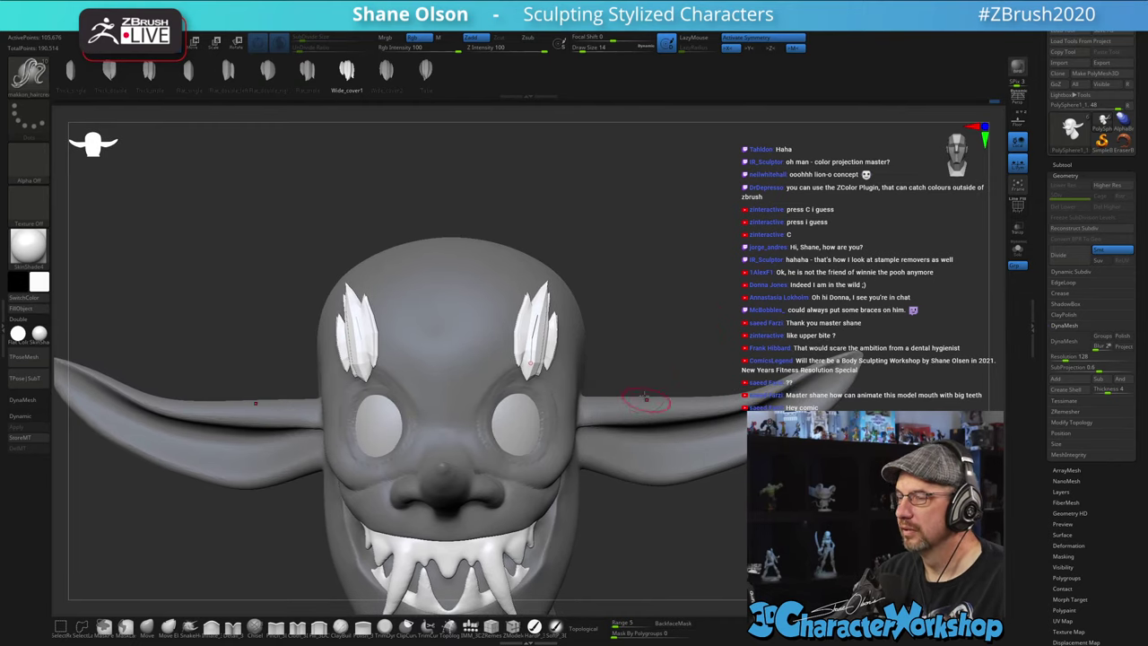
pyautogui.moveTo(647, 348); pyautogui.dragTo(641, 355)
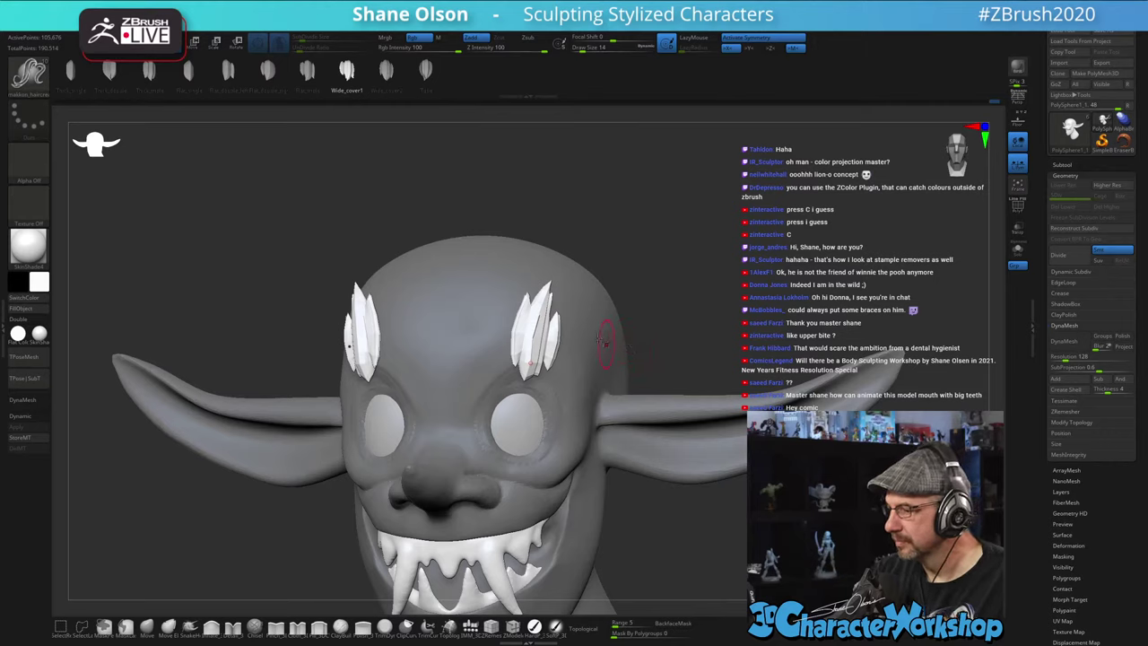
# - Move the mirrored hair strands down and inward with the gizmo, onto the brows just above the eyes
pyautogui.press('w')
pyautogui.moveTo(658, 306); pyautogui.dragTo(650, 307)
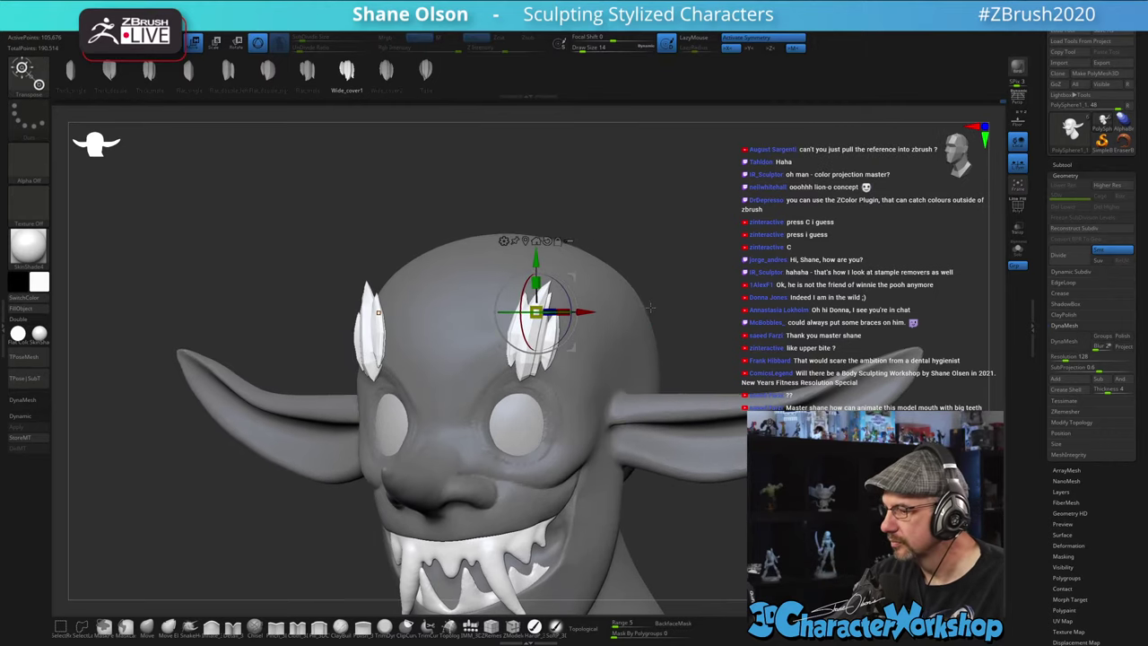
pyautogui.keyDown('alt'); pyautogui.moveTo(572, 284); pyautogui.dragTo(548, 318); pyautogui.keyUp('alt')
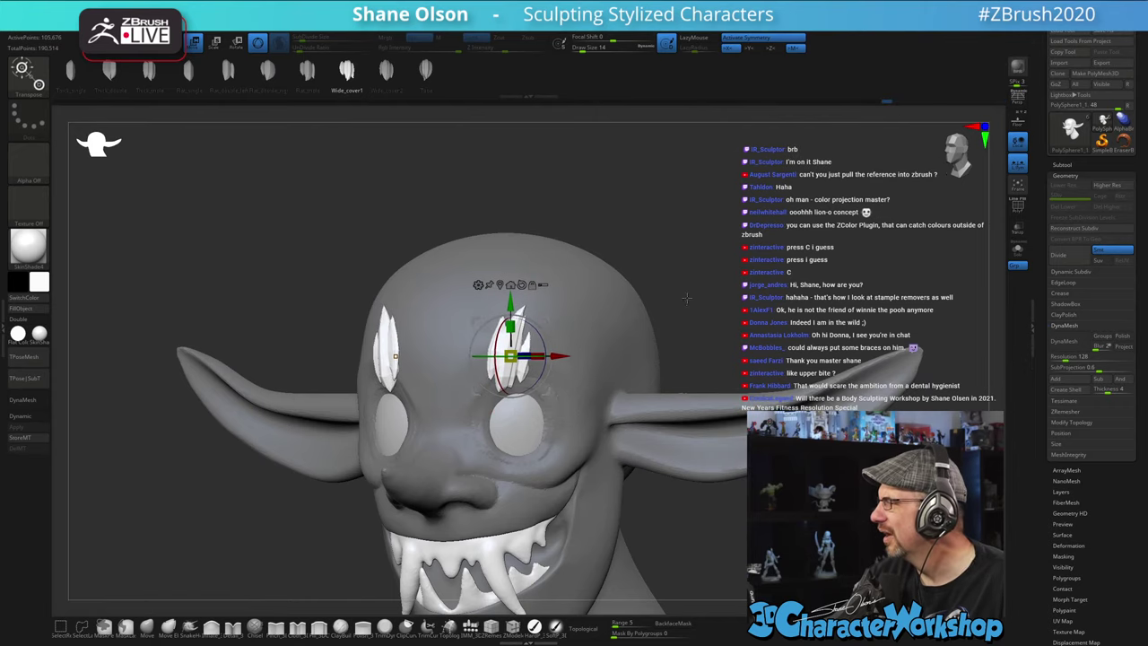
pyautogui.moveTo(694, 298); pyautogui.dragTo(584, 313)
pyautogui.keyDown('alt'); pyautogui.moveTo(643, 265); pyautogui.dragTo(637, 284); pyautogui.keyUp('alt')
pyautogui.moveTo(681, 262); pyautogui.dragTo(656, 255)
pyautogui.moveTo(544, 363); pyautogui.dragTo(523, 355)
# - Rotate the mirrored hair strands in side view to follow the slope of the forehead above the eyes
pyautogui.moveTo(627, 290); pyautogui.dragTo(538, 292)
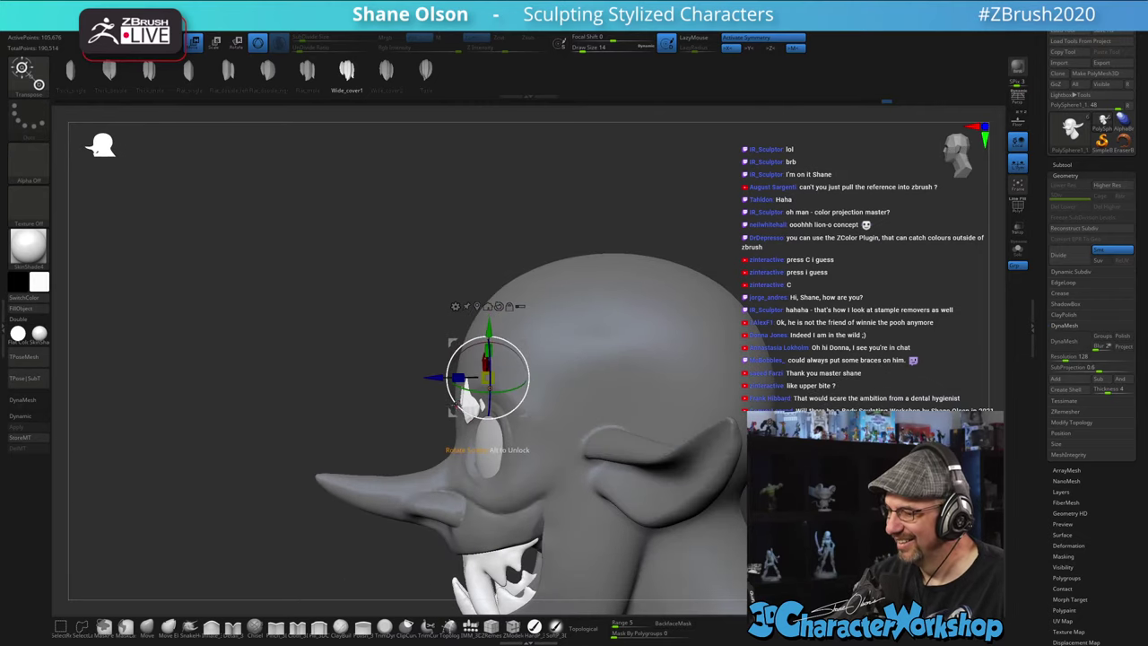
pyautogui.moveTo(515, 344); pyautogui.dragTo(512, 345)
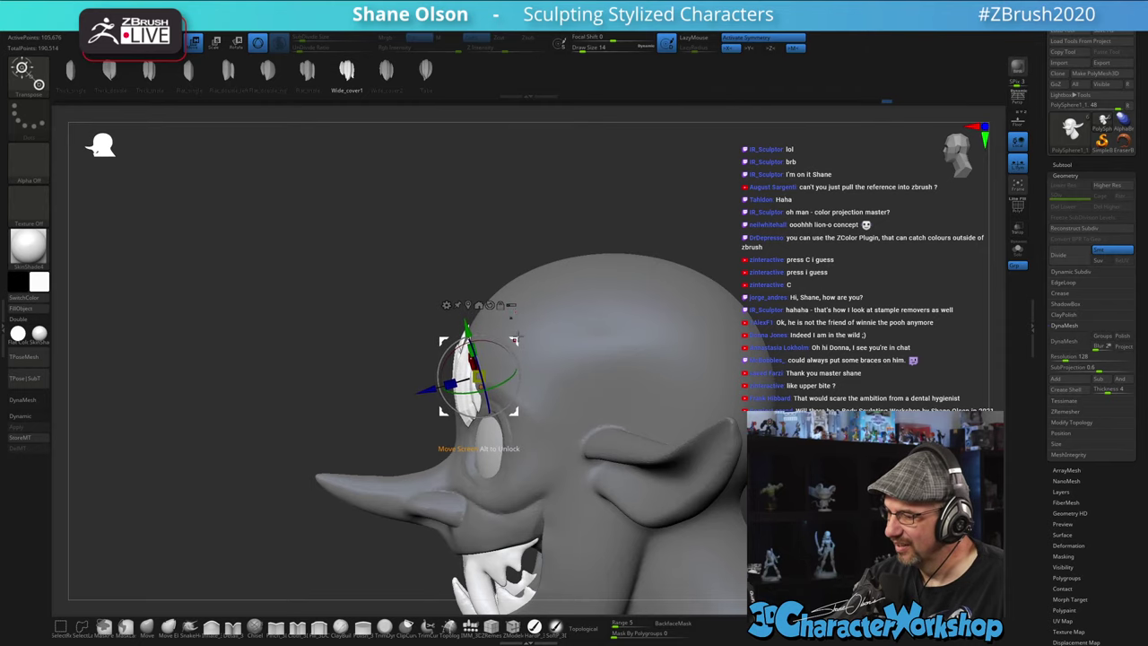
pyautogui.moveTo(600, 255); pyautogui.dragTo(500, 240)
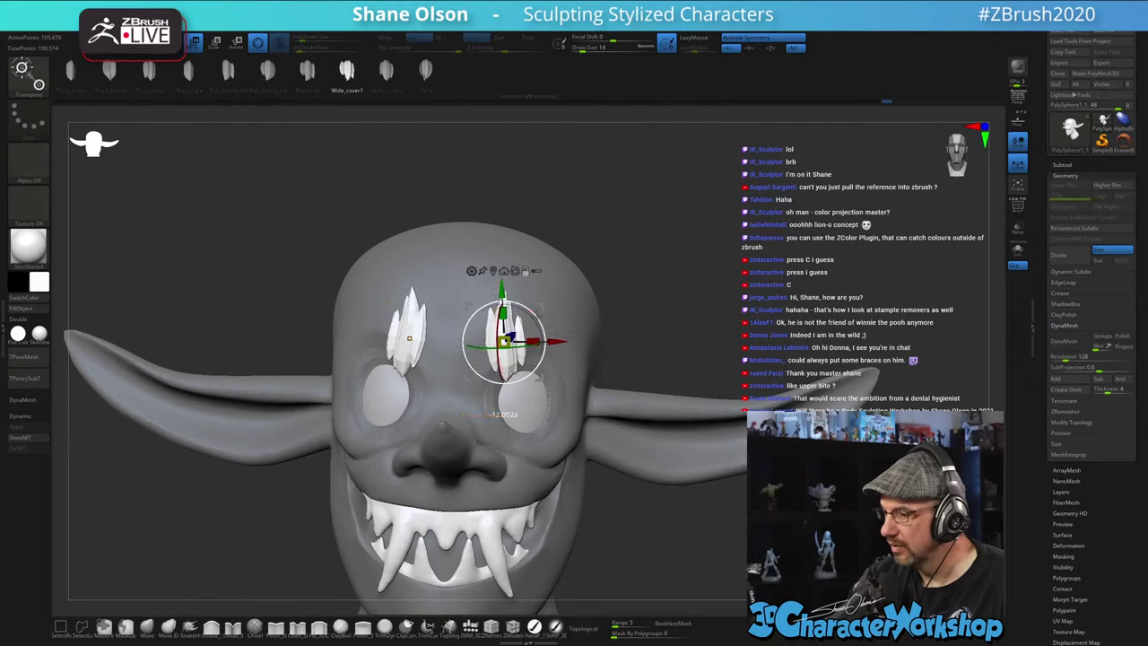
# - Scale the mirrored brow strands down and rotate them to follow the brow's curvature as seen from above
pyautogui.moveTo(536, 313)
pyautogui.mouseDown()
pyautogui.moveTo(507, 322)
pyautogui.moveTo(504, 347)
pyautogui.moveTo(534, 311)
pyautogui.mouseUp()
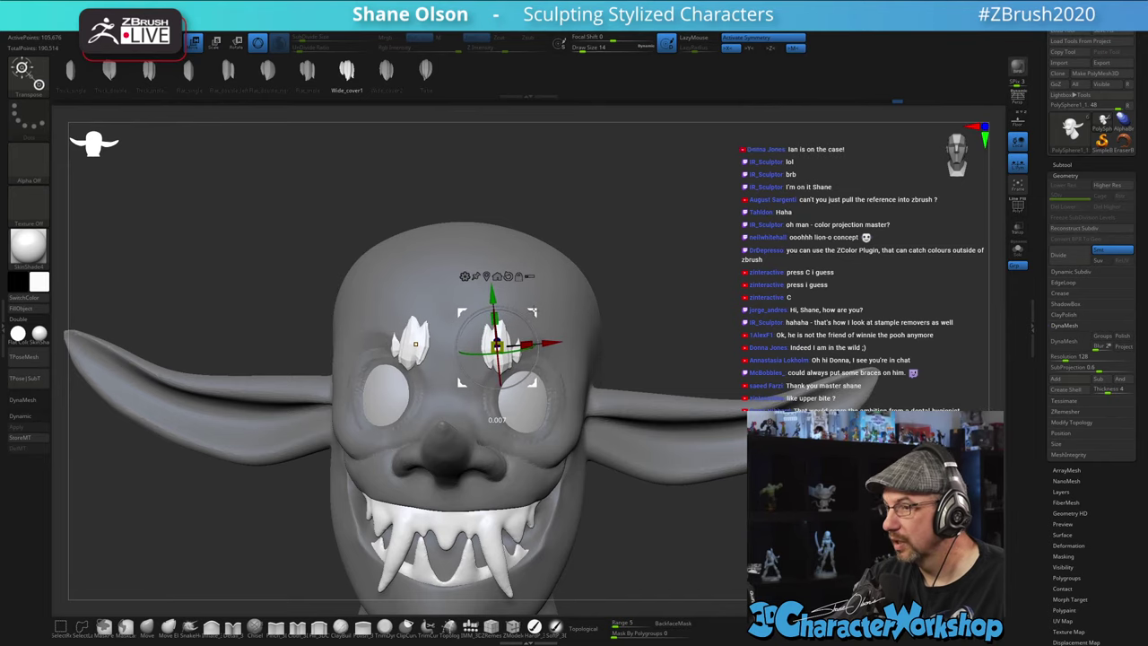
pyautogui.moveTo(535, 311); pyautogui.dragTo(536, 366, button='right')
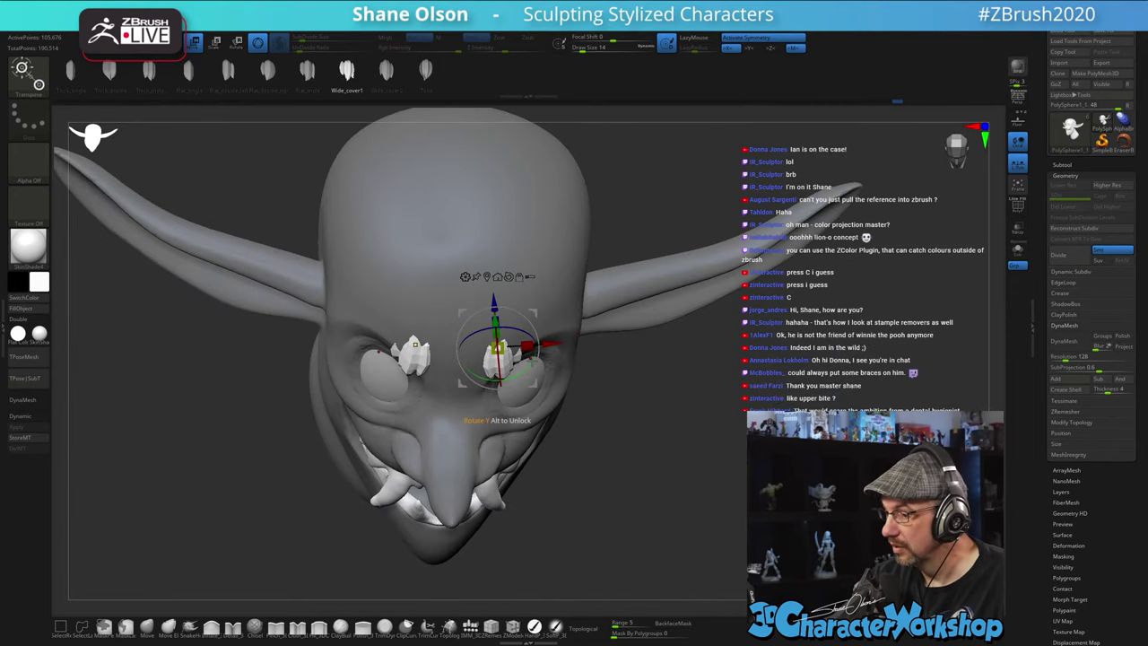
pyautogui.moveTo(532, 364); pyautogui.dragTo(523, 369)
pyautogui.moveTo(622, 498); pyautogui.dragTo(659, 389, button='right')
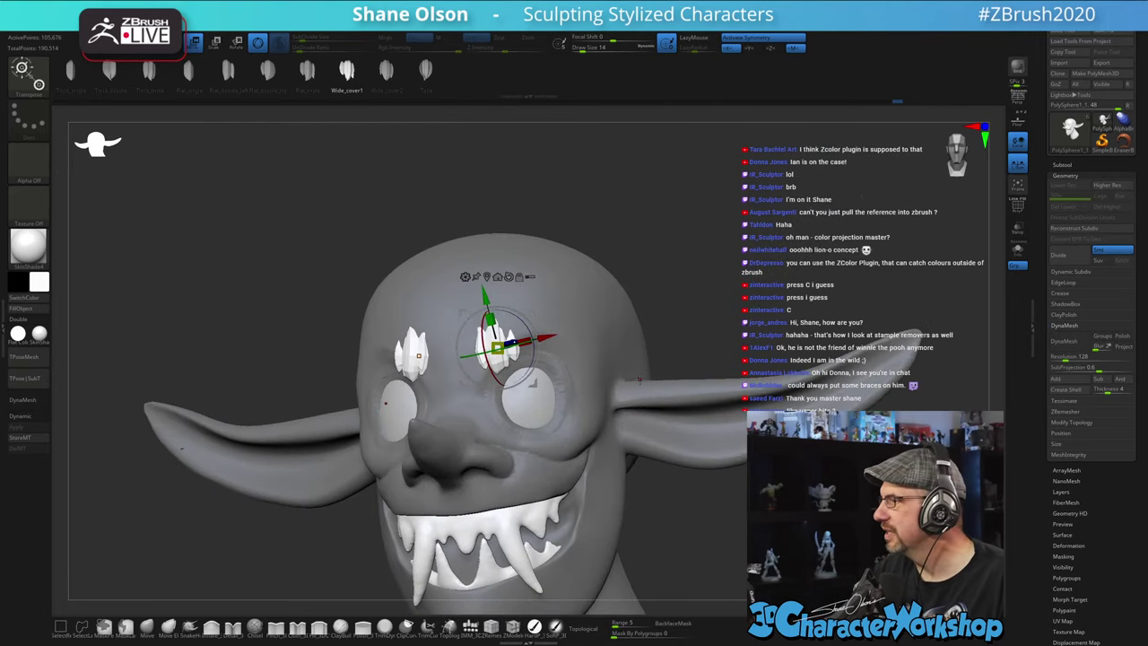
pyautogui.keyDown('ctrl'); pyautogui.moveTo(696, 287); pyautogui.dragTo(695, 279, button='right'); pyautogui.keyUp('ctrl')
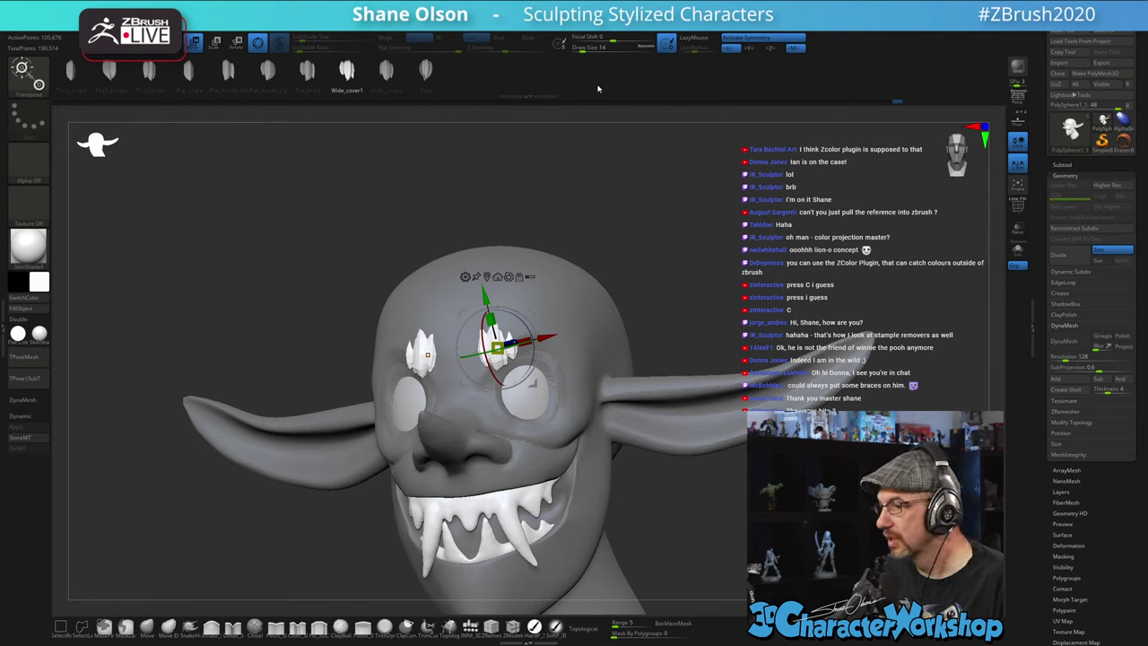
# - Open ZColor, sample the greyish purple 8D87A3 from the off-canvas reference and set it as the active colour
pyautogui.click(592, 20)
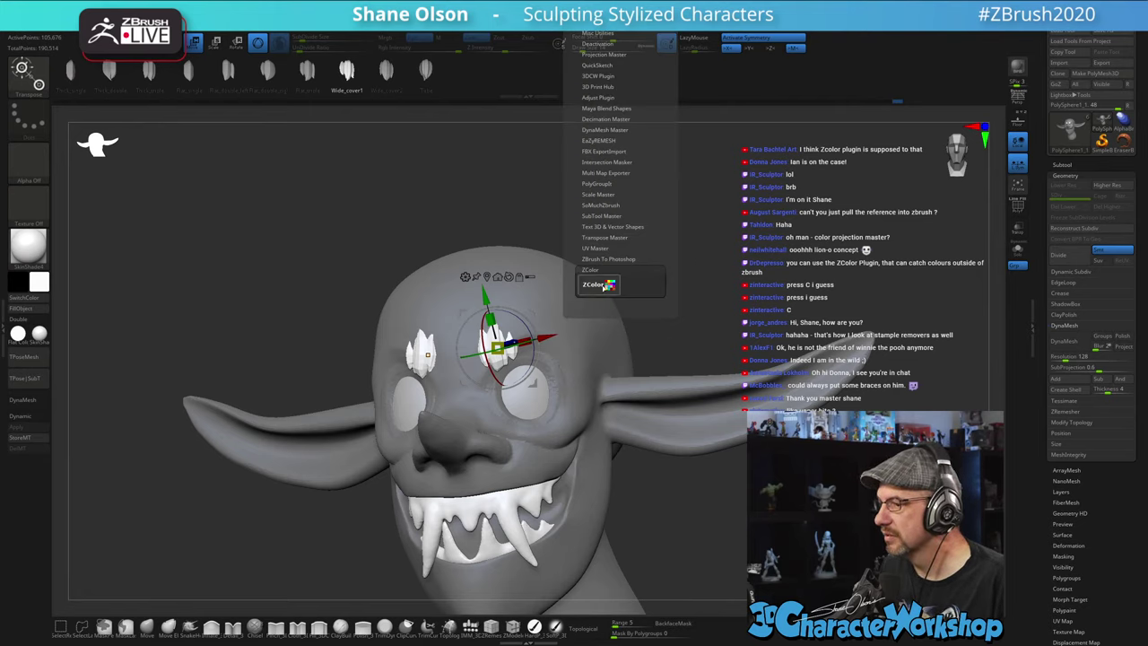
pyautogui.click(591, 288)
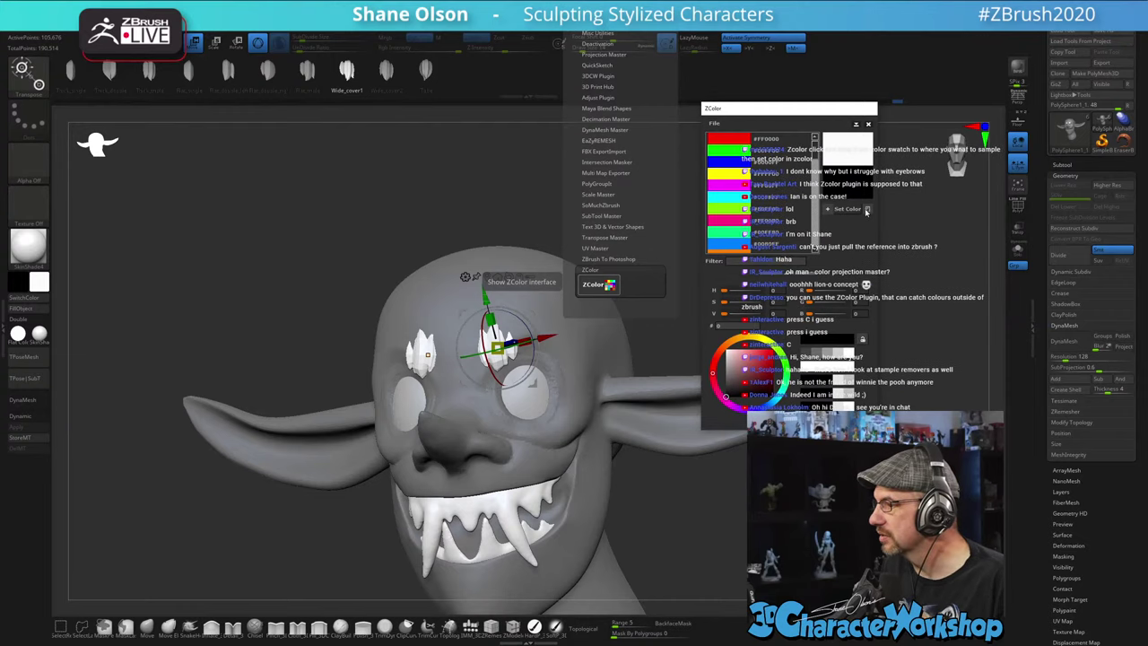
pyautogui.click(867, 211)
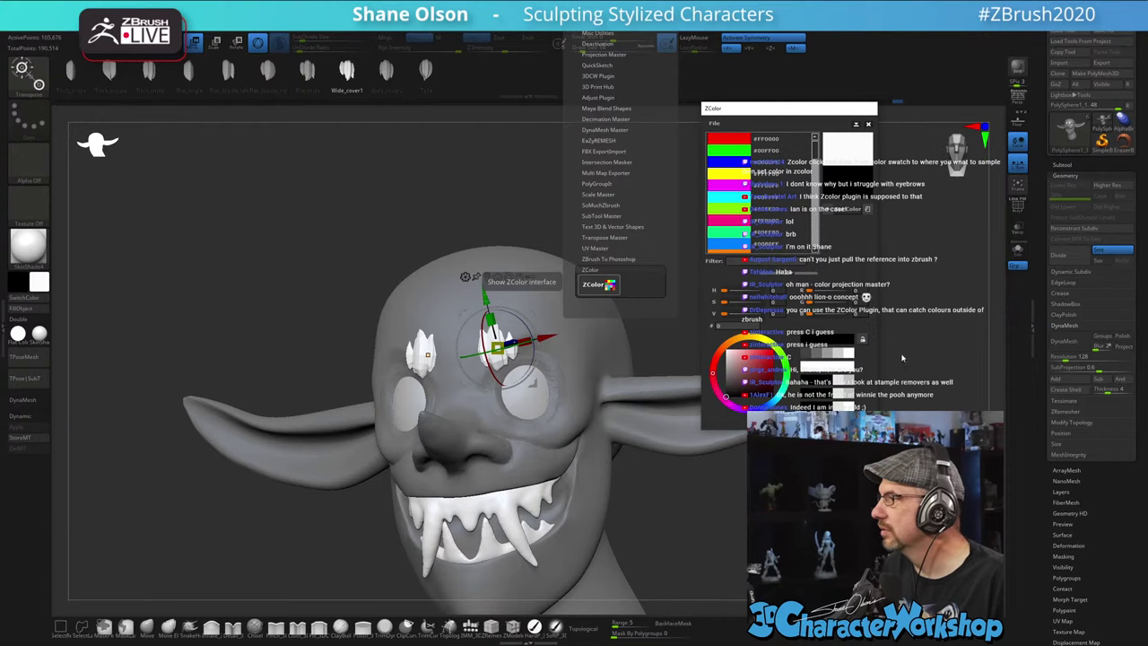
pyautogui.moveTo(860, 163); pyautogui.dragTo(1147, 287)
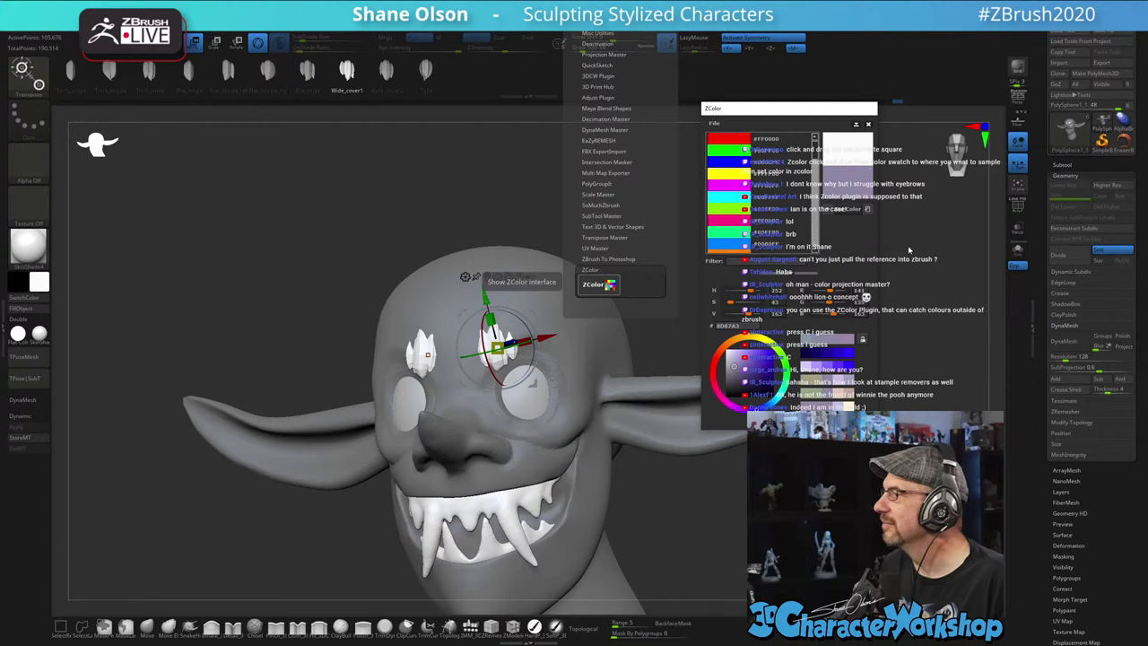
pyautogui.click(846, 212)
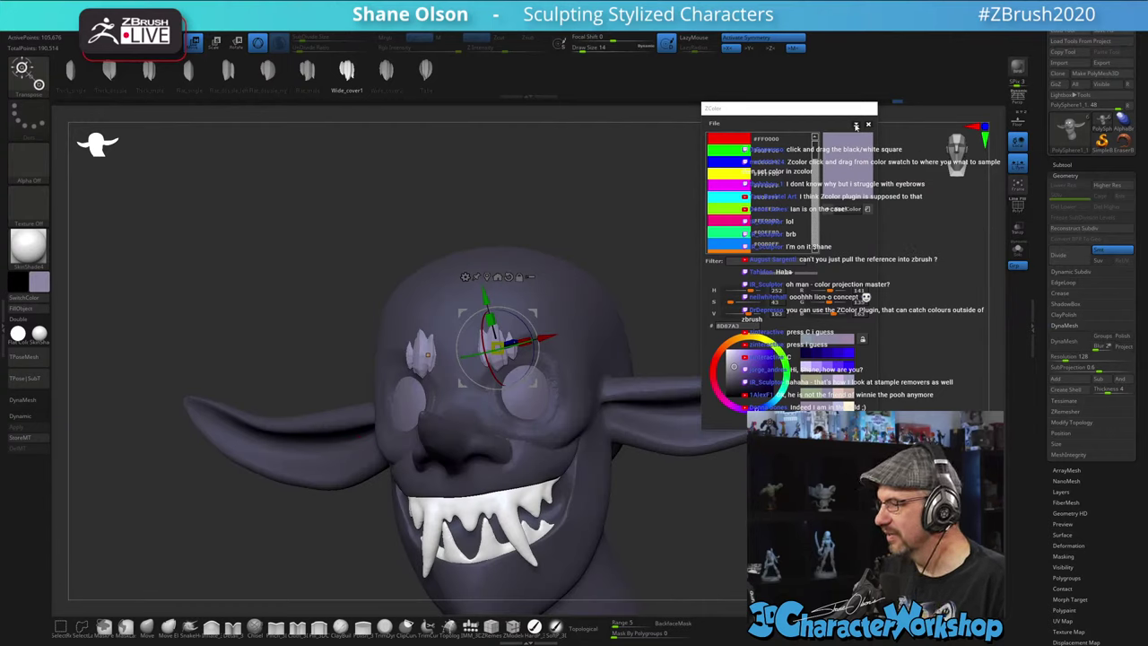
pyautogui.moveTo(820, 109); pyautogui.dragTo(906, 79)
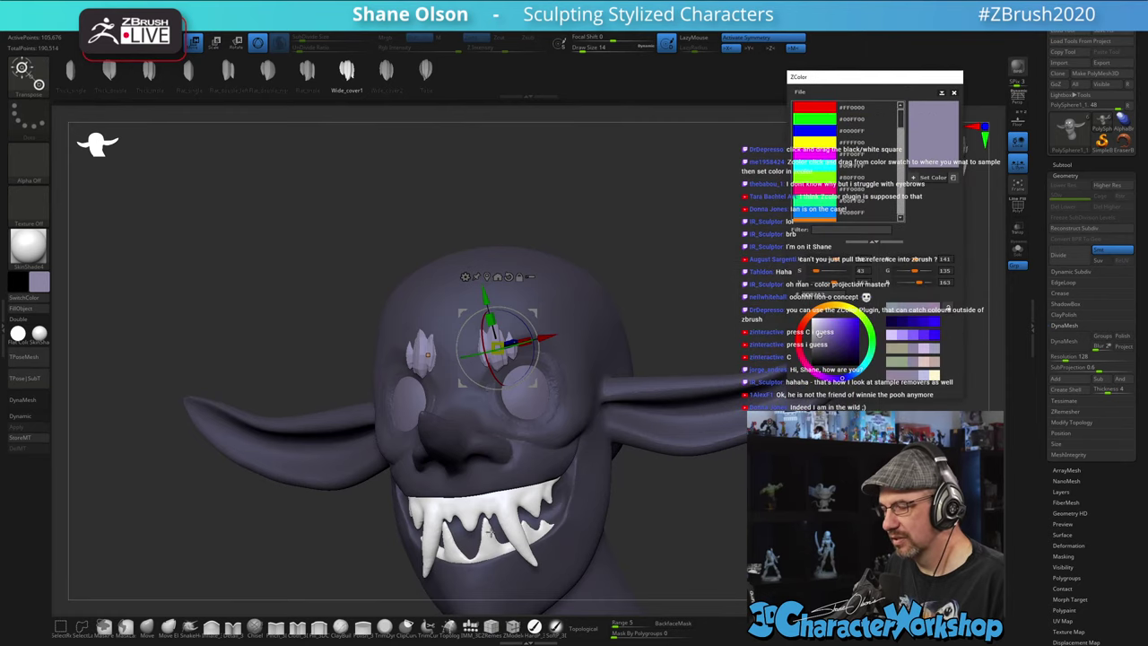
# - Return to Draw mode and use Split Unmasked Points to separate the brow hair strands from the head
pyautogui.press('q')
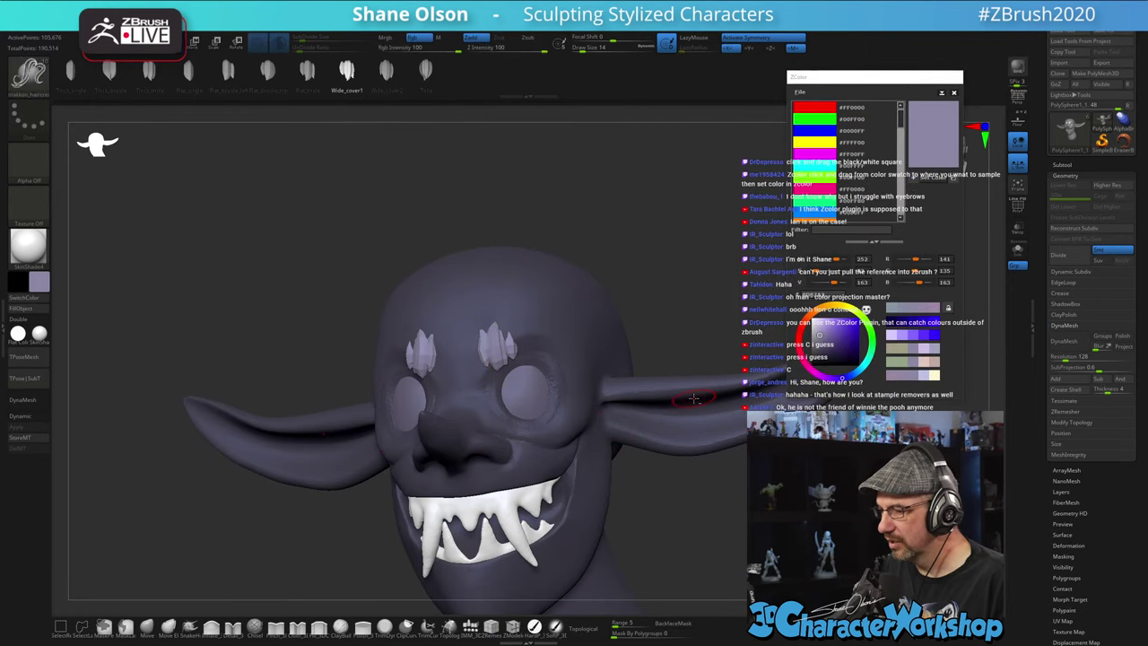
pyautogui.keyDown('alt'); pyautogui.moveTo(758, 482); pyautogui.dragTo(720, 404); pyautogui.keyUp('alt')
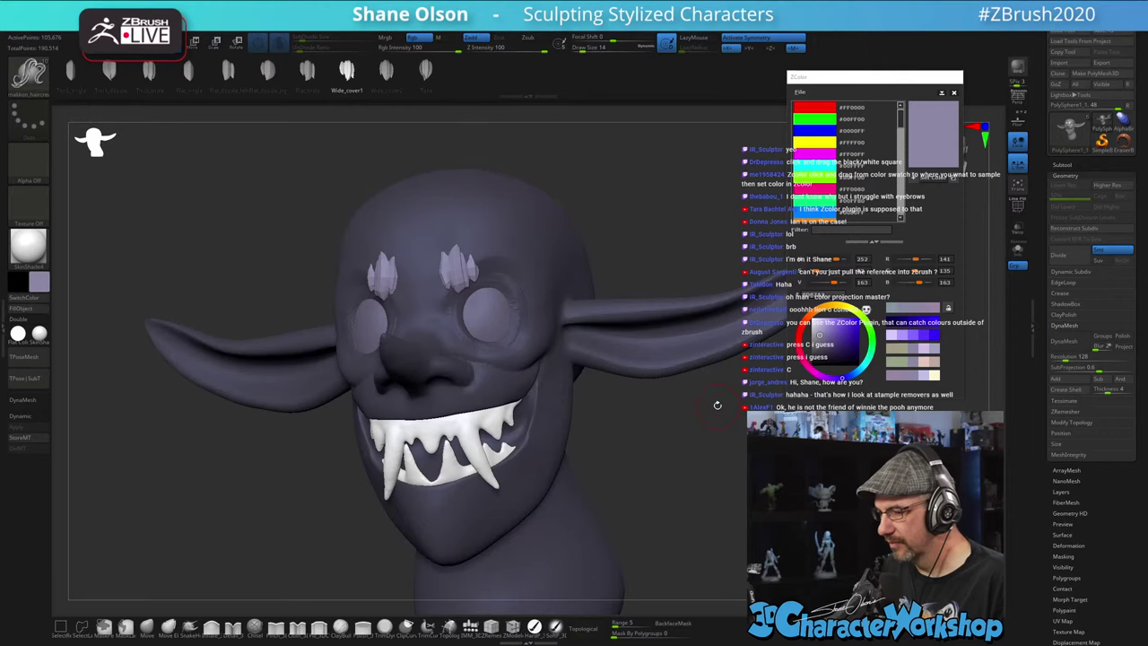
pyautogui.press('space')
pyautogui.click(715, 443)
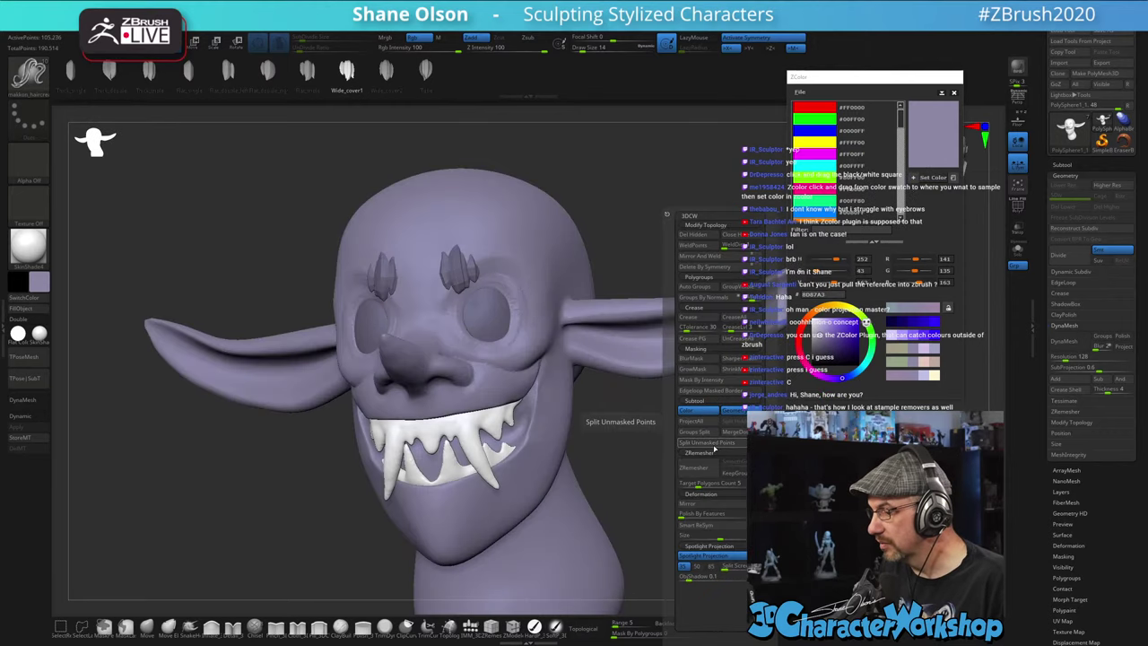
pyautogui.moveTo(180, 308); pyautogui.dragTo(183, 336)
pyautogui.hotkey('ctrl', 'z')
pyautogui.moveTo(686, 436)
pyautogui.keyDown('alt'); pyautogui.mouseDown()
pyautogui.moveTo(644, 436)
pyautogui.moveTo(665, 439)
pyautogui.mouseUp(); pyautogui.keyUp('alt')
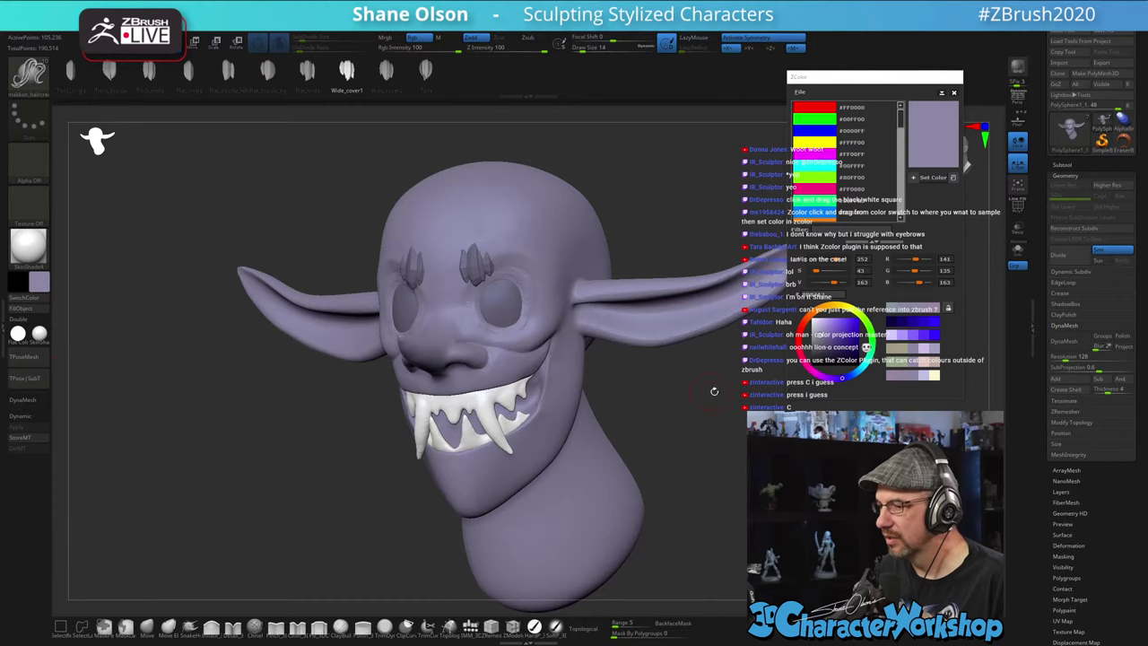
pyautogui.moveTo(678, 218); pyautogui.dragTo(656, 260)
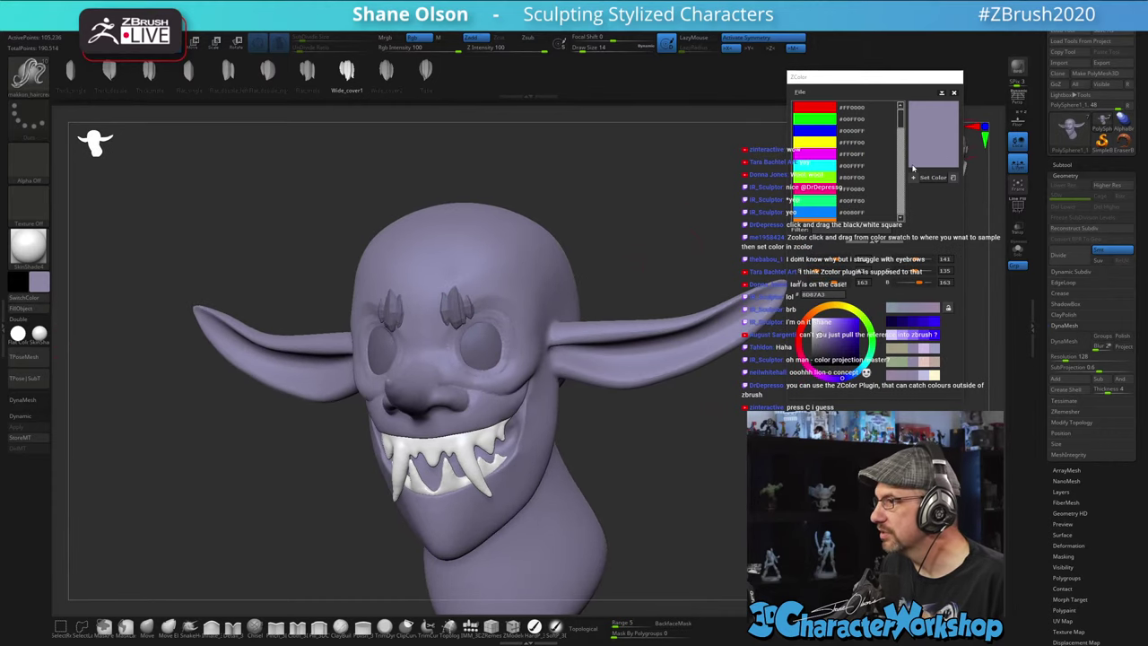
pyautogui.moveTo(623, 235); pyautogui.dragTo(651, 218)
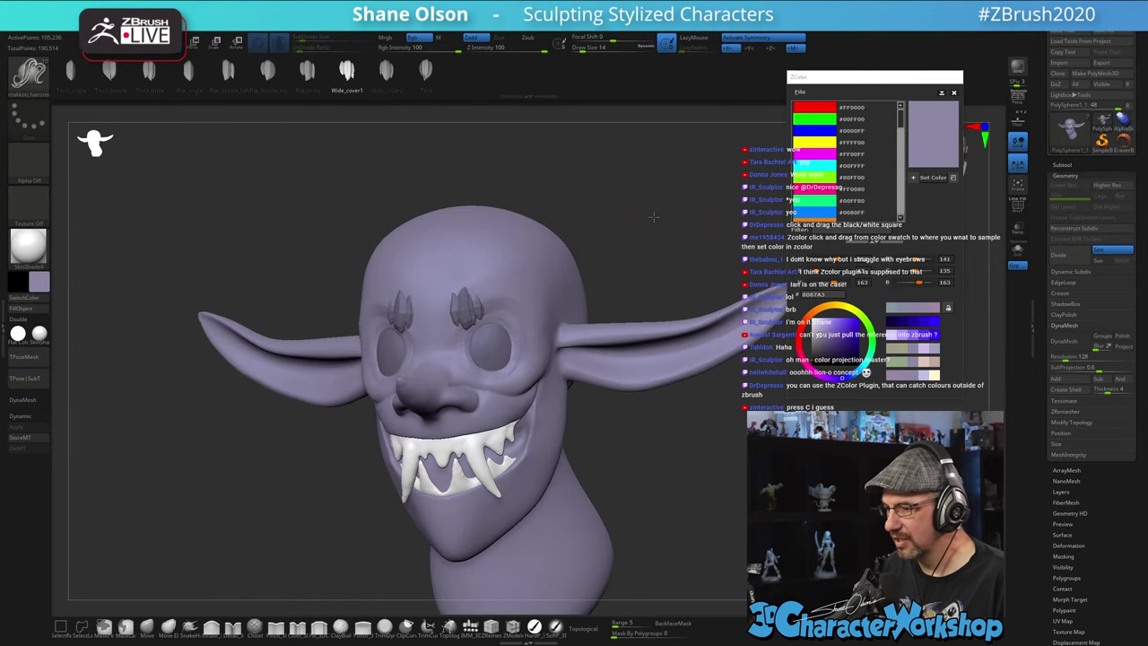
# - Select the hair strand subtool, sample the dark purple 4F355C outside the canvas with ZColor and set it as its colour
pyautogui.keyDown('alt'); pyautogui.click(467, 311); pyautogui.keyUp('alt')
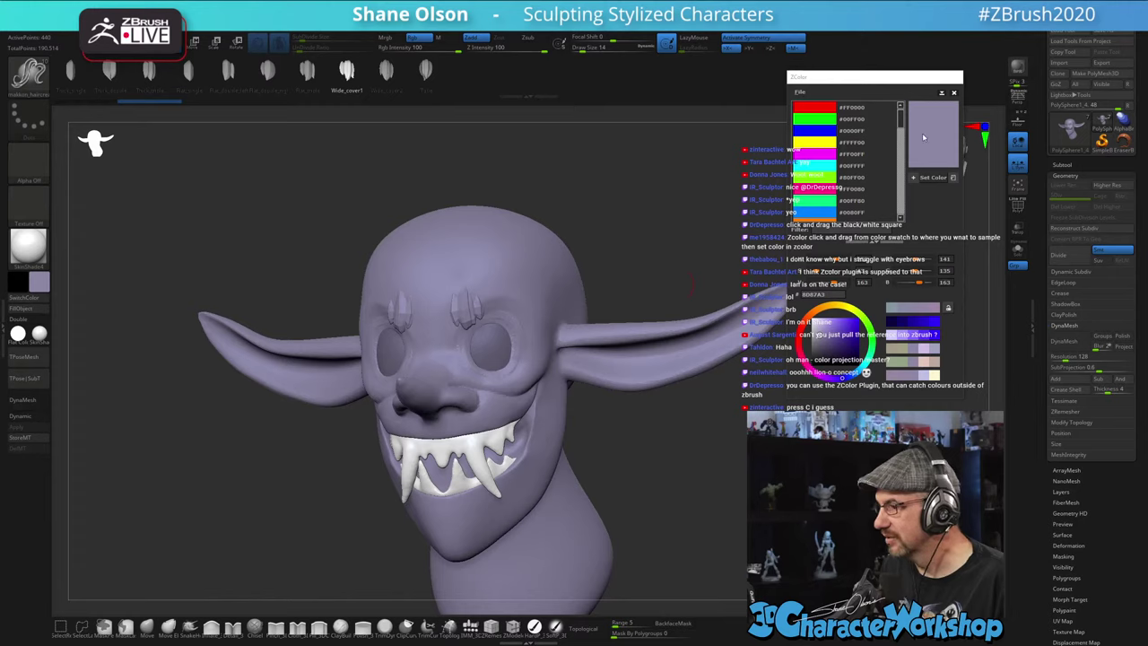
pyautogui.moveTo(929, 160); pyautogui.dragTo(0, 323)
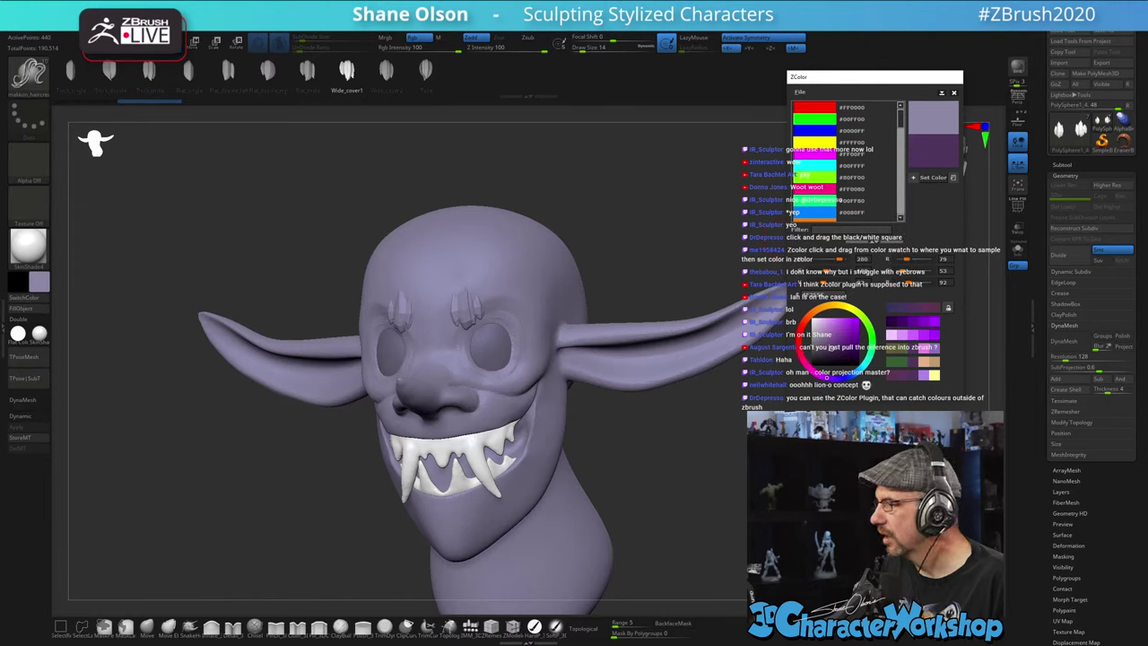
pyautogui.click(933, 178)
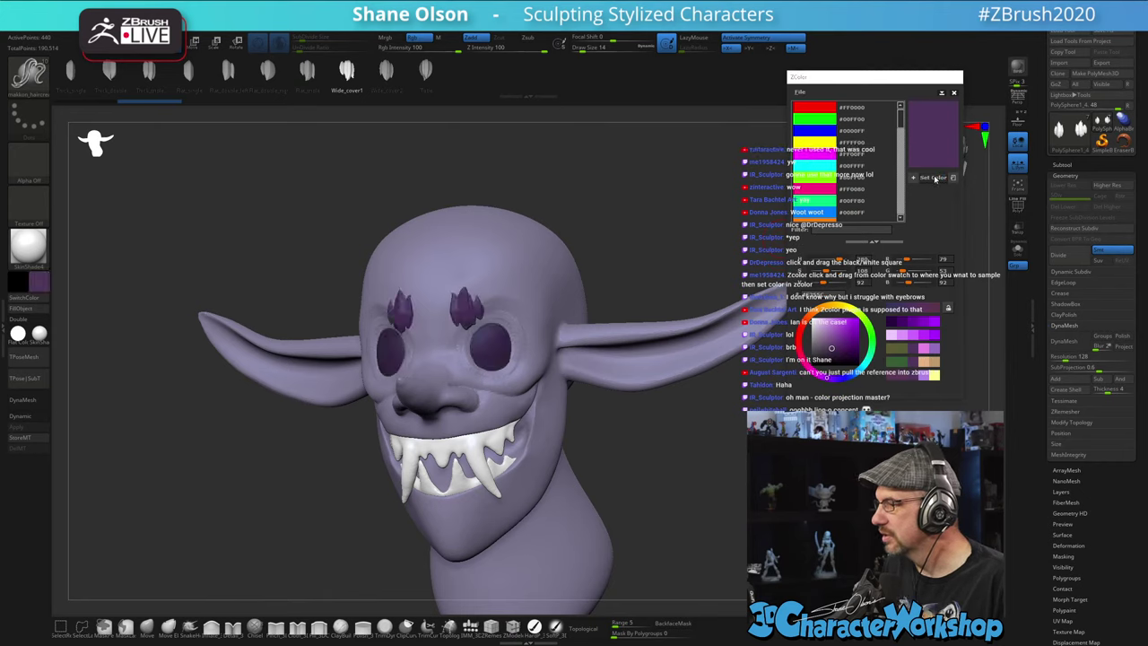
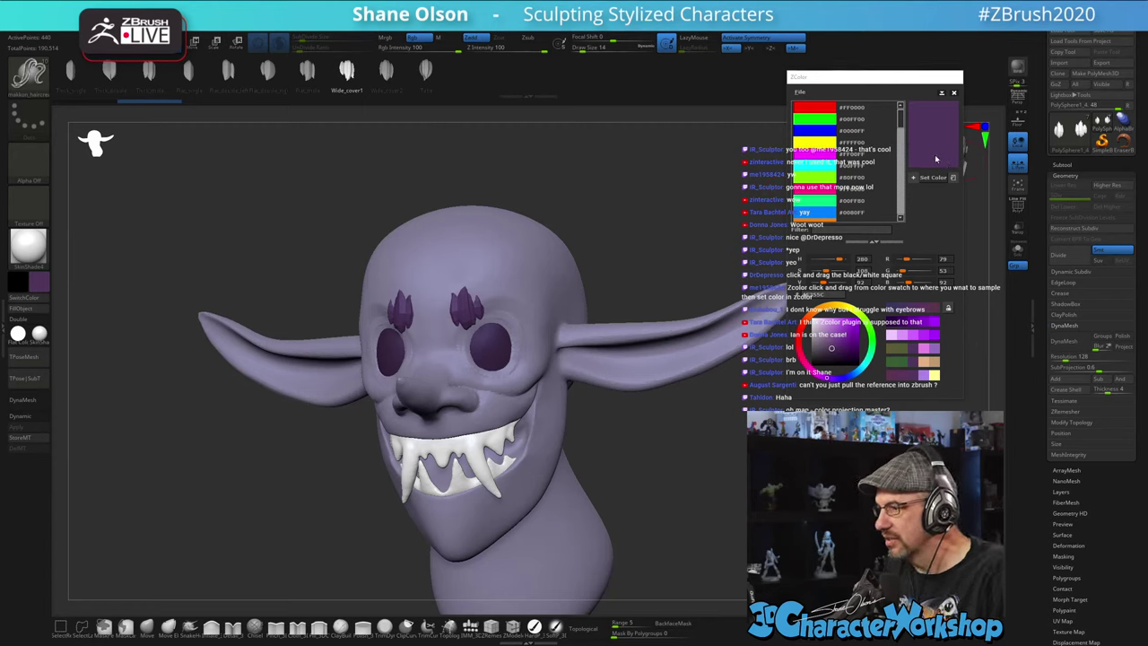
# - Try ZColor's blue swatch and samples from the head, and set dark purple 4B365D as the active colour
pyautogui.moveTo(933, 154); pyautogui.dragTo(924, 154)
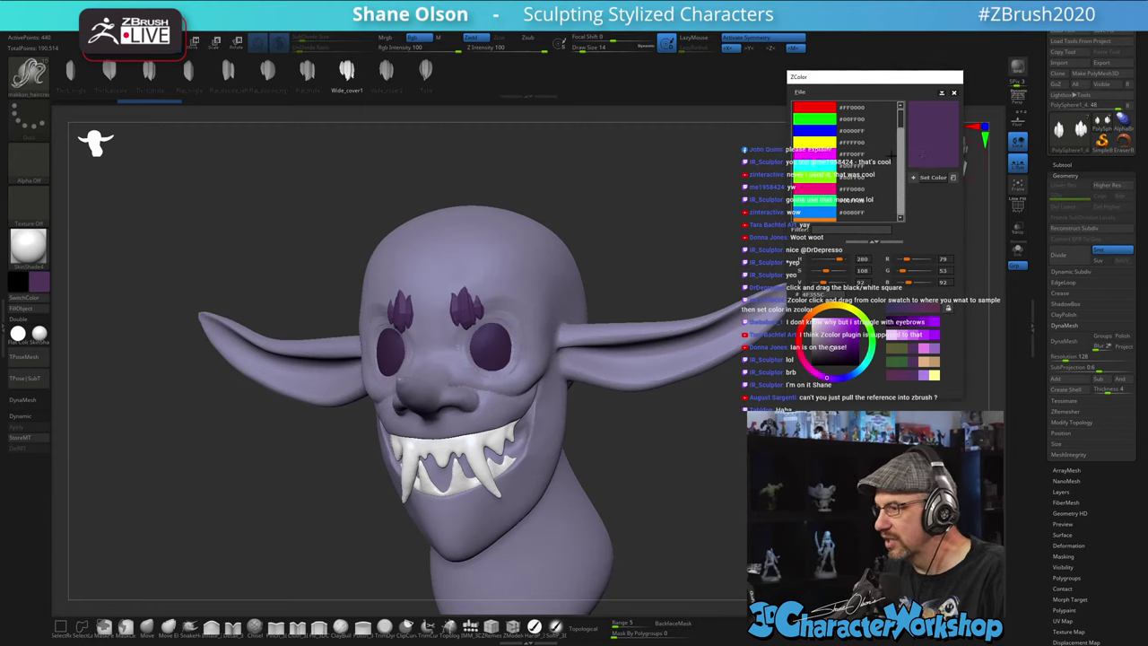
pyautogui.click(822, 143)
pyautogui.click(817, 132)
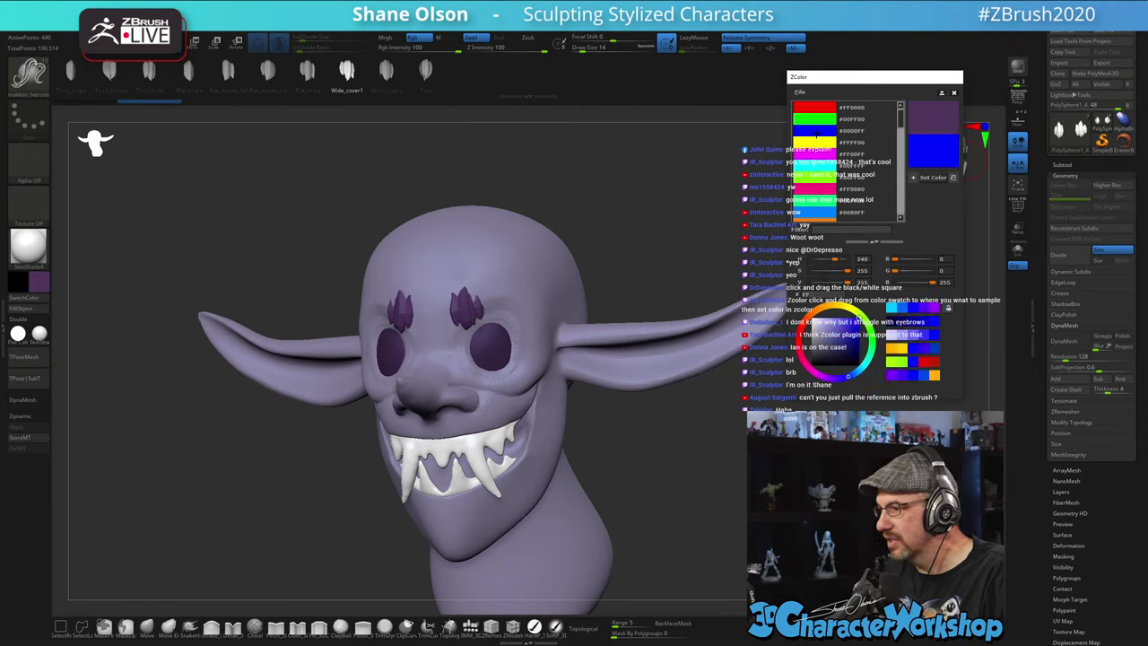
pyautogui.moveTo(819, 120); pyautogui.dragTo(535, 284)
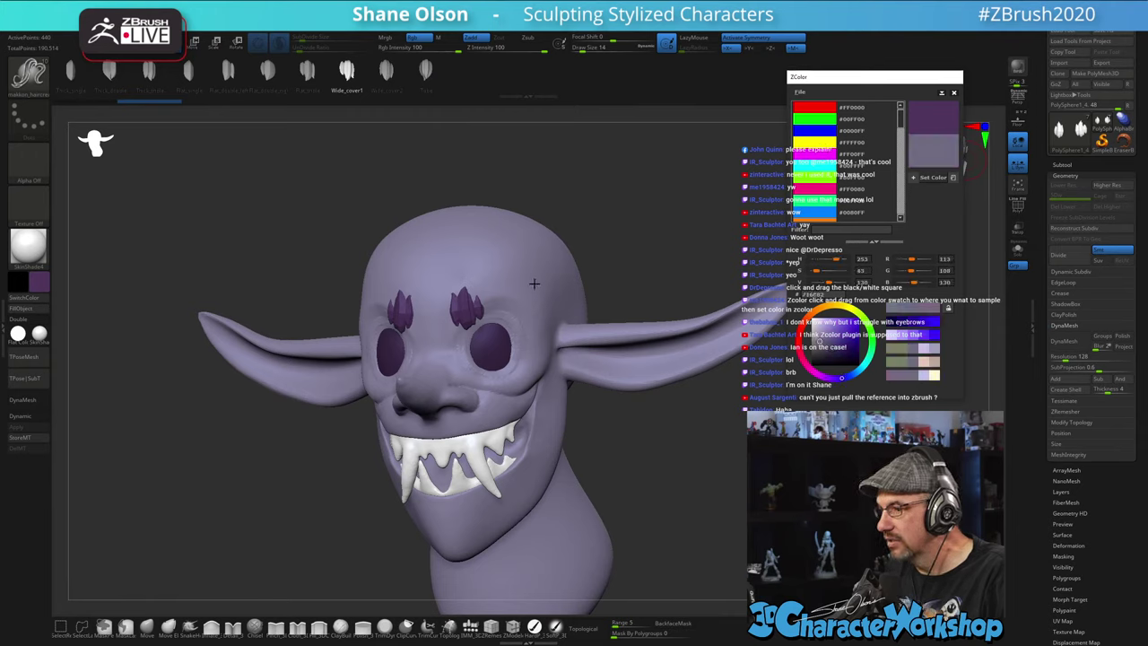
pyautogui.moveTo(438, 253)
pyautogui.mouseDown()
pyautogui.moveTo(429, 240)
pyautogui.moveTo(2, 241)
pyautogui.moveTo(2, 269)
pyautogui.moveTo(18, 280)
pyautogui.moveTo(843, 305)
pyautogui.moveTo(843, 377)
pyautogui.moveTo(859, 314)
pyautogui.moveTo(849, 358)
pyautogui.moveTo(820, 336)
pyautogui.mouseUp()
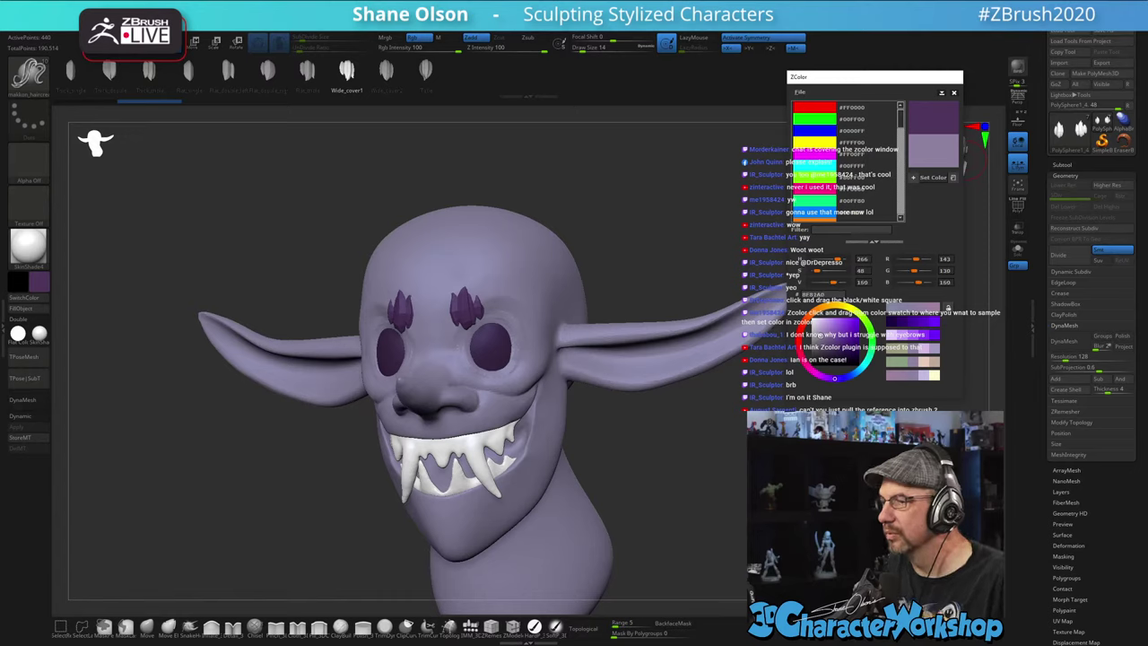
pyautogui.click(933, 118)
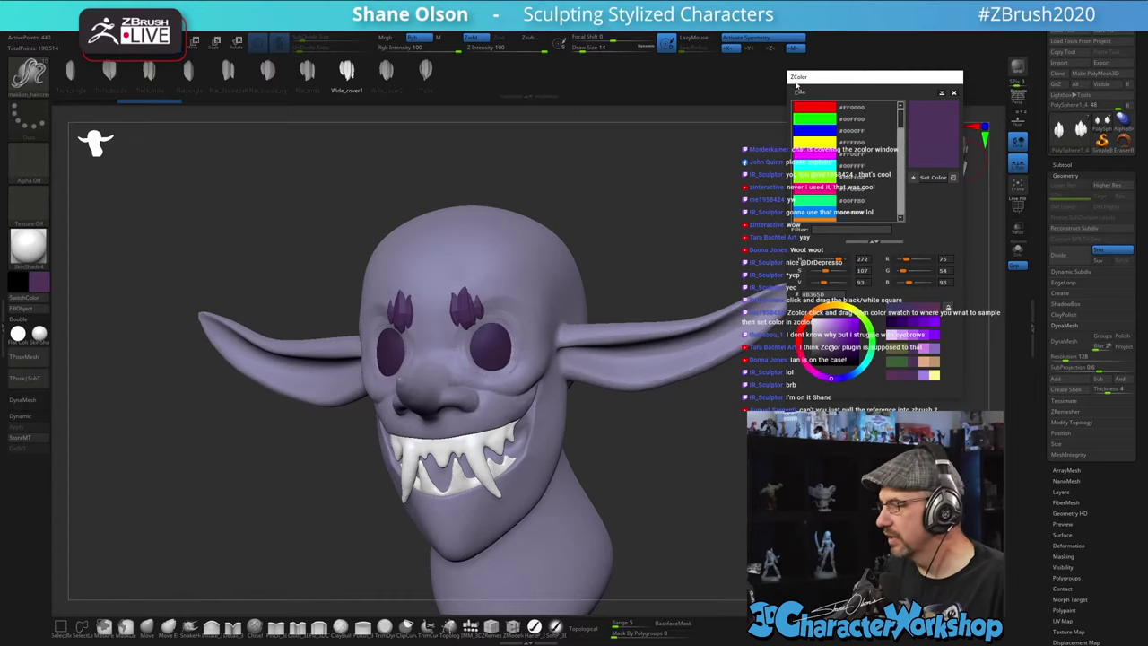
pyautogui.click(931, 181)
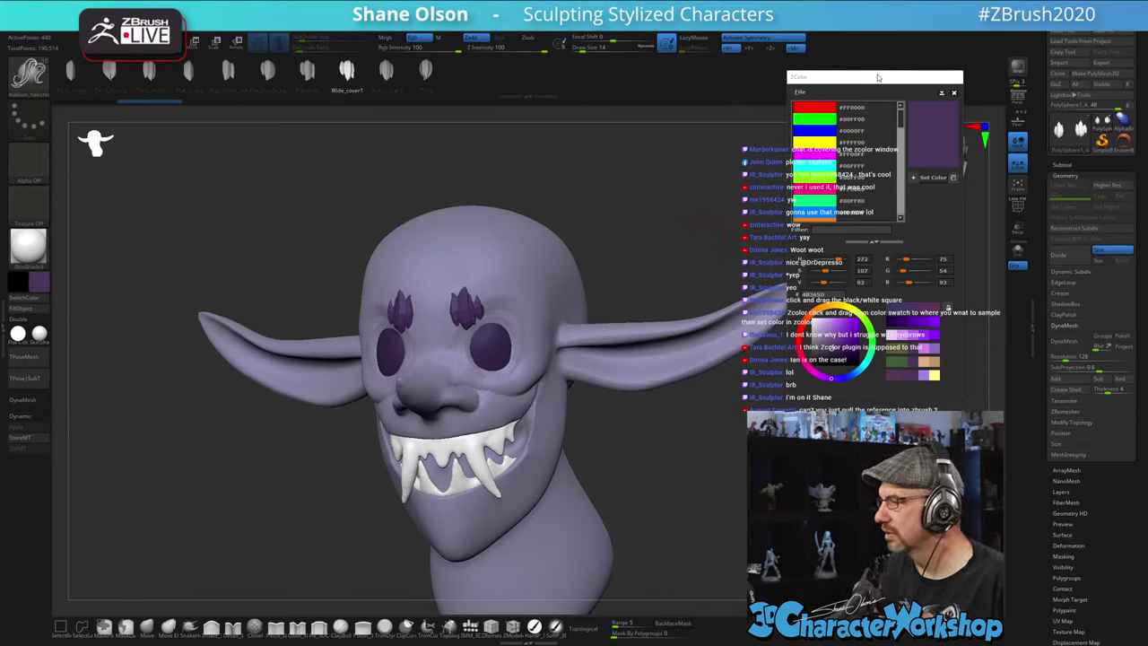
# - Move the ZColor window clear of the chat and try pink, magenta and blue candidates before sampling dark grey 1B1B1B
pyautogui.moveTo(839, 81); pyautogui.dragTo(188, 197)
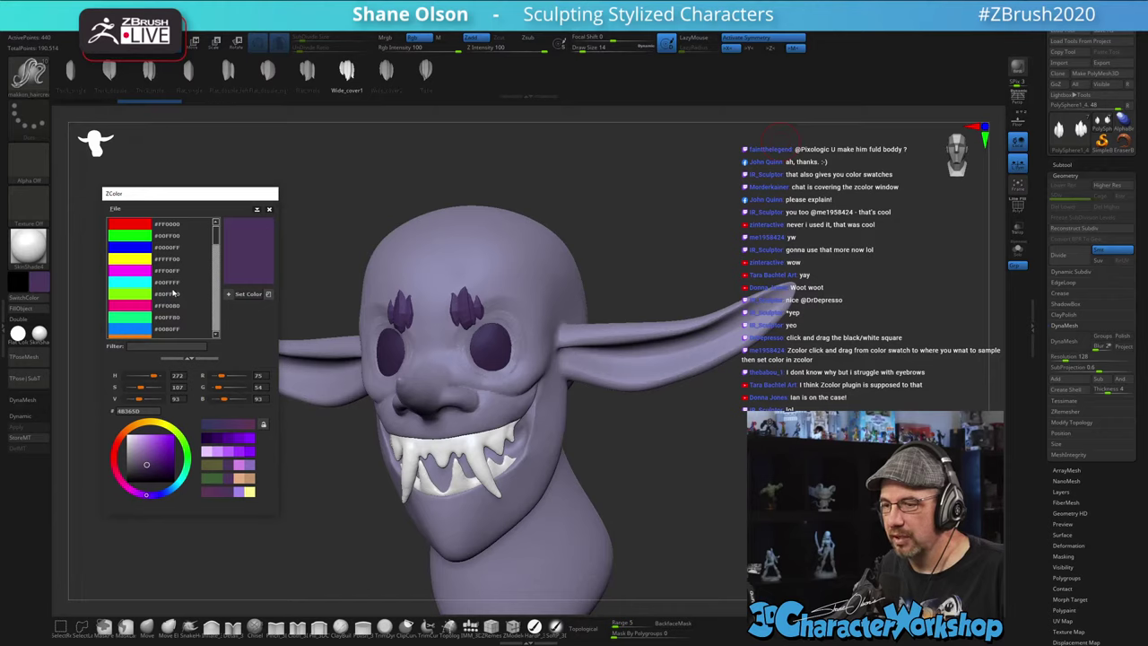
pyautogui.moveTo(219, 239)
pyautogui.mouseDown()
pyautogui.moveTo(218, 280)
pyautogui.moveTo(214, 224)
pyautogui.mouseUp()
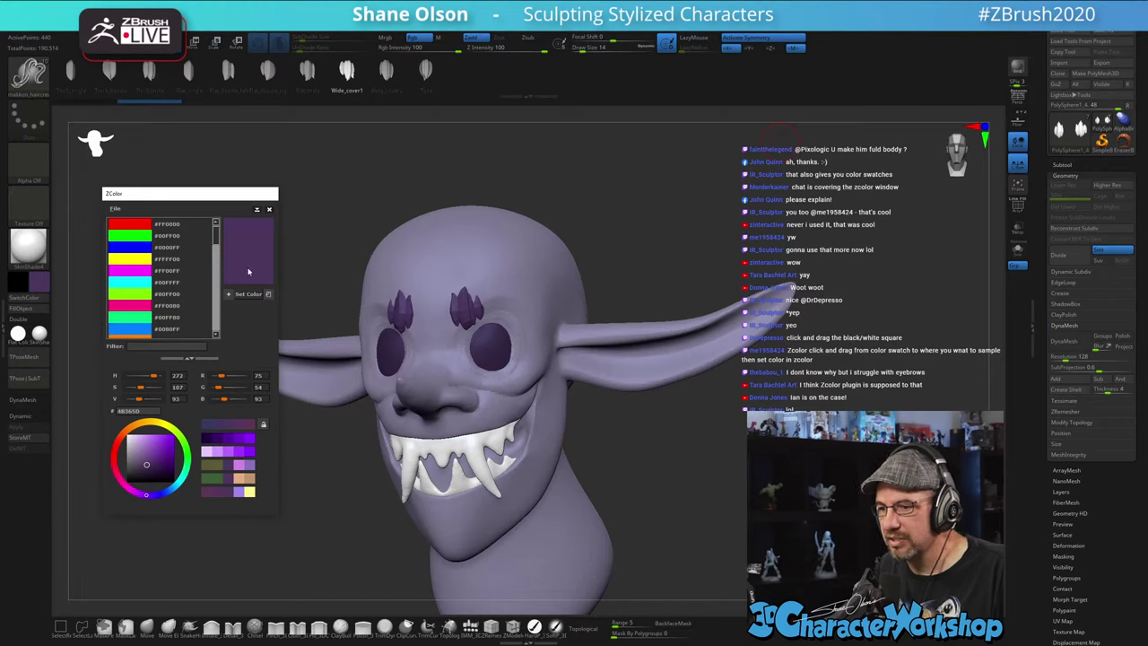
pyautogui.click(123, 258)
pyautogui.click(124, 269)
pyautogui.click(128, 302)
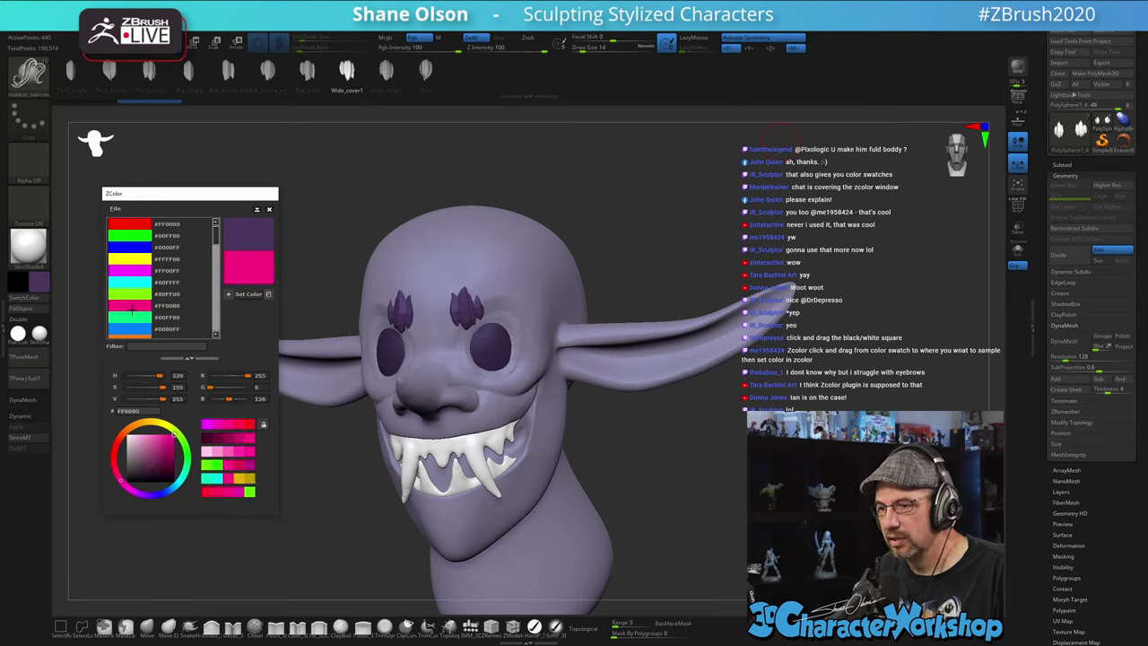
pyautogui.click(135, 267)
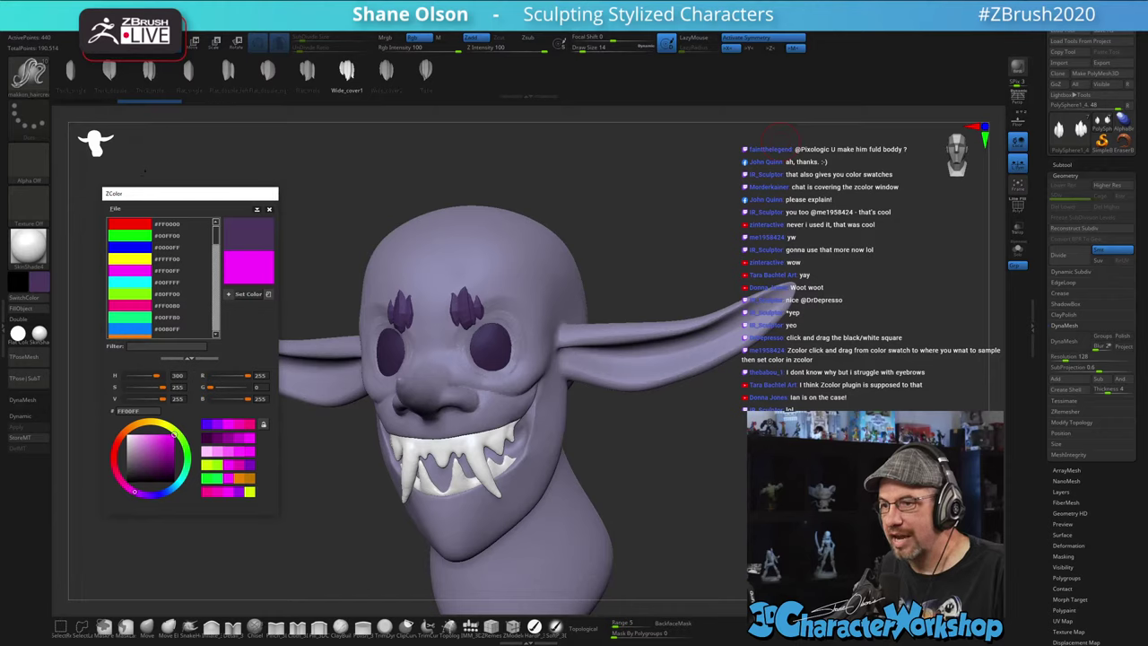
pyautogui.click(130, 329)
pyautogui.click(163, 441)
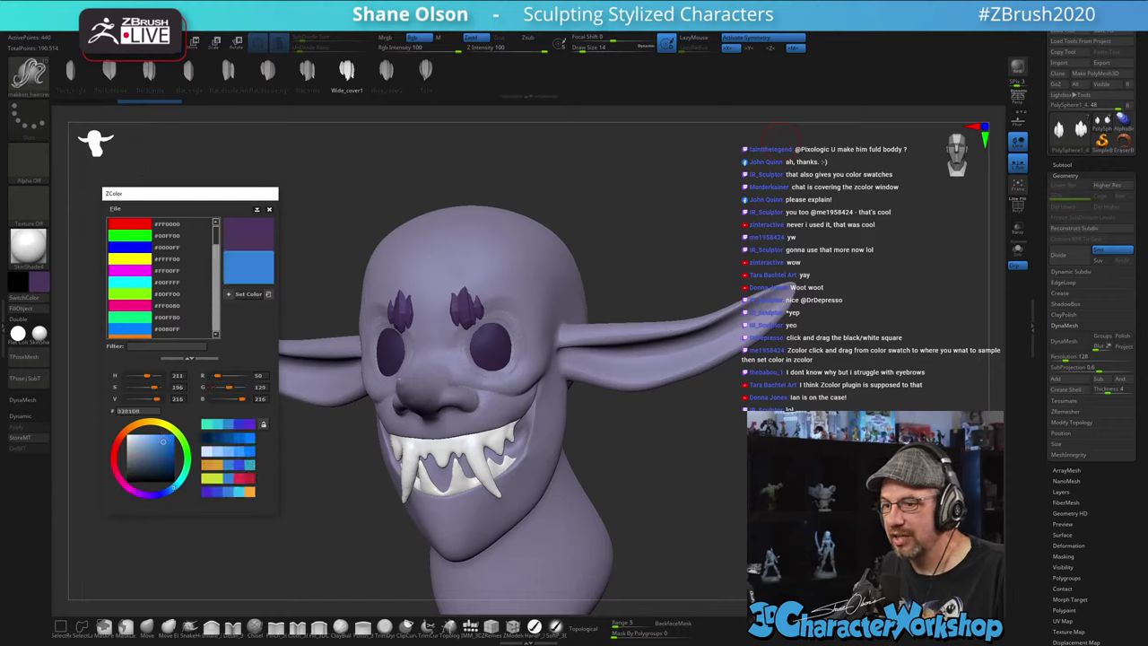
pyautogui.moveTo(252, 270); pyautogui.dragTo(395, 243)
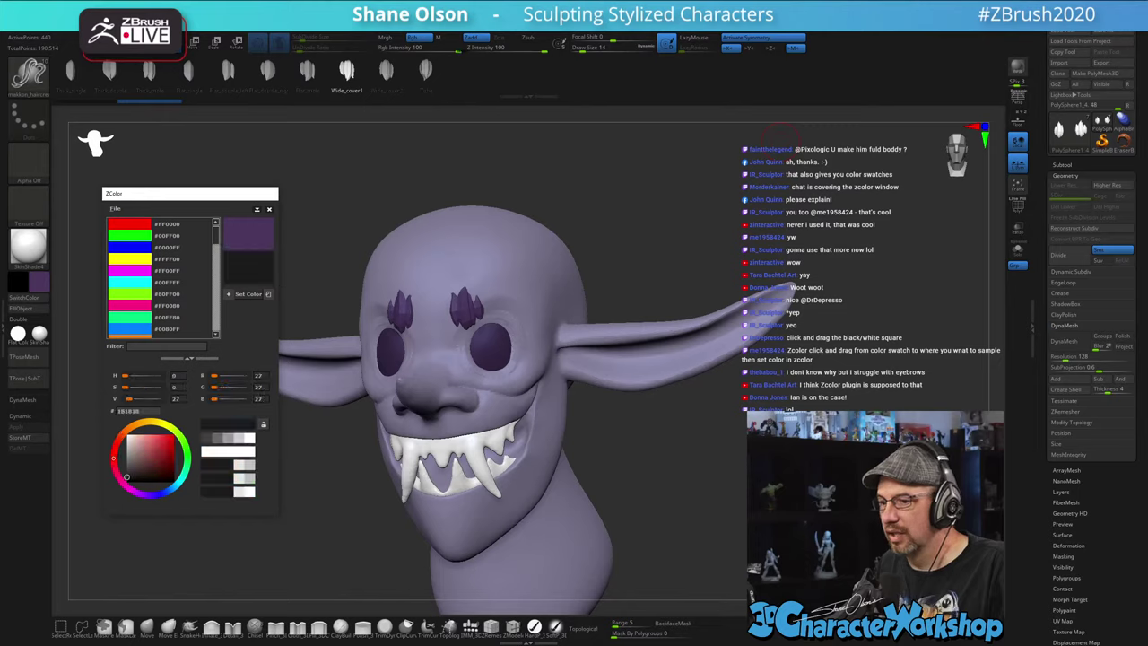
# - Sample magenta 8D3356 as the second colour in ZColor
pyautogui.moveTo(370, 124); pyautogui.dragTo(421, 260)
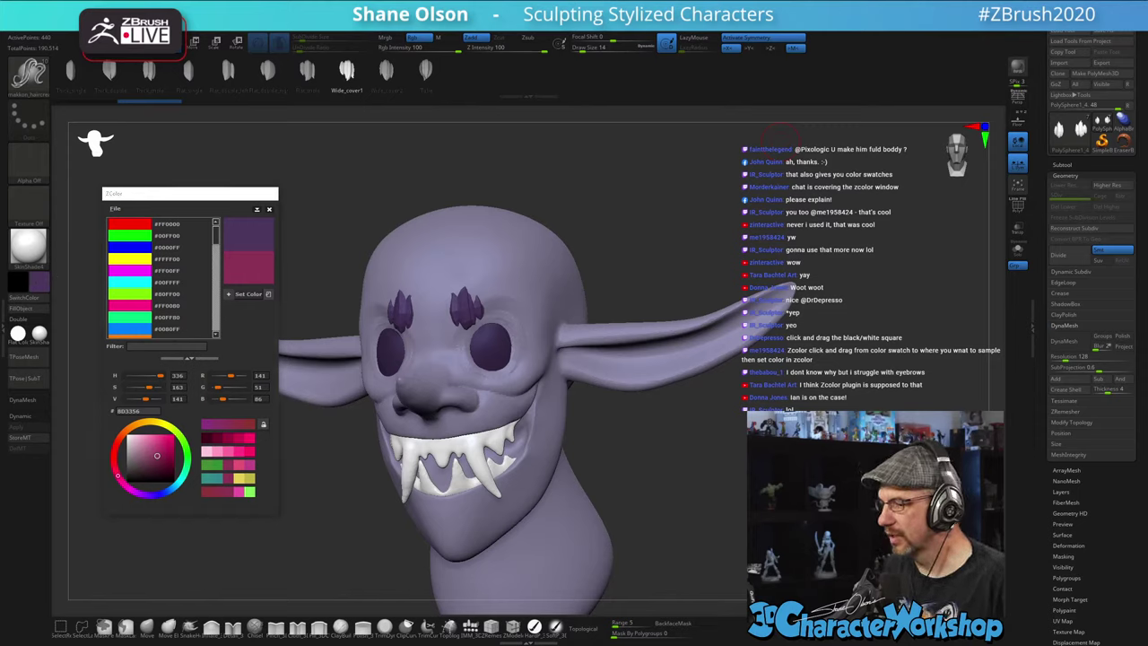
pyautogui.moveTo(779, 136); pyautogui.dragTo(731, 138)
pyautogui.keyDown('alt'); pyautogui.moveTo(709, 464); pyautogui.dragTo(729, 414); pyautogui.keyUp('alt')
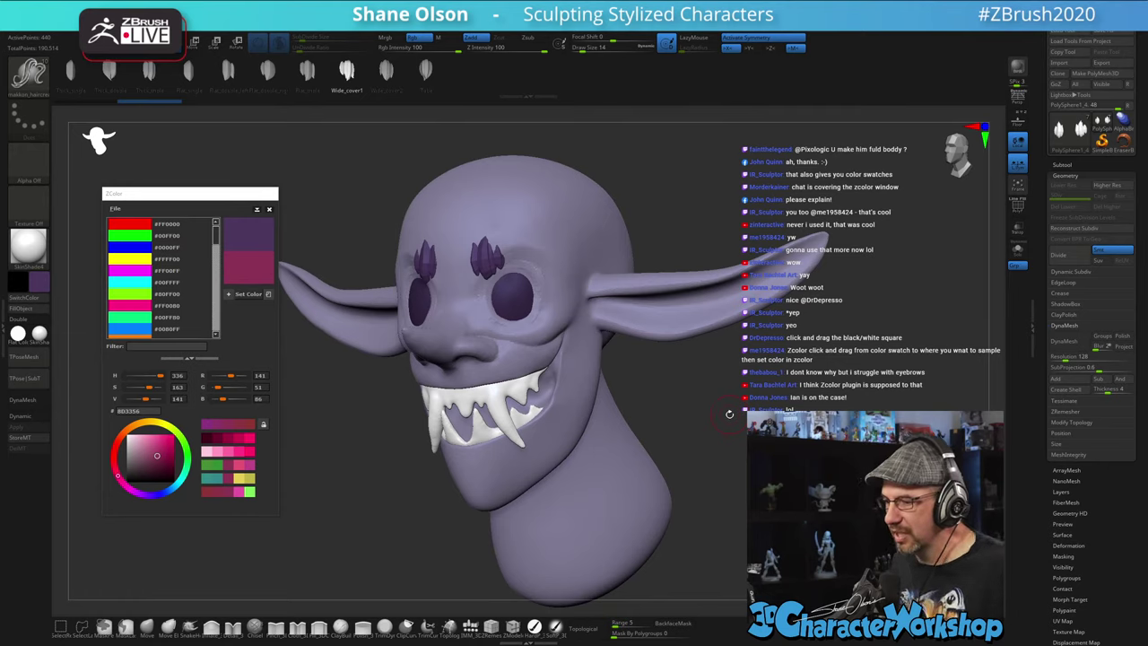
pyautogui.moveTo(733, 410)
pyautogui.mouseDown()
pyautogui.moveTo(416, 242)
pyautogui.moveTo(428, 244)
pyautogui.mouseUp()
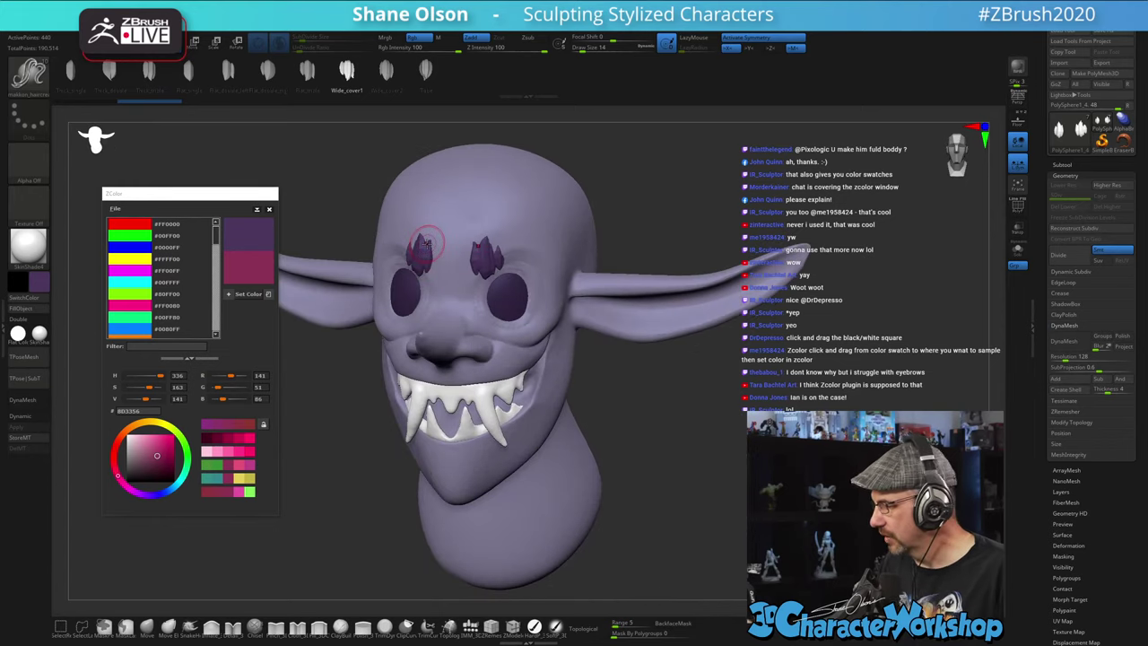
pyautogui.moveTo(673, 469)
pyautogui.keyDown('alt'); pyautogui.mouseDown()
pyautogui.moveTo(720, 469)
pyautogui.moveTo(677, 469)
pyautogui.mouseUp(); pyautogui.keyUp('alt')
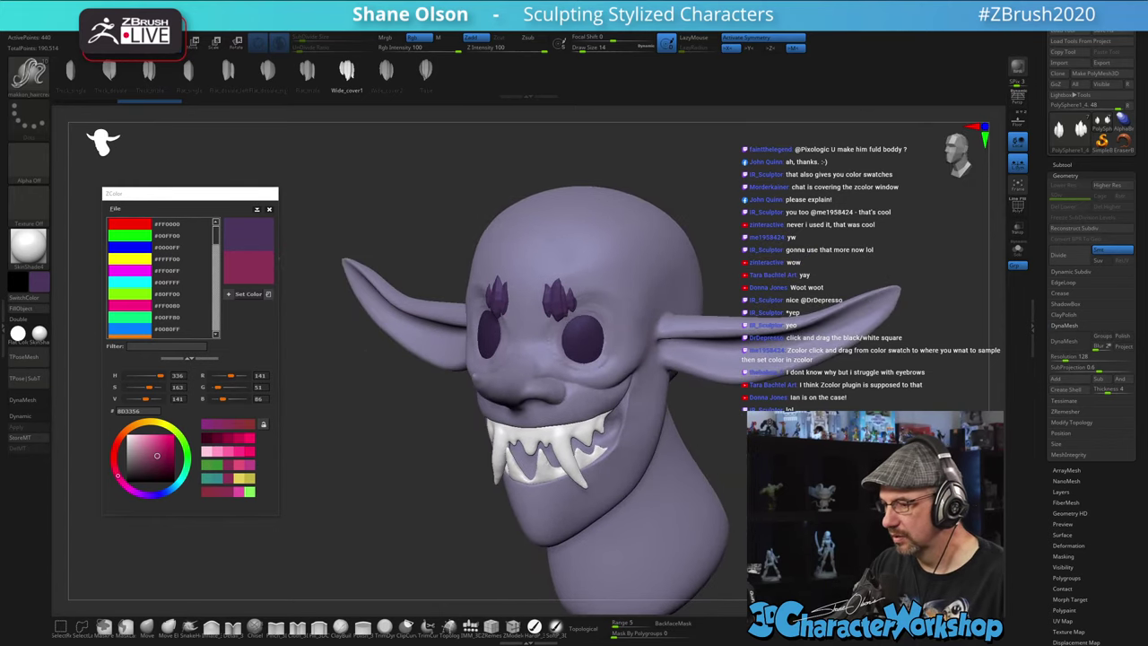
pyautogui.keyDown('alt'); pyautogui.moveTo(758, 446); pyautogui.dragTo(734, 422); pyautogui.keyUp('alt')
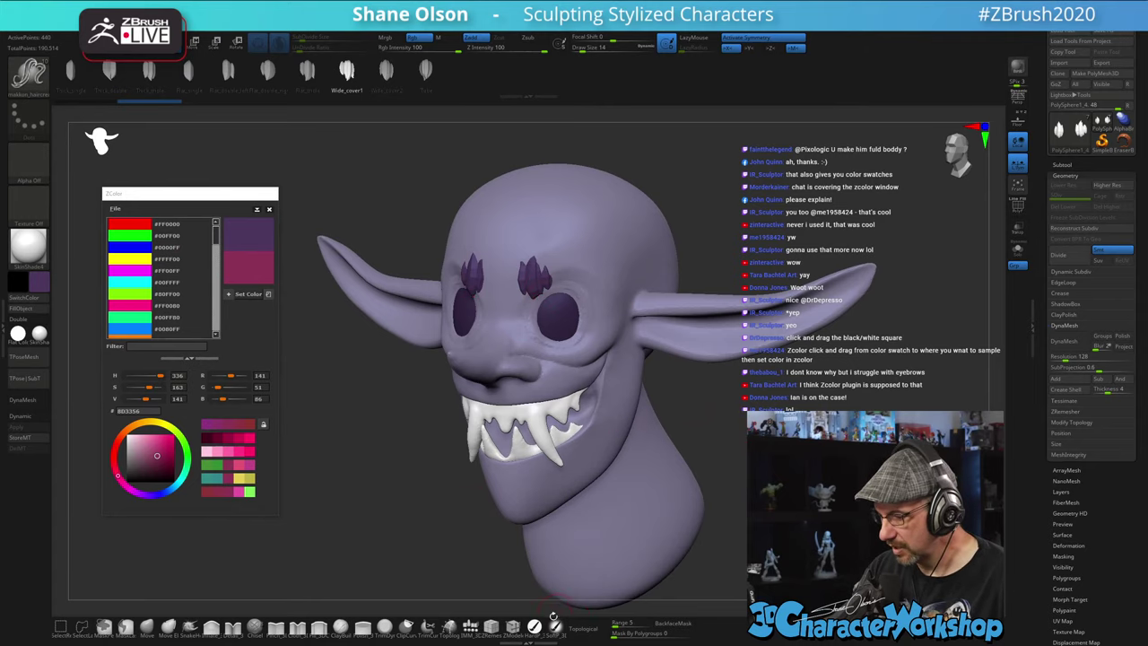
pyautogui.click(534, 626)
pyautogui.click(538, 628)
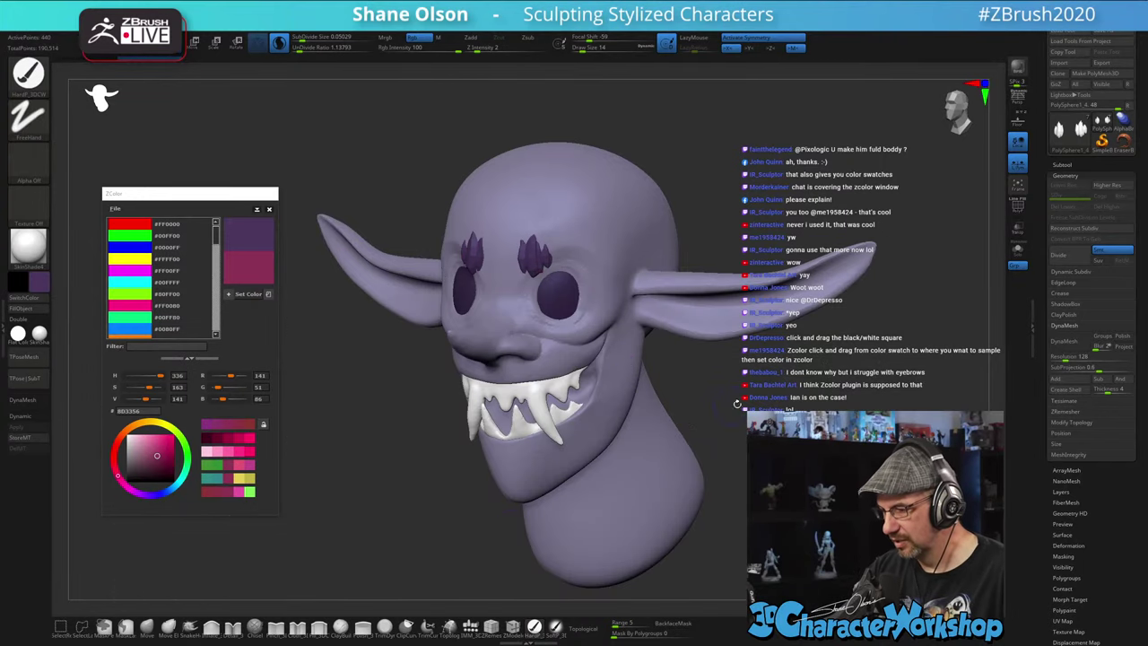
pyautogui.keyDown('alt'); pyautogui.moveTo(713, 383); pyautogui.dragTo(687, 410); pyautogui.keyUp('alt')
pyautogui.hotkey('shift', 'f')
pyautogui.hotkey('shift', 'f')
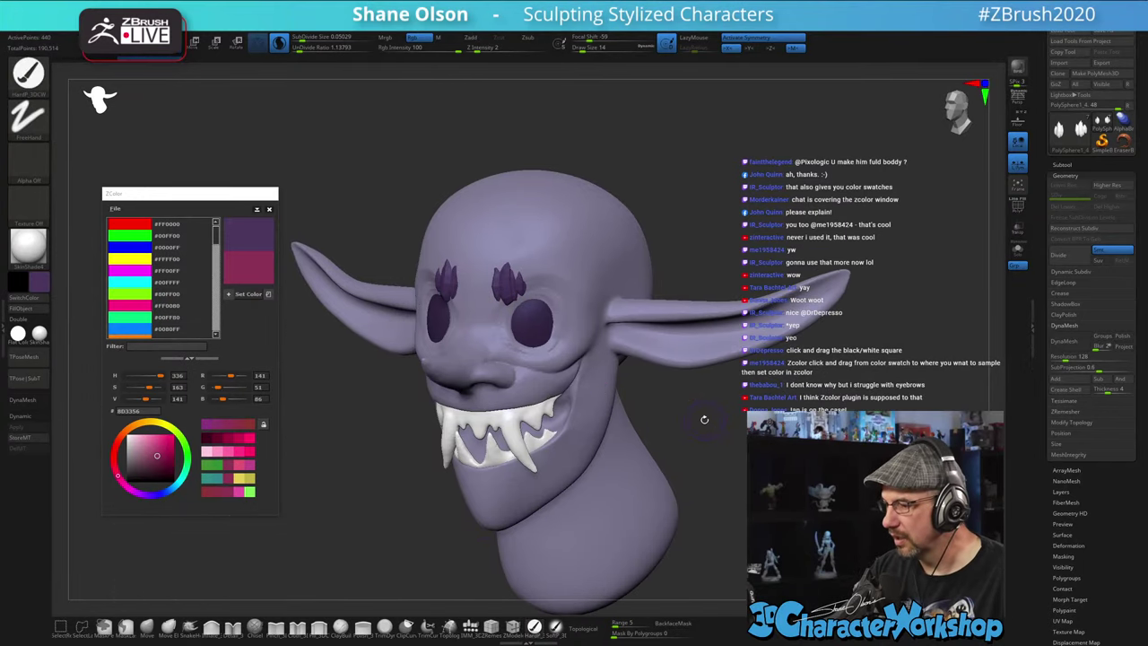
pyautogui.keyDown('alt'); pyautogui.moveTo(707, 416); pyautogui.dragTo(695, 439); pyautogui.keyUp('alt')
# - Try duplicating the small brow hair strand clusters outward with the Move gizmo, then return to Draw mode
pyautogui.press('w')
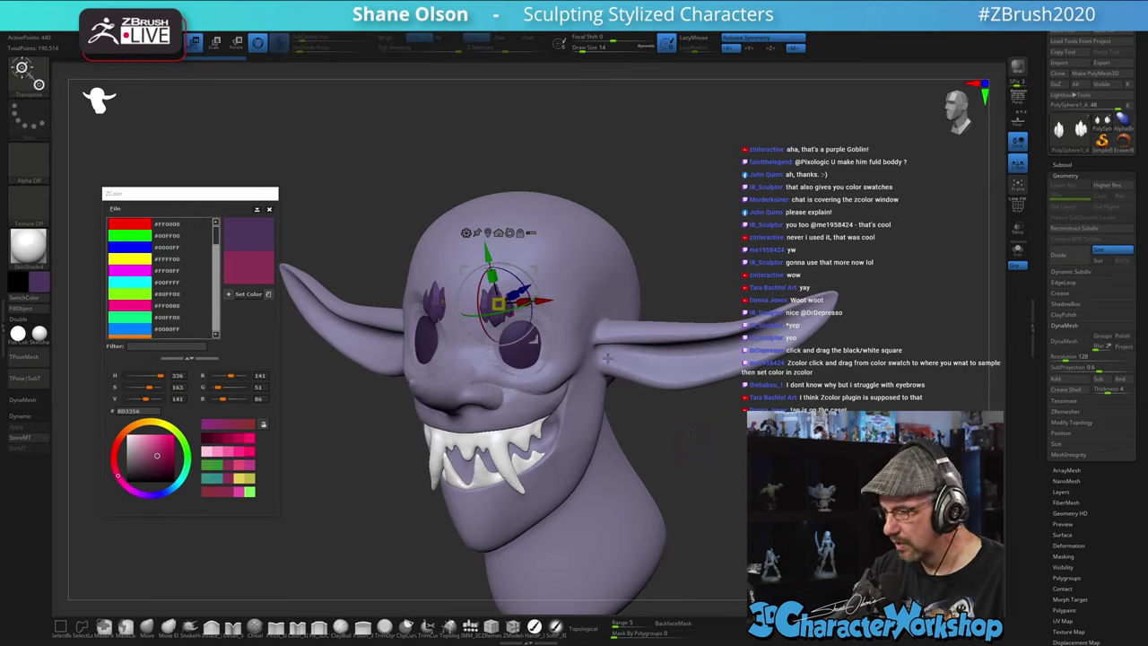
pyautogui.keyDown('ctrl'); pyautogui.moveTo(541, 263); pyautogui.dragTo(563, 257); pyautogui.keyUp('ctrl')
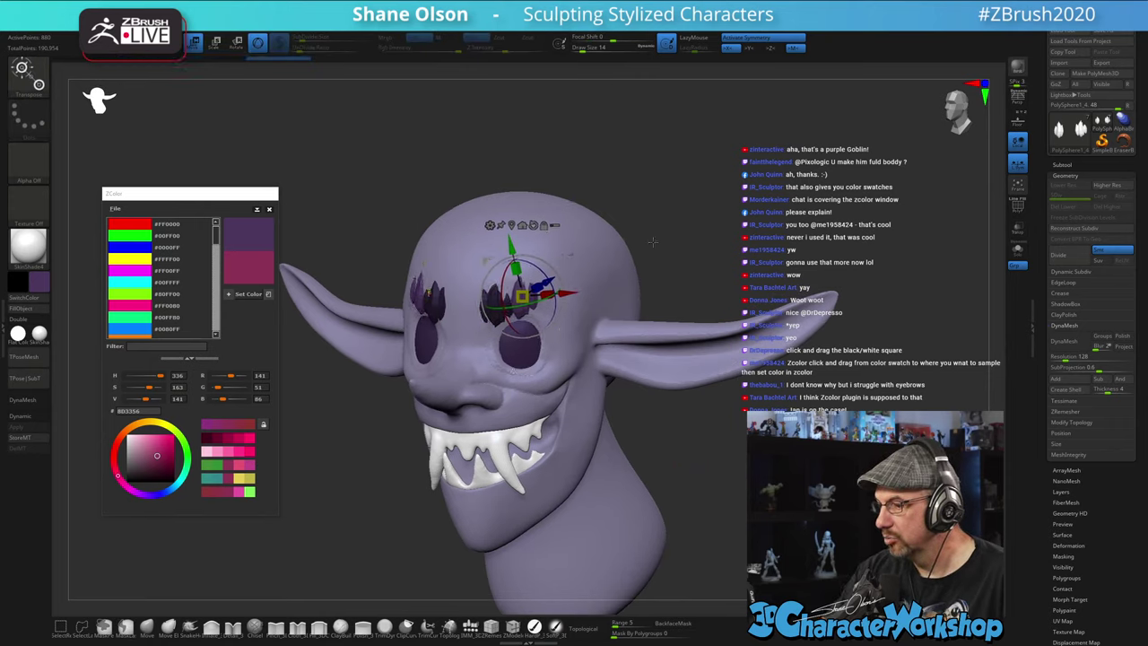
pyautogui.moveTo(641, 244); pyautogui.dragTo(668, 260)
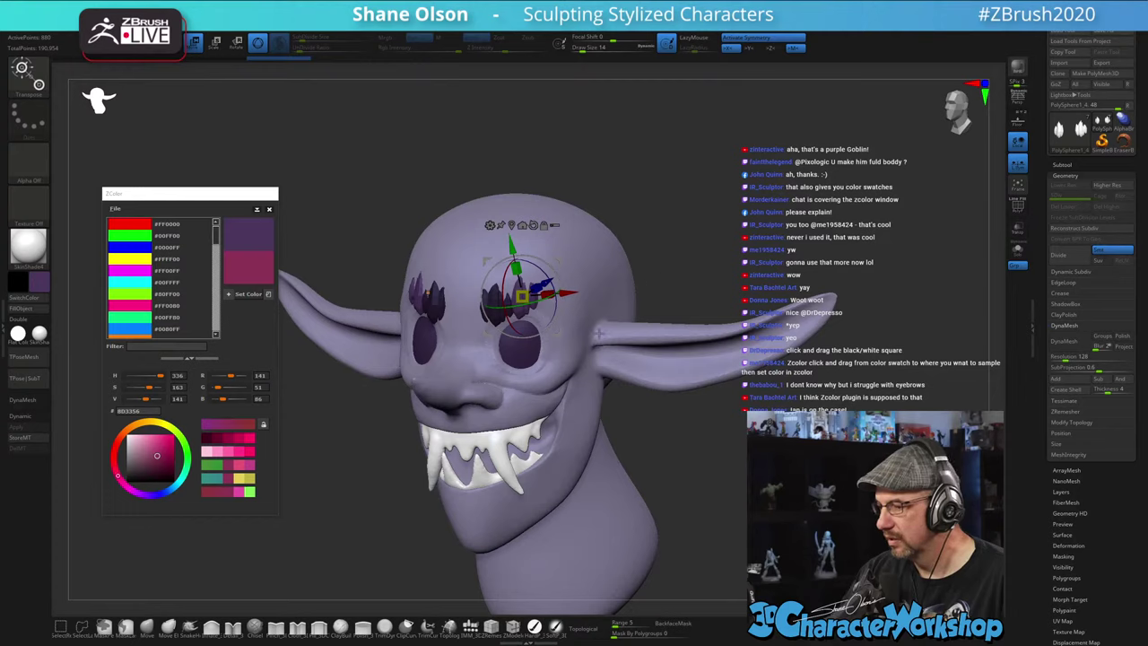
pyautogui.press('q')
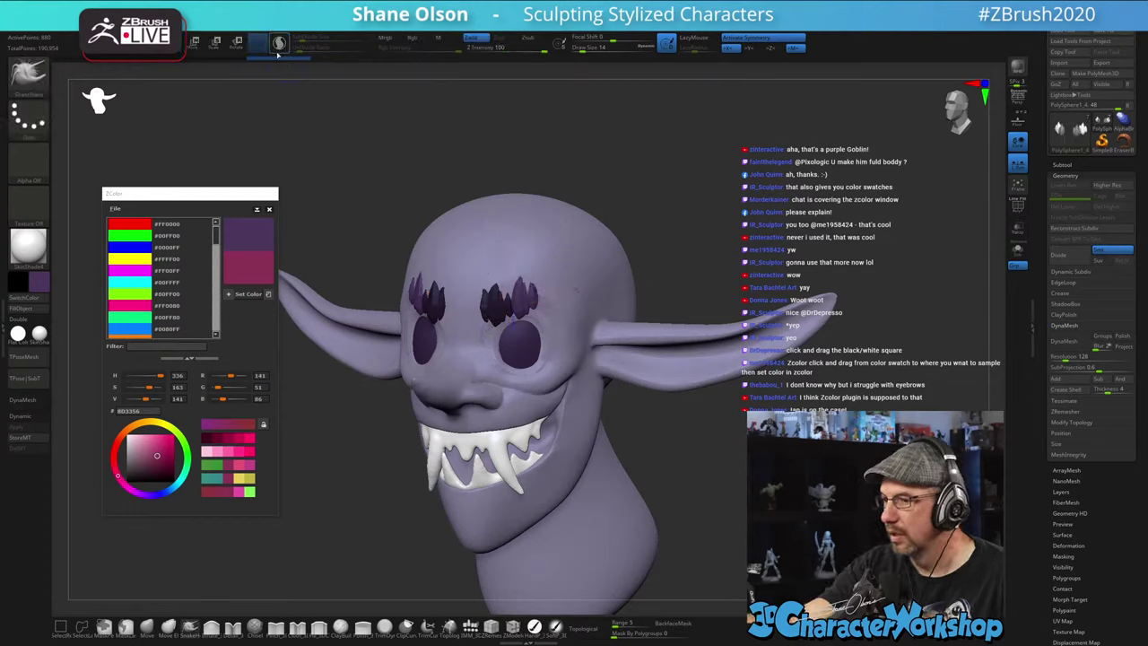
# - Try reshaping the duplicated brow strands with SnakeHook at a draw size of 27
pyautogui.keyDown('alt'); pyautogui.moveTo(661, 202); pyautogui.dragTo(725, 214); pyautogui.keyUp('alt')
pyautogui.press('s')
pyautogui.moveTo(625, 260); pyautogui.dragTo(648, 255)
pyautogui.moveTo(527, 285); pyautogui.dragTo(536, 266)
pyautogui.moveTo(662, 253); pyautogui.dragTo(605, 265)
pyautogui.press('[')
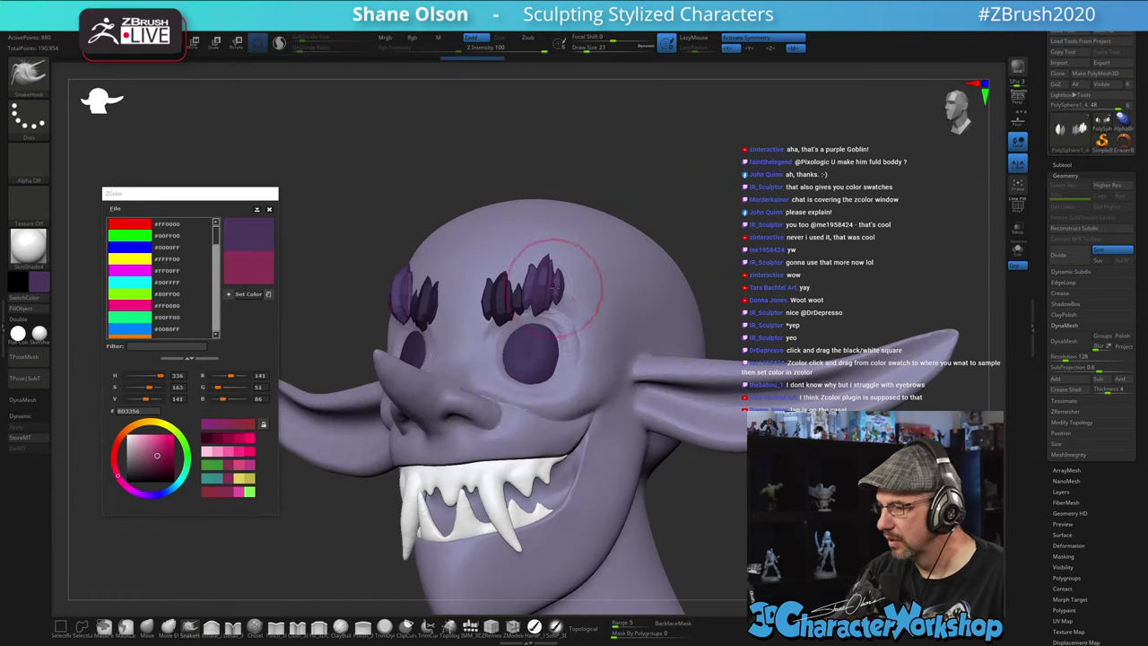
# - Undo the strand reshaping and the duplication of the brow clusters
pyautogui.hotkey('ctrl', 'z')
pyautogui.hotkey('ctrl', 'z')
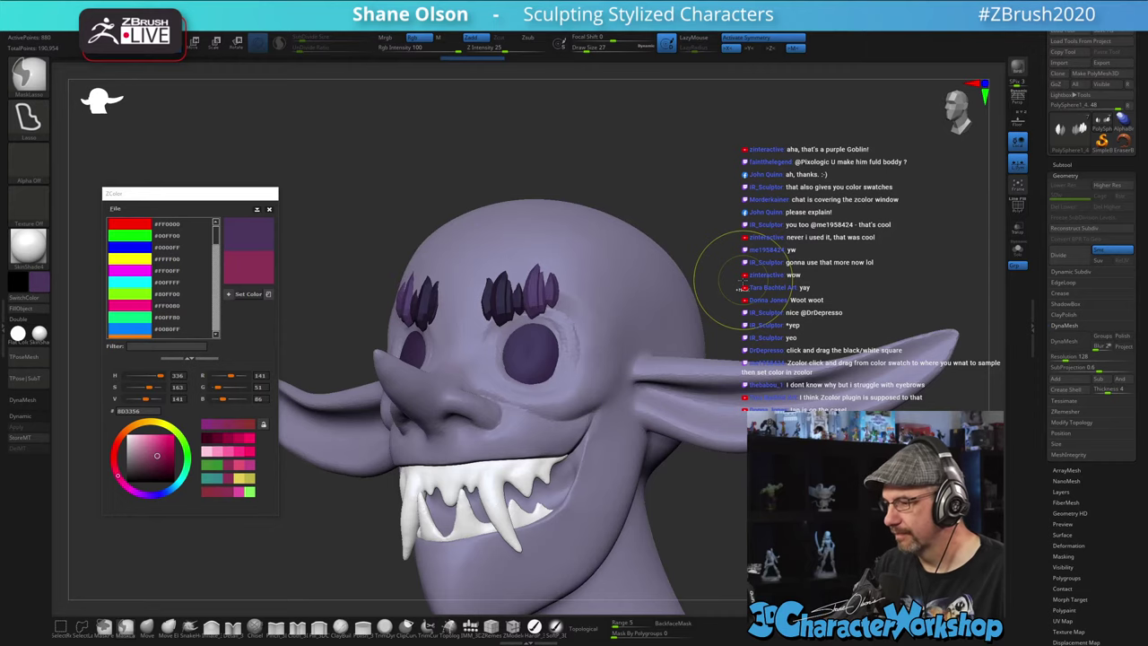
pyautogui.hotkey('ctrl', 'z')
pyautogui.moveTo(525, 134); pyautogui.dragTo(523, 144)
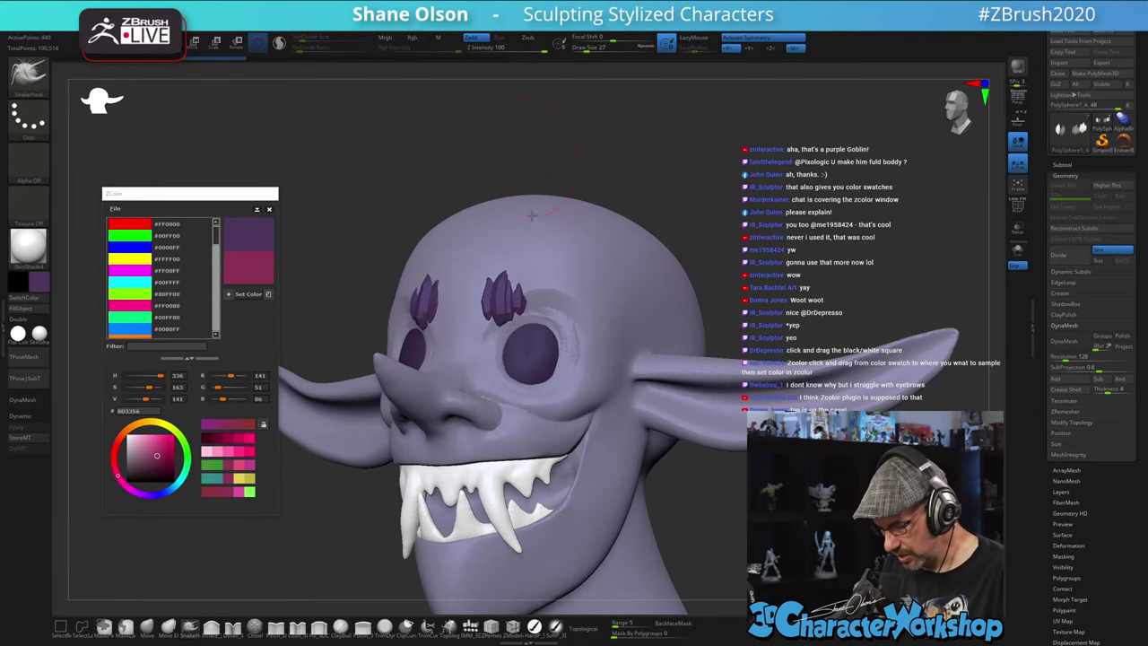
# - Insert a large Wide_cover2 hair strand cluster above each eye with the makkon hair insert brush at draw size 23
pyautogui.press('b')
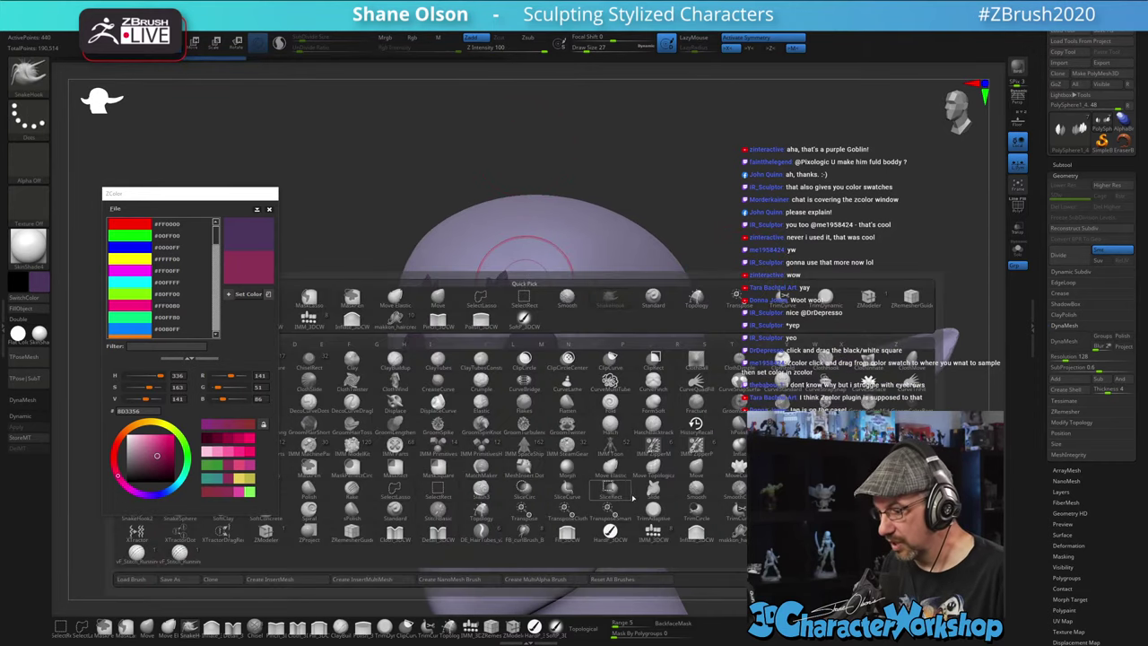
pyautogui.click(737, 534)
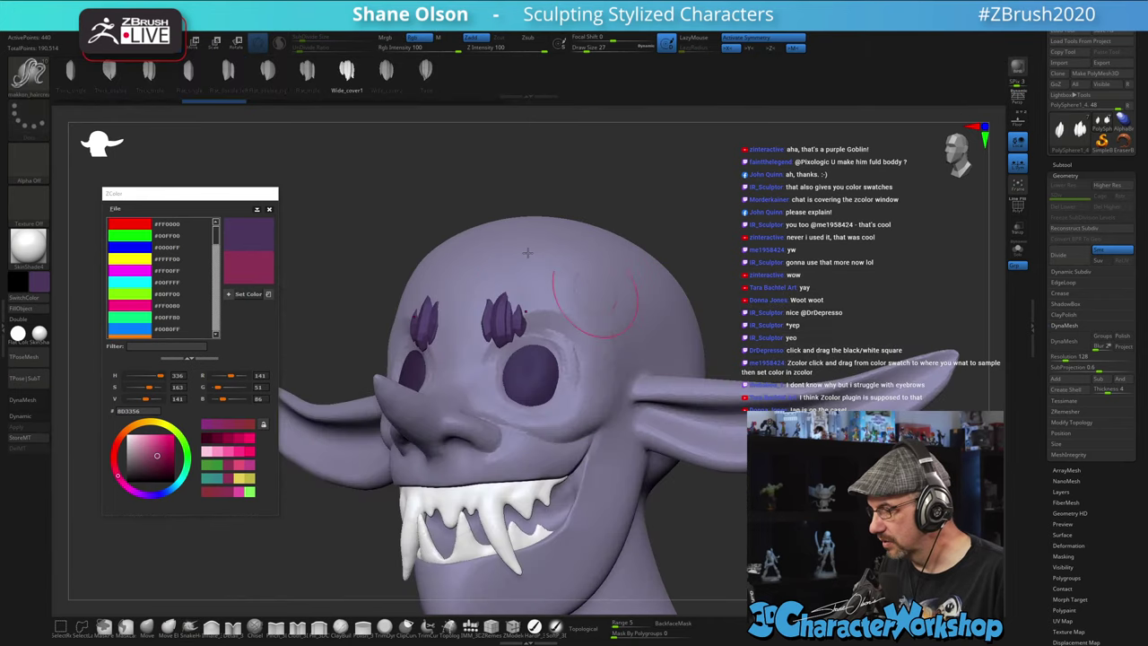
pyautogui.click(385, 72)
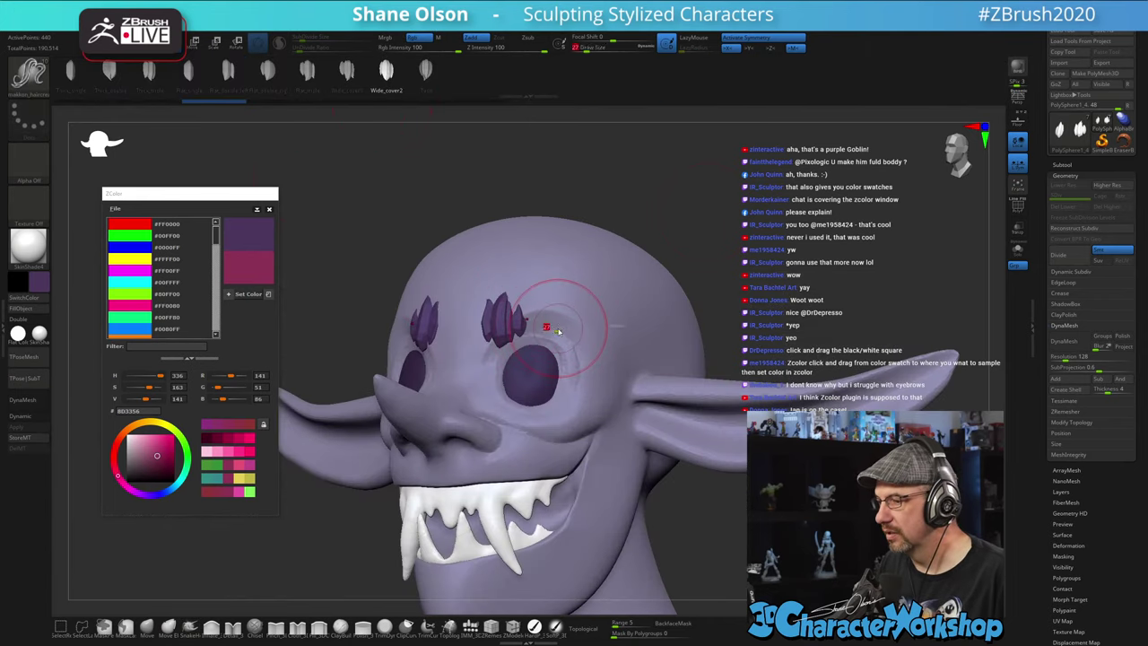
pyautogui.moveTo(556, 330); pyautogui.dragTo(599, 256)
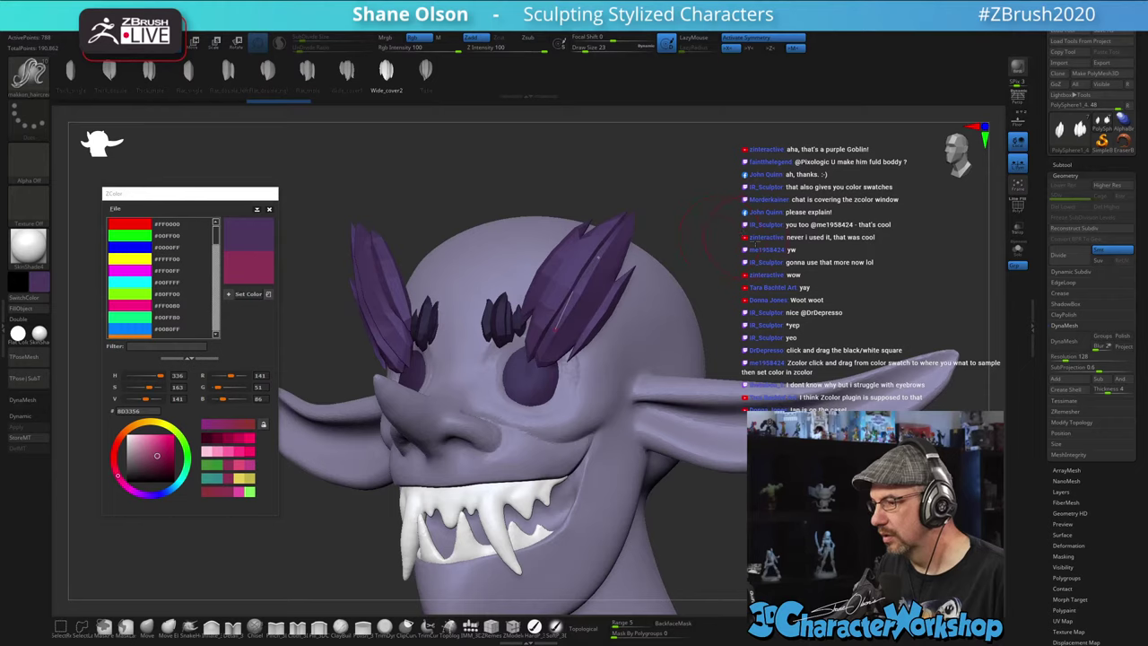
# - Scale down, rotate and move the new strand clusters with the gizmo so they continue the brows outward above the eyes
pyautogui.moveTo(754, 243); pyautogui.dragTo(794, 234)
pyautogui.press('w')
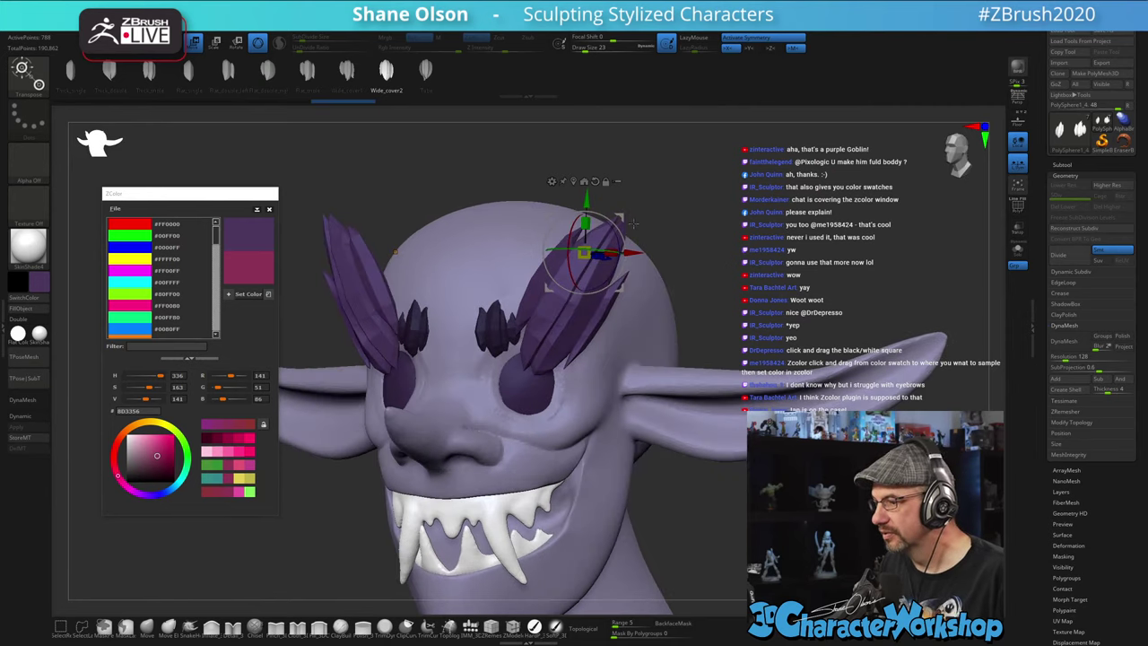
pyautogui.keyDown('alt'); pyautogui.moveTo(620, 216); pyautogui.dragTo(599, 299); pyautogui.keyUp('alt')
pyautogui.moveTo(600, 269); pyautogui.dragTo(597, 316, button='right')
pyautogui.moveTo(595, 296); pyautogui.dragTo(573, 321)
pyautogui.moveTo(728, 373); pyautogui.dragTo(706, 330, button='right')
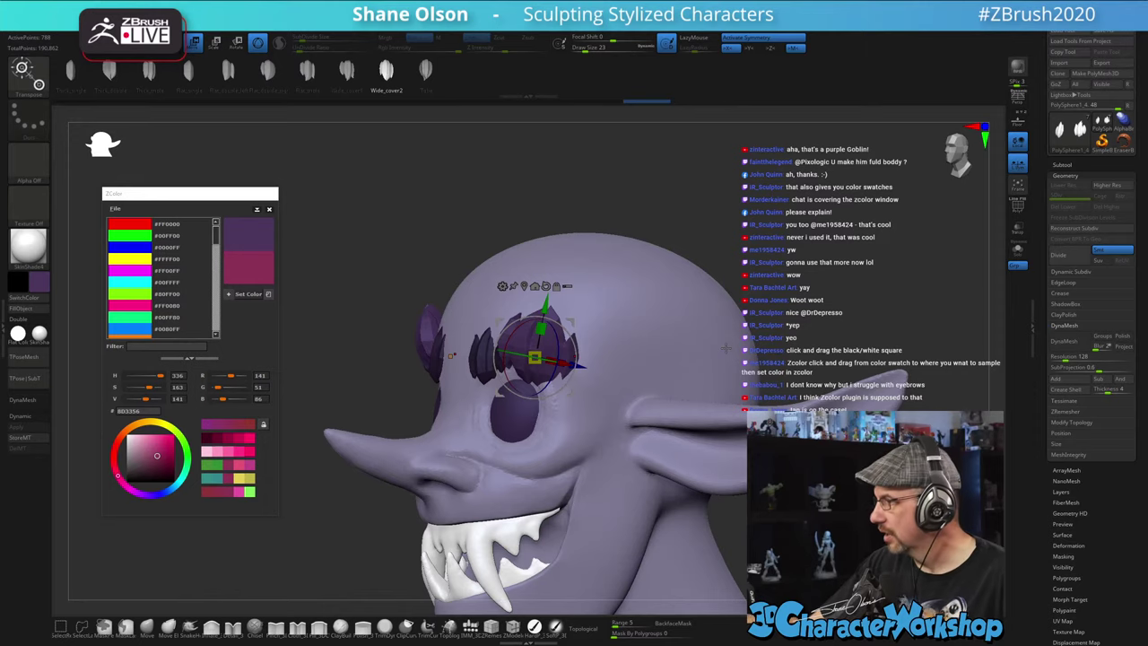
pyautogui.moveTo(574, 408); pyautogui.dragTo(613, 410, button='right')
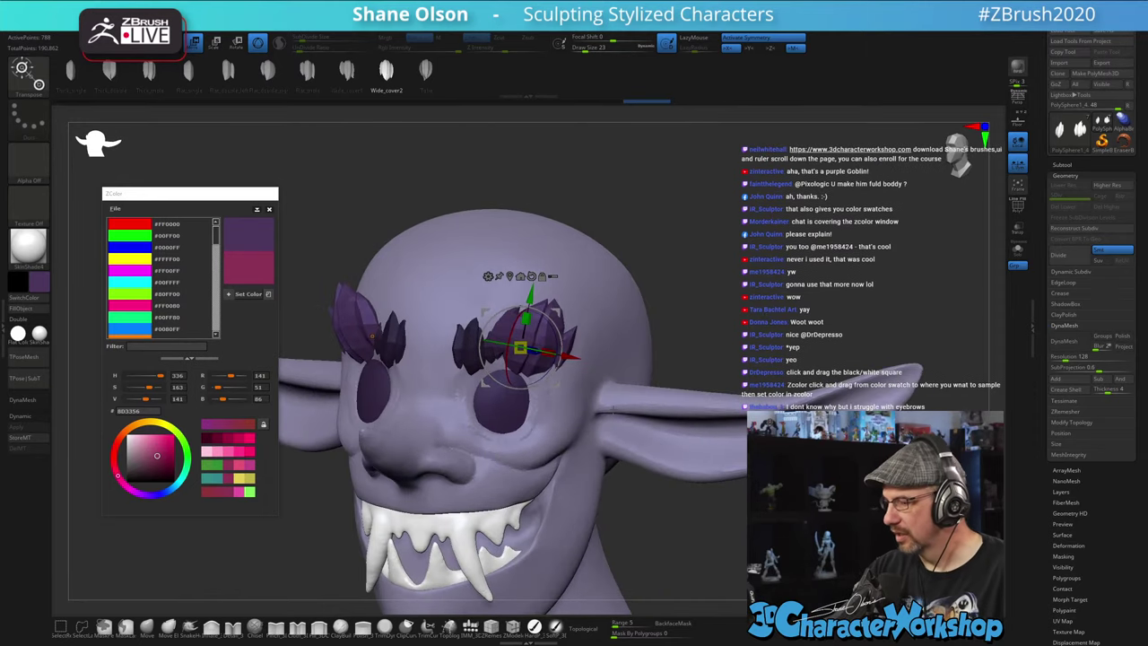
pyautogui.keyDown('alt'); pyautogui.moveTo(679, 311); pyautogui.dragTo(711, 312, button='right'); pyautogui.keyUp('alt')
# - Clear the mask and fill all brow hair strands with dark purple after undoing a trial black colour
pyautogui.click(535, 627)
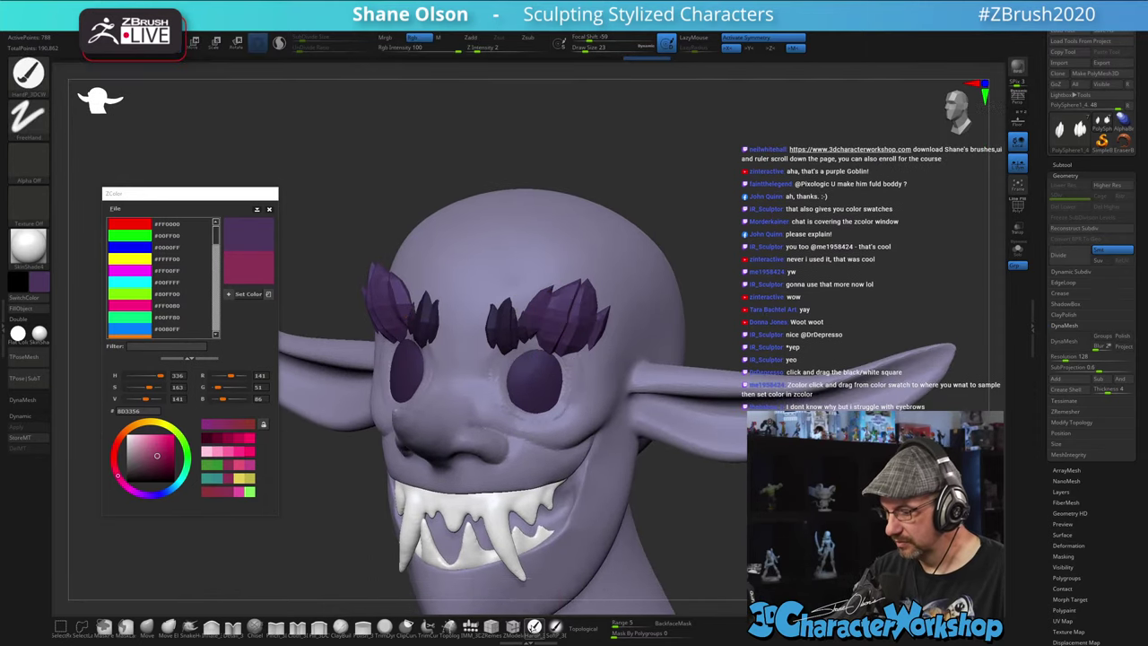
pyautogui.click(25, 298)
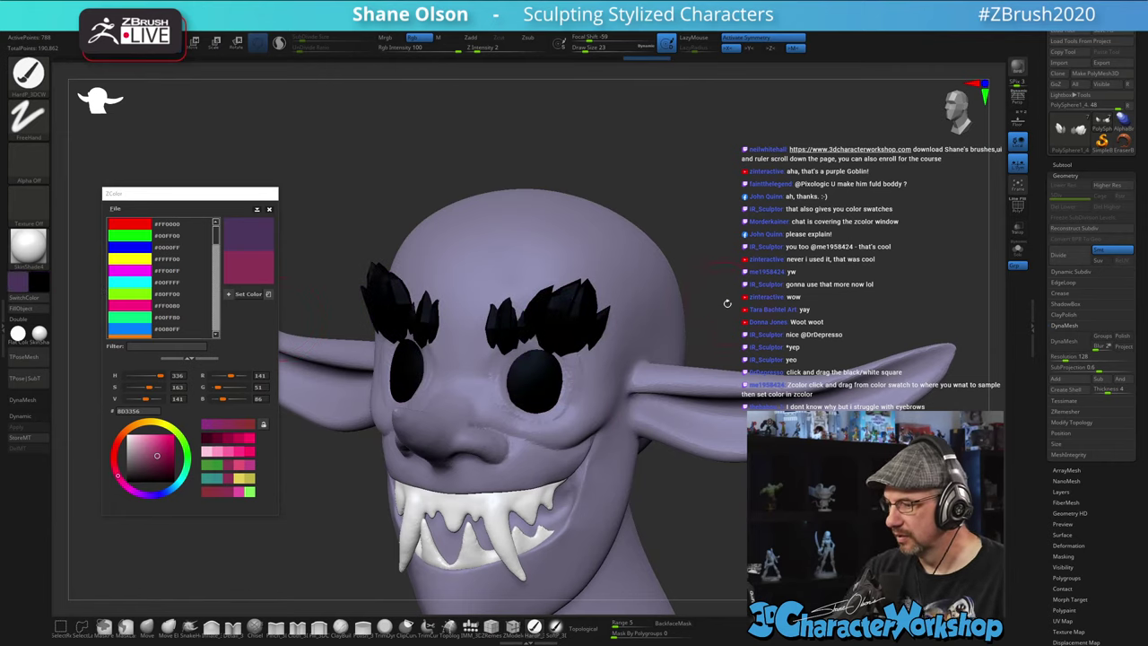
pyautogui.hotkey('ctrl', 'z')
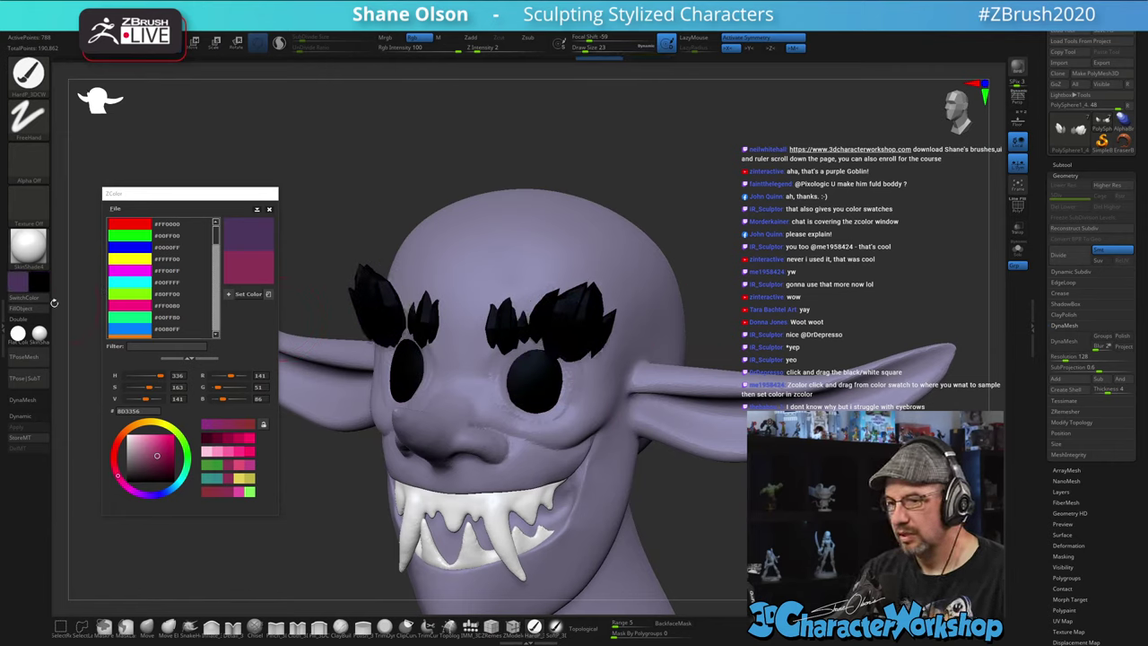
pyautogui.click(31, 298)
pyautogui.click(29, 308)
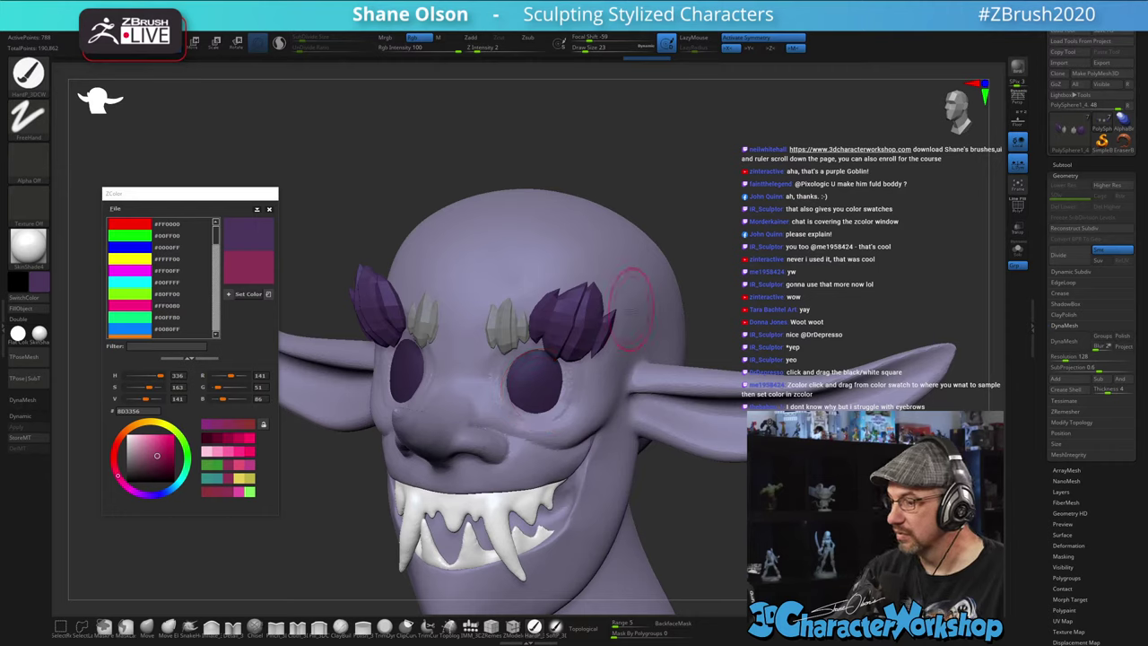
pyautogui.keyDown('ctrl'); pyautogui.moveTo(691, 260); pyautogui.dragTo(705, 260); pyautogui.keyUp('ctrl')
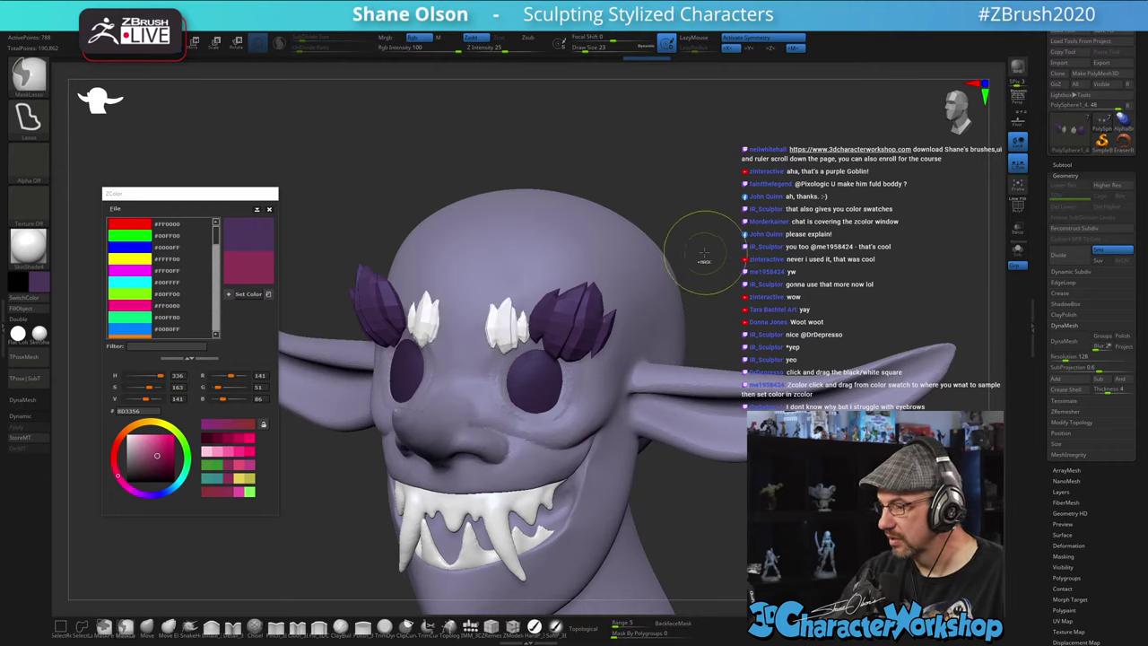
pyautogui.click(41, 311)
# - Show polyframes, auto-group the brow strand clusters, and apply Mirror And Weld to them
pyautogui.hotkey('shift', 'f')
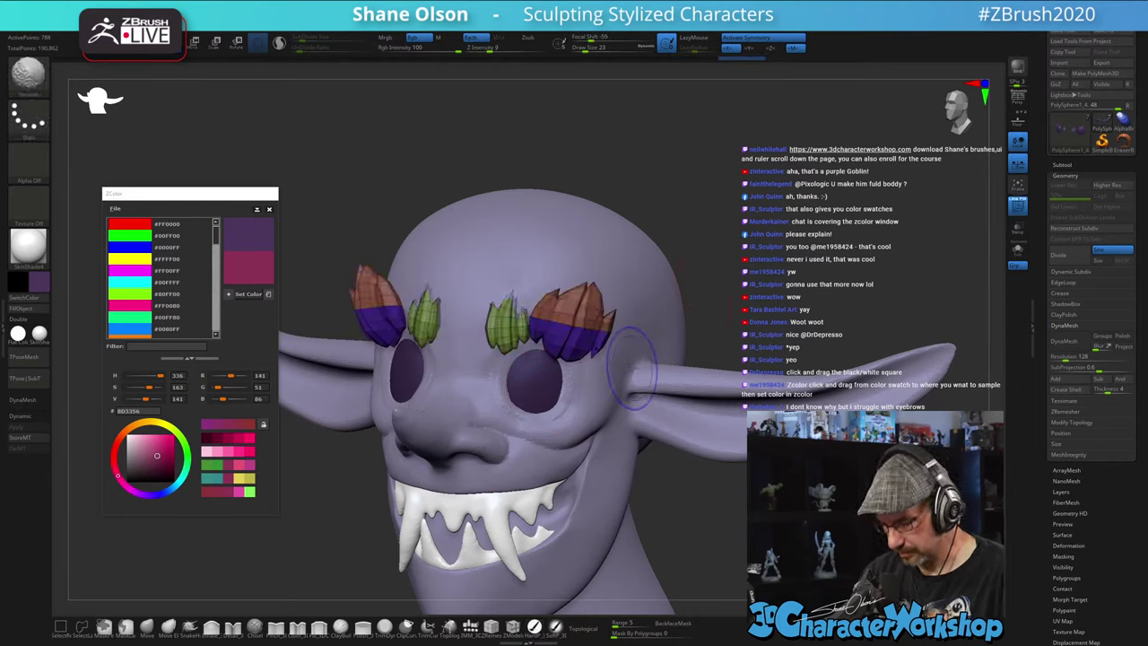
pyautogui.press('space')
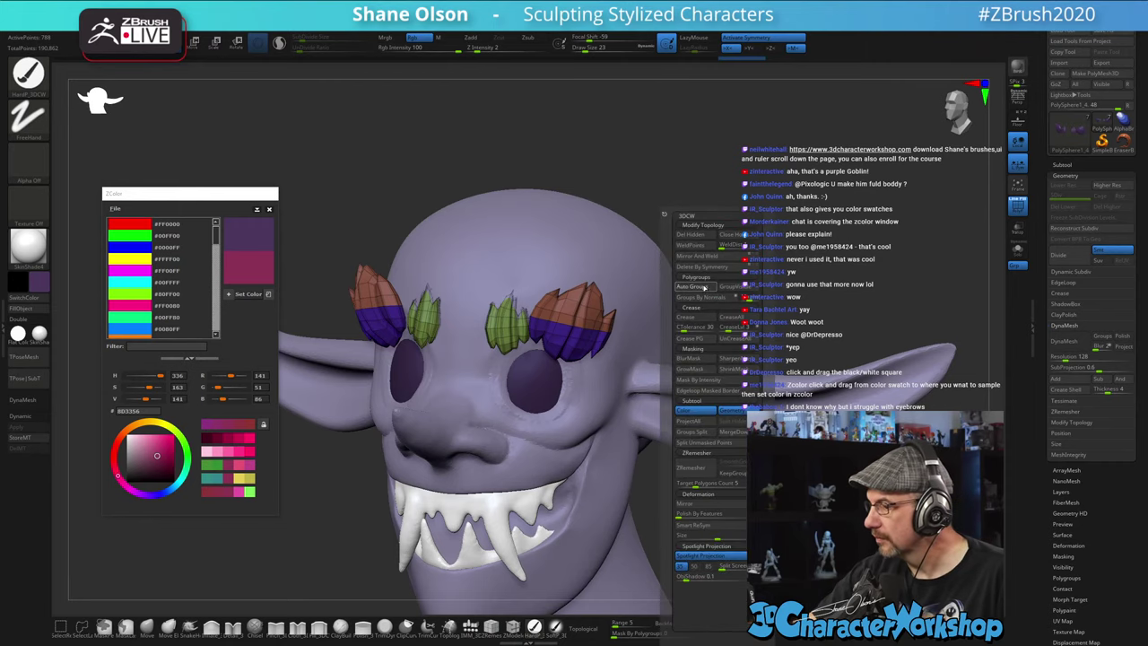
pyautogui.click(704, 288)
pyautogui.press('space')
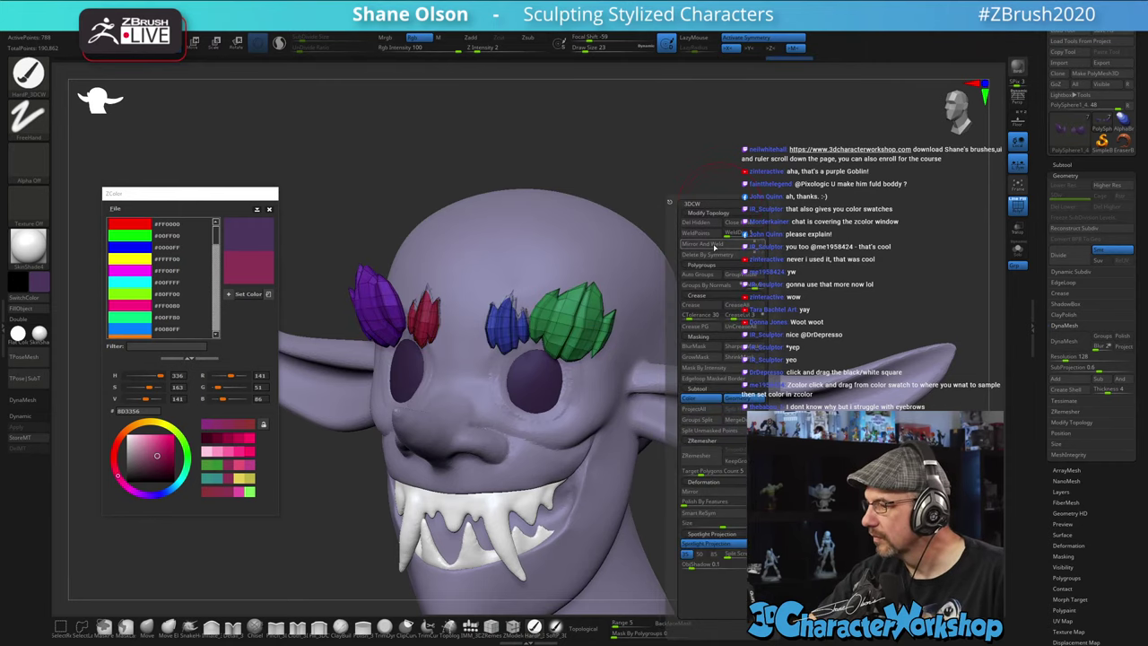
pyautogui.click(713, 245)
# - Pull the outer brow strands with SnakeHook at draw size 49 and undo the last stroke
pyautogui.moveTo(729, 290); pyautogui.dragTo(603, 298)
pyautogui.click(191, 626)
pyautogui.moveTo(663, 245)
pyautogui.mouseDown()
pyautogui.moveTo(613, 255)
pyautogui.moveTo(648, 263)
pyautogui.moveTo(632, 299)
pyautogui.moveTo(578, 302)
pyautogui.mouseUp()
pyautogui.press('s')
pyautogui.press('s')
pyautogui.moveTo(548, 342); pyautogui.dragTo(563, 321)
pyautogui.moveTo(567, 326)
pyautogui.mouseDown()
pyautogui.moveTo(633, 330)
pyautogui.moveTo(627, 346)
pyautogui.mouseUp()
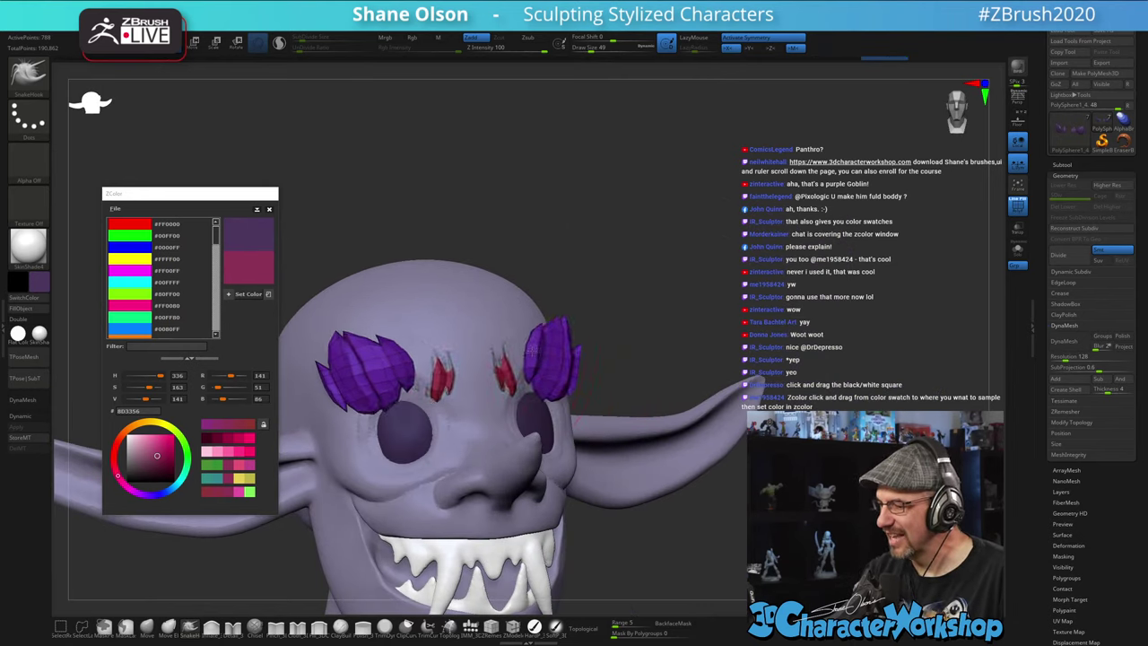
pyautogui.moveTo(531, 351); pyautogui.dragTo(538, 356)
pyautogui.hotkey('ctrl', 'z')
# - Turn on Topological masking and use SnakeHook to reshape the large outer brow clusters along the brow ridge
pyautogui.click(584, 628)
pyautogui.moveTo(592, 361); pyautogui.dragTo(565, 354, button='right')
pyautogui.moveTo(613, 324); pyautogui.dragTo(590, 336, button='right')
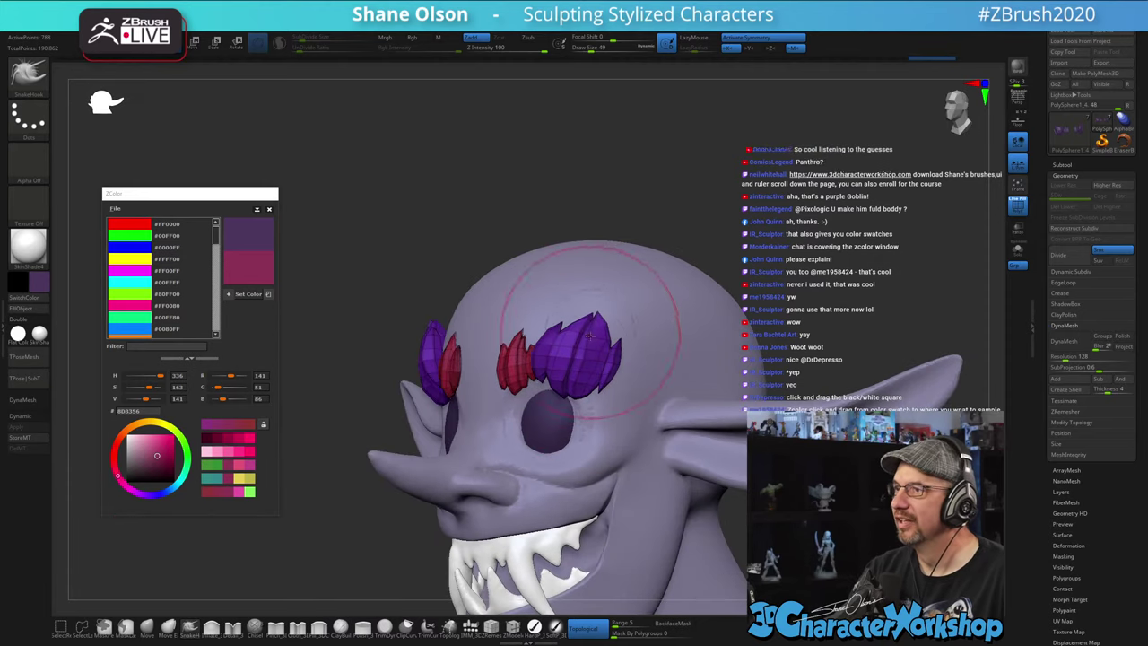
pyautogui.moveTo(580, 369); pyautogui.dragTo(570, 339)
pyautogui.moveTo(556, 336); pyautogui.dragTo(617, 319, button='right')
pyautogui.moveTo(549, 339); pyautogui.dragTo(552, 355)
pyautogui.moveTo(613, 349); pyautogui.dragTo(574, 363, button='right')
# - Set the draw size to 22 and lean the inner brow strands outward with SnakeHook
pyautogui.press('s')
pyautogui.moveTo(576, 377)
pyautogui.mouseDown()
pyautogui.moveTo(510, 376)
pyautogui.moveTo(483, 391)
pyautogui.mouseUp()
pyautogui.press('s')
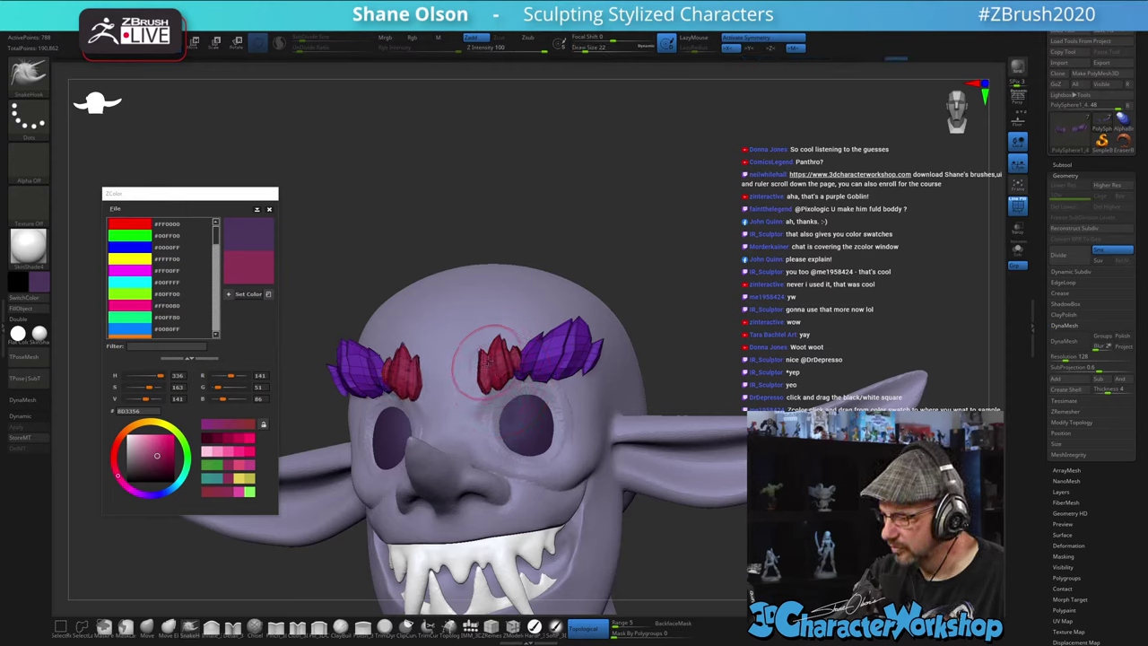
pyautogui.moveTo(590, 310); pyautogui.dragTo(535, 314, button='right')
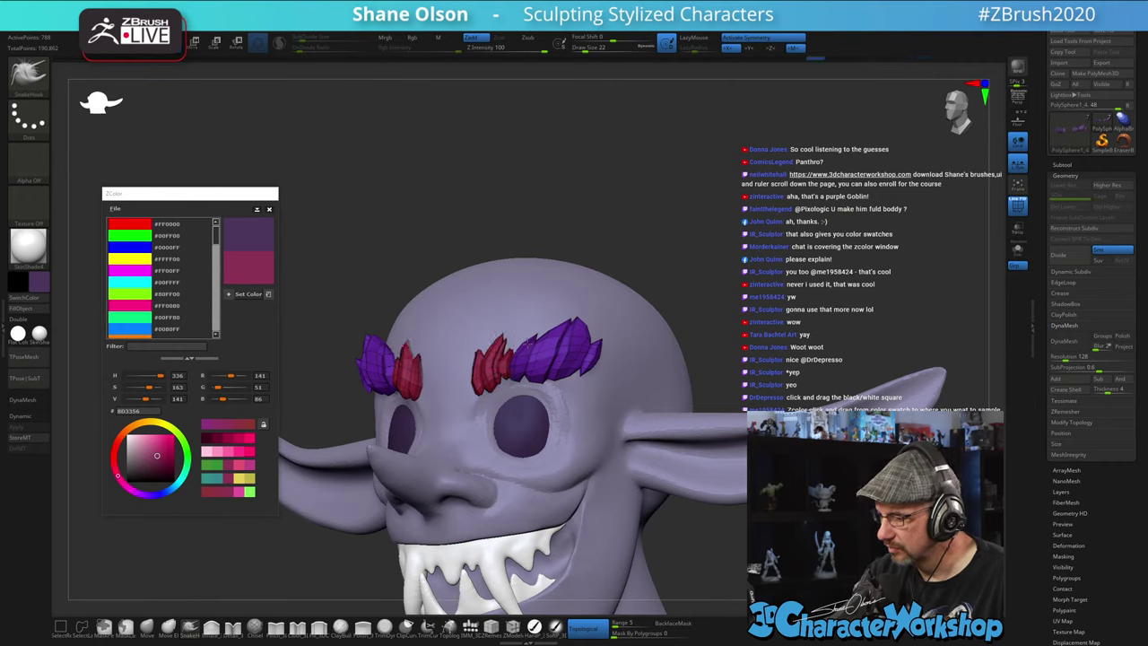
# - Pull the outermost brow strands inward with SnakeHook, reducing the draw size to 17
pyautogui.moveTo(571, 333)
pyautogui.mouseDown()
pyautogui.moveTo(581, 358)
pyautogui.moveTo(549, 354)
pyautogui.mouseUp()
pyautogui.press('[')
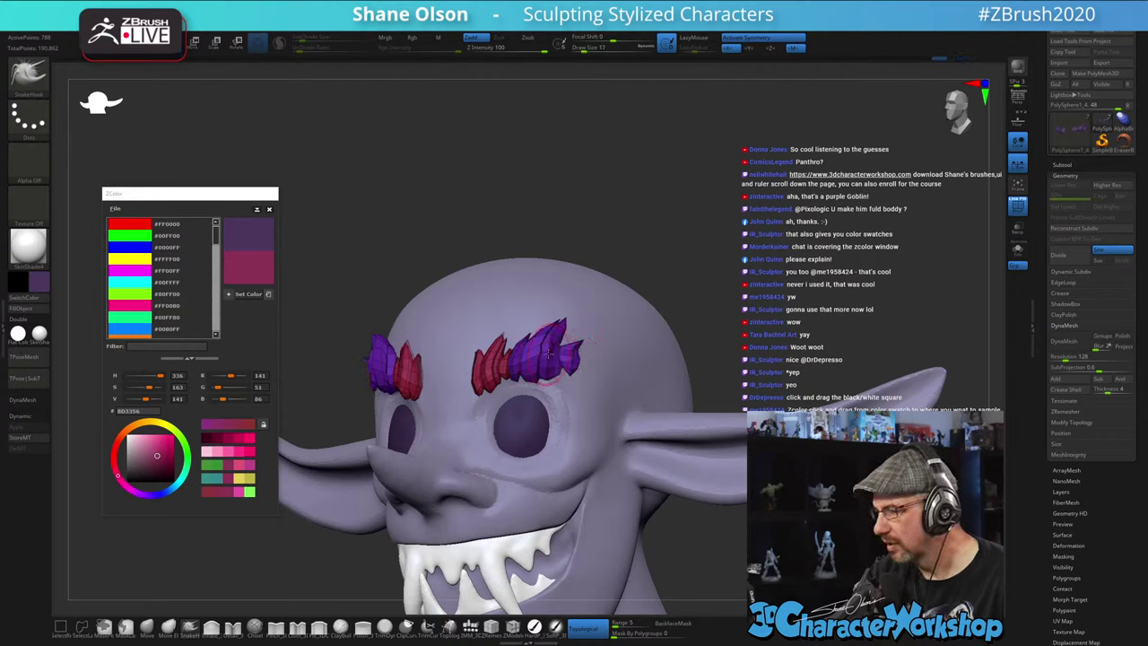
pyautogui.moveTo(614, 360)
pyautogui.mouseDown(button='right')
pyautogui.moveTo(638, 359)
pyautogui.moveTo(583, 362)
pyautogui.moveTo(611, 362)
pyautogui.mouseUp(button='right')
pyautogui.moveTo(578, 368); pyautogui.dragTo(569, 363)
pyautogui.moveTo(633, 330)
pyautogui.mouseDown(button='right')
pyautogui.moveTo(605, 318)
pyautogui.moveTo(621, 364)
pyautogui.moveTo(615, 326)
pyautogui.moveTo(597, 328)
pyautogui.moveTo(574, 305)
pyautogui.mouseUp(button='right')
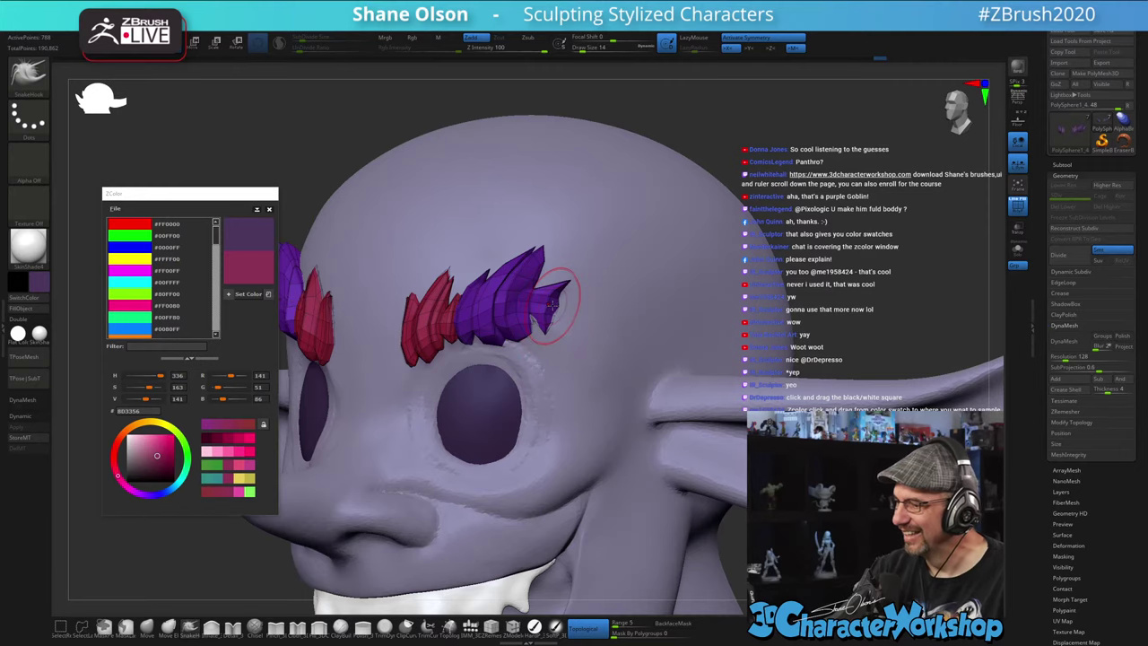
# - Refine the upper tip of the outermost brow strand with SnakeHook, reducing the draw size to 9
pyautogui.press('s')
pyautogui.moveTo(575, 282); pyautogui.dragTo(558, 286)
pyautogui.moveTo(588, 274); pyautogui.dragTo(575, 279, button='right')
pyautogui.press('s')
pyautogui.moveTo(583, 276); pyautogui.dragTo(575, 275)
pyautogui.moveTo(577, 265); pyautogui.dragTo(588, 258, button='right')
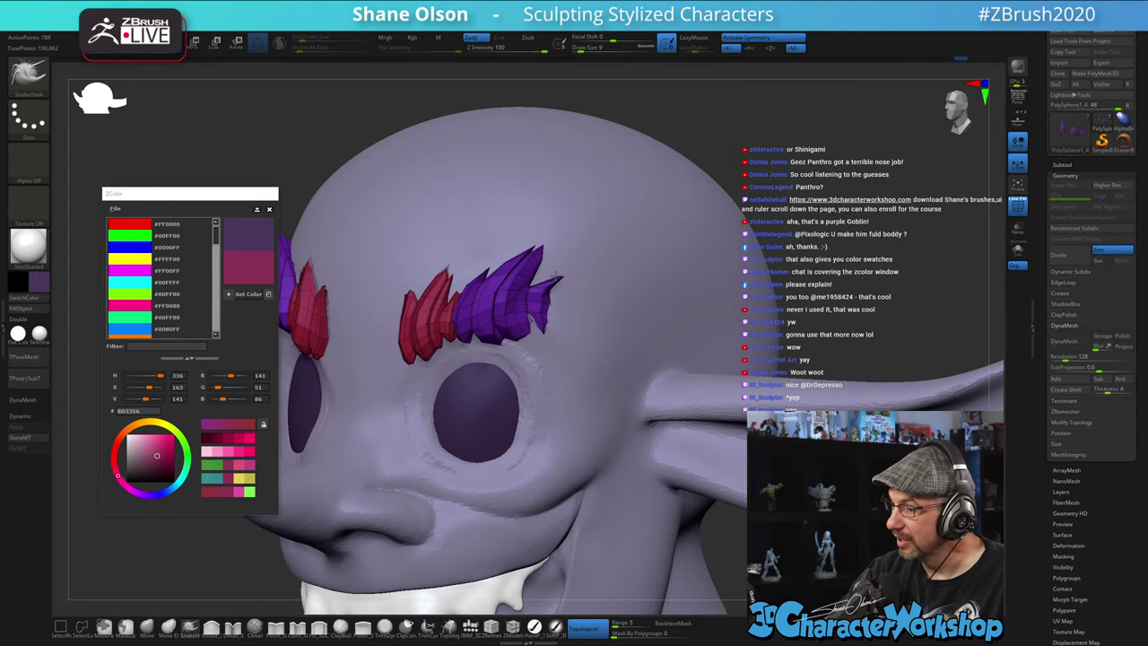
# - Set the draw size to 6 and nudge the large outer brow strands with SnakeHook
pyautogui.moveTo(567, 260)
pyautogui.mouseDown(button='right')
pyautogui.moveTo(547, 268)
pyautogui.moveTo(601, 309)
pyautogui.moveTo(548, 339)
pyautogui.moveTo(557, 310)
pyautogui.mouseUp(button='right')
pyautogui.press('s')
pyautogui.moveTo(517, 311); pyautogui.dragTo(513, 311)
pyautogui.moveTo(489, 306); pyautogui.dragTo(483, 302, button='right')
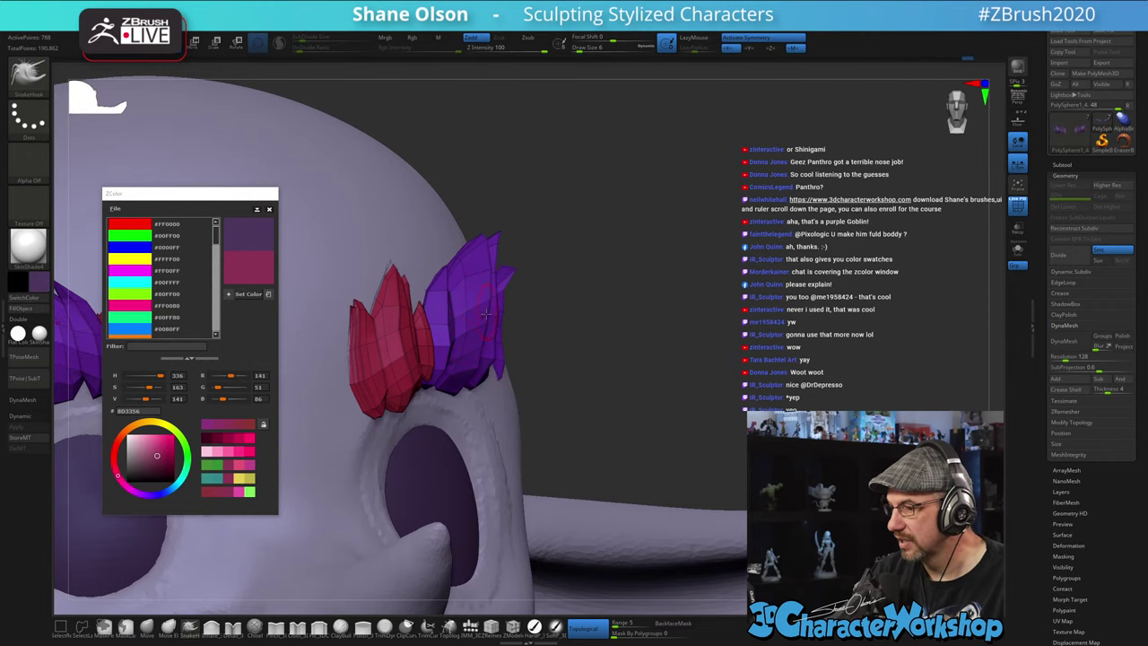
pyautogui.moveTo(485, 314)
pyautogui.mouseDown(button='right')
pyautogui.moveTo(506, 341)
pyautogui.moveTo(589, 324)
pyautogui.mouseUp(button='right')
# - Turn on Dynamic Subdivision and tuck in the outermost strand's lower tip with SnakeHook, raising the draw size to 18
pyautogui.press('d')
pyautogui.click(584, 202)
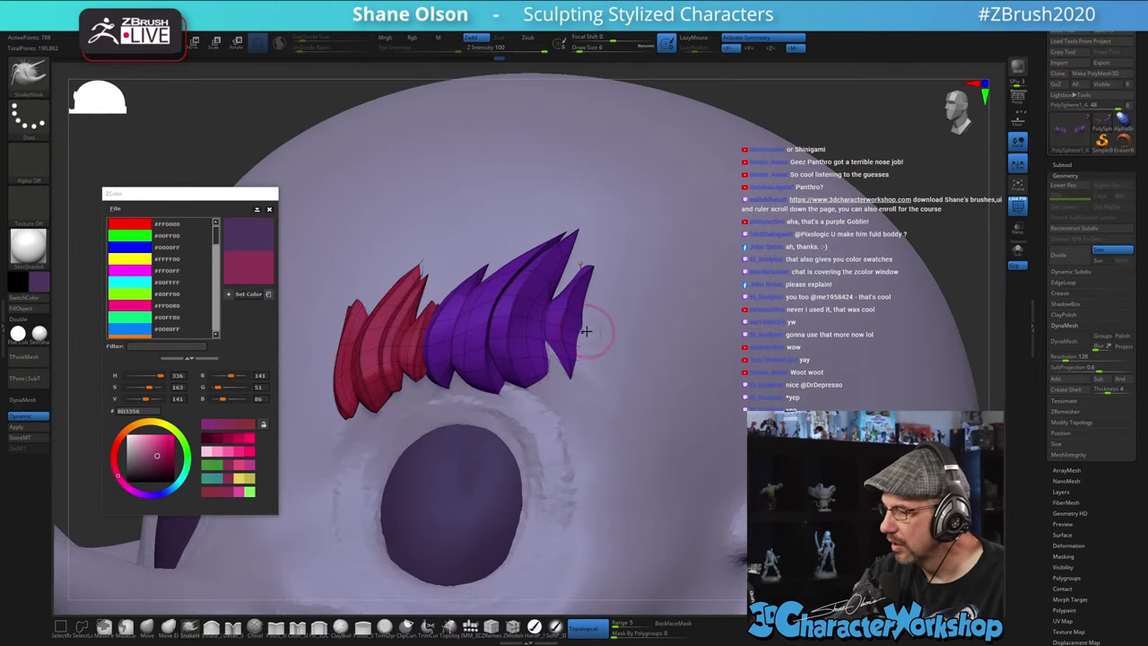
pyautogui.moveTo(571, 363)
pyautogui.mouseDown()
pyautogui.moveTo(564, 369)
pyautogui.moveTo(568, 350)
pyautogui.mouseUp()
pyautogui.moveTo(606, 384)
pyautogui.keyDown('ctrl'); pyautogui.mouseDown(button='right')
pyautogui.moveTo(591, 302)
pyautogui.moveTo(659, 350)
pyautogui.moveTo(598, 358)
pyautogui.mouseUp(button='right'); pyautogui.keyUp('ctrl')
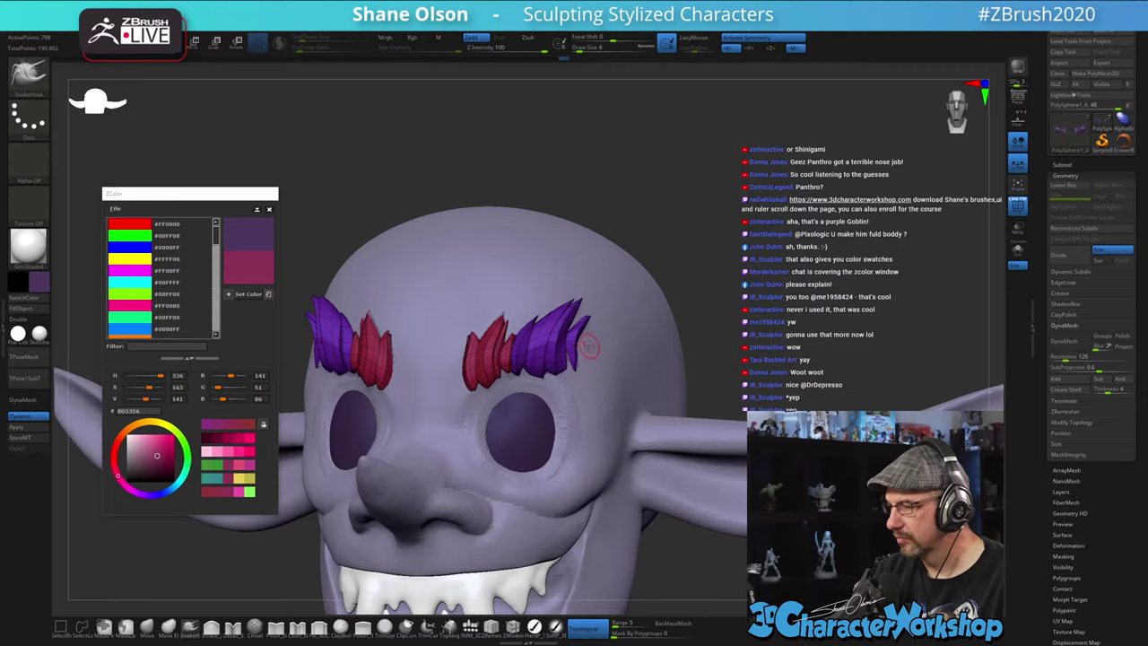
pyautogui.press(']')
pyautogui.moveTo(582, 366); pyautogui.dragTo(575, 362)
pyautogui.moveTo(585, 347); pyautogui.dragTo(543, 354, button='right')
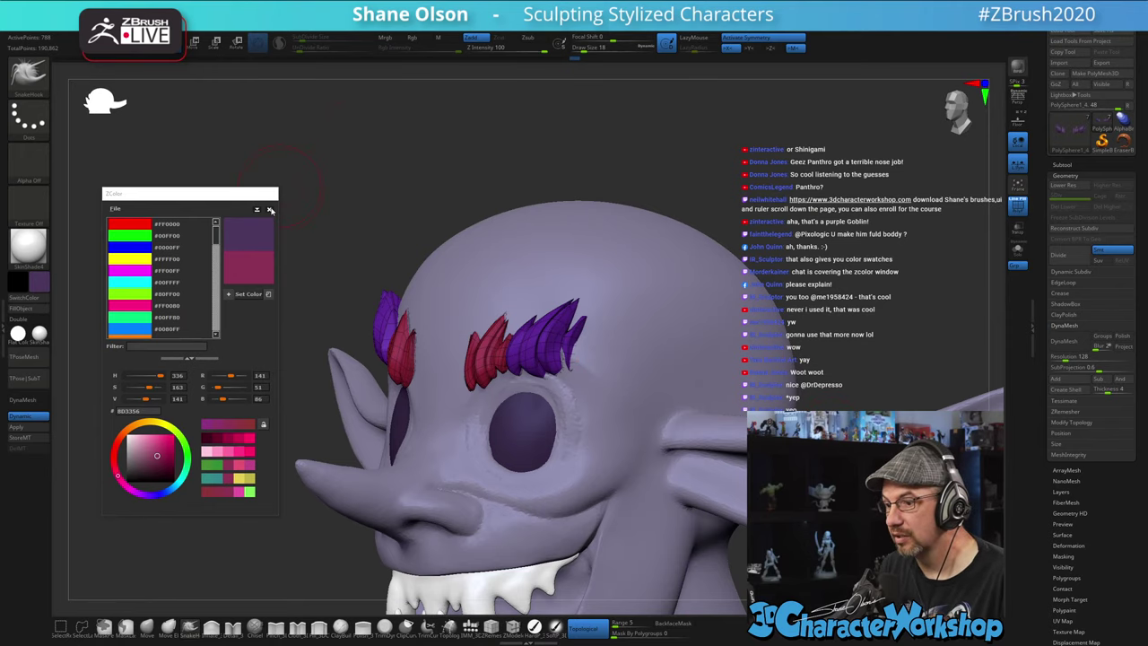
# - Close the ZColor palette and examine the brows from three-quarter and side views
pyautogui.click(270, 210)
pyautogui.keyDown('ctrl'); pyautogui.moveTo(362, 183); pyautogui.dragTo(310, 162, button='right'); pyautogui.keyUp('ctrl')
pyautogui.moveTo(309, 161); pyautogui.dragTo(235, 152, button='right')
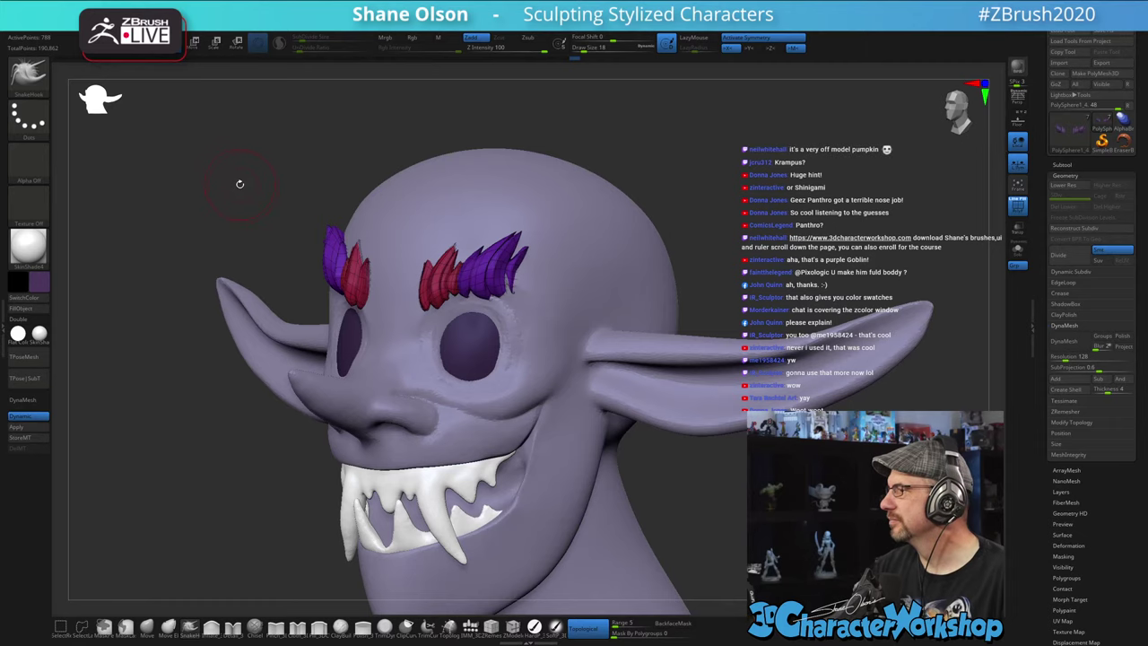
pyautogui.moveTo(721, 273); pyautogui.dragTo(721, 286, button='right')
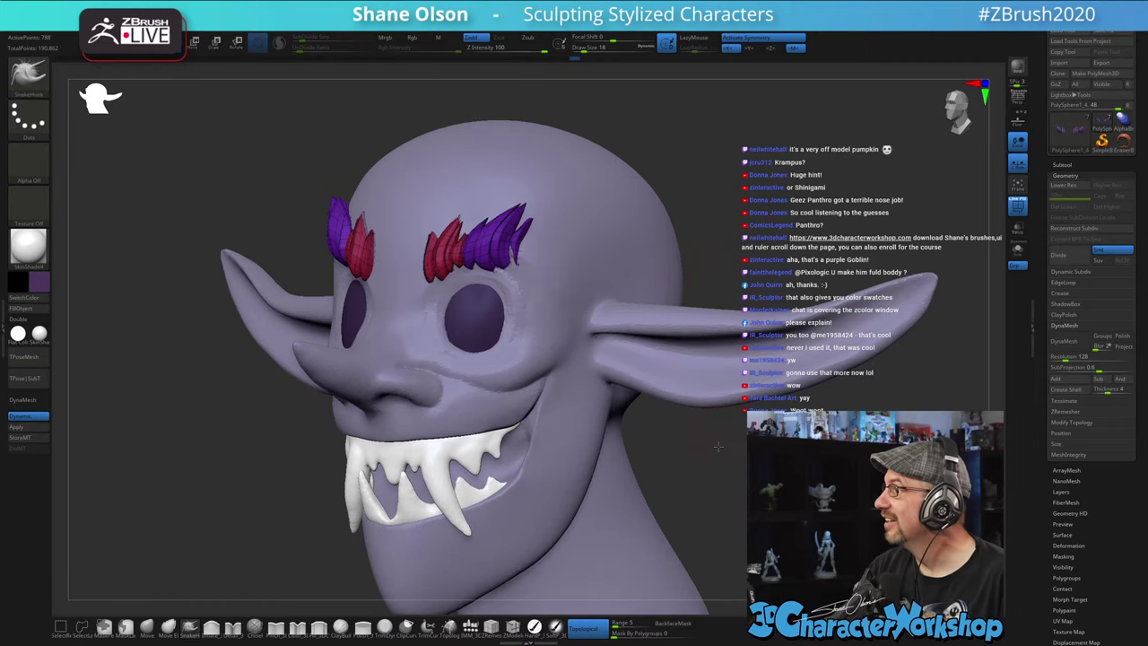
pyautogui.moveTo(718, 446)
pyautogui.mouseDown(button='right')
pyautogui.moveTo(715, 230)
pyautogui.moveTo(669, 244)
pyautogui.moveTo(703, 246)
pyautogui.mouseUp(button='right')
pyautogui.moveTo(609, 265)
pyautogui.mouseDown(button='right')
pyautogui.moveTo(549, 235)
pyautogui.moveTo(538, 215)
pyautogui.mouseUp(button='right')
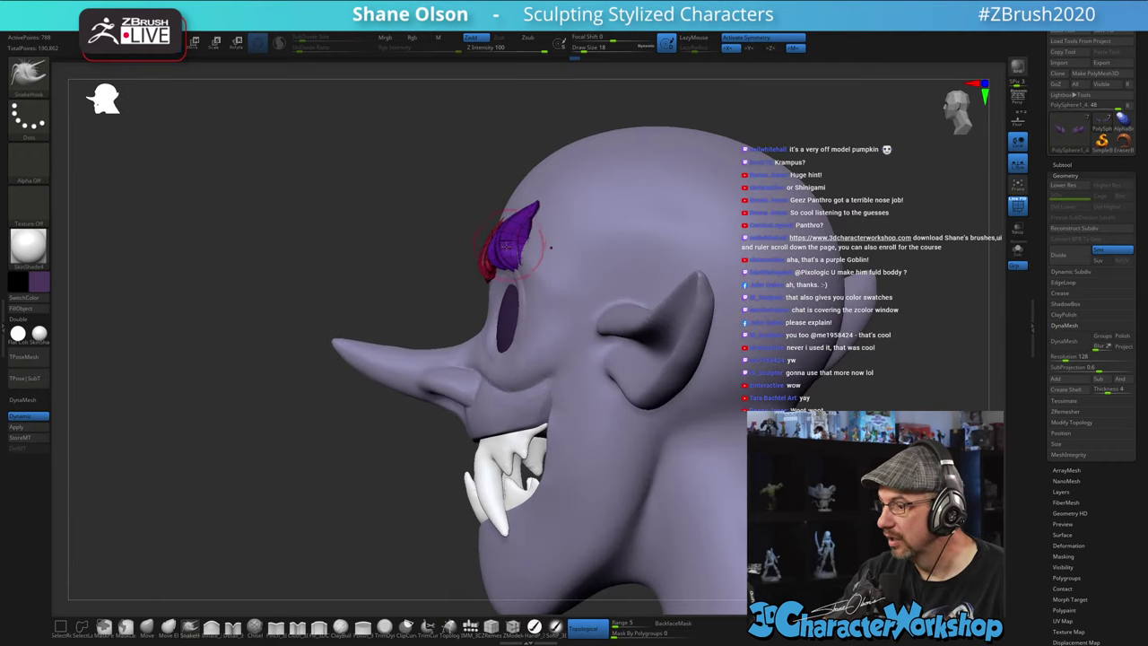
pyautogui.moveTo(523, 226); pyautogui.dragTo(578, 232, button='right')
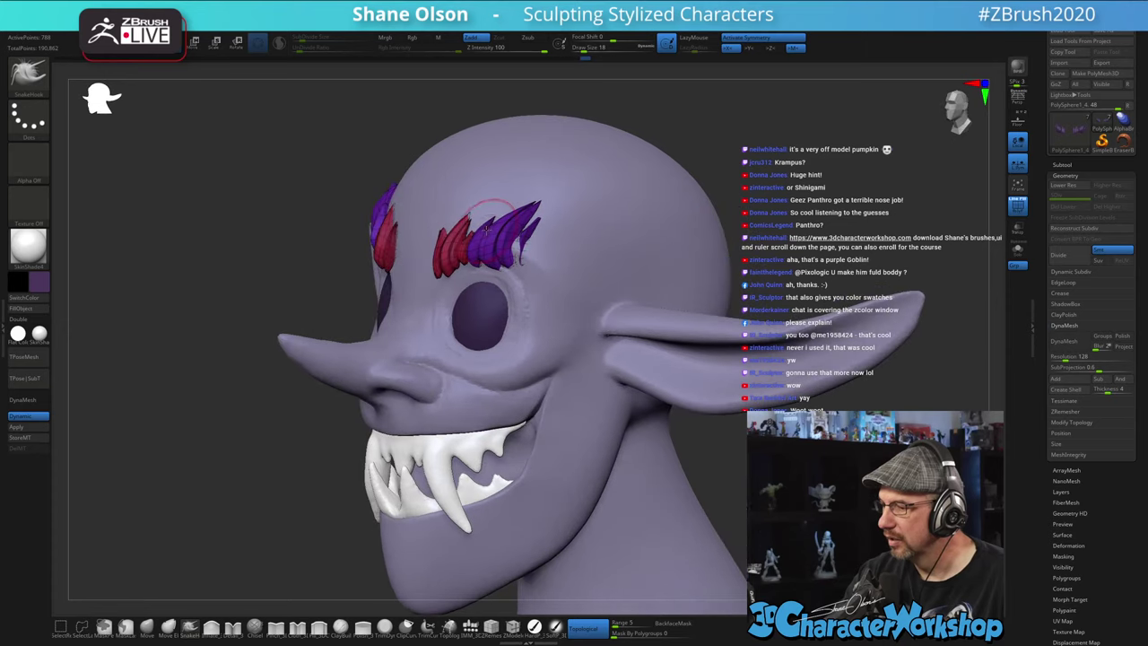
# - Hide the polyframes and pull the base of the inner brow strands outward with SnakeHook
pyautogui.moveTo(502, 229)
pyautogui.mouseDown(button='right')
pyautogui.moveTo(602, 225)
pyautogui.moveTo(531, 232)
pyautogui.moveTo(566, 233)
pyautogui.moveTo(541, 246)
pyautogui.mouseUp(button='right')
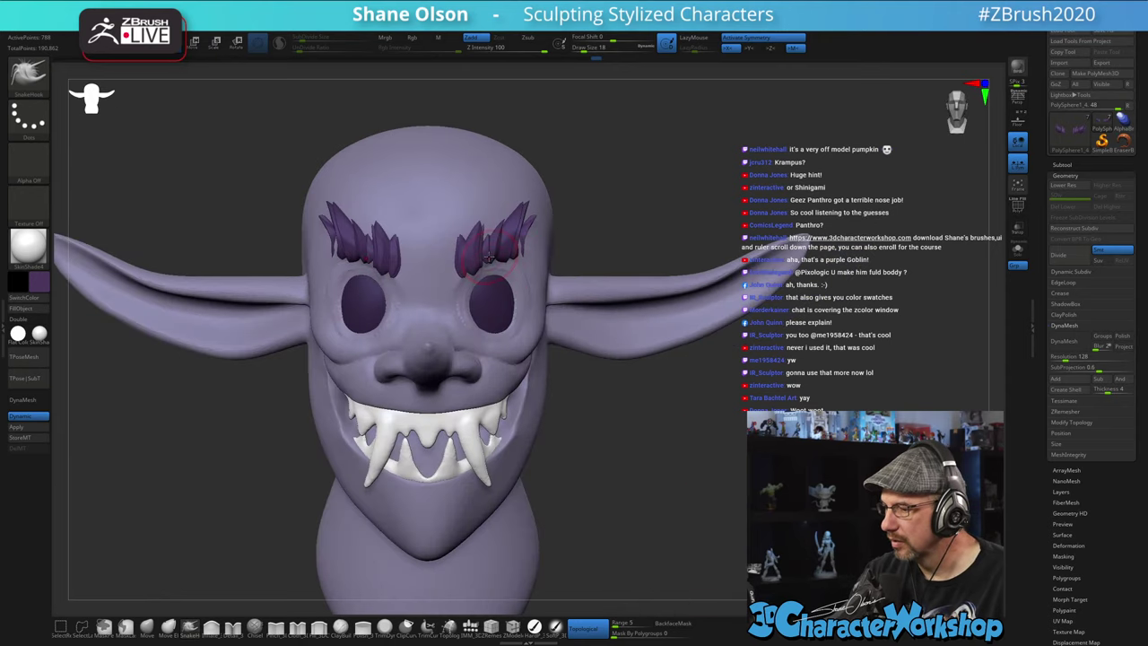
pyautogui.moveTo(462, 272)
pyautogui.mouseDown()
pyautogui.moveTo(459, 285)
pyautogui.moveTo(479, 268)
pyautogui.mouseUp()
pyautogui.moveTo(616, 434)
pyautogui.keyDown('ctrl'); pyautogui.mouseDown(button='right')
pyautogui.moveTo(594, 428)
pyautogui.moveTo(602, 424)
pyautogui.mouseUp(button='right'); pyautogui.keyUp('ctrl')
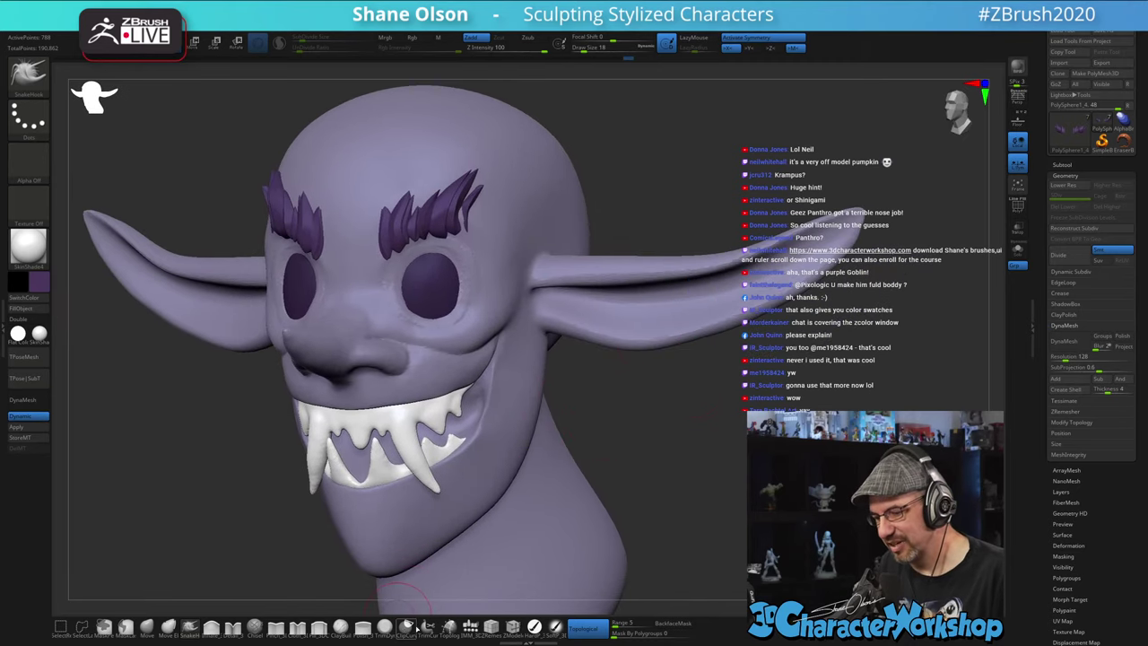
# - Insert a QuadSphere-2 primitive over the outer part of the eyebrow using the IMM primitives brush
pyautogui.click(468, 627)
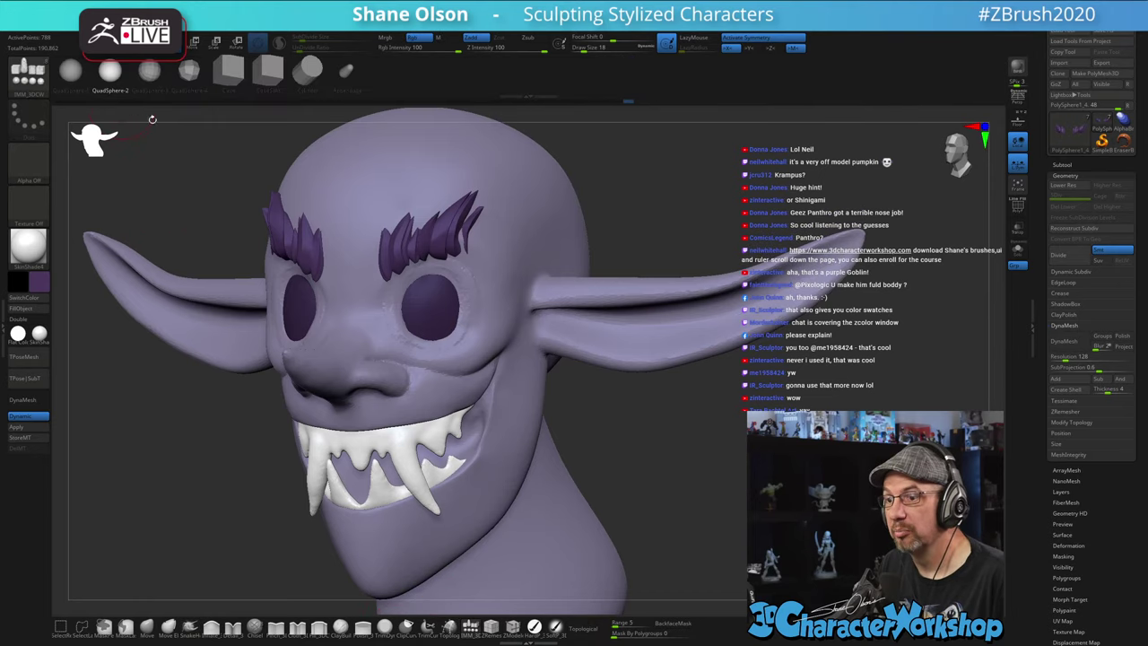
pyautogui.moveTo(453, 259); pyautogui.dragTo(469, 270)
pyautogui.moveTo(696, 208); pyautogui.dragTo(666, 213)
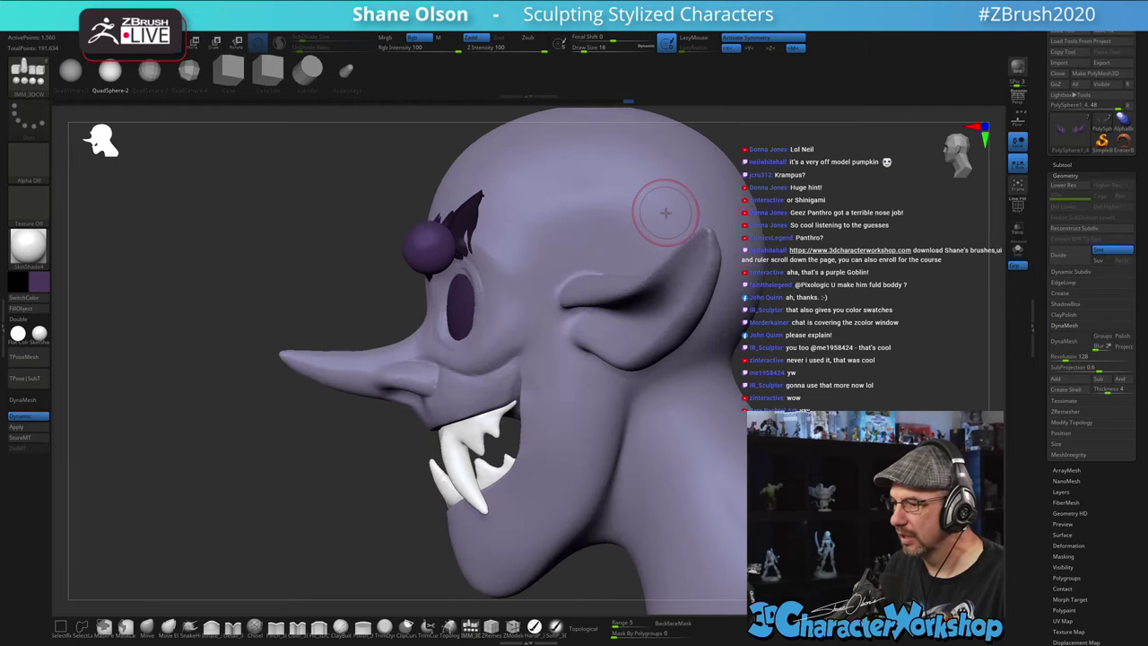
# - Position the inserted sphere with the gizmo so it sits in the head surface at the brow's outer end
pyautogui.press('w')
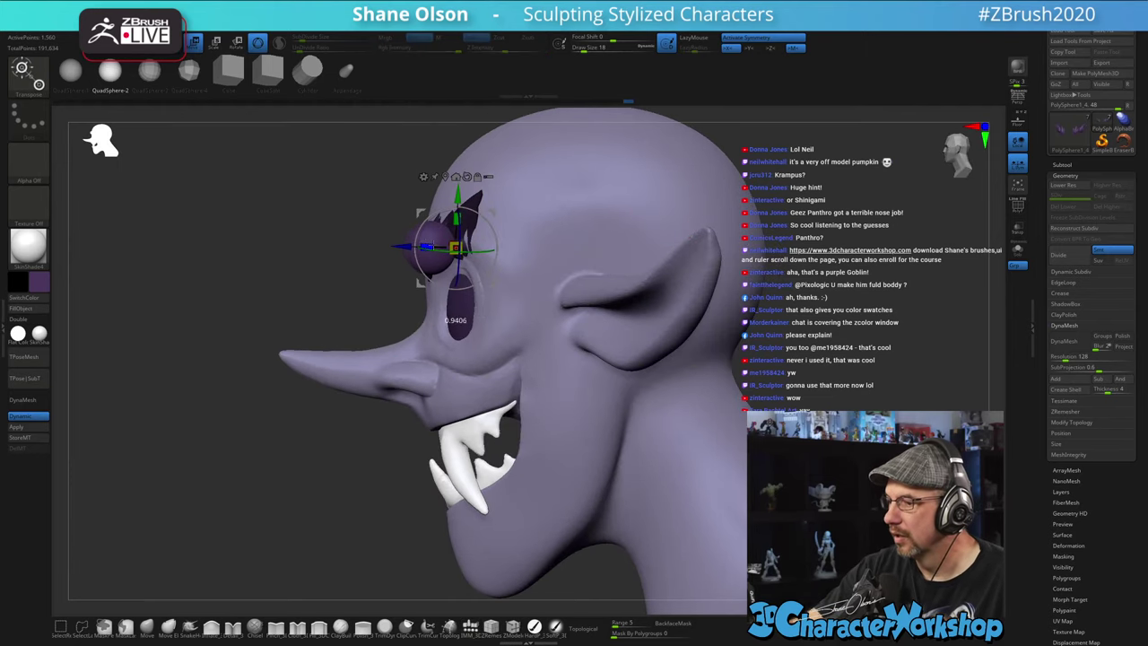
pyautogui.moveTo(421, 148); pyautogui.dragTo(409, 235)
pyautogui.moveTo(482, 182); pyautogui.dragTo(508, 175)
pyautogui.moveTo(474, 247)
pyautogui.mouseDown(button='right')
pyautogui.moveTo(473, 199)
pyautogui.moveTo(529, 192)
pyautogui.moveTo(556, 260)
pyautogui.moveTo(513, 265)
pyautogui.mouseUp(button='right')
pyautogui.moveTo(508, 265); pyautogui.dragTo(513, 245)
pyautogui.moveTo(545, 258); pyautogui.dragTo(503, 275, button='right')
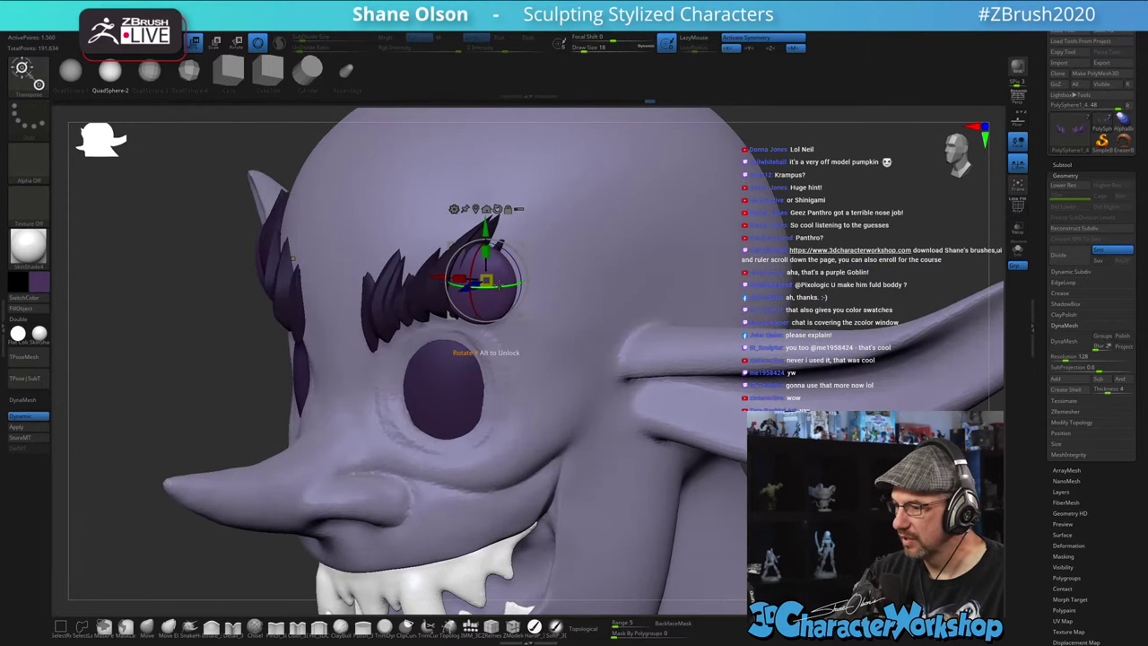
# - Flatten and stretch the inserted sphere into a brow clump using the Move brush with Topological masking
pyautogui.click(150, 626)
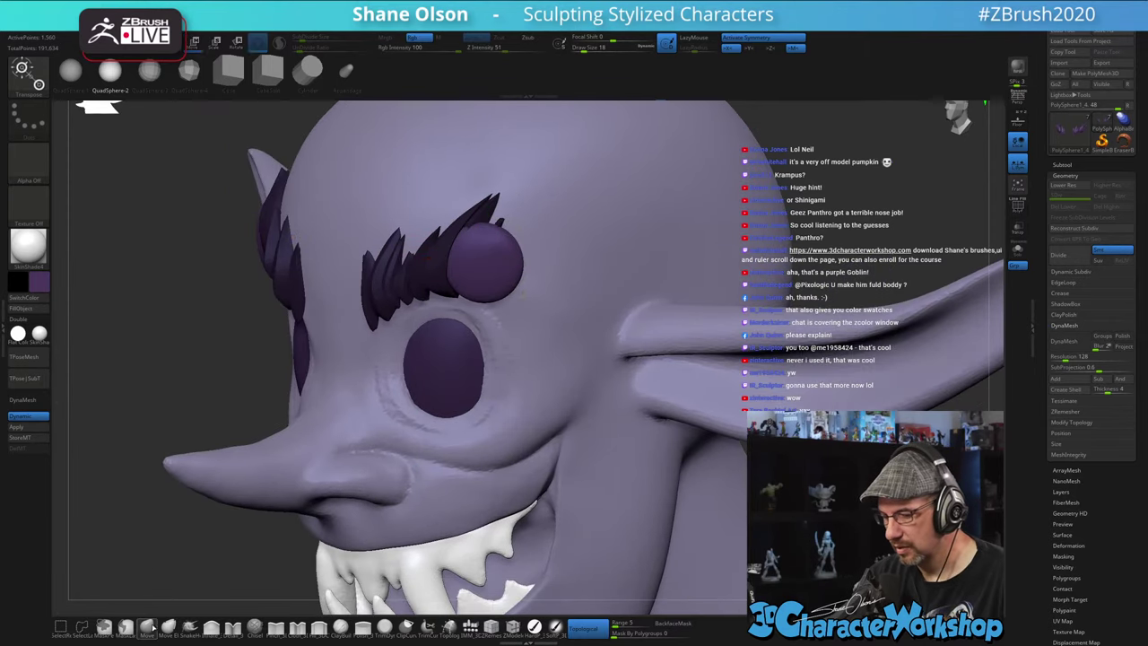
pyautogui.moveTo(517, 276)
pyautogui.mouseDown(button='right')
pyautogui.moveTo(484, 292)
pyautogui.moveTo(450, 263)
pyautogui.mouseUp(button='right')
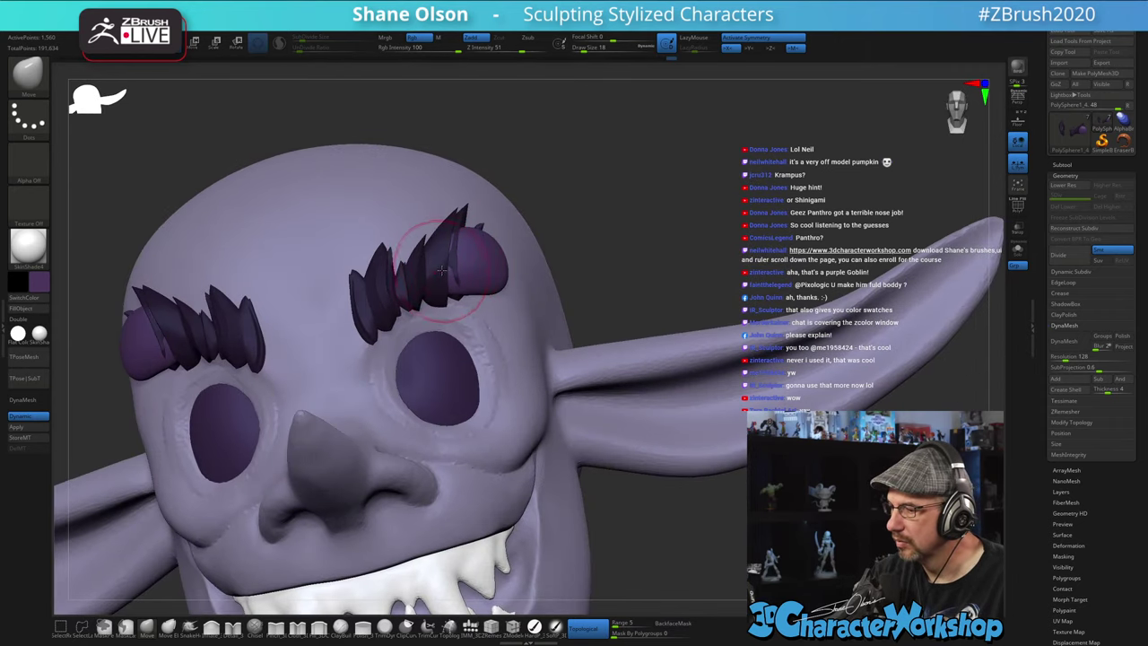
pyautogui.moveTo(546, 217); pyautogui.dragTo(485, 231, button='right')
pyautogui.press('s')
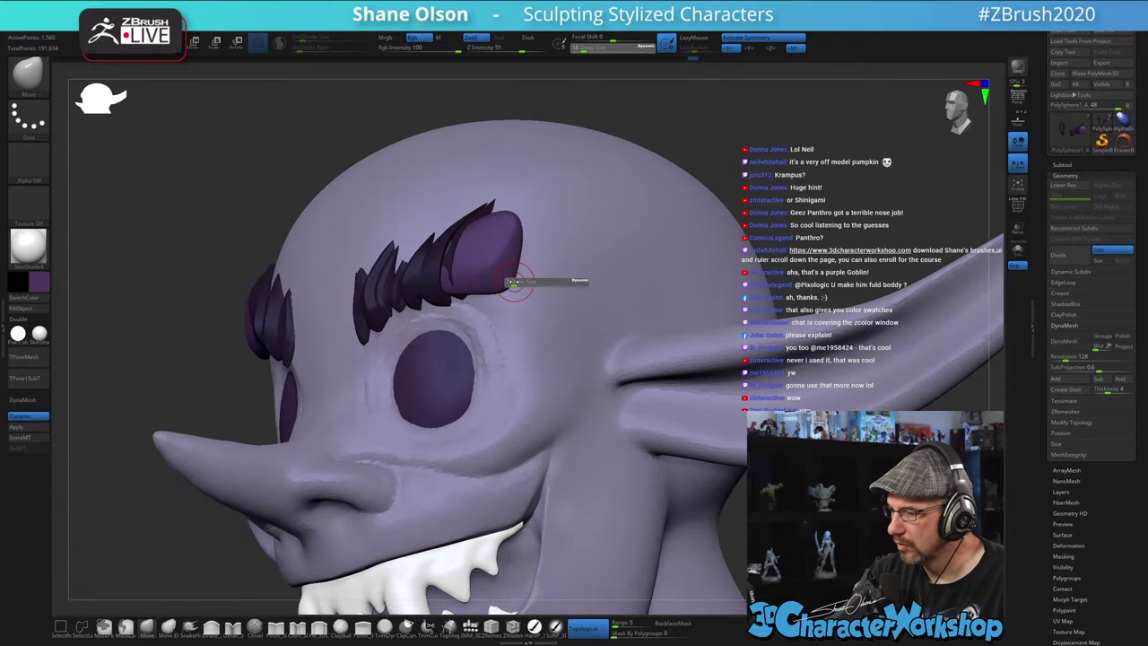
pyautogui.click(511, 283)
# - Reshape the clump's outer corners against the temple with the Move brush at draw sizes 20 and 25
pyautogui.moveTo(517, 266)
pyautogui.mouseDown(button='right')
pyautogui.moveTo(540, 259)
pyautogui.moveTo(513, 242)
pyautogui.mouseUp(button='right')
pyautogui.press('s')
pyautogui.click(523, 258)
pyautogui.moveTo(528, 237); pyautogui.dragTo(526, 212)
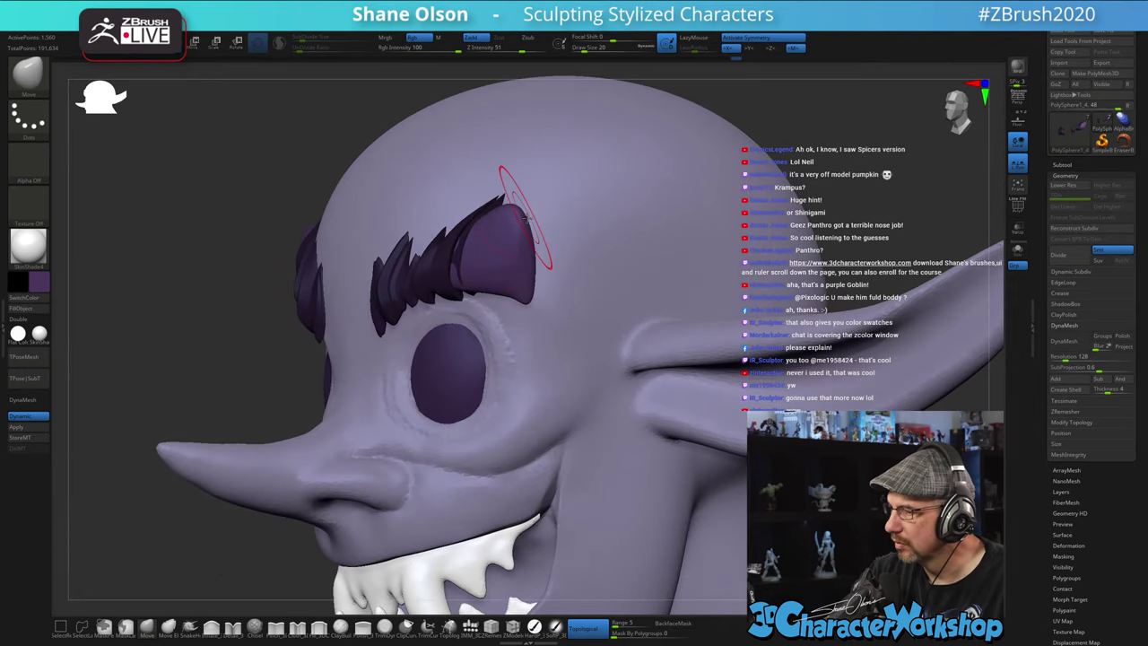
pyautogui.moveTo(517, 218)
pyautogui.mouseDown(button='right')
pyautogui.moveTo(538, 221)
pyautogui.moveTo(518, 226)
pyautogui.moveTo(523, 268)
pyautogui.moveTo(501, 306)
pyautogui.moveTo(484, 280)
pyautogui.moveTo(527, 260)
pyautogui.moveTo(533, 237)
pyautogui.moveTo(507, 242)
pyautogui.mouseUp(button='right')
pyautogui.press('s')
pyautogui.click(483, 278)
pyautogui.moveTo(504, 308)
pyautogui.mouseDown(button='right')
pyautogui.moveTo(525, 276)
pyautogui.moveTo(523, 309)
pyautogui.moveTo(458, 311)
pyautogui.moveTo(466, 334)
pyautogui.moveTo(502, 347)
pyautogui.moveTo(490, 351)
pyautogui.moveTo(520, 296)
pyautogui.moveTo(508, 281)
pyautogui.moveTo(478, 295)
pyautogui.moveTo(492, 296)
pyautogui.mouseUp(button='right')
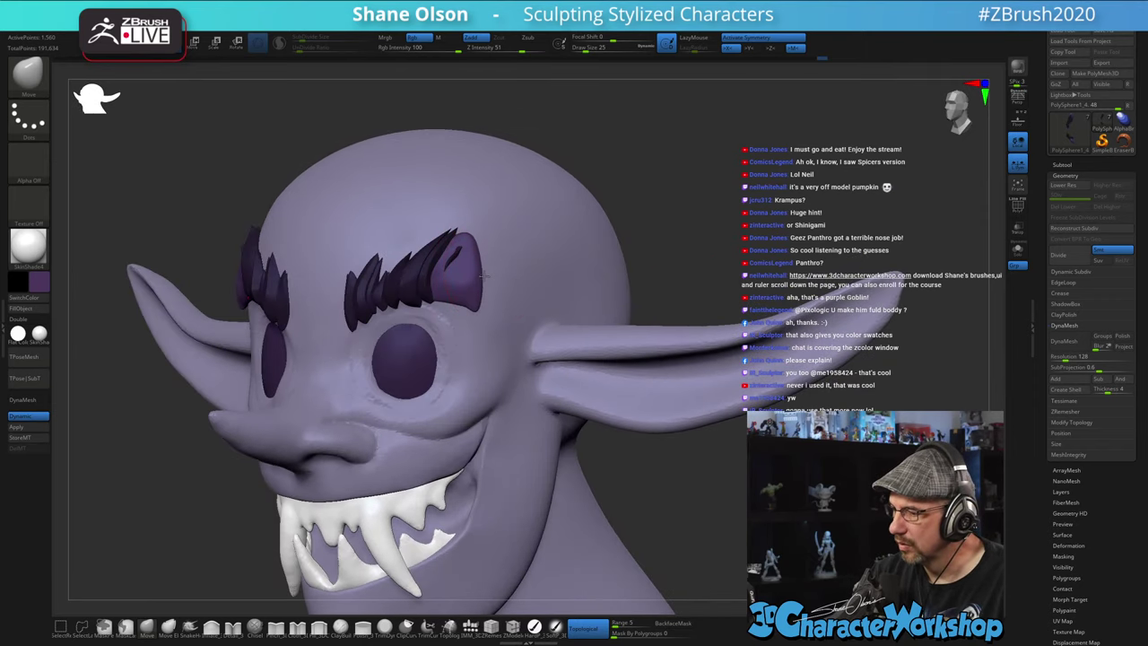
# - Set the draw size to 14, refine the clump's outer edge with Move, and invert the brow mask
pyautogui.press('s')
pyautogui.moveTo(484, 276); pyautogui.dragTo(476, 306)
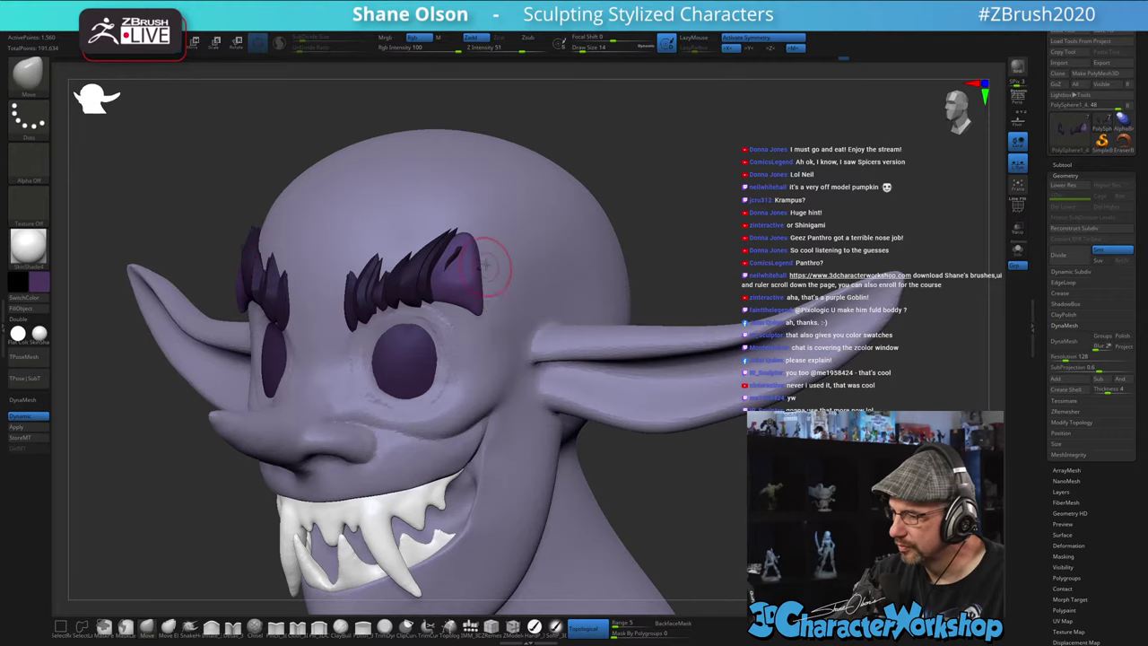
pyautogui.moveTo(507, 266); pyautogui.dragTo(520, 269, button='right')
pyautogui.keyDown('ctrl'); pyautogui.click(609, 202); pyautogui.keyUp('ctrl')
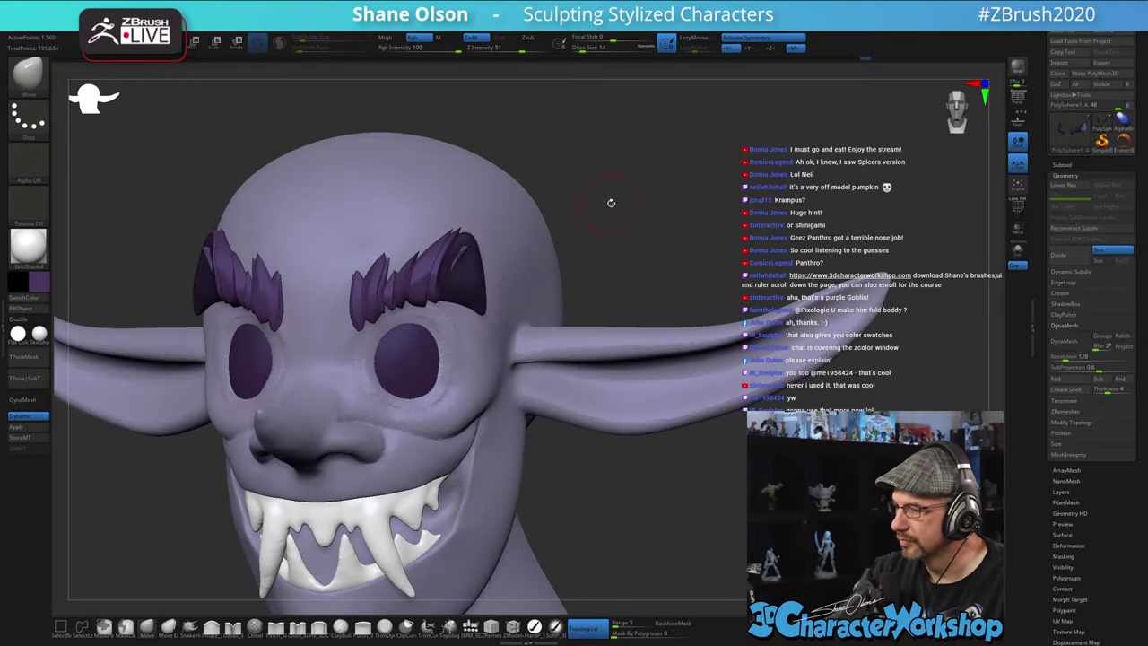
# - Turn off Topological masking, invert the mask back onto the hair strands, and smooth the outer clump
pyautogui.moveTo(610, 202); pyautogui.dragTo(566, 215, button='right')
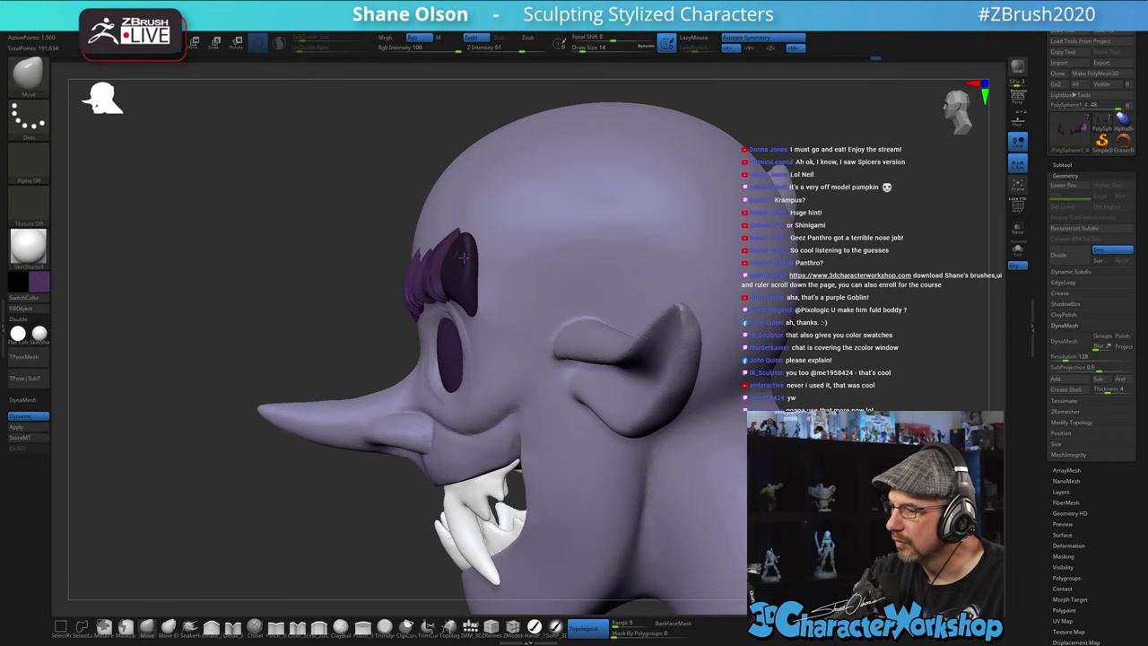
pyautogui.moveTo(554, 605); pyautogui.dragTo(574, 613)
pyautogui.click(582, 627)
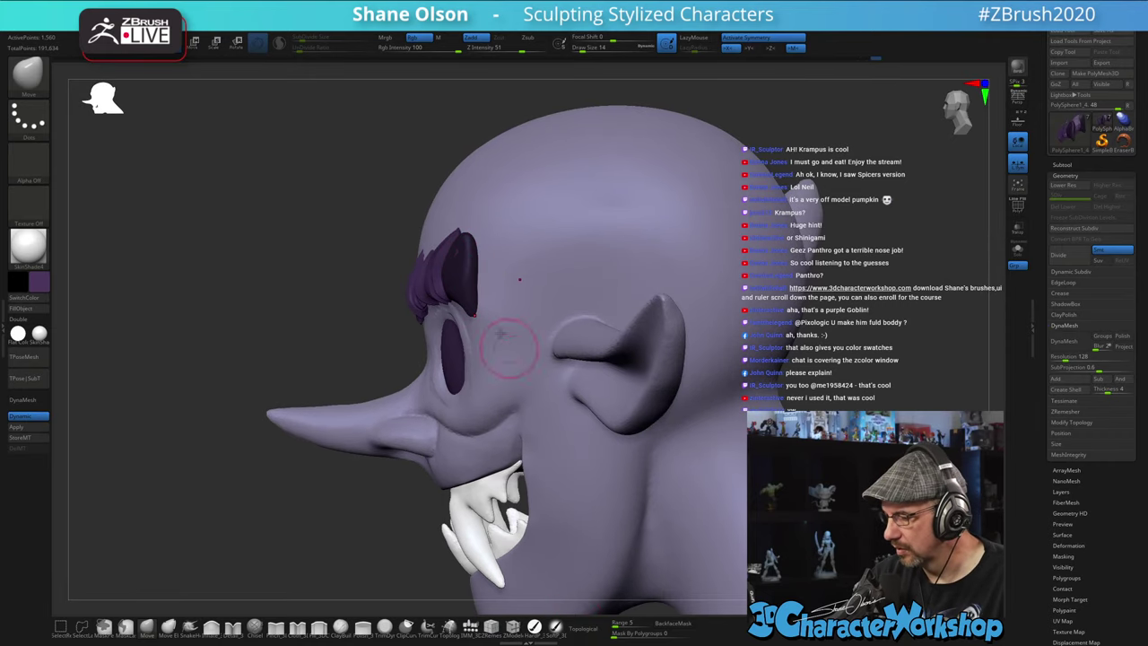
pyautogui.moveTo(479, 294); pyautogui.dragTo(459, 257, button='right')
pyautogui.keyDown('ctrl'); pyautogui.click(509, 251); pyautogui.keyUp('ctrl')
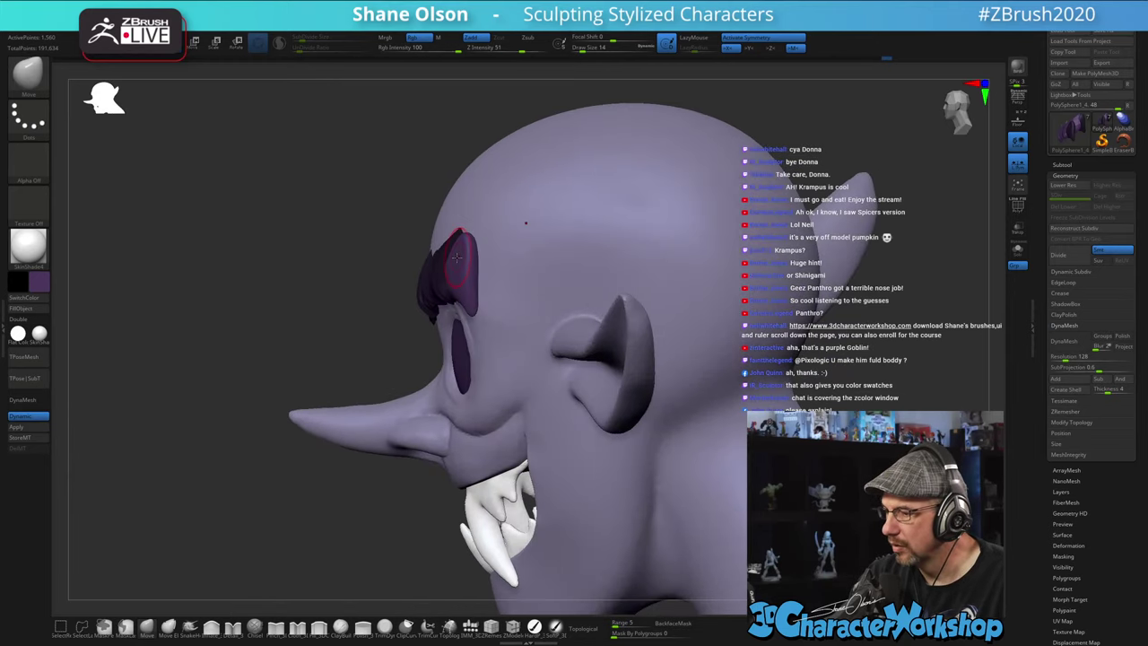
pyautogui.press('shift')
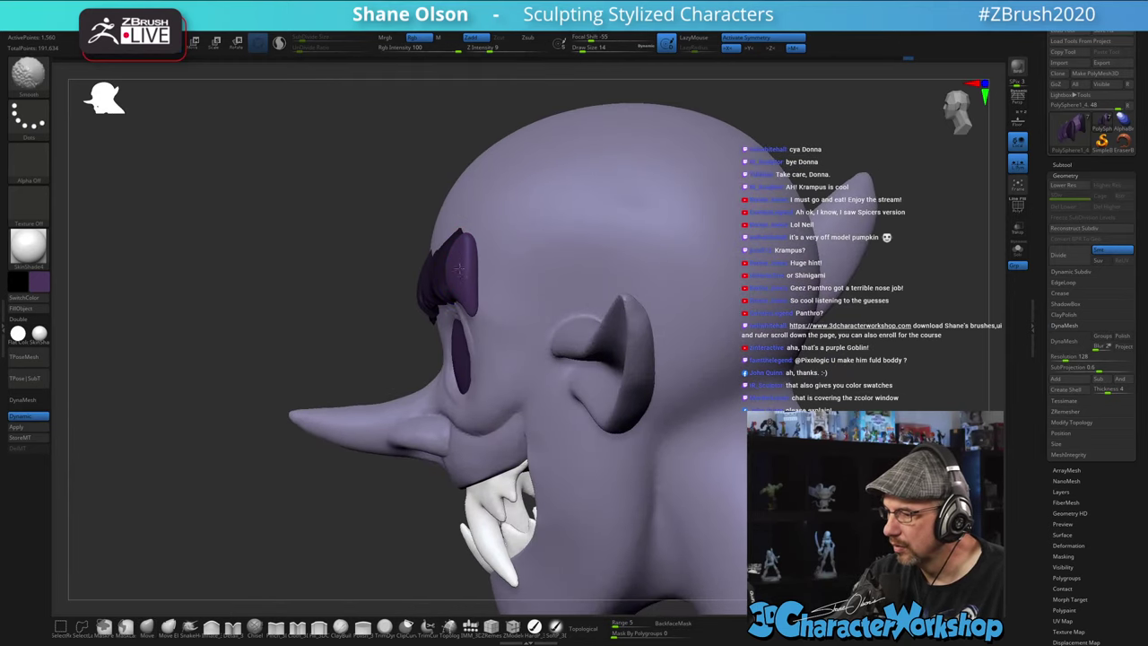
# - Clear the mask from the eyebrows and check them from the front and three-quarter views
pyautogui.moveTo(495, 265)
pyautogui.mouseDown(button='right')
pyautogui.moveTo(548, 305)
pyautogui.moveTo(569, 340)
pyautogui.mouseUp(button='right')
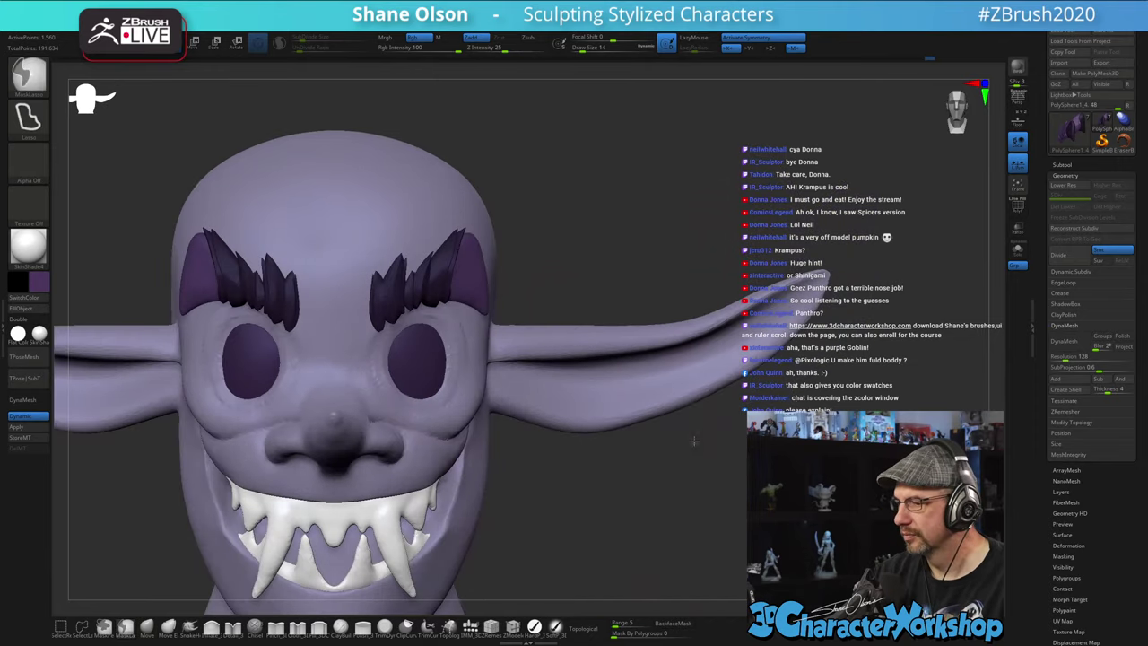
pyautogui.keyDown('ctrl'); pyautogui.moveTo(695, 441); pyautogui.dragTo(707, 447); pyautogui.keyUp('ctrl')
pyautogui.moveTo(700, 465)
pyautogui.keyDown('ctrl'); pyautogui.mouseDown(button='right')
pyautogui.moveTo(678, 454)
pyautogui.moveTo(713, 434)
pyautogui.mouseUp(button='right'); pyautogui.keyUp('ctrl')
pyautogui.moveTo(713, 434)
pyautogui.mouseDown(button='right')
pyautogui.moveTo(687, 443)
pyautogui.moveTo(709, 427)
pyautogui.moveTo(695, 497)
pyautogui.mouseUp(button='right')
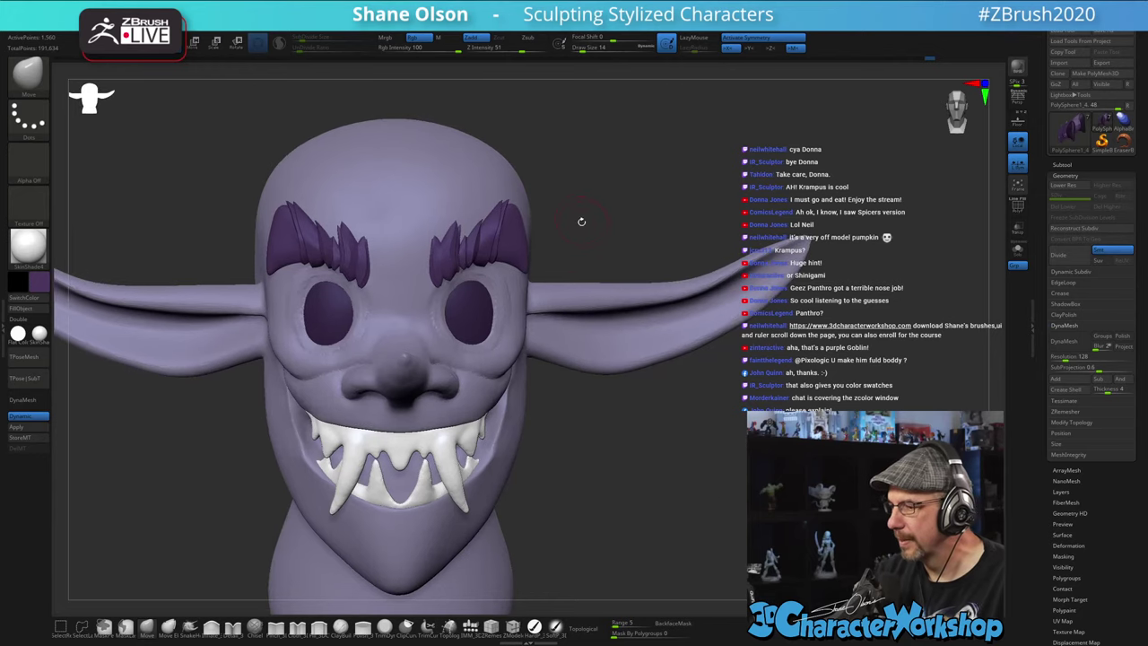
pyautogui.moveTo(582, 222); pyautogui.dragTo(543, 224, button='right')
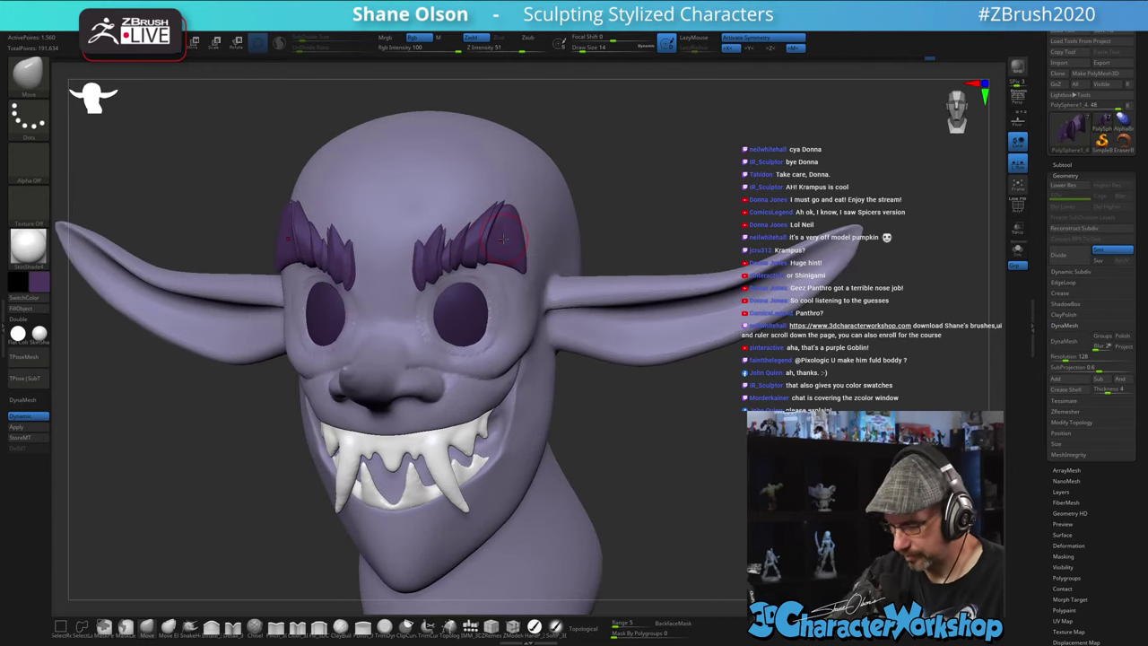
# - Turn Topological masking back on, set the draw size to 33, and undo the last Move stroke on the brow
pyautogui.click(584, 628)
pyautogui.press('s')
pyautogui.moveTo(587, 207); pyautogui.dragTo(595, 206)
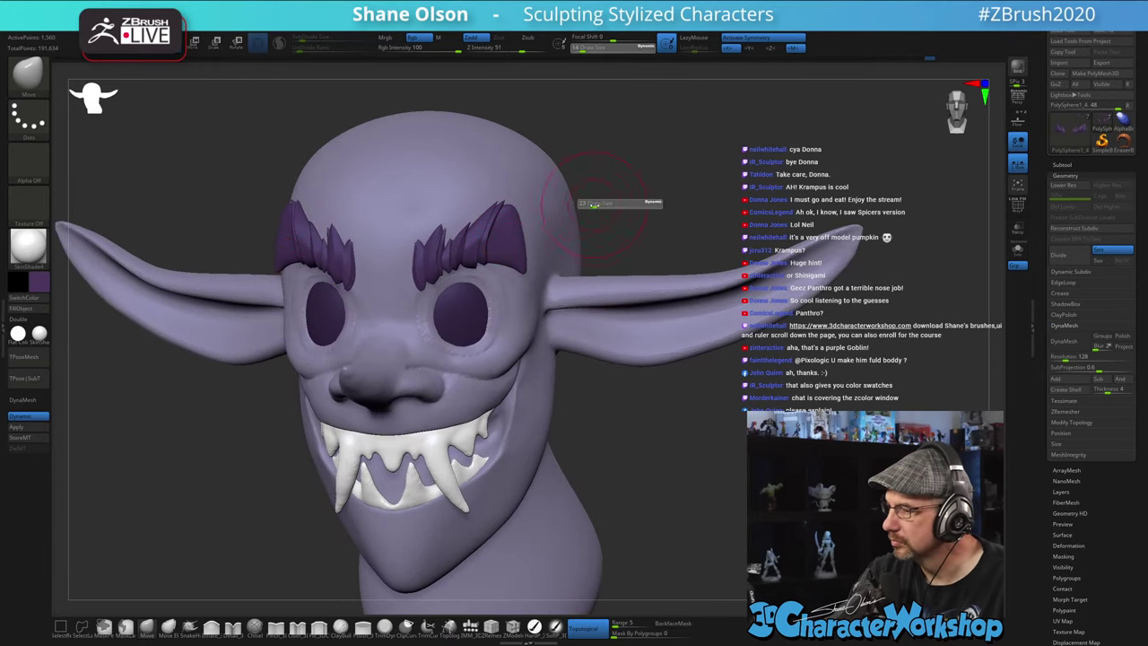
pyautogui.moveTo(640, 199)
pyautogui.mouseDown(button='right')
pyautogui.moveTo(605, 195)
pyautogui.moveTo(615, 181)
pyautogui.mouseUp(button='right')
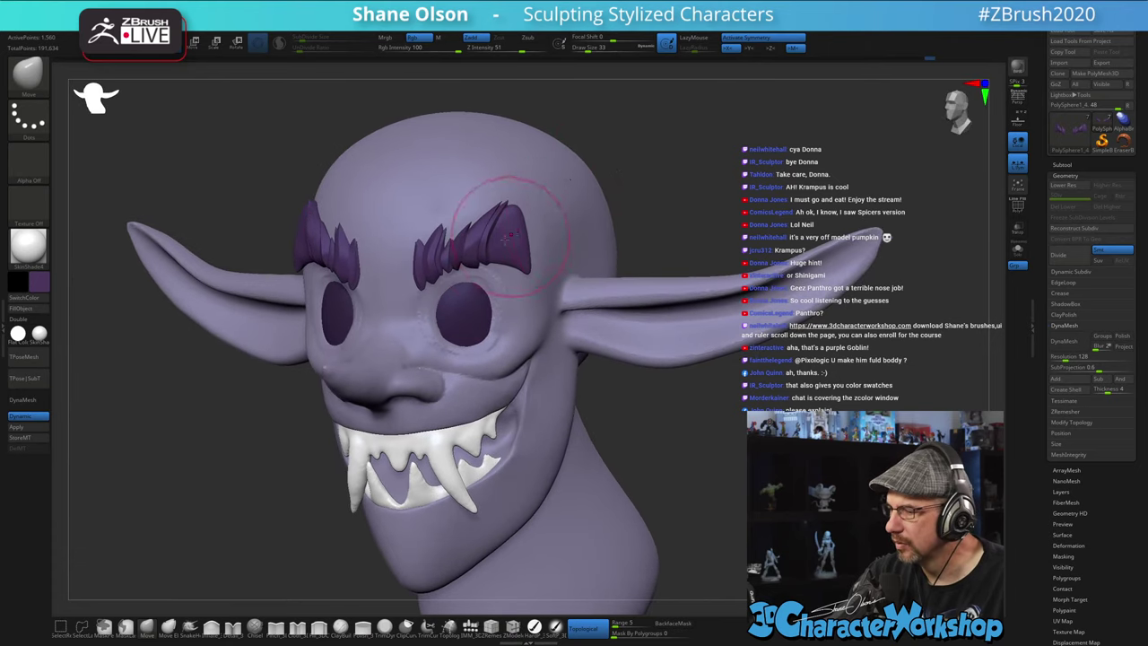
pyautogui.hotkey('ctrl', 'z')
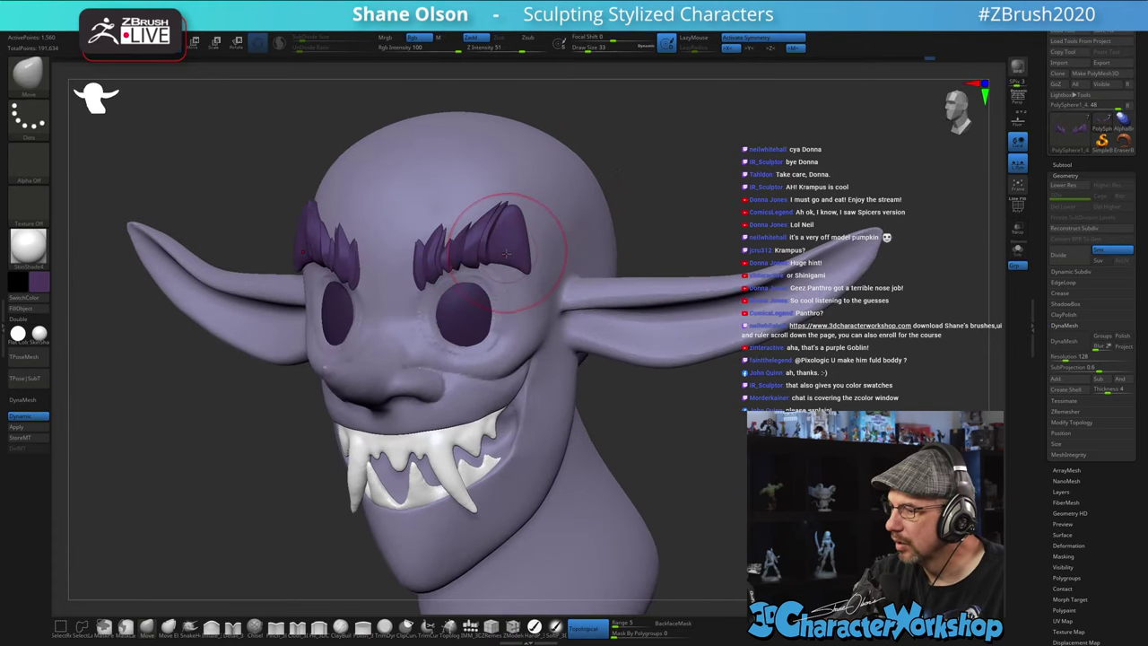
# - Mask the outer clump of both eyebrows so only the hair strands stay editable, and return to the Move brush
pyautogui.press('w')
pyautogui.keyDown('ctrl'); pyautogui.click(514, 237); pyautogui.keyUp('ctrl')
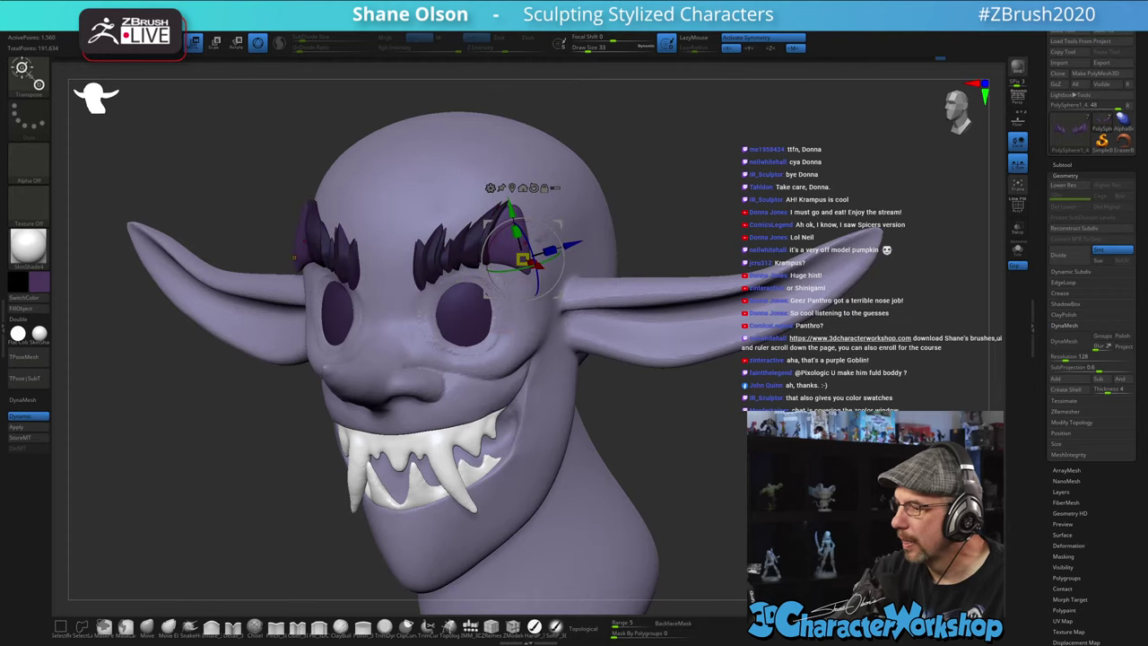
pyautogui.keyDown('ctrl'); pyautogui.click(682, 224); pyautogui.keyUp('ctrl')
pyautogui.press('q')
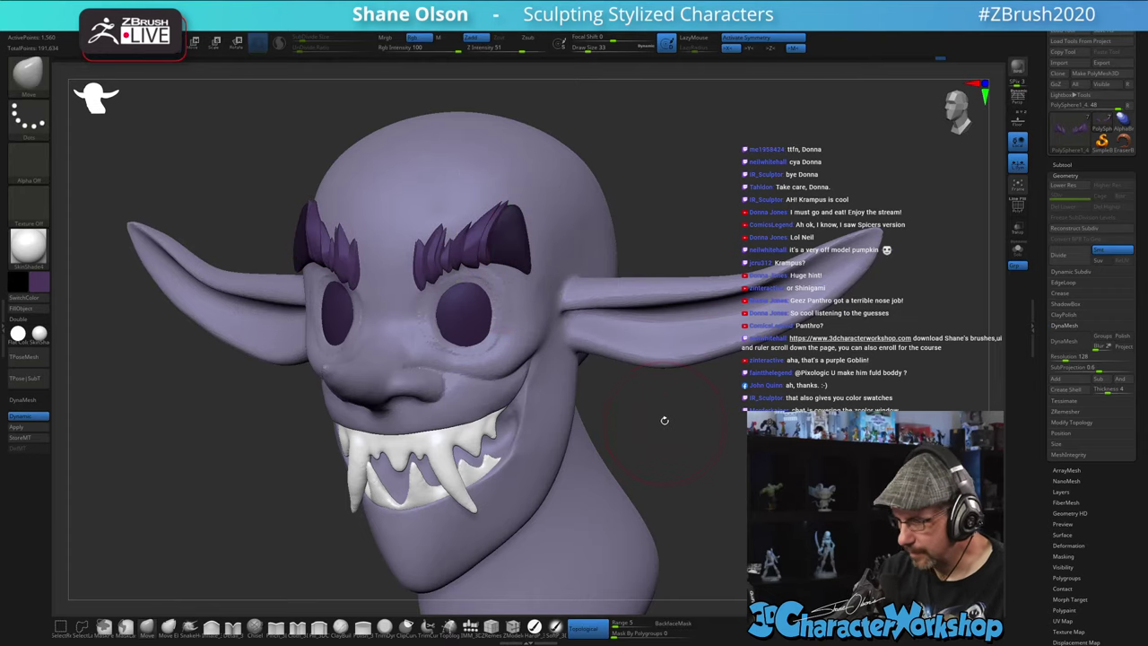
# - Reposition the hair strands beside the outer clump with Move strokes, working from a front view
pyautogui.moveTo(663, 418)
pyautogui.mouseDown()
pyautogui.moveTo(670, 397)
pyautogui.moveTo(565, 368)
pyautogui.mouseUp()
pyautogui.moveTo(450, 242); pyautogui.dragTo(507, 244)
pyautogui.moveTo(504, 241)
pyautogui.mouseDown(button='right')
pyautogui.moveTo(544, 234)
pyautogui.moveTo(494, 321)
pyautogui.moveTo(525, 301)
pyautogui.mouseUp(button='right')
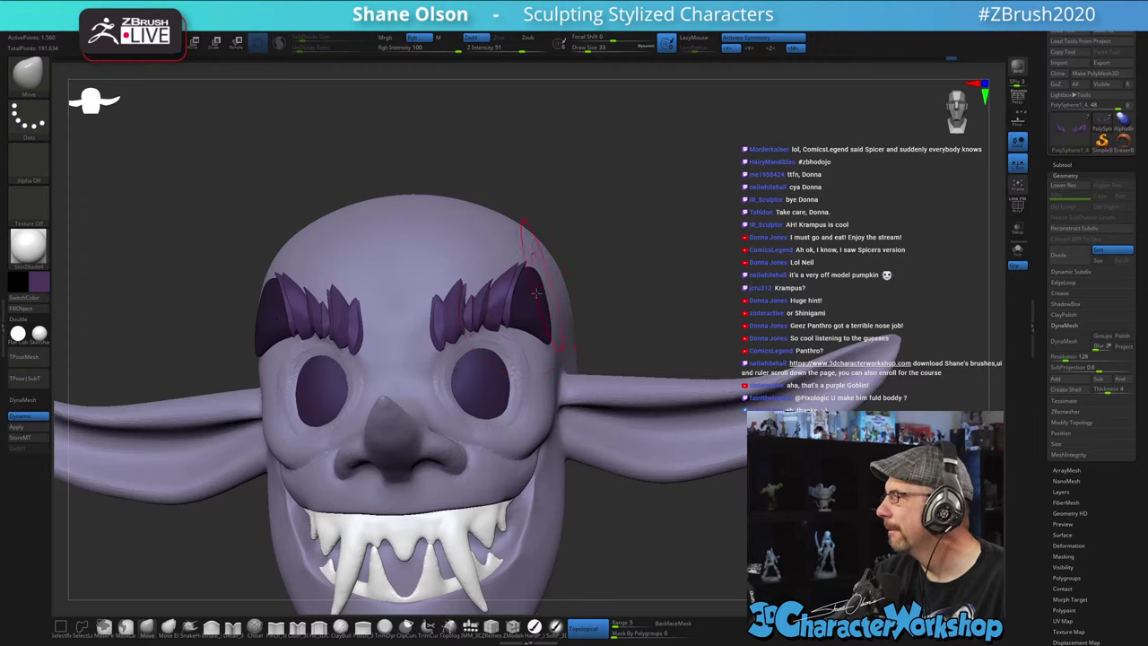
pyautogui.moveTo(501, 321); pyautogui.dragTo(495, 308)
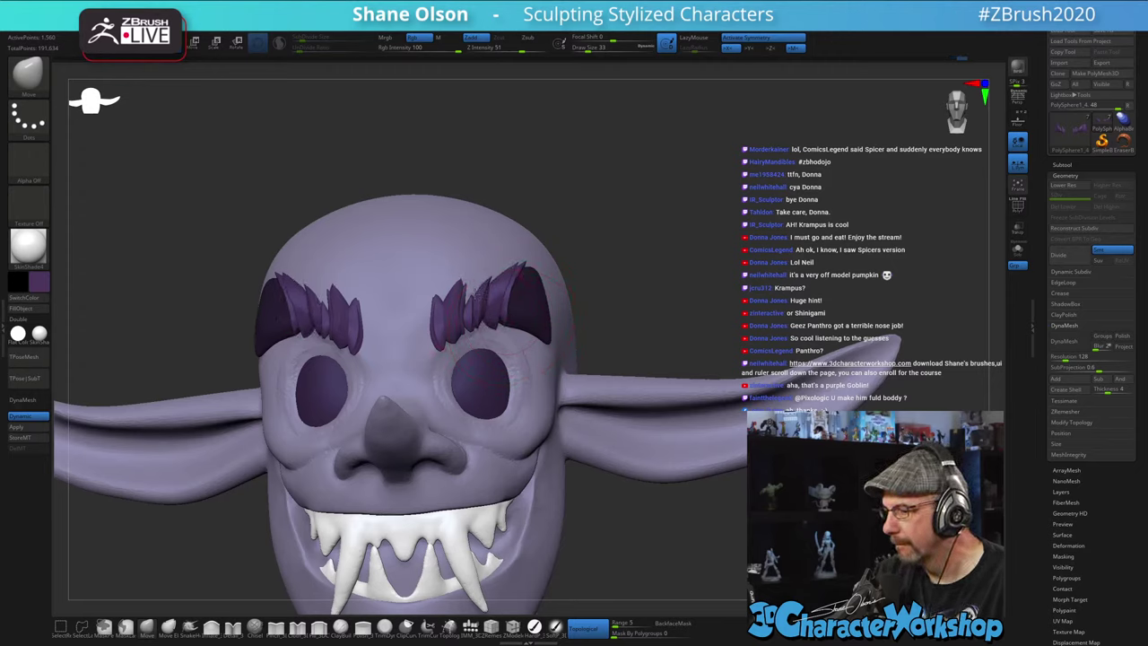
pyautogui.moveTo(479, 294); pyautogui.dragTo(466, 297)
# - Set the draw size to 22 and reshape the inner hair strands of the brow with Move
pyautogui.press('s')
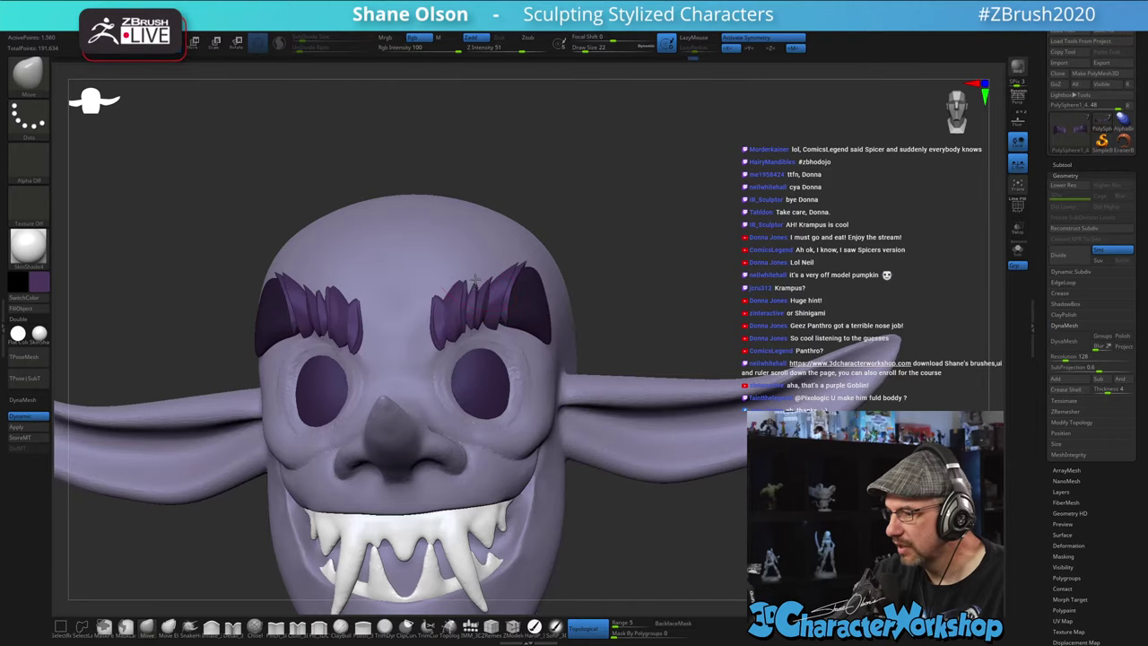
pyautogui.moveTo(611, 306); pyautogui.dragTo(629, 284)
pyautogui.moveTo(447, 275); pyautogui.dragTo(437, 303, button='right')
pyautogui.moveTo(437, 303); pyautogui.dragTo(436, 292)
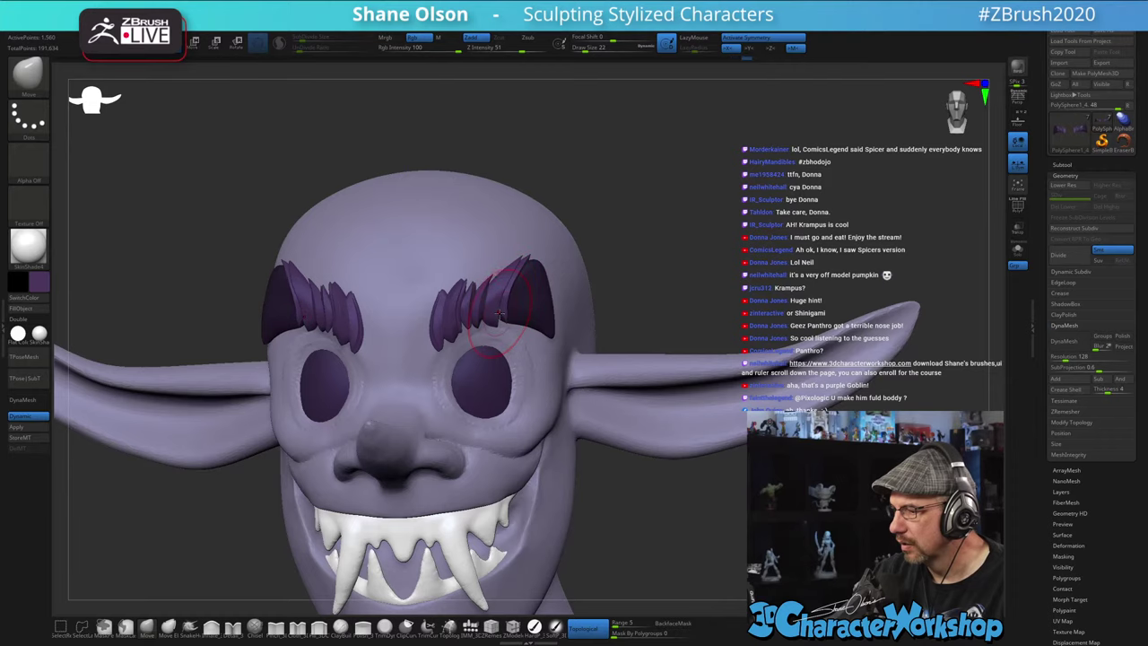
# - Fit the hair strands against the outer clump with Move, working from side and three-quarter views
pyautogui.moveTo(574, 267); pyautogui.dragTo(509, 295, button='right')
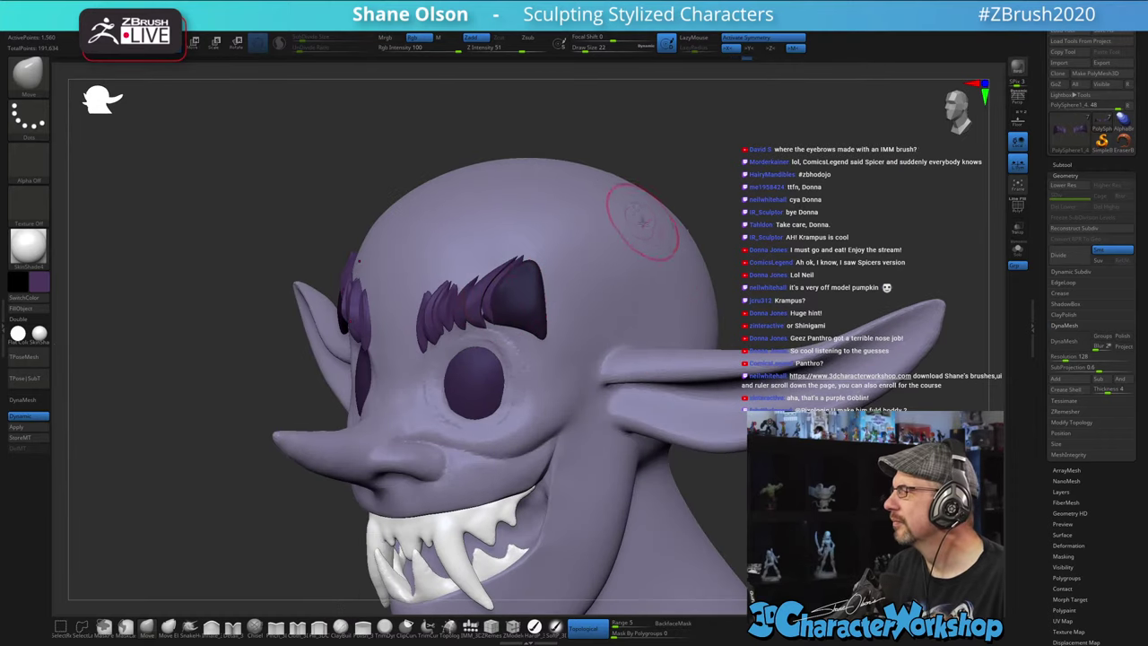
pyautogui.keyDown('ctrl'); pyautogui.moveTo(785, 242); pyautogui.dragTo(724, 231, button='right'); pyautogui.keyUp('ctrl')
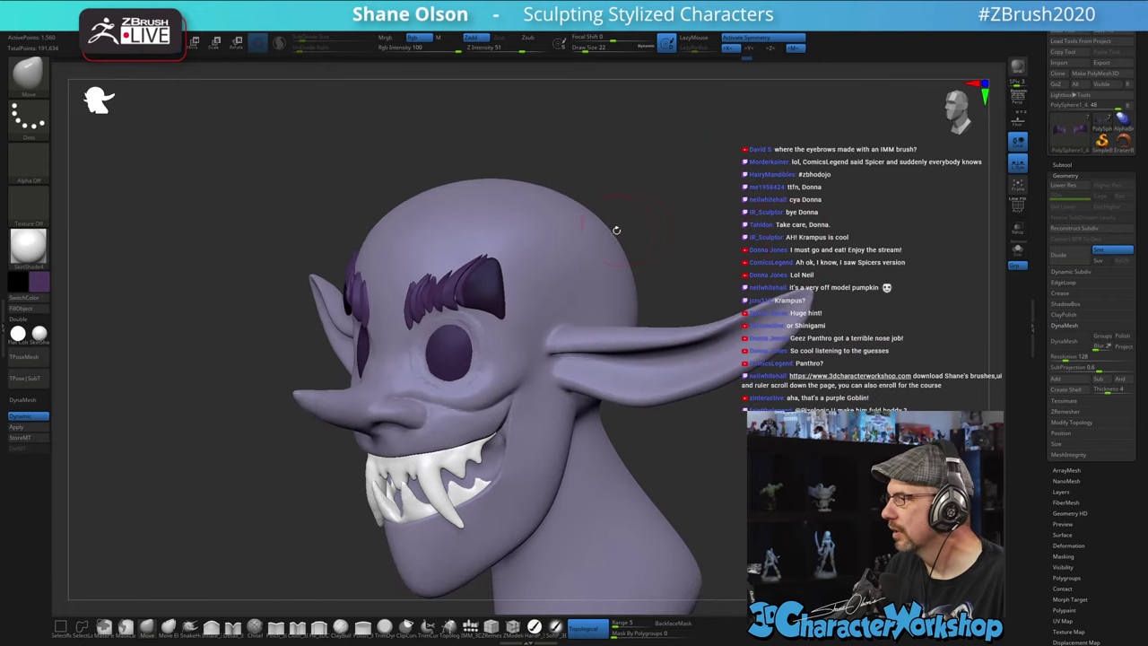
pyautogui.moveTo(615, 231)
pyautogui.keyDown('shift'); pyautogui.mouseDown(button='right')
pyautogui.moveTo(637, 226)
pyautogui.moveTo(636, 241)
pyautogui.moveTo(571, 246)
pyautogui.moveTo(628, 267)
pyautogui.mouseUp(button='right'); pyautogui.keyUp('shift')
pyautogui.moveTo(764, 225); pyautogui.dragTo(703, 226, button='right')
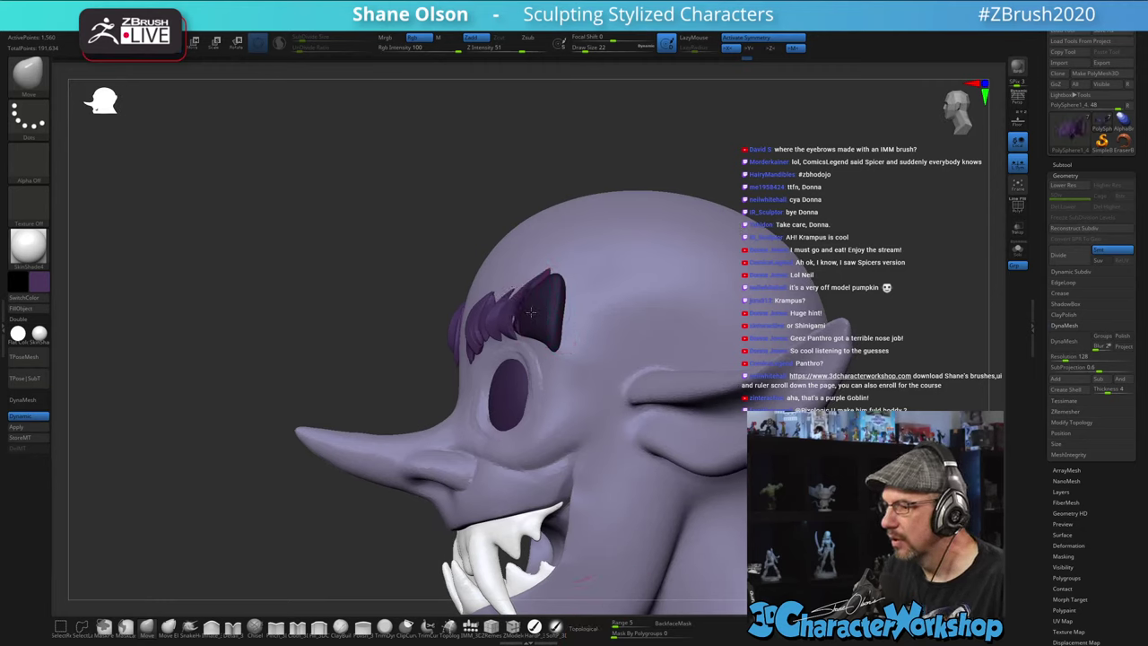
pyautogui.moveTo(520, 327); pyautogui.dragTo(516, 325)
pyautogui.moveTo(428, 277); pyautogui.dragTo(475, 287)
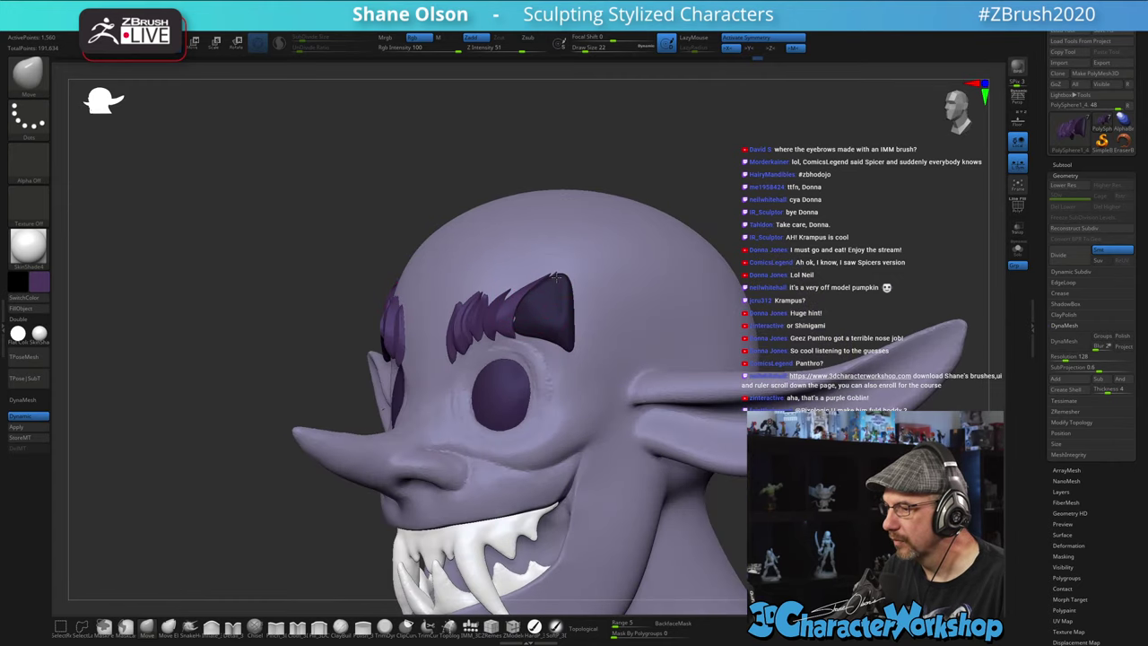
pyautogui.moveTo(738, 216); pyautogui.dragTo(811, 231)
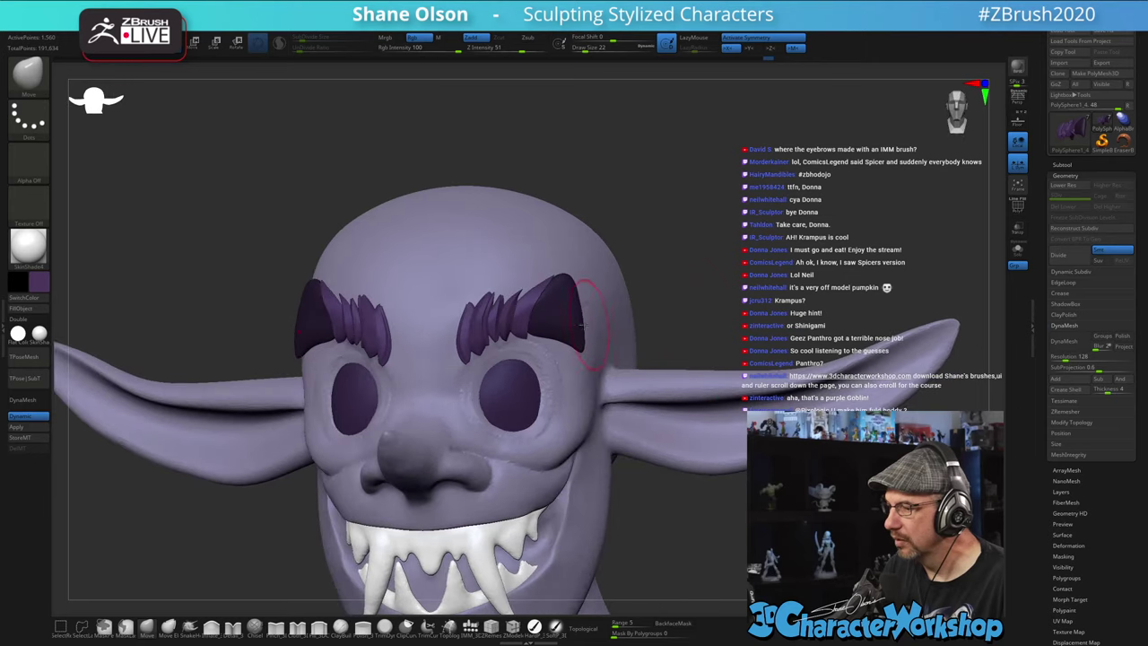
pyautogui.moveTo(662, 275); pyautogui.dragTo(549, 280)
pyautogui.moveTo(786, 182); pyautogui.dragTo(823, 185)
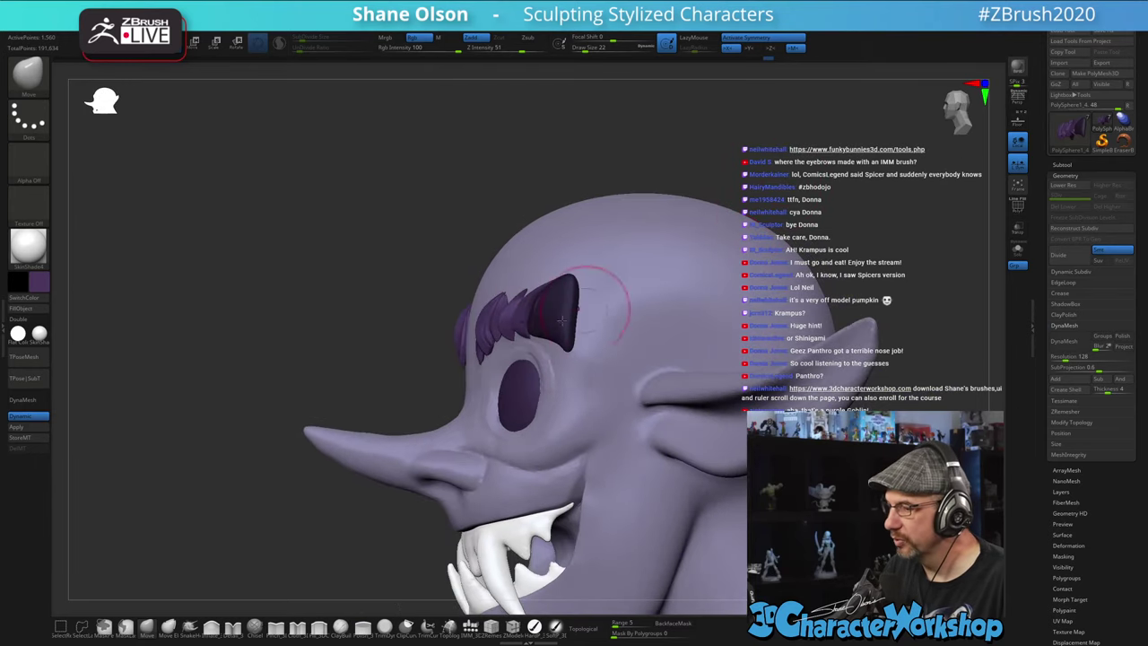
pyautogui.moveTo(464, 221); pyautogui.dragTo(543, 217)
# - Refine the middle brow strands with Move at draw size 16, and bring the draw size back to 22
pyautogui.press('s')
pyautogui.moveTo(516, 292); pyautogui.dragTo(514, 291)
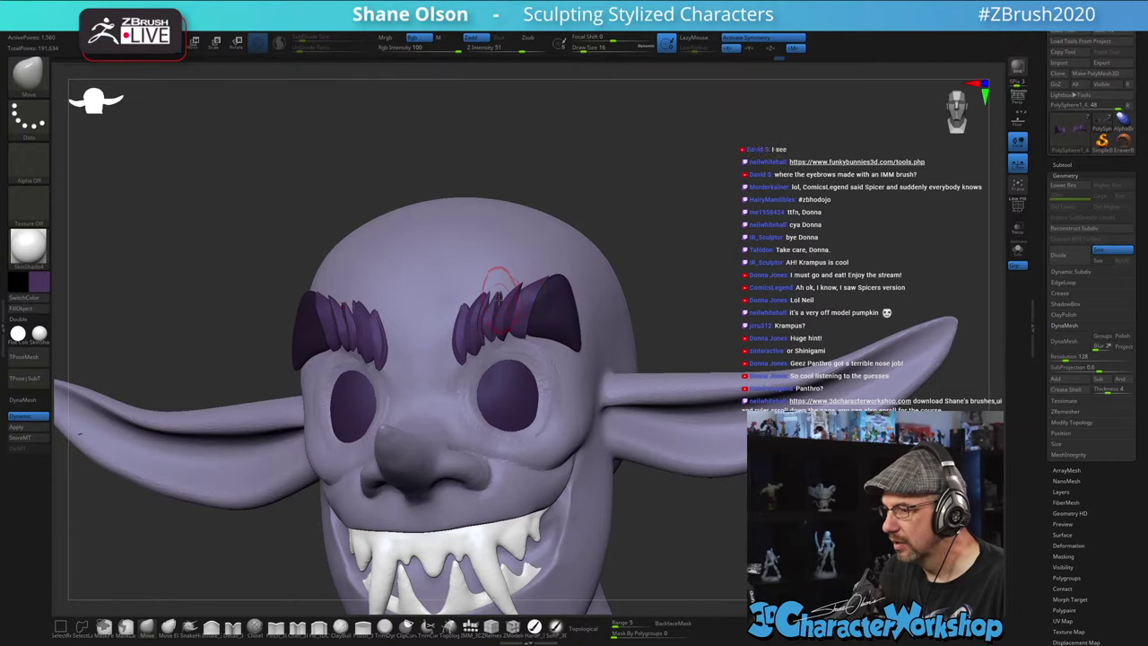
pyautogui.press('s')
pyautogui.moveTo(495, 309)
pyautogui.mouseDown()
pyautogui.moveTo(479, 303)
pyautogui.moveTo(478, 313)
pyautogui.mouseUp()
pyautogui.press('s')
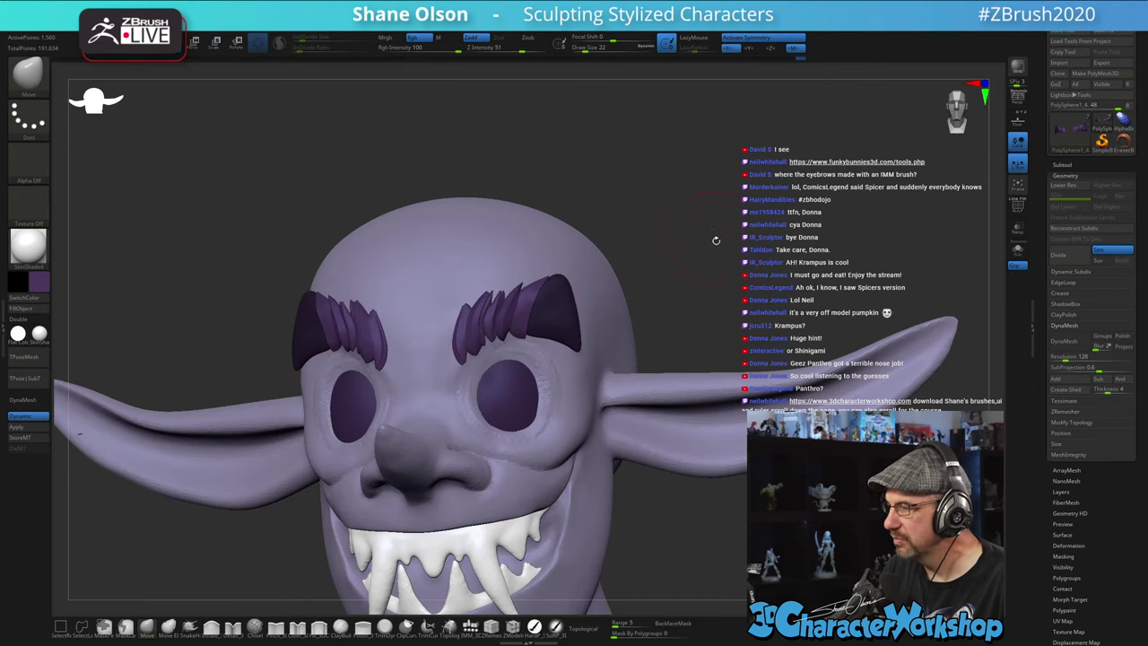
pyautogui.keyDown('shift'); pyautogui.moveTo(715, 240); pyautogui.dragTo(774, 205); pyautogui.keyUp('shift')
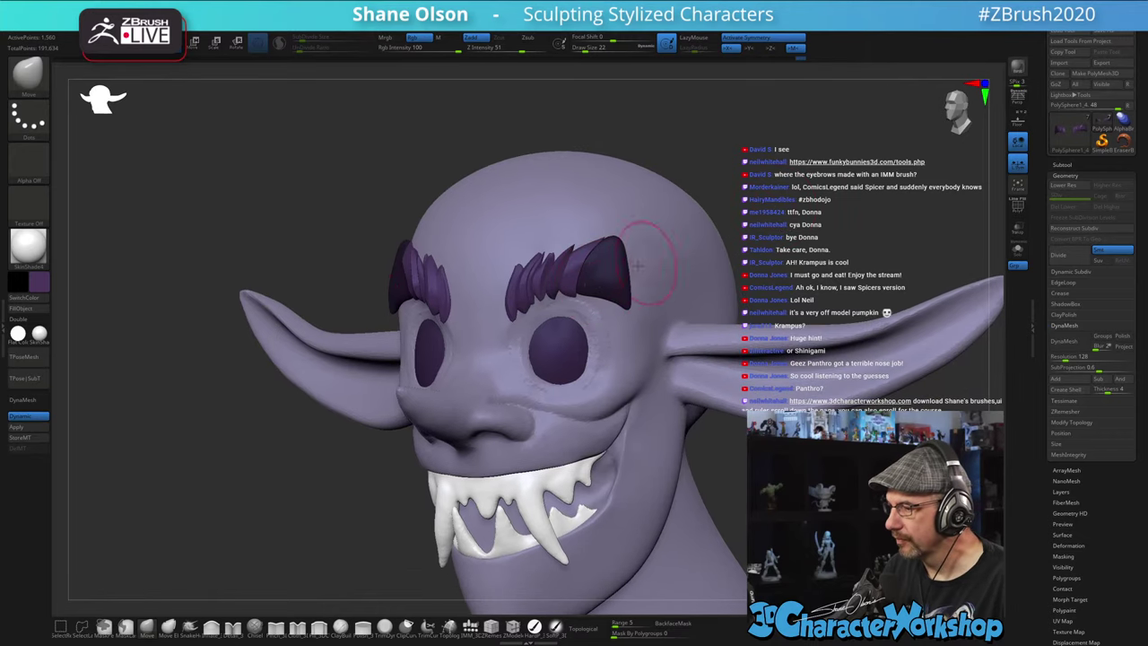
# - Invert the mask onto the hair strands and extend the outer clump inward beneath them with Move
pyautogui.keyDown('ctrl'); pyautogui.click(764, 243); pyautogui.keyUp('ctrl')
pyautogui.moveTo(567, 280)
pyautogui.mouseDown()
pyautogui.moveTo(457, 323)
pyautogui.moveTo(437, 345)
pyautogui.mouseUp()
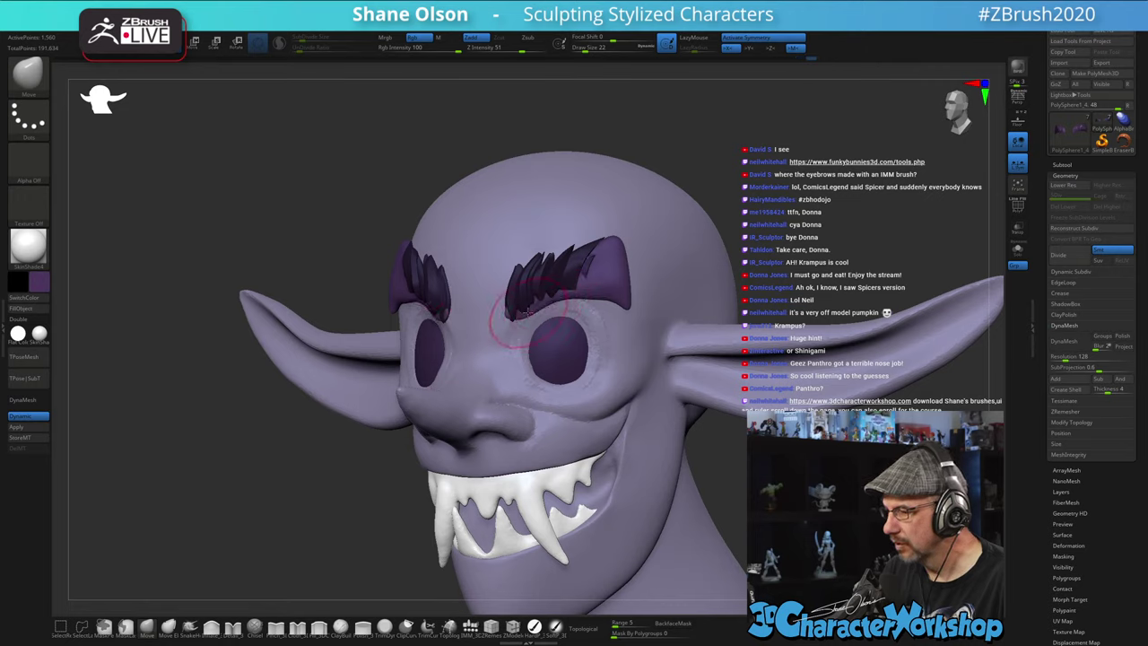
pyautogui.moveTo(508, 315); pyautogui.dragTo(512, 315)
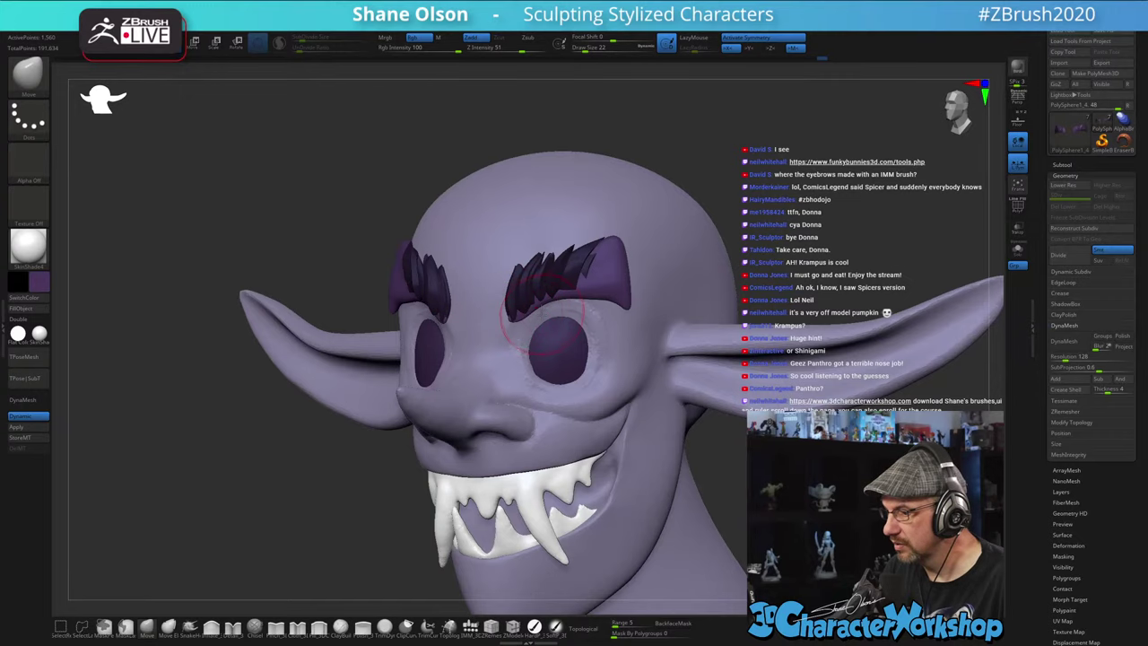
pyautogui.moveTo(772, 230)
pyautogui.mouseDown()
pyautogui.moveTo(847, 242)
pyautogui.moveTo(684, 253)
pyautogui.mouseUp()
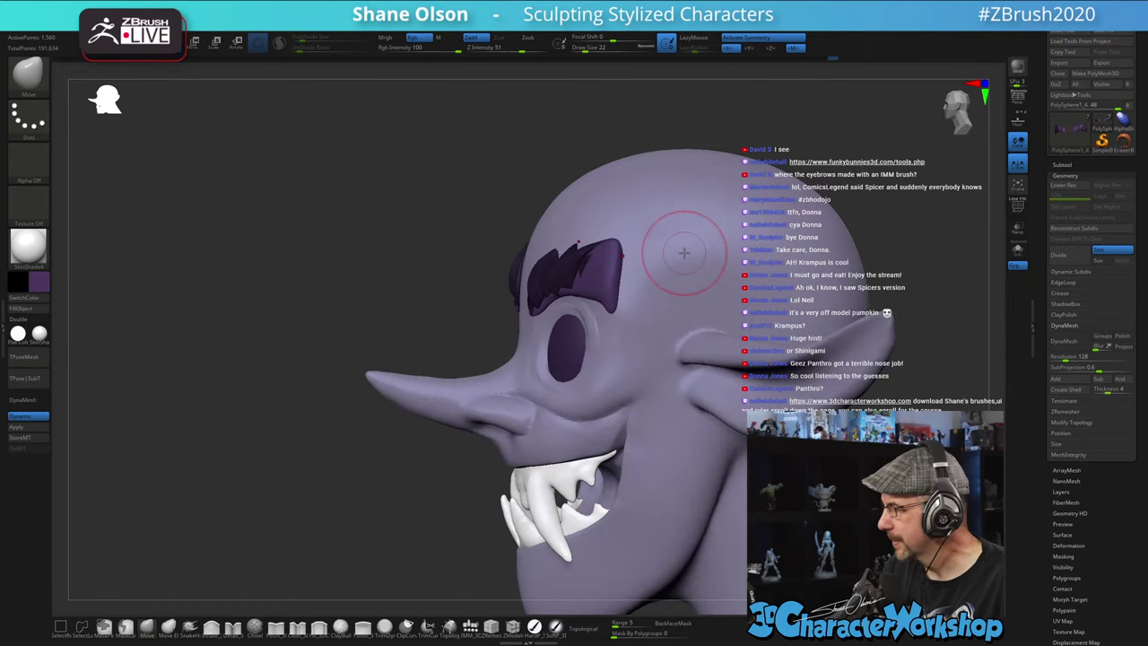
# - Inflate the extended clump beneath the hair strands and switch back to the Move brush
pyautogui.click(211, 628)
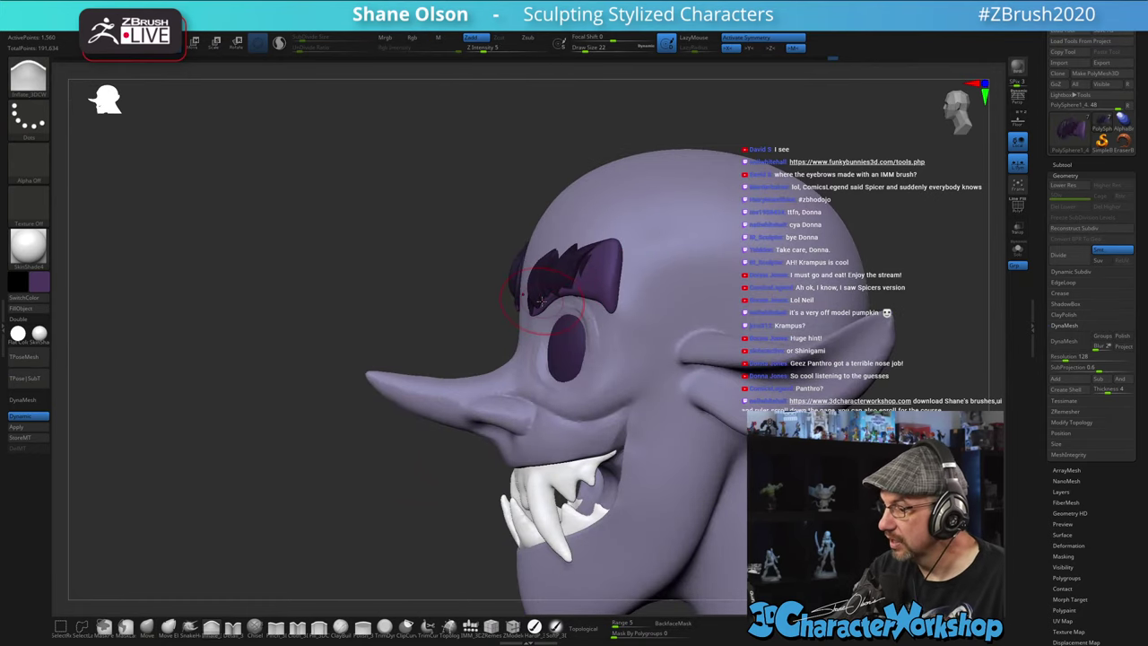
pyautogui.moveTo(439, 269); pyautogui.dragTo(527, 274)
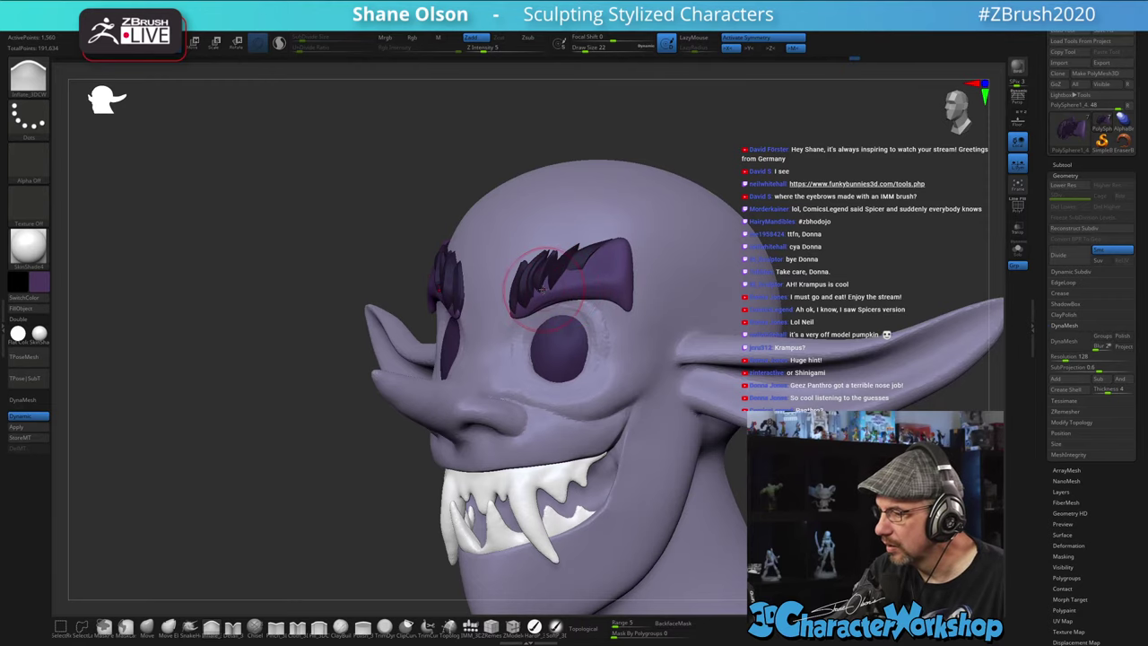
pyautogui.moveTo(385, 431)
pyautogui.mouseDown()
pyautogui.moveTo(485, 430)
pyautogui.moveTo(435, 442)
pyautogui.mouseUp()
pyautogui.click(147, 626)
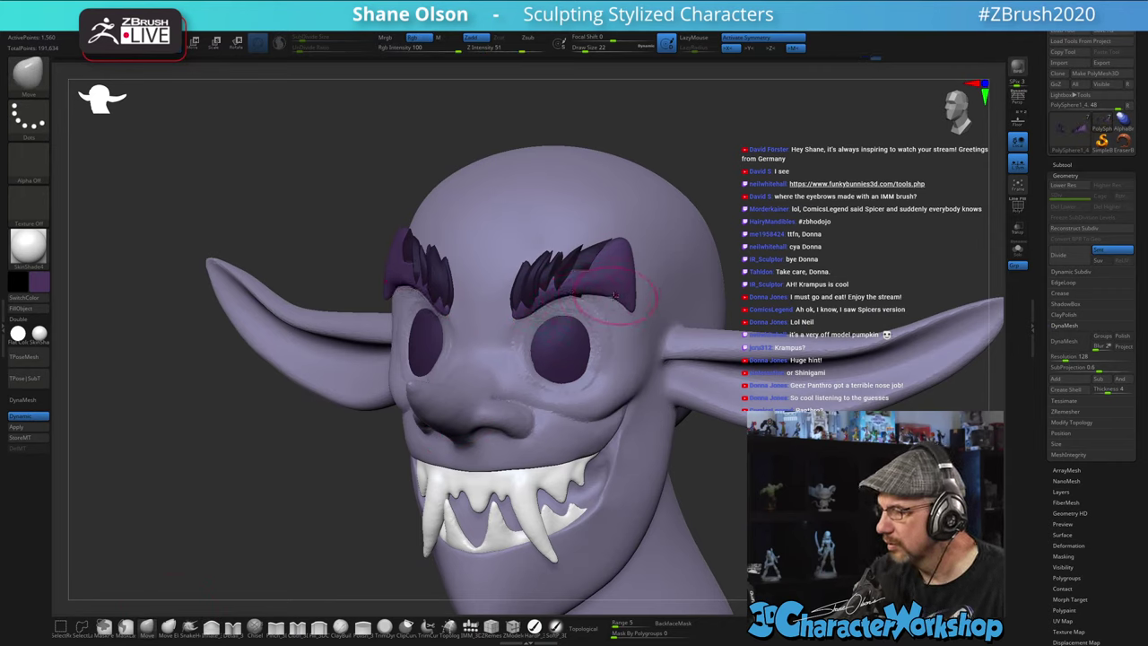
# - Invert the mask onto the clump, adjust the hair strands over it with Move, and clear the mask from the eyebrows
pyautogui.keyDown('ctrl'); pyautogui.click(740, 219); pyautogui.keyUp('ctrl')
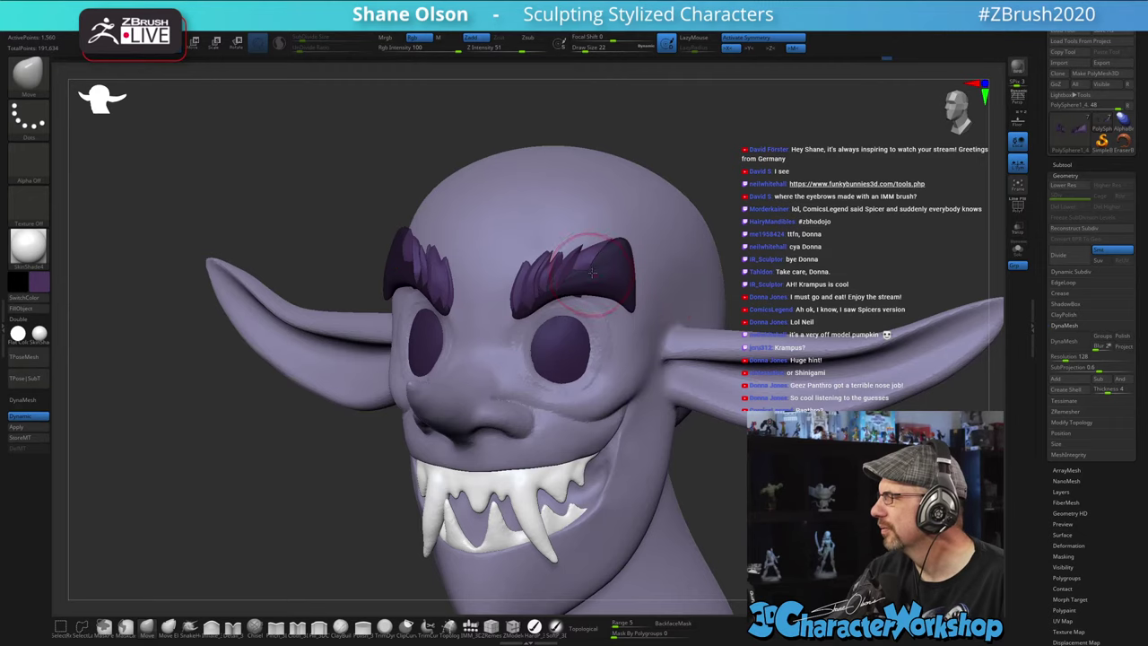
pyautogui.keyDown('alt'); pyautogui.moveTo(583, 265); pyautogui.dragTo(560, 268, button='right'); pyautogui.keyUp('alt')
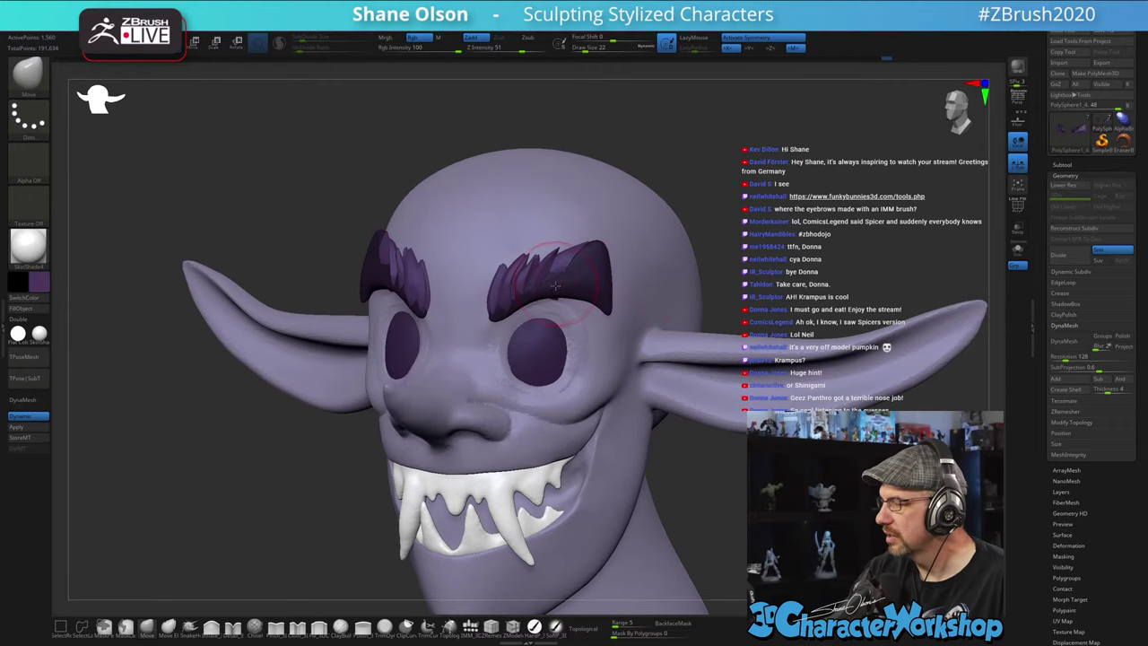
pyautogui.press('s')
pyautogui.moveTo(557, 300); pyautogui.dragTo(585, 246)
pyautogui.keyDown('ctrl'); pyautogui.moveTo(588, 248); pyautogui.dragTo(574, 278, button='right'); pyautogui.keyUp('ctrl')
pyautogui.moveTo(574, 278)
pyautogui.mouseDown(button='right')
pyautogui.moveTo(733, 436)
pyautogui.moveTo(701, 428)
pyautogui.mouseUp(button='right')
pyautogui.moveTo(769, 387); pyautogui.dragTo(743, 420, button='right')
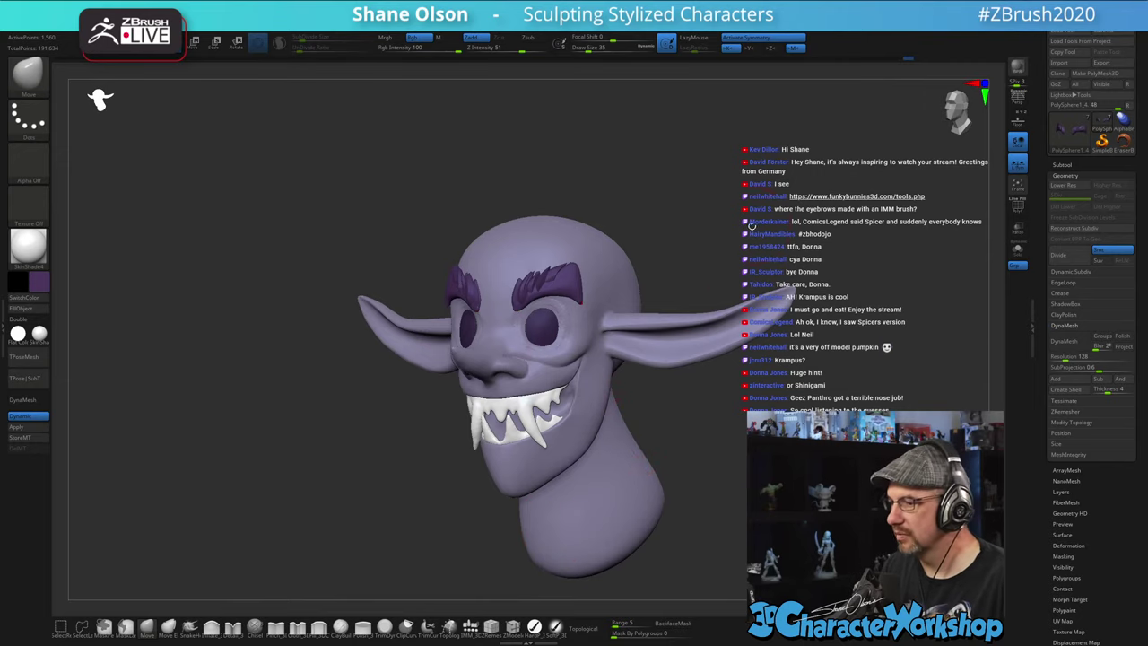
# - Select the head mesh, set the draw size to 25, and adjust the eye area with Move
pyautogui.moveTo(752, 226); pyautogui.dragTo(696, 233)
pyautogui.keyDown('alt'); pyautogui.click(536, 357); pyautogui.keyUp('alt')
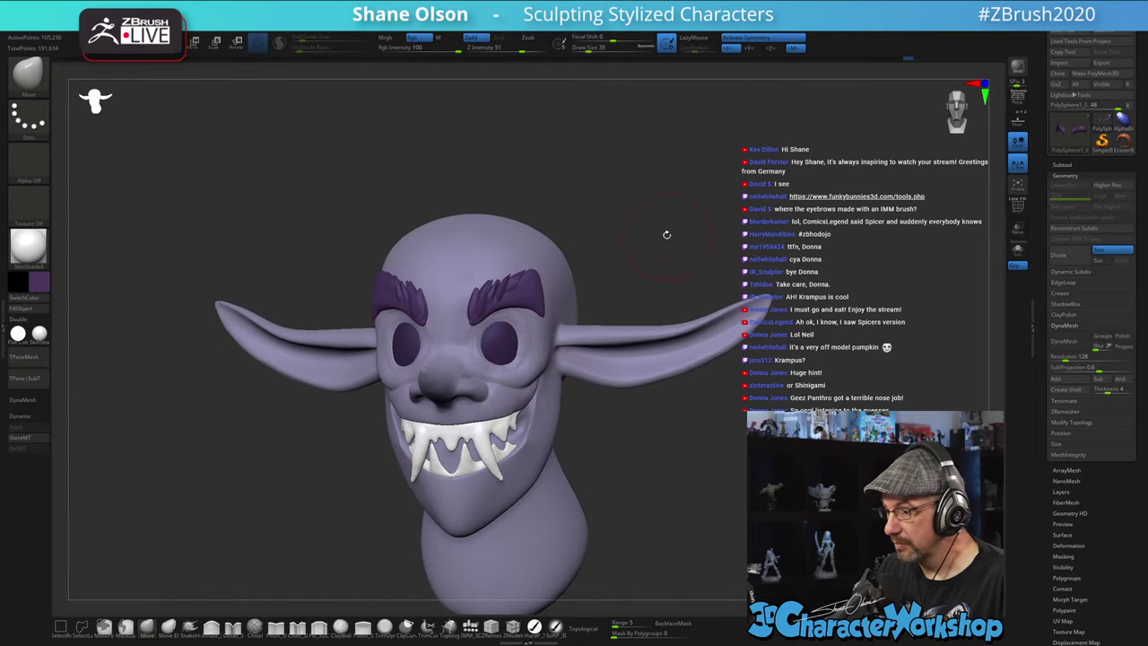
pyautogui.hotkey('shift', 'f')
pyautogui.hotkey('shift', 'f')
pyautogui.keyDown('alt'); pyautogui.moveTo(667, 262); pyautogui.dragTo(655, 328); pyautogui.keyUp('alt')
pyautogui.keyDown('alt'); pyautogui.moveTo(651, 484); pyautogui.dragTo(688, 463); pyautogui.keyUp('alt')
pyautogui.press('s')
pyautogui.click(683, 472)
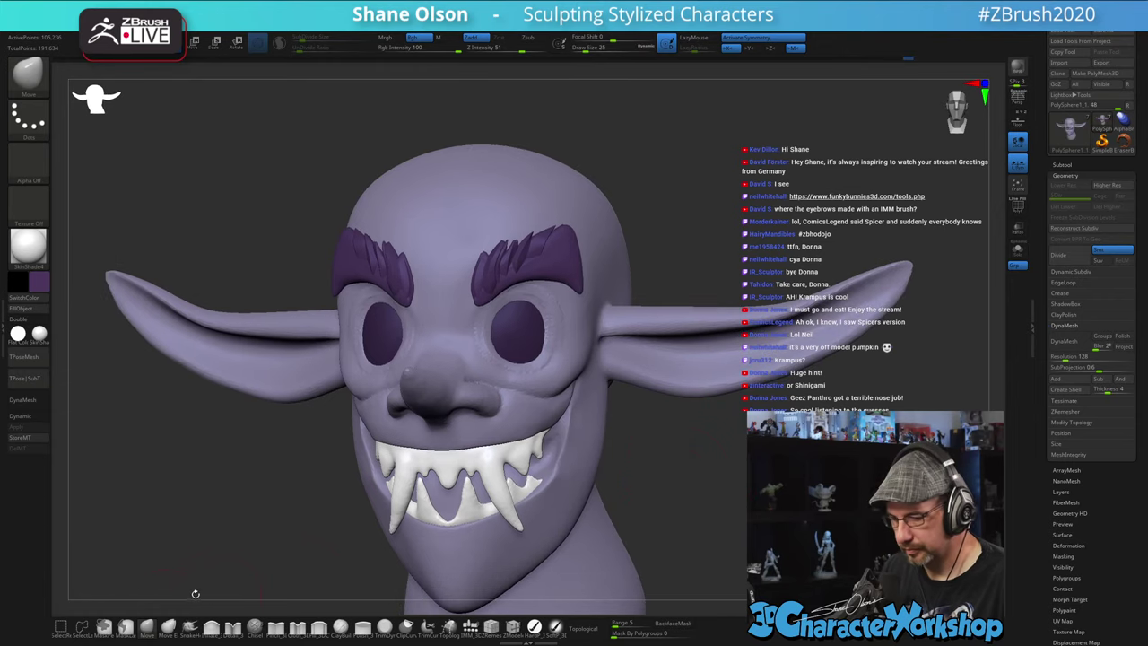
pyautogui.moveTo(522, 357); pyautogui.dragTo(505, 350)
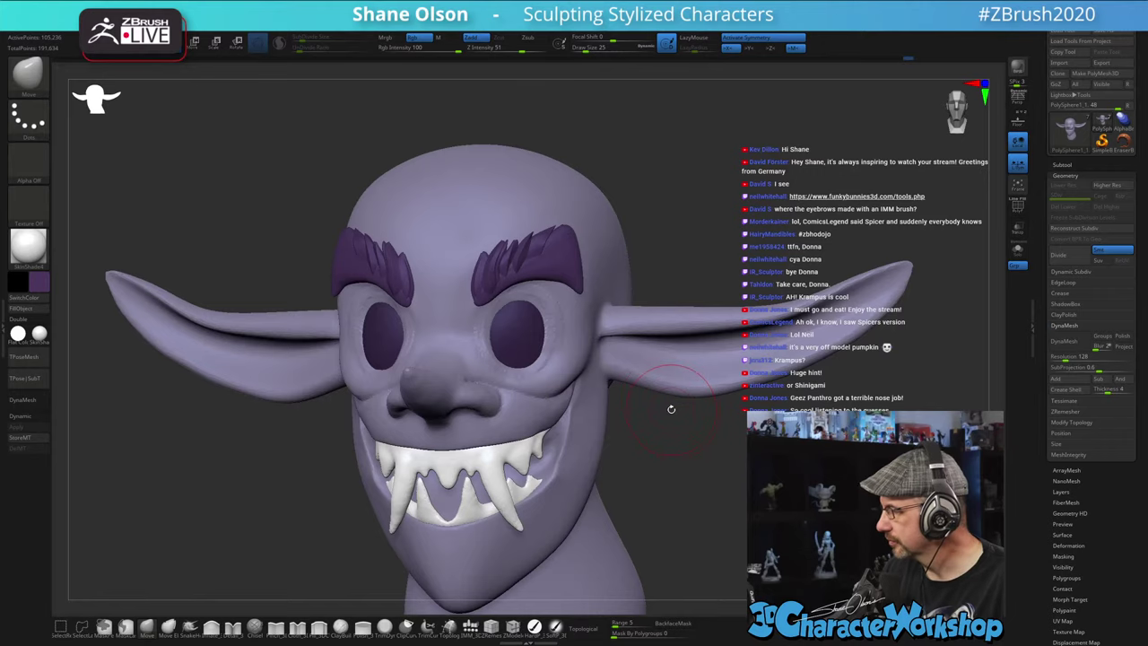
# - Check the face from the front, reselect the eyebrows, and set the draw size to 59
pyautogui.moveTo(718, 461); pyautogui.dragTo(538, 456)
pyautogui.moveTo(386, 457)
pyautogui.mouseDown()
pyautogui.moveTo(574, 453)
pyautogui.moveTo(529, 459)
pyautogui.mouseUp()
pyautogui.moveTo(663, 466)
pyautogui.keyDown('alt'); pyautogui.mouseDown()
pyautogui.moveTo(659, 439)
pyautogui.moveTo(737, 449)
pyautogui.mouseUp(); pyautogui.keyUp('alt')
pyautogui.keyDown('alt'); pyautogui.moveTo(646, 448); pyautogui.dragTo(684, 468); pyautogui.keyUp('alt')
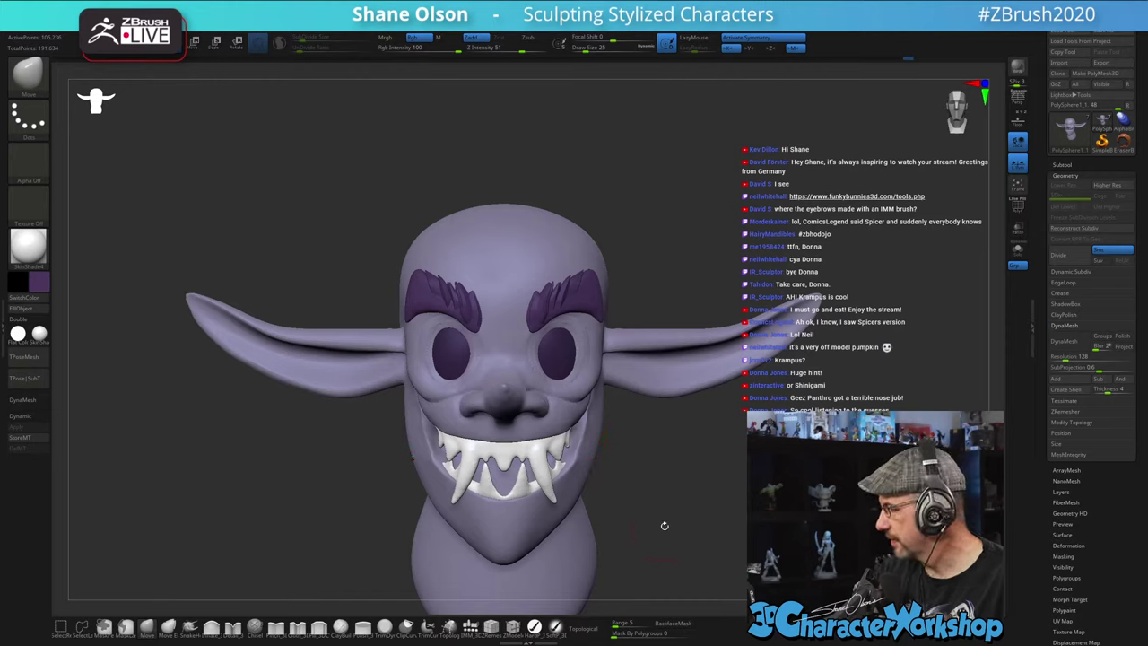
pyautogui.keyDown('alt'); pyautogui.click(541, 318); pyautogui.keyUp('alt')
pyautogui.moveTo(673, 475); pyautogui.dragTo(636, 500)
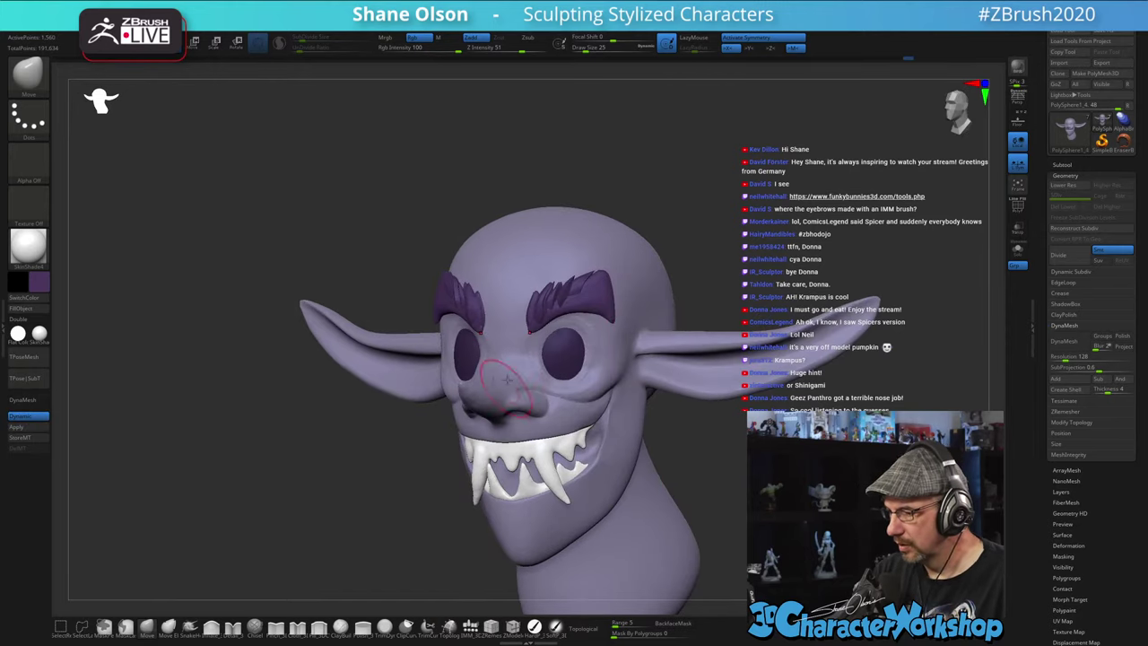
pyautogui.press('s')
pyautogui.moveTo(514, 356)
pyautogui.mouseDown()
pyautogui.moveTo(524, 356)
pyautogui.moveTo(536, 313)
pyautogui.mouseUp()
pyautogui.keyDown('shift'); pyautogui.moveTo(556, 335); pyautogui.dragTo(569, 330, button='right'); pyautogui.keyUp('shift')
pyautogui.press('s')
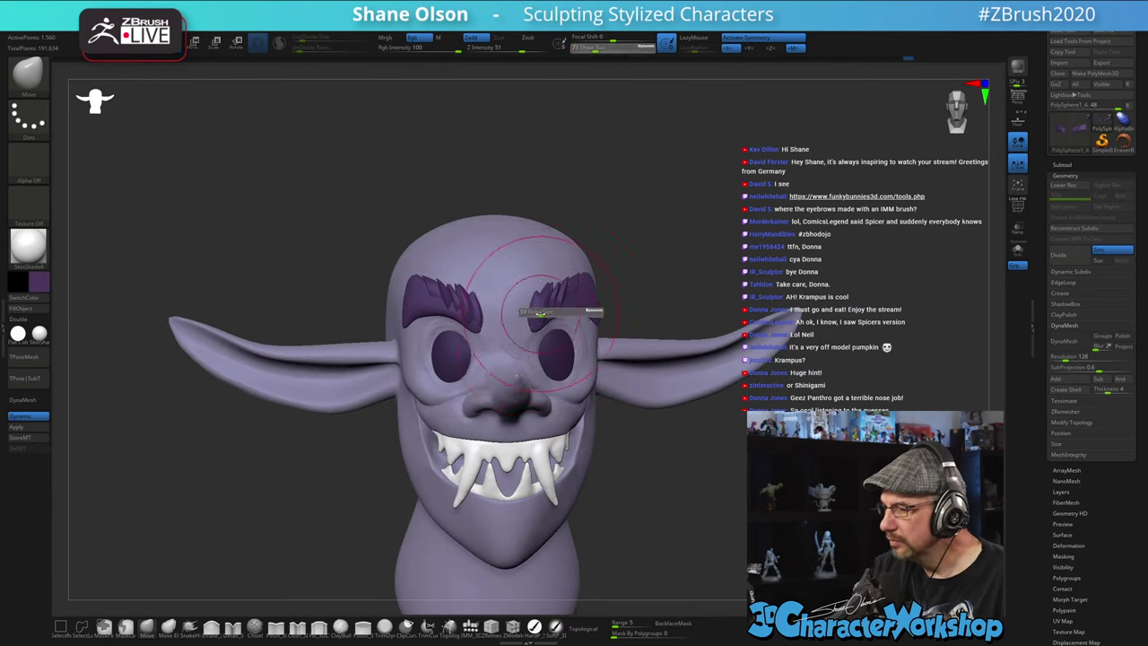
pyautogui.moveTo(540, 313); pyautogui.dragTo(529, 328)
# - Pull the inner ends of the eyebrows down toward the nose with Move for an angrier slant
pyautogui.moveTo(573, 332); pyautogui.dragTo(520, 327, button='right')
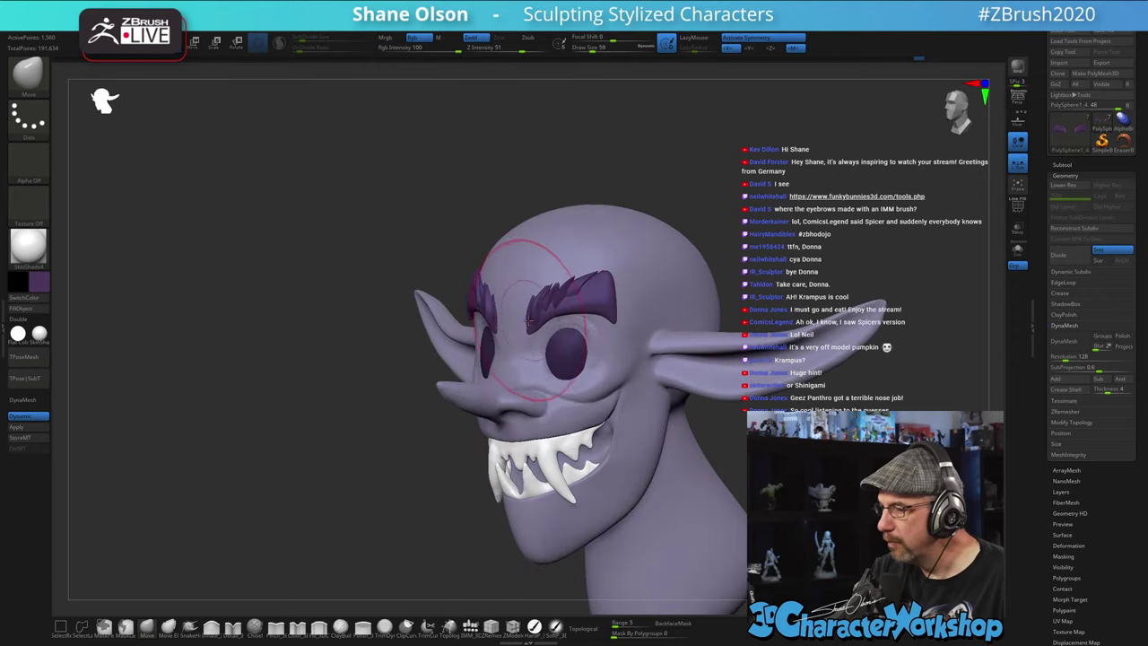
pyautogui.moveTo(527, 307); pyautogui.dragTo(527, 311)
pyautogui.moveTo(520, 316); pyautogui.dragTo(574, 322, button='right')
pyautogui.moveTo(674, 431); pyautogui.dragTo(646, 424, button='right')
pyautogui.moveTo(605, 310); pyautogui.dragTo(599, 297)
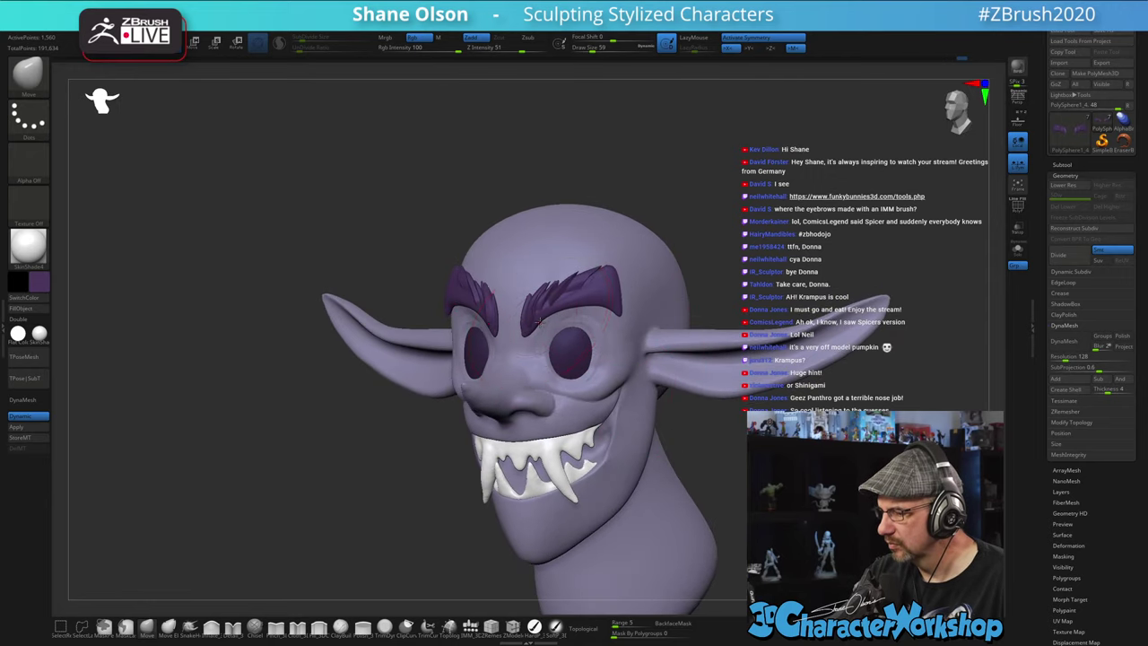
pyautogui.moveTo(538, 328); pyautogui.dragTo(543, 322)
pyautogui.moveTo(573, 357); pyautogui.dragTo(621, 362, button='right')
pyautogui.moveTo(544, 347); pyautogui.dragTo(547, 355)
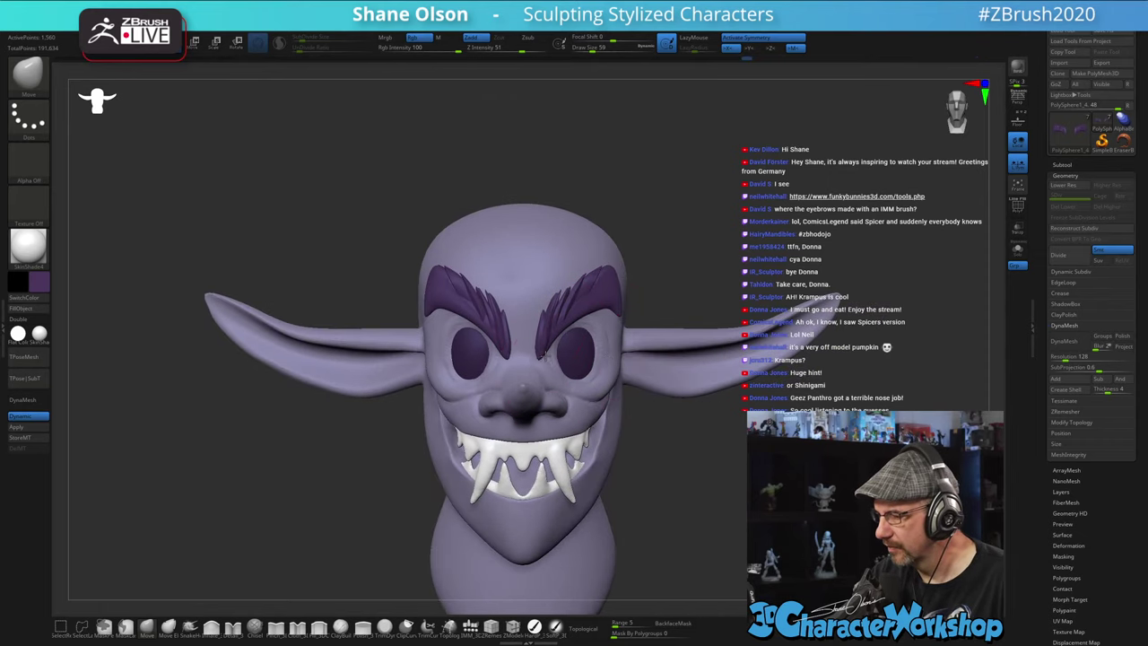
# - Refine the outer ends of the eyebrows with Move from a three-quarter view, lowering the draw size in stages to 17
pyautogui.moveTo(628, 356); pyautogui.dragTo(581, 350, button='right')
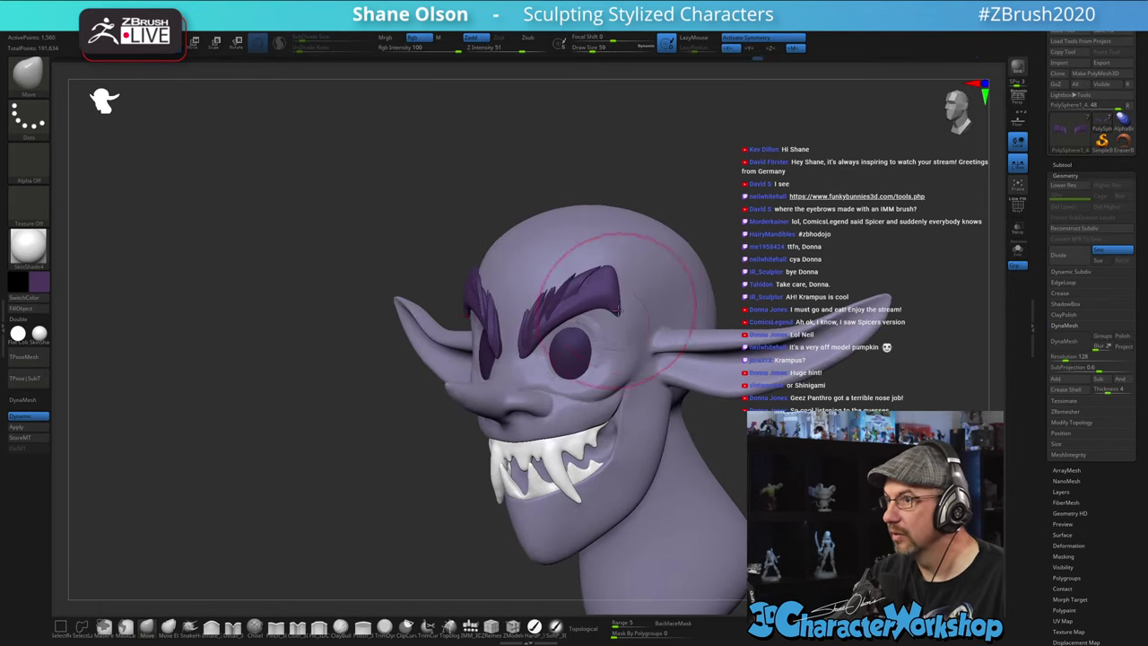
pyautogui.press('[')
pyautogui.press('[')
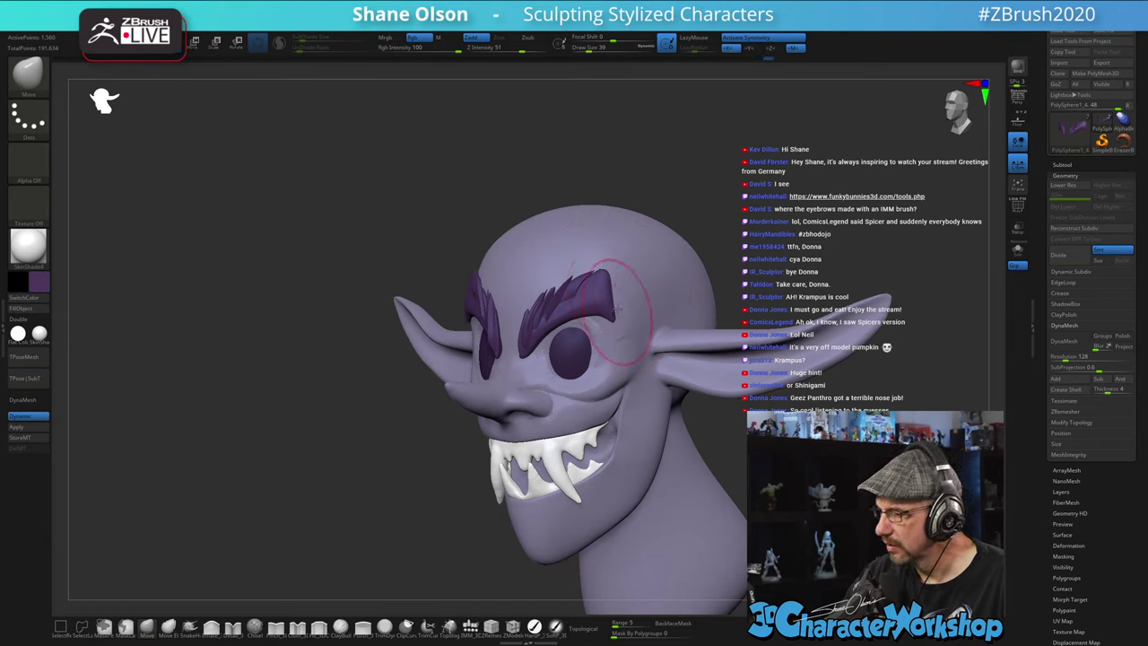
pyautogui.press('[')
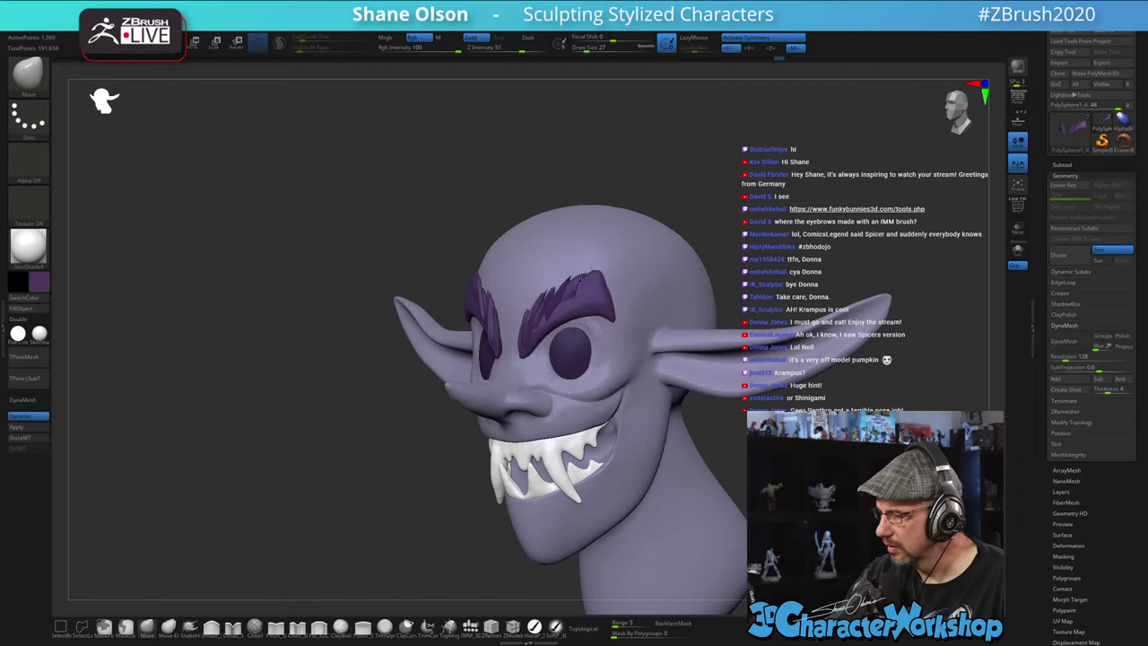
pyautogui.press(']')
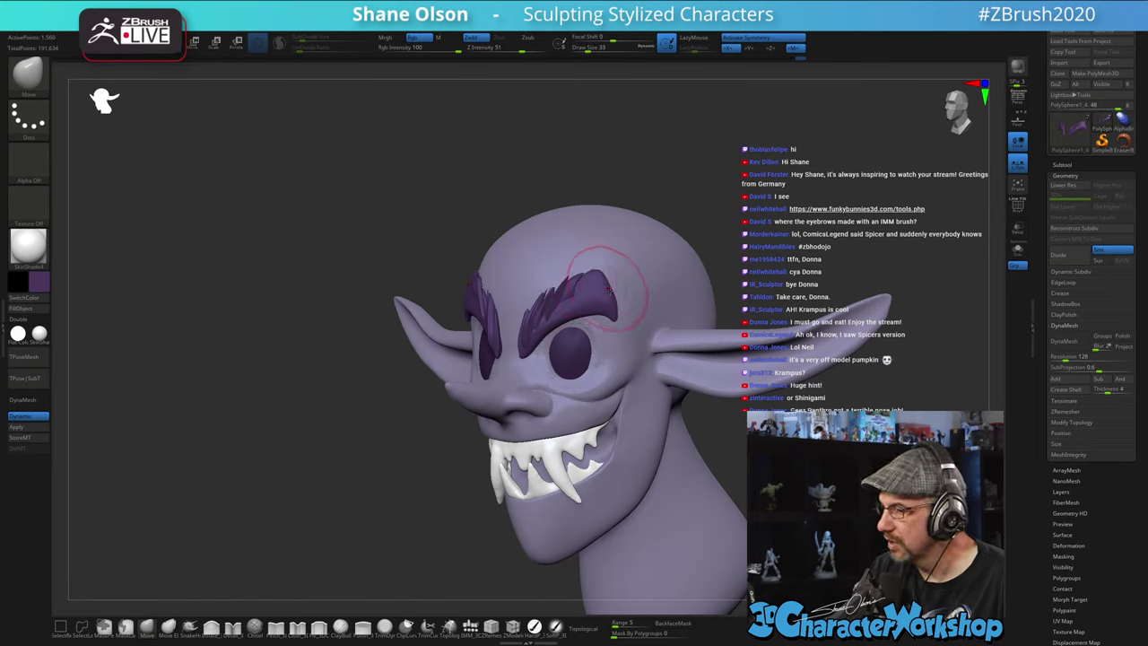
pyautogui.press('[')
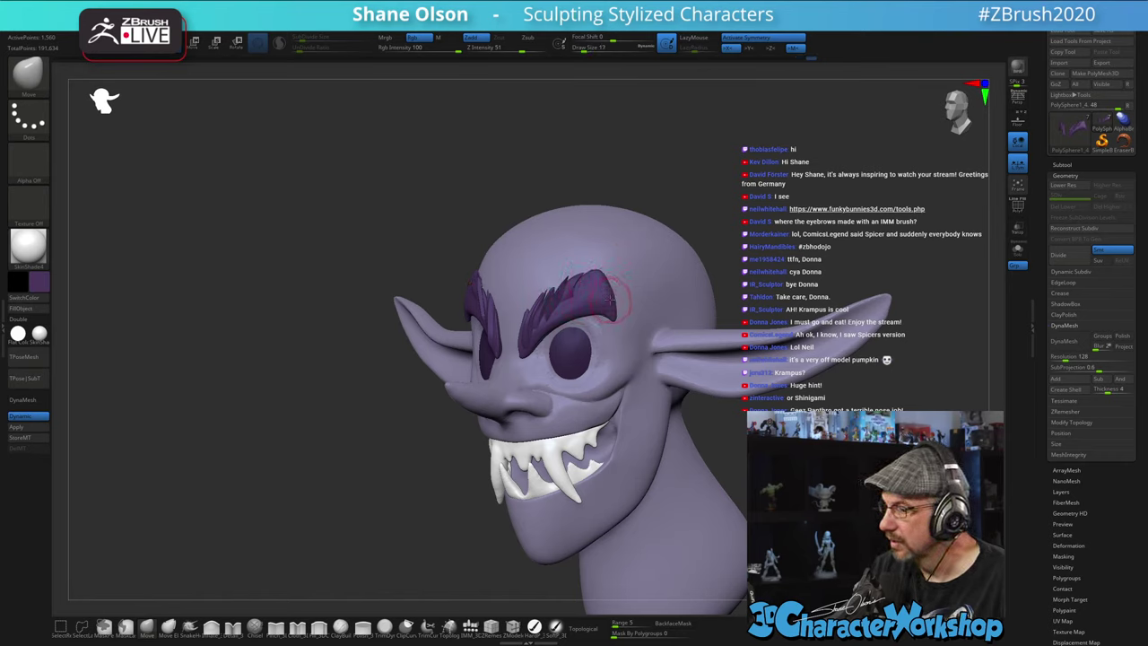
# - Shift the eyebrows slightly down toward the eyes with the gizmo from the front, and return to Draw mode
pyautogui.moveTo(457, 426); pyautogui.dragTo(646, 406)
pyautogui.keyDown('alt'); pyautogui.moveTo(653, 453); pyautogui.dragTo(646, 415); pyautogui.keyUp('alt')
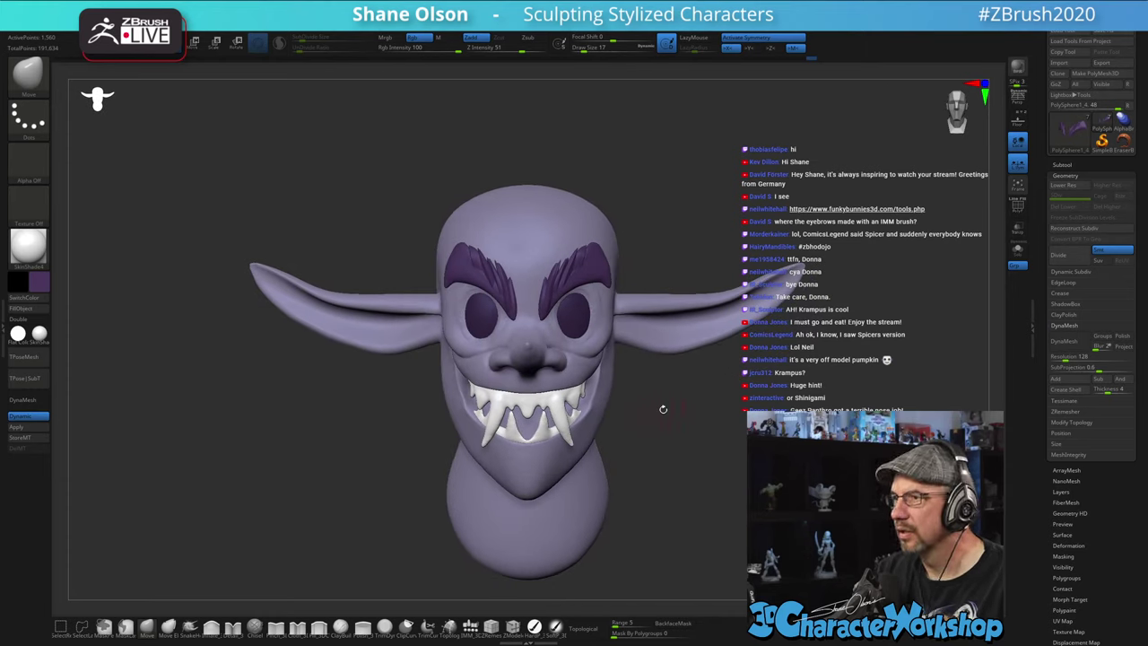
pyautogui.press('w')
pyautogui.moveTo(607, 230); pyautogui.dragTo(607, 237)
pyautogui.moveTo(692, 421)
pyautogui.mouseDown()
pyautogui.moveTo(574, 420)
pyautogui.moveTo(710, 419)
pyautogui.moveTo(677, 420)
pyautogui.moveTo(707, 426)
pyautogui.moveTo(695, 460)
pyautogui.moveTo(682, 443)
pyautogui.mouseUp()
pyautogui.press('q')
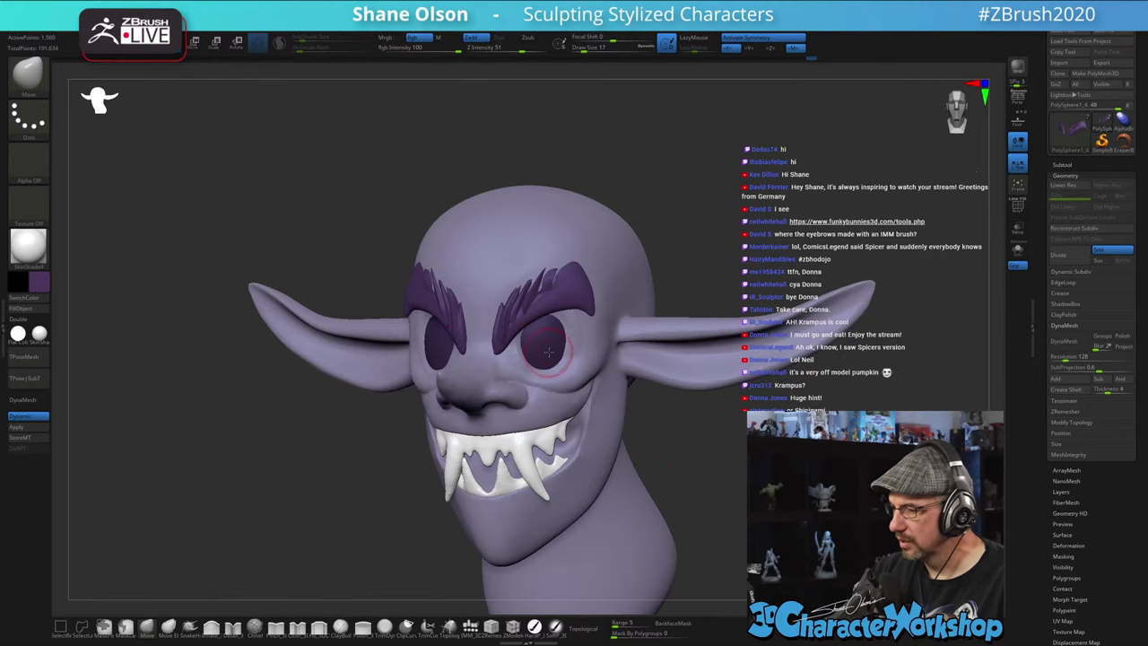
# - Select the head mesh, set the draw size to 44, and check the face from the front
pyautogui.keyDown('alt'); pyautogui.moveTo(589, 351); pyautogui.dragTo(581, 356); pyautogui.keyUp('alt')
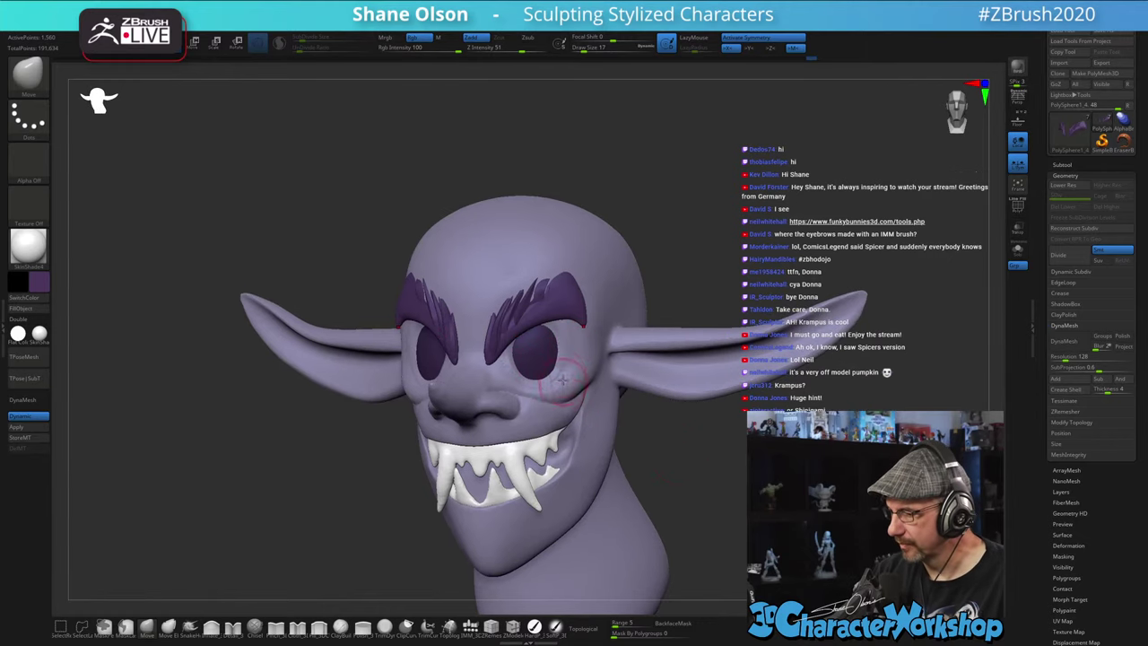
pyautogui.keyDown('alt'); pyautogui.click(574, 363); pyautogui.keyUp('alt')
pyautogui.press('s')
pyautogui.moveTo(568, 353); pyautogui.dragTo(575, 352)
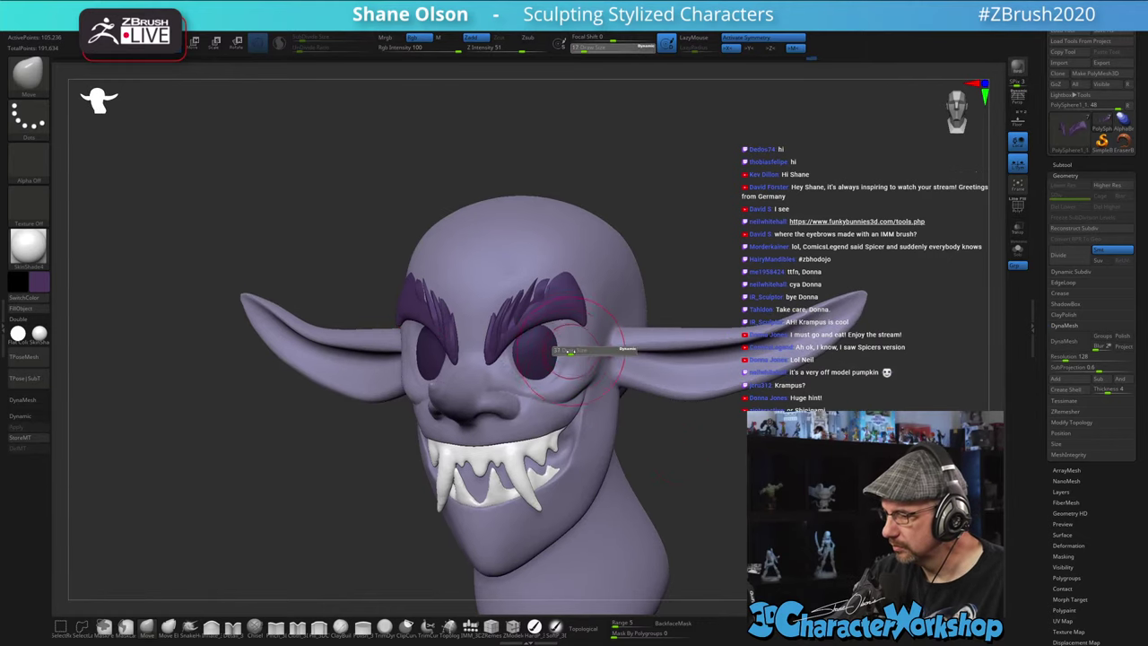
pyautogui.moveTo(519, 352)
pyautogui.mouseDown(button='right')
pyautogui.moveTo(549, 347)
pyautogui.moveTo(599, 367)
pyautogui.mouseUp(button='right')
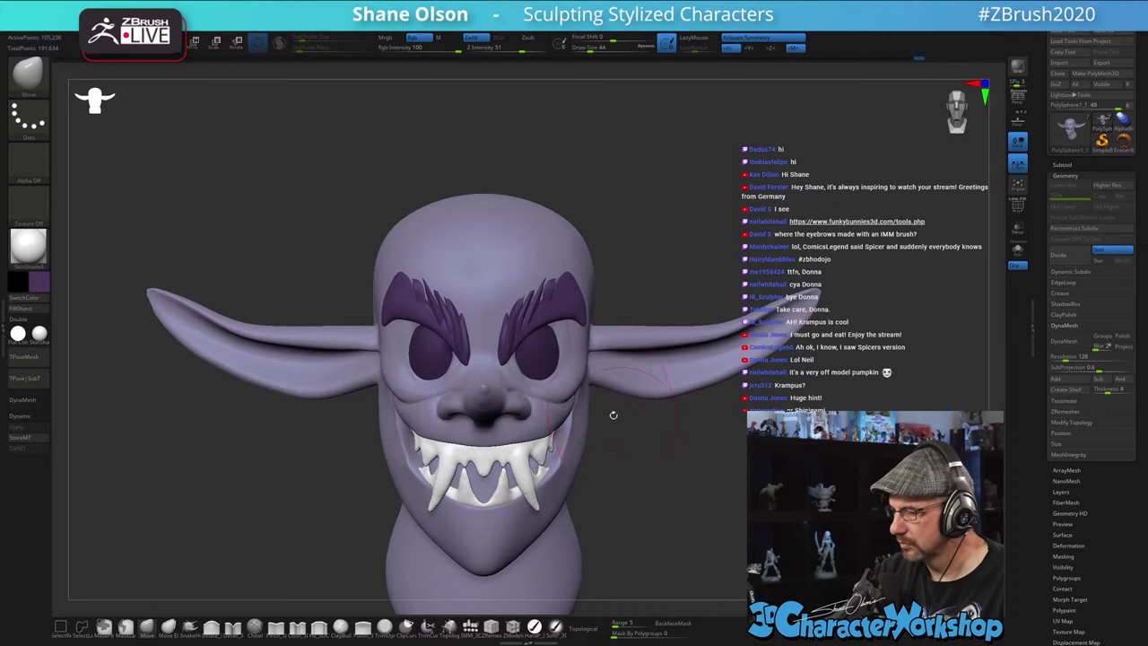
pyautogui.keyDown('ctrl'); pyautogui.moveTo(612, 413); pyautogui.dragTo(583, 459, button='right'); pyautogui.keyUp('ctrl')
pyautogui.keyDown('alt'); pyautogui.moveTo(636, 542); pyautogui.dragTo(588, 539, button='right'); pyautogui.keyUp('alt')
pyautogui.moveTo(588, 539); pyautogui.dragTo(638, 531)
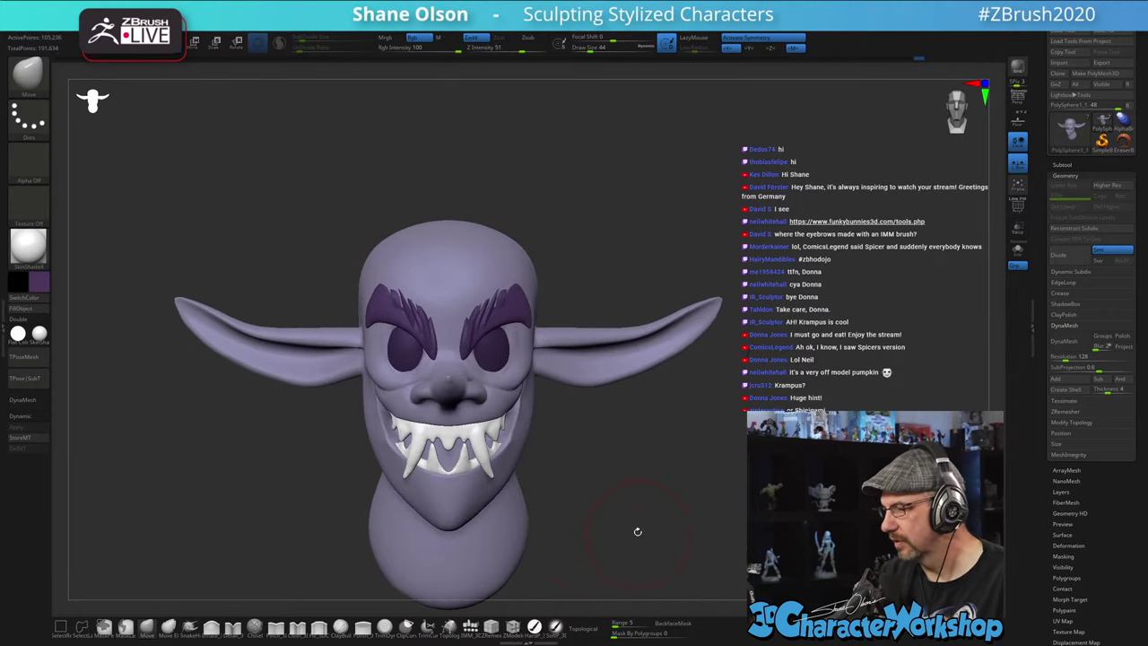
pyautogui.keyDown('alt'); pyautogui.moveTo(630, 452); pyautogui.dragTo(653, 456); pyautogui.keyUp('alt')
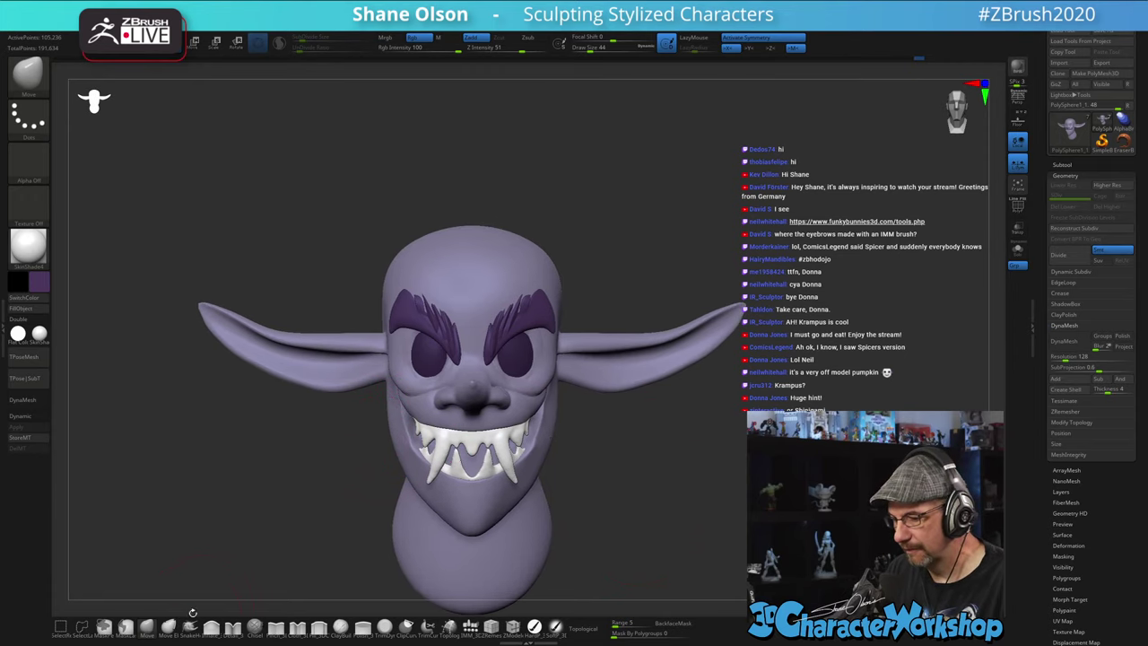
# - Set the draw size to 80, then 87, and adjust the ear base area in profile with Move
pyautogui.press('b')
pyautogui.press('s')
pyautogui.moveTo(302, 235); pyautogui.dragTo(308, 235)
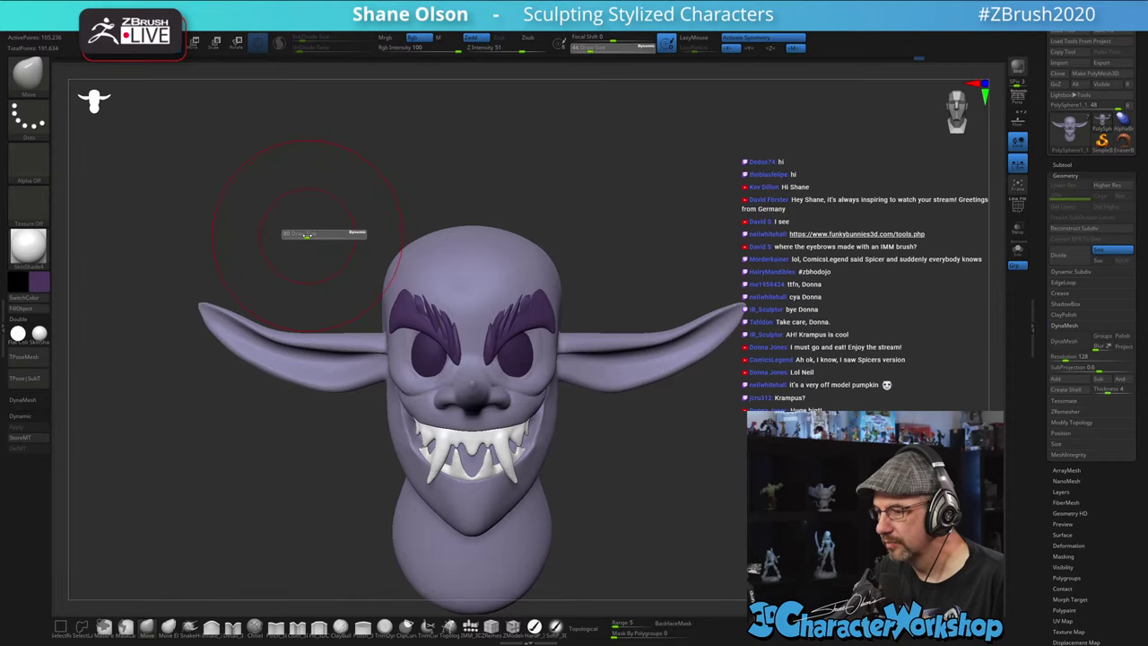
pyautogui.moveTo(720, 515)
pyautogui.keyDown('alt'); pyautogui.mouseDown()
pyautogui.moveTo(728, 460)
pyautogui.moveTo(677, 425)
pyautogui.moveTo(643, 425)
pyautogui.moveTo(702, 398)
pyautogui.moveTo(629, 397)
pyautogui.mouseUp(); pyautogui.keyUp('alt')
pyautogui.keyDown('alt'); pyautogui.moveTo(778, 376); pyautogui.dragTo(716, 391); pyautogui.keyUp('alt')
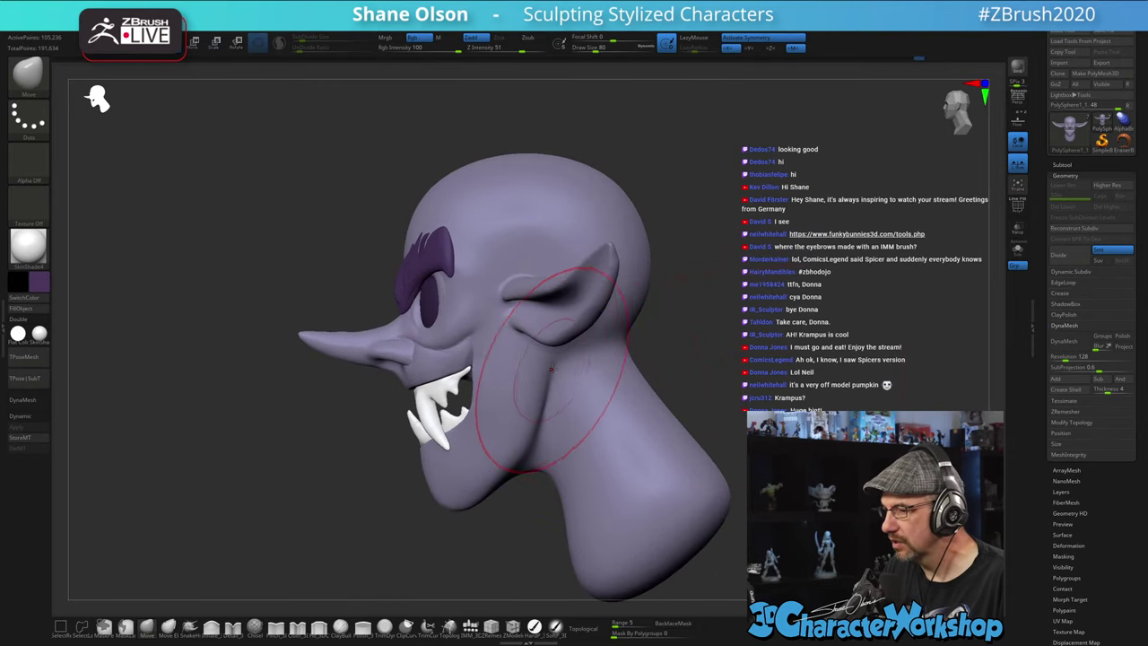
pyautogui.press(']')
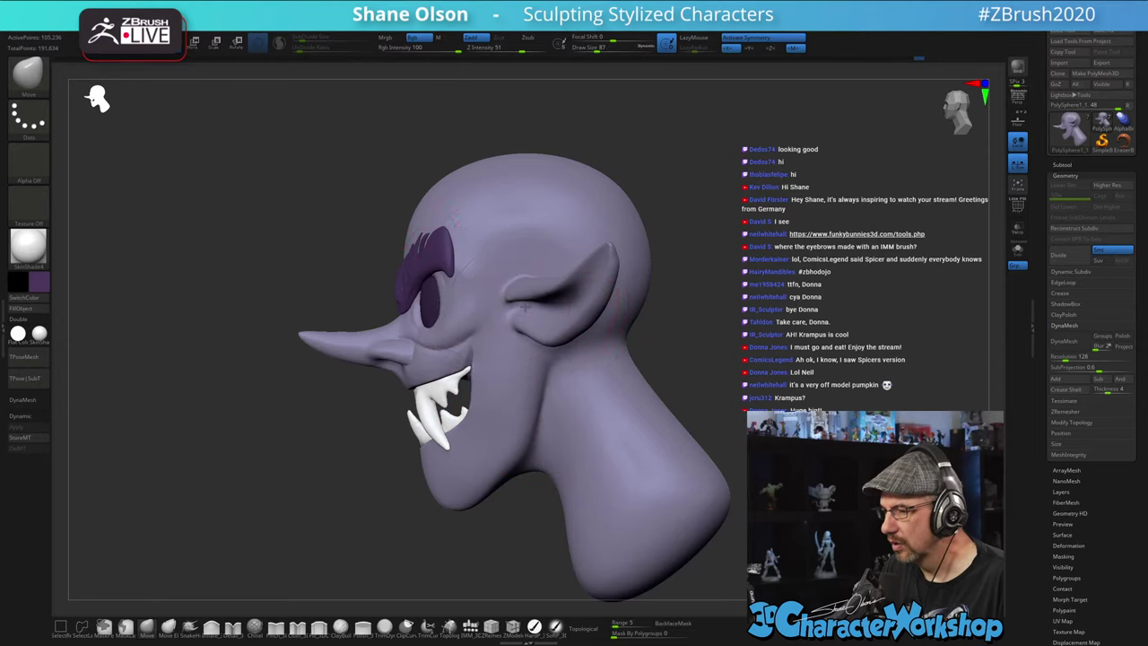
# - Mask both long ears of the head mesh with MaskLasso from the front
pyautogui.moveTo(760, 223); pyautogui.dragTo(756, 322)
pyautogui.moveTo(731, 395)
pyautogui.mouseDown()
pyautogui.moveTo(728, 310)
pyautogui.moveTo(733, 396)
pyautogui.mouseUp()
pyautogui.moveTo(690, 489); pyautogui.dragTo(710, 459)
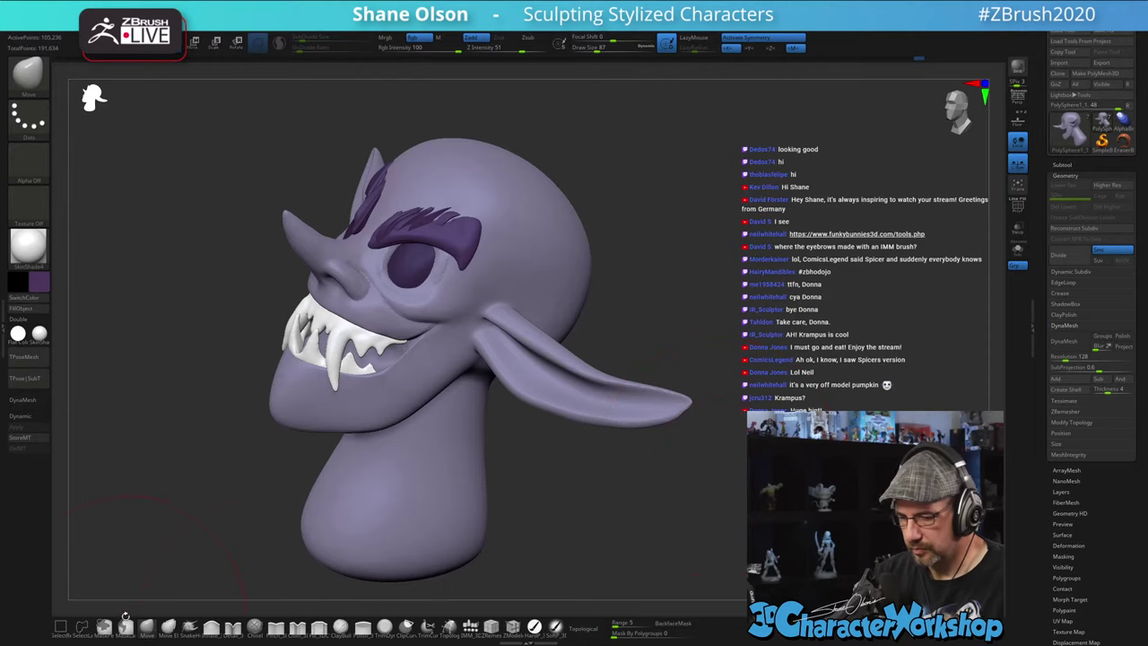
pyautogui.click(127, 628)
pyautogui.moveTo(574, 502); pyautogui.dragTo(649, 505)
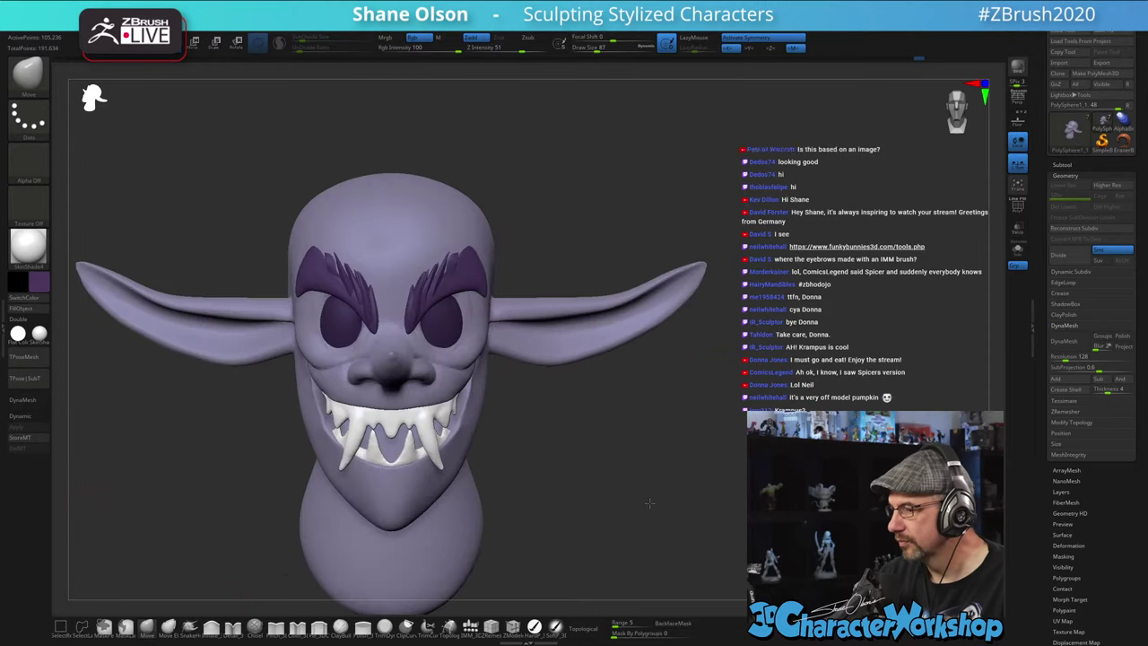
pyautogui.moveTo(720, 368)
pyautogui.keyDown('ctrl'); pyautogui.mouseDown()
pyautogui.moveTo(549, 260)
pyautogui.moveTo(506, 336)
pyautogui.moveTo(686, 381)
pyautogui.moveTo(704, 369)
pyautogui.mouseUp(); pyautogui.keyUp('ctrl')
pyautogui.moveTo(741, 439); pyautogui.dragTo(664, 451)
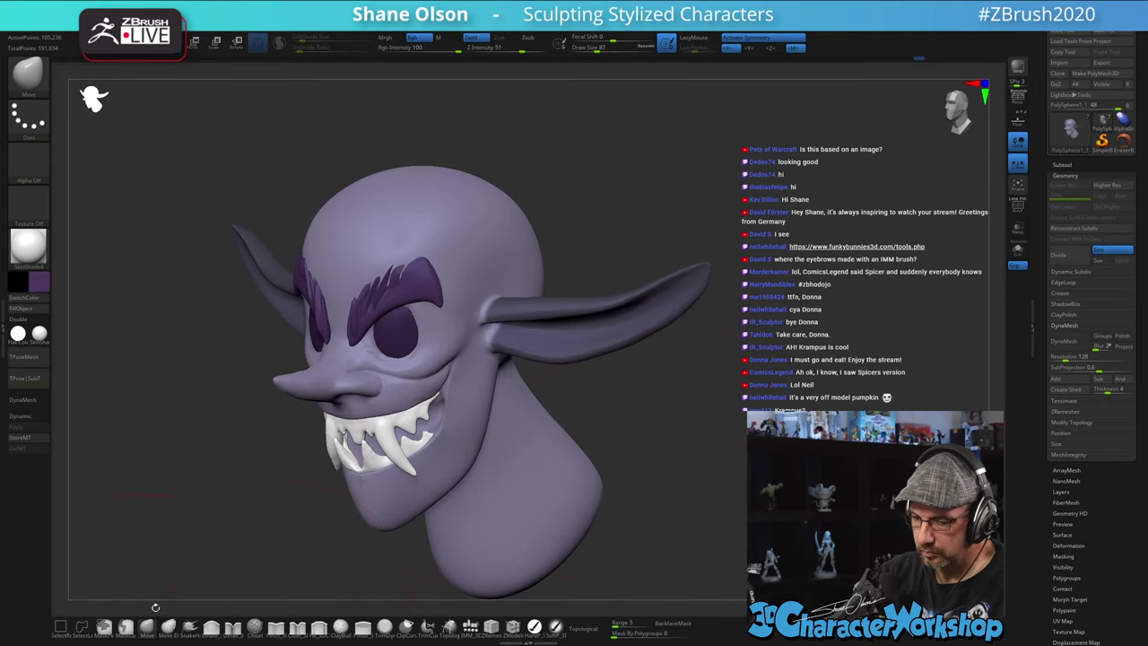
# - Set the draw size to 27 and paint the mask around the ear bases with MaskPen, front and back
pyautogui.press('s')
pyautogui.moveTo(506, 314); pyautogui.dragTo(496, 313)
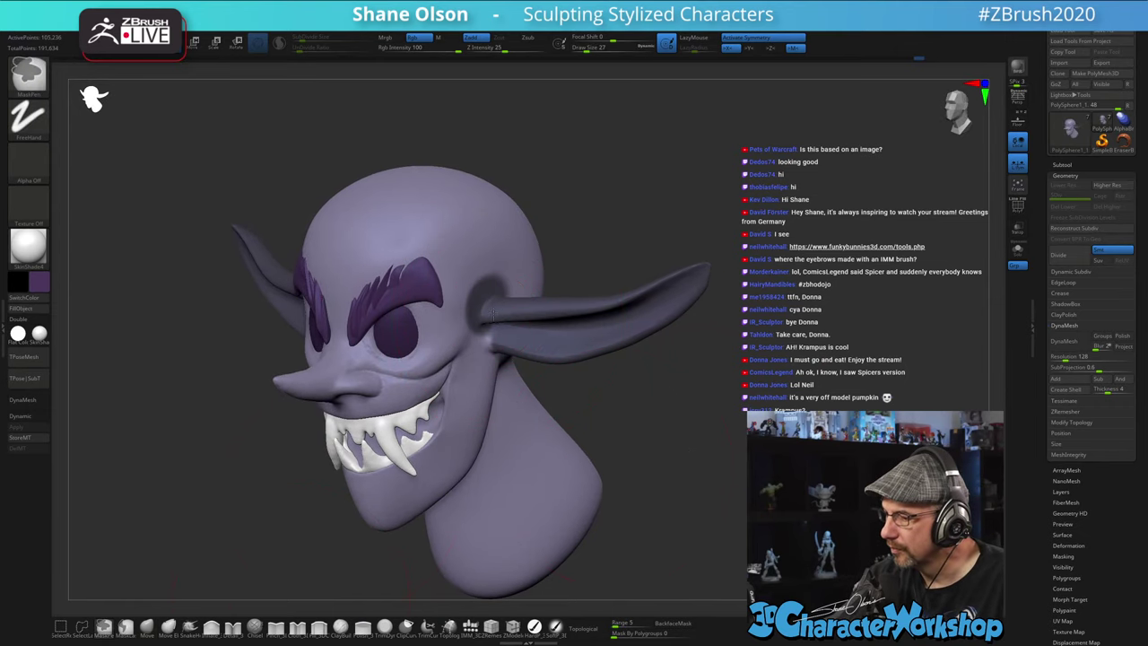
pyautogui.moveTo(619, 414); pyautogui.dragTo(497, 432)
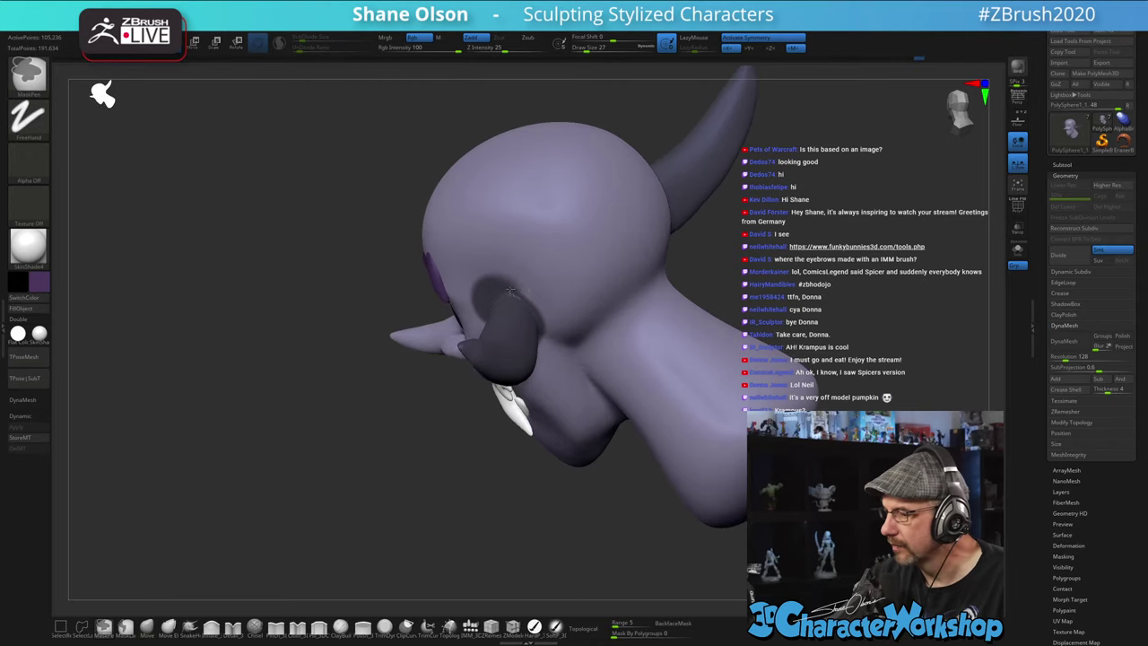
pyautogui.moveTo(683, 247); pyautogui.dragTo(820, 310)
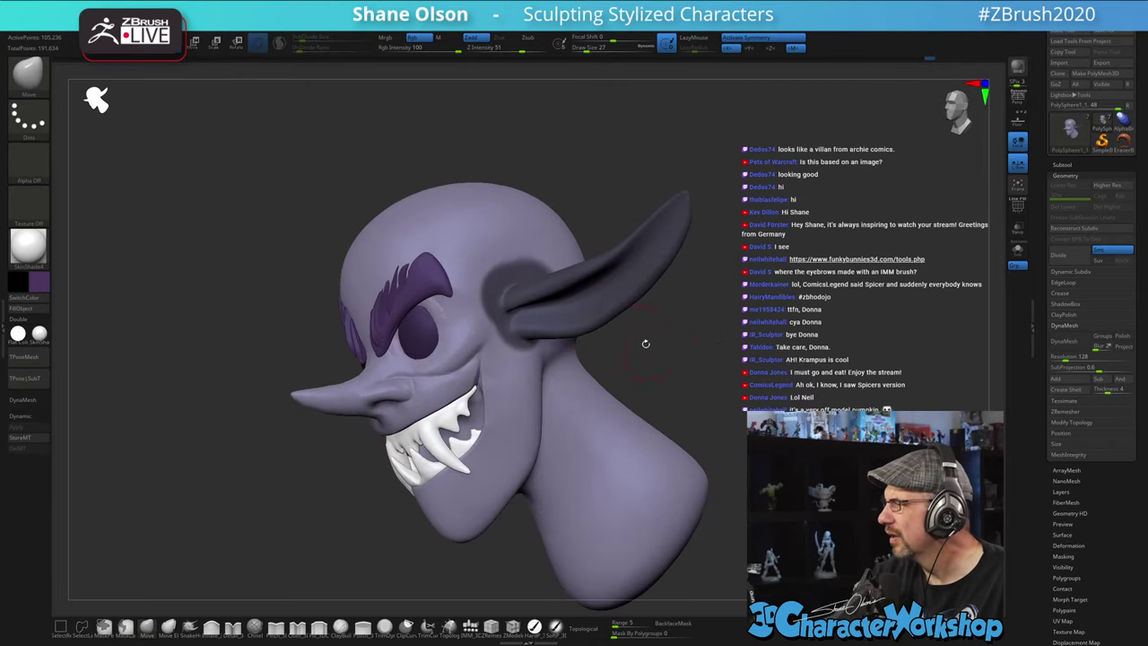
pyautogui.moveTo(716, 339)
pyautogui.mouseDown()
pyautogui.moveTo(642, 361)
pyautogui.moveTo(610, 323)
pyautogui.mouseUp()
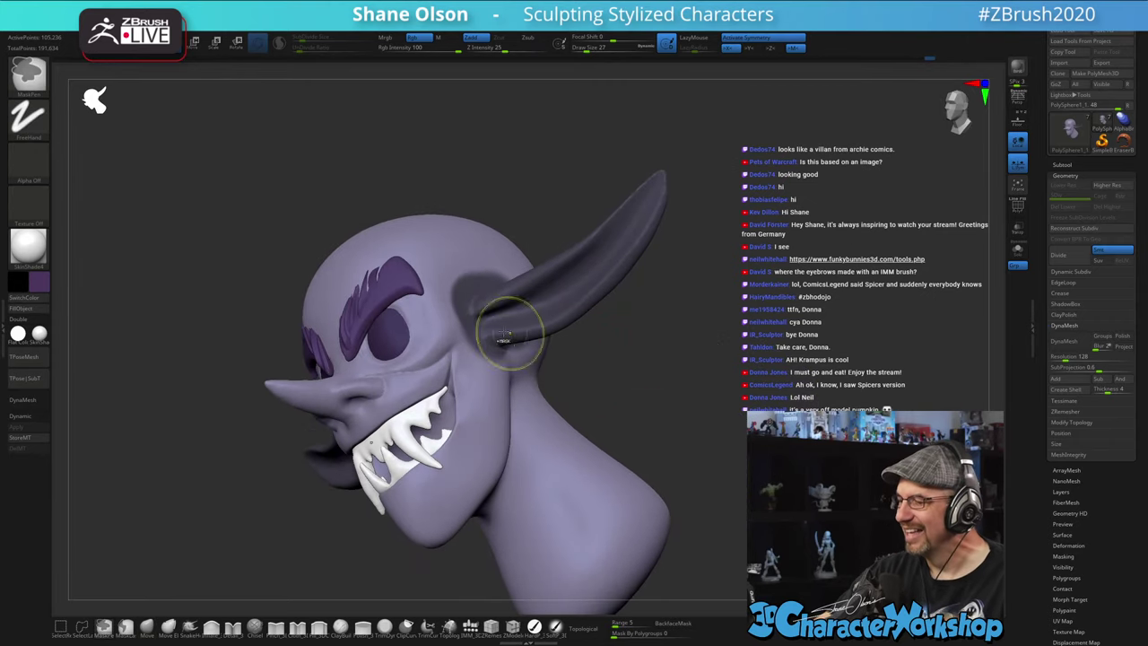
pyautogui.moveTo(599, 363); pyautogui.dragTo(525, 331)
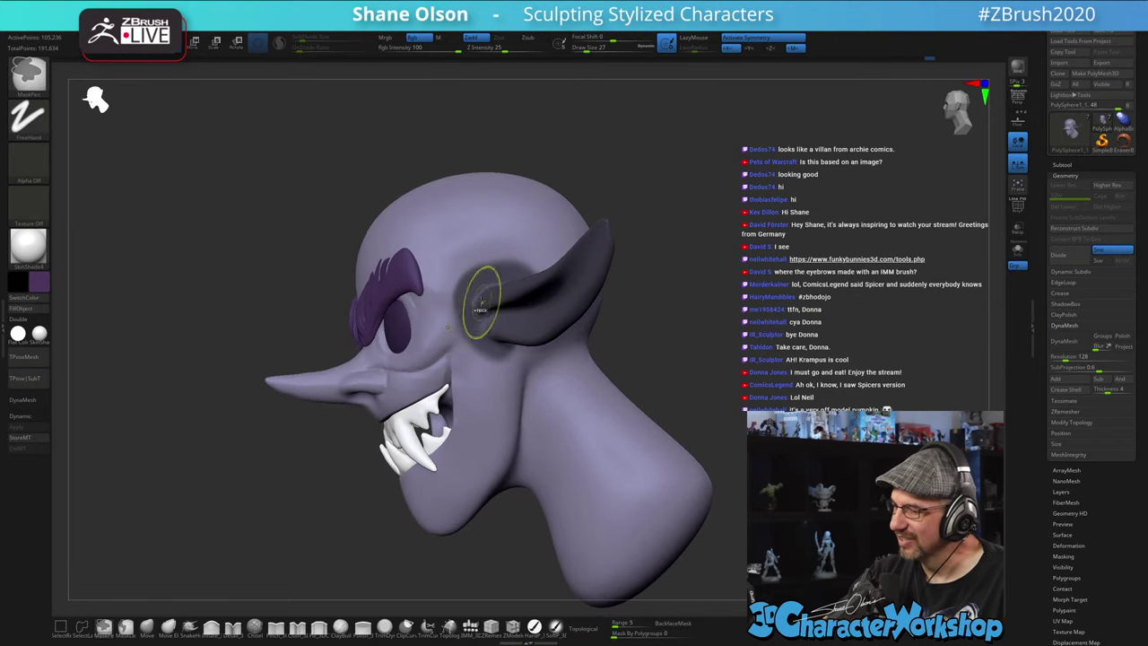
pyautogui.moveTo(645, 356)
pyautogui.mouseDown()
pyautogui.moveTo(573, 352)
pyautogui.moveTo(674, 372)
pyautogui.mouseUp()
pyautogui.moveTo(640, 321); pyautogui.dragTo(541, 344)
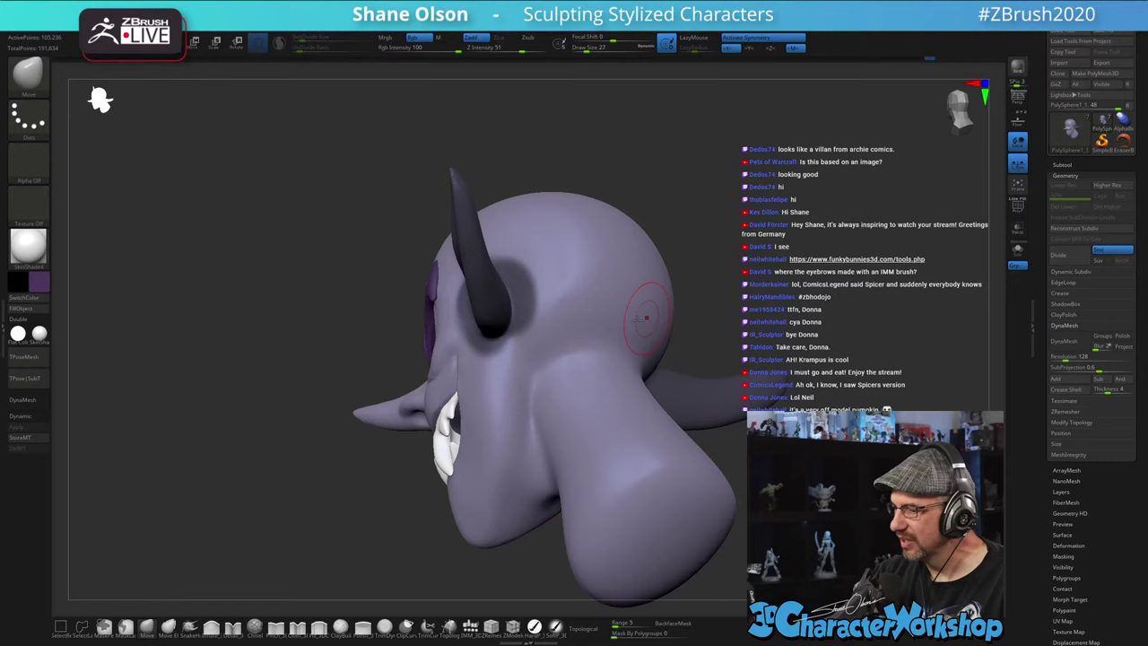
# - Soften the mask edge, fill the gaps in the ear mask, and invert the mask so only the ears are editable
pyautogui.keyDown('ctrl'); pyautogui.click(494, 335); pyautogui.keyUp('ctrl')
pyautogui.press('ctrl')
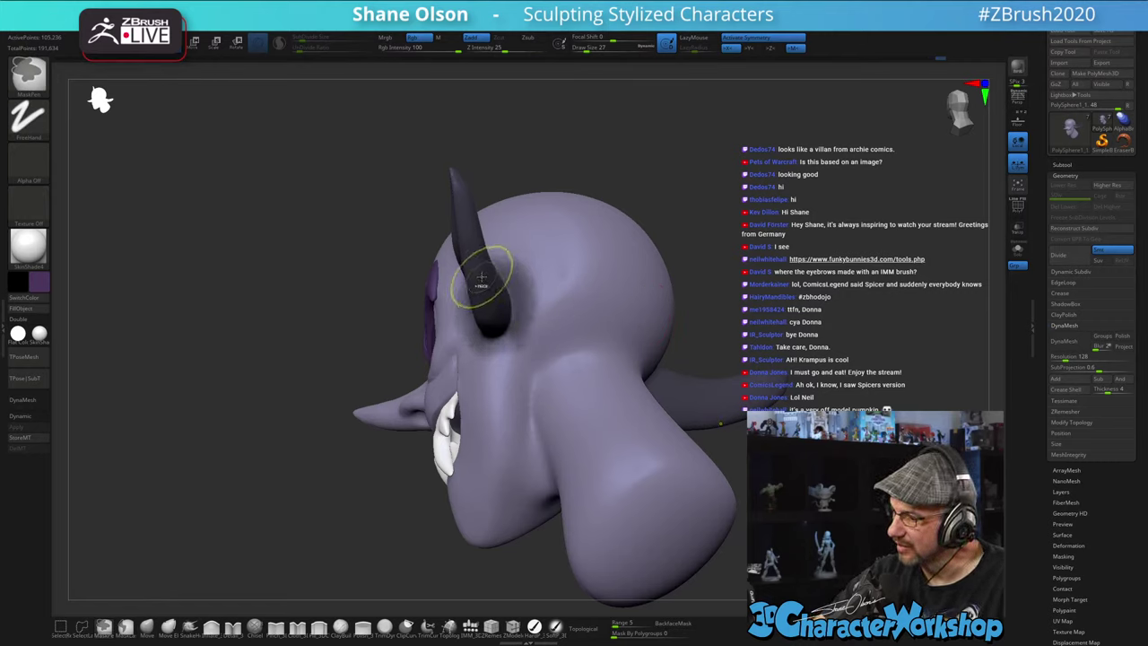
pyautogui.keyDown('ctrl'); pyautogui.click(711, 215); pyautogui.keyUp('ctrl')
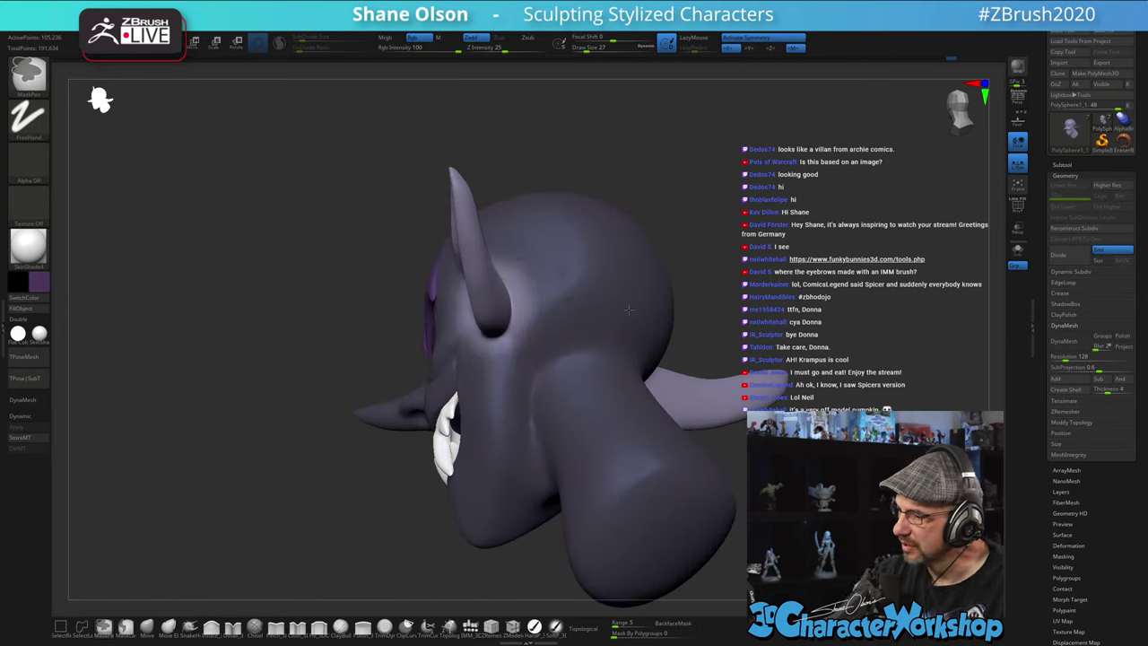
pyautogui.moveTo(709, 225); pyautogui.dragTo(727, 243)
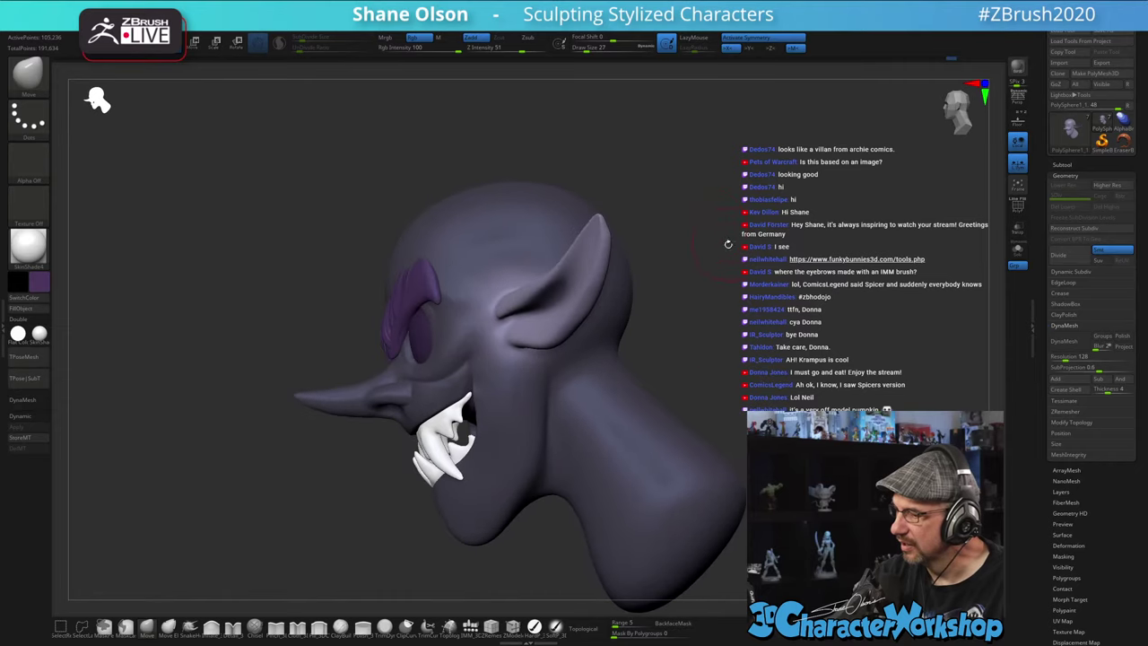
pyautogui.keyDown('ctrl'); pyautogui.click(717, 255); pyautogui.keyUp('ctrl')
pyautogui.keyDown('ctrl'); pyautogui.moveTo(564, 300); pyautogui.dragTo(568, 283); pyautogui.keyUp('ctrl')
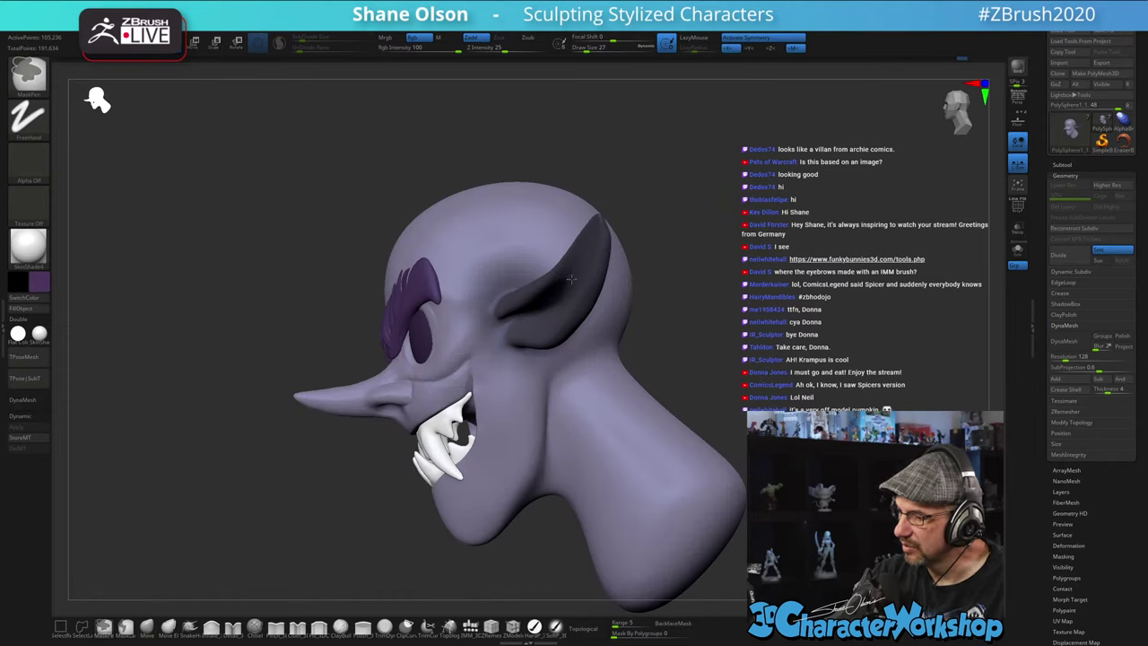
pyautogui.moveTo(695, 271); pyautogui.dragTo(737, 385)
pyautogui.keyDown('ctrl'); pyautogui.click(768, 355); pyautogui.keyUp('ctrl')
# - Reset the gizmo's orientation and move the unmasked ears backward on the head
pyautogui.press('w')
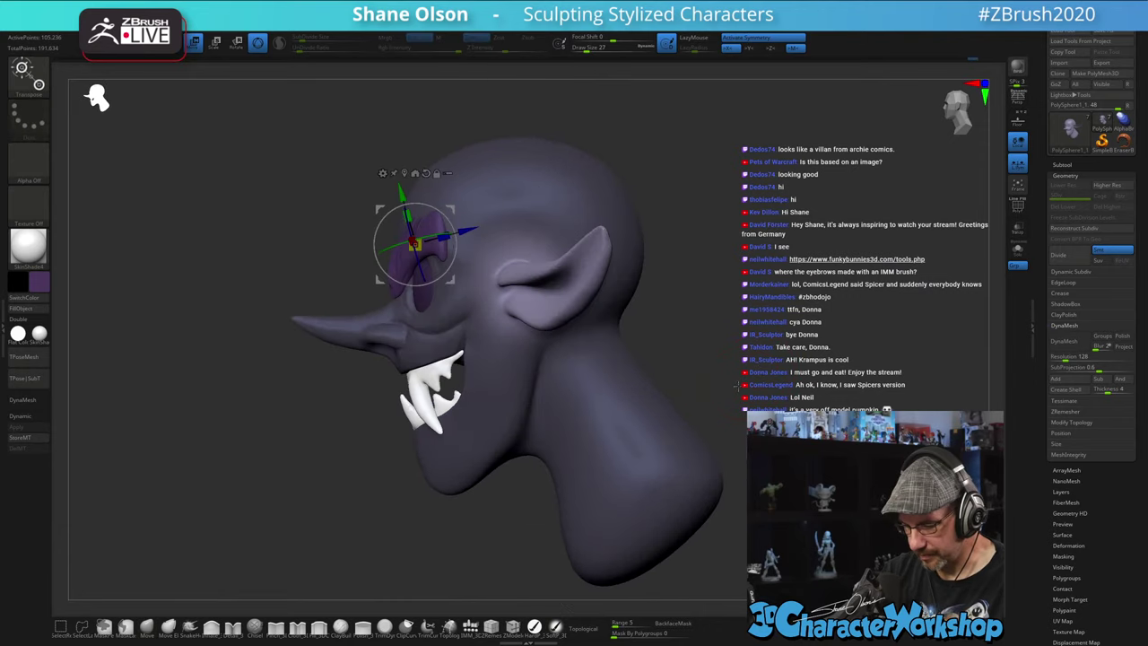
pyautogui.click(425, 174)
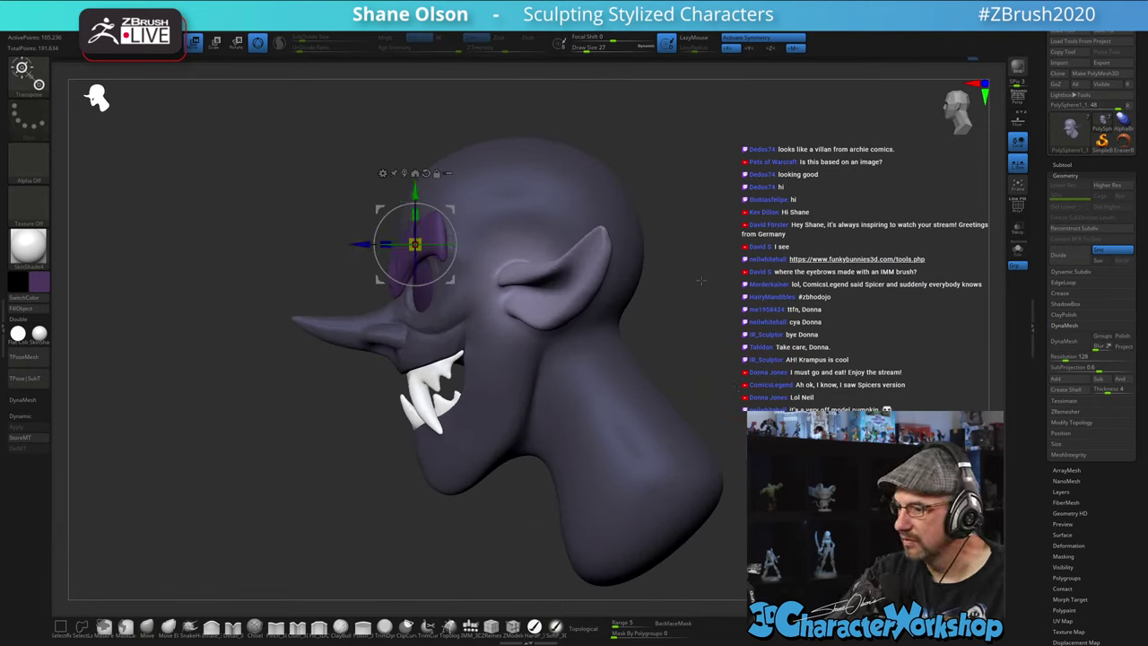
pyautogui.moveTo(368, 243); pyautogui.dragTo(389, 240)
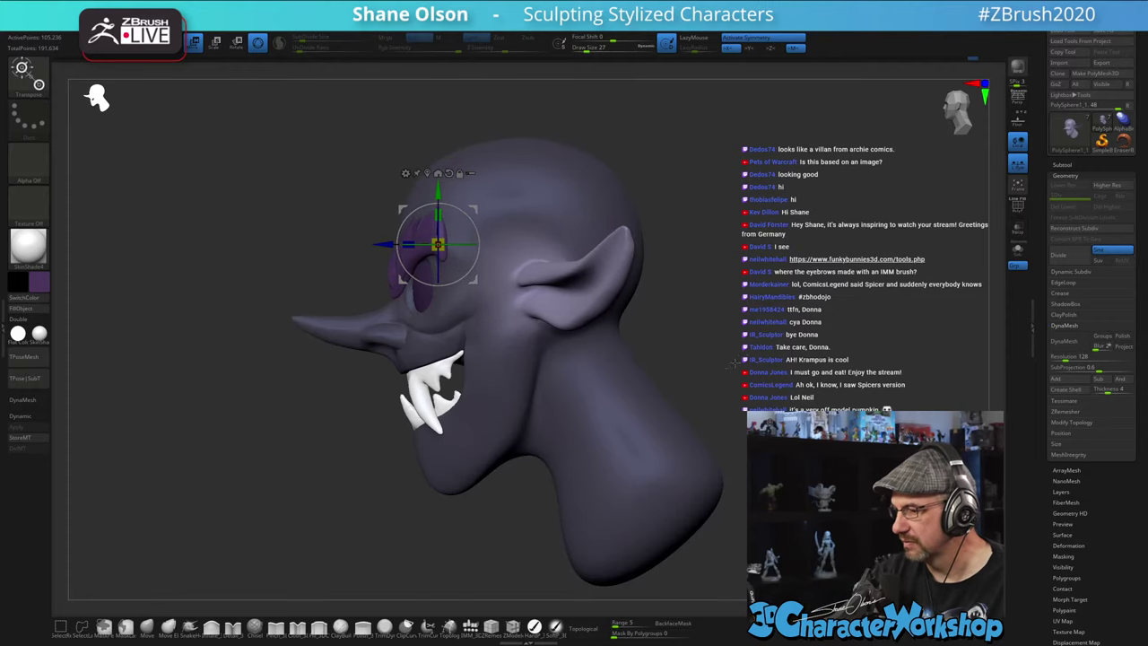
# - Reposition the gizmo pivot near the ear base from above and check the ears' placement in profile
pyautogui.moveTo(734, 364); pyautogui.dragTo(714, 517)
pyautogui.keyDown('alt'); pyautogui.moveTo(445, 255); pyautogui.dragTo(548, 320); pyautogui.keyUp('alt')
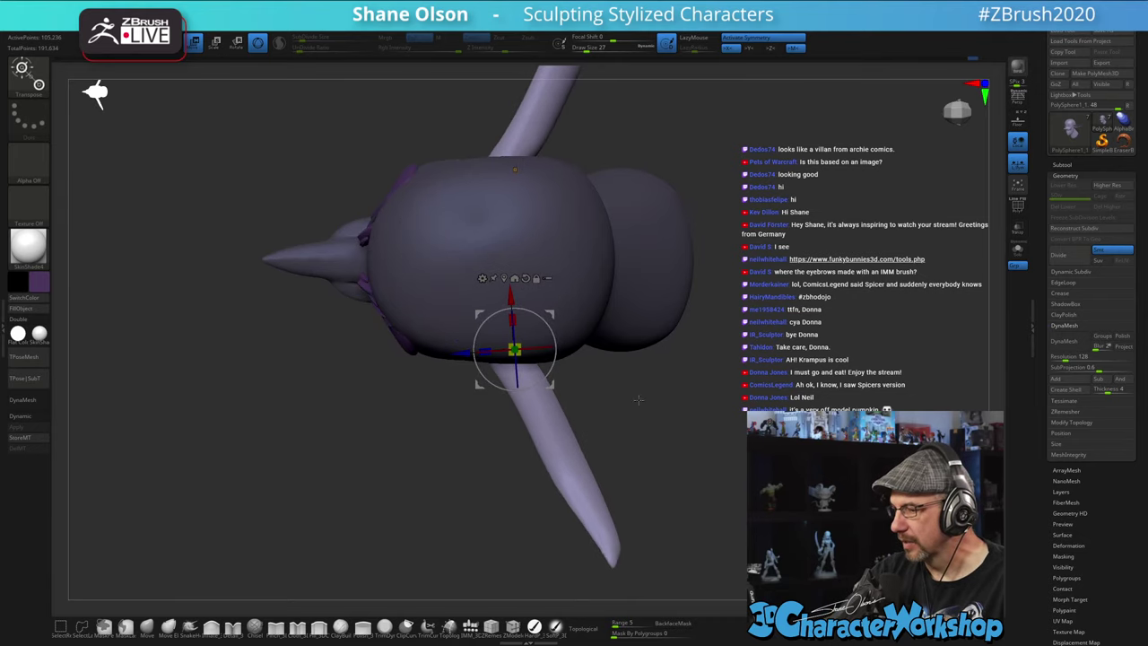
pyautogui.moveTo(642, 502)
pyautogui.mouseDown()
pyautogui.moveTo(647, 429)
pyautogui.moveTo(705, 439)
pyautogui.moveTo(658, 438)
pyautogui.mouseUp()
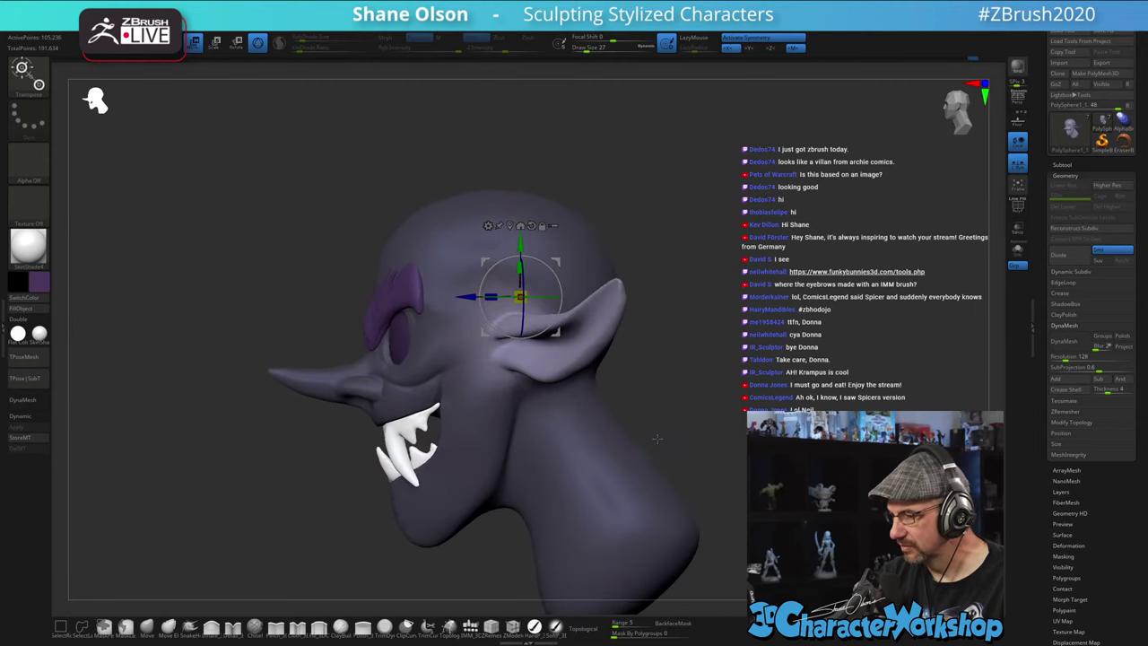
pyautogui.keyDown('alt'); pyautogui.moveTo(648, 320); pyautogui.dragTo(629, 315); pyautogui.keyUp('alt')
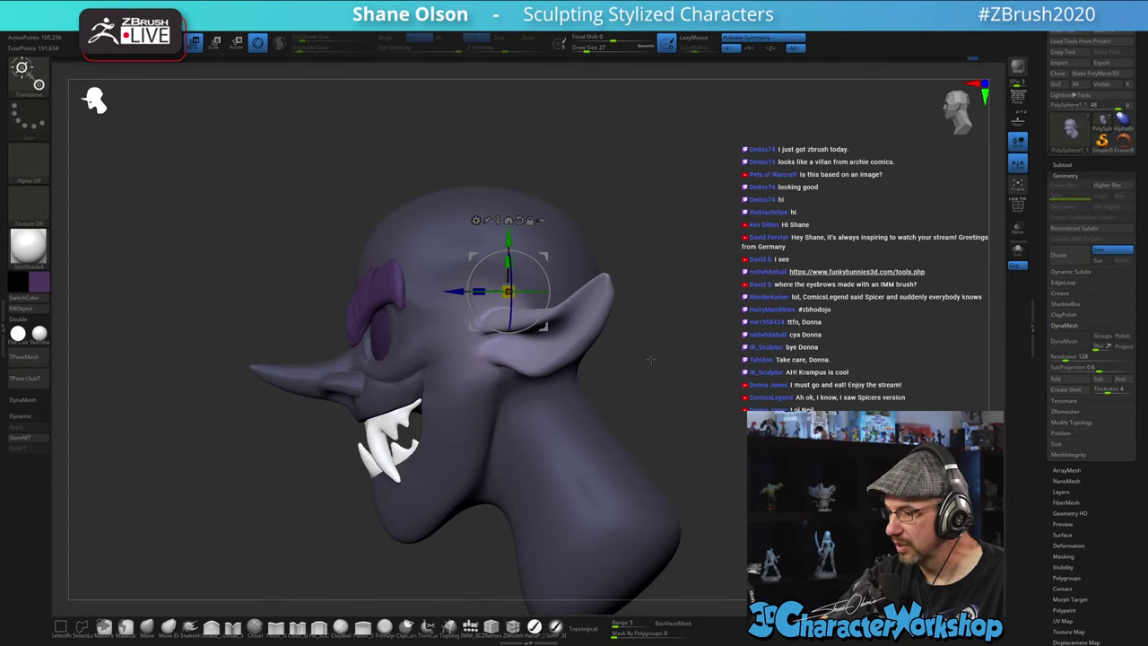
# - Return to Draw mode and show the head's polygroups and wireframe
pyautogui.moveTo(656, 394)
pyautogui.mouseDown()
pyautogui.moveTo(701, 408)
pyautogui.moveTo(668, 417)
pyautogui.moveTo(679, 407)
pyautogui.moveTo(663, 381)
pyautogui.moveTo(659, 397)
pyautogui.moveTo(664, 383)
pyautogui.mouseUp()
pyautogui.press('q')
pyautogui.hotkey('shift', 'f')
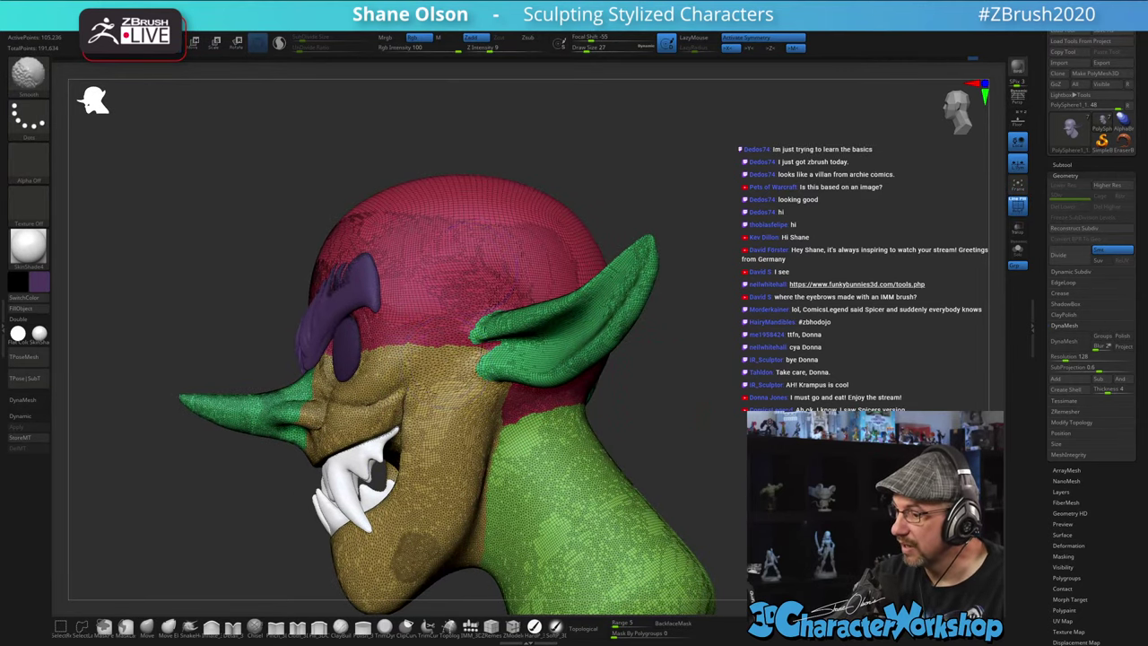
# - Turn on Sculptris Pro and smooth the side of the head around the ear base, temple, cheek and jaw
pyautogui.click(279, 44)
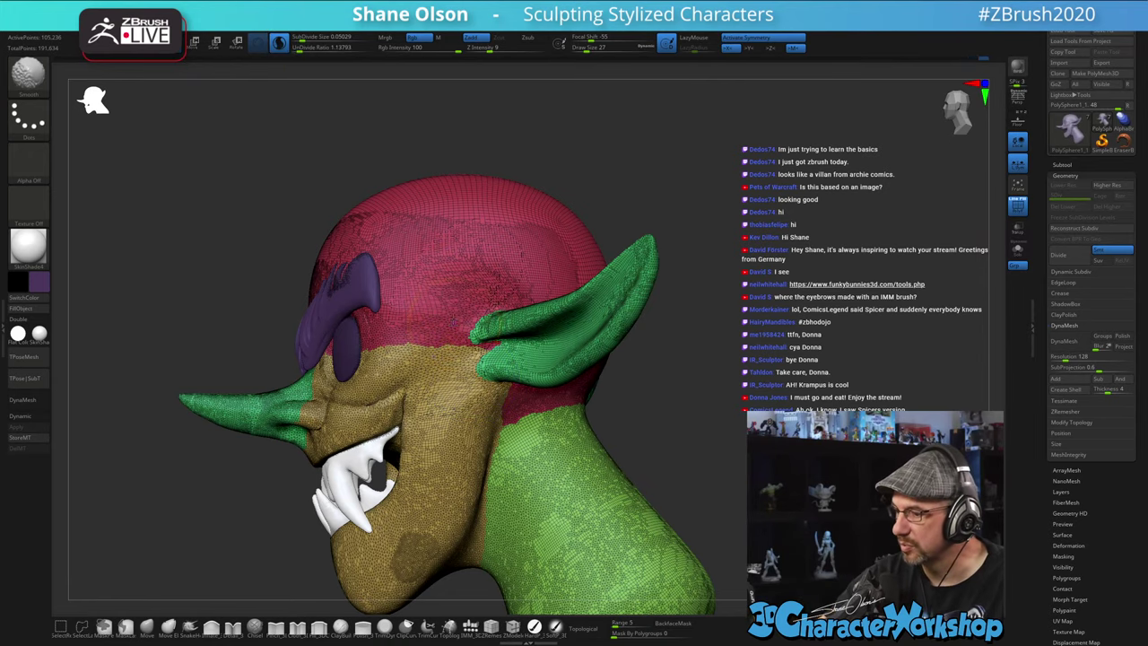
pyautogui.moveTo(480, 300)
pyautogui.keyDown('shift'); pyautogui.mouseDown()
pyautogui.moveTo(452, 316)
pyautogui.moveTo(492, 283)
pyautogui.moveTo(460, 369)
pyautogui.moveTo(483, 393)
pyautogui.mouseUp(); pyautogui.keyUp('shift')
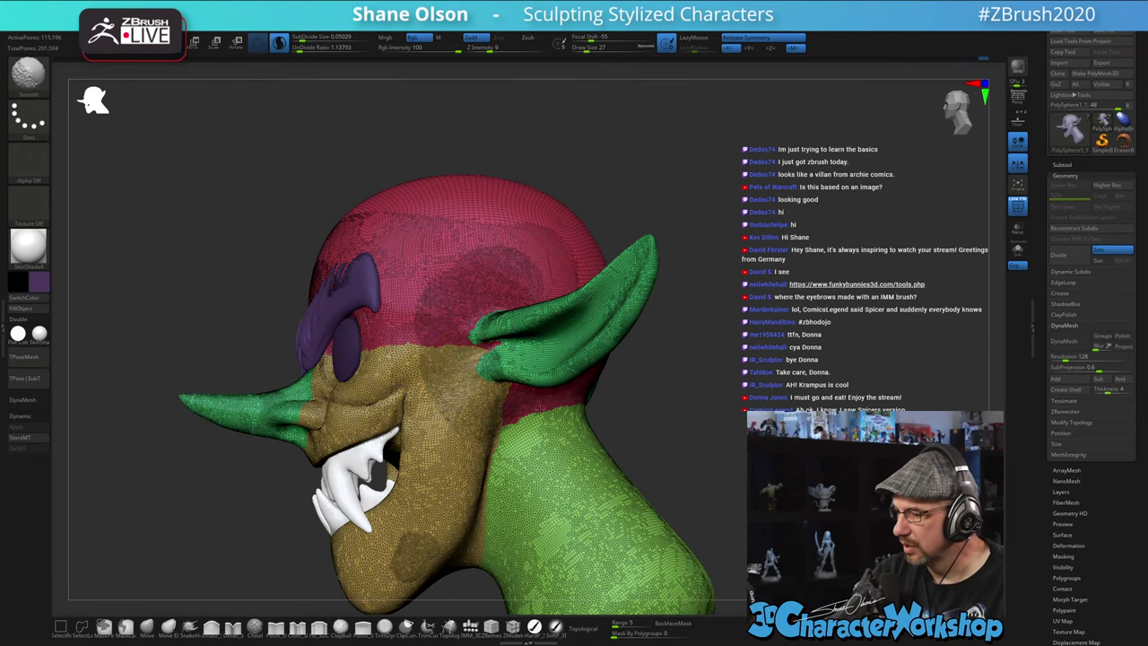
pyautogui.moveTo(690, 418); pyautogui.dragTo(511, 408)
pyautogui.moveTo(499, 369)
pyautogui.keyDown('shift'); pyautogui.mouseDown()
pyautogui.moveTo(504, 301)
pyautogui.moveTo(454, 319)
pyautogui.mouseUp(); pyautogui.keyUp('shift')
pyautogui.moveTo(251, 421); pyautogui.dragTo(587, 412)
pyautogui.moveTo(530, 339)
pyautogui.keyDown('shift'); pyautogui.mouseDown()
pyautogui.moveTo(689, 314)
pyautogui.moveTo(746, 265)
pyautogui.mouseUp(); pyautogui.keyUp('shift')
pyautogui.moveTo(678, 431); pyautogui.dragTo(619, 435)
pyautogui.moveTo(451, 418)
pyautogui.keyDown('shift'); pyautogui.mouseDown()
pyautogui.moveTo(416, 330)
pyautogui.moveTo(409, 507)
pyautogui.mouseUp(); pyautogui.keyUp('shift')
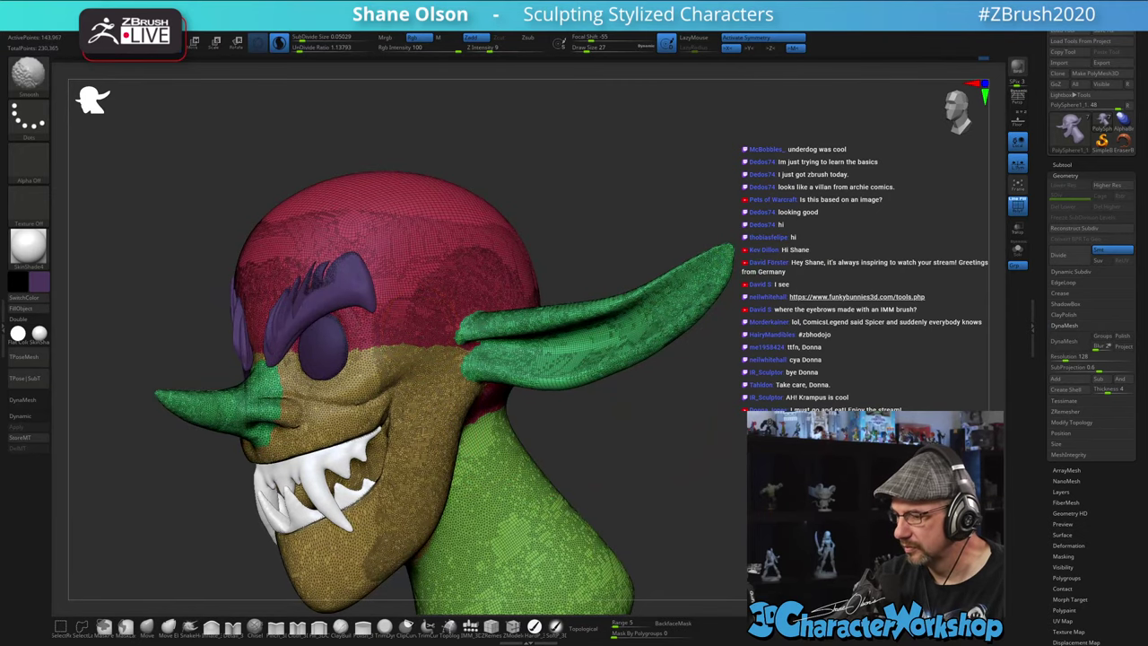
# - Hide the polygroups and wireframe, smooth the neck area below the ear, and set the Smooth brush's Z Intensity to 67
pyautogui.moveTo(648, 452)
pyautogui.mouseDown()
pyautogui.moveTo(635, 461)
pyautogui.moveTo(668, 447)
pyautogui.moveTo(628, 444)
pyautogui.mouseUp()
pyautogui.hotkey('shift', 'f')
pyautogui.keyDown('shift'); pyautogui.moveTo(483, 400); pyautogui.dragTo(473, 384); pyautogui.keyUp('shift')
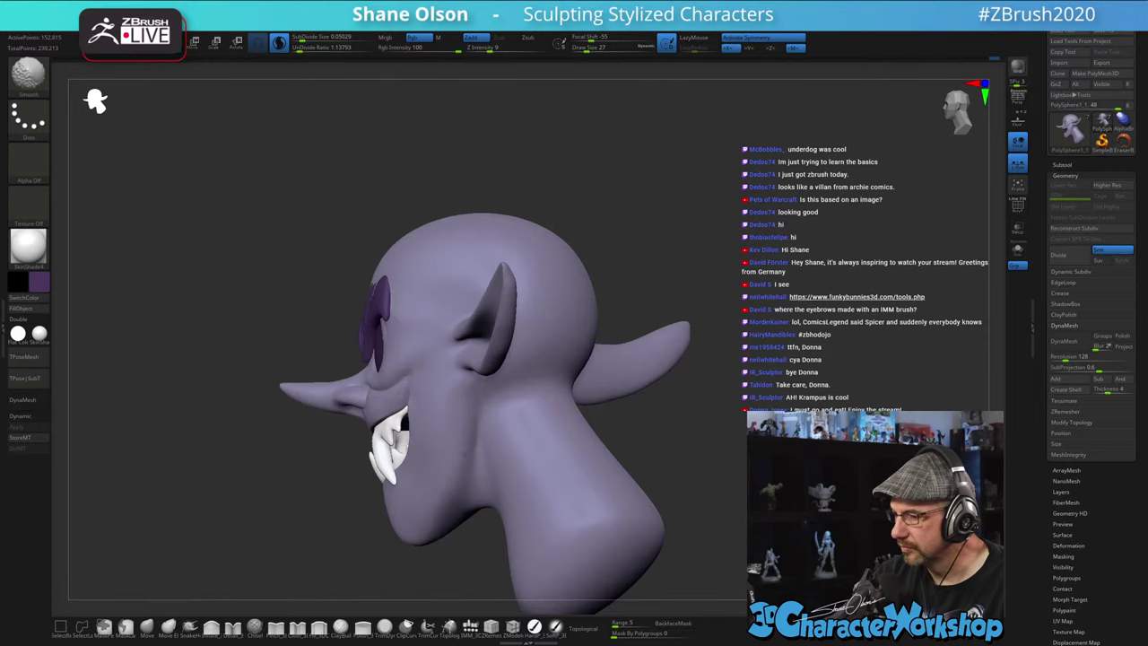
pyautogui.keyDown('shift'); pyautogui.moveTo(495, 48); pyautogui.dragTo(532, 49); pyautogui.keyUp('shift')
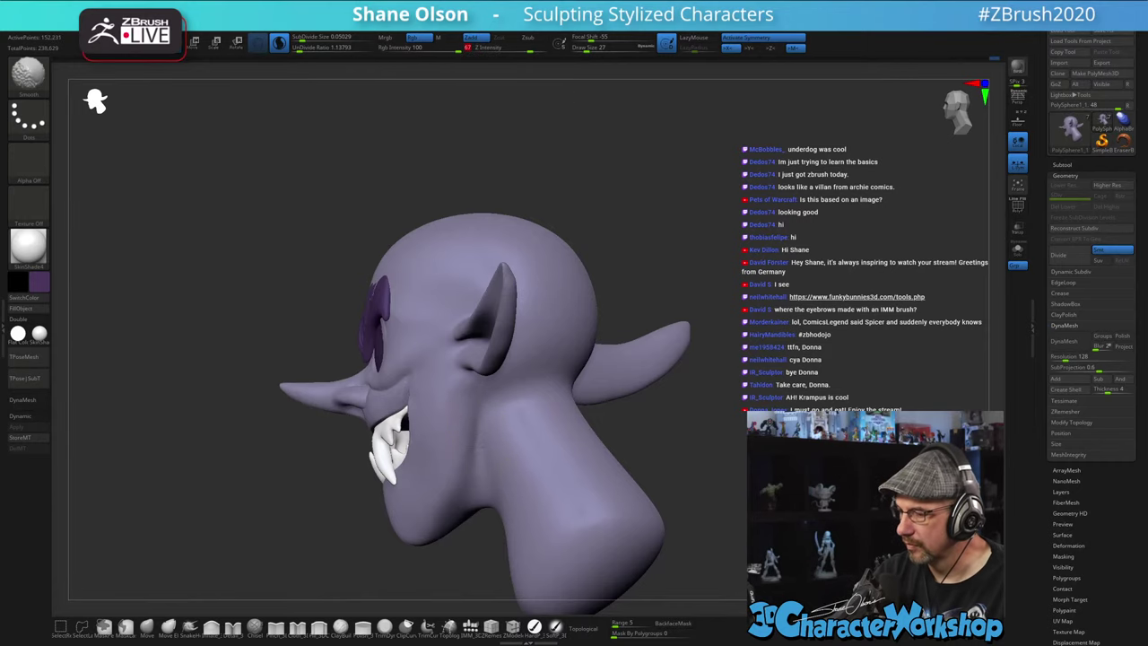
# - Examine the head's overall shape and ear placement from the front and three-quarter views
pyautogui.moveTo(618, 423)
pyautogui.mouseDown()
pyautogui.moveTo(677, 429)
pyautogui.moveTo(668, 435)
pyautogui.moveTo(651, 436)
pyautogui.moveTo(662, 395)
pyautogui.mouseUp()
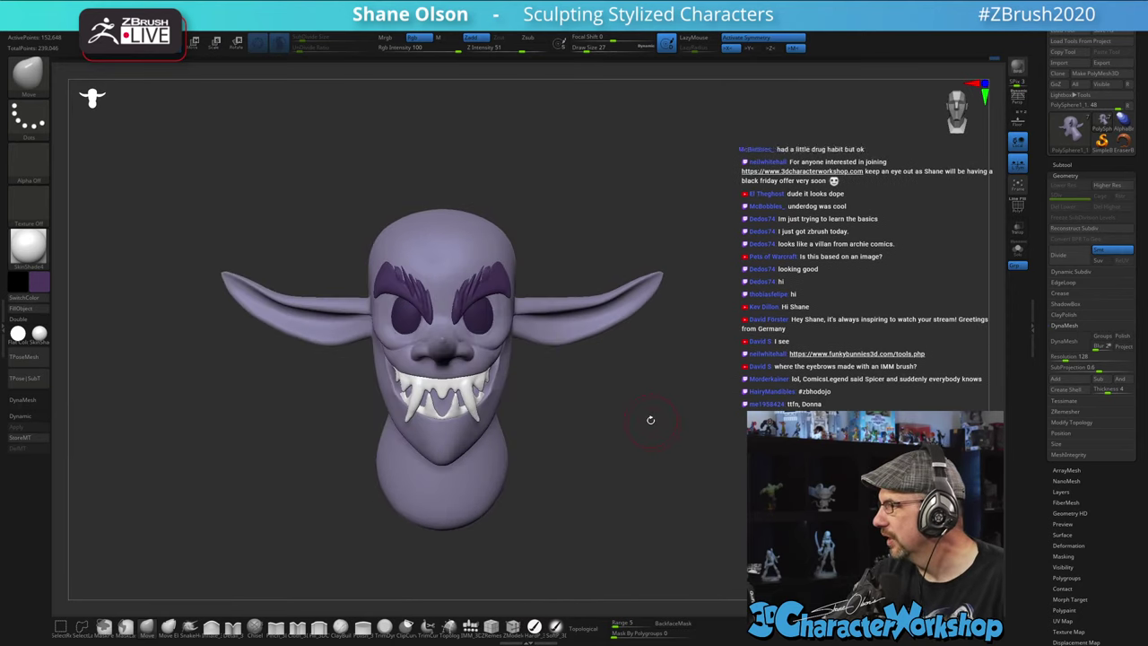
pyautogui.keyDown('alt'); pyautogui.moveTo(765, 368); pyautogui.dragTo(769, 380); pyautogui.keyUp('alt')
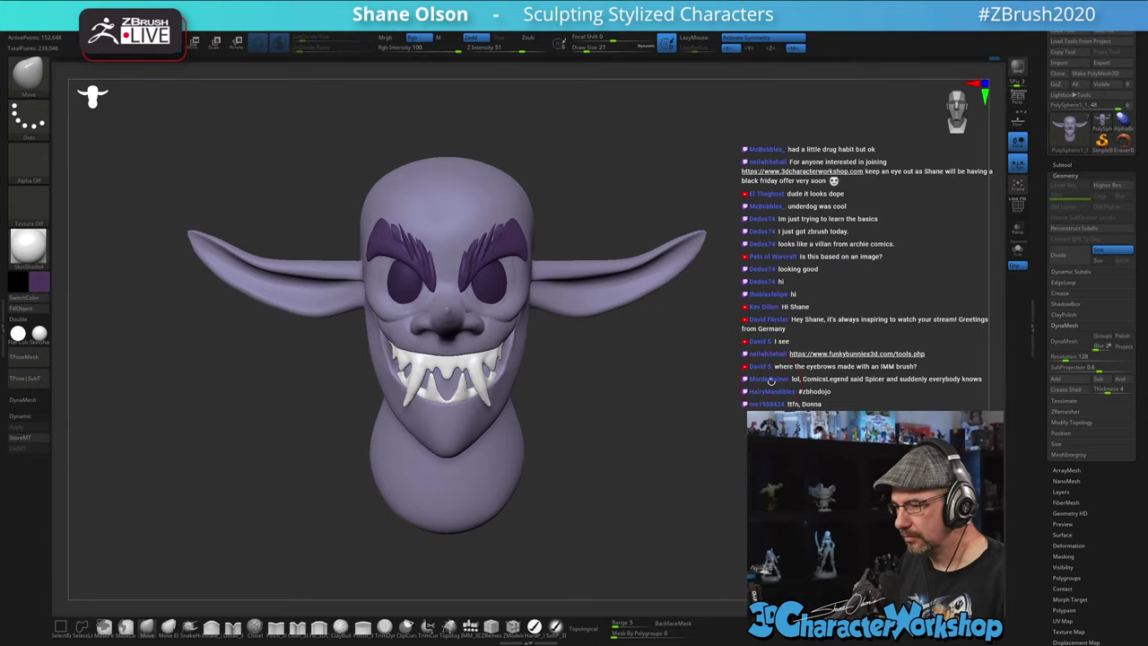
pyautogui.moveTo(727, 402); pyautogui.dragTo(716, 378)
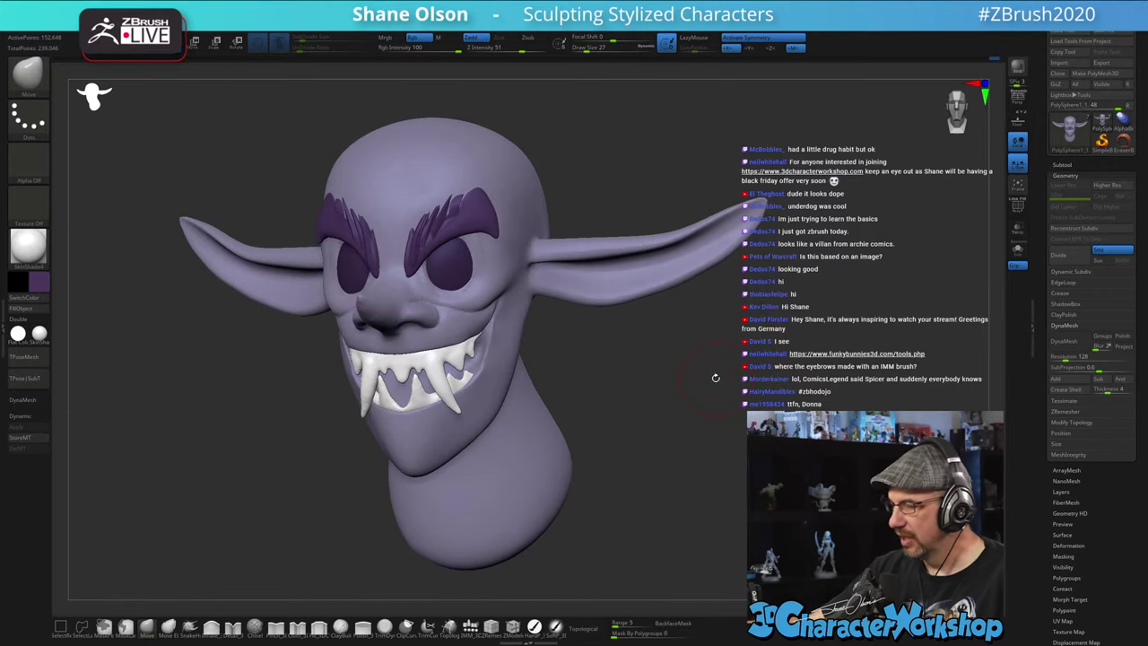
pyautogui.moveTo(611, 389); pyautogui.dragTo(585, 408)
pyautogui.keyDown('alt'); pyautogui.moveTo(432, 507); pyautogui.dragTo(451, 521); pyautogui.keyUp('alt')
pyautogui.moveTo(565, 422)
pyautogui.mouseDown()
pyautogui.moveTo(715, 387)
pyautogui.moveTo(728, 398)
pyautogui.moveTo(732, 354)
pyautogui.moveTo(721, 369)
pyautogui.moveTo(728, 386)
pyautogui.moveTo(743, 389)
pyautogui.moveTo(763, 371)
pyautogui.moveTo(790, 393)
pyautogui.moveTo(717, 397)
pyautogui.mouseUp()
# - Select the SoftP brush, show the polygroups and wireframe, and set the Draw Size to 37
pyautogui.press('s')
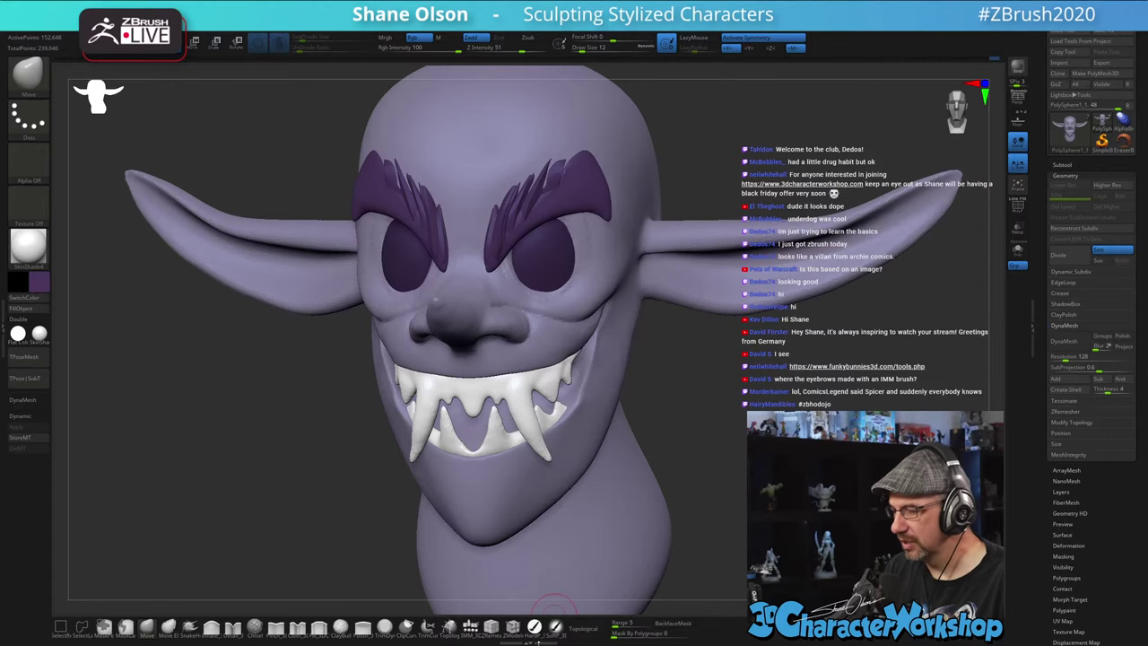
pyautogui.click(555, 627)
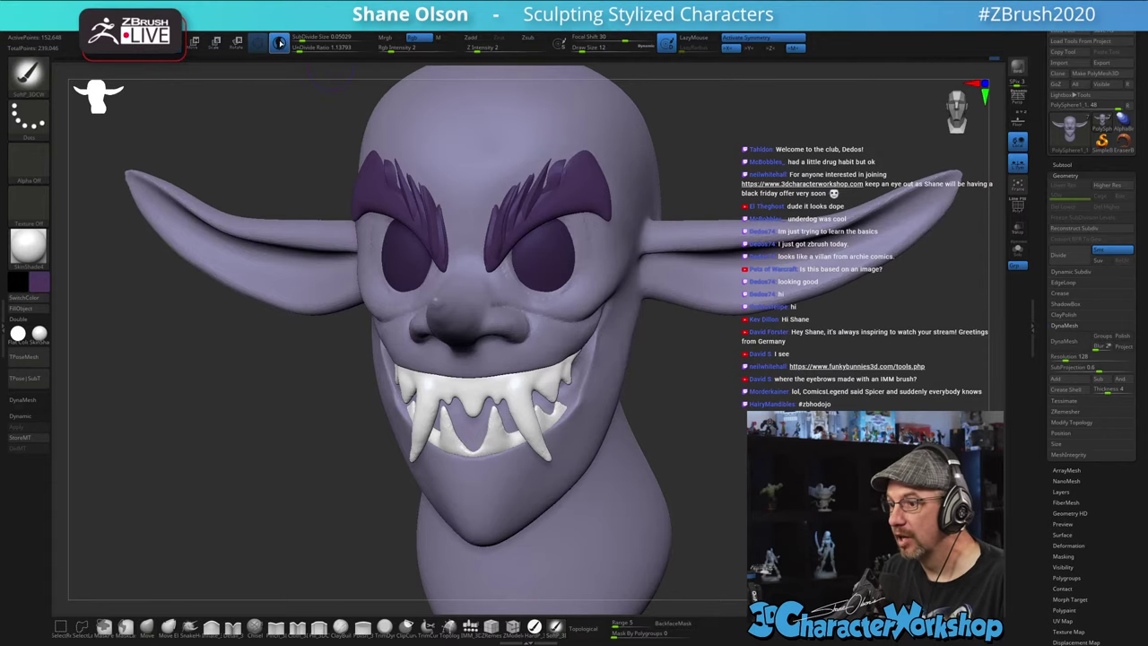
pyautogui.hotkey('shift', 'f')
pyautogui.hotkey('shift', 'f')
pyautogui.hotkey('shift', 'f')
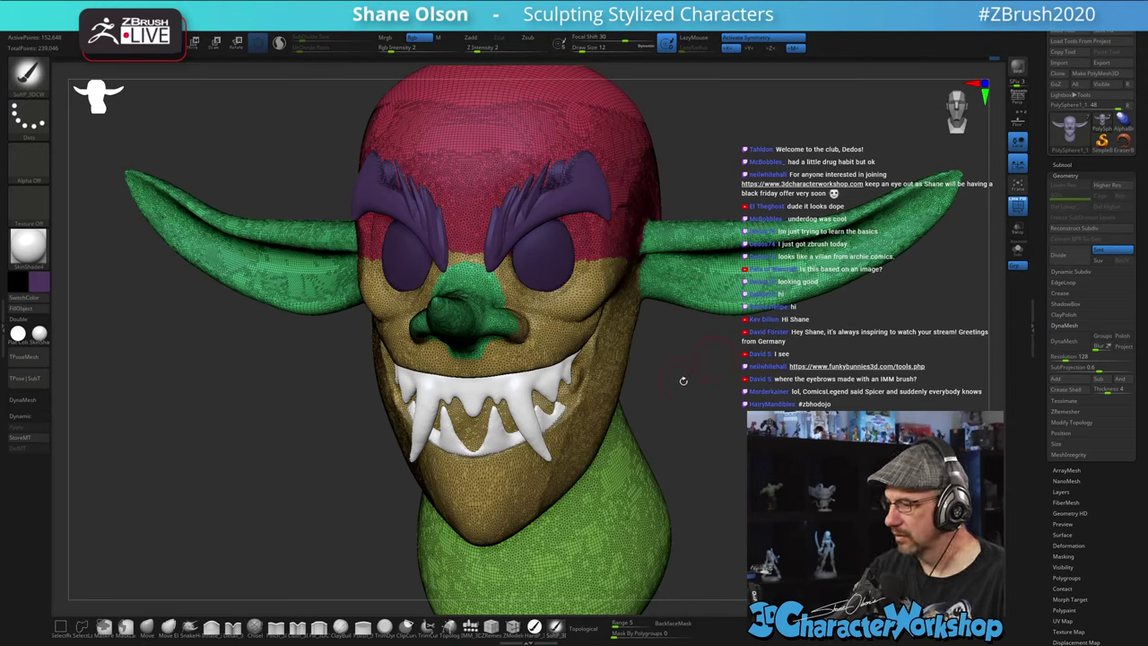
pyautogui.press('s')
pyautogui.moveTo(683, 382); pyautogui.dragTo(690, 383)
# - Undo the smoothing stroke made without Sculptris Pro, turn Sculptris Pro on, and smooth around the eyes, nose and cheek
pyautogui.keyDown('shift'); pyautogui.moveTo(544, 192); pyautogui.dragTo(565, 179); pyautogui.keyUp('shift')
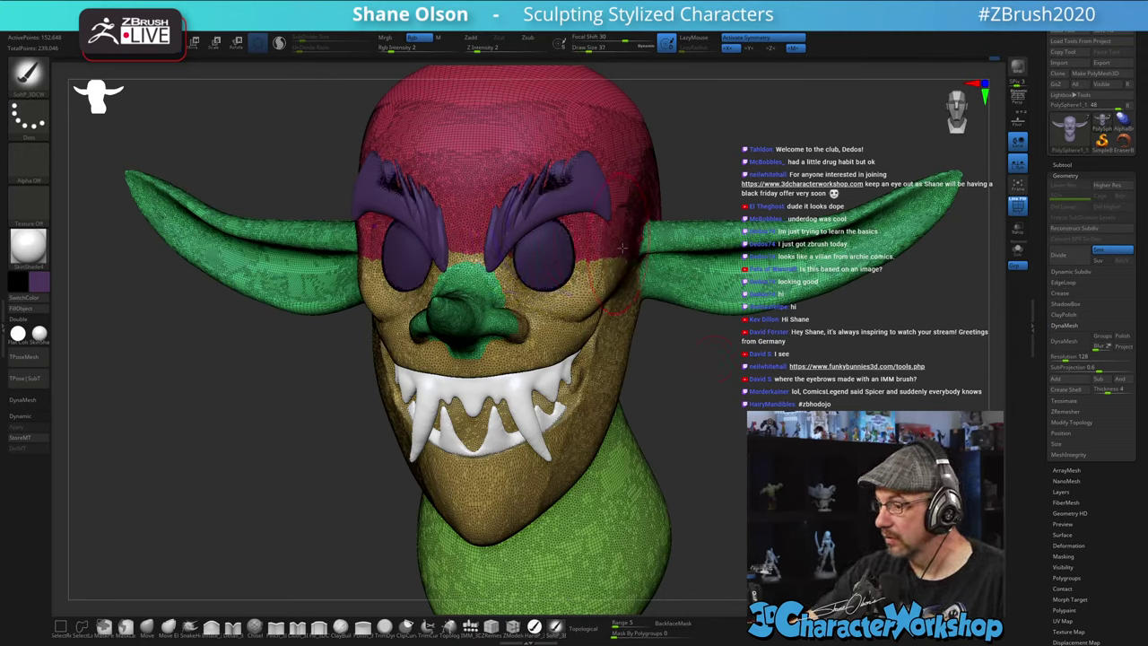
pyautogui.hotkey('ctrl', 'z')
pyautogui.click(279, 44)
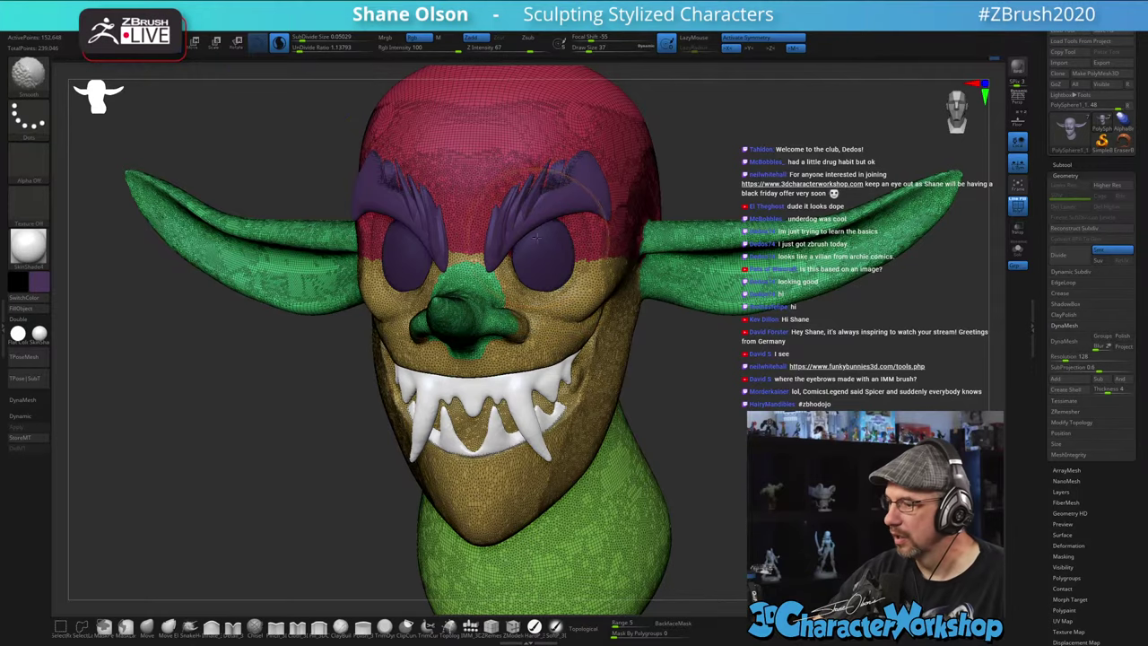
pyautogui.keyDown('shift'); pyautogui.moveTo(507, 280); pyautogui.dragTo(587, 260); pyautogui.keyUp('shift')
pyautogui.moveTo(677, 358); pyautogui.dragTo(617, 357)
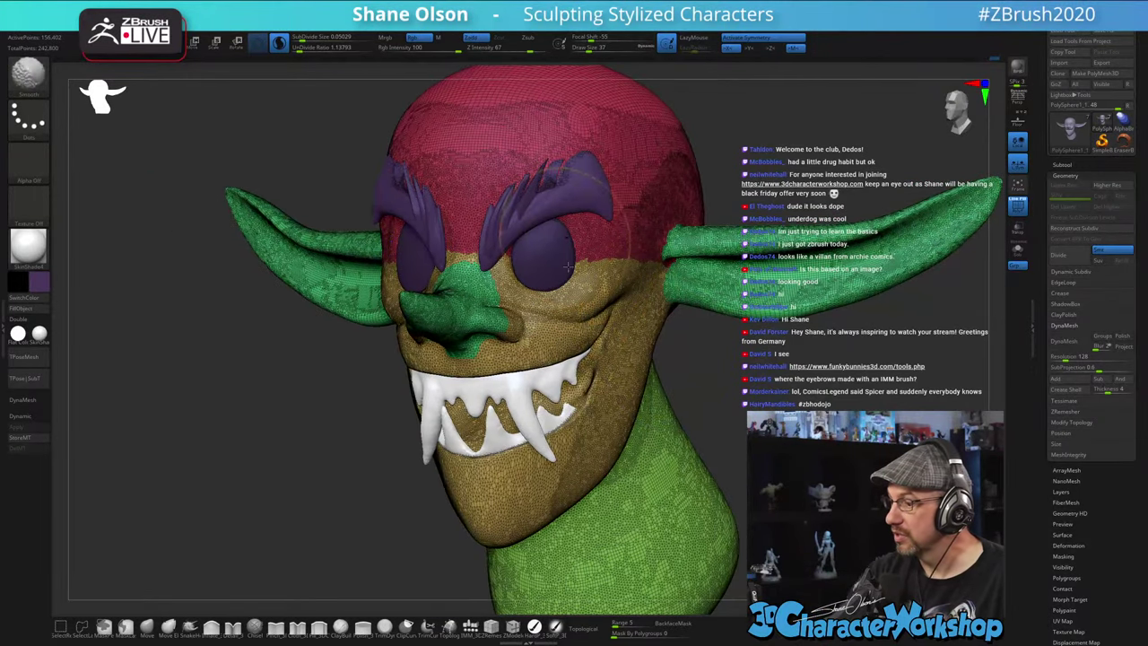
pyautogui.keyDown('shift'); pyautogui.moveTo(568, 266); pyautogui.dragTo(532, 194); pyautogui.keyUp('shift')
pyautogui.moveTo(482, 260)
pyautogui.keyDown('shift'); pyautogui.mouseDown()
pyautogui.moveTo(518, 328)
pyautogui.moveTo(480, 328)
pyautogui.mouseUp(); pyautogui.keyUp('shift')
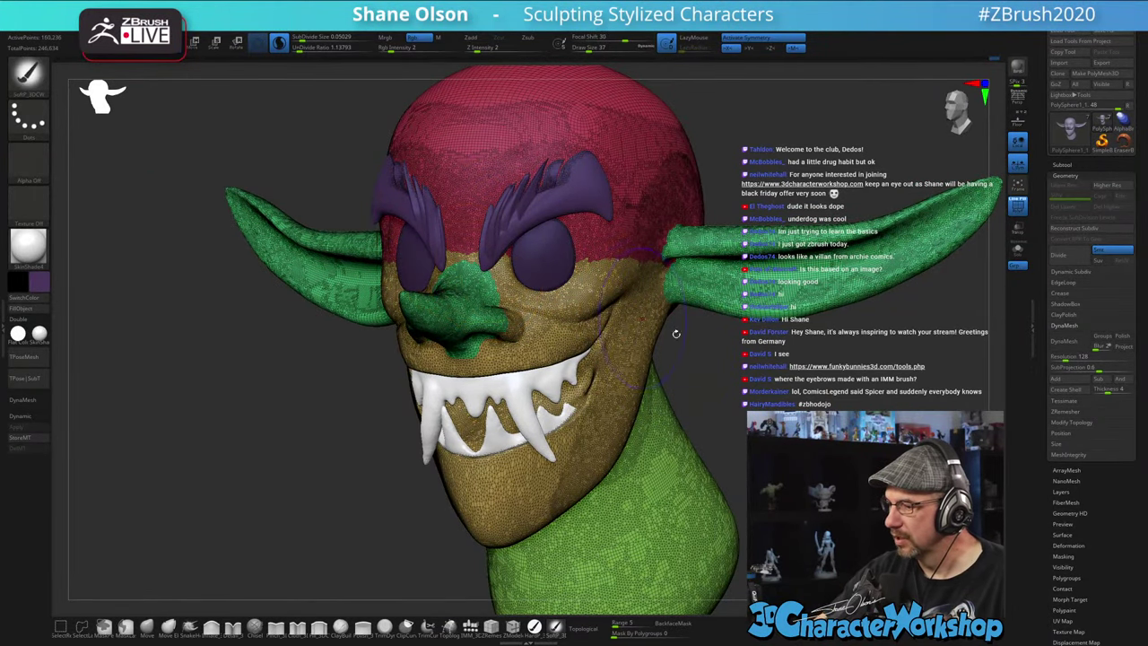
pyautogui.moveTo(677, 333); pyautogui.dragTo(588, 333)
pyautogui.moveTo(400, 316)
pyautogui.keyDown('shift'); pyautogui.mouseDown()
pyautogui.moveTo(477, 349)
pyautogui.moveTo(599, 340)
pyautogui.mouseUp(); pyautogui.keyUp('shift')
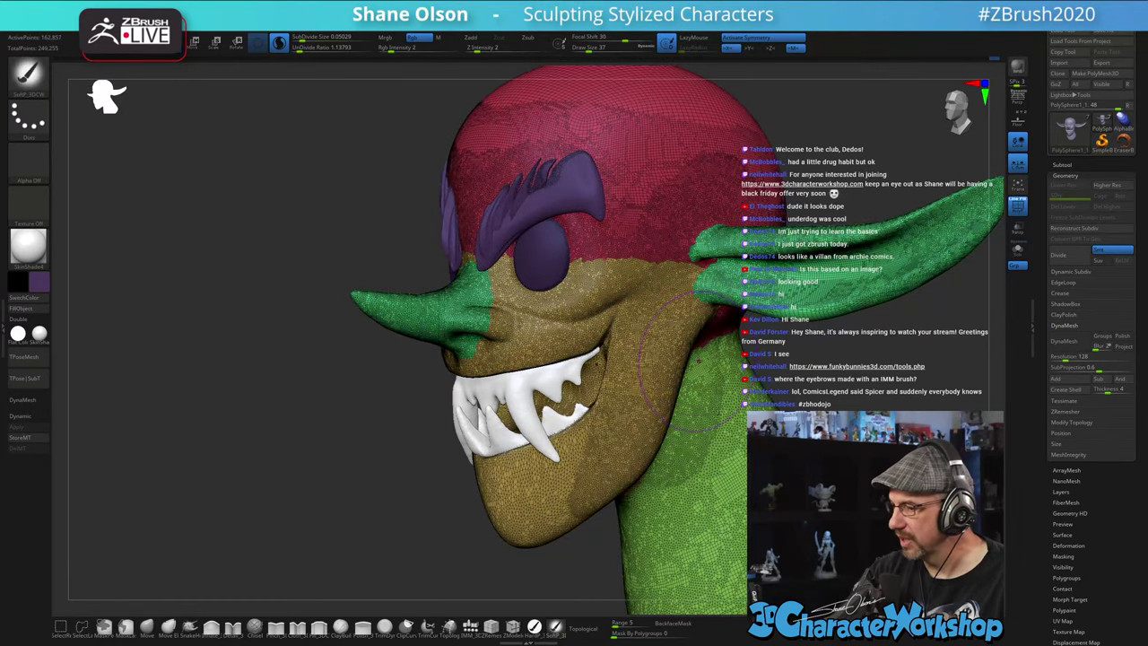
# - Smooth the chin, jaw, neck and upper skull with Sculptris Pro to even out their mesh density
pyautogui.moveTo(439, 453)
pyautogui.mouseDown()
pyautogui.moveTo(569, 467)
pyautogui.moveTo(440, 549)
pyautogui.mouseUp()
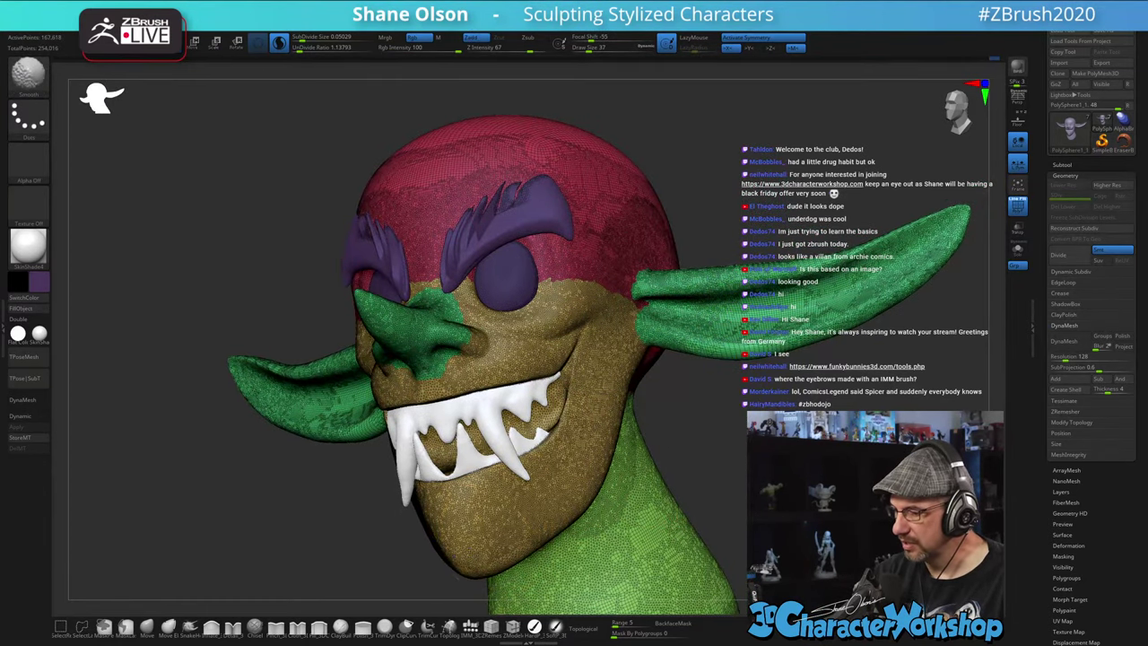
pyautogui.keyDown('shift'); pyautogui.moveTo(511, 554); pyautogui.dragTo(483, 463); pyautogui.keyUp('shift')
pyautogui.moveTo(386, 538); pyautogui.dragTo(280, 529)
pyautogui.keyDown('shift'); pyautogui.moveTo(524, 558); pyautogui.dragTo(677, 426); pyautogui.keyUp('shift')
pyautogui.moveTo(737, 397)
pyautogui.mouseDown()
pyautogui.moveTo(773, 402)
pyautogui.moveTo(782, 444)
pyautogui.mouseUp()
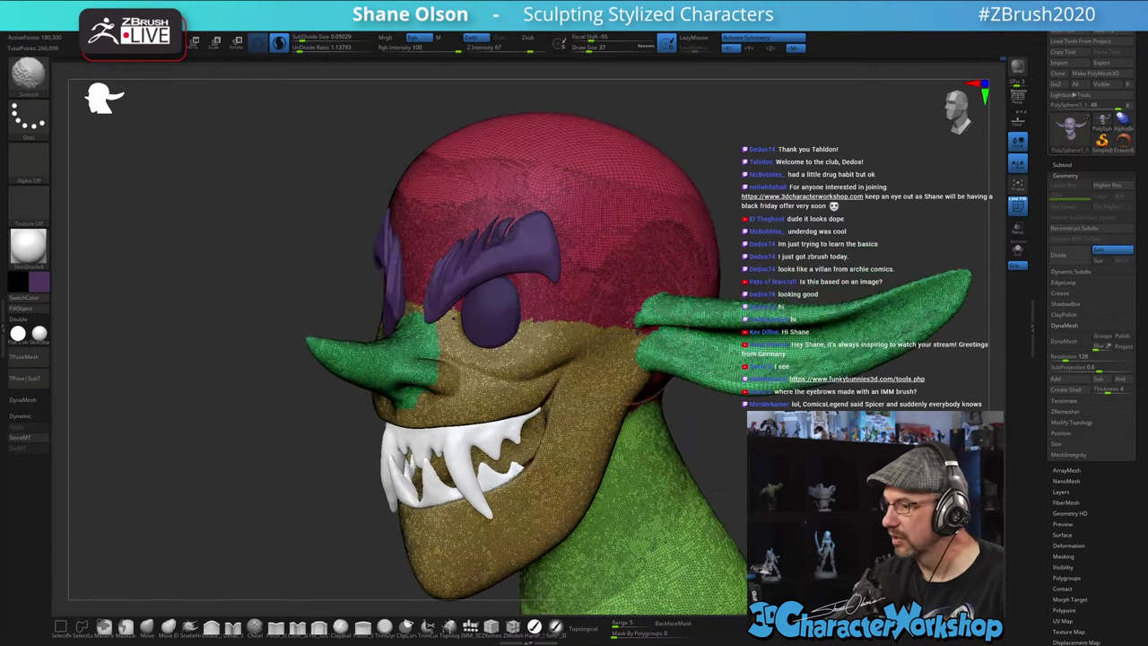
pyautogui.moveTo(614, 260)
pyautogui.keyDown('shift'); pyautogui.mouseDown()
pyautogui.moveTo(529, 197)
pyautogui.moveTo(412, 175)
pyautogui.mouseUp(); pyautogui.keyUp('shift')
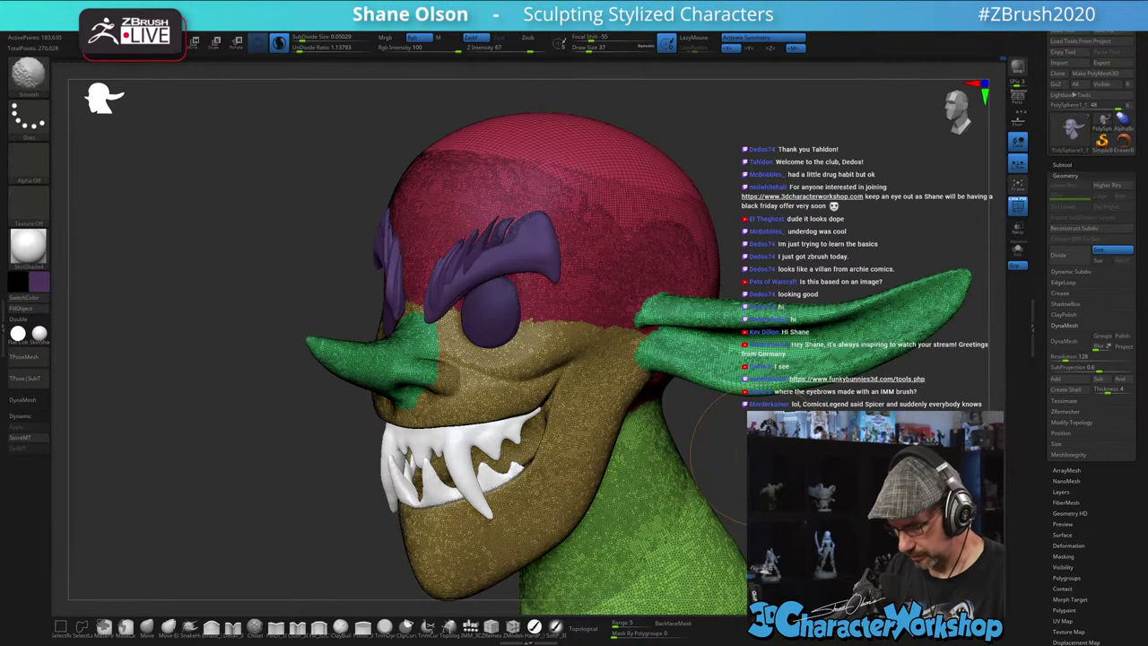
# - Hide the polygroups and wireframe and select the Move brush with a Draw Size of 31
pyautogui.hotkey('shift', 'f')
pyautogui.keyDown('alt'); pyautogui.moveTo(751, 459); pyautogui.dragTo(718, 426); pyautogui.keyUp('alt')
pyautogui.moveTo(884, 439); pyautogui.dragTo(844, 386)
pyautogui.moveTo(377, 529)
pyautogui.mouseDown()
pyautogui.moveTo(408, 527)
pyautogui.moveTo(381, 530)
pyautogui.mouseUp()
pyautogui.click(147, 626)
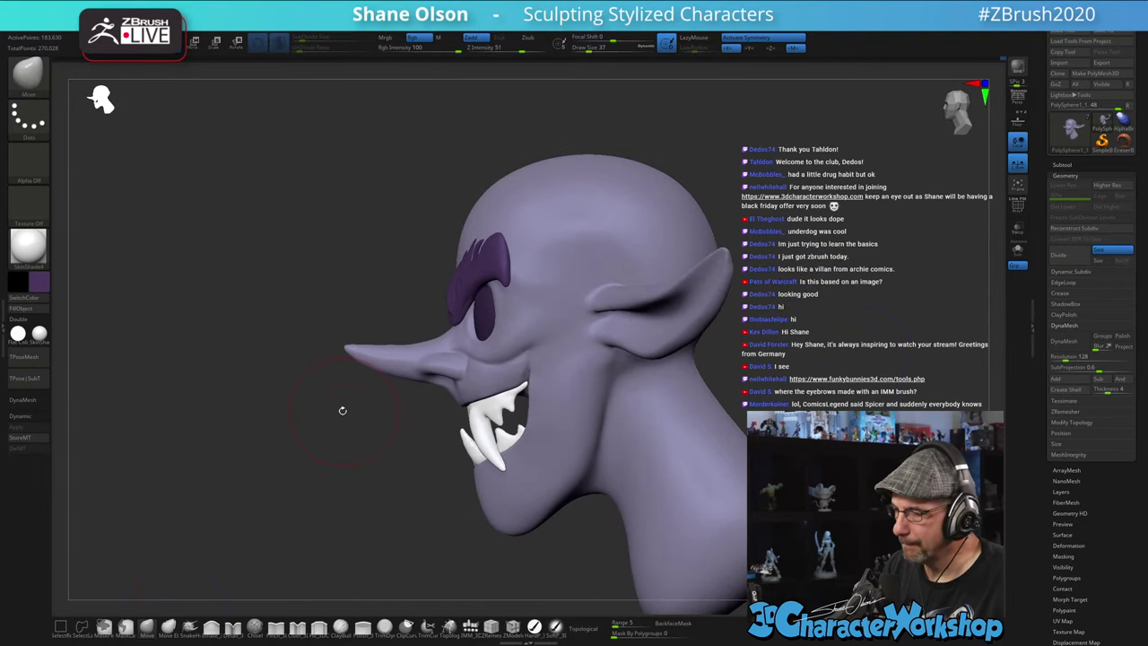
pyautogui.keyDown('alt'); pyautogui.moveTo(342, 411); pyautogui.dragTo(351, 445); pyautogui.keyUp('alt')
pyautogui.moveTo(358, 323); pyautogui.dragTo(356, 323)
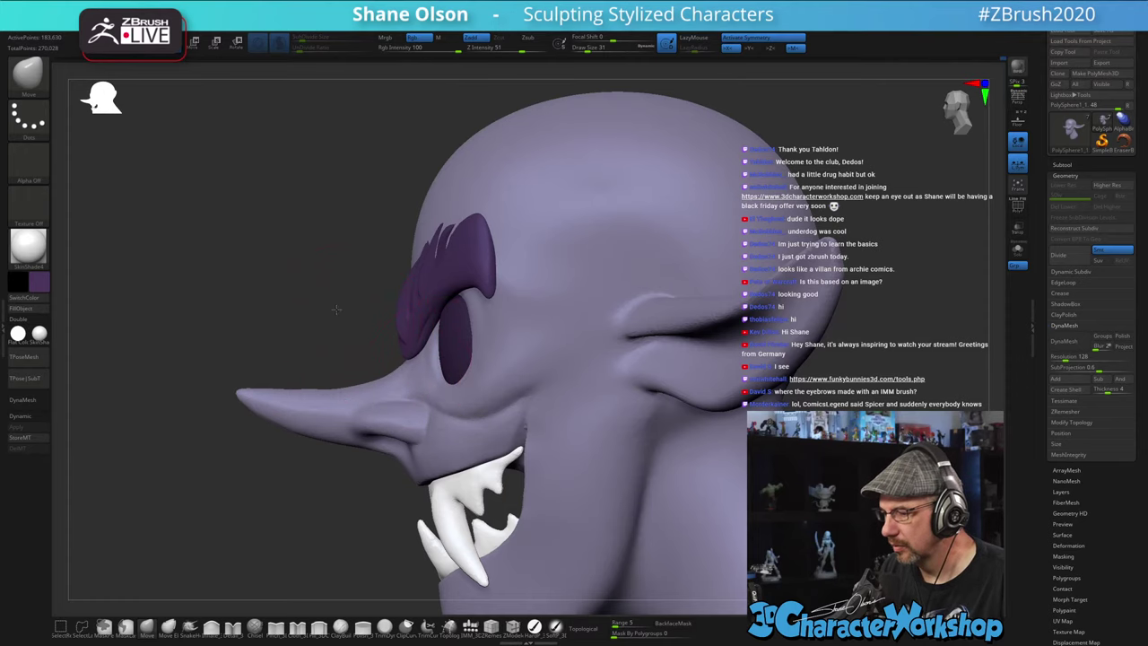
pyautogui.moveTo(336, 309); pyautogui.dragTo(357, 304)
pyautogui.keyDown('alt'); pyautogui.moveTo(709, 484); pyautogui.dragTo(733, 487); pyautogui.keyUp('alt')
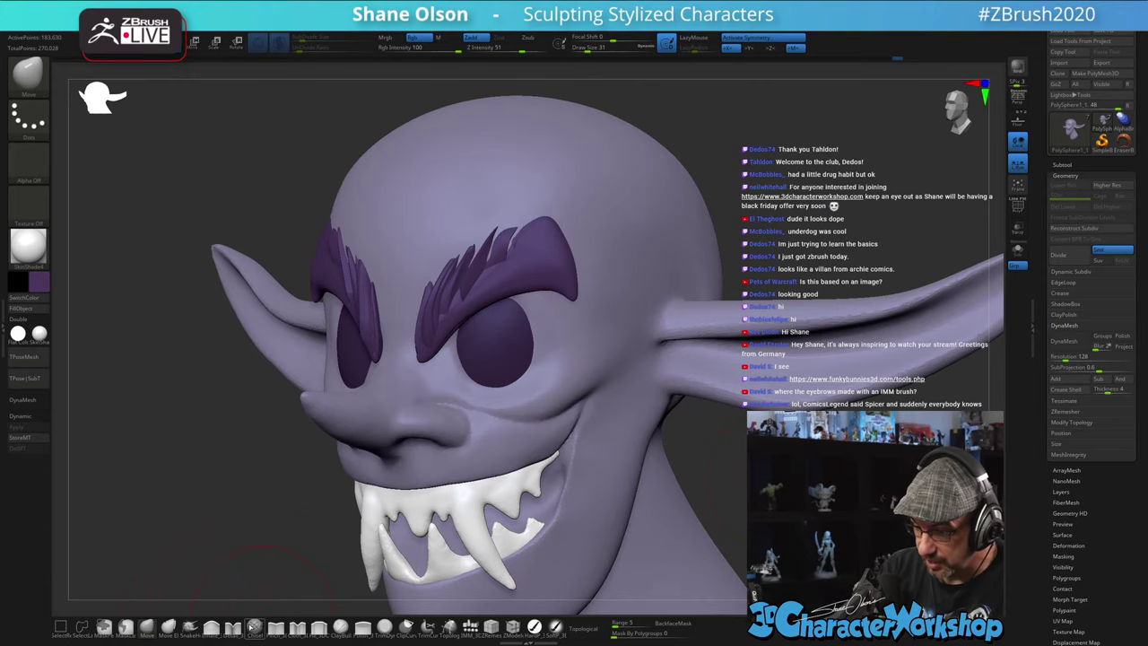
# - Select the Detail_3DCW brush at Draw Size 7 and carve eyelid creases around the lower and outer eye rims
pyautogui.click(235, 629)
pyautogui.press('s')
pyautogui.moveTo(253, 465); pyautogui.dragTo(254, 487)
pyautogui.moveTo(495, 338); pyautogui.dragTo(503, 340, button='right')
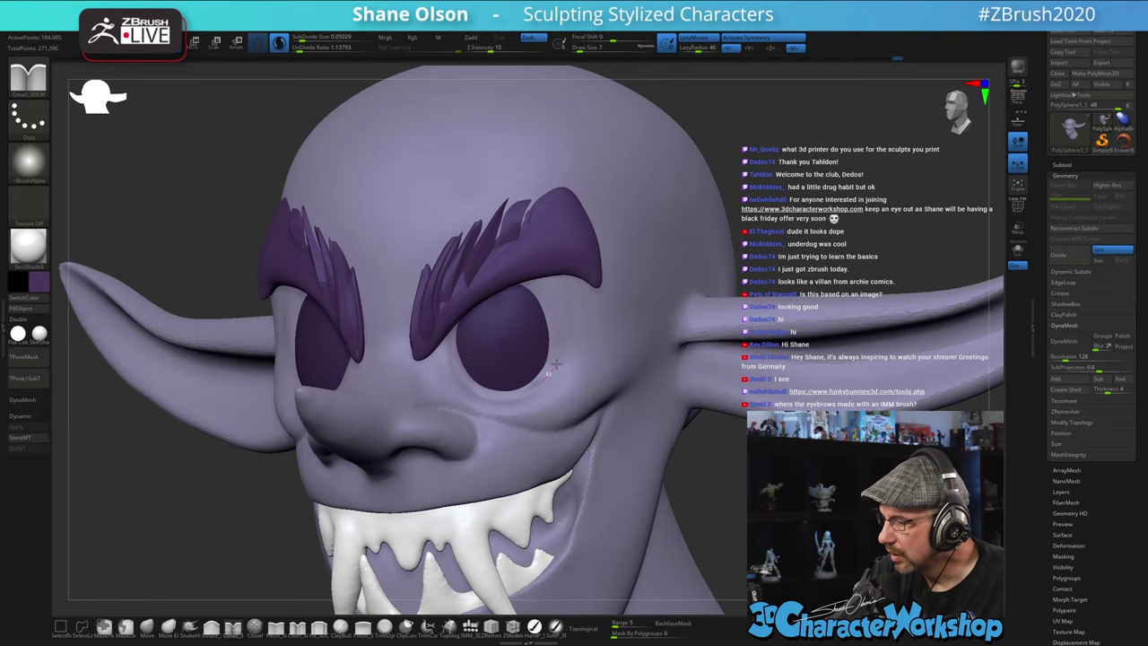
pyautogui.moveTo(583, 345); pyautogui.dragTo(574, 369, button='right')
pyautogui.moveTo(553, 385); pyautogui.dragTo(562, 324)
pyautogui.moveTo(569, 326)
pyautogui.mouseDown(button='right')
pyautogui.moveTo(493, 333)
pyautogui.moveTo(533, 360)
pyautogui.mouseUp(button='right')
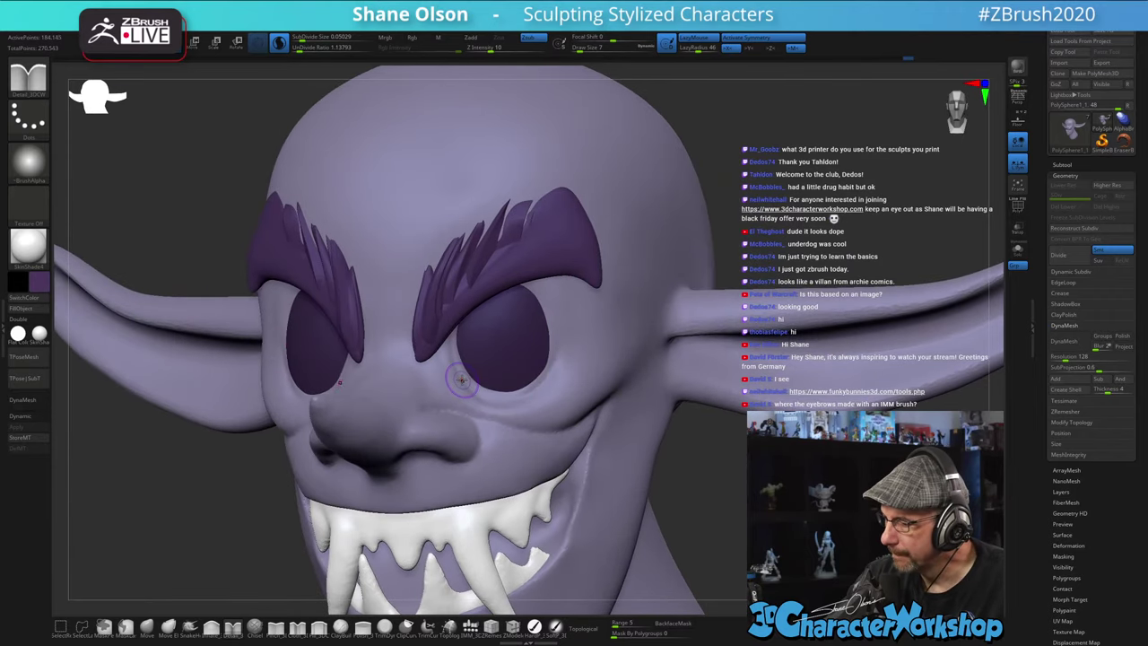
pyautogui.moveTo(555, 366); pyautogui.dragTo(563, 335)
pyautogui.moveTo(584, 380)
pyautogui.mouseDown(button='right')
pyautogui.moveTo(499, 376)
pyautogui.moveTo(582, 388)
pyautogui.moveTo(542, 311)
pyautogui.mouseUp(button='right')
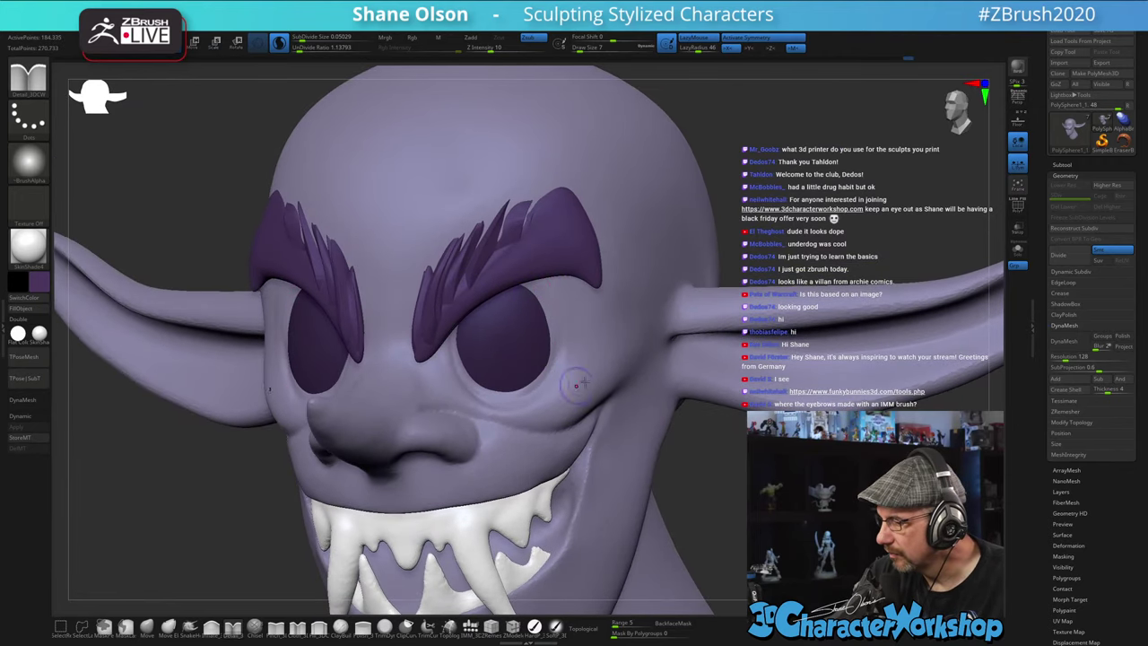
# - Refine the eyelid rims from the inner corners and lower lids up to the outer ends of the eyebrows
pyautogui.moveTo(581, 382)
pyautogui.mouseDown(button='right')
pyautogui.moveTo(508, 377)
pyautogui.moveTo(543, 373)
pyautogui.mouseUp(button='right')
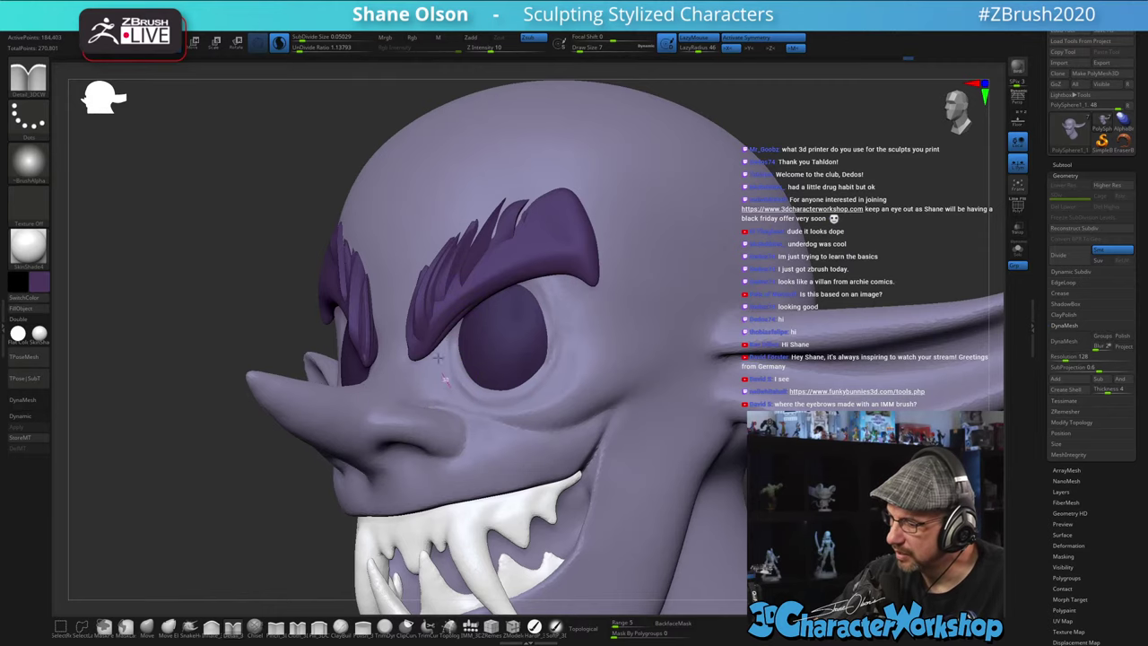
pyautogui.moveTo(561, 378)
pyautogui.mouseDown(button='right')
pyautogui.moveTo(554, 396)
pyautogui.moveTo(592, 369)
pyautogui.moveTo(591, 341)
pyautogui.moveTo(559, 308)
pyautogui.mouseUp(button='right')
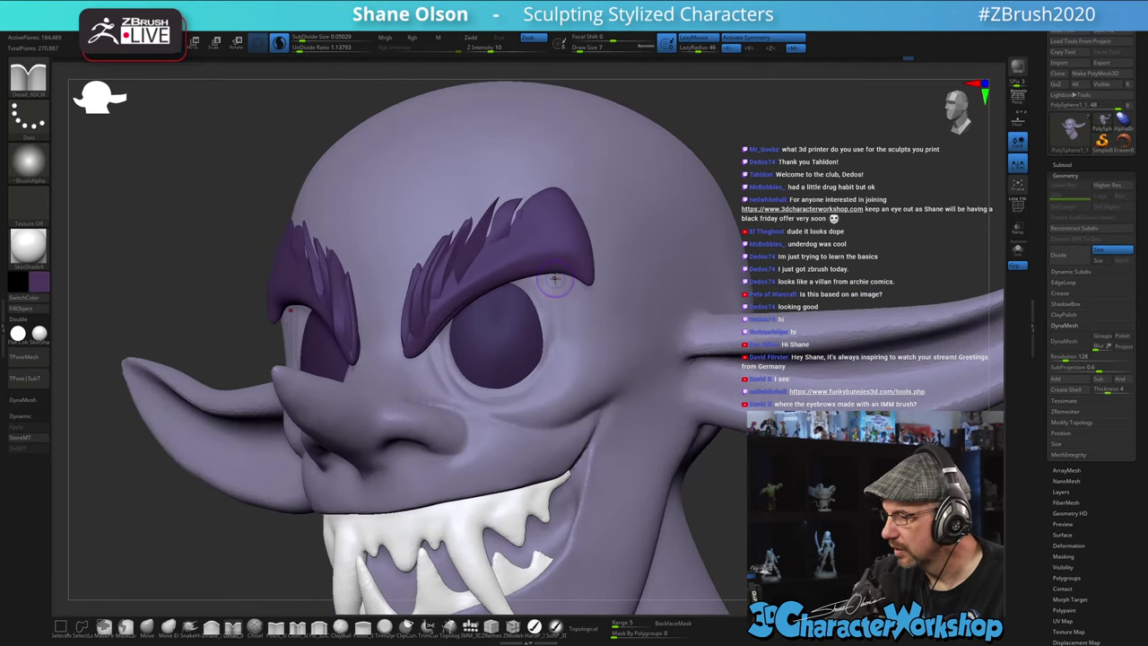
pyautogui.moveTo(588, 339)
pyautogui.mouseDown(button='right')
pyautogui.moveTo(603, 333)
pyautogui.moveTo(581, 318)
pyautogui.moveTo(554, 321)
pyautogui.mouseUp(button='right')
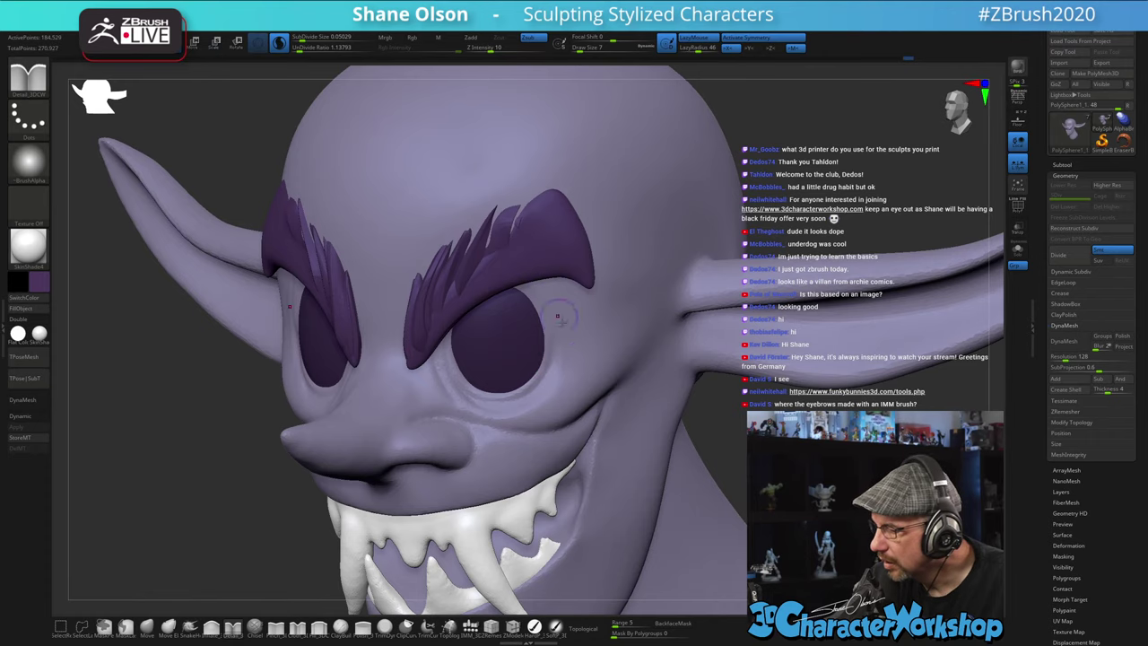
pyautogui.moveTo(581, 364)
pyautogui.mouseDown(button='right')
pyautogui.moveTo(609, 360)
pyautogui.moveTo(576, 360)
pyautogui.mouseUp(button='right')
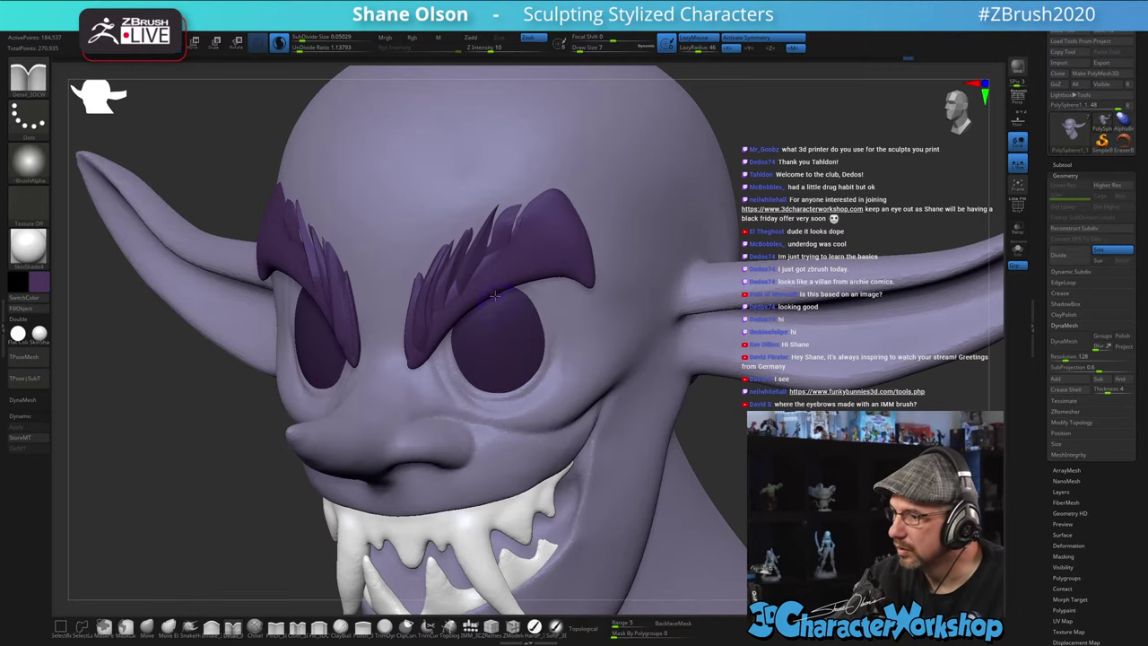
pyautogui.moveTo(564, 328); pyautogui.dragTo(579, 331, button='right')
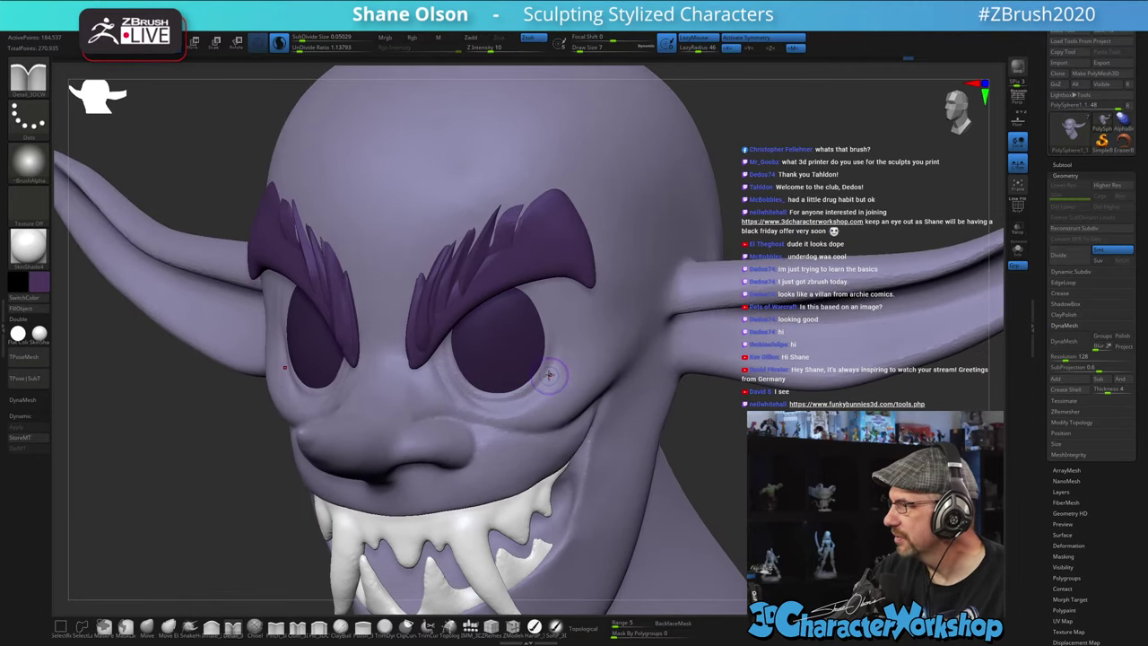
pyautogui.moveTo(522, 372)
pyautogui.mouseDown(button='right')
pyautogui.moveTo(588, 371)
pyautogui.moveTo(516, 372)
pyautogui.mouseUp(button='right')
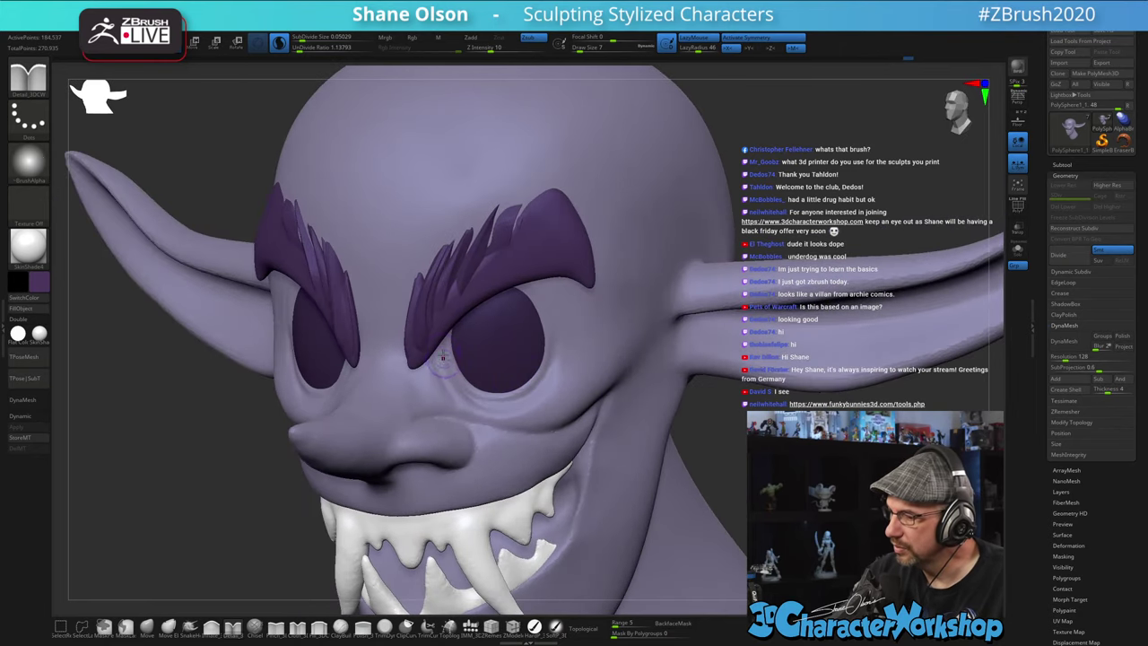
pyautogui.moveTo(485, 410); pyautogui.dragTo(534, 401)
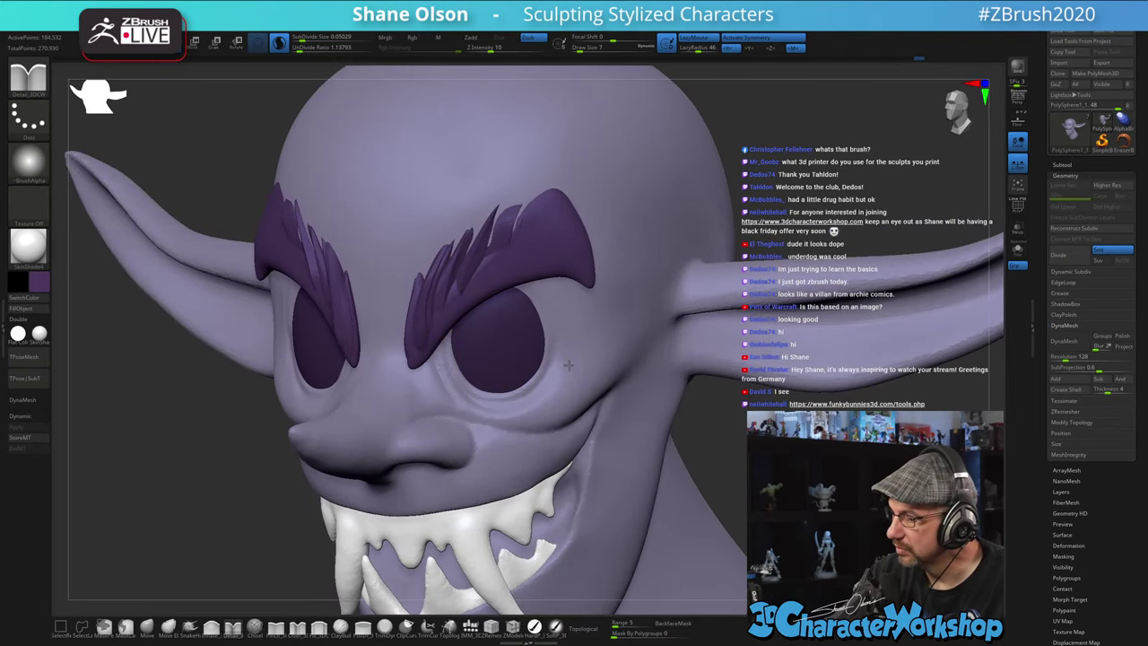
pyautogui.moveTo(569, 361); pyautogui.dragTo(564, 339, button='right')
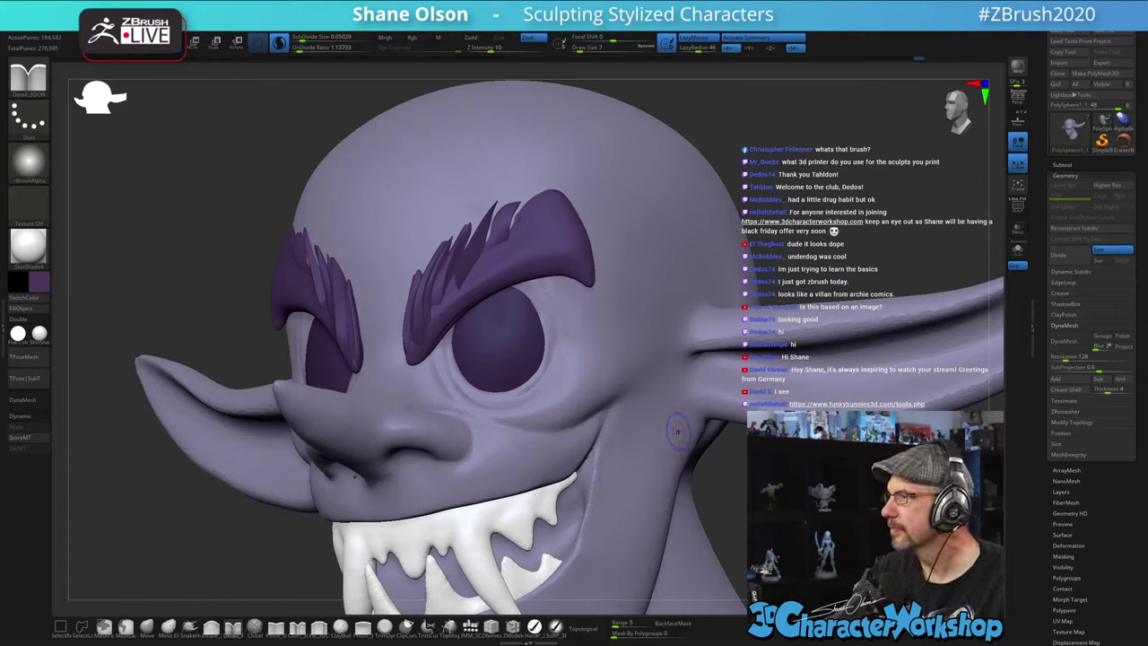
# - Sharpen the smile crease beside the mouth corner and cheek with the Pinch_3DCW brush at Draw Size 4
pyautogui.moveTo(718, 464); pyautogui.dragTo(670, 473)
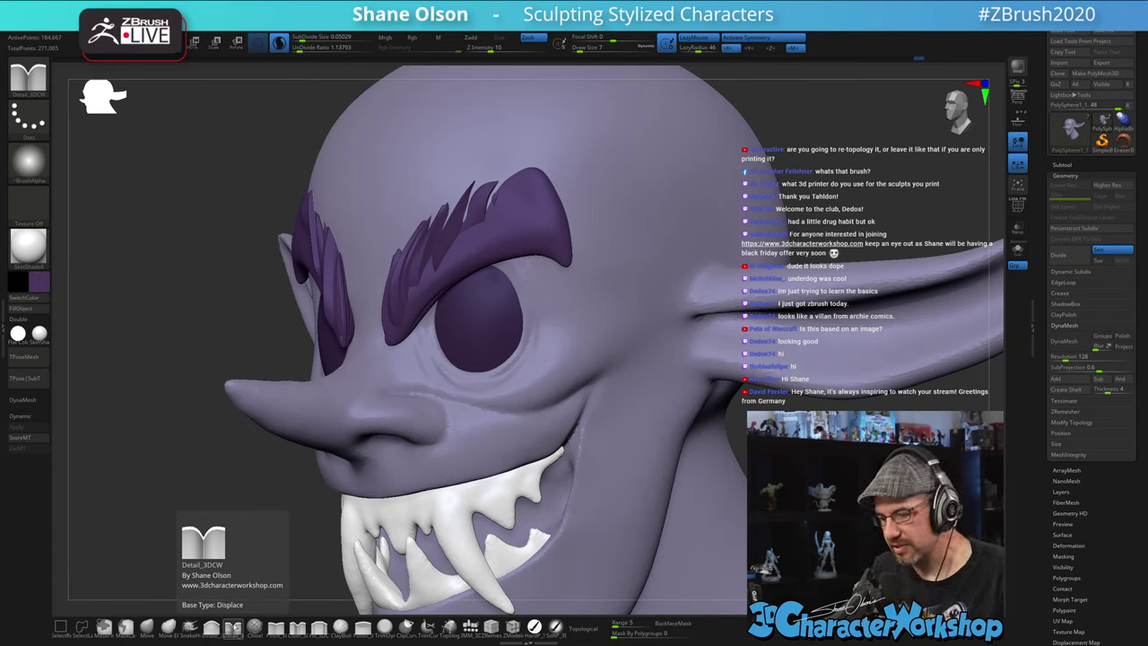
pyautogui.click(277, 628)
pyautogui.press('s')
pyautogui.moveTo(471, 417); pyautogui.dragTo(465, 416)
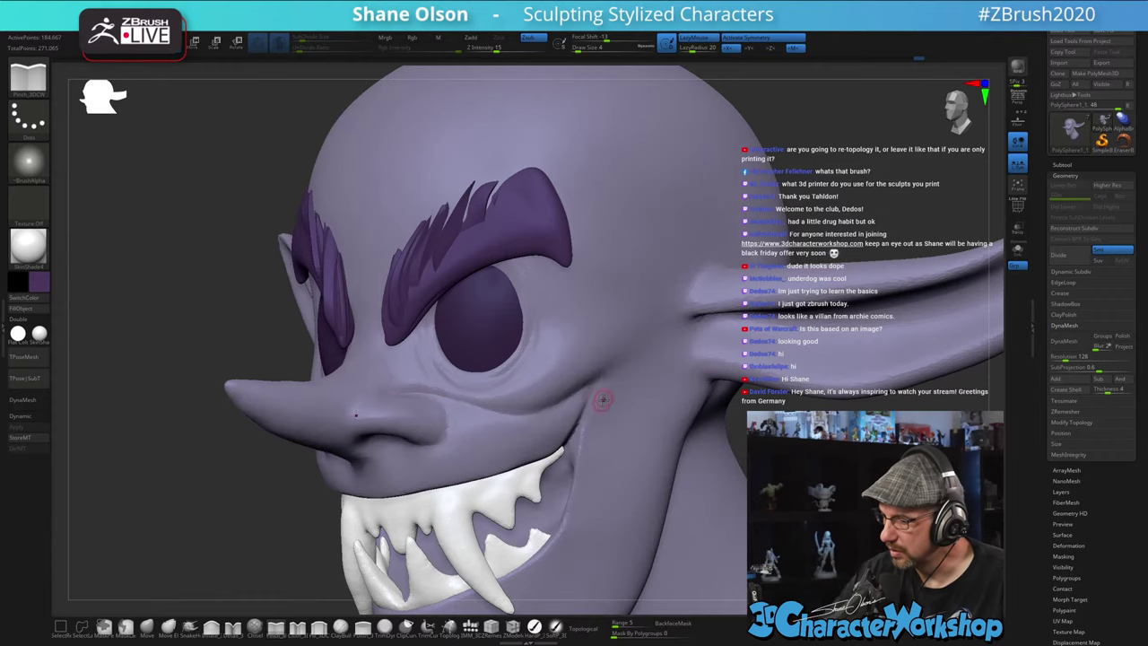
pyautogui.moveTo(605, 400); pyautogui.dragTo(544, 413, button='right')
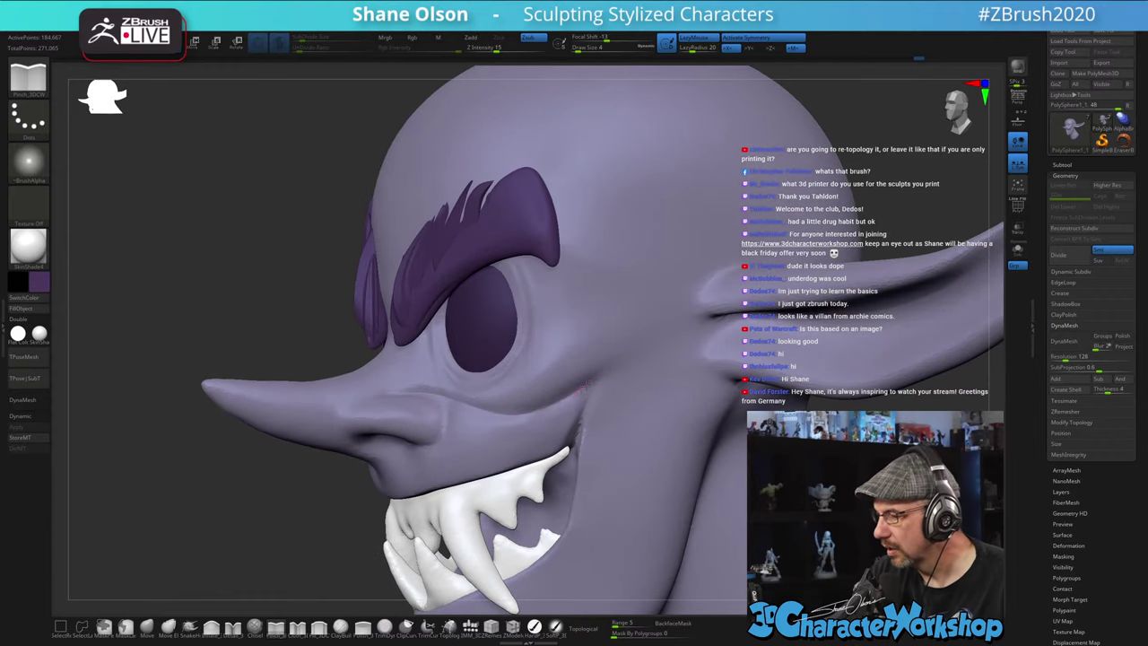
pyautogui.moveTo(595, 413)
pyautogui.mouseDown(button='right')
pyautogui.moveTo(653, 412)
pyautogui.moveTo(577, 388)
pyautogui.mouseUp(button='right')
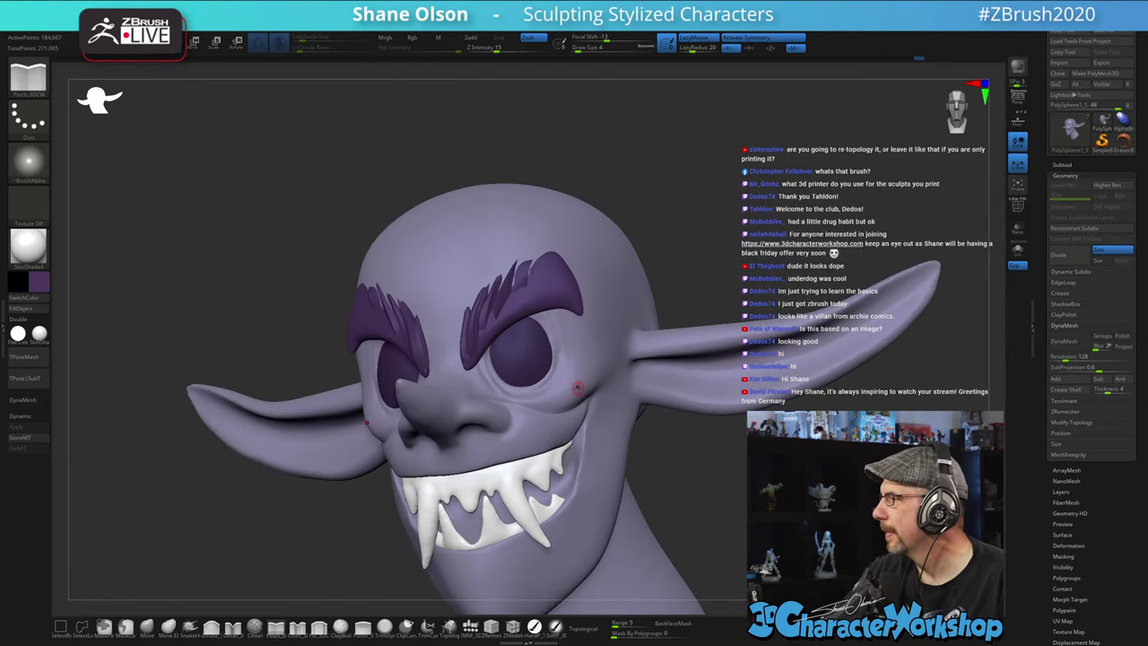
# - Set the active colour to dark purple #290C40 with the ZColor plugin and close its window
pyautogui.moveTo(725, 190); pyautogui.dragTo(726, 198)
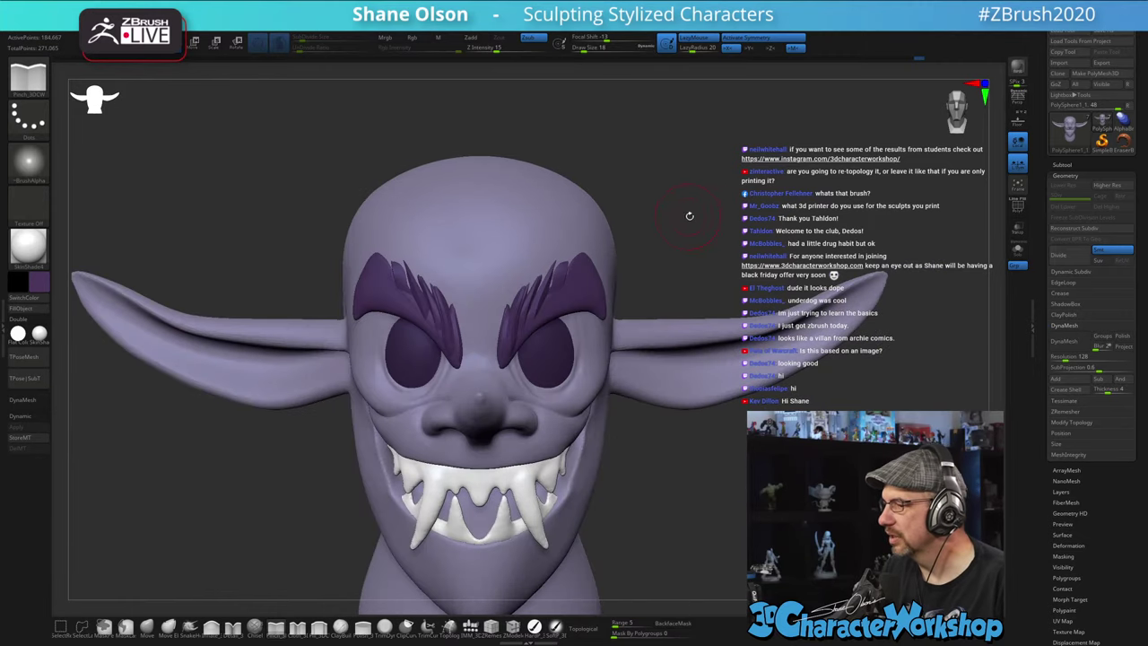
pyautogui.moveTo(689, 216)
pyautogui.mouseDown(button='right')
pyautogui.moveTo(740, 210)
pyautogui.moveTo(745, 220)
pyautogui.moveTo(740, 210)
pyautogui.mouseUp(button='right')
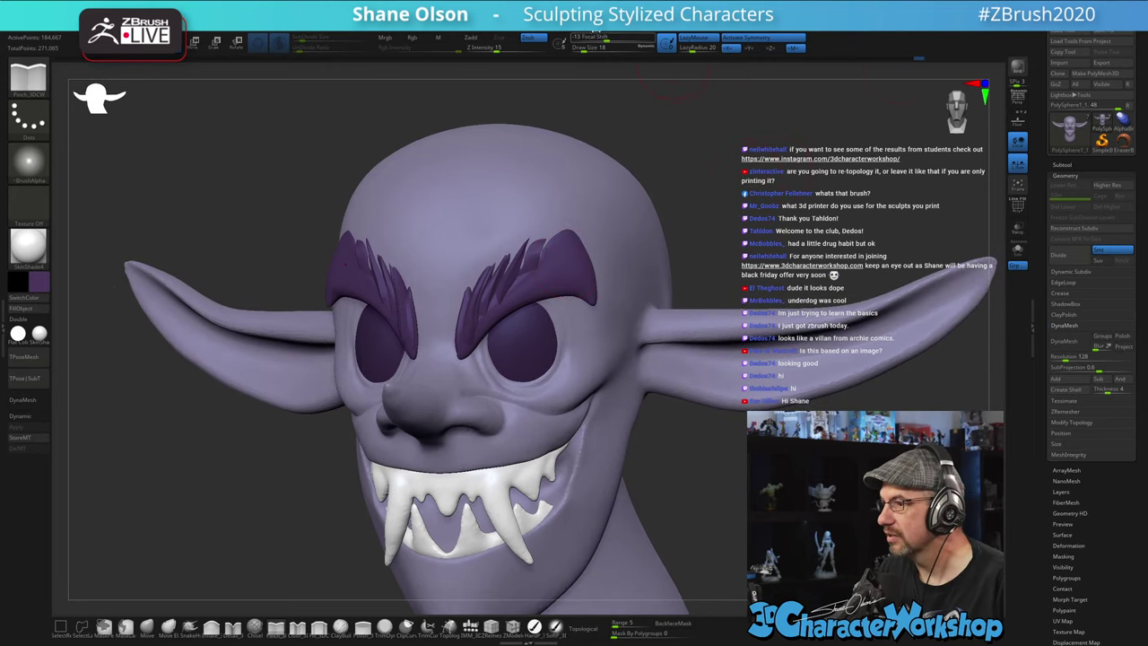
pyautogui.moveTo(608, 23)
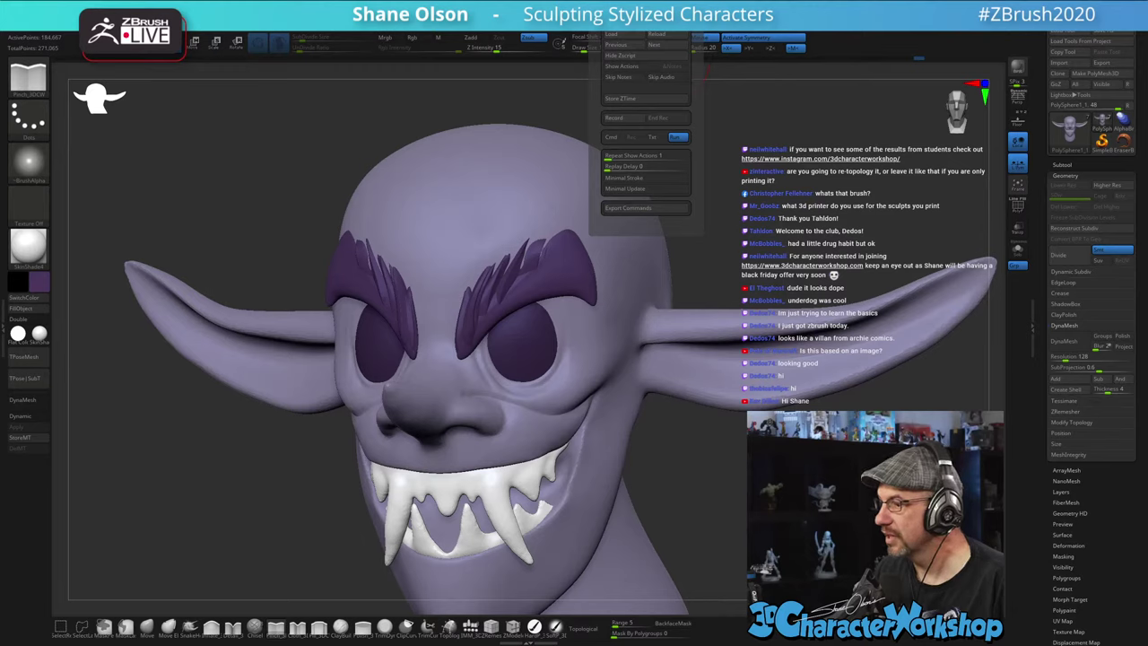
pyautogui.click(597, 285)
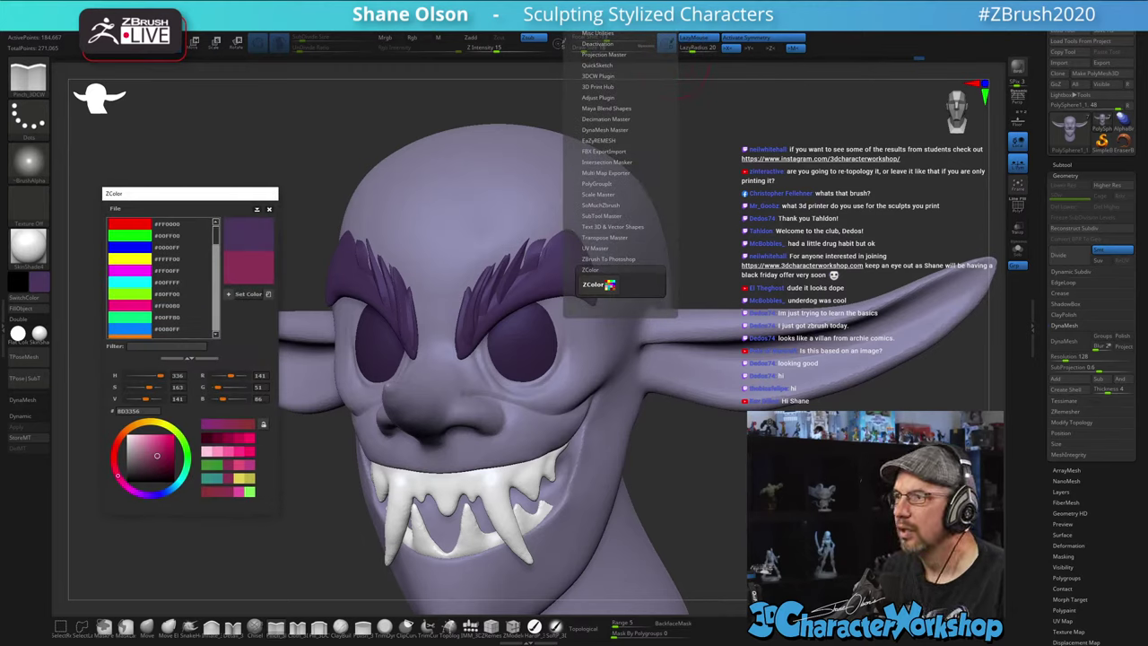
pyautogui.moveTo(118, 475); pyautogui.dragTo(147, 495)
pyautogui.moveTo(141, 454); pyautogui.dragTo(165, 470)
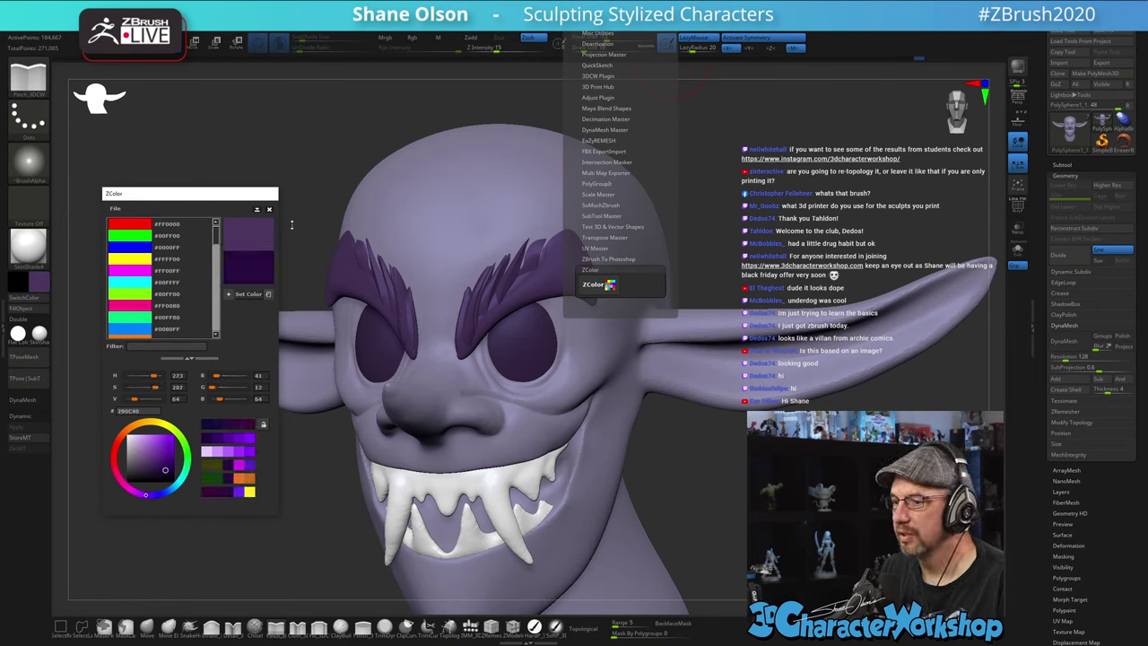
pyautogui.click(243, 296)
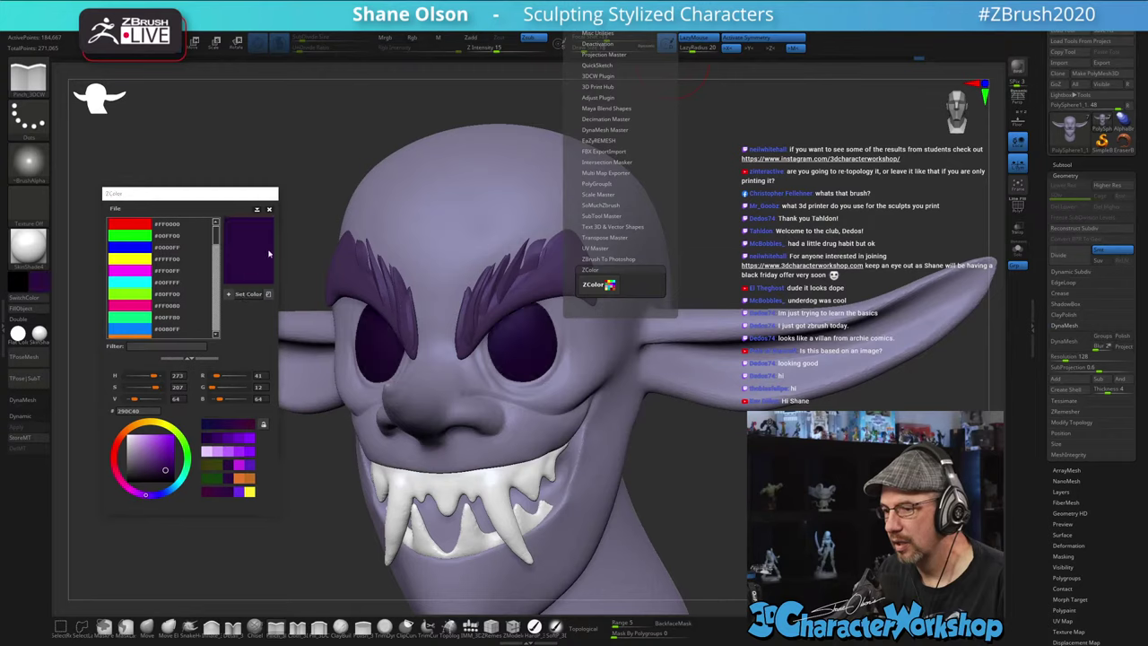
pyautogui.click(269, 211)
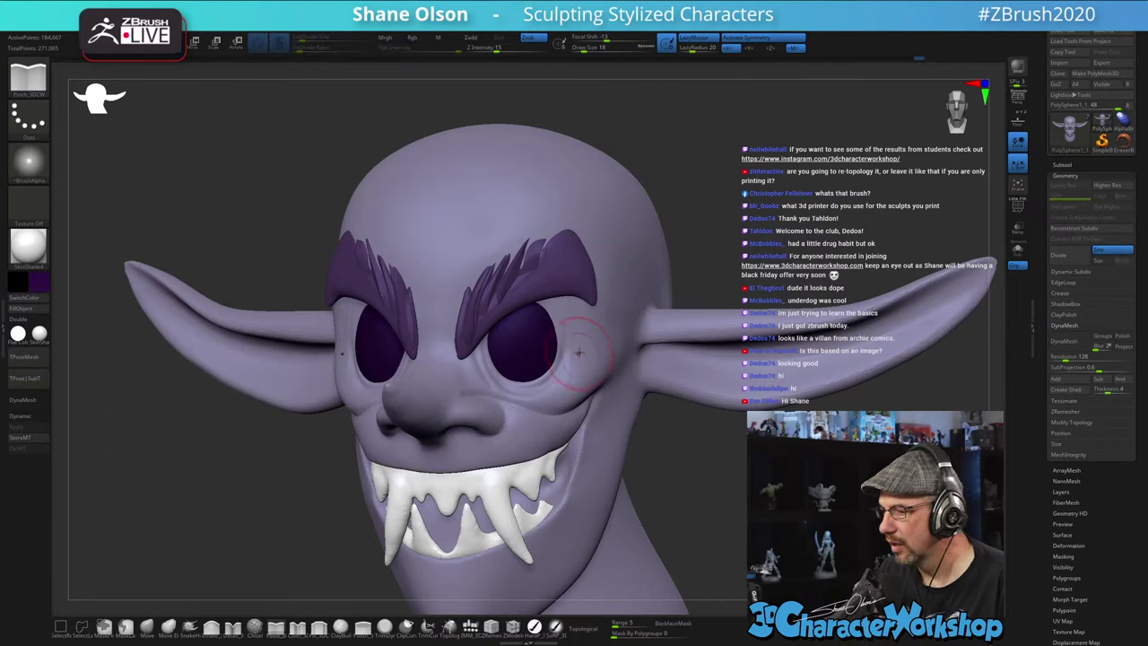
# - Paint soft dark purple shading around the eye sockets using the SoftP_3DCW brush at Draw Size 14
pyautogui.click(556, 625)
pyautogui.click(279, 43)
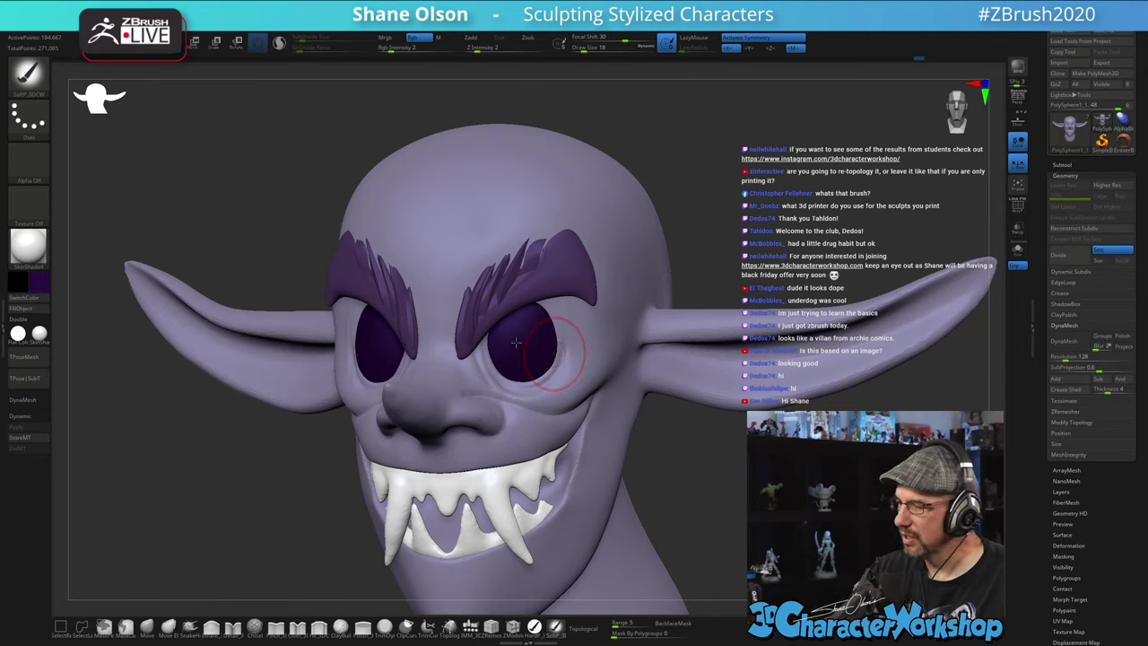
pyautogui.press('s')
pyautogui.moveTo(514, 344)
pyautogui.mouseDown()
pyautogui.moveTo(494, 362)
pyautogui.moveTo(533, 379)
pyautogui.moveTo(555, 322)
pyautogui.moveTo(544, 310)
pyautogui.moveTo(554, 348)
pyautogui.moveTo(543, 363)
pyautogui.moveTo(513, 367)
pyautogui.moveTo(499, 362)
pyautogui.moveTo(517, 357)
pyautogui.moveTo(486, 348)
pyautogui.moveTo(540, 375)
pyautogui.moveTo(554, 366)
pyautogui.moveTo(552, 314)
pyautogui.moveTo(557, 331)
pyautogui.mouseUp()
pyautogui.moveTo(557, 331)
pyautogui.mouseDown(button='right')
pyautogui.moveTo(682, 334)
pyautogui.moveTo(578, 335)
pyautogui.mouseUp(button='right')
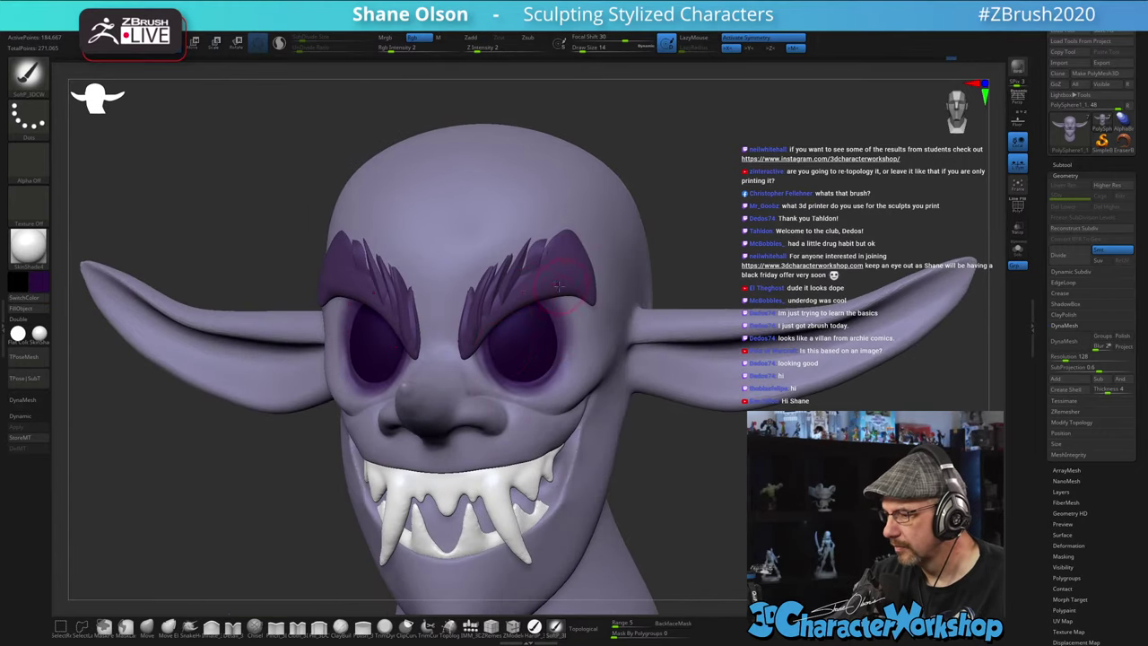
pyautogui.moveTo(686, 449)
pyautogui.mouseDown()
pyautogui.moveTo(694, 466)
pyautogui.moveTo(587, 459)
pyautogui.moveTo(681, 444)
pyautogui.mouseUp()
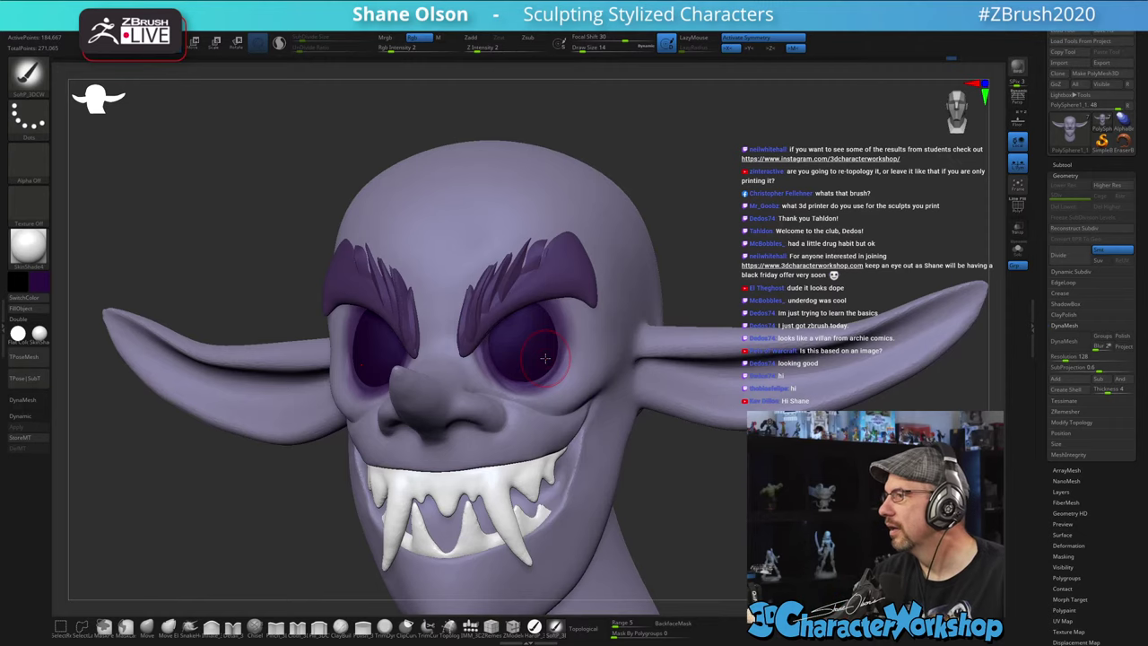
pyautogui.moveTo(543, 350)
pyautogui.mouseDown(button='right')
pyautogui.moveTo(521, 336)
pyautogui.moveTo(486, 343)
pyautogui.moveTo(497, 314)
pyautogui.mouseUp(button='right')
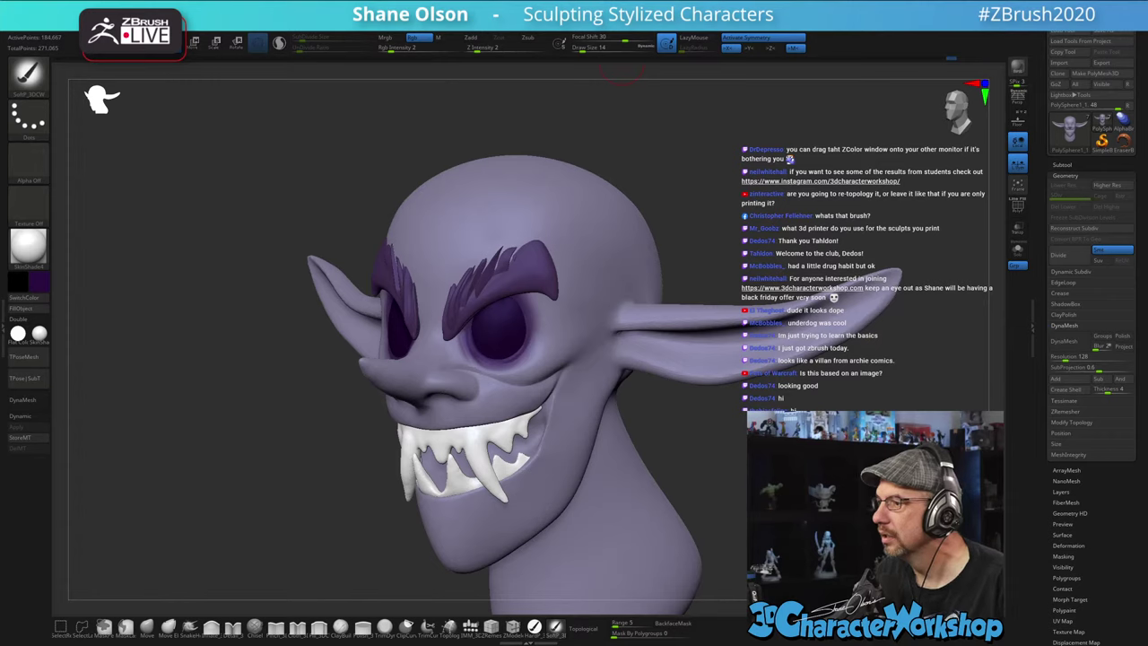
# - Set the colour to dusty pink #8D5272 in ZColor and tint the inner ears at Draw Size 71
pyautogui.moveTo(620, 25)
pyautogui.click(588, 287)
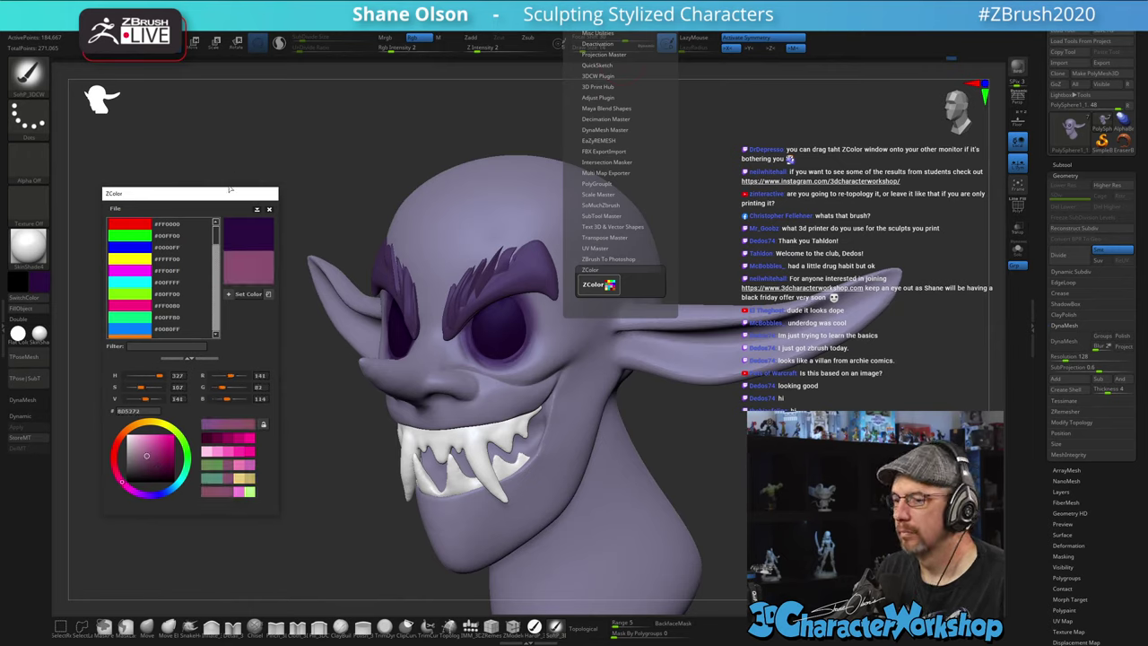
pyautogui.click(243, 294)
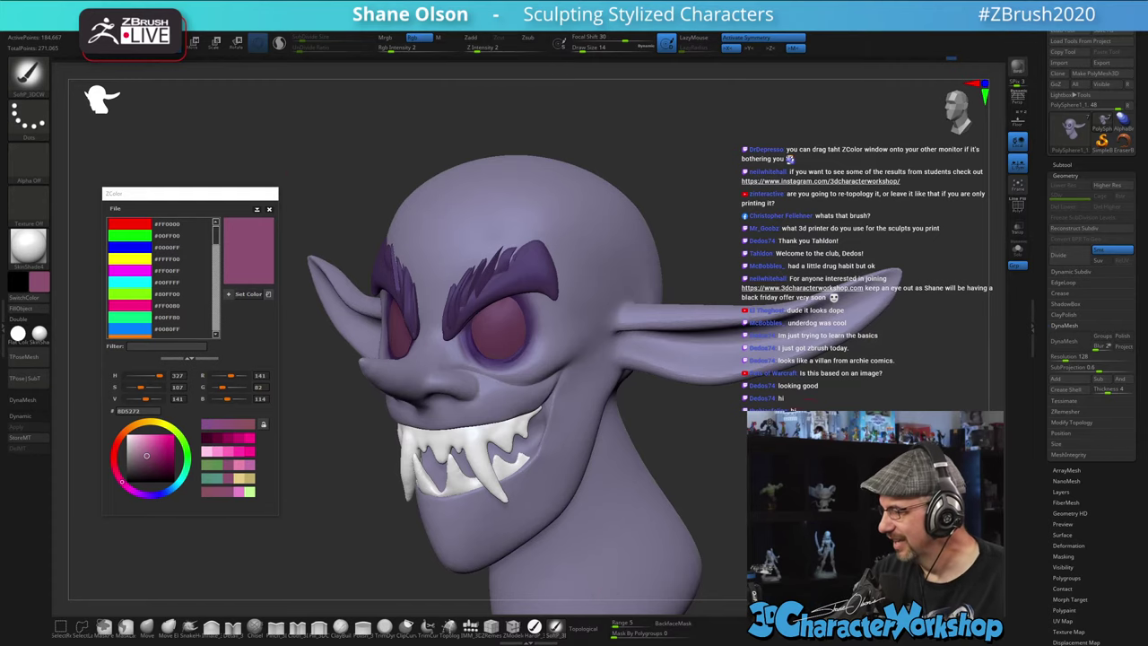
pyautogui.moveTo(720, 538)
pyautogui.keyDown('alt'); pyautogui.mouseDown()
pyautogui.moveTo(736, 397)
pyautogui.moveTo(752, 397)
pyautogui.mouseUp(); pyautogui.keyUp('alt')
pyautogui.press('s')
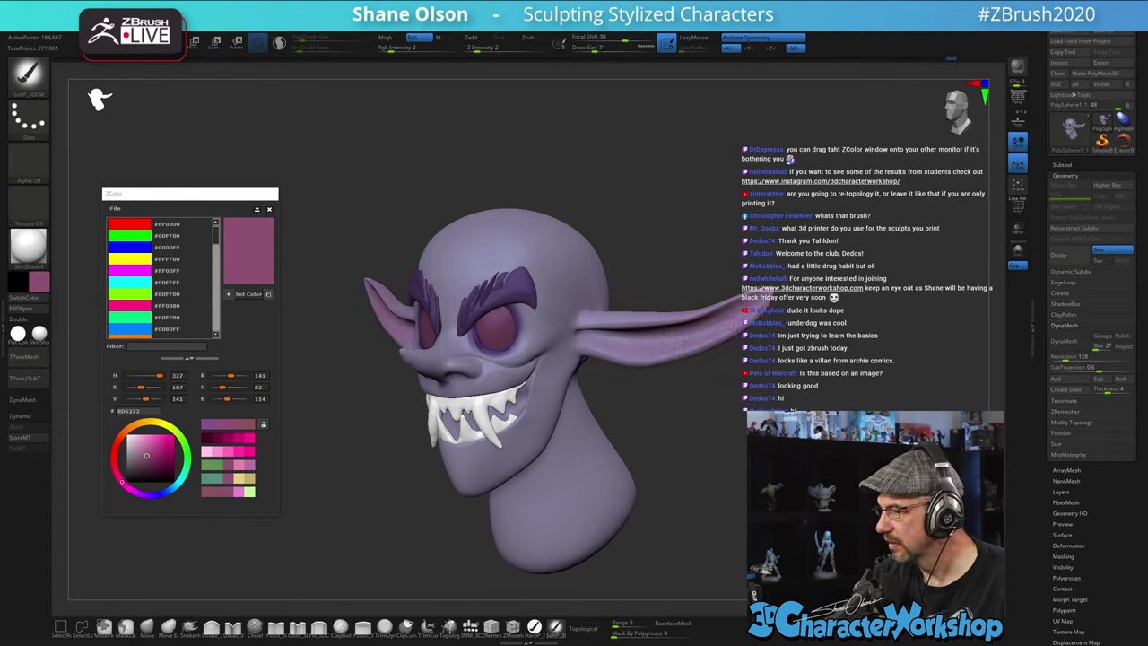
pyautogui.moveTo(755, 378)
pyautogui.mouseDown()
pyautogui.moveTo(734, 424)
pyautogui.moveTo(745, 386)
pyautogui.moveTo(711, 427)
pyautogui.mouseUp()
# - Tint the long nose, its bridge and the nostrils dusty pink with the soft paint brush at Draw Sizes 48 and 25
pyautogui.press('s')
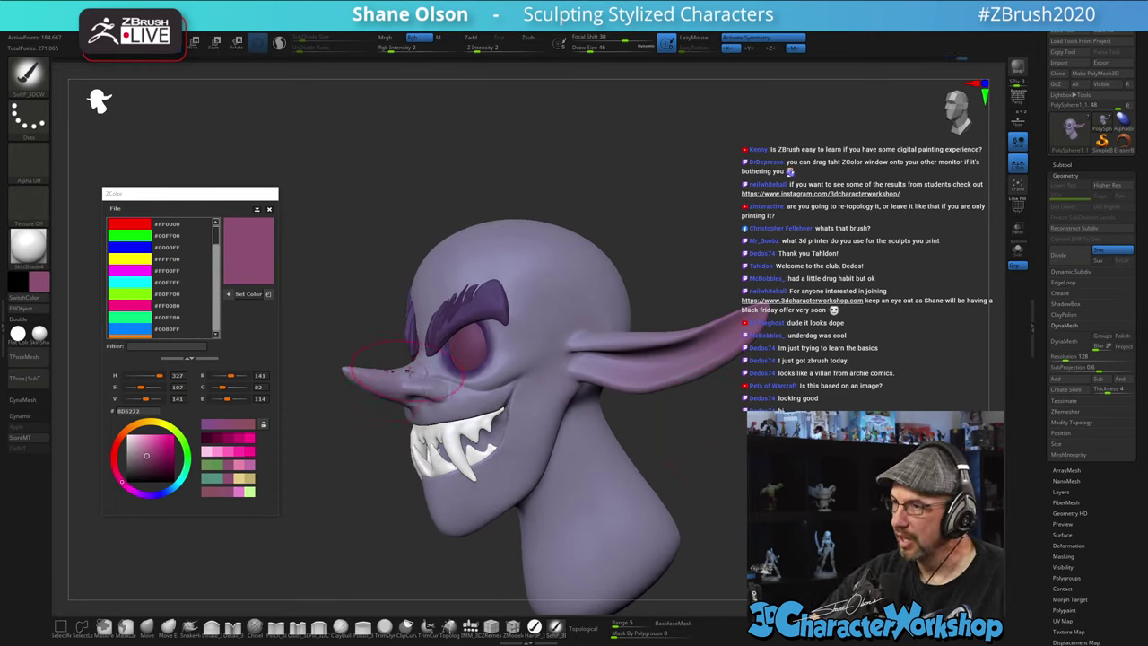
pyautogui.press('s')
pyautogui.moveTo(429, 386); pyautogui.dragTo(420, 386)
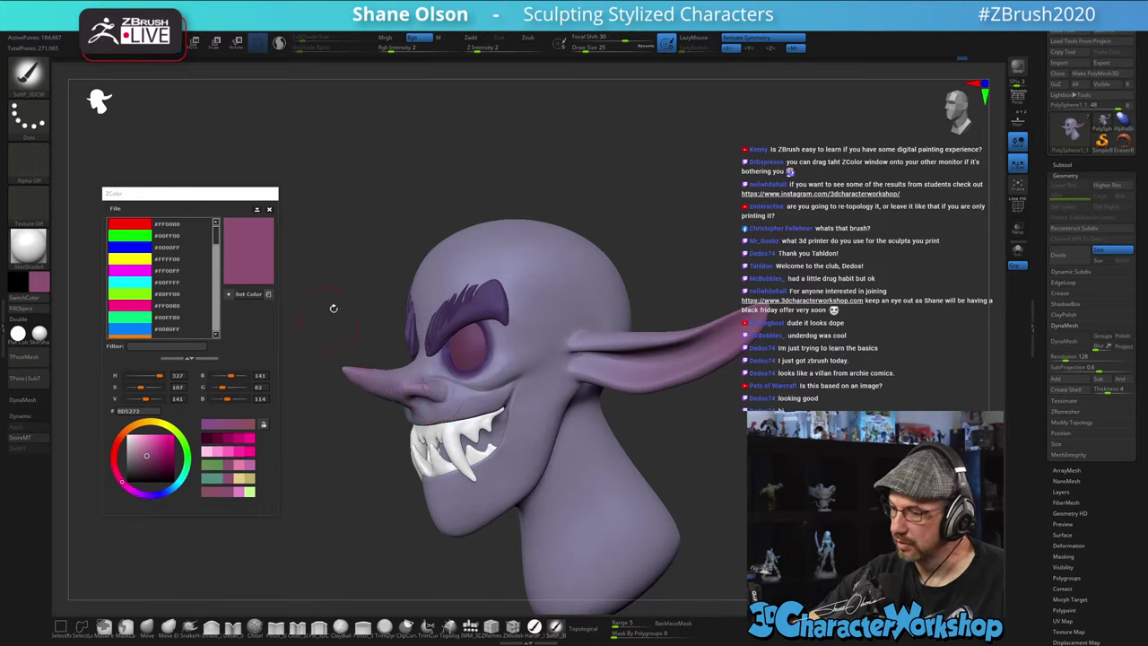
pyautogui.moveTo(699, 408); pyautogui.dragTo(709, 448)
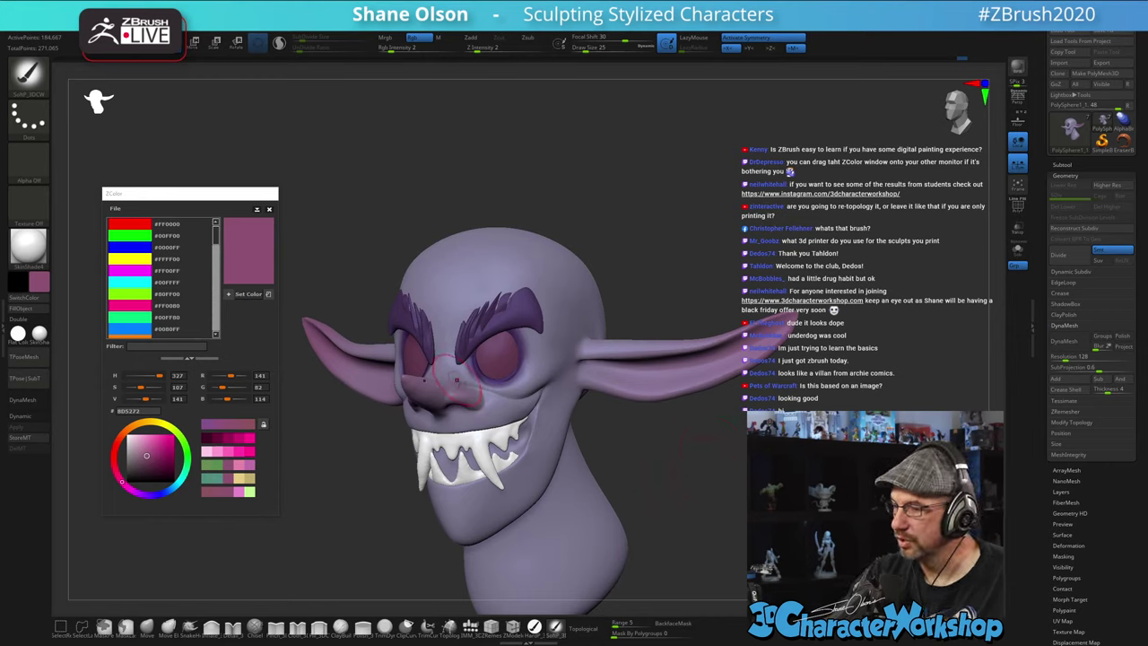
pyautogui.moveTo(465, 382); pyautogui.dragTo(444, 384, button='right')
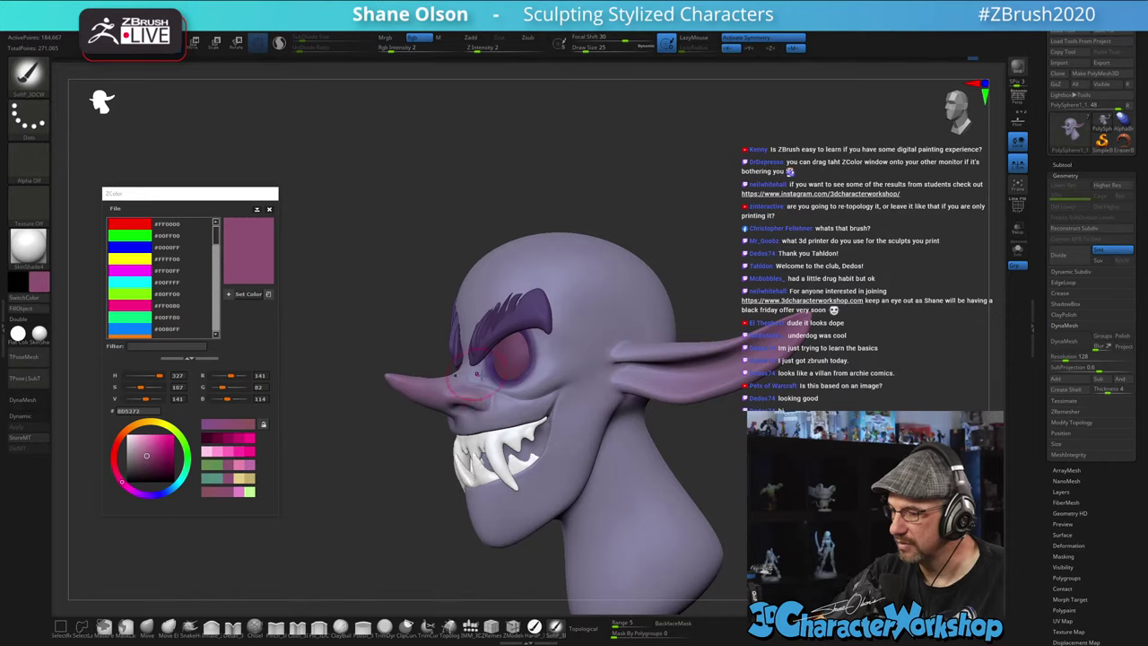
pyautogui.moveTo(704, 447)
pyautogui.mouseDown()
pyautogui.moveTo(740, 431)
pyautogui.moveTo(730, 439)
pyautogui.mouseUp()
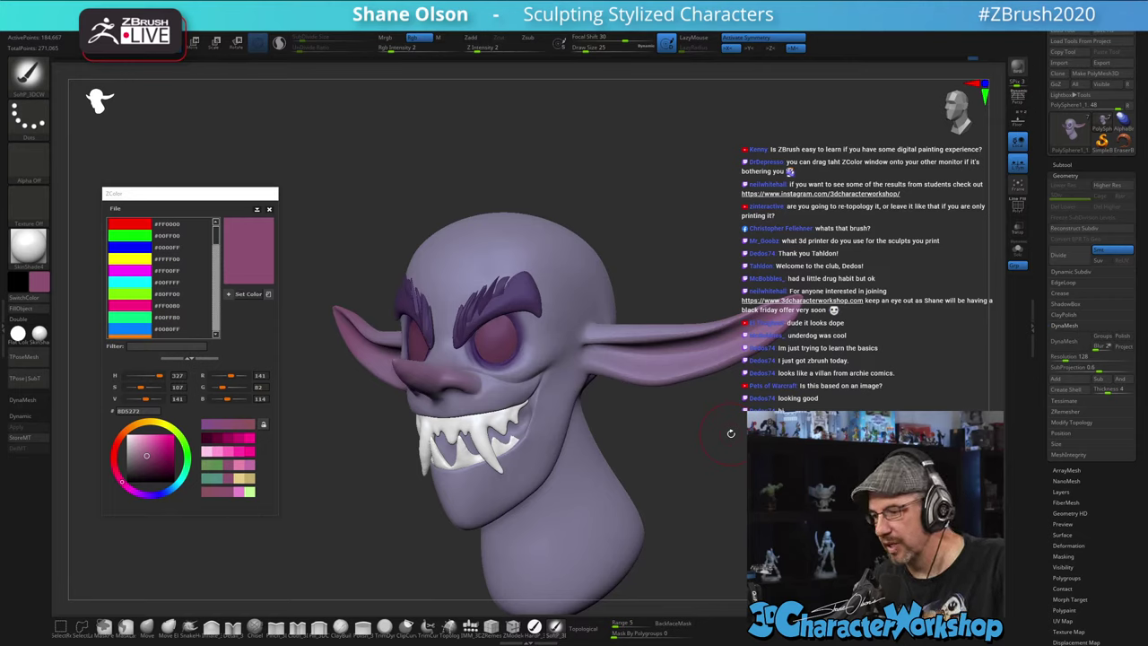
pyautogui.moveTo(681, 454)
pyautogui.mouseDown()
pyautogui.moveTo(706, 444)
pyautogui.moveTo(700, 452)
pyautogui.mouseUp()
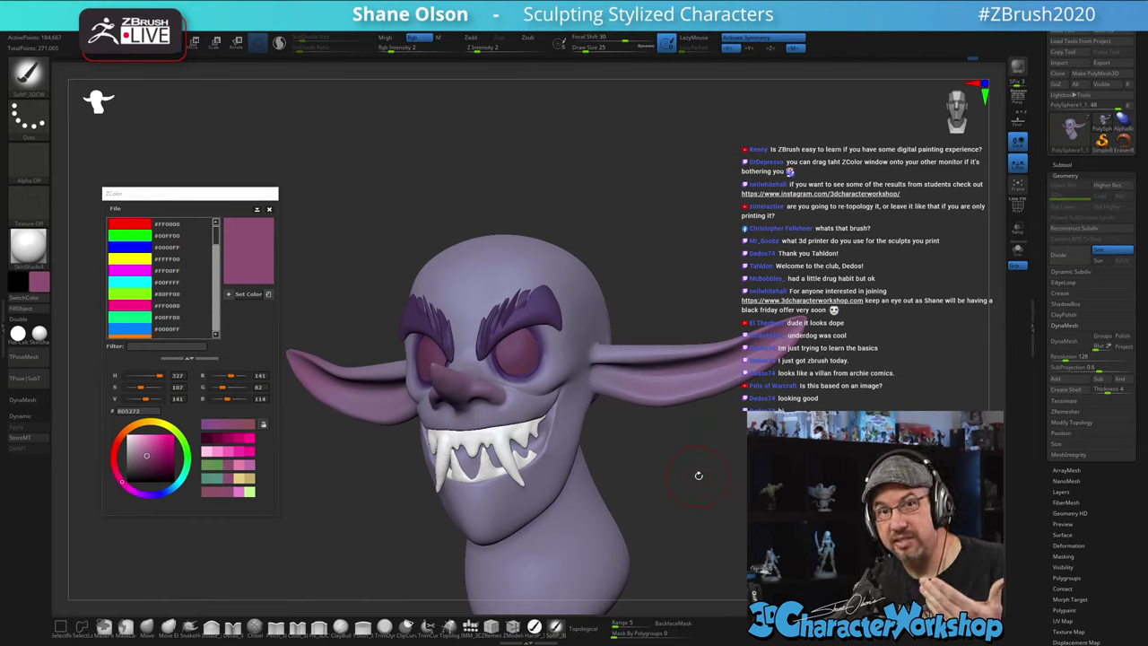
pyautogui.moveTo(701, 451)
pyautogui.mouseDown()
pyautogui.moveTo(714, 457)
pyautogui.moveTo(643, 469)
pyautogui.mouseUp()
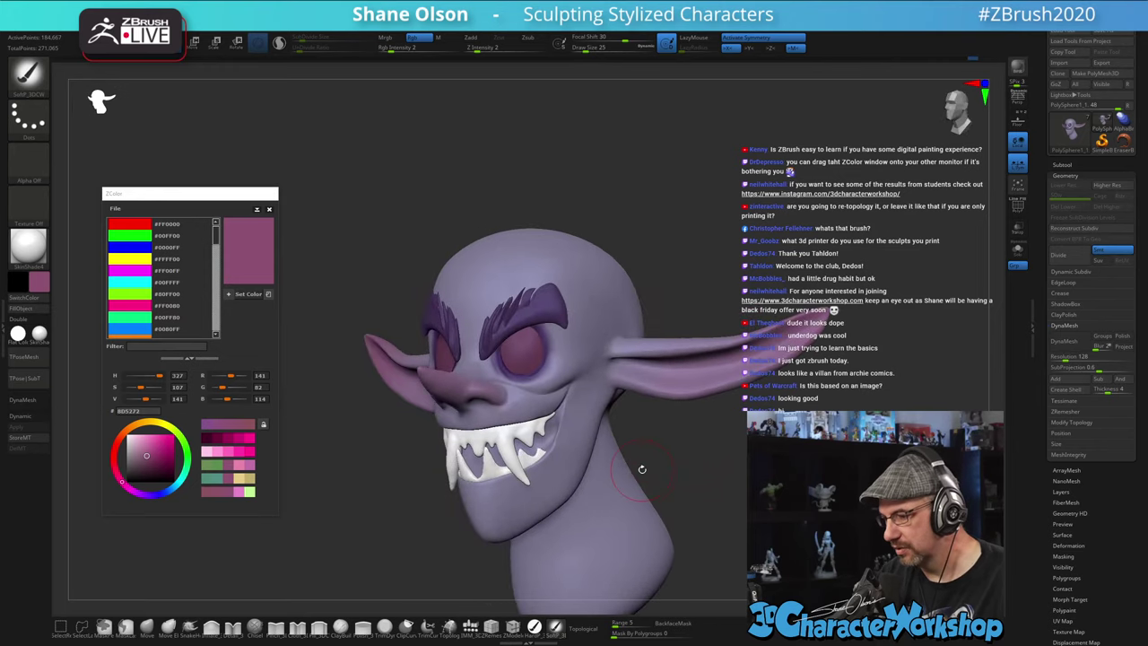
# - Reshape the upper lip over the teeth with the Move brush, reducing the Draw Size from 33 to 21
pyautogui.click(147, 626)
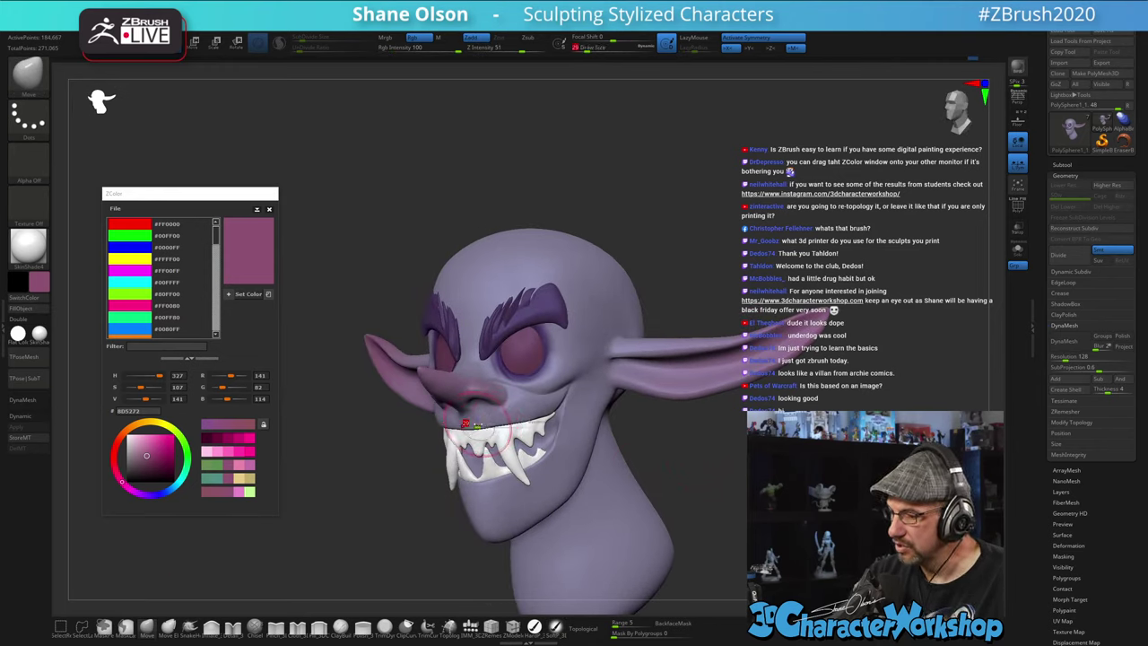
pyautogui.press('s')
pyautogui.moveTo(499, 423); pyautogui.dragTo(502, 428)
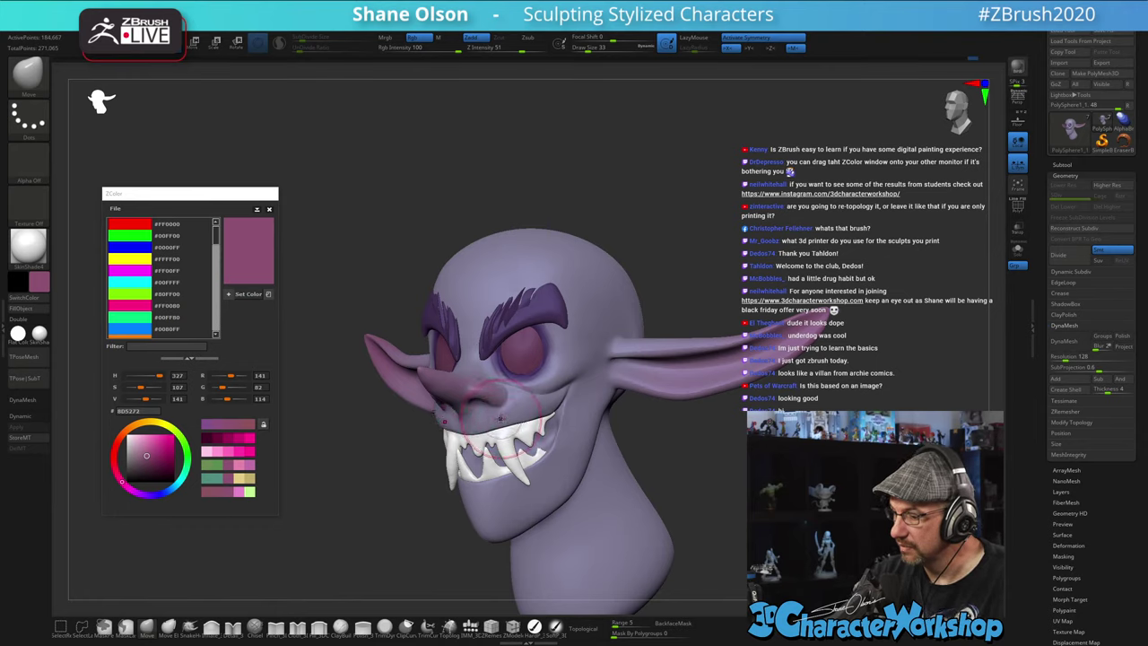
pyautogui.moveTo(518, 393); pyautogui.dragTo(557, 384, button='right')
pyautogui.moveTo(504, 409); pyautogui.dragTo(439, 407, button='right')
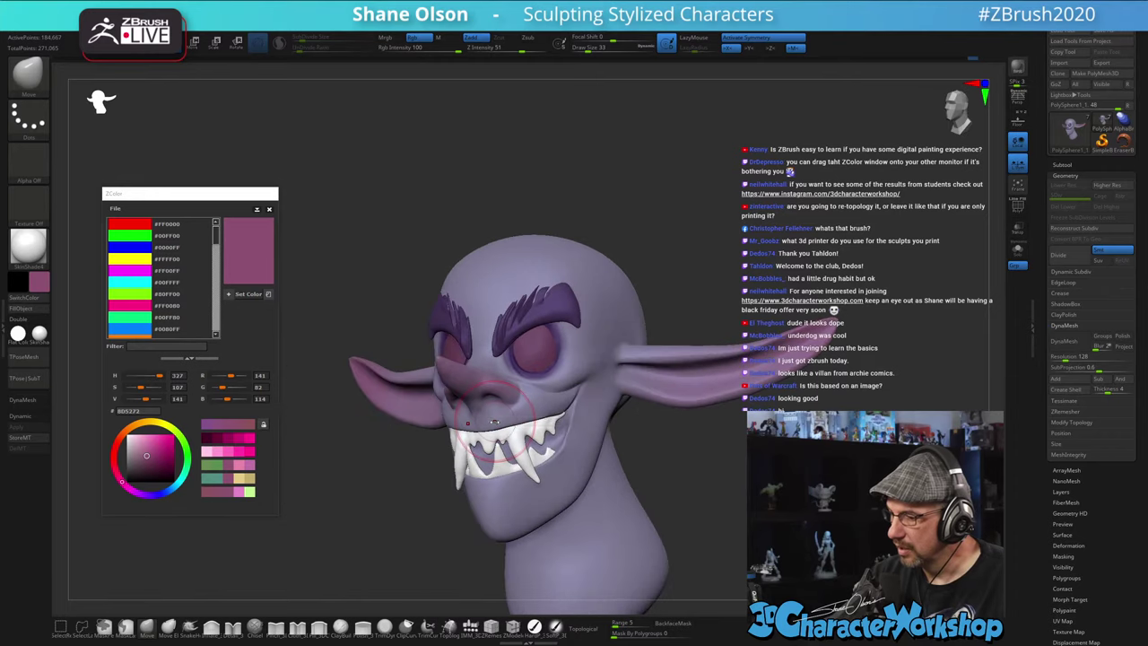
pyautogui.click(585, 49)
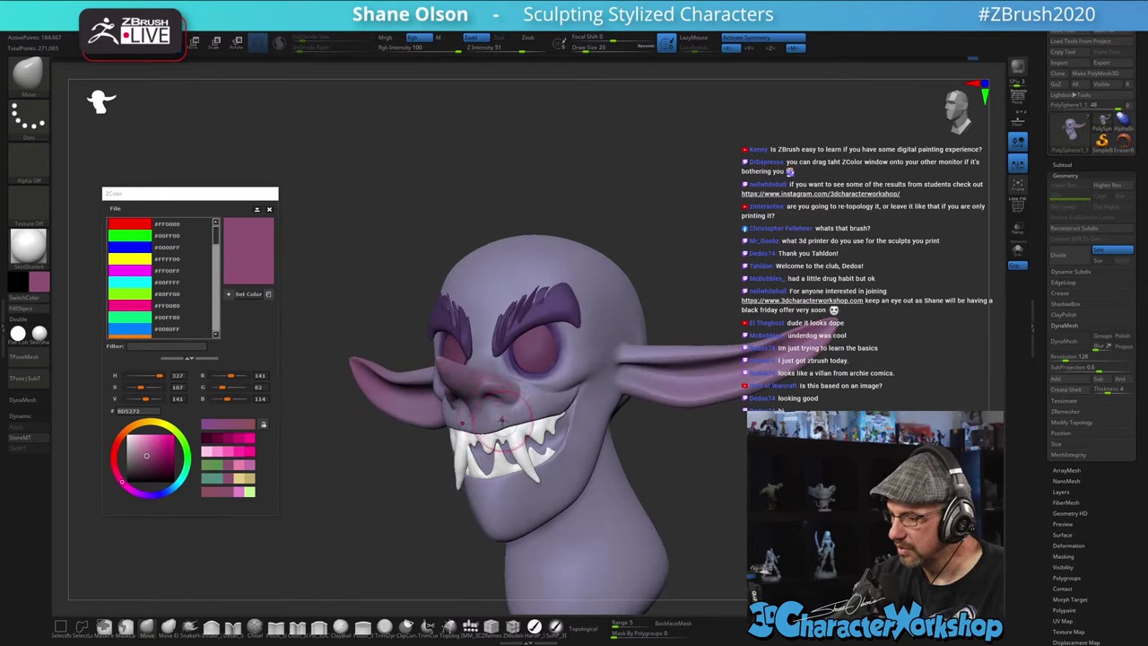
pyautogui.moveTo(556, 385); pyautogui.dragTo(511, 417, button='right')
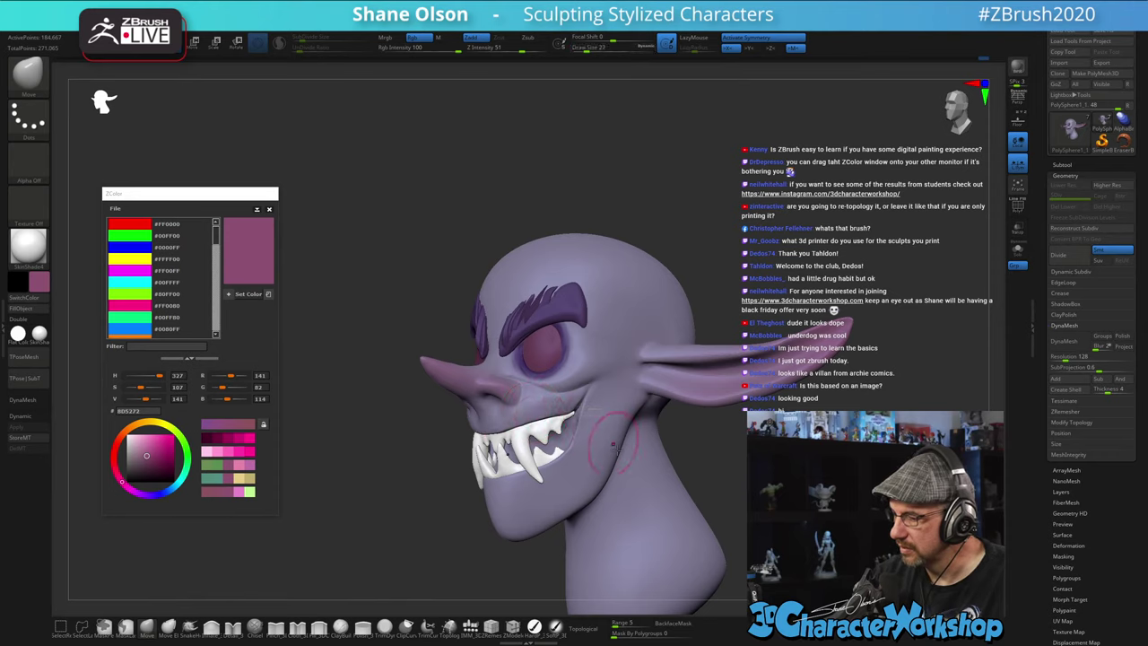
pyautogui.moveTo(581, 468)
pyautogui.mouseDown(button='right')
pyautogui.moveTo(619, 466)
pyautogui.moveTo(511, 484)
pyautogui.moveTo(547, 453)
pyautogui.moveTo(551, 408)
pyautogui.moveTo(478, 437)
pyautogui.mouseUp(button='right')
# - Refine the middle and side of the upper lip line with the Move brush at Draw Sizes 14 and 20
pyautogui.press('s')
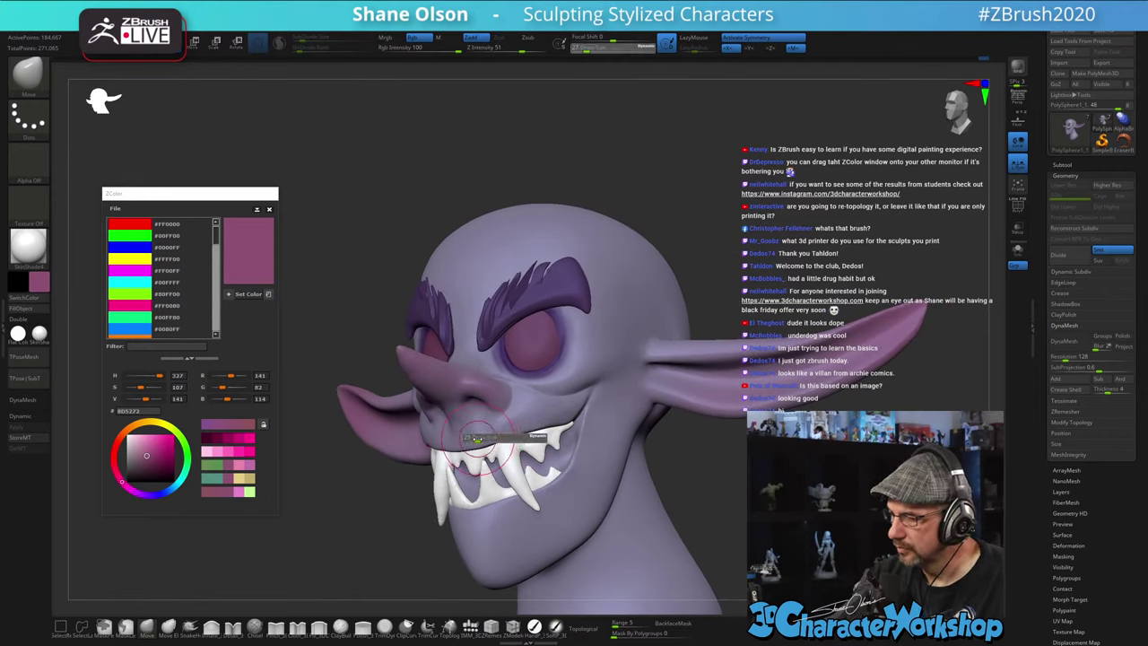
pyautogui.moveTo(479, 437); pyautogui.dragTo(470, 437)
pyautogui.moveTo(445, 441); pyautogui.dragTo(475, 445, button='right')
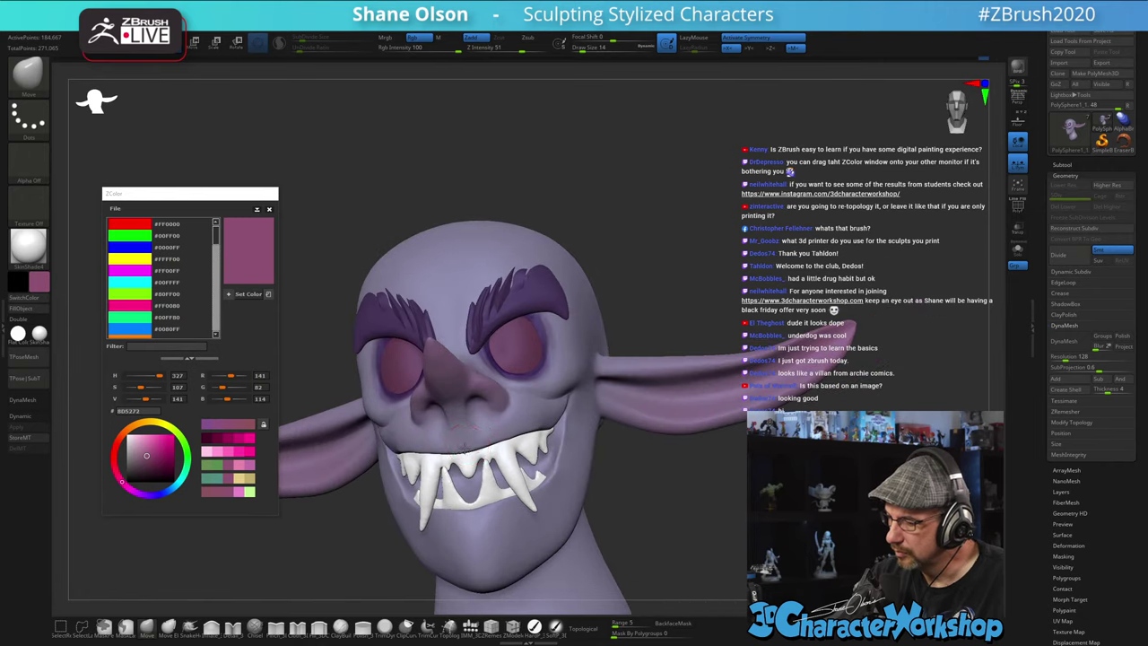
pyautogui.moveTo(518, 407); pyautogui.dragTo(477, 414, button='right')
pyautogui.press('s')
pyautogui.moveTo(470, 437); pyautogui.dragTo(475, 445)
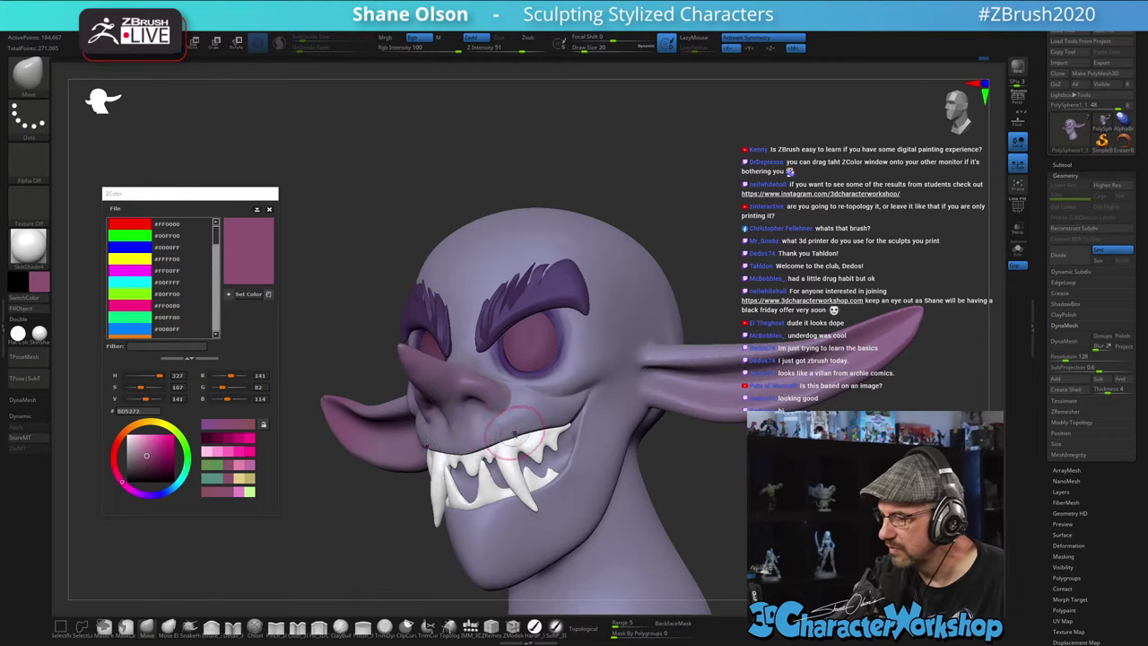
pyautogui.moveTo(541, 446); pyautogui.dragTo(500, 439, button='right')
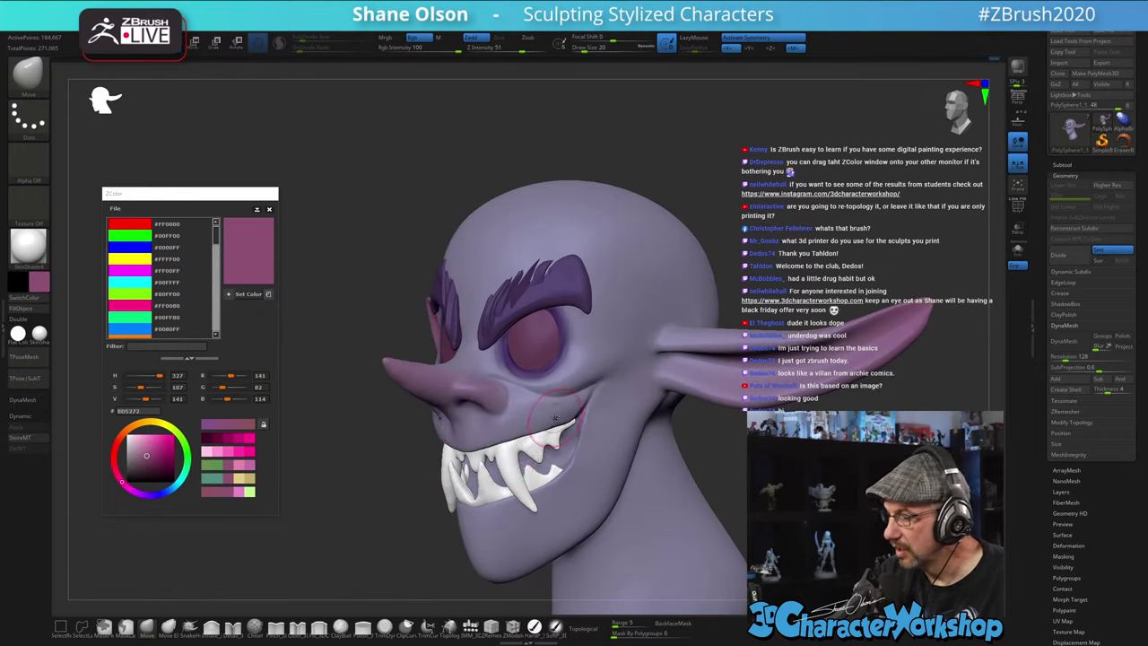
# - Refine the crease and cheek beside the mouth corner at Draw Sizes 17 and 13, and smooth the cheek below it
pyautogui.click(213, 626)
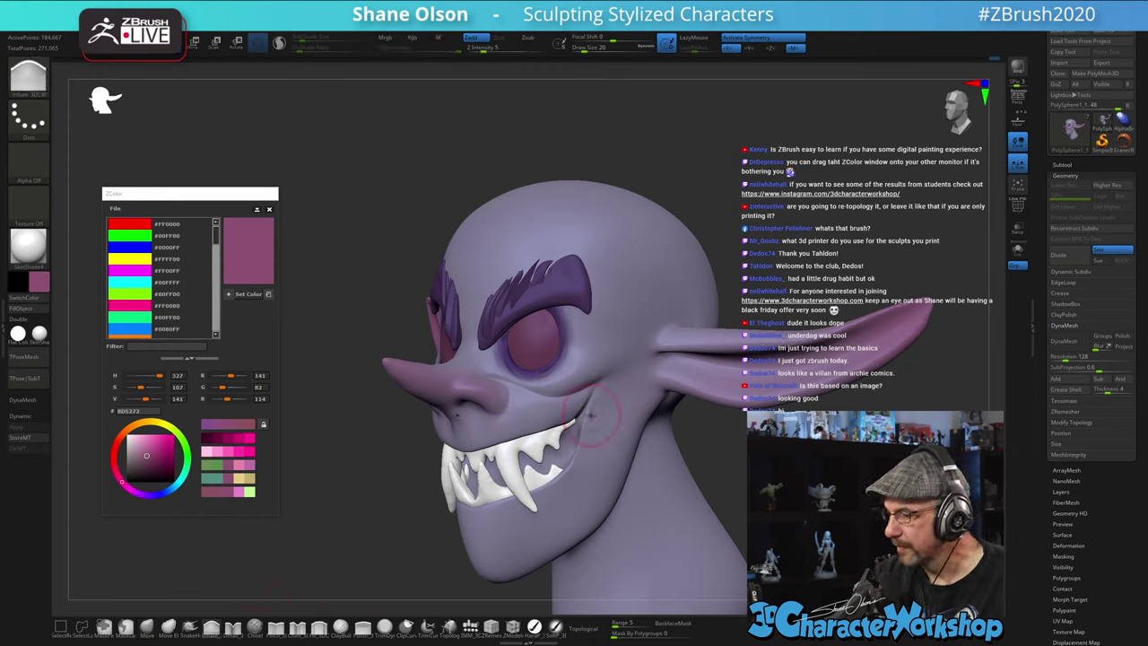
pyautogui.press('s')
pyautogui.moveTo(592, 416); pyautogui.dragTo(588, 415)
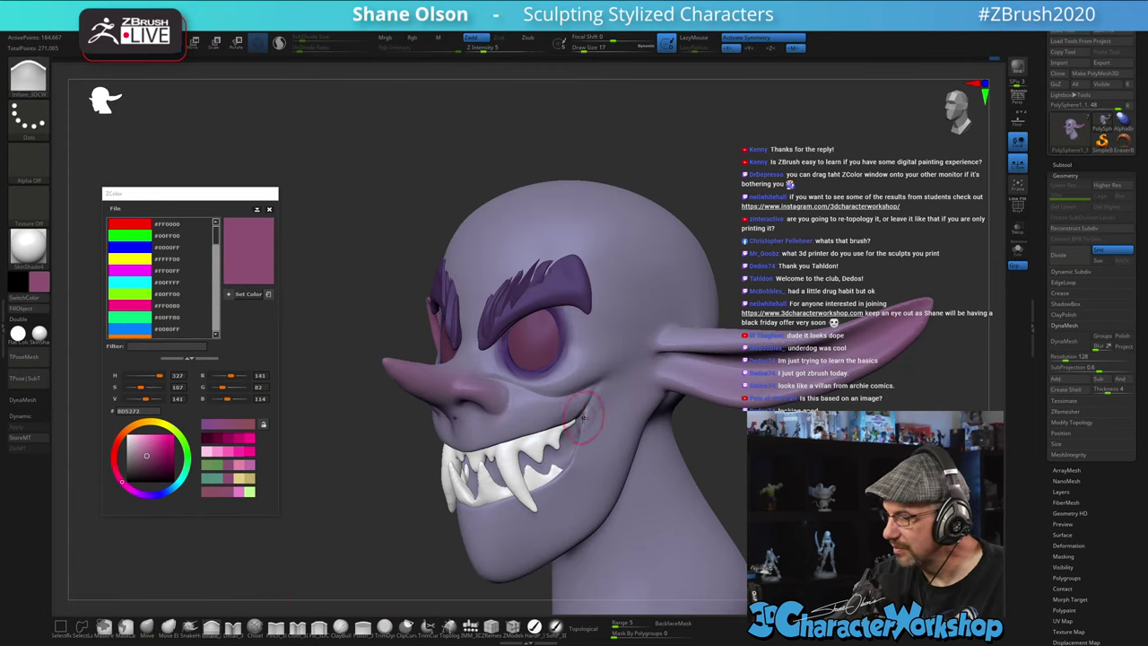
pyautogui.moveTo(612, 443)
pyautogui.mouseDown(button='right')
pyautogui.moveTo(586, 466)
pyautogui.moveTo(618, 455)
pyautogui.moveTo(584, 450)
pyautogui.mouseUp(button='right')
pyautogui.press('s')
pyautogui.moveTo(615, 425); pyautogui.dragTo(610, 416)
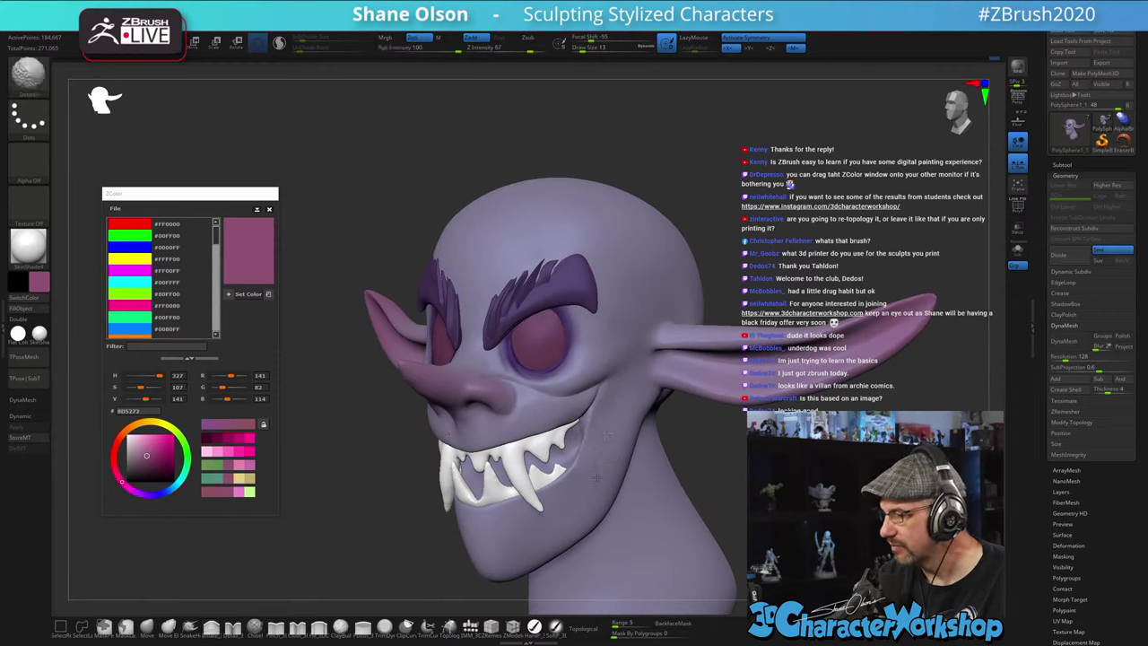
pyautogui.keyDown('shift'); pyautogui.moveTo(596, 478); pyautogui.dragTo(606, 466); pyautogui.keyUp('shift')
# - Set the active colour to dark purple #503B66, select the eyebrows and switch to the hard paint brush
pyautogui.moveTo(709, 468)
pyautogui.mouseDown(button='right')
pyautogui.moveTo(718, 502)
pyautogui.moveTo(718, 462)
pyautogui.moveTo(834, 462)
pyautogui.moveTo(725, 474)
pyautogui.mouseUp(button='right')
pyautogui.keyDown('ctrl'); pyautogui.moveTo(752, 529); pyautogui.dragTo(672, 450, button='right'); pyautogui.keyUp('ctrl')
pyautogui.moveTo(671, 450)
pyautogui.mouseDown(button='right')
pyautogui.moveTo(706, 447)
pyautogui.moveTo(686, 451)
pyautogui.mouseUp(button='right')
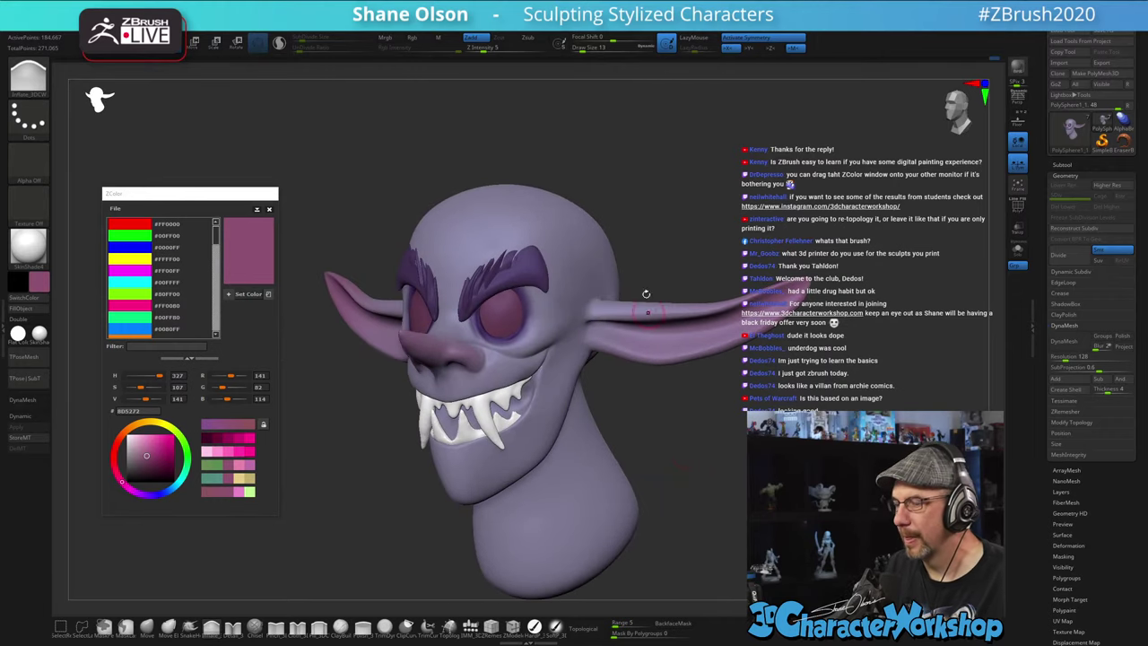
pyautogui.moveTo(699, 210); pyautogui.dragTo(697, 205, button='right')
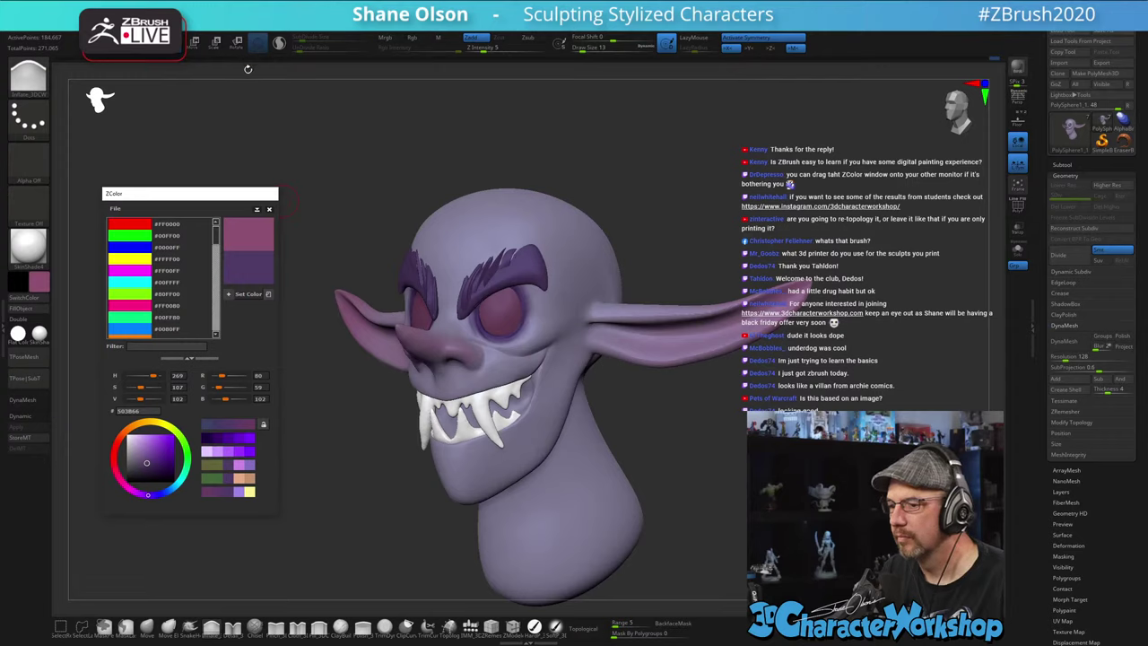
pyautogui.click(248, 294)
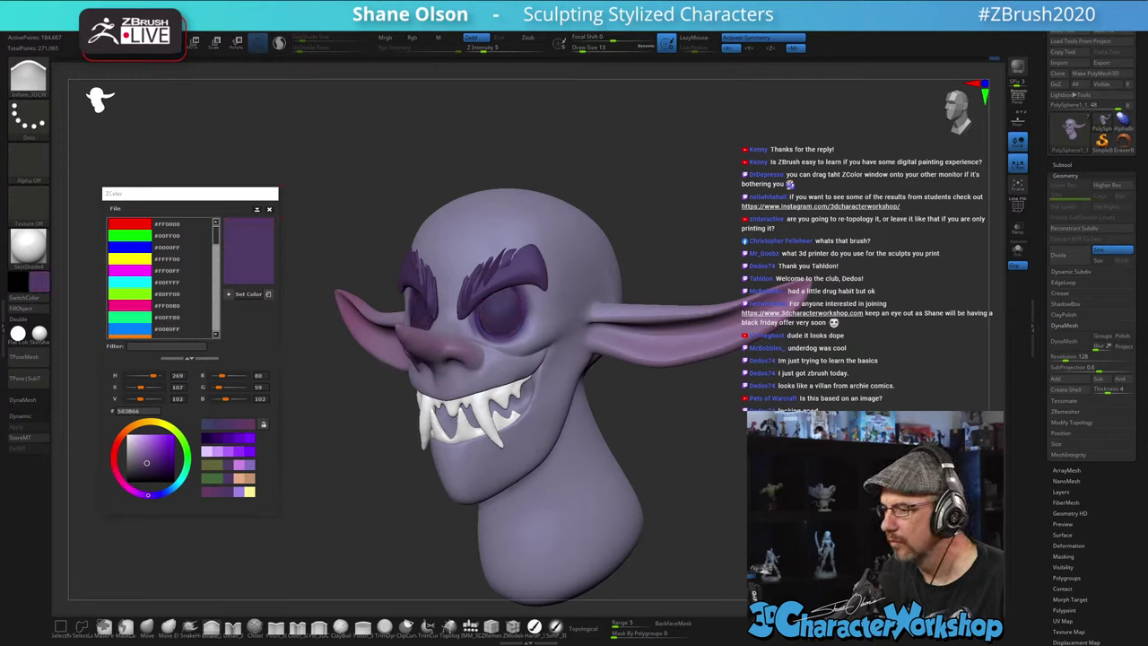
pyautogui.keyDown('alt'); pyautogui.click(529, 269); pyautogui.keyUp('alt')
pyautogui.click(536, 628)
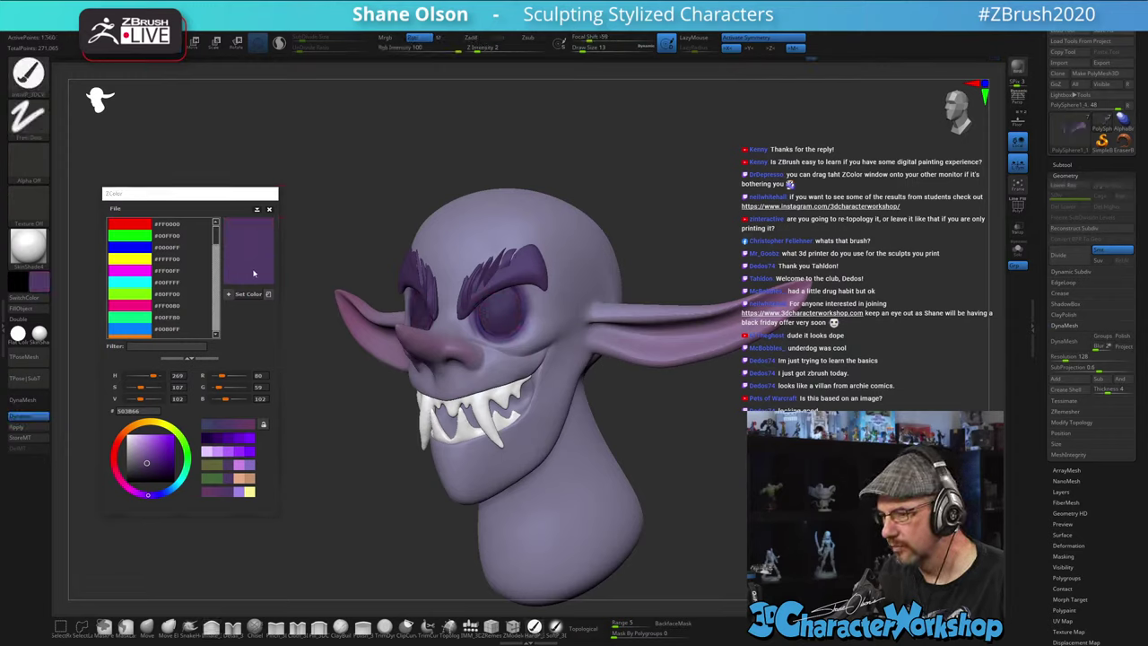
pyautogui.moveTo(663, 183); pyautogui.dragTo(665, 186)
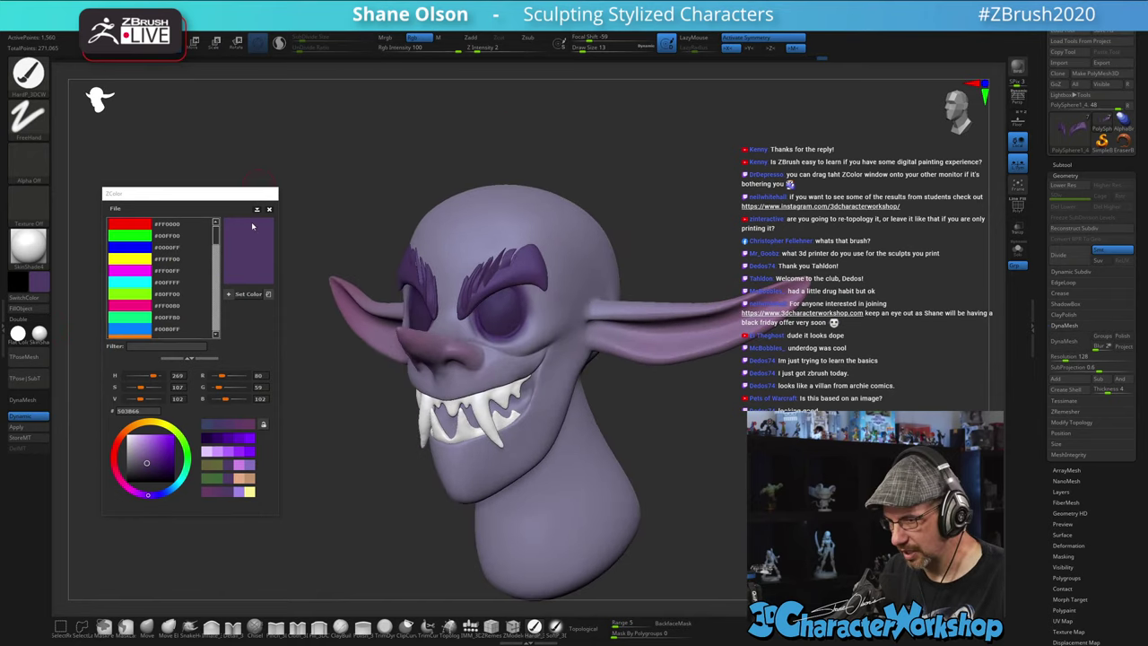
# - Mix bright lime green #B1FA59 in ZColor, make it the active colour and close ZColor
pyautogui.click(157, 435)
pyautogui.click(176, 431)
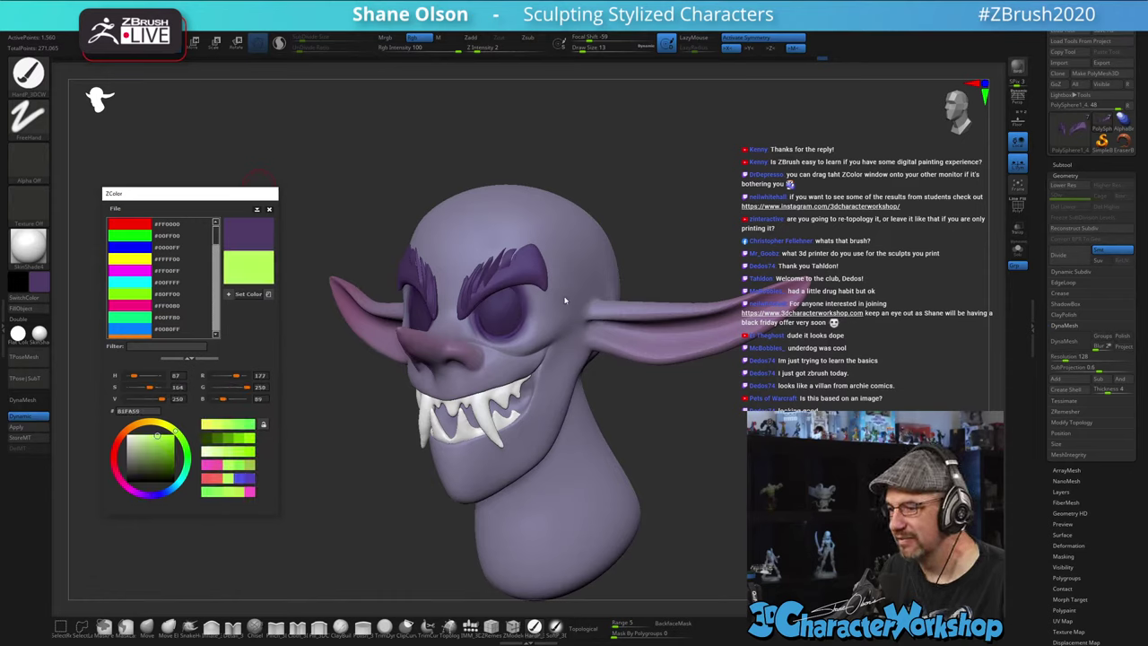
pyautogui.click(244, 293)
pyautogui.moveTo(703, 206)
pyautogui.mouseDown()
pyautogui.moveTo(728, 211)
pyautogui.moveTo(695, 205)
pyautogui.mouseUp()
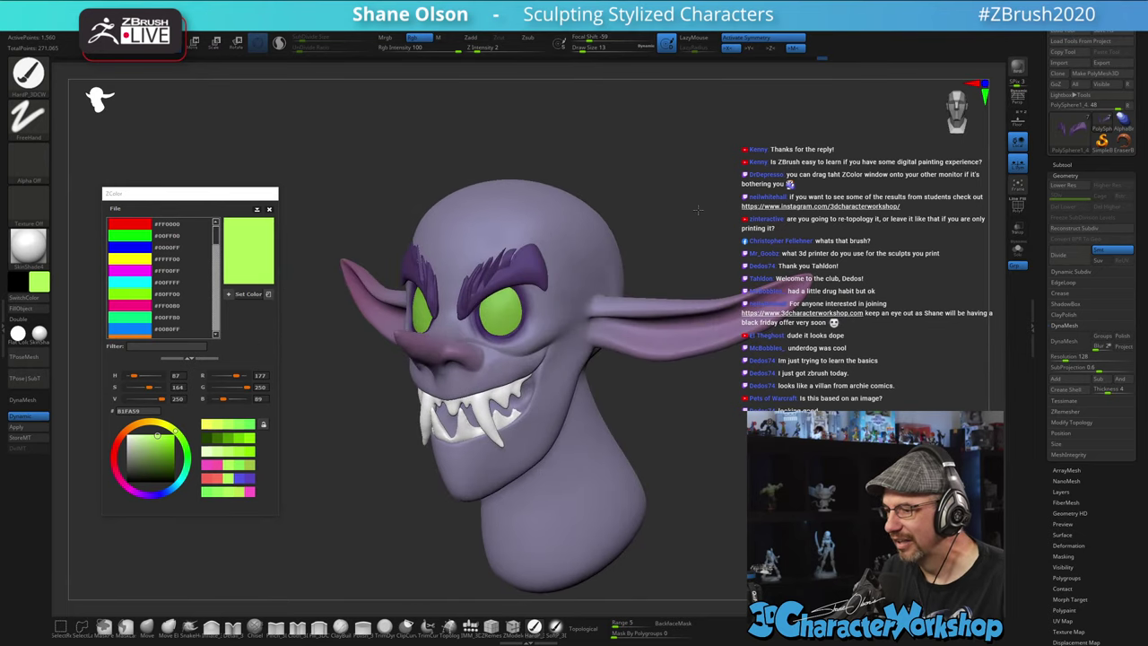
pyautogui.moveTo(696, 462); pyautogui.dragTo(736, 444)
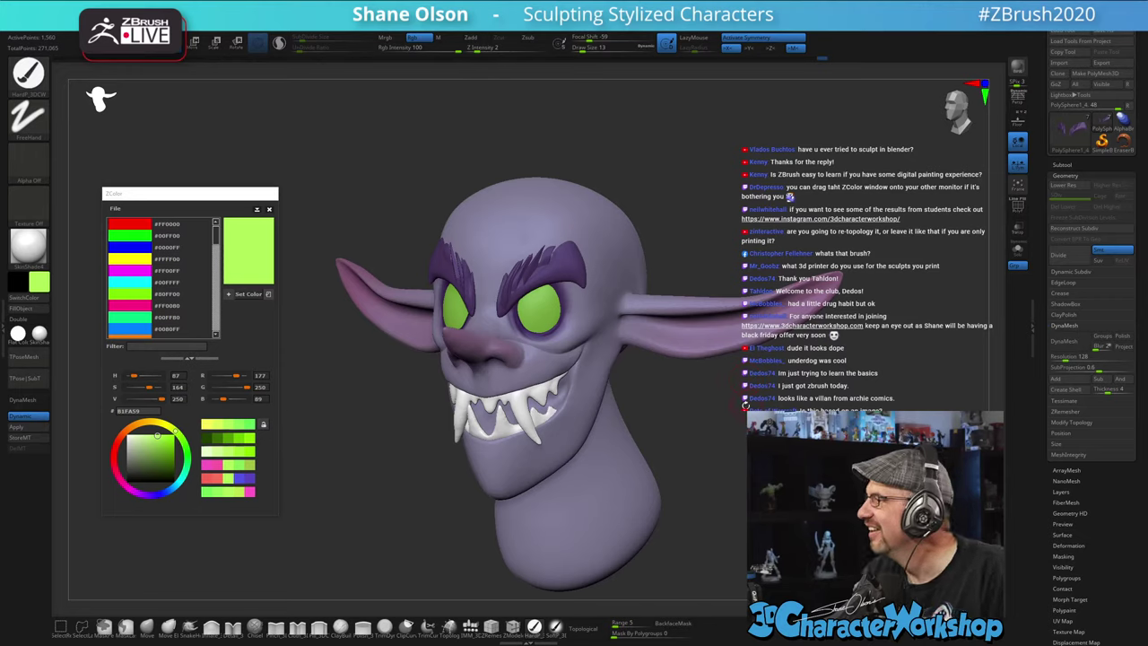
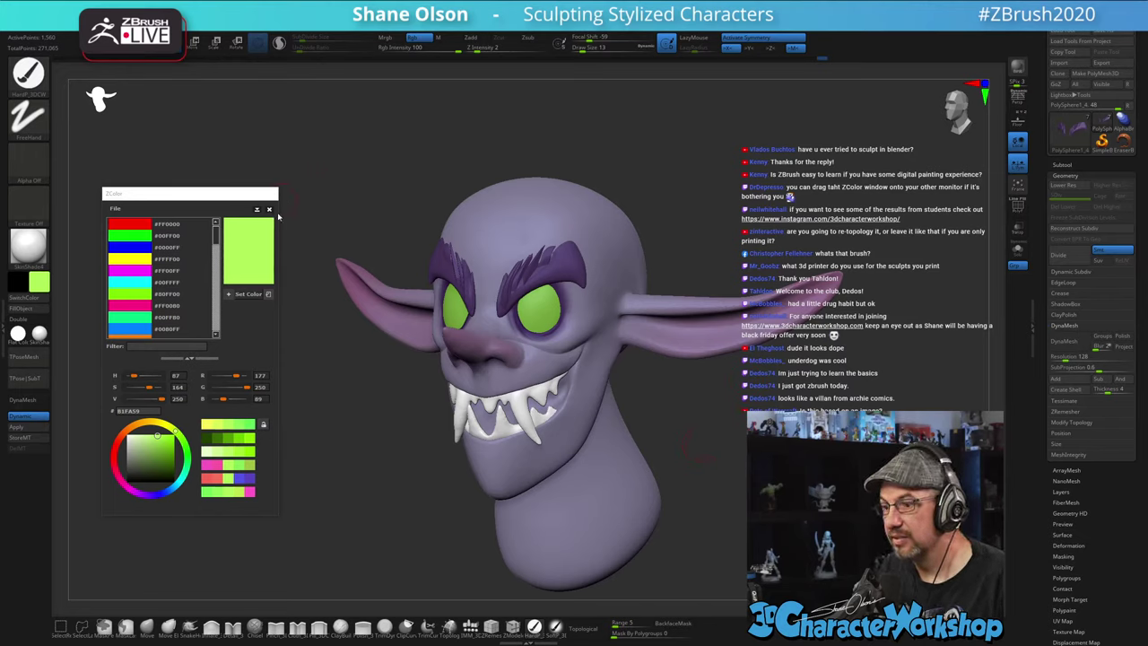
pyautogui.click(271, 210)
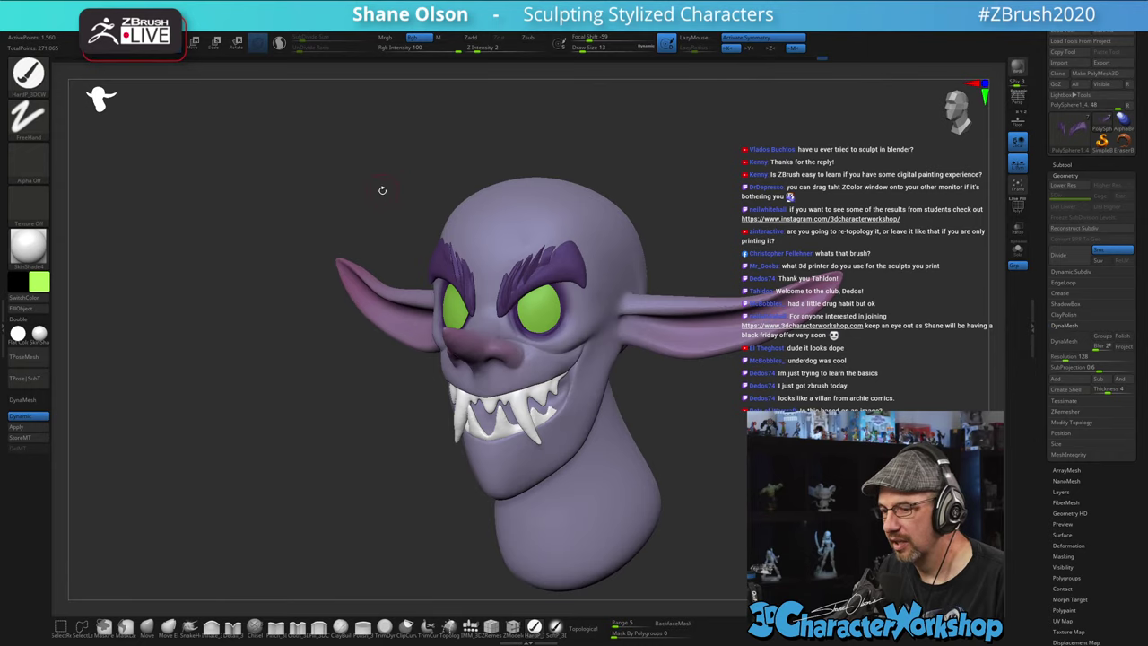
pyautogui.keyDown('alt'); pyautogui.moveTo(383, 190); pyautogui.dragTo(388, 188); pyautogui.keyUp('alt')
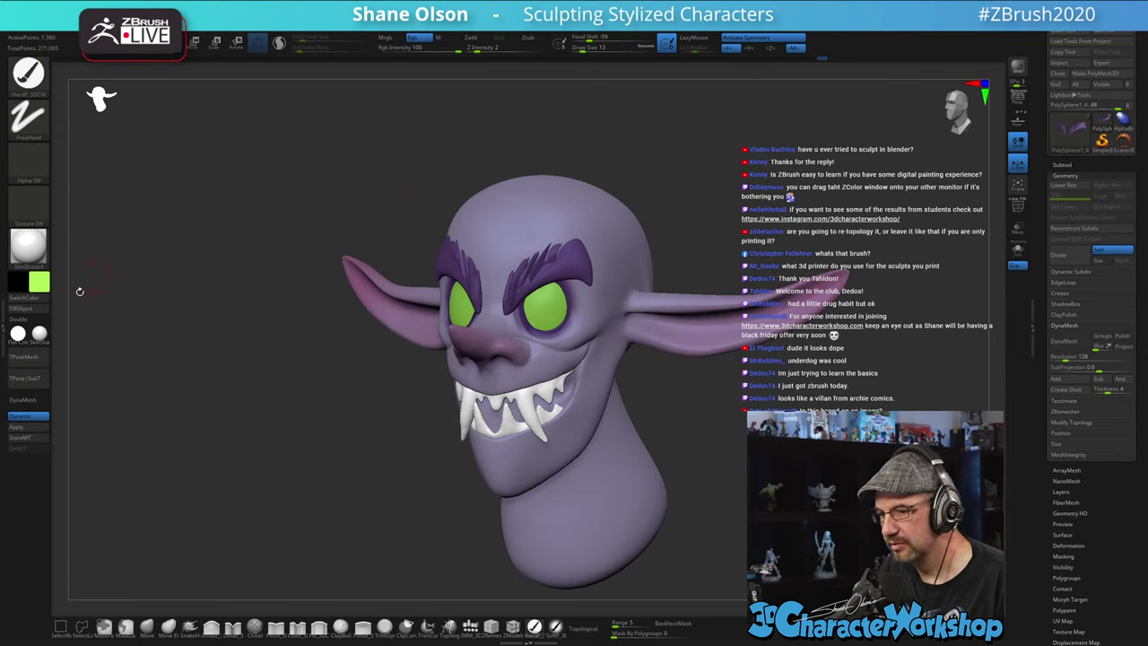
# - Try filling the eyebrows with lime green, undo the fill and make the eyeballs the active subtool
pyautogui.click(21, 307)
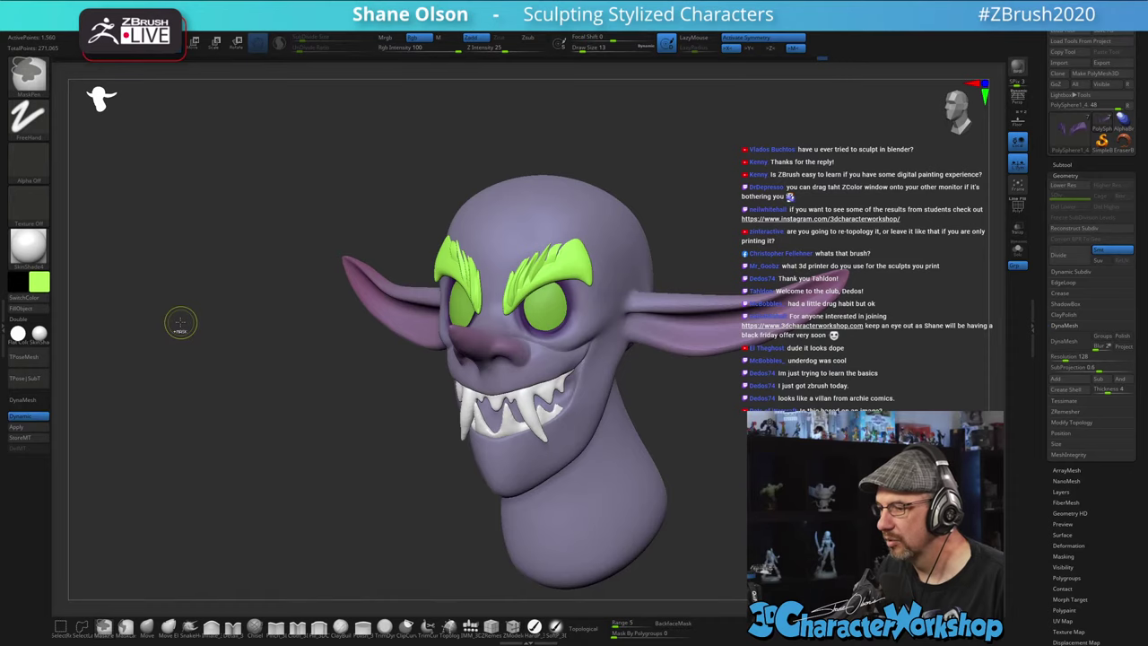
pyautogui.hotkey('ctrl', 'z')
pyautogui.keyDown('alt'); pyautogui.click(540, 308); pyautogui.keyUp('alt')
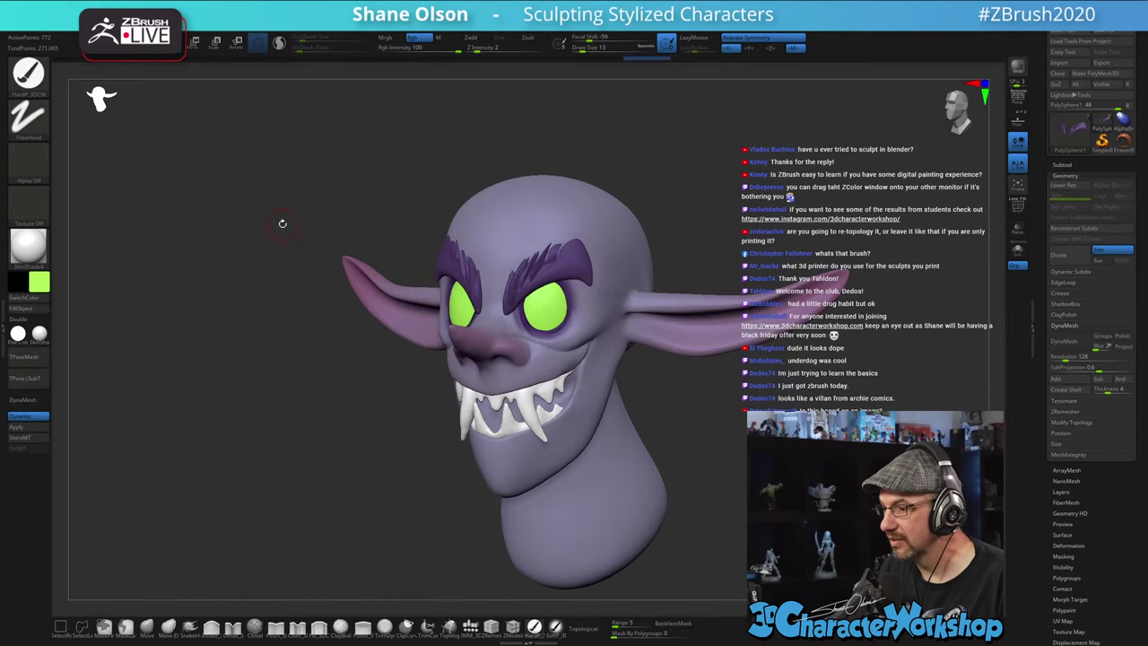
# - Keep lime green as the alternate colour, pick a pale yellow-green and fill the eyeballs with it
pyautogui.moveTo(282, 223); pyautogui.dragTo(139, 326)
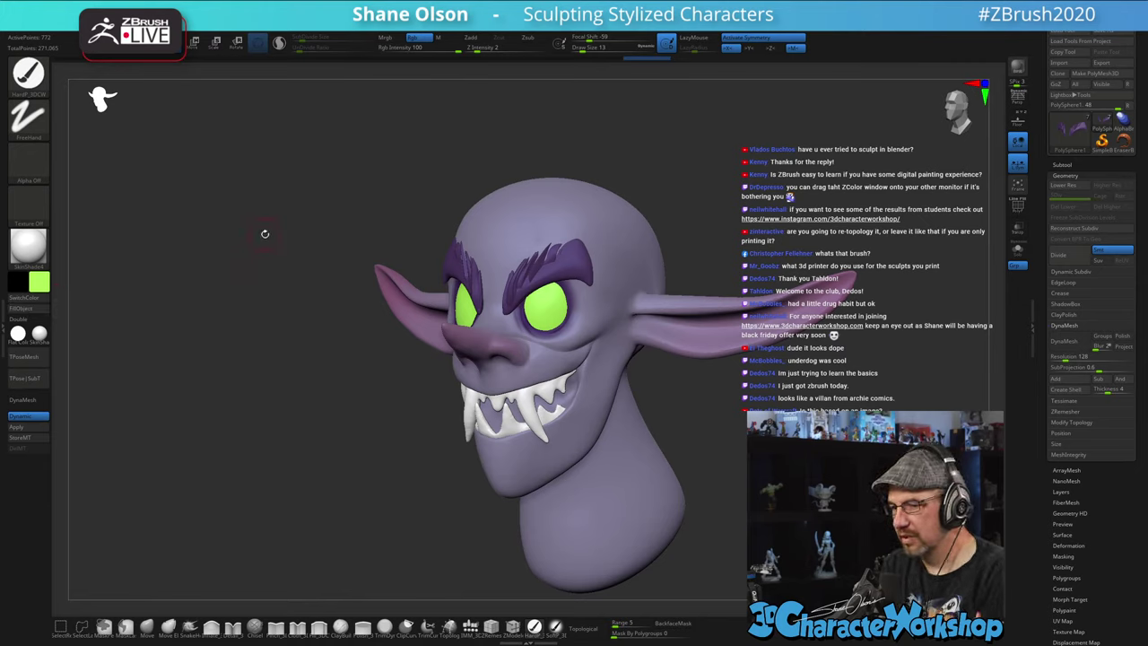
pyautogui.click(22, 298)
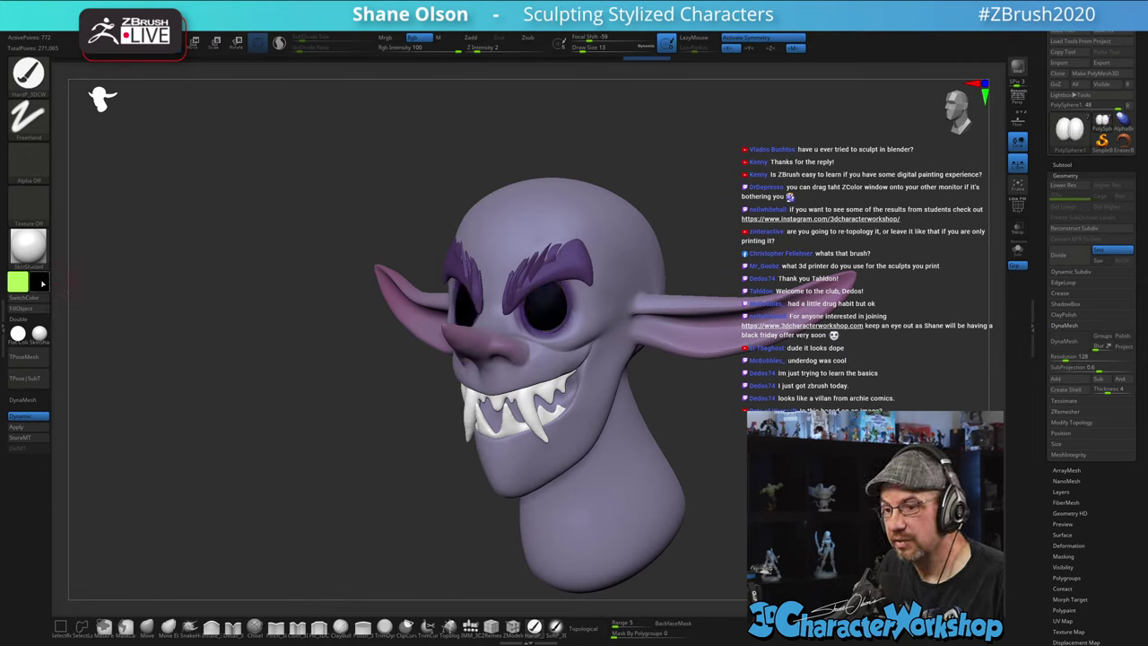
pyautogui.click(40, 283)
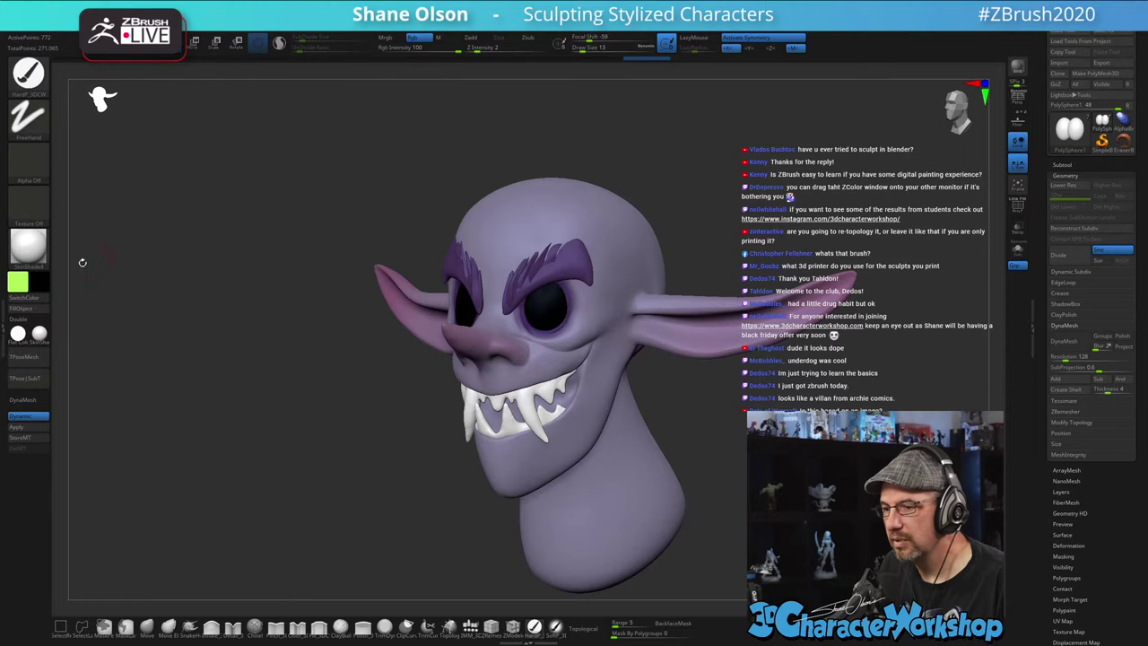
pyautogui.click(41, 282)
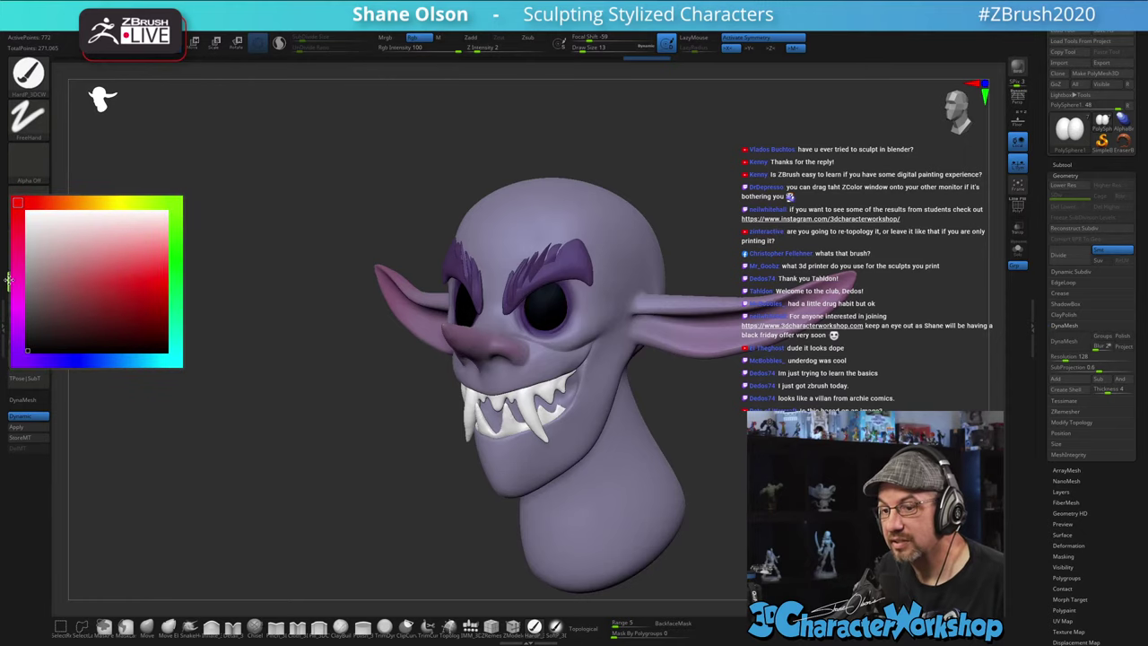
pyautogui.click(157, 202)
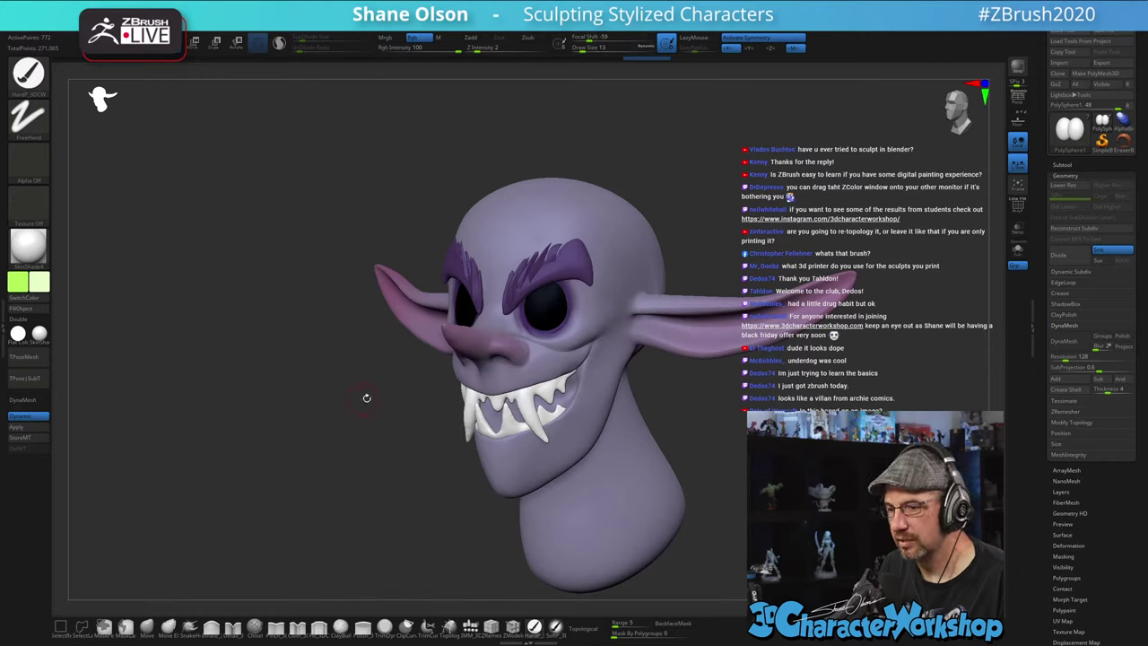
pyautogui.click(39, 311)
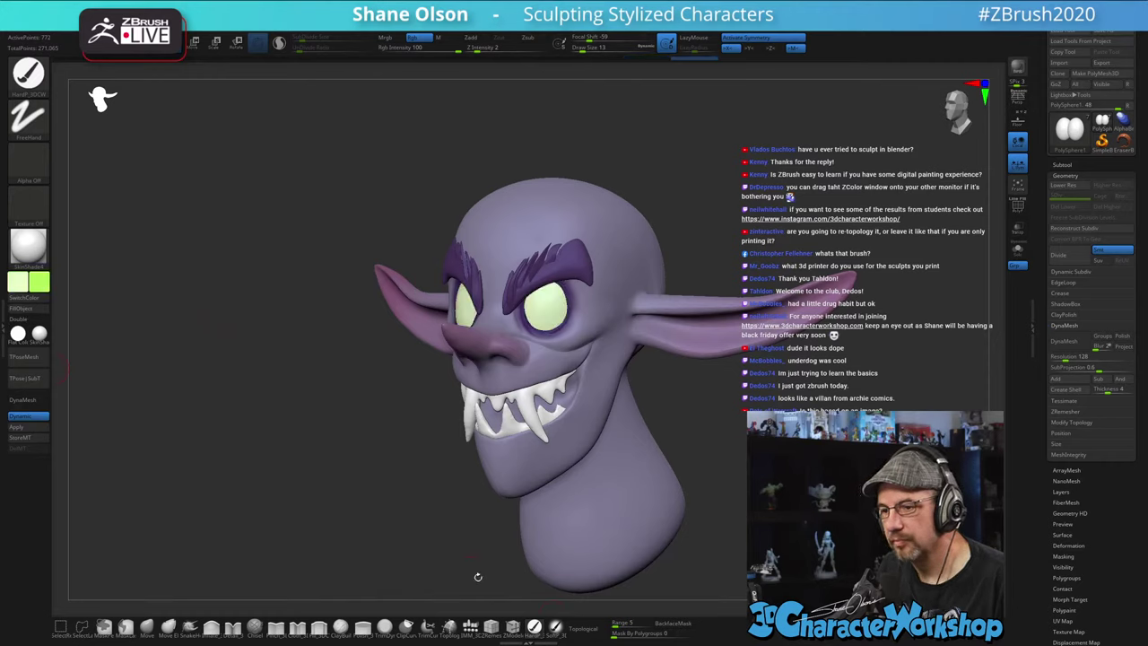
# - Paint the centres of both eyeballs bright green with the soft paint brush at draw size 18
pyautogui.click(555, 627)
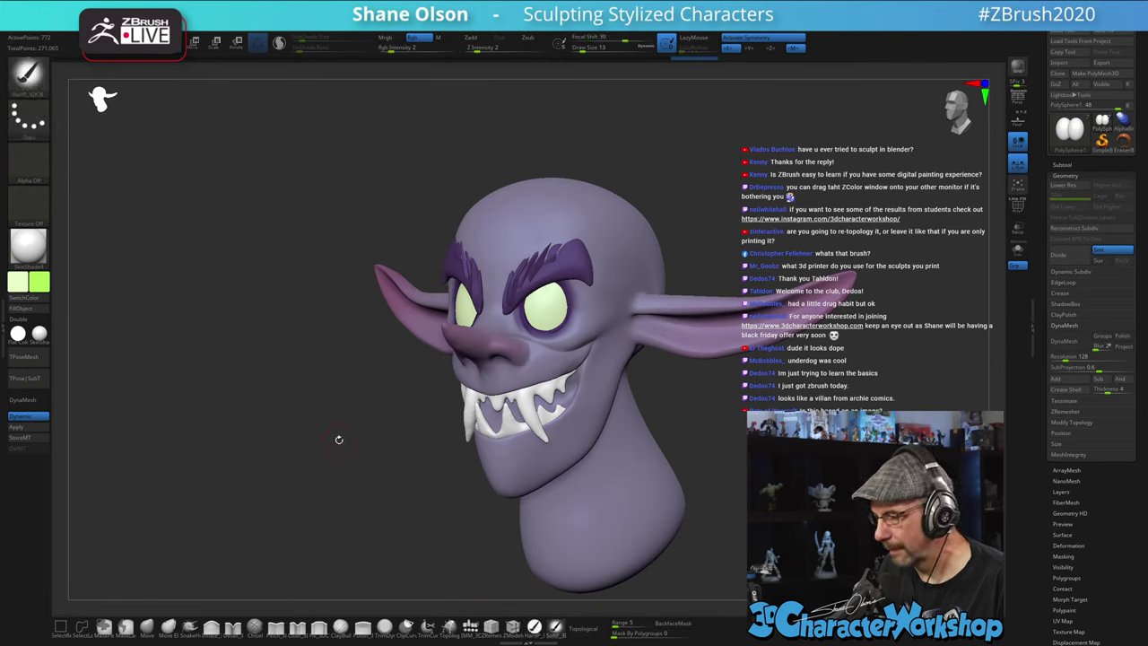
pyautogui.moveTo(637, 415)
pyautogui.mouseDown()
pyautogui.moveTo(720, 408)
pyautogui.moveTo(658, 374)
pyautogui.mouseUp()
pyautogui.press('s')
pyautogui.press('s')
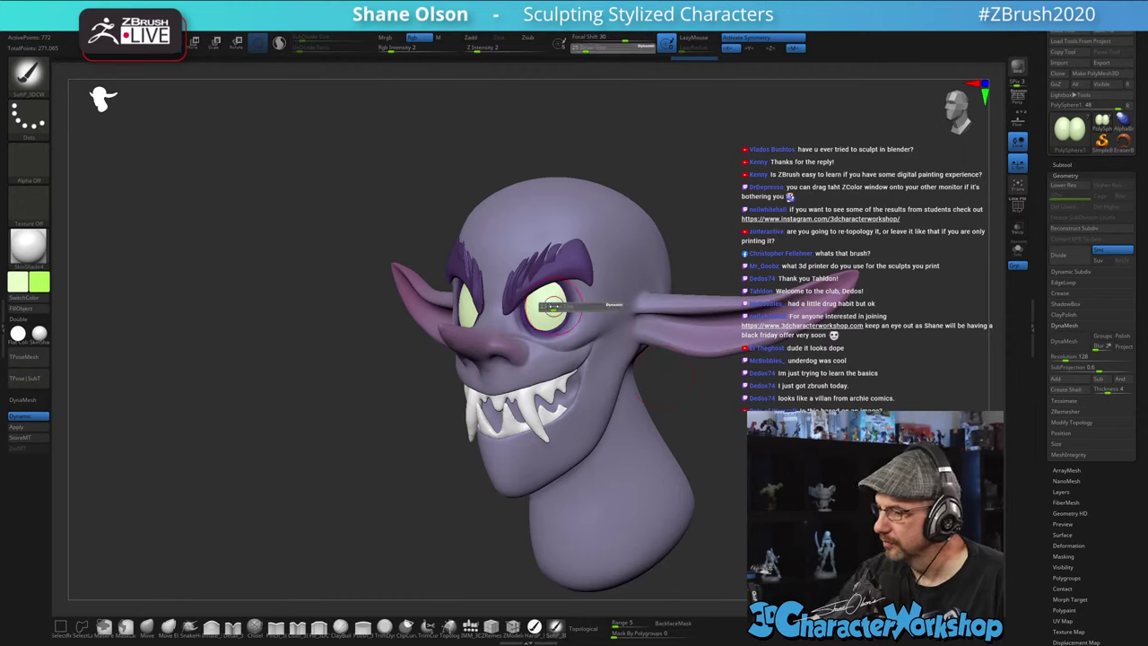
pyautogui.hotkey('ctrl', 'shift', 'z')
pyautogui.hotkey('ctrl', 'shift', 'z')
pyautogui.hotkey('ctrl', 'shift', 'z')
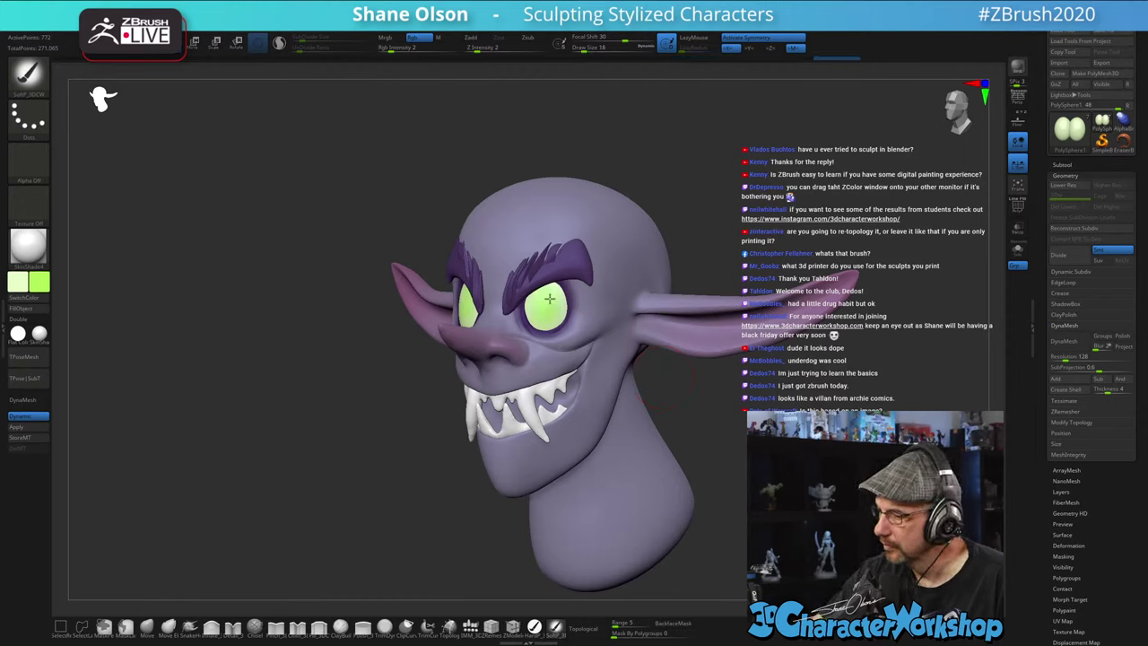
pyautogui.moveTo(548, 319); pyautogui.dragTo(557, 305)
pyautogui.moveTo(648, 395)
pyautogui.mouseDown()
pyautogui.moveTo(703, 389)
pyautogui.moveTo(690, 386)
pyautogui.mouseUp()
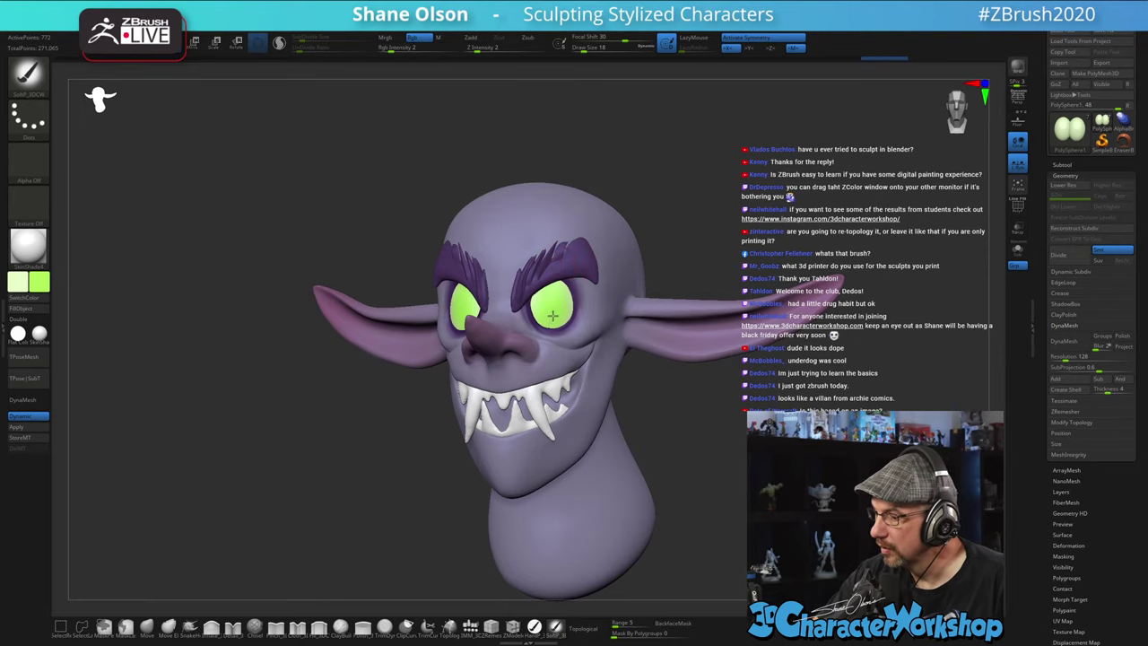
pyautogui.moveTo(558, 306); pyautogui.dragTo(562, 318)
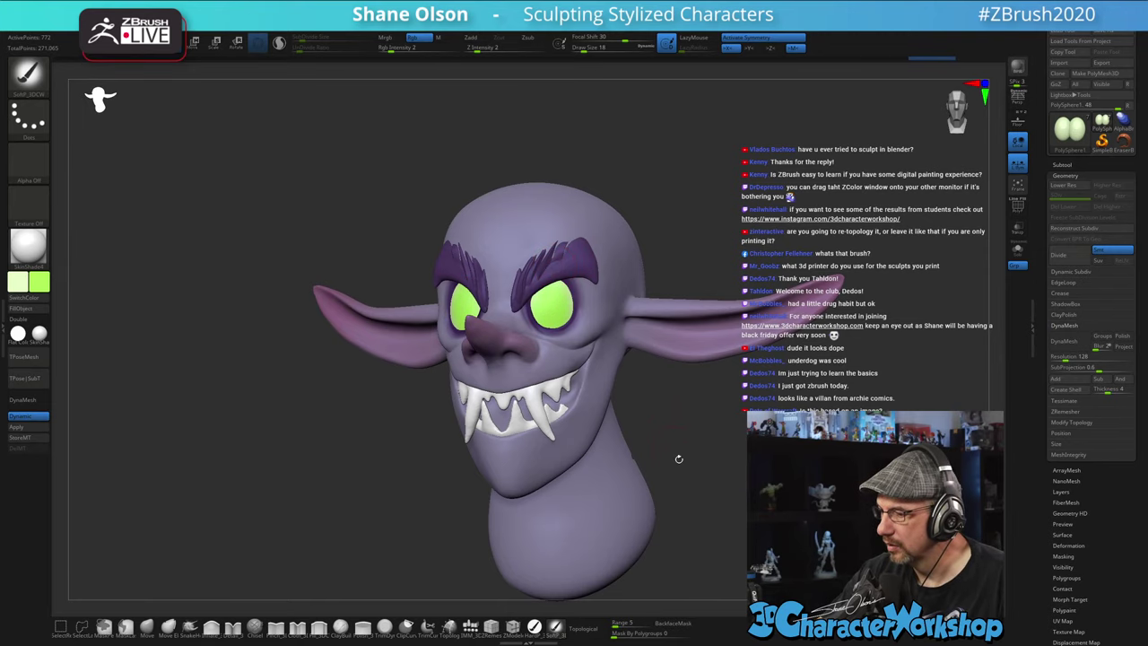
pyautogui.moveTo(678, 459)
pyautogui.mouseDown()
pyautogui.moveTo(724, 468)
pyautogui.moveTo(700, 480)
pyautogui.moveTo(678, 480)
pyautogui.moveTo(740, 435)
pyautogui.moveTo(723, 408)
pyautogui.moveTo(691, 416)
pyautogui.mouseUp()
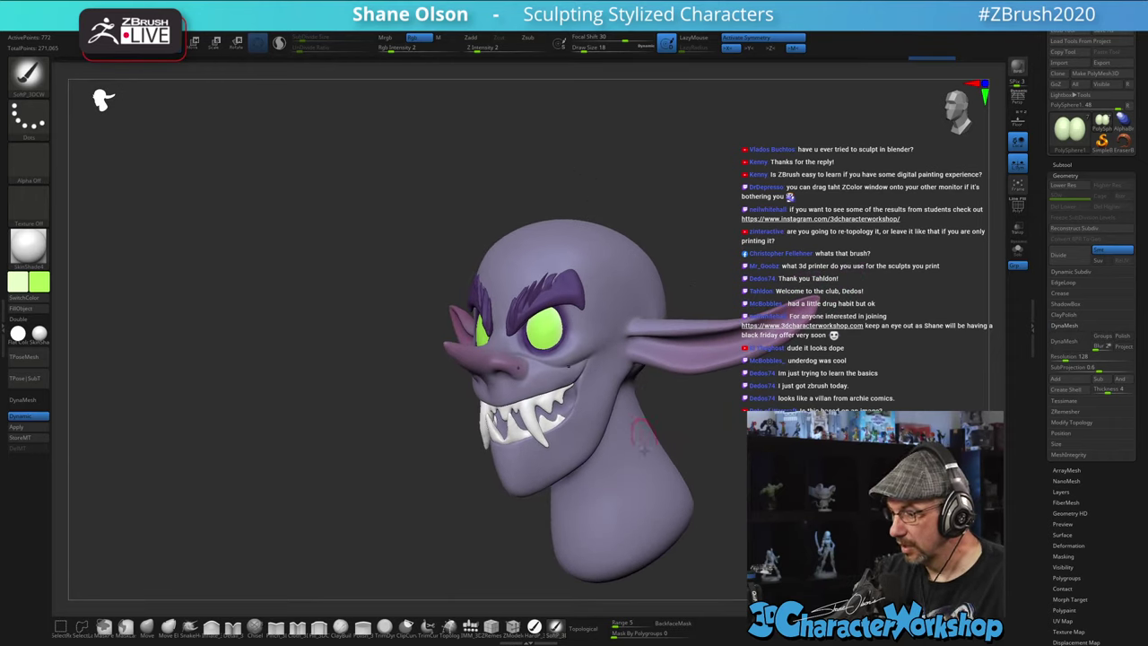
# - Sample a dark purple from the model and softly shade the upper and lower teeth where they meet the gums
pyautogui.press('c')
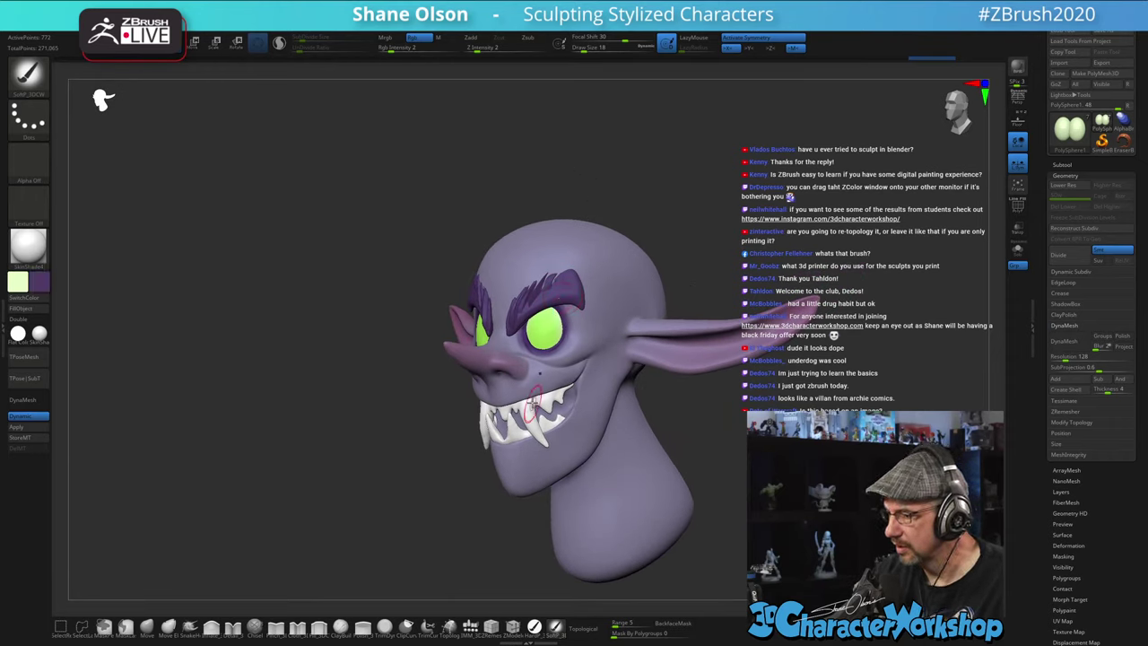
pyautogui.hotkey('shift', 'd')
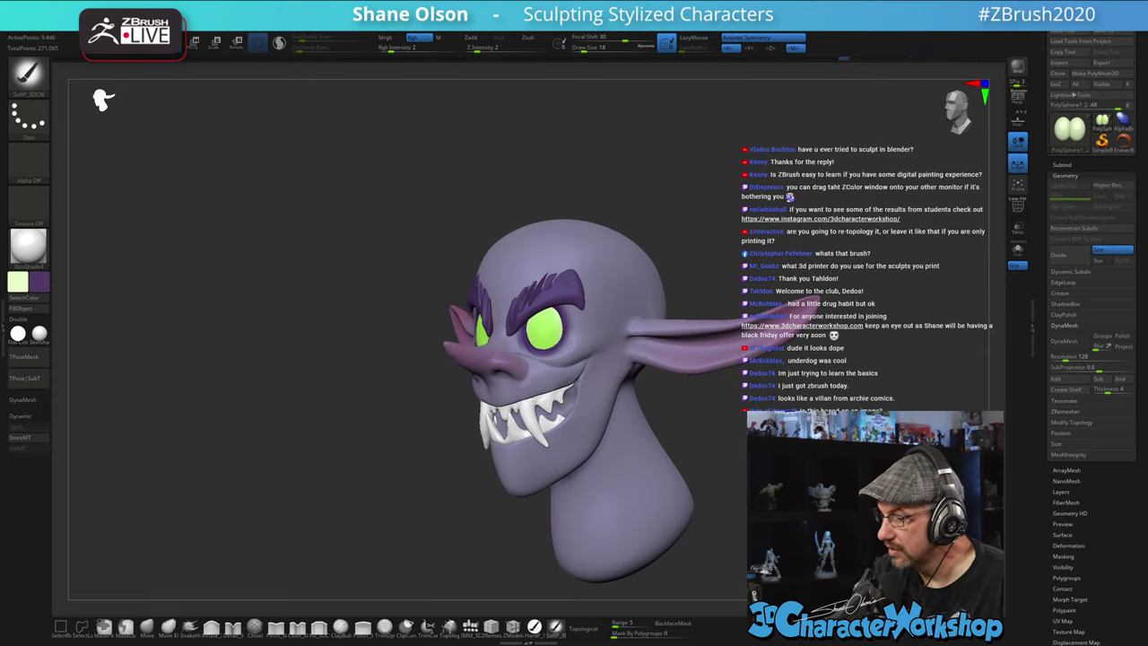
pyautogui.moveTo(548, 383); pyautogui.dragTo(575, 382, button='right')
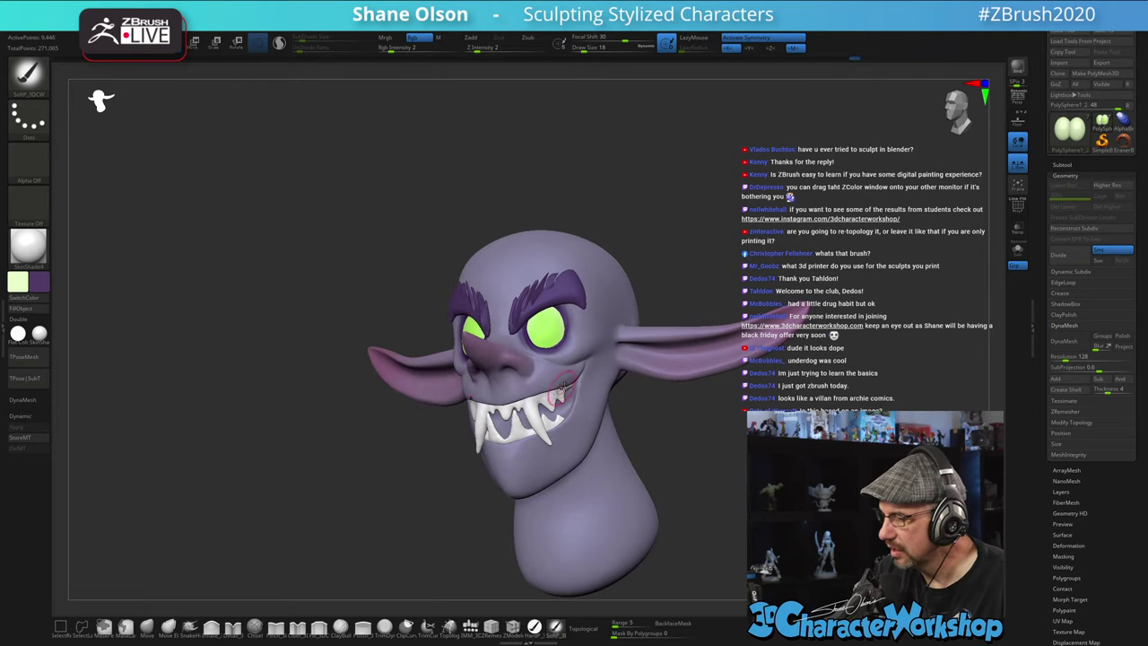
pyautogui.moveTo(560, 387); pyautogui.dragTo(519, 401)
pyautogui.moveTo(703, 441); pyautogui.dragTo(636, 454)
pyautogui.keyDown('alt'); pyautogui.click(518, 440); pyautogui.keyUp('alt')
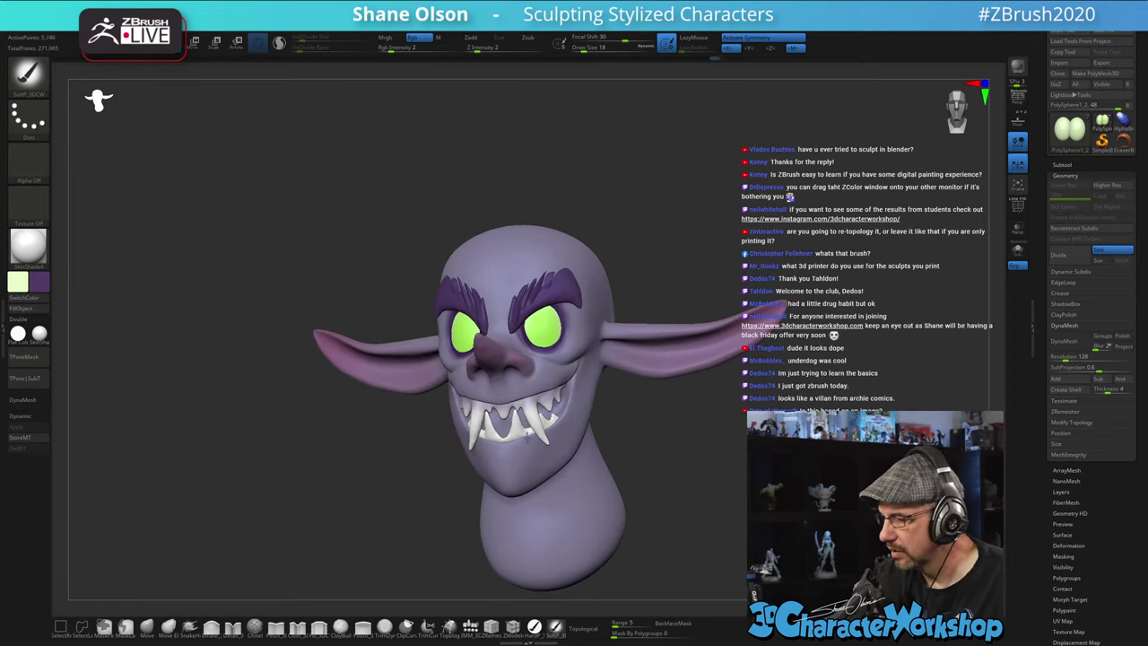
pyautogui.keyDown('alt'); pyautogui.click(525, 437); pyautogui.keyUp('alt')
pyautogui.moveTo(645, 426); pyautogui.dragTo(576, 416)
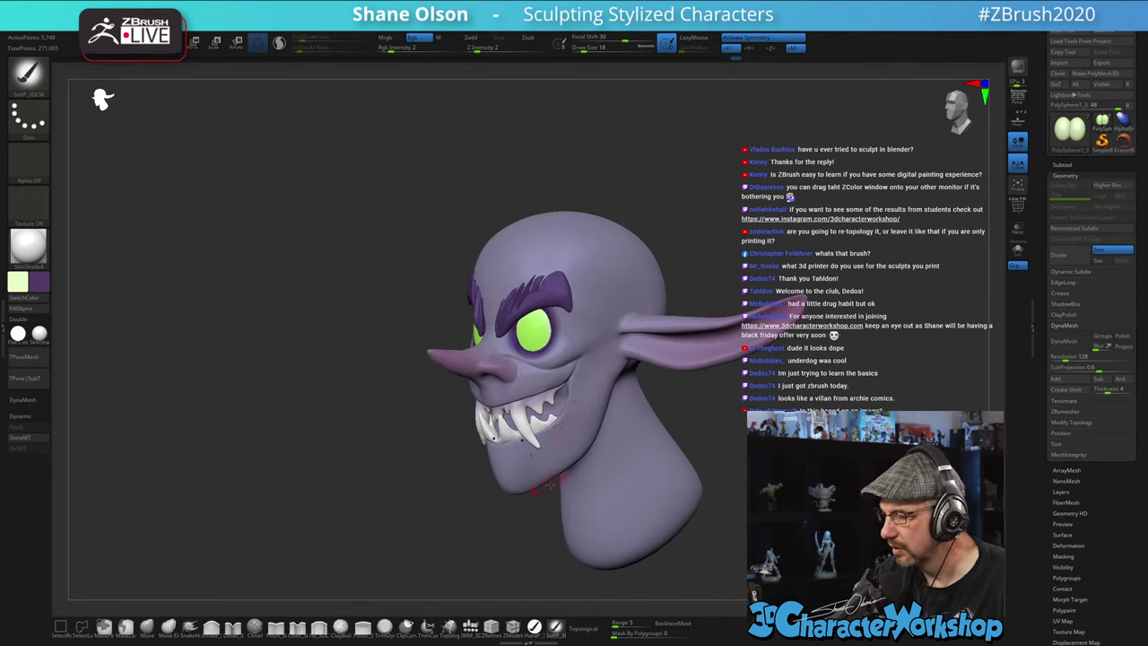
pyautogui.moveTo(741, 470); pyautogui.dragTo(812, 468)
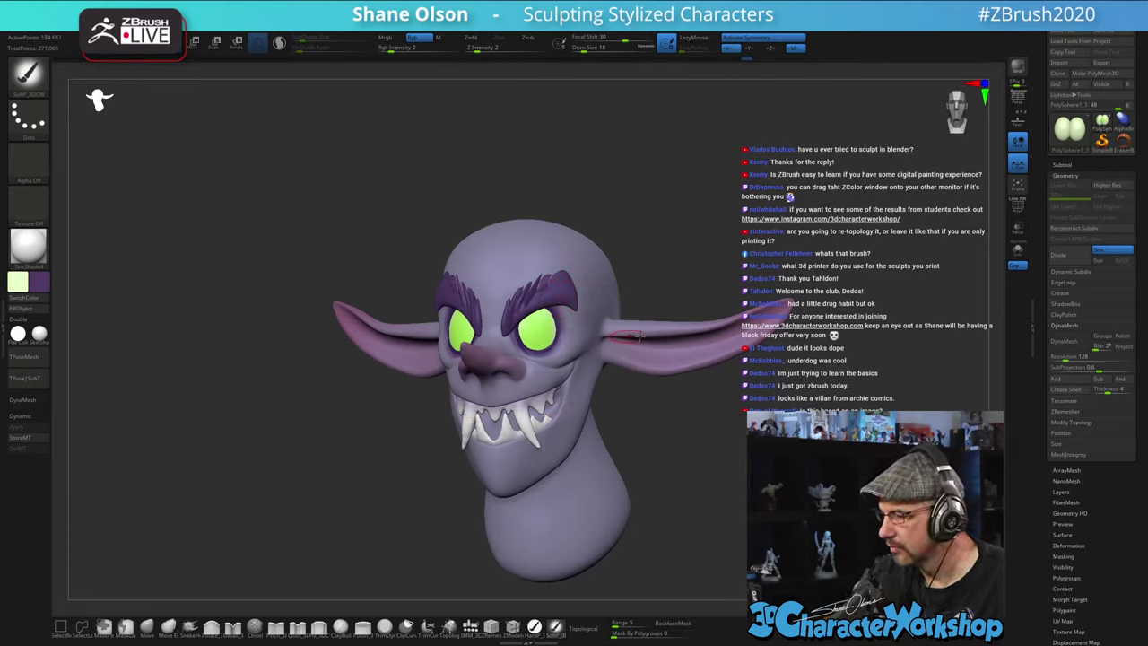
# - Isolate the head mesh and paint the inside of the mouth purple with the hard paint brush
pyautogui.click(1018, 250)
pyautogui.moveTo(710, 435)
pyautogui.mouseDown()
pyautogui.moveTo(658, 496)
pyautogui.moveTo(584, 482)
pyautogui.mouseUp()
pyautogui.click(535, 626)
pyautogui.moveTo(481, 398); pyautogui.dragTo(486, 396)
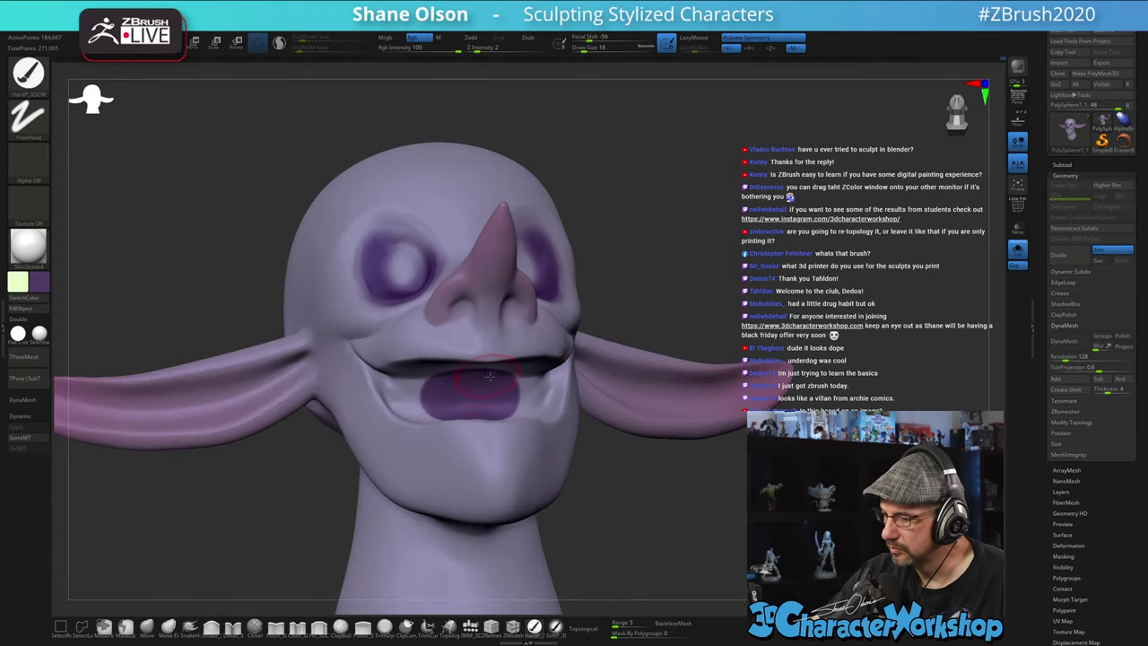
pyautogui.moveTo(647, 489); pyautogui.dragTo(538, 484)
pyautogui.moveTo(494, 375)
pyautogui.mouseDown()
pyautogui.moveTo(513, 387)
pyautogui.moveTo(503, 369)
pyautogui.moveTo(457, 365)
pyautogui.mouseUp()
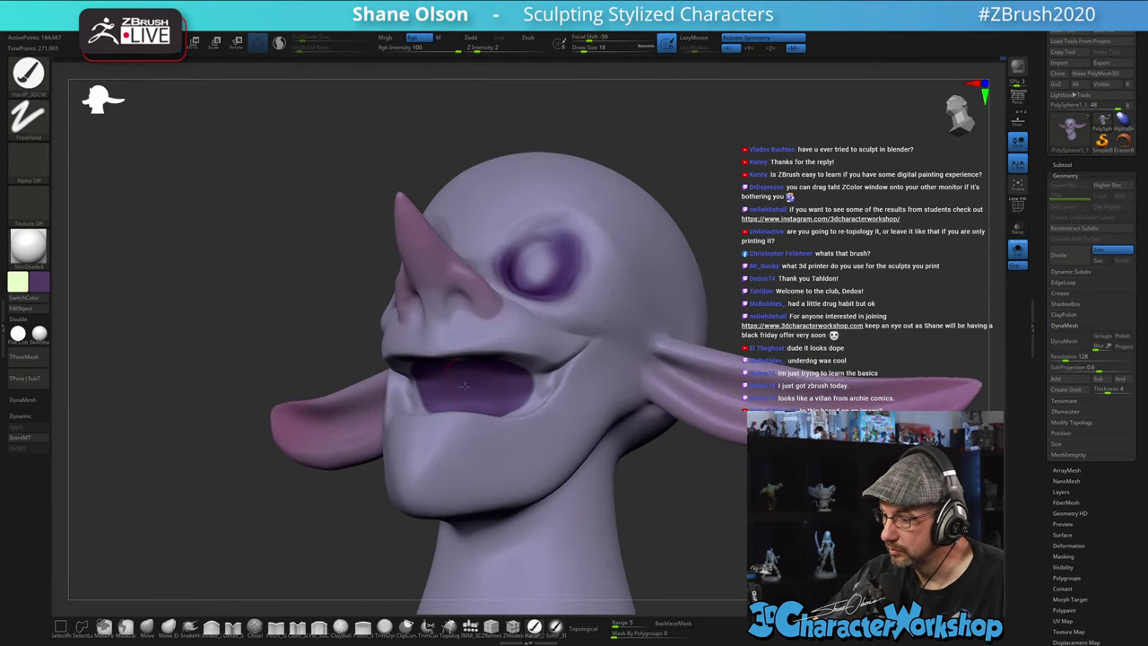
pyautogui.moveTo(649, 504); pyautogui.dragTo(644, 421)
pyautogui.moveTo(472, 348); pyautogui.dragTo(434, 351)
# - Choose a darker purple and paint it over the upper and deeper areas of the mouth interior
pyautogui.click(42, 282)
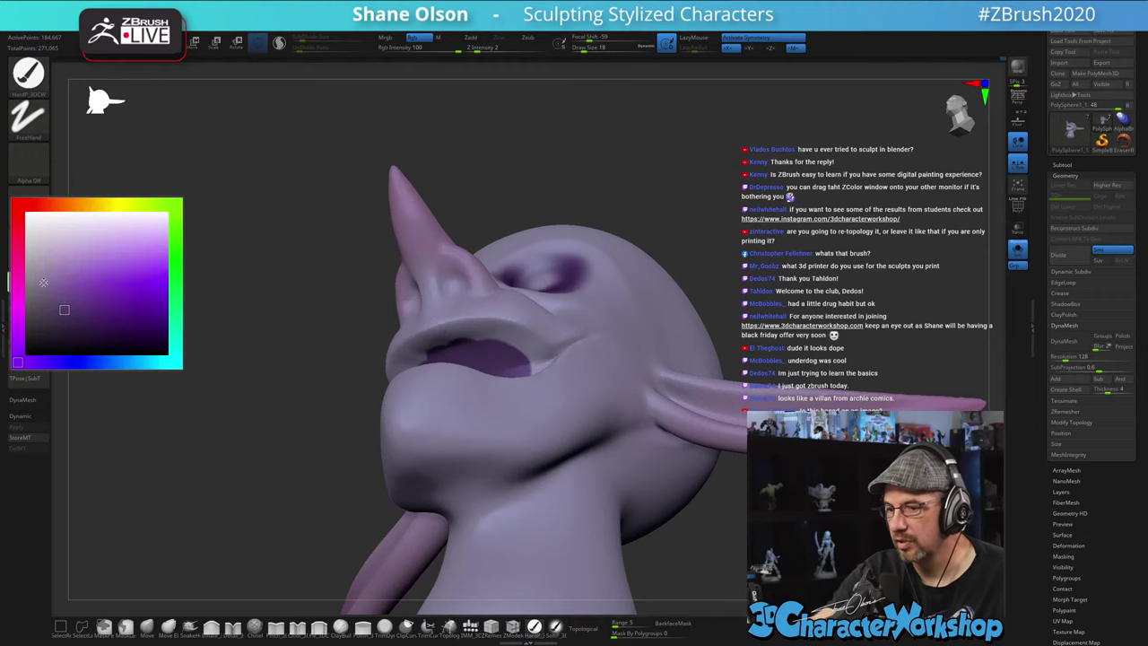
pyautogui.click(52, 330)
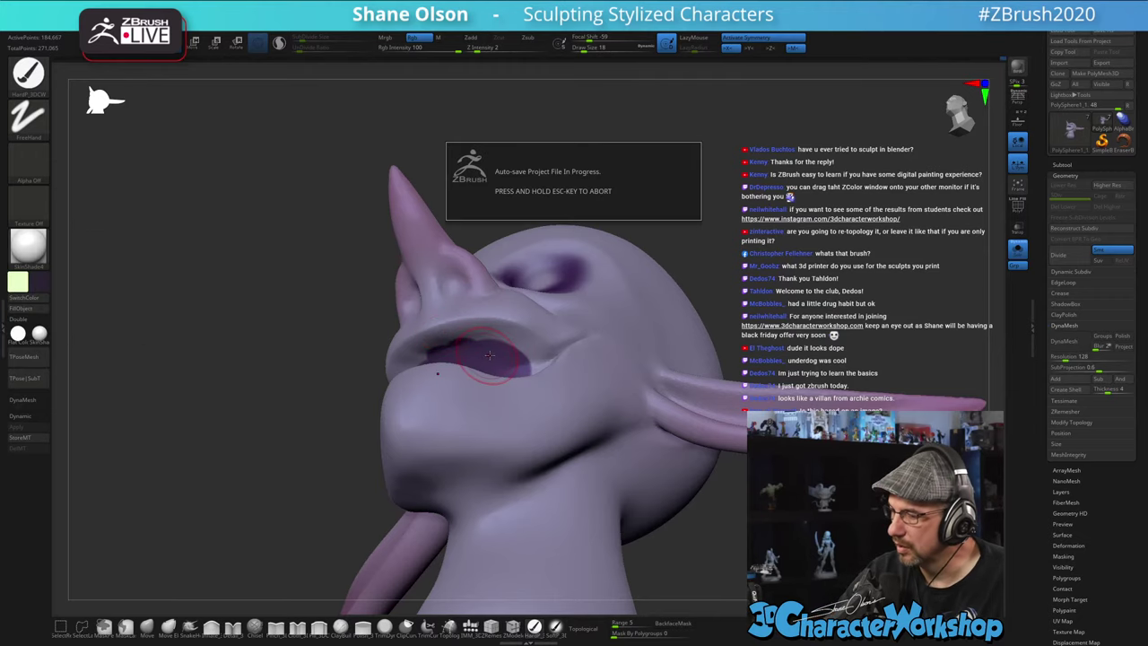
pyautogui.moveTo(495, 359); pyautogui.dragTo(449, 355)
pyautogui.moveTo(358, 312); pyautogui.dragTo(574, 314)
pyautogui.moveTo(745, 301)
pyautogui.mouseDown()
pyautogui.moveTo(699, 307)
pyautogui.moveTo(703, 272)
pyautogui.moveTo(670, 278)
pyautogui.mouseUp()
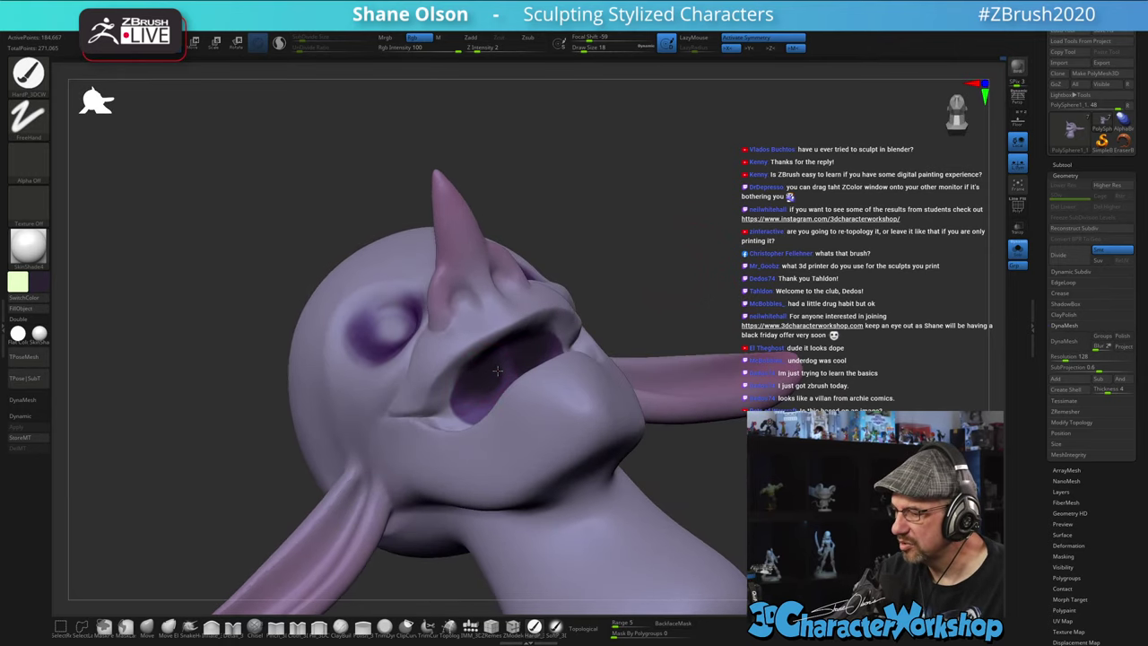
pyautogui.moveTo(671, 288); pyautogui.dragTo(652, 300)
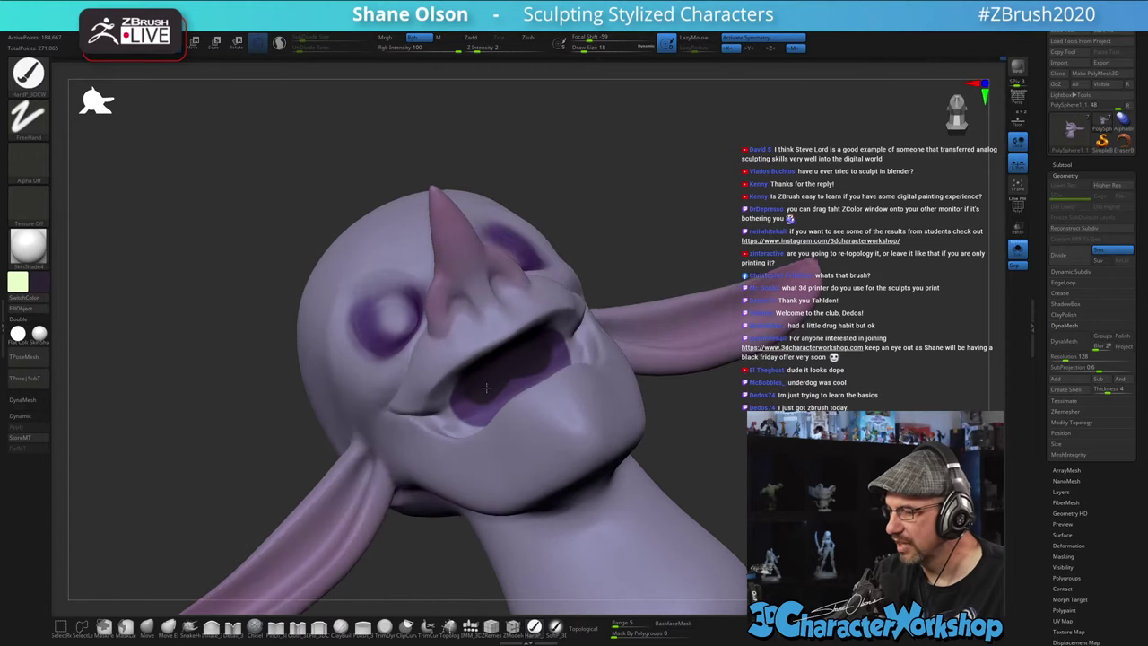
pyautogui.moveTo(491, 373)
pyautogui.mouseDown()
pyautogui.moveTo(459, 402)
pyautogui.moveTo(484, 376)
pyautogui.mouseUp()
pyautogui.moveTo(670, 285); pyautogui.dragTo(668, 244)
pyautogui.moveTo(456, 391); pyautogui.dragTo(485, 361)
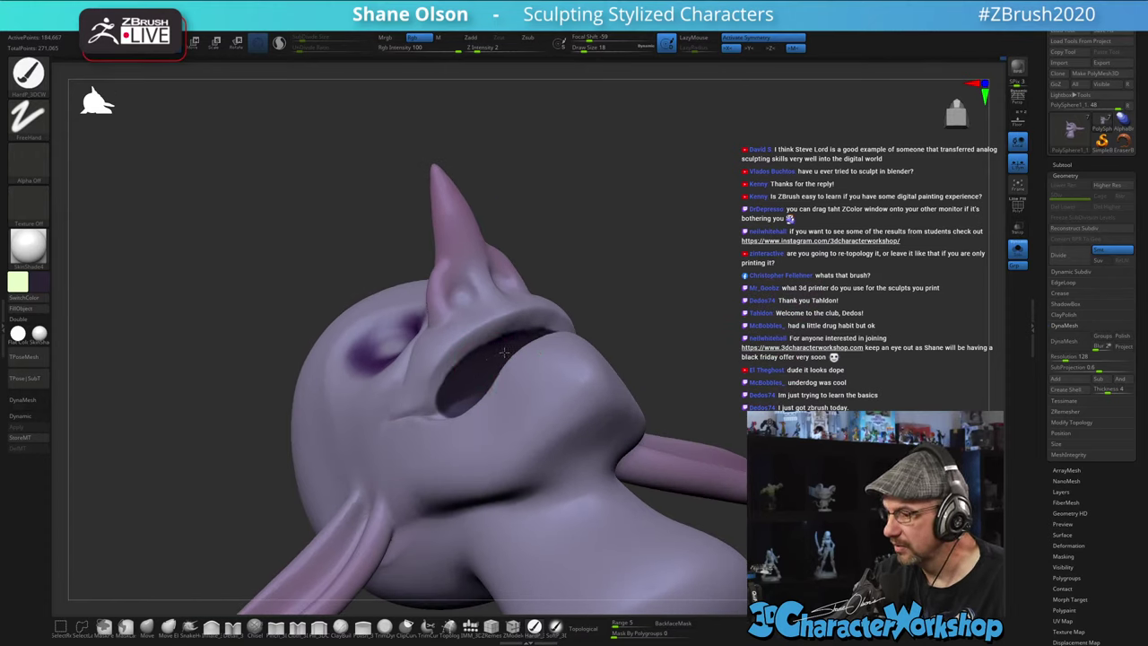
# - Extend the dark purple across the rest of the mouth opening down to the lower lip
pyautogui.moveTo(671, 285); pyautogui.dragTo(653, 377)
pyautogui.moveTo(484, 425)
pyautogui.mouseDown()
pyautogui.moveTo(515, 413)
pyautogui.moveTo(499, 404)
pyautogui.moveTo(477, 432)
pyautogui.moveTo(551, 399)
pyautogui.mouseUp()
pyautogui.moveTo(665, 296); pyautogui.dragTo(728, 296)
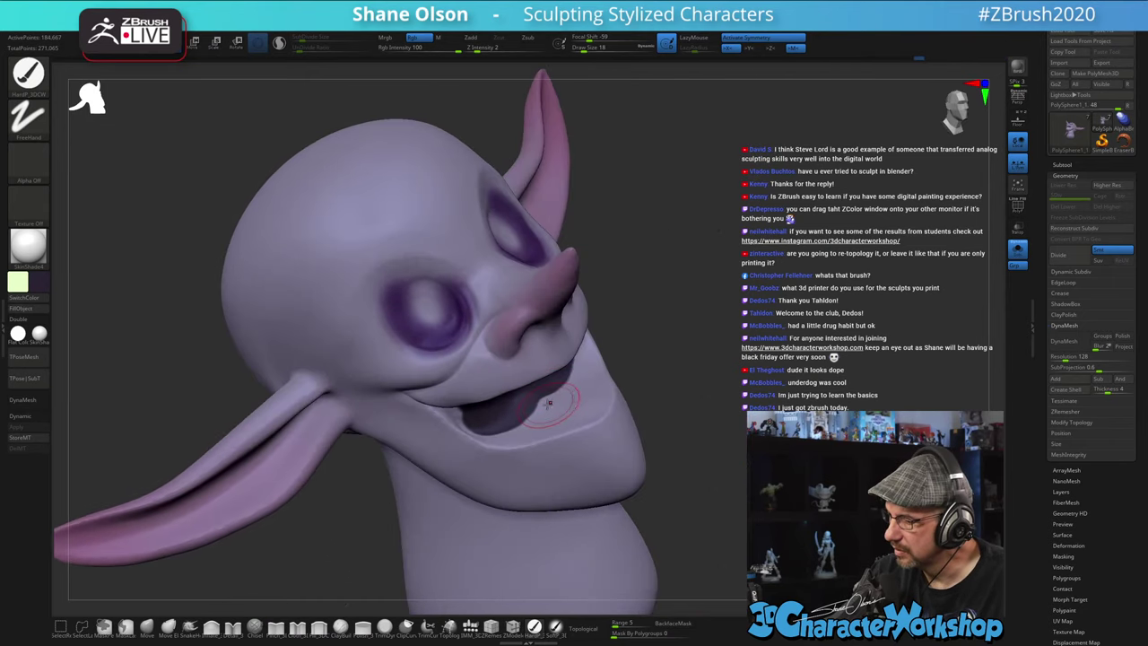
pyautogui.moveTo(548, 403)
pyautogui.mouseDown()
pyautogui.moveTo(528, 421)
pyautogui.moveTo(563, 407)
pyautogui.mouseUp()
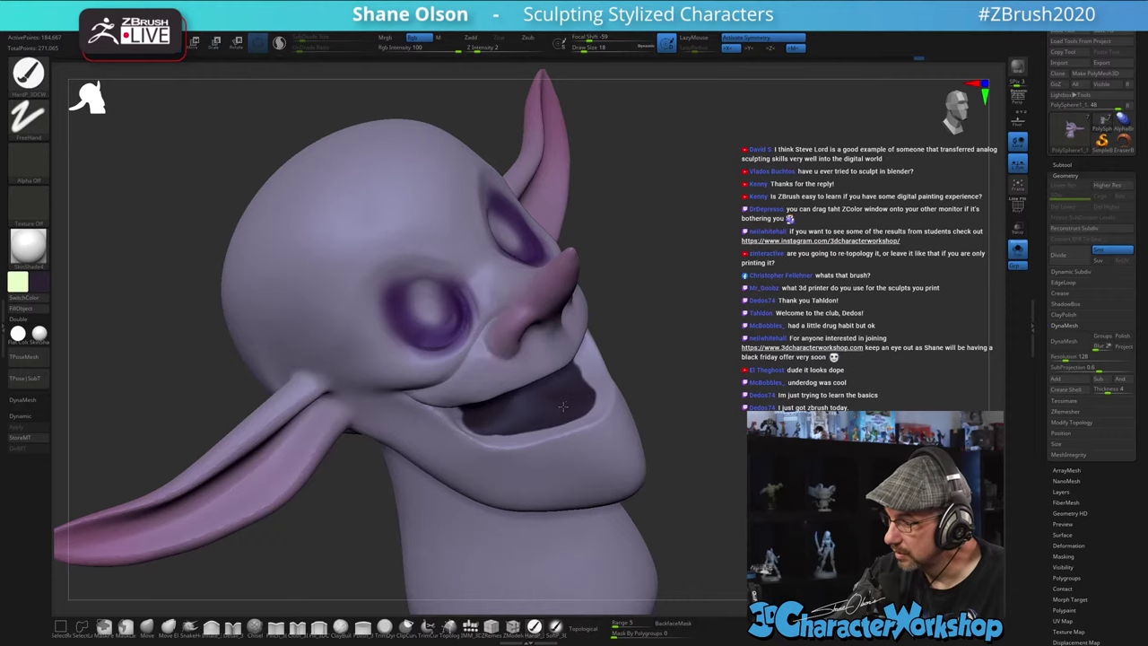
pyautogui.moveTo(653, 346); pyautogui.dragTo(614, 319)
# - Reduce the draw size to 5, paint the dark purple up to the lip edges, and show all parts again
pyautogui.press('s')
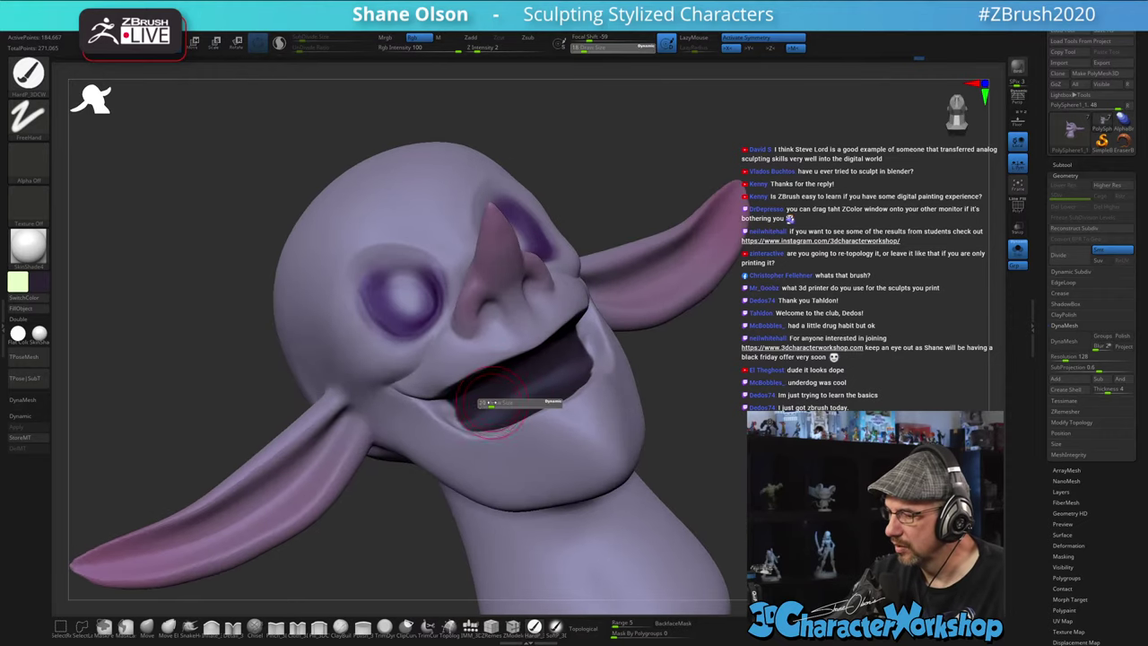
pyautogui.moveTo(489, 403); pyautogui.dragTo(443, 405)
pyautogui.moveTo(576, 344)
pyautogui.mouseDown(button='right')
pyautogui.moveTo(529, 336)
pyautogui.moveTo(570, 328)
pyautogui.moveTo(633, 489)
pyautogui.moveTo(696, 410)
pyautogui.mouseUp(button='right')
pyautogui.moveTo(449, 412)
pyautogui.mouseDown(button='right')
pyautogui.moveTo(414, 482)
pyautogui.moveTo(447, 419)
pyautogui.mouseUp(button='right')
pyautogui.moveTo(361, 414); pyautogui.dragTo(400, 445)
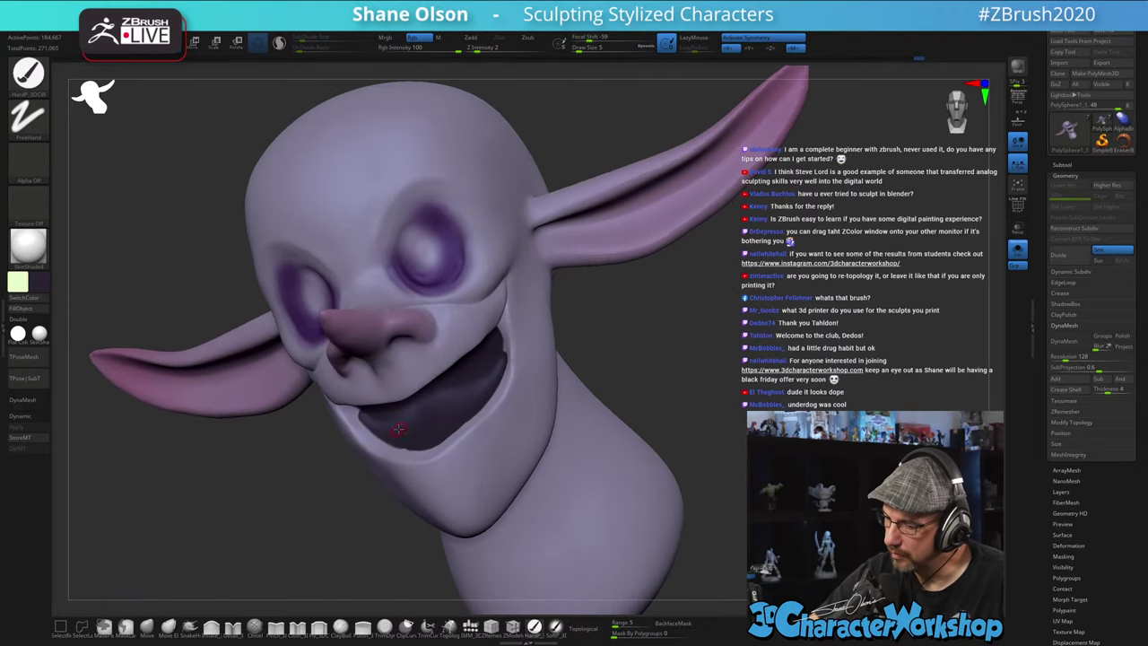
pyautogui.moveTo(399, 430)
pyautogui.mouseDown(button='right')
pyautogui.moveTo(421, 453)
pyautogui.moveTo(406, 447)
pyautogui.moveTo(455, 445)
pyautogui.moveTo(440, 314)
pyautogui.moveTo(426, 292)
pyautogui.moveTo(414, 300)
pyautogui.mouseUp(button='right')
pyautogui.moveTo(360, 510); pyautogui.dragTo(368, 476)
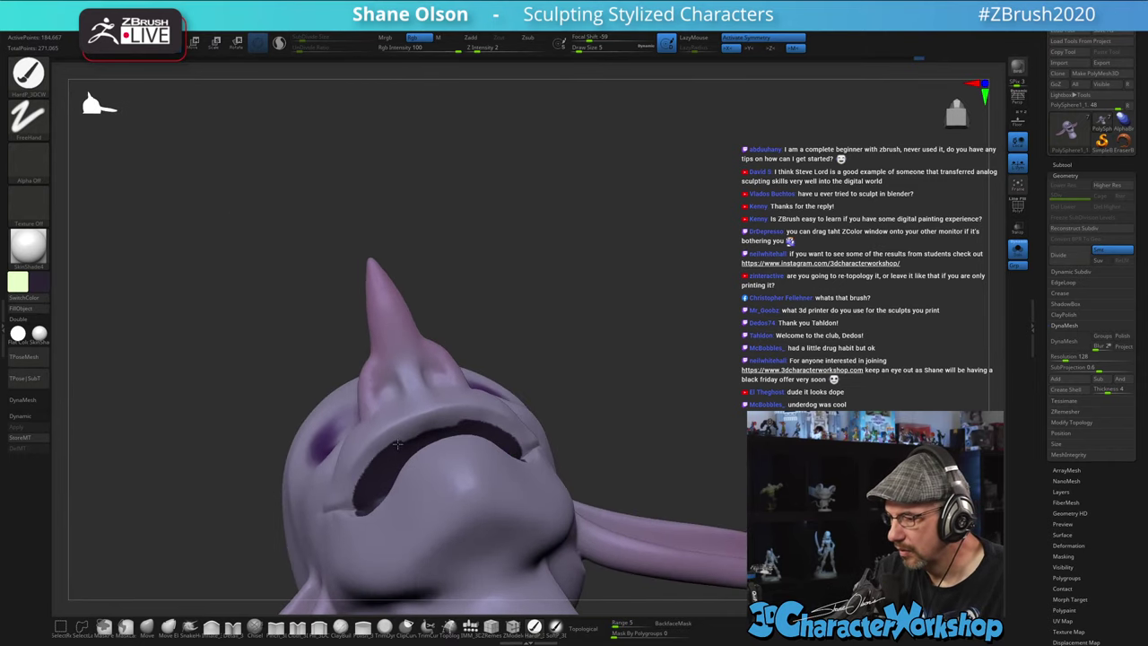
pyautogui.moveTo(406, 450)
pyautogui.mouseDown(button='right')
pyautogui.moveTo(362, 508)
pyautogui.moveTo(373, 513)
pyautogui.mouseUp(button='right')
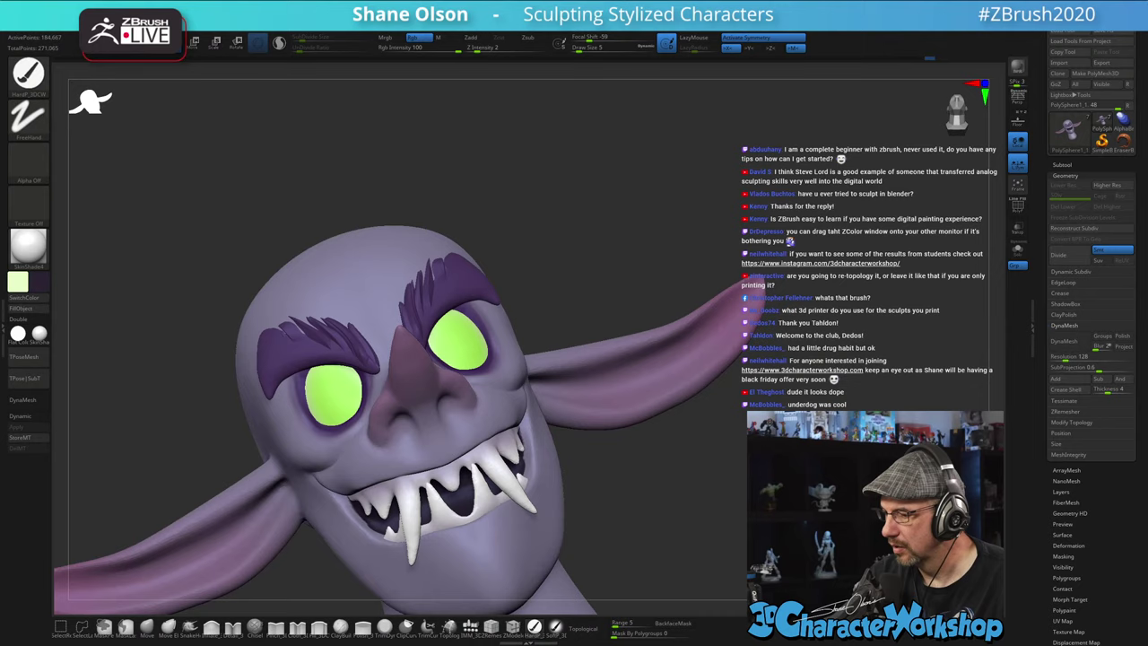
# - Review the painted head from the front, three-quarter and side views
pyautogui.moveTo(556, 502); pyautogui.dragTo(705, 427, button='right')
pyautogui.moveTo(642, 448); pyautogui.dragTo(690, 443, button='right')
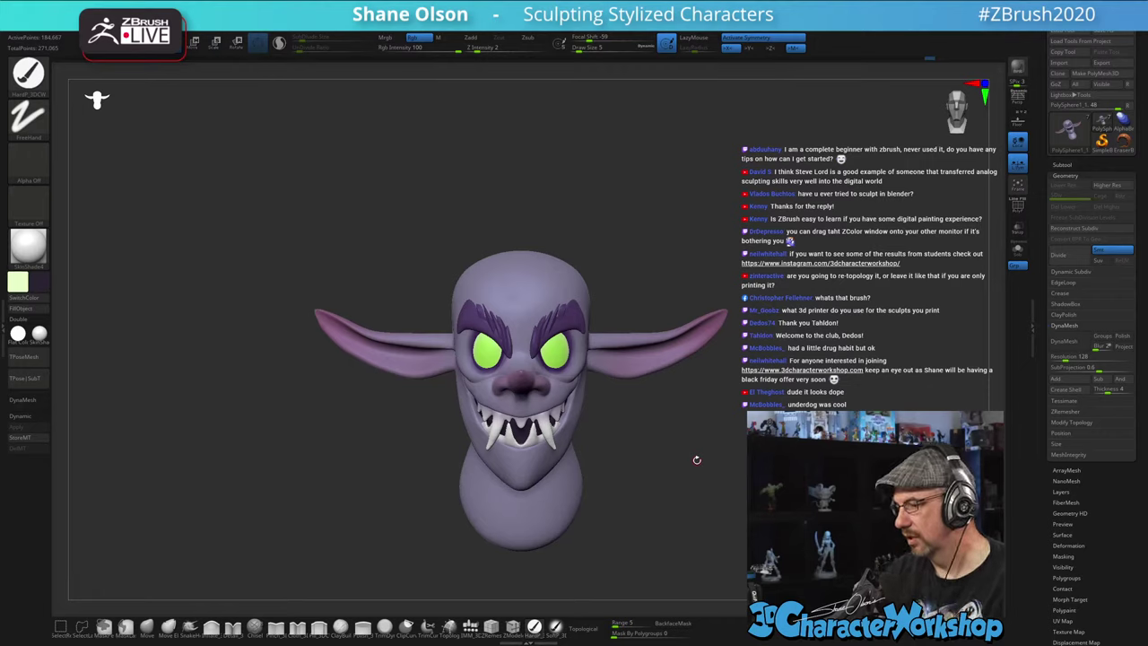
pyautogui.moveTo(765, 225); pyautogui.dragTo(709, 226)
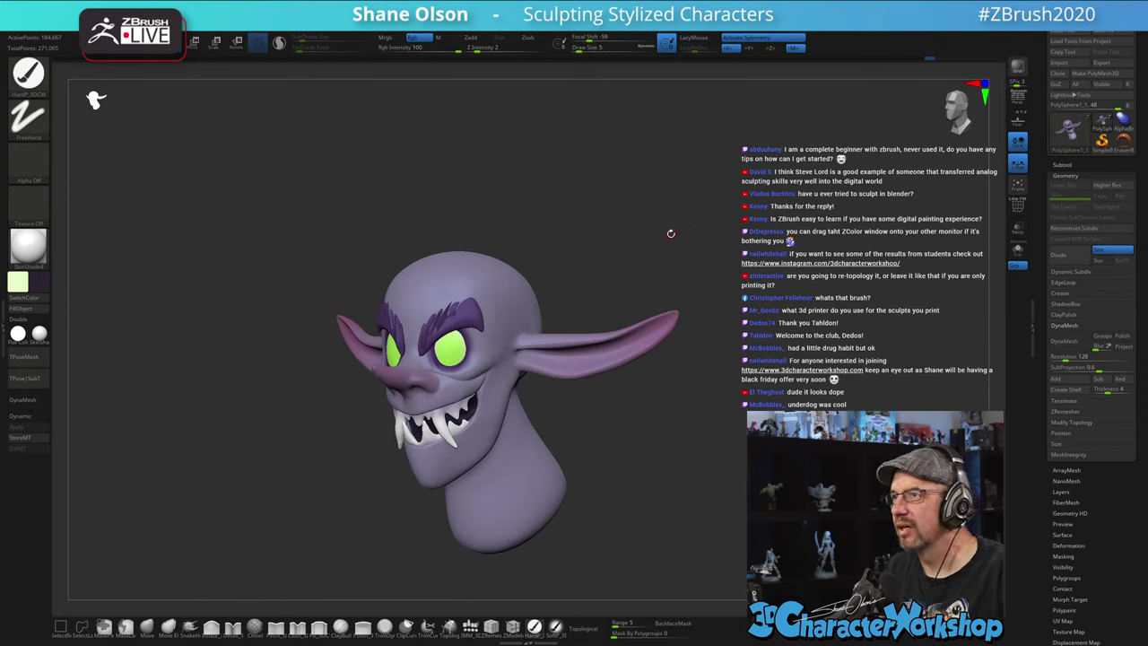
pyautogui.moveTo(679, 234); pyautogui.dragTo(601, 215)
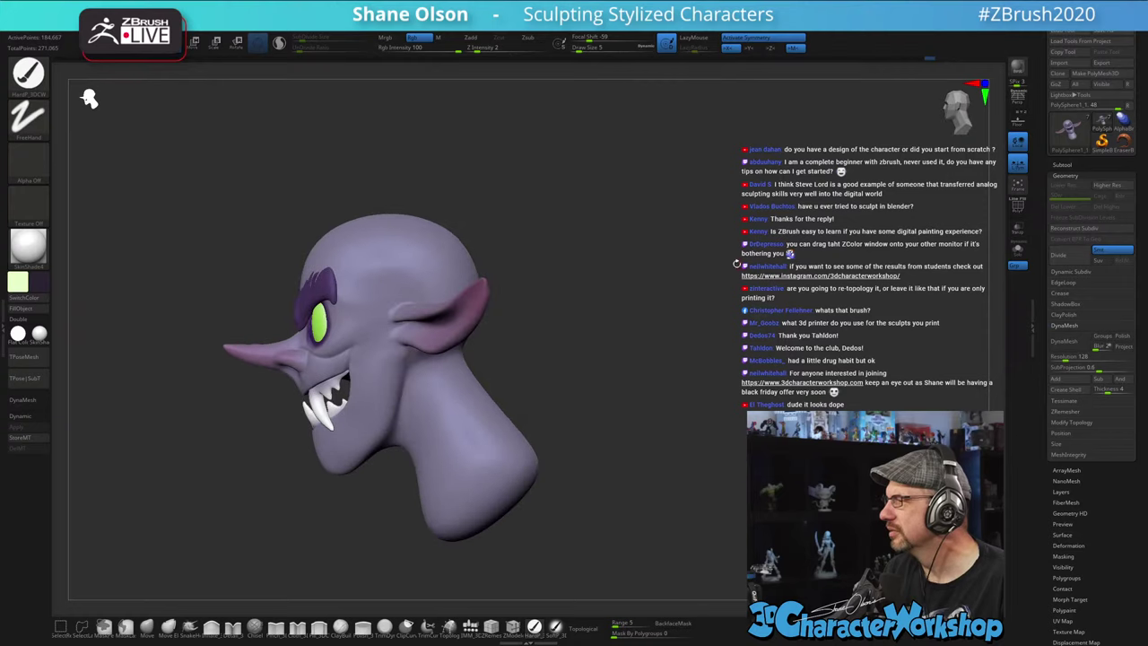
pyautogui.keyDown('alt'); pyautogui.moveTo(704, 273); pyautogui.dragTo(751, 268); pyautogui.keyUp('alt')
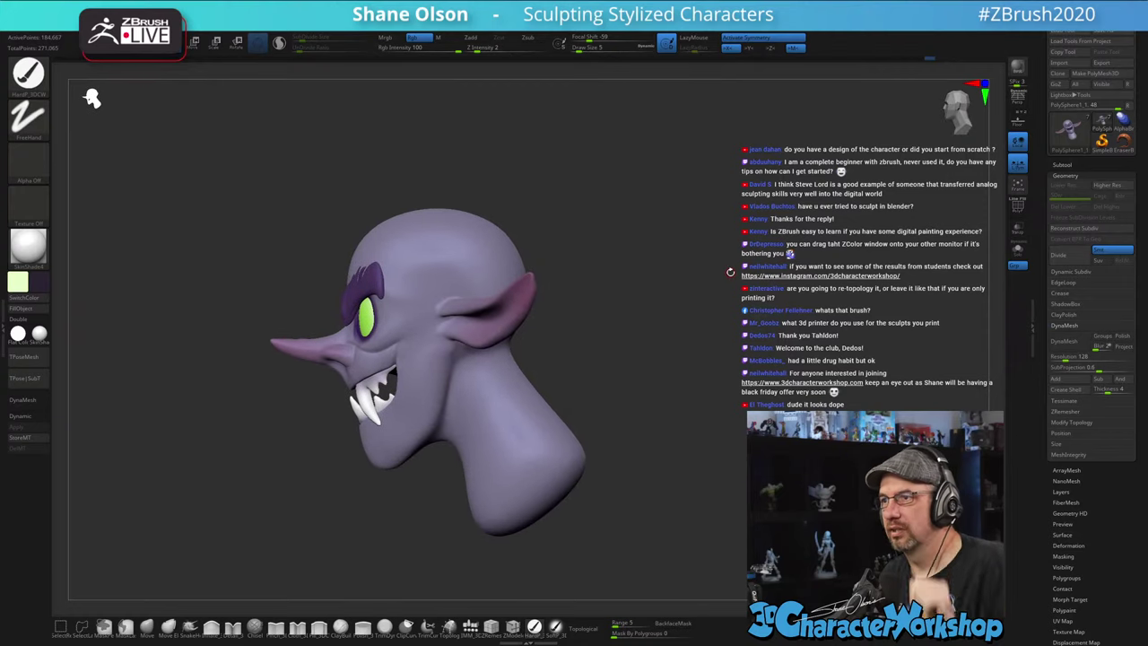
pyautogui.moveTo(648, 255)
pyautogui.mouseDown()
pyautogui.moveTo(673, 252)
pyautogui.moveTo(660, 269)
pyautogui.moveTo(657, 330)
pyautogui.moveTo(699, 332)
pyautogui.mouseUp()
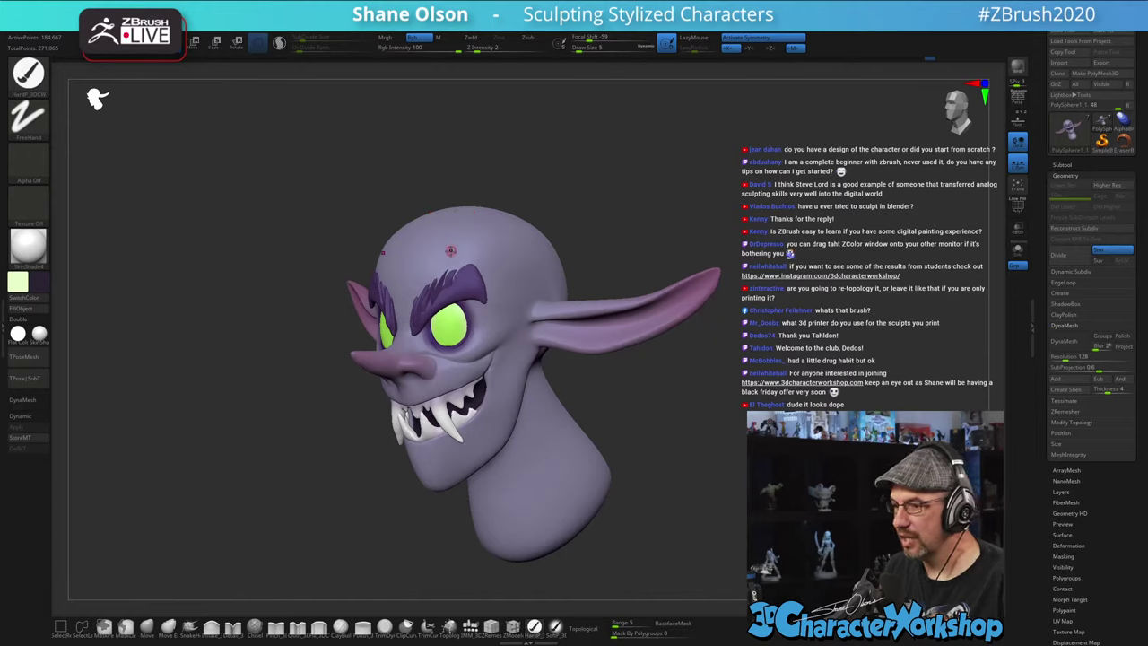
# - Switch to the Move brush, make the upper teeth the active part, and adjust the fangs at draw size 27
pyautogui.click(151, 625)
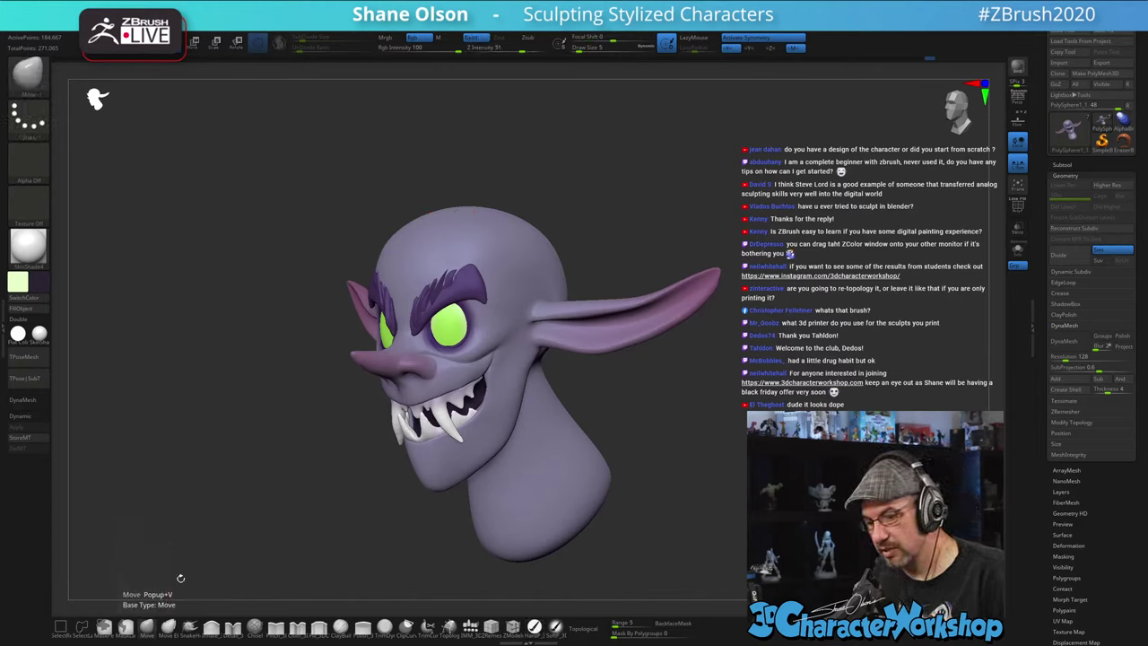
pyautogui.press('s')
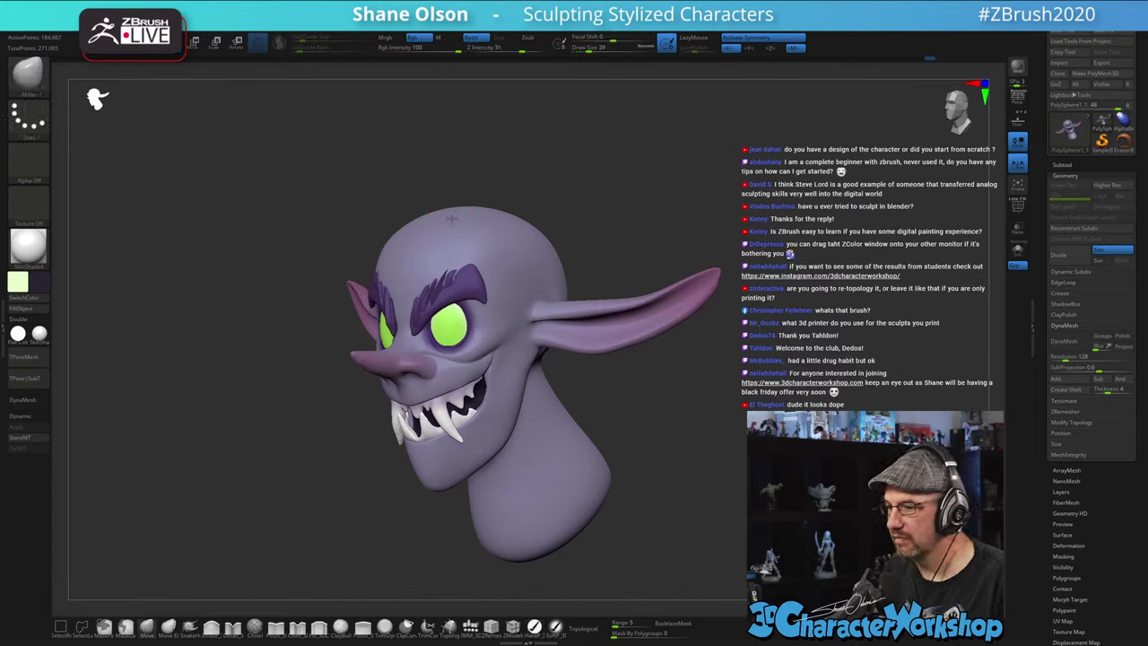
pyautogui.press('s')
pyautogui.moveTo(417, 191)
pyautogui.mouseDown()
pyautogui.moveTo(402, 218)
pyautogui.moveTo(386, 192)
pyautogui.moveTo(440, 238)
pyautogui.moveTo(605, 280)
pyautogui.mouseUp()
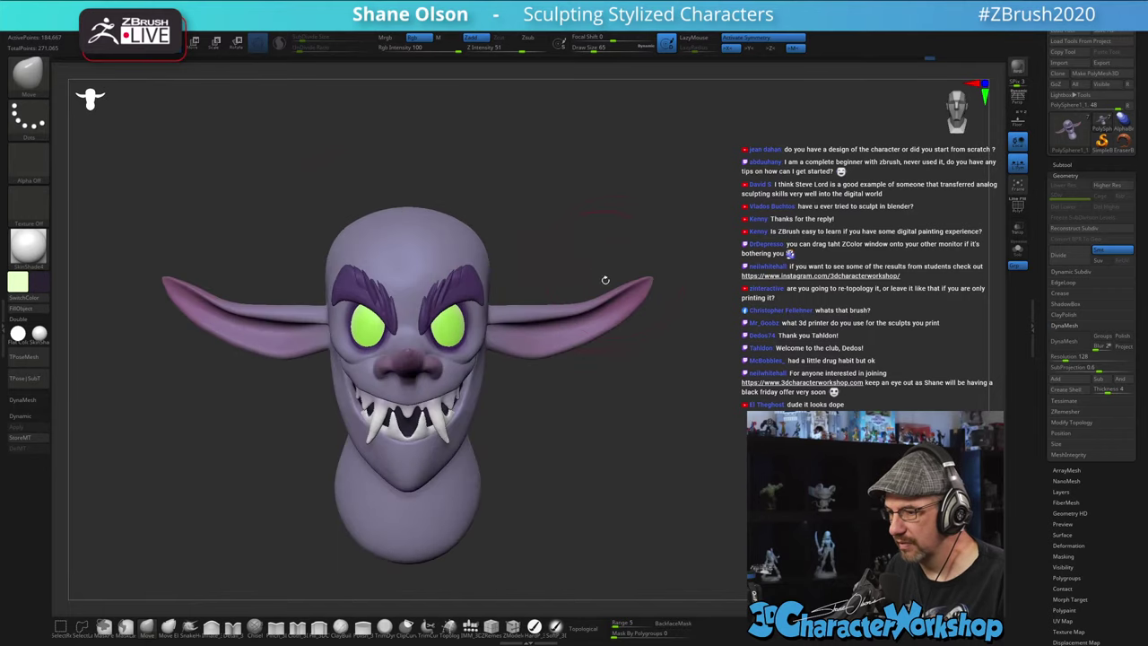
pyautogui.moveTo(534, 477)
pyautogui.keyDown('alt'); pyautogui.mouseDown()
pyautogui.moveTo(671, 425)
pyautogui.moveTo(664, 455)
pyautogui.moveTo(687, 404)
pyautogui.moveTo(711, 408)
pyautogui.mouseUp(); pyautogui.keyUp('alt')
pyautogui.keyDown('alt'); pyautogui.click(556, 401); pyautogui.keyUp('alt')
pyautogui.press('s')
pyautogui.moveTo(555, 397); pyautogui.dragTo(547, 408)
pyautogui.press('s')
pyautogui.moveTo(555, 405); pyautogui.dragTo(548, 405)
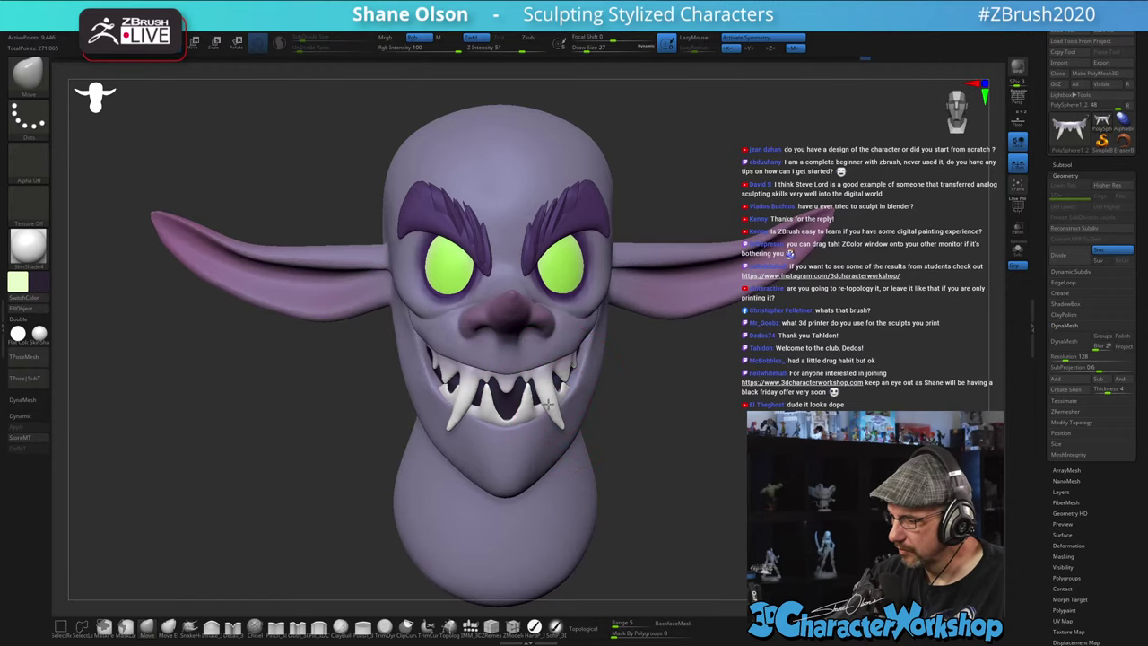
# - Reduce the draw size to 18 and refine the shape of the long upper fangs
pyautogui.moveTo(647, 422); pyautogui.dragTo(623, 397)
pyautogui.press('s')
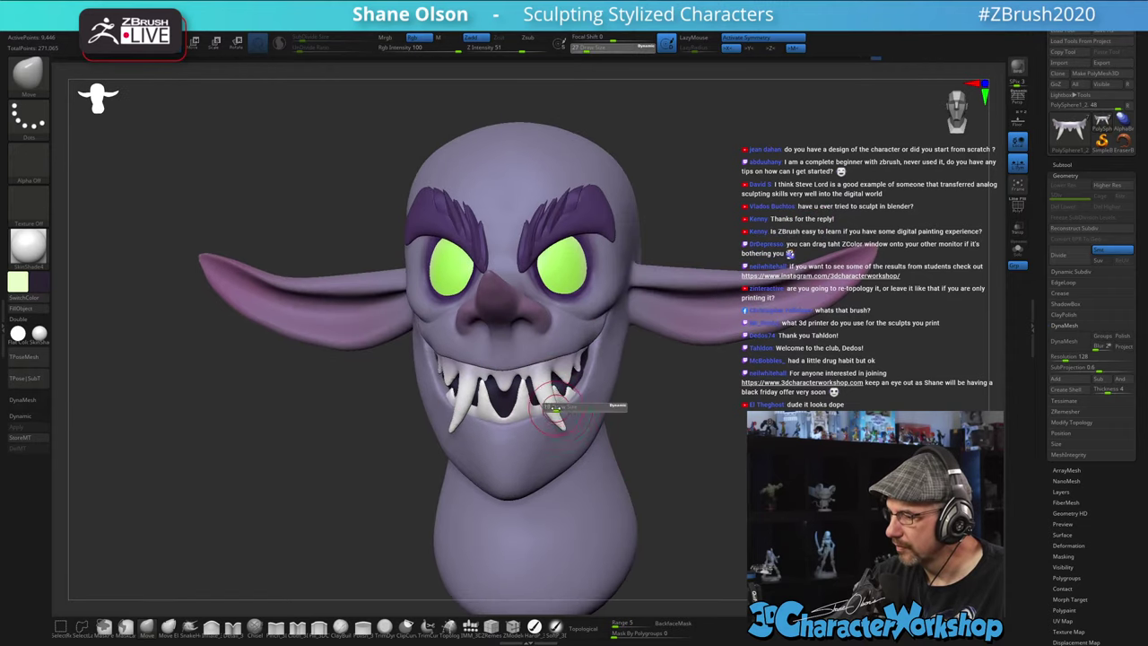
pyautogui.moveTo(556, 408); pyautogui.dragTo(553, 408)
pyautogui.moveTo(550, 409); pyautogui.dragTo(554, 407)
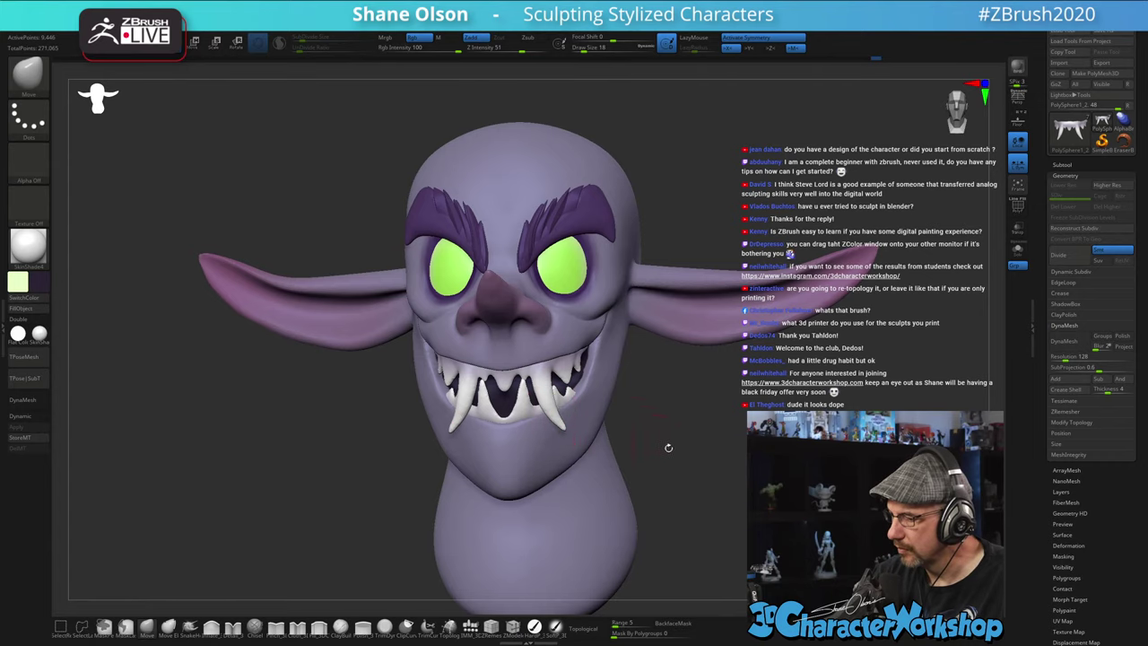
# - Switch to the Pinch brush at draw size 8, make the head active, and sharpen the crease between nostril and cheek
pyautogui.moveTo(668, 448); pyautogui.dragTo(599, 454)
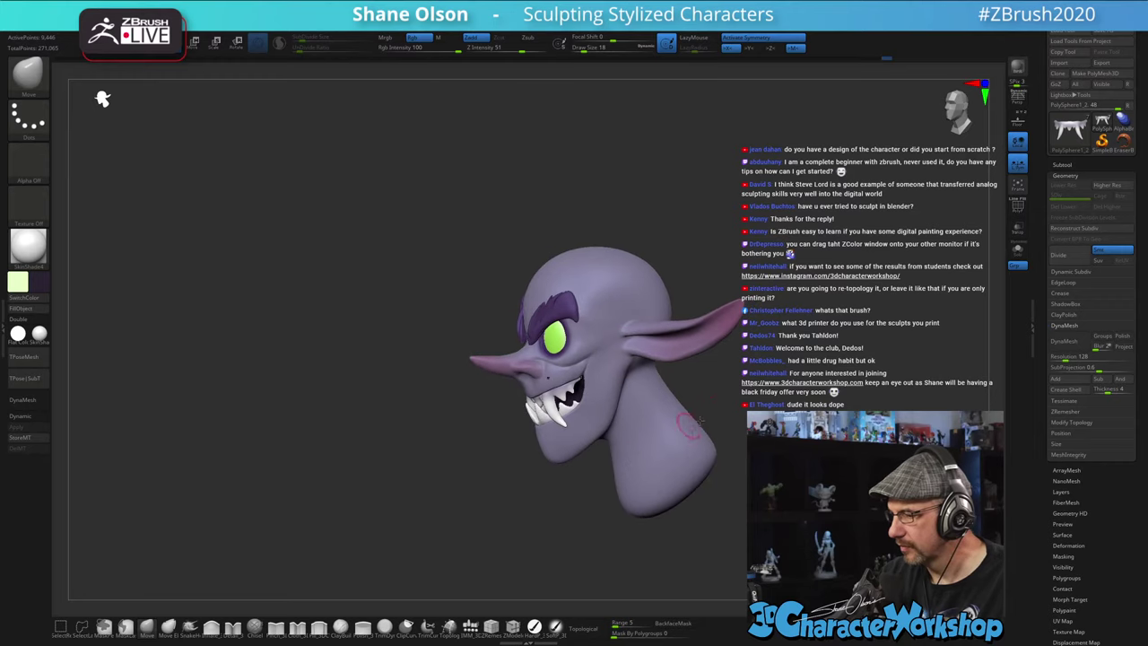
pyautogui.moveTo(724, 434); pyautogui.dragTo(705, 466)
pyautogui.keyDown('alt'); pyautogui.moveTo(480, 551); pyautogui.dragTo(386, 582); pyautogui.keyUp('alt')
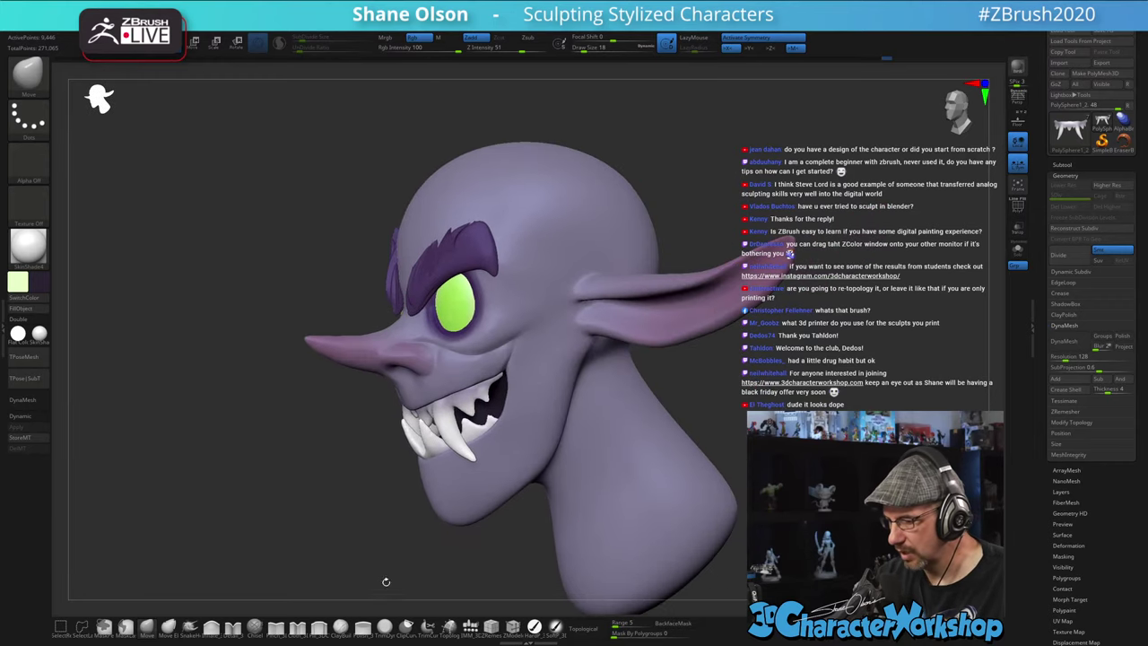
pyautogui.click(277, 627)
pyautogui.keyDown('alt'); pyautogui.moveTo(811, 383); pyautogui.dragTo(787, 397); pyautogui.keyUp('alt')
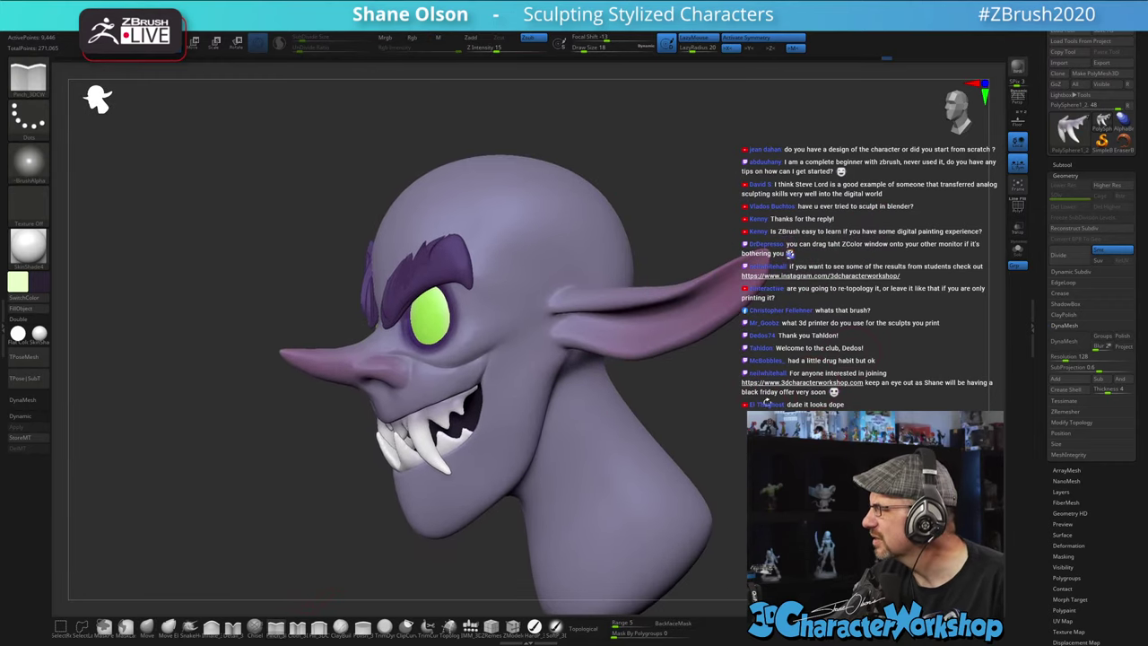
pyautogui.press('[')
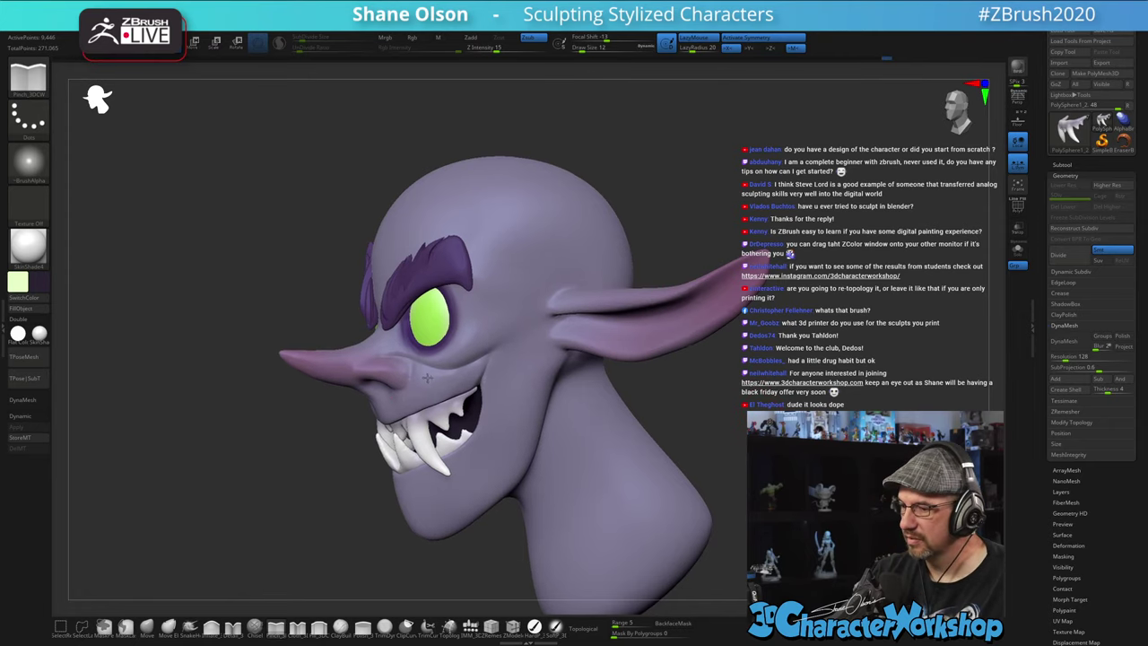
pyautogui.moveTo(427, 372)
pyautogui.keyDown('ctrl'); pyautogui.mouseDown(button='right')
pyautogui.moveTo(403, 371)
pyautogui.moveTo(422, 372)
pyautogui.mouseUp(button='right'); pyautogui.keyUp('ctrl')
pyautogui.press('s')
pyautogui.moveTo(422, 372); pyautogui.dragTo(419, 371)
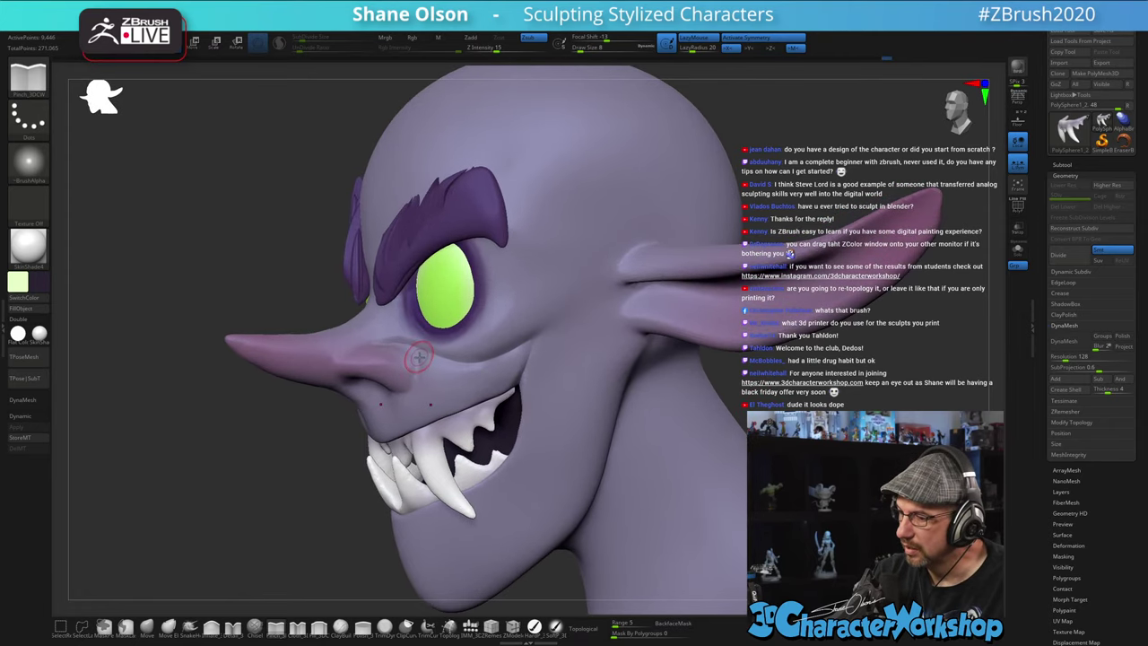
pyautogui.moveTo(418, 364)
pyautogui.mouseDown(button='right')
pyautogui.moveTo(493, 368)
pyautogui.moveTo(421, 374)
pyautogui.mouseUp(button='right')
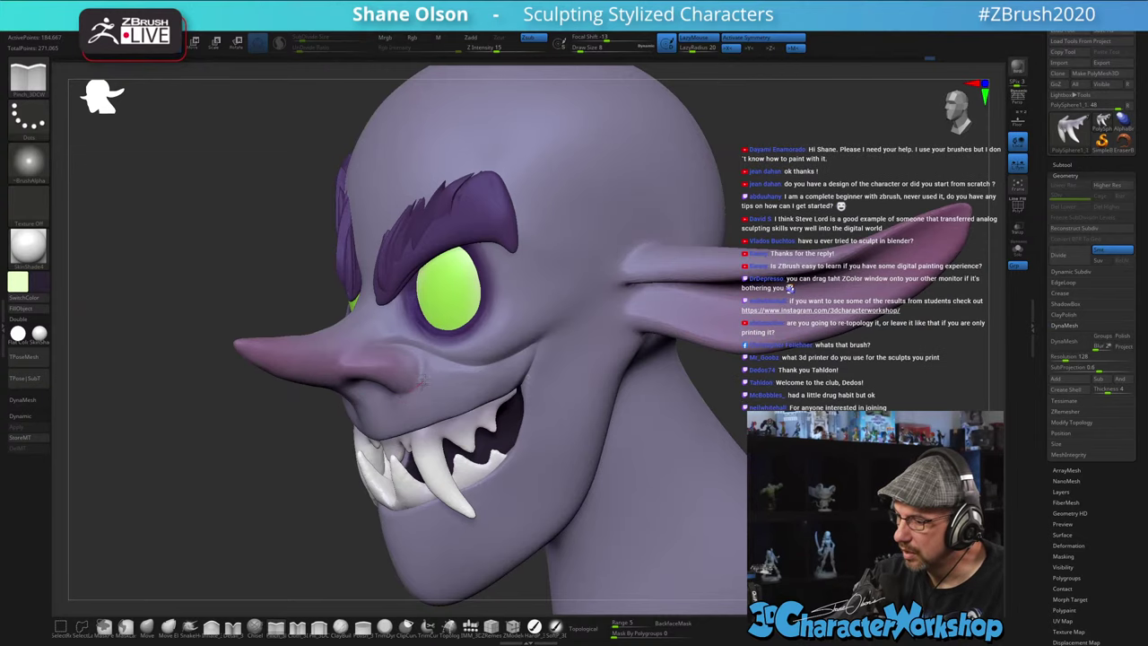
pyautogui.moveTo(436, 390)
pyautogui.mouseDown(button='right')
pyautogui.moveTo(500, 389)
pyautogui.moveTo(457, 391)
pyautogui.mouseUp(button='right')
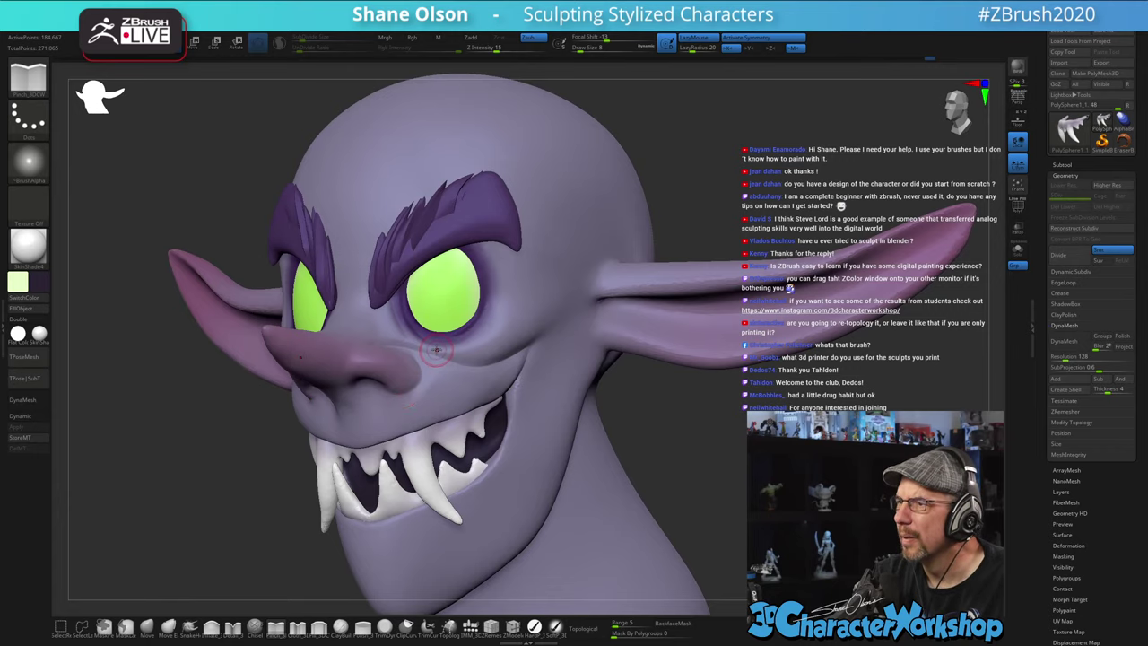
# - Return to the Move brush and refine the cheek fold below the eye at draw size 8
pyautogui.click(147, 625)
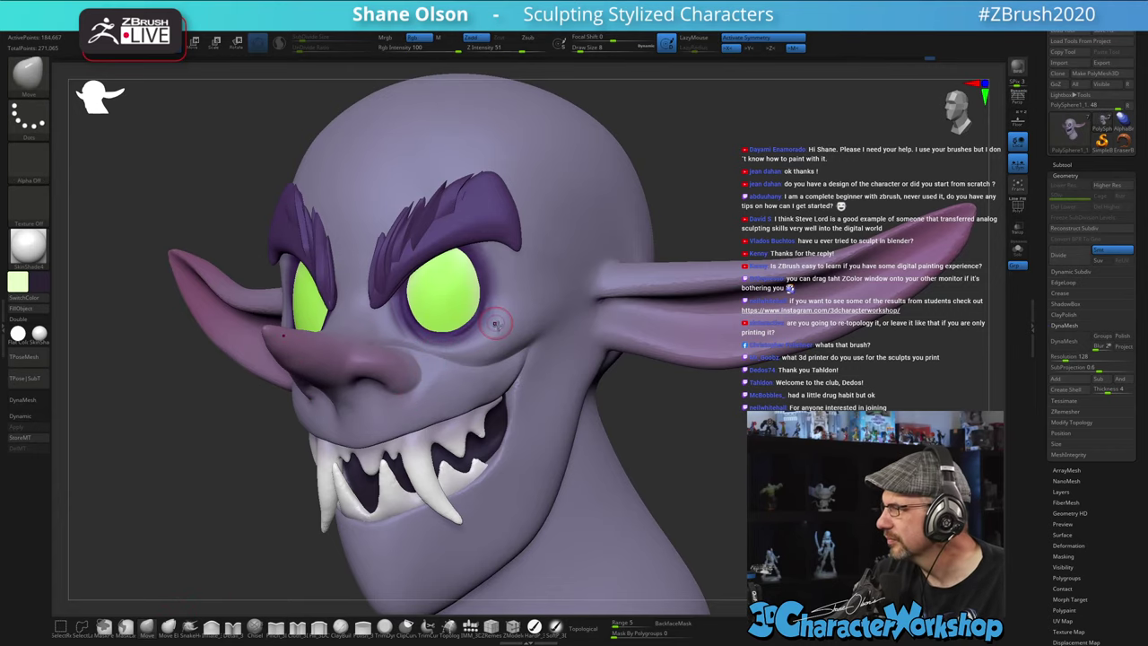
pyautogui.keyDown('alt'); pyautogui.moveTo(495, 324); pyautogui.dragTo(505, 328, button='right'); pyautogui.keyUp('alt')
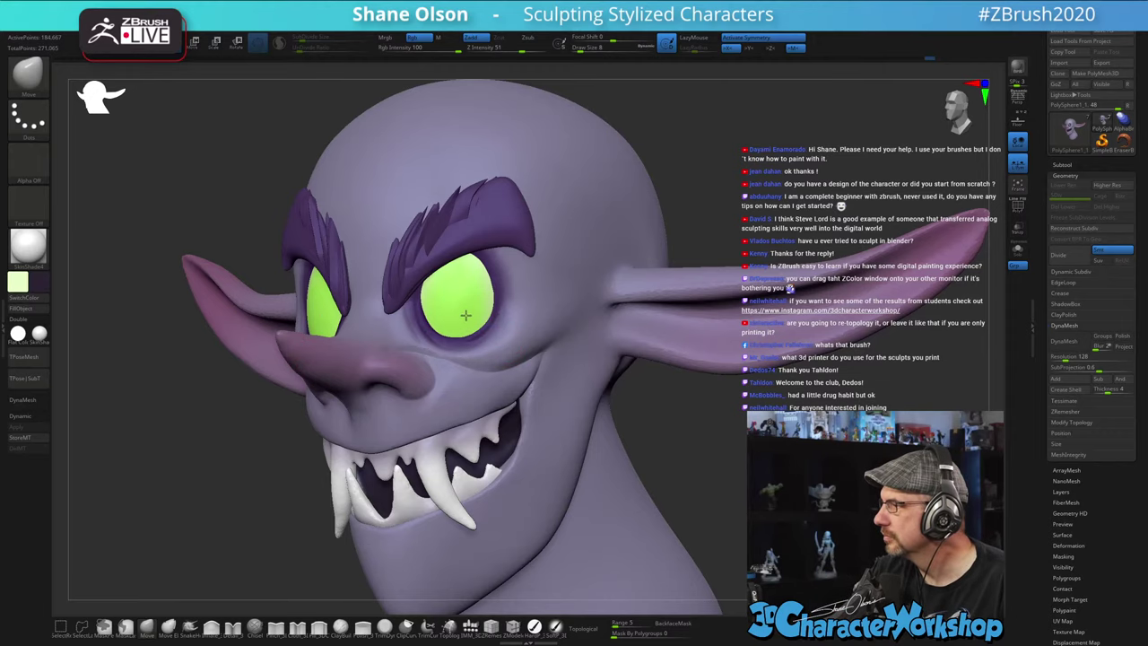
pyautogui.moveTo(468, 311); pyautogui.dragTo(465, 315, button='right')
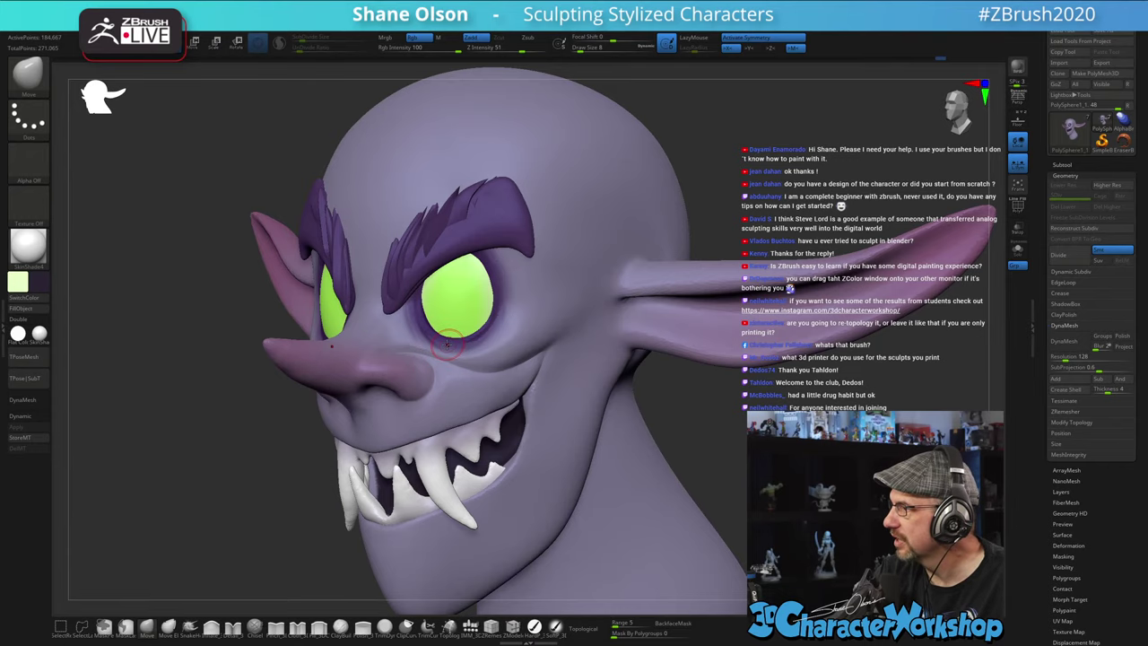
pyautogui.moveTo(457, 348); pyautogui.dragTo(437, 364, button='right')
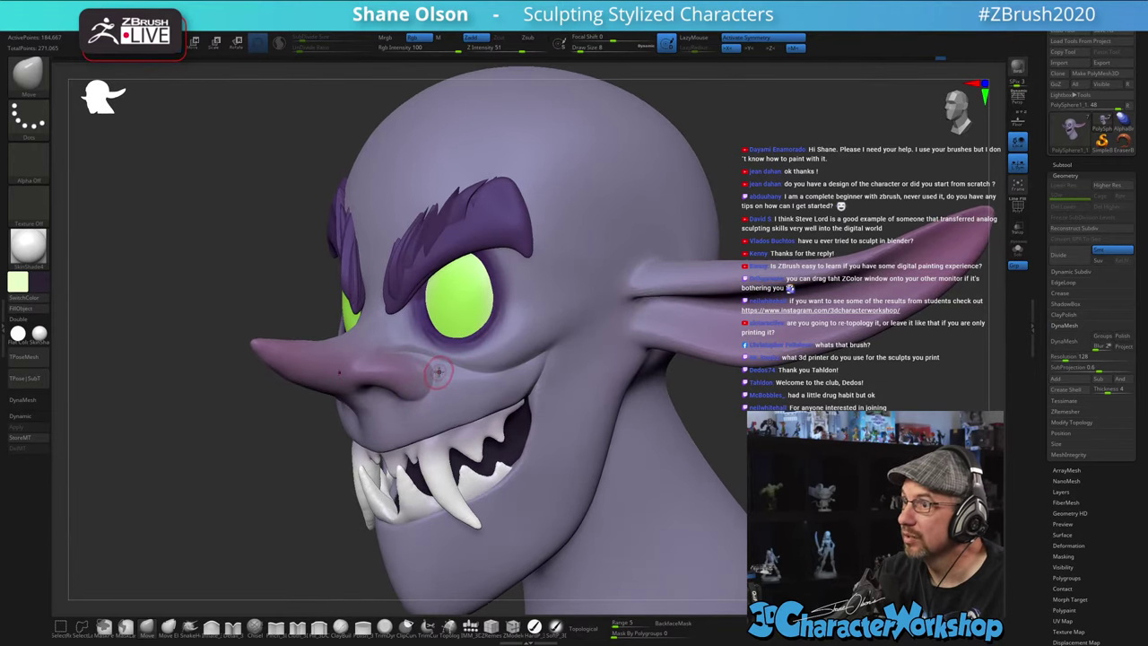
# - Set the Move brush to about size 12, then reshape and smooth the nostril and the area above the upper lip
pyautogui.press('s')
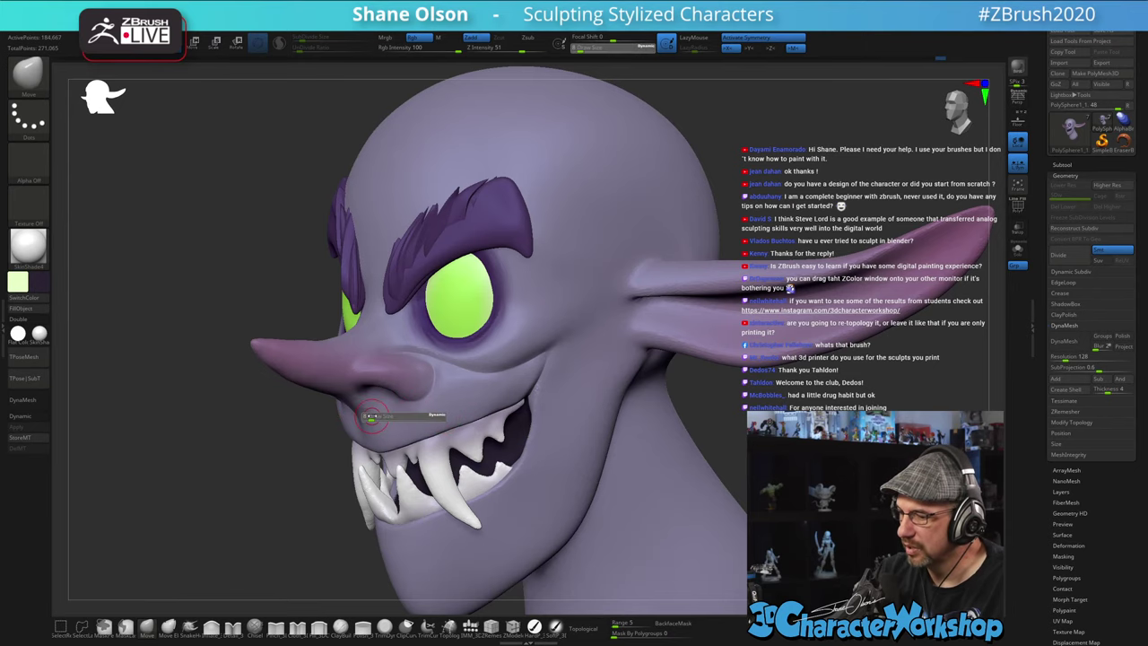
pyautogui.moveTo(370, 416); pyautogui.dragTo(374, 416)
pyautogui.moveTo(375, 400); pyautogui.dragTo(370, 388, button='right')
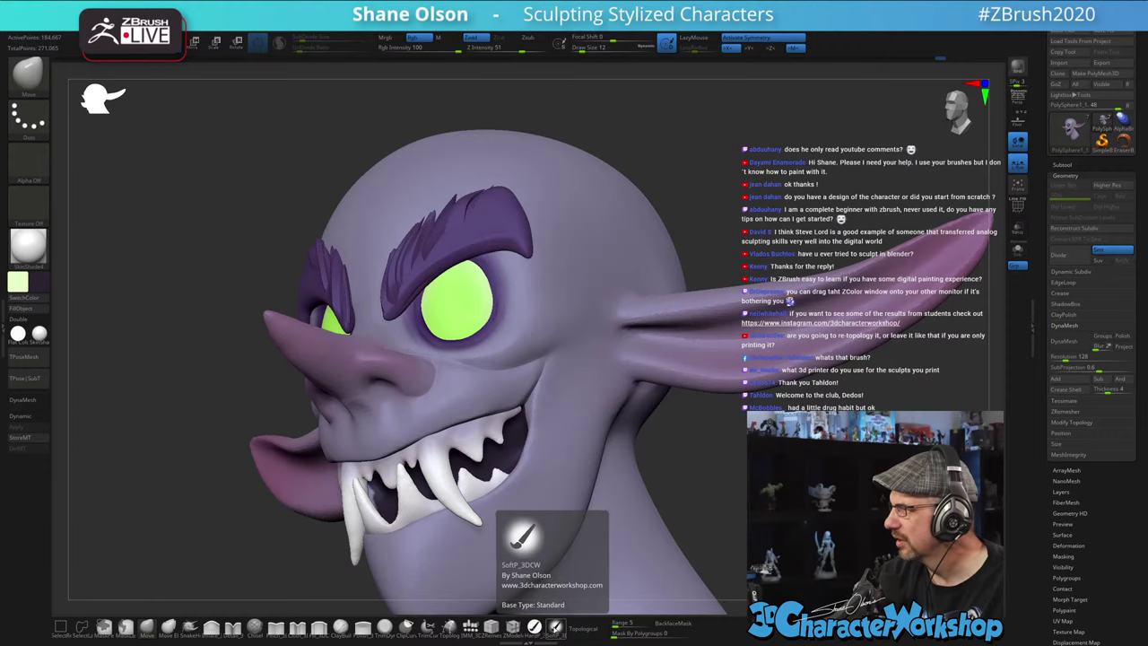
pyautogui.moveTo(445, 389)
pyautogui.mouseDown(button='right')
pyautogui.moveTo(435, 388)
pyautogui.moveTo(451, 383)
pyautogui.moveTo(459, 347)
pyautogui.moveTo(437, 340)
pyautogui.mouseUp(button='right')
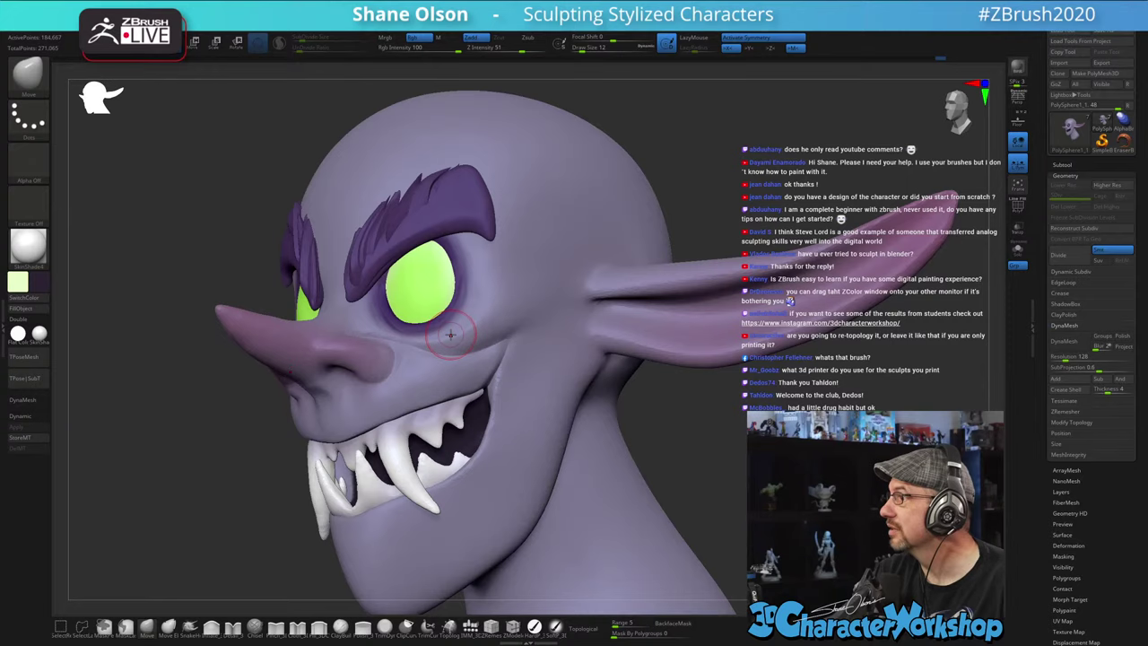
pyautogui.moveTo(426, 406); pyautogui.dragTo(358, 387, button='right')
pyautogui.keyDown('shift'); pyautogui.moveTo(335, 387); pyautogui.dragTo(323, 392); pyautogui.keyUp('shift')
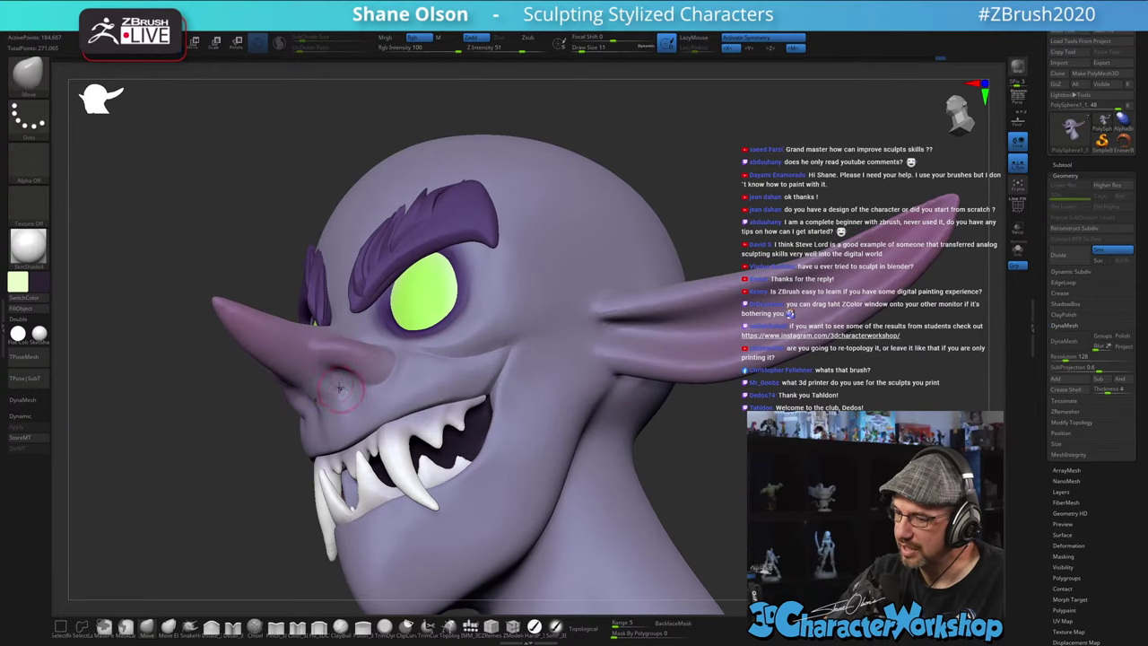
pyautogui.moveTo(355, 392)
pyautogui.mouseDown(button='right')
pyautogui.moveTo(401, 383)
pyautogui.moveTo(365, 396)
pyautogui.moveTo(357, 380)
pyautogui.mouseUp(button='right')
pyautogui.keyDown('shift'); pyautogui.moveTo(383, 362); pyautogui.dragTo(369, 353); pyautogui.keyUp('shift')
pyautogui.moveTo(373, 361); pyautogui.dragTo(362, 366, button='right')
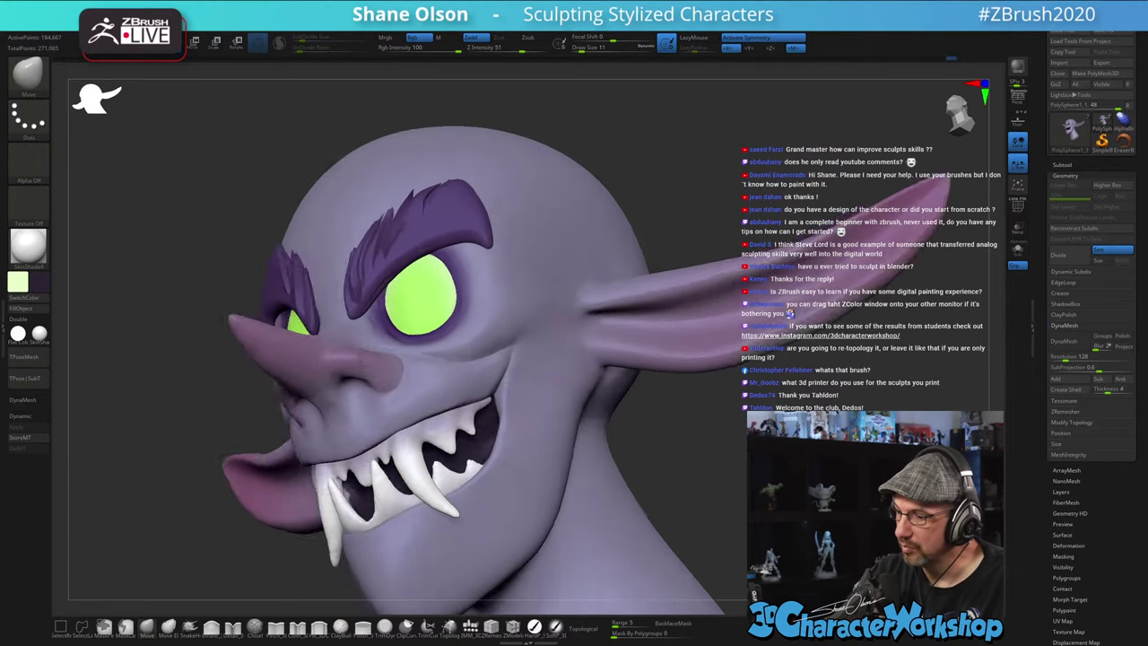
pyautogui.moveTo(363, 364)
pyautogui.mouseDown()
pyautogui.moveTo(385, 395)
pyautogui.moveTo(374, 391)
pyautogui.mouseUp()
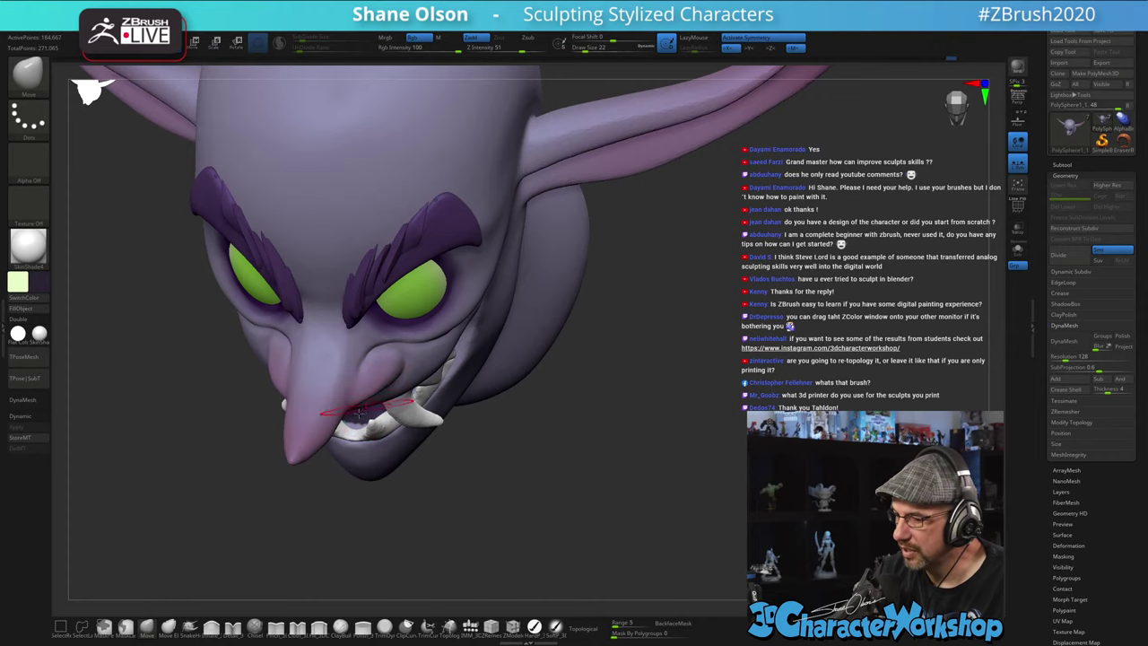
# - Adjust the nostril wings and nearby cheeks from above, using draw sizes between 23 and 31
pyautogui.press('s')
pyautogui.moveTo(328, 437); pyautogui.dragTo(330, 437)
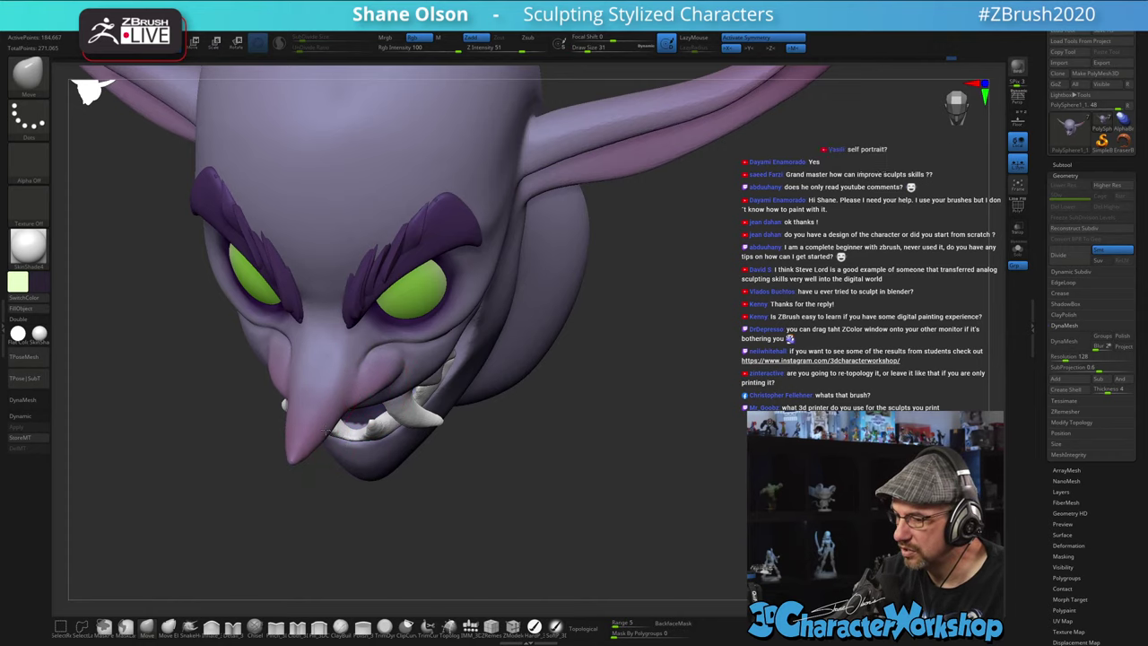
pyautogui.moveTo(375, 369)
pyautogui.mouseDown(button='right')
pyautogui.moveTo(389, 357)
pyautogui.moveTo(396, 391)
pyautogui.mouseUp(button='right')
pyautogui.press('s')
pyautogui.moveTo(394, 380); pyautogui.dragTo(391, 381)
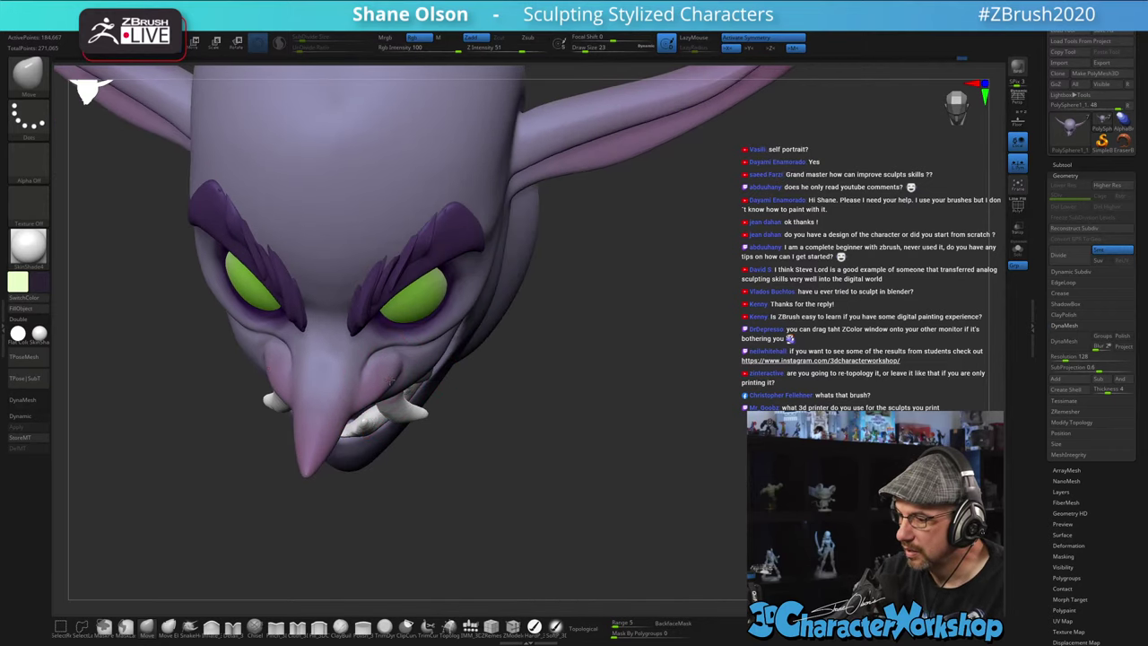
pyautogui.moveTo(381, 360); pyautogui.dragTo(440, 335, button='right')
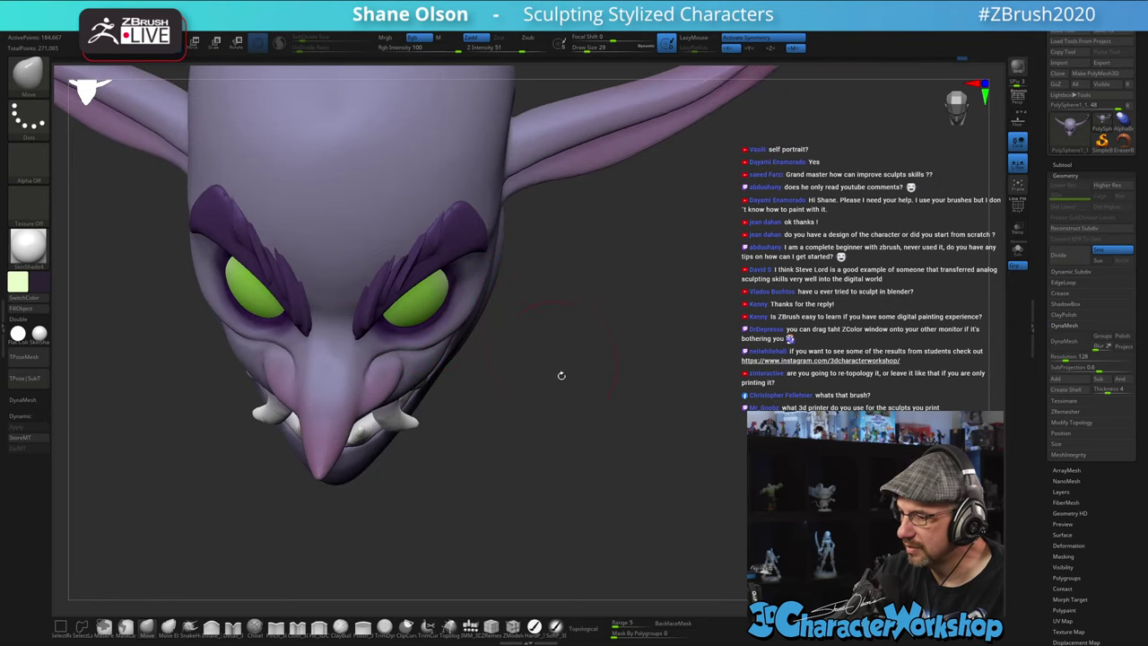
pyautogui.moveTo(561, 376); pyautogui.dragTo(537, 321, button='right')
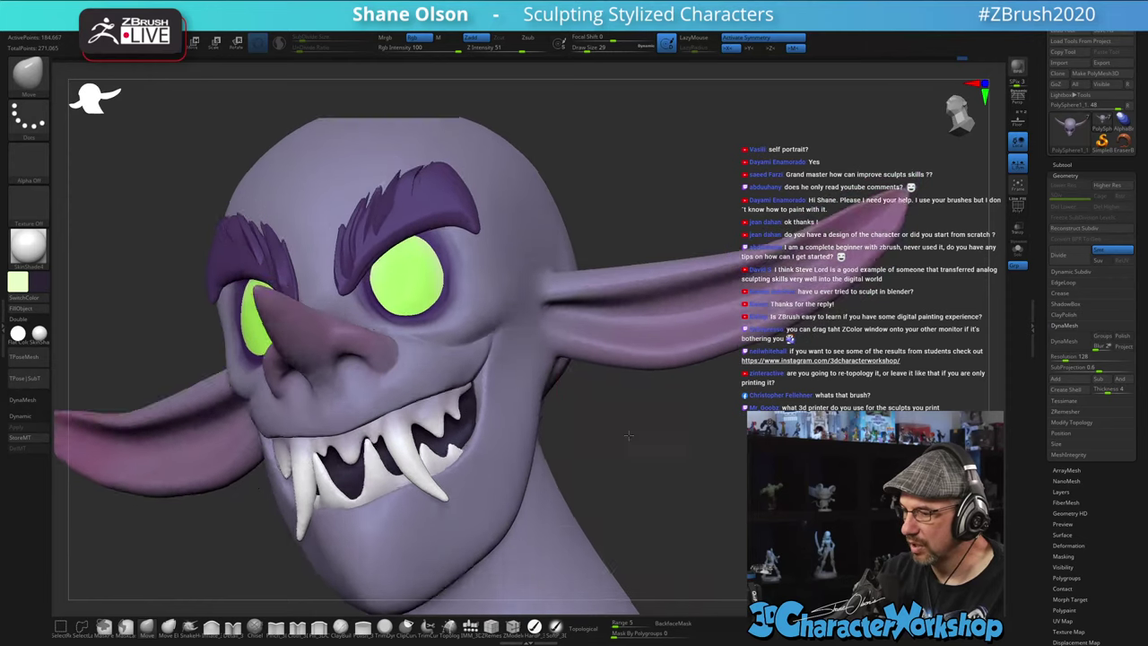
# - Reshape the mouth corners and cheeks from the front and below, using draw sizes 22 and 18
pyautogui.keyDown('shift'); pyautogui.moveTo(629, 435); pyautogui.dragTo(590, 395, button='right'); pyautogui.keyUp('shift')
pyautogui.press('s')
pyautogui.click(517, 377)
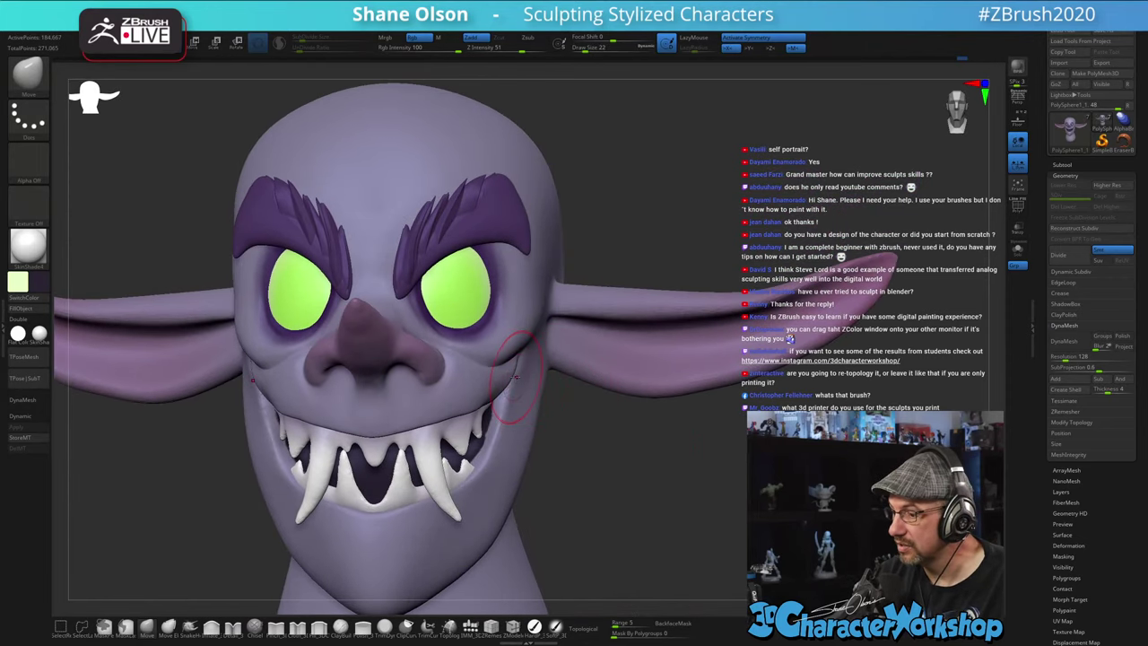
pyautogui.moveTo(620, 466); pyautogui.dragTo(679, 480)
pyautogui.moveTo(555, 465)
pyautogui.mouseDown()
pyautogui.moveTo(533, 469)
pyautogui.moveTo(630, 481)
pyautogui.moveTo(626, 412)
pyautogui.mouseUp()
pyautogui.press('s')
pyautogui.click(629, 481)
pyautogui.press('s')
pyautogui.moveTo(343, 425); pyautogui.dragTo(346, 425)
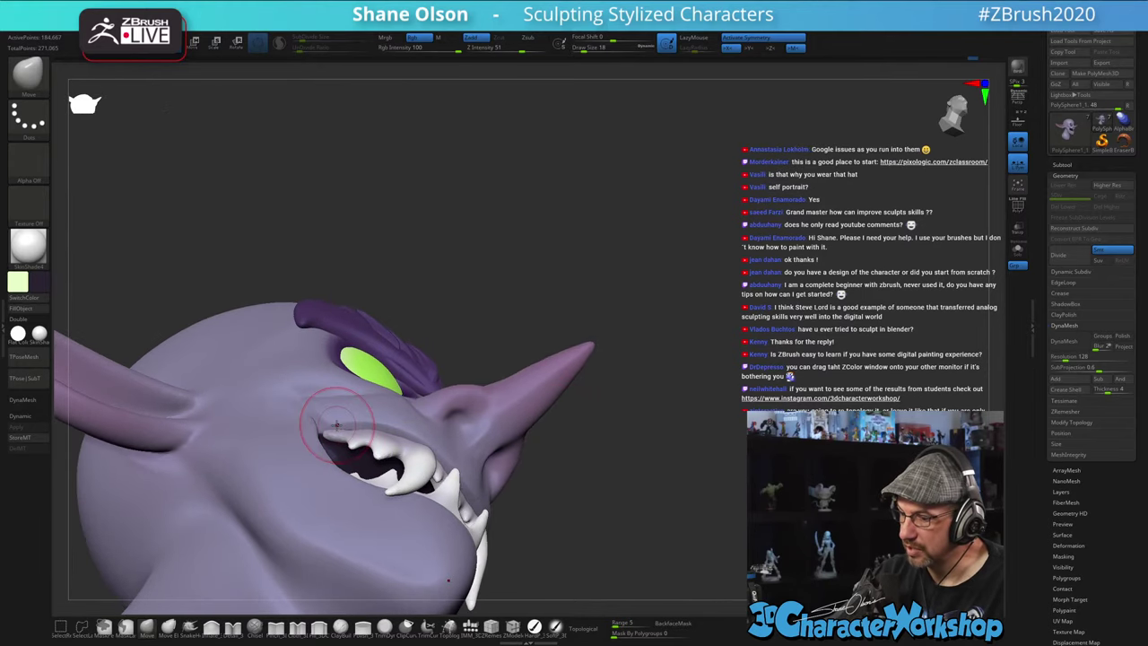
# - Adjust the smile line beside the upper teeth from a low frontal angle, setting the draw size to 25
pyautogui.moveTo(695, 440); pyautogui.dragTo(609, 512)
pyautogui.keyDown('alt'); pyautogui.moveTo(717, 475); pyautogui.dragTo(718, 451); pyautogui.keyUp('alt')
pyautogui.moveTo(717, 451); pyautogui.dragTo(680, 377)
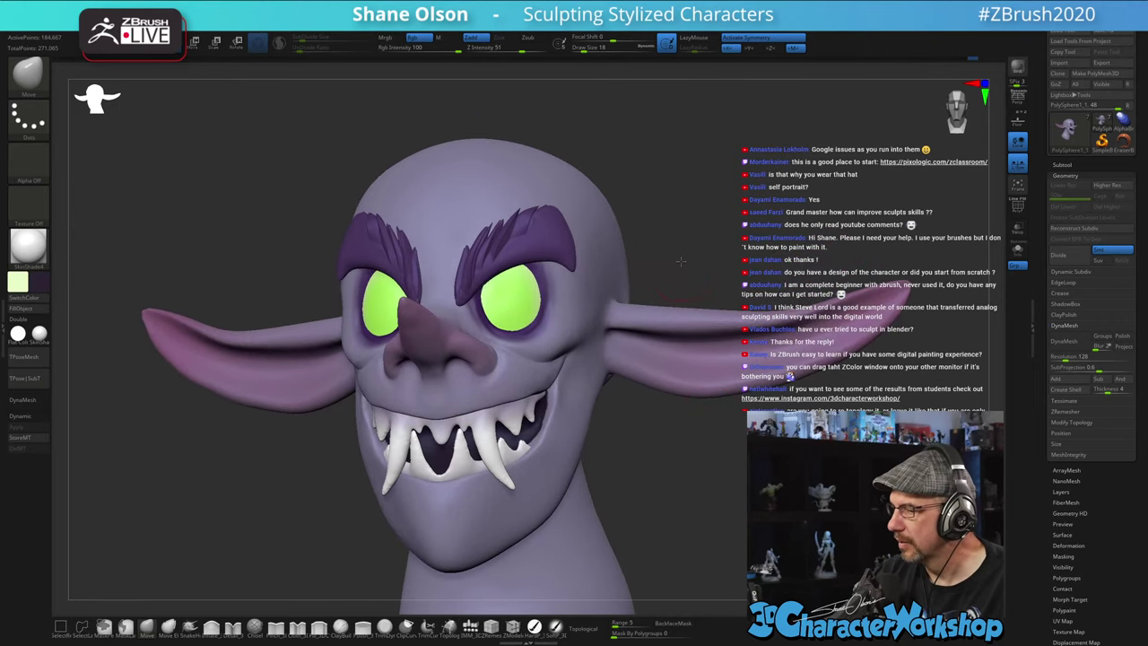
pyautogui.moveTo(681, 260); pyautogui.dragTo(558, 353, button='right')
pyautogui.moveTo(552, 375); pyautogui.dragTo(568, 401)
pyautogui.press('s')
pyautogui.press('s')
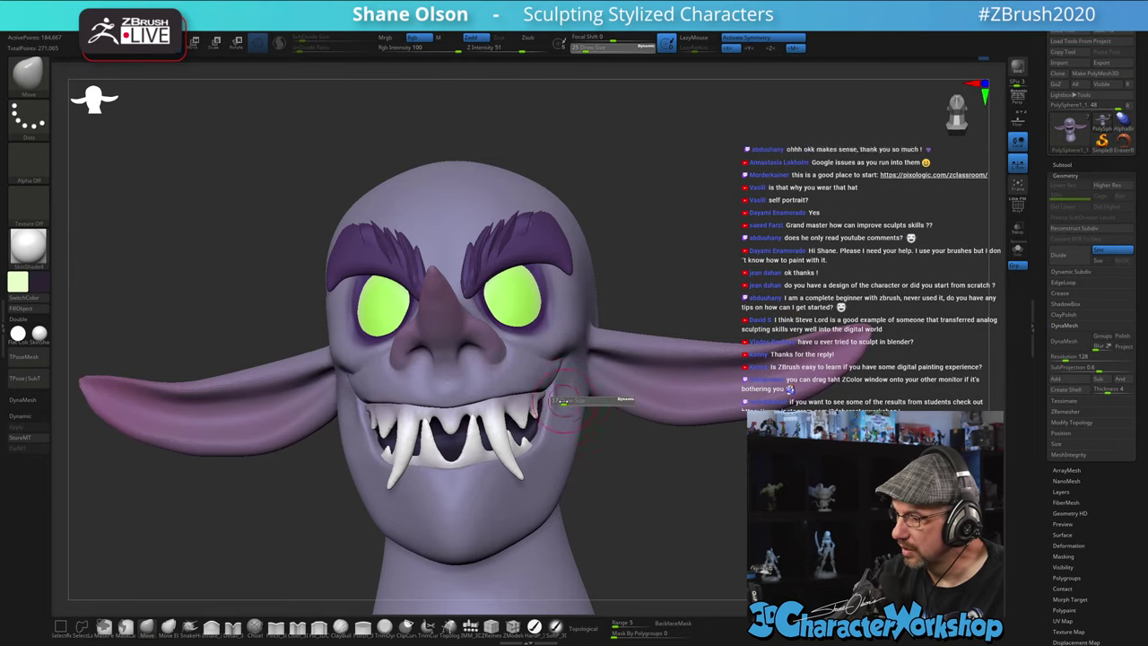
# - Reduce the draw size to 13 and refine the mouth corner and the lip edge beside it
pyautogui.moveTo(632, 399); pyautogui.dragTo(567, 409, button='right')
pyautogui.press('s')
pyautogui.moveTo(568, 409); pyautogui.dragTo(566, 409)
pyautogui.press('shift')
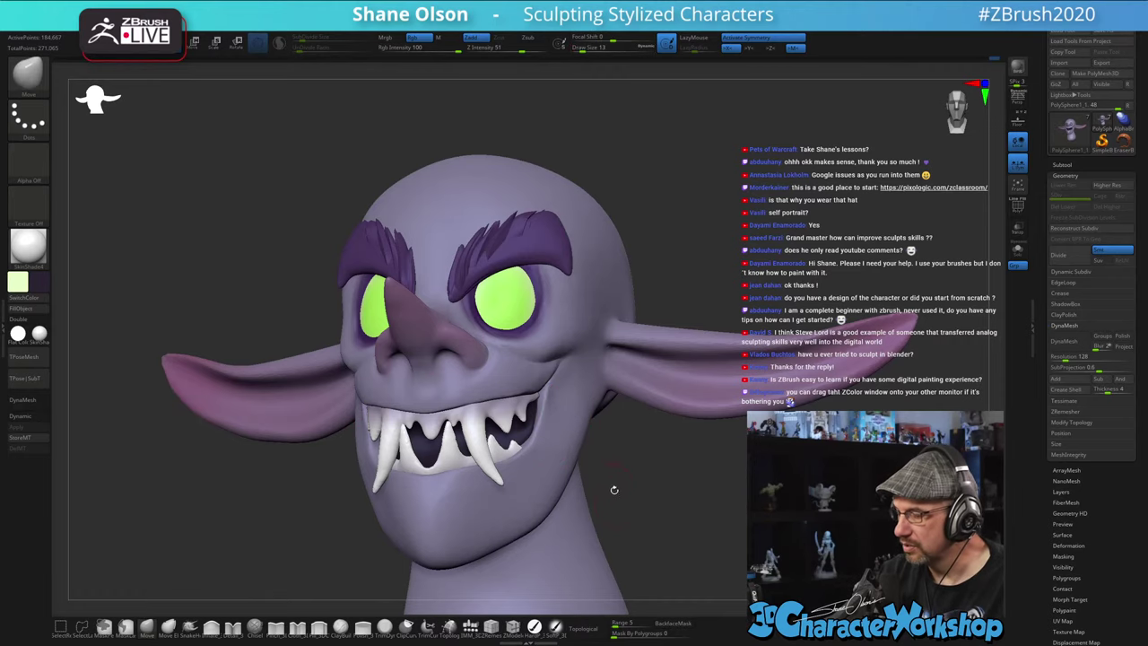
# - Make the lower teeth the active part and adjust their fit inside the mouth at draw size 37
pyautogui.moveTo(613, 490)
pyautogui.mouseDown()
pyautogui.moveTo(622, 529)
pyautogui.moveTo(636, 524)
pyautogui.moveTo(616, 468)
pyautogui.moveTo(571, 474)
pyautogui.moveTo(602, 449)
pyautogui.mouseUp()
pyautogui.press('s')
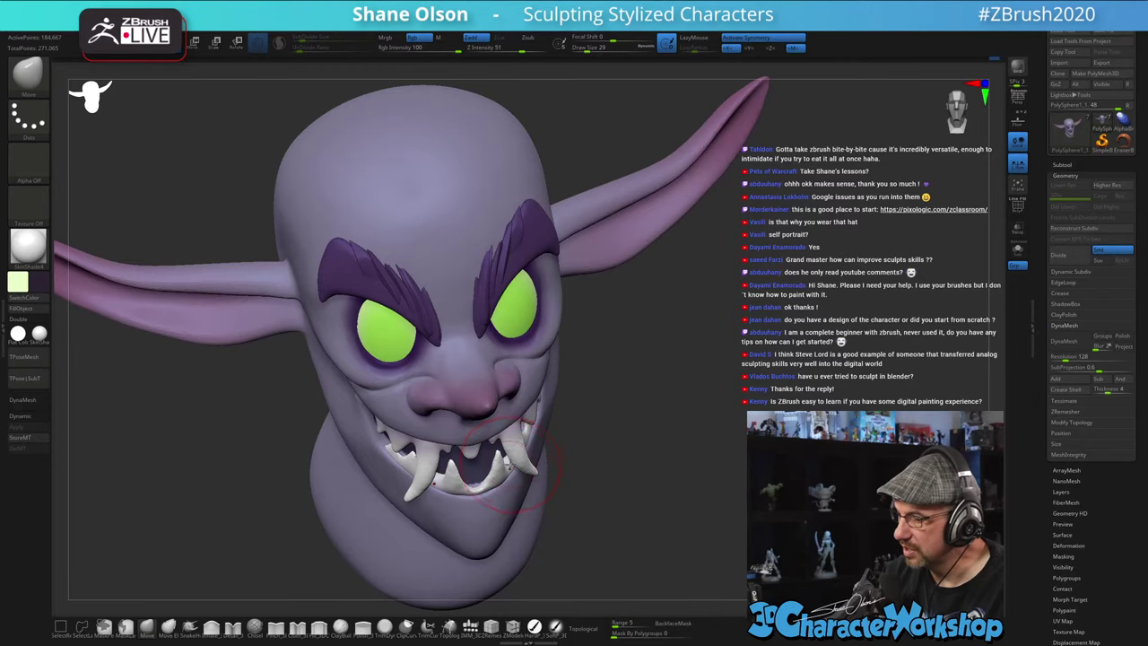
pyautogui.press('s')
pyautogui.moveTo(518, 454); pyautogui.dragTo(521, 454)
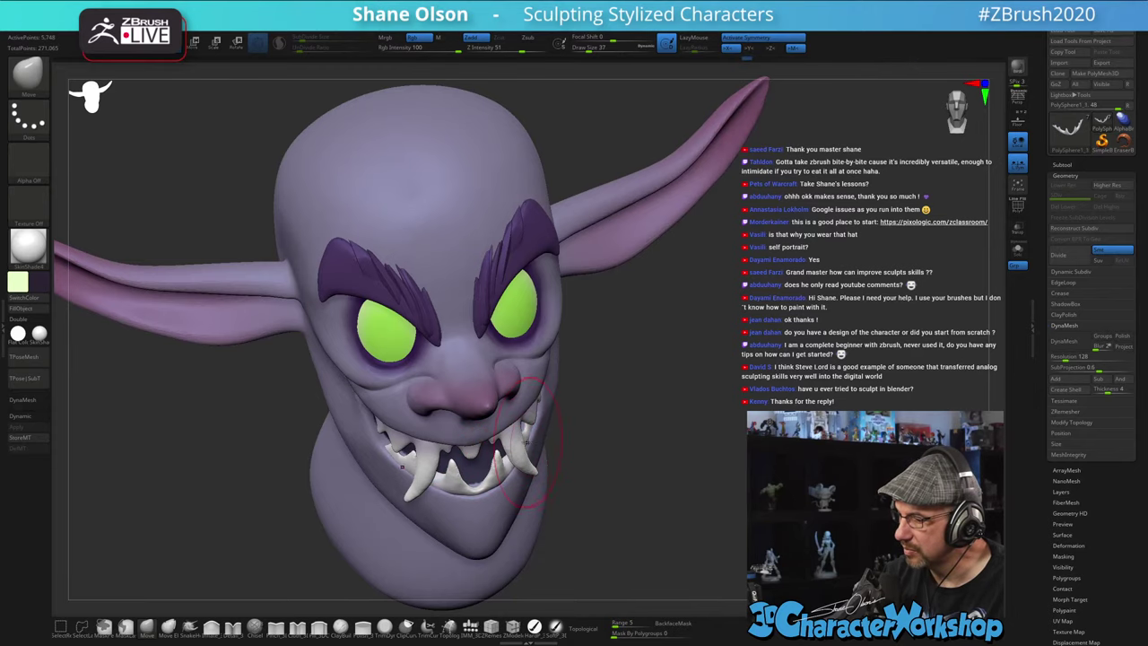
pyautogui.moveTo(604, 442); pyautogui.dragTo(675, 415)
pyautogui.moveTo(708, 414); pyautogui.dragTo(671, 418)
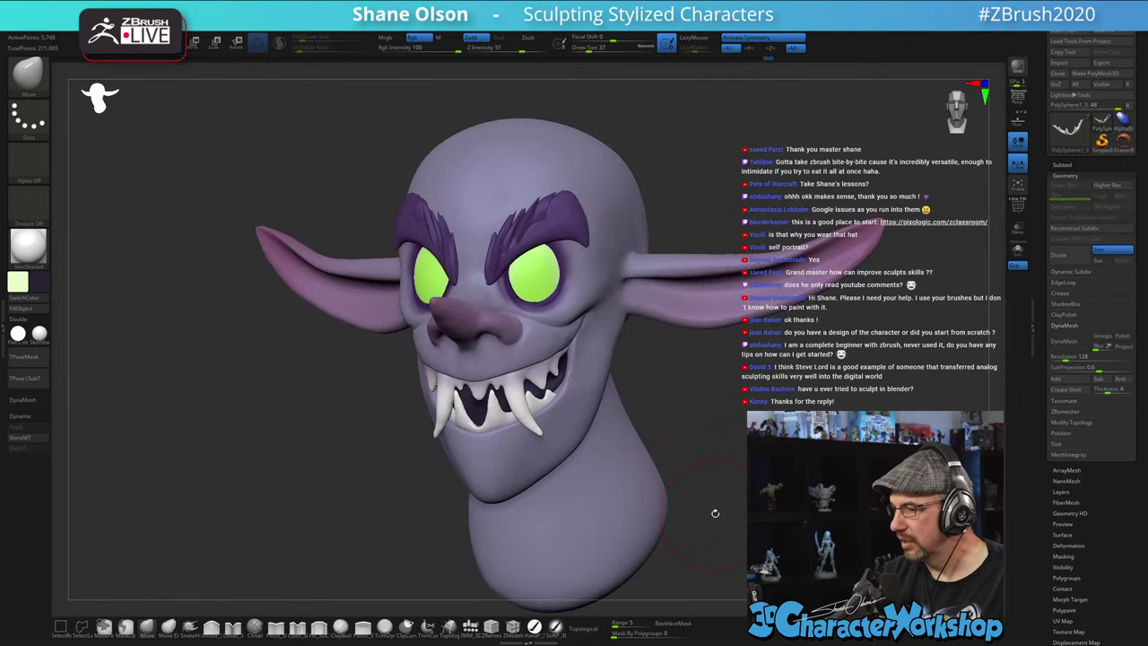
# - Make the upper teeth the active part and reshape and smooth the fang at draw size 14
pyautogui.moveTo(467, 493); pyautogui.dragTo(507, 493)
pyautogui.keyDown('alt'); pyautogui.click(438, 422); pyautogui.keyUp('alt')
pyautogui.press('s')
pyautogui.moveTo(439, 422); pyautogui.dragTo(424, 441)
pyautogui.keyDown('shift'); pyautogui.click(469, 48); pyautogui.keyUp('shift')
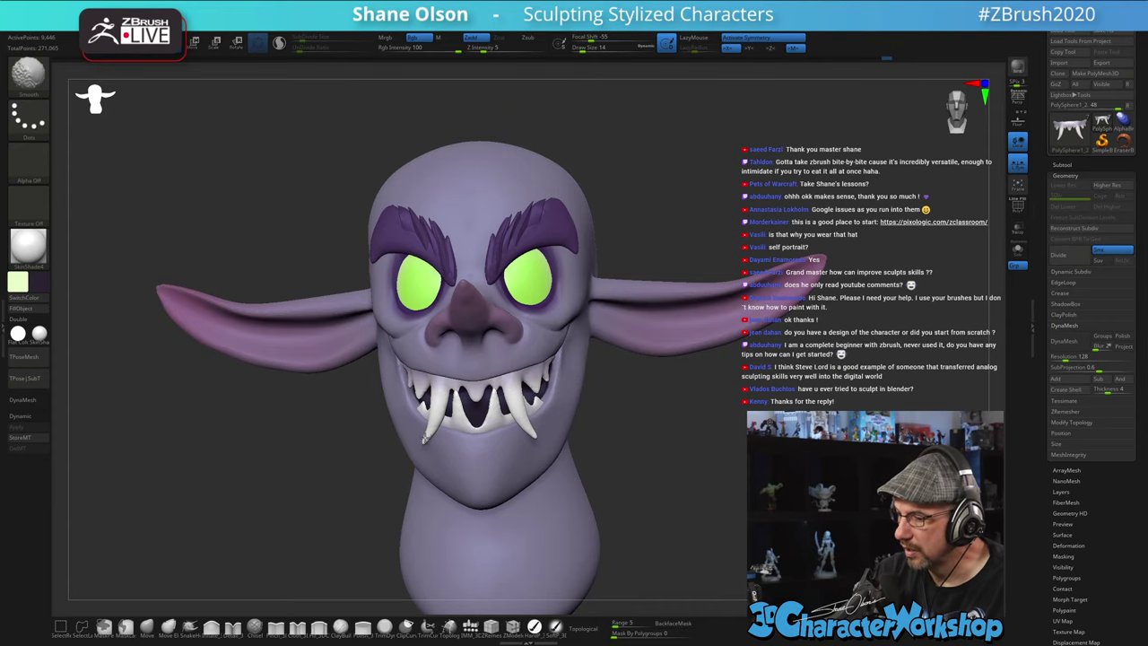
pyautogui.moveTo(630, 452); pyautogui.dragTo(629, 451)
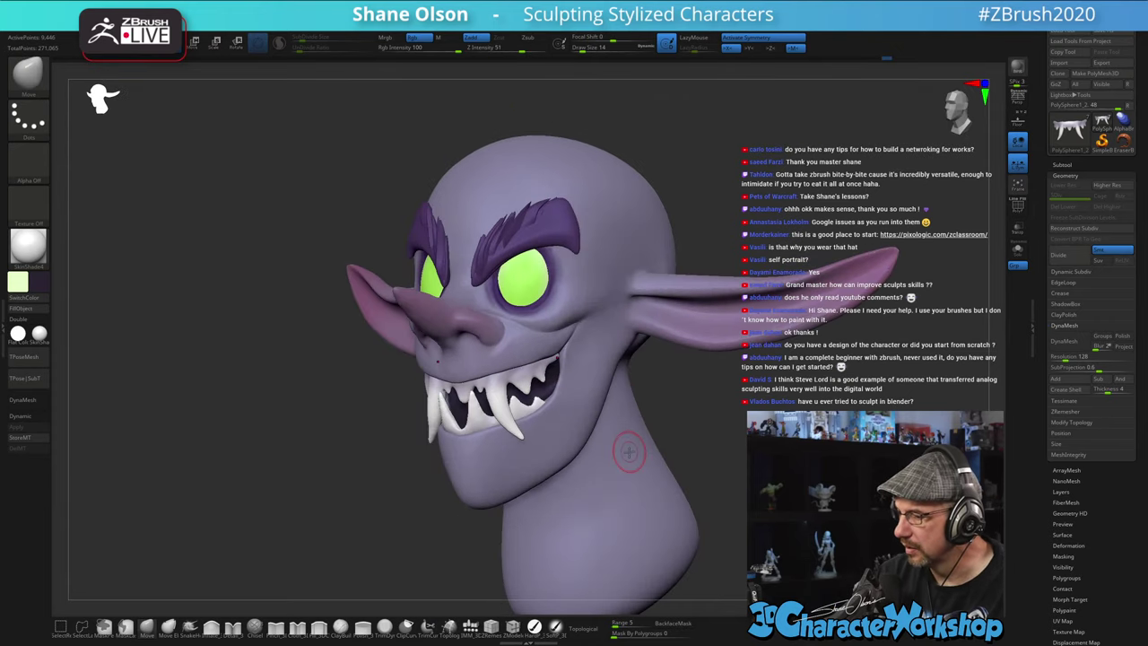
pyautogui.keyDown('shift'); pyautogui.moveTo(725, 443); pyautogui.dragTo(371, 407); pyautogui.keyUp('shift')
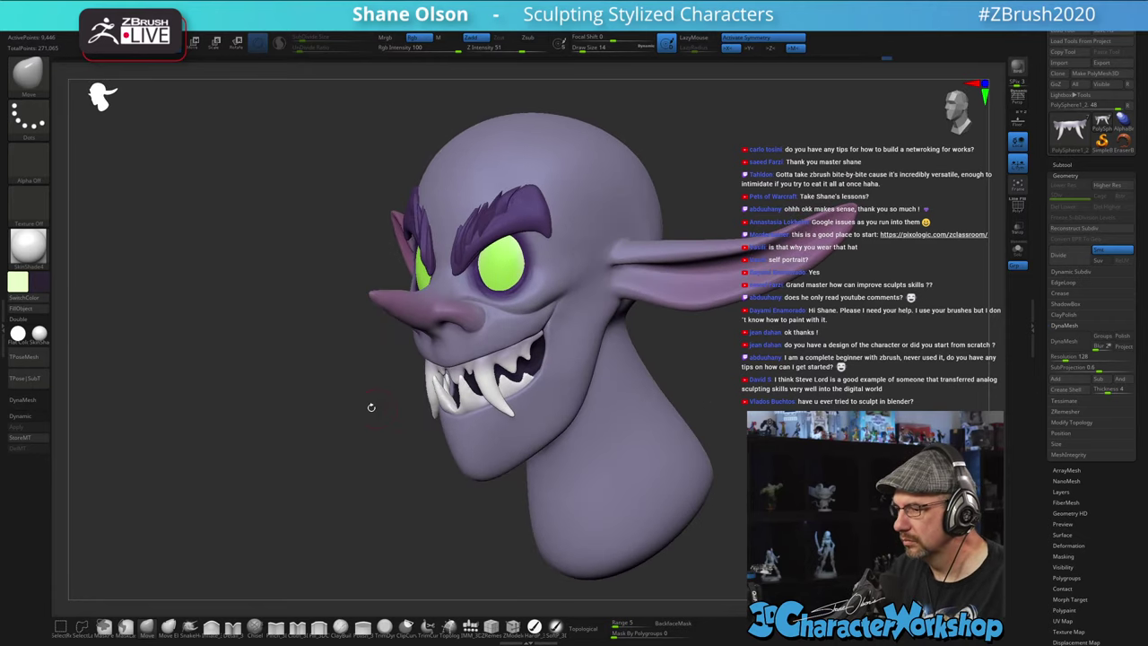
# - Make the head the active part and refine the pointed nose in profile at draw size 20
pyautogui.keyDown('alt'); pyautogui.click(392, 314); pyautogui.keyUp('alt')
pyautogui.moveTo(346, 346)
pyautogui.mouseDown()
pyautogui.moveTo(336, 345)
pyautogui.moveTo(393, 294)
pyautogui.mouseUp()
pyautogui.press('s')
pyautogui.click(342, 347)
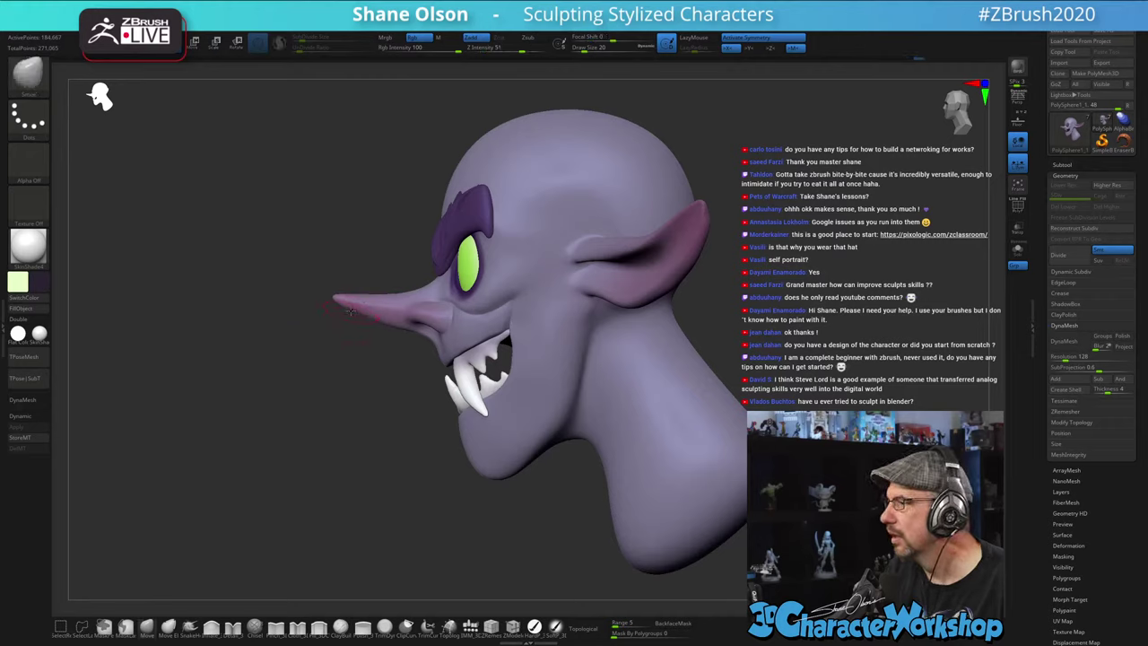
pyautogui.press('shift')
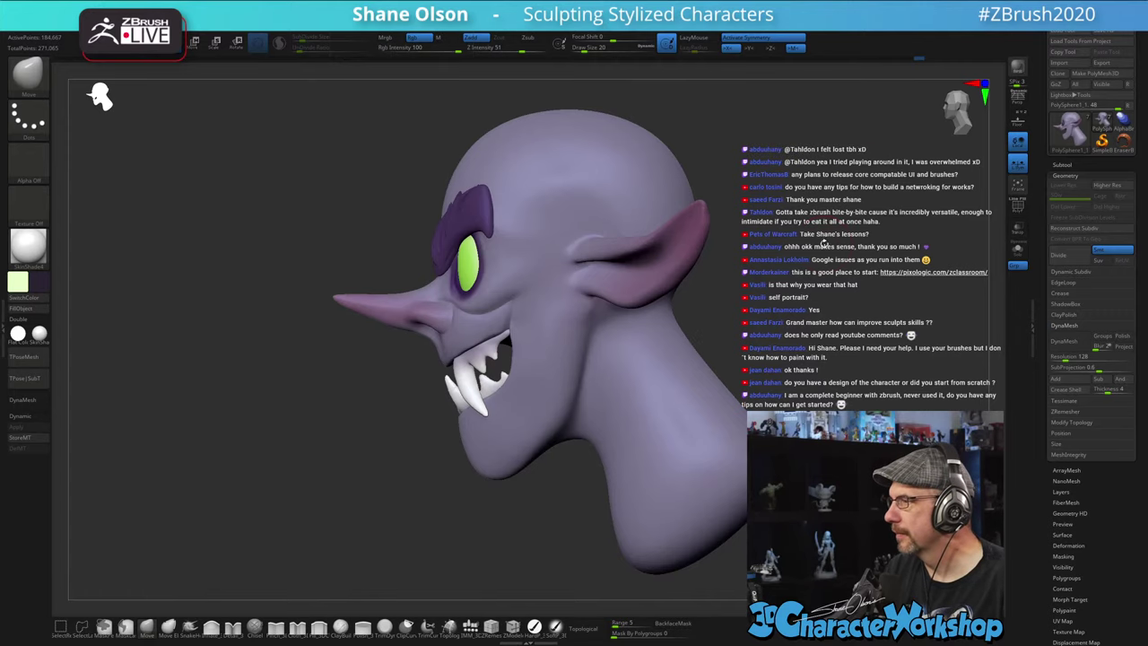
pyautogui.keyDown('alt'); pyautogui.moveTo(824, 243); pyautogui.dragTo(758, 248); pyautogui.keyUp('alt')
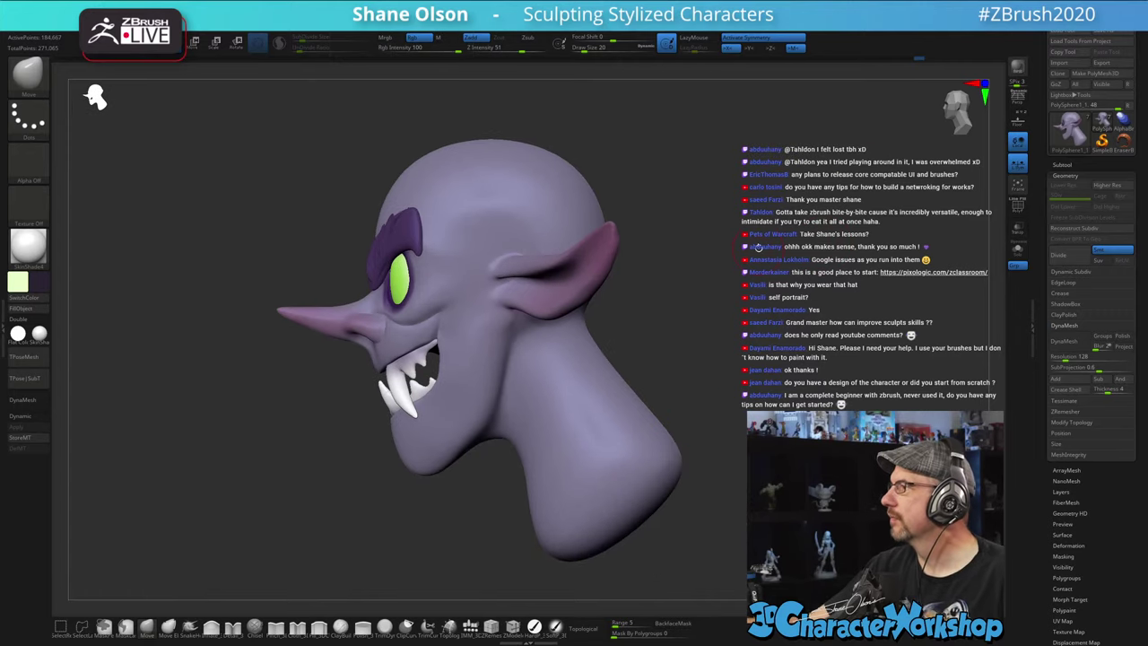
pyautogui.moveTo(700, 383)
pyautogui.mouseDown()
pyautogui.moveTo(734, 404)
pyautogui.moveTo(743, 366)
pyautogui.moveTo(724, 382)
pyautogui.moveTo(601, 373)
pyautogui.moveTo(615, 341)
pyautogui.mouseUp()
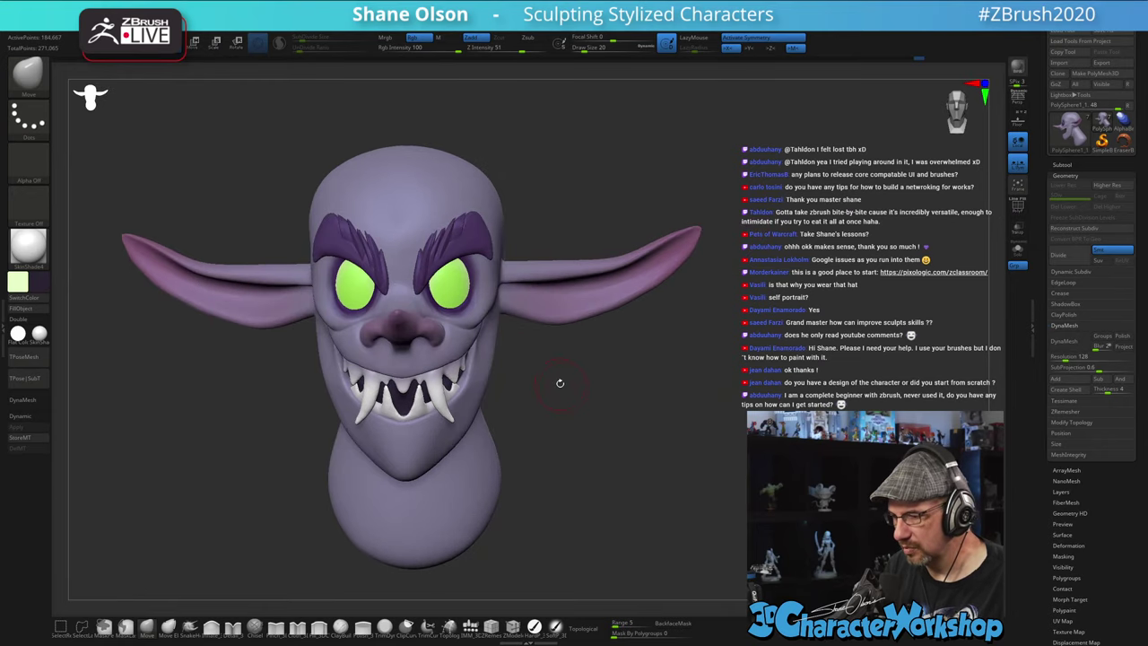
# - Set the Move brush's draw size to 44 and reshape the outer cheek below the eye
pyautogui.keyDown('alt'); pyautogui.moveTo(559, 383); pyautogui.dragTo(576, 390); pyautogui.keyUp('alt')
pyautogui.click(151, 626)
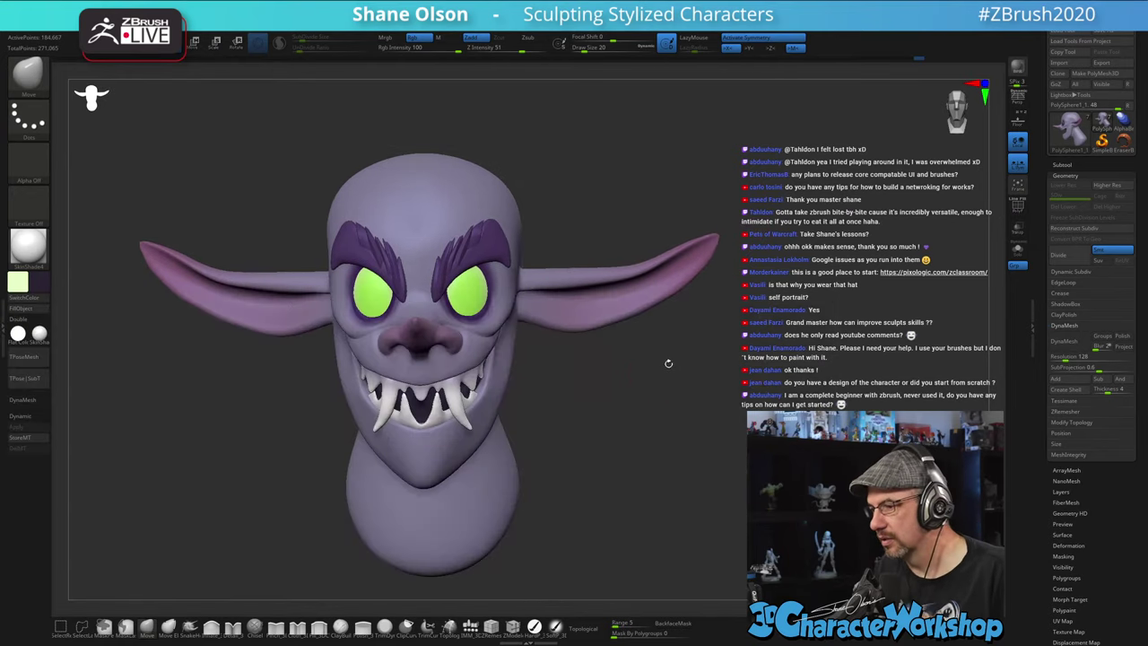
pyautogui.press('s')
pyautogui.moveTo(654, 375); pyautogui.dragTo(643, 433)
pyautogui.moveTo(576, 418)
pyautogui.mouseDown()
pyautogui.moveTo(547, 394)
pyautogui.moveTo(542, 367)
pyautogui.mouseUp()
# - Reduce the draw size to 33 and adjust the cheek contour between the eye and the mouth corner
pyautogui.press('s')
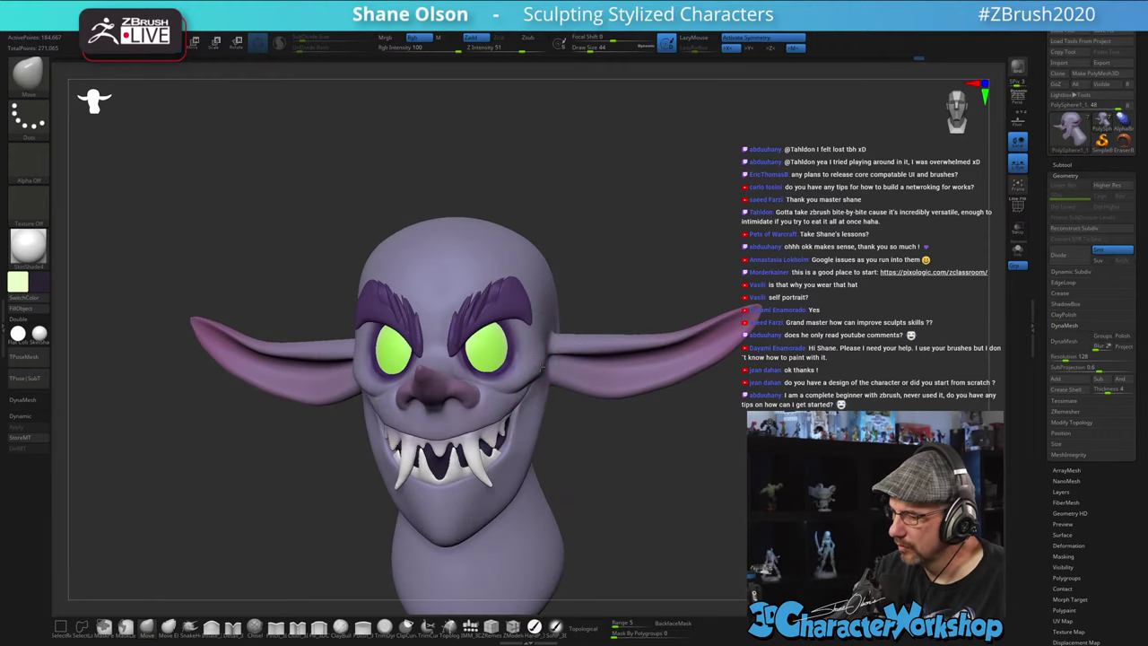
pyautogui.moveTo(574, 421)
pyautogui.mouseDown()
pyautogui.moveTo(642, 443)
pyautogui.moveTo(558, 431)
pyautogui.mouseUp()
pyautogui.moveTo(542, 383); pyautogui.dragTo(524, 366)
pyautogui.press('s')
pyautogui.moveTo(590, 452); pyautogui.dragTo(634, 441)
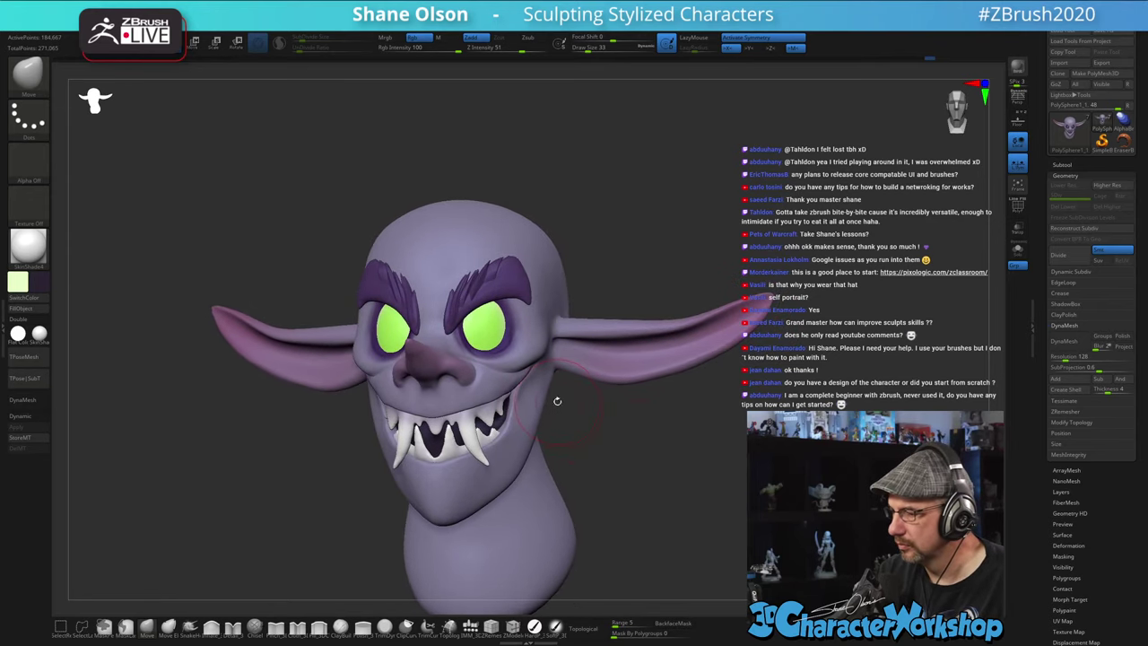
# - Refine the side of the jaw beside the mouth from a low angle at draw size 33
pyautogui.press('s')
pyautogui.moveTo(557, 401)
pyautogui.mouseDown()
pyautogui.moveTo(608, 388)
pyautogui.moveTo(549, 415)
pyautogui.moveTo(560, 404)
pyautogui.mouseUp()
pyautogui.press('s')
pyautogui.press('s')
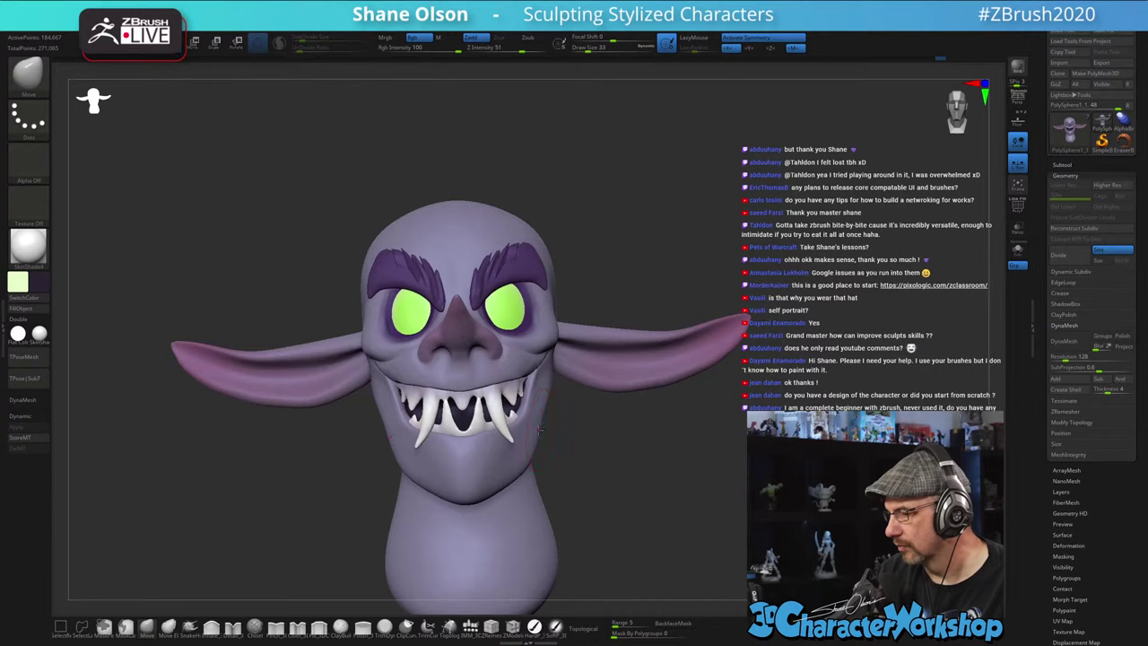
pyautogui.moveTo(587, 453); pyautogui.dragTo(559, 471)
pyautogui.moveTo(559, 471); pyautogui.dragTo(543, 468, button='right')
pyautogui.moveTo(644, 449)
pyautogui.mouseDown(button='right')
pyautogui.moveTo(647, 466)
pyautogui.moveTo(676, 365)
pyautogui.moveTo(702, 374)
pyautogui.moveTo(689, 383)
pyautogui.moveTo(727, 380)
pyautogui.mouseUp(button='right')
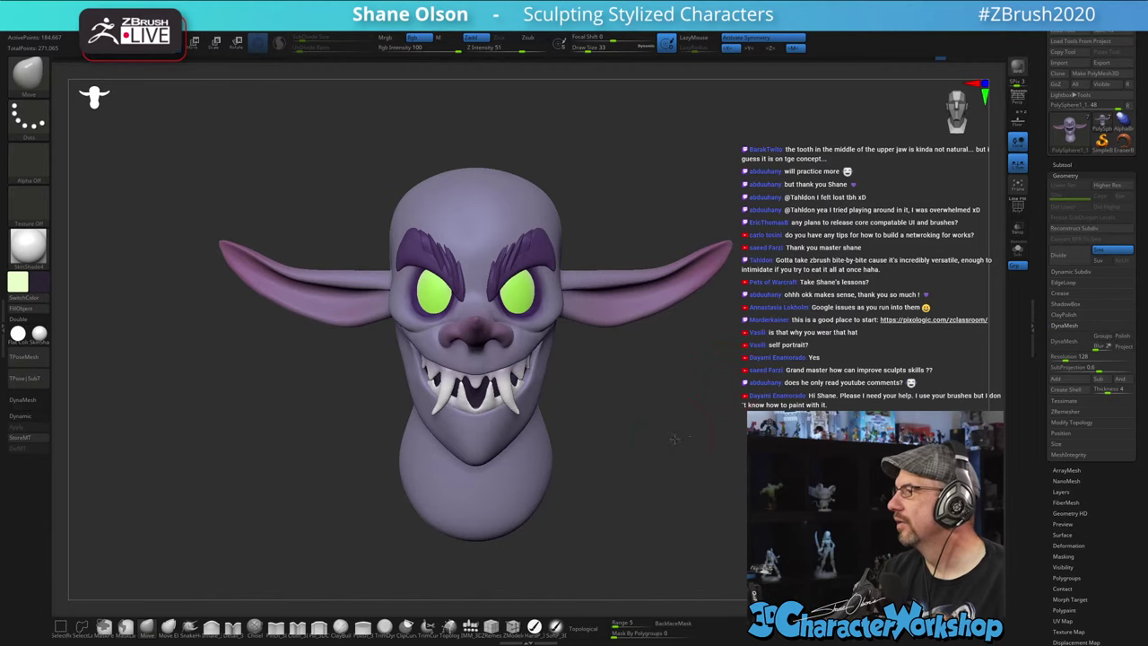
pyautogui.moveTo(706, 427)
pyautogui.mouseDown(button='right')
pyautogui.moveTo(673, 392)
pyautogui.moveTo(666, 410)
pyautogui.mouseUp(button='right')
# - Reshape and smooth the cheek crease between the mouth corner and the ear, using draw sizes 22 and 16
pyautogui.press('s')
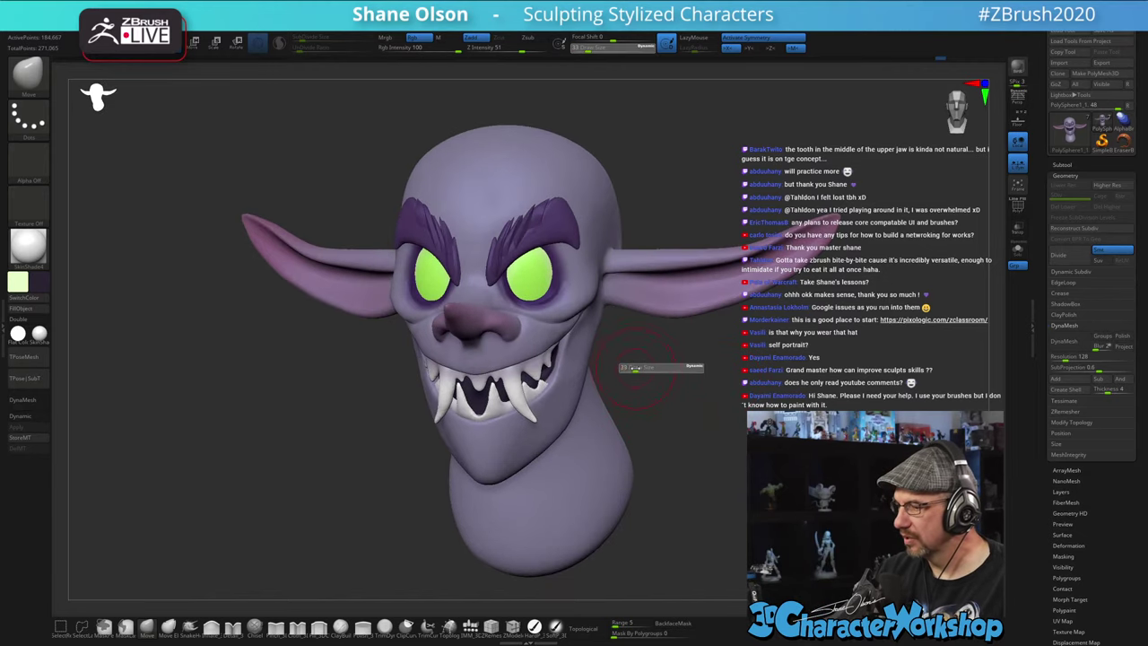
pyautogui.moveTo(637, 370); pyautogui.dragTo(633, 369)
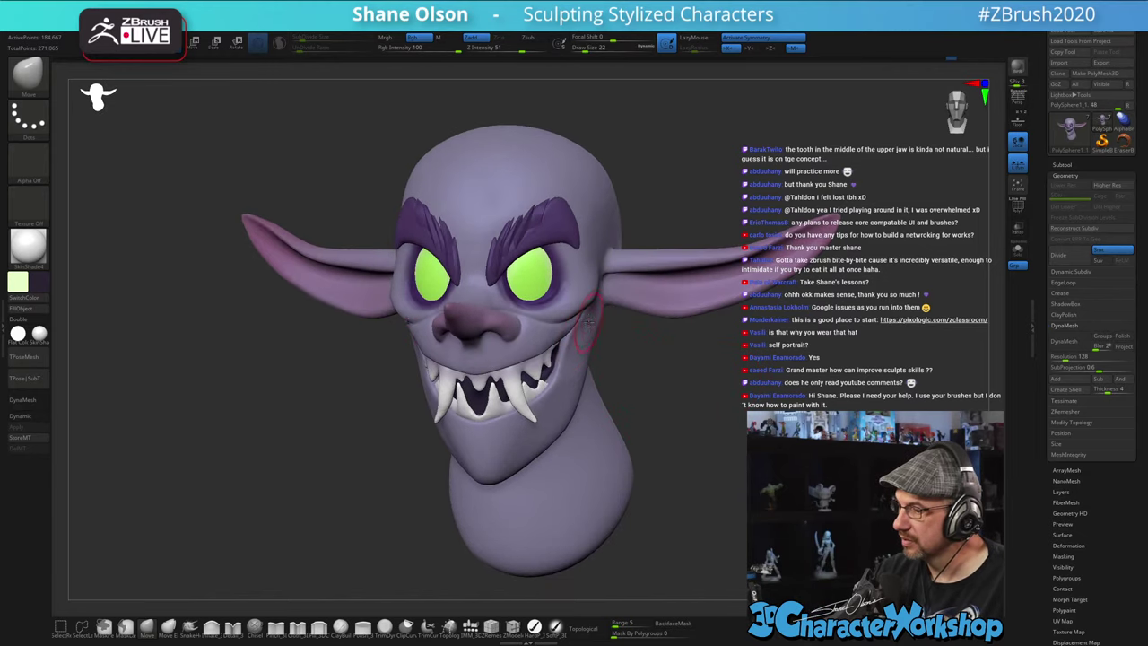
pyautogui.moveTo(604, 319); pyautogui.dragTo(586, 329, button='right')
pyautogui.press('s')
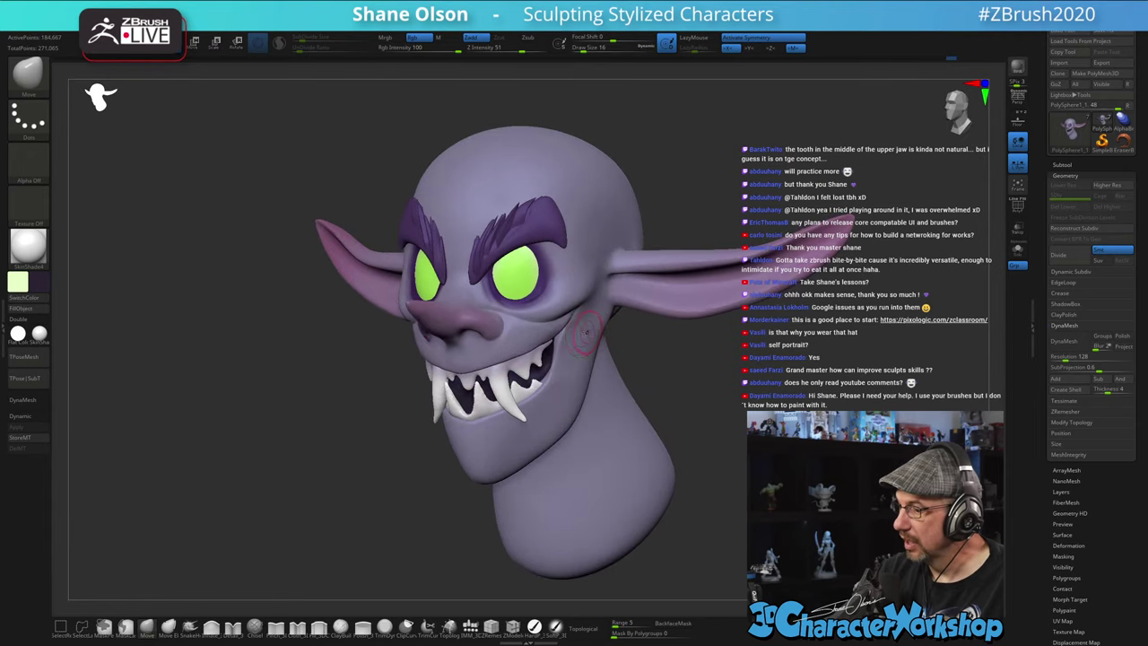
pyautogui.keyDown('shift'); pyautogui.moveTo(581, 339); pyautogui.dragTo(585, 332); pyautogui.keyUp('shift')
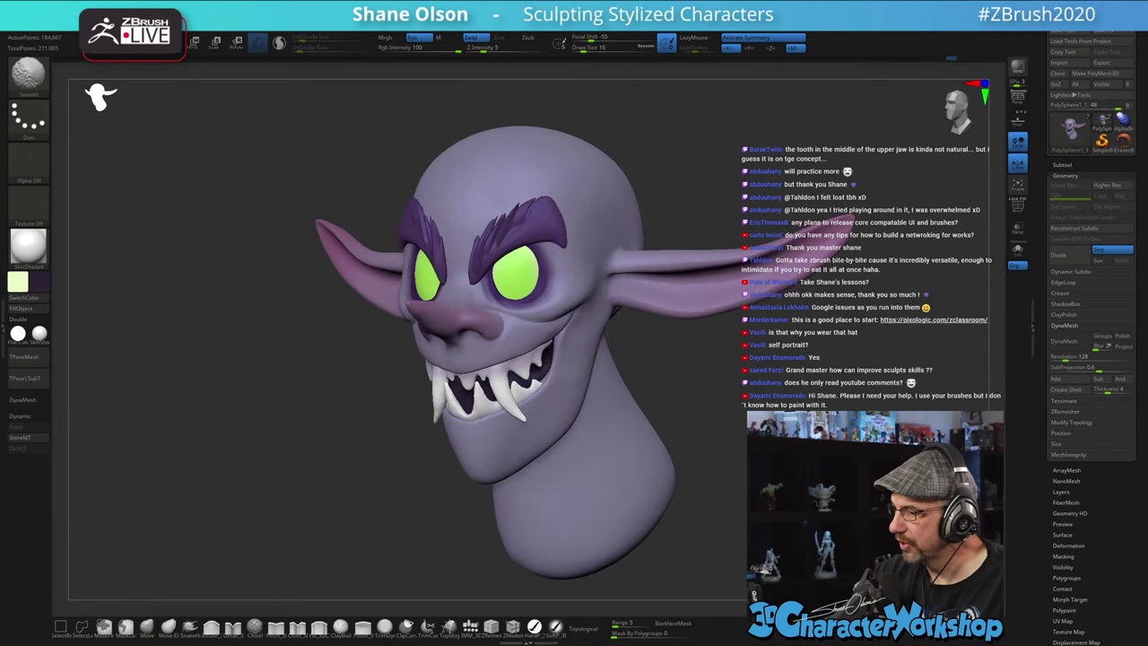
pyautogui.moveTo(622, 381); pyautogui.dragTo(670, 384, button='right')
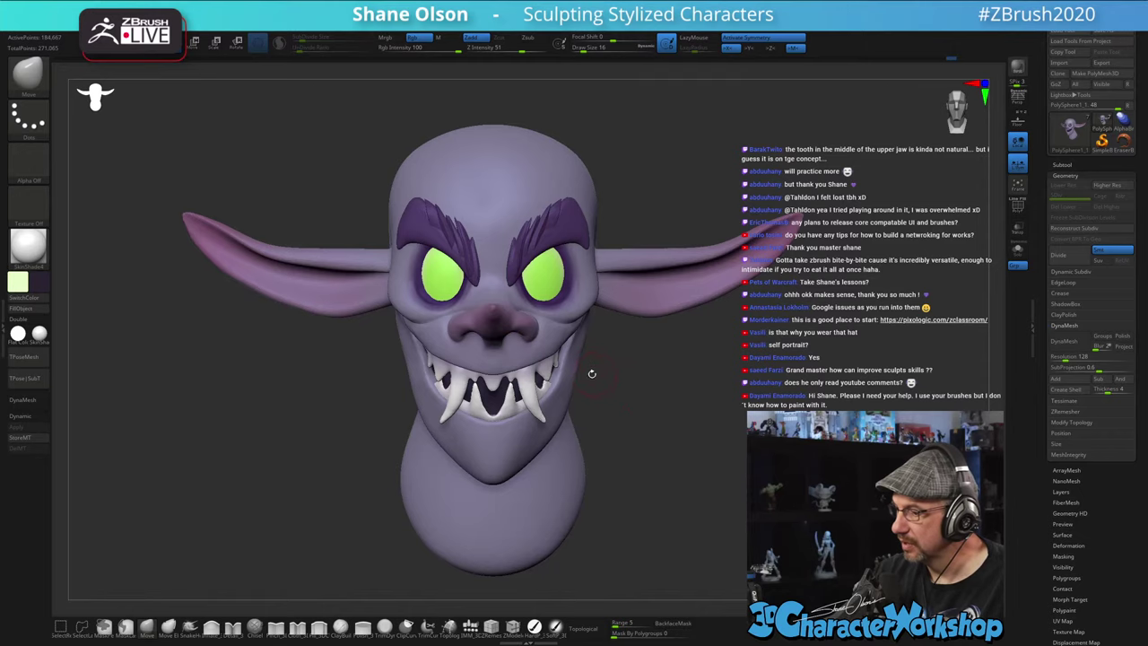
# - Set the draw size to 22 and adjust the face contour beside the mouth from the front
pyautogui.press('s')
pyautogui.moveTo(575, 362); pyautogui.dragTo(577, 363)
pyautogui.moveTo(633, 400)
pyautogui.mouseDown(button='right')
pyautogui.moveTo(712, 385)
pyautogui.moveTo(681, 391)
pyautogui.mouseUp(button='right')
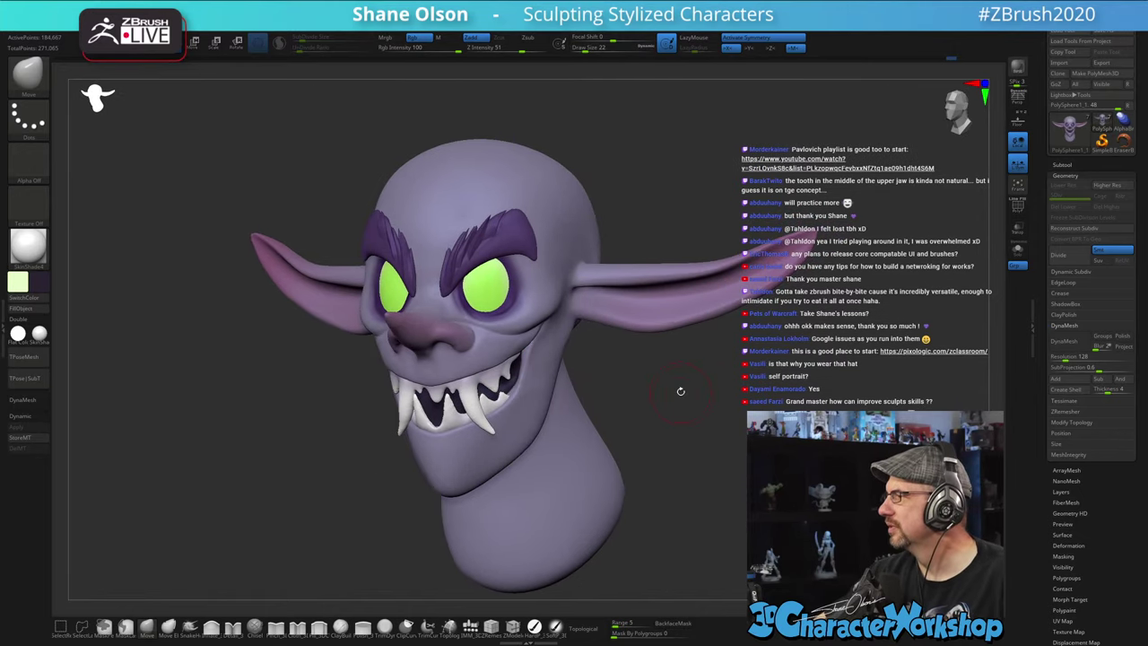
pyautogui.moveTo(655, 354); pyautogui.dragTo(625, 379)
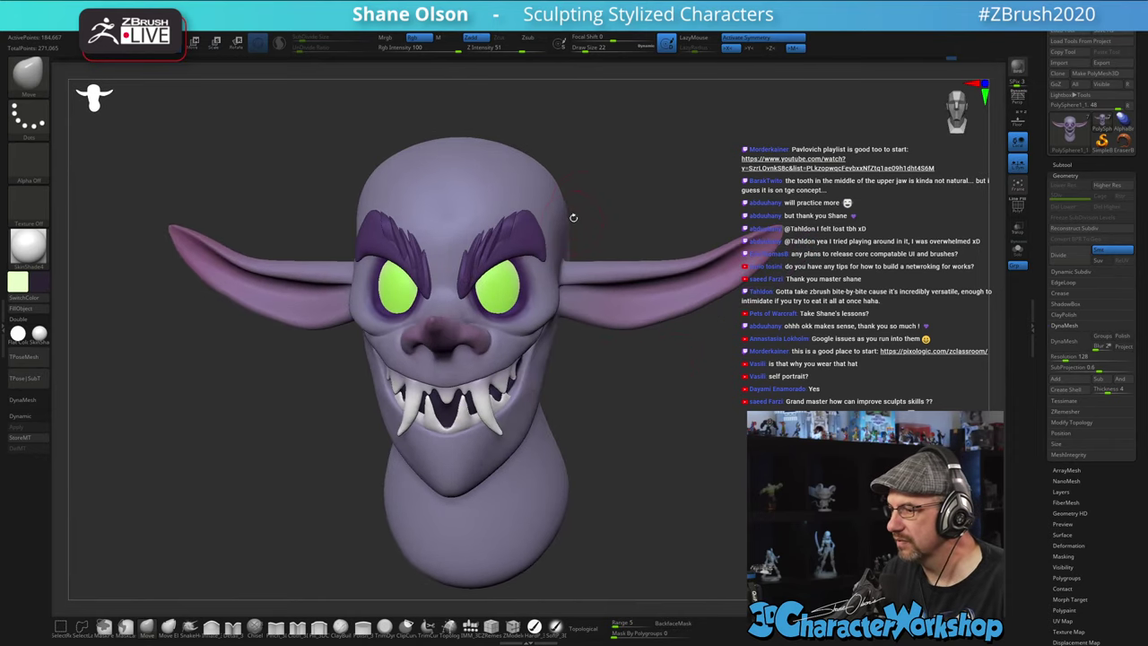
# - Enlarge the draw size to 56 and adjust the base of the ears where they meet the head
pyautogui.press('s')
pyautogui.moveTo(603, 201)
pyautogui.mouseDown()
pyautogui.moveTo(588, 204)
pyautogui.moveTo(613, 204)
pyautogui.mouseUp()
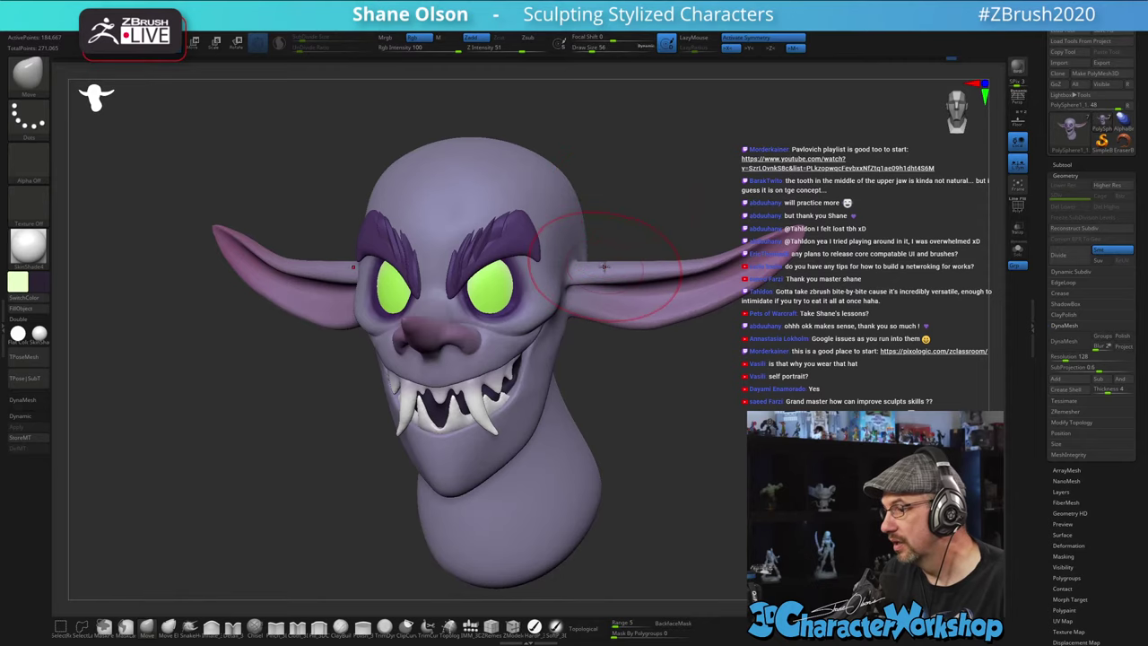
pyautogui.moveTo(600, 272); pyautogui.dragTo(599, 268)
pyautogui.moveTo(595, 218)
pyautogui.mouseDown()
pyautogui.moveTo(732, 199)
pyautogui.moveTo(710, 193)
pyautogui.moveTo(734, 187)
pyautogui.moveTo(672, 207)
pyautogui.mouseUp()
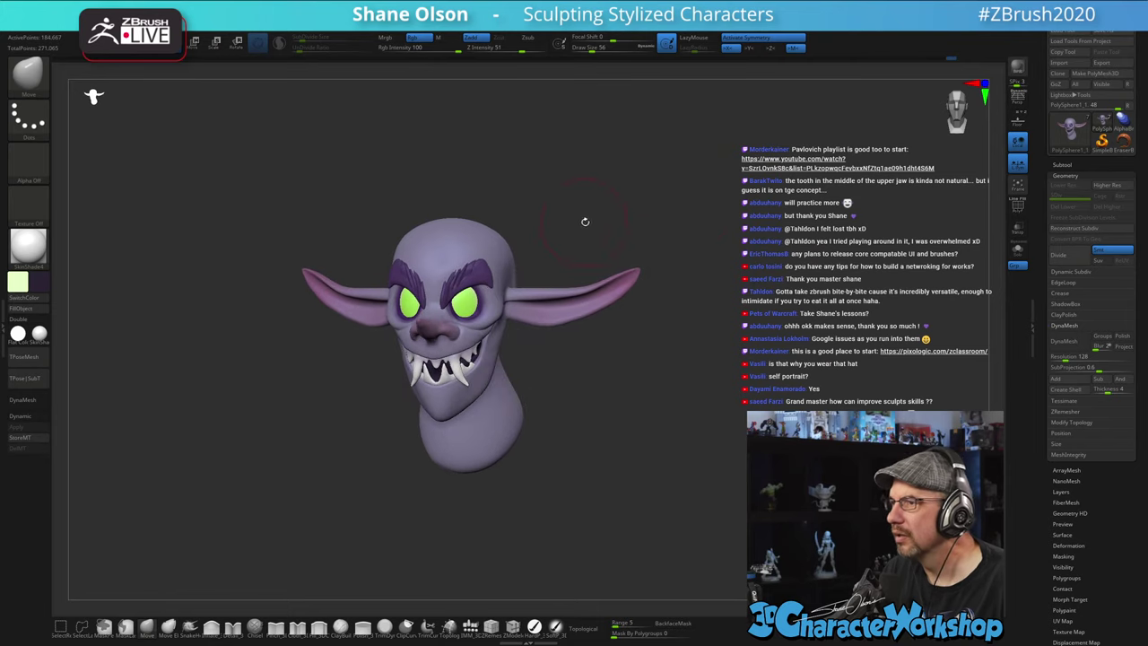
# - Reshape the ears from a three-quarter view, using draw sizes 65 and 49
pyautogui.keyDown('alt'); pyautogui.moveTo(585, 222); pyautogui.dragTo(575, 238); pyautogui.keyUp('alt')
pyautogui.press('s')
pyautogui.moveTo(509, 293); pyautogui.dragTo(512, 292)
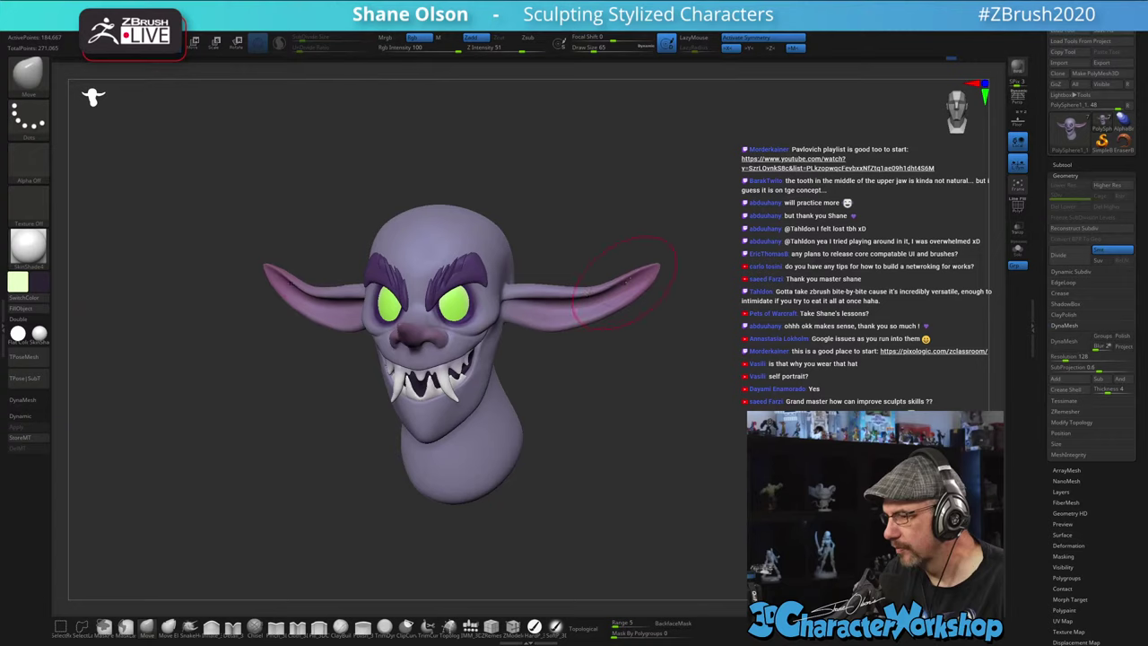
pyautogui.moveTo(702, 294)
pyautogui.keyDown('alt'); pyautogui.mouseDown()
pyautogui.moveTo(705, 307)
pyautogui.moveTo(680, 301)
pyautogui.moveTo(670, 283)
pyautogui.mouseUp(); pyautogui.keyUp('alt')
pyautogui.press('s')
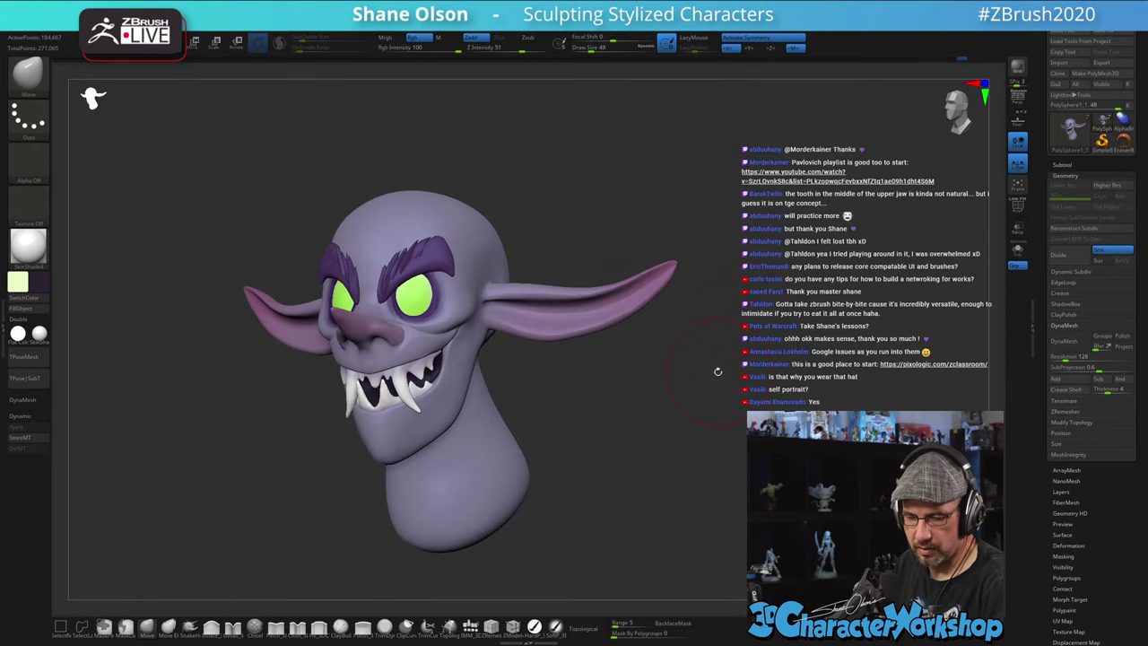
# - Adjust the head's overall side profile with a large brush, using draw sizes 90, 108 and 82
pyautogui.moveTo(709, 400)
pyautogui.mouseDown()
pyautogui.moveTo(773, 405)
pyautogui.moveTo(710, 403)
pyautogui.mouseUp()
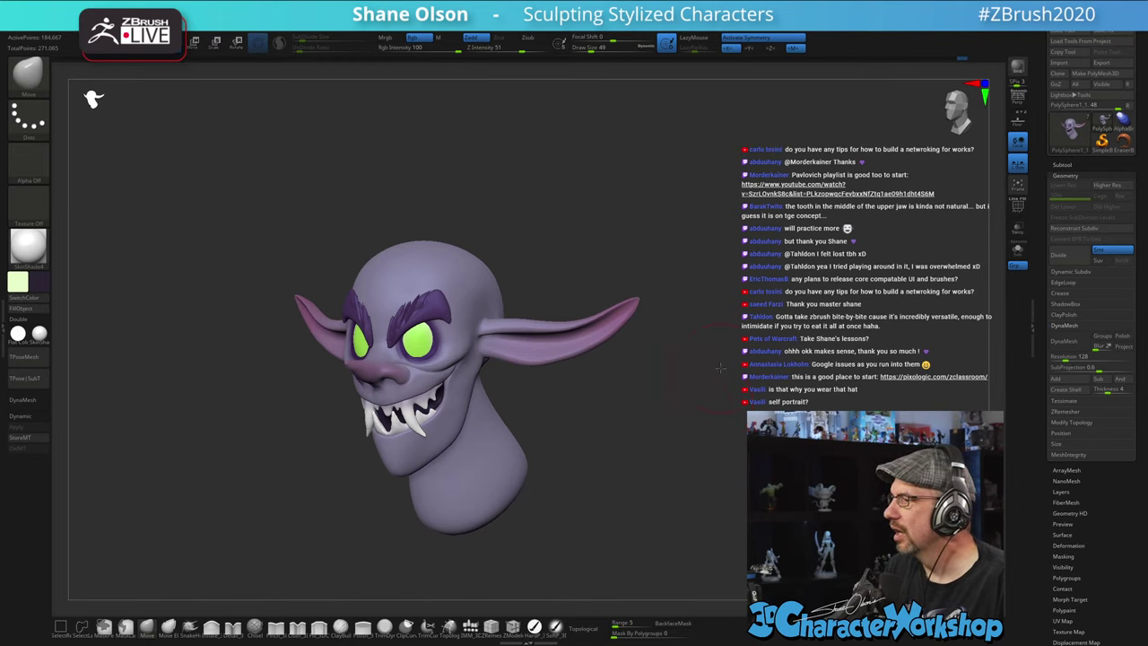
pyautogui.moveTo(720, 367)
pyautogui.mouseDown()
pyautogui.moveTo(728, 306)
pyautogui.moveTo(694, 281)
pyautogui.moveTo(708, 251)
pyautogui.moveTo(654, 246)
pyautogui.moveTo(603, 281)
pyautogui.mouseUp()
pyautogui.press('s')
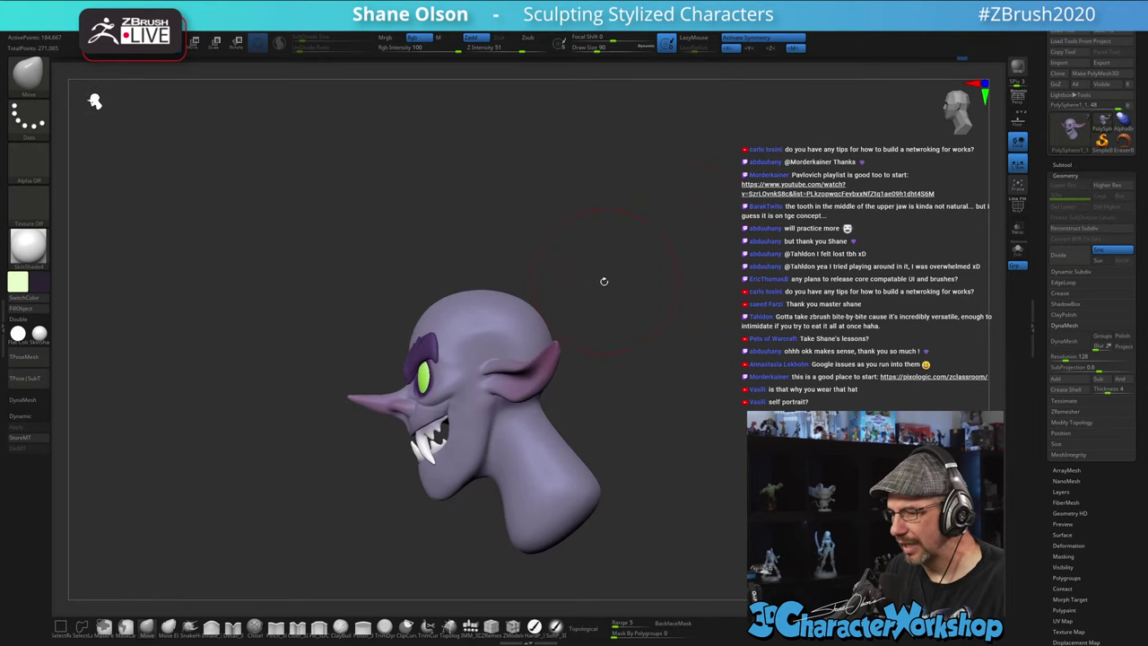
pyautogui.press('s')
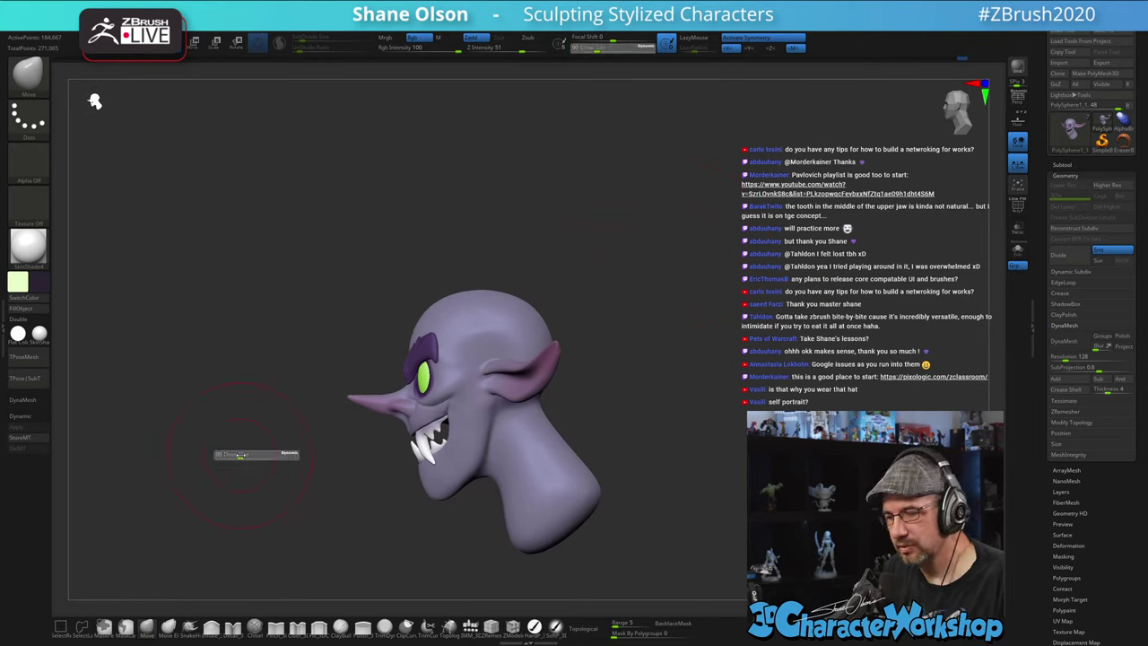
pyautogui.moveTo(240, 456)
pyautogui.mouseDown()
pyautogui.moveTo(266, 400)
pyautogui.moveTo(257, 412)
pyautogui.mouseUp()
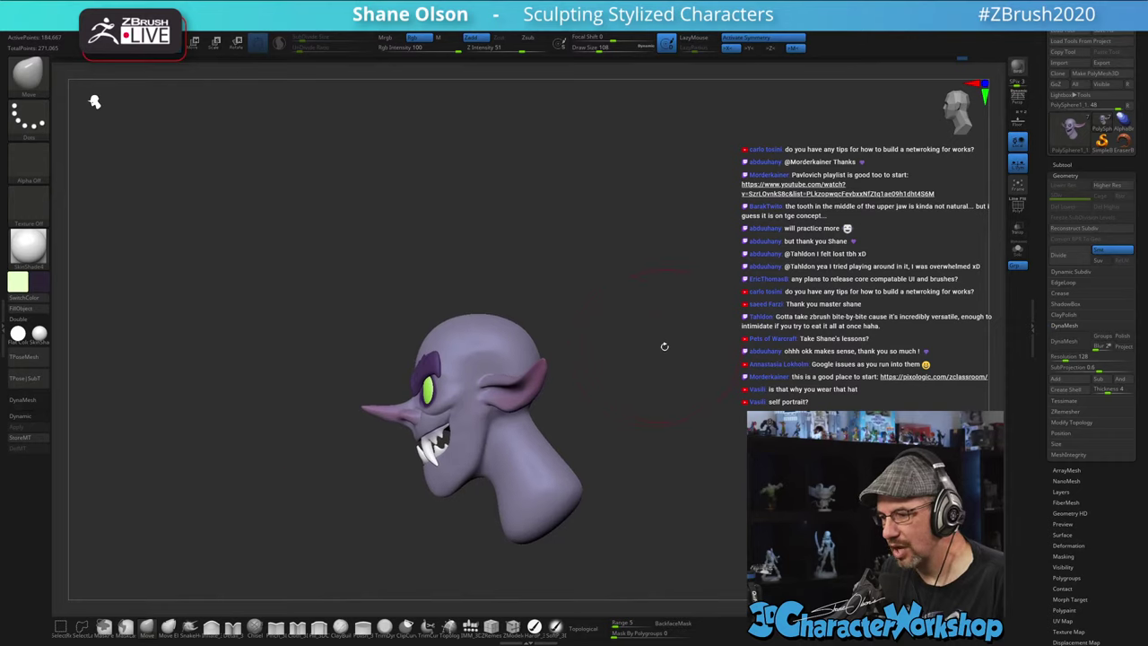
pyautogui.moveTo(594, 402)
pyautogui.mouseDown()
pyautogui.moveTo(618, 401)
pyautogui.moveTo(594, 392)
pyautogui.moveTo(626, 412)
pyautogui.moveTo(618, 431)
pyautogui.moveTo(663, 413)
pyautogui.mouseUp()
pyautogui.press('s')
pyautogui.press('s')
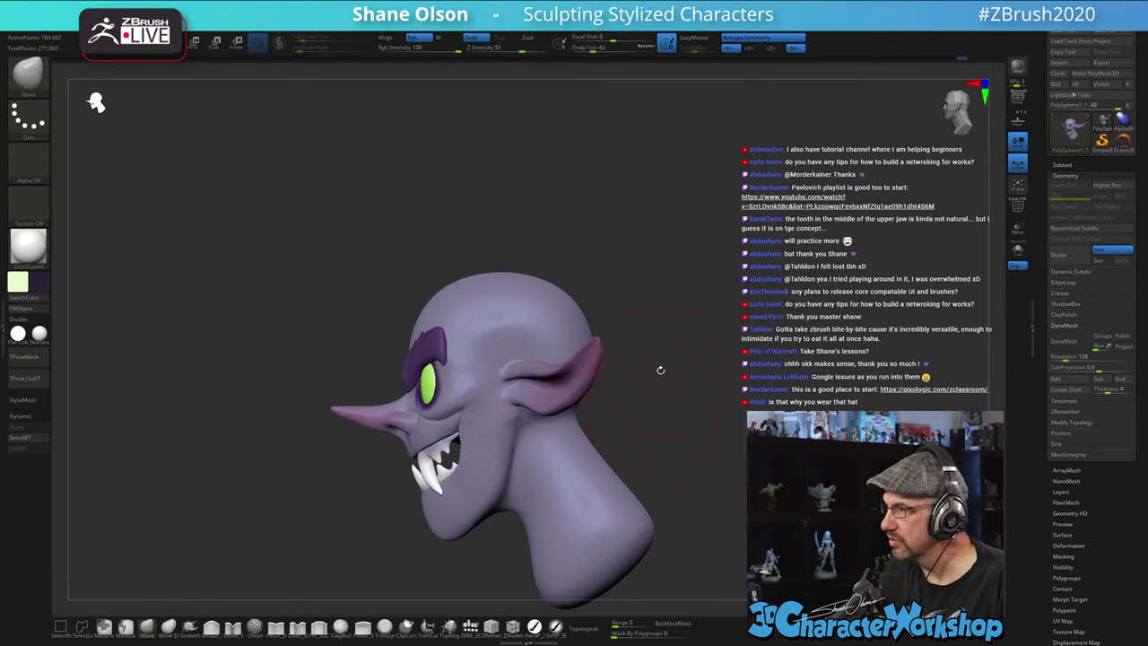
# - Refine the cheek just behind the mouth corner in profile, using draw sizes 35 and 25
pyautogui.press('s')
pyautogui.moveTo(468, 431); pyautogui.dragTo(461, 430)
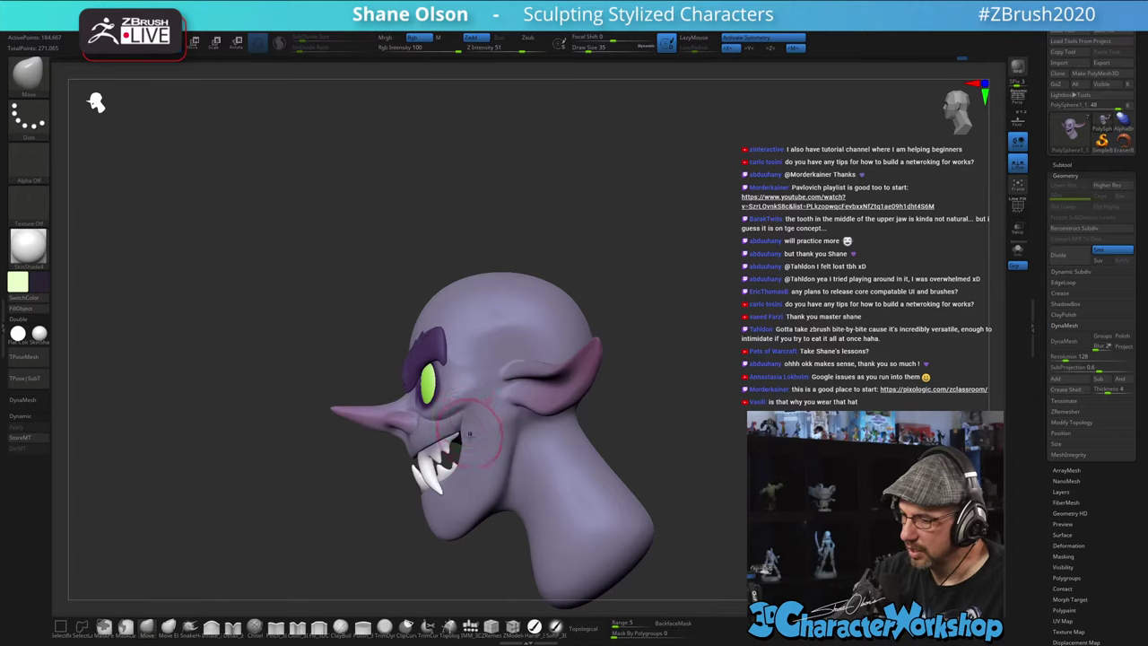
pyautogui.press('[')
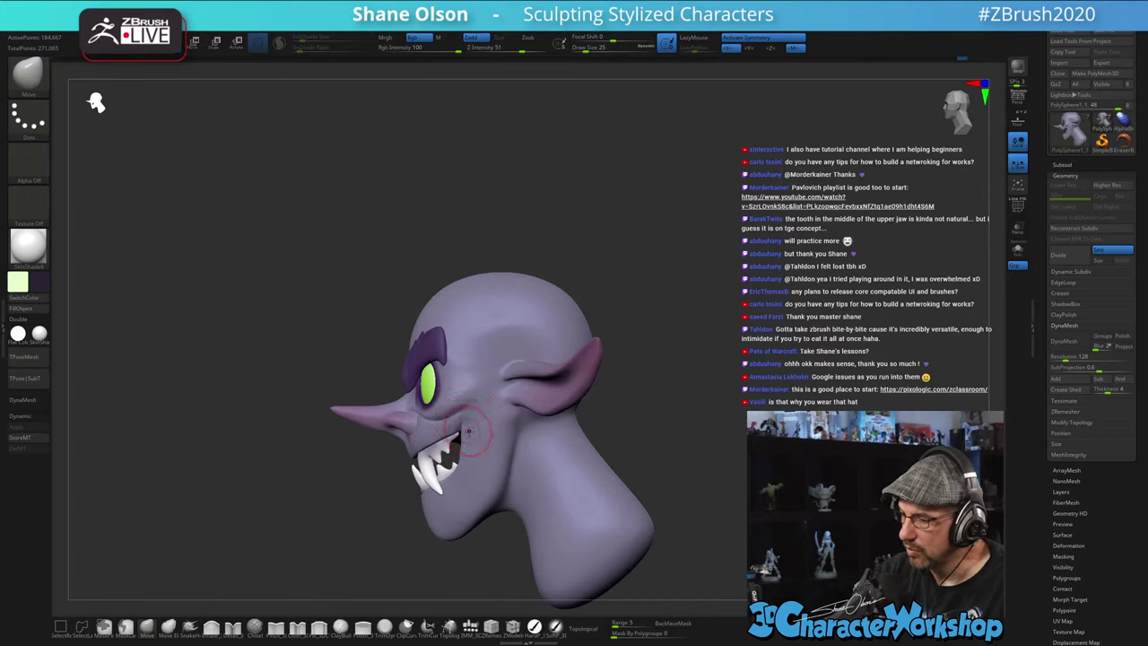
pyautogui.moveTo(471, 435); pyautogui.dragTo(510, 439, button='right')
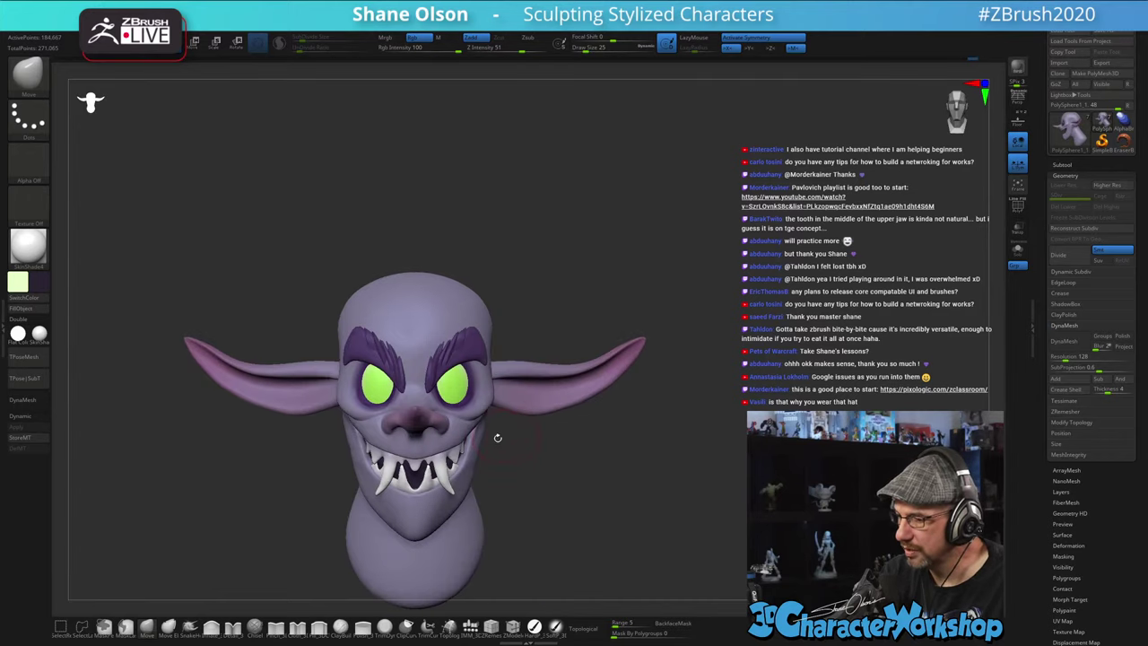
# - Adjust the cheek edge beside the mouth from the front, using draw sizes 23 and 27
pyautogui.press('s')
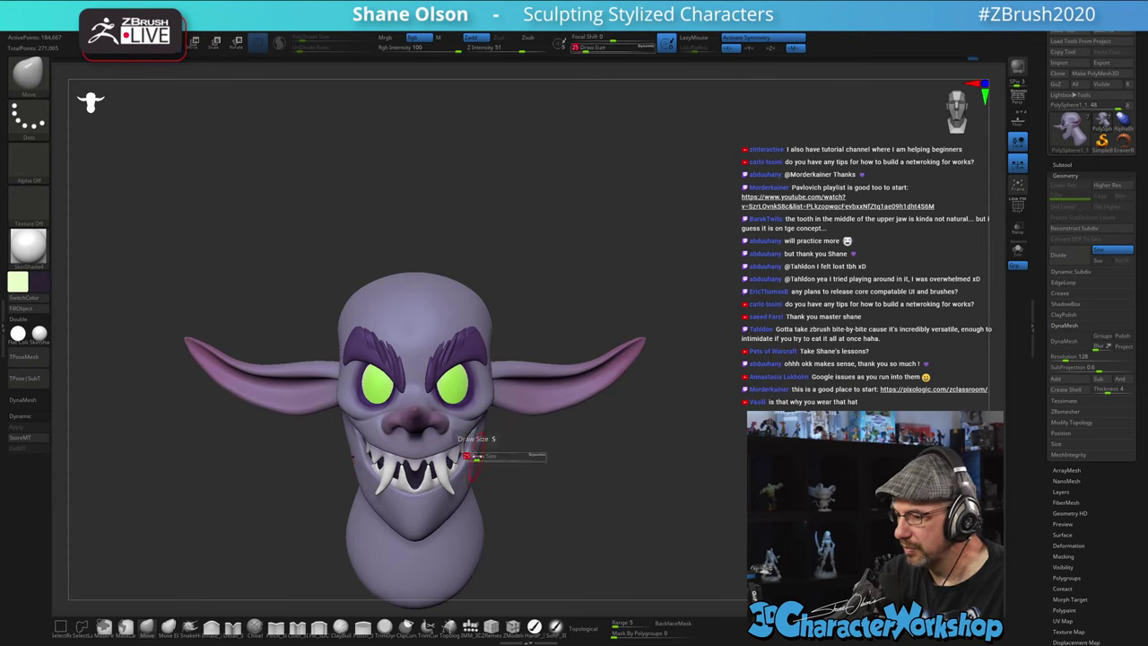
pyautogui.click(472, 458)
pyautogui.press('s')
pyautogui.click(477, 456)
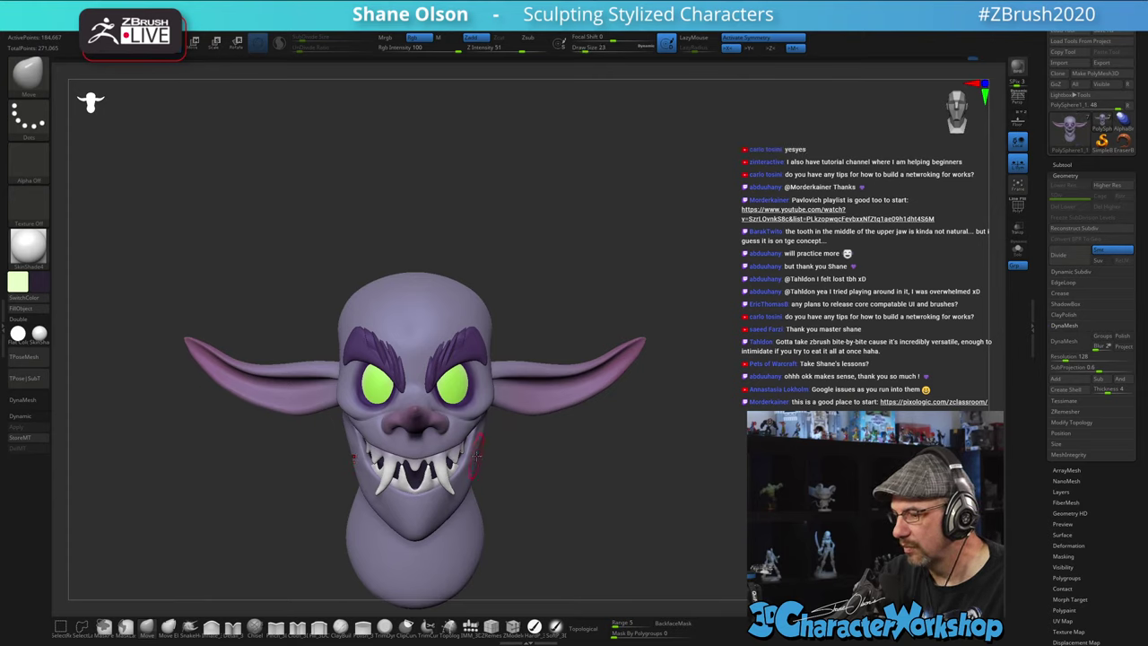
pyautogui.moveTo(549, 451); pyautogui.dragTo(544, 469, button='right')
pyautogui.press('s')
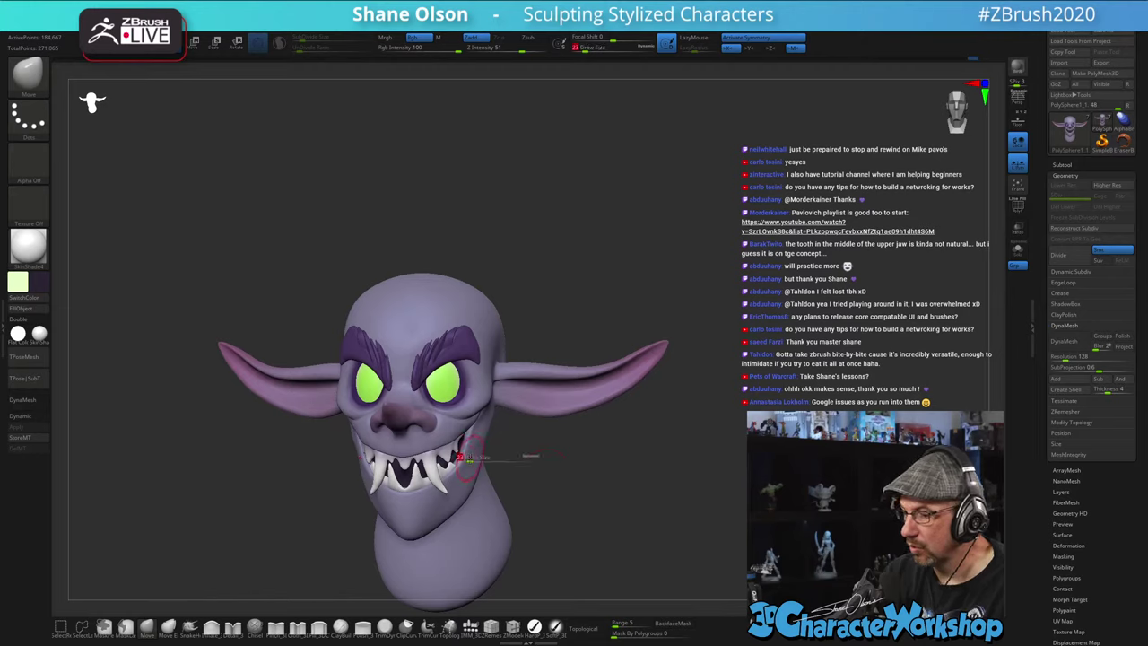
pyautogui.click(467, 458)
pyautogui.moveTo(492, 439); pyautogui.dragTo(502, 437, button='right')
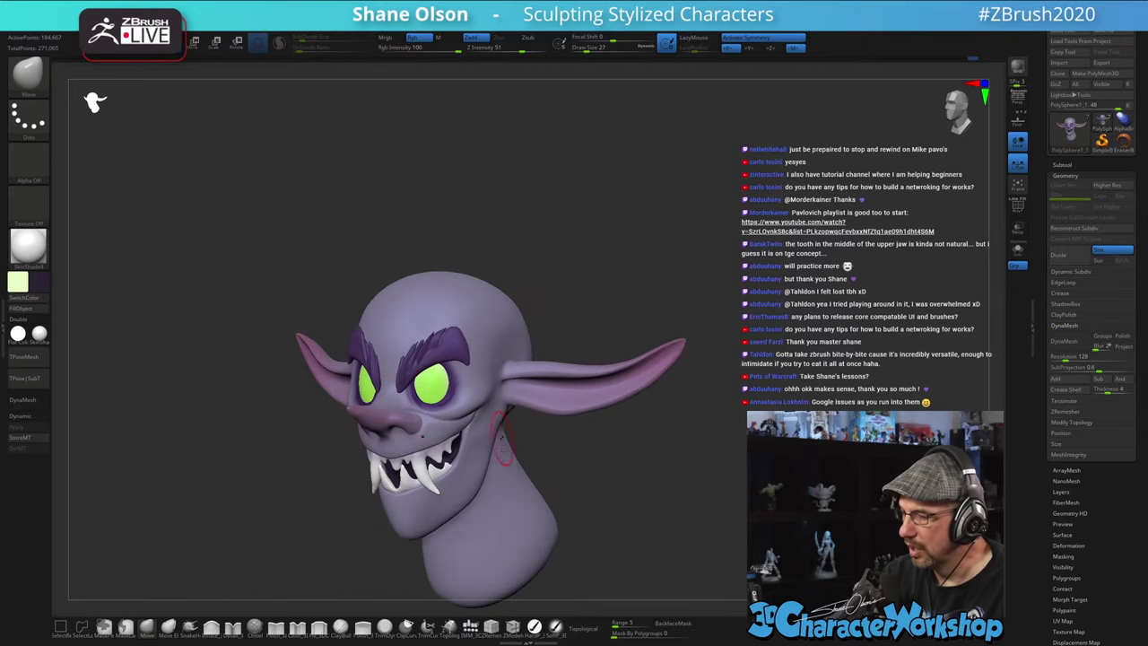
# - Refine the jaw edge below the ear, smoothing and reshaping it before polishing with draw sizes 17 and 29
pyautogui.keyDown('shift'); pyautogui.moveTo(485, 435); pyautogui.dragTo(499, 428); pyautogui.keyUp('shift')
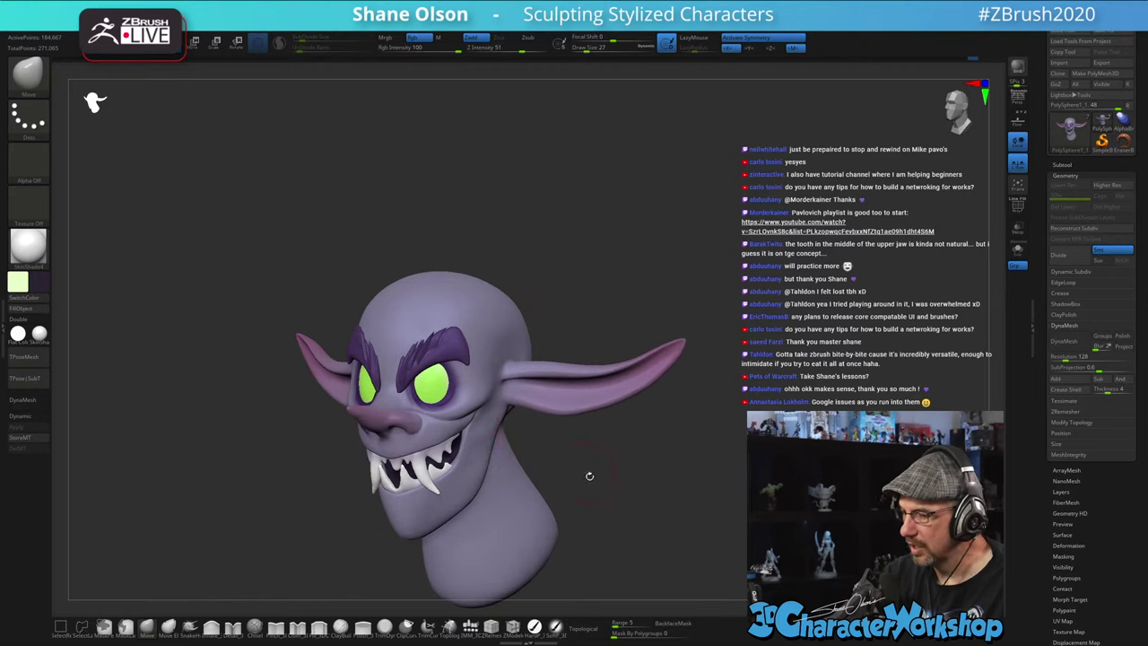
pyautogui.moveTo(590, 476)
pyautogui.keyDown('shift'); pyautogui.mouseDown()
pyautogui.moveTo(603, 475)
pyautogui.moveTo(537, 447)
pyautogui.moveTo(534, 459)
pyautogui.moveTo(475, 454)
pyautogui.mouseUp(); pyautogui.keyUp('shift')
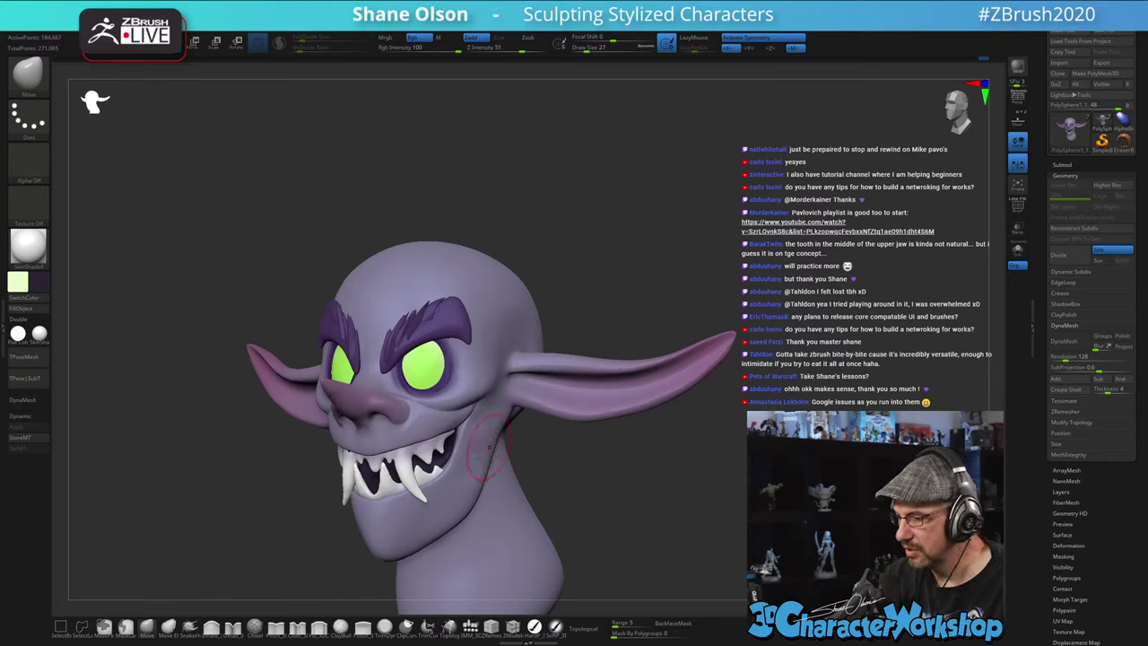
pyautogui.click(363, 628)
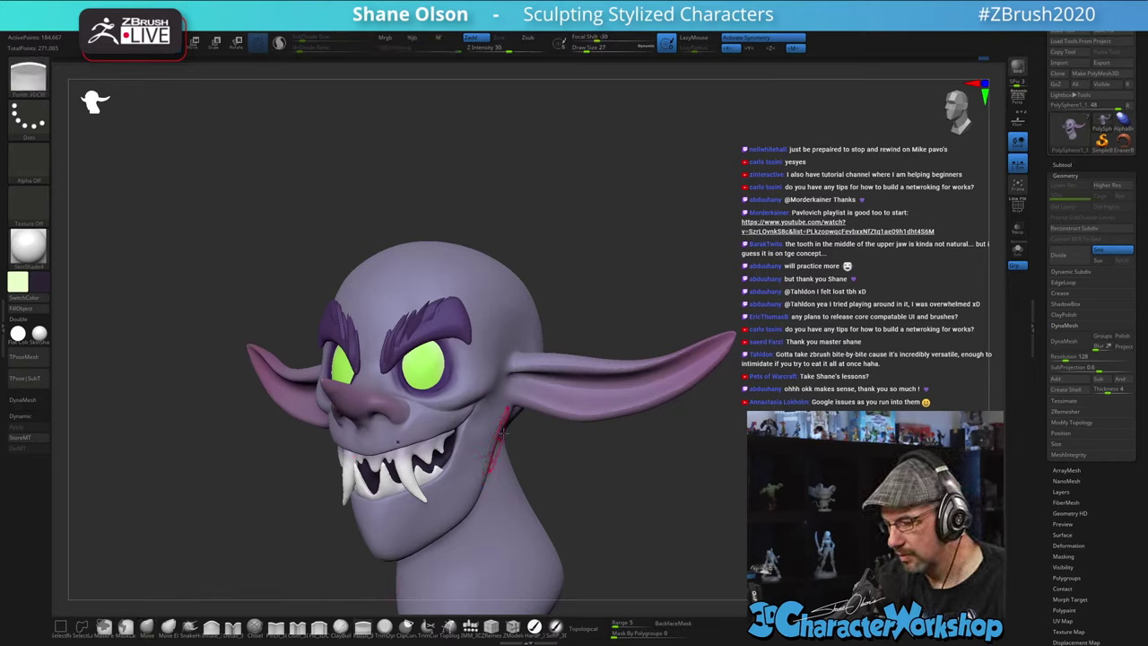
pyautogui.moveTo(583, 504); pyautogui.dragTo(579, 497)
pyautogui.press('s')
pyautogui.click(586, 491)
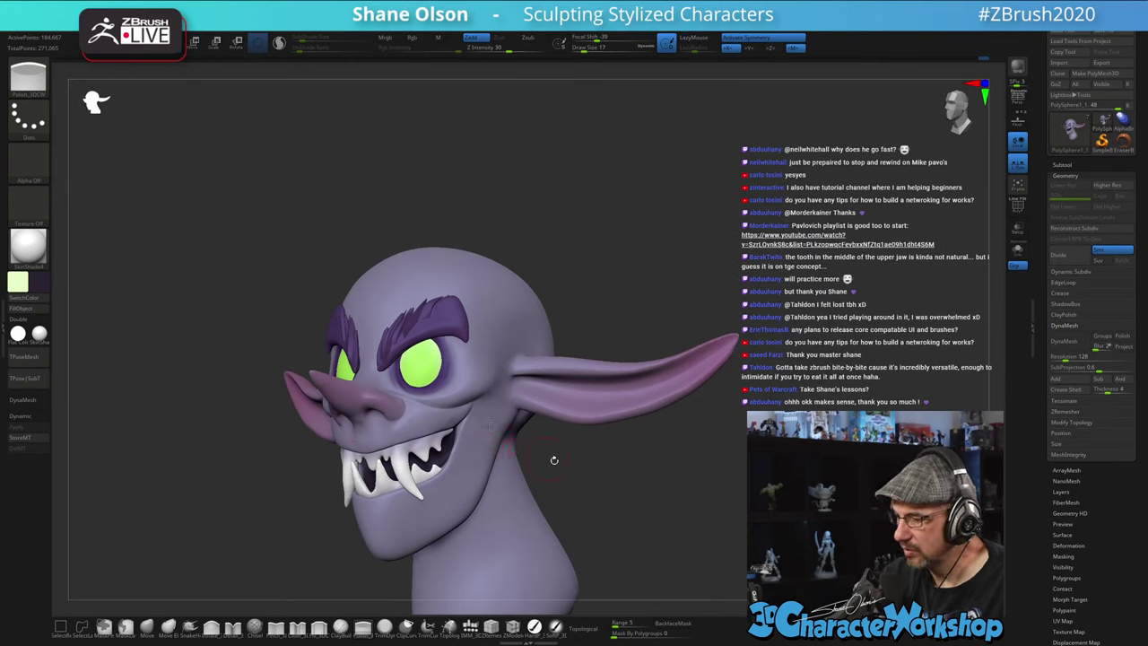
pyautogui.moveTo(554, 460)
pyautogui.mouseDown()
pyautogui.moveTo(584, 476)
pyautogui.moveTo(549, 482)
pyautogui.moveTo(615, 496)
pyautogui.moveTo(639, 427)
pyautogui.mouseUp()
pyautogui.press('s')
pyautogui.click(570, 490)
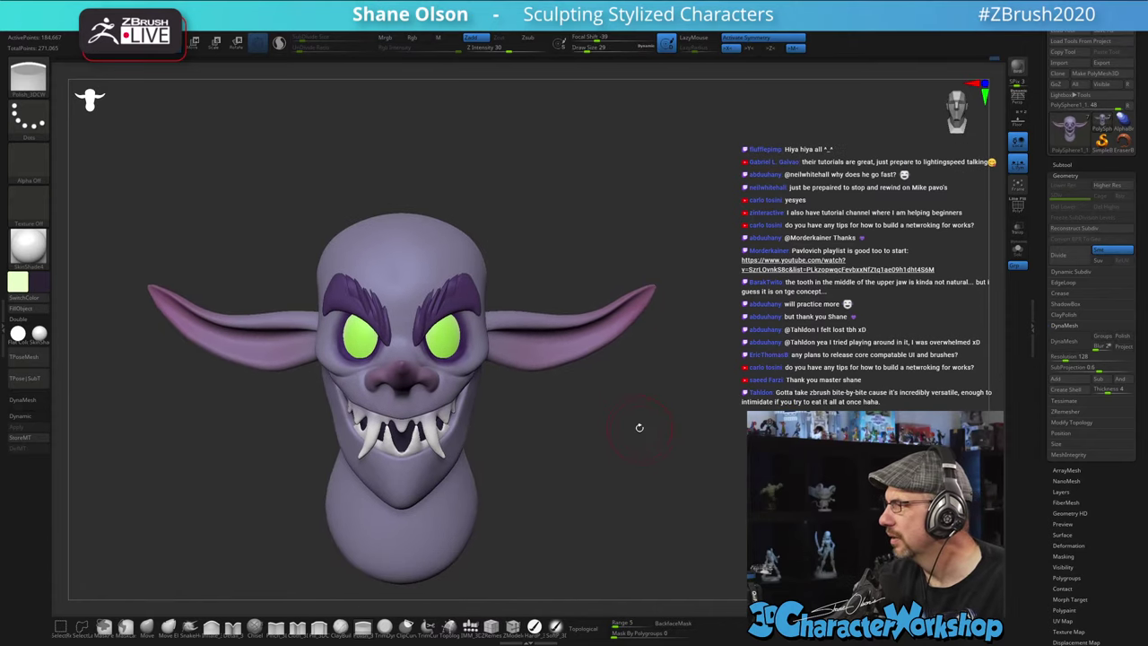
# - Examine the head's overall shape from the front, three-quarter and profile views
pyautogui.keyDown('alt'); pyautogui.moveTo(657, 313); pyautogui.dragTo(742, 325); pyautogui.keyUp('alt')
pyautogui.moveTo(829, 359); pyautogui.dragTo(711, 354)
pyautogui.moveTo(762, 263)
pyautogui.mouseDown(button='right')
pyautogui.moveTo(604, 248)
pyautogui.moveTo(636, 233)
pyautogui.mouseUp(button='right')
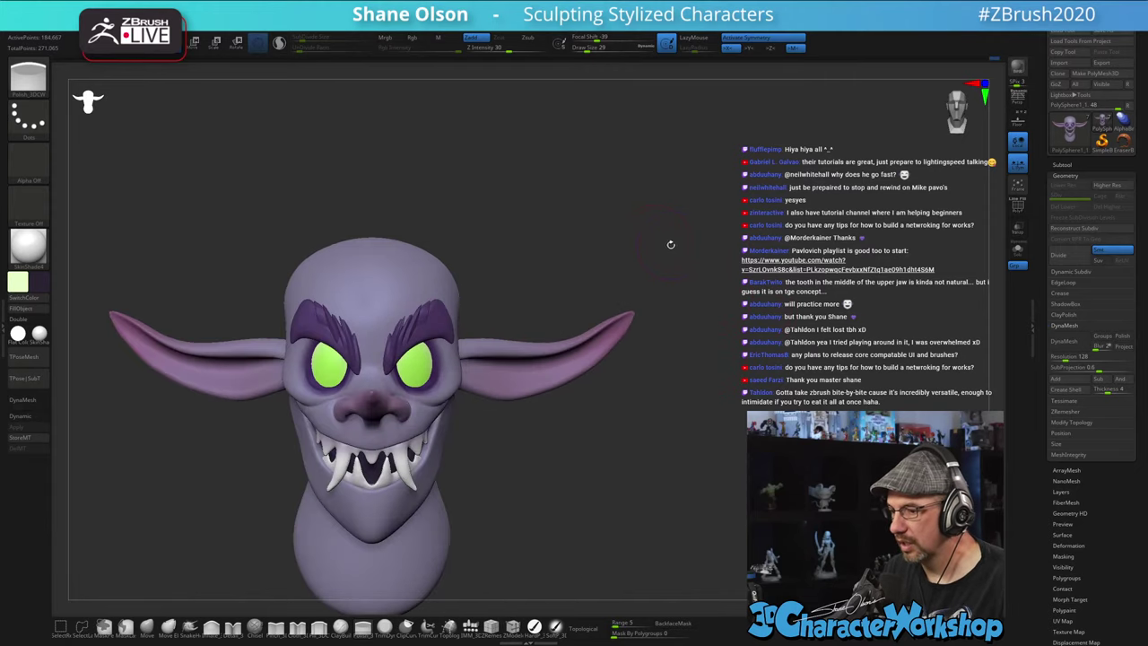
pyautogui.moveTo(704, 255)
pyautogui.mouseDown()
pyautogui.moveTo(635, 232)
pyautogui.moveTo(712, 260)
pyautogui.moveTo(696, 242)
pyautogui.mouseUp()
pyautogui.moveTo(696, 241); pyautogui.dragTo(692, 241, button='right')
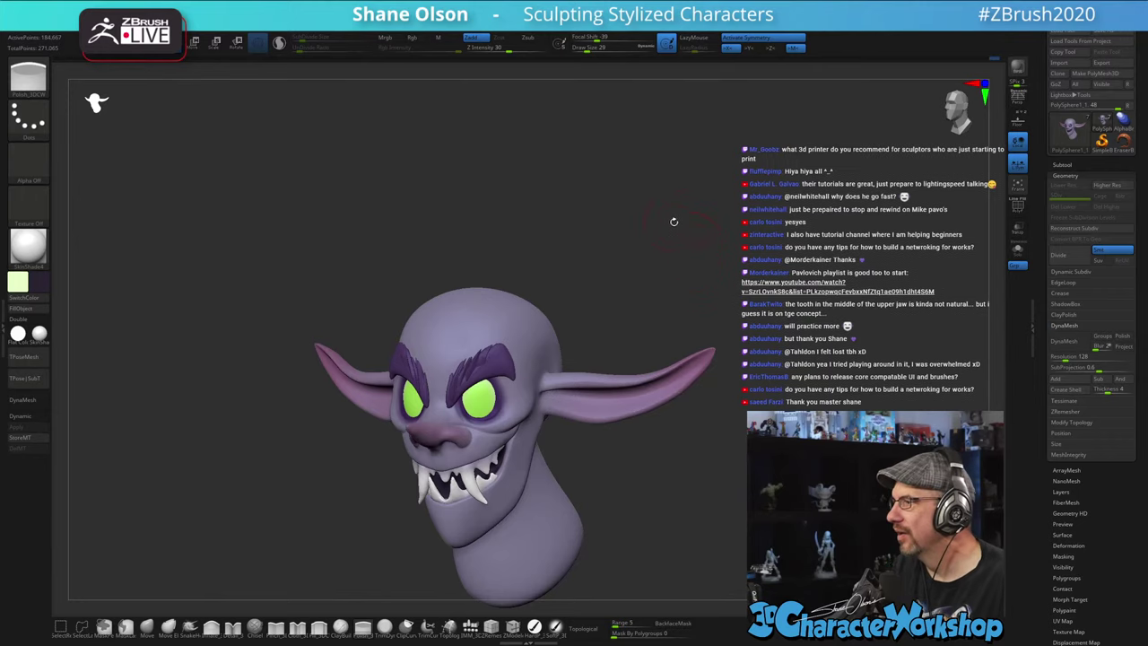
pyautogui.moveTo(736, 250); pyautogui.dragTo(685, 273)
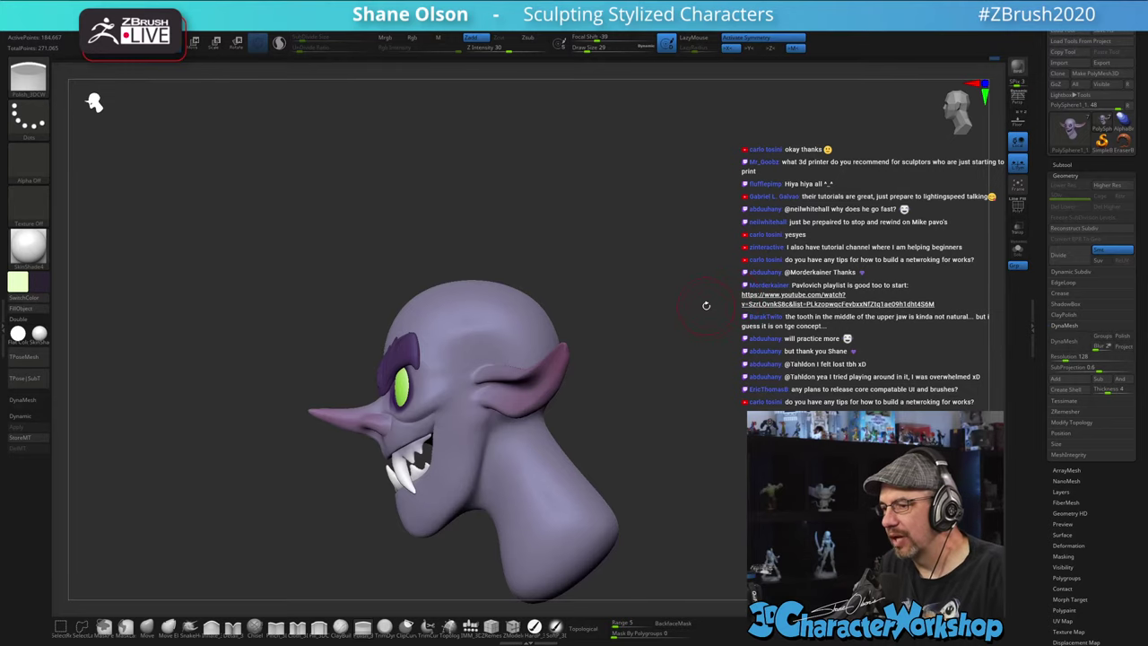
pyautogui.moveTo(675, 288)
pyautogui.mouseDown()
pyautogui.moveTo(700, 291)
pyautogui.moveTo(684, 291)
pyautogui.mouseUp()
pyautogui.moveTo(607, 285)
pyautogui.keyDown('alt'); pyautogui.mouseDown()
pyautogui.moveTo(681, 287)
pyautogui.moveTo(661, 282)
pyautogui.moveTo(688, 260)
pyautogui.mouseUp(); pyautogui.keyUp('alt')
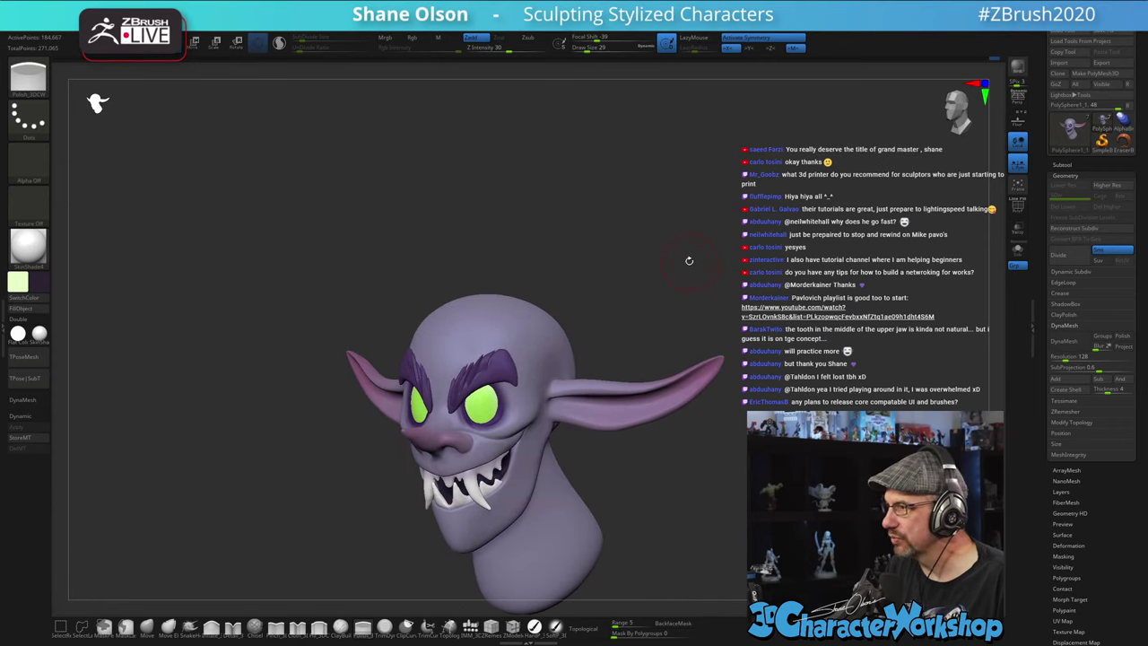
pyautogui.moveTo(723, 462)
pyautogui.mouseDown()
pyautogui.moveTo(740, 478)
pyautogui.moveTo(756, 432)
pyautogui.mouseUp()
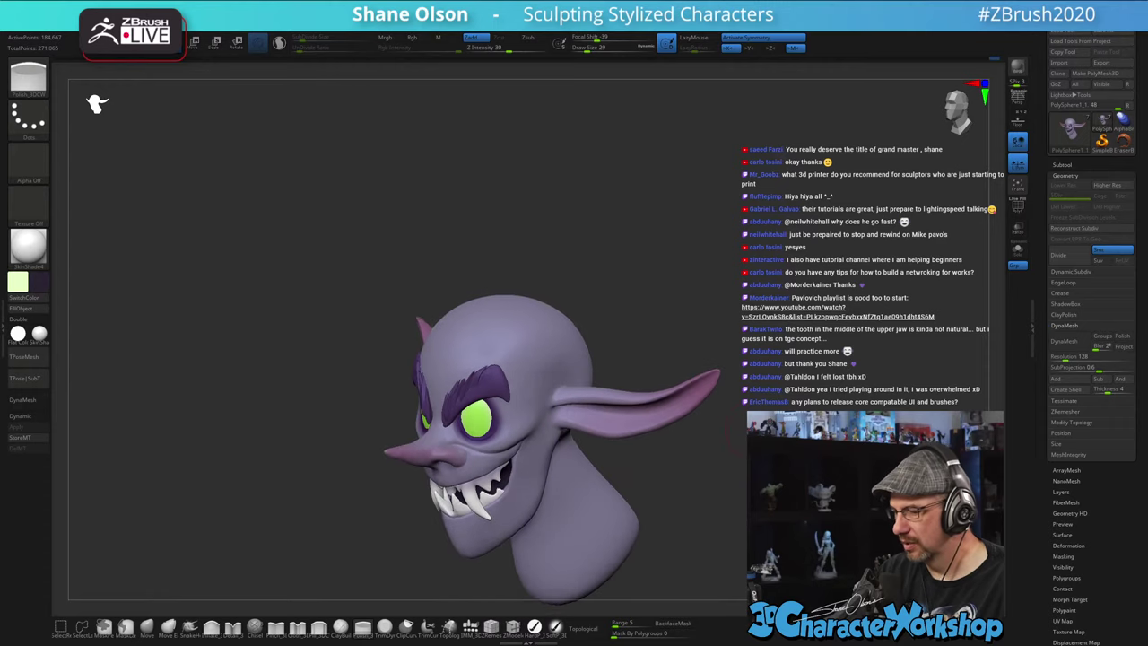
# - Sculpt the temple area above the eyebrow with draw size 31 and smooth the result
pyautogui.click(276, 628)
pyautogui.moveTo(609, 287); pyautogui.dragTo(587, 346)
pyautogui.press('s')
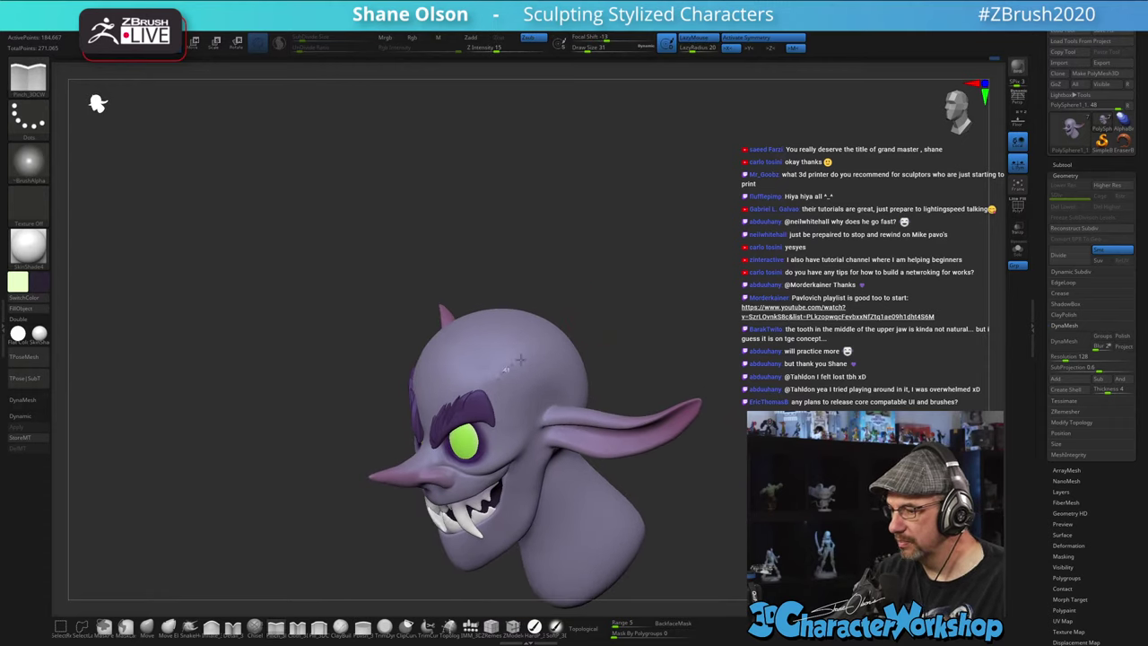
pyautogui.moveTo(665, 360)
pyautogui.mouseDown()
pyautogui.moveTo(687, 337)
pyautogui.moveTo(672, 334)
pyautogui.mouseUp()
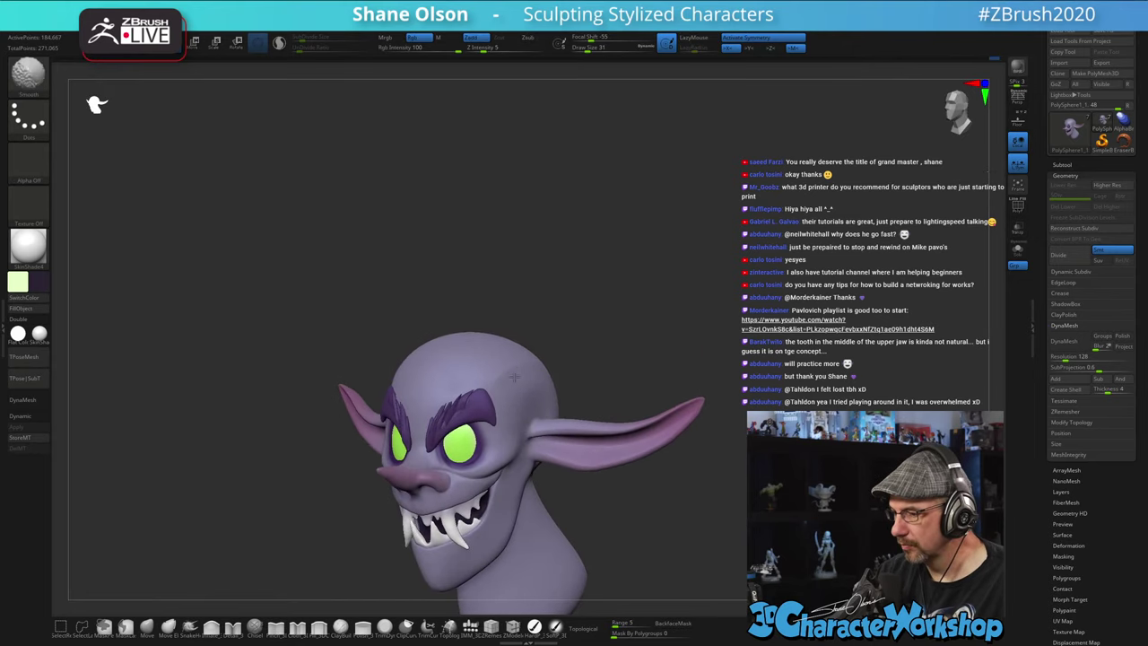
pyautogui.moveTo(584, 343); pyautogui.dragTo(504, 367)
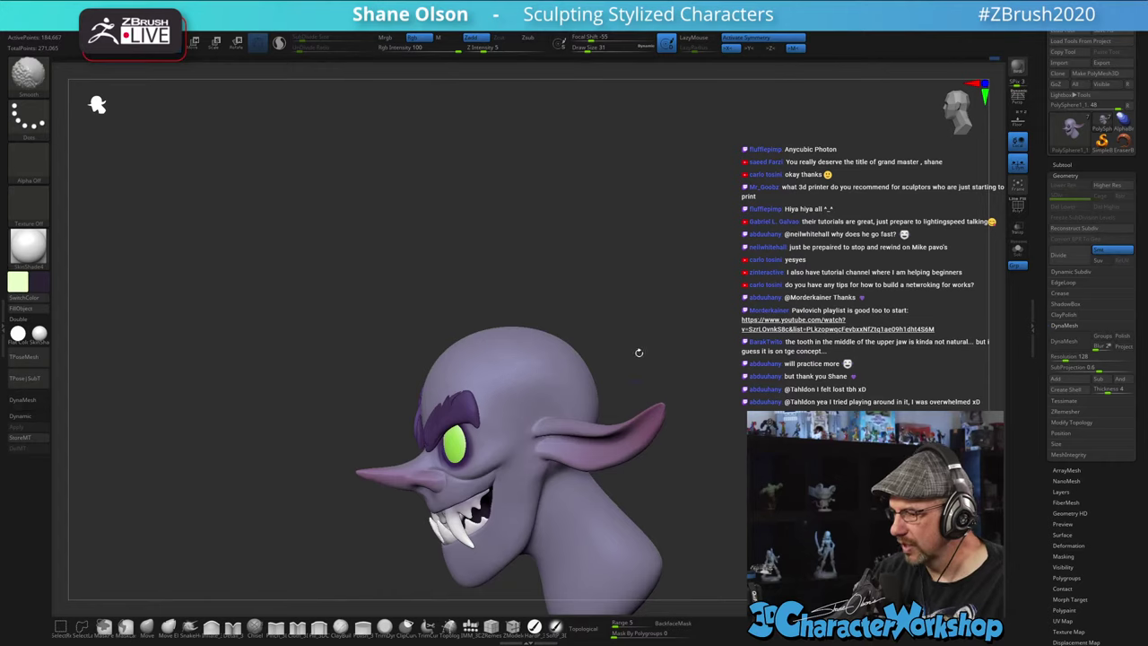
pyautogui.moveTo(638, 353)
pyautogui.keyDown('shift'); pyautogui.mouseDown()
pyautogui.moveTo(679, 351)
pyautogui.moveTo(639, 359)
pyautogui.moveTo(659, 327)
pyautogui.mouseUp(); pyautogui.keyUp('shift')
pyautogui.moveTo(723, 425)
pyautogui.keyDown('alt'); pyautogui.mouseDown()
pyautogui.moveTo(715, 440)
pyautogui.moveTo(732, 380)
pyautogui.mouseUp(); pyautogui.keyUp('alt')
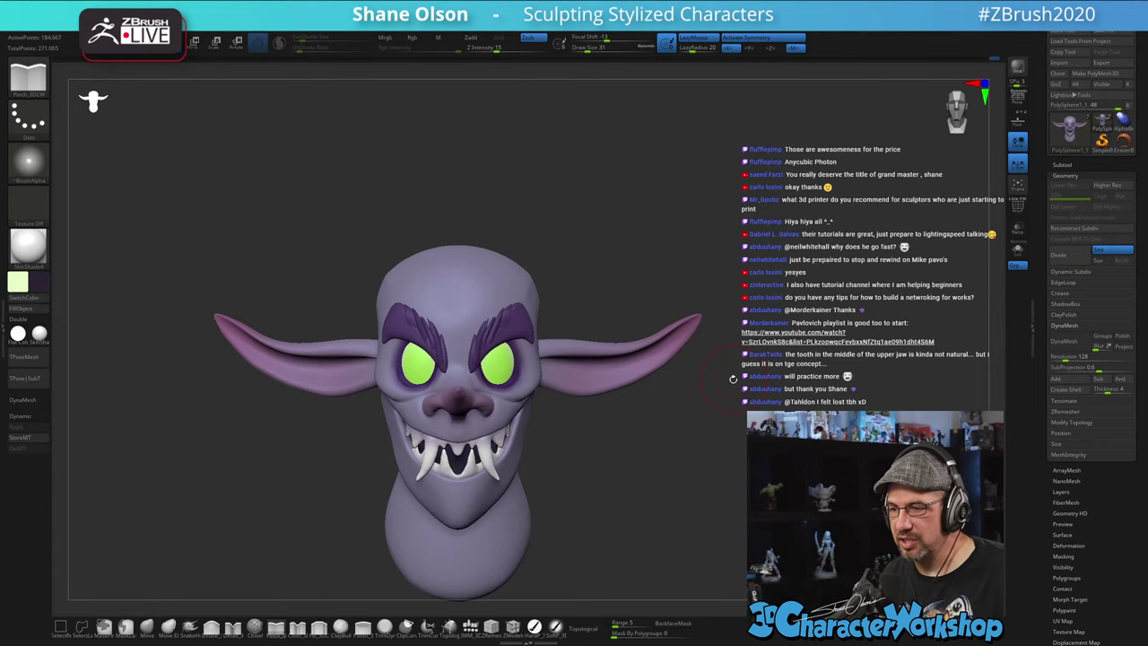
# - Reshape the side of the skull above the ear with the Move brush, using draw sizes 35 and 44, and smooth it
pyautogui.click(150, 627)
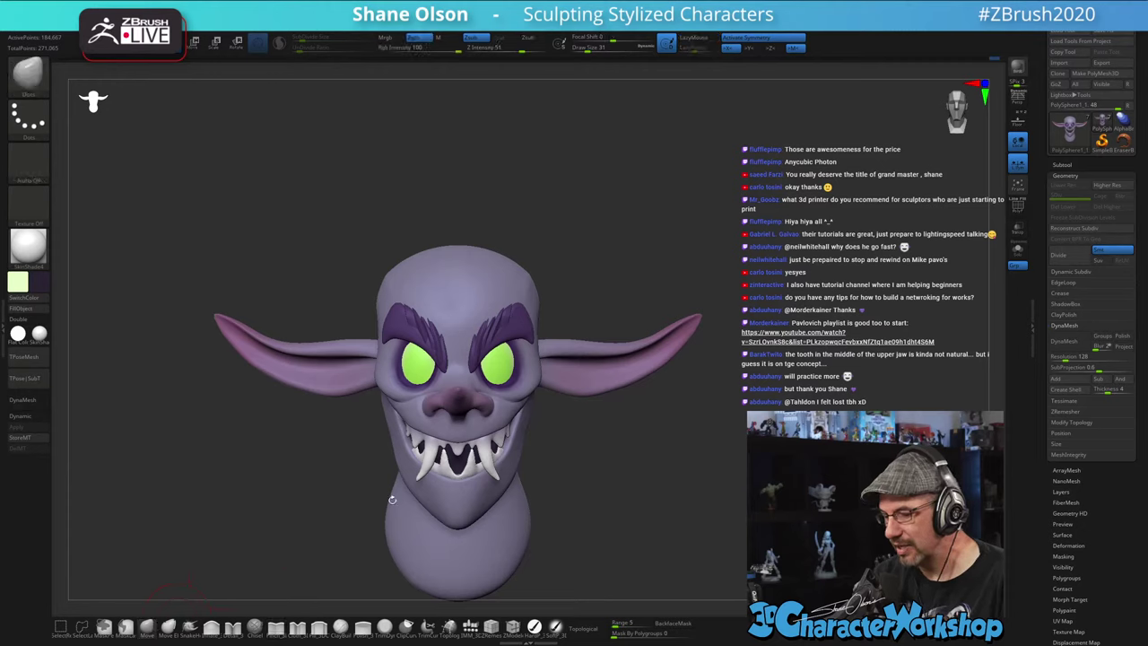
pyautogui.moveTo(633, 416)
pyautogui.mouseDown()
pyautogui.moveTo(609, 429)
pyautogui.moveTo(632, 431)
pyautogui.mouseUp()
pyautogui.press('s')
pyautogui.moveTo(609, 277); pyautogui.dragTo(555, 308)
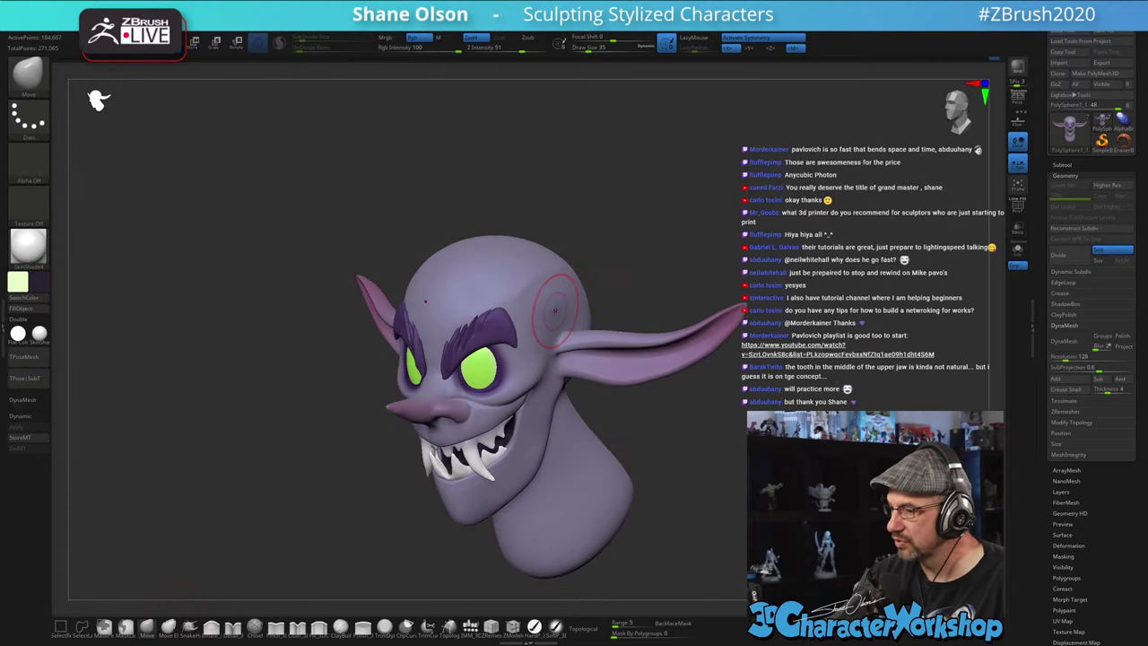
pyautogui.press(']')
pyautogui.moveTo(521, 307); pyautogui.dragTo(554, 307, button='right')
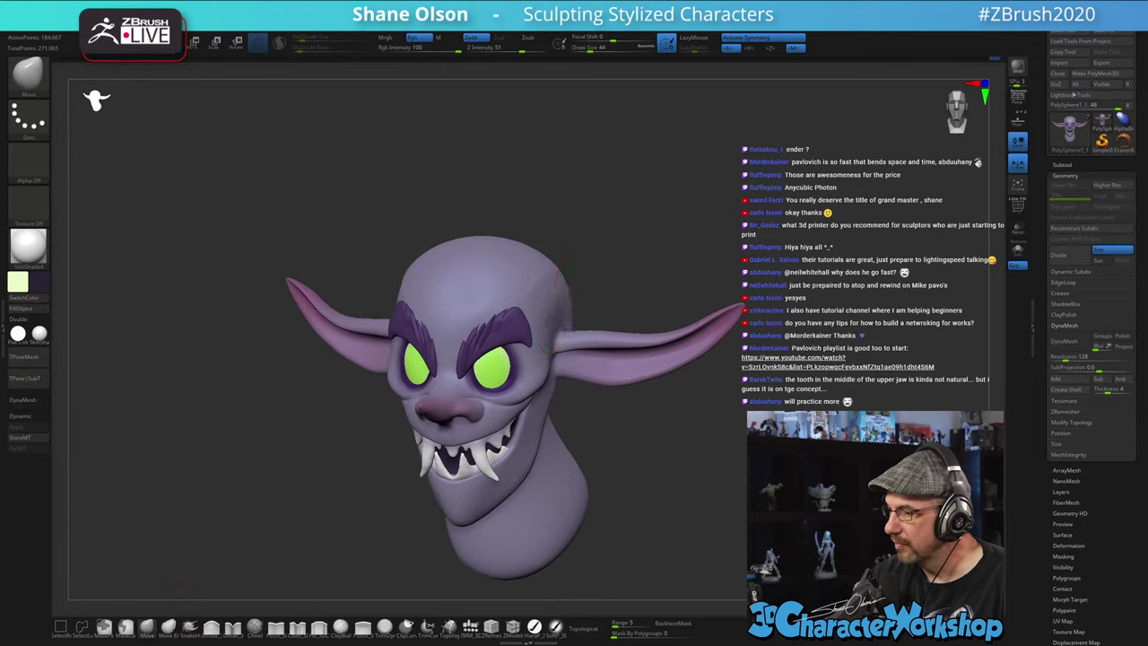
pyautogui.moveTo(606, 266)
pyautogui.mouseDown()
pyautogui.moveTo(546, 309)
pyautogui.moveTo(527, 302)
pyautogui.mouseUp()
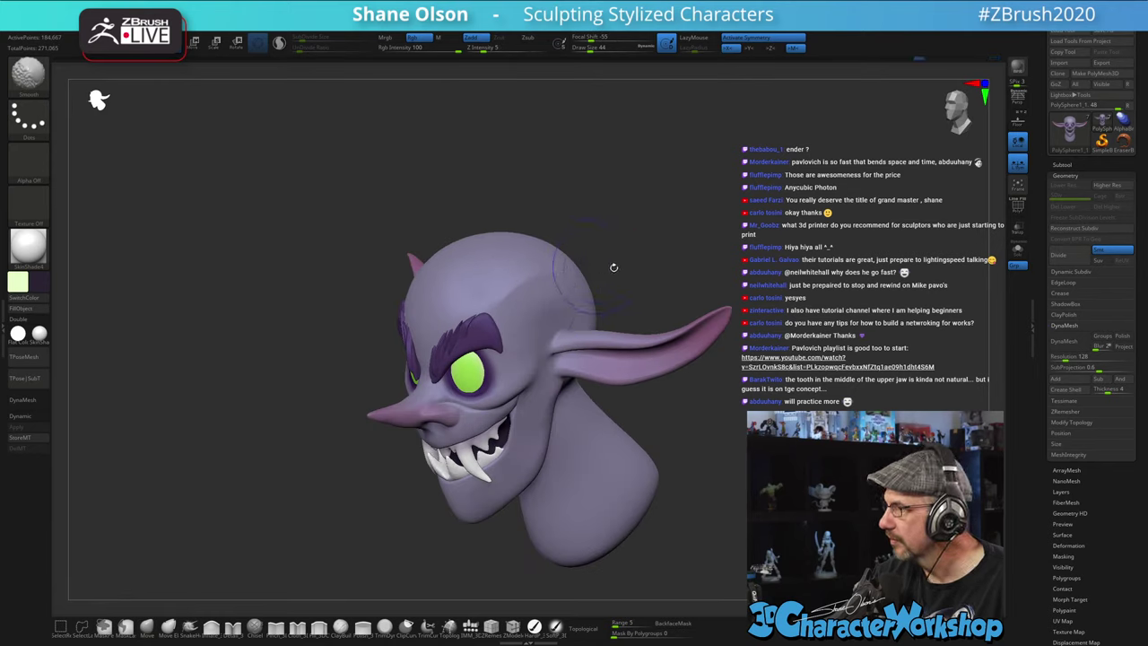
pyautogui.moveTo(613, 267)
pyautogui.mouseDown()
pyautogui.moveTo(660, 272)
pyautogui.moveTo(617, 285)
pyautogui.mouseUp()
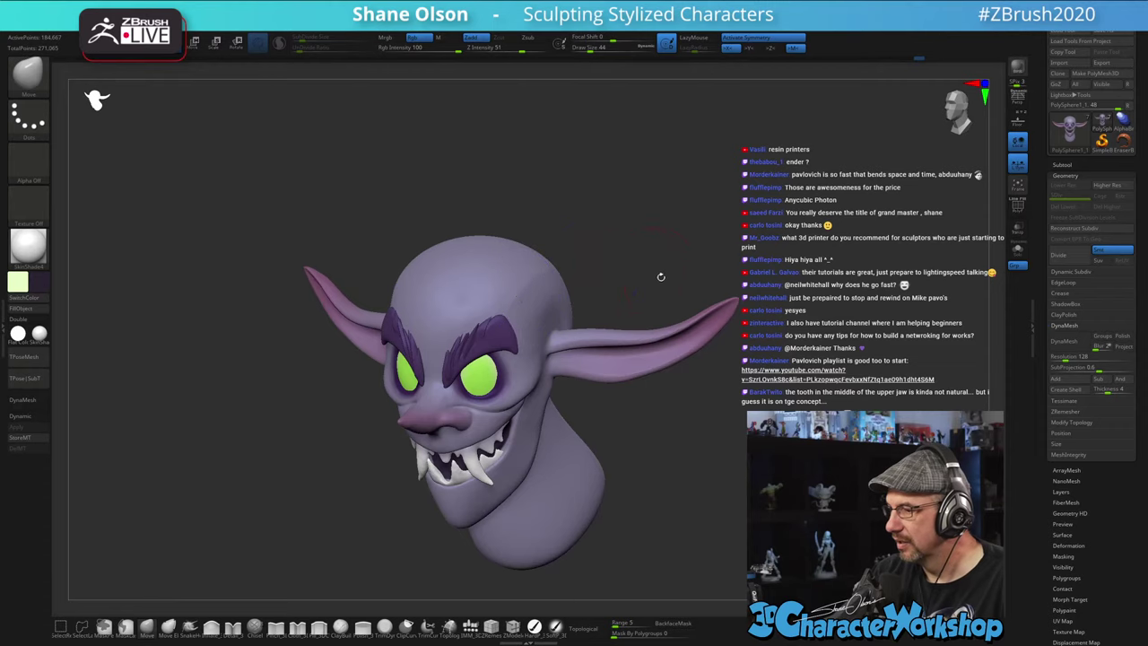
pyautogui.moveTo(684, 421)
pyautogui.mouseDown()
pyautogui.moveTo(703, 436)
pyautogui.moveTo(681, 444)
pyautogui.mouseUp()
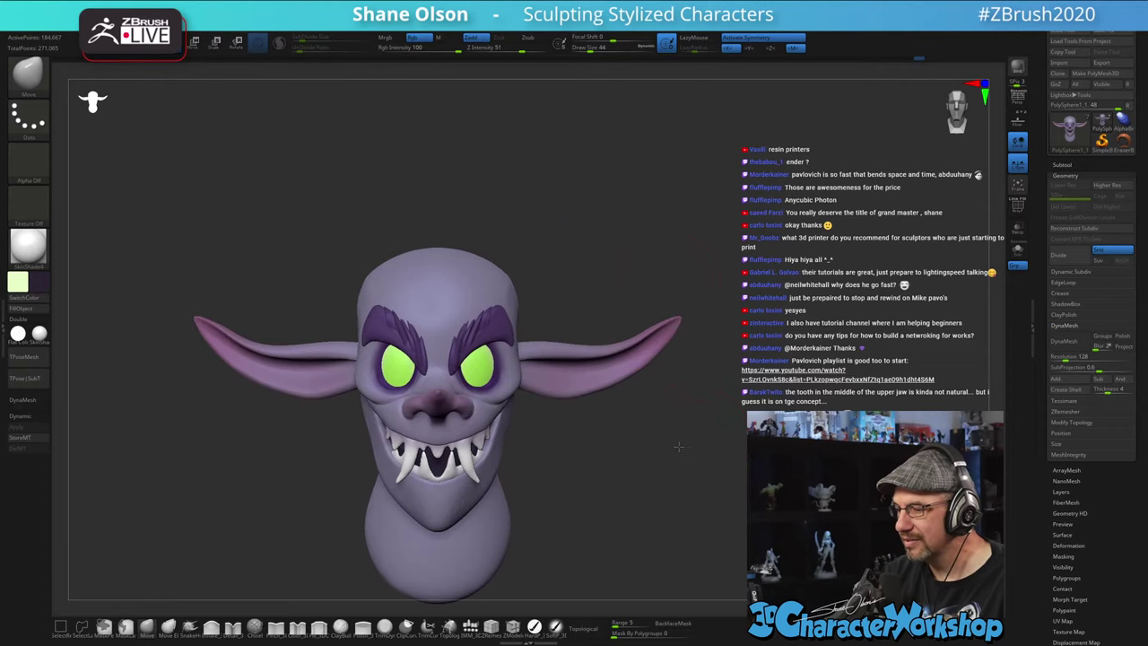
# - Undo the last change and adjust the ears from the front with the Move brush at draw size 44
pyautogui.hotkey('ctrl', 'z')
pyautogui.moveTo(655, 404); pyautogui.dragTo(652, 394)
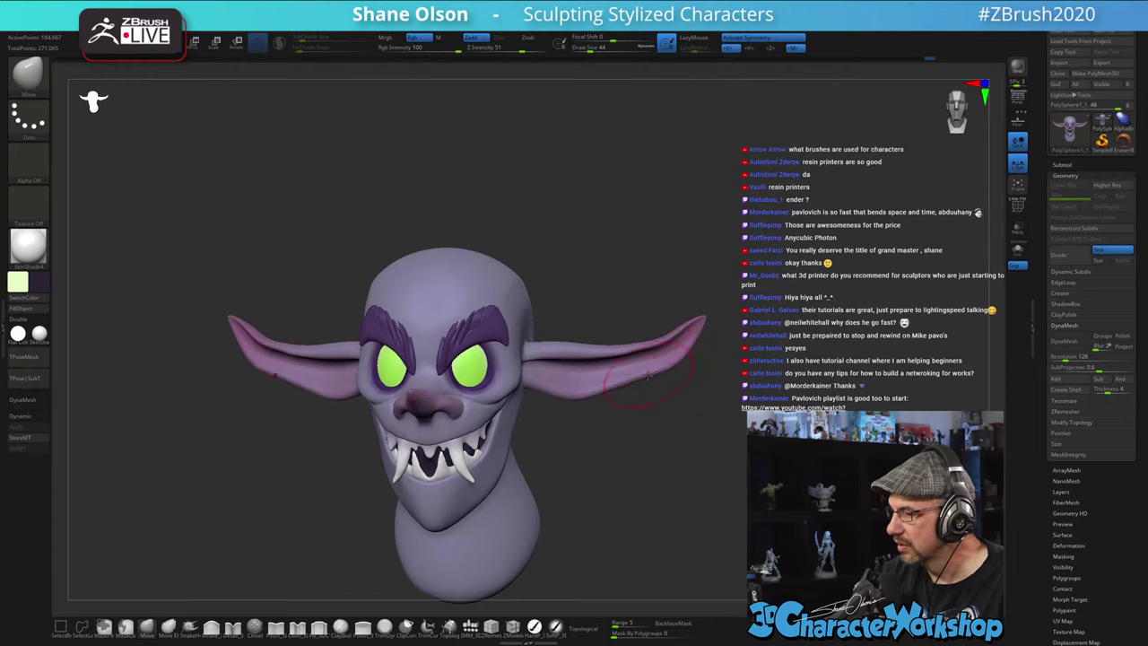
pyautogui.moveTo(629, 421)
pyautogui.keyDown('alt'); pyautogui.mouseDown()
pyautogui.moveTo(602, 421)
pyautogui.moveTo(627, 427)
pyautogui.mouseUp(); pyautogui.keyUp('alt')
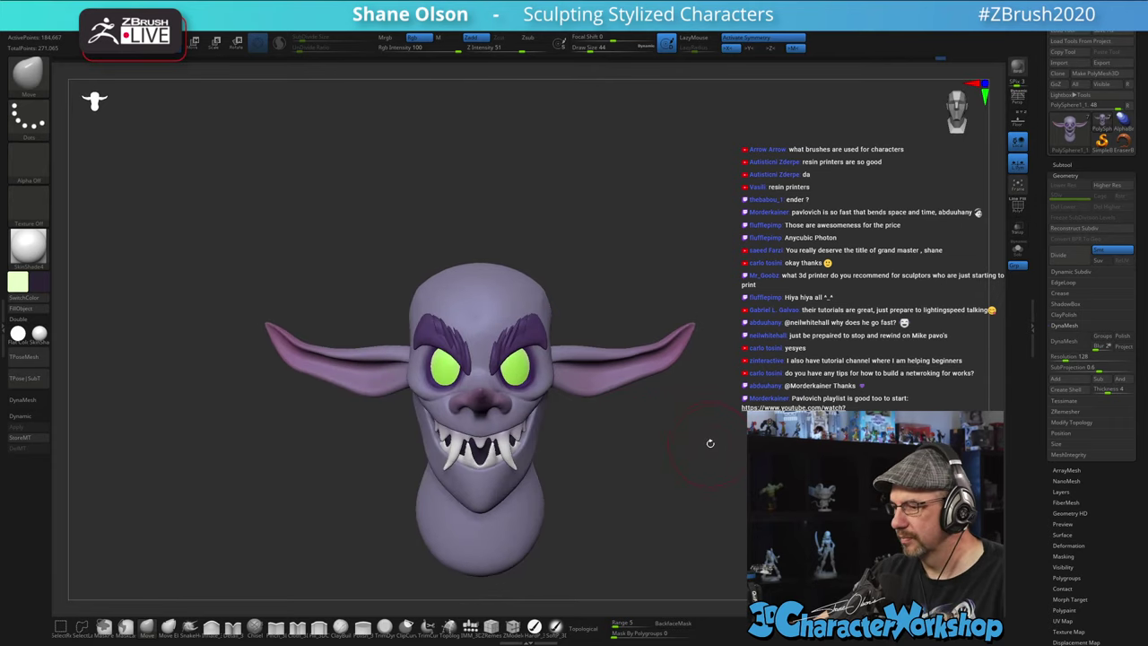
pyautogui.moveTo(710, 443); pyautogui.dragTo(702, 409)
# - Try to insert an Appendage mesh as a horn on top of the forehead in profile, and undo it
pyautogui.moveTo(735, 337); pyautogui.dragTo(671, 405)
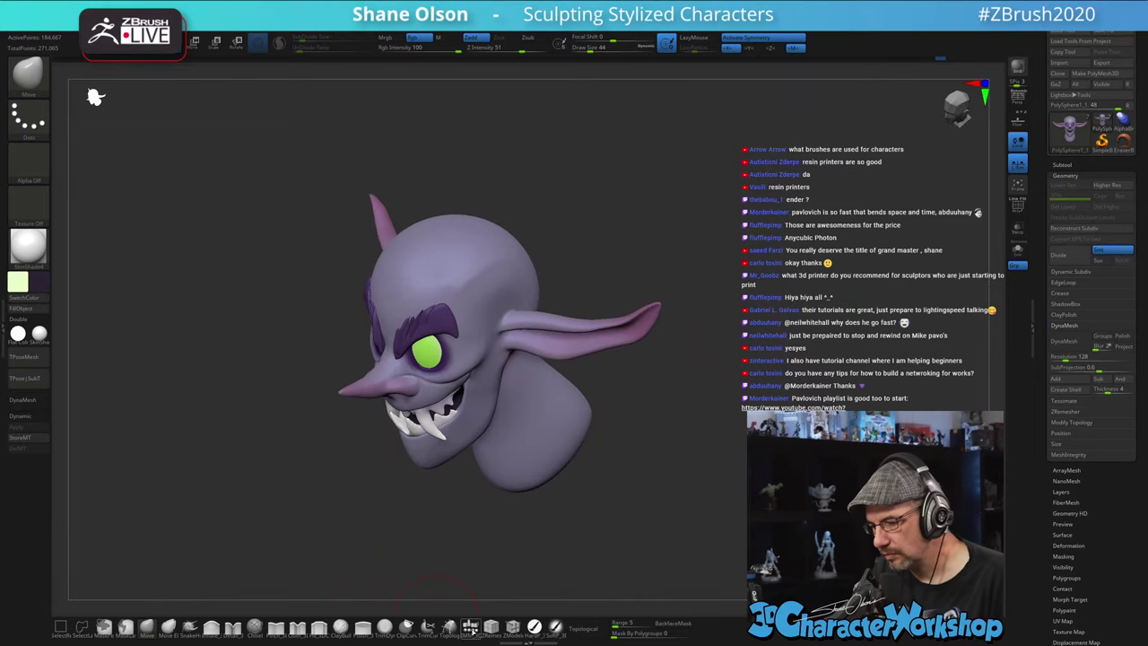
pyautogui.doubleClick(472, 628)
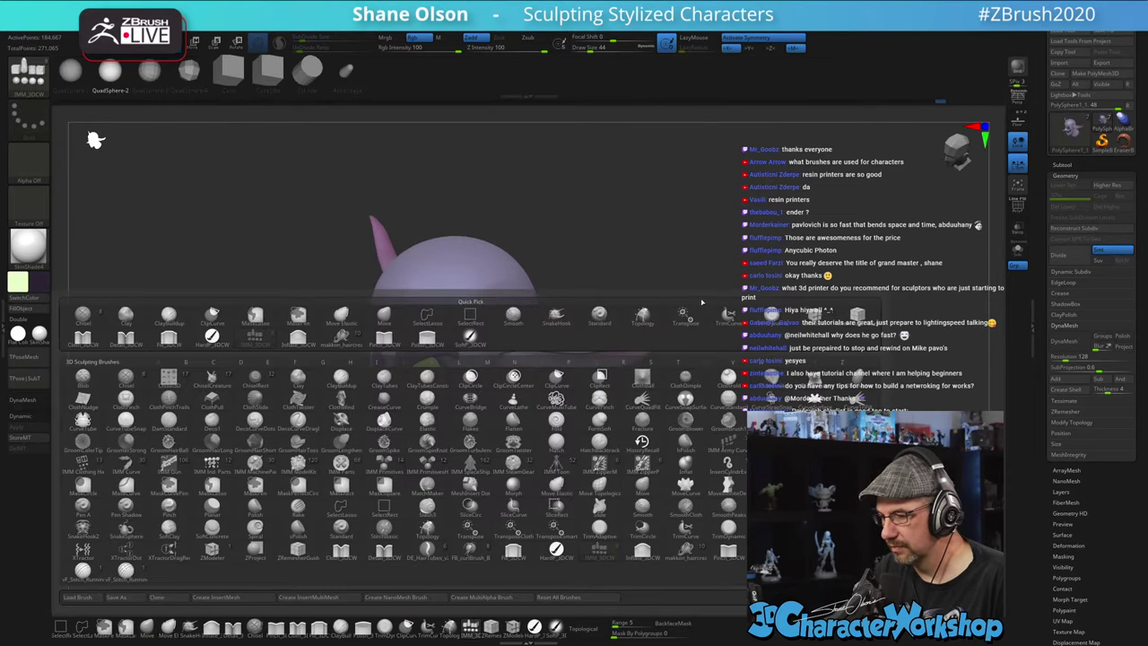
pyautogui.click(347, 72)
pyautogui.keyDown('alt'); pyautogui.moveTo(673, 218); pyautogui.dragTo(620, 237); pyautogui.keyUp('alt')
pyautogui.keyDown('alt'); pyautogui.moveTo(619, 237); pyautogui.dragTo(652, 244); pyautogui.keyUp('alt')
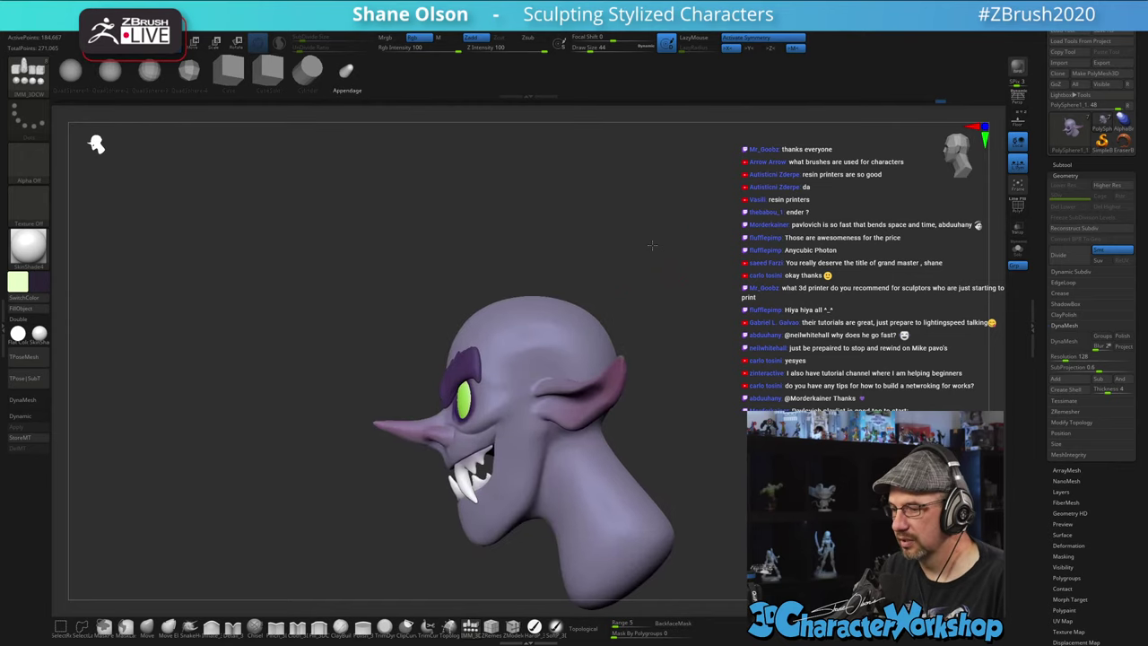
pyautogui.moveTo(496, 313); pyautogui.dragTo(508, 281)
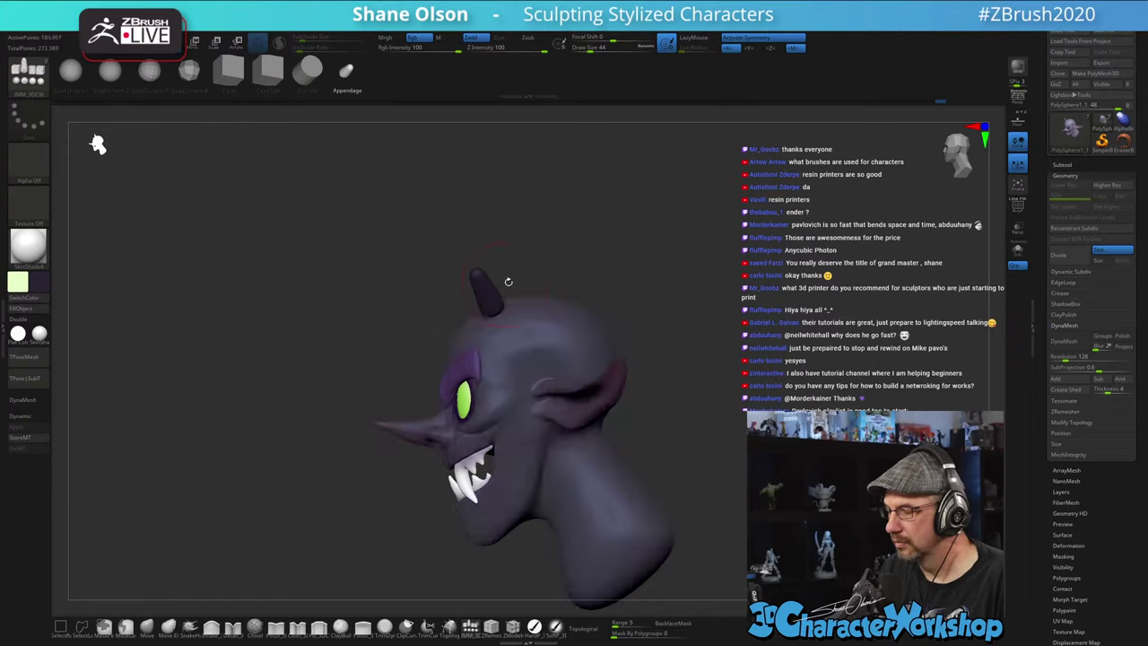
pyautogui.hotkey('ctrl', 'z')
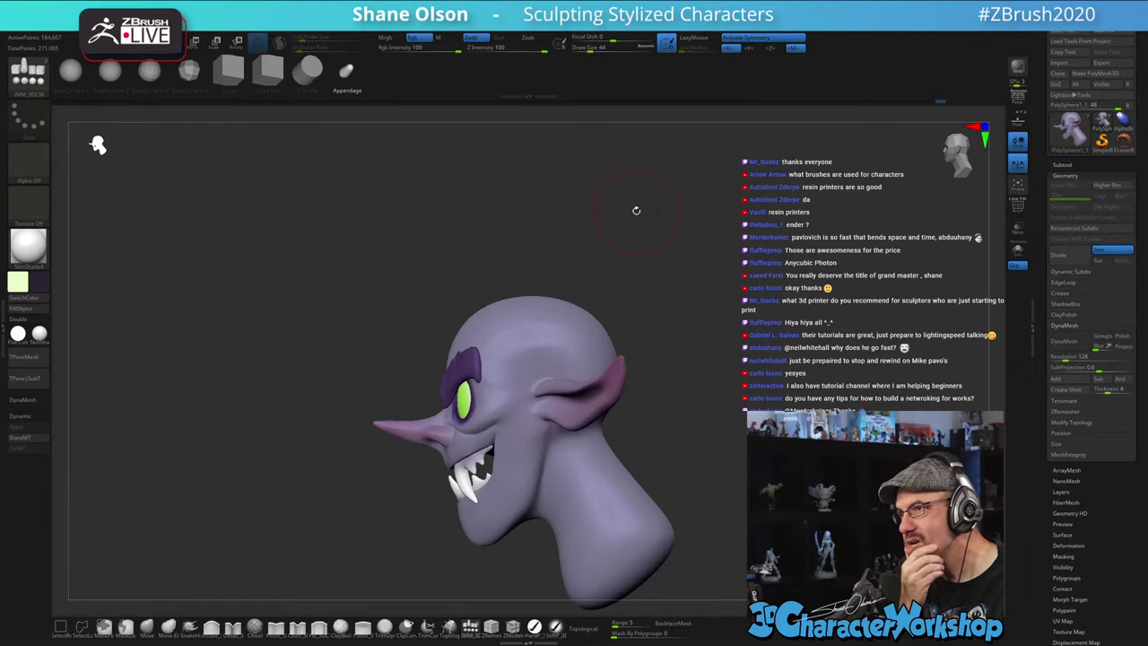
# - Browse the IMM Toon brush's insert meshes for a part suited to the head
pyautogui.press('b')
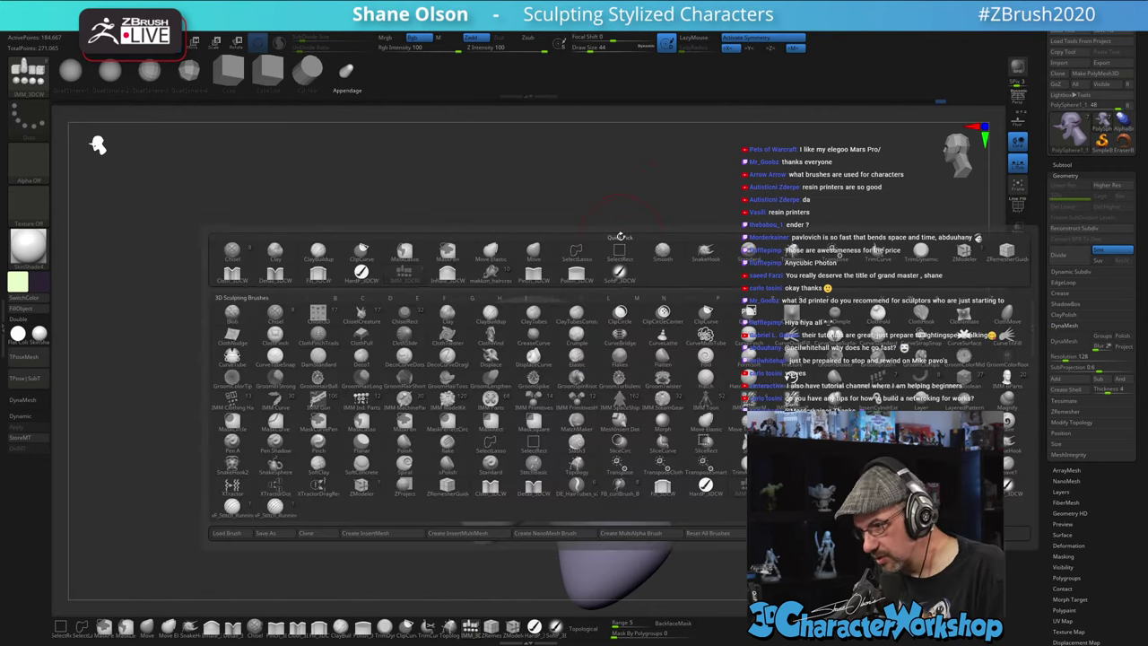
pyautogui.press('i')
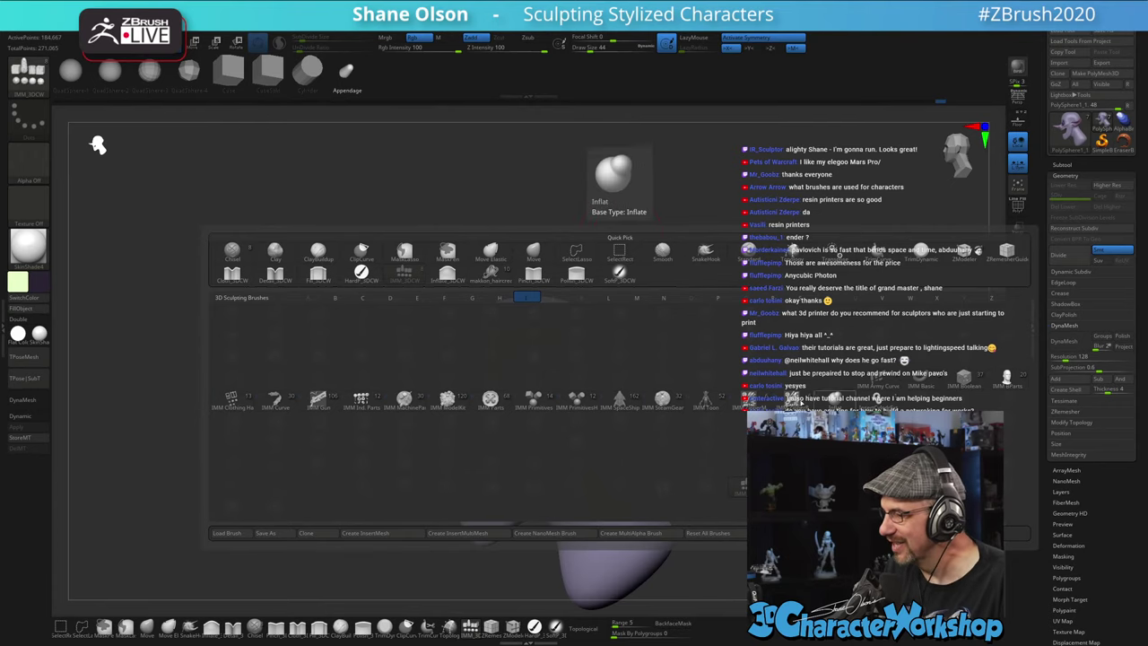
pyautogui.click(706, 402)
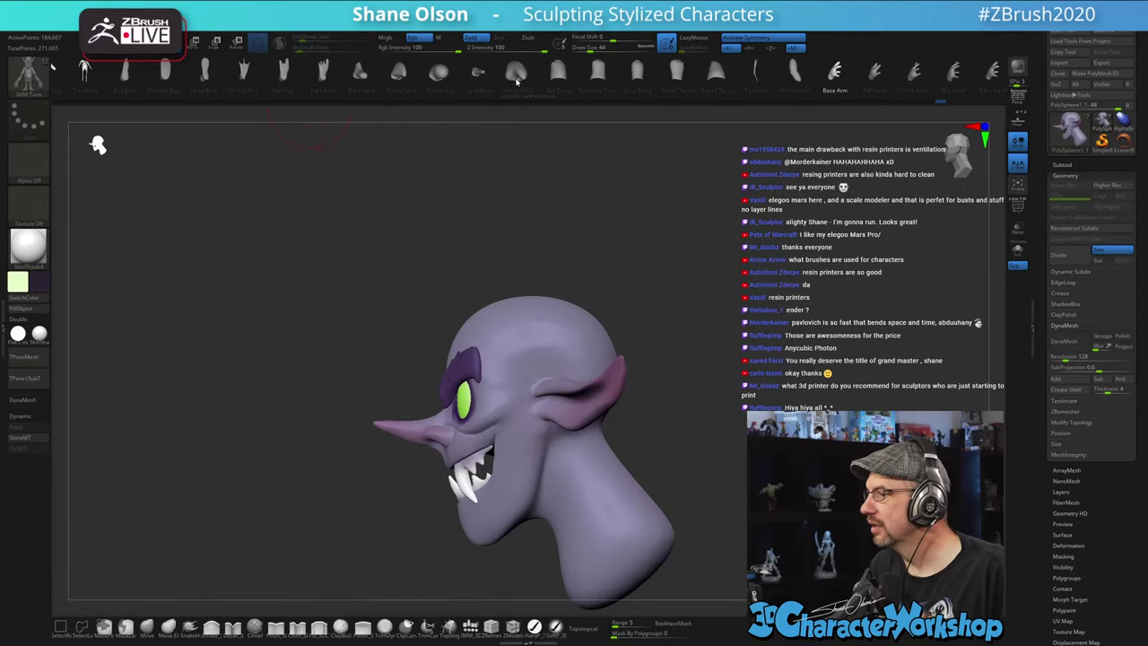
pyautogui.hscroll(5, 832, 77)
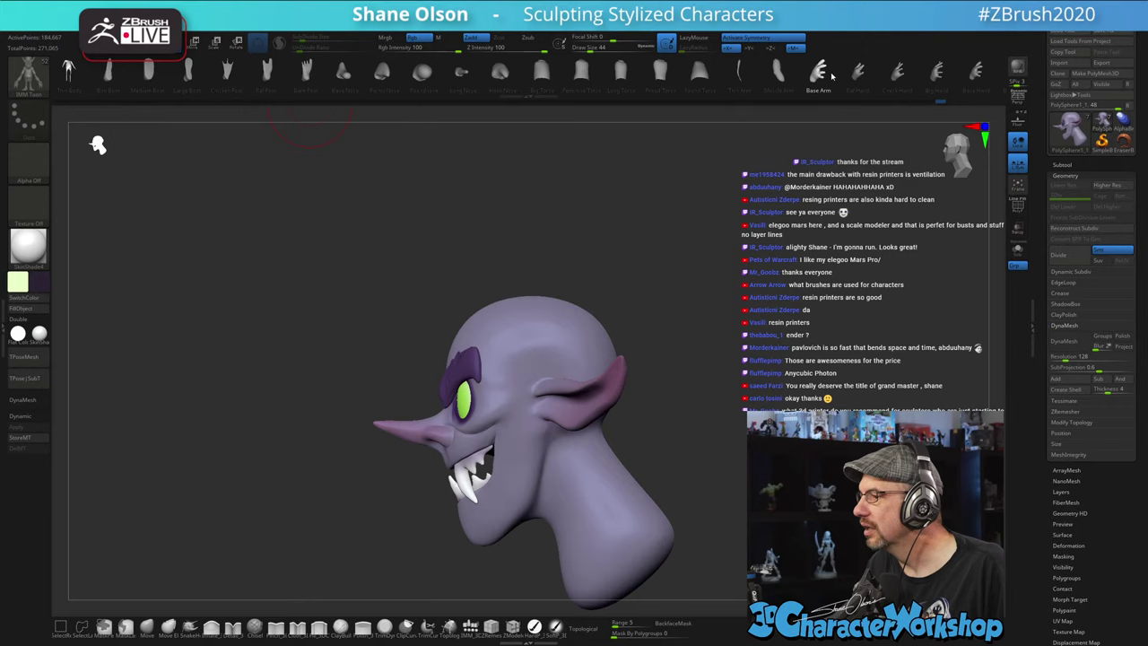
pyautogui.moveTo(832, 77); pyautogui.dragTo(588, 76)
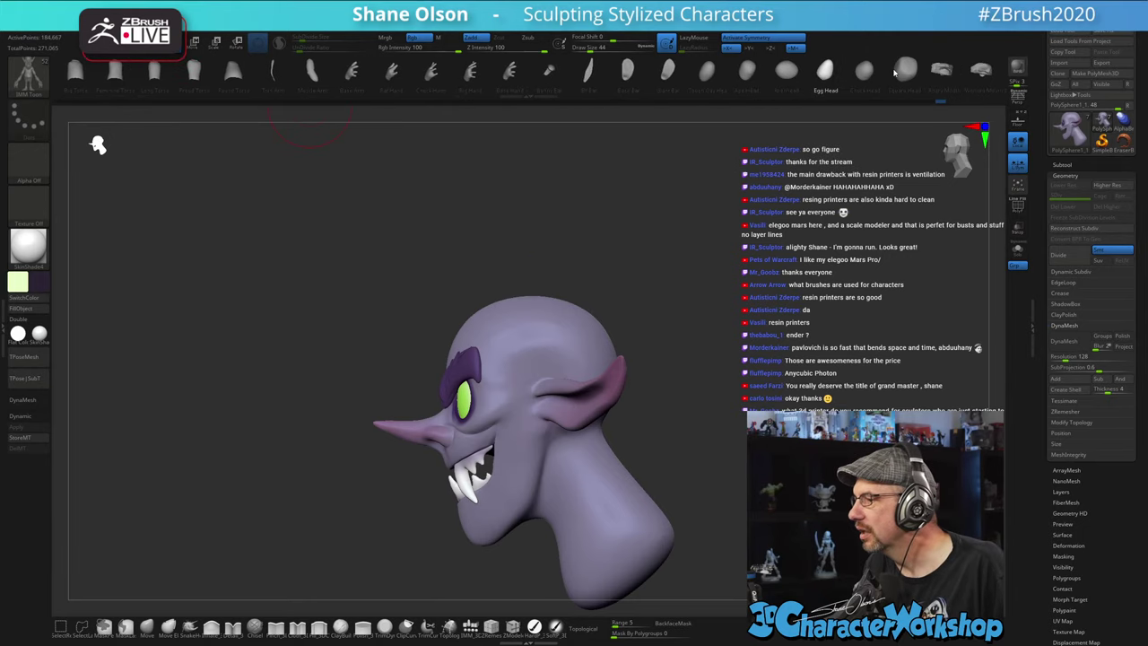
pyautogui.moveTo(904, 76); pyautogui.dragTo(573, 76)
pyautogui.moveTo(927, 74); pyautogui.dragTo(763, 77)
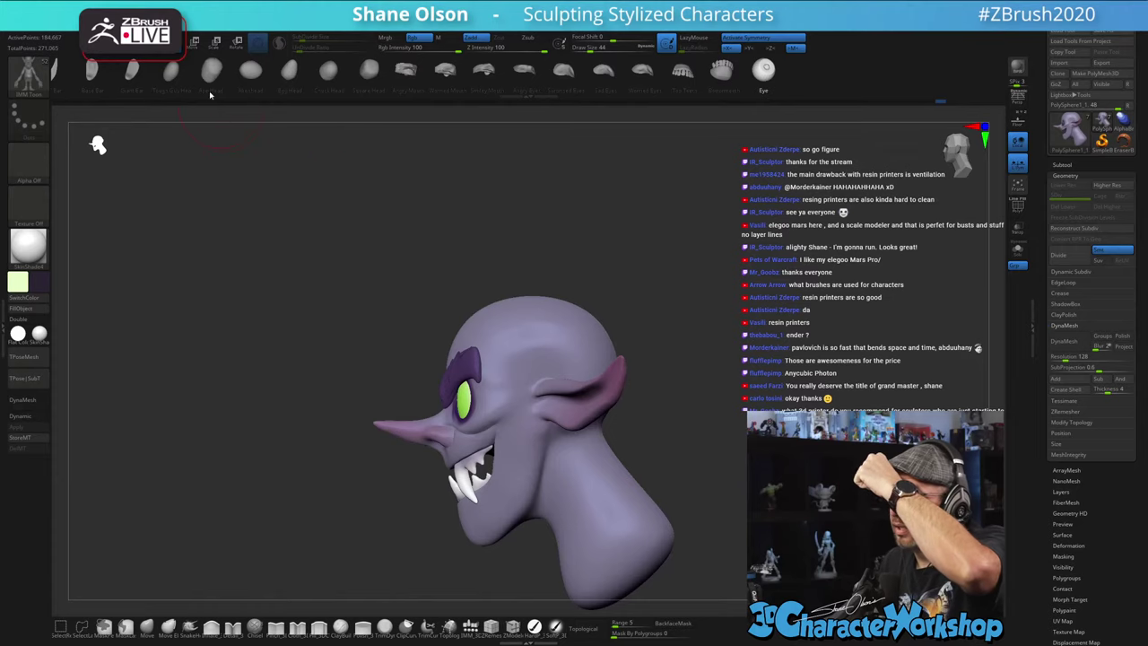
# - Insert a symmetrical pair of Appendage meshes as horns on top of the forehead, placing them from the top view
pyautogui.click(473, 628)
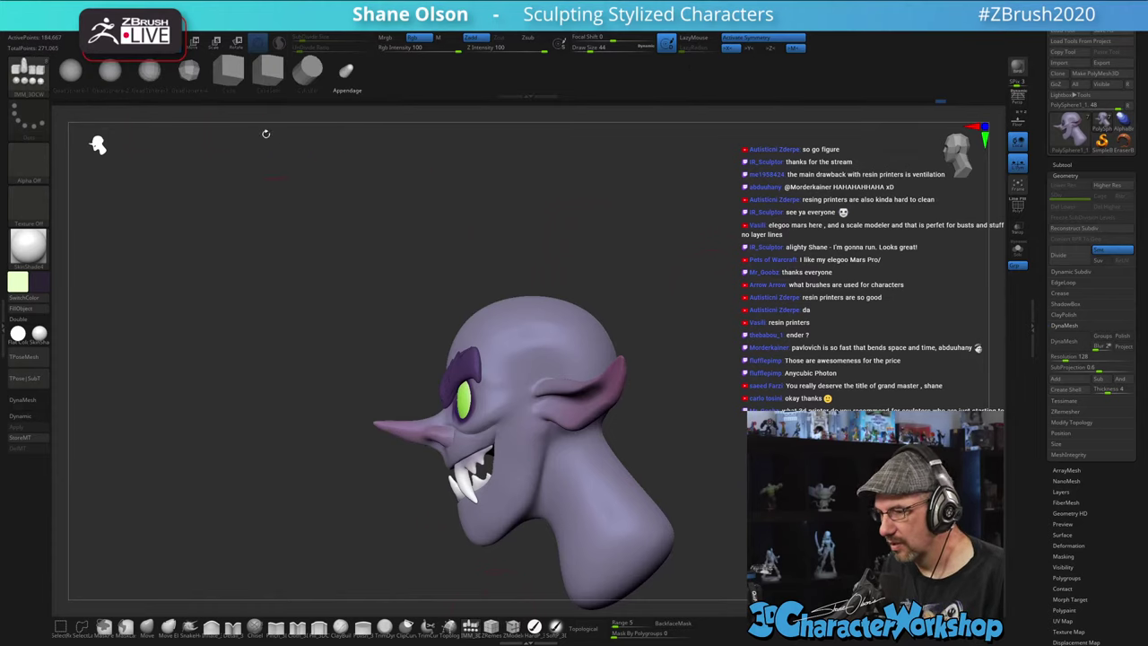
pyautogui.moveTo(675, 236); pyautogui.dragTo(698, 346)
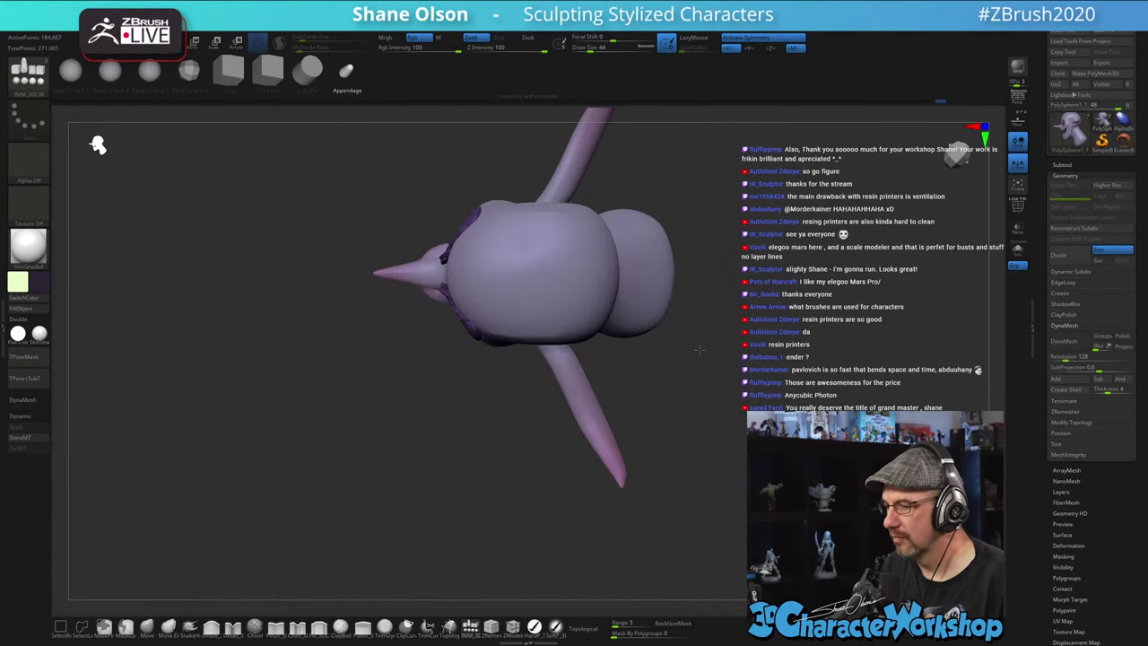
pyautogui.keyDown('alt'); pyautogui.moveTo(719, 279); pyautogui.dragTo(720, 317); pyautogui.keyUp('alt')
pyautogui.moveTo(499, 359); pyautogui.dragTo(512, 408)
pyautogui.hotkey('ctrl', 'z')
pyautogui.press('w')
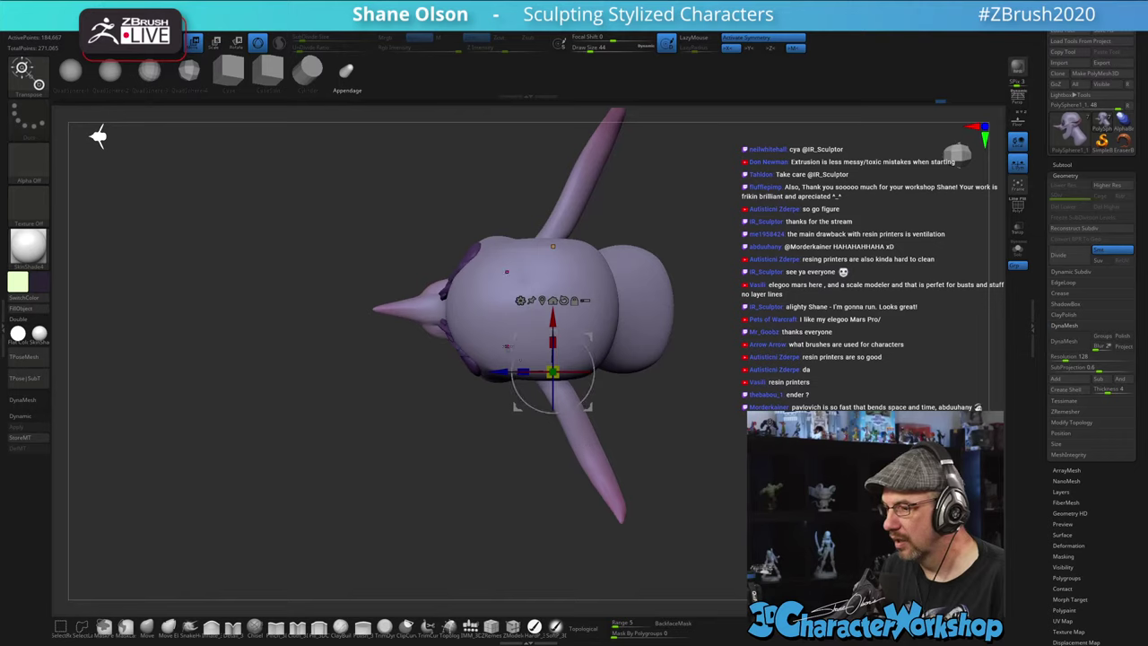
pyautogui.press('q')
pyautogui.moveTo(502, 349); pyautogui.dragTo(508, 395)
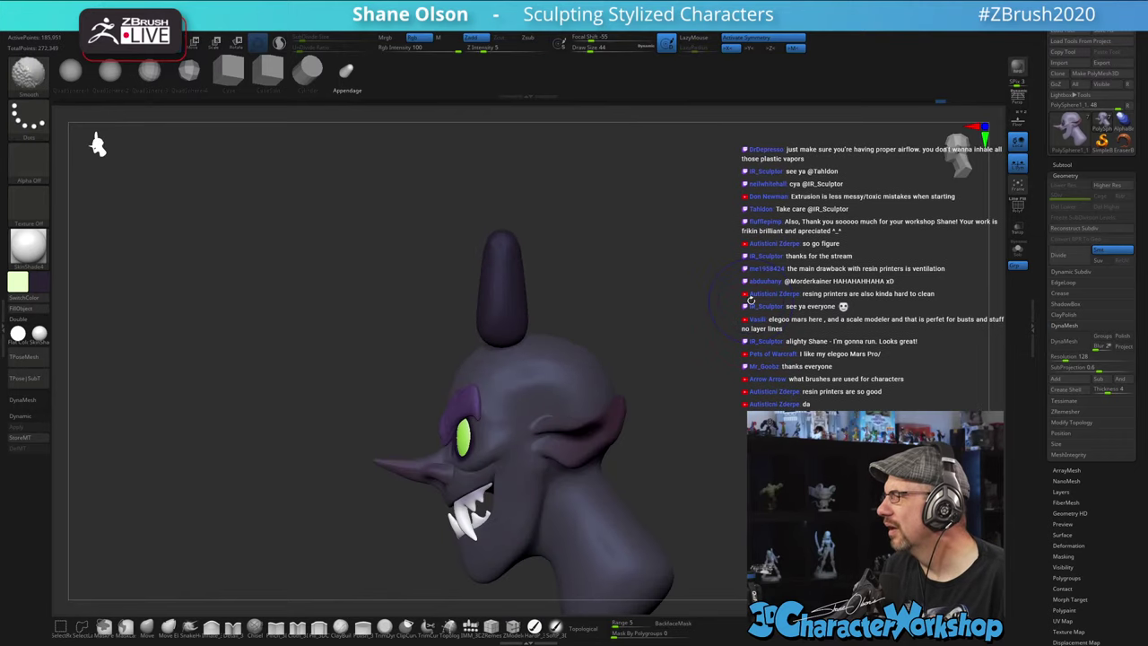
pyautogui.keyDown('alt'); pyautogui.moveTo(770, 366); pyautogui.dragTo(752, 277); pyautogui.keyUp('alt')
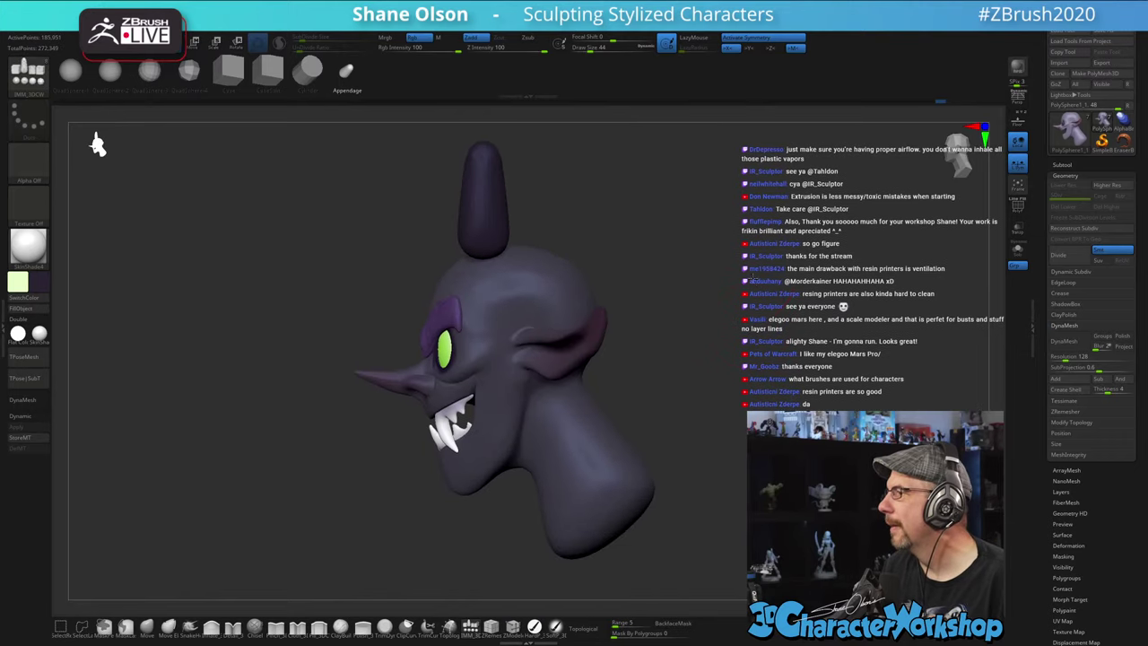
pyautogui.moveTo(721, 413)
pyautogui.mouseDown()
pyautogui.moveTo(750, 353)
pyautogui.moveTo(746, 337)
pyautogui.moveTo(761, 337)
pyautogui.mouseUp()
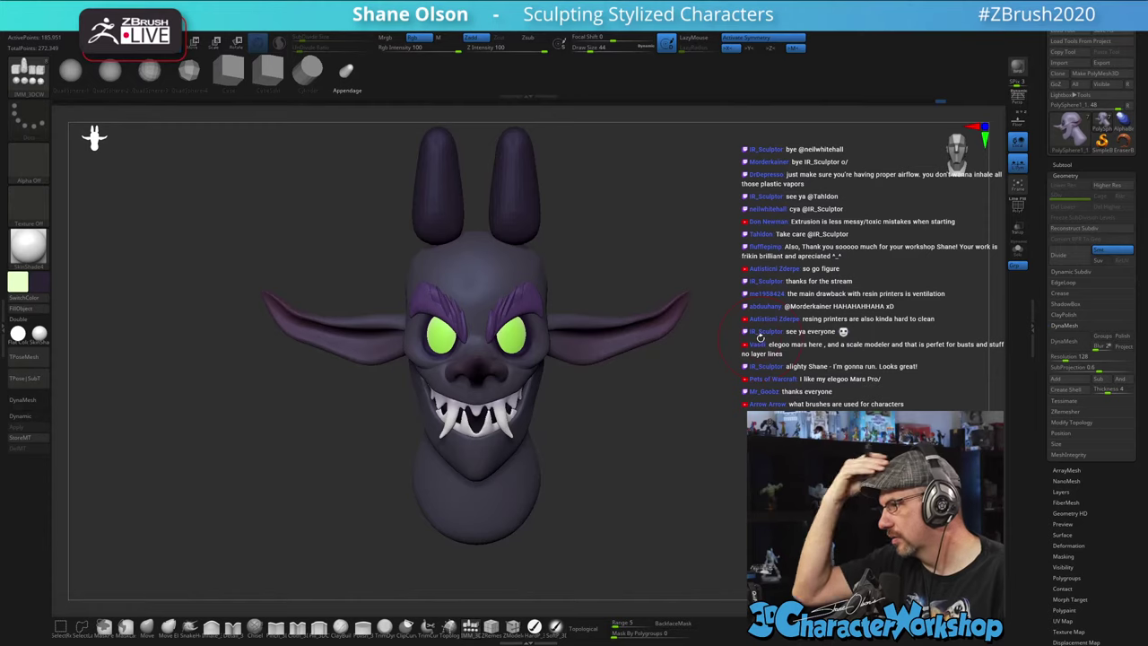
# - Stretch the horns vertically into long spikes and lower them so their bases sink into the forehead
pyautogui.moveTo(683, 435)
pyautogui.mouseDown()
pyautogui.moveTo(665, 450)
pyautogui.moveTo(684, 423)
pyautogui.moveTo(661, 465)
pyautogui.moveTo(660, 521)
pyautogui.mouseUp()
pyautogui.press('w')
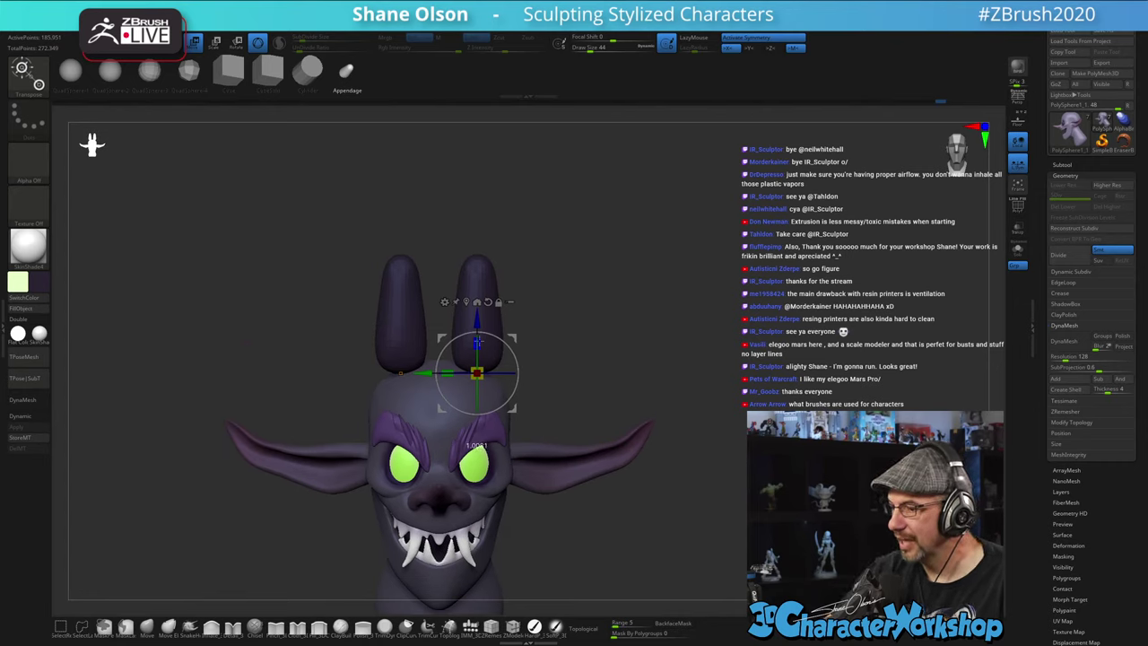
pyautogui.moveTo(478, 341); pyautogui.dragTo(478, 229)
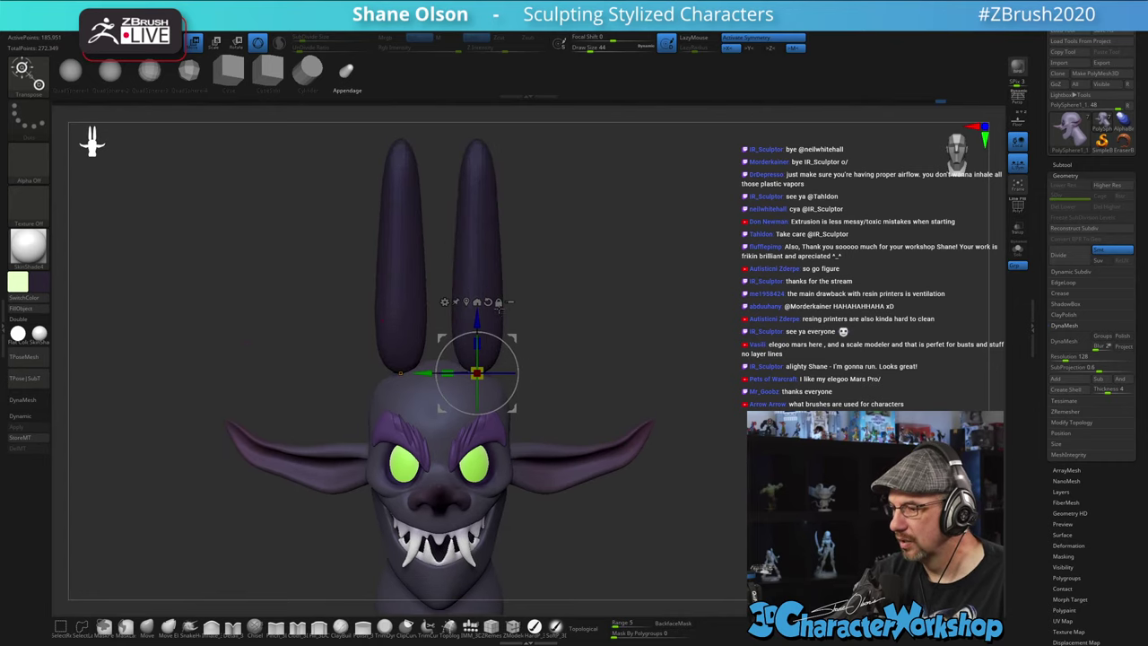
pyautogui.moveTo(478, 321); pyautogui.dragTo(479, 356)
pyautogui.keyDown('alt'); pyautogui.moveTo(579, 329); pyautogui.dragTo(576, 367); pyautogui.keyUp('alt')
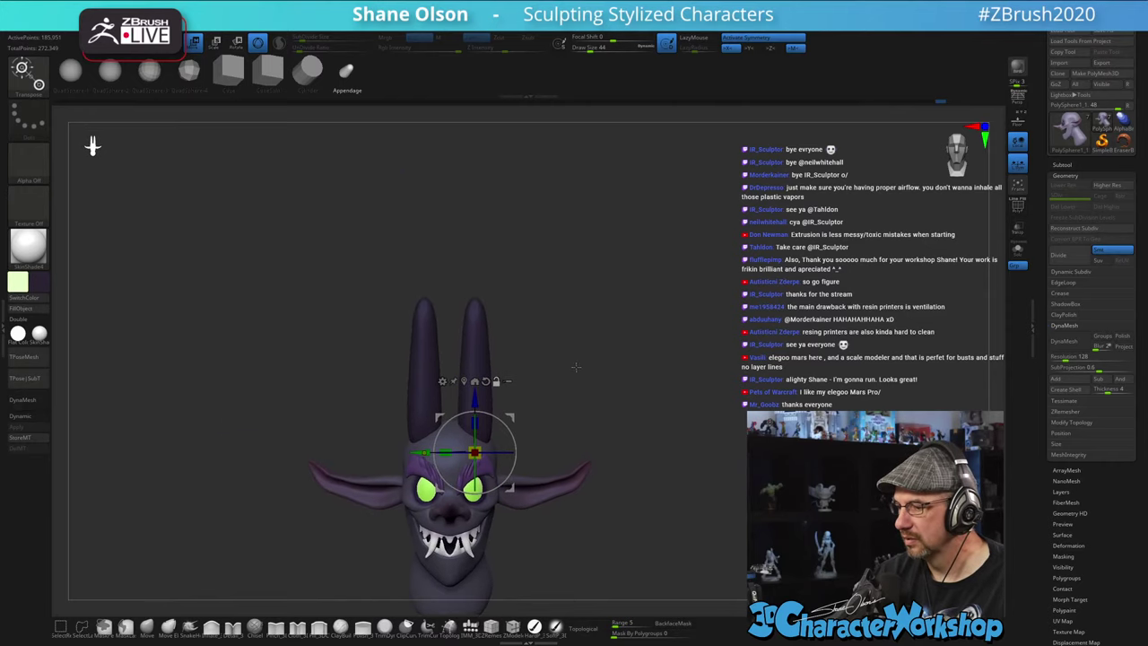
pyautogui.moveTo(475, 418); pyautogui.dragTo(477, 404)
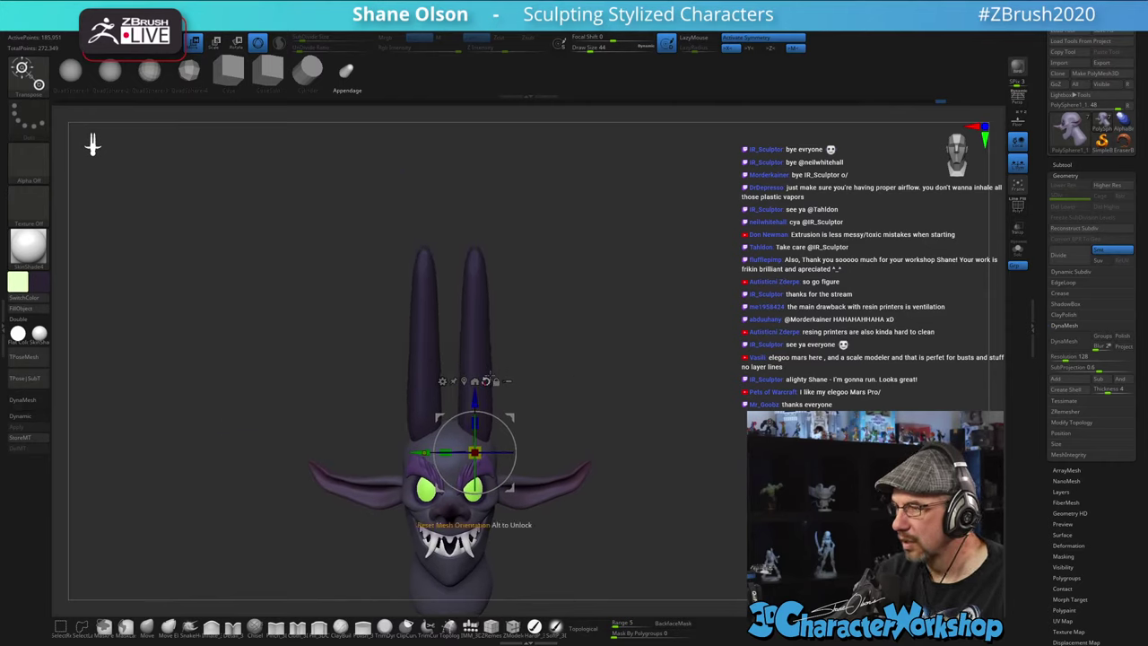
pyautogui.keyDown('alt'); pyautogui.moveTo(563, 366); pyautogui.dragTo(620, 358); pyautogui.keyUp('alt')
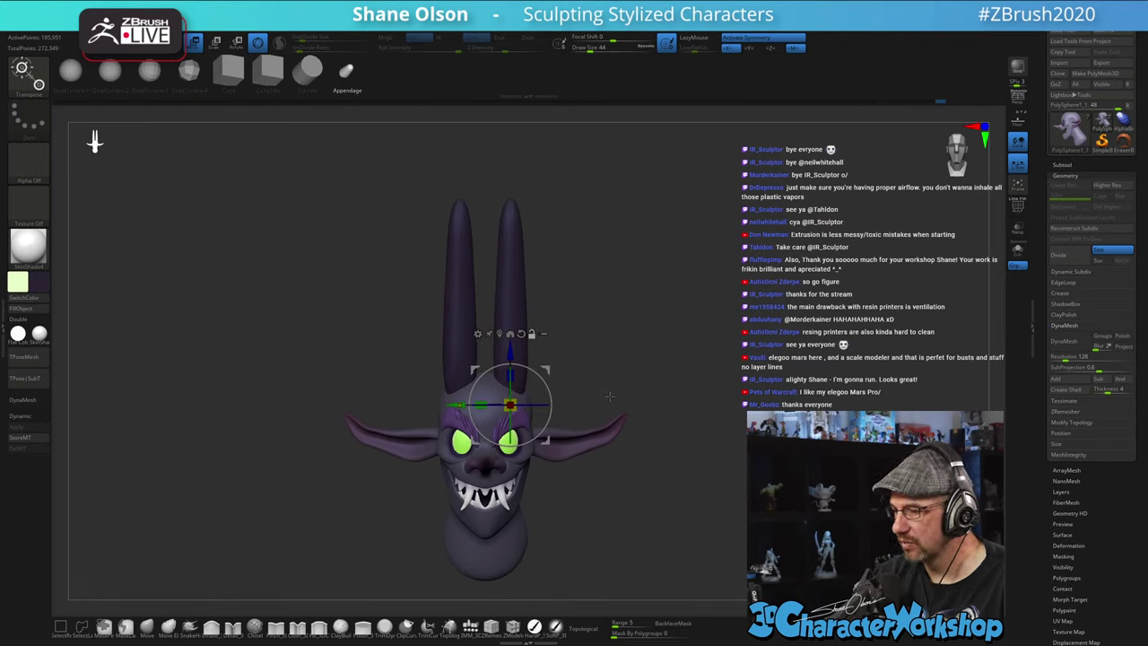
pyautogui.press('q')
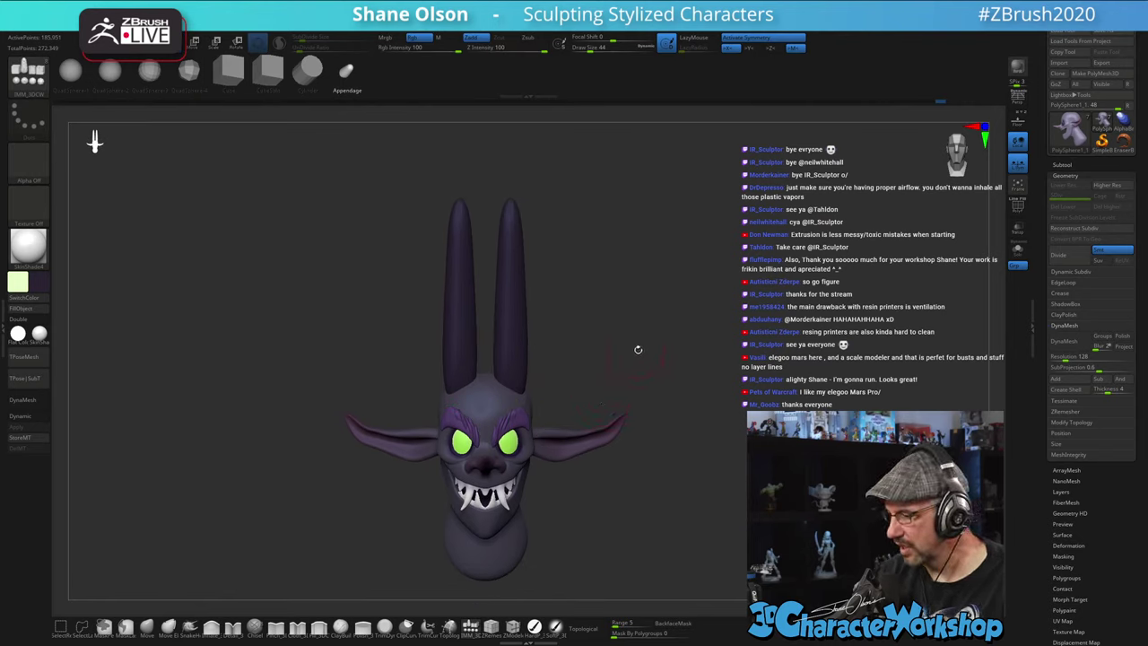
# - Split the unmasked horns into their own subtool and fill them with the head's light purple skin color
pyautogui.press('space')
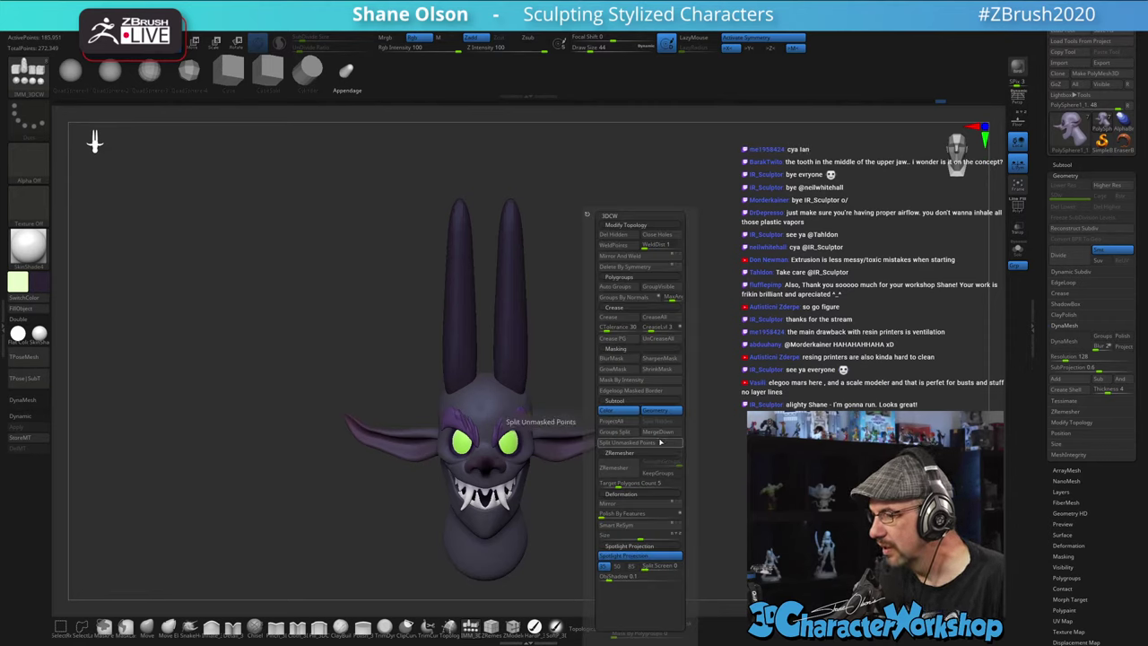
pyautogui.click(654, 444)
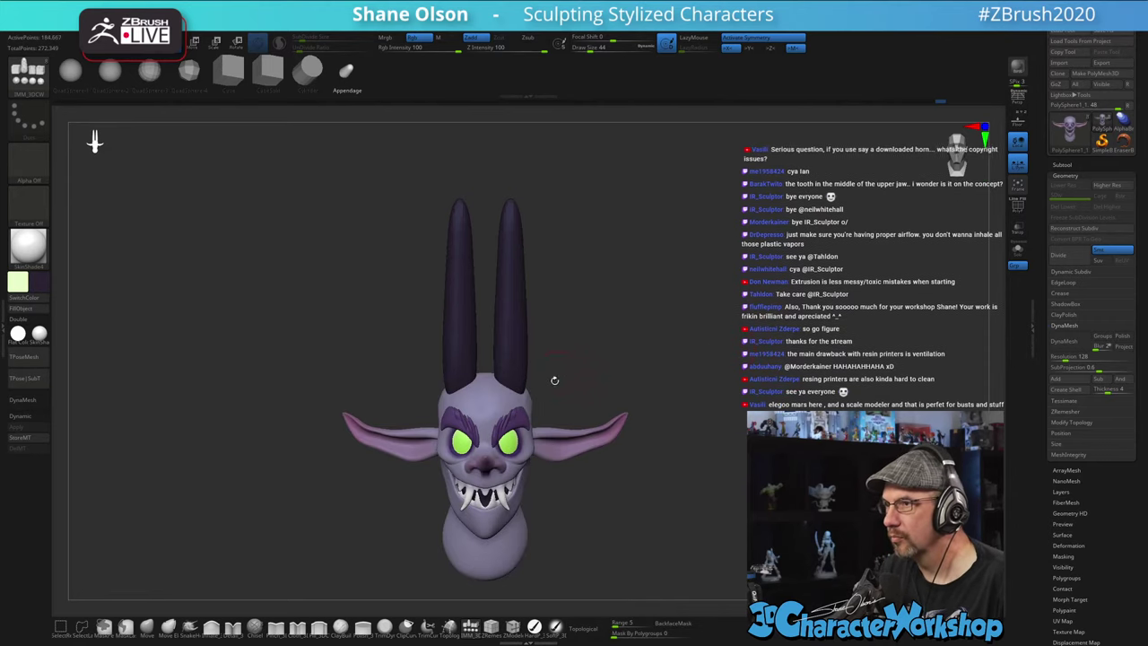
pyautogui.moveTo(751, 373); pyautogui.dragTo(744, 374)
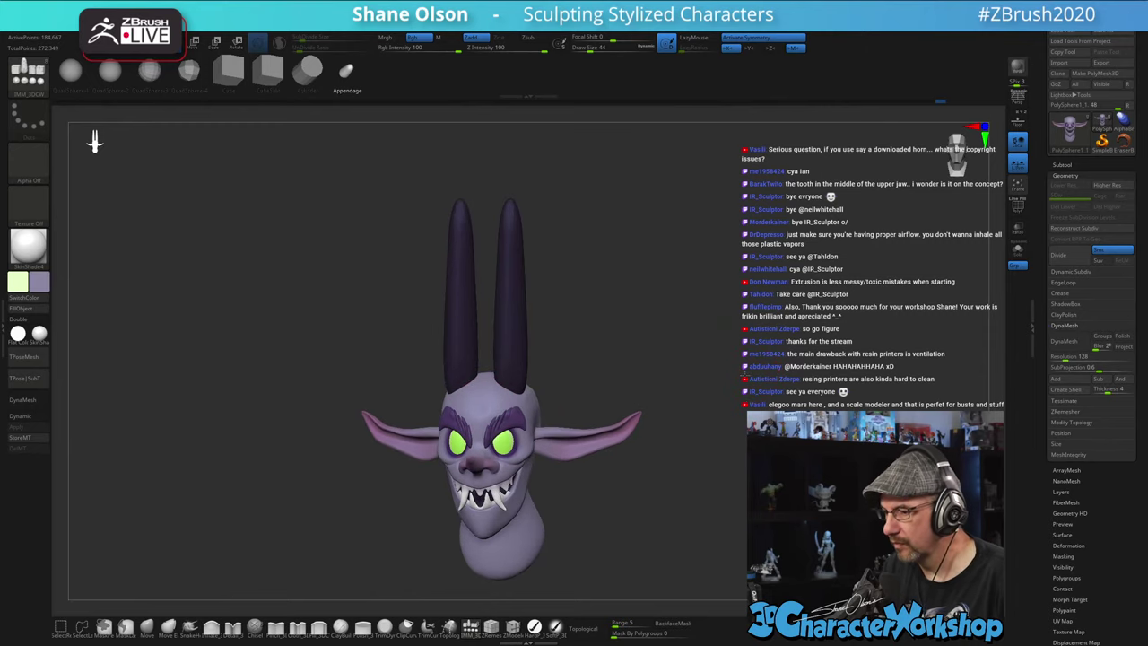
pyautogui.click(534, 627)
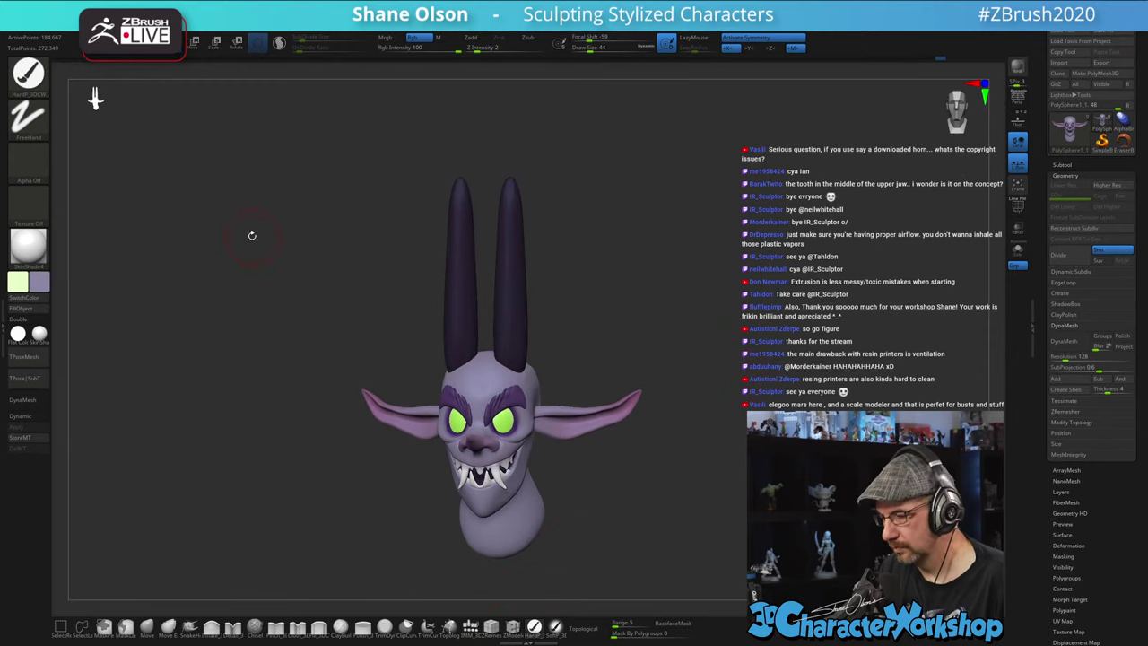
pyautogui.click(24, 309)
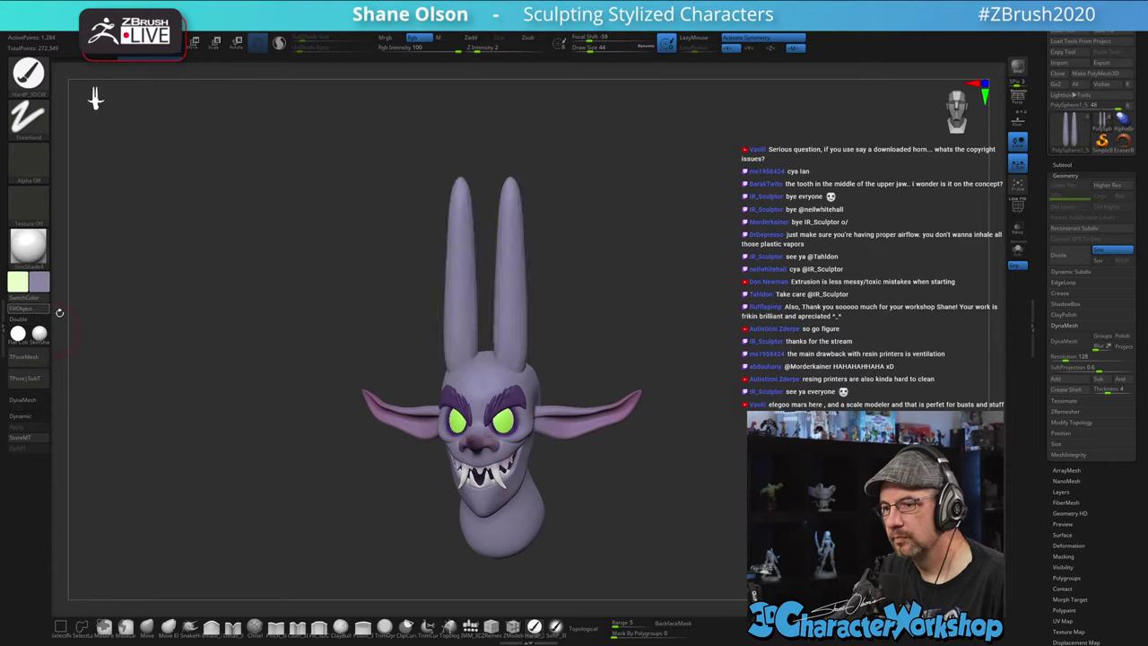
# - Thicken the horns from the front, side and back with the Inflate brush at draw size 83
pyautogui.moveTo(604, 312); pyautogui.dragTo(664, 317)
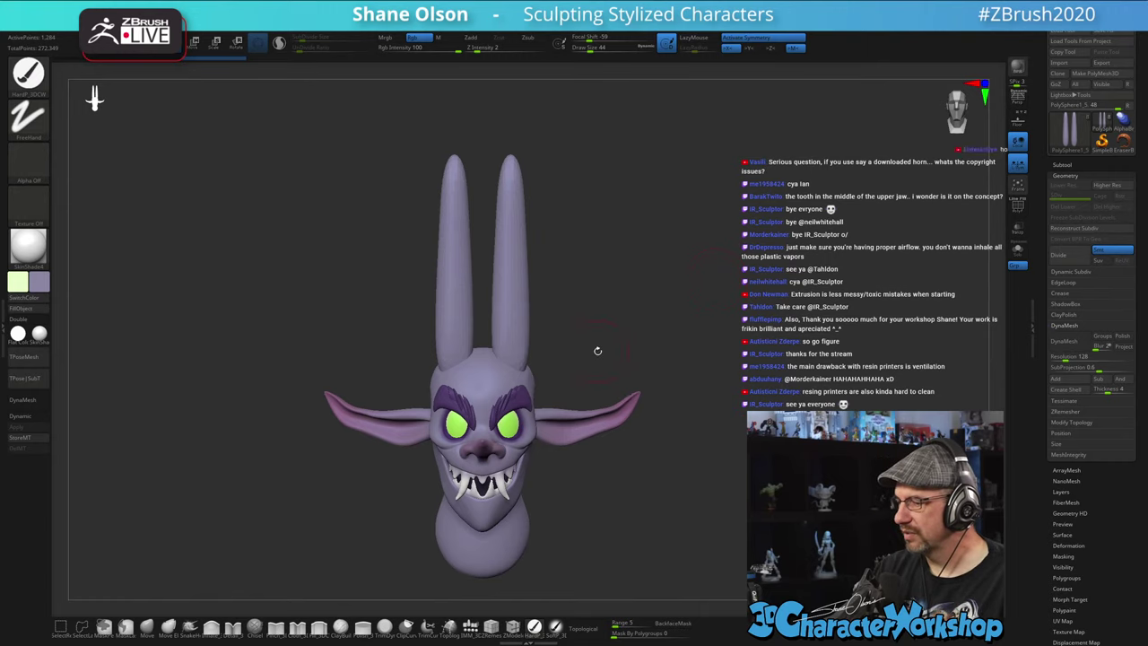
pyautogui.moveTo(605, 340)
pyautogui.mouseDown()
pyautogui.moveTo(602, 356)
pyautogui.moveTo(601, 320)
pyautogui.moveTo(618, 356)
pyautogui.mouseUp()
pyautogui.press('w')
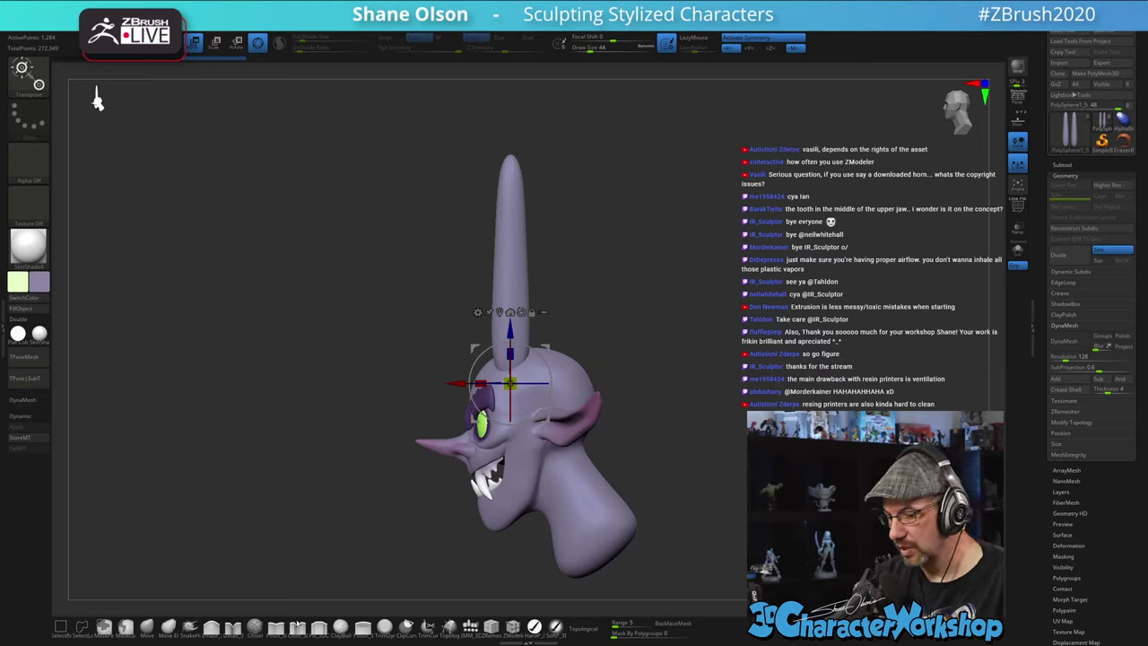
pyautogui.click(212, 629)
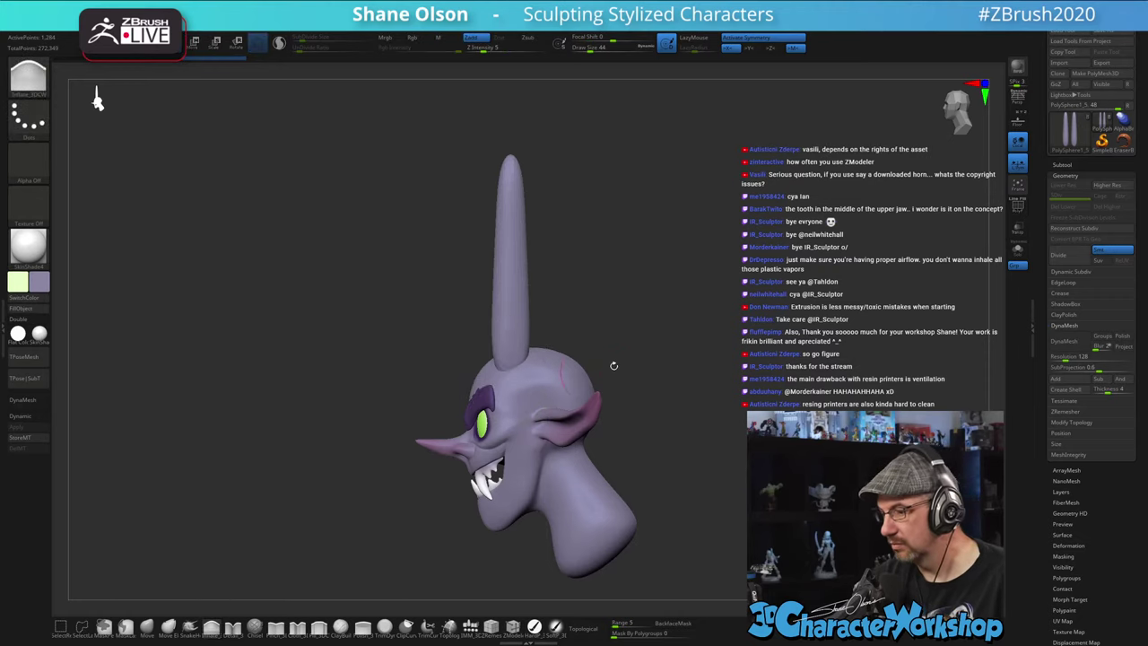
pyautogui.moveTo(612, 365)
pyautogui.mouseDown()
pyautogui.moveTo(633, 345)
pyautogui.moveTo(633, 322)
pyautogui.moveTo(634, 340)
pyautogui.mouseUp()
pyautogui.press('s')
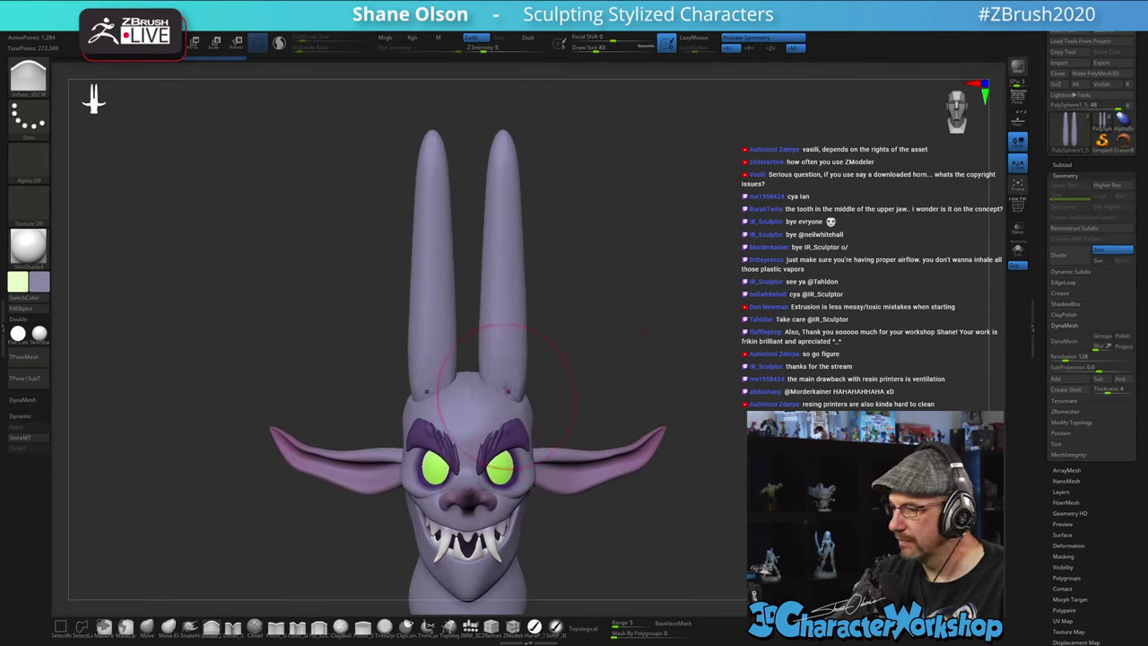
pyautogui.moveTo(506, 294); pyautogui.dragTo(502, 342)
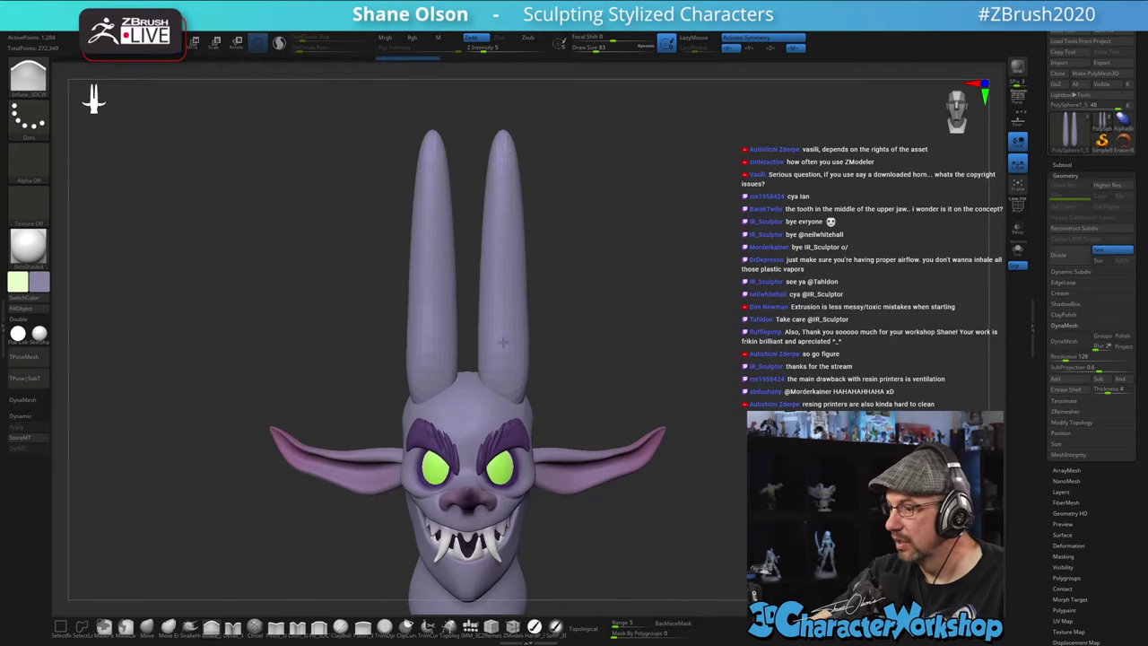
pyautogui.moveTo(589, 311); pyautogui.dragTo(457, 316)
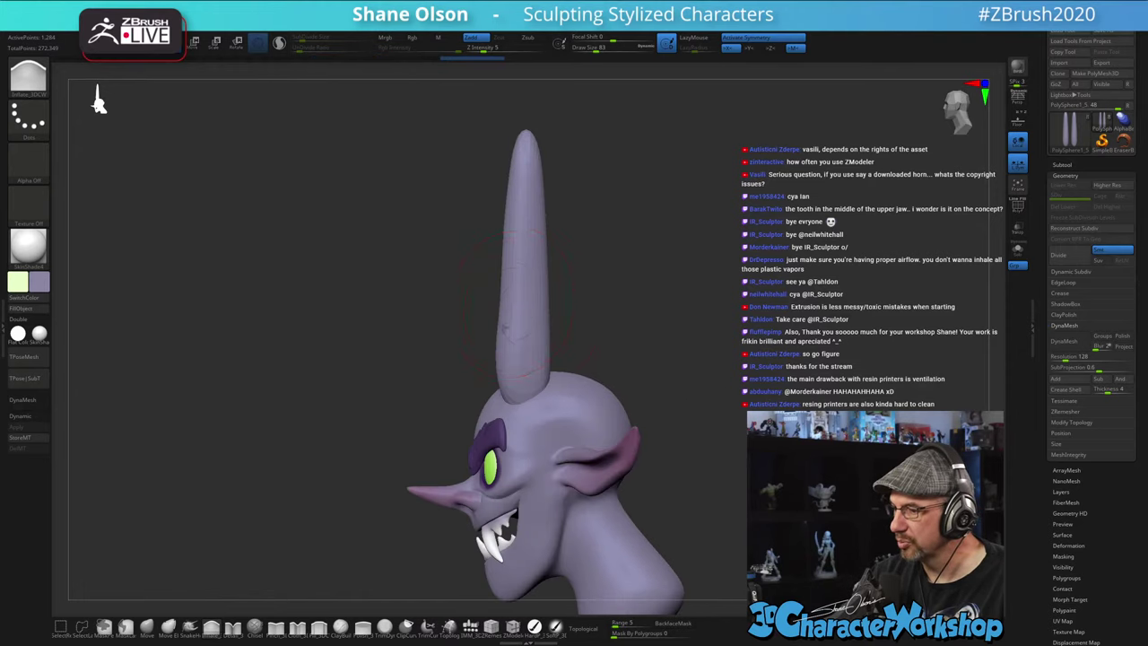
pyautogui.moveTo(521, 218); pyautogui.dragTo(520, 269)
pyautogui.moveTo(659, 285); pyautogui.dragTo(542, 287)
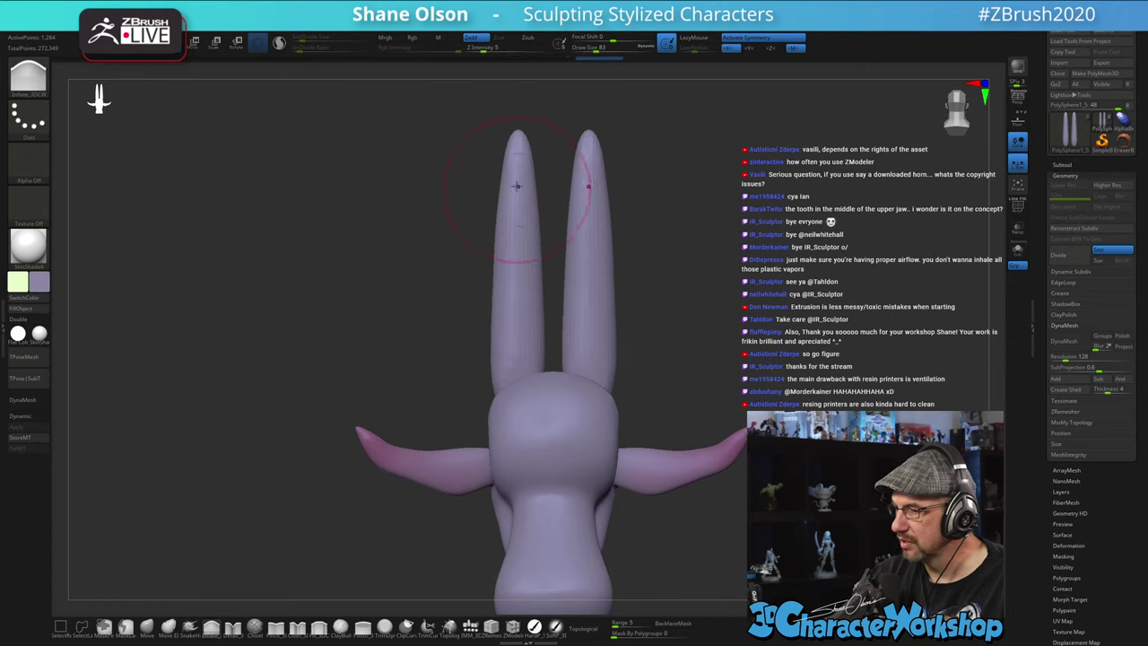
pyautogui.moveTo(515, 184); pyautogui.dragTo(517, 395)
# - Smooth the horns toward their tips with the Smooth brush at intensity 19
pyautogui.keyDown('shift'); pyautogui.moveTo(522, 144); pyautogui.dragTo(519, 150); pyautogui.keyUp('shift')
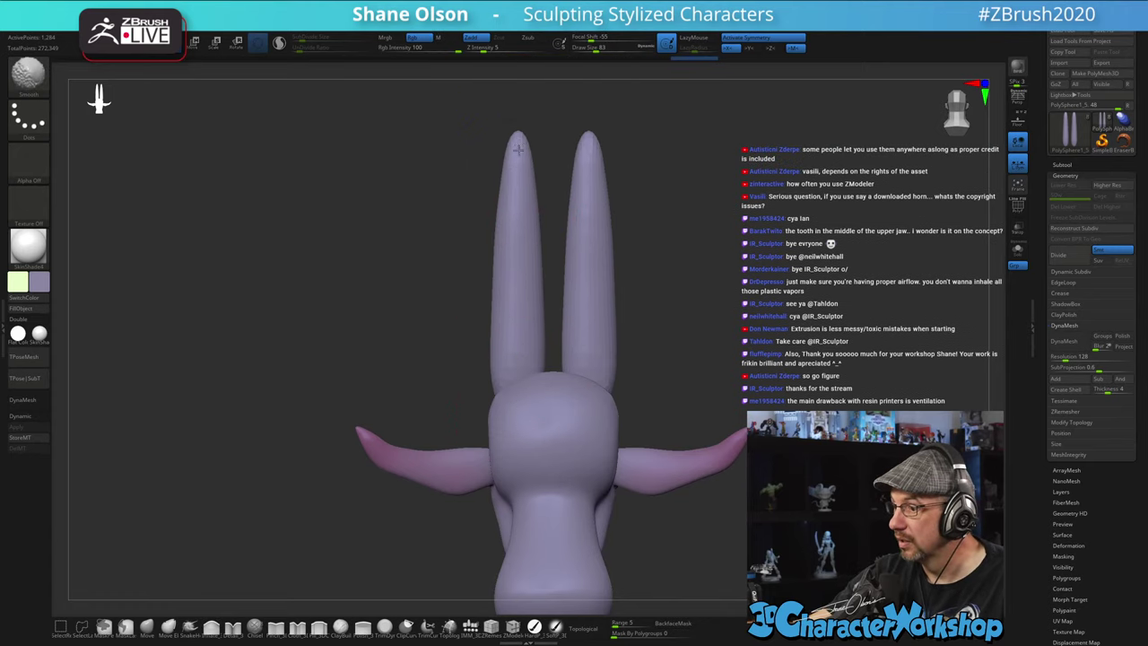
pyautogui.keyDown('alt'); pyautogui.moveTo(525, 206); pyautogui.dragTo(495, 251, button='right'); pyautogui.keyUp('alt')
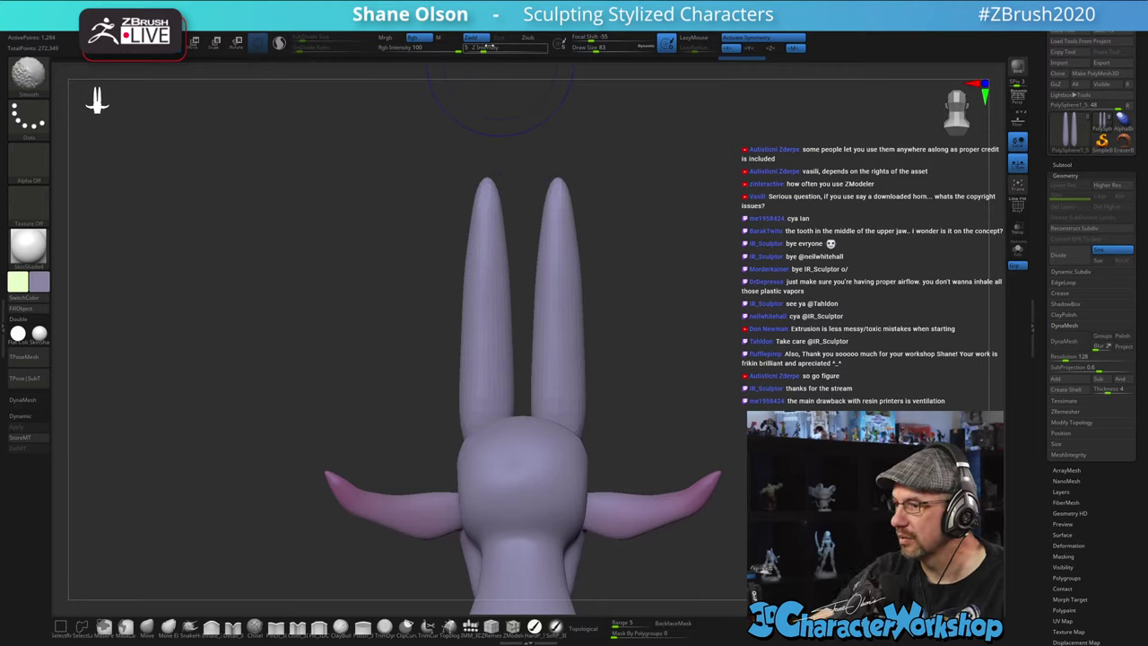
pyautogui.keyDown('shift'); pyautogui.moveTo(489, 46); pyautogui.dragTo(485, 48); pyautogui.keyUp('shift')
pyautogui.moveTo(482, 244)
pyautogui.keyDown('shift'); pyautogui.mouseDown()
pyautogui.moveTo(489, 170)
pyautogui.moveTo(481, 359)
pyautogui.mouseUp(); pyautogui.keyUp('shift')
# - Inflate the middle and lower parts of the horns again to widen them toward the base
pyautogui.click(190, 626)
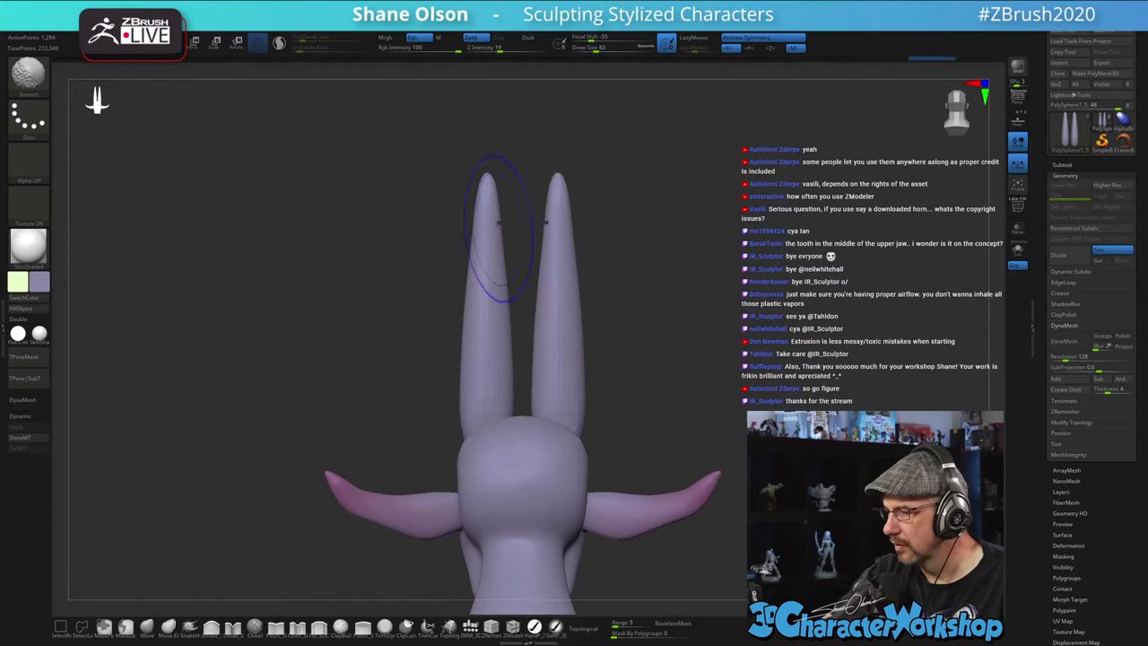
pyautogui.moveTo(682, 323); pyautogui.dragTo(731, 349)
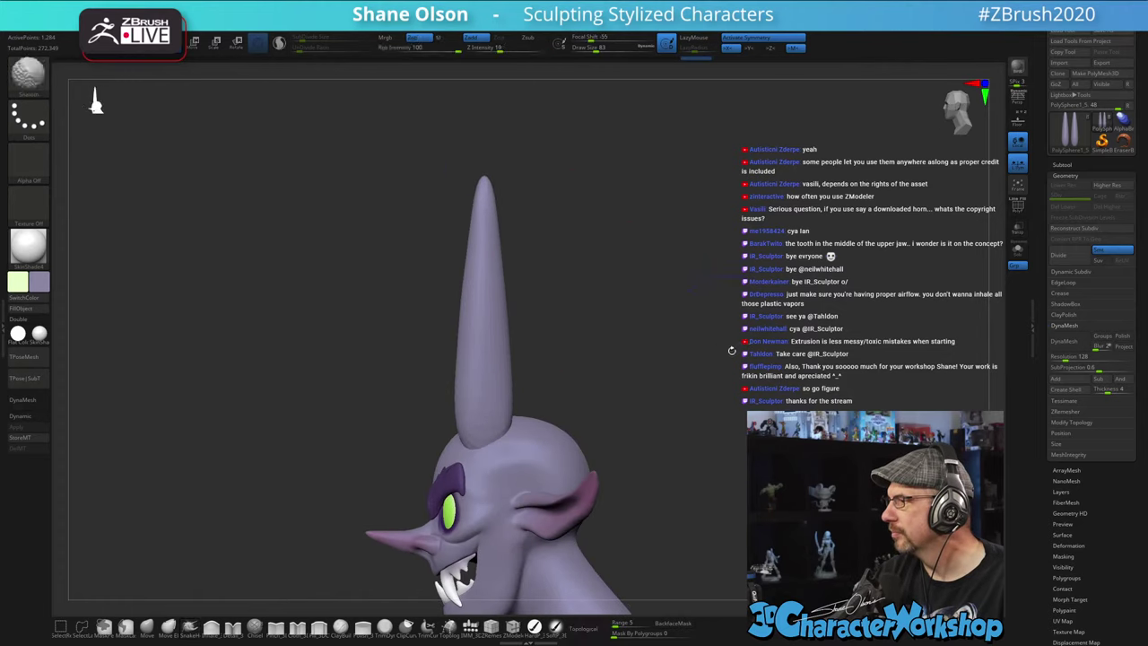
pyautogui.moveTo(642, 361); pyautogui.dragTo(715, 373)
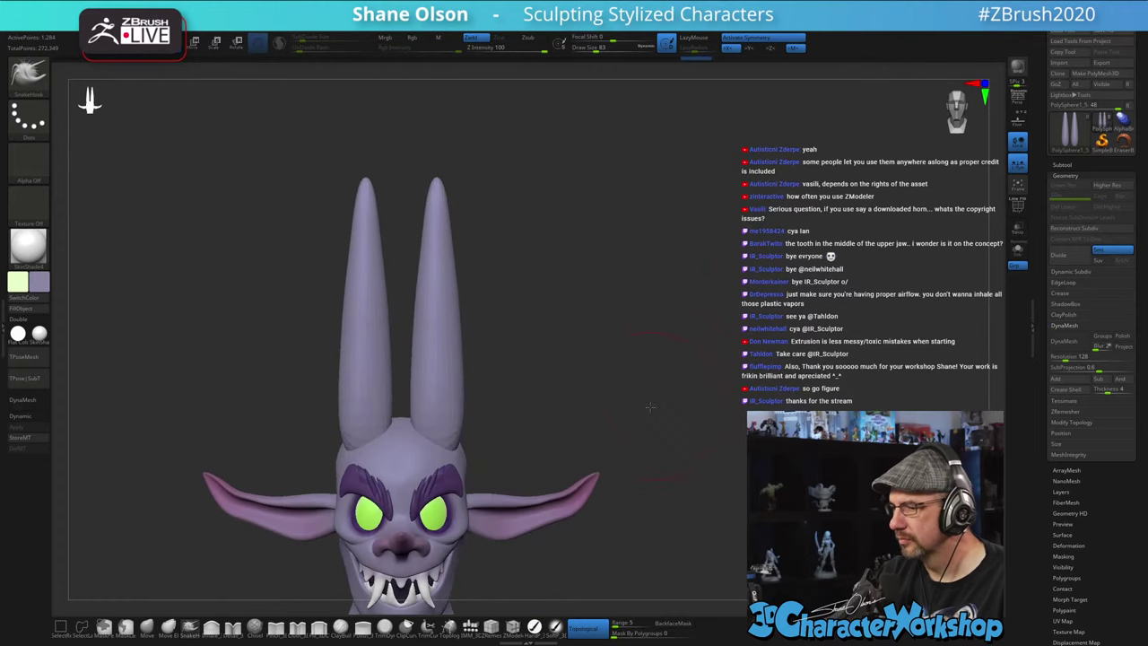
pyautogui.keyDown('alt'); pyautogui.moveTo(648, 405); pyautogui.dragTo(683, 358); pyautogui.keyUp('alt')
pyautogui.click(212, 627)
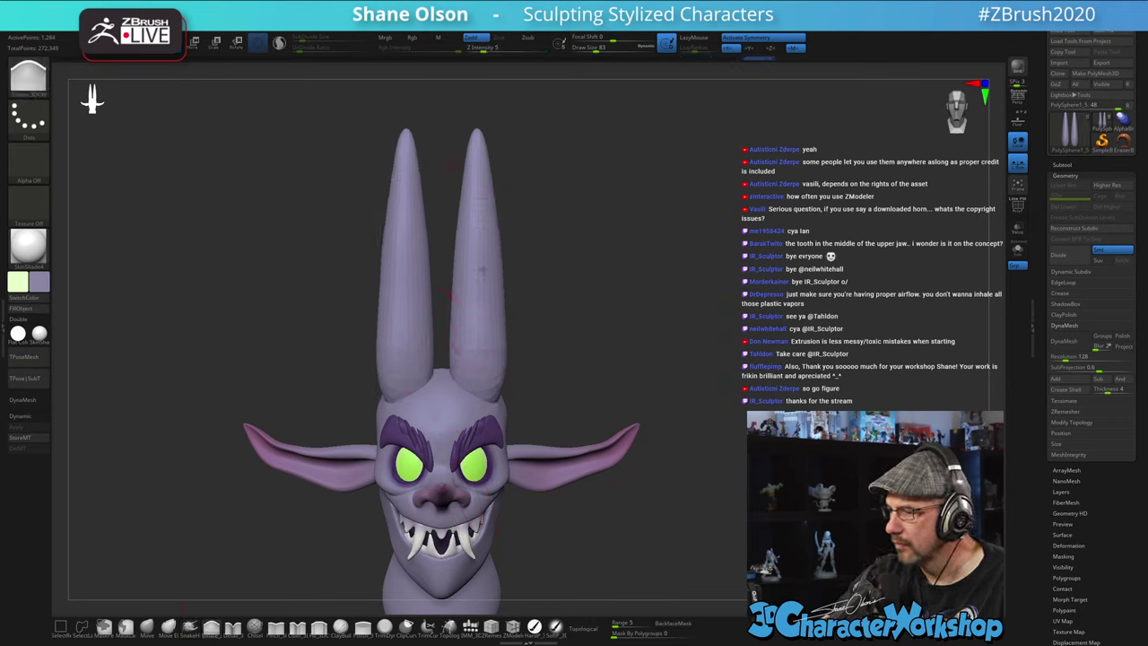
pyautogui.moveTo(481, 269); pyautogui.dragTo(493, 378)
pyautogui.moveTo(551, 337); pyautogui.dragTo(439, 339)
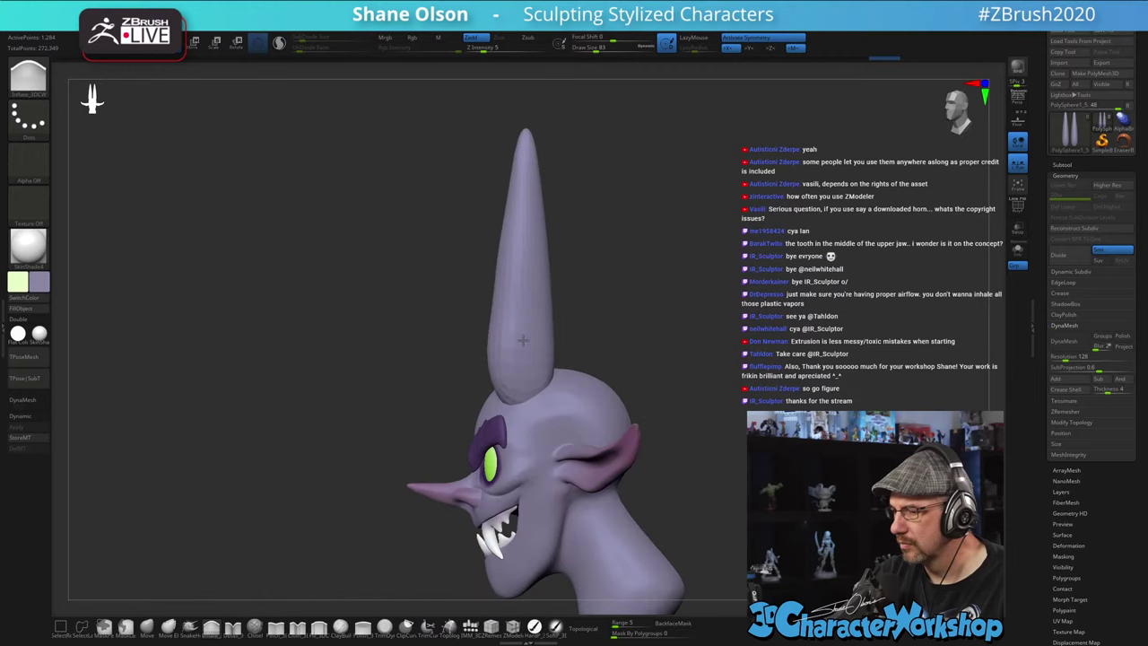
# - Pinch a ridge down the inner back side of the horns using the Pinch brush at draw size 37 and Z intensity 9
pyautogui.keyDown('alt'); pyautogui.moveTo(601, 321); pyautogui.dragTo(591, 259); pyautogui.keyUp('alt')
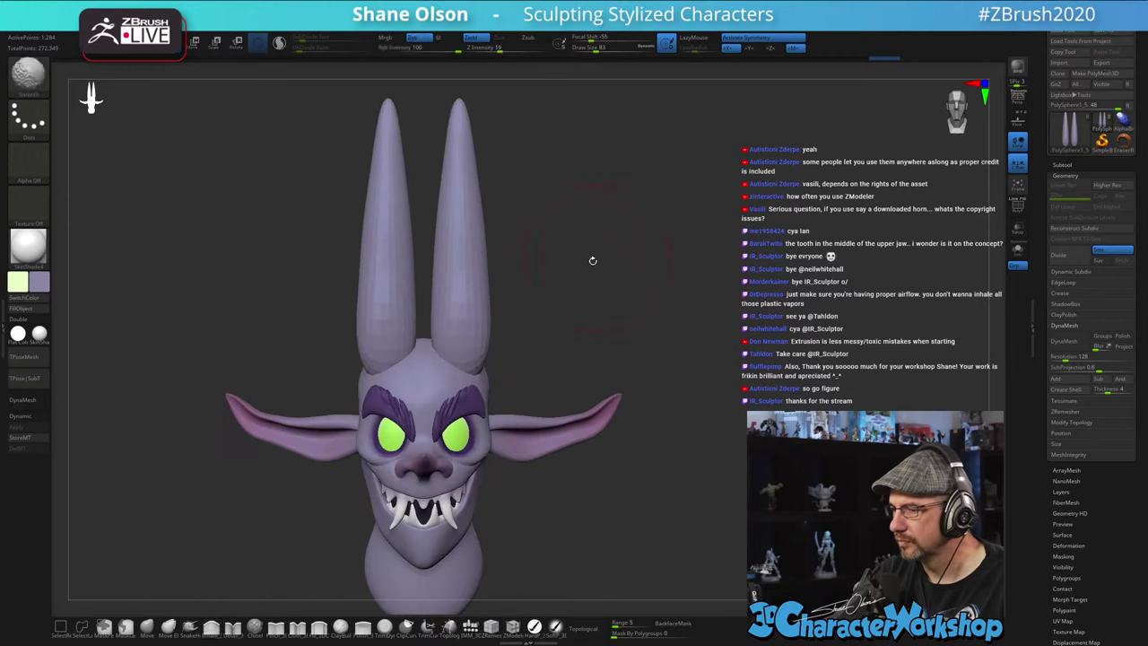
pyautogui.keyDown('alt'); pyautogui.moveTo(528, 318); pyautogui.dragTo(553, 291); pyautogui.keyUp('alt')
pyautogui.click(278, 629)
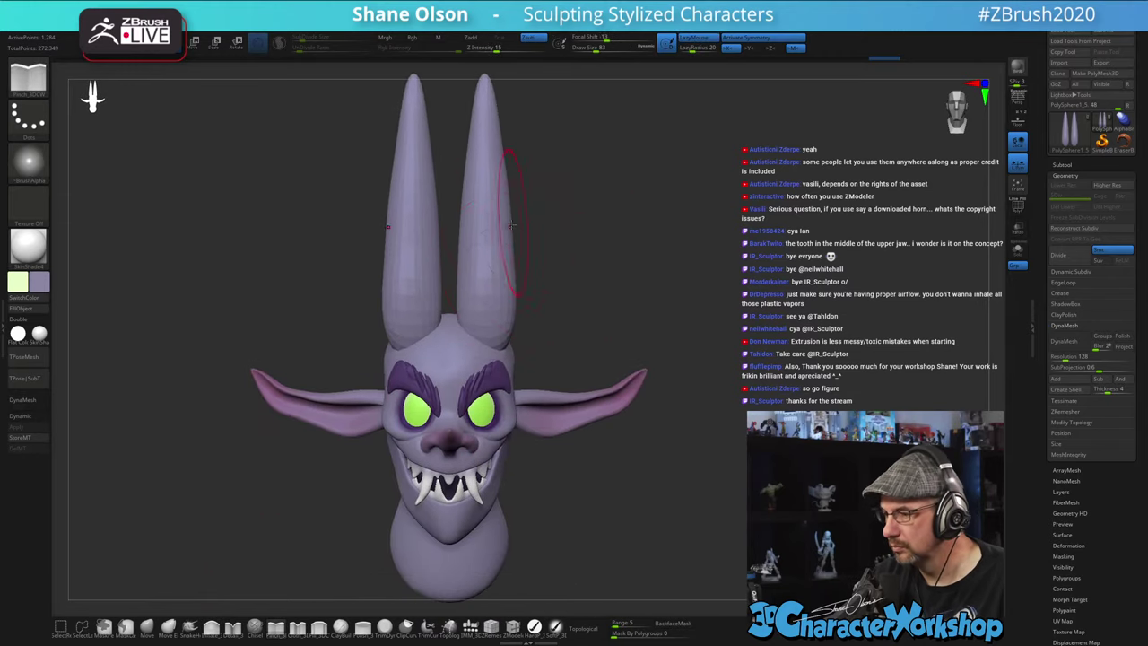
pyautogui.press('s')
pyautogui.moveTo(503, 246); pyautogui.dragTo(497, 246)
pyautogui.moveTo(492, 46); pyautogui.dragTo(489, 47)
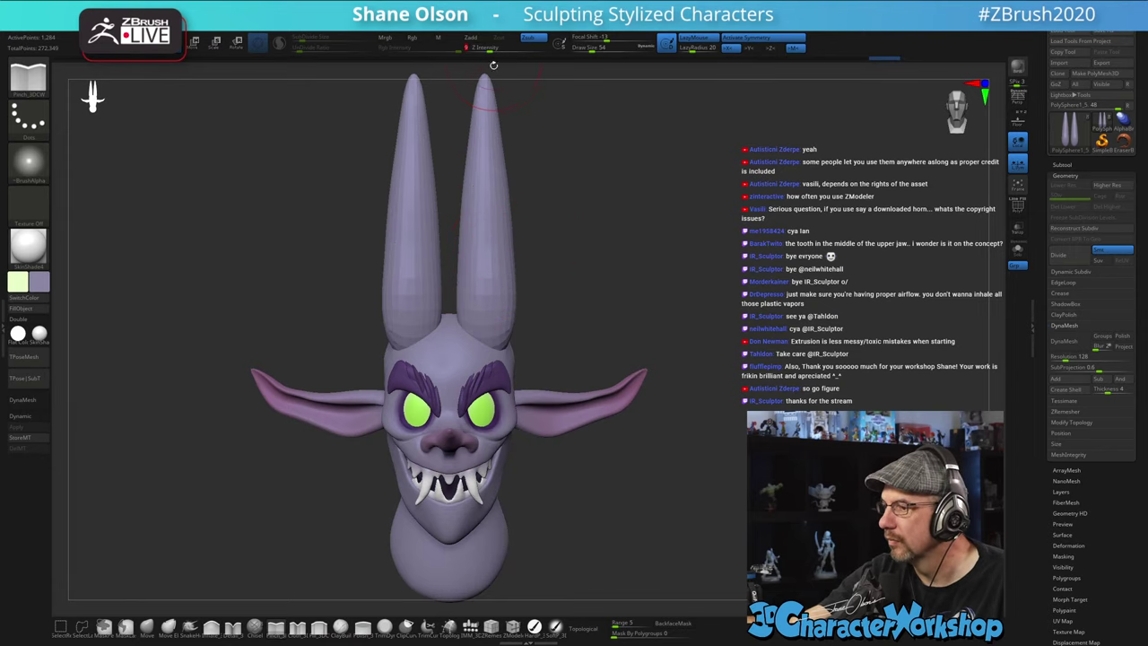
pyautogui.keyDown('alt'); pyautogui.moveTo(526, 154); pyautogui.dragTo(523, 222); pyautogui.keyUp('alt')
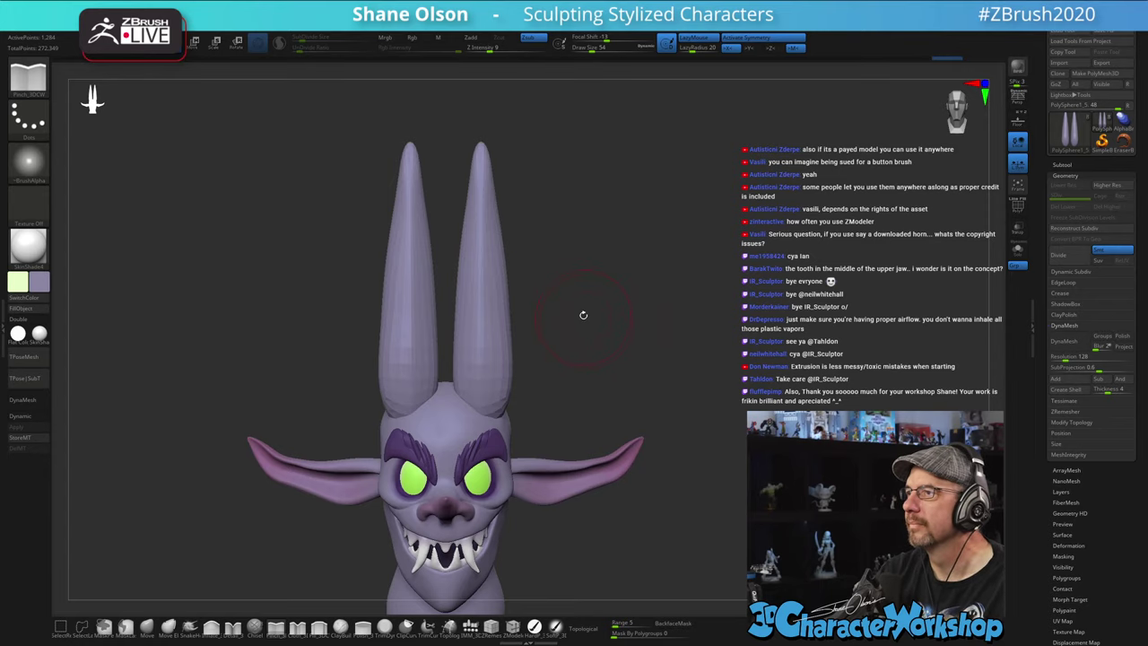
pyautogui.moveTo(583, 314); pyautogui.dragTo(495, 333)
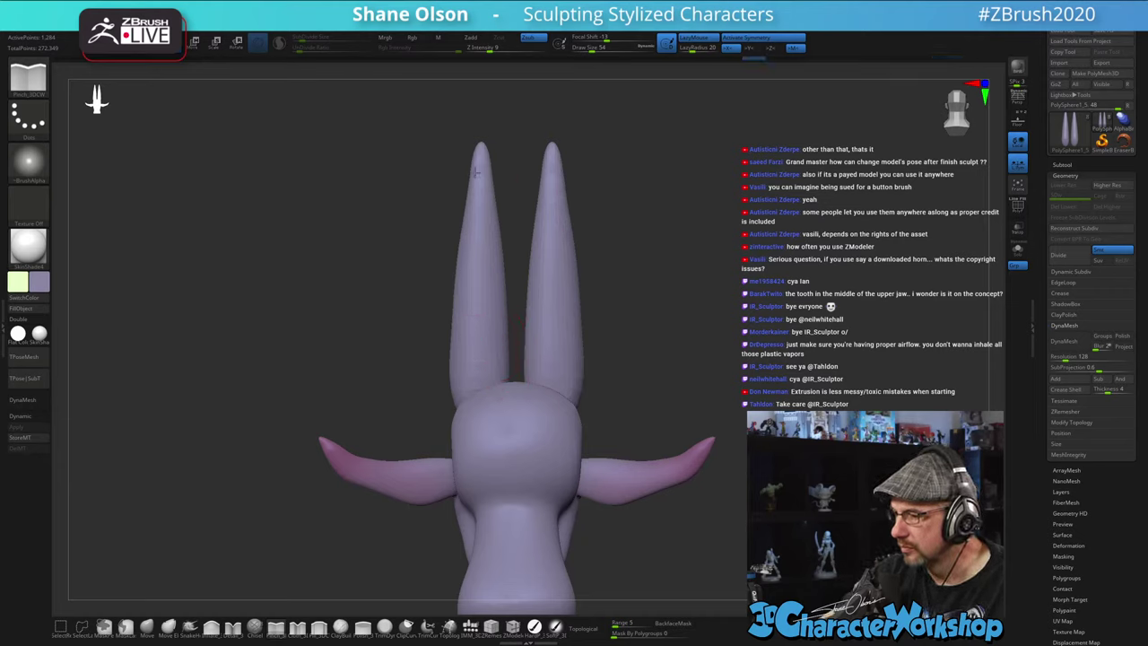
pyautogui.moveTo(510, 201); pyautogui.dragTo(504, 200)
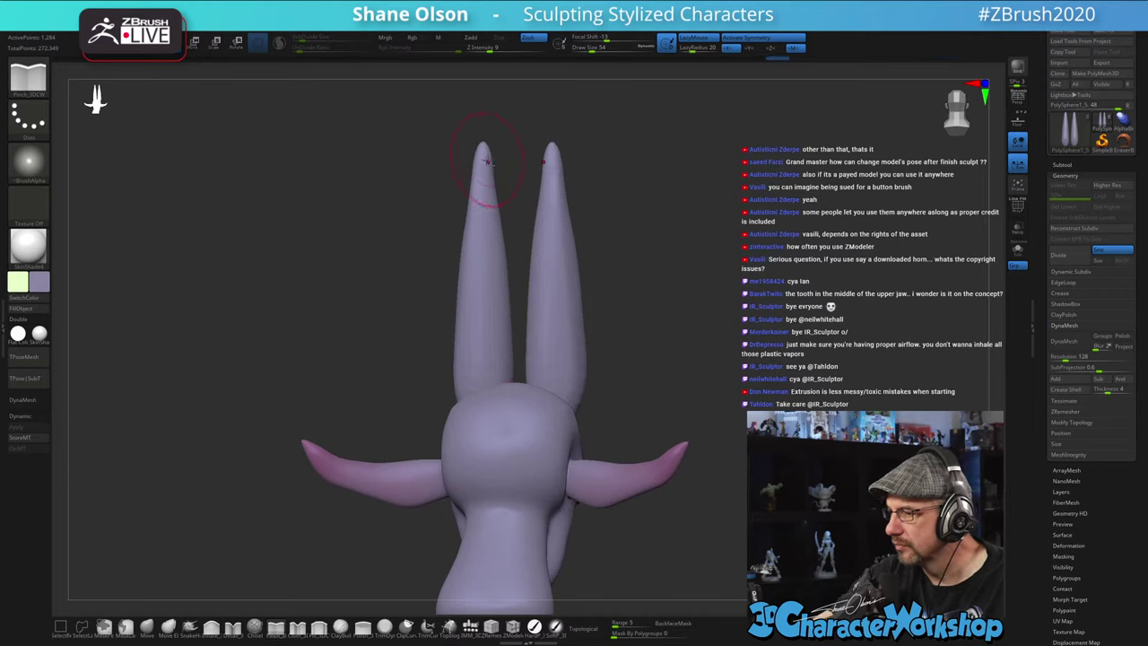
pyautogui.press('s')
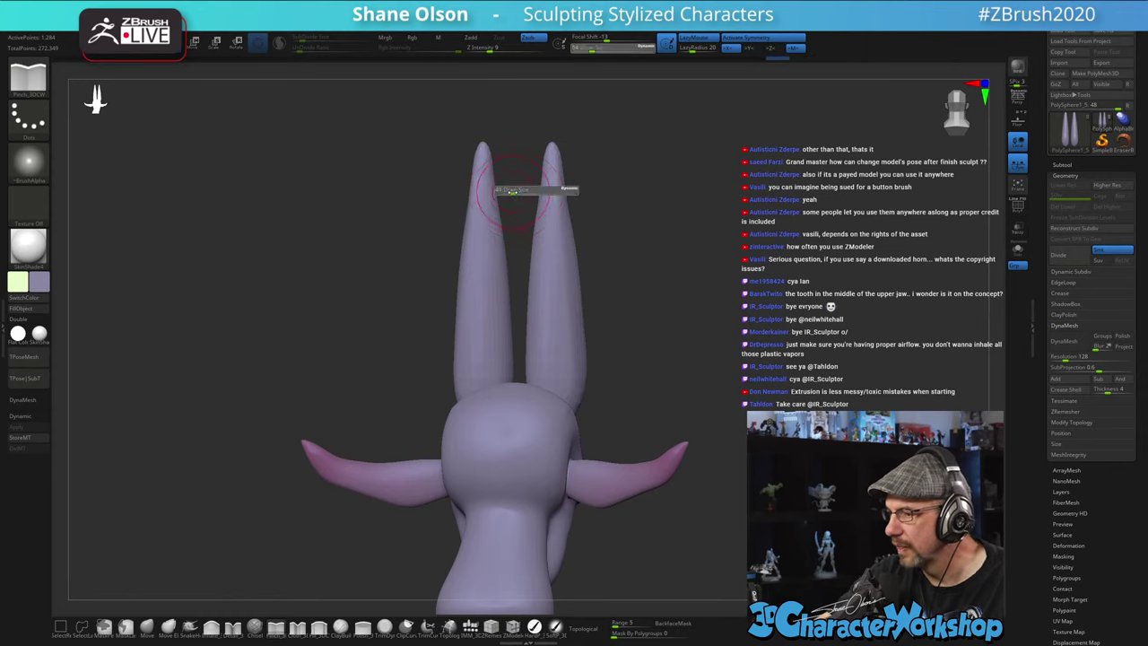
pyautogui.moveTo(512, 191); pyautogui.dragTo(510, 191)
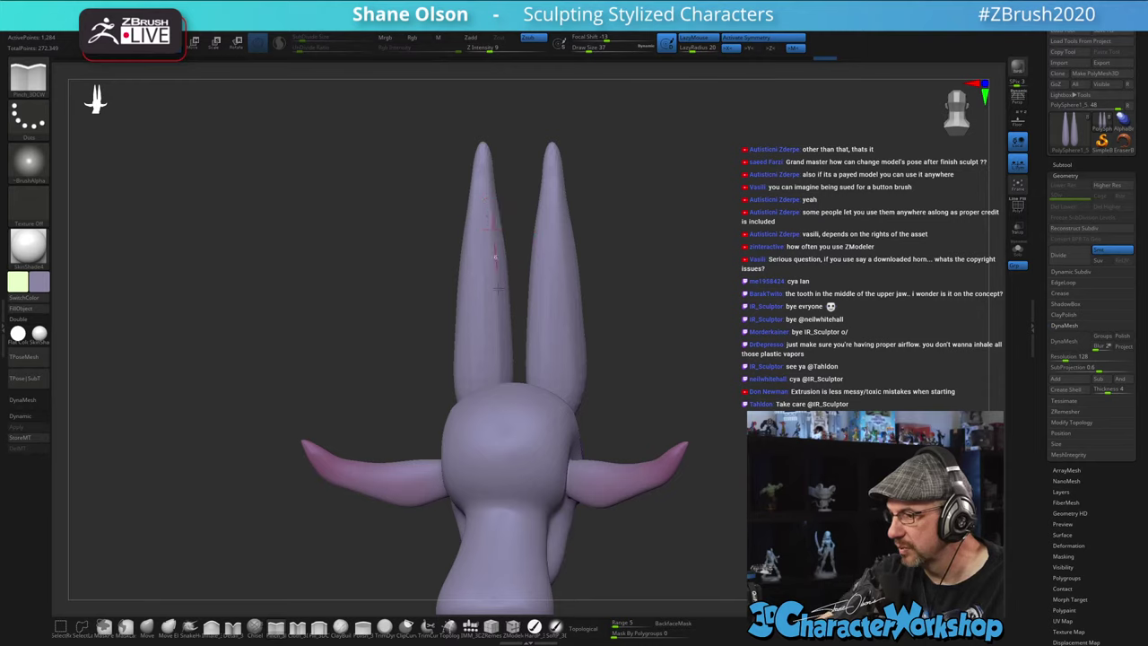
pyautogui.moveTo(498, 288); pyautogui.dragTo(508, 403)
pyautogui.moveTo(655, 309)
pyautogui.mouseDown()
pyautogui.moveTo(705, 313)
pyautogui.moveTo(653, 325)
pyautogui.mouseUp()
pyautogui.keyDown('shift'); pyautogui.moveTo(482, 295); pyautogui.dragTo(472, 328); pyautogui.keyUp('shift')
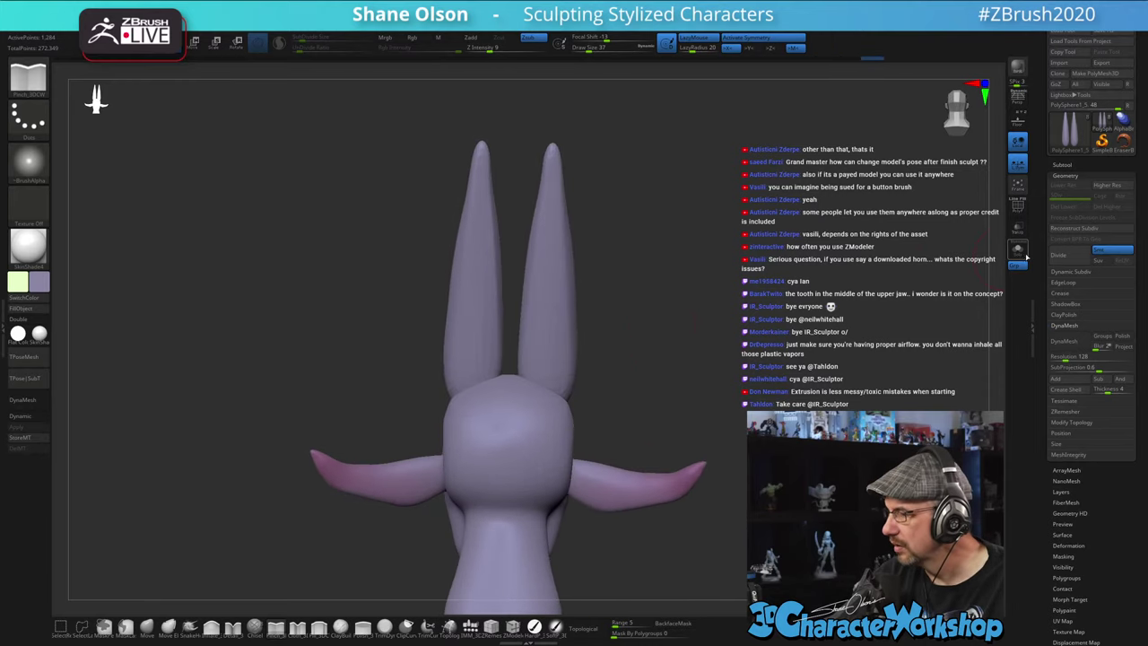
# - Isolate the horns subtool with Solo mode and bring it into side profile
pyautogui.click(1023, 254)
pyautogui.keyDown('alt'); pyautogui.moveTo(703, 368); pyautogui.dragTo(629, 396); pyautogui.keyUp('alt')
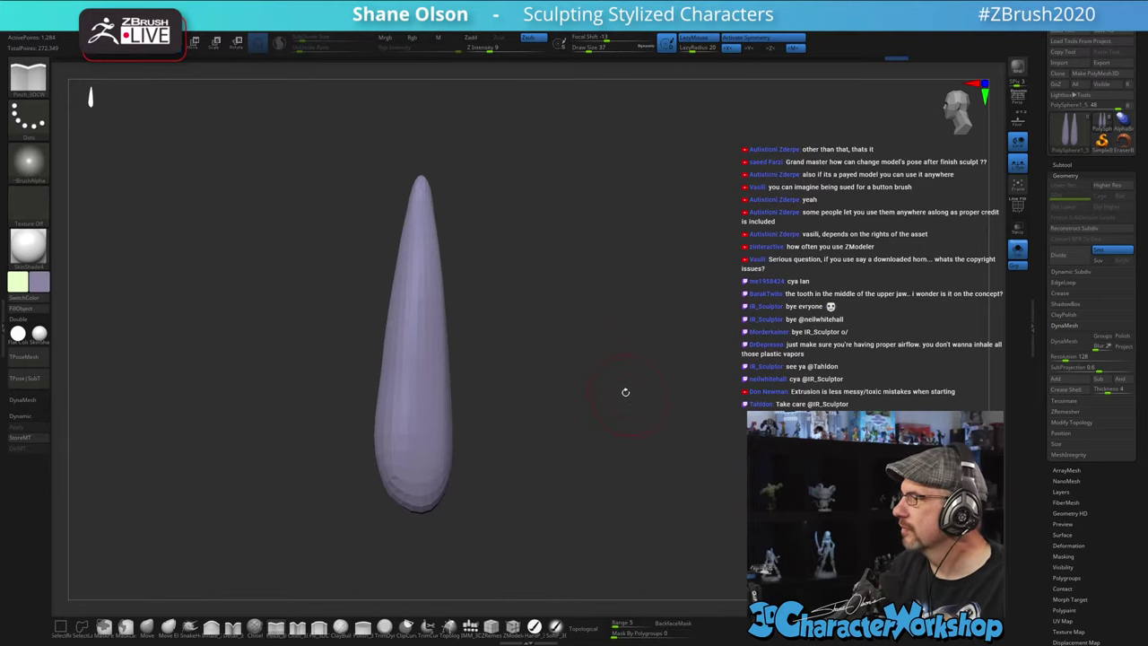
pyautogui.moveTo(574, 205); pyautogui.dragTo(562, 177)
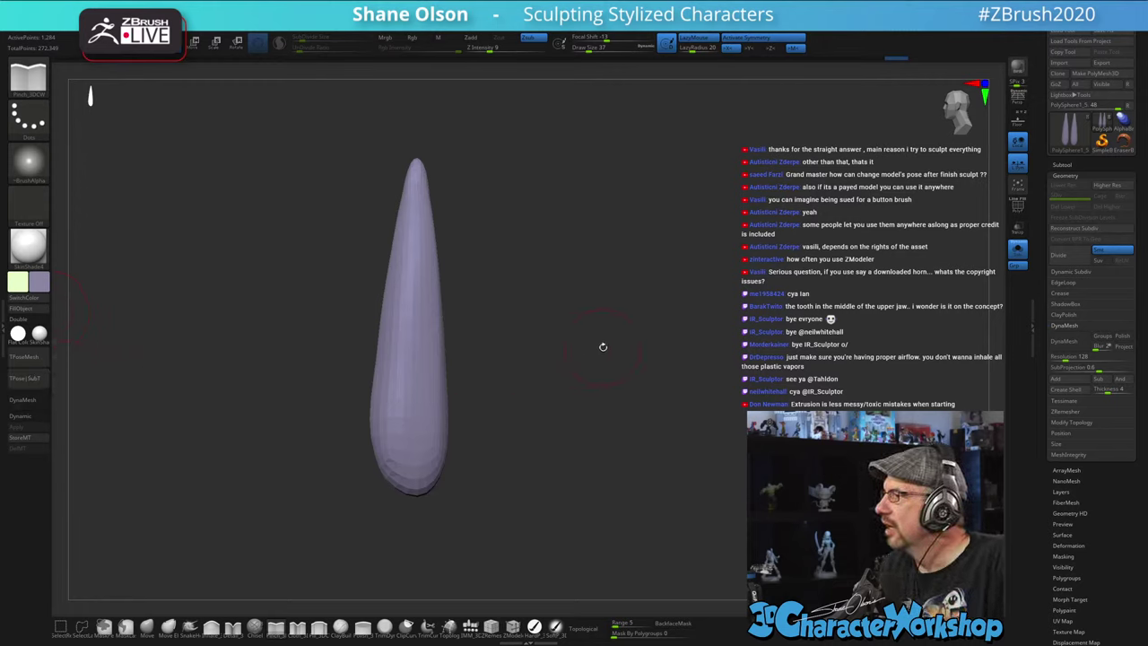
pyautogui.moveTo(608, 259); pyautogui.dragTo(596, 254)
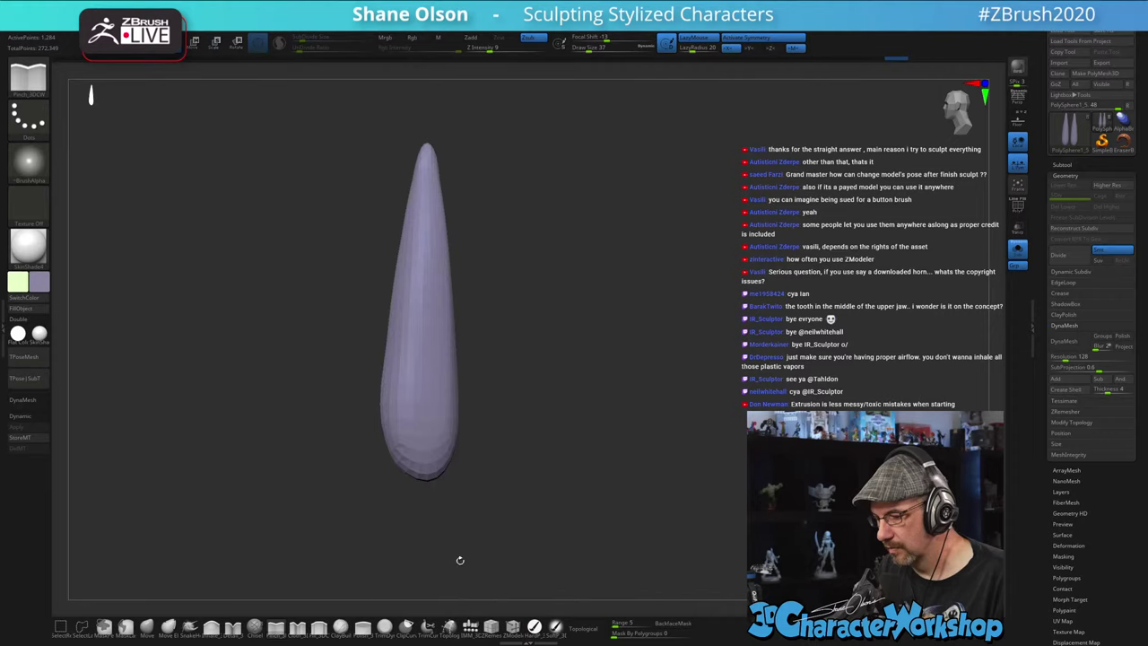
pyautogui.hotkey('ctrl', 'shift')
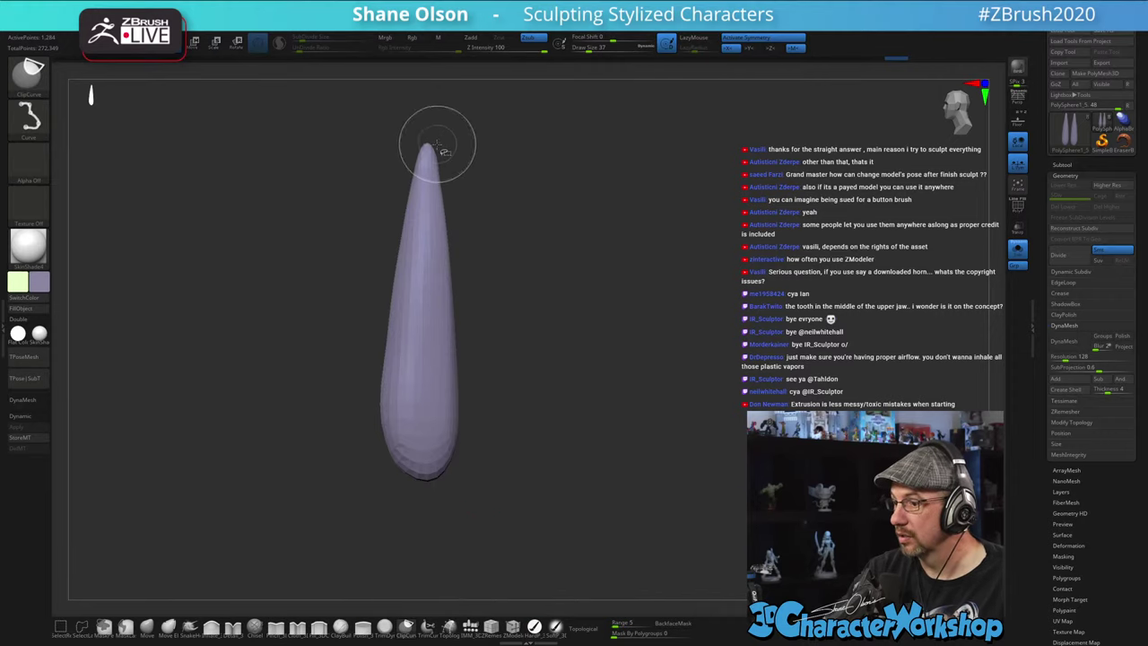
pyautogui.moveTo(430, 120)
pyautogui.keyDown('ctrl'); pyautogui.keyDown('shift'); pyautogui.mouseDown()
pyautogui.moveTo(457, 506)
pyautogui.moveTo(447, 518)
pyautogui.moveTo(553, 484)
pyautogui.mouseUp(); pyautogui.keyUp('shift'); pyautogui.keyUp('ctrl')
pyautogui.moveTo(566, 402)
pyautogui.mouseDown()
pyautogui.moveTo(552, 398)
pyautogui.moveTo(564, 394)
pyautogui.mouseUp()
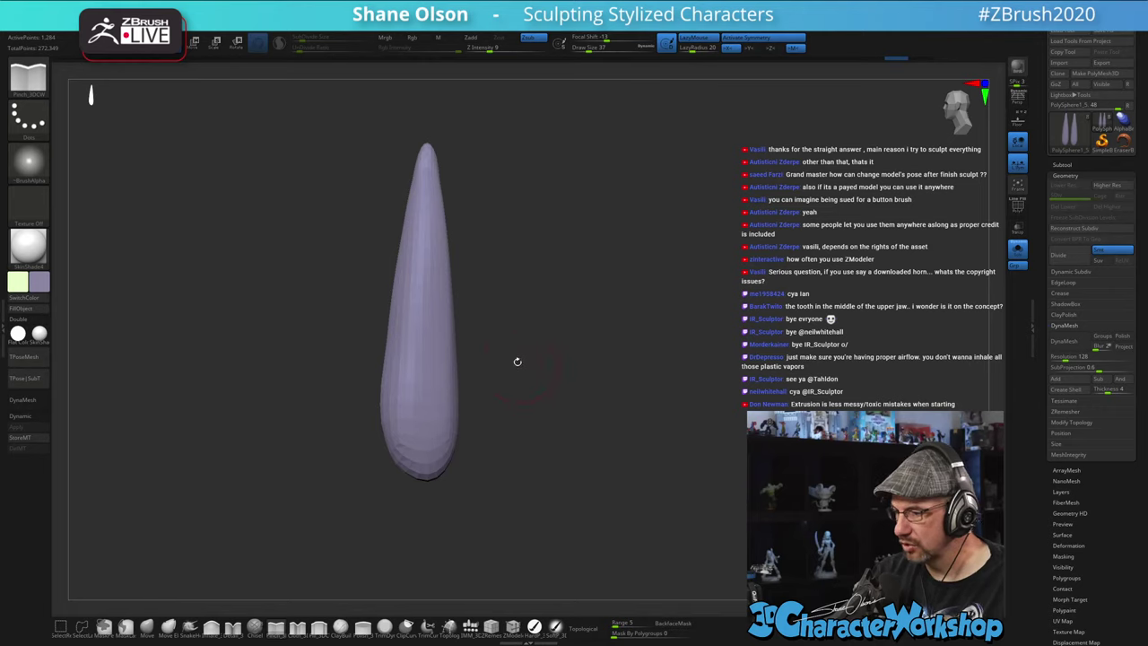
# - Reshape the back inner edge of the horns' middle section with the Move brush at draw size 37, smoothing it lightly
pyautogui.click(148, 626)
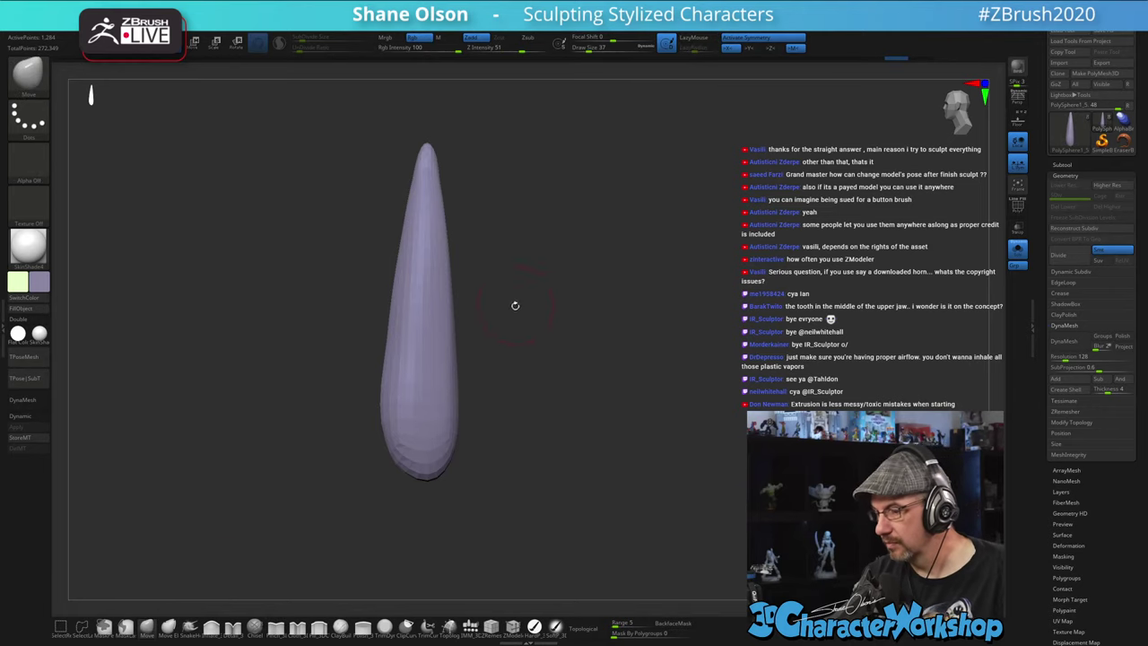
pyautogui.moveTo(515, 306); pyautogui.dragTo(502, 312)
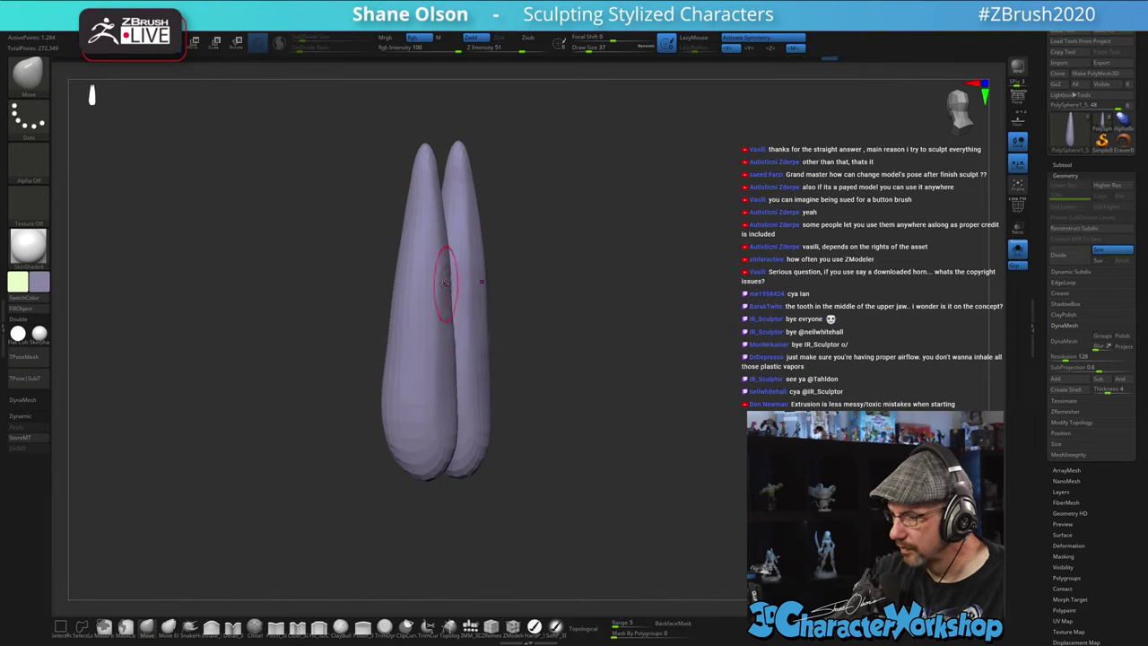
pyautogui.moveTo(551, 403); pyautogui.dragTo(522, 404)
pyautogui.keyDown('shift'); pyautogui.moveTo(451, 274); pyautogui.dragTo(452, 262); pyautogui.keyUp('shift')
pyautogui.moveTo(549, 398); pyautogui.dragTo(577, 397)
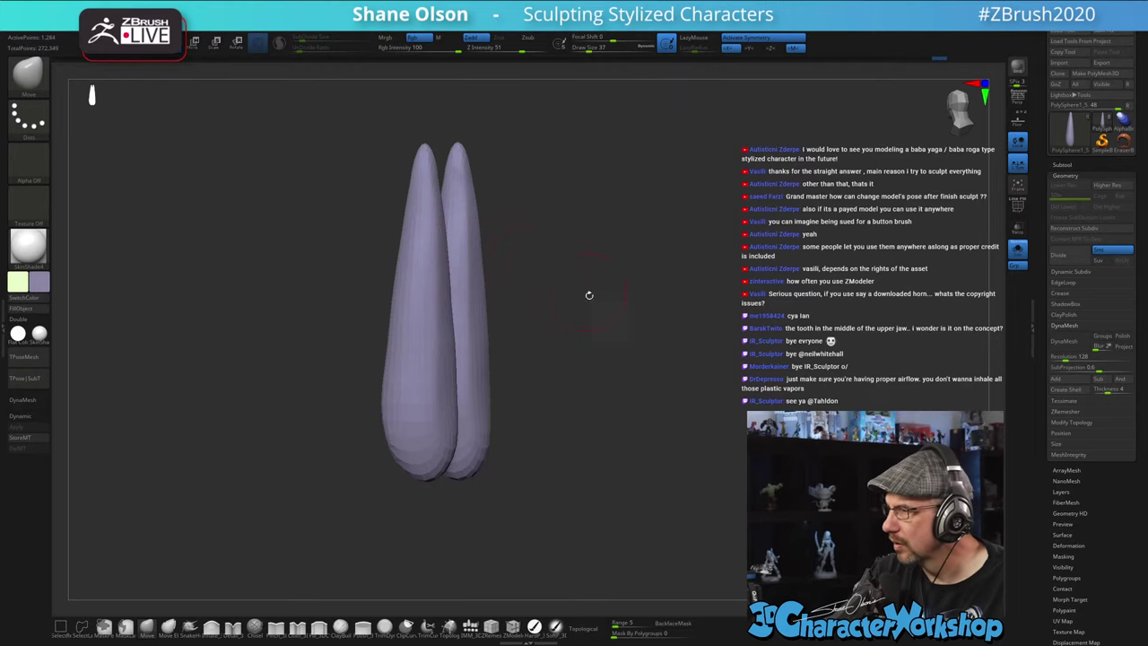
pyautogui.moveTo(587, 295); pyautogui.dragTo(677, 365)
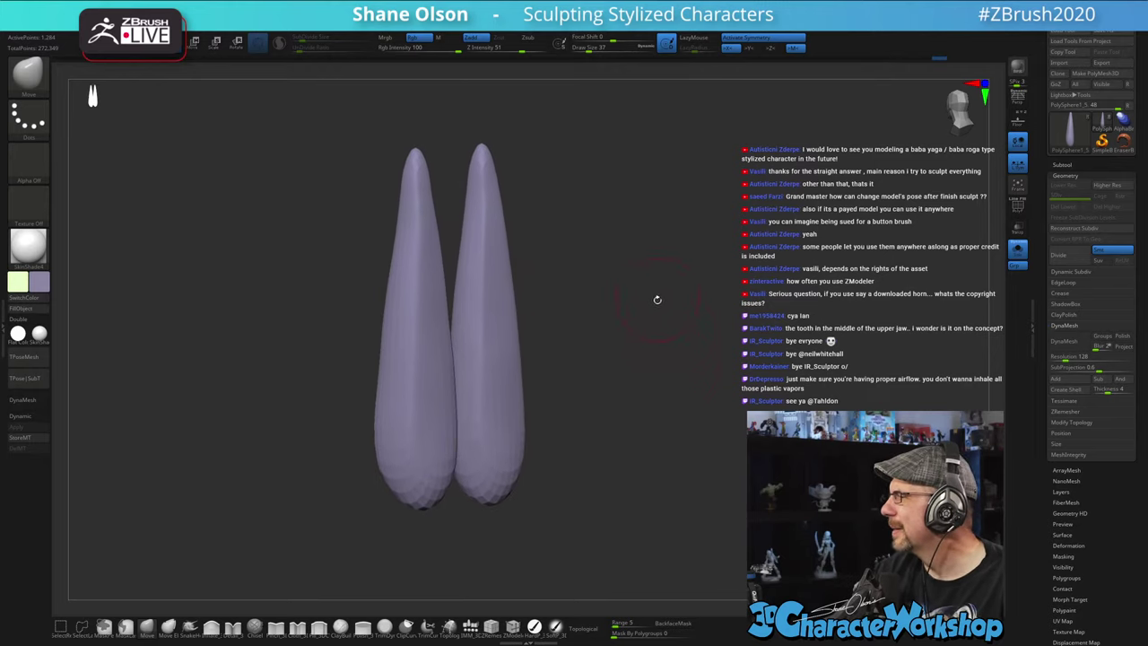
pyautogui.moveTo(657, 300)
pyautogui.mouseDown()
pyautogui.moveTo(636, 263)
pyautogui.moveTo(649, 255)
pyautogui.moveTo(624, 268)
pyautogui.mouseUp()
# - Smooth the horns from tip to base along the back and side with the Smooth brush at draw size 29
pyautogui.press('s')
pyautogui.press('s')
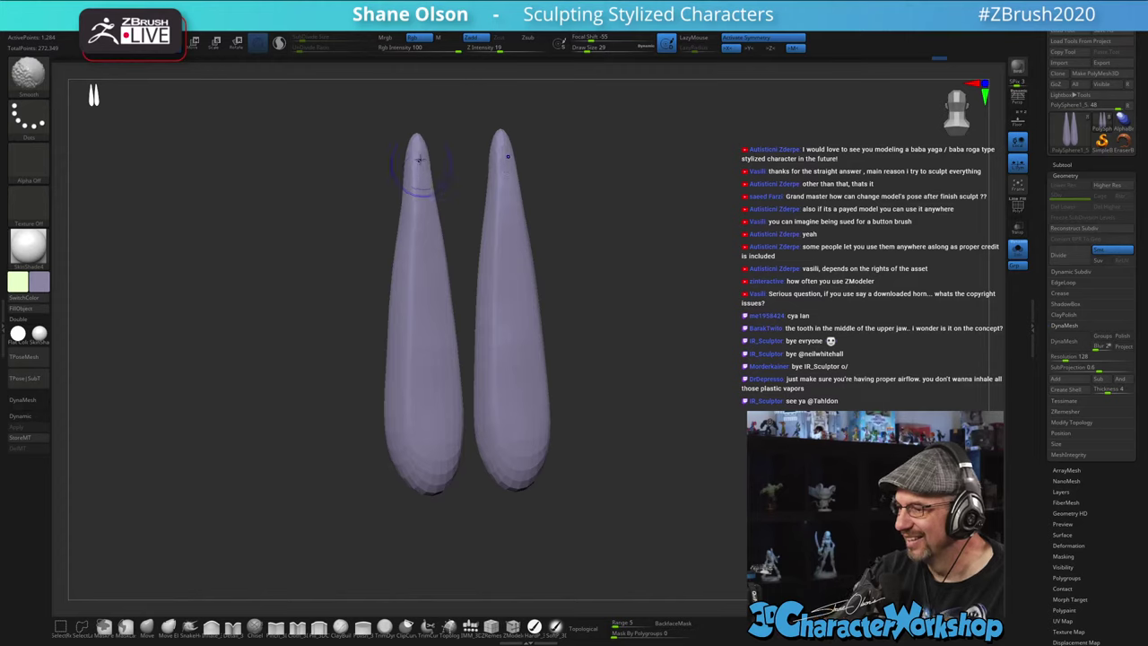
pyautogui.moveTo(418, 158)
pyautogui.keyDown('shift'); pyautogui.mouseDown()
pyautogui.moveTo(418, 123)
pyautogui.moveTo(430, 304)
pyautogui.mouseUp(); pyautogui.keyUp('shift')
pyautogui.keyDown('shift'); pyautogui.moveTo(435, 469); pyautogui.dragTo(436, 439); pyautogui.keyUp('shift')
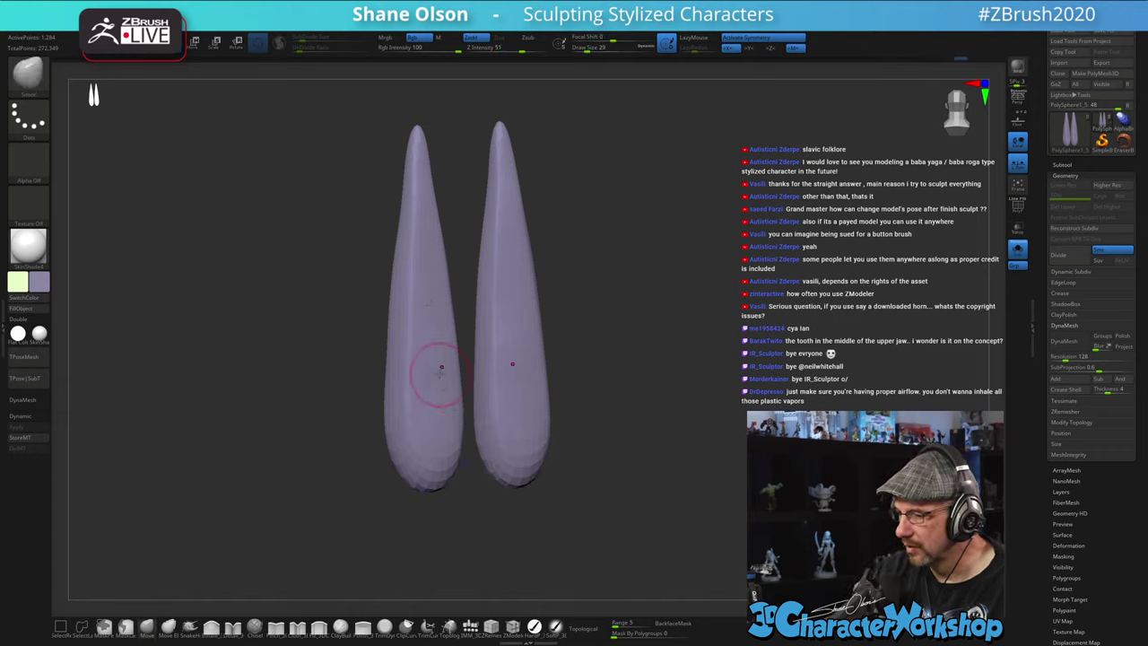
pyautogui.moveTo(541, 358)
pyautogui.mouseDown()
pyautogui.moveTo(584, 345)
pyautogui.moveTo(569, 326)
pyautogui.moveTo(593, 289)
pyautogui.mouseUp()
pyautogui.keyDown('shift'); pyautogui.moveTo(393, 196); pyautogui.dragTo(408, 404); pyautogui.keyUp('shift')
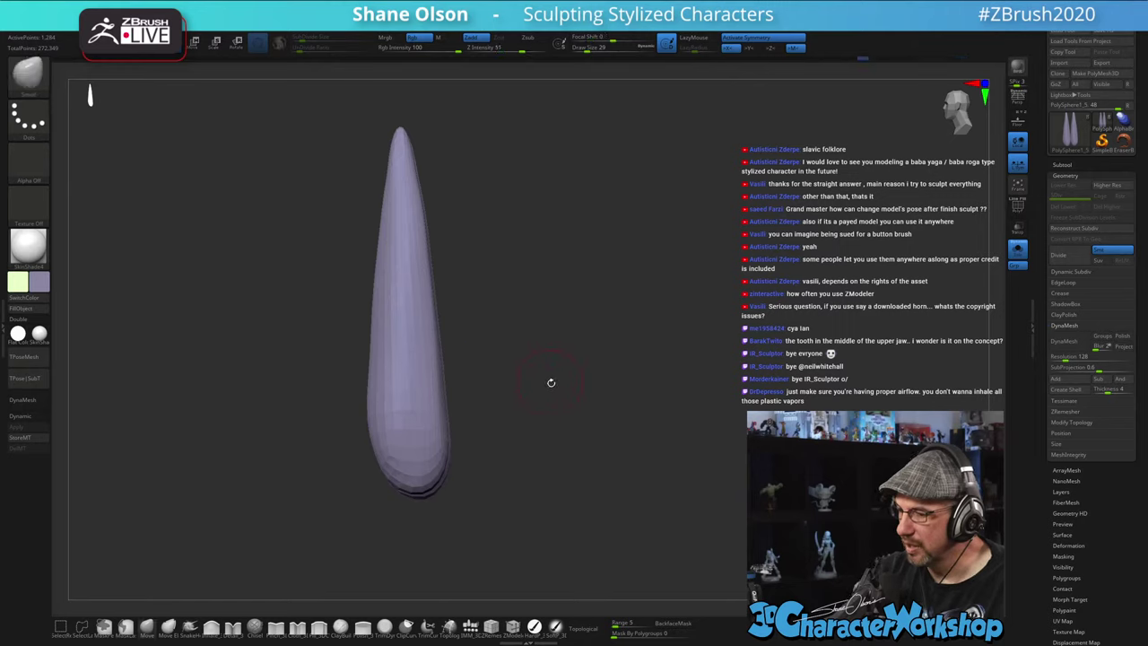
pyautogui.moveTo(551, 382); pyautogui.dragTo(525, 382)
pyautogui.moveTo(382, 341)
pyautogui.keyDown('shift'); pyautogui.mouseDown()
pyautogui.moveTo(382, 182)
pyautogui.moveTo(373, 271)
pyautogui.moveTo(402, 491)
pyautogui.mouseUp(); pyautogui.keyUp('shift')
# - Adjust the lower and middle back of the horns with the Move brush at draw size 51
pyautogui.moveTo(529, 448)
pyautogui.mouseDown()
pyautogui.moveTo(512, 474)
pyautogui.moveTo(500, 457)
pyautogui.mouseUp()
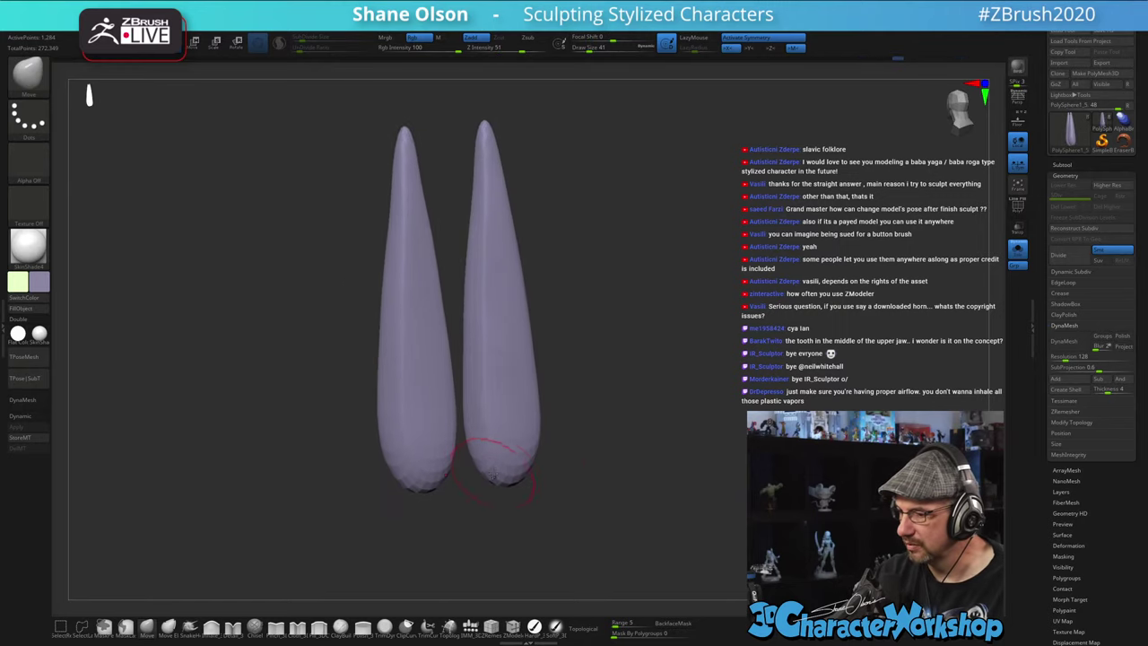
pyautogui.moveTo(359, 401); pyautogui.dragTo(437, 416)
pyautogui.press('s')
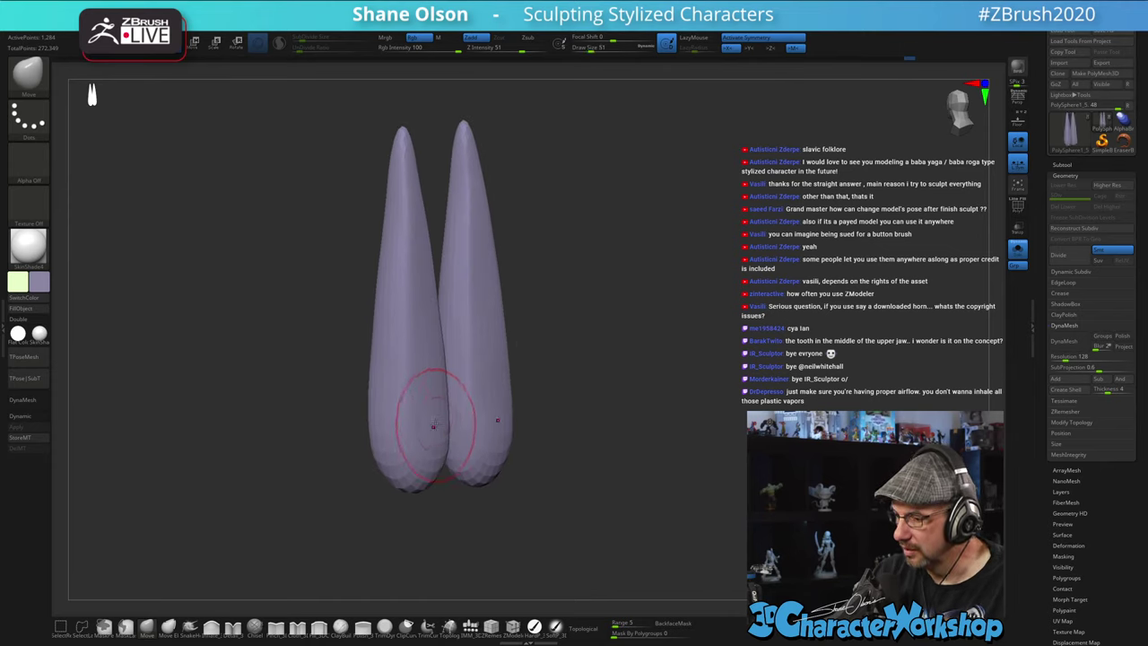
pyautogui.moveTo(425, 366); pyautogui.dragTo(423, 331)
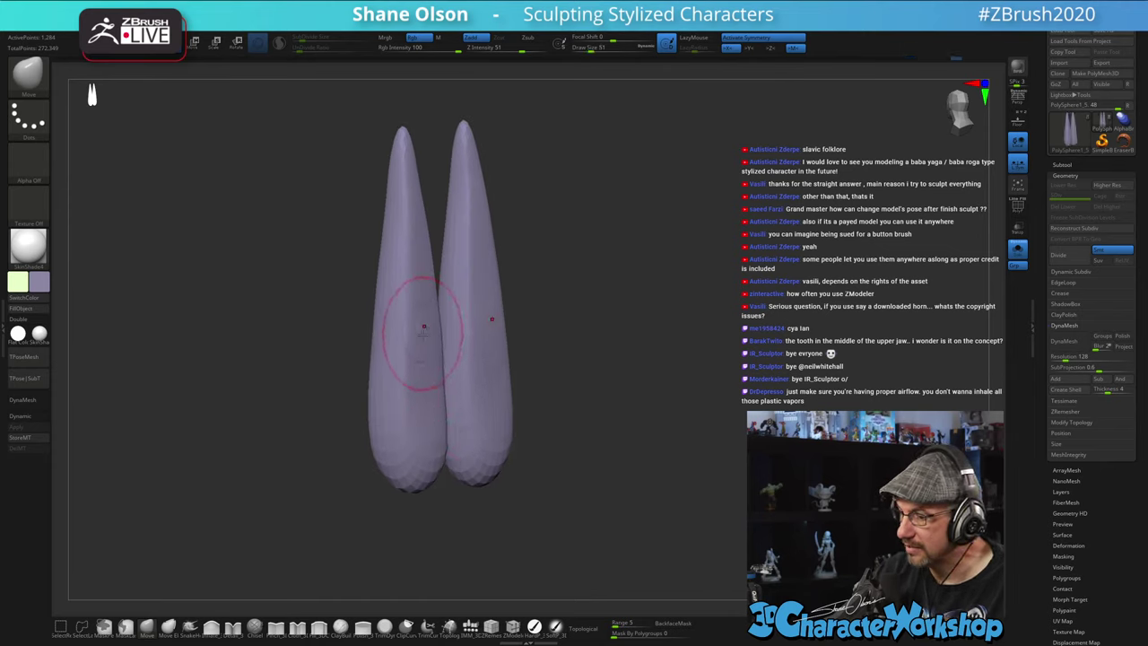
pyautogui.moveTo(425, 281); pyautogui.dragTo(422, 257)
pyautogui.press('[')
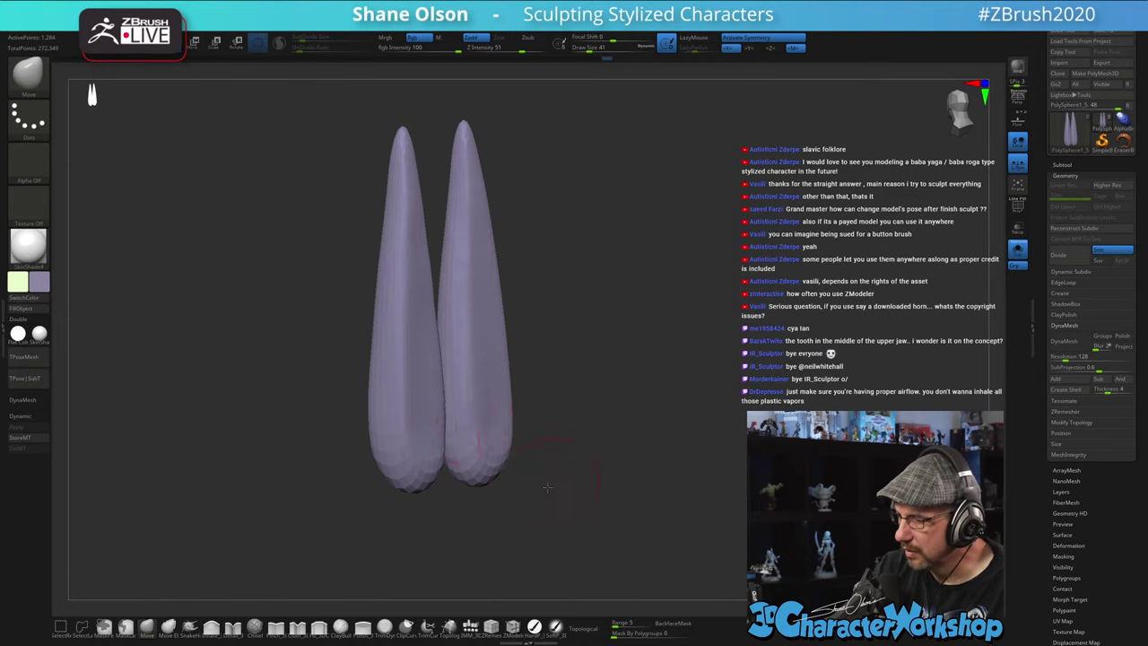
# - Refine the inner back contour of the horns' upper section with the Move brush at draw size 31
pyautogui.moveTo(547, 487); pyautogui.dragTo(556, 441)
pyautogui.moveTo(557, 311); pyautogui.dragTo(548, 297)
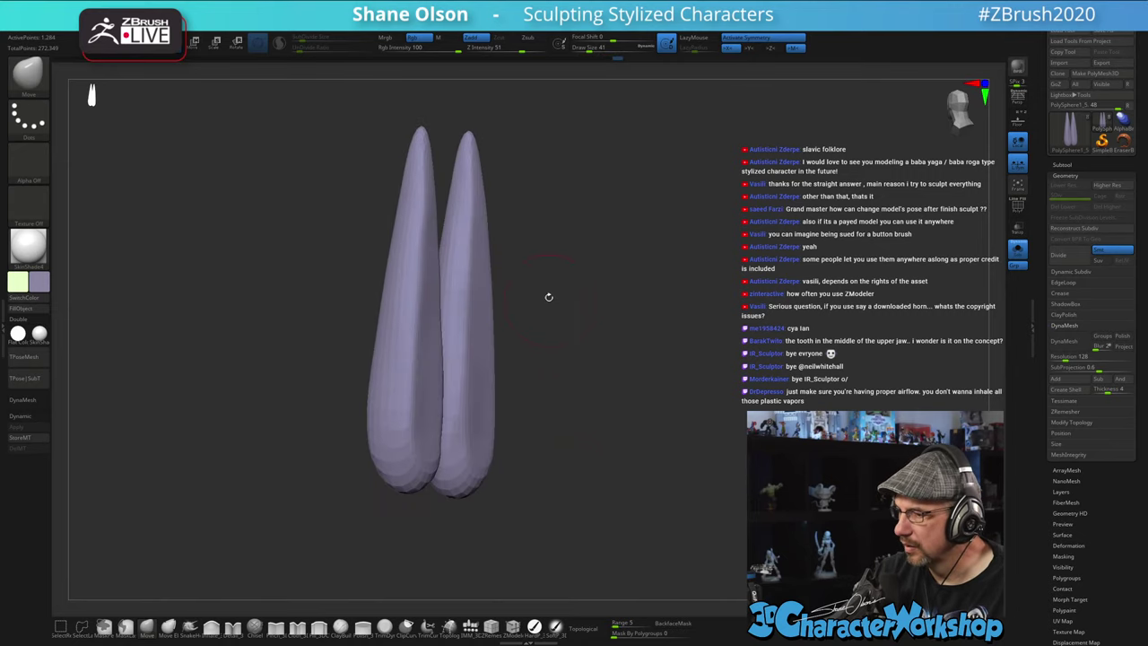
pyautogui.press('s')
pyautogui.moveTo(445, 161); pyautogui.dragTo(429, 194)
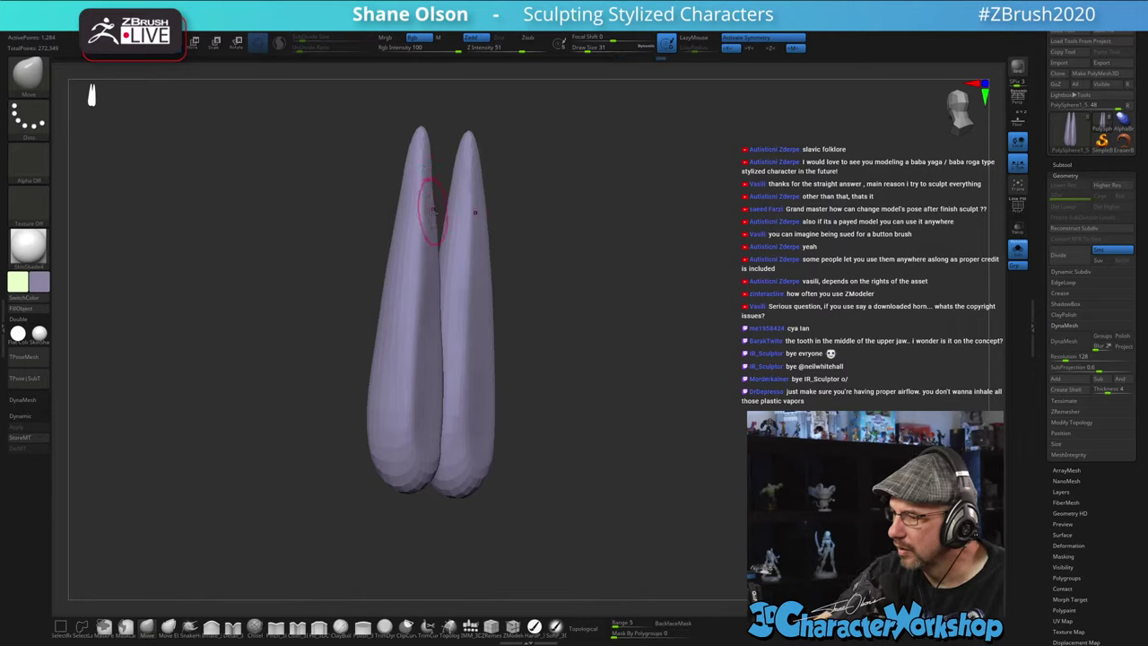
pyautogui.moveTo(434, 211); pyautogui.dragTo(434, 222)
pyautogui.moveTo(452, 276); pyautogui.dragTo(455, 281)
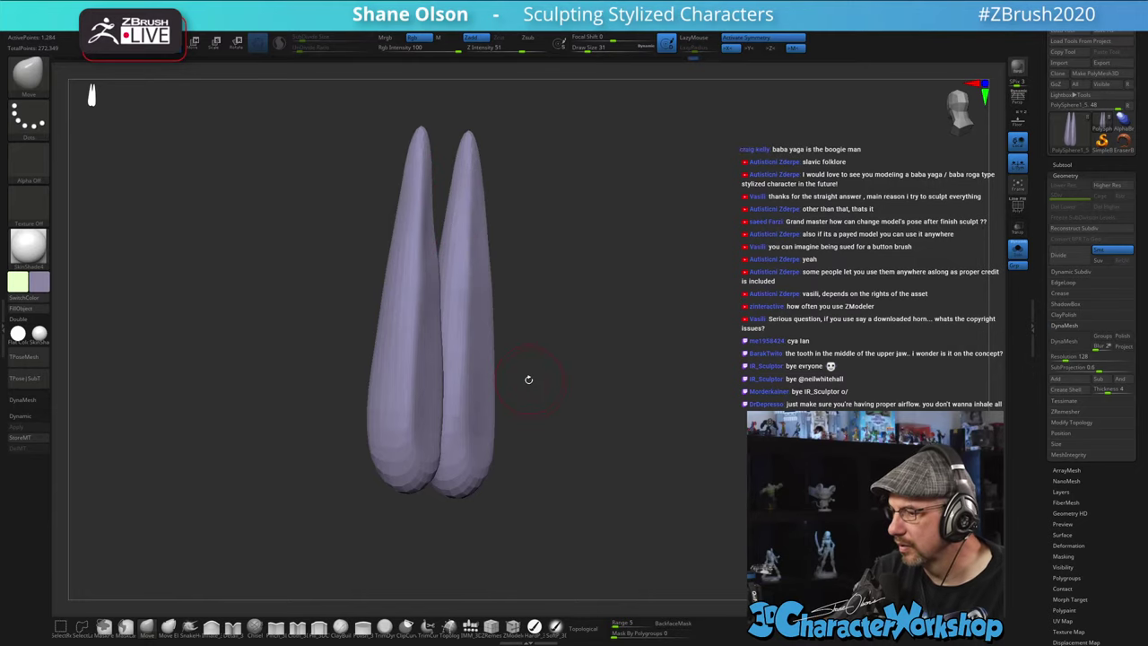
pyautogui.moveTo(527, 380)
pyautogui.mouseDown(button='right')
pyautogui.moveTo(605, 456)
pyautogui.moveTo(620, 445)
pyautogui.mouseUp(button='right')
pyautogui.moveTo(543, 391); pyautogui.dragTo(591, 389, button='right')
pyautogui.keyDown('alt'); pyautogui.moveTo(563, 310); pyautogui.dragTo(618, 367); pyautogui.keyUp('alt')
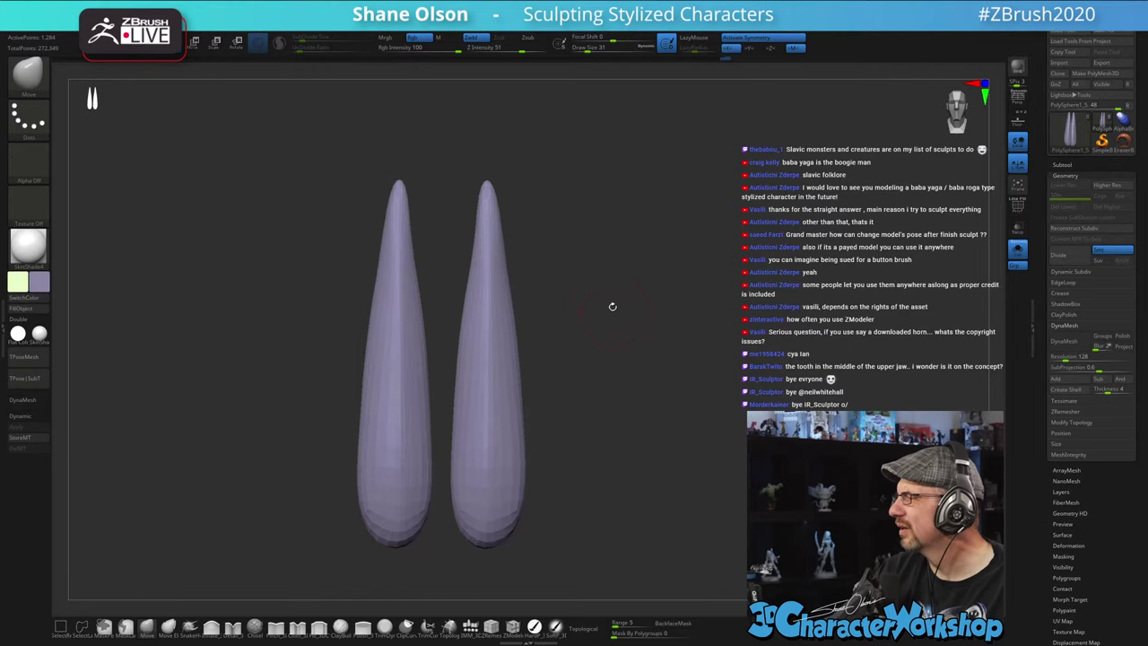
# - Pull the horn tips upward with the Move brush at draw size 46, then adjust and smooth the inner sides at draw size 62
pyautogui.moveTo(610, 300); pyautogui.dragTo(551, 253)
pyautogui.press('s')
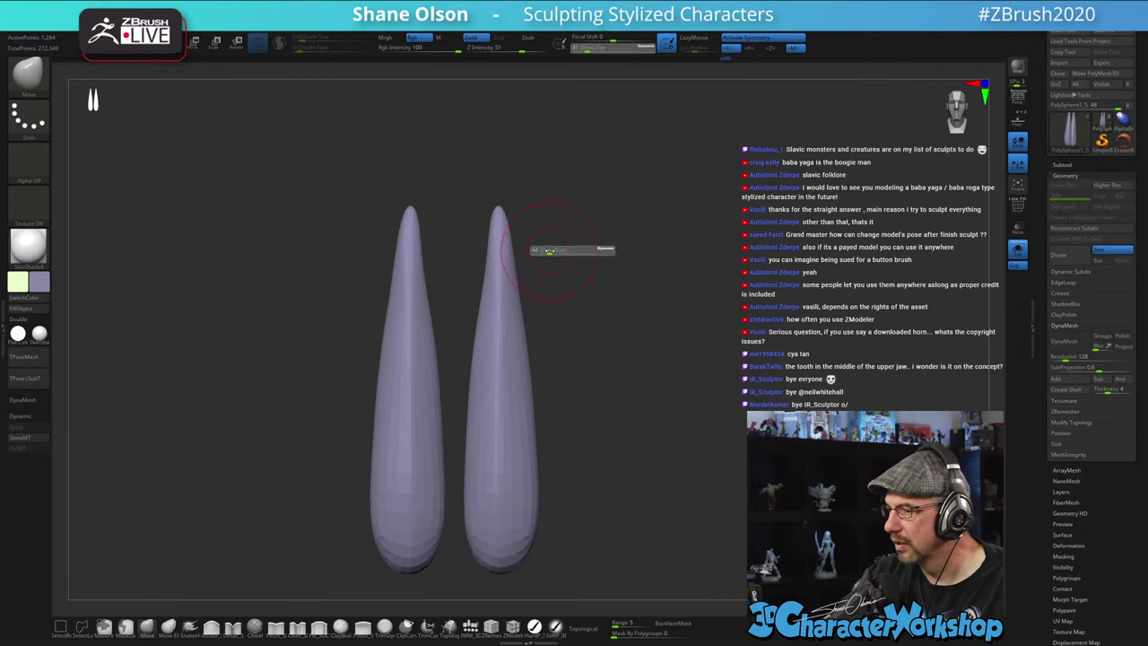
pyautogui.moveTo(498, 204); pyautogui.dragTo(498, 191)
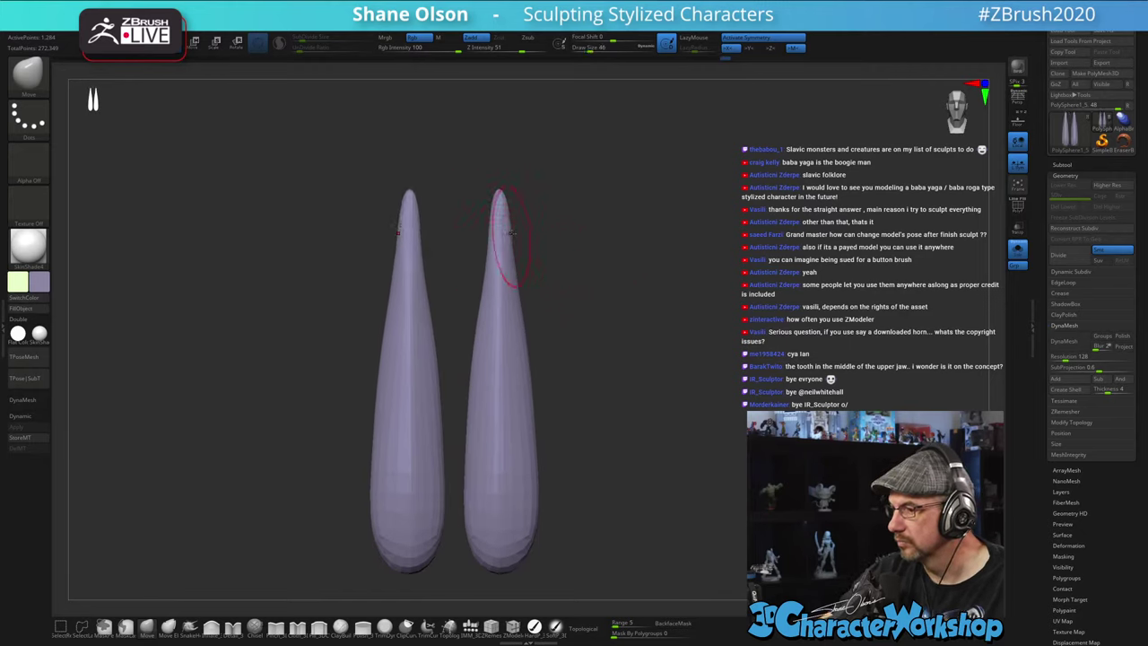
pyautogui.press('s')
pyautogui.moveTo(490, 320); pyautogui.dragTo(493, 321)
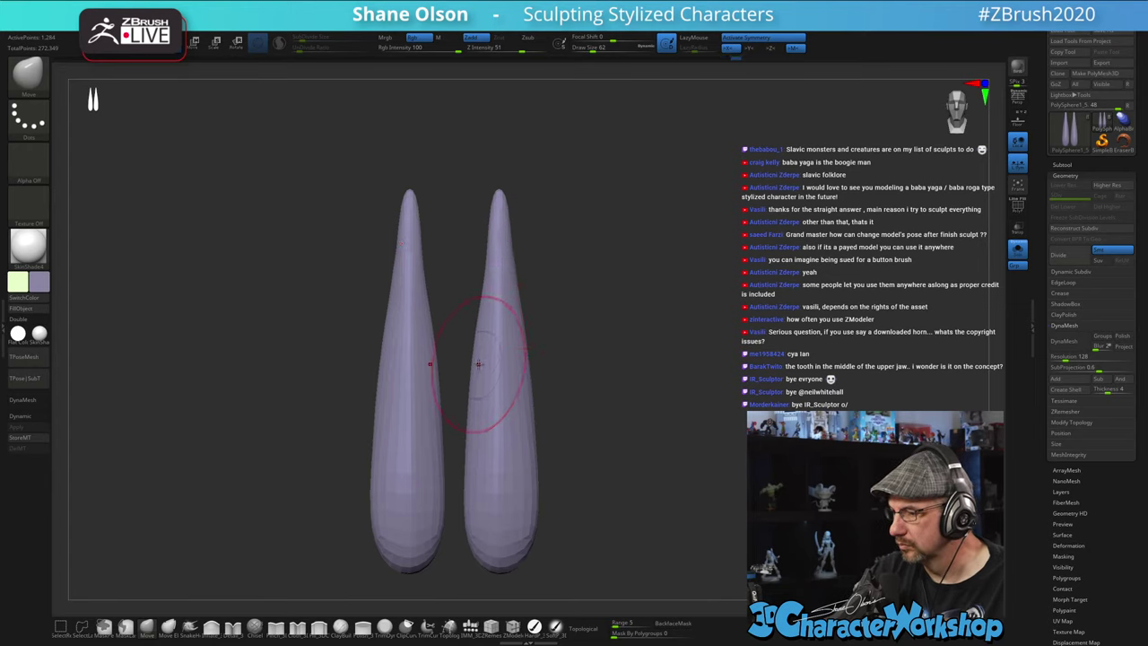
pyautogui.moveTo(478, 364)
pyautogui.keyDown('shift'); pyautogui.mouseDown()
pyautogui.moveTo(471, 428)
pyautogui.moveTo(506, 224)
pyautogui.mouseUp(); pyautogui.keyUp('shift')
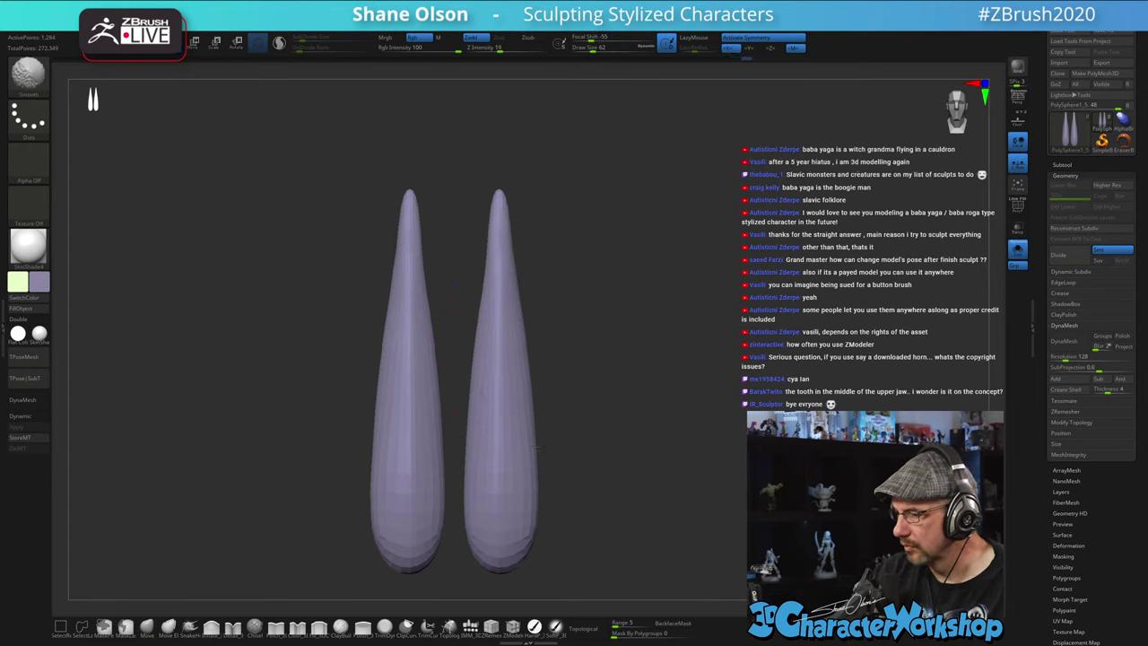
# - Undo the last stroke on the horns and display their polygon wireframe
pyautogui.keyDown('alt'); pyautogui.moveTo(620, 441); pyautogui.dragTo(625, 431); pyautogui.keyUp('alt')
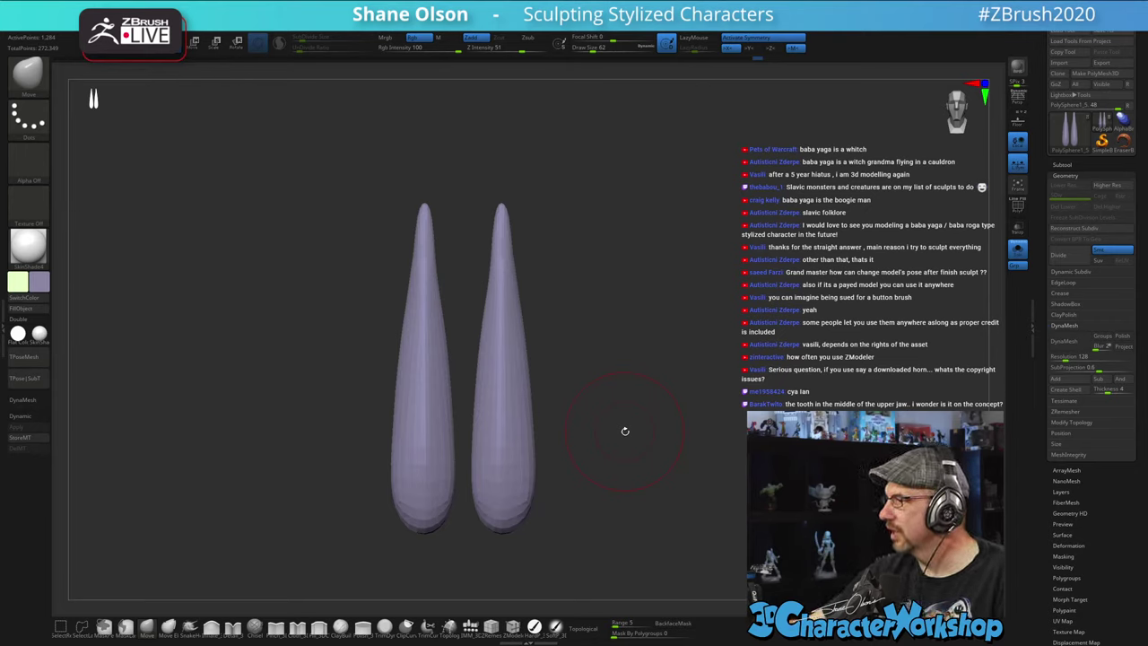
pyautogui.keyDown('alt'); pyautogui.moveTo(624, 379); pyautogui.dragTo(620, 288); pyautogui.keyUp('alt')
pyautogui.hotkey('ctrl', 'z')
pyautogui.hotkey('shift', 'f')
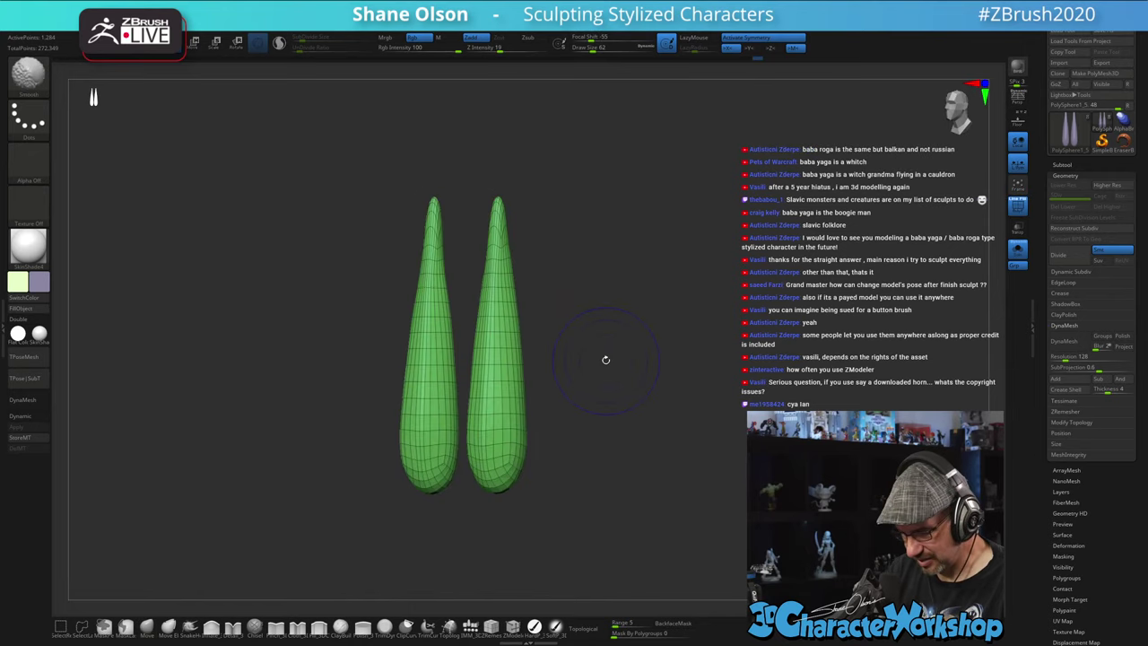
# - Hide the polygon wireframe and smooth the inner sides of the horn tips at draw size 37
pyautogui.hotkey('shift', 'f')
pyautogui.moveTo(612, 354)
pyautogui.mouseDown()
pyautogui.moveTo(615, 326)
pyautogui.moveTo(643, 299)
pyautogui.moveTo(653, 341)
pyautogui.moveTo(636, 263)
pyautogui.mouseUp()
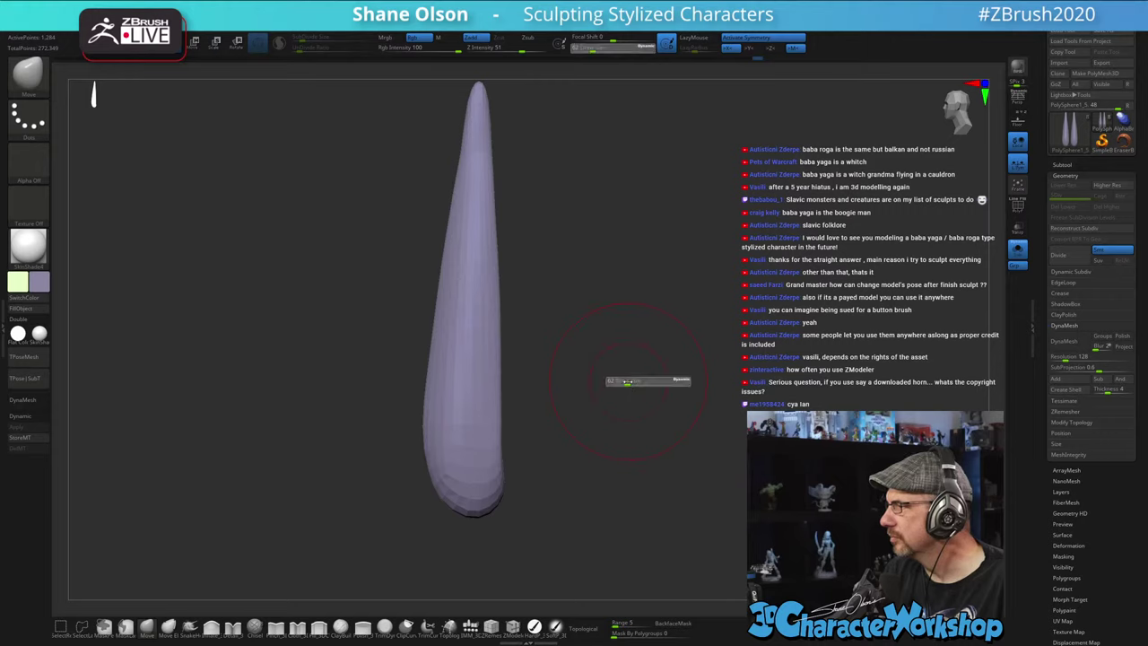
pyautogui.keyDown('alt'); pyautogui.moveTo(598, 354); pyautogui.dragTo(665, 369); pyautogui.keyUp('alt')
pyautogui.keyDown('alt'); pyautogui.moveTo(612, 333); pyautogui.dragTo(625, 334); pyautogui.keyUp('alt')
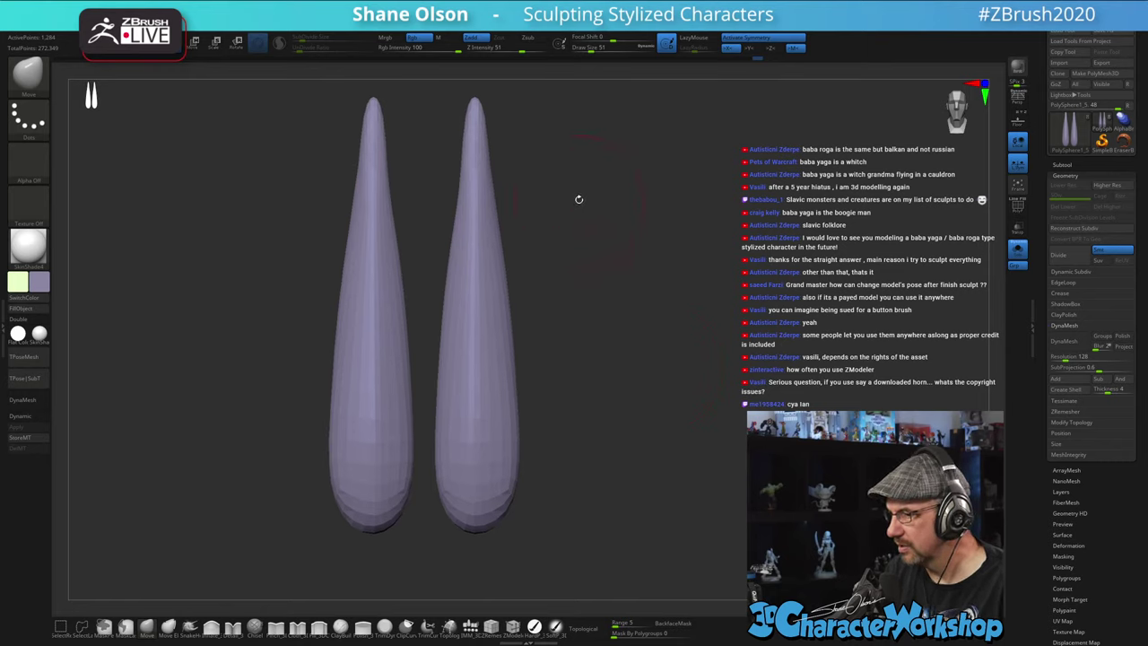
pyautogui.keyDown('alt'); pyautogui.moveTo(578, 199); pyautogui.dragTo(614, 312); pyautogui.keyUp('alt')
pyautogui.press('s')
pyautogui.moveTo(575, 269); pyautogui.dragTo(573, 269)
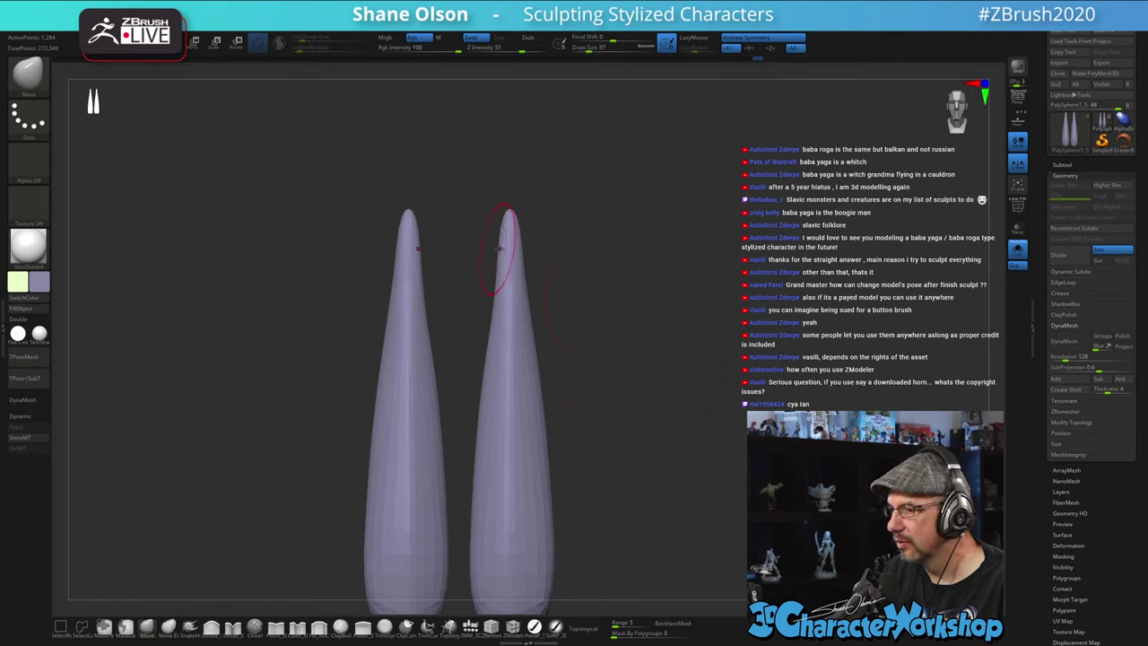
pyautogui.keyDown('shift'); pyautogui.moveTo(508, 251); pyautogui.dragTo(499, 238); pyautogui.keyUp('shift')
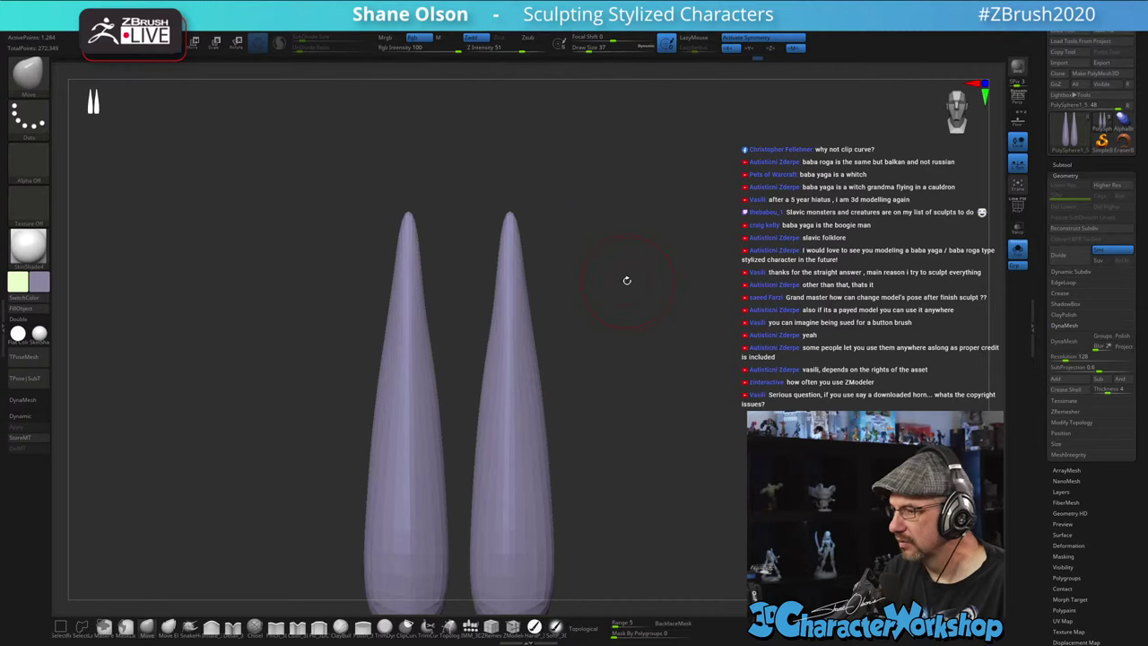
# - Refine the inner back contours of the horns from base to tip with the Move brush at draw size 37
pyautogui.moveTo(638, 320)
pyautogui.keyDown('alt'); pyautogui.mouseDown()
pyautogui.moveTo(635, 257)
pyautogui.moveTo(710, 276)
pyautogui.mouseUp(); pyautogui.keyUp('alt')
pyautogui.moveTo(643, 292); pyautogui.dragTo(678, 298)
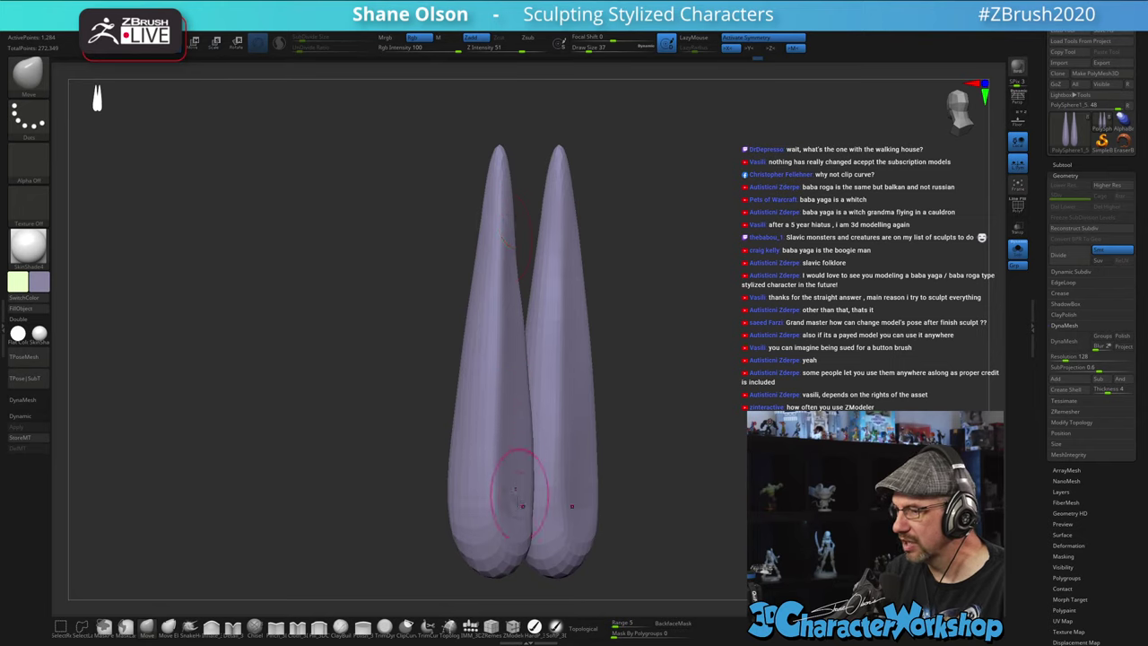
pyautogui.moveTo(699, 352); pyautogui.dragTo(721, 364)
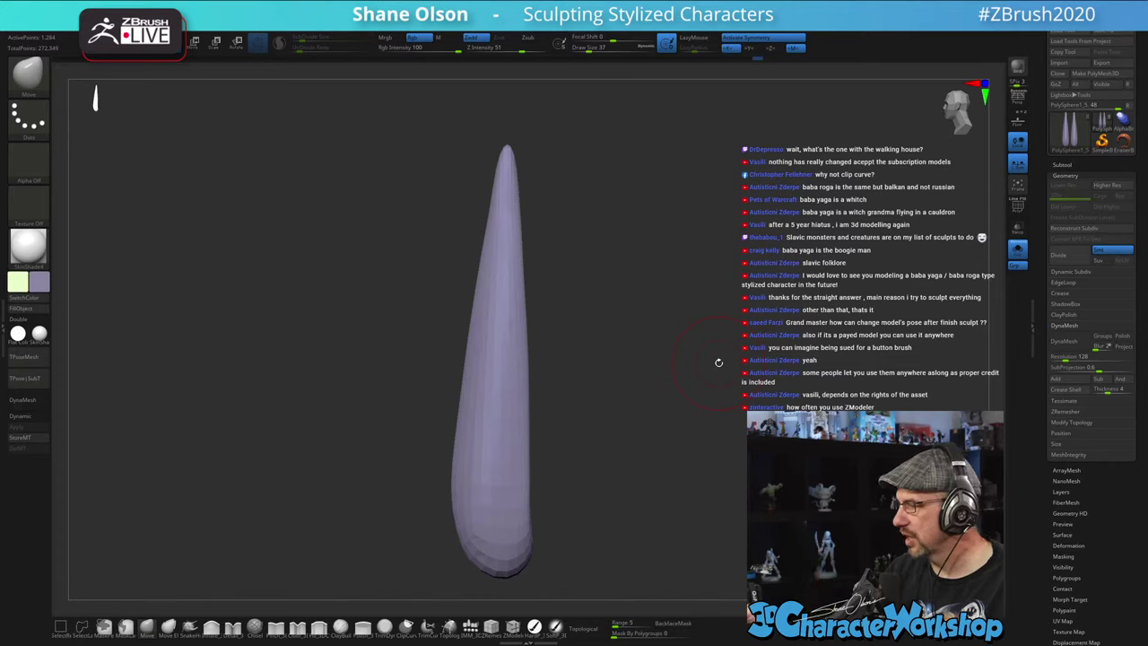
pyautogui.moveTo(604, 415); pyautogui.dragTo(584, 410)
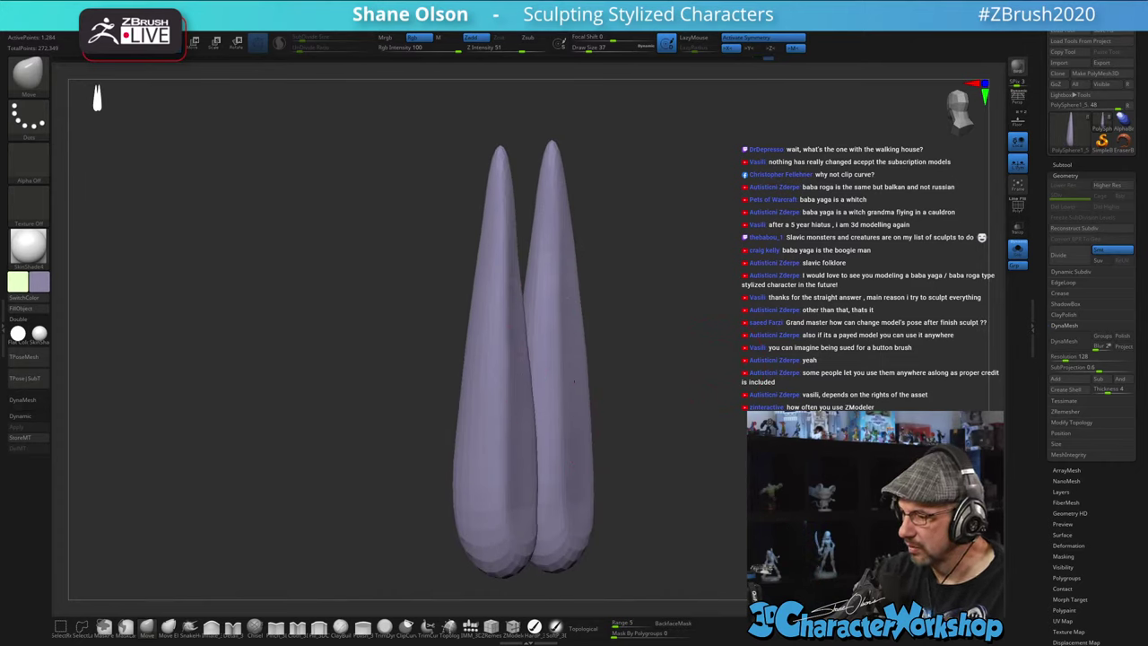
pyautogui.moveTo(520, 446); pyautogui.dragTo(521, 417)
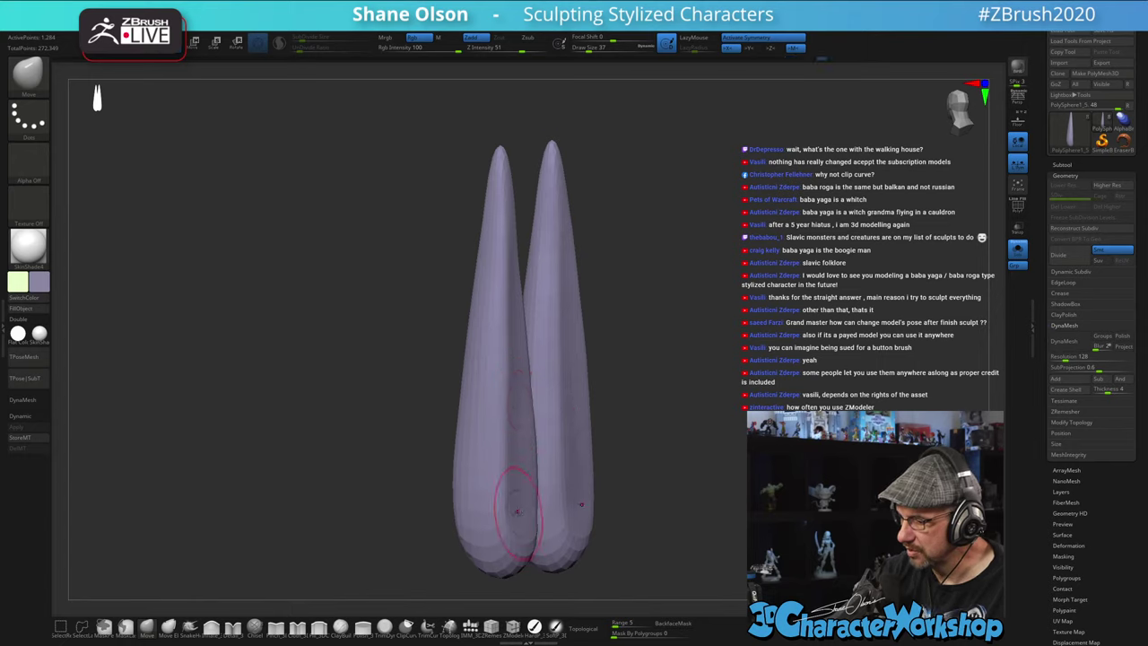
pyautogui.moveTo(690, 508); pyautogui.dragTo(648, 506)
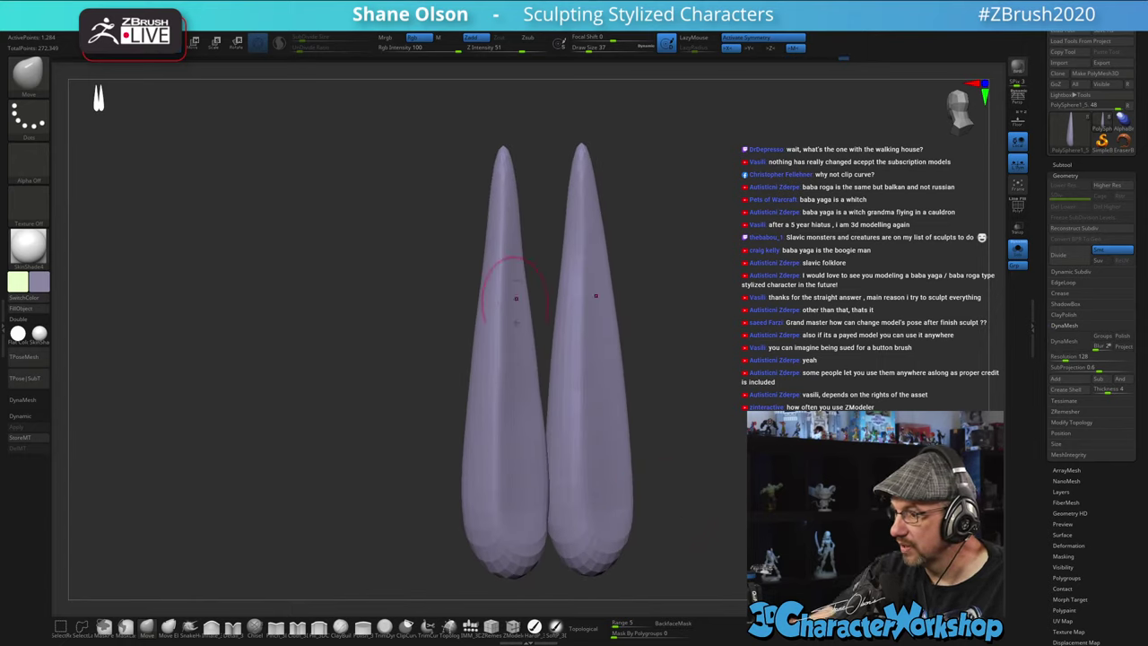
pyautogui.moveTo(653, 419); pyautogui.dragTo(718, 406)
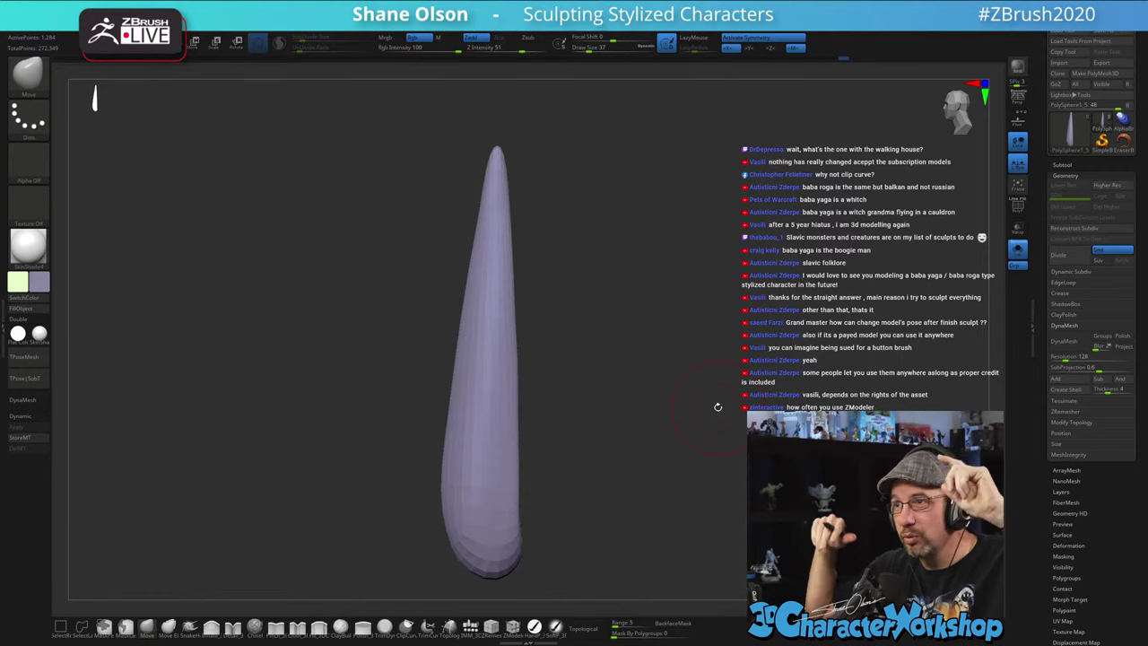
pyautogui.moveTo(637, 439); pyautogui.dragTo(595, 474)
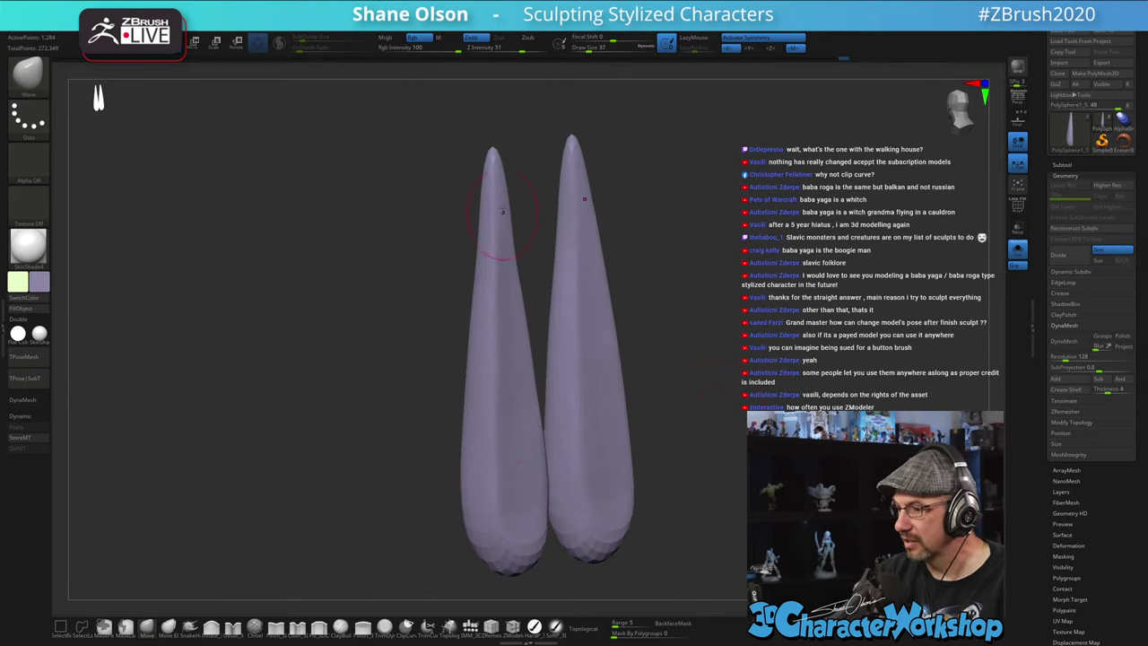
pyautogui.moveTo(704, 441); pyautogui.dragTo(581, 462)
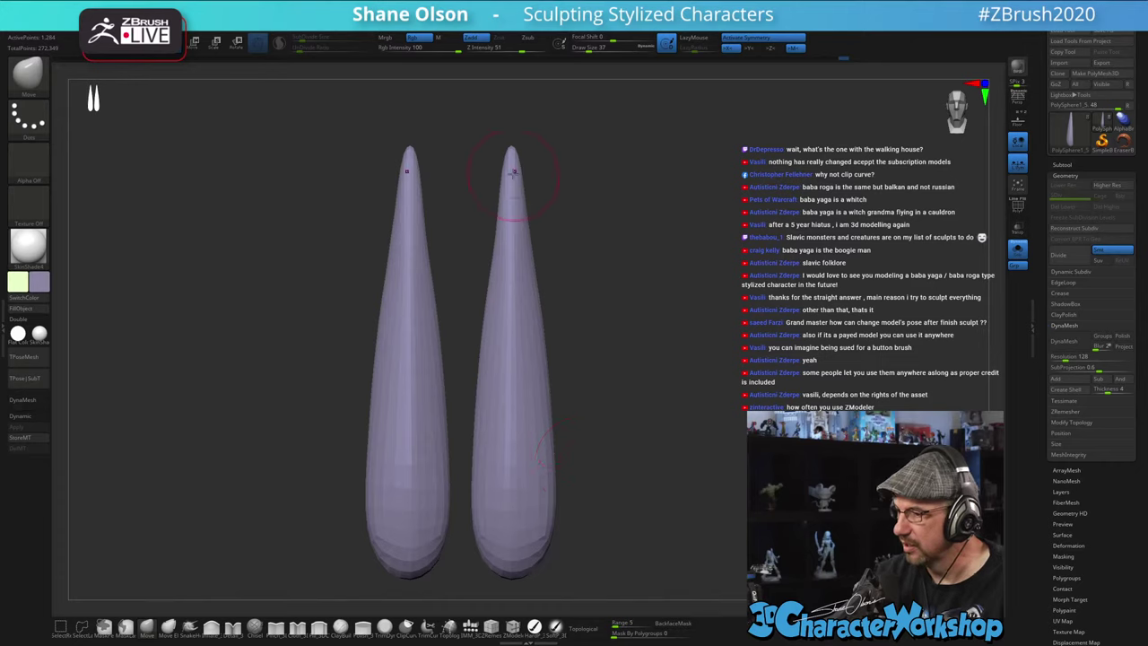
# - Try a Move stroke on the horn tips, undo it, and refine the tips with the 3DCW brush at draw size 37
pyautogui.moveTo(509, 171); pyautogui.dragTo(534, 175)
pyautogui.hotkey('ctrl', 'z')
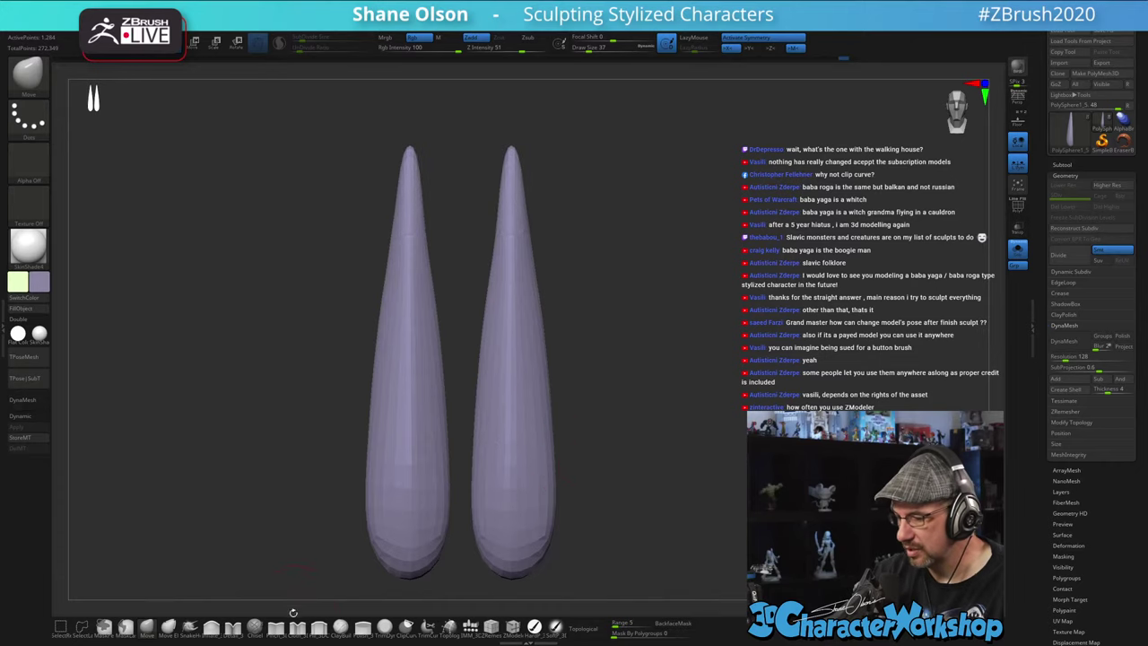
pyautogui.click(277, 626)
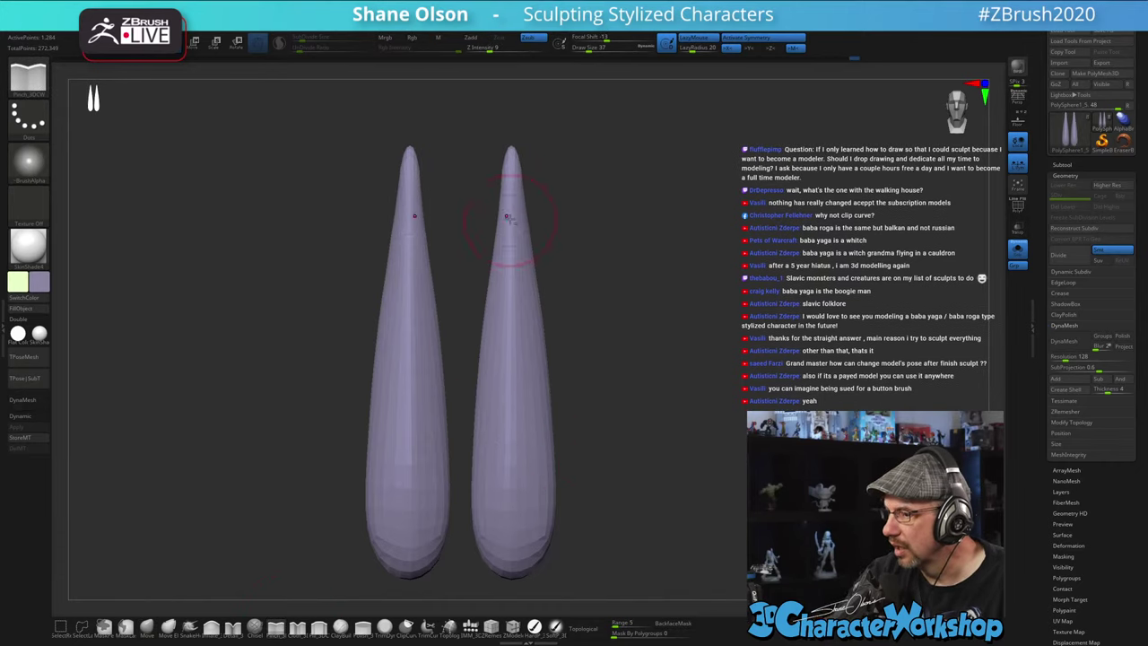
pyautogui.moveTo(653, 381); pyautogui.dragTo(593, 439)
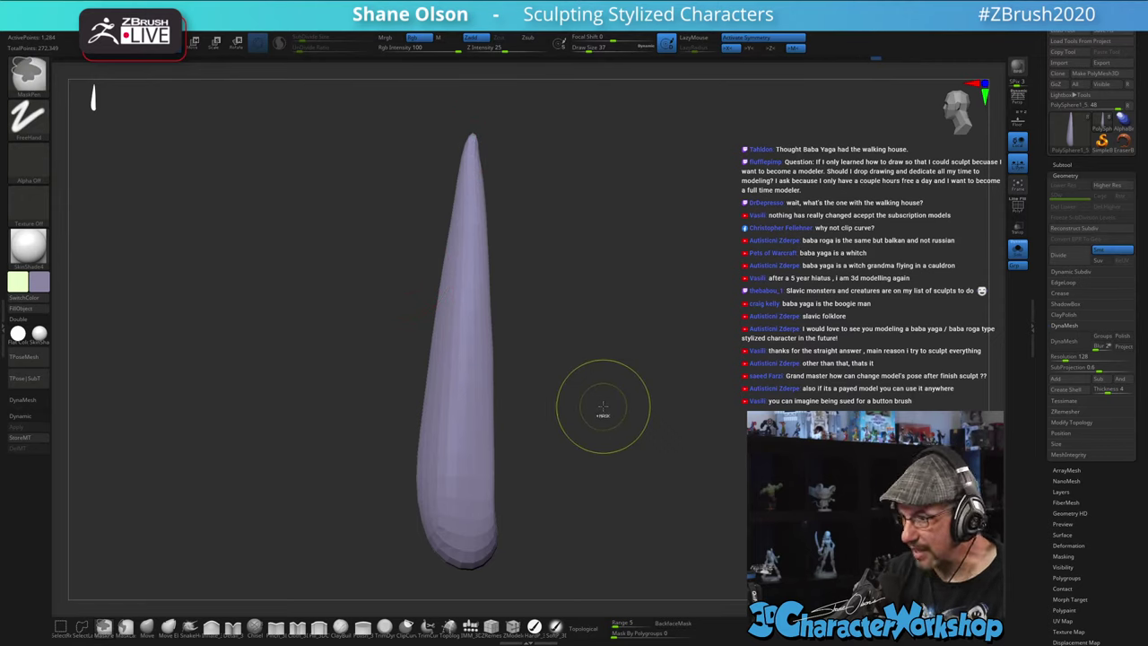
# - Divide the horns mesh once, delete its lower subdivision level, and check the new topology in wireframe
pyautogui.hotkey('ctrl', 'd')
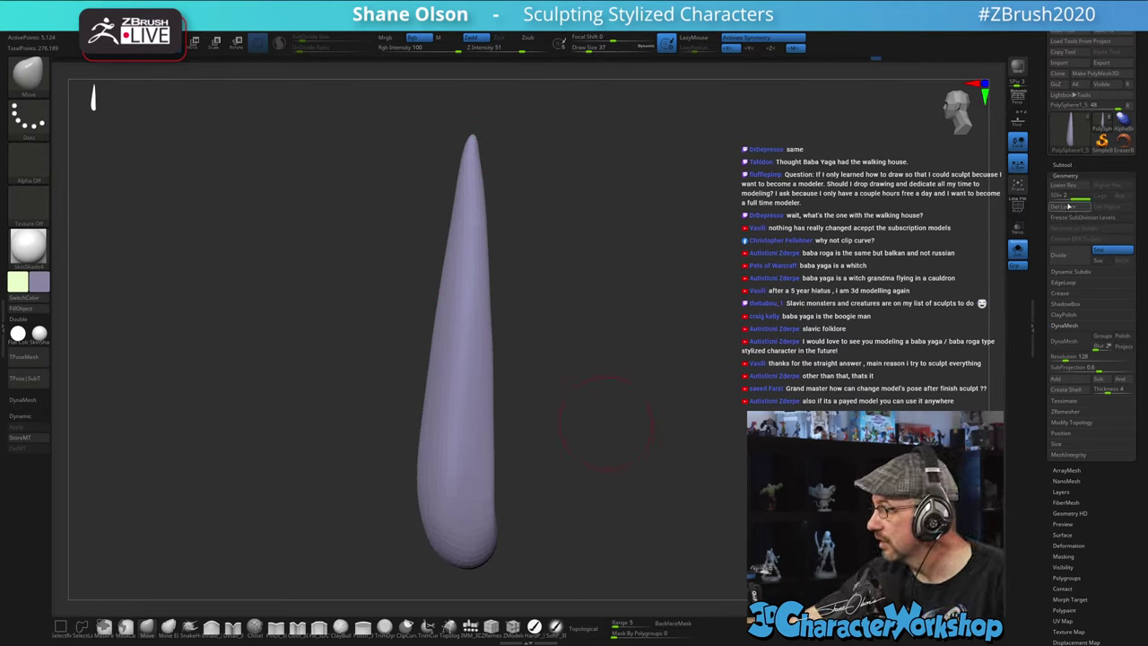
pyautogui.click(1065, 206)
pyautogui.hotkey('shift', 'f')
pyautogui.hotkey('shift', 'f')
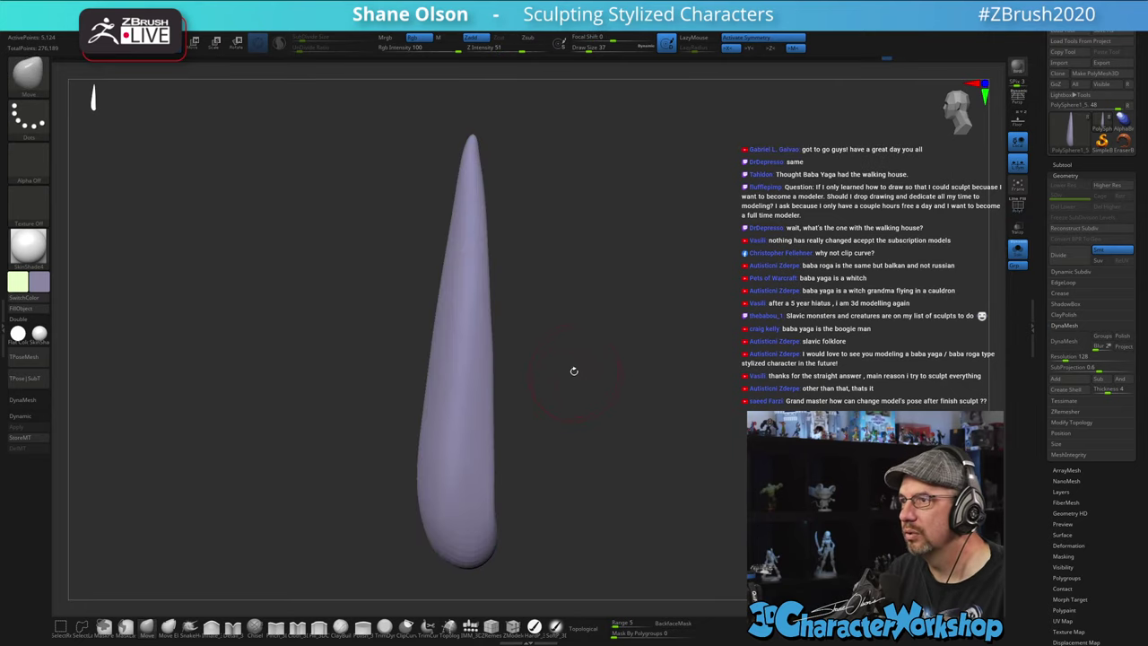
pyautogui.keyDown('alt'); pyautogui.moveTo(574, 371); pyautogui.dragTo(578, 354); pyautogui.keyUp('alt')
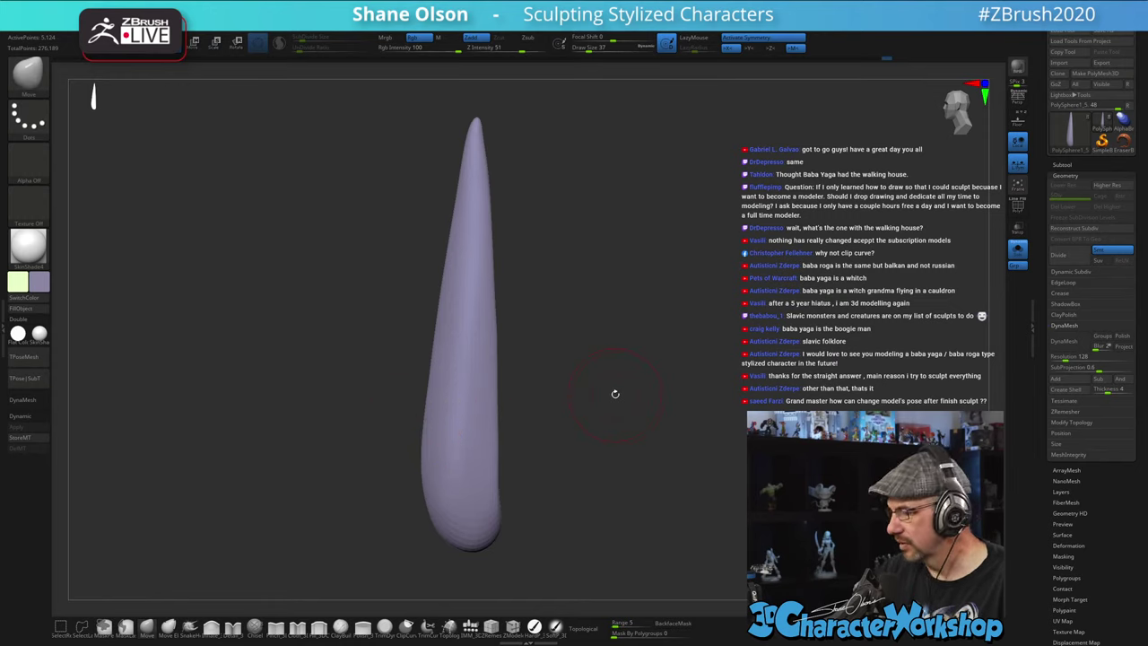
# - Mask the horn bases along a diagonal edge with MaskLasso and invert the mask to leave only the bases editable
pyautogui.moveTo(417, 434)
pyautogui.keyDown('ctrl'); pyautogui.mouseDown()
pyautogui.moveTo(435, 474)
pyautogui.moveTo(481, 505)
pyautogui.mouseUp(); pyautogui.keyUp('ctrl')
pyautogui.hotkey('ctrl', 'z')
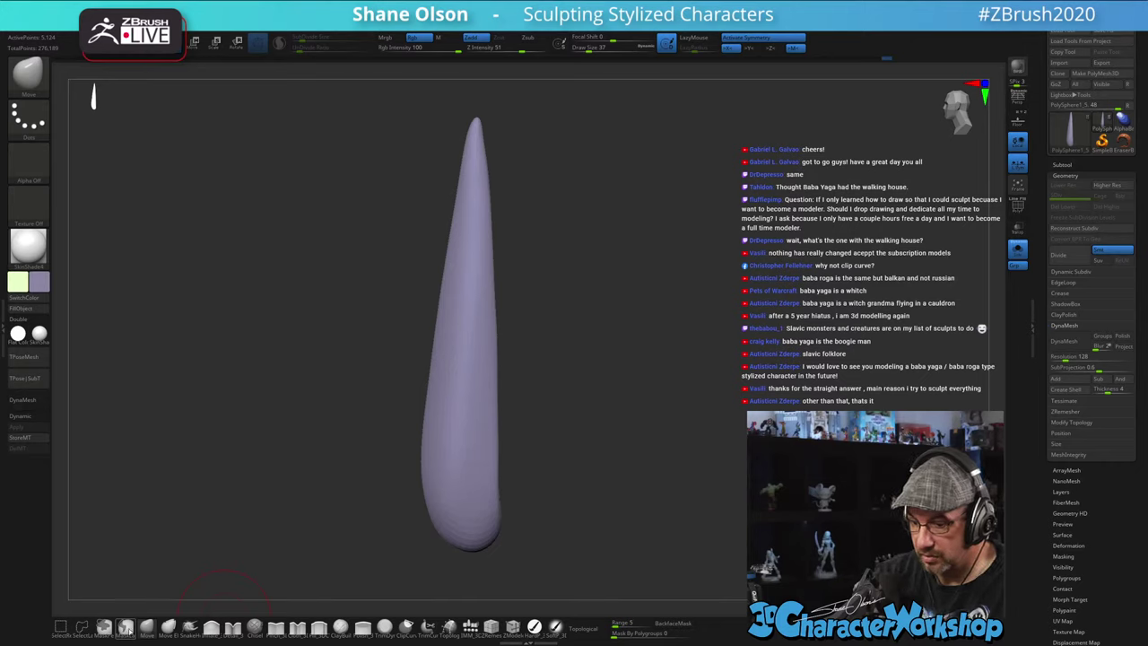
pyautogui.click(127, 630)
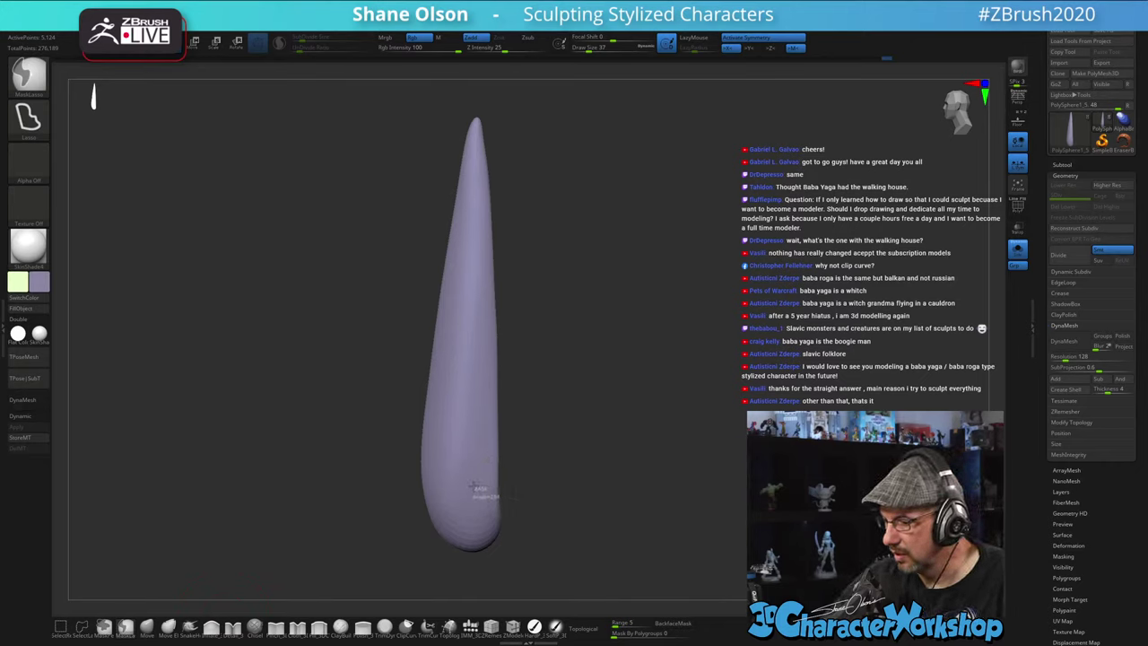
pyautogui.moveTo(474, 487)
pyautogui.keyDown('ctrl'); pyautogui.mouseDown()
pyautogui.moveTo(410, 445)
pyautogui.moveTo(430, 561)
pyautogui.moveTo(554, 540)
pyautogui.mouseUp(); pyautogui.keyUp('ctrl')
pyautogui.keyDown('ctrl'); pyautogui.click(562, 537); pyautogui.keyUp('ctrl')
pyautogui.moveTo(589, 475); pyautogui.dragTo(647, 475)
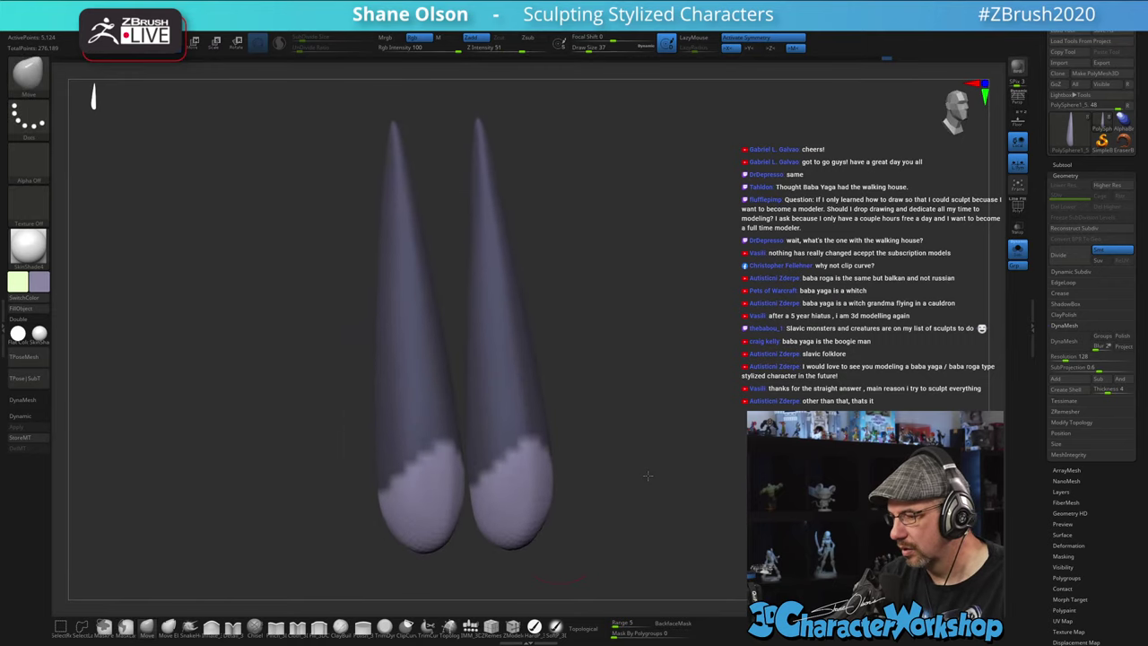
pyautogui.keyDown('ctrl'); pyautogui.click(607, 507); pyautogui.keyUp('ctrl')
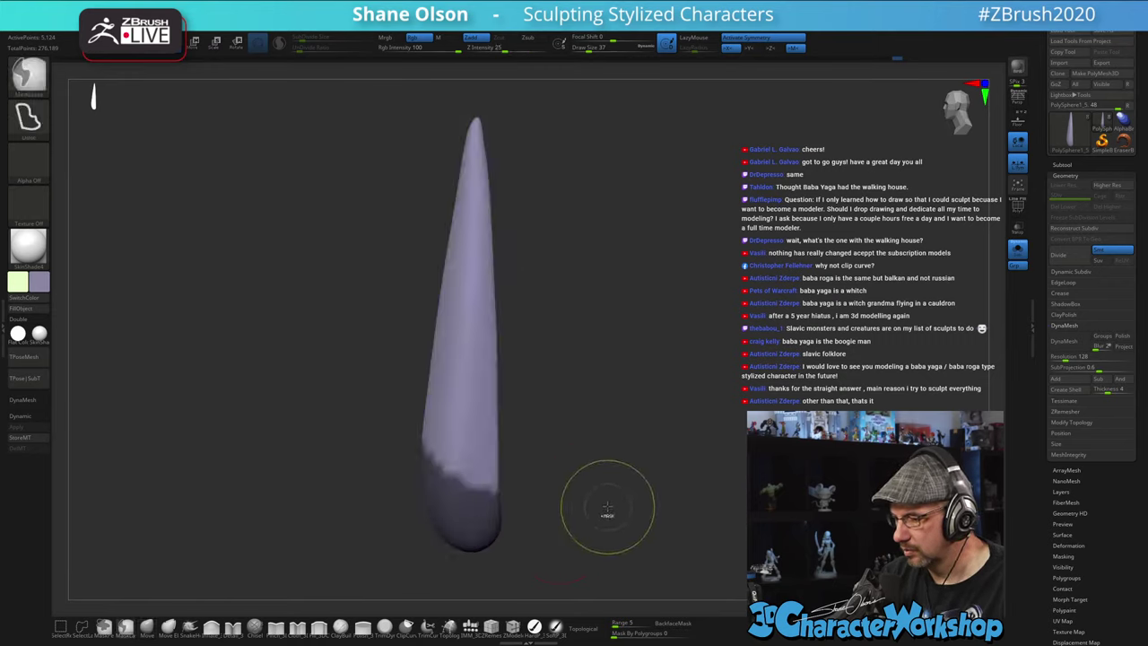
pyautogui.keyDown('ctrl'); pyautogui.click(608, 508); pyautogui.keyUp('ctrl')
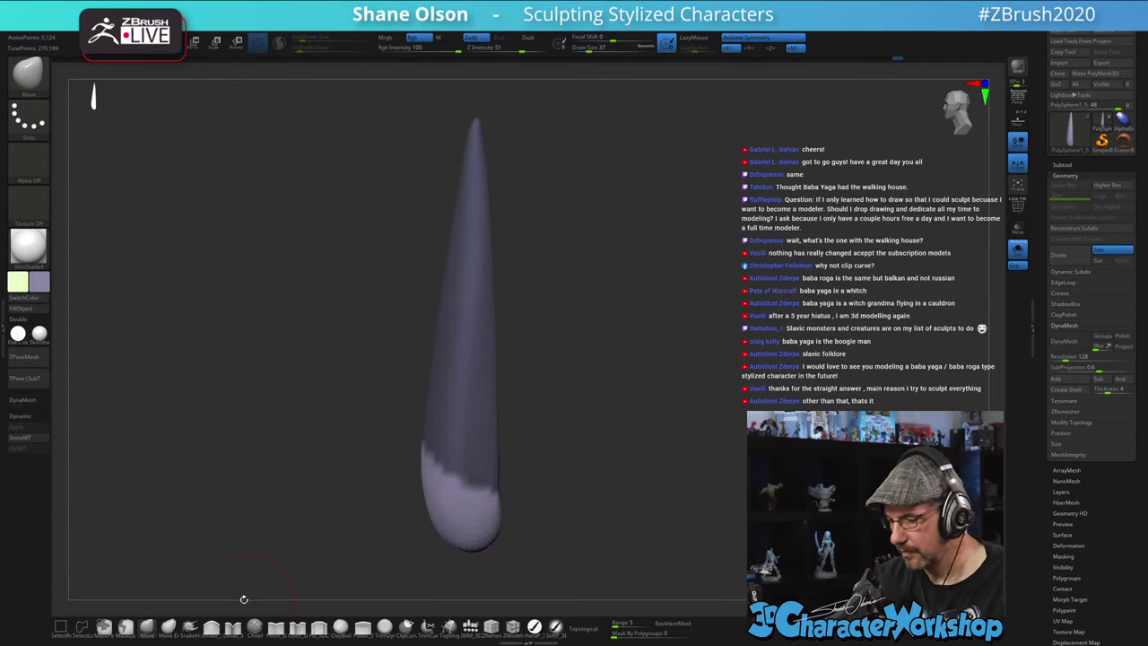
# - Try pulling the front rim of the unmasked horn bases outward with the Move brush at draw size 65
pyautogui.press('s')
pyautogui.moveTo(432, 426); pyautogui.dragTo(436, 427)
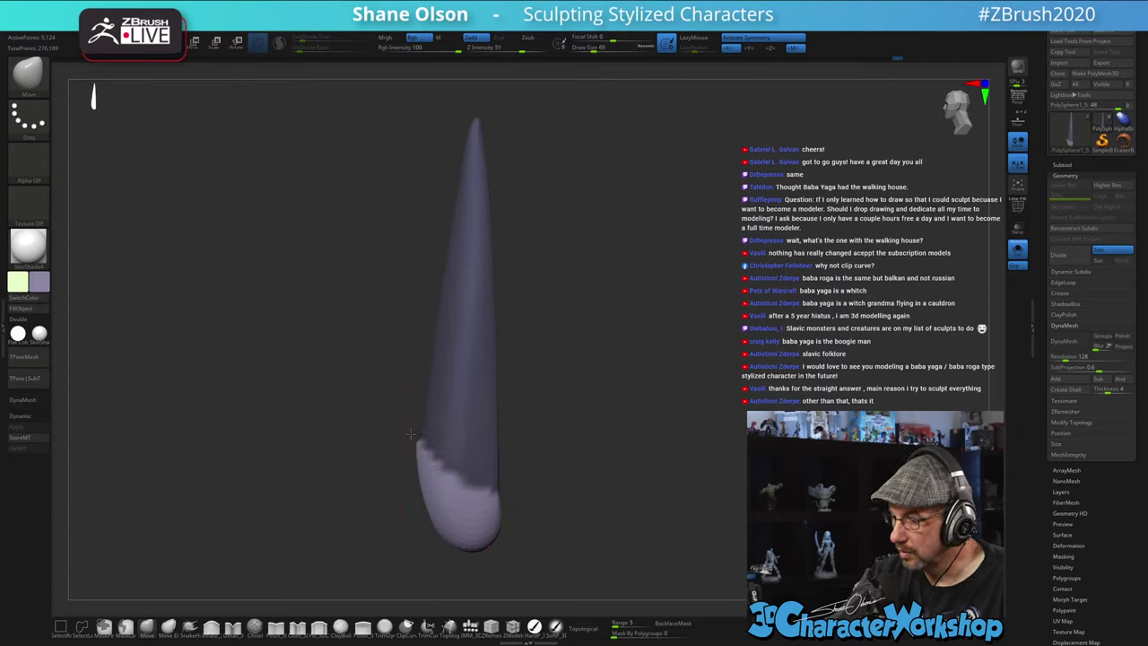
pyautogui.moveTo(539, 457); pyautogui.dragTo(616, 473)
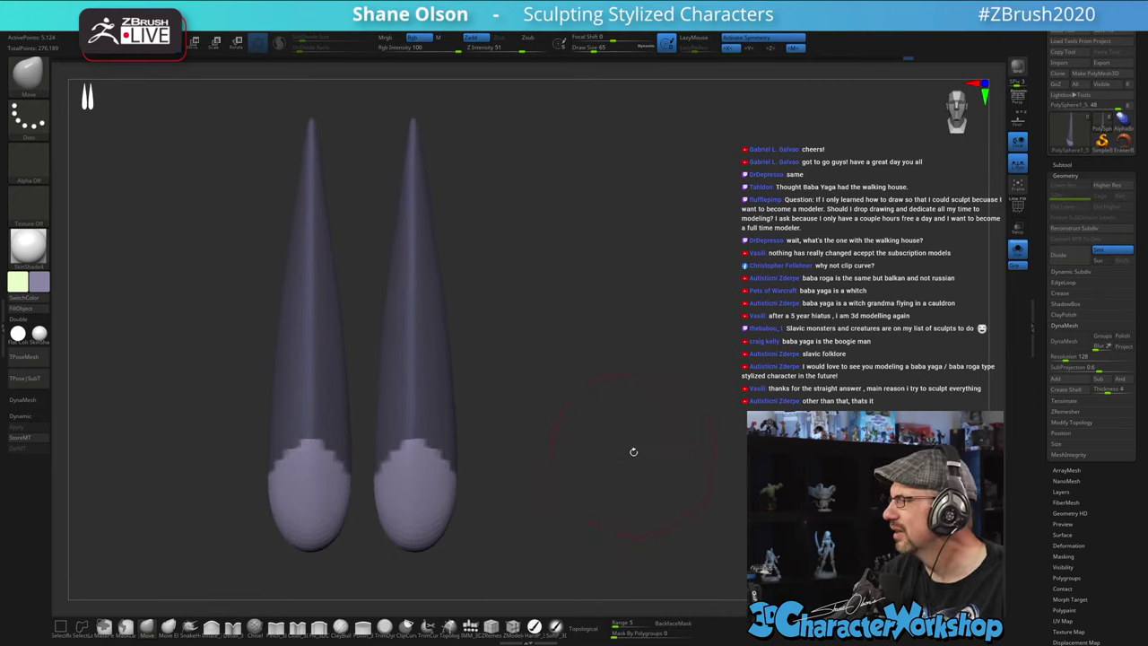
pyautogui.moveTo(635, 393)
pyautogui.keyDown('alt'); pyautogui.mouseDown()
pyautogui.moveTo(728, 381)
pyautogui.moveTo(700, 395)
pyautogui.moveTo(745, 407)
pyautogui.mouseUp(); pyautogui.keyUp('alt')
# - Divide the unmasked horns mesh once more and delete its lower subdivision level
pyautogui.hotkey('ctrl', 'd')
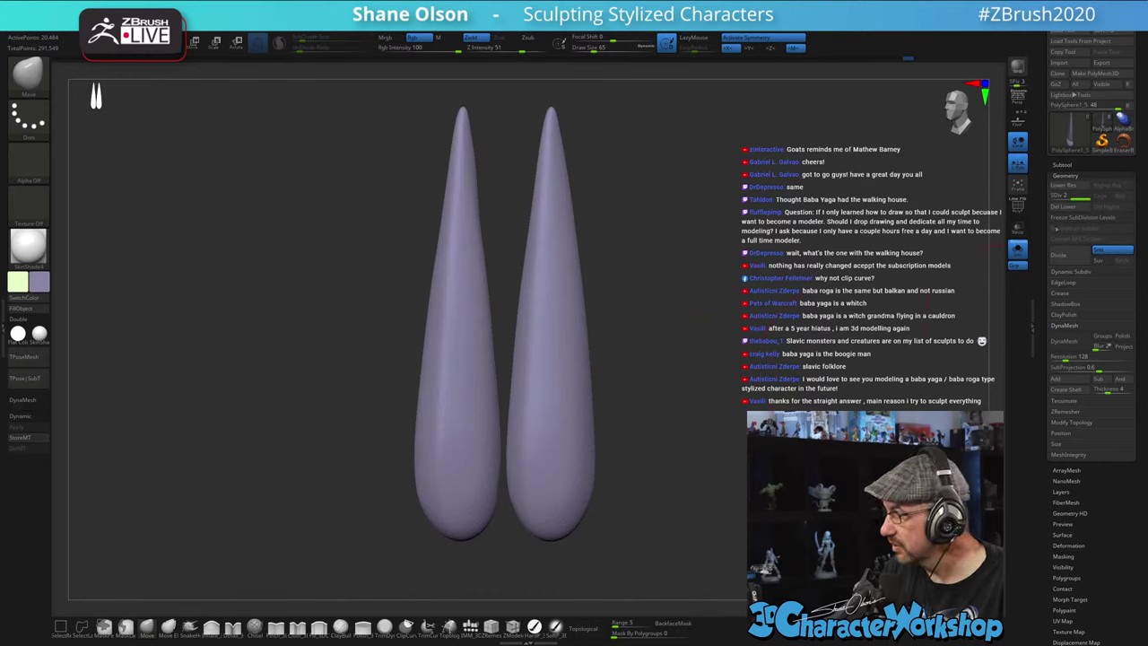
pyautogui.click(1061, 208)
pyautogui.moveTo(672, 384); pyautogui.dragTo(643, 332)
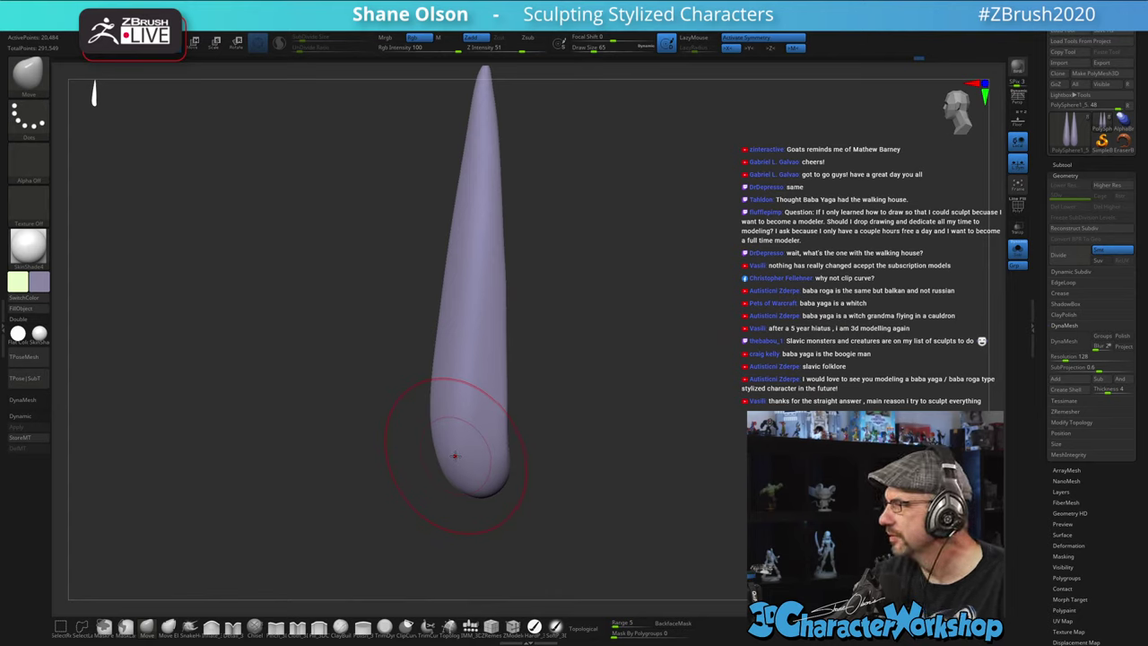
# - Lasso-mask the horn bases diagonally, invert the mask, and pull the base rims outward with the Move brush to form a stepped ridge
pyautogui.press('ctrl')
pyautogui.moveTo(529, 461)
pyautogui.keyDown('ctrl'); pyautogui.mouseDown()
pyautogui.moveTo(439, 406)
pyautogui.moveTo(427, 454)
pyautogui.moveTo(556, 508)
pyautogui.mouseUp(); pyautogui.keyUp('ctrl')
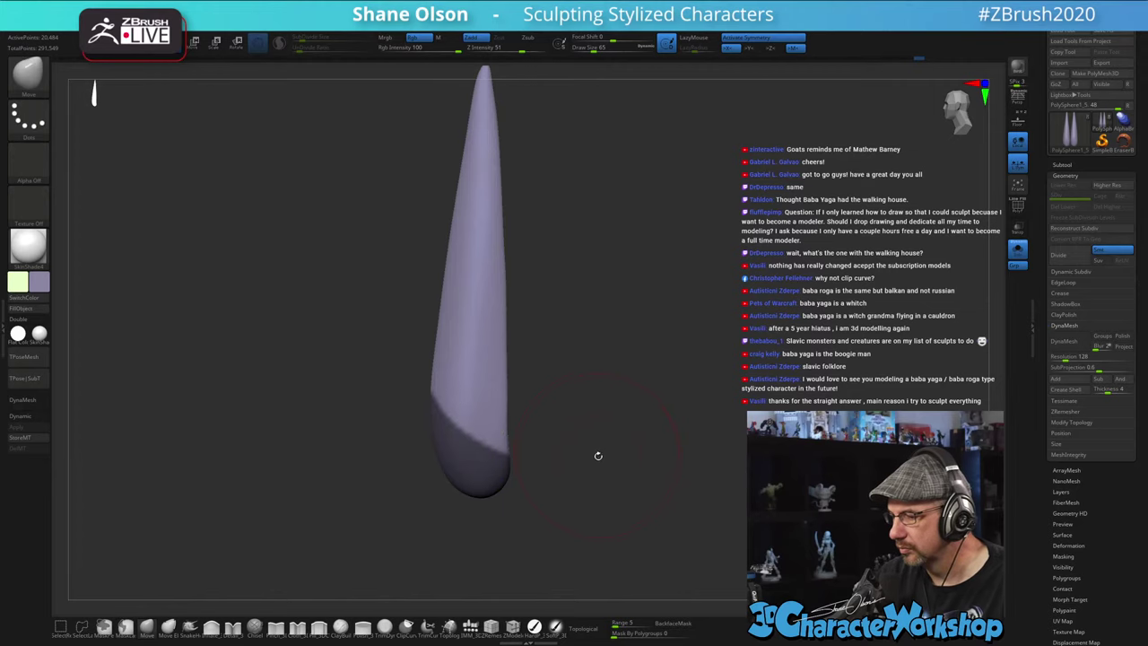
pyautogui.moveTo(597, 456)
pyautogui.mouseDown()
pyautogui.moveTo(648, 446)
pyautogui.moveTo(577, 456)
pyautogui.moveTo(584, 467)
pyautogui.mouseUp()
pyautogui.keyDown('ctrl'); pyautogui.click(594, 439); pyautogui.keyUp('ctrl')
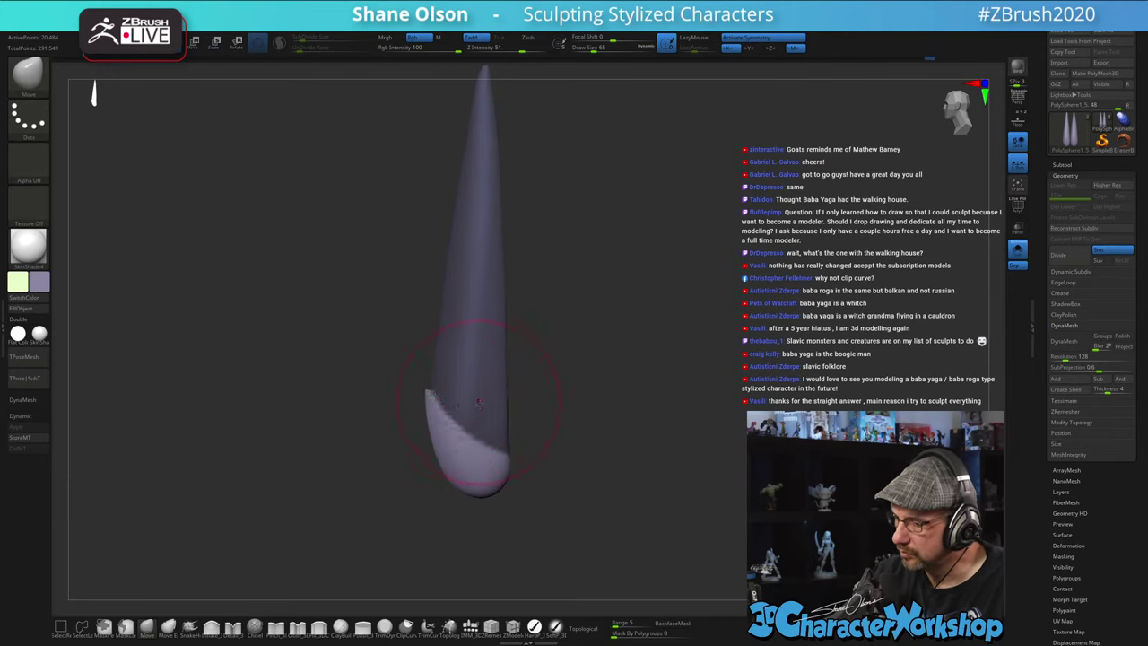
pyautogui.moveTo(479, 403); pyautogui.dragTo(468, 416, button='right')
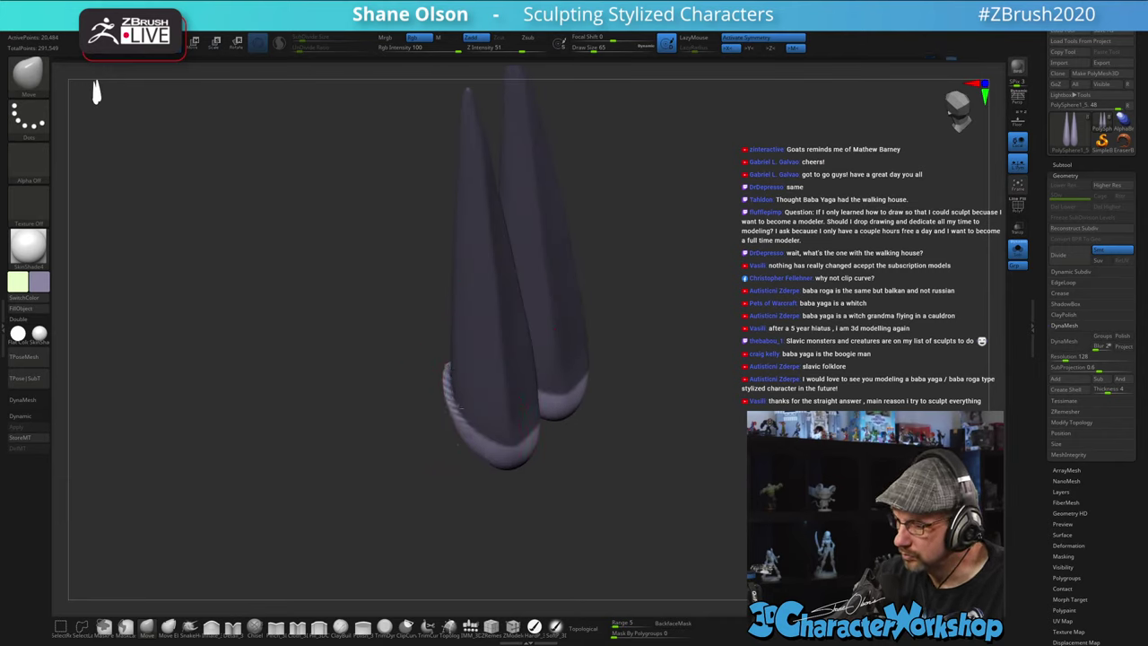
pyautogui.moveTo(571, 461); pyautogui.dragTo(605, 485)
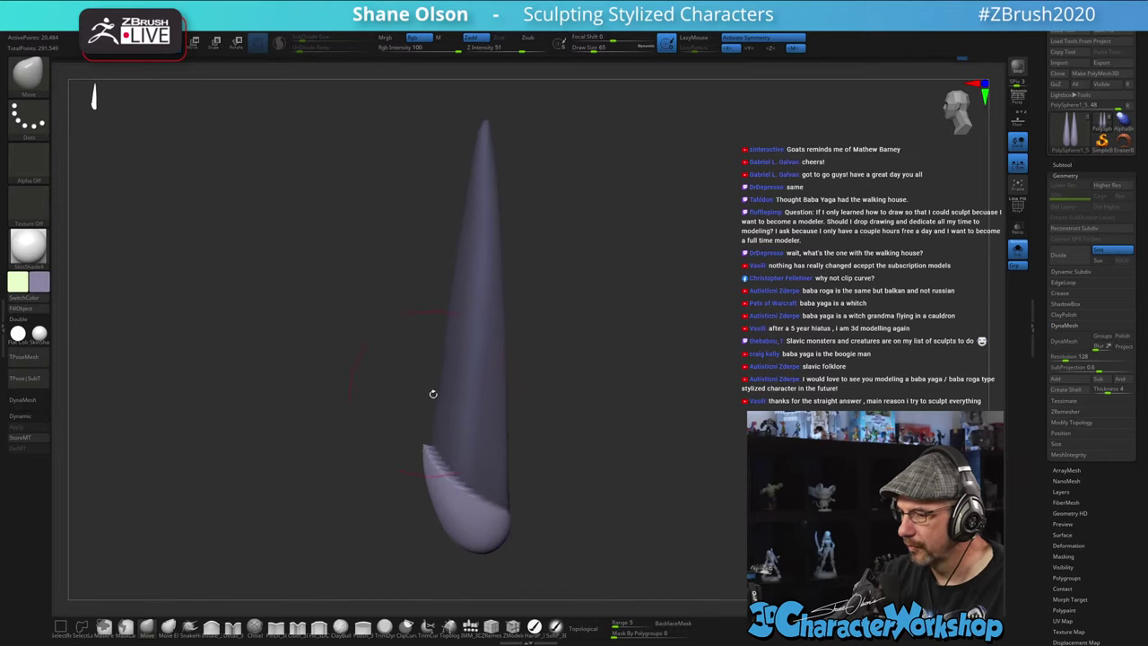
# - Unmask a second diagonal band above the base ridge on the horns and pull its upper rim outward with the Move brush
pyautogui.moveTo(430, 387)
pyautogui.keyDown('ctrl'); pyautogui.mouseDown()
pyautogui.moveTo(400, 493)
pyautogui.moveTo(542, 496)
pyautogui.moveTo(518, 459)
pyautogui.mouseUp(); pyautogui.keyUp('ctrl')
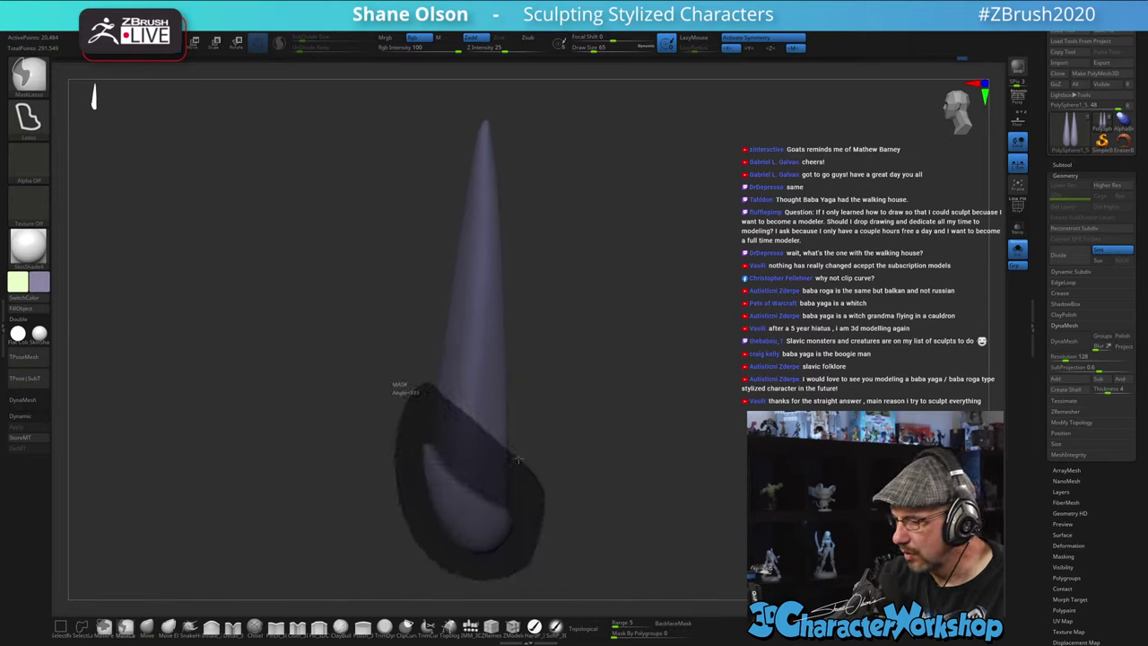
pyautogui.keyDown('ctrl'); pyautogui.keyDown('alt'); pyautogui.moveTo(439, 394); pyautogui.dragTo(435, 391); pyautogui.keyUp('alt'); pyautogui.keyUp('ctrl')
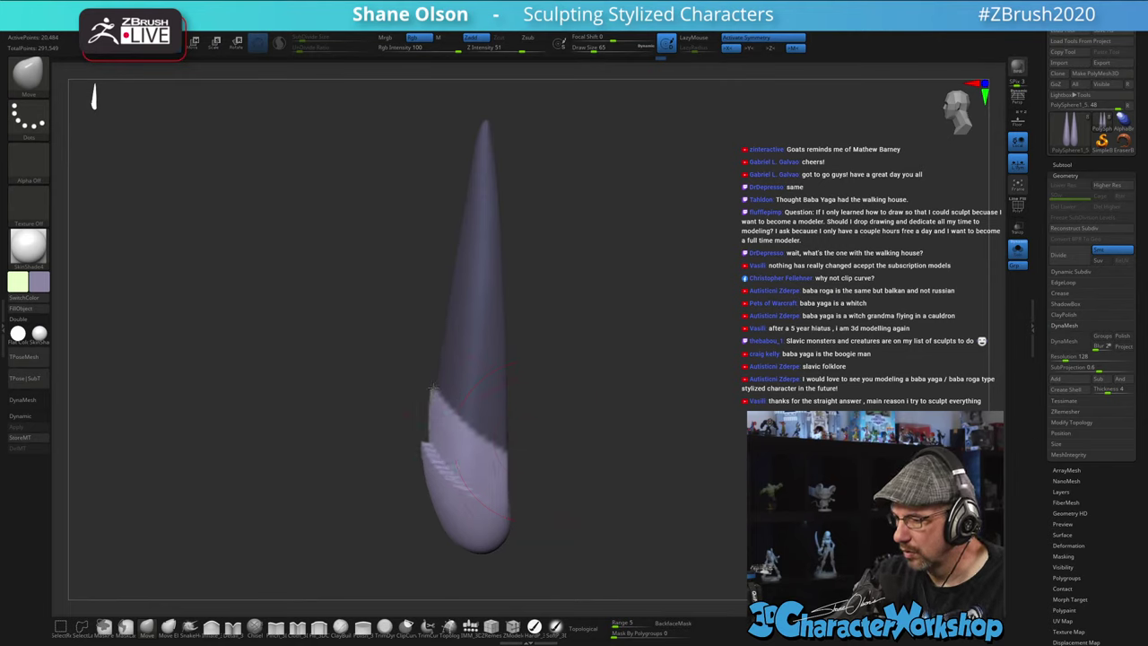
pyautogui.moveTo(517, 334); pyautogui.dragTo(531, 441)
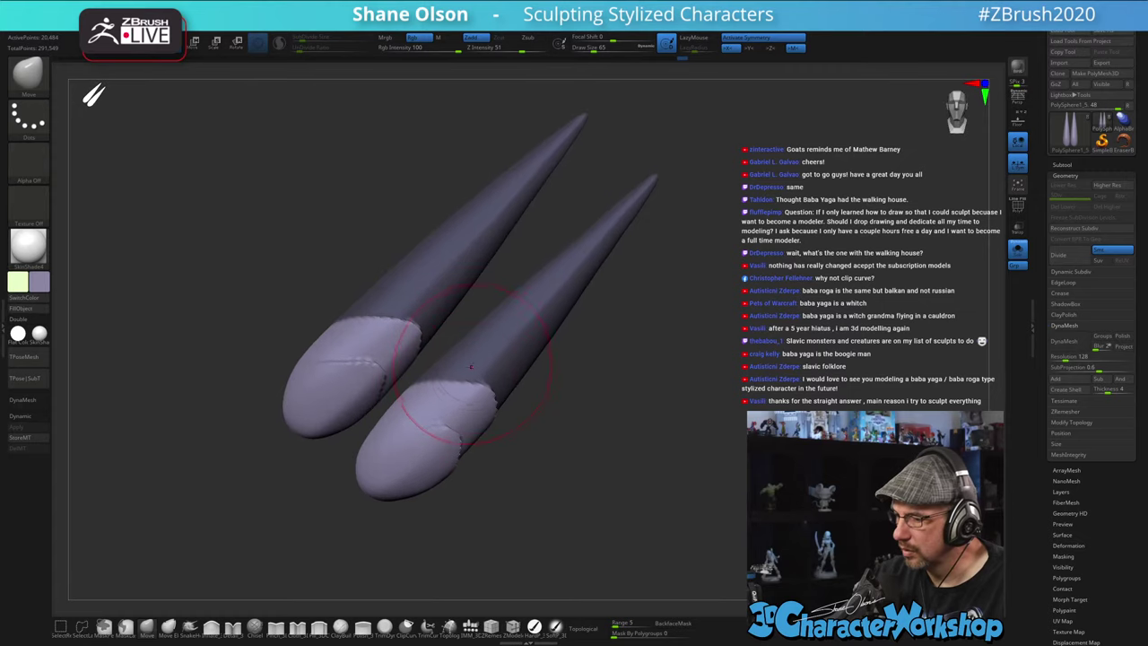
pyautogui.moveTo(470, 365); pyautogui.dragTo(462, 435)
pyautogui.moveTo(565, 448); pyautogui.dragTo(586, 337)
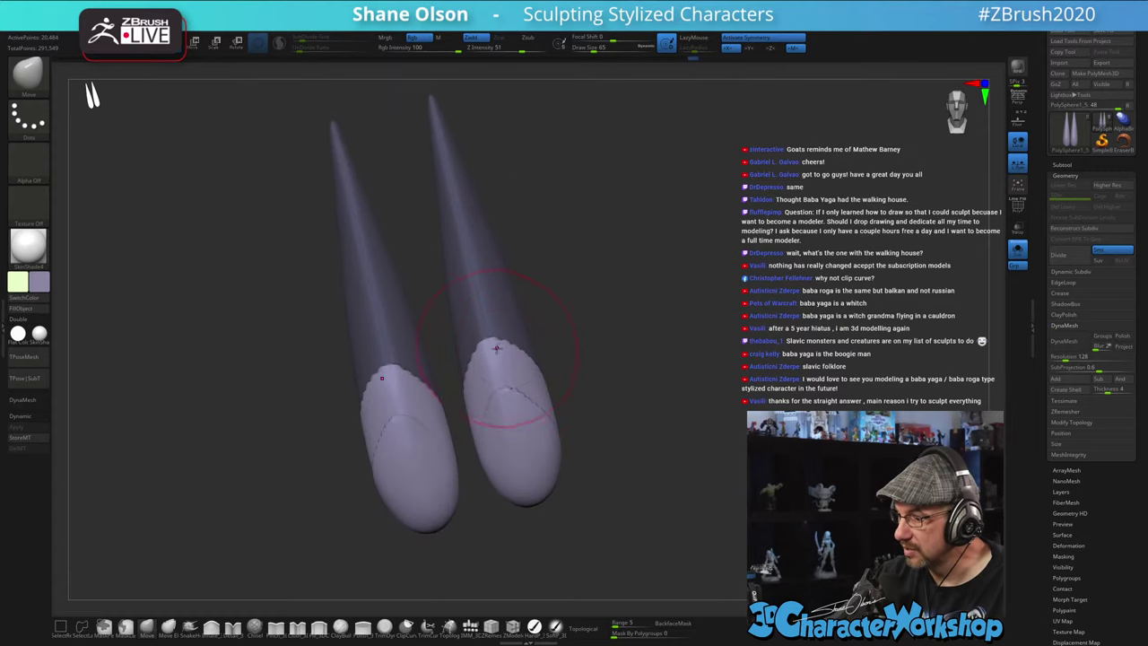
# - Unmask a third diagonal band above the second horn ridge and pull its upper rim outward with the Move brush at draw size 51
pyautogui.moveTo(616, 389); pyautogui.dragTo(599, 415)
pyautogui.moveTo(477, 364)
pyautogui.keyDown('ctrl'); pyautogui.mouseDown()
pyautogui.moveTo(493, 394)
pyautogui.moveTo(568, 462)
pyautogui.moveTo(432, 502)
pyautogui.moveTo(399, 370)
pyautogui.mouseUp(); pyautogui.keyUp('ctrl')
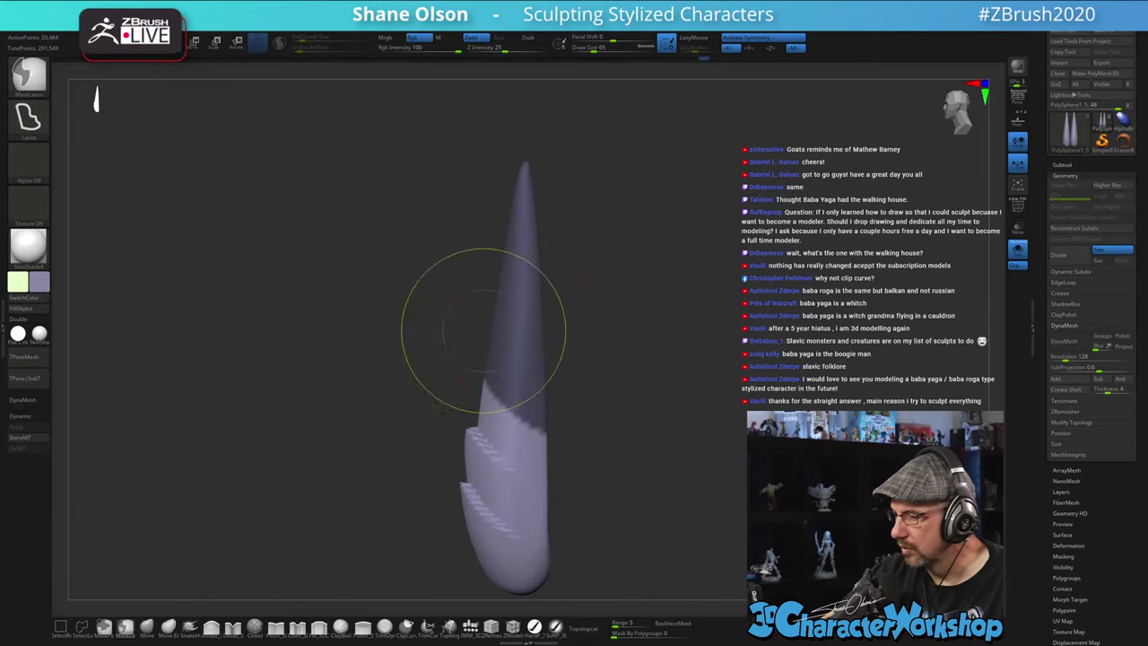
pyautogui.press('[')
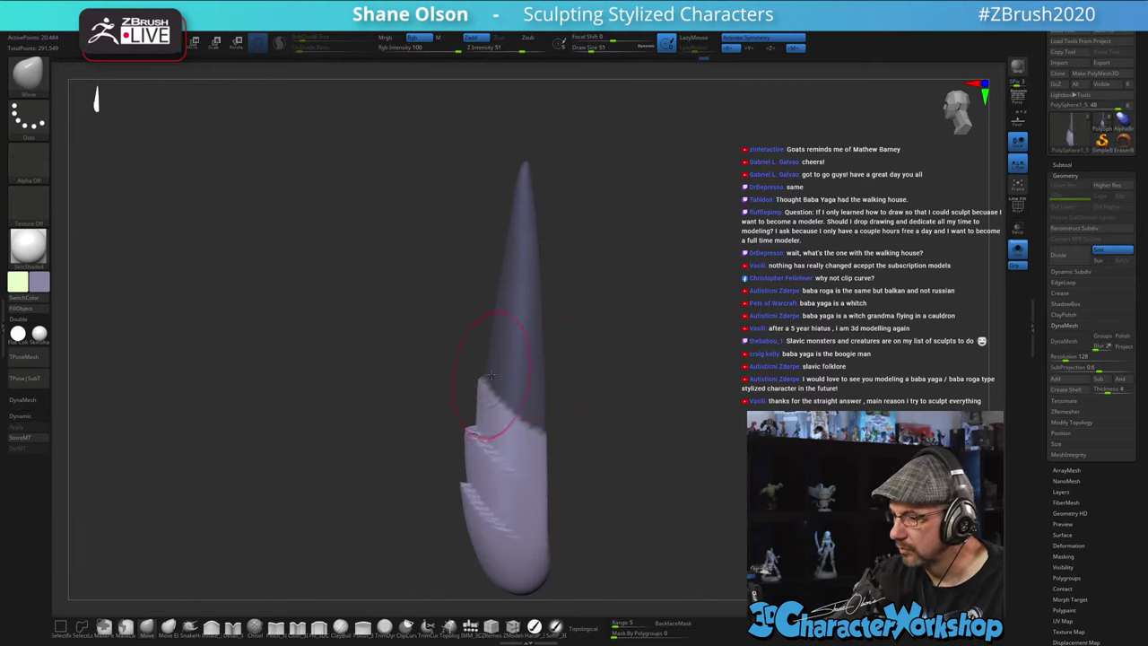
pyautogui.moveTo(487, 371); pyautogui.dragTo(500, 315, button='right')
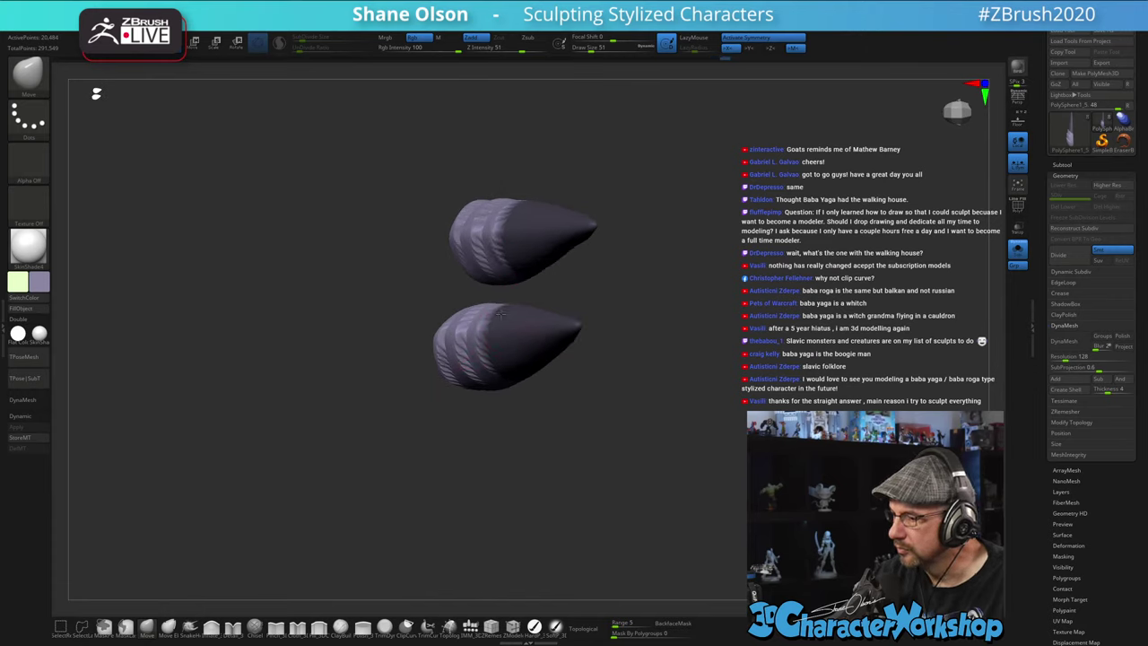
pyautogui.moveTo(558, 420); pyautogui.dragTo(577, 398, button='right')
pyautogui.keyDown('alt'); pyautogui.moveTo(625, 361); pyautogui.dragTo(604, 409, button='right'); pyautogui.keyUp('alt')
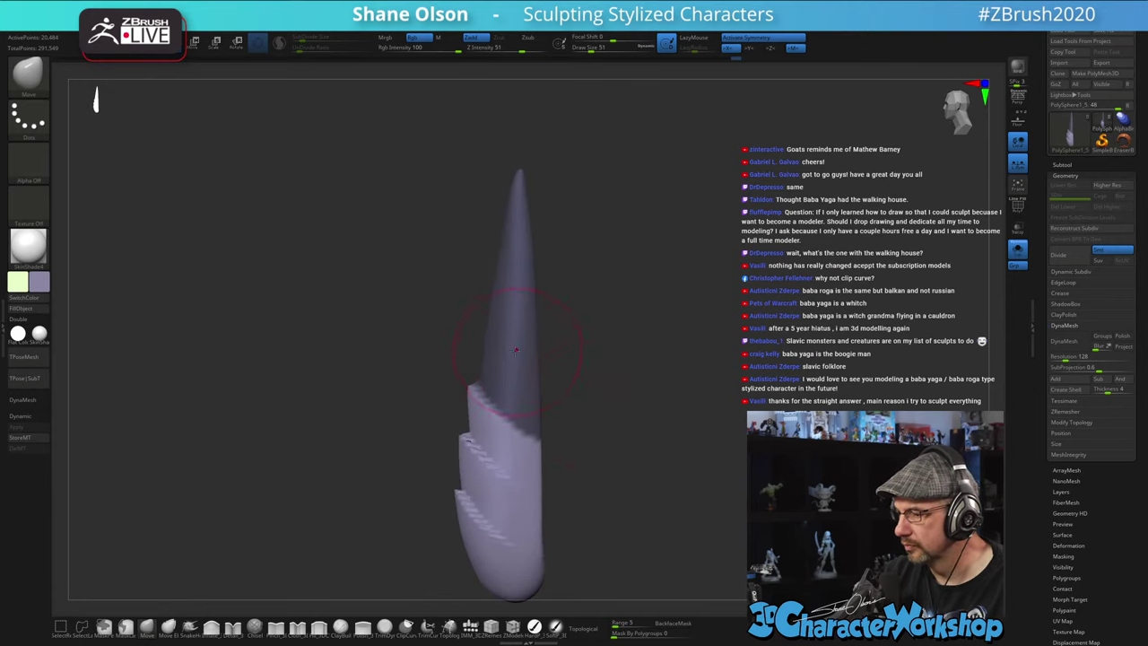
# - Unmask a fourth and a fifth diagonal band up the horns, pulling each upper rim outward with the Move brush
pyautogui.moveTo(480, 325)
pyautogui.keyDown('ctrl'); pyautogui.mouseDown()
pyautogui.moveTo(532, 380)
pyautogui.moveTo(409, 306)
pyautogui.mouseUp(); pyautogui.keyUp('ctrl')
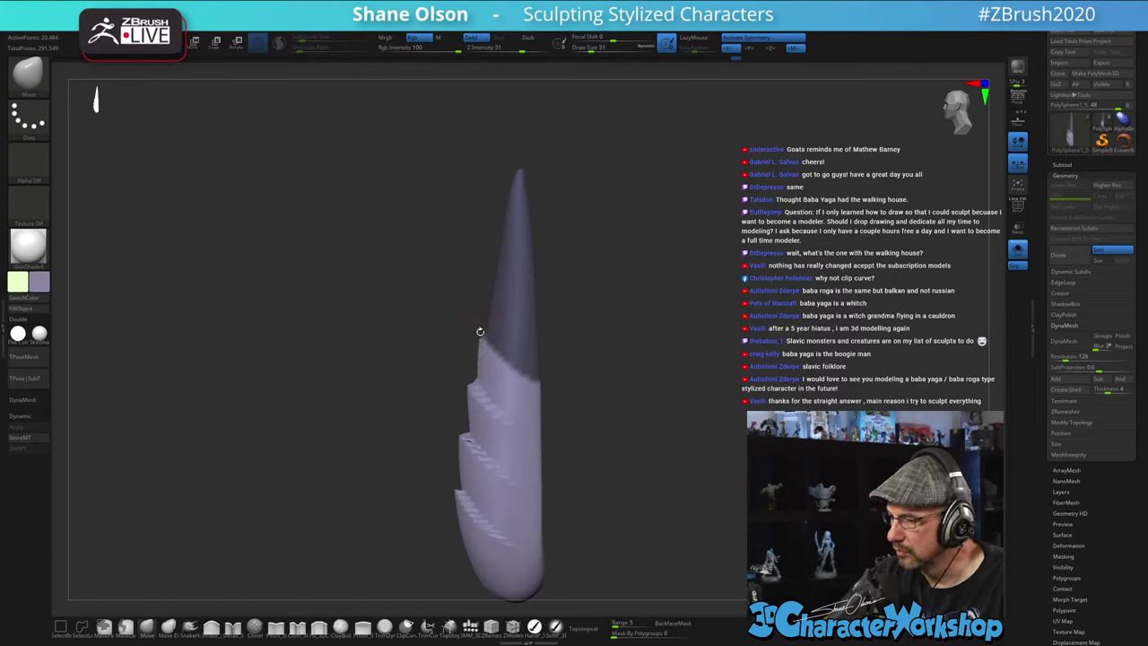
pyautogui.moveTo(510, 317); pyautogui.dragTo(504, 368, button='right')
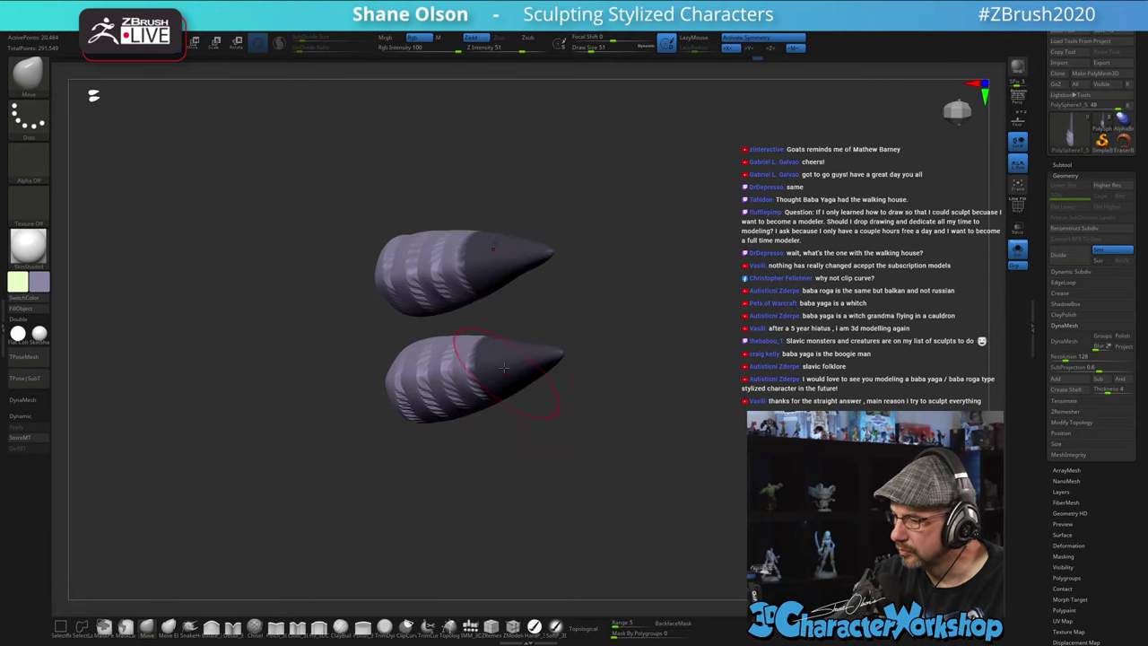
pyautogui.moveTo(556, 488); pyautogui.dragTo(554, 400, button='right')
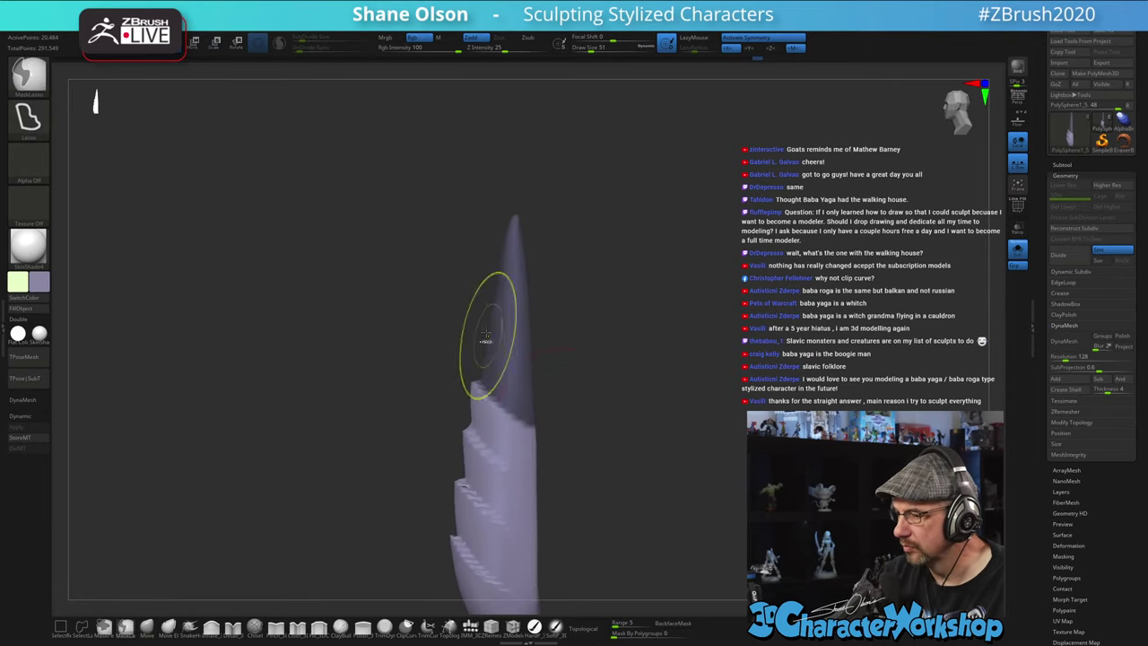
pyautogui.moveTo(486, 335)
pyautogui.keyDown('ctrl'); pyautogui.mouseDown()
pyautogui.moveTo(507, 364)
pyautogui.moveTo(434, 449)
pyautogui.moveTo(405, 321)
pyautogui.mouseUp(); pyautogui.keyUp('ctrl')
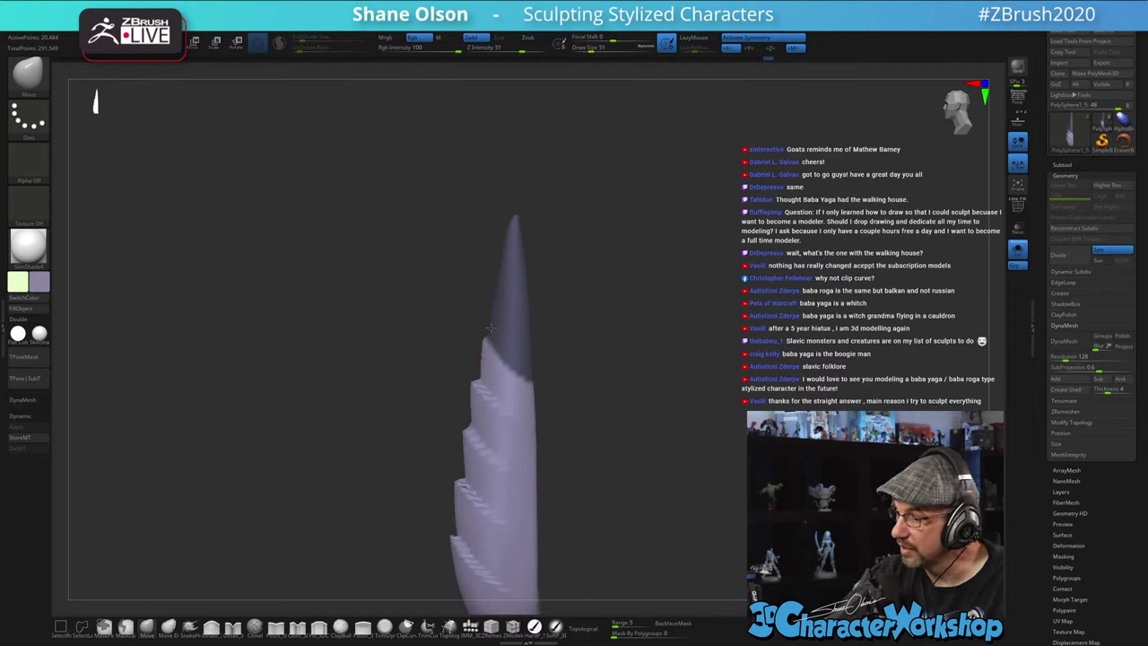
pyautogui.moveTo(552, 371); pyautogui.dragTo(516, 408)
pyautogui.moveTo(558, 450); pyautogui.dragTo(555, 369)
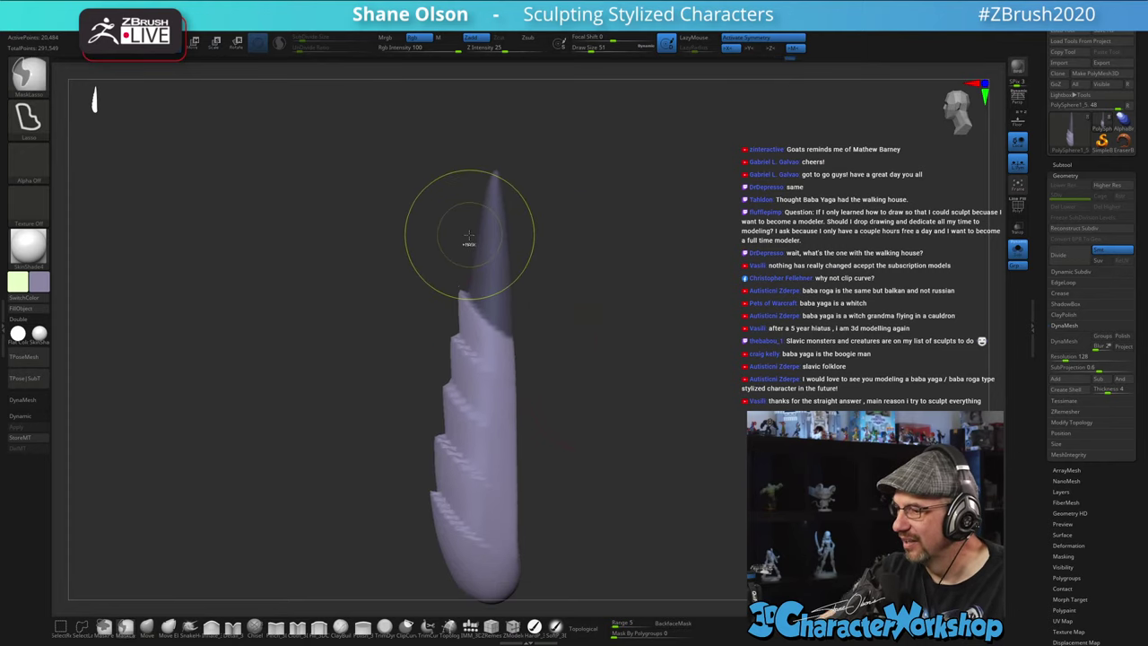
# - Unmask a sixth diagonal band closer to the horn tips and pull its front rim outward with the Move brush at draw size 37
pyautogui.moveTo(470, 241)
pyautogui.keyDown('ctrl'); pyautogui.mouseDown()
pyautogui.moveTo(486, 273)
pyautogui.moveTo(409, 258)
pyautogui.mouseUp(); pyautogui.keyUp('ctrl')
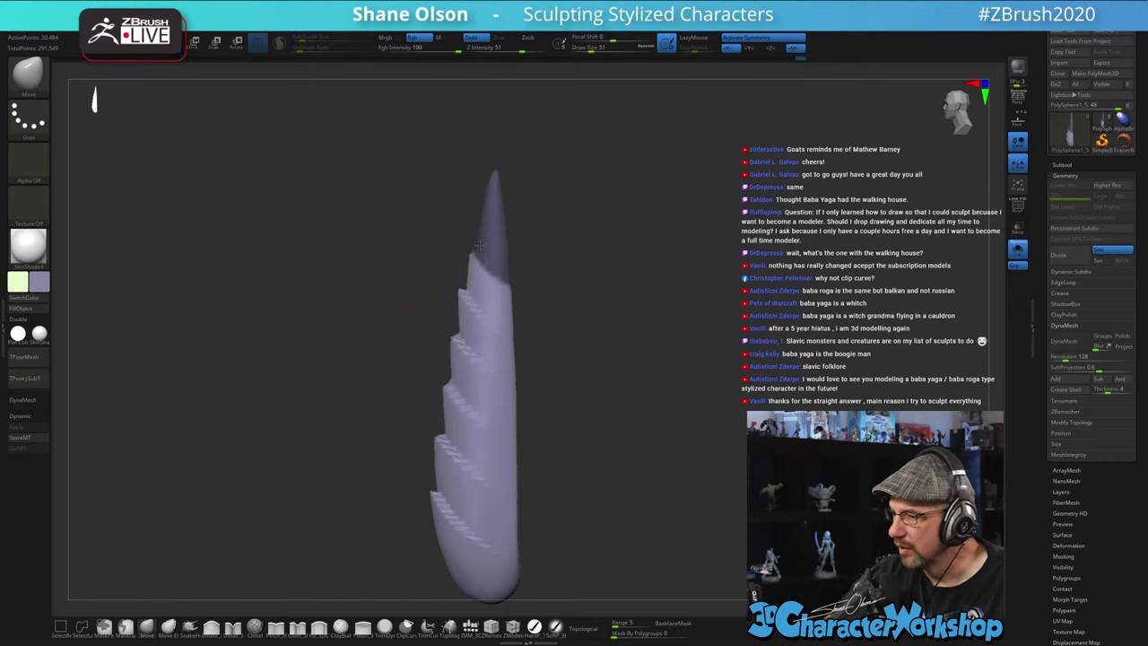
pyautogui.moveTo(523, 255)
pyautogui.keyDown('alt'); pyautogui.mouseDown()
pyautogui.moveTo(520, 295)
pyautogui.moveTo(552, 301)
pyautogui.moveTo(502, 348)
pyautogui.mouseUp(); pyautogui.keyUp('alt')
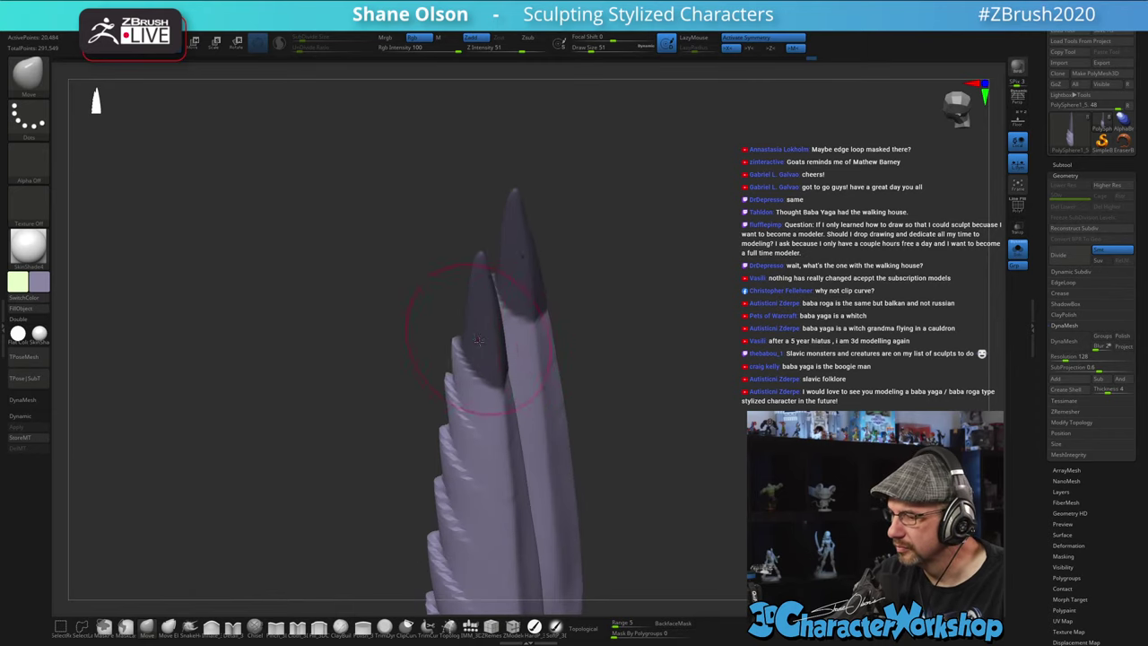
pyautogui.moveTo(560, 430)
pyautogui.mouseDown()
pyautogui.moveTo(484, 333)
pyautogui.moveTo(558, 353)
pyautogui.moveTo(608, 418)
pyautogui.moveTo(593, 349)
pyautogui.mouseUp()
pyautogui.press('s')
pyautogui.moveTo(571, 289); pyautogui.dragTo(568, 292)
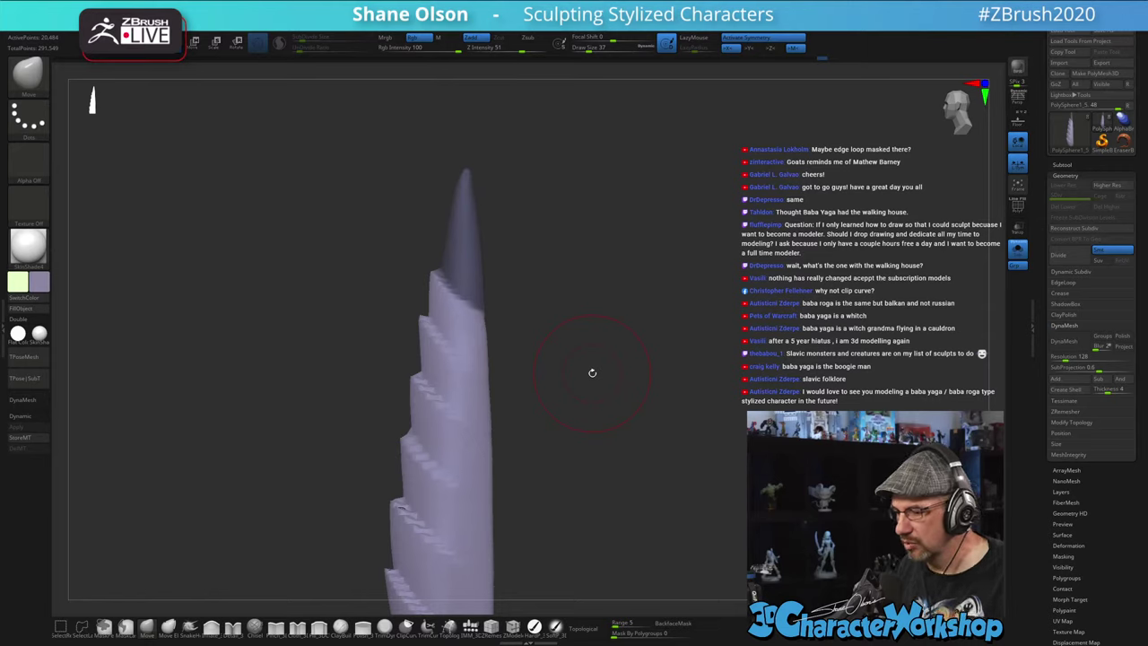
# - Unmask a seventh band just below the horn tips and pull its rim outward with the Move brush at draw size 35
pyautogui.moveTo(516, 289); pyautogui.dragTo(518, 331, button='right')
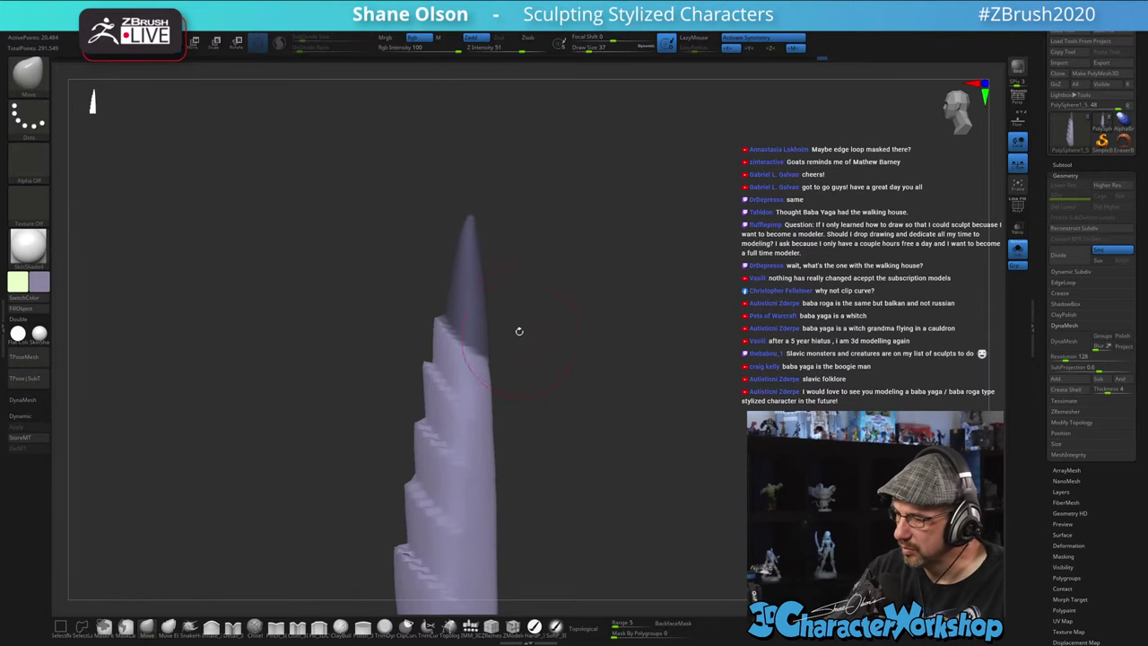
pyautogui.moveTo(512, 284)
pyautogui.mouseDown()
pyautogui.moveTo(512, 303)
pyautogui.moveTo(514, 275)
pyautogui.moveTo(504, 294)
pyautogui.mouseUp()
pyautogui.moveTo(440, 270)
pyautogui.keyDown('ctrl'); pyautogui.mouseDown()
pyautogui.moveTo(455, 281)
pyautogui.moveTo(445, 386)
pyautogui.moveTo(362, 263)
pyautogui.mouseUp(); pyautogui.keyUp('ctrl')
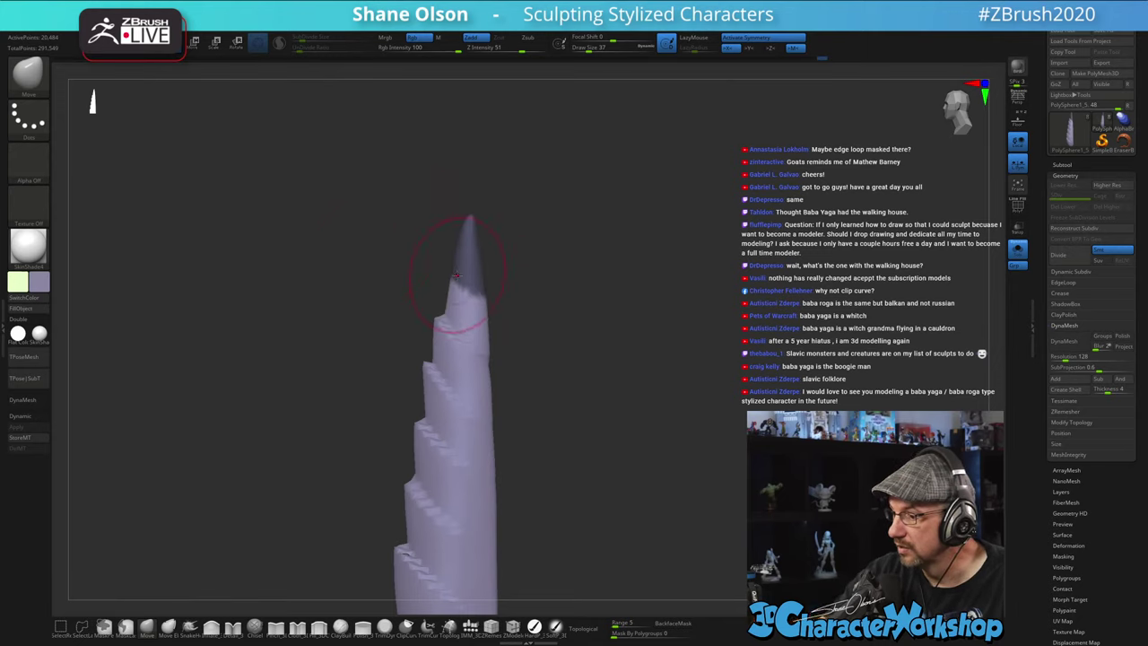
pyautogui.press('s')
pyautogui.moveTo(461, 272); pyautogui.dragTo(455, 271)
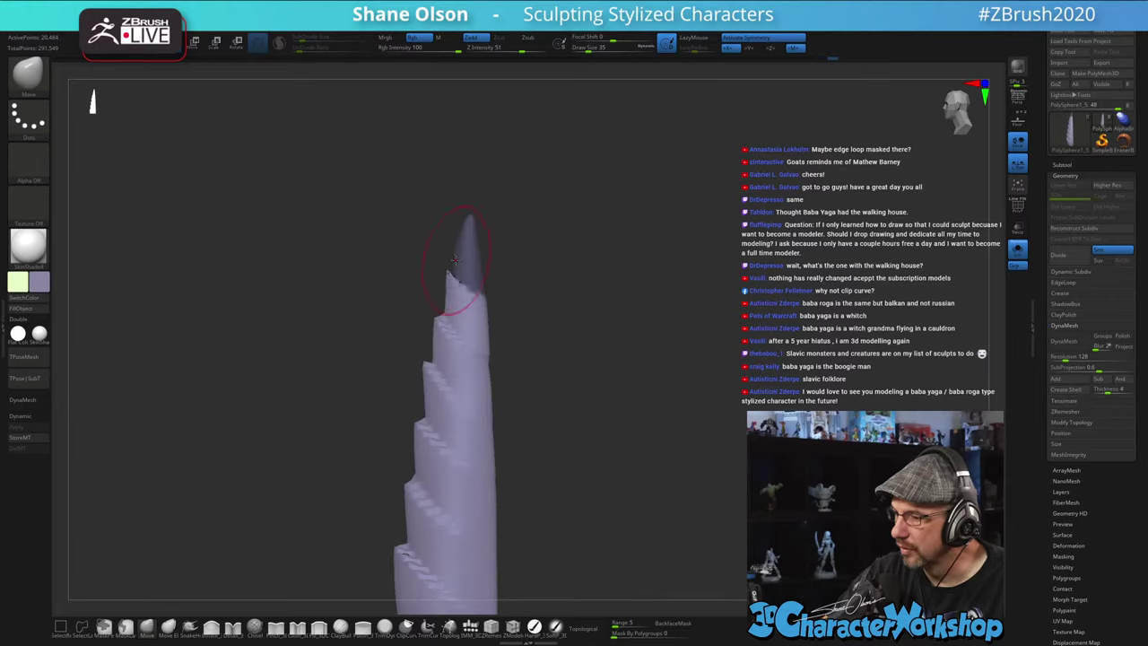
# - Clear the mask from the horns and smooth the uppermost ridges near the tips
pyautogui.moveTo(512, 300); pyautogui.dragTo(502, 431)
pyautogui.moveTo(518, 354)
pyautogui.mouseDown()
pyautogui.moveTo(535, 314)
pyautogui.moveTo(570, 353)
pyautogui.moveTo(566, 300)
pyautogui.mouseUp()
pyautogui.moveTo(566, 300); pyautogui.dragTo(538, 324)
pyautogui.keyDown('shift'); pyautogui.moveTo(450, 252); pyautogui.dragTo(451, 237); pyautogui.keyUp('shift')
pyautogui.keyDown('shift'); pyautogui.moveTo(457, 283); pyautogui.dragTo(461, 321); pyautogui.keyUp('shift')
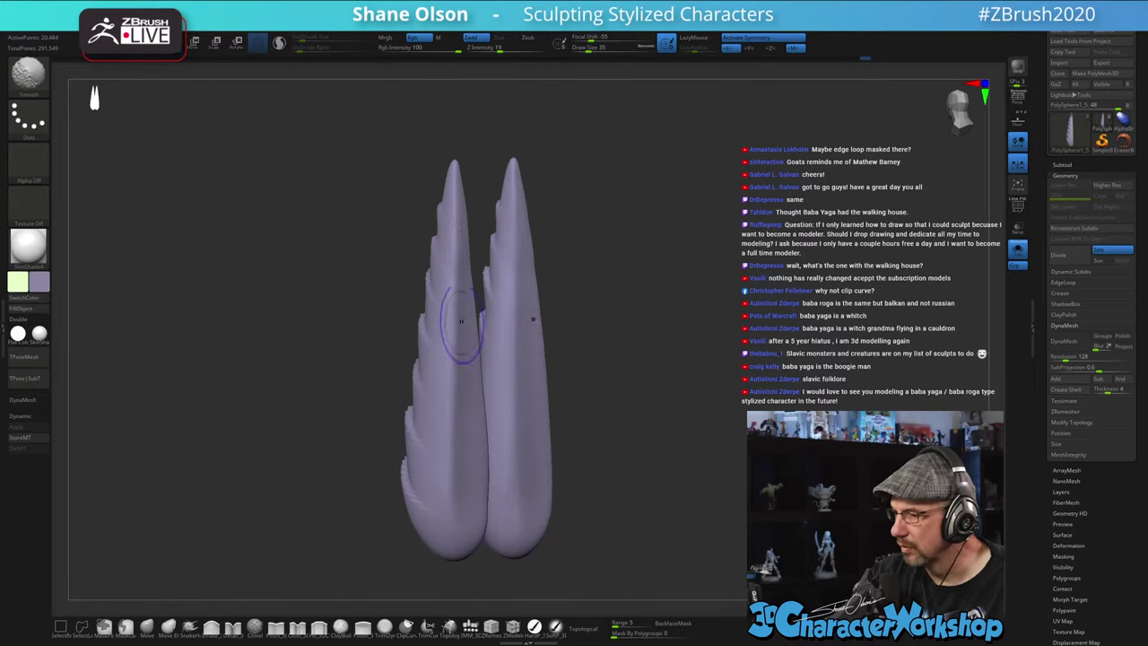
# - Inspect the horns' stepped ridges in side view with the wireframe shown, and hide the wireframe again
pyautogui.moveTo(608, 498)
pyautogui.mouseDown()
pyautogui.moveTo(633, 499)
pyautogui.moveTo(623, 479)
pyautogui.mouseUp()
pyautogui.moveTo(623, 479)
pyautogui.keyDown('alt'); pyautogui.mouseDown()
pyautogui.moveTo(639, 406)
pyautogui.moveTo(608, 407)
pyautogui.moveTo(681, 394)
pyautogui.moveTo(643, 392)
pyautogui.moveTo(654, 388)
pyautogui.mouseUp(); pyautogui.keyUp('alt')
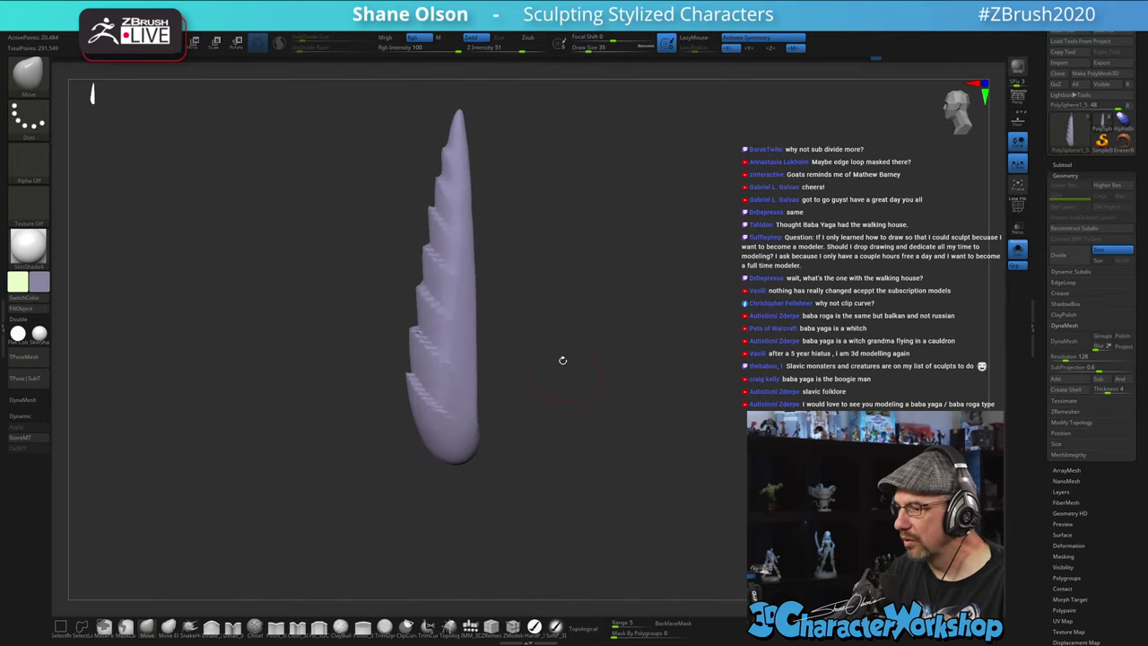
pyautogui.moveTo(562, 361)
pyautogui.keyDown('alt'); pyautogui.mouseDown()
pyautogui.moveTo(573, 366)
pyautogui.moveTo(584, 336)
pyautogui.mouseUp(); pyautogui.keyUp('alt')
pyautogui.hotkey('shift', 'f')
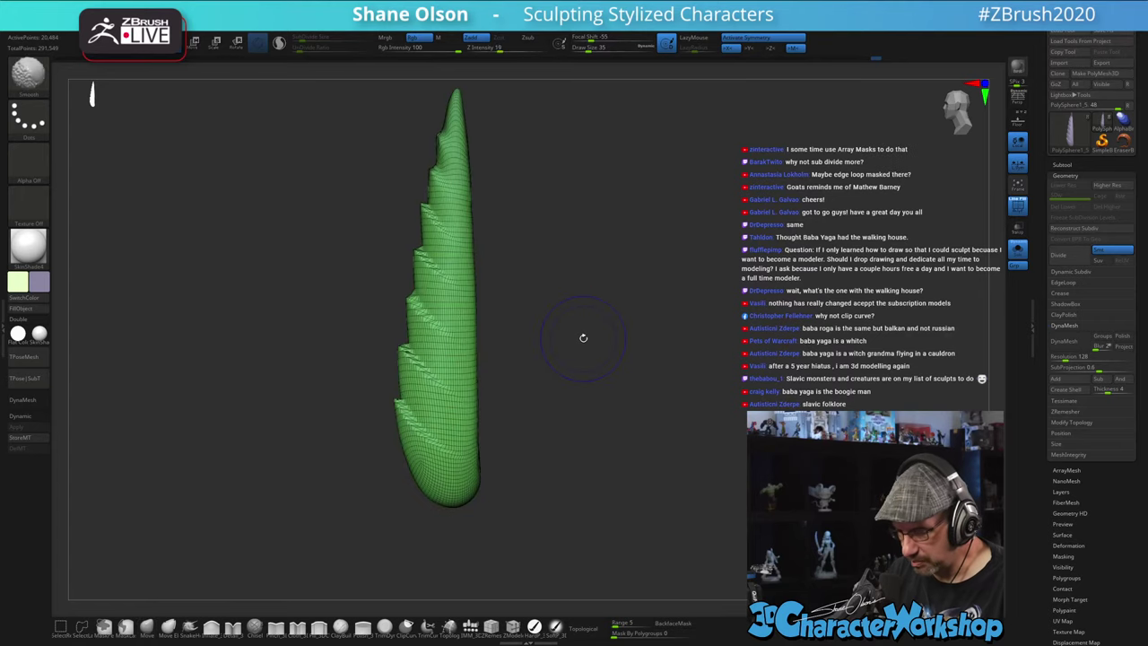
pyautogui.hotkey('shift', 'f')
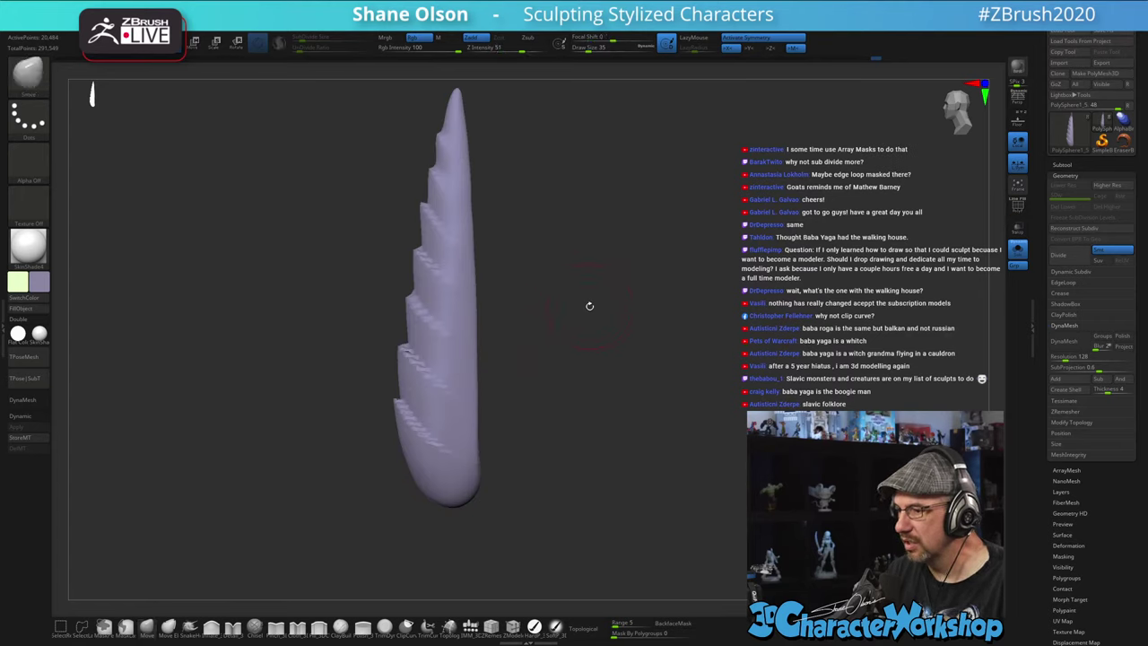
pyautogui.moveTo(590, 306)
pyautogui.keyDown('alt'); pyautogui.mouseDown()
pyautogui.moveTo(580, 323)
pyautogui.moveTo(577, 304)
pyautogui.mouseUp(); pyautogui.keyUp('alt')
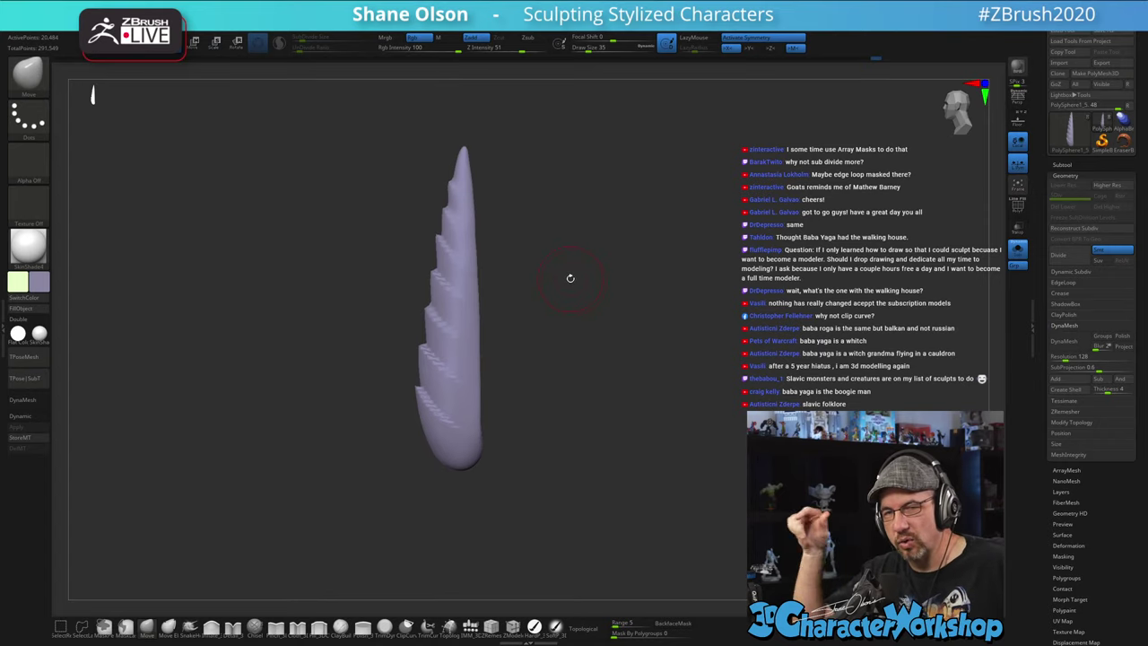
pyautogui.moveTo(566, 286)
pyautogui.mouseDown()
pyautogui.moveTo(592, 297)
pyautogui.moveTo(612, 279)
pyautogui.moveTo(559, 285)
pyautogui.mouseUp()
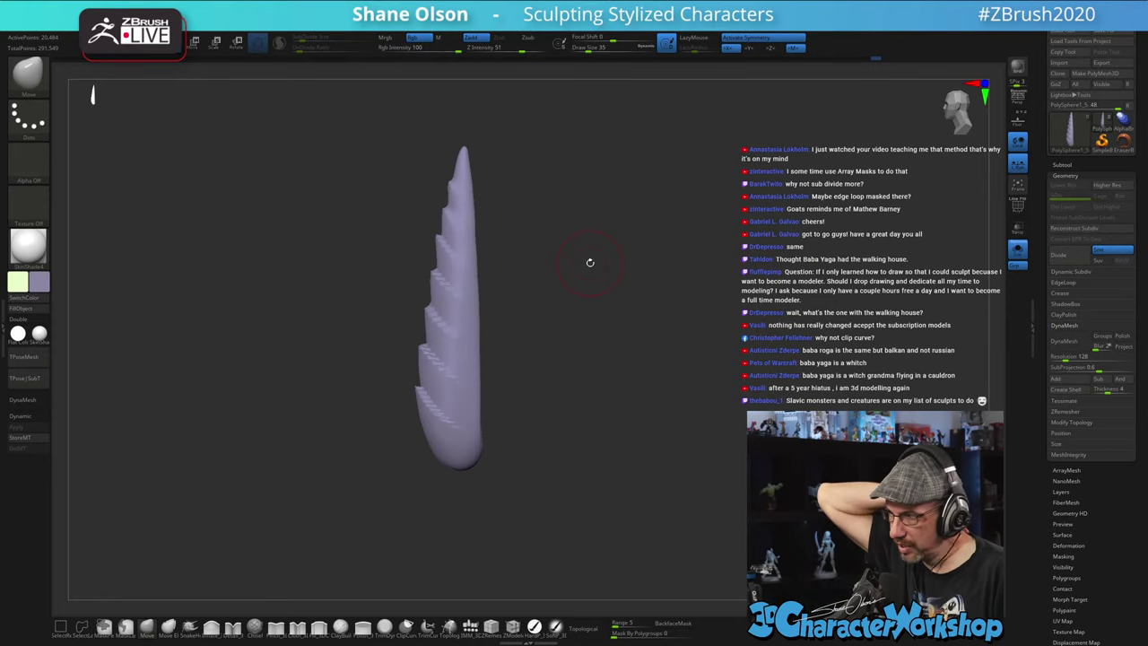
pyautogui.moveTo(590, 263)
pyautogui.keyDown('alt'); pyautogui.mouseDown()
pyautogui.moveTo(589, 272)
pyautogui.moveTo(636, 262)
pyautogui.mouseUp(); pyautogui.keyUp('alt')
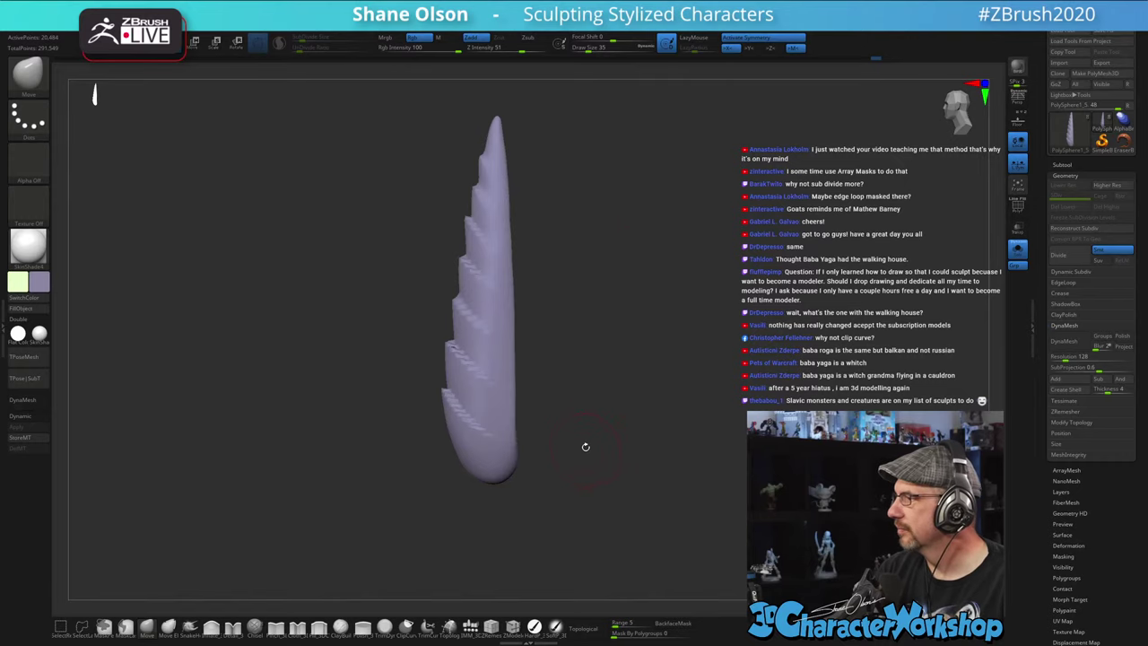
pyautogui.moveTo(590, 416)
pyautogui.keyDown('alt'); pyautogui.mouseDown()
pyautogui.moveTo(590, 432)
pyautogui.moveTo(633, 405)
pyautogui.mouseUp(); pyautogui.keyUp('alt')
# - Pull the rounded lower ends of the horns downward with the Move brush at draw size 65
pyautogui.press('s')
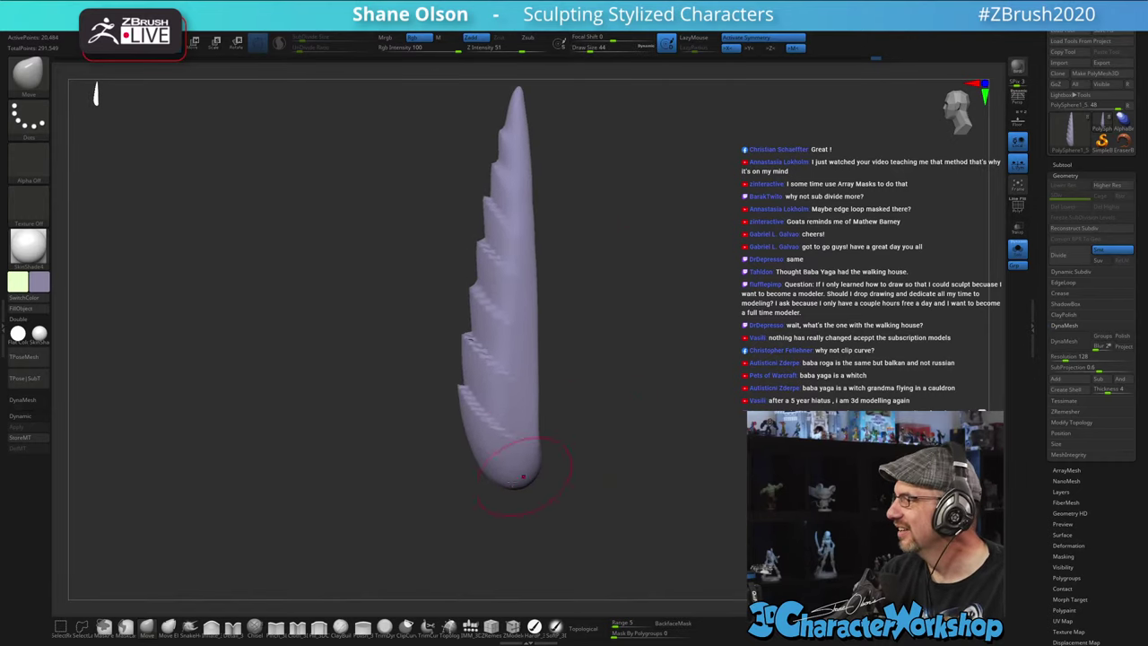
pyautogui.press('s')
pyautogui.moveTo(482, 484); pyautogui.dragTo(491, 481)
pyautogui.moveTo(583, 480); pyautogui.dragTo(672, 465)
pyautogui.moveTo(501, 478); pyautogui.dragTo(461, 488)
pyautogui.moveTo(543, 470); pyautogui.dragTo(590, 483)
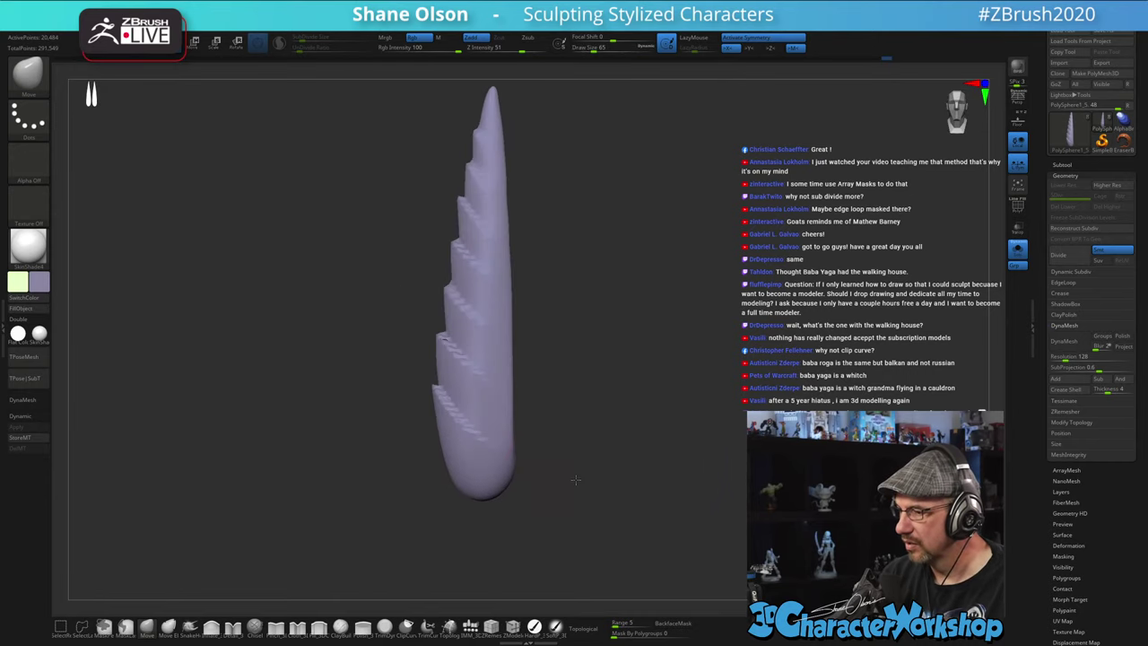
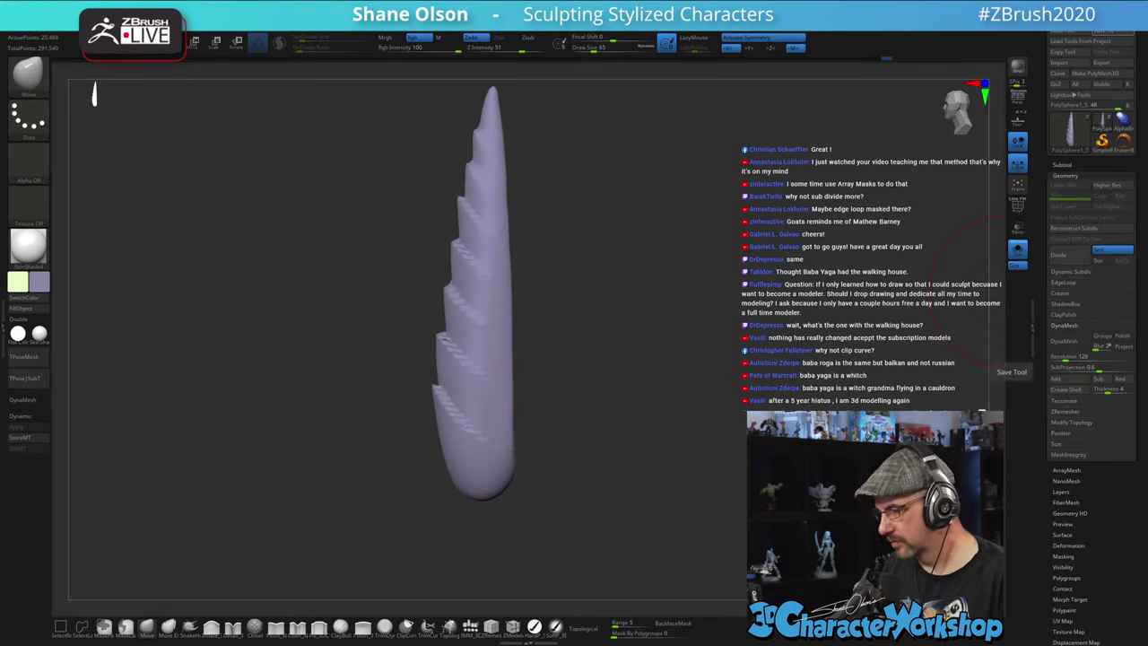
# - Step back through the undo history to the smooth horns with only their diagonal base area unmasked
pyautogui.keyDown('alt'); pyautogui.moveTo(631, 226); pyautogui.dragTo(647, 260); pyautogui.keyUp('alt')
pyautogui.moveTo(577, 300)
pyautogui.keyDown('alt'); pyautogui.mouseDown()
pyautogui.moveTo(630, 302)
pyautogui.moveTo(582, 299)
pyautogui.mouseUp(); pyautogui.keyUp('alt')
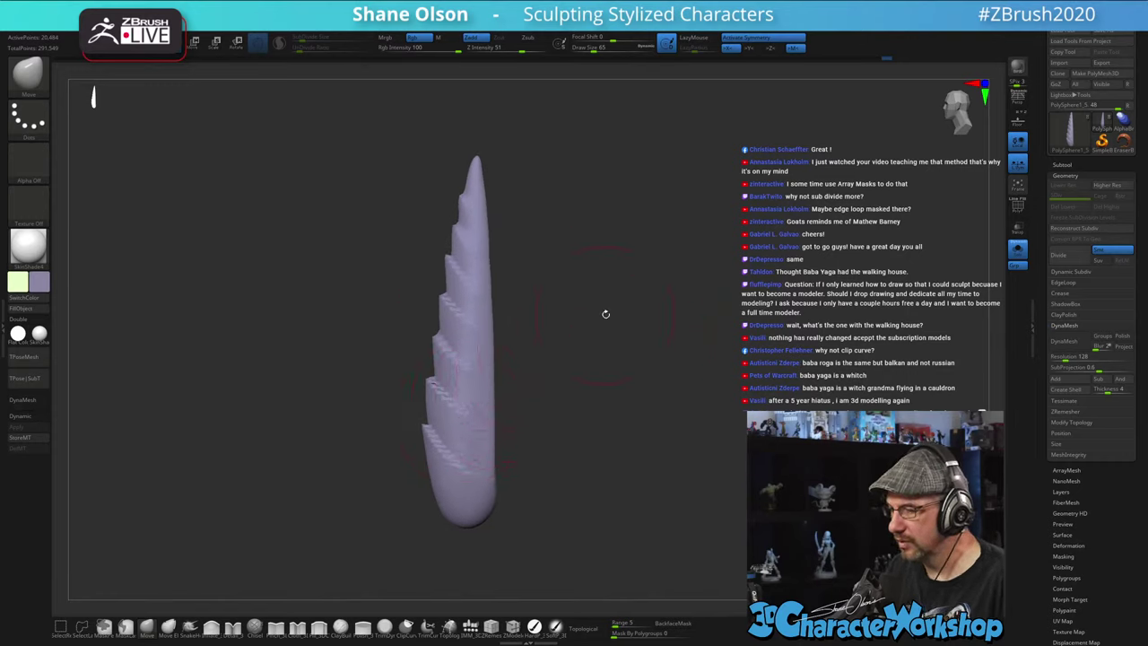
pyautogui.press('s')
pyautogui.moveTo(598, 401); pyautogui.dragTo(595, 401)
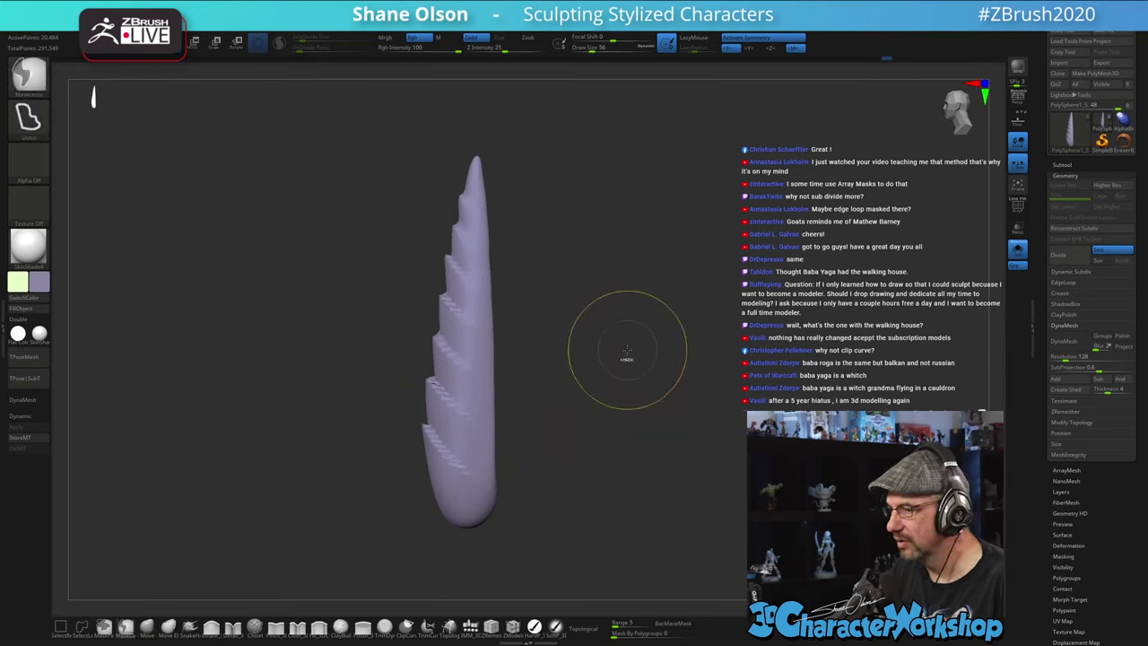
pyautogui.hotkey('ctrl', 'z')
pyautogui.hotkey('ctrl', 'z')
pyautogui.hotkey('ctrl', 'z')
pyautogui.hotkey('ctrl', 'z')
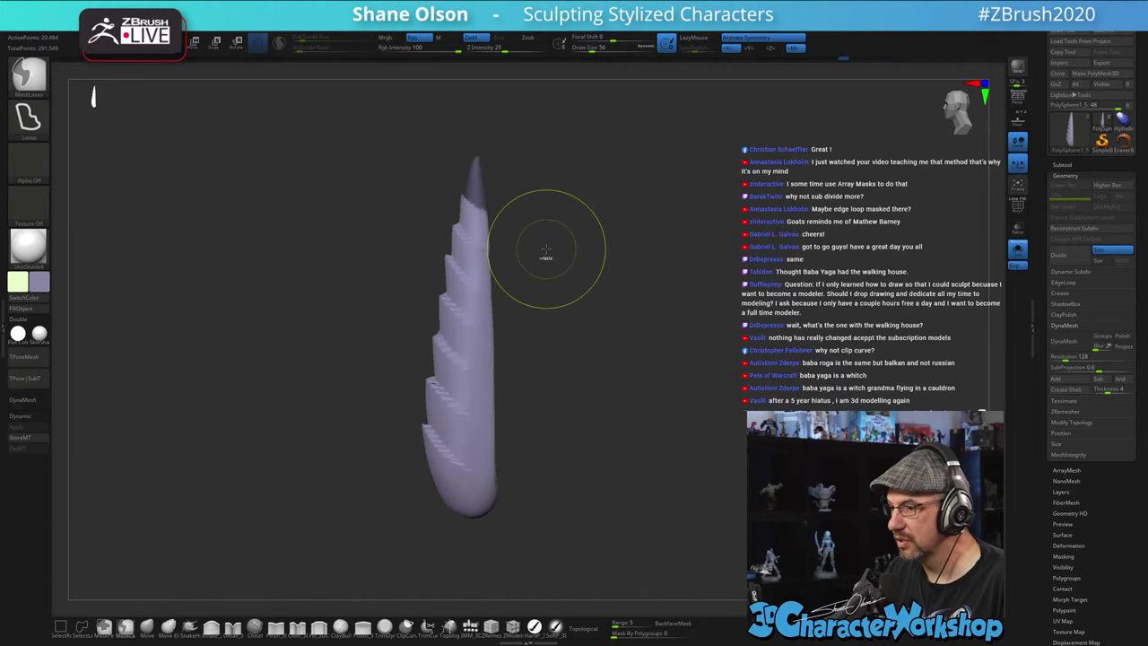
pyautogui.moveTo(824, 61); pyautogui.dragTo(639, 88)
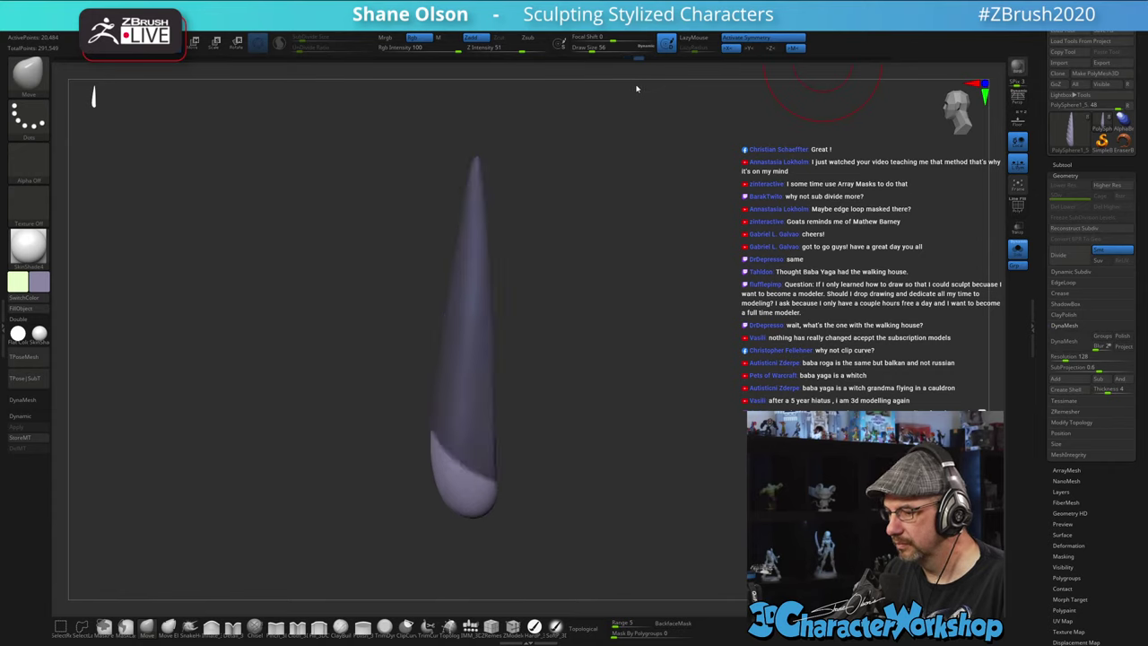
# - Show the wireframe and add an edge loop around the horn bases' mask boundary with Edgeloop Masked Border
pyautogui.keyDown('alt'); pyautogui.moveTo(627, 376); pyautogui.dragTo(633, 395); pyautogui.keyUp('alt')
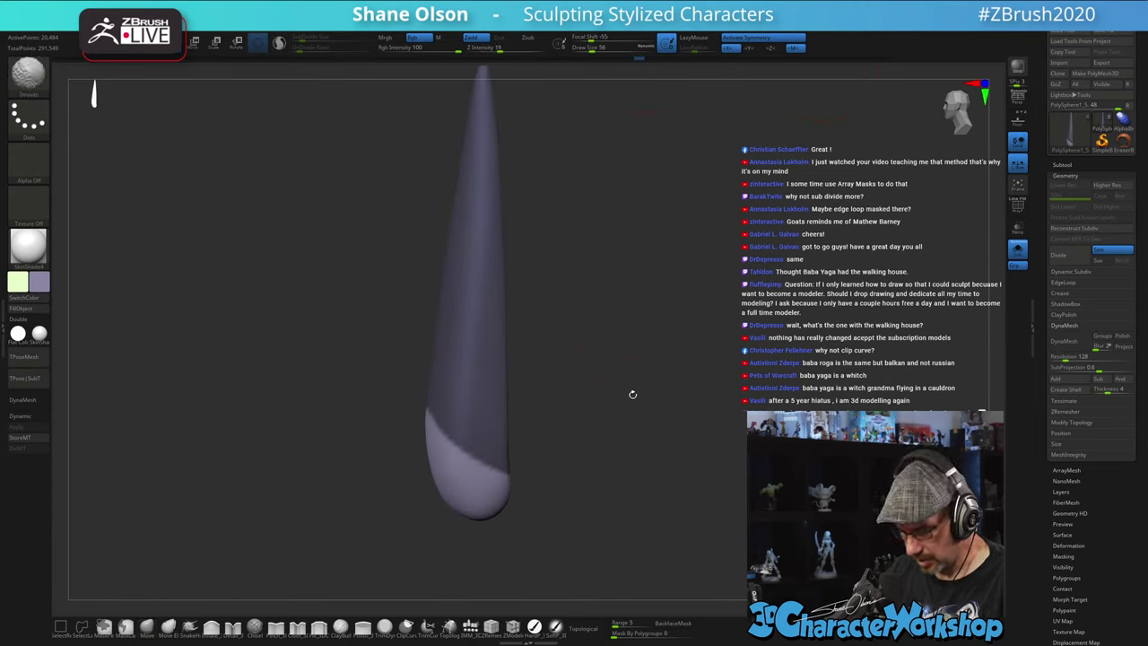
pyautogui.hotkey('shift', 'f')
pyautogui.moveTo(662, 346)
pyautogui.keyDown('alt'); pyautogui.mouseDown()
pyautogui.moveTo(669, 369)
pyautogui.moveTo(659, 373)
pyautogui.mouseUp(); pyautogui.keyUp('alt')
pyautogui.press('s')
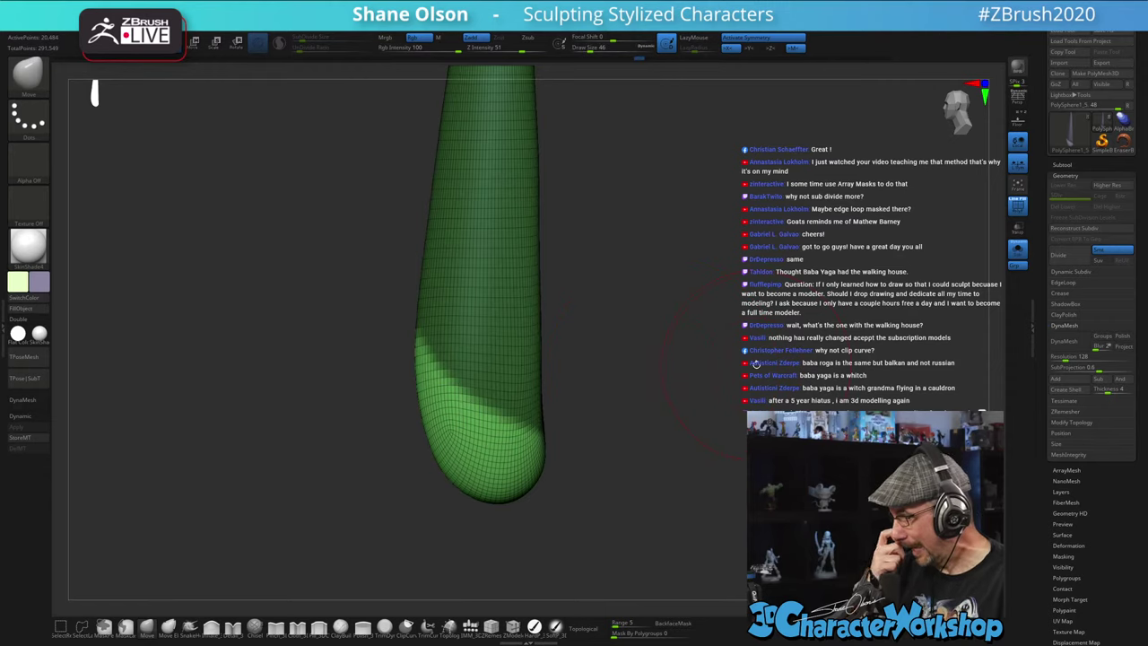
pyautogui.press('space')
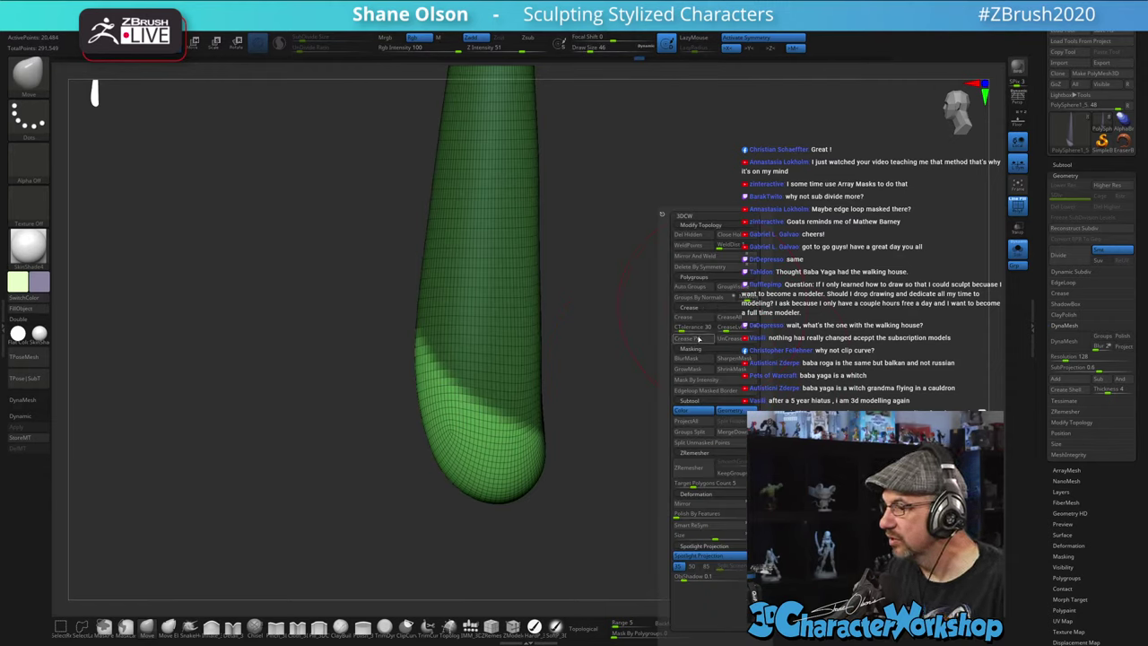
pyautogui.click(704, 390)
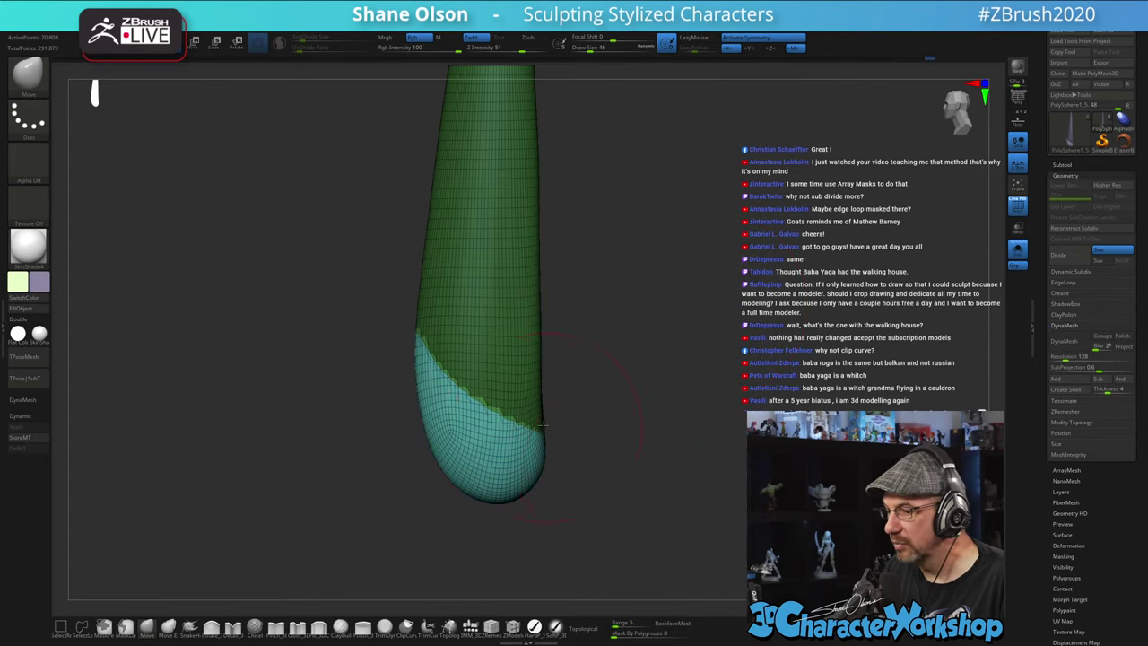
pyautogui.moveTo(631, 358)
pyautogui.keyDown('alt'); pyautogui.mouseDown()
pyautogui.moveTo(636, 404)
pyautogui.moveTo(640, 296)
pyautogui.moveTo(631, 359)
pyautogui.moveTo(647, 360)
pyautogui.moveTo(630, 365)
pyautogui.mouseUp(); pyautogui.keyUp('alt')
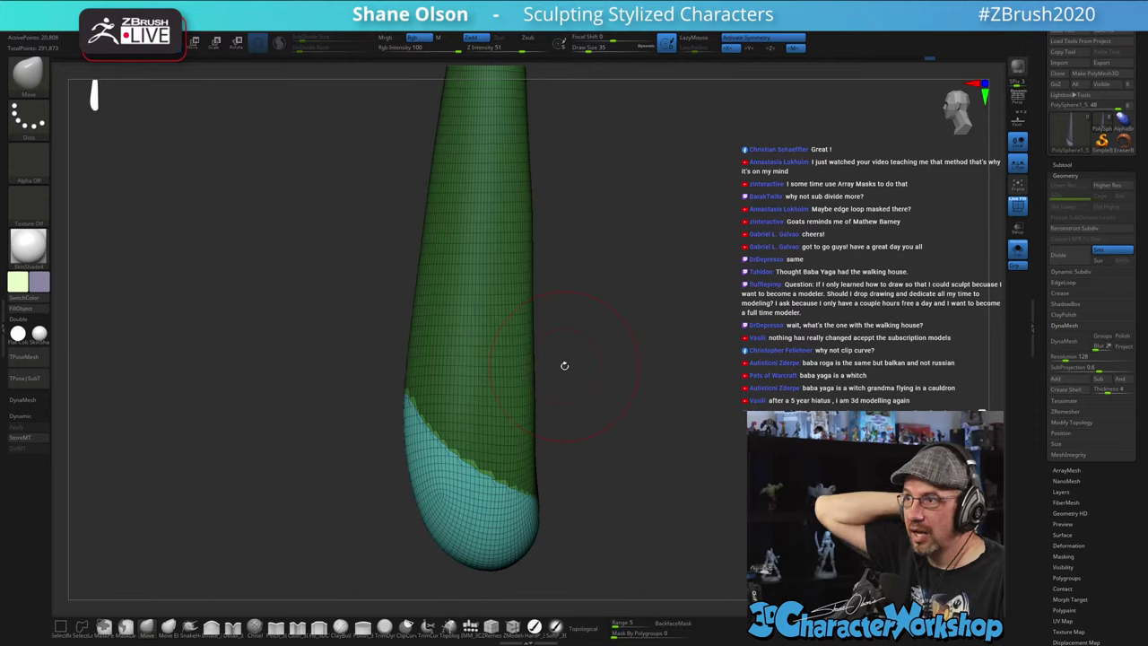
pyautogui.keyDown('alt'); pyautogui.moveTo(587, 345); pyautogui.dragTo(589, 362); pyautogui.keyUp('alt')
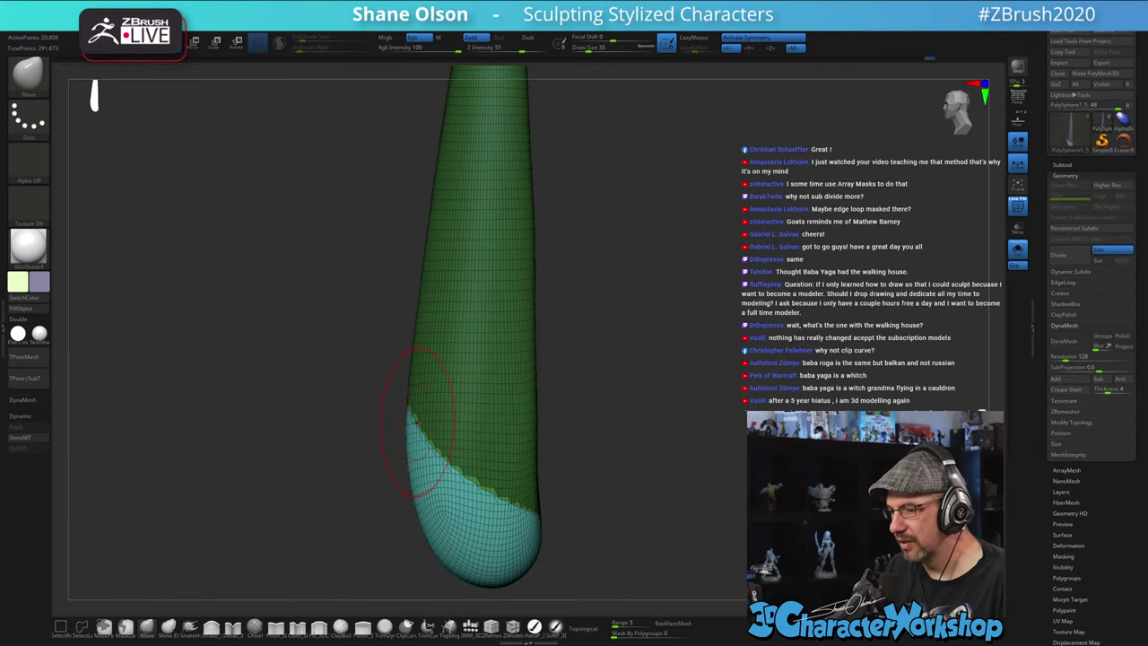
# - Try a Move brush stroke on the horn base's side edge, undo it, and set the draw size to 25
pyautogui.moveTo(409, 424); pyautogui.dragTo(381, 397)
pyautogui.hotkey('ctrl', 'z')
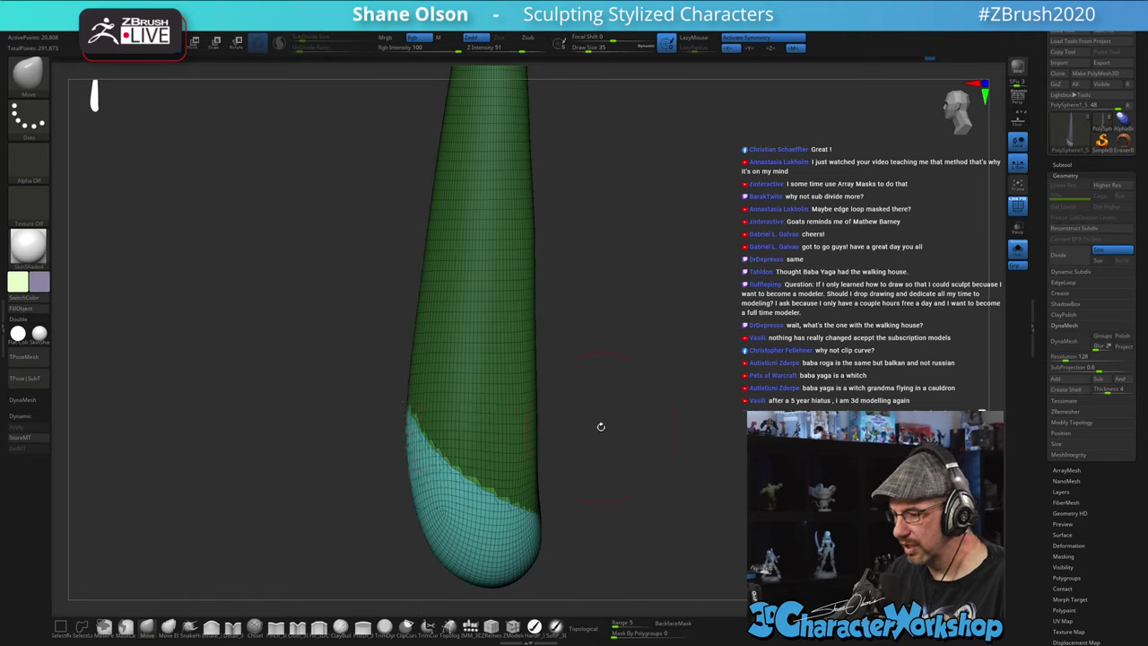
pyautogui.moveTo(600, 427)
pyautogui.keyDown('alt'); pyautogui.mouseDown()
pyautogui.moveTo(607, 440)
pyautogui.moveTo(621, 424)
pyautogui.mouseUp(); pyautogui.keyUp('alt')
pyautogui.press('s')
pyautogui.keyDown('alt'); pyautogui.moveTo(617, 360); pyautogui.dragTo(618, 403); pyautogui.keyUp('alt')
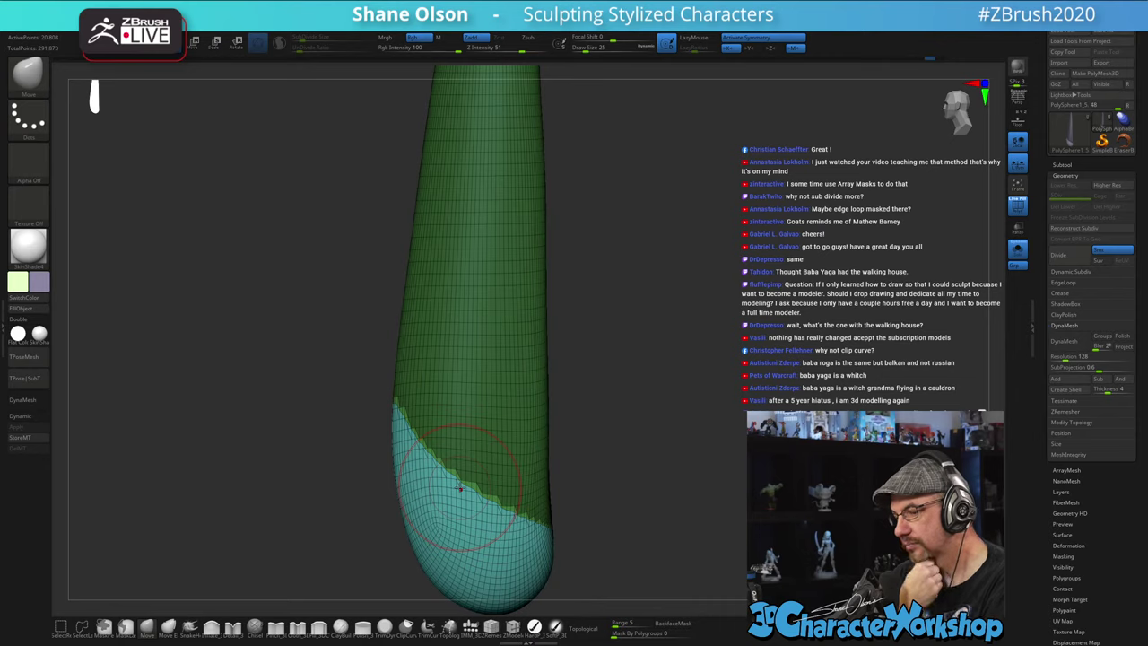
# - Unmask a diagonal band just above the horn base and add an edge loop around it with Edgeloop Masked Border
pyautogui.moveTo(599, 269); pyautogui.dragTo(628, 306)
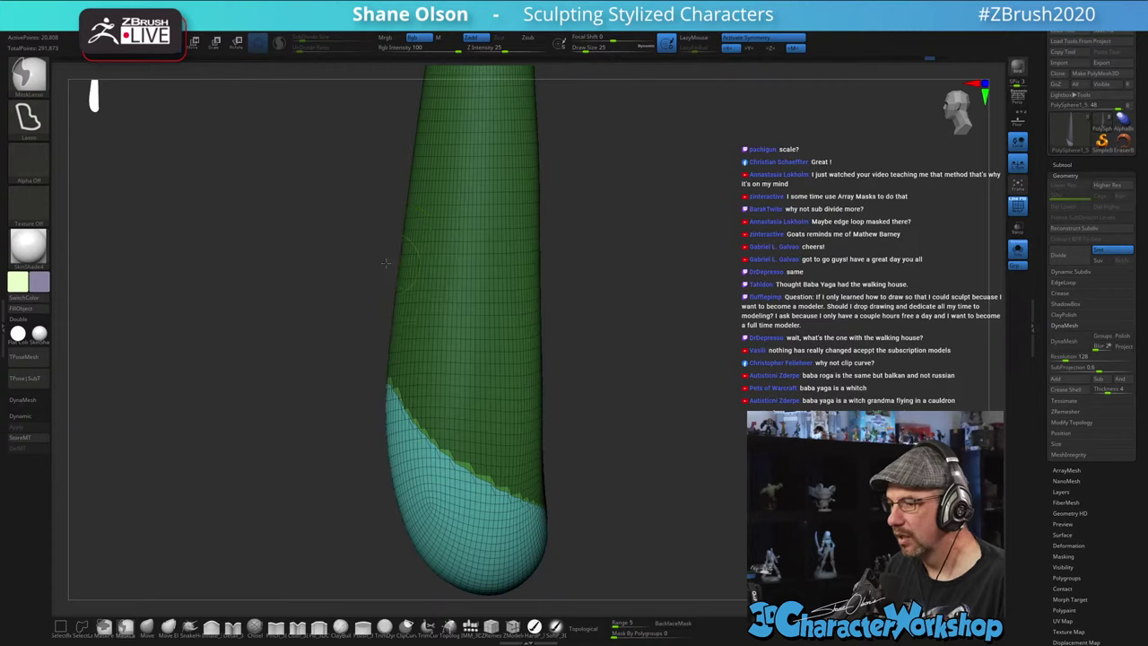
pyautogui.moveTo(387, 266)
pyautogui.keyDown('ctrl'); pyautogui.mouseDown()
pyautogui.moveTo(430, 540)
pyautogui.moveTo(615, 465)
pyautogui.moveTo(556, 386)
pyautogui.moveTo(446, 334)
pyautogui.mouseUp(); pyautogui.keyUp('ctrl')
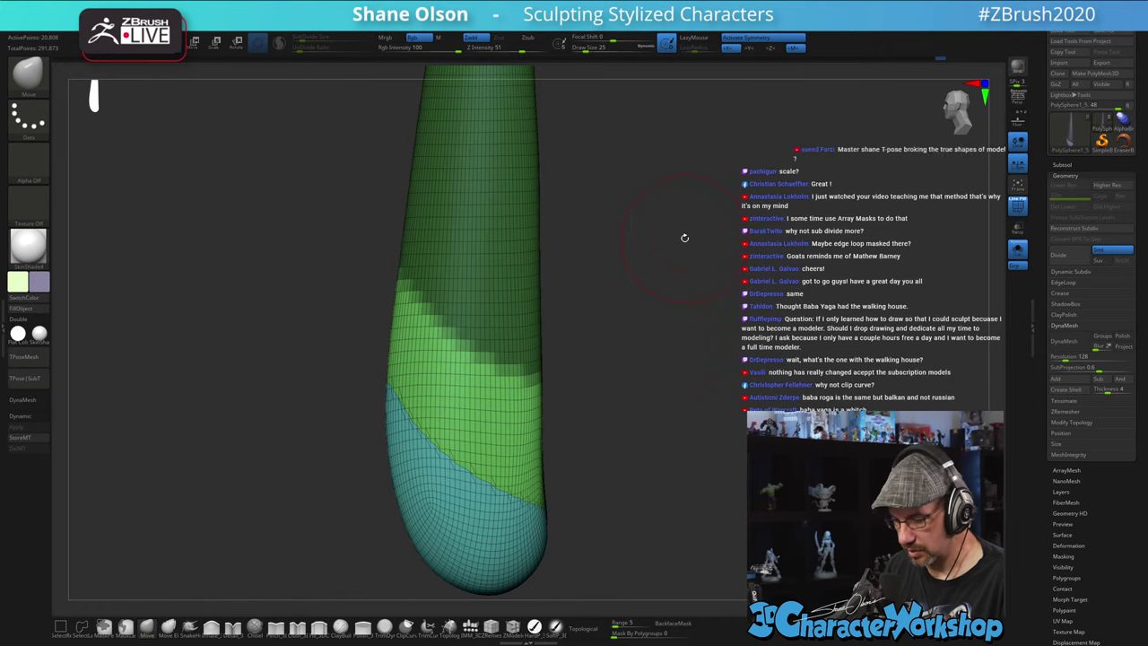
pyautogui.press('space')
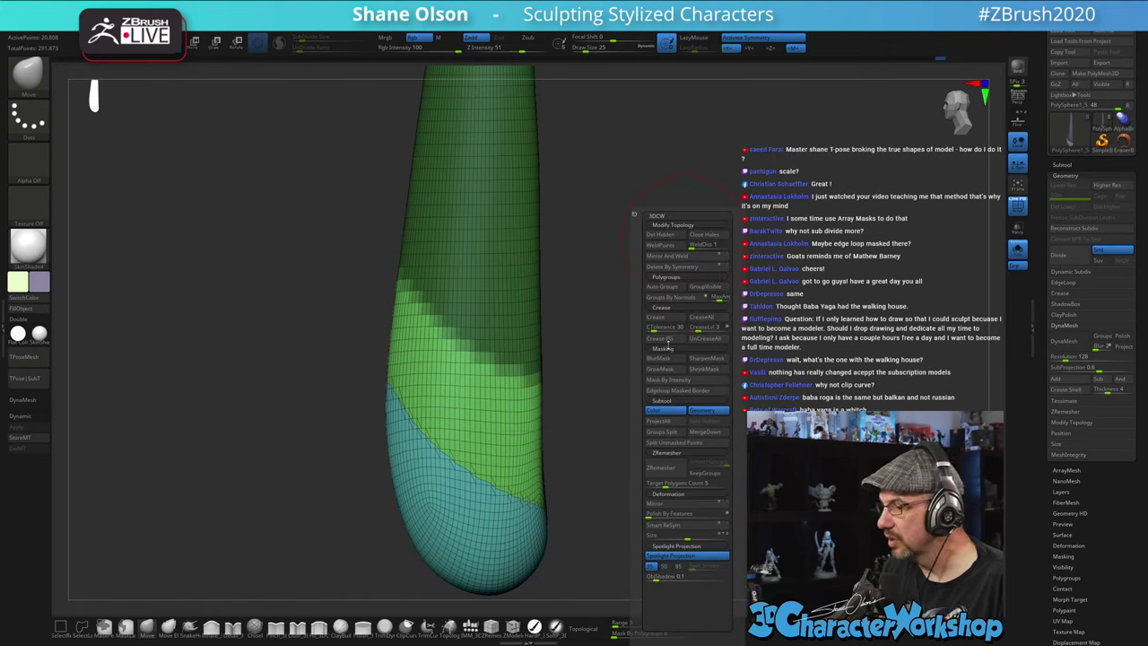
pyautogui.click(675, 391)
# - Unmask the second diagonal band up the horn and create its border loop with Edgeloop Masked Border
pyautogui.keyDown('alt'); pyautogui.moveTo(681, 264); pyautogui.dragTo(668, 359); pyautogui.keyUp('alt')
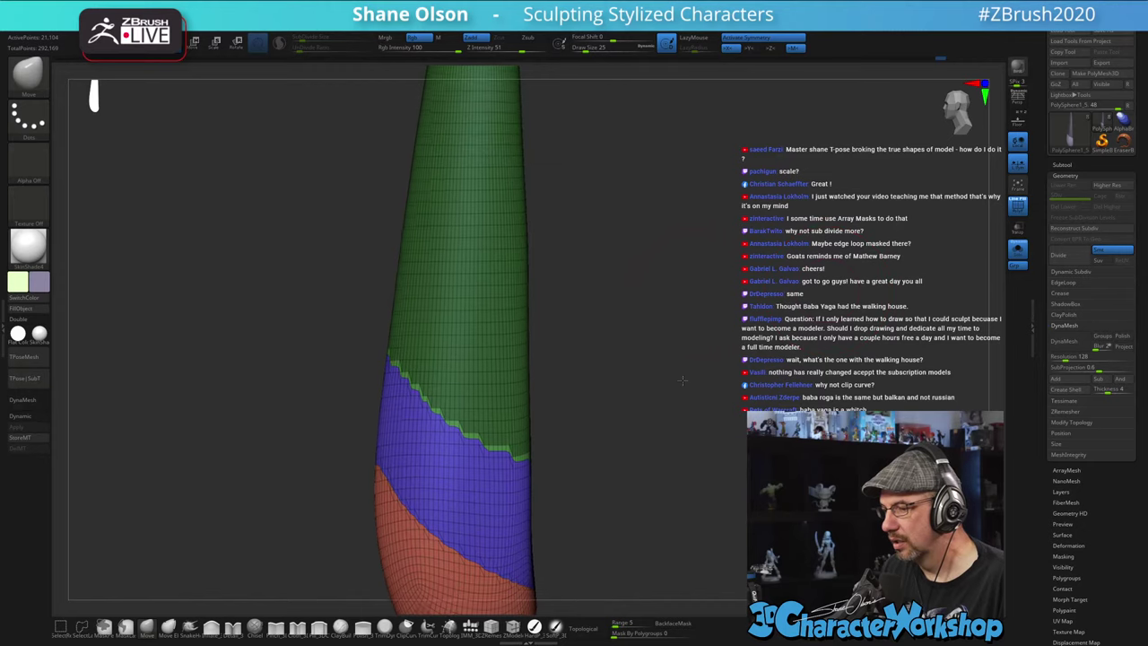
pyautogui.press('ctrl')
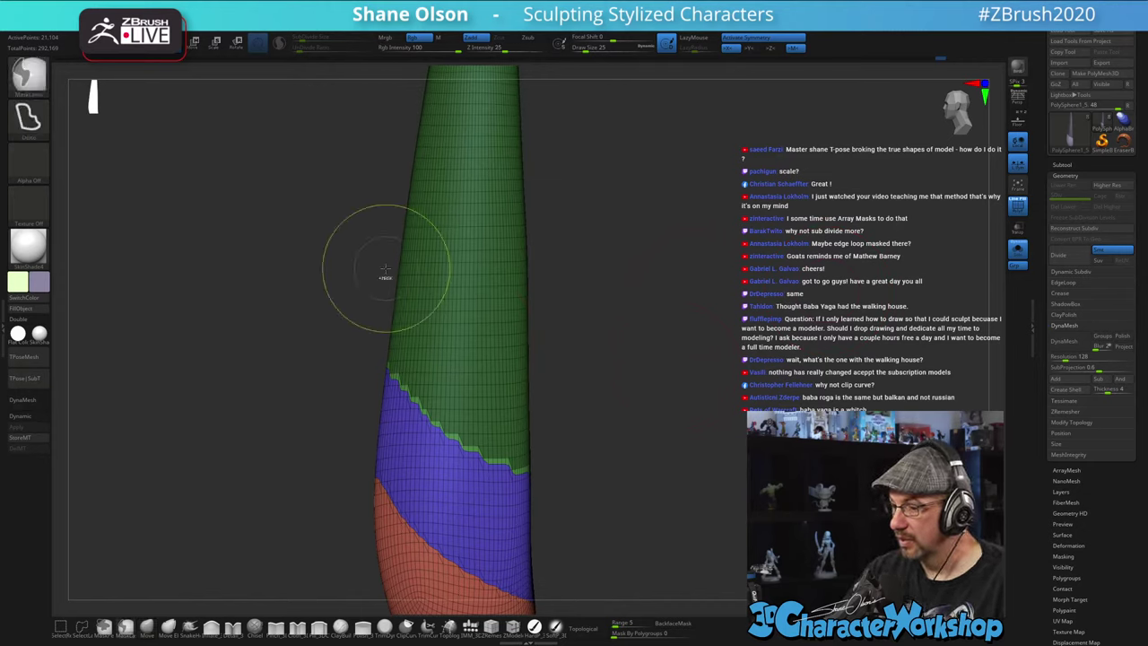
pyautogui.moveTo(392, 260)
pyautogui.keyDown('ctrl'); pyautogui.mouseDown()
pyautogui.moveTo(462, 337)
pyautogui.moveTo(544, 359)
pyautogui.moveTo(524, 534)
pyautogui.moveTo(296, 303)
pyautogui.mouseUp(); pyautogui.keyUp('ctrl')
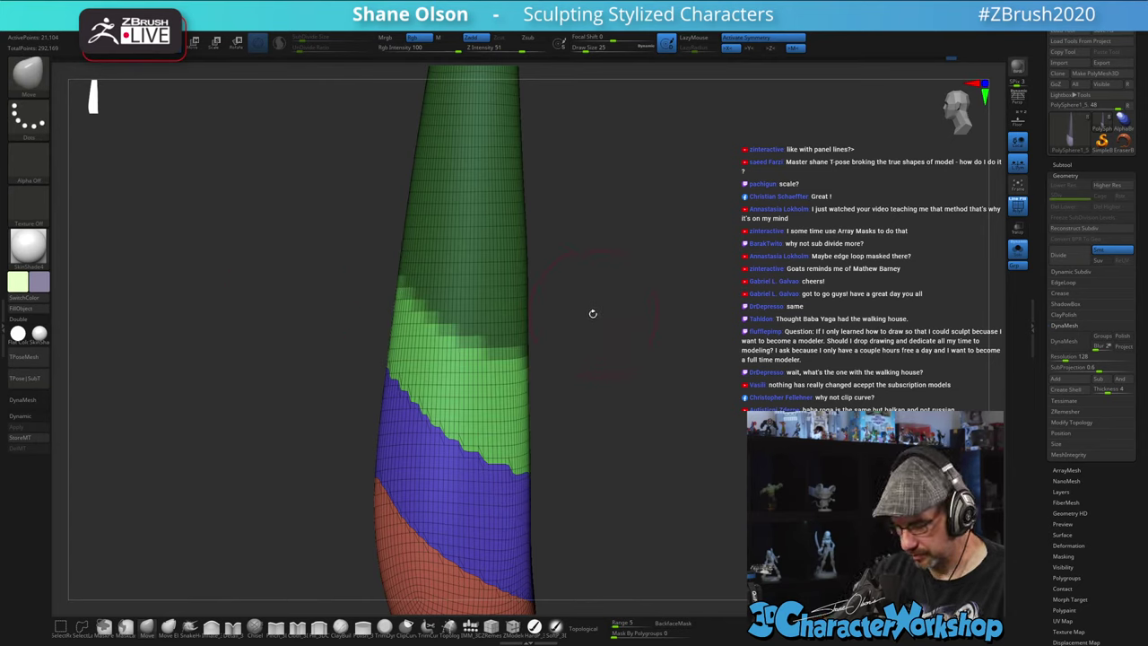
pyautogui.press('space')
pyautogui.click(596, 391)
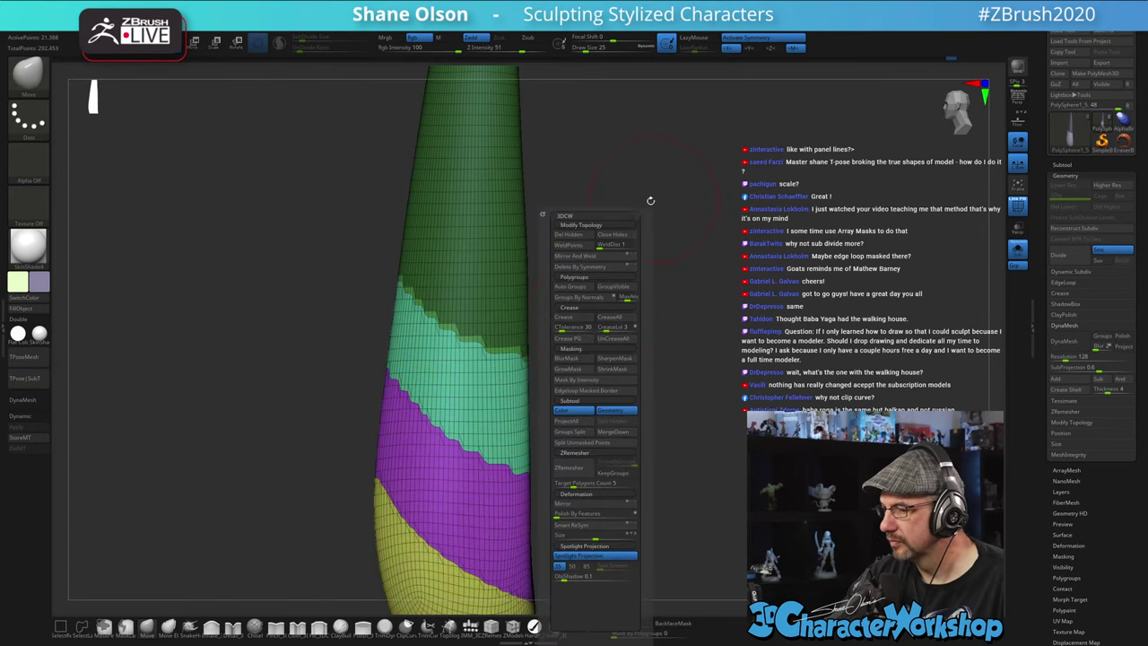
# - Lasso the third diagonal band out of the horn's mask and add an edge loop along the new mask border
pyautogui.moveTo(636, 261); pyautogui.dragTo(613, 336)
pyautogui.press('ctrl')
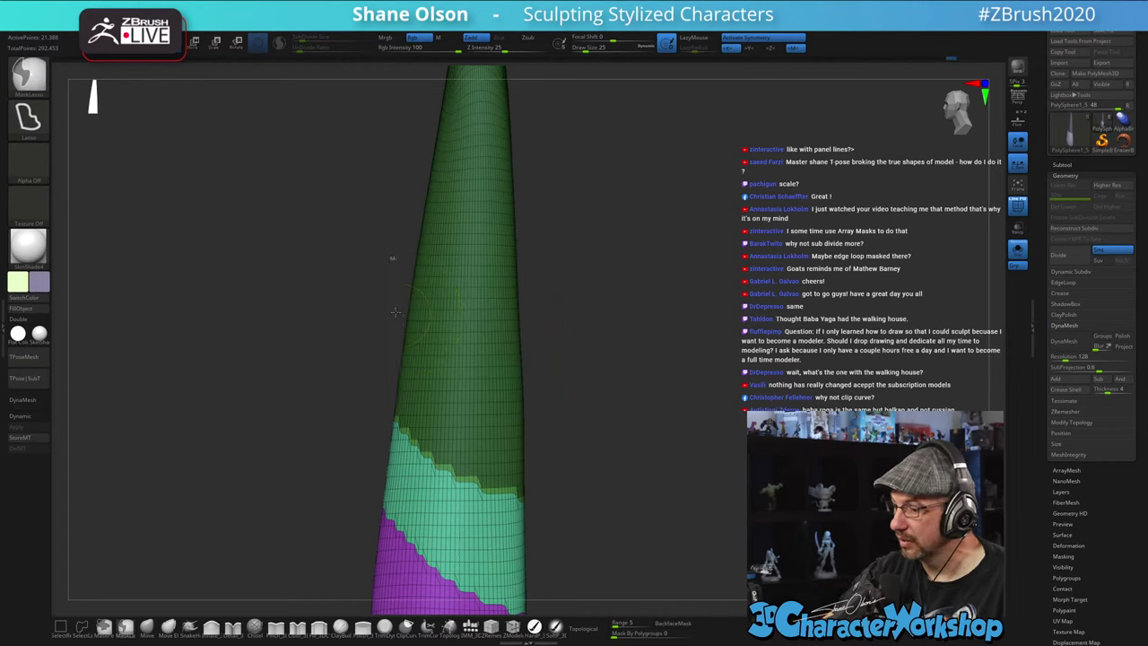
pyautogui.moveTo(401, 318)
pyautogui.keyDown('ctrl'); pyautogui.mouseDown()
pyautogui.moveTo(506, 387)
pyautogui.moveTo(561, 446)
pyautogui.moveTo(345, 317)
pyautogui.moveTo(287, 318)
pyautogui.mouseUp(); pyautogui.keyUp('ctrl')
pyautogui.press('space')
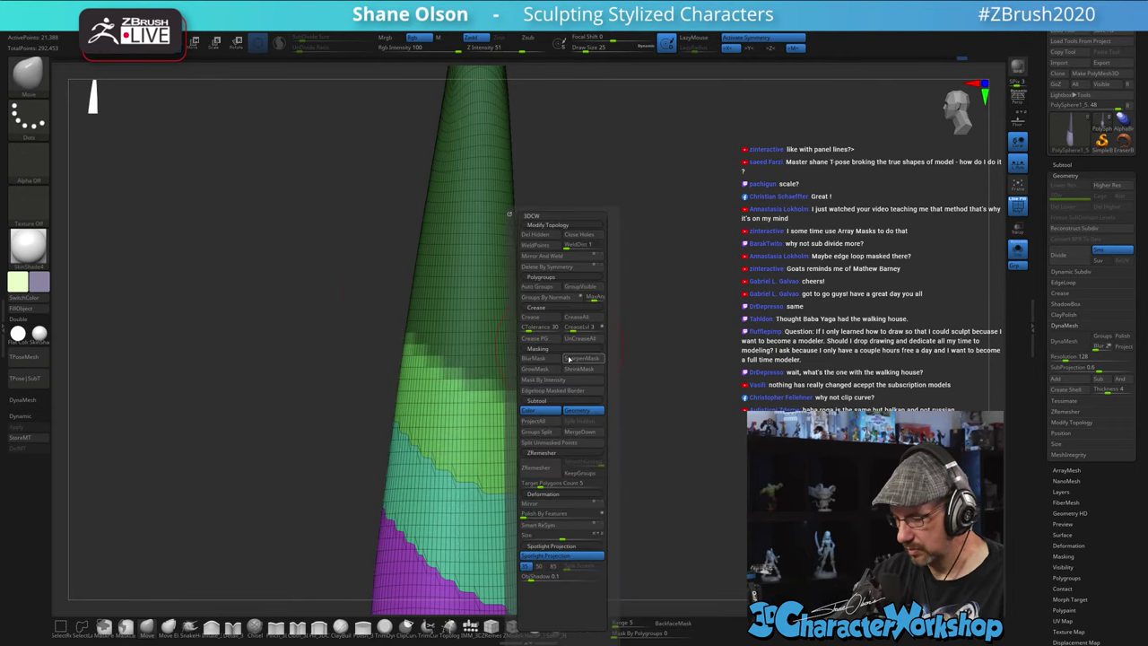
pyautogui.click(566, 391)
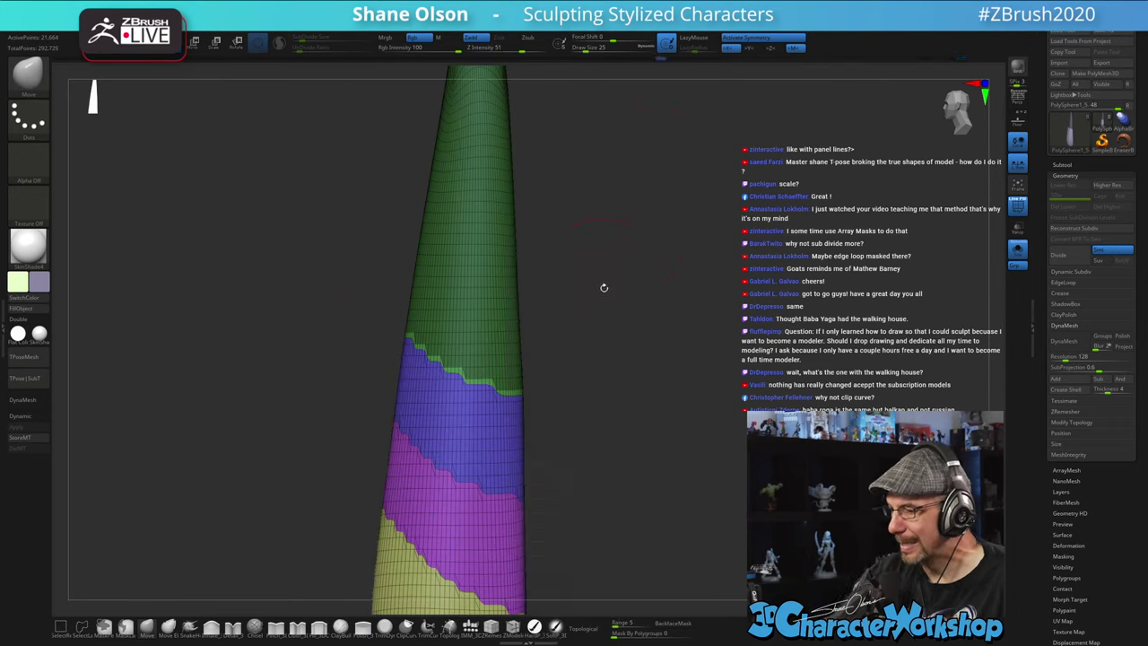
# - Unmask the fourth diagonal band on the horn's upper half and apply Edgeloop Masked Border to it
pyautogui.moveTo(604, 287); pyautogui.dragTo(604, 376)
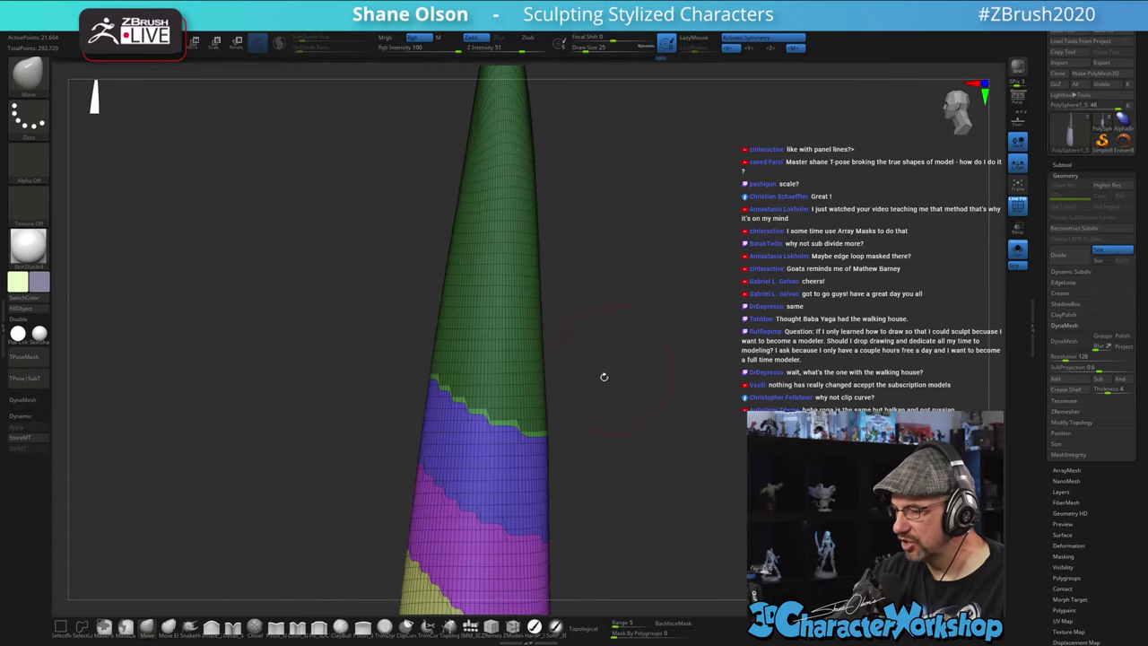
pyautogui.moveTo(434, 268)
pyautogui.keyDown('ctrl'); pyautogui.mouseDown()
pyautogui.moveTo(548, 301)
pyautogui.moveTo(581, 398)
pyautogui.moveTo(357, 376)
pyautogui.moveTo(334, 280)
pyautogui.mouseUp(); pyautogui.keyUp('ctrl')
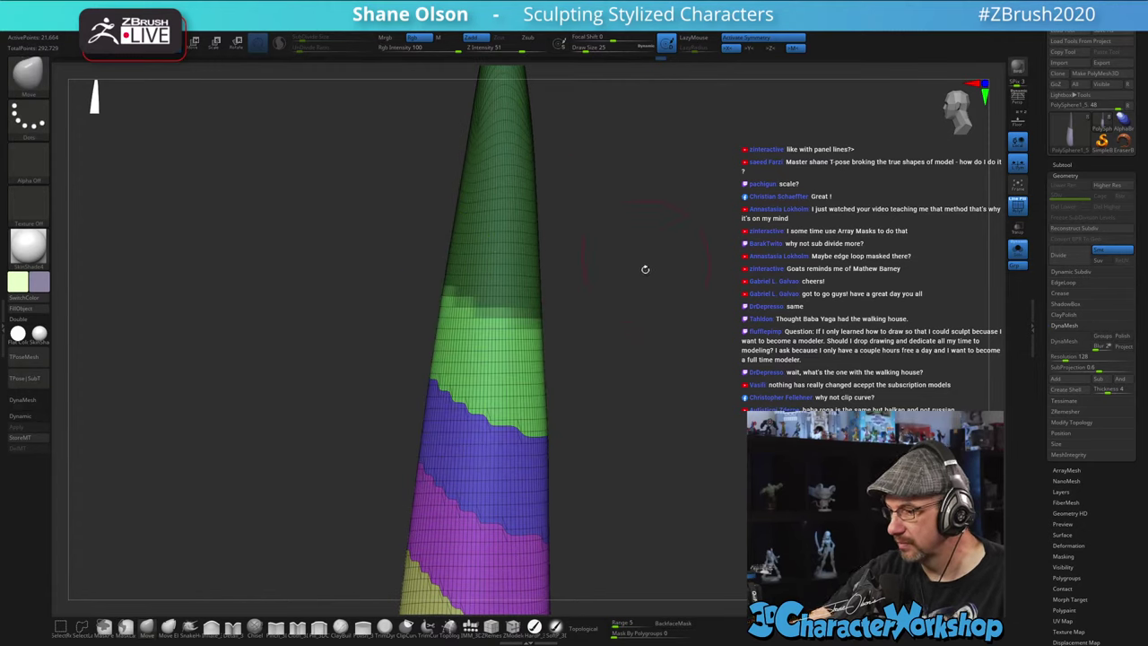
pyautogui.press('space')
pyautogui.click(639, 391)
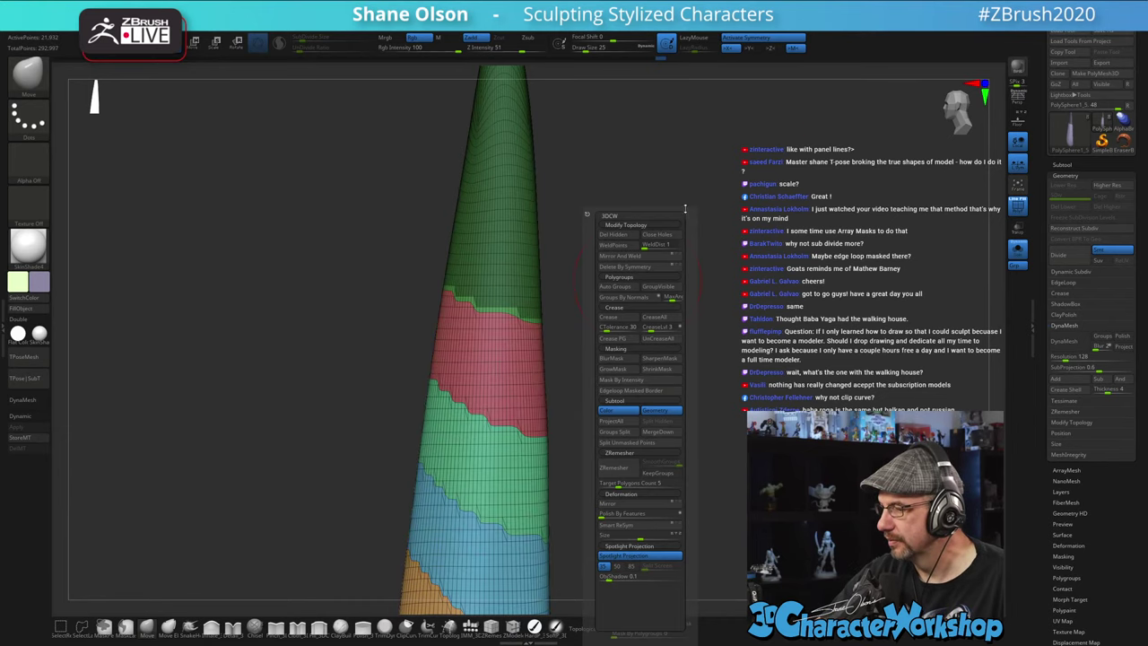
# - Clear the mask from the fifth diagonal band below the horn tip and edge-loop its masked border
pyautogui.keyDown('alt'); pyautogui.moveTo(712, 192); pyautogui.dragTo(688, 307); pyautogui.keyUp('alt')
pyautogui.moveTo(421, 276)
pyautogui.keyDown('ctrl'); pyautogui.mouseDown()
pyautogui.moveTo(394, 336)
pyautogui.moveTo(568, 370)
pyautogui.moveTo(425, 285)
pyautogui.mouseUp(); pyautogui.keyUp('ctrl')
pyautogui.press('3')
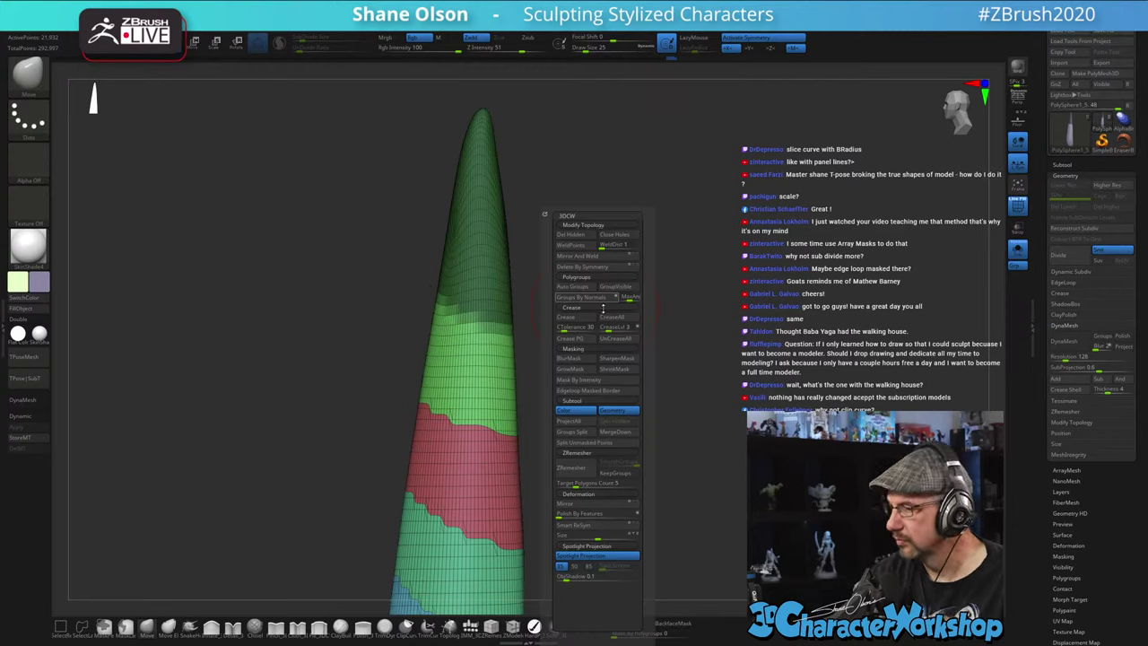
pyautogui.click(600, 391)
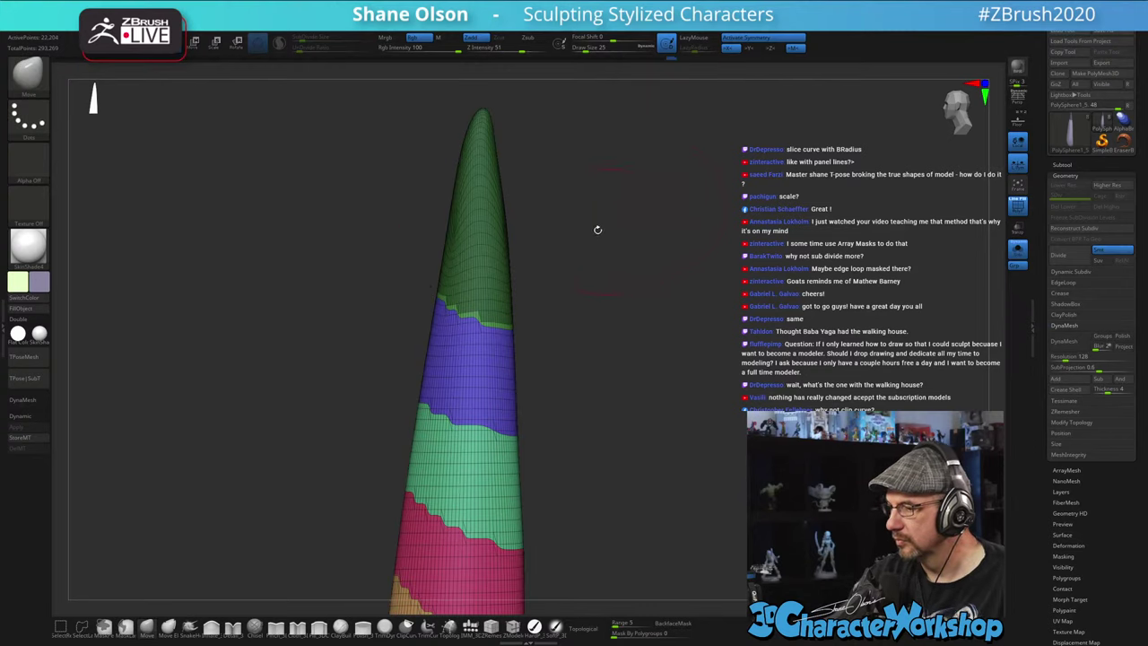
# - Unmask the last diagonal band, leaving only the horn tip masked, and add its edge loop with Edgeloop Masked Border
pyautogui.keyDown('alt'); pyautogui.moveTo(551, 196); pyautogui.dragTo(570, 284); pyautogui.keyUp('alt')
pyautogui.moveTo(459, 298)
pyautogui.keyDown('ctrl'); pyautogui.mouseDown()
pyautogui.moveTo(527, 325)
pyautogui.moveTo(422, 462)
pyautogui.moveTo(359, 377)
pyautogui.mouseUp(); pyautogui.keyUp('ctrl')
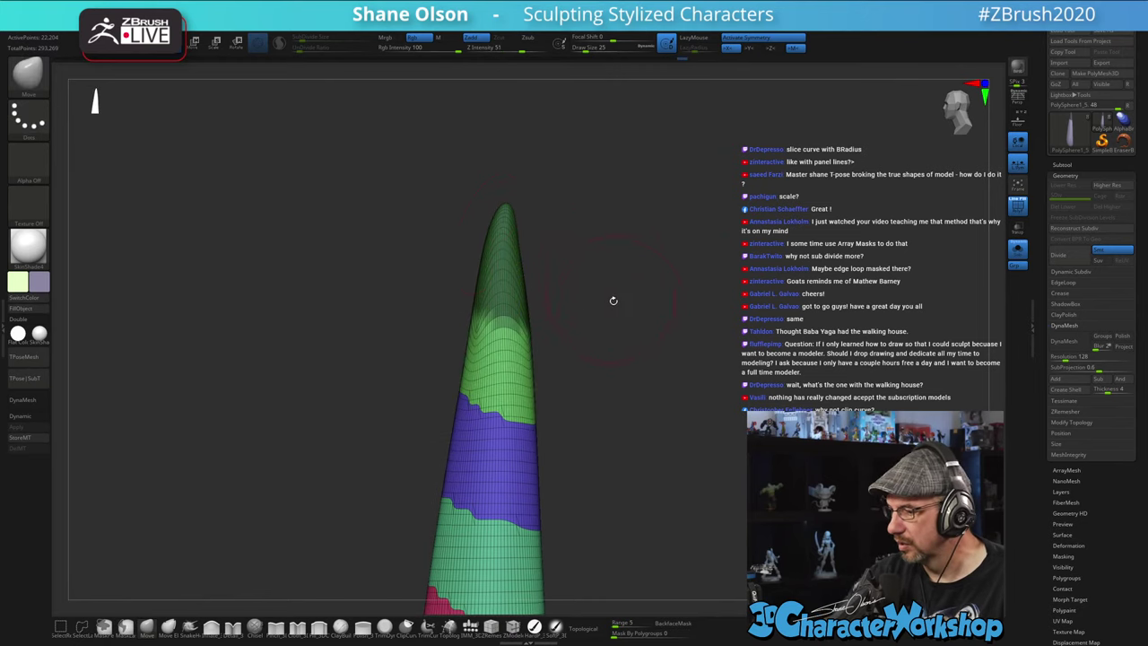
pyautogui.press('space')
pyautogui.click(619, 392)
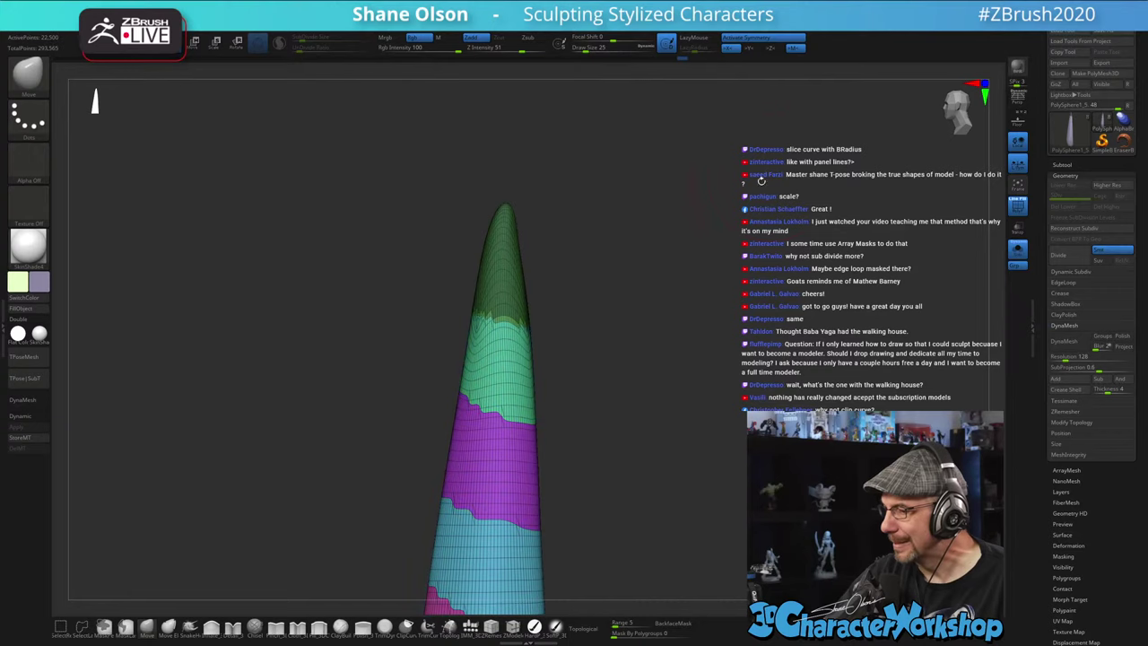
# - Clear the remaining mask from the horn tip
pyautogui.keyDown('alt'); pyautogui.moveTo(669, 359); pyautogui.dragTo(661, 335); pyautogui.keyUp('alt')
pyautogui.keyDown('alt'); pyautogui.moveTo(621, 441); pyautogui.dragTo(643, 192); pyautogui.keyUp('alt')
pyautogui.keyDown('ctrl'); pyautogui.moveTo(629, 269); pyautogui.dragTo(643, 266); pyautogui.keyUp('ctrl')
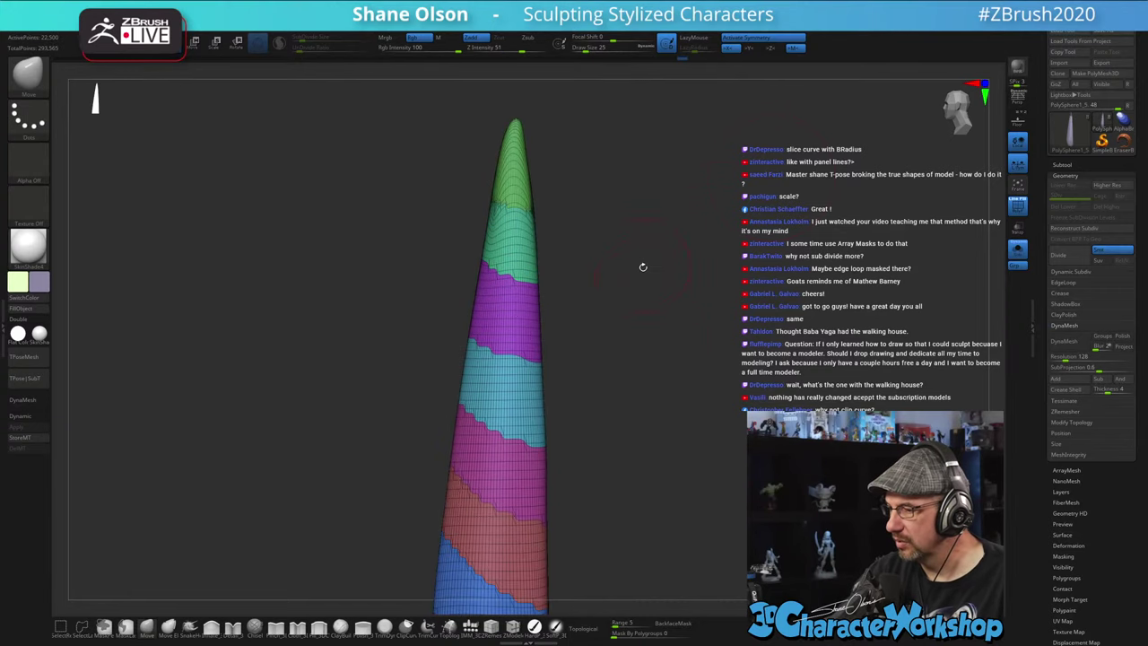
# - Smooth the jagged borders between the horn's colored bands with repeated Polish By Features passes
pyautogui.keyDown('alt'); pyautogui.moveTo(635, 310); pyautogui.dragTo(633, 248); pyautogui.keyUp('alt')
pyautogui.press('space')
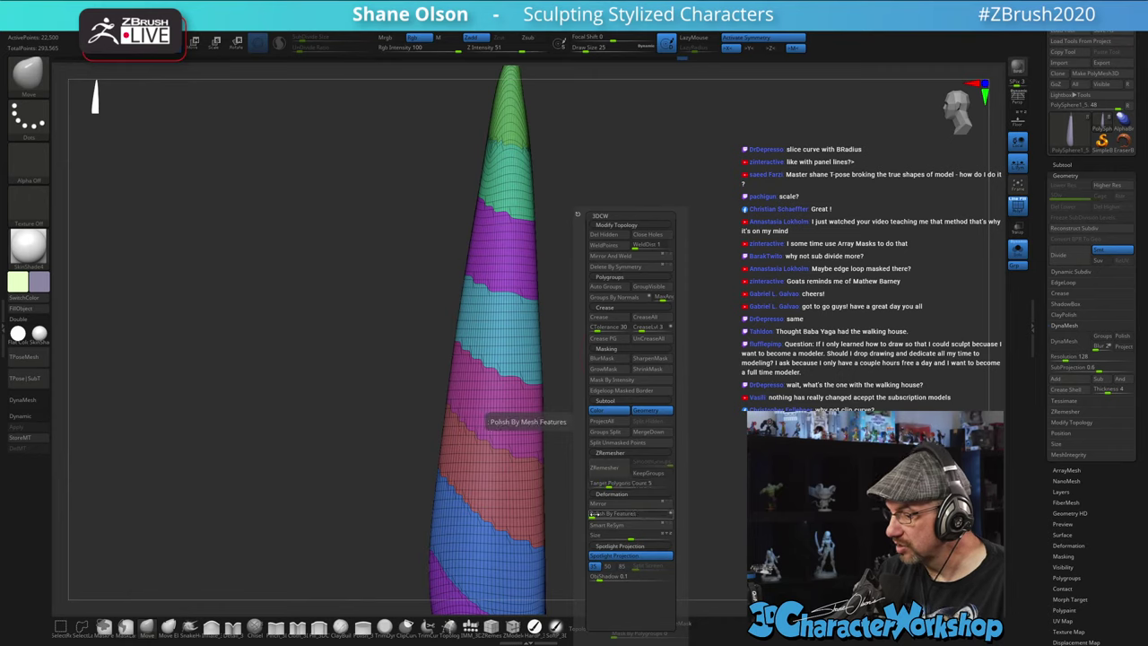
pyautogui.moveTo(593, 514); pyautogui.dragTo(619, 511)
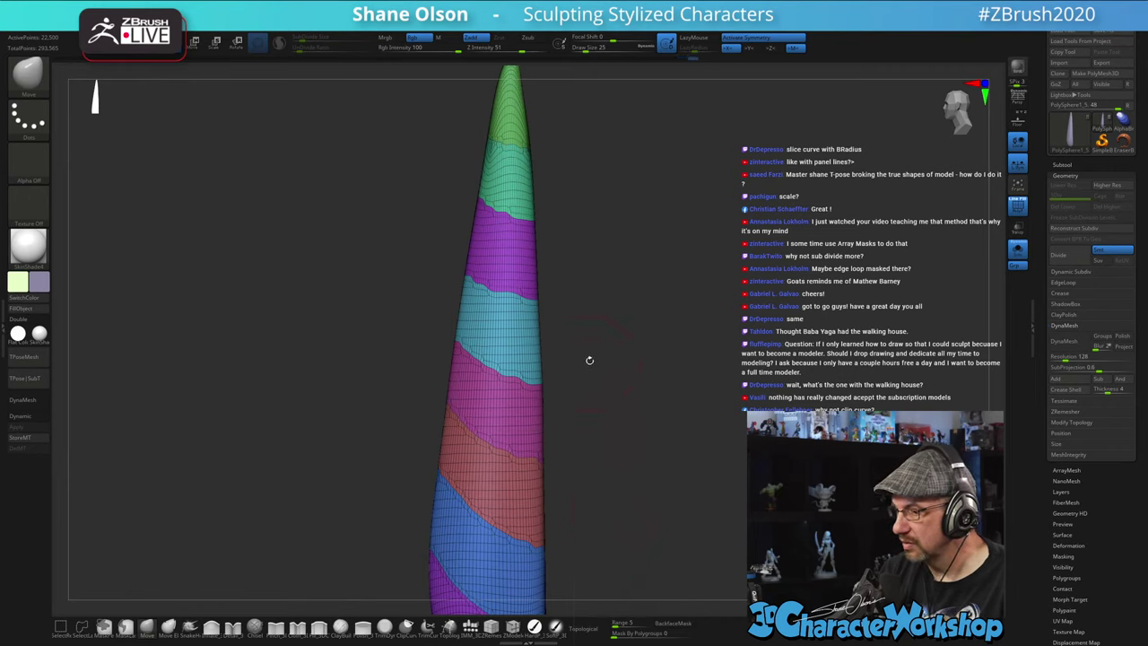
pyautogui.press('space')
pyautogui.click(649, 327)
pyautogui.moveTo(738, 364)
pyautogui.mouseDown()
pyautogui.moveTo(707, 377)
pyautogui.moveTo(724, 374)
pyautogui.mouseUp()
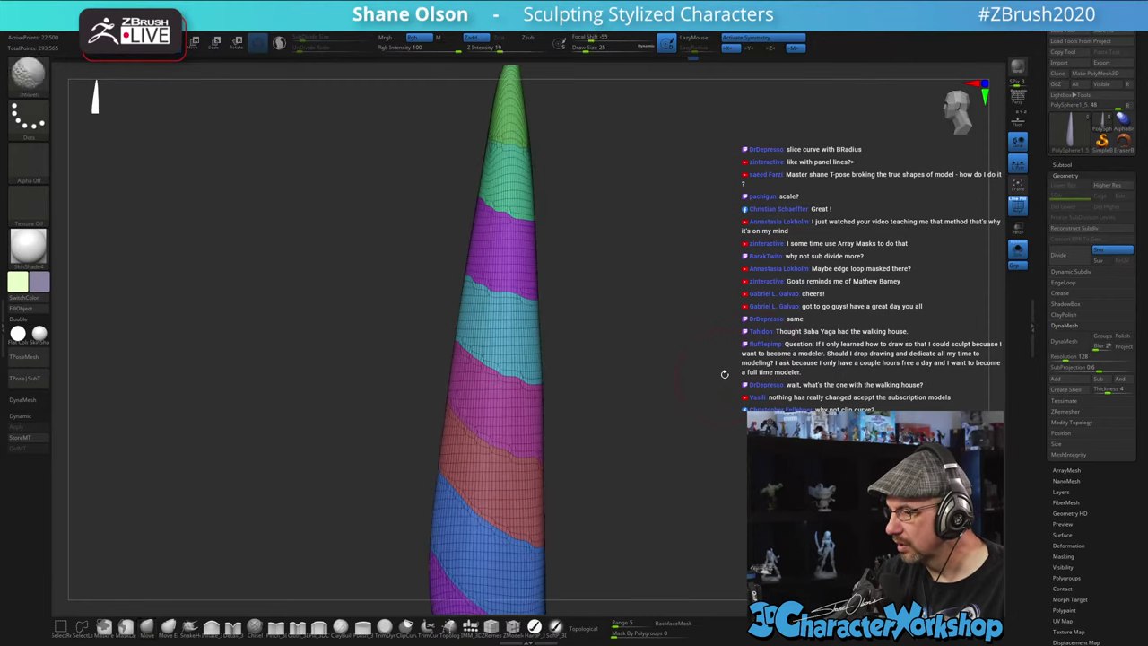
pyautogui.press('space')
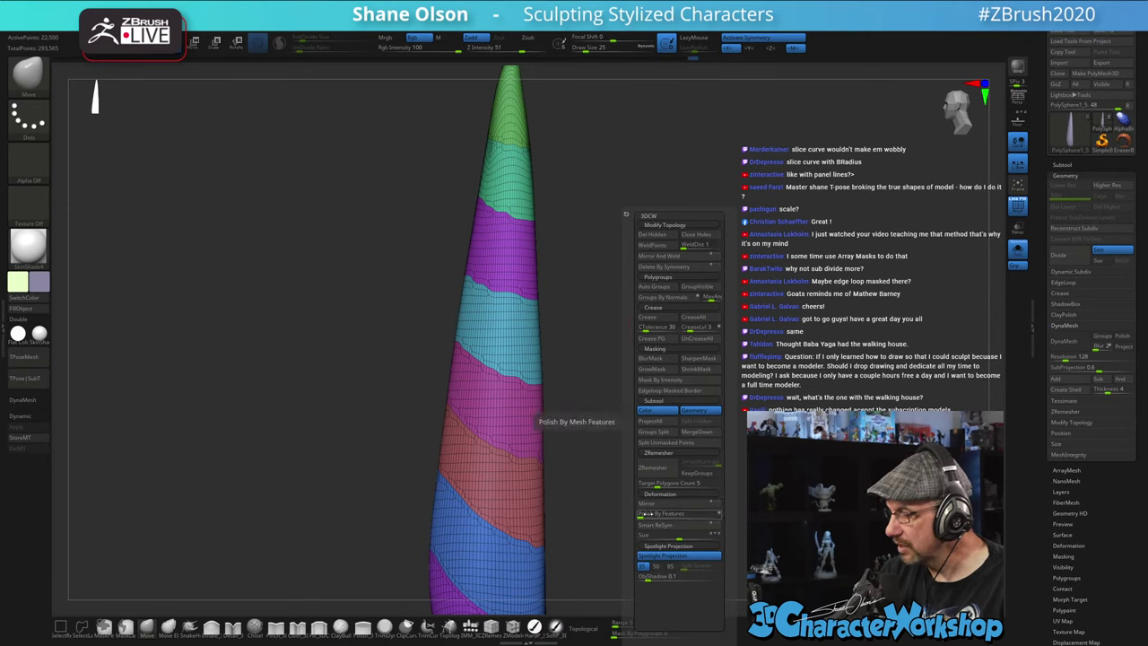
pyautogui.moveTo(665, 514); pyautogui.dragTo(681, 511)
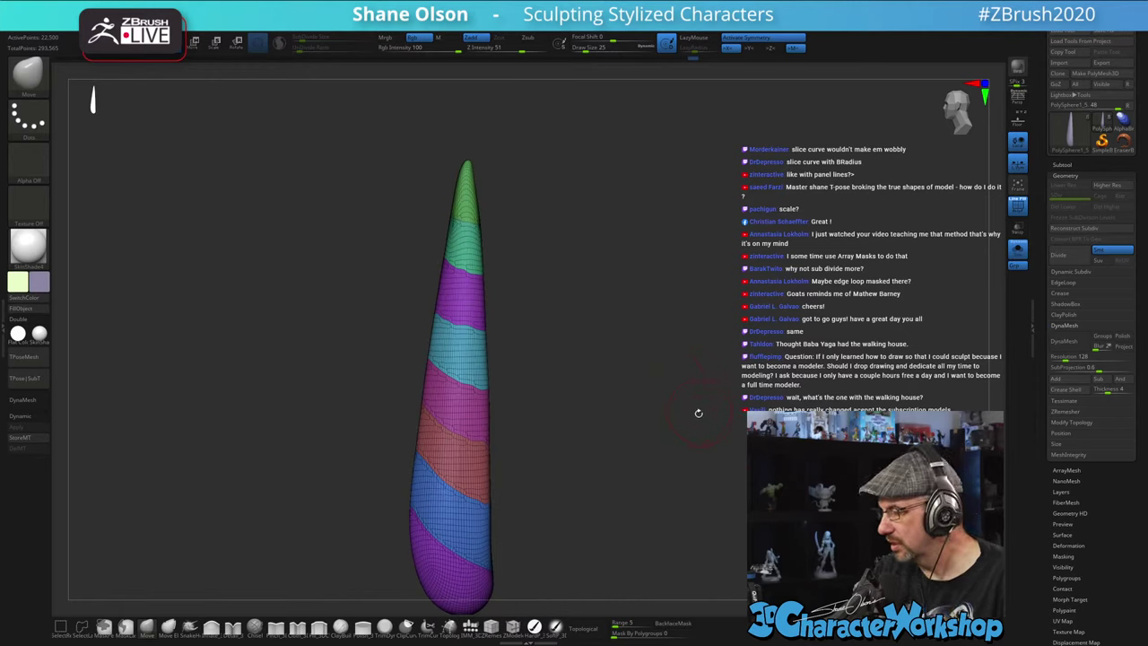
pyautogui.click(1079, 544)
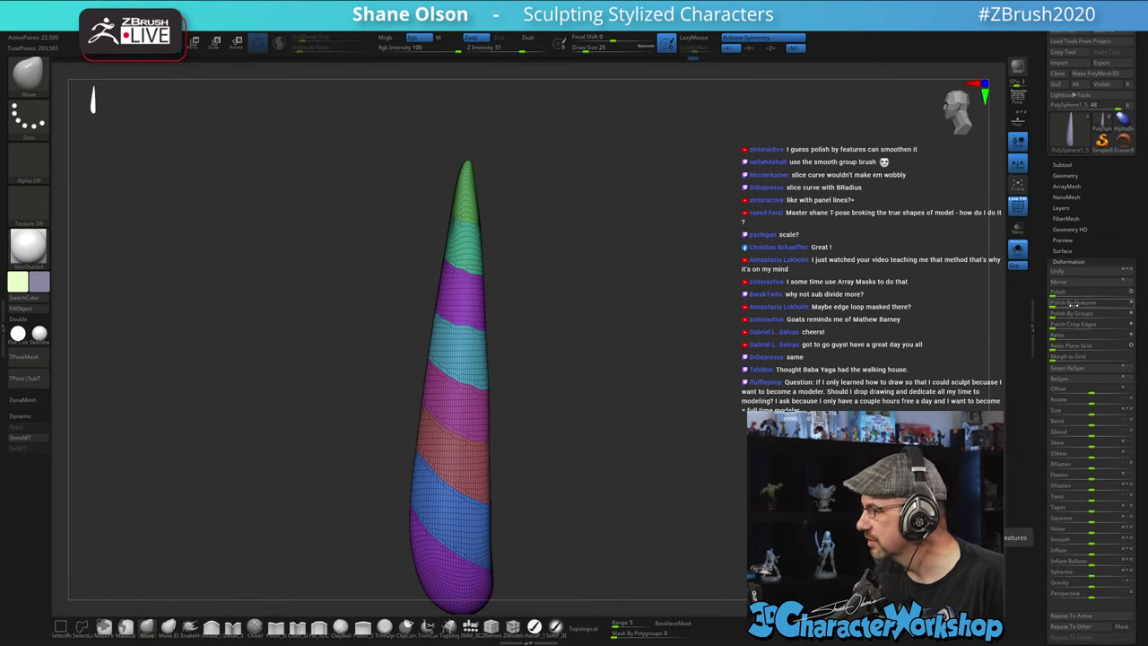
pyautogui.click(1072, 303)
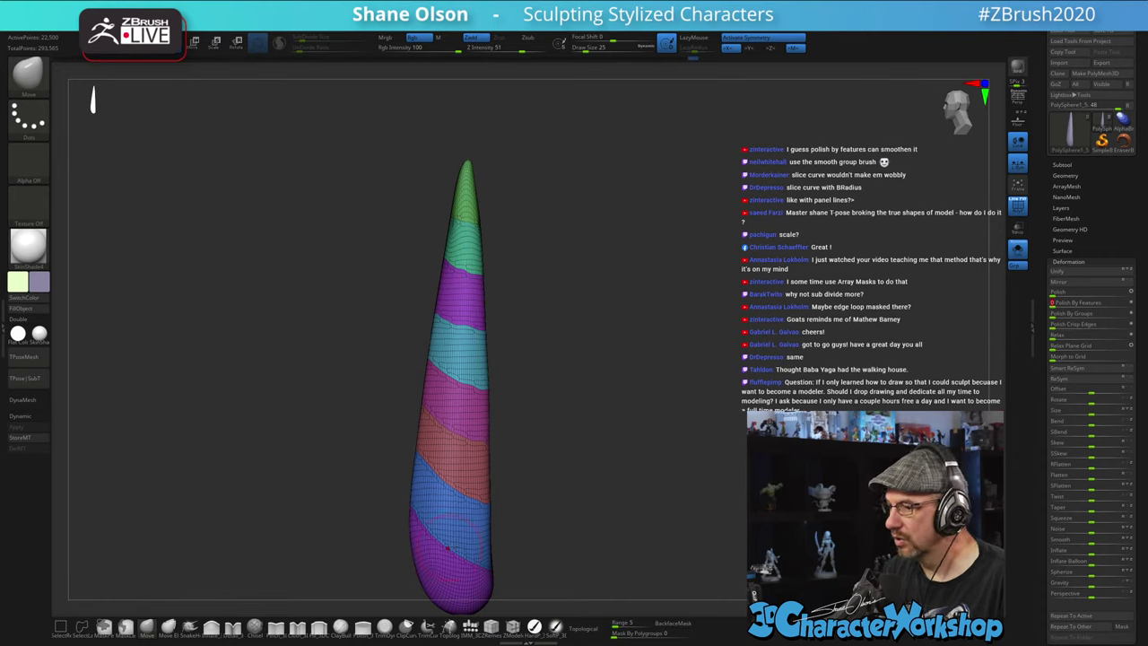
pyautogui.keyDown('alt'); pyautogui.moveTo(615, 306); pyautogui.dragTo(626, 274); pyautogui.keyUp('alt')
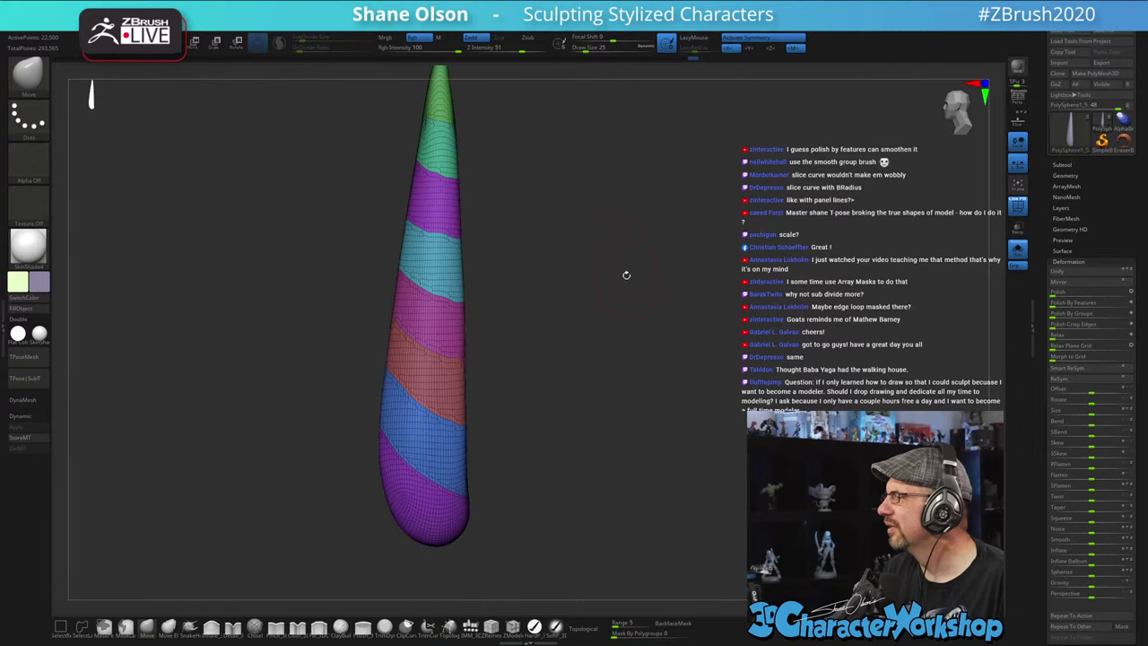
# - Remesh the horn with ZRemesher at a target polygon count of 3, with KeepGroups enabled to preserve the bands
pyautogui.moveTo(552, 230); pyautogui.dragTo(586, 274)
pyautogui.press('space')
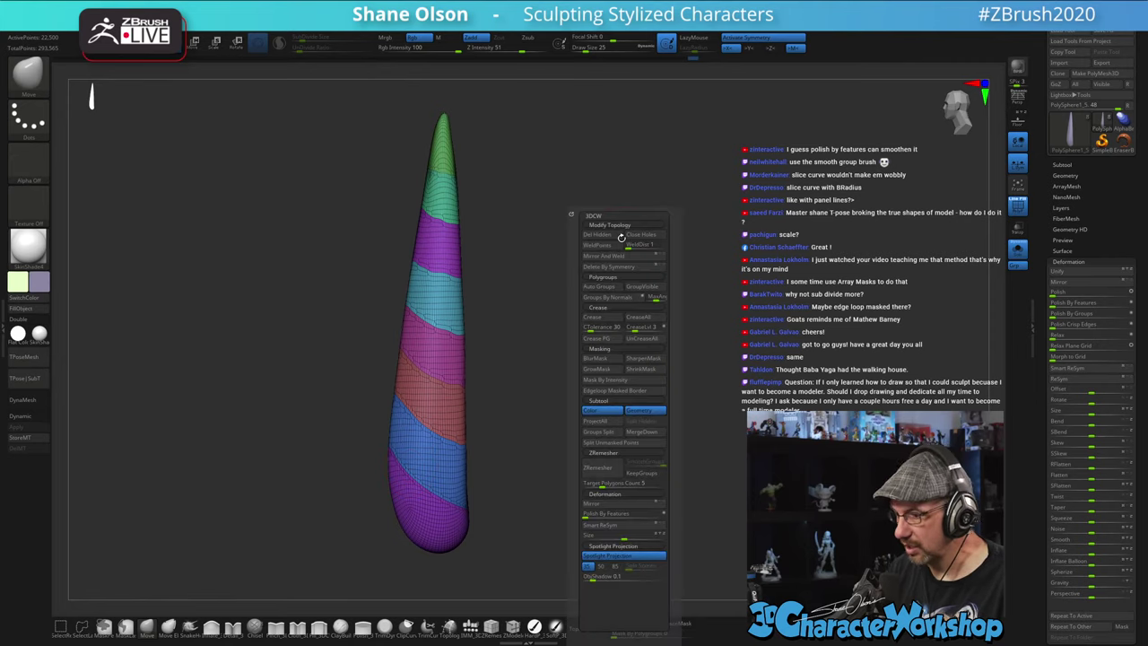
pyautogui.click(614, 486)
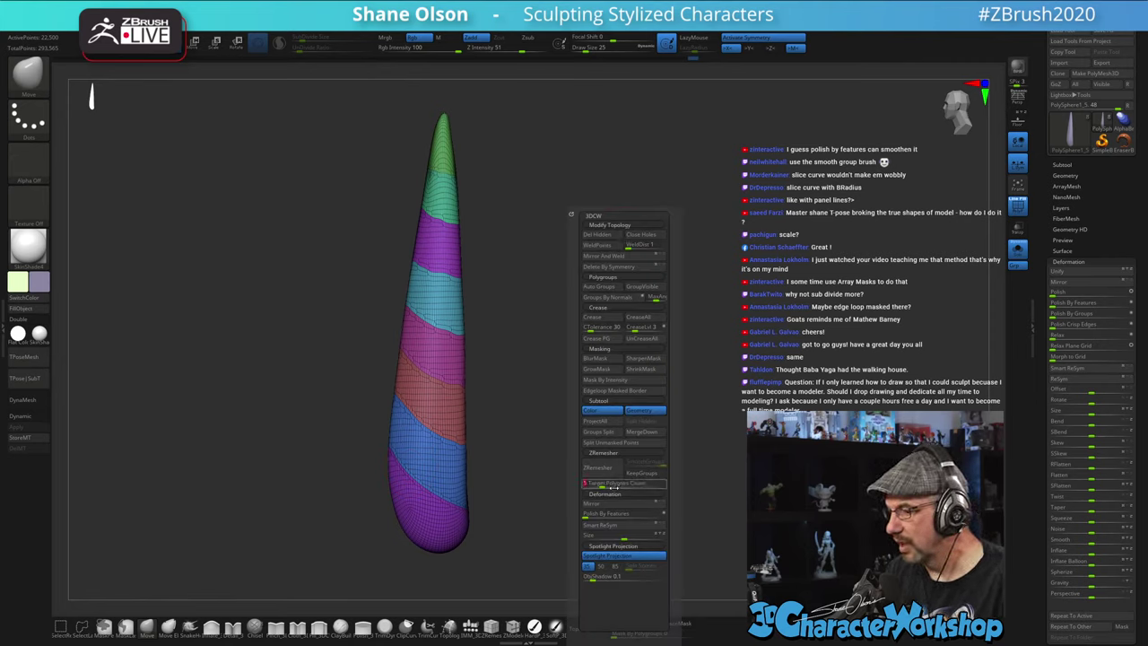
pyautogui.write('3')
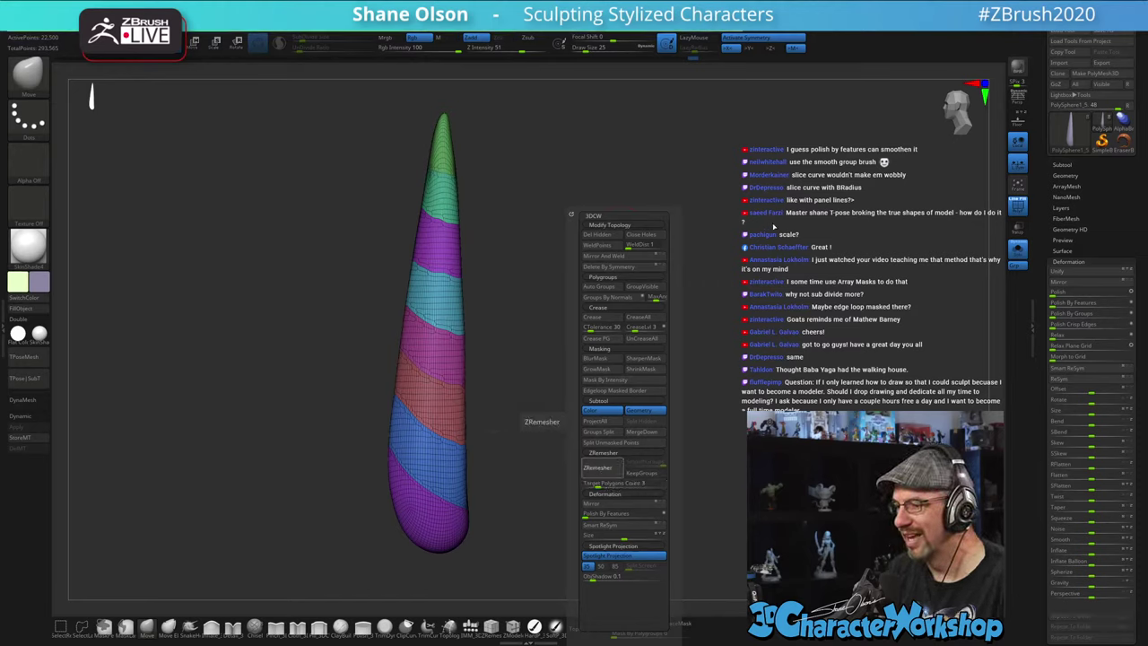
pyautogui.click(598, 467)
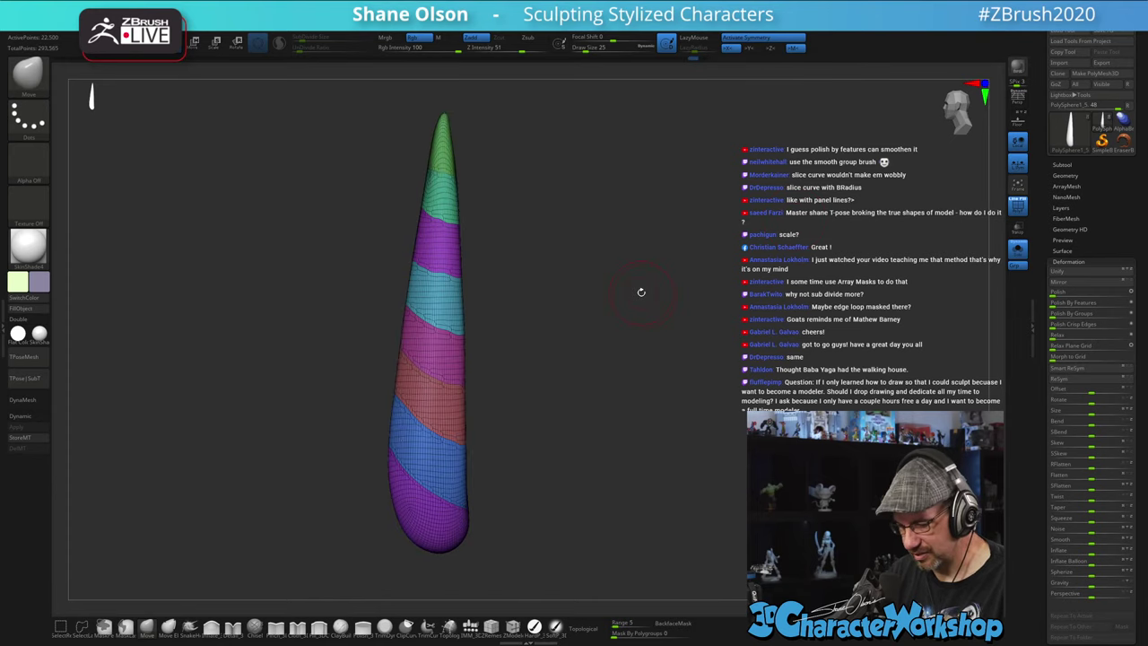
pyautogui.press('3')
pyautogui.click(664, 476)
pyautogui.click(618, 471)
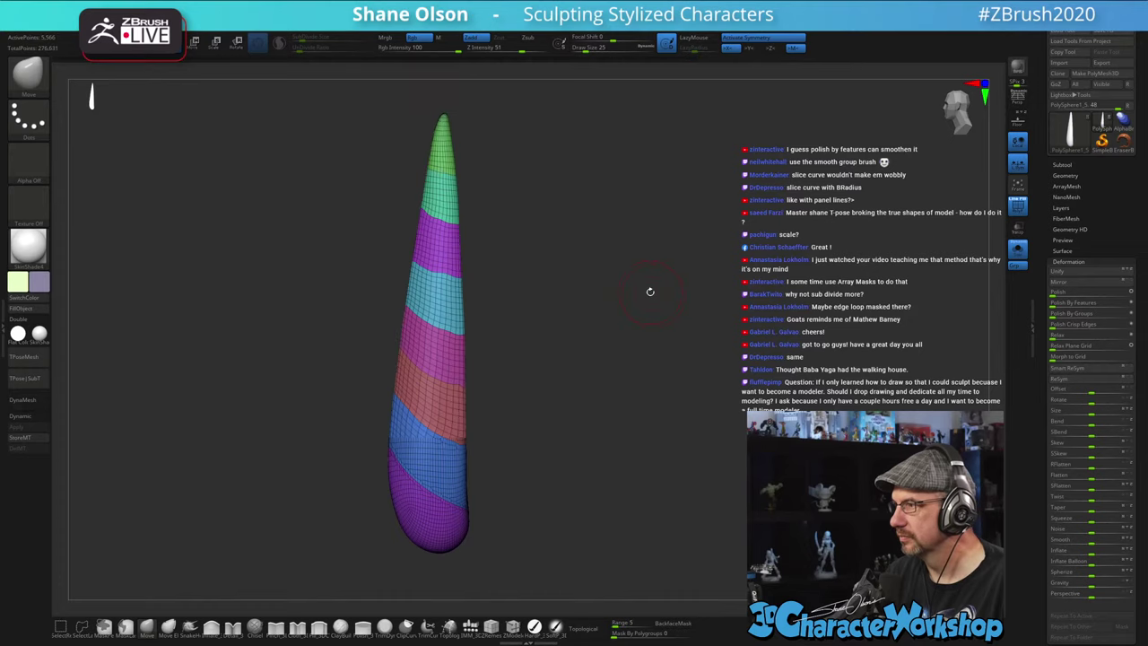
# - Set ZRemesher to target half of the horn's current polygon count, leaving KeepGroups enabled
pyautogui.moveTo(563, 333)
pyautogui.mouseDown()
pyautogui.moveTo(668, 335)
pyautogui.moveTo(541, 335)
pyautogui.moveTo(578, 335)
pyautogui.mouseUp()
pyautogui.press('3')
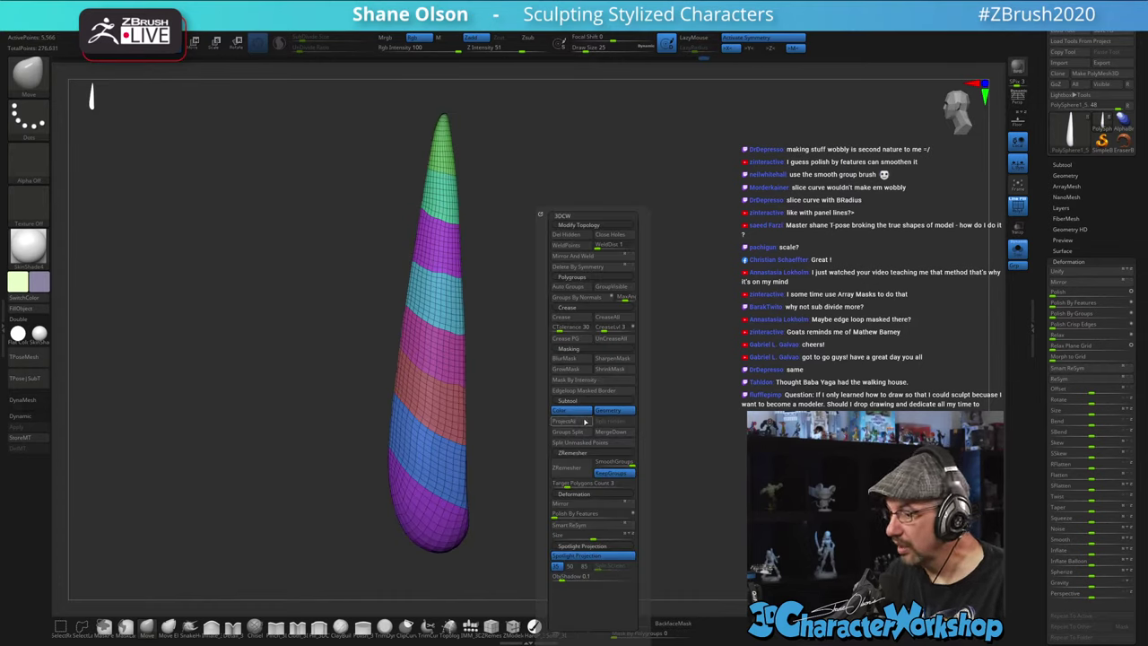
pyautogui.click(1063, 261)
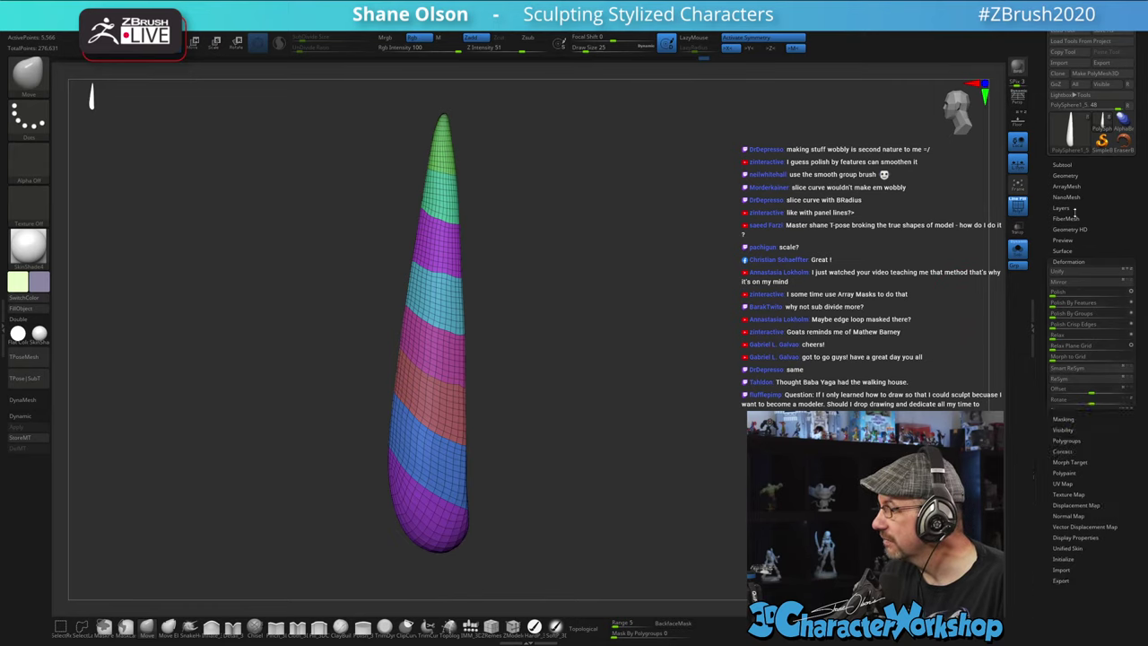
pyautogui.click(1076, 175)
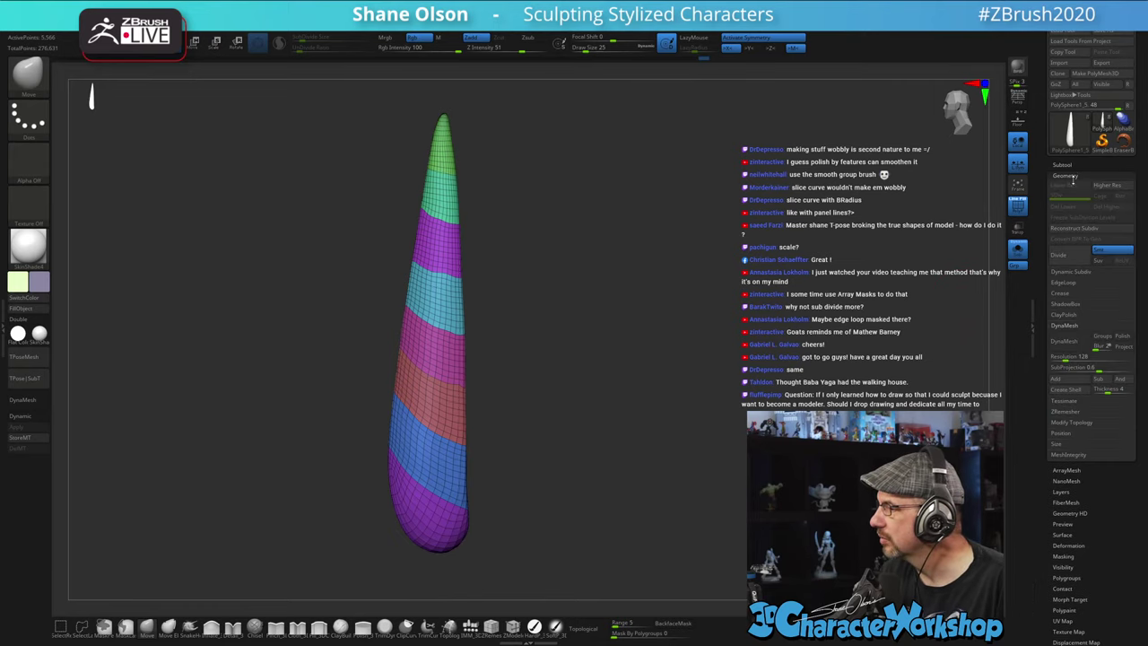
pyautogui.click(1074, 412)
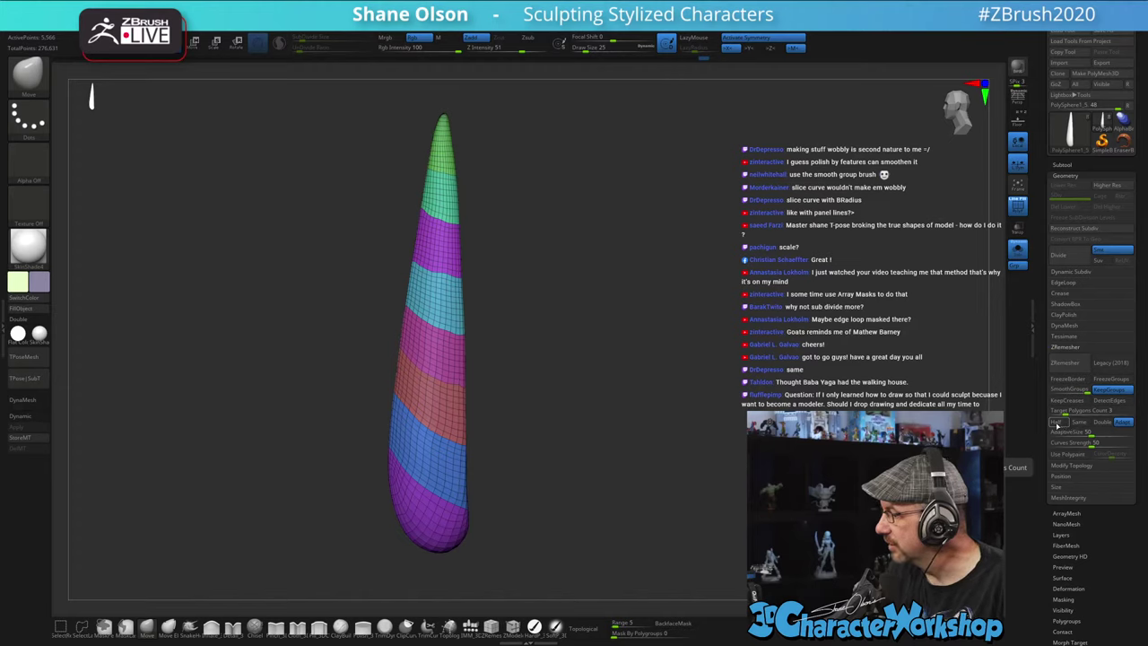
pyautogui.click(1057, 422)
# - Try remeshing the horn with ZRemesher at half density and undo that remesh
pyautogui.click(1060, 372)
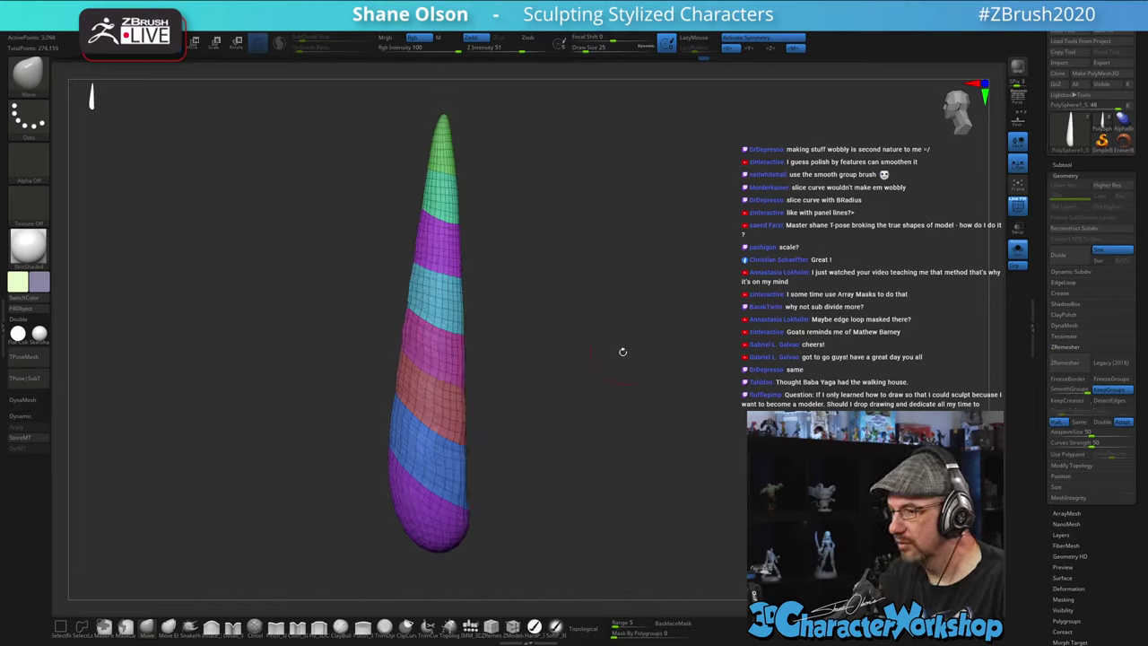
pyautogui.moveTo(573, 338)
pyautogui.mouseDown()
pyautogui.moveTo(536, 338)
pyautogui.moveTo(614, 333)
pyautogui.moveTo(576, 324)
pyautogui.mouseUp()
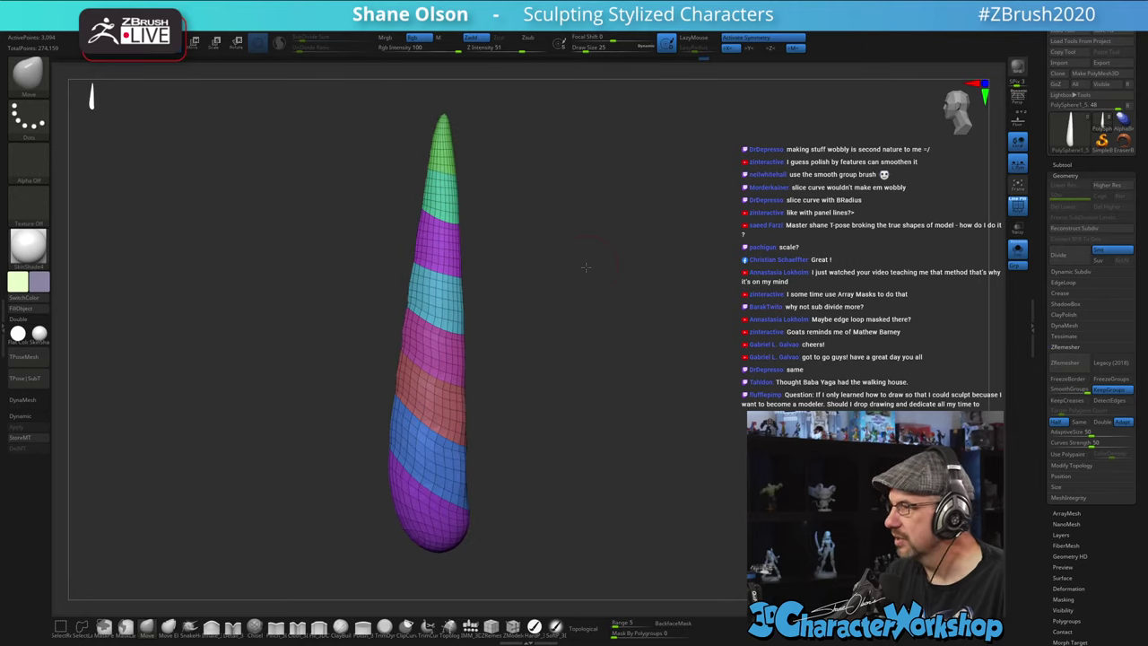
pyautogui.moveTo(584, 267)
pyautogui.mouseDown()
pyautogui.moveTo(579, 257)
pyautogui.moveTo(587, 261)
pyautogui.mouseUp()
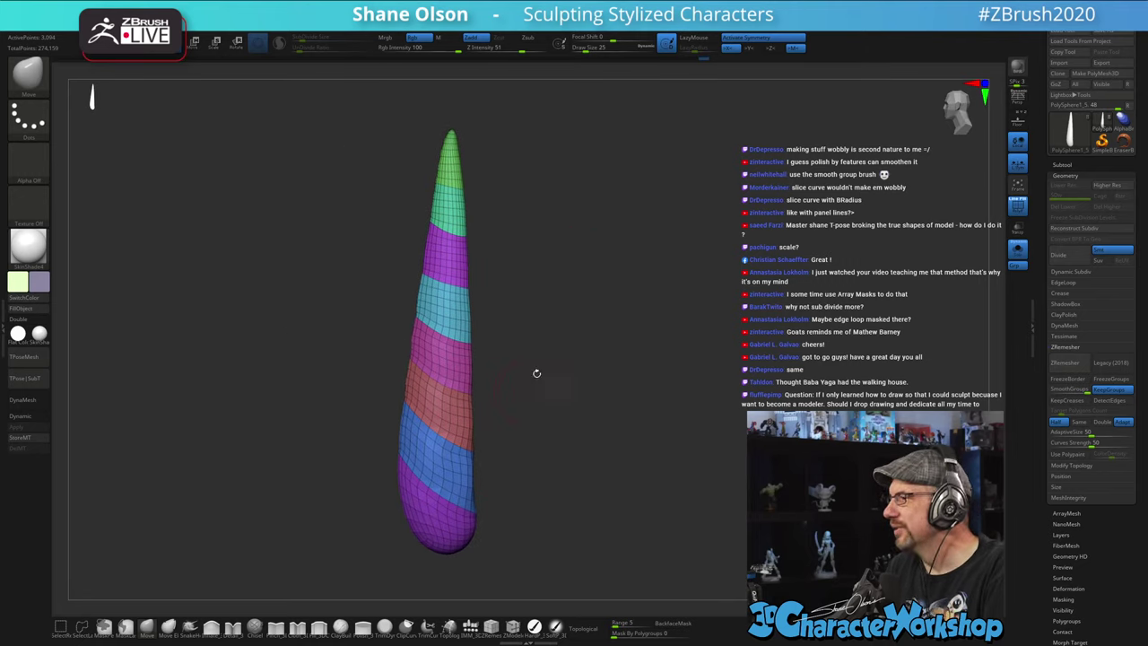
pyautogui.hotkey('ctrl', 'z')
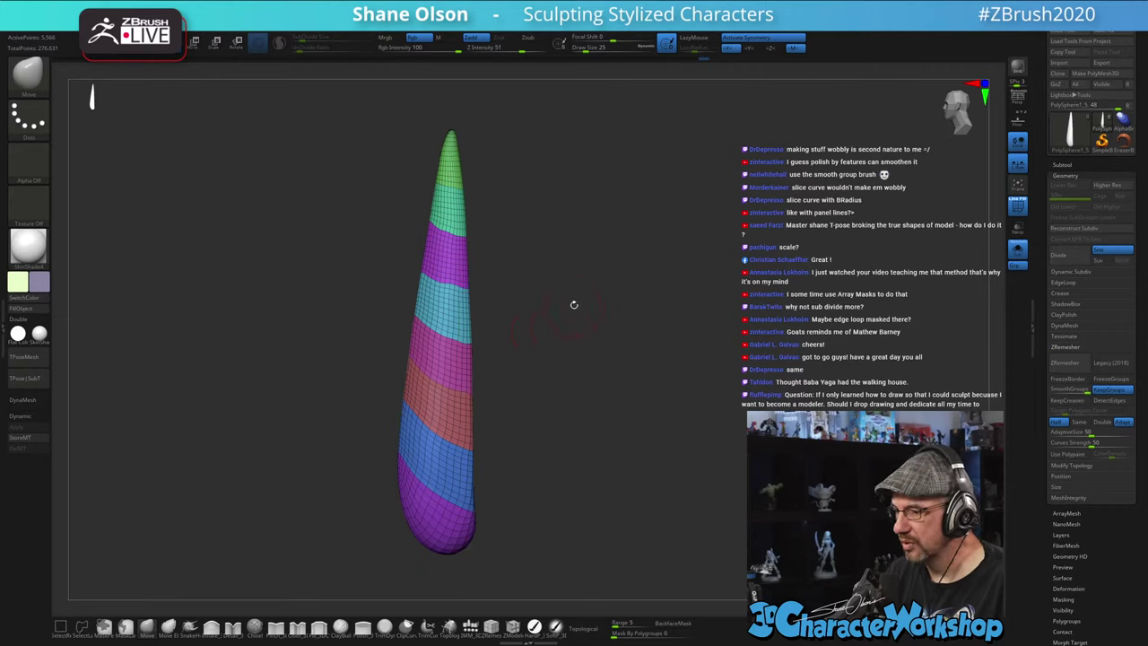
# - Smooth the borders between the horn's bands with Polish By Features and check the surface with the polyframe hidden
pyautogui.press('s')
pyautogui.moveTo(561, 354); pyautogui.dragTo(567, 352)
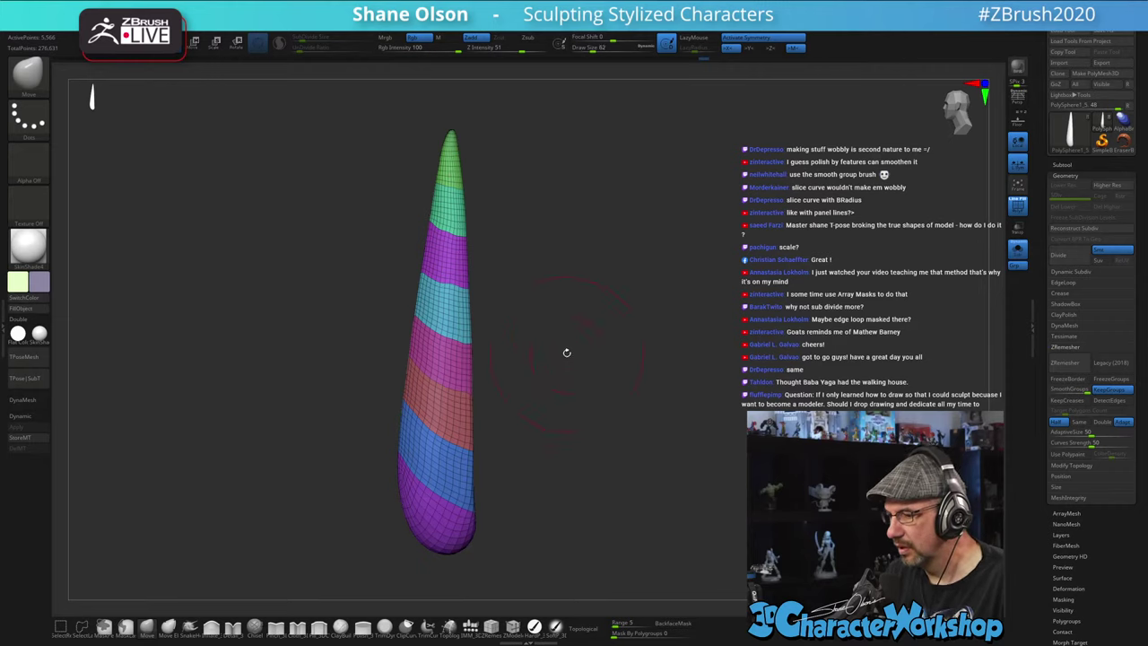
pyautogui.press('space')
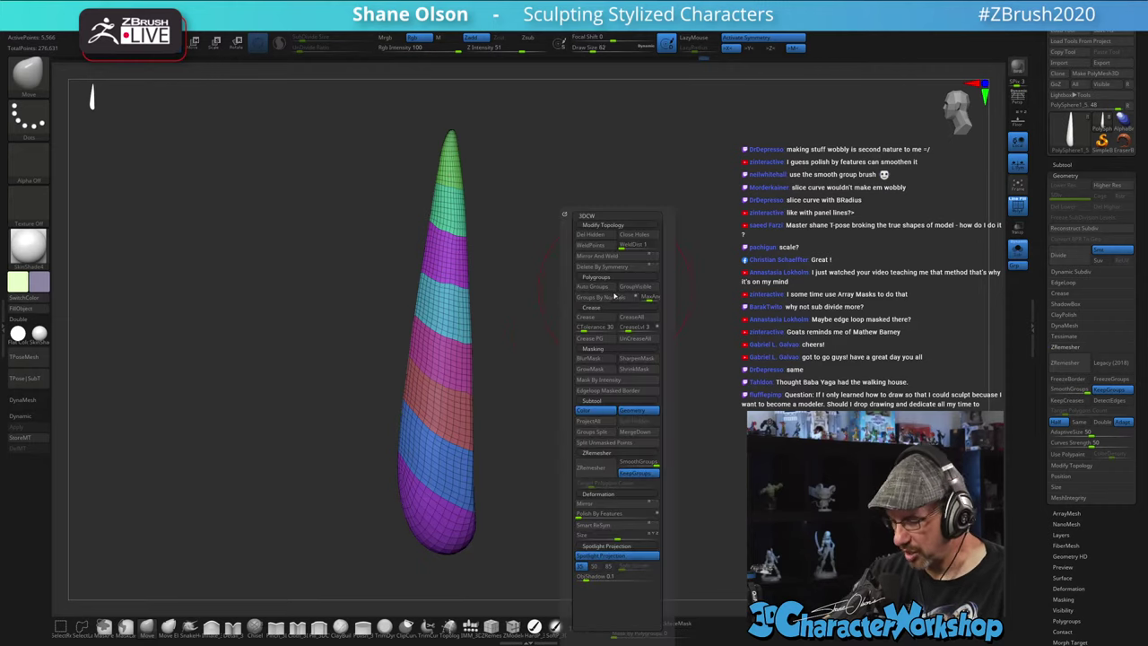
pyautogui.moveTo(587, 515); pyautogui.dragTo(612, 515)
pyautogui.moveTo(632, 403); pyautogui.dragTo(606, 413)
pyautogui.hotkey('shift', 'f')
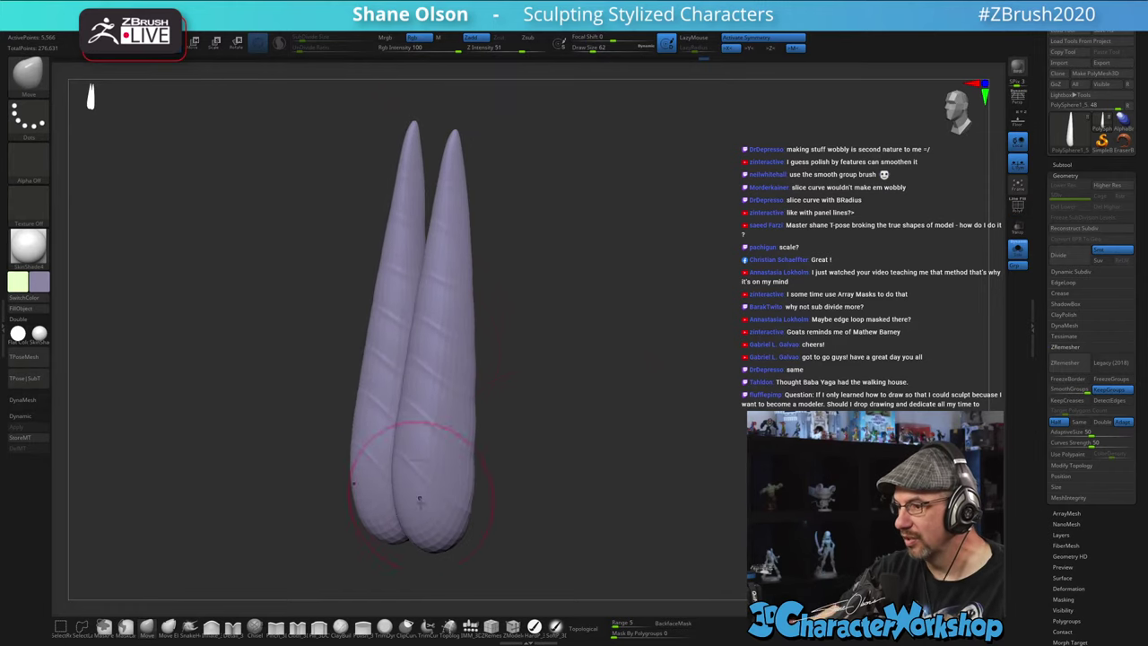
pyautogui.moveTo(632, 471); pyautogui.dragTo(619, 493)
pyautogui.hotkey('shift', 'f')
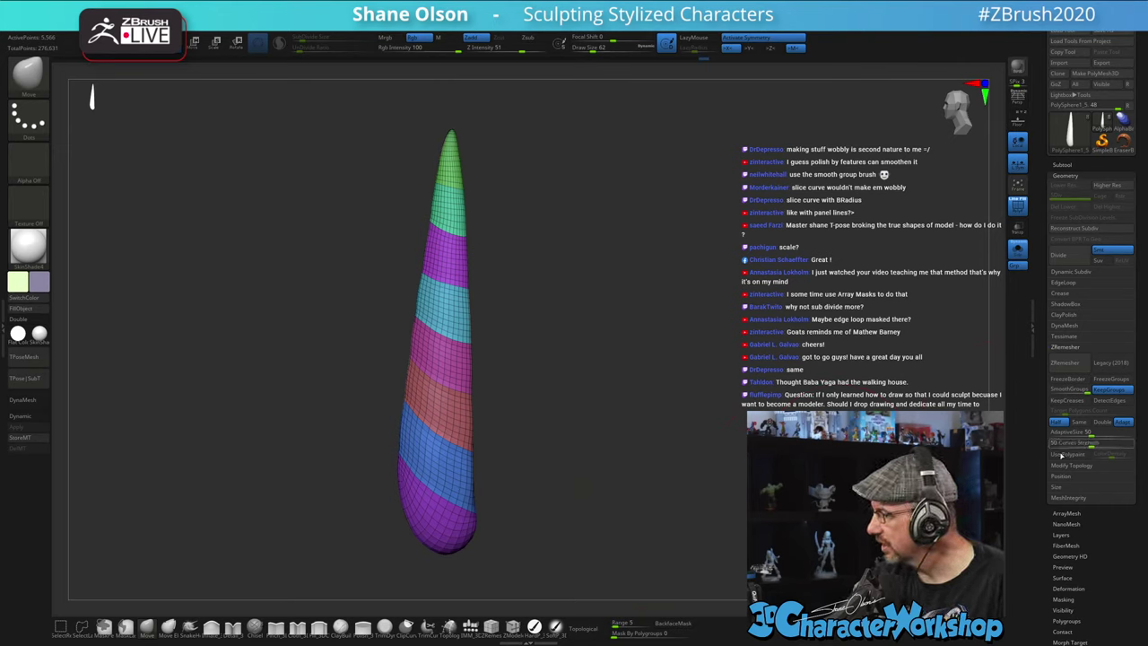
# - Remesh the polished horn with ZRemesher using Half and KeepGroups
pyautogui.click(1072, 364)
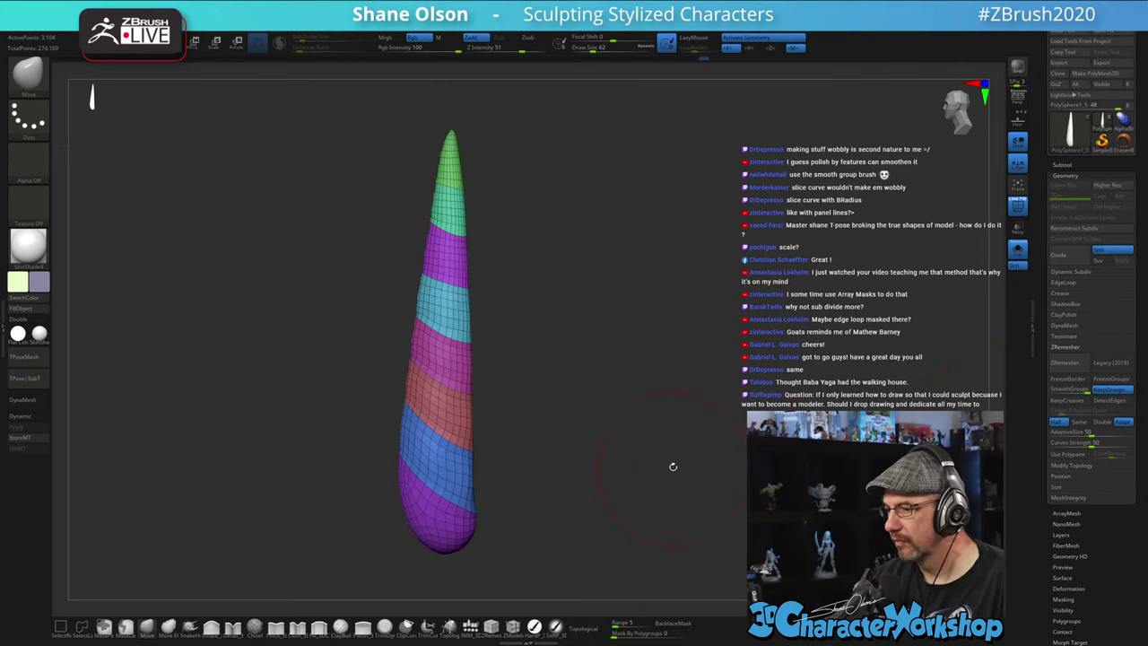
pyautogui.moveTo(677, 467); pyautogui.dragTo(699, 457)
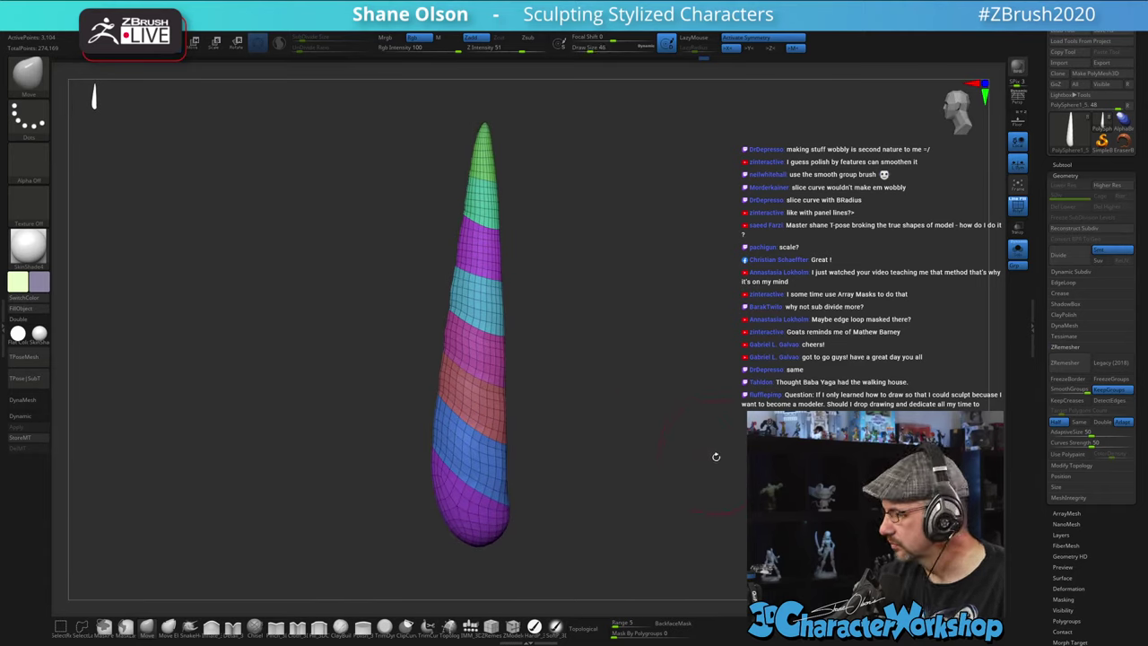
pyautogui.keyDown('alt'); pyautogui.moveTo(670, 313); pyautogui.dragTo(659, 319); pyautogui.keyUp('alt')
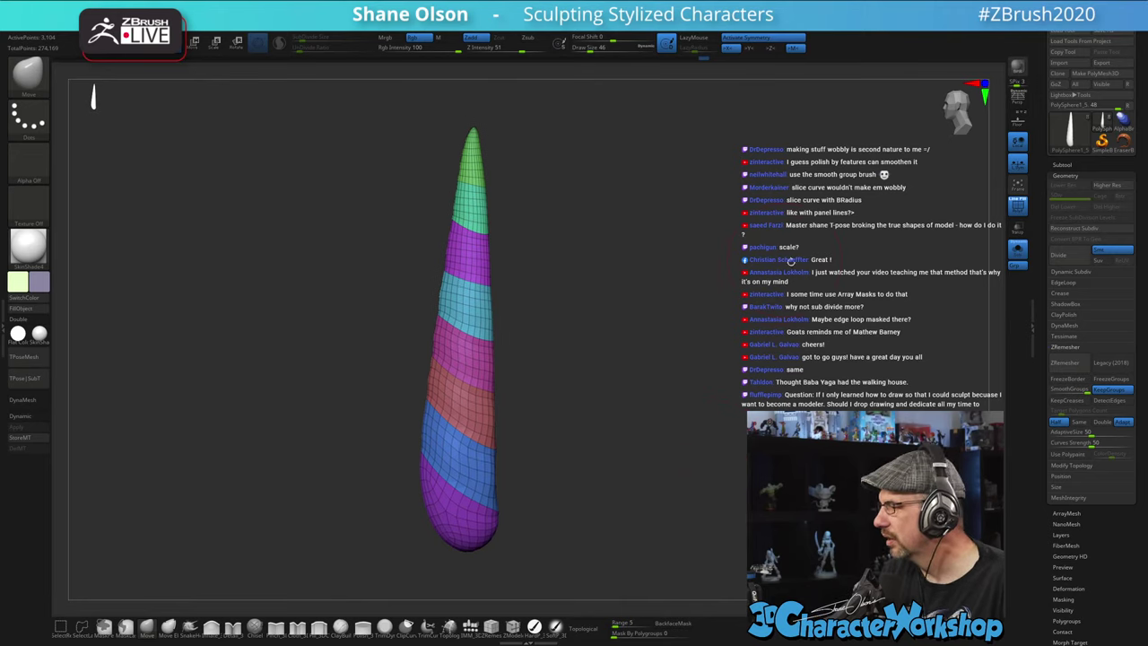
# - Set the number of loops for GroupsLoops to 1 in the edge loop settings
pyautogui.click(1069, 348)
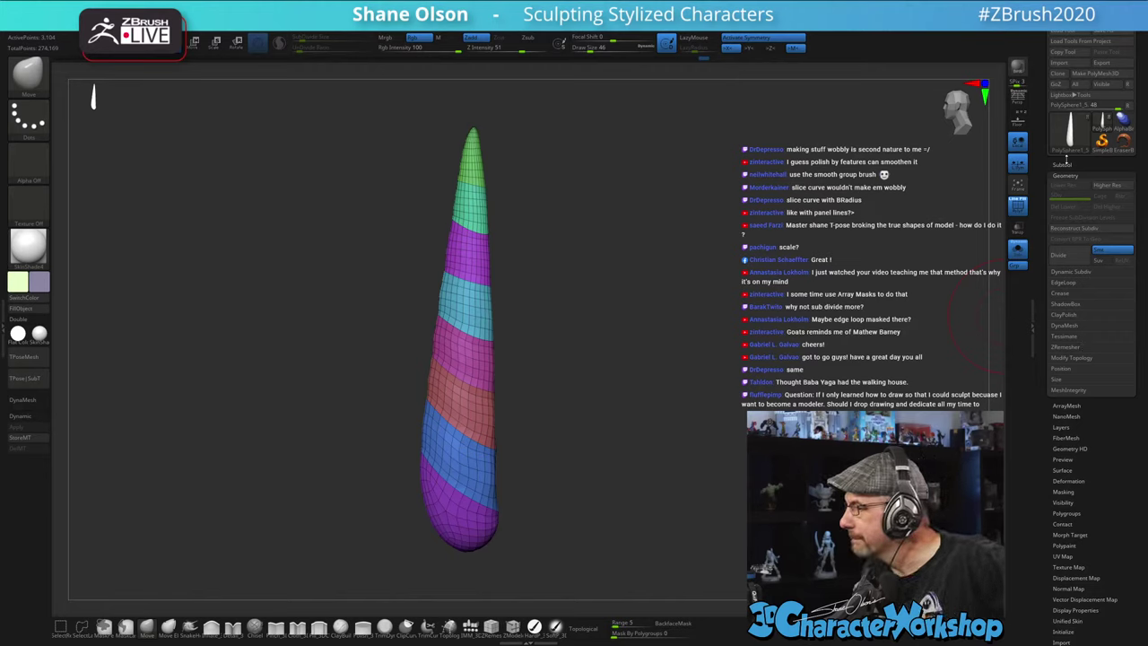
pyautogui.click(1069, 282)
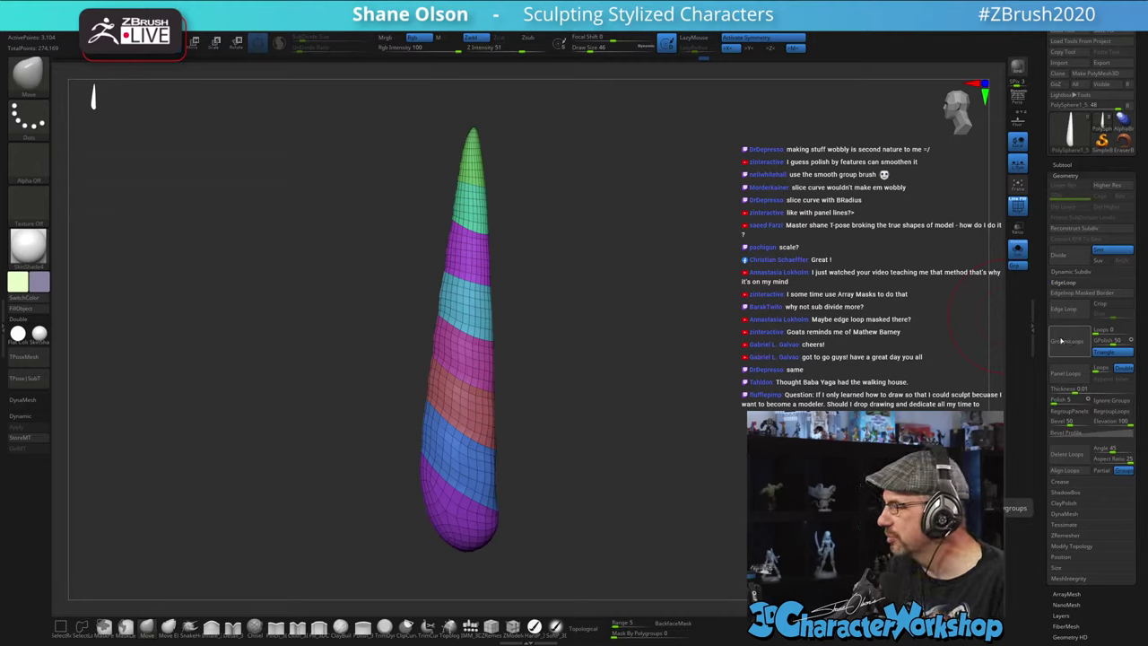
pyautogui.moveTo(1095, 331); pyautogui.dragTo(1100, 331)
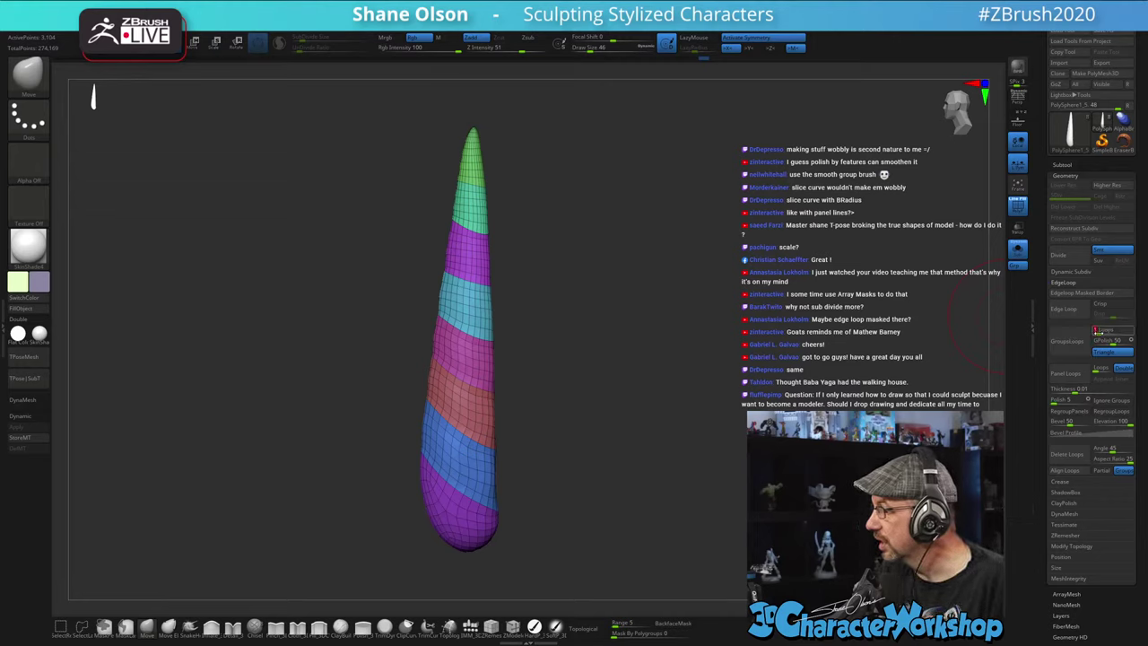
# - Try adding a single loop strip between the horn's colored bands with GroupsLoops and undo it
pyautogui.click(1072, 344)
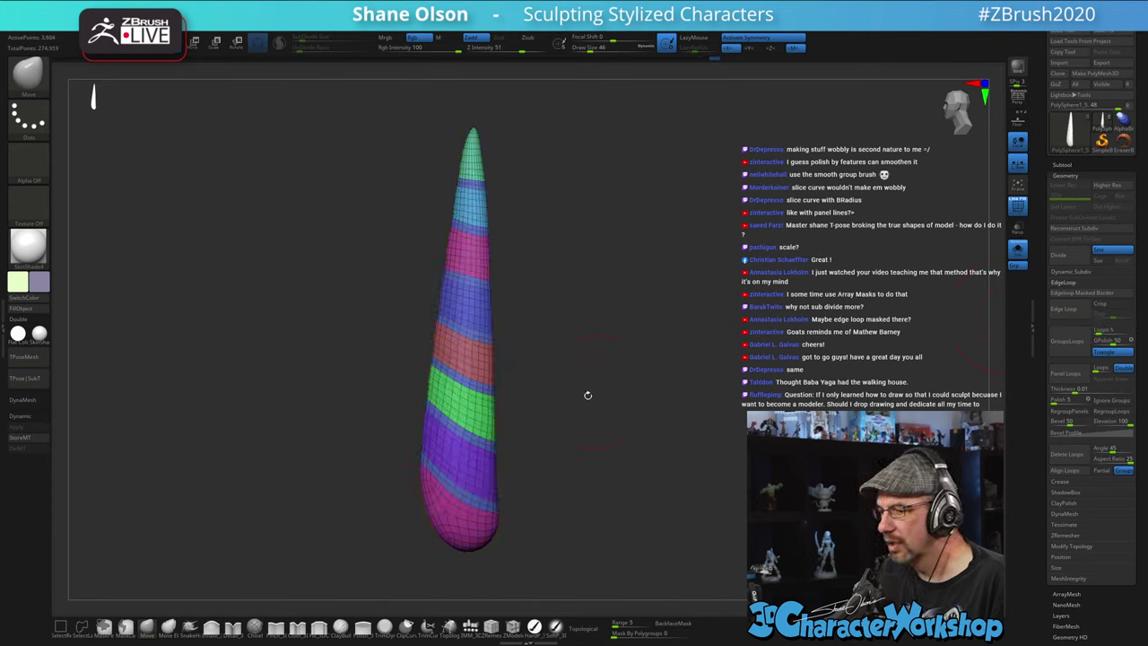
pyautogui.moveTo(610, 327)
pyautogui.keyDown('alt'); pyautogui.mouseDown()
pyautogui.moveTo(615, 358)
pyautogui.moveTo(608, 341)
pyautogui.mouseUp(); pyautogui.keyUp('alt')
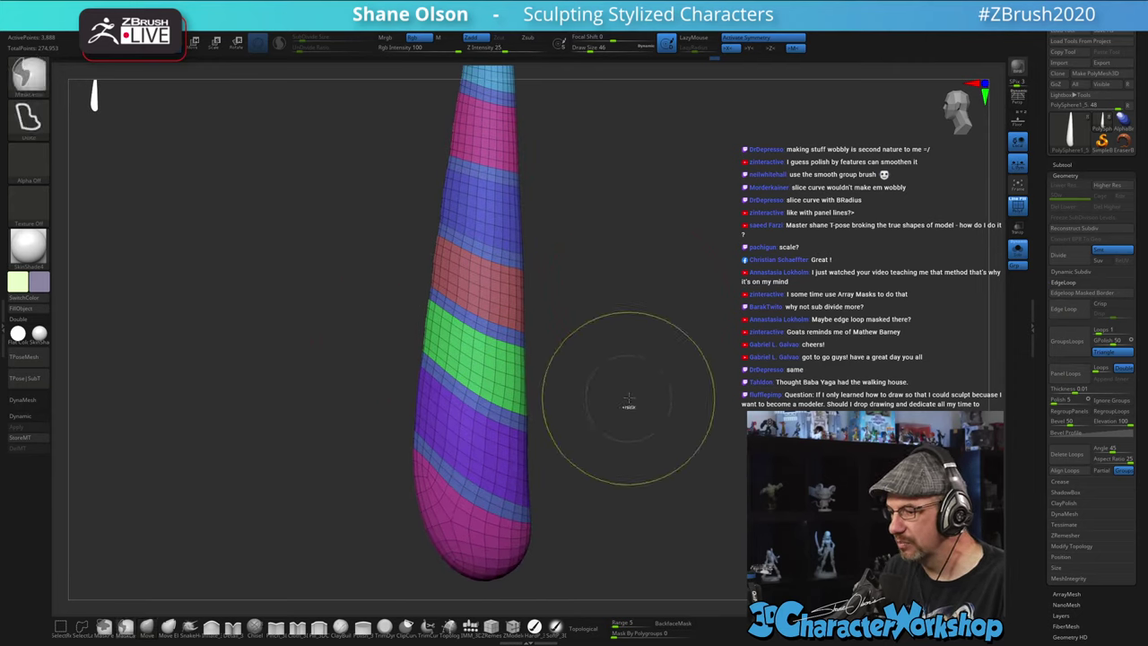
pyautogui.hotkey('ctrl', 'z')
pyautogui.press('s')
pyautogui.moveTo(640, 375); pyautogui.dragTo(636, 375)
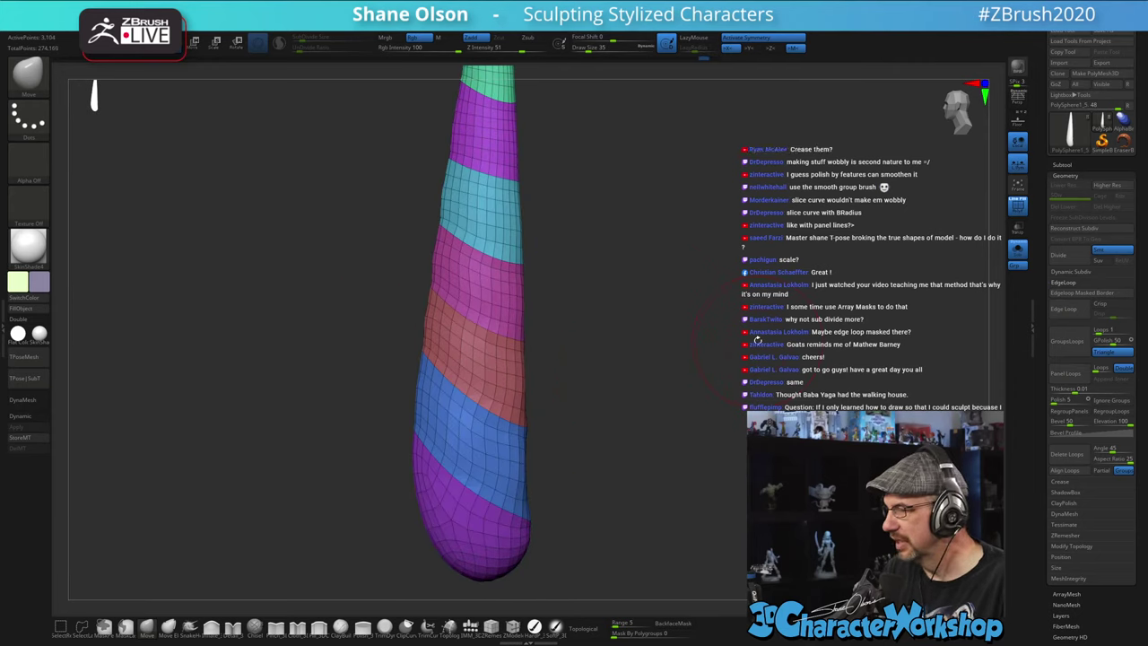
# - Try GroupsLoops with Loops set to 2 along the polygroup borders of the tapered horn shape
pyautogui.moveTo(709, 329); pyautogui.dragTo(672, 328)
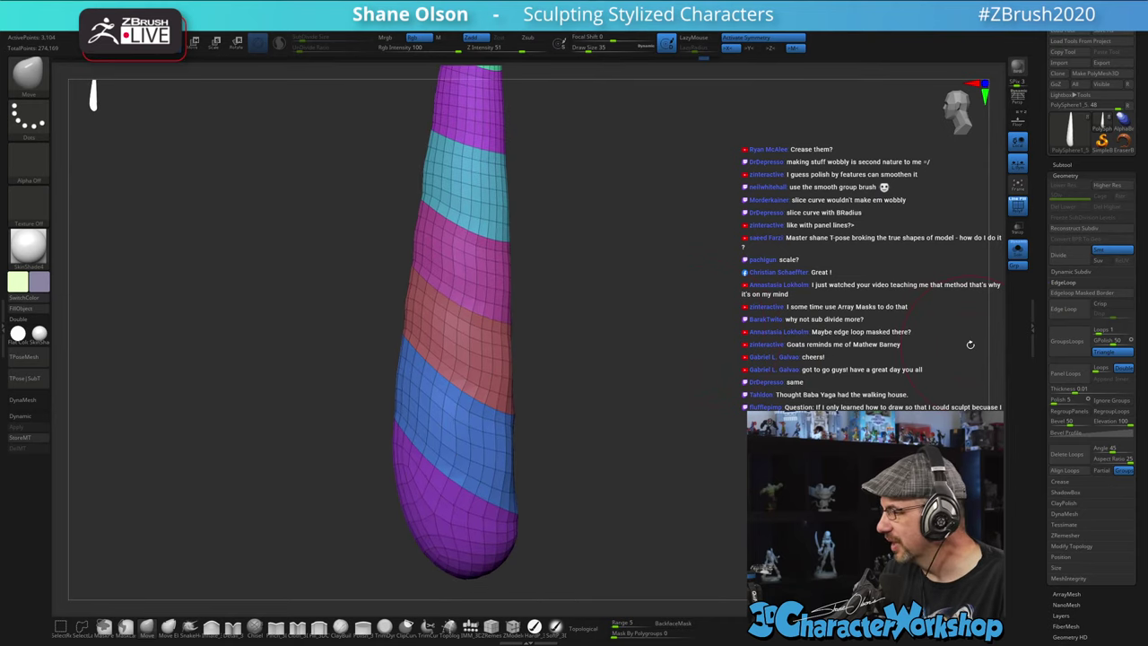
pyautogui.moveTo(1099, 330); pyautogui.dragTo(1091, 330)
pyautogui.click(1062, 340)
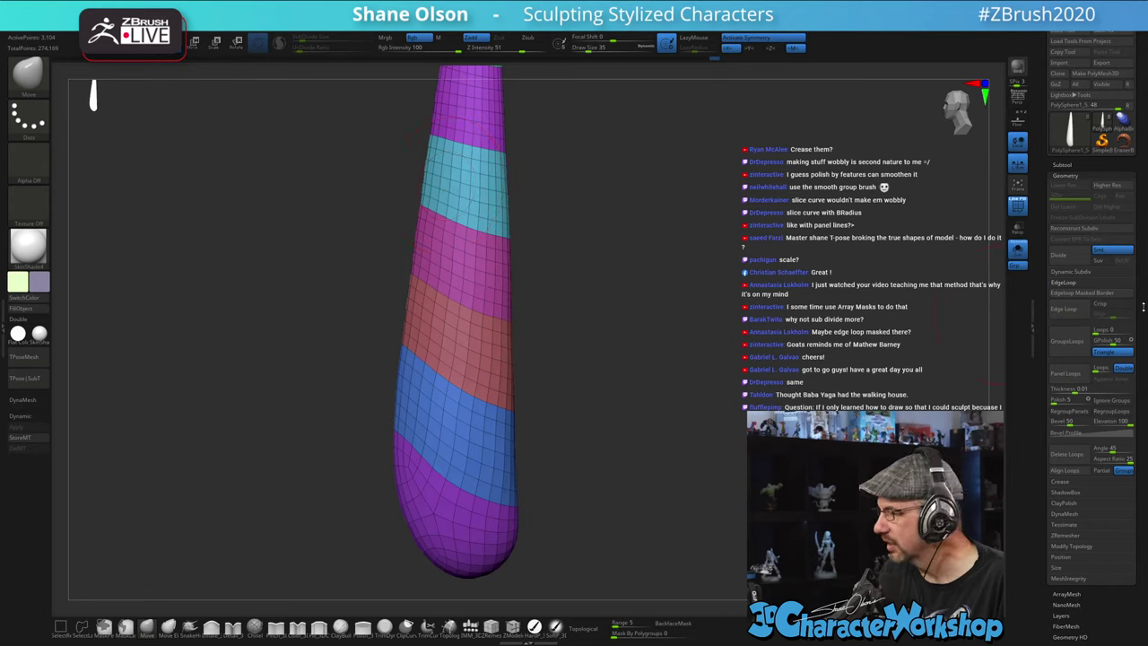
pyautogui.moveTo(1099, 330); pyautogui.dragTo(1103, 330)
pyautogui.click(1071, 340)
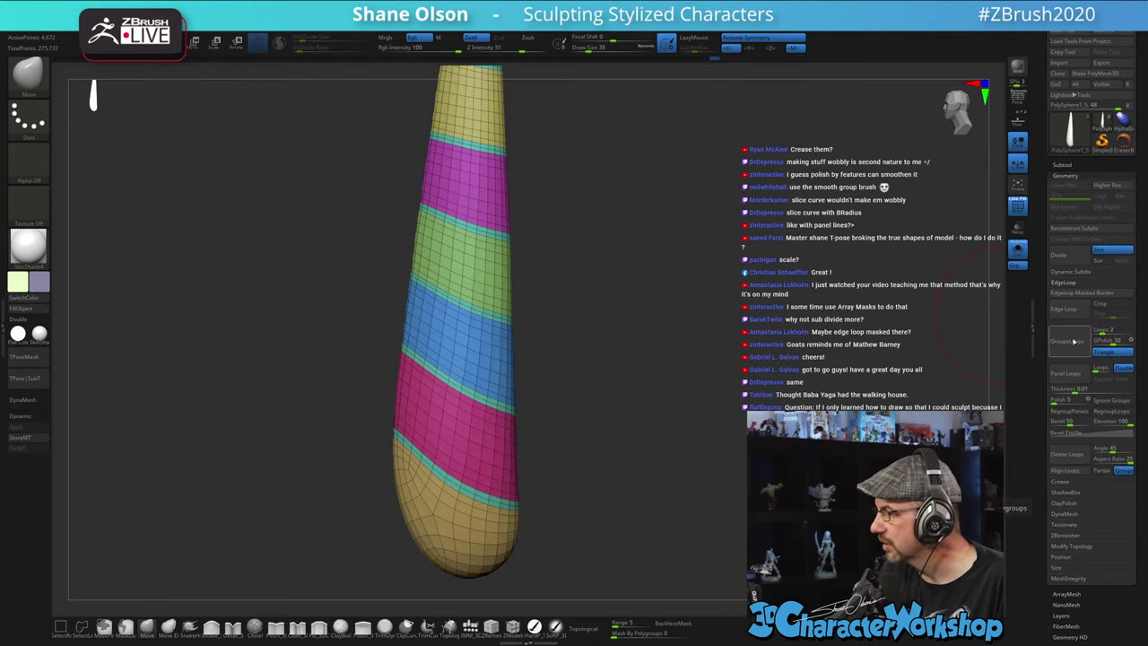
pyautogui.hotkey('ctrl', 'z')
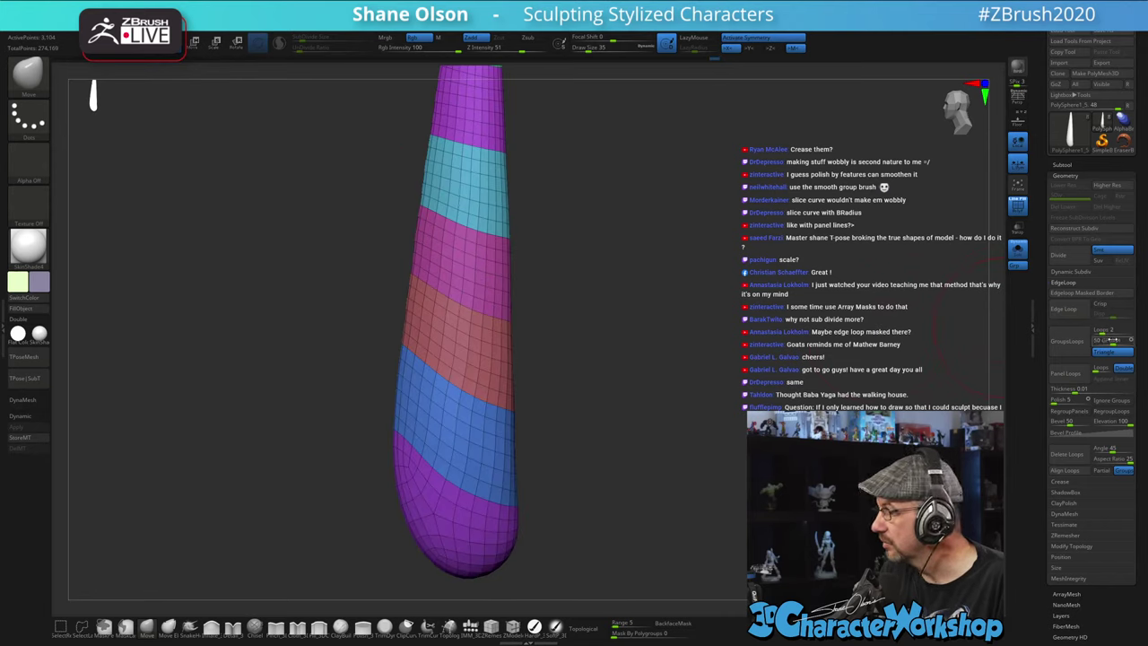
# - Insert edge loops at the polygroup borders using GroupsLoops with Loops at 1 and GPolish at 33
pyautogui.moveTo(1104, 331); pyautogui.dragTo(1103, 332)
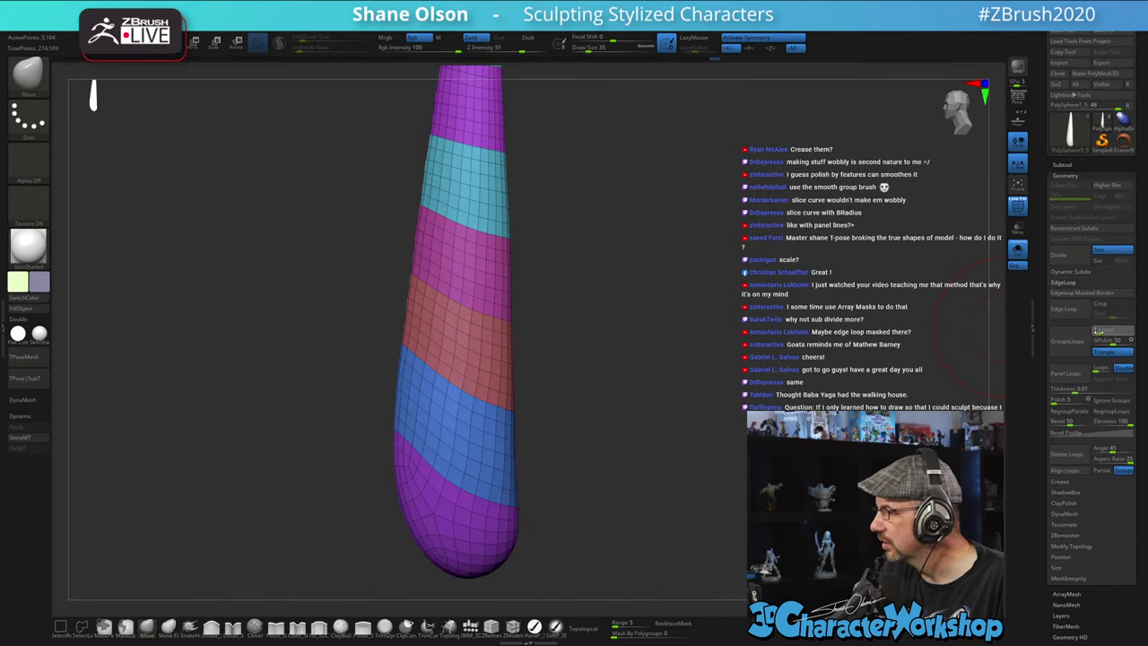
pyautogui.click(1107, 341)
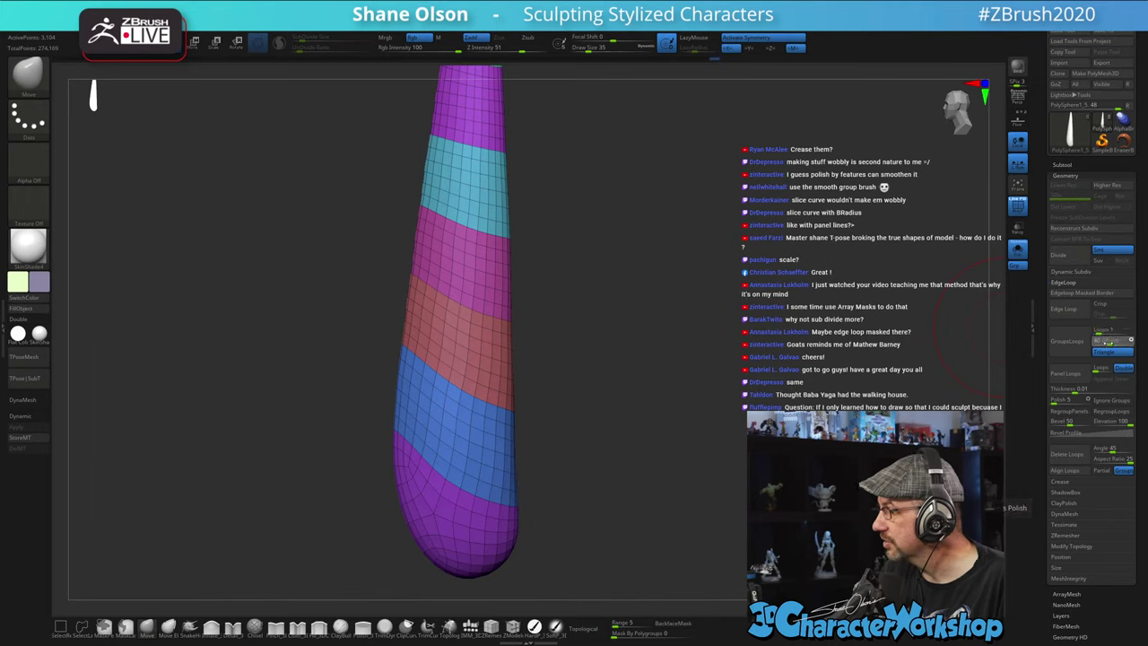
pyautogui.click(1076, 343)
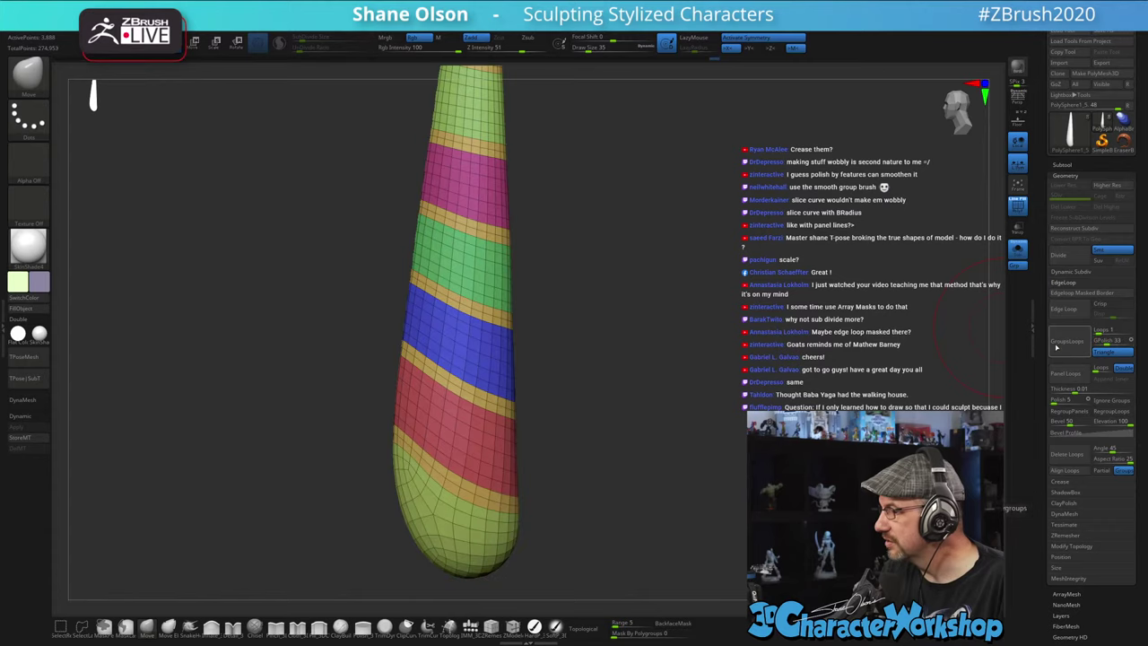
pyautogui.keyDown('alt'); pyautogui.moveTo(627, 297); pyautogui.dragTo(592, 294); pyautogui.keyUp('alt')
pyautogui.moveTo(650, 346); pyautogui.dragTo(425, 395)
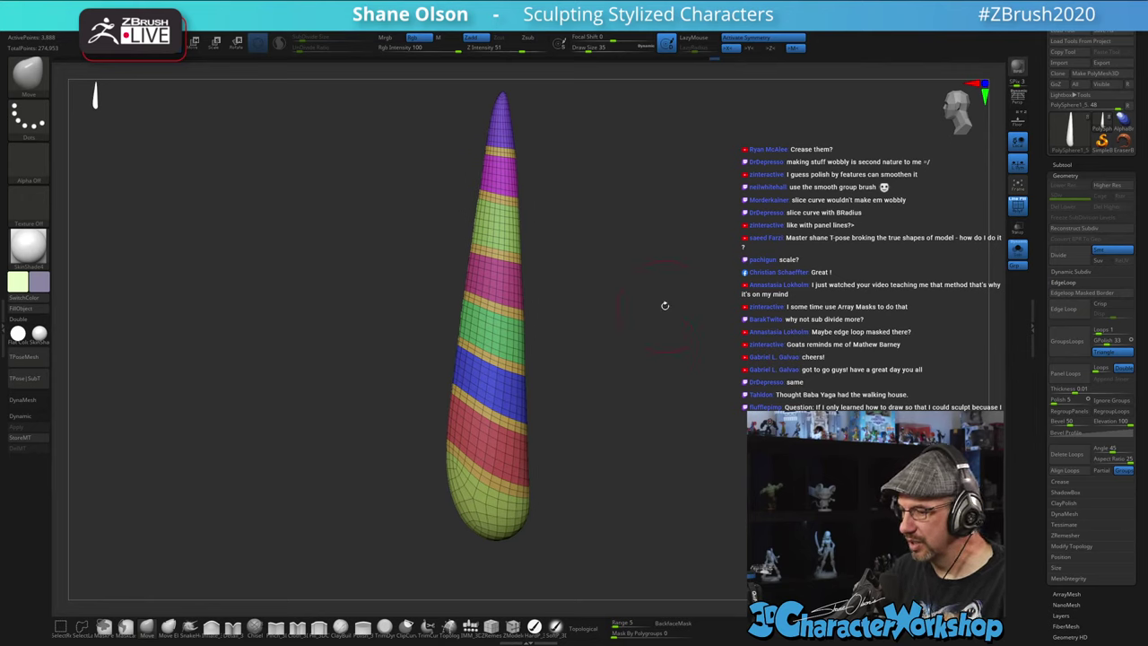
# - Try masking everything except the red band and pulling its edge outward with the Move brush at draw size 56
pyautogui.press('w')
pyautogui.keyDown('ctrl'); pyautogui.click(482, 415); pyautogui.keyUp('ctrl')
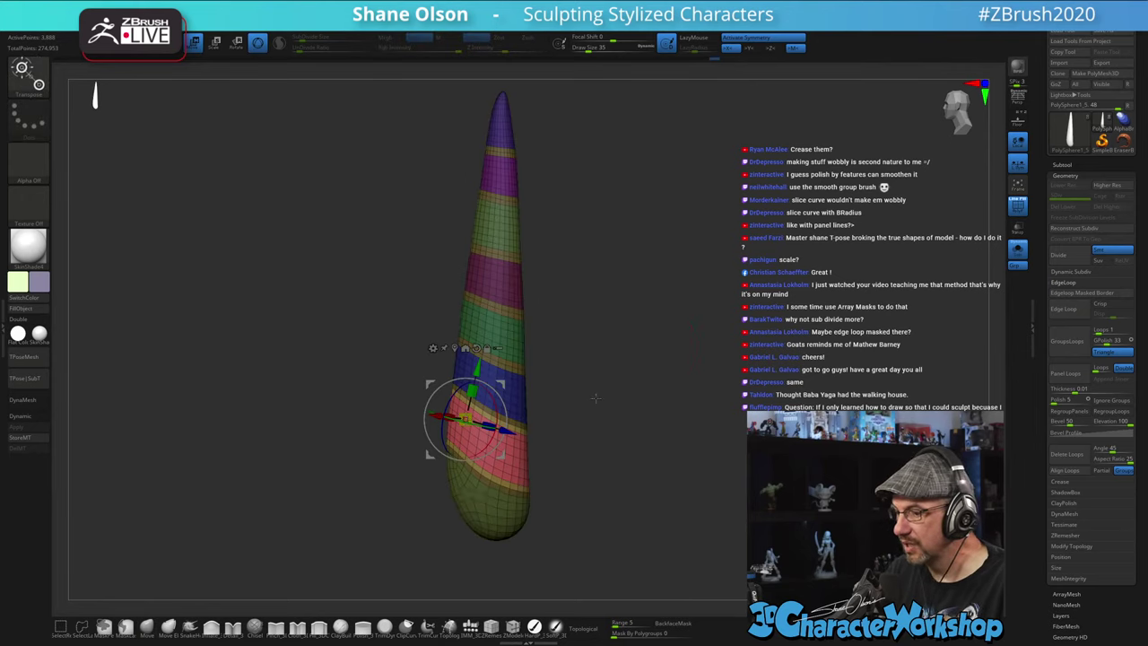
pyautogui.press('q')
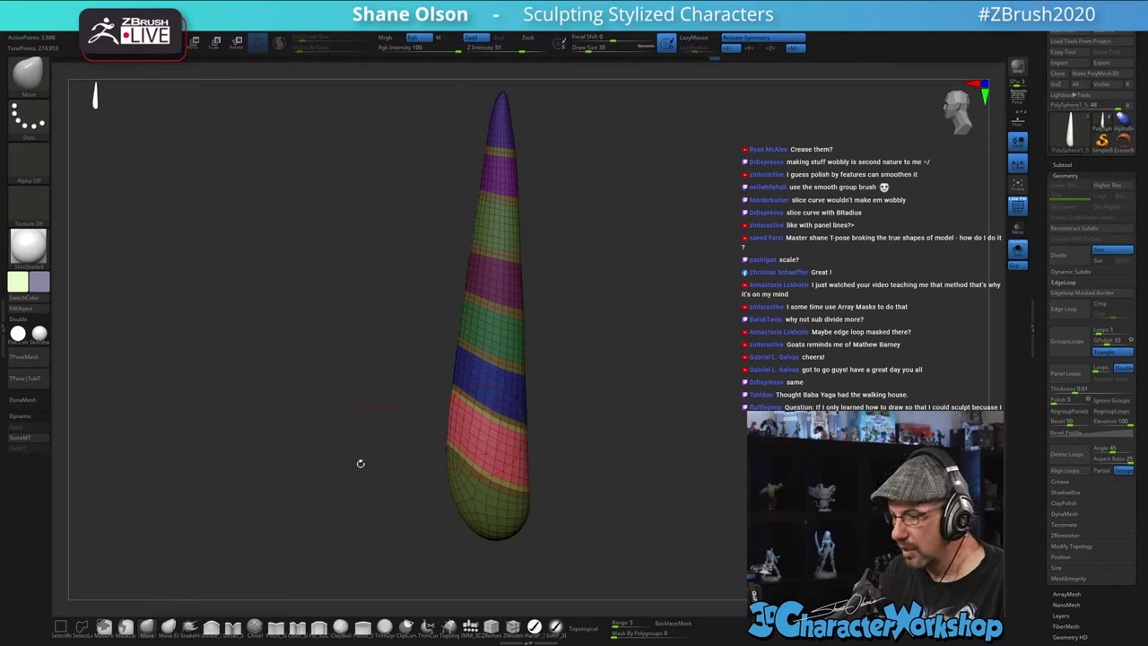
pyautogui.press('s')
pyautogui.moveTo(394, 430); pyautogui.dragTo(399, 430)
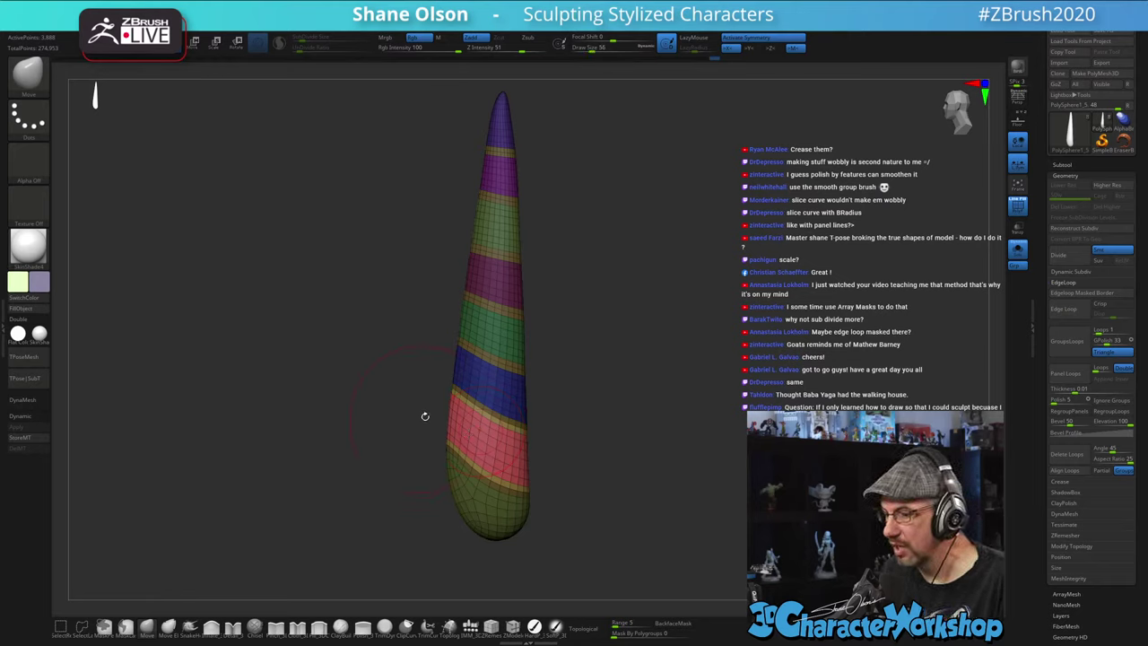
pyautogui.moveTo(458, 399); pyautogui.dragTo(442, 392)
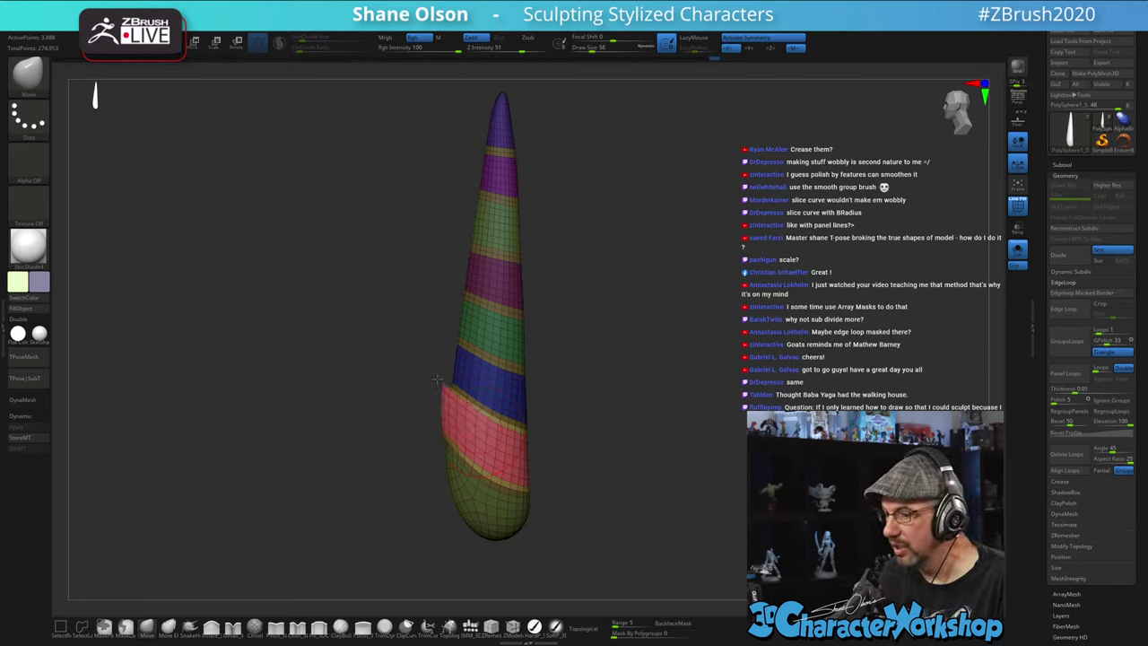
pyautogui.moveTo(637, 388)
pyautogui.mouseDown()
pyautogui.moveTo(712, 383)
pyautogui.moveTo(587, 386)
pyautogui.moveTo(635, 385)
pyautogui.mouseUp()
pyautogui.keyDown('alt'); pyautogui.moveTo(641, 336); pyautogui.dragTo(642, 354); pyautogui.keyUp('alt')
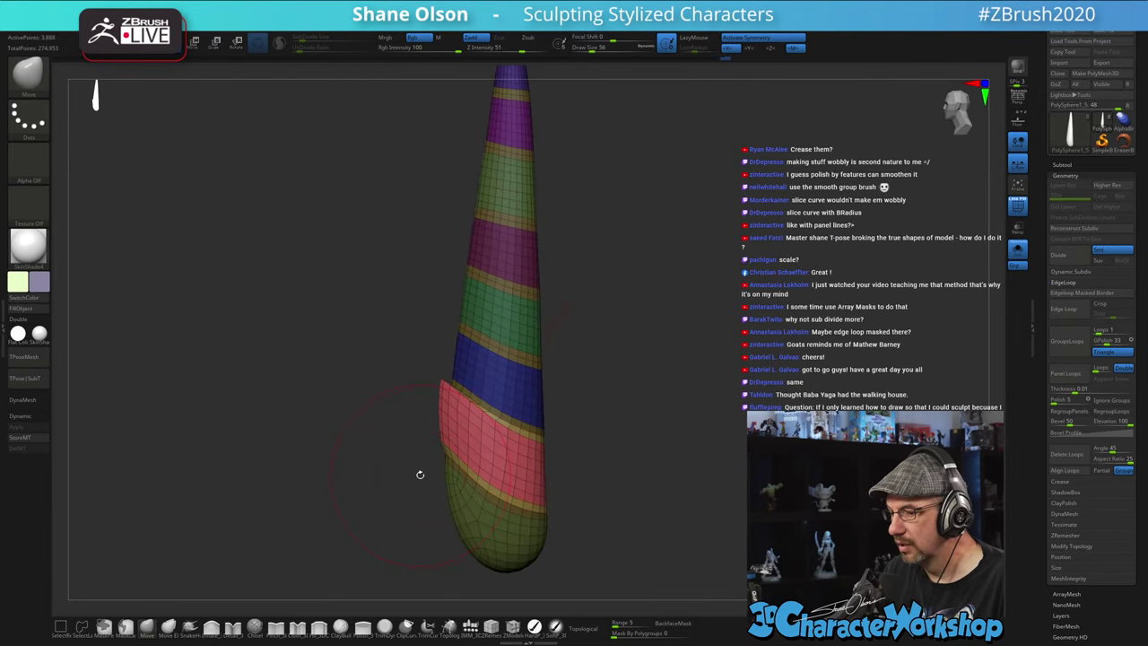
# - Undo the pull on the red band and clear the mask
pyautogui.hotkey('ctrl', 'z')
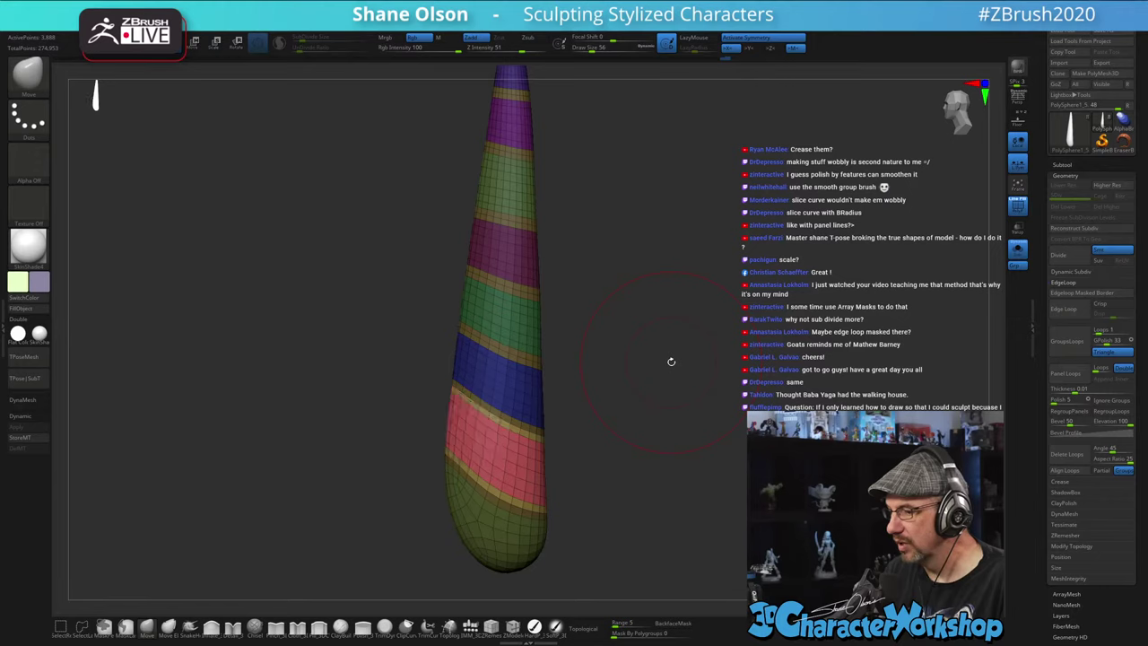
pyautogui.keyDown('alt'); pyautogui.moveTo(682, 352); pyautogui.dragTo(608, 300); pyautogui.keyUp('alt')
pyautogui.keyDown('ctrl'); pyautogui.click(611, 323); pyautogui.keyUp('ctrl')
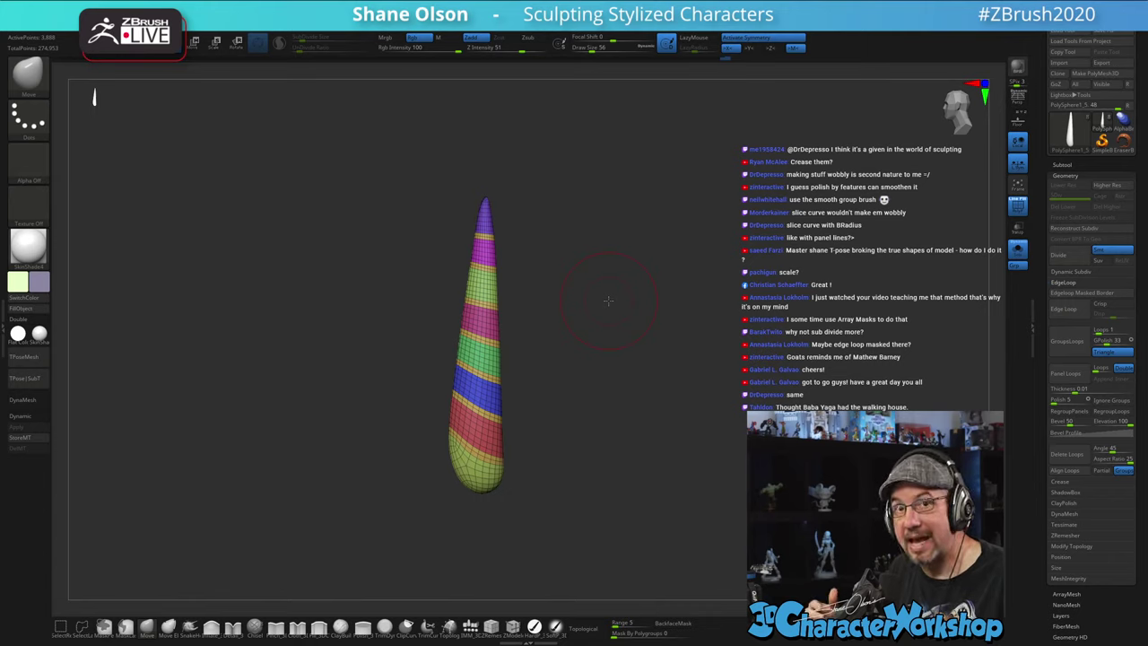
# - Slant the bands diagonally in the side view by pulling their ends with the Move brush at draw size 51
pyautogui.moveTo(616, 283); pyautogui.dragTo(600, 262)
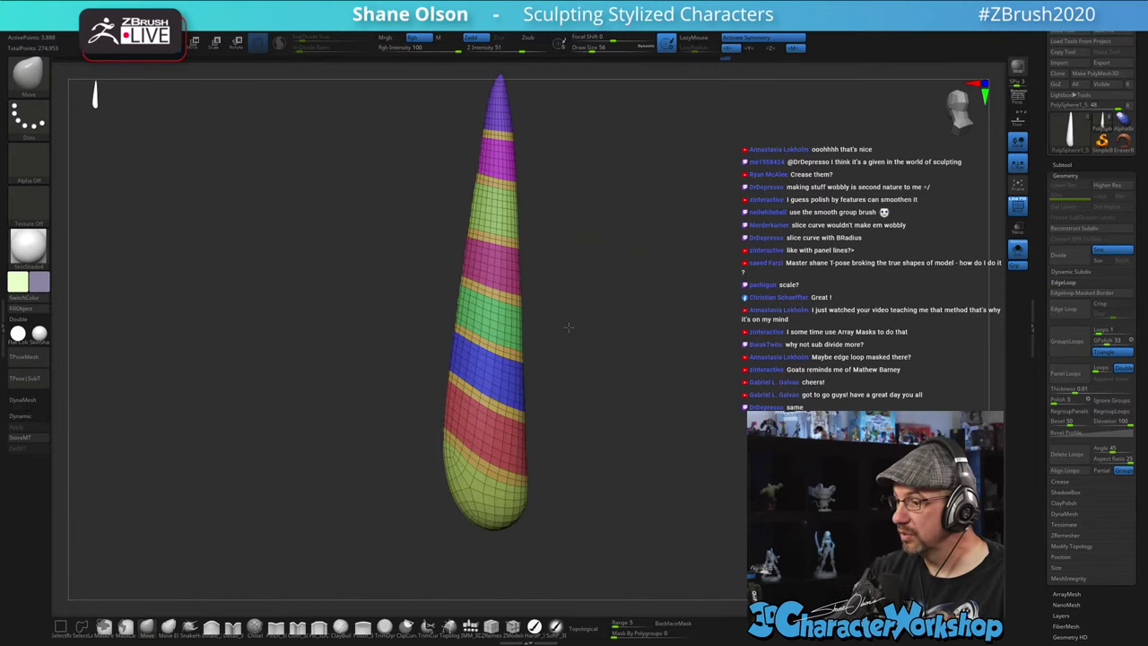
pyautogui.press('s')
pyautogui.click(502, 138)
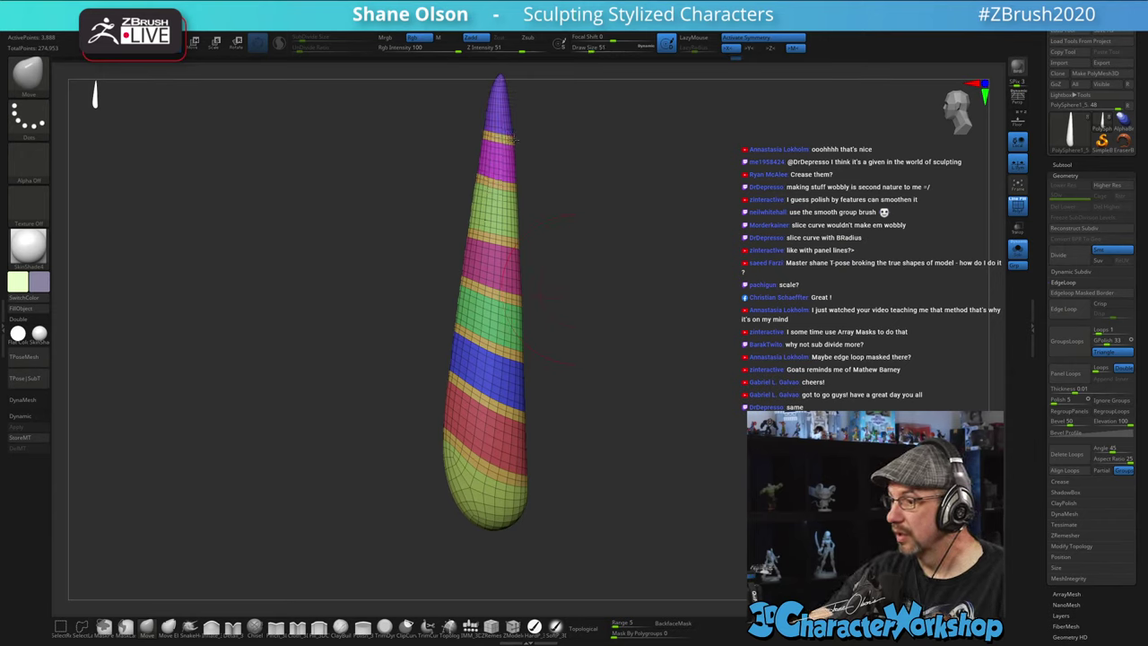
pyautogui.moveTo(513, 182)
pyautogui.mouseDown()
pyautogui.moveTo(515, 194)
pyautogui.moveTo(477, 168)
pyautogui.mouseUp()
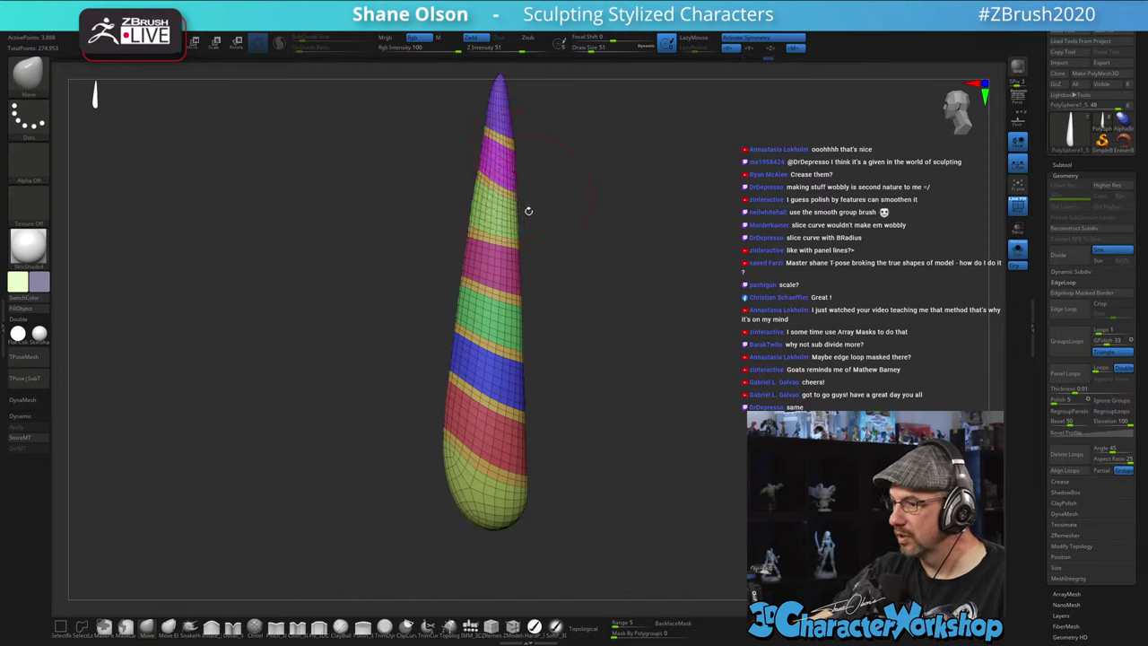
pyautogui.moveTo(517, 244)
pyautogui.mouseDown()
pyautogui.moveTo(502, 239)
pyautogui.moveTo(511, 250)
pyautogui.mouseUp()
pyautogui.moveTo(517, 303); pyautogui.dragTo(525, 324)
pyautogui.moveTo(495, 280); pyautogui.dragTo(493, 274)
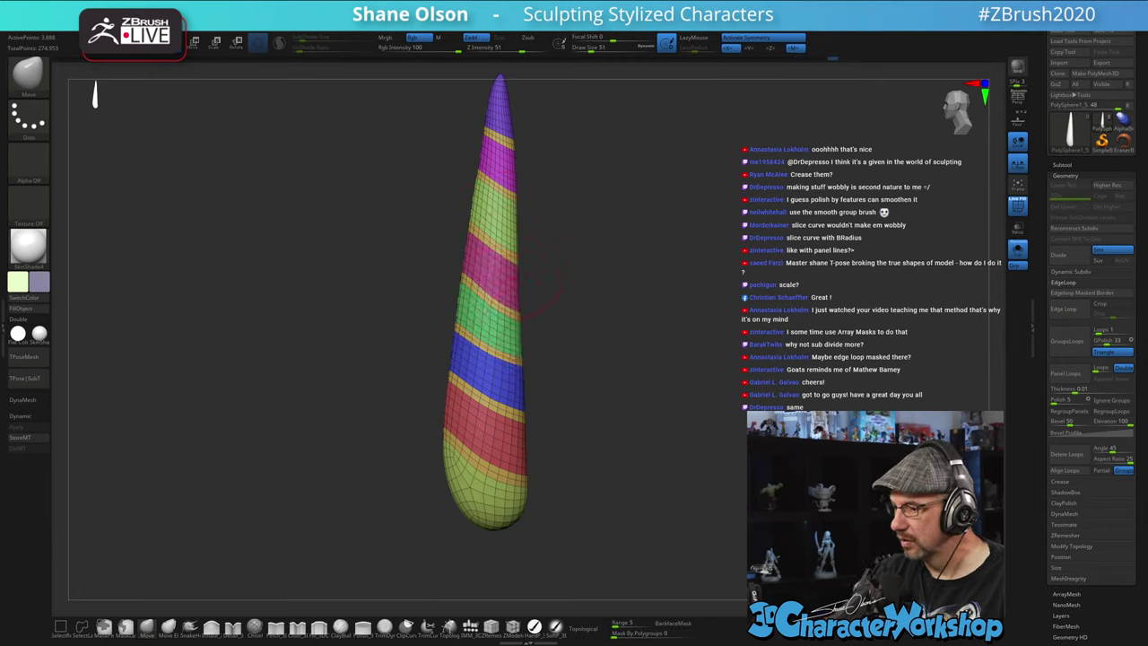
pyautogui.moveTo(520, 359); pyautogui.dragTo(526, 434)
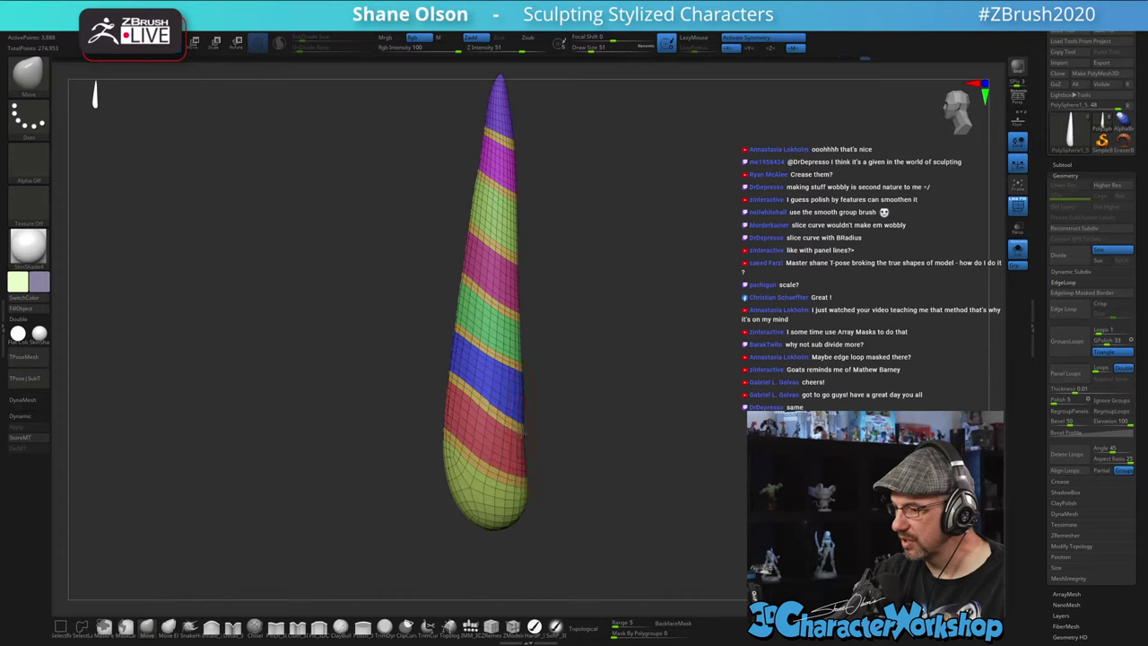
pyautogui.moveTo(472, 388); pyautogui.dragTo(475, 393)
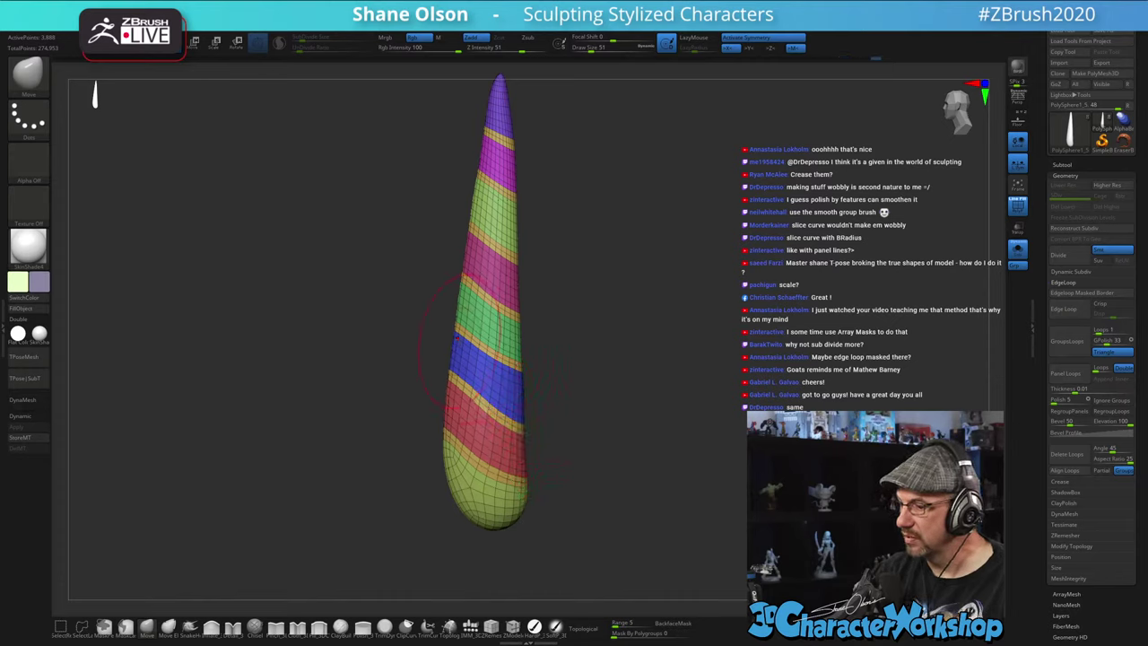
pyautogui.moveTo(478, 349); pyautogui.dragTo(482, 344)
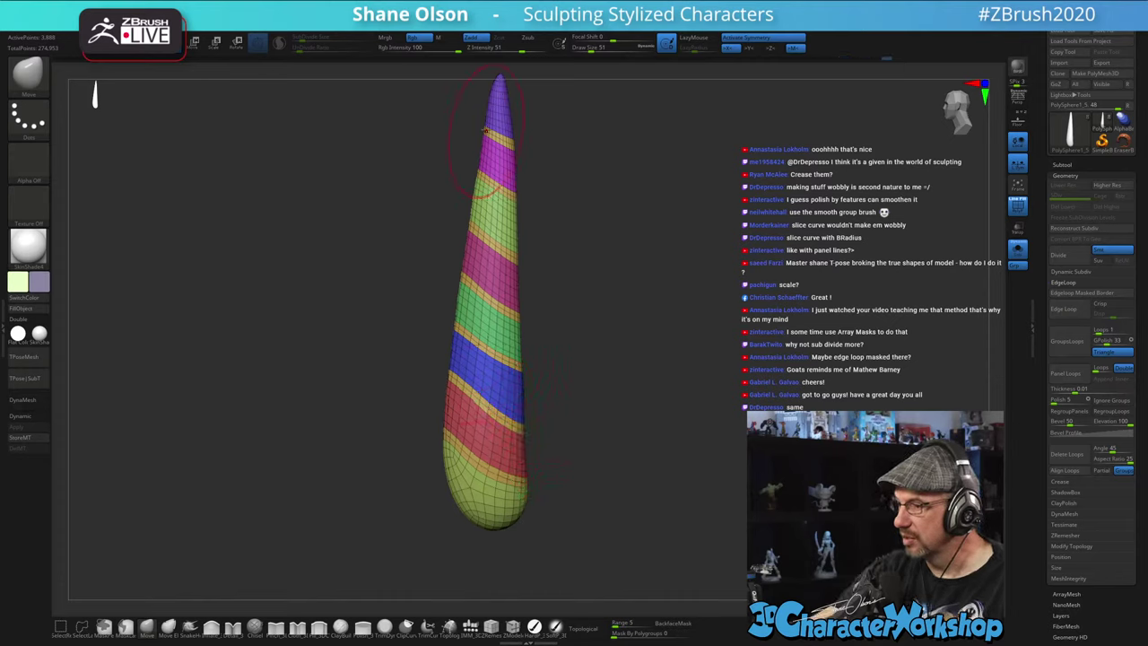
# - Refine the slant of the bands from the tip downward with the Move brush, keeping draw size at 51
pyautogui.press('s')
pyautogui.moveTo(485, 126); pyautogui.dragTo(497, 90)
pyautogui.press('s')
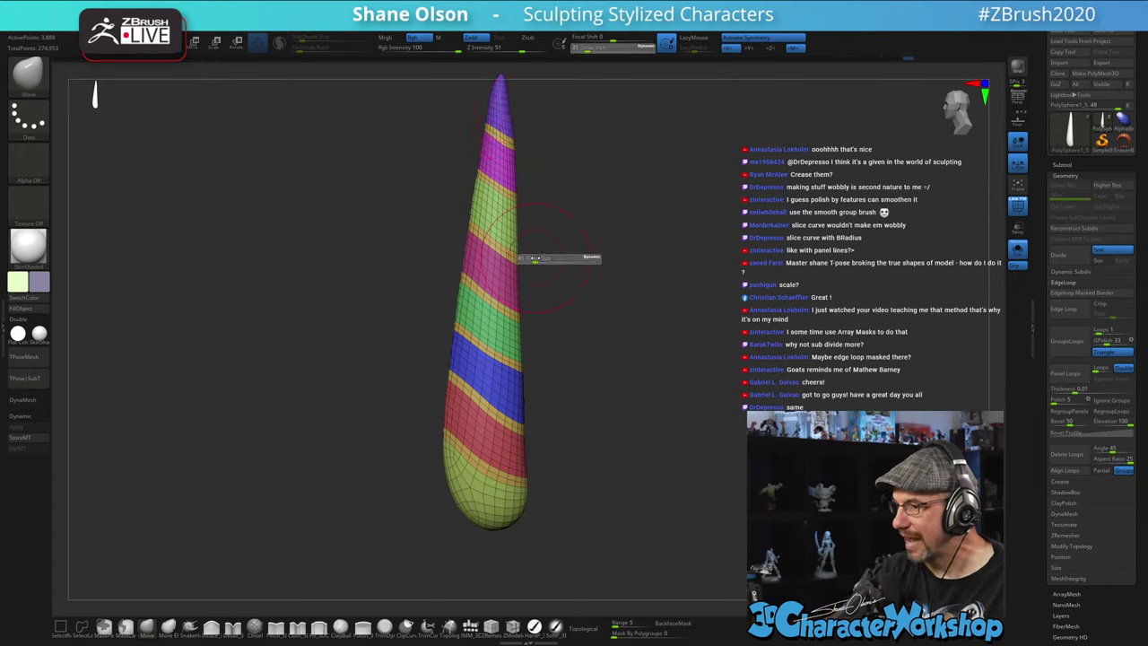
pyautogui.moveTo(531, 259); pyautogui.dragTo(535, 258)
pyautogui.moveTo(512, 190); pyautogui.dragTo(516, 190)
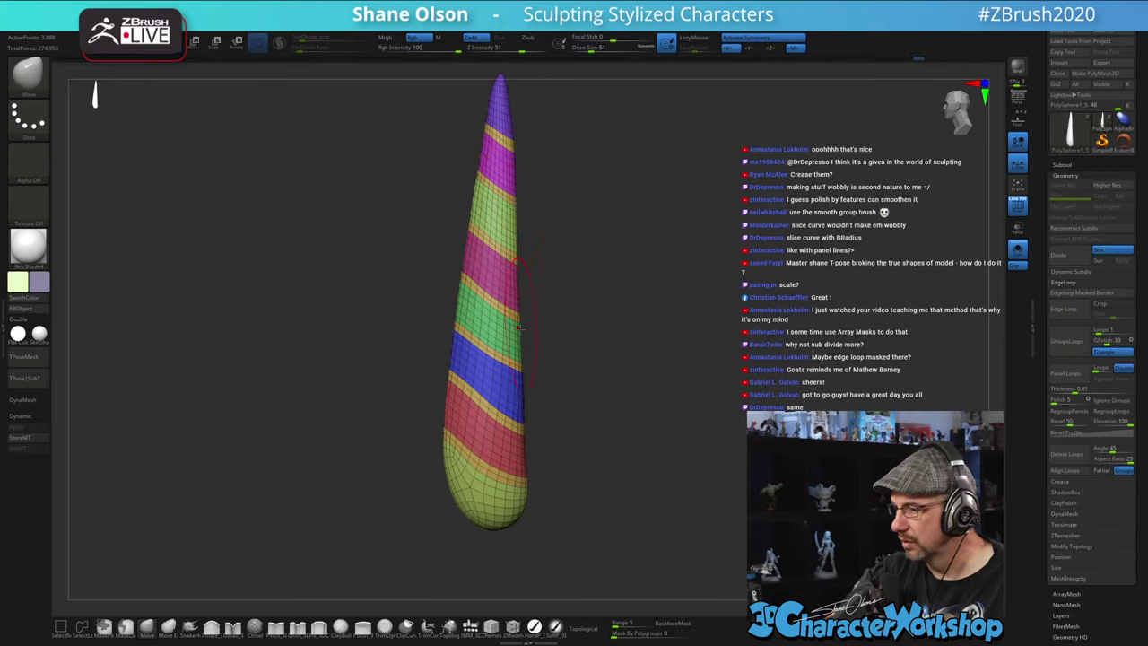
pyautogui.moveTo(517, 350); pyautogui.dragTo(520, 351)
# - Pull the inner ends of the bands downward in the front view, working from the lower bands up to the tip
pyautogui.moveTo(523, 429); pyautogui.dragTo(475, 434)
pyautogui.moveTo(583, 355); pyautogui.dragTo(587, 355)
pyautogui.moveTo(587, 417); pyautogui.dragTo(590, 426)
pyautogui.moveTo(586, 361); pyautogui.dragTo(587, 368)
pyautogui.moveTo(582, 300); pyautogui.dragTo(582, 314)
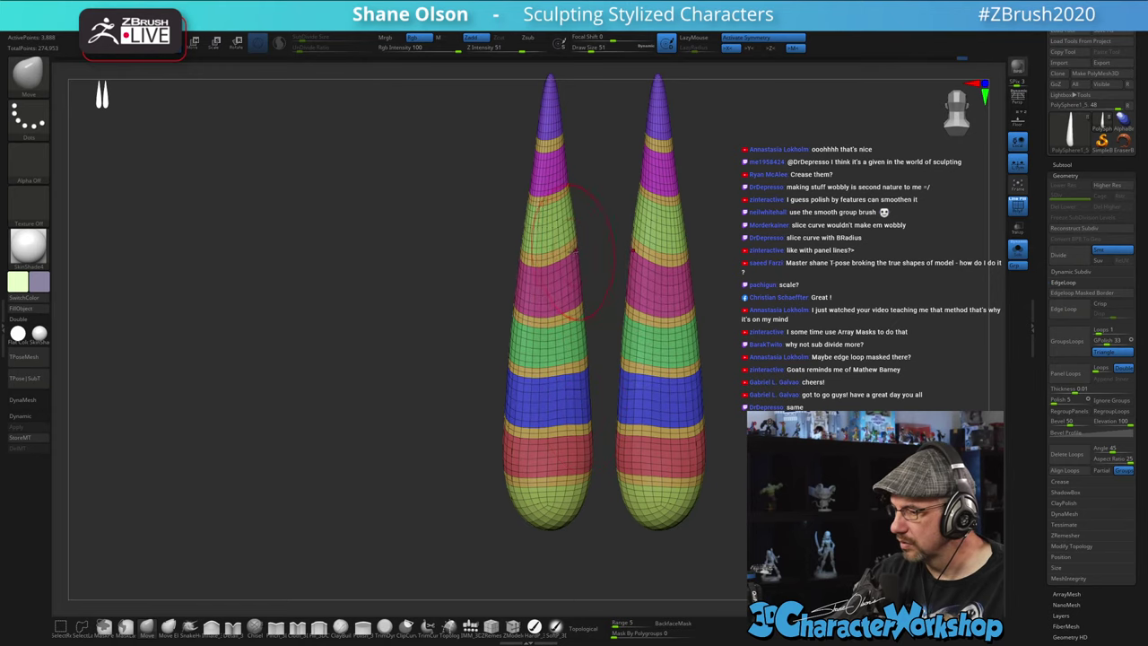
pyautogui.moveTo(575, 251); pyautogui.dragTo(576, 266)
pyautogui.moveTo(570, 194); pyautogui.dragTo(571, 205)
pyautogui.moveTo(565, 147); pyautogui.dragTo(565, 159)
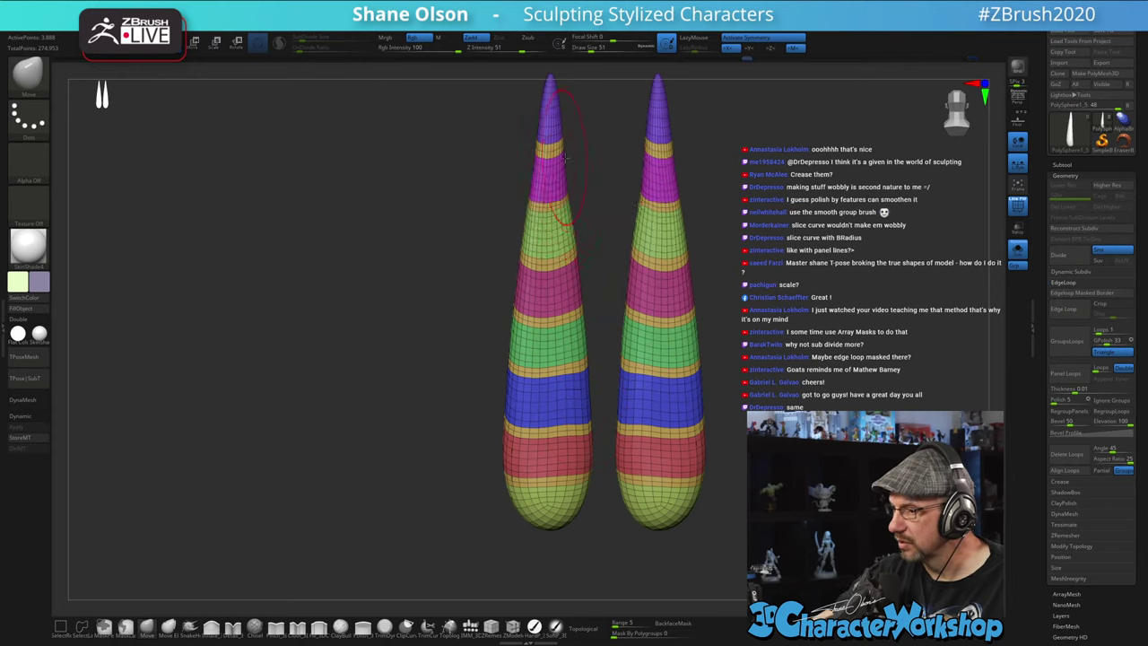
# - Pull the front centers of the narrow border bands slightly downward on the mirrored shapes with the Move brush
pyautogui.moveTo(573, 421); pyautogui.dragTo(573, 427)
pyautogui.moveTo(555, 368); pyautogui.dragTo(556, 374)
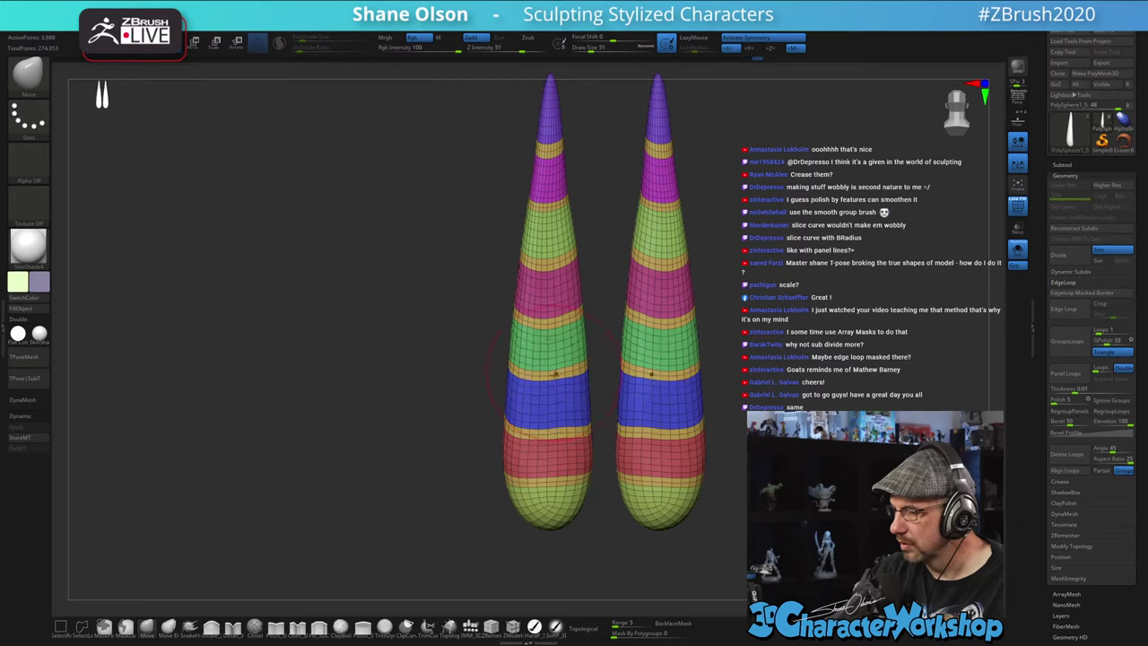
pyautogui.moveTo(564, 425); pyautogui.dragTo(566, 436)
pyautogui.moveTo(550, 480); pyautogui.dragTo(550, 487)
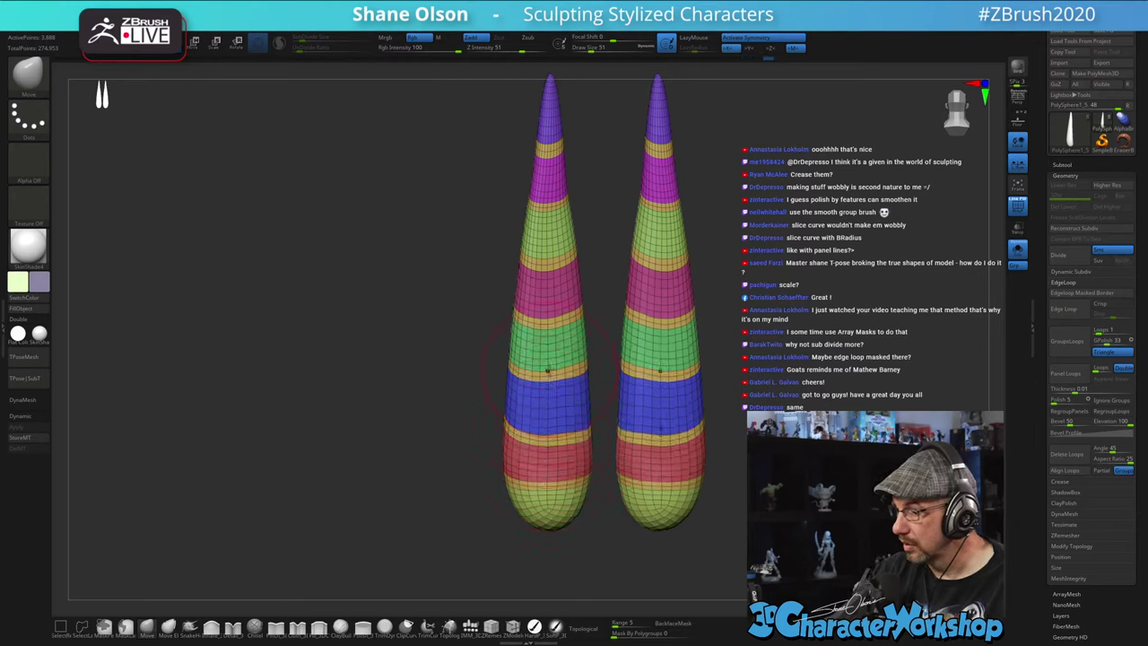
pyautogui.moveTo(547, 371); pyautogui.dragTo(548, 376)
pyautogui.moveTo(550, 261); pyautogui.dragTo(549, 266)
pyautogui.moveTo(548, 212); pyautogui.dragTo(548, 217)
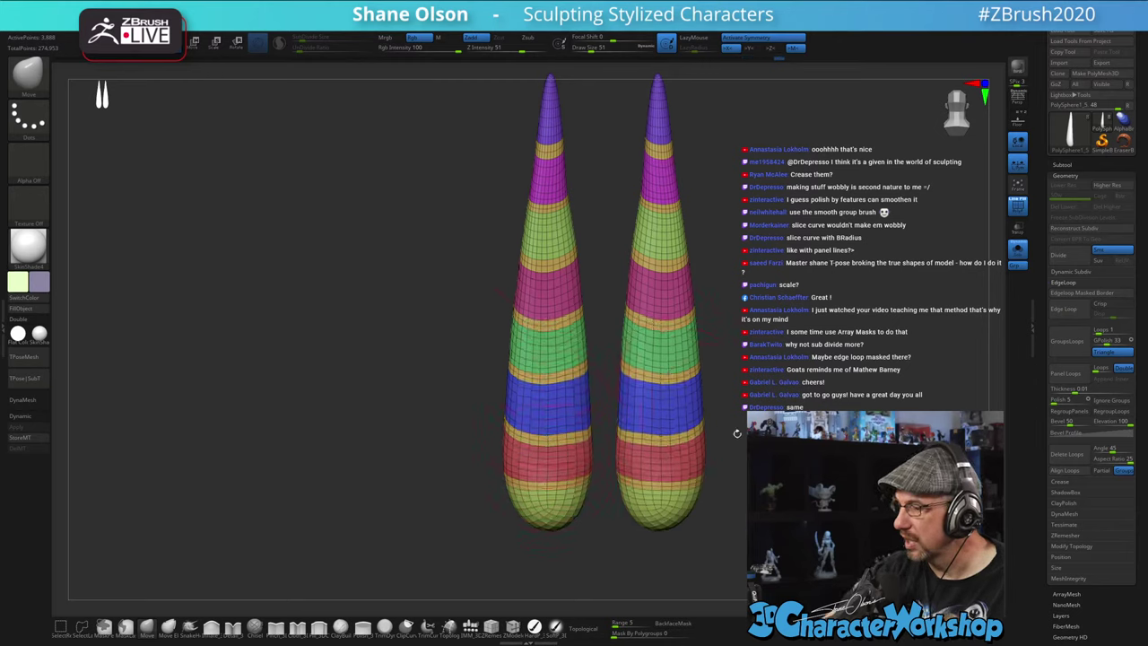
# - Adjust the slope of the upper light-green band from the side and check the bands from both directions
pyautogui.moveTo(736, 433); pyautogui.dragTo(626, 379)
pyautogui.moveTo(539, 218); pyautogui.dragTo(538, 223)
pyautogui.moveTo(670, 281); pyautogui.dragTo(635, 289)
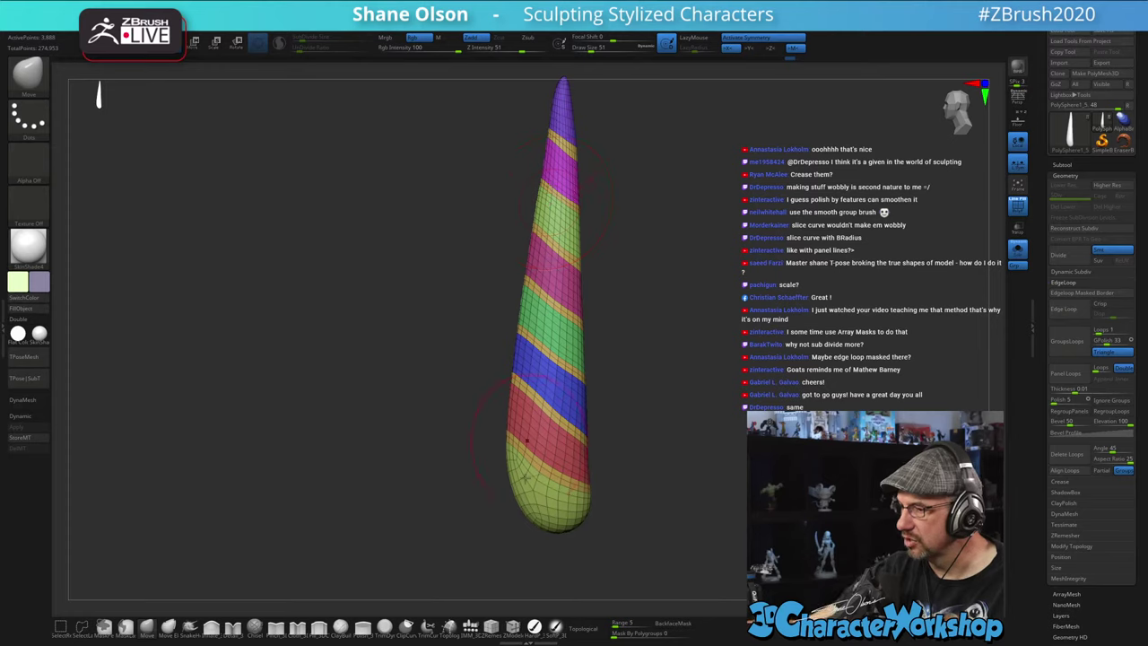
pyautogui.keyDown('alt'); pyautogui.moveTo(652, 477); pyautogui.dragTo(610, 446); pyautogui.keyUp('alt')
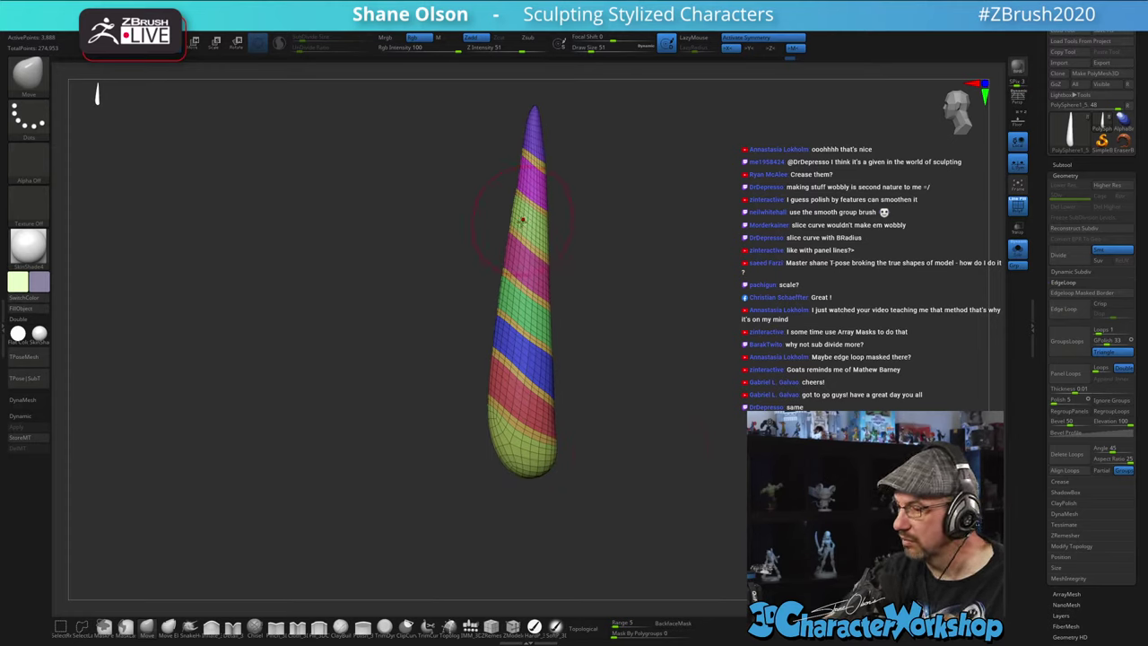
pyautogui.moveTo(597, 287); pyautogui.dragTo(630, 305)
pyautogui.moveTo(592, 367)
pyautogui.mouseDown()
pyautogui.moveTo(558, 373)
pyautogui.moveTo(585, 375)
pyautogui.mouseUp()
# - Reduce the Move brush's draw size slightly and open the list of subtools
pyautogui.press('s')
pyautogui.press('s')
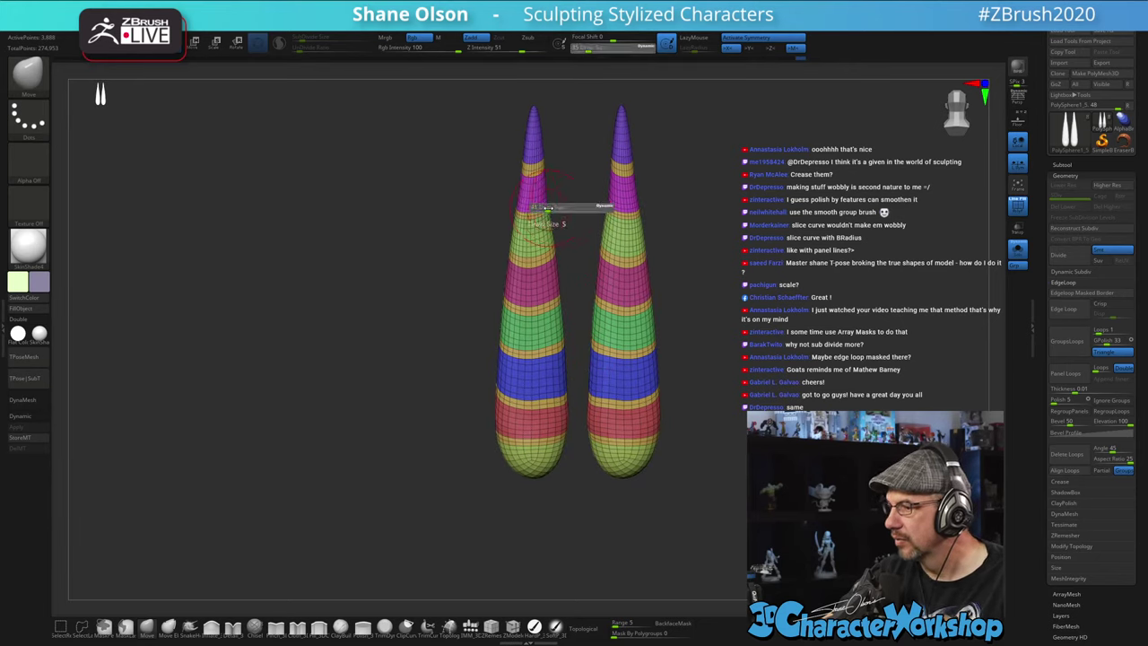
pyautogui.moveTo(550, 206); pyautogui.dragTo(548, 206)
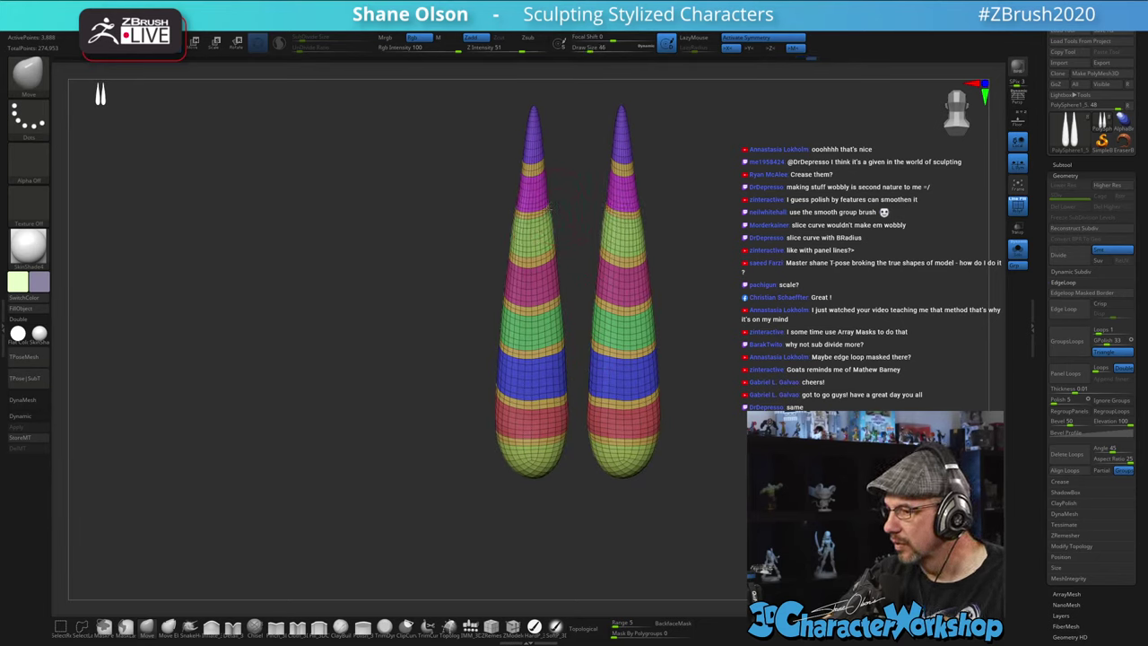
pyautogui.moveTo(677, 445); pyautogui.dragTo(664, 494)
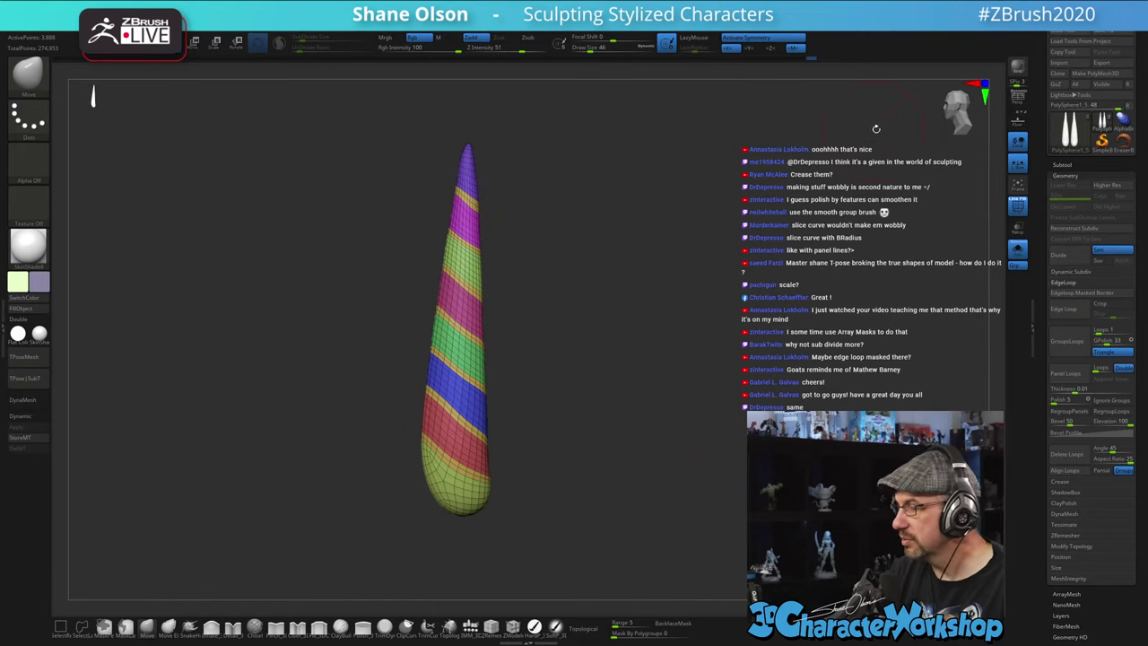
pyautogui.click(1062, 165)
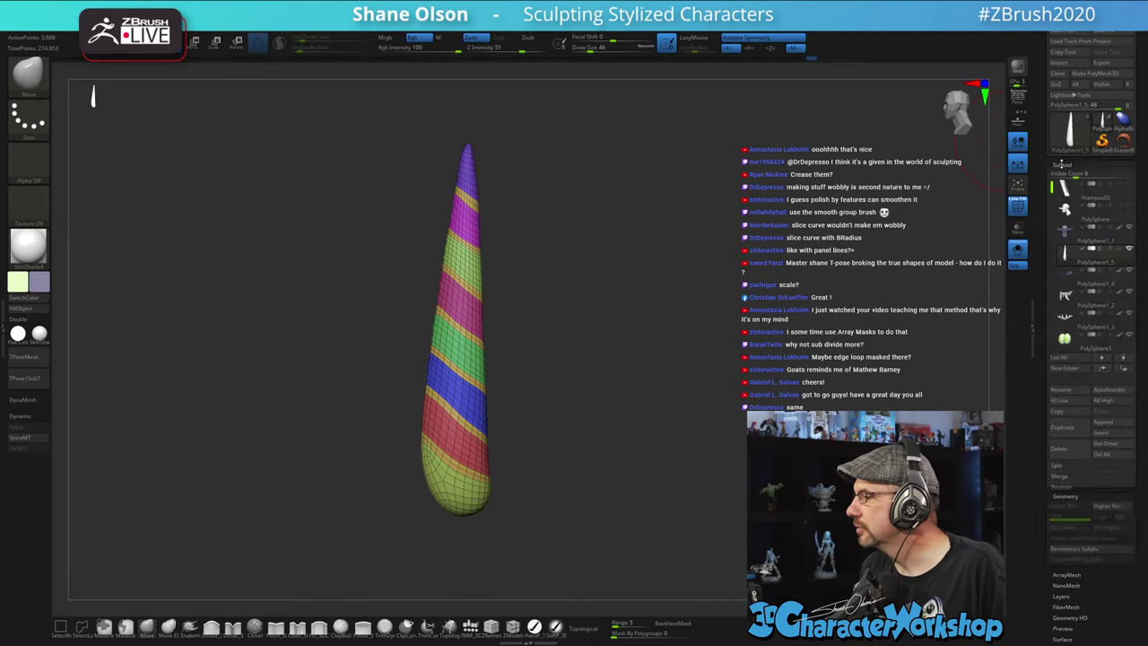
# - Duplicate the banded horns subtool and leave solo mode so the horns show together with the character's head
pyautogui.click(1063, 427)
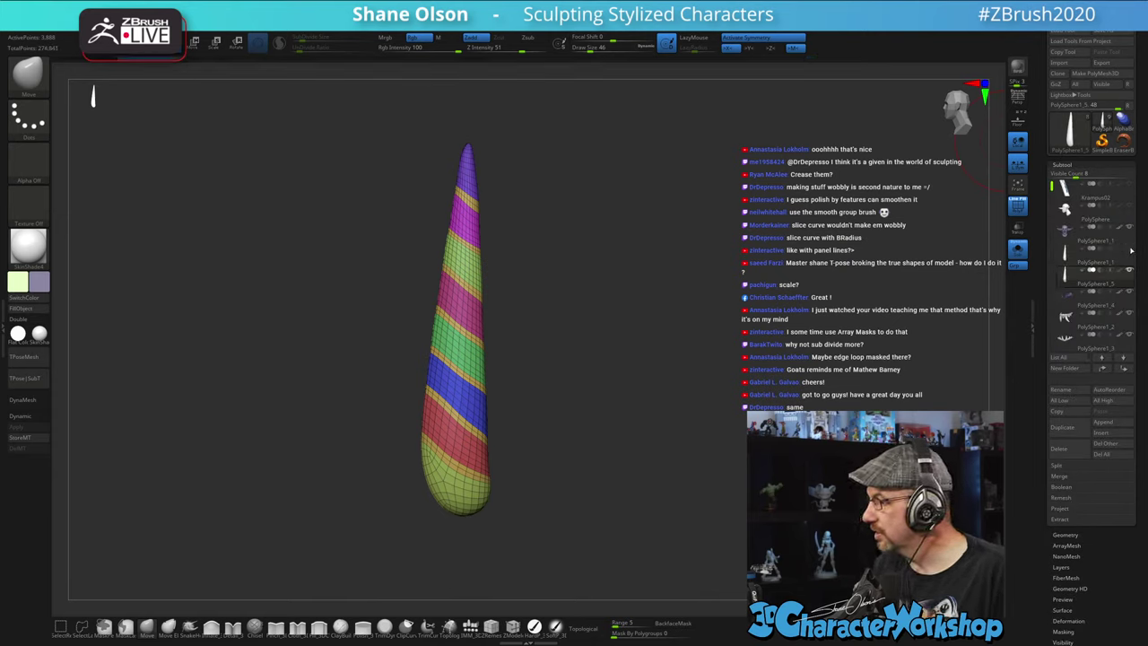
pyautogui.keyDown('alt'); pyautogui.moveTo(926, 304); pyautogui.dragTo(933, 274); pyautogui.keyUp('alt')
pyautogui.click(1018, 251)
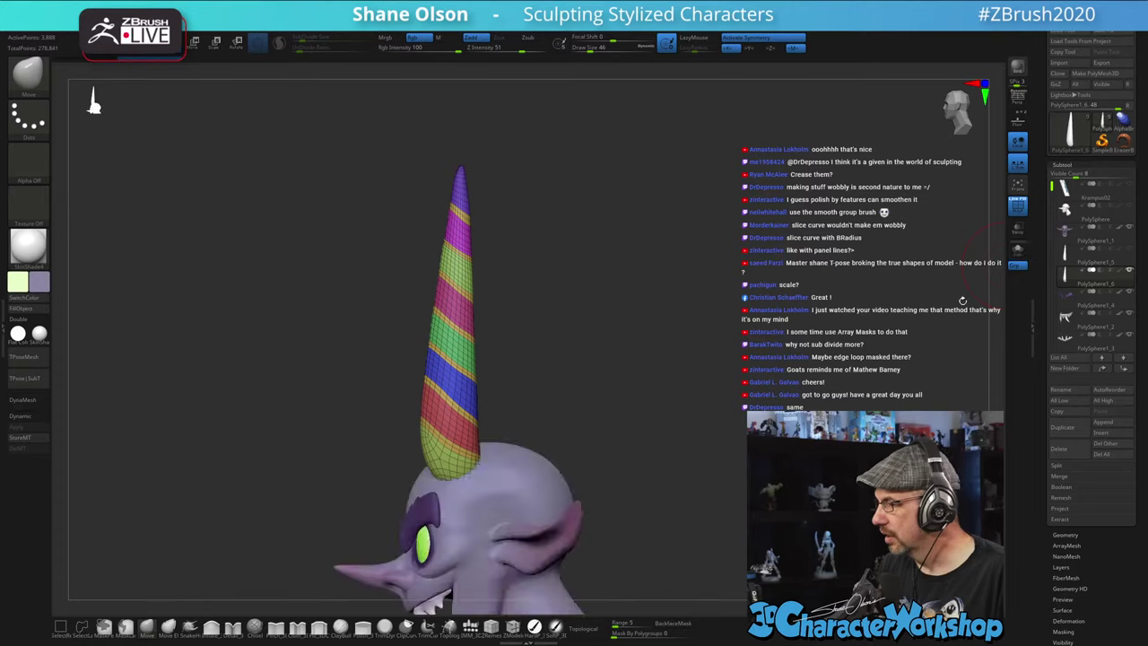
pyautogui.keyDown('alt'); pyautogui.moveTo(762, 363); pyautogui.dragTo(664, 382); pyautogui.keyUp('alt')
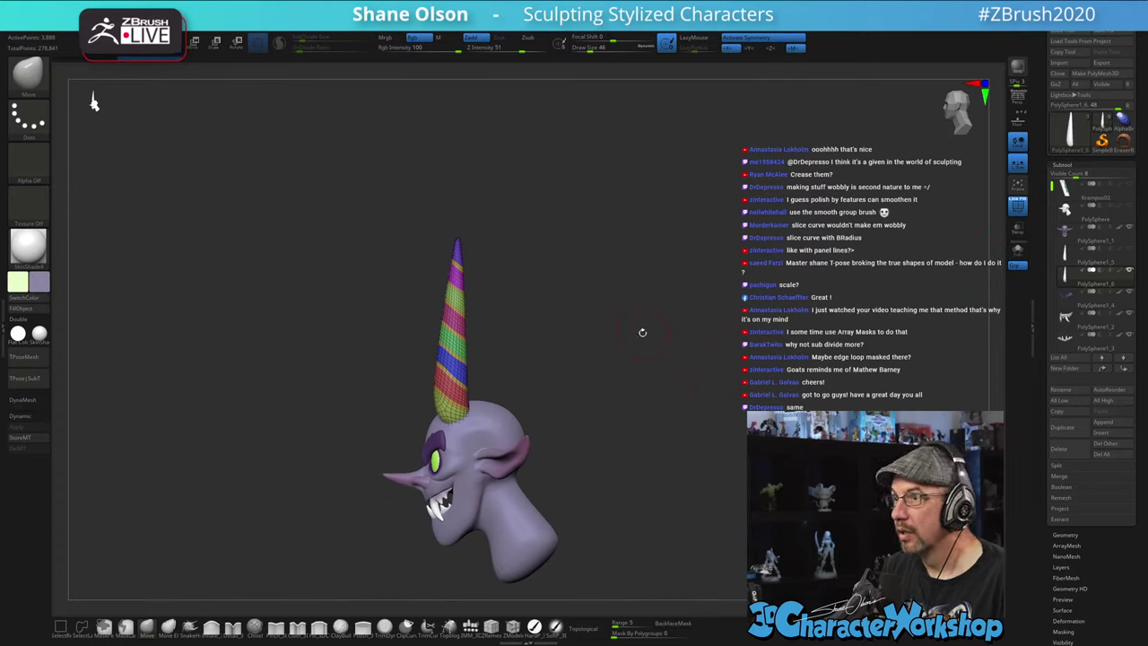
pyautogui.moveTo(642, 331); pyautogui.dragTo(636, 322)
# - Enlarge the mirrored horns uniformly in the front view with the transform gizmo placed at their base
pyautogui.press('w')
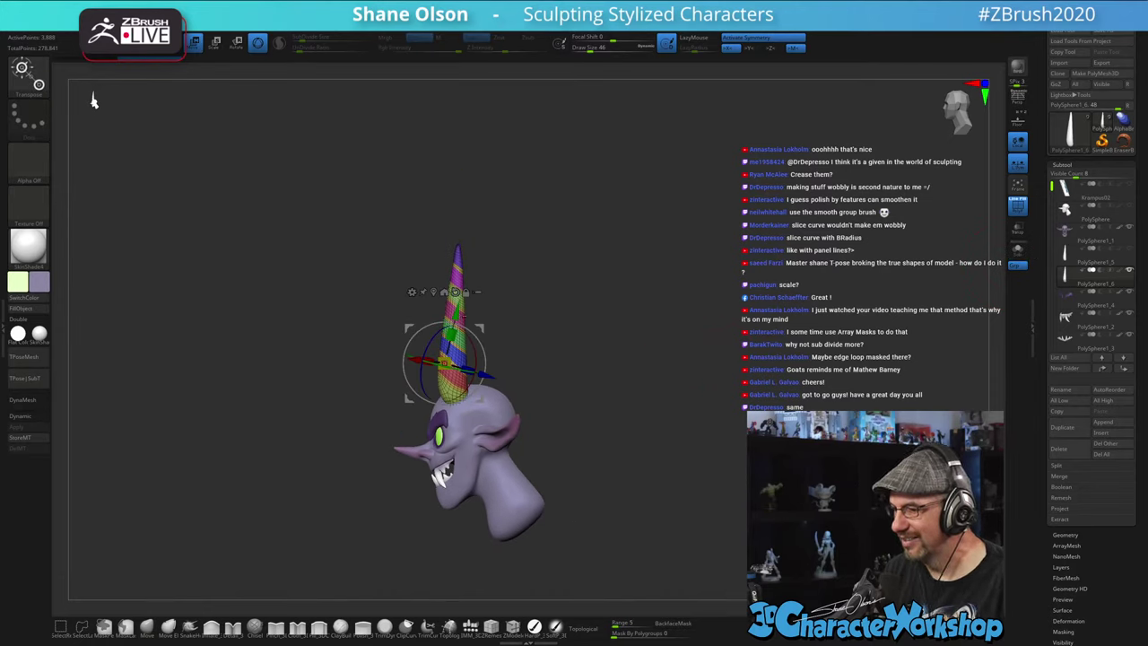
pyautogui.keyDown('alt'); pyautogui.moveTo(481, 325); pyautogui.dragTo(641, 373); pyautogui.keyUp('alt')
pyautogui.click(465, 330)
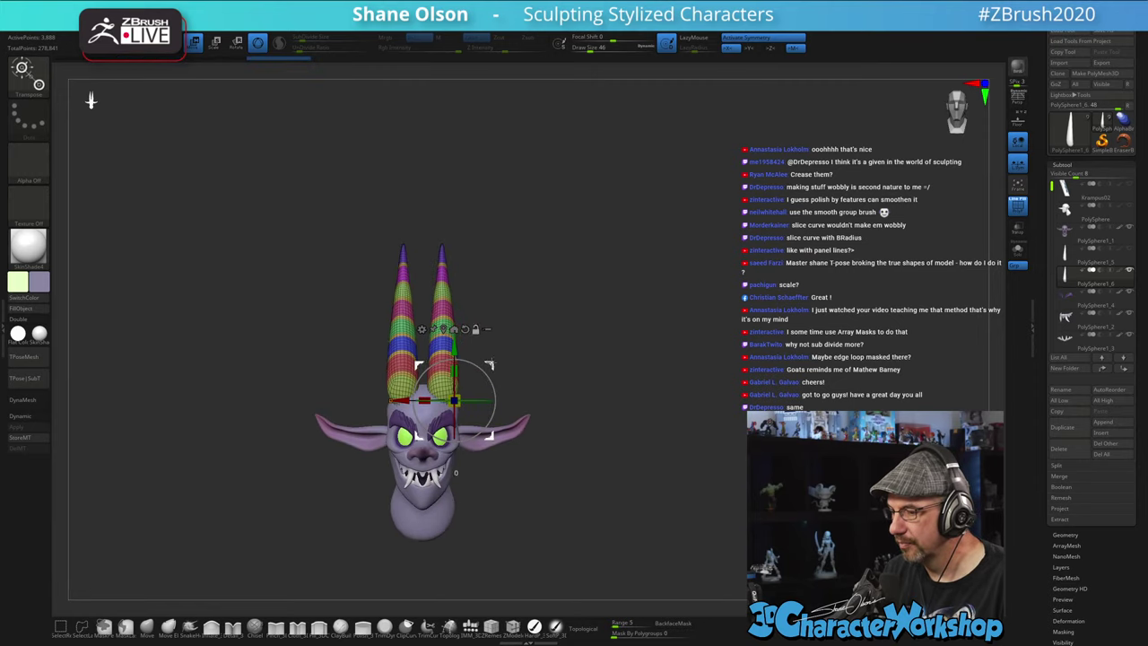
pyautogui.moveTo(492, 363)
pyautogui.keyDown('alt'); pyautogui.mouseDown()
pyautogui.moveTo(469, 362)
pyautogui.moveTo(504, 357)
pyautogui.moveTo(507, 395)
pyautogui.moveTo(543, 384)
pyautogui.moveTo(509, 365)
pyautogui.mouseUp(); pyautogui.keyUp('alt')
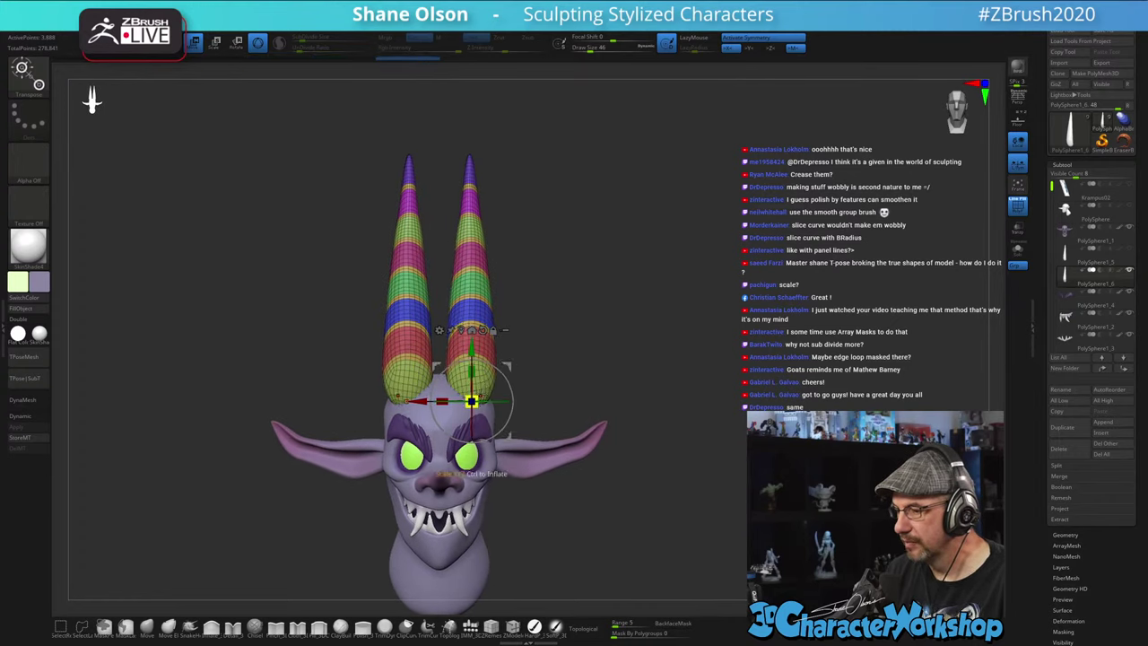
pyautogui.moveTo(474, 400); pyautogui.dragTo(443, 341)
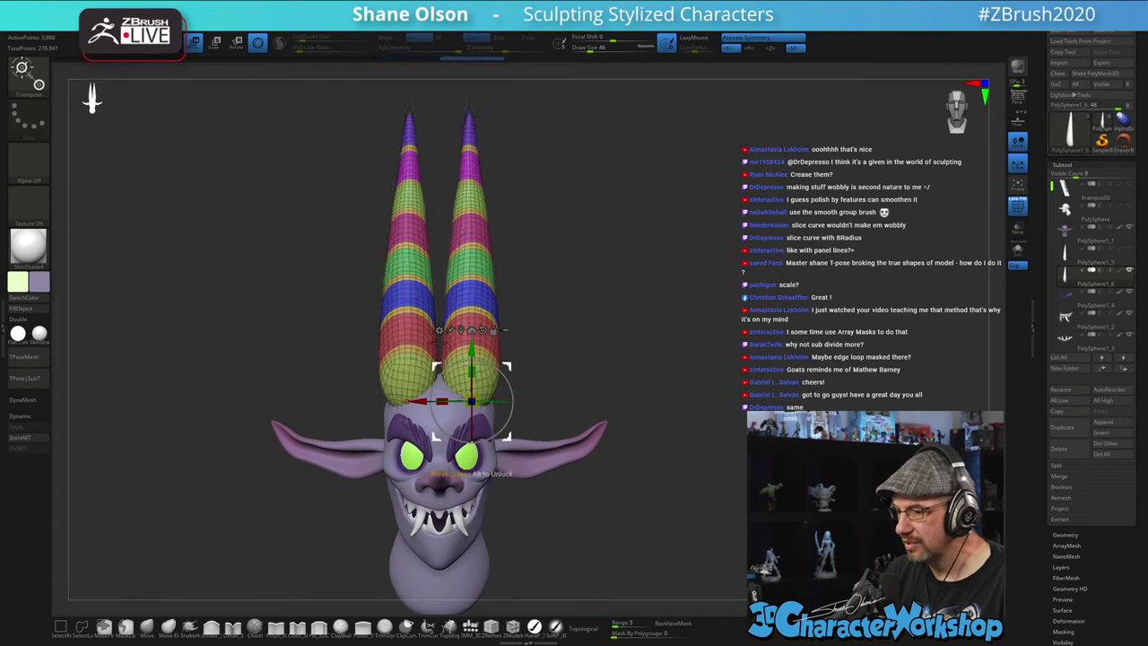
pyautogui.hotkey('ctrl', 'z')
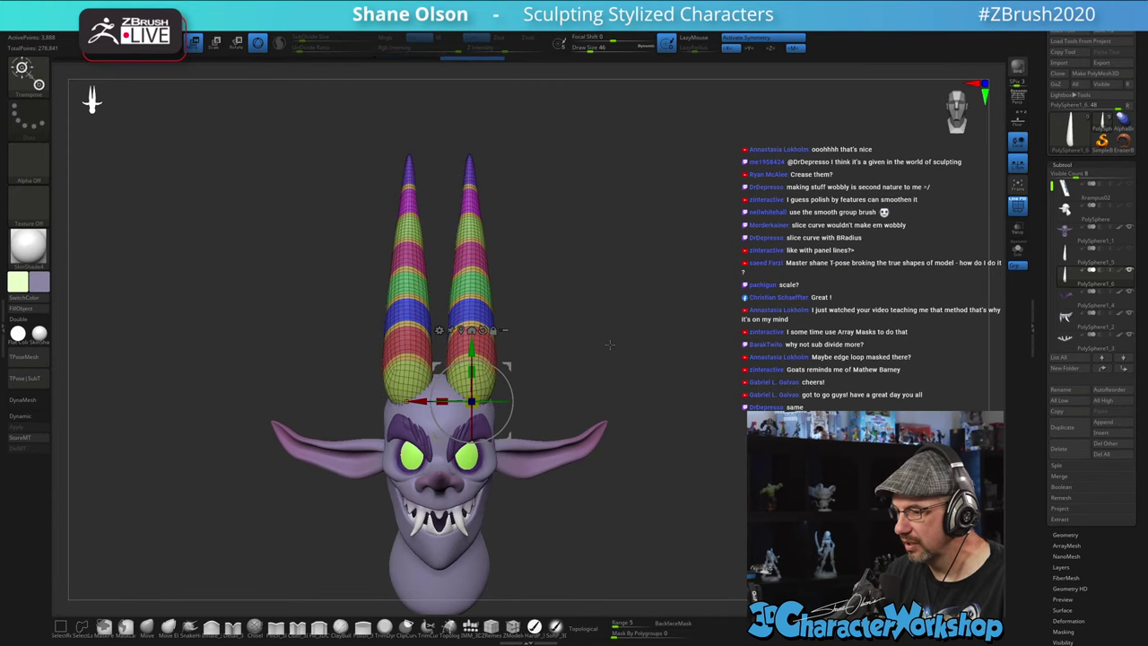
pyautogui.keyDown('alt'); pyautogui.moveTo(418, 400); pyautogui.dragTo(473, 379); pyautogui.keyUp('alt')
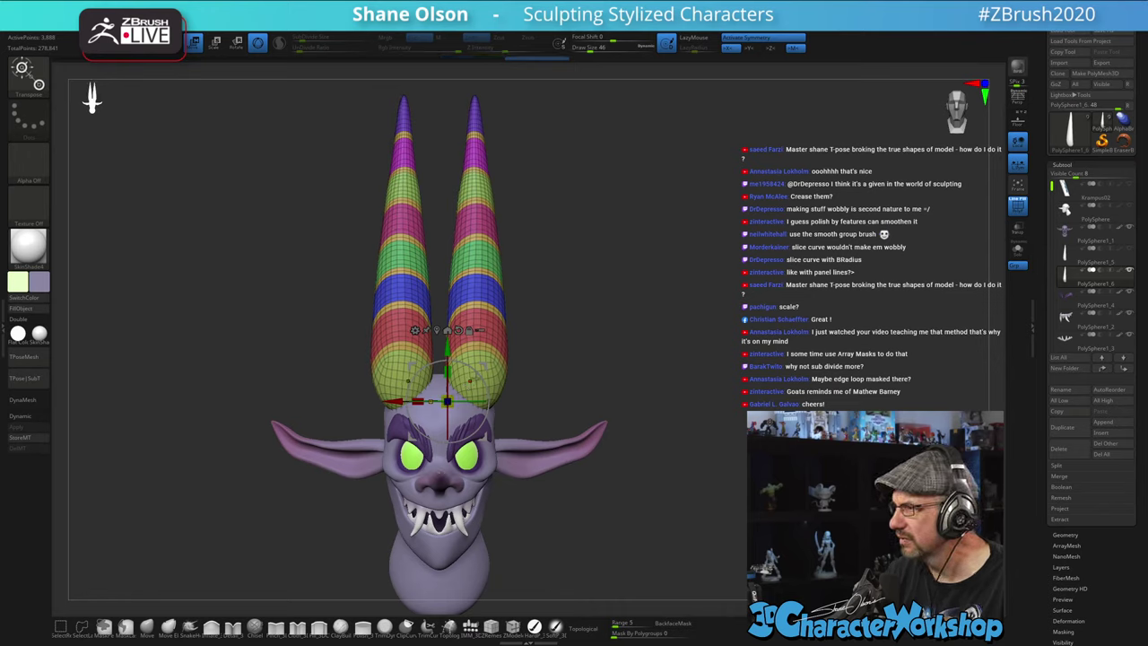
# - Lower the horns onto the head in the side view and fine-tune their sideways placement from the front
pyautogui.moveTo(906, 330); pyautogui.dragTo(676, 264)
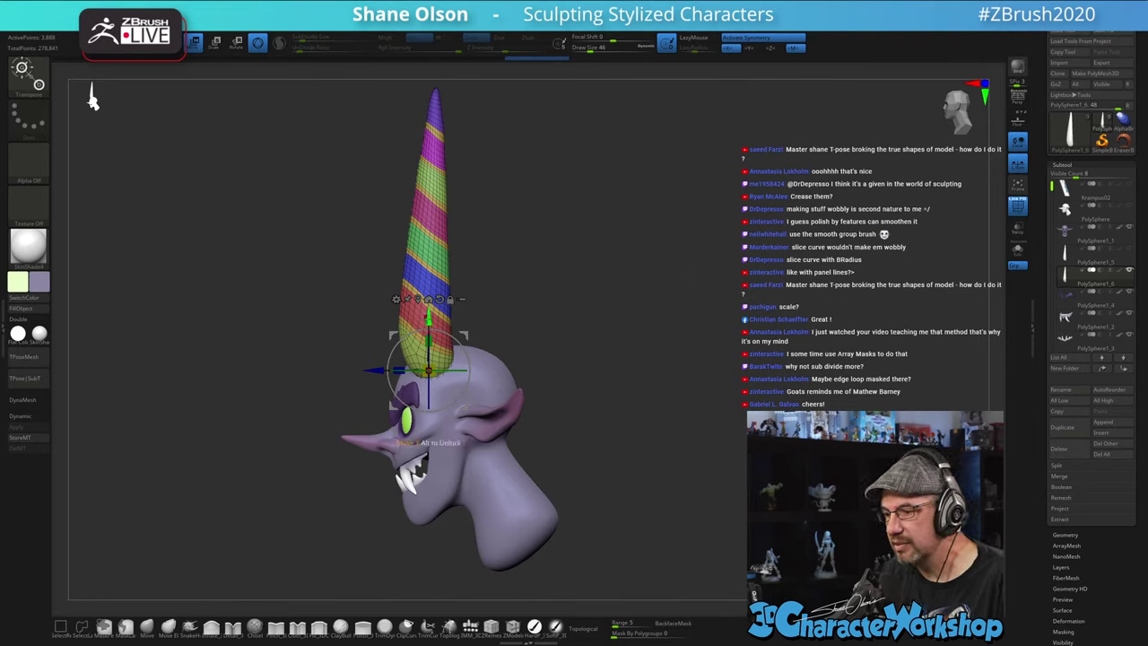
pyautogui.moveTo(429, 318); pyautogui.dragTo(428, 325)
pyautogui.moveTo(535, 313); pyautogui.dragTo(581, 321)
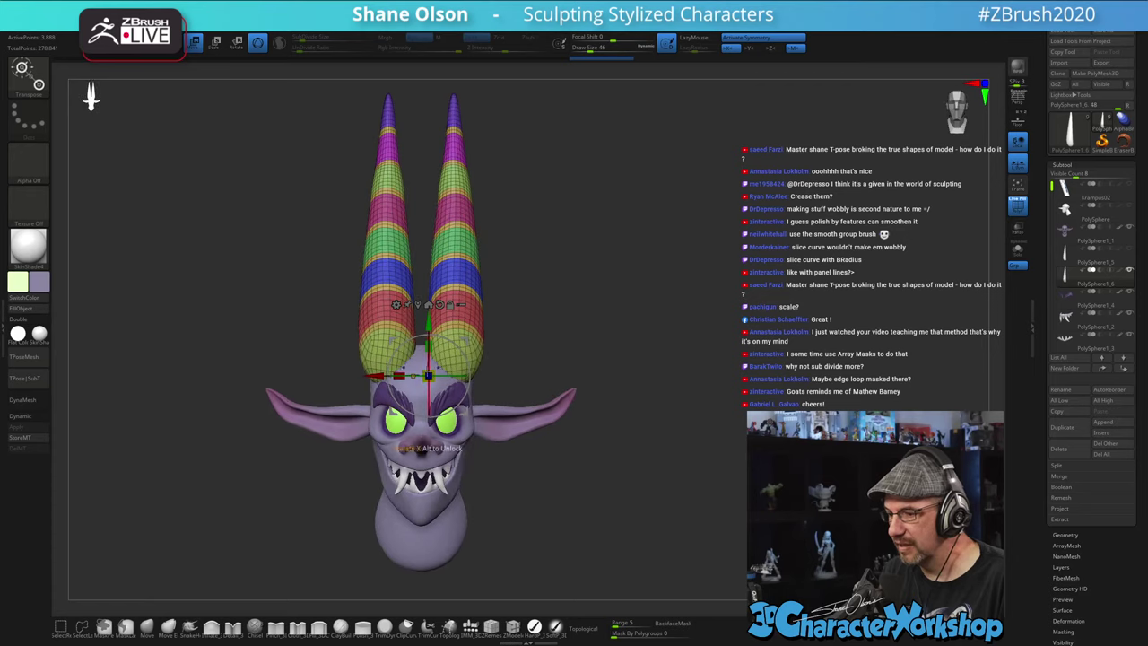
pyautogui.moveTo(389, 378); pyautogui.dragTo(389, 377)
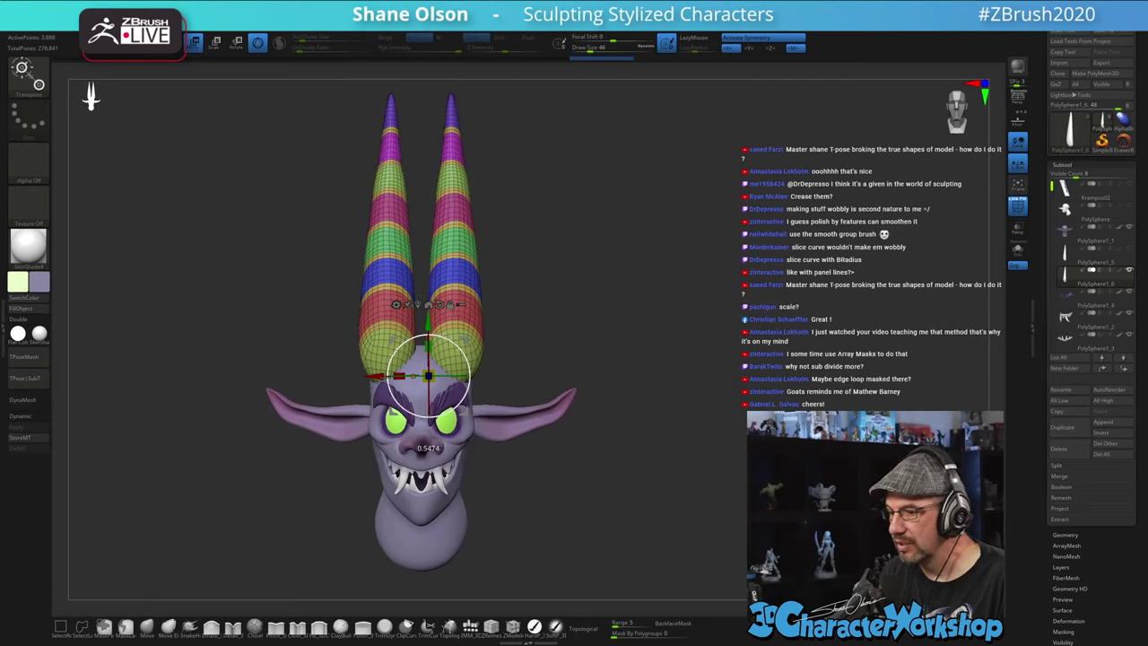
pyautogui.hotkey('ctrl', 'z')
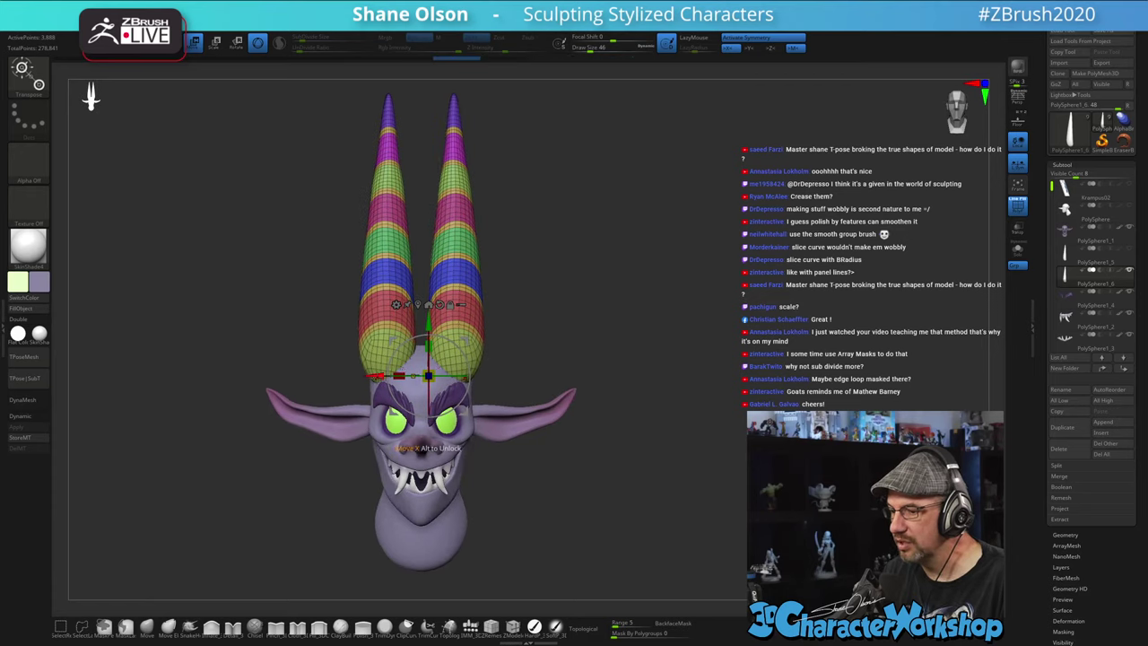
pyautogui.moveTo(375, 375); pyautogui.dragTo(372, 375)
# - Shift the horns backward on top of the head in the side view with the transform gizmo
pyautogui.moveTo(686, 321); pyautogui.dragTo(630, 323)
pyautogui.moveTo(466, 341); pyautogui.dragTo(470, 344)
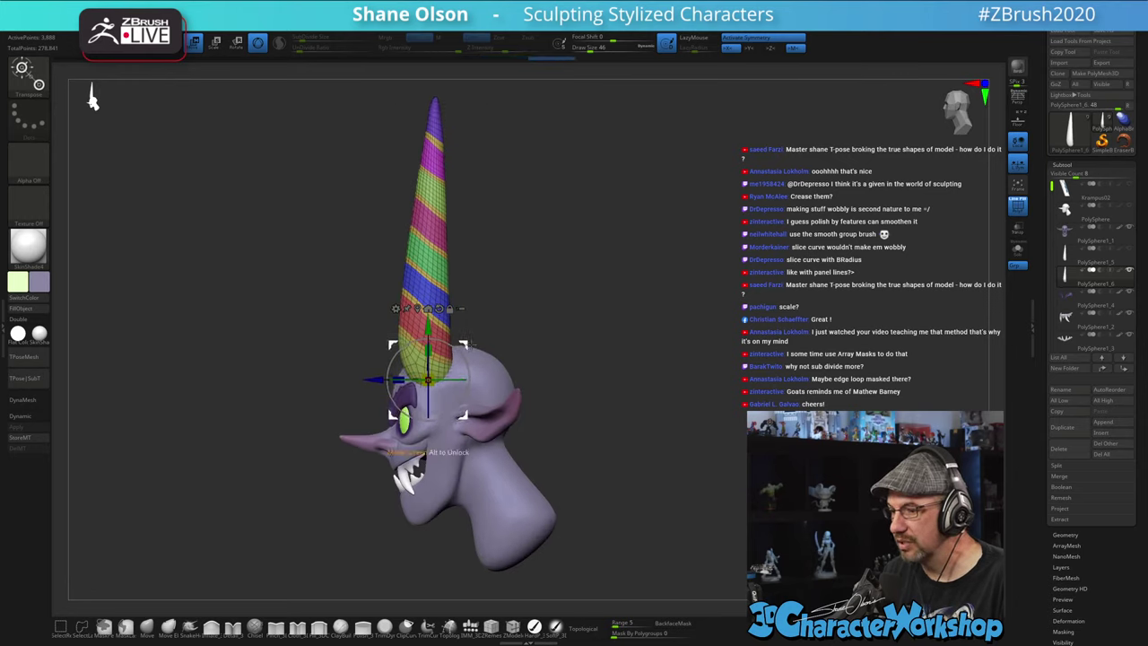
pyautogui.moveTo(577, 324)
pyautogui.mouseDown()
pyautogui.moveTo(628, 321)
pyautogui.moveTo(594, 327)
pyautogui.mouseUp()
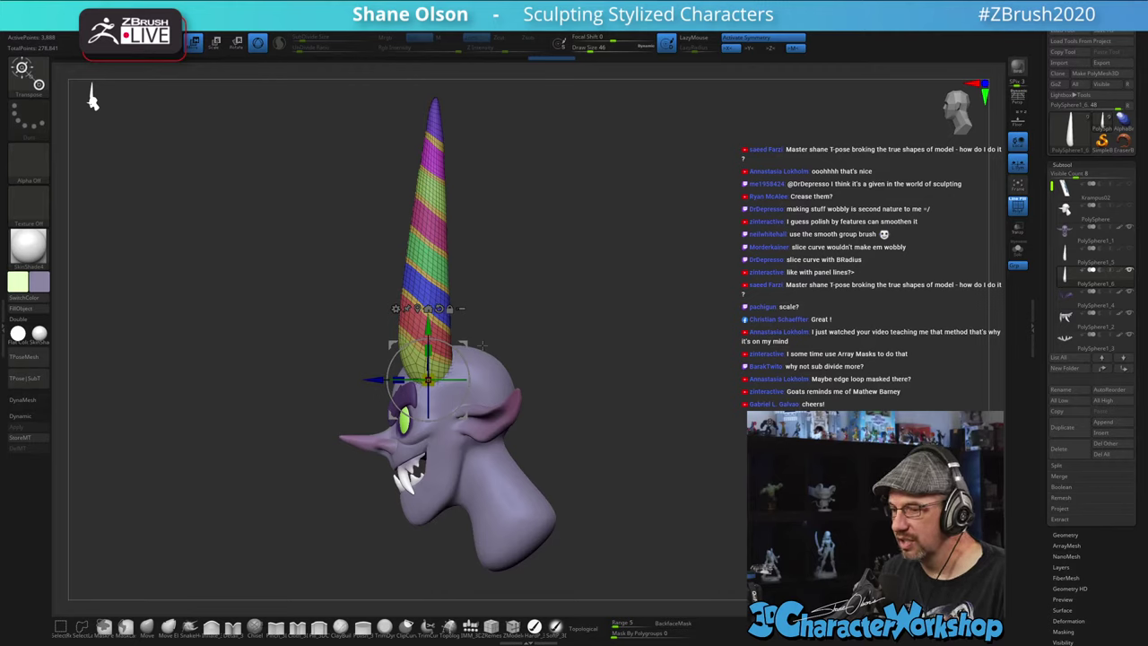
pyautogui.moveTo(467, 341); pyautogui.dragTo(480, 337)
pyautogui.moveTo(606, 320)
pyautogui.mouseDown()
pyautogui.moveTo(682, 318)
pyautogui.moveTo(616, 315)
pyautogui.mouseUp()
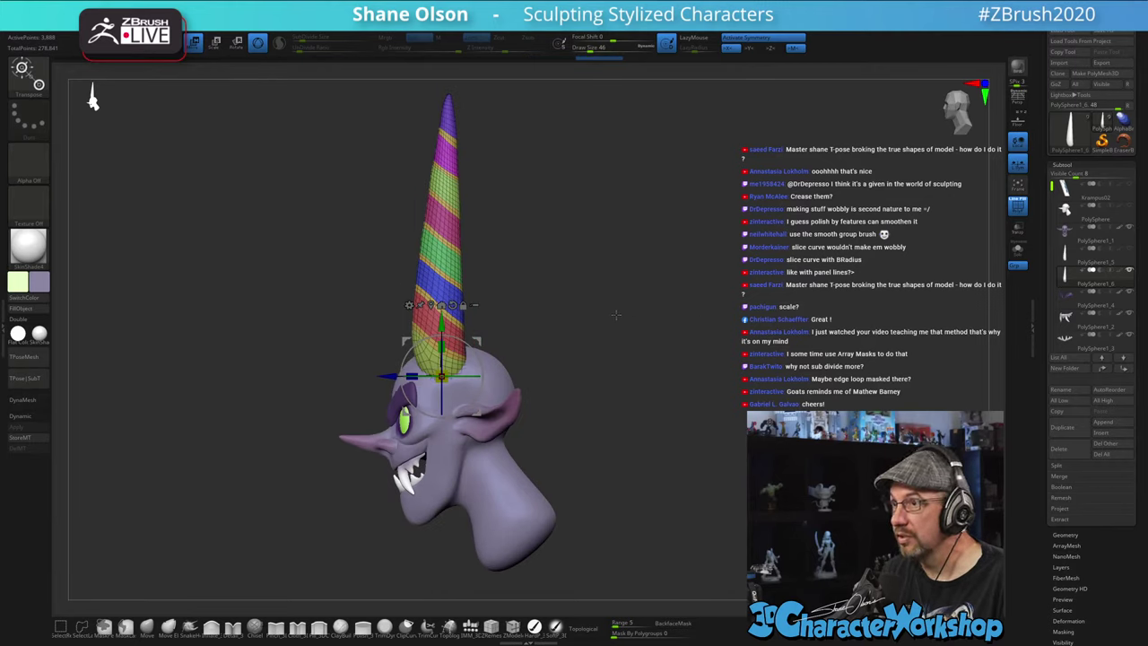
pyautogui.hotkey('ctrl', 'z')
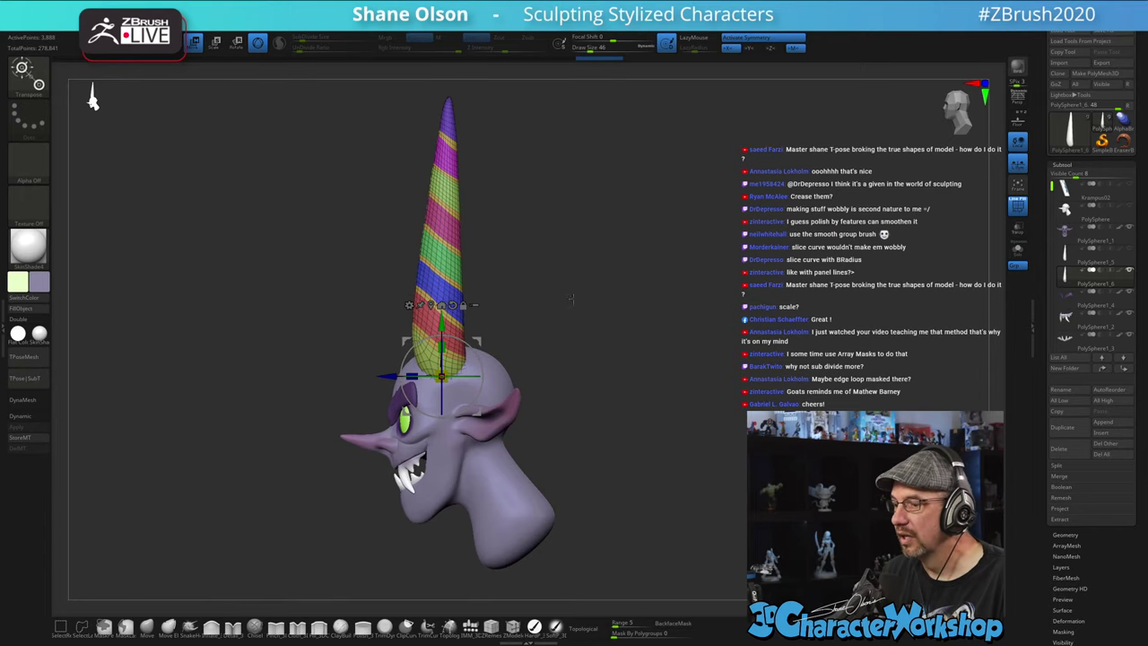
pyautogui.hotkey('ctrl', 'shift', 'z')
# - Try tilting the horns slightly forward about their base in the side view
pyautogui.moveTo(477, 352); pyautogui.dragTo(475, 349)
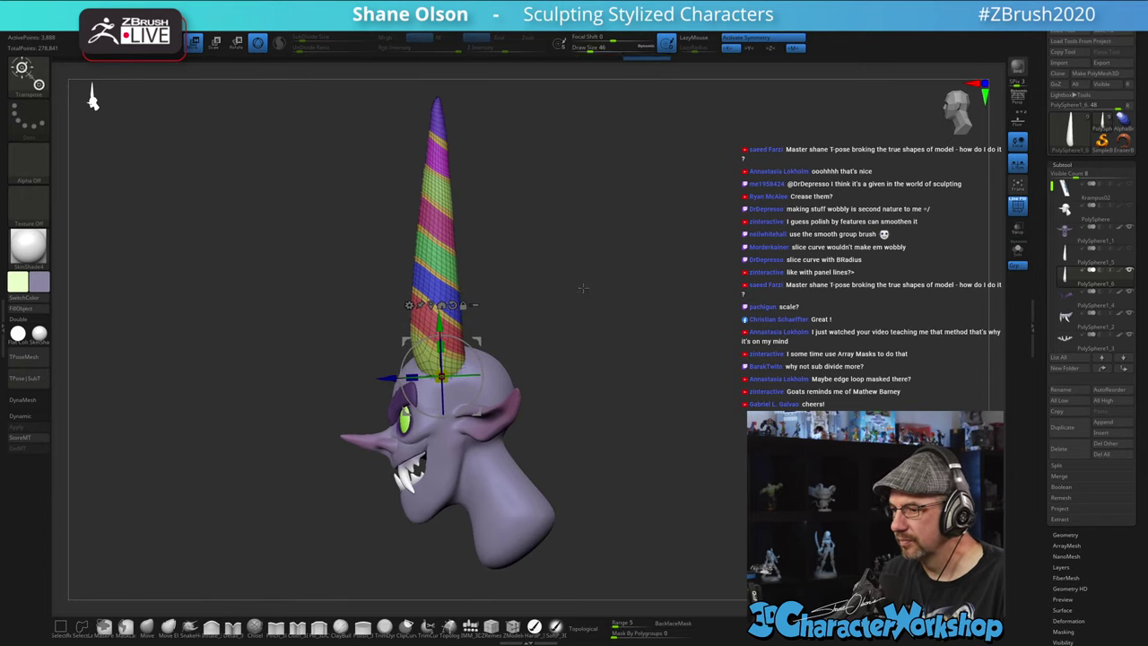
pyautogui.keyDown('alt'); pyautogui.moveTo(584, 288); pyautogui.dragTo(586, 334); pyautogui.keyUp('alt')
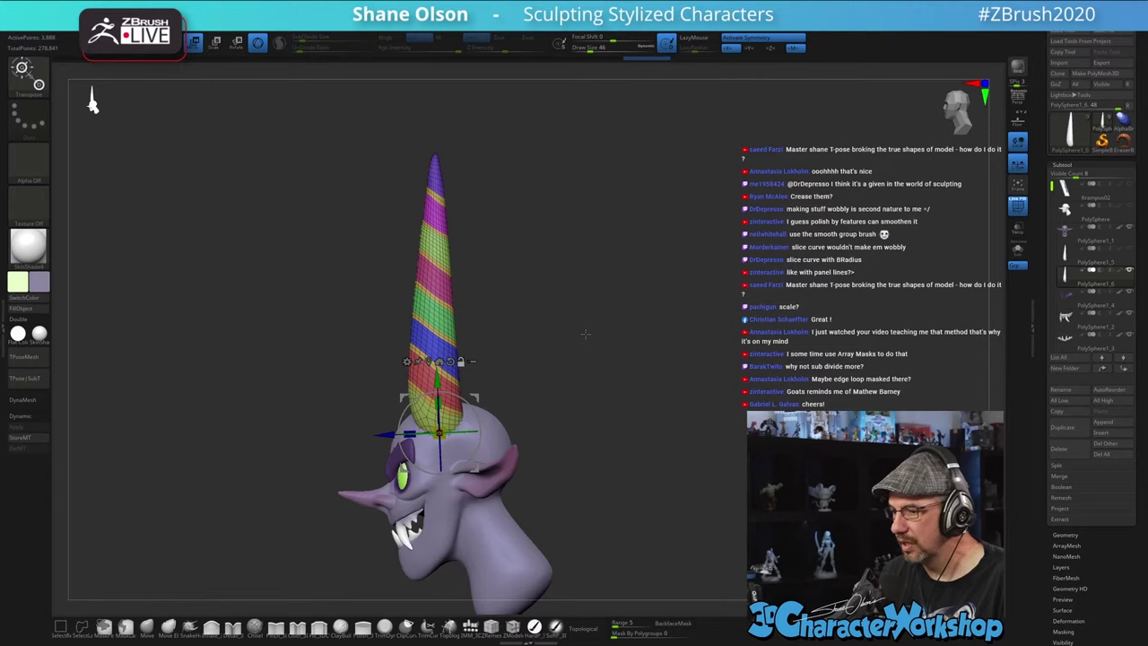
pyautogui.hotkey('ctrl', 'z')
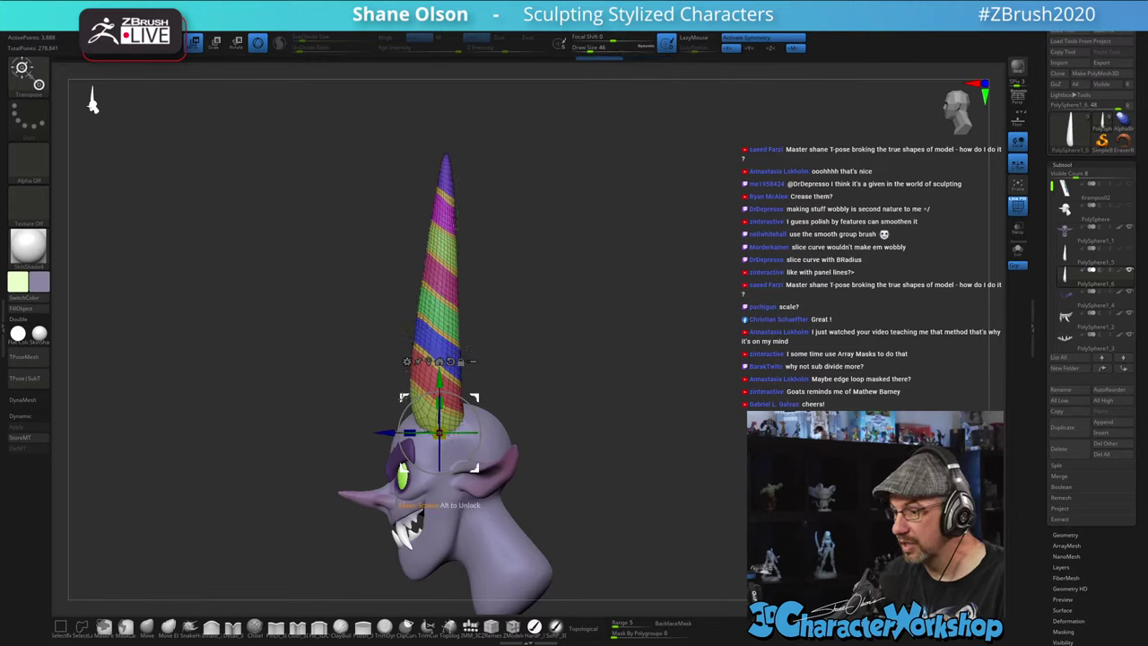
# - Stretch the horns vertically from their base to make them taller and slimmer relative to the head
pyautogui.keyDown('alt'); pyautogui.moveTo(586, 210); pyautogui.dragTo(587, 200); pyautogui.keyUp('alt')
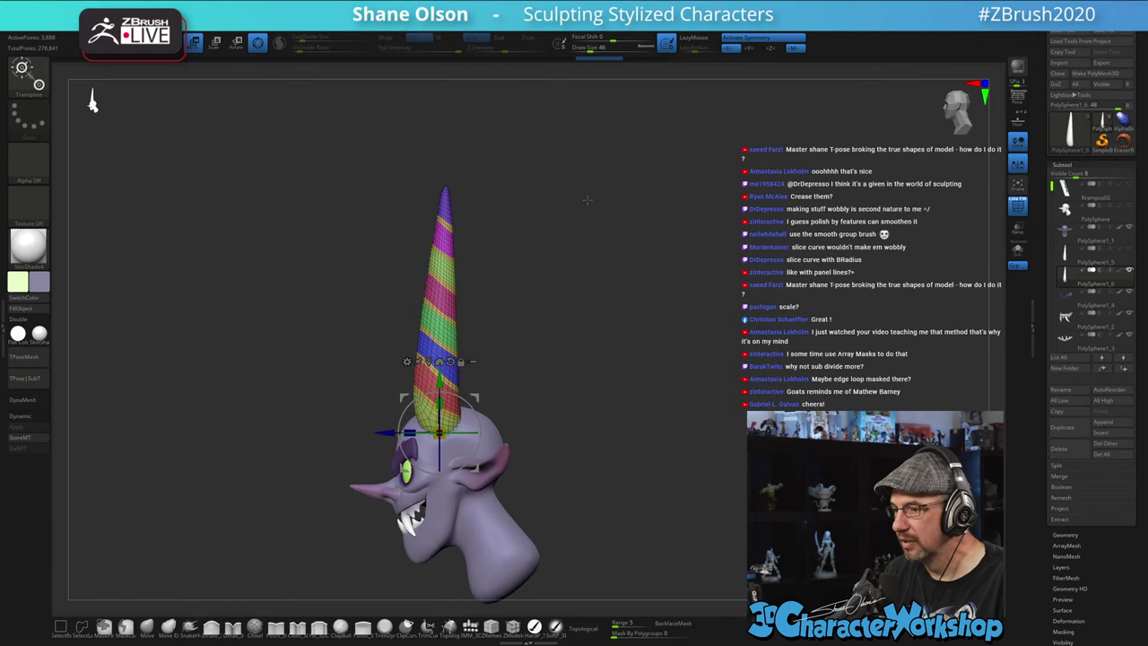
pyautogui.moveTo(469, 402); pyautogui.dragTo(439, 384)
pyautogui.keyDown('ctrl'); pyautogui.moveTo(658, 305); pyautogui.dragTo(655, 272, button='right'); pyautogui.keyUp('ctrl')
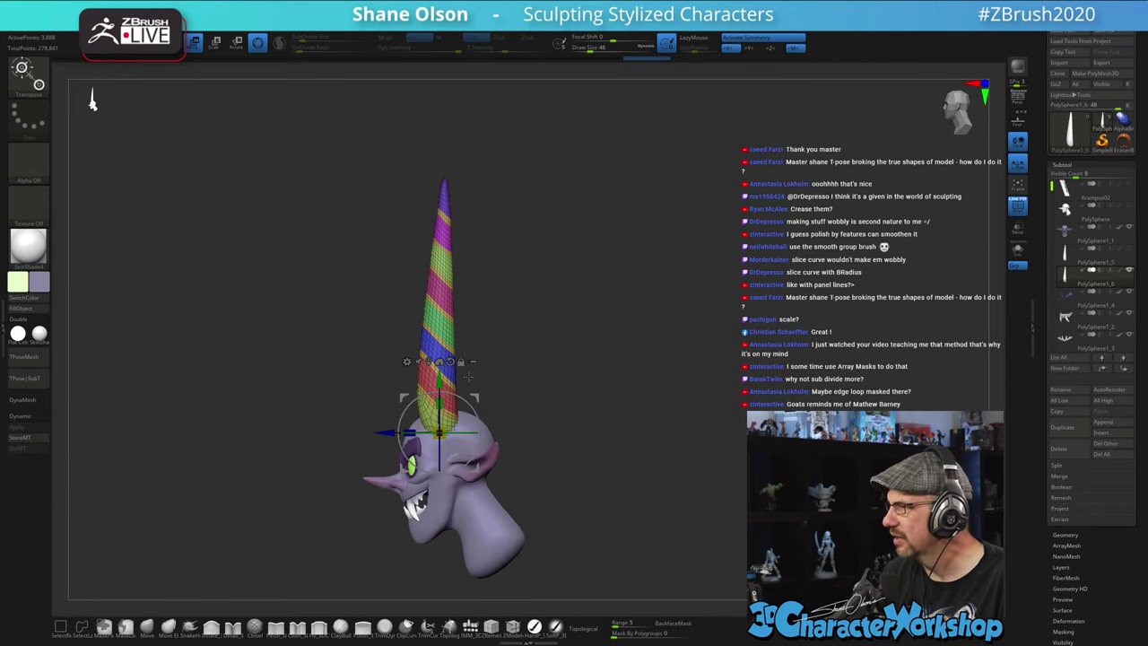
pyautogui.moveTo(439, 403); pyautogui.dragTo(440, 401)
pyautogui.moveTo(572, 352)
pyautogui.mouseDown(button='right')
pyautogui.moveTo(634, 348)
pyautogui.moveTo(569, 347)
pyautogui.mouseUp(button='right')
pyautogui.moveTo(635, 306); pyautogui.dragTo(626, 283, button='right')
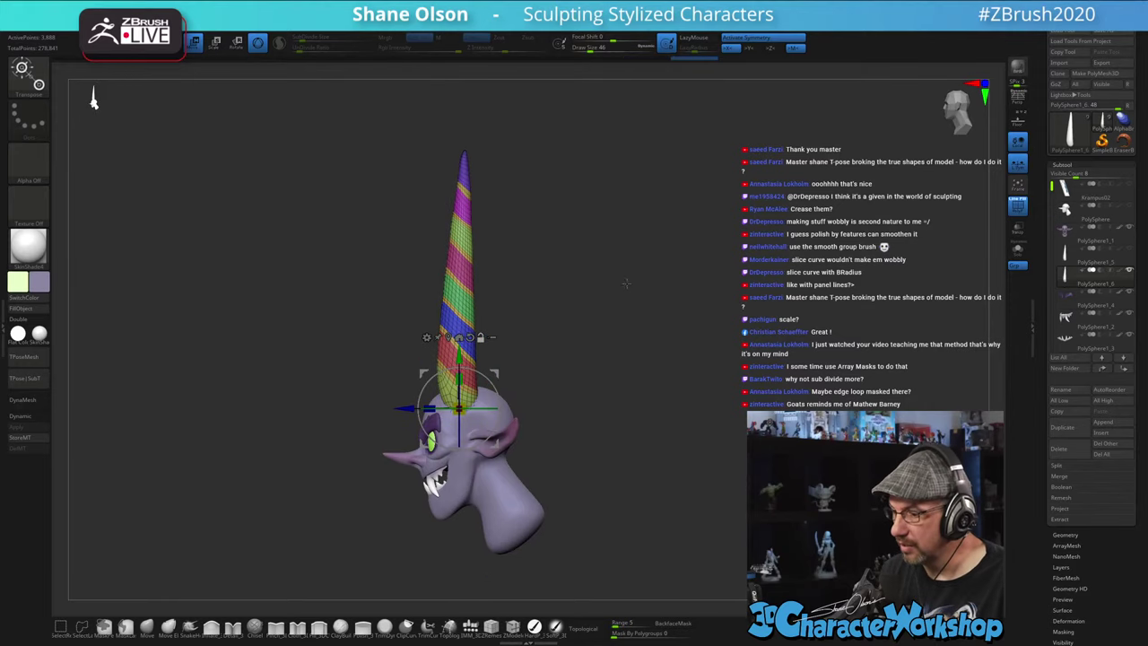
# - Try applying a gizmo deformer to the pair of horns
pyautogui.click(426, 337)
pyautogui.click(540, 368)
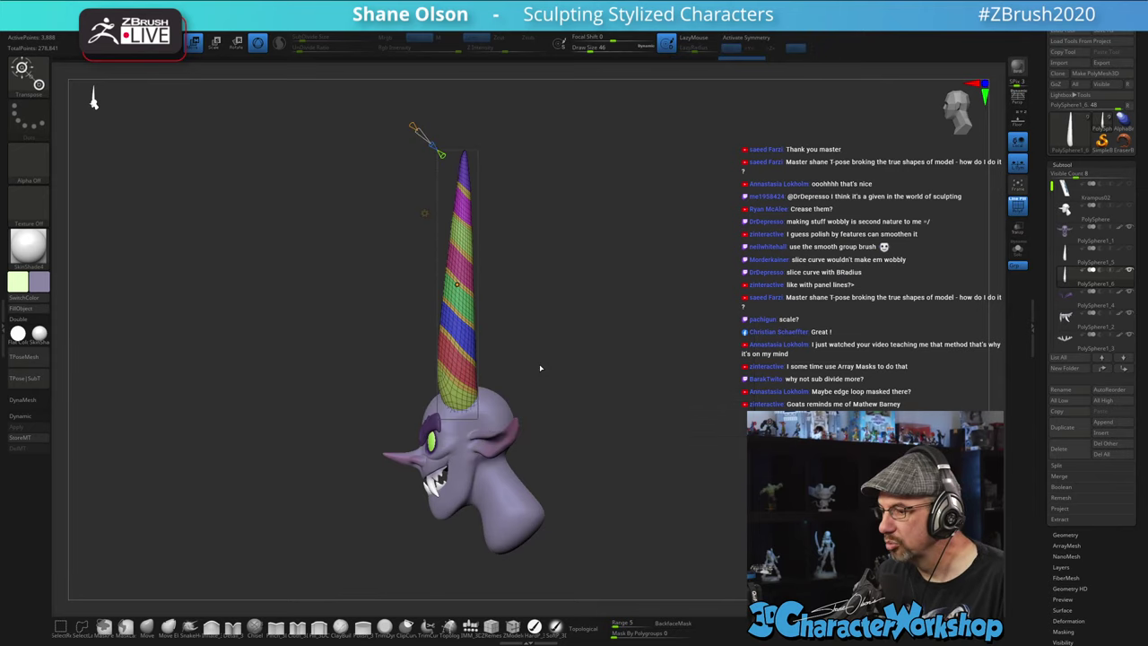
pyautogui.moveTo(599, 277); pyautogui.dragTo(640, 278, button='right')
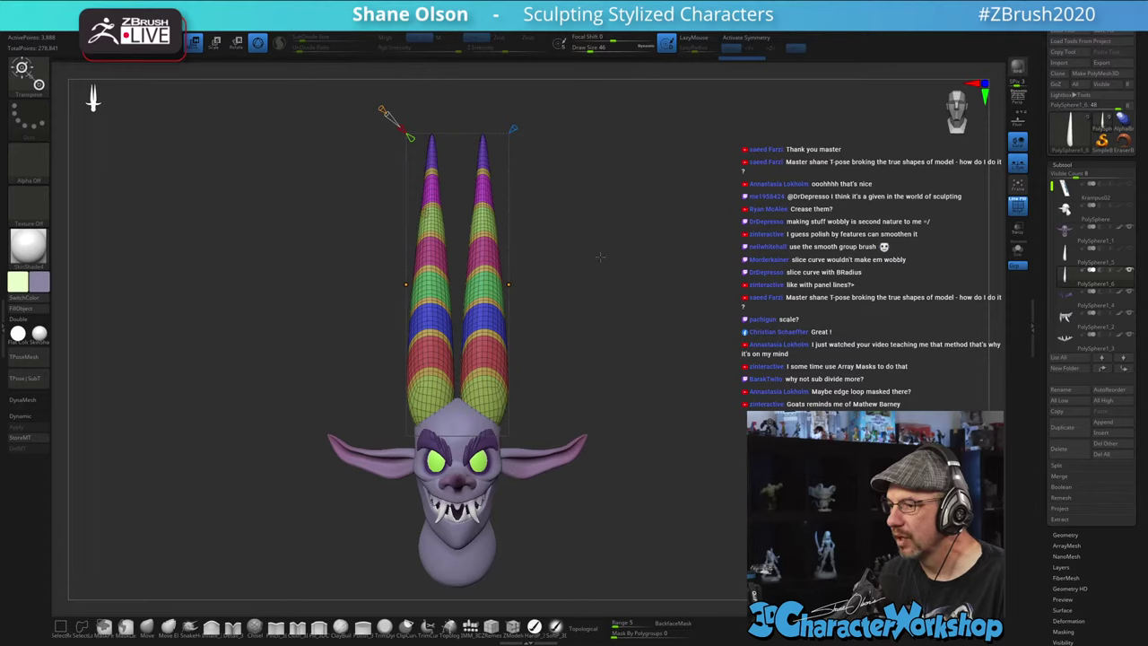
pyautogui.hotkey('ctrl', 'z')
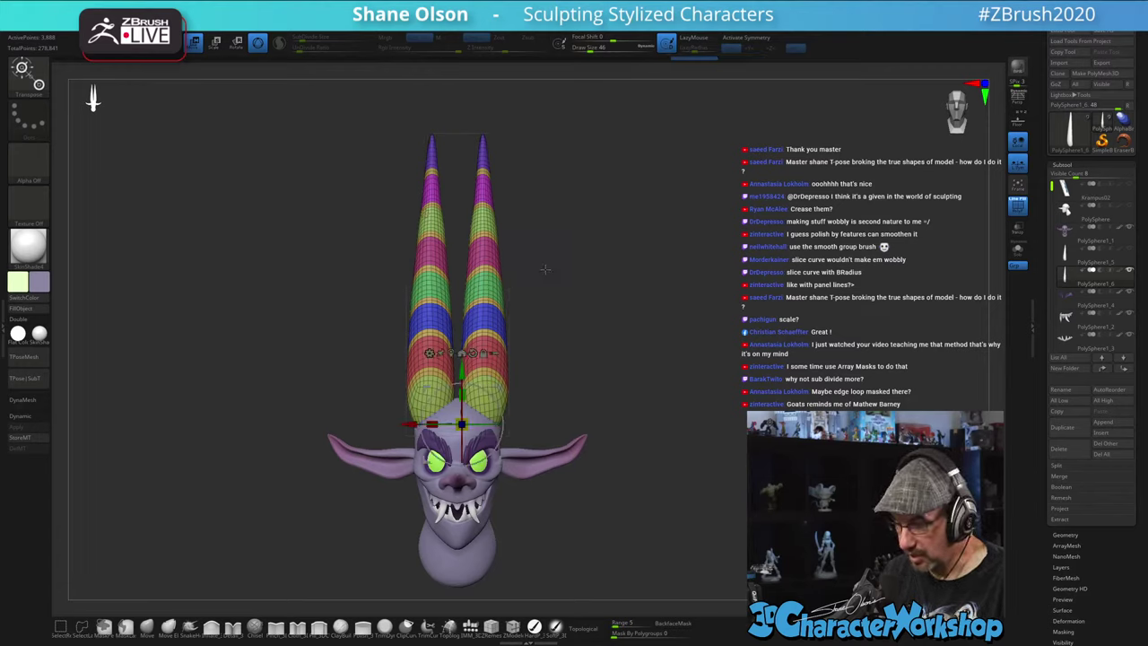
# - Turn off symmetry for the horns and return to Draw mode
pyautogui.press('x')
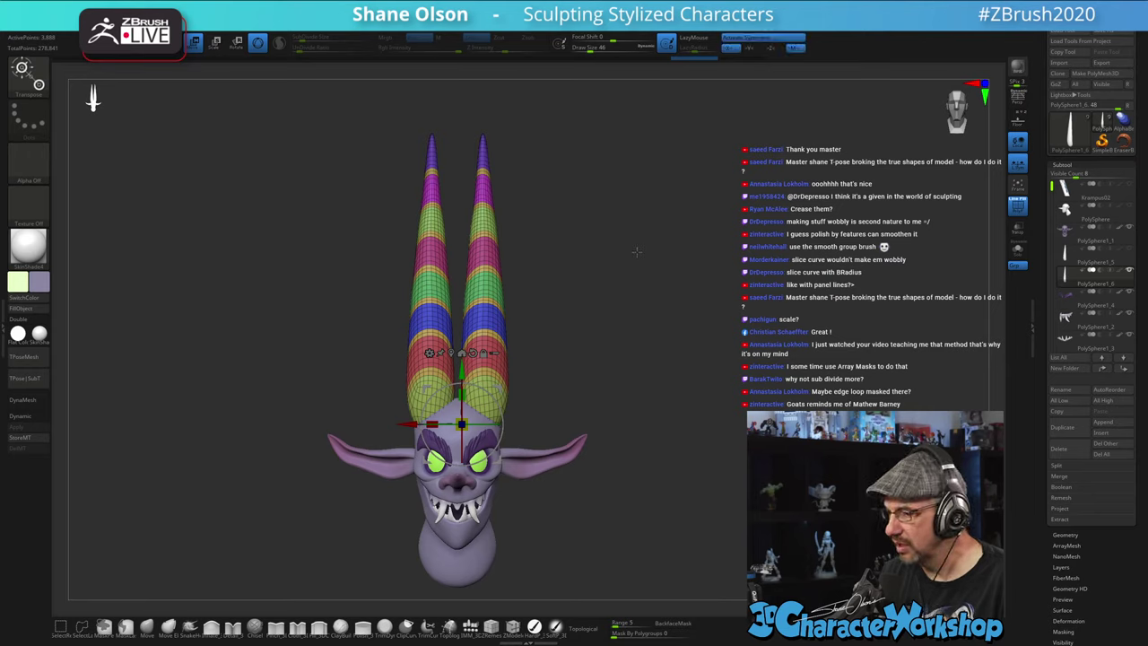
pyautogui.press('x')
pyautogui.press('x')
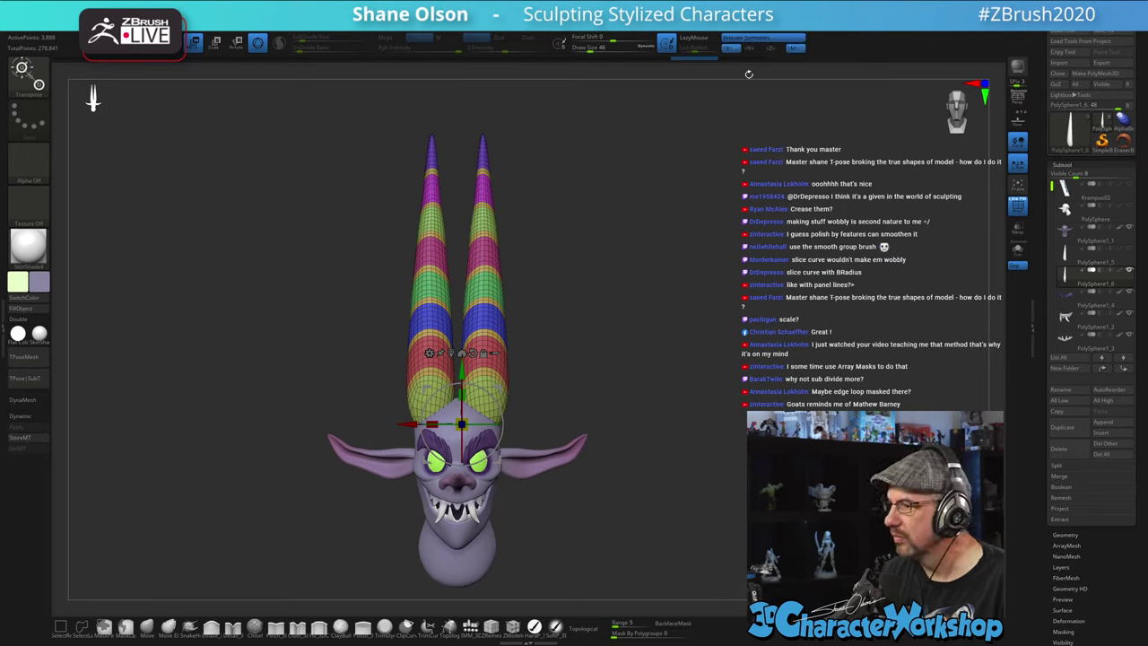
pyautogui.press('x')
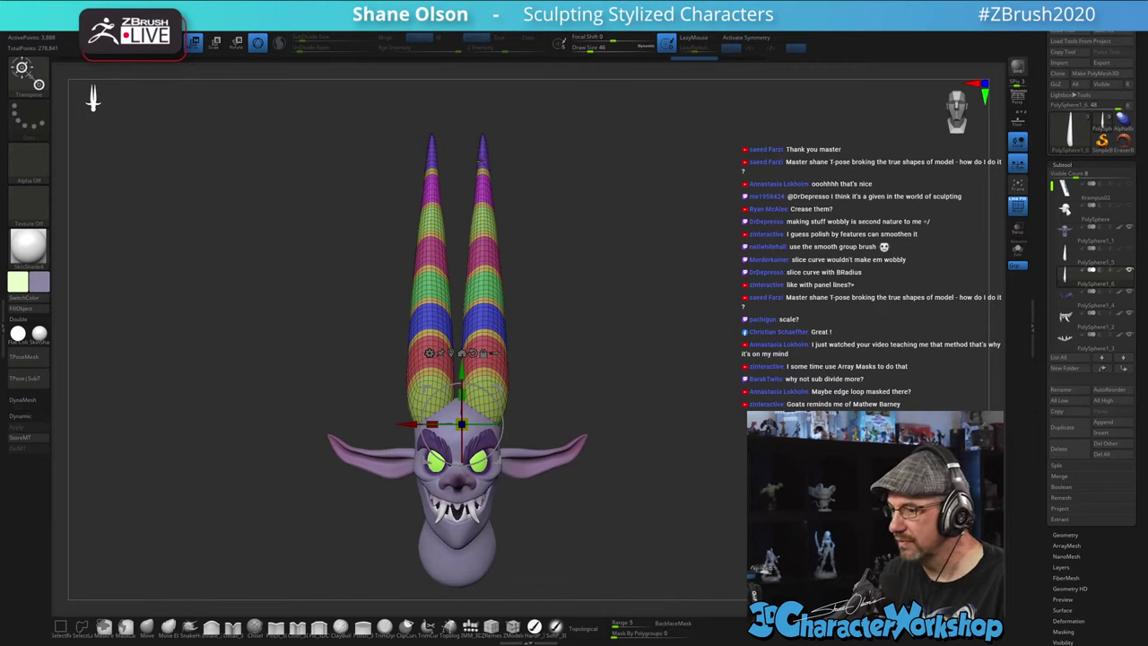
pyautogui.press('q')
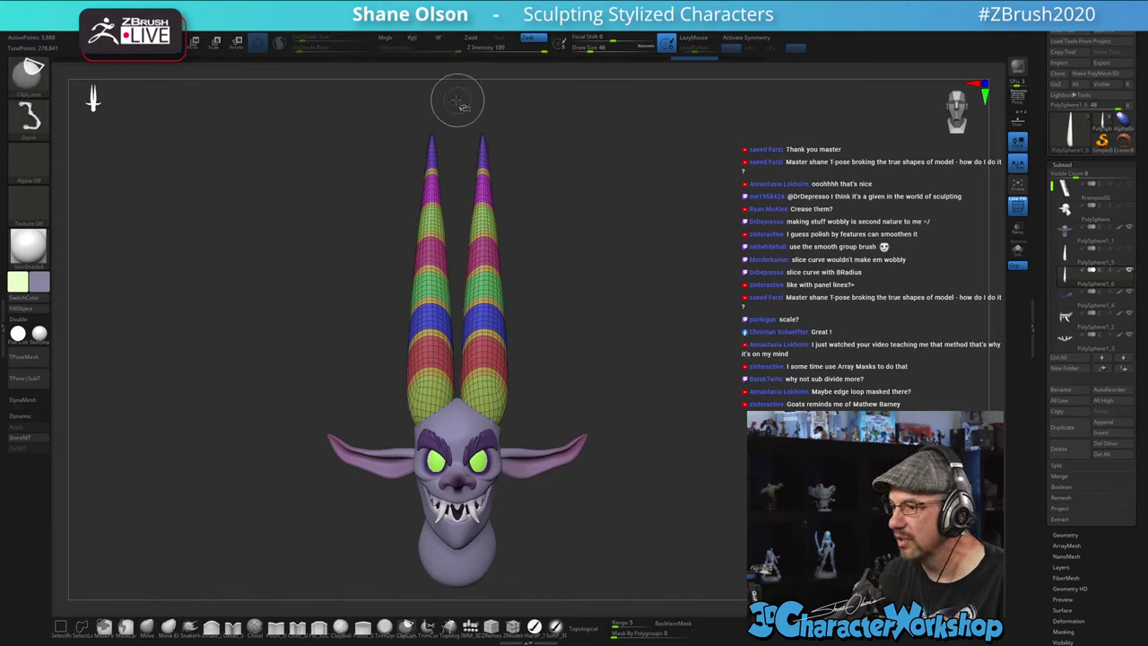
# - Hide the horn on the character's left side with the SelectRect brush and delete the hidden geometry
pyautogui.moveTo(460, 103)
pyautogui.keyDown('ctrl'); pyautogui.keyDown('shift'); pyautogui.mouseDown()
pyautogui.moveTo(601, 530)
pyautogui.moveTo(760, 550)
pyautogui.mouseUp(); pyautogui.keyUp('shift'); pyautogui.keyUp('ctrl')
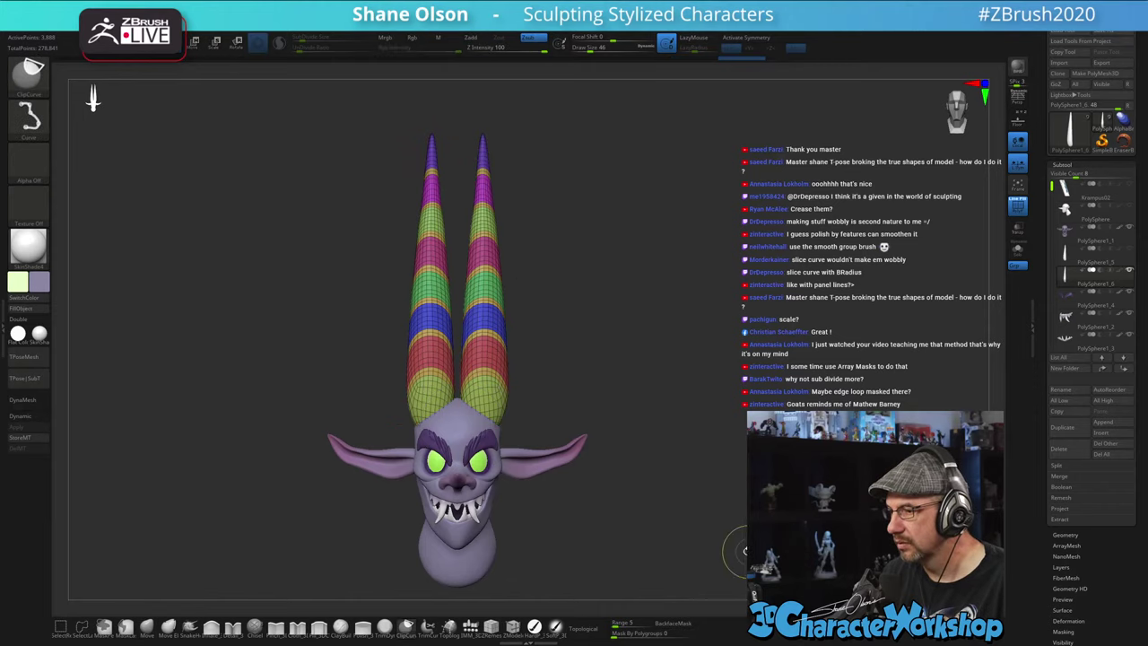
pyautogui.click(60, 629)
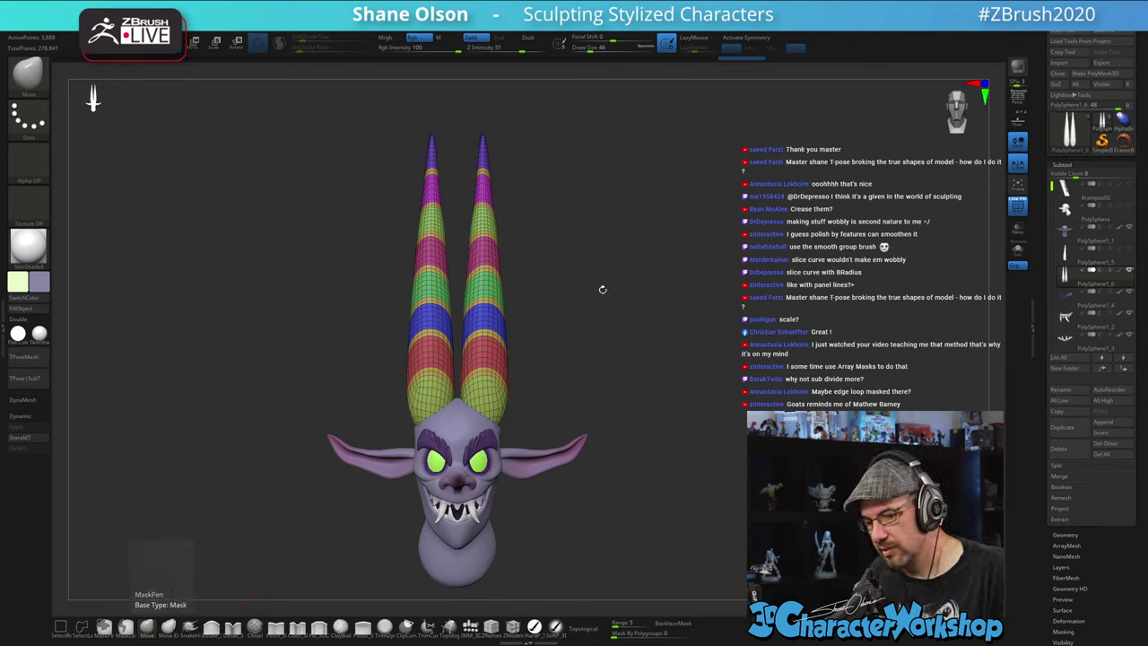
pyautogui.moveTo(598, 102)
pyautogui.keyDown('ctrl'); pyautogui.keyDown('alt'); pyautogui.keyDown('shift'); pyautogui.mouseDown()
pyautogui.moveTo(489, 529)
pyautogui.moveTo(456, 561)
pyautogui.mouseUp(); pyautogui.keyUp('shift'); pyautogui.keyUp('alt'); pyautogui.keyUp('ctrl')
pyautogui.press('space')
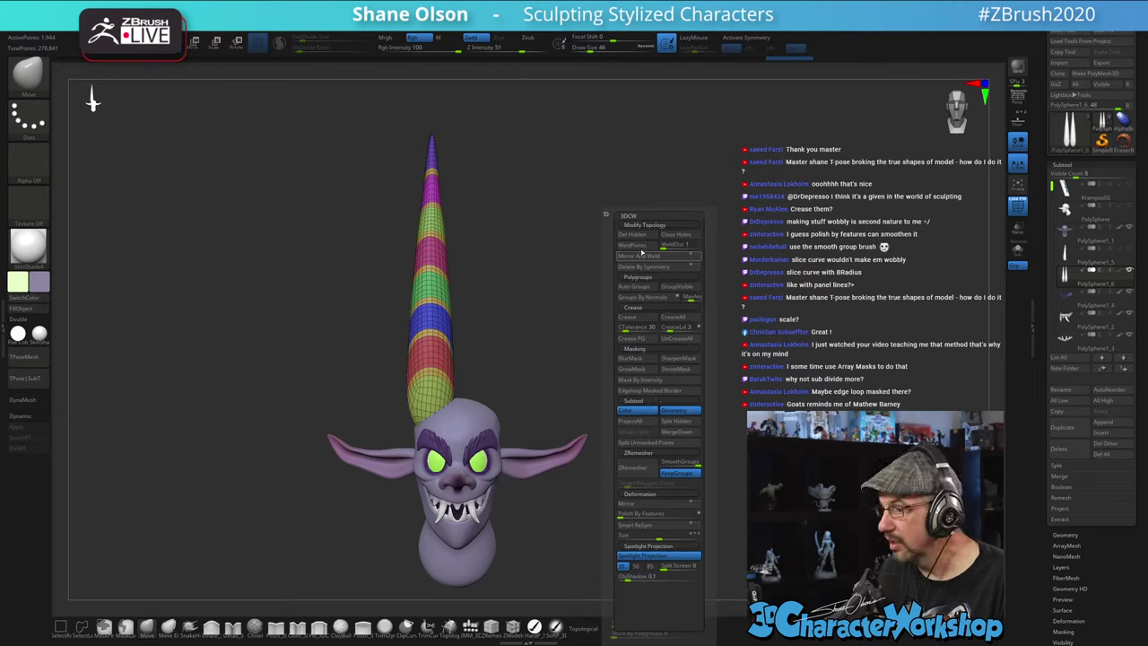
pyautogui.click(638, 235)
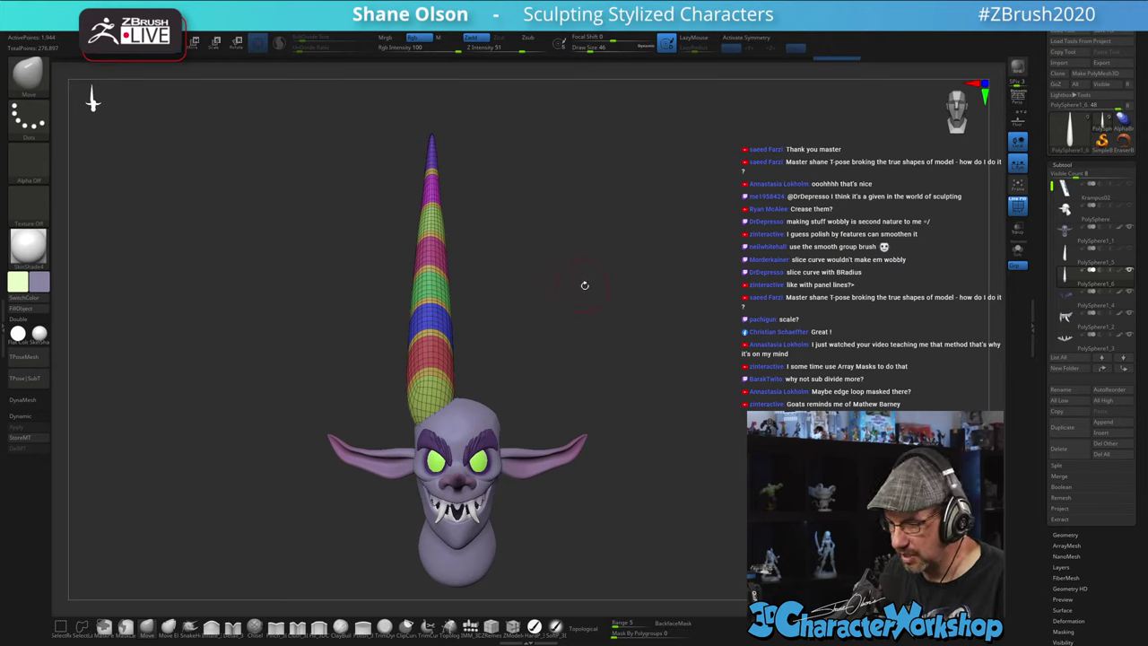
pyautogui.press('space')
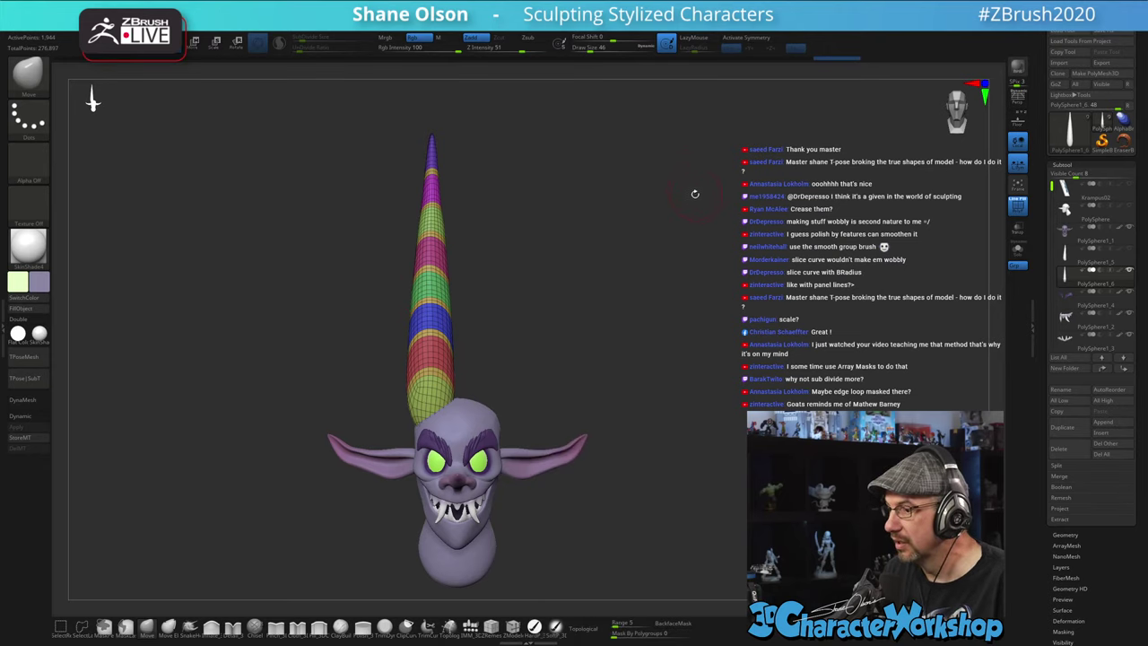
# - Apply a bend curve deformer to the remaining horn with a curve resolution of 2
pyautogui.press('w')
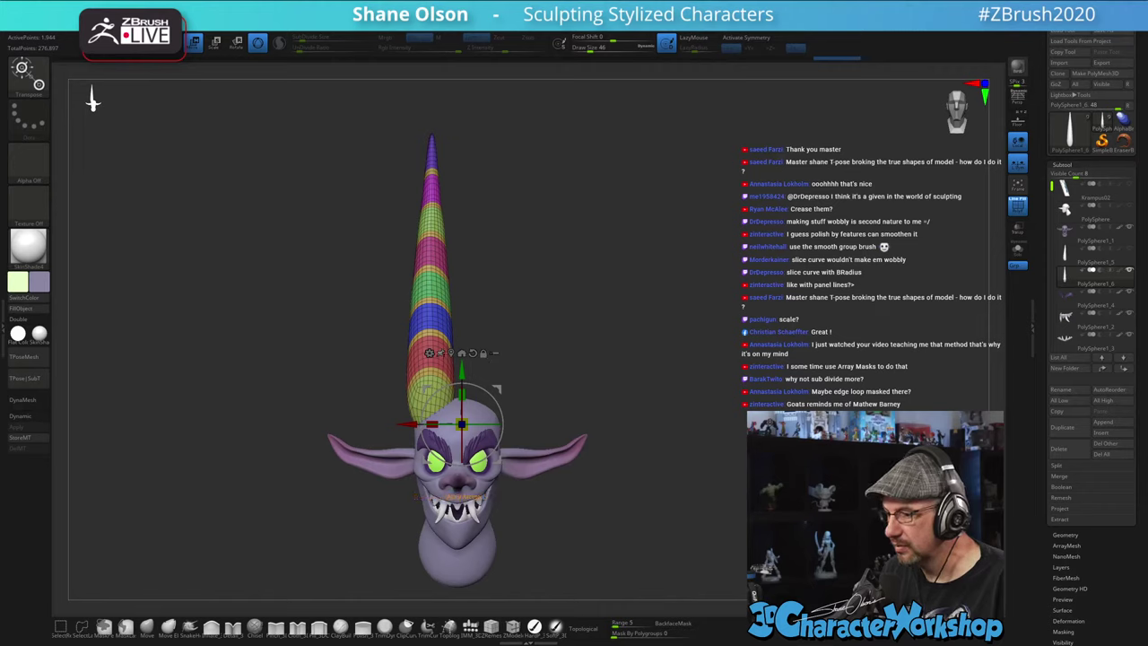
pyautogui.click(429, 354)
pyautogui.click(521, 381)
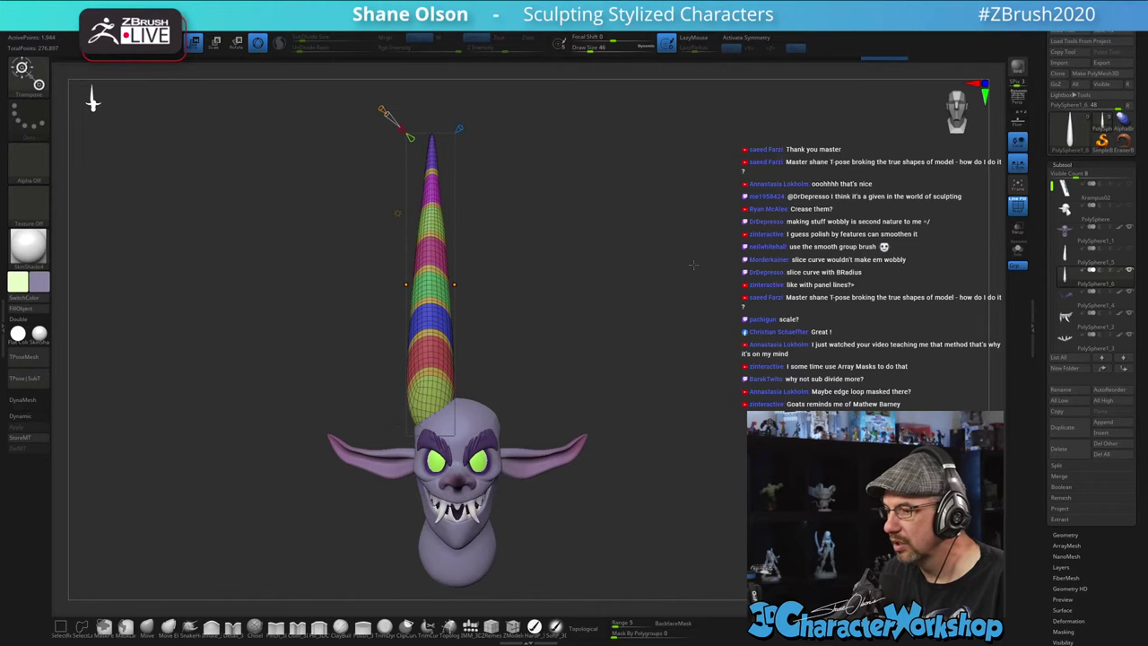
pyautogui.moveTo(693, 310); pyautogui.dragTo(606, 409)
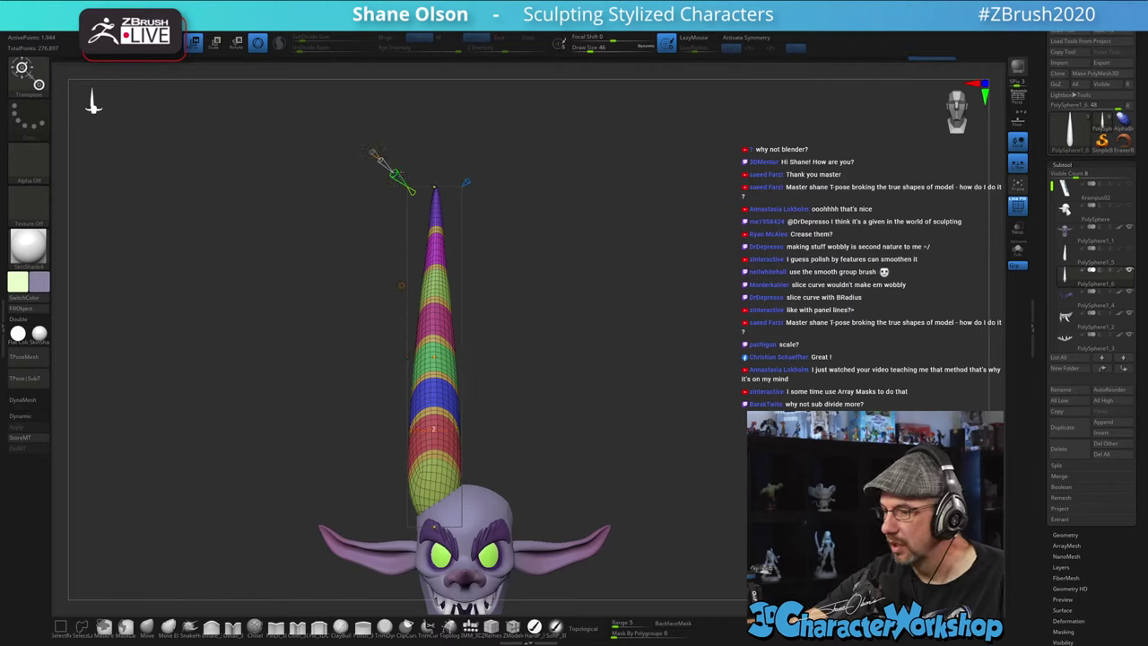
pyautogui.moveTo(581, 365); pyautogui.dragTo(531, 361)
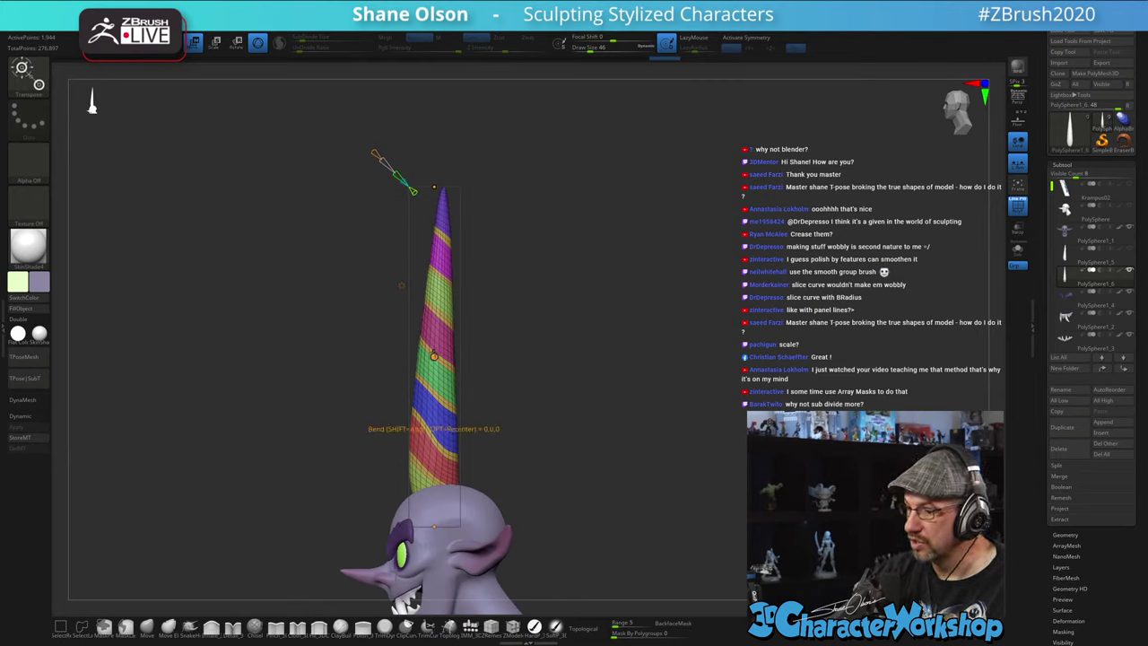
# - Bend the horn backward over the head in side view by moving its tip and middle control points into an arch
pyautogui.keyDown('alt'); pyautogui.moveTo(599, 491); pyautogui.dragTo(662, 455); pyautogui.keyUp('alt')
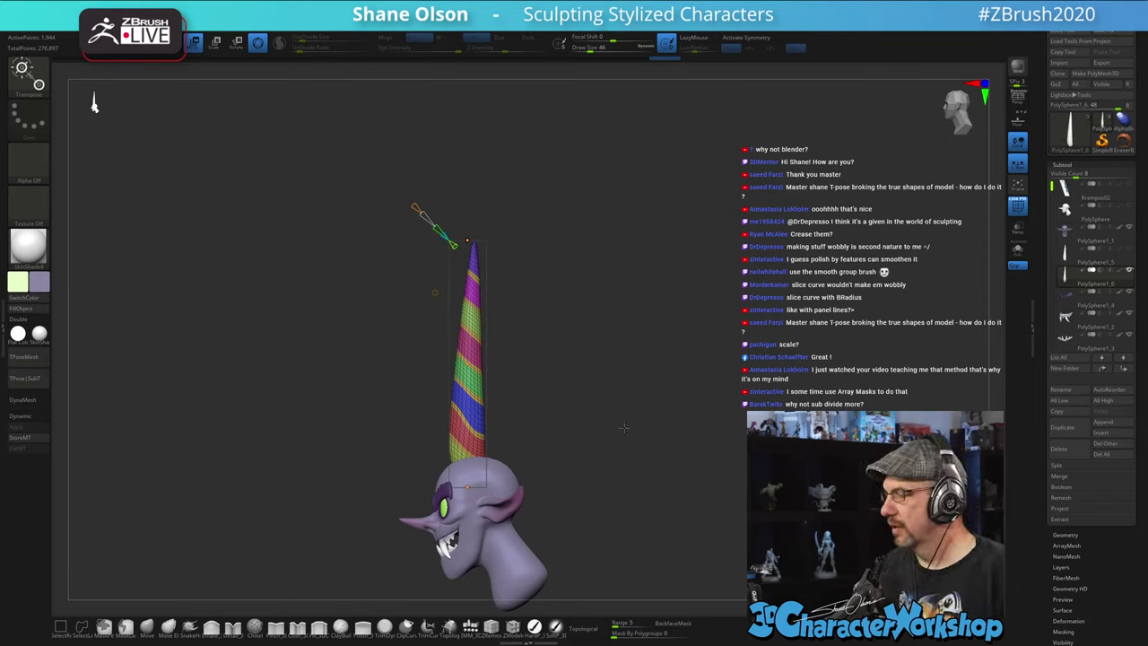
pyautogui.keyDown('alt'); pyautogui.moveTo(624, 428); pyautogui.dragTo(621, 403); pyautogui.keyUp('alt')
pyautogui.keyDown('alt'); pyautogui.moveTo(596, 350); pyautogui.dragTo(593, 365); pyautogui.keyUp('alt')
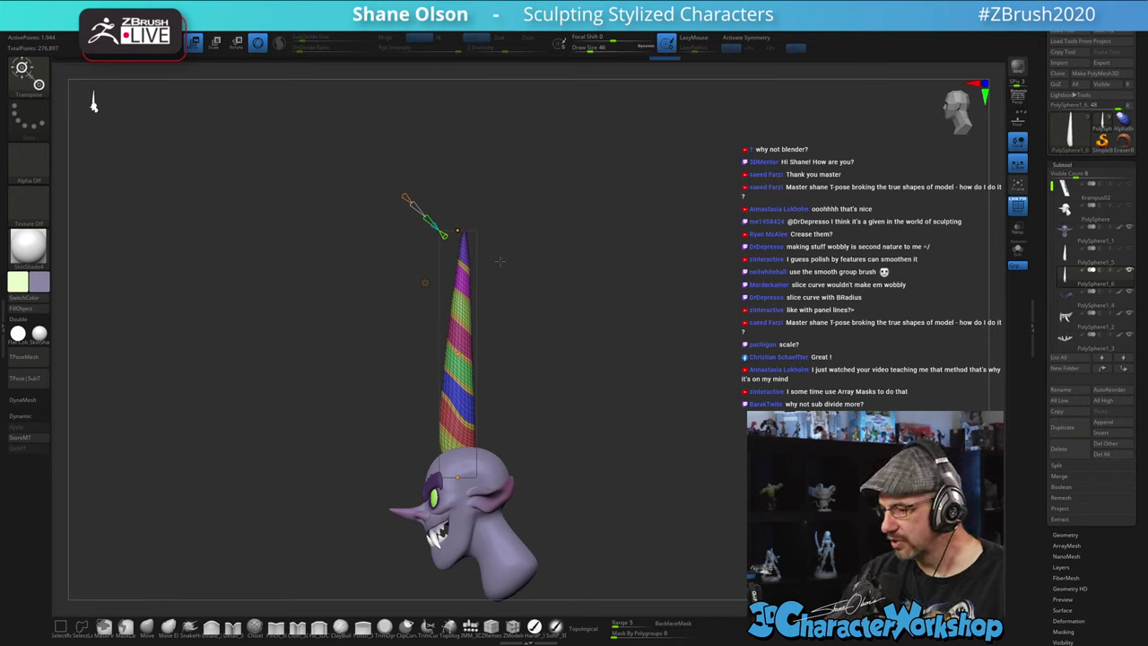
pyautogui.keyDown('alt'); pyautogui.moveTo(519, 230); pyautogui.dragTo(635, 451); pyautogui.keyUp('alt')
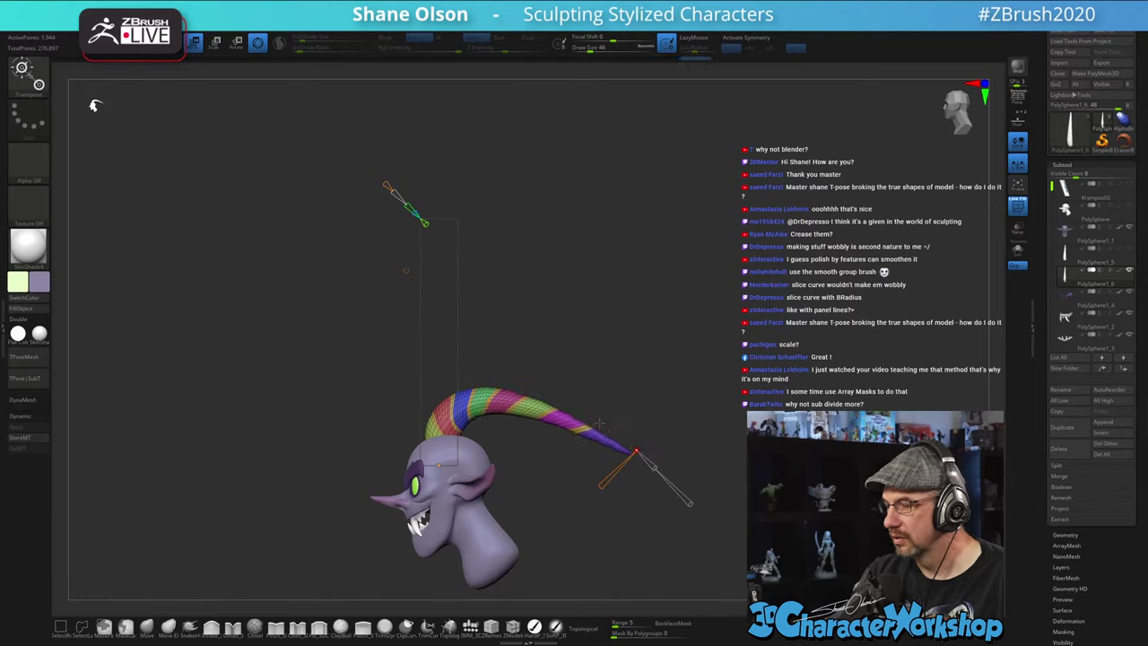
pyautogui.moveTo(489, 396); pyautogui.dragTo(538, 382)
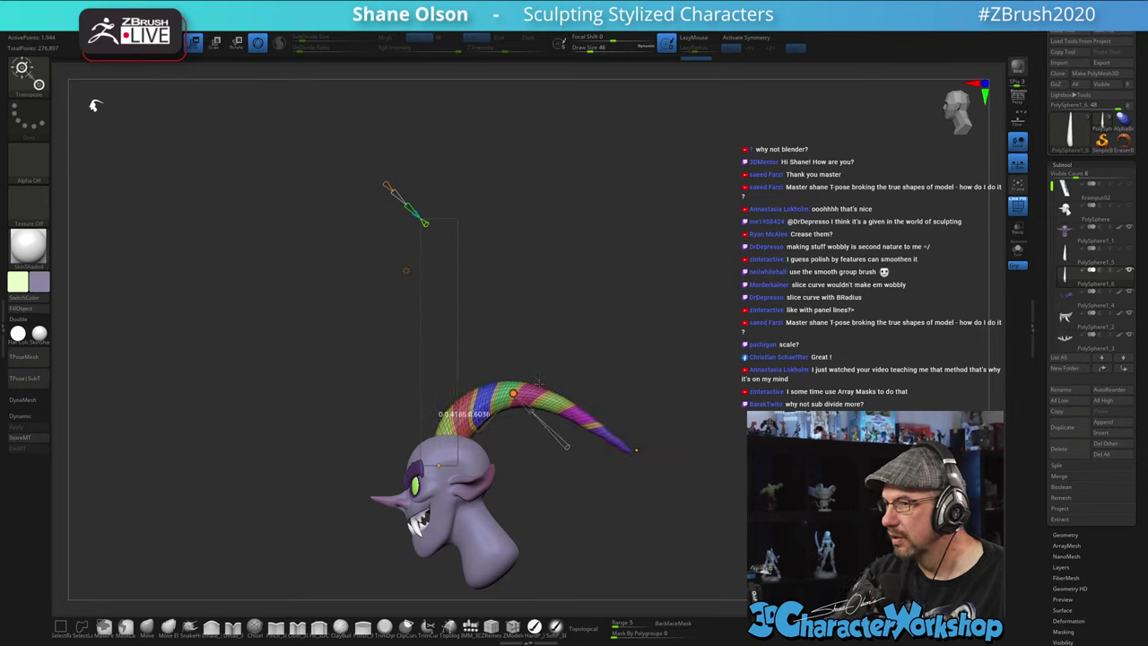
# - Swing the horn's tip and middle control points outward, away from the head's centerline, as seen from above
pyautogui.moveTo(599, 361); pyautogui.dragTo(694, 386)
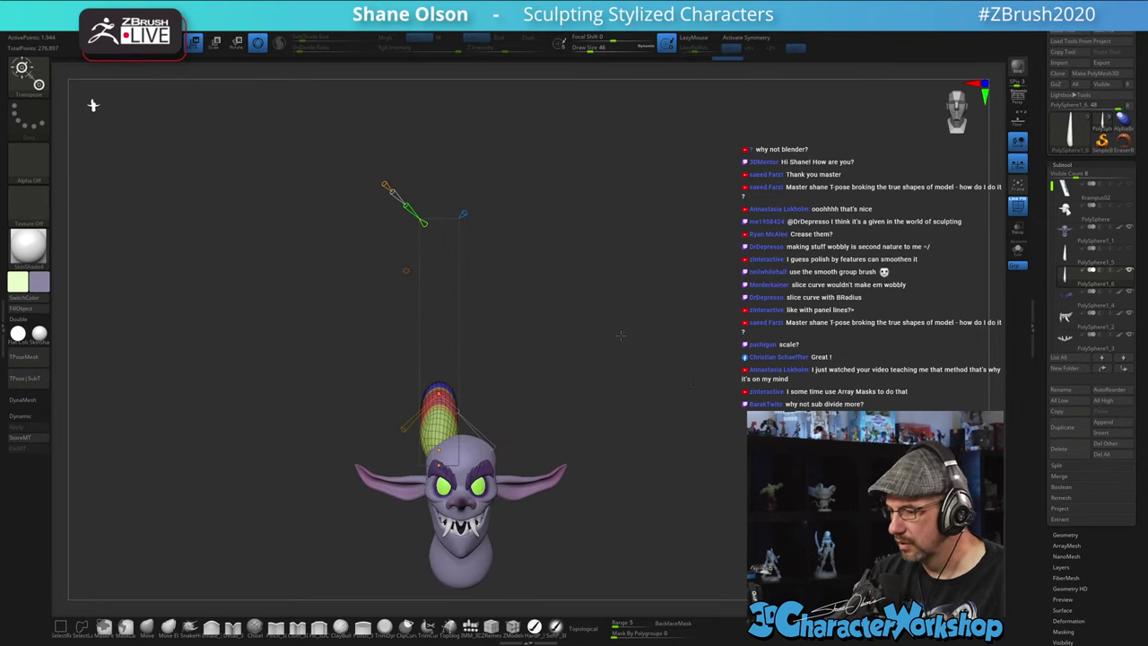
pyautogui.moveTo(612, 337); pyautogui.dragTo(630, 491)
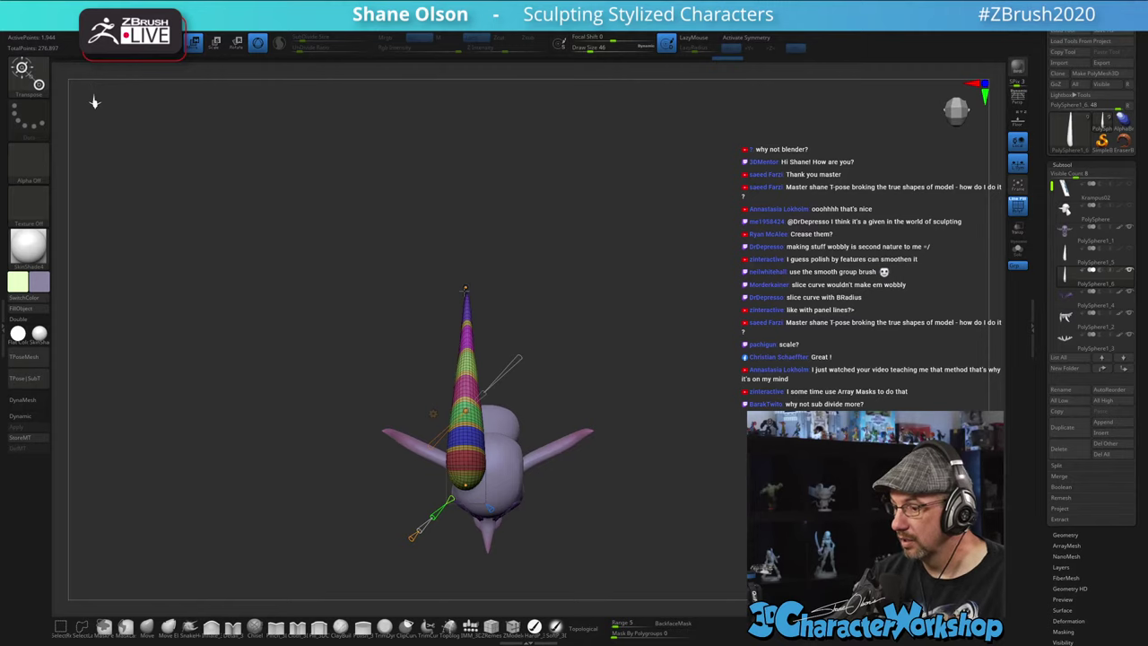
pyautogui.moveTo(465, 290); pyautogui.dragTo(404, 291)
pyautogui.moveTo(465, 411); pyautogui.dragTo(429, 413)
pyautogui.moveTo(628, 499); pyautogui.dragTo(630, 412)
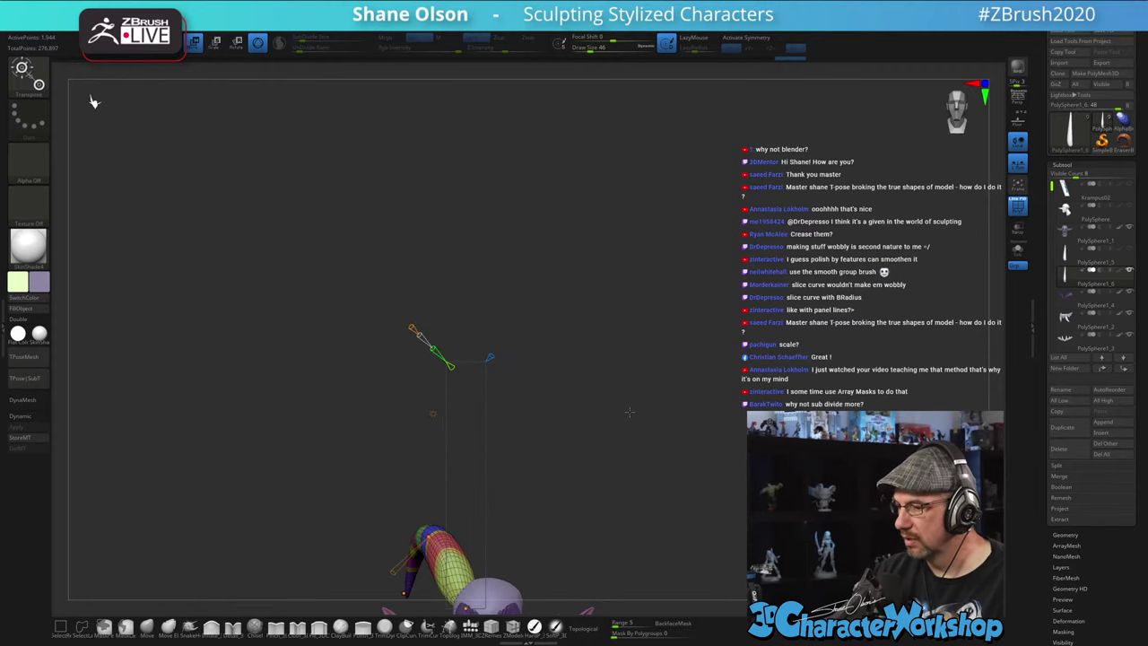
pyautogui.keyDown('alt'); pyautogui.moveTo(630, 526); pyautogui.dragTo(649, 359); pyautogui.keyUp('alt')
pyautogui.moveTo(698, 435); pyautogui.dragTo(638, 446)
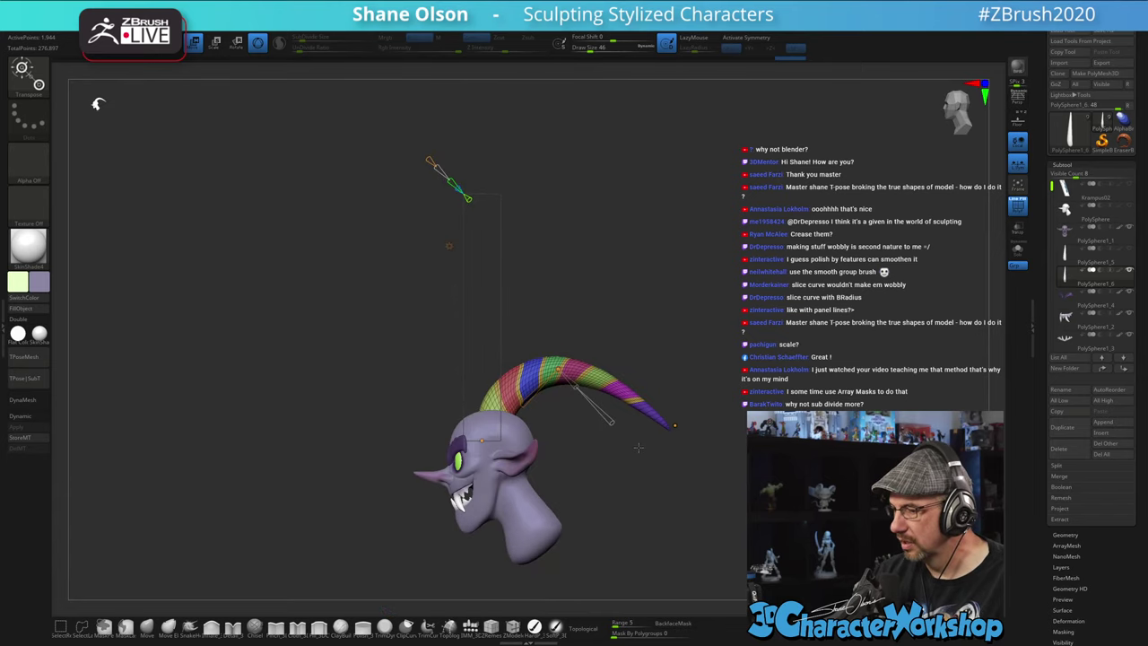
pyautogui.keyDown('alt'); pyautogui.moveTo(646, 485); pyautogui.dragTo(629, 505); pyautogui.keyUp('alt')
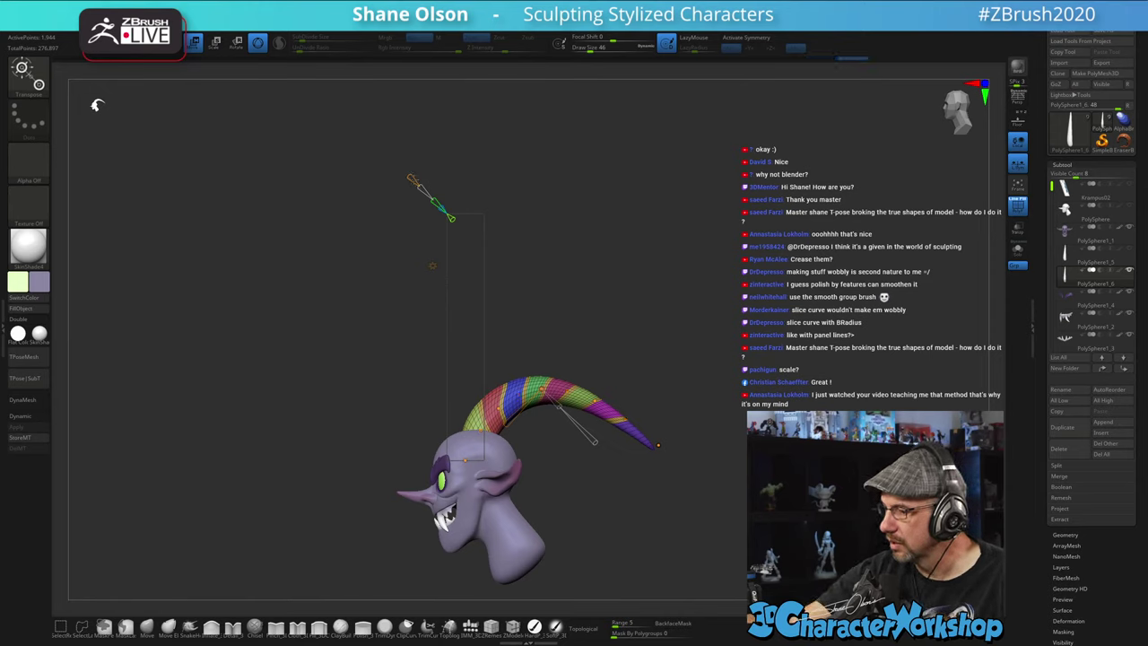
# - Add control points along the horn's curve, lower its rear section and lift the tip into an S-shape
pyautogui.keyDown('alt'); pyautogui.moveTo(679, 343); pyautogui.dragTo(663, 317); pyautogui.keyUp('alt')
pyautogui.moveTo(599, 365); pyautogui.dragTo(595, 407)
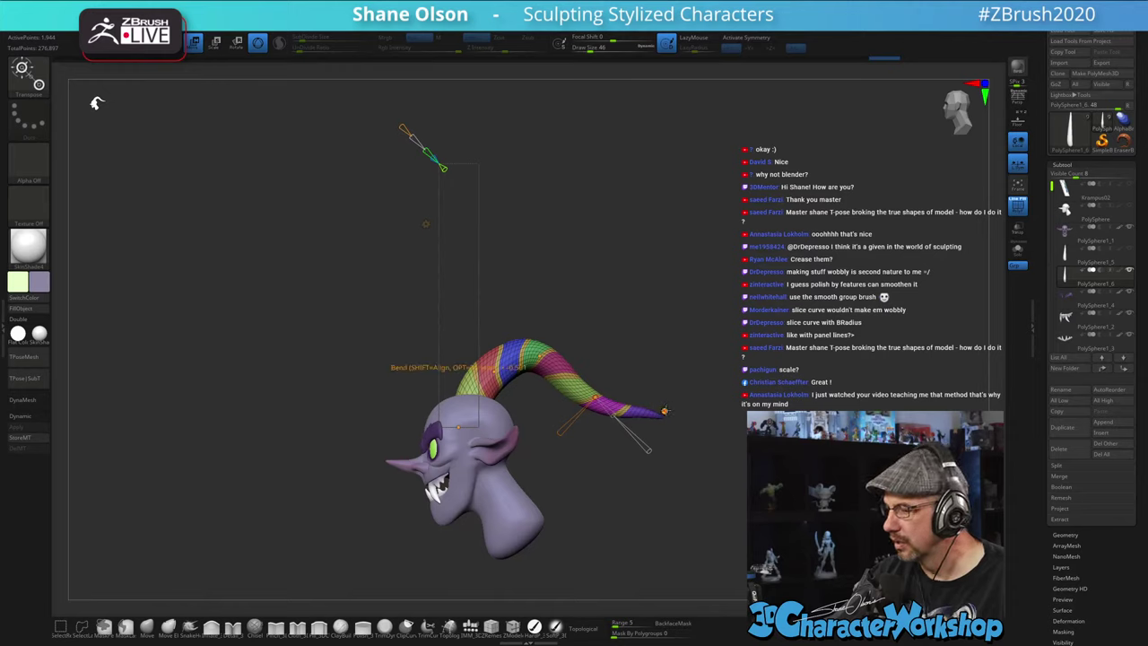
pyautogui.moveTo(664, 411); pyautogui.dragTo(632, 347)
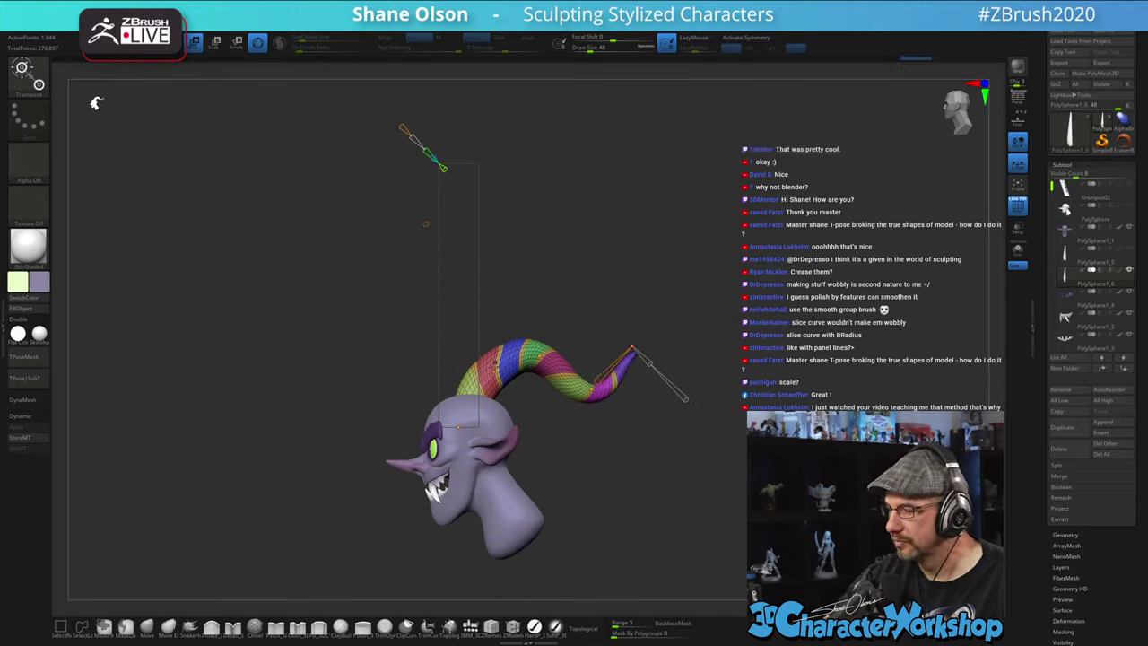
pyautogui.moveTo(495, 364); pyautogui.dragTo(495, 365)
# - Twist the horn at its middle and lower control points to adjust how the bands wrap around the bend
pyautogui.moveTo(629, 462); pyautogui.dragTo(699, 481)
pyautogui.click(539, 349)
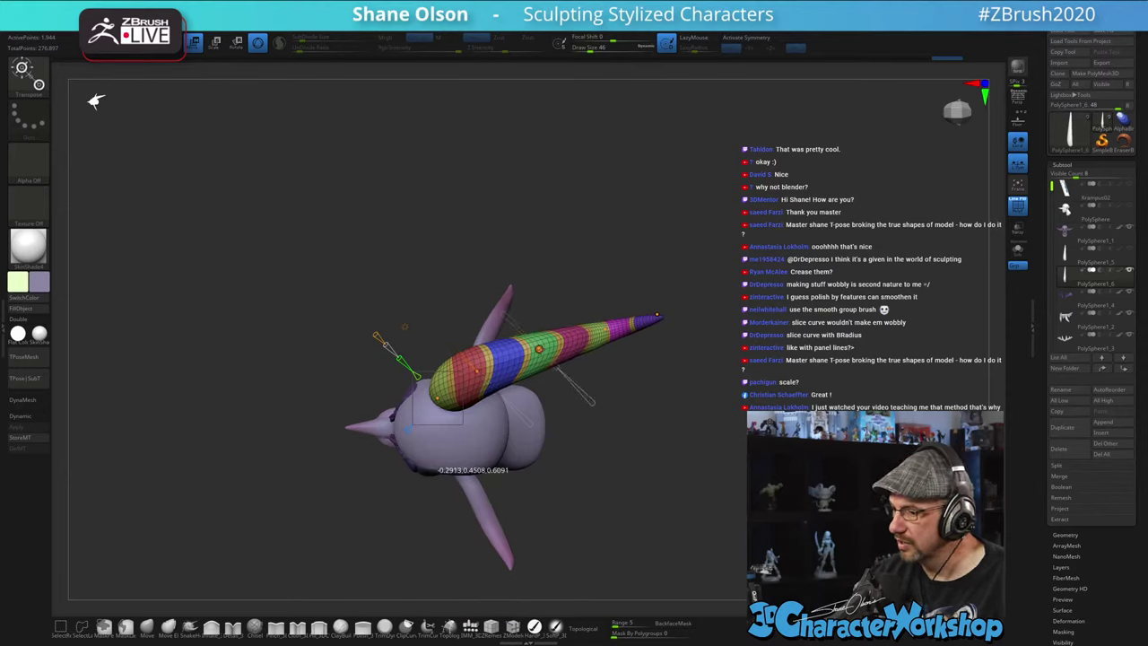
pyautogui.moveTo(654, 444)
pyautogui.mouseDown()
pyautogui.moveTo(663, 422)
pyautogui.moveTo(650, 425)
pyautogui.mouseUp()
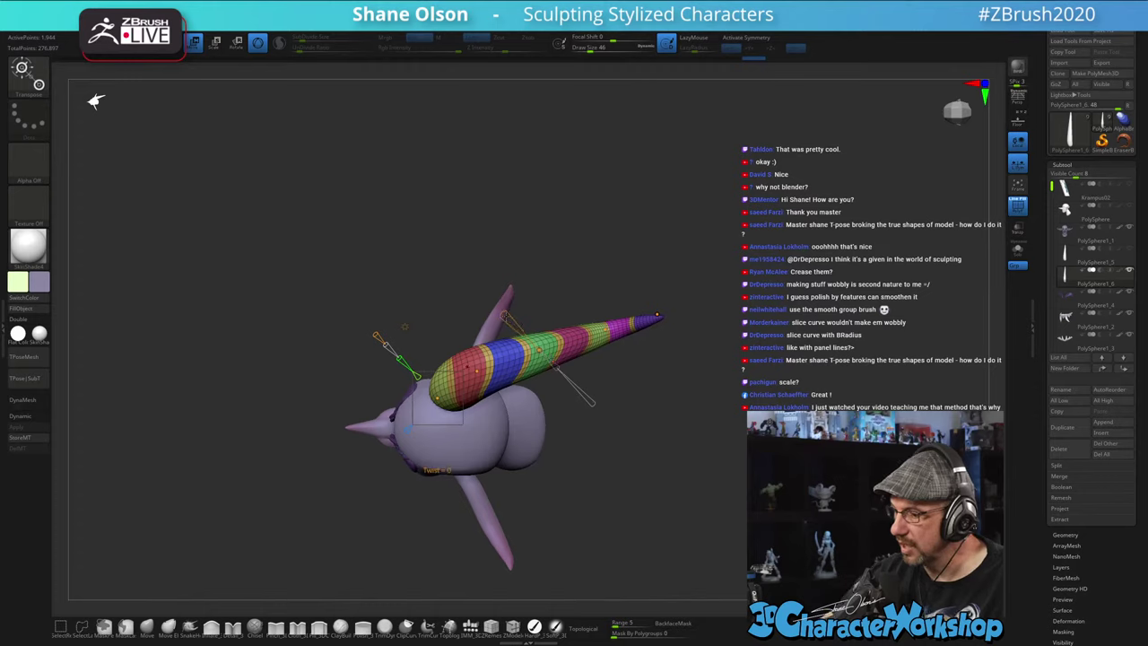
pyautogui.moveTo(508, 316); pyautogui.dragTo(507, 316)
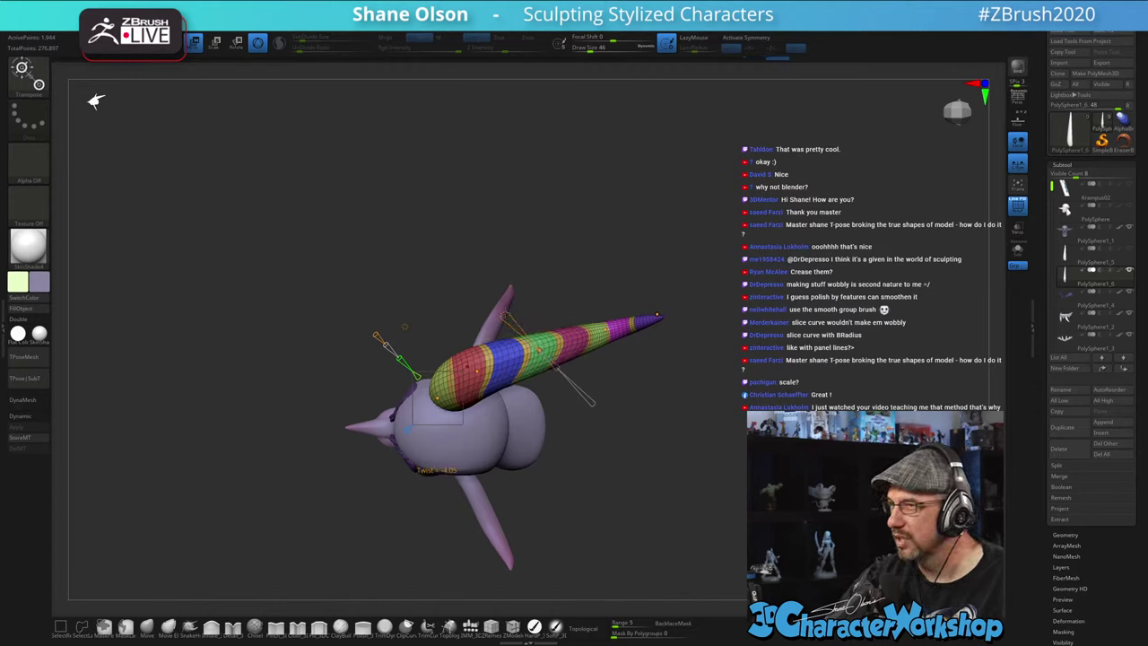
pyautogui.moveTo(635, 399); pyautogui.dragTo(646, 503)
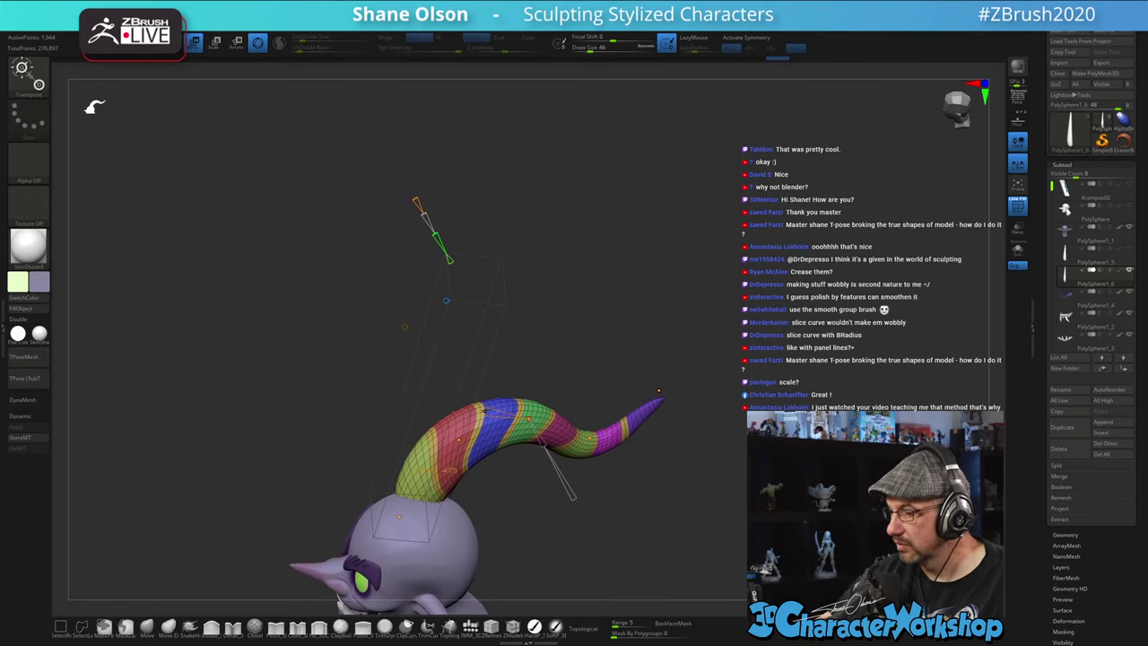
pyautogui.moveTo(485, 410); pyautogui.dragTo(446, 404)
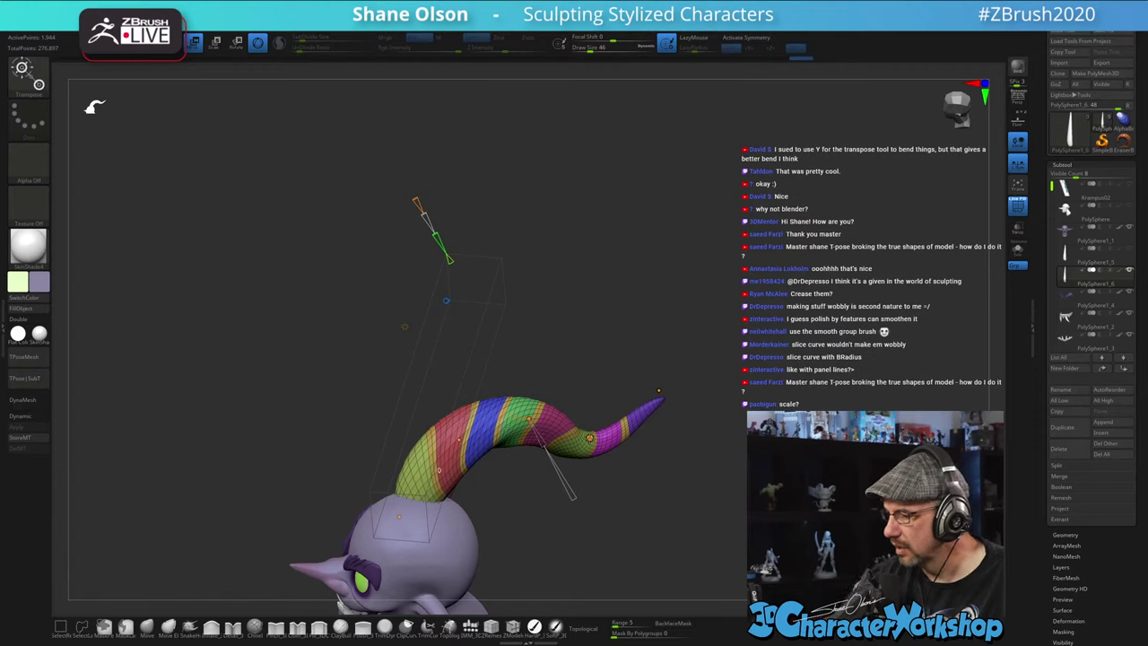
# - Pull the control point before the tip downward to deepen the rear bend, and twist the horn's tip
pyautogui.moveTo(589, 438)
pyautogui.mouseDown()
pyautogui.moveTo(555, 435)
pyautogui.moveTo(583, 449)
pyautogui.mouseUp()
pyautogui.moveTo(696, 448); pyautogui.dragTo(691, 399)
pyautogui.click(653, 448)
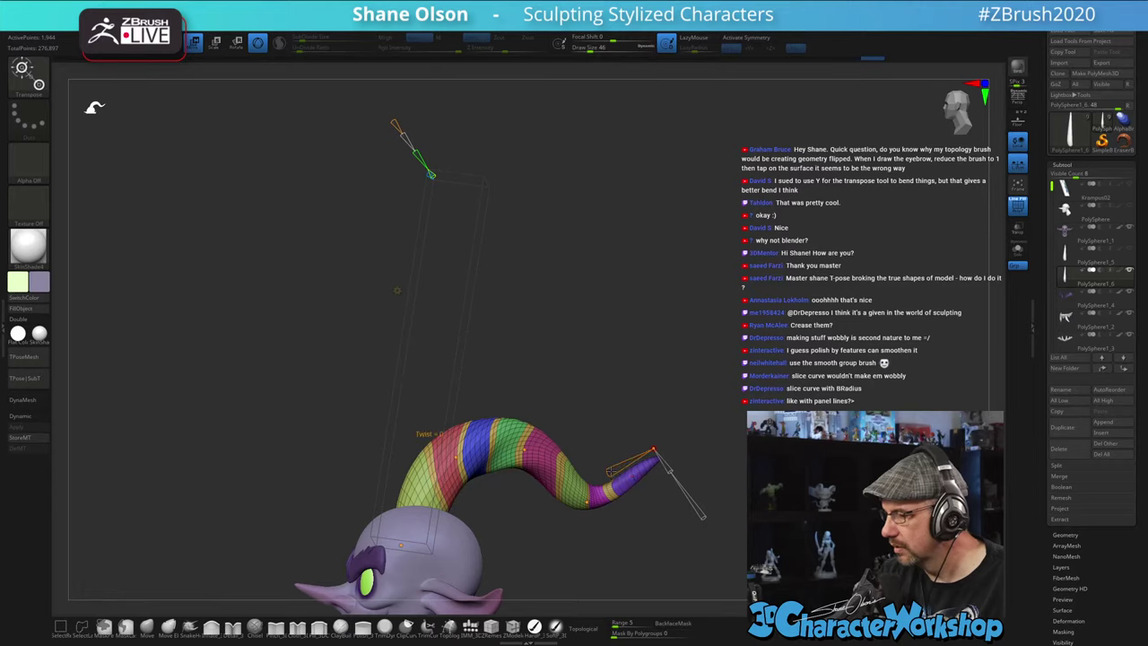
pyautogui.moveTo(610, 472)
pyautogui.mouseDown()
pyautogui.moveTo(602, 477)
pyautogui.moveTo(650, 466)
pyautogui.mouseUp()
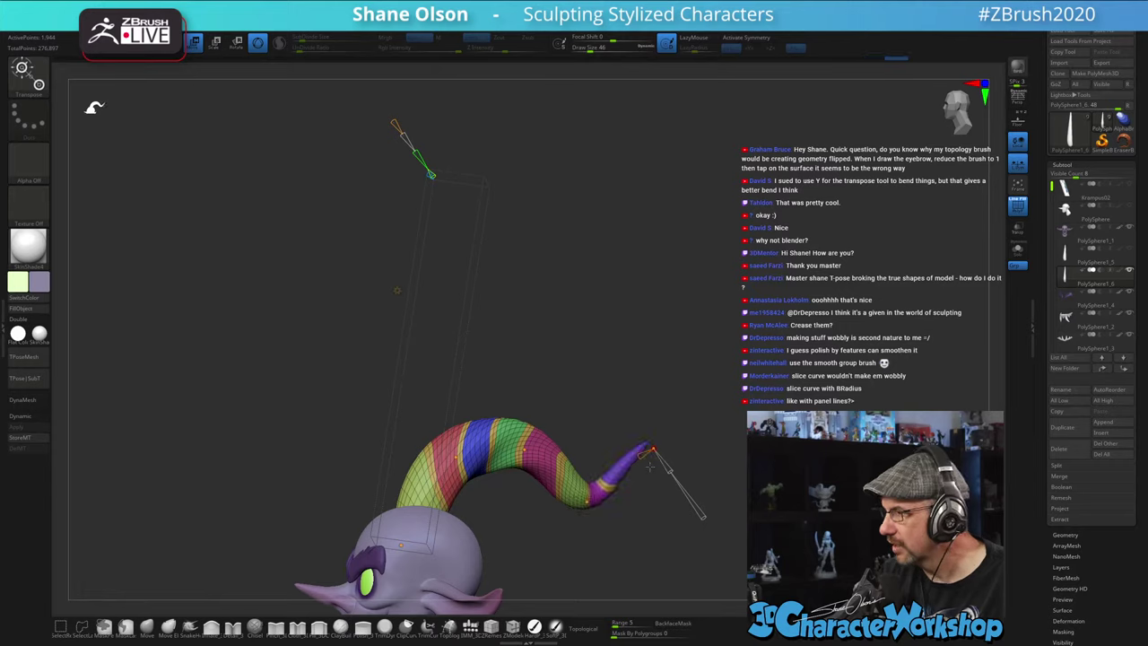
# - Raise the control point at the lowest part of the horn's rear bend slightly
pyautogui.keyDown('alt'); pyautogui.moveTo(646, 558); pyautogui.dragTo(633, 498); pyautogui.keyUp('alt')
pyautogui.moveTo(592, 461)
pyautogui.mouseDown()
pyautogui.moveTo(592, 504)
pyautogui.moveTo(589, 462)
pyautogui.mouseUp()
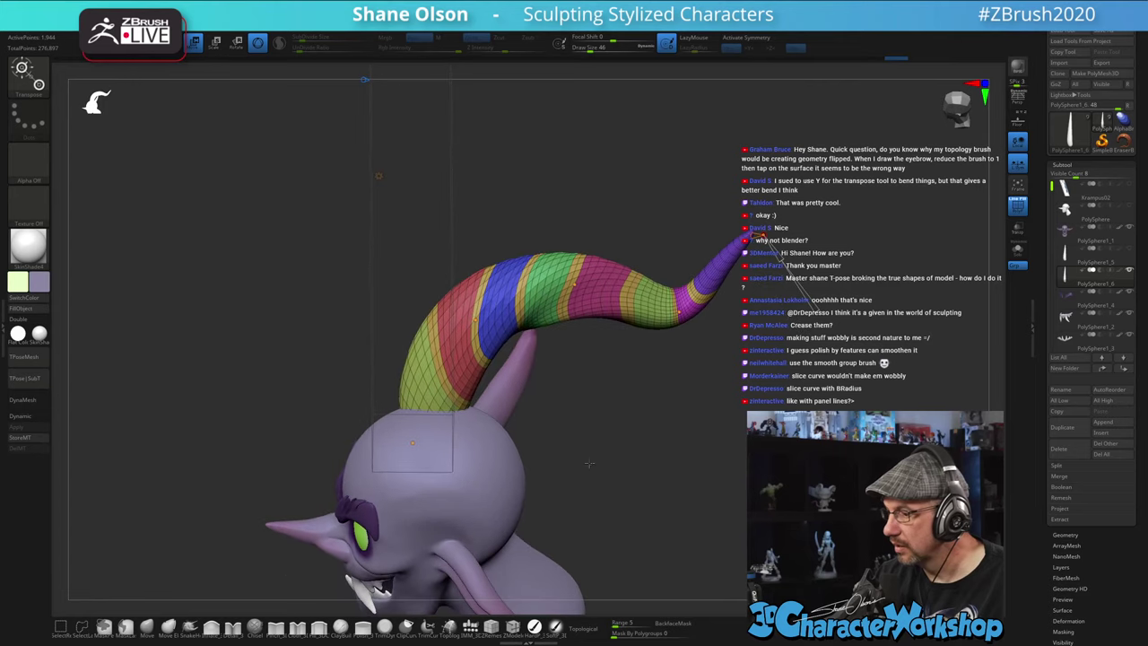
pyautogui.moveTo(718, 527); pyautogui.dragTo(689, 396)
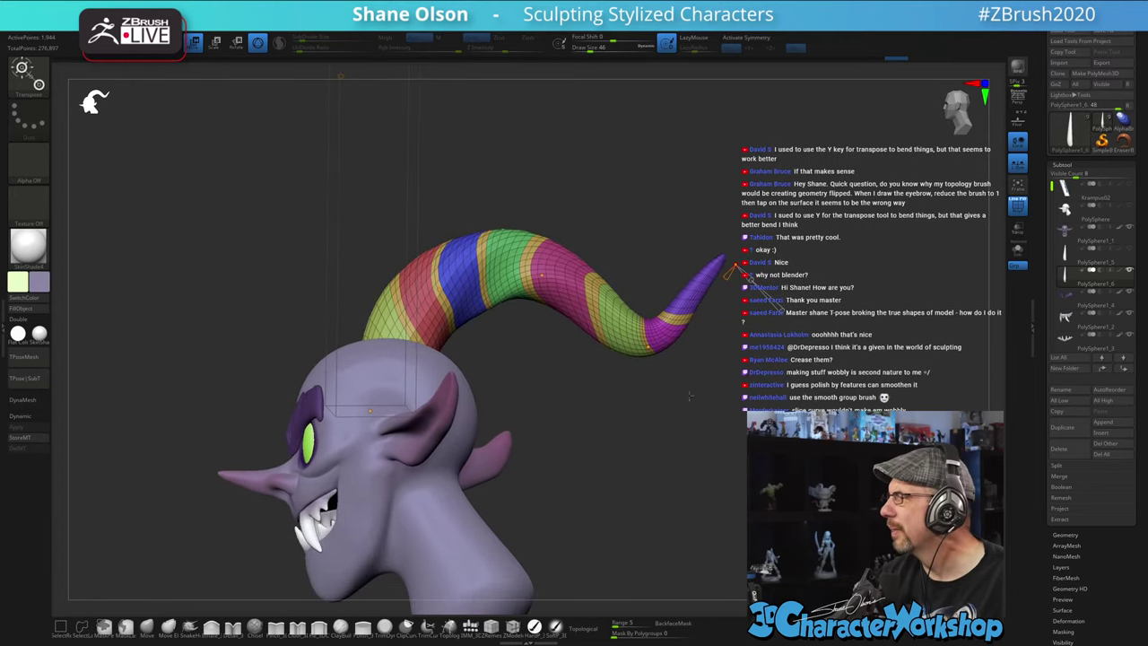
pyautogui.moveTo(648, 346); pyautogui.dragTo(645, 338)
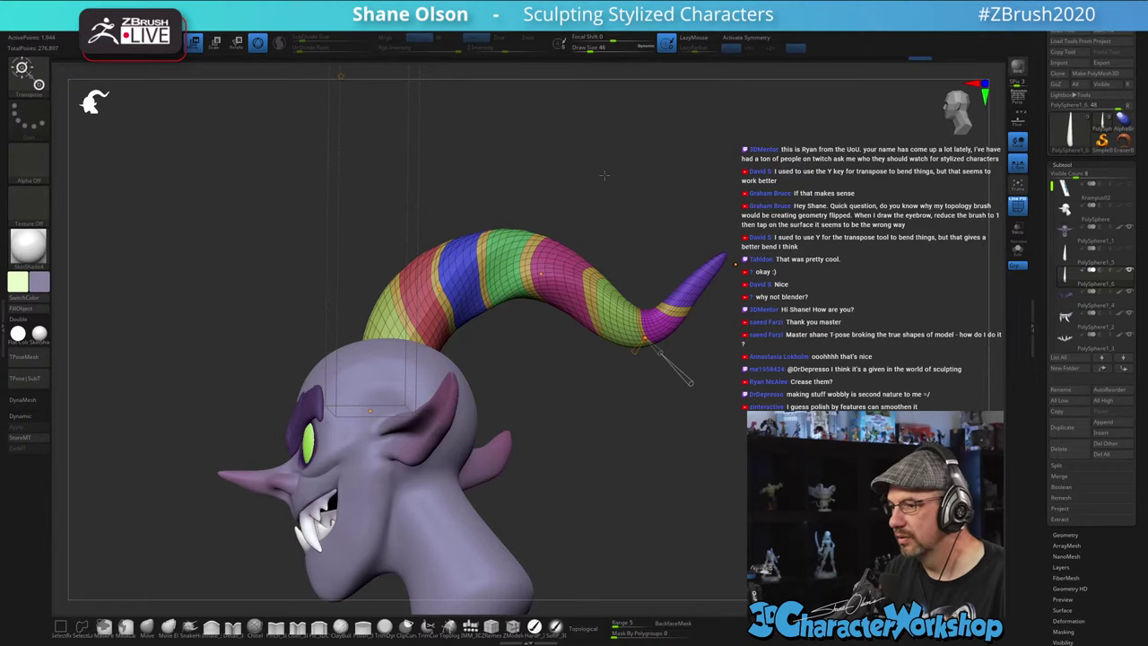
# - Set the bend curve resolution to 6 and fine-tune the control points to smooth the arch and upturned tip
pyautogui.moveTo(538, 170); pyautogui.dragTo(589, 276)
pyautogui.keyDown('alt'); pyautogui.moveTo(529, 246); pyautogui.dragTo(529, 393); pyautogui.keyUp('alt')
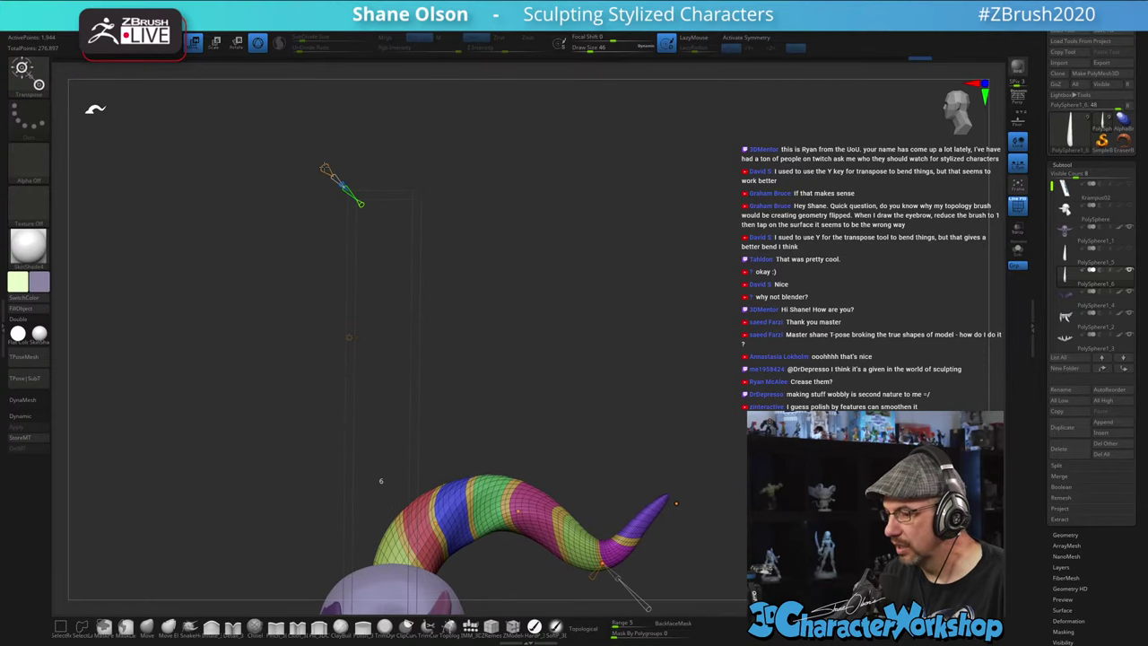
pyautogui.keyDown('alt'); pyautogui.moveTo(634, 432); pyautogui.dragTo(618, 335); pyautogui.keyUp('alt')
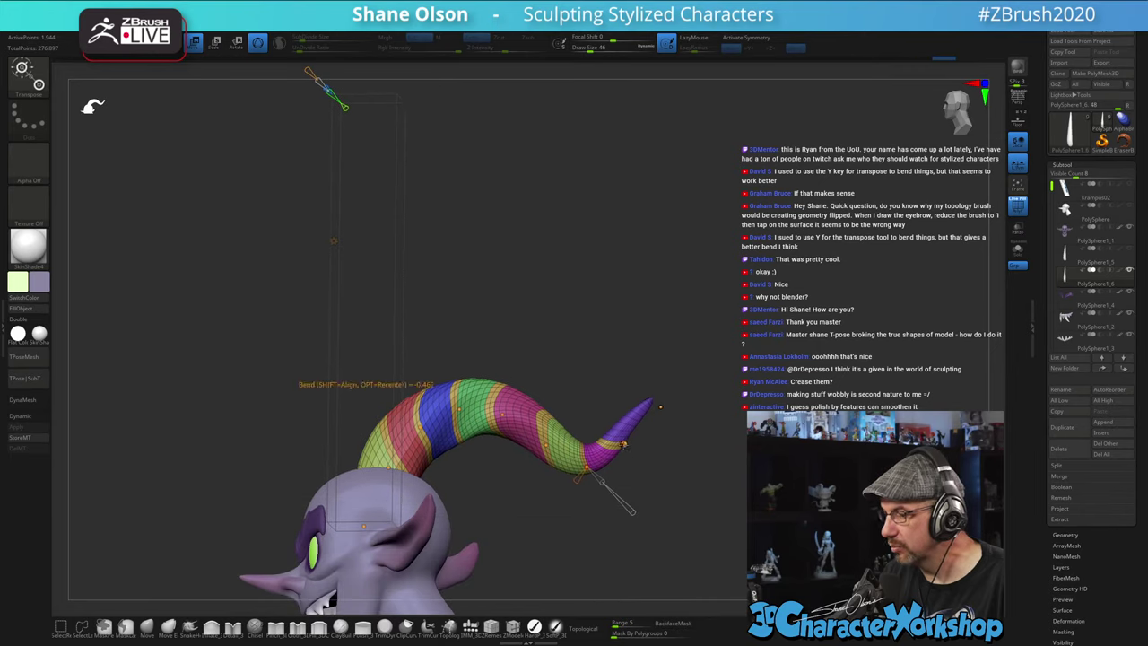
pyautogui.moveTo(624, 444); pyautogui.dragTo(635, 446)
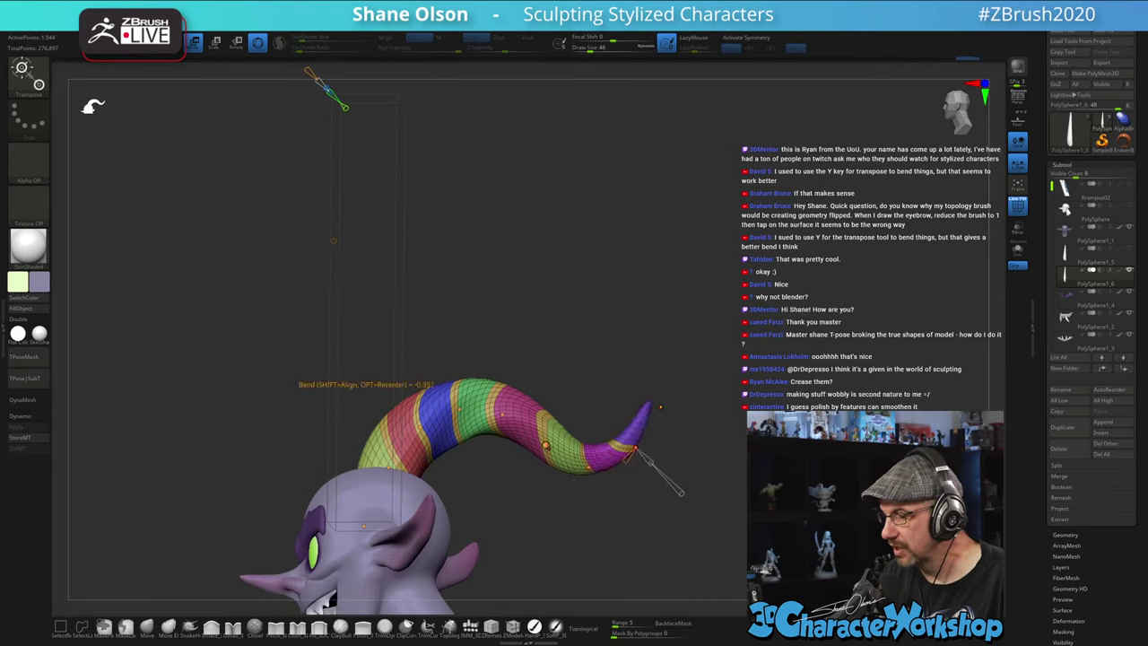
pyautogui.moveTo(546, 445); pyautogui.dragTo(542, 445)
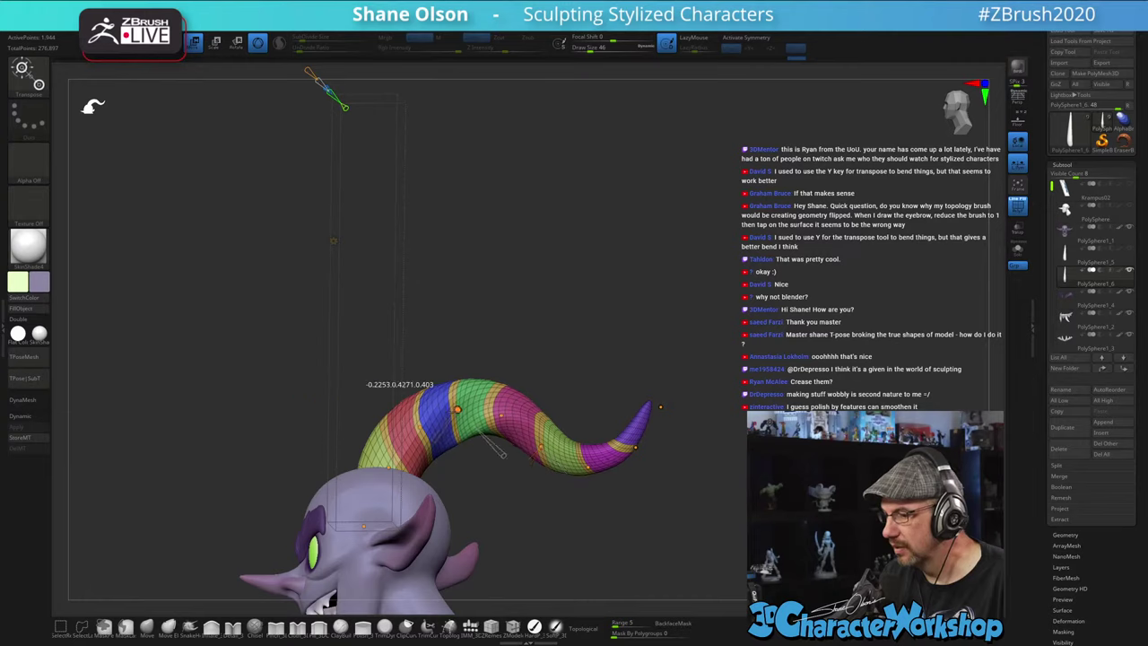
pyautogui.moveTo(421, 429); pyautogui.dragTo(417, 425)
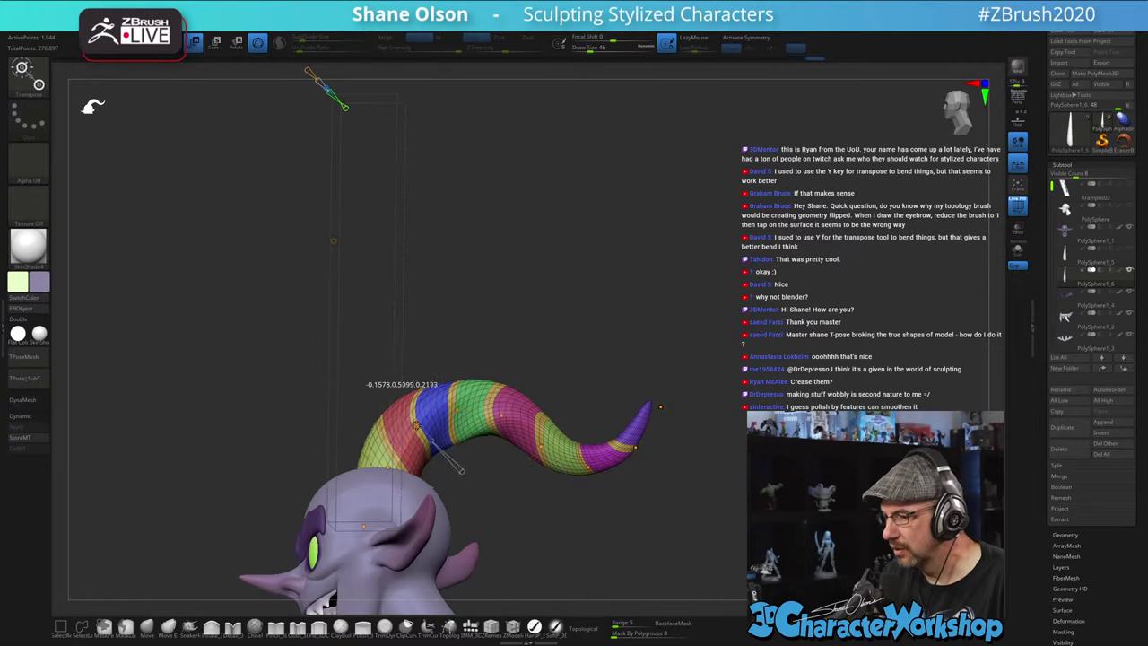
# - Twist the horn by about -13 at the control point between its red and blue bands
pyautogui.moveTo(642, 315); pyautogui.dragTo(564, 367)
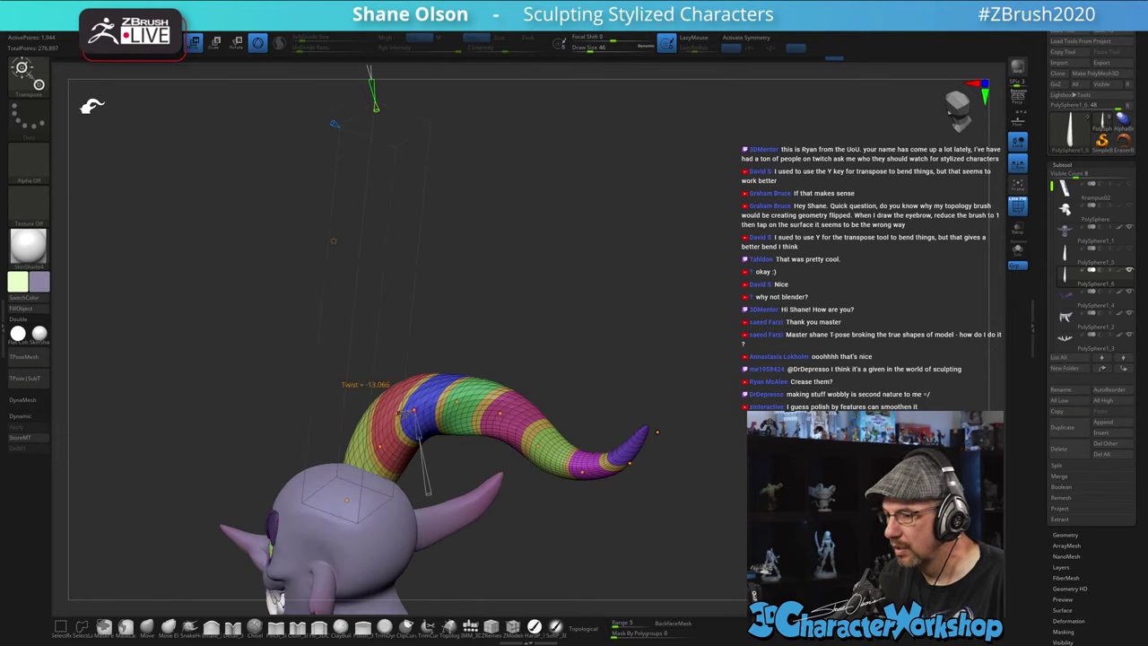
pyautogui.moveTo(403, 413); pyautogui.dragTo(398, 415)
pyautogui.moveTo(491, 328); pyautogui.dragTo(544, 328)
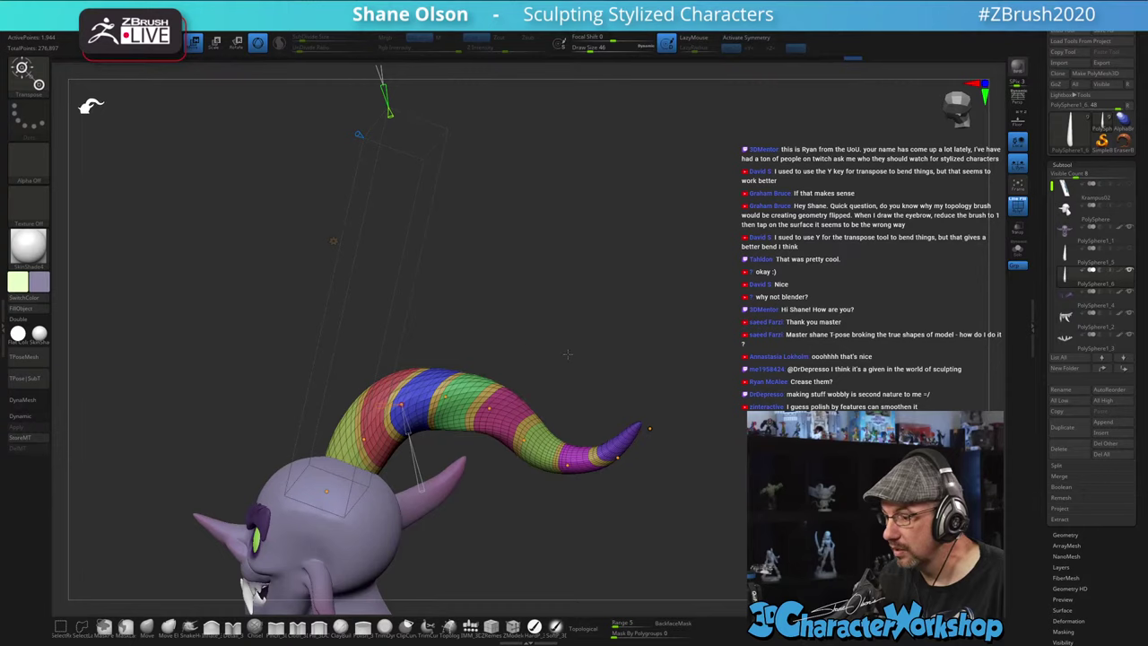
# - Nudge the control point on the horn's rear section sideways from above to refine the outward curve
pyautogui.moveTo(529, 332); pyautogui.dragTo(518, 382)
pyautogui.moveTo(519, 384); pyautogui.dragTo(577, 412, button='right')
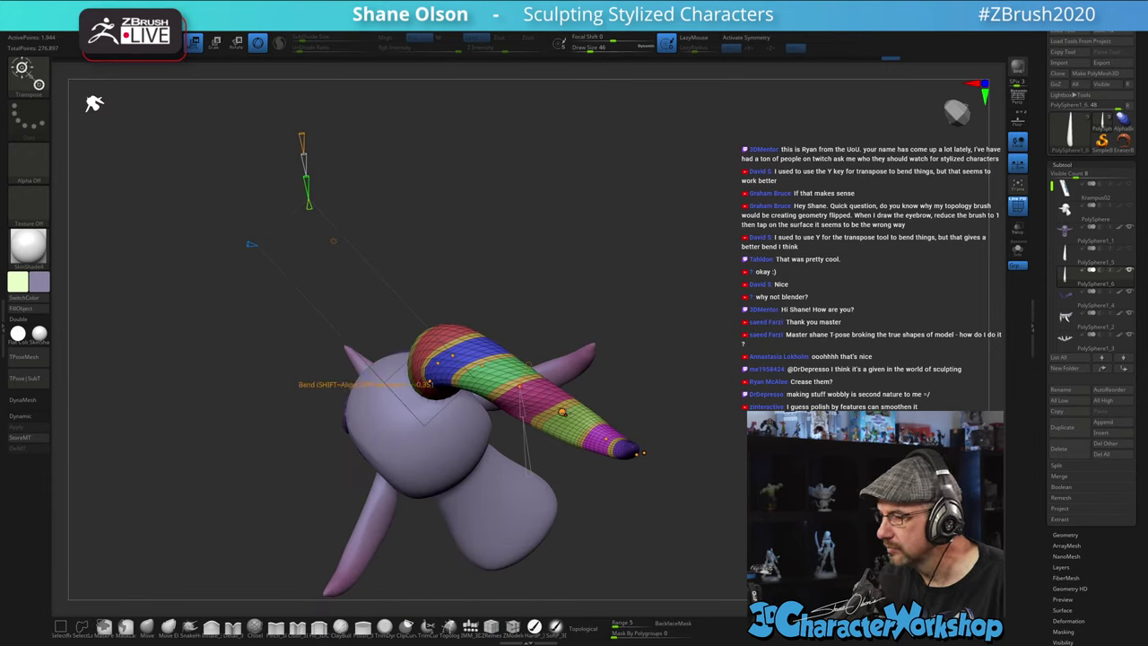
pyautogui.moveTo(570, 405); pyautogui.dragTo(575, 397)
pyautogui.moveTo(576, 398); pyautogui.dragTo(696, 378, button='right')
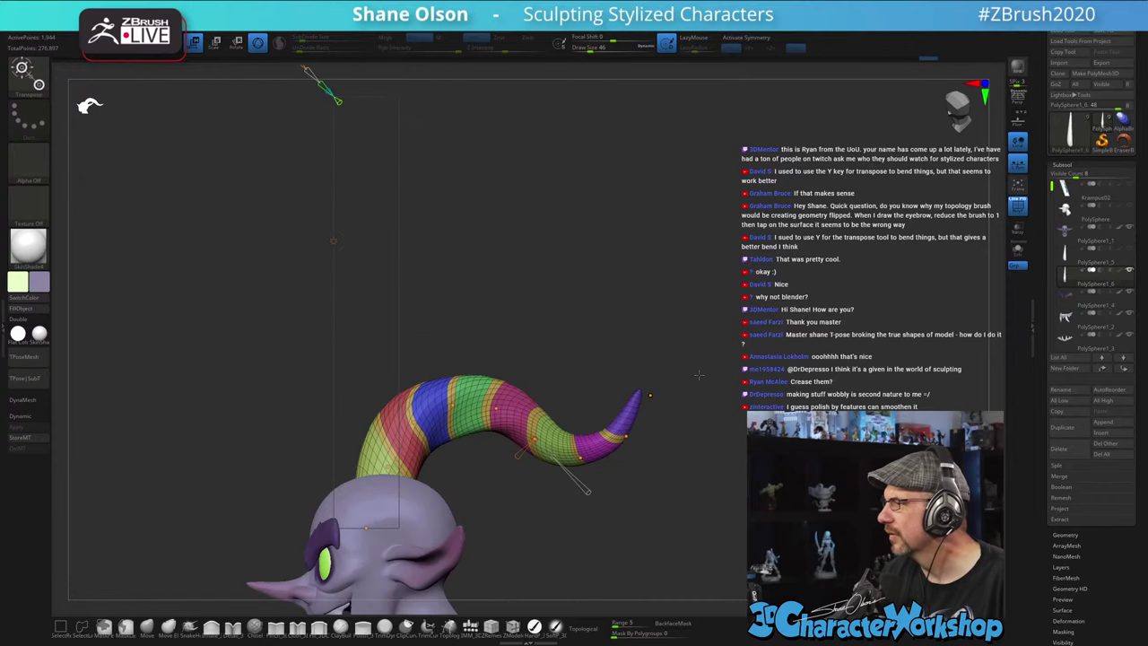
pyautogui.keyDown('ctrl'); pyautogui.moveTo(761, 408); pyautogui.dragTo(755, 303, button='right'); pyautogui.keyUp('ctrl')
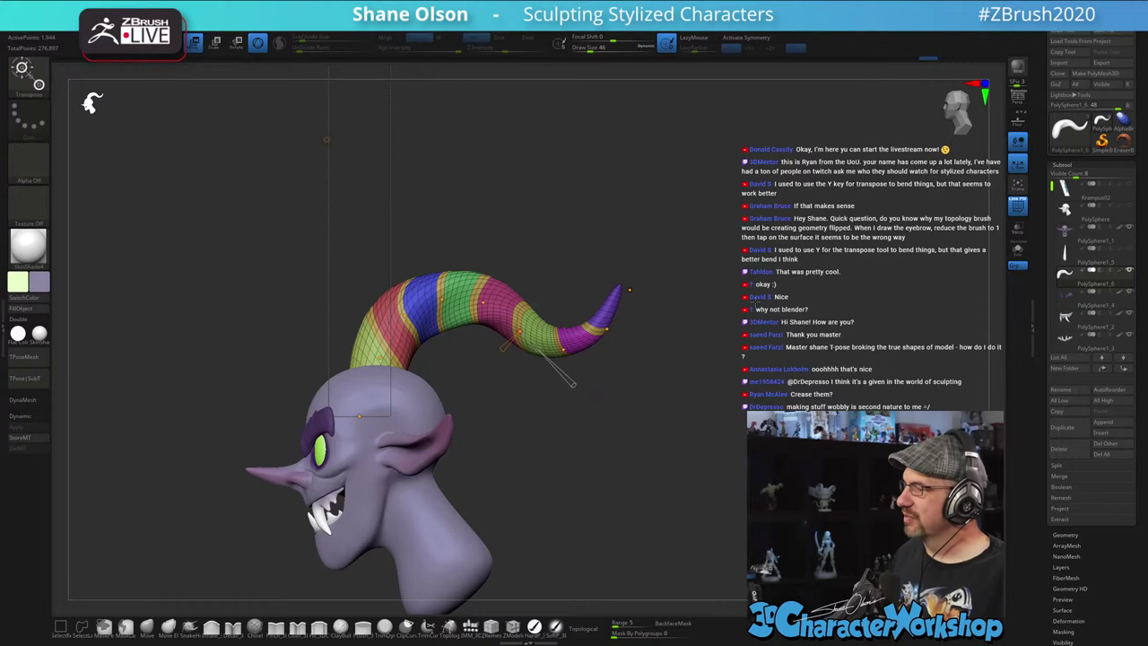
# - Nudge the control point near the horn's base slightly forward in side view to smooth the rising curve
pyautogui.keyDown('alt'); pyautogui.moveTo(650, 467); pyautogui.dragTo(680, 438, button='right'); pyautogui.keyUp('alt')
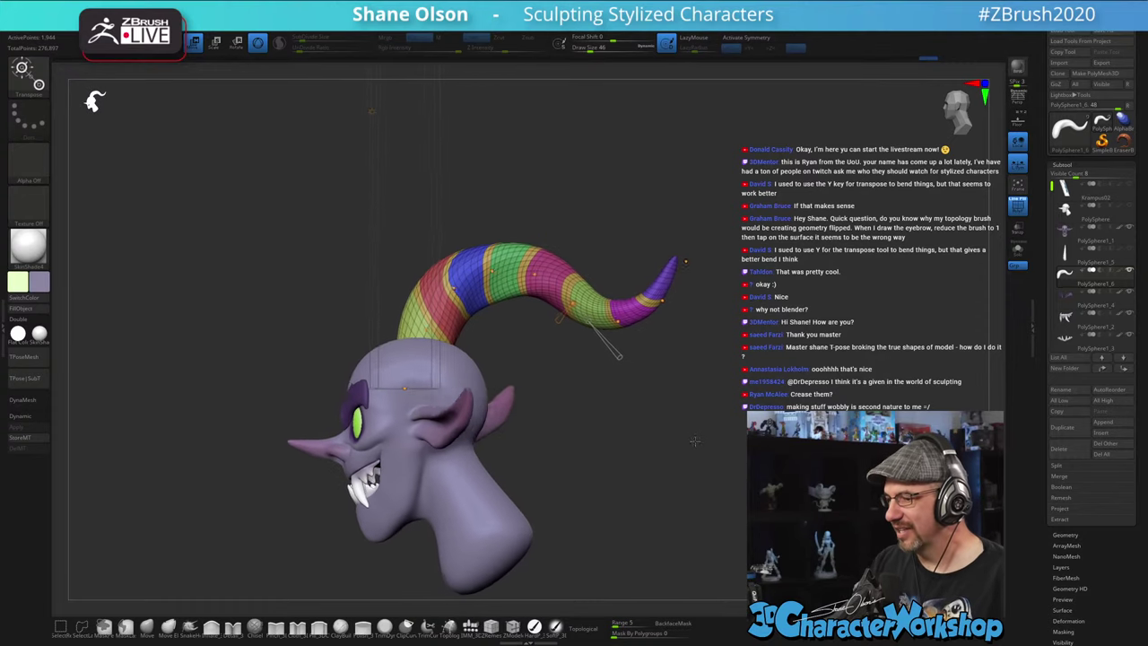
pyautogui.keyDown('shift'); pyautogui.moveTo(523, 351); pyautogui.dragTo(515, 352, button='right'); pyautogui.keyUp('shift')
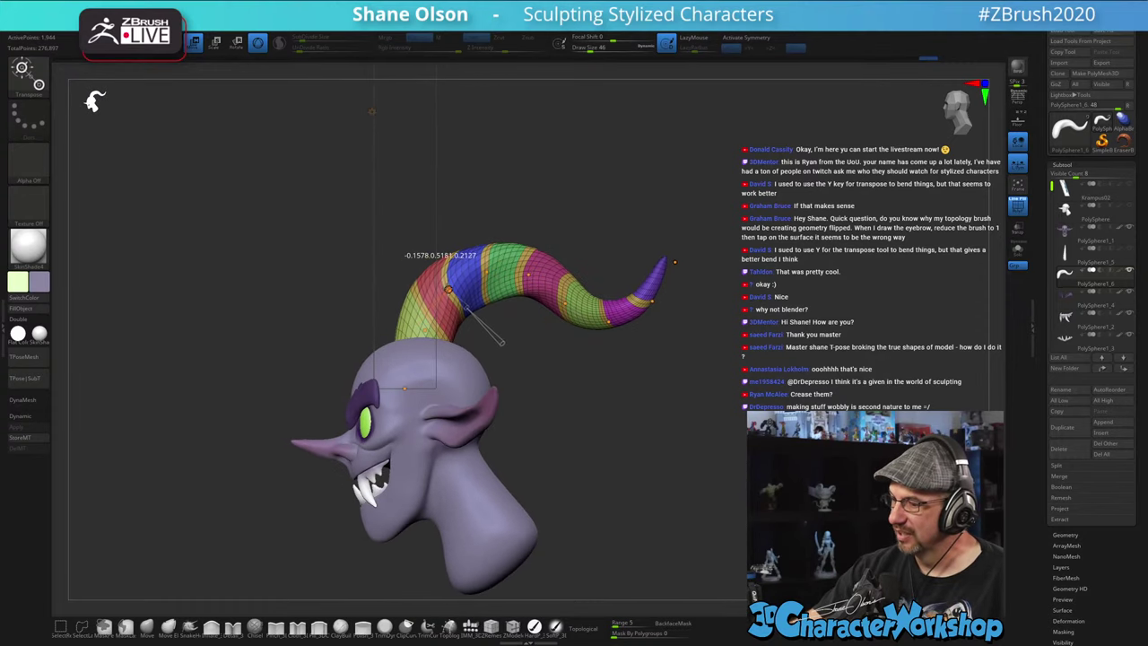
pyautogui.moveTo(425, 331); pyautogui.dragTo(418, 330)
# - Shift the control point at the horn's blue band slightly up and forward from the opposite side to refine the arch
pyautogui.moveTo(573, 433); pyautogui.dragTo(403, 434, button='right')
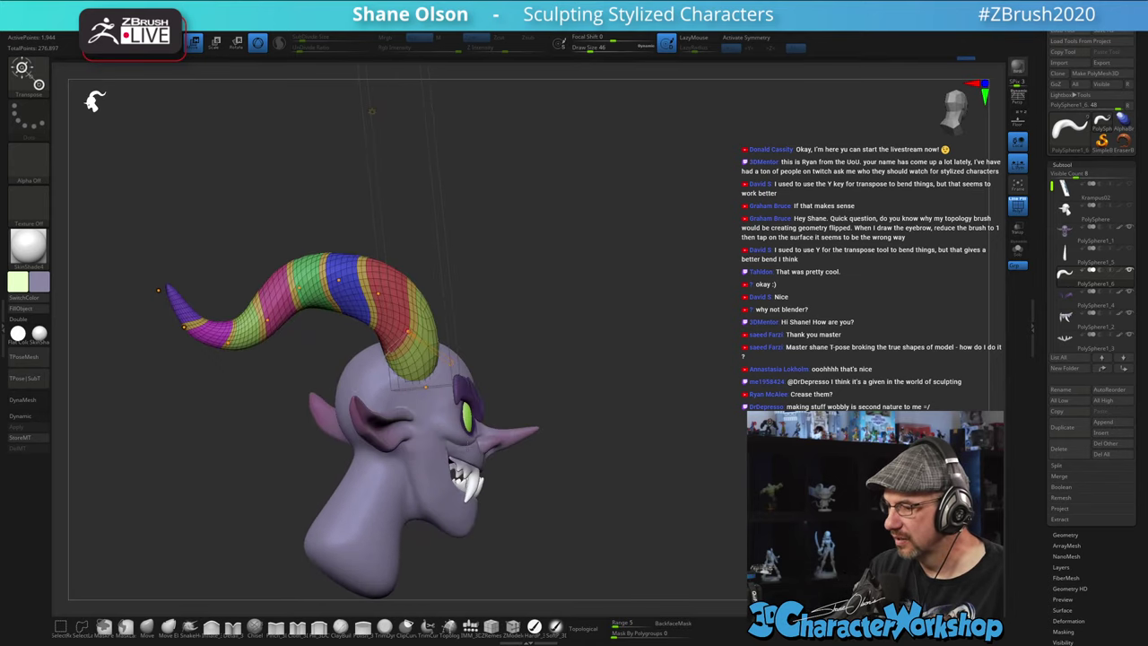
pyautogui.moveTo(513, 302); pyautogui.dragTo(507, 276, button='right')
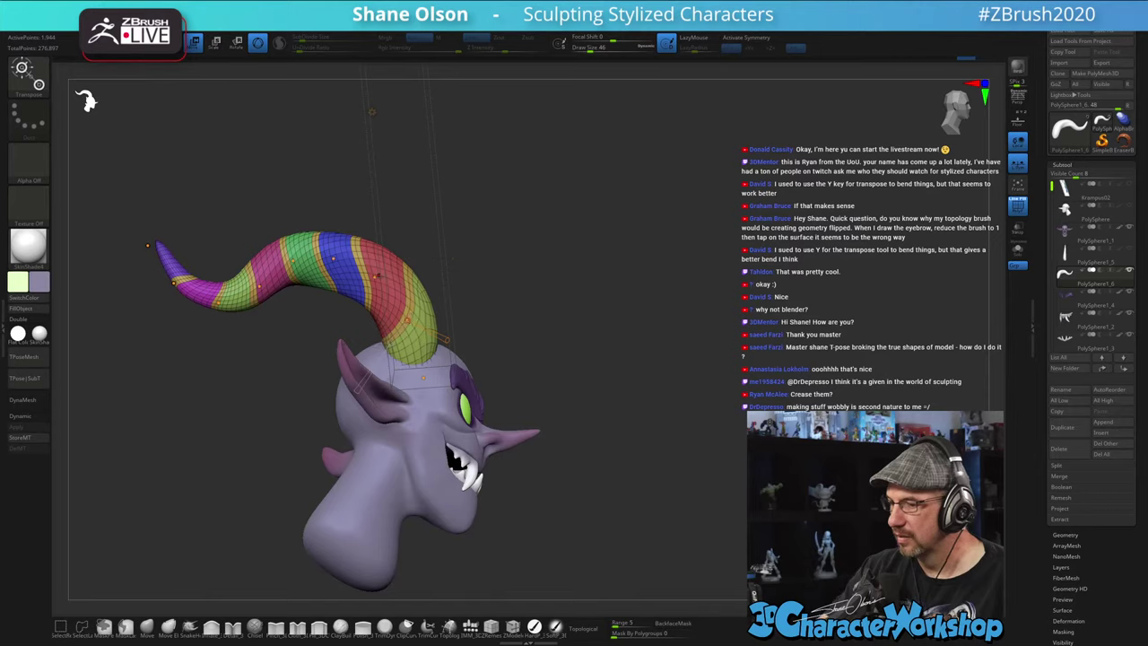
pyautogui.moveTo(332, 258); pyautogui.dragTo(339, 254)
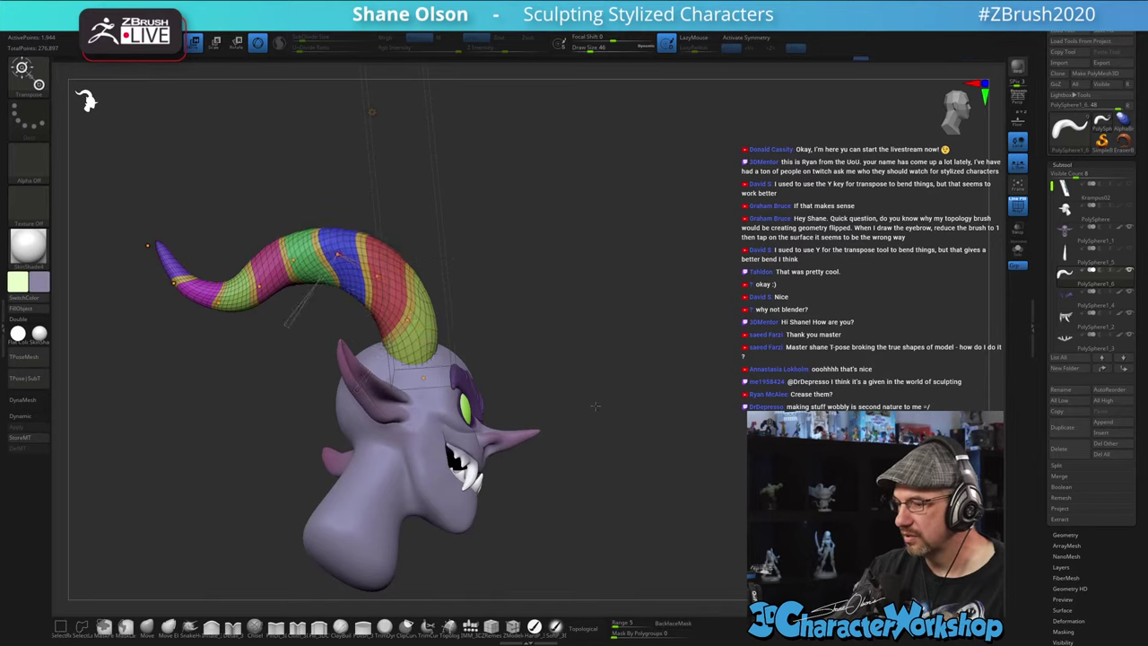
pyautogui.moveTo(624, 424); pyautogui.dragTo(573, 432, button='right')
pyautogui.keyDown('alt'); pyautogui.moveTo(592, 504); pyautogui.dragTo(589, 472, button='right'); pyautogui.keyUp('alt')
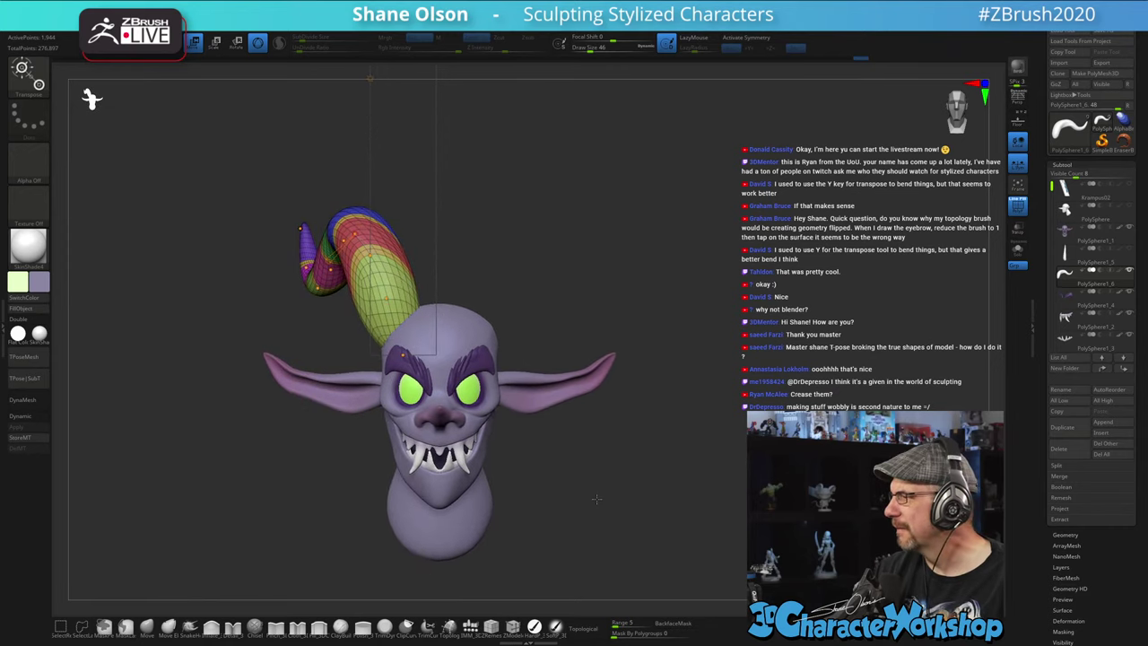
pyautogui.moveTo(597, 498)
pyautogui.mouseDown()
pyautogui.moveTo(650, 457)
pyautogui.moveTo(767, 466)
pyautogui.moveTo(734, 447)
pyautogui.mouseUp()
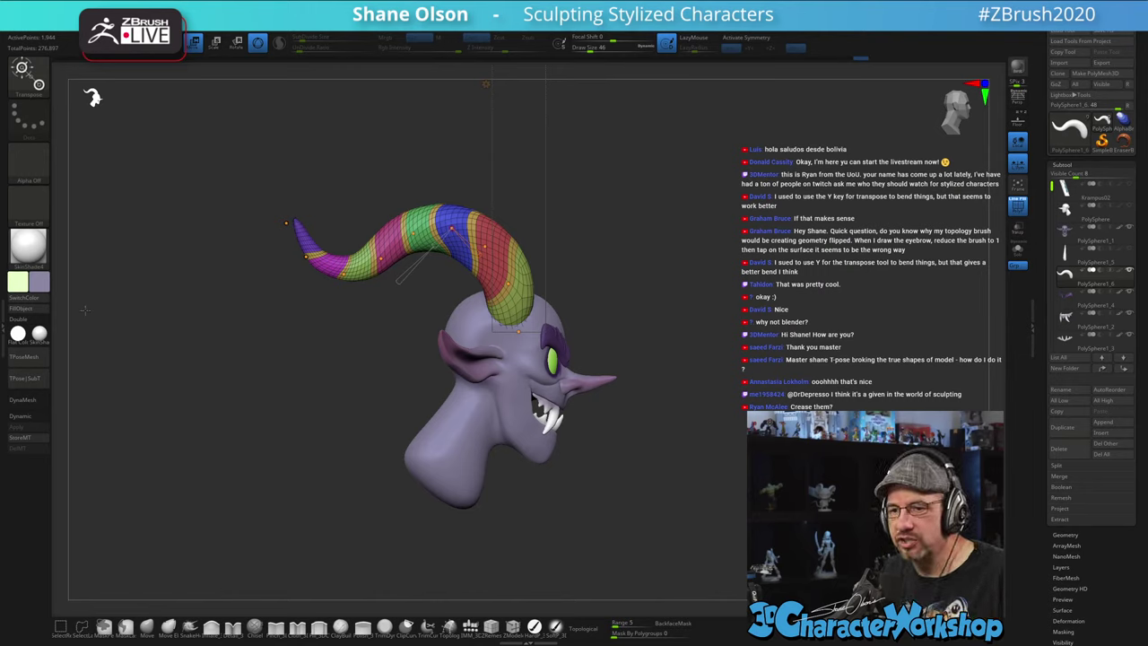
# - Toggle double-sided display on the horn and off again, and inspect the matching Double and Flip display properties
pyautogui.click(28, 321)
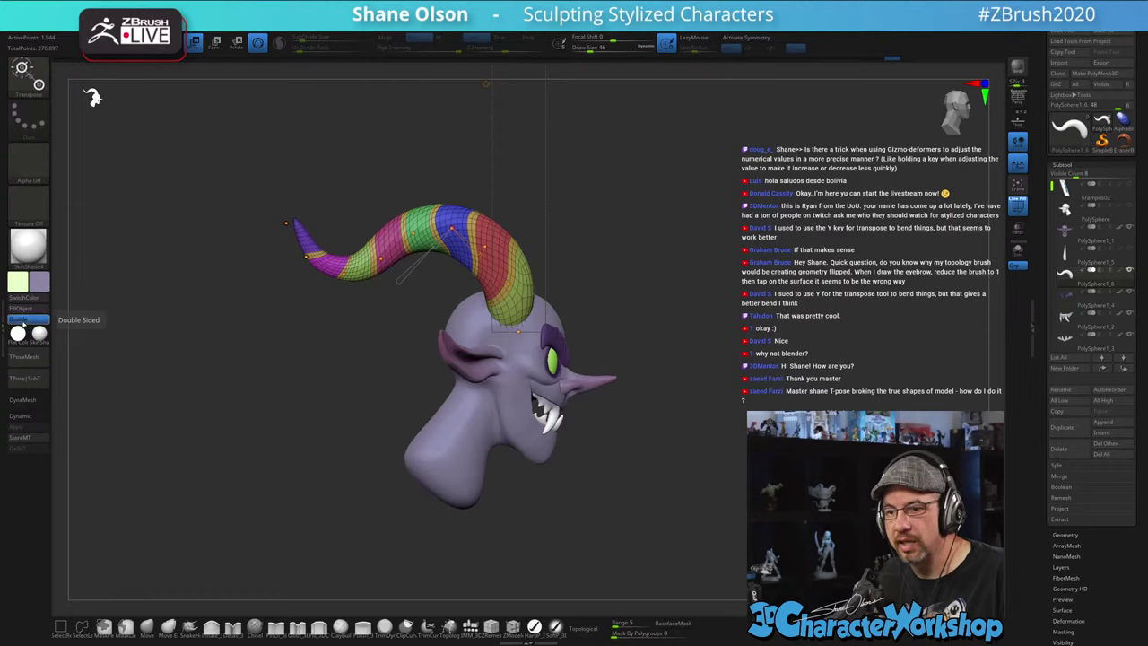
pyautogui.click(23, 321)
pyautogui.click(24, 322)
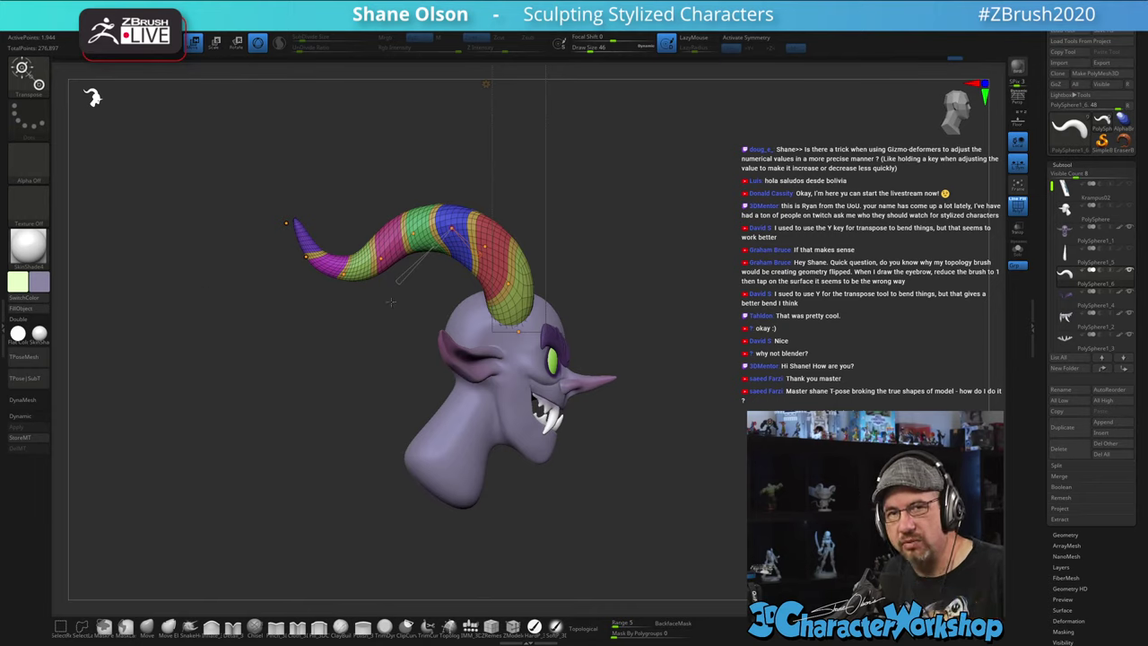
pyautogui.moveTo(1047, 455); pyautogui.dragTo(1051, 137)
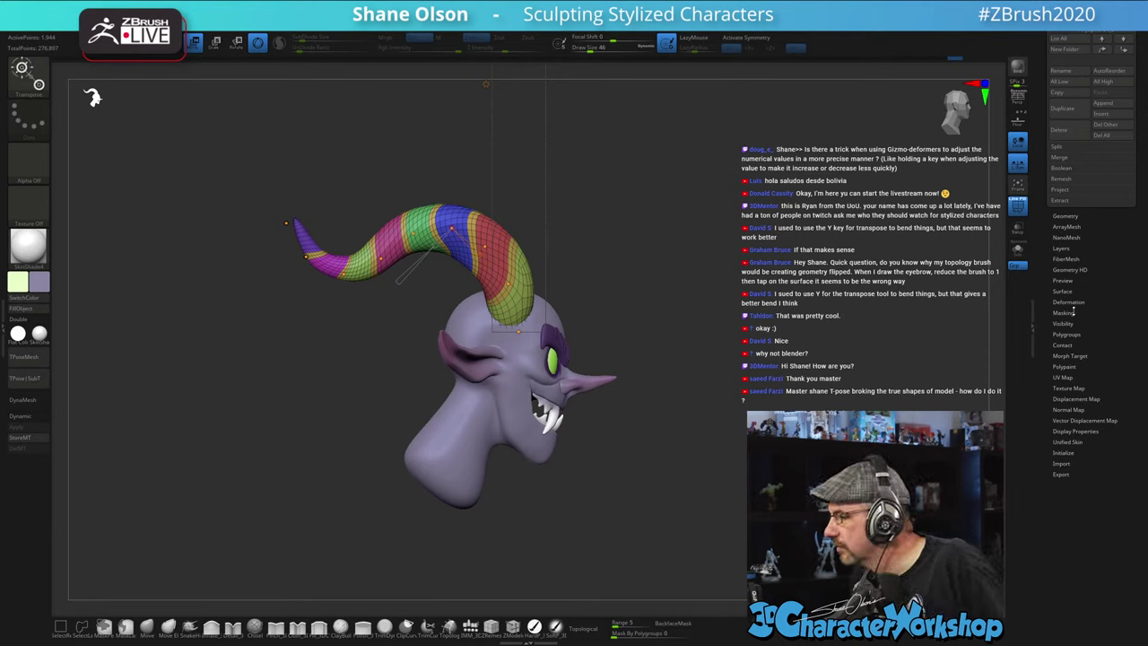
pyautogui.click(1076, 431)
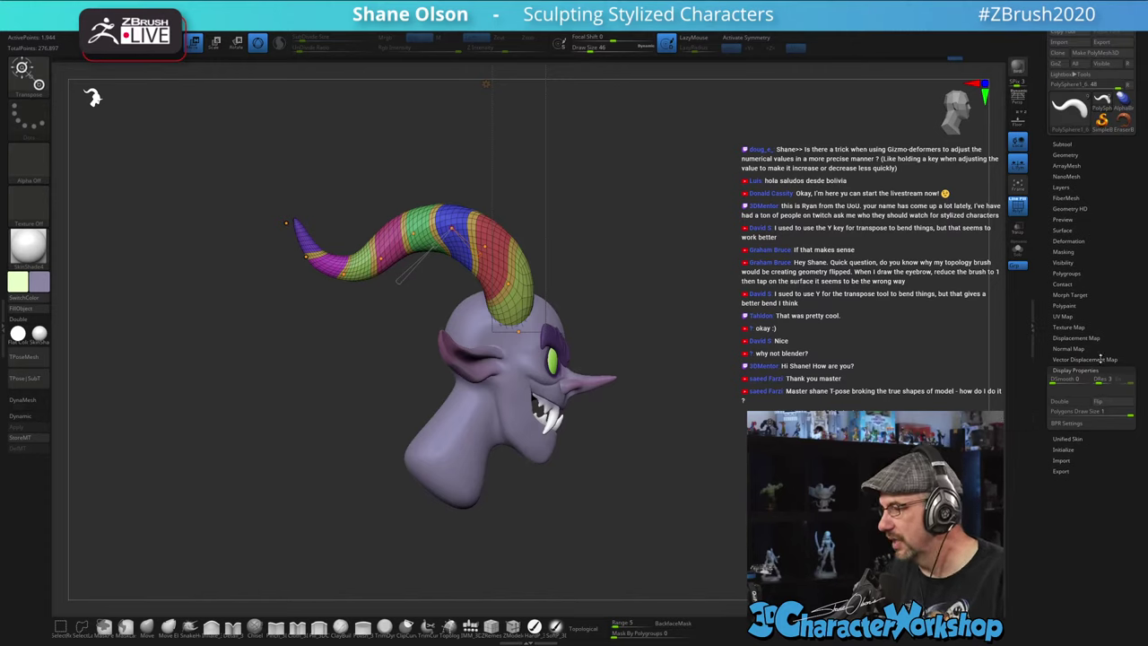
pyautogui.click(1101, 368)
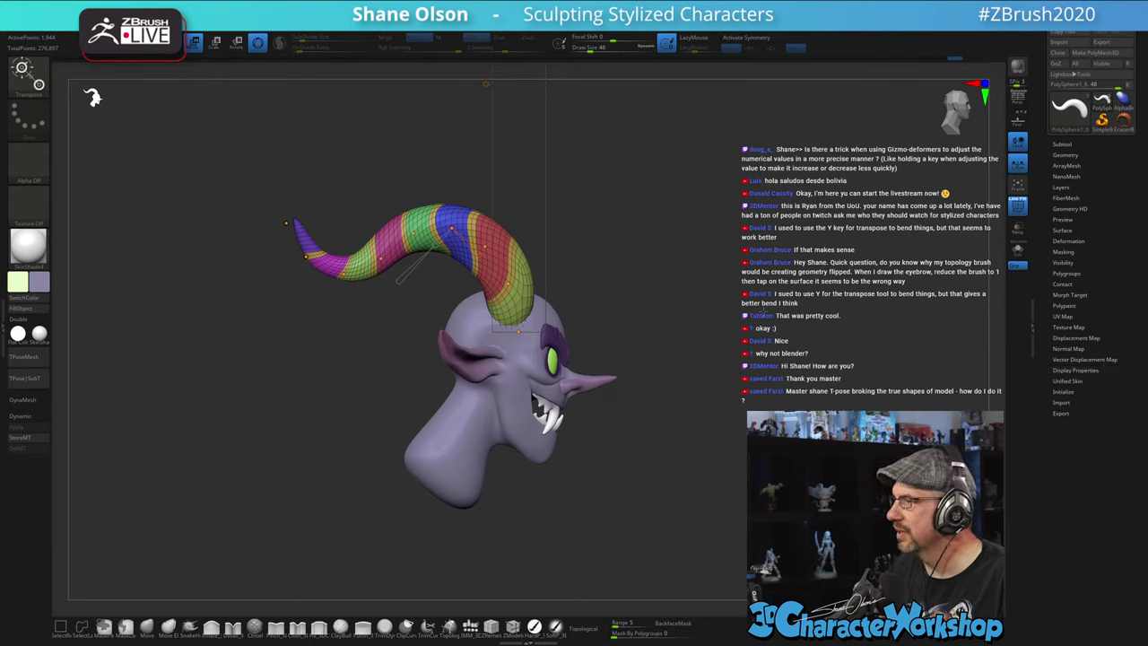
# - Widen the horn's base slightly toward the middle of the head from a front view
pyautogui.moveTo(762, 310)
pyautogui.mouseDown()
pyautogui.moveTo(723, 320)
pyautogui.moveTo(757, 310)
pyautogui.mouseUp()
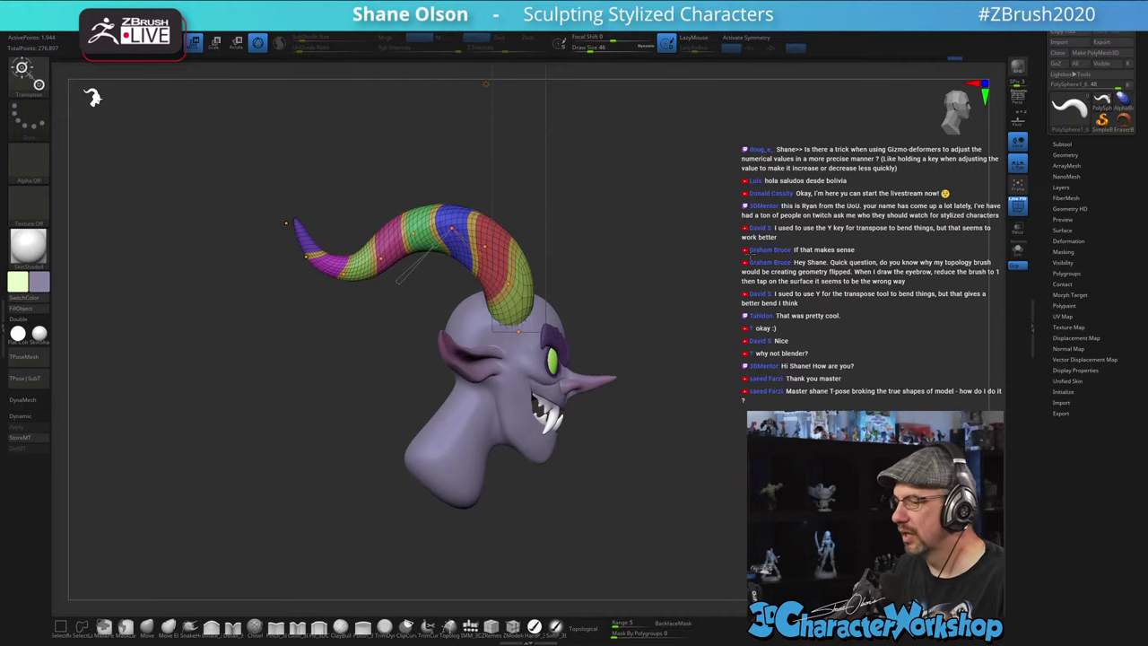
pyautogui.moveTo(750, 255)
pyautogui.mouseDown()
pyautogui.moveTo(755, 242)
pyautogui.moveTo(731, 280)
pyautogui.moveTo(654, 284)
pyautogui.moveTo(679, 218)
pyautogui.moveTo(658, 246)
pyautogui.moveTo(721, 244)
pyautogui.mouseUp()
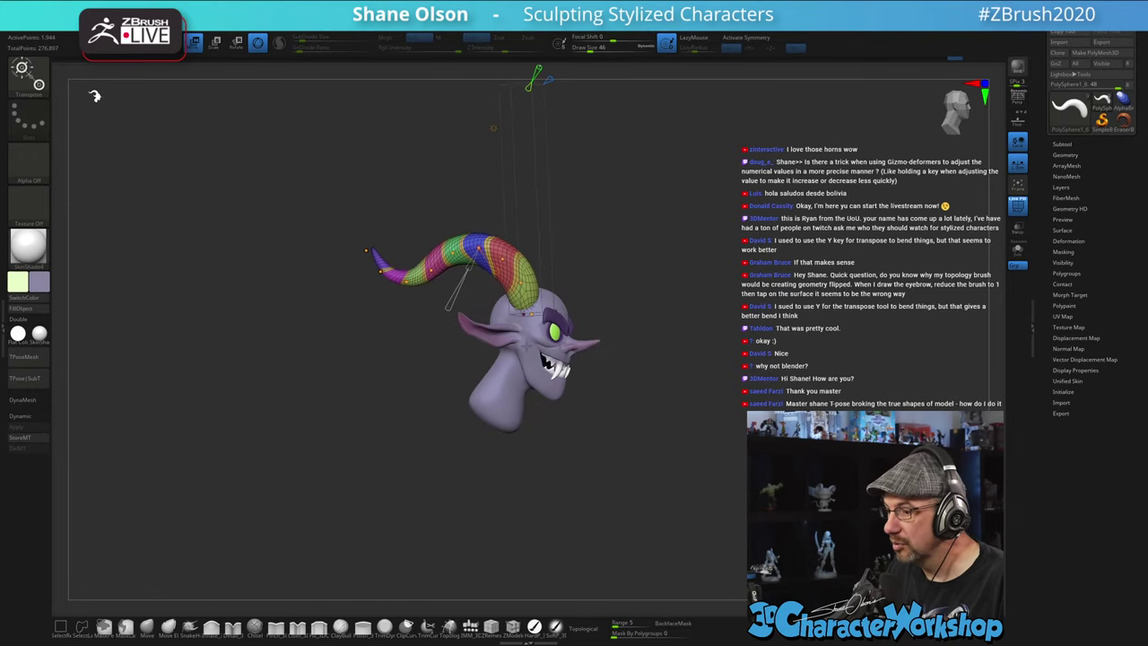
pyautogui.moveTo(526, 346)
pyautogui.mouseDown()
pyautogui.moveTo(506, 335)
pyautogui.moveTo(528, 312)
pyautogui.moveTo(532, 328)
pyautogui.mouseUp()
pyautogui.moveTo(532, 328); pyautogui.dragTo(550, 330, button='right')
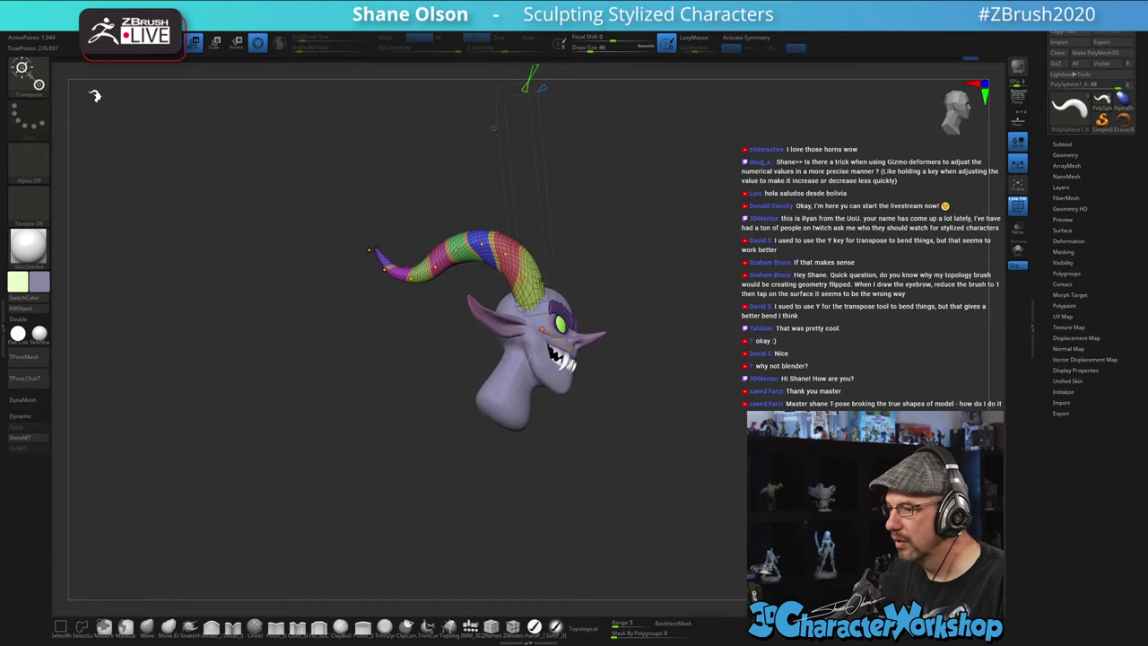
pyautogui.keyDown('ctrl'); pyautogui.moveTo(541, 281); pyautogui.dragTo(546, 359, button='right'); pyautogui.keyUp('ctrl')
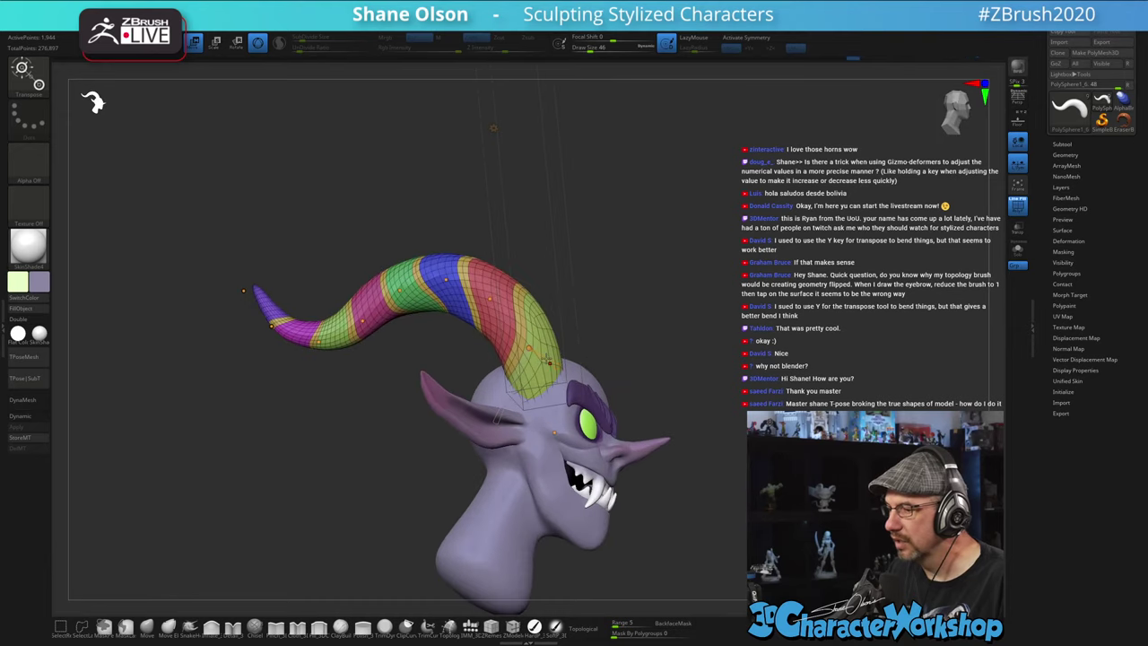
pyautogui.moveTo(674, 300); pyautogui.dragTo(547, 378, button='right')
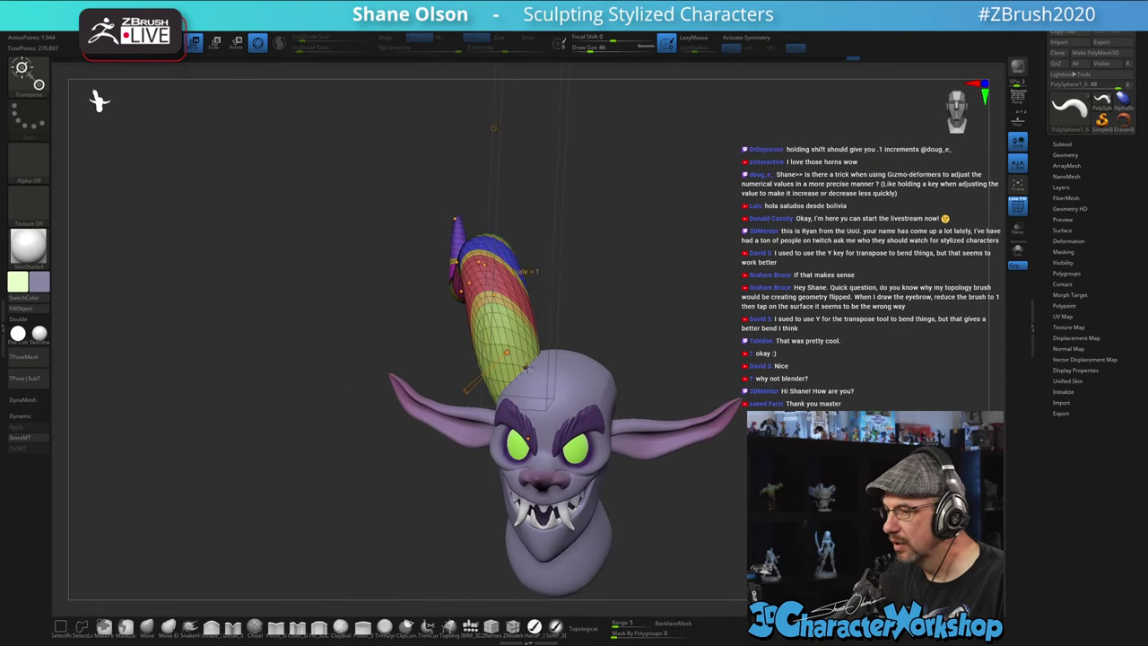
pyautogui.moveTo(527, 367); pyautogui.dragTo(533, 364)
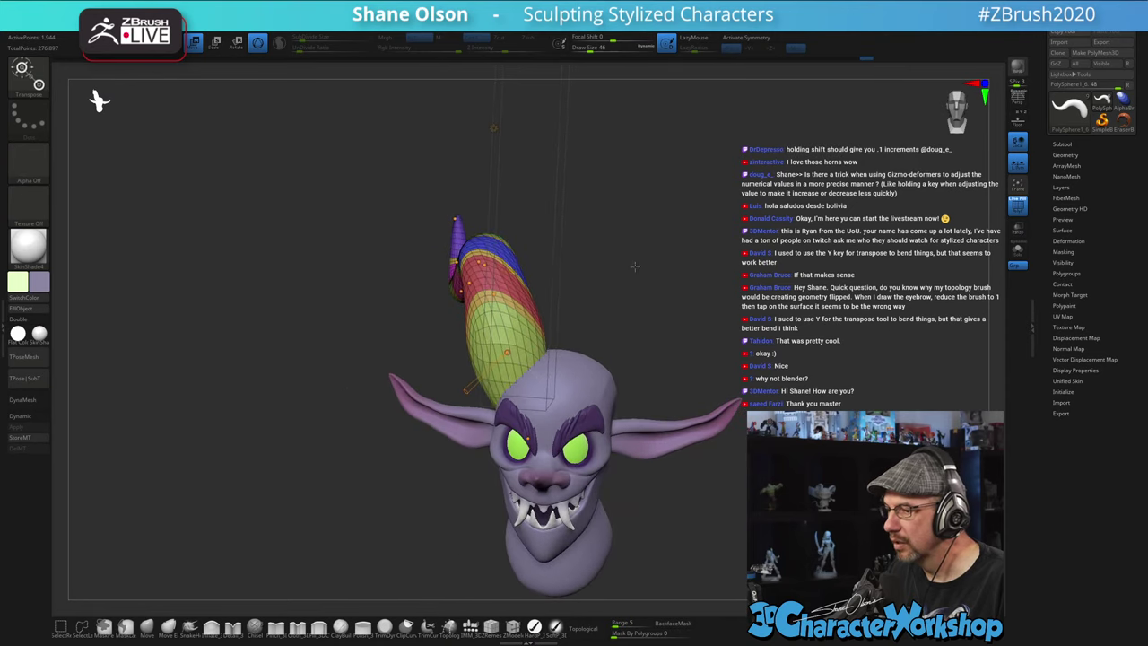
pyautogui.moveTo(635, 267); pyautogui.dragTo(665, 303, button='right')
pyautogui.keyDown('alt'); pyautogui.moveTo(664, 247); pyautogui.dragTo(682, 323, button='right'); pyautogui.keyUp('alt')
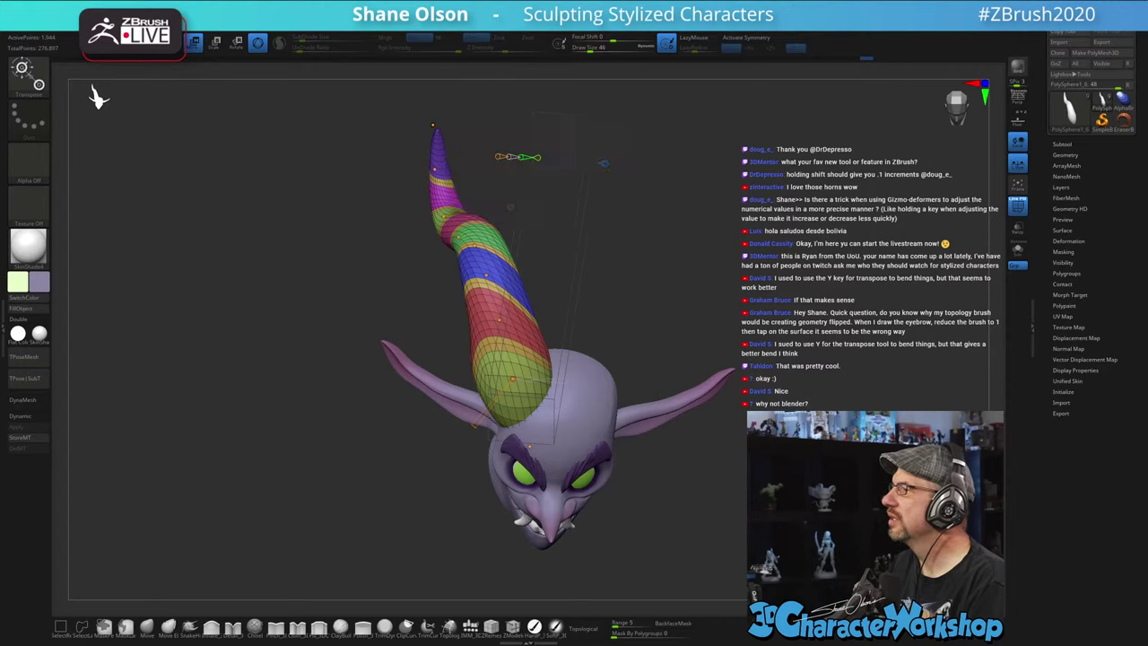
# - Shift the control points at the horn's red and blue bands slightly outward, working from the front and above
pyautogui.moveTo(798, 243); pyautogui.dragTo(778, 231)
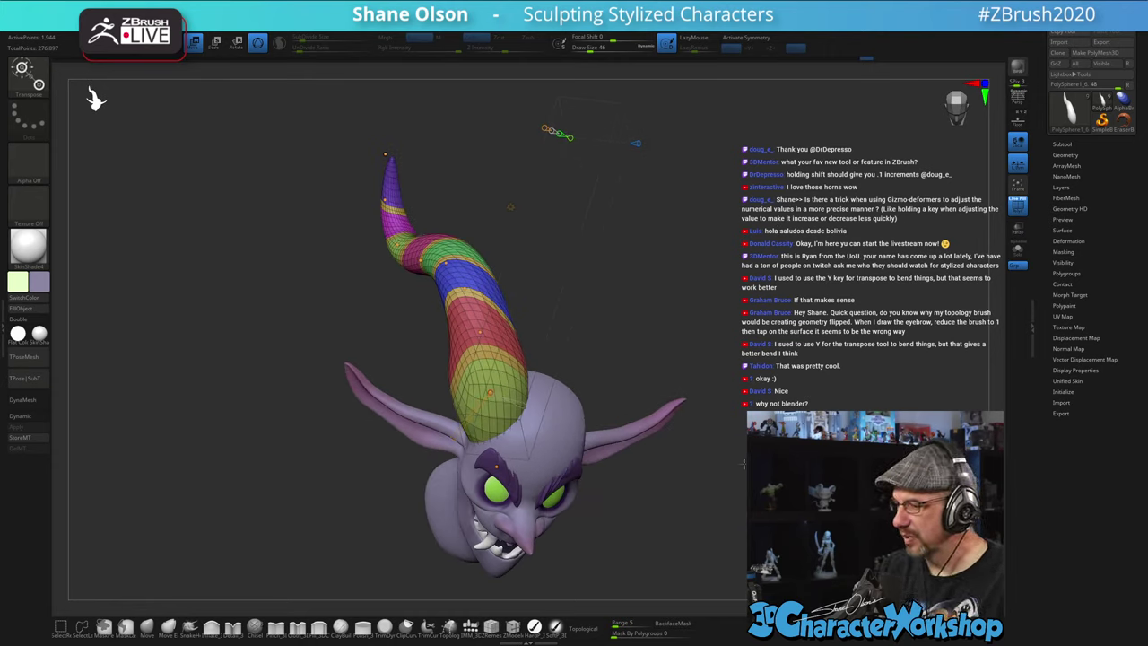
pyautogui.moveTo(742, 463); pyautogui.dragTo(716, 514)
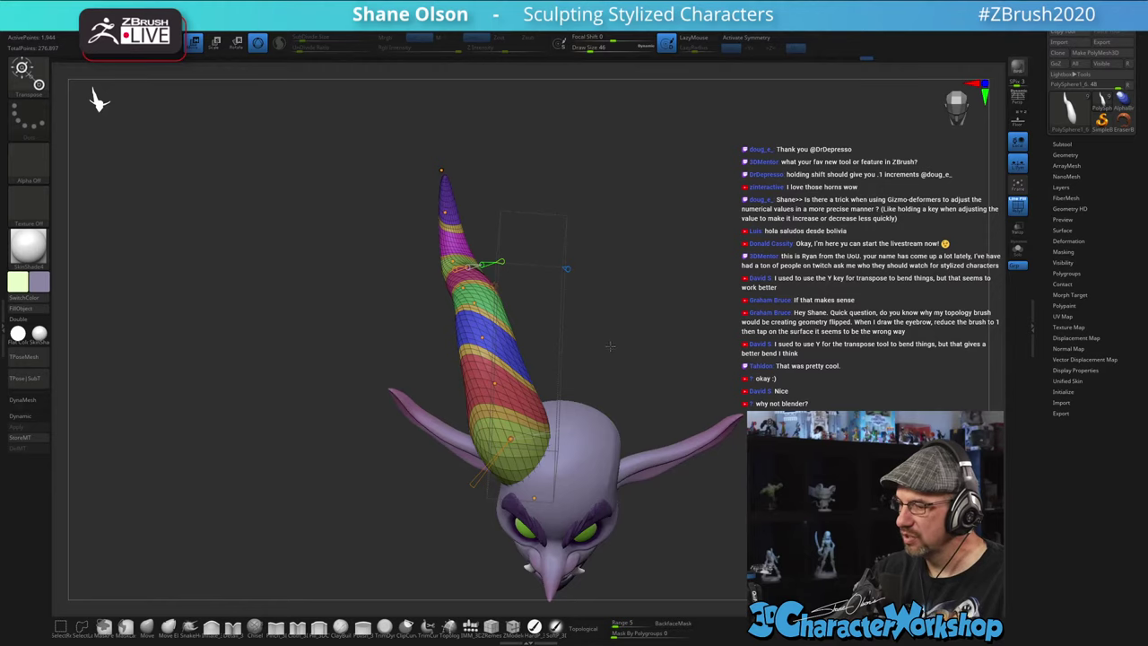
pyautogui.moveTo(610, 346); pyautogui.dragTo(610, 353)
pyautogui.rightClick(579, 406)
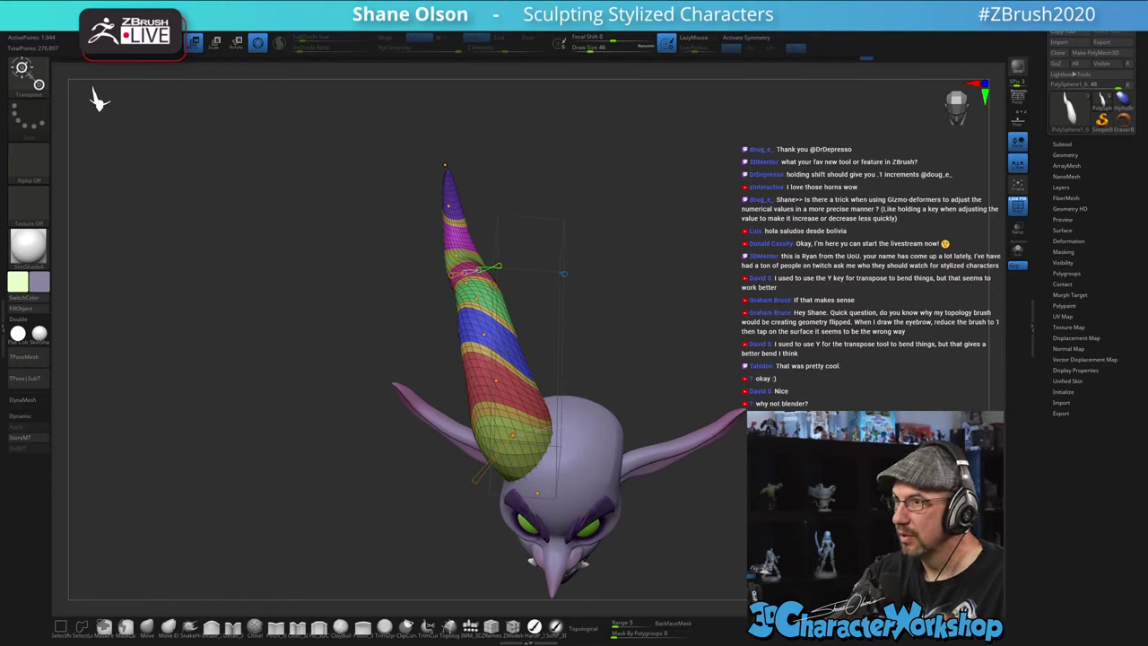
pyautogui.moveTo(496, 380); pyautogui.dragTo(490, 380)
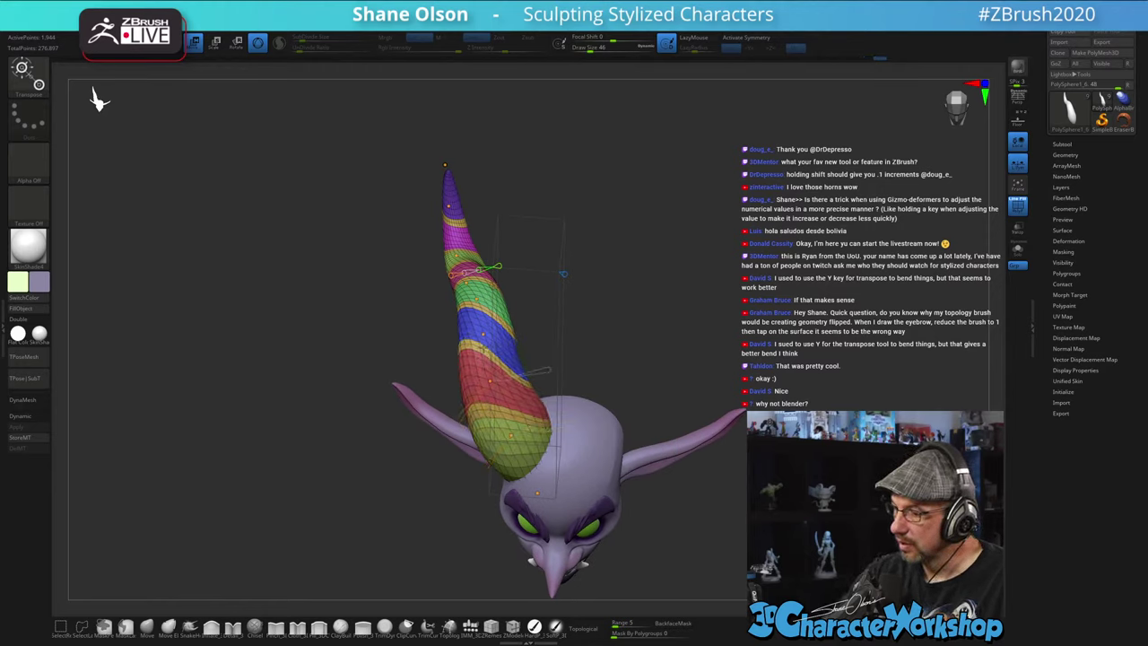
pyautogui.moveTo(484, 335); pyautogui.dragTo(481, 334)
# - Adjust the red and blue band control points from directly above to bow the lower half of the horn outward
pyautogui.moveTo(563, 256); pyautogui.dragTo(560, 303)
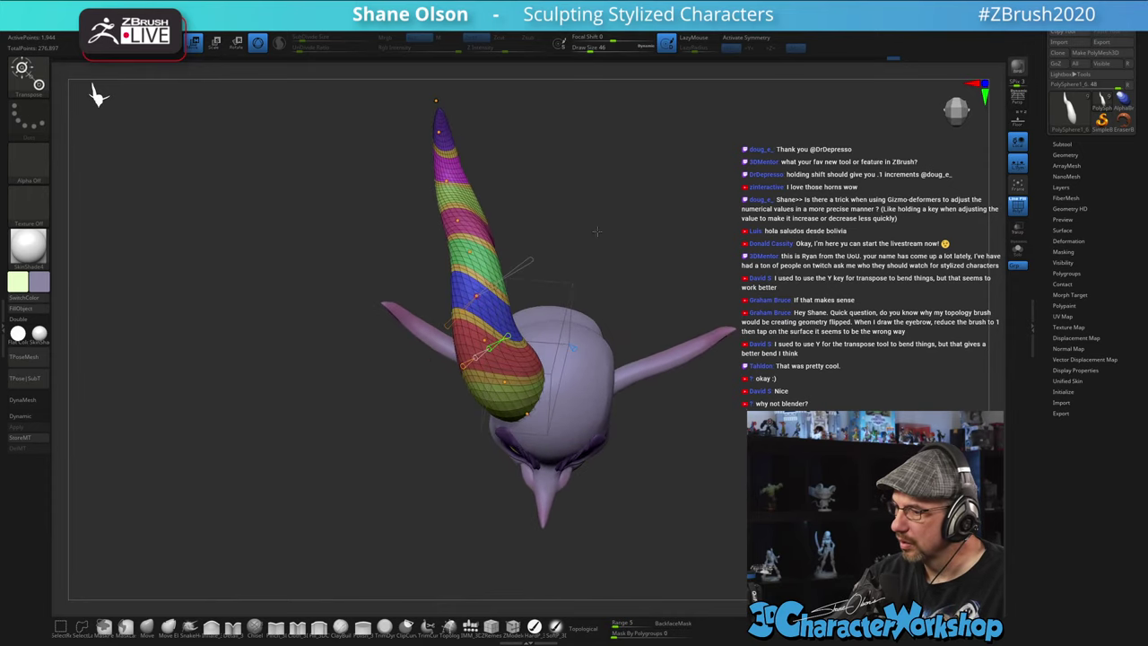
pyautogui.keyDown('alt'); pyautogui.moveTo(534, 224); pyautogui.dragTo(543, 313); pyautogui.keyUp('alt')
pyautogui.moveTo(466, 320); pyautogui.dragTo(483, 351)
pyautogui.moveTo(456, 281); pyautogui.dragTo(465, 280)
pyautogui.moveTo(486, 395); pyautogui.dragTo(480, 396)
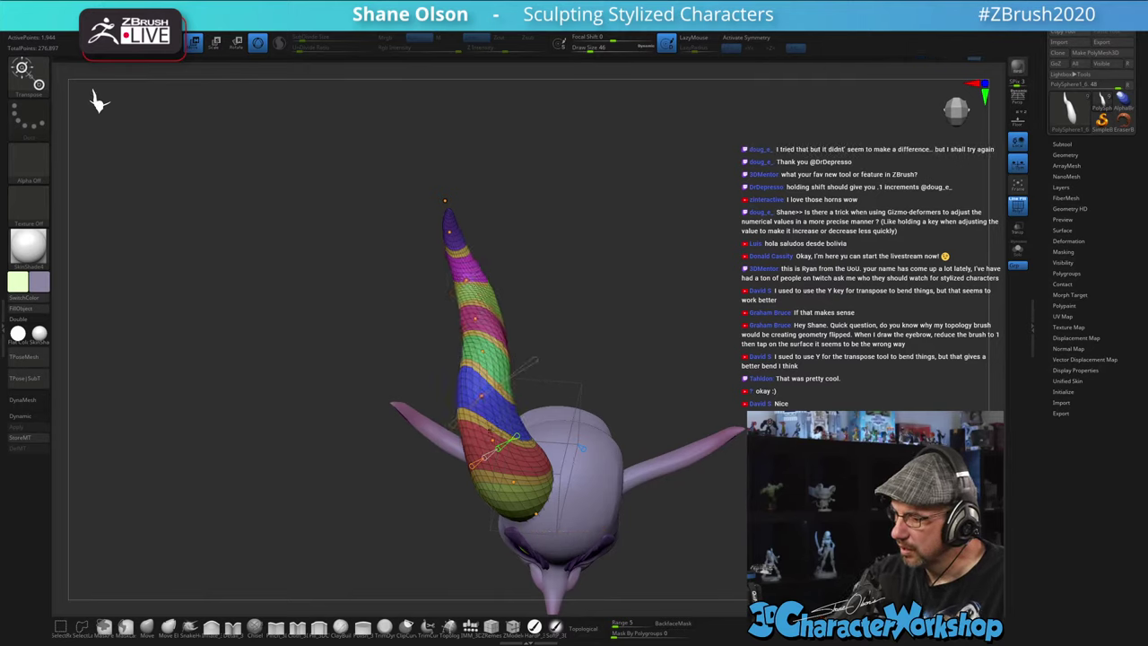
pyautogui.moveTo(493, 439); pyautogui.dragTo(486, 440)
pyautogui.moveTo(480, 396); pyautogui.dragTo(478, 395)
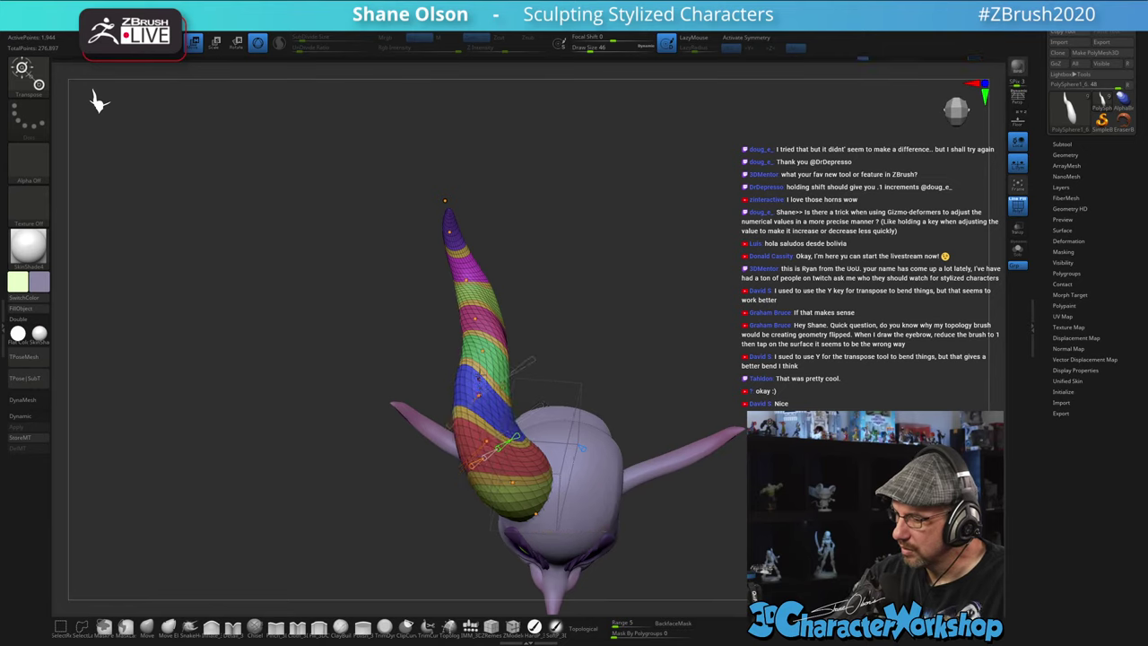
# - Move the control points around the maroon and magenta bands slightly inward from above to even out the horn's sideways curve
pyautogui.moveTo(482, 351); pyautogui.dragTo(477, 318)
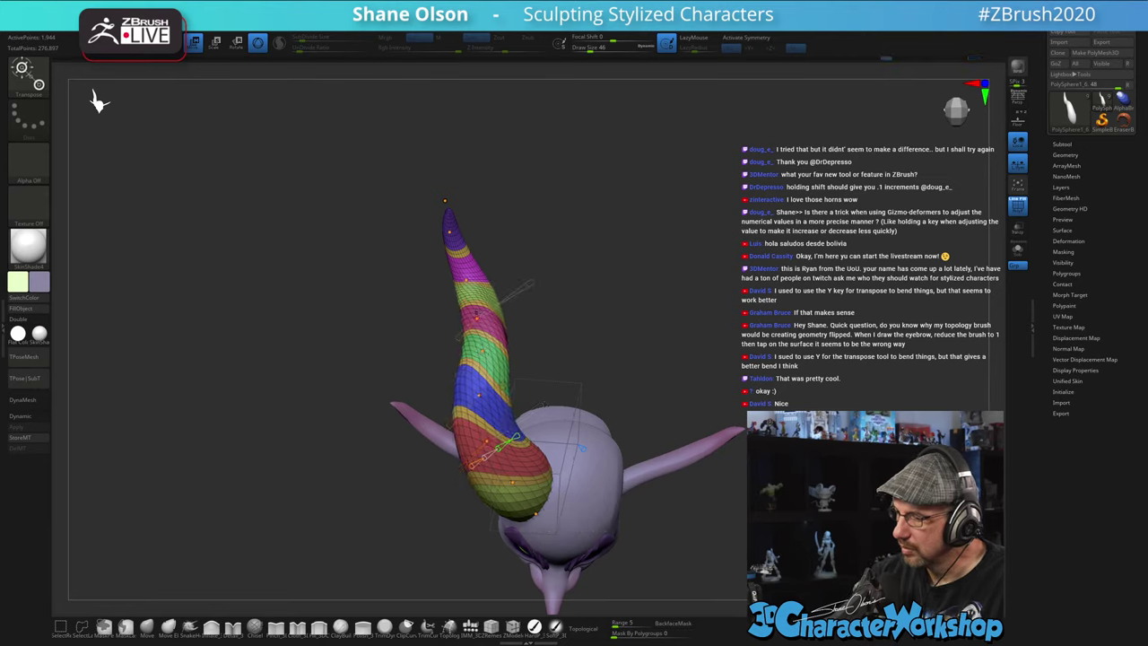
pyautogui.moveTo(465, 279); pyautogui.dragTo(472, 277)
pyautogui.moveTo(478, 317); pyautogui.dragTo(482, 318)
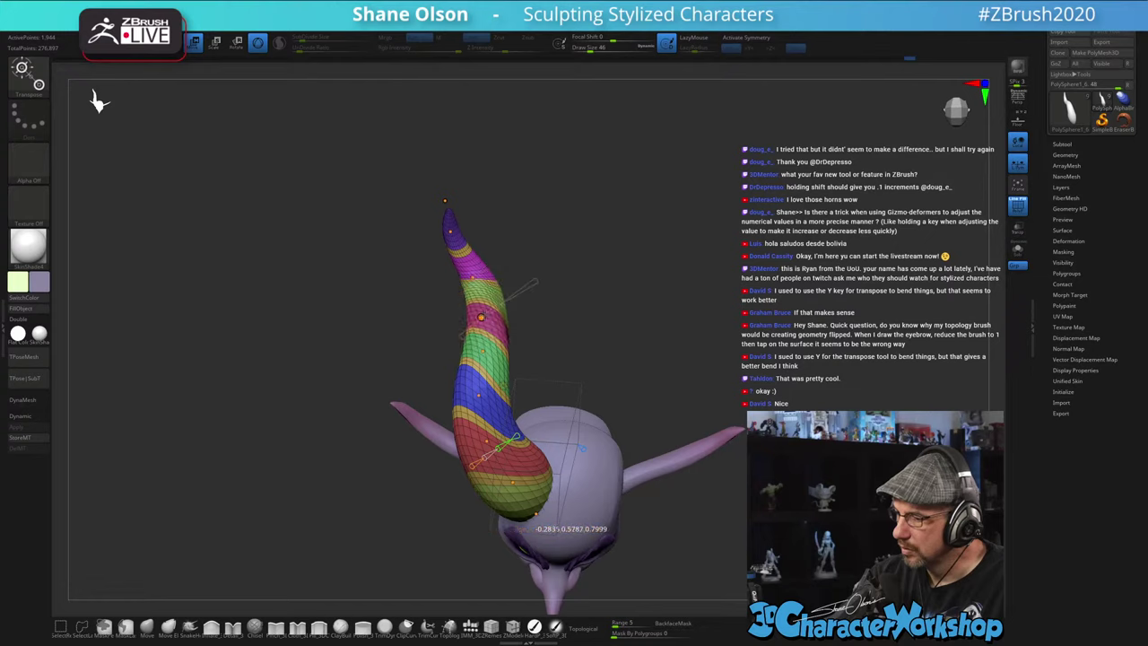
pyautogui.moveTo(473, 278); pyautogui.dragTo(476, 277)
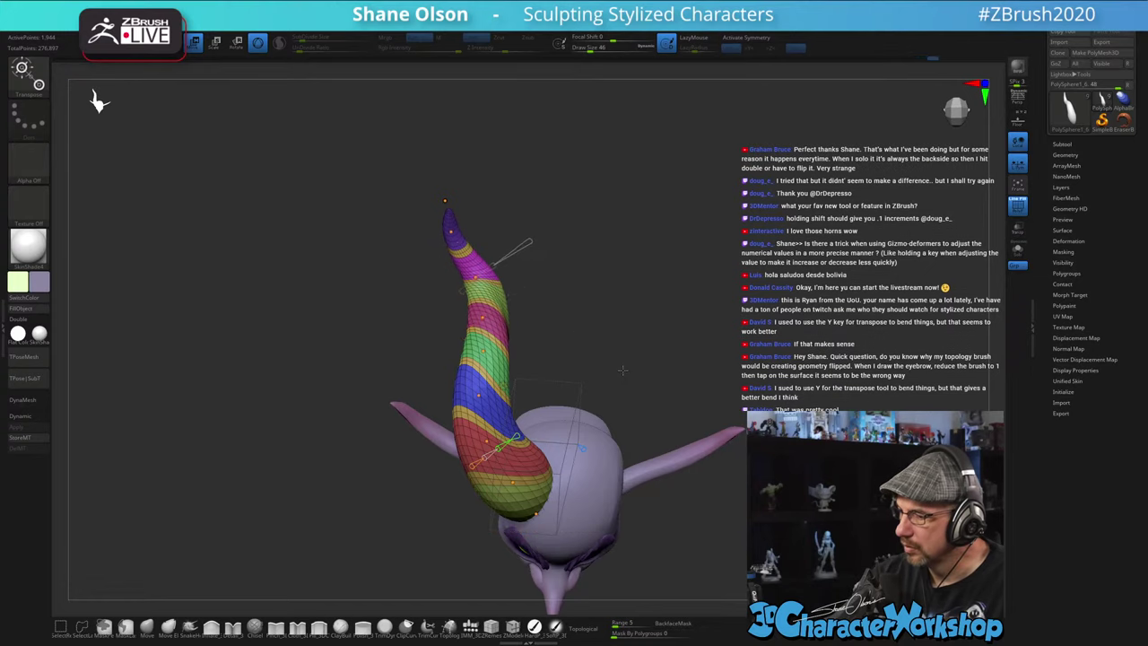
# - Nudge the control point at the horn's maroon band down and outward from behind the head
pyautogui.moveTo(622, 371); pyautogui.dragTo(619, 293)
pyautogui.keyDown('alt'); pyautogui.moveTo(681, 520); pyautogui.dragTo(652, 361); pyautogui.keyUp('alt')
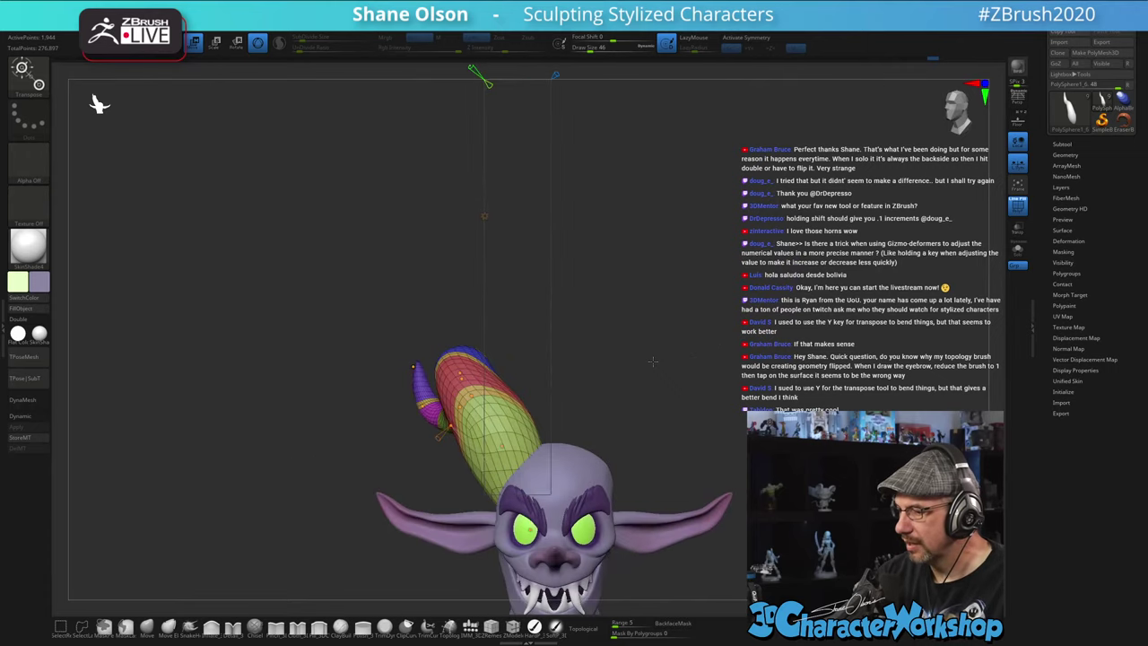
pyautogui.keyDown('alt'); pyautogui.moveTo(651, 423); pyautogui.dragTo(723, 362); pyautogui.keyUp('alt')
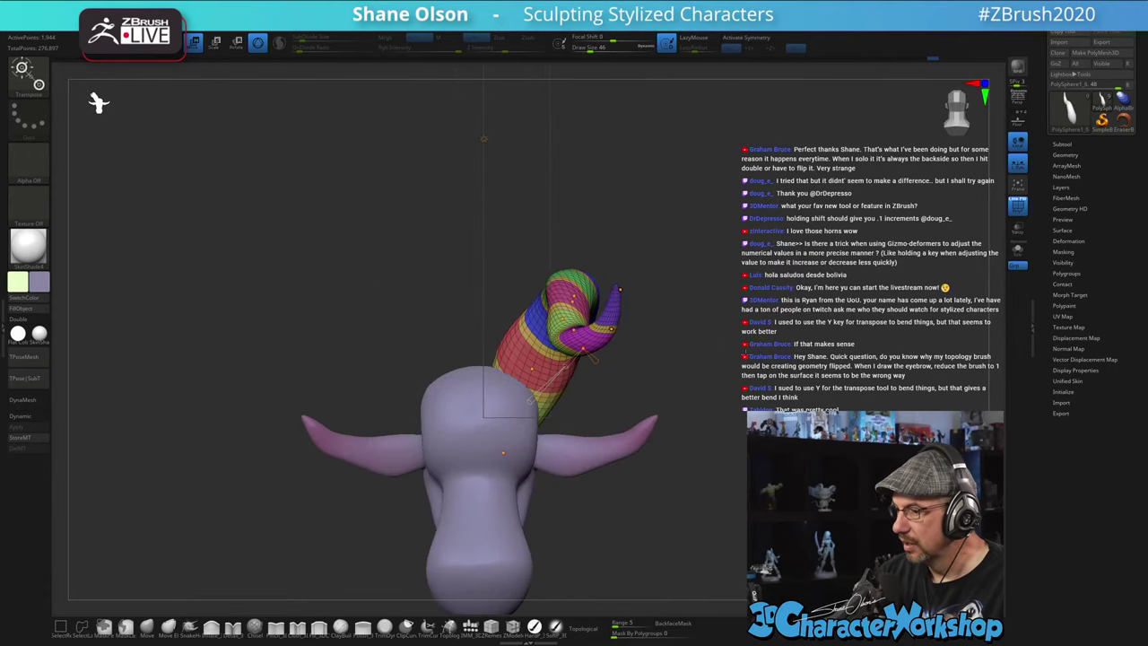
pyautogui.moveTo(664, 326); pyautogui.dragTo(656, 296)
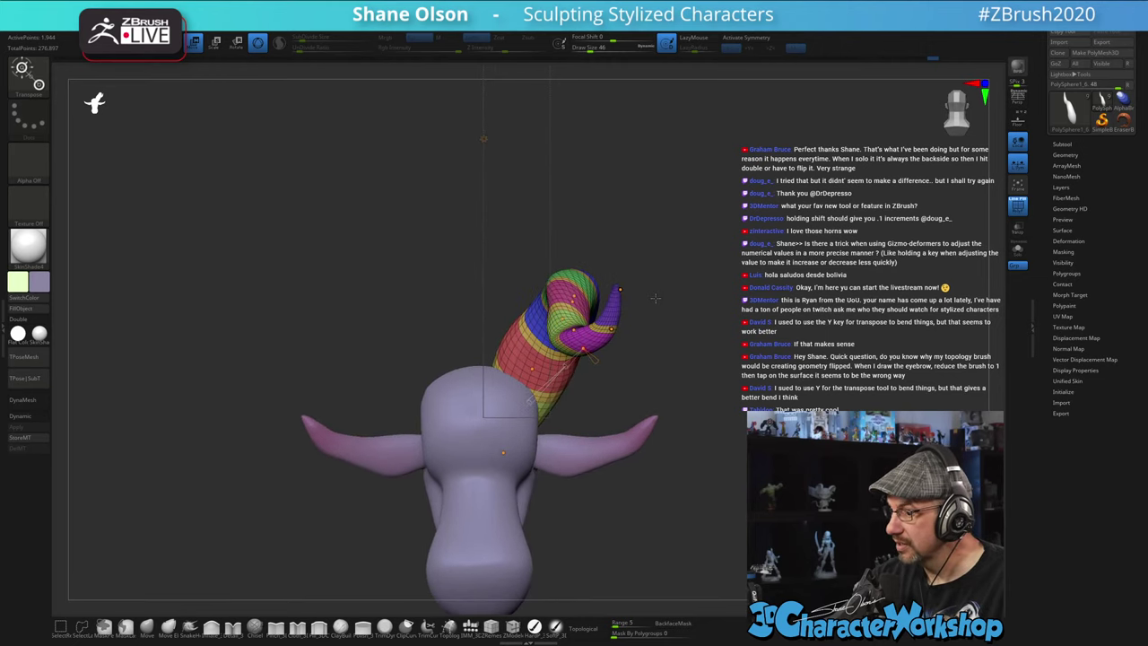
pyautogui.click(561, 317)
pyautogui.moveTo(562, 318); pyautogui.dragTo(570, 328)
# - Nudge the control points at the horn's green and maroon bands slightly forward, working from behind and above
pyautogui.moveTo(683, 395)
pyautogui.keyDown('alt'); pyautogui.mouseDown()
pyautogui.moveTo(677, 364)
pyautogui.moveTo(648, 366)
pyautogui.moveTo(704, 386)
pyautogui.moveTo(641, 401)
pyautogui.mouseUp(); pyautogui.keyUp('alt')
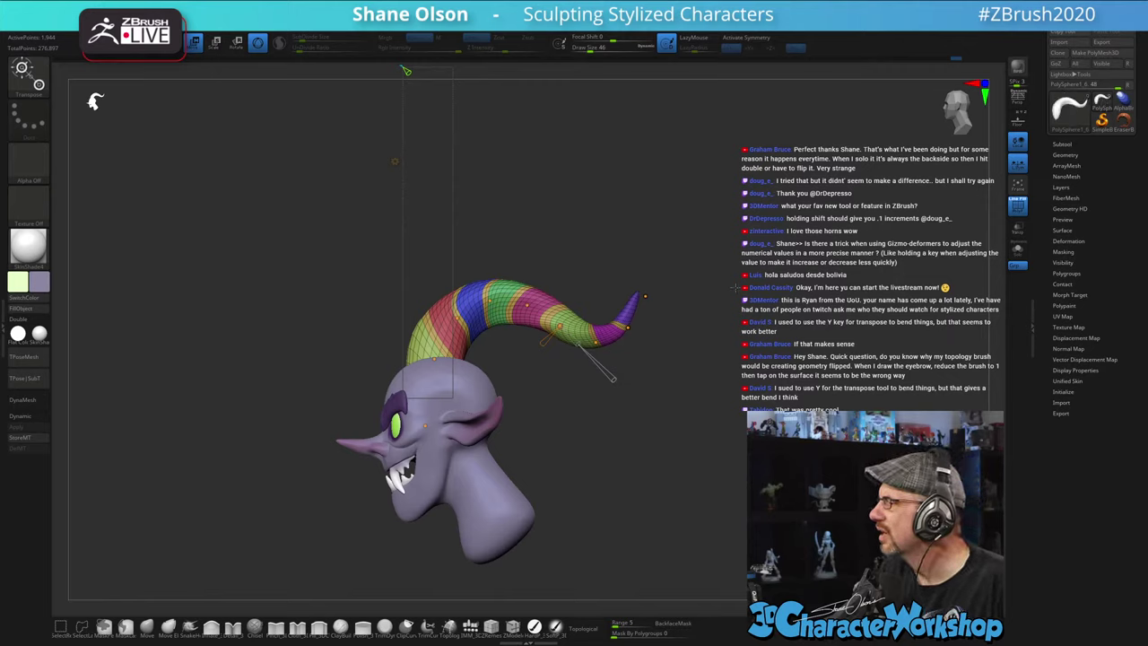
pyautogui.moveTo(762, 253); pyautogui.dragTo(704, 343)
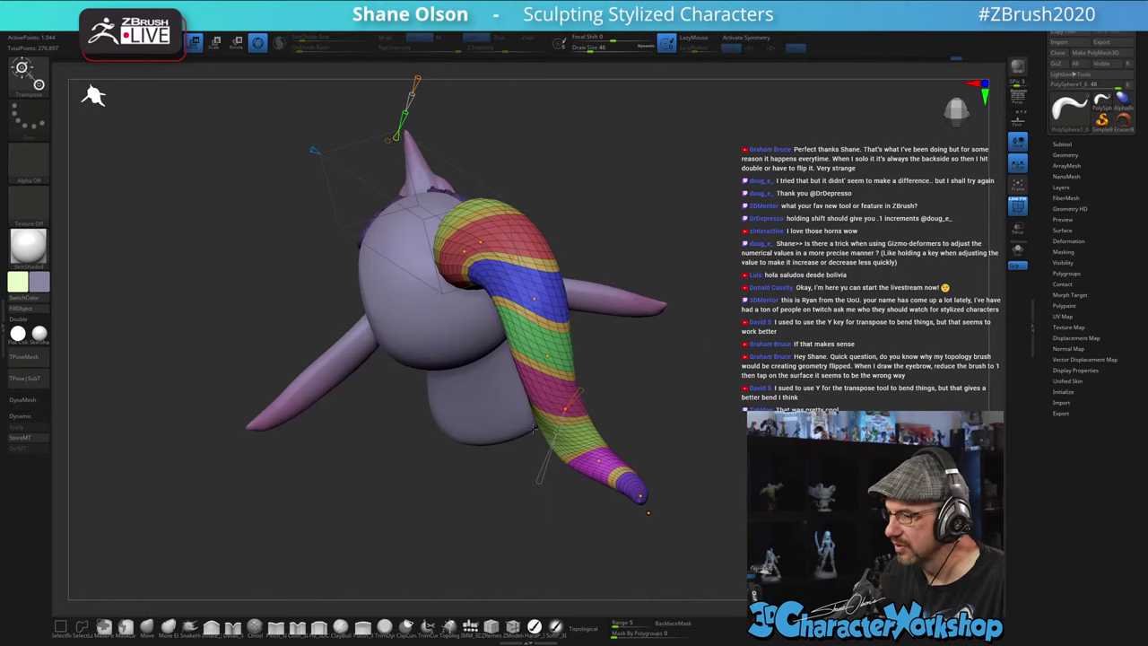
pyautogui.moveTo(554, 431); pyautogui.dragTo(558, 423)
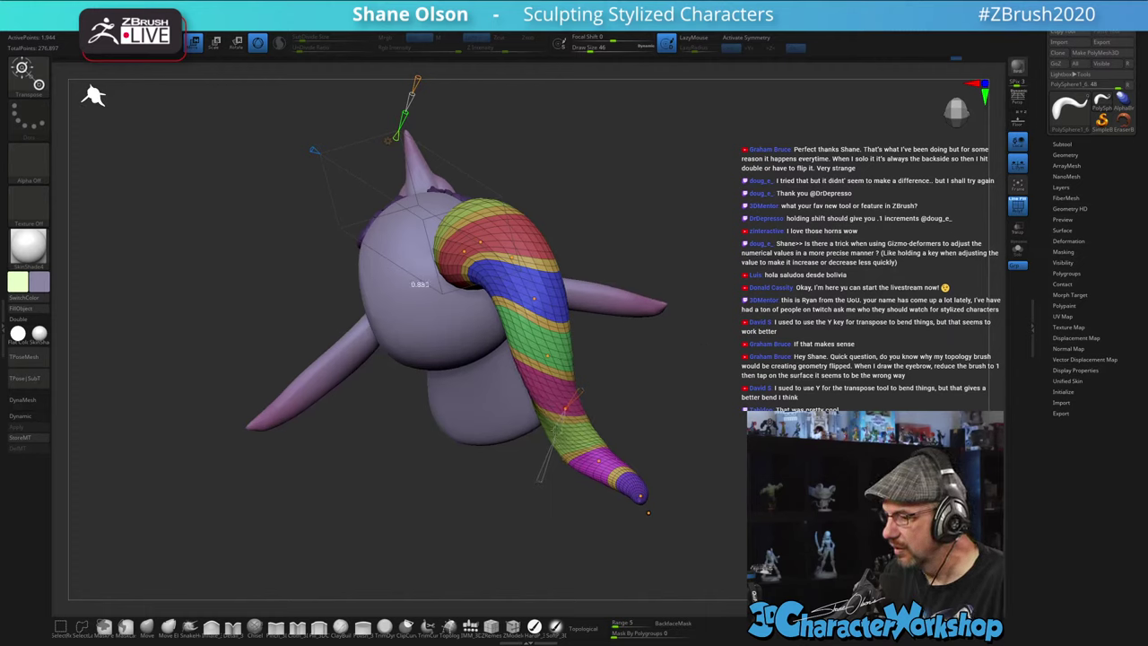
pyautogui.moveTo(547, 355); pyautogui.dragTo(550, 353)
pyautogui.moveTo(657, 384); pyautogui.dragTo(682, 370)
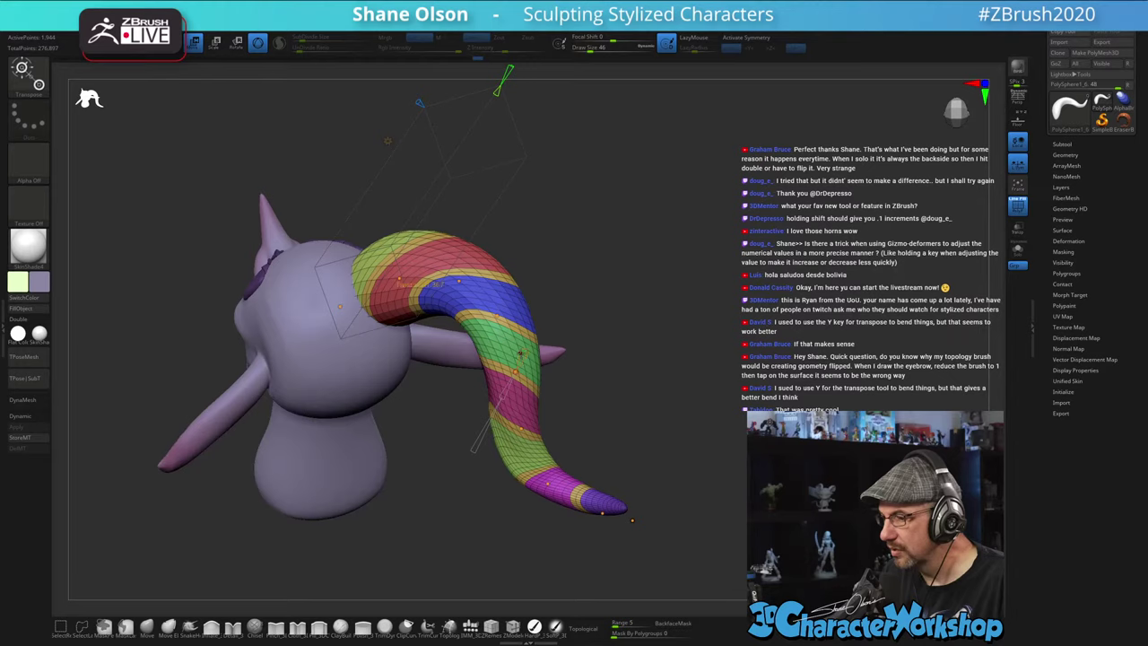
pyautogui.moveTo(516, 370); pyautogui.dragTo(521, 359)
pyautogui.moveTo(526, 418); pyautogui.dragTo(527, 416)
# - Shift the control points around the maroon and magenta bands forward to even out the curve toward the horn's tip
pyautogui.moveTo(621, 402); pyautogui.dragTo(592, 274)
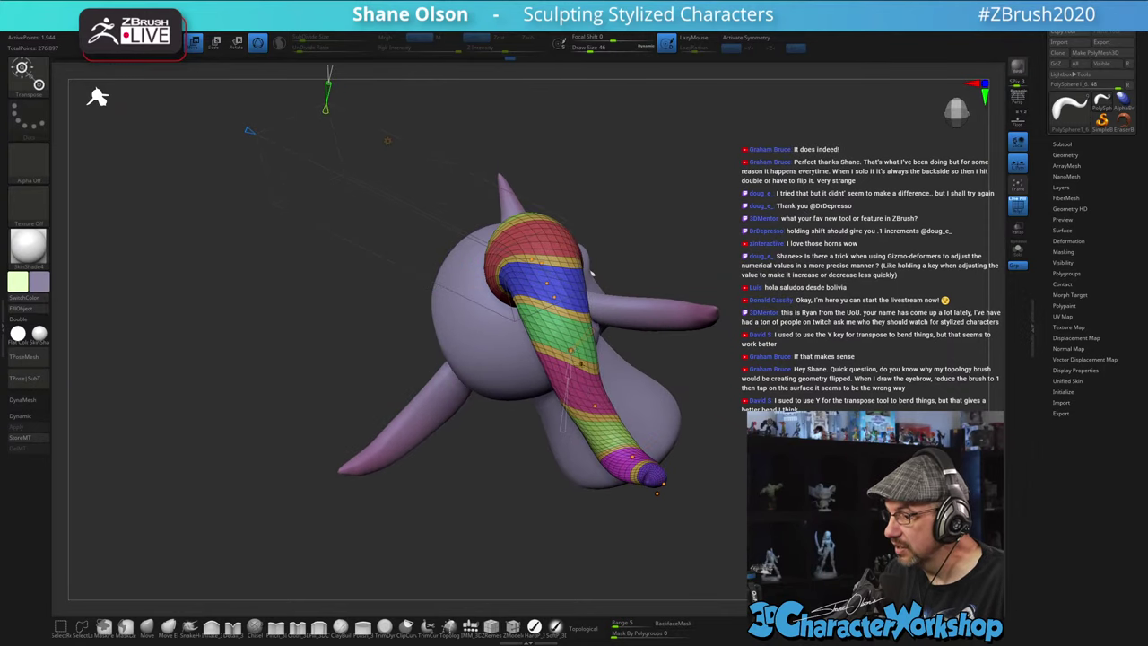
pyautogui.moveTo(594, 406); pyautogui.dragTo(593, 388)
pyautogui.moveTo(713, 333); pyautogui.dragTo(695, 390)
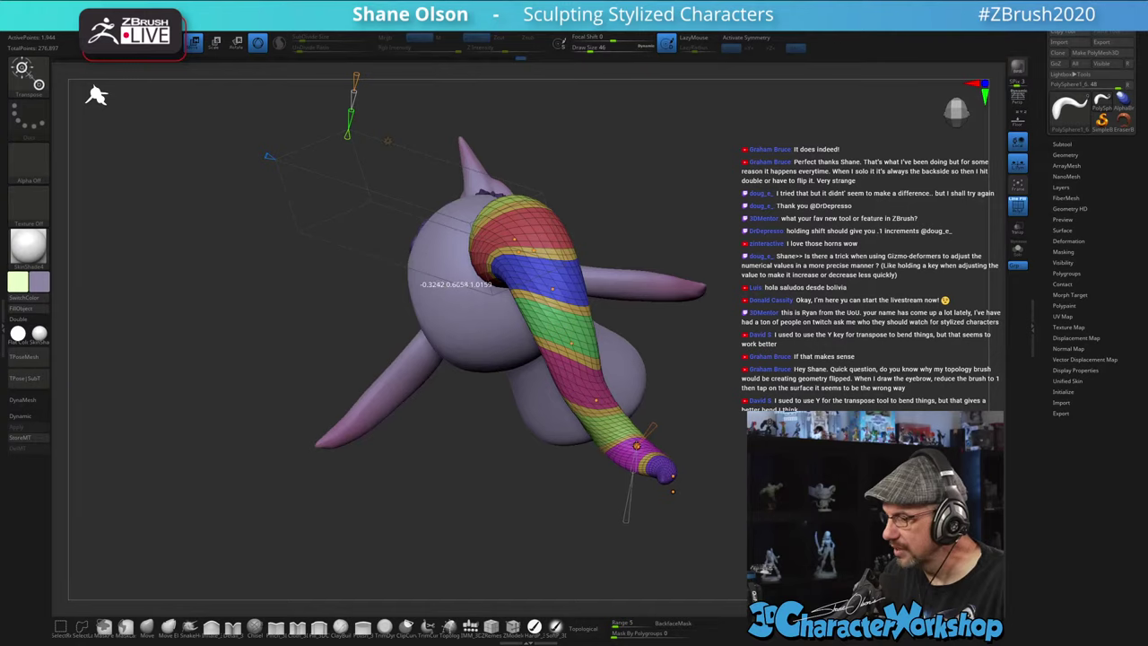
# - Accept the curve deformation on the horn from the front view and return to Draw mode
pyautogui.keyDown('alt'); pyautogui.moveTo(695, 467); pyautogui.dragTo(797, 435); pyautogui.keyUp('alt')
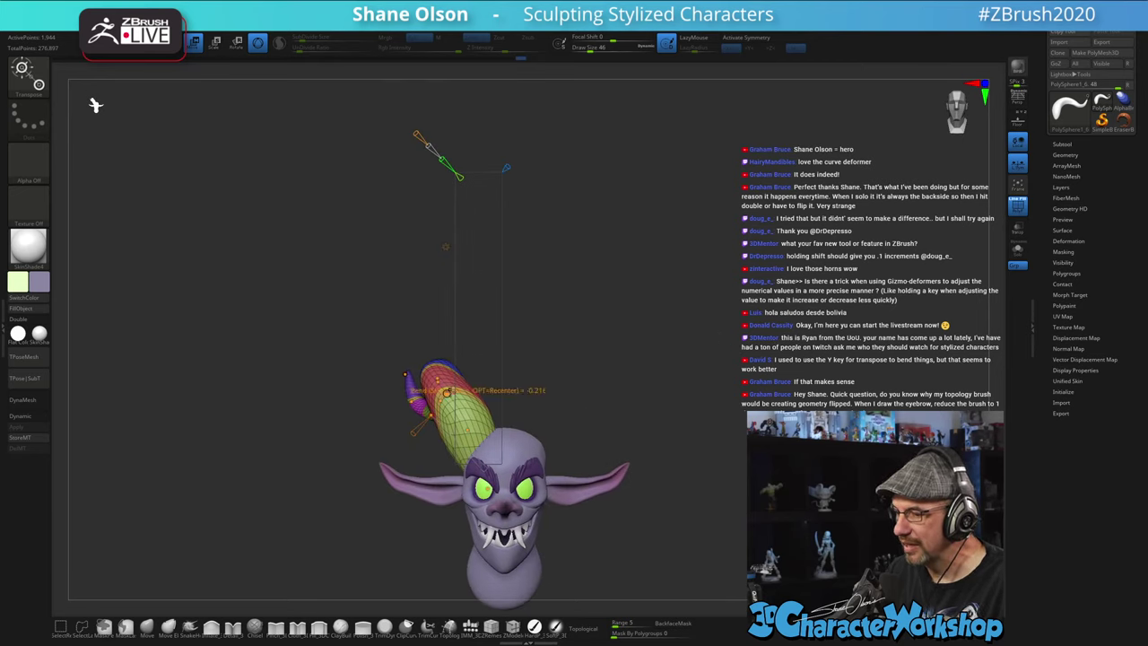
pyautogui.moveTo(445, 392); pyautogui.dragTo(445, 393)
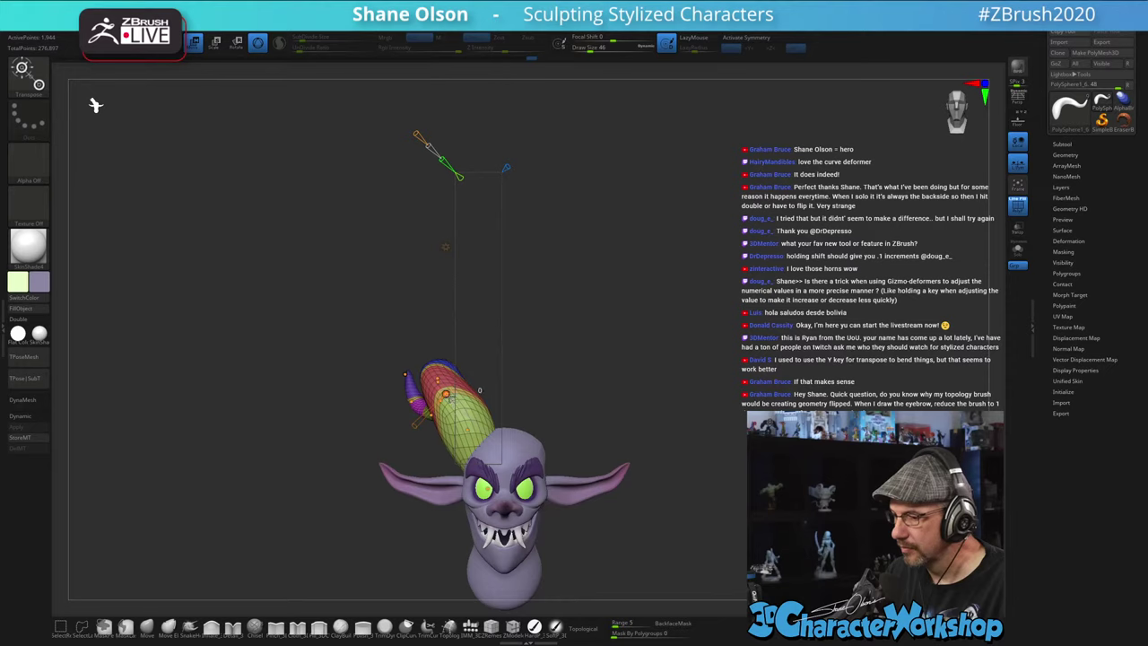
pyautogui.keyDown('alt'); pyautogui.moveTo(625, 337); pyautogui.dragTo(627, 292); pyautogui.keyUp('alt')
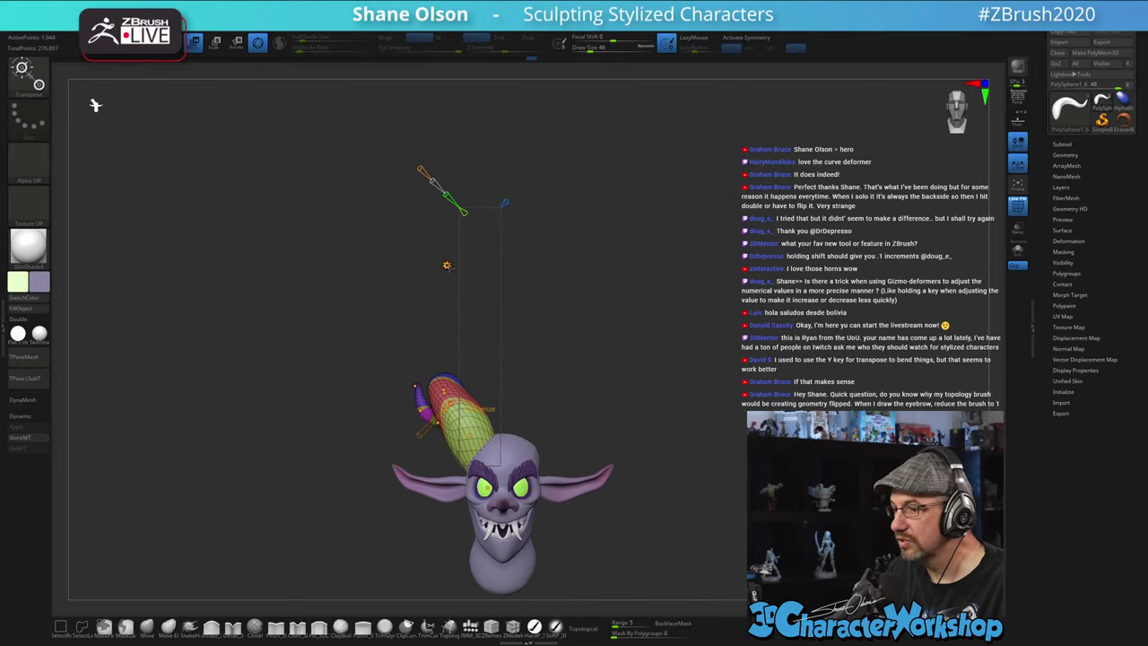
pyautogui.click(447, 266)
pyautogui.click(601, 267)
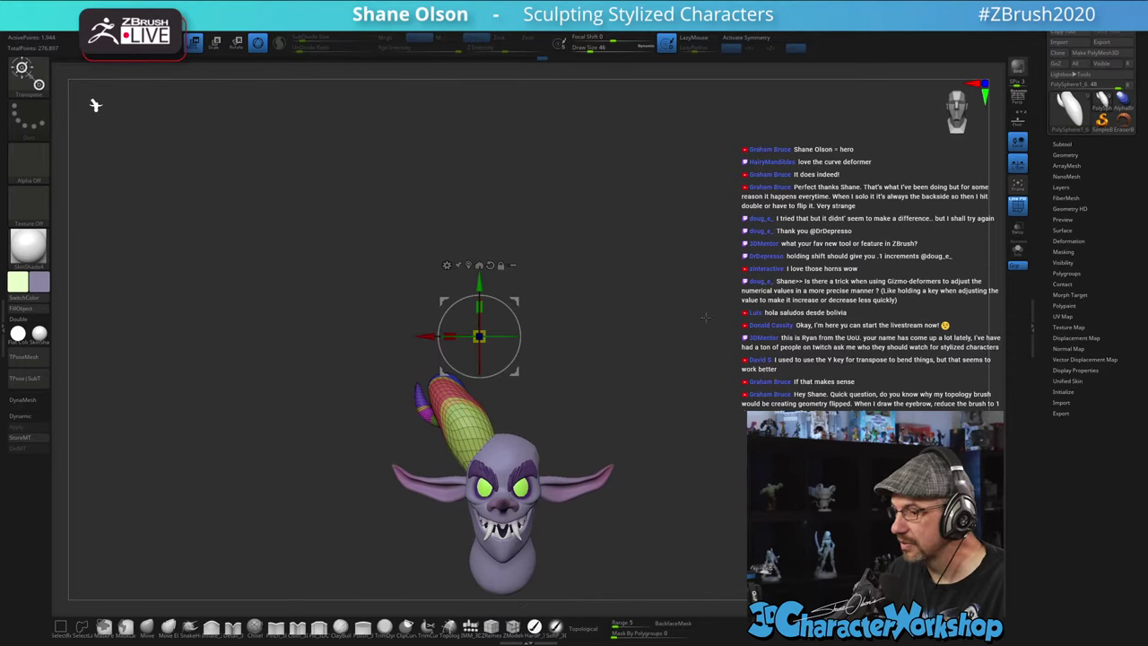
pyautogui.press('q')
# - Try to Mirror And Weld the horn about its local symmetry center
pyautogui.moveTo(634, 312)
pyautogui.mouseDown()
pyautogui.moveTo(595, 316)
pyautogui.moveTo(628, 372)
pyautogui.moveTo(684, 323)
pyautogui.moveTo(584, 325)
pyautogui.moveTo(655, 334)
pyautogui.moveTo(651, 327)
pyautogui.mouseUp()
pyautogui.press('3')
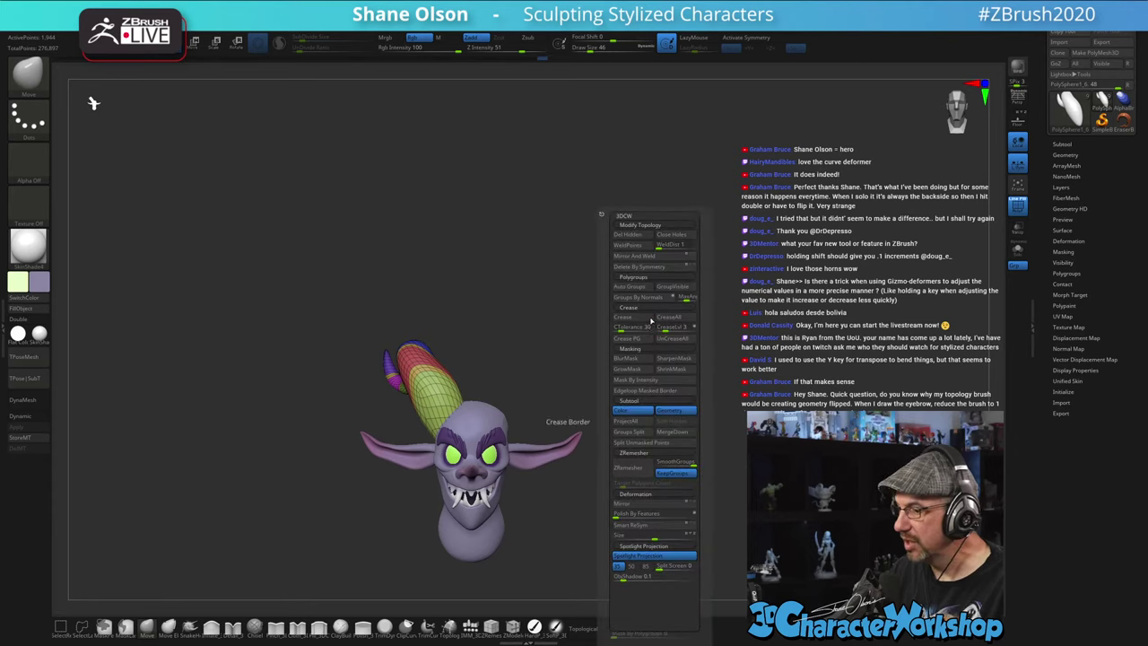
pyautogui.click(635, 260)
pyautogui.hotkey('ctrl', 'z')
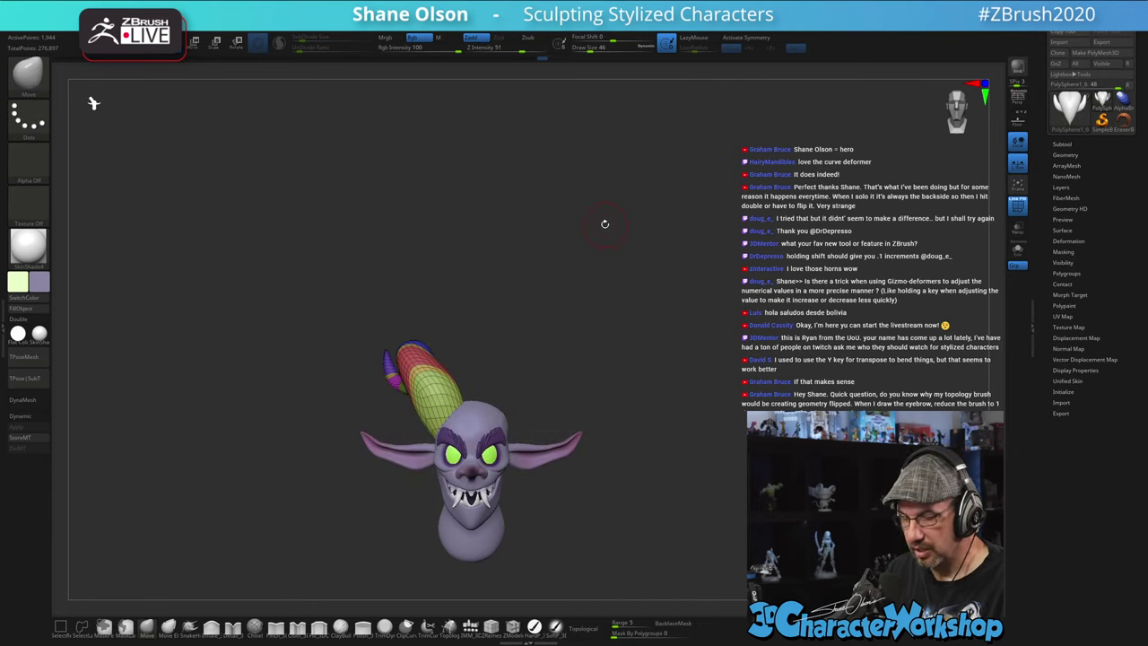
pyautogui.press('3')
pyautogui.click(601, 258)
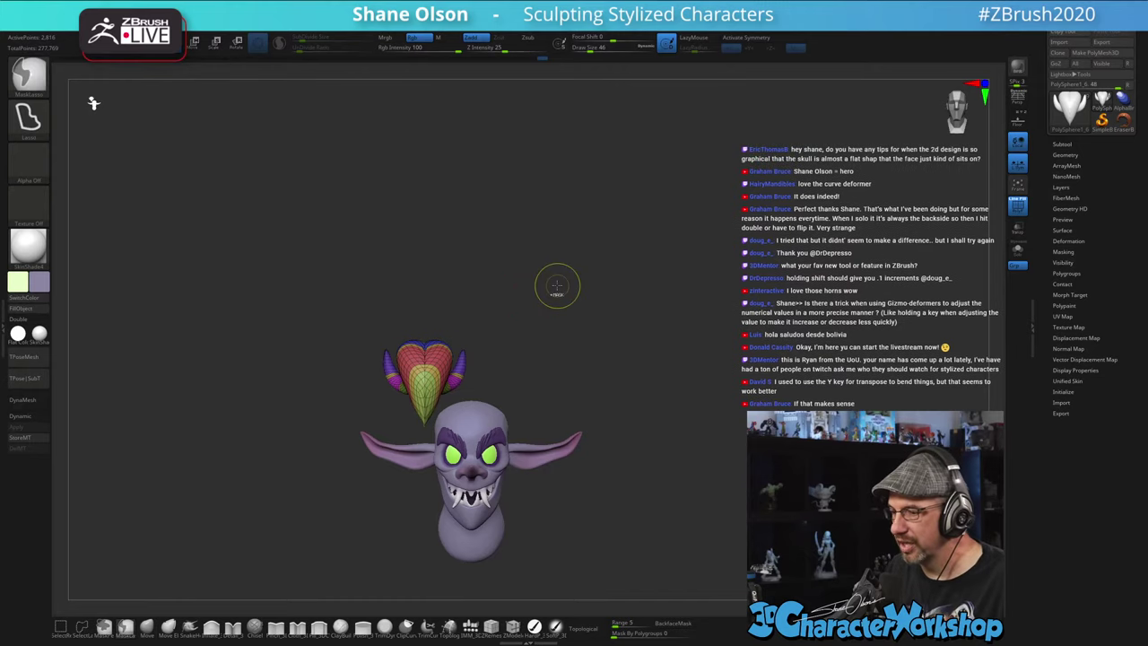
pyautogui.hotkey('ctrl', 'z')
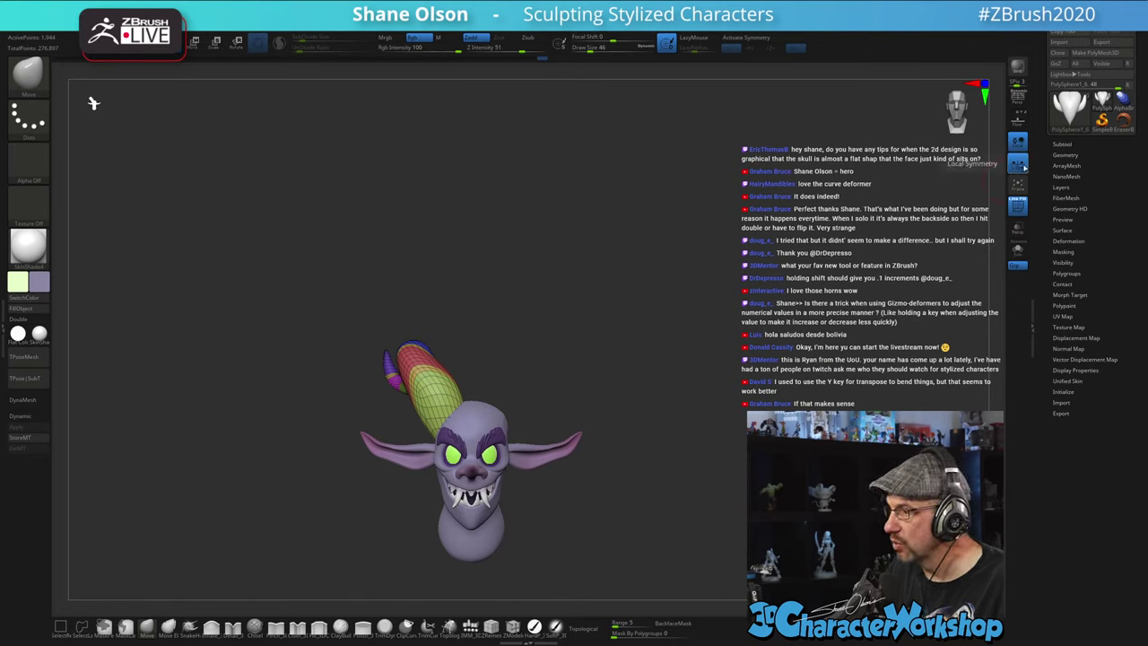
# - Turn off Local Symmetry and use Mirror And Weld to create the matching horn on the other side of the head
pyautogui.click(1017, 166)
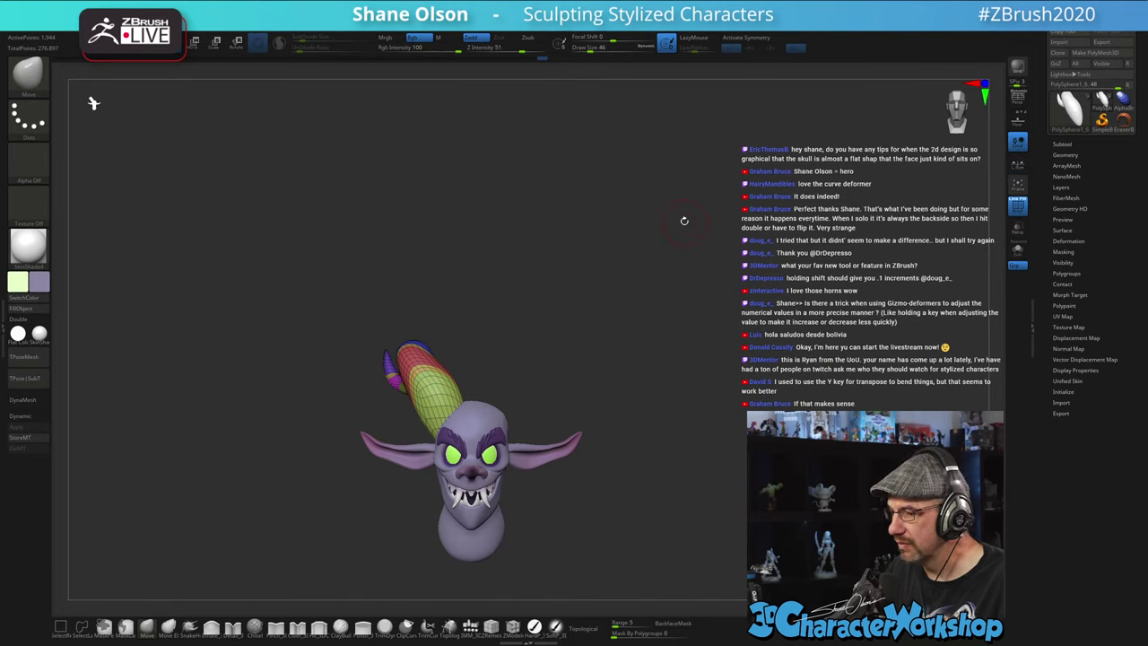
pyautogui.press('space')
pyautogui.click(670, 256)
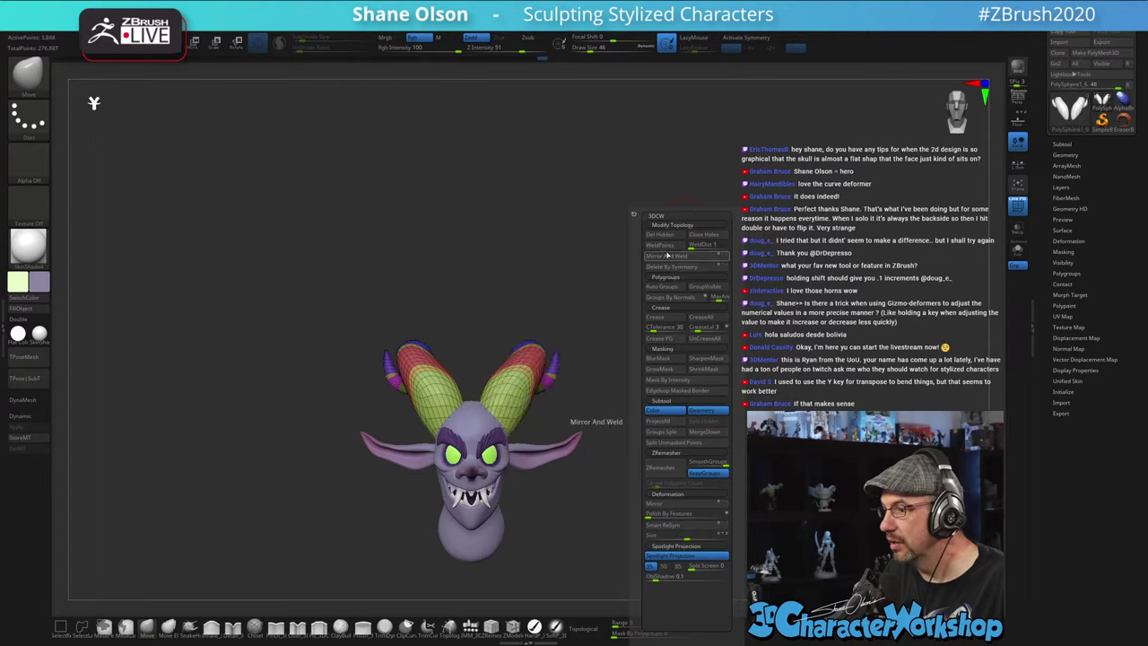
pyautogui.moveTo(684, 311); pyautogui.dragTo(626, 319)
pyautogui.moveTo(708, 280); pyautogui.dragTo(745, 247)
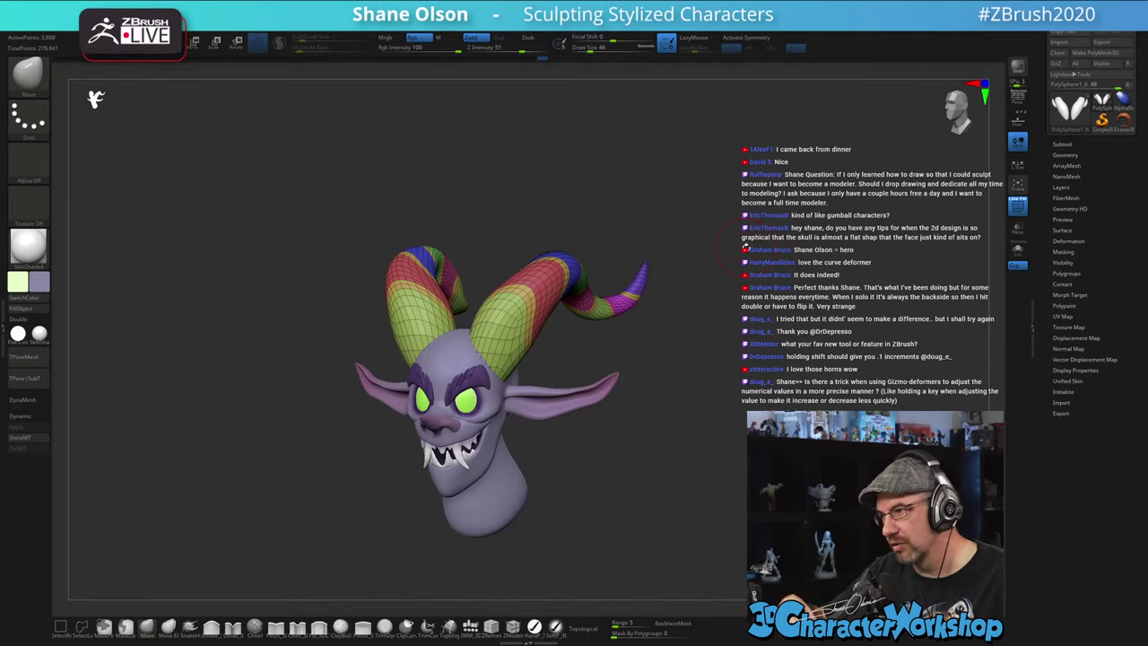
pyautogui.moveTo(697, 465)
pyautogui.mouseDown()
pyautogui.moveTo(764, 465)
pyautogui.moveTo(707, 461)
pyautogui.moveTo(735, 427)
pyautogui.moveTo(708, 484)
pyautogui.mouseUp()
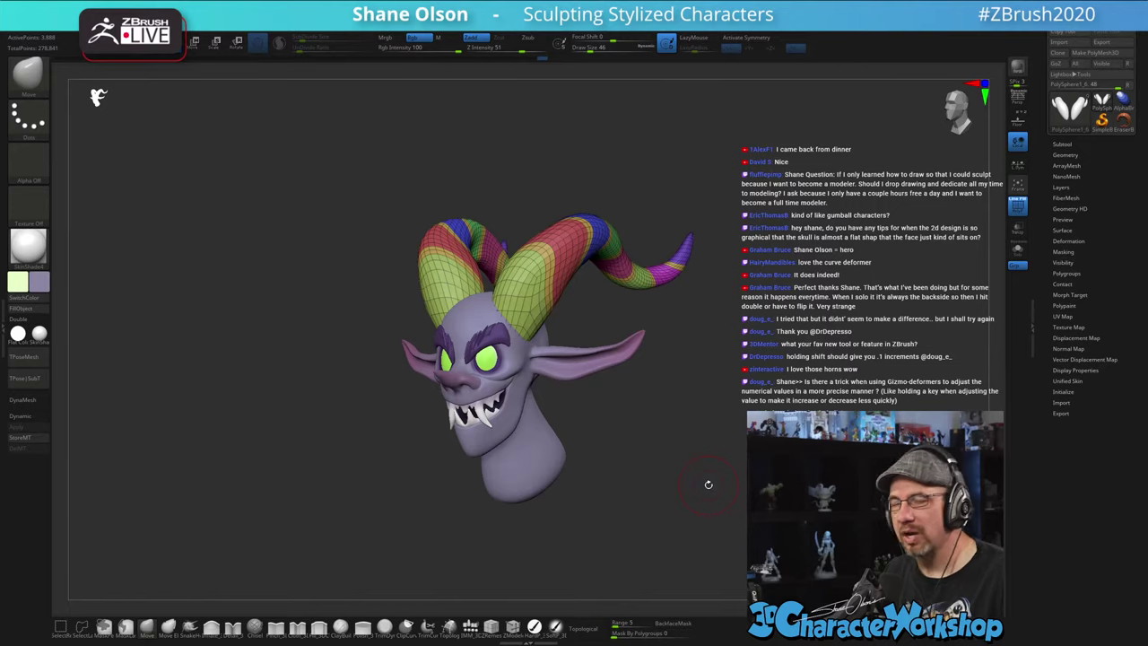
# - Mask all of the horns except the yellow-green base band and pull its upper front edge outward with the Move brush
pyautogui.moveTo(689, 380)
pyautogui.mouseDown()
pyautogui.moveTo(662, 398)
pyautogui.moveTo(697, 395)
pyautogui.moveTo(683, 395)
pyautogui.moveTo(691, 405)
pyautogui.moveTo(666, 389)
pyautogui.moveTo(681, 455)
pyautogui.mouseUp()
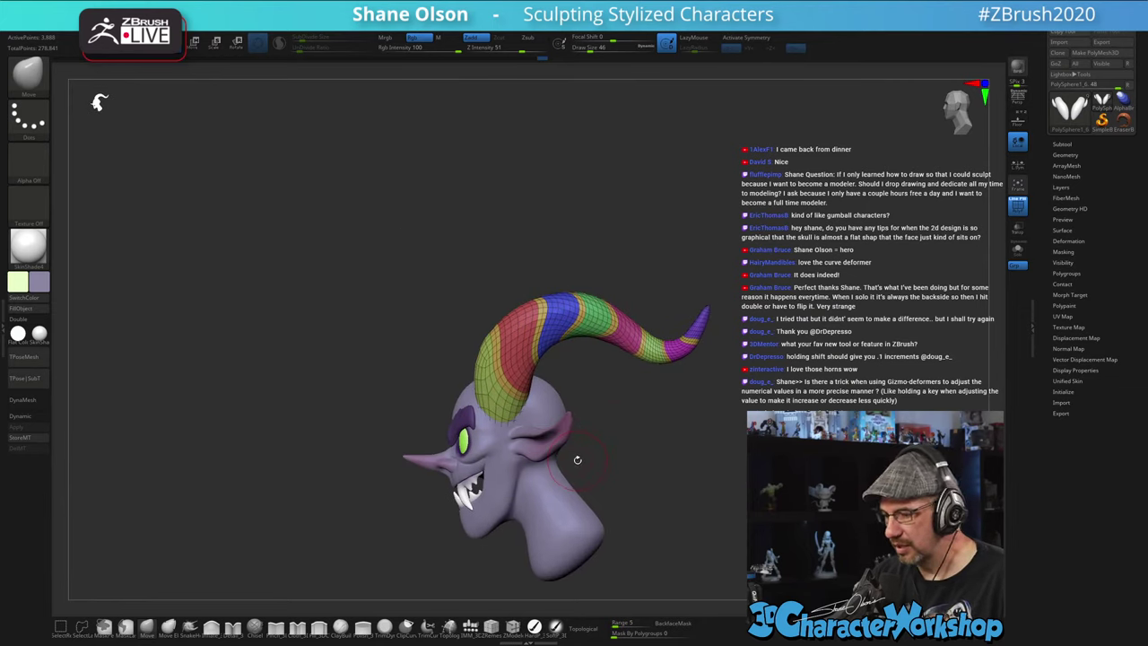
pyautogui.press('w')
pyautogui.keyDown('ctrl'); pyautogui.click(489, 391); pyautogui.keyUp('ctrl')
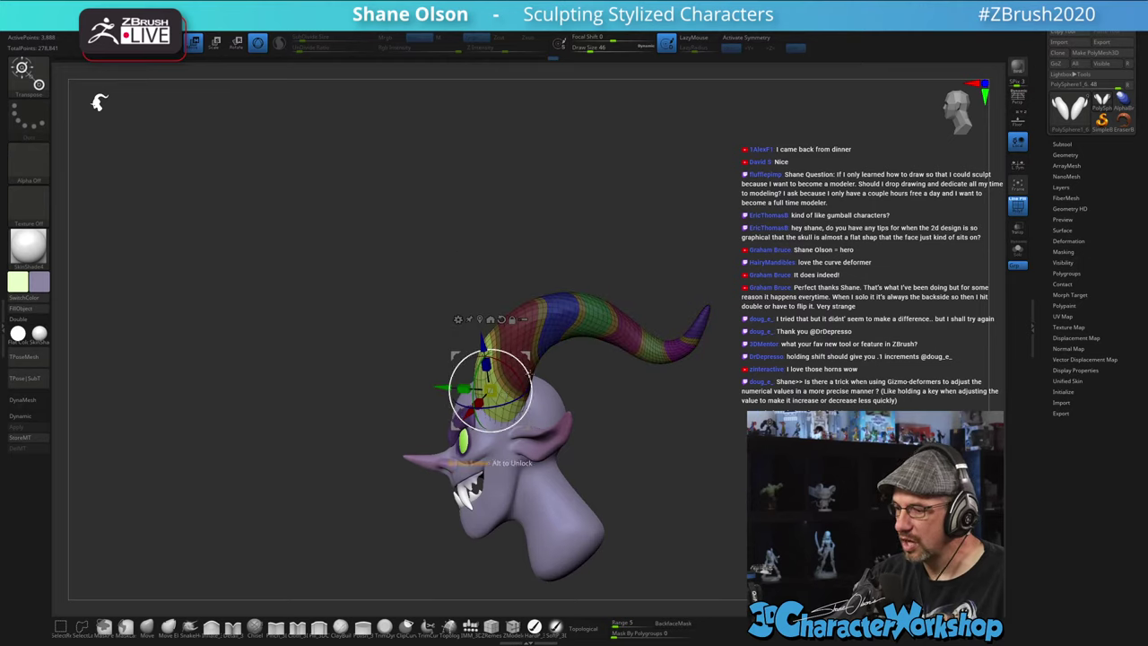
pyautogui.press('q')
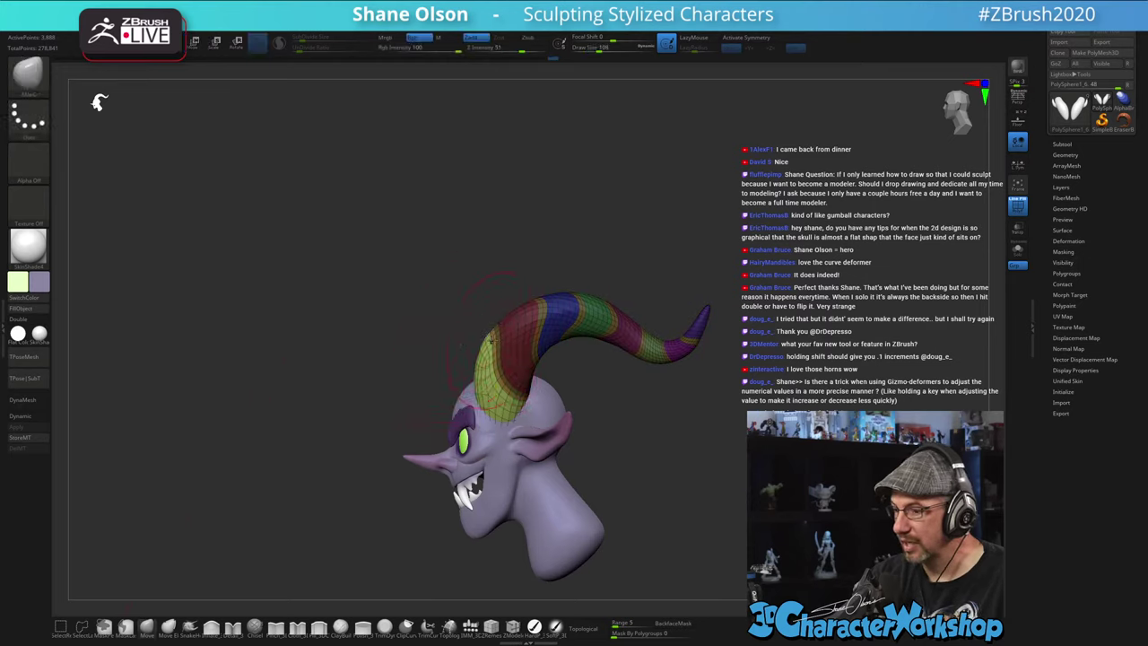
pyautogui.moveTo(492, 340); pyautogui.dragTo(483, 330)
# - Activate X symmetry and pull the upper edges of the yellow-green base bands outward on both horns
pyautogui.moveTo(490, 314)
pyautogui.mouseDown(button='right')
pyautogui.moveTo(467, 313)
pyautogui.moveTo(545, 302)
pyautogui.moveTo(512, 326)
pyautogui.mouseUp(button='right')
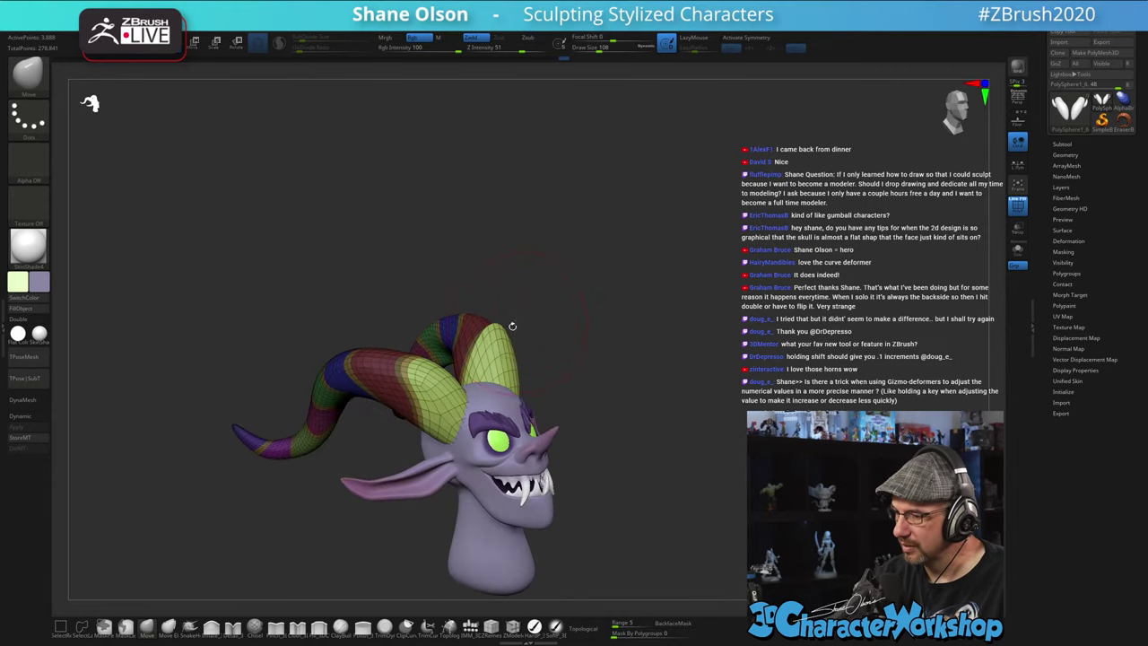
pyautogui.moveTo(563, 320); pyautogui.dragTo(565, 326)
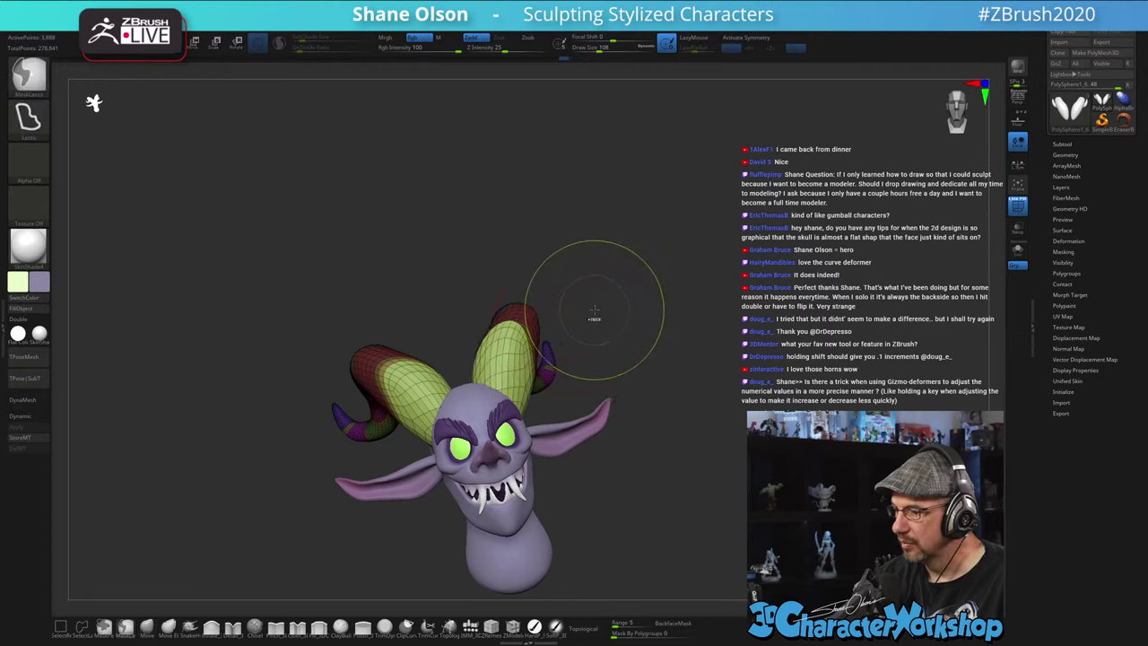
pyautogui.moveTo(645, 336)
pyautogui.mouseDown()
pyautogui.moveTo(628, 386)
pyautogui.moveTo(674, 451)
pyautogui.moveTo(650, 429)
pyautogui.mouseUp()
pyautogui.press('x')
pyautogui.moveTo(484, 352); pyautogui.dragTo(495, 340)
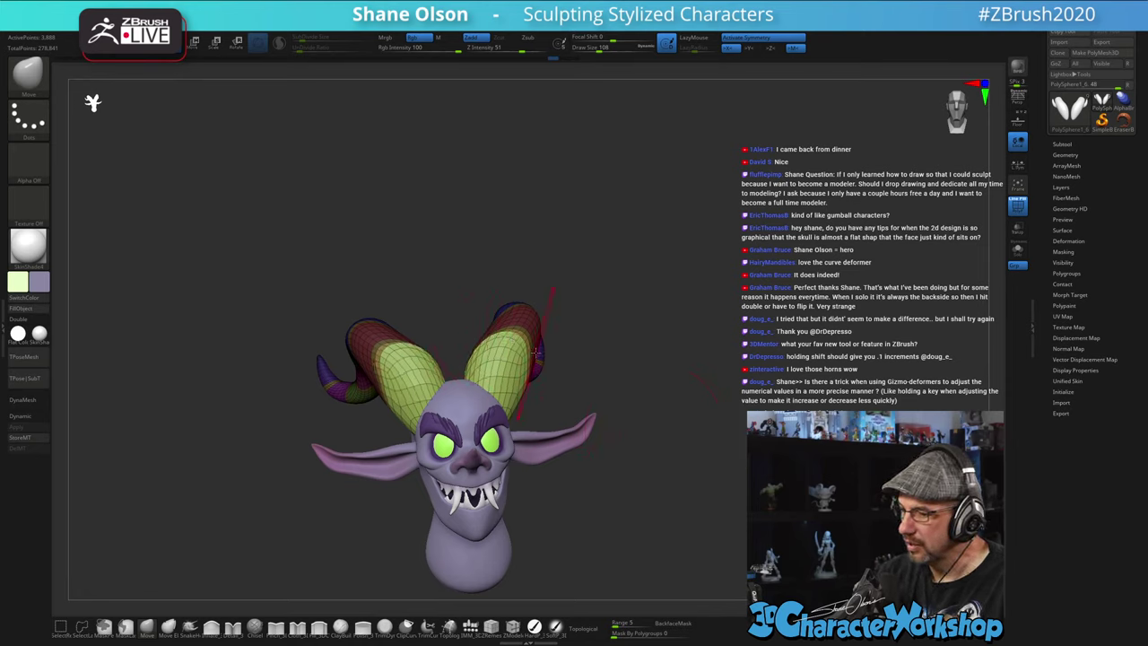
pyautogui.moveTo(555, 369)
pyautogui.mouseDown()
pyautogui.moveTo(536, 344)
pyautogui.moveTo(590, 344)
pyautogui.mouseUp()
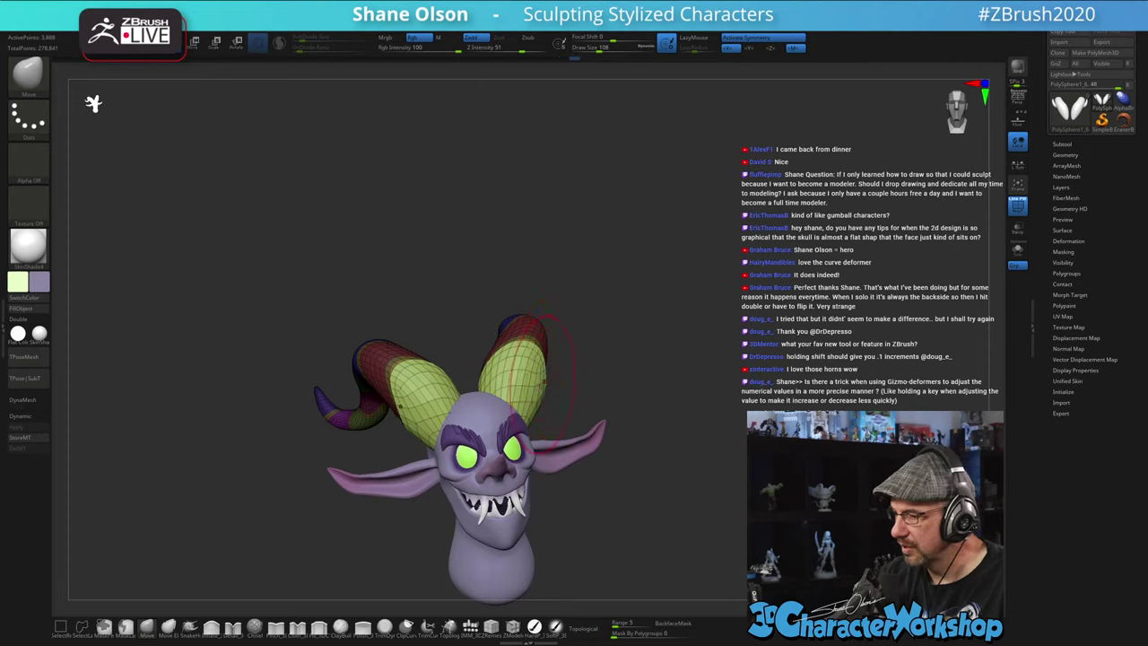
# - Flare the base bands' upper edges into a raised lip over the red bands, working from the back and side
pyautogui.moveTo(540, 362)
pyautogui.mouseDown(button='right')
pyautogui.moveTo(618, 411)
pyautogui.moveTo(661, 413)
pyautogui.moveTo(598, 413)
pyautogui.mouseUp(button='right')
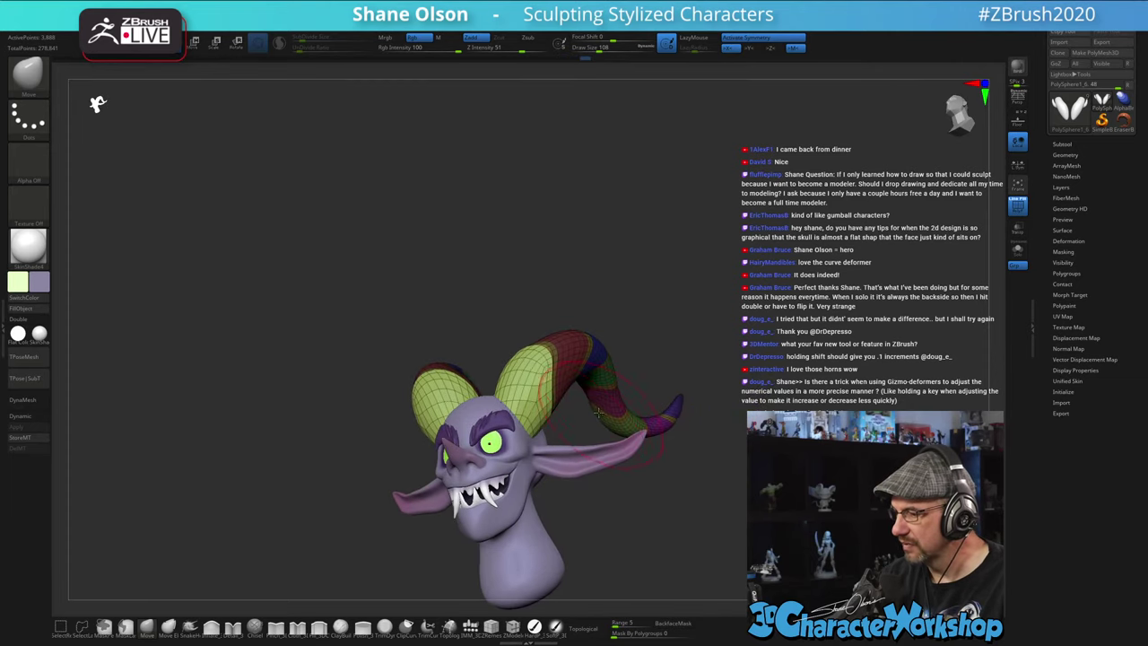
pyautogui.moveTo(670, 442); pyautogui.dragTo(634, 438, button='right')
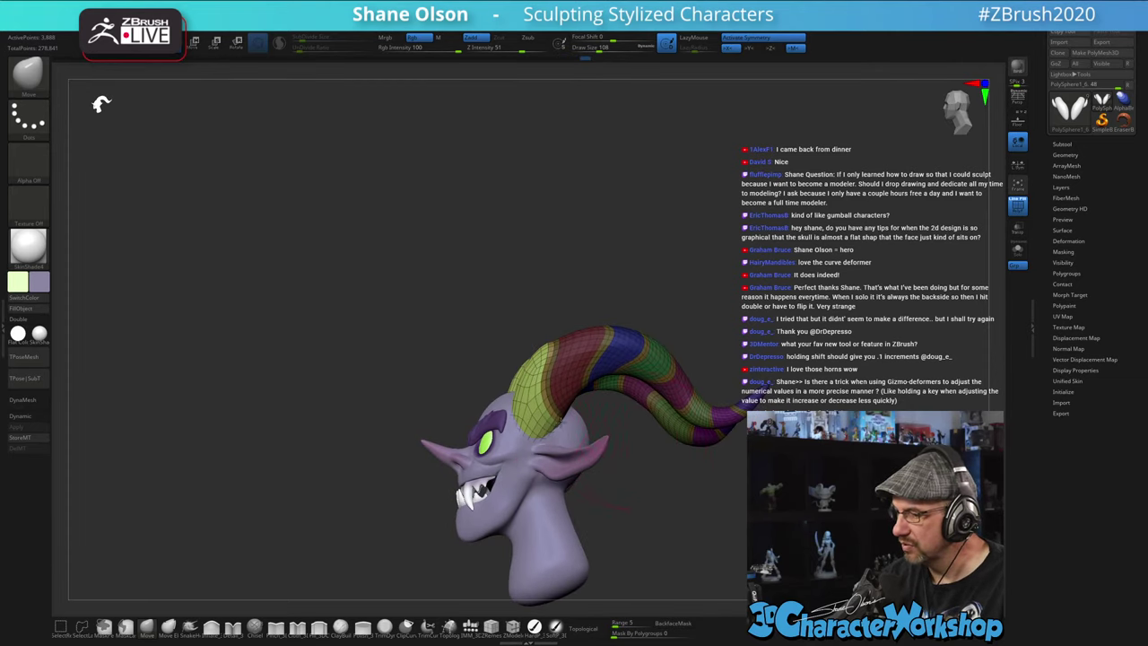
pyautogui.moveTo(648, 504); pyautogui.dragTo(587, 513)
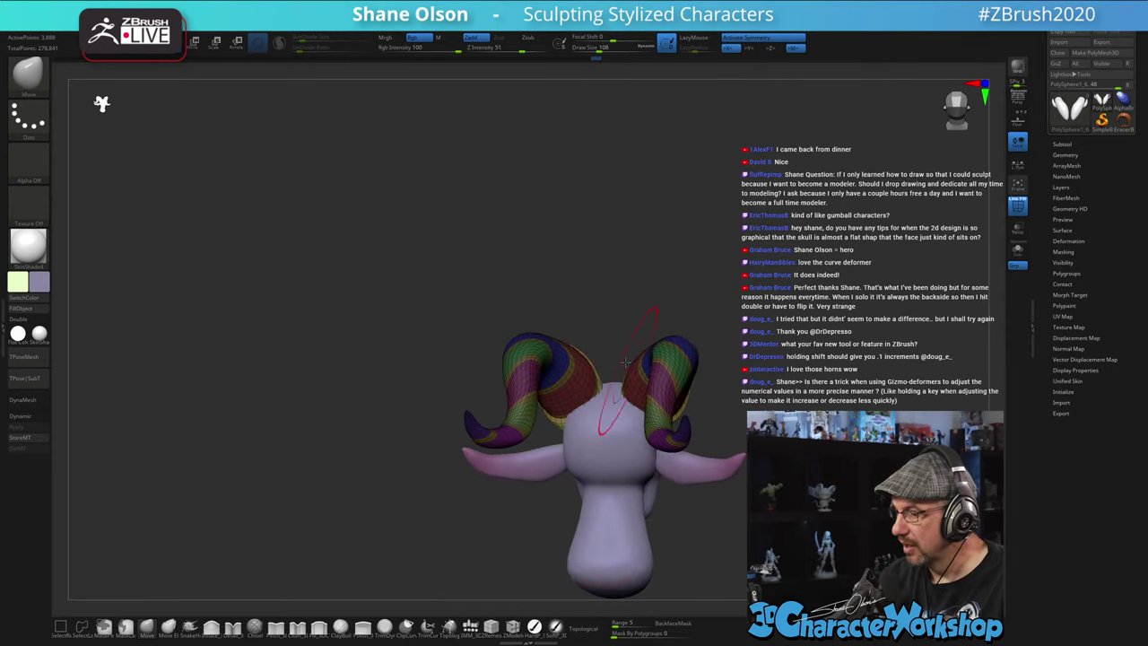
pyautogui.moveTo(589, 307)
pyautogui.mouseDown()
pyautogui.moveTo(605, 320)
pyautogui.moveTo(556, 337)
pyautogui.moveTo(598, 307)
pyautogui.mouseUp()
pyautogui.moveTo(531, 367); pyautogui.dragTo(535, 366)
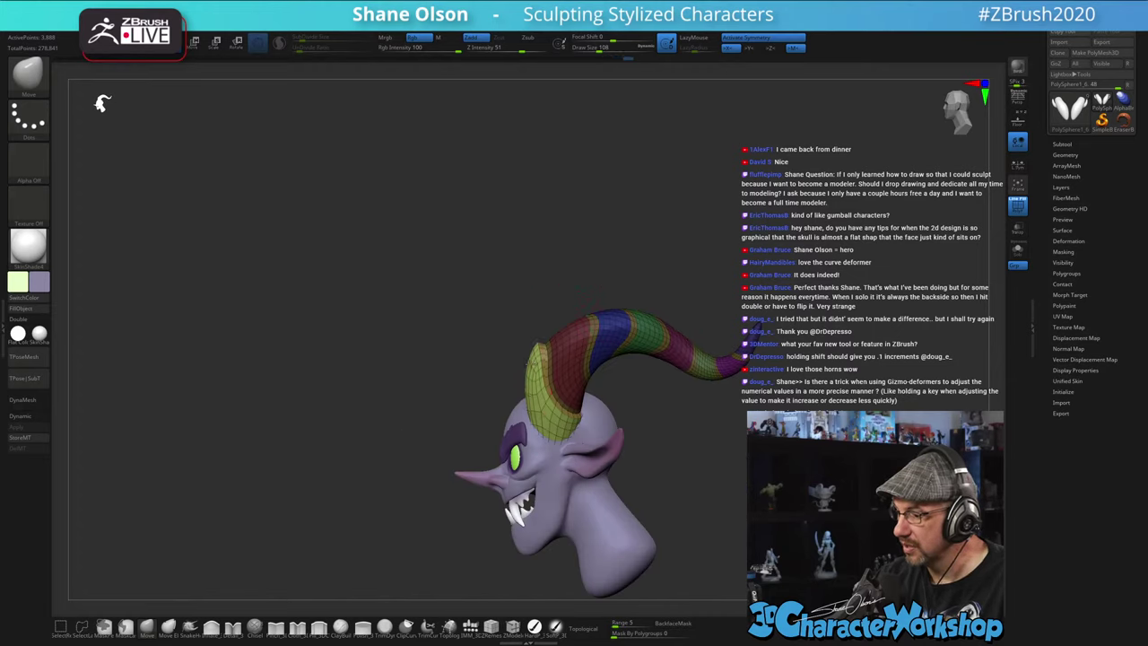
pyautogui.moveTo(629, 414)
pyautogui.mouseDown()
pyautogui.moveTo(681, 427)
pyautogui.moveTo(676, 442)
pyautogui.mouseUp()
pyautogui.moveTo(676, 442); pyautogui.dragTo(699, 471, button='right')
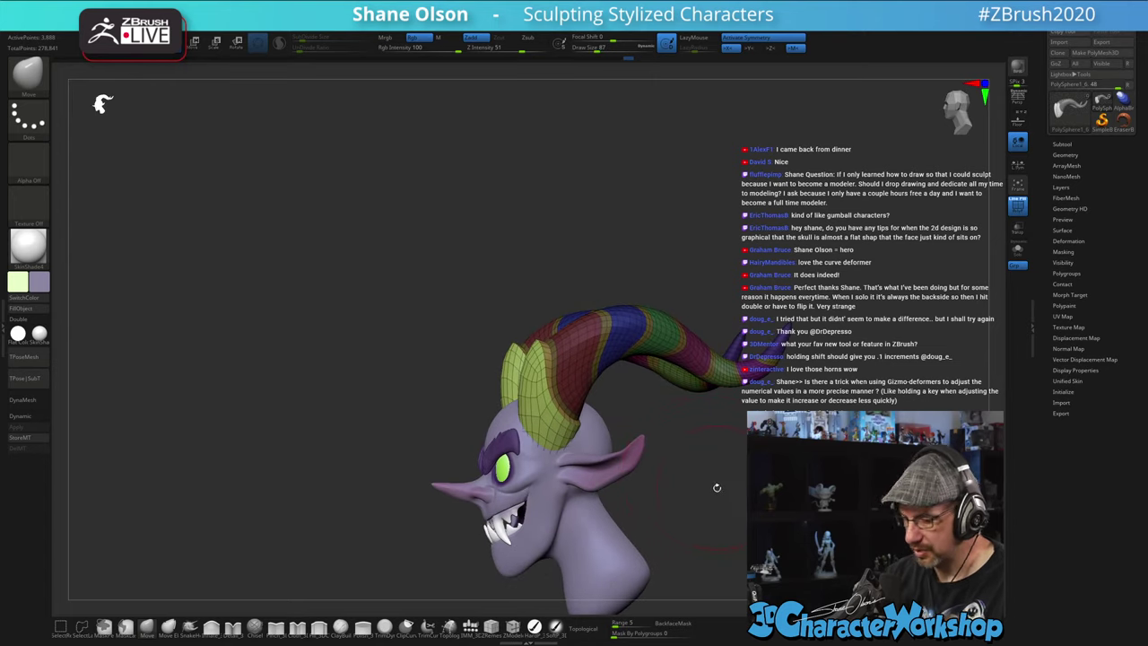
# - Mask all of the horns except the red bands, ready for sculpting with the Move brush
pyautogui.press('w')
pyautogui.keyDown('ctrl'); pyautogui.click(587, 332); pyautogui.keyUp('ctrl')
pyautogui.moveTo(668, 461)
pyautogui.mouseDown()
pyautogui.moveTo(686, 466)
pyautogui.moveTo(681, 396)
pyautogui.mouseUp()
pyautogui.press('q')
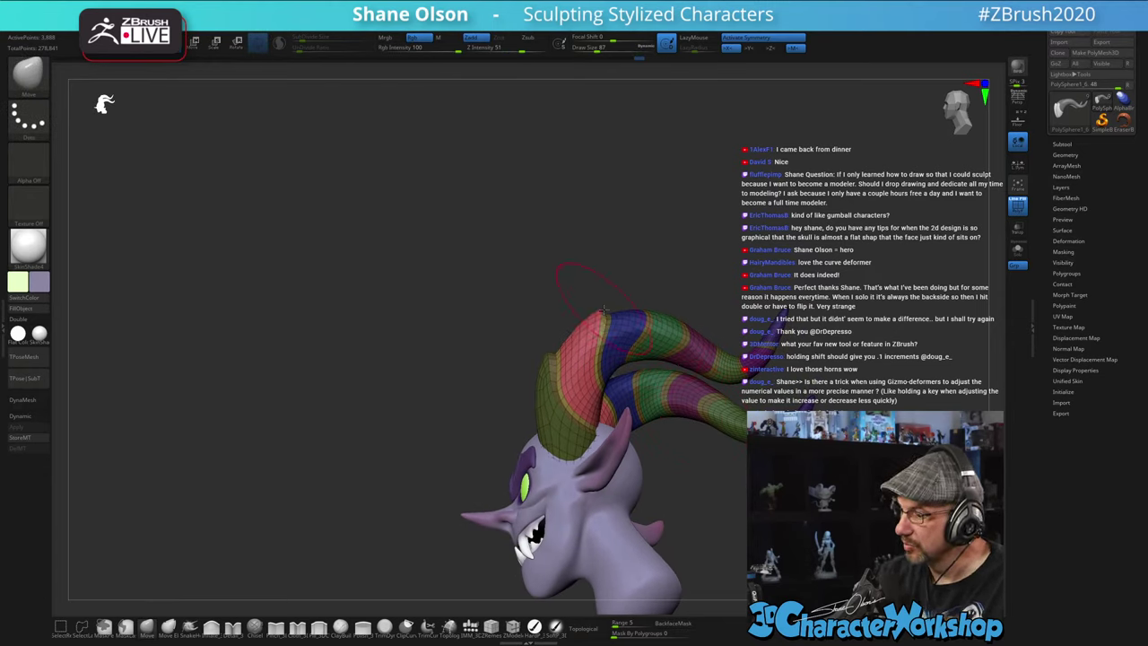
# - Pull the upper edges of the red bands outward into a raised lip where they meet the blue bands
pyautogui.moveTo(602, 306)
pyautogui.mouseDown()
pyautogui.moveTo(643, 339)
pyautogui.moveTo(689, 321)
pyautogui.moveTo(703, 328)
pyautogui.mouseUp()
pyautogui.moveTo(593, 352); pyautogui.dragTo(580, 357)
pyautogui.moveTo(715, 383)
pyautogui.mouseDown()
pyautogui.moveTo(665, 393)
pyautogui.moveTo(709, 404)
pyautogui.moveTo(680, 434)
pyautogui.moveTo(704, 408)
pyautogui.moveTo(699, 376)
pyautogui.mouseUp()
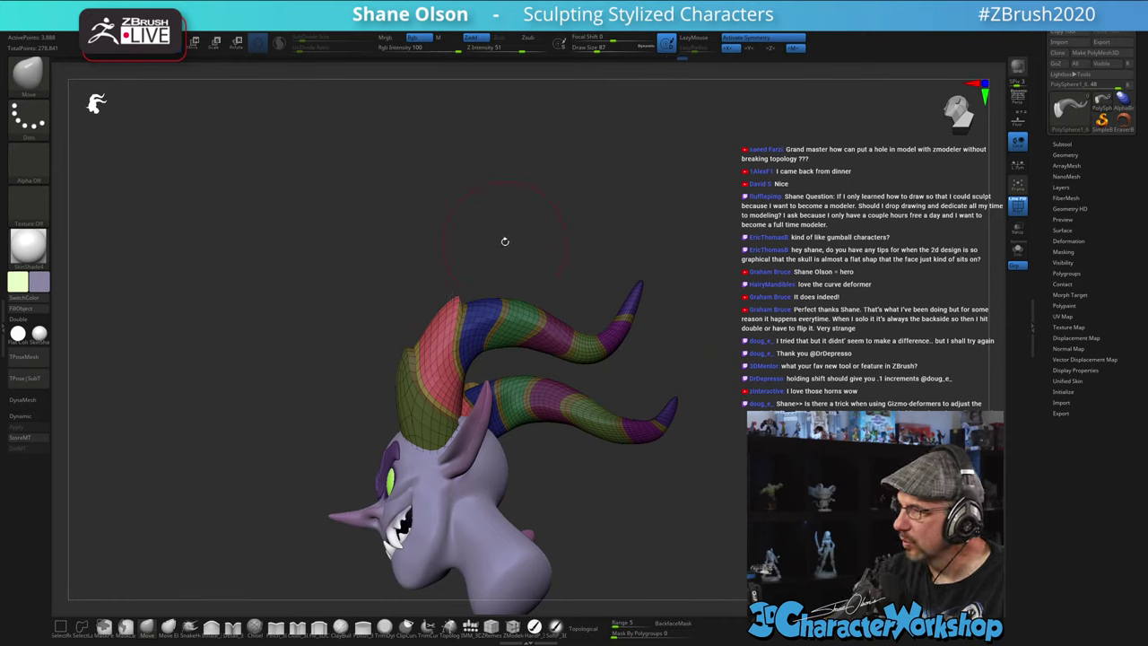
pyautogui.moveTo(505, 241); pyautogui.dragTo(516, 252)
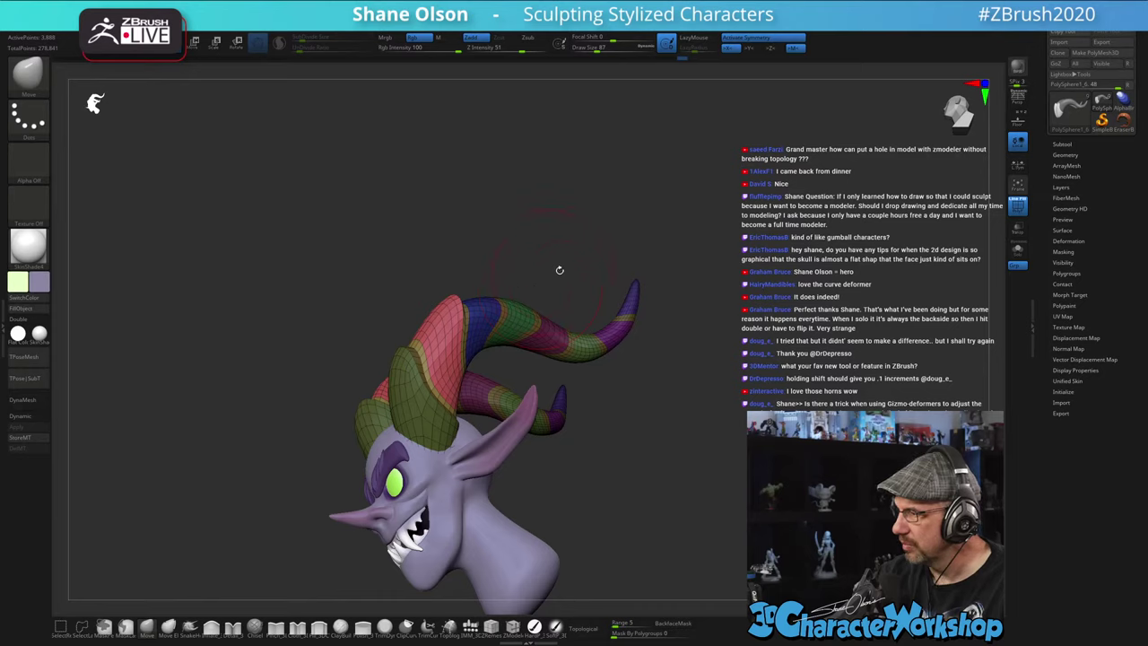
pyautogui.moveTo(559, 261)
pyautogui.mouseDown()
pyautogui.moveTo(563, 276)
pyautogui.moveTo(564, 261)
pyautogui.mouseUp()
# - Clear the red-band isolation and mask all of the horns except the blue bands
pyautogui.press('w')
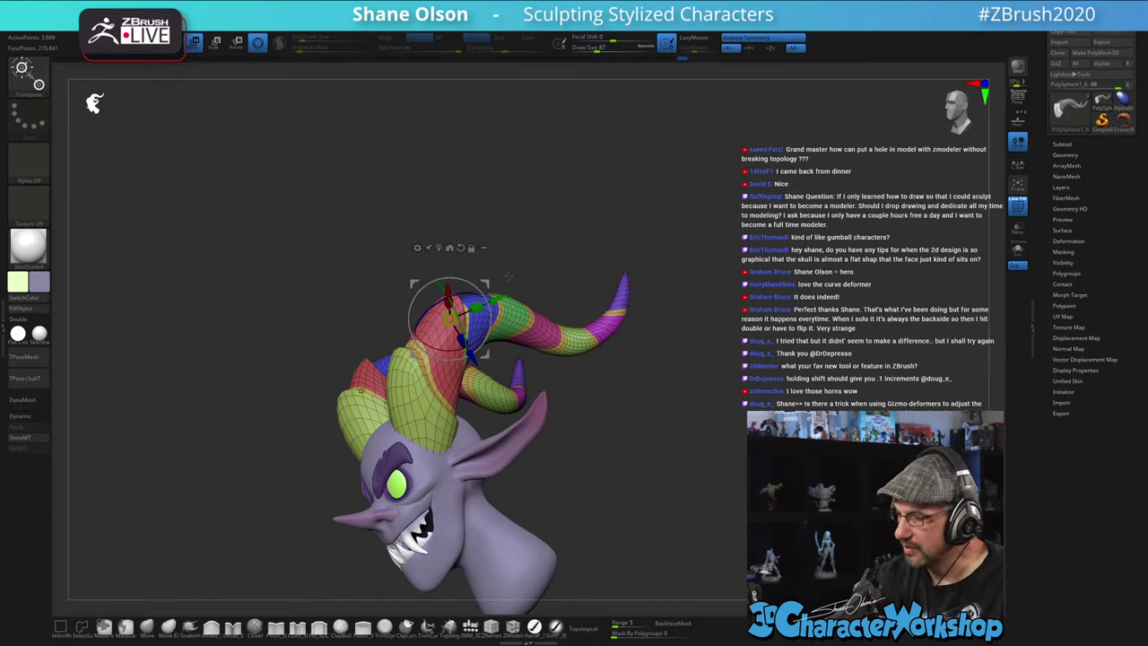
pyautogui.keyDown('alt'); pyautogui.moveTo(487, 282); pyautogui.dragTo(572, 218); pyautogui.keyUp('alt')
pyautogui.keyDown('ctrl'); pyautogui.click(478, 312); pyautogui.keyUp('ctrl')
pyautogui.moveTo(549, 387)
pyautogui.mouseDown()
pyautogui.moveTo(602, 407)
pyautogui.moveTo(573, 389)
pyautogui.mouseUp()
pyautogui.press('q')
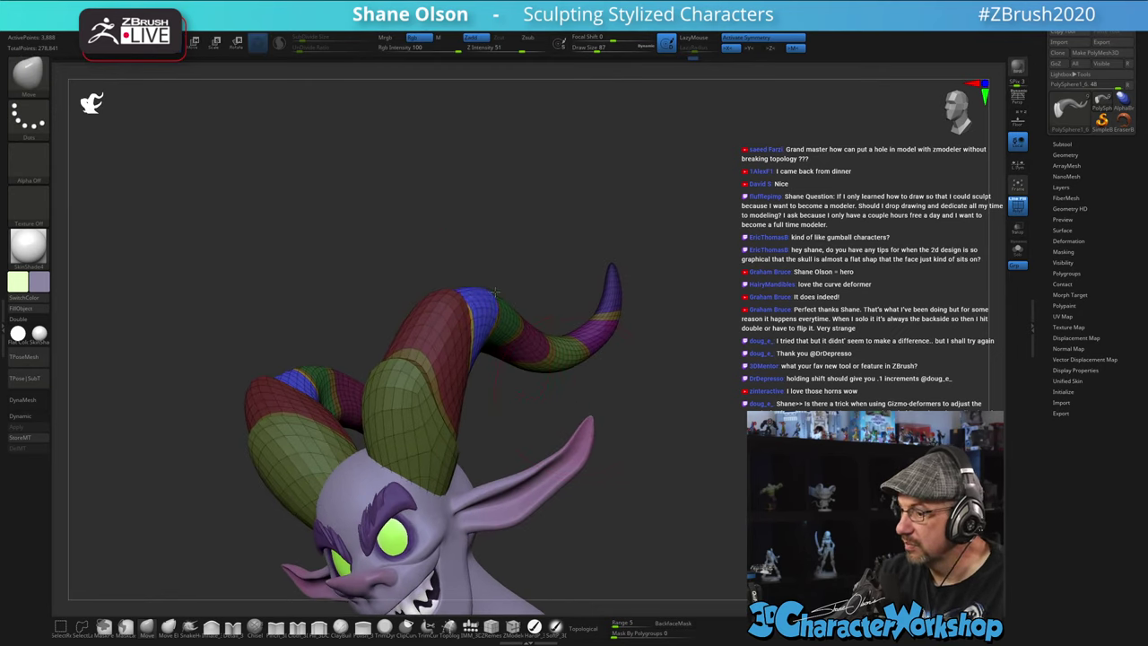
# - Pull the upper edges of the blue bands outward into a raised lip where they meet the green bands
pyautogui.moveTo(526, 256)
pyautogui.mouseDown()
pyautogui.moveTo(503, 280)
pyautogui.moveTo(502, 250)
pyautogui.moveTo(523, 249)
pyautogui.moveTo(530, 263)
pyautogui.moveTo(507, 318)
pyautogui.mouseUp()
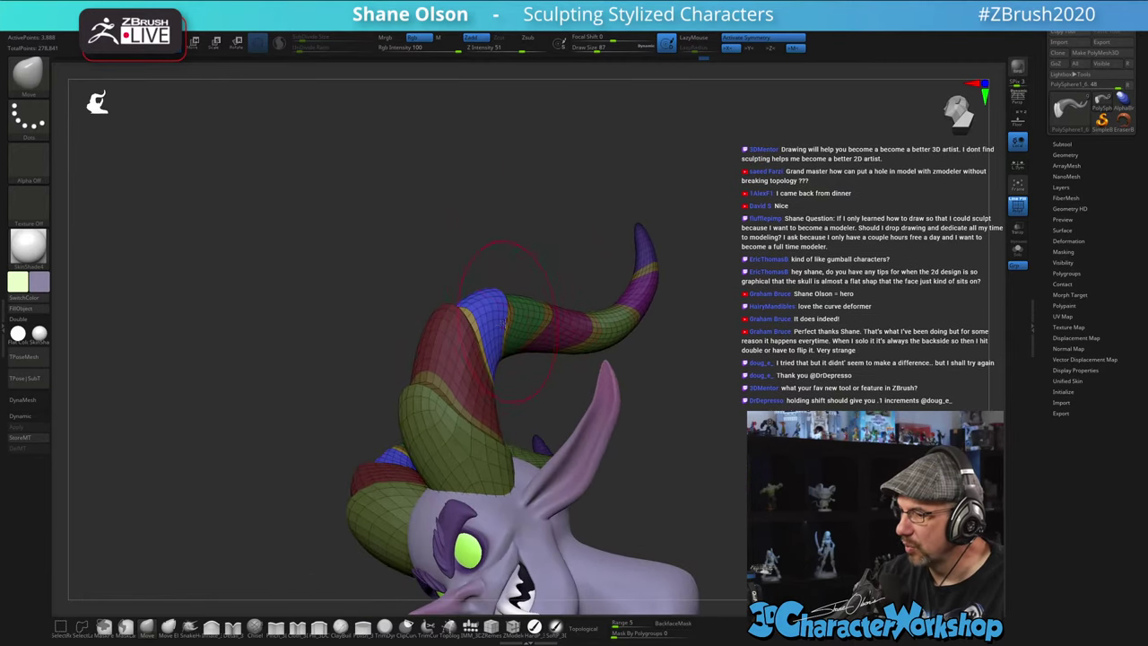
pyautogui.moveTo(542, 255); pyautogui.dragTo(460, 314)
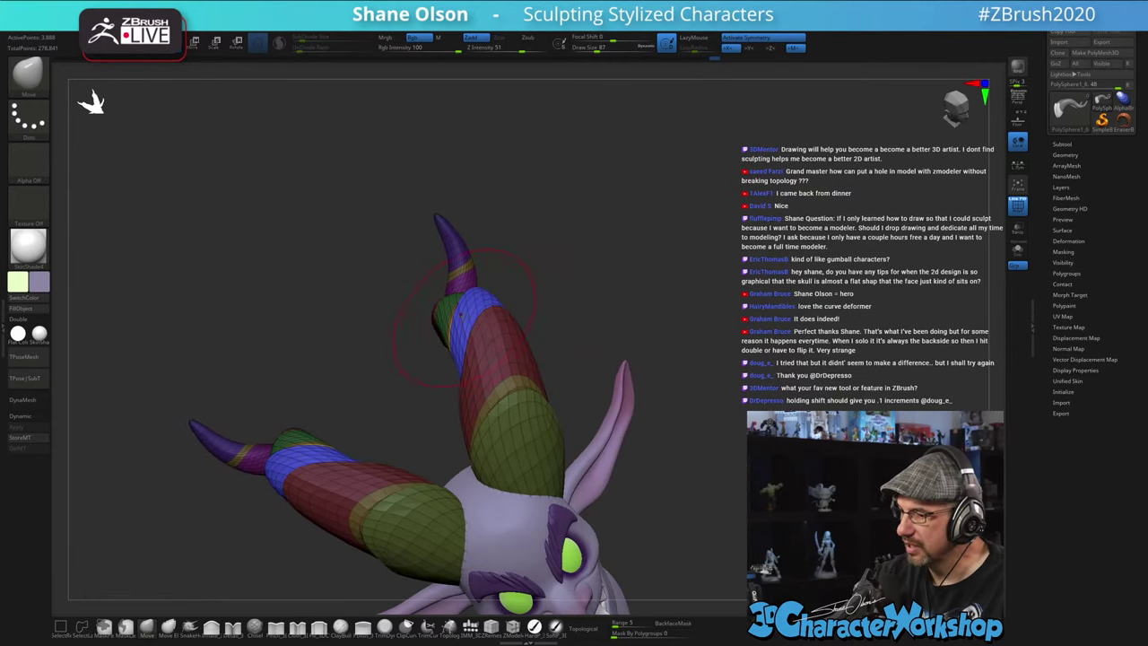
pyautogui.moveTo(520, 291); pyautogui.dragTo(459, 285)
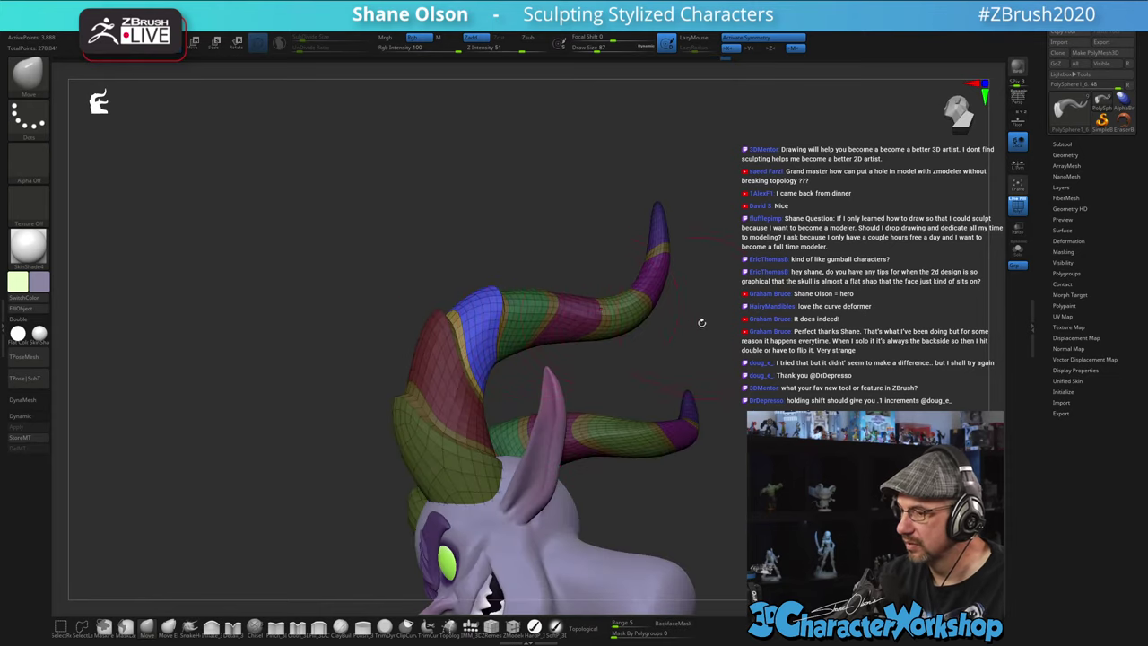
pyautogui.moveTo(702, 323); pyautogui.dragTo(628, 343)
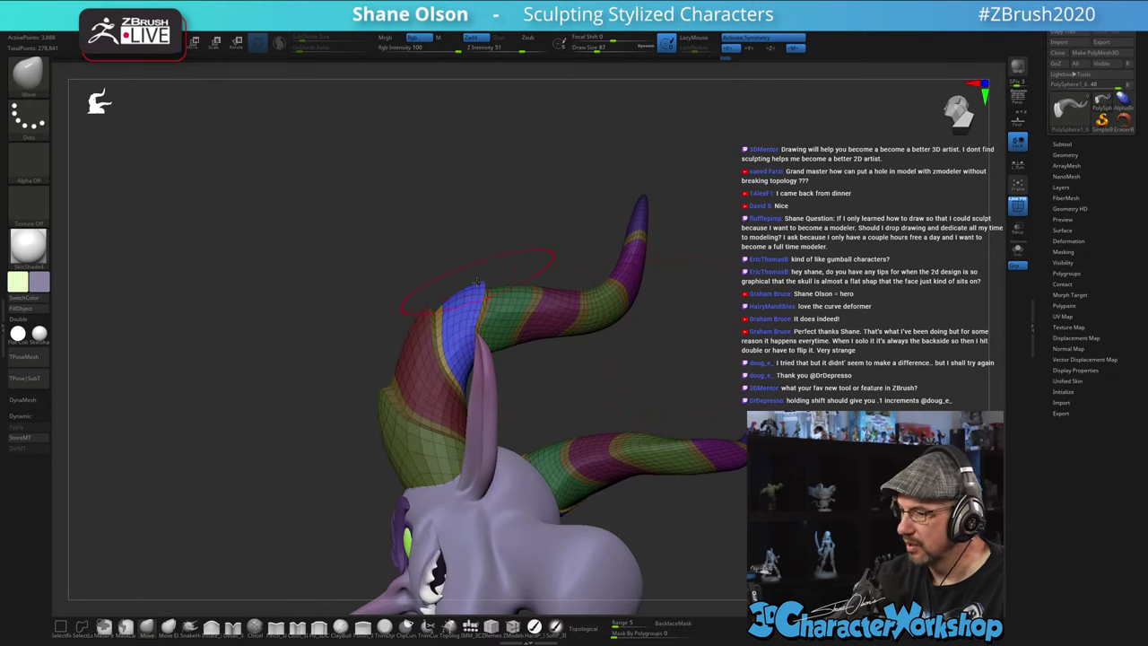
pyautogui.moveTo(546, 236)
pyautogui.mouseDown()
pyautogui.moveTo(538, 251)
pyautogui.moveTo(554, 276)
pyautogui.mouseUp()
# - Hide the polygroup wireframe and clear the blue-band mask from the horns
pyautogui.hotkey('shift', 'f')
pyautogui.keyDown('alt'); pyautogui.moveTo(688, 531); pyautogui.dragTo(688, 513); pyautogui.keyUp('alt')
pyautogui.keyDown('ctrl'); pyautogui.moveTo(687, 513); pyautogui.dragTo(725, 452); pyautogui.keyUp('ctrl')
pyautogui.moveTo(682, 401)
pyautogui.keyDown('alt'); pyautogui.mouseDown()
pyautogui.moveTo(663, 445)
pyautogui.moveTo(662, 396)
pyautogui.mouseUp(); pyautogui.keyUp('alt')
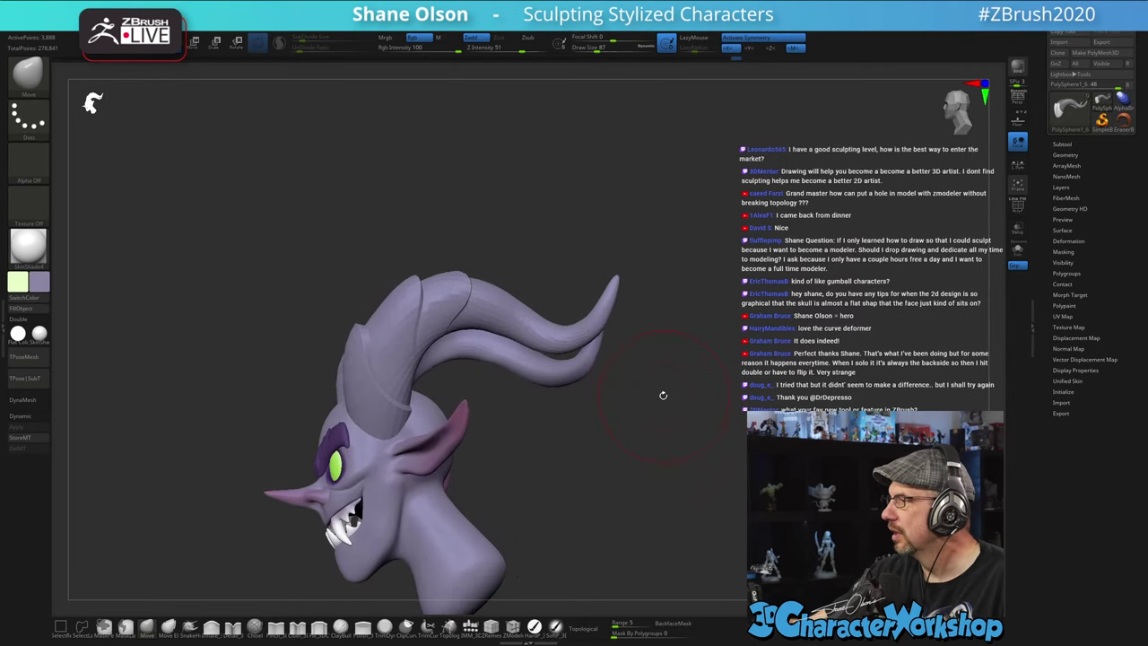
# - Reduce the Move brush's draw size to 62 for sculpting the narrower horn segments
pyautogui.press('s')
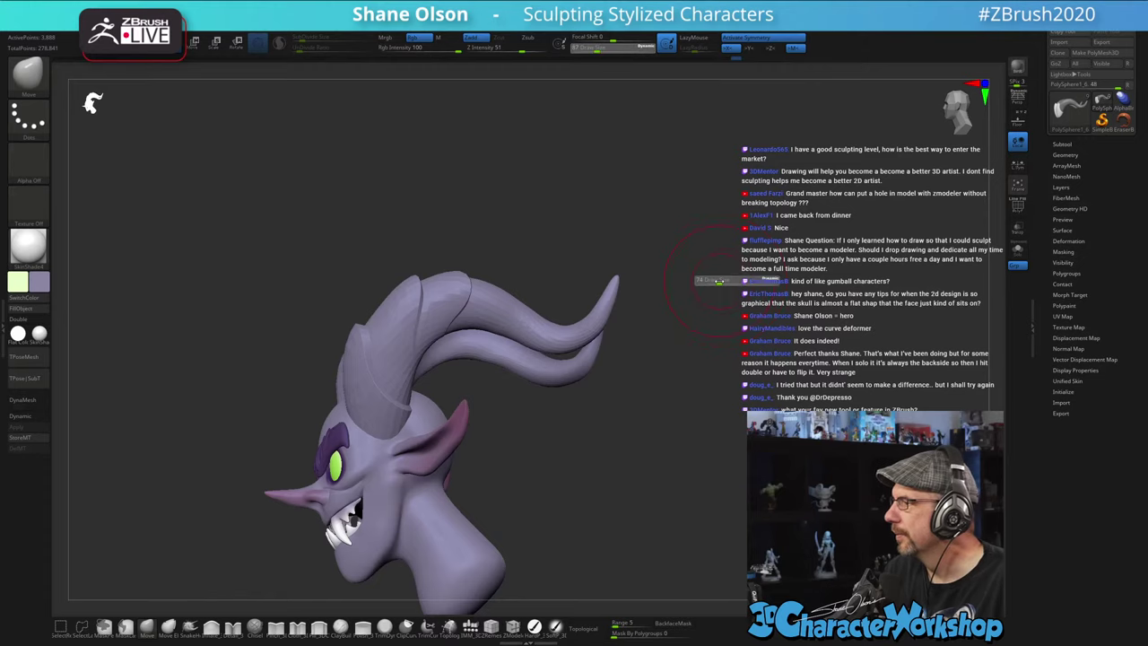
pyautogui.moveTo(721, 280); pyautogui.dragTo(718, 279)
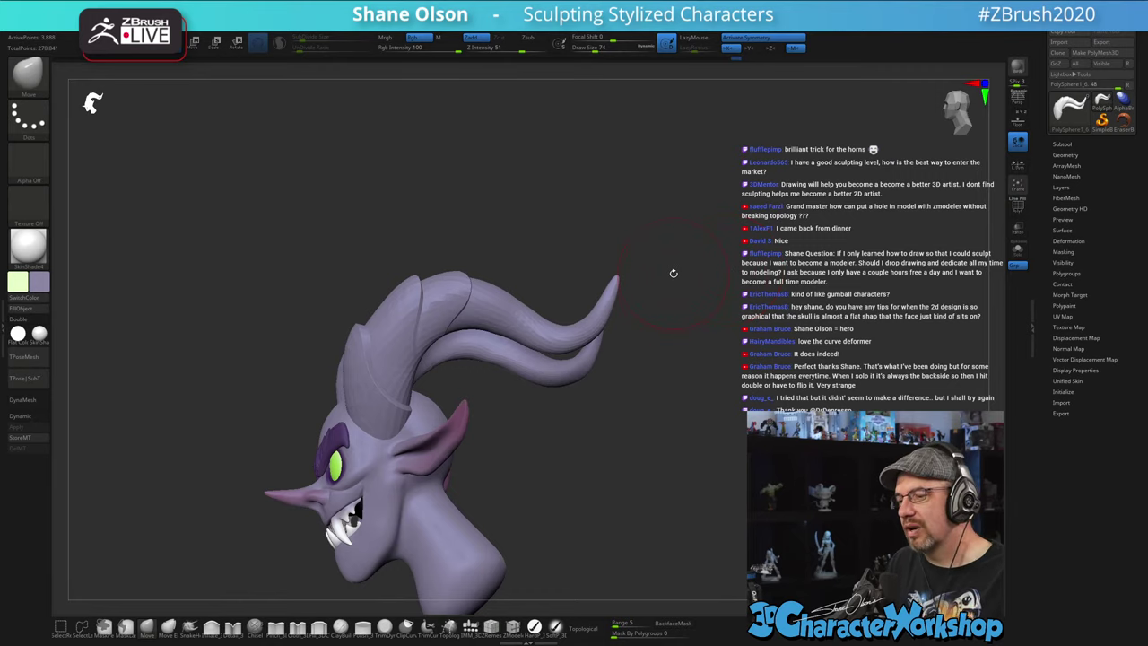
pyautogui.moveTo(574, 214)
pyautogui.mouseDown()
pyautogui.moveTo(569, 203)
pyautogui.moveTo(571, 215)
pyautogui.mouseUp()
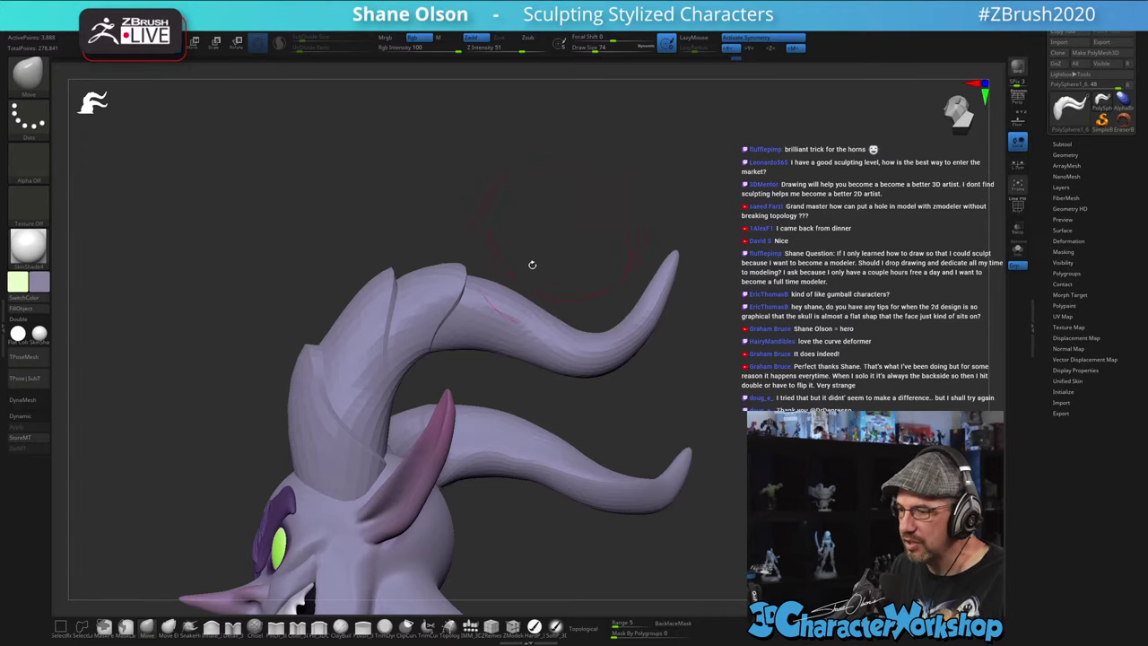
pyautogui.press('s')
pyautogui.moveTo(482, 305); pyautogui.dragTo(479, 305)
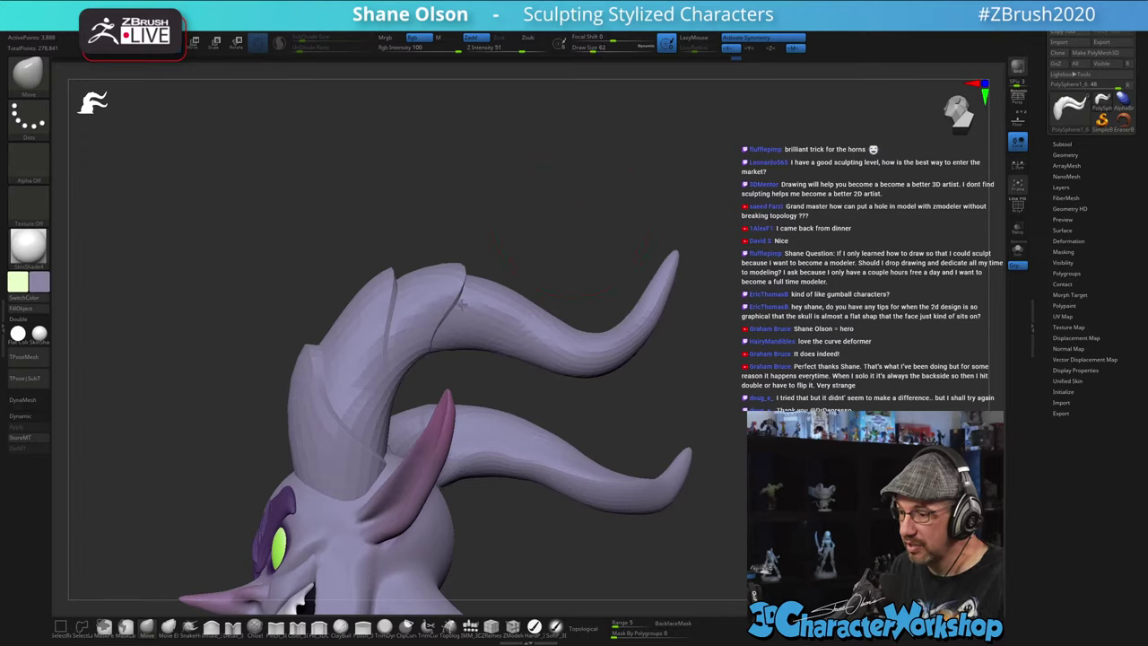
pyautogui.moveTo(518, 229); pyautogui.dragTo(528, 220)
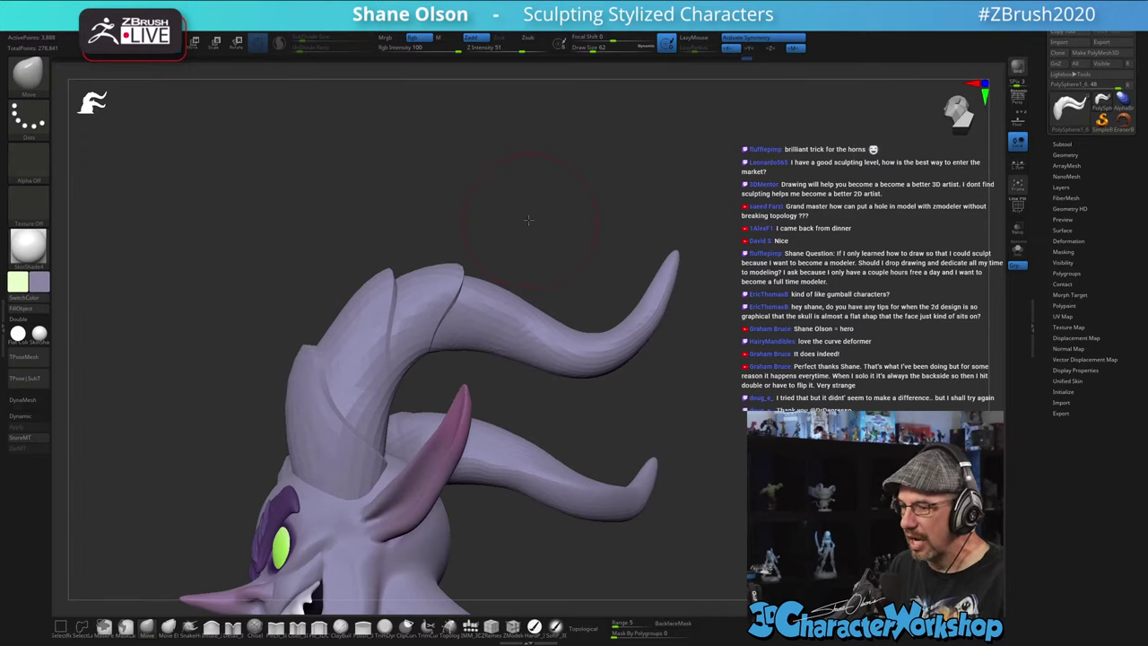
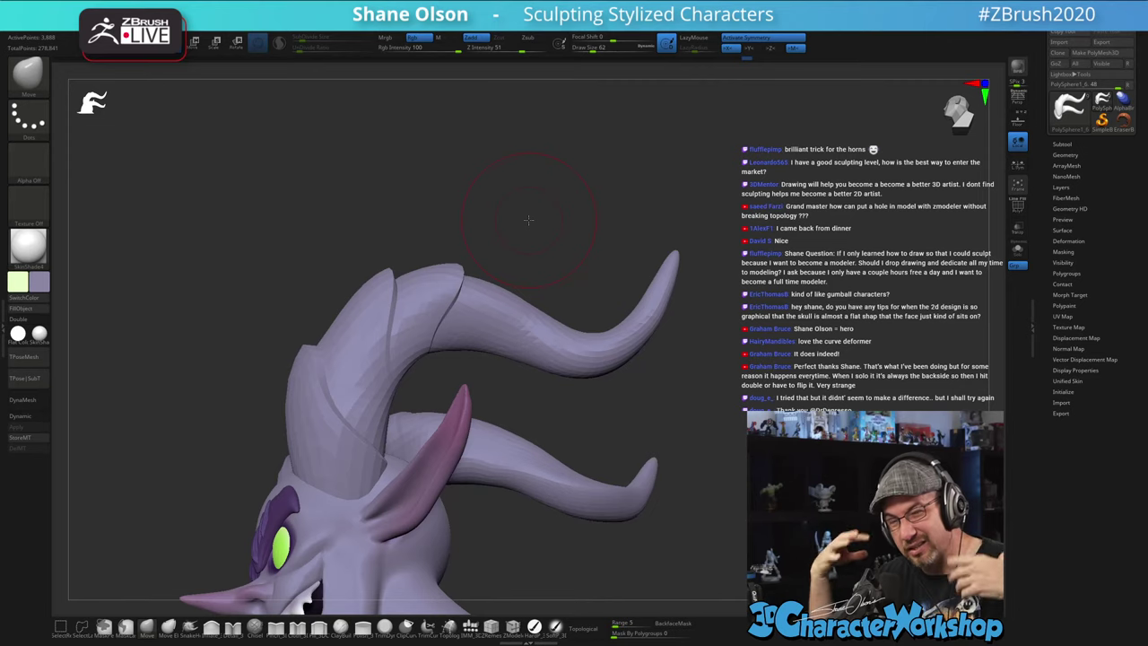
# - Mask all of the horns except the green bands and show the polygroup wireframe again
pyautogui.press('w')
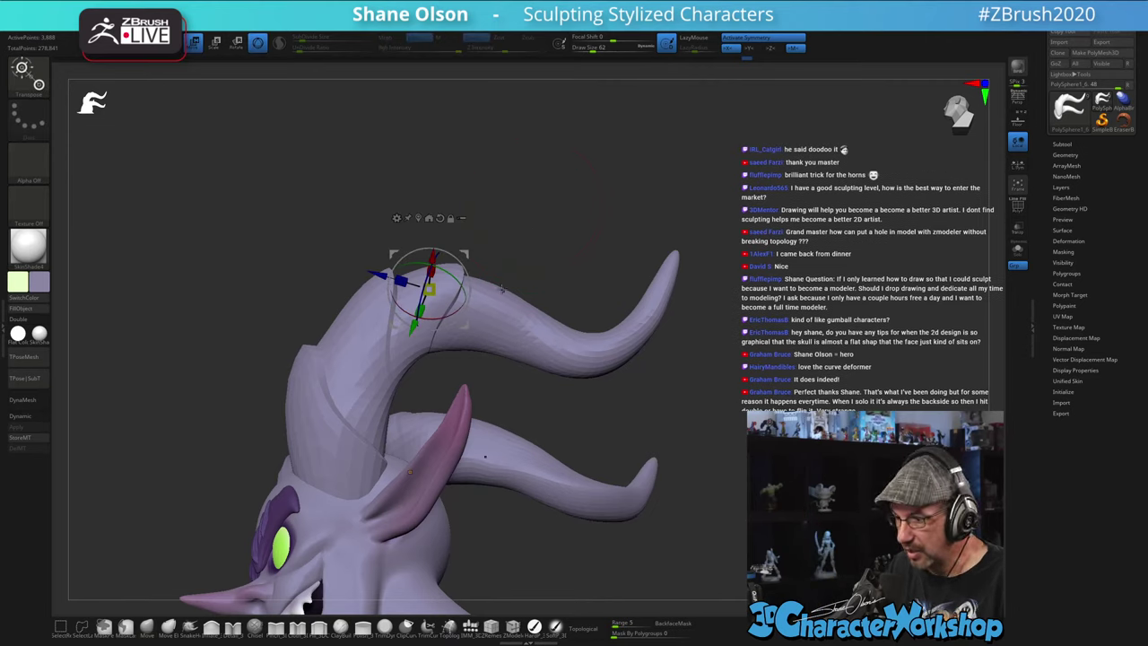
pyautogui.keyDown('ctrl'); pyautogui.click(499, 291); pyautogui.keyUp('ctrl')
pyautogui.press('q')
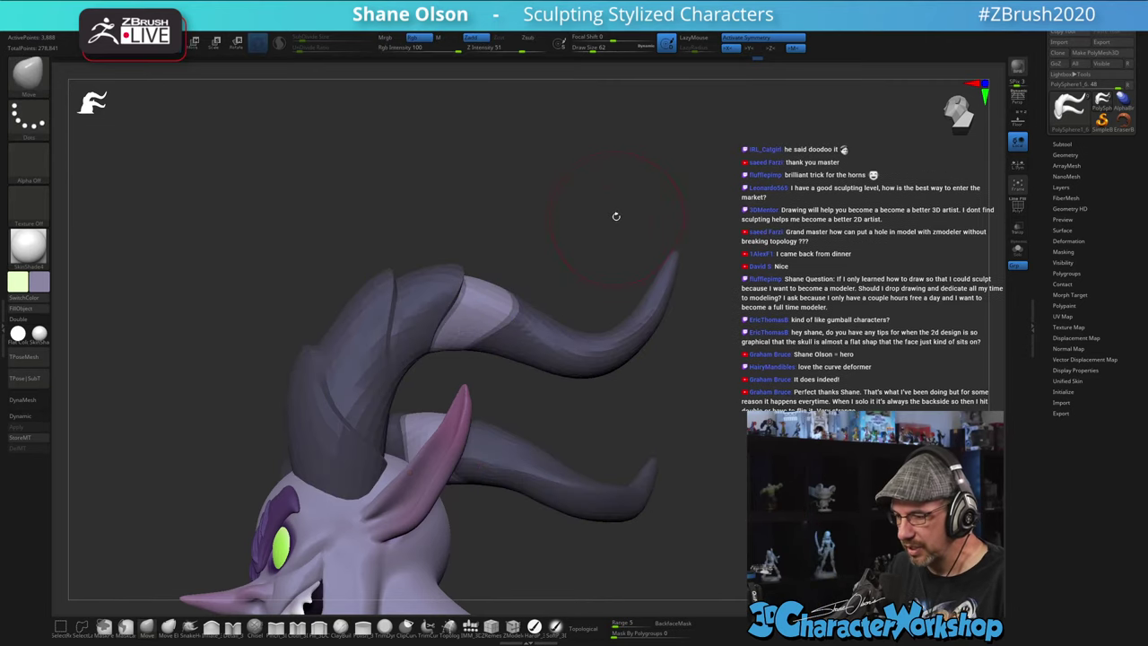
pyautogui.moveTo(615, 215); pyautogui.dragTo(615, 188)
pyautogui.moveTo(585, 253)
pyautogui.mouseDown()
pyautogui.moveTo(580, 221)
pyautogui.moveTo(584, 278)
pyautogui.mouseUp()
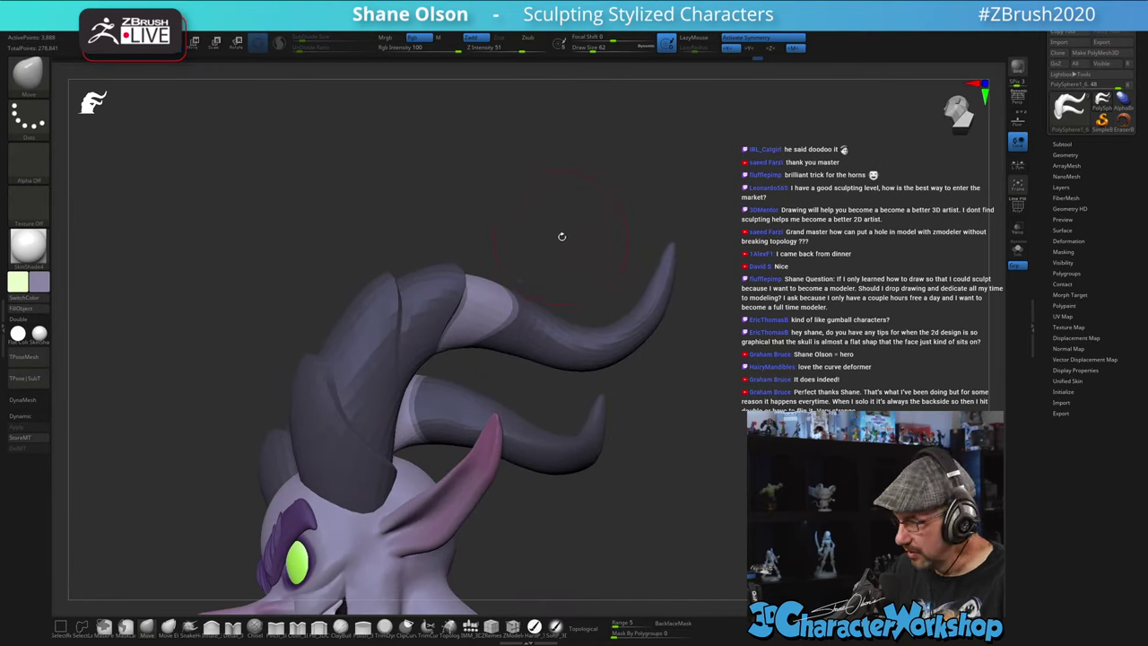
pyautogui.hotkey('shift', 'f')
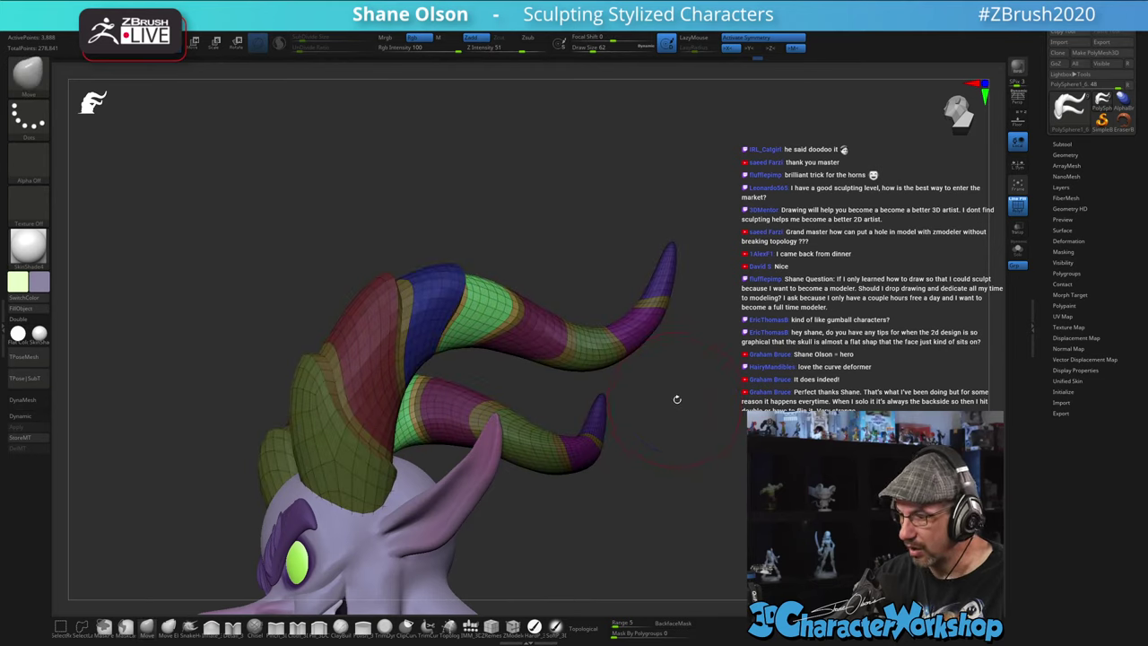
# - Flare the green bands' upper edges into a raised lip over the magenta bands, working around the horns from side and back
pyautogui.moveTo(676, 399)
pyautogui.mouseDown()
pyautogui.moveTo(669, 442)
pyautogui.moveTo(678, 440)
pyautogui.moveTo(666, 431)
pyautogui.mouseUp()
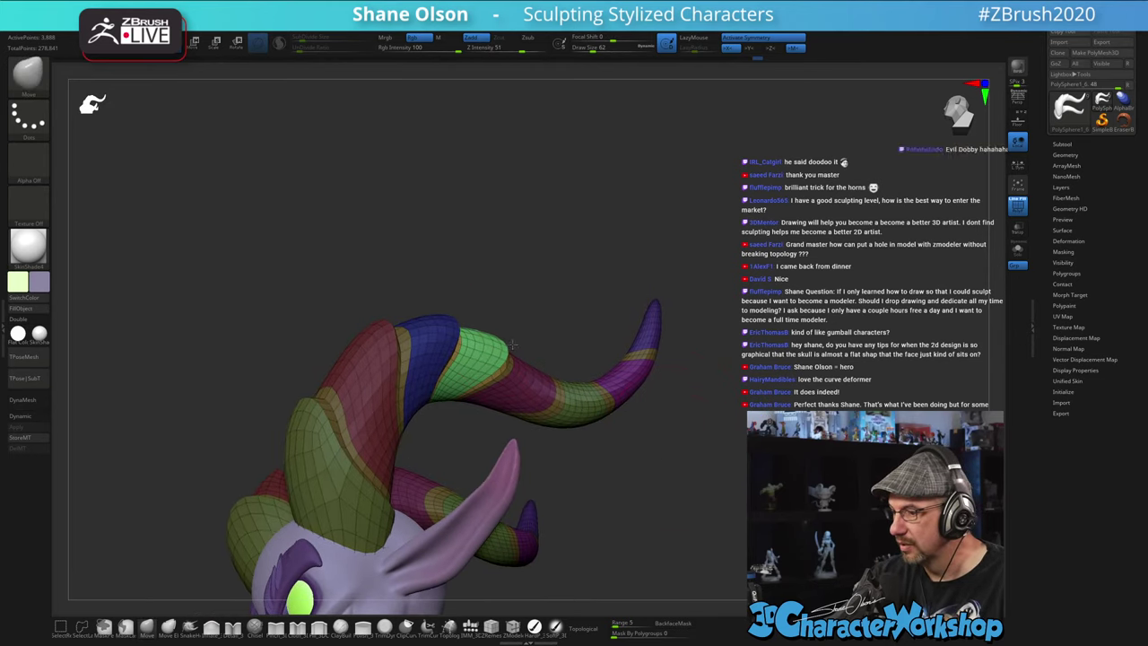
pyautogui.moveTo(544, 329); pyautogui.dragTo(512, 391)
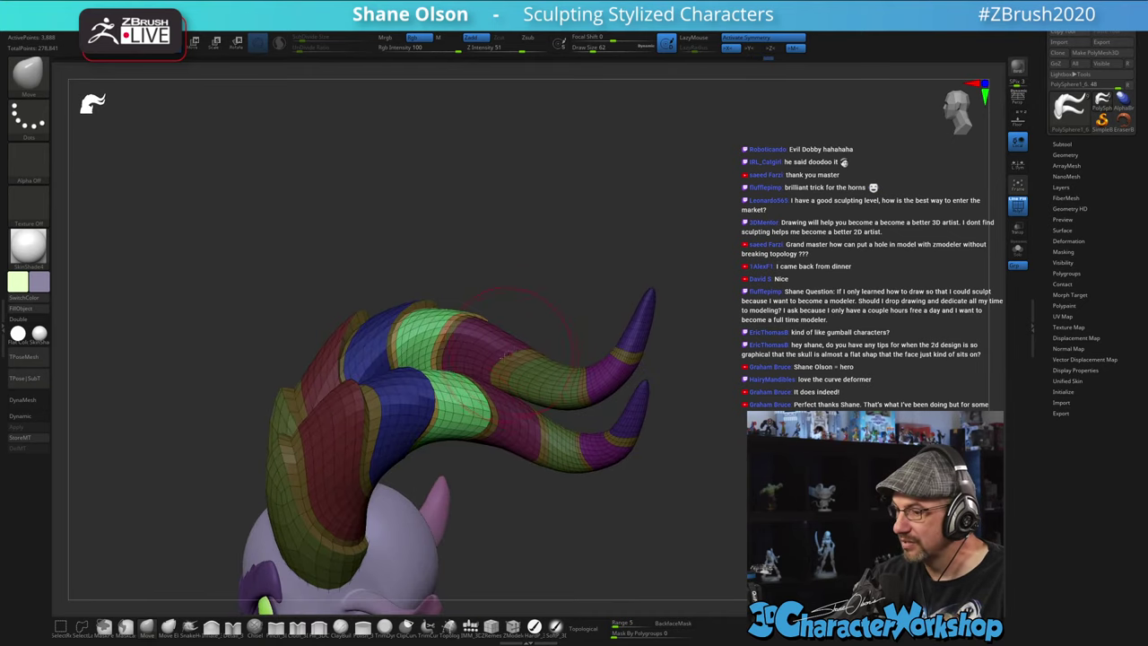
pyautogui.moveTo(504, 485)
pyautogui.mouseDown()
pyautogui.moveTo(522, 483)
pyautogui.moveTo(474, 437)
pyautogui.mouseUp()
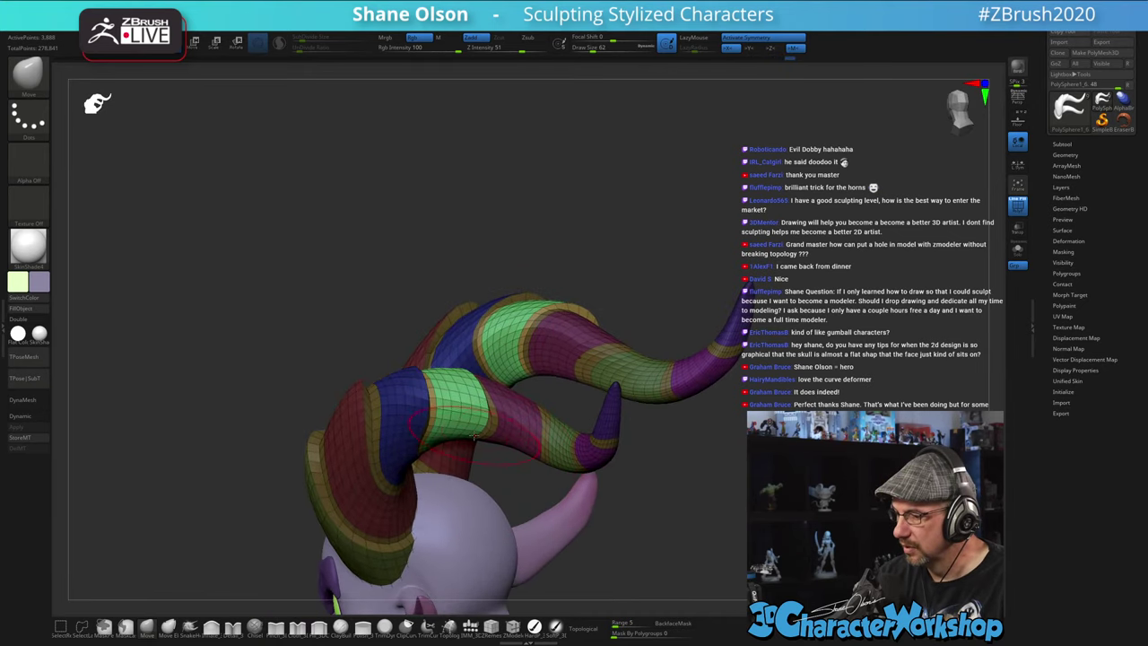
pyautogui.moveTo(709, 510); pyautogui.dragTo(627, 411)
pyautogui.moveTo(491, 455)
pyautogui.mouseDown()
pyautogui.moveTo(503, 423)
pyautogui.moveTo(552, 502)
pyautogui.moveTo(563, 495)
pyautogui.moveTo(459, 397)
pyautogui.mouseUp()
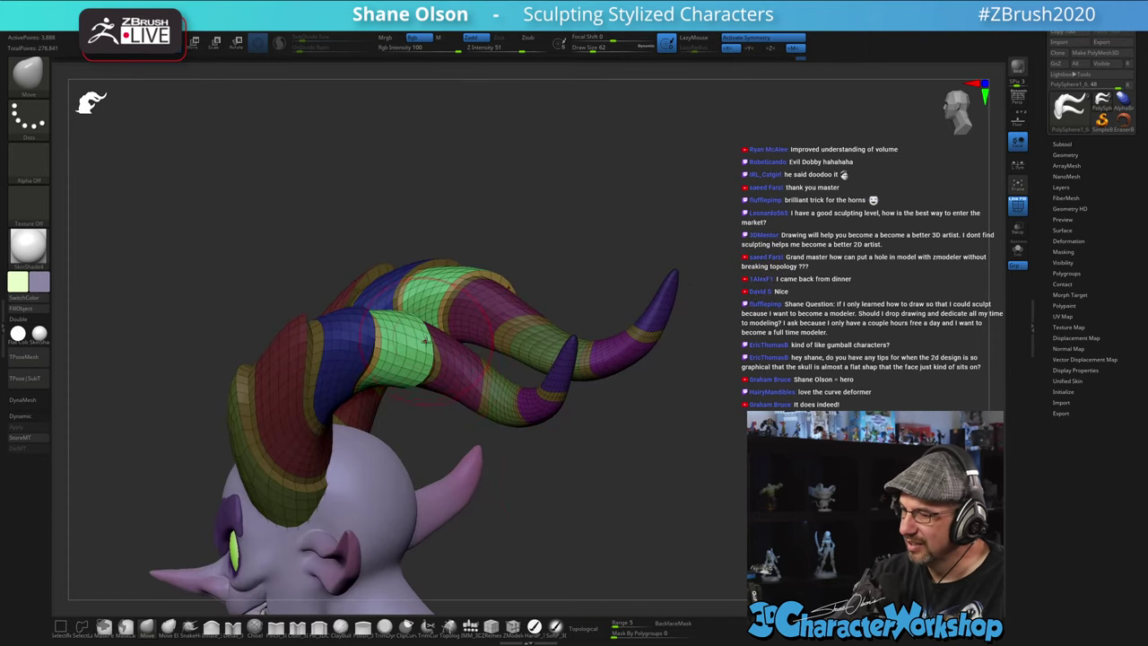
pyautogui.moveTo(529, 372)
pyautogui.mouseDown()
pyautogui.moveTo(465, 317)
pyautogui.moveTo(404, 343)
pyautogui.moveTo(382, 332)
pyautogui.mouseUp()
pyautogui.keyDown('alt'); pyautogui.moveTo(385, 313); pyautogui.dragTo(361, 298, button='right'); pyautogui.keyUp('alt')
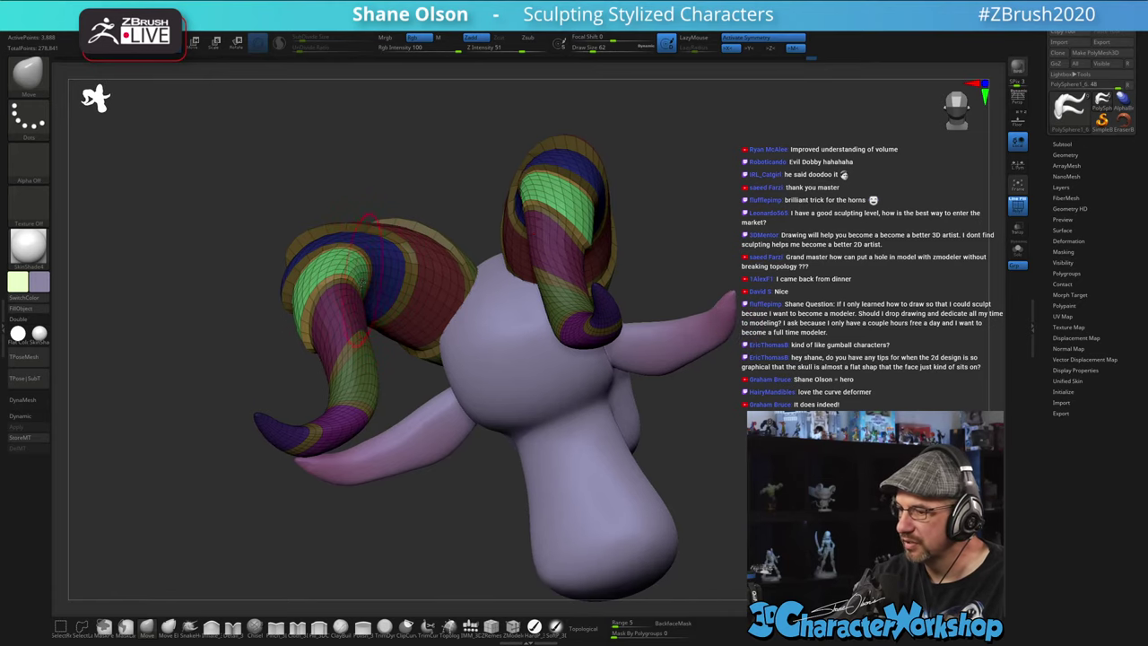
pyautogui.moveTo(367, 266); pyautogui.dragTo(361, 298, button='right')
pyautogui.moveTo(408, 381); pyautogui.dragTo(559, 431)
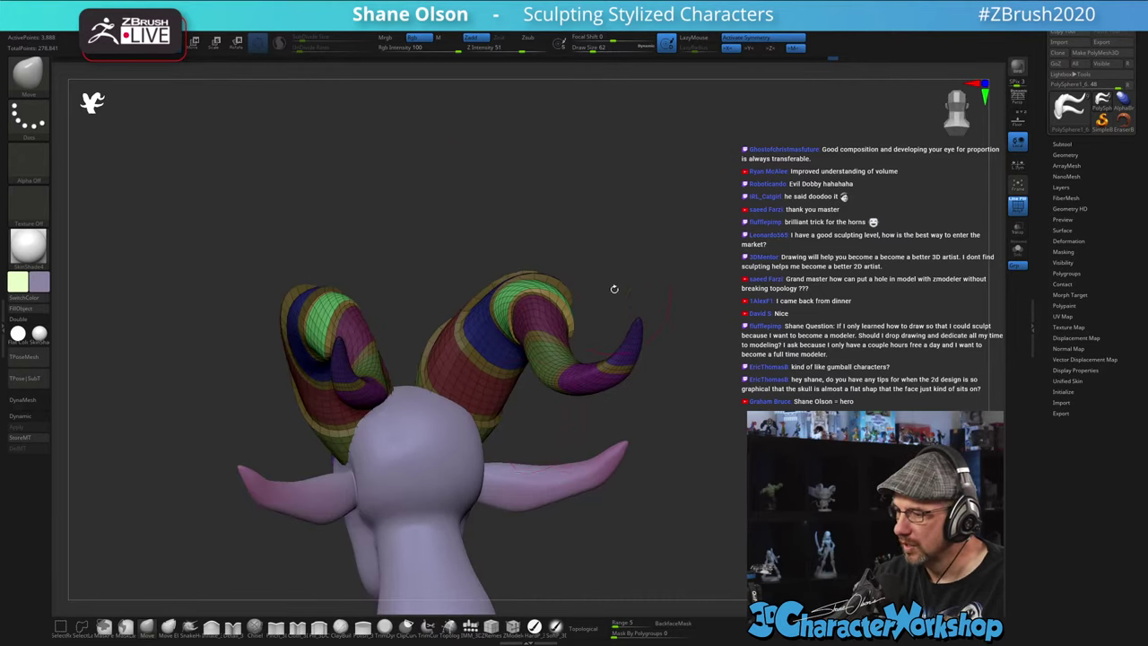
pyautogui.moveTo(613, 287)
pyautogui.mouseDown()
pyautogui.moveTo(579, 289)
pyautogui.moveTo(631, 287)
pyautogui.moveTo(535, 259)
pyautogui.mouseUp()
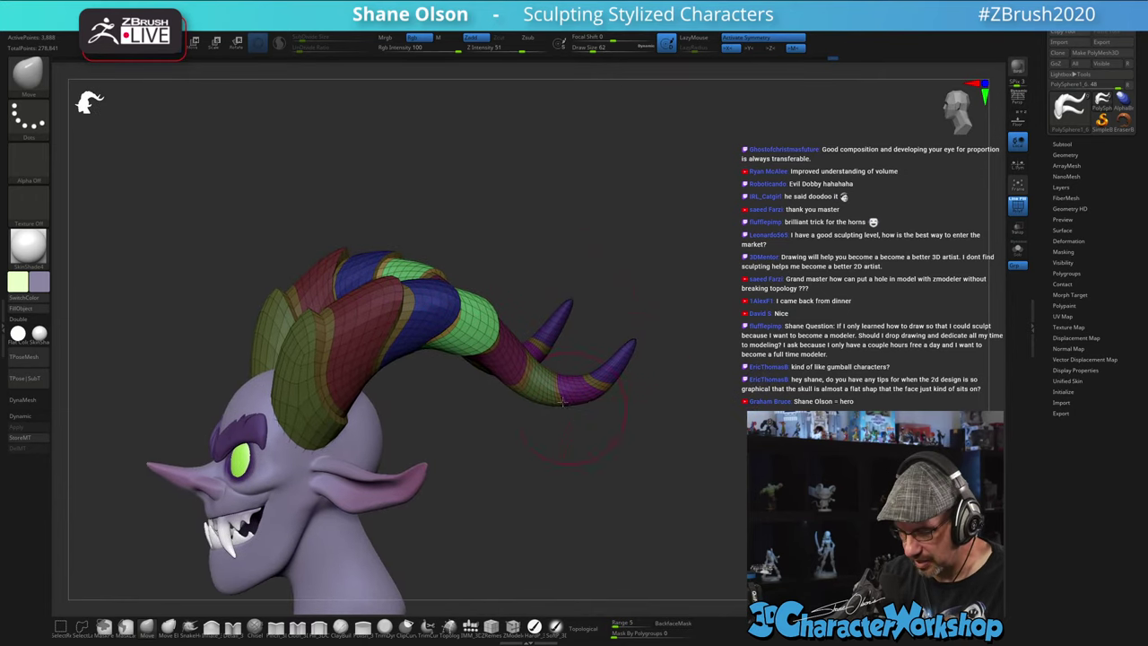
# - Switch the mask so that only the magenta bands beyond the green ones stay editable with the Move brush
pyautogui.press('ctrl')
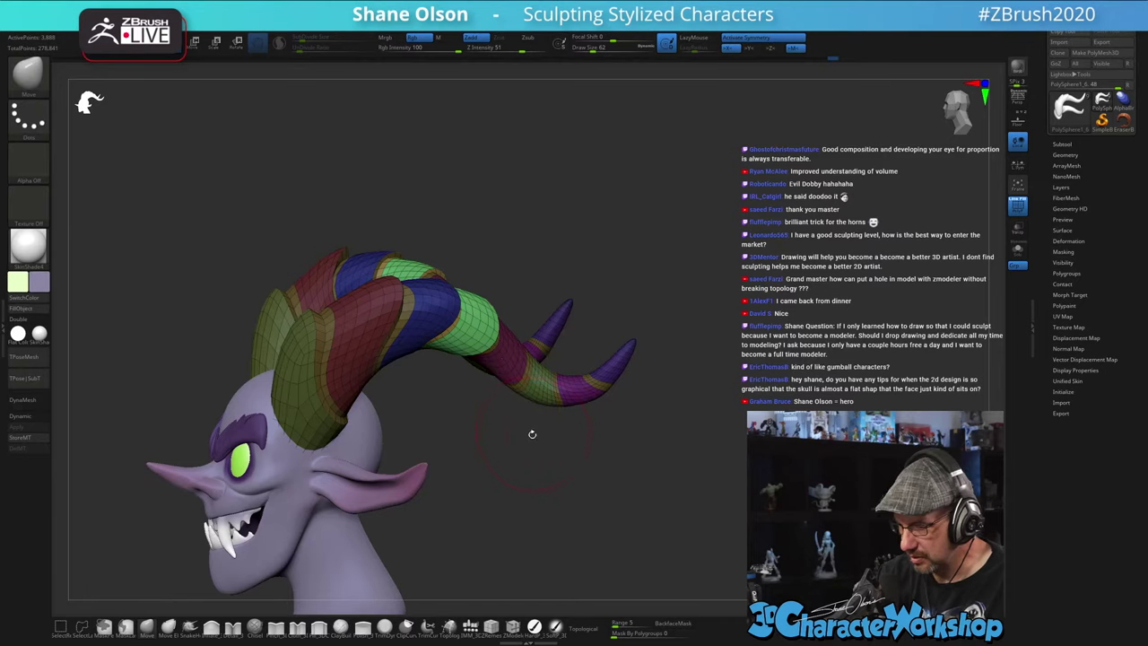
pyautogui.press('w')
pyautogui.keyDown('ctrl'); pyautogui.click(511, 380); pyautogui.keyUp('ctrl')
pyautogui.press('q')
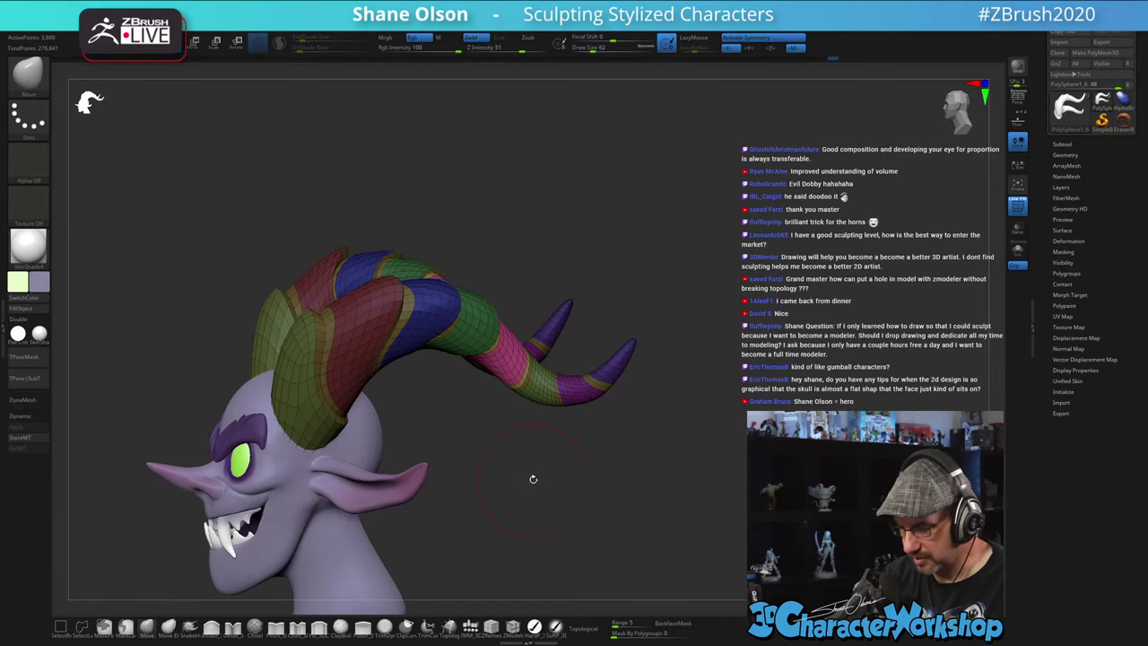
# - Pull the magenta bands' outer edges into a raised lip over the yellow-green bands near the tips
pyautogui.moveTo(533, 478)
pyautogui.mouseDown()
pyautogui.moveTo(543, 475)
pyautogui.moveTo(546, 342)
pyautogui.moveTo(495, 375)
pyautogui.moveTo(521, 361)
pyautogui.mouseUp()
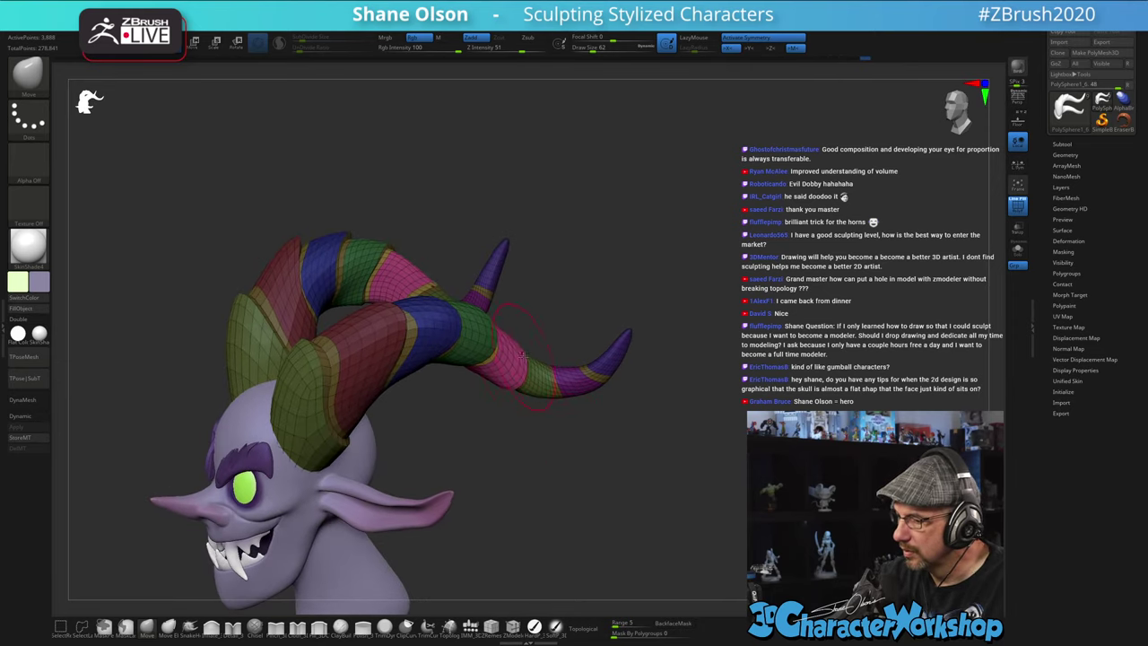
pyautogui.moveTo(562, 490)
pyautogui.mouseDown()
pyautogui.moveTo(530, 476)
pyautogui.moveTo(566, 477)
pyautogui.moveTo(598, 404)
pyautogui.moveTo(574, 387)
pyautogui.moveTo(577, 443)
pyautogui.moveTo(568, 438)
pyautogui.mouseUp()
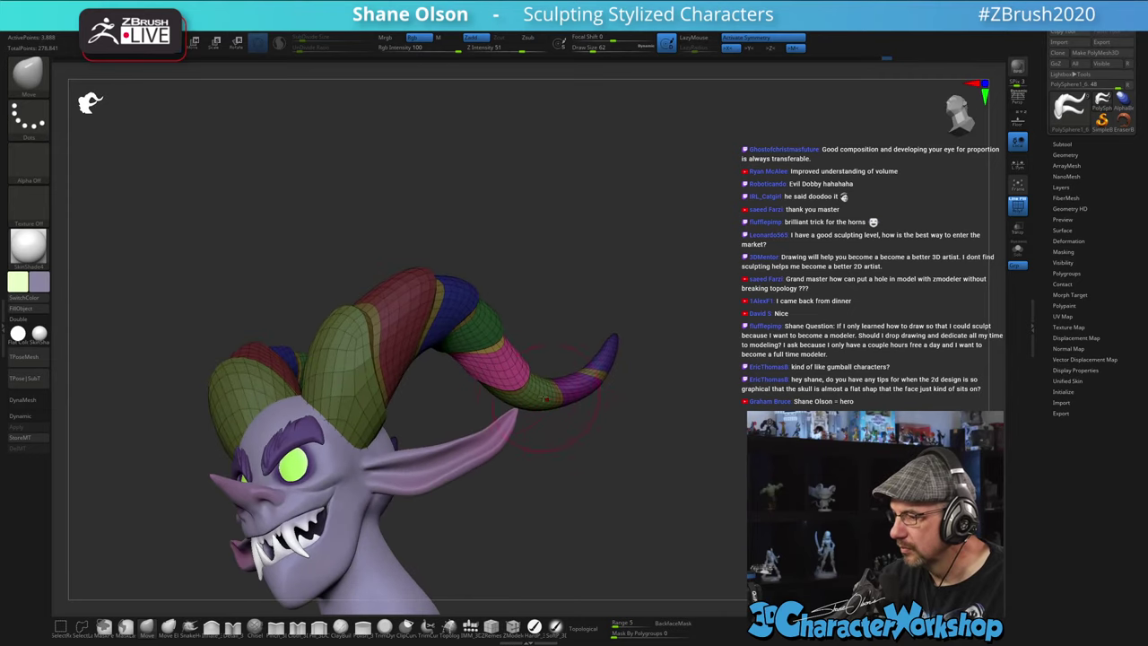
pyautogui.moveTo(543, 343)
pyautogui.mouseDown()
pyautogui.moveTo(543, 476)
pyautogui.moveTo(500, 395)
pyautogui.mouseUp()
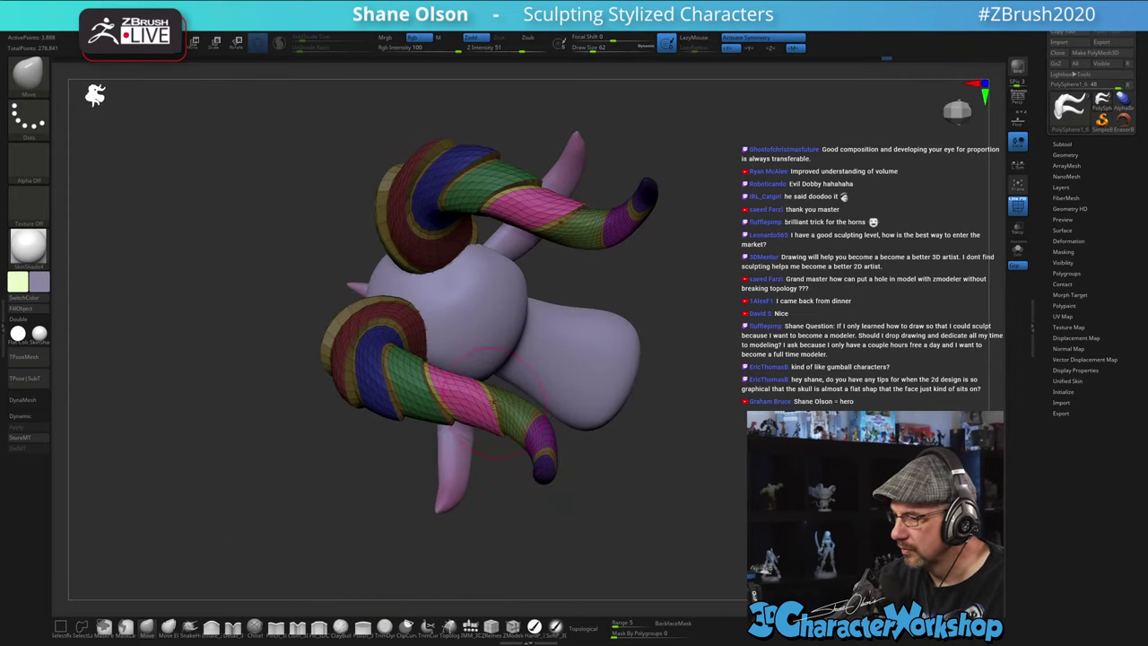
pyautogui.moveTo(497, 516)
pyautogui.mouseDown()
pyautogui.moveTo(507, 380)
pyautogui.moveTo(520, 466)
pyautogui.moveTo(583, 451)
pyautogui.moveTo(589, 414)
pyautogui.mouseUp()
pyautogui.keyDown('alt'); pyautogui.moveTo(575, 471); pyautogui.dragTo(617, 420); pyautogui.keyUp('alt')
# - Isolate the yellow-green bands near the tips with a mask and flare their edges over the purple bands
pyautogui.press('w')
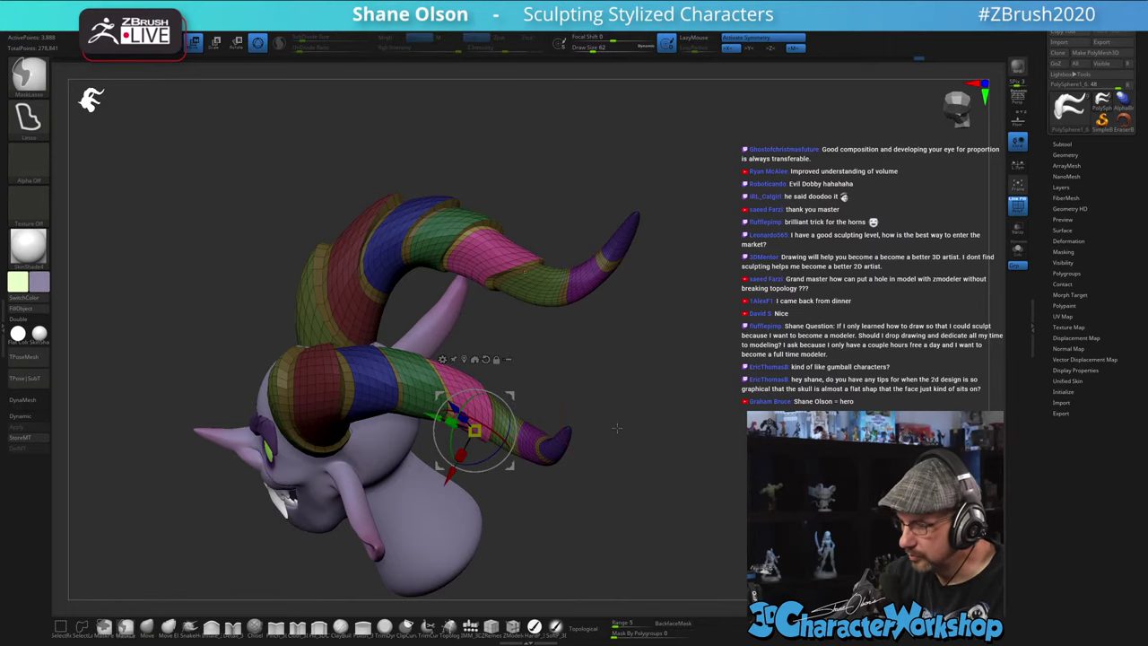
pyautogui.keyDown('ctrl'); pyautogui.click(592, 386); pyautogui.keyUp('ctrl')
pyautogui.keyDown('ctrl'); pyautogui.click(549, 439); pyautogui.keyUp('ctrl')
pyautogui.moveTo(583, 368)
pyautogui.keyDown('ctrl'); pyautogui.mouseDown()
pyautogui.moveTo(523, 392)
pyautogui.moveTo(528, 382)
pyautogui.mouseUp(); pyautogui.keyUp('ctrl')
pyautogui.keyDown('ctrl'); pyautogui.click(507, 425); pyautogui.keyUp('ctrl')
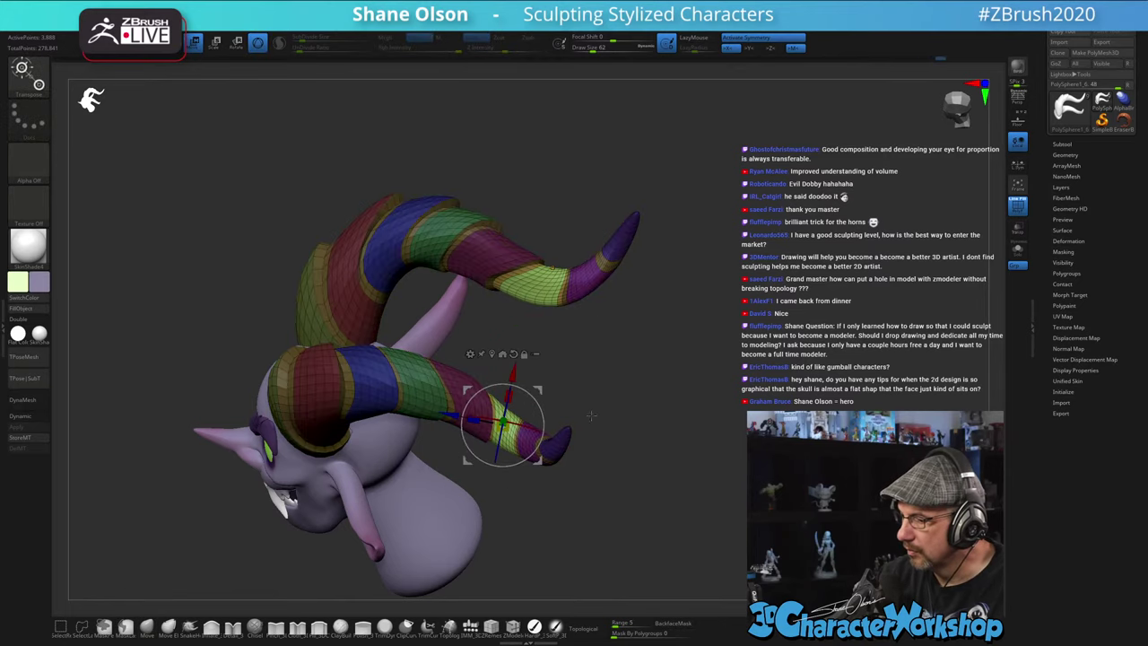
pyautogui.moveTo(594, 547)
pyautogui.mouseDown()
pyautogui.moveTo(614, 468)
pyautogui.moveTo(605, 510)
pyautogui.moveTo(531, 475)
pyautogui.moveTo(547, 507)
pyautogui.moveTo(600, 500)
pyautogui.moveTo(571, 505)
pyautogui.moveTo(587, 450)
pyautogui.moveTo(528, 485)
pyautogui.moveTo(494, 463)
pyautogui.moveTo(549, 484)
pyautogui.moveTo(548, 449)
pyautogui.moveTo(597, 469)
pyautogui.moveTo(582, 494)
pyautogui.moveTo(592, 489)
pyautogui.moveTo(555, 506)
pyautogui.mouseUp()
pyautogui.press('q')
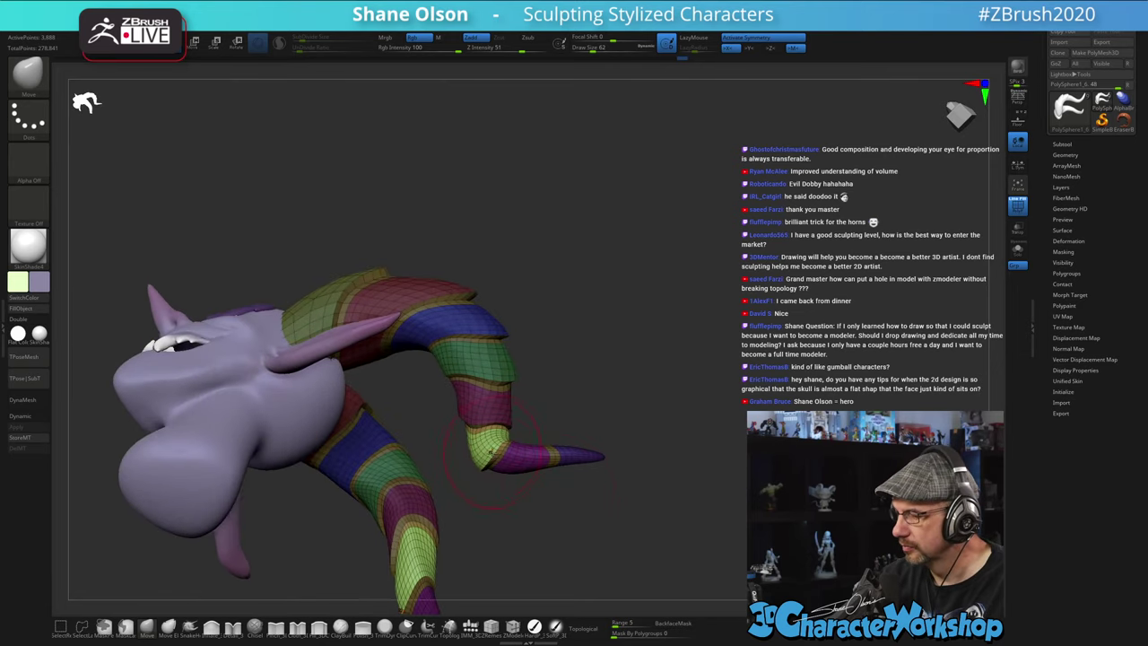
pyautogui.moveTo(563, 405)
pyautogui.mouseDown()
pyautogui.moveTo(578, 437)
pyautogui.moveTo(567, 457)
pyautogui.mouseUp()
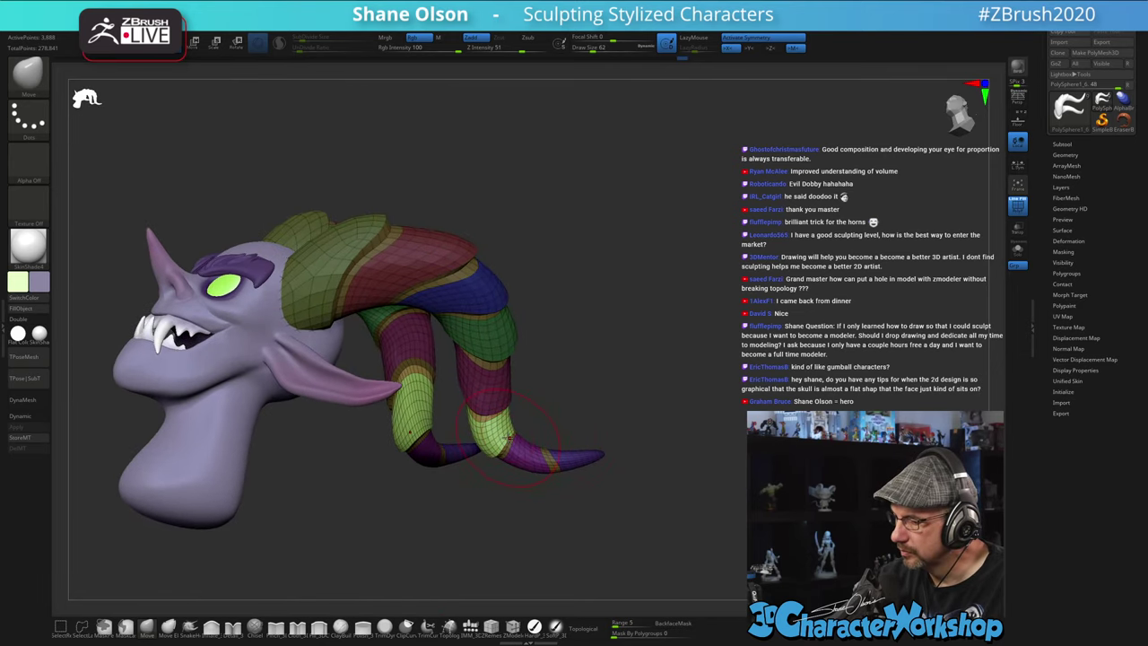
pyautogui.moveTo(550, 409); pyautogui.dragTo(564, 509)
# - Isolate the purple bands below the tips, raise their edges into a lip with the Move brush, and clear the mask
pyautogui.press('w')
pyautogui.keyDown('ctrl'); pyautogui.click(531, 466); pyautogui.keyUp('ctrl')
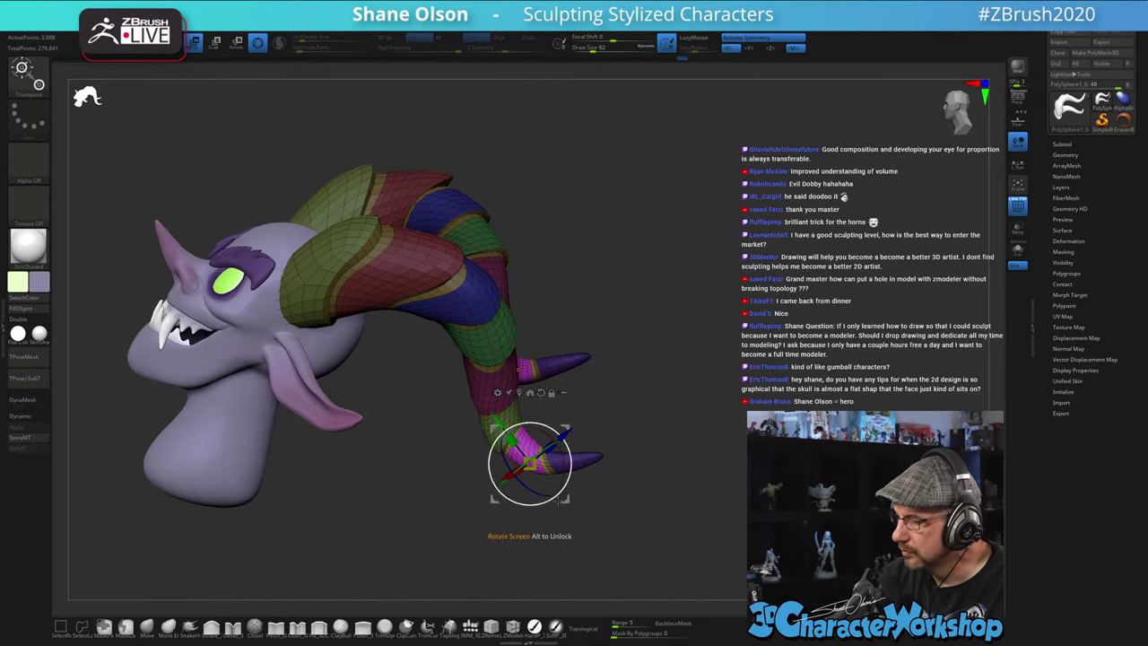
pyautogui.press('q')
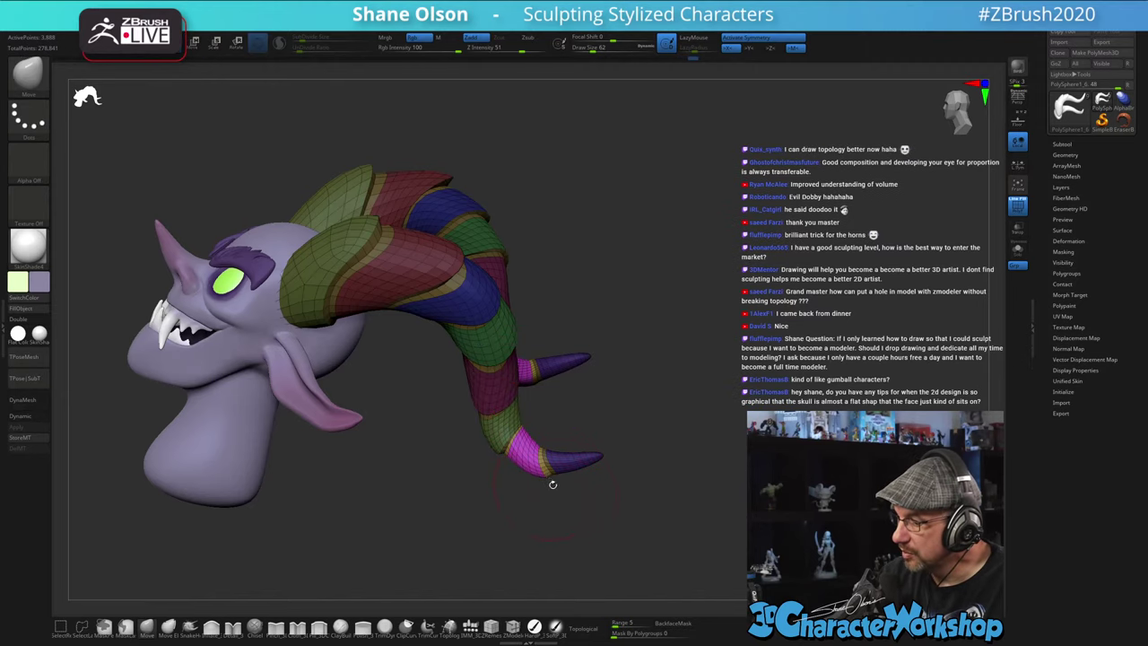
pyautogui.moveTo(553, 484); pyautogui.dragTo(575, 444)
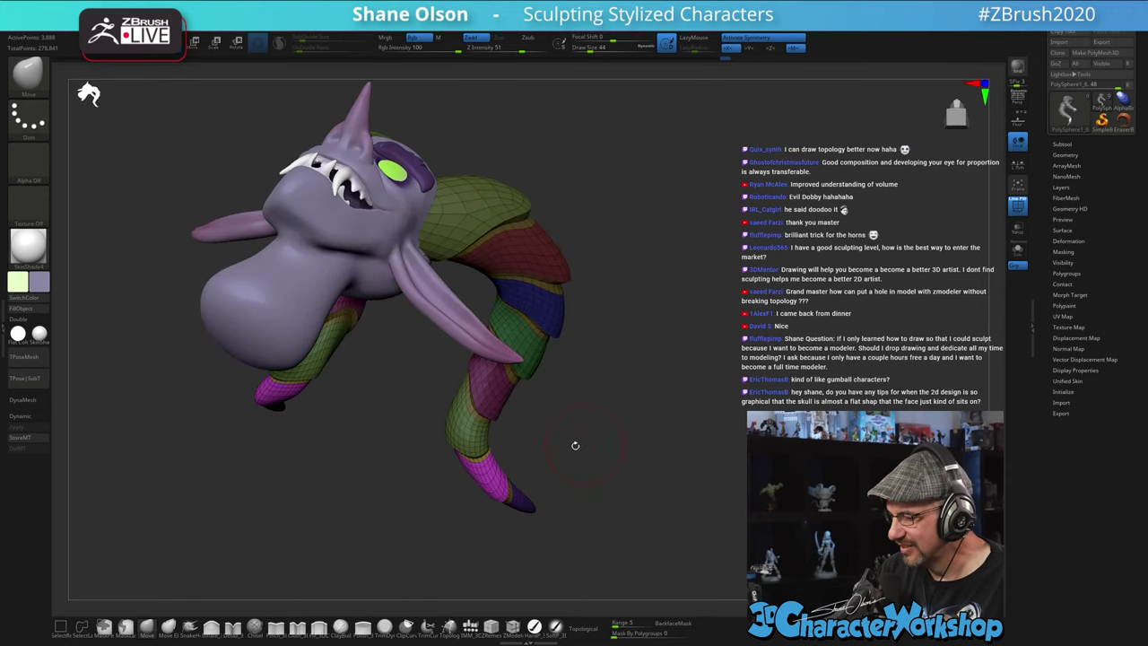
pyautogui.moveTo(572, 488); pyautogui.dragTo(597, 515)
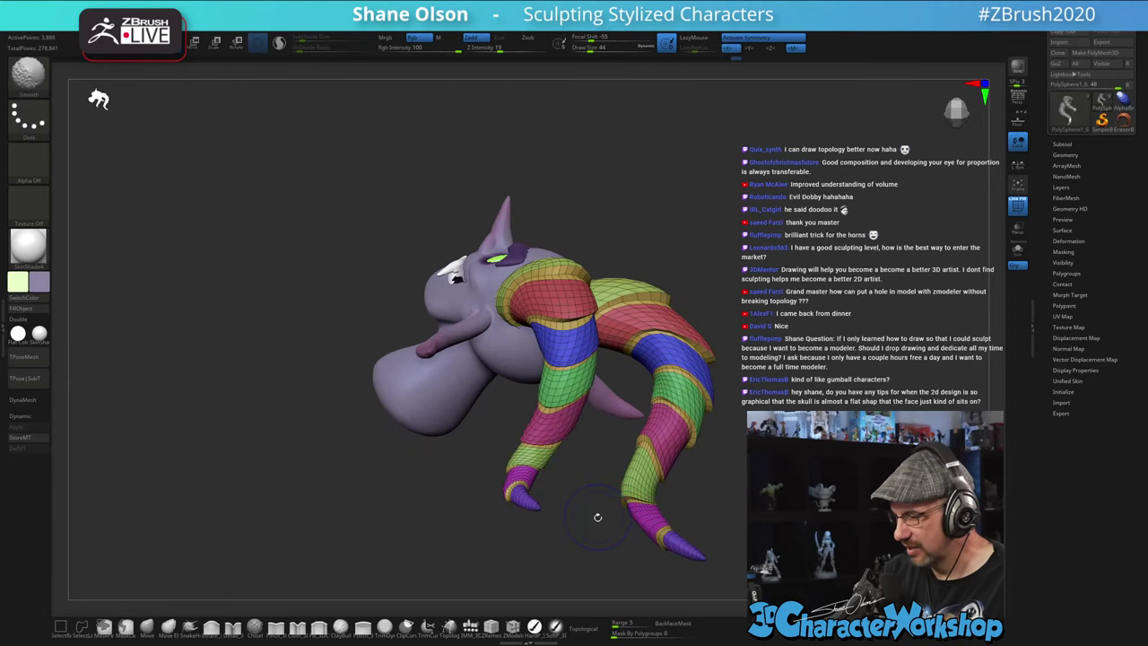
# - Hide the polygroup wireframe, turn on the smooth Dynamic Subdivision preview, and view the horns from behind and above
pyautogui.hotkey('shift', 'f')
pyautogui.press('d')
pyautogui.keyDown('alt'); pyautogui.moveTo(578, 560); pyautogui.dragTo(568, 527); pyautogui.keyUp('alt')
pyautogui.moveTo(683, 513); pyautogui.dragTo(681, 436)
pyautogui.keyDown('alt'); pyautogui.moveTo(771, 489); pyautogui.dragTo(689, 379); pyautogui.keyUp('alt')
pyautogui.moveTo(708, 421); pyautogui.dragTo(694, 458)
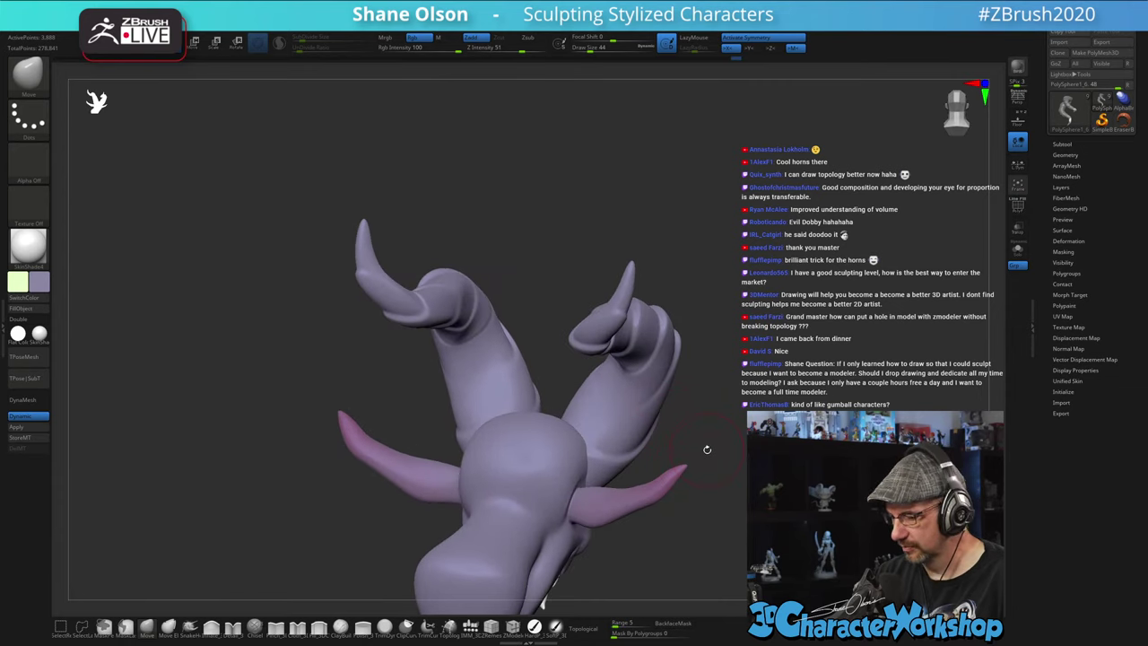
# - Isolate the red bands with a mask, flare their edges with the Move brush, clear the mask, and show the polygroup wireframe
pyautogui.press('w')
pyautogui.keyDown('ctrl'); pyautogui.moveTo(638, 363); pyautogui.dragTo(625, 432); pyautogui.keyUp('ctrl')
pyautogui.press('q')
pyautogui.moveTo(705, 468); pyautogui.dragTo(653, 456)
pyautogui.press(']')
pyautogui.press(']')
pyautogui.press(']')
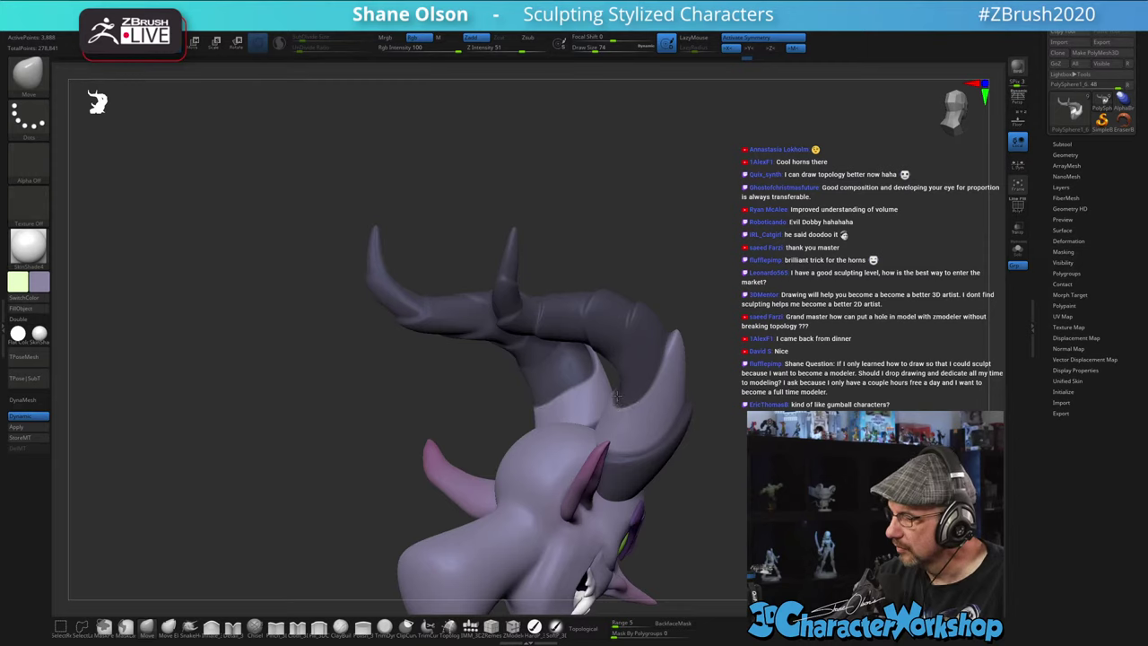
pyautogui.moveTo(646, 403)
pyautogui.mouseDown(button='right')
pyautogui.moveTo(679, 397)
pyautogui.moveTo(729, 439)
pyautogui.moveTo(709, 486)
pyautogui.moveTo(674, 475)
pyautogui.moveTo(659, 488)
pyautogui.moveTo(672, 466)
pyautogui.mouseUp(button='right')
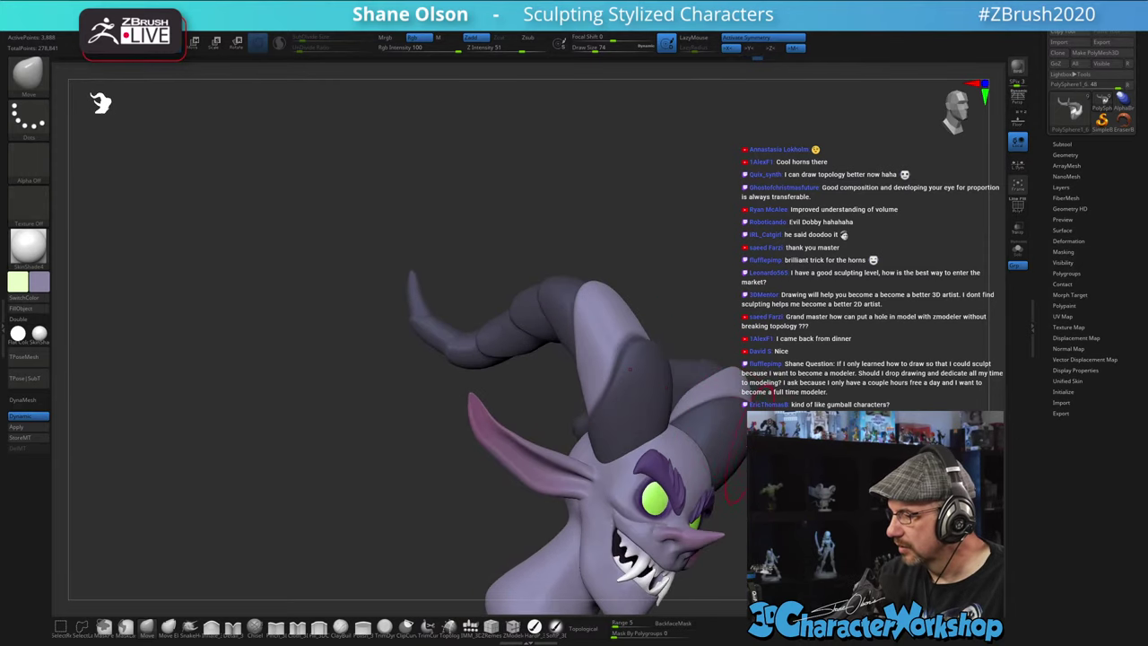
pyautogui.moveTo(765, 259)
pyautogui.keyDown('alt'); pyautogui.mouseDown()
pyautogui.moveTo(689, 254)
pyautogui.moveTo(727, 266)
pyautogui.moveTo(619, 185)
pyautogui.moveTo(587, 208)
pyautogui.mouseUp(); pyautogui.keyUp('alt')
pyautogui.hotkey('shift', 'f')
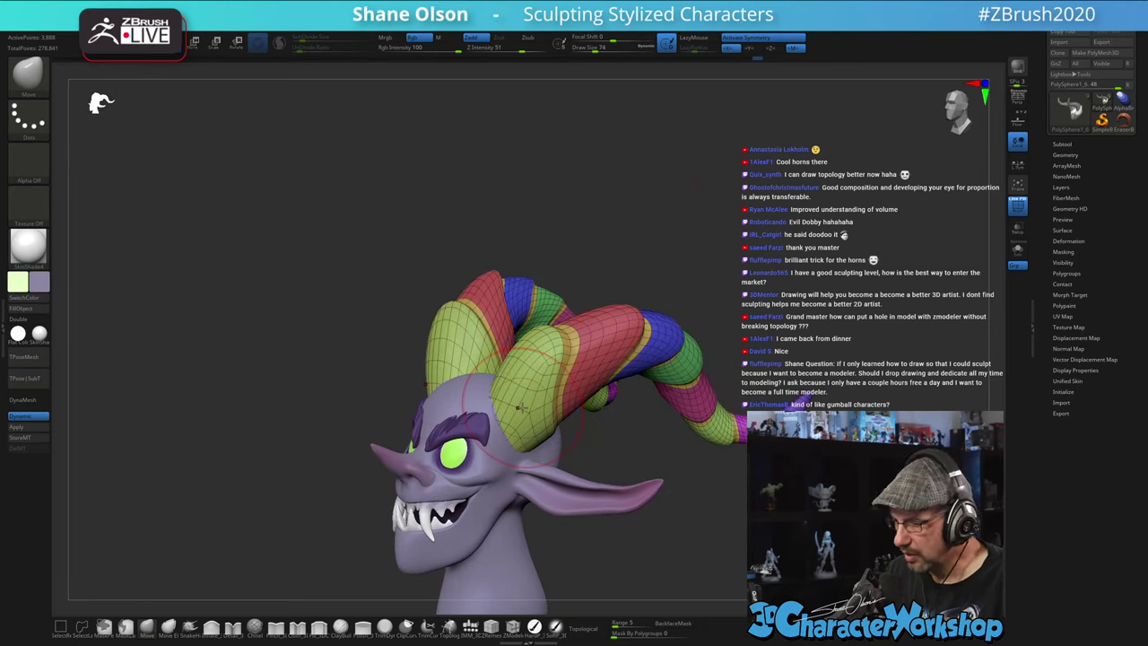
# - Reshape the yellow-green horn bases where they meet the forehead with the Move brush, reducing the draw size to 62
pyautogui.moveTo(651, 259); pyautogui.dragTo(758, 299)
pyautogui.keyDown('alt'); pyautogui.moveTo(817, 386); pyautogui.dragTo(777, 400); pyautogui.keyUp('alt')
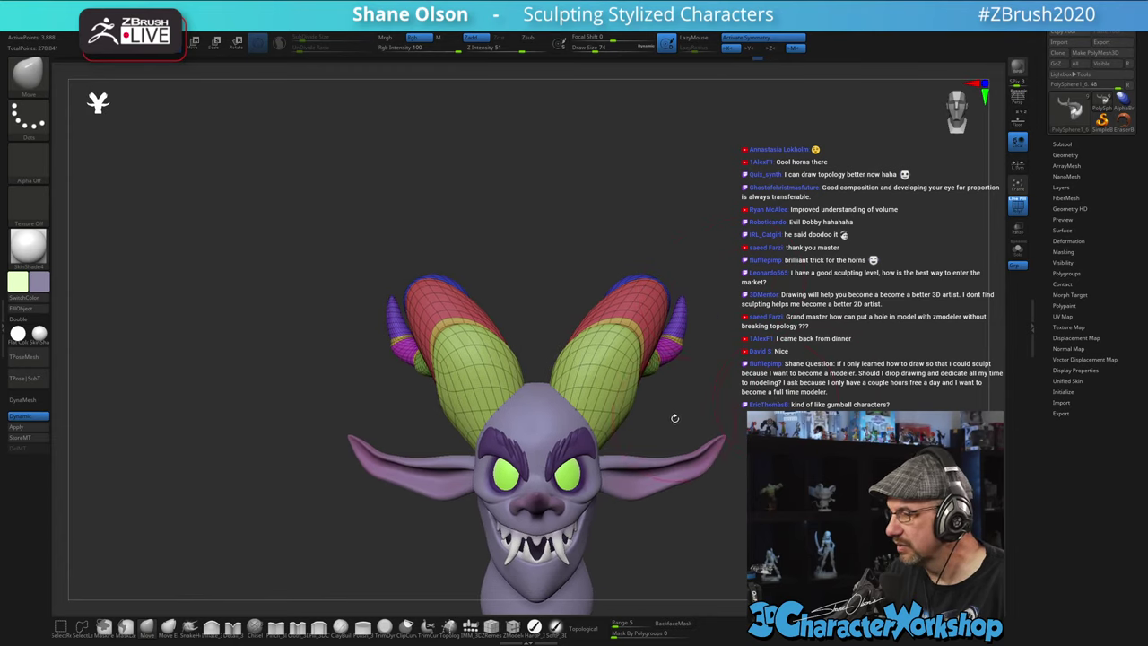
pyautogui.moveTo(675, 417); pyautogui.dragTo(583, 410)
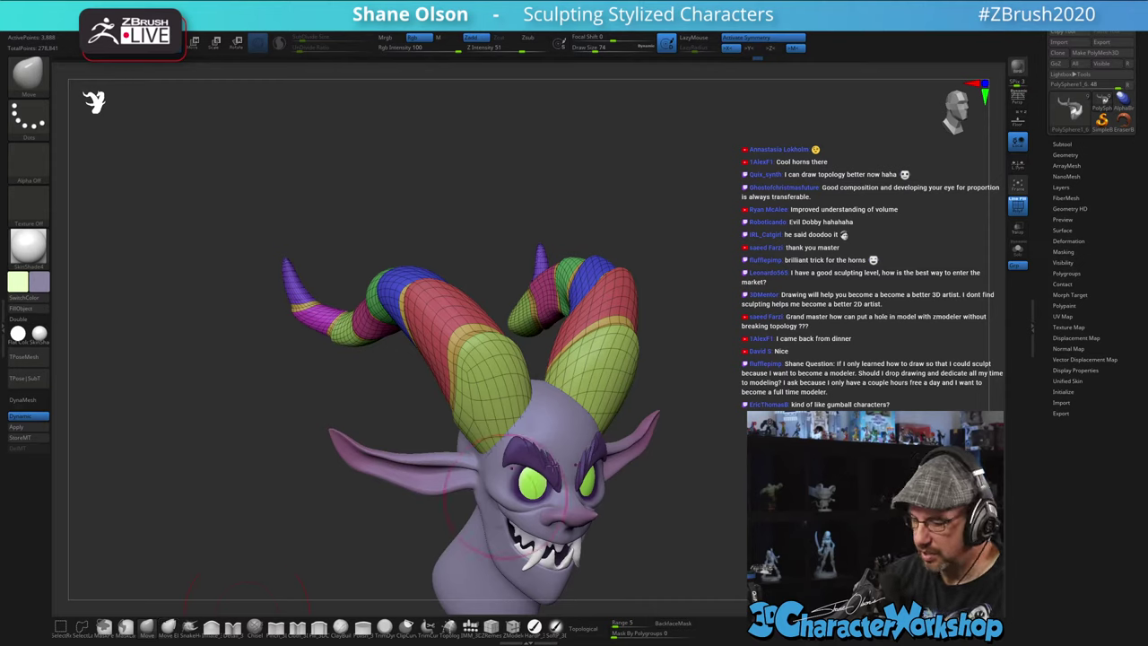
pyautogui.moveTo(682, 428); pyautogui.dragTo(591, 405)
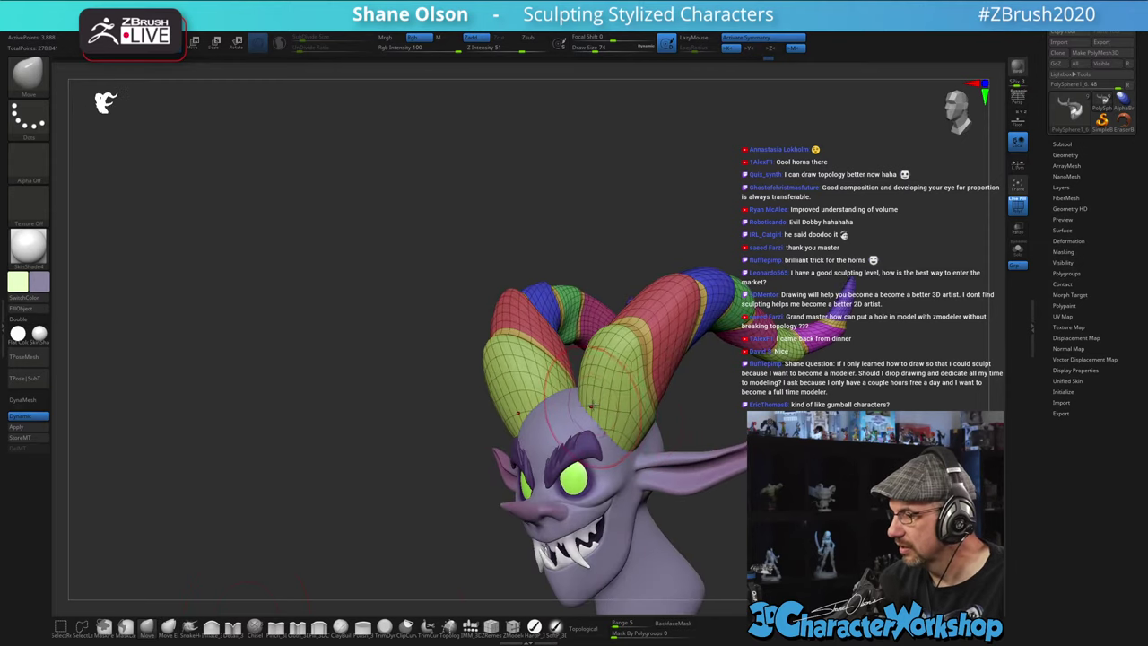
pyautogui.moveTo(636, 424); pyautogui.dragTo(601, 409, button='right')
pyautogui.press('s')
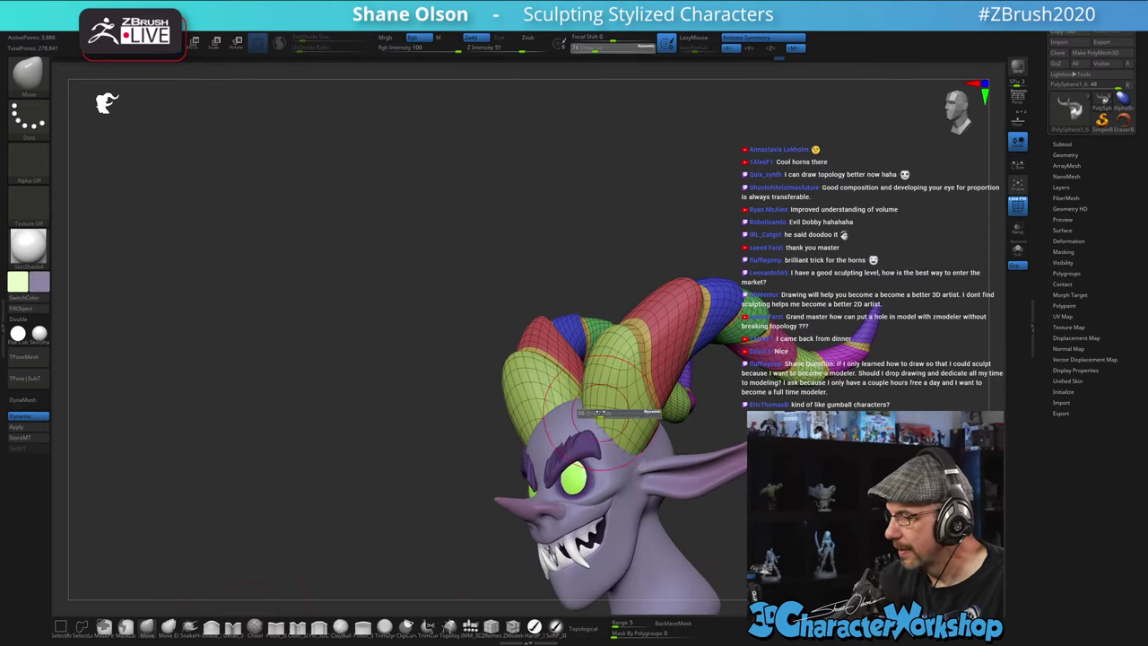
pyautogui.moveTo(601, 409); pyautogui.dragTo(592, 407)
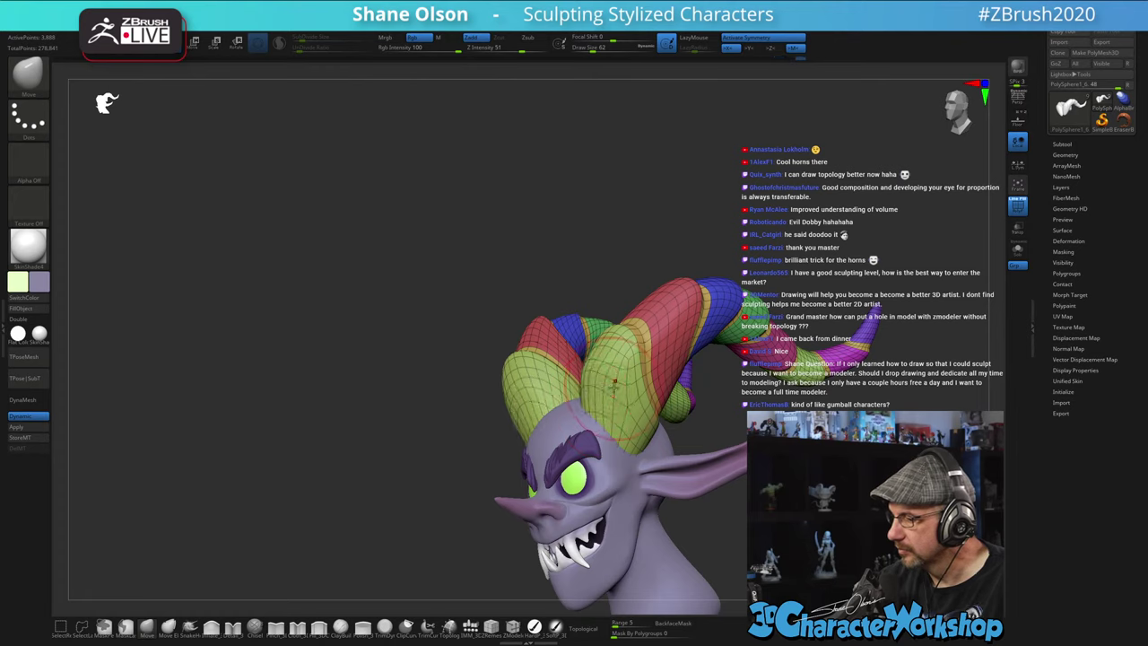
pyautogui.moveTo(614, 385); pyautogui.dragTo(704, 379, button='right')
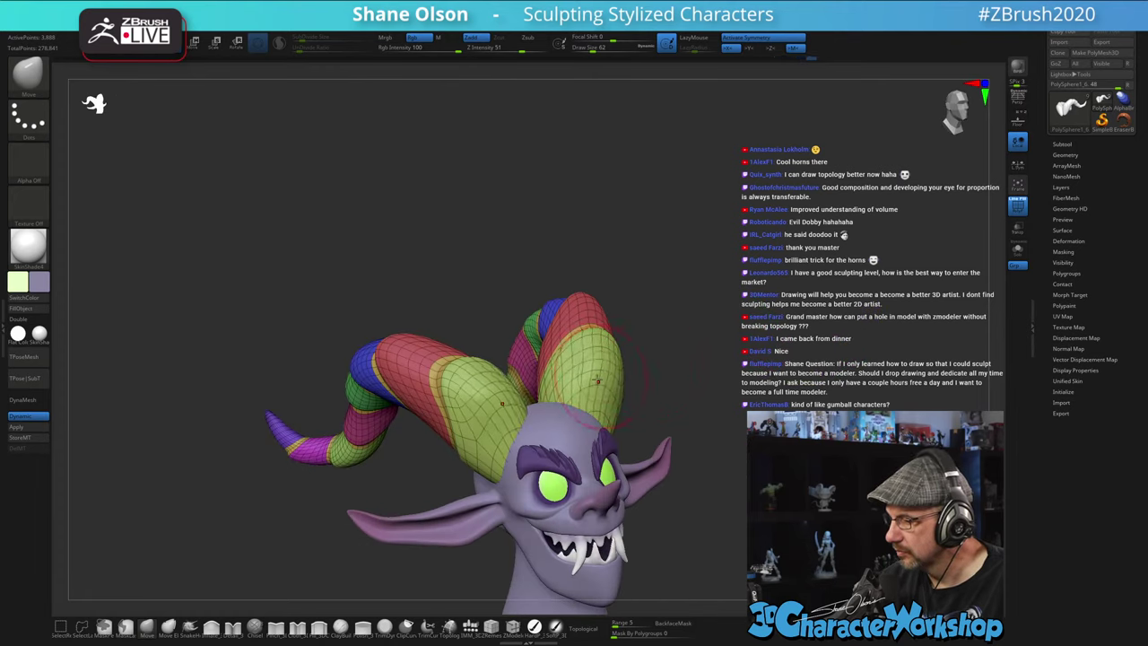
# - Refine the contours of the yellow-green bases around the skull with the Move brush, varying the draw size between 44 and 74
pyautogui.moveTo(609, 382); pyautogui.dragTo(596, 392)
pyautogui.rightClick(581, 436)
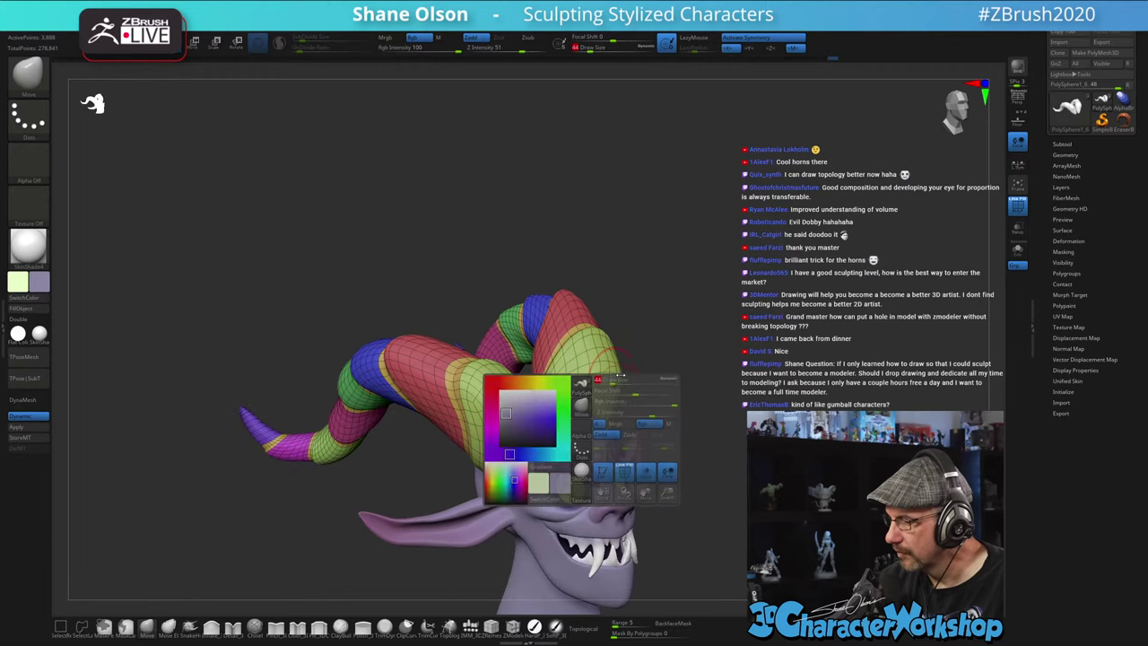
pyautogui.moveTo(781, 378); pyautogui.dragTo(592, 405, button='right')
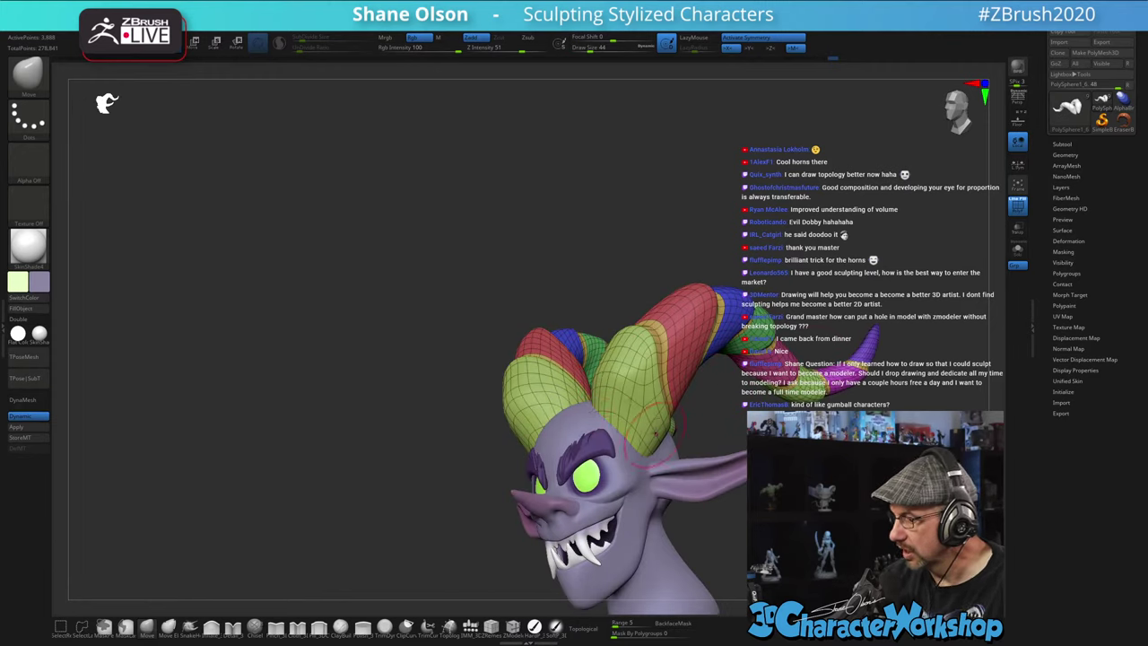
pyautogui.moveTo(656, 435); pyautogui.dragTo(578, 412, button='right')
pyautogui.press('s')
pyautogui.moveTo(576, 413); pyautogui.dragTo(623, 409)
pyautogui.moveTo(624, 411); pyautogui.dragTo(646, 403, button='right')
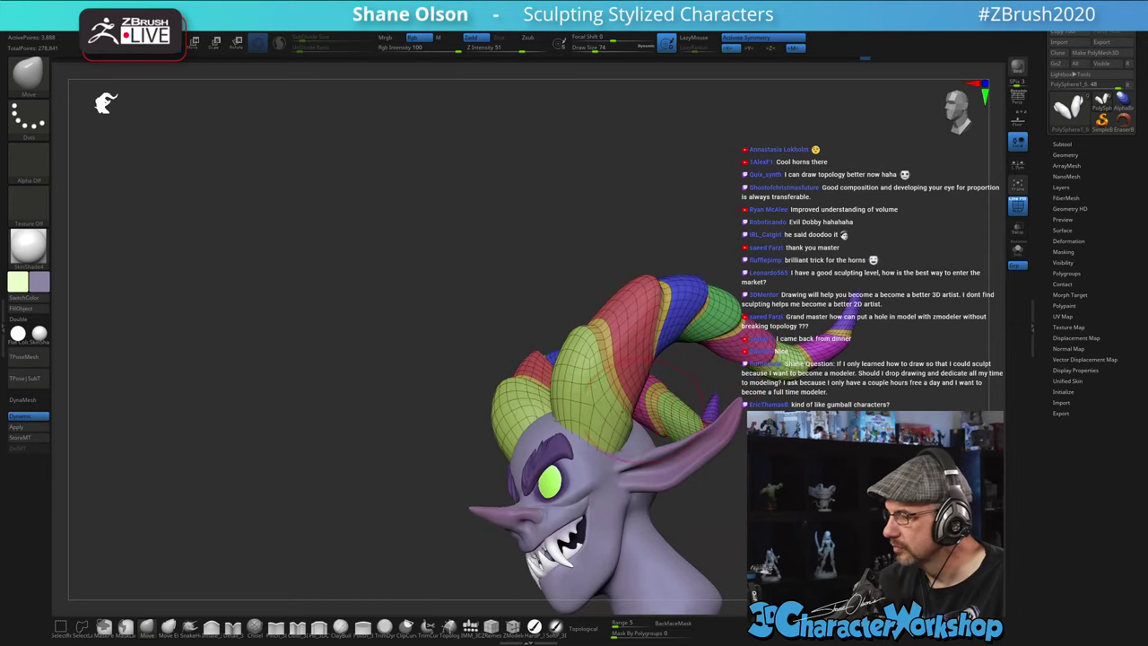
pyautogui.moveTo(567, 382)
pyautogui.mouseDown(button='right')
pyautogui.moveTo(547, 391)
pyautogui.moveTo(690, 408)
pyautogui.mouseUp(button='right')
pyautogui.moveTo(550, 395)
pyautogui.mouseDown(button='right')
pyautogui.moveTo(564, 379)
pyautogui.moveTo(548, 377)
pyautogui.moveTo(697, 392)
pyautogui.moveTo(678, 409)
pyautogui.mouseUp(button='right')
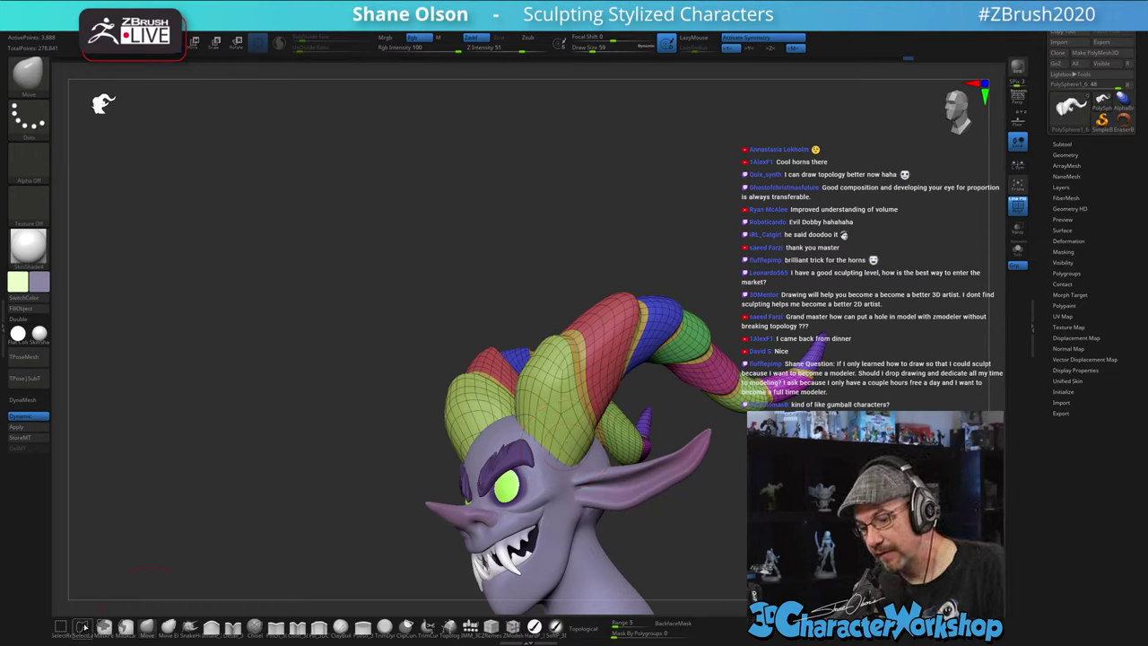
# - Solo the horns and lasso-select the lower ends of their bases so that only those polygons stay visible
pyautogui.keyDown('ctrl'); pyautogui.keyDown('shift'); pyautogui.click(562, 436); pyautogui.keyUp('shift'); pyautogui.keyUp('ctrl')
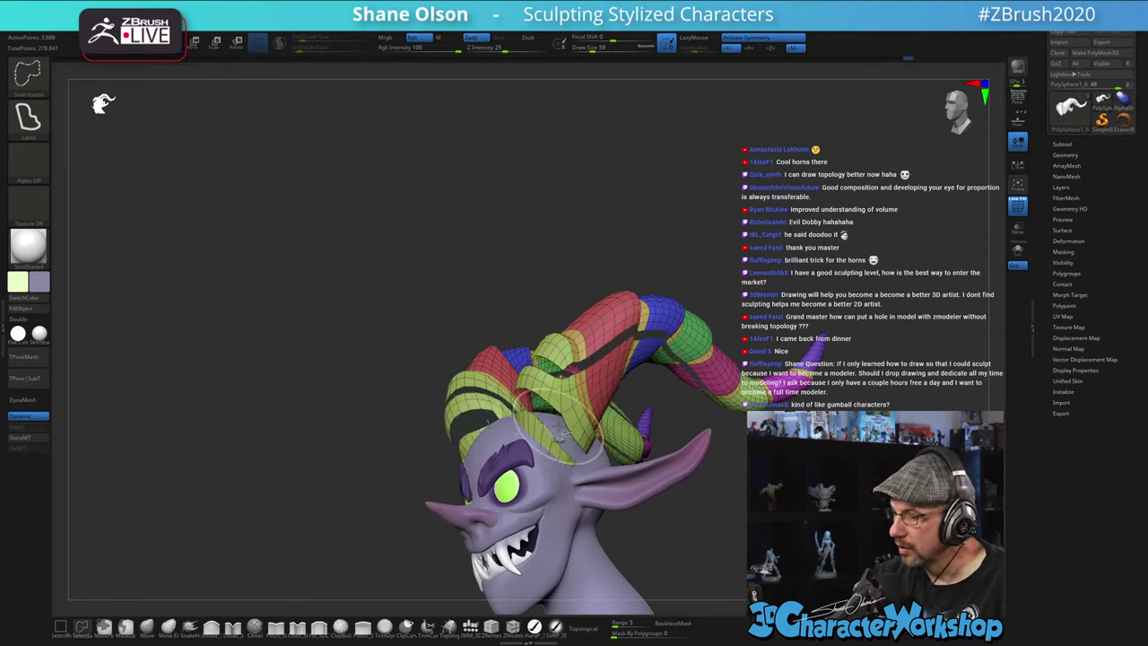
pyautogui.click(1016, 259)
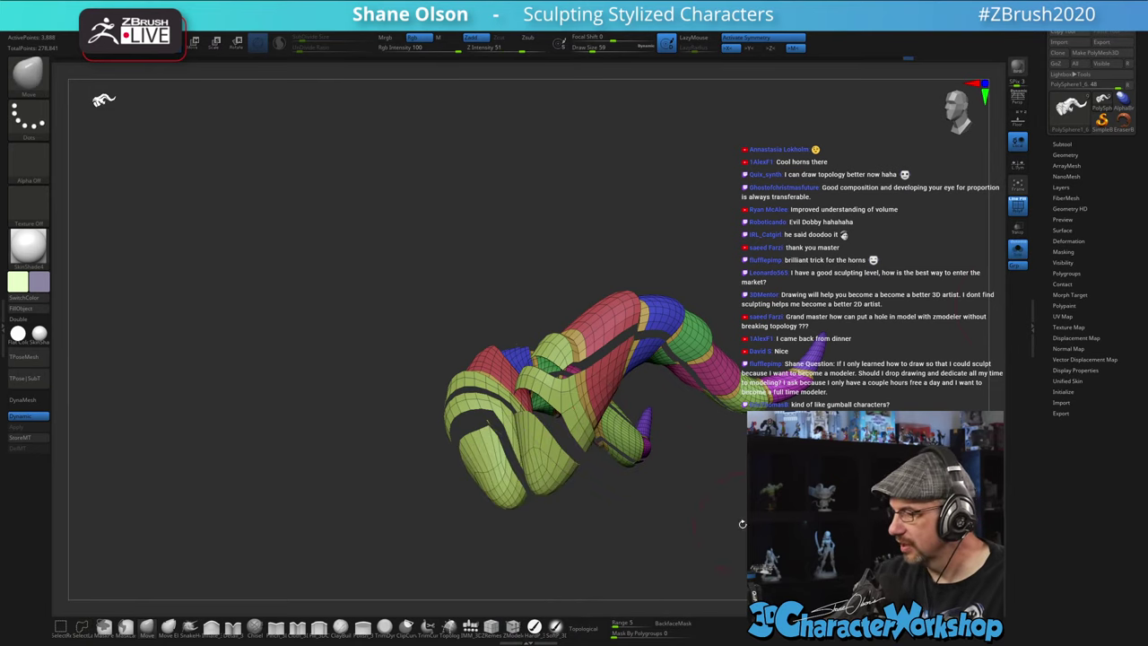
pyautogui.moveTo(743, 524)
pyautogui.mouseDown()
pyautogui.moveTo(915, 520)
pyautogui.moveTo(941, 547)
pyautogui.moveTo(879, 484)
pyautogui.moveTo(689, 466)
pyautogui.moveTo(677, 470)
pyautogui.moveTo(700, 505)
pyautogui.moveTo(714, 500)
pyautogui.moveTo(631, 520)
pyautogui.mouseUp()
pyautogui.keyDown('ctrl'); pyautogui.keyDown('shift'); pyautogui.click(710, 500); pyautogui.keyUp('shift'); pyautogui.keyUp('ctrl')
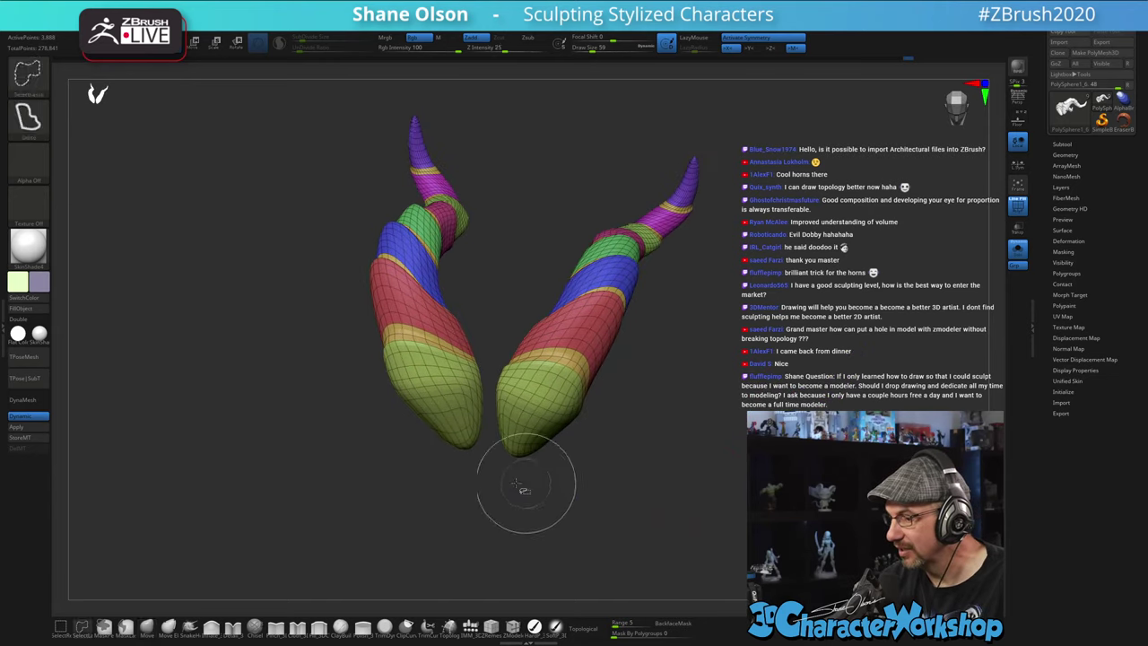
pyautogui.moveTo(504, 484)
pyautogui.keyDown('ctrl'); pyautogui.keyDown('shift'); pyautogui.mouseDown()
pyautogui.moveTo(491, 413)
pyautogui.moveTo(542, 487)
pyautogui.mouseUp(); pyautogui.keyUp('shift'); pyautogui.keyUp('ctrl')
pyautogui.moveTo(623, 516)
pyautogui.mouseDown()
pyautogui.moveTo(646, 466)
pyautogui.moveTo(669, 497)
pyautogui.moveTo(713, 481)
pyautogui.moveTo(723, 444)
pyautogui.mouseUp()
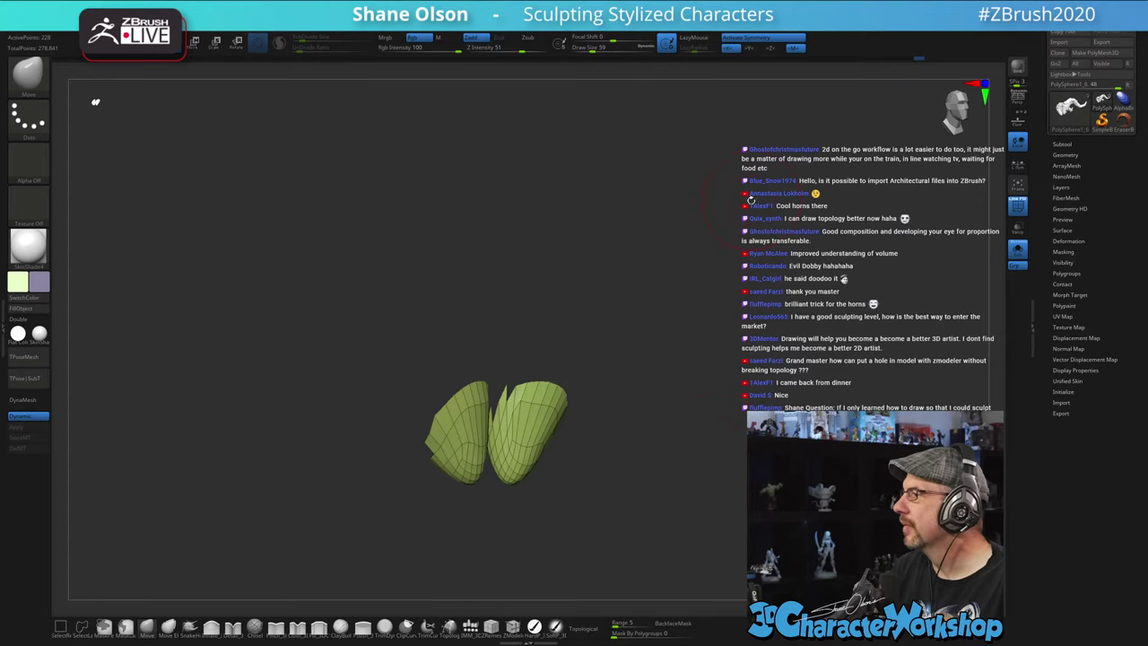
# - Turn on double-sided display and hide the stray polygons at the inner edges of the isolated base ends
pyautogui.moveTo(729, 233); pyautogui.dragTo(691, 355)
pyautogui.click(44, 319)
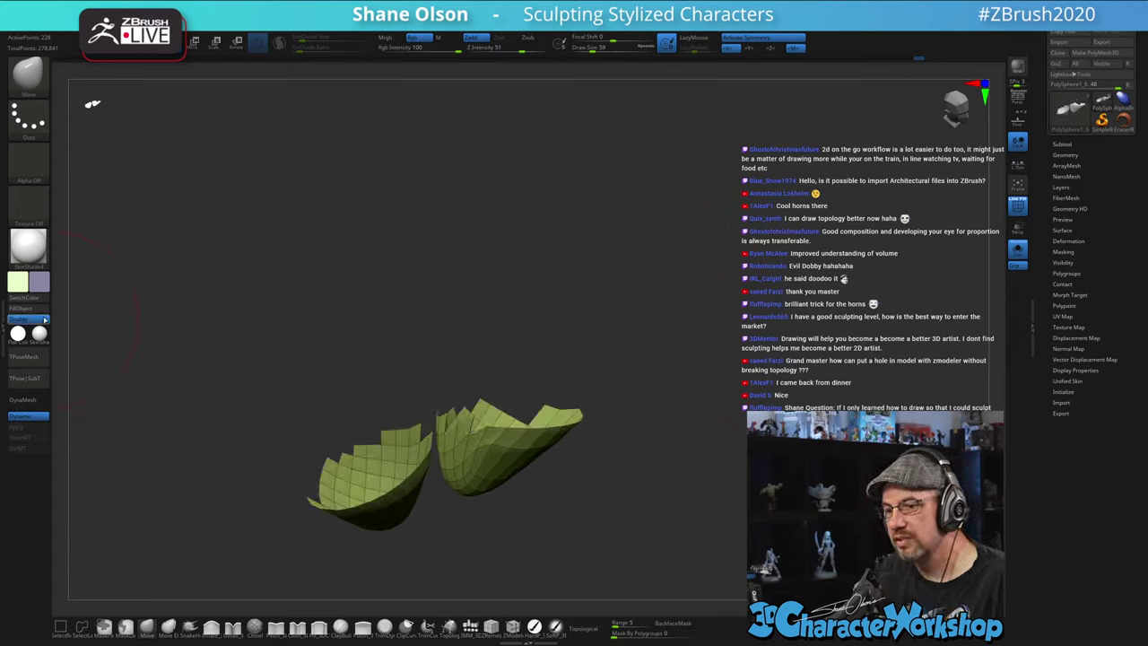
pyautogui.moveTo(218, 337); pyautogui.dragTo(249, 338)
pyautogui.moveTo(417, 310)
pyautogui.mouseDown()
pyautogui.moveTo(410, 323)
pyautogui.moveTo(425, 326)
pyautogui.mouseUp()
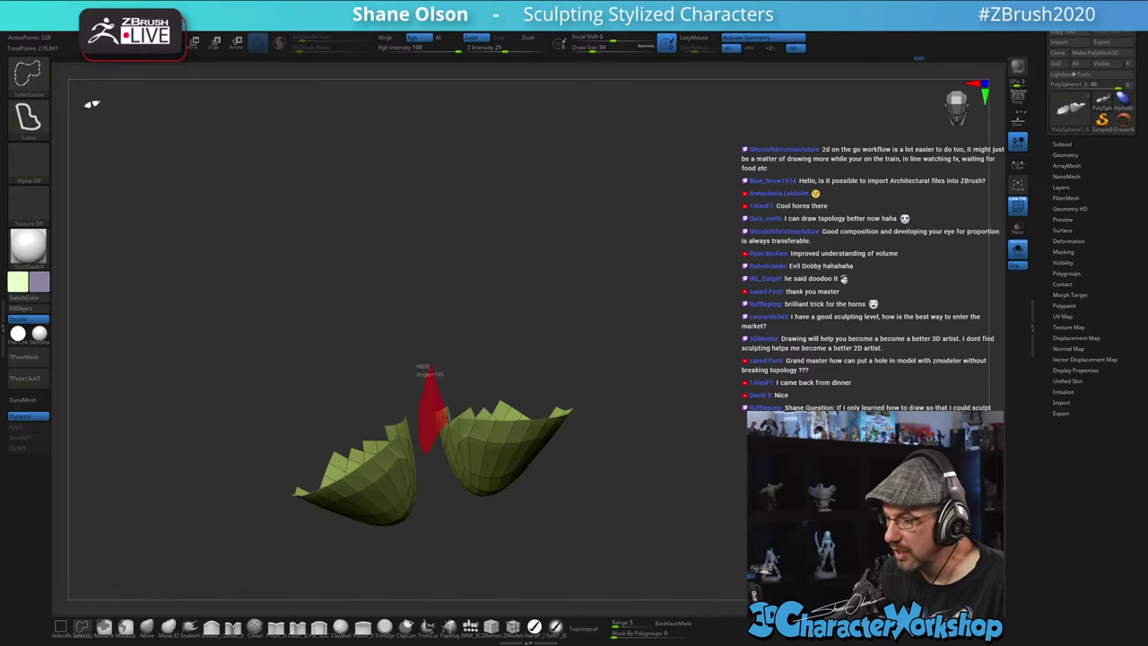
pyautogui.keyDown('ctrl'); pyautogui.keyDown('alt'); pyautogui.keyDown('shift'); pyautogui.moveTo(432, 368); pyautogui.dragTo(448, 391); pyautogui.keyUp('shift'); pyautogui.keyUp('alt'); pyautogui.keyUp('ctrl')
pyautogui.moveTo(651, 361)
pyautogui.mouseDown()
pyautogui.moveTo(651, 395)
pyautogui.moveTo(641, 384)
pyautogui.mouseUp()
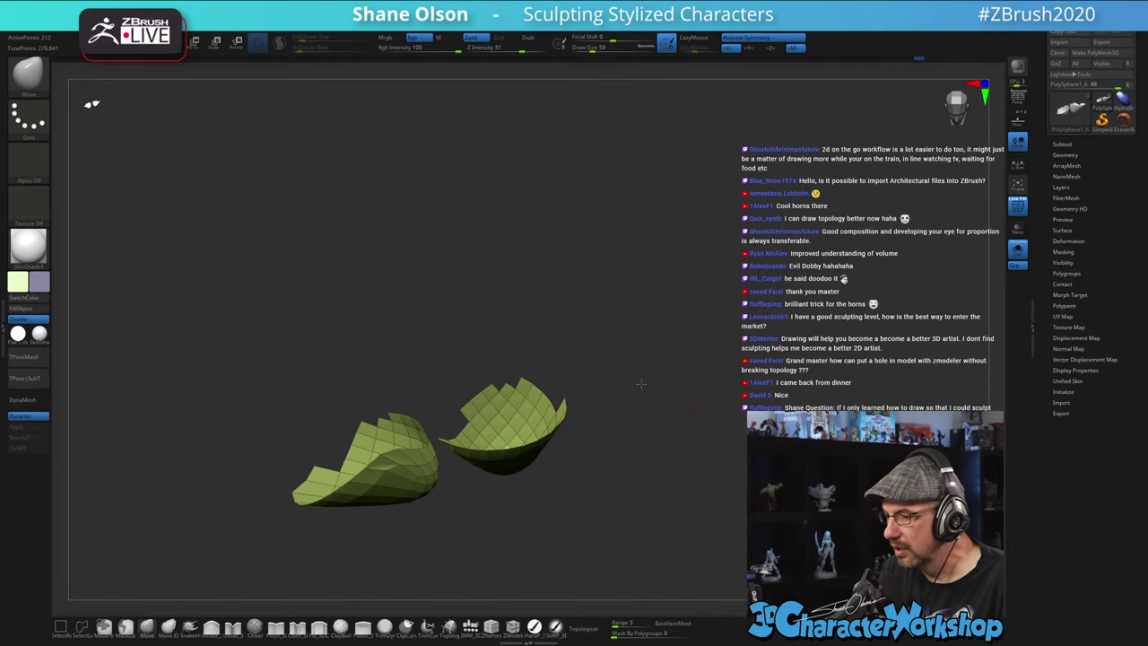
# - Check the selection by inverting visibility, assign the isolated base ends to a new polygroup, and show the whole horns again
pyautogui.hotkey('ctrl', 'shift')
pyautogui.keyDown('ctrl'); pyautogui.keyDown('shift'); pyautogui.click(483, 412); pyautogui.keyUp('shift'); pyautogui.keyUp('ctrl')
pyautogui.moveTo(665, 330)
pyautogui.mouseDown()
pyautogui.moveTo(666, 373)
pyautogui.moveTo(656, 280)
pyautogui.moveTo(651, 358)
pyautogui.moveTo(631, 353)
pyautogui.moveTo(651, 329)
pyautogui.mouseUp()
pyautogui.hotkey('ctrl', 'shift')
pyautogui.keyDown('ctrl'); pyautogui.keyDown('shift'); pyautogui.click(653, 326); pyautogui.keyUp('shift'); pyautogui.keyUp('ctrl')
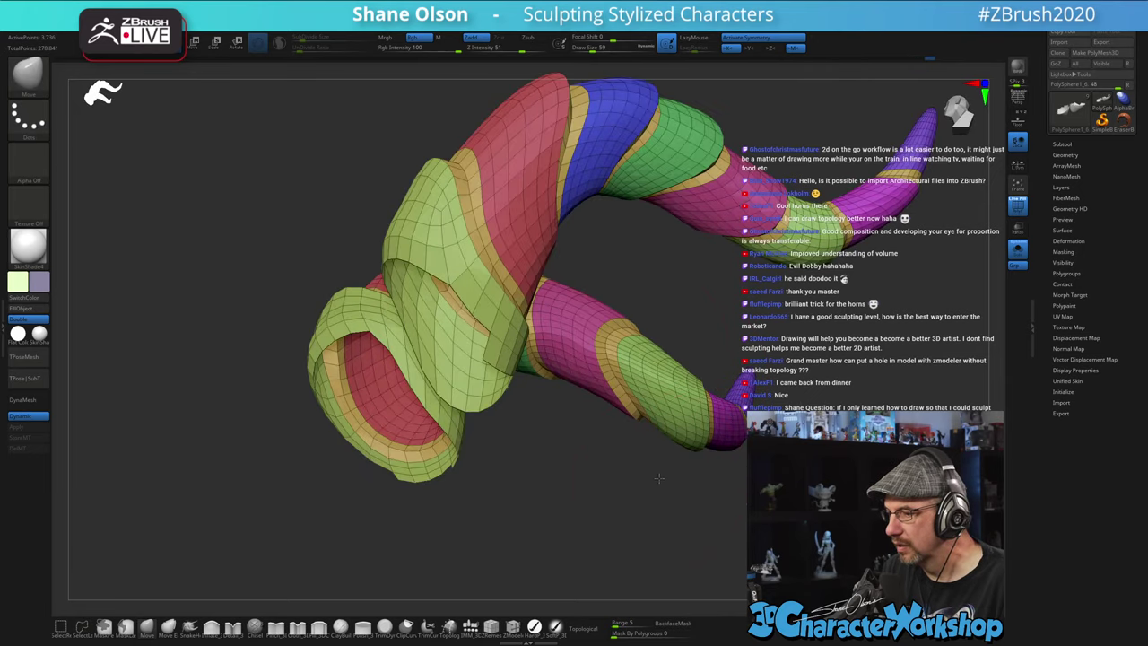
pyautogui.moveTo(662, 475)
pyautogui.mouseDown()
pyautogui.moveTo(573, 439)
pyautogui.moveTo(704, 461)
pyautogui.mouseUp()
pyautogui.keyDown('ctrl'); pyautogui.keyDown('shift'); pyautogui.click(711, 368); pyautogui.keyUp('shift'); pyautogui.keyUp('ctrl')
pyautogui.hotkey('ctrl', 'z')
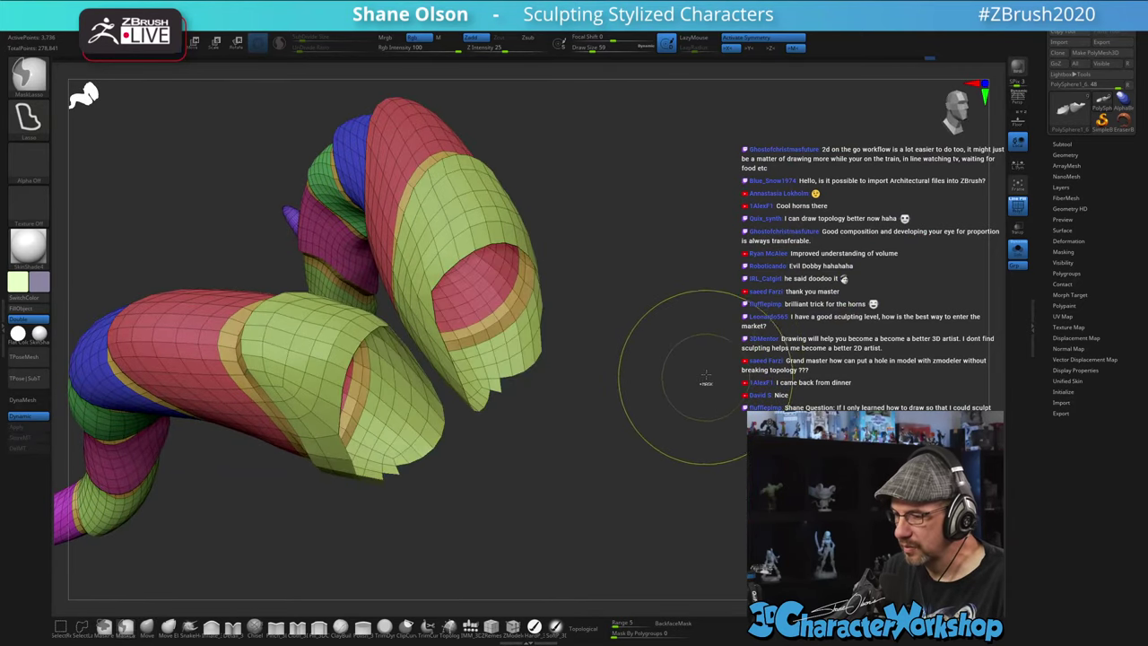
pyautogui.moveTo(707, 366)
pyautogui.keyDown('ctrl'); pyautogui.keyDown('shift'); pyautogui.mouseDown()
pyautogui.moveTo(718, 317)
pyautogui.moveTo(770, 416)
pyautogui.moveTo(687, 434)
pyautogui.moveTo(689, 412)
pyautogui.moveTo(671, 415)
pyautogui.mouseUp(); pyautogui.keyUp('shift'); pyautogui.keyUp('ctrl')
pyautogui.hotkey('ctrl', 'w')
pyautogui.keyDown('ctrl'); pyautogui.keyDown('shift'); pyautogui.click(739, 344); pyautogui.keyUp('shift'); pyautogui.keyUp('ctrl')
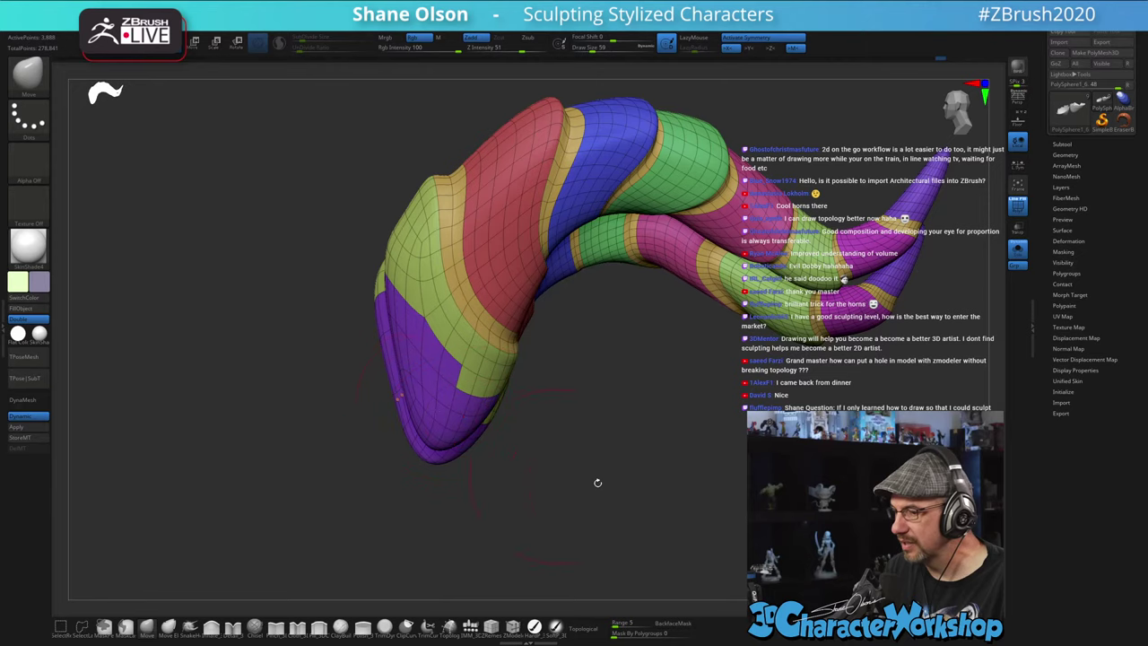
# - Mask everything except the purple base ends and smooth out their shape with the Move brush
pyautogui.moveTo(598, 482)
pyautogui.mouseDown()
pyautogui.moveTo(643, 464)
pyautogui.moveTo(653, 411)
pyautogui.moveTo(695, 423)
pyautogui.moveTo(685, 423)
pyautogui.mouseUp()
pyautogui.press('s')
pyautogui.press('w')
pyautogui.keyDown('ctrl'); pyautogui.click(472, 384); pyautogui.keyUp('ctrl')
pyautogui.press('q')
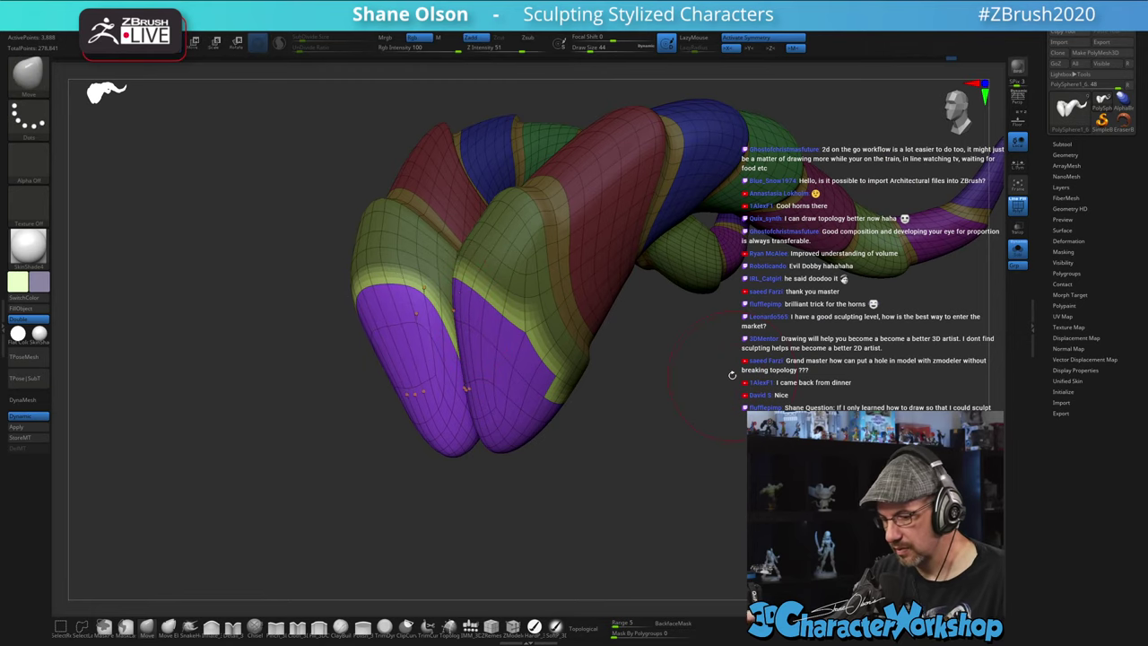
pyautogui.press('b')
pyautogui.moveTo(657, 386); pyautogui.dragTo(704, 391)
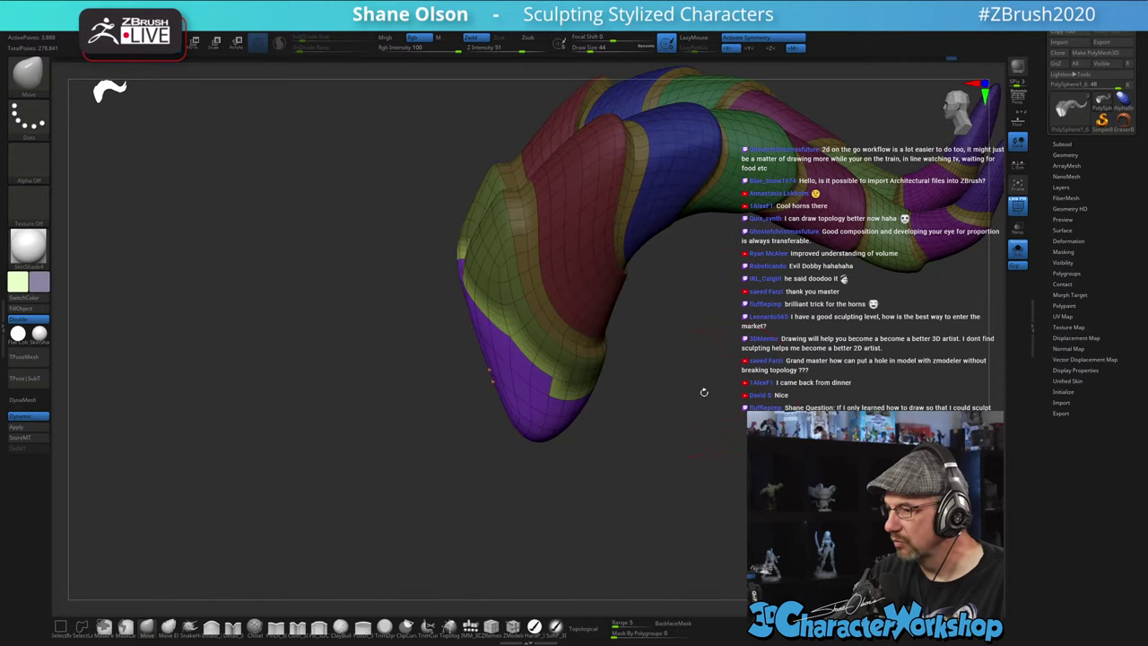
pyautogui.moveTo(403, 303); pyautogui.dragTo(460, 292)
pyautogui.press('s')
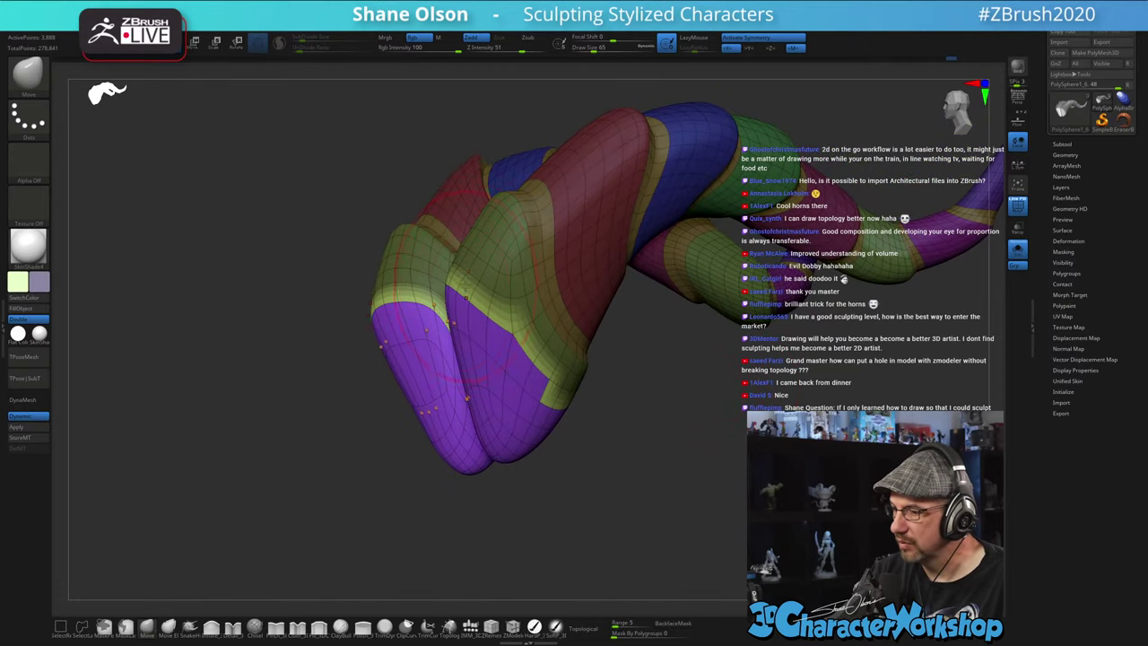
# - Invert the mask to protect the purple base ends, pull the surrounding yellow-green edges outward into a lip, and clear the mask
pyautogui.keyDown('ctrl'); pyautogui.click(616, 475); pyautogui.keyUp('ctrl')
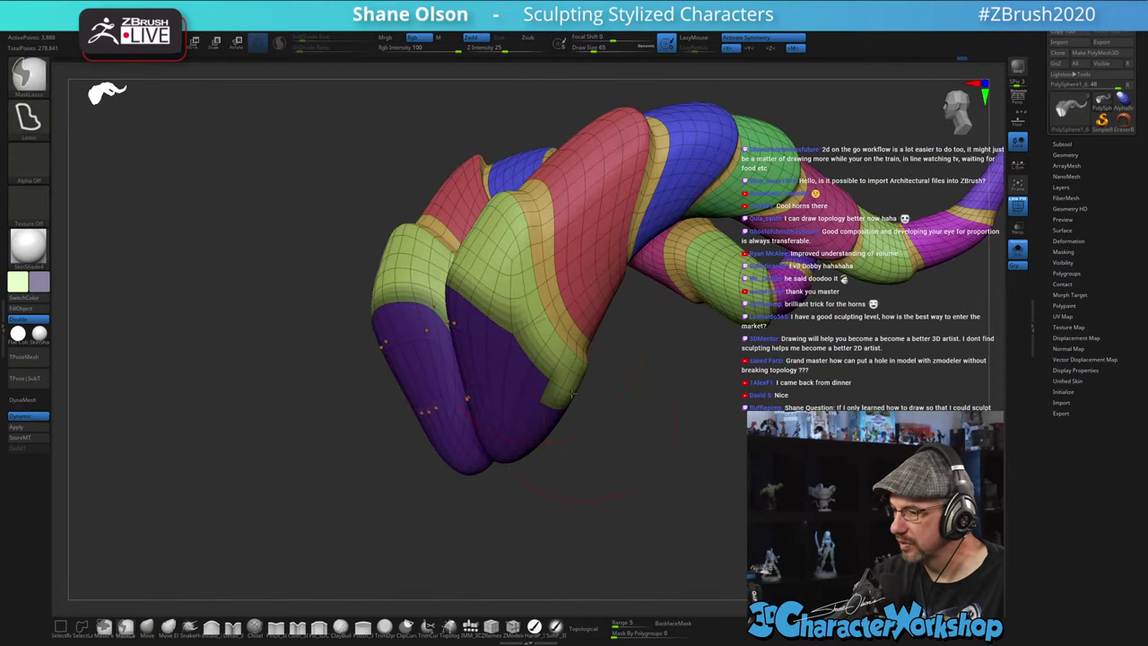
pyautogui.moveTo(463, 278); pyautogui.dragTo(485, 279)
pyautogui.moveTo(486, 269)
pyautogui.mouseDown(button='right')
pyautogui.moveTo(533, 257)
pyautogui.moveTo(520, 254)
pyautogui.mouseUp(button='right')
pyautogui.moveTo(393, 292); pyautogui.dragTo(399, 303)
pyautogui.moveTo(389, 342); pyautogui.dragTo(400, 335)
pyautogui.moveTo(400, 335); pyautogui.dragTo(288, 333, button='right')
pyautogui.moveTo(518, 334); pyautogui.dragTo(528, 343)
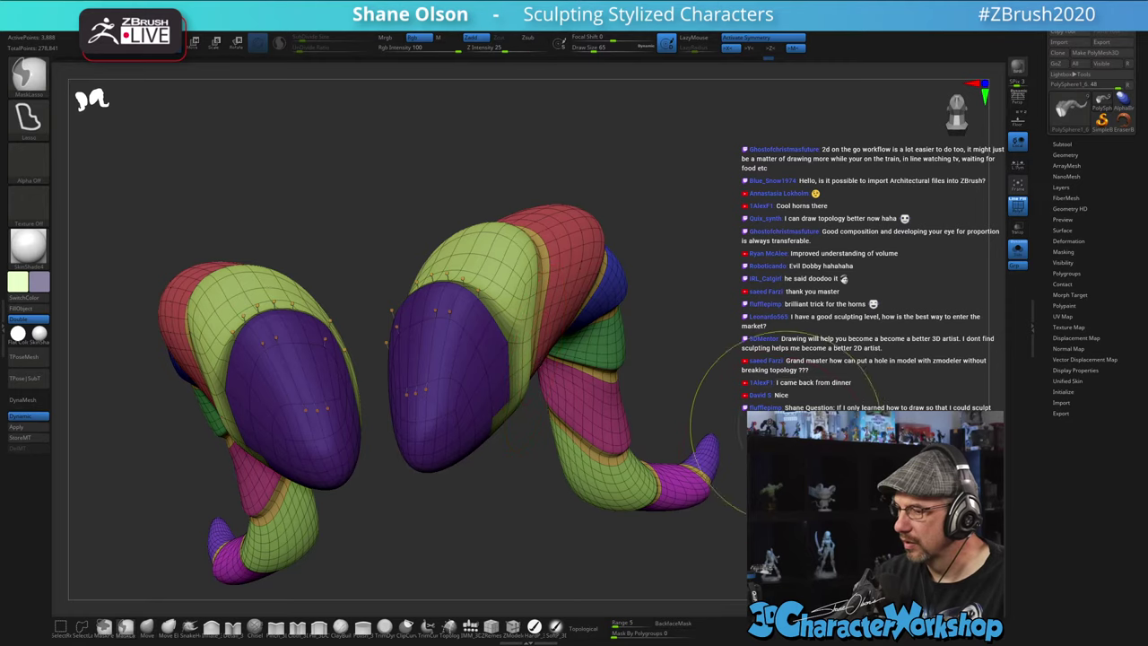
pyautogui.keyDown('ctrl'); pyautogui.moveTo(785, 428); pyautogui.dragTo(805, 403); pyautogui.keyUp('ctrl')
# - Hide the polygroup wireframe and leave Solo mode to check the horns on the whole character
pyautogui.moveTo(807, 391); pyautogui.dragTo(790, 391, button='right')
pyautogui.hotkey('shift', 'f')
pyautogui.keyDown('ctrl'); pyautogui.moveTo(723, 492); pyautogui.dragTo(668, 508, button='right'); pyautogui.keyUp('ctrl')
pyautogui.click(1018, 249)
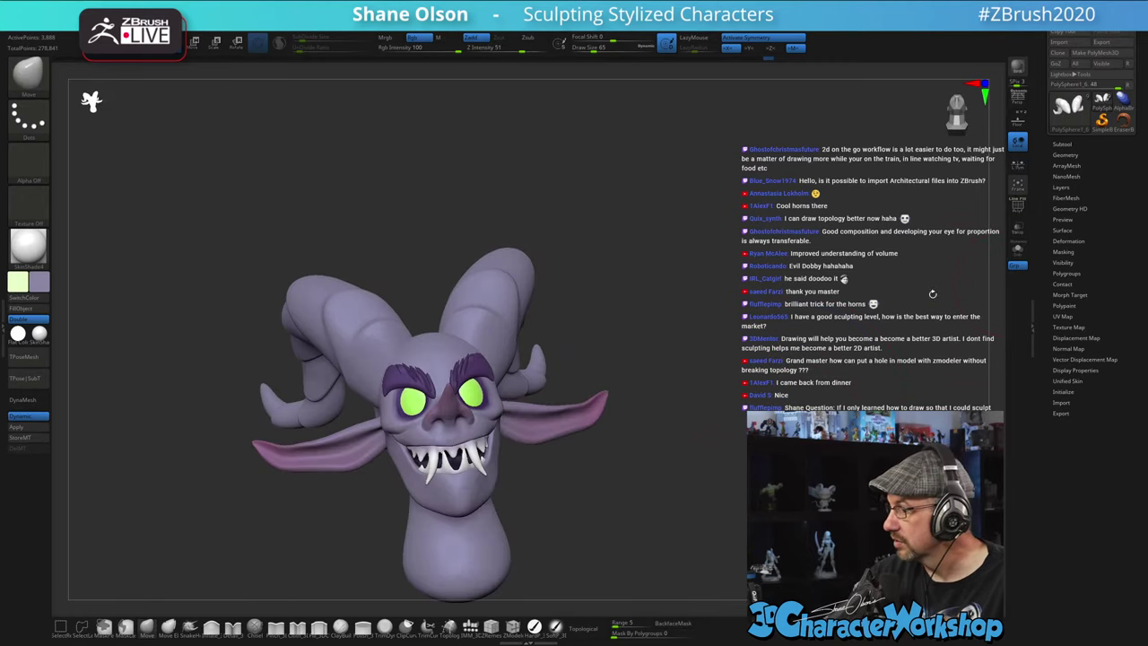
pyautogui.moveTo(746, 415); pyautogui.dragTo(571, 408, button='right')
pyautogui.keyDown('ctrl'); pyautogui.moveTo(672, 484); pyautogui.dragTo(695, 404, button='right'); pyautogui.keyUp('ctrl')
pyautogui.moveTo(695, 404); pyautogui.dragTo(688, 395, button='right')
# - Adjust the horn bases above the ears with the Move brush, setting the draw size to 62
pyautogui.press('s')
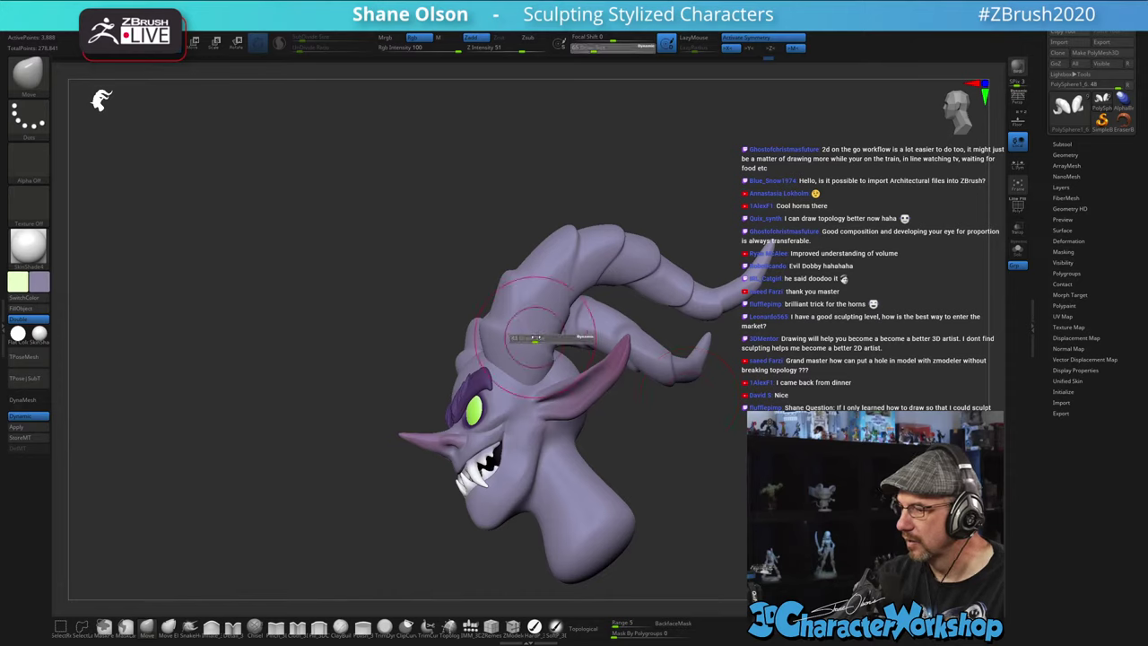
pyautogui.moveTo(539, 334); pyautogui.dragTo(546, 333)
pyautogui.moveTo(529, 341); pyautogui.dragTo(562, 344, button='right')
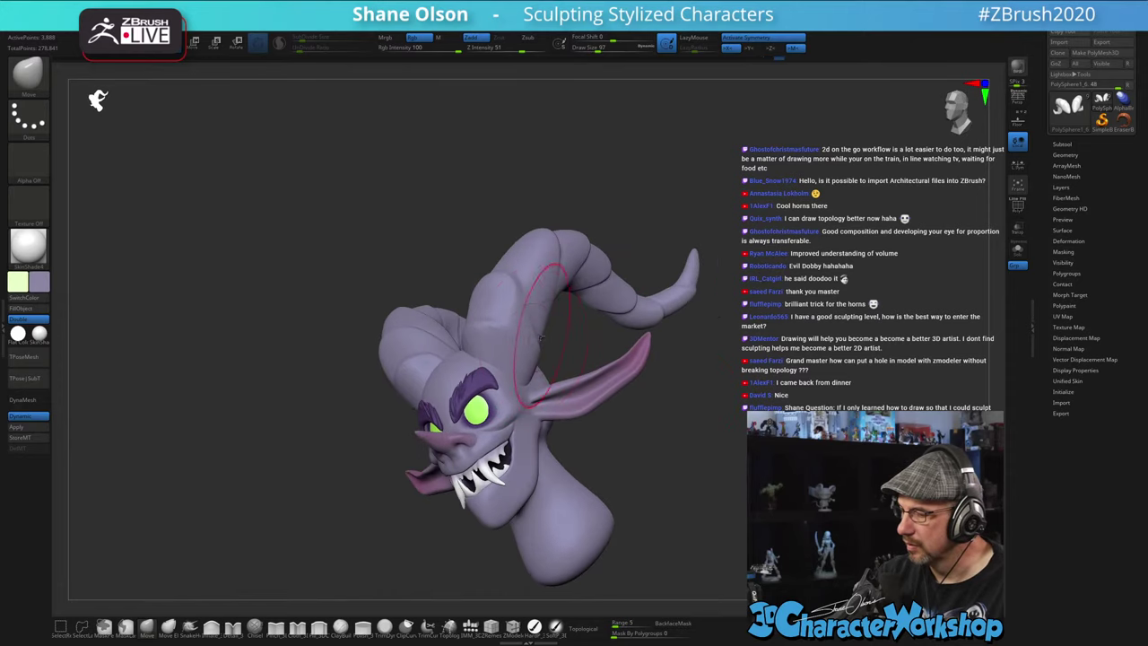
pyautogui.press('s')
pyautogui.moveTo(527, 336); pyautogui.dragTo(519, 336)
pyautogui.press('s')
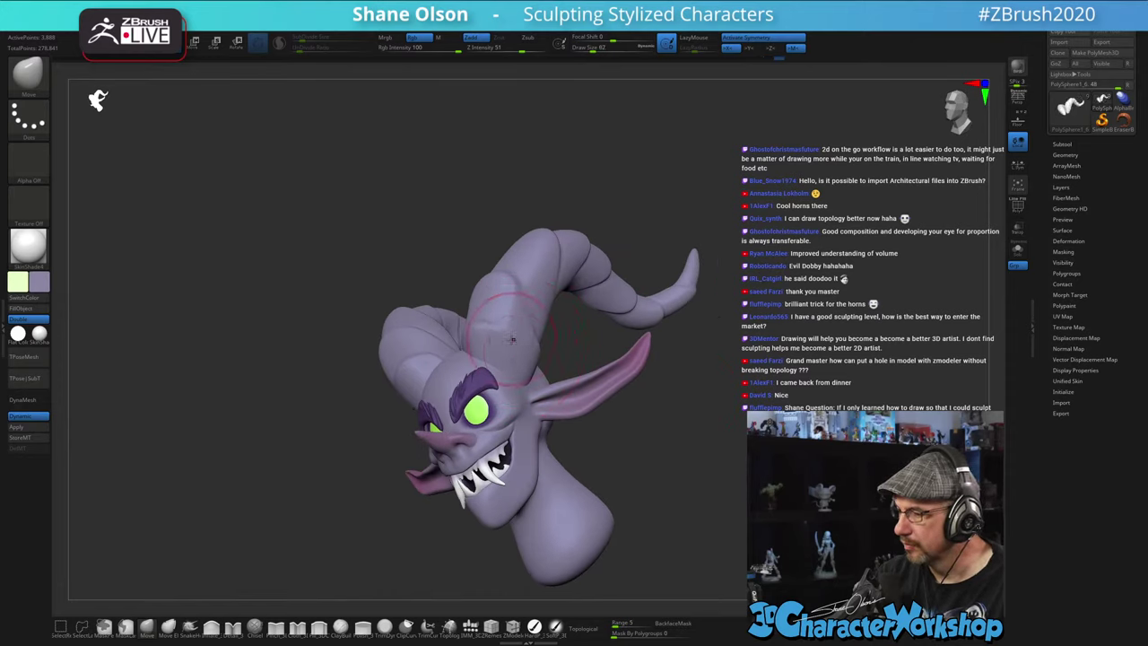
pyautogui.moveTo(666, 442); pyautogui.dragTo(678, 466, button='right')
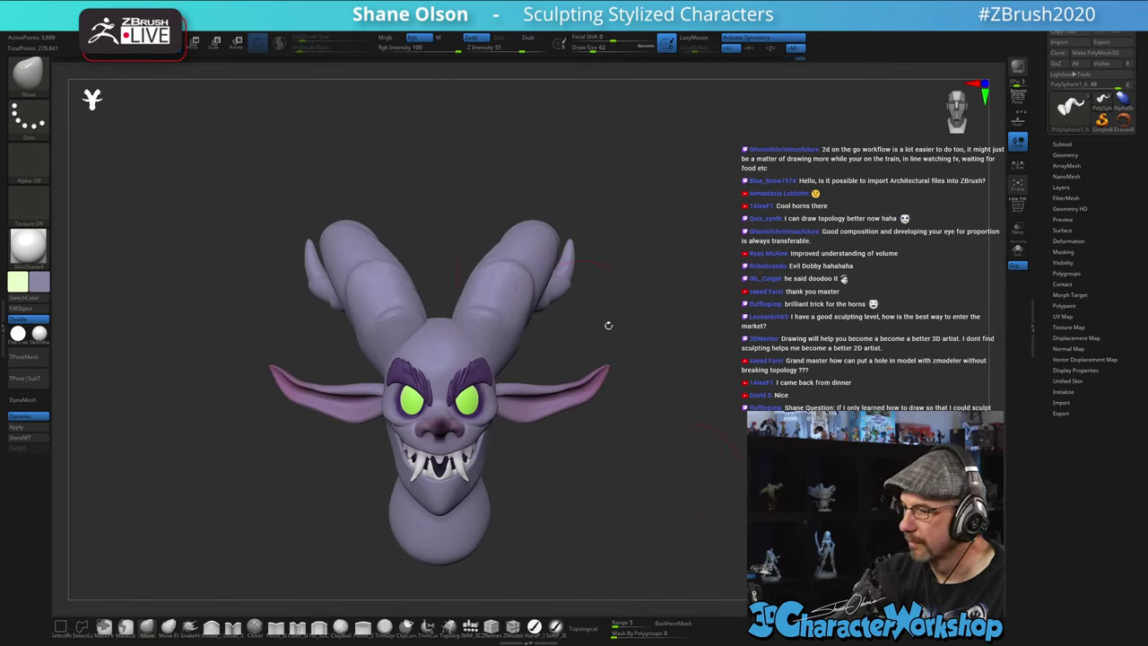
pyautogui.moveTo(694, 427)
pyautogui.mouseDown(button='right')
pyautogui.moveTo(642, 441)
pyautogui.moveTo(708, 428)
pyautogui.mouseUp(button='right')
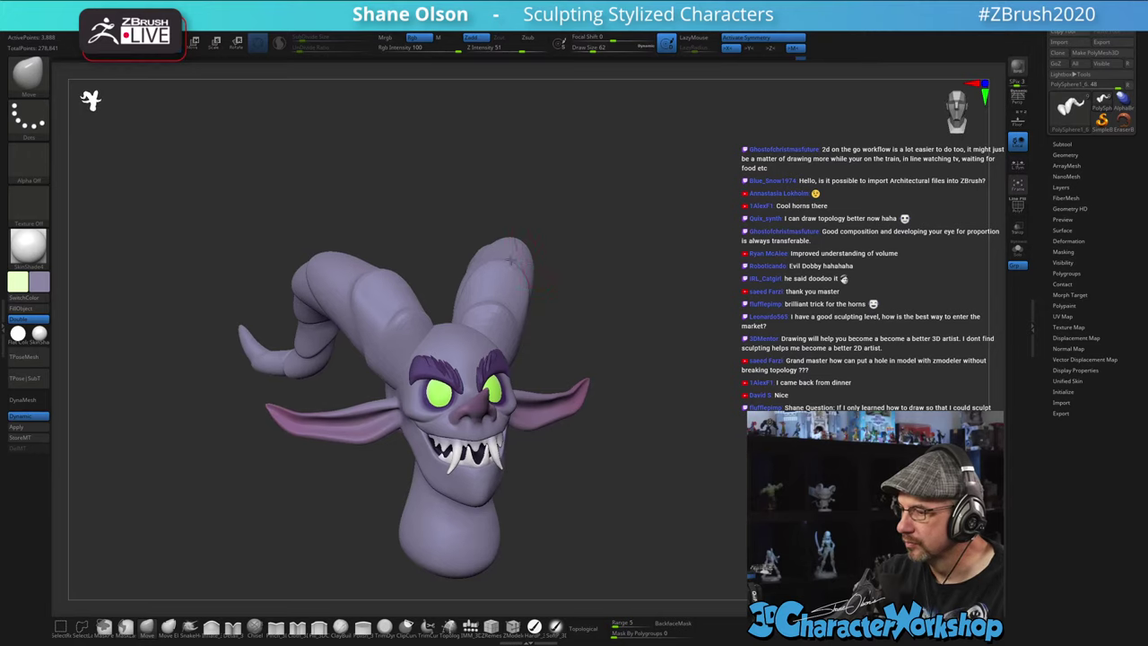
# - Refine the shape of both horns above the head with the Move brush at draw size 54, working from several angles
pyautogui.moveTo(512, 264); pyautogui.dragTo(508, 263)
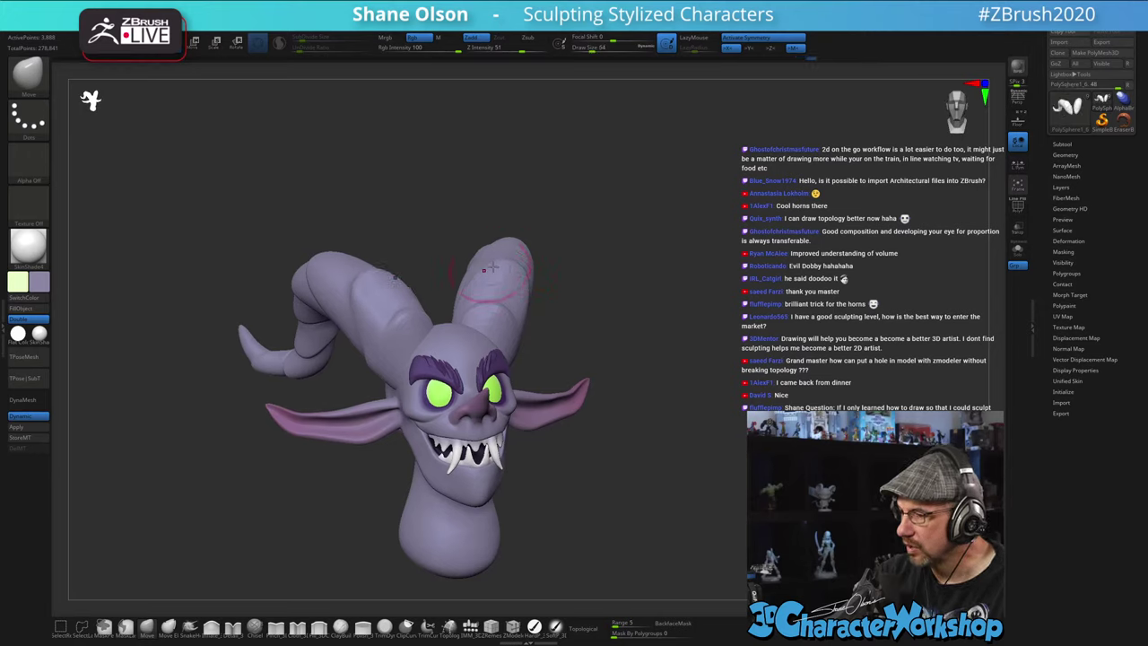
pyautogui.moveTo(532, 271)
pyautogui.mouseDown(button='right')
pyautogui.moveTo(518, 269)
pyautogui.moveTo(525, 316)
pyautogui.moveTo(514, 291)
pyautogui.moveTo(513, 344)
pyautogui.mouseUp(button='right')
pyautogui.moveTo(513, 343); pyautogui.dragTo(521, 303)
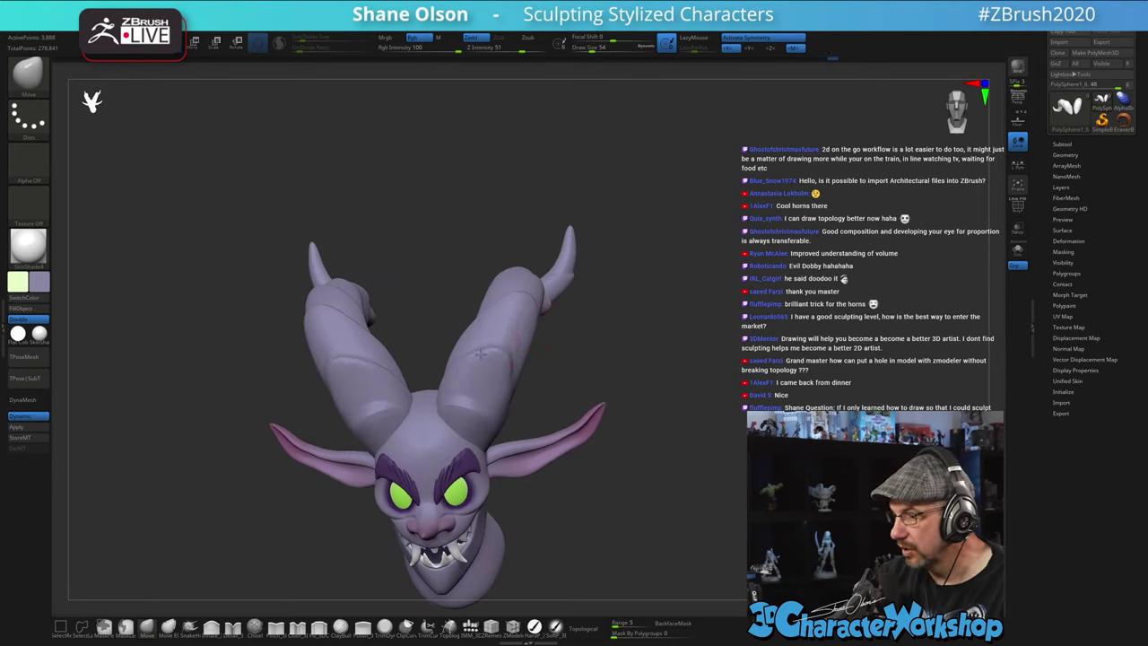
pyautogui.moveTo(614, 387); pyautogui.dragTo(608, 361)
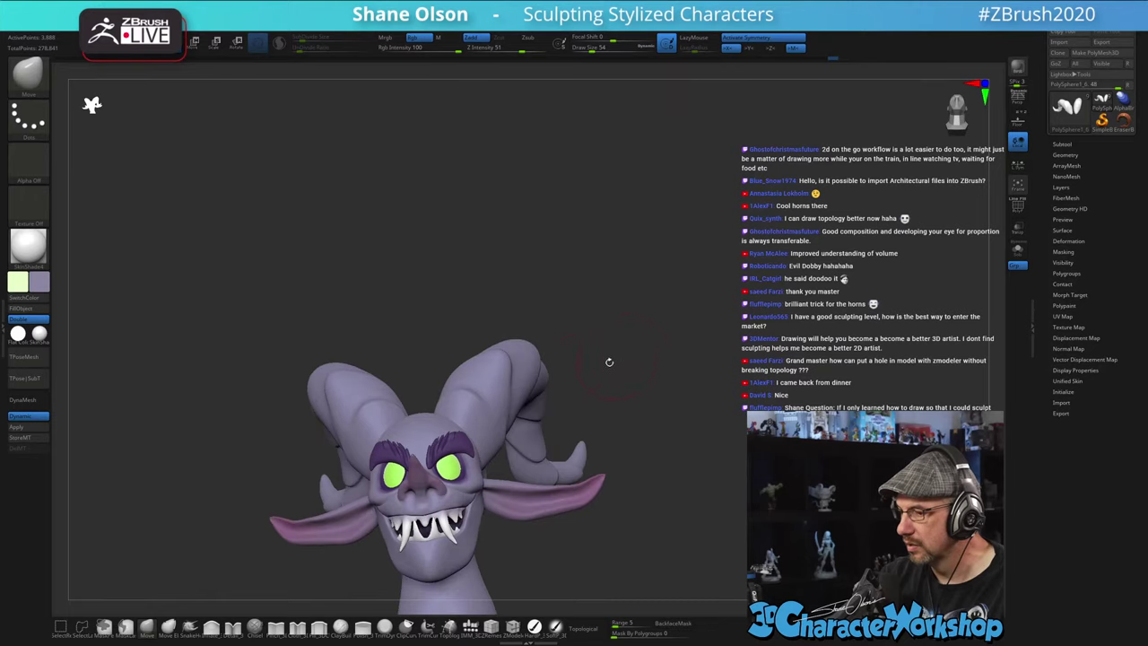
pyautogui.moveTo(476, 399)
pyautogui.mouseDown(button='right')
pyautogui.moveTo(511, 395)
pyautogui.moveTo(485, 391)
pyautogui.mouseUp(button='right')
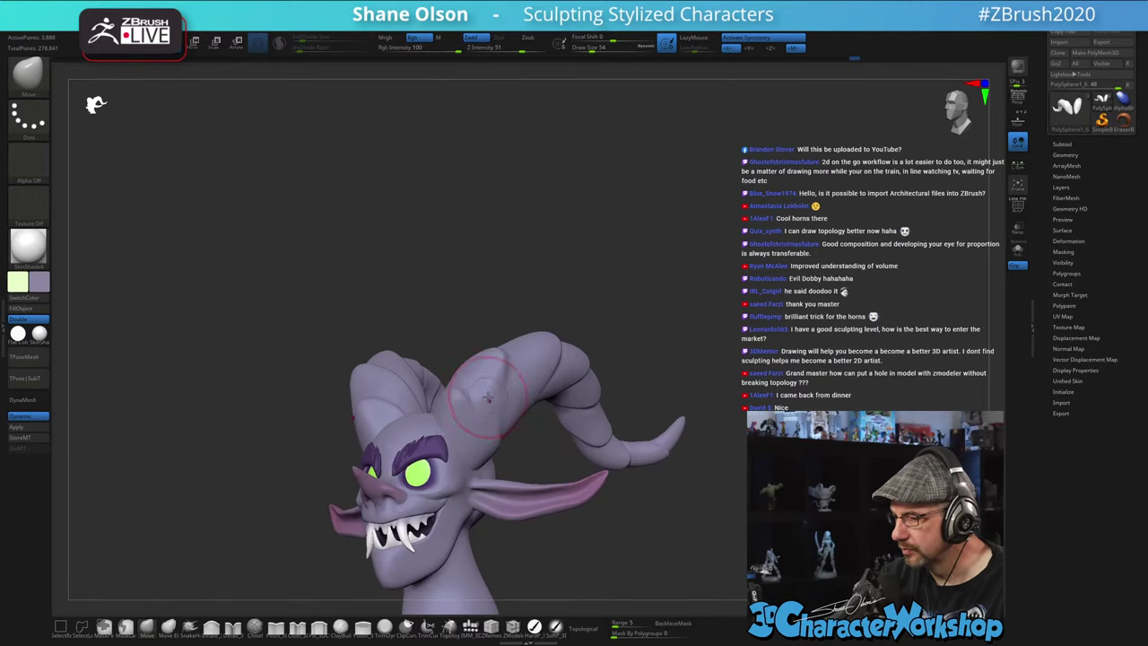
pyautogui.keyDown('alt'); pyautogui.moveTo(756, 439); pyautogui.dragTo(751, 408); pyautogui.keyUp('alt')
pyautogui.moveTo(722, 448); pyautogui.dragTo(711, 389)
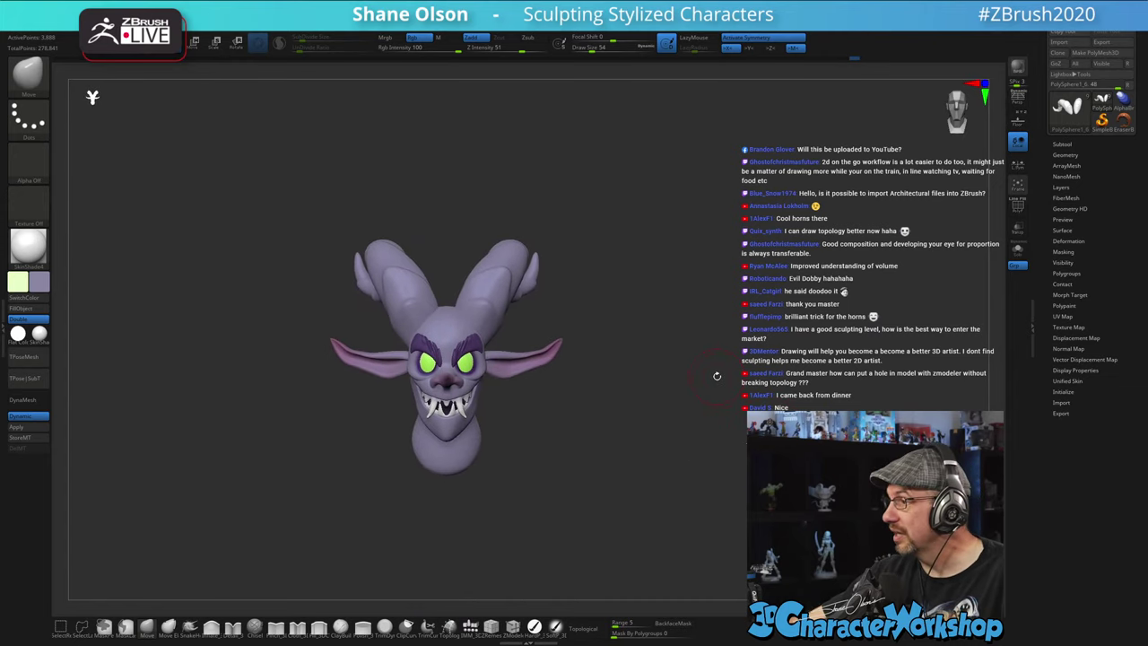
pyautogui.moveTo(663, 313)
pyautogui.mouseDown()
pyautogui.moveTo(691, 325)
pyautogui.moveTo(682, 306)
pyautogui.moveTo(623, 305)
pyautogui.moveTo(672, 320)
pyautogui.moveTo(643, 318)
pyautogui.mouseUp()
pyautogui.keyDown('alt'); pyautogui.moveTo(743, 383); pyautogui.dragTo(720, 369); pyautogui.keyUp('alt')
# - Enlarge the Move brush to draw size 80 and adjust the overall curve of the horns from the side
pyautogui.press('s')
pyautogui.click(717, 371)
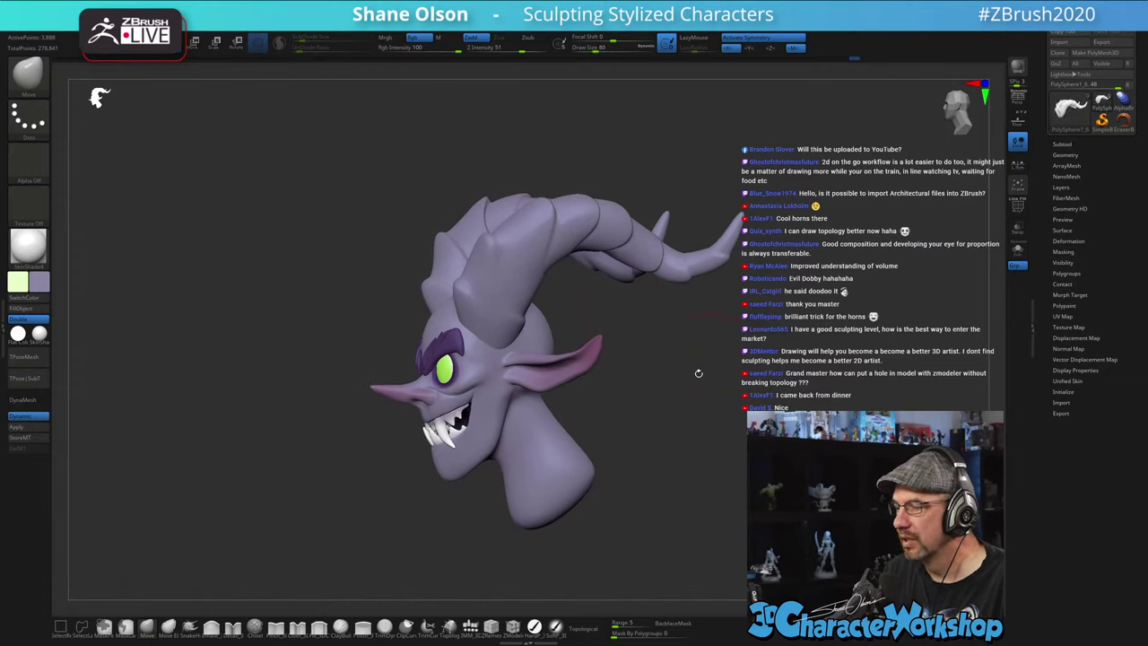
pyautogui.moveTo(611, 367); pyautogui.dragTo(580, 330)
pyautogui.moveTo(653, 293); pyautogui.dragTo(641, 356)
pyautogui.keyDown('alt'); pyautogui.moveTo(786, 437); pyautogui.dragTo(728, 436); pyautogui.keyUp('alt')
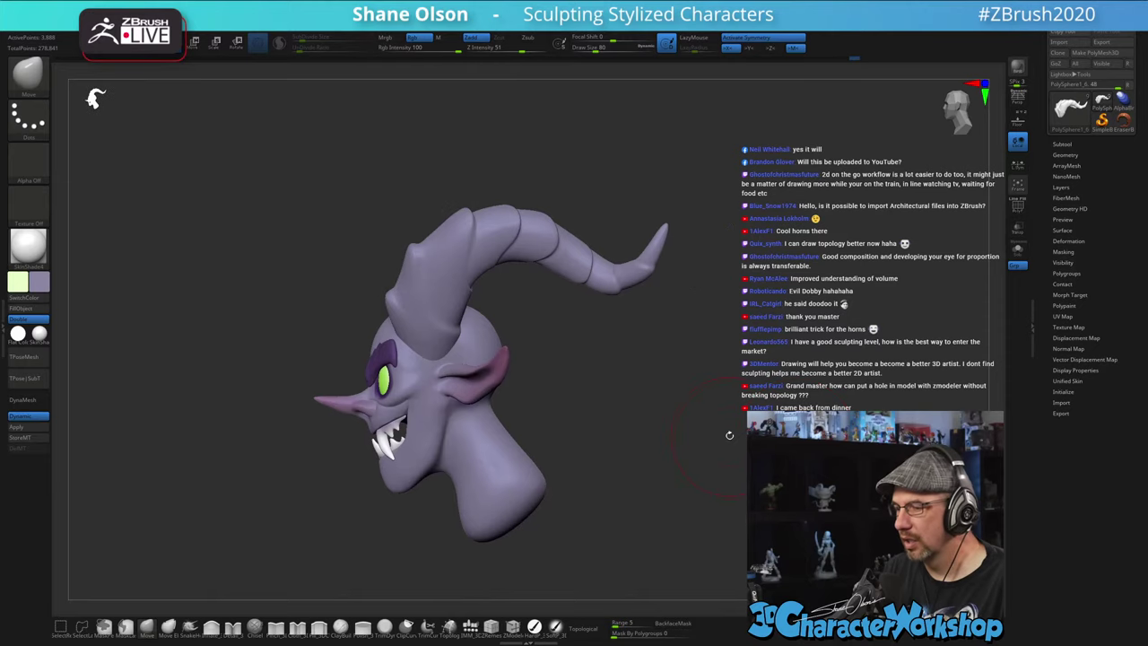
# - Tilt the horns backward with the transform gizmo so their tips sit lower behind the head
pyautogui.press('w')
pyautogui.moveTo(432, 280); pyautogui.dragTo(459, 272)
pyautogui.moveTo(618, 404)
pyautogui.mouseDown()
pyautogui.moveTo(678, 407)
pyautogui.moveTo(606, 398)
pyautogui.moveTo(745, 378)
pyautogui.moveTo(659, 383)
pyautogui.mouseUp()
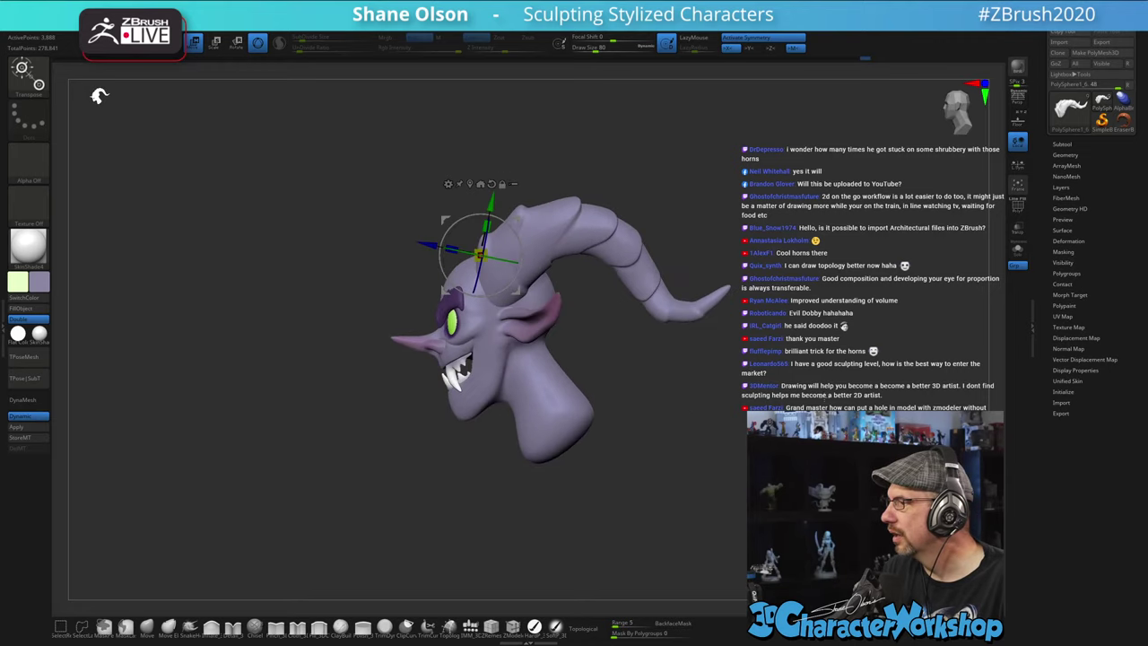
pyautogui.moveTo(839, 380)
pyautogui.keyDown('alt'); pyautogui.mouseDown()
pyautogui.moveTo(647, 425)
pyautogui.moveTo(682, 439)
pyautogui.moveTo(626, 438)
pyautogui.mouseUp(); pyautogui.keyUp('alt')
pyautogui.press('q')
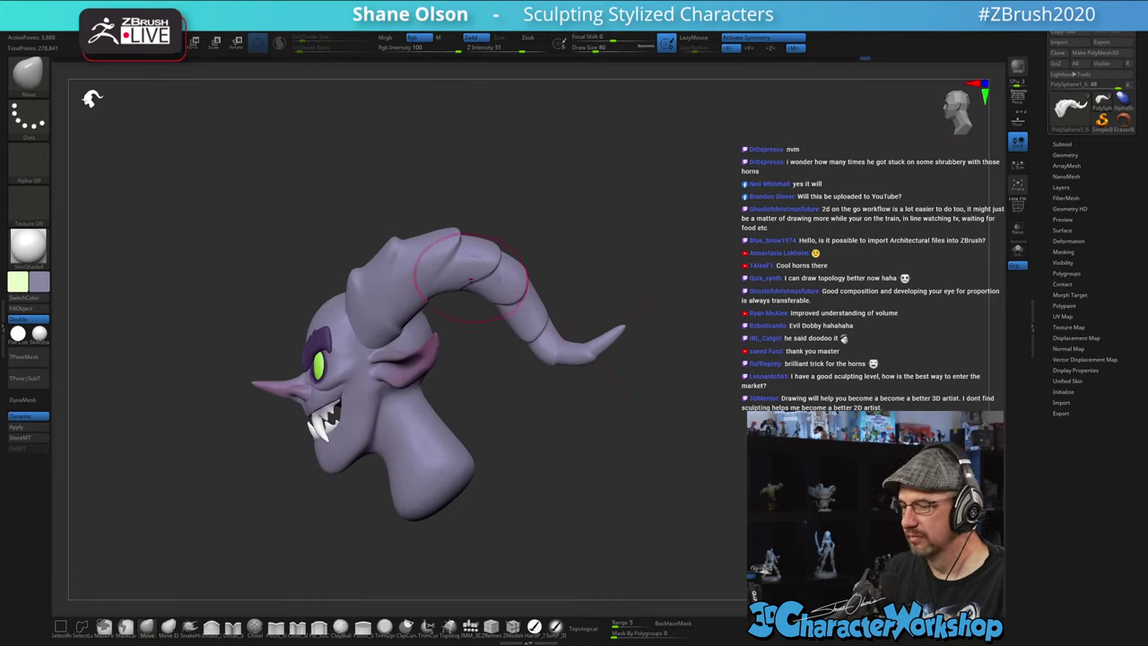
# - Reset the gizmo orientation and nudge the horns into place on top of the head
pyautogui.press('w')
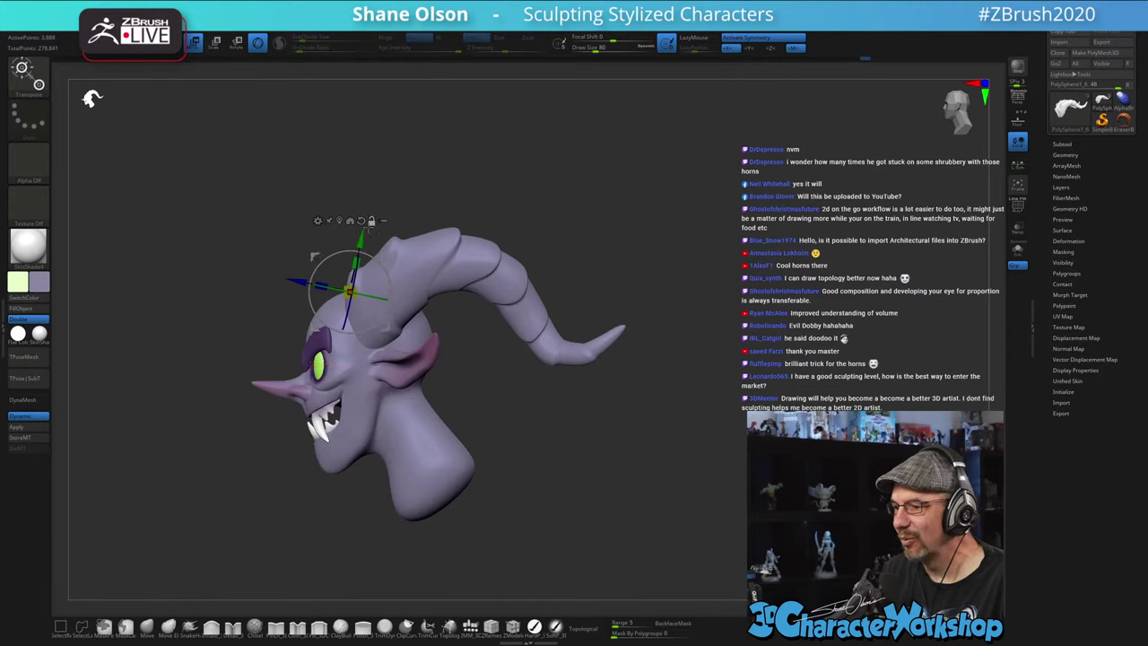
pyautogui.click(362, 222)
pyautogui.moveTo(389, 254); pyautogui.dragTo(391, 250)
pyautogui.moveTo(572, 412)
pyautogui.mouseDown()
pyautogui.moveTo(611, 410)
pyautogui.moveTo(634, 381)
pyautogui.moveTo(628, 361)
pyautogui.moveTo(571, 464)
pyautogui.moveTo(556, 446)
pyautogui.moveTo(594, 436)
pyautogui.moveTo(529, 372)
pyautogui.mouseUp()
pyautogui.press('q')
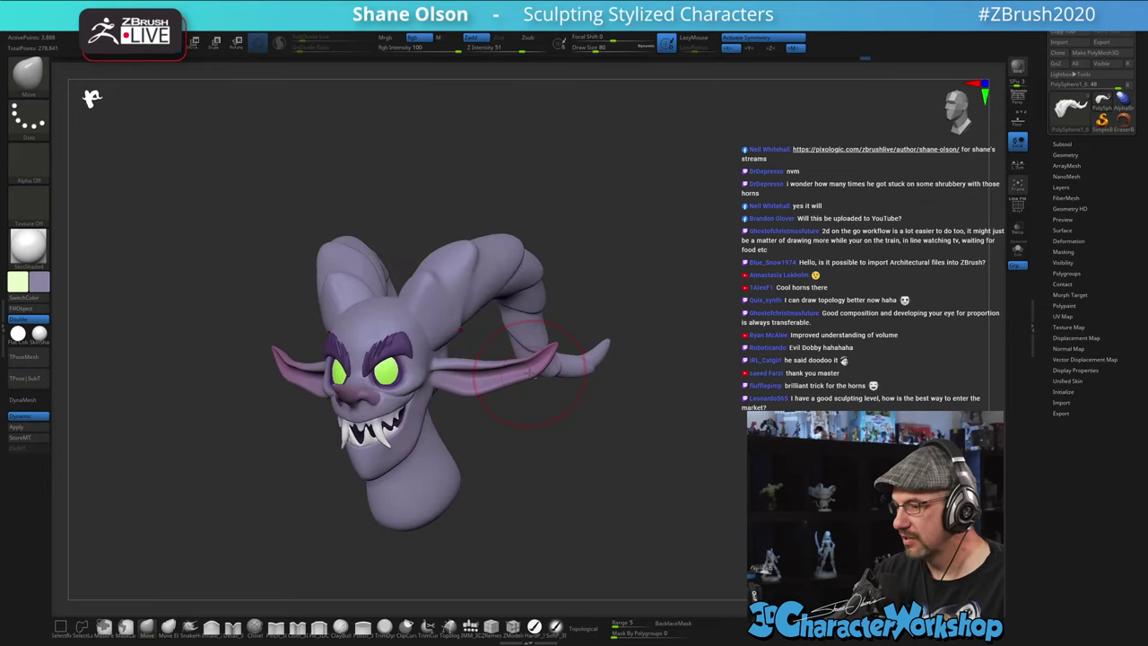
# - Select the head and pull the ear tips inward to shorten the ears, using the Move brush at draw size 116
pyautogui.keyDown('alt'); pyautogui.click(530, 372); pyautogui.keyUp('alt')
pyautogui.press('s')
pyautogui.moveTo(551, 441); pyautogui.dragTo(555, 441)
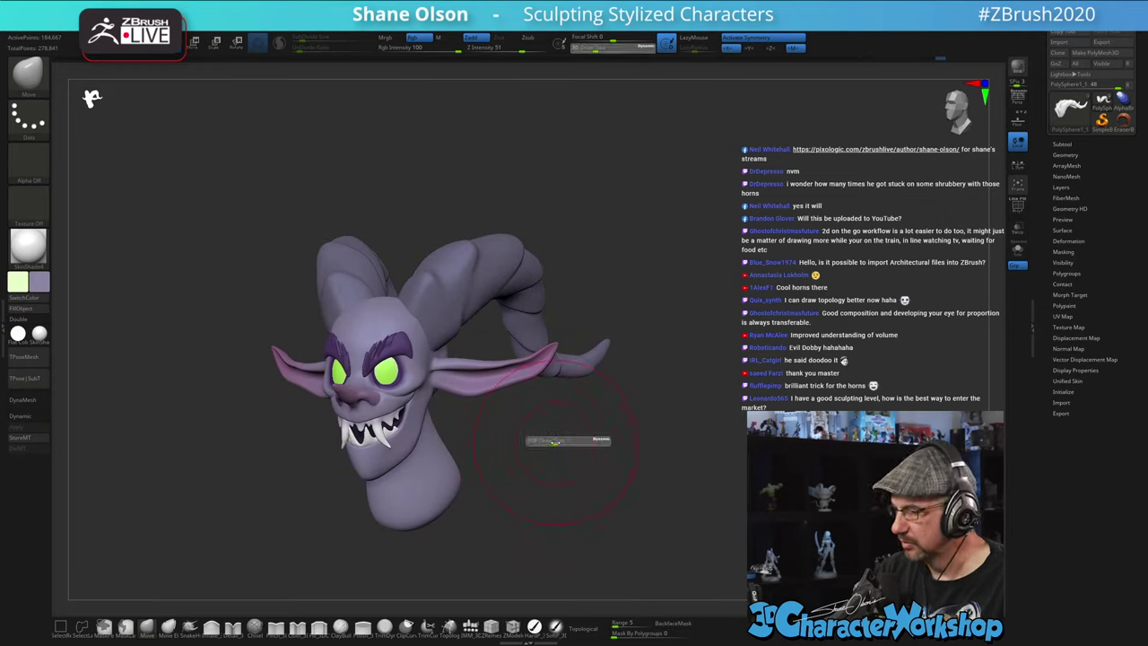
pyautogui.moveTo(541, 354); pyautogui.dragTo(534, 358)
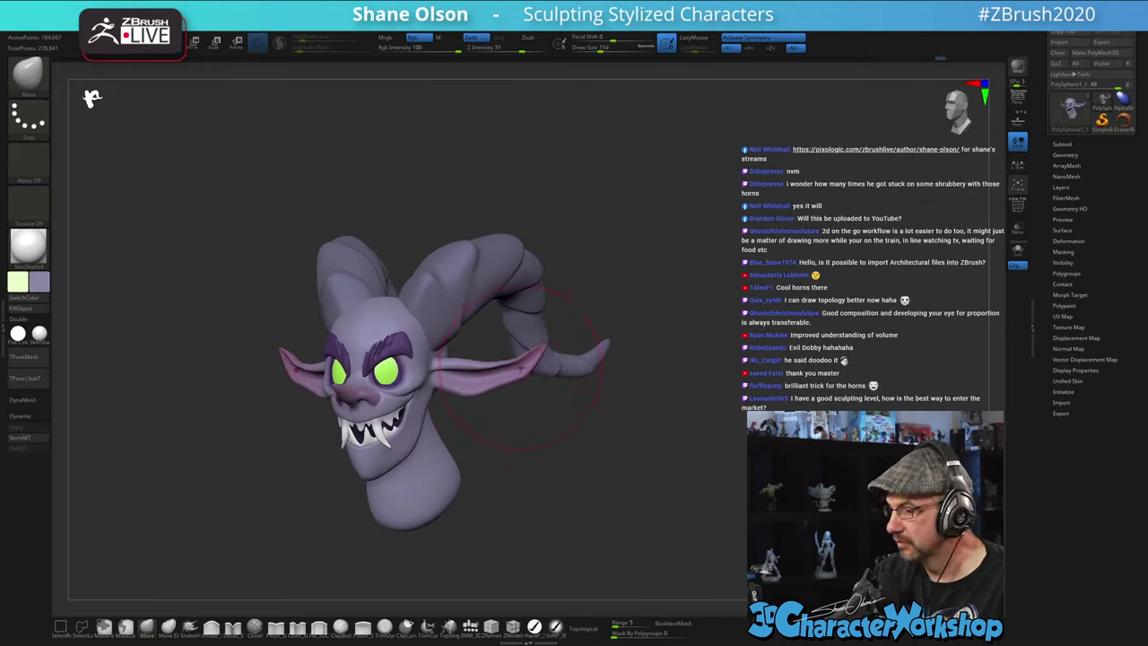
pyautogui.moveTo(577, 452)
pyautogui.mouseDown()
pyautogui.moveTo(604, 446)
pyautogui.moveTo(545, 422)
pyautogui.mouseUp()
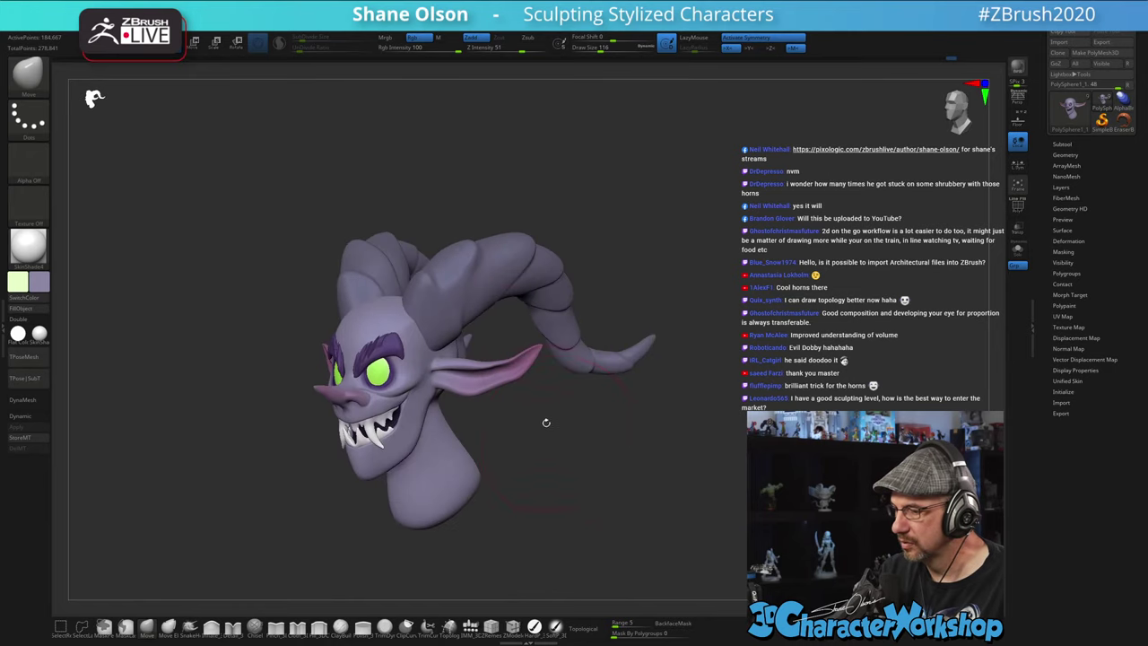
pyautogui.moveTo(529, 364); pyautogui.dragTo(514, 366)
pyautogui.moveTo(582, 467)
pyautogui.mouseDown()
pyautogui.moveTo(607, 469)
pyautogui.moveTo(565, 473)
pyautogui.moveTo(589, 471)
pyautogui.mouseUp()
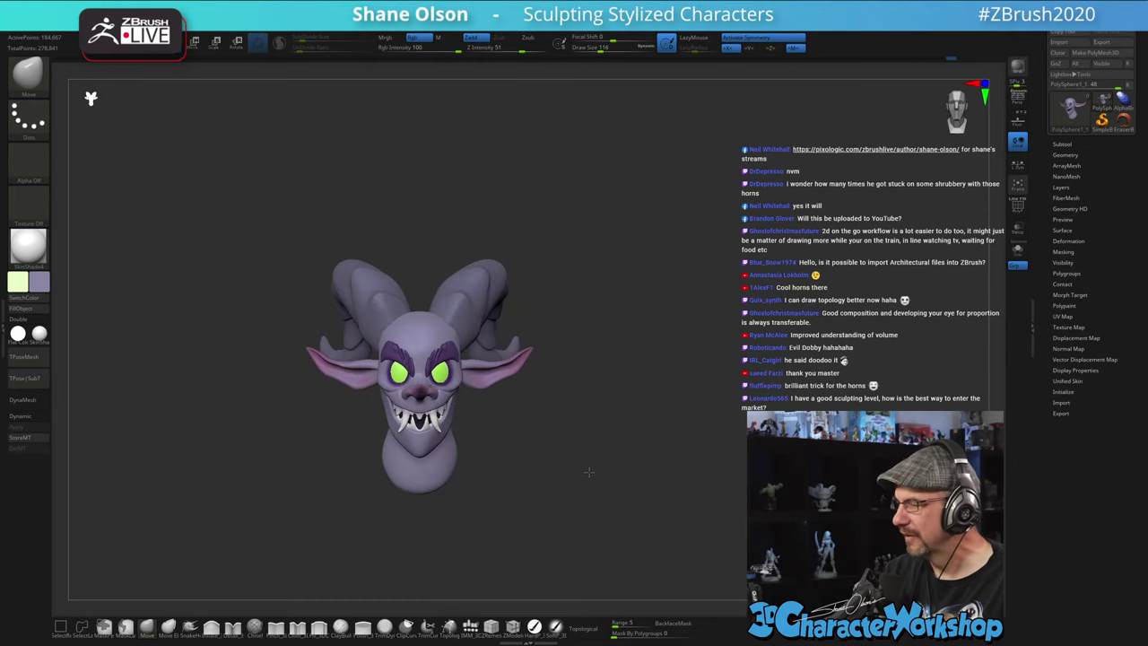
# - Examine the ears and horns together from the front, three-quarter and side views
pyautogui.press('[')
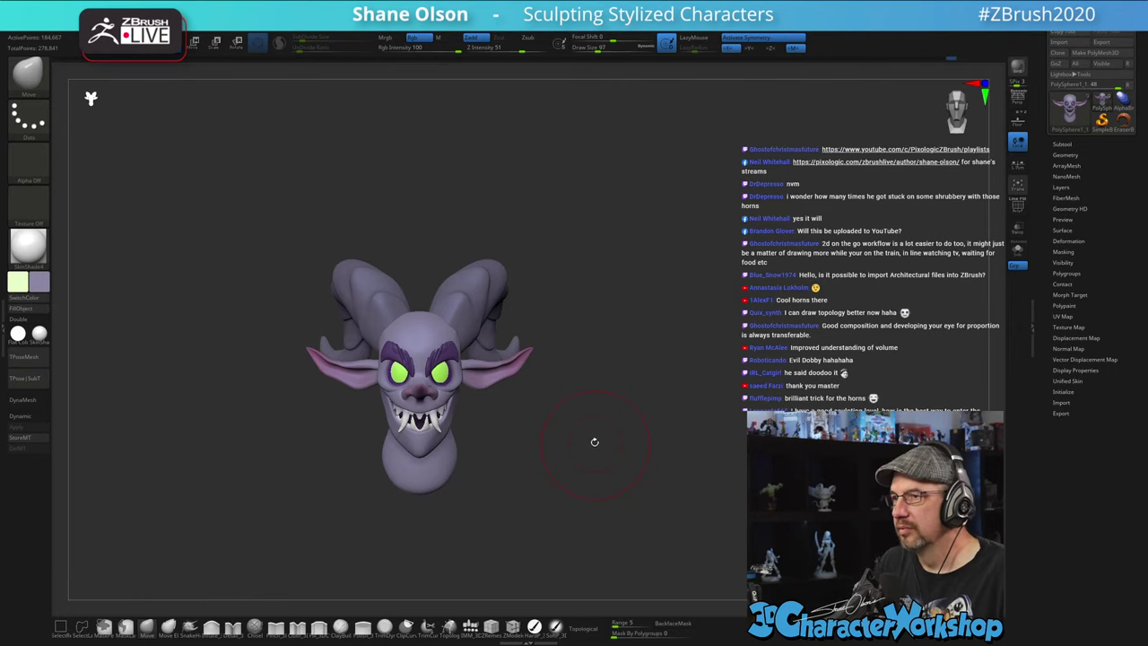
pyautogui.moveTo(680, 431); pyautogui.dragTo(650, 432)
pyautogui.moveTo(631, 414)
pyautogui.mouseDown()
pyautogui.moveTo(643, 440)
pyautogui.moveTo(686, 415)
pyautogui.moveTo(676, 417)
pyautogui.mouseUp()
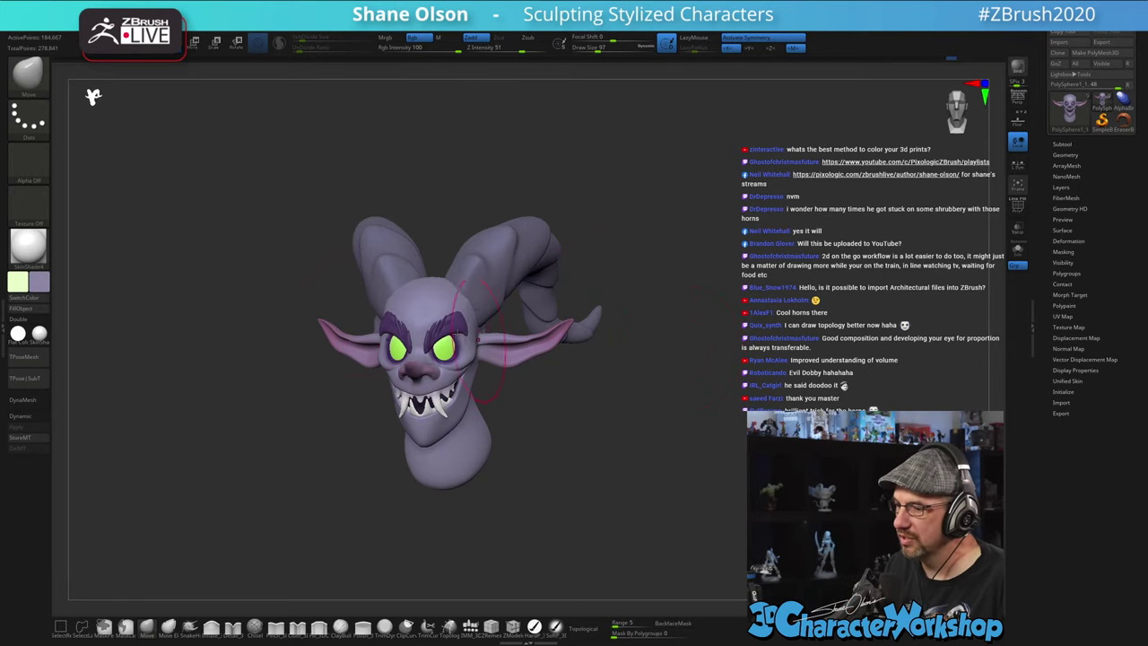
pyautogui.moveTo(624, 425)
pyautogui.mouseDown()
pyautogui.moveTo(619, 416)
pyautogui.moveTo(741, 434)
pyautogui.moveTo(645, 430)
pyautogui.moveTo(679, 377)
pyautogui.moveTo(665, 380)
pyautogui.mouseUp()
pyautogui.press('s')
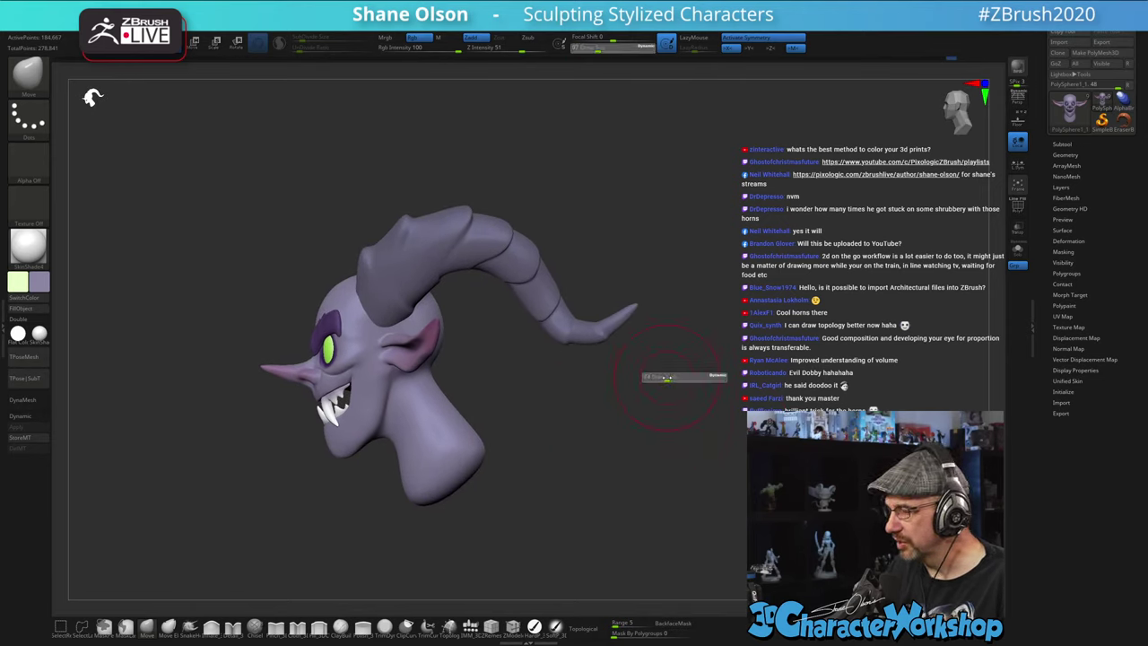
pyautogui.moveTo(563, 397); pyautogui.dragTo(599, 400)
# - Select the horns, check their silhouette from the side and front, and set the draw size to 80
pyautogui.keyDown('alt'); pyautogui.click(377, 293); pyautogui.keyUp('alt')
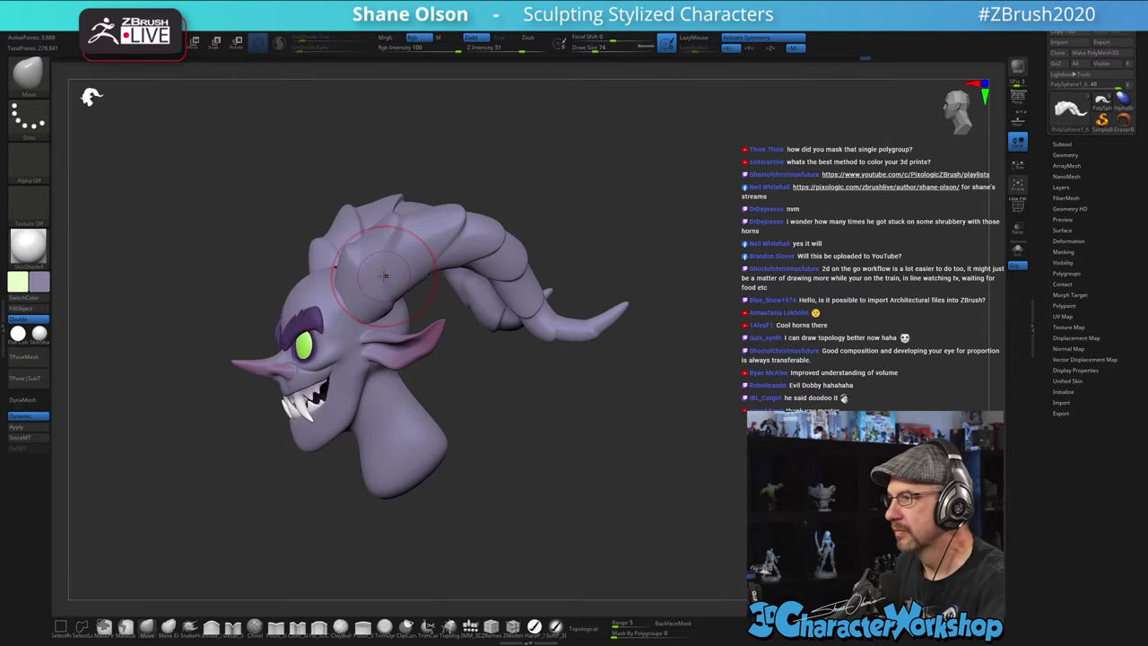
pyautogui.moveTo(500, 410); pyautogui.dragTo(598, 414)
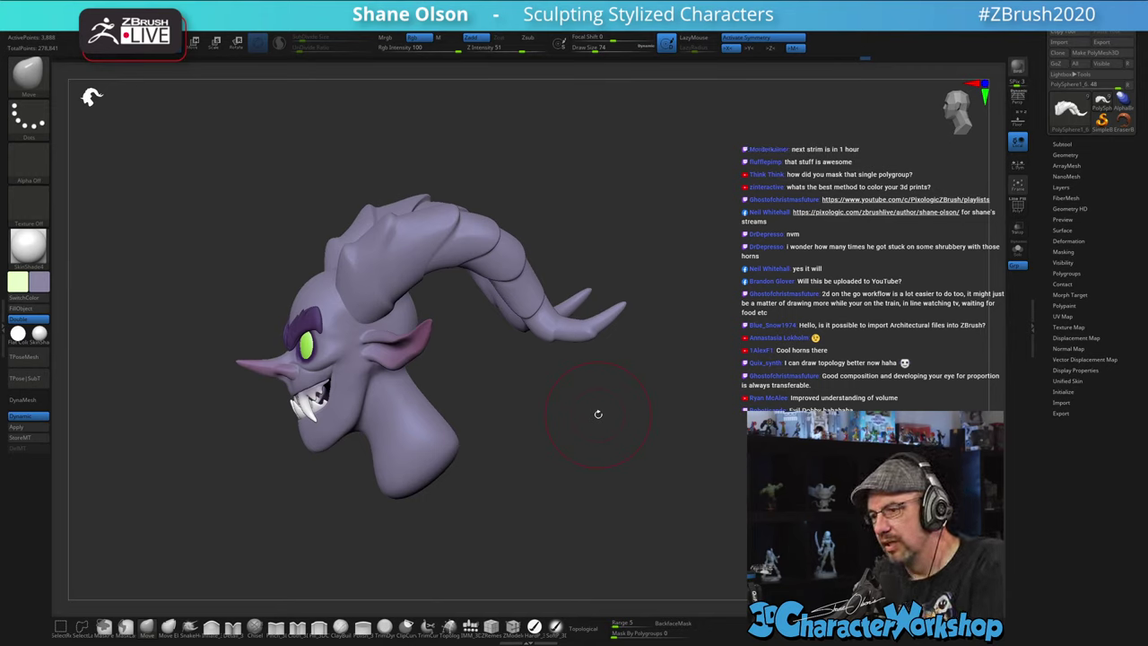
pyautogui.moveTo(576, 384)
pyautogui.mouseDown()
pyautogui.moveTo(594, 383)
pyautogui.moveTo(651, 261)
pyautogui.moveTo(732, 356)
pyautogui.mouseUp()
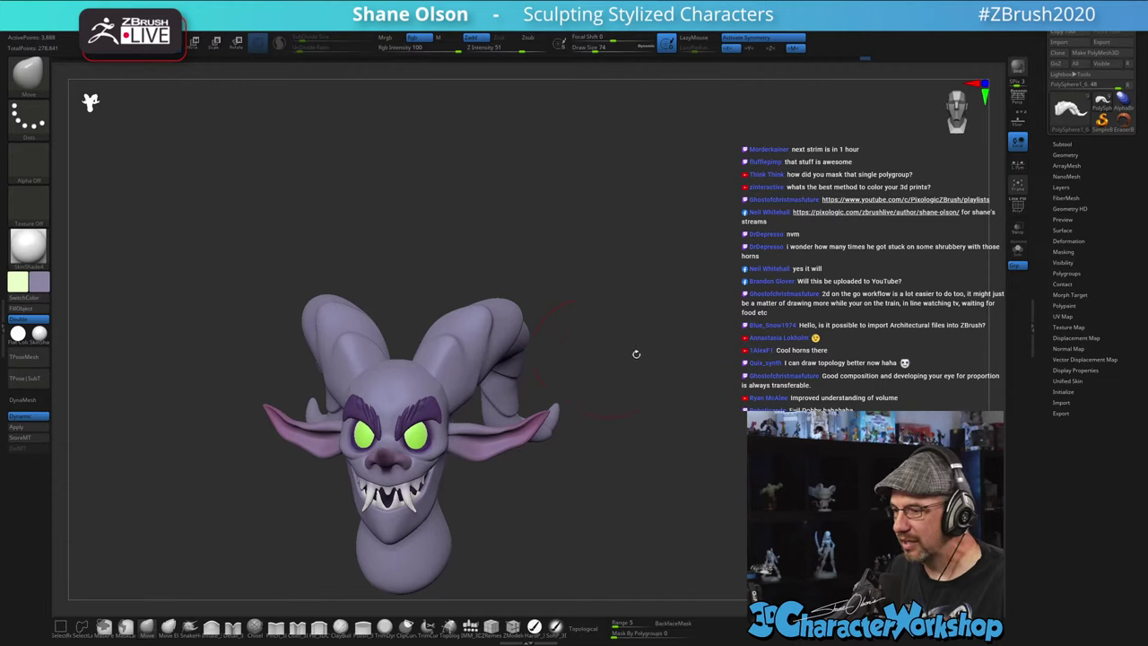
pyautogui.moveTo(636, 354)
pyautogui.mouseDown()
pyautogui.moveTo(638, 328)
pyautogui.moveTo(594, 367)
pyautogui.moveTo(500, 393)
pyautogui.mouseUp()
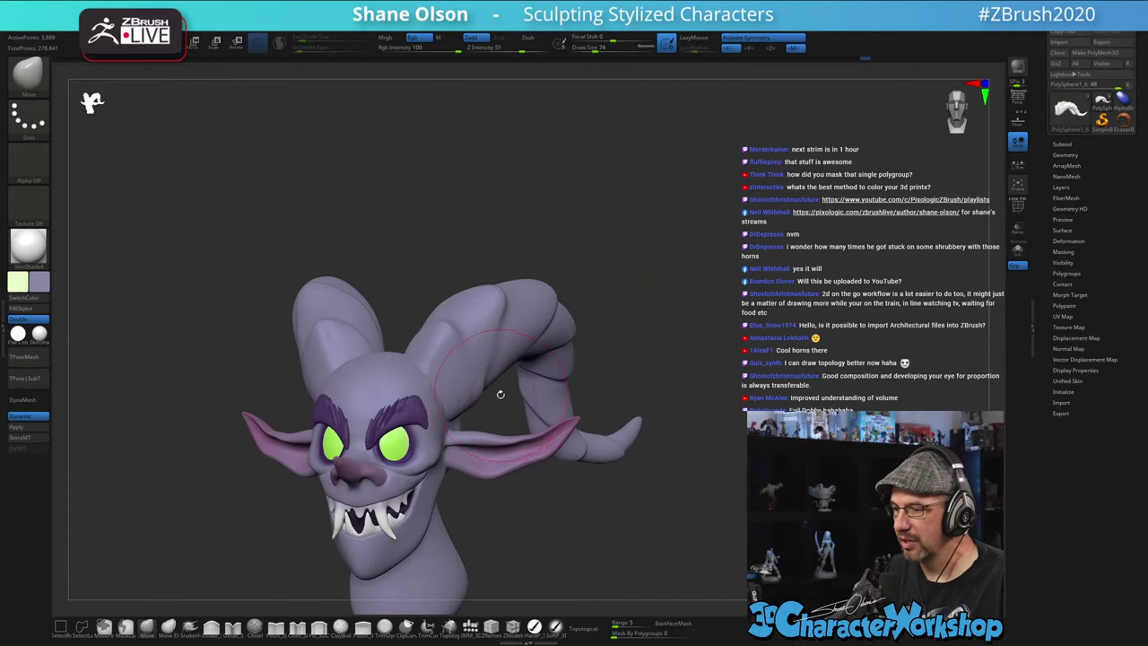
pyautogui.press(']')
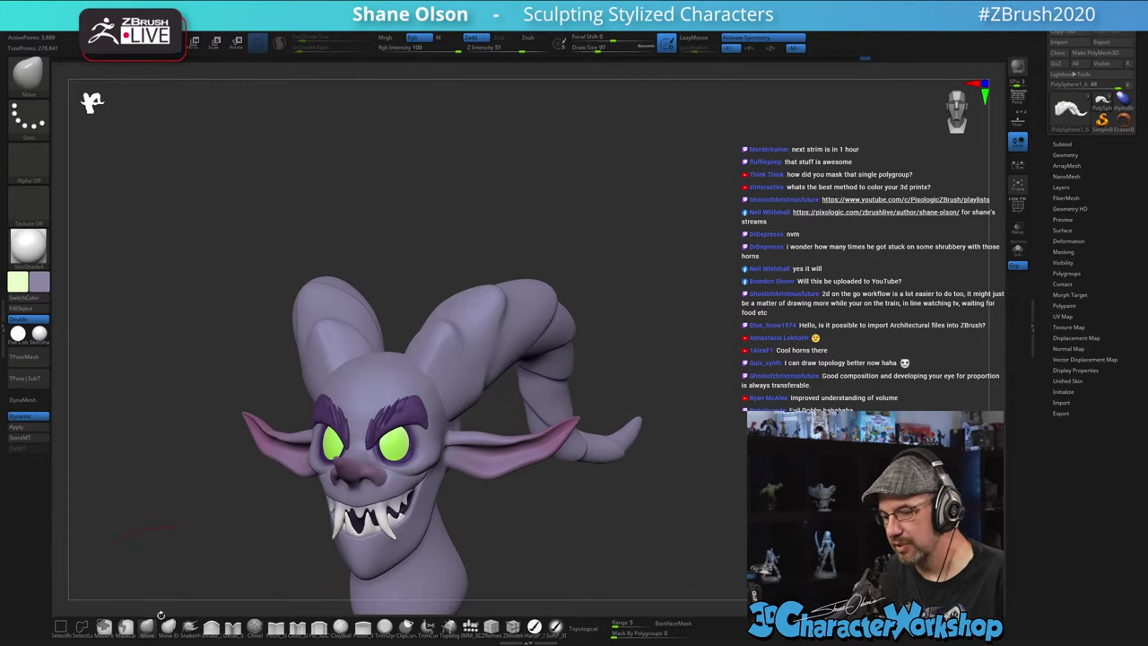
pyautogui.press('s')
pyautogui.click(474, 377)
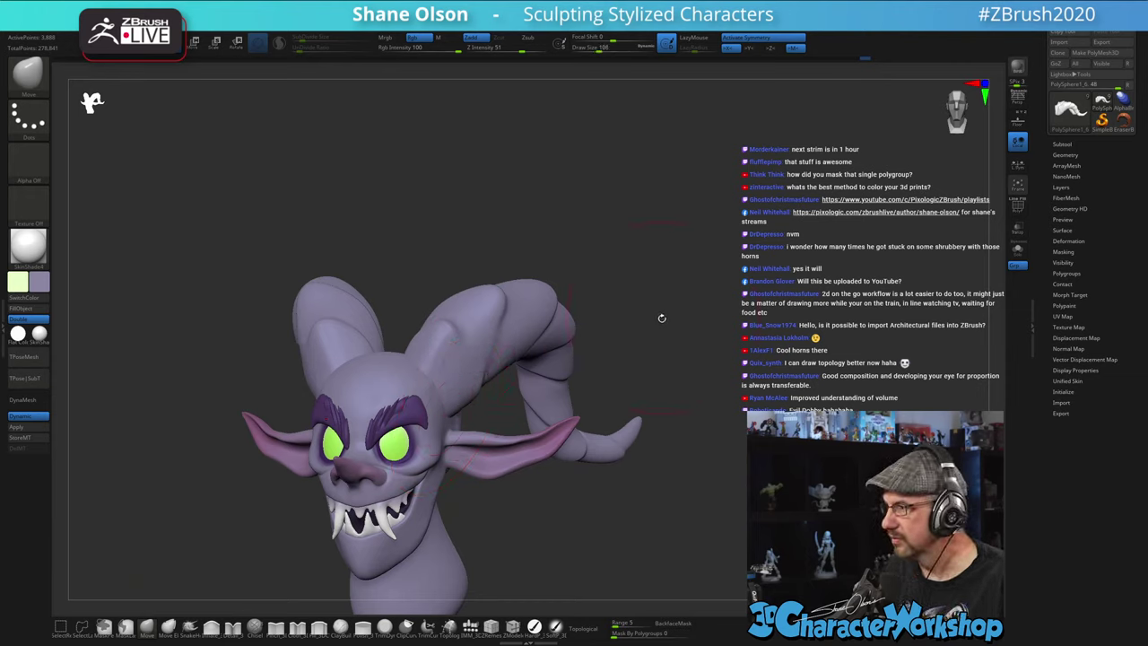
pyautogui.keyDown('alt'); pyautogui.moveTo(731, 296); pyautogui.dragTo(748, 273); pyautogui.keyUp('alt')
pyautogui.press('s')
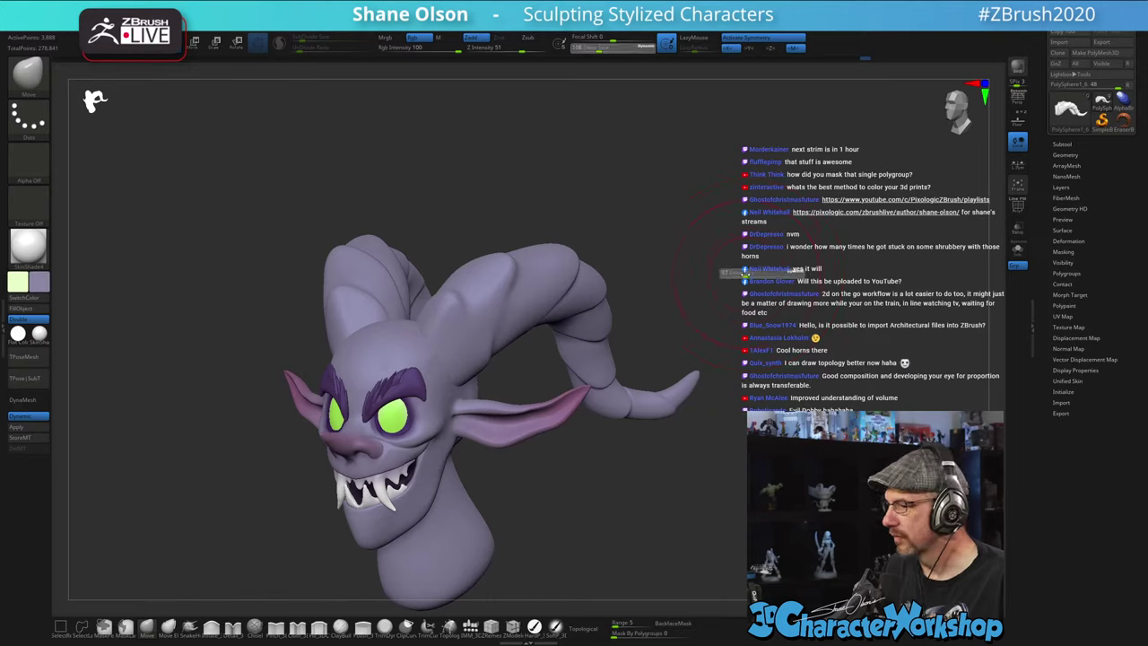
pyautogui.click(744, 273)
# - Mask the rear portions of the horns with the gizmo, leaving the large segments nearest the head unmasked
pyautogui.press('w')
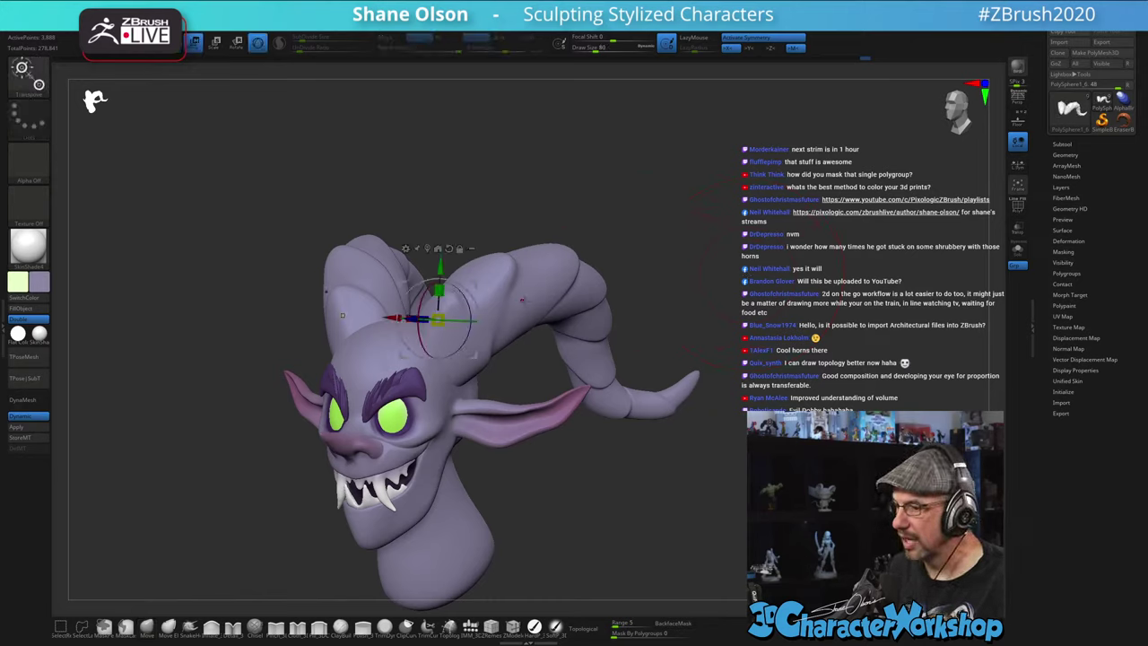
pyautogui.keyDown('ctrl'); pyautogui.click(522, 299); pyautogui.keyUp('ctrl')
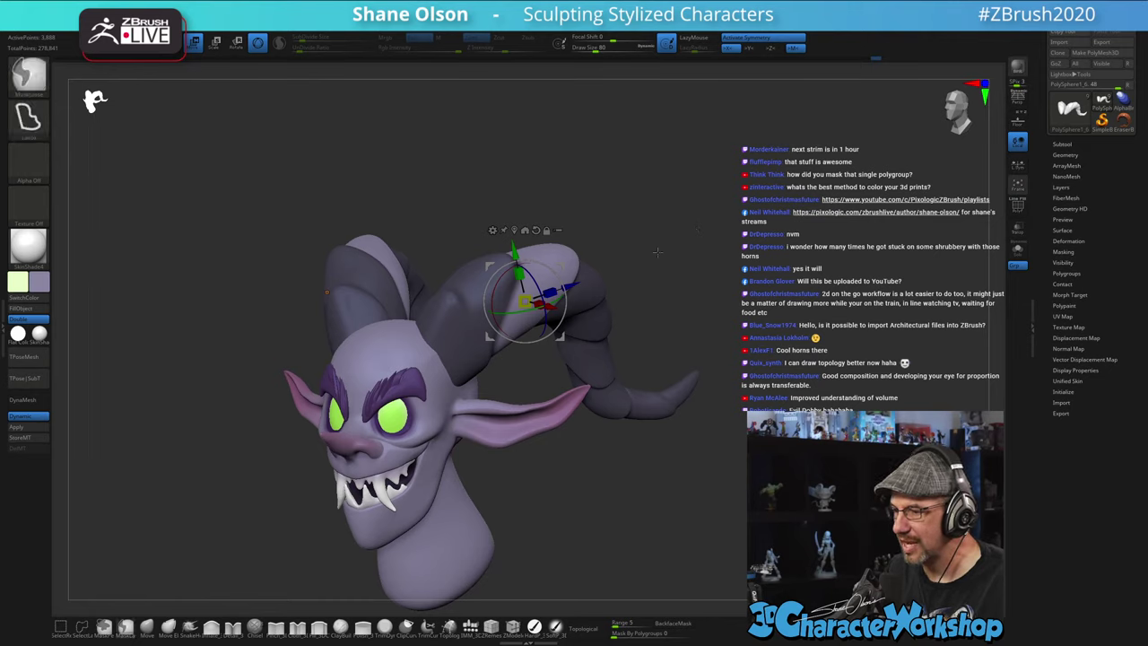
pyautogui.keyDown('alt'); pyautogui.moveTo(561, 266); pyautogui.dragTo(907, 239); pyautogui.keyUp('alt')
pyautogui.keyDown('ctrl'); pyautogui.moveTo(521, 300); pyautogui.dragTo(489, 312); pyautogui.keyUp('ctrl')
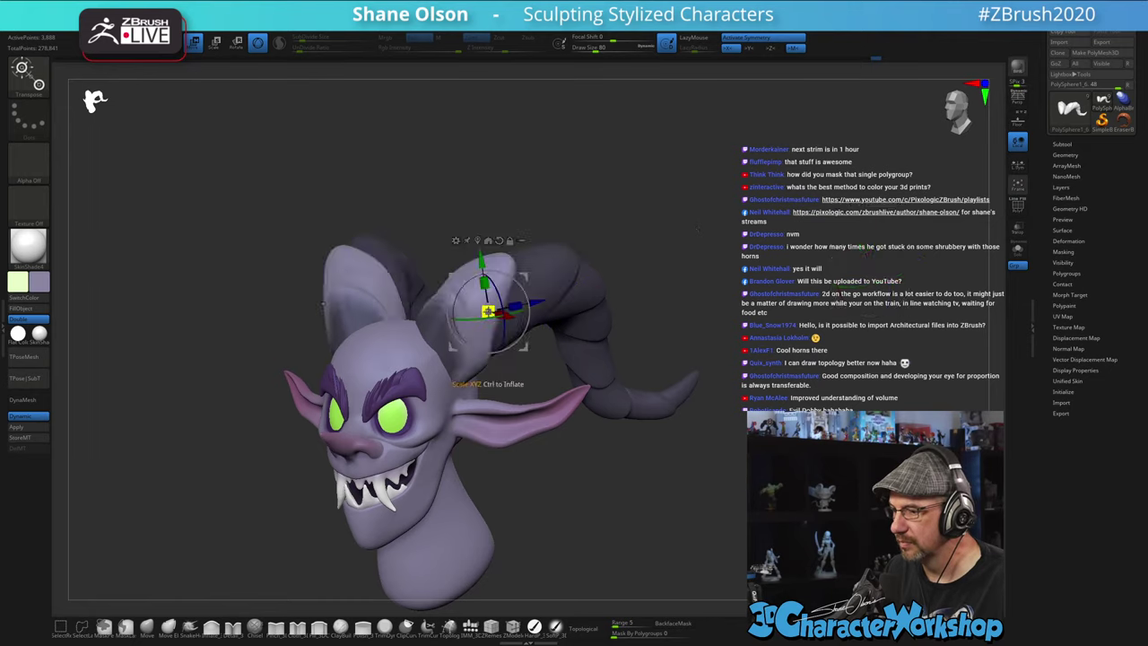
pyautogui.moveTo(654, 247); pyautogui.dragTo(765, 247)
# - Adjust the unmasked base segments with the Move brush at draw size 71, clear the mask, and reduce the draw size to 56
pyautogui.press('q')
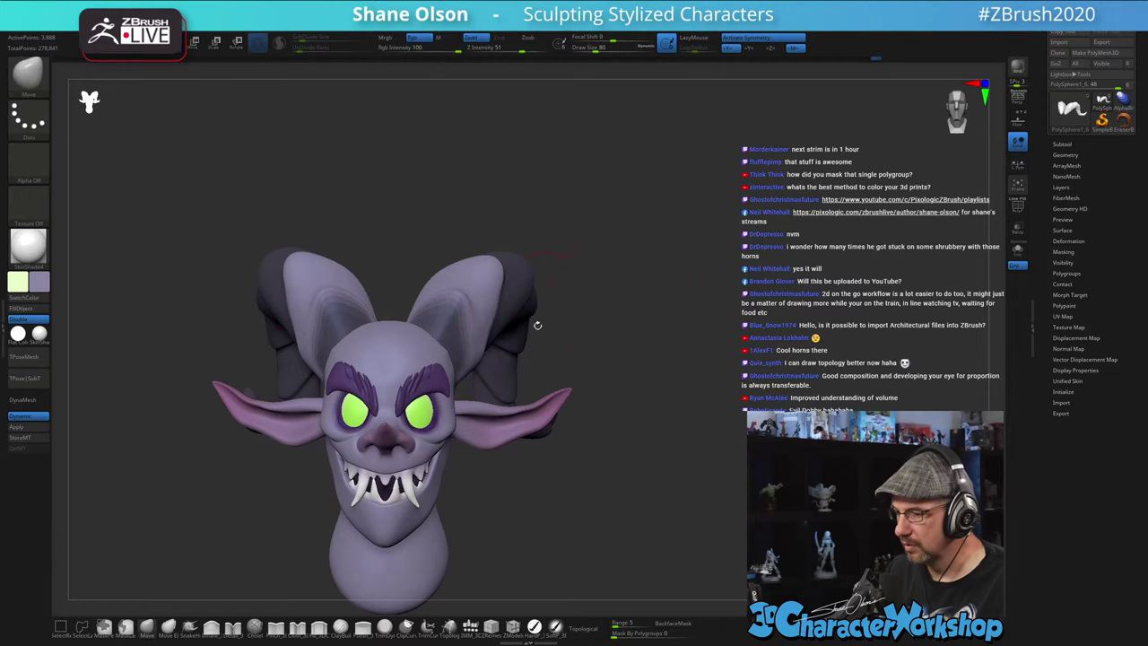
pyautogui.press('s')
pyautogui.moveTo(493, 323); pyautogui.dragTo(491, 322)
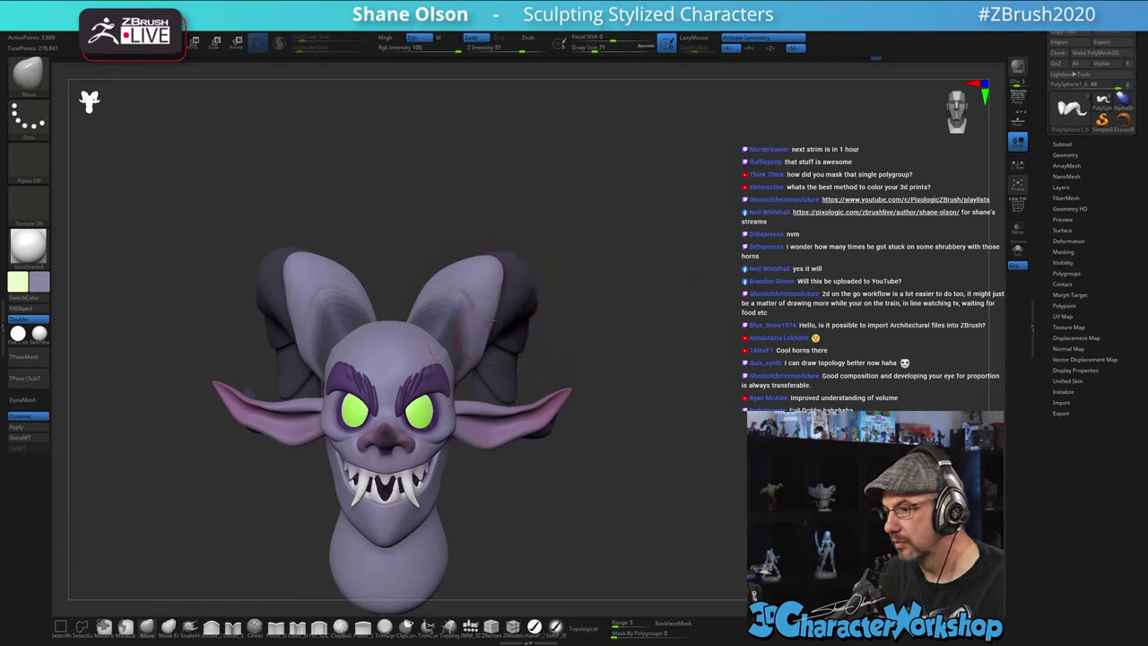
pyautogui.moveTo(643, 326); pyautogui.dragTo(761, 271)
pyautogui.moveTo(686, 269)
pyautogui.mouseDown()
pyautogui.moveTo(774, 271)
pyautogui.moveTo(755, 309)
pyautogui.moveTo(733, 306)
pyautogui.moveTo(716, 212)
pyautogui.moveTo(783, 240)
pyautogui.moveTo(756, 297)
pyautogui.moveTo(701, 303)
pyautogui.mouseUp()
pyautogui.press('s')
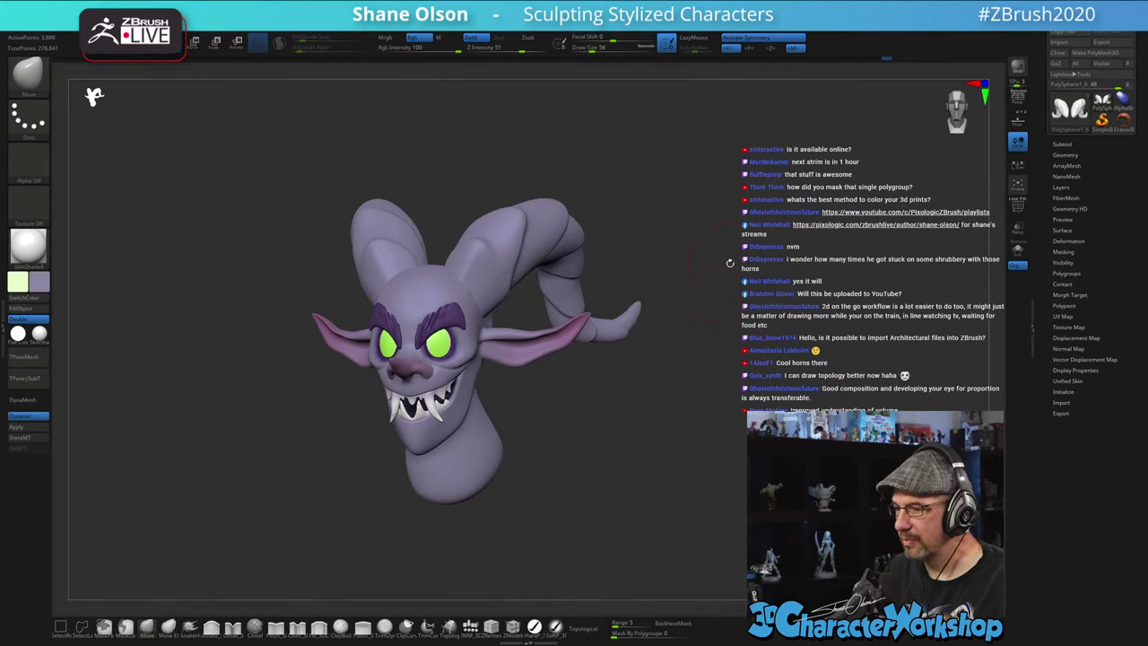
# - Try a dark purple sampled from the face on the horns and return them to the lavender skin color
pyautogui.moveTo(730, 263); pyautogui.dragTo(697, 246)
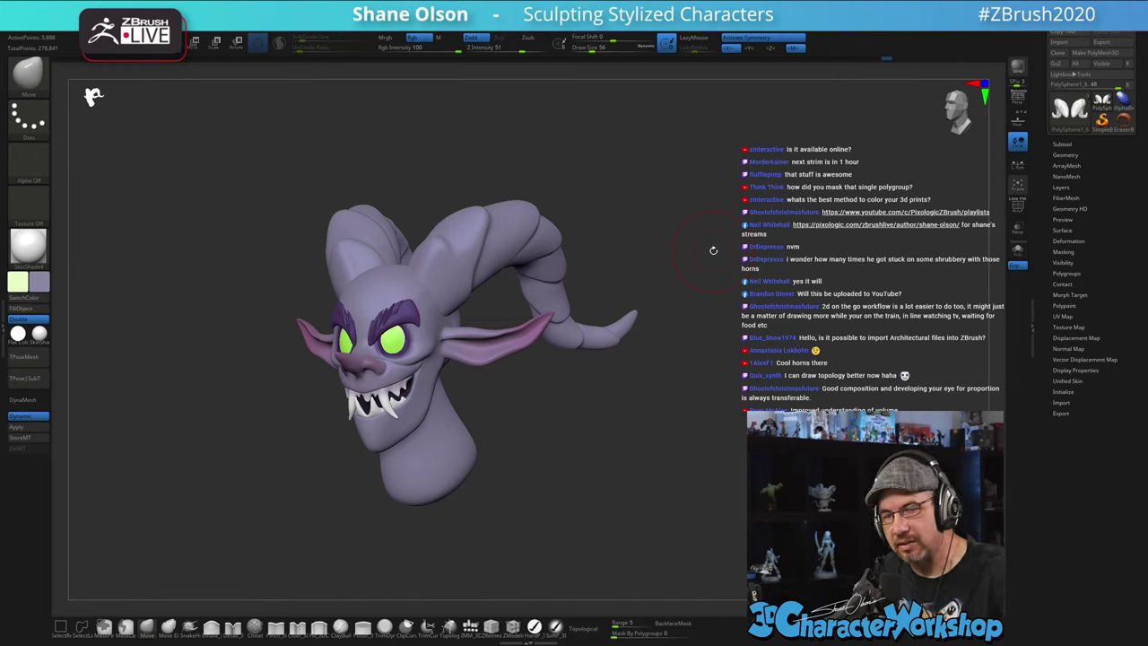
pyautogui.moveTo(708, 263); pyautogui.dragTo(692, 247)
pyautogui.moveTo(693, 399)
pyautogui.mouseDown()
pyautogui.moveTo(678, 402)
pyautogui.moveTo(665, 333)
pyautogui.mouseUp()
pyautogui.moveTo(651, 256); pyautogui.dragTo(646, 256)
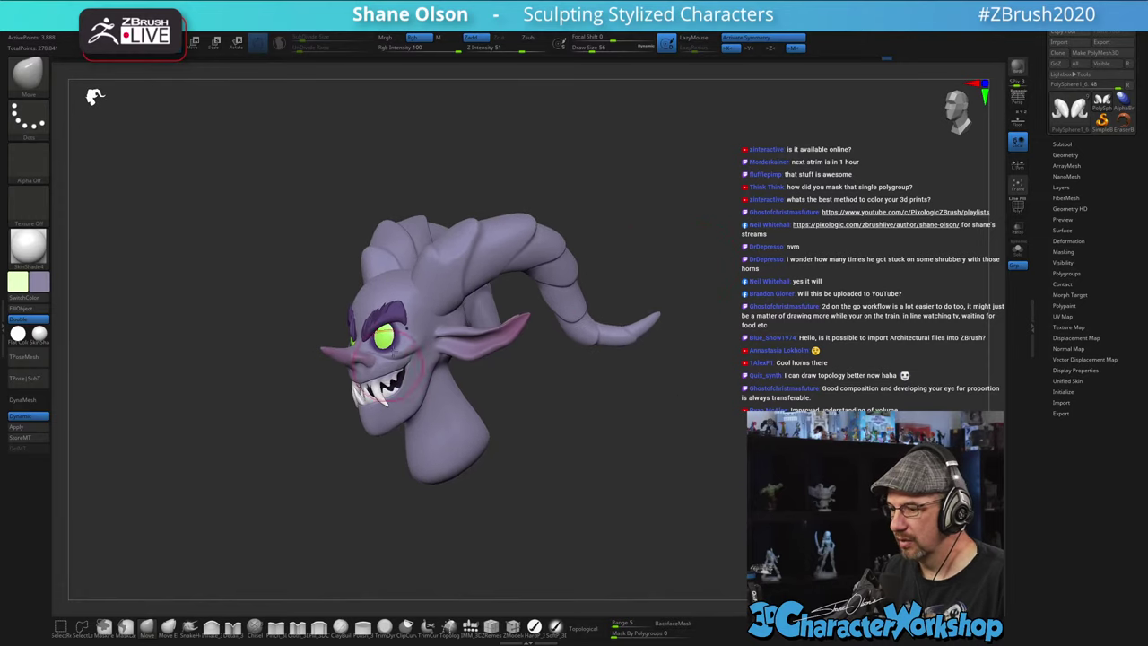
pyautogui.press('c')
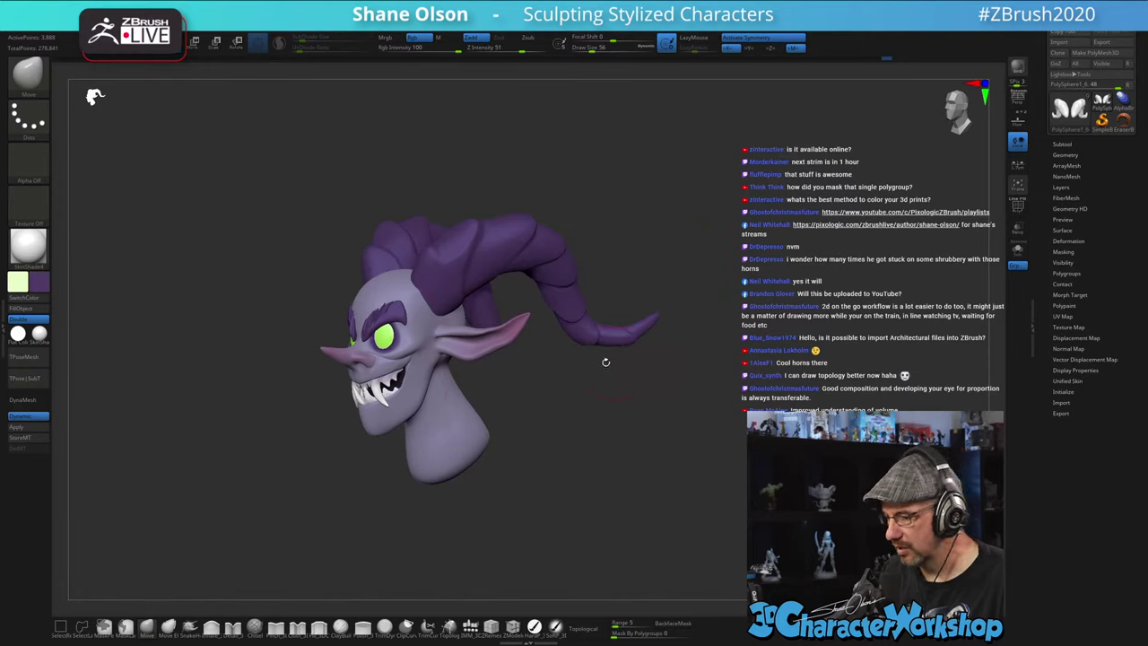
pyautogui.press('c')
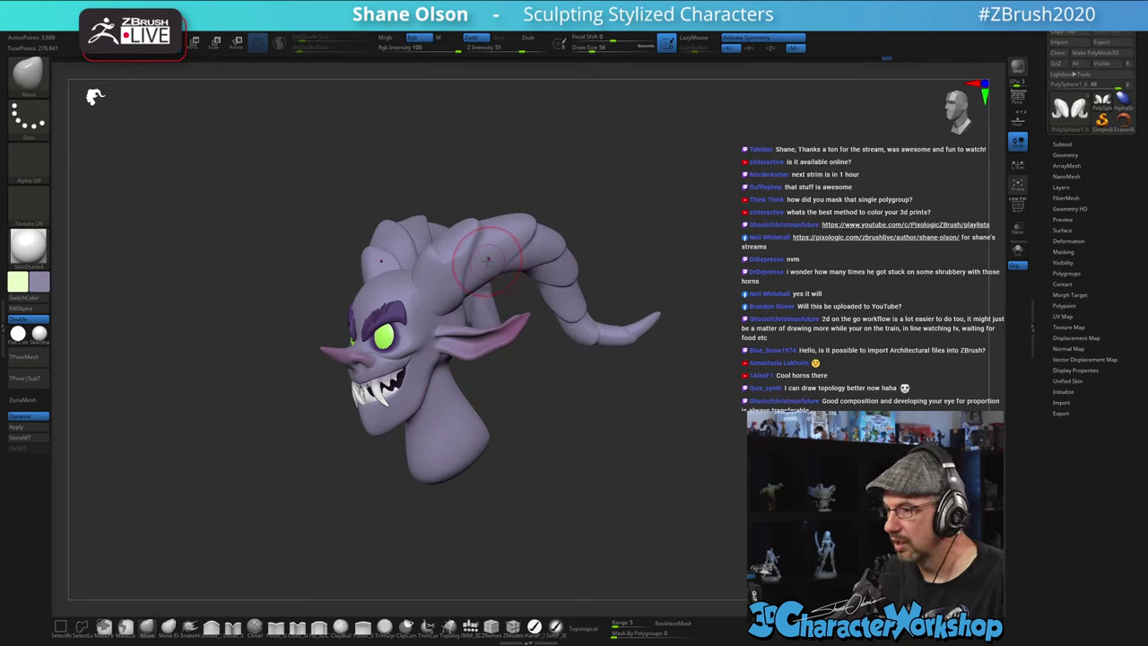
# - Sample the dark purple from the brow and set the soft paint brush to draw size 158
pyautogui.click(534, 626)
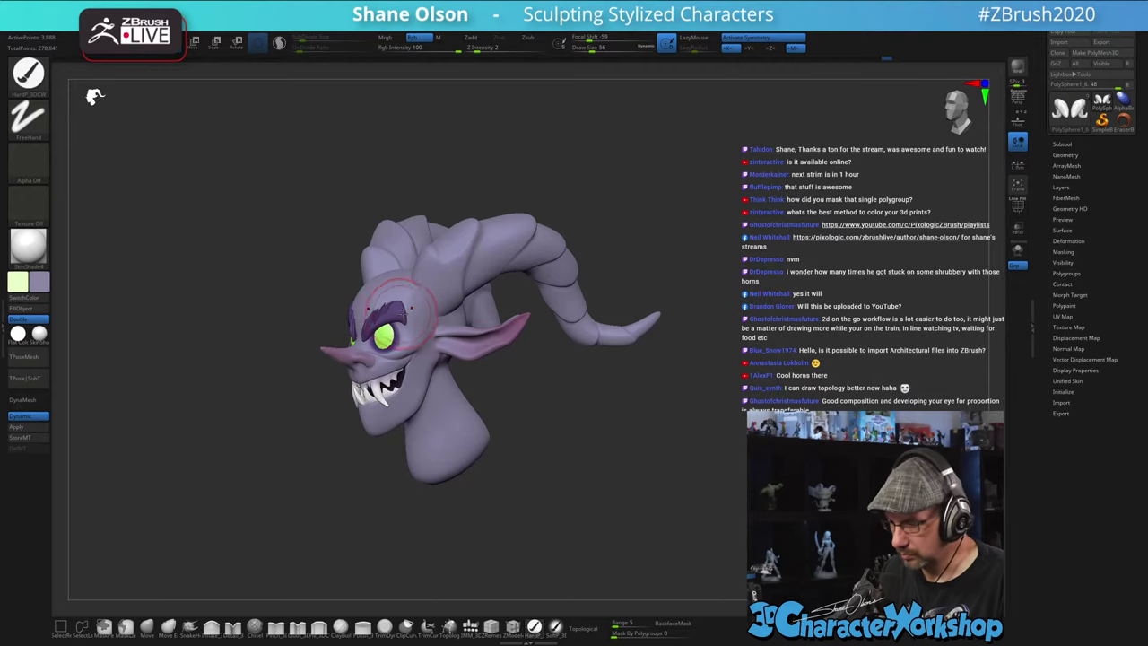
pyautogui.press('c')
pyautogui.moveTo(626, 408); pyautogui.dragTo(626, 401)
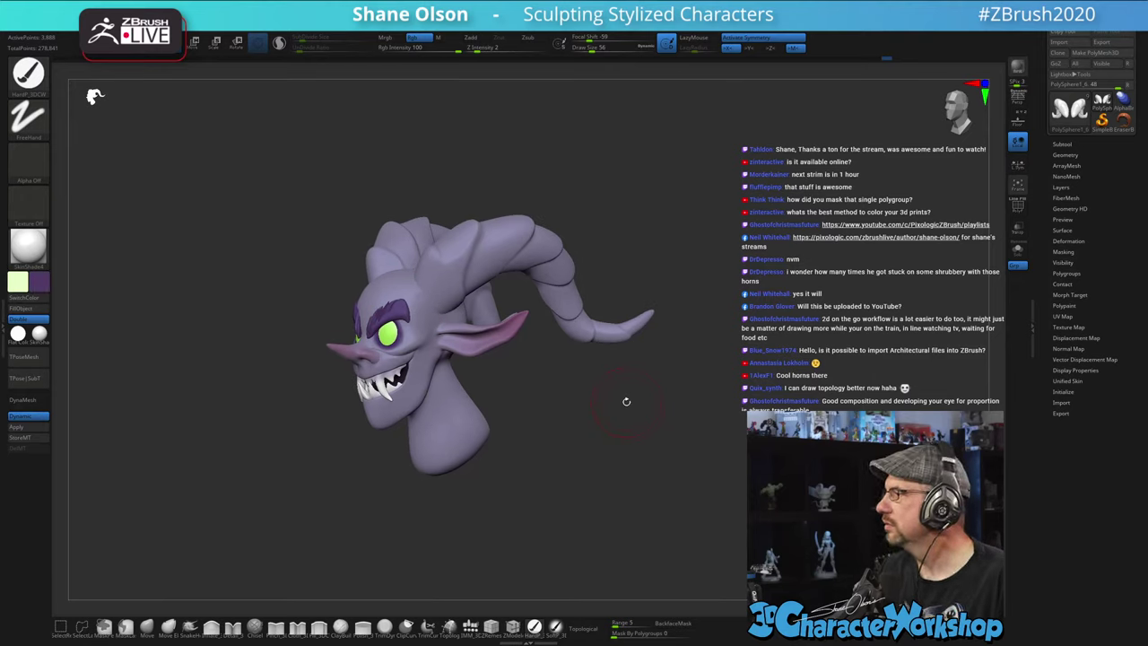
pyautogui.click(556, 627)
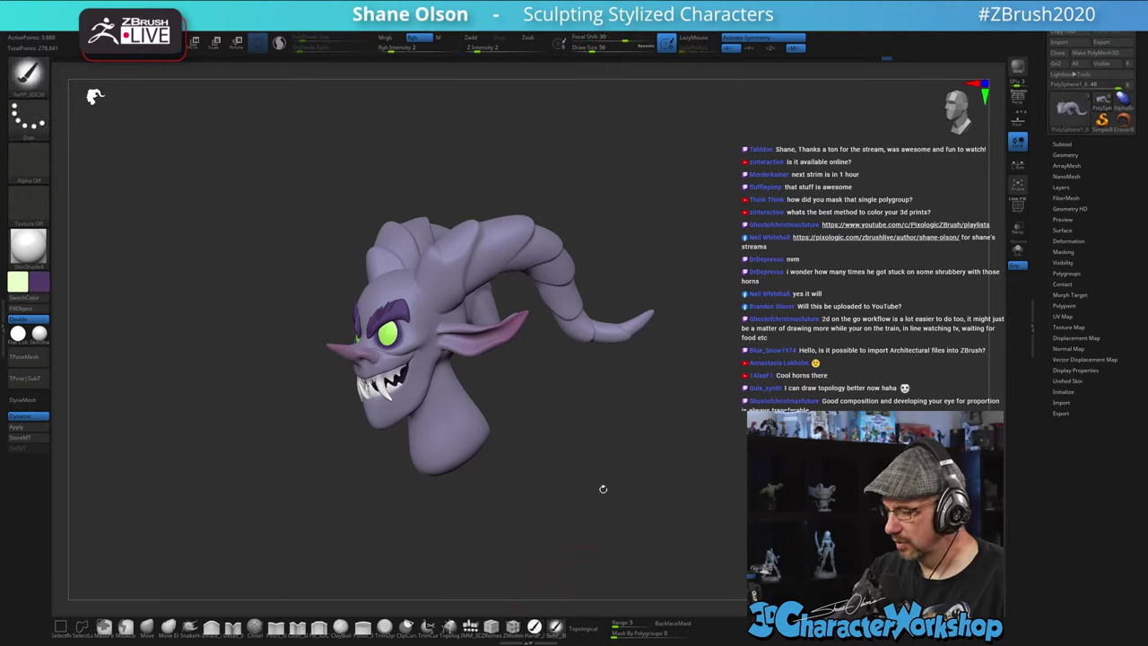
pyautogui.press('s')
pyautogui.moveTo(618, 401)
pyautogui.mouseDown()
pyautogui.moveTo(628, 395)
pyautogui.moveTo(618, 407)
pyautogui.moveTo(636, 413)
pyautogui.mouseUp()
pyautogui.press('s')
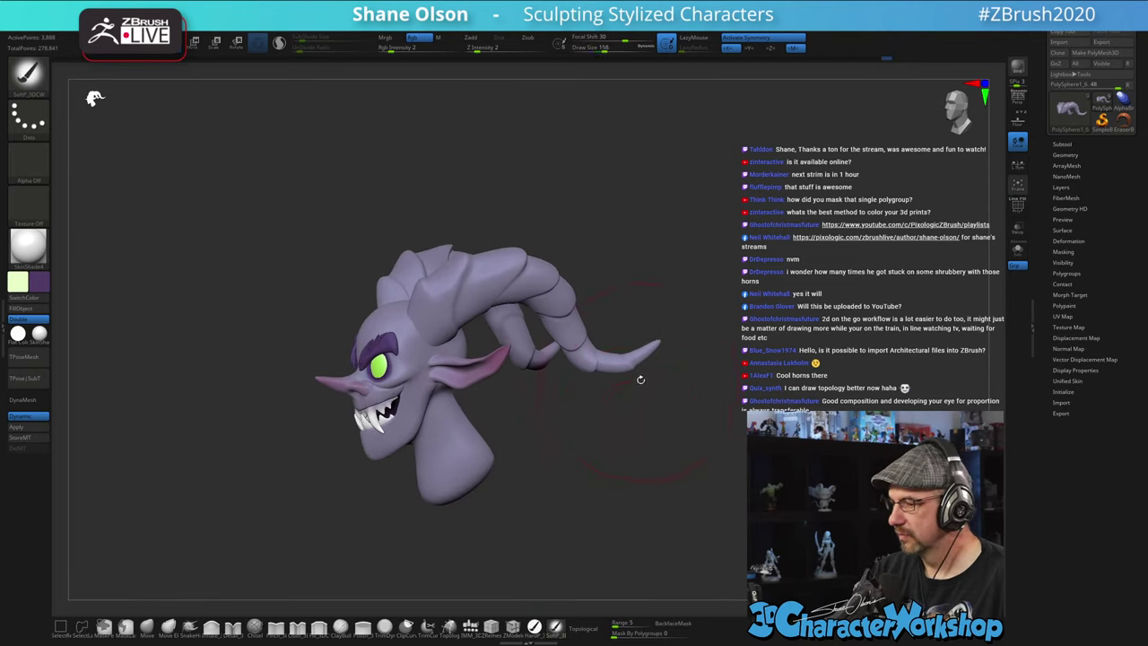
# - Paint the horns' tips and rear segments dark purple, fading softly toward the segments nearest the head
pyautogui.moveTo(665, 322); pyautogui.dragTo(687, 318)
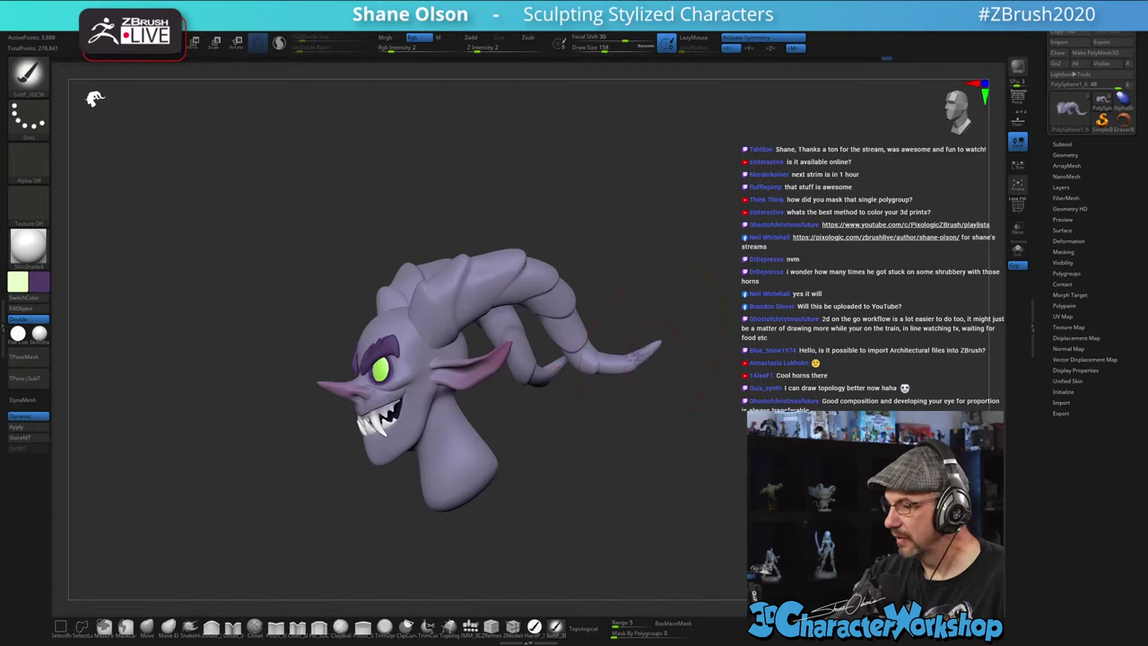
pyautogui.moveTo(633, 357)
pyautogui.mouseDown()
pyautogui.moveTo(592, 353)
pyautogui.moveTo(557, 305)
pyautogui.moveTo(605, 363)
pyautogui.moveTo(634, 361)
pyautogui.mouseUp()
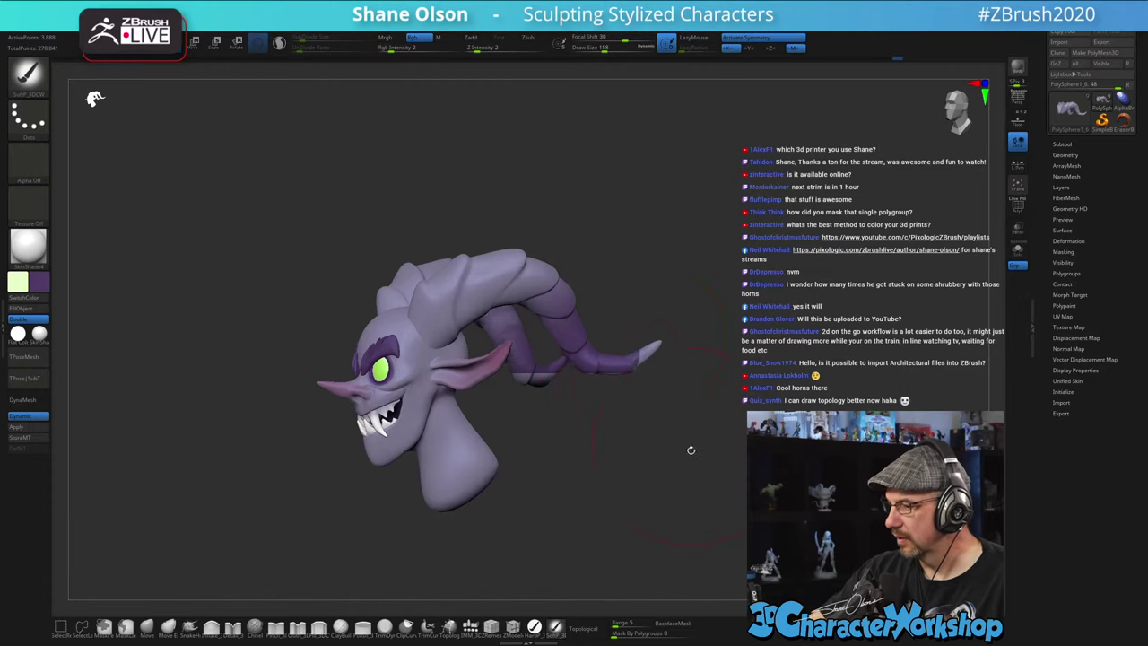
pyautogui.moveTo(691, 450); pyautogui.dragTo(691, 449)
pyautogui.moveTo(551, 289); pyautogui.dragTo(480, 275)
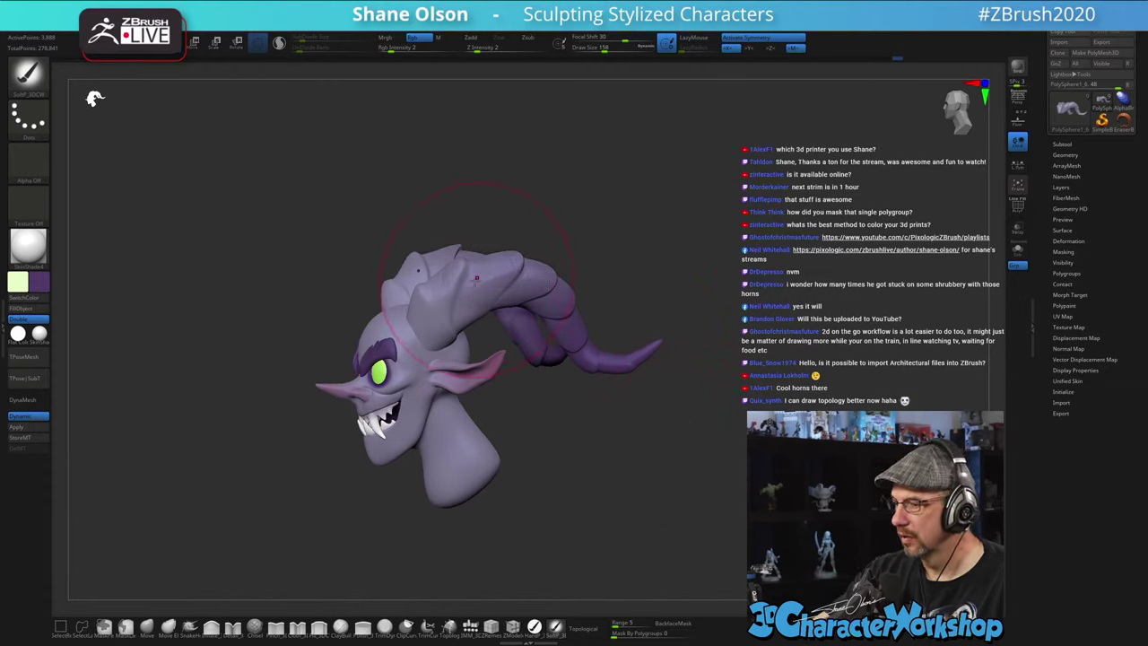
pyautogui.moveTo(709, 448)
pyautogui.mouseDown()
pyautogui.moveTo(687, 461)
pyautogui.moveTo(718, 414)
pyautogui.mouseUp()
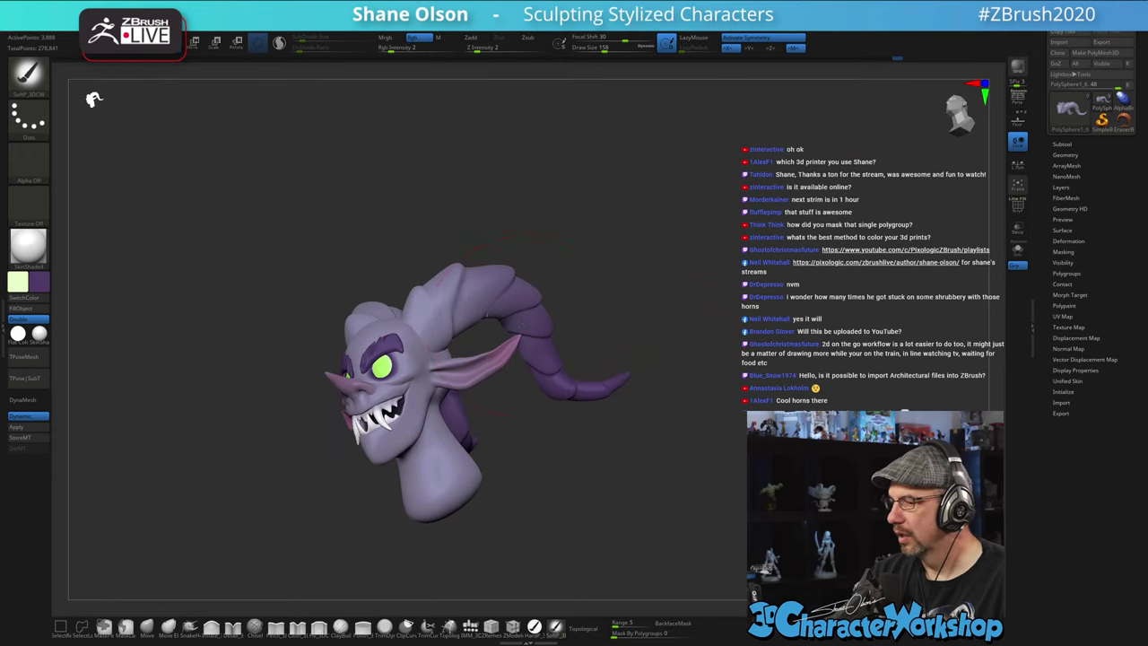
# - Deepen the purple gradient along the horns' outer and inner curves, reducing the draw size to 132
pyautogui.moveTo(507, 343); pyautogui.dragTo(467, 333)
pyautogui.press('s')
pyautogui.press('s')
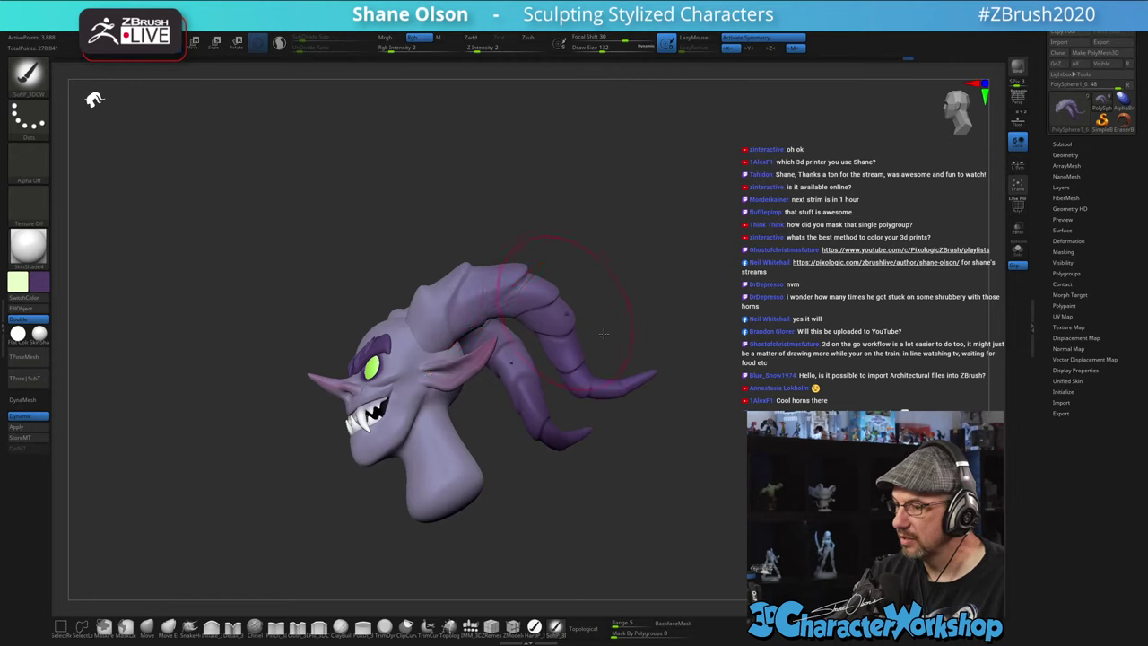
pyautogui.moveTo(734, 438)
pyautogui.mouseDown()
pyautogui.moveTo(696, 430)
pyautogui.moveTo(733, 438)
pyautogui.mouseUp()
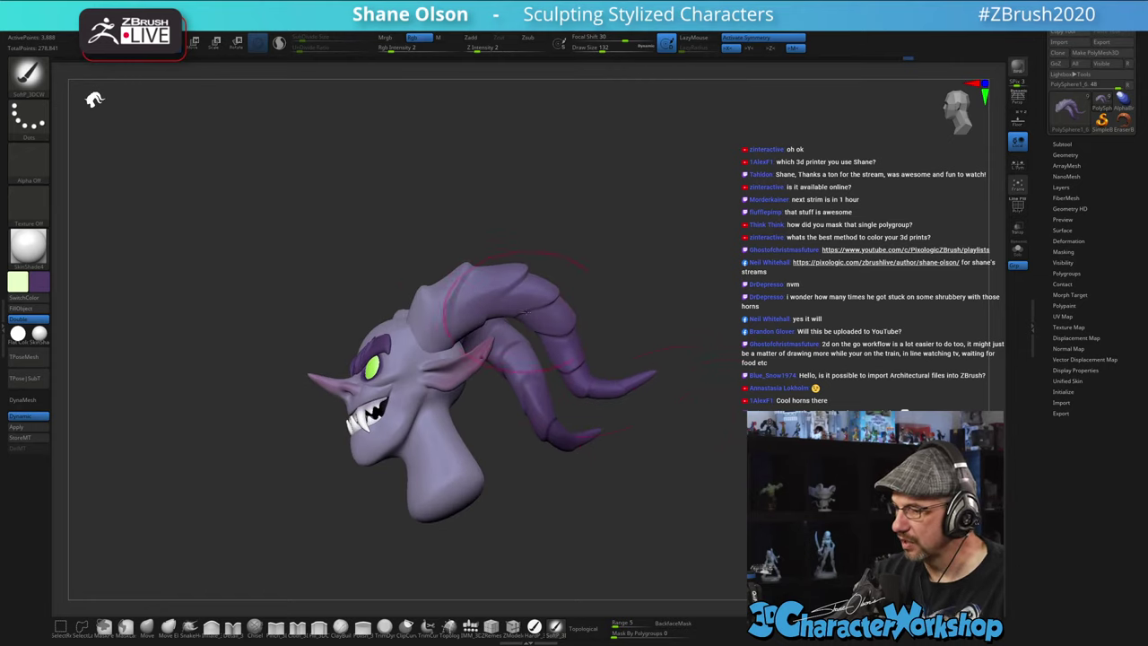
pyautogui.moveTo(648, 482)
pyautogui.mouseDown()
pyautogui.moveTo(591, 505)
pyautogui.moveTo(652, 483)
pyautogui.moveTo(642, 488)
pyautogui.moveTo(648, 472)
pyautogui.moveTo(634, 467)
pyautogui.mouseUp()
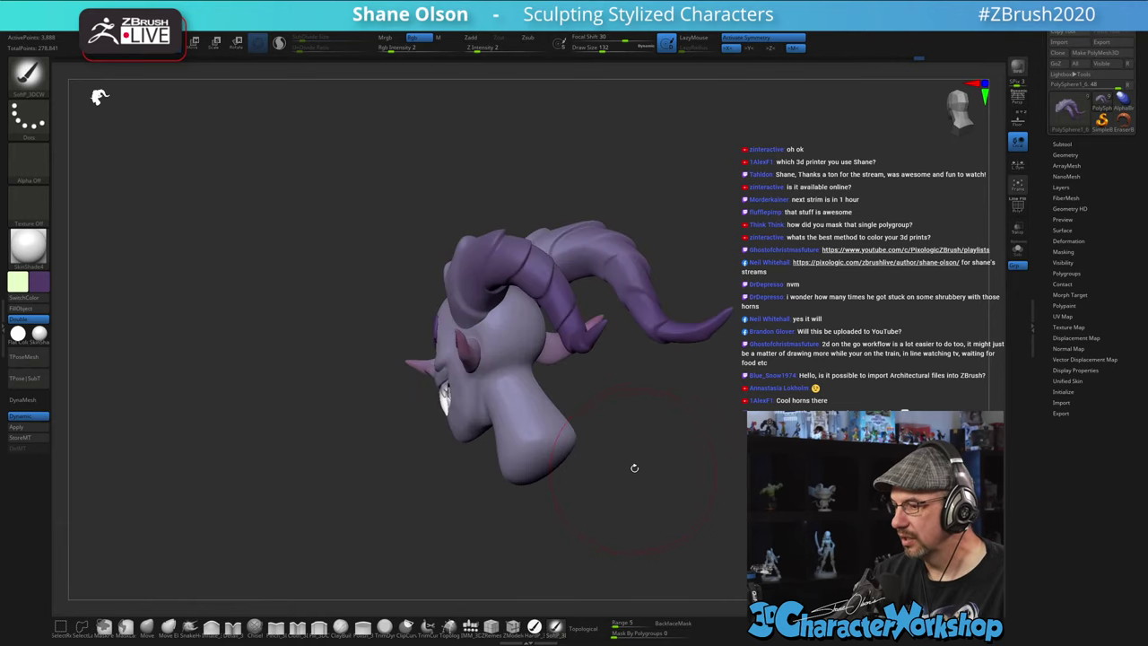
# - Select the head and start shading the neck behind the jaw with dark purple at draw size 68
pyautogui.keyDown('alt'); pyautogui.click(544, 429); pyautogui.keyUp('alt')
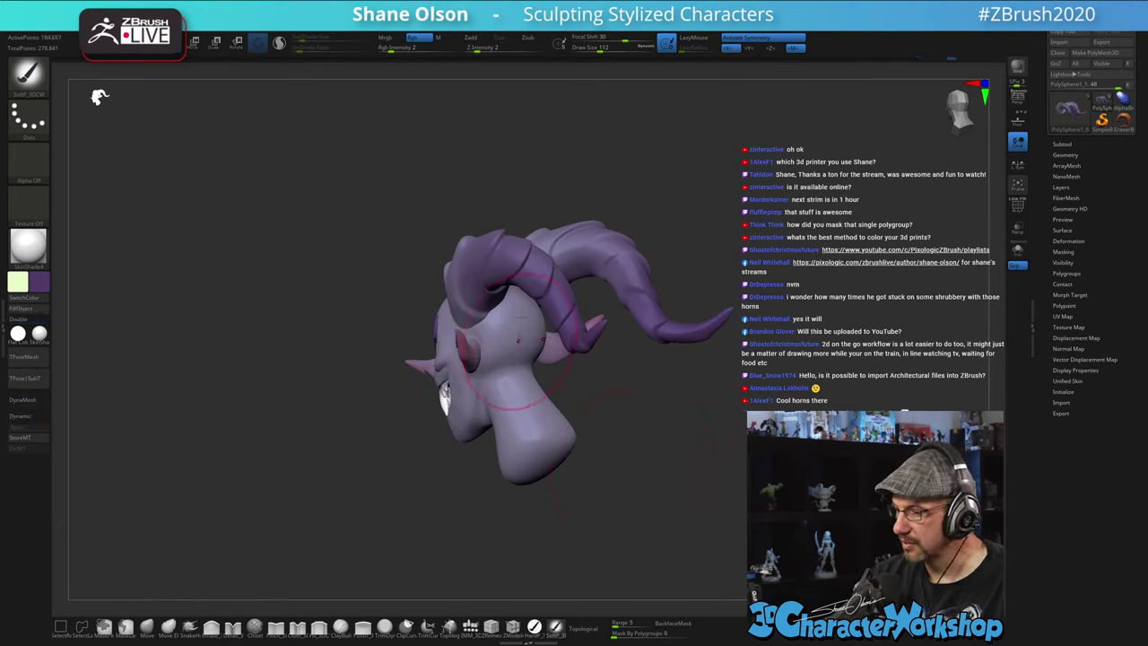
pyautogui.moveTo(631, 474); pyautogui.dragTo(713, 468)
pyautogui.press('s')
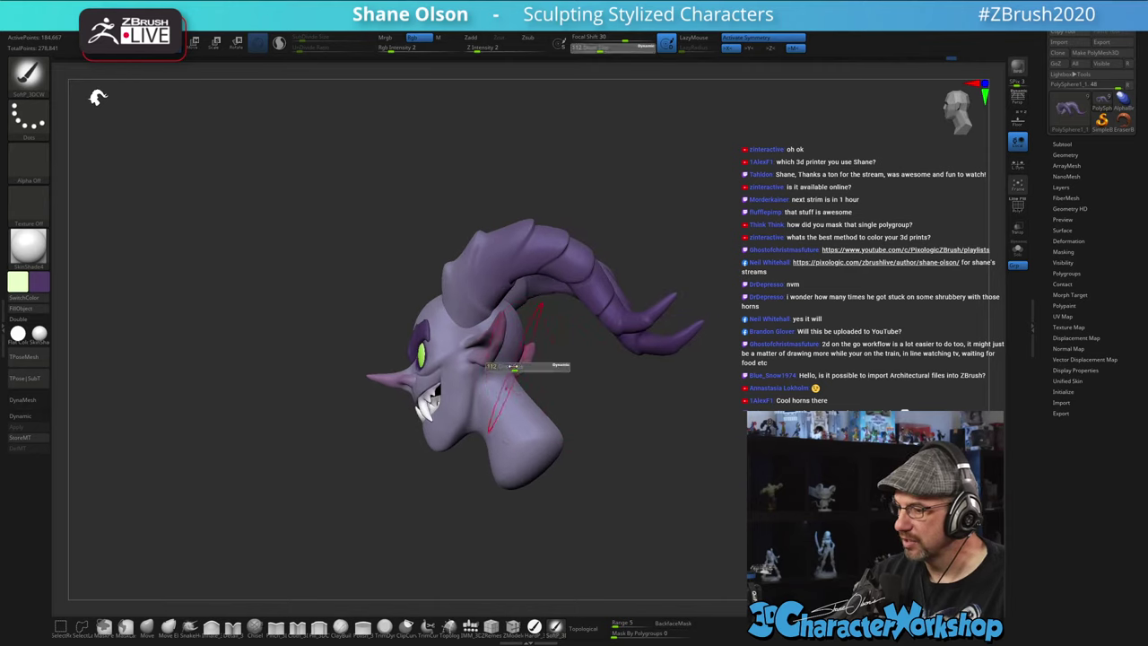
pyautogui.moveTo(514, 368); pyautogui.dragTo(502, 371)
pyautogui.press('s')
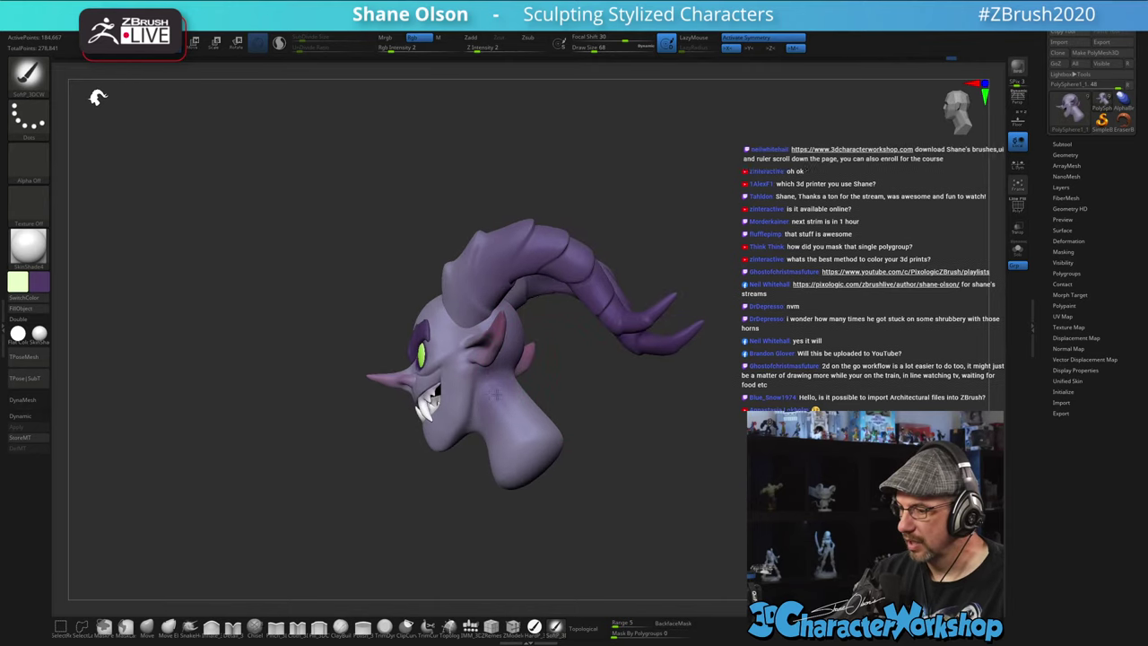
pyautogui.moveTo(558, 503)
pyautogui.mouseDown()
pyautogui.moveTo(580, 491)
pyautogui.moveTo(563, 449)
pyautogui.mouseUp()
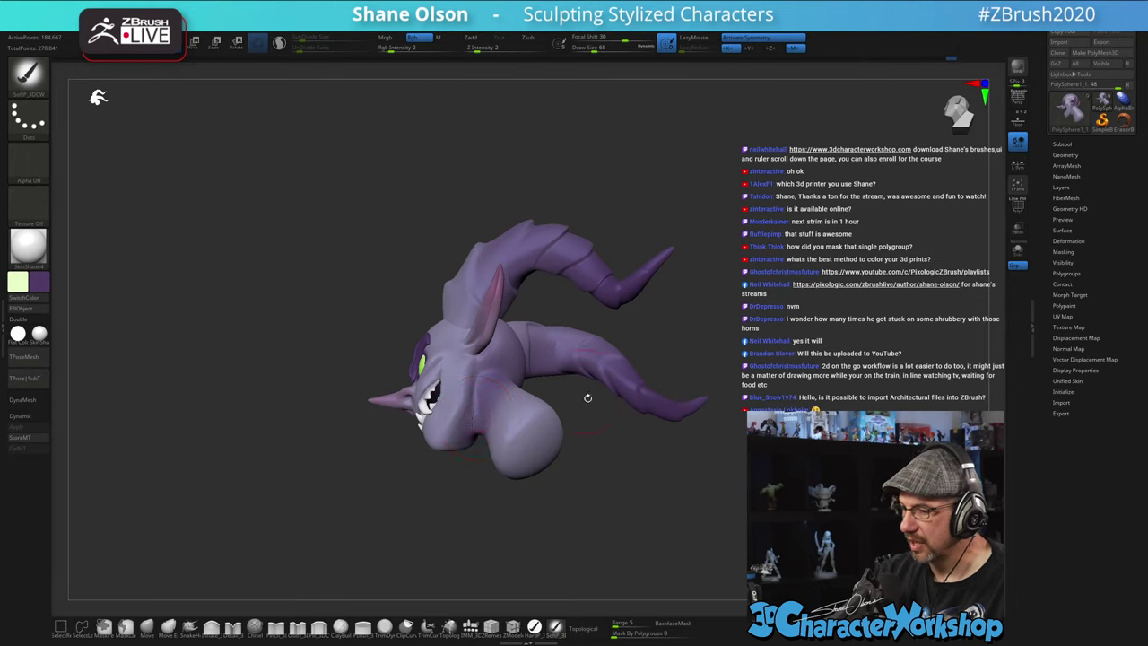
pyautogui.moveTo(588, 397); pyautogui.dragTo(559, 458)
# - Extend the soft purple shading over the side and front of the neck at draw size 90
pyautogui.moveTo(516, 363)
pyautogui.mouseDown()
pyautogui.moveTo(522, 405)
pyautogui.moveTo(630, 434)
pyautogui.mouseUp()
pyautogui.press(']')
pyautogui.press(']')
pyautogui.moveTo(513, 405); pyautogui.dragTo(520, 383)
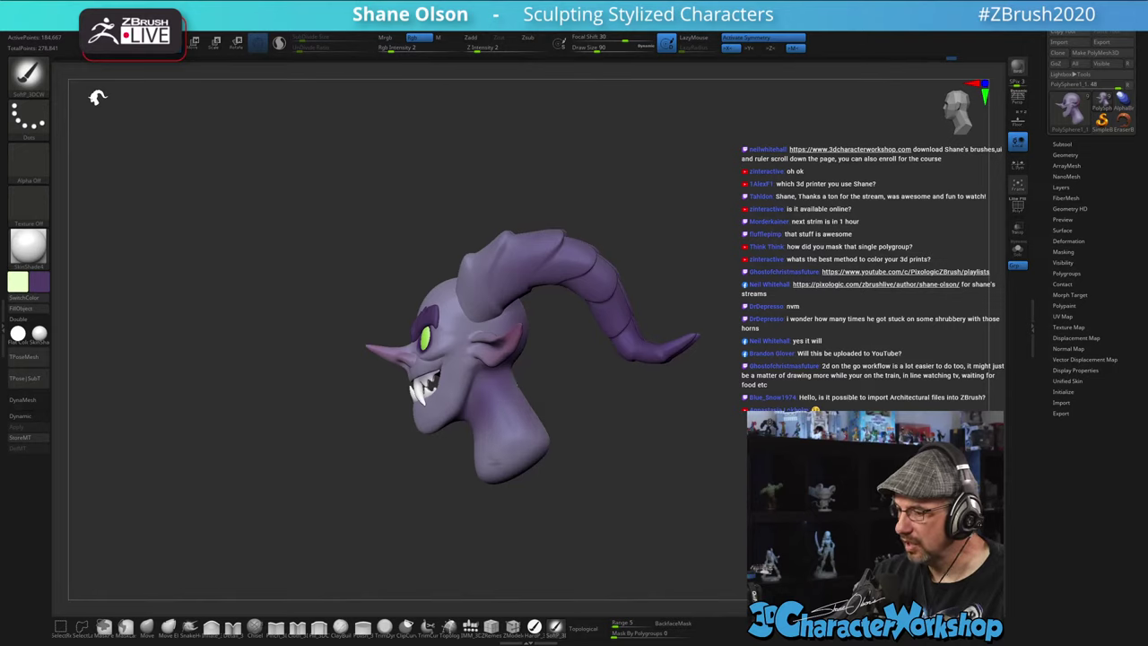
pyautogui.moveTo(540, 469); pyautogui.dragTo(486, 450)
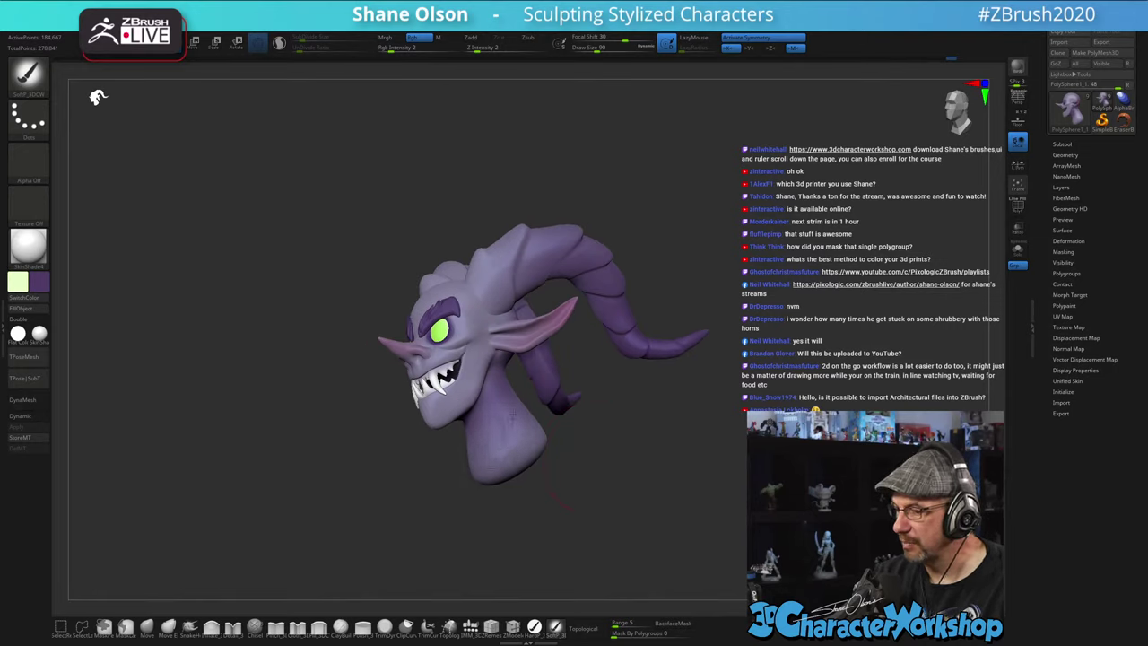
# - Shade the back of the head between the horns and down toward the neck with soft purple
pyautogui.moveTo(607, 529)
pyautogui.mouseDown()
pyautogui.moveTo(583, 540)
pyautogui.moveTo(548, 531)
pyautogui.moveTo(580, 533)
pyautogui.mouseUp()
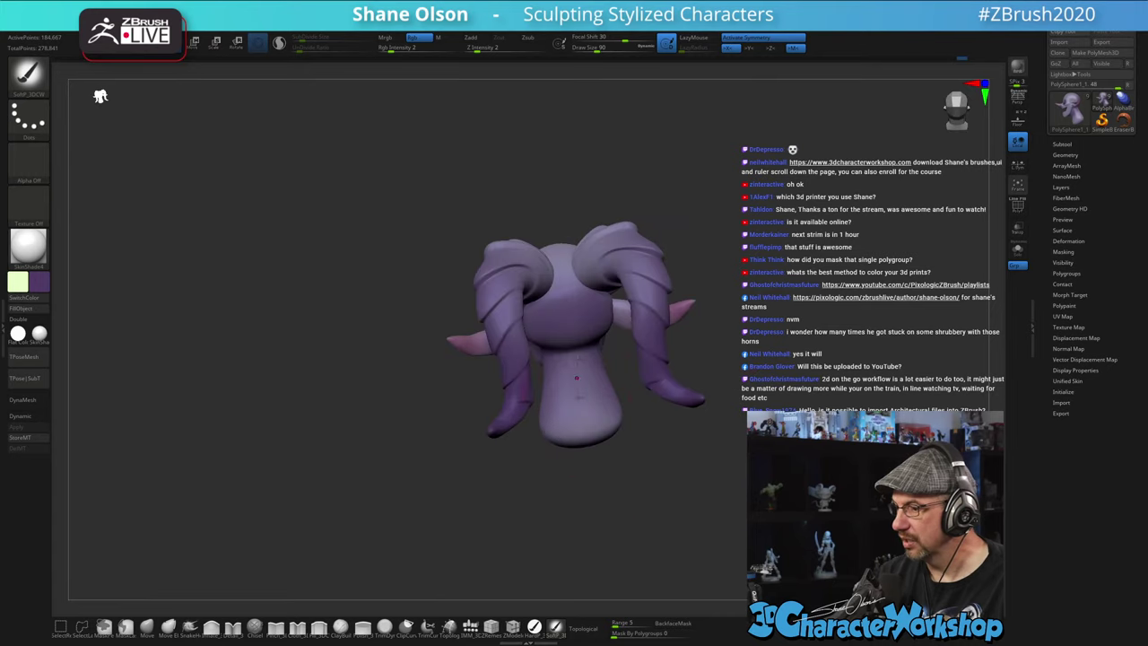
pyautogui.moveTo(570, 289); pyautogui.dragTo(563, 269)
pyautogui.moveTo(612, 490)
pyautogui.mouseDown()
pyautogui.moveTo(661, 489)
pyautogui.moveTo(723, 431)
pyautogui.moveTo(679, 451)
pyautogui.mouseUp()
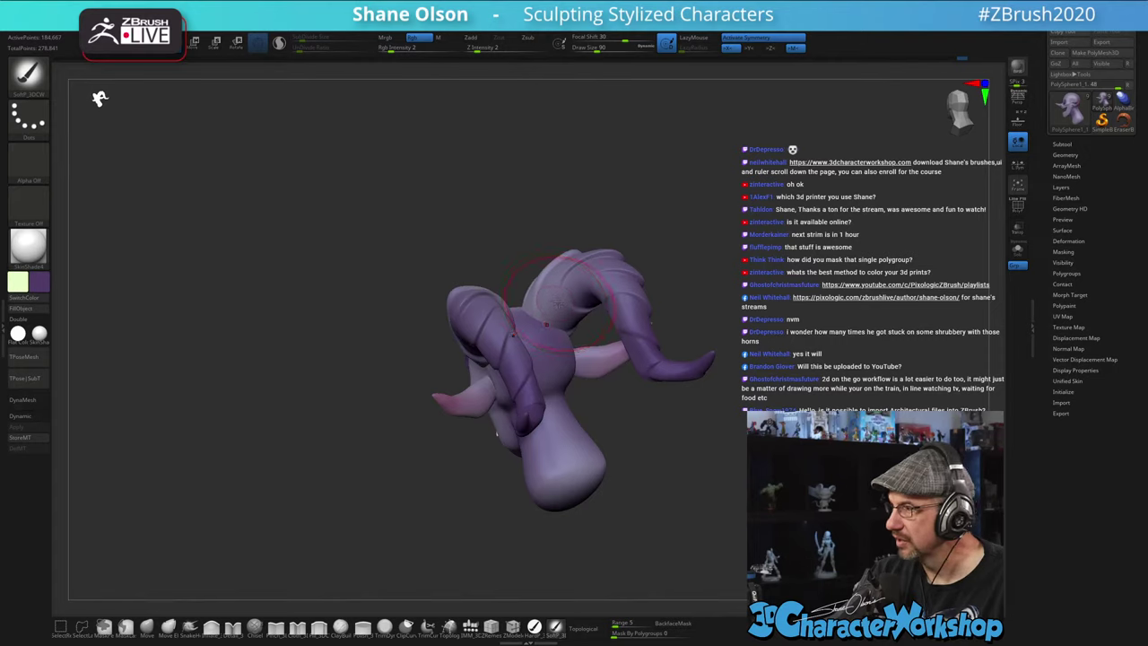
pyautogui.moveTo(628, 479)
pyautogui.mouseDown()
pyautogui.moveTo(682, 471)
pyautogui.moveTo(635, 477)
pyautogui.mouseUp()
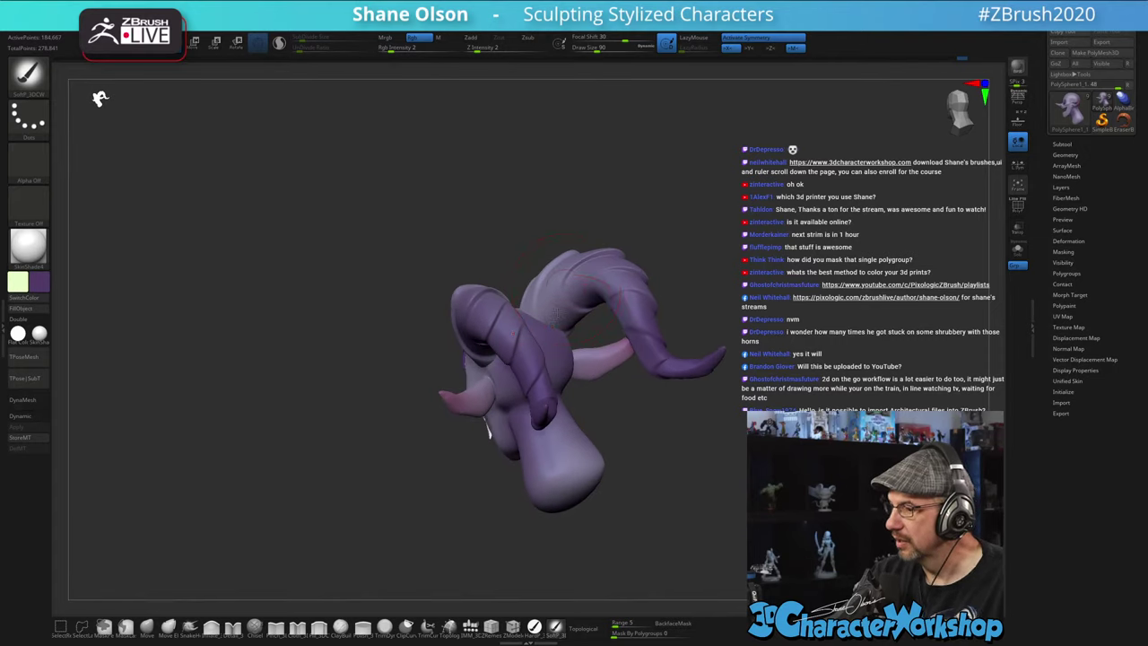
# - Select the horns and examine the painted character from the side and front, setting the draw size to 44
pyautogui.keyDown('alt'); pyautogui.click(563, 305); pyautogui.keyUp('alt')
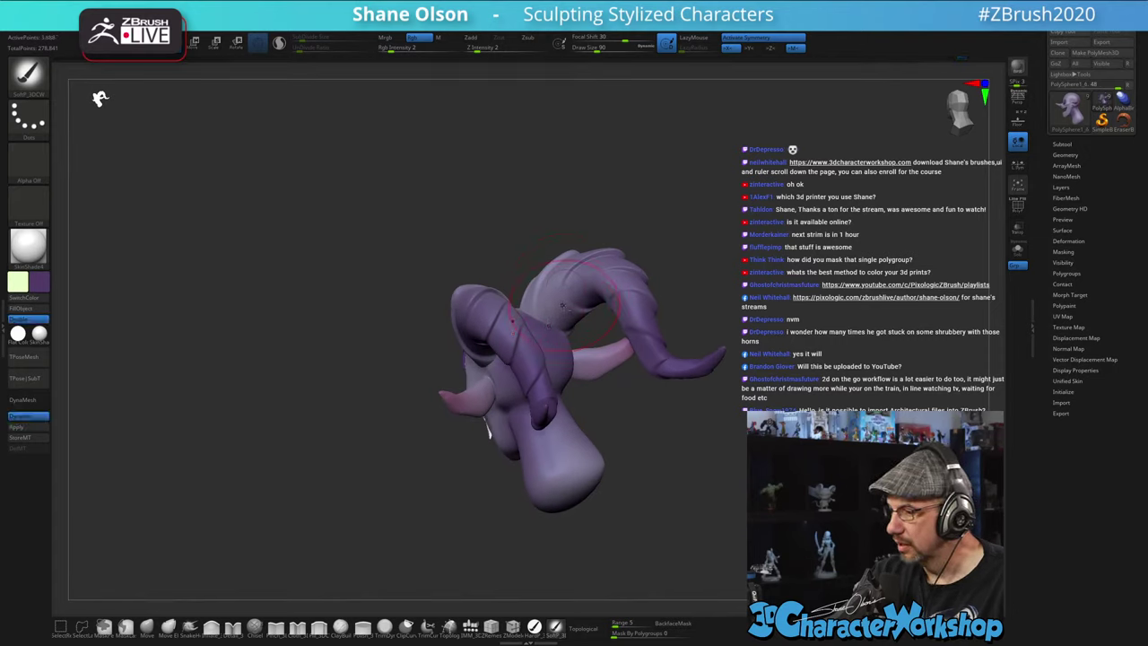
pyautogui.moveTo(642, 410); pyautogui.dragTo(674, 471)
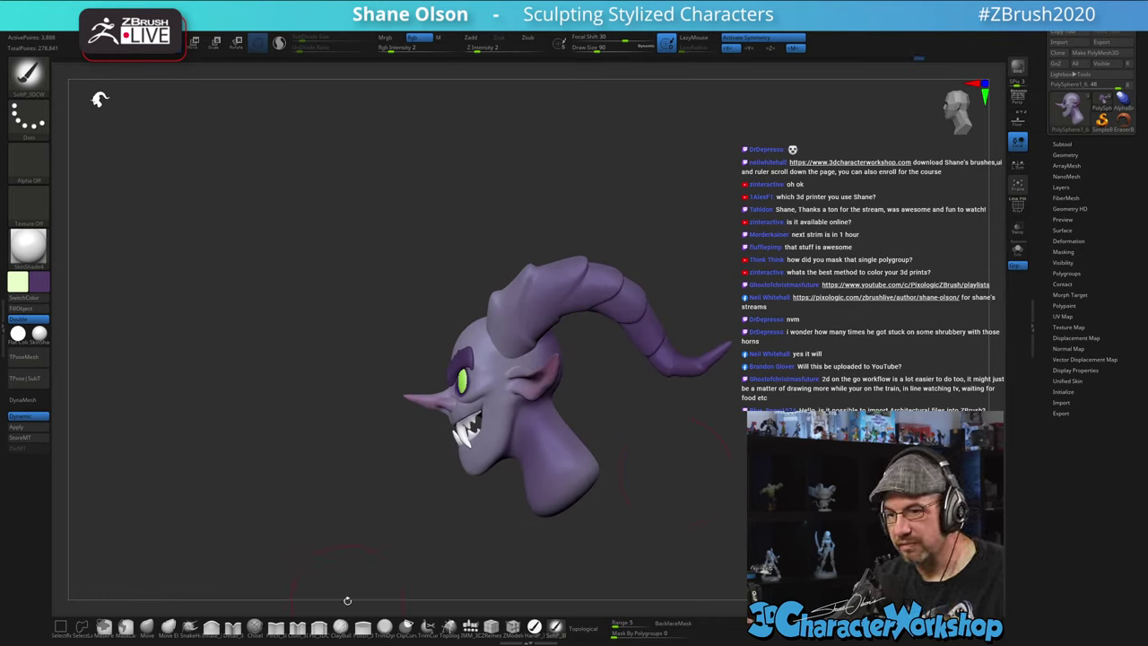
pyautogui.press('space')
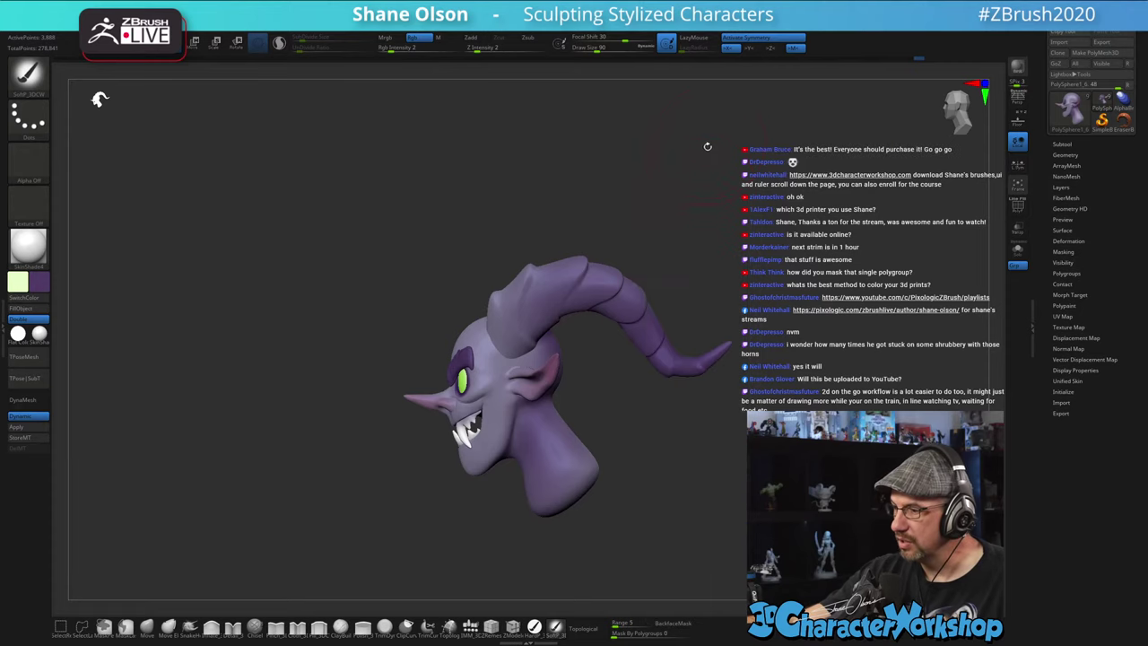
pyautogui.press('space')
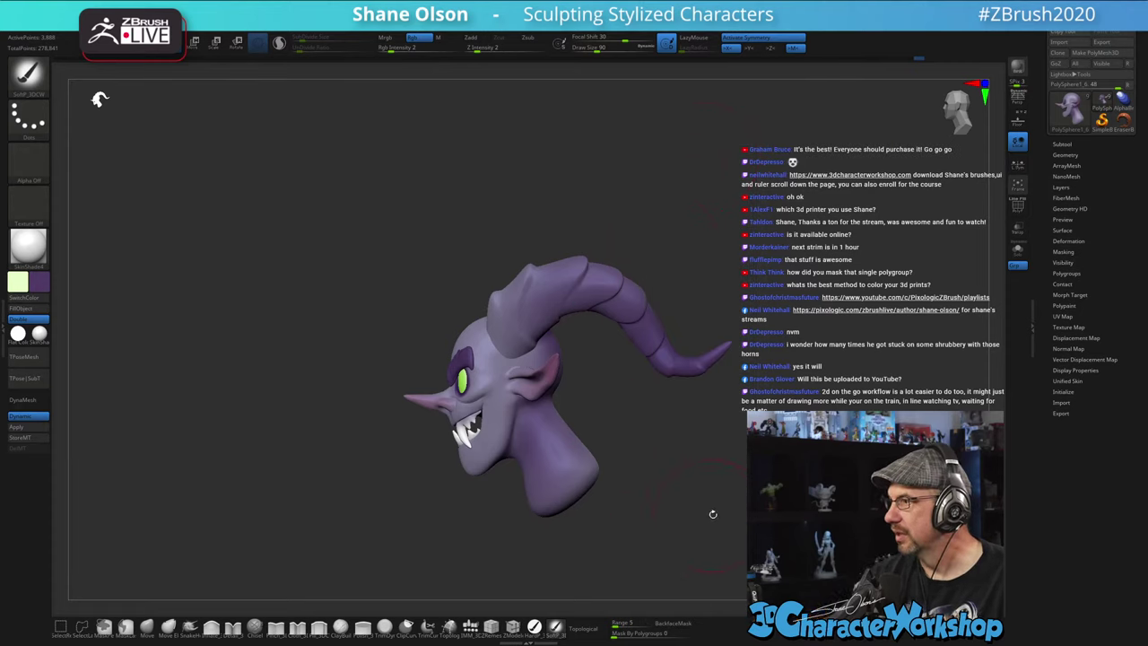
pyautogui.keyDown('alt'); pyautogui.moveTo(712, 512); pyautogui.dragTo(644, 485); pyautogui.keyUp('alt')
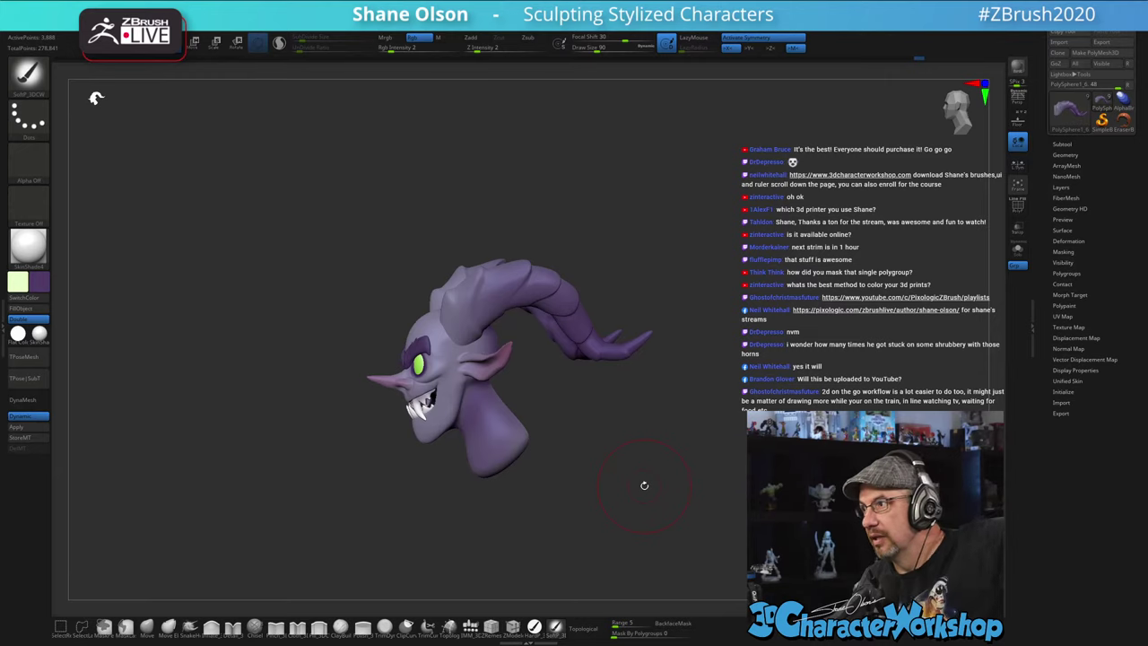
pyautogui.moveTo(643, 485)
pyautogui.mouseDown()
pyautogui.moveTo(651, 453)
pyautogui.moveTo(661, 454)
pyautogui.moveTo(637, 427)
pyautogui.moveTo(673, 419)
pyautogui.moveTo(633, 436)
pyautogui.moveTo(626, 457)
pyautogui.moveTo(593, 429)
pyautogui.moveTo(602, 413)
pyautogui.mouseUp()
pyautogui.press('s')
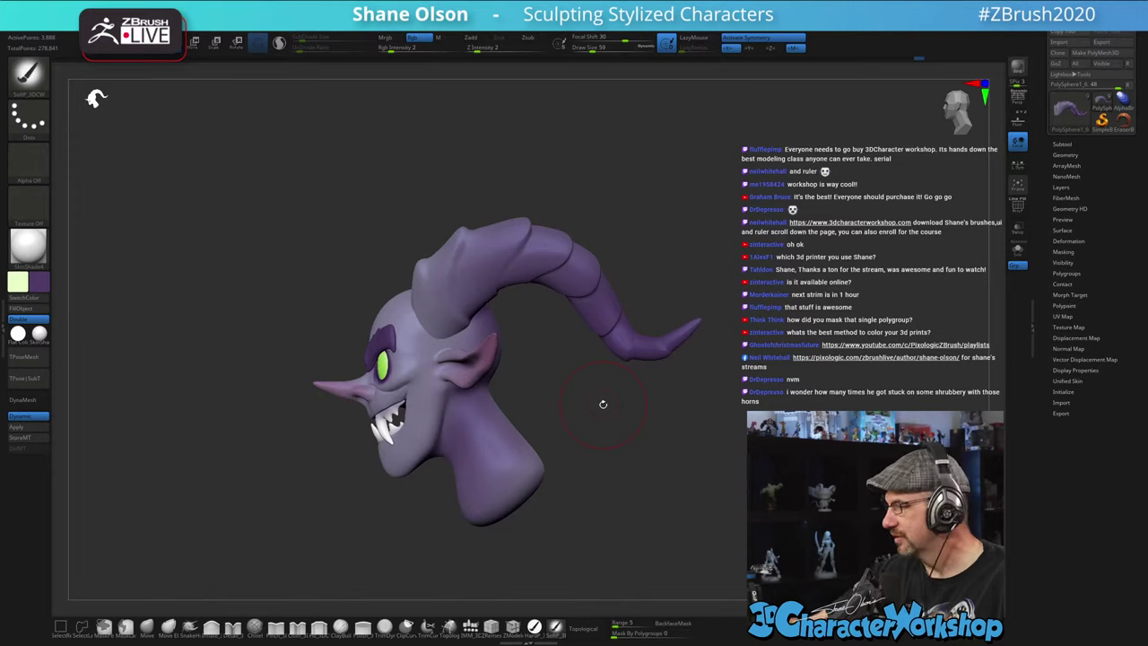
pyautogui.moveTo(661, 419); pyautogui.dragTo(700, 416)
pyautogui.moveTo(749, 379)
pyautogui.keyDown('alt'); pyautogui.mouseDown()
pyautogui.moveTo(696, 384)
pyautogui.moveTo(713, 373)
pyautogui.moveTo(736, 410)
pyautogui.moveTo(653, 378)
pyautogui.mouseUp(); pyautogui.keyUp('alt')
pyautogui.press('s')
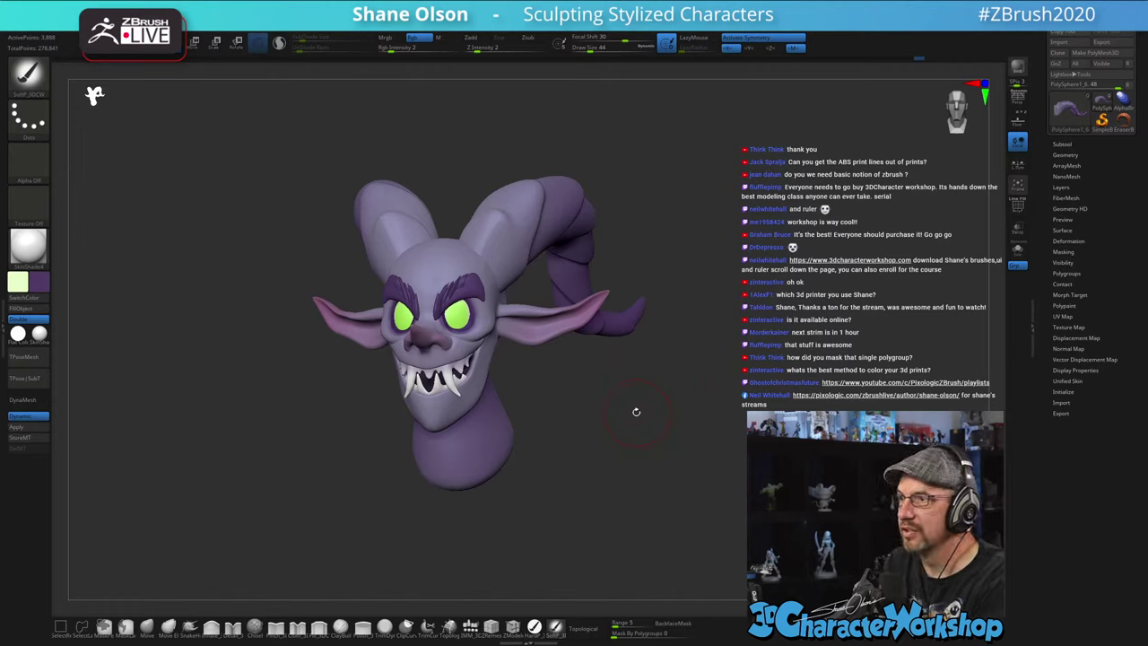
# - Turn on perspective, reduce the draw size to 29, and examine the finished head from front and three-quarter angles
pyautogui.moveTo(639, 410)
pyautogui.mouseDown()
pyautogui.moveTo(622, 408)
pyautogui.moveTo(622, 392)
pyautogui.moveTo(651, 392)
pyautogui.mouseUp()
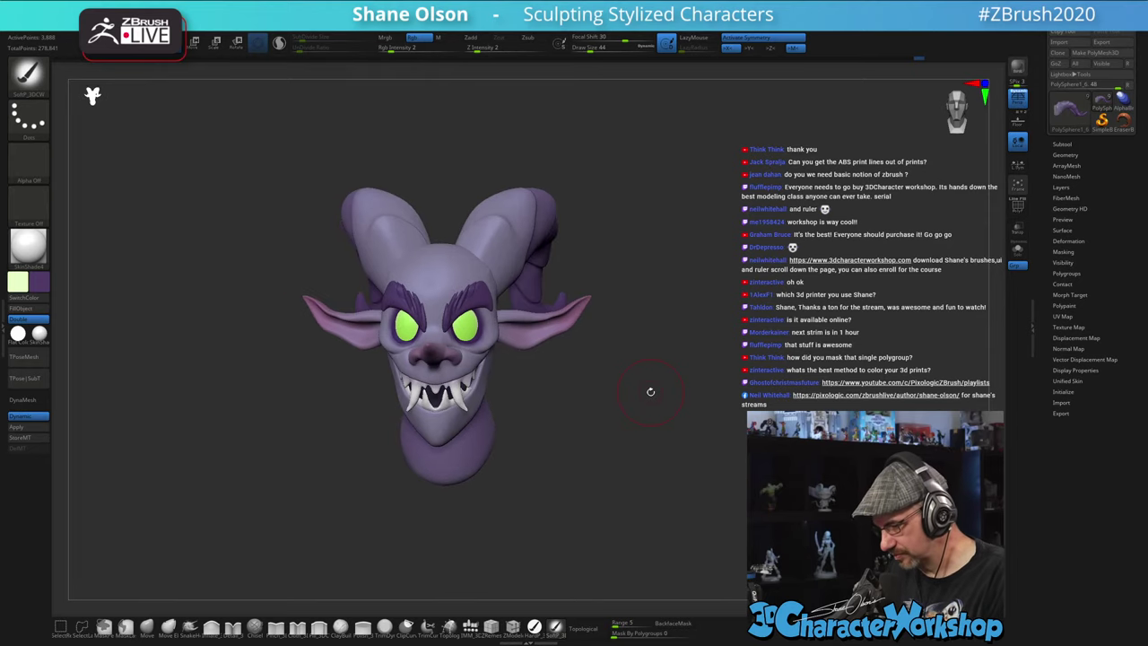
pyautogui.press('space')
pyautogui.click(649, 566)
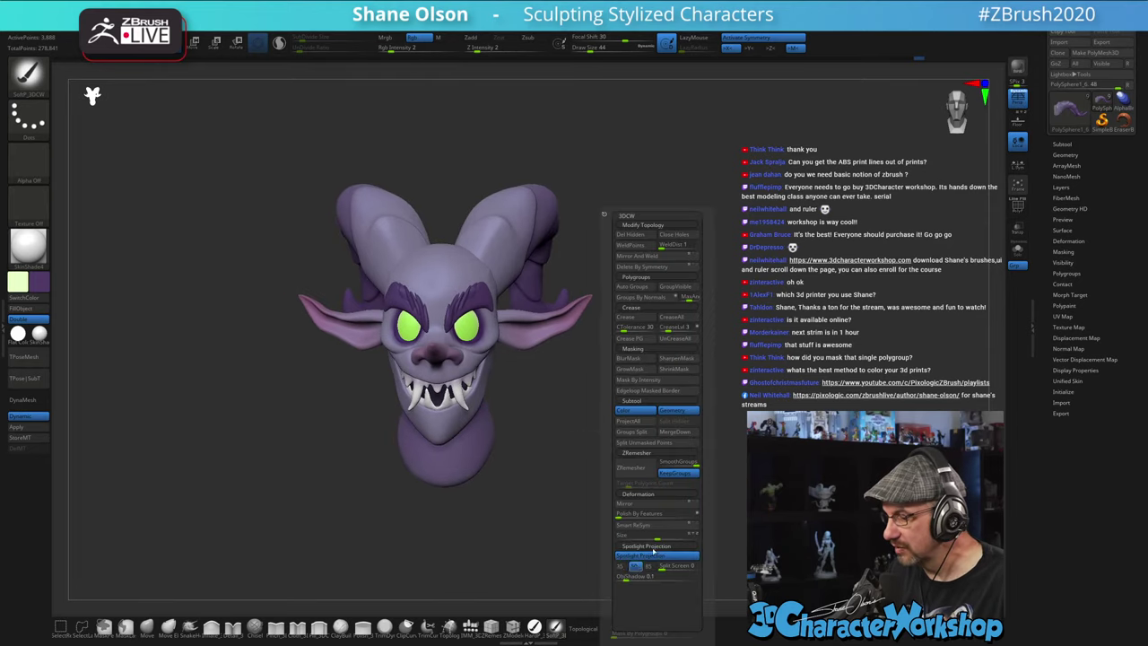
pyautogui.moveTo(803, 370); pyautogui.dragTo(770, 361)
pyautogui.moveTo(631, 401)
pyautogui.mouseDown()
pyautogui.moveTo(614, 390)
pyautogui.moveTo(615, 401)
pyautogui.mouseUp()
pyautogui.press('s')
pyautogui.moveTo(419, 326); pyautogui.dragTo(414, 323)
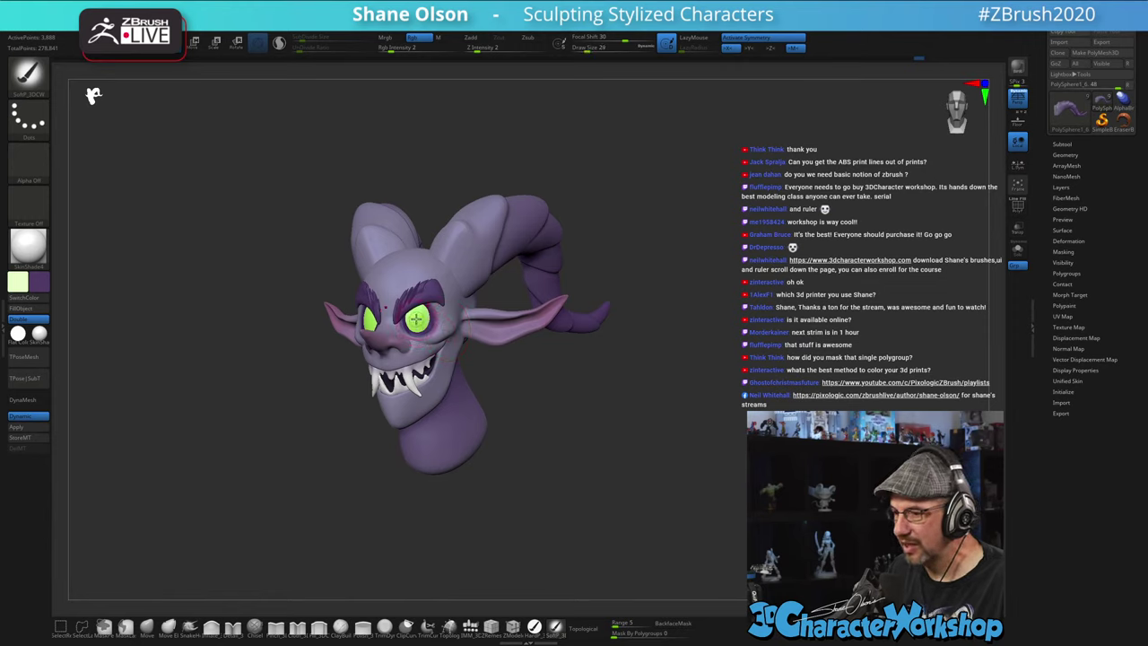
pyautogui.moveTo(615, 430)
pyautogui.mouseDown()
pyautogui.moveTo(580, 433)
pyautogui.moveTo(599, 438)
pyautogui.mouseUp()
pyautogui.moveTo(592, 416)
pyautogui.mouseDown()
pyautogui.moveTo(574, 407)
pyautogui.moveTo(582, 401)
pyautogui.mouseUp()
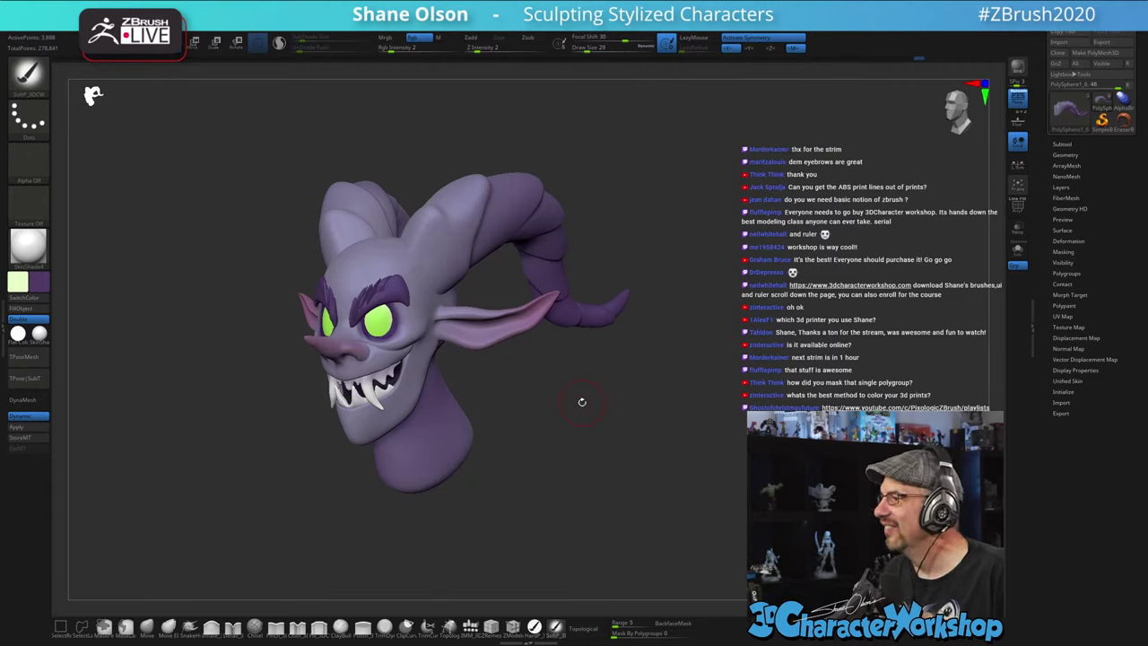
pyautogui.moveTo(584, 401); pyautogui.dragTo(593, 430)
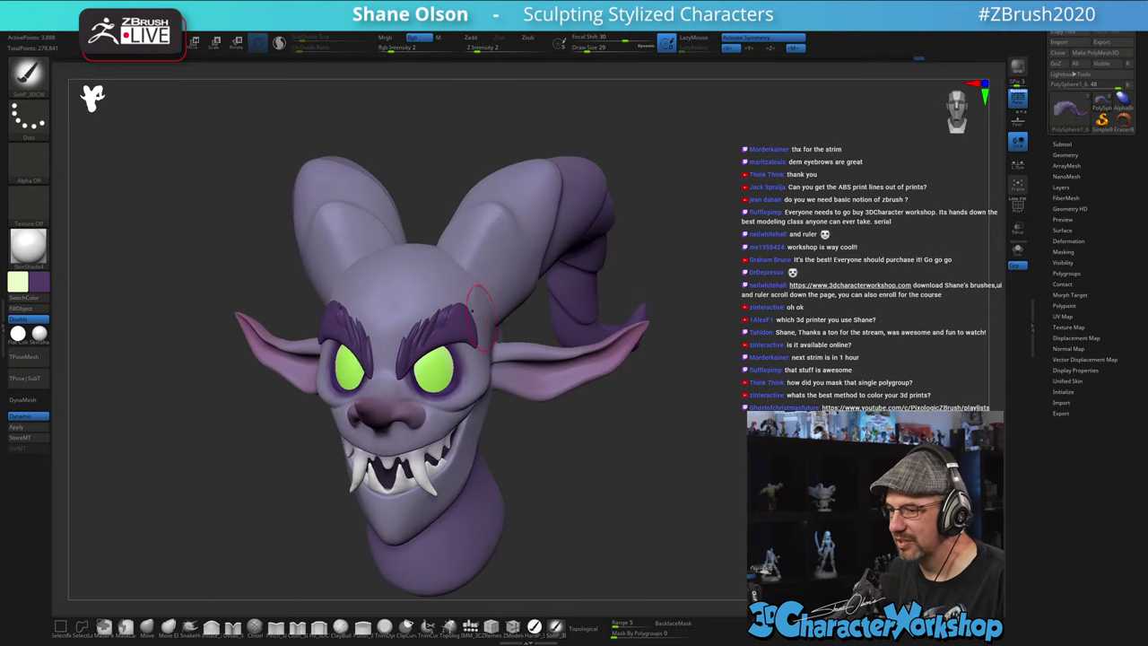
pyautogui.moveTo(657, 489)
pyautogui.mouseDown()
pyautogui.moveTo(672, 474)
pyautogui.moveTo(684, 485)
pyautogui.mouseUp()
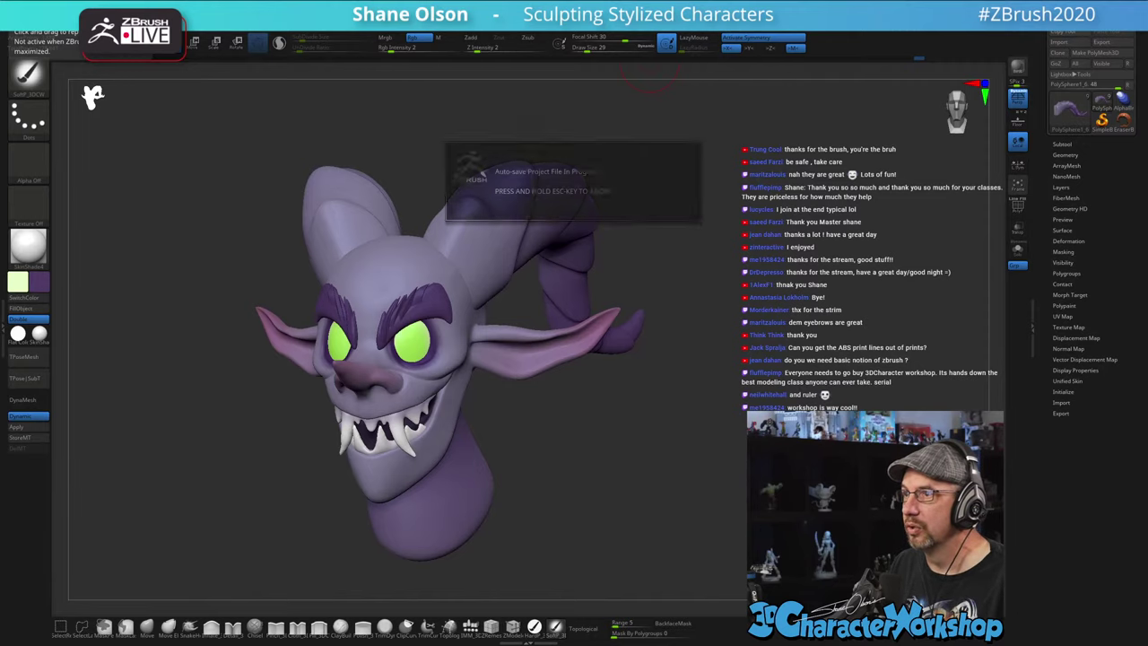
# - Switch to the browser and open Pixologic's ZBrushLIVE page from the "zbrush live" search results
pyautogui.moveTo(759, 154); pyautogui.dragTo(728, 88)
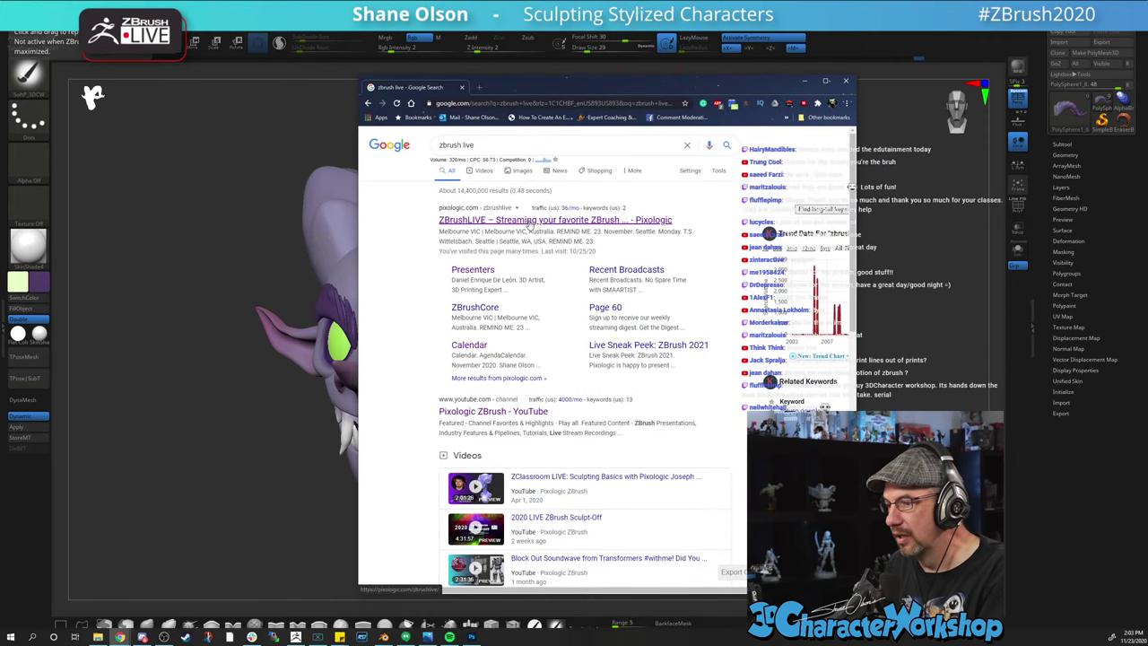
pyautogui.click(530, 220)
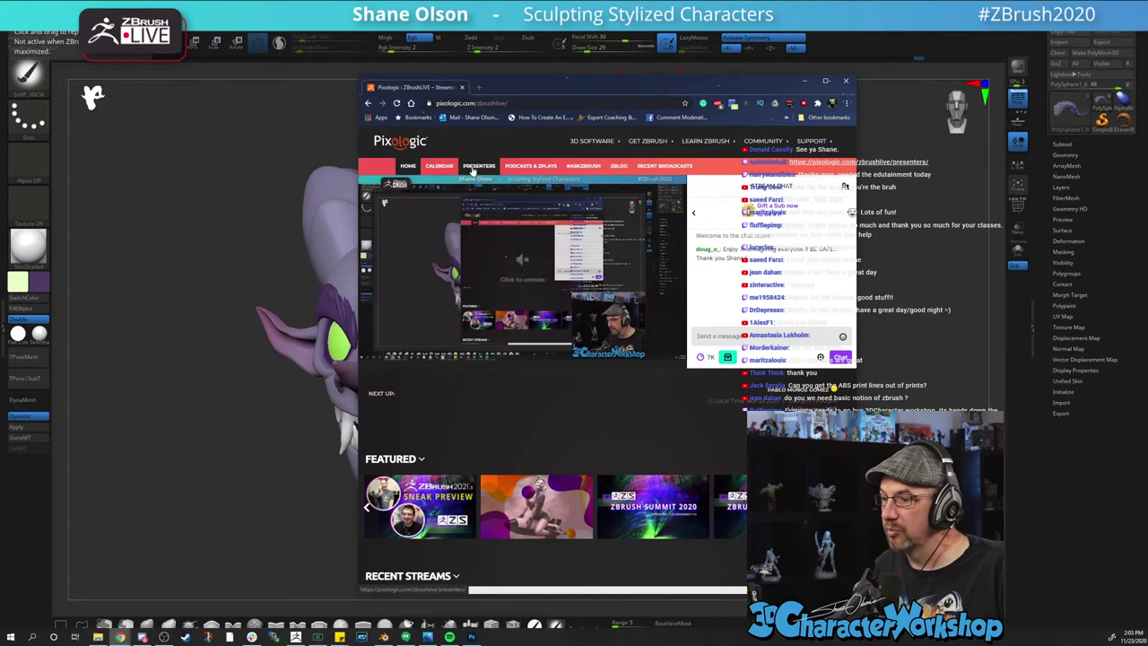
# - View the ZBrushLIVE calendar and open the first listed presenter's past broadcasts and schedule from the presenters page
pyautogui.click(435, 170)
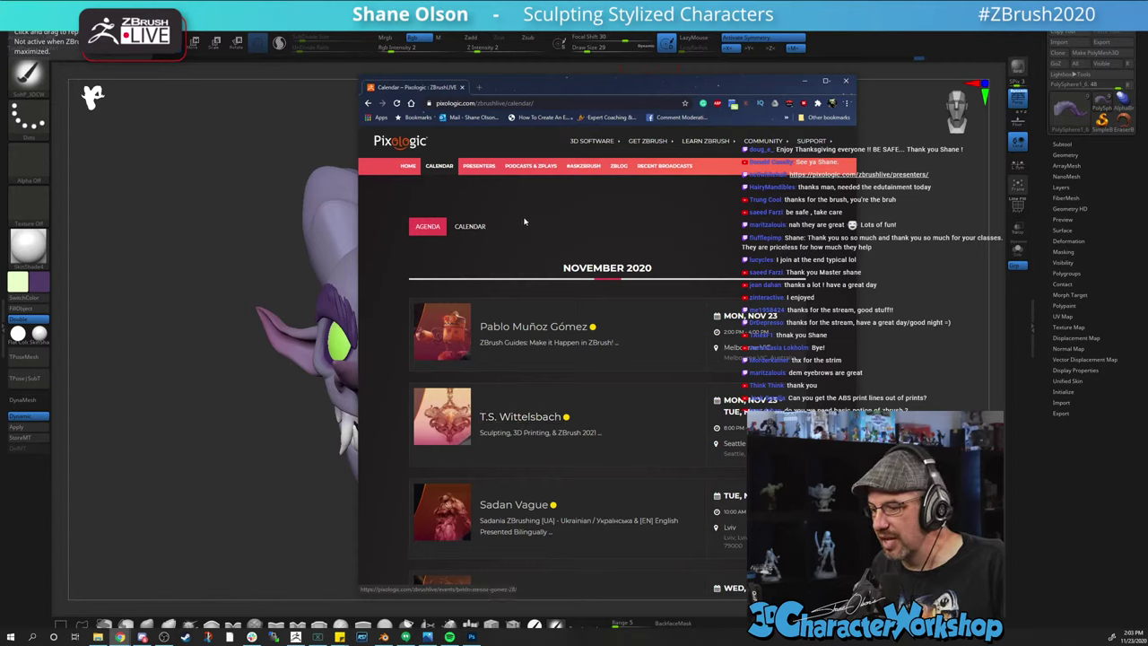
pyautogui.click(478, 168)
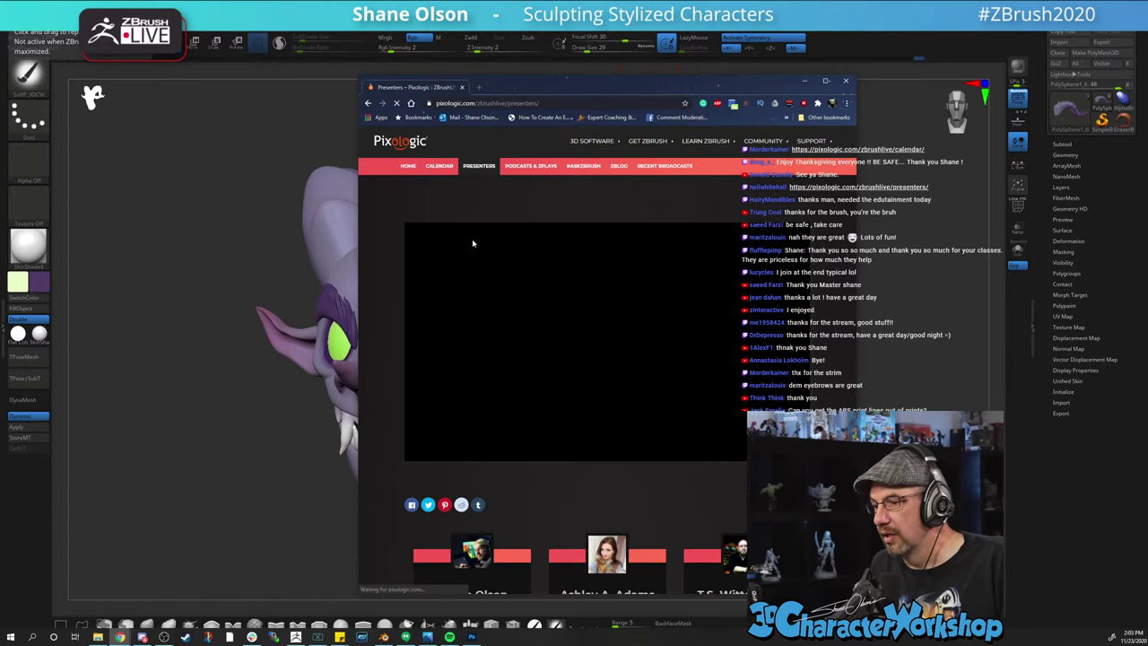
pyautogui.scroll(-3, 502, 312)
pyautogui.scroll(-1, 501, 312)
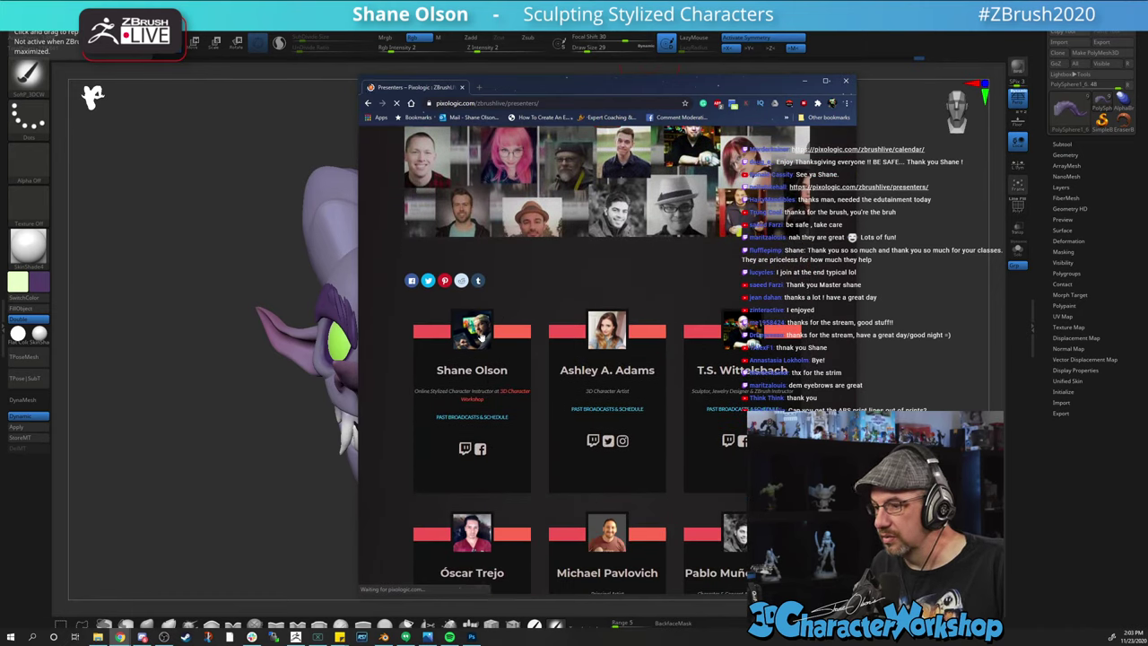
pyautogui.click(458, 419)
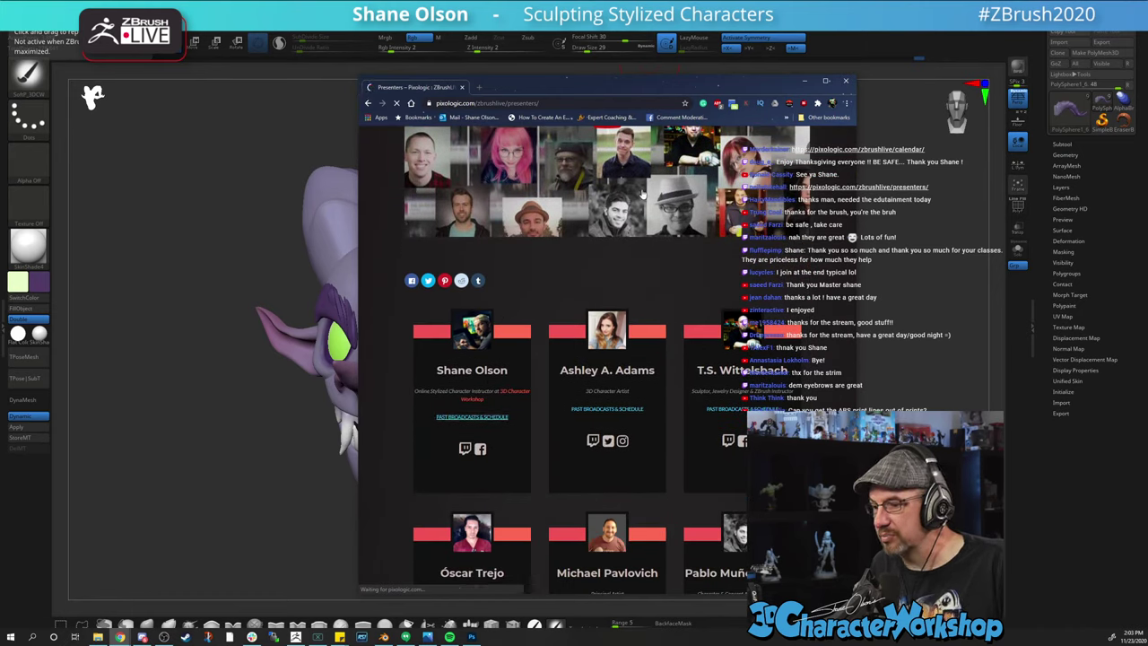
# - Look through the presenter's stream schedule and featured stylized-character broadcasts, and close the page to return to ZBrush
pyautogui.scroll(-3, 617, 285)
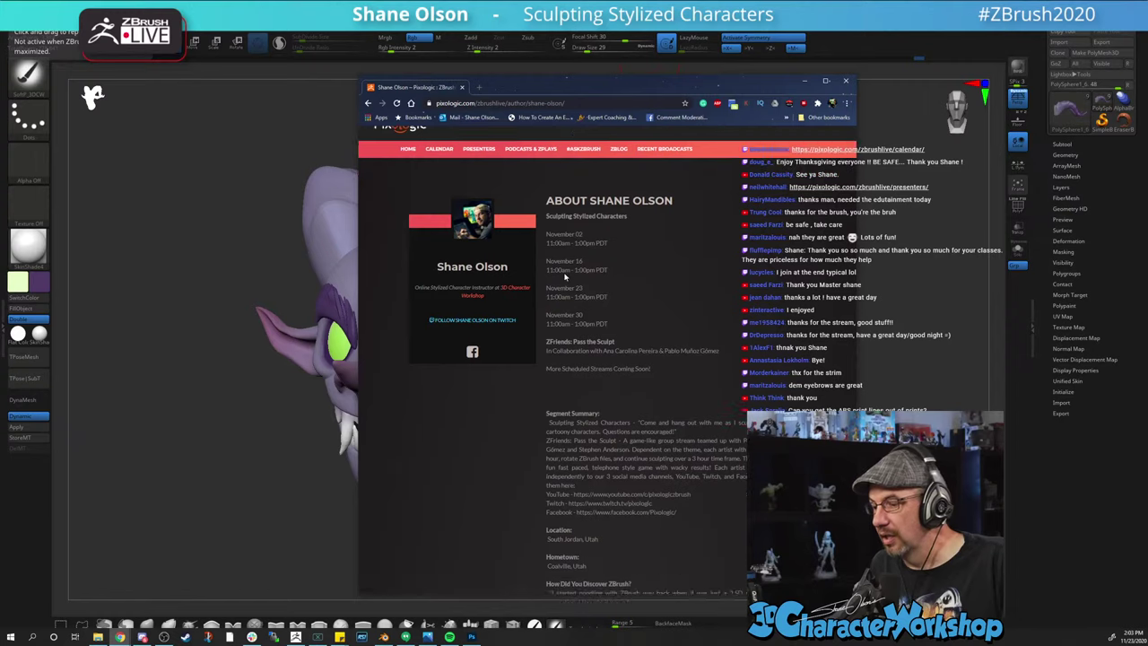
pyautogui.scroll(-8, 619, 285)
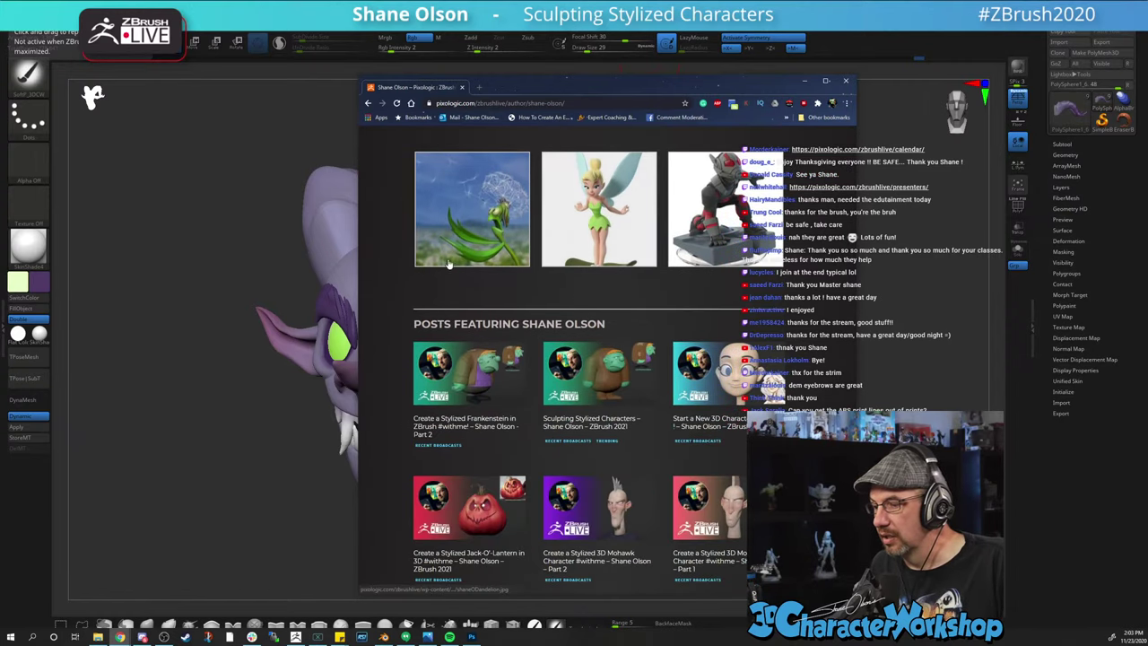
pyautogui.scroll(-3, 573, 235)
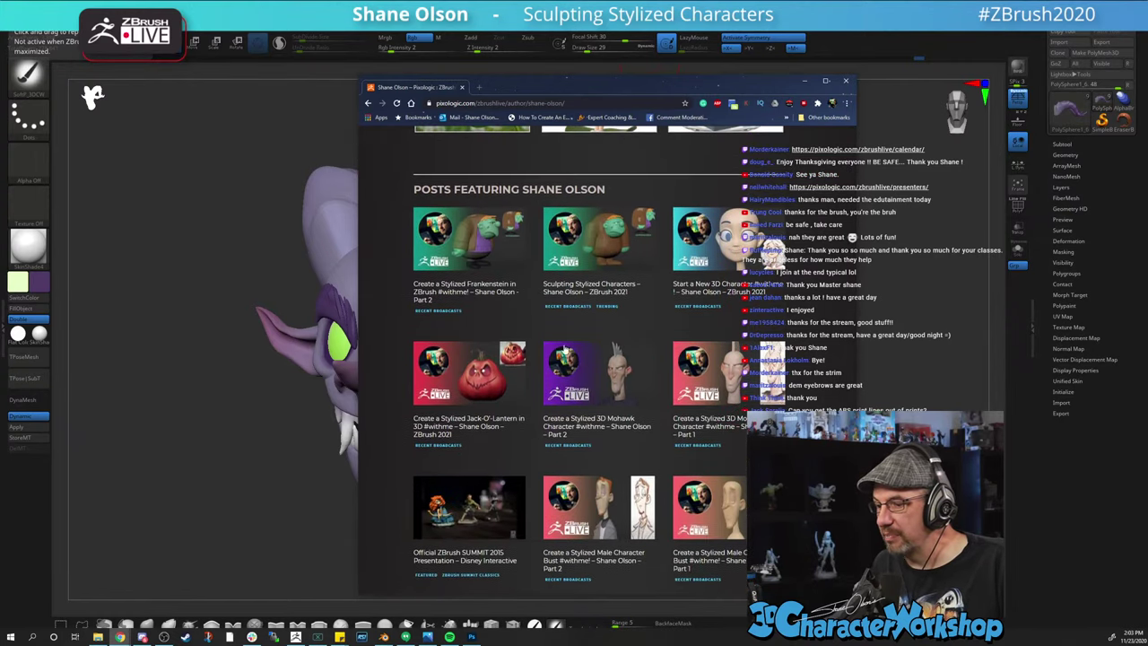
pyautogui.scroll(-2, 573, 395)
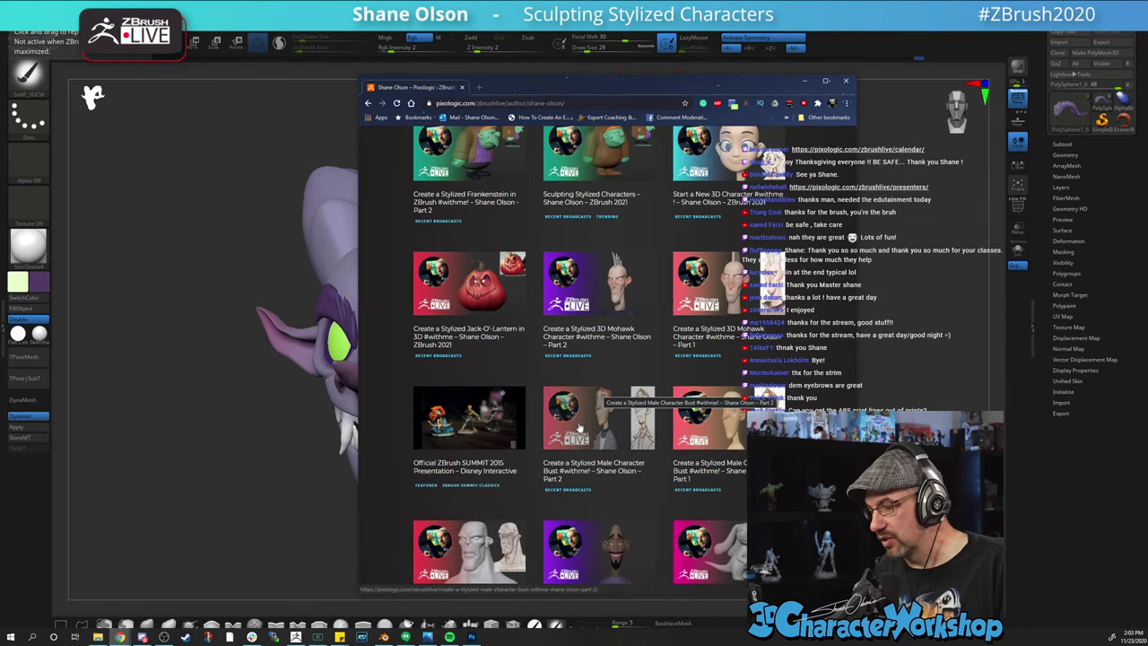
pyautogui.scroll(-9, 601, 386)
pyautogui.scroll(-8, 610, 346)
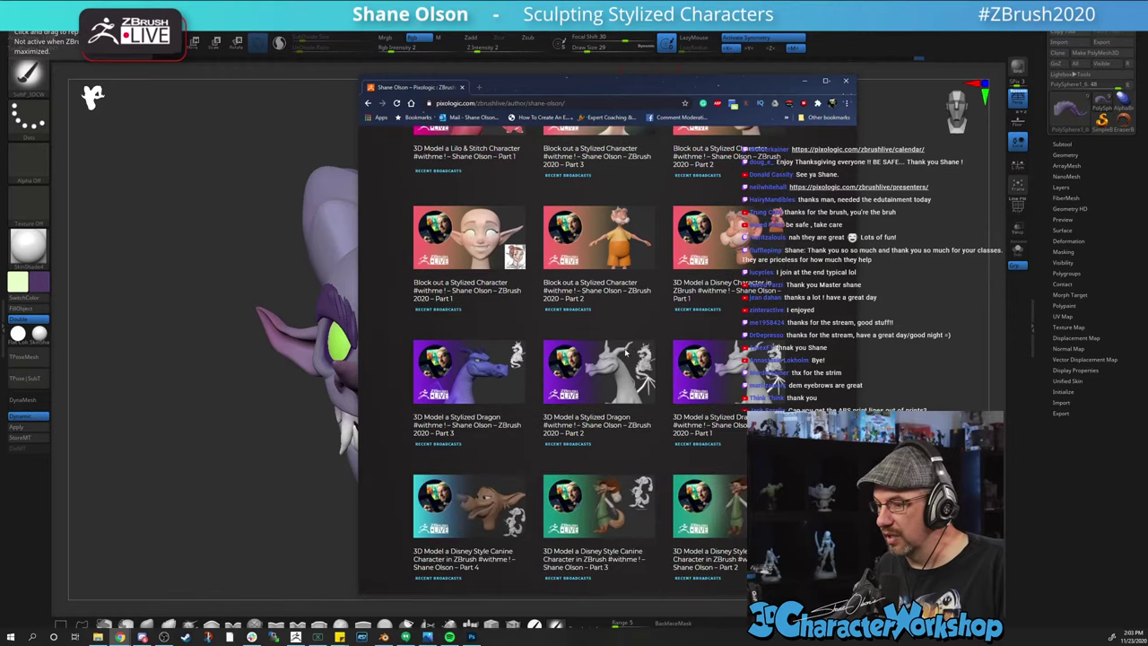
pyautogui.scroll(5, 639, 293)
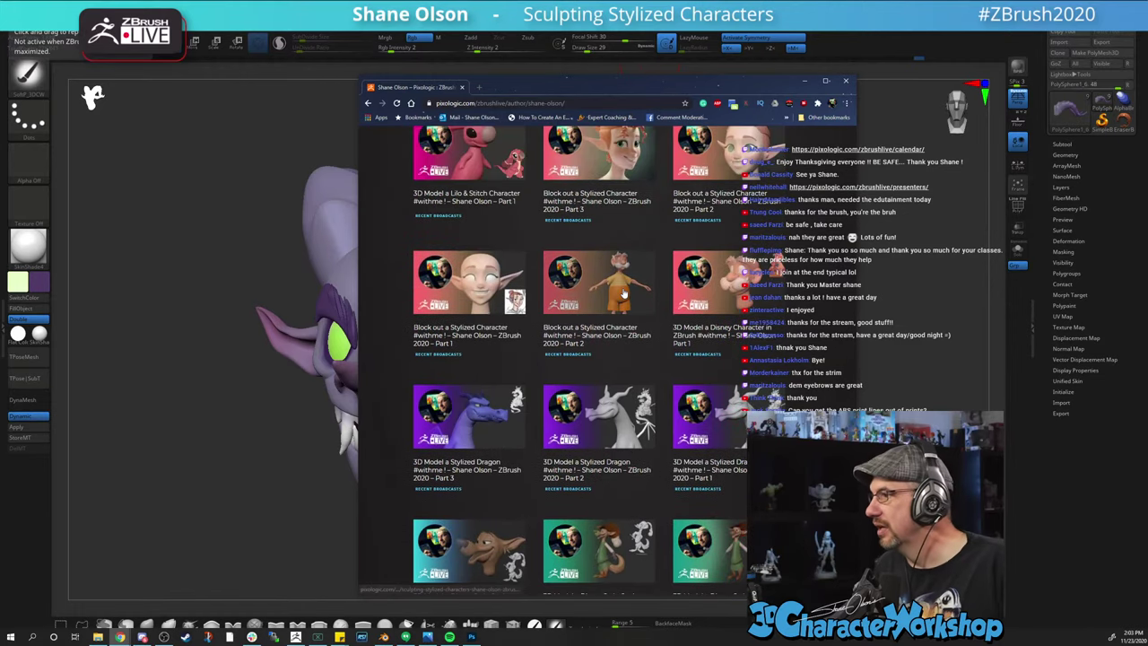
pyautogui.click(462, 87)
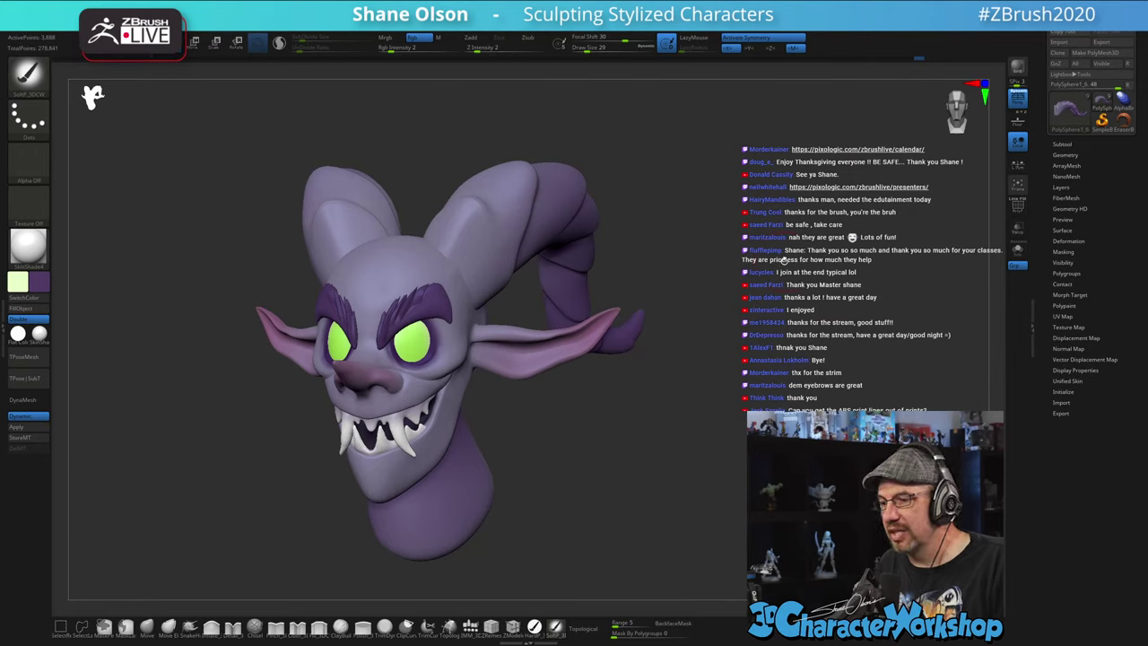